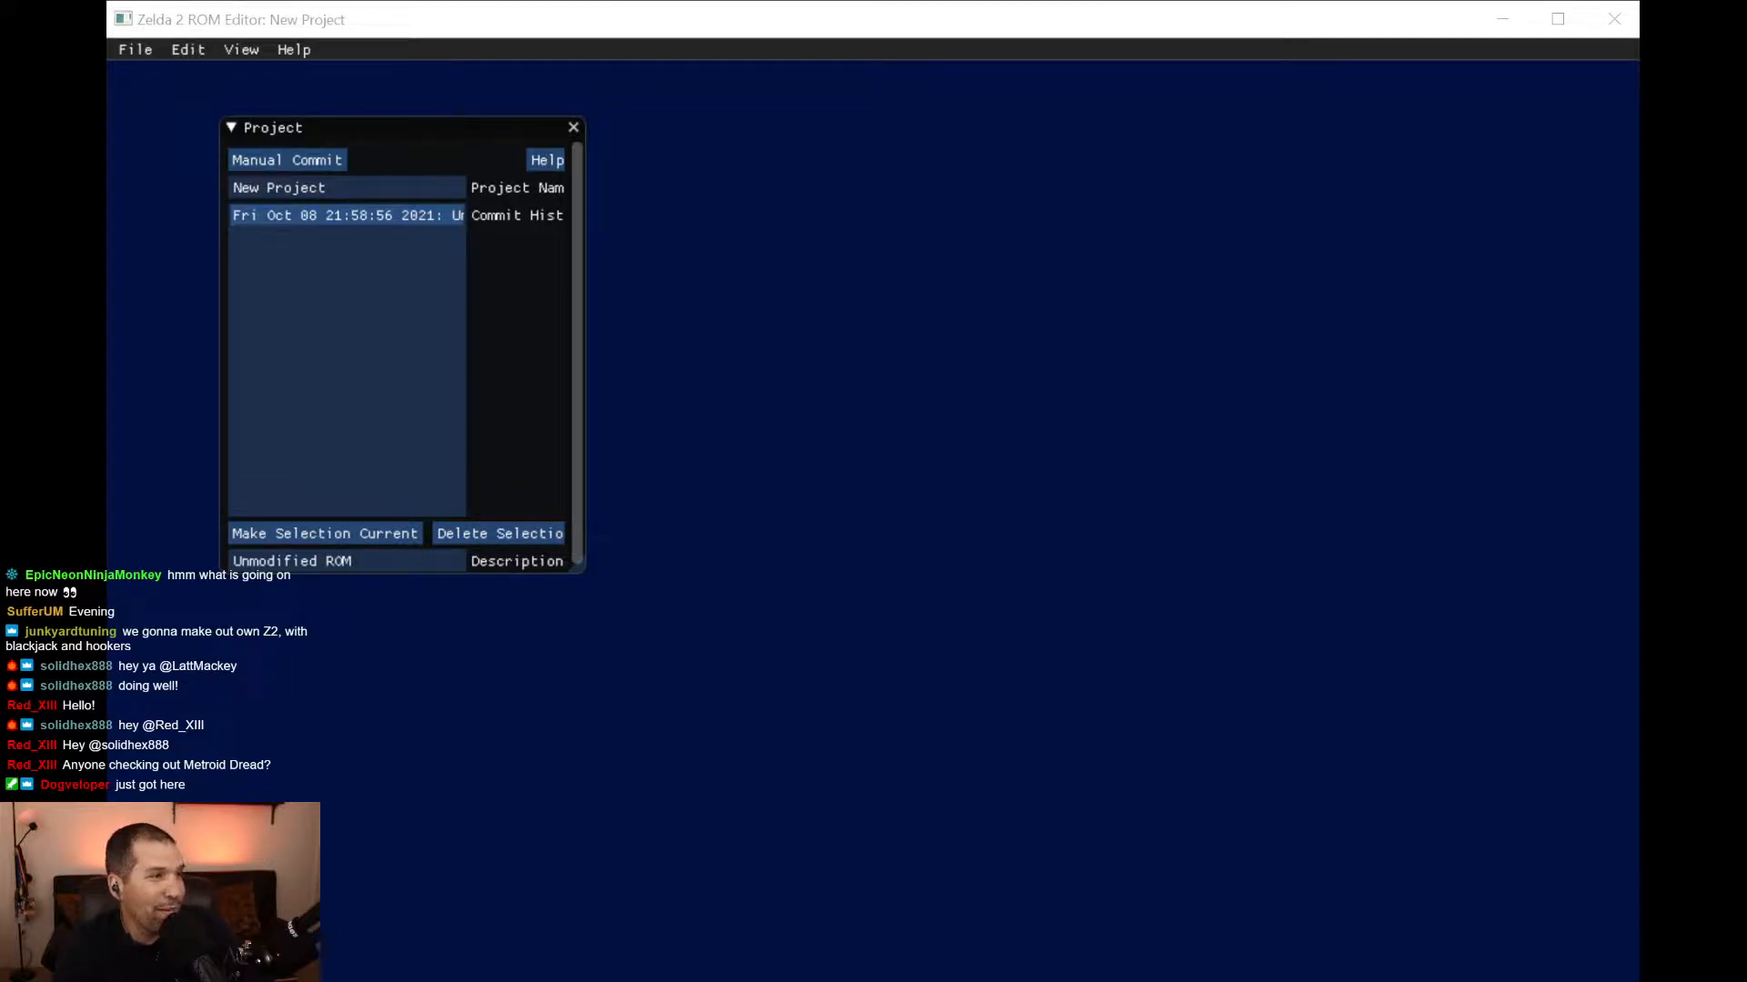
pyautogui.moveTo(0, 0); pyautogui.dragTo(1555, 0)
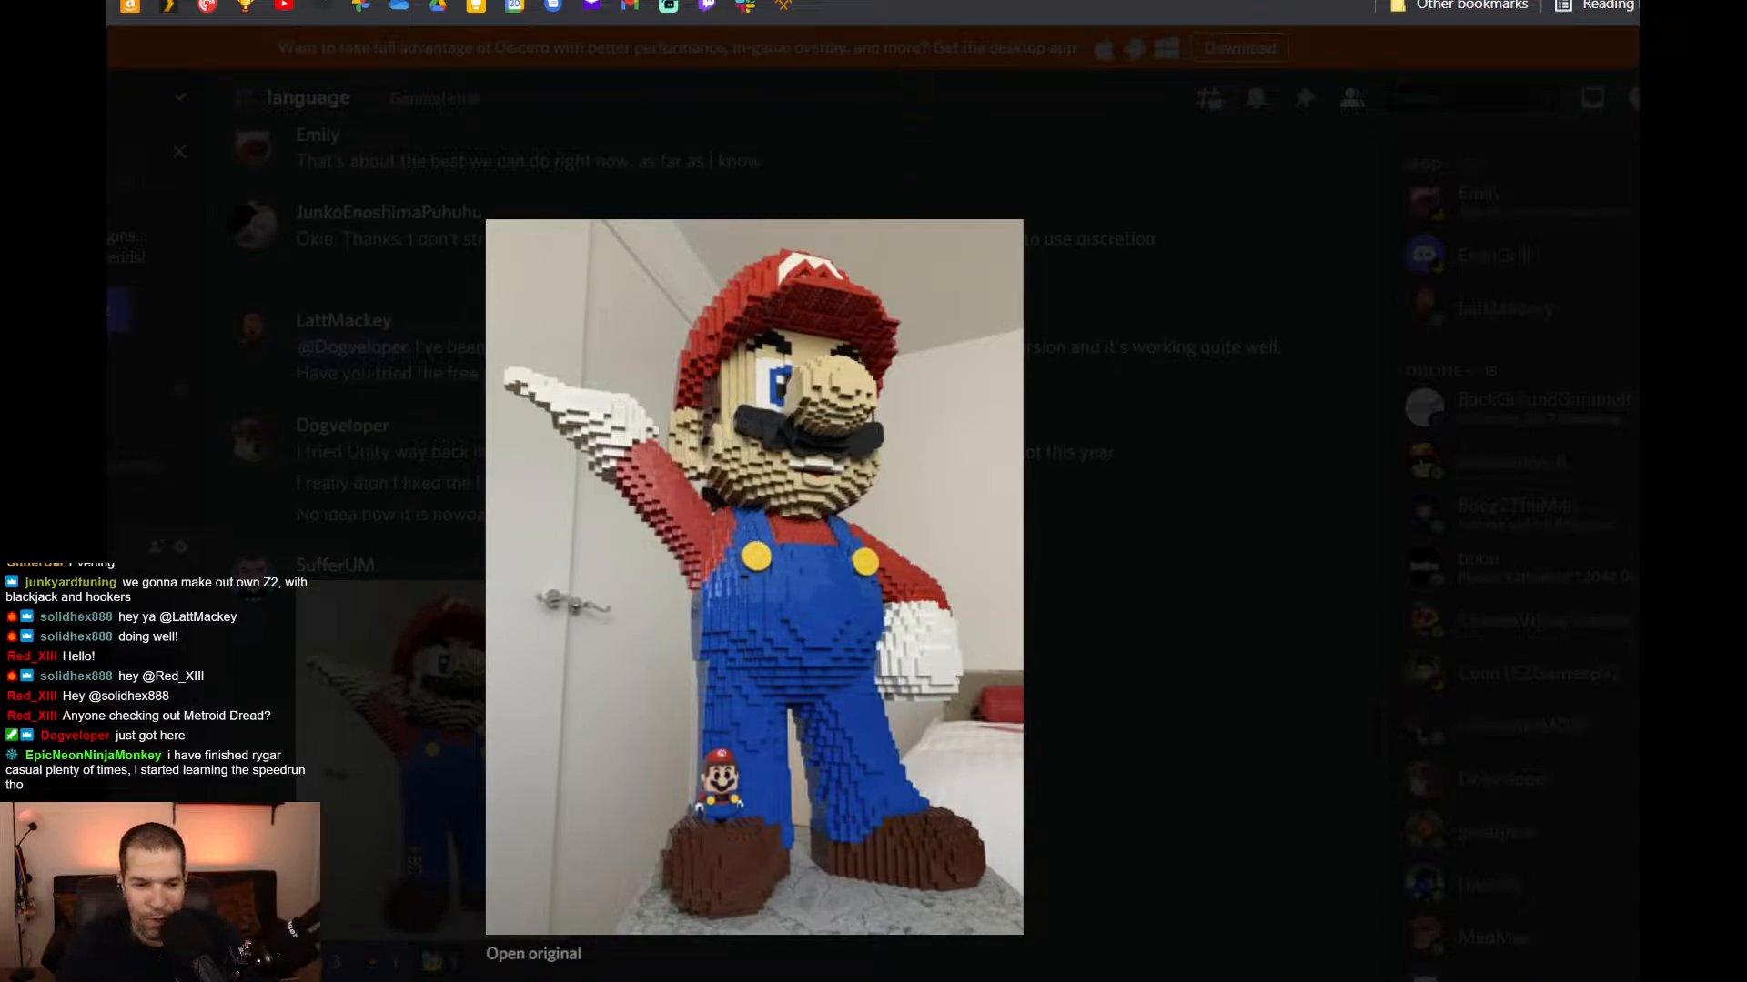
pyautogui.click(542, 953)
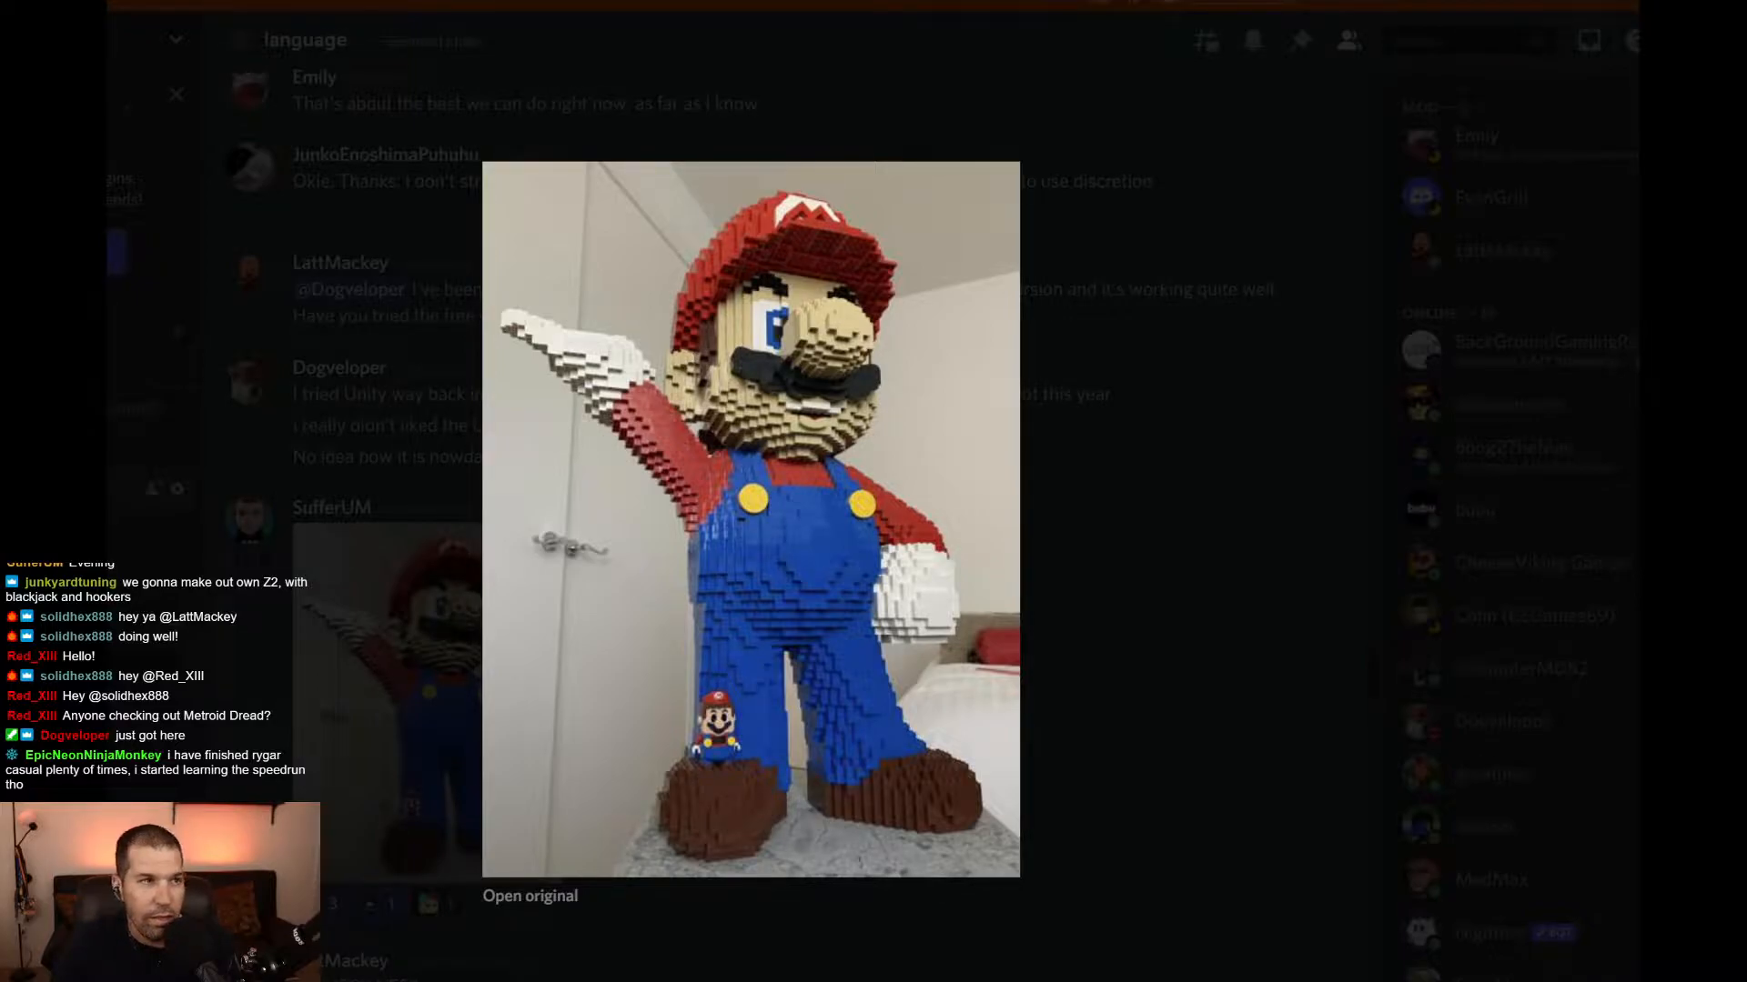
pyautogui.moveTo(137, 0); pyautogui.dragTo(0, 0)
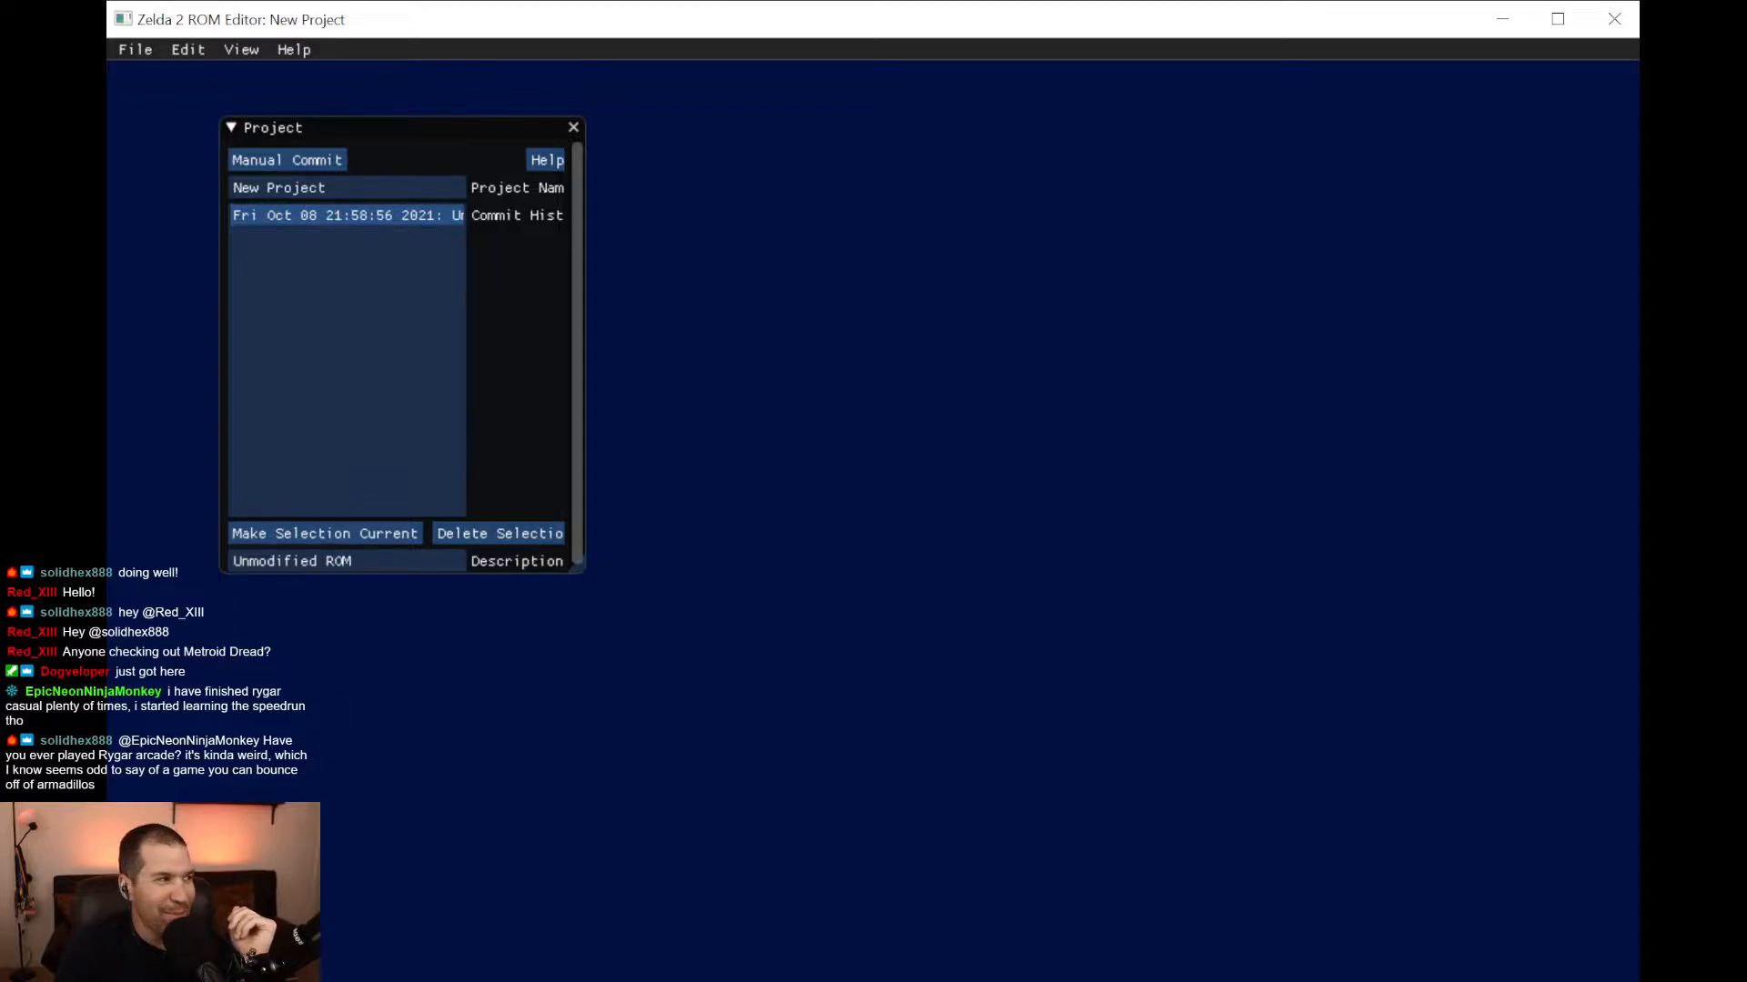
# Show the z2edit.exe console output, move that window aside and return to the ROM editor window.
pyautogui.moveTo(842, 2); pyautogui.dragTo(1001, 80)
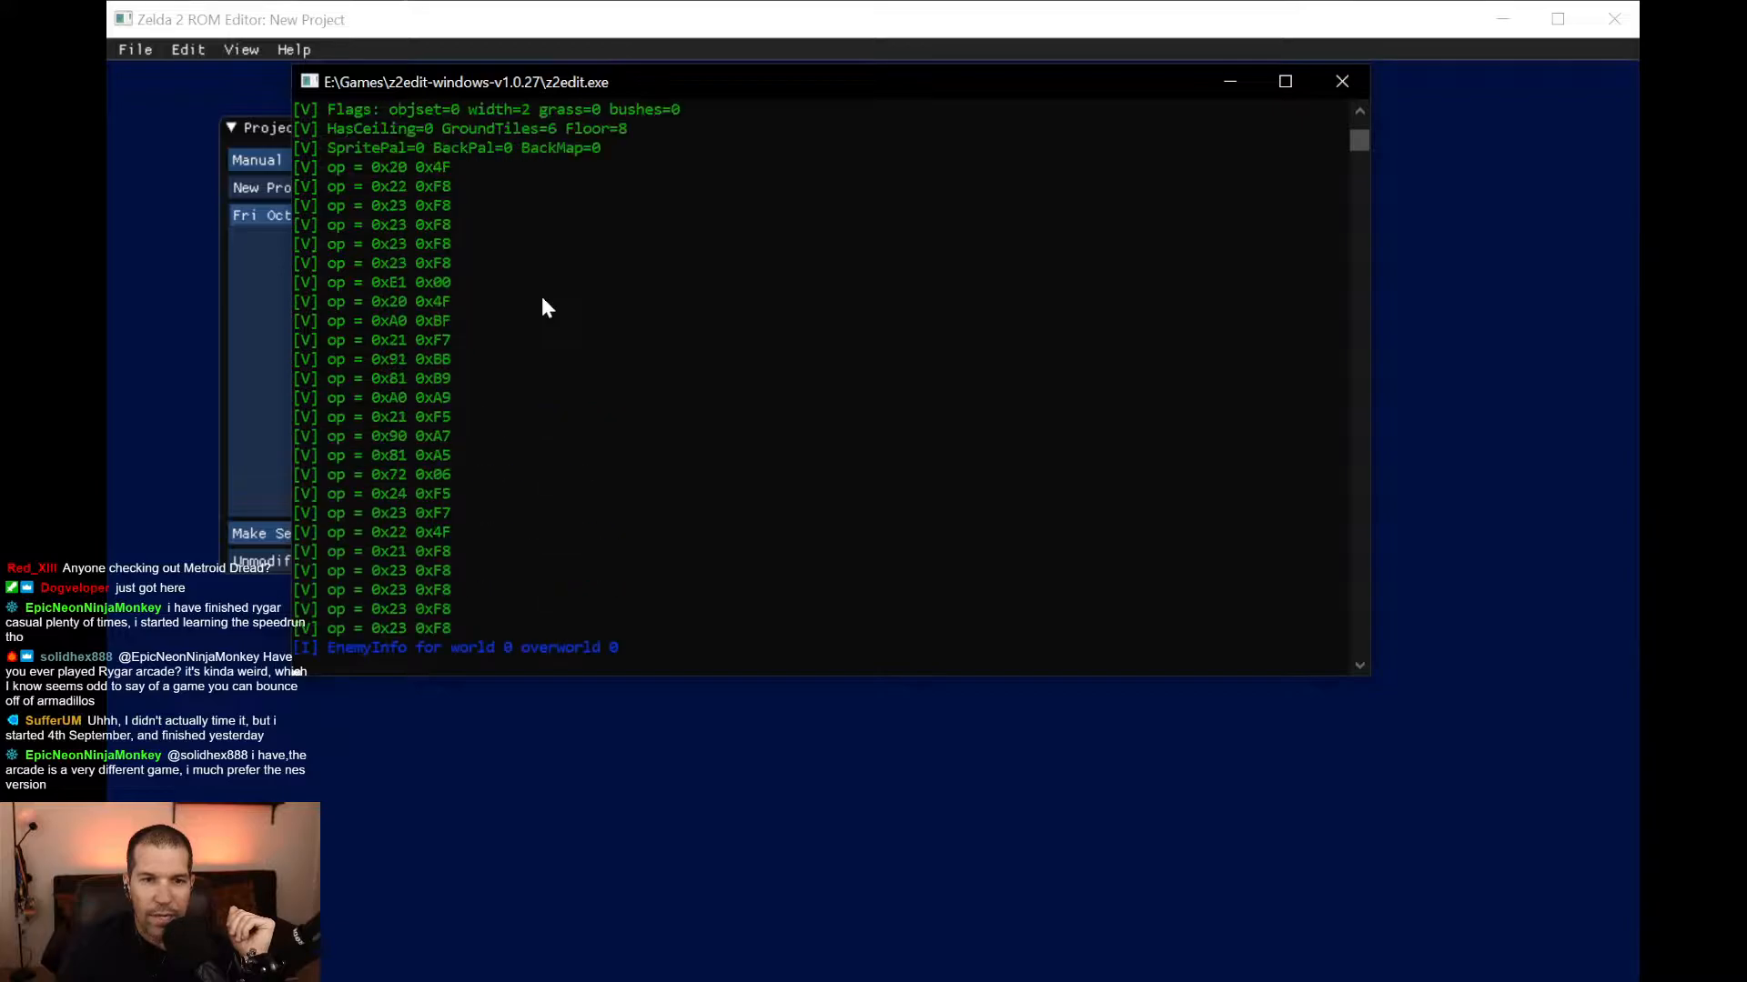
pyautogui.moveTo(759, 78); pyautogui.dragTo(616, 82)
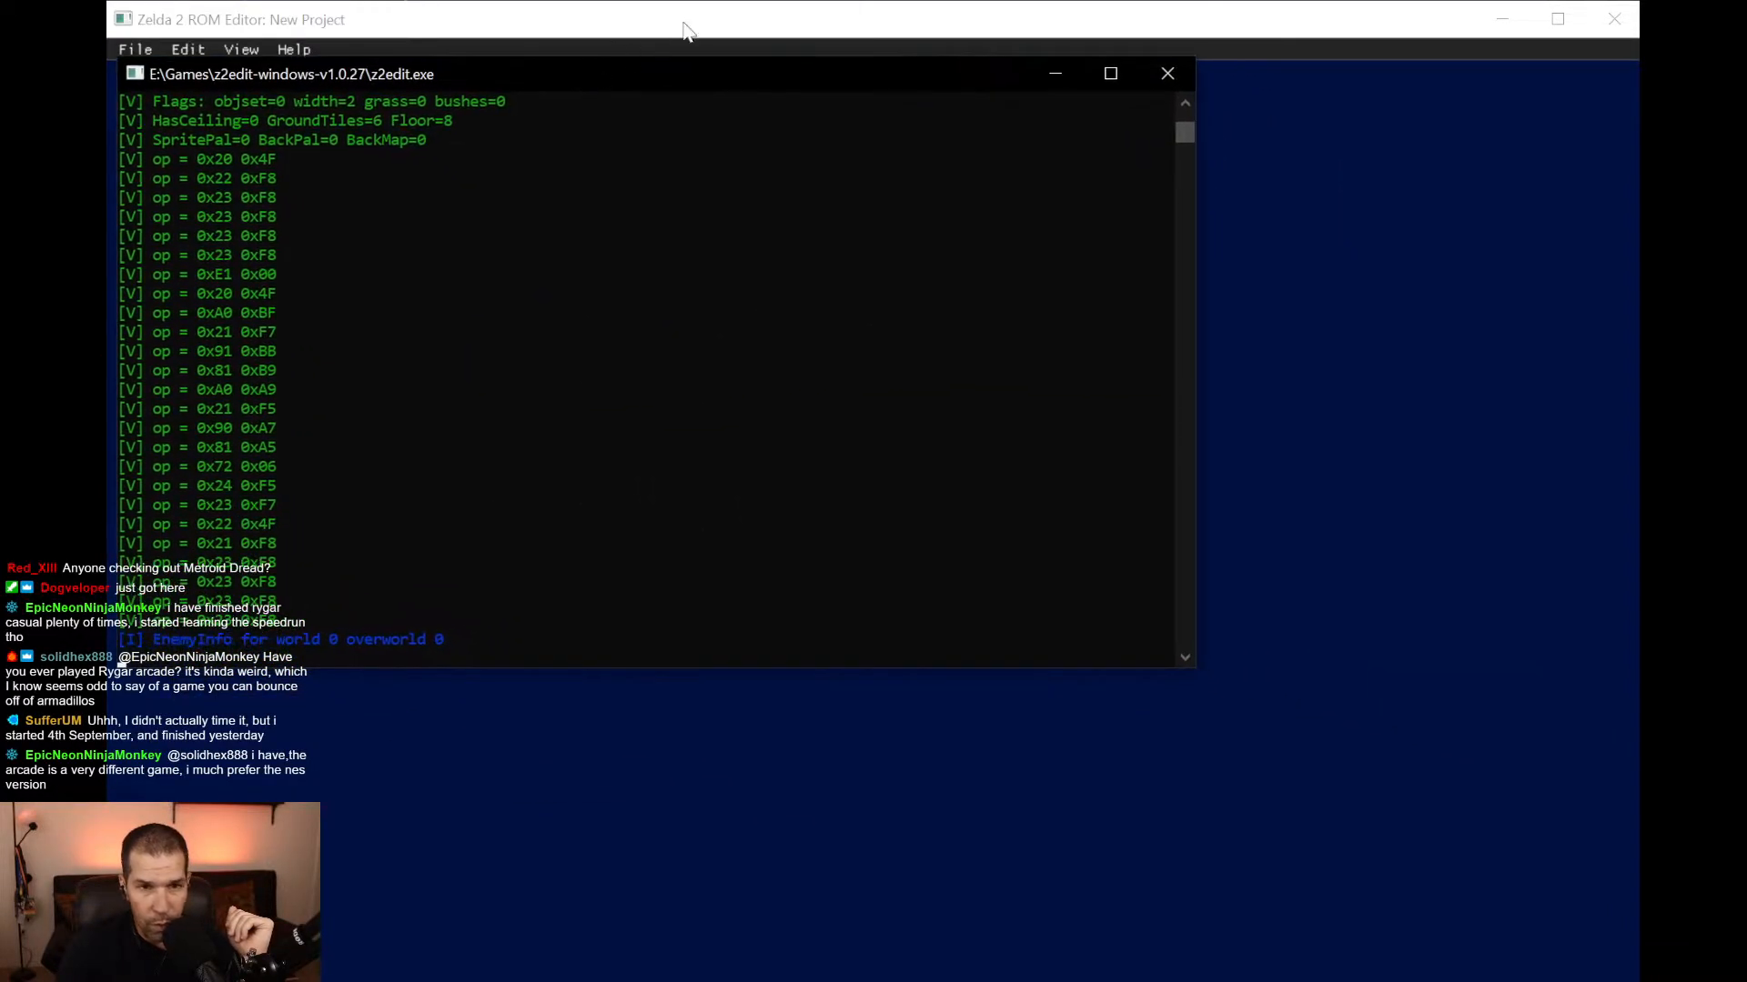
pyautogui.click(689, 25)
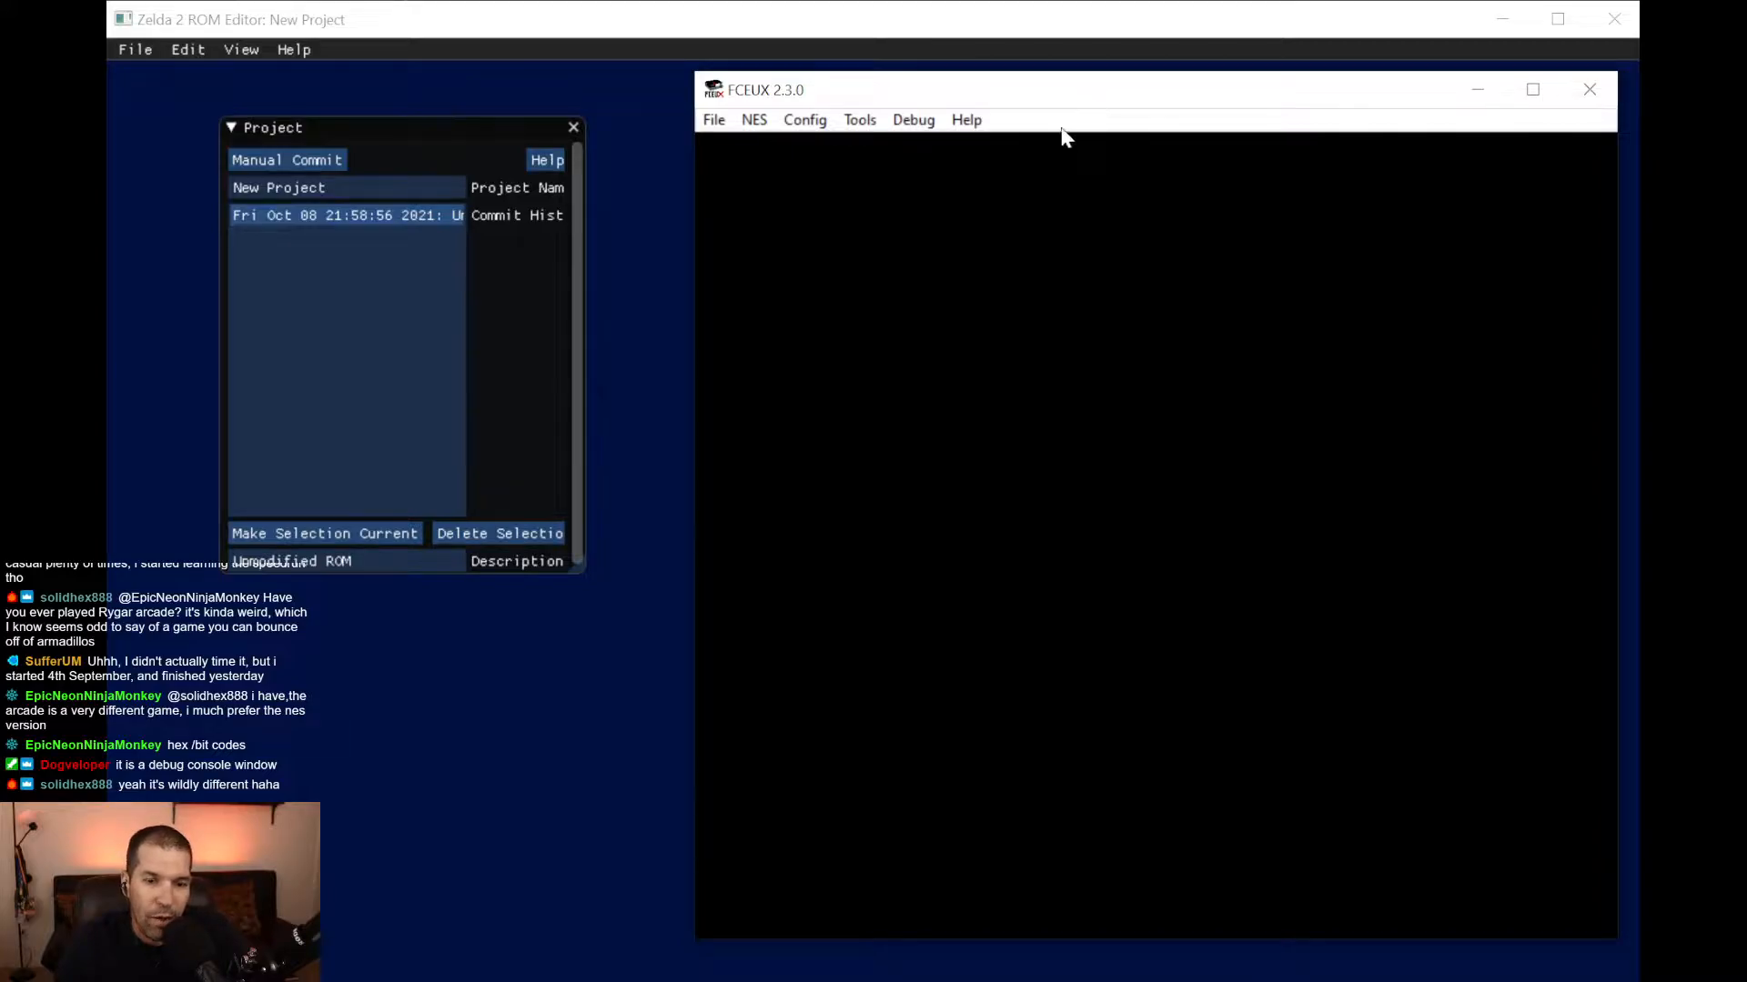
# View the z2edit-windows-v1.0.27 folder contents, minimize the folder and return to the ROM editor window.
pyautogui.hotkey('alt', 'Tab')
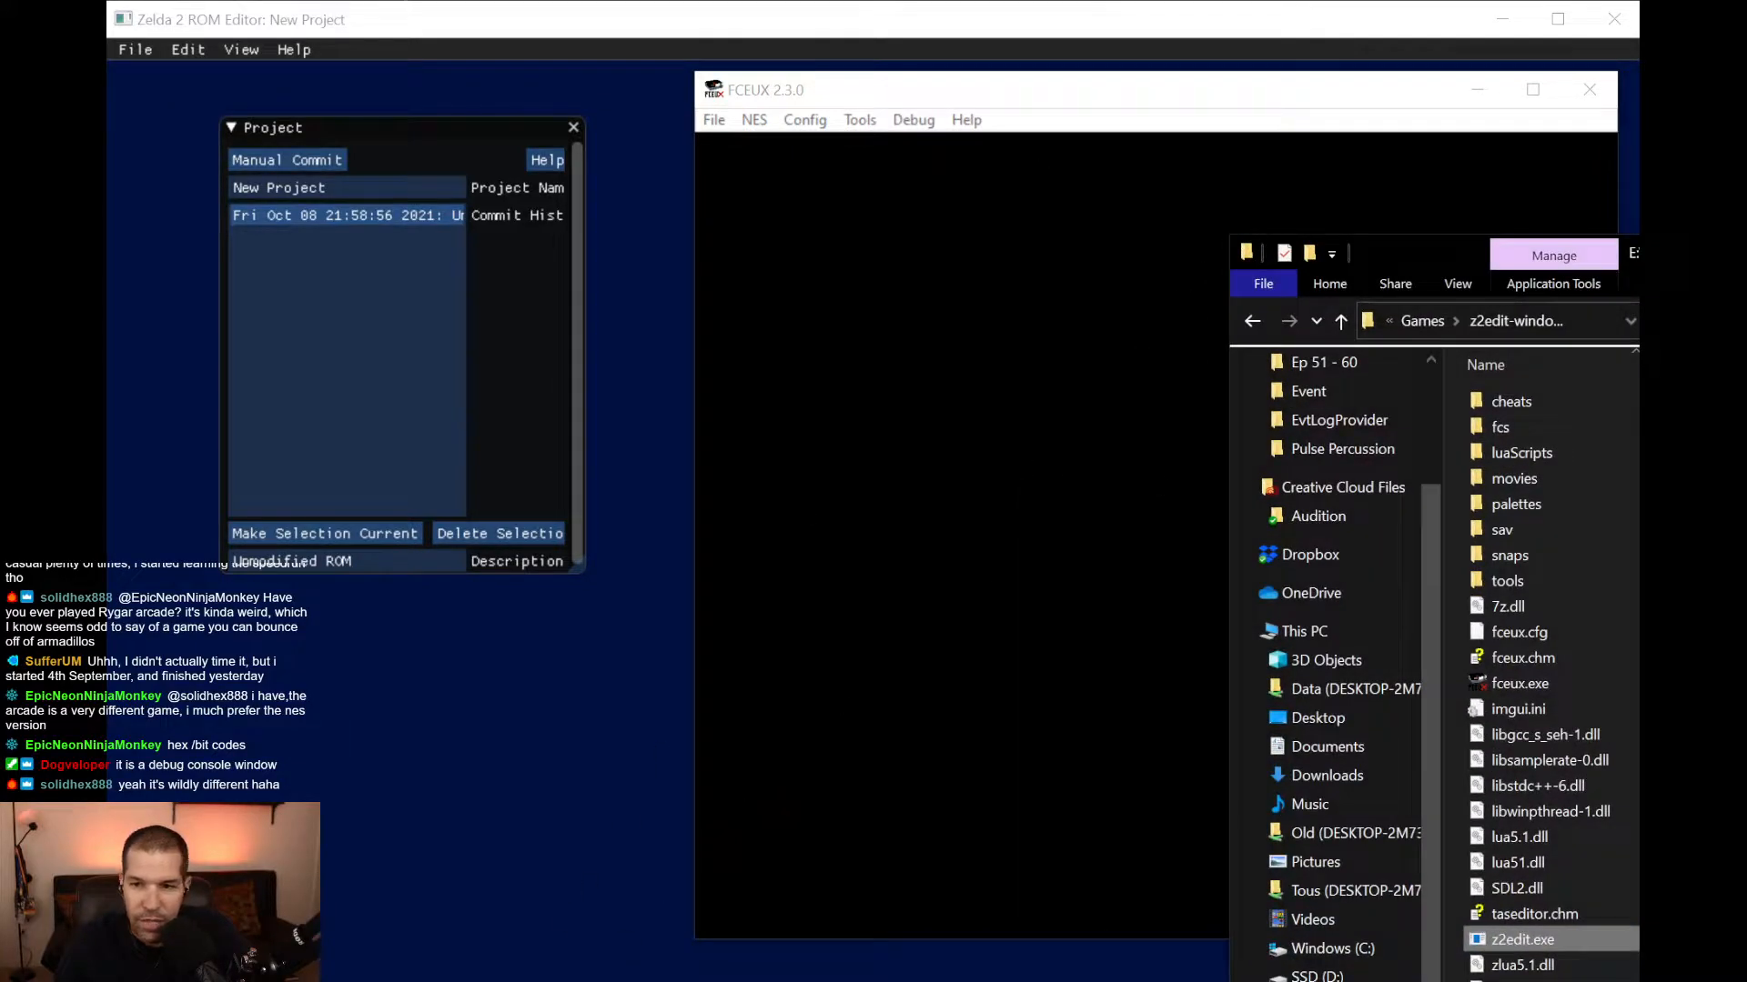
pyautogui.moveTo(1633, 254); pyautogui.dragTo(1019, 82)
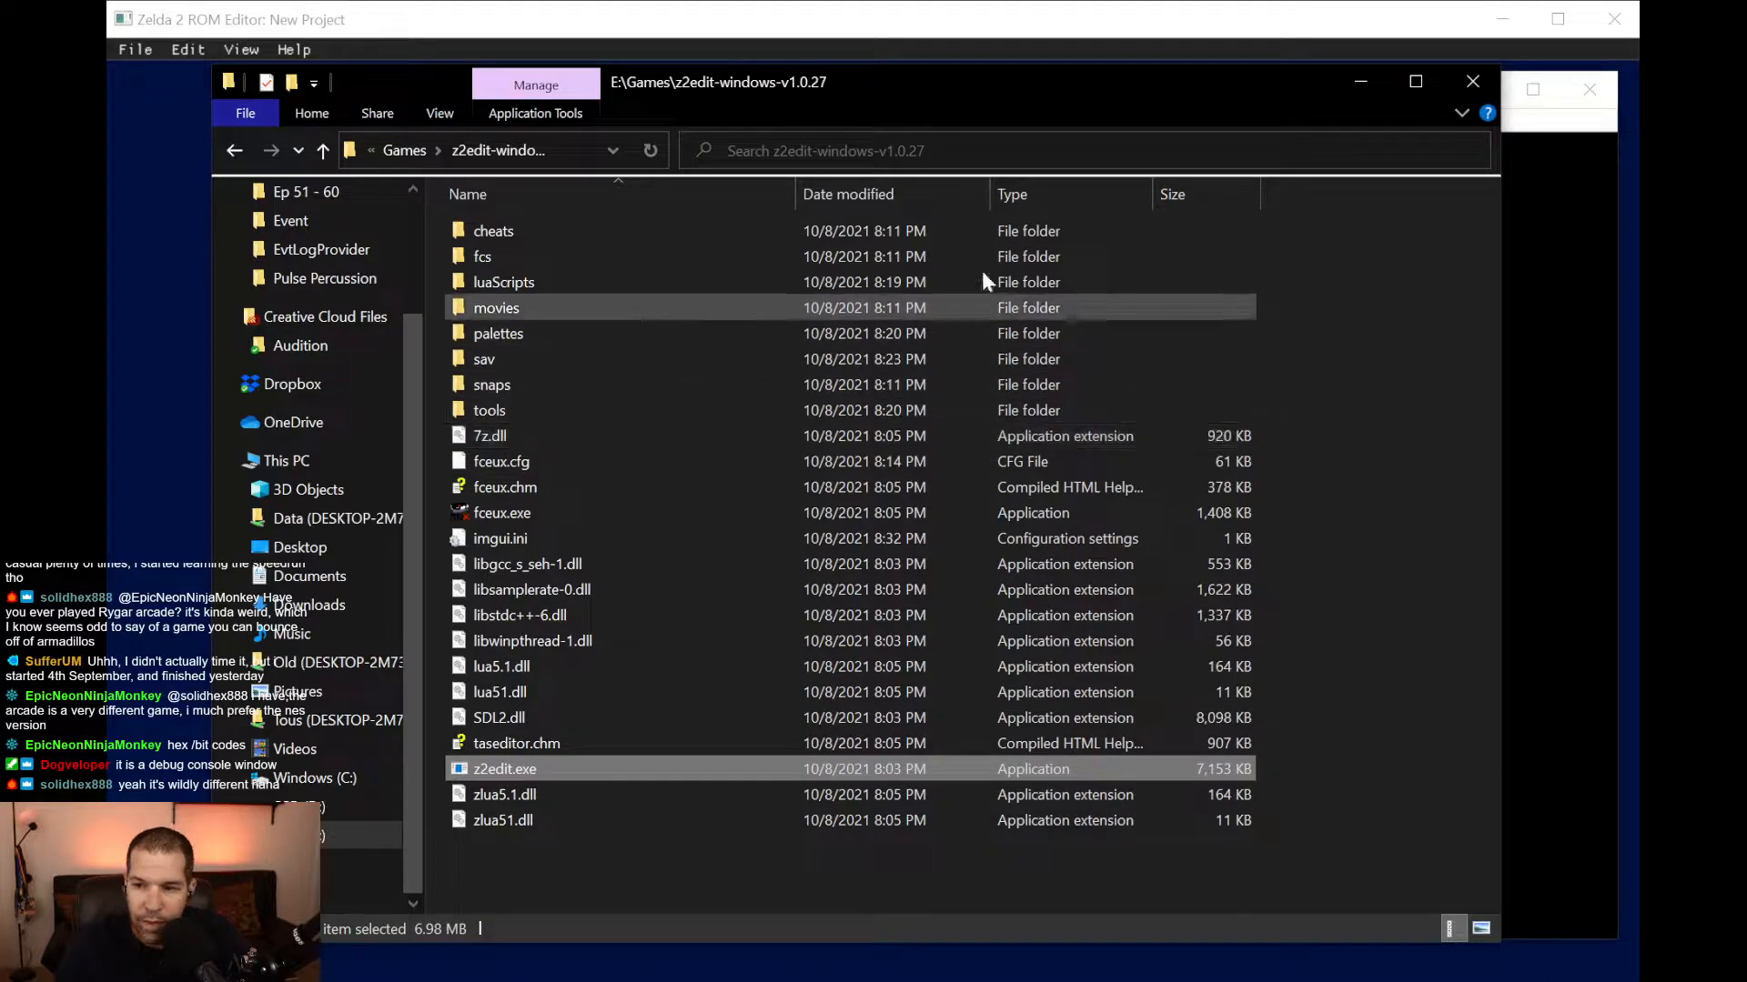
pyautogui.click(1361, 83)
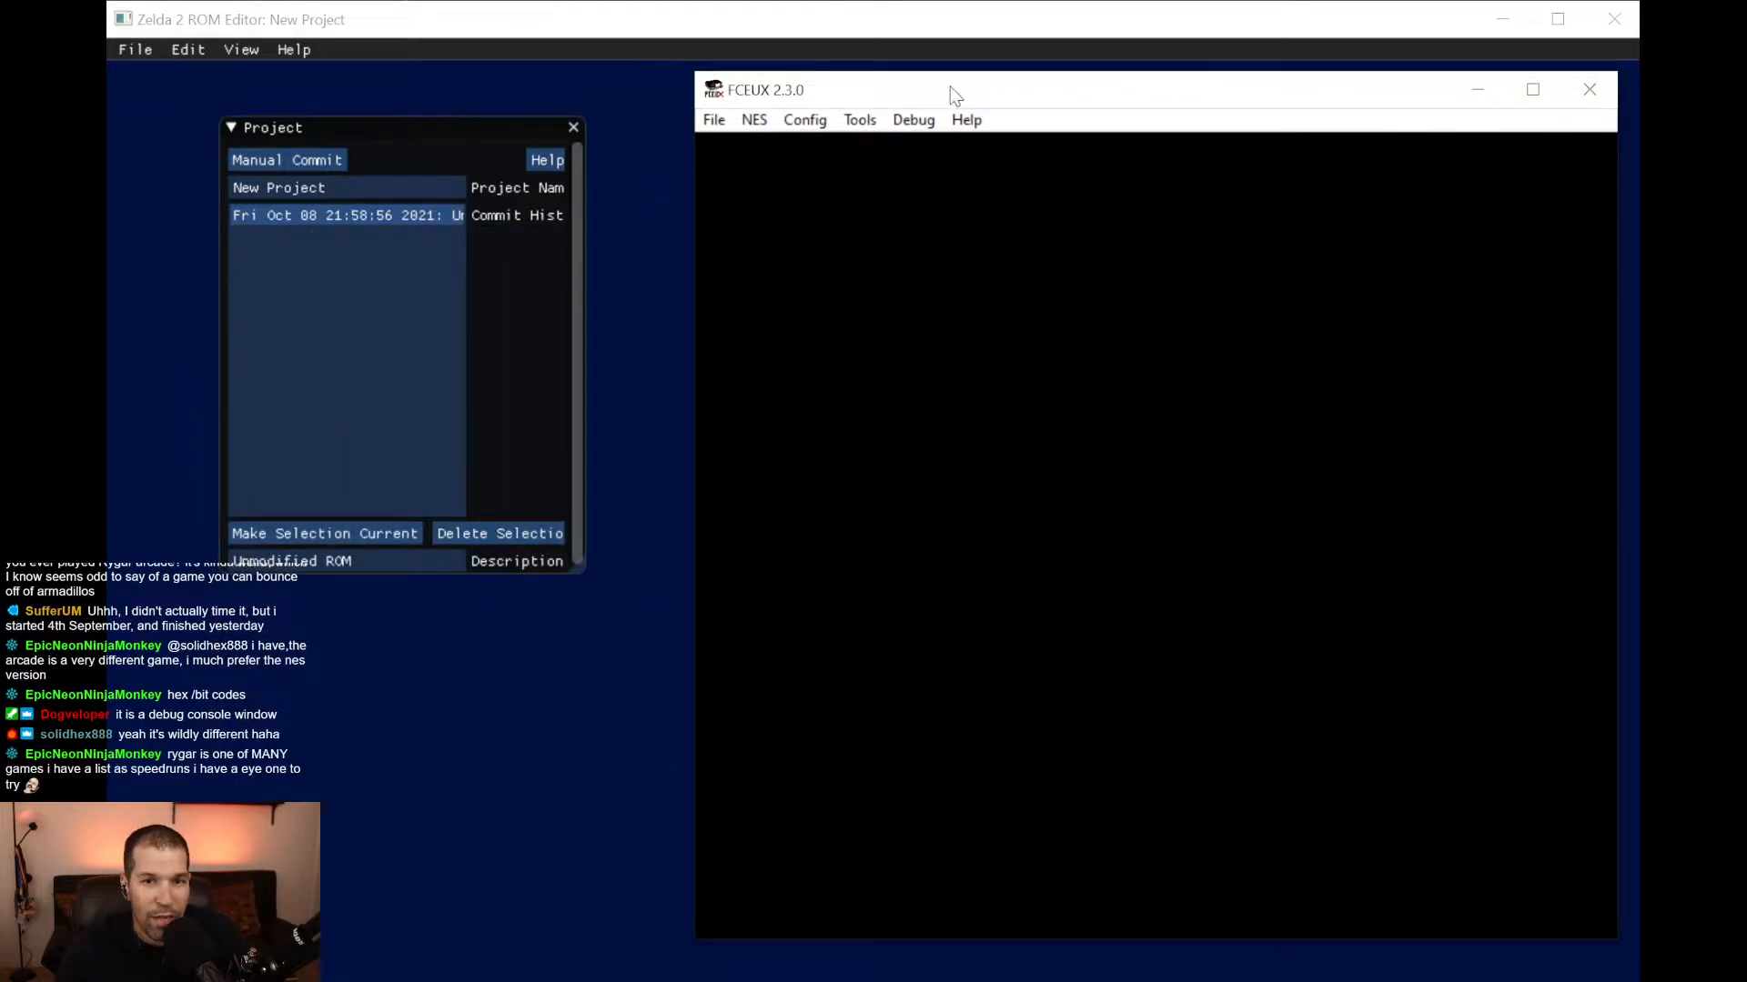
pyautogui.click(976, 33)
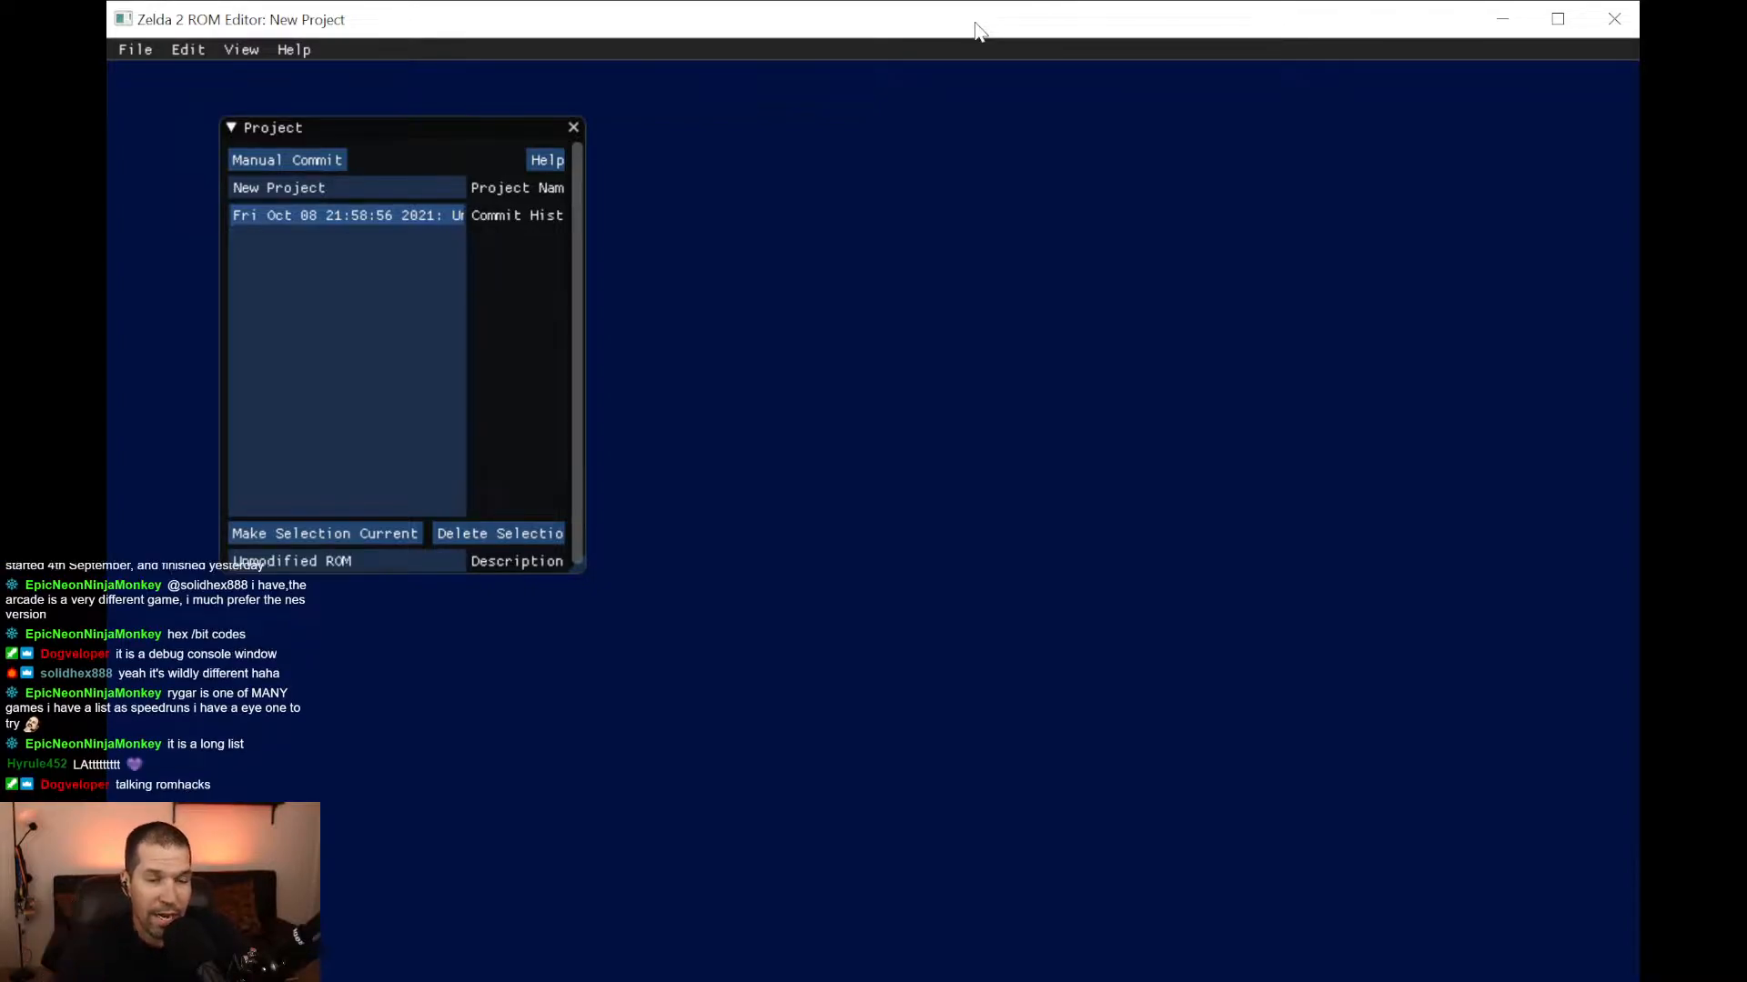
# Open the Overworld Editor and the Sideview Editor for the new project.
pyautogui.click(252, 52)
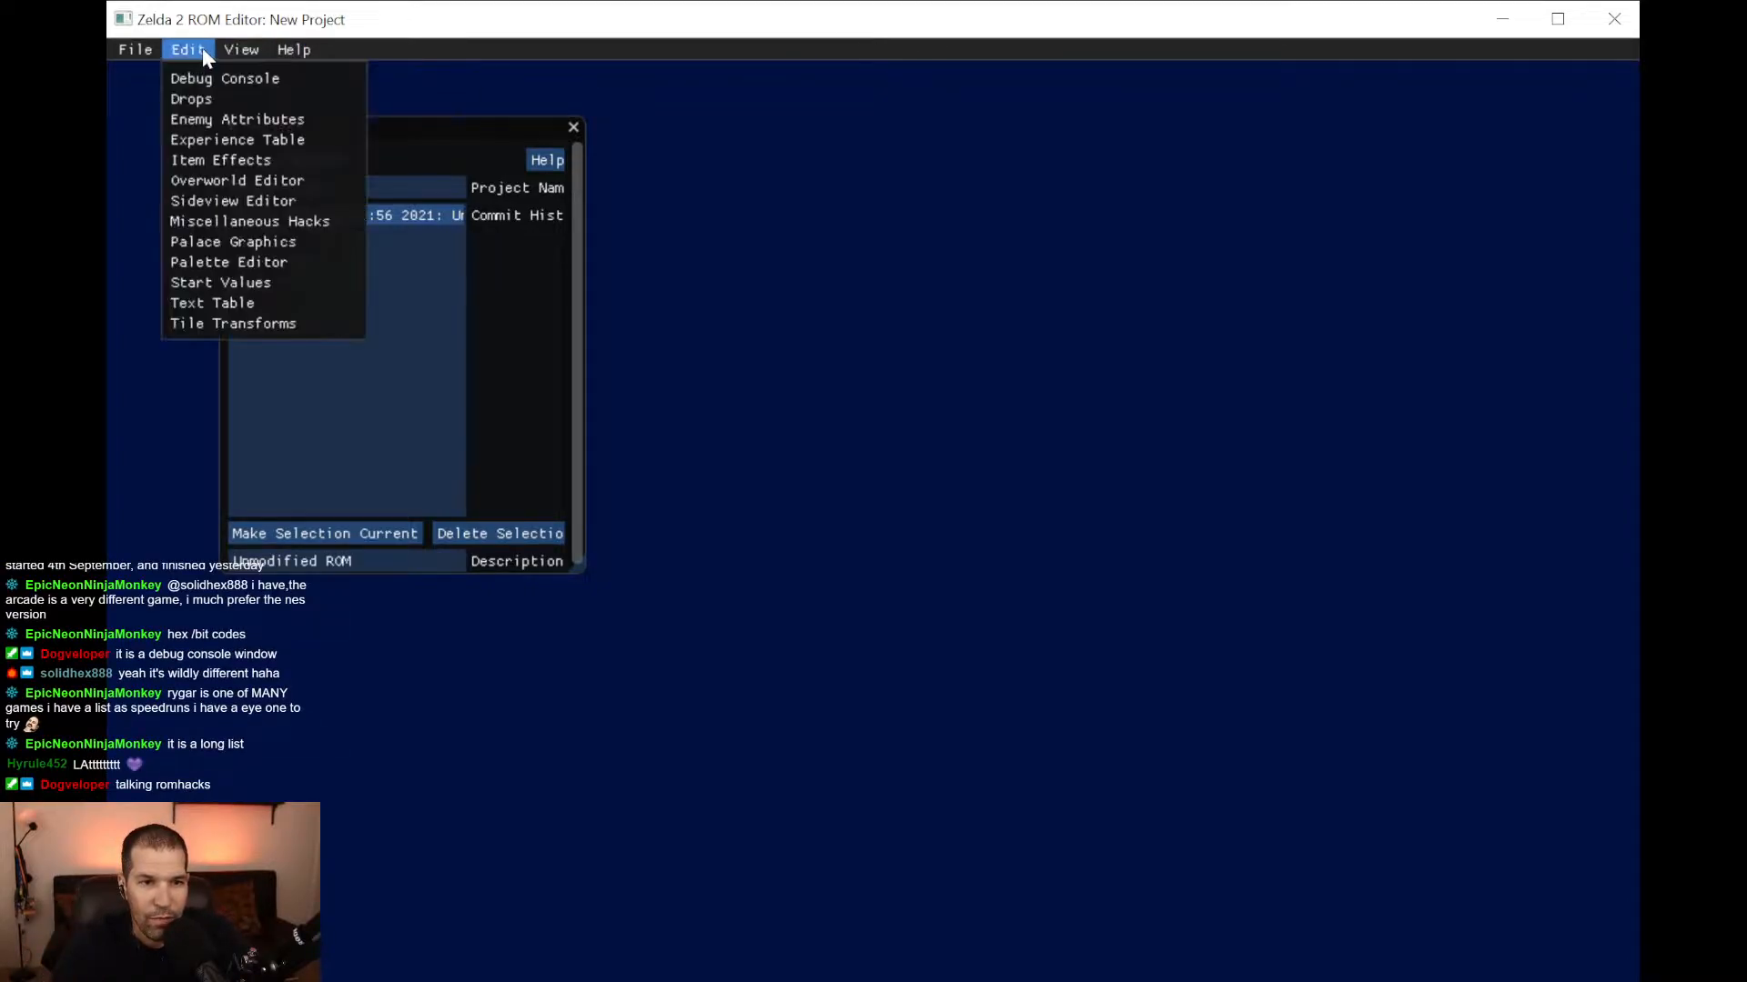
pyautogui.click(240, 182)
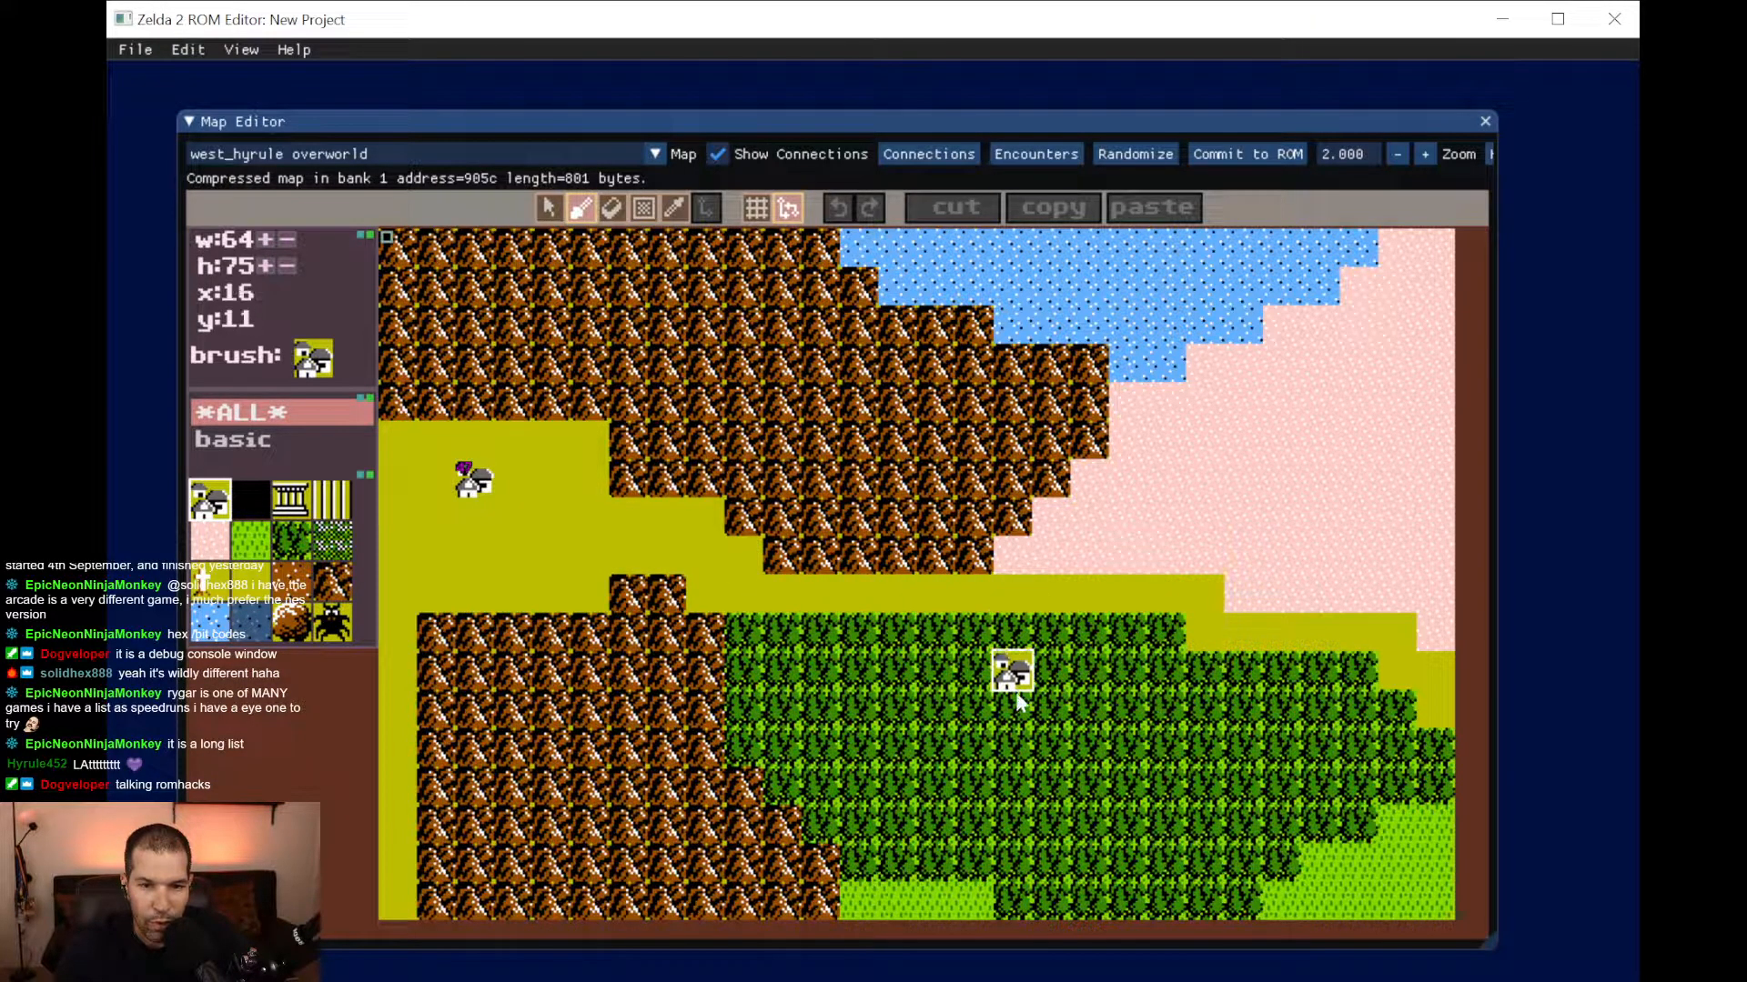
pyautogui.click(202, 52)
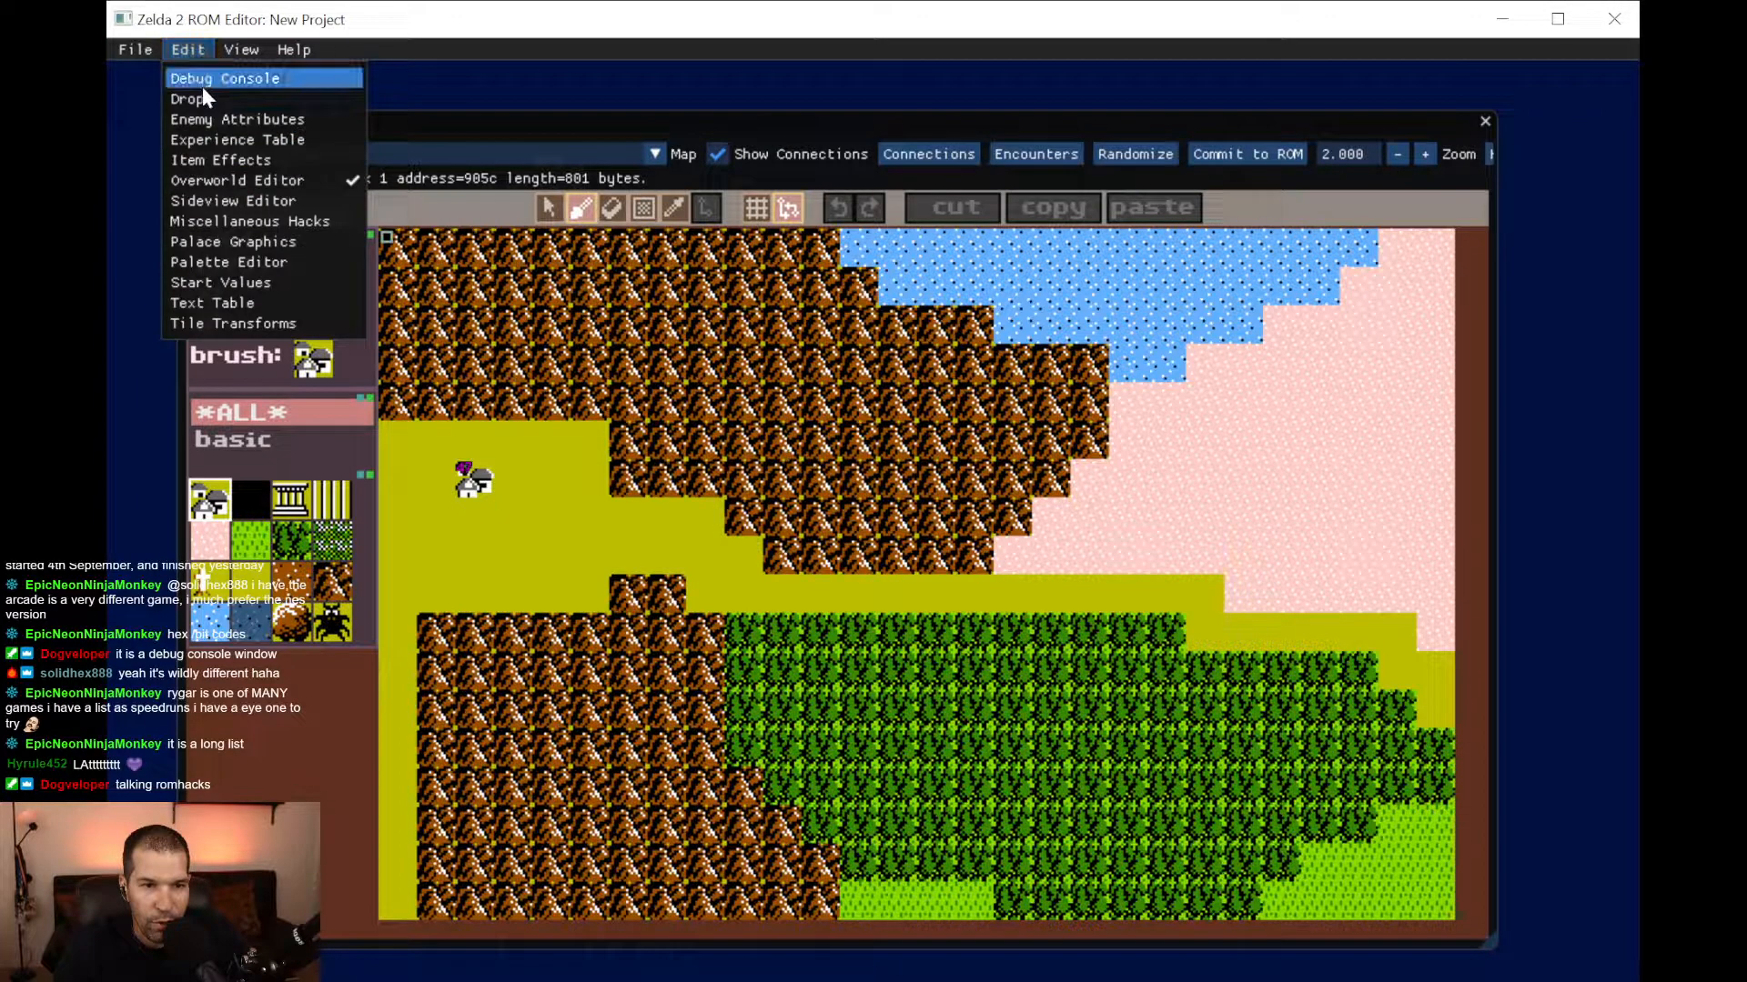
pyautogui.click(253, 215)
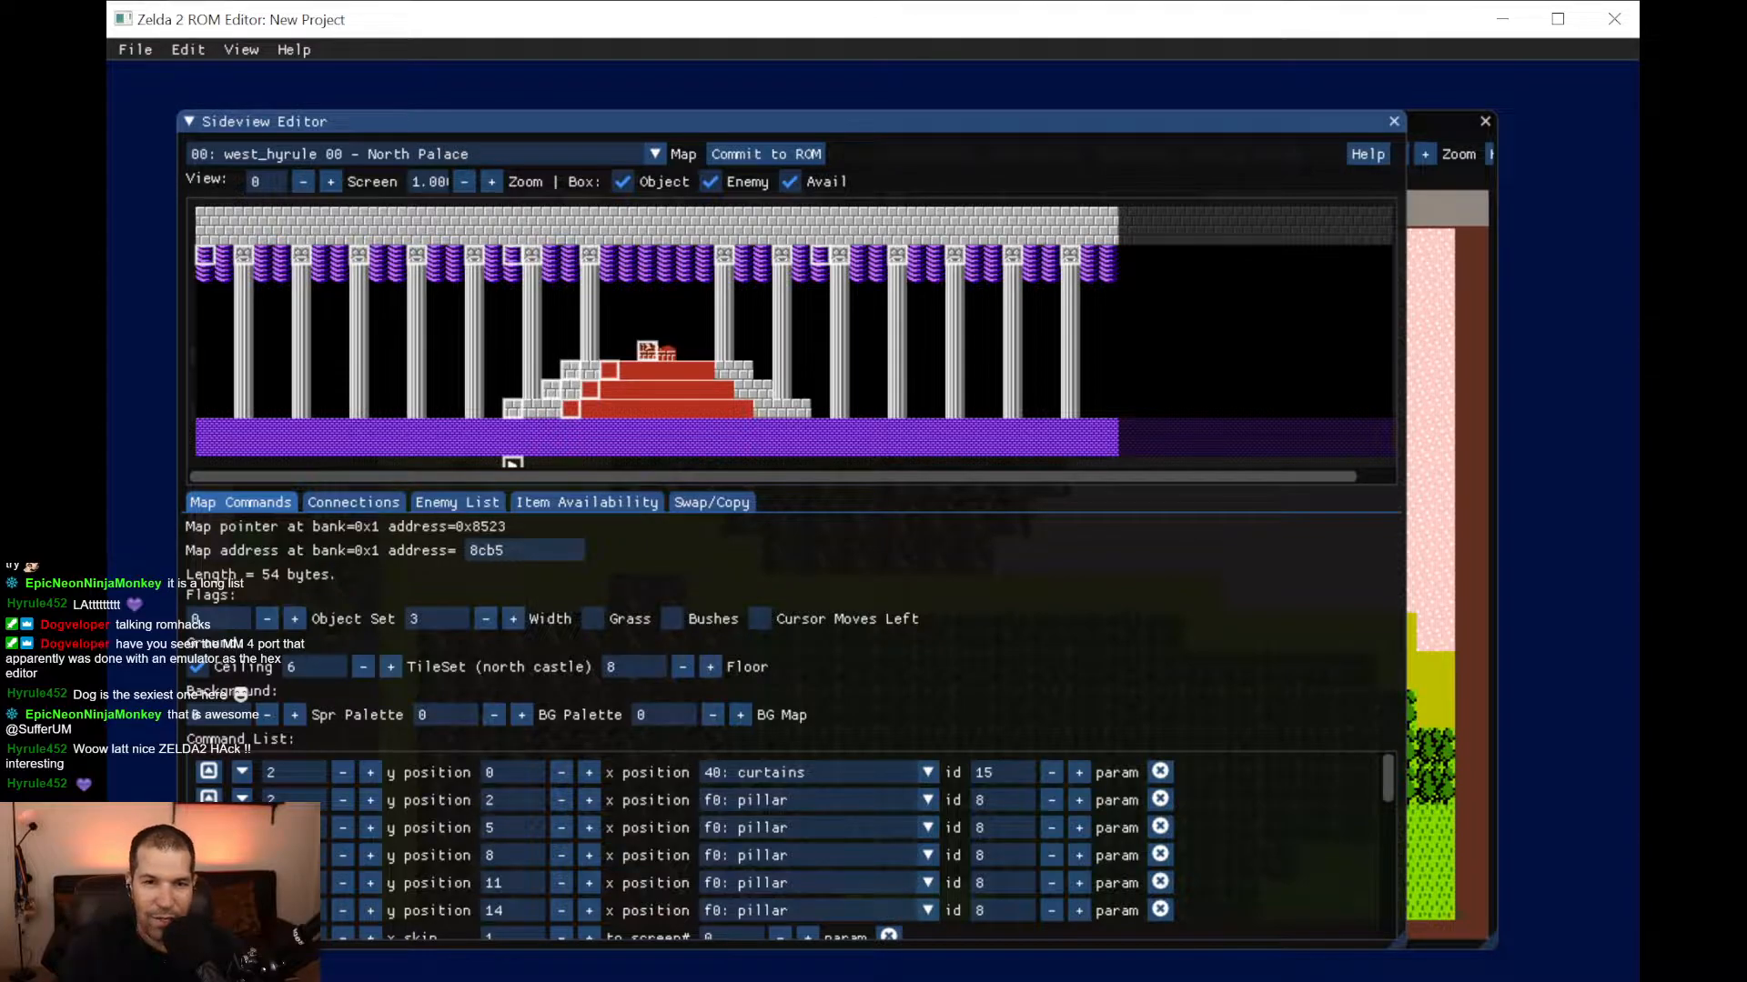
# Bring the Map Editor forward and paint a triangular cluster of six town tiles on the desert at the west_hyrule map's eastern side.
pyautogui.click(1465, 425)
pyautogui.moveTo(1165, 117); pyautogui.dragTo(1260, 170)
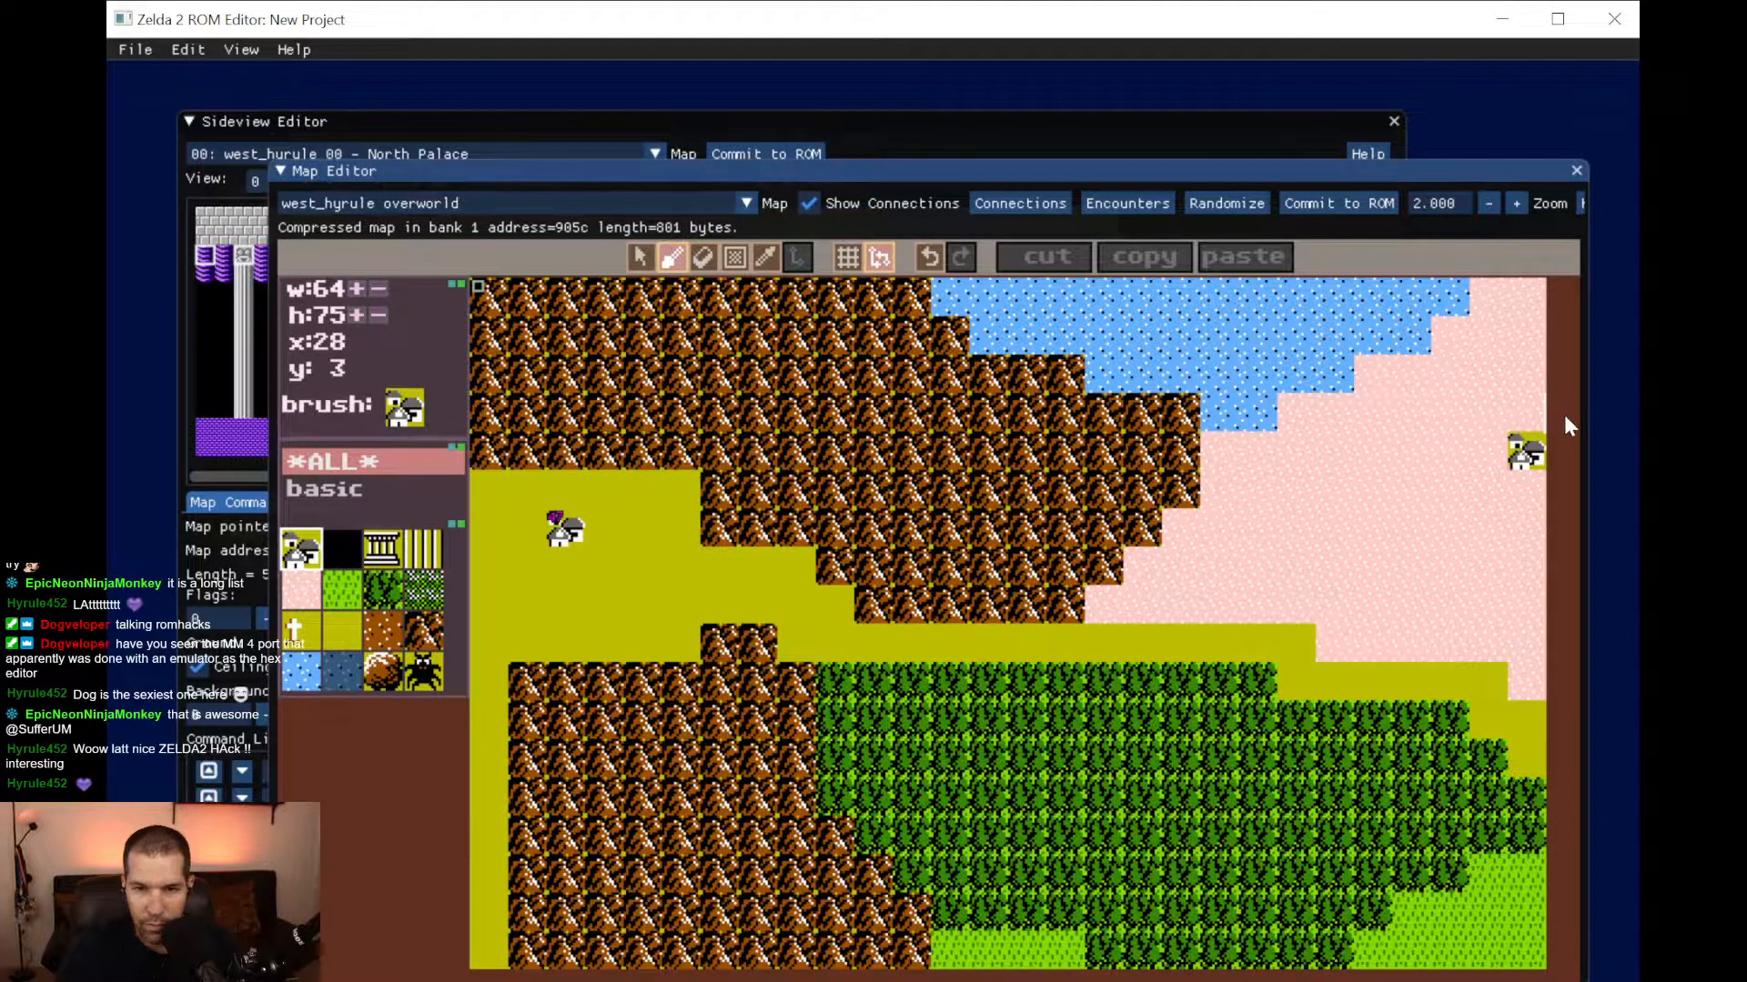
pyautogui.moveTo(1527, 455)
pyautogui.mouseDown()
pyautogui.moveTo(1487, 528)
pyautogui.moveTo(1527, 489)
pyautogui.moveTo(1527, 451)
pyautogui.mouseUp()
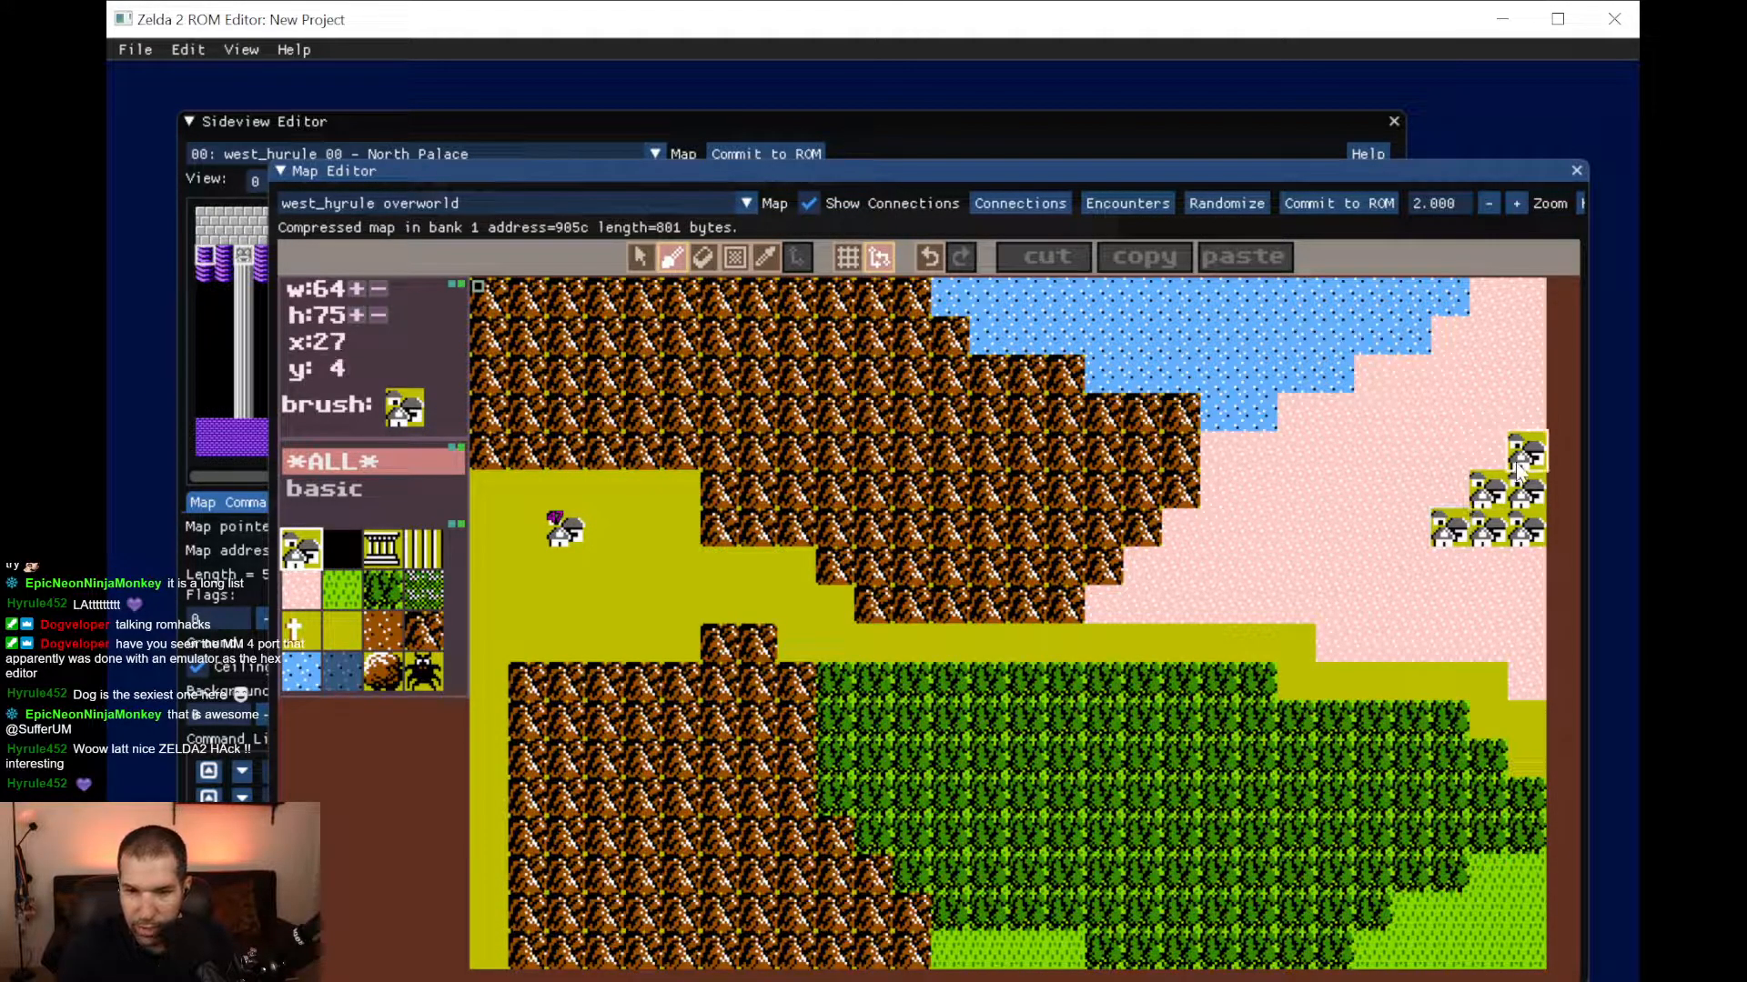
pyautogui.rightClick(1488, 530)
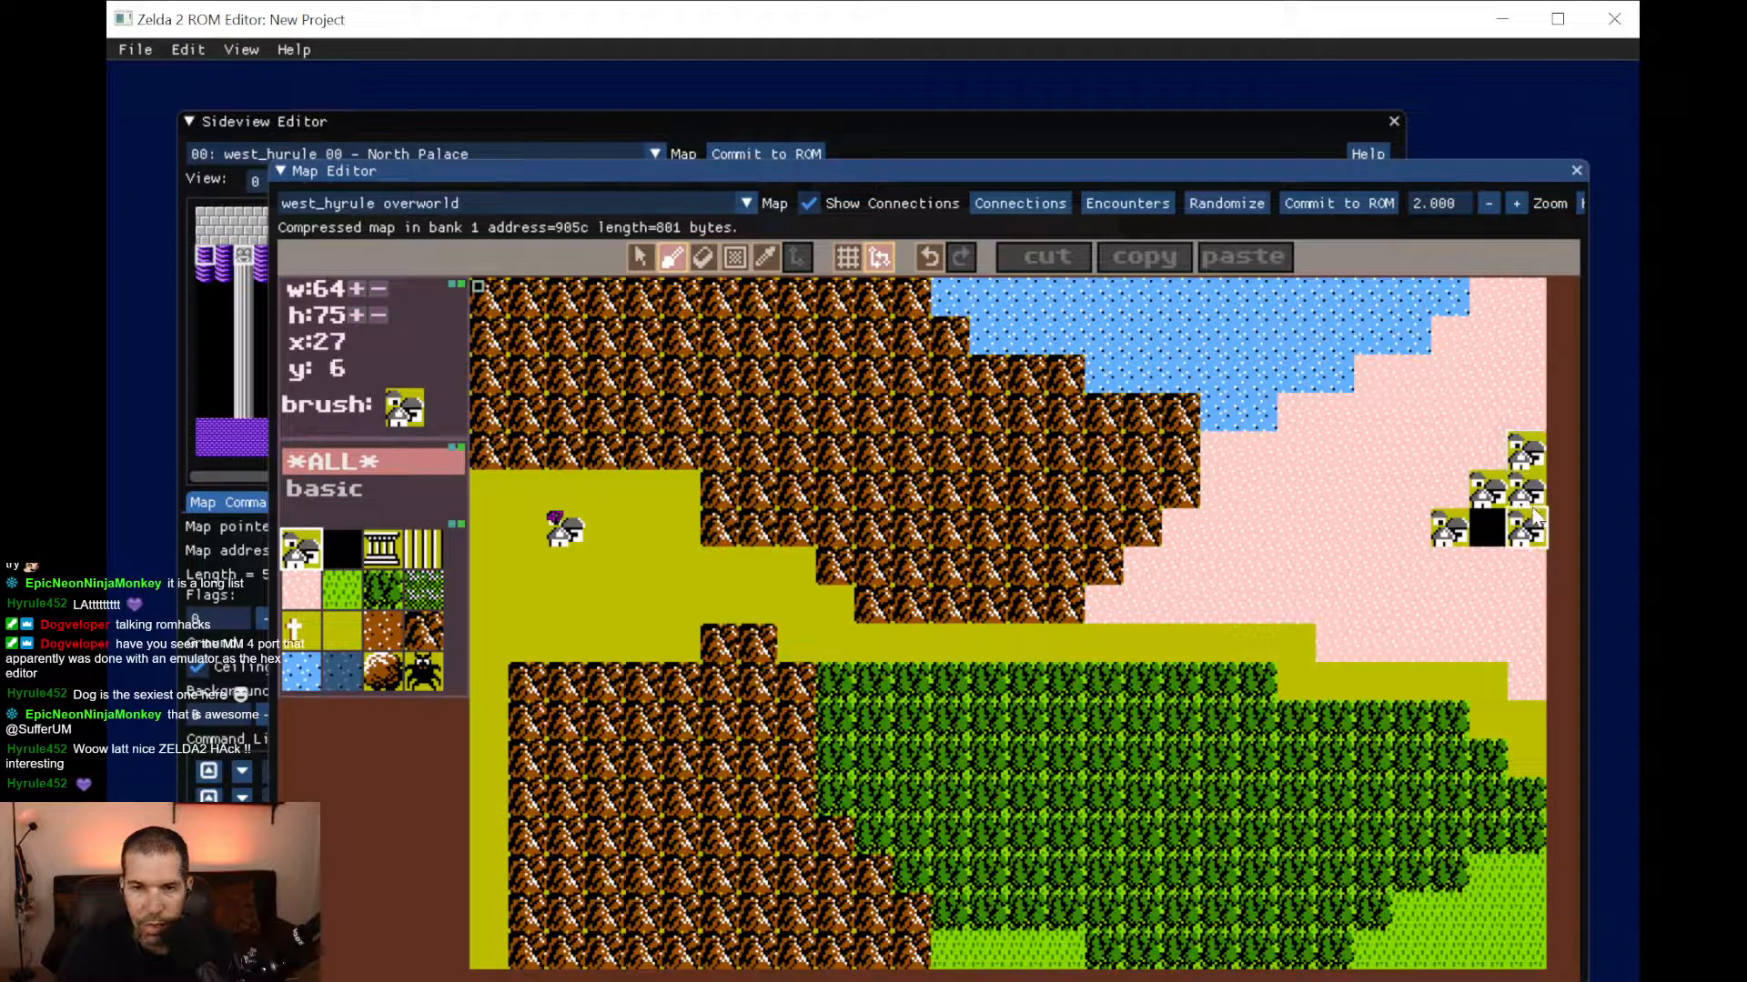
pyautogui.click(1489, 530)
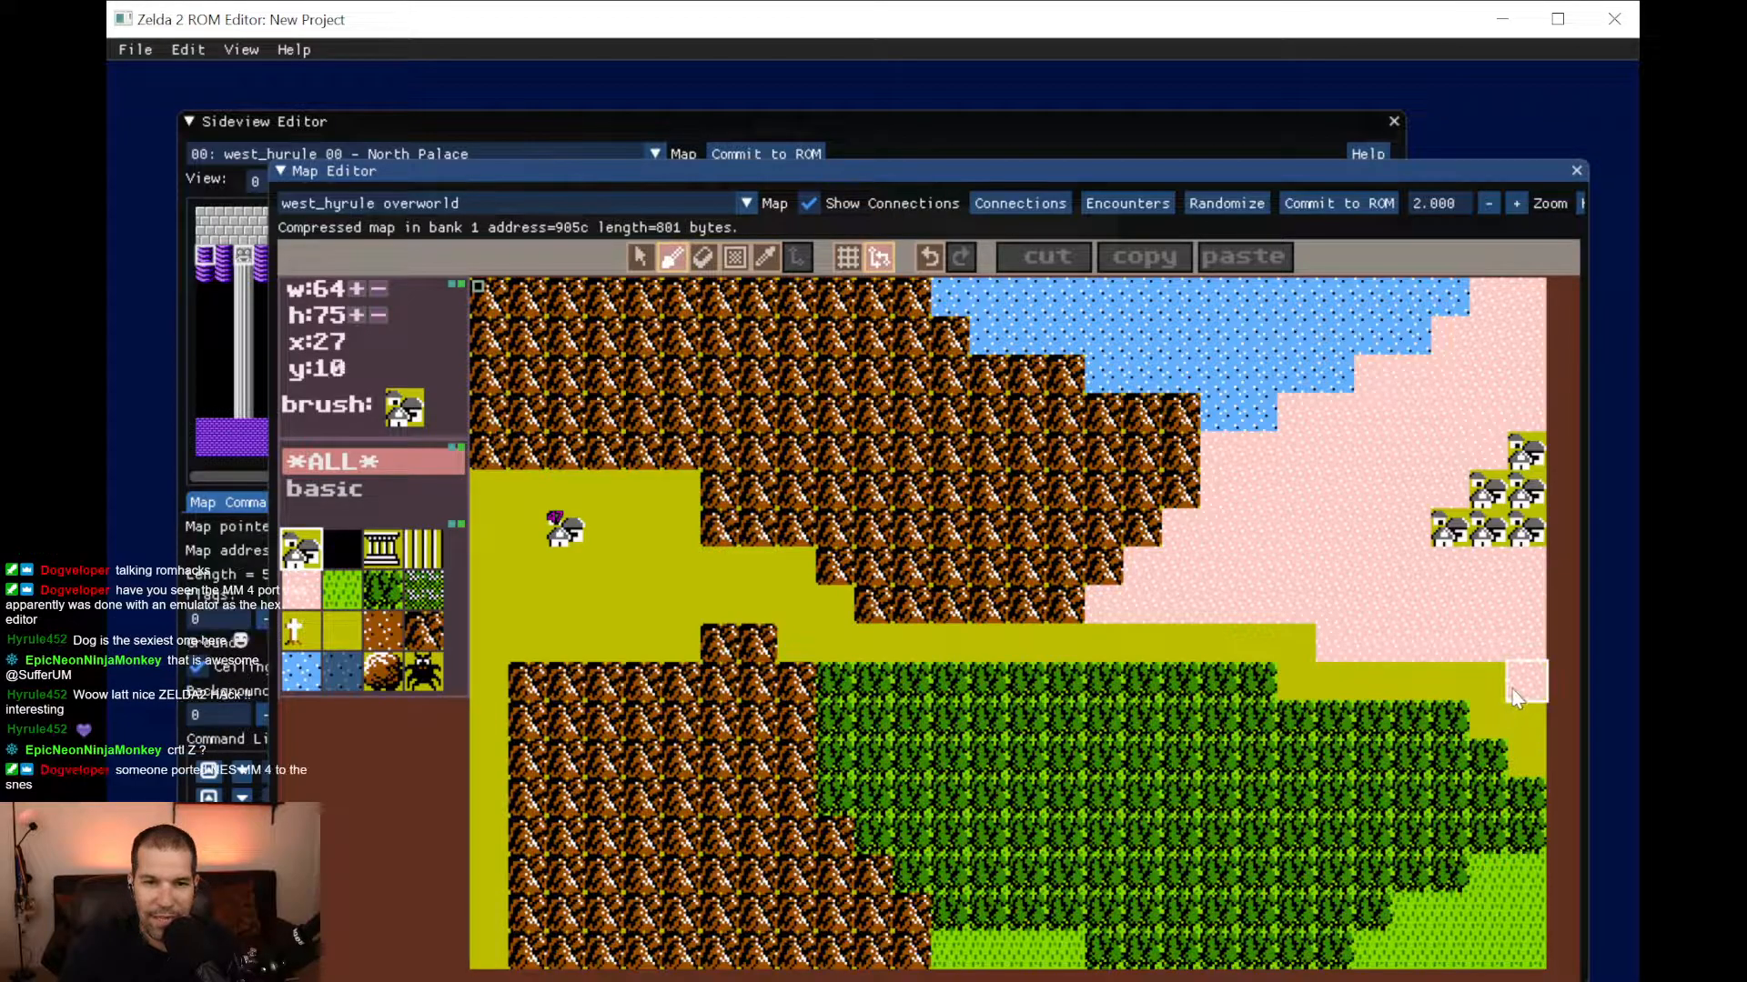
# Erase all six town tiles from the desert in the west_hyrule overworld with the eraser tool.
pyautogui.click(703, 262)
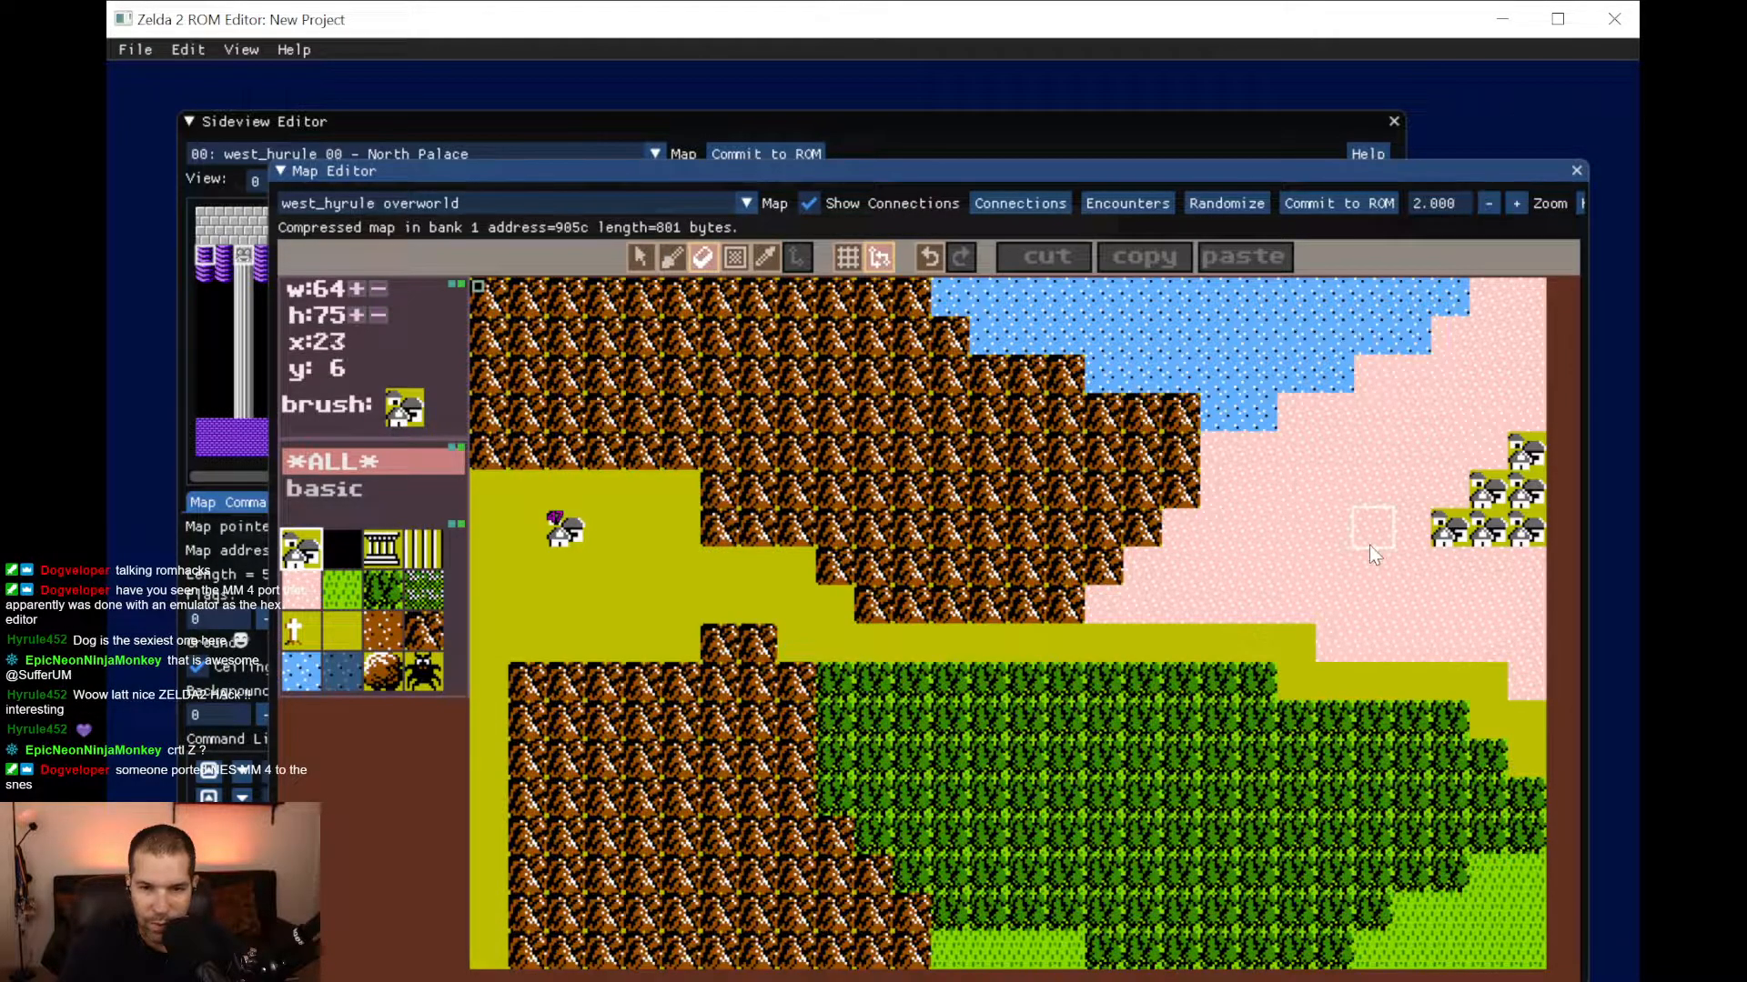
pyautogui.click(1450, 528)
pyautogui.click(1488, 527)
pyautogui.click(1534, 537)
pyautogui.click(1528, 491)
pyautogui.click(1528, 452)
pyautogui.click(1488, 491)
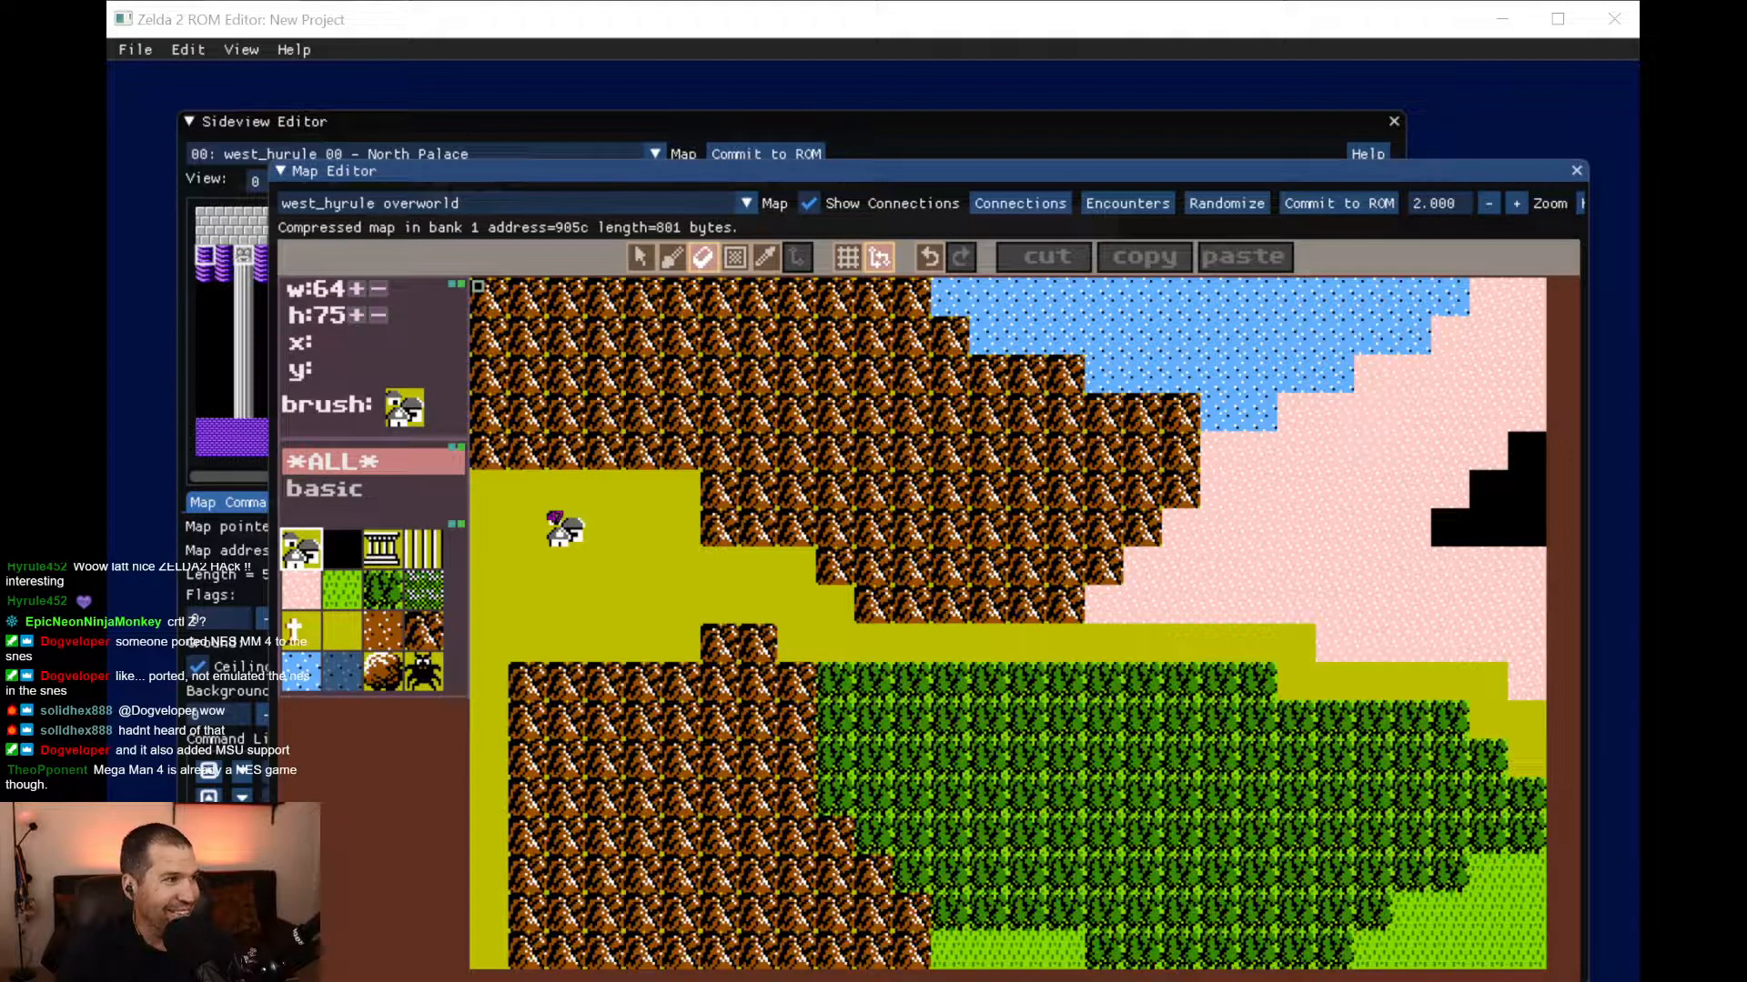
# Switch to the browser and review the Zelda II page on romhacking.net and the z2edit wiki on GitHub.
pyautogui.moveTo(109, 18); pyautogui.dragTo(667, 28)
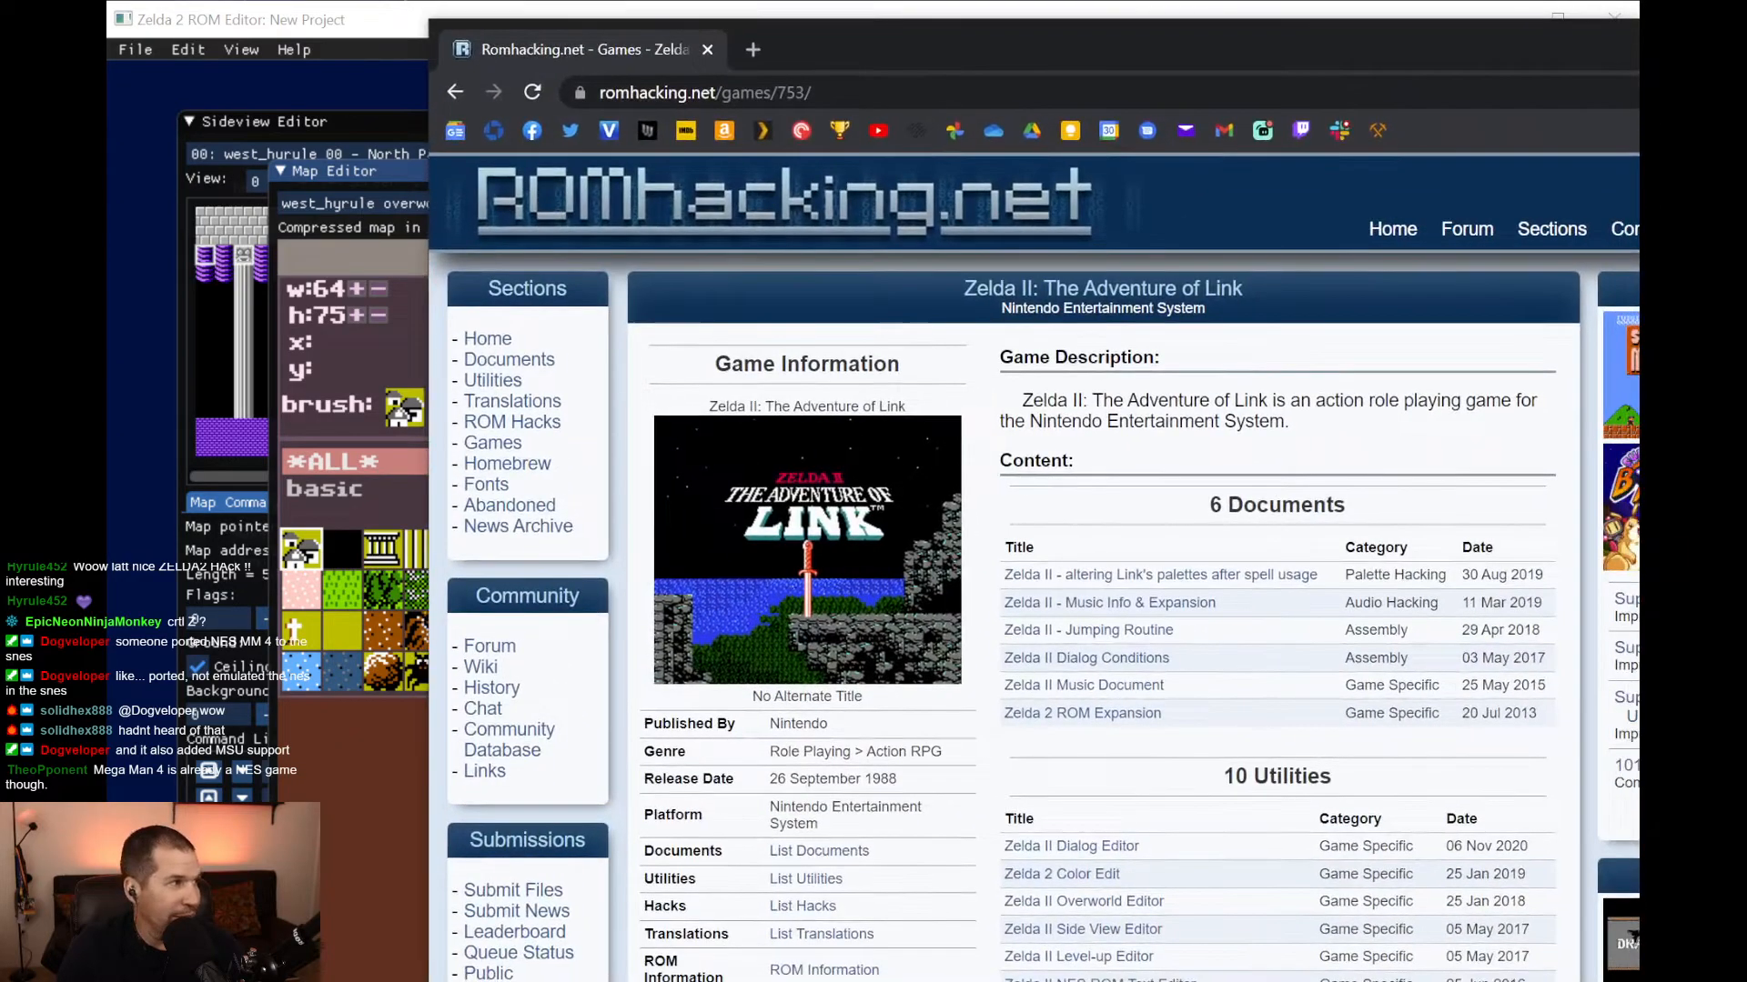
pyautogui.moveTo(1273, 53); pyautogui.dragTo(1142, 0)
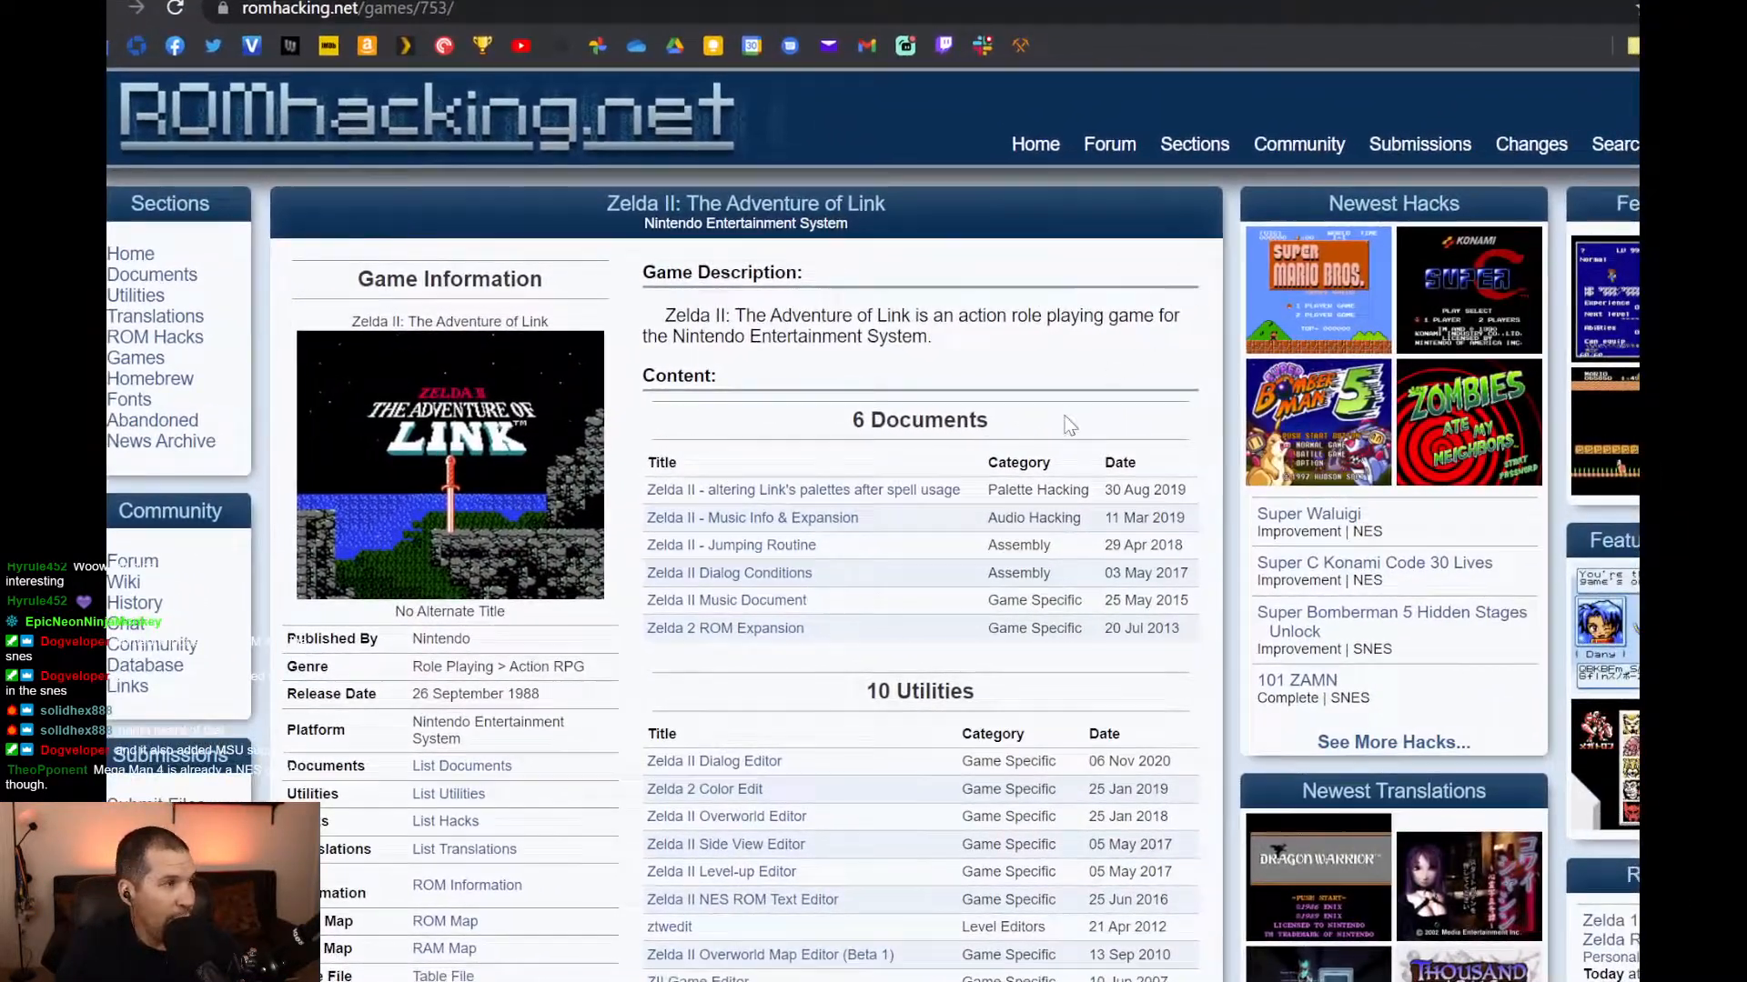
pyautogui.scroll(-8, 1070, 426)
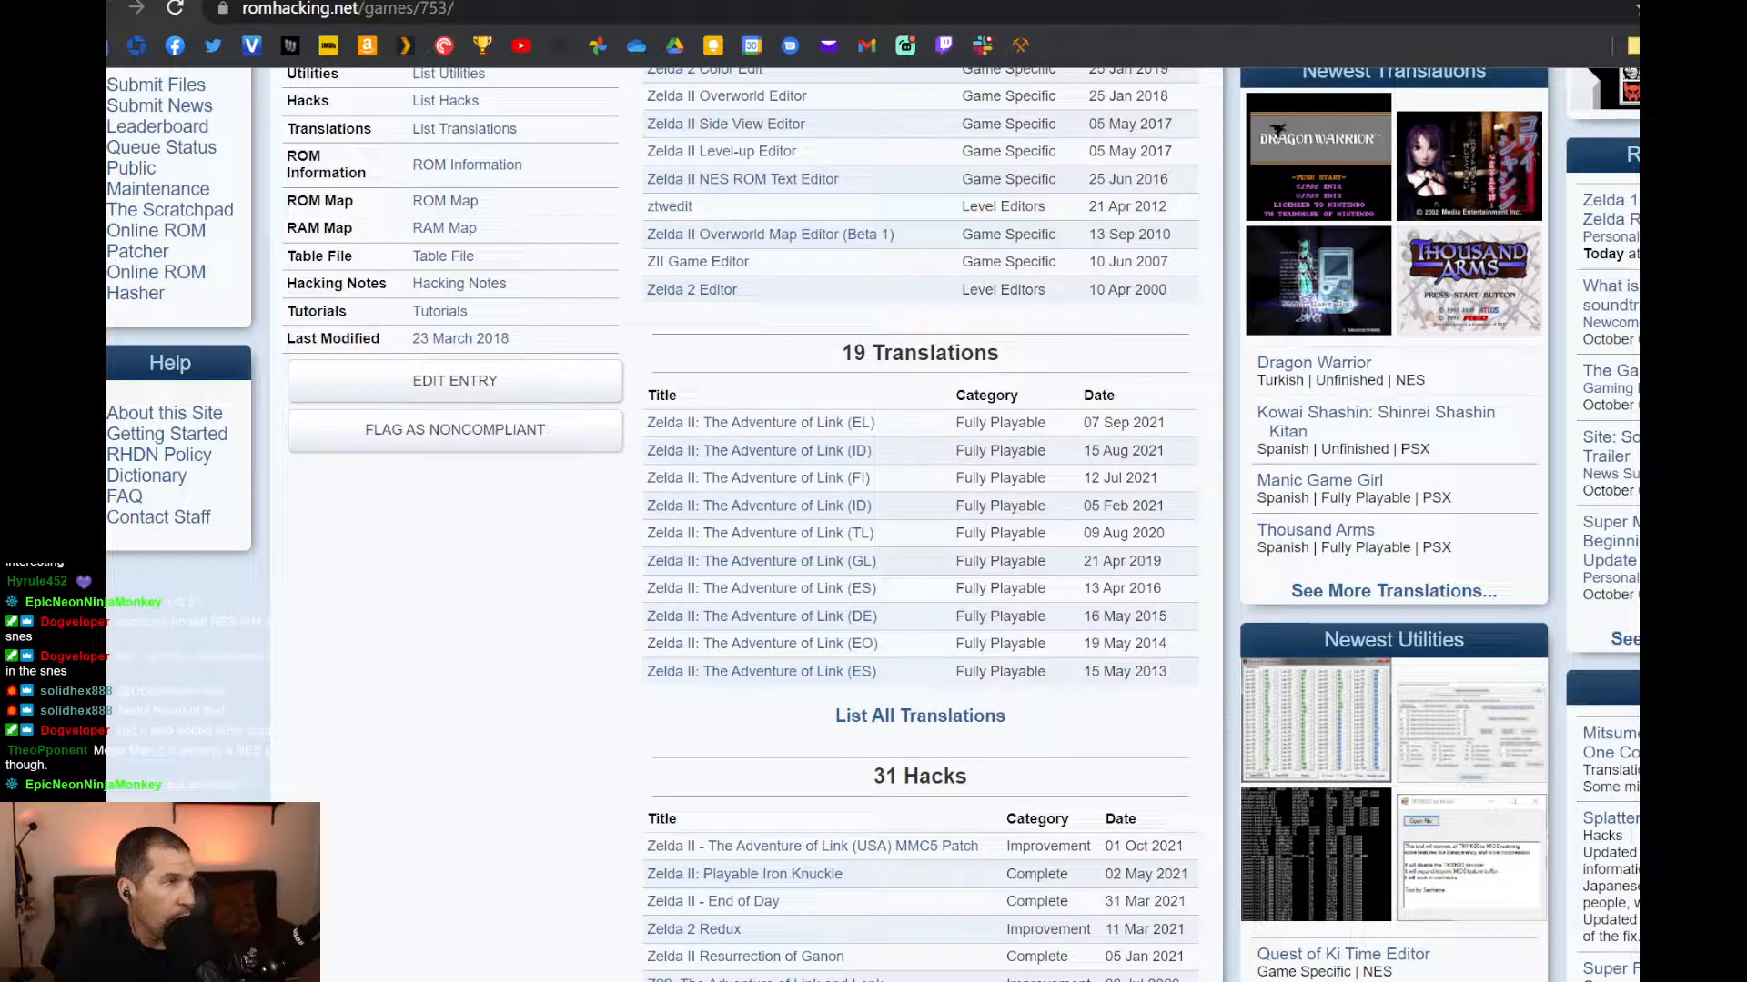
pyautogui.moveTo(107, 68); pyautogui.dragTo(585, 1)
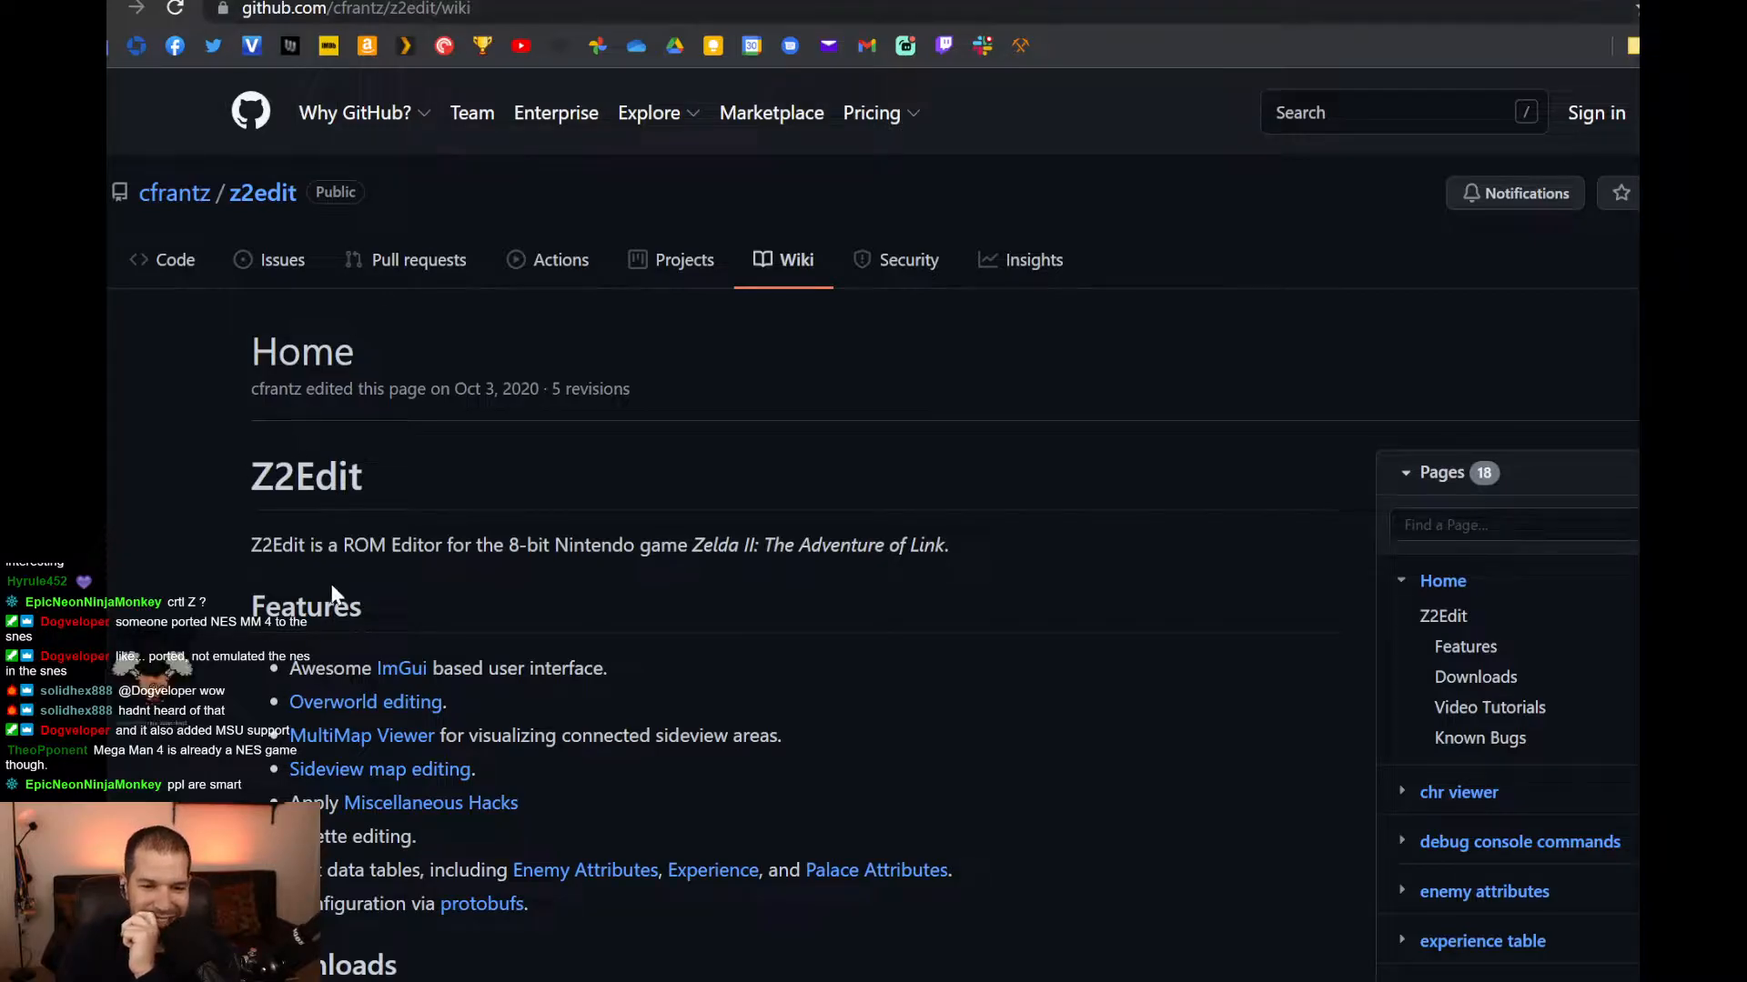
pyautogui.moveTo(557, 0); pyautogui.dragTo(0, 0)
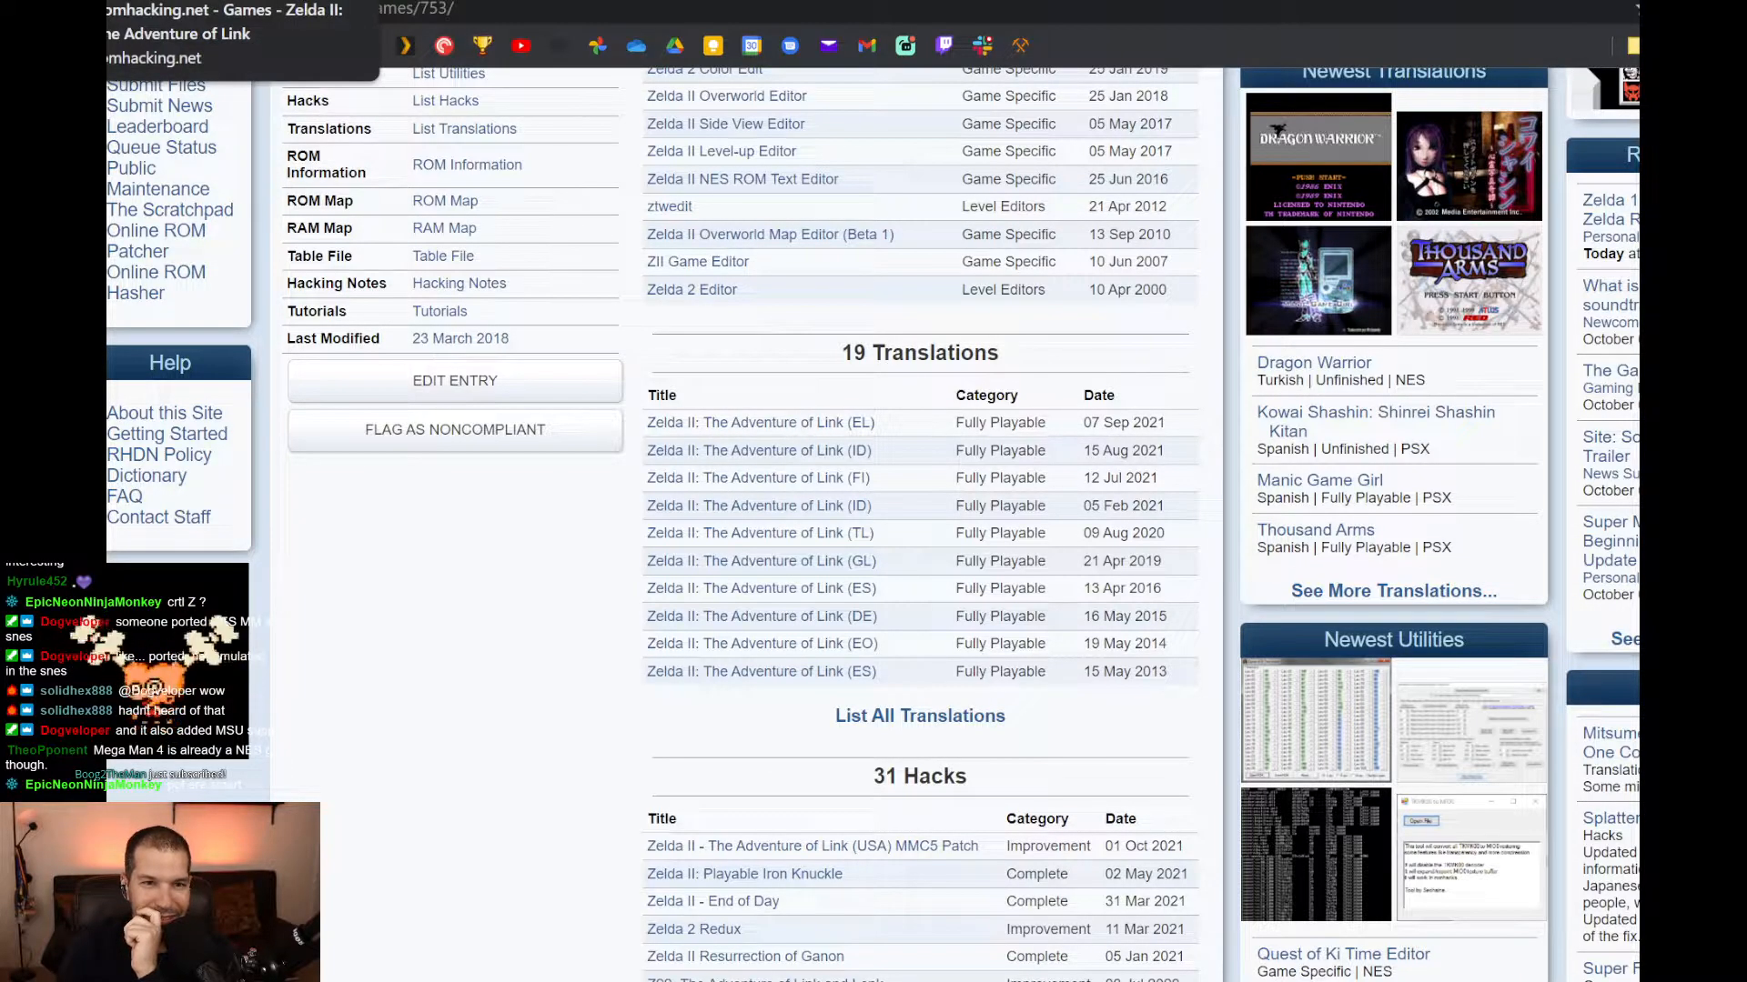
pyautogui.moveTo(228, 0); pyautogui.dragTo(0, 0)
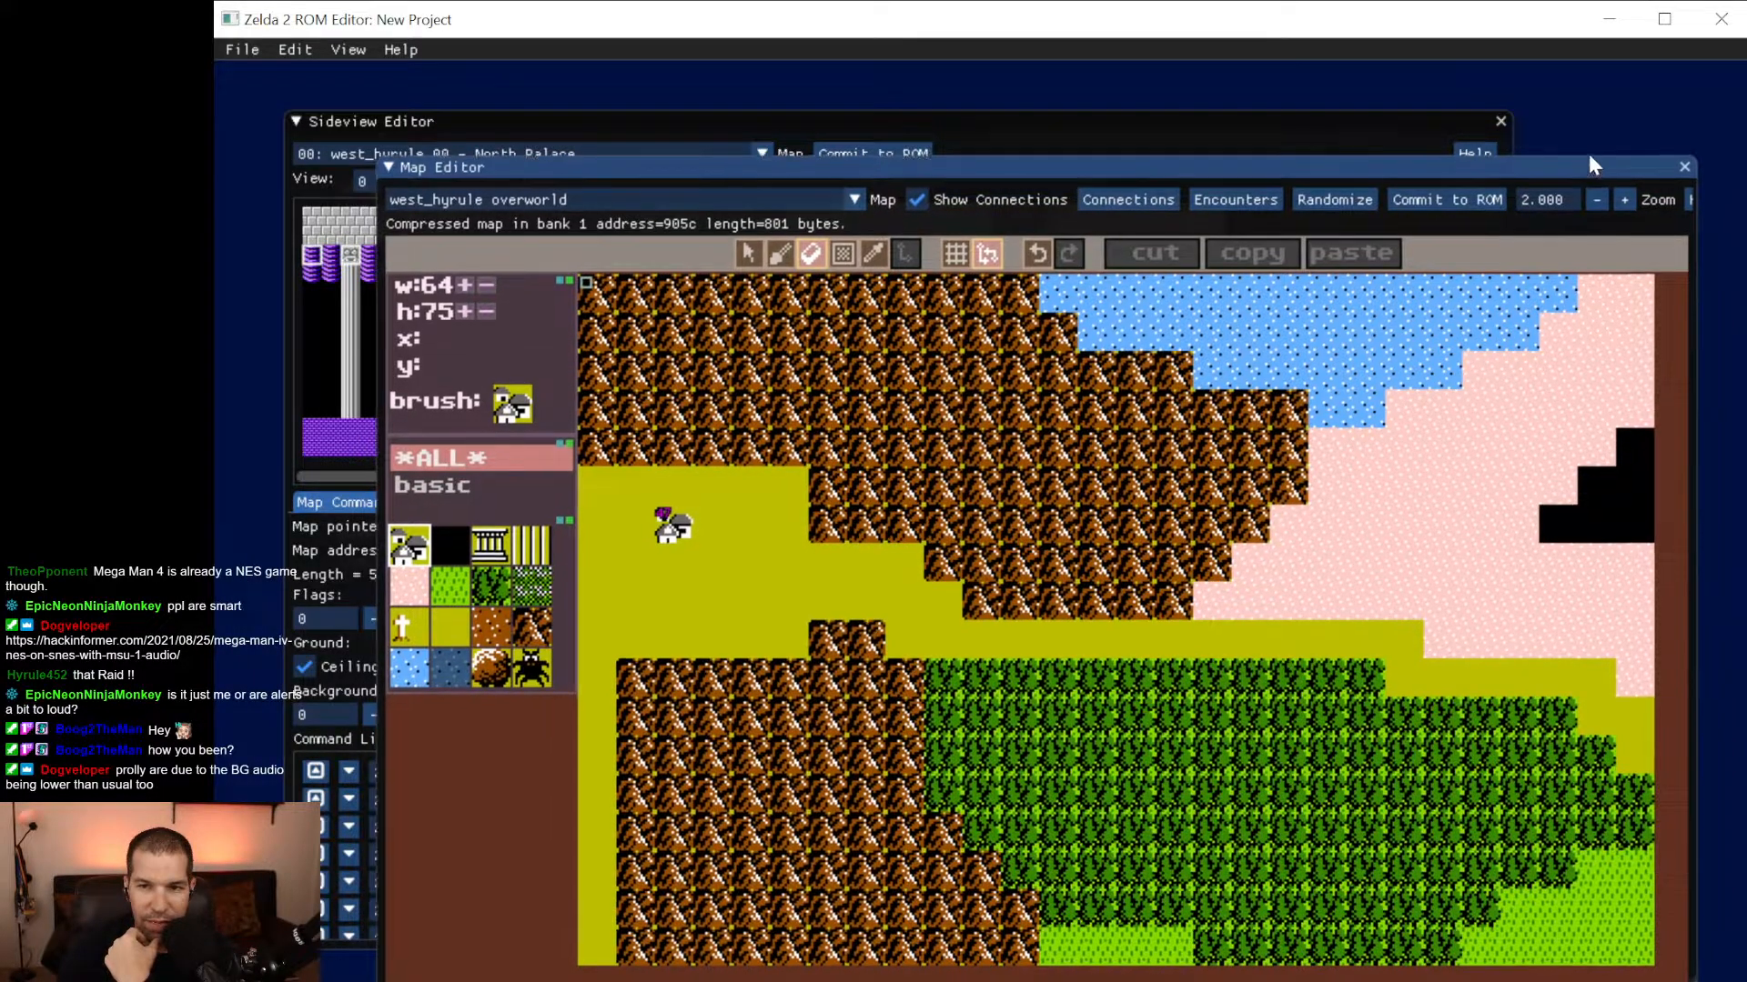
# Rearrange the ROM editor's windows so the Map Editor sits higher and the Sideview Editor is in front.
pyautogui.moveTo(1588, 169); pyautogui.dragTo(1592, 102)
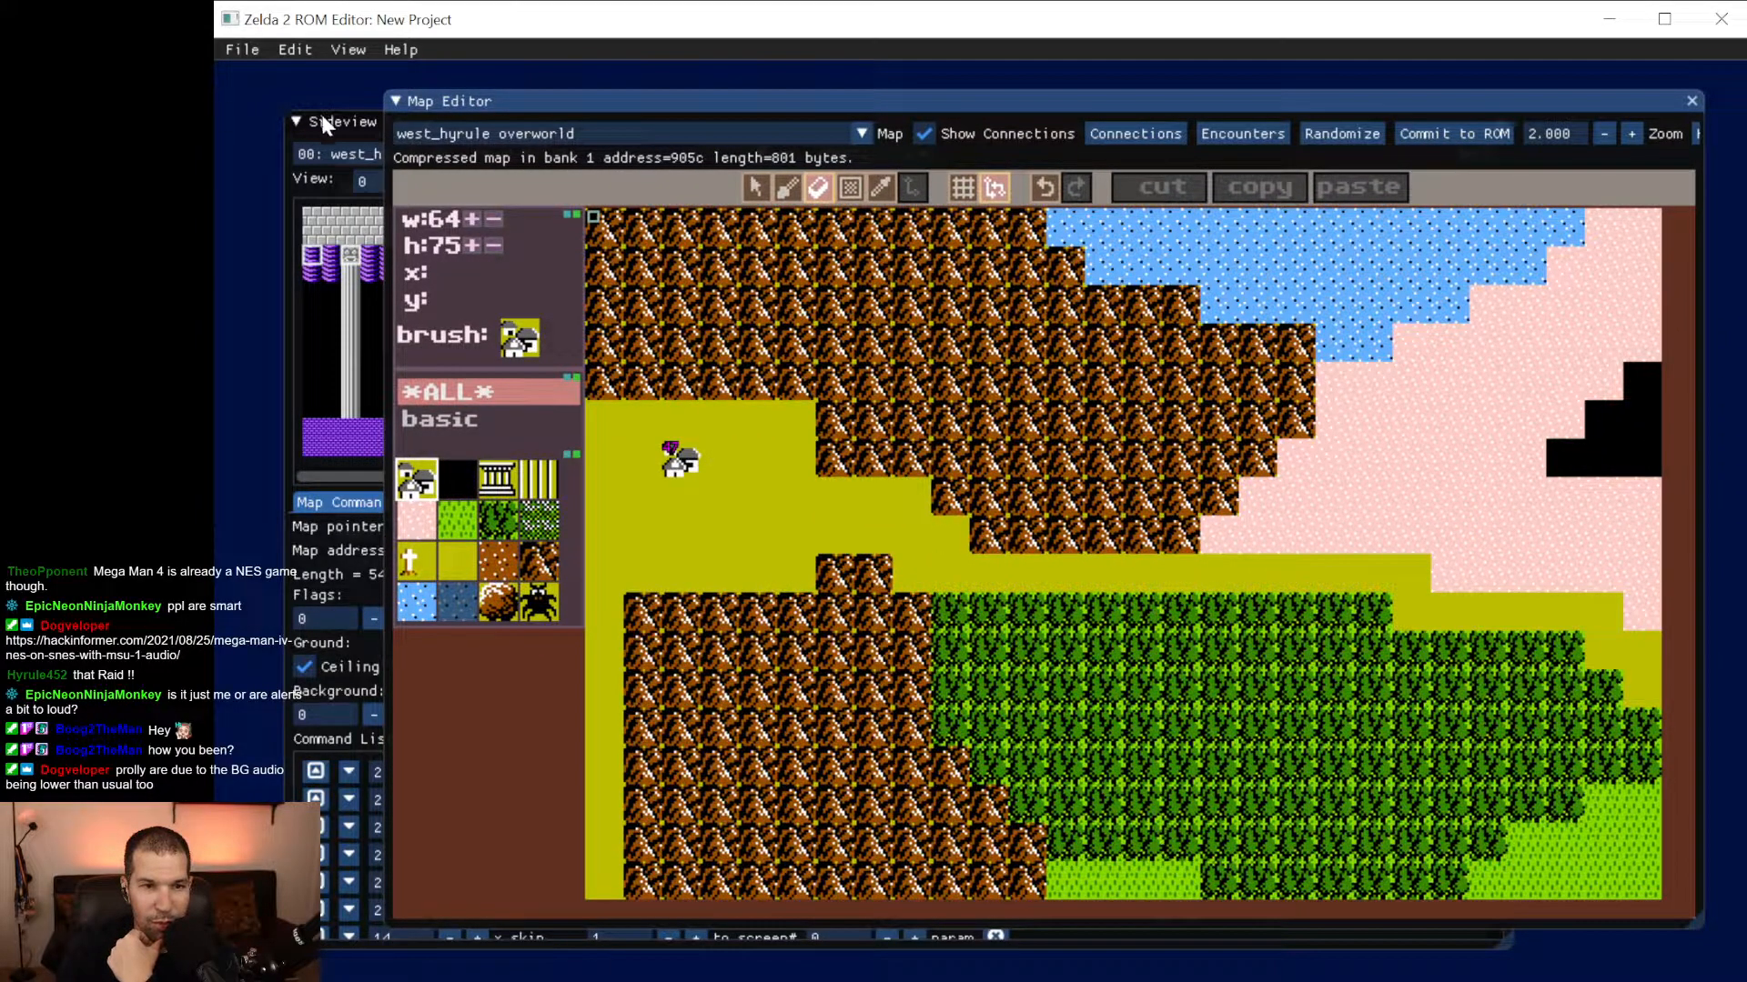
pyautogui.click(320, 118)
pyautogui.moveTo(566, 116); pyautogui.dragTo(531, 142)
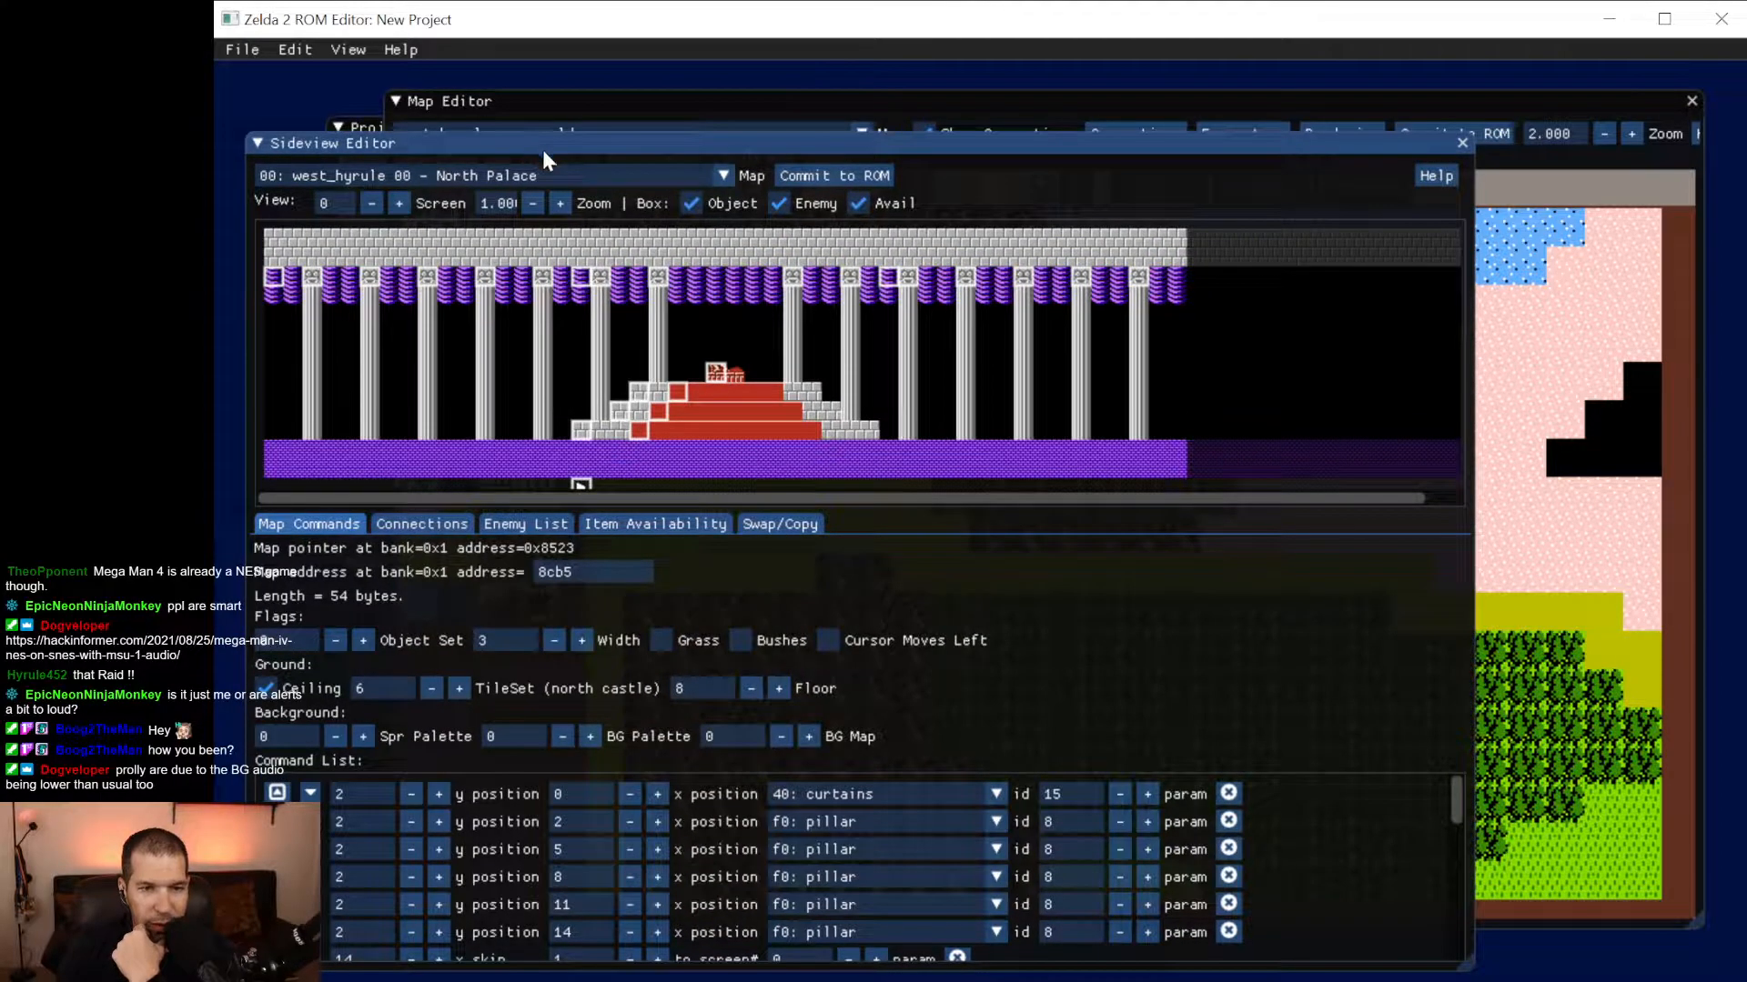
# Look through the Sideview Editor's list of background and west_hyrule maps, keeping west_hyrule 00 - North Palace as the loaded map.
pyautogui.click(720, 176)
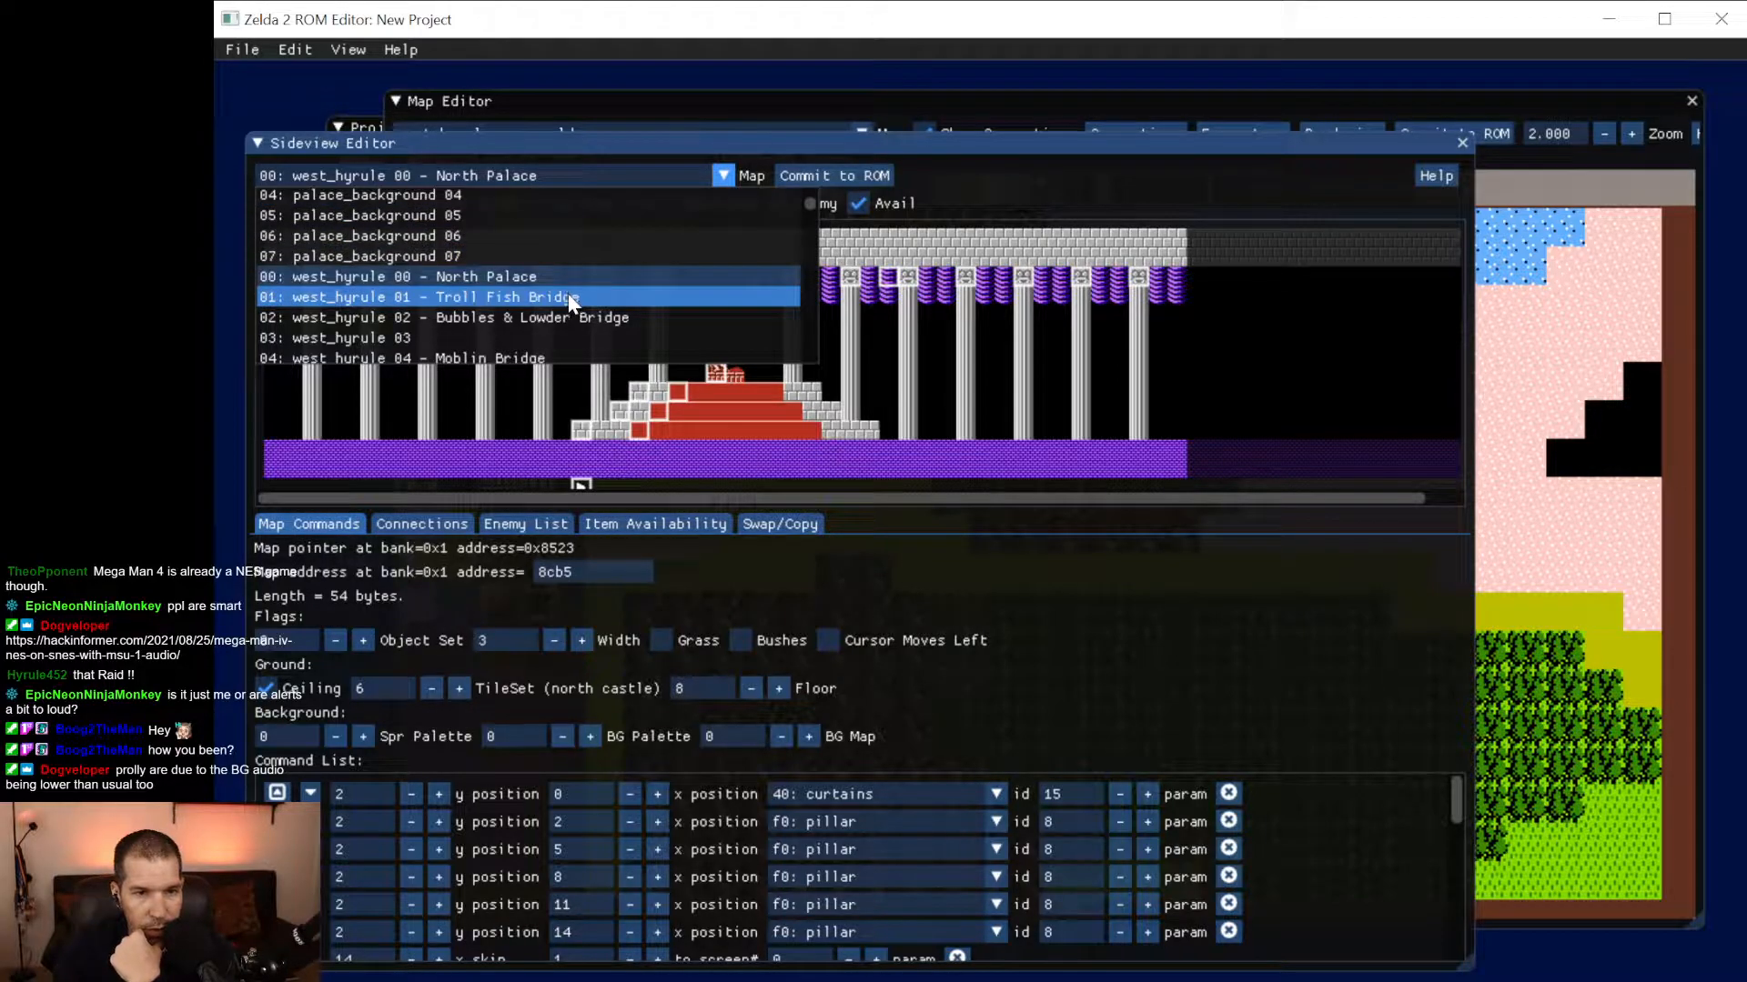
pyautogui.scroll(3, 568, 296)
pyautogui.scroll(3, 568, 296)
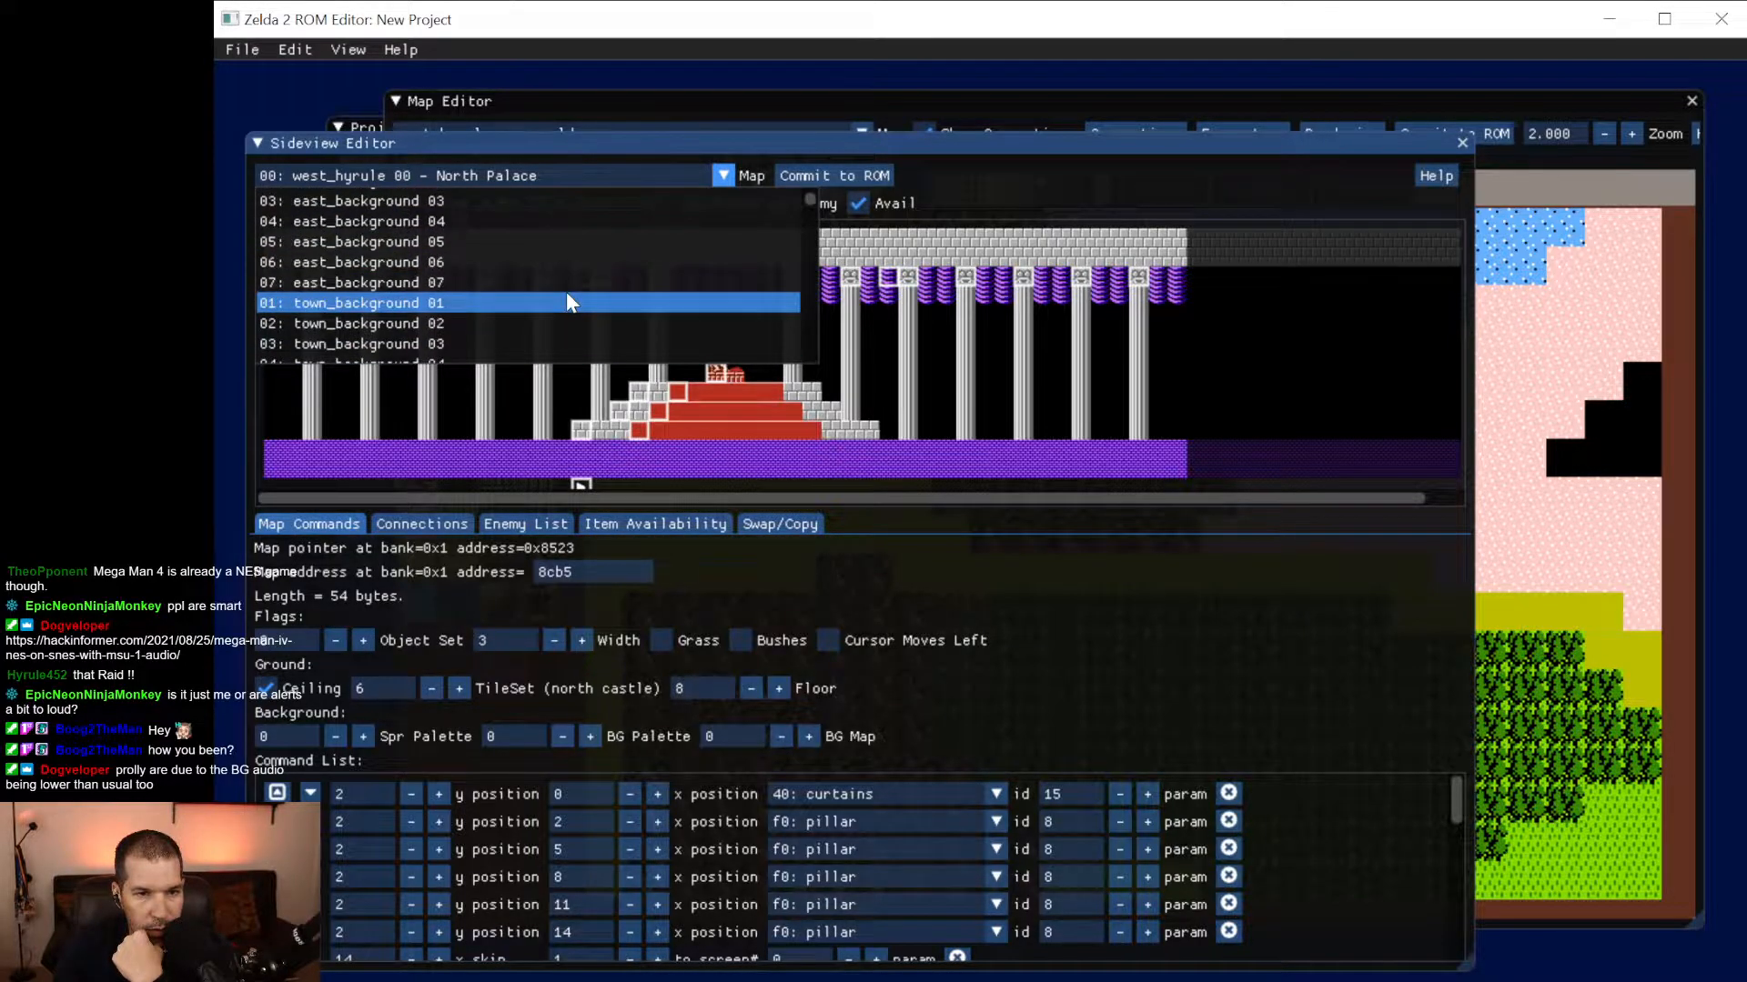
pyautogui.scroll(3, 567, 293)
pyautogui.scroll(-3, 567, 293)
pyautogui.scroll(-3, 567, 293)
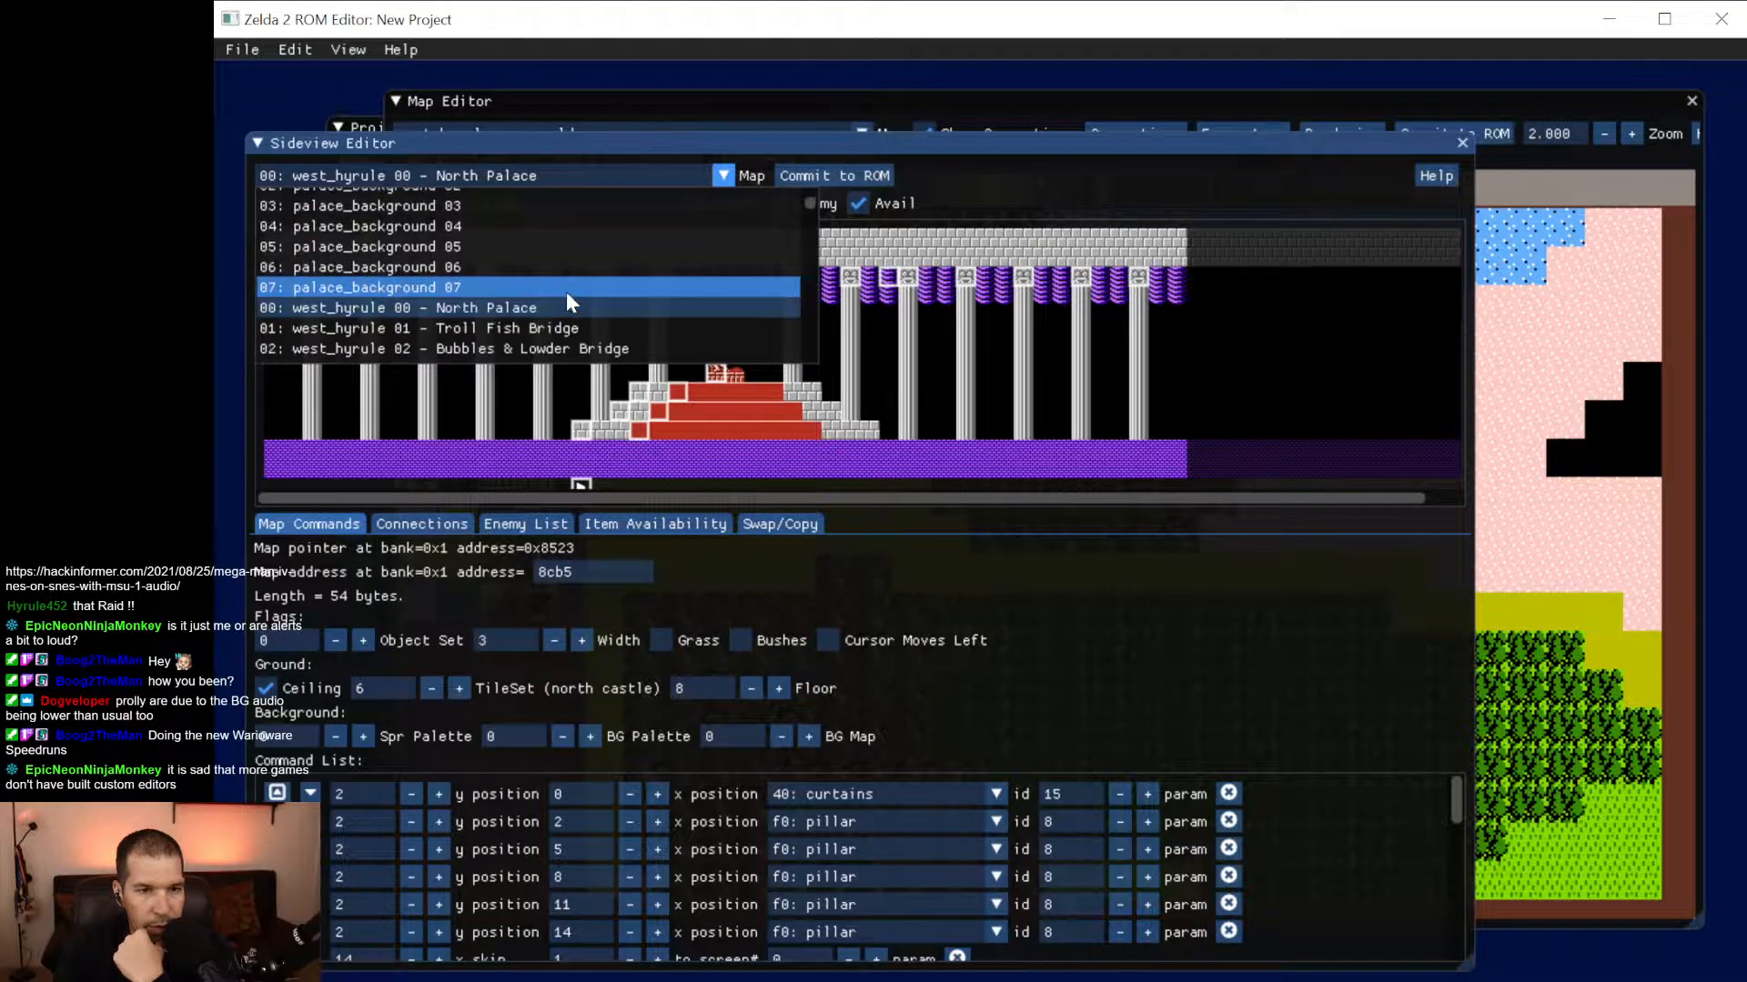
pyautogui.scroll(-3, 567, 296)
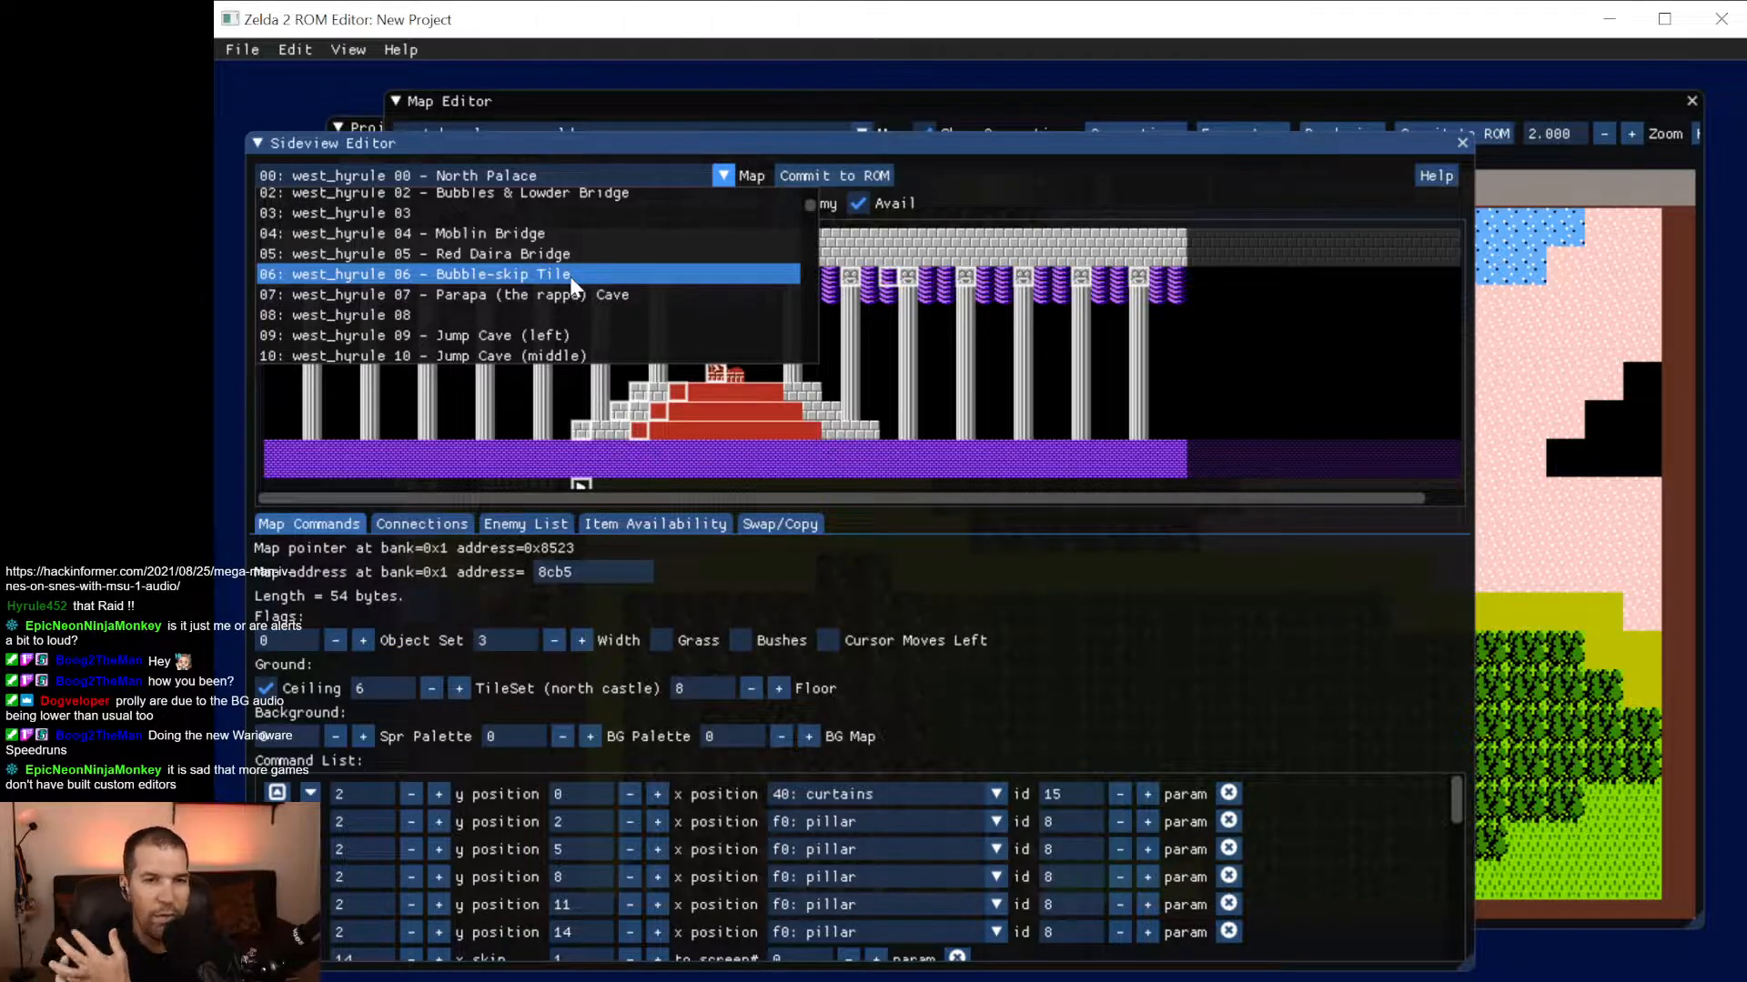
pyautogui.scroll(-3, 573, 287)
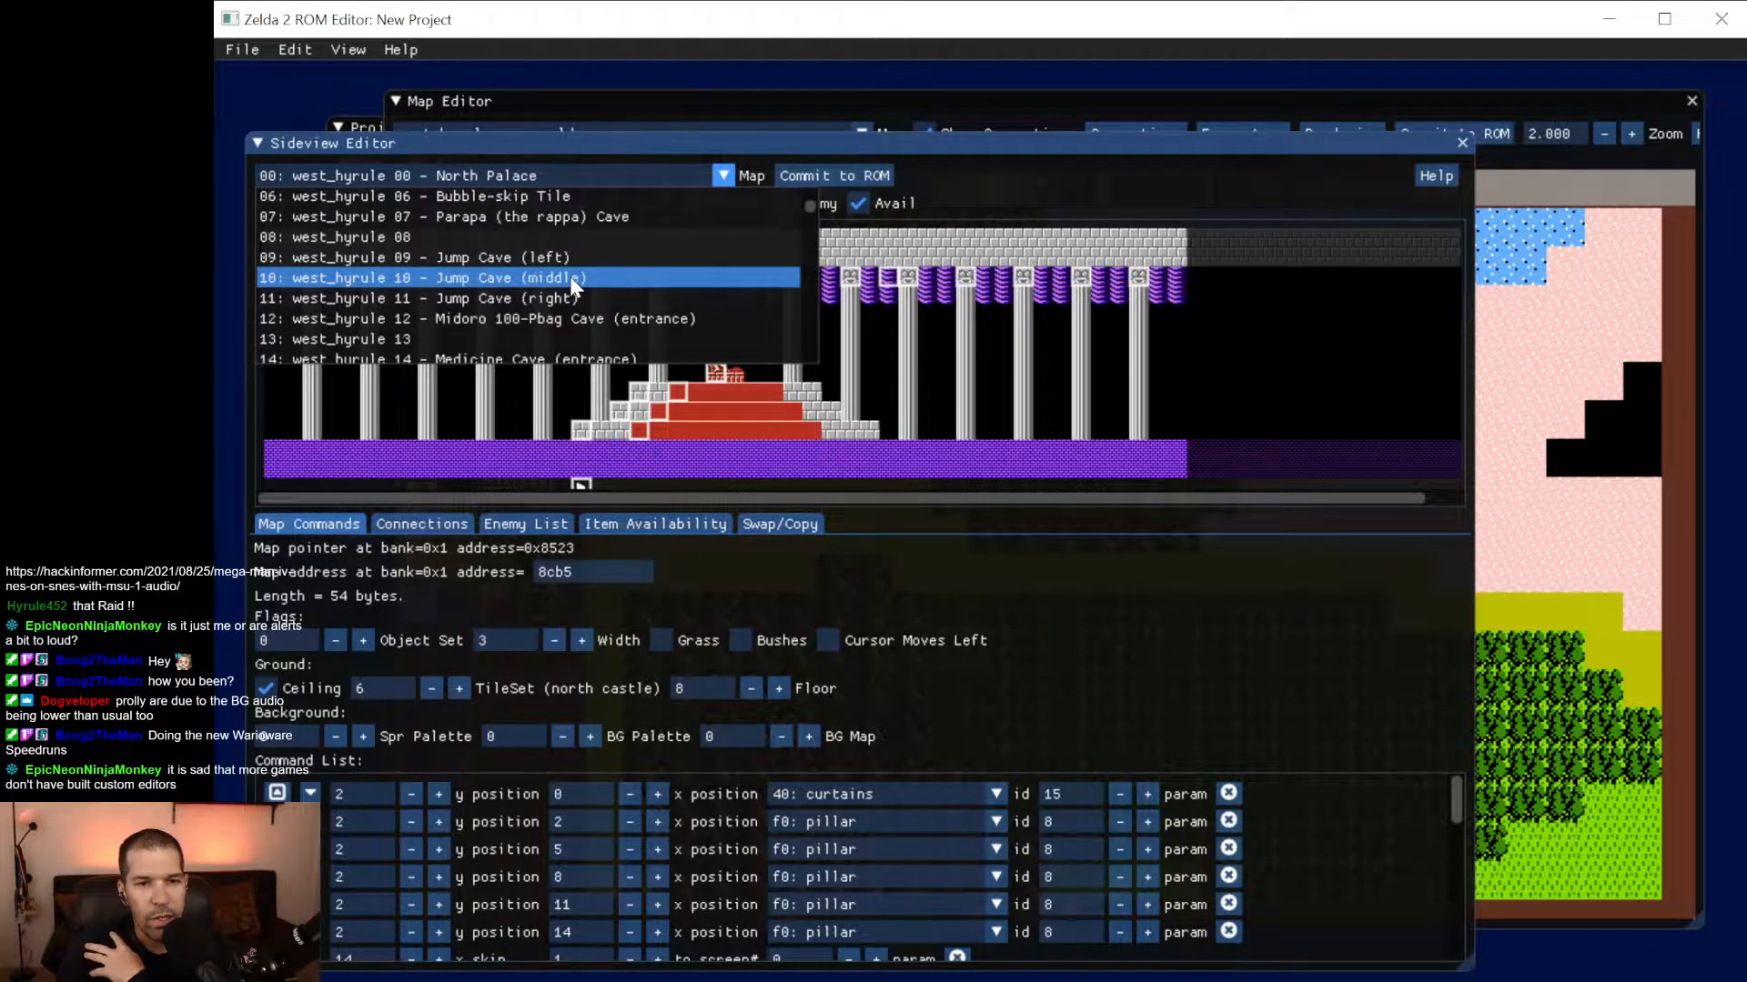
pyautogui.scroll(-2, 573, 287)
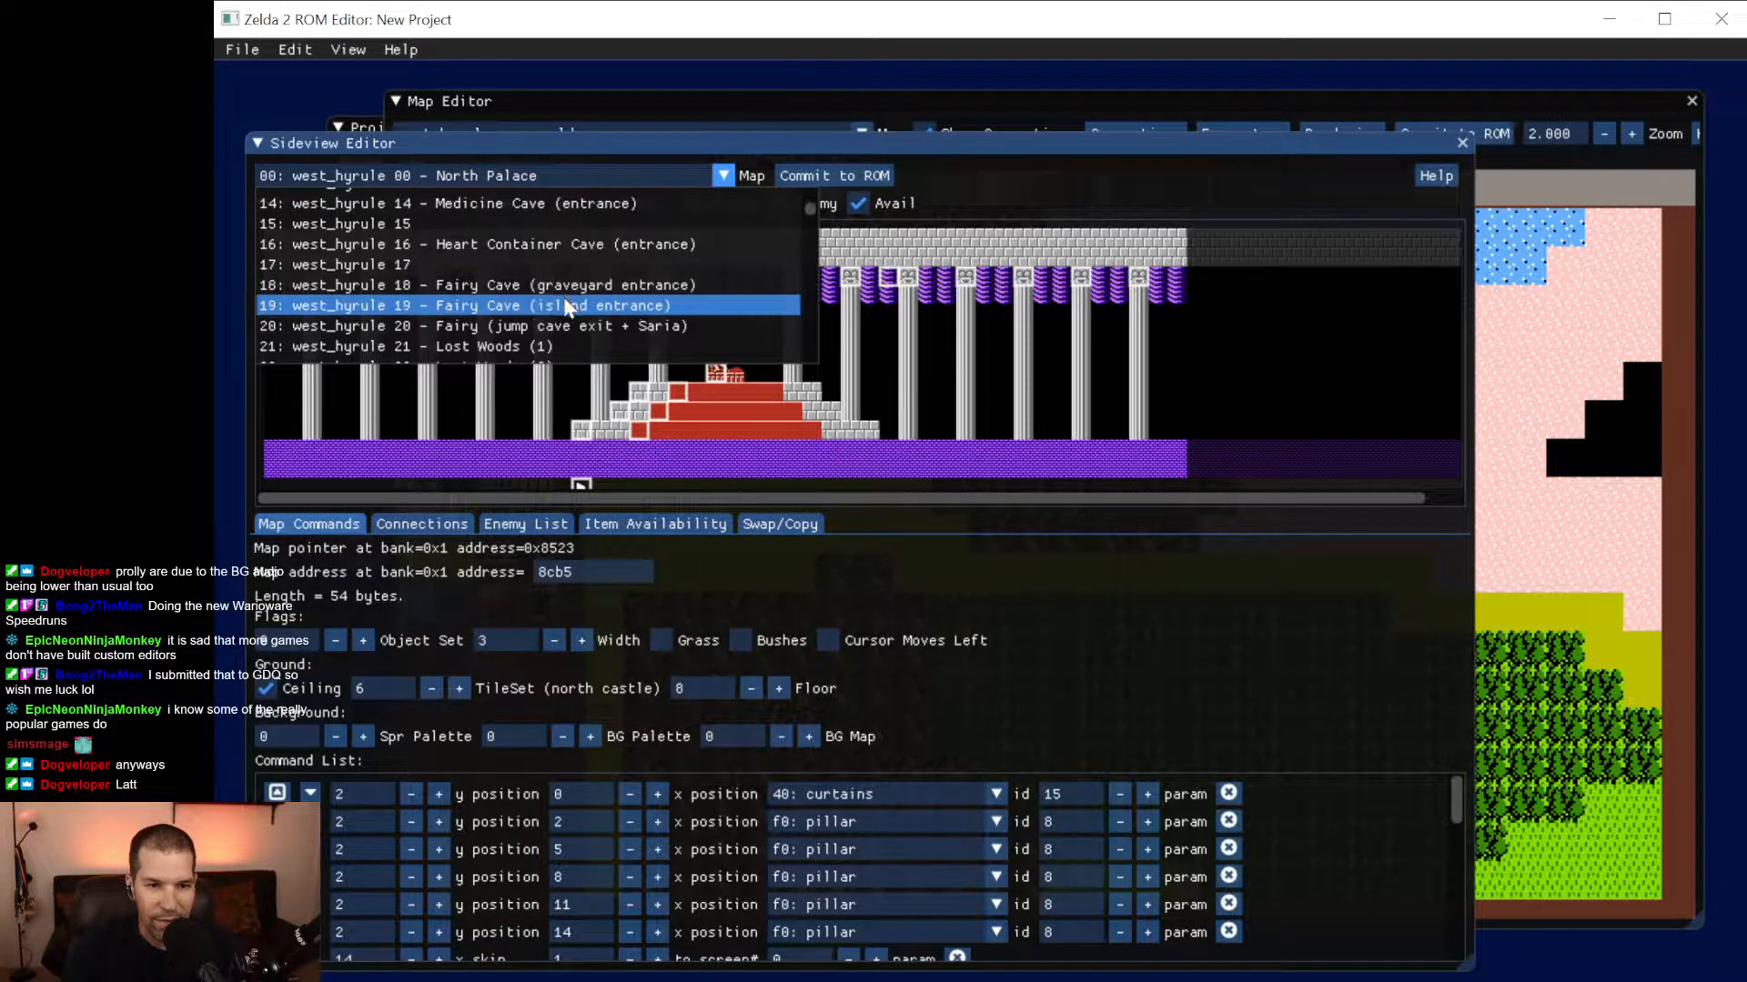
pyautogui.scroll(-1, 568, 306)
pyautogui.scroll(-5, 568, 306)
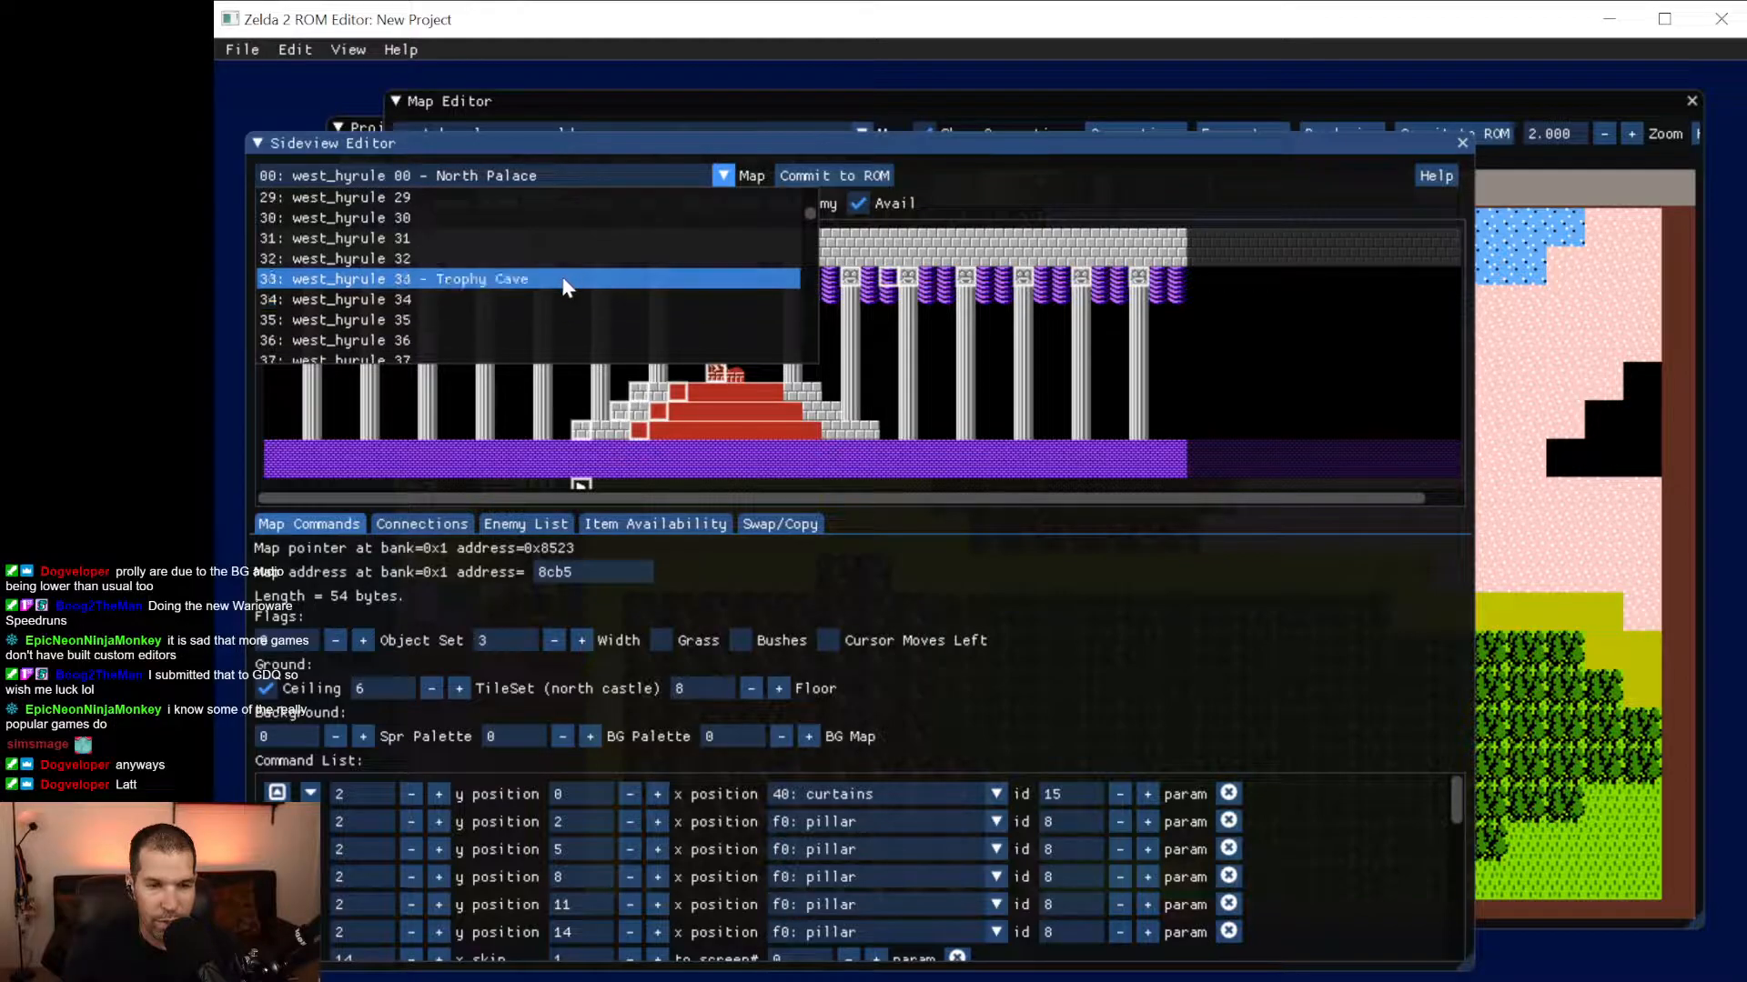
pyautogui.scroll(-3, 564, 286)
pyautogui.scroll(-10, 566, 291)
pyautogui.scroll(5, 566, 291)
pyautogui.scroll(2, 564, 289)
pyautogui.scroll(-15, 564, 300)
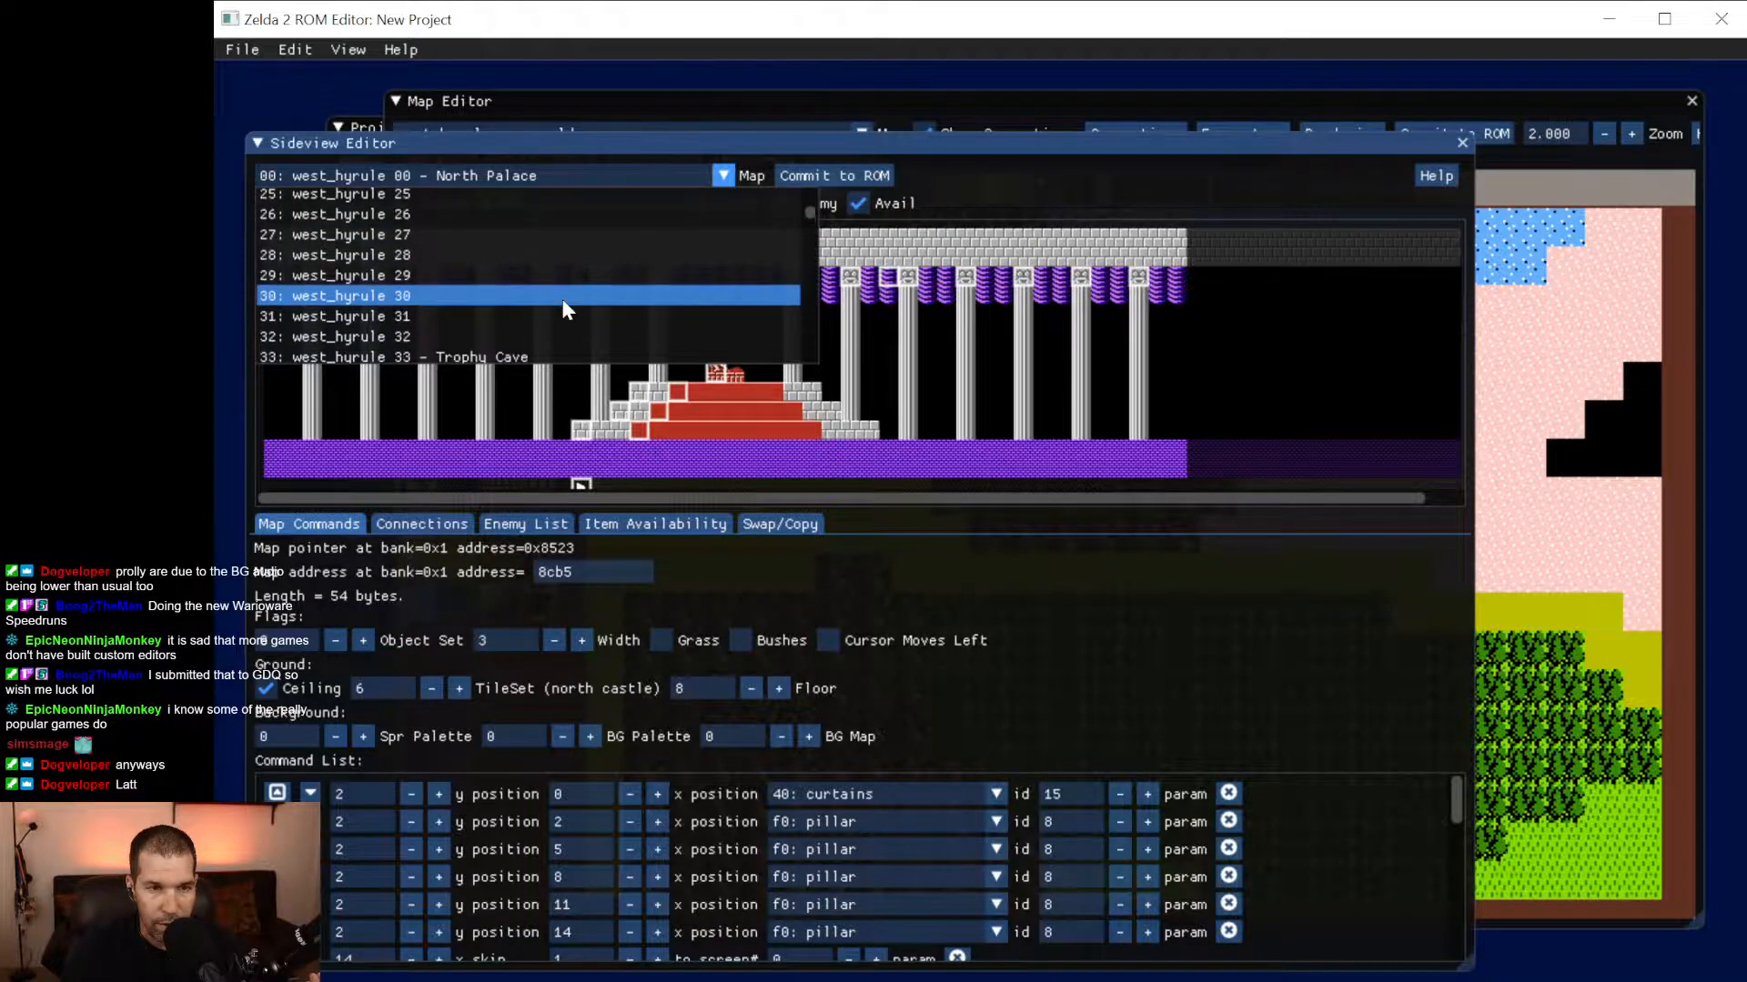
pyautogui.scroll(-4, 561, 300)
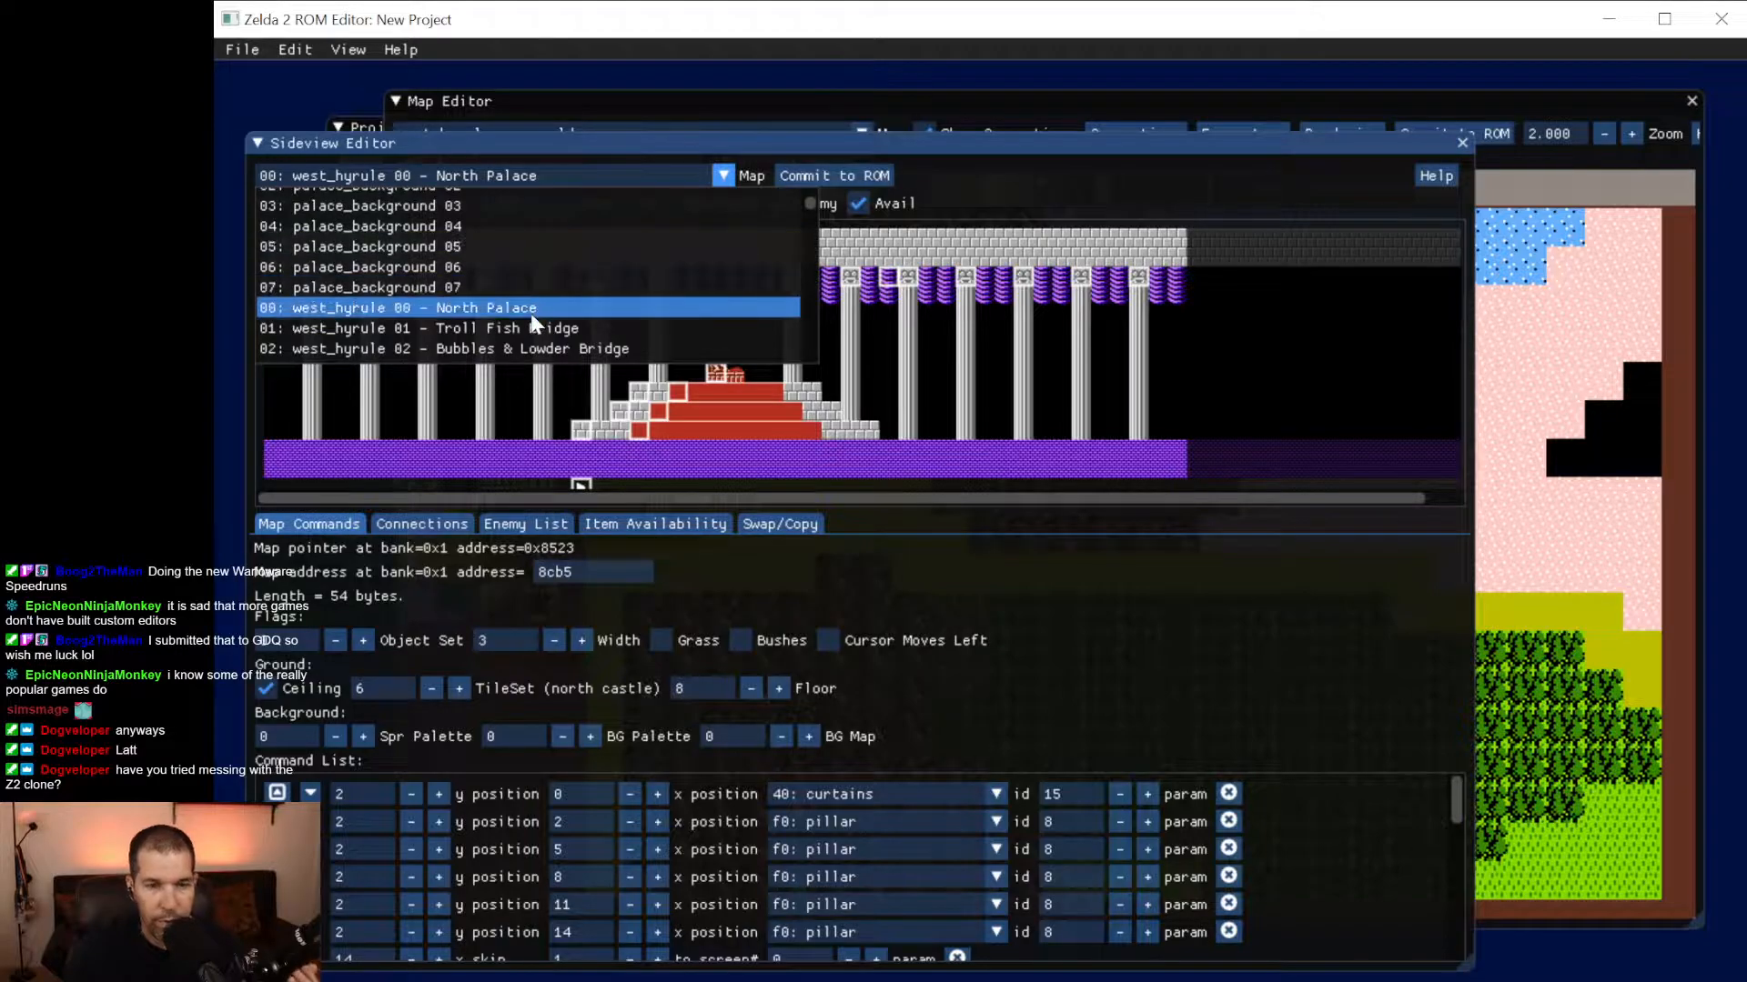
pyautogui.click(539, 309)
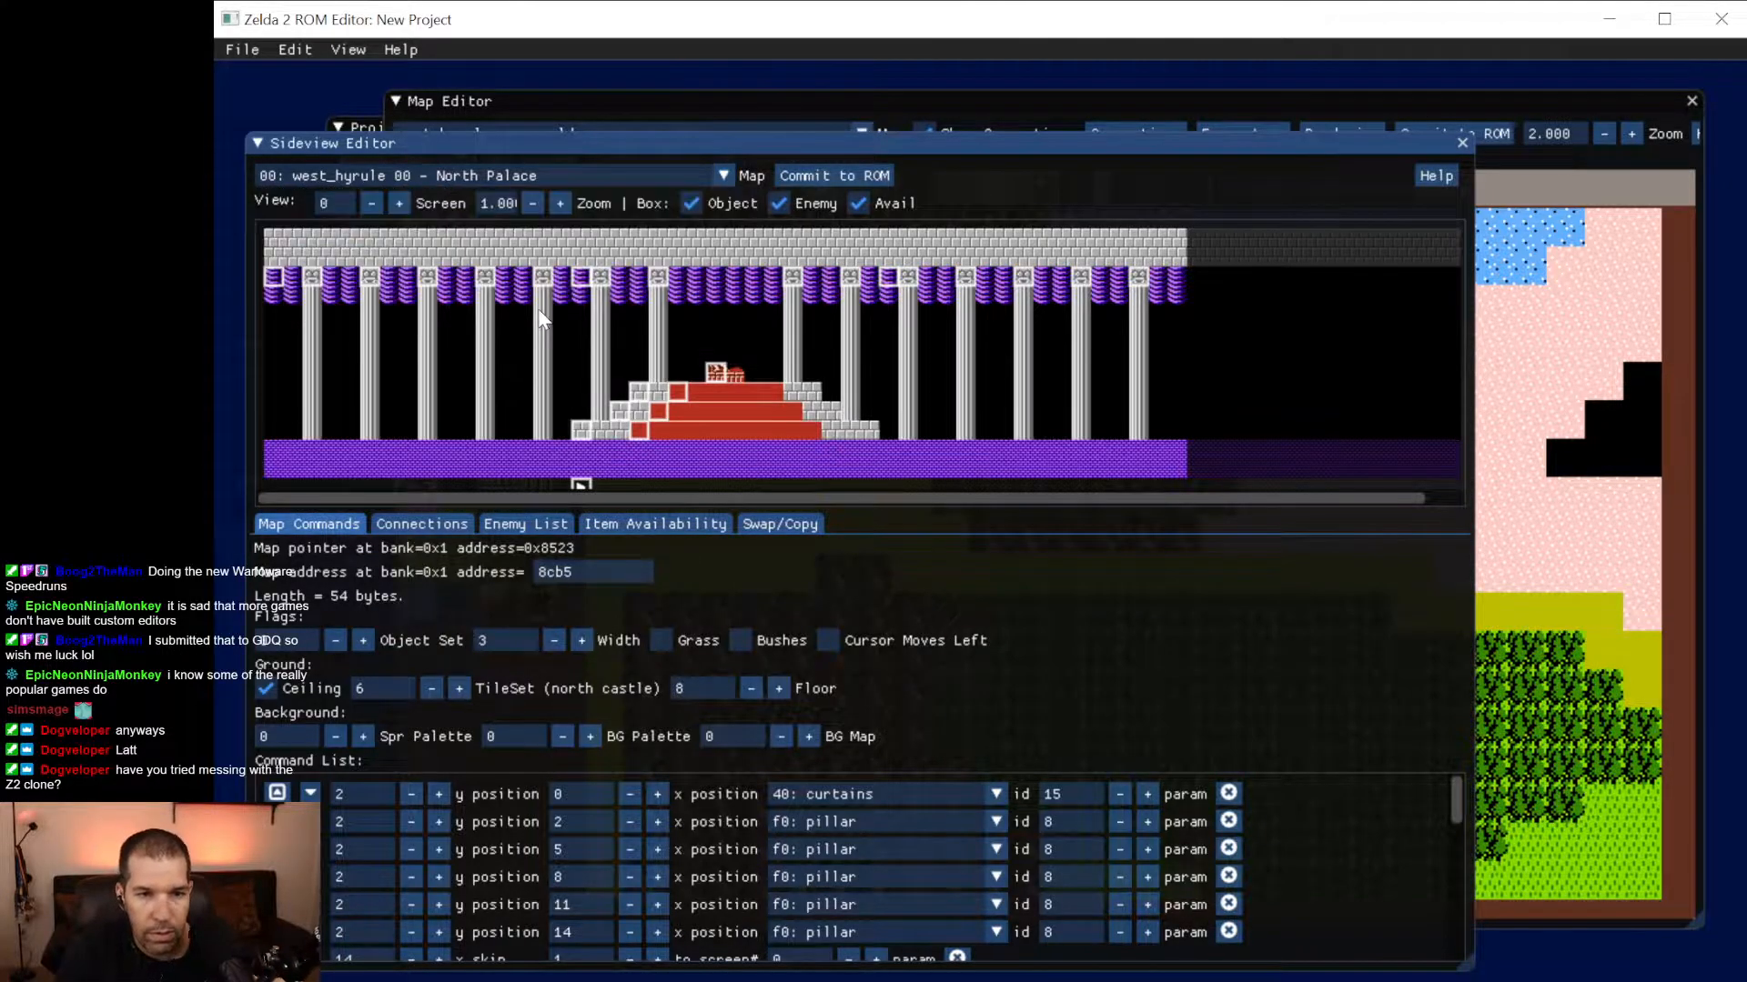
# Read through the named west_hyrule sideview maps, from the North Palace to the start of the deathmountain entries.
pyautogui.click(516, 173)
pyautogui.scroll(-3, 595, 304)
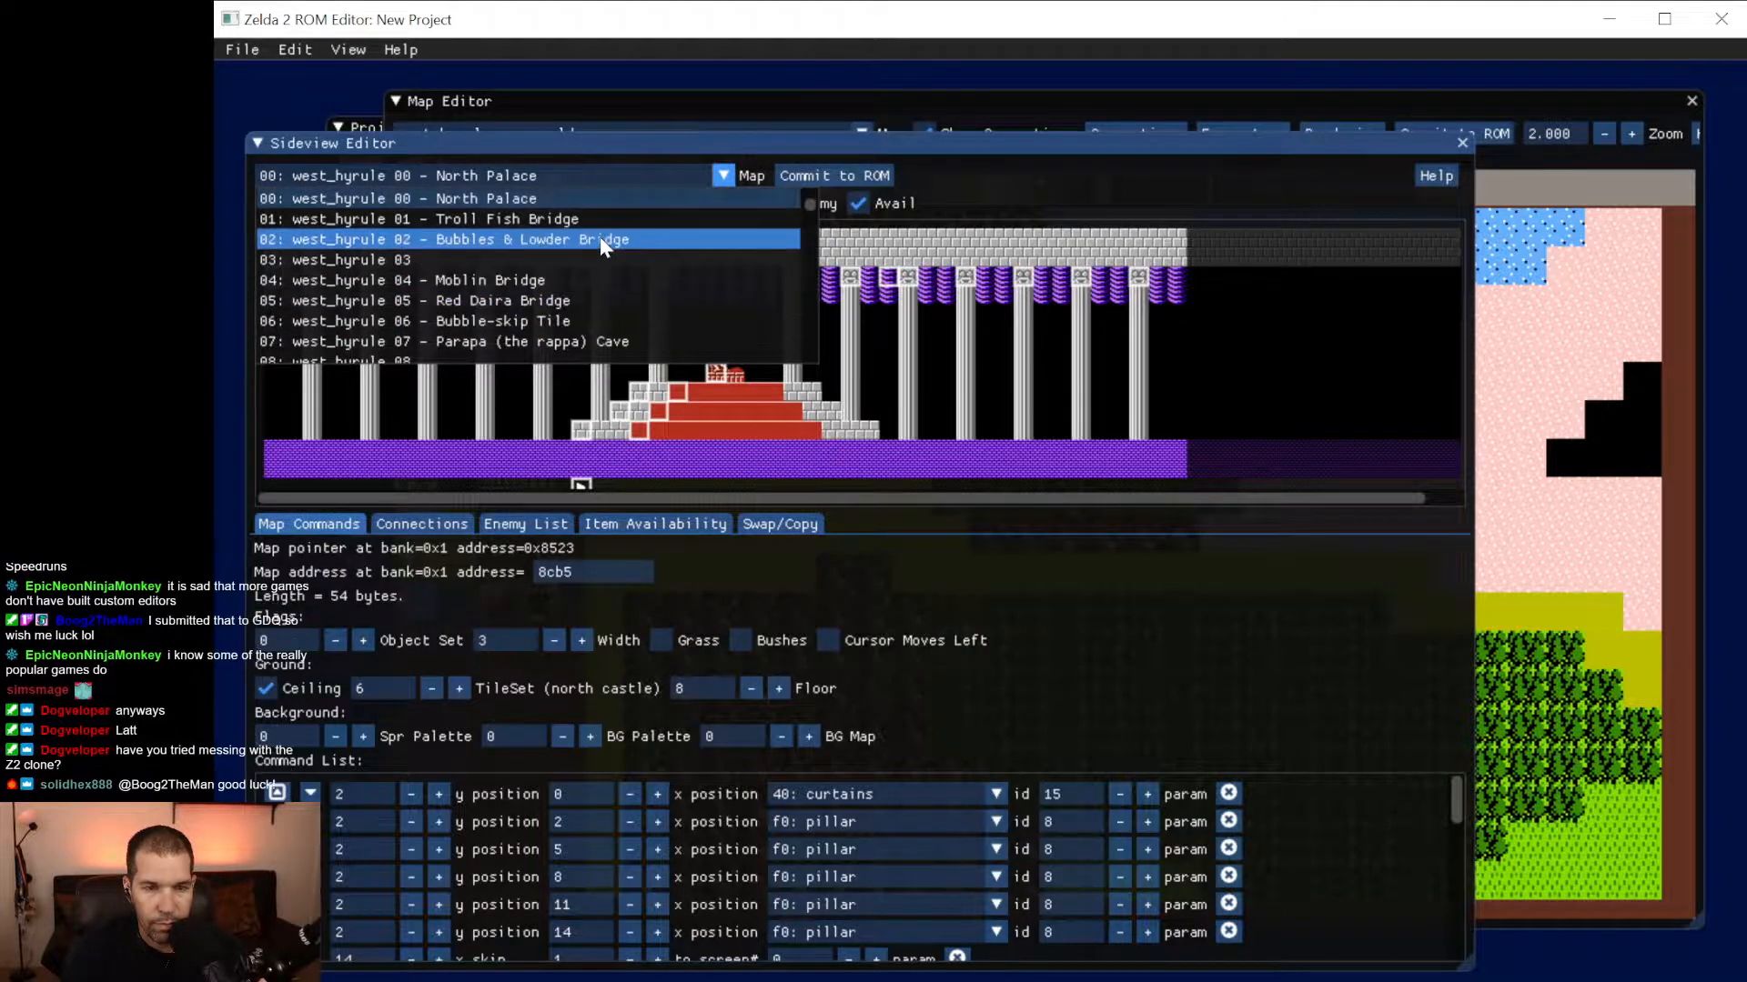
pyautogui.scroll(-2, 599, 238)
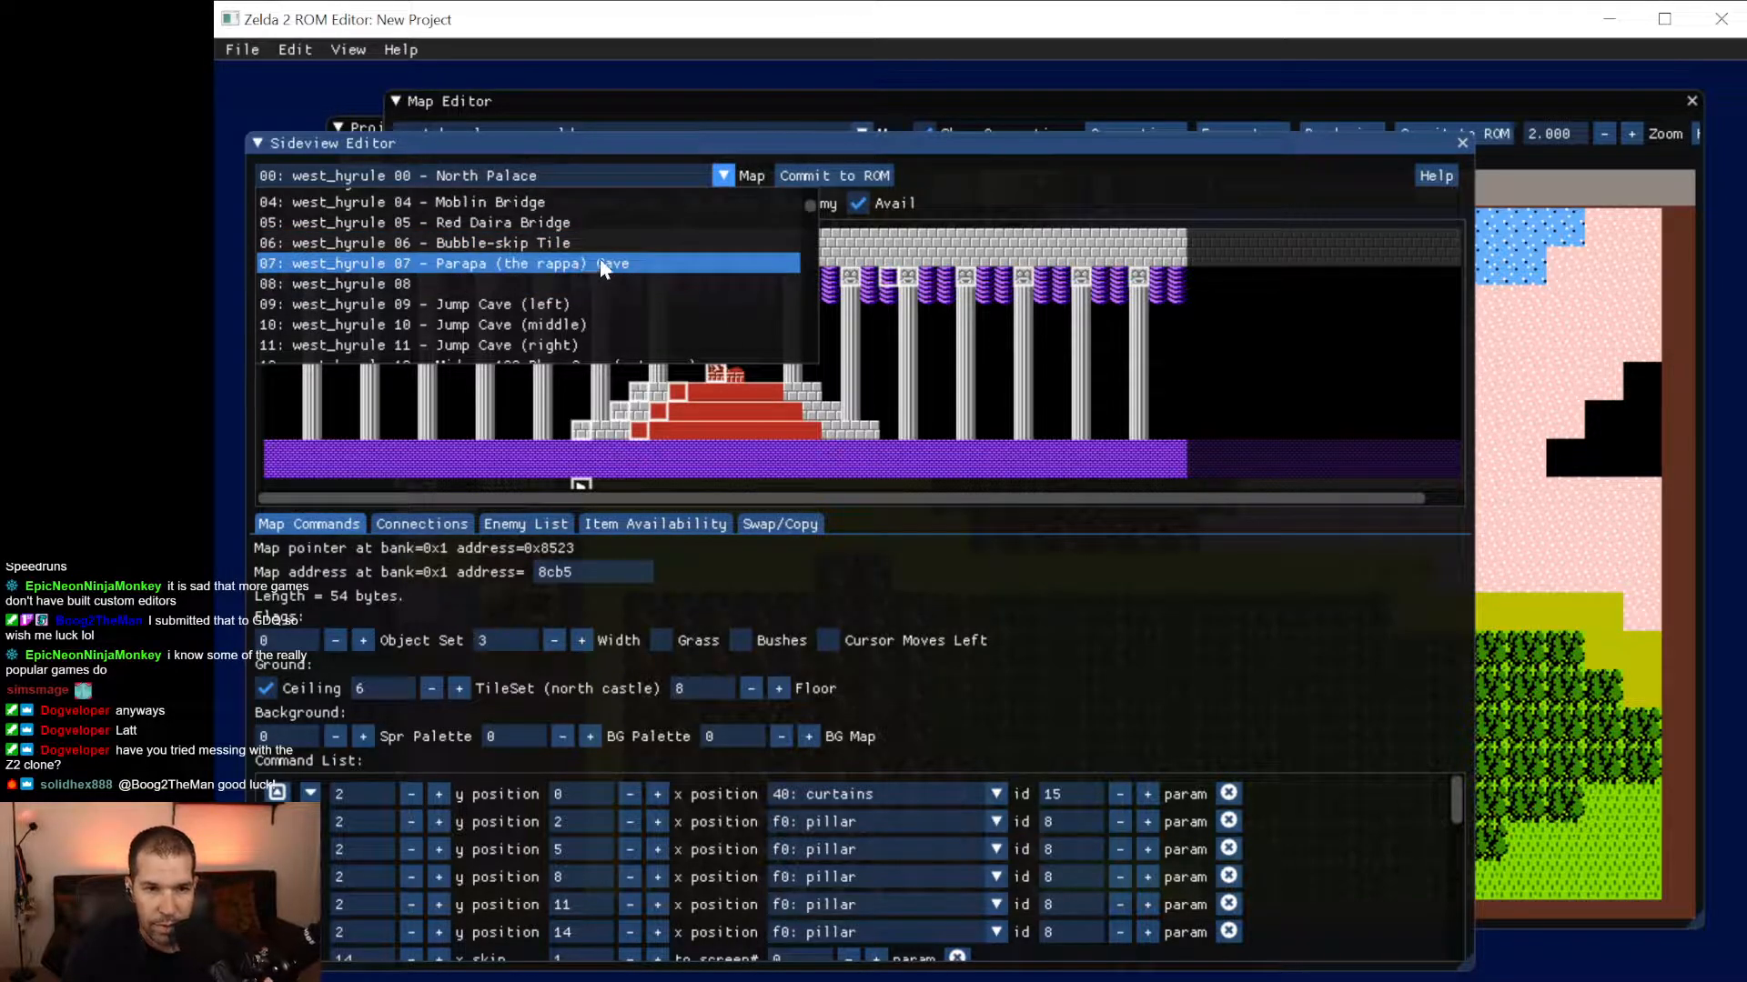
pyautogui.scroll(-2, 599, 273)
pyautogui.scroll(-2, 601, 299)
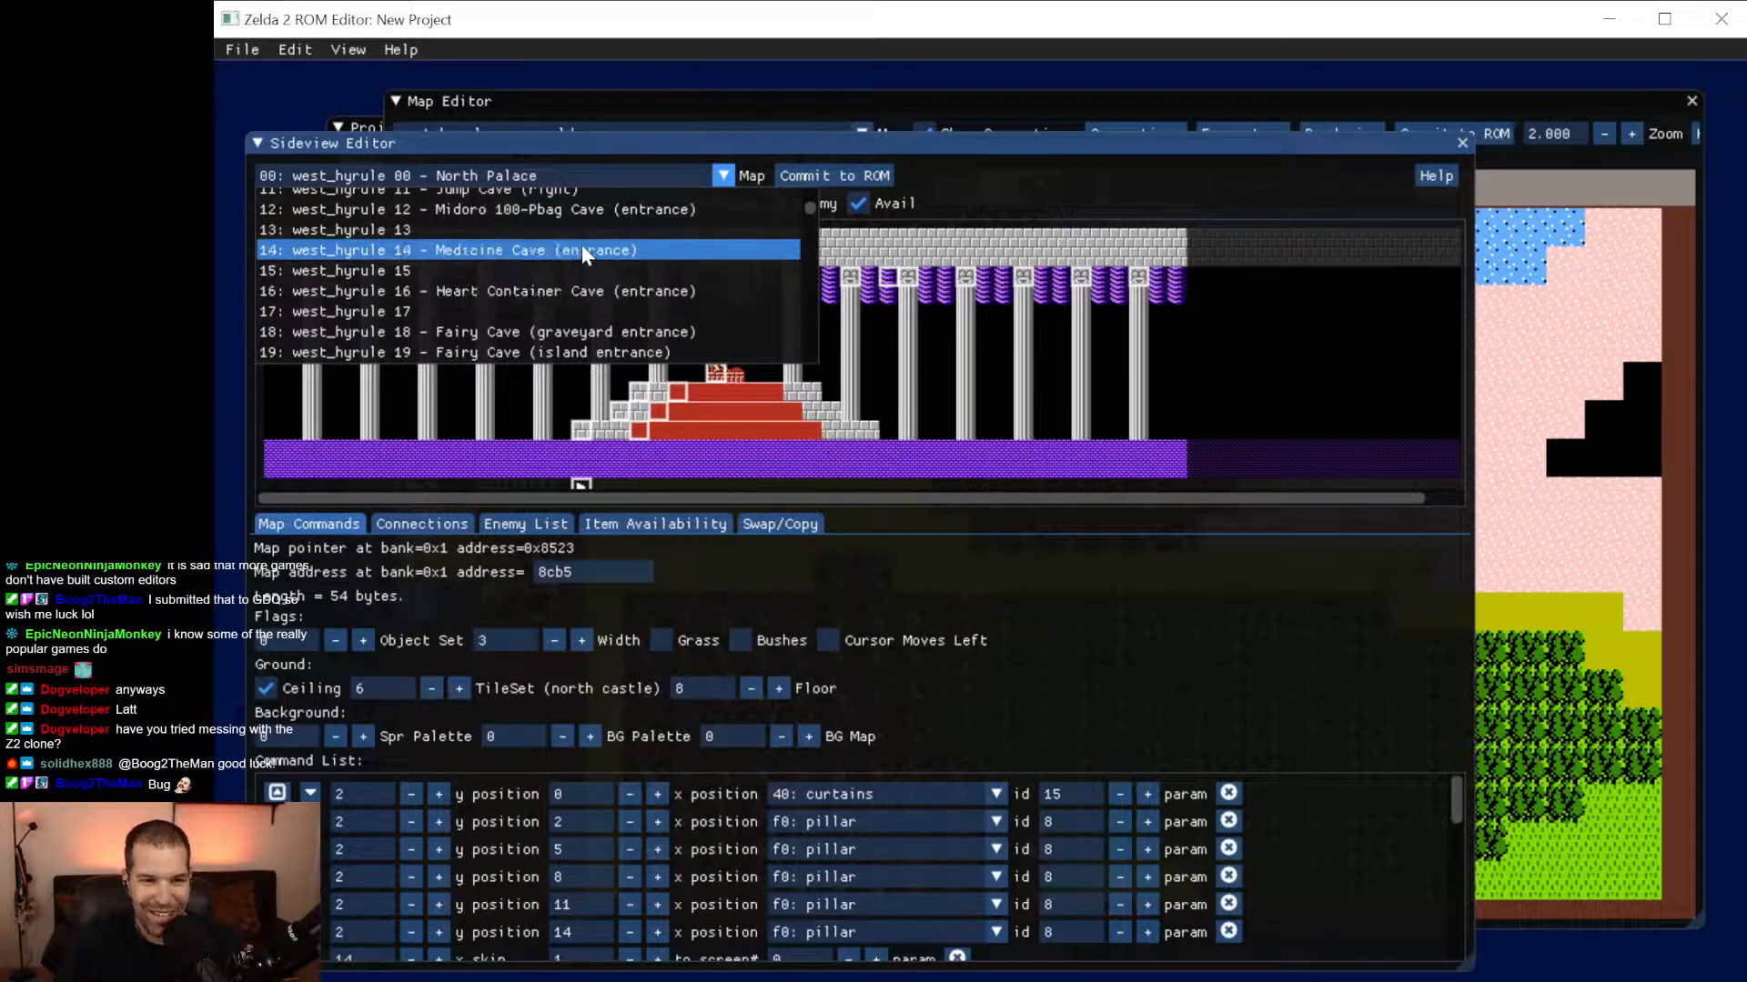
pyautogui.scroll(-1, 582, 243)
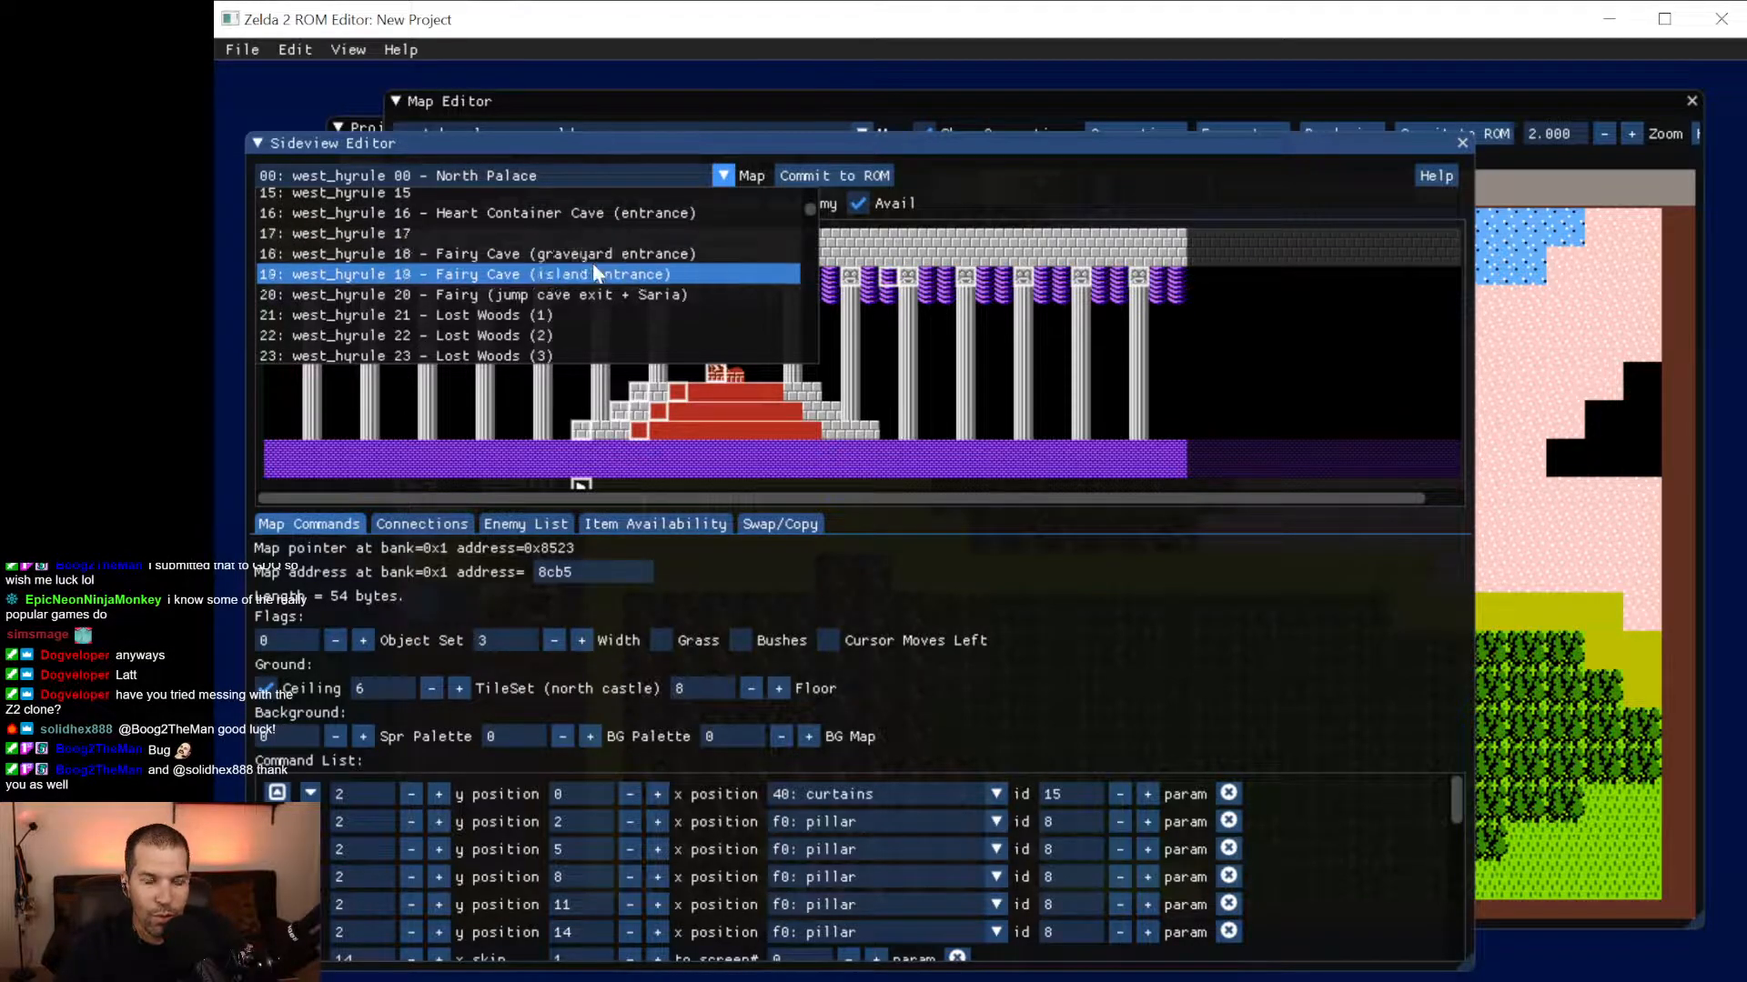
pyautogui.scroll(-1, 594, 267)
pyautogui.scroll(-3, 594, 273)
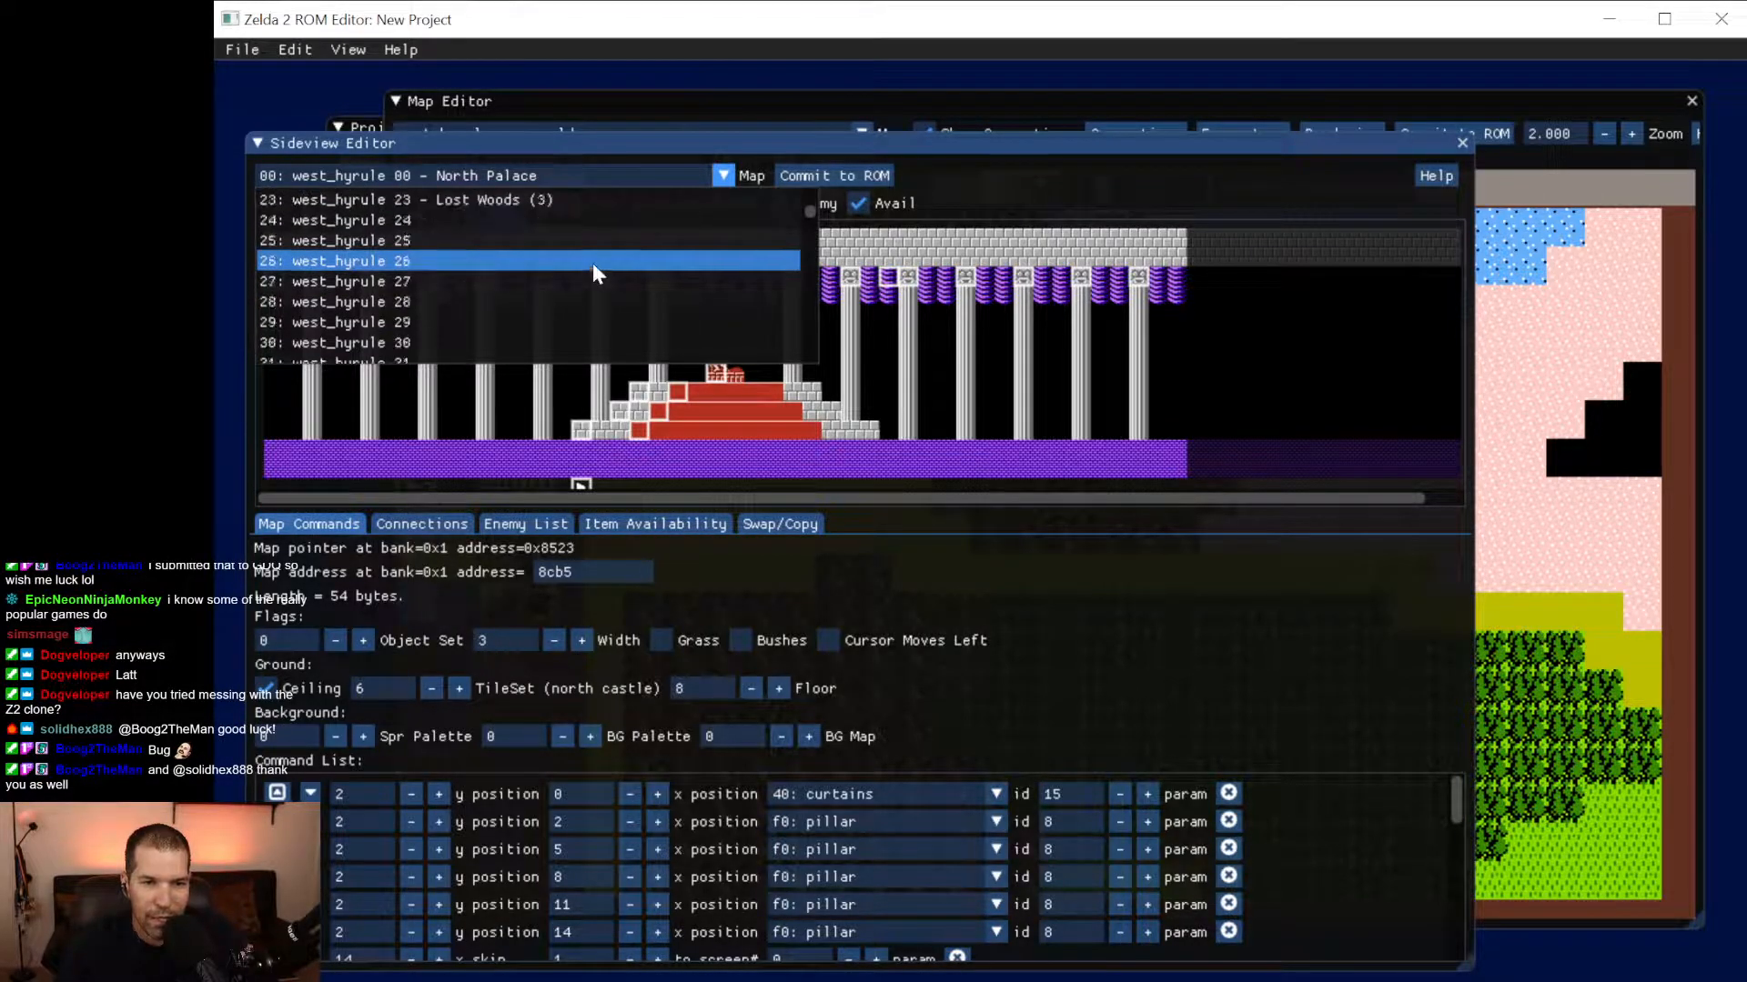
pyautogui.scroll(-2, 592, 267)
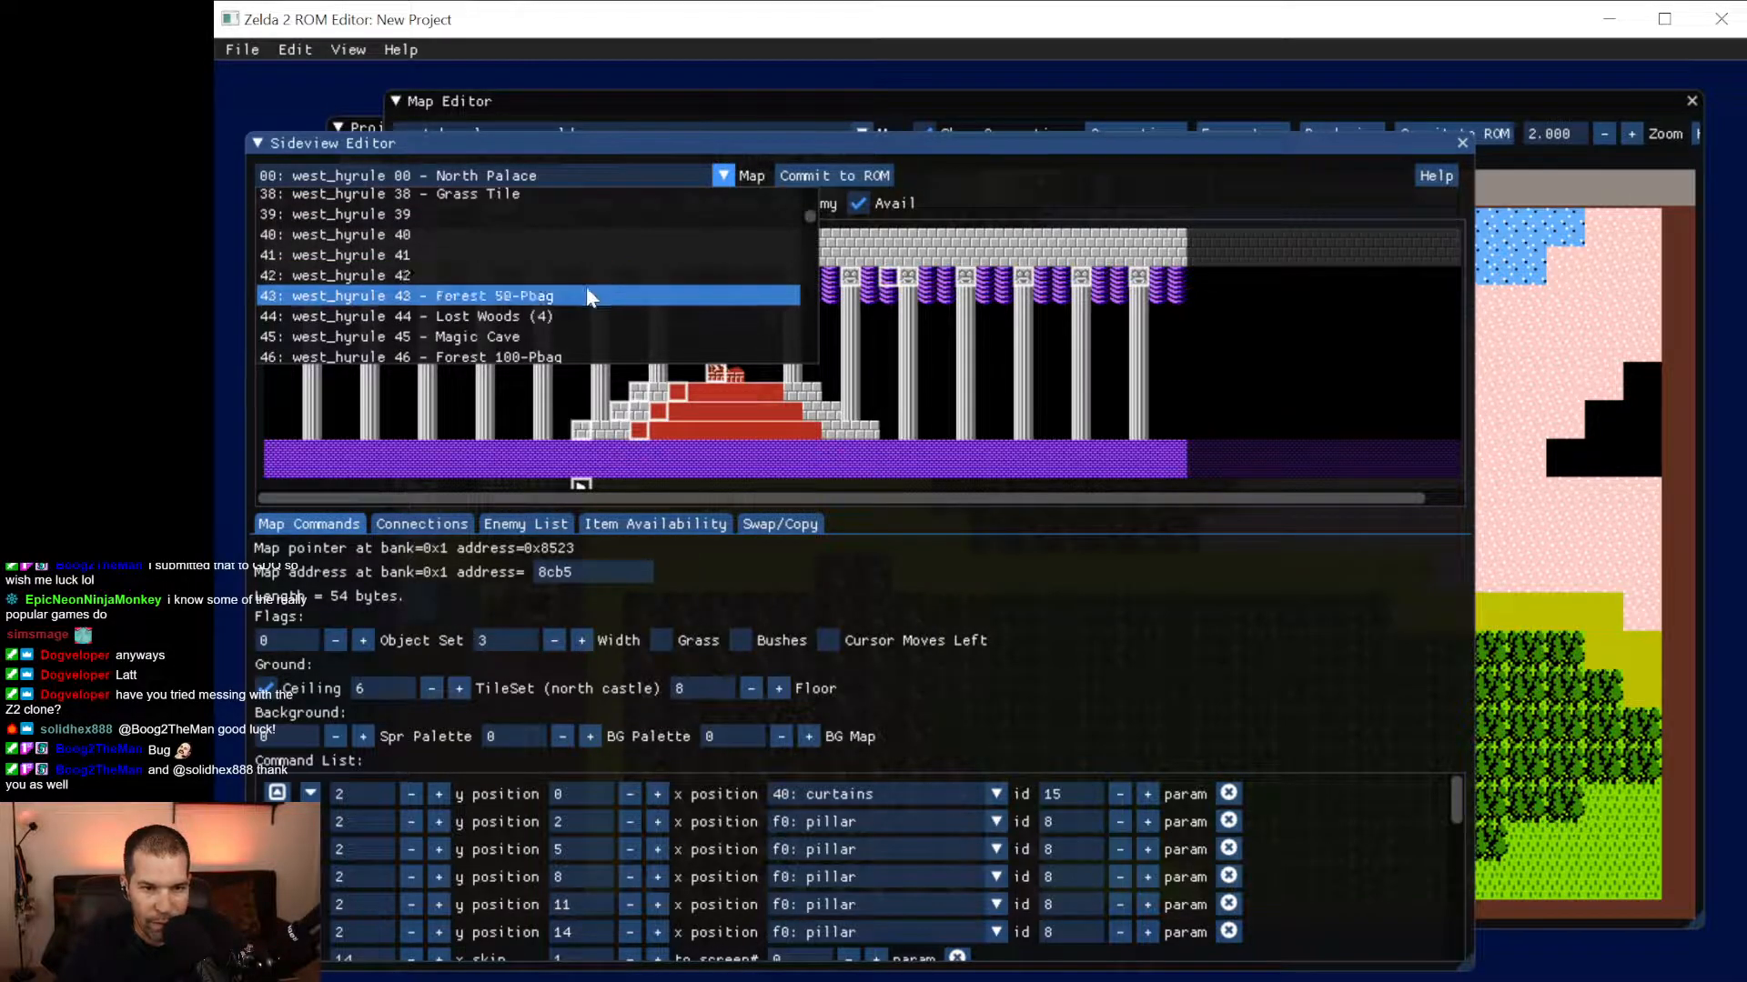
pyautogui.scroll(-1, 586, 277)
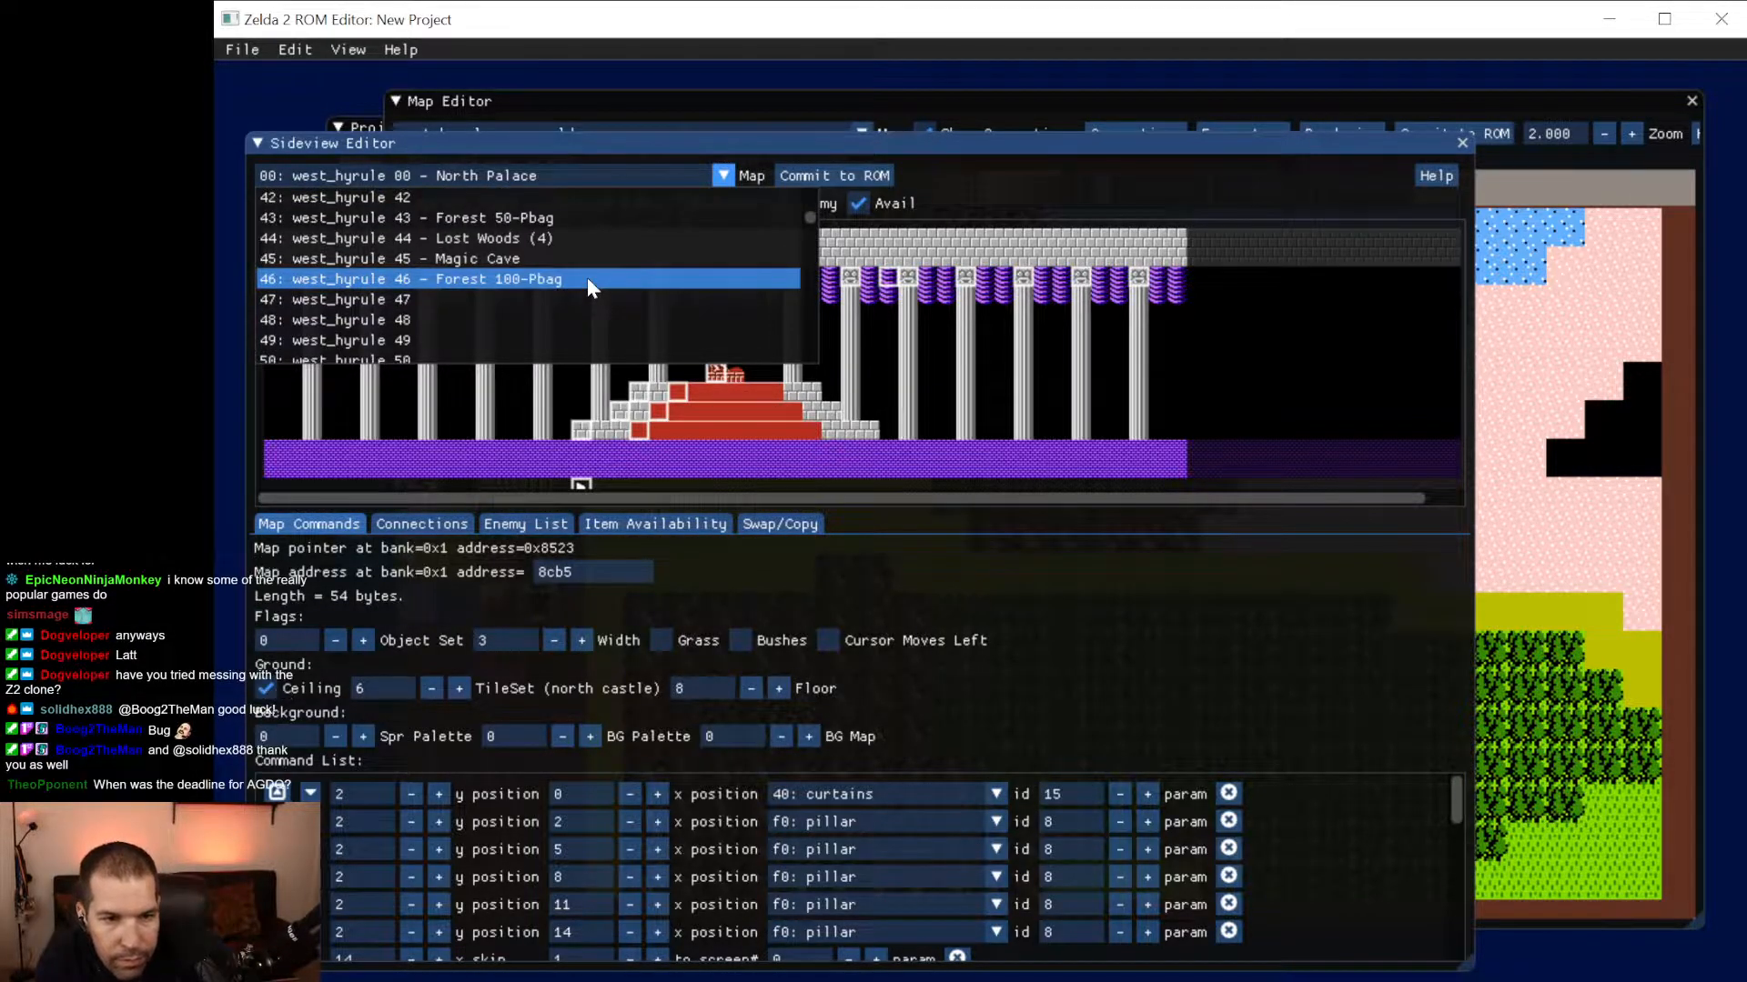
pyautogui.scroll(-3, 587, 276)
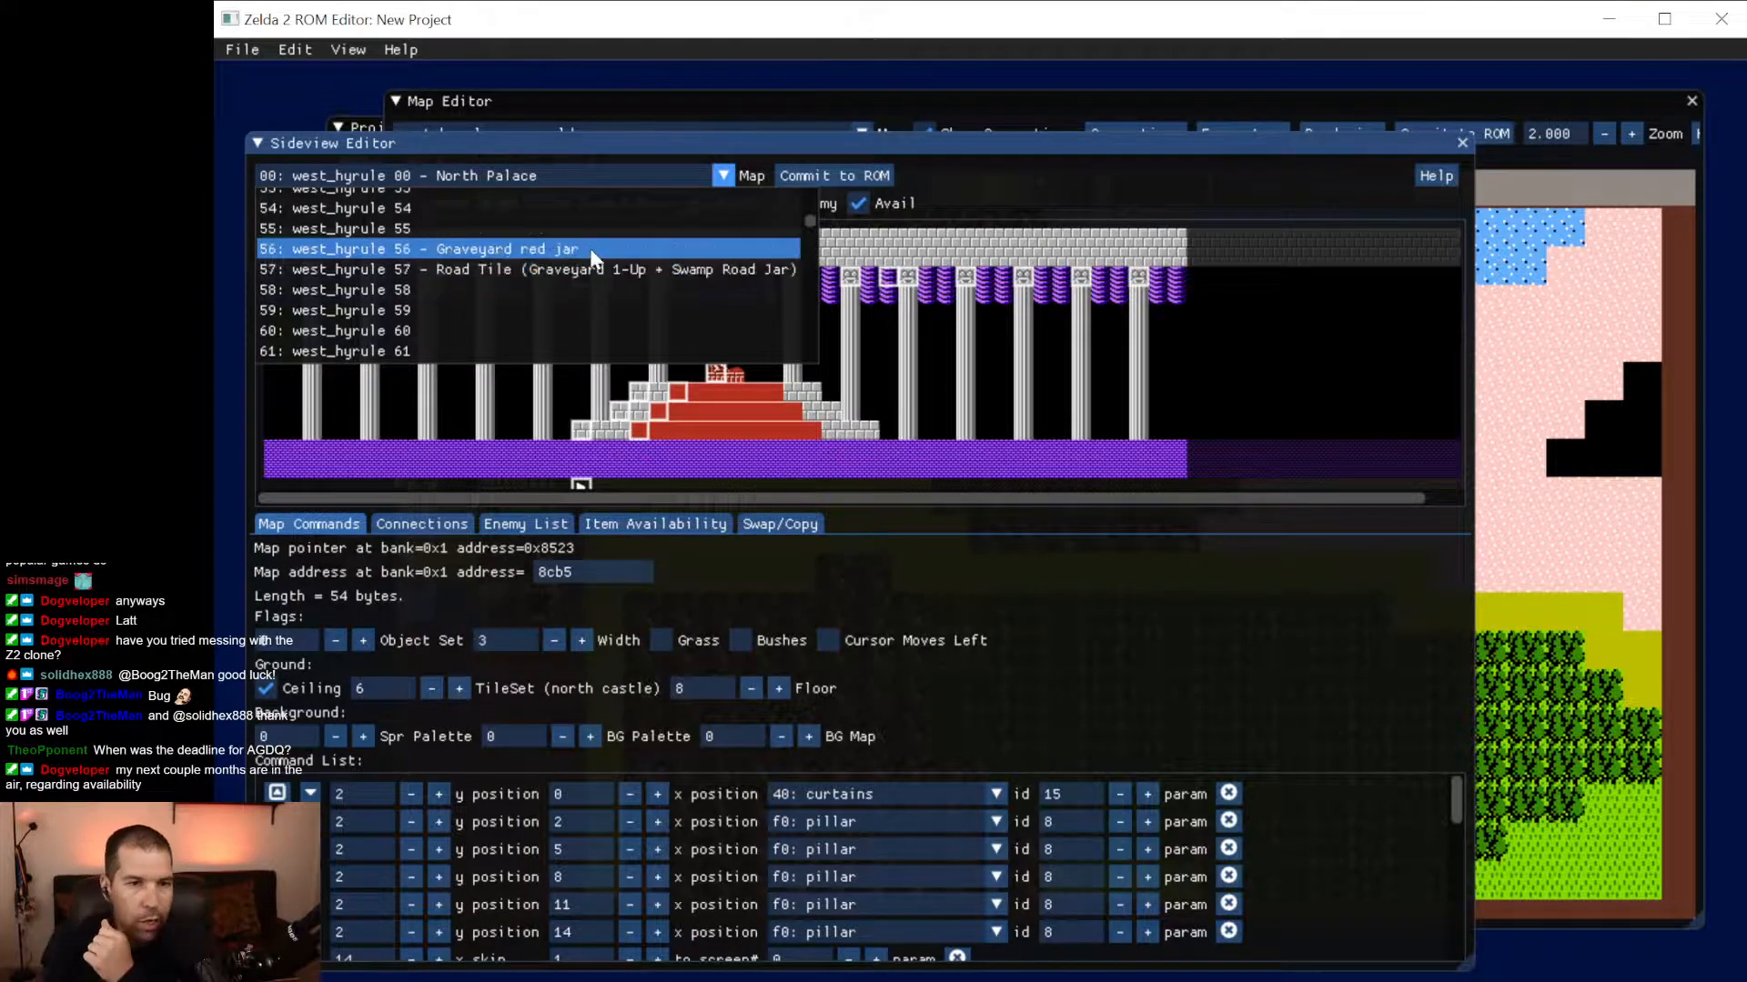
pyautogui.scroll(-1, 589, 255)
pyautogui.scroll(-1, 591, 257)
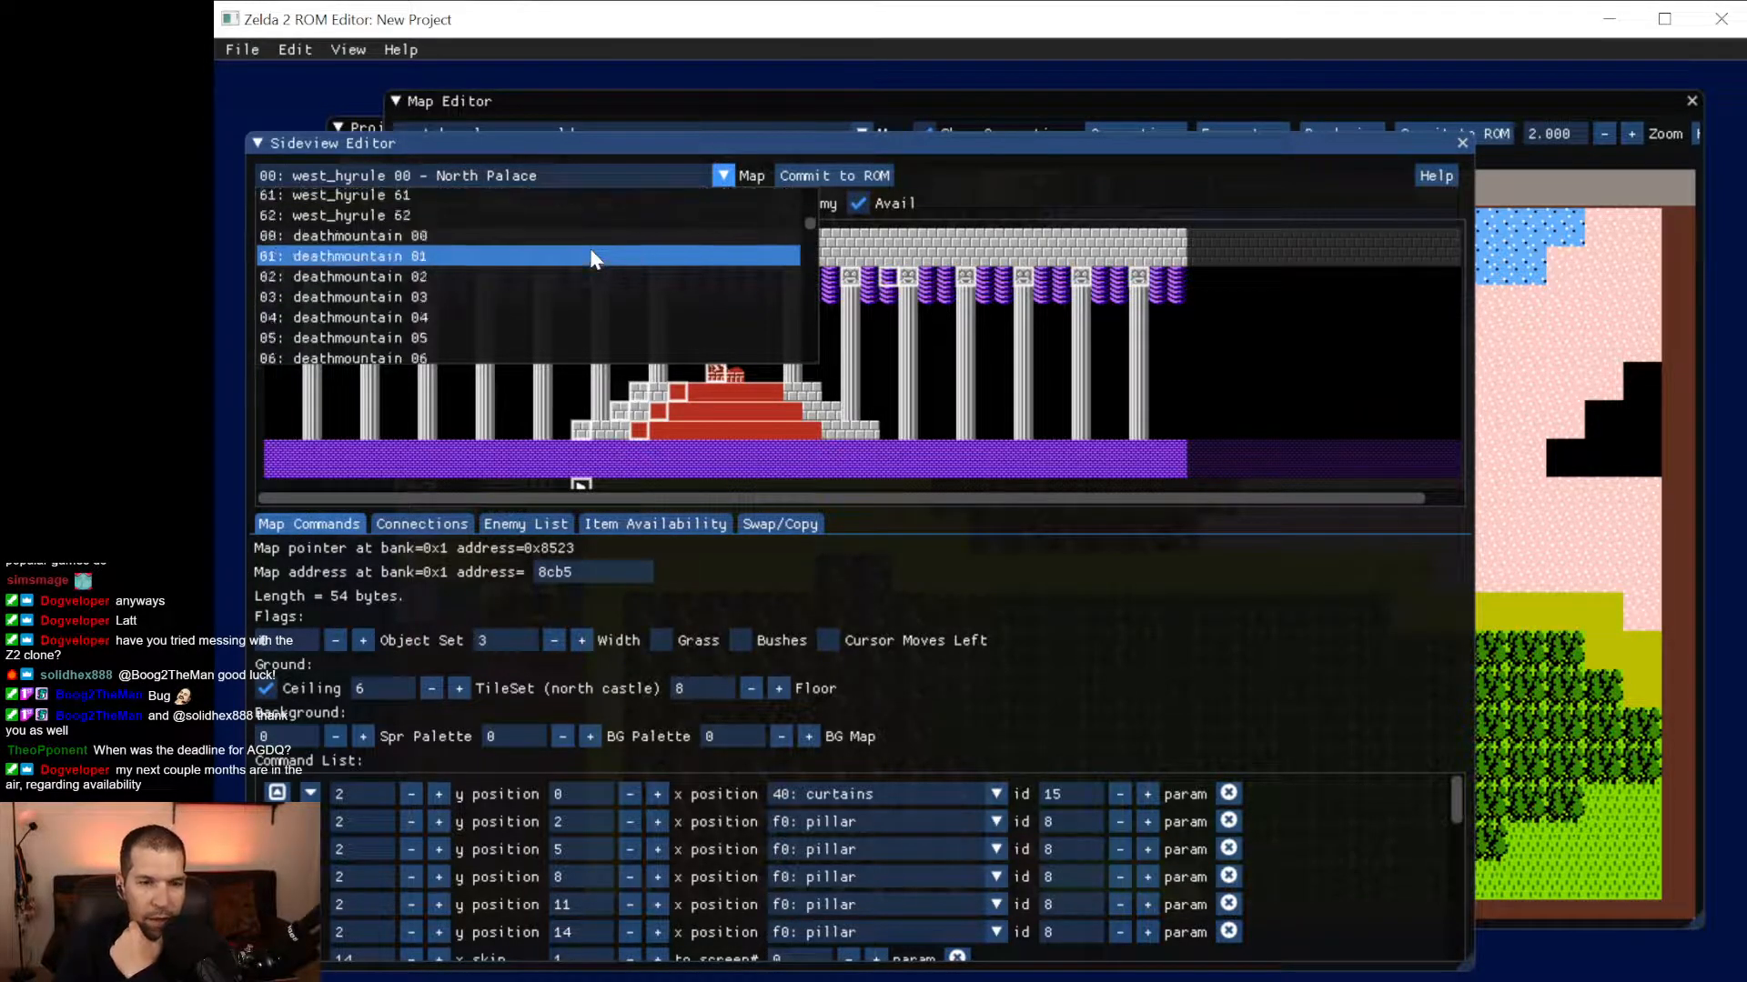
# Load the Palace1 00 map in the Sideview Editor.
pyautogui.moveTo(809, 225); pyautogui.dragTo(811, 298)
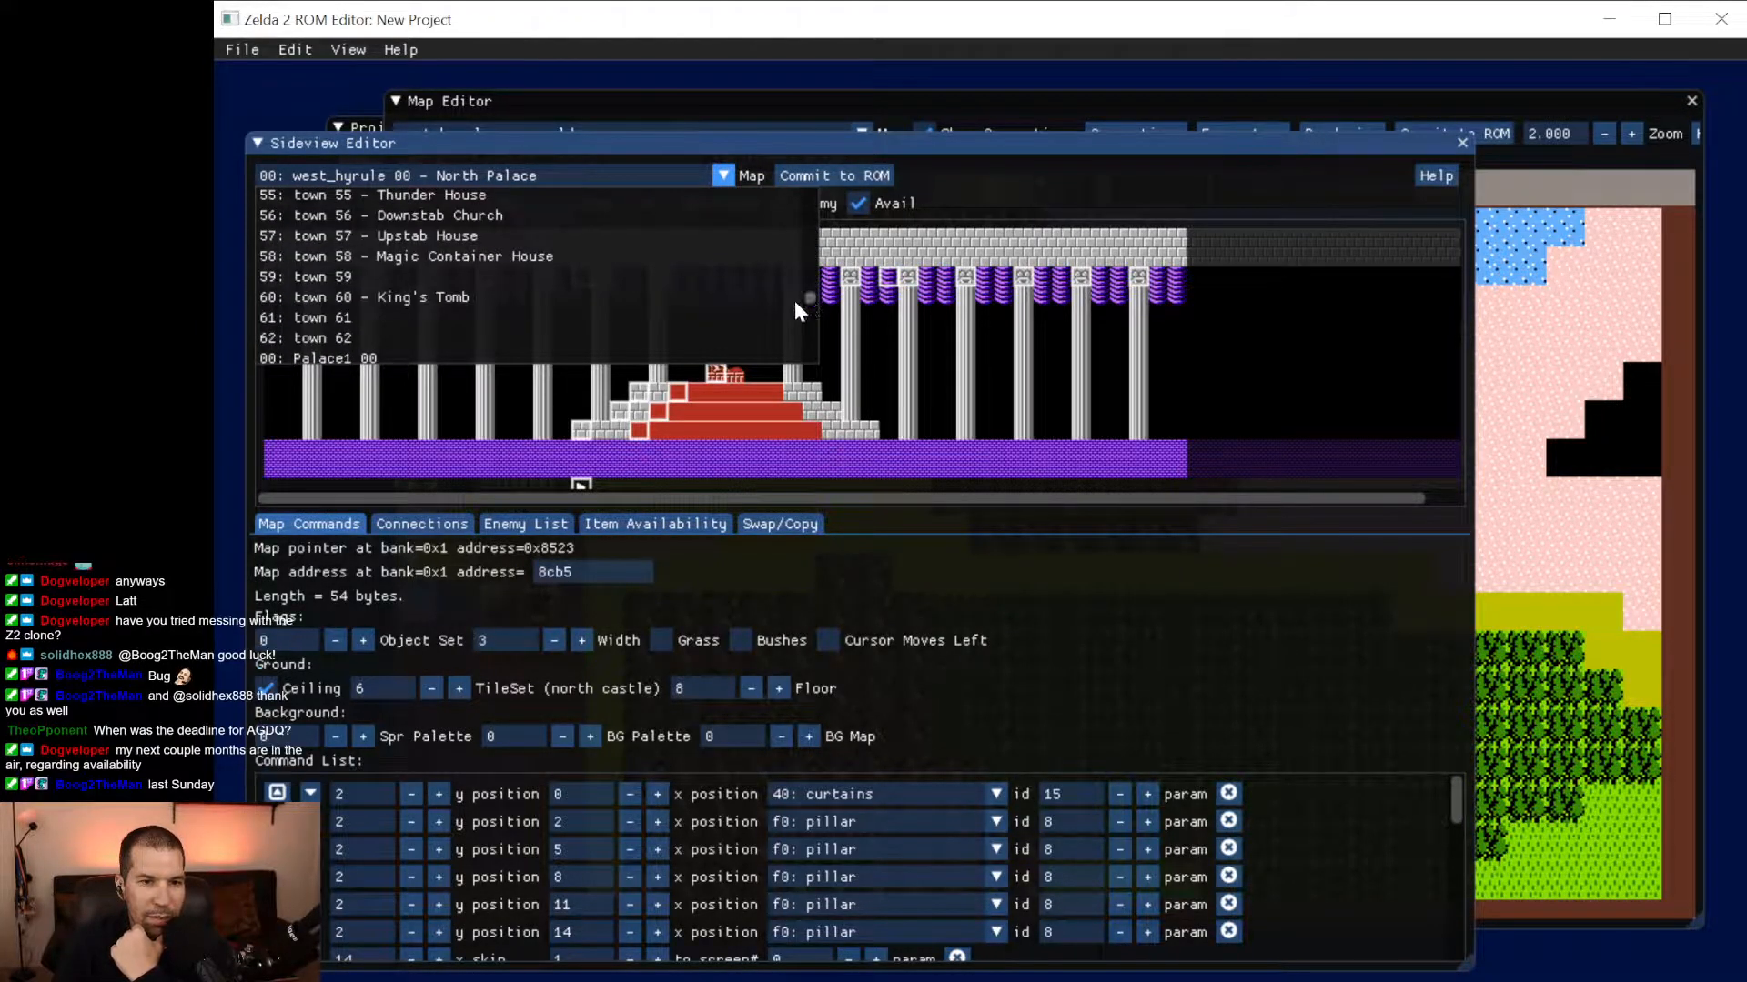
pyautogui.scroll(-2, 456, 300)
pyautogui.click(451, 260)
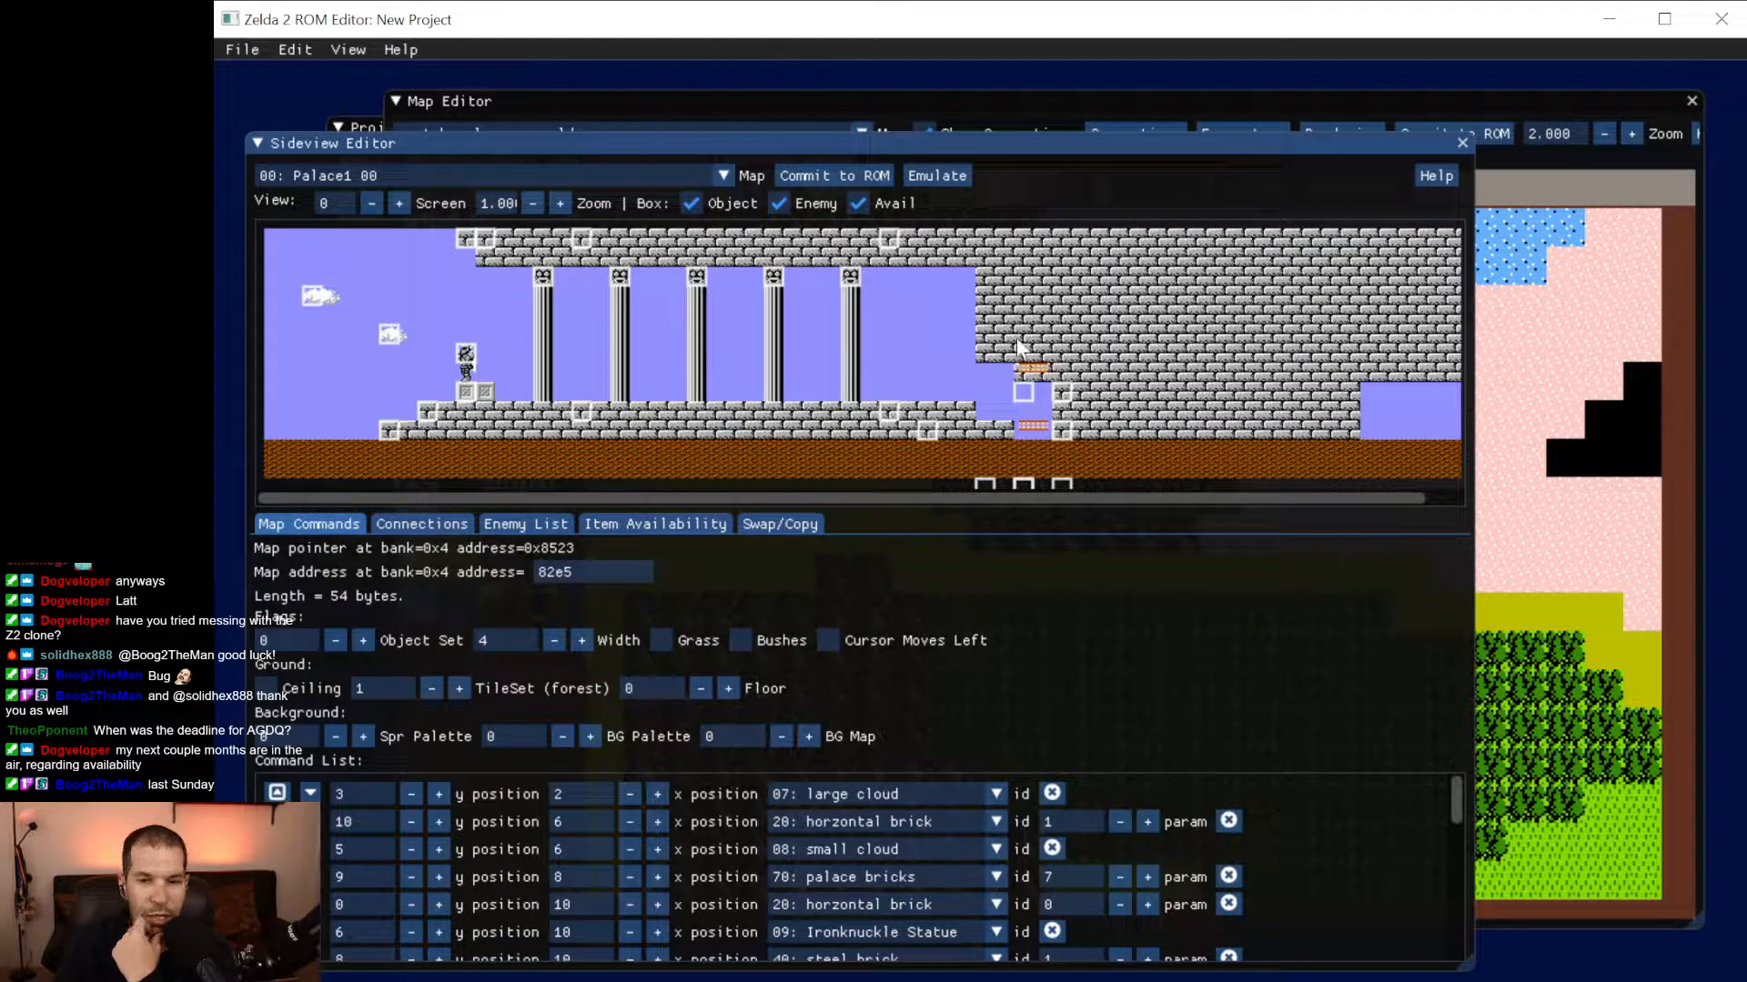
pyautogui.moveTo(1177, 502); pyautogui.dragTo(1032, 504)
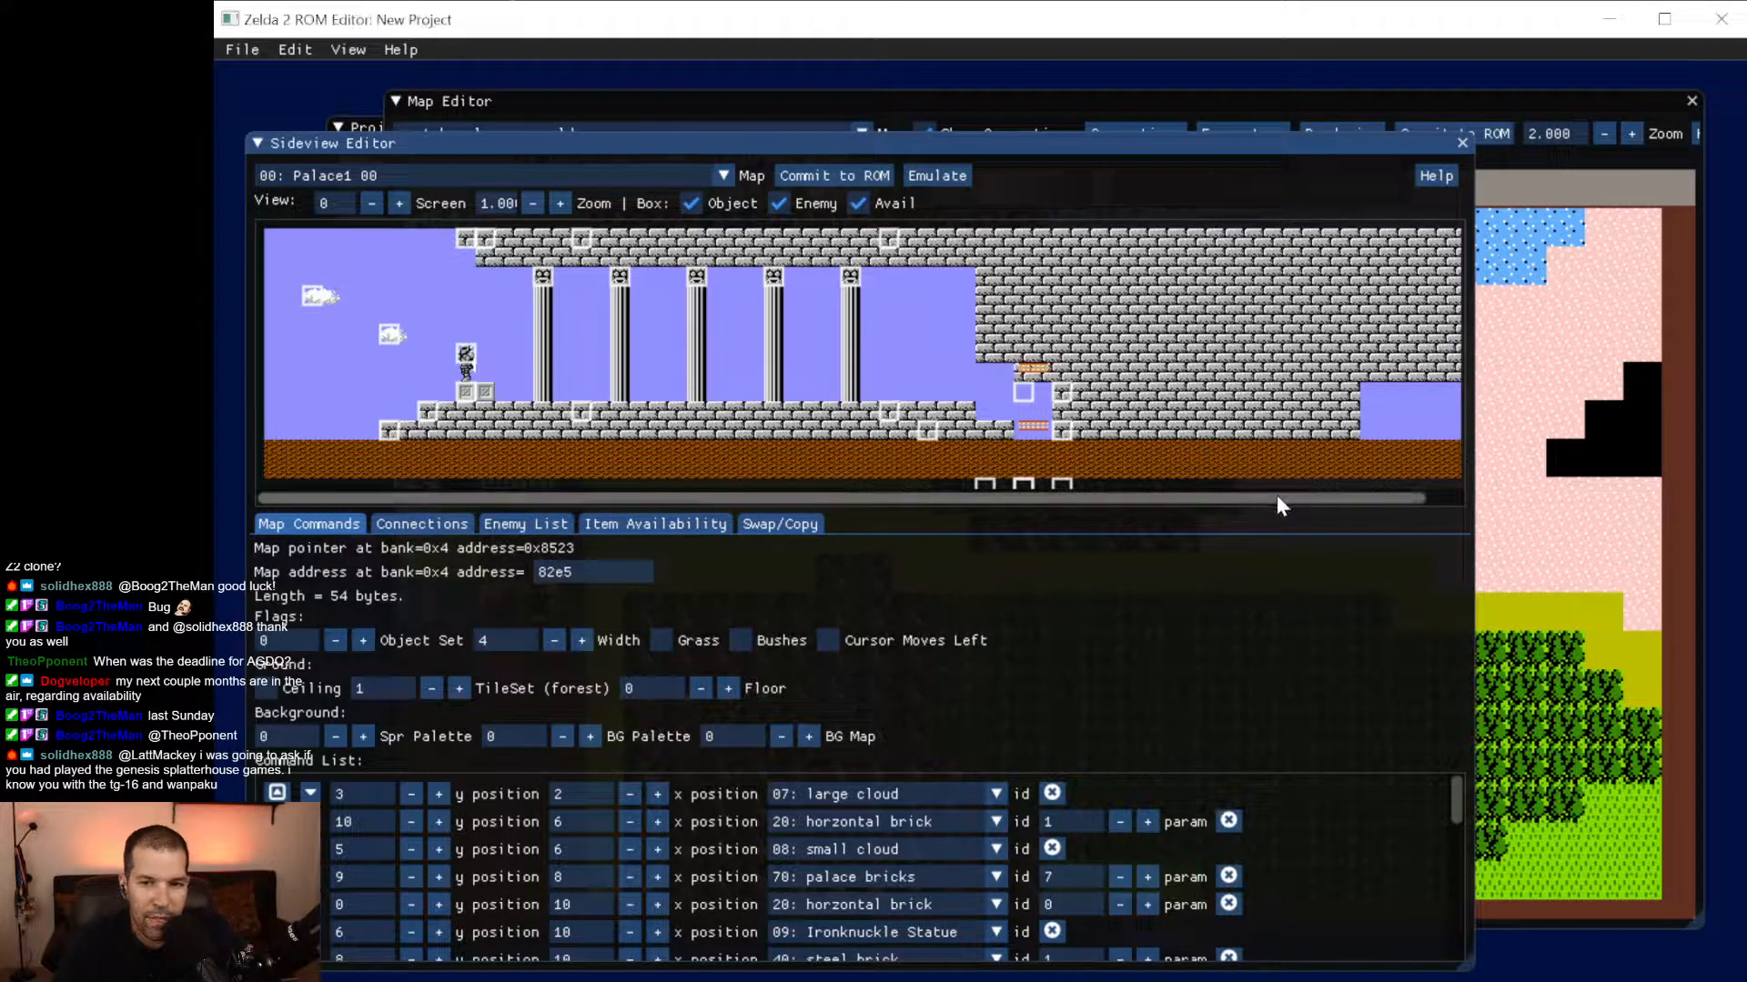
pyautogui.moveTo(1393, 494); pyautogui.dragTo(1137, 505)
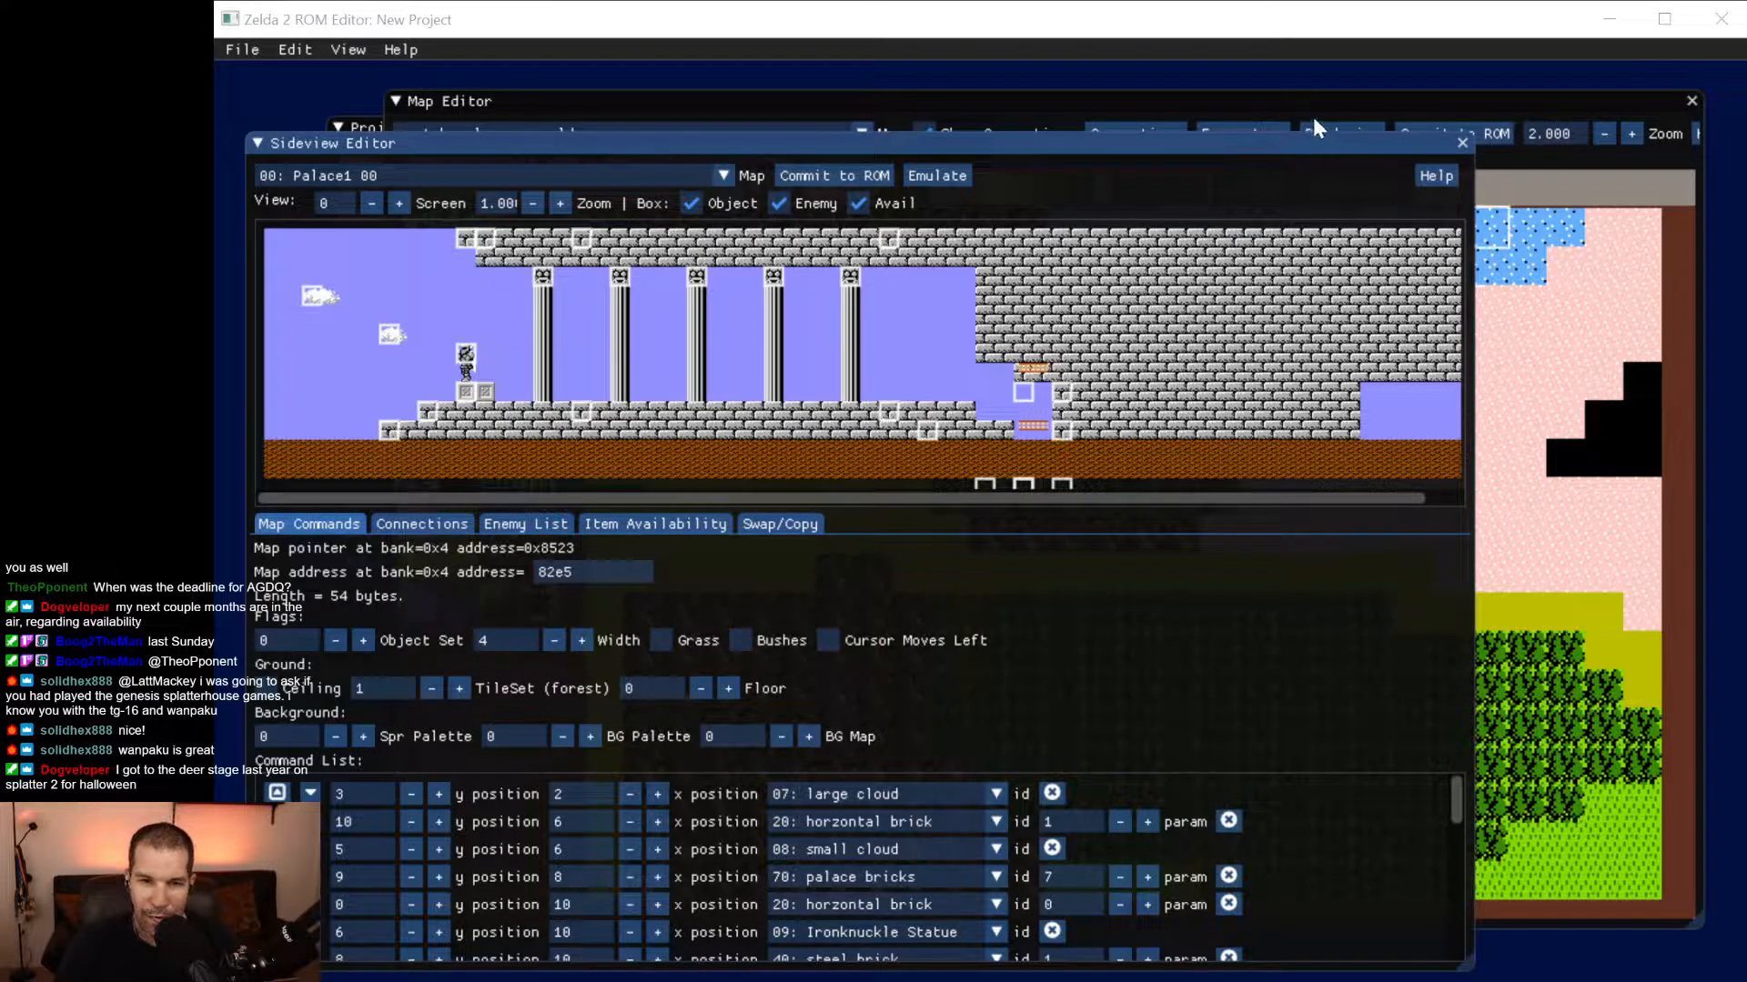
# Bring the Map Editor forward and paint desert tiles over all the black tiles at the west_hyrule desert's eastern side.
pyautogui.click(1691, 100)
pyautogui.moveTo(1512, 113); pyautogui.dragTo(1542, 104)
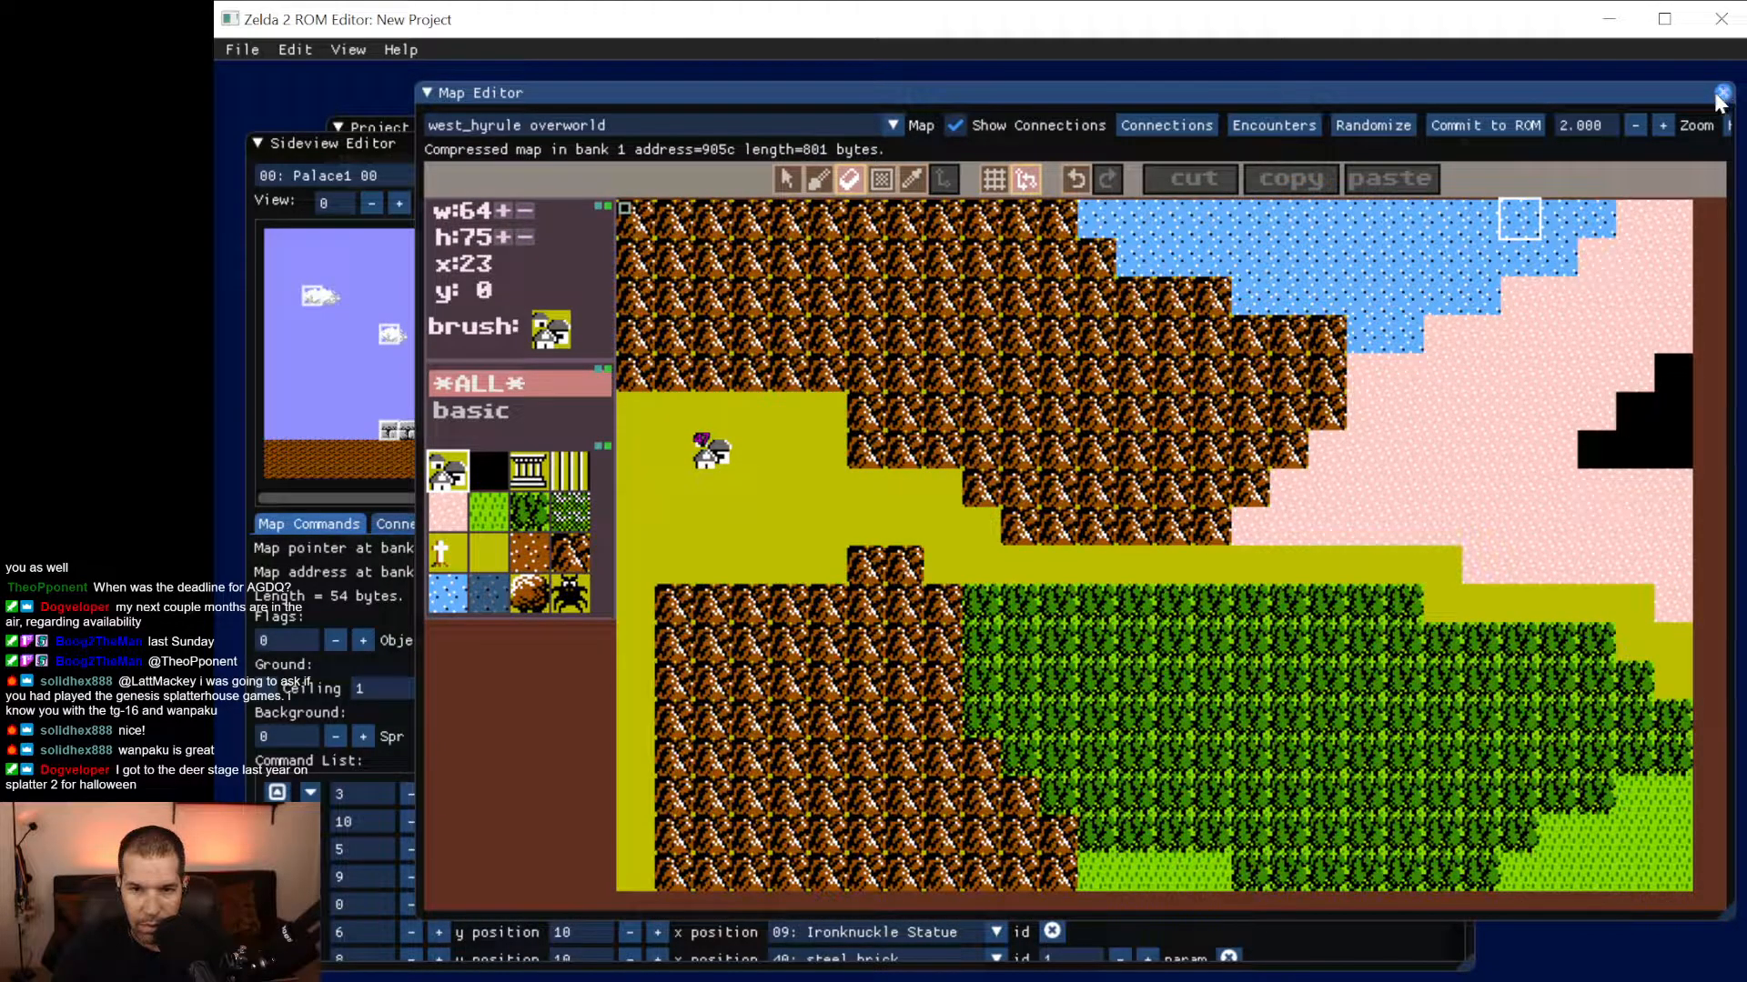
pyautogui.click(848, 181)
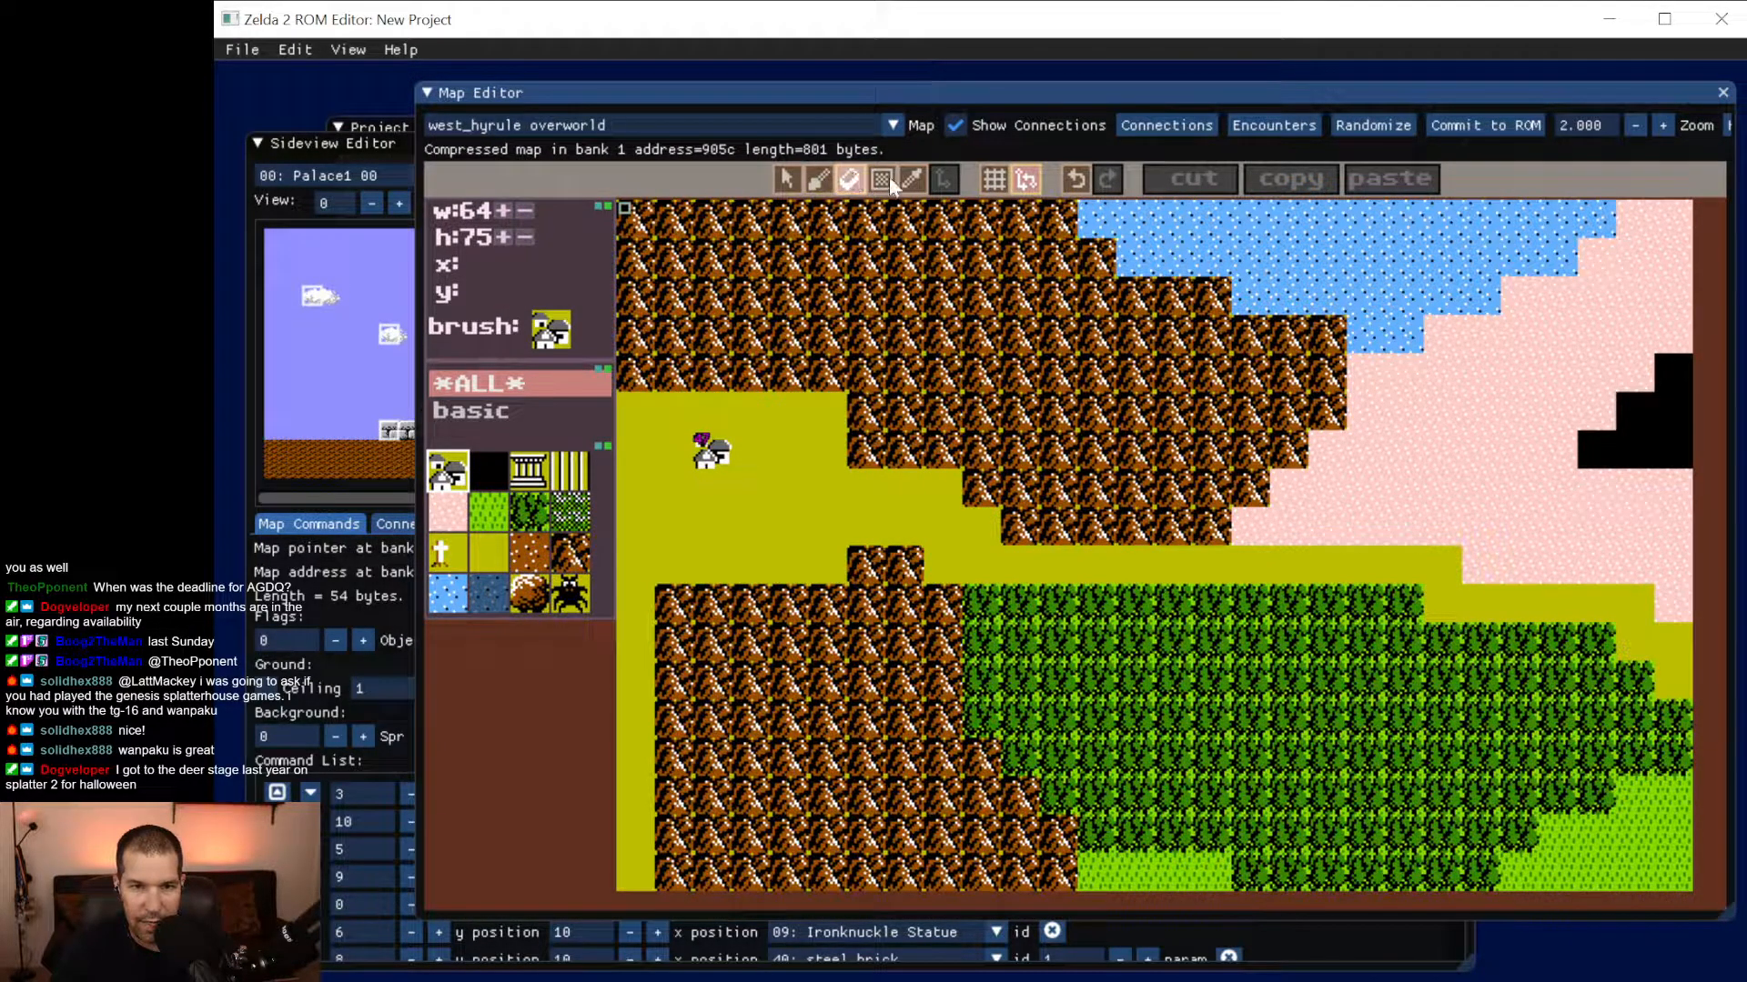
pyautogui.click(461, 516)
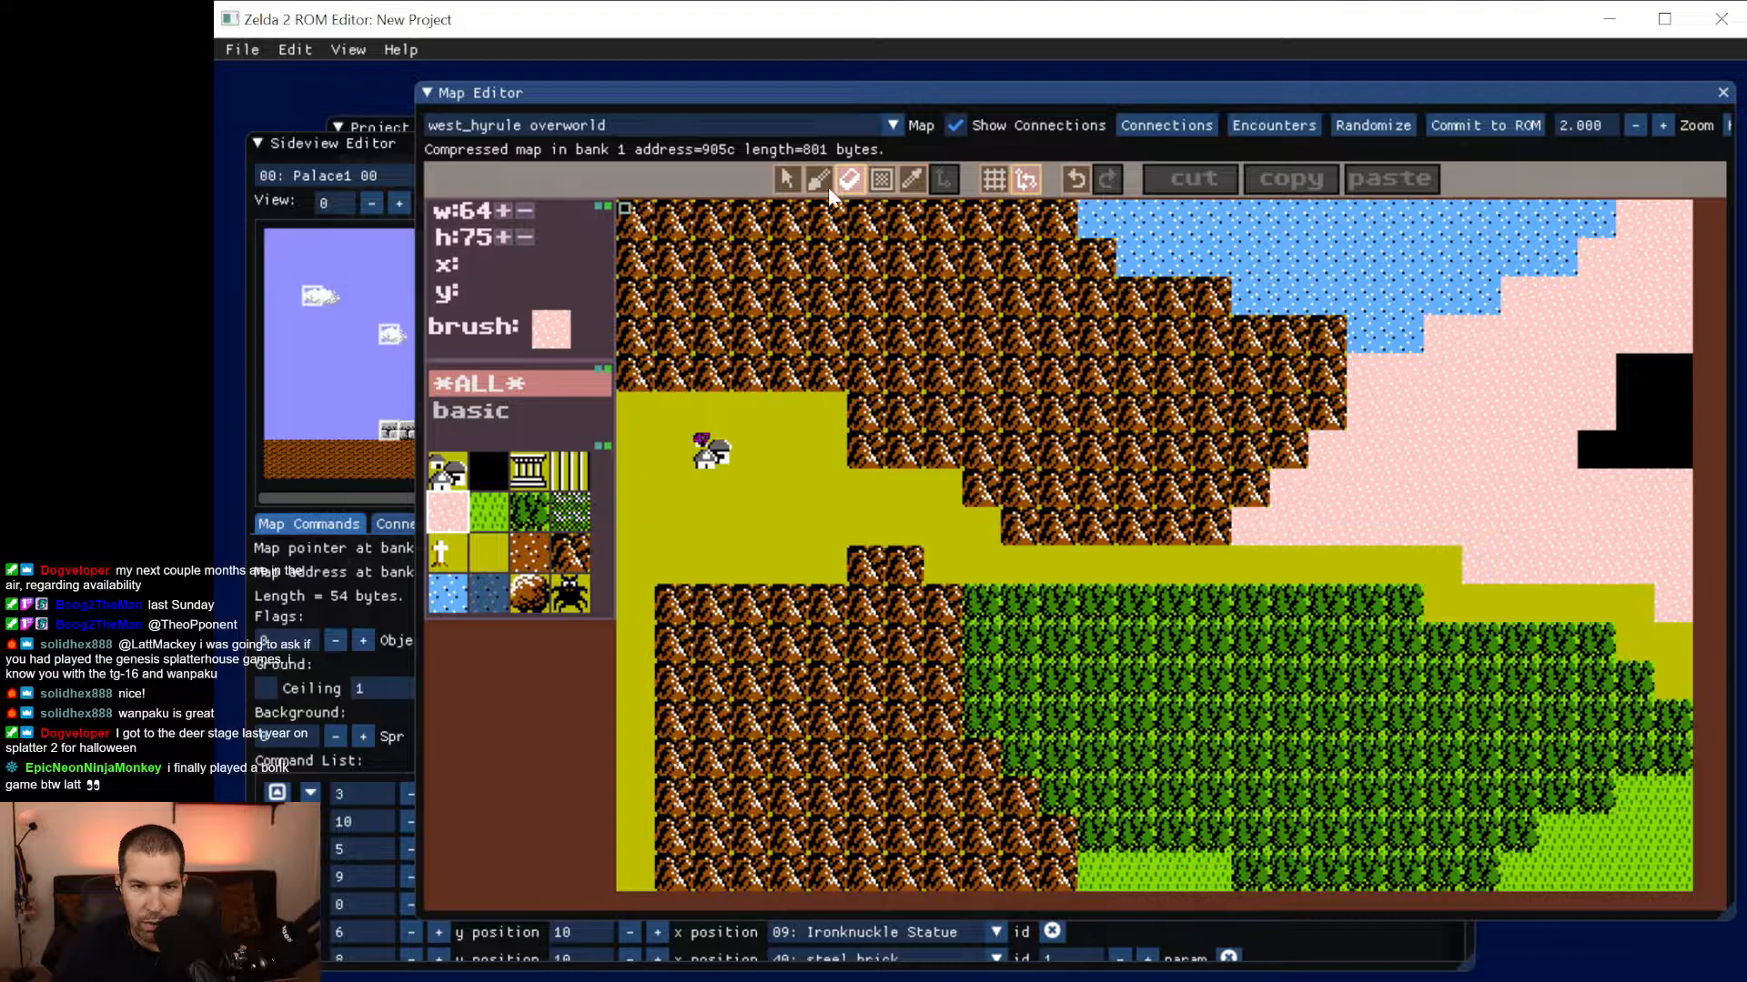
pyautogui.click(786, 180)
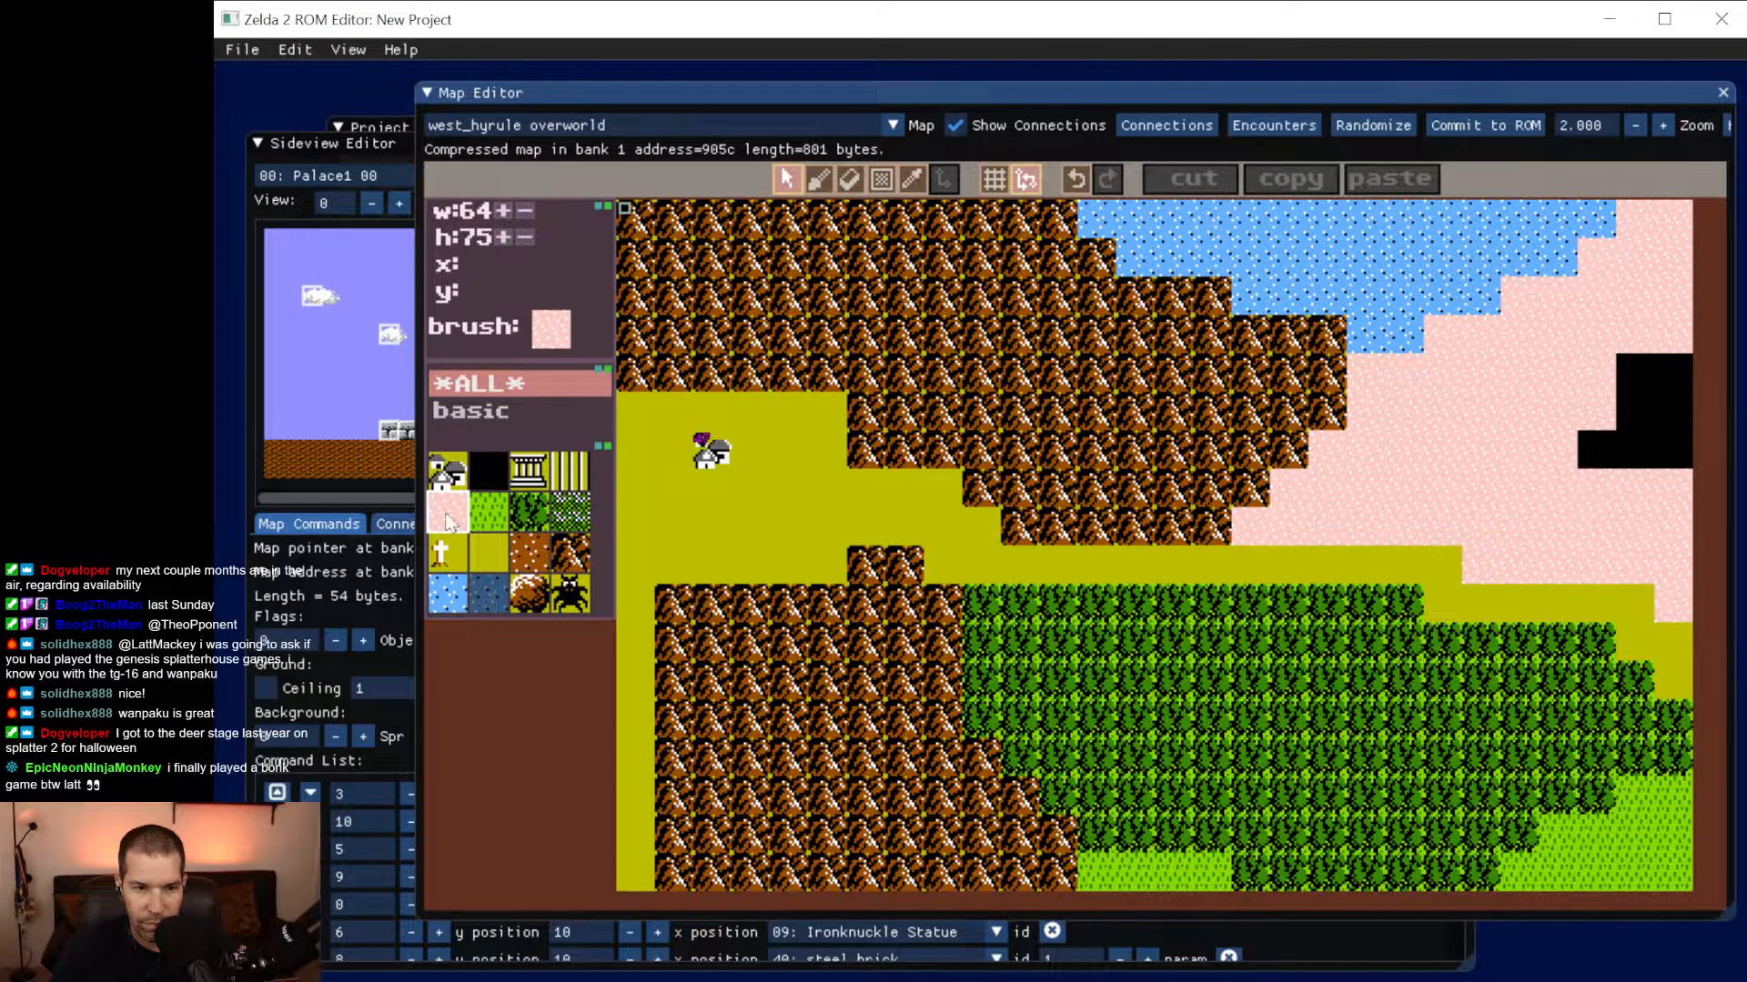
pyautogui.click(818, 181)
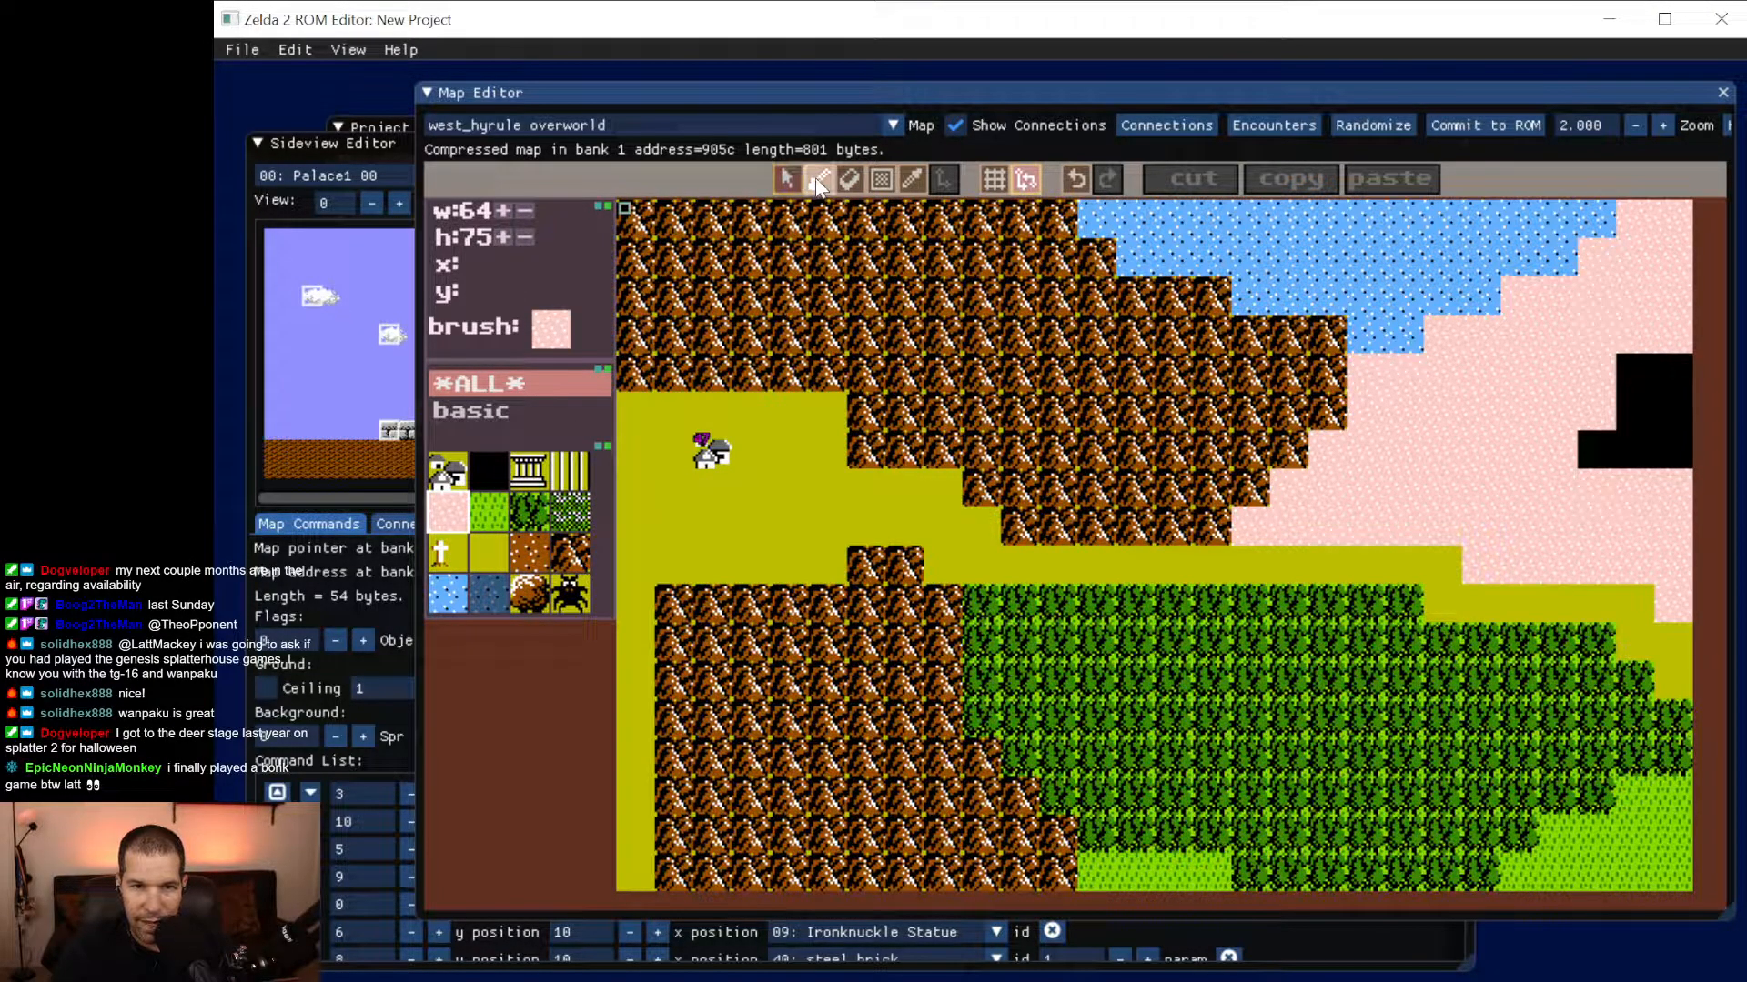
pyautogui.click(880, 179)
pyautogui.click(1643, 376)
pyautogui.click(1635, 409)
pyautogui.click(1628, 452)
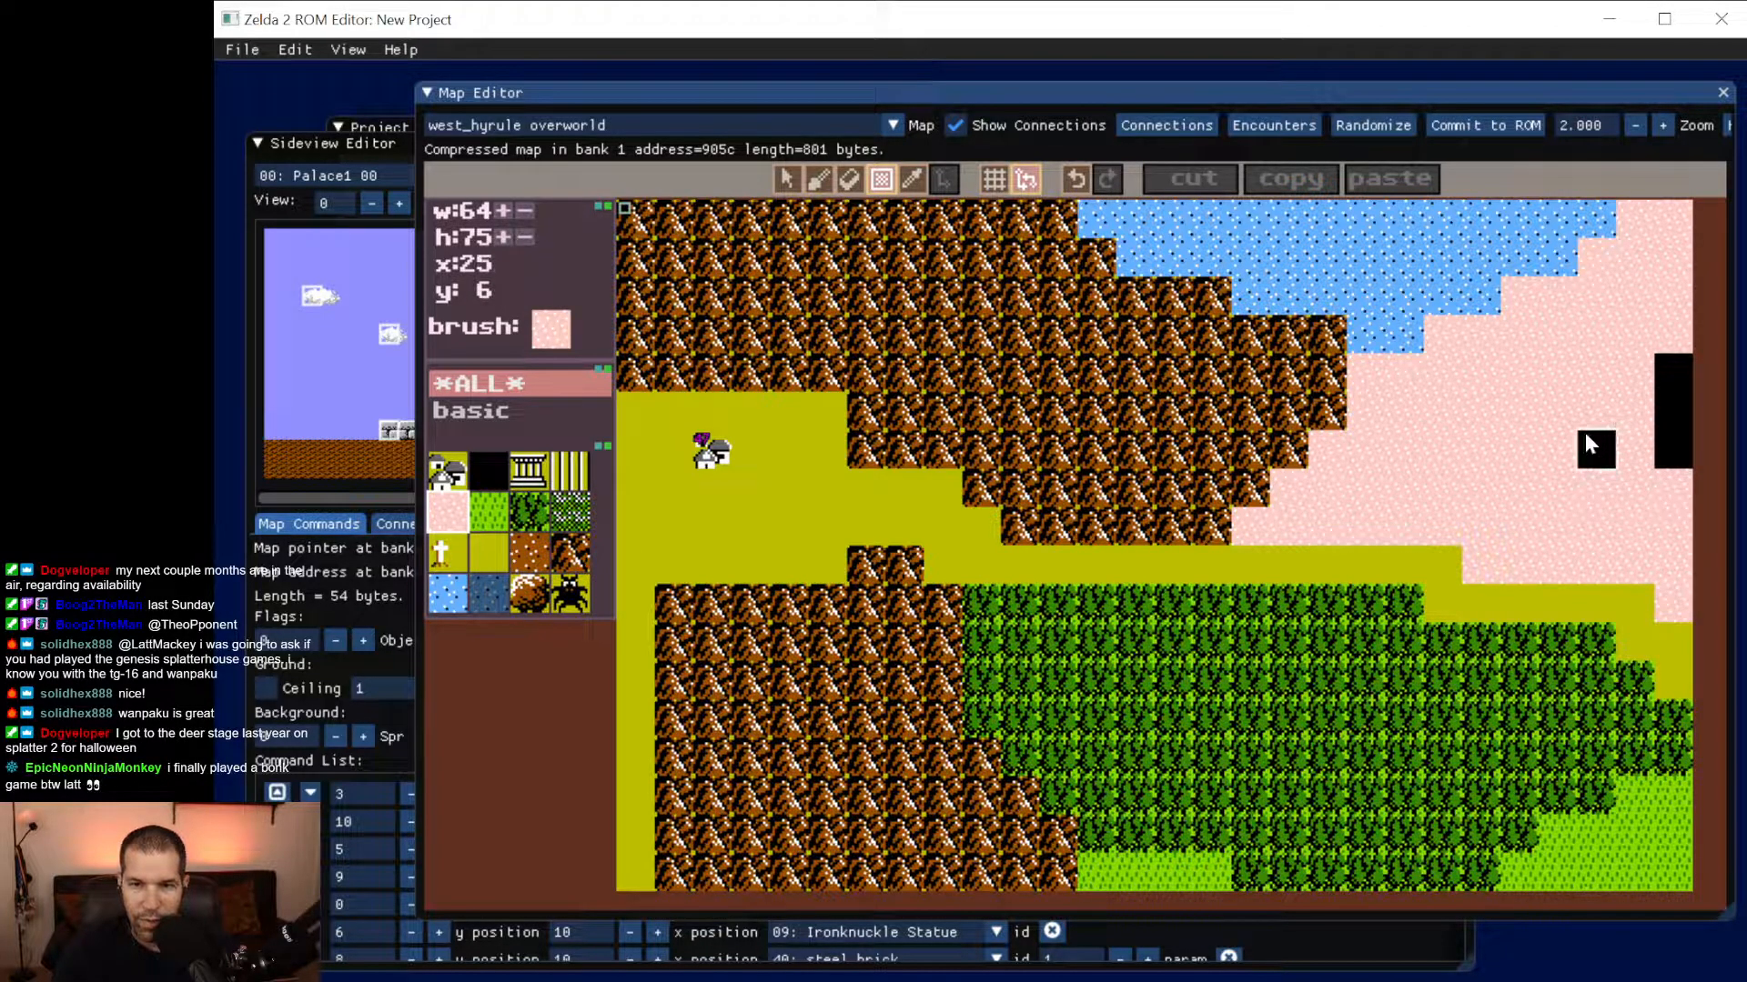
pyautogui.click(1592, 440)
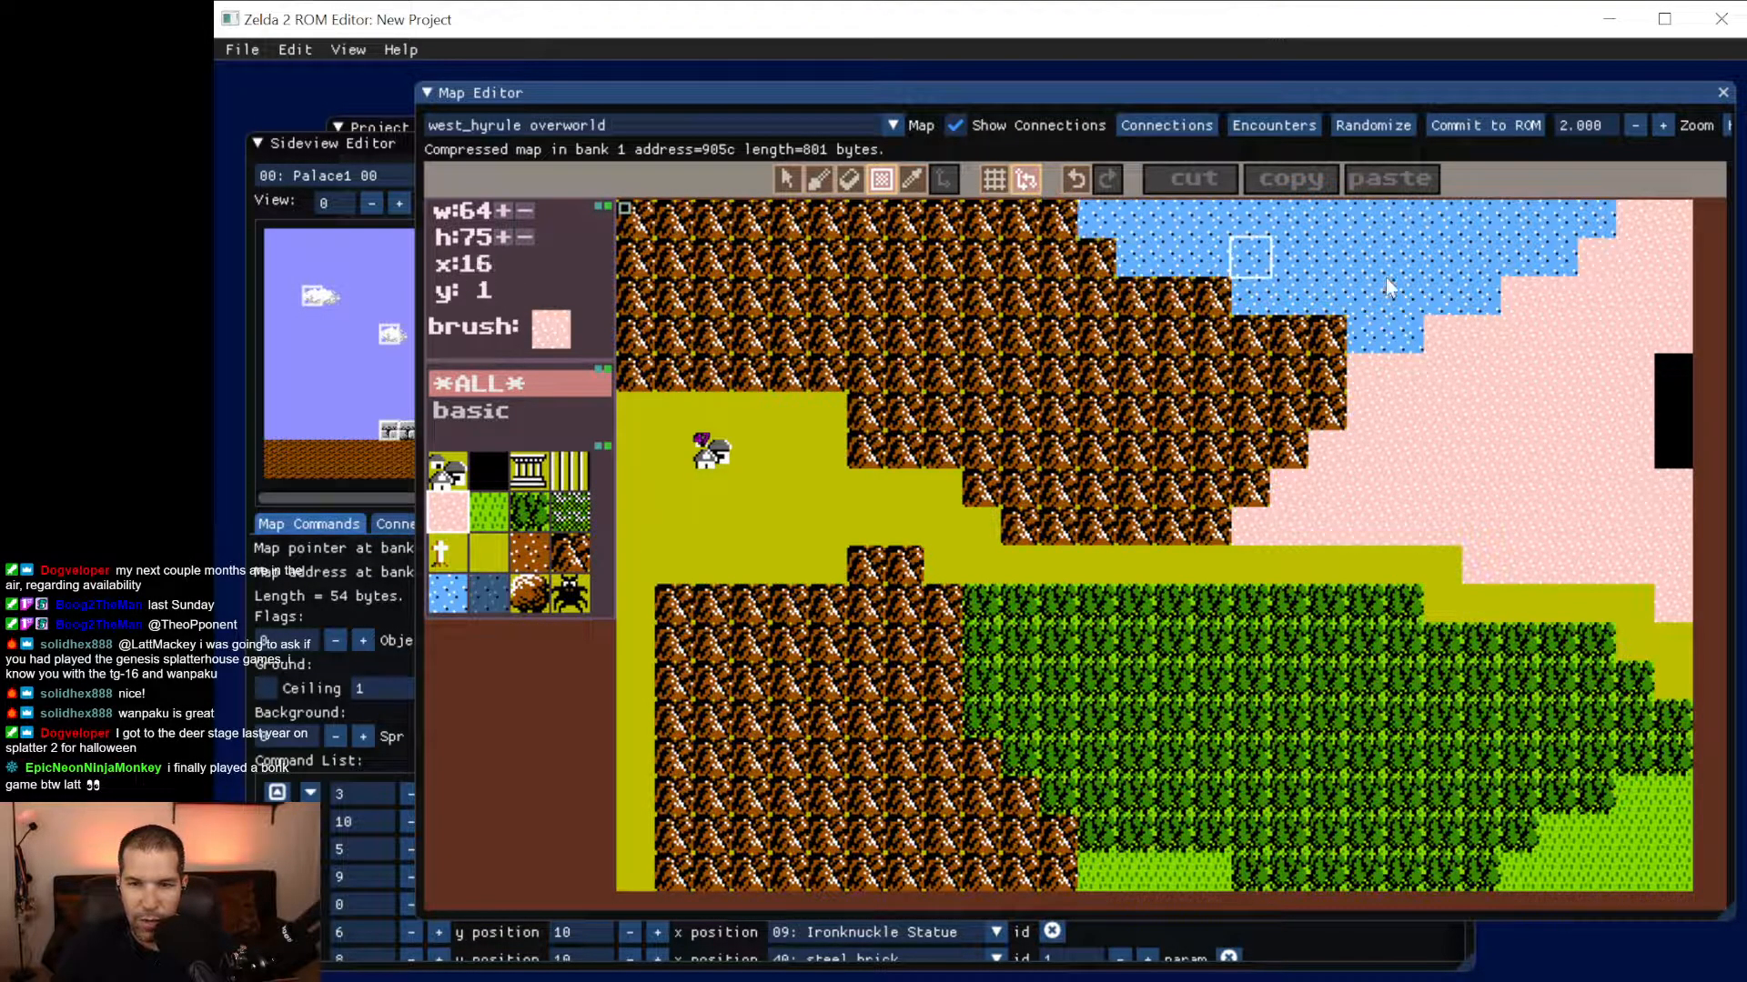
pyautogui.click(1671, 374)
pyautogui.click(1673, 406)
pyautogui.click(1678, 441)
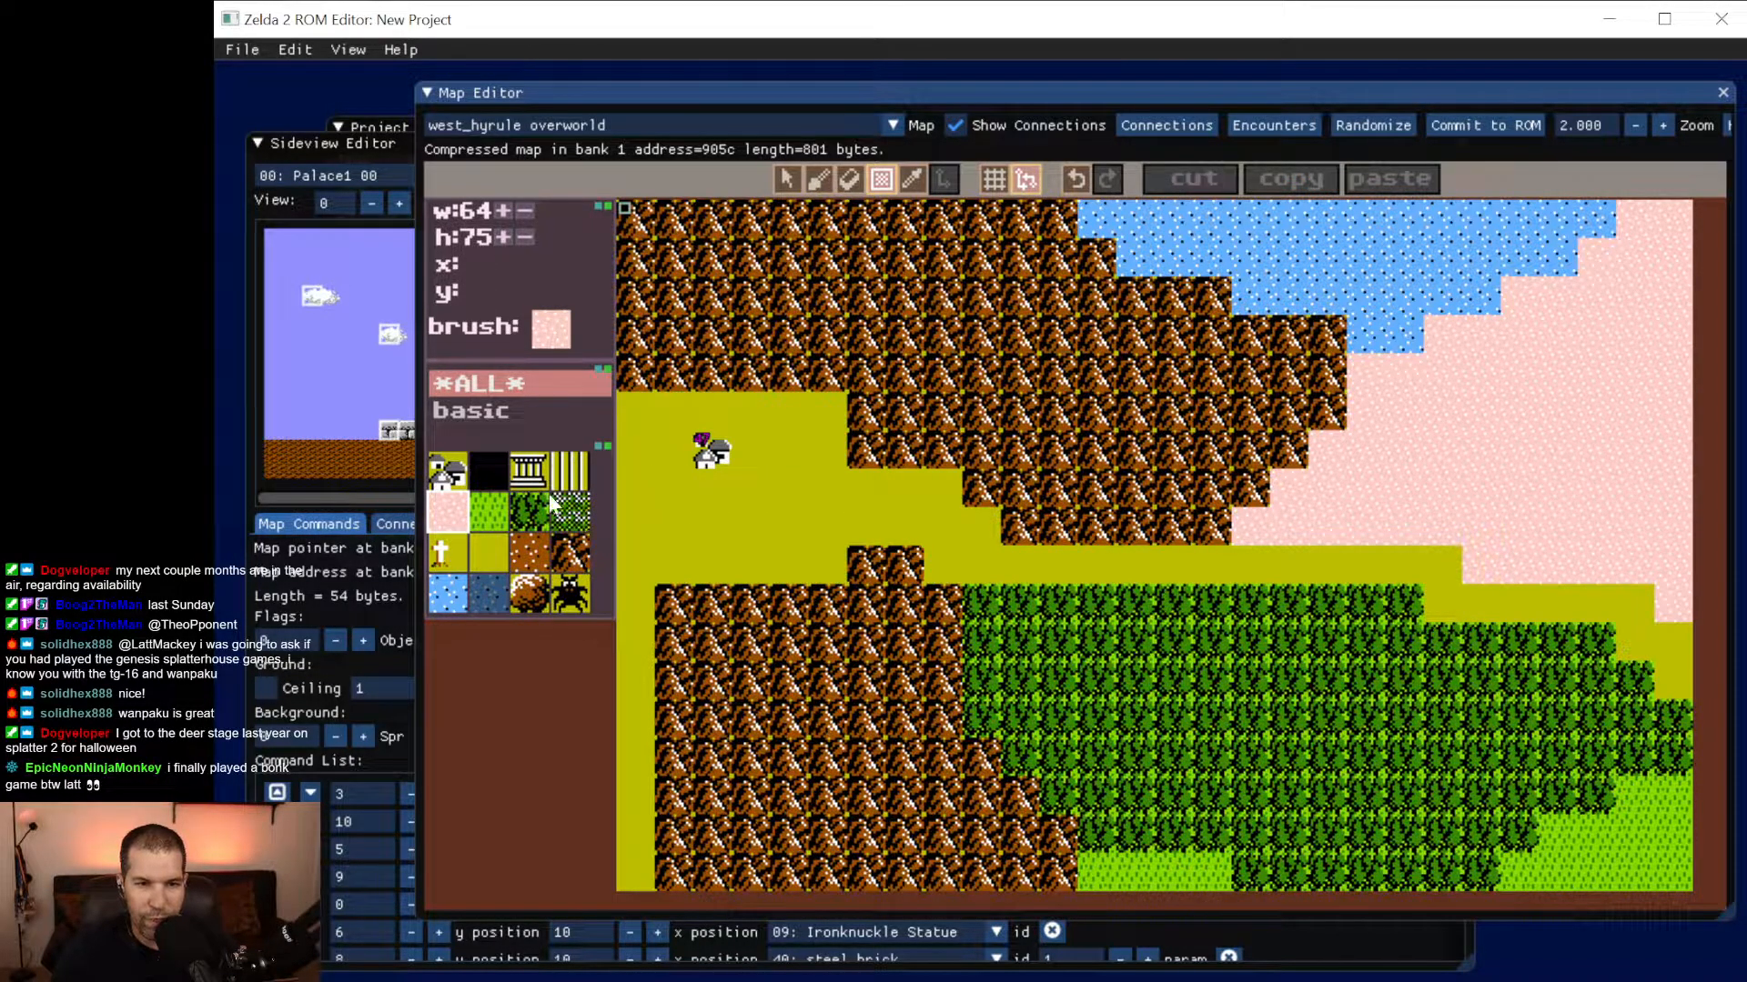
# Paint a 2 by 2 block of swamp tiles in the middle of the eastern desert on the west_hyrule overworld.
pyautogui.click(568, 521)
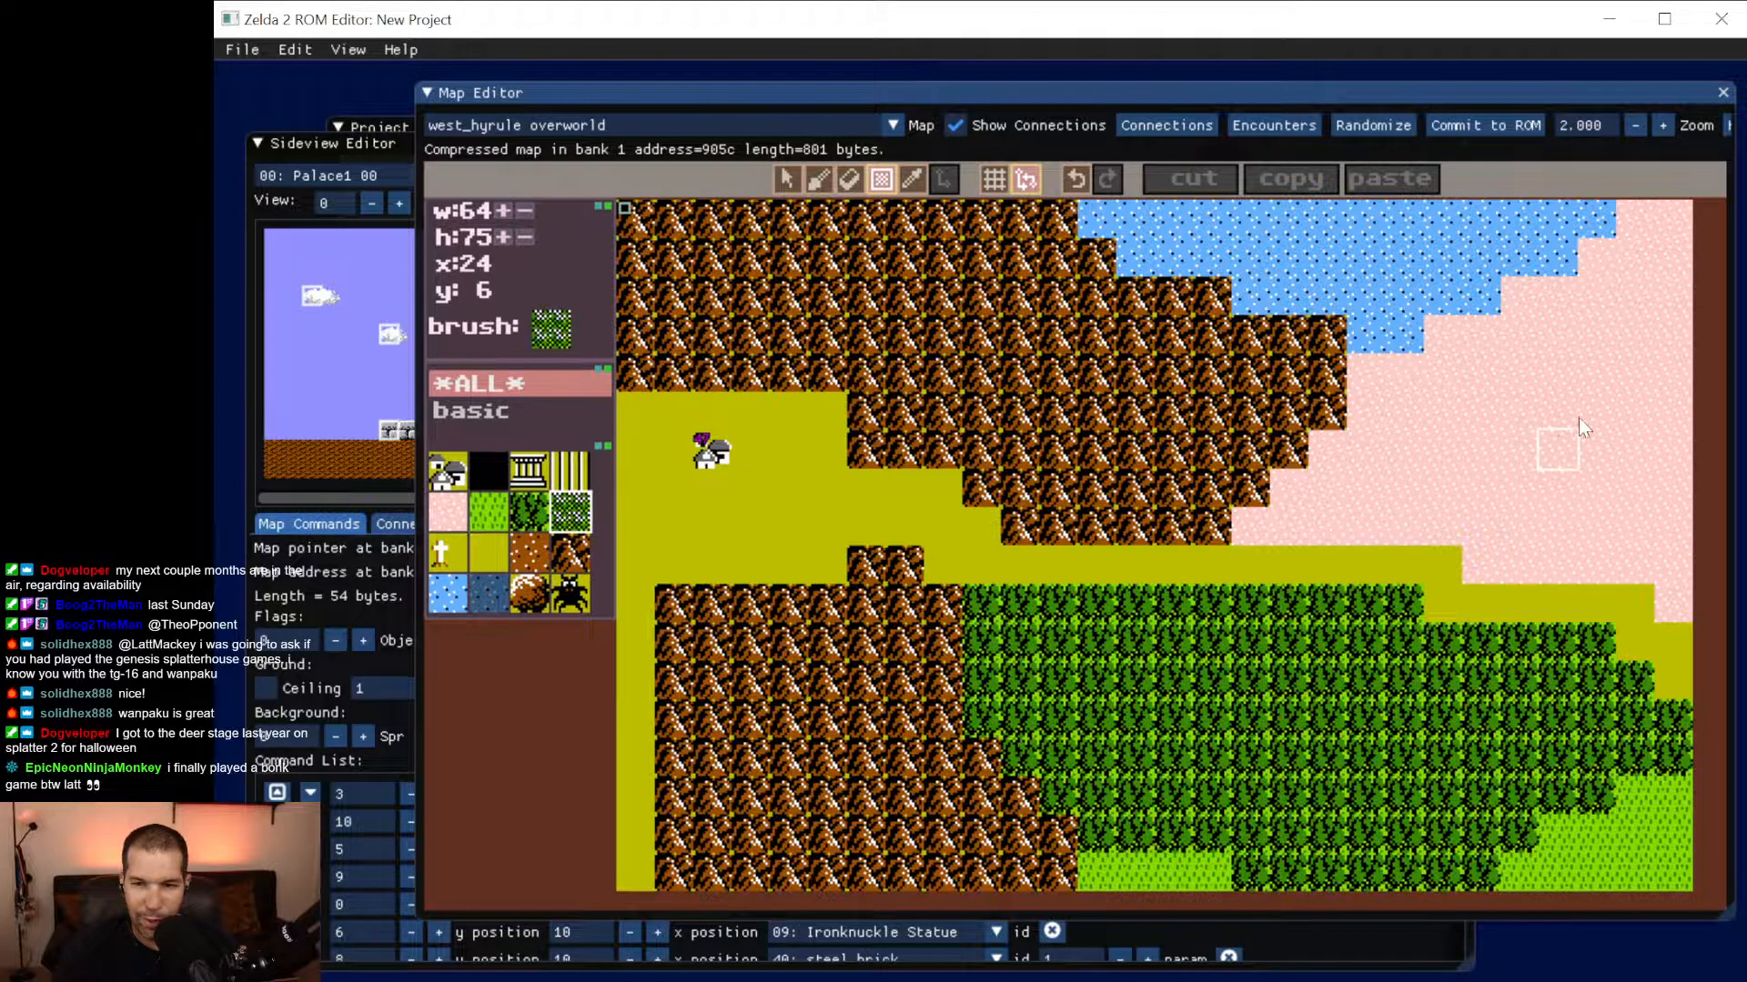
pyautogui.click(1519, 409)
pyautogui.click(1528, 447)
pyautogui.click(1546, 449)
pyautogui.click(1542, 411)
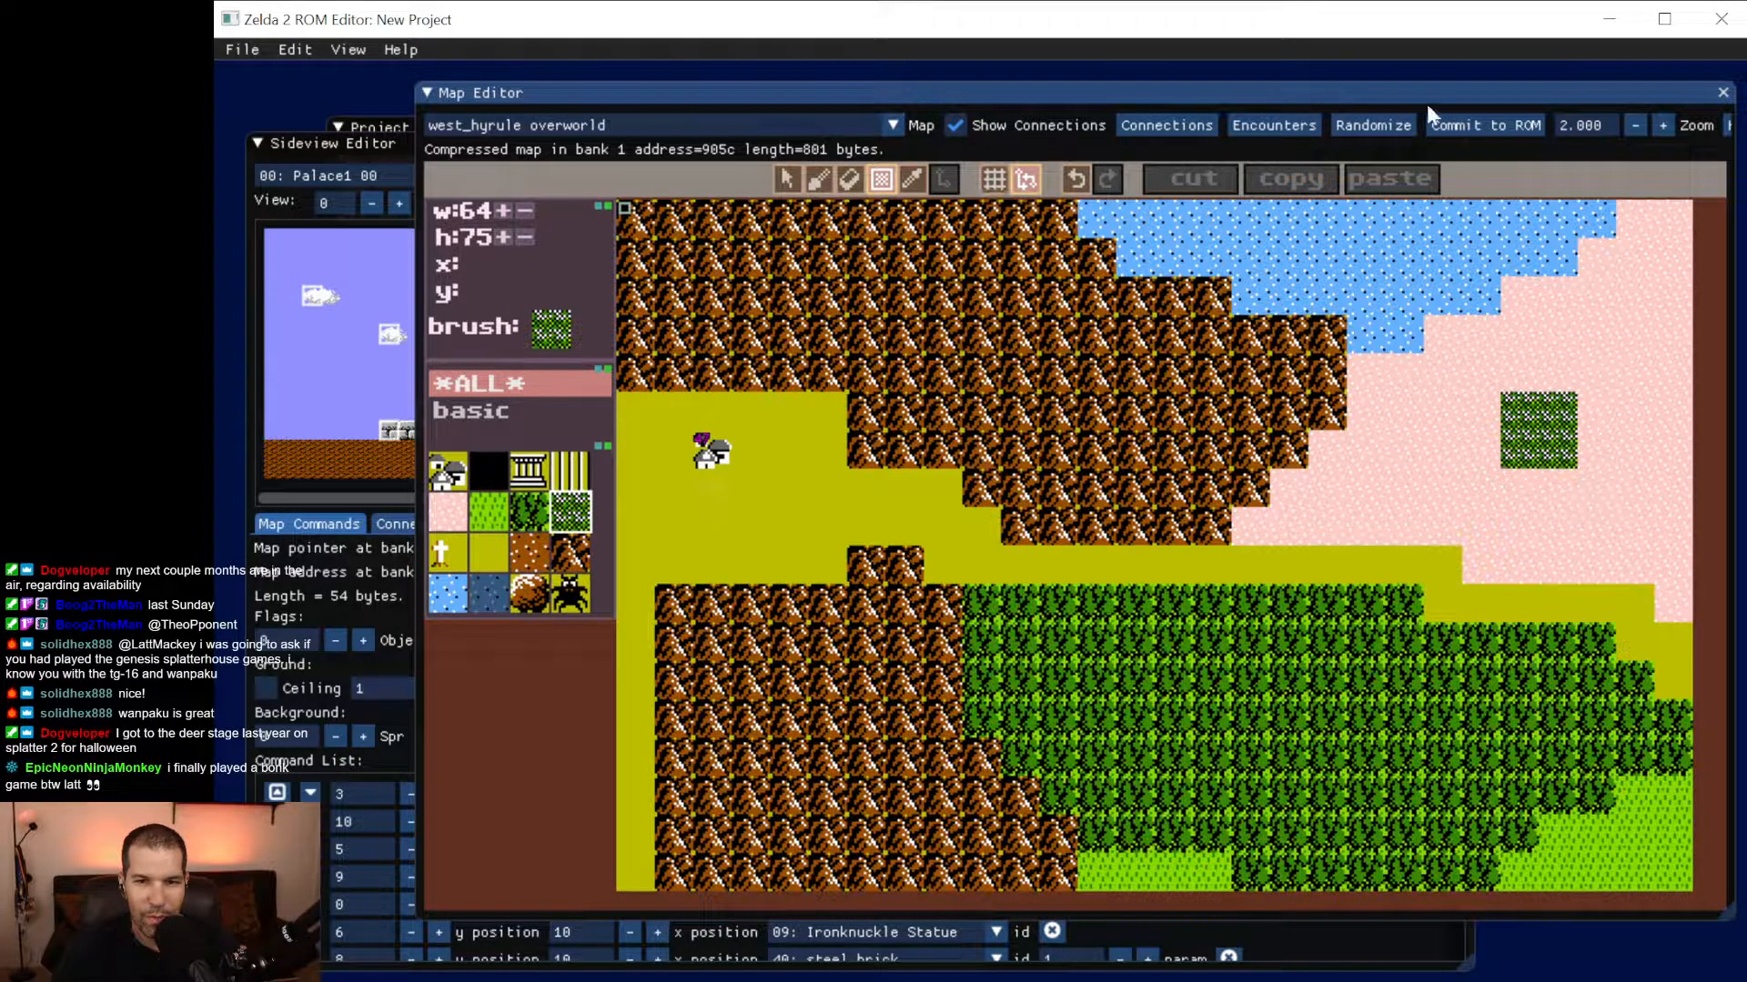
# Close the Map Editor and view the Palace1 01, 02 and 03 maps one after another in the Sideview Editor.
pyautogui.click(1722, 93)
pyautogui.moveTo(926, 139); pyautogui.dragTo(927, 139)
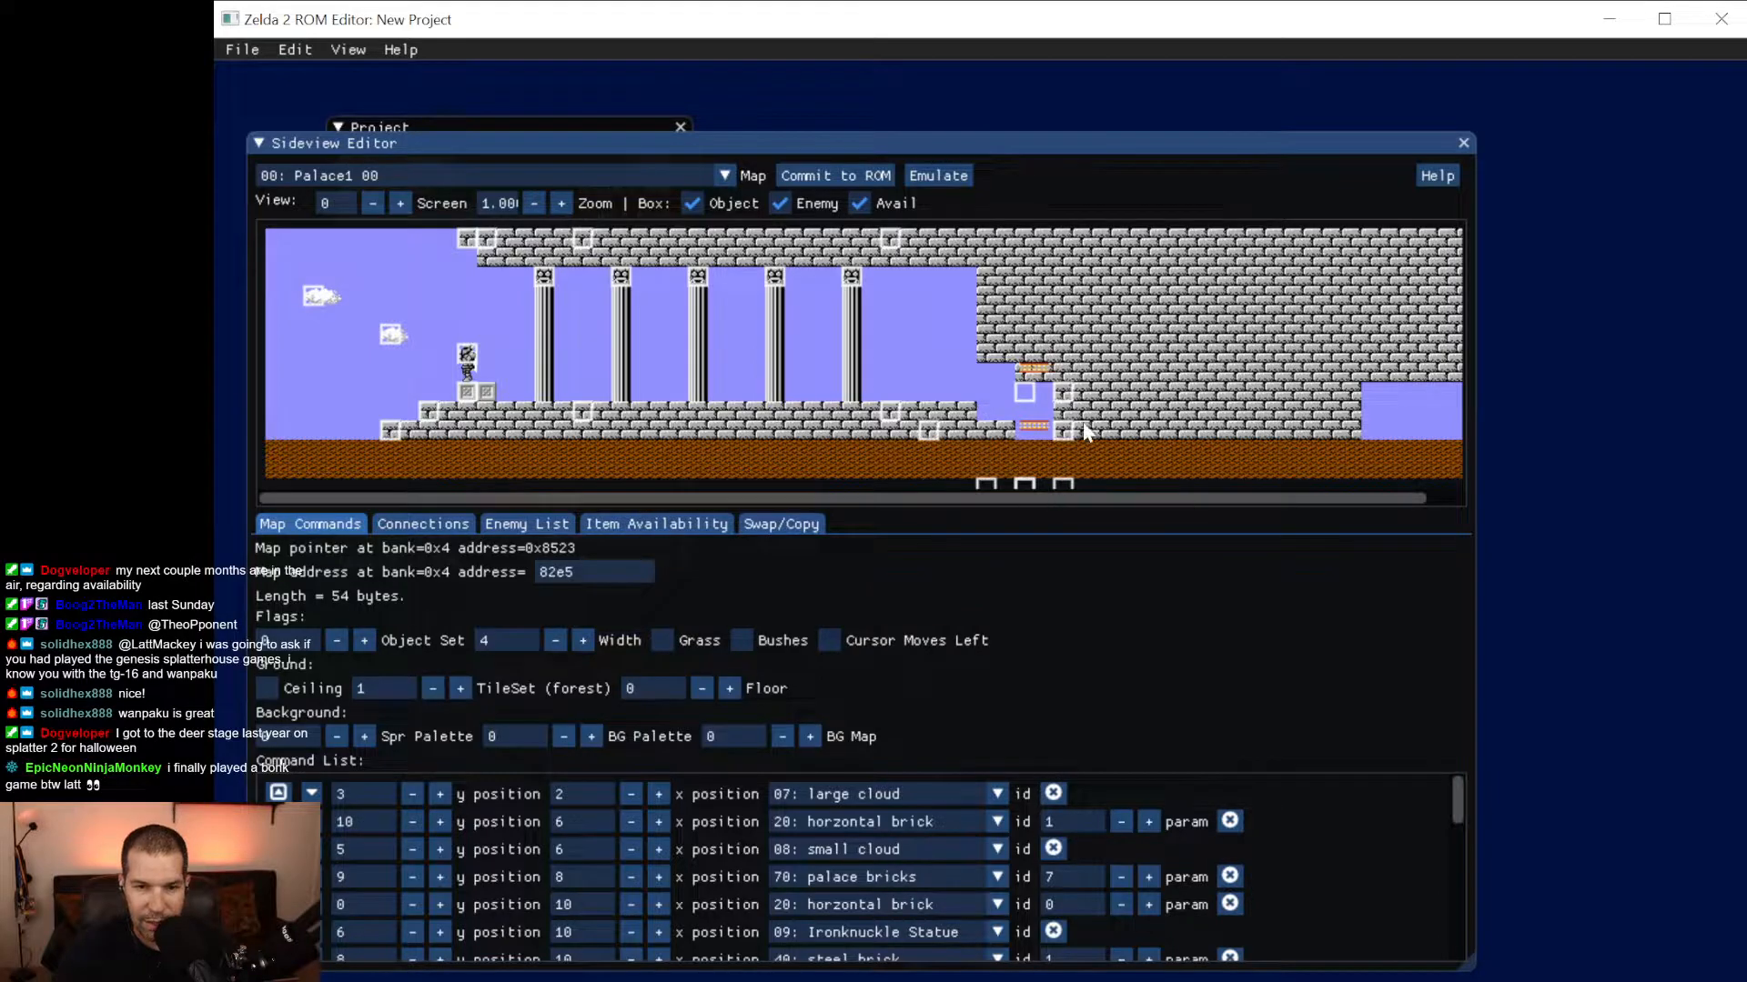
pyautogui.click(725, 176)
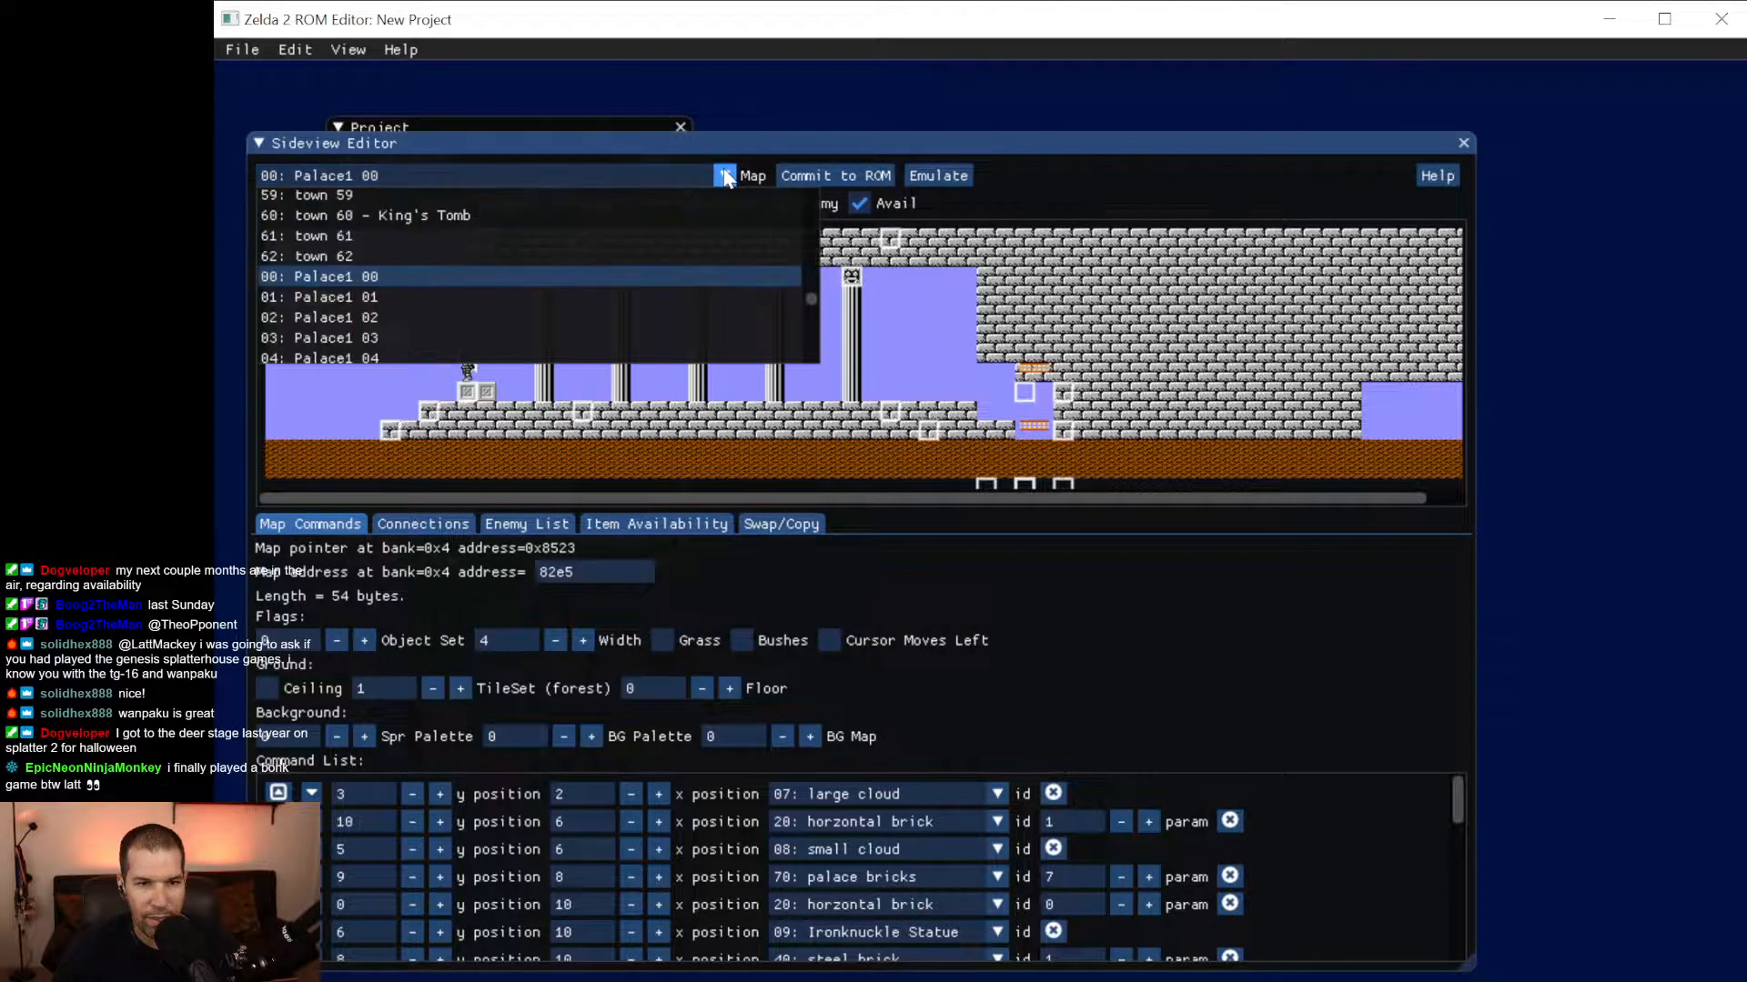
pyautogui.click(482, 302)
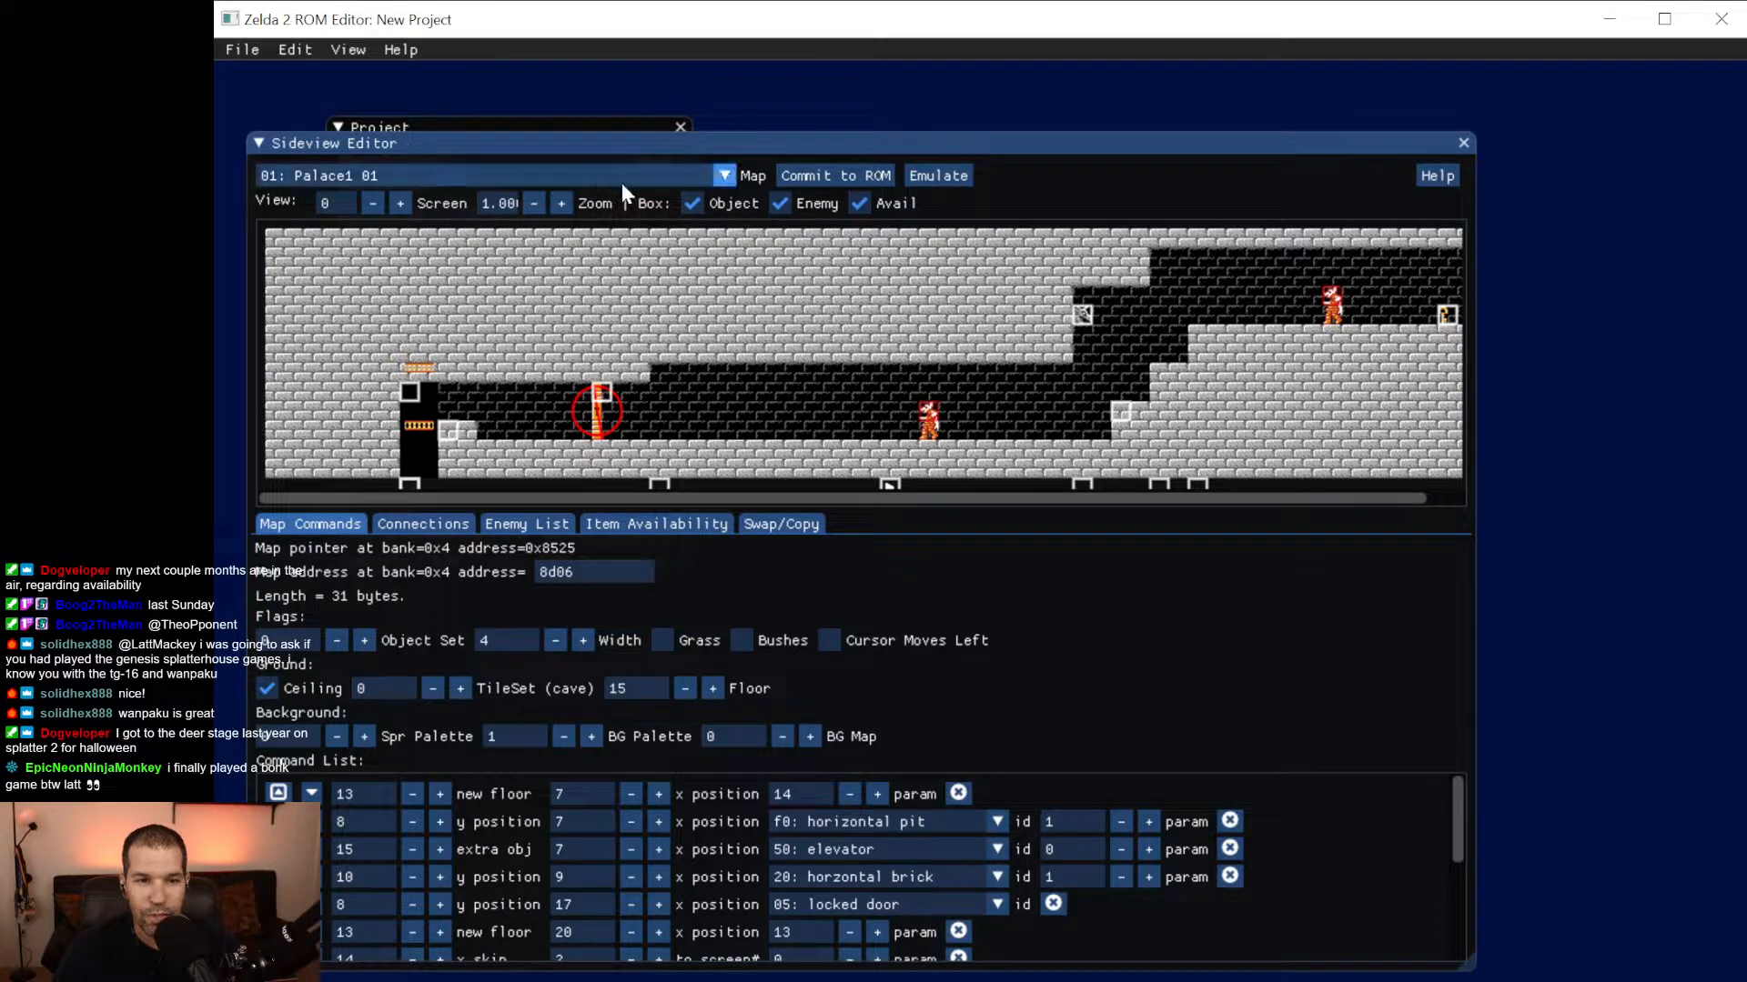
pyautogui.click(725, 175)
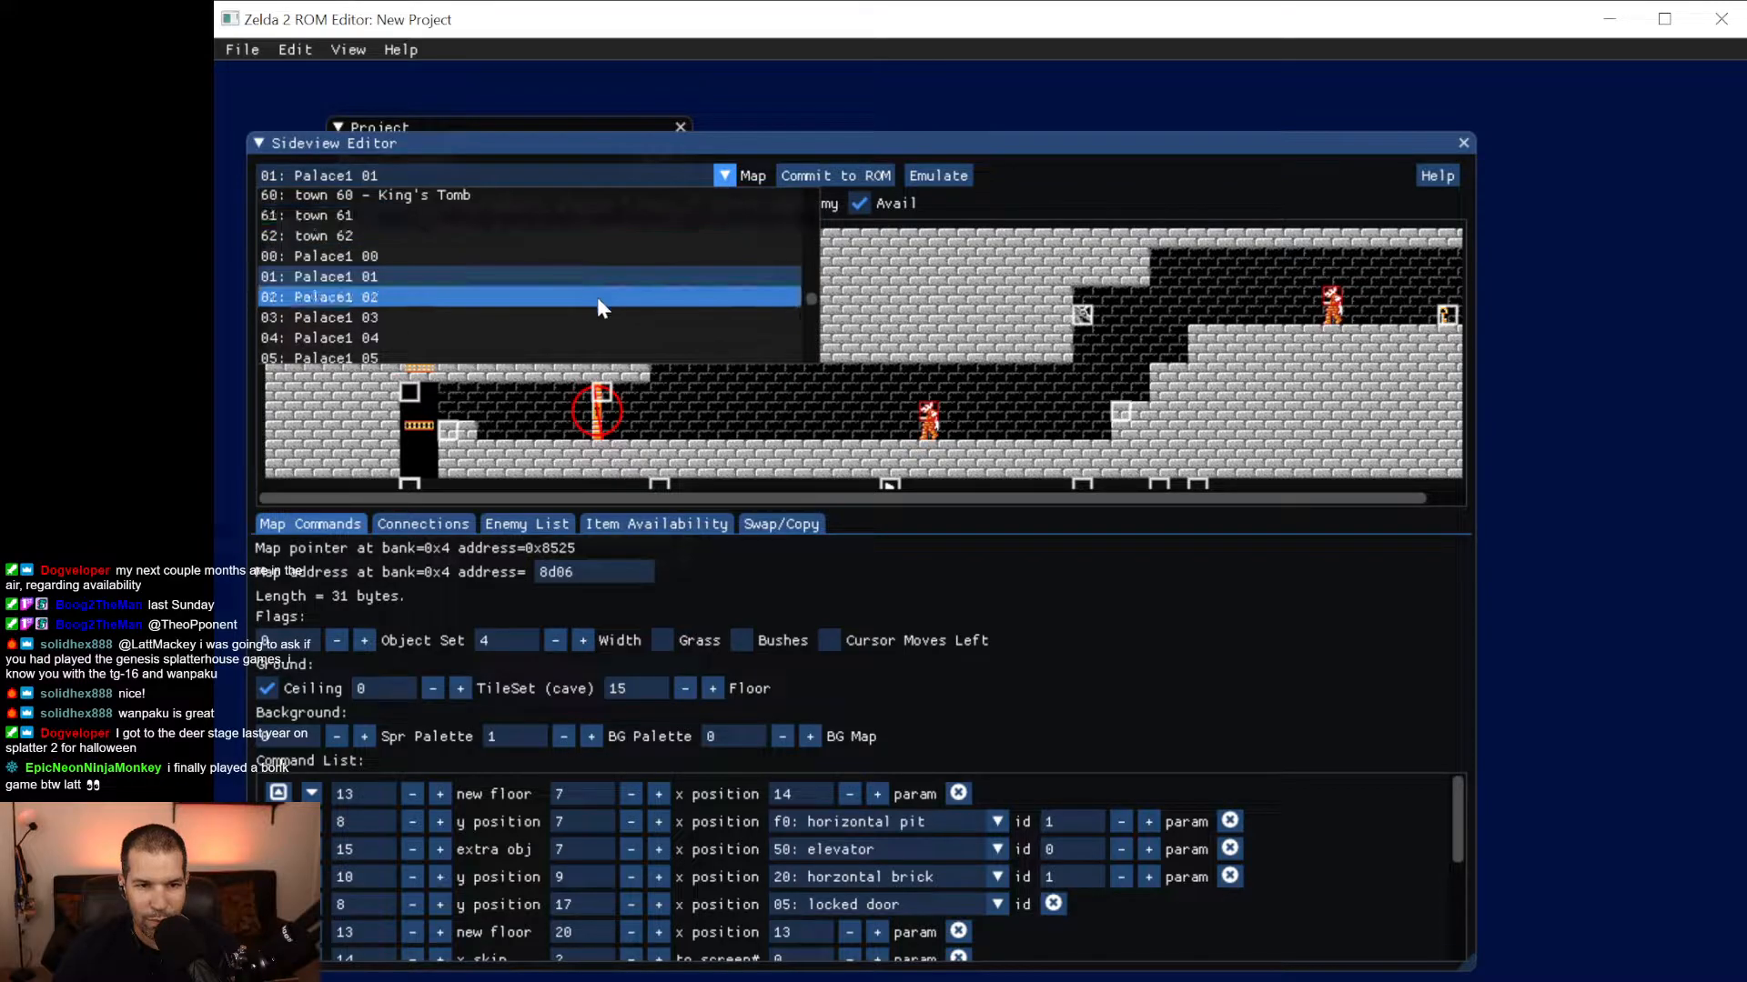
pyautogui.click(597, 298)
pyautogui.click(709, 179)
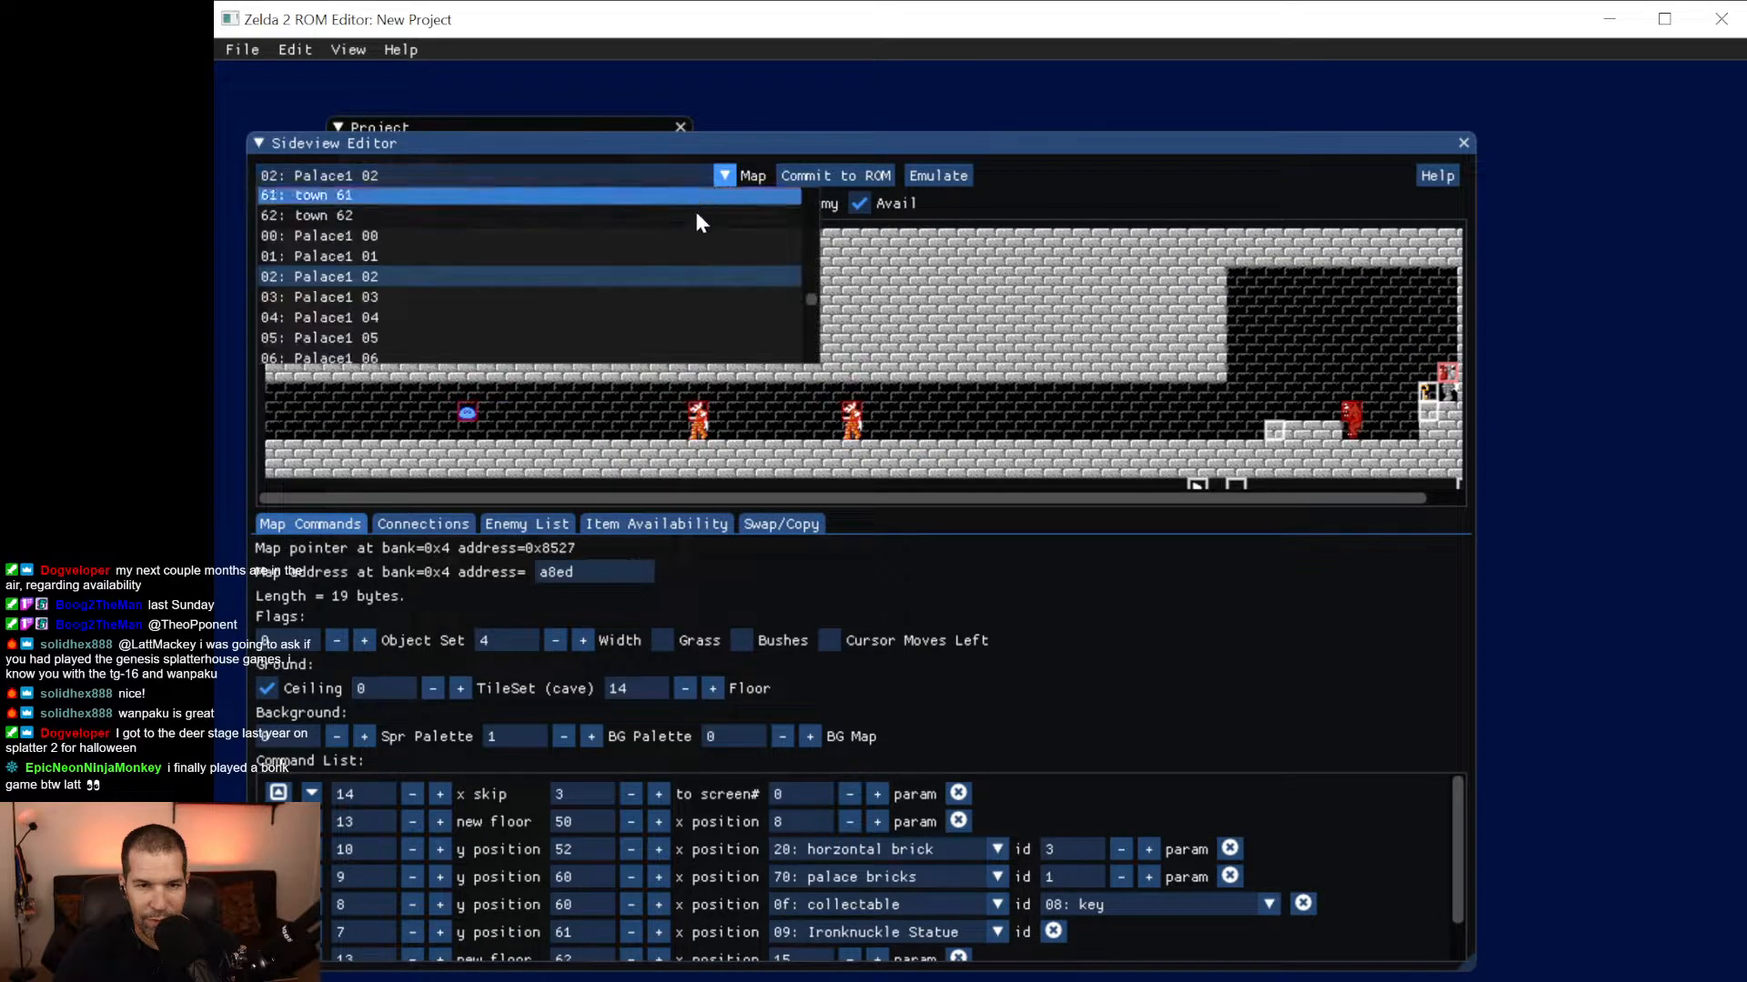
pyautogui.click(635, 297)
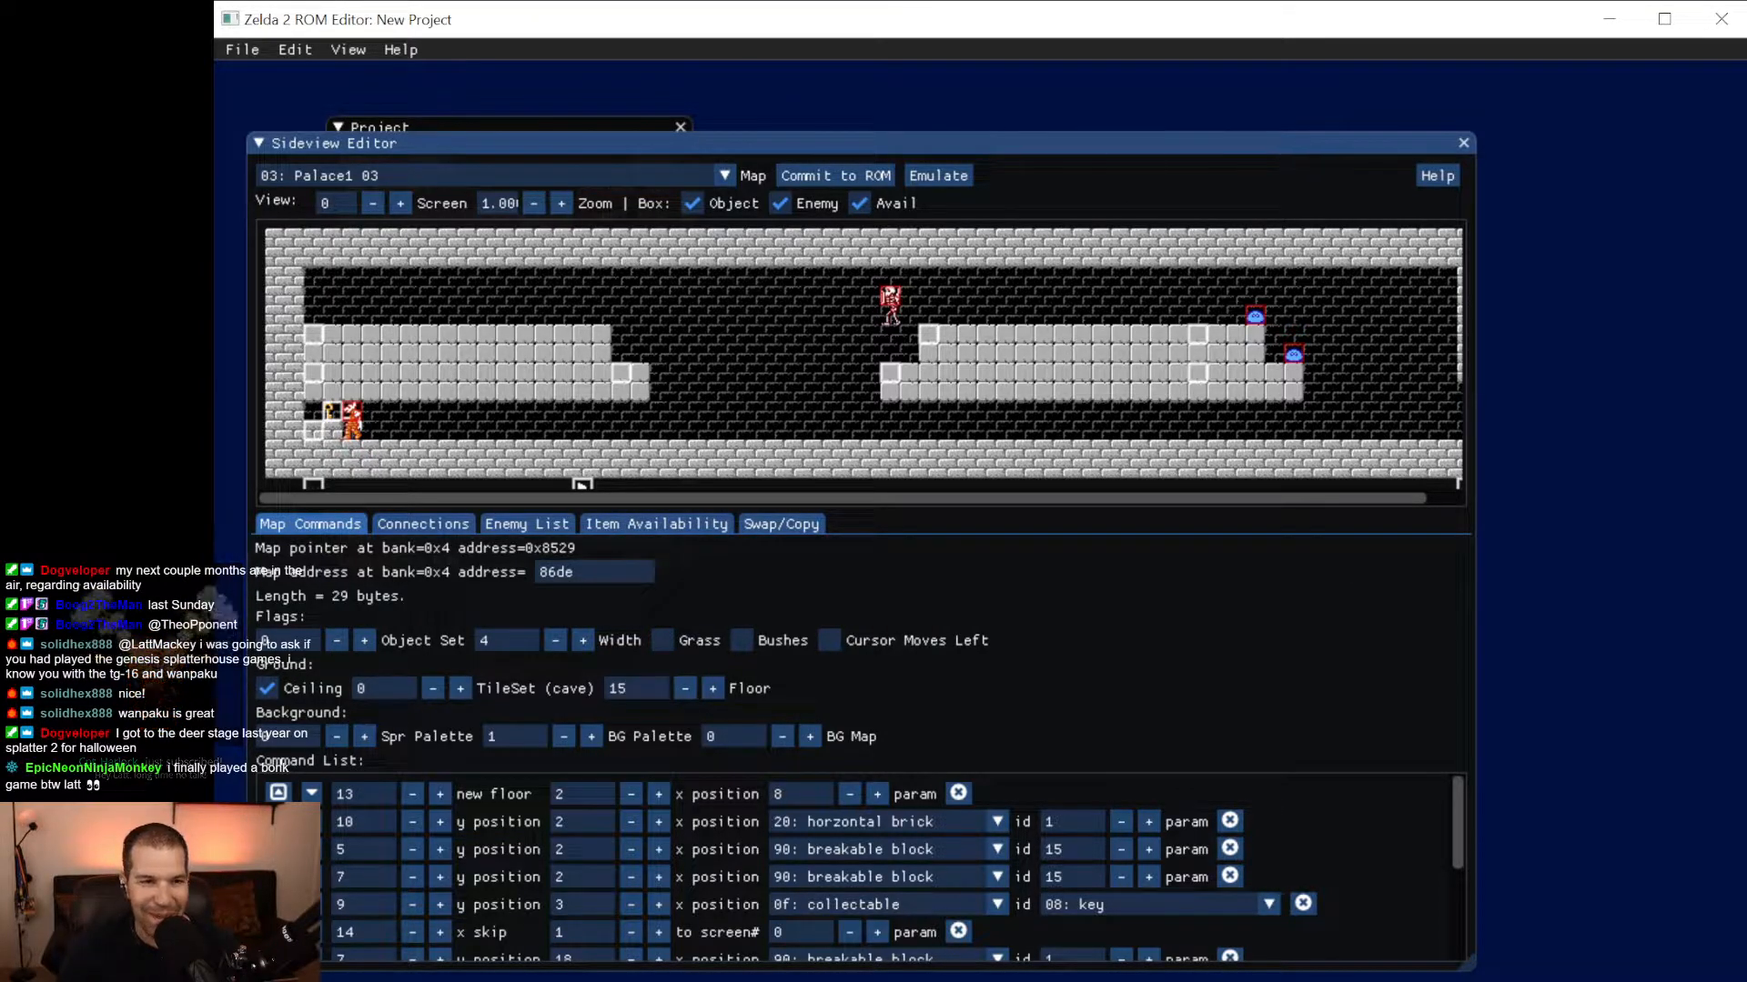
# Load the Palace1 04 map in the Sideview Editor and view its connections and enemy list.
pyautogui.click(724, 175)
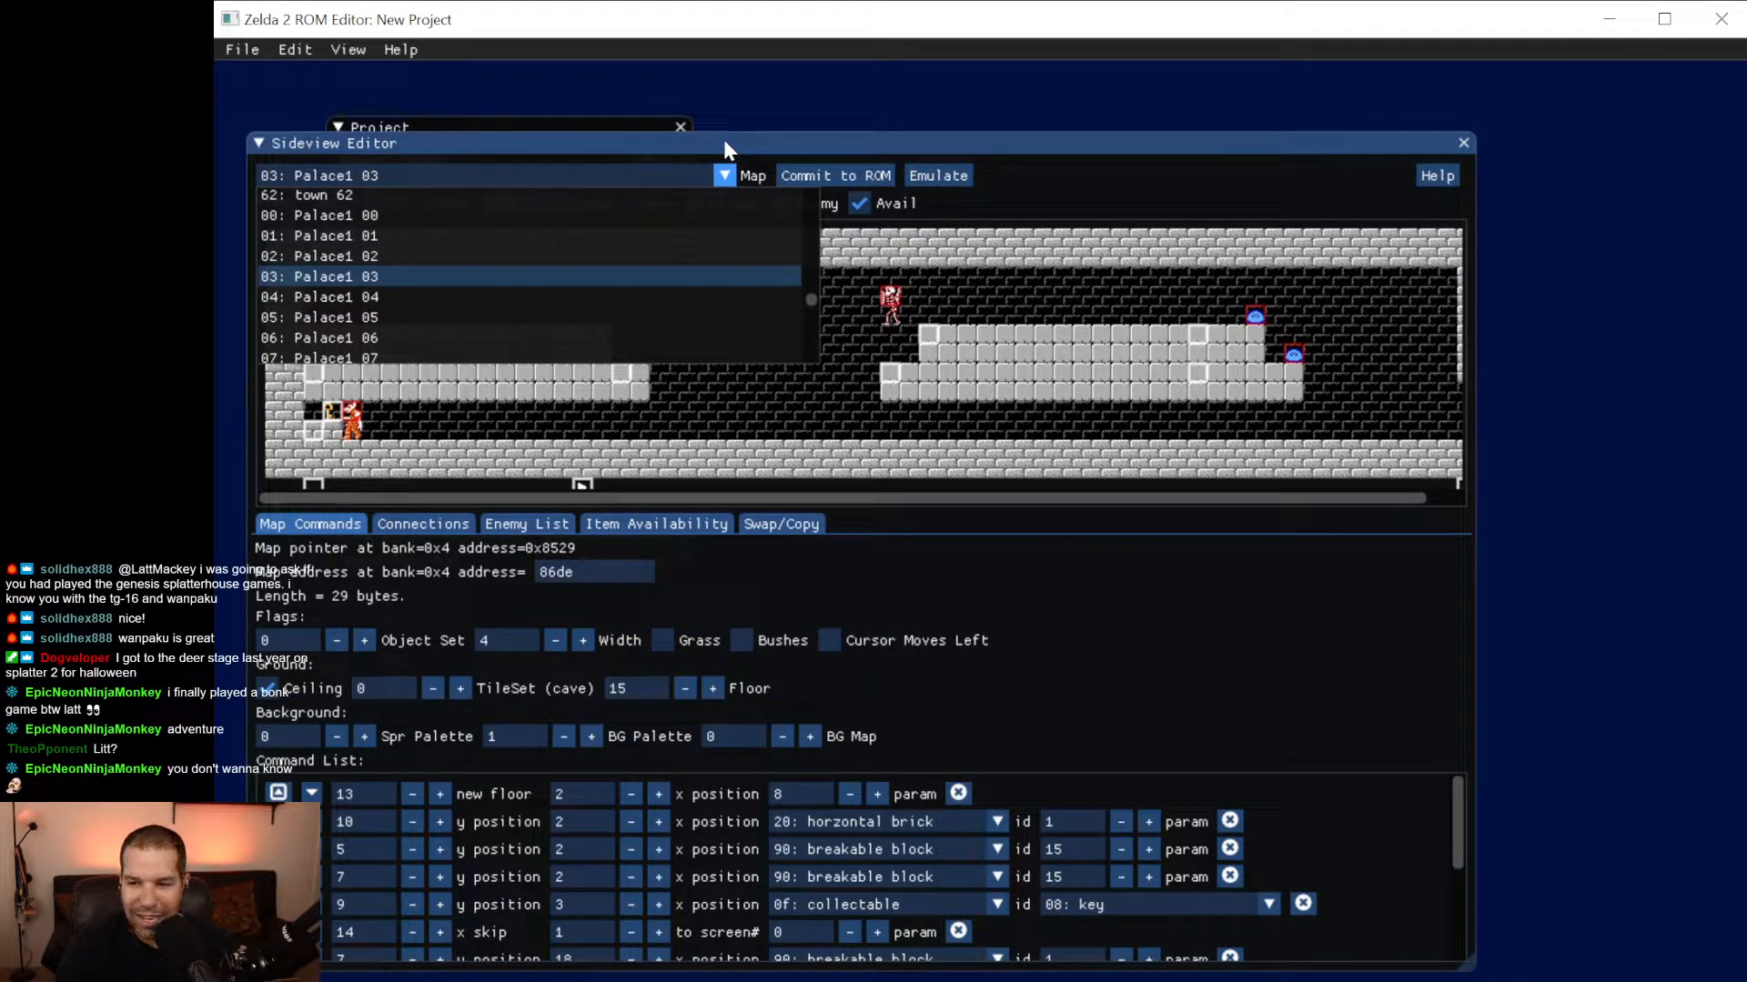
pyautogui.click(725, 143)
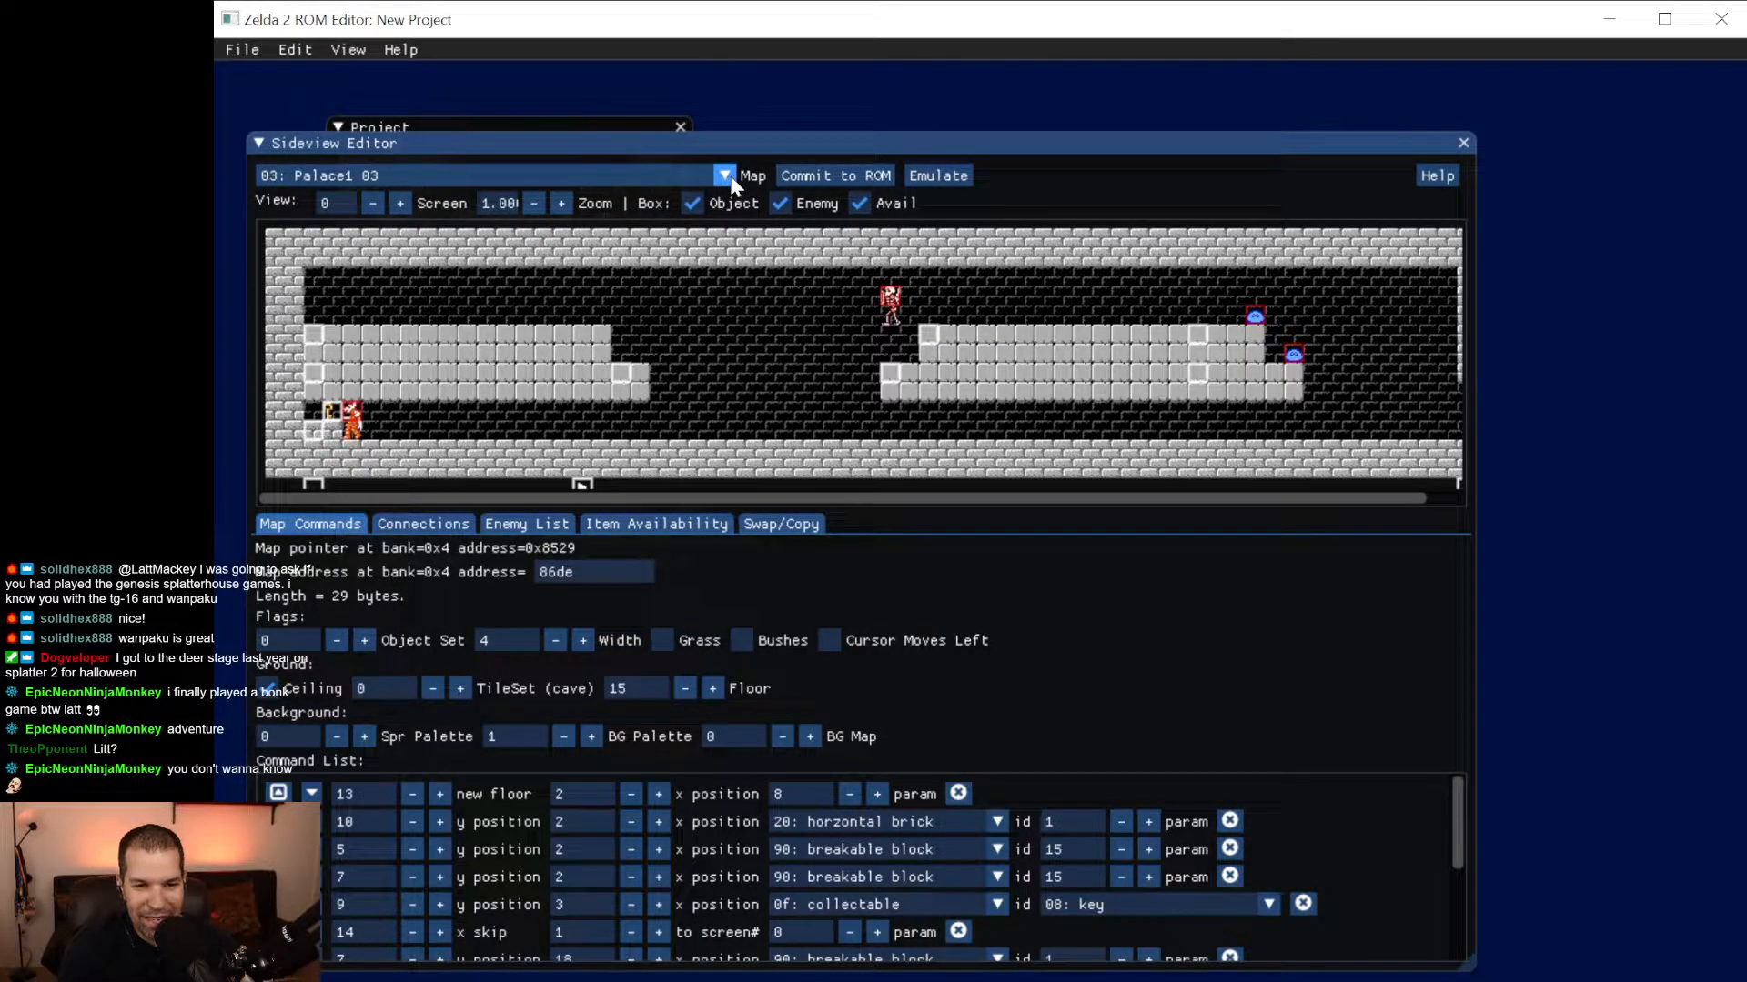
pyautogui.click(726, 177)
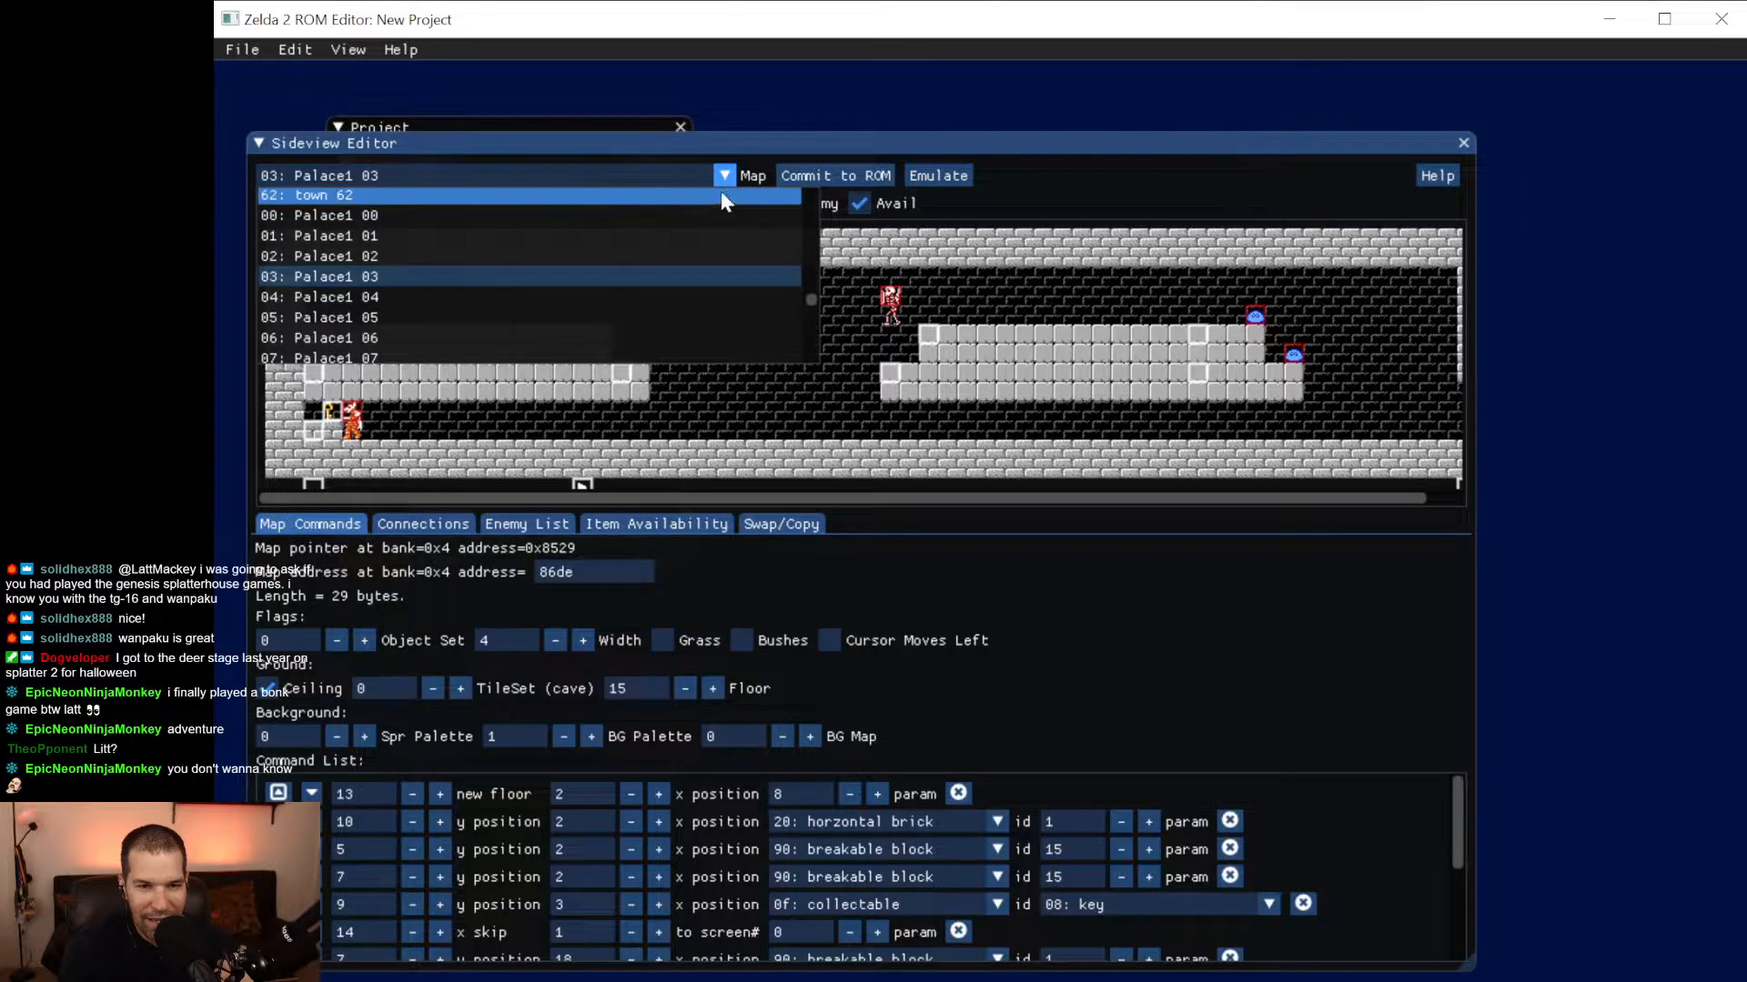
pyautogui.click(511, 301)
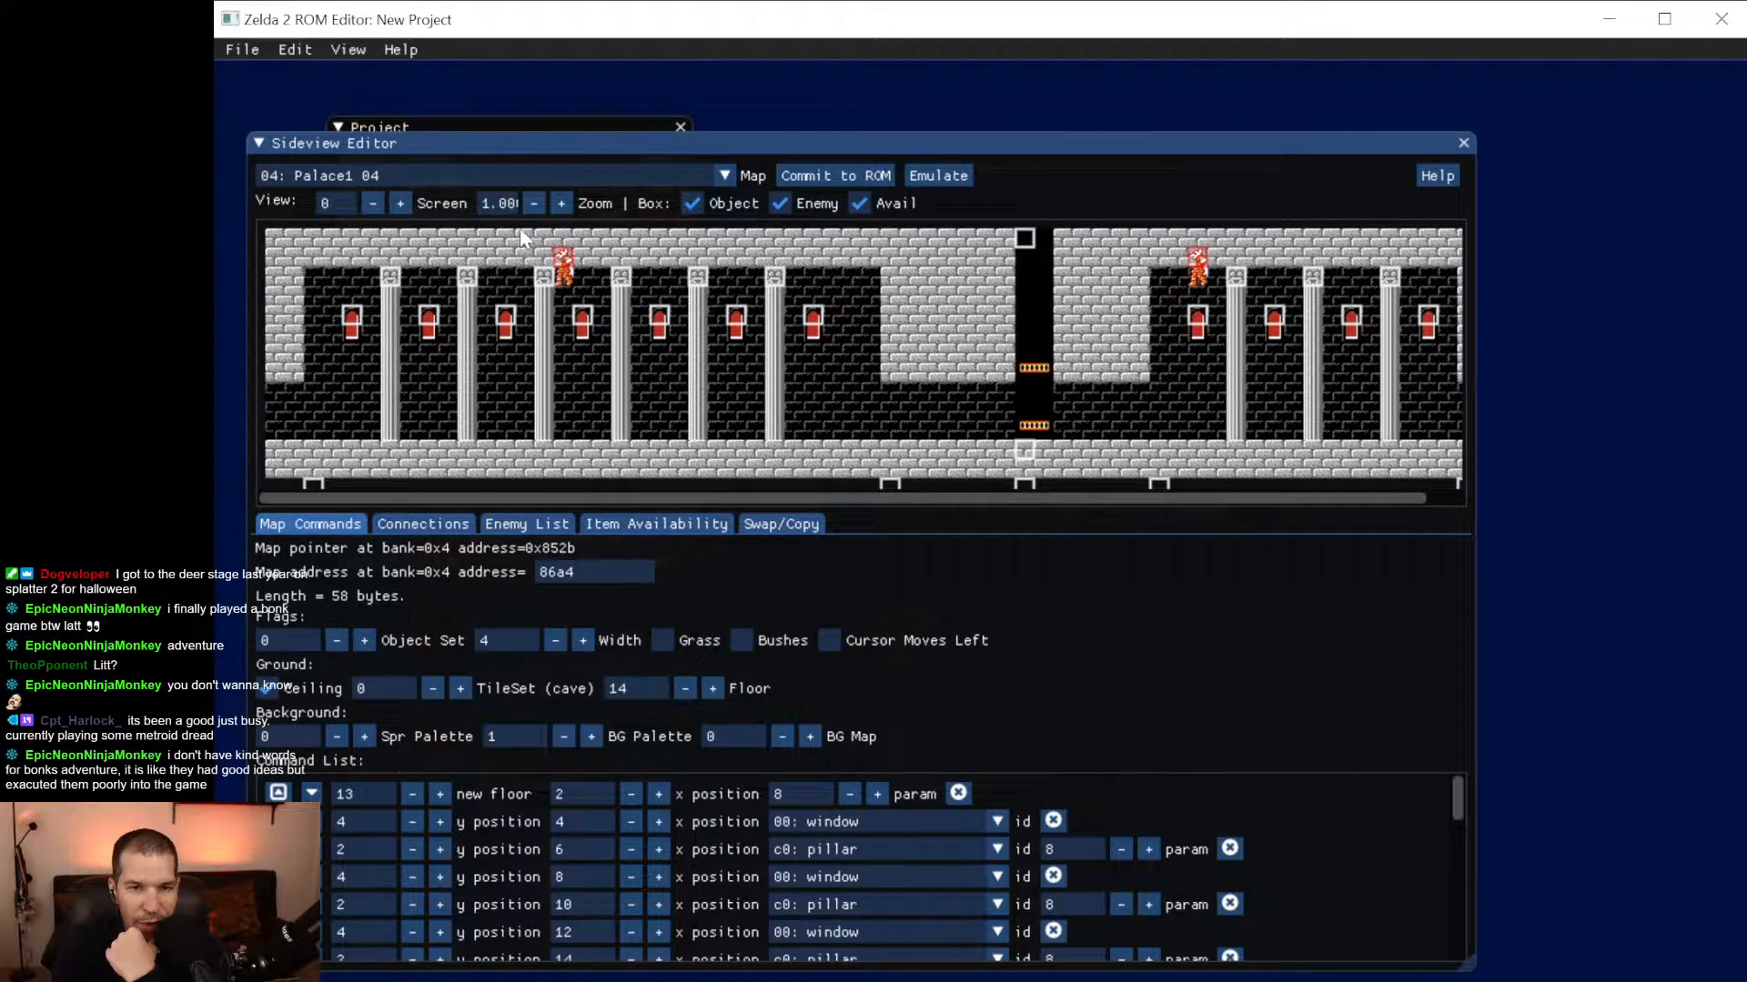
pyautogui.moveTo(577, 139); pyautogui.dragTo(726, 124)
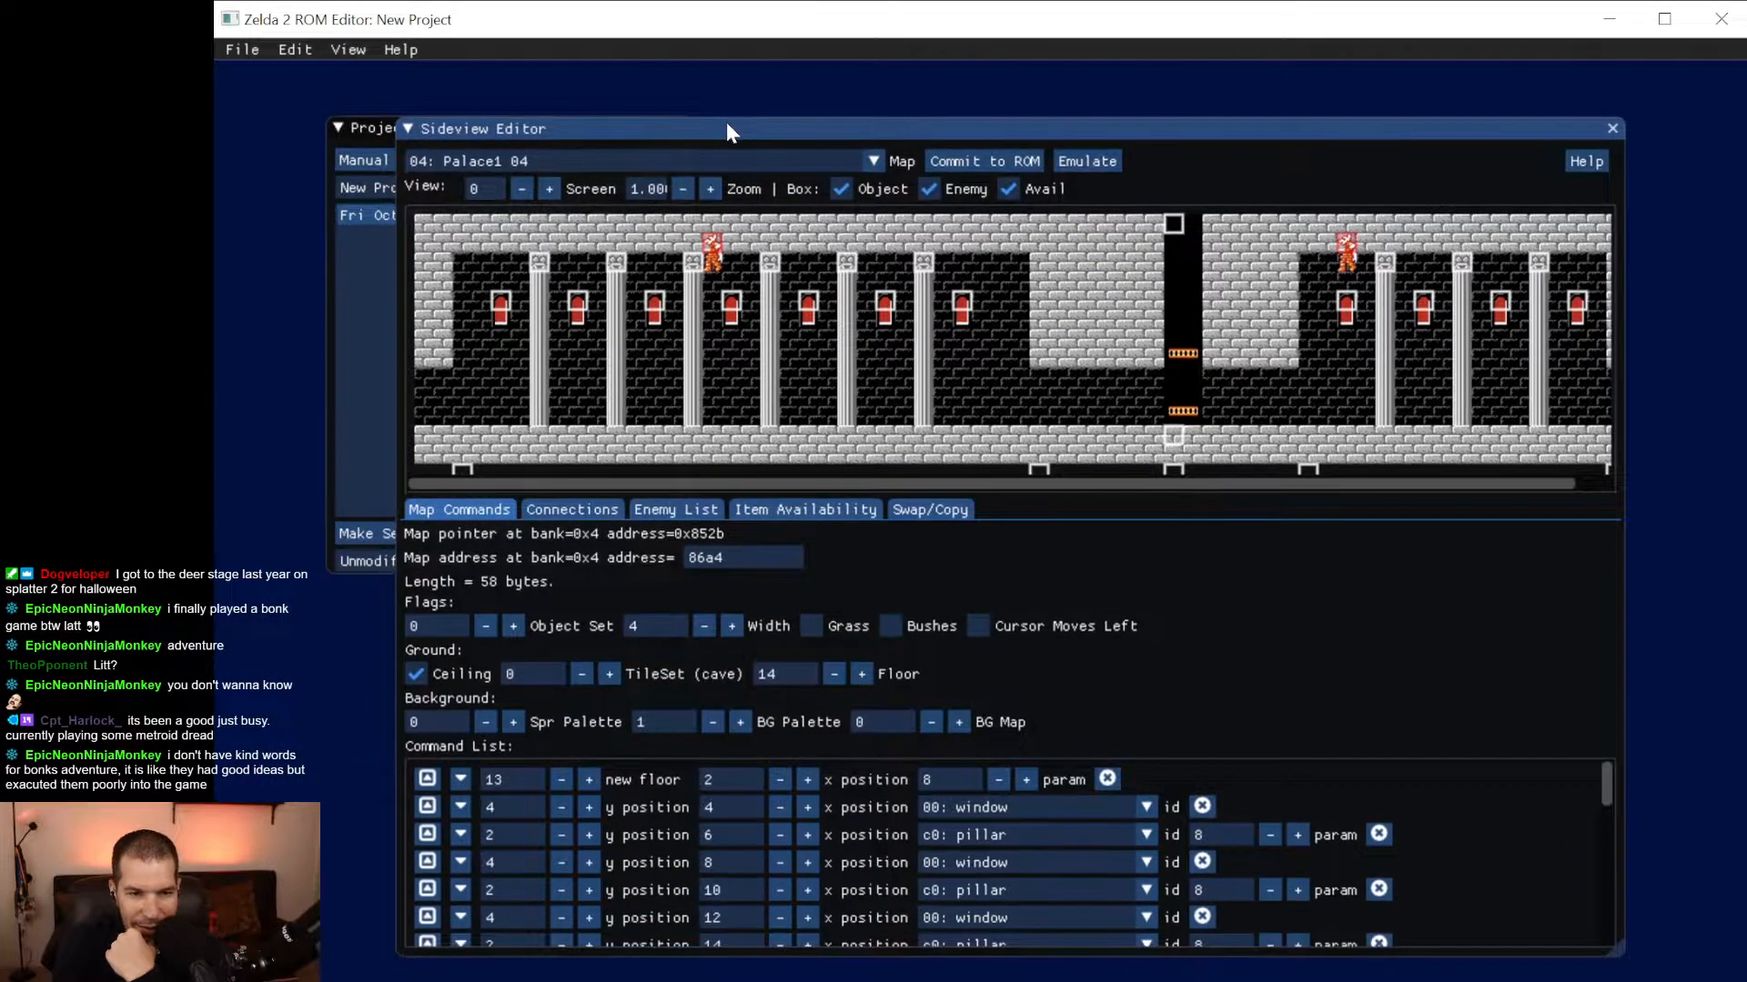
pyautogui.click(552, 512)
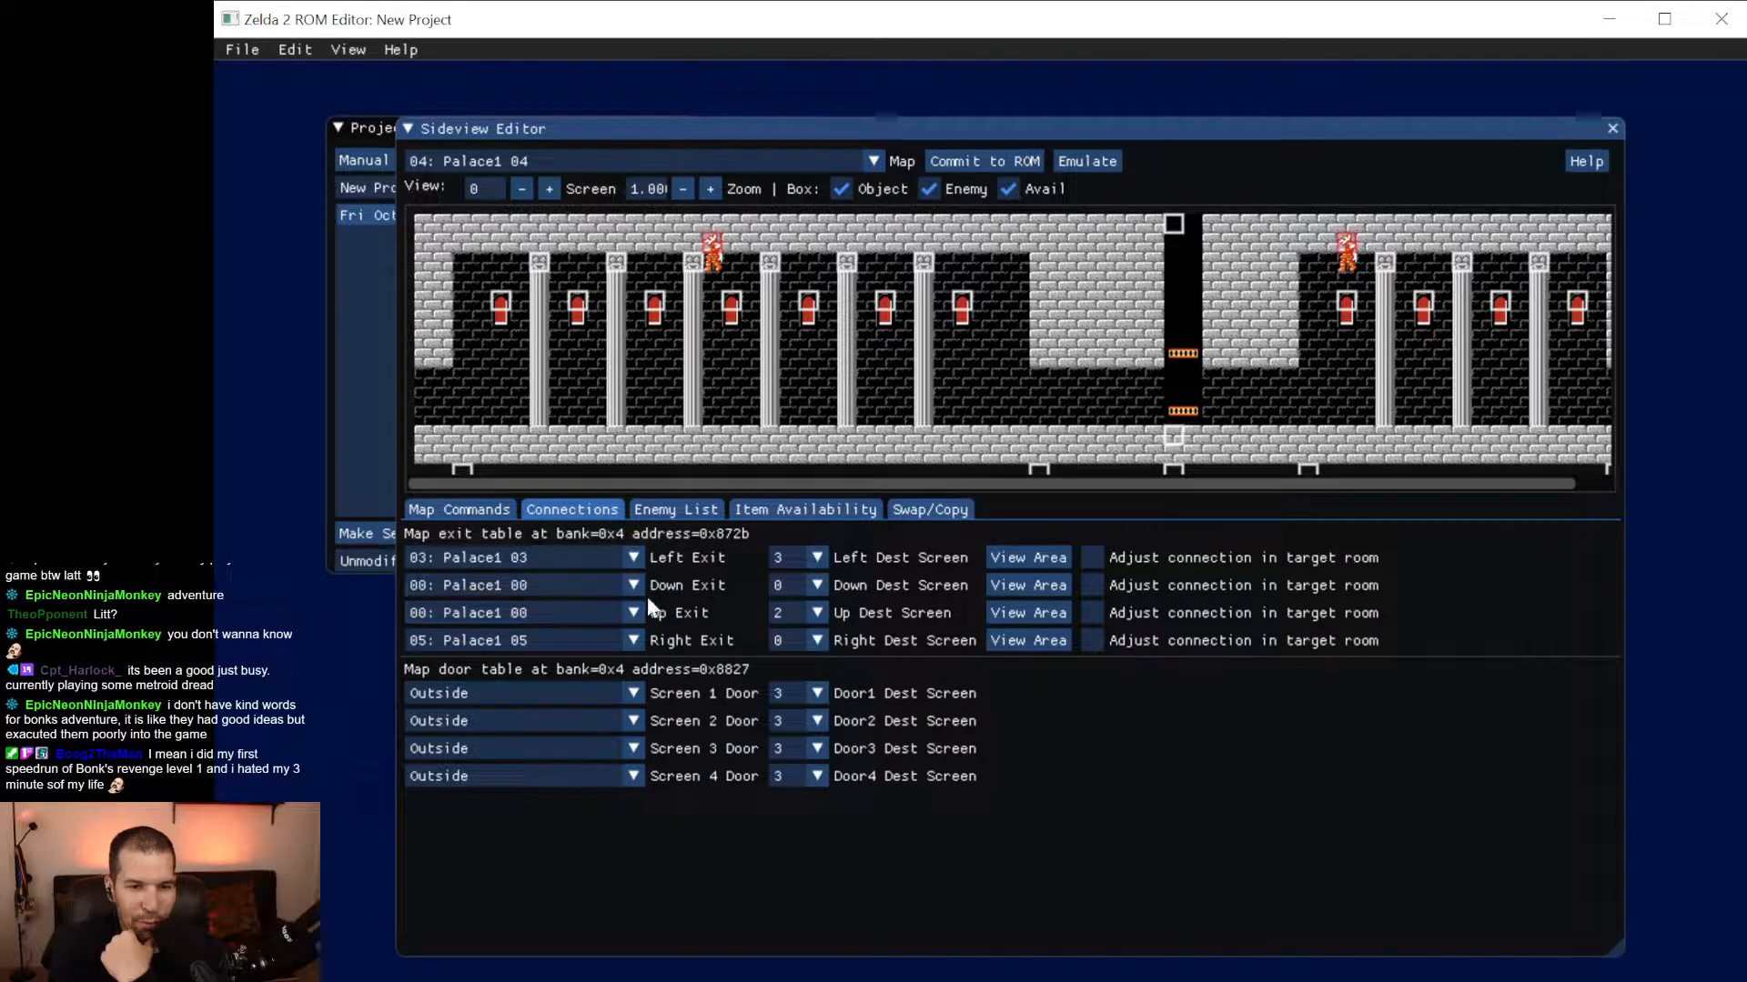
pyautogui.click(693, 510)
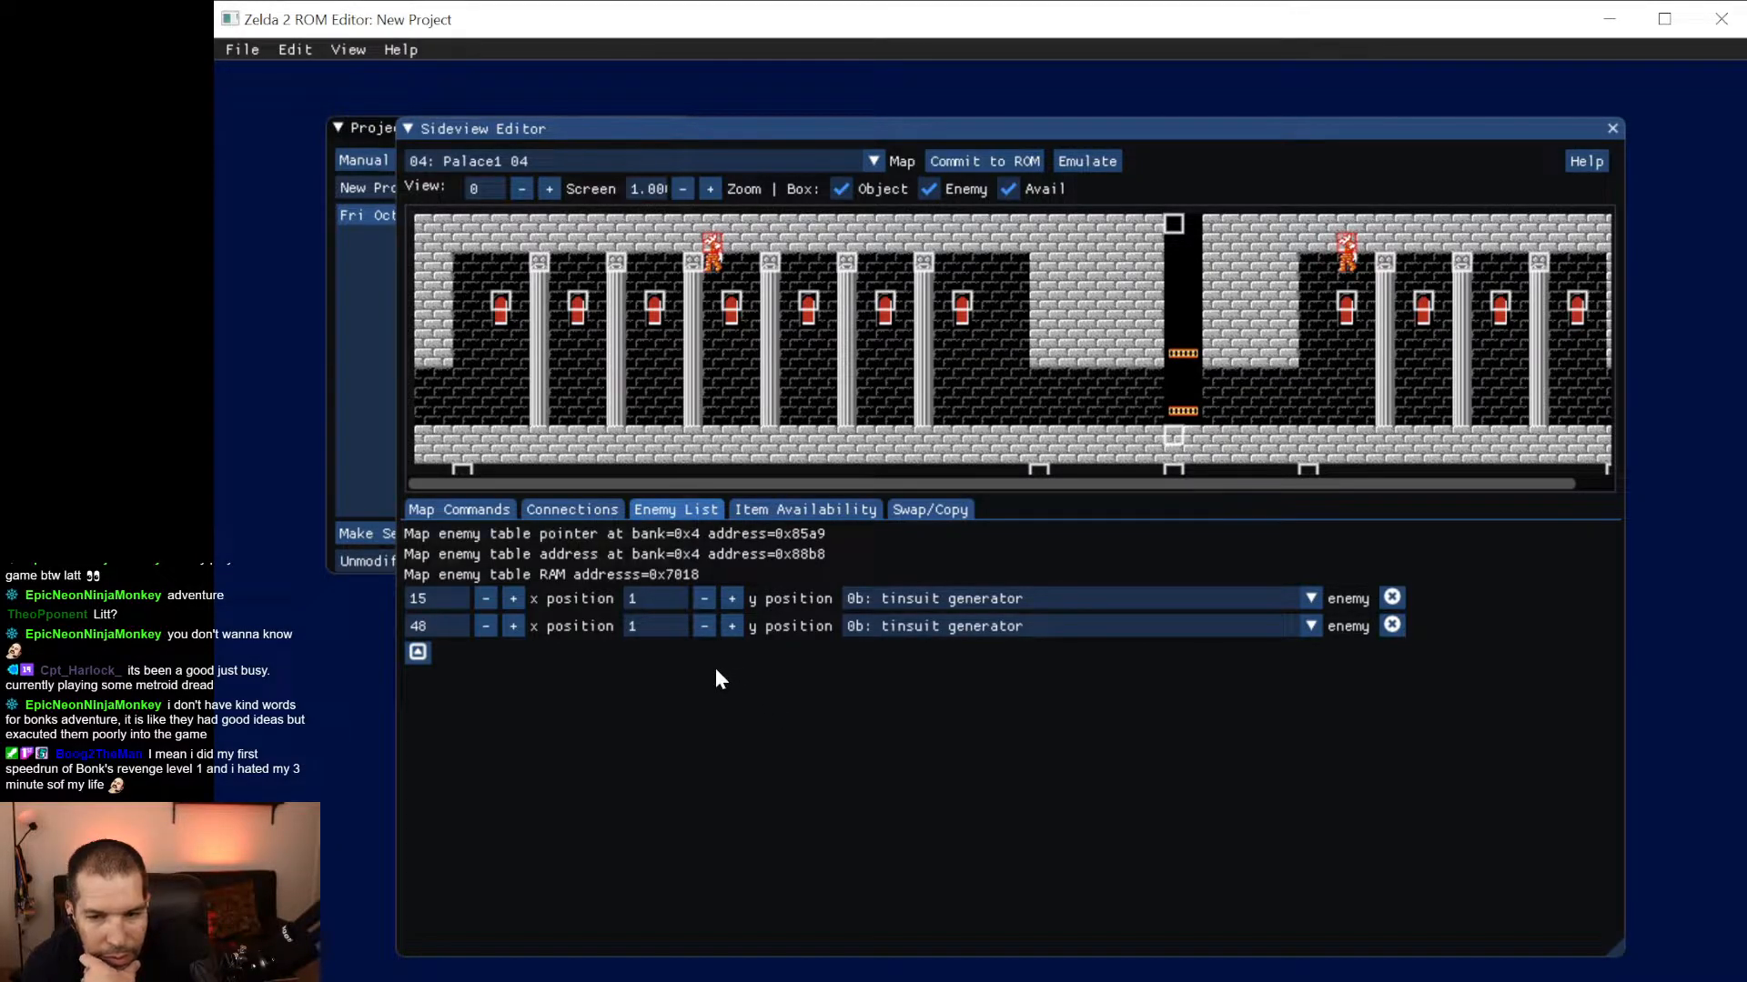
# Add a blue skull head enemy to Palace1 04 and place it at x position 2, y position 7.
pyautogui.click(418, 654)
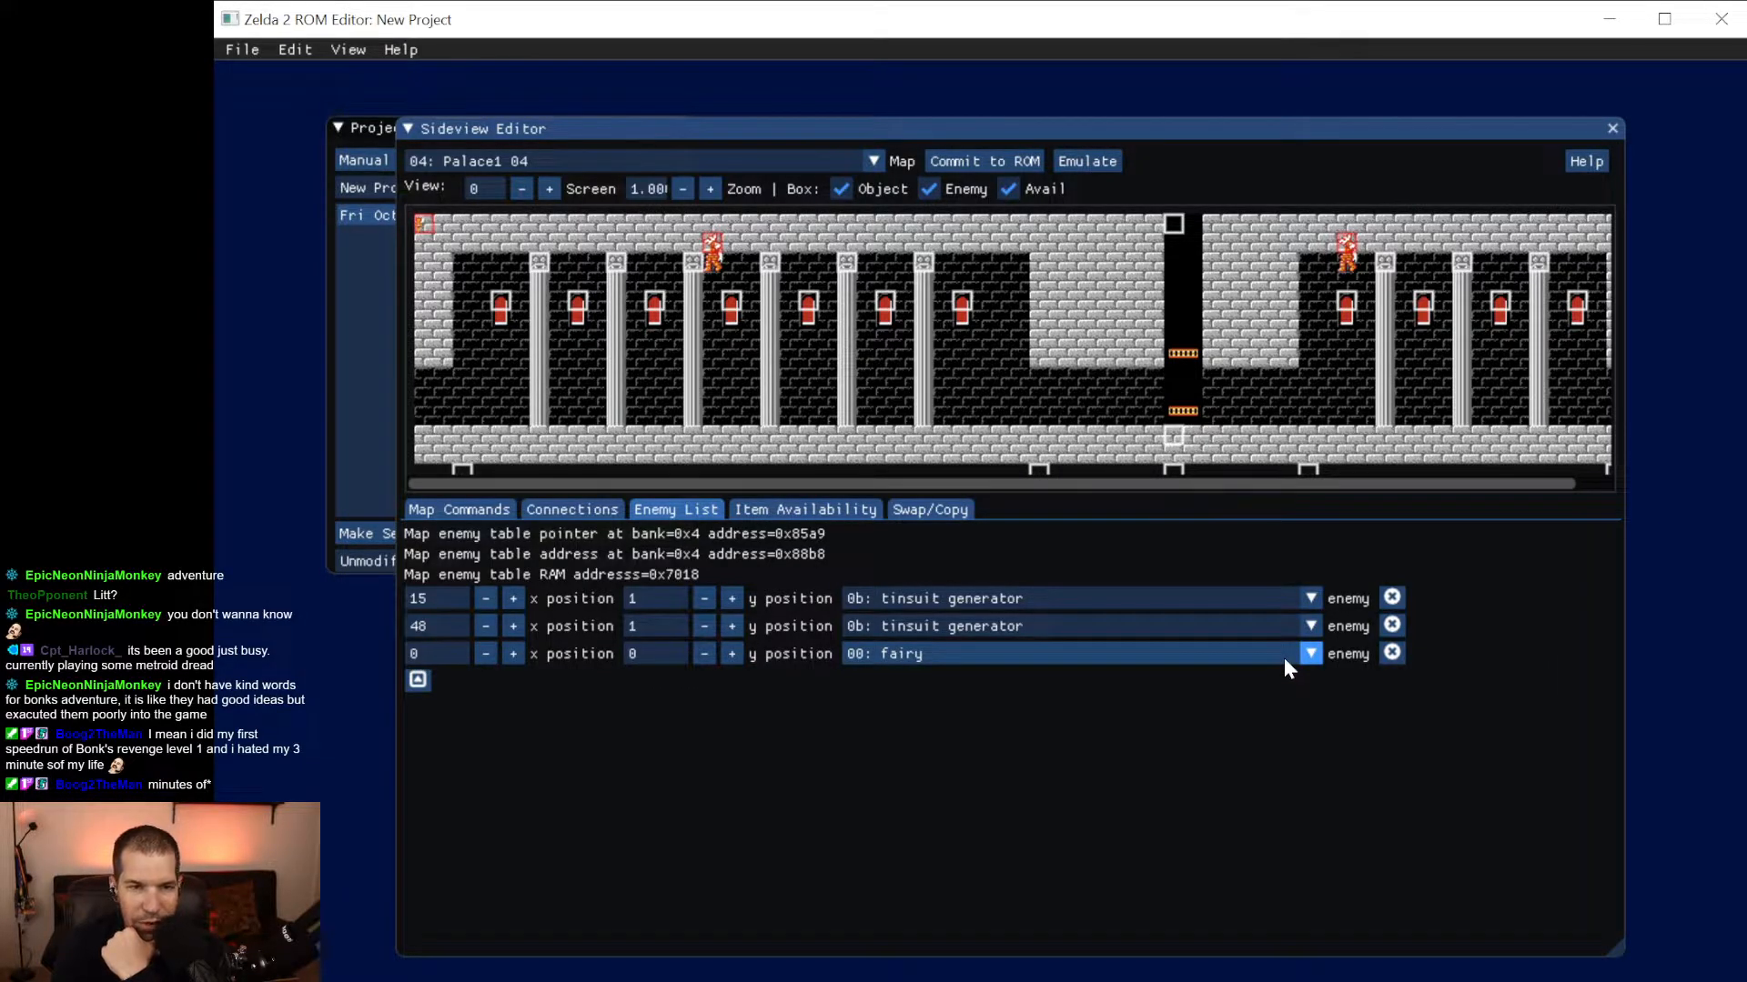
pyautogui.click(1311, 654)
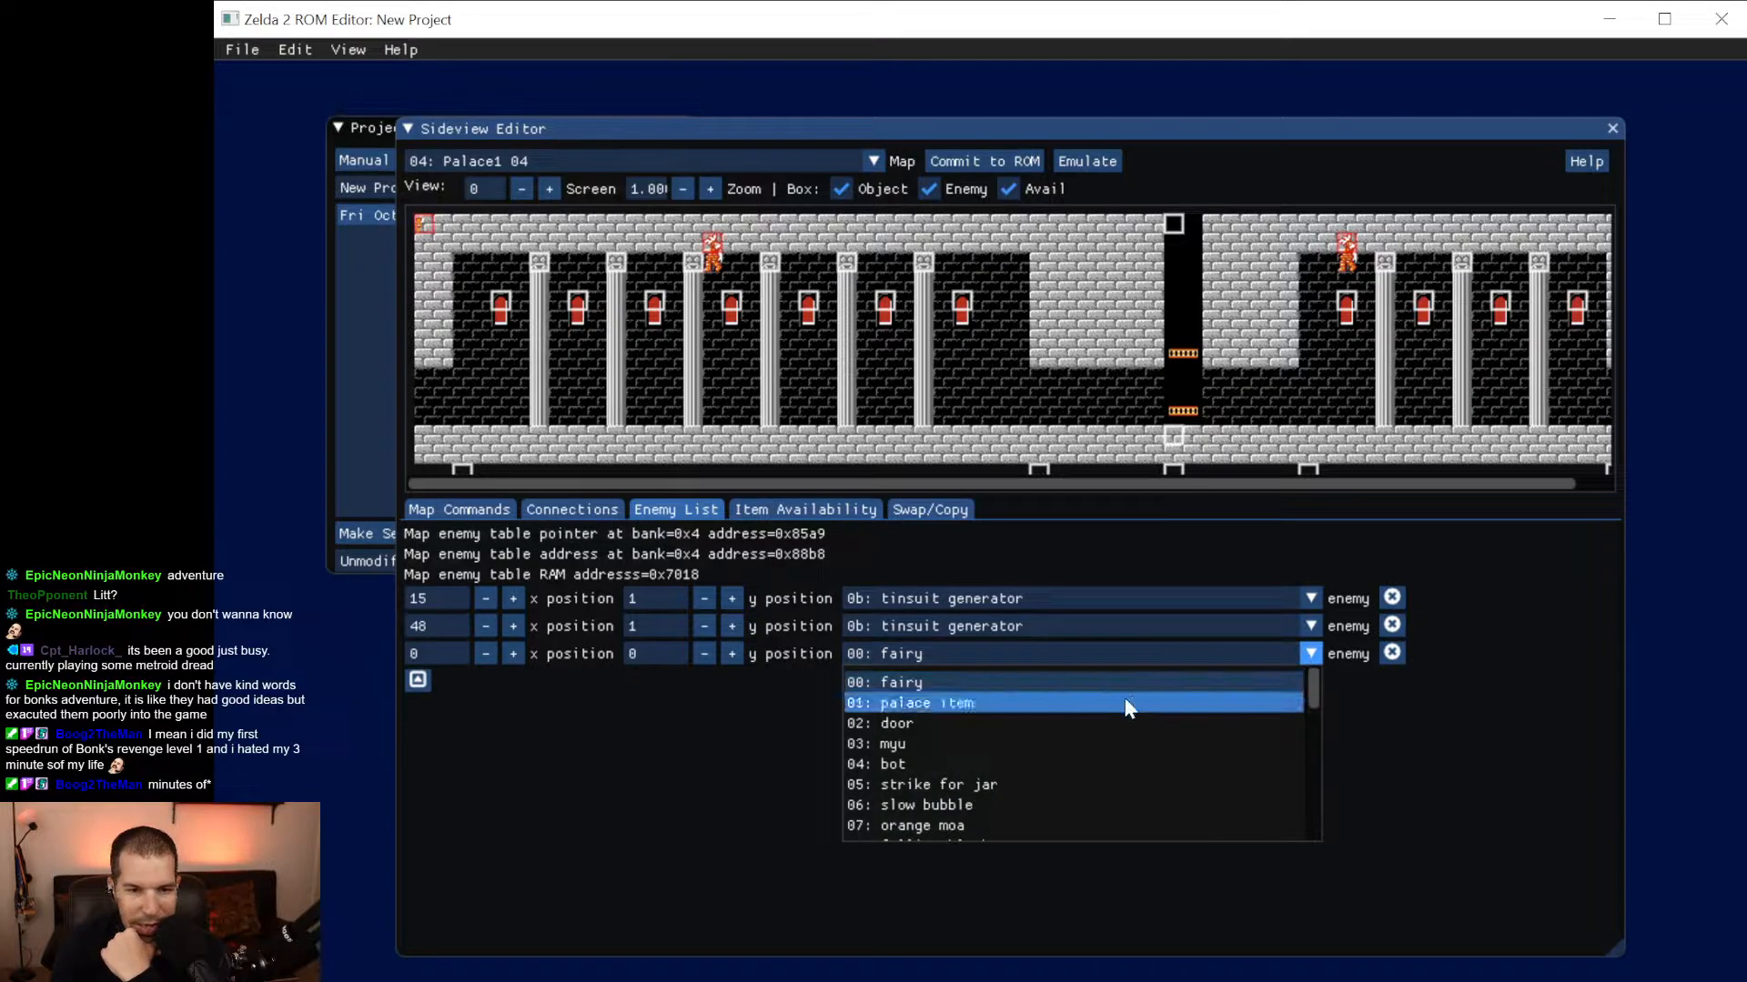
pyautogui.scroll(-1, 1042, 733)
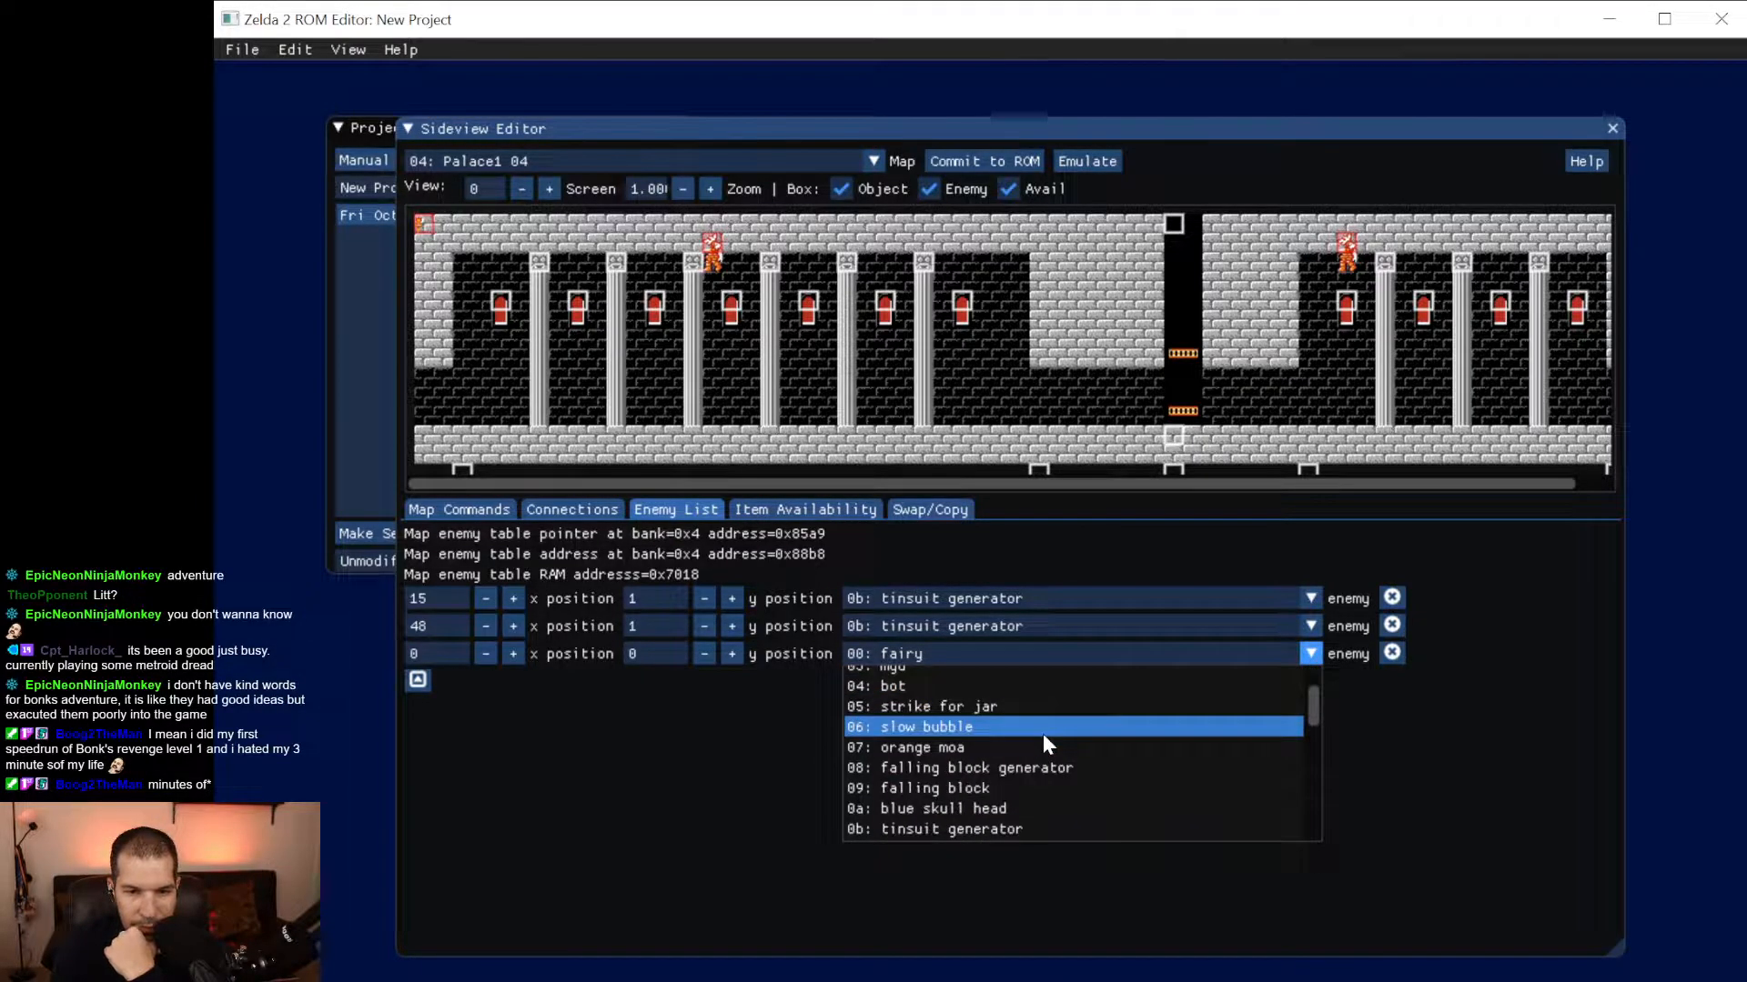
pyautogui.scroll(-1, 1045, 739)
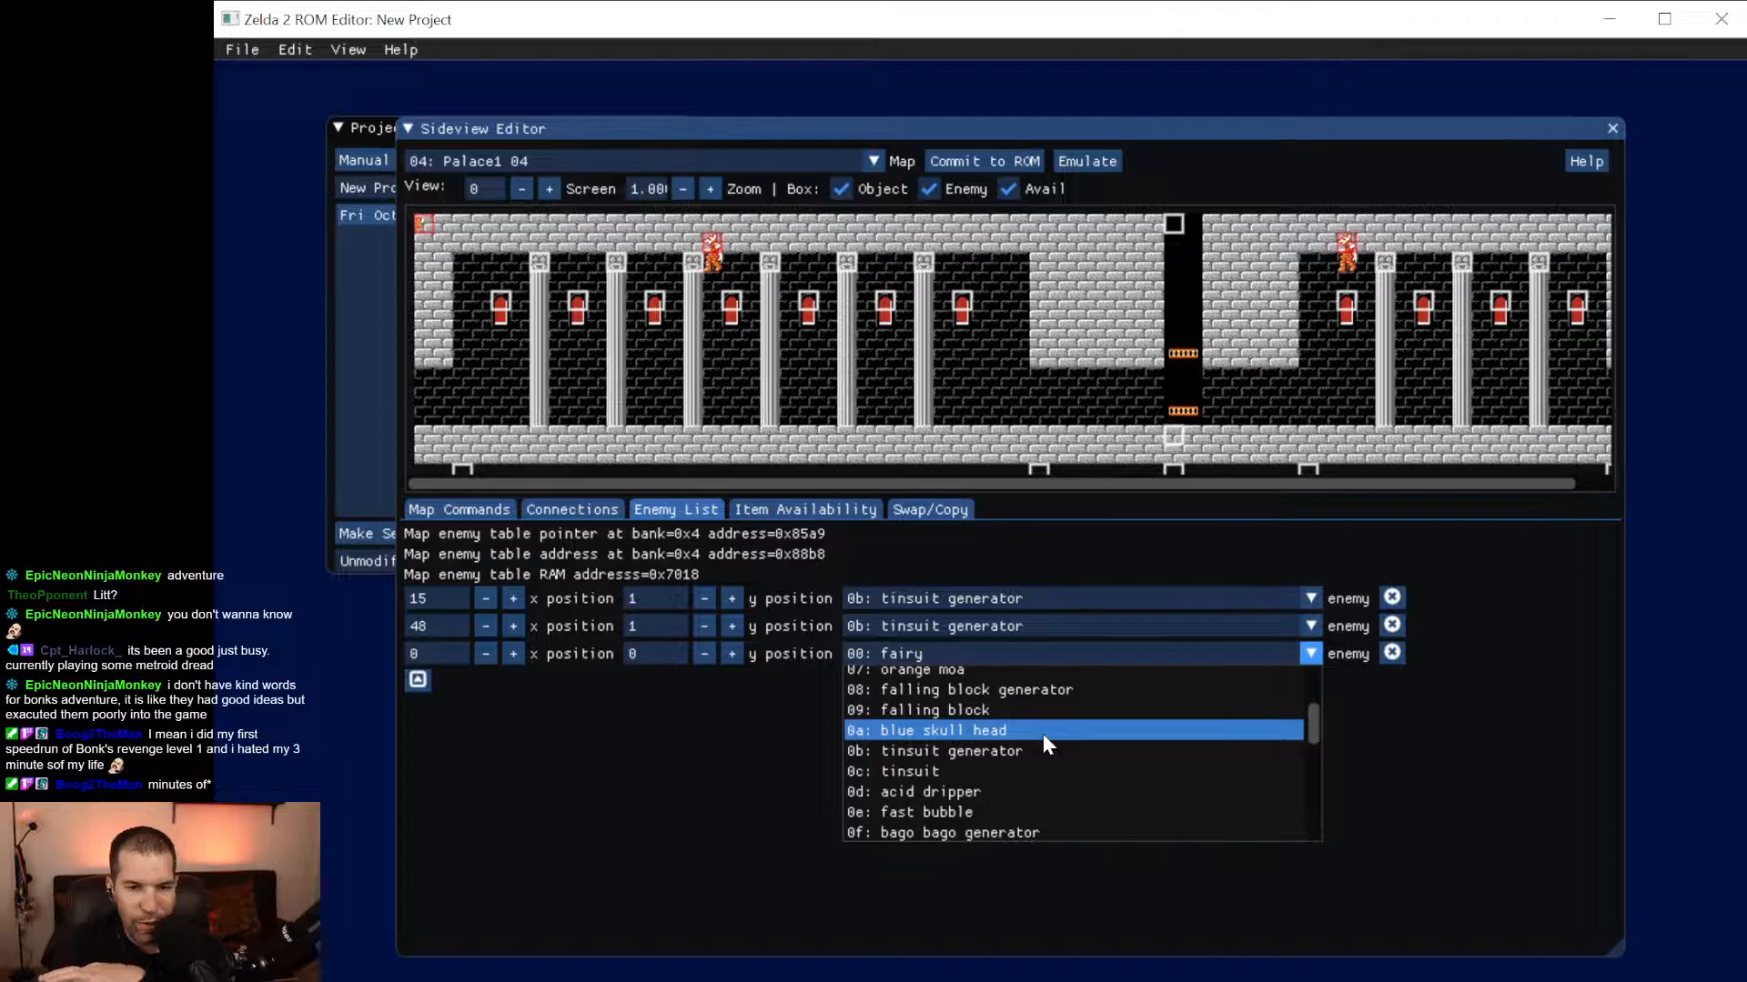
pyautogui.click(1037, 734)
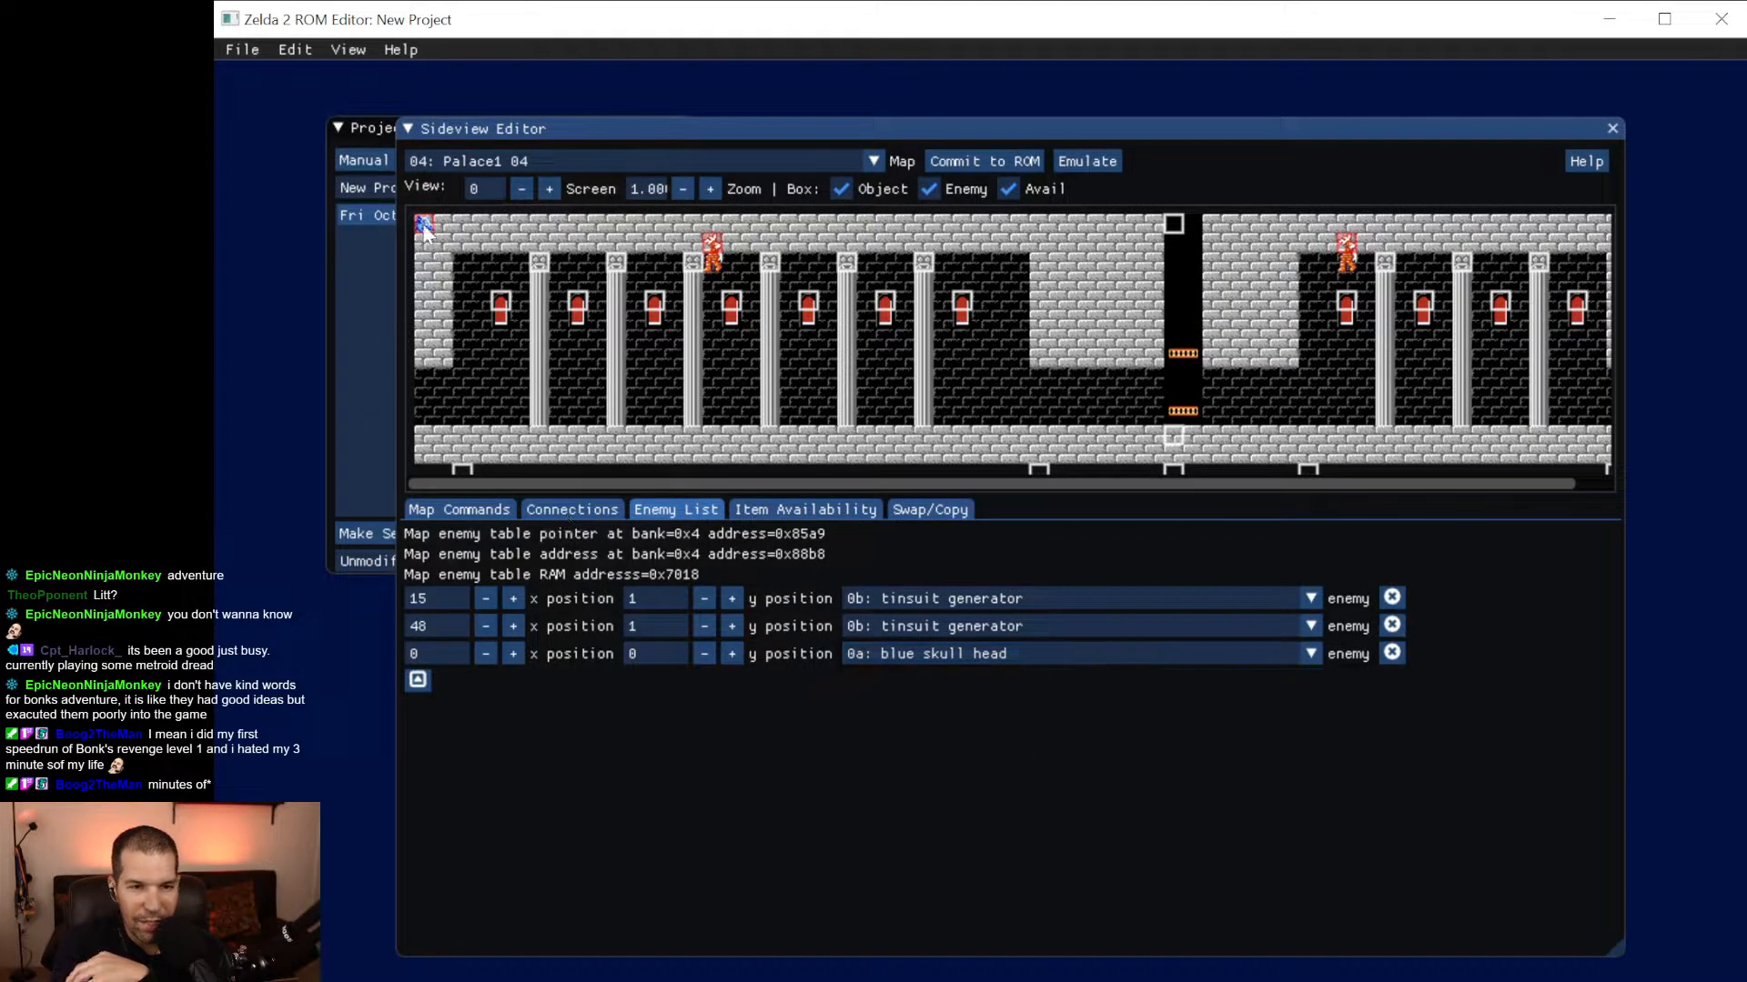
pyautogui.moveTo(430, 226); pyautogui.dragTo(467, 362)
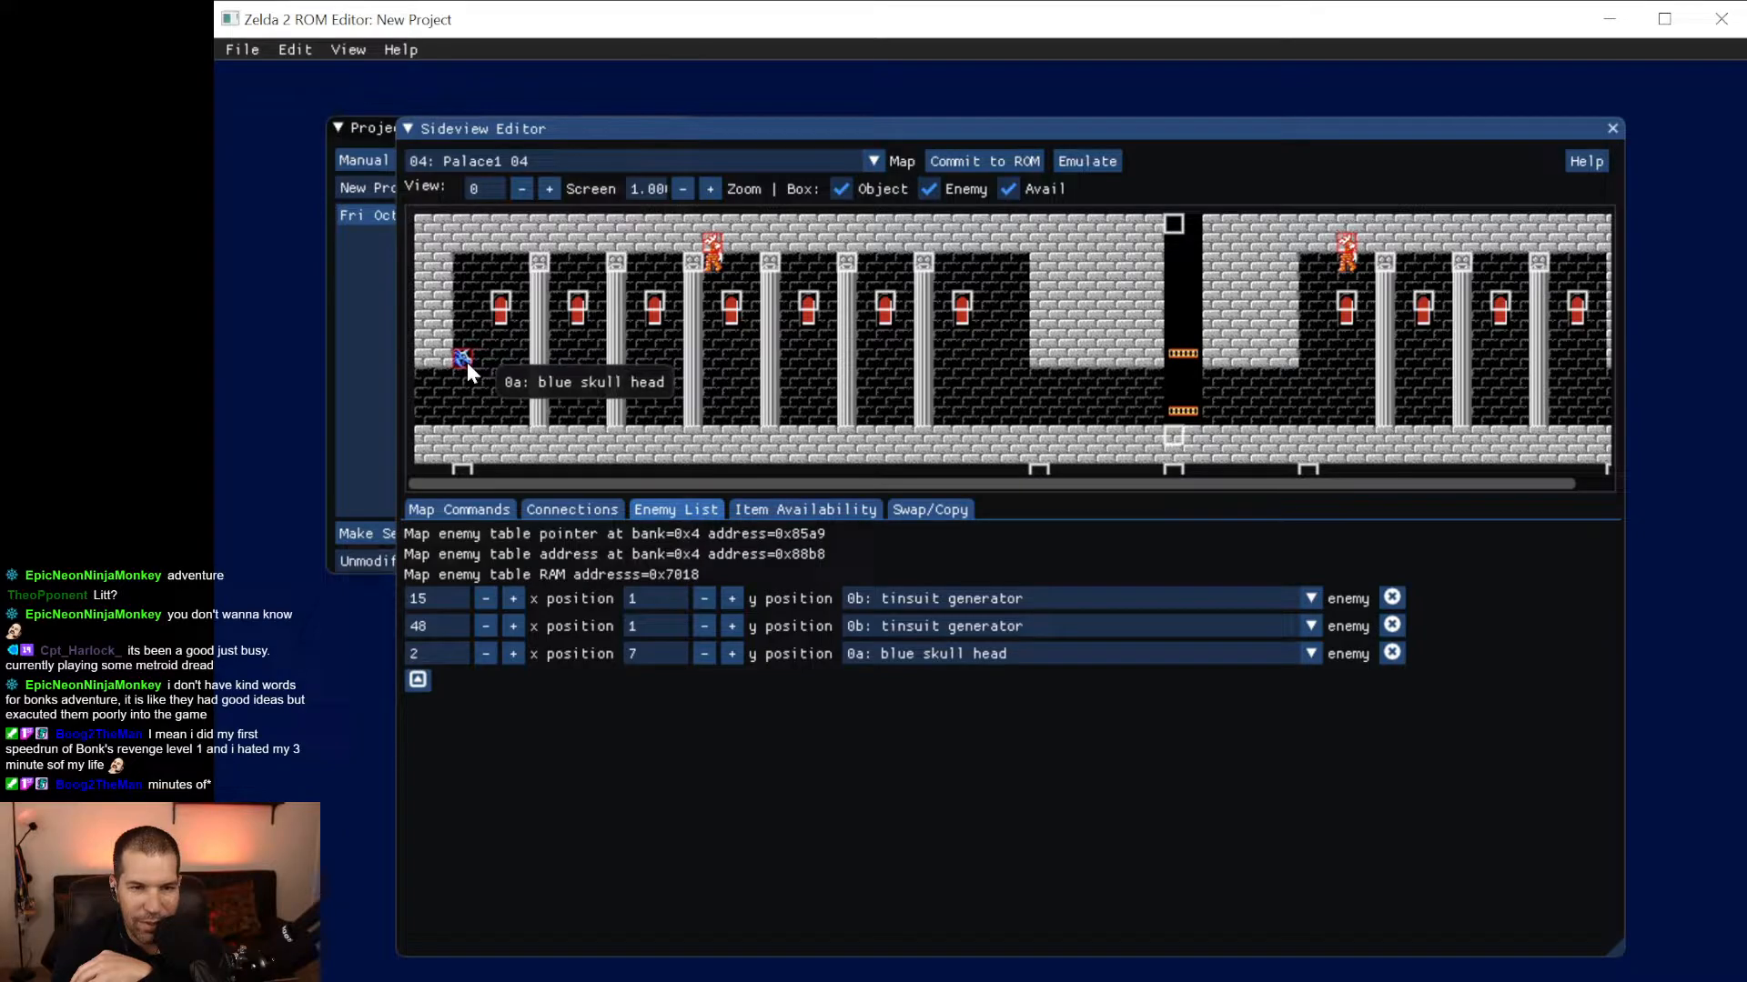
# Commit the edited Palace1 04 map to the ROM.
pyautogui.click(250, 57)
pyautogui.moveTo(400, 49)
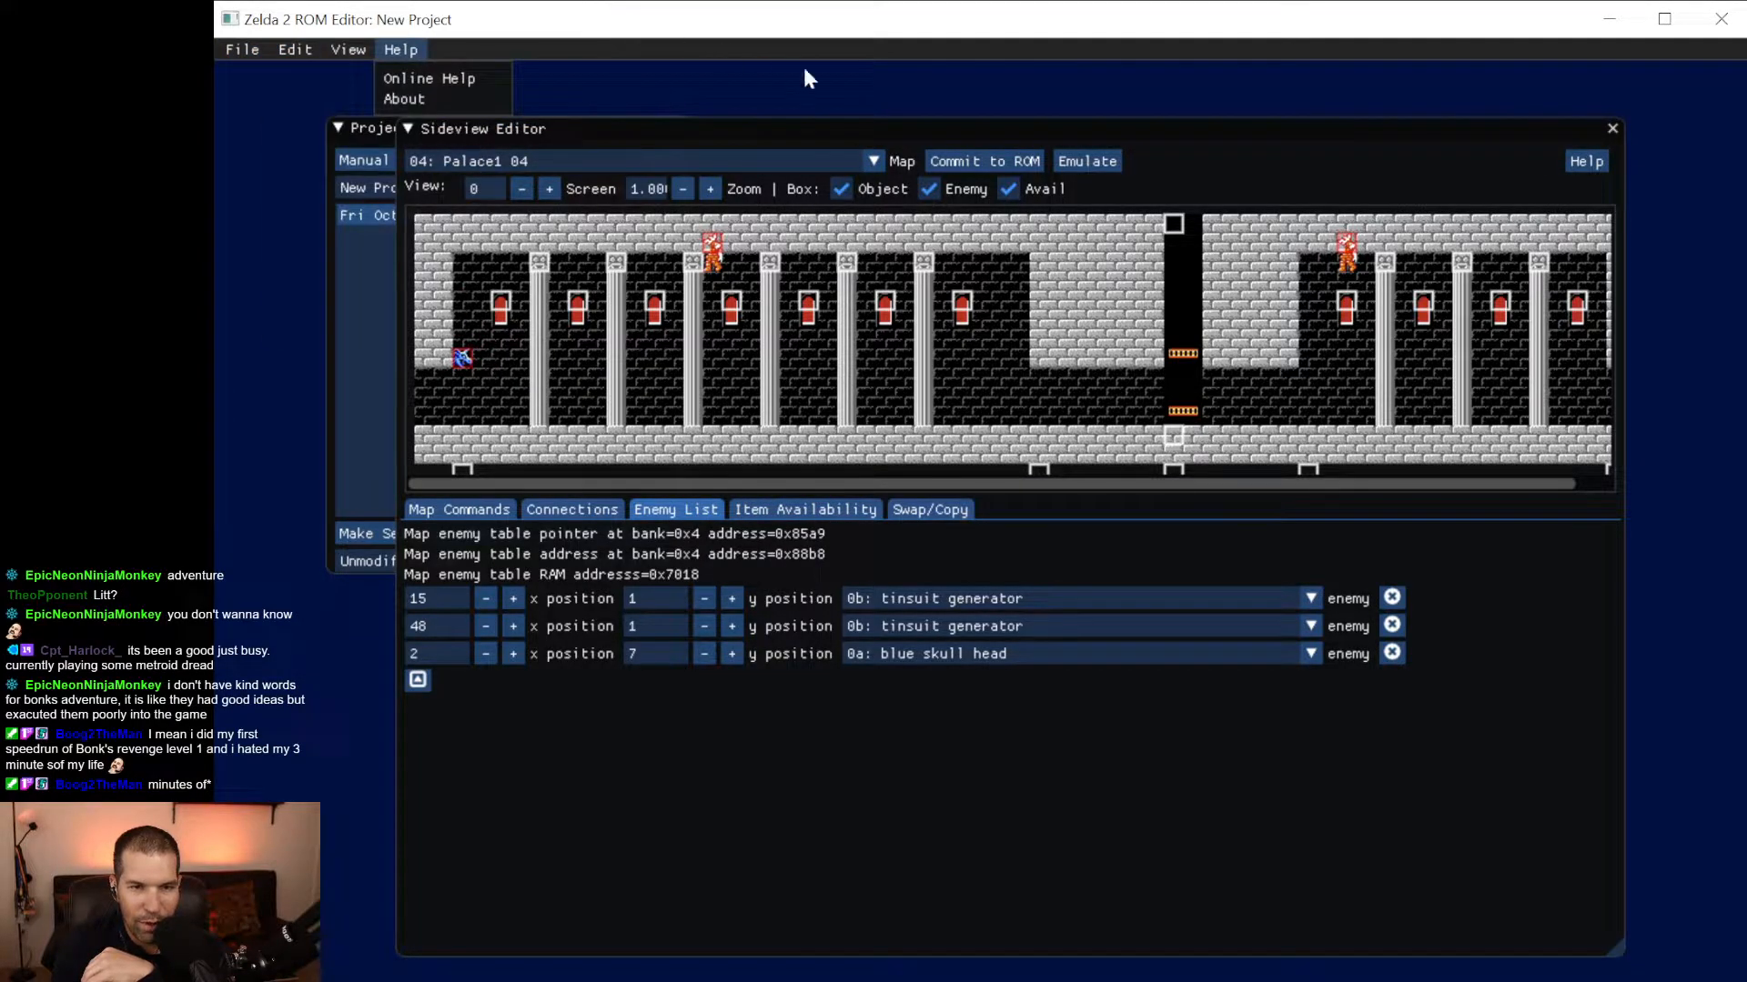
pyautogui.click(1042, 135)
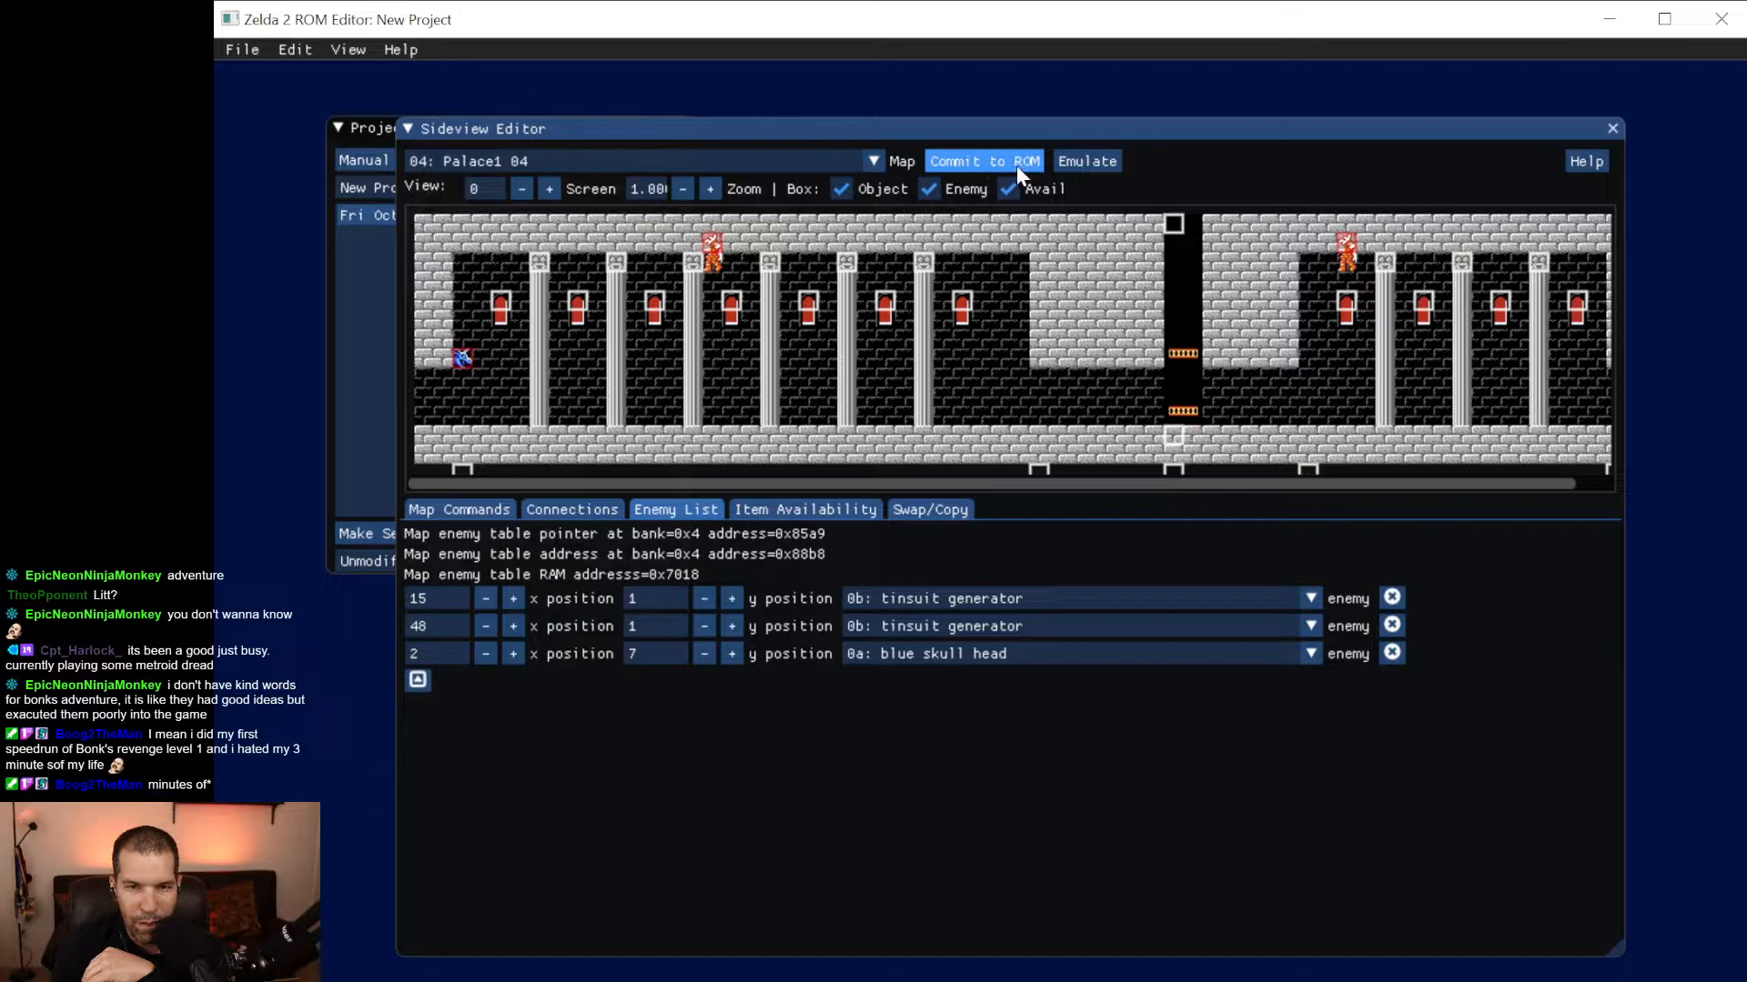
pyautogui.click(1017, 164)
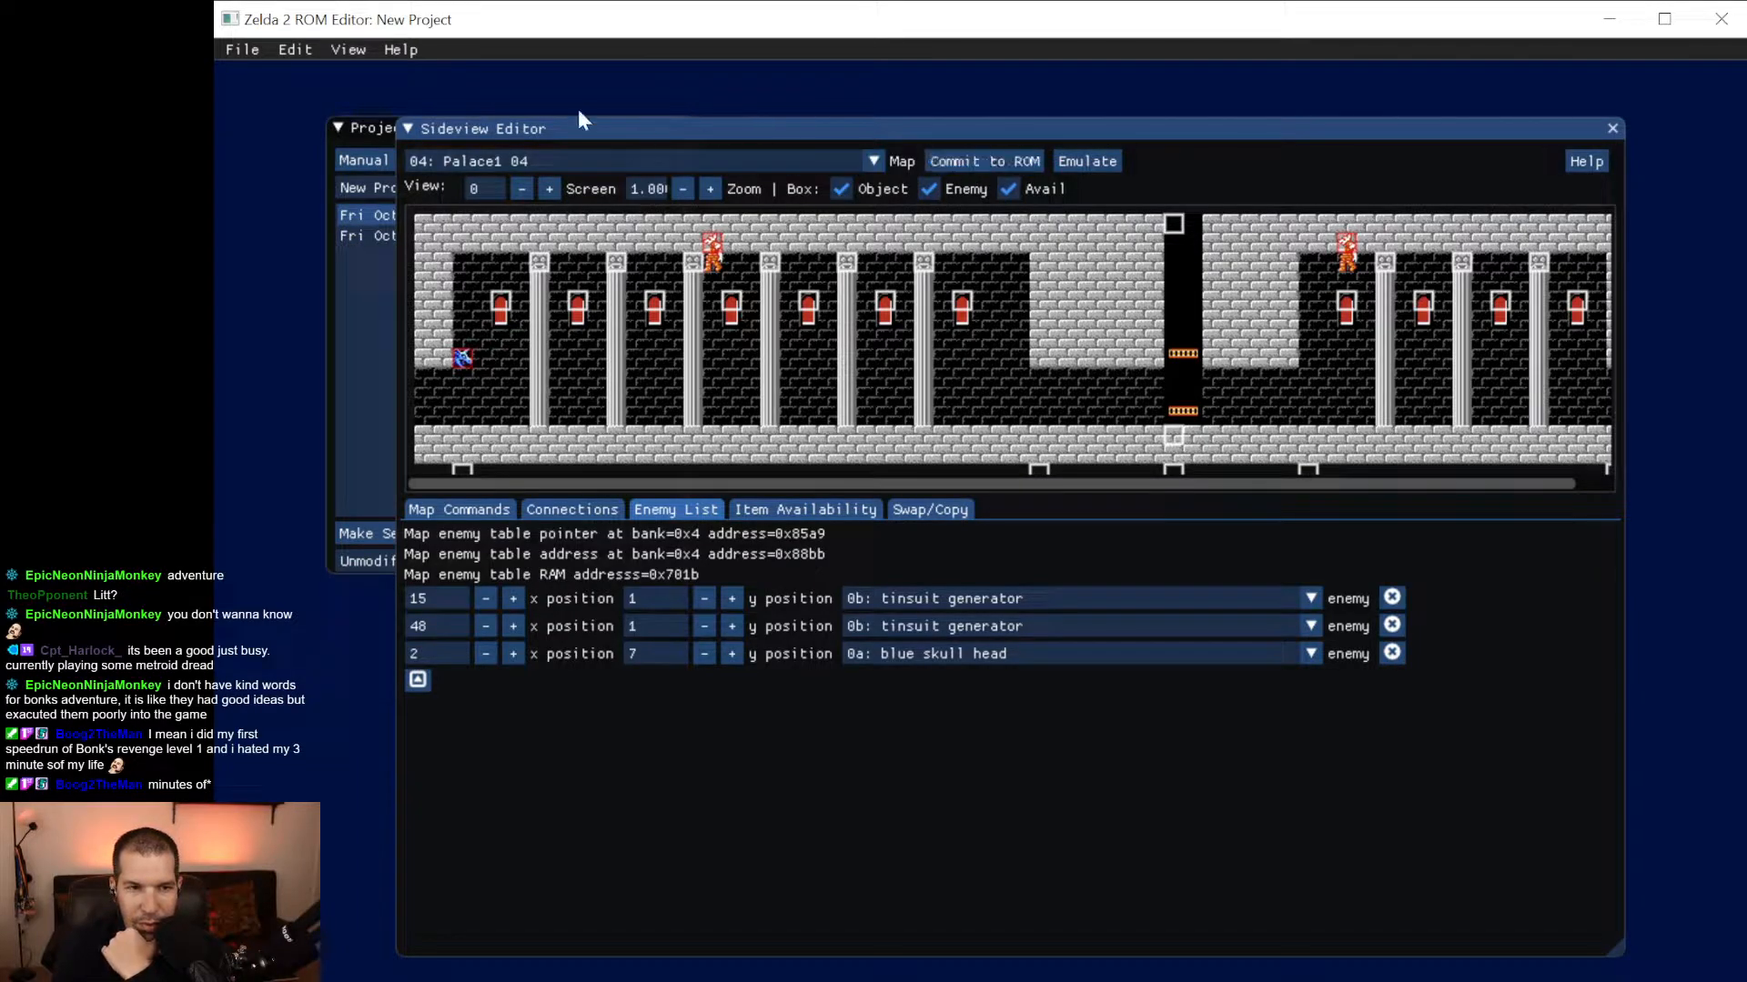
# Reopen the Overworld Editor, commit the west_hyrule overworld map to the ROM and close the editor window.
pyautogui.click(293, 51)
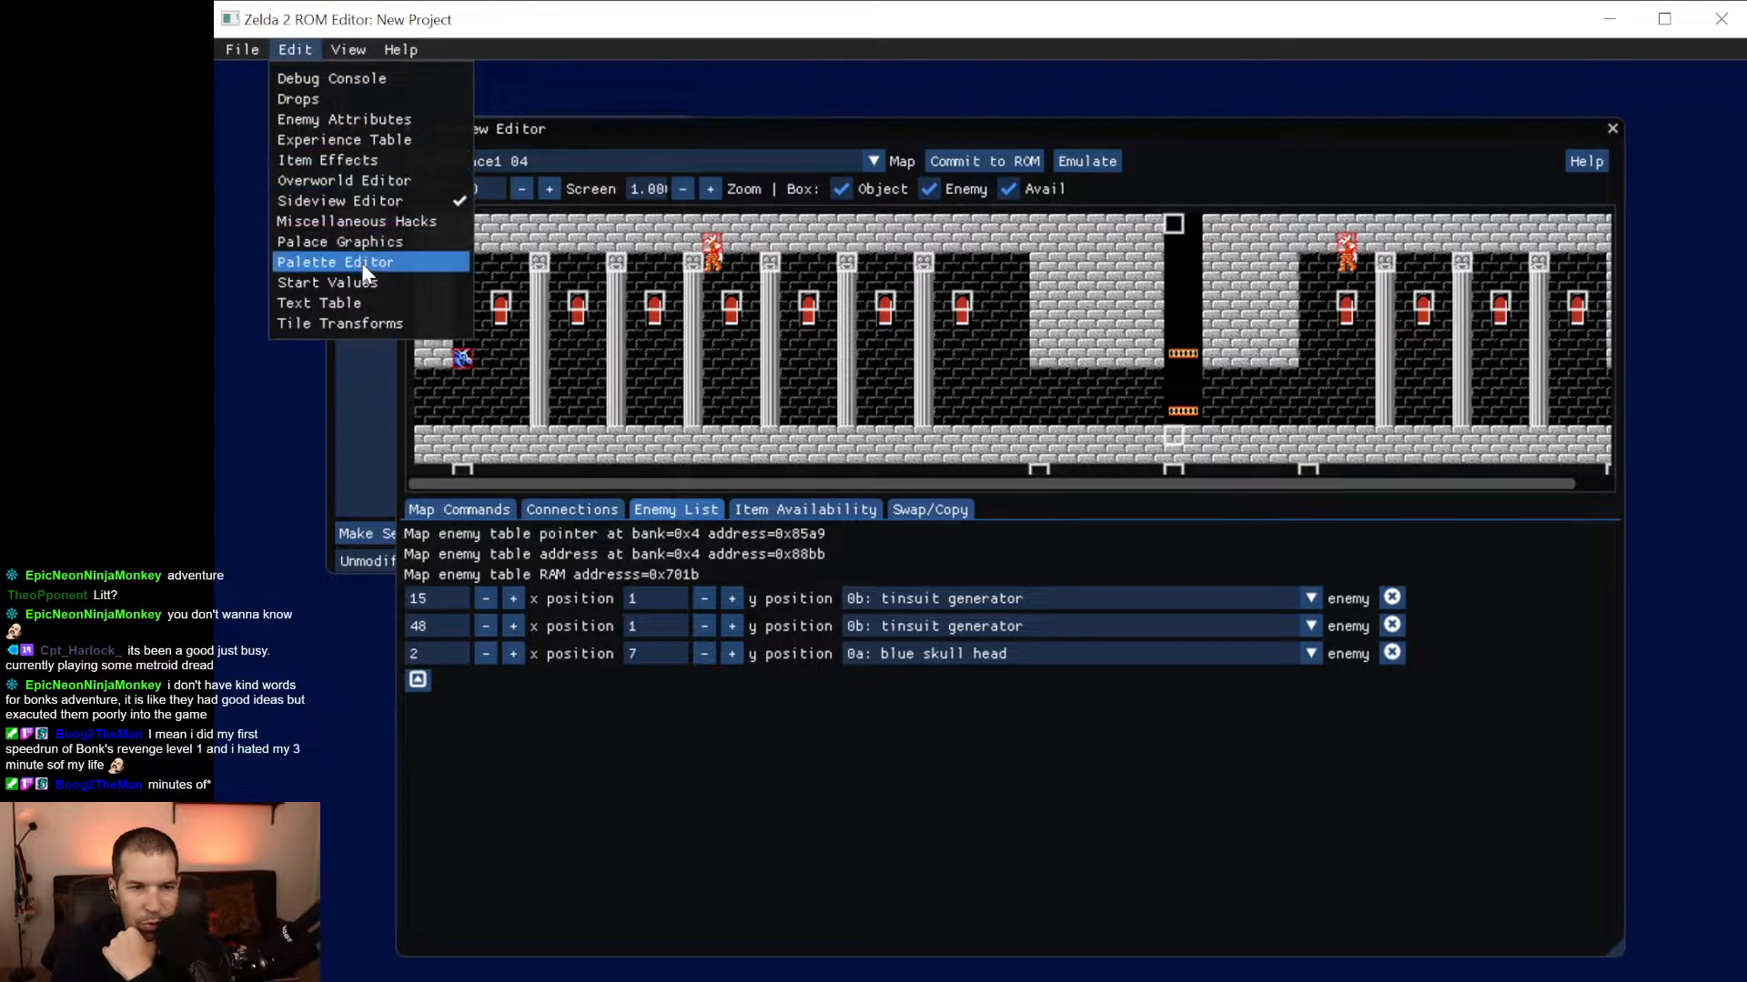
pyautogui.click(358, 180)
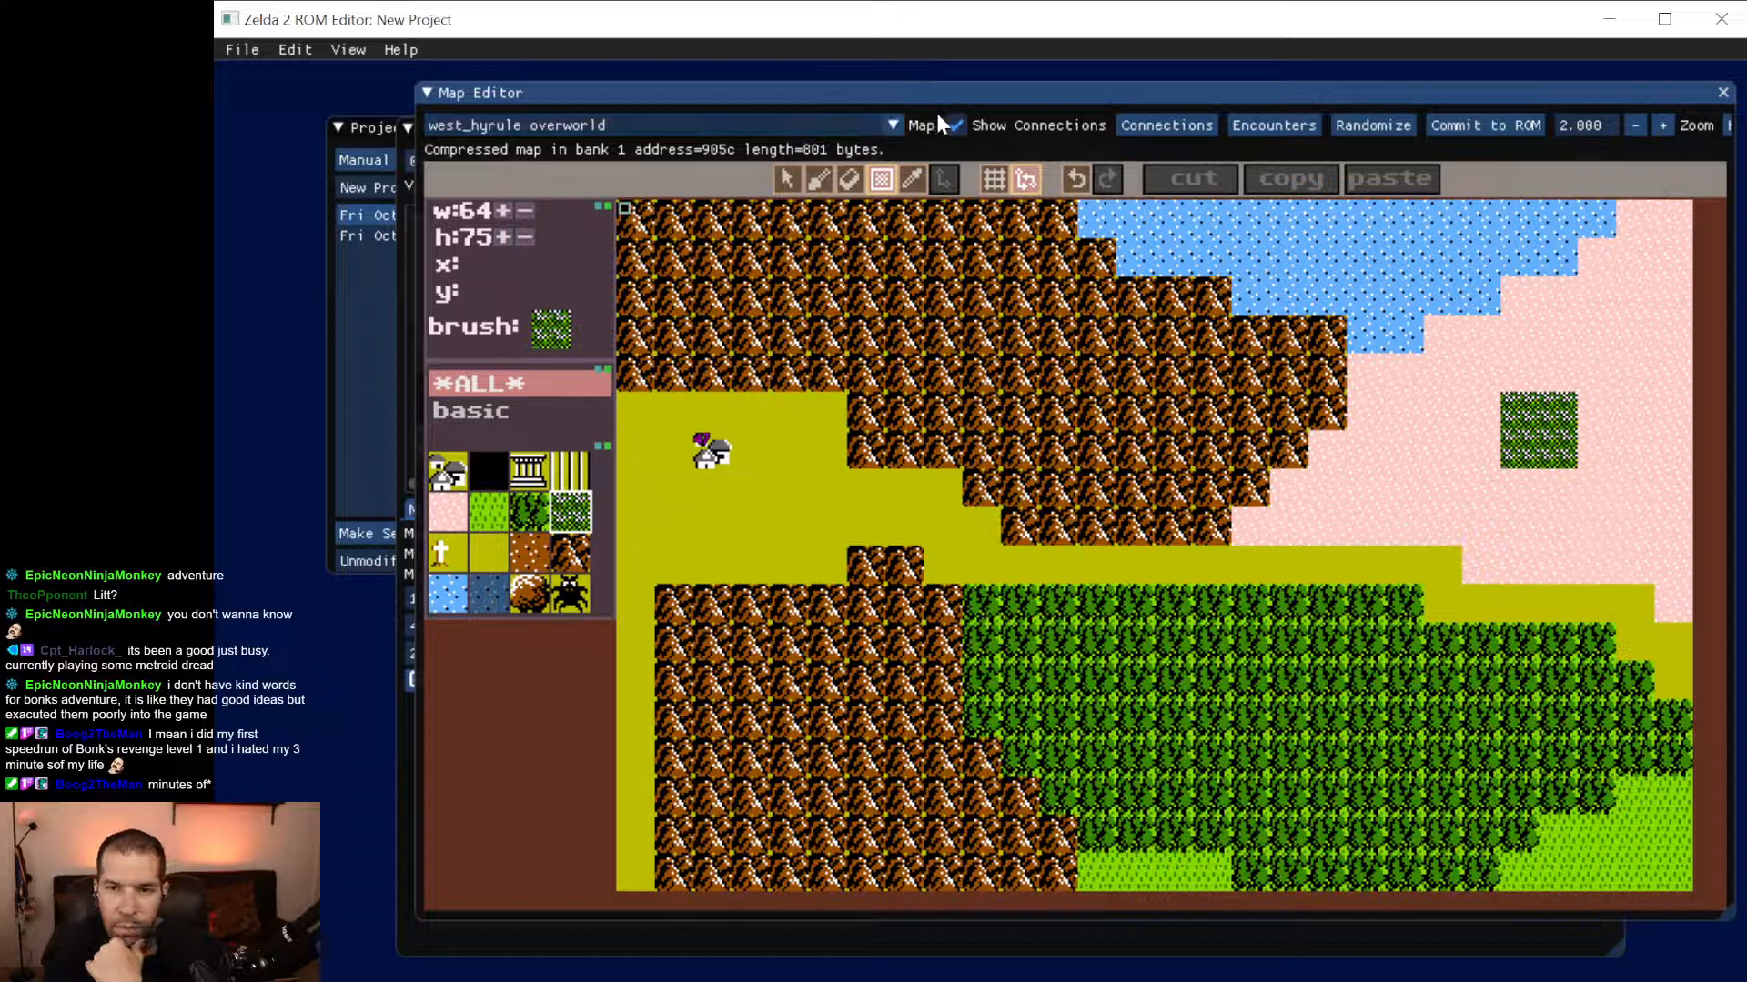
pyautogui.click(1465, 127)
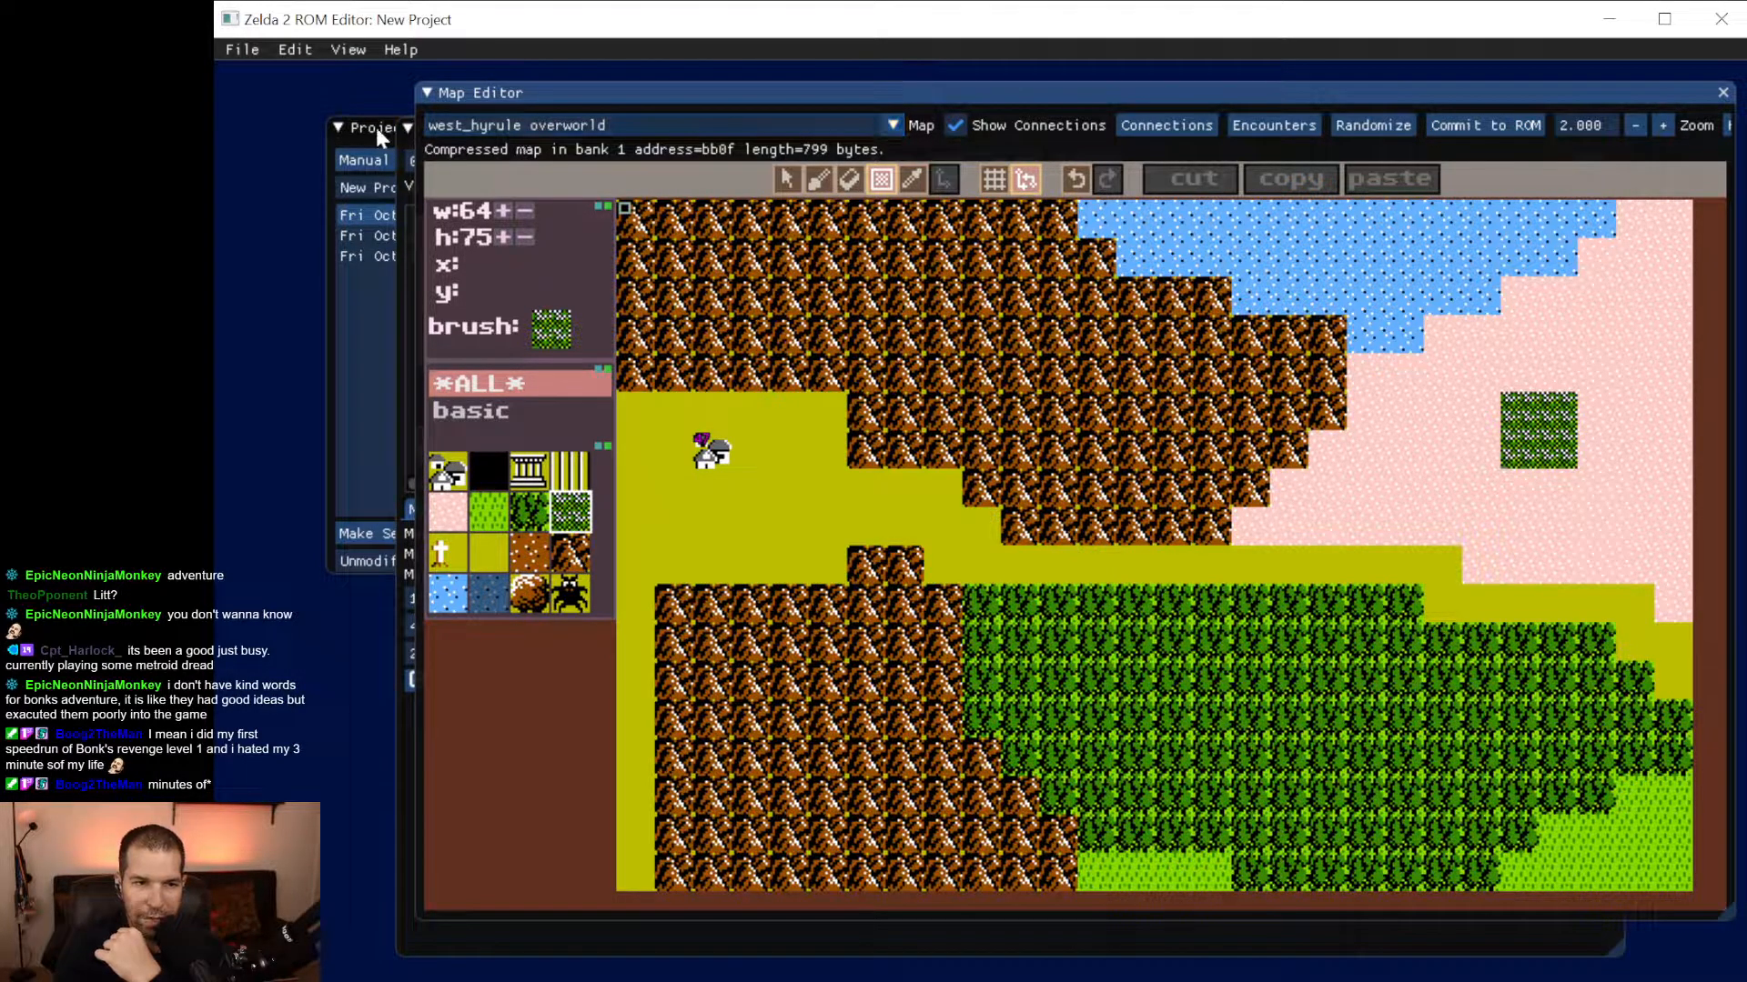
pyautogui.click(1722, 91)
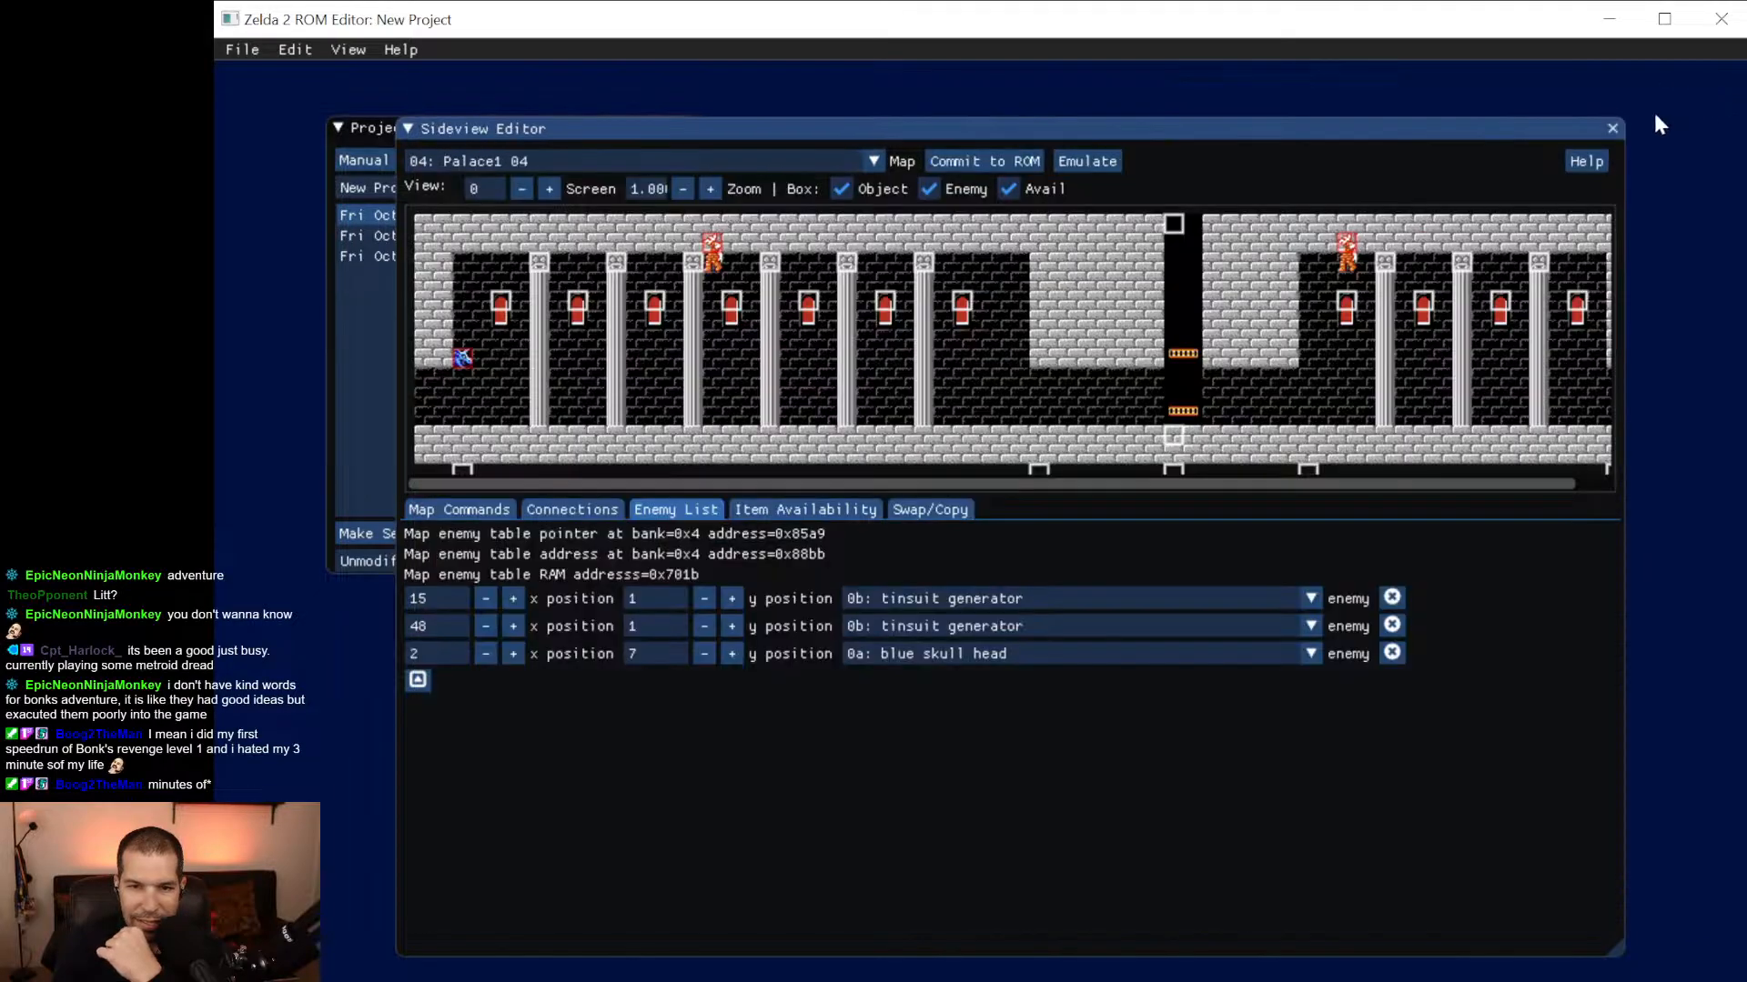
# Run the edited ROM in the emulator.
pyautogui.click(249, 40)
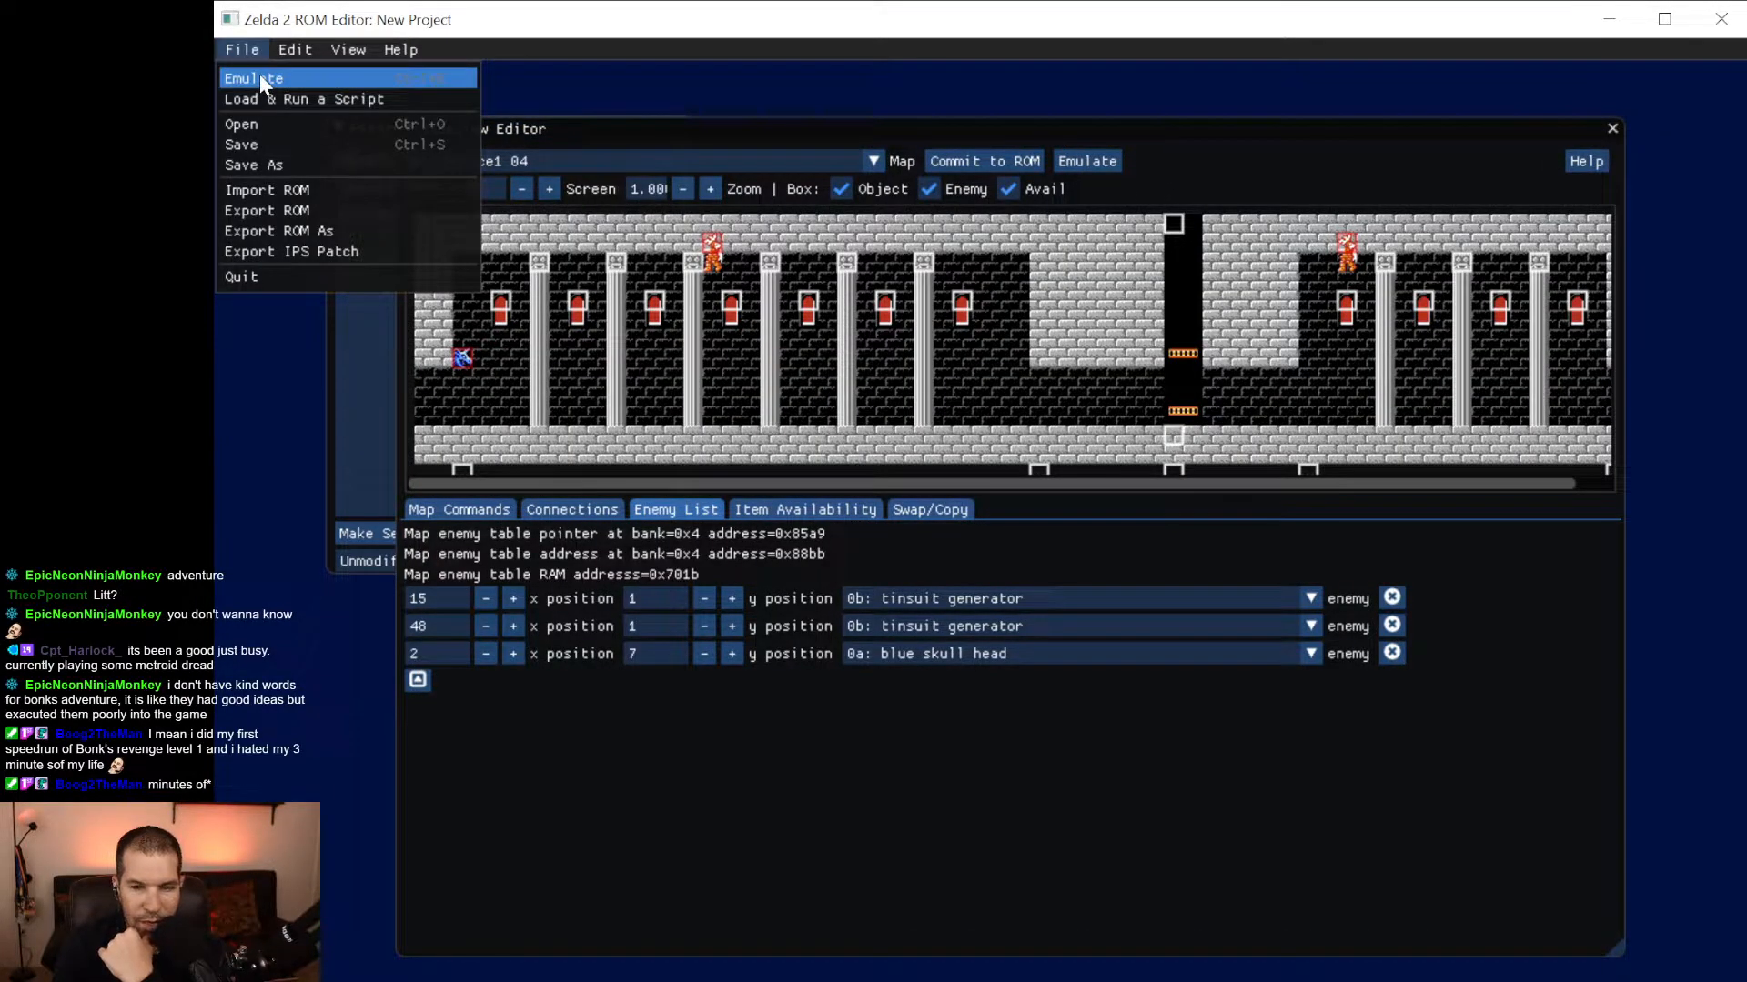
pyautogui.click(261, 80)
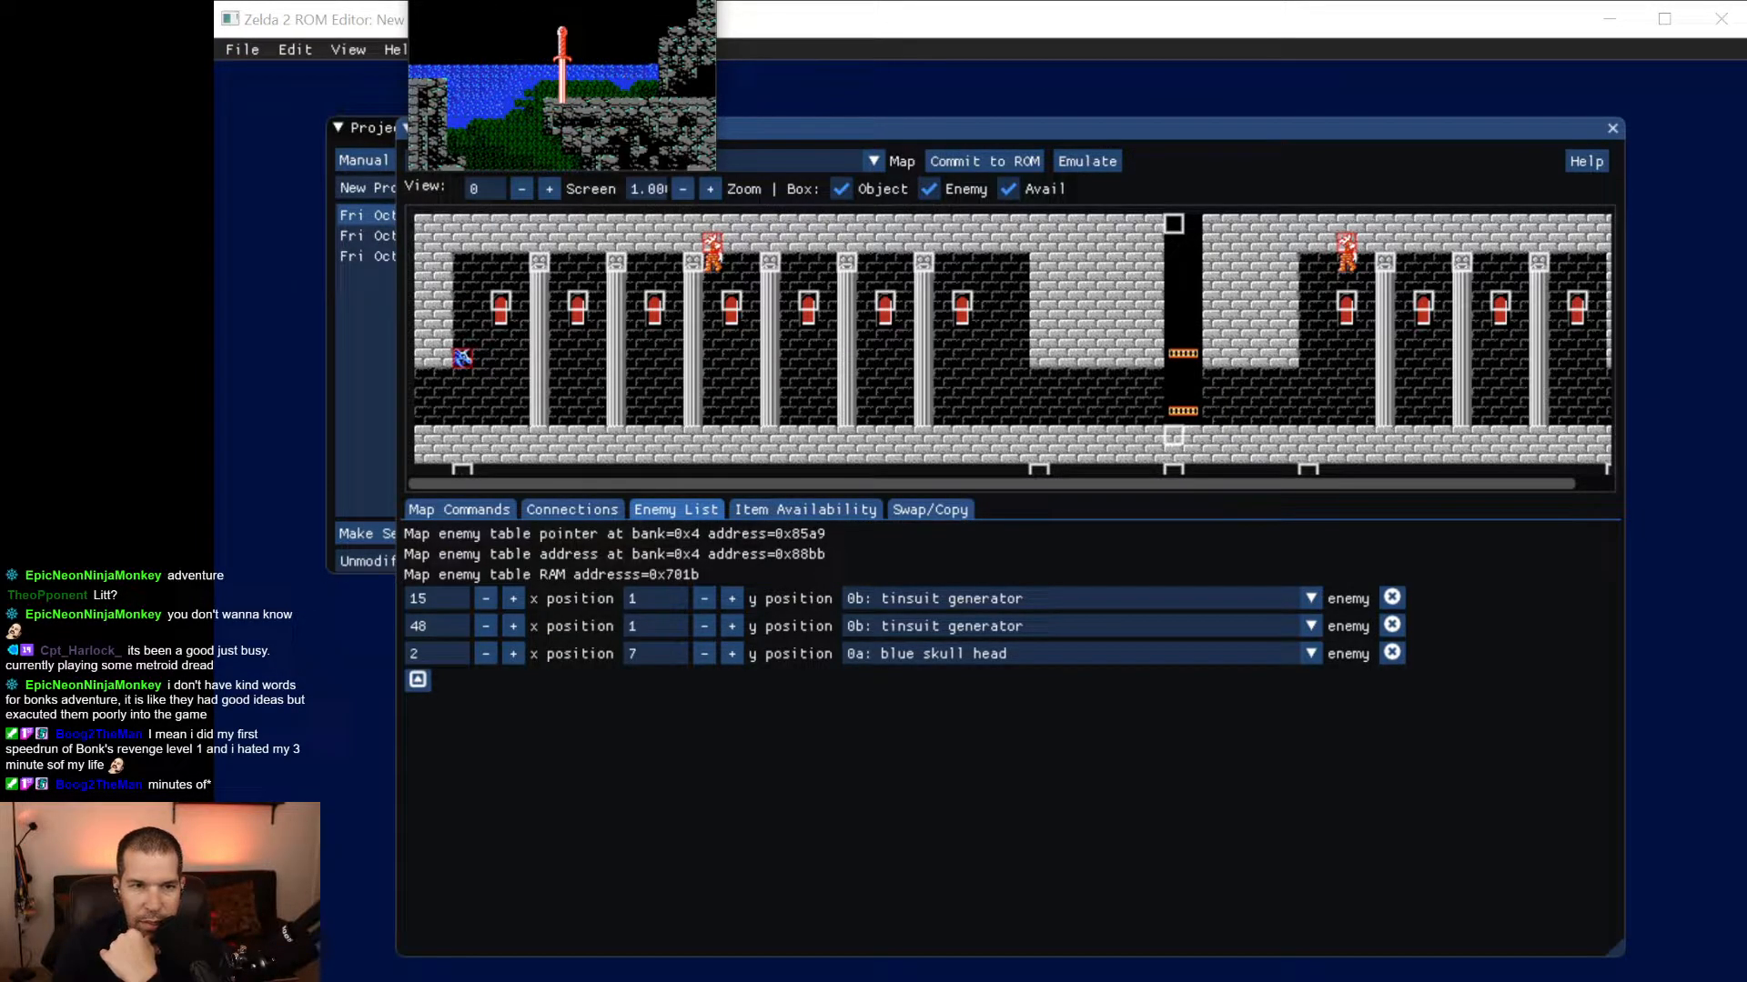
# Check the emulator's video settings and enlarge the game window to about three times its size.
pyautogui.hotkey('alt', 't')
pyautogui.press('Left')
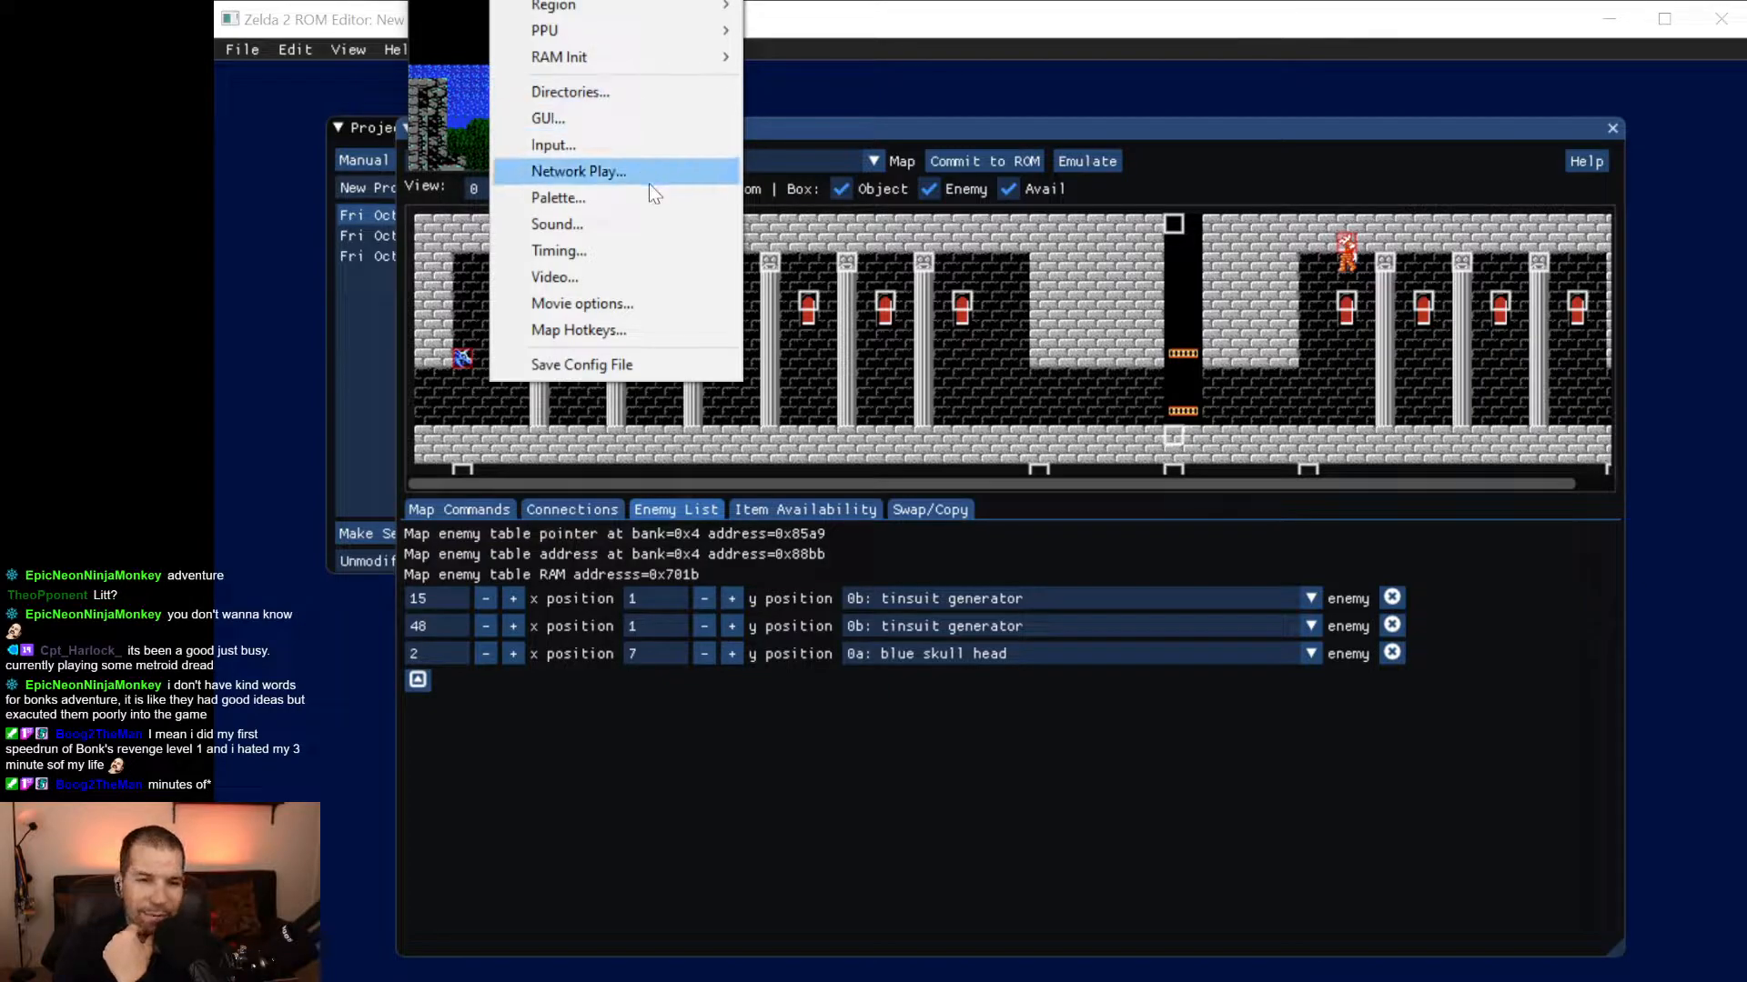
pyautogui.moveTo(634, 30)
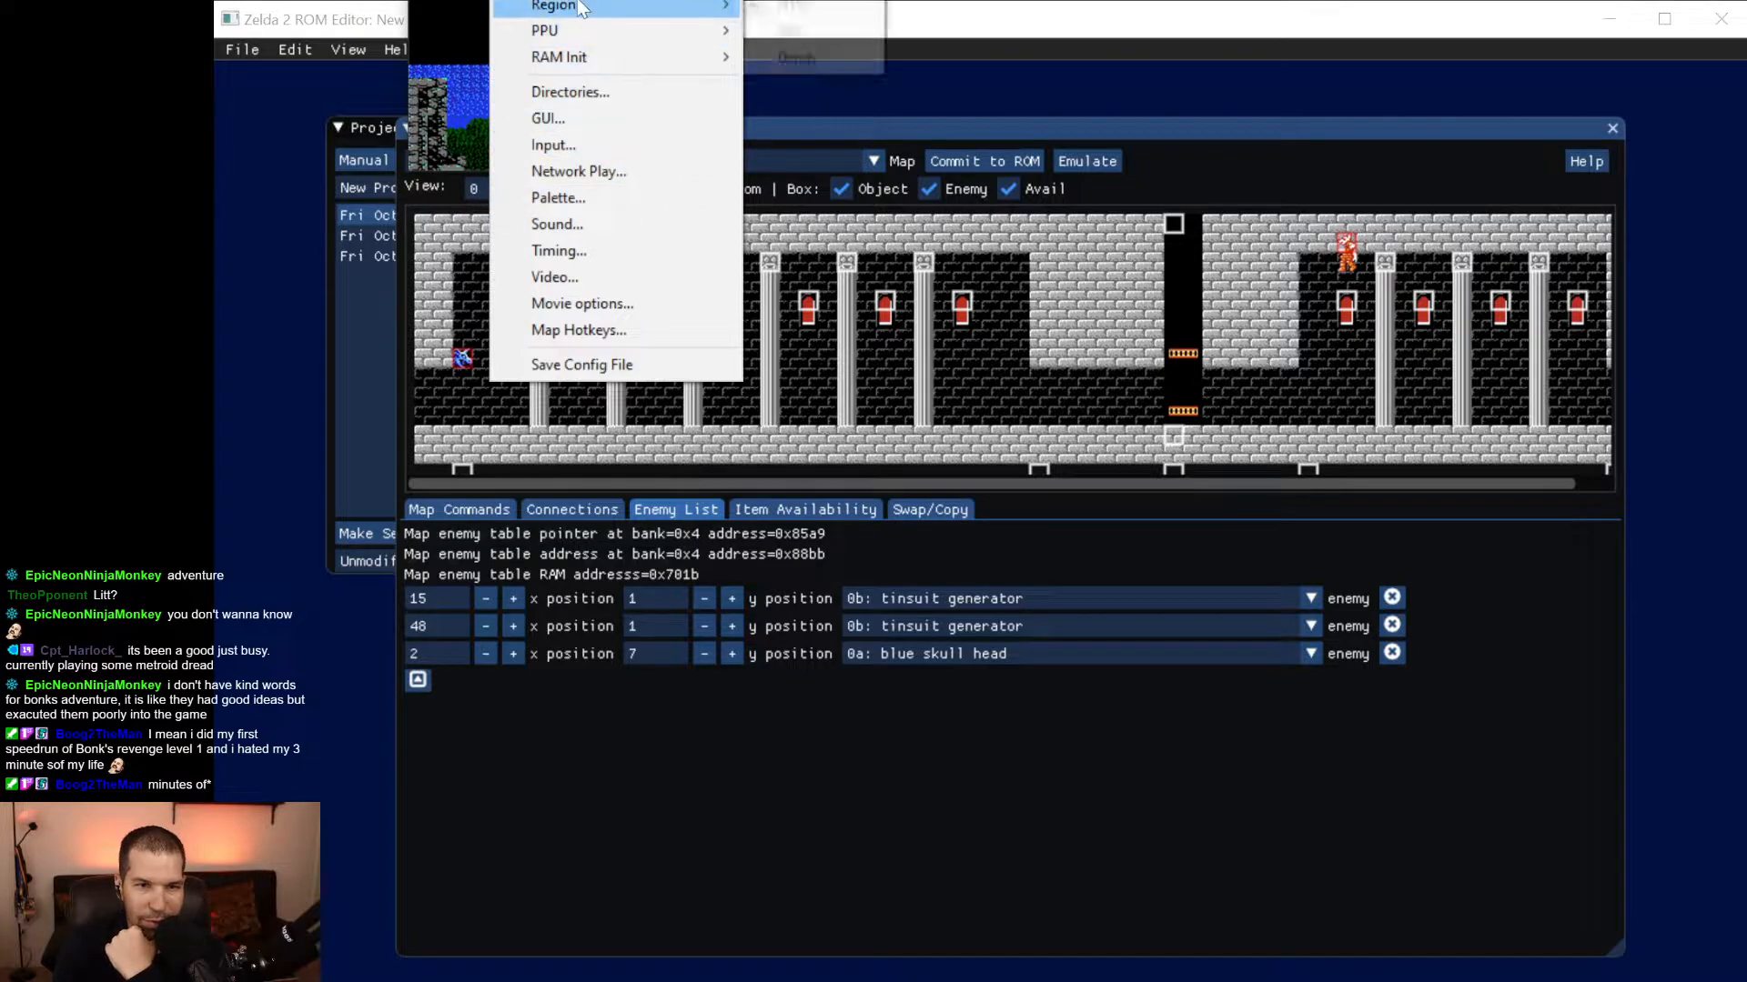
pyautogui.moveTo(582, 0)
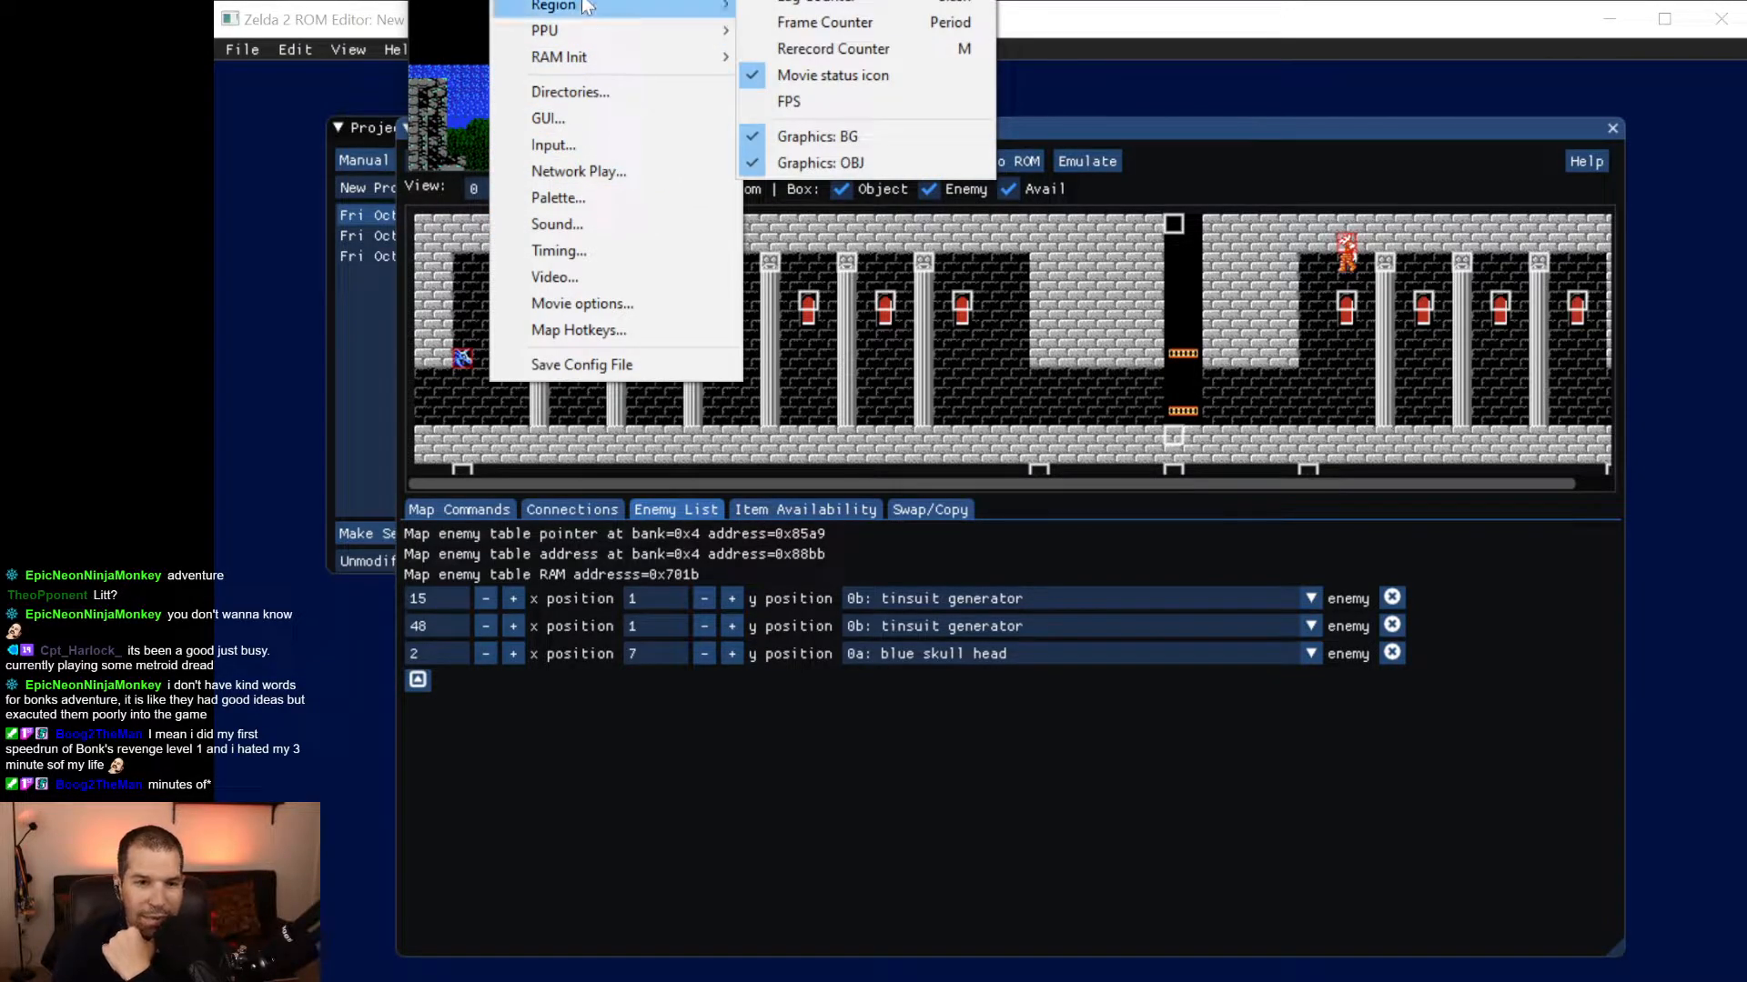
pyautogui.click(600, 277)
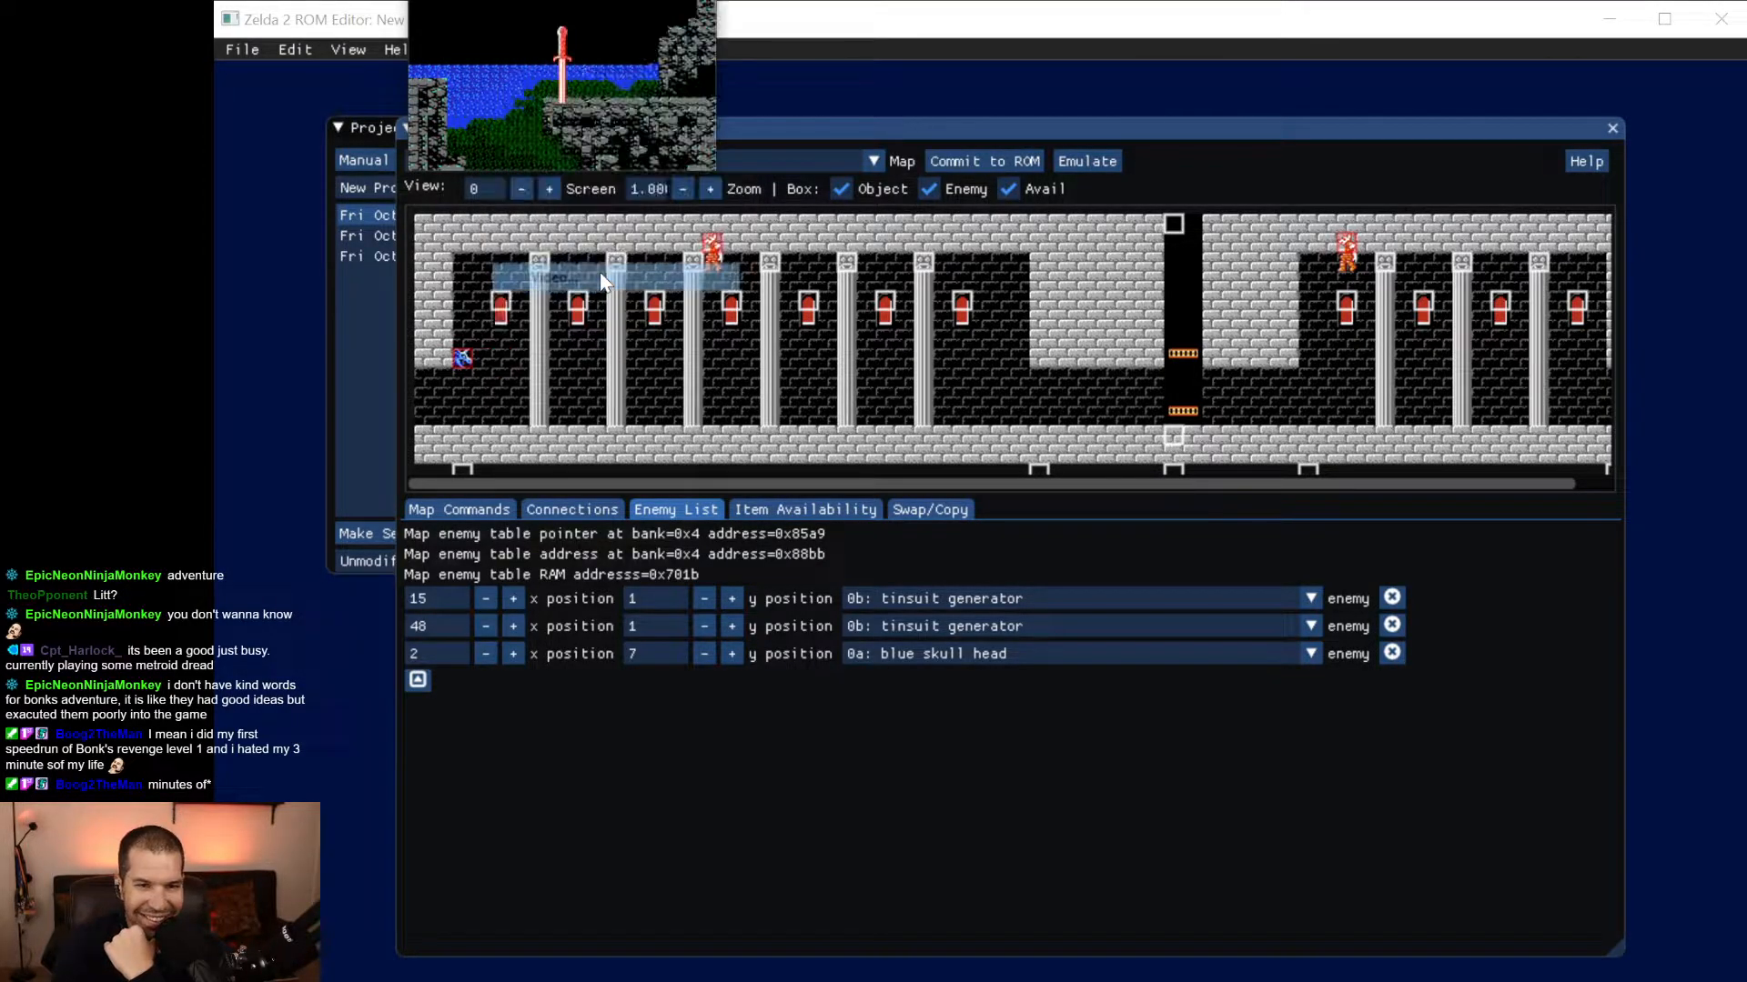
pyautogui.click(1244, 393)
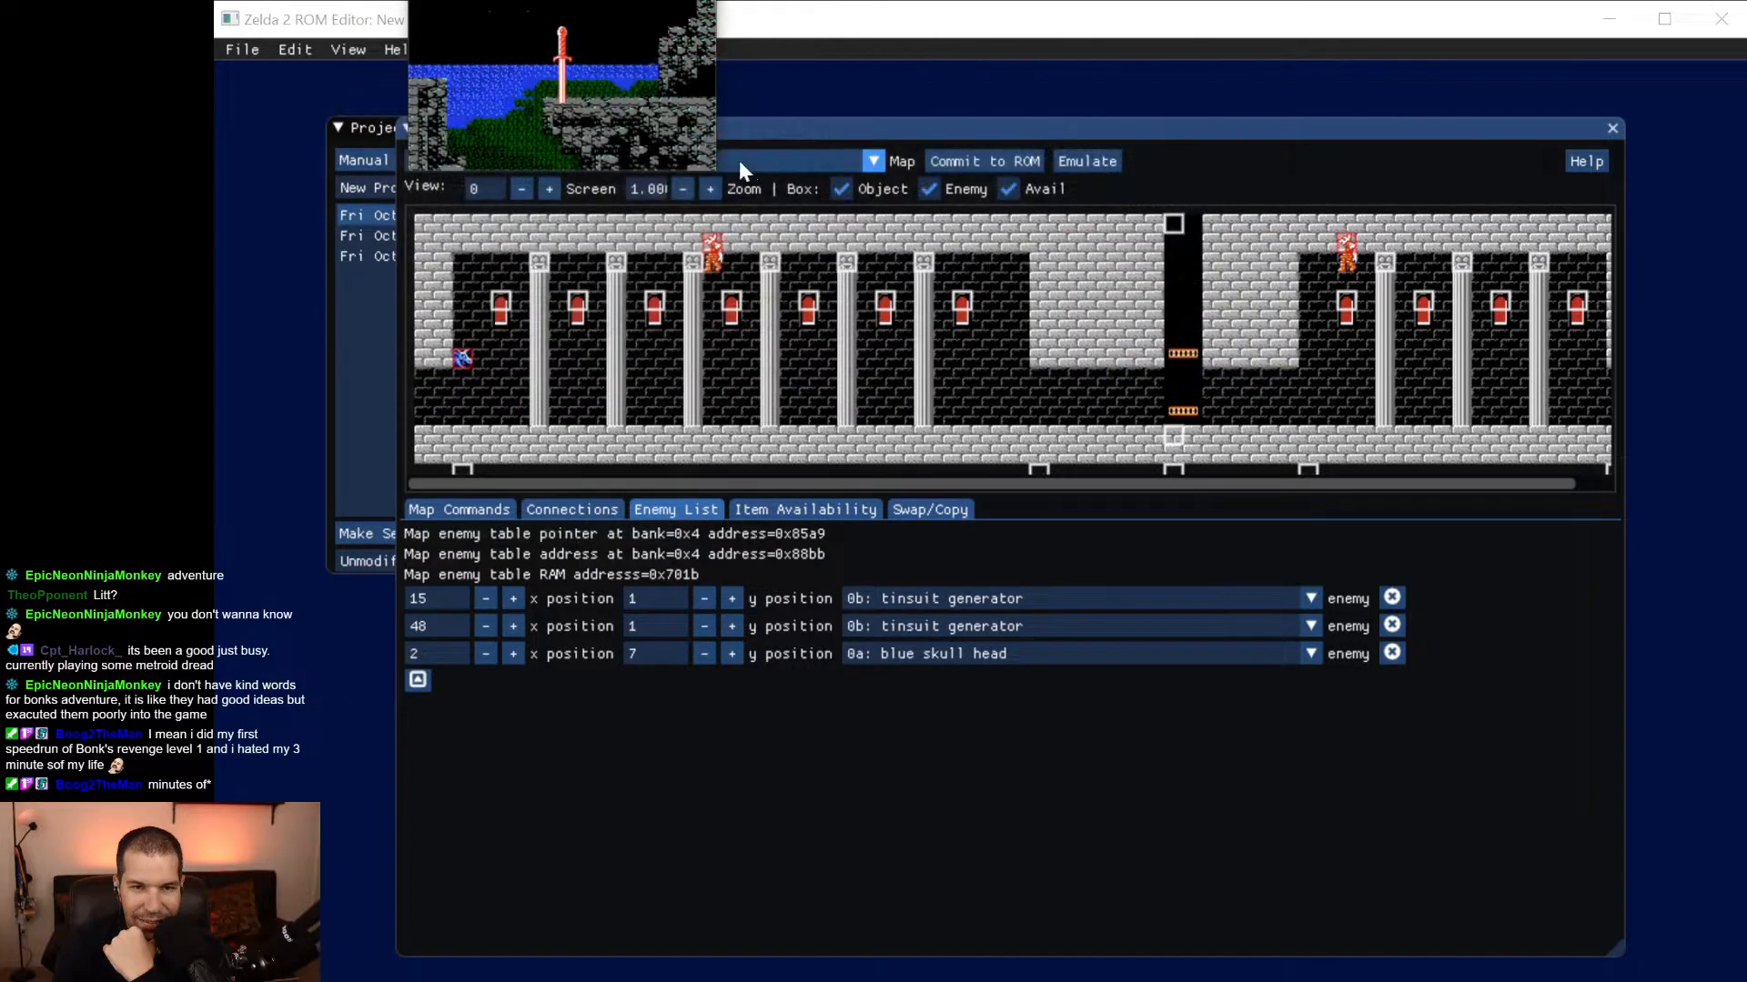
pyautogui.moveTo(718, 171); pyautogui.dragTo(1412, 821)
# Open the emulator's sound settings and close them again.
pyautogui.click(514, 0)
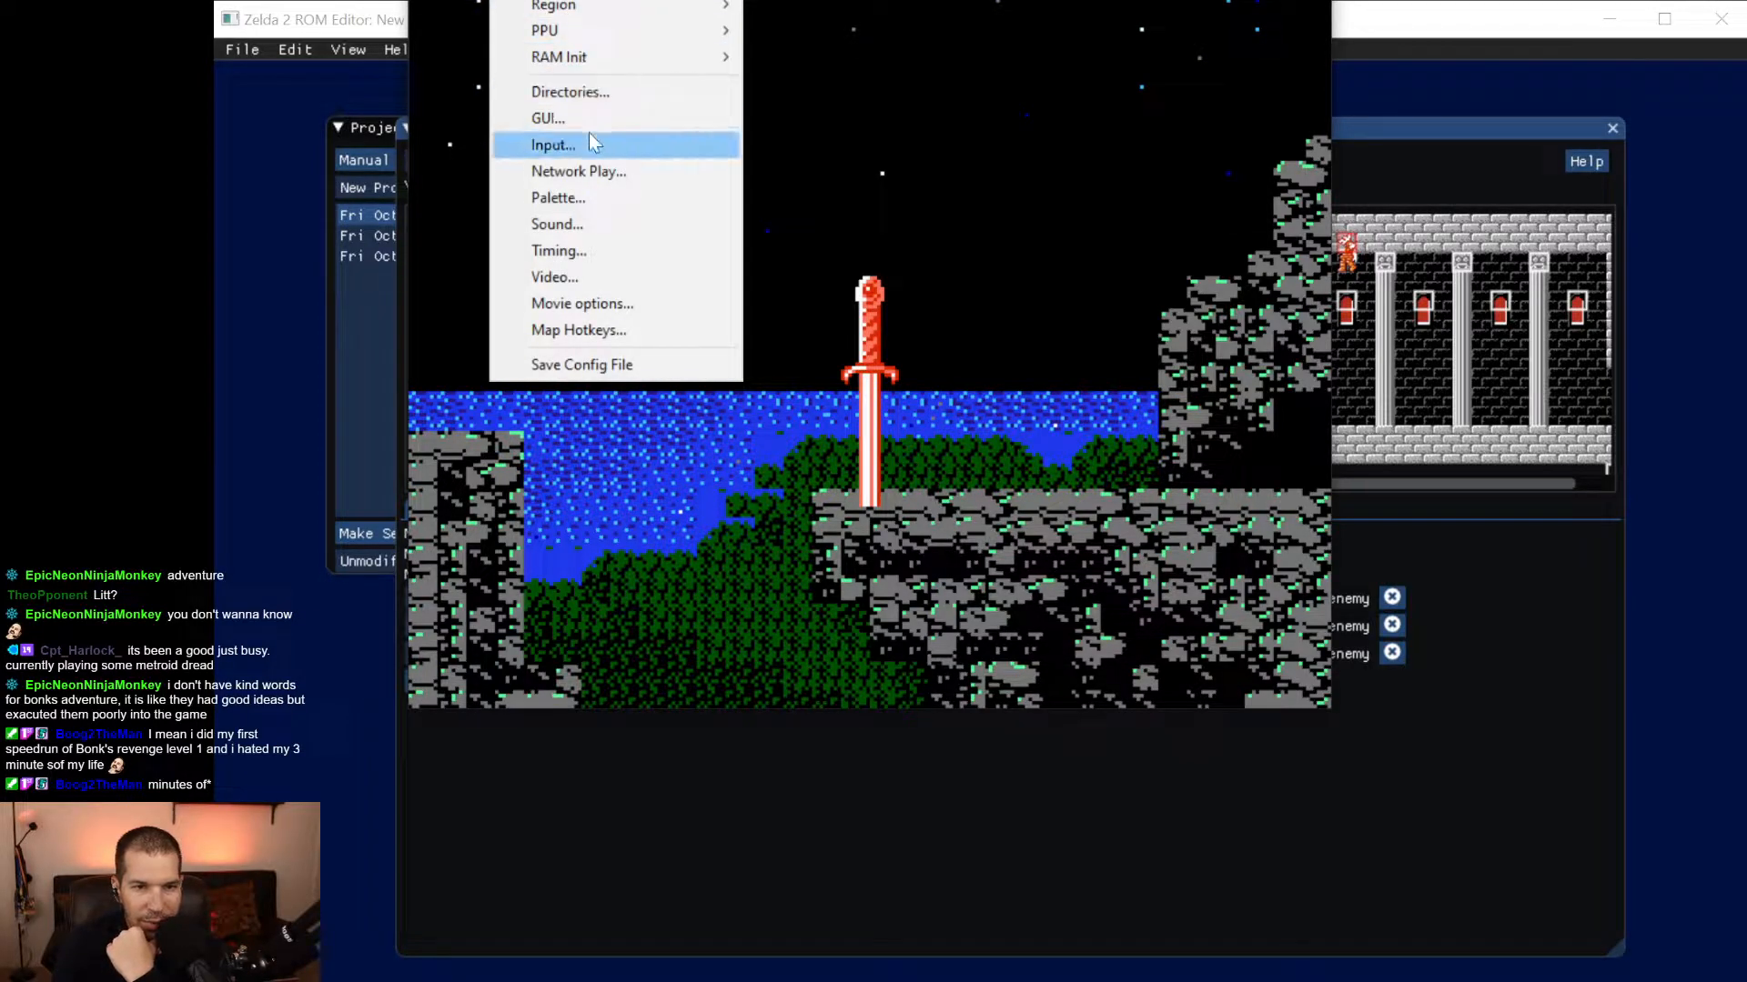
pyautogui.click(598, 228)
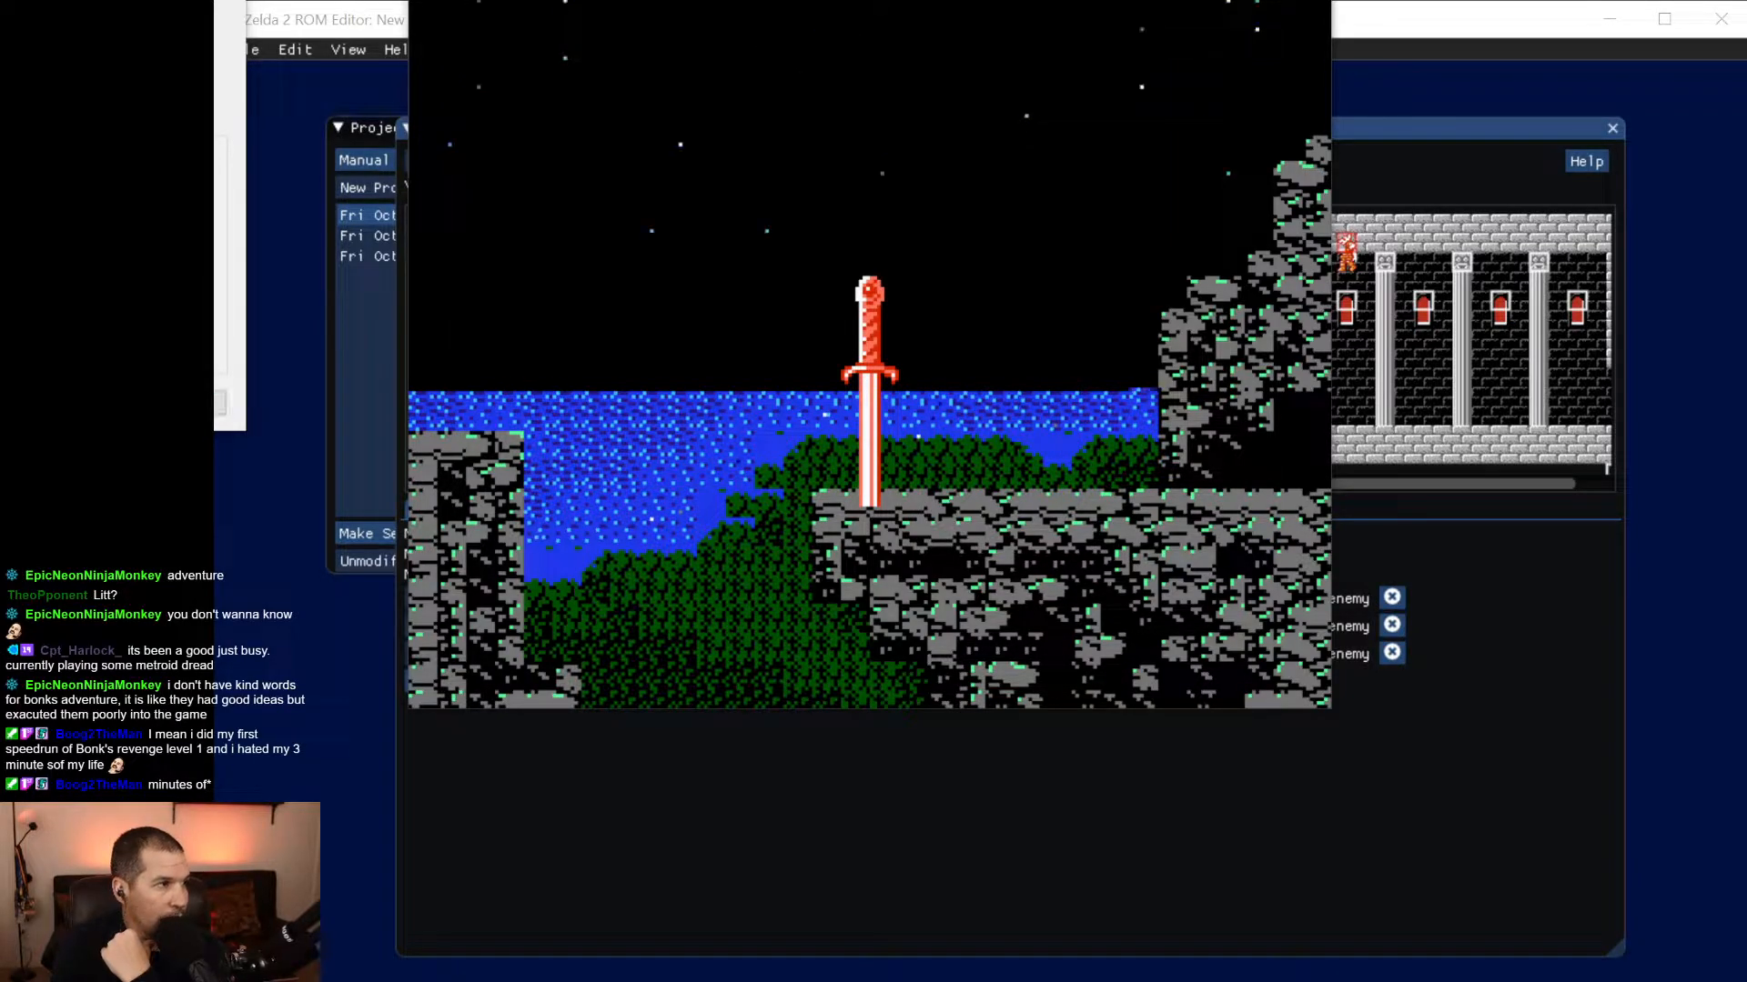
pyautogui.click(226, 0)
# Move the emulator window fully into view and close the extra empty FCEUX window.
pyautogui.moveTo(768, 0); pyautogui.dragTo(1153, 79)
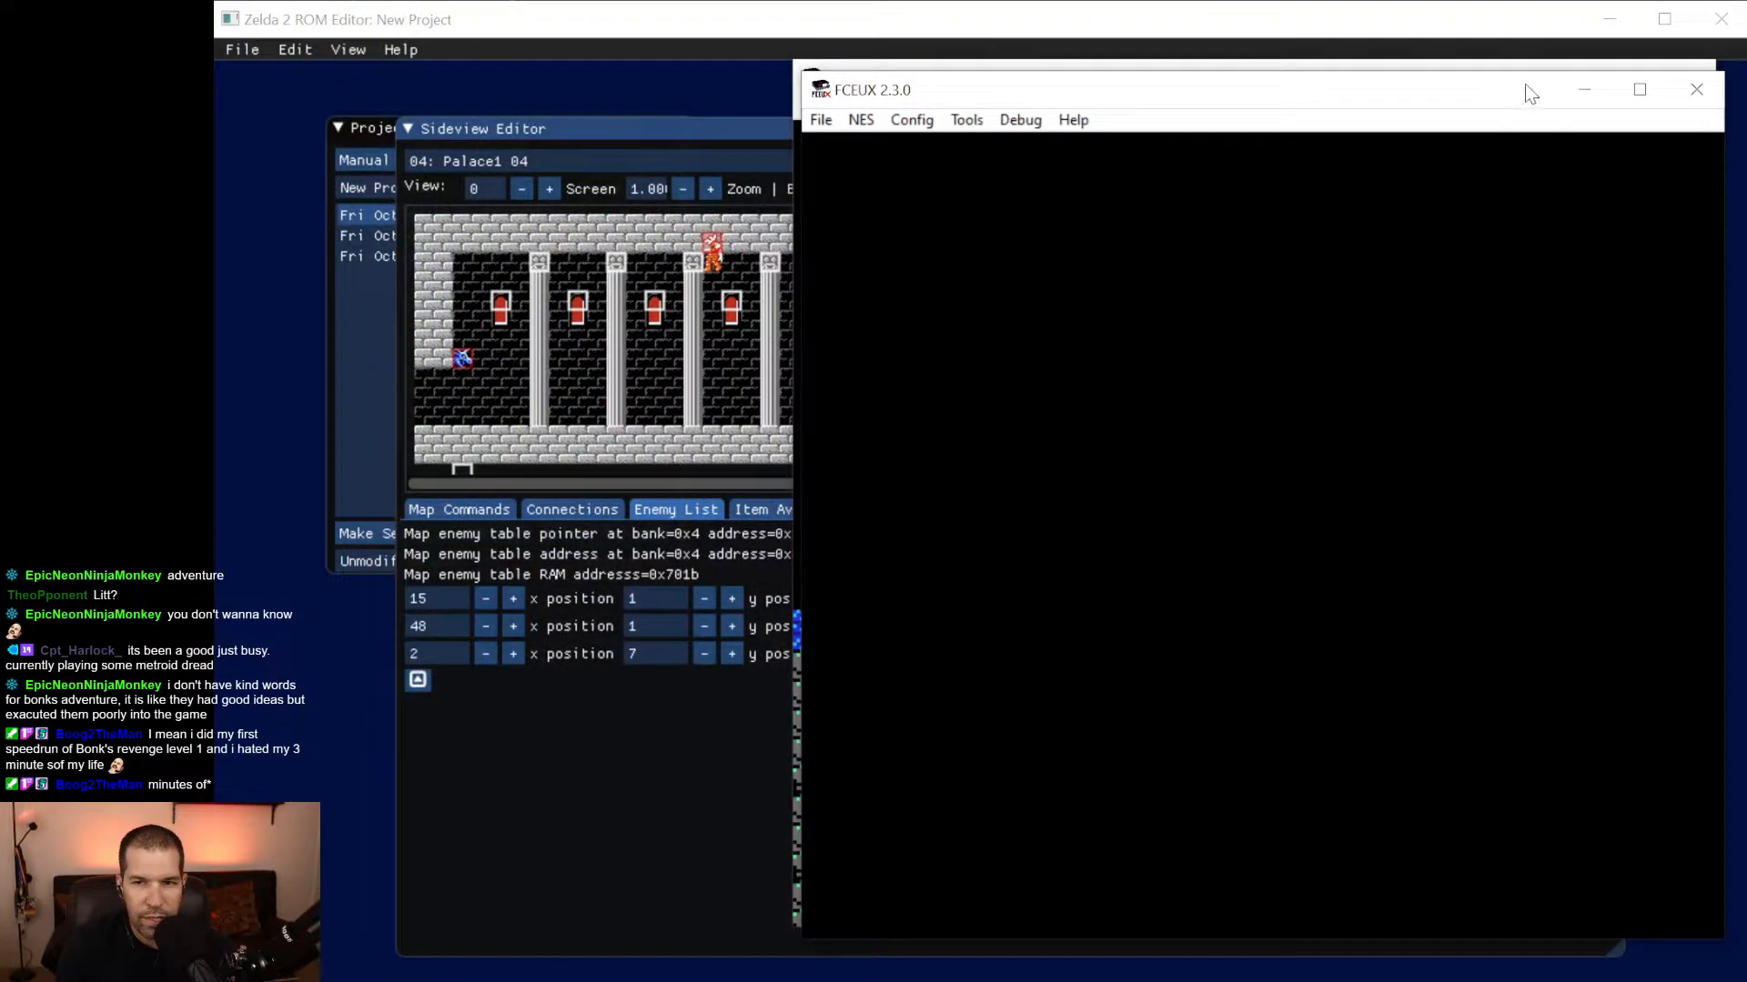
pyautogui.click(1697, 89)
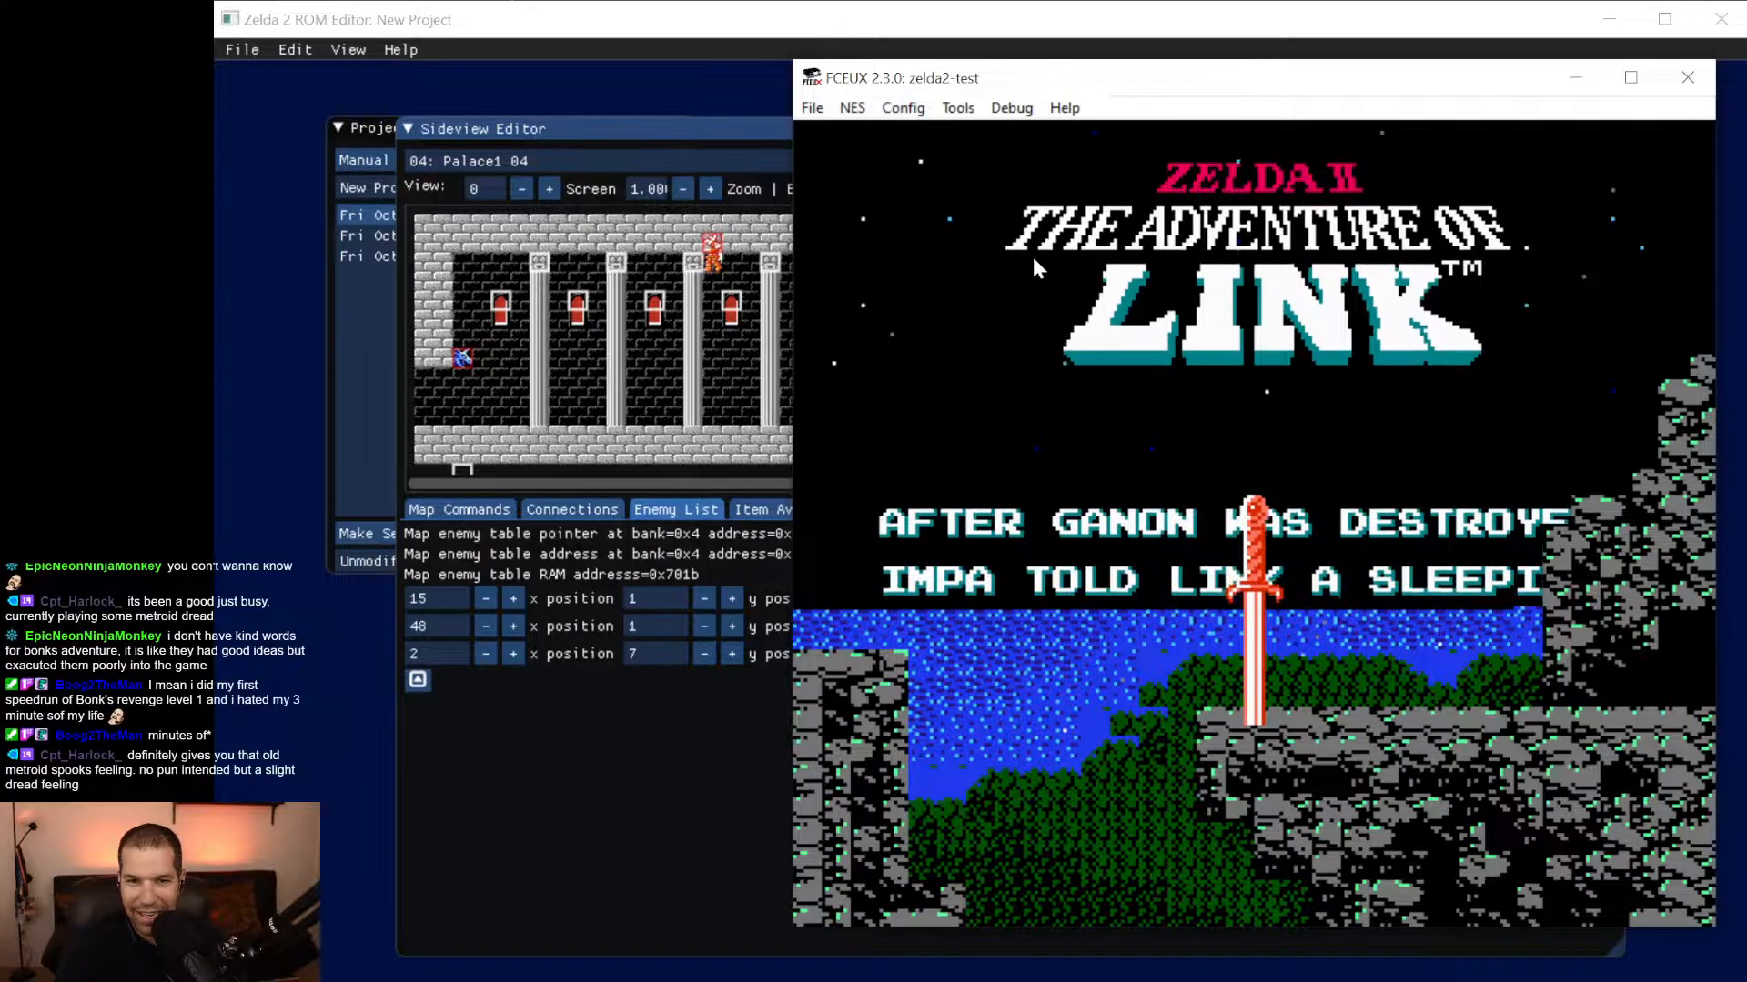
# Configure the port 1 gamepad so that Up, Down, Left and Right on Virtual Gamepad 1 use the controller's directional hat.
pyautogui.click(958, 107)
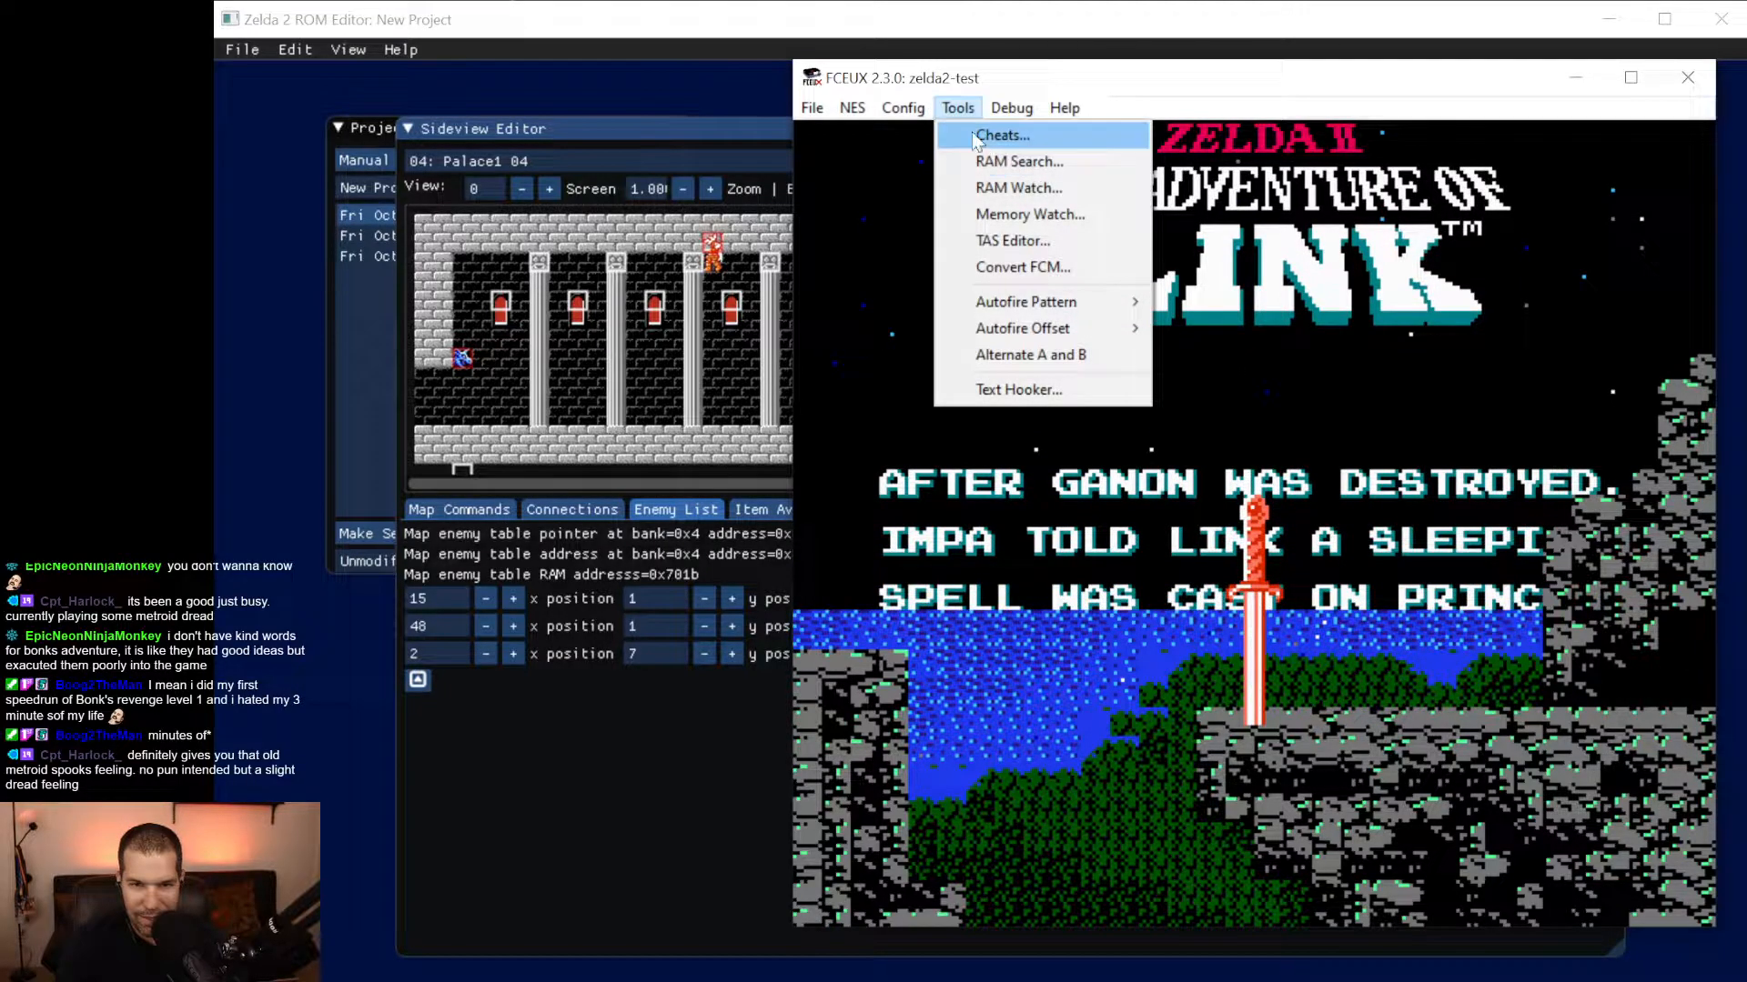
pyautogui.moveTo(903, 107)
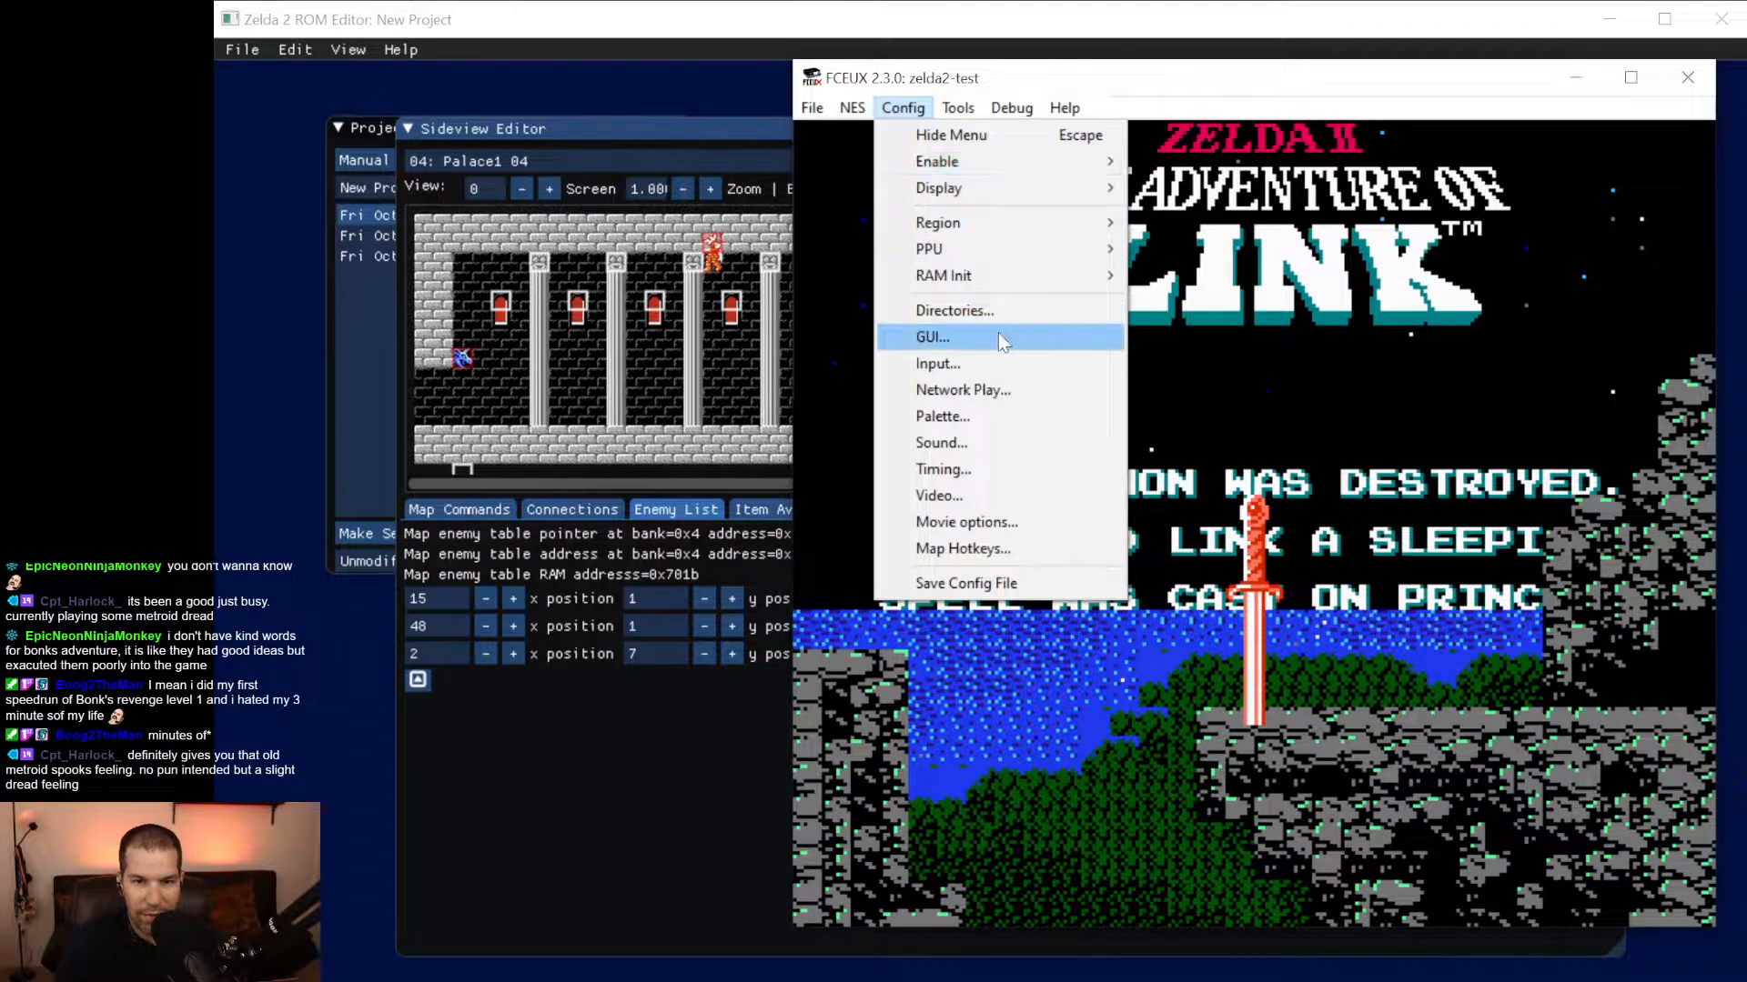
pyautogui.click(1004, 369)
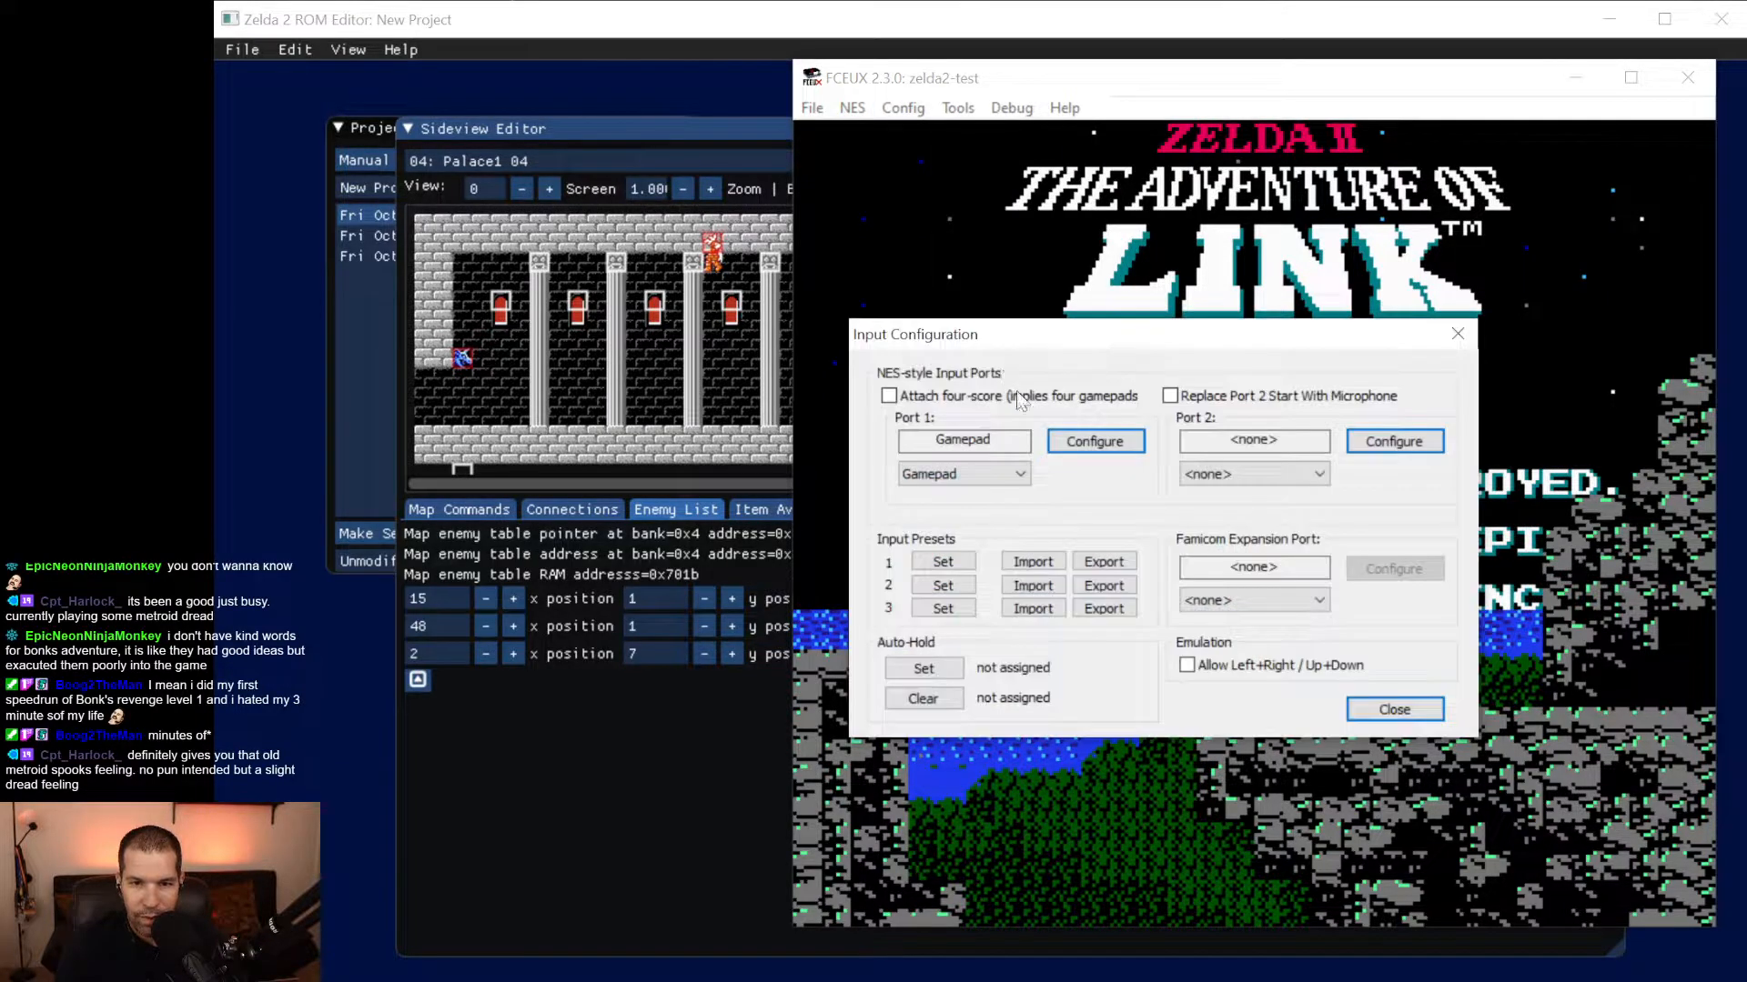
pyautogui.click(1099, 445)
pyautogui.click(944, 658)
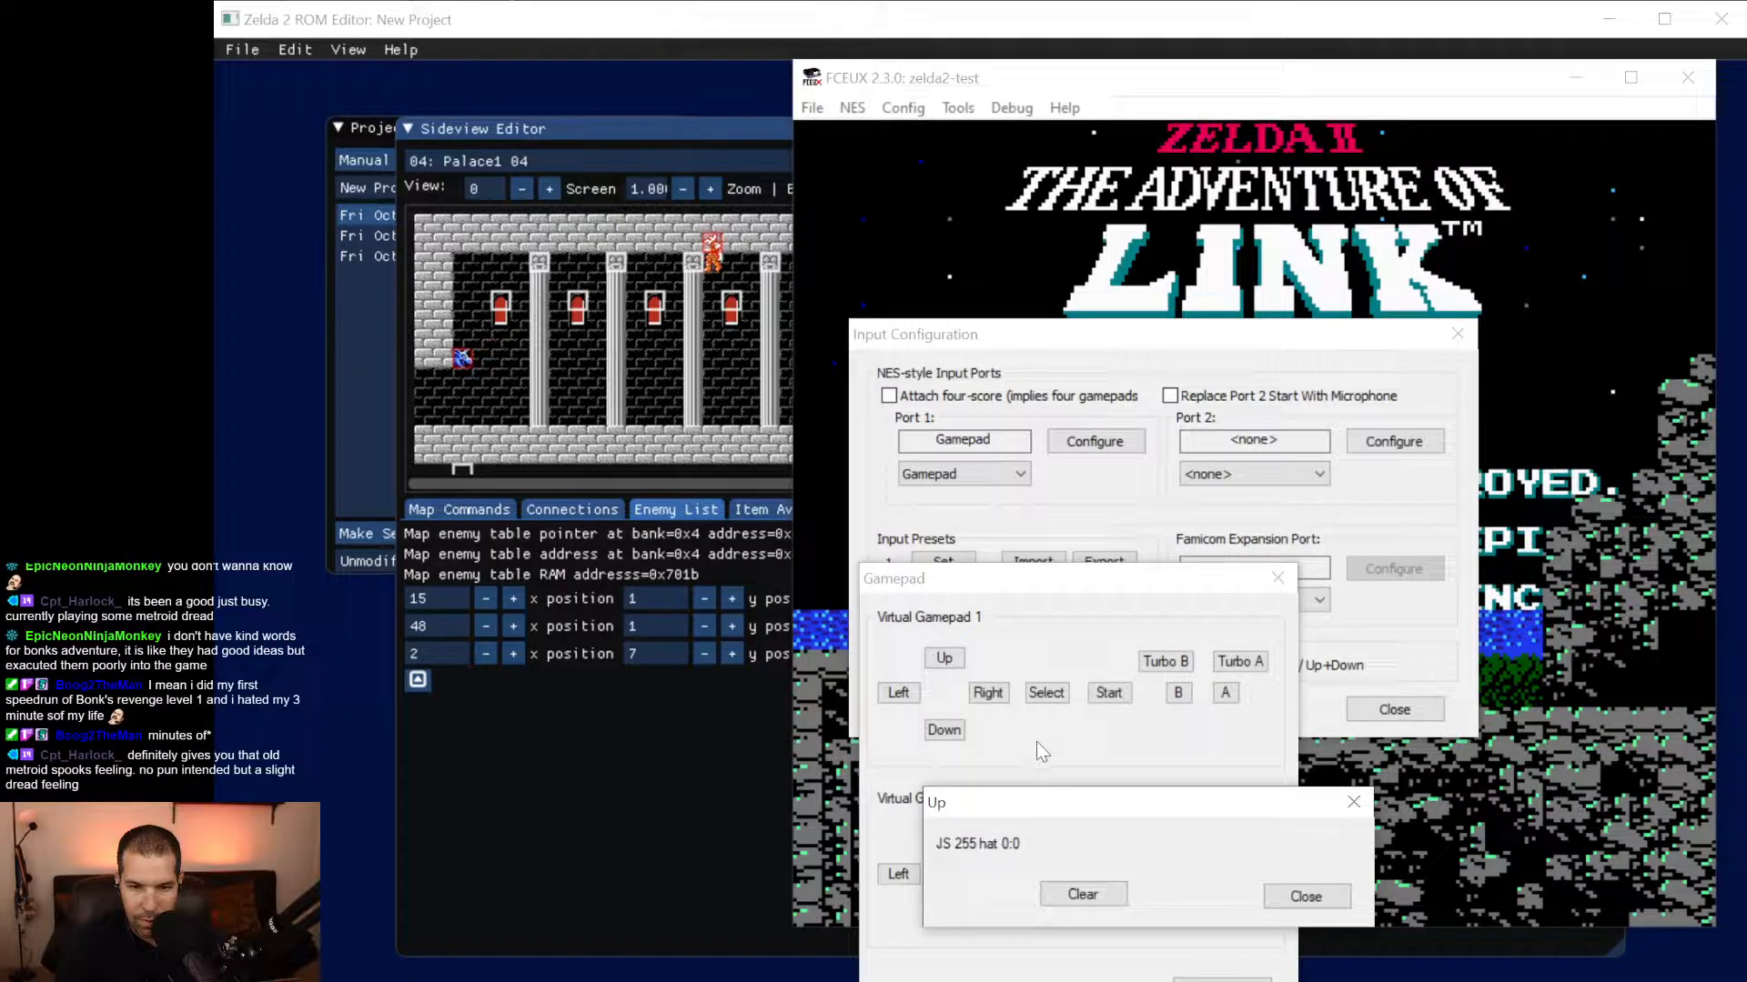
pyautogui.click(1305, 896)
pyautogui.click(953, 736)
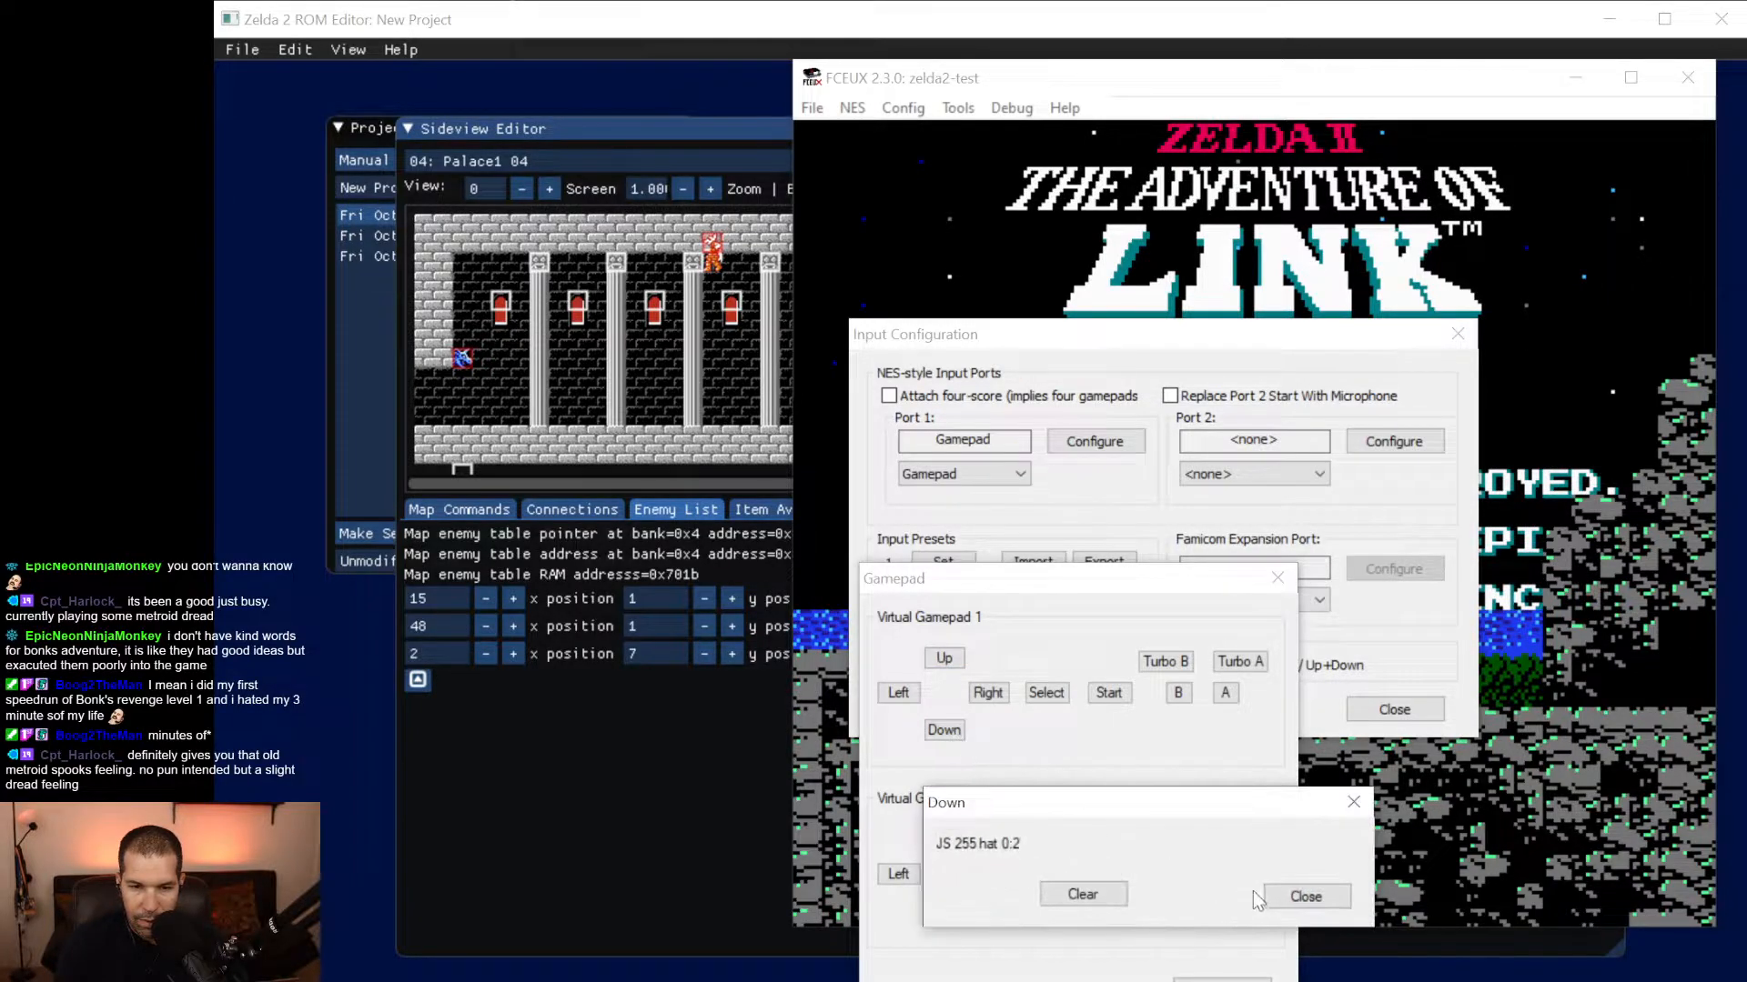
pyautogui.click(915, 697)
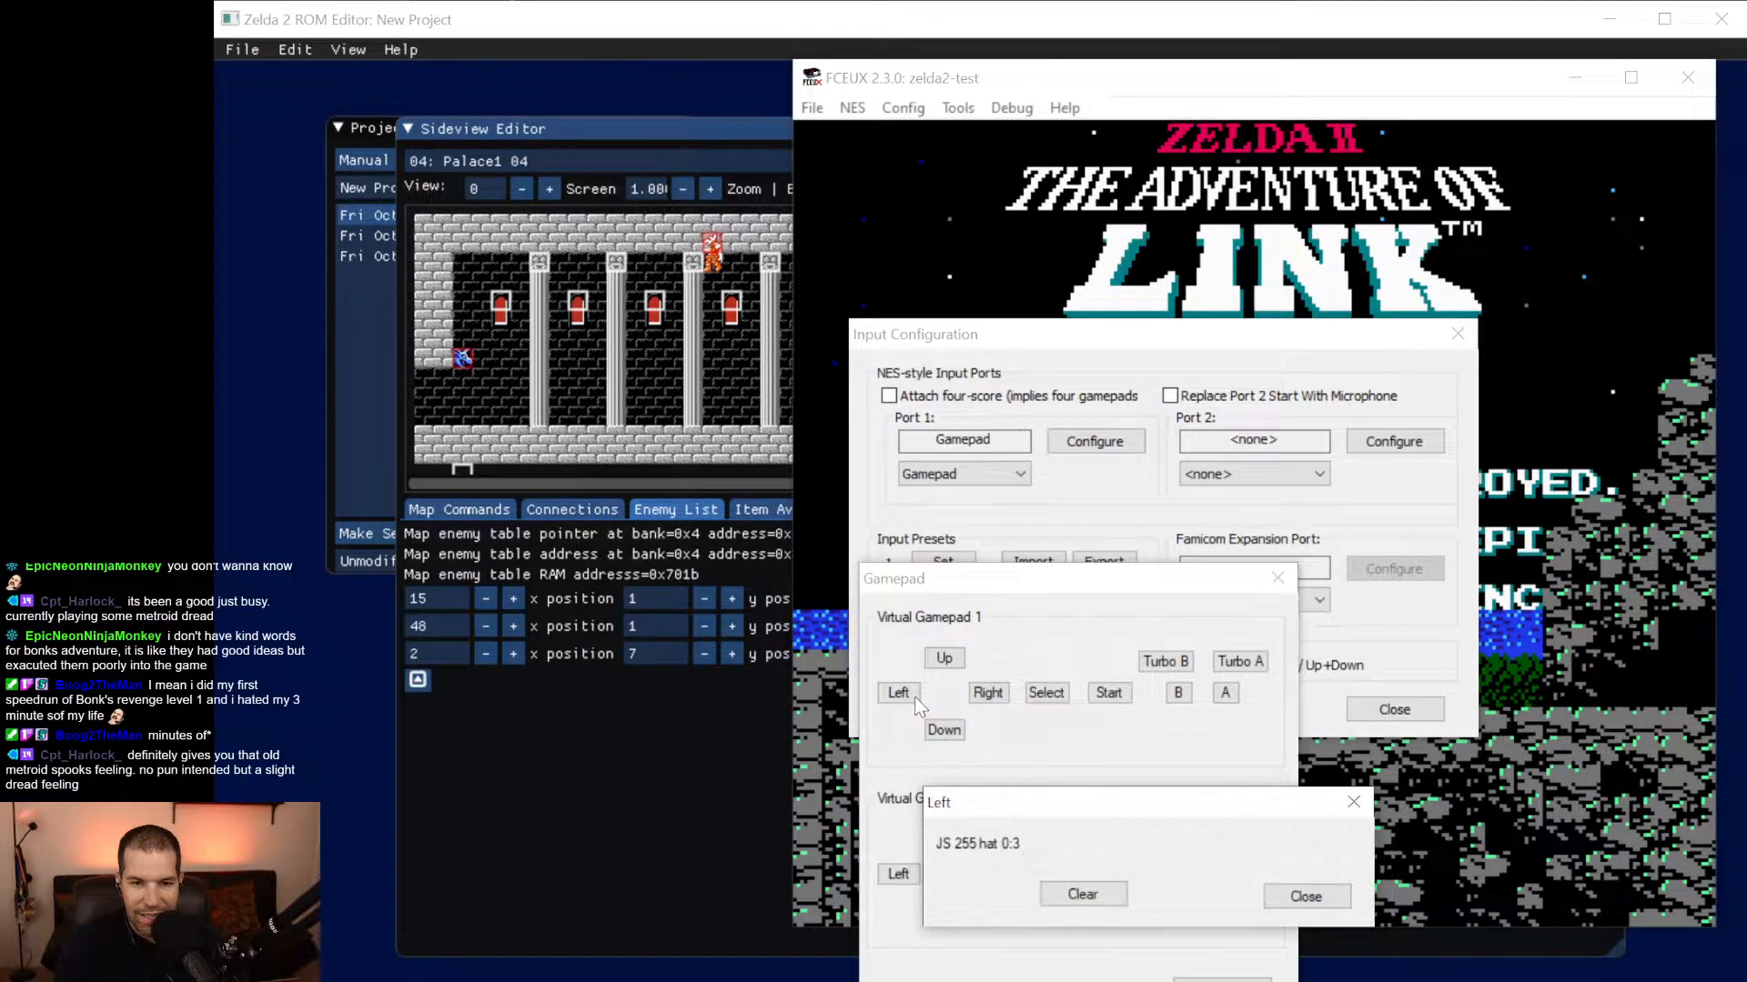
pyautogui.click(1306, 896)
pyautogui.click(999, 698)
pyautogui.click(1301, 896)
# Assign Virtual Gamepad 1's Select to controller button 6, Start to 7 and B to 2, assign A as well, and close the input configuration.
pyautogui.click(1046, 694)
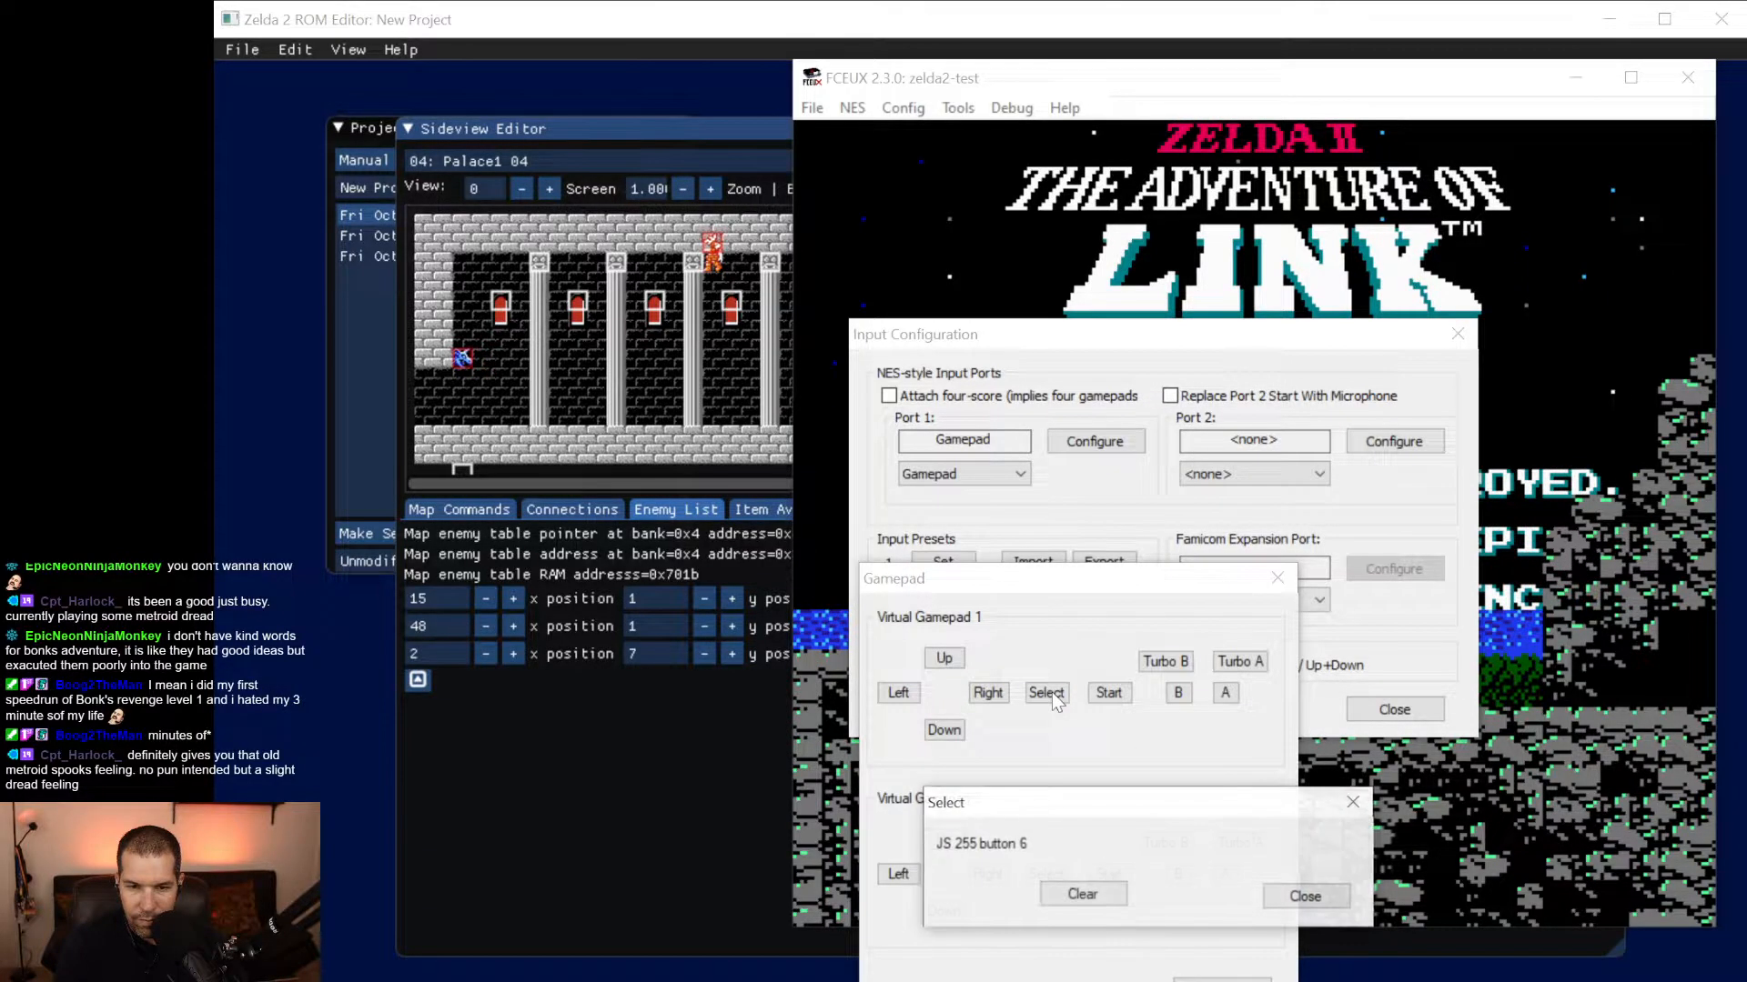
pyautogui.click(1303, 896)
pyautogui.click(1109, 696)
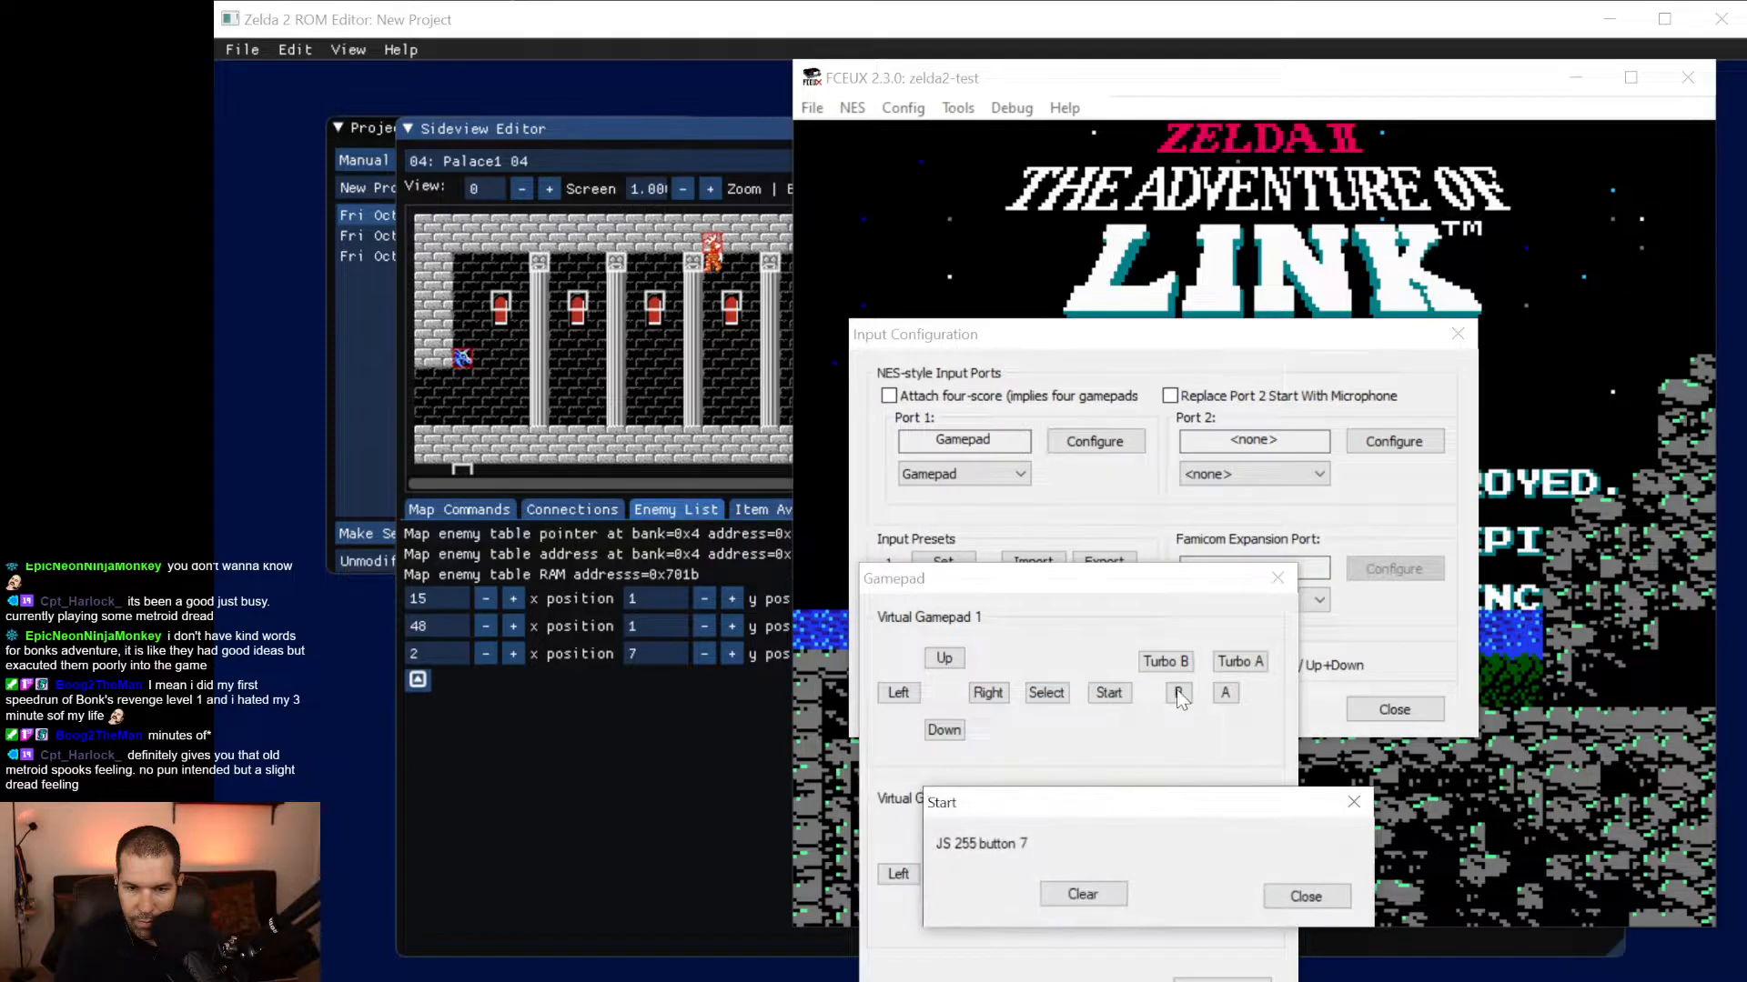
pyautogui.click(1305, 896)
pyautogui.click(1178, 694)
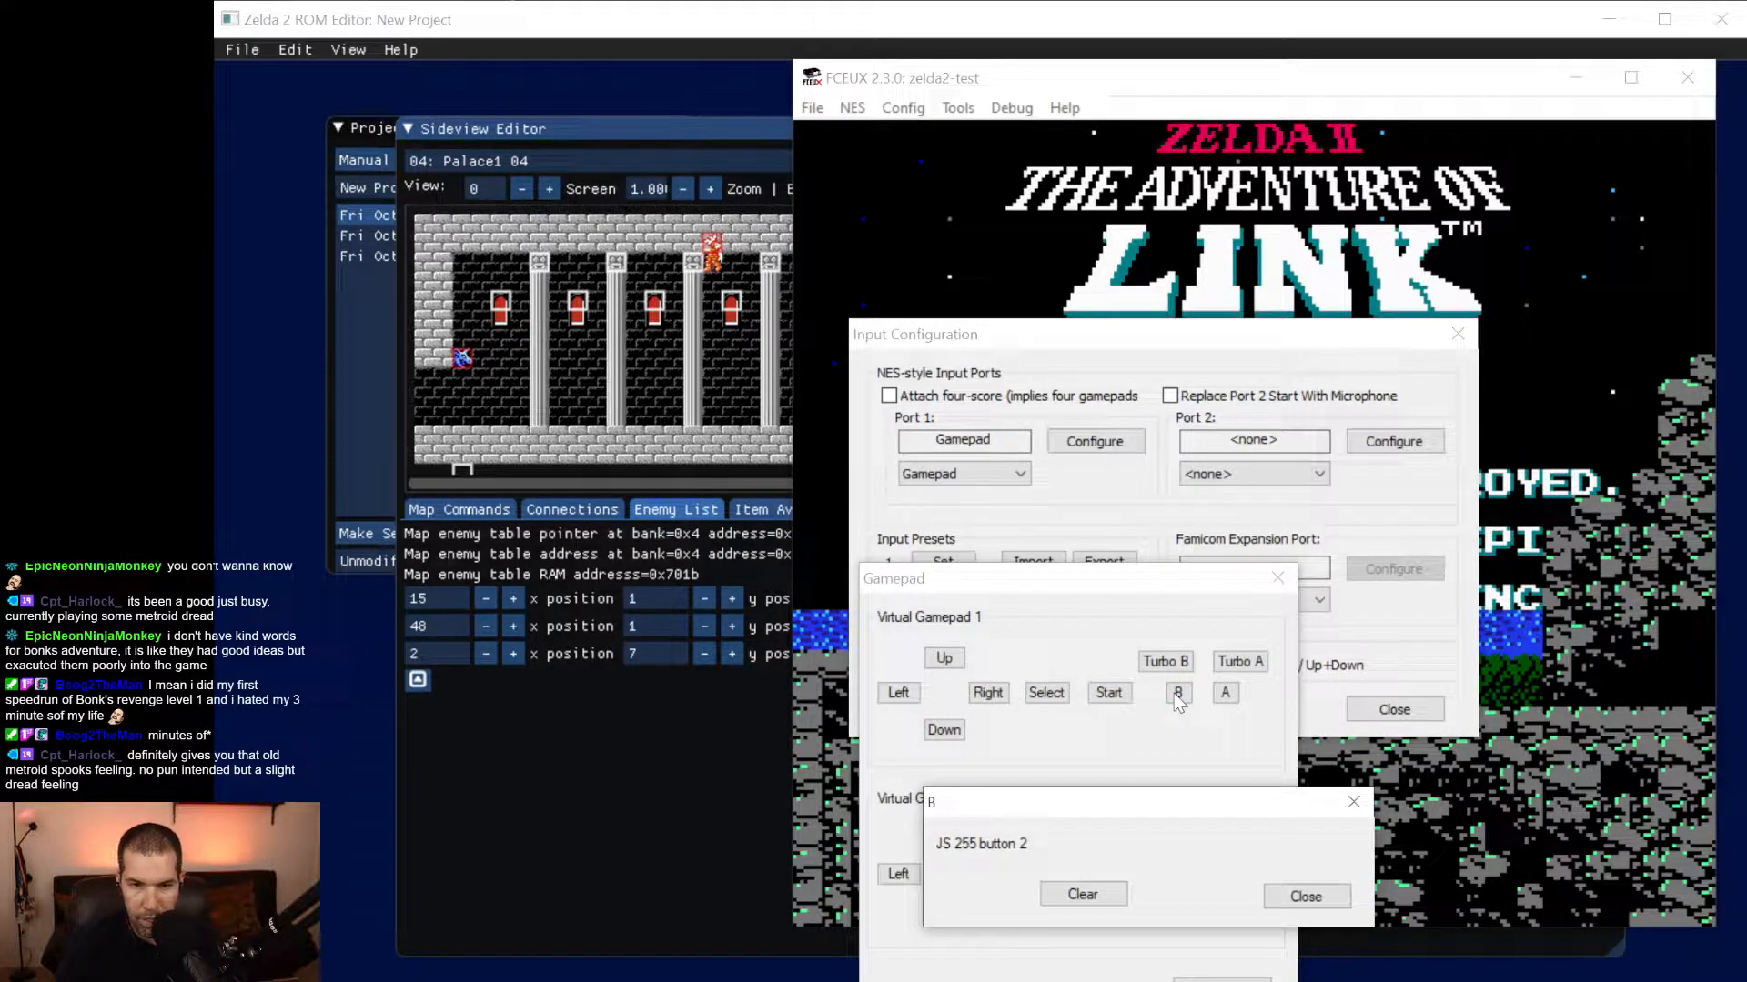
pyautogui.click(1306, 896)
pyautogui.click(1225, 693)
pyautogui.click(1305, 896)
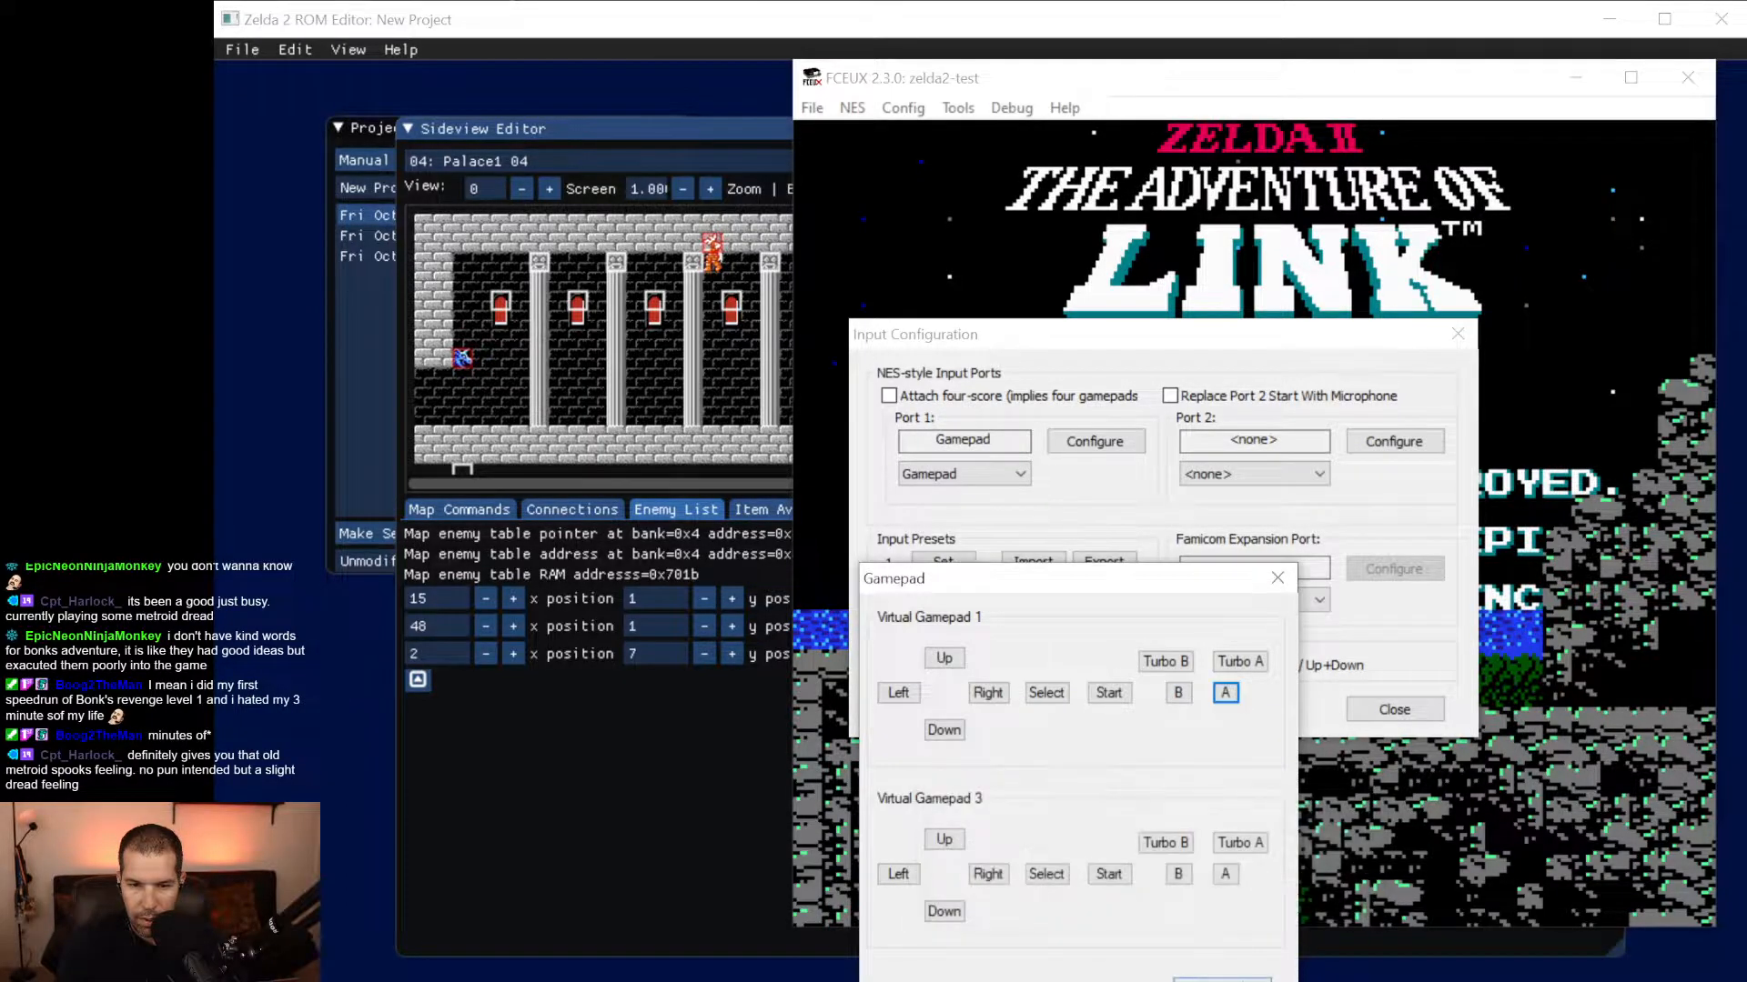
pyautogui.click(1222, 979)
pyautogui.click(1405, 713)
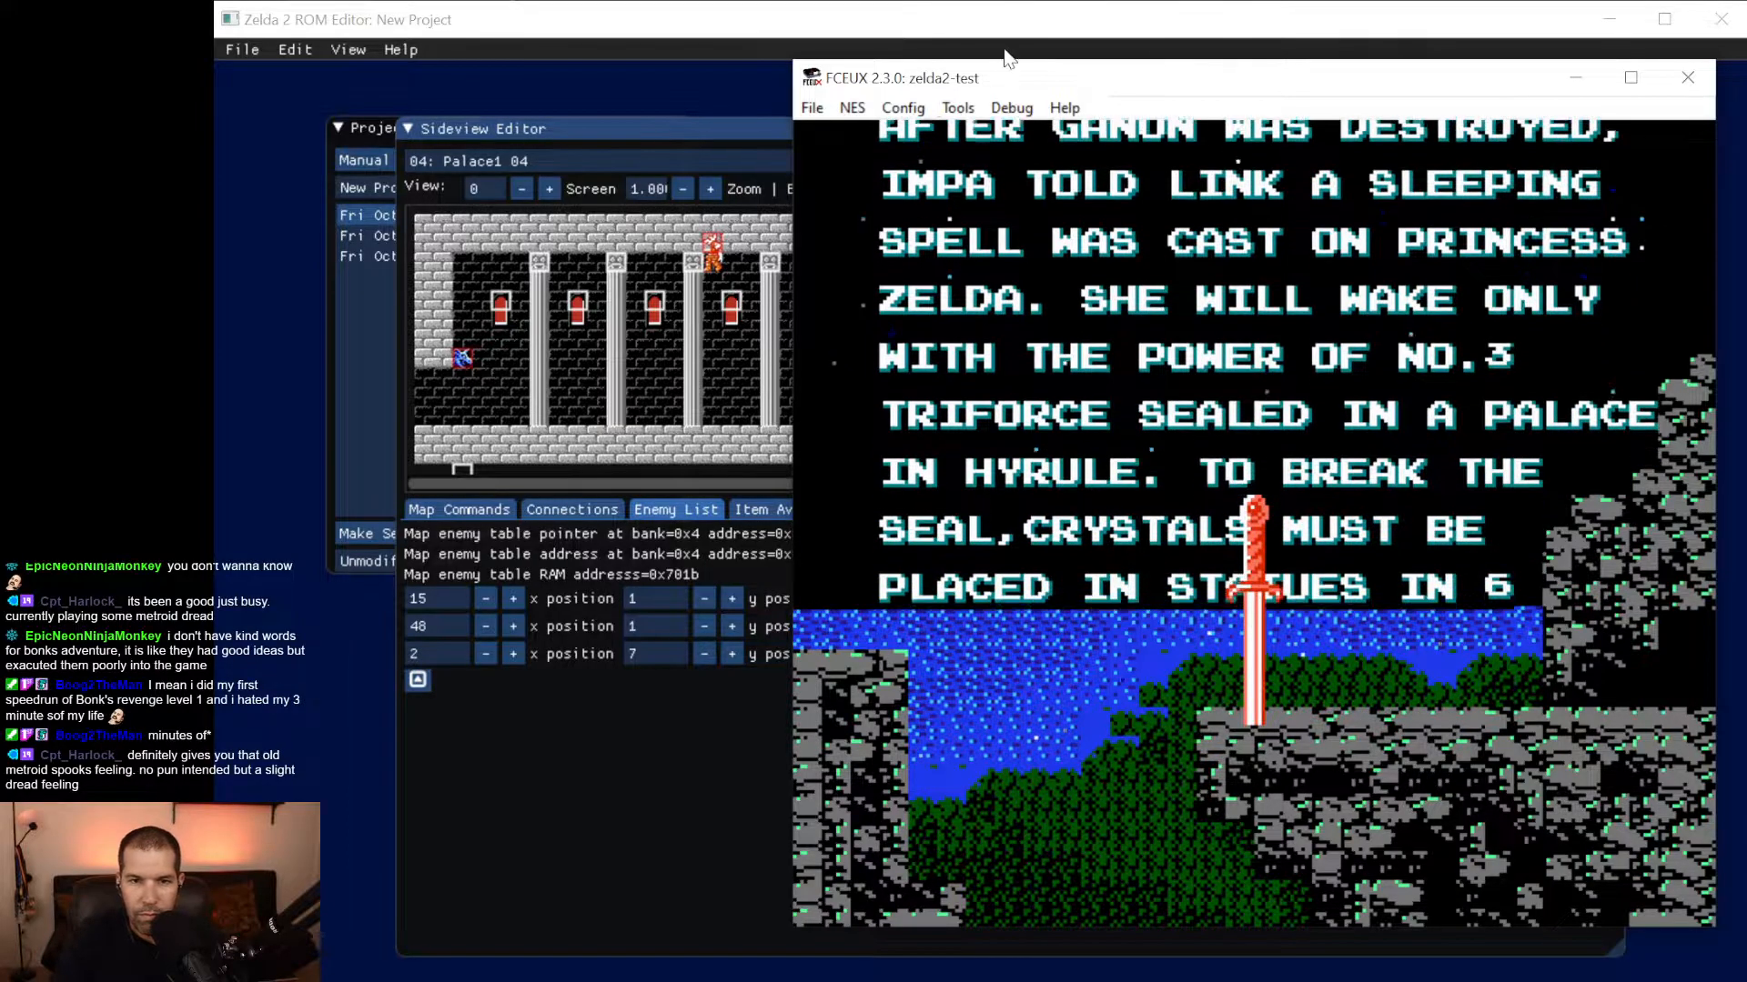
# Exit the emulator and run the edited ROM again from the Zelda 2 ROM Editor.
pyautogui.click(917, 109)
pyautogui.moveTo(812, 109)
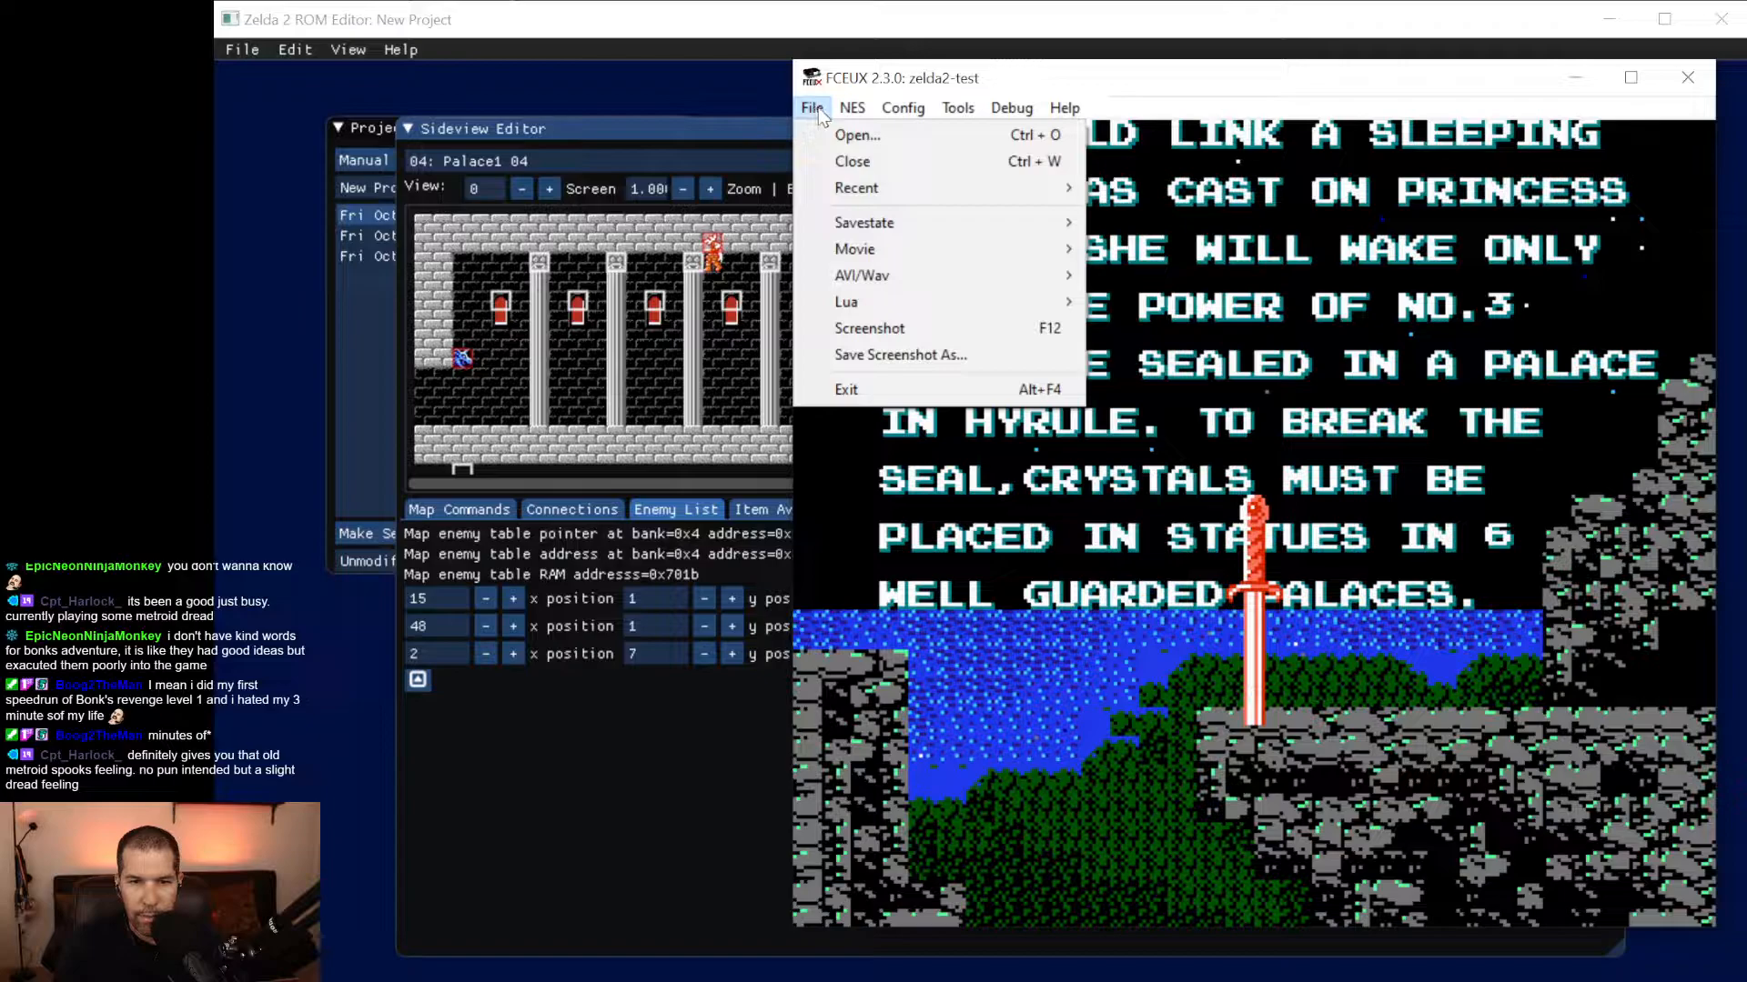
pyautogui.click(846, 389)
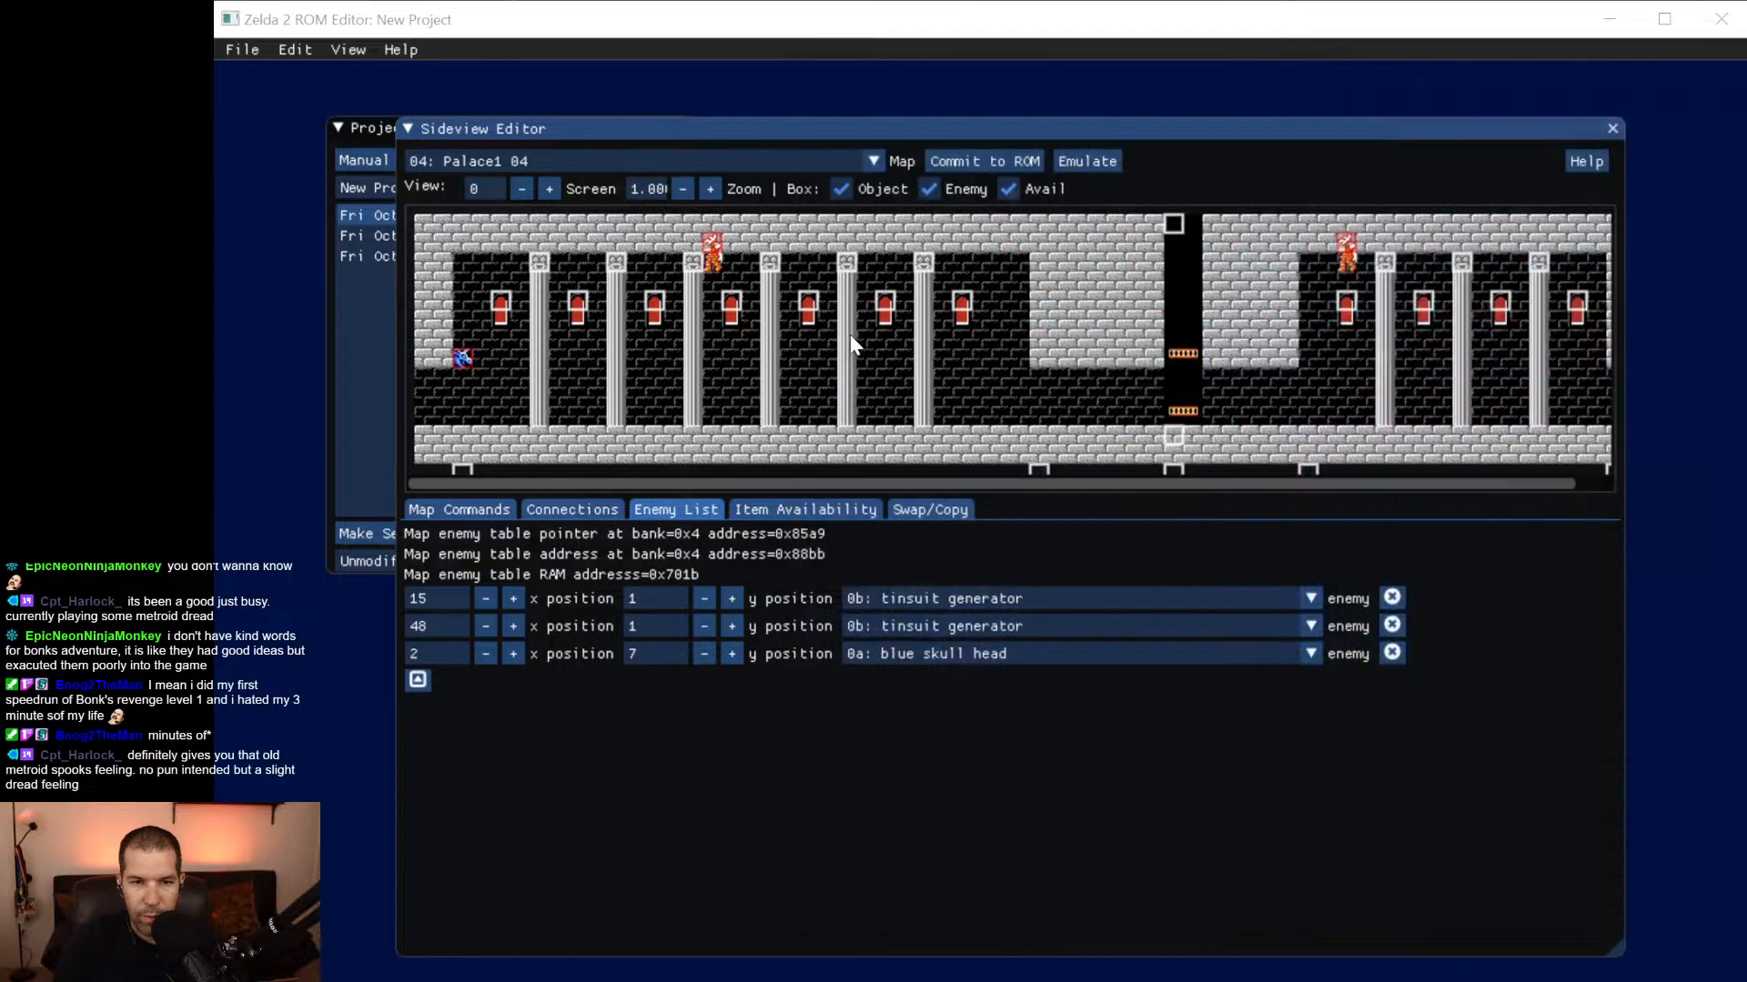
pyautogui.click(251, 45)
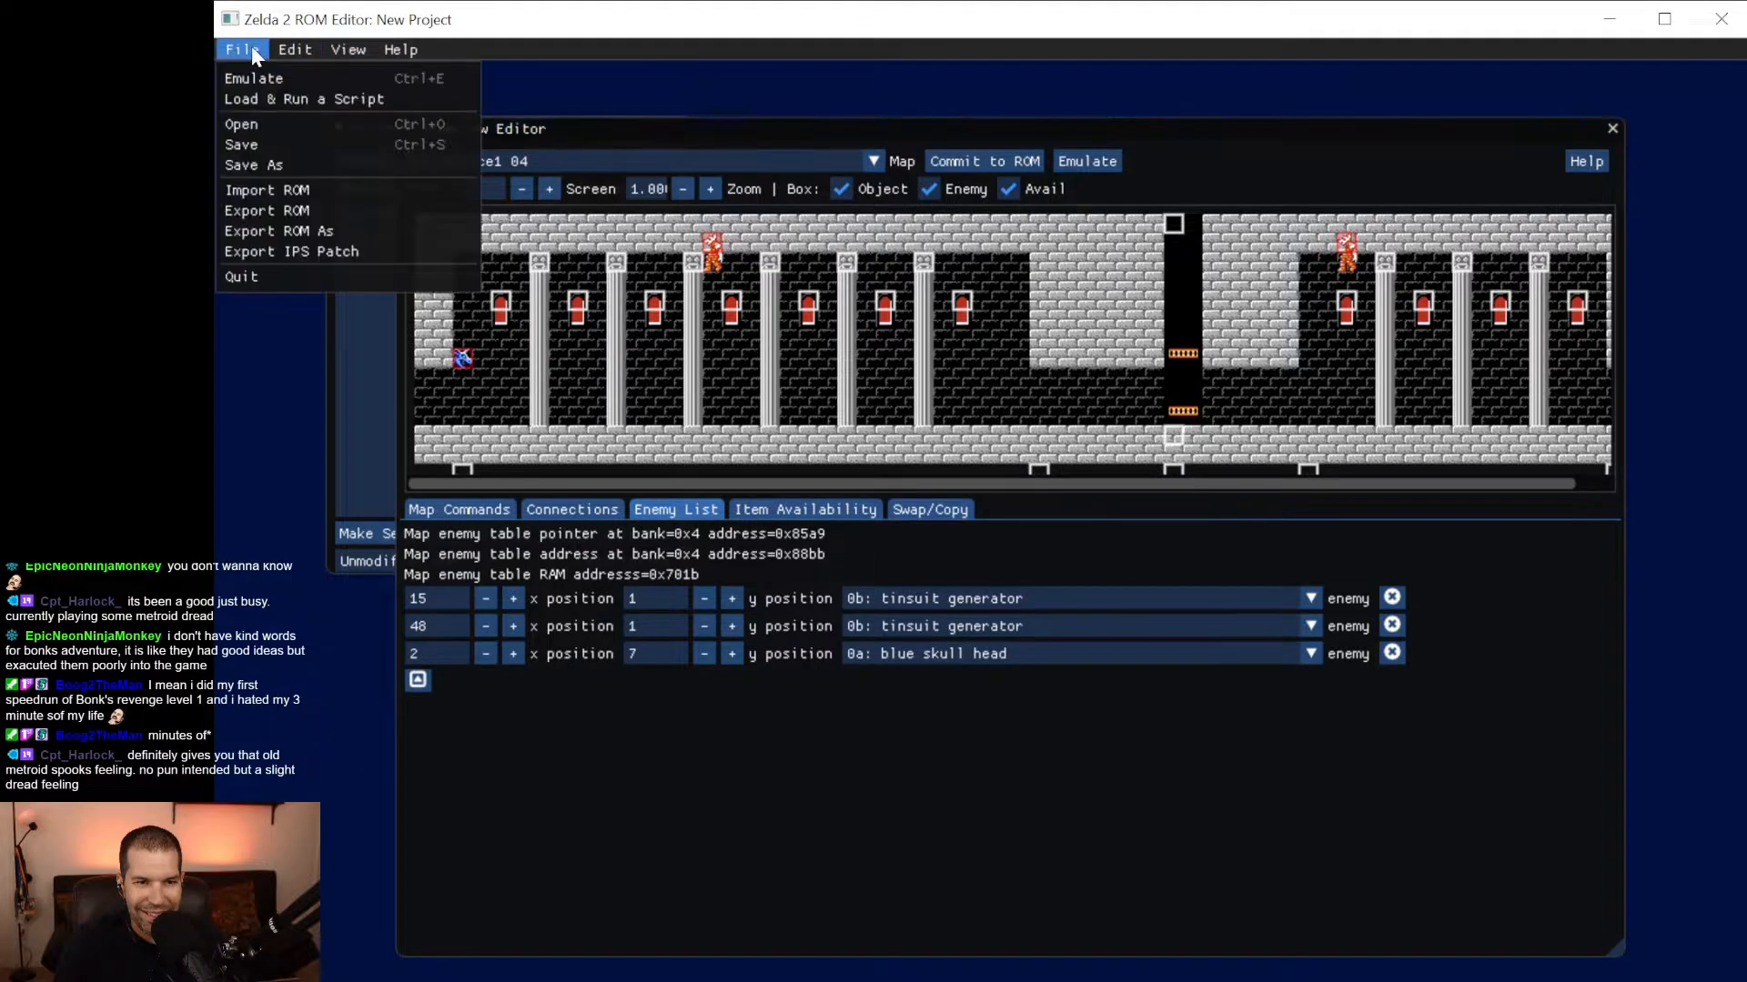
pyautogui.click(265, 84)
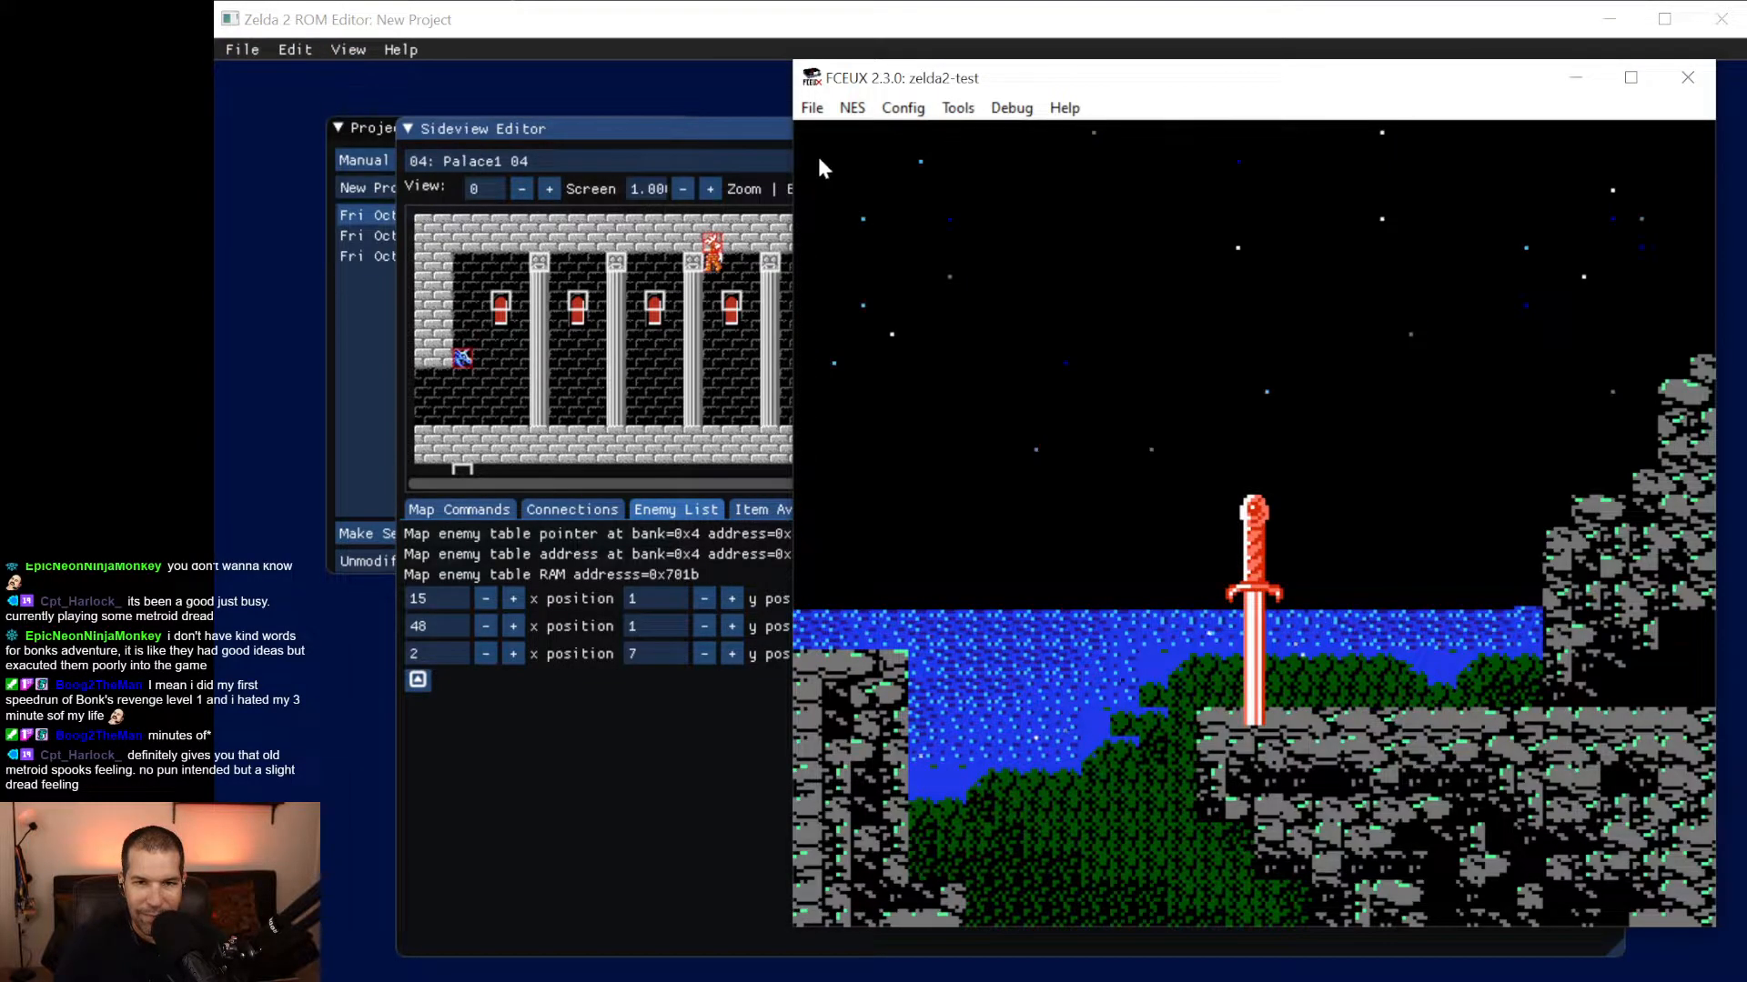
# Start the game with the first save file.
pyautogui.click(957, 107)
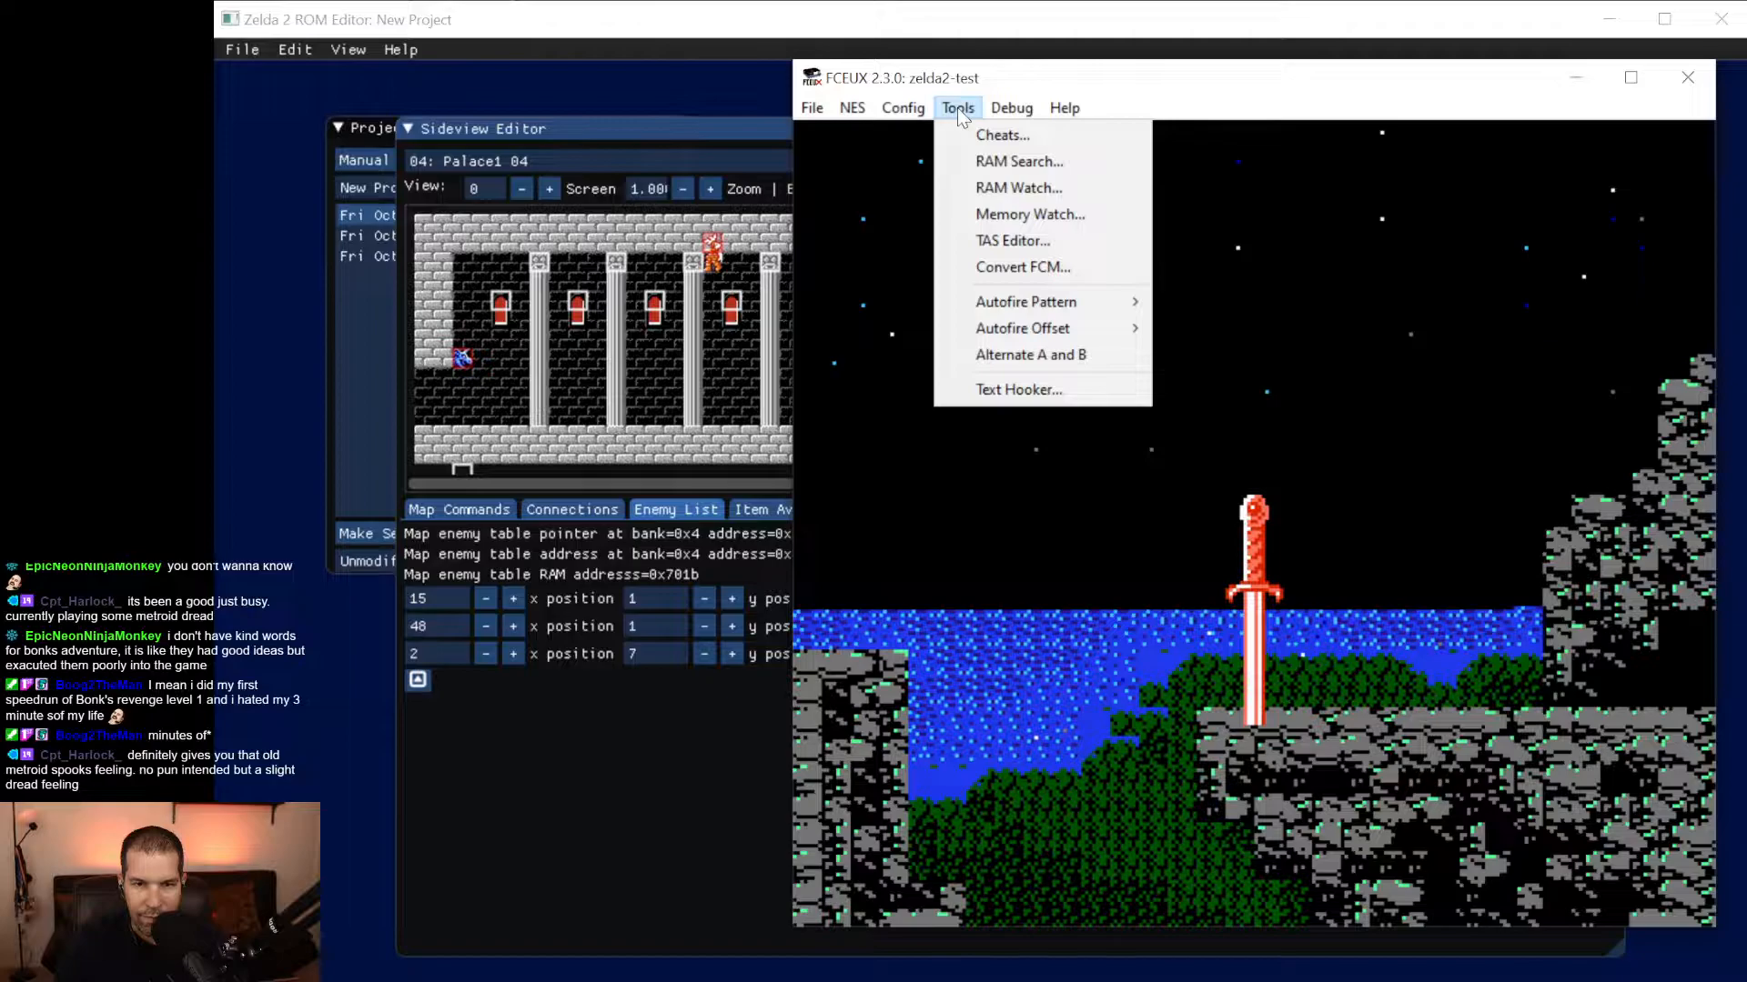
pyautogui.click(1136, 139)
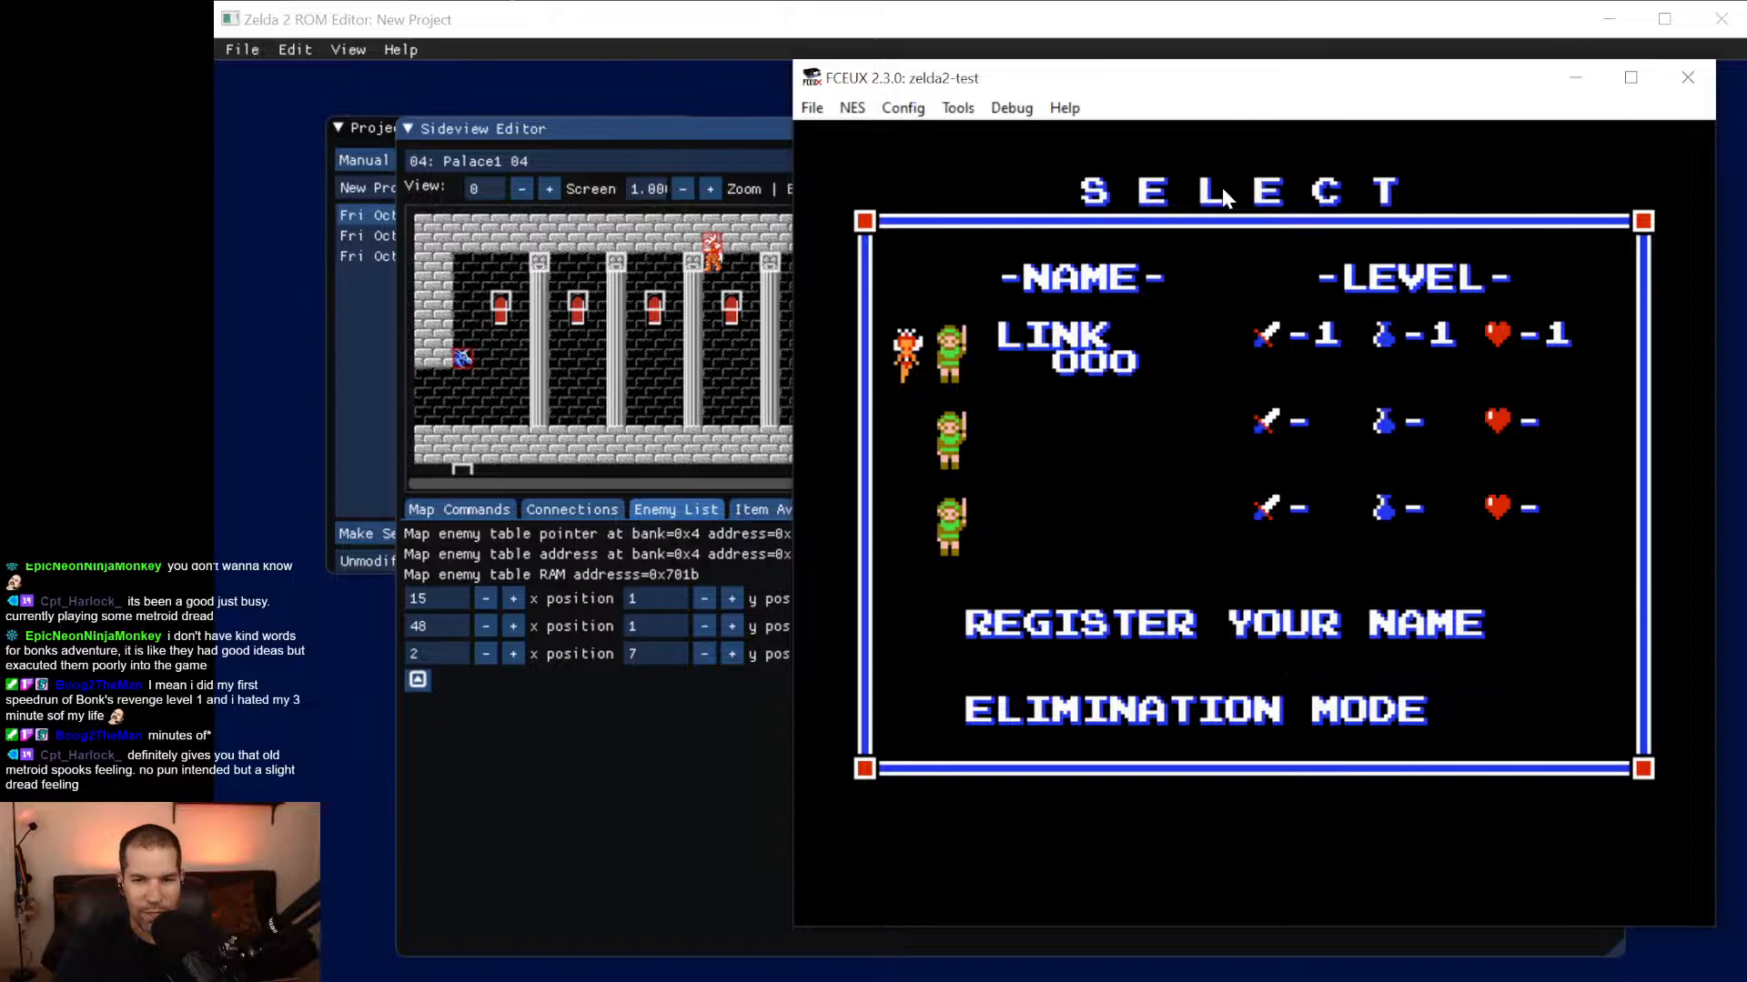
pyautogui.press('Return')
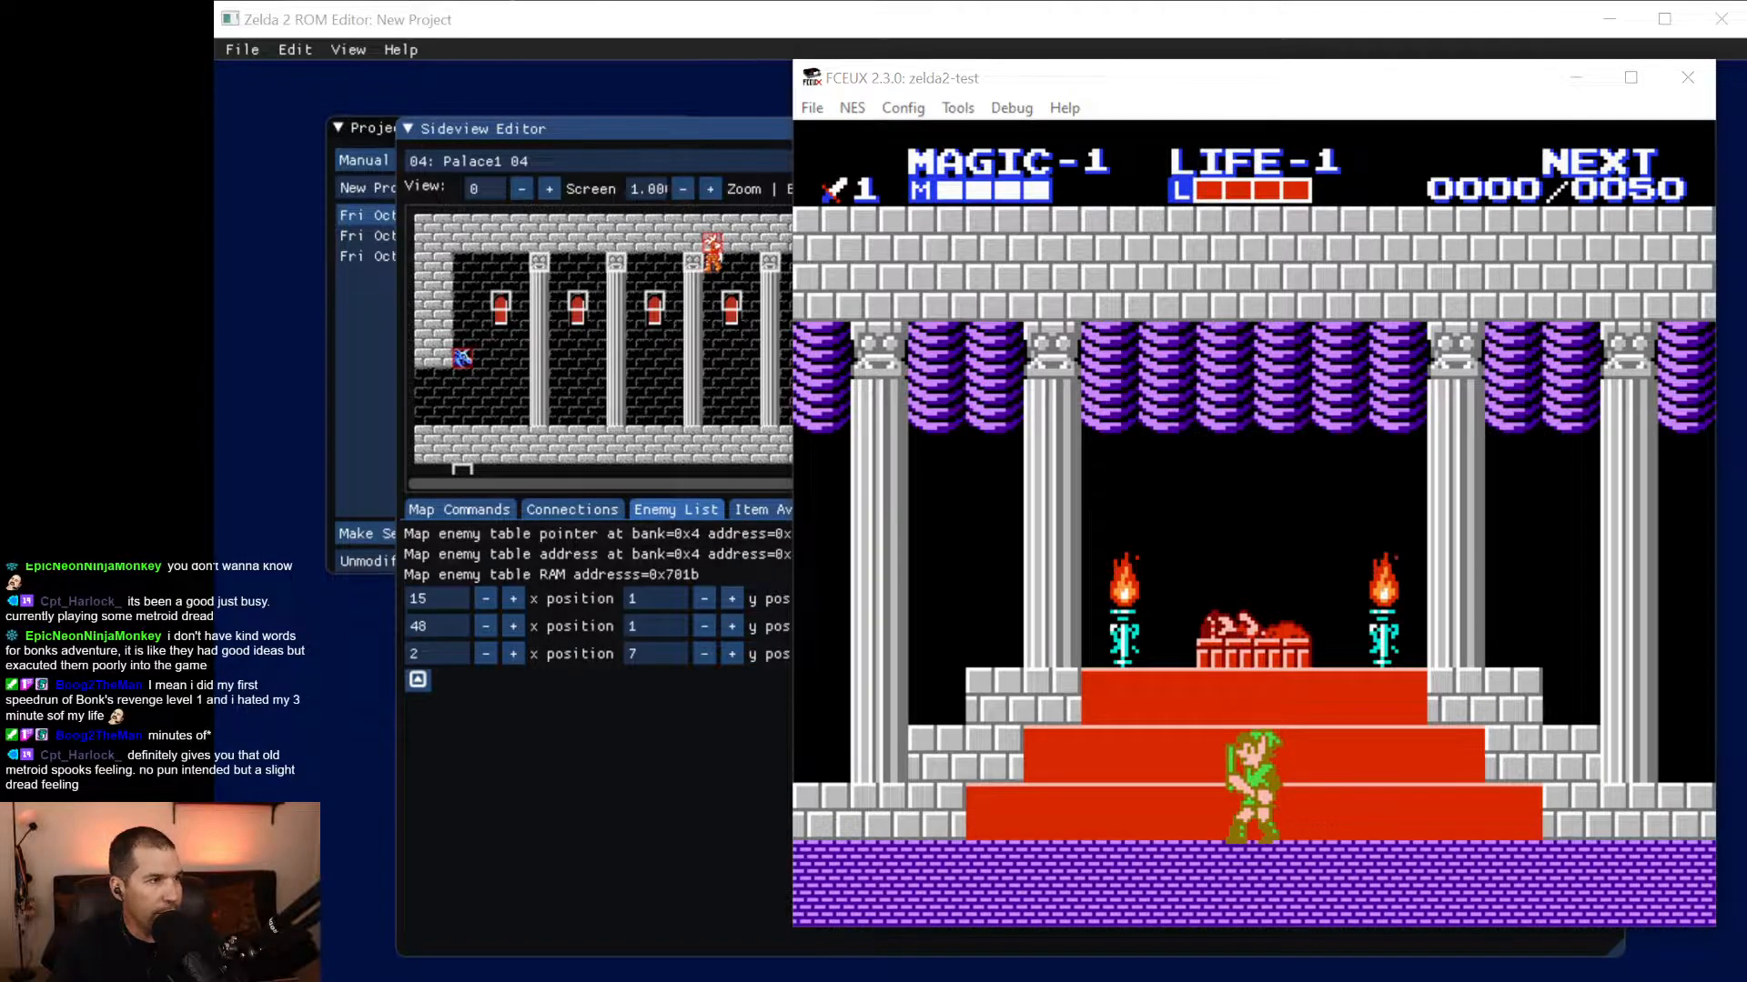
# Walk Link east past the pillars and out of the starting palace onto the overworld path.
pyautogui.click(1159, 84)
pyautogui.press('Right')
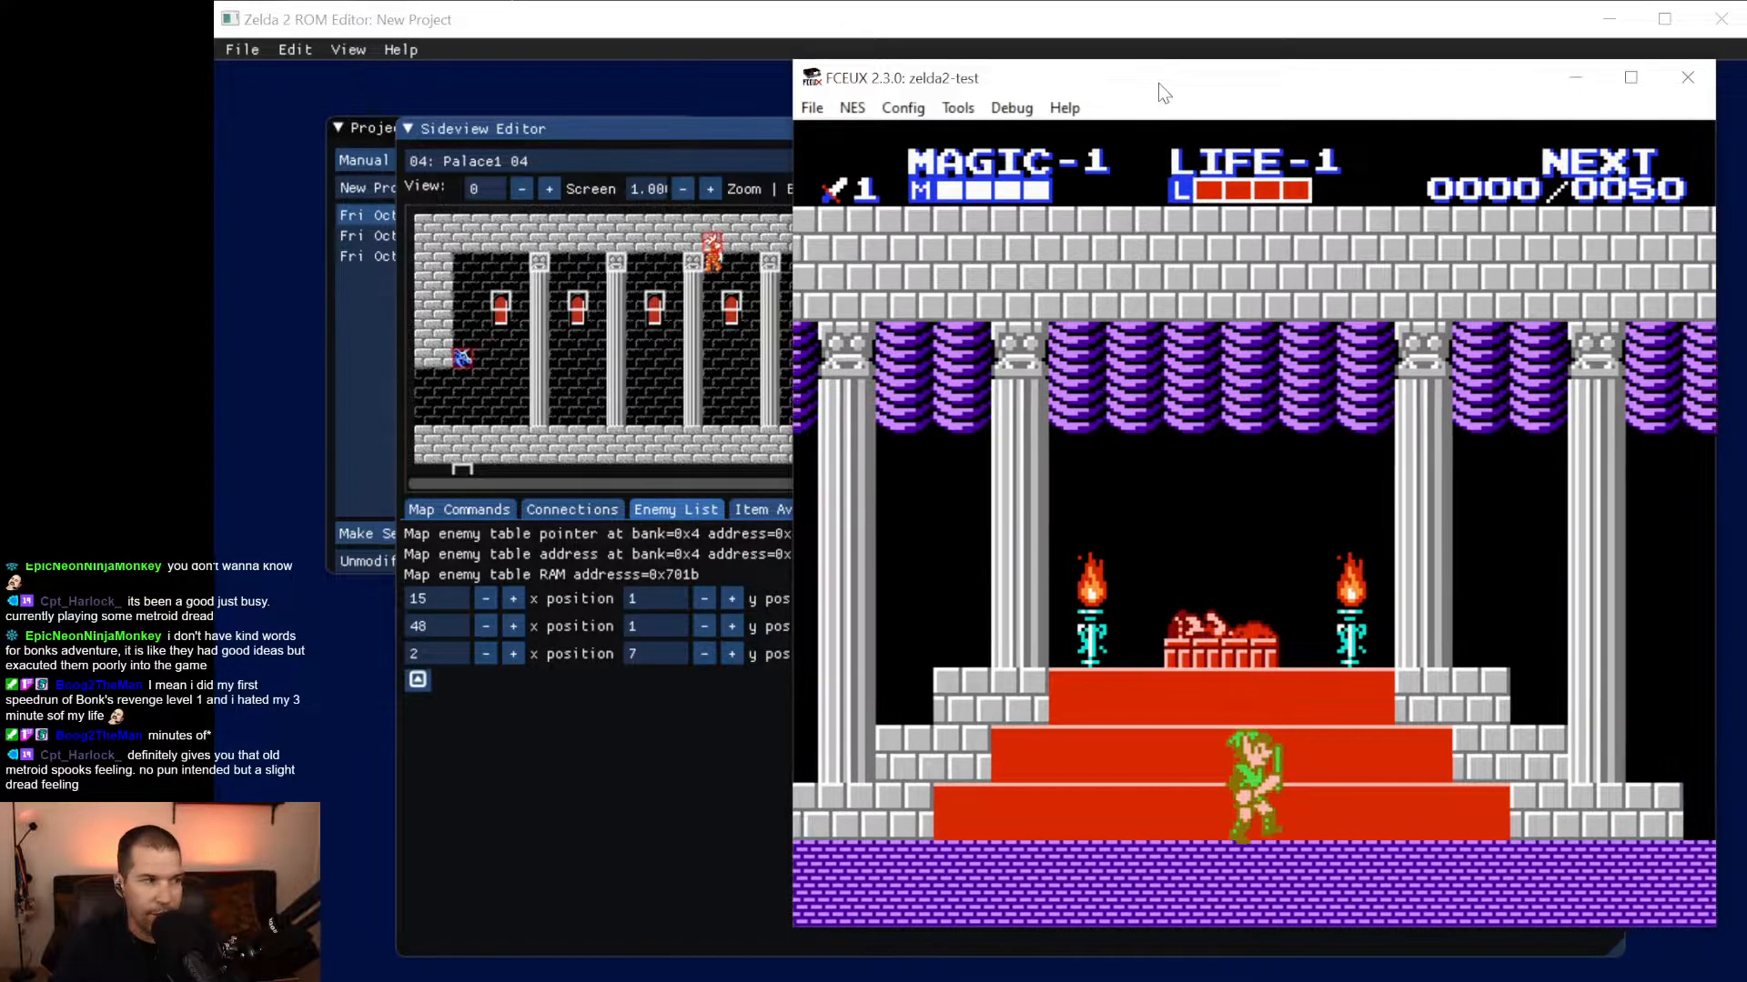
pyautogui.press('Right')
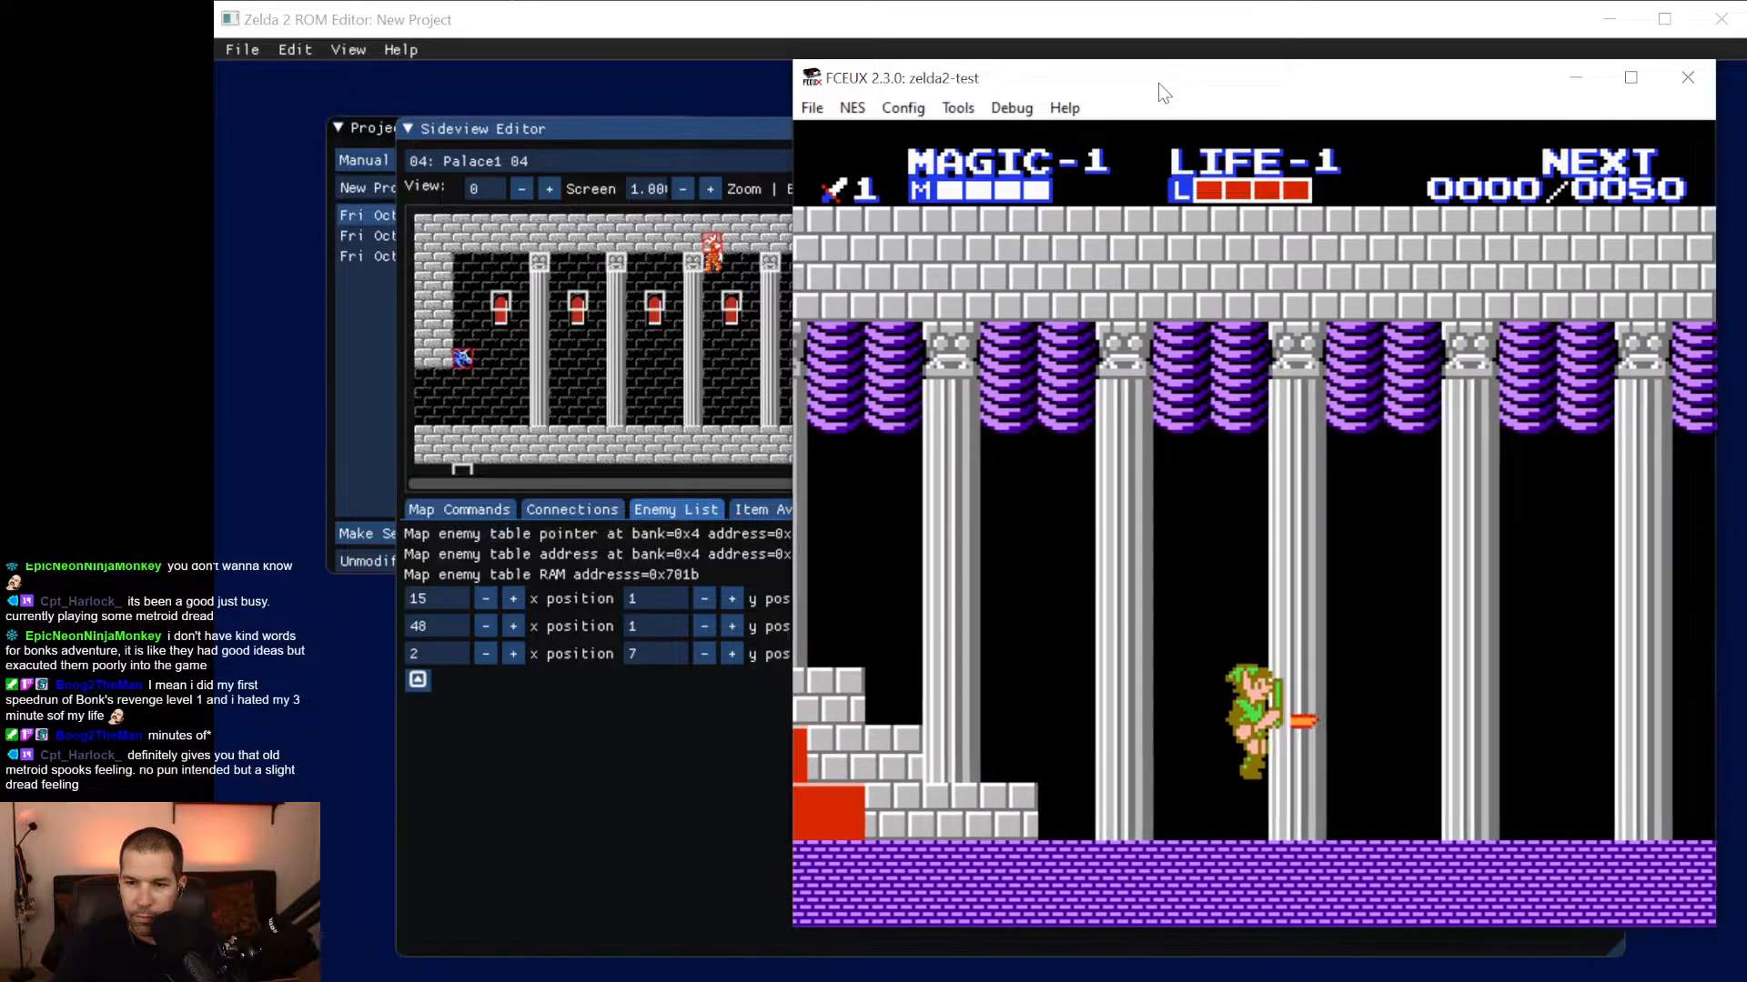
pyautogui.press('Right')
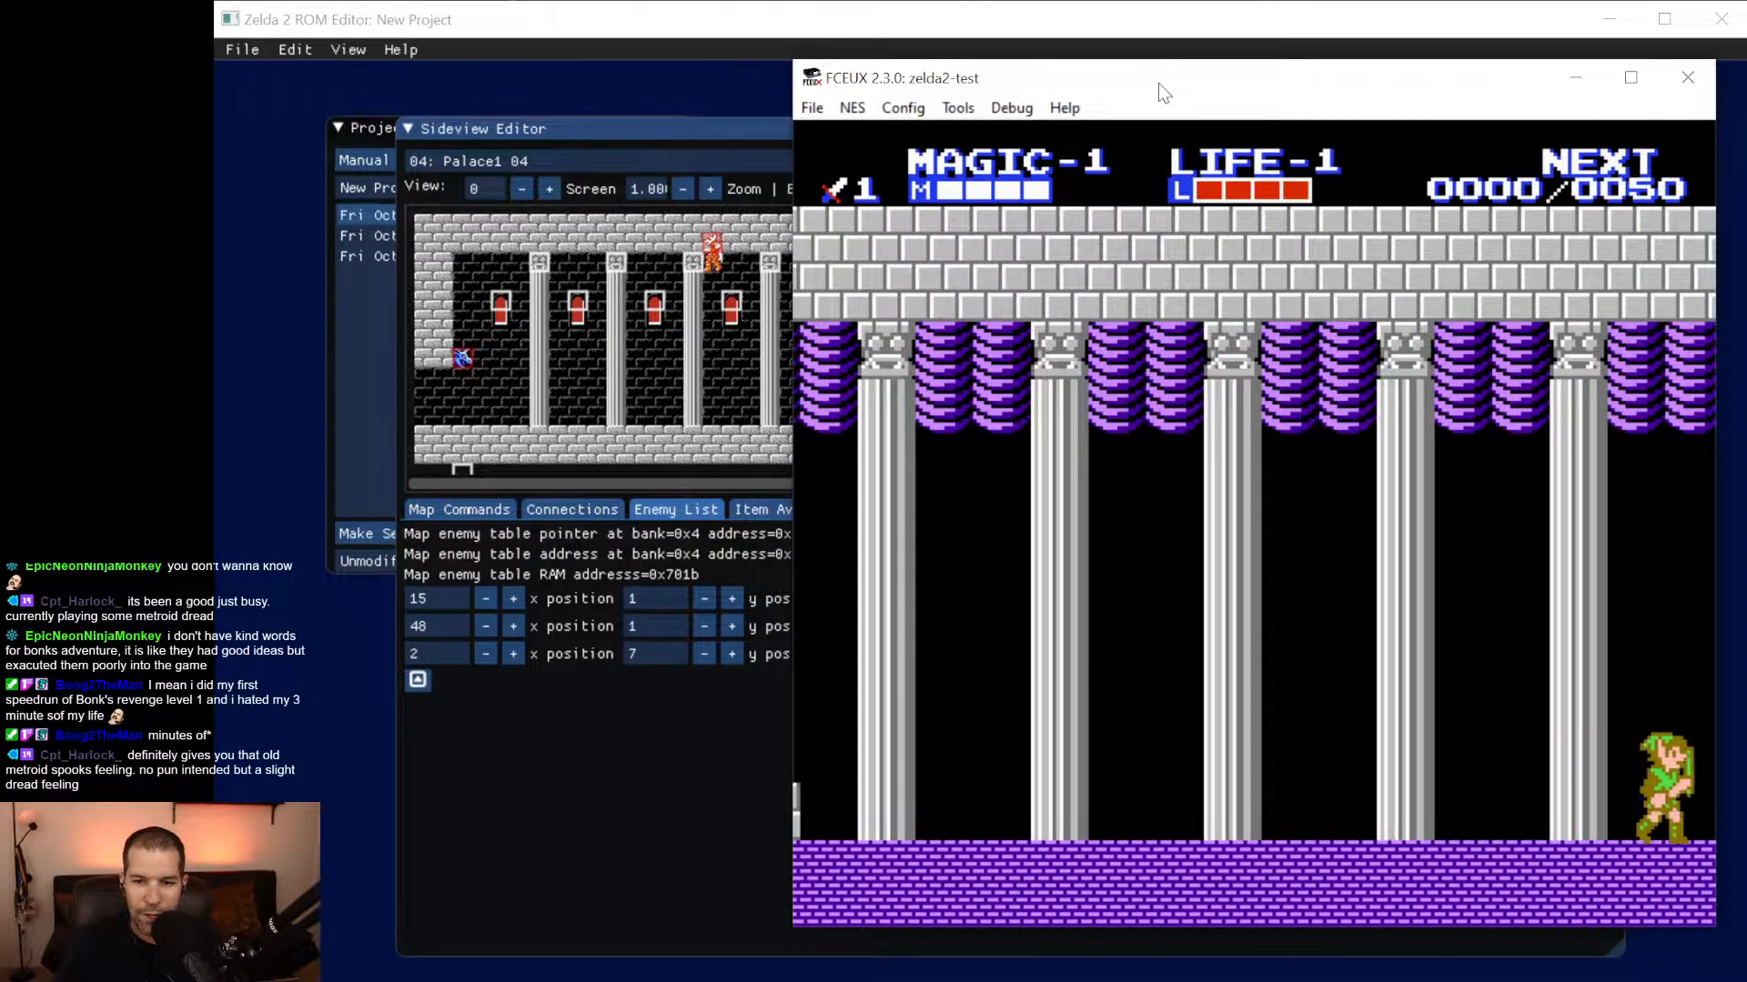
pyautogui.press('Right')
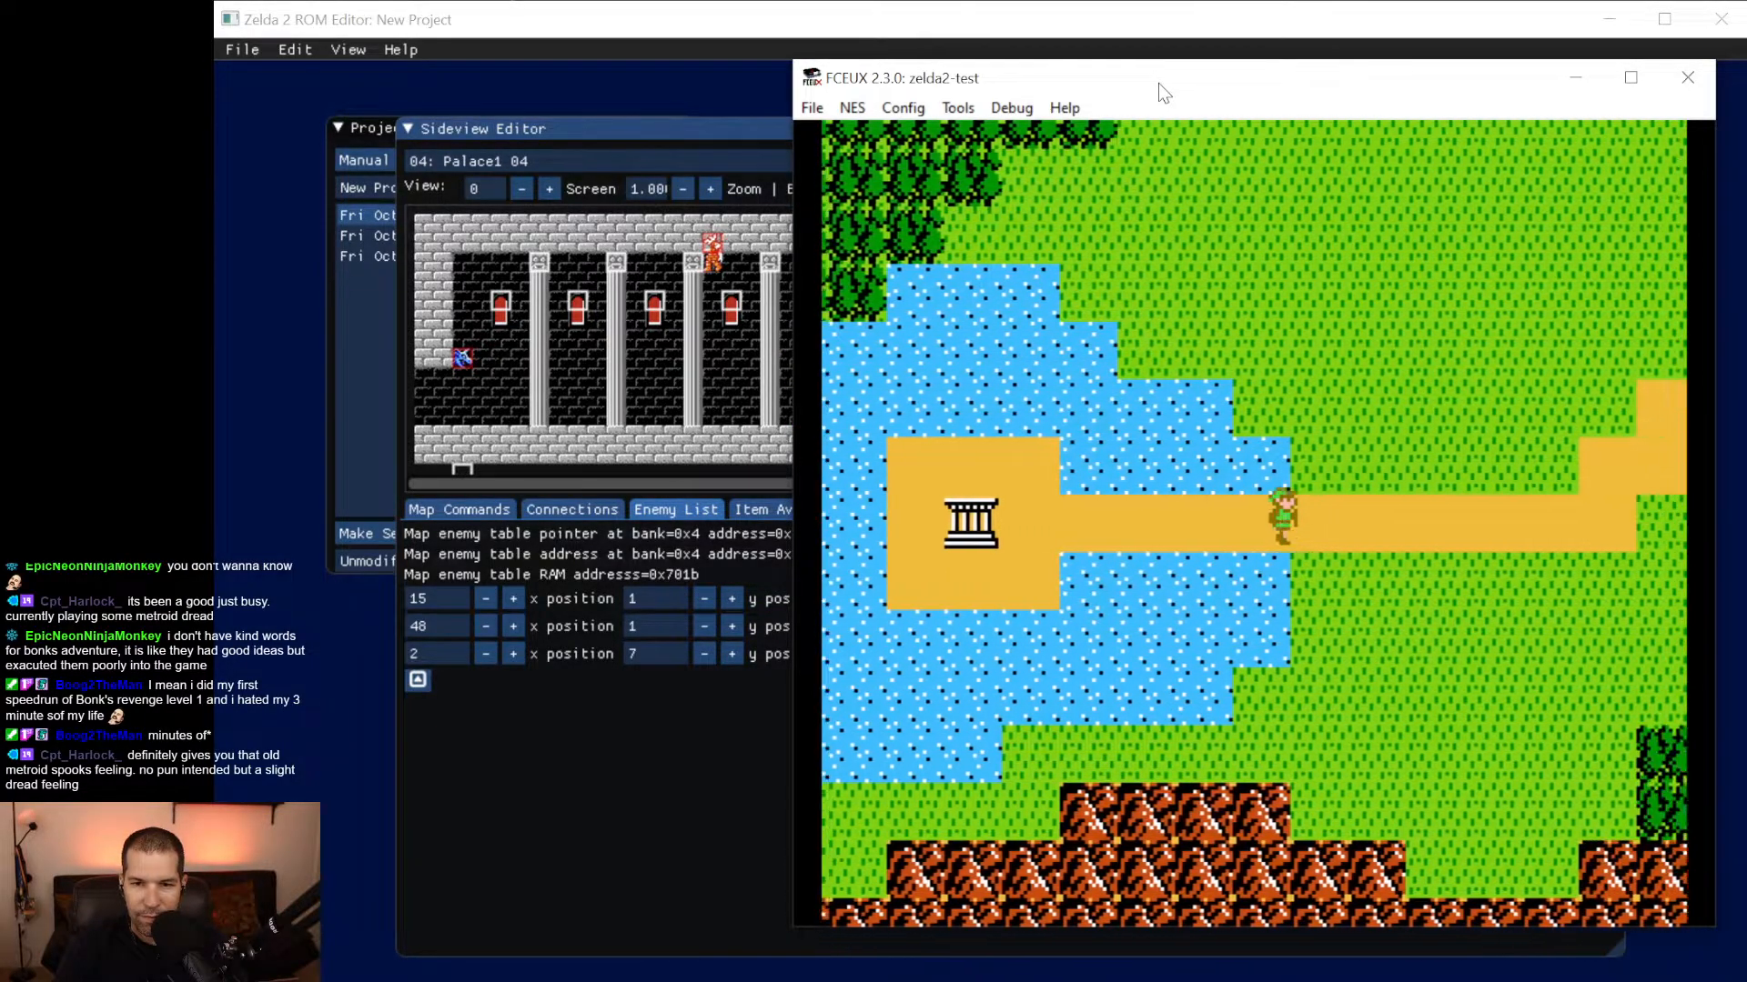
# Walk Link north across the grass into the desert, over the square green patch and up to the cave.
pyautogui.press('Up')
pyautogui.press('Up')
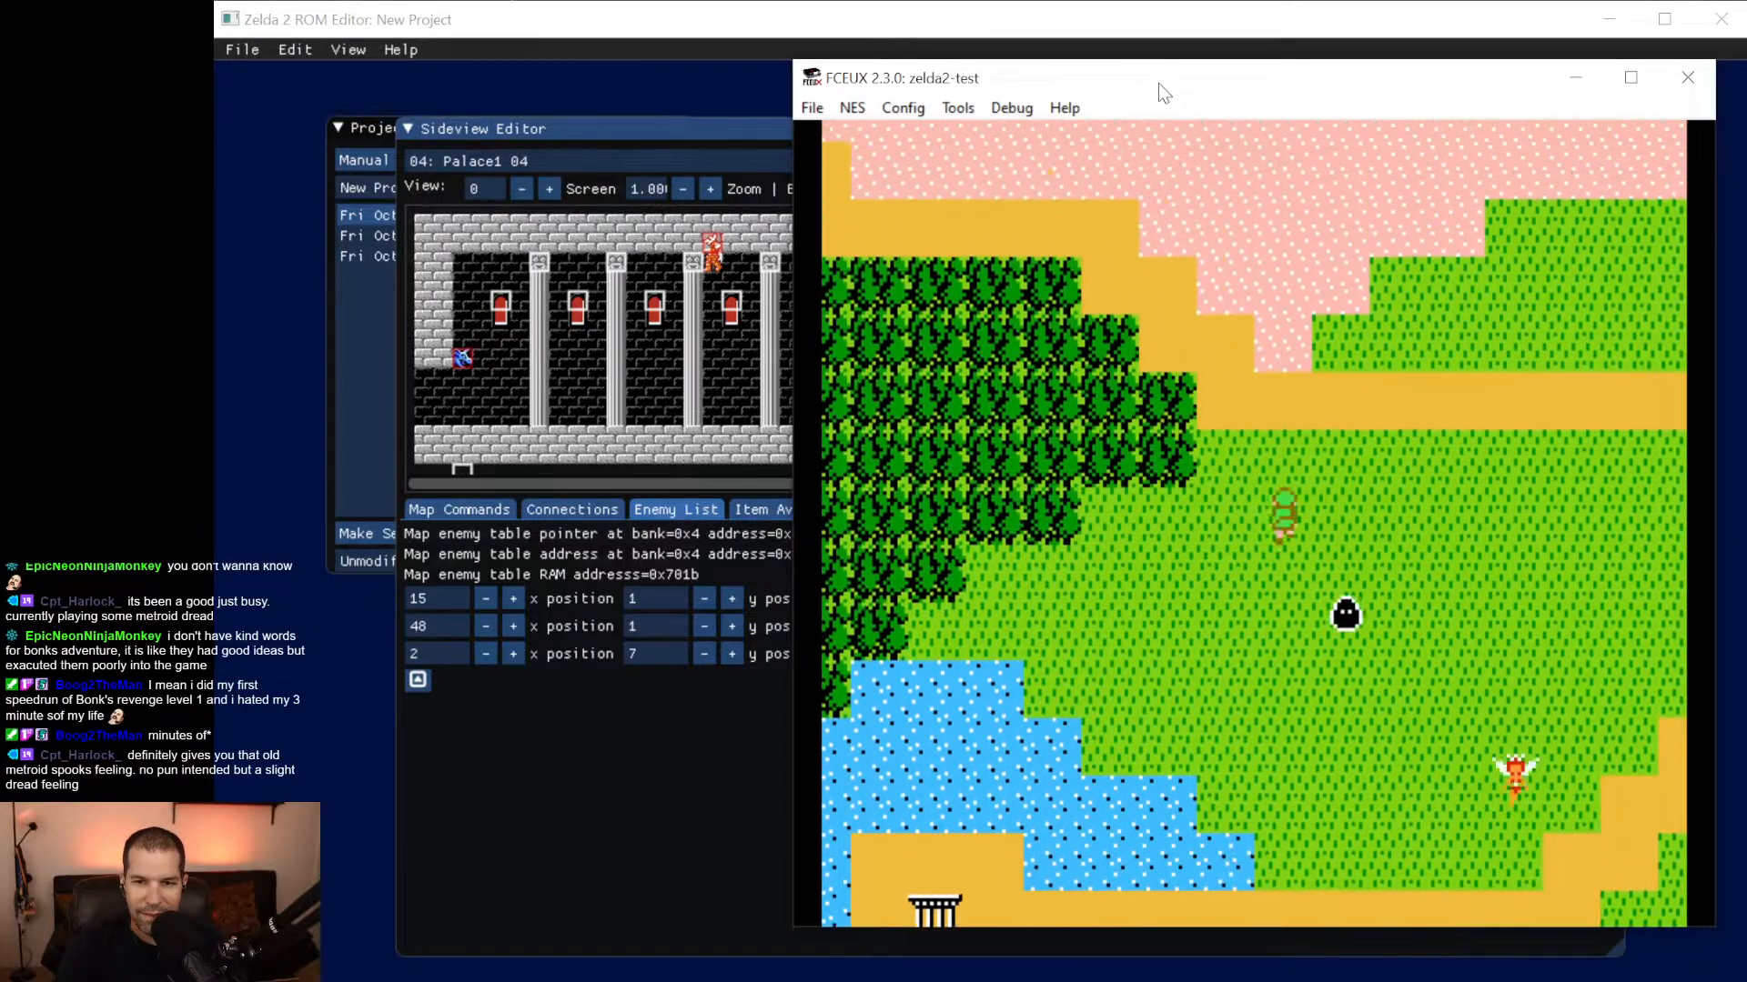
pyautogui.press('Up')
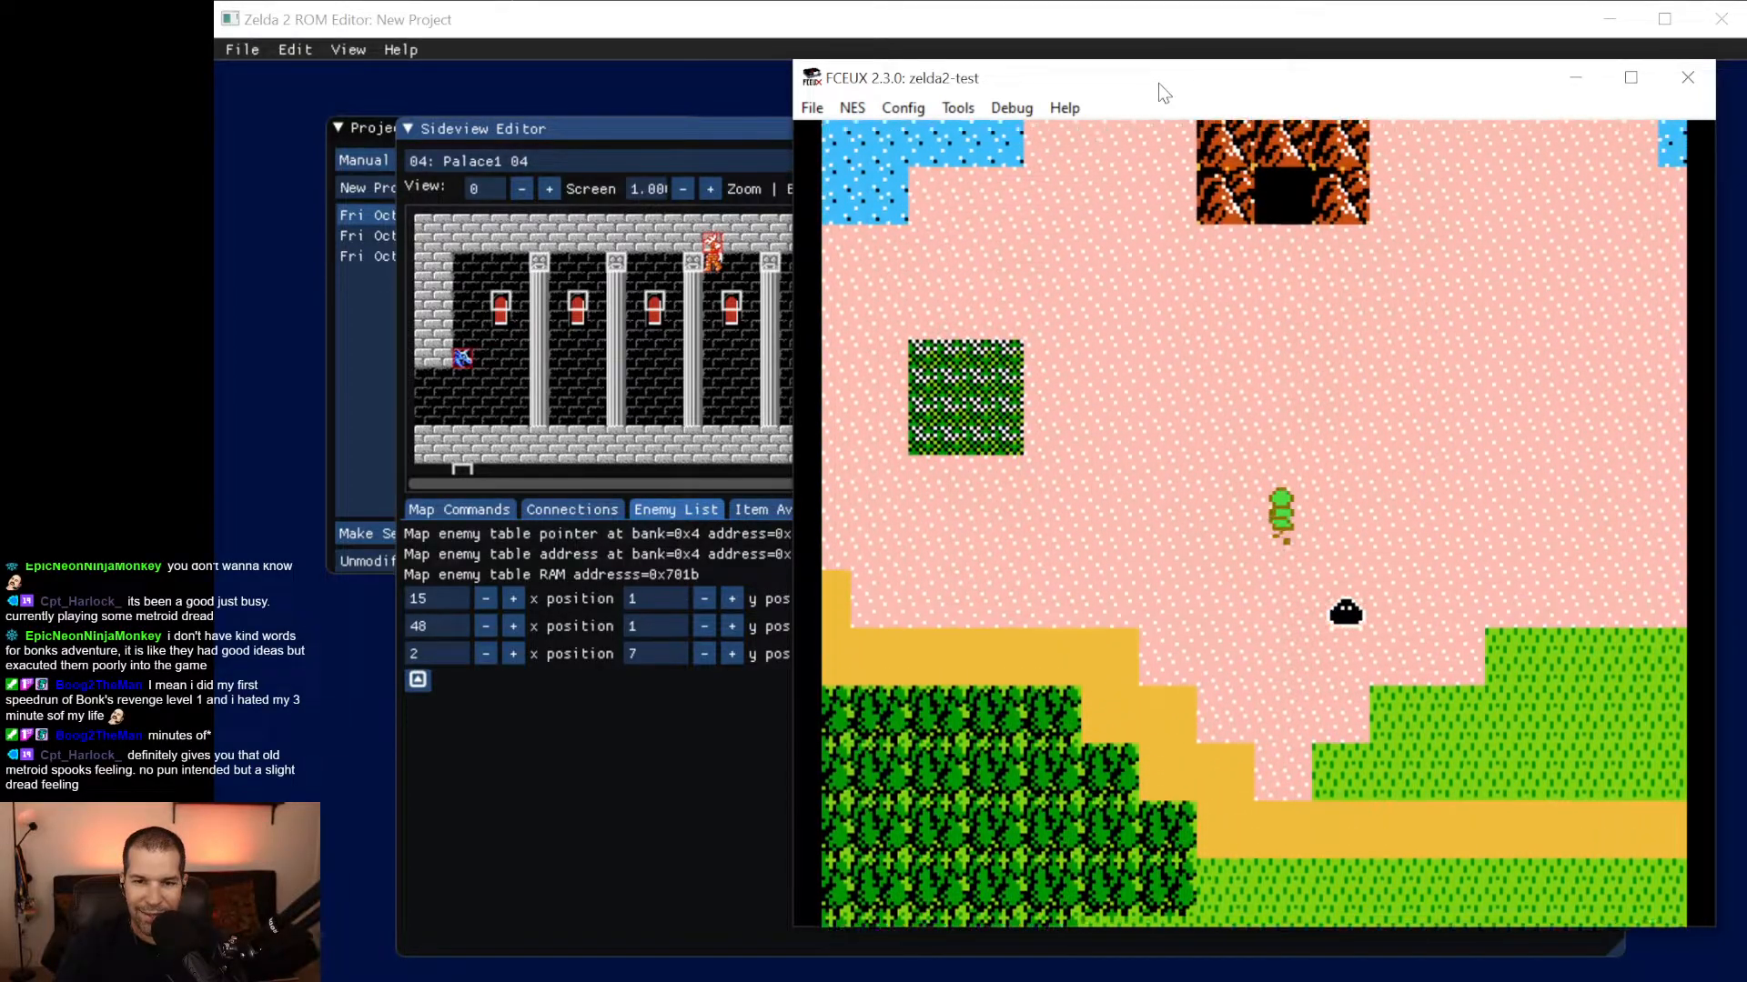
pyautogui.press('Up')
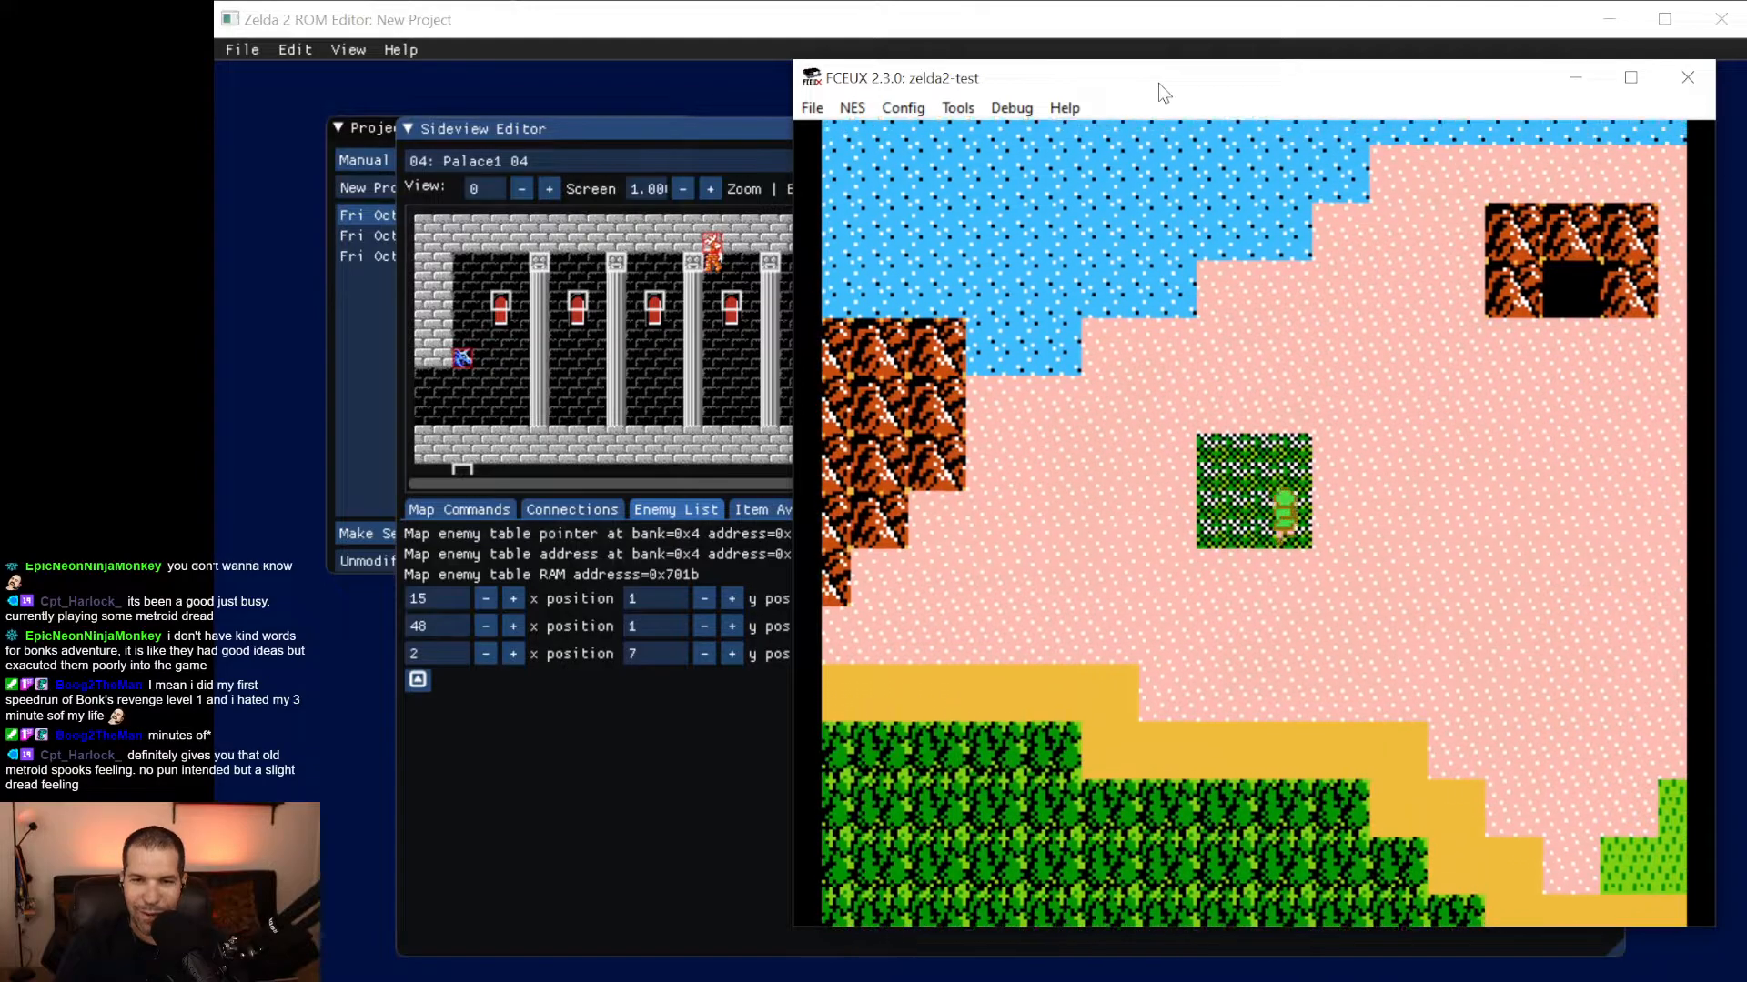
pyautogui.press('Right')
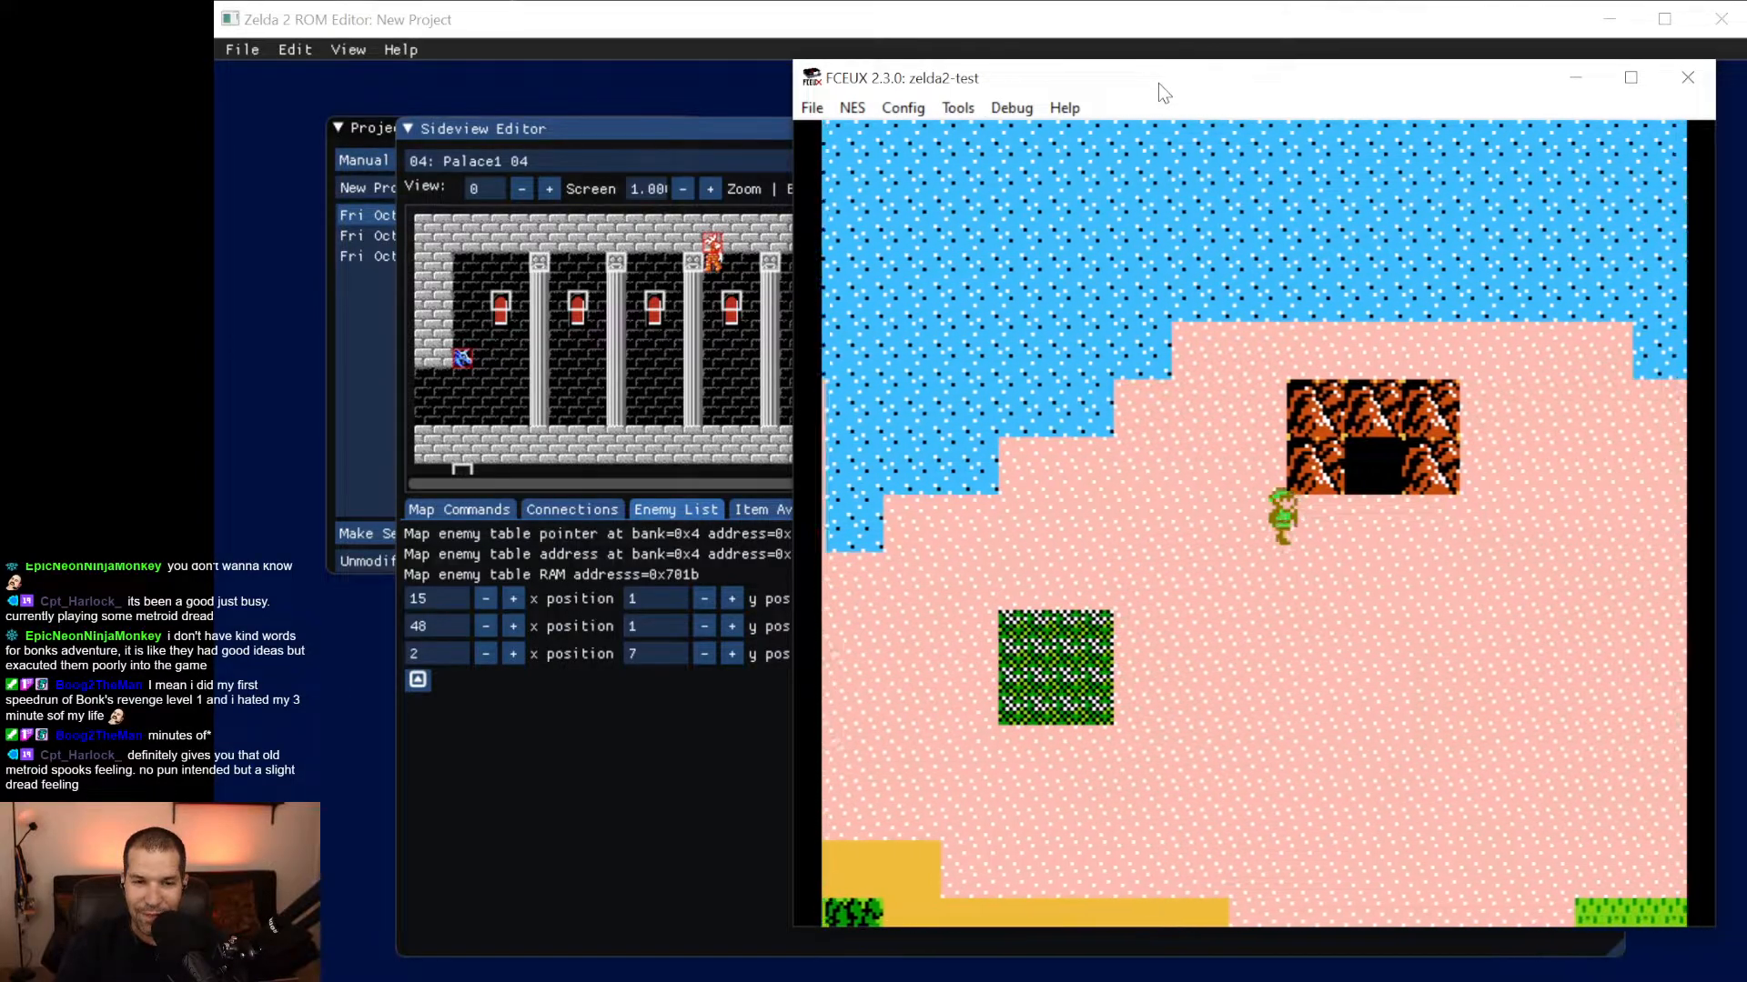
# Walk Link southeast out of the desert, pass through the grassland enemy encounter and reach the road beside the mountains.
pyautogui.press('Down')
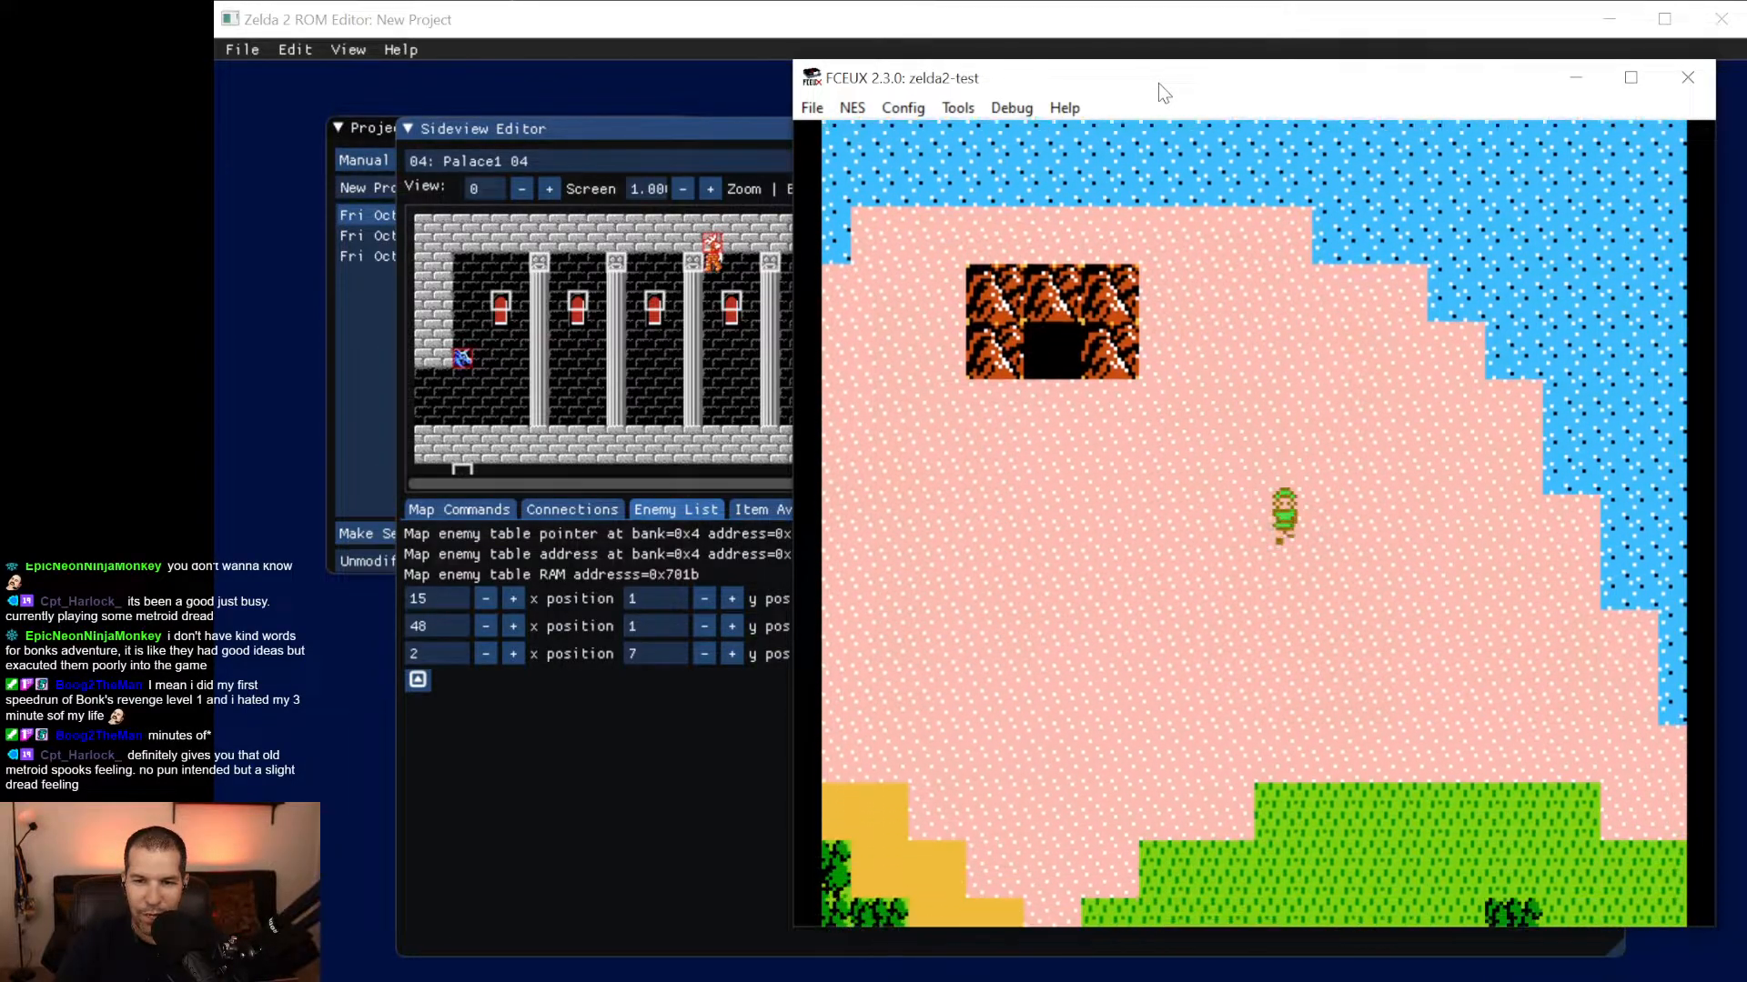
pyautogui.press('Right')
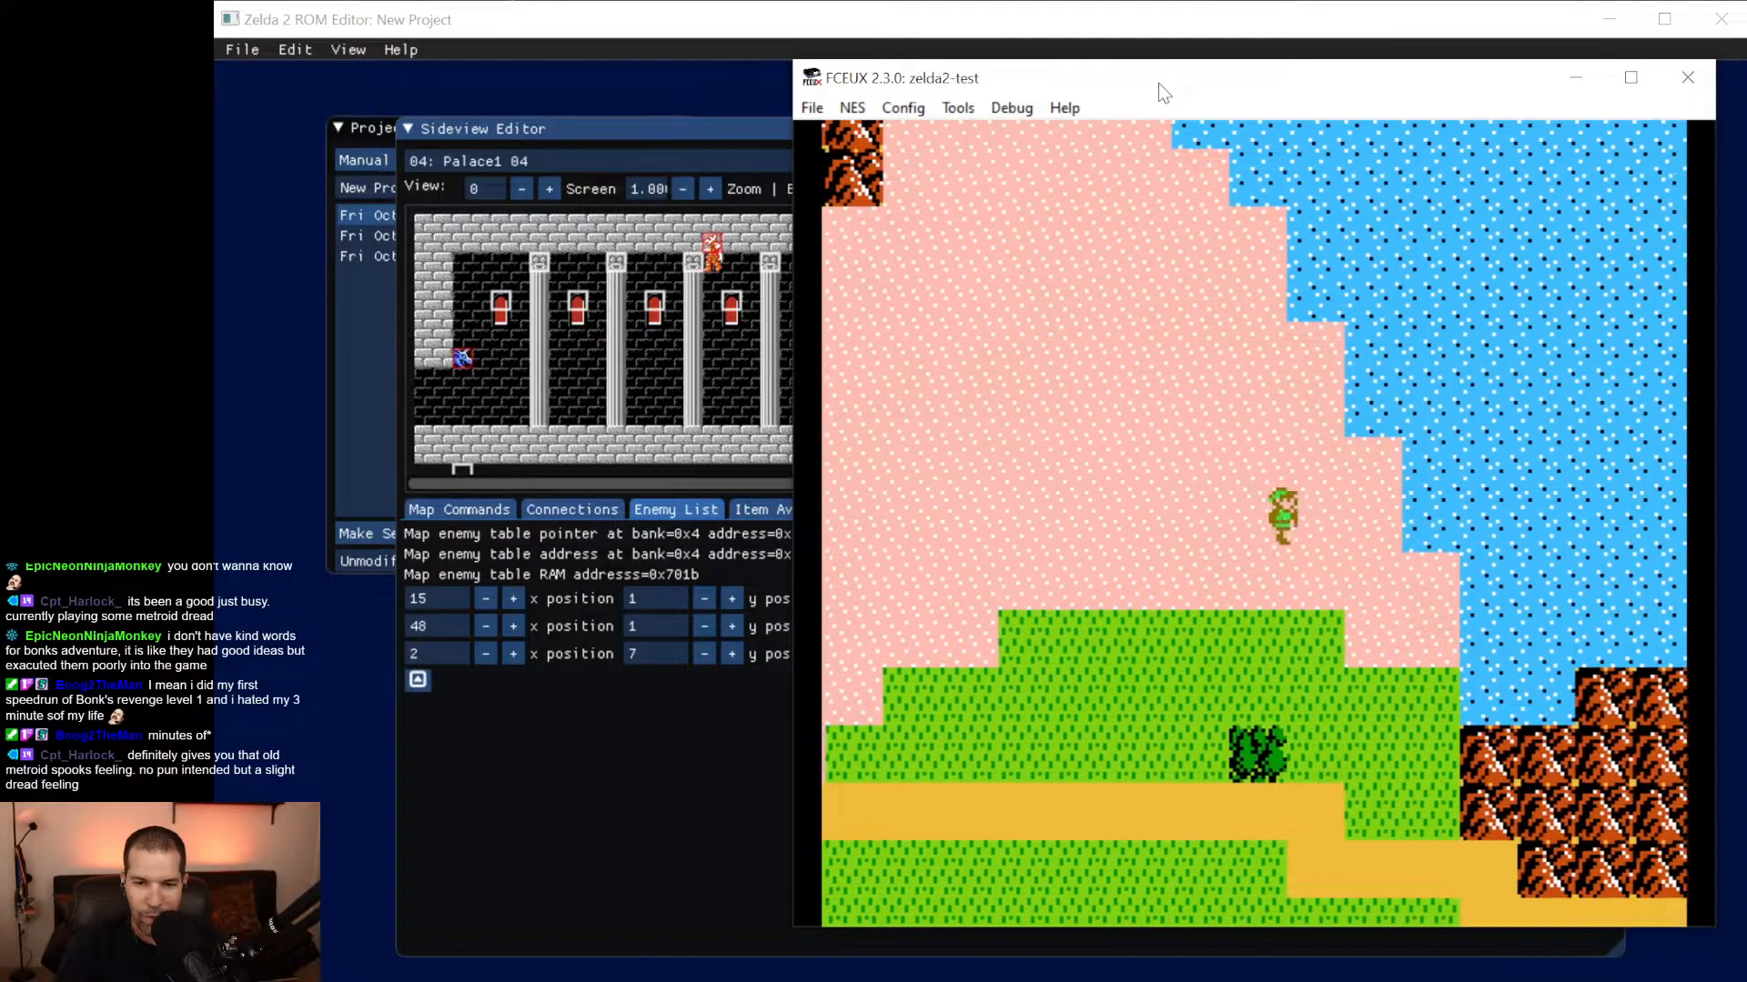
pyautogui.press('Down')
pyautogui.press('Right')
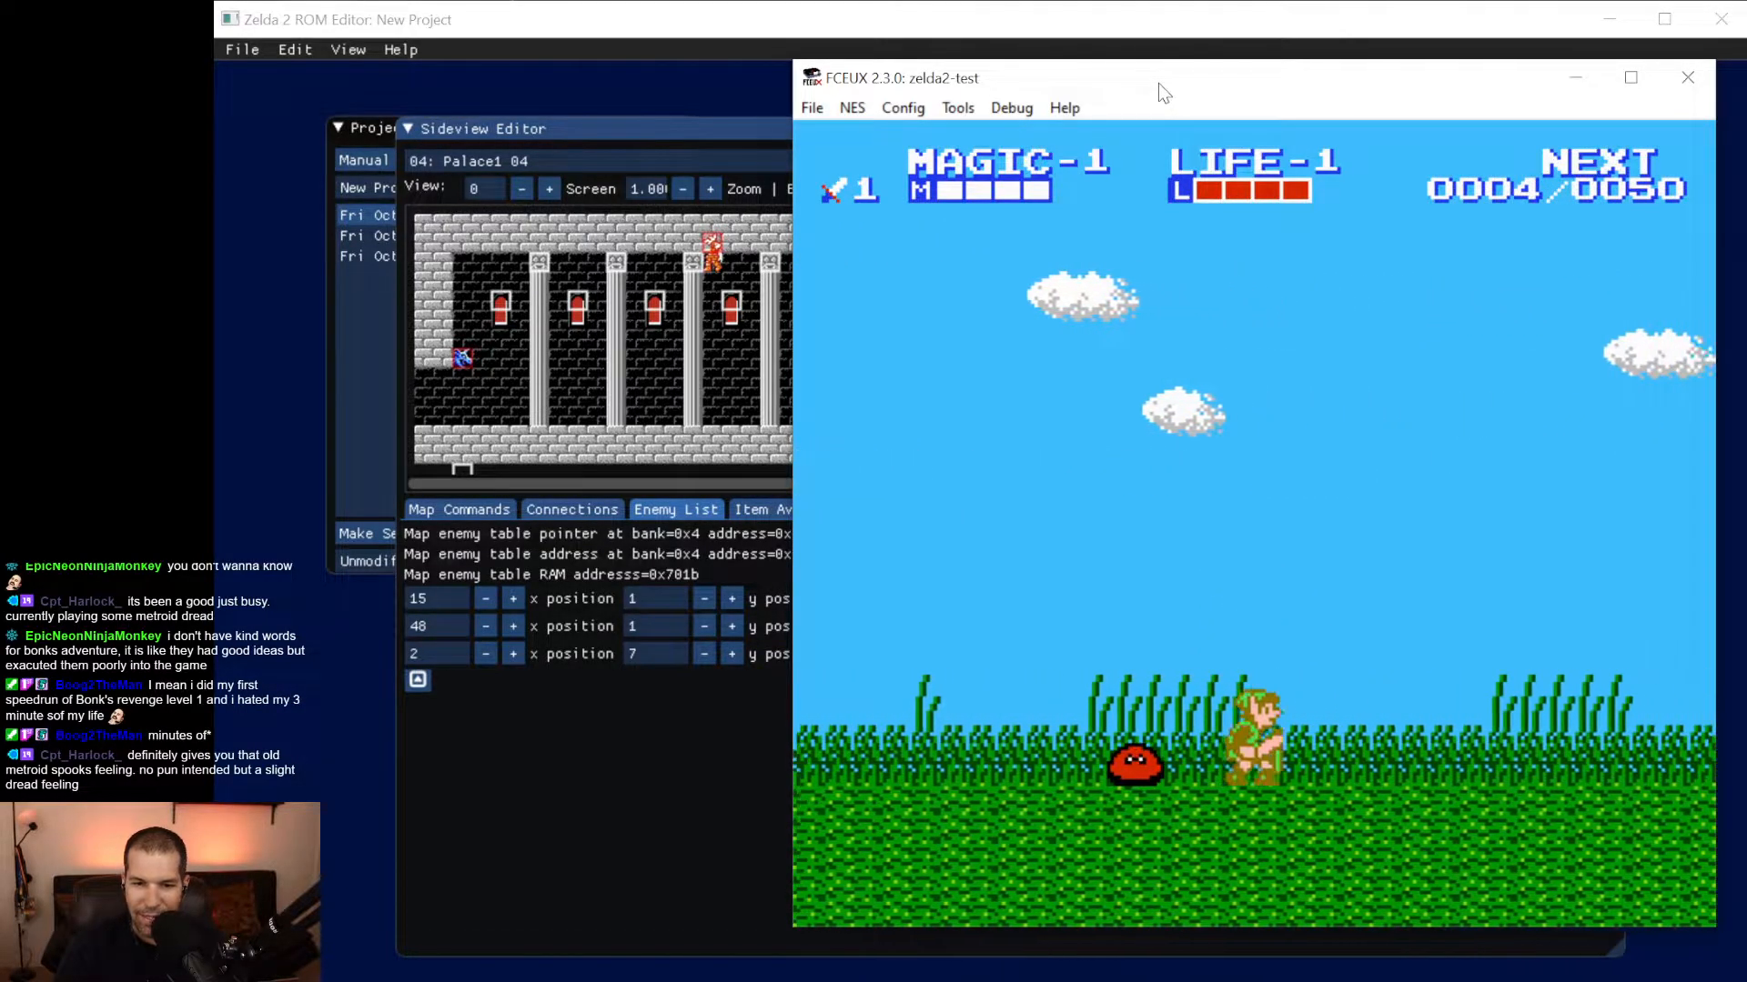
pyautogui.press('Right')
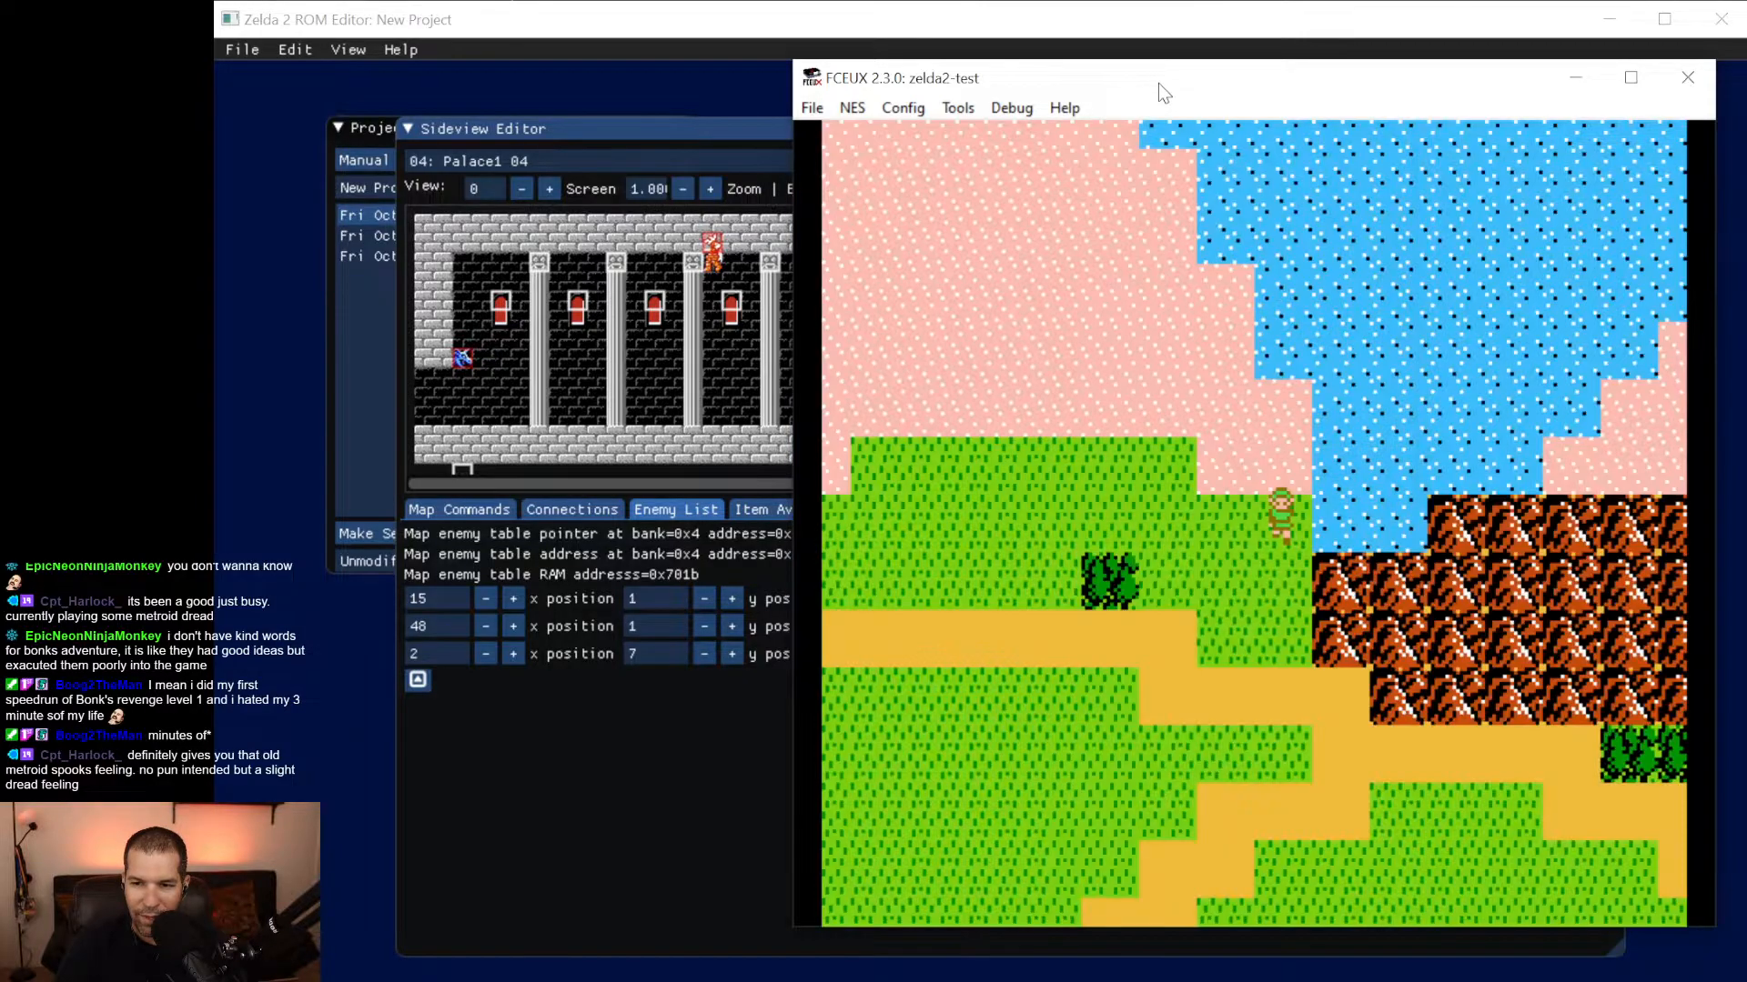
pyautogui.press('Down')
pyautogui.press('Right')
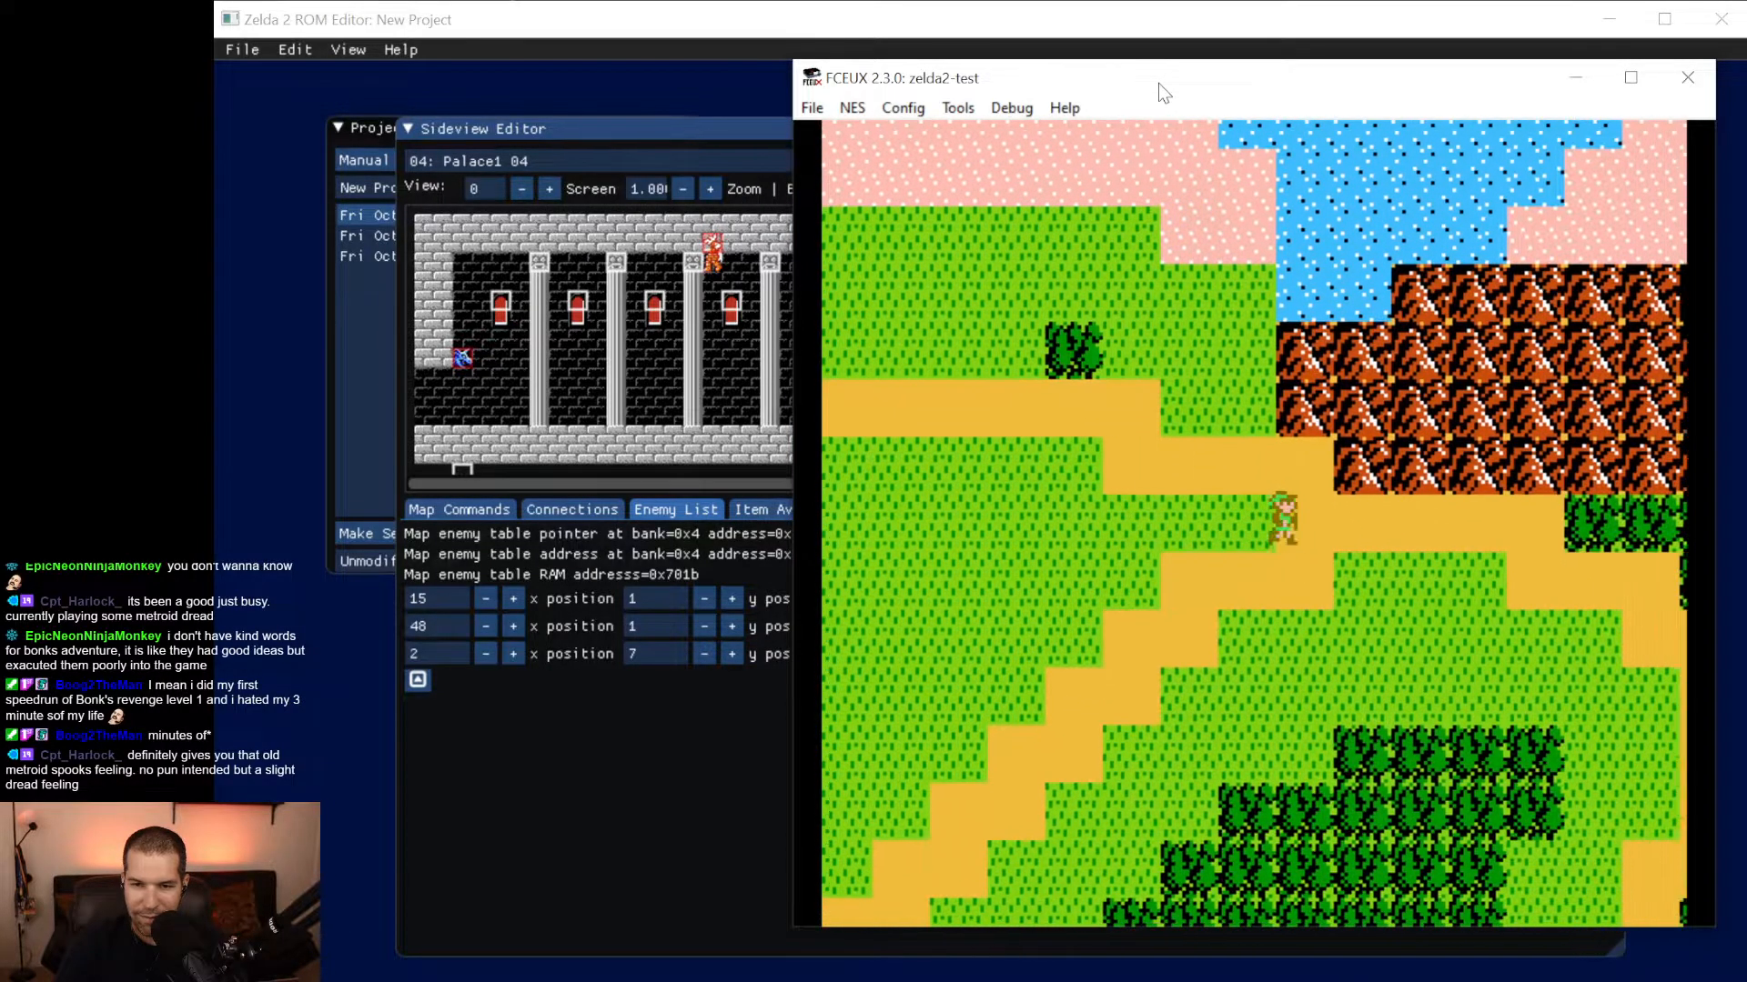
# Walk Link east along the road into the forest, pass through the forest enemy encounter and enter the cave in the mountains.
pyautogui.press('Up')
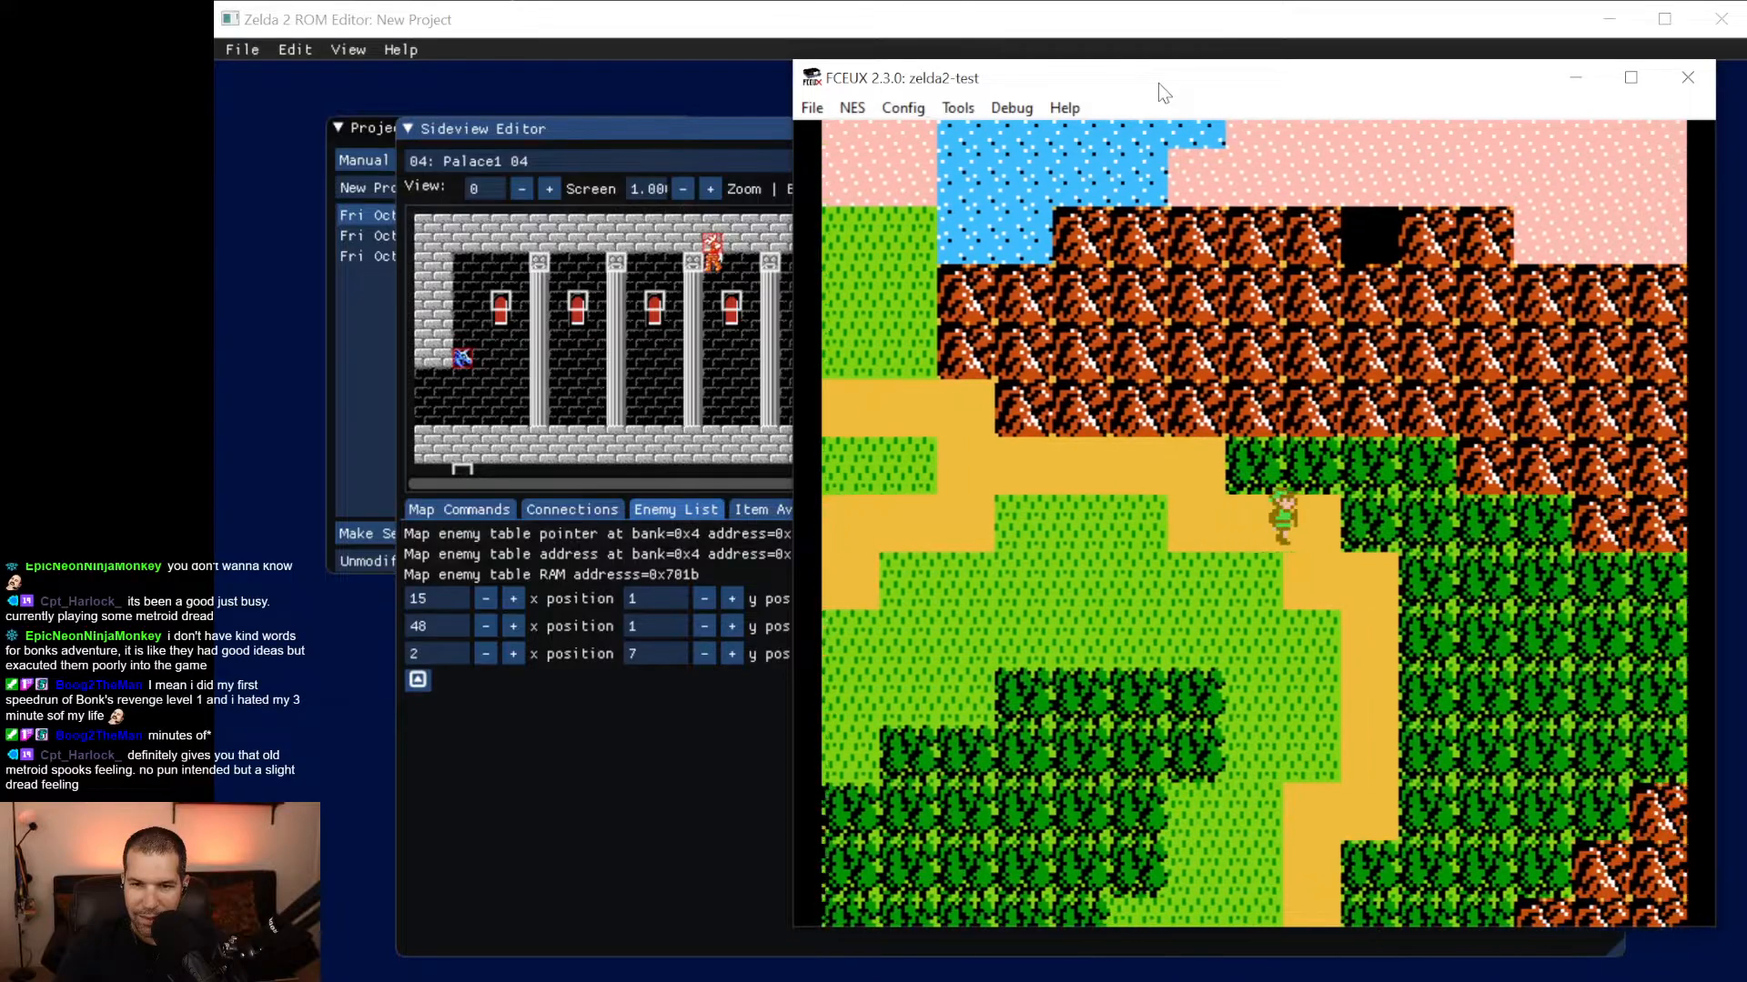
pyautogui.press('Right')
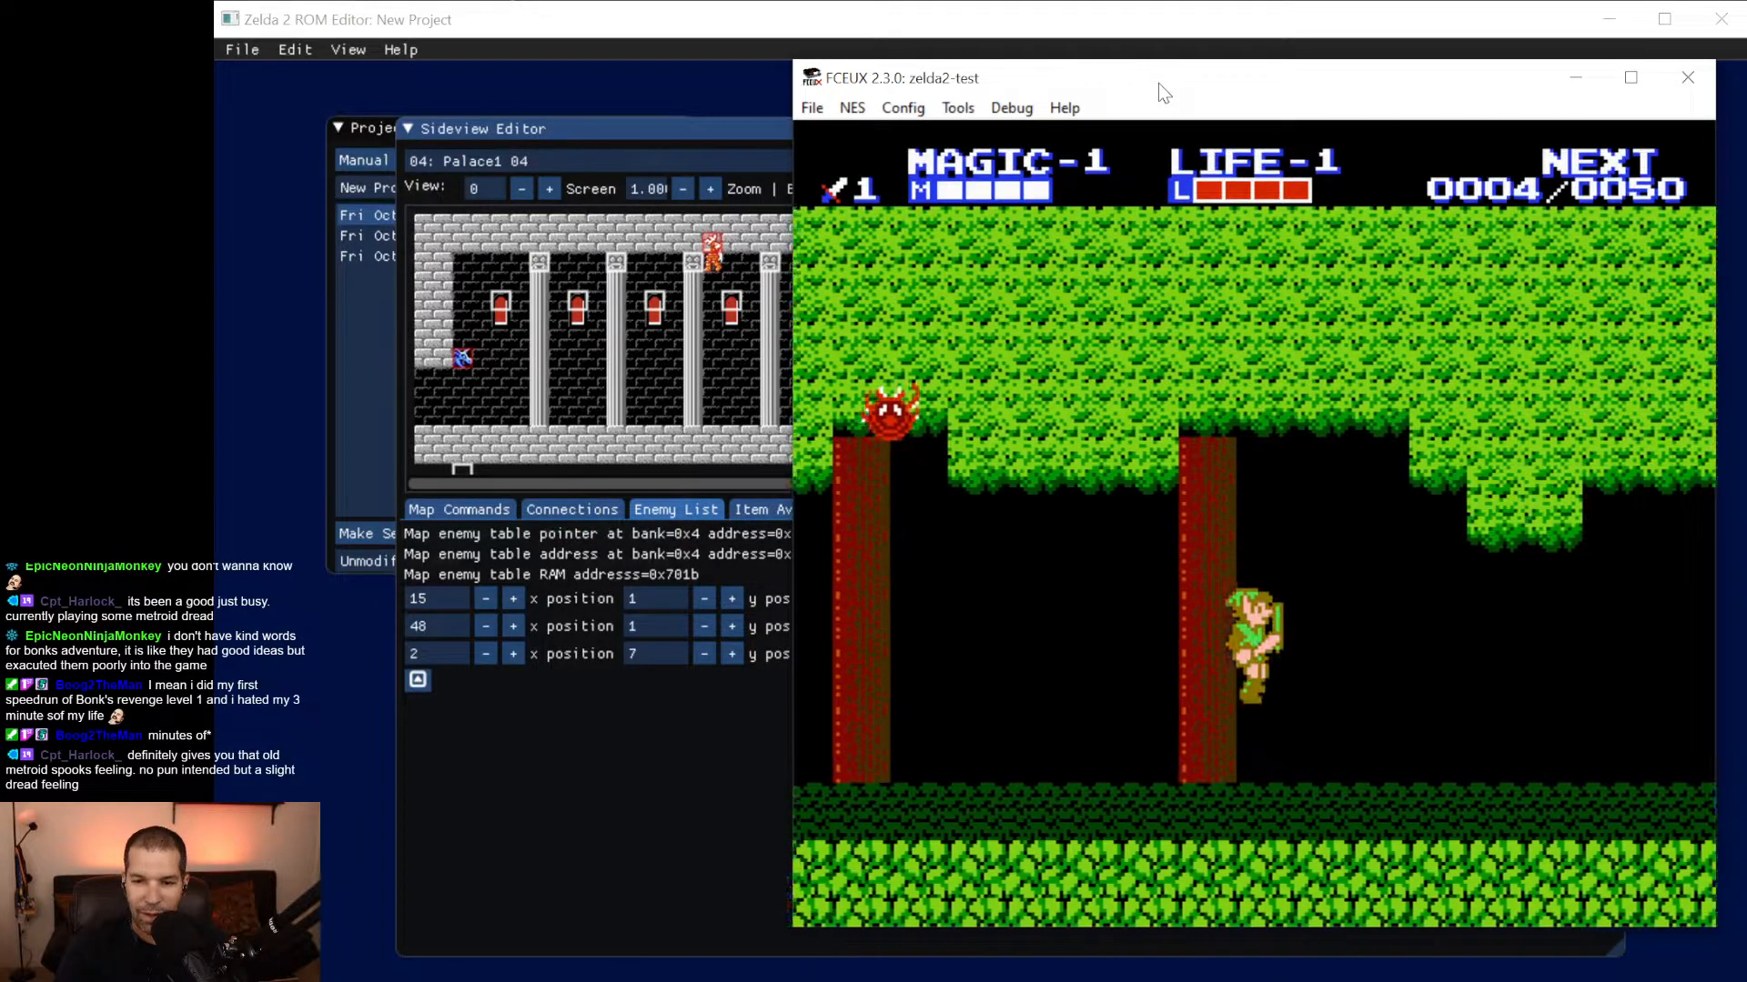
pyautogui.press('Right')
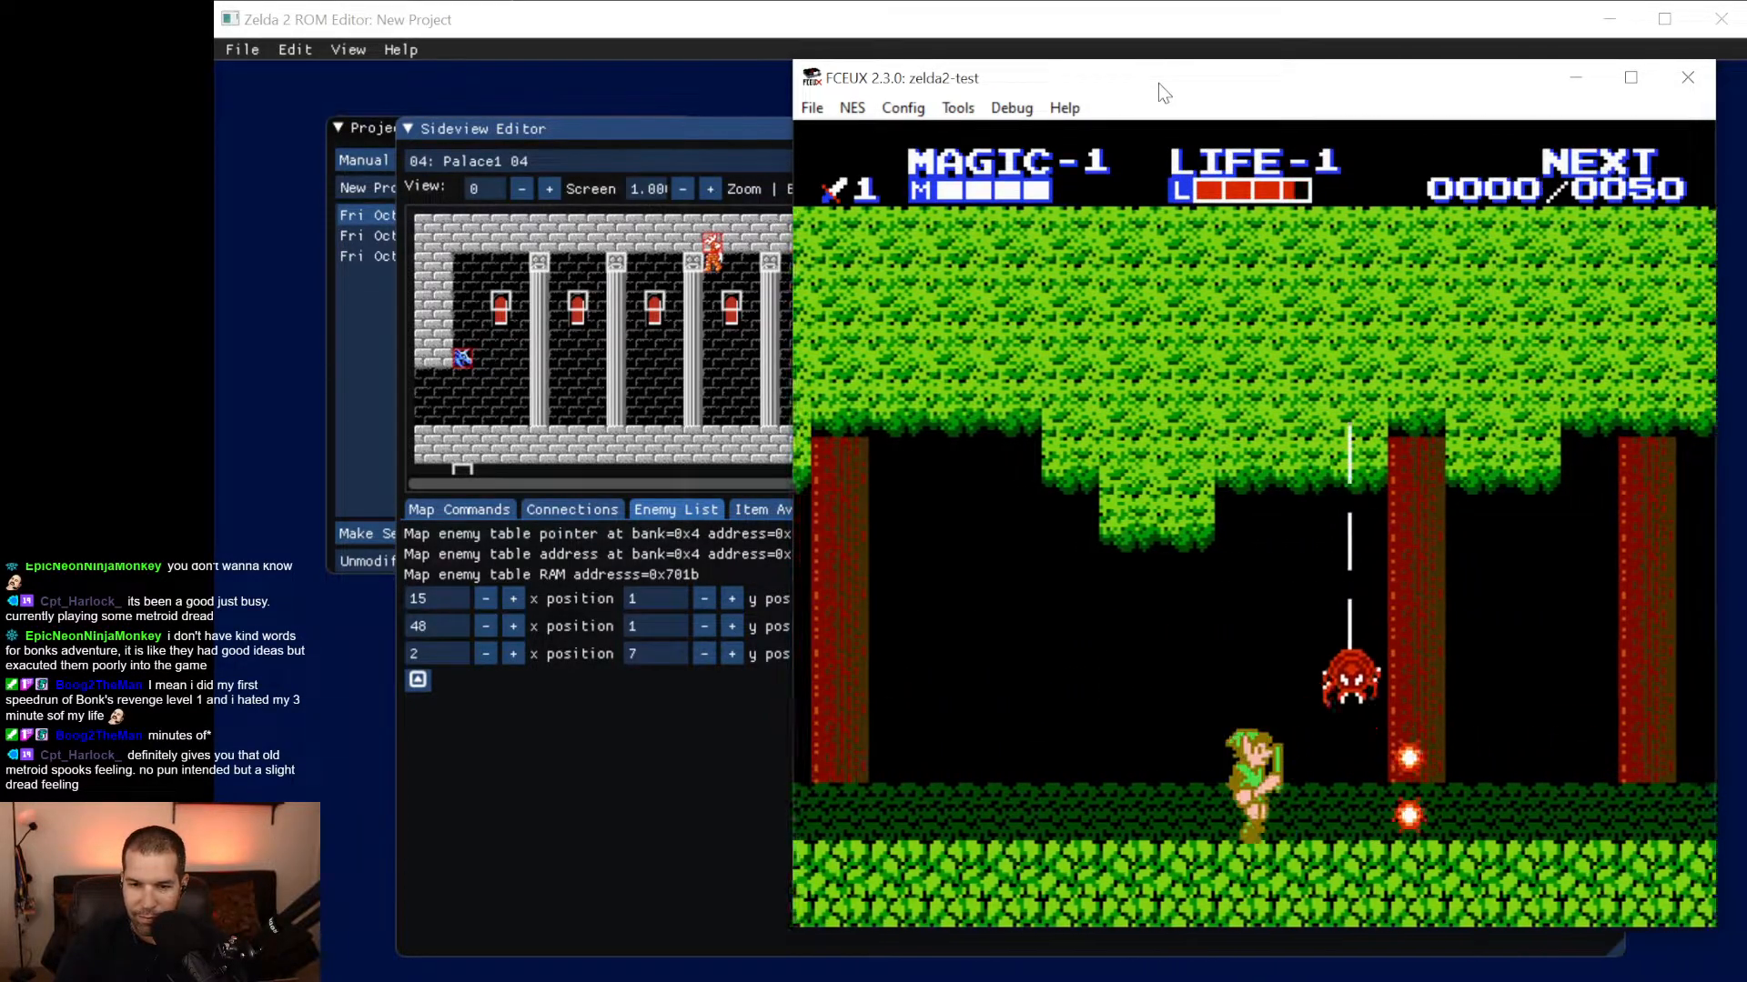
pyautogui.press('Right')
pyautogui.press('f')
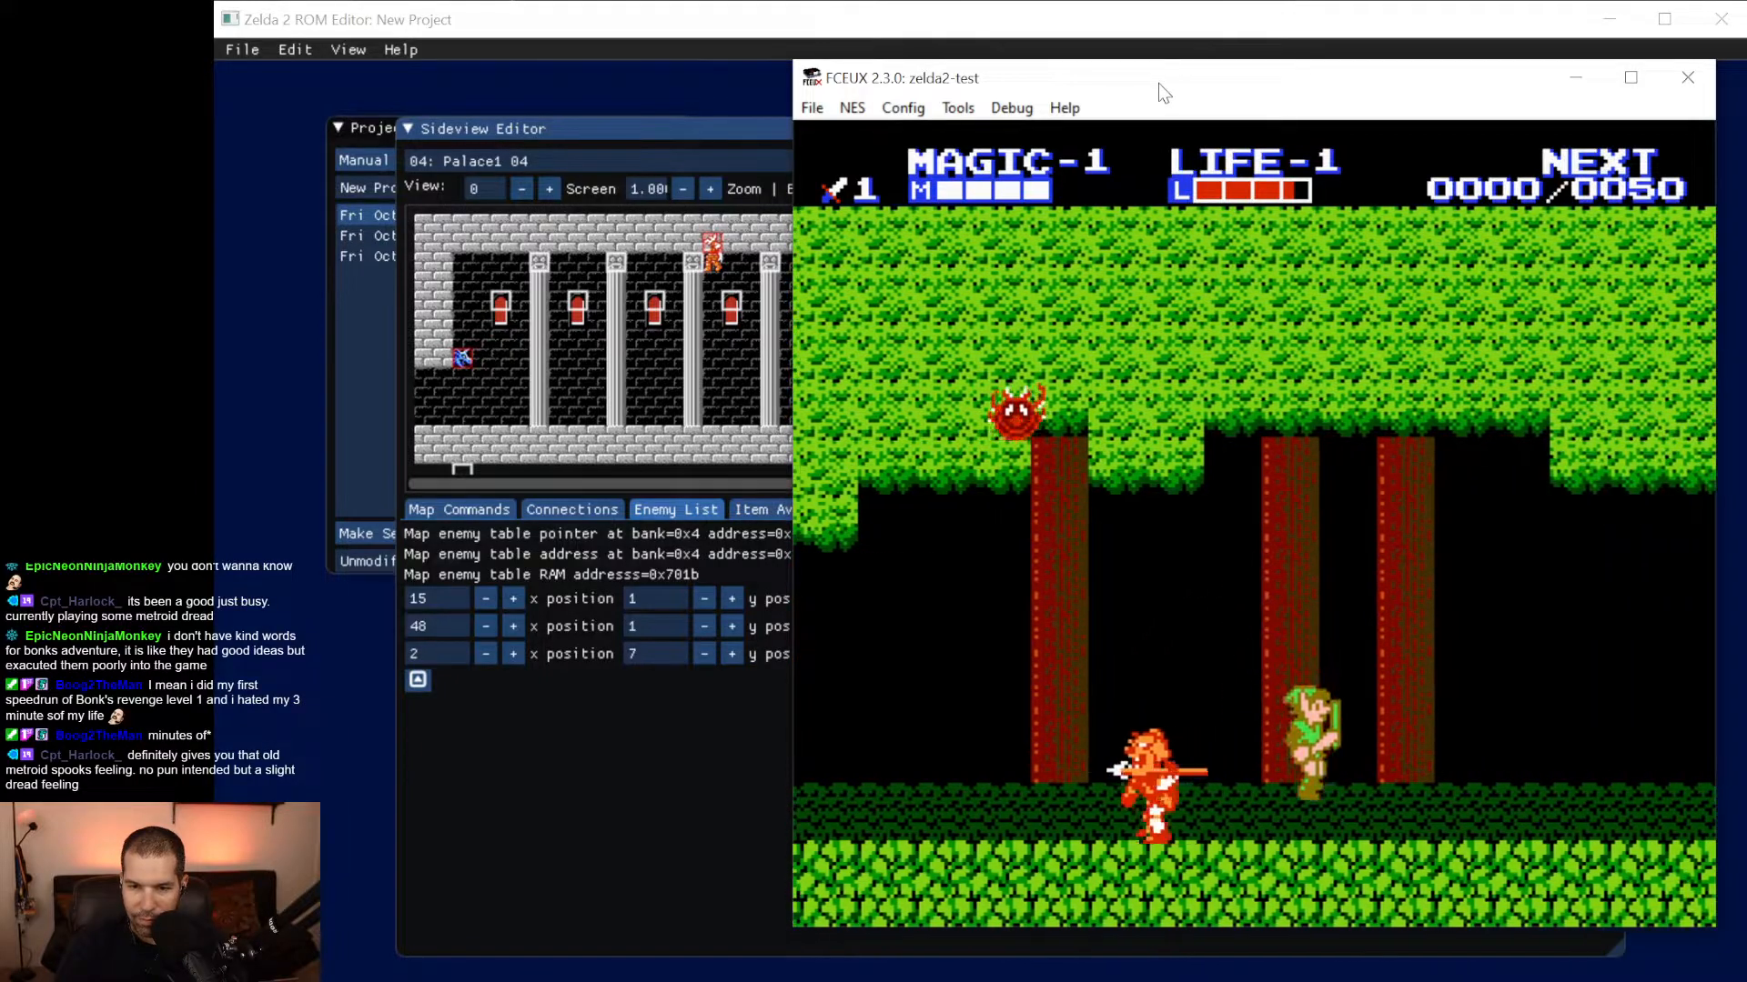
pyautogui.press('Right')
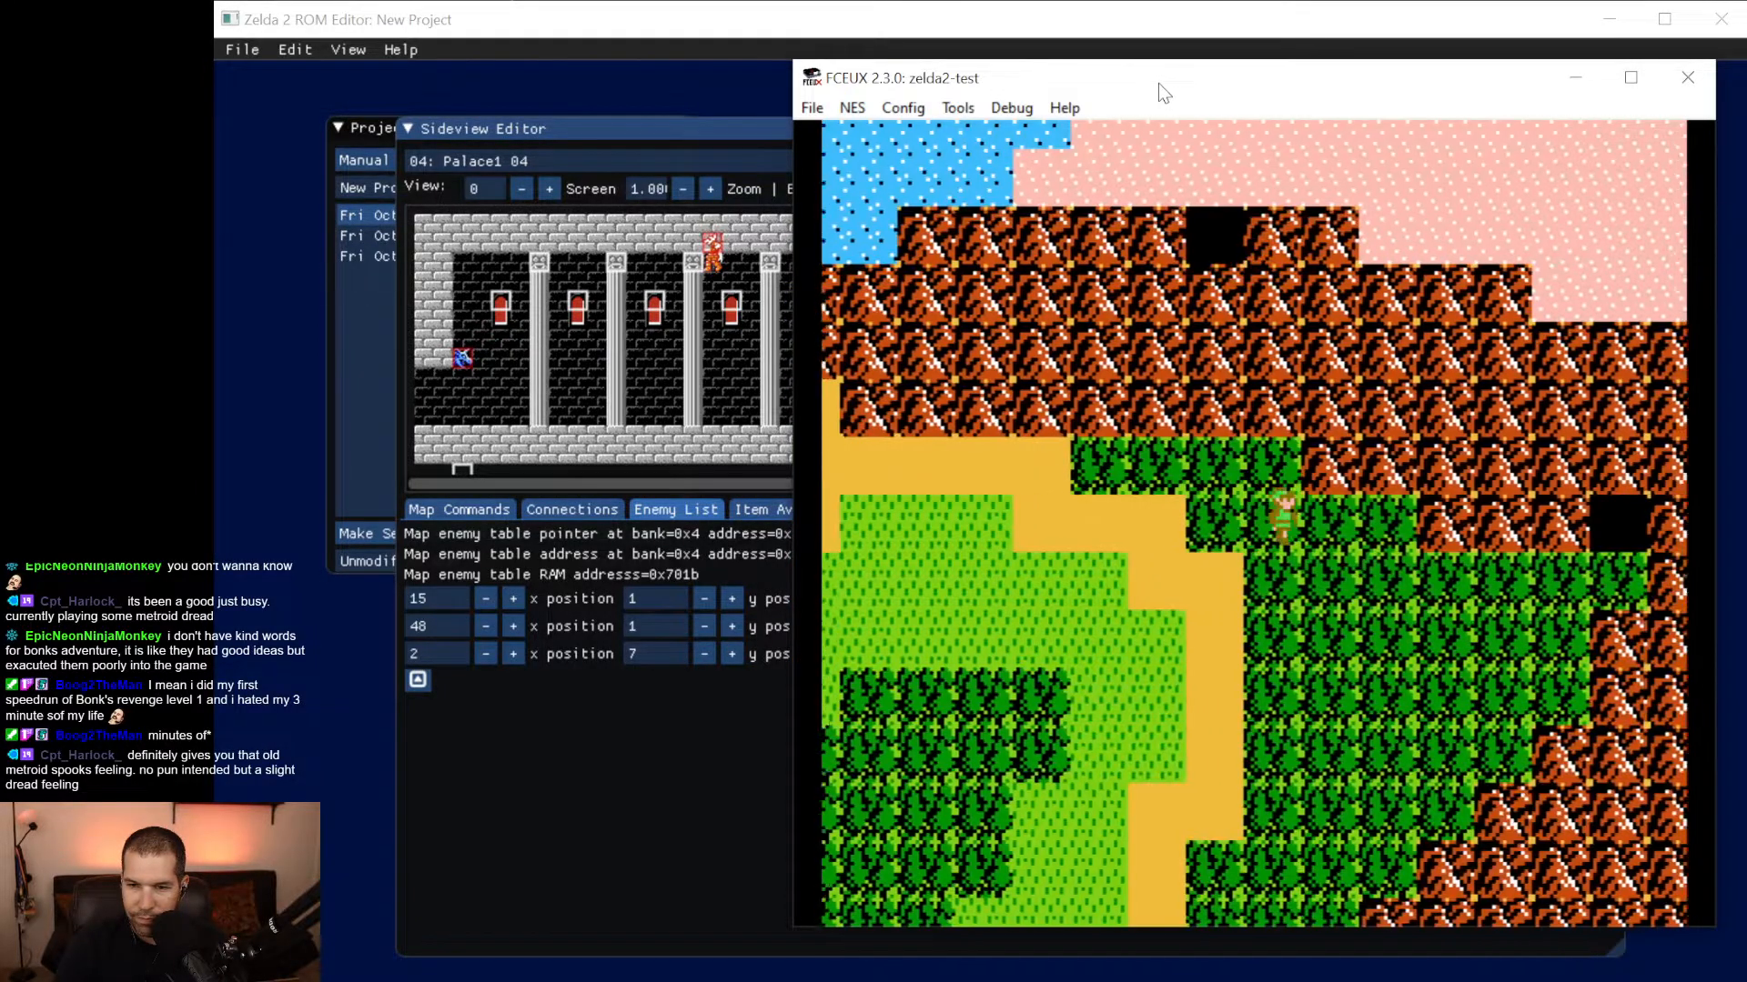
pyautogui.press('Right')
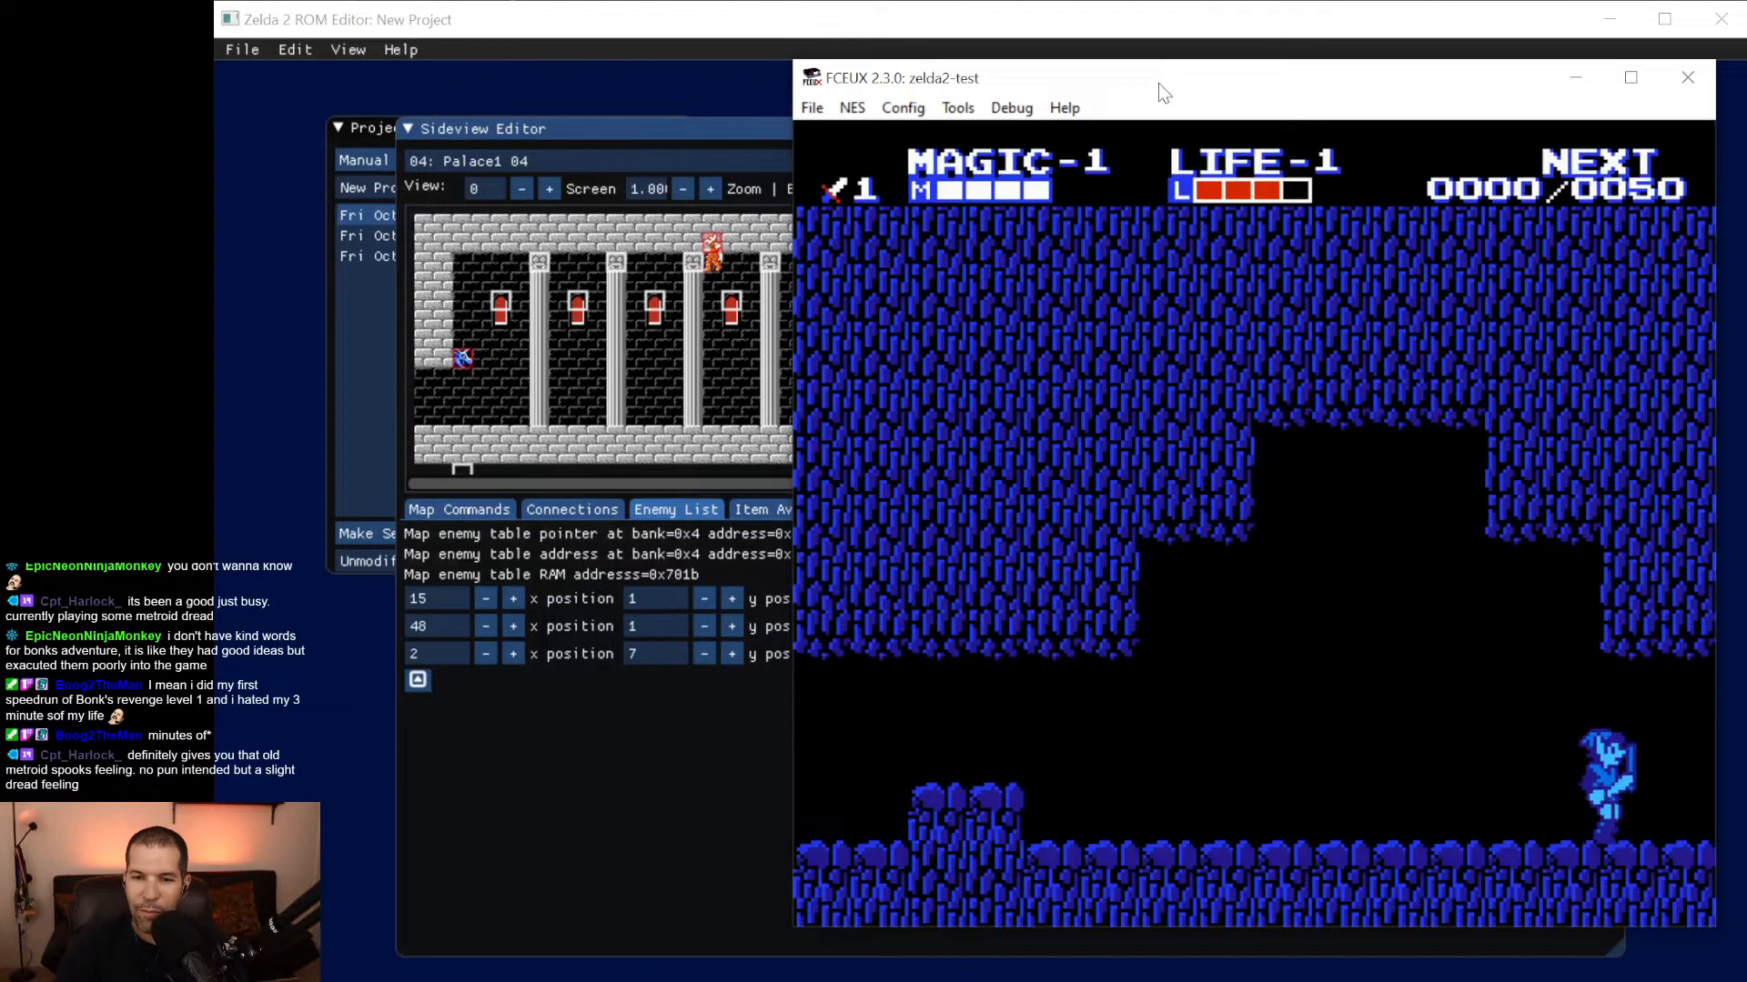
# Walk Link west through the dark cave, jumping the raised blocks and attacking the enemy on the way, and leave by the west exit.
pyautogui.press('Left')
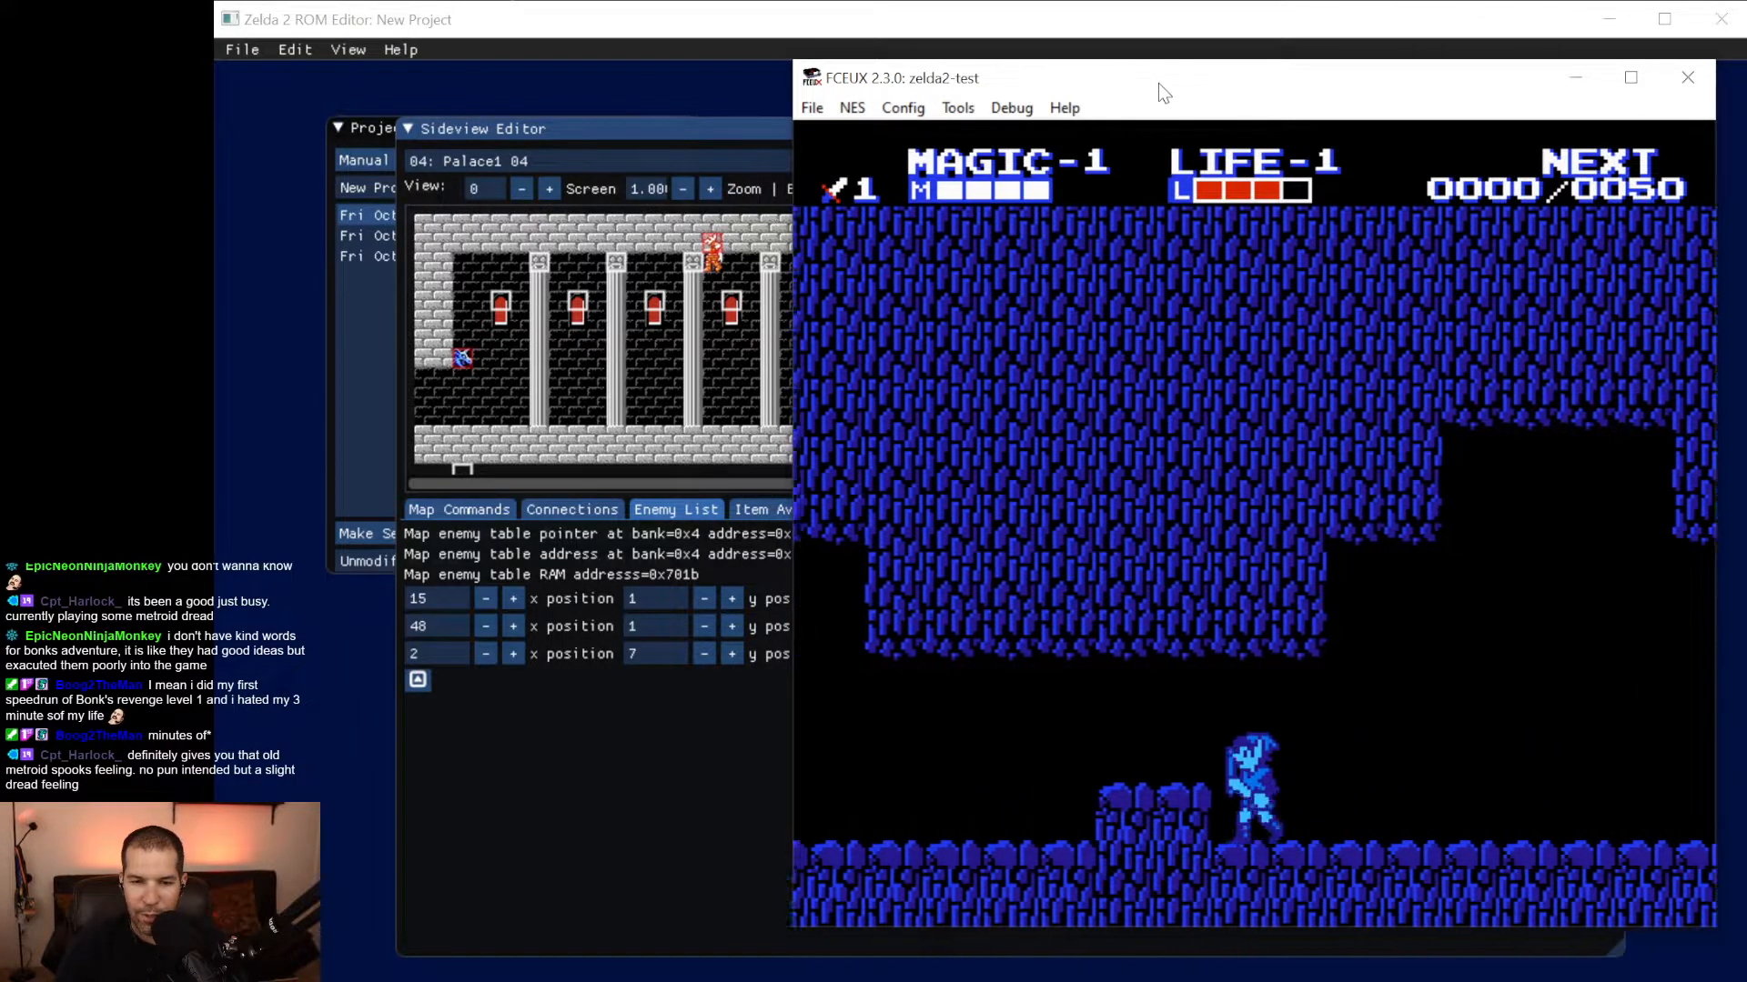
pyautogui.press('Left')
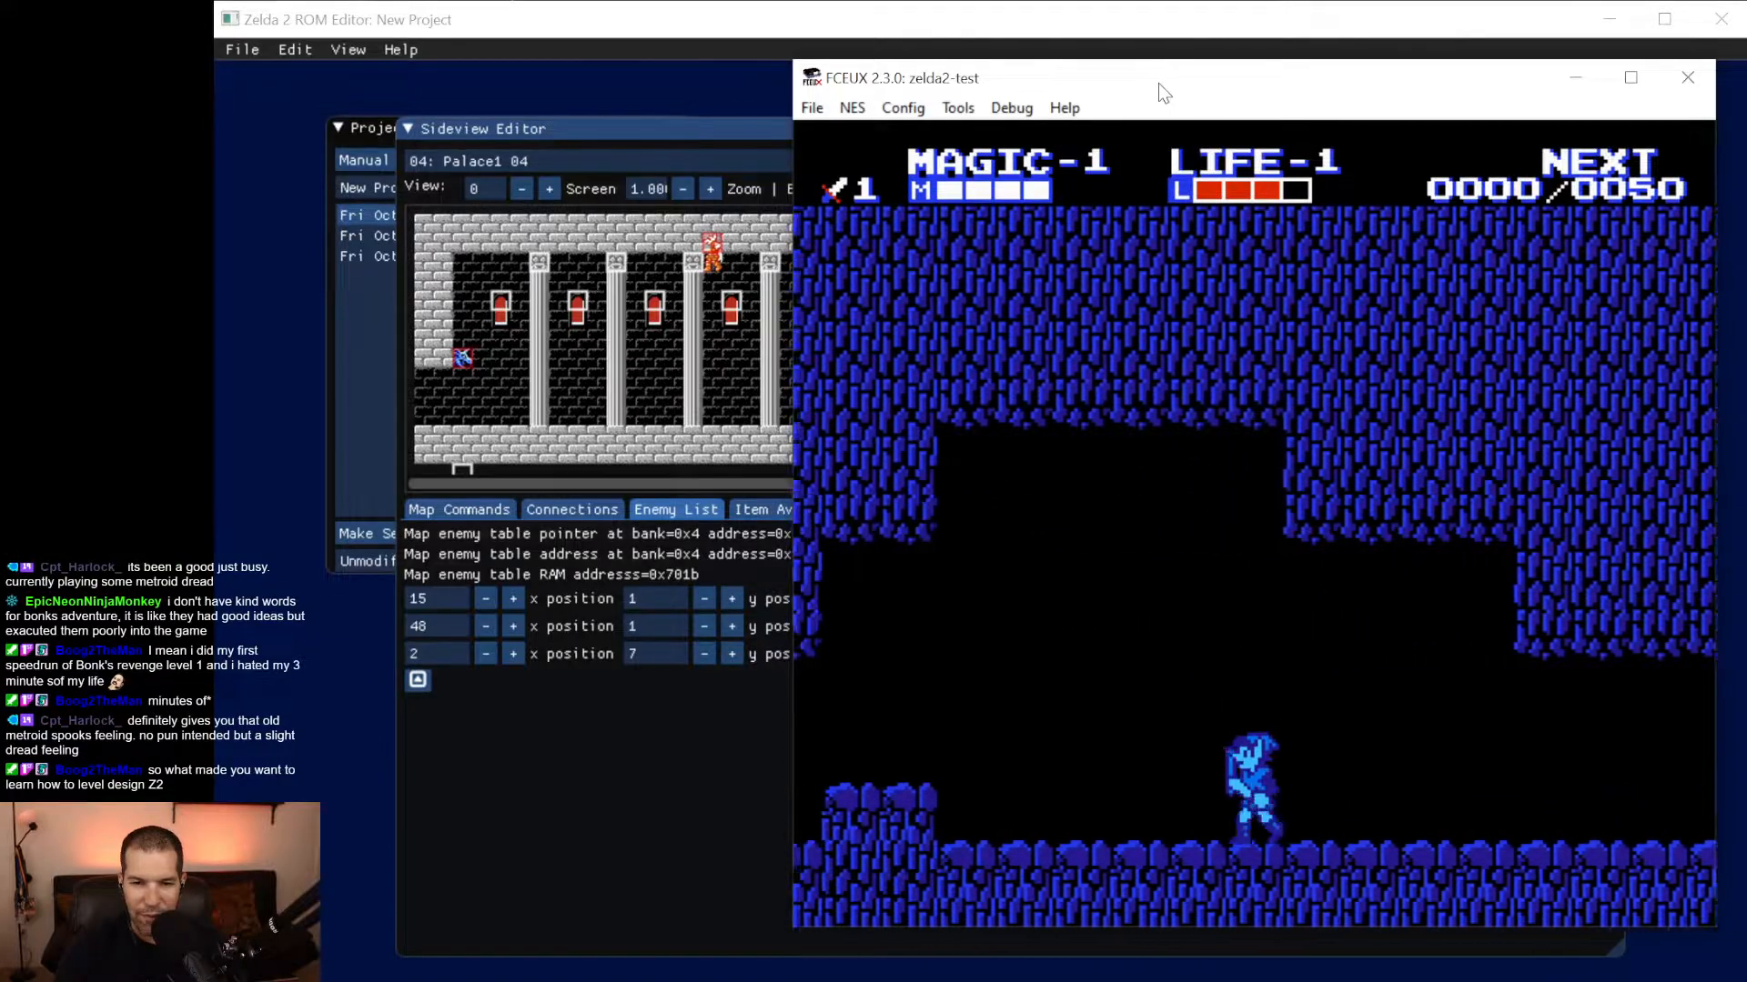
pyautogui.press('f')
pyautogui.press('Left')
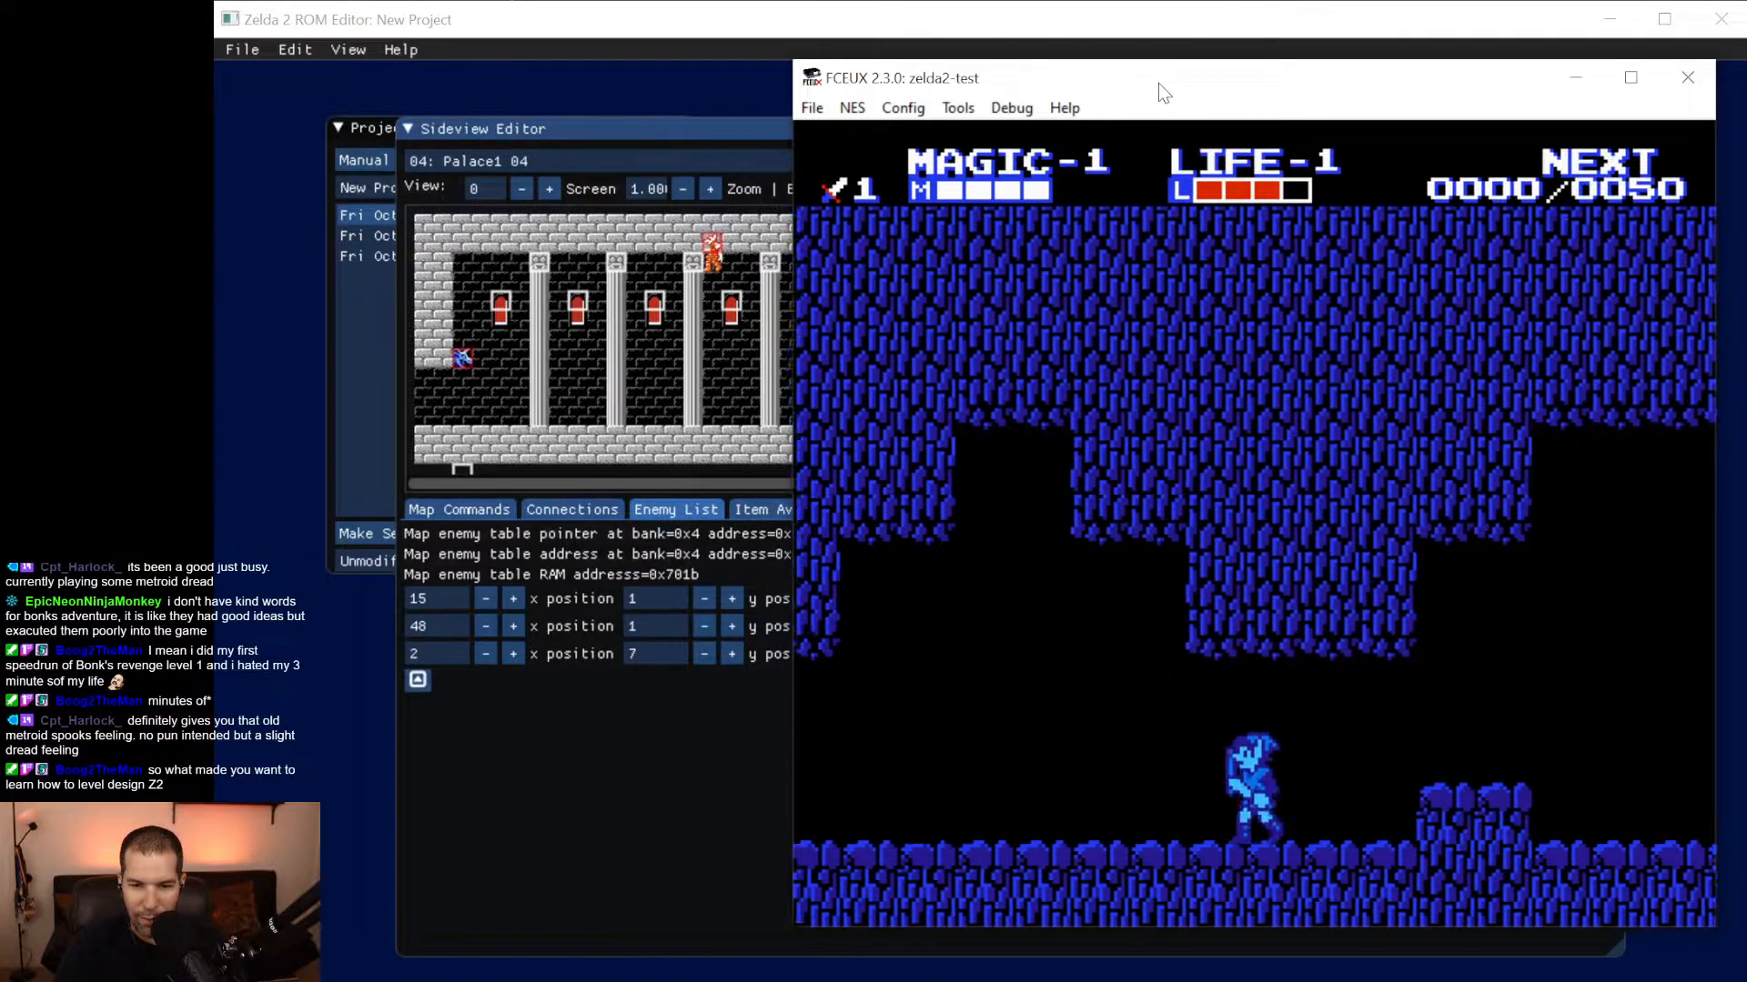
pyautogui.press('Left')
pyautogui.press('d')
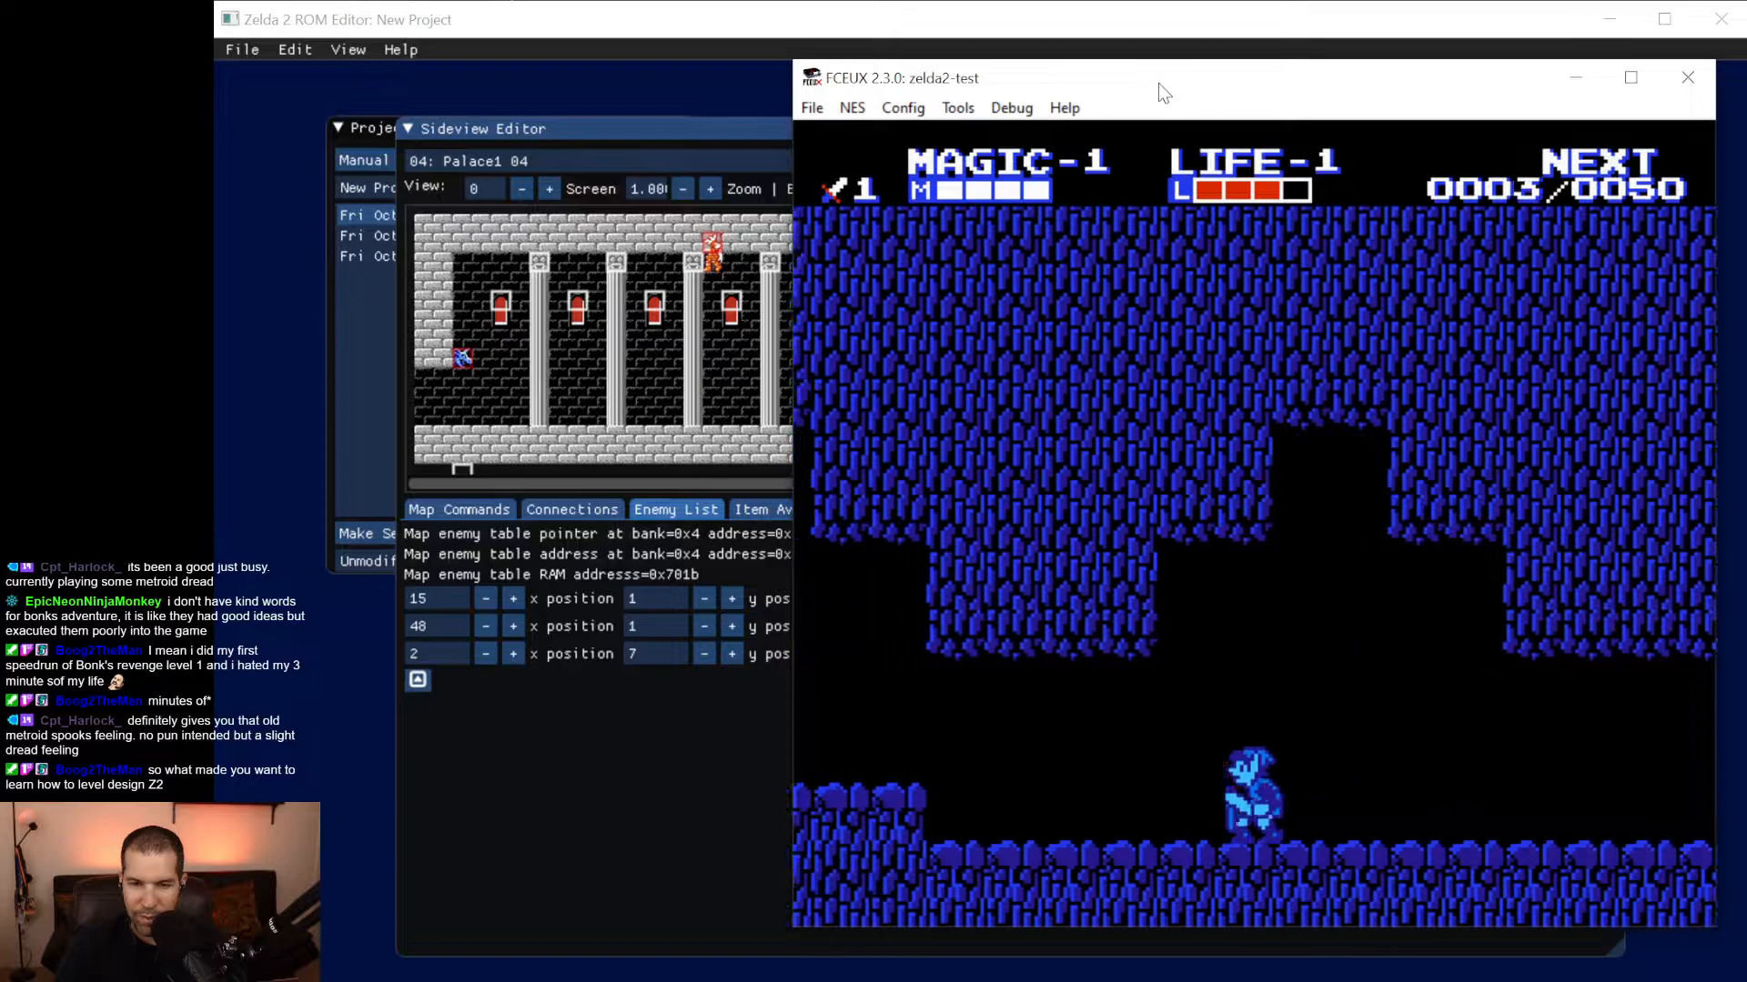
pyautogui.press('f')
pyautogui.press('Left')
pyautogui.press('f')
pyautogui.press('Left')
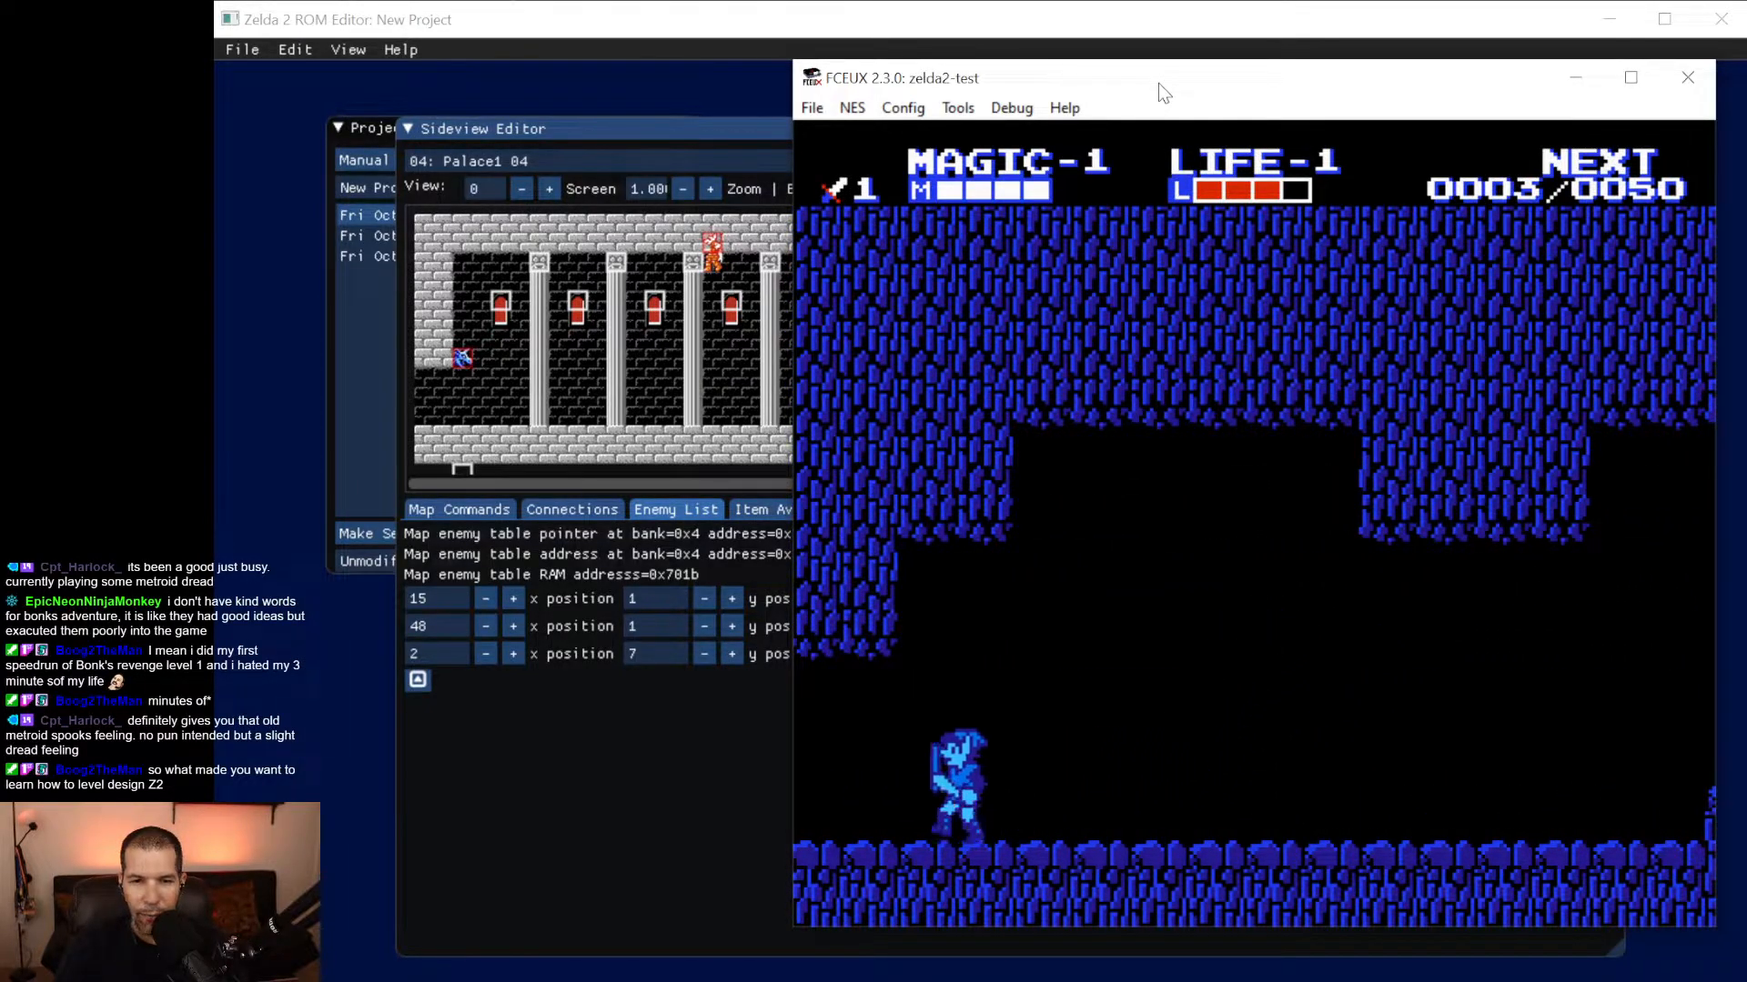
pyautogui.press('Left')
# Walk Link northeast across the desert along the water, pass through the desert encounter and enter the first palace.
pyautogui.press('Up')
pyautogui.press('Right')
pyautogui.press('Right')
pyautogui.press('Up')
pyautogui.press('Right')
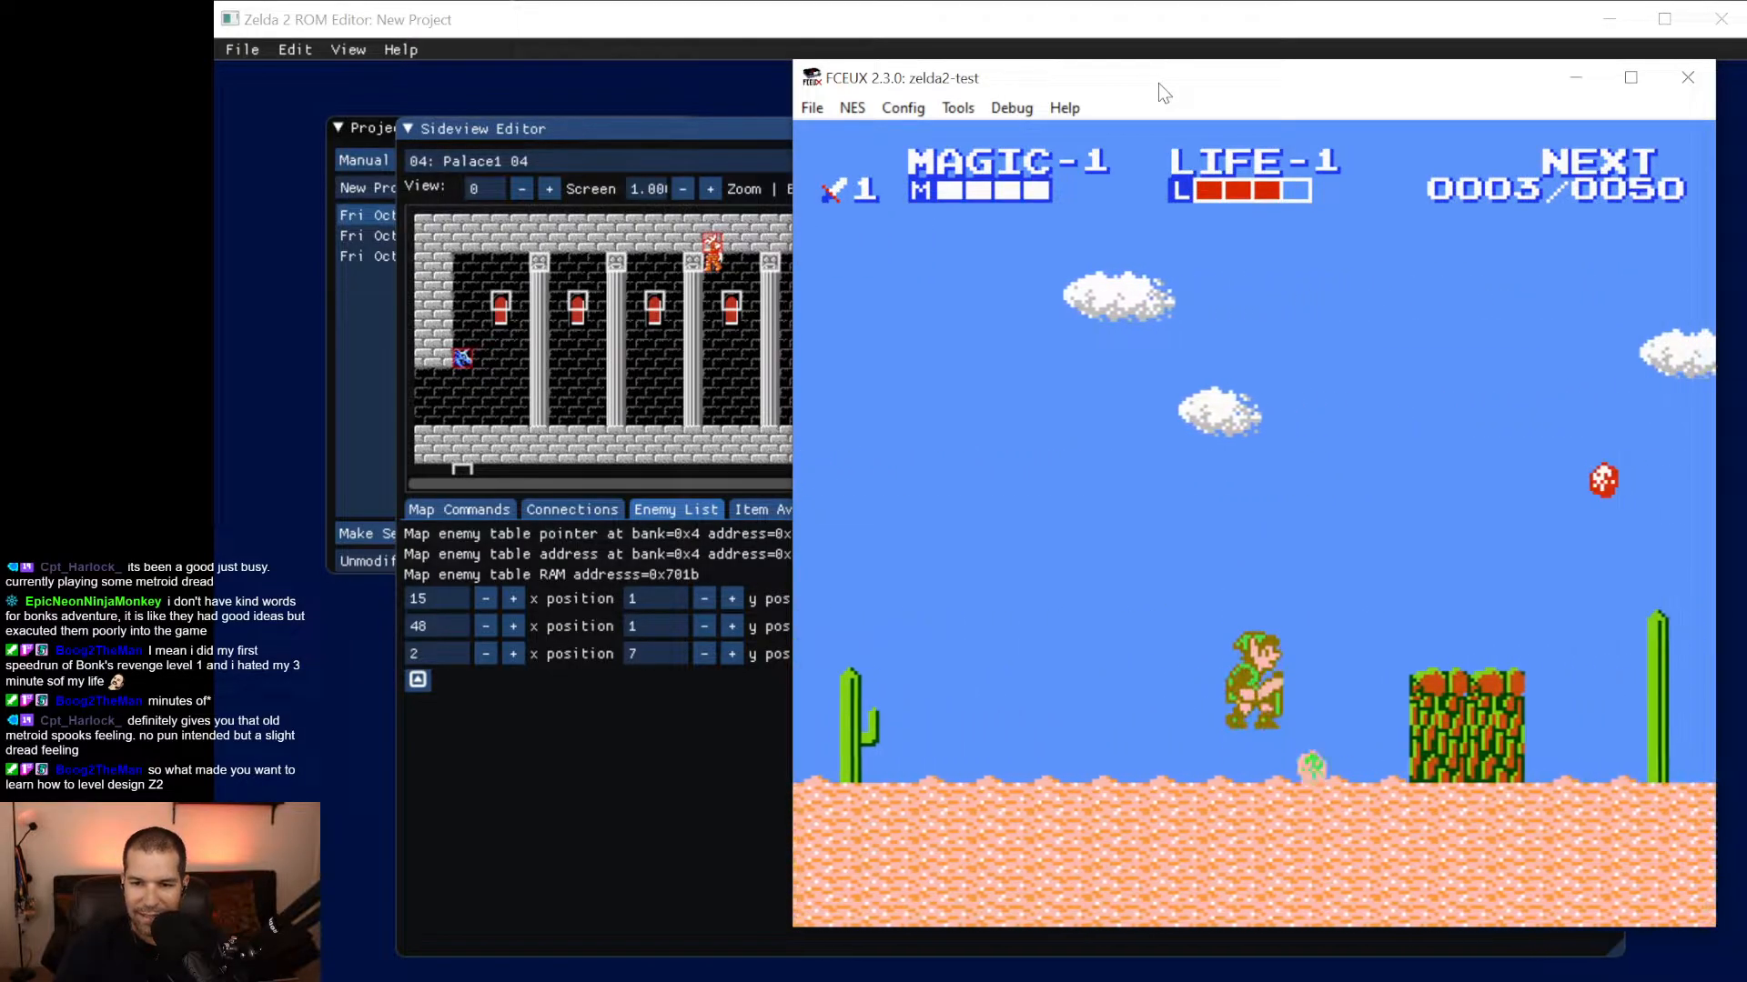
pyautogui.press('Right')
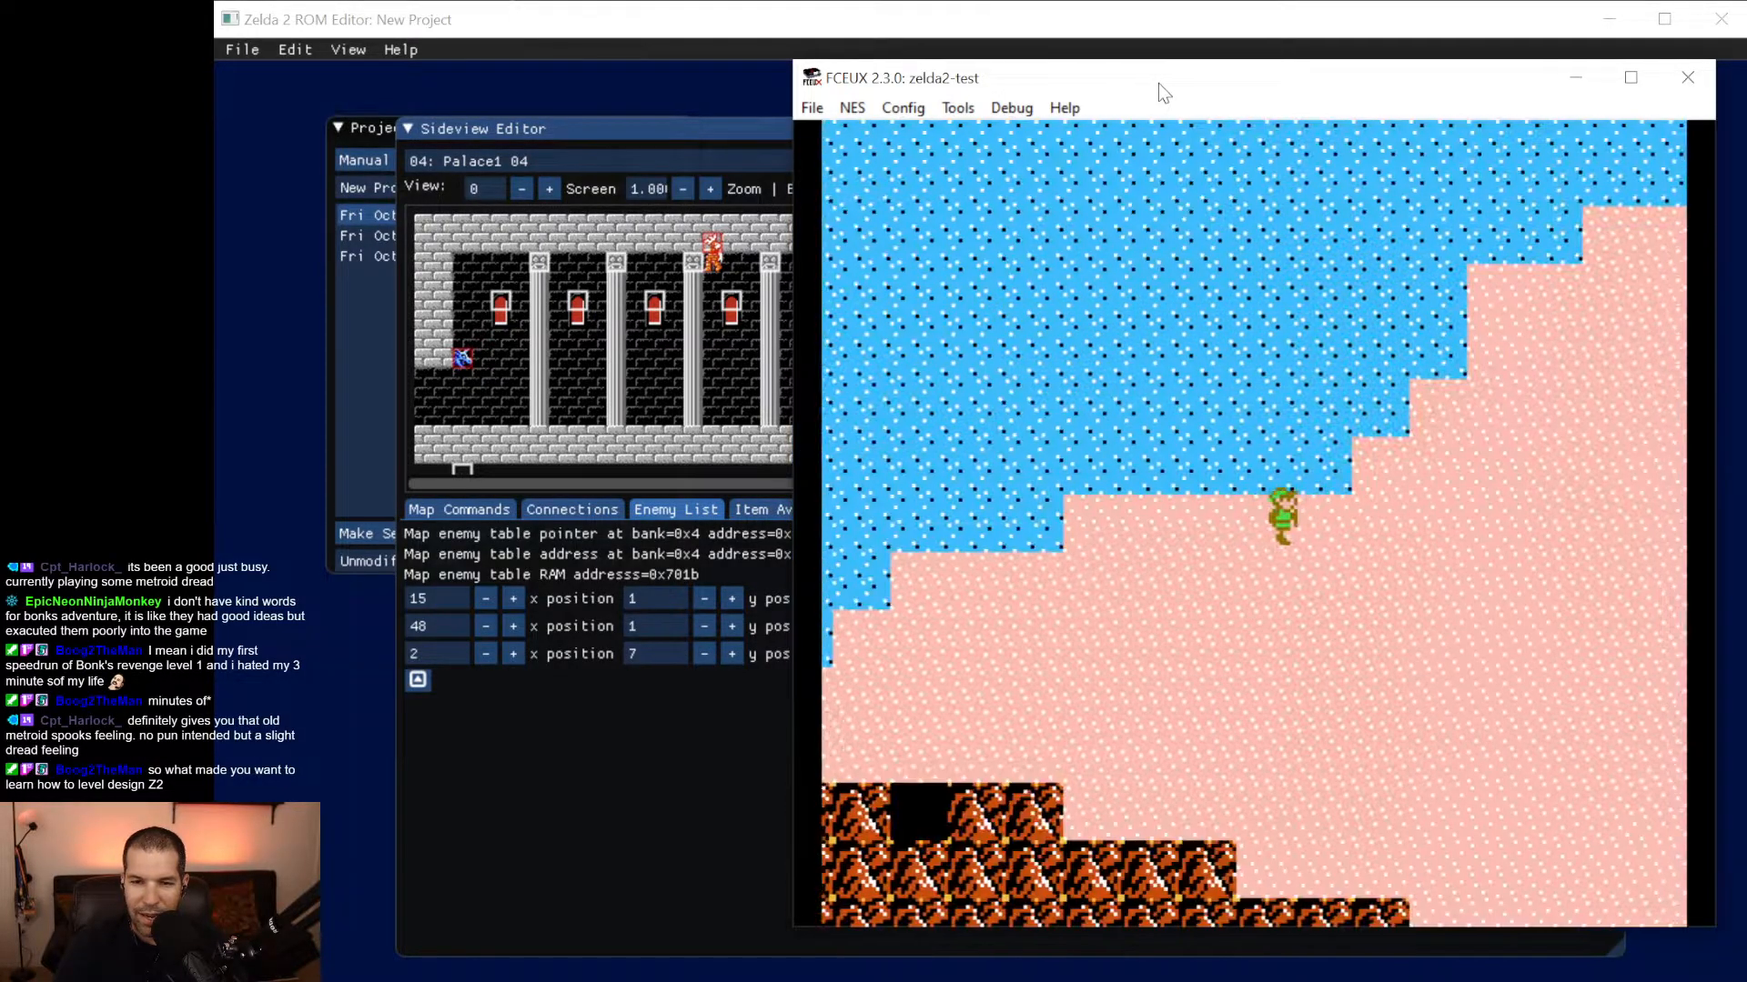
pyautogui.press('Right')
pyautogui.press('Up')
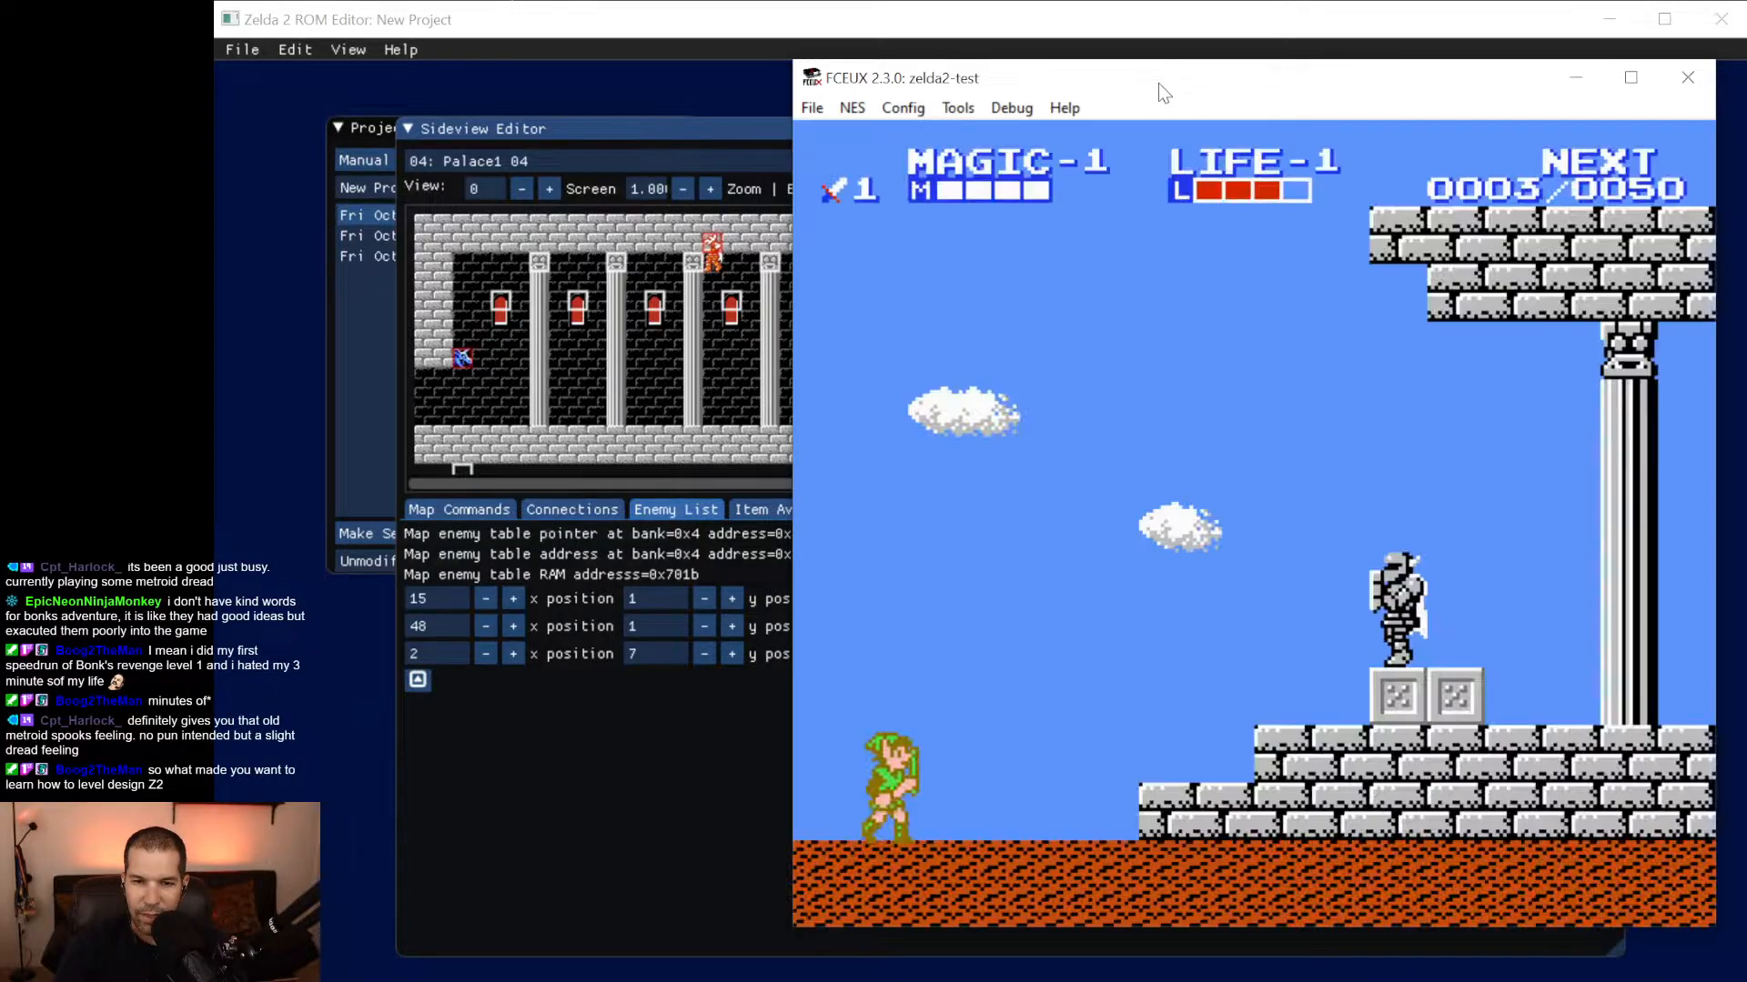
# Walk Link east past the knight statue and the outdoor pillars, and ride the elevator down into the palace.
pyautogui.press('Right')
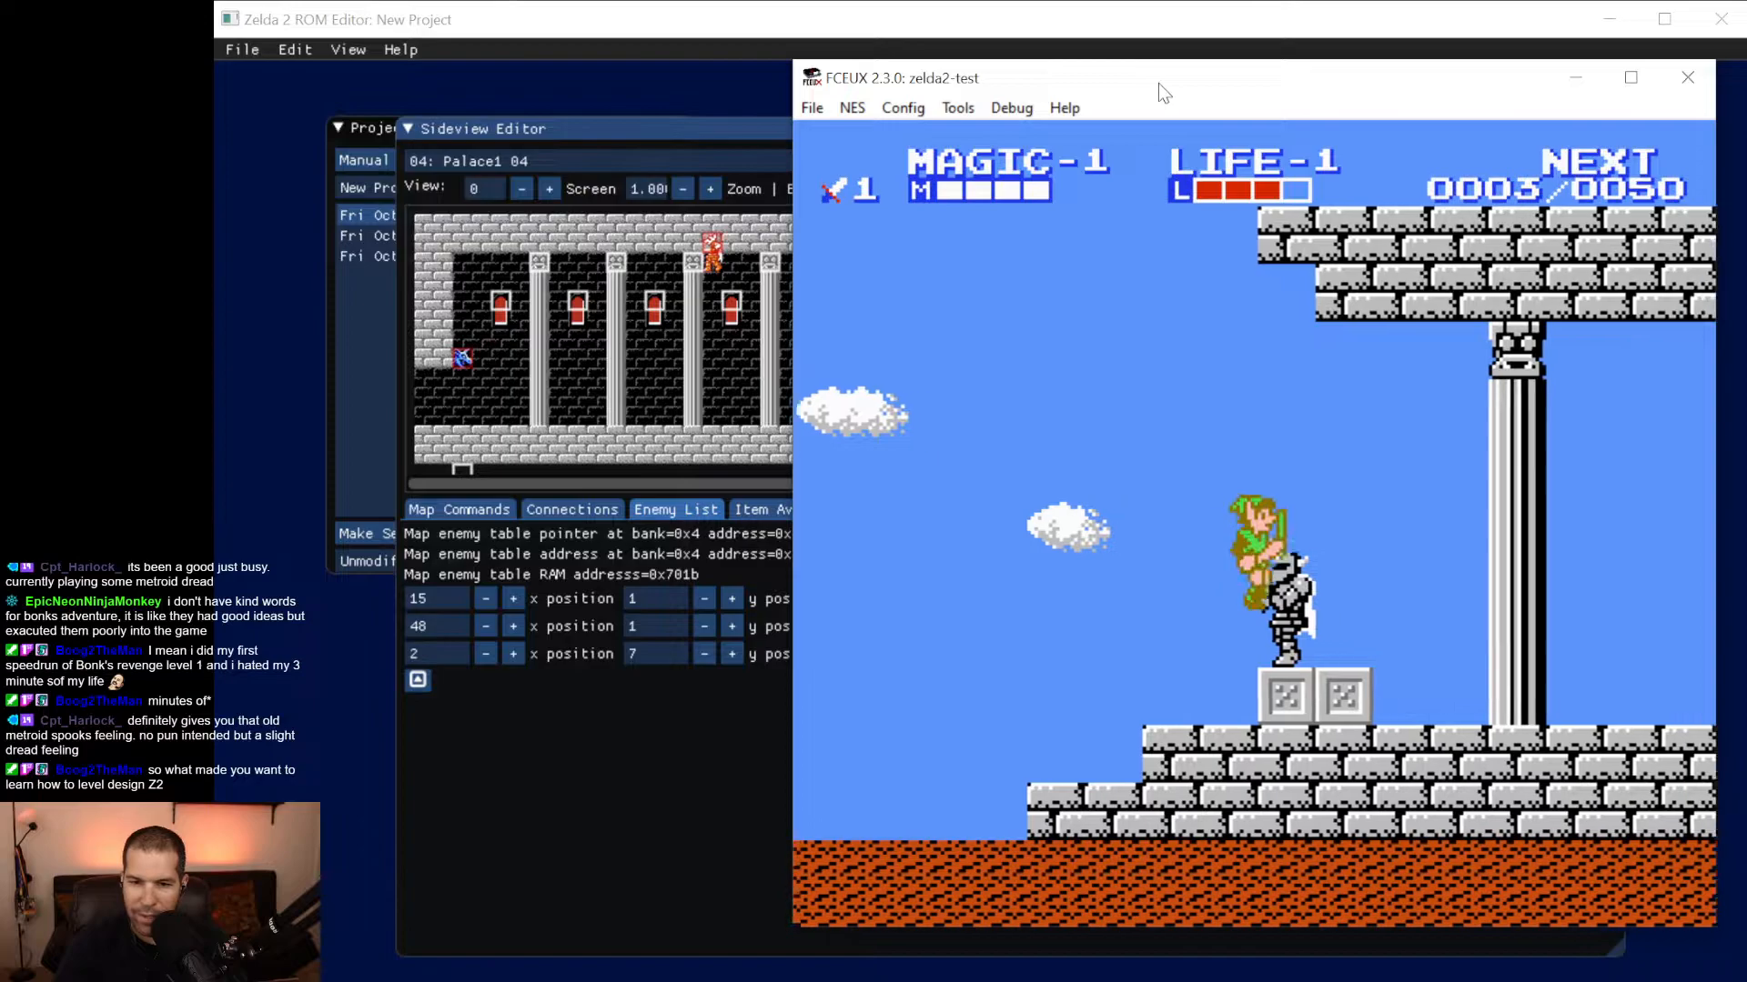
pyautogui.press('Right')
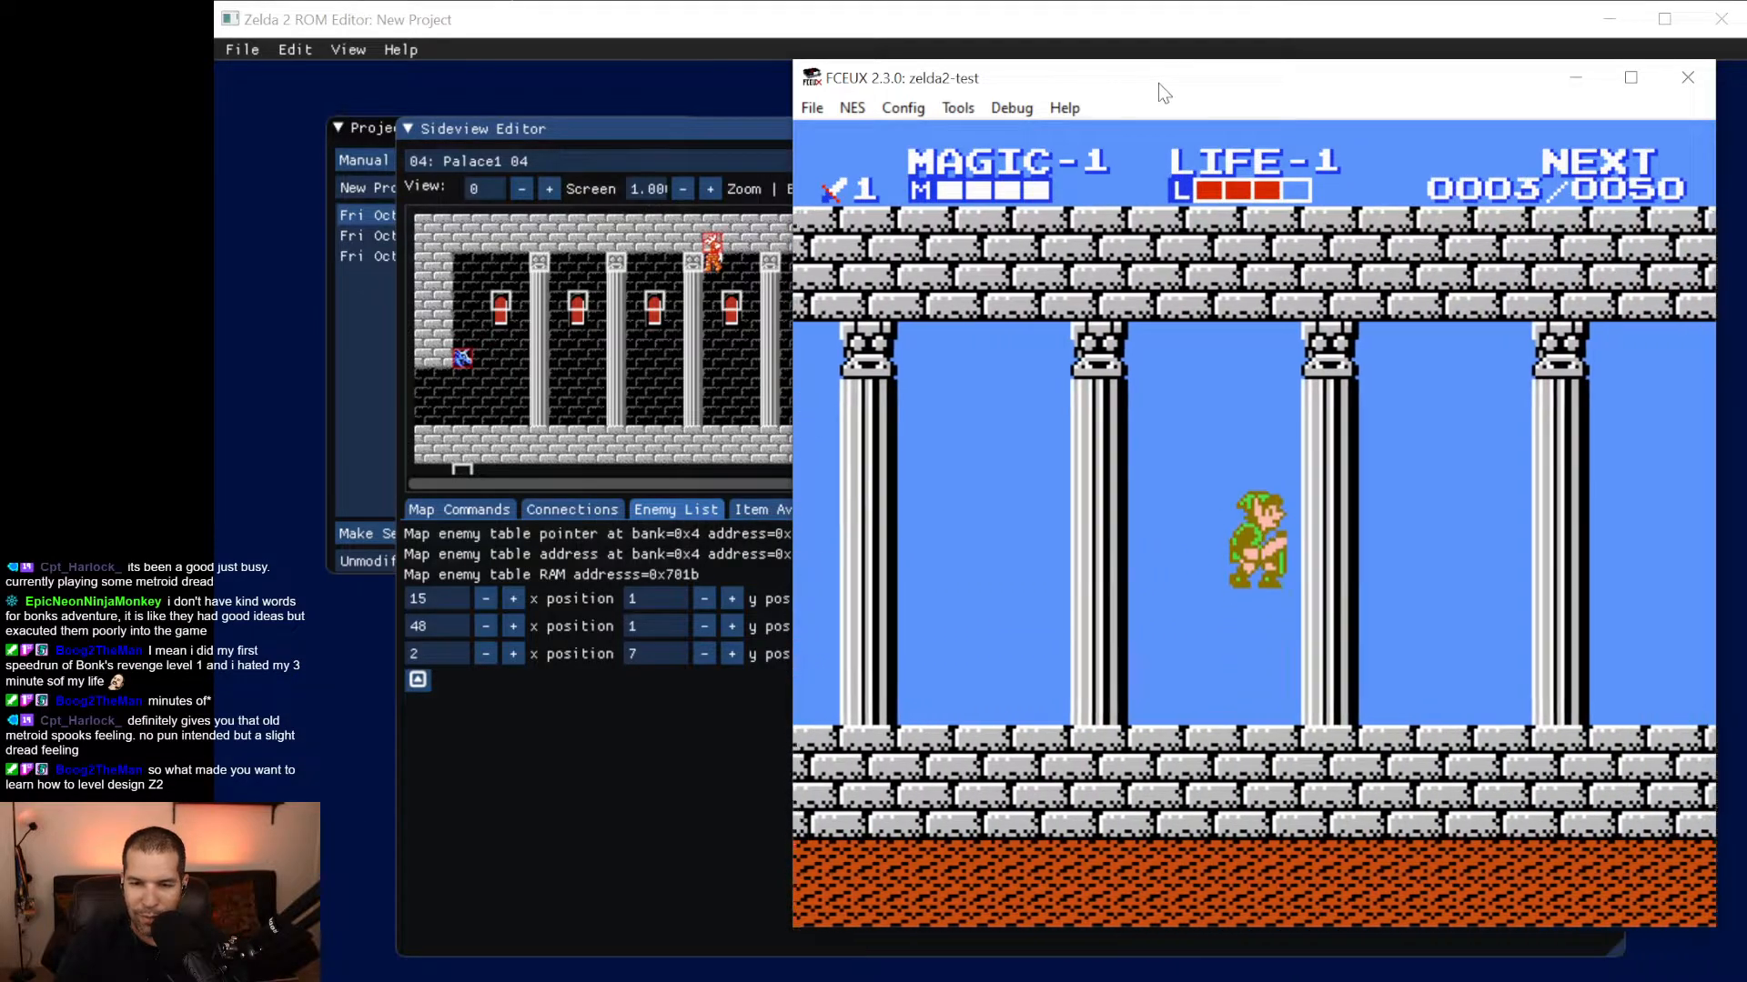
pyautogui.press('Right')
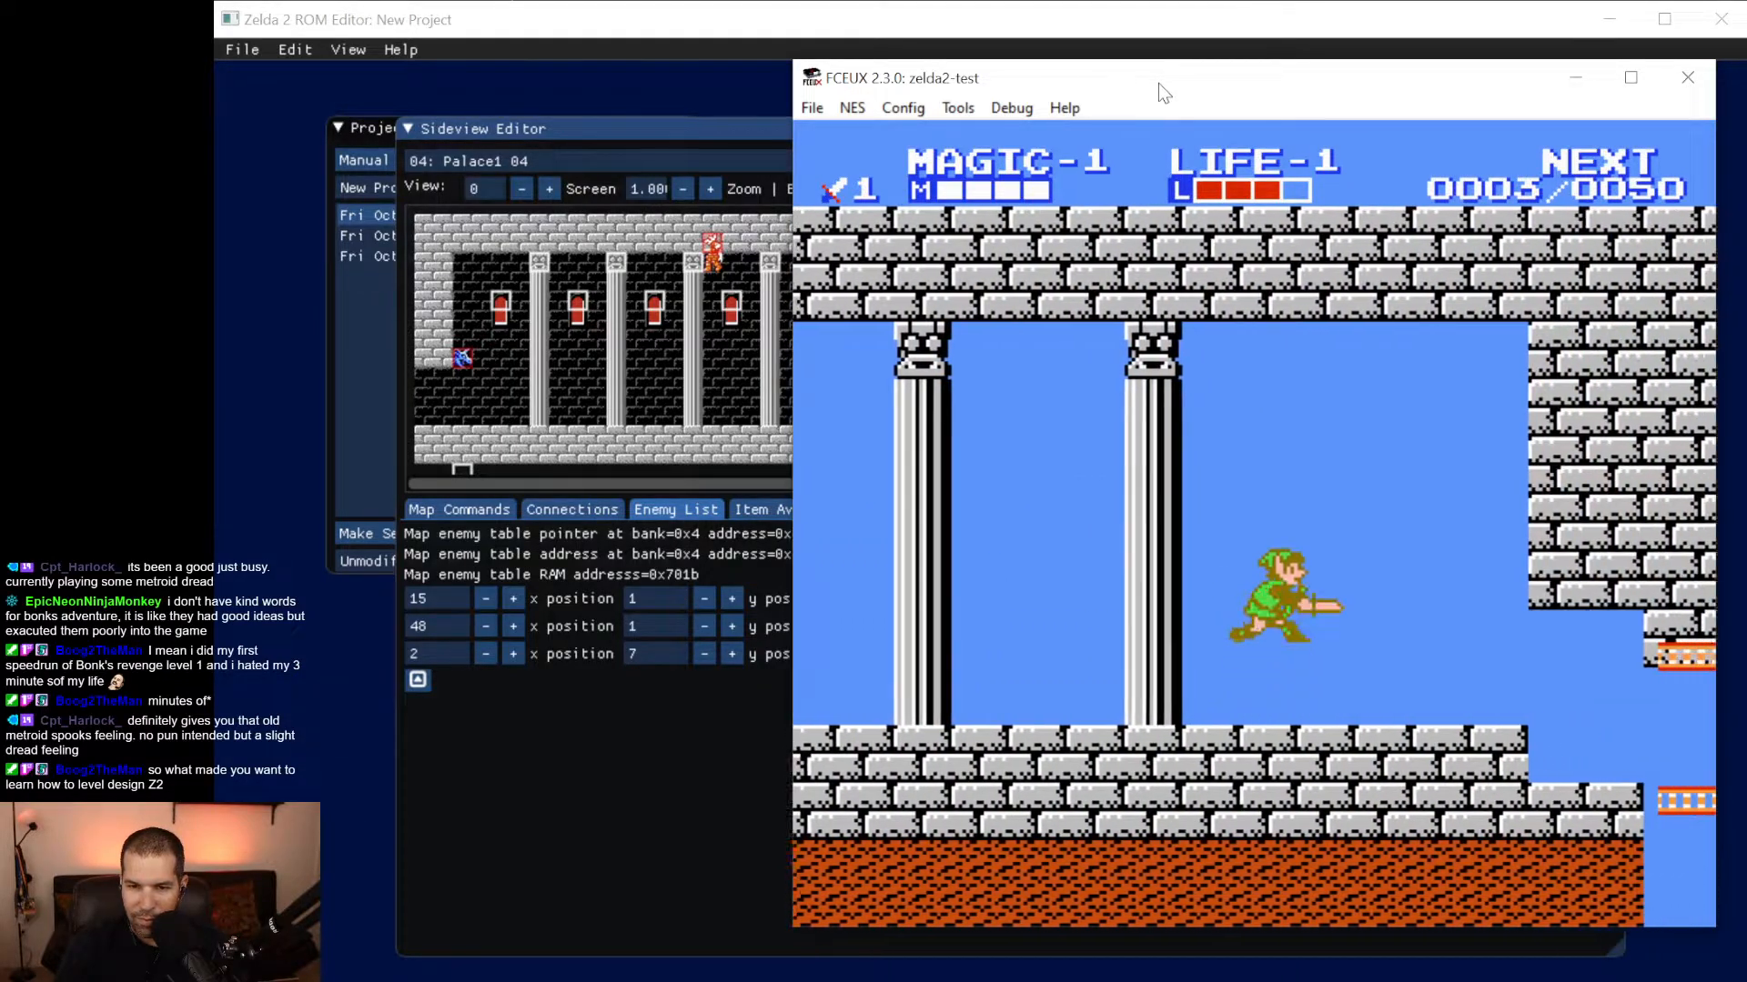
pyautogui.press('Down')
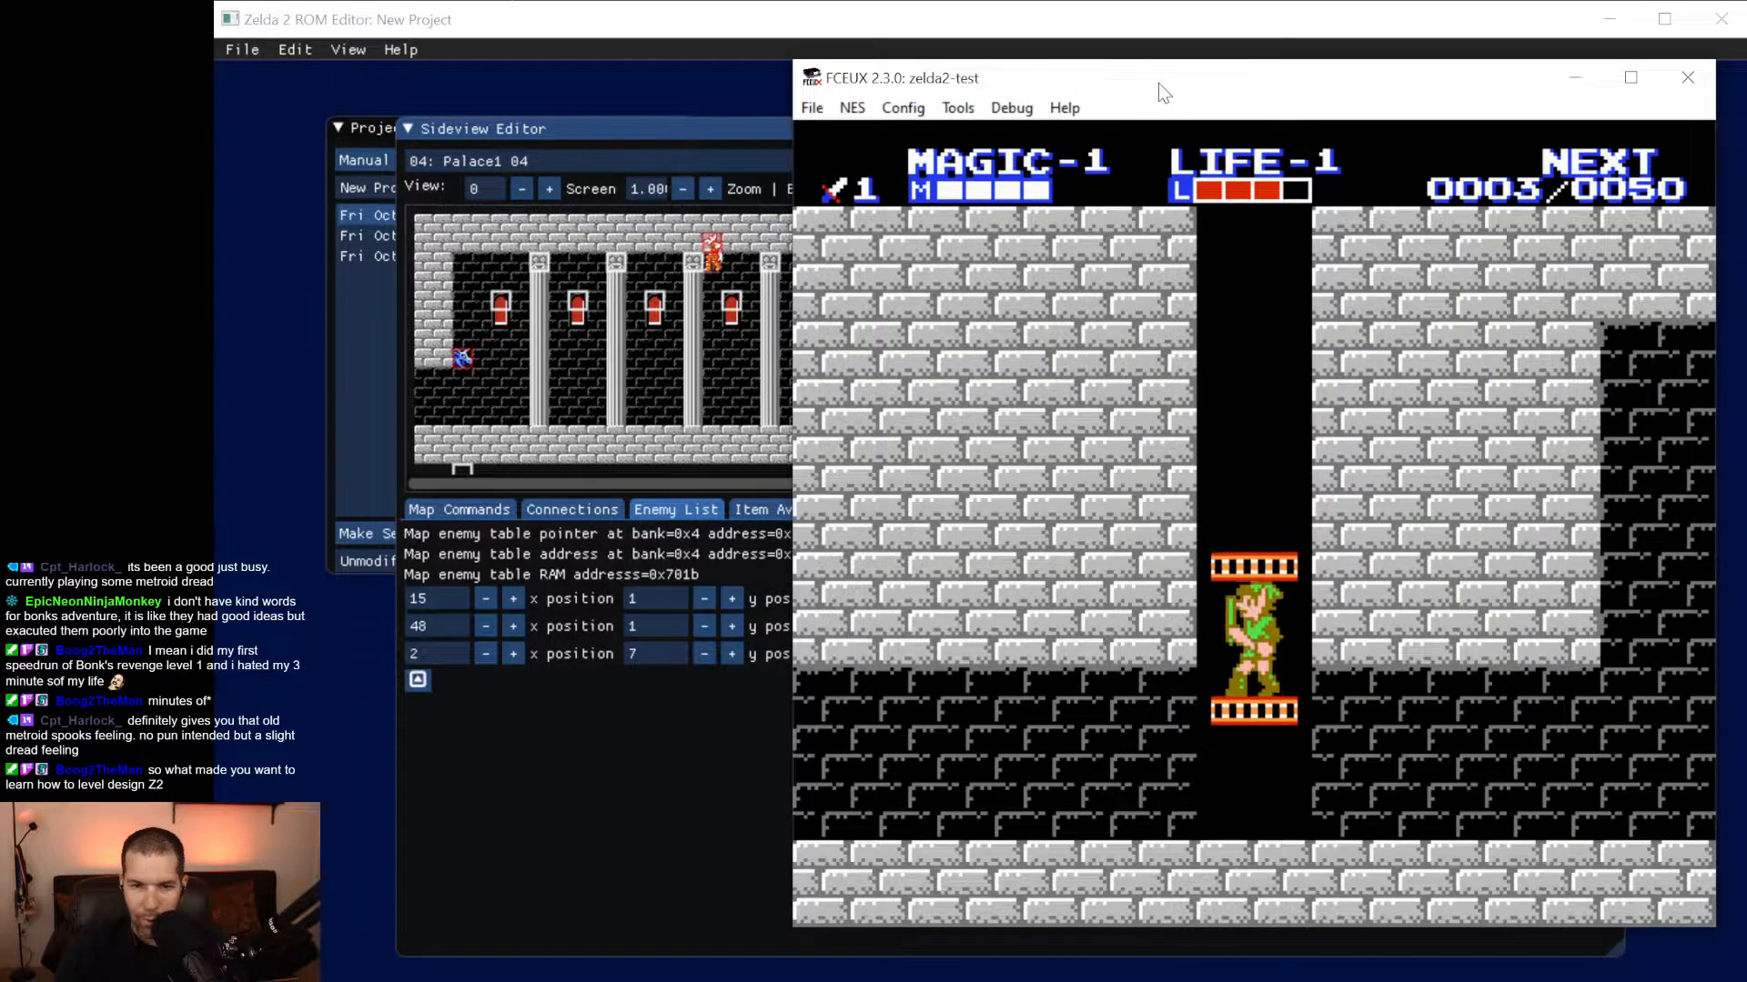
# Walk Link west from the elevator into the pillared hall and fight the tinsuit and blue skull head enemies.
pyautogui.press('Left')
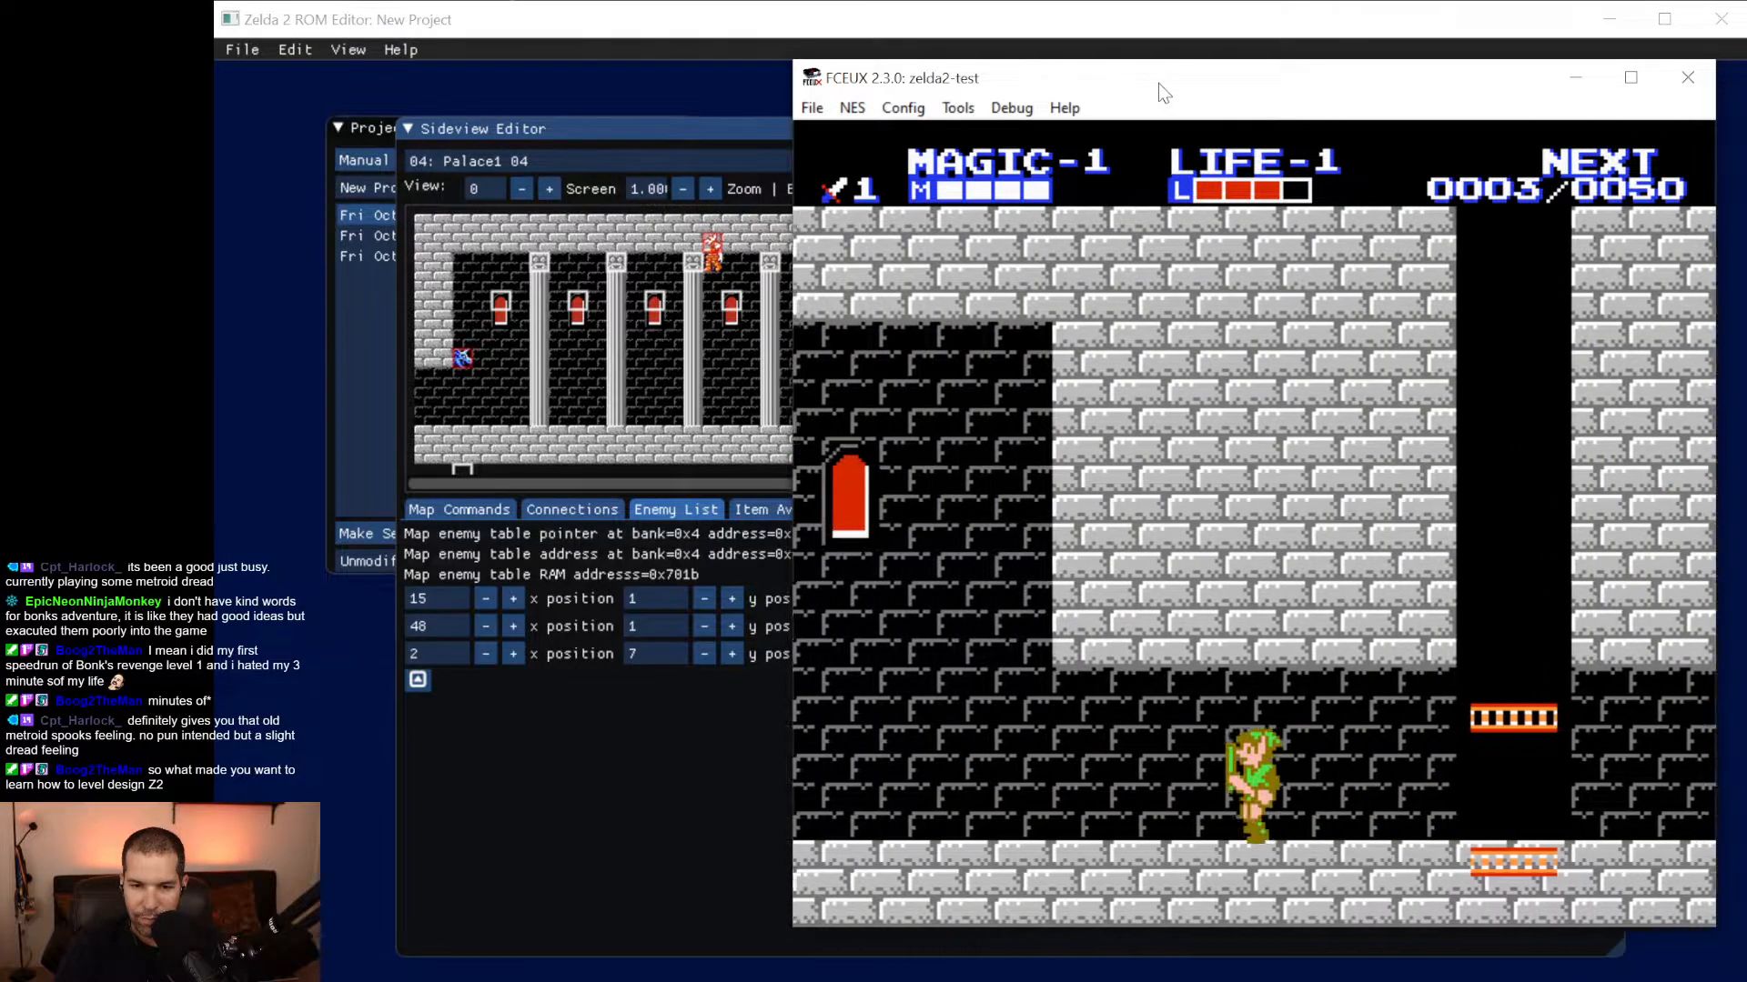
pyautogui.press('d')
pyautogui.press('Left')
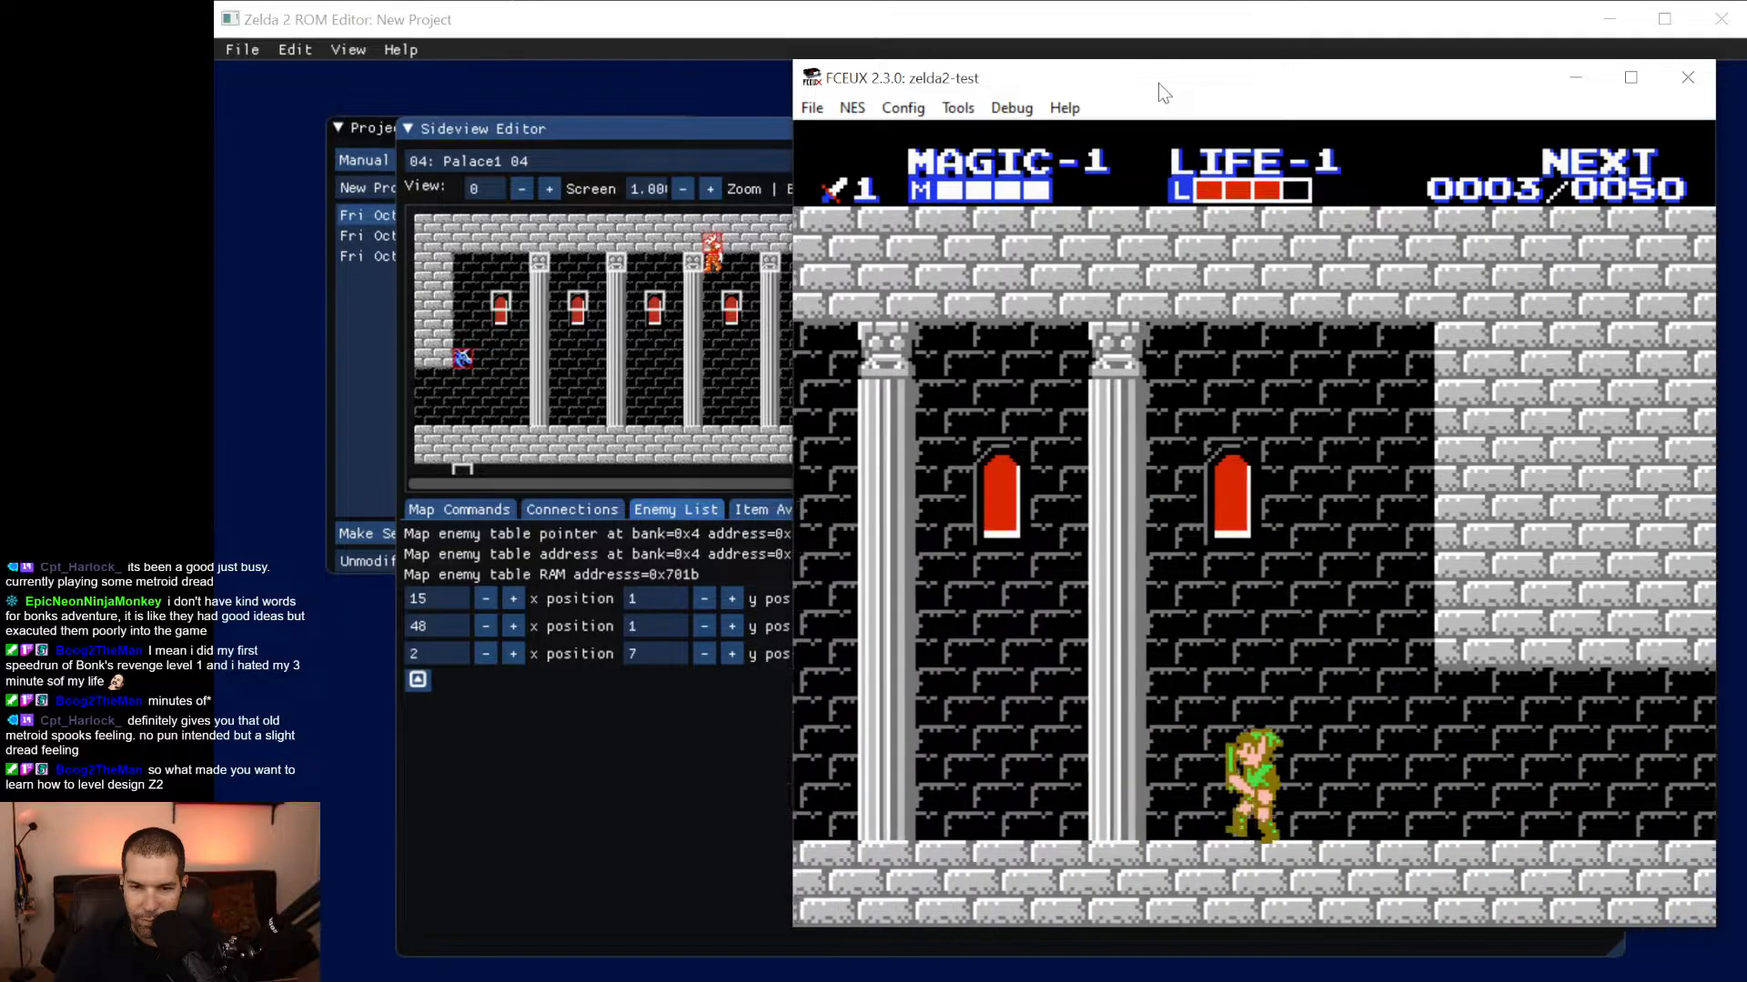
pyautogui.press('Left')
pyautogui.press('d')
pyautogui.press('Left')
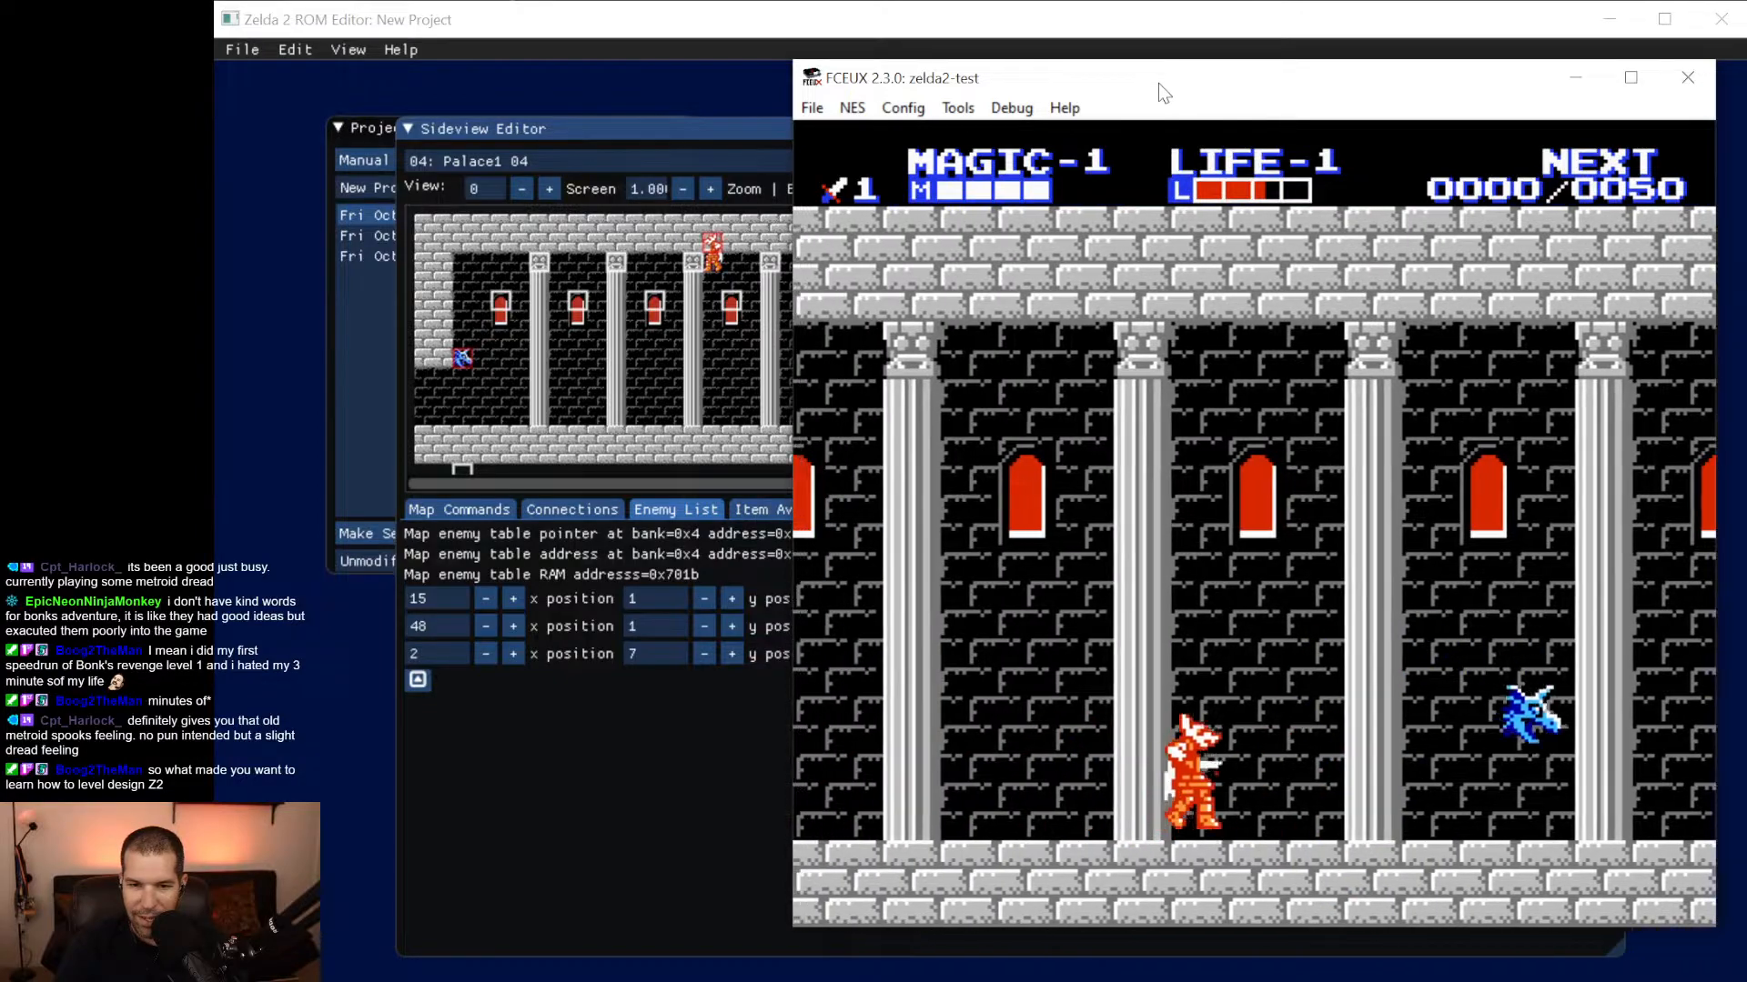
pyautogui.press('Left')
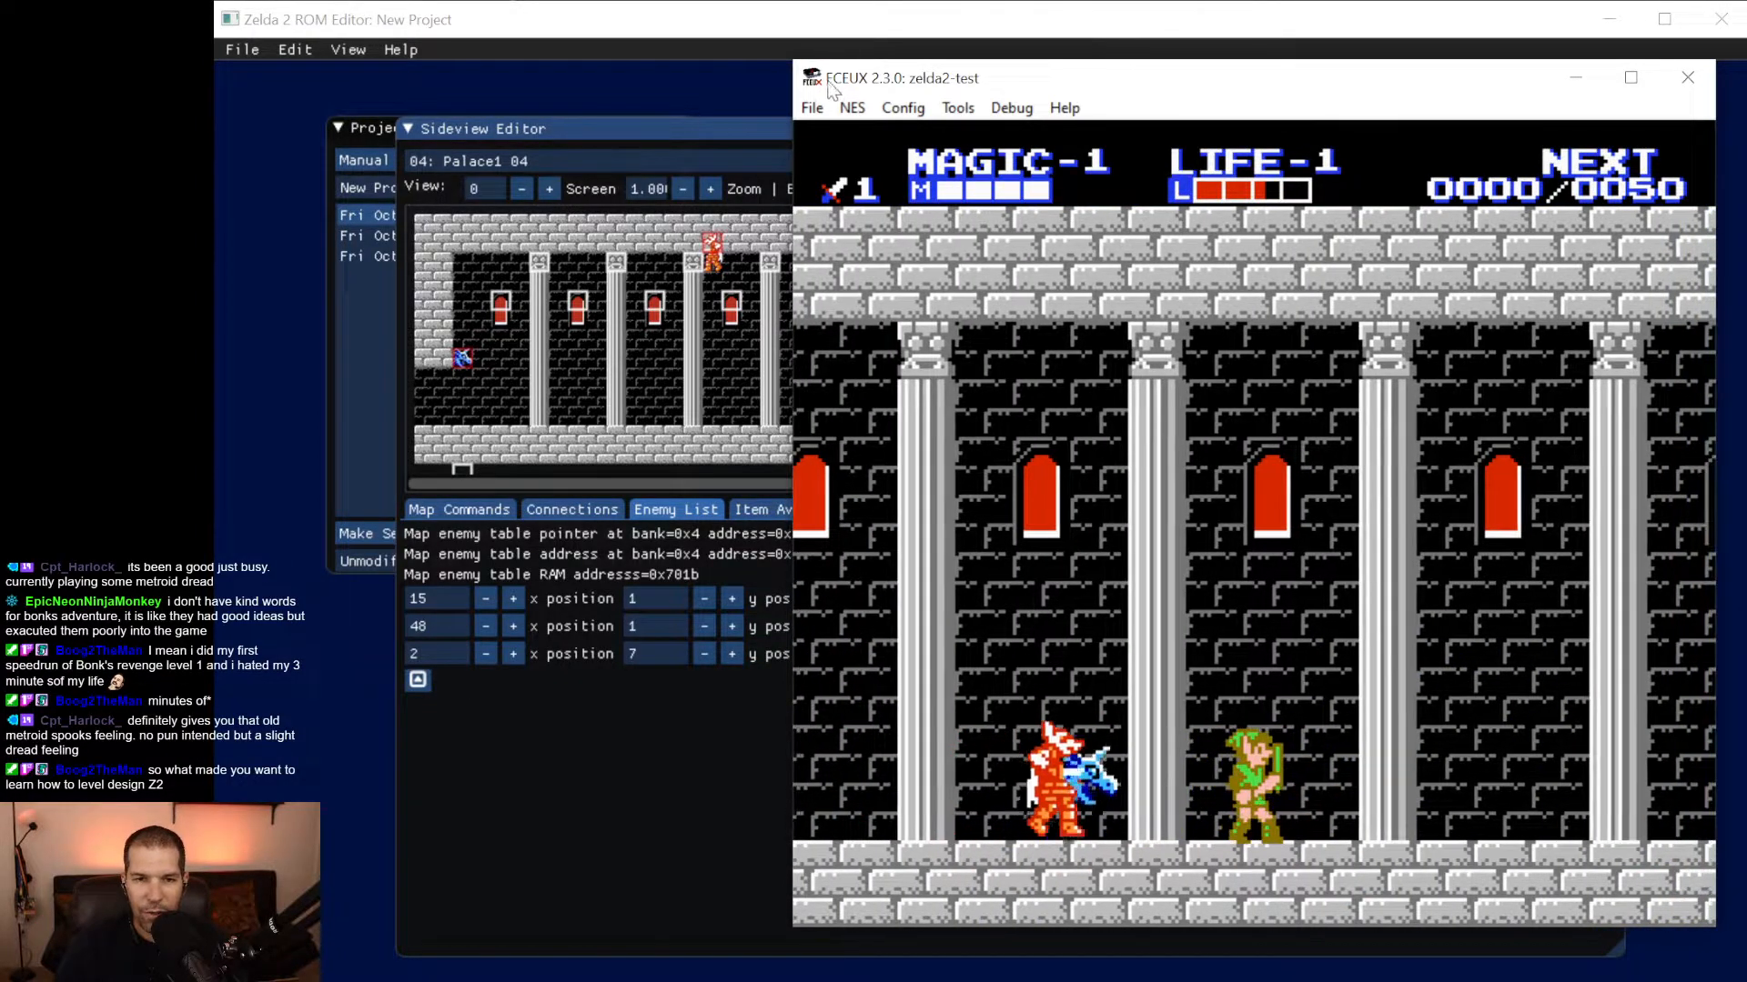
# Close the zelda2-test ROM in FCEUX and switch to the Zelda 2 ROM Editor.
pyautogui.click(812, 107)
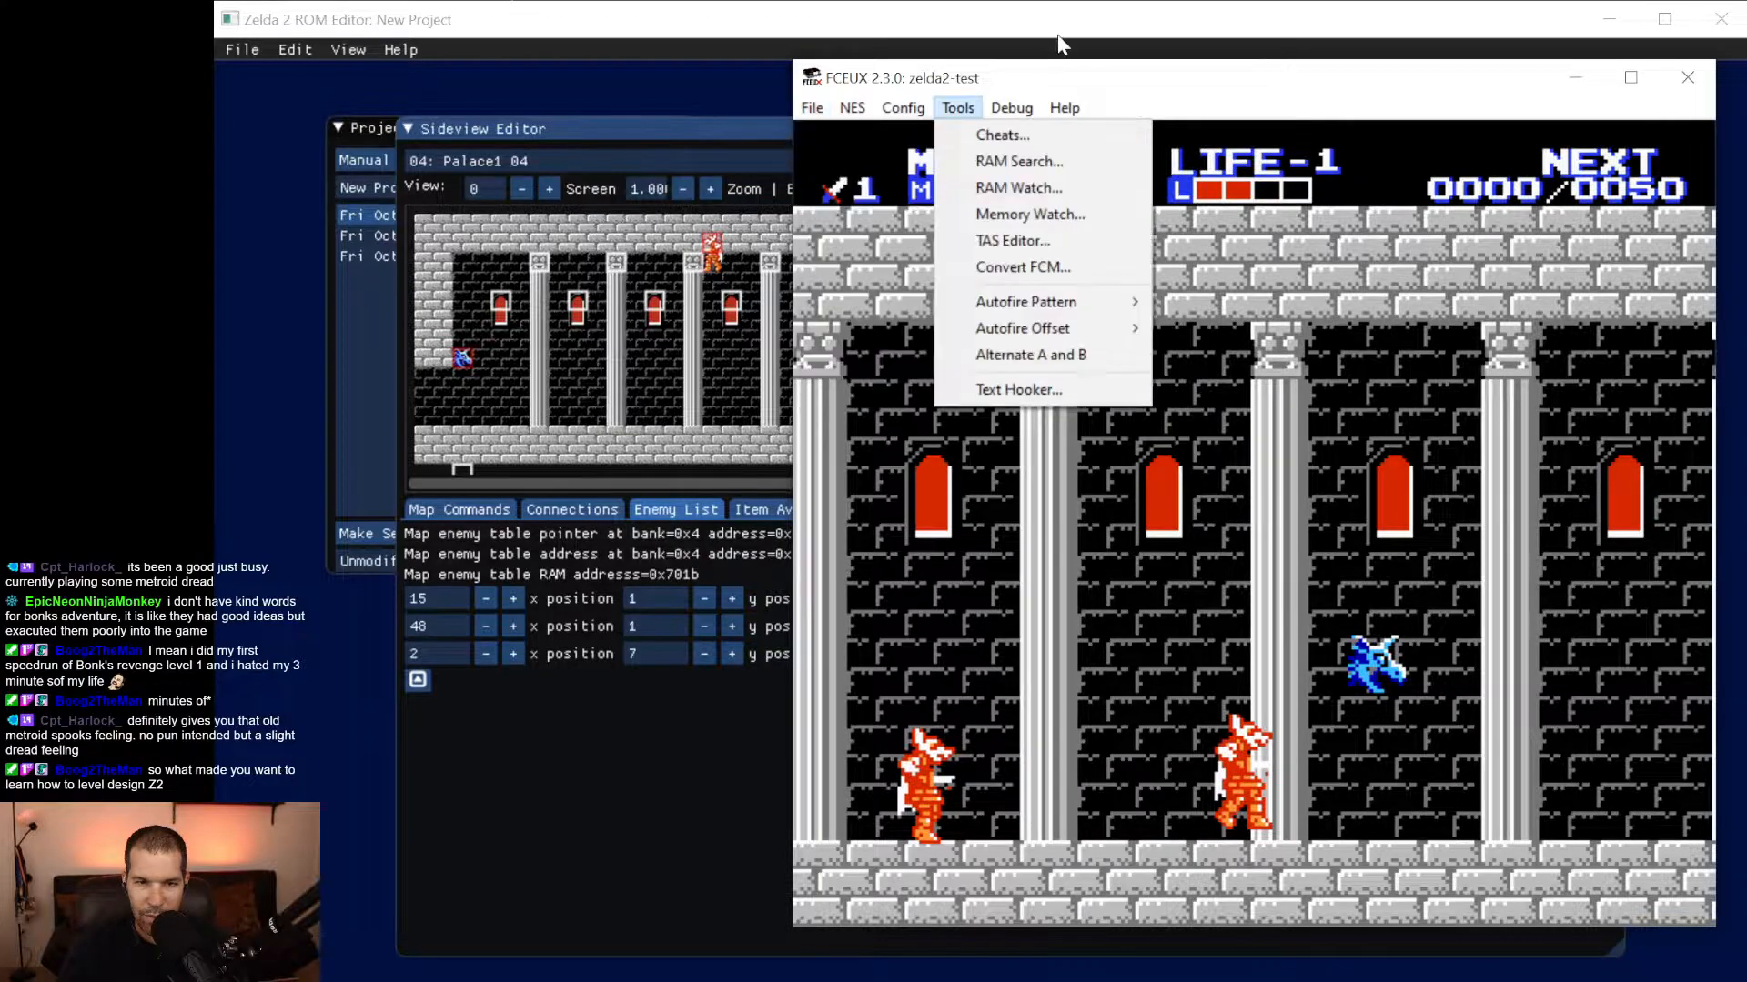
pyautogui.moveTo(813, 107)
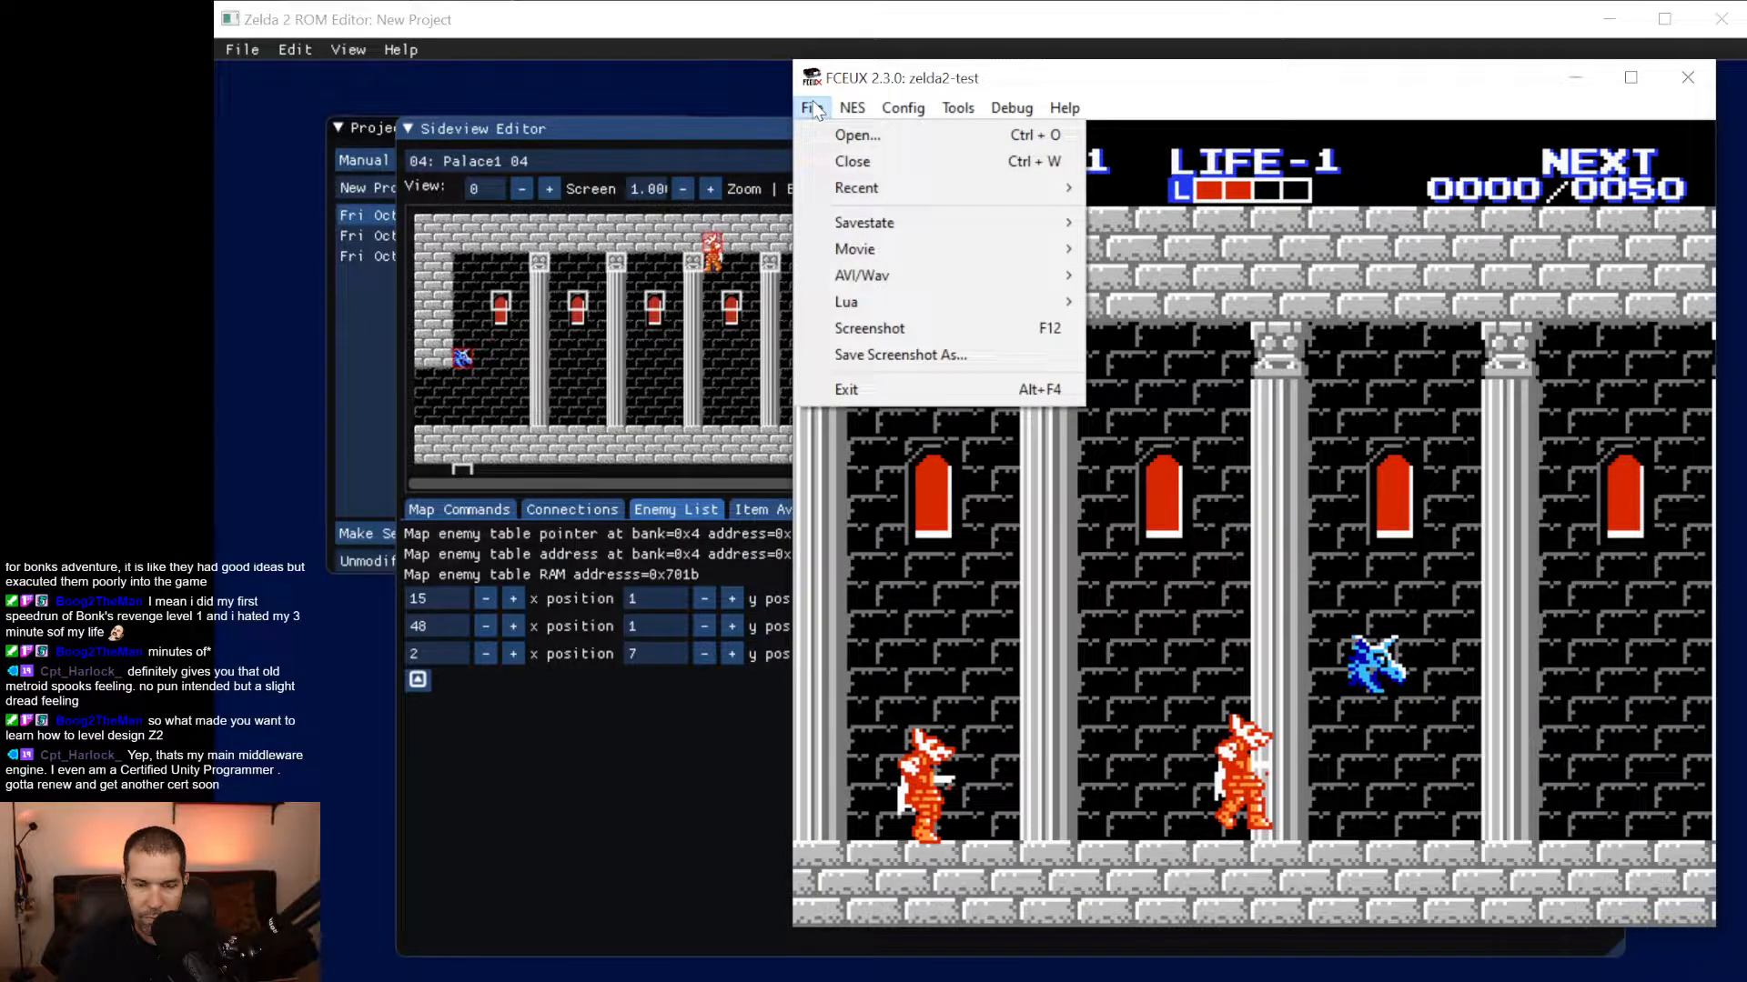
pyautogui.click(852, 161)
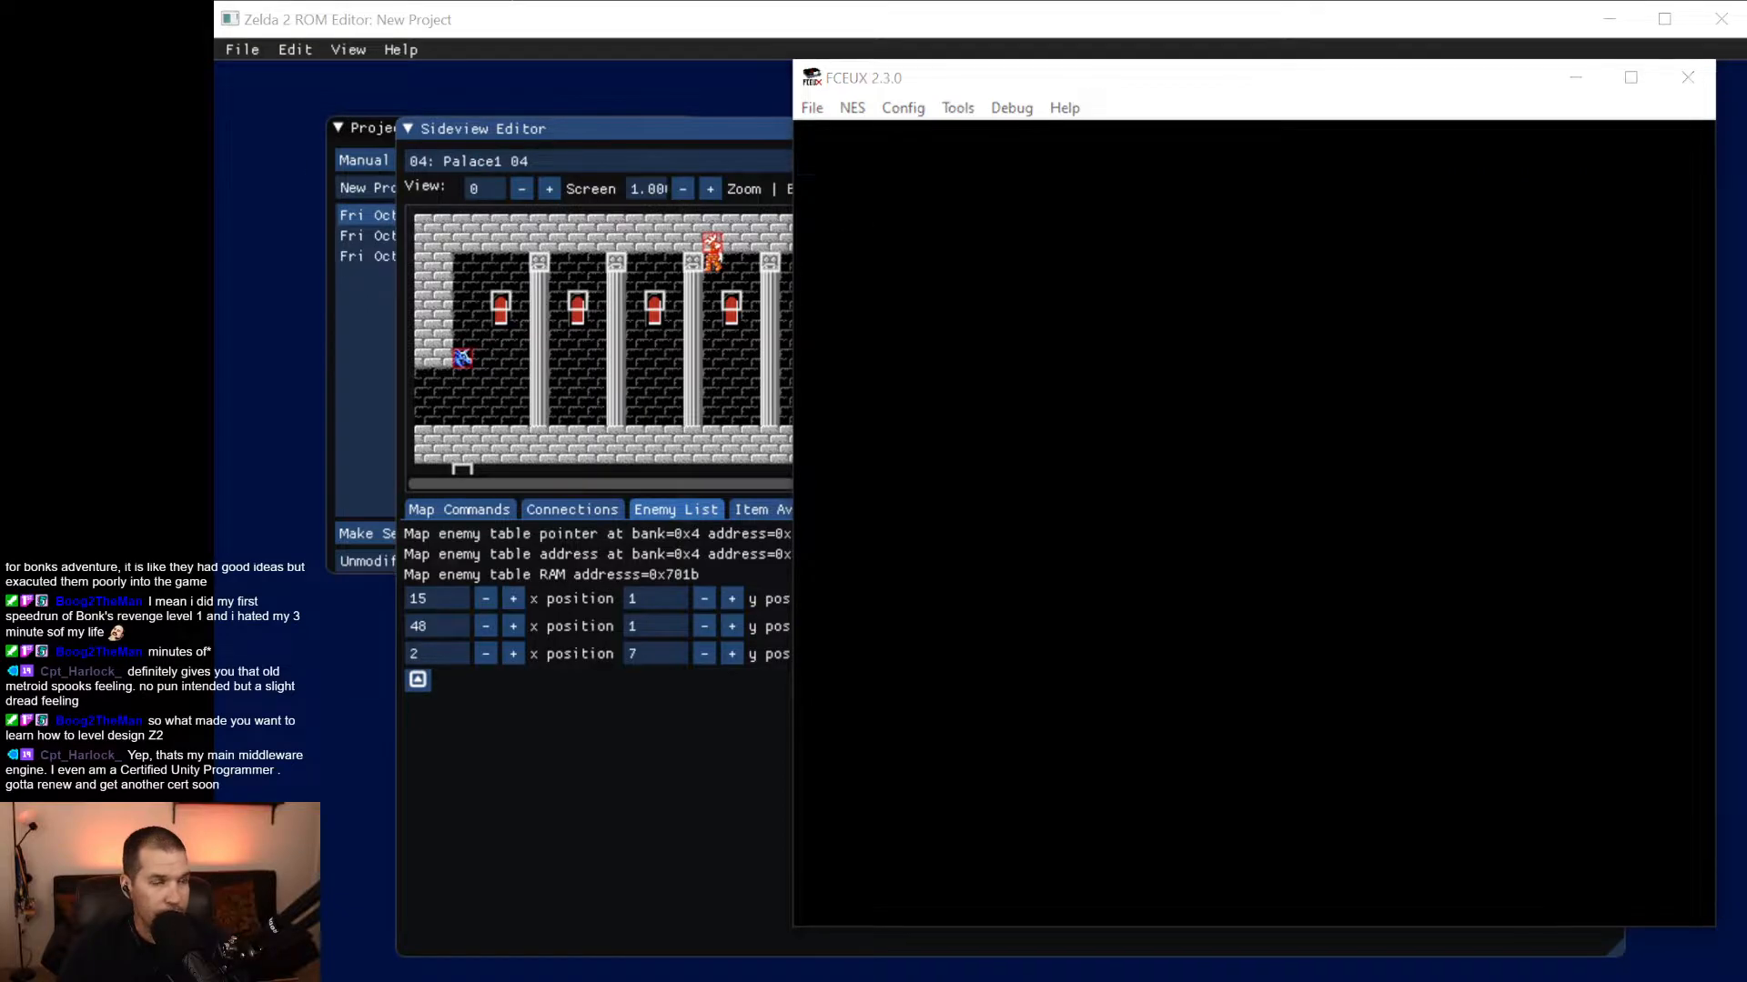
pyautogui.click(856, 41)
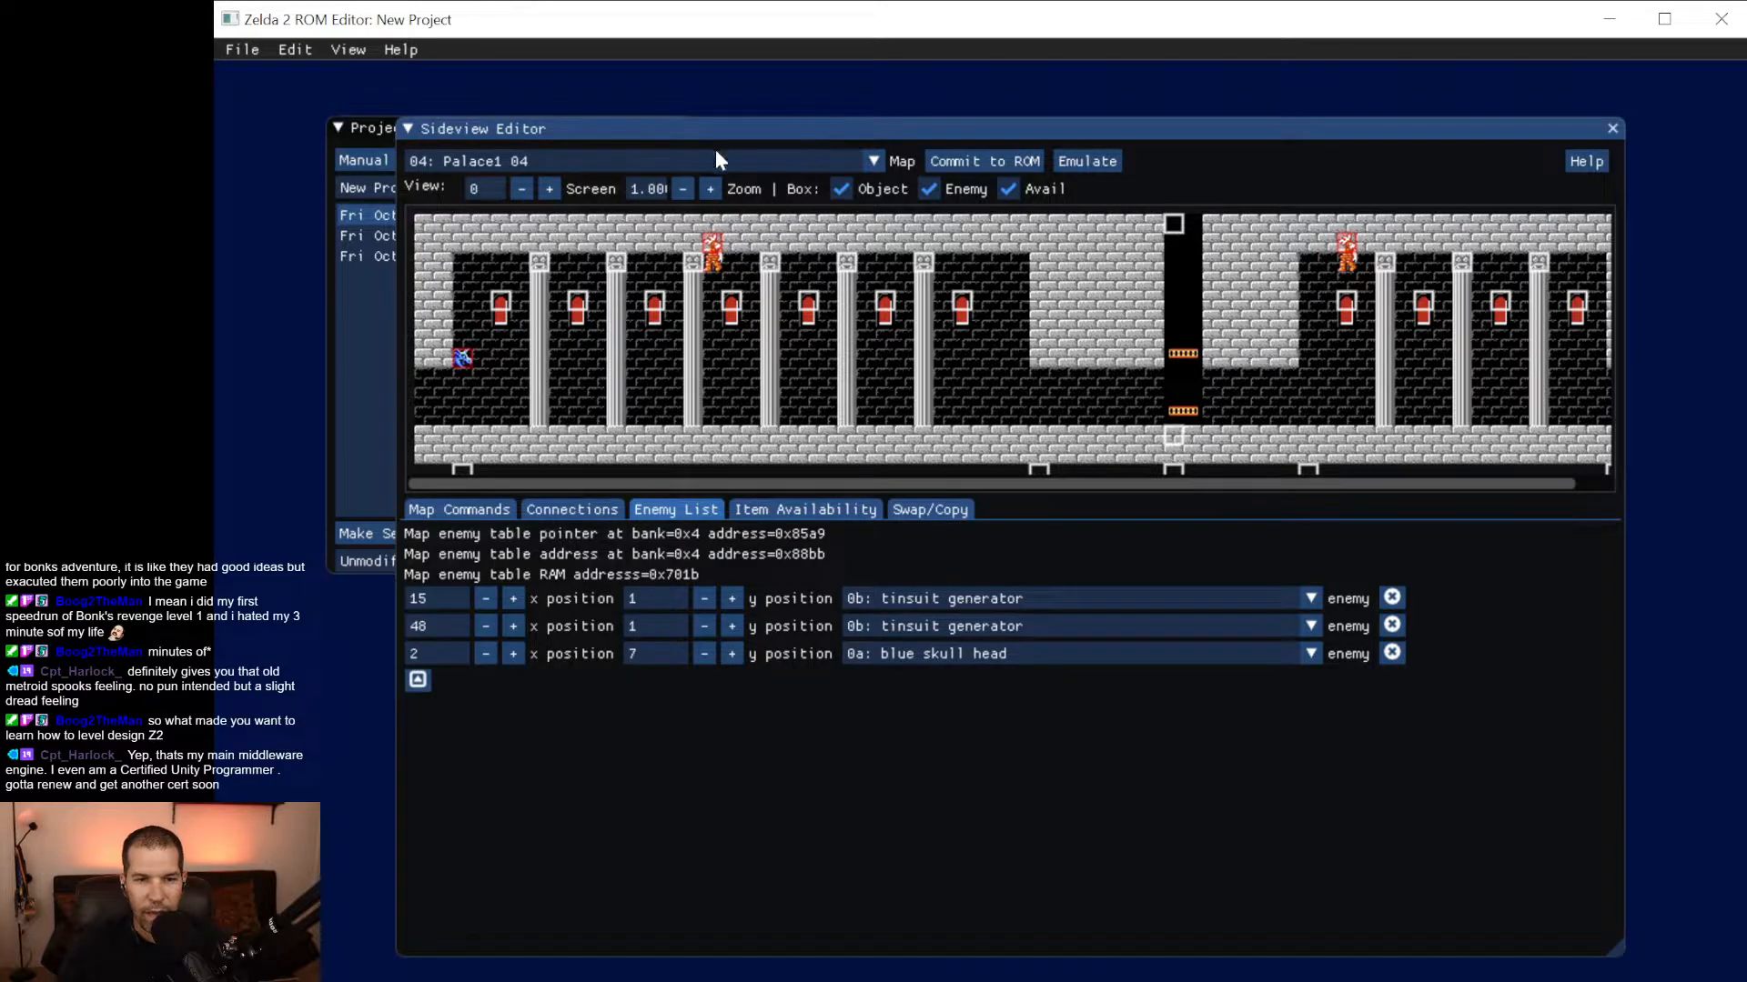
# Enable Downstab and Upstab in the Start Values, and close that window.
pyautogui.click(361, 126)
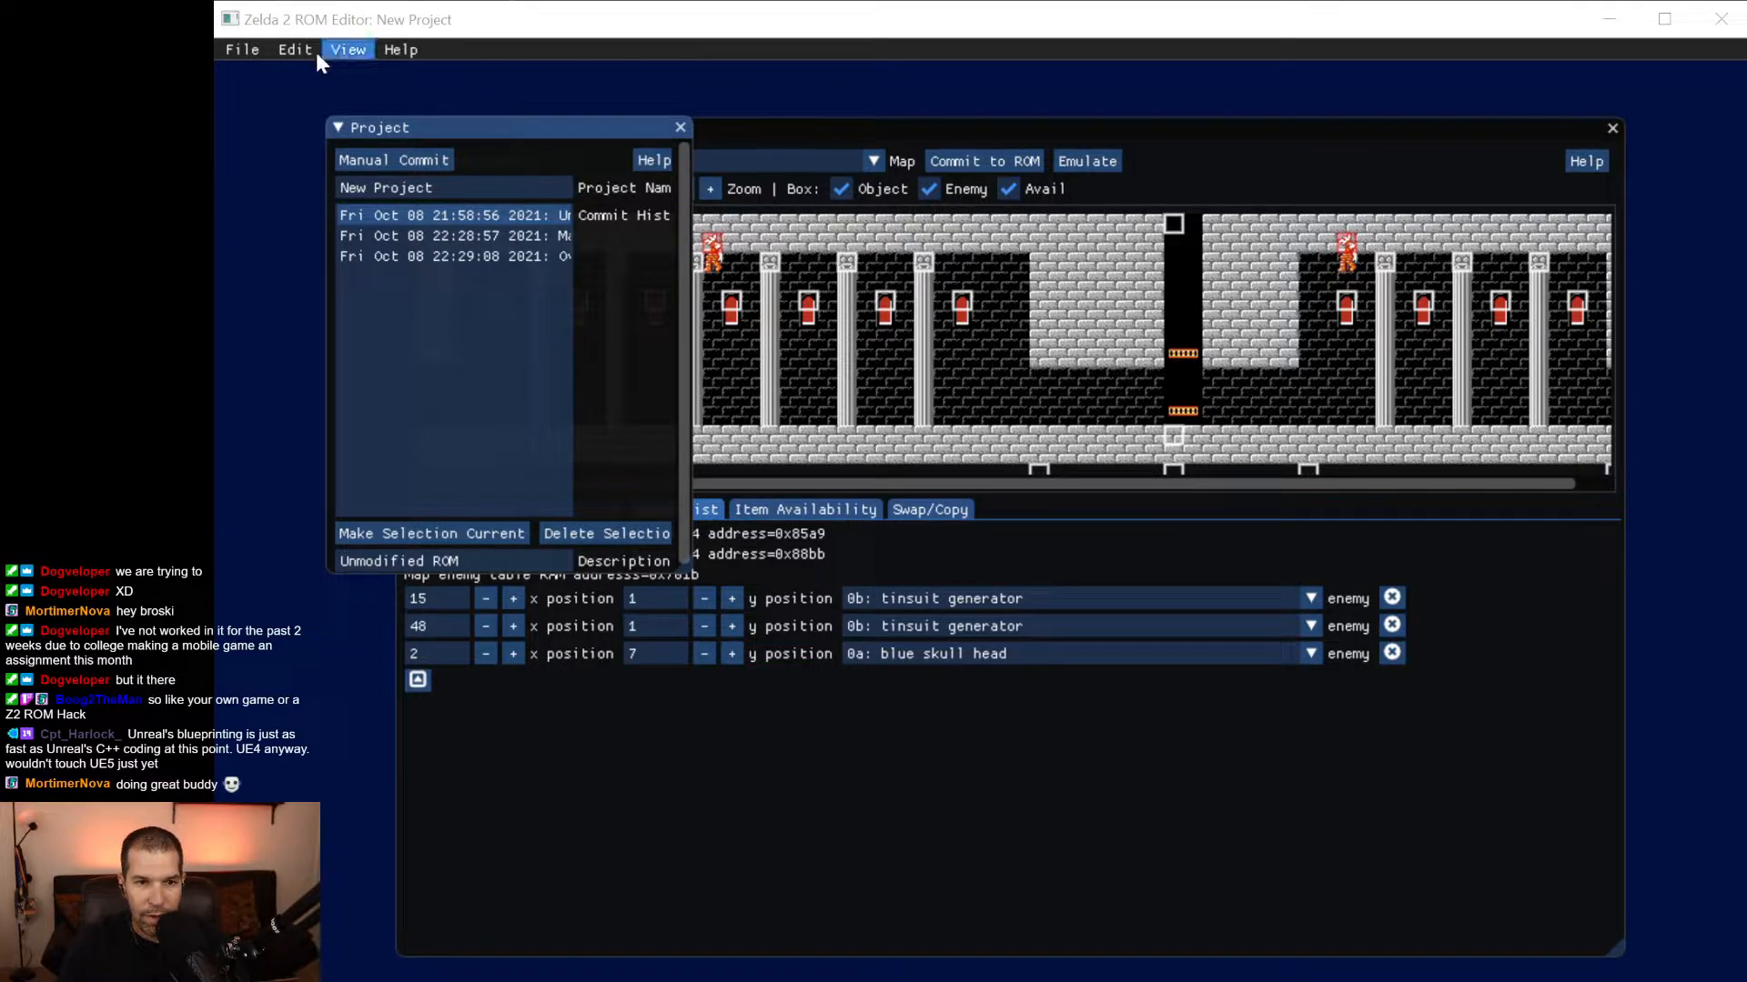
pyautogui.click(915, 128)
pyautogui.click(382, 52)
pyautogui.moveTo(301, 54)
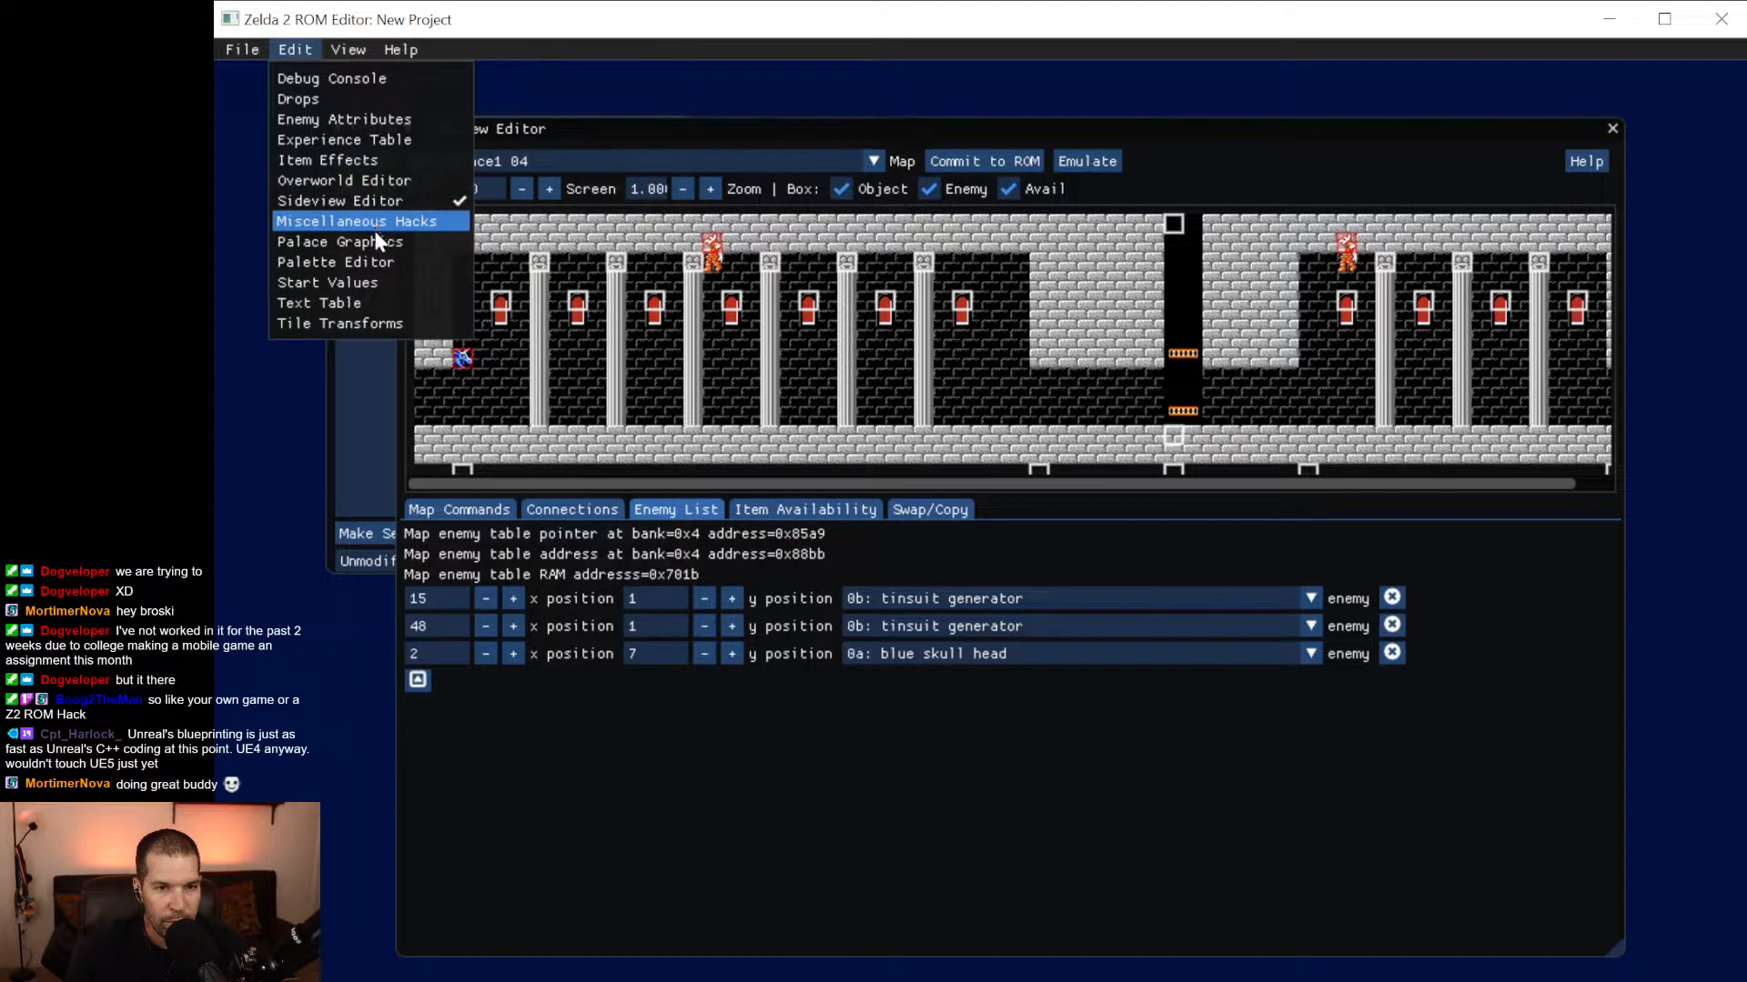
pyautogui.click(371, 285)
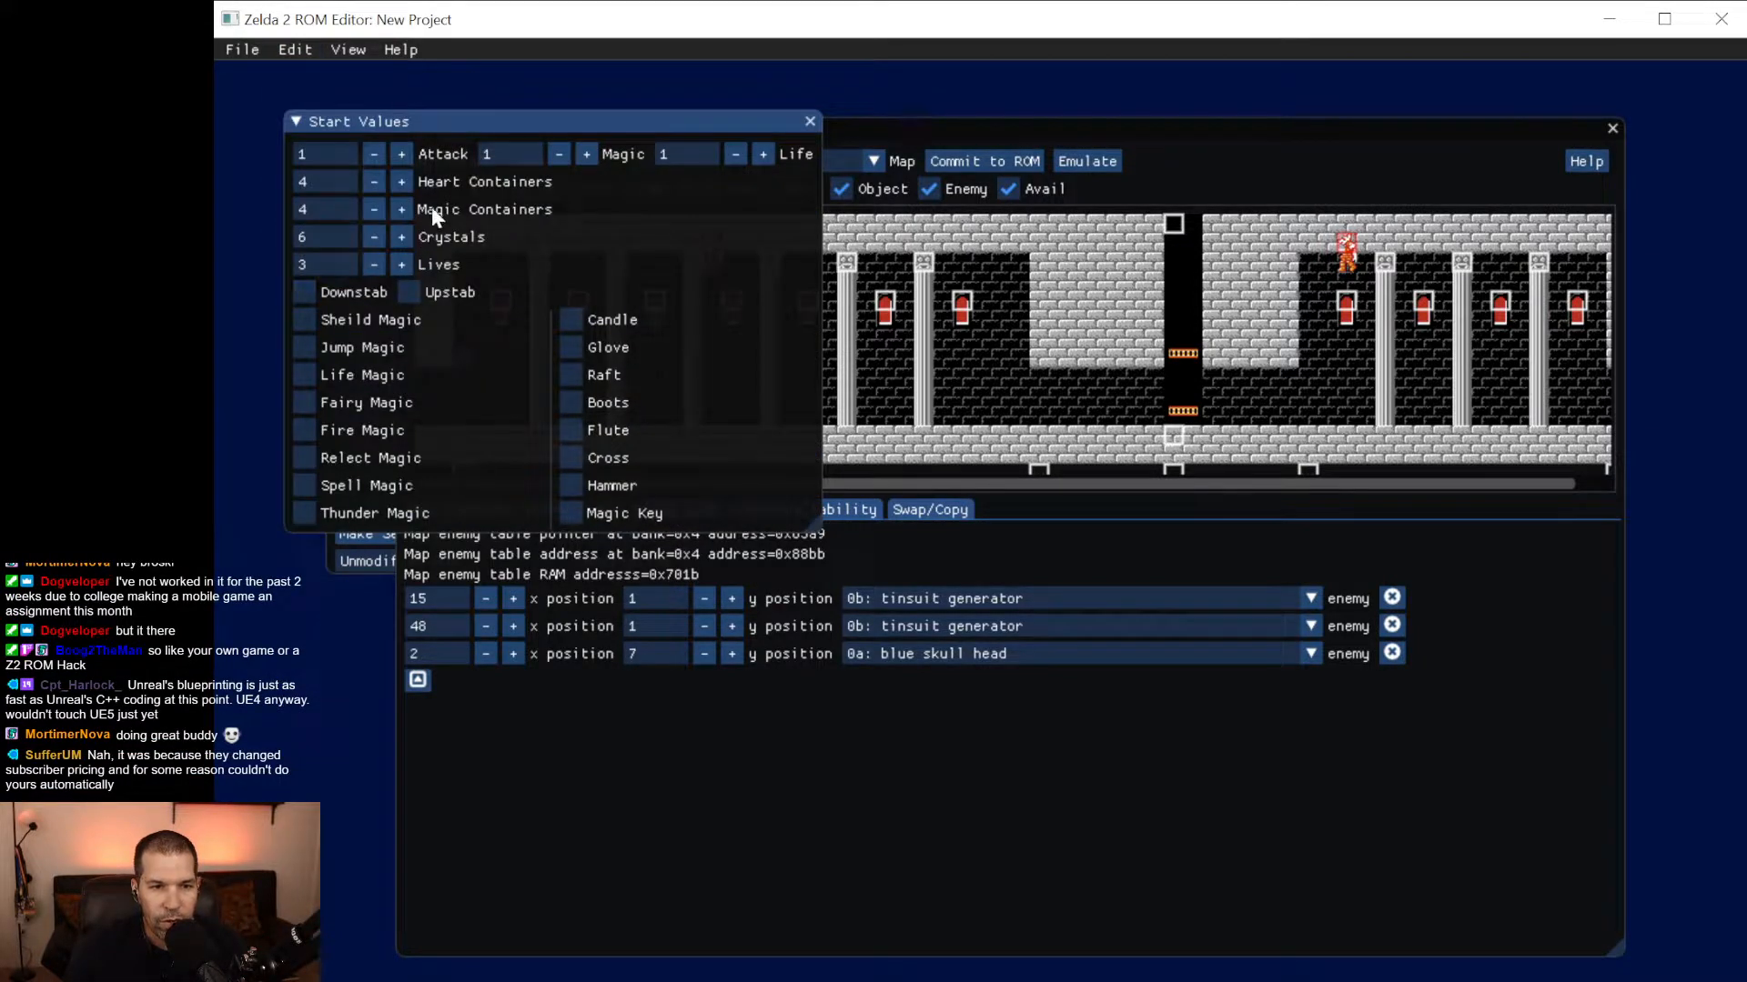
pyautogui.click(303, 291)
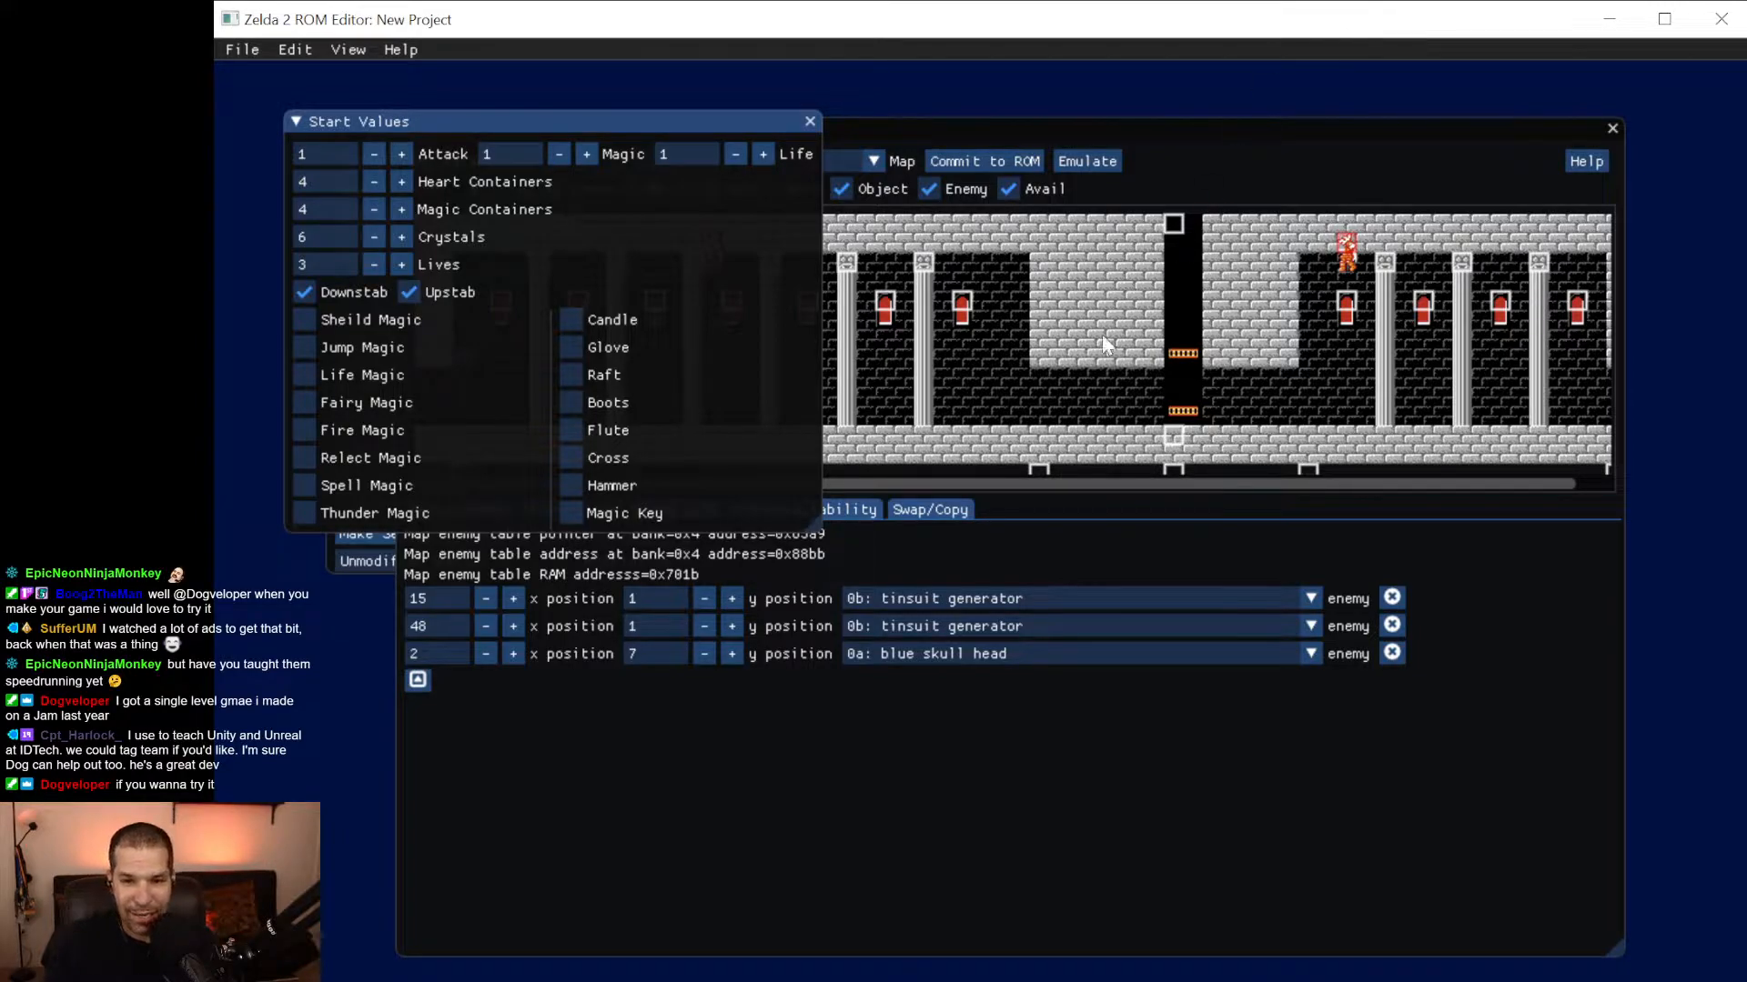
pyautogui.click(810, 123)
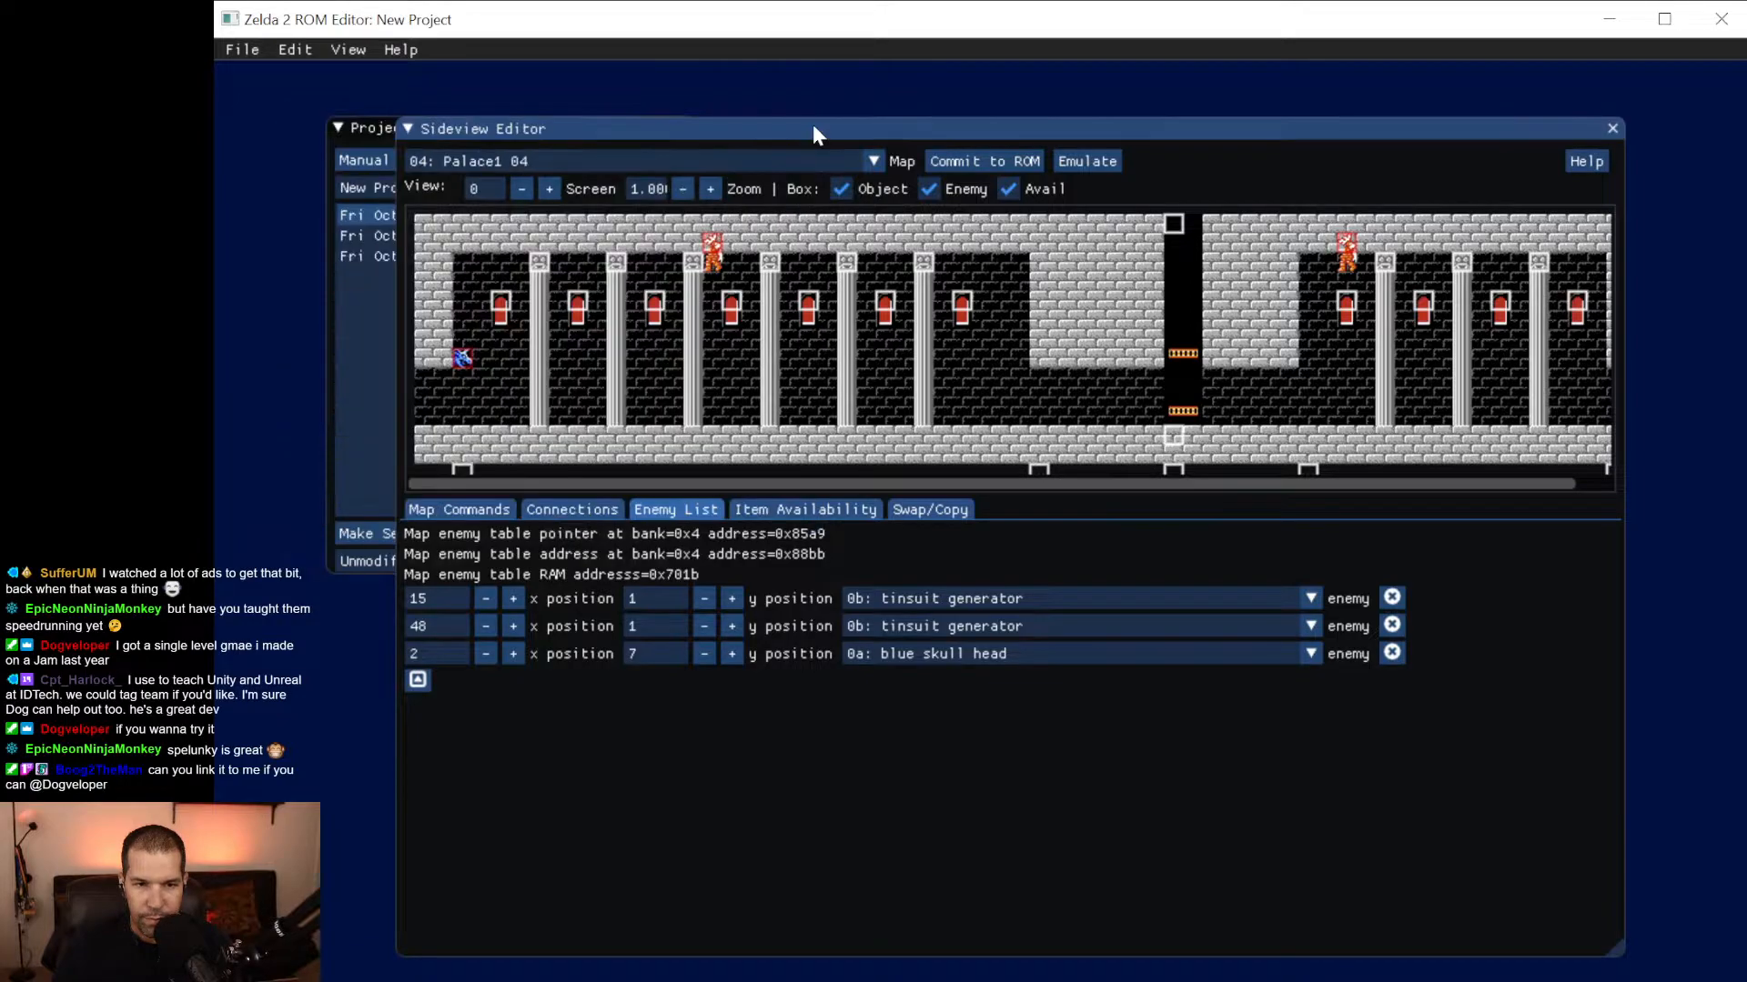
# Reopen the Start Values to check the starting abilities, and close them again.
pyautogui.click(288, 49)
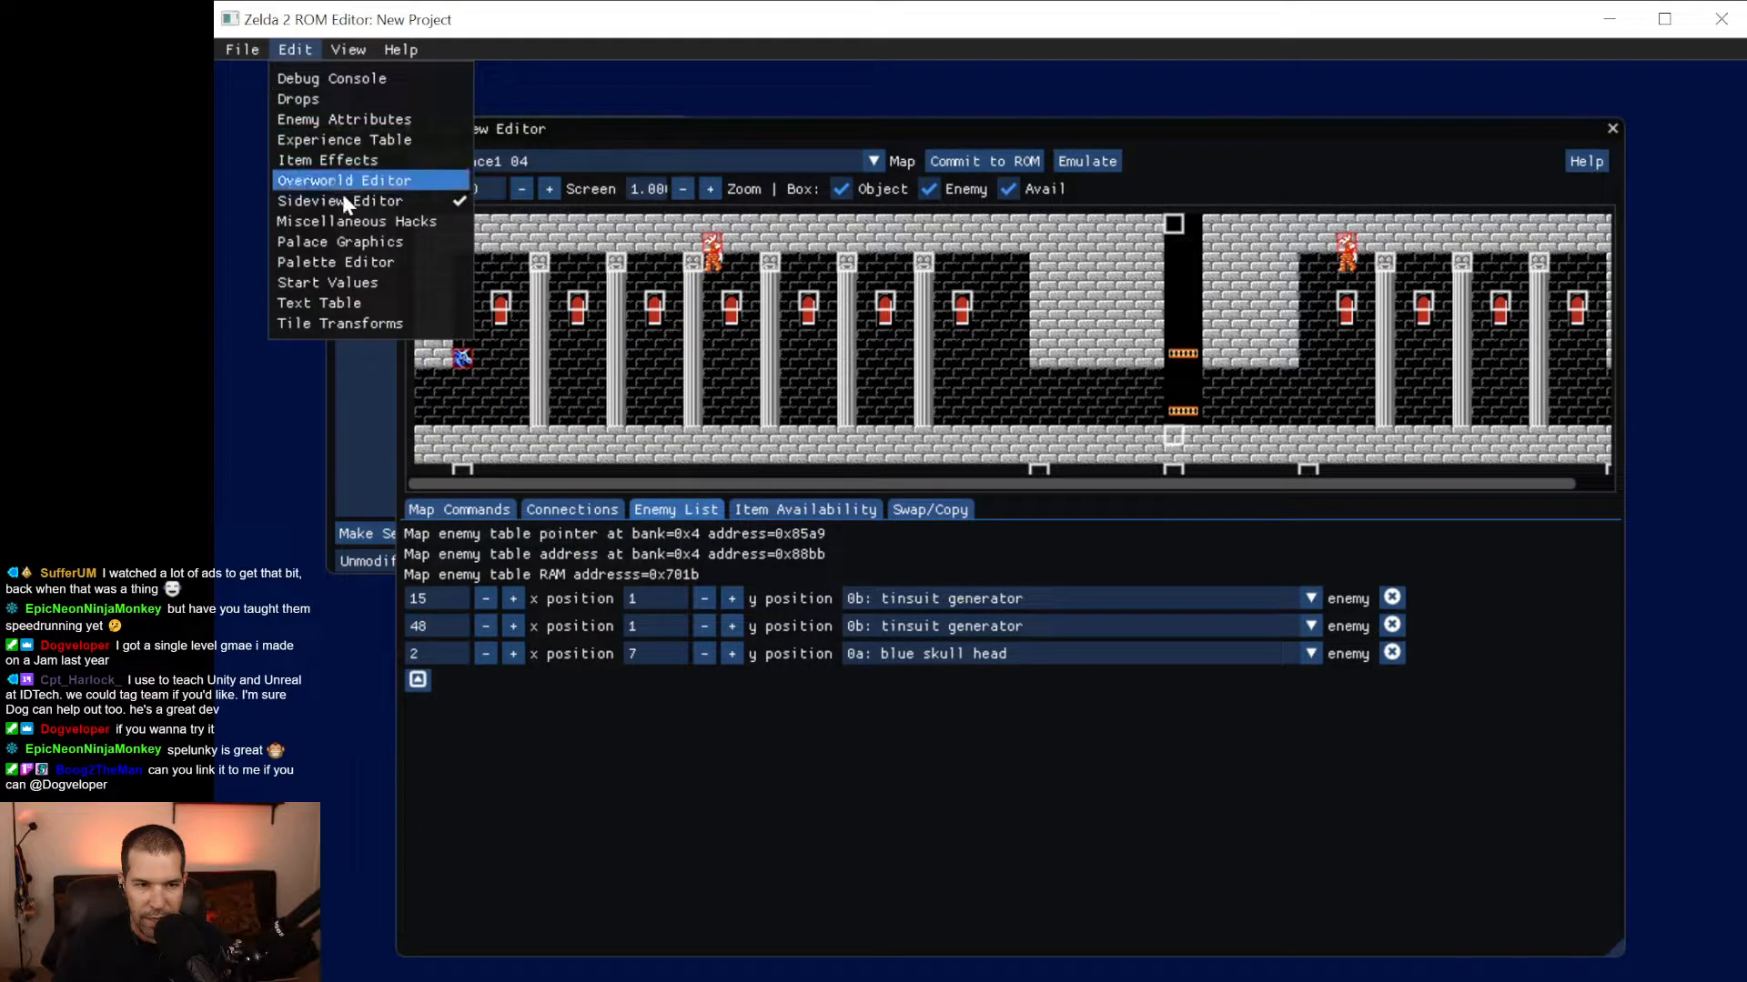
pyautogui.click(369, 288)
pyautogui.click(810, 121)
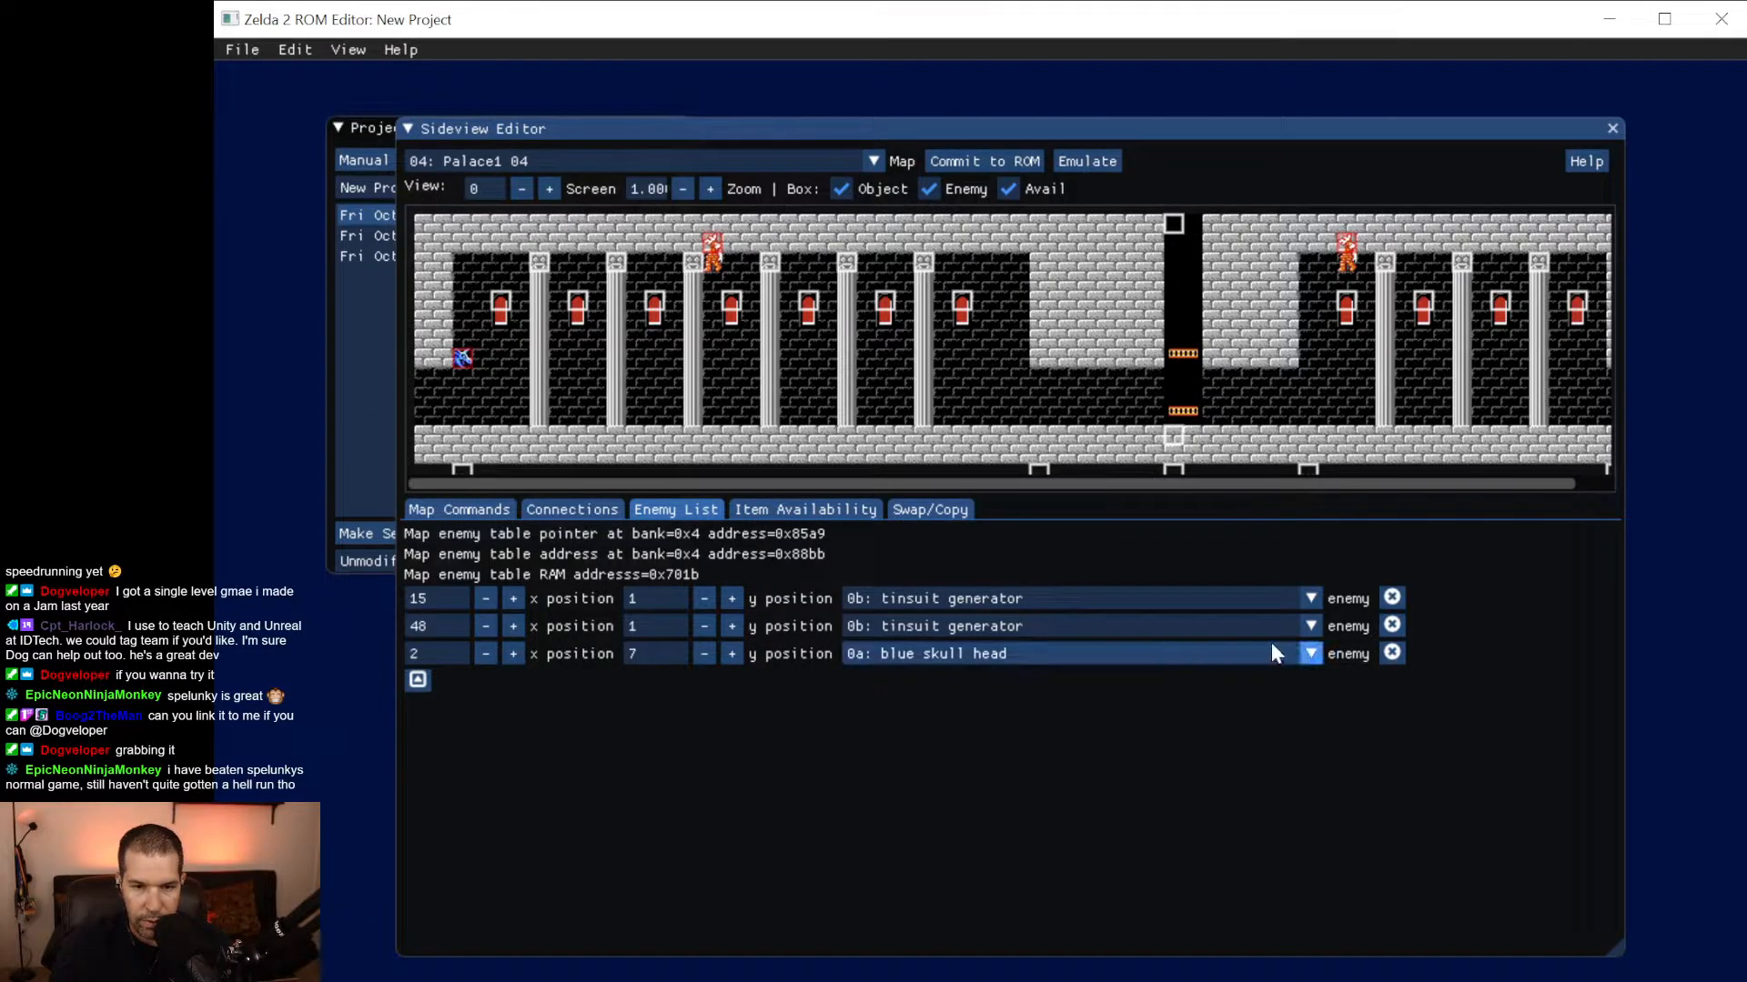
# Delete the blue skull head from the Palace1 04 enemy list and commit the map to the ROM.
pyautogui.click(1391, 655)
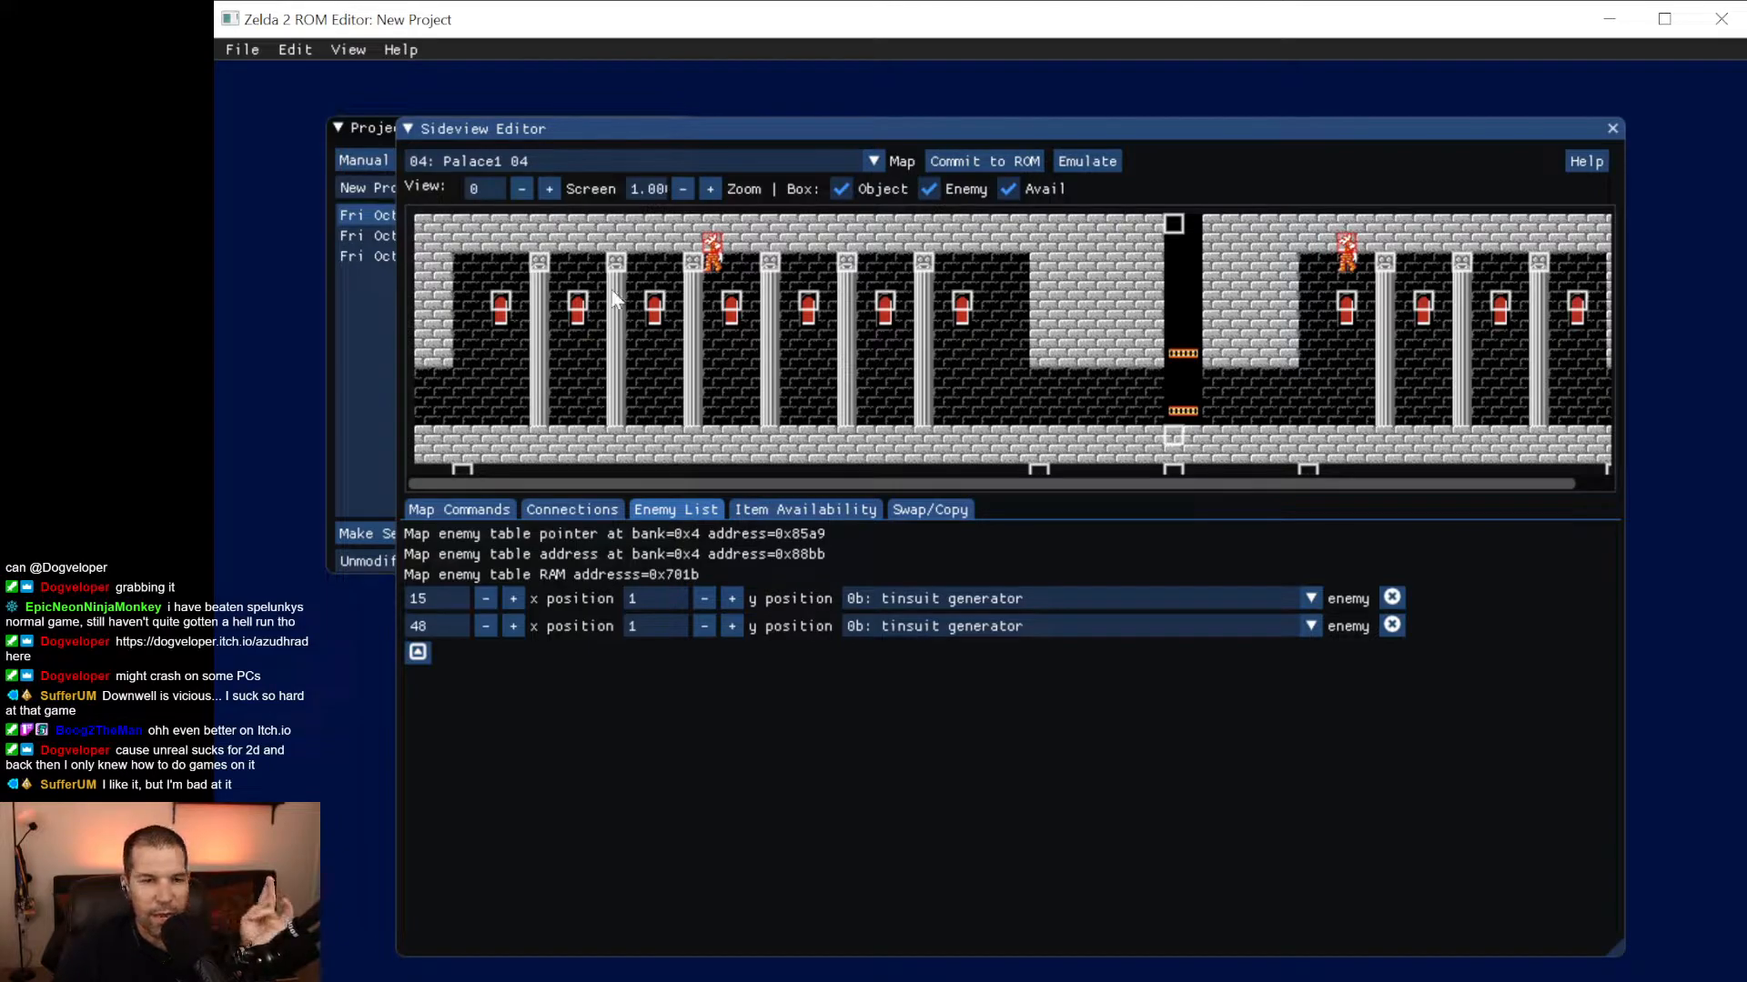
pyautogui.click(242, 50)
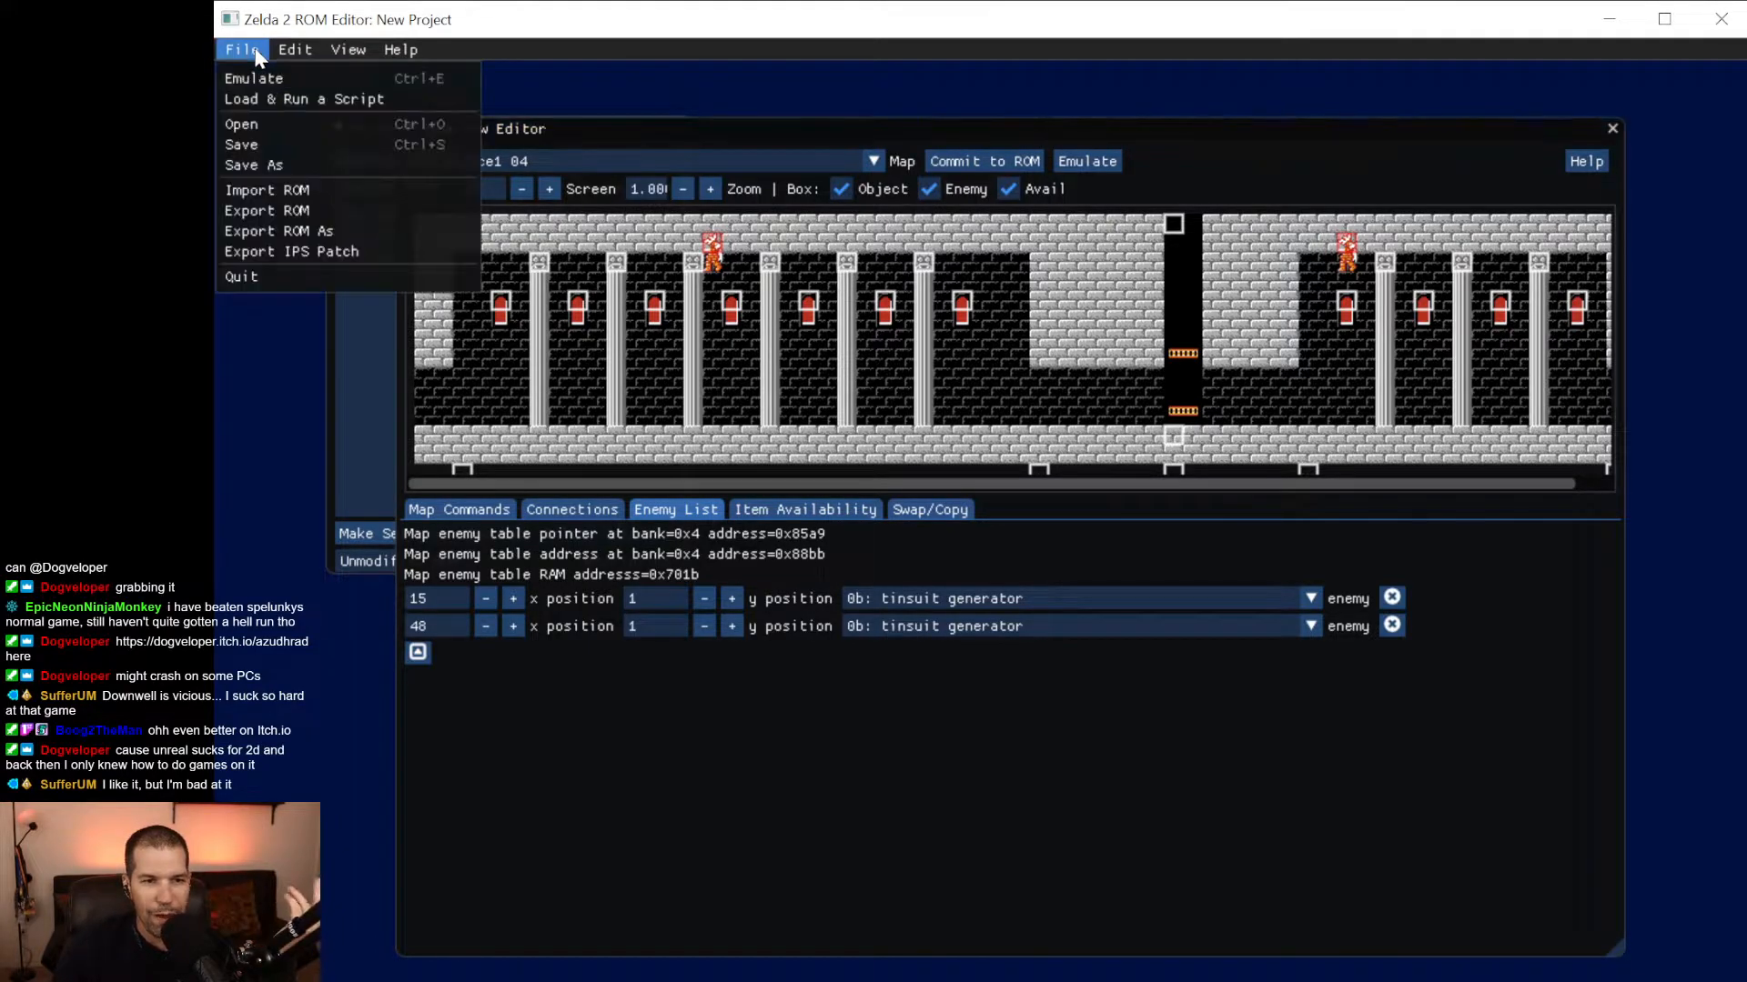
pyautogui.click(1225, 137)
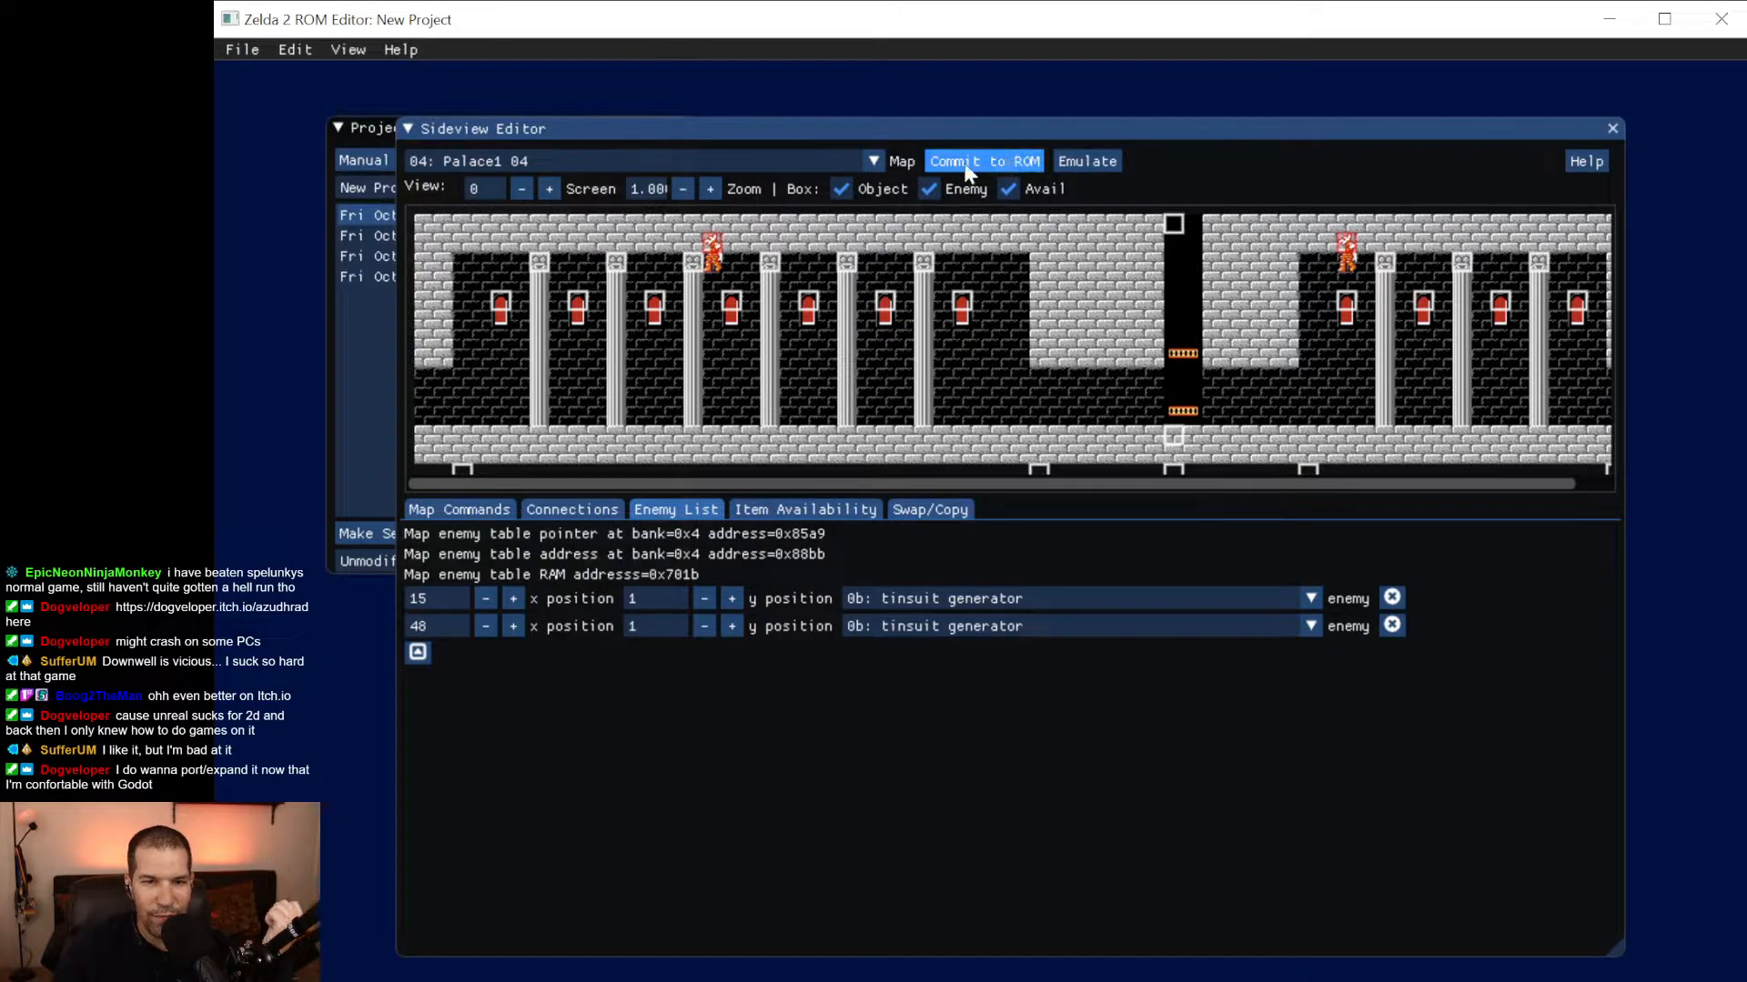
# Emulate the edited ROM in FCEUX and start the game with the LINK save slot.
pyautogui.click(242, 50)
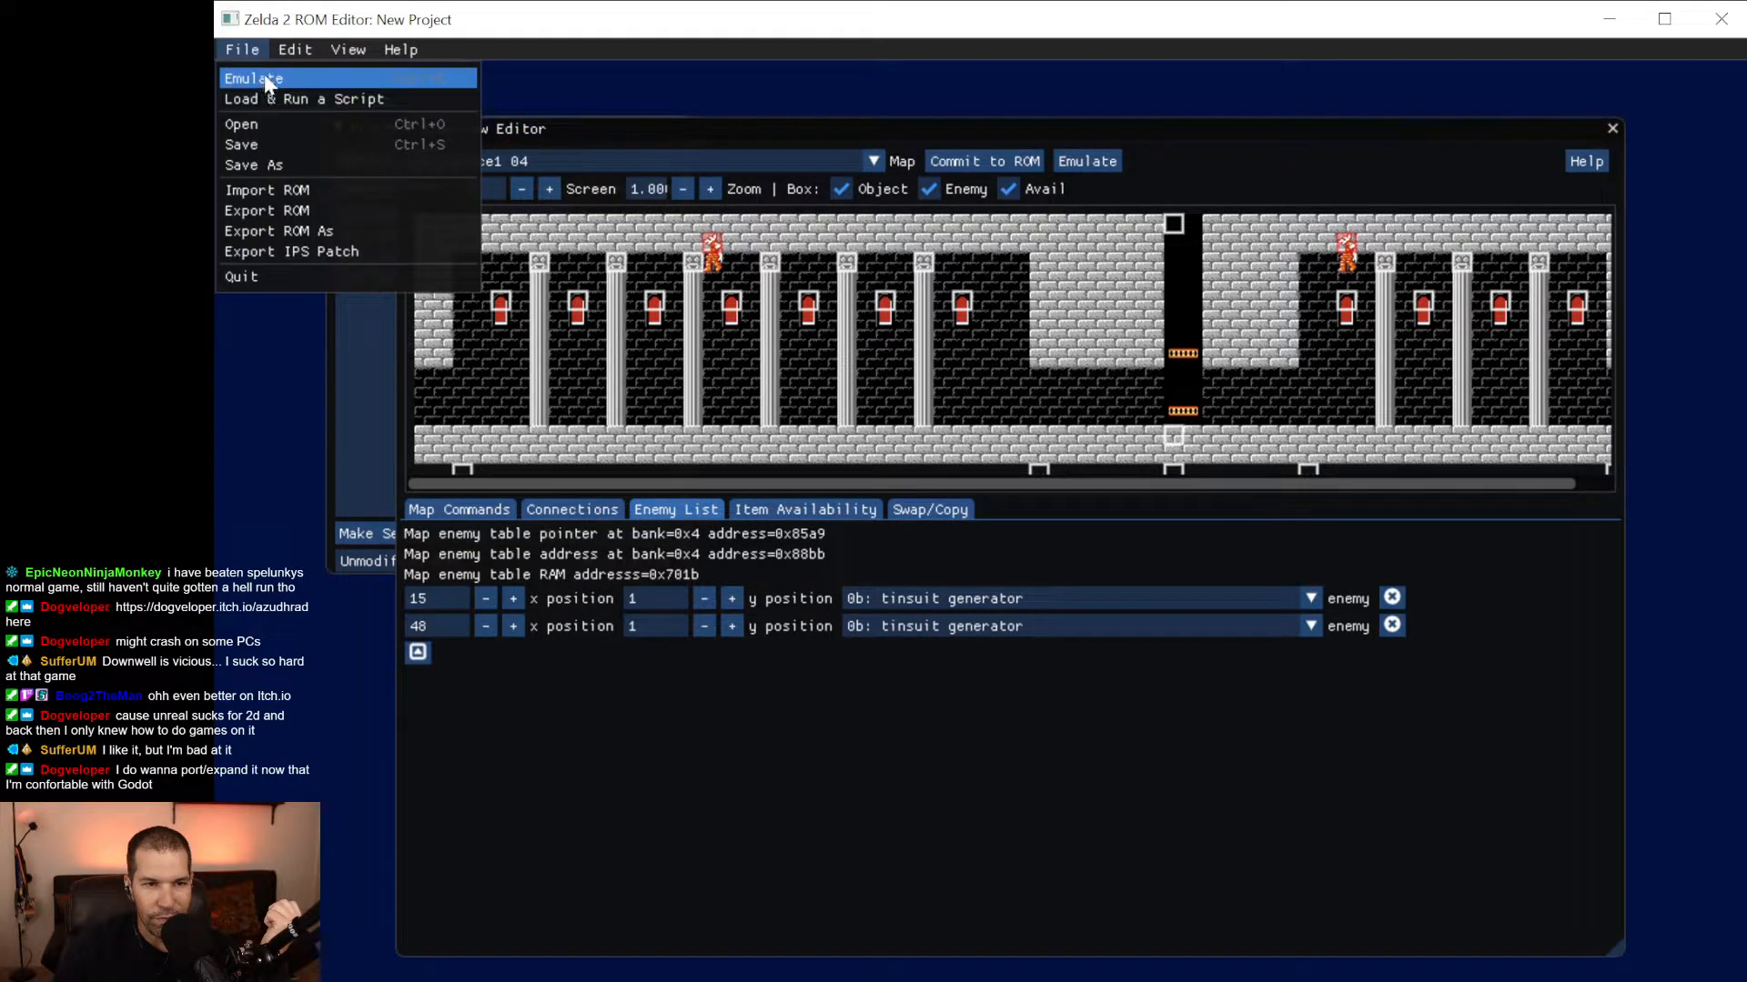
pyautogui.click(264, 79)
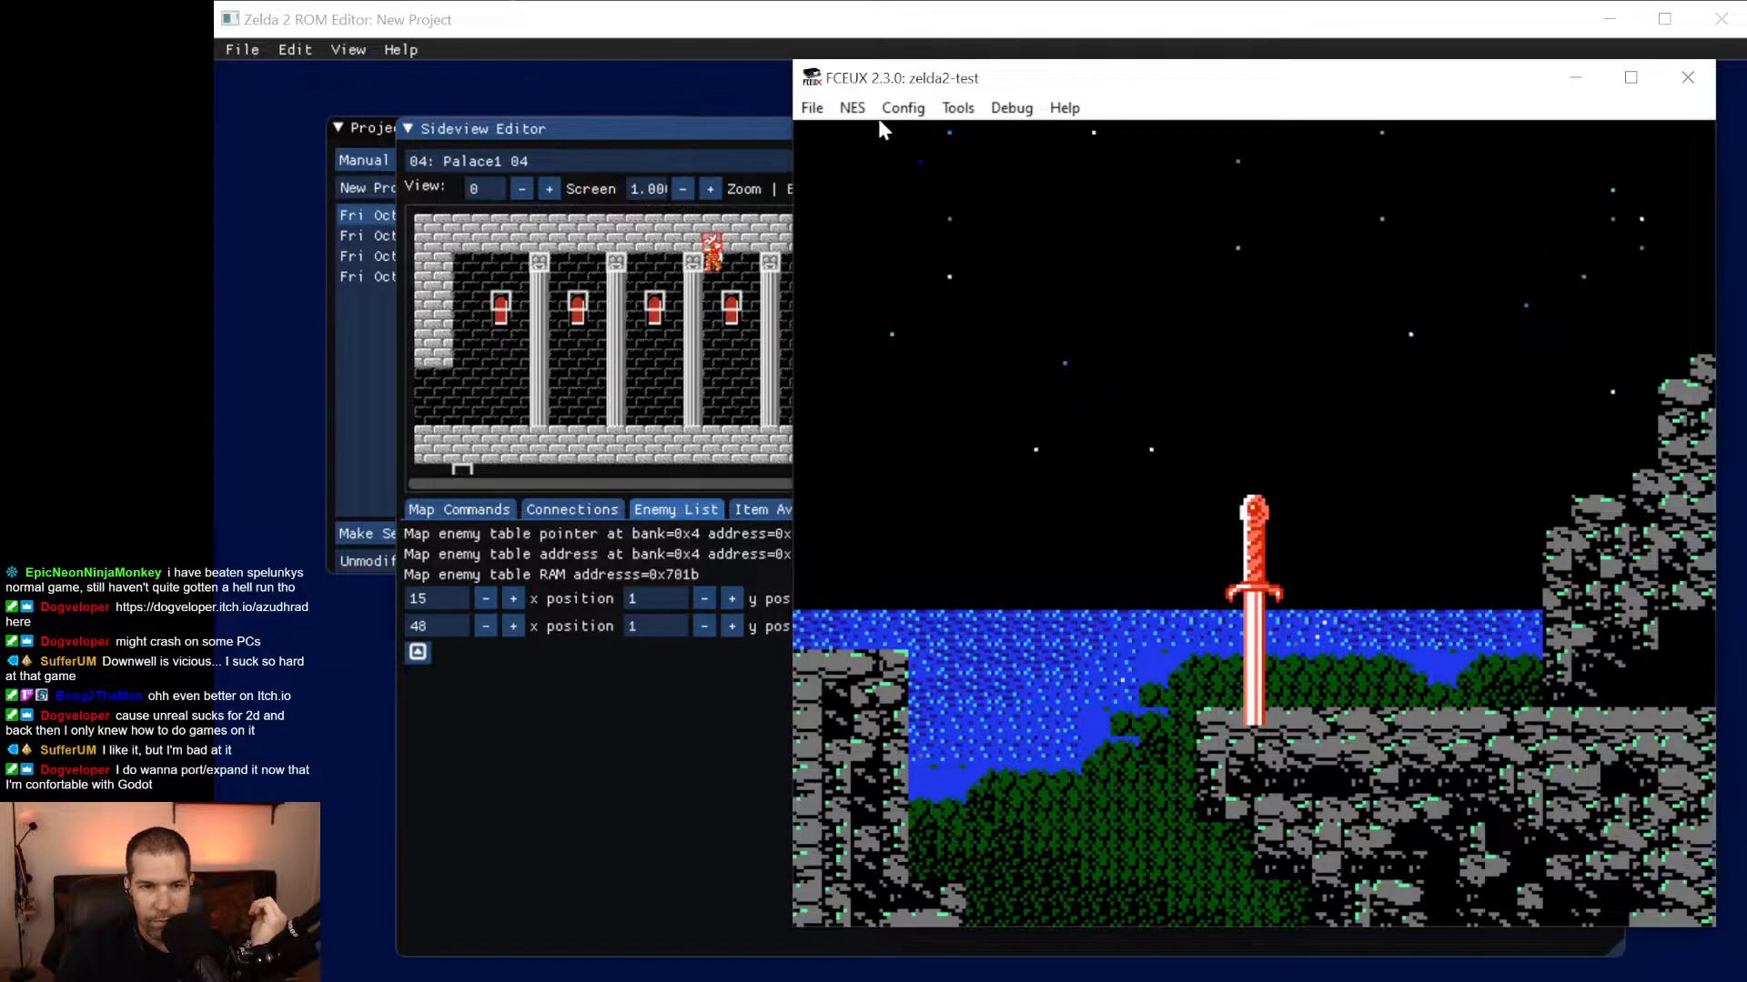
pyautogui.press('Return')
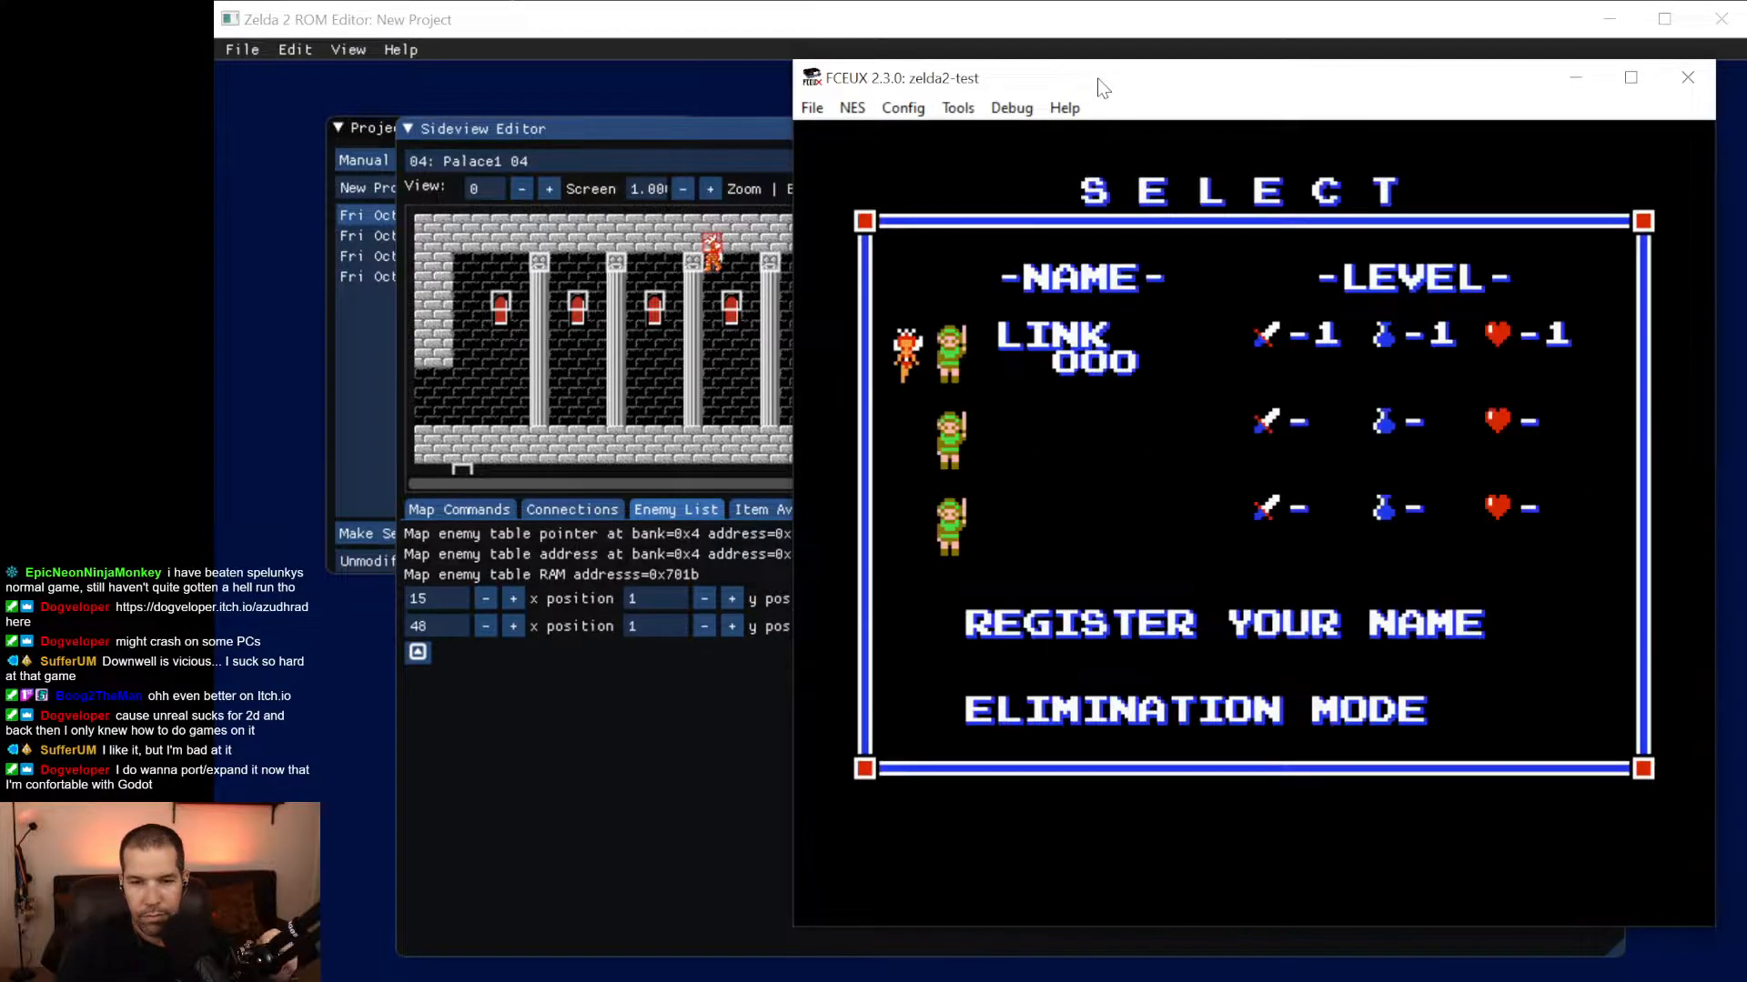
pyautogui.press('Return')
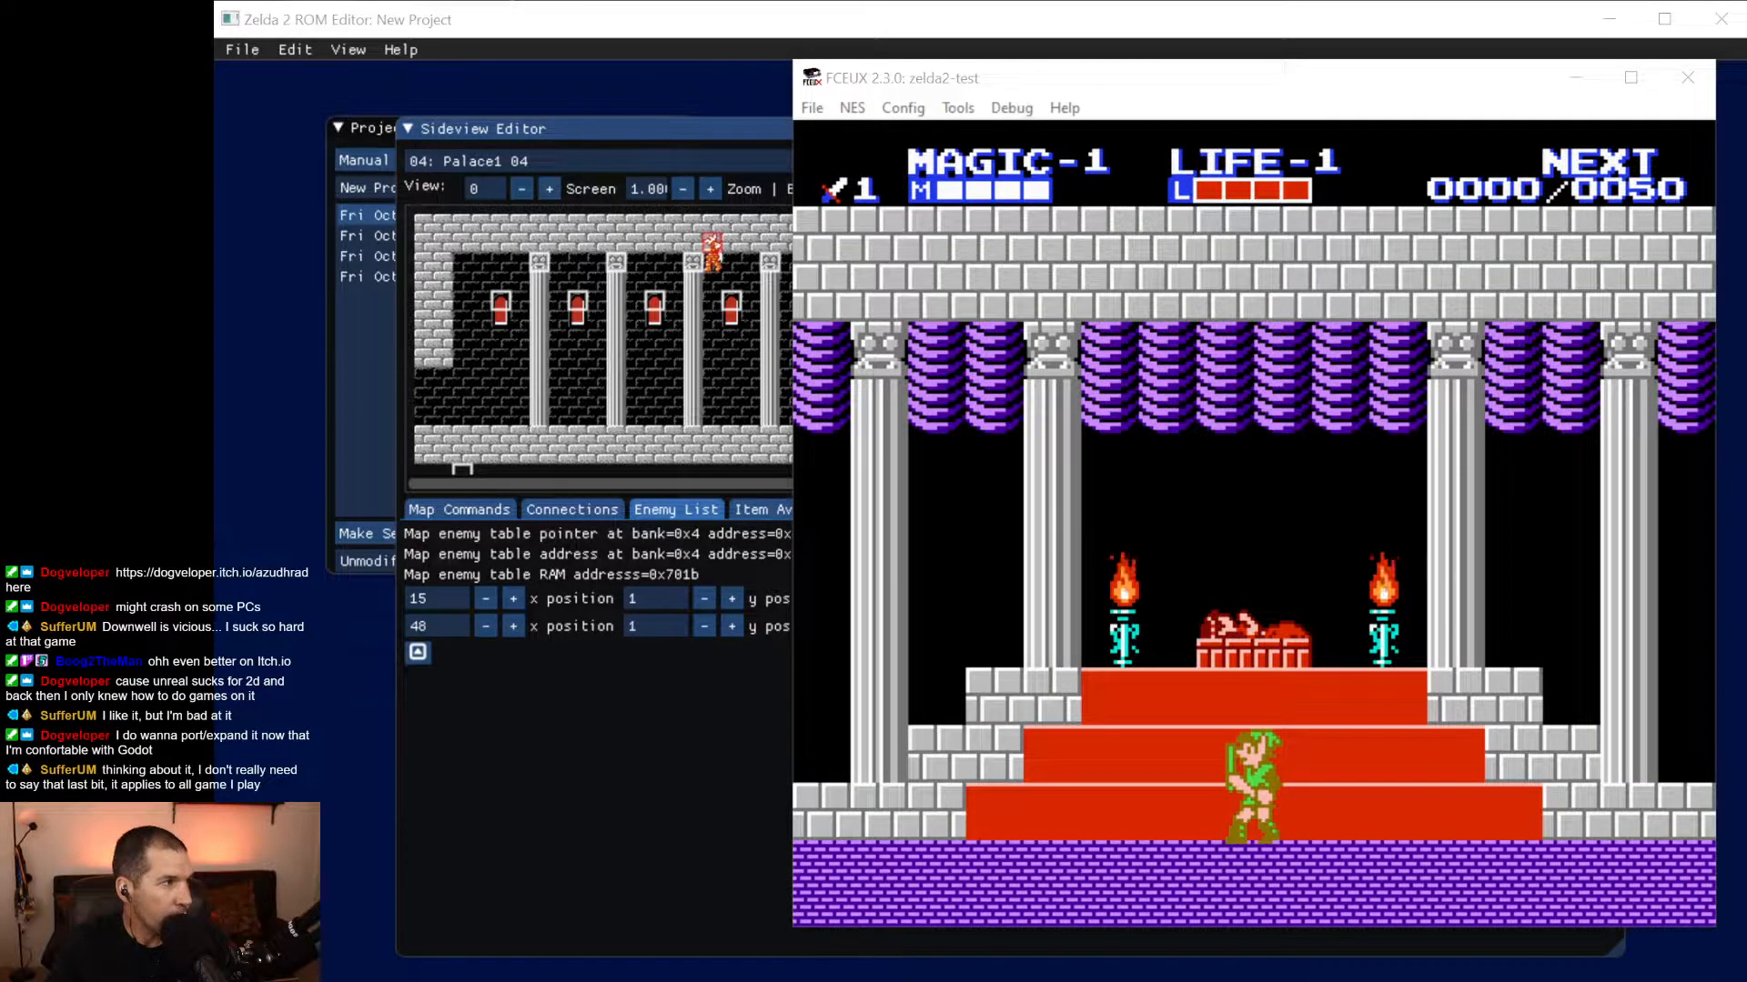
# Walk Link east out of the starting palace onto the overworld, trying a sword attack and a jump on the way.
pyautogui.click(1688, 78)
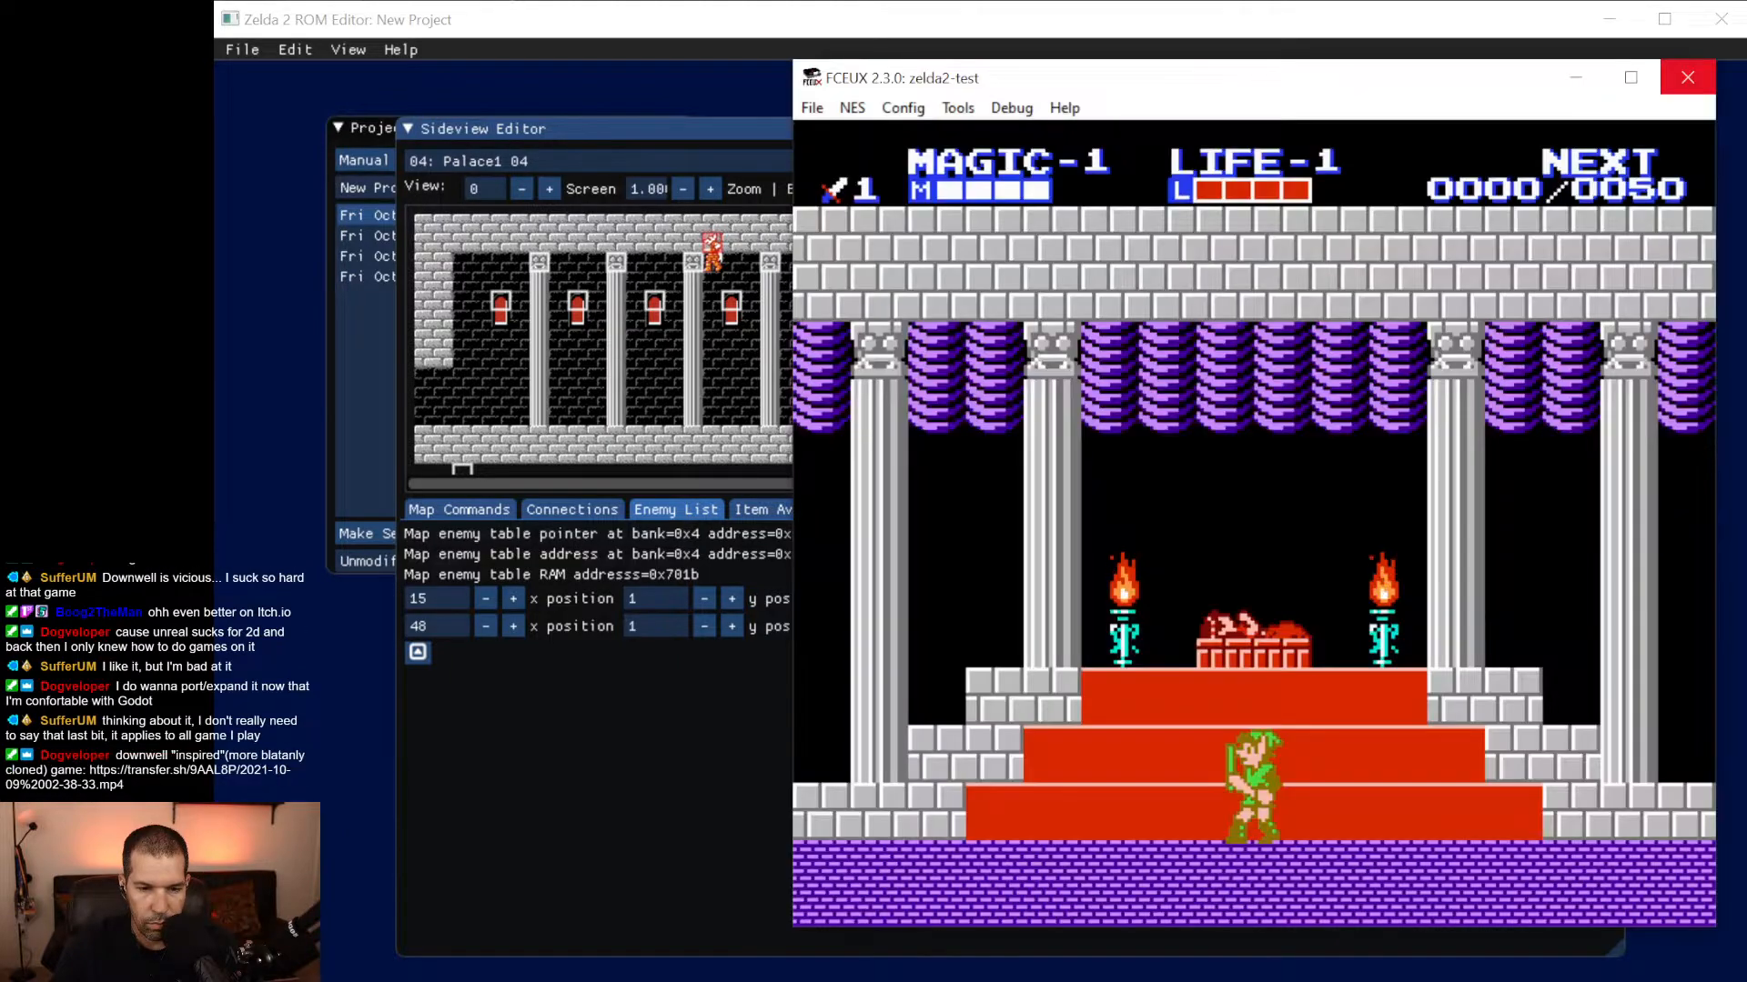
pyautogui.press('Right')
pyautogui.press('d')
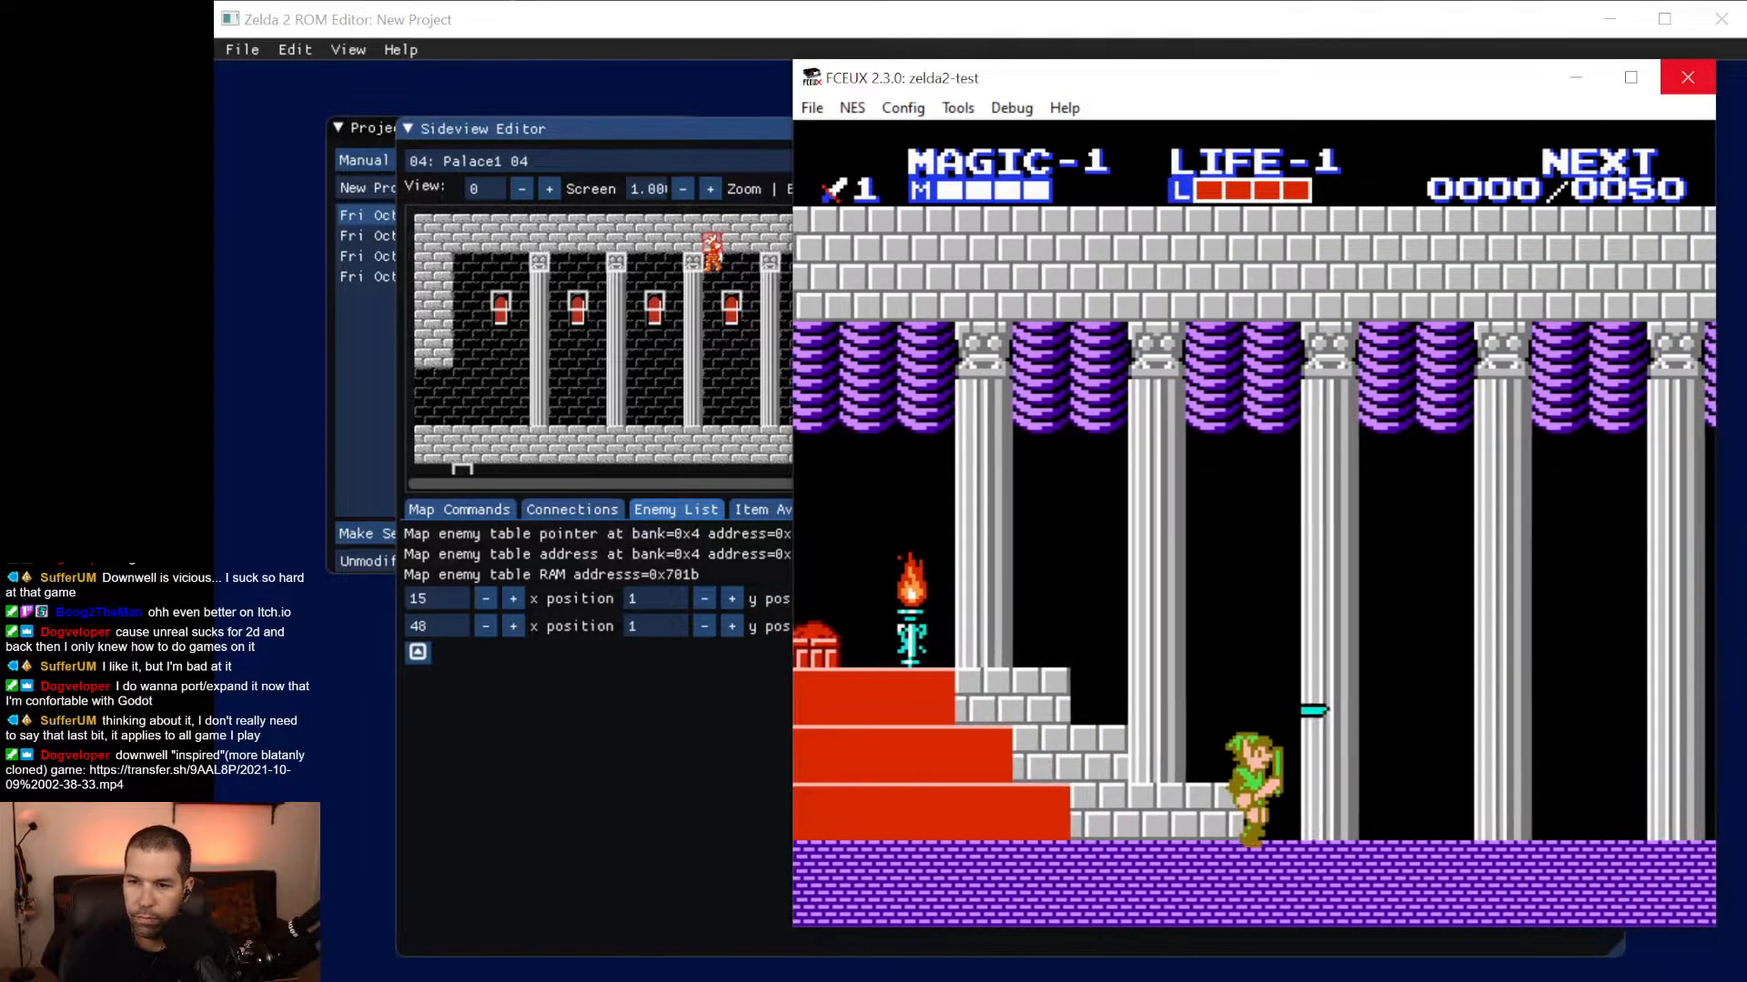
pyautogui.press('f')
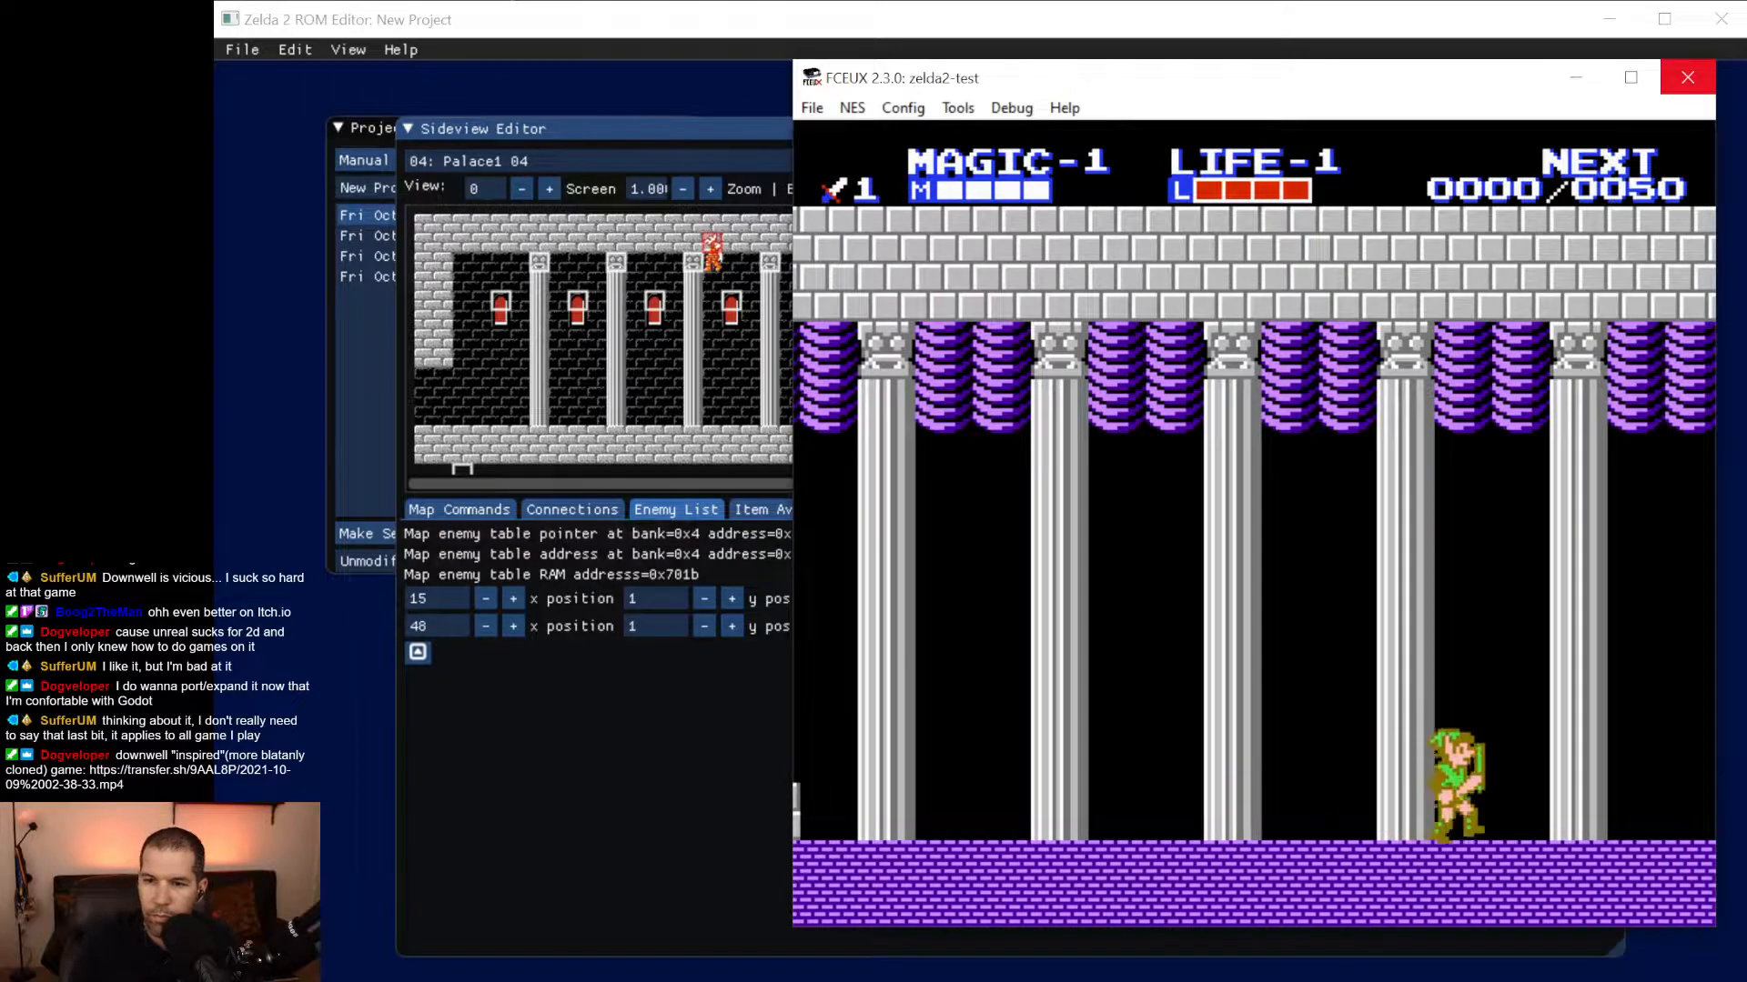
pyautogui.press('Right')
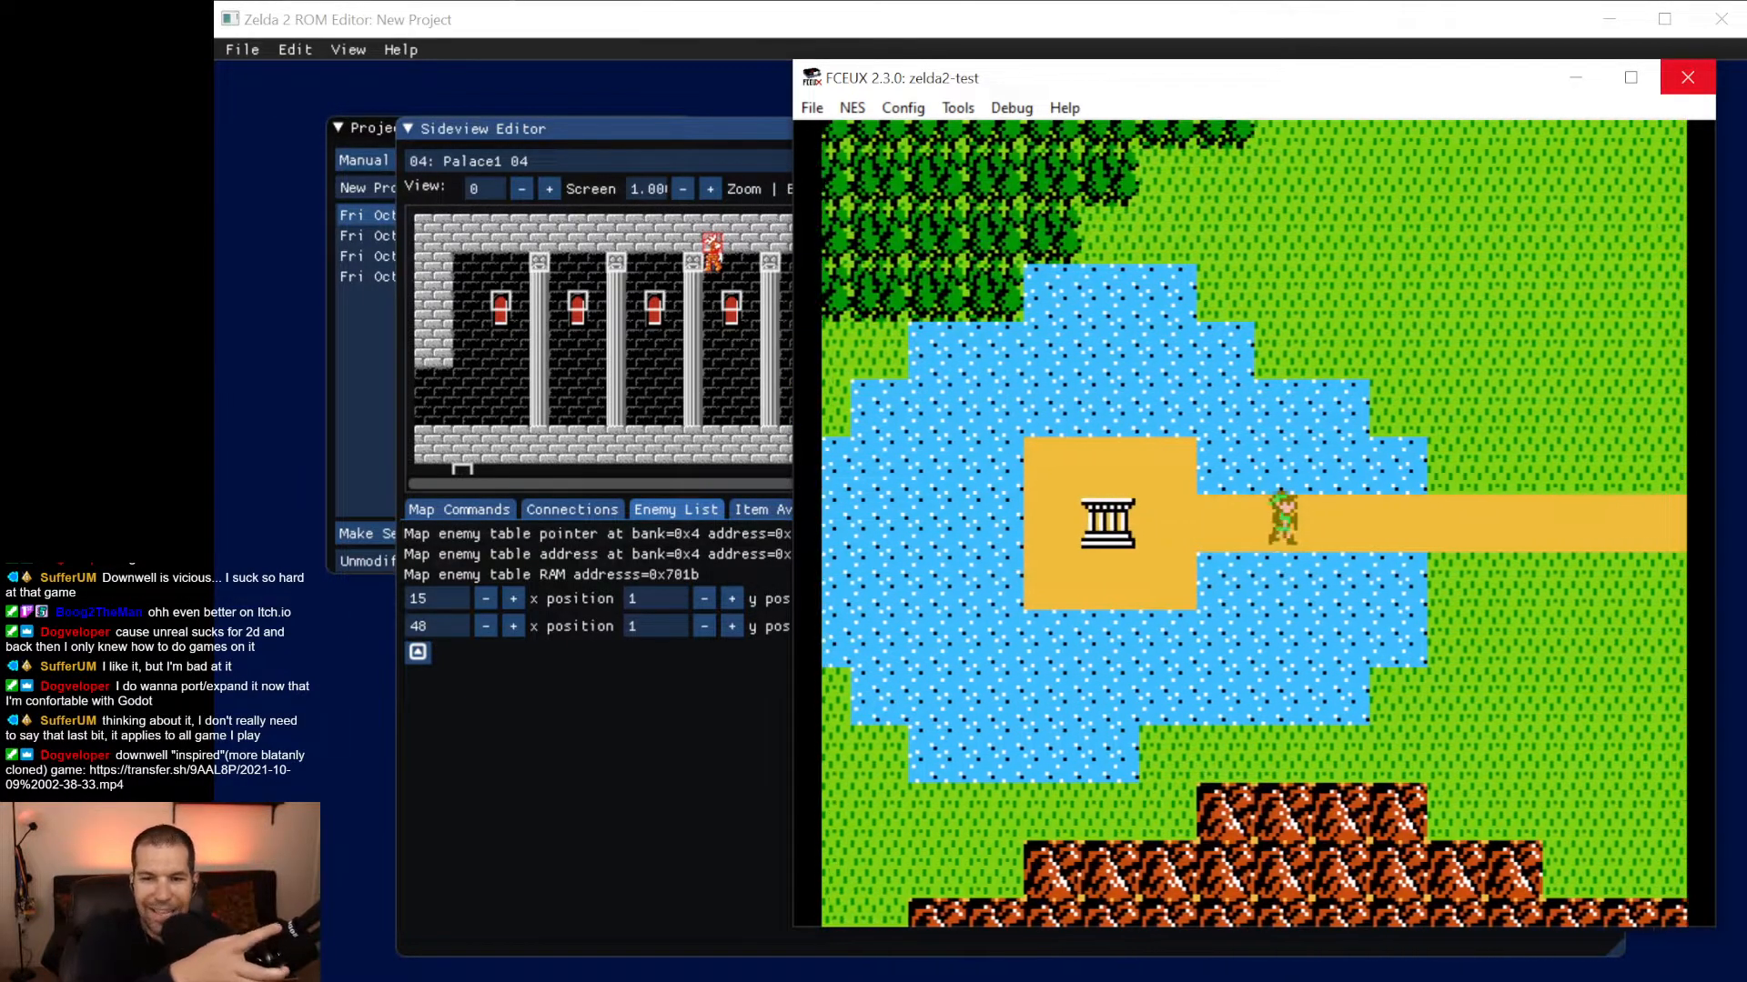
# Lead Link east and north across the overworld, passing through the field encounters, and enter the cave in the mountains.
pyautogui.press('Right')
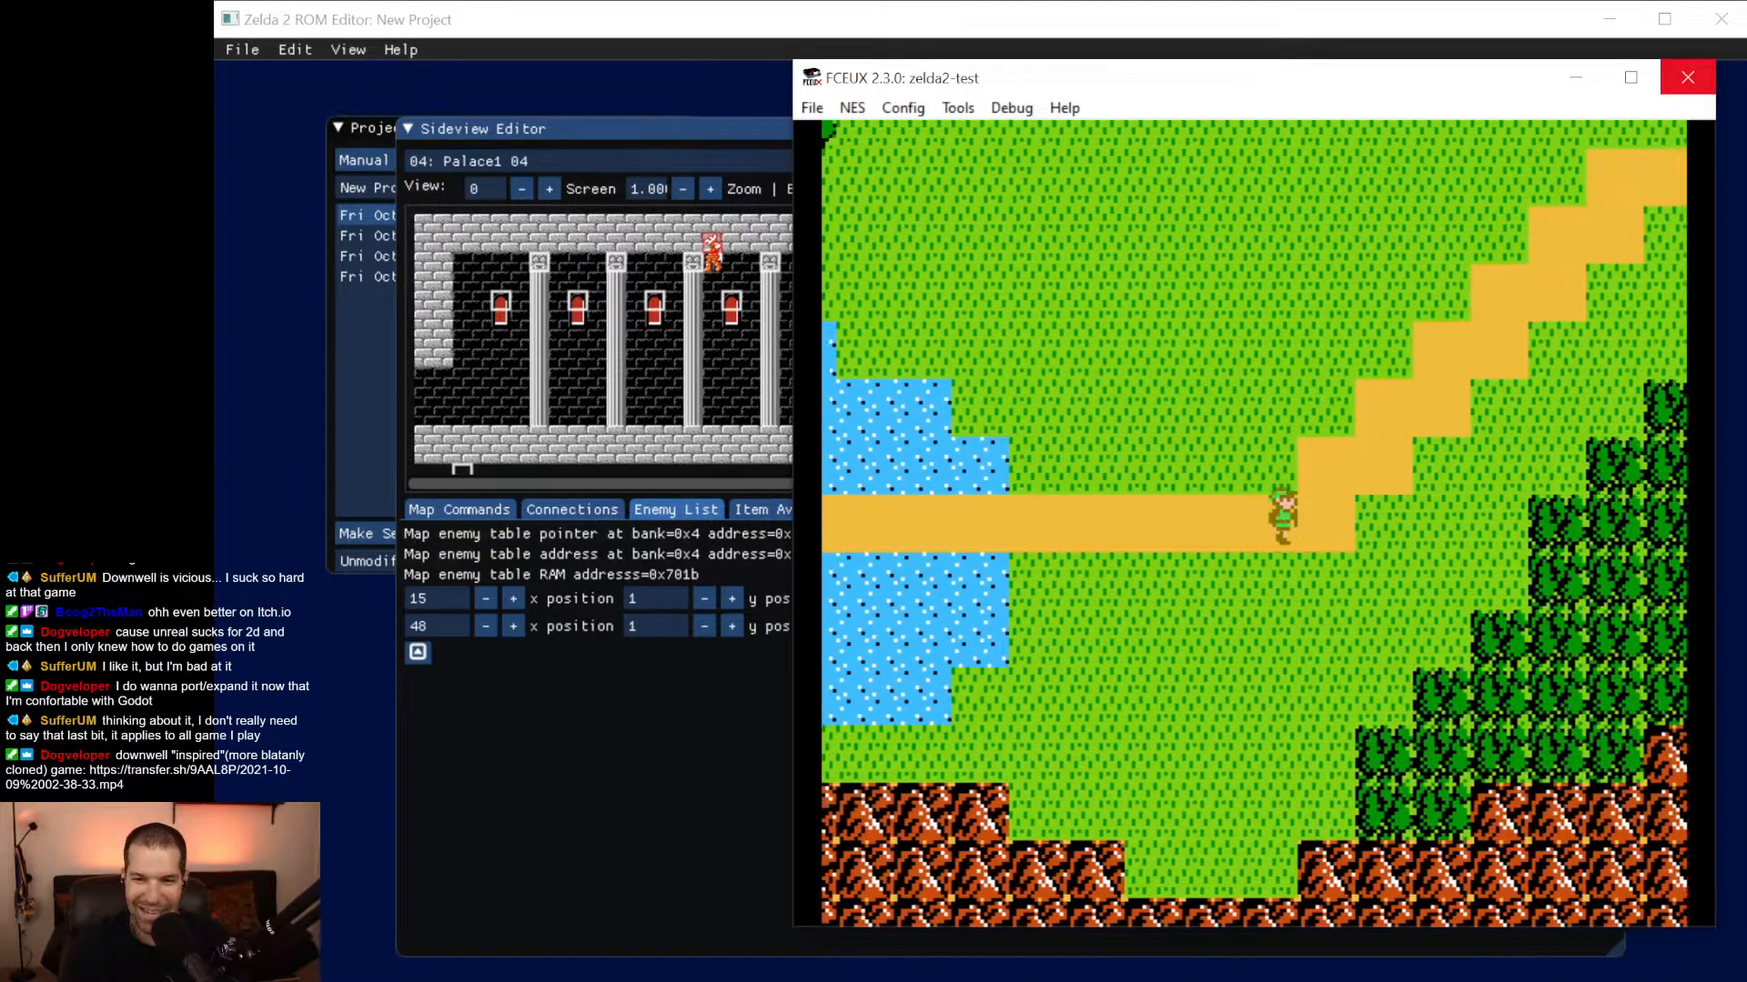
pyautogui.press('Right')
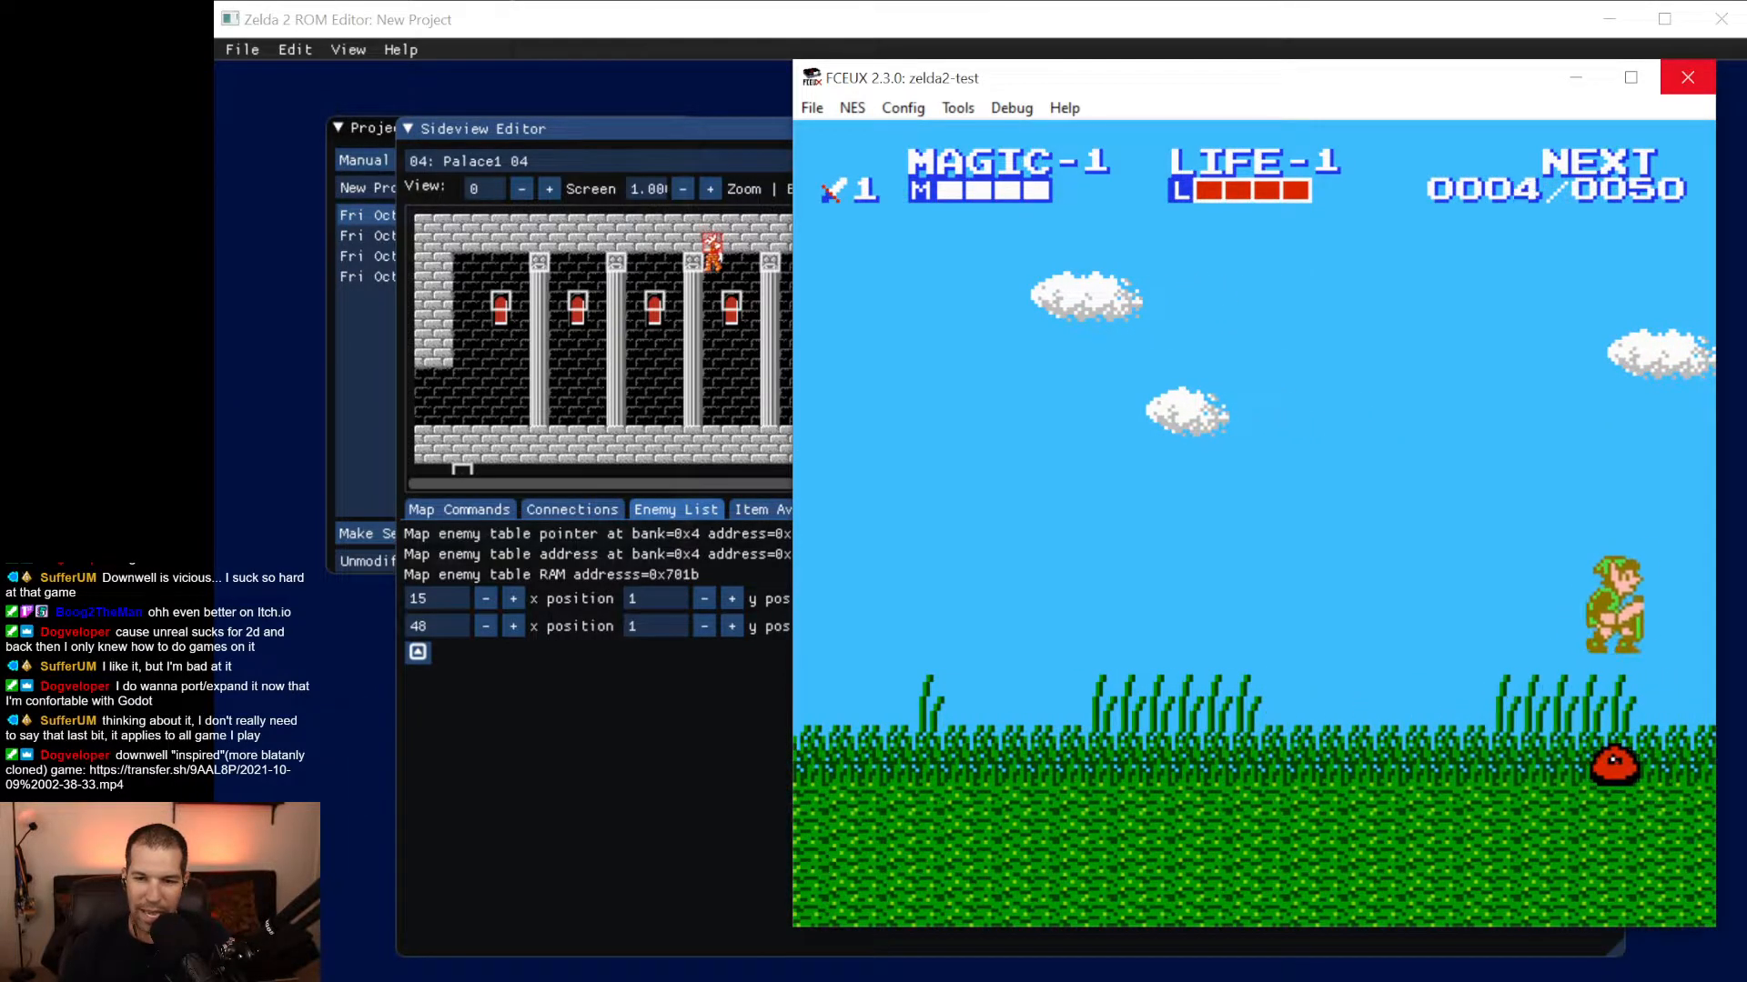
pyautogui.press('Right')
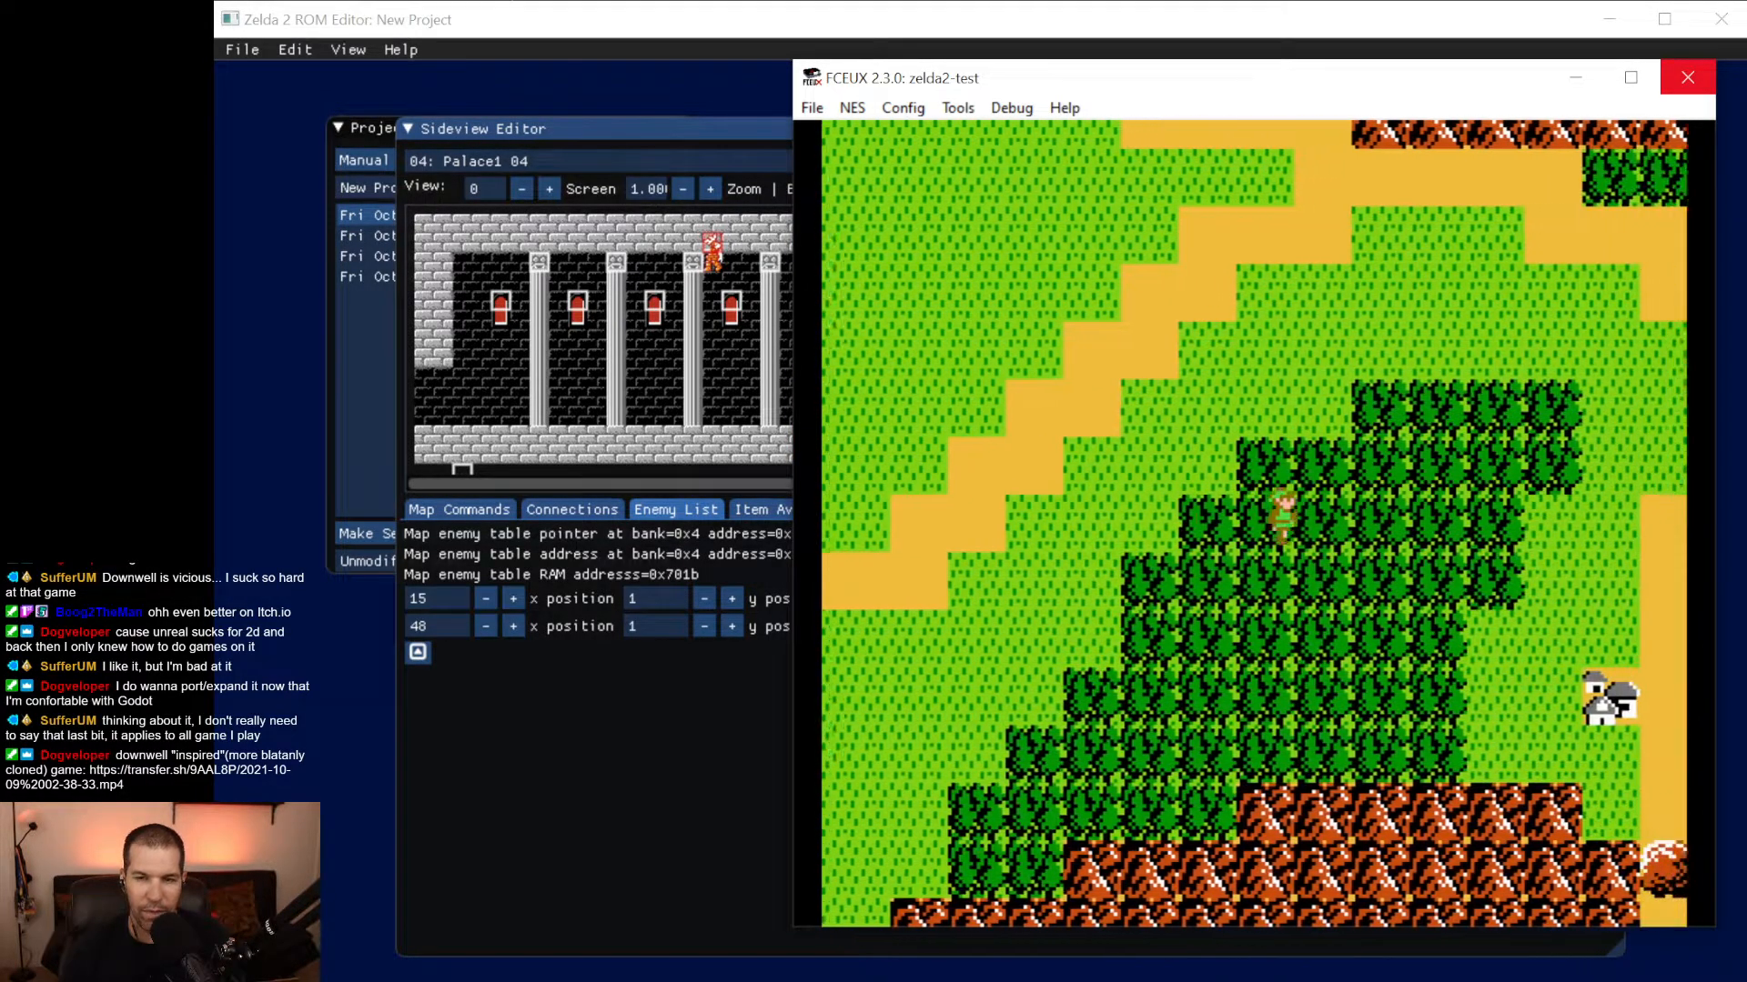
pyautogui.press('Up')
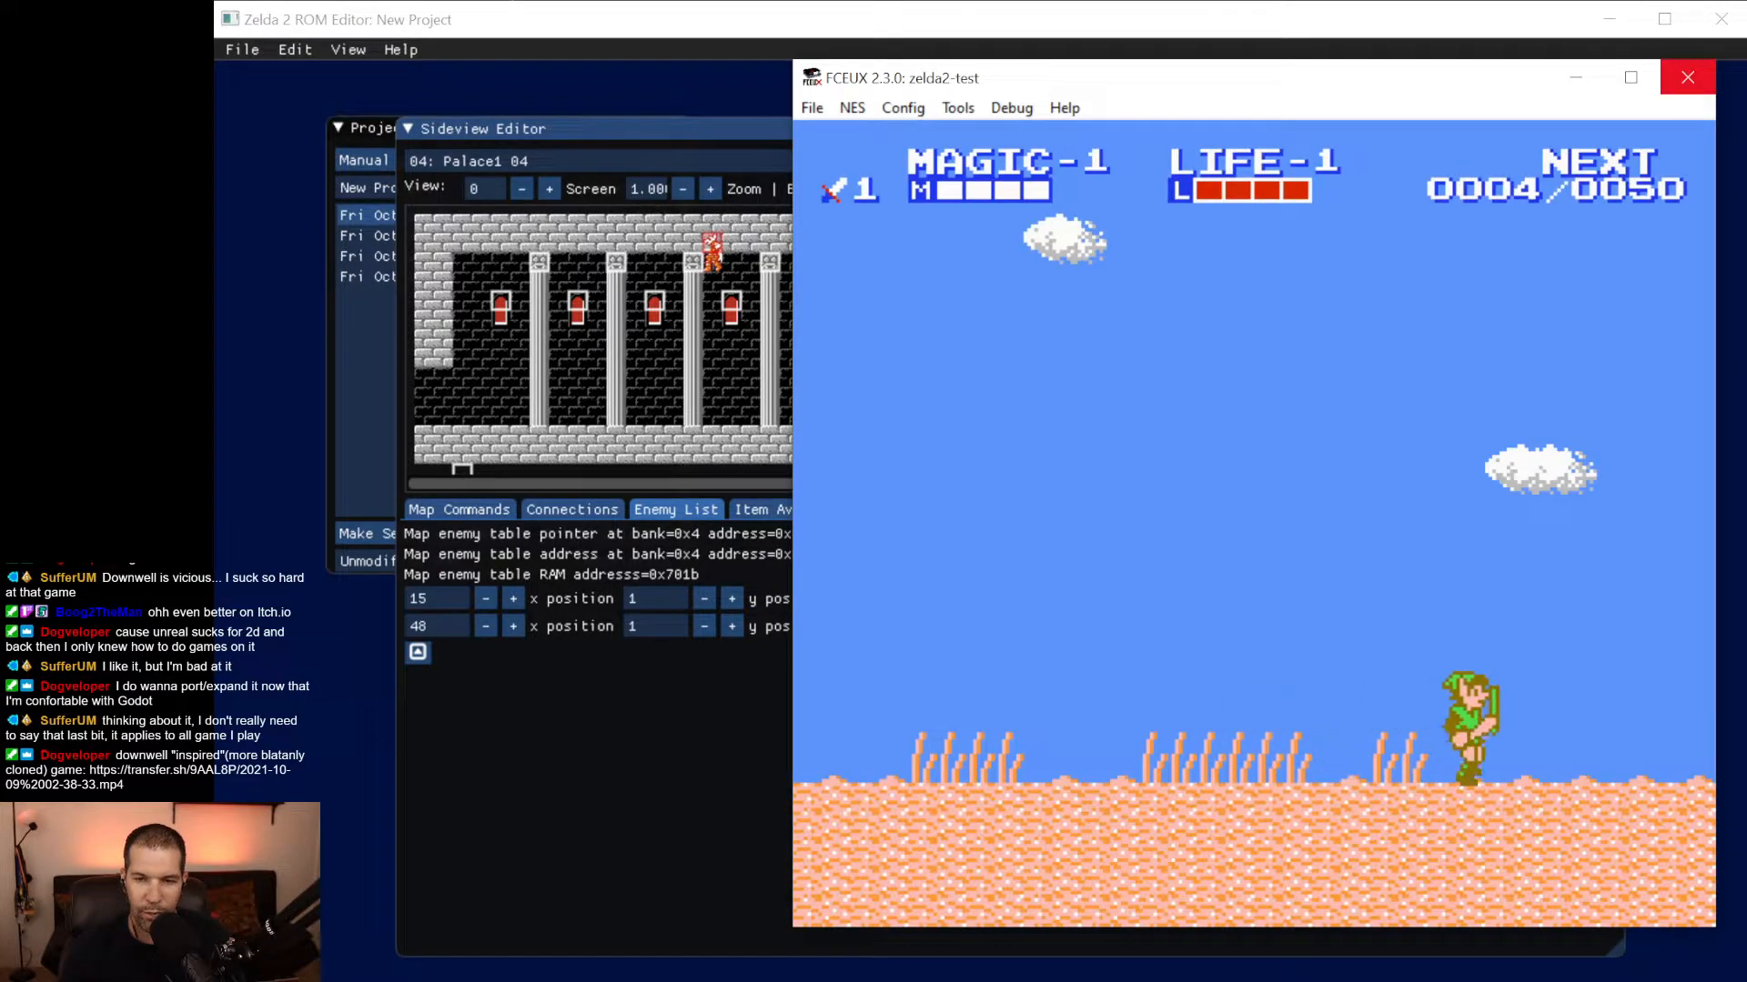
pyautogui.press('Right')
pyautogui.press('Up')
pyautogui.press('Up')
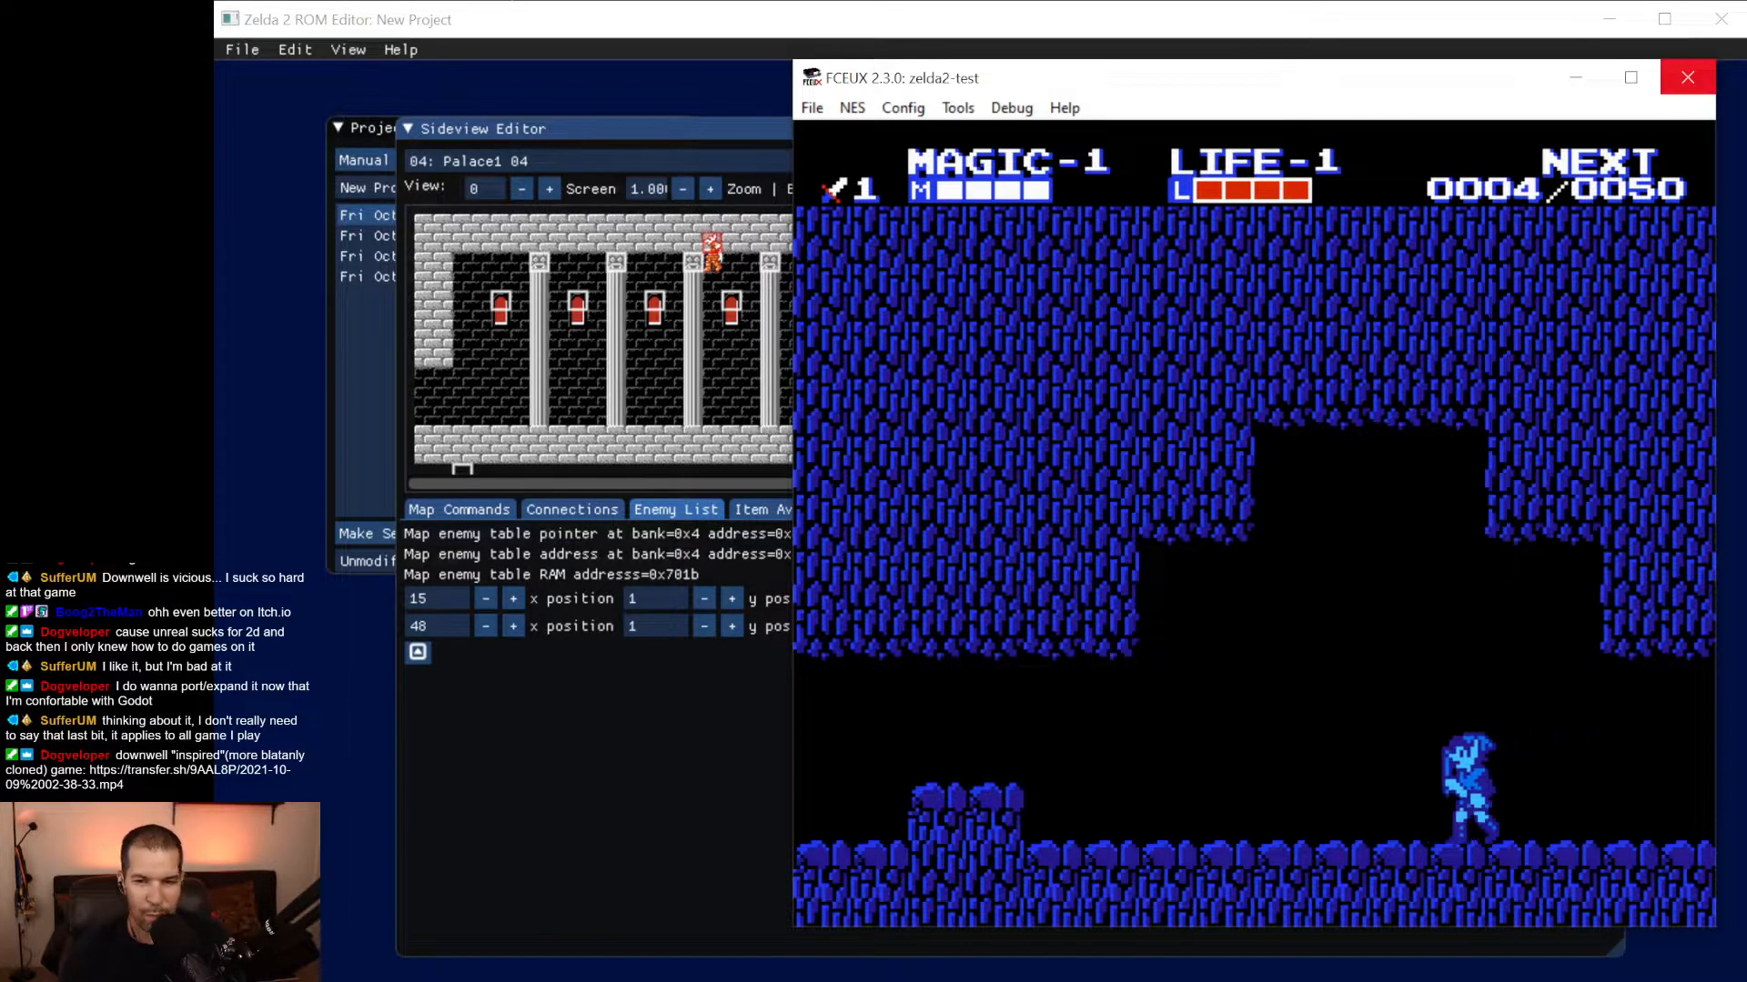
# Walk Link west through the dark cave and exit onto the desert north of the mountains.
pyautogui.press('Left')
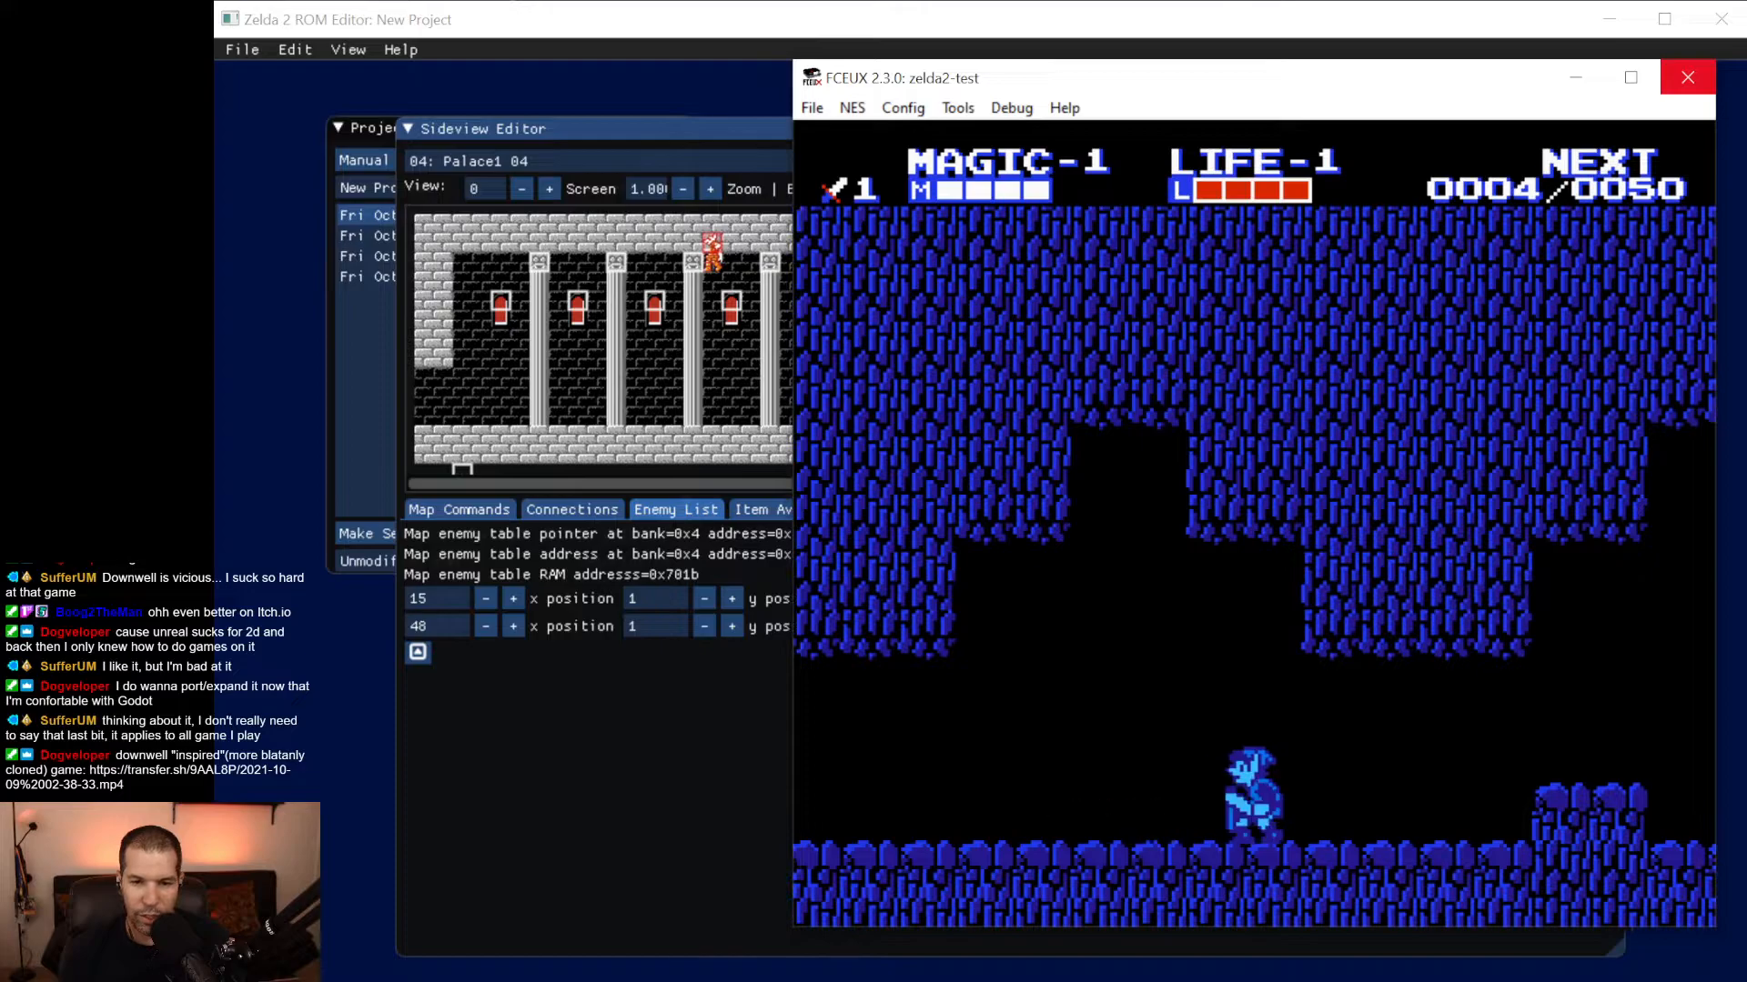
pyautogui.press('Left')
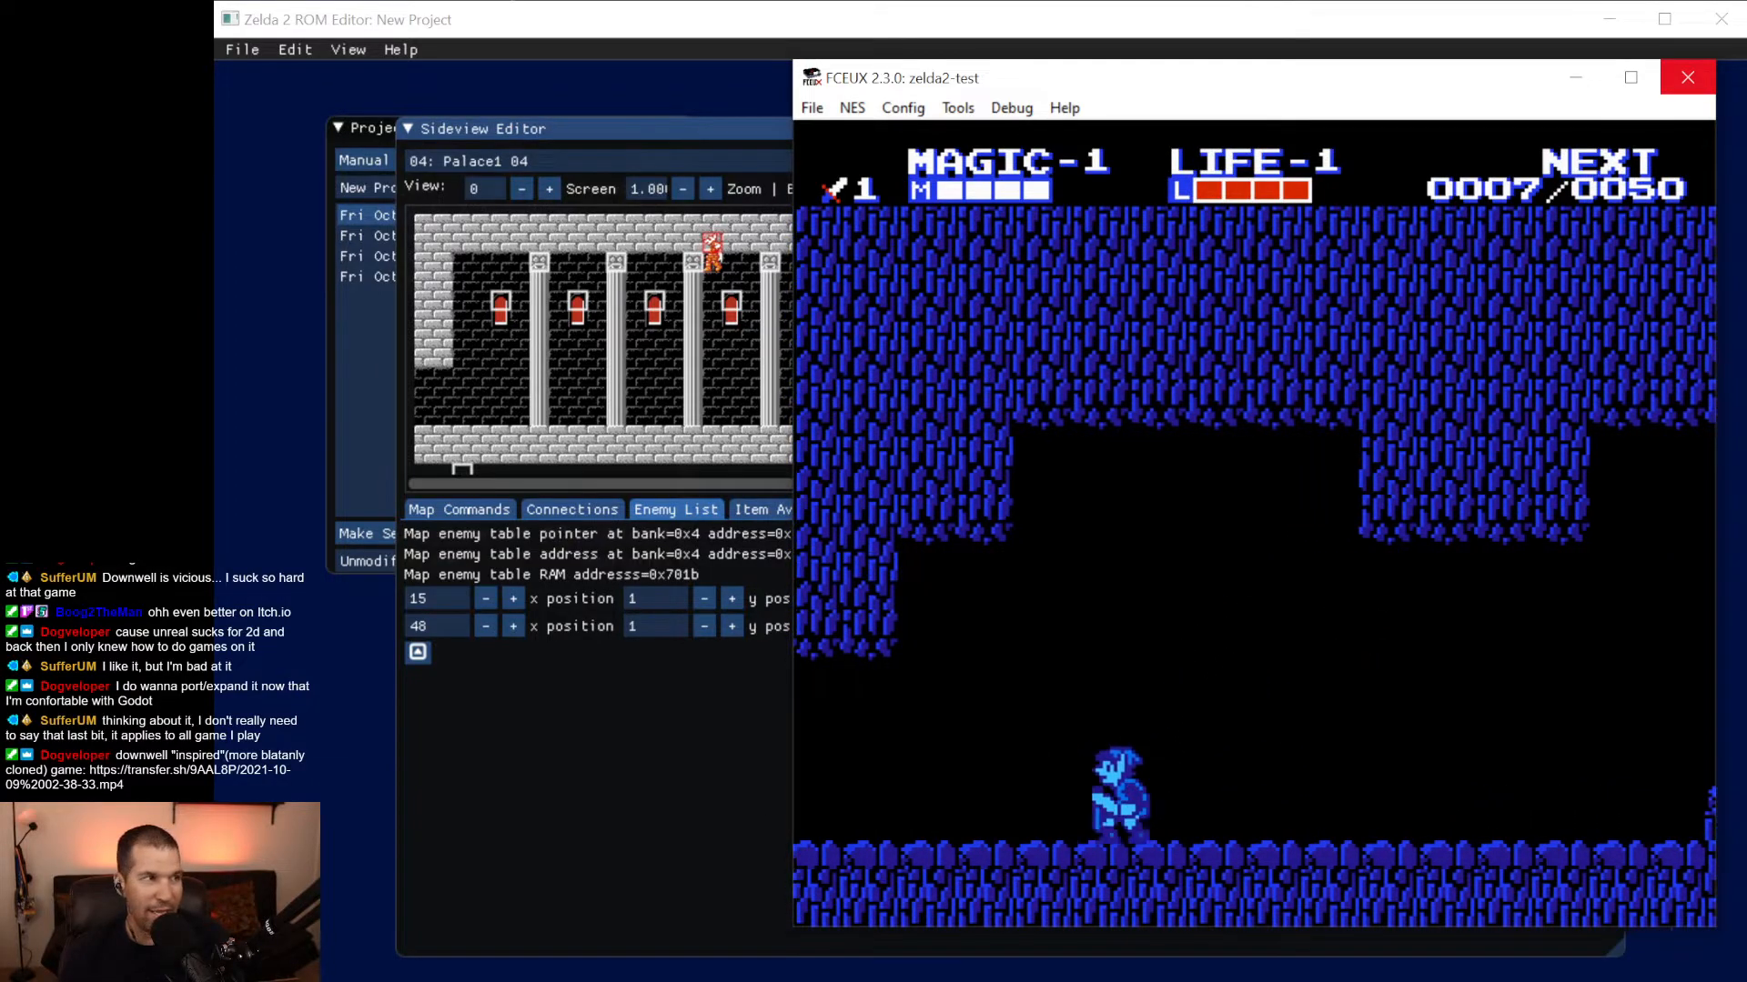
pyautogui.press('Left')
pyautogui.press('Up')
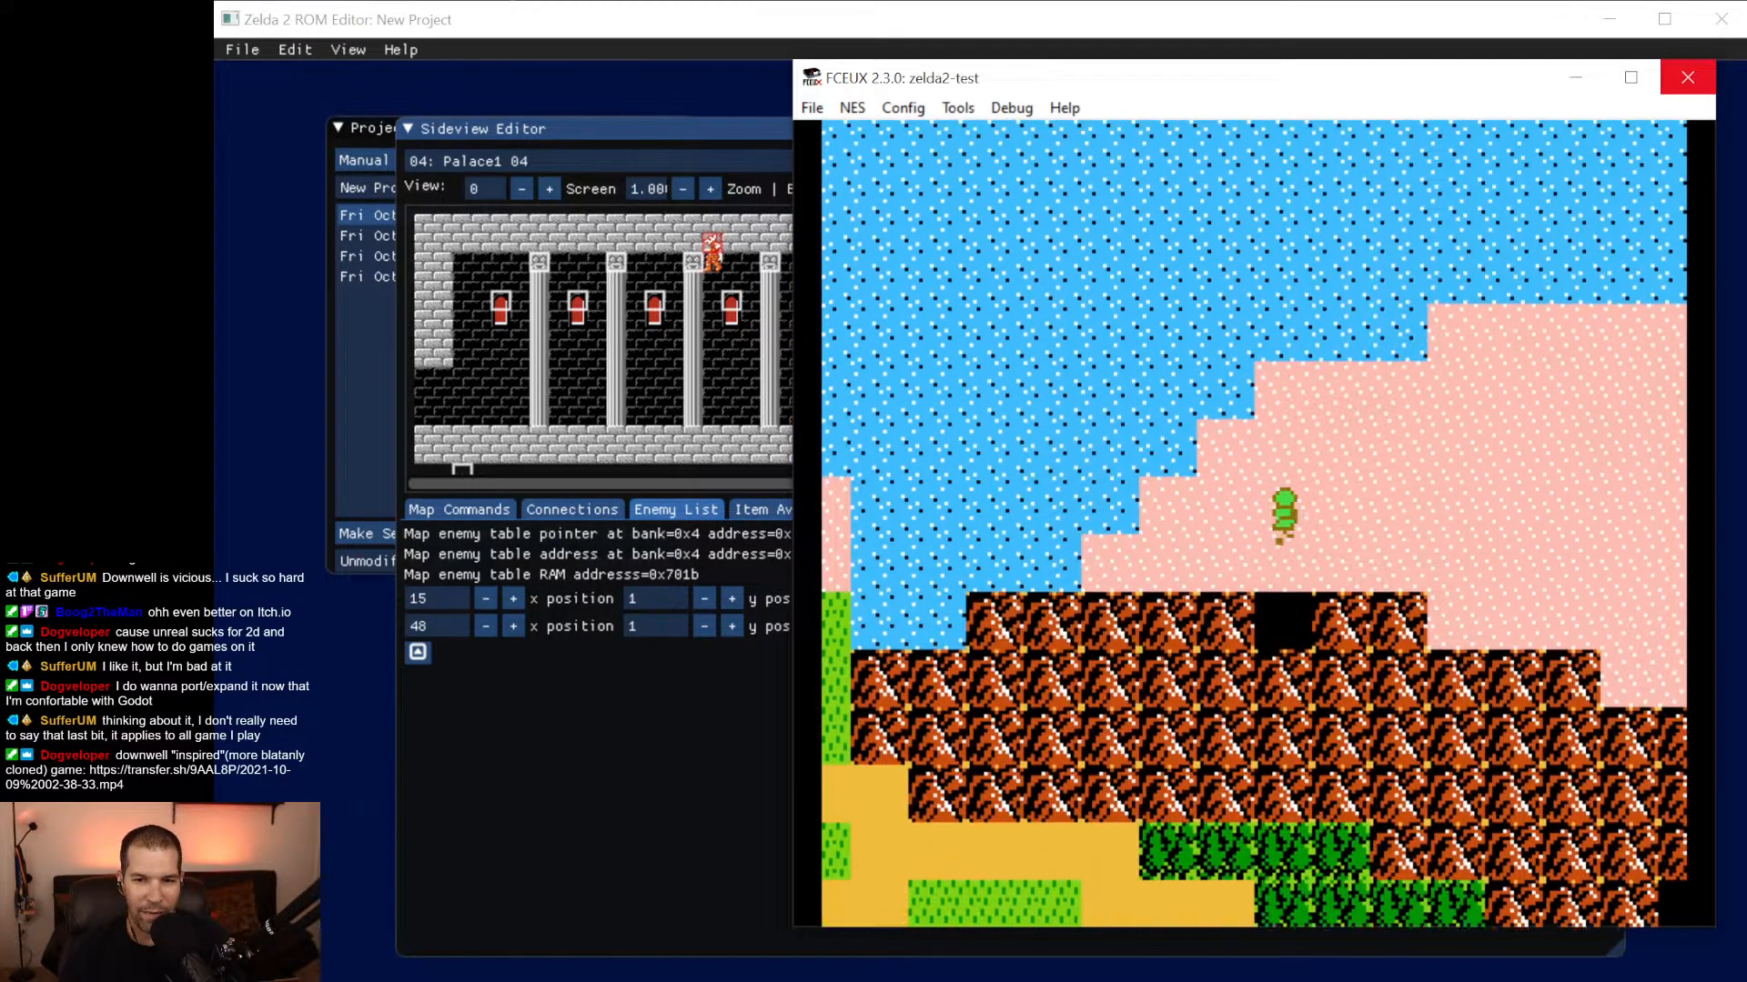
# Walk Link northeast across the desert and enter the palace near the coast.
pyautogui.press('Right')
pyautogui.press('Up')
pyautogui.press('Right')
pyautogui.press('Right')
pyautogui.press('Up')
pyautogui.press('Right')
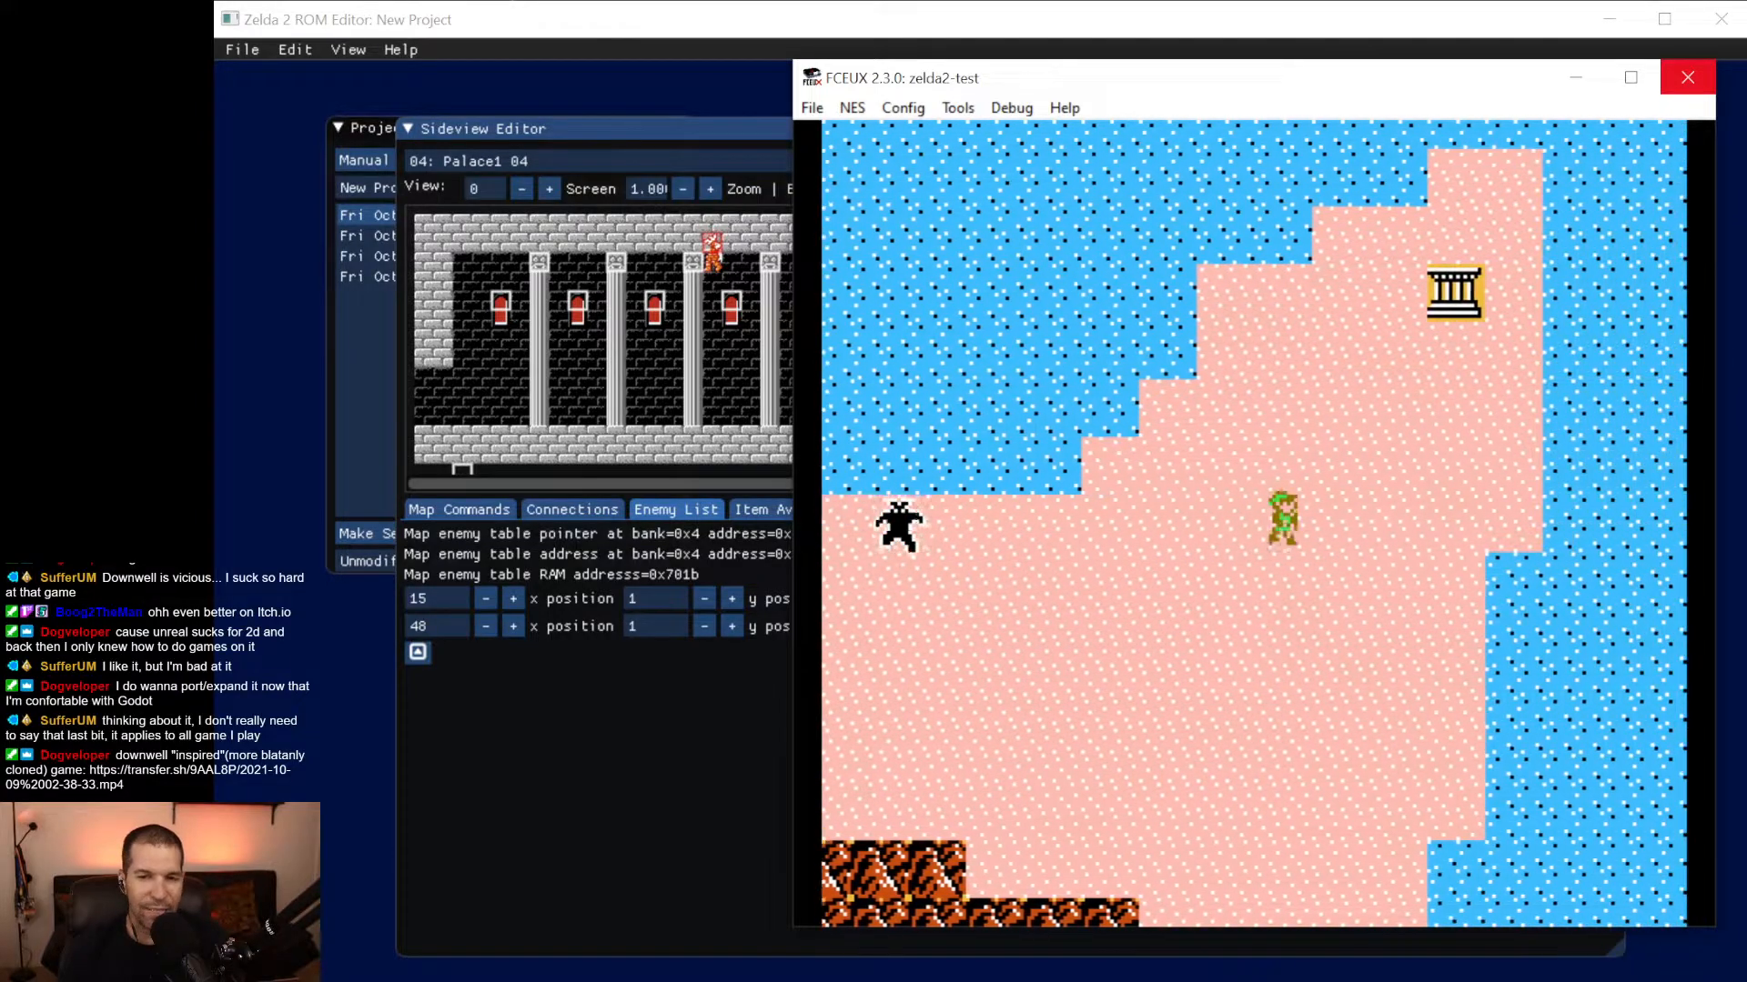
pyautogui.press('Up')
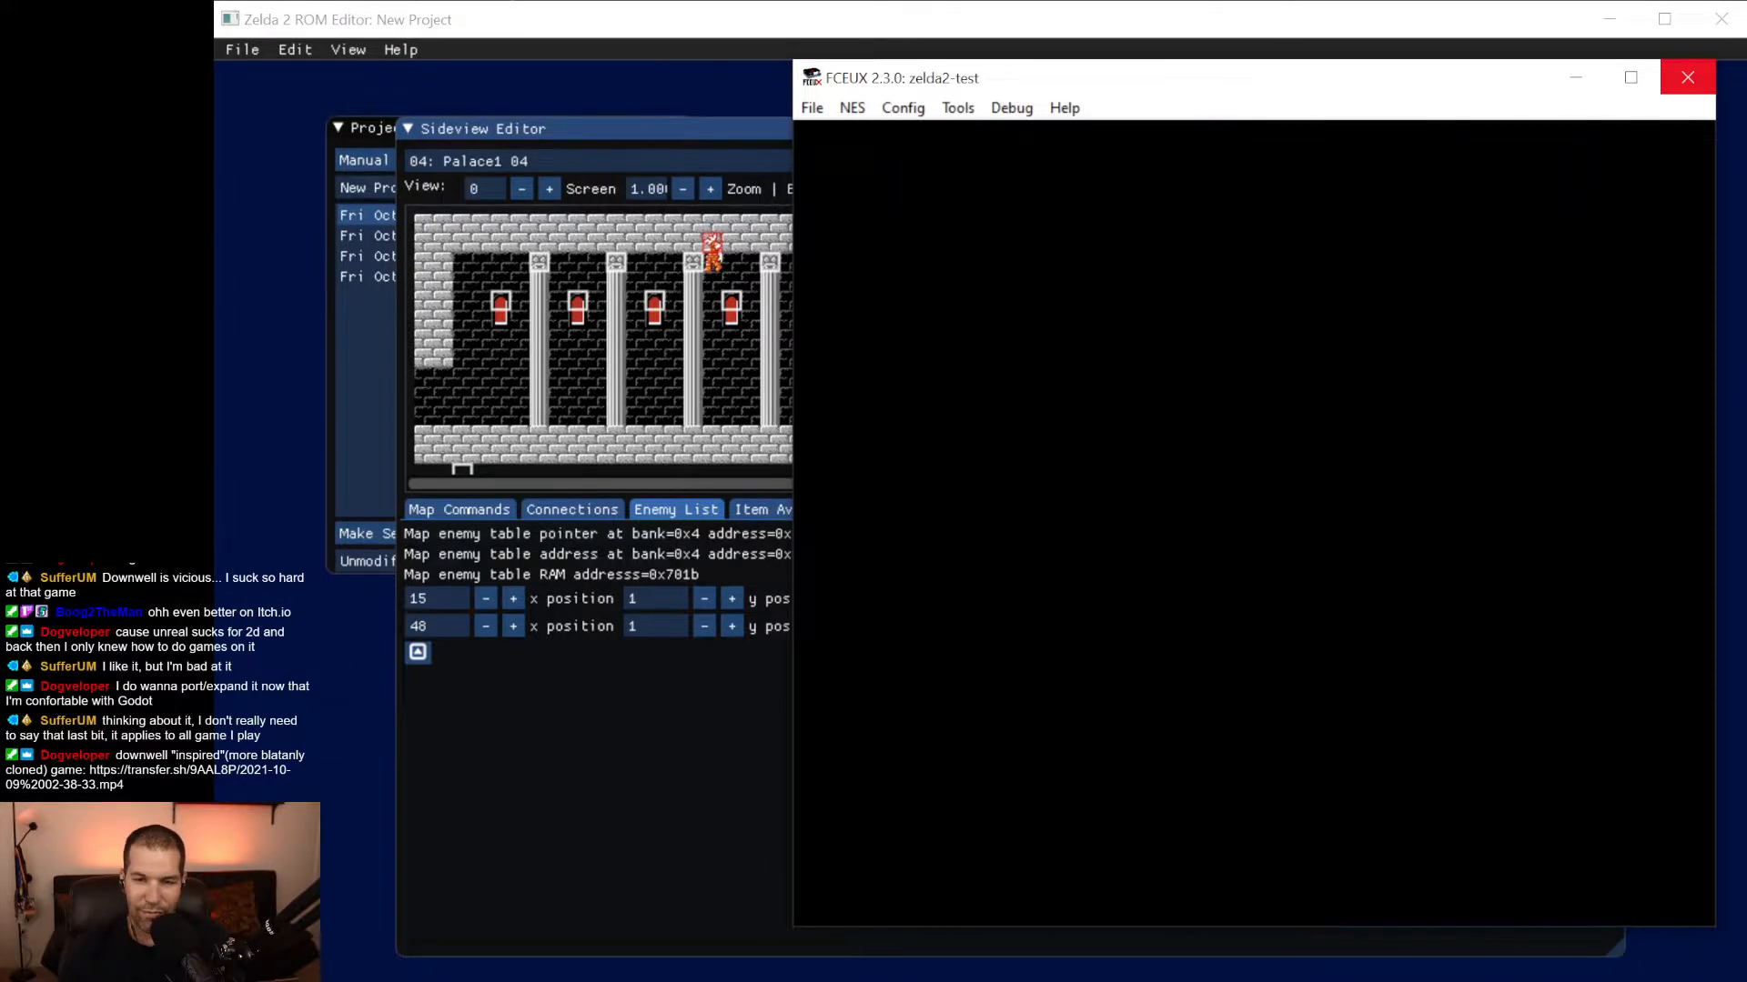
# Walk Link east past the knight statue along the palace colonnade, jumping repeatedly to test the downstab and upstab.
pyautogui.press('Right')
pyautogui.press('f')
pyautogui.press('f')
pyautogui.press('Right')
pyautogui.press('f')
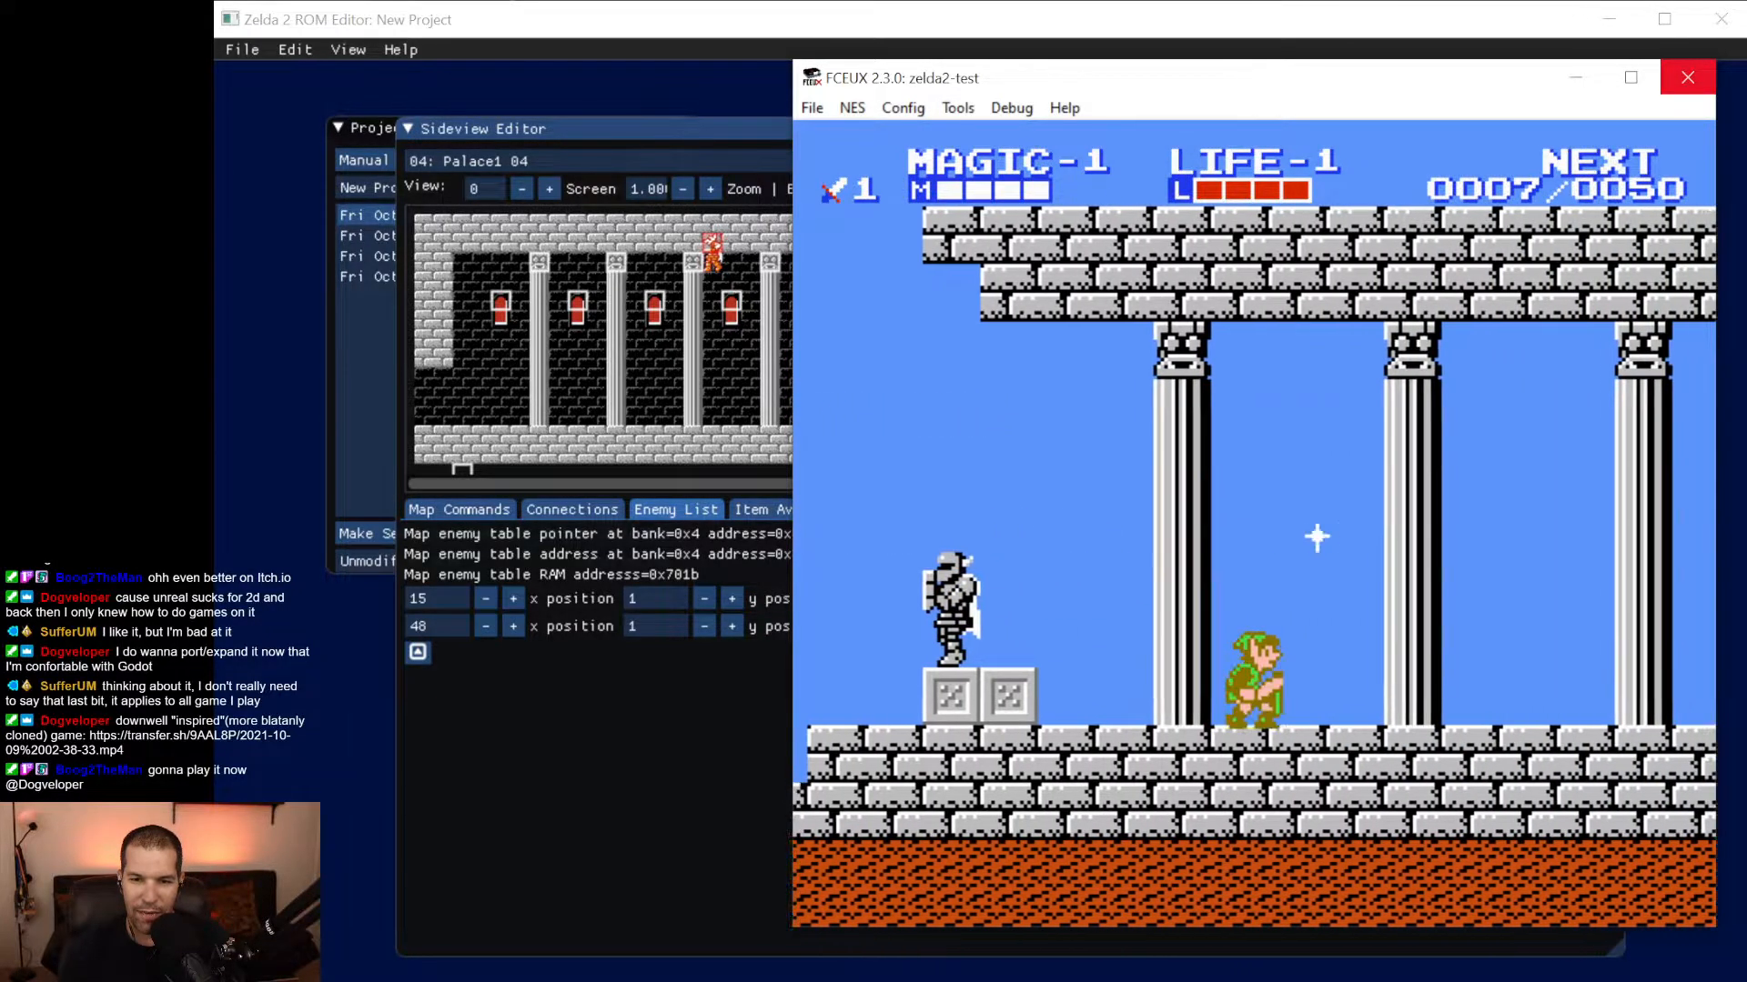
pyautogui.press('f')
pyautogui.press('Right')
pyautogui.press('f')
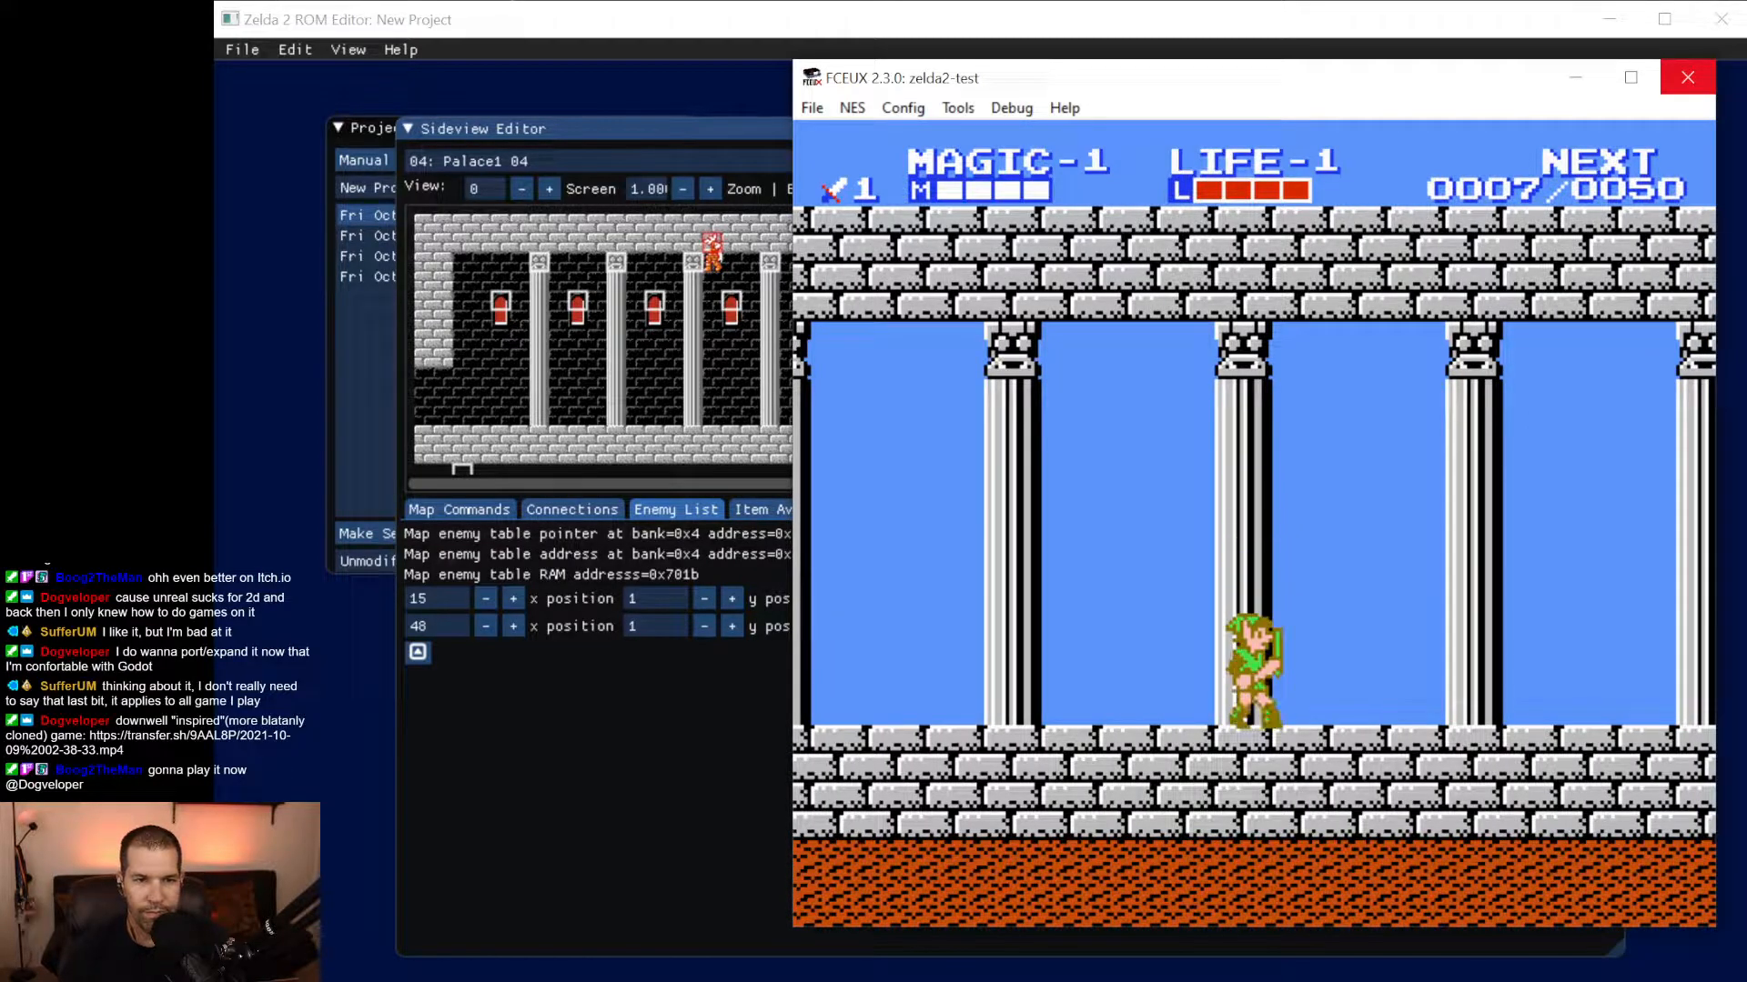
pyautogui.press('Right')
pyautogui.press('f')
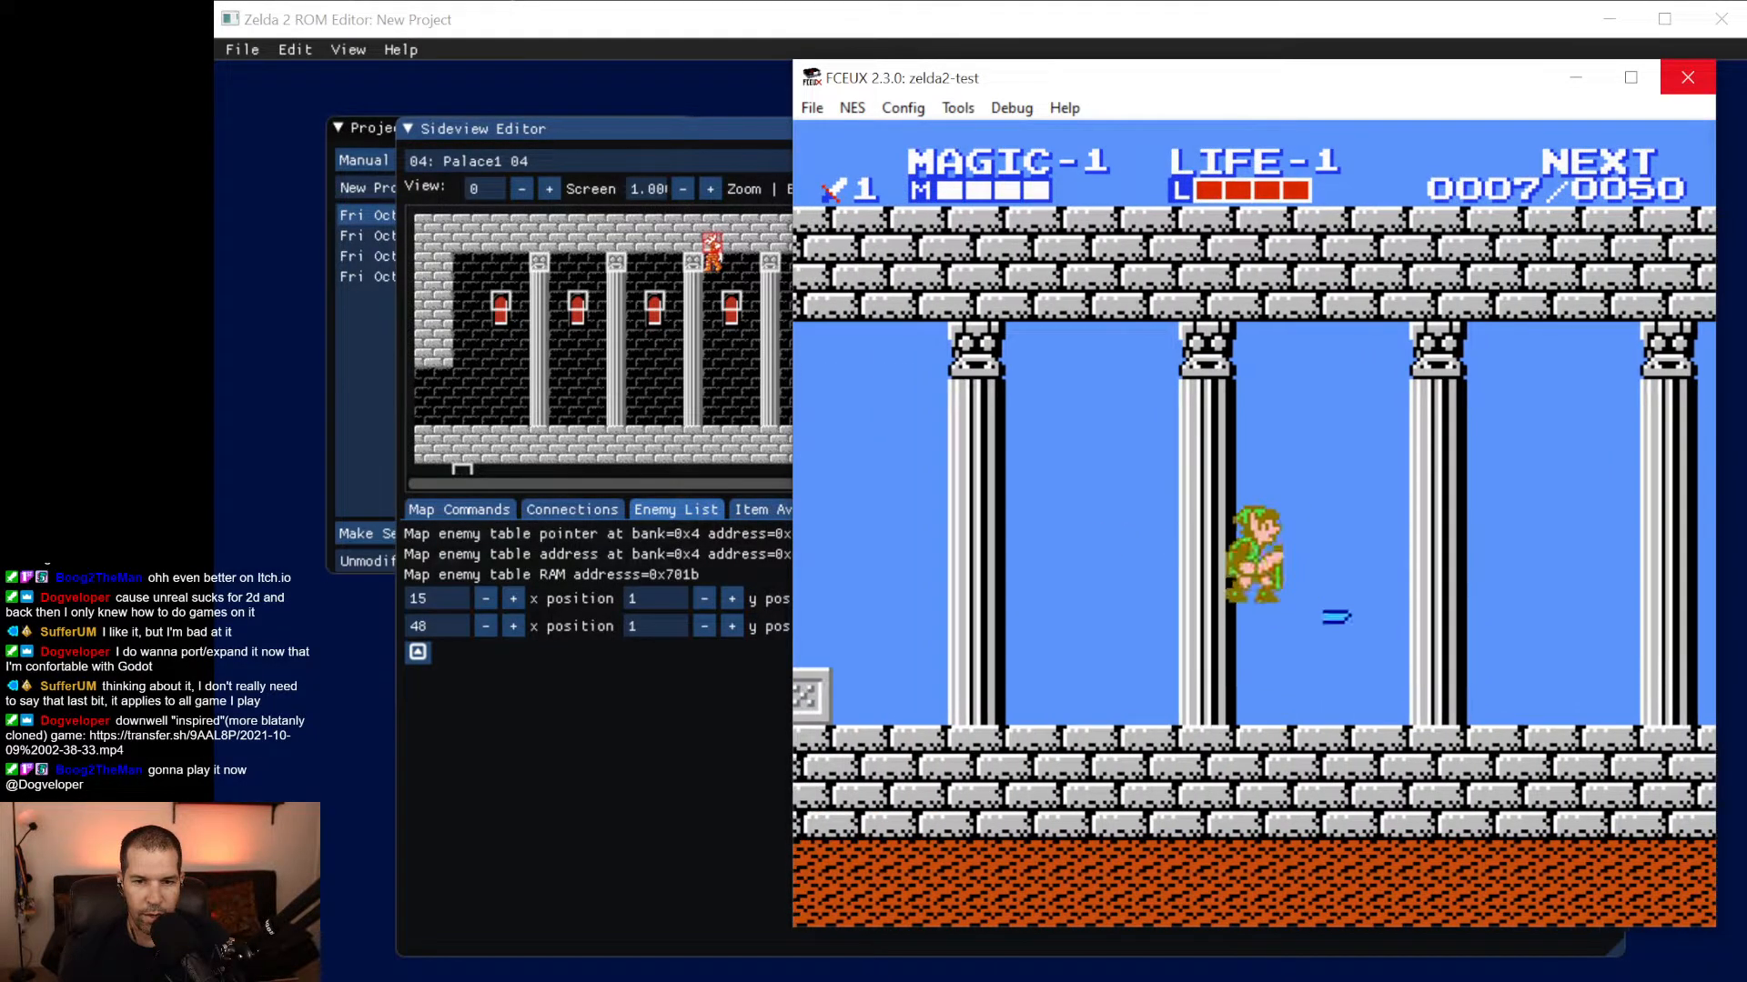
# Pause and resume the game between the palace pillars, and make Link jump in place to retest the stabs.
pyautogui.press('Right')
pyautogui.press('Return')
pyautogui.press('Return')
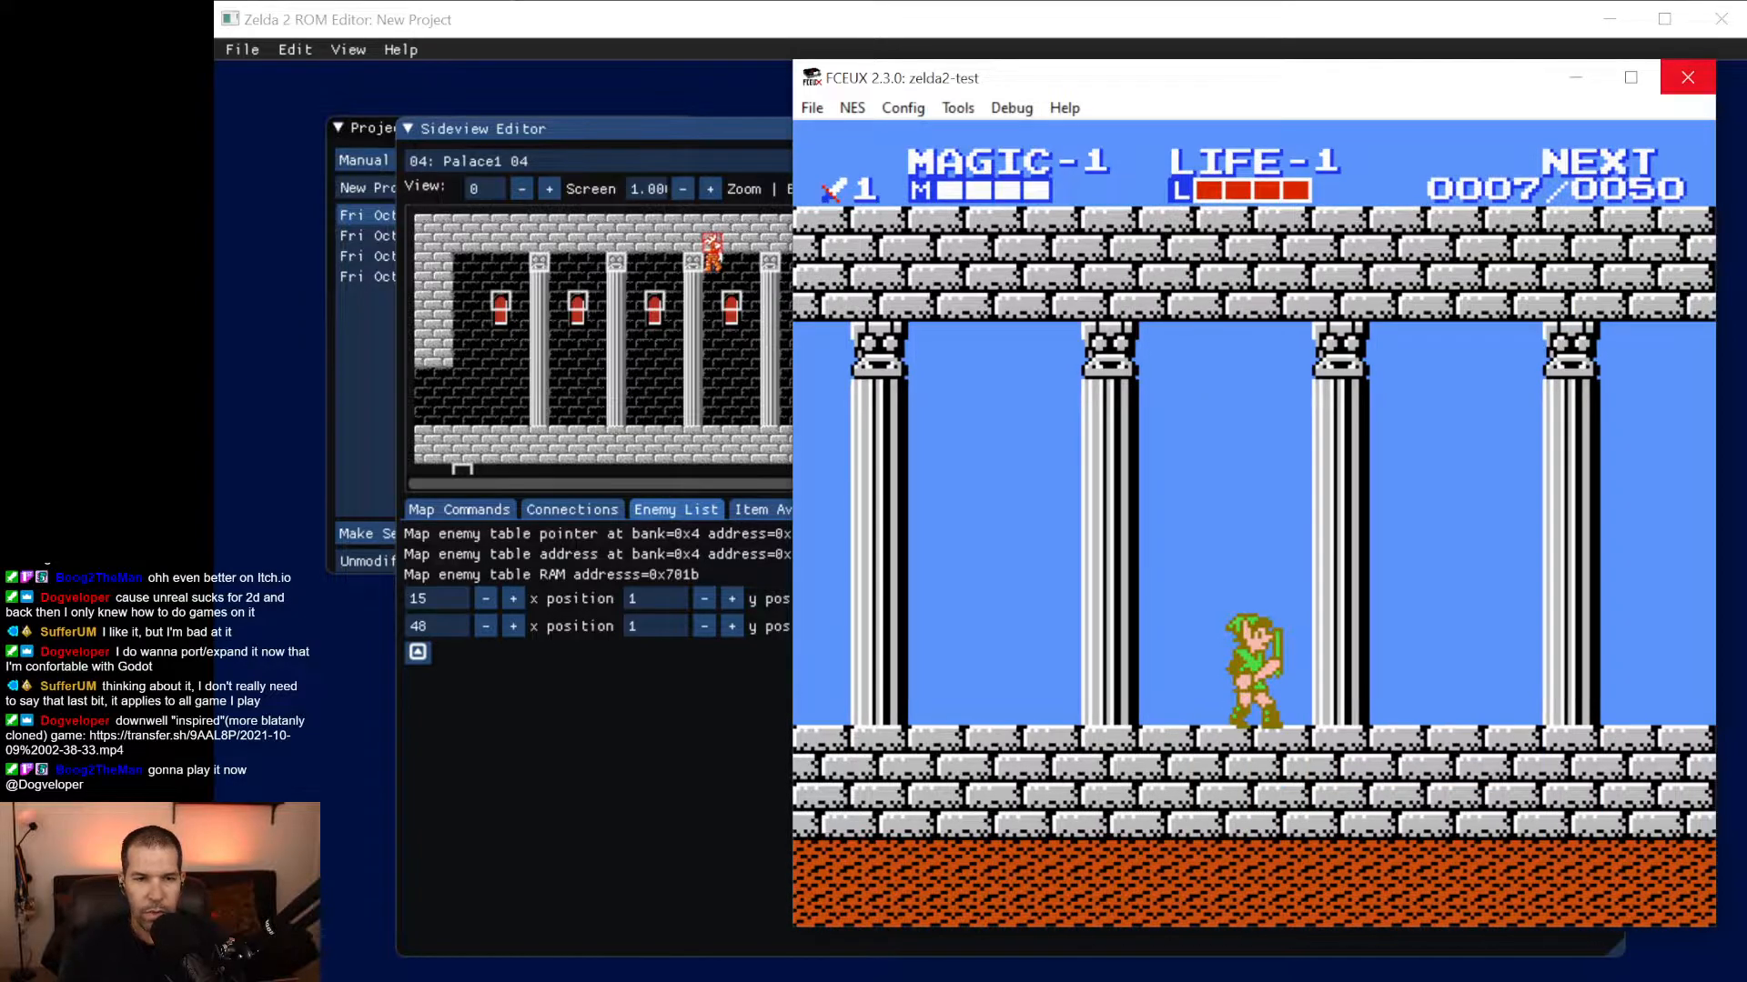
pyautogui.press('f')
pyautogui.press('f')
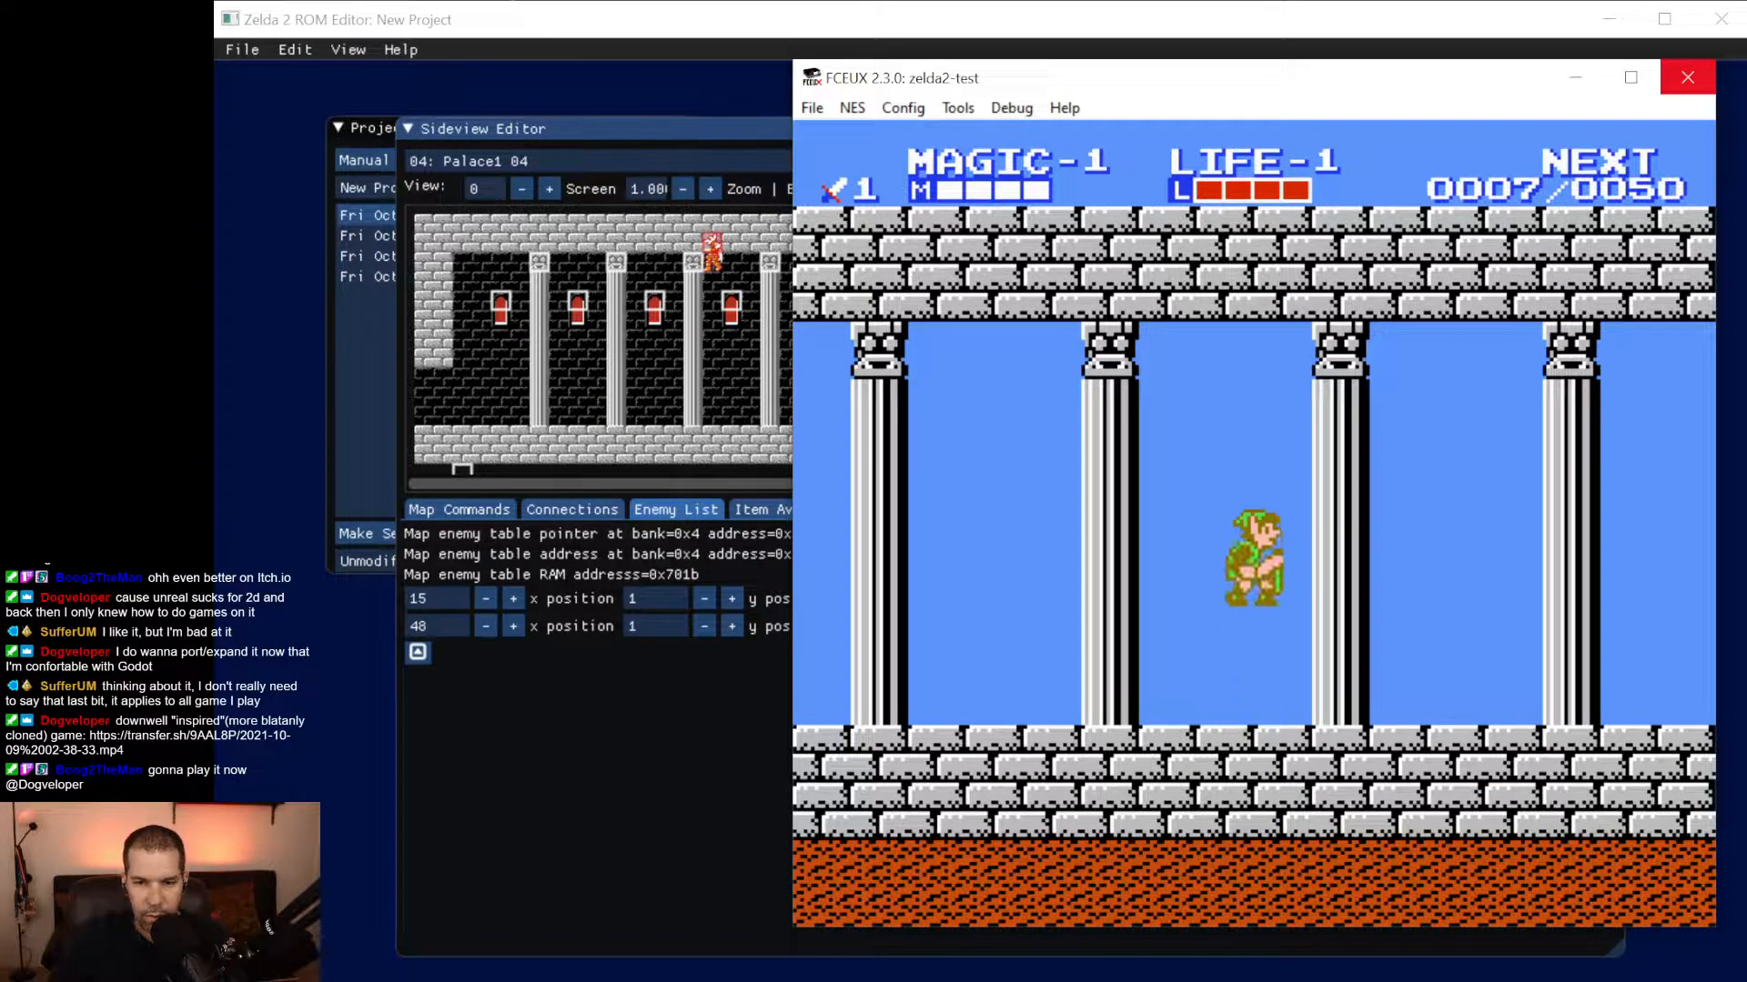
# Close the zelda2-test ROM and exit FCEUX.
pyautogui.click(811, 108)
pyautogui.click(848, 164)
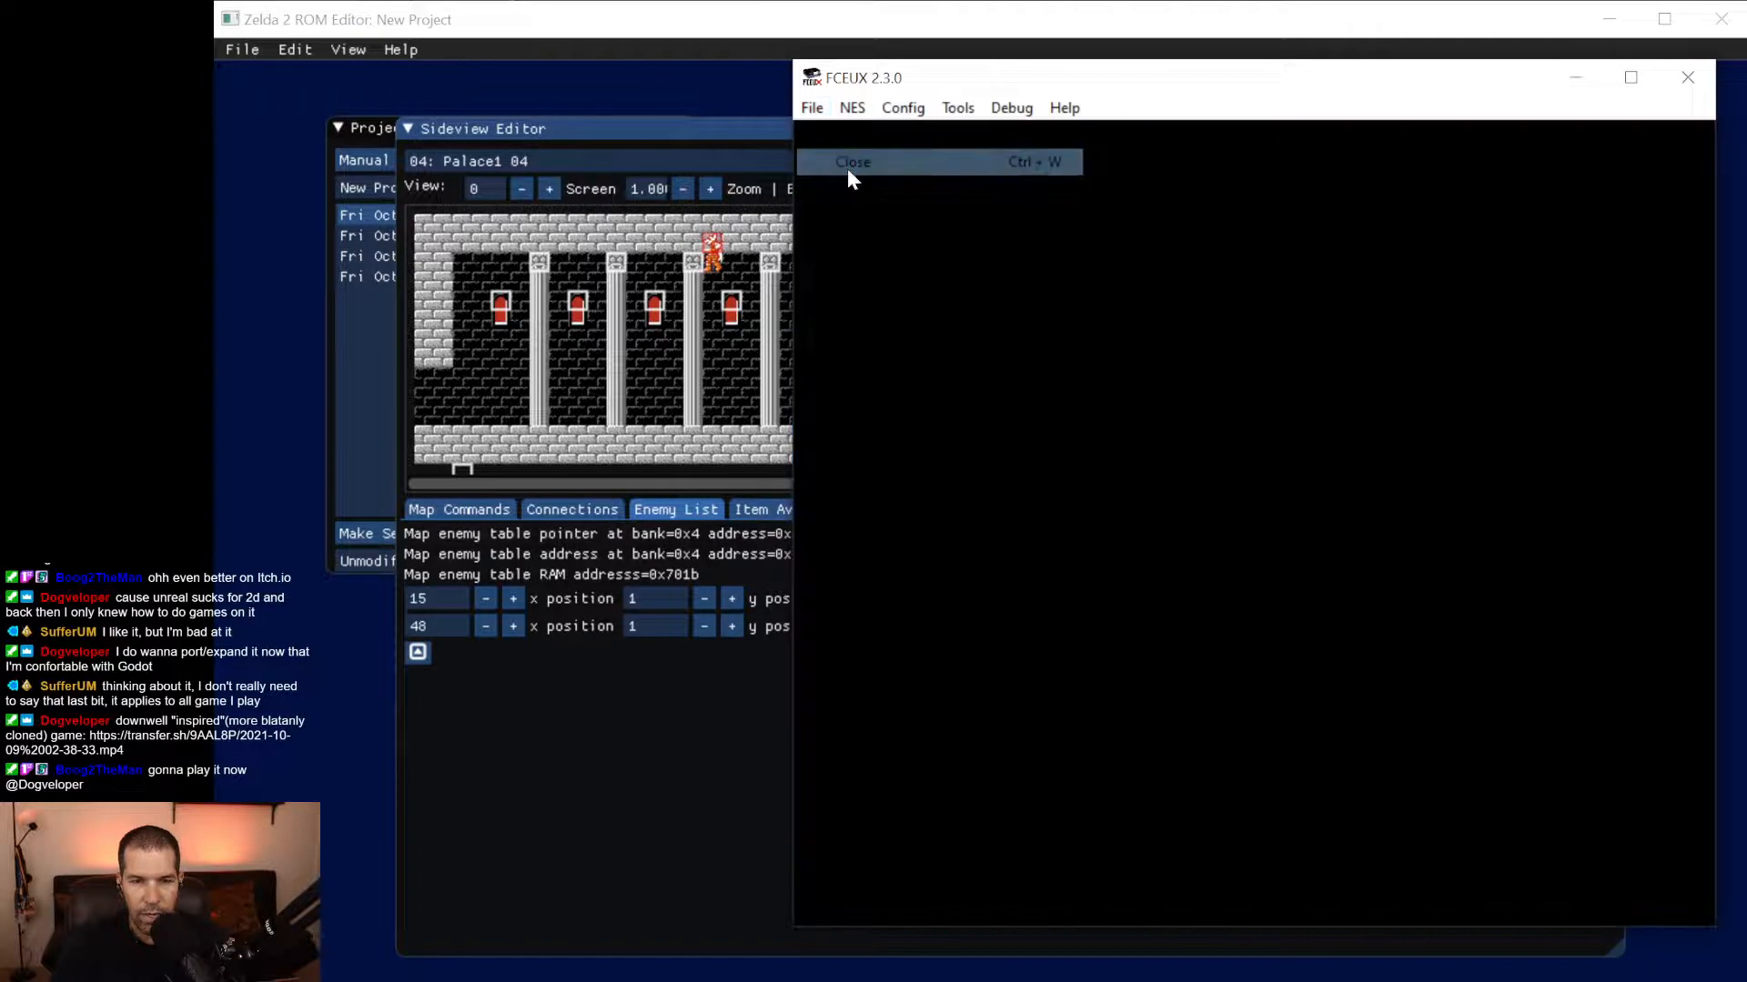
pyautogui.click(813, 109)
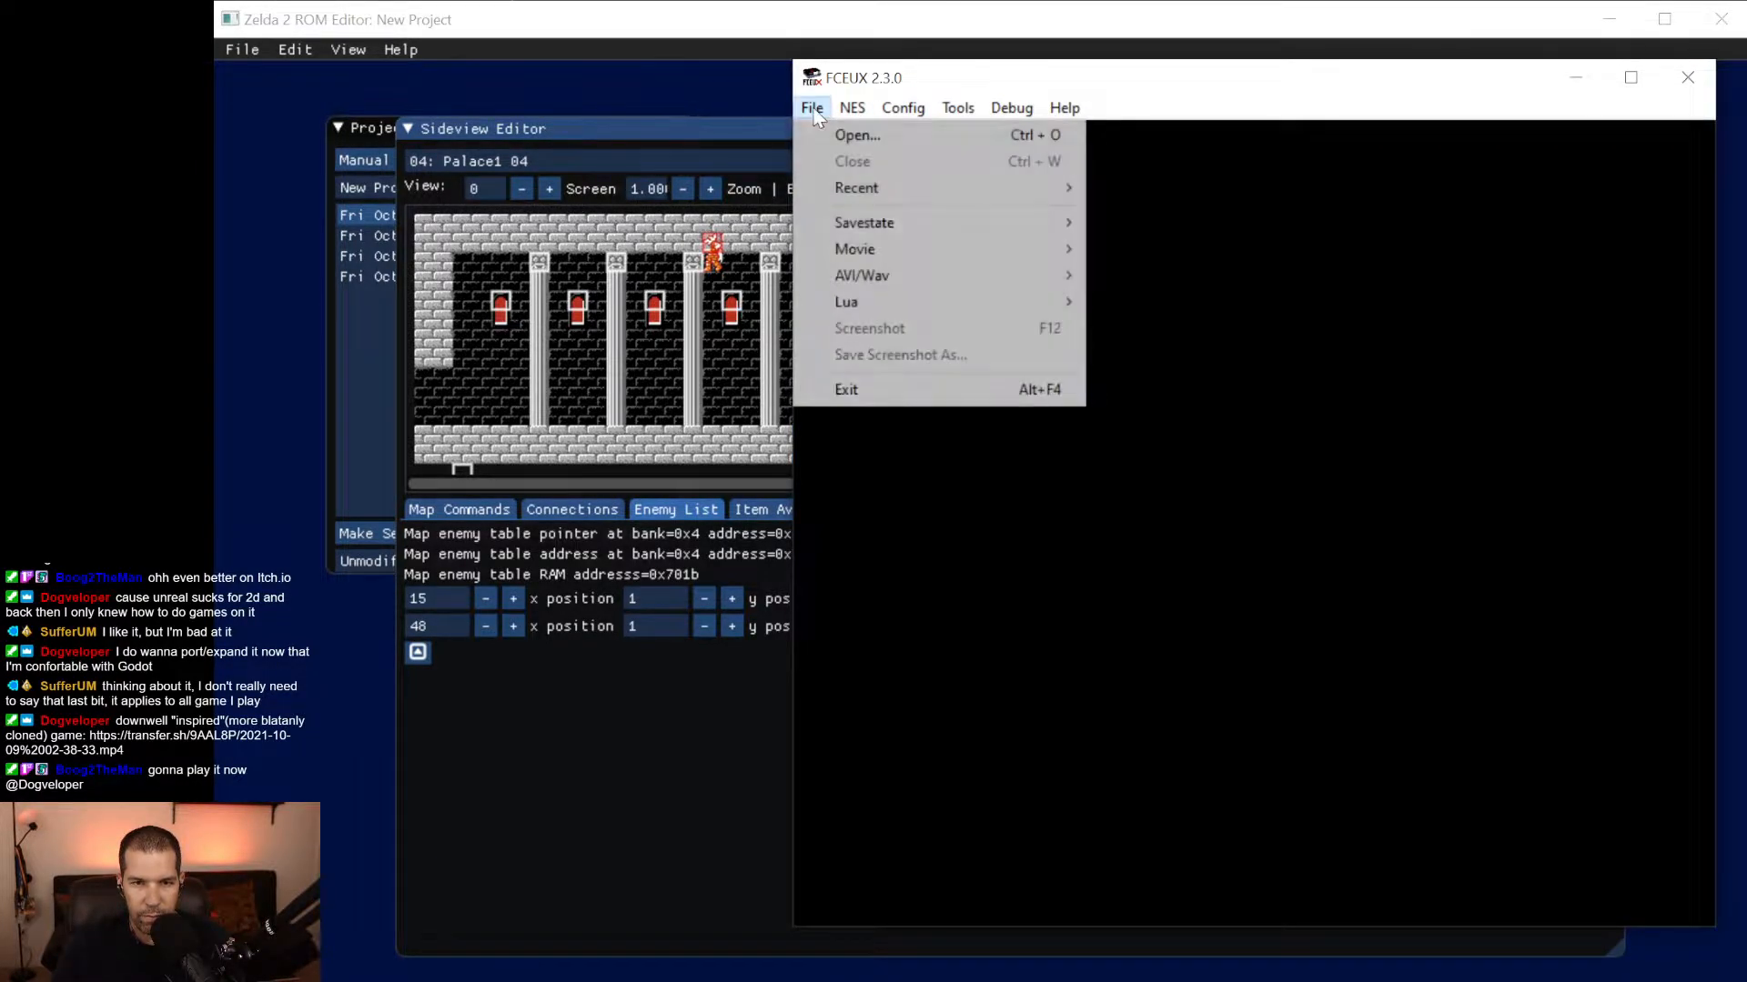
pyautogui.click(1075, 72)
pyautogui.click(1685, 80)
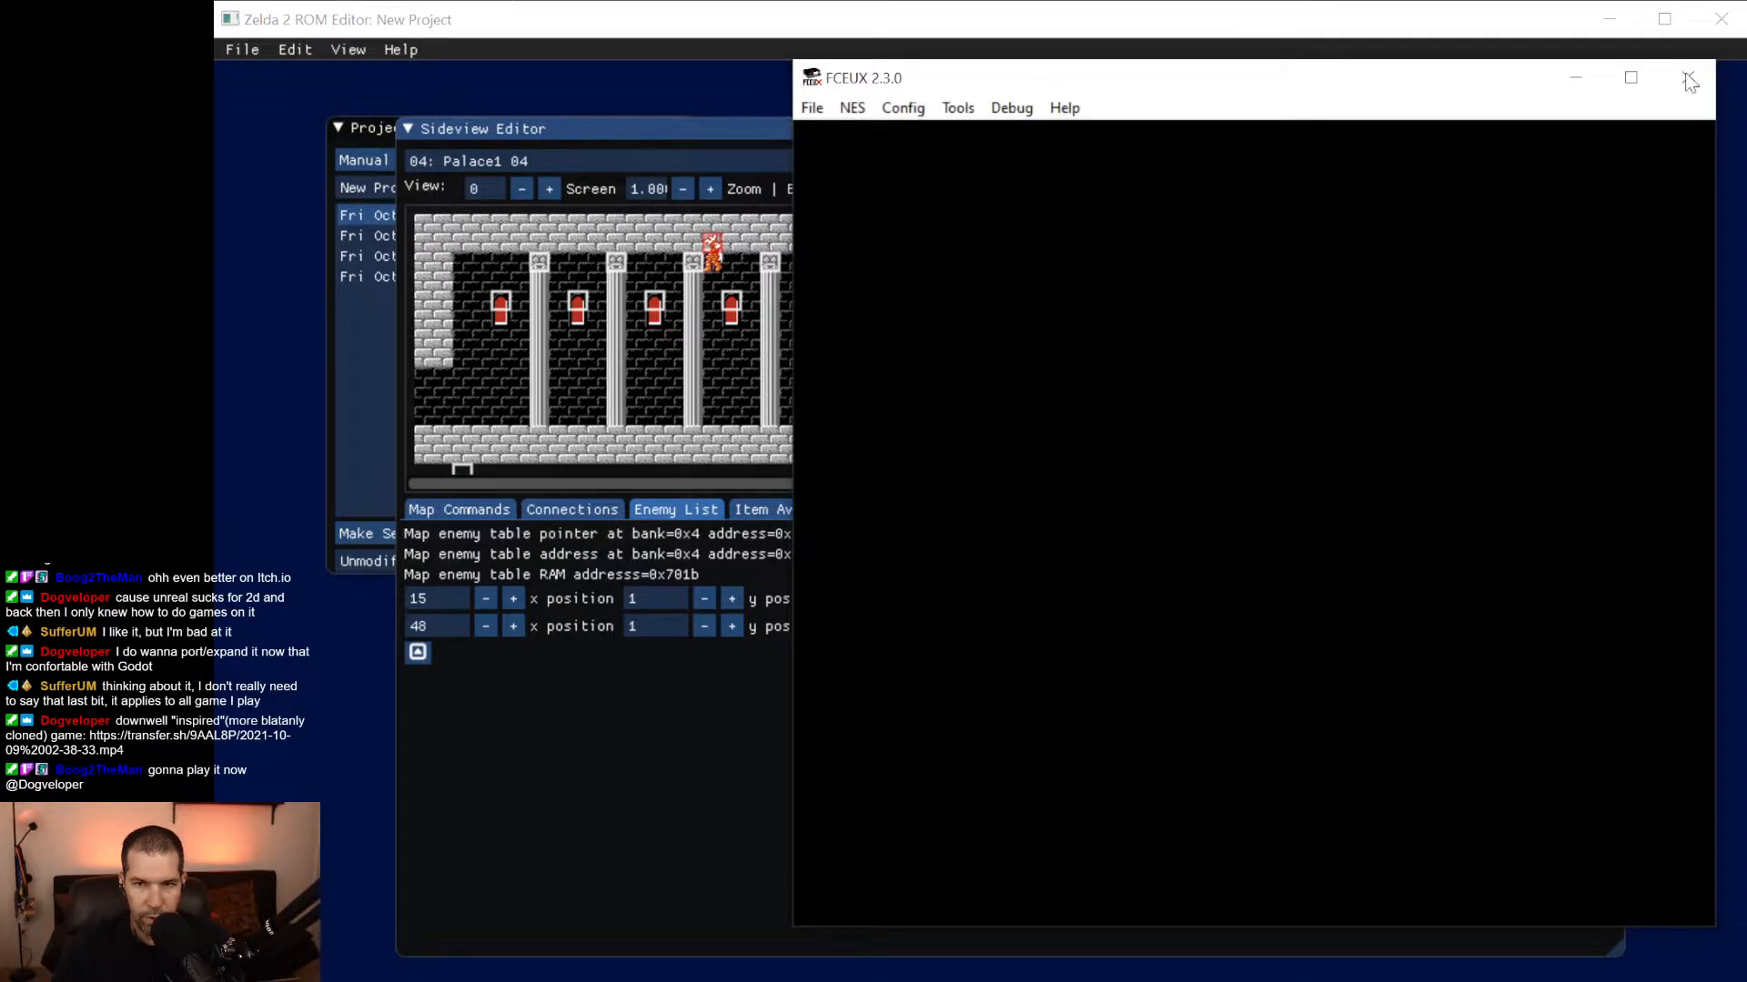
pyautogui.click(1683, 80)
# Commit the Palace1 04 map to the ROM again and bring the Project commit history to the front.
pyautogui.click(248, 51)
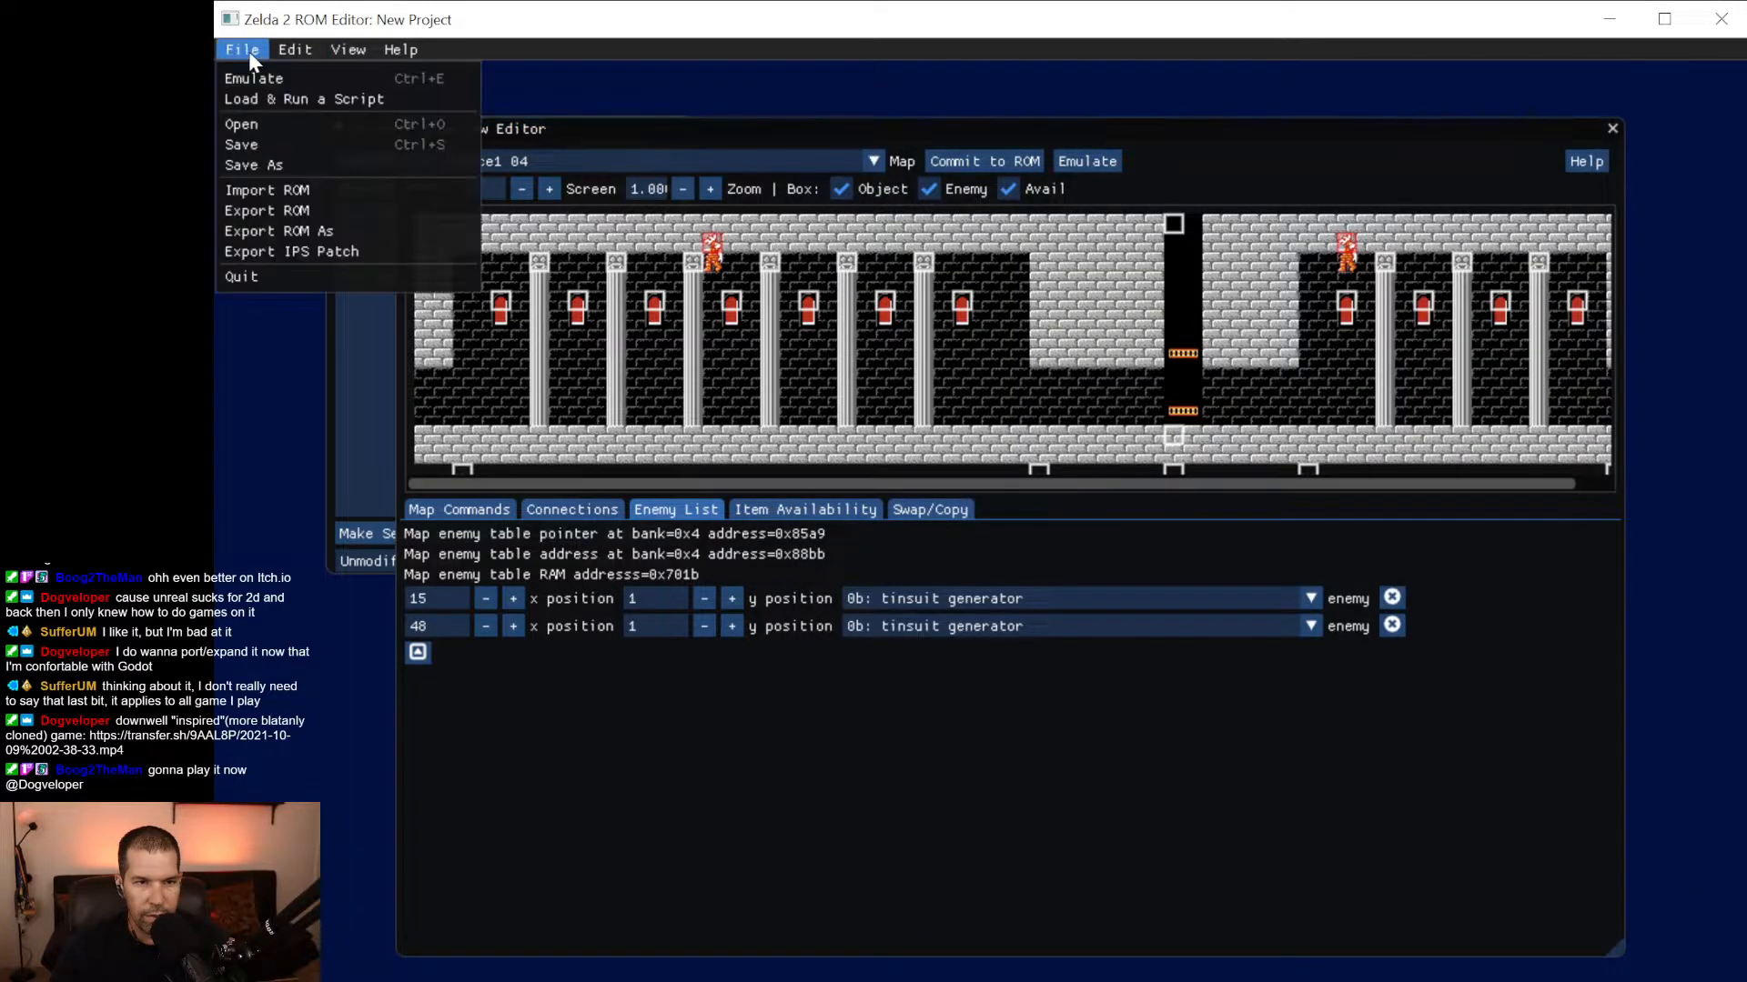
pyautogui.click(936, 127)
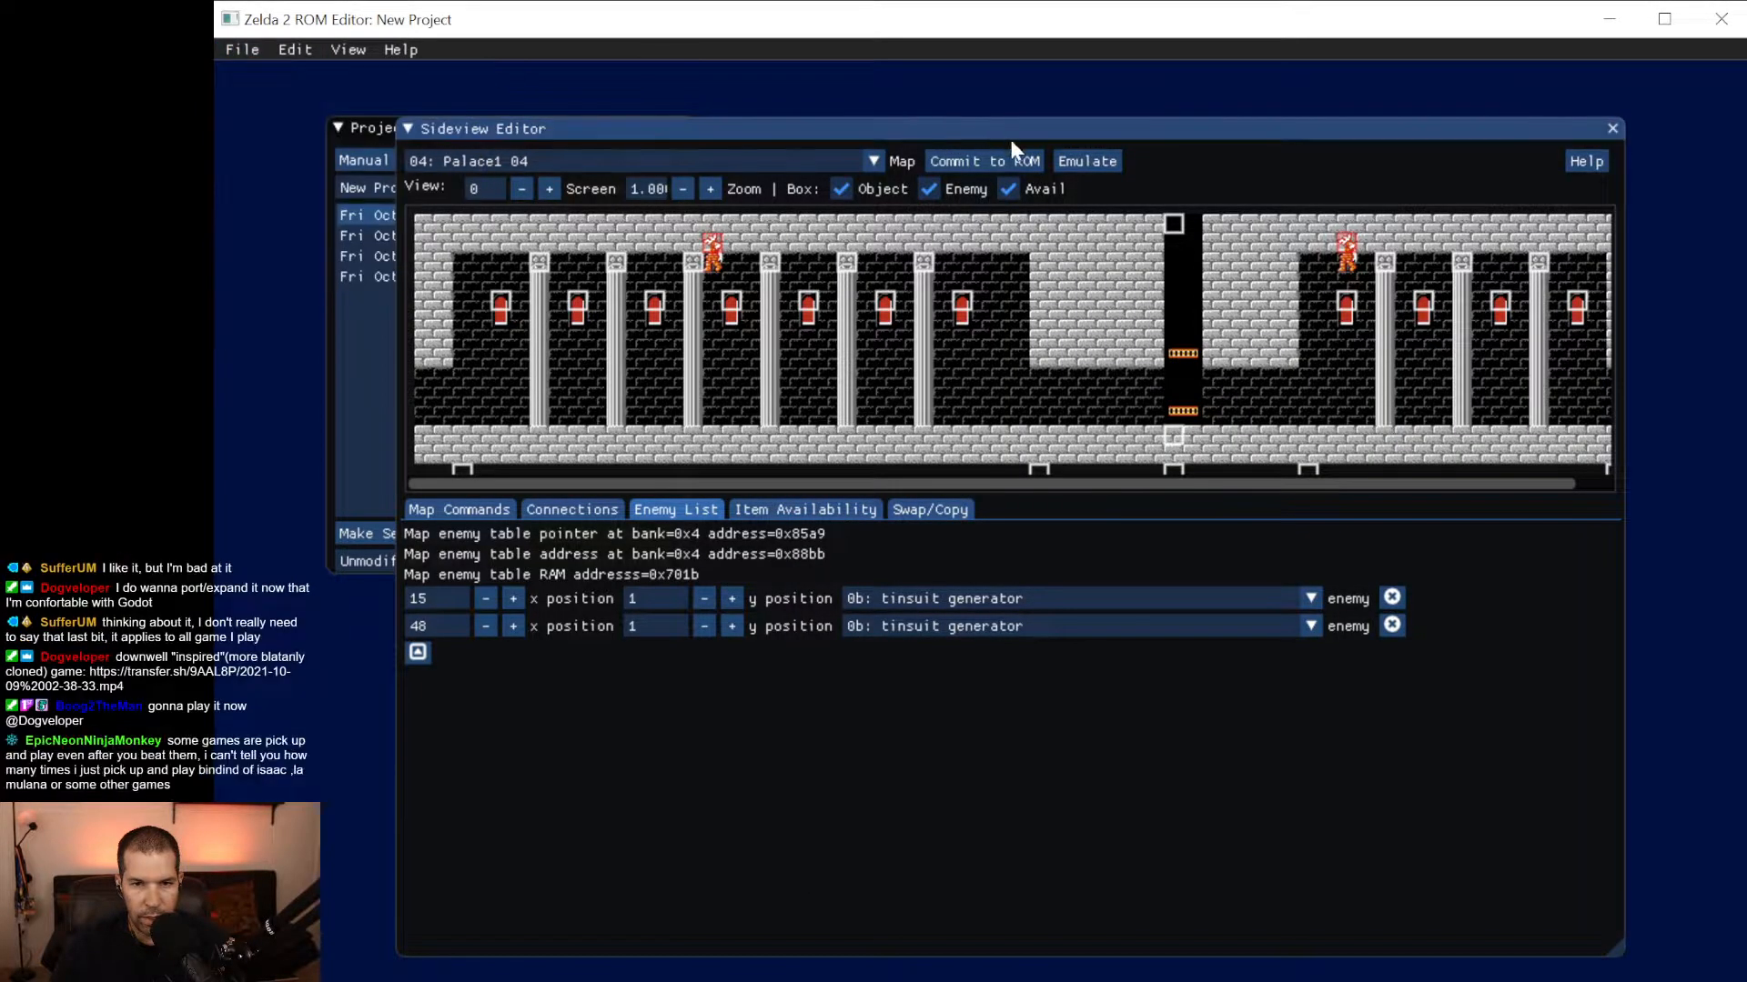
pyautogui.click(1001, 155)
pyautogui.click(362, 129)
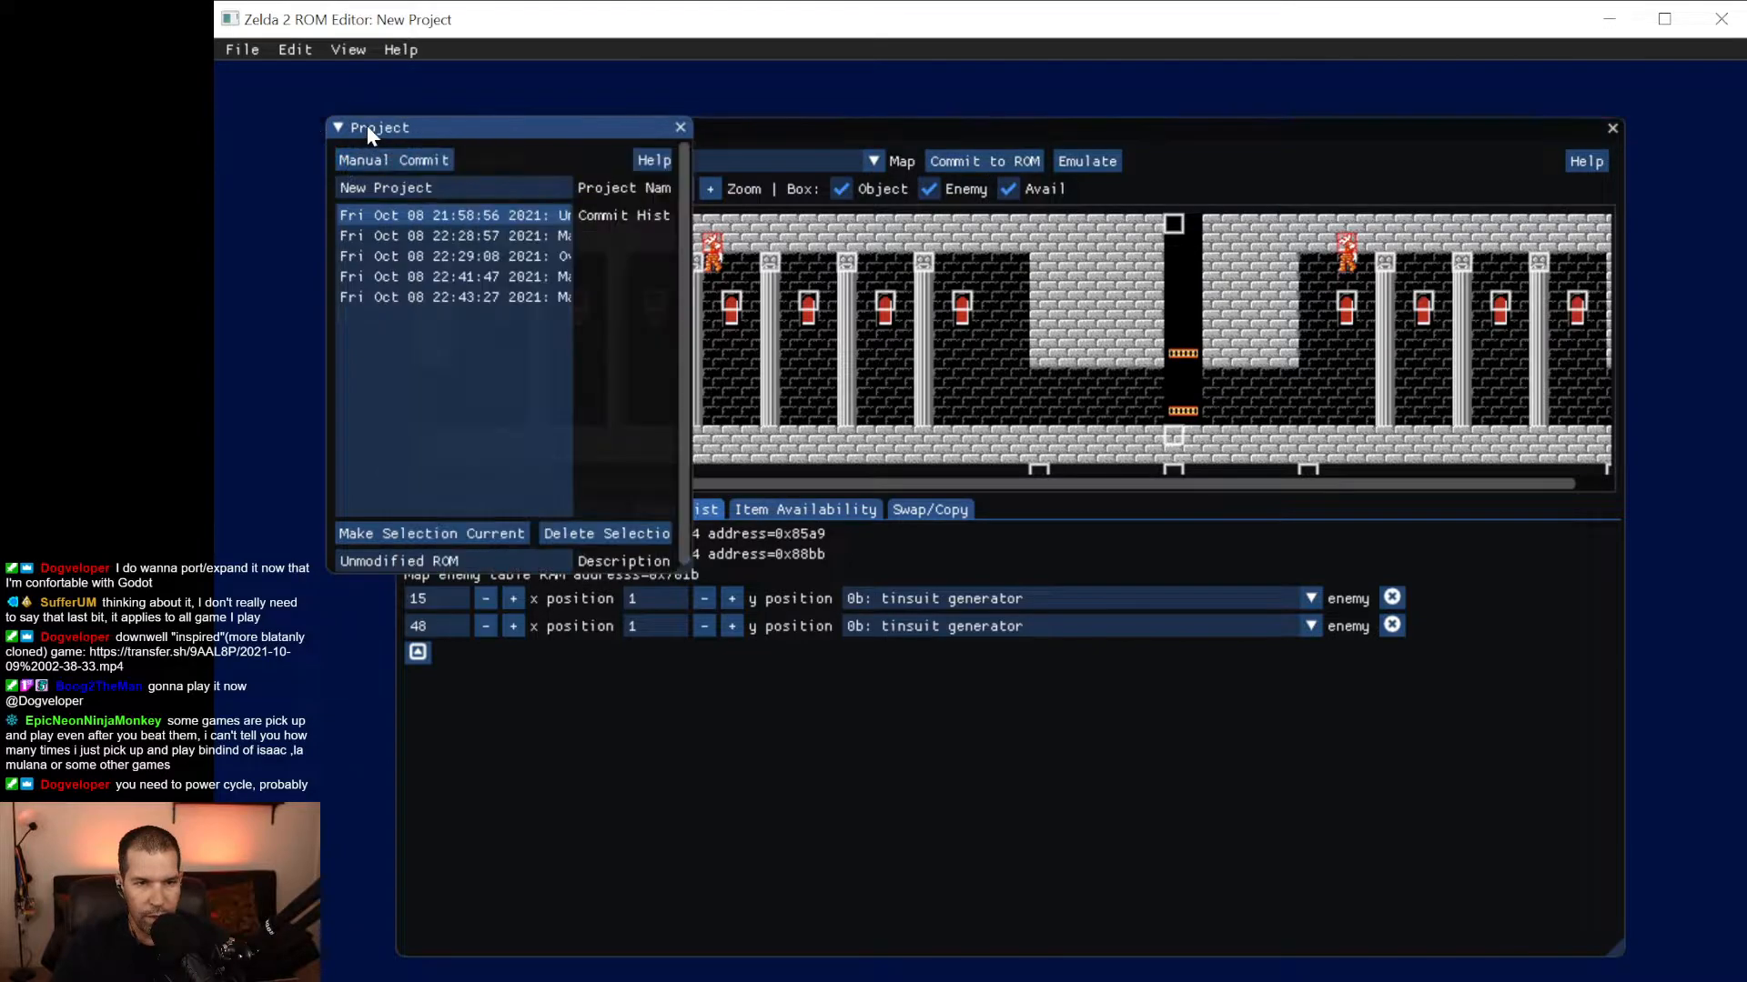
# Open the start values and check that Downstab and Upstab are enabled.
pyautogui.click(295, 49)
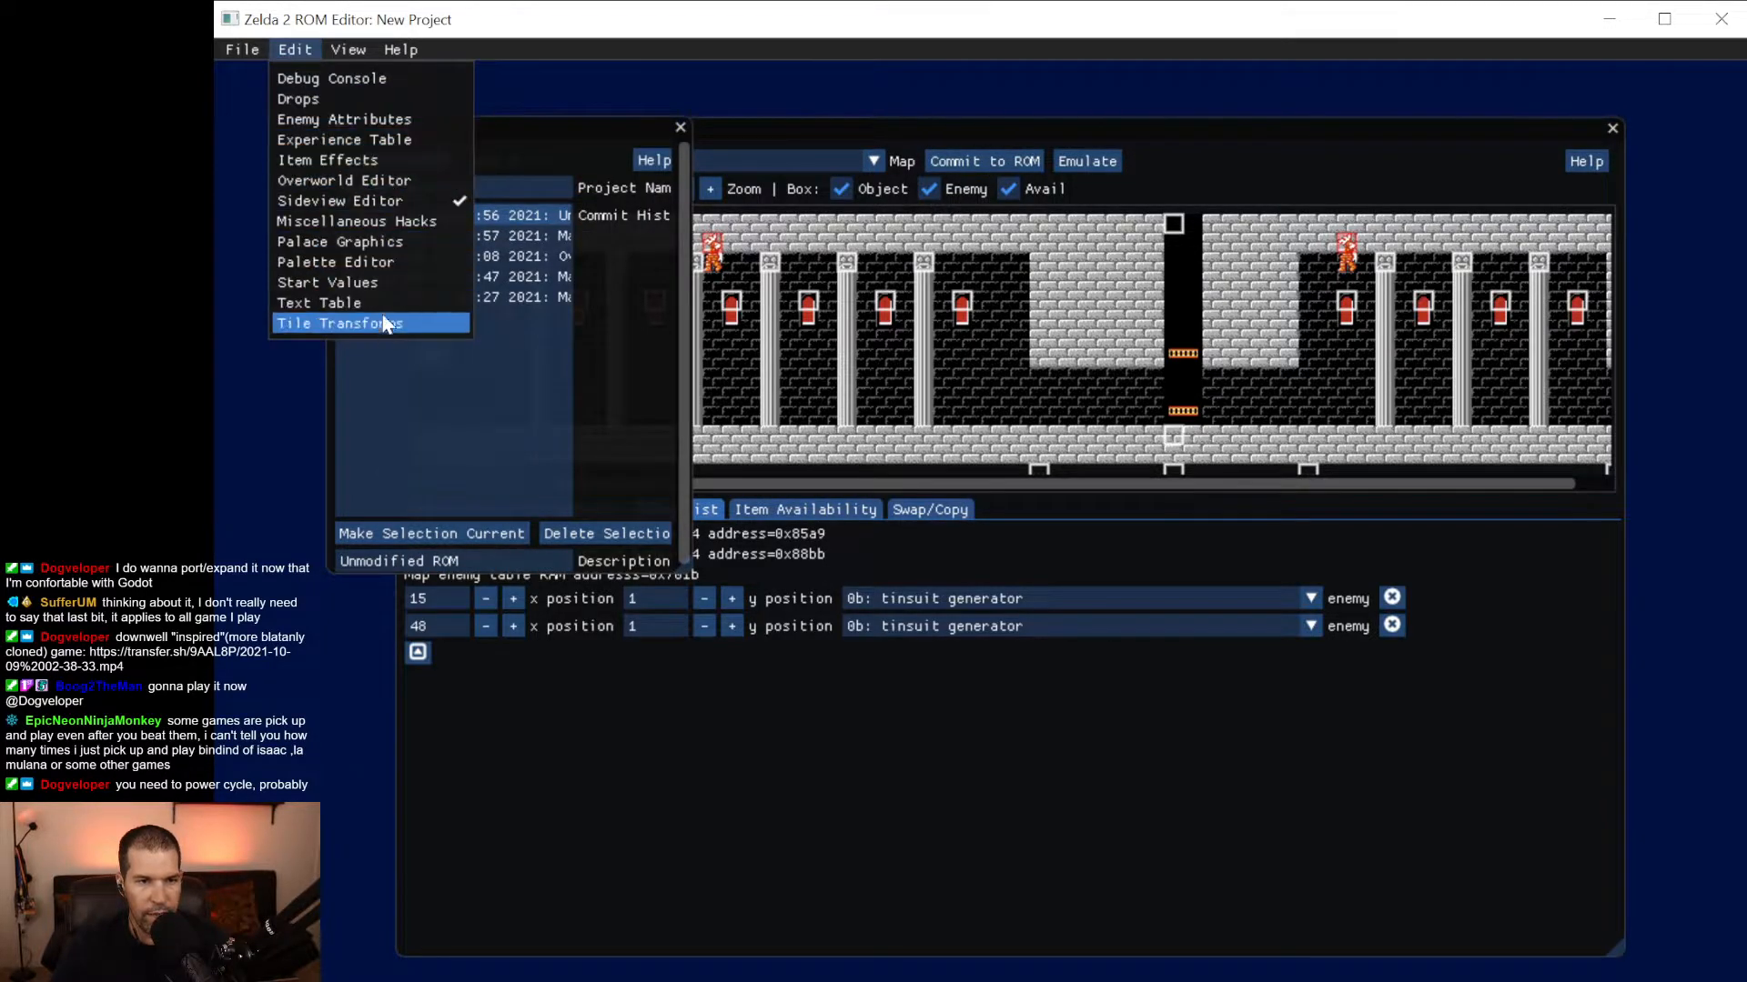
pyautogui.click(383, 283)
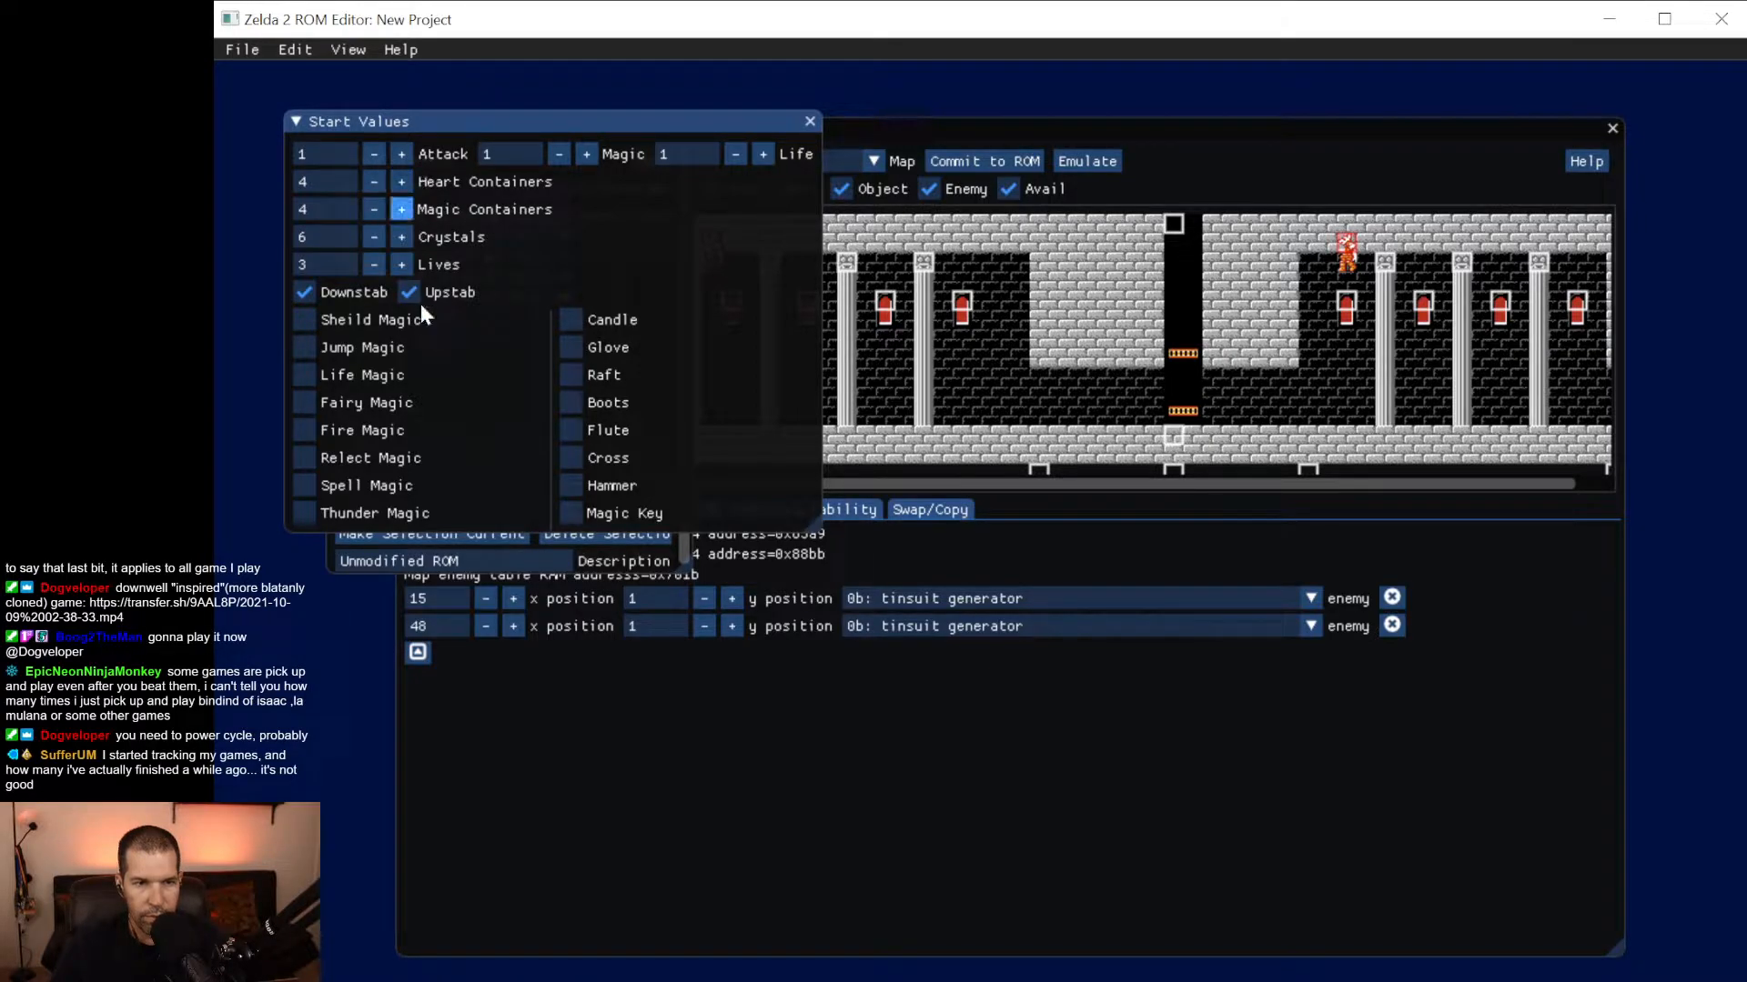
pyautogui.click(293, 50)
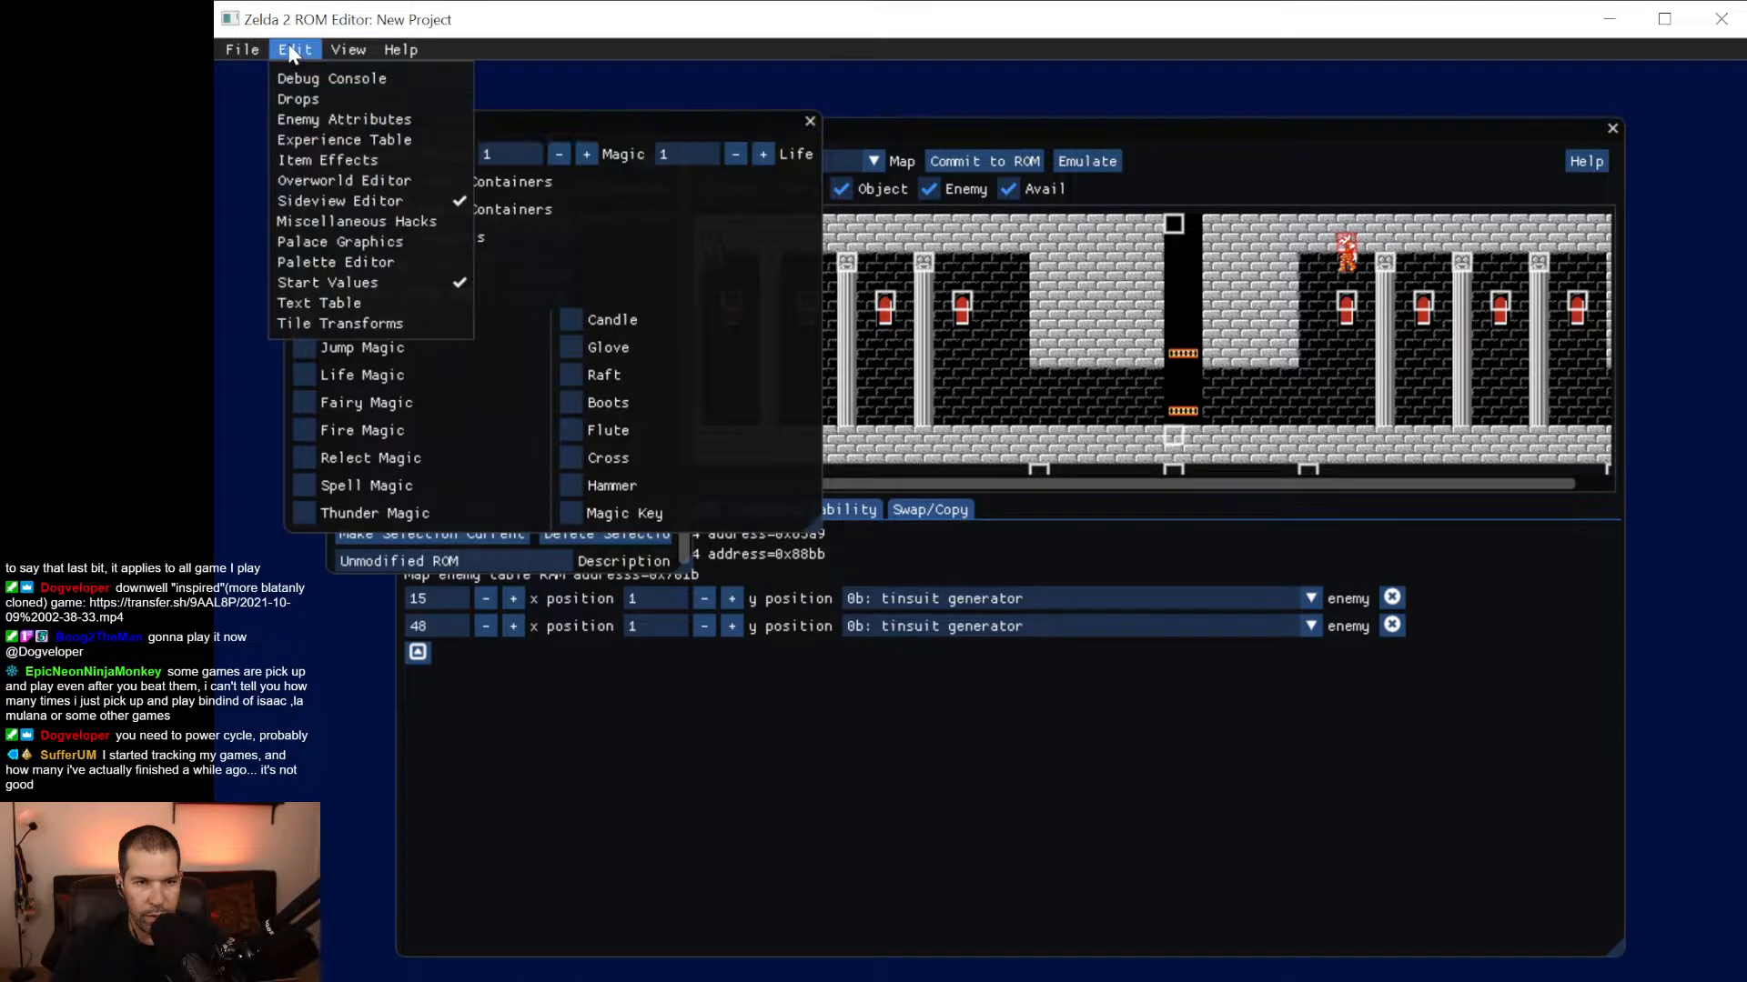
pyautogui.click(697, 121)
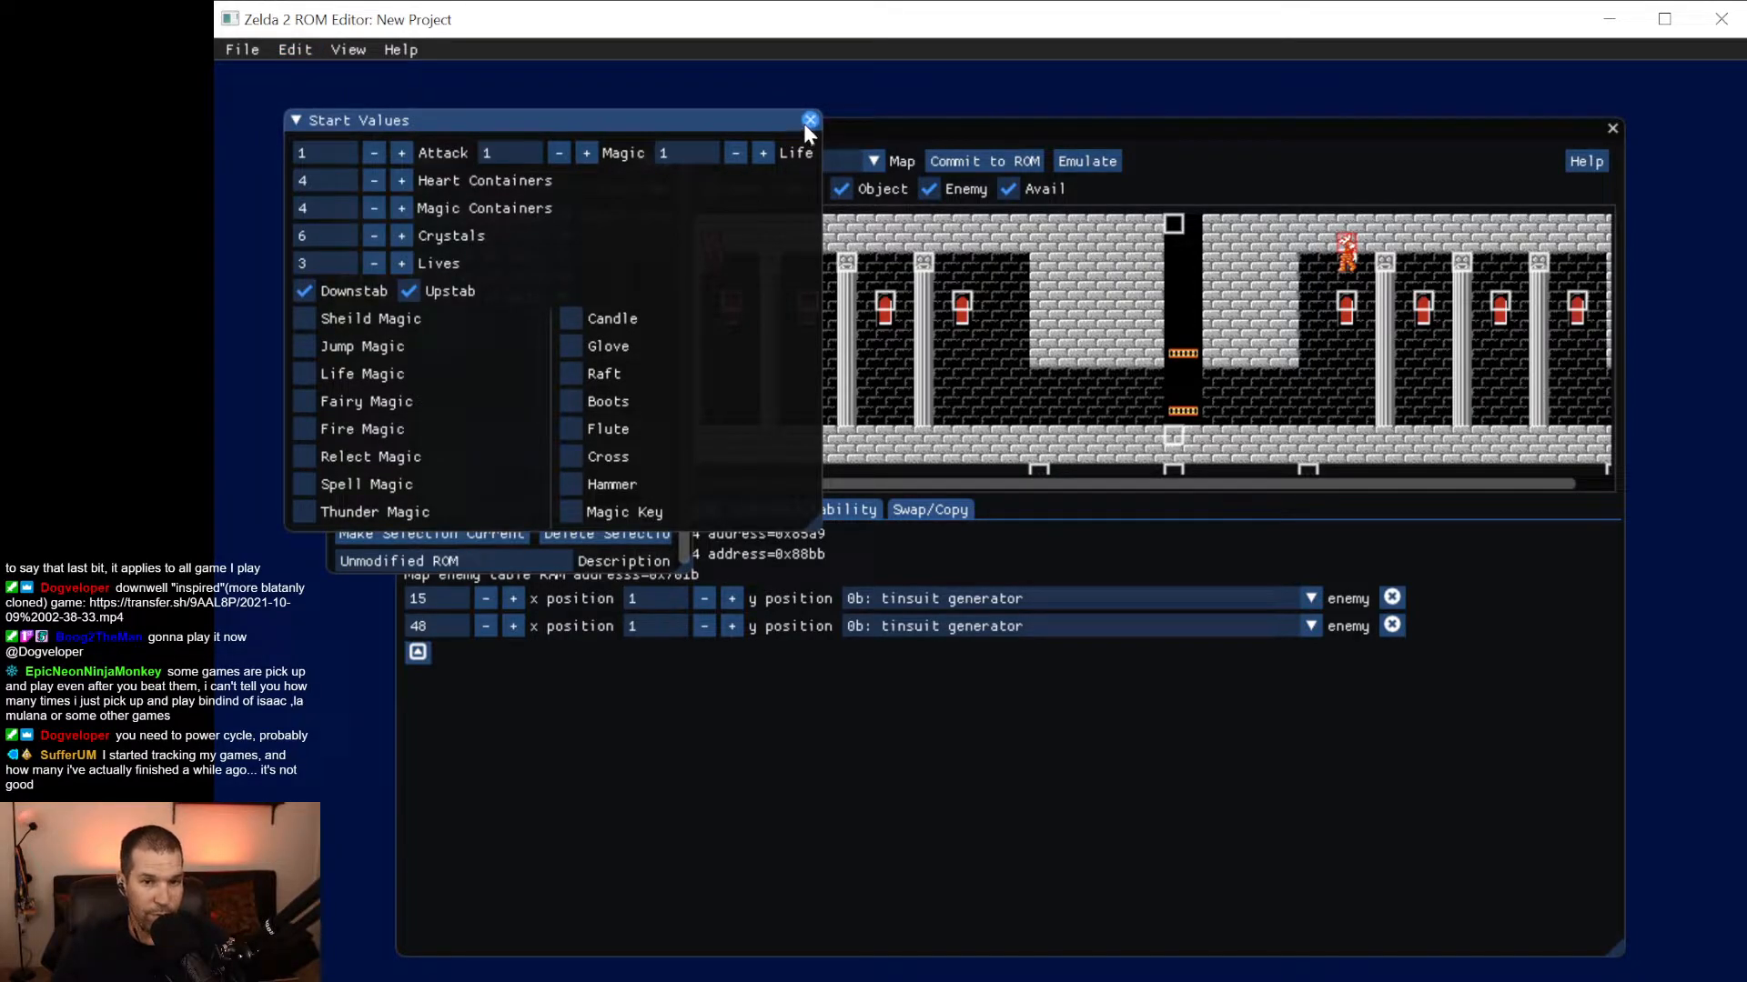
# Start saving the project and browse to the z2edit-windows-v1.0.27 folder inside Games.
pyautogui.click(242, 51)
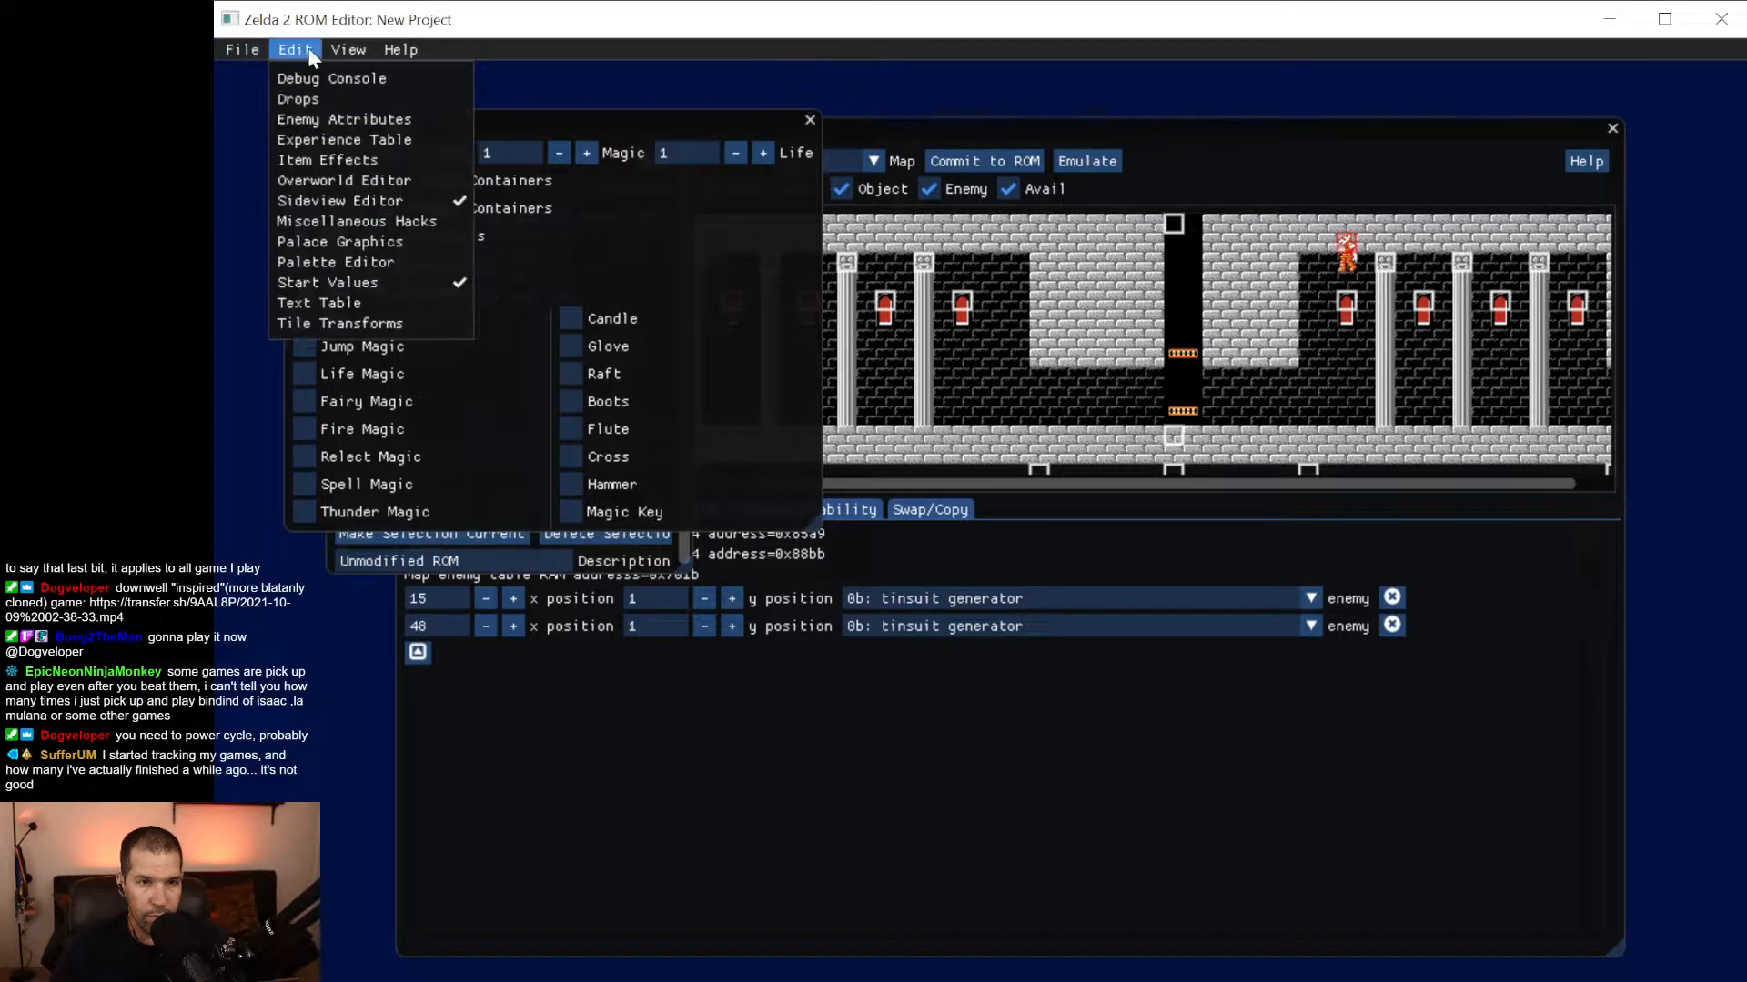
pyautogui.moveTo(317, 50)
pyautogui.moveTo(250, 50)
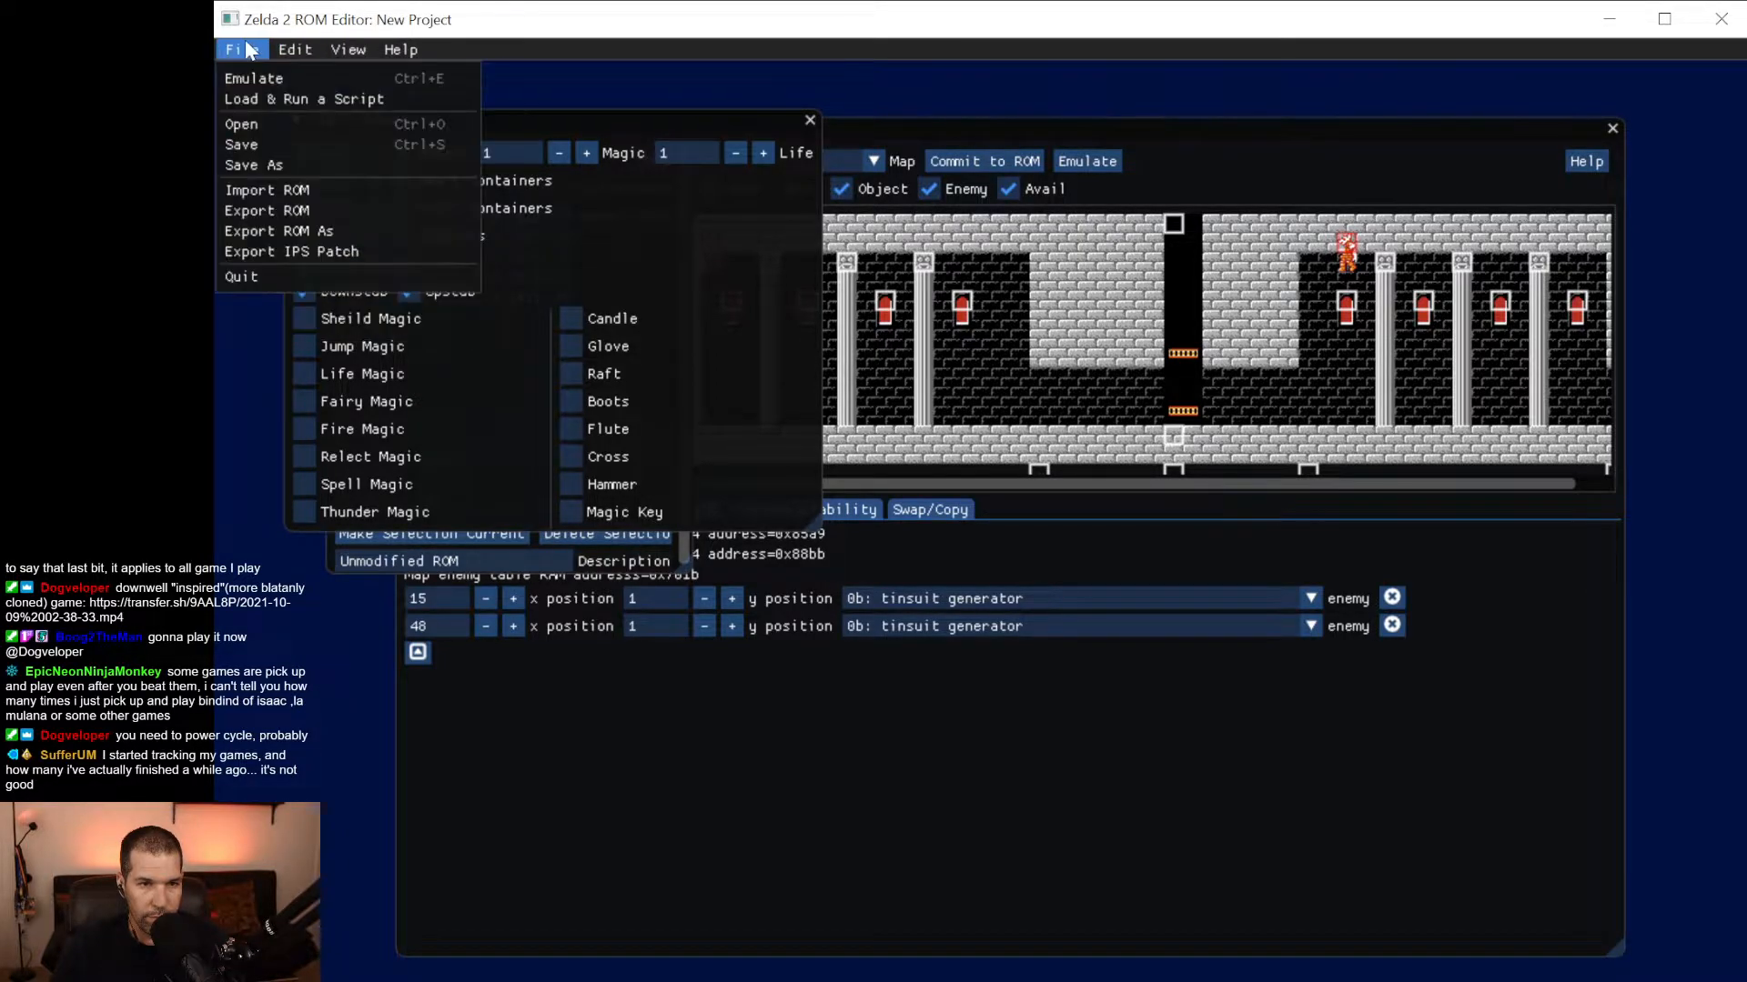
pyautogui.click(247, 145)
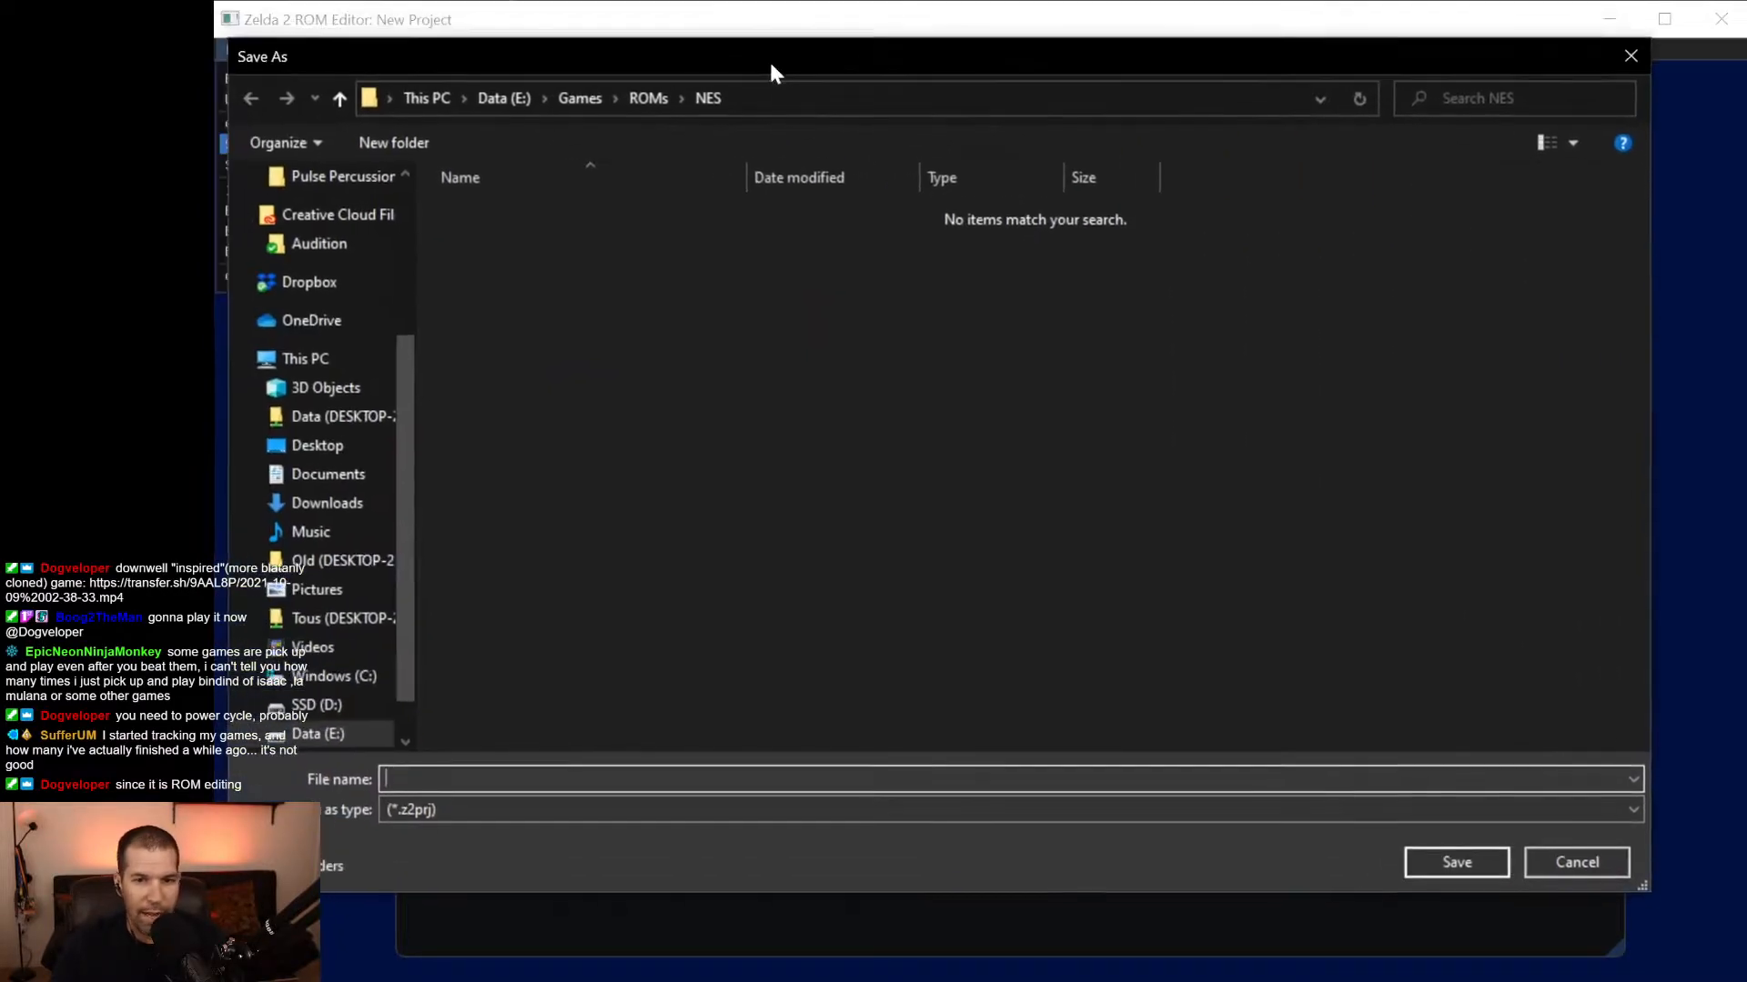
pyautogui.moveTo(767, 58); pyautogui.dragTo(821, 74)
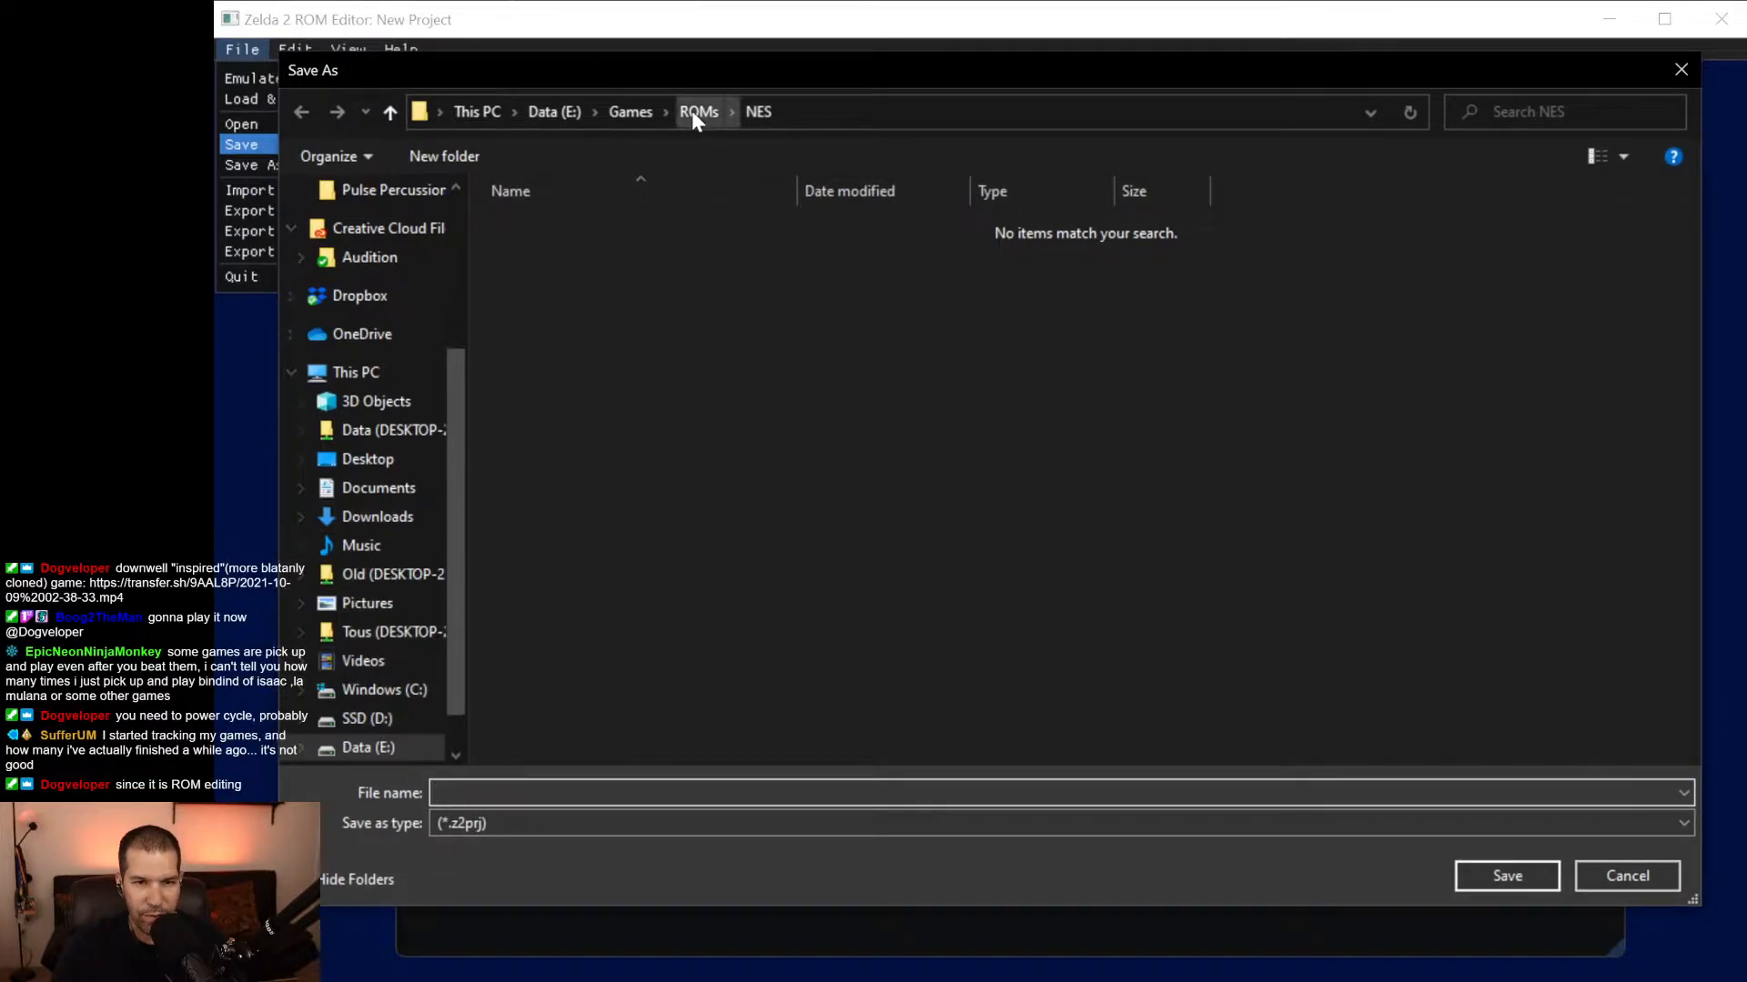
pyautogui.click(630, 111)
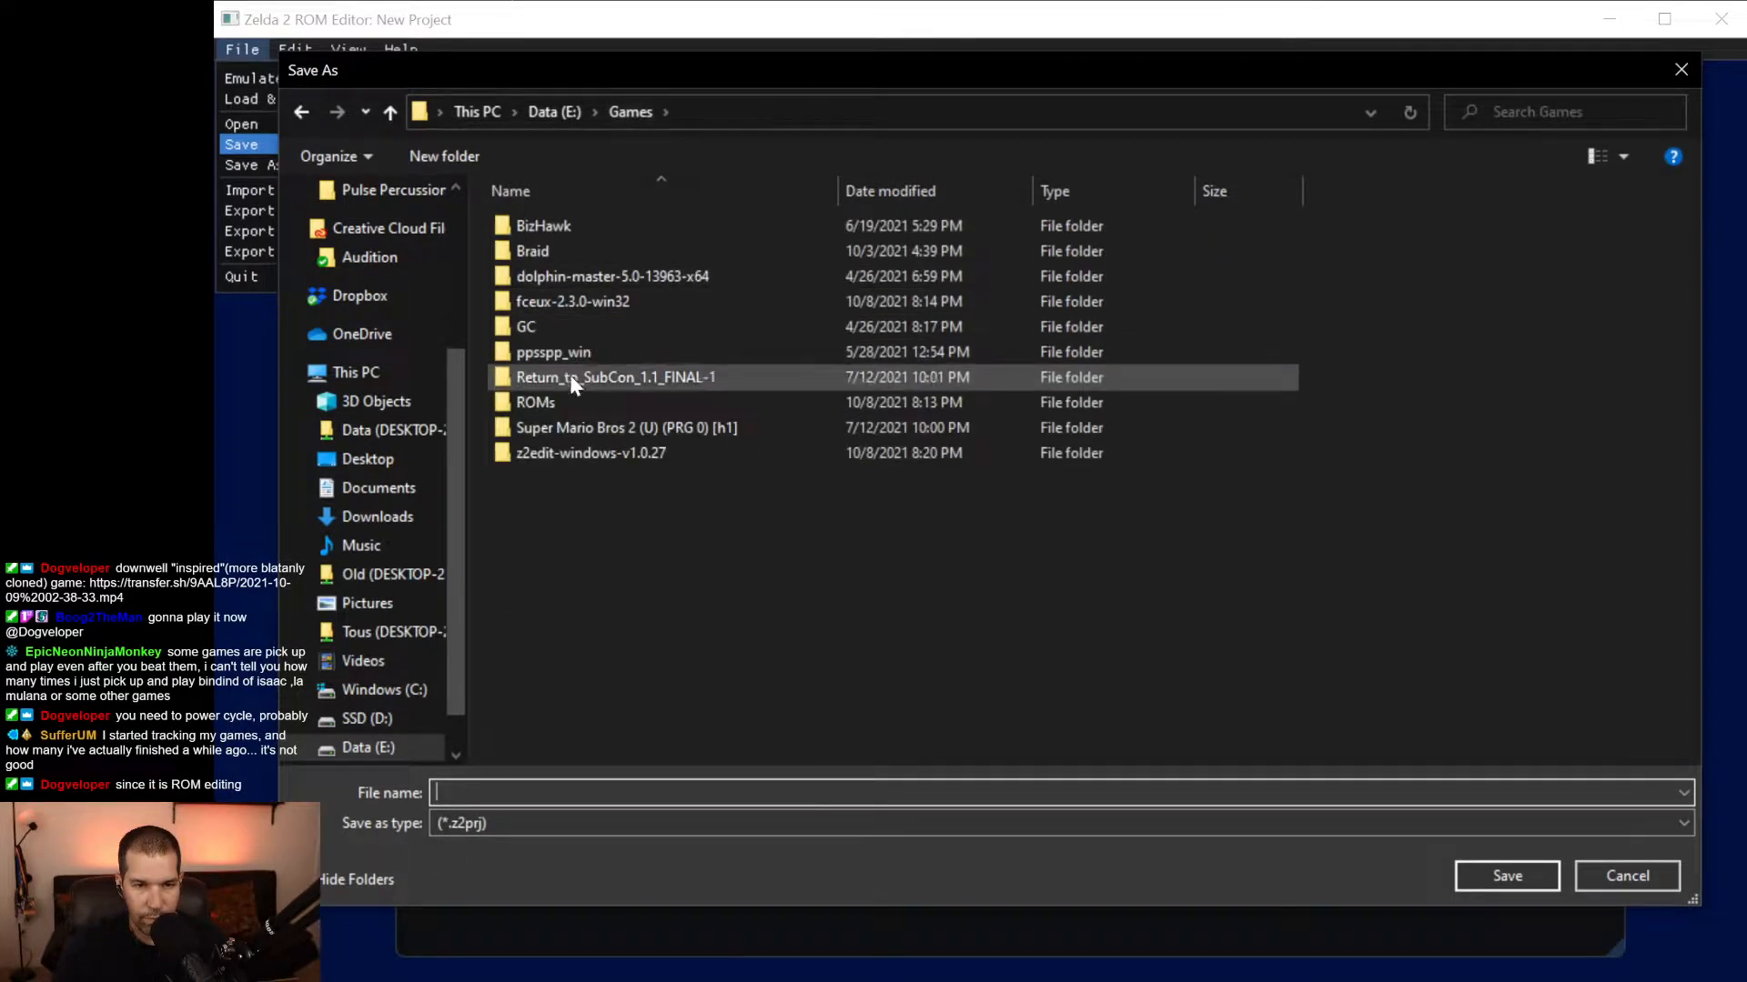
pyautogui.doubleClick(552, 452)
# Save the project file as Z2 Test, accepting the name without the .z2prj extension.
pyautogui.click(510, 793)
pyautogui.write('Z')
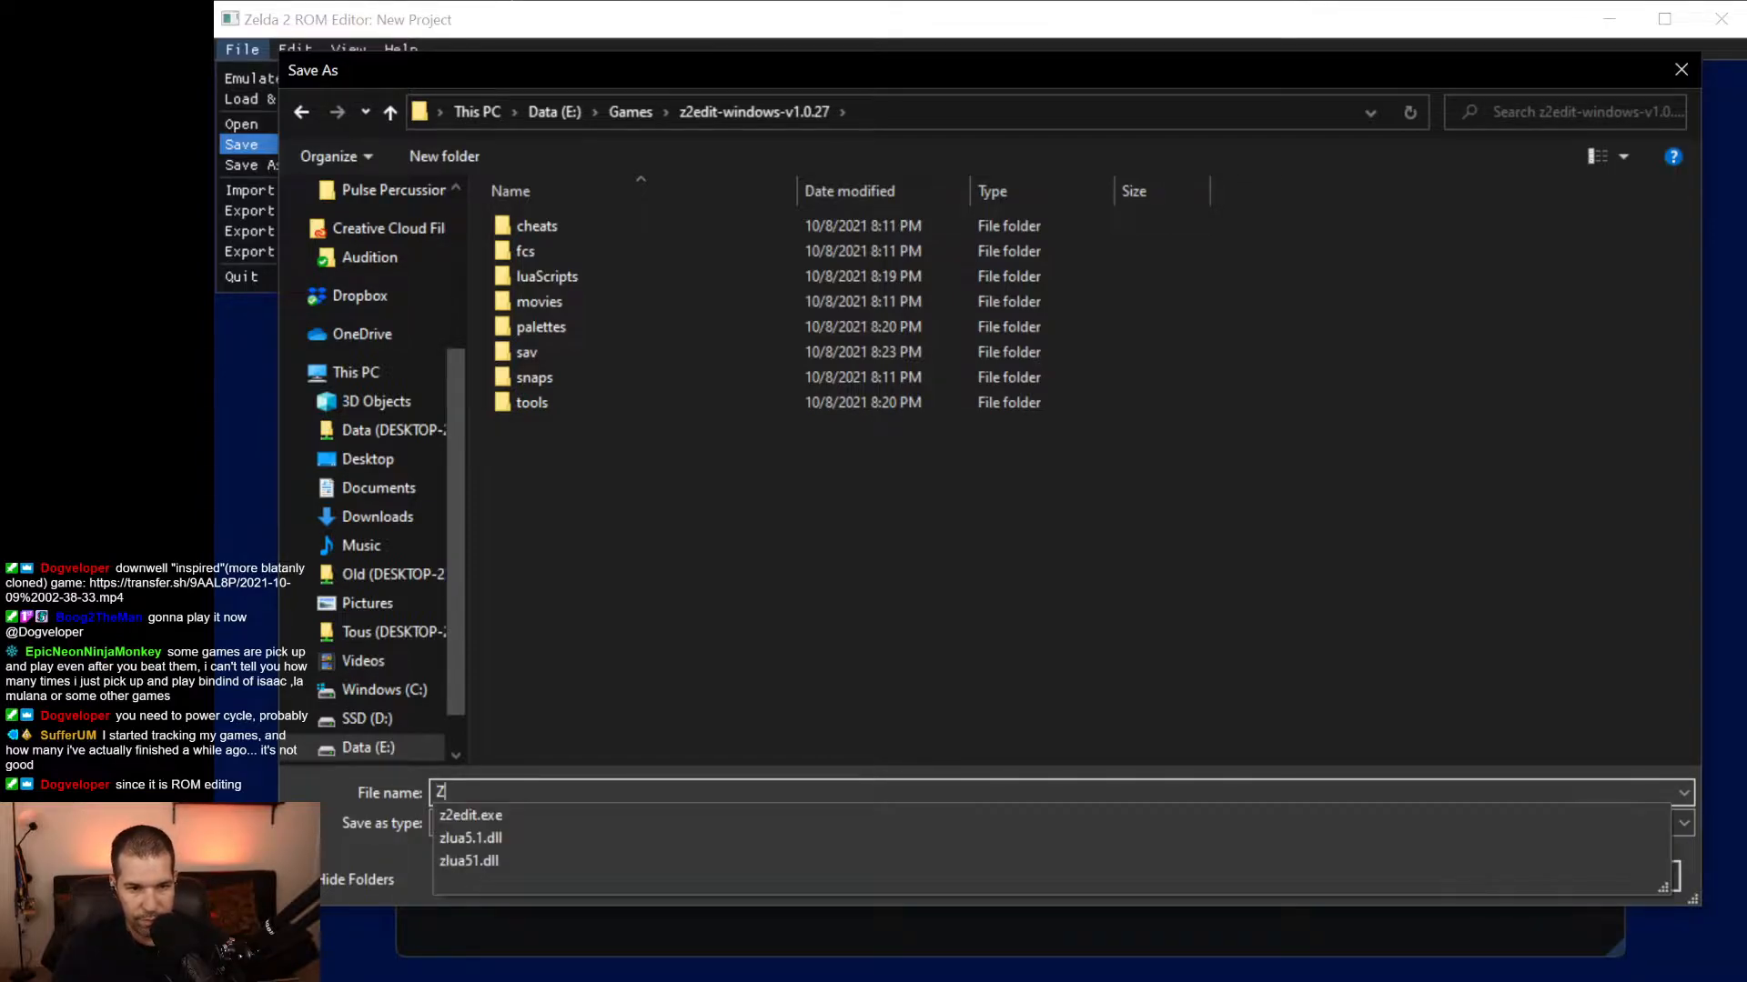
pyautogui.write('2 Test')
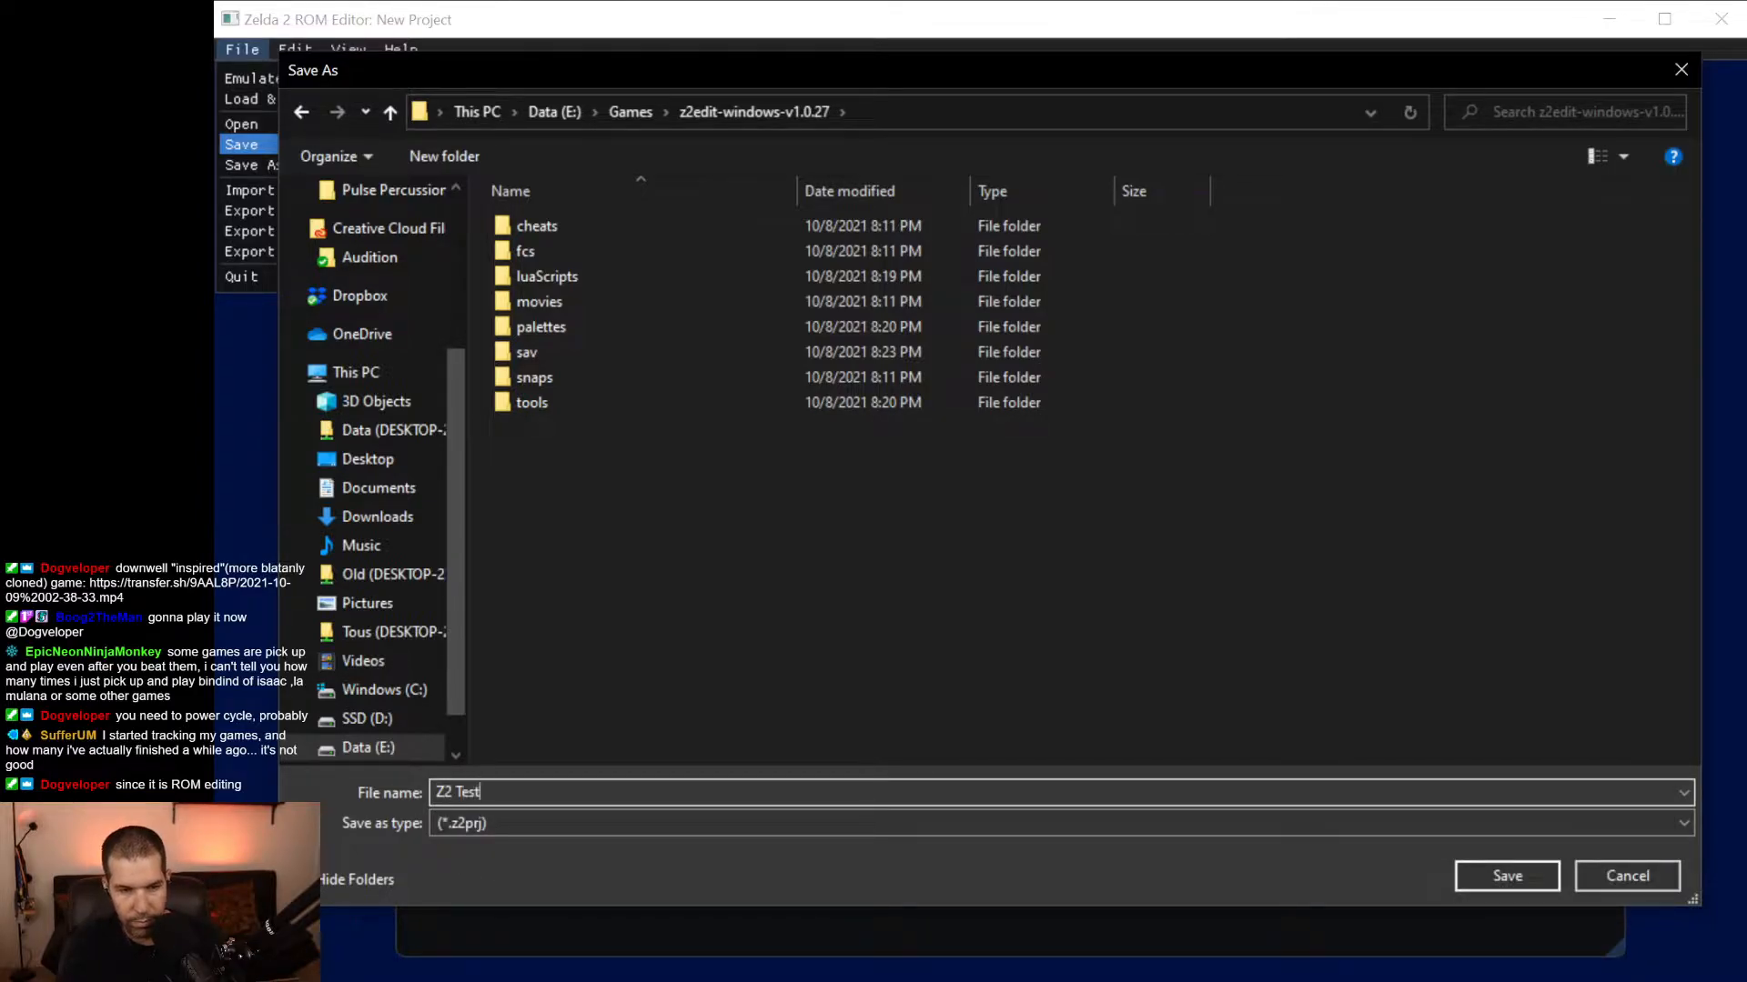
pyautogui.click(1508, 877)
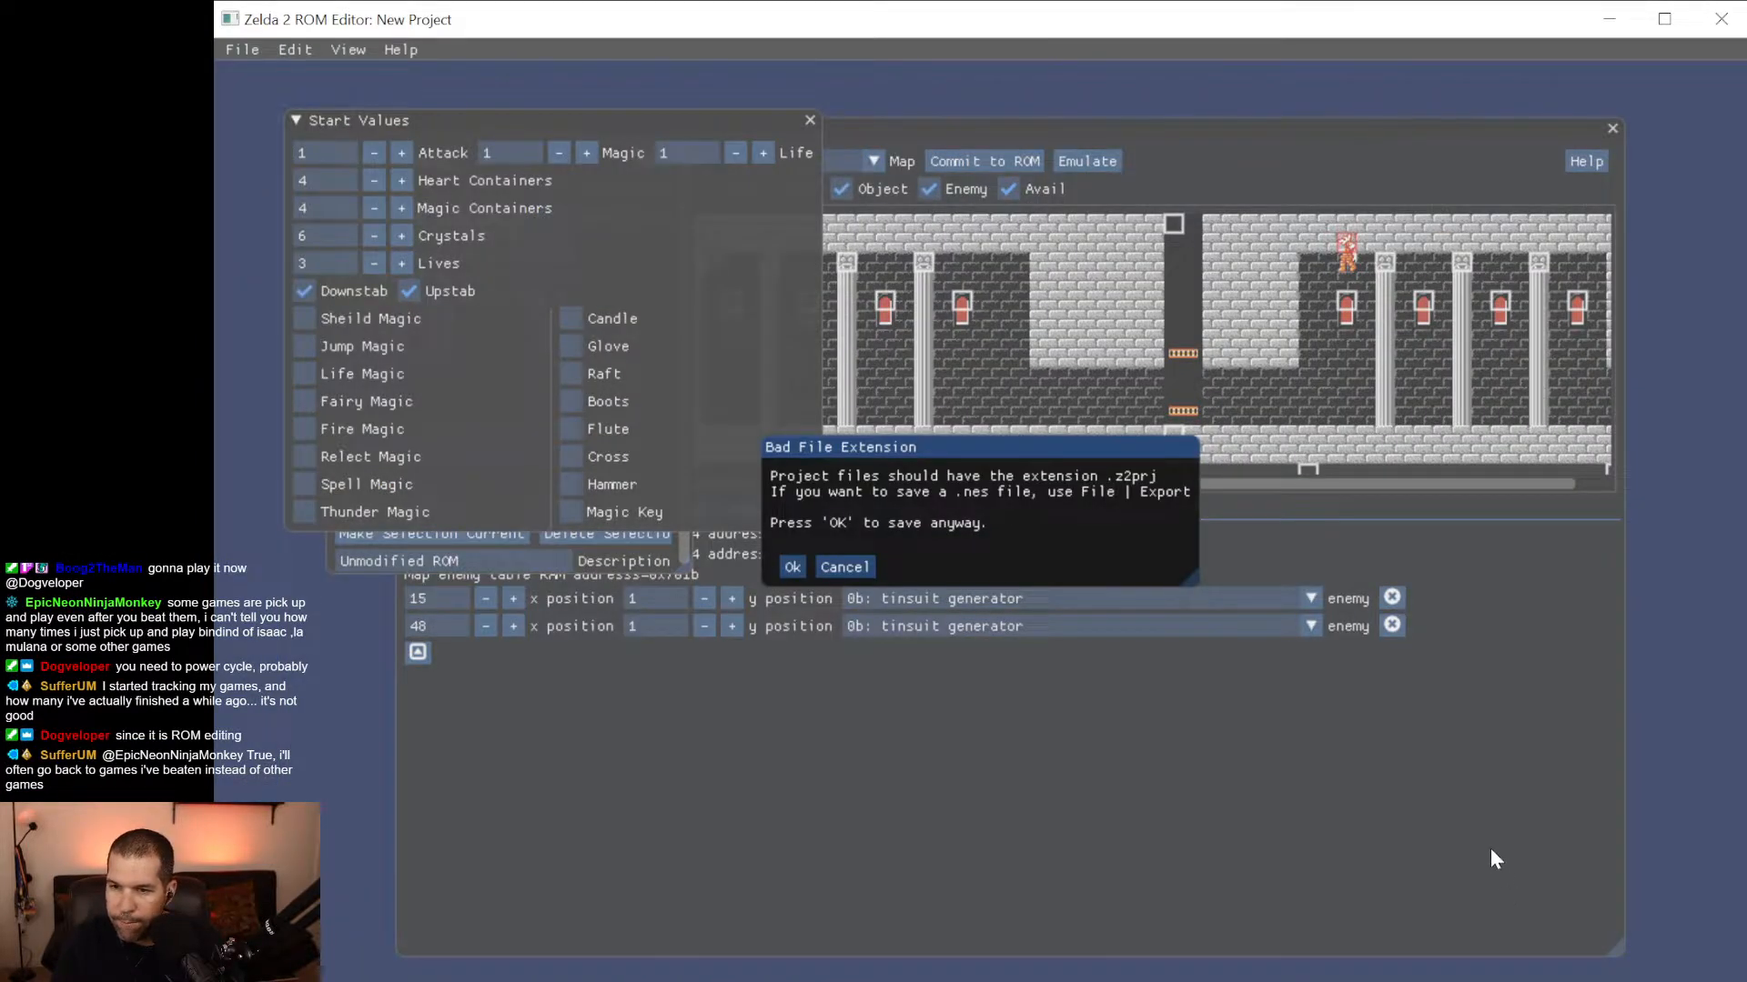
pyautogui.click(795, 570)
# Emulate the edited ROM in FCEUX and start the game from the first save slot.
pyautogui.click(238, 51)
pyautogui.click(246, 74)
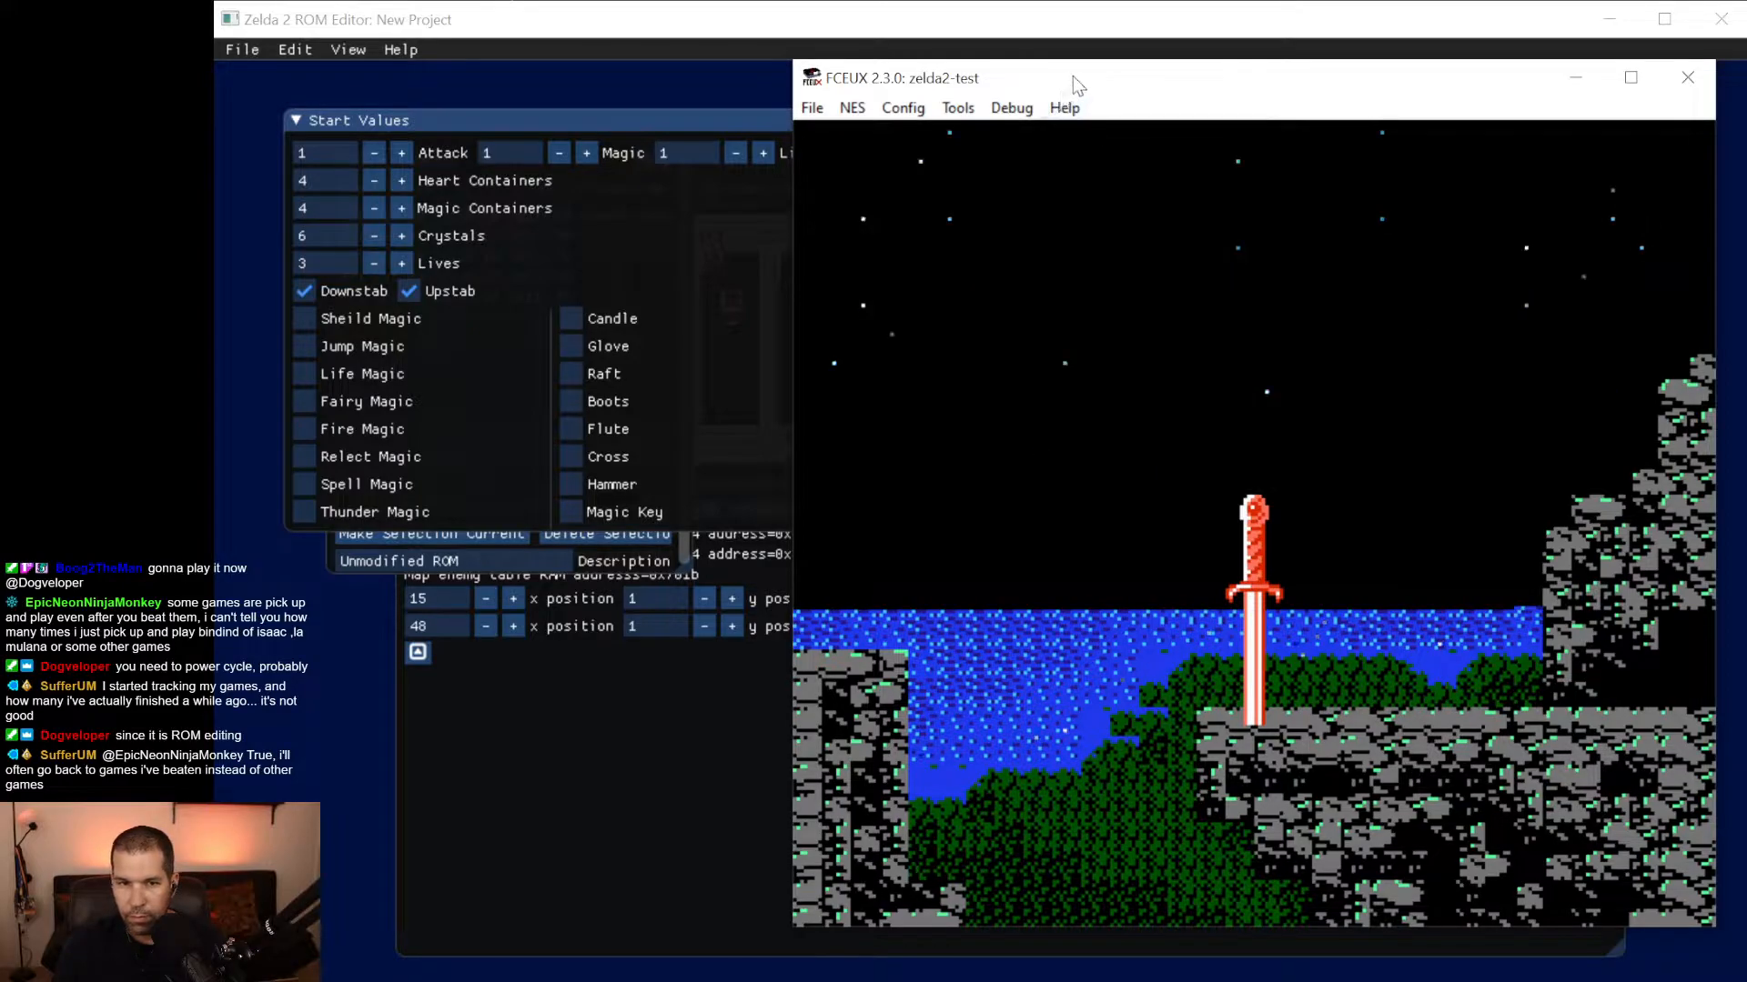
pyautogui.moveTo(1071, 77); pyautogui.dragTo(1083, 86)
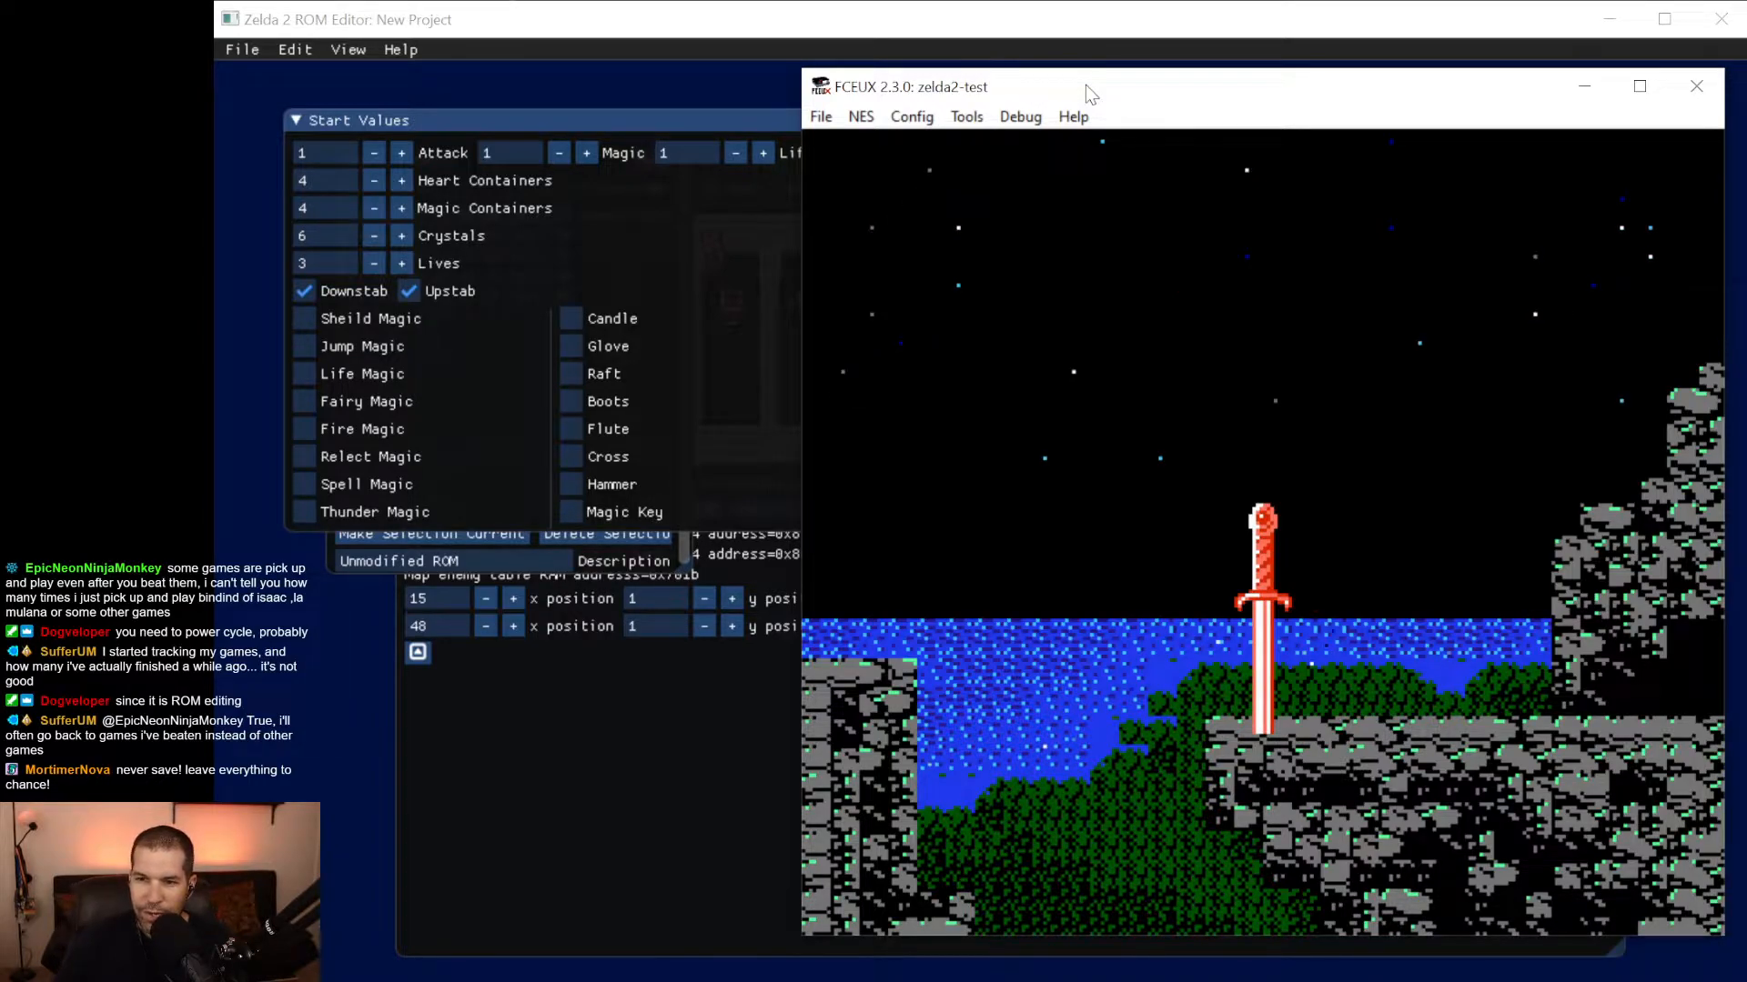
pyautogui.press('Return')
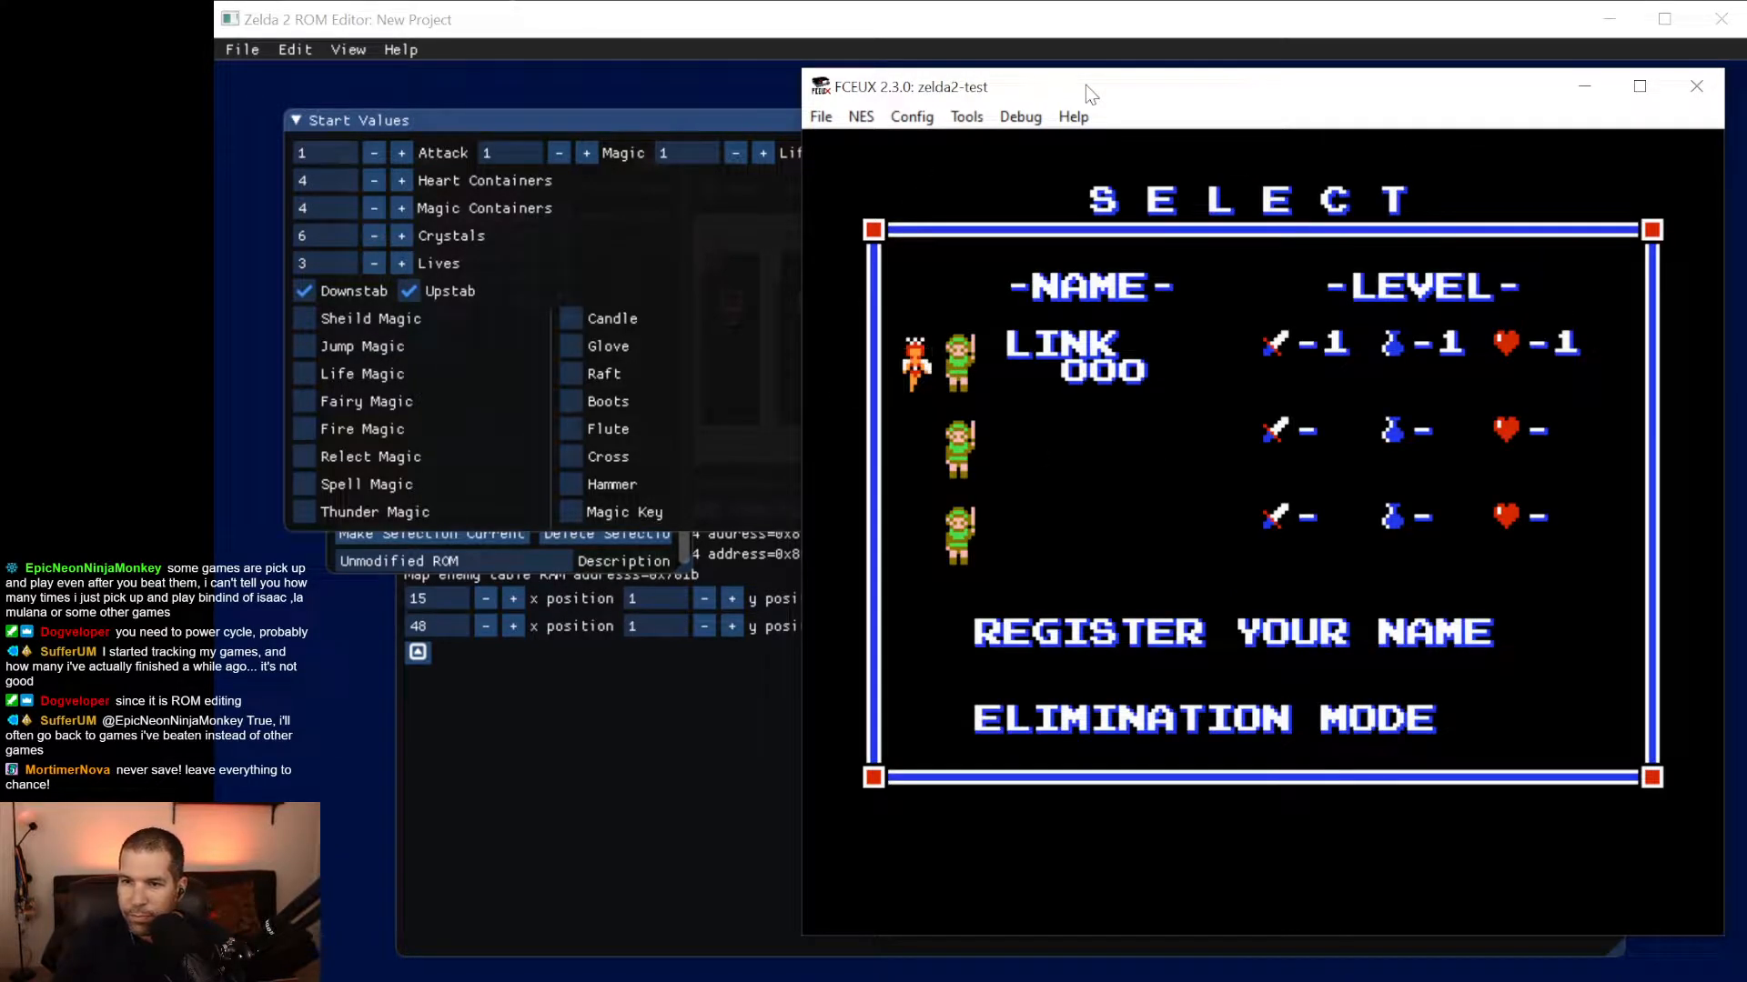
pyautogui.press('Return')
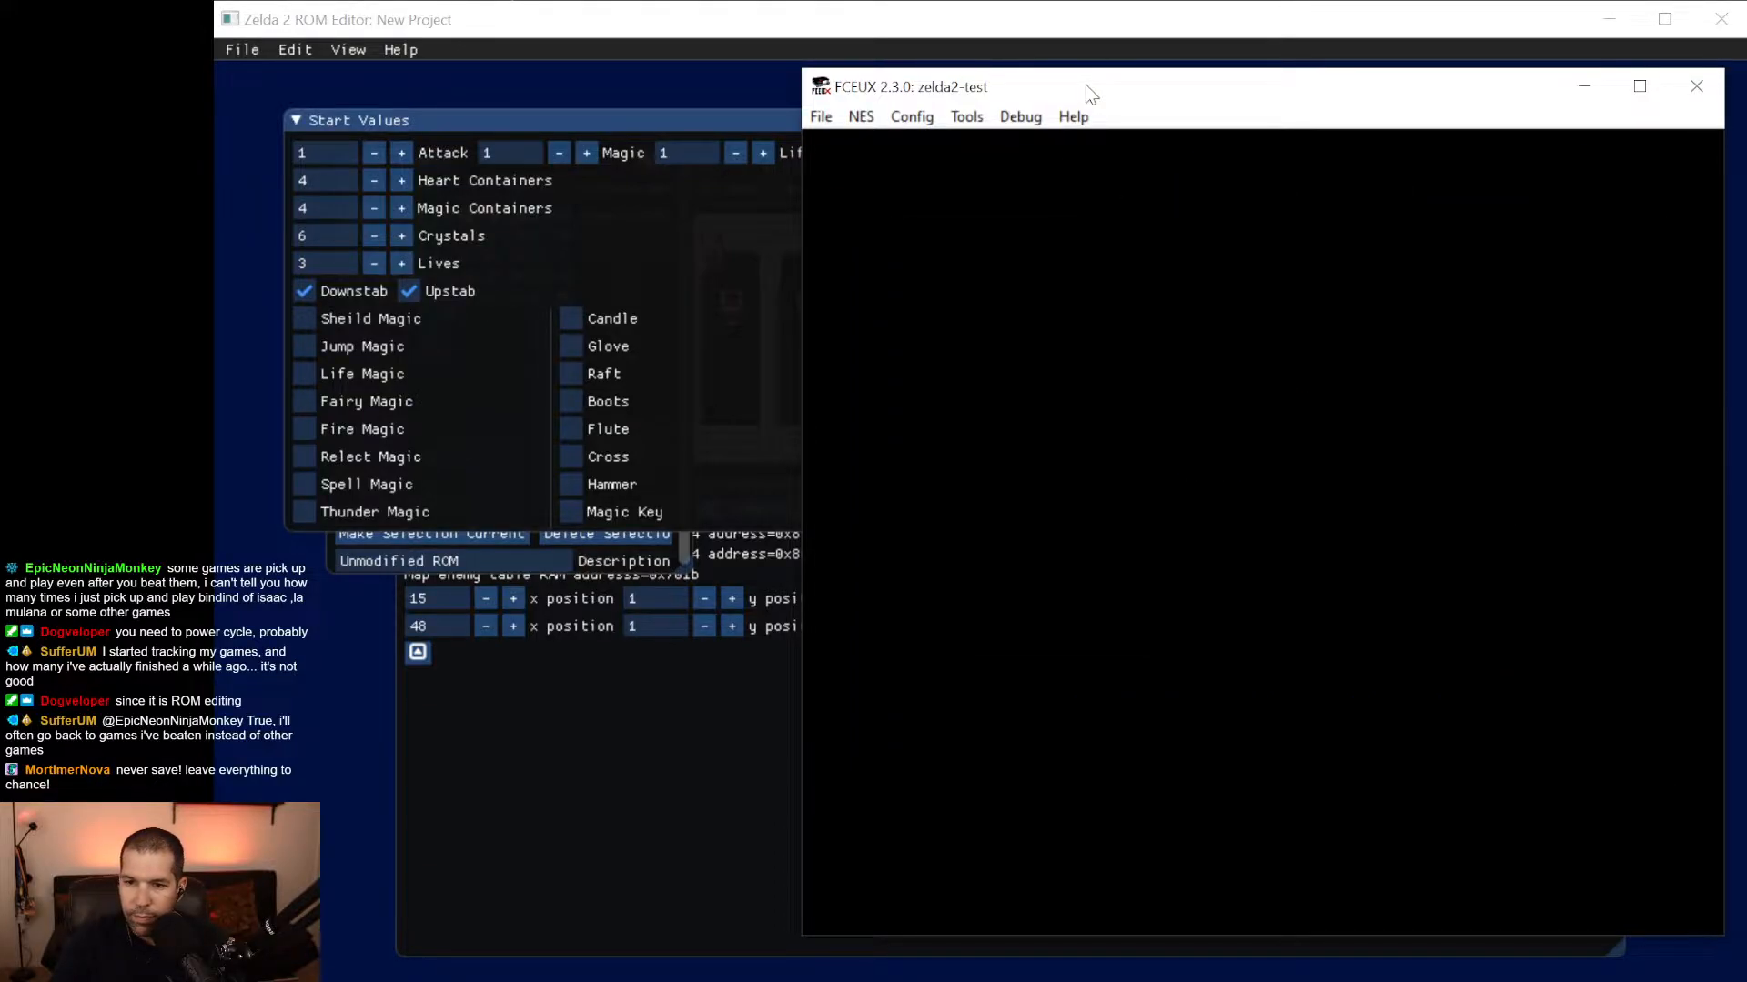
# Walk Link east along the starting palace colonnade, jumping and attacking to test the stabs.
pyautogui.press('Right')
pyautogui.press('f')
pyautogui.press('f')
pyautogui.press('d')
pyautogui.press('Right')
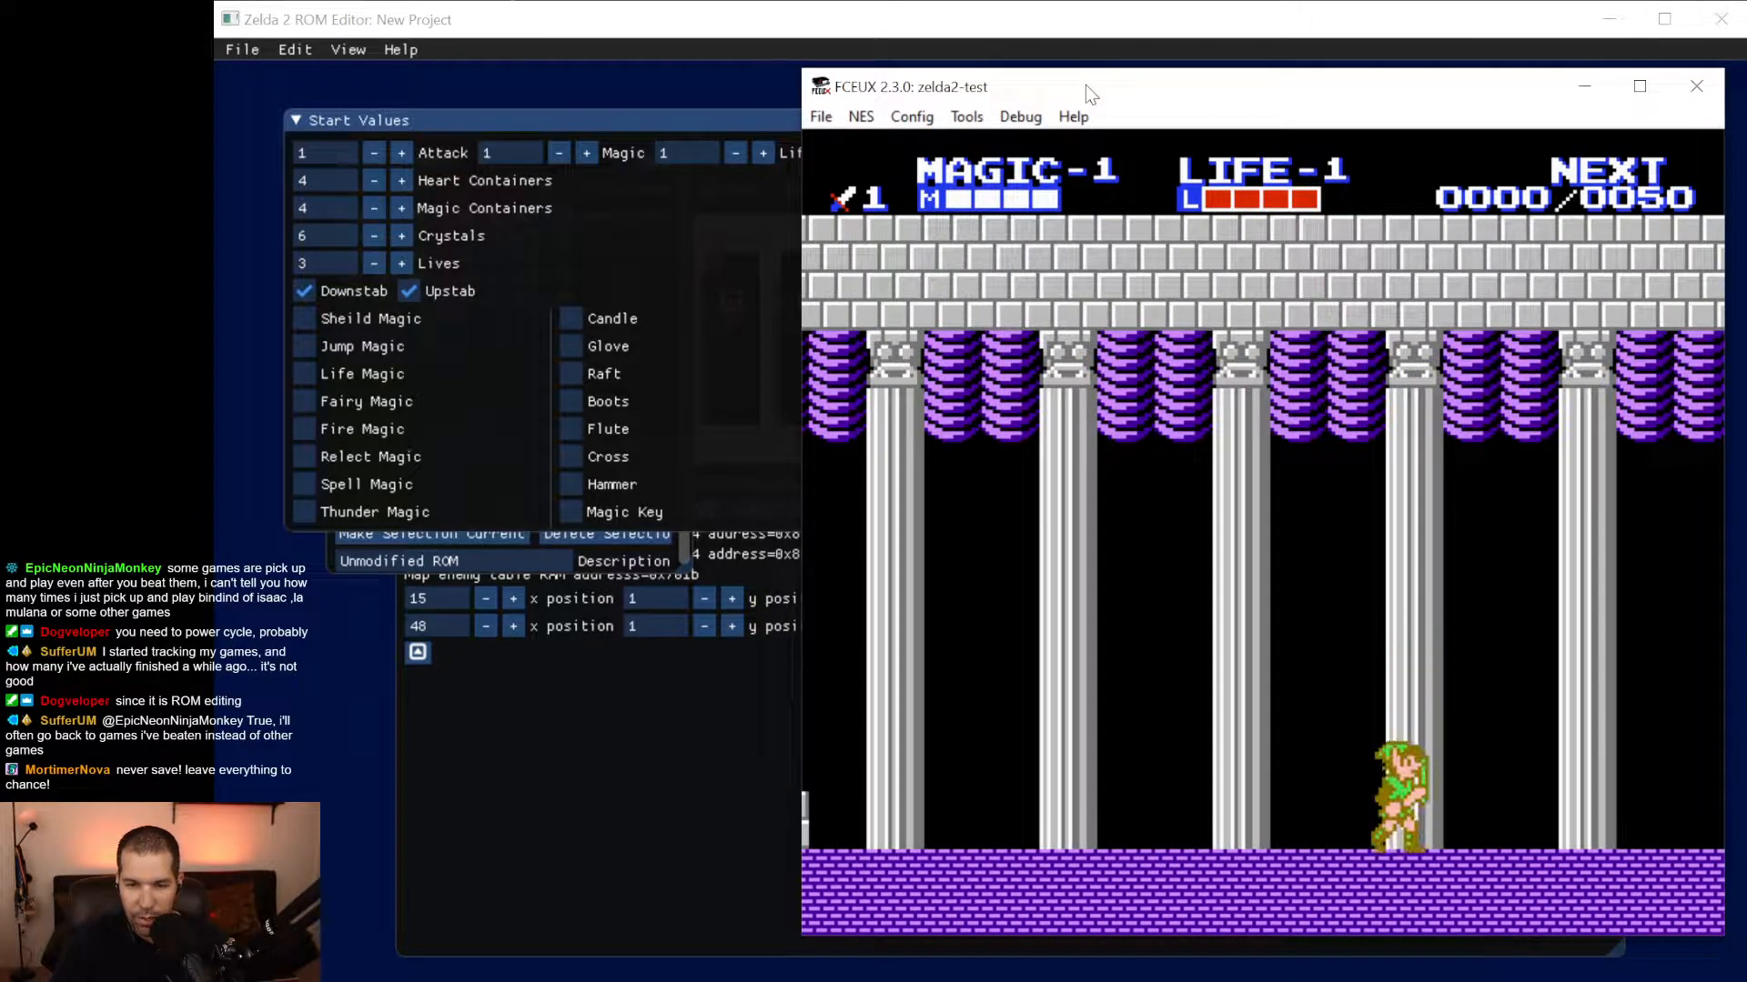
pyautogui.click(912, 116)
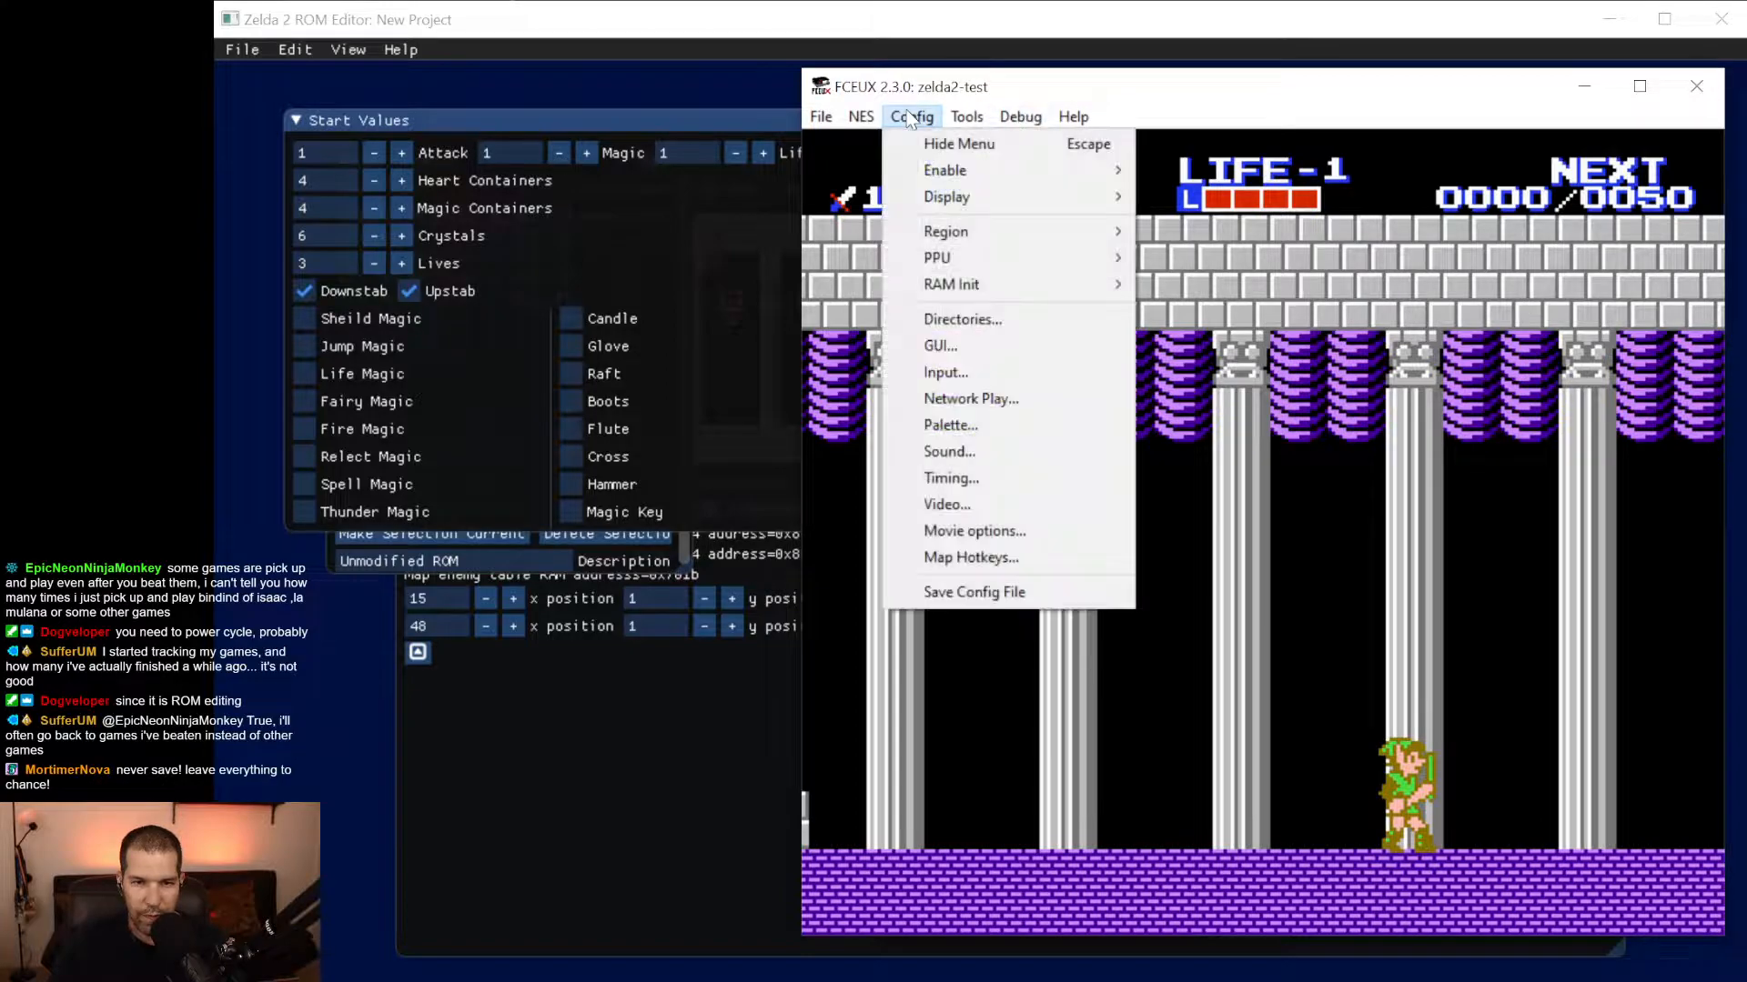
pyautogui.moveTo(955, 199)
pyautogui.click(1071, 99)
# Walk Link east out of the starting palace onto the overworld and along the sand path across the water.
pyautogui.press('Right')
pyautogui.press('Right')
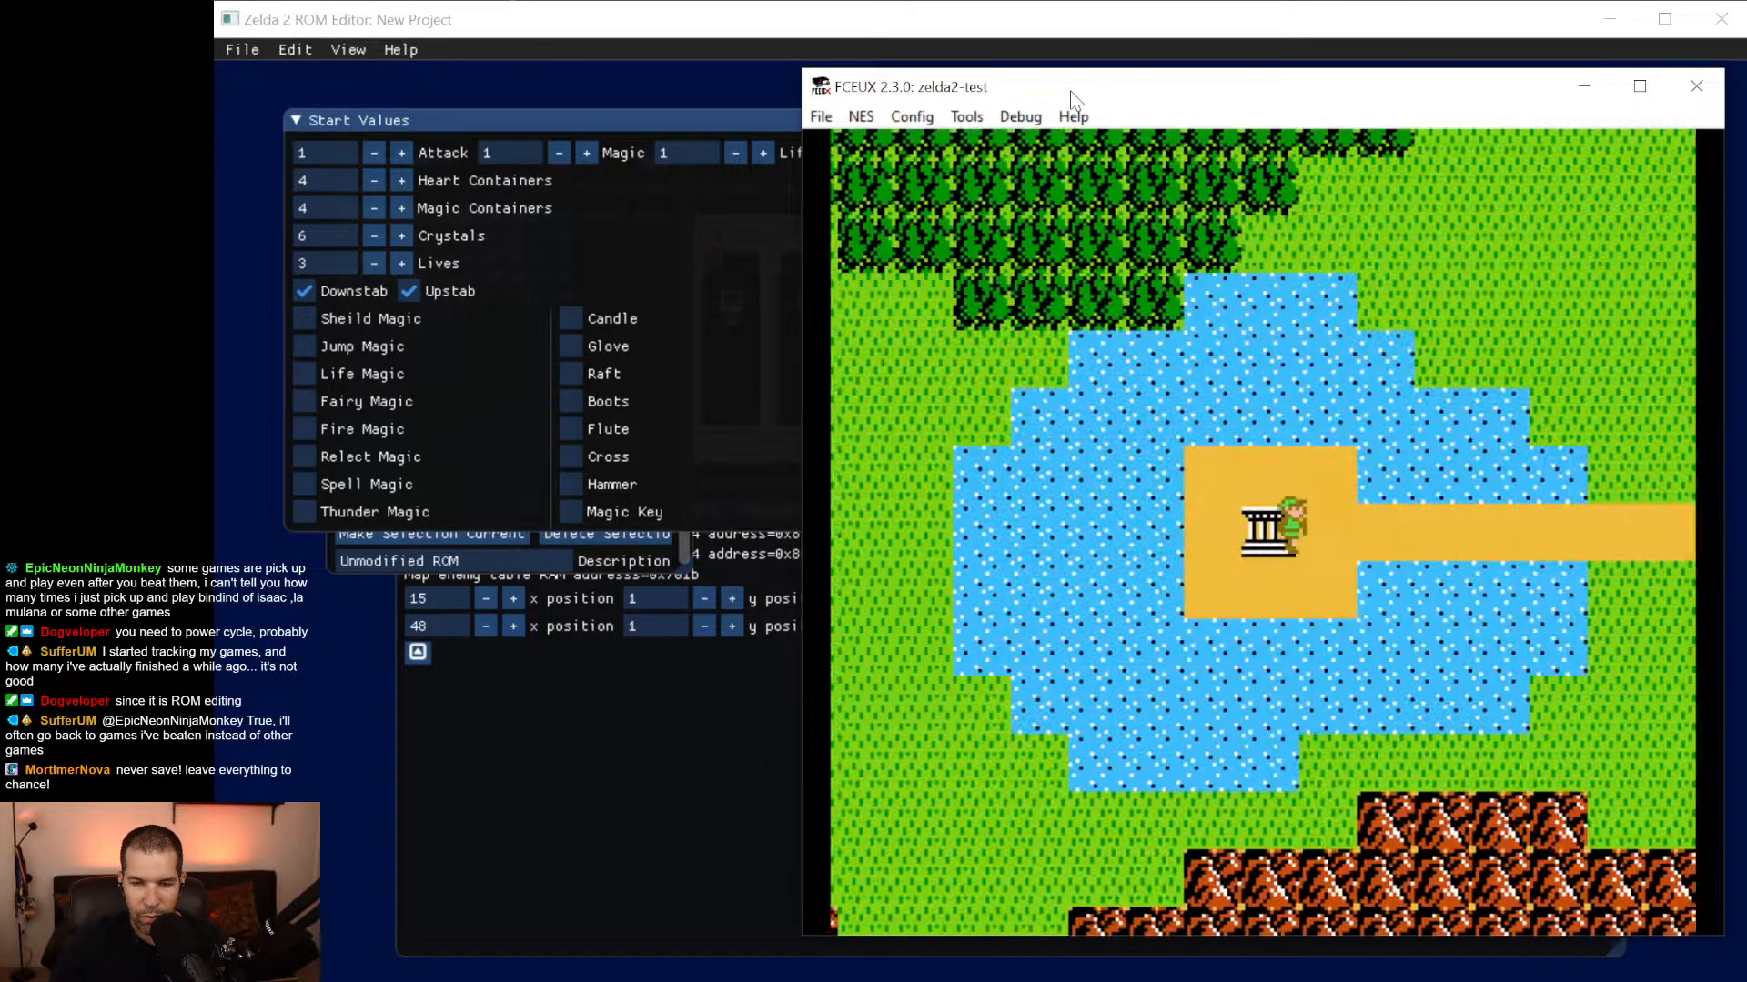
pyautogui.press('Up')
pyautogui.press('Down')
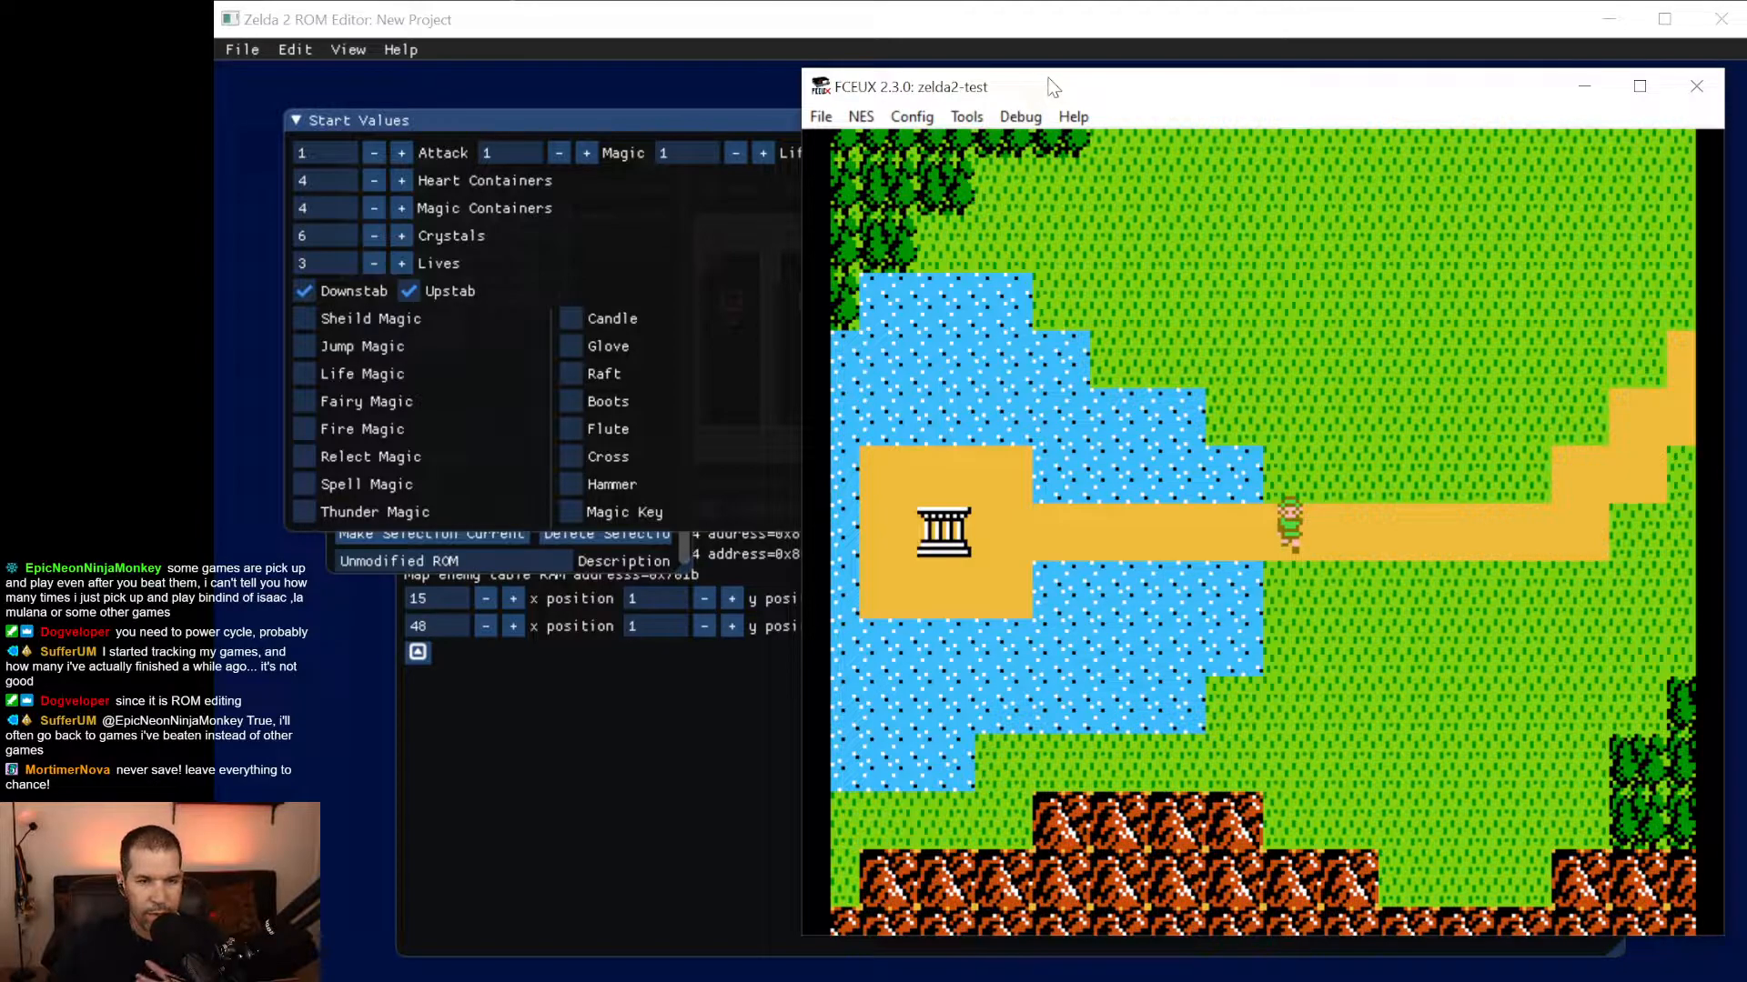
# Switch back to the Zelda 2 ROM Editor, check its version information, and dismiss it.
pyautogui.click(342, 51)
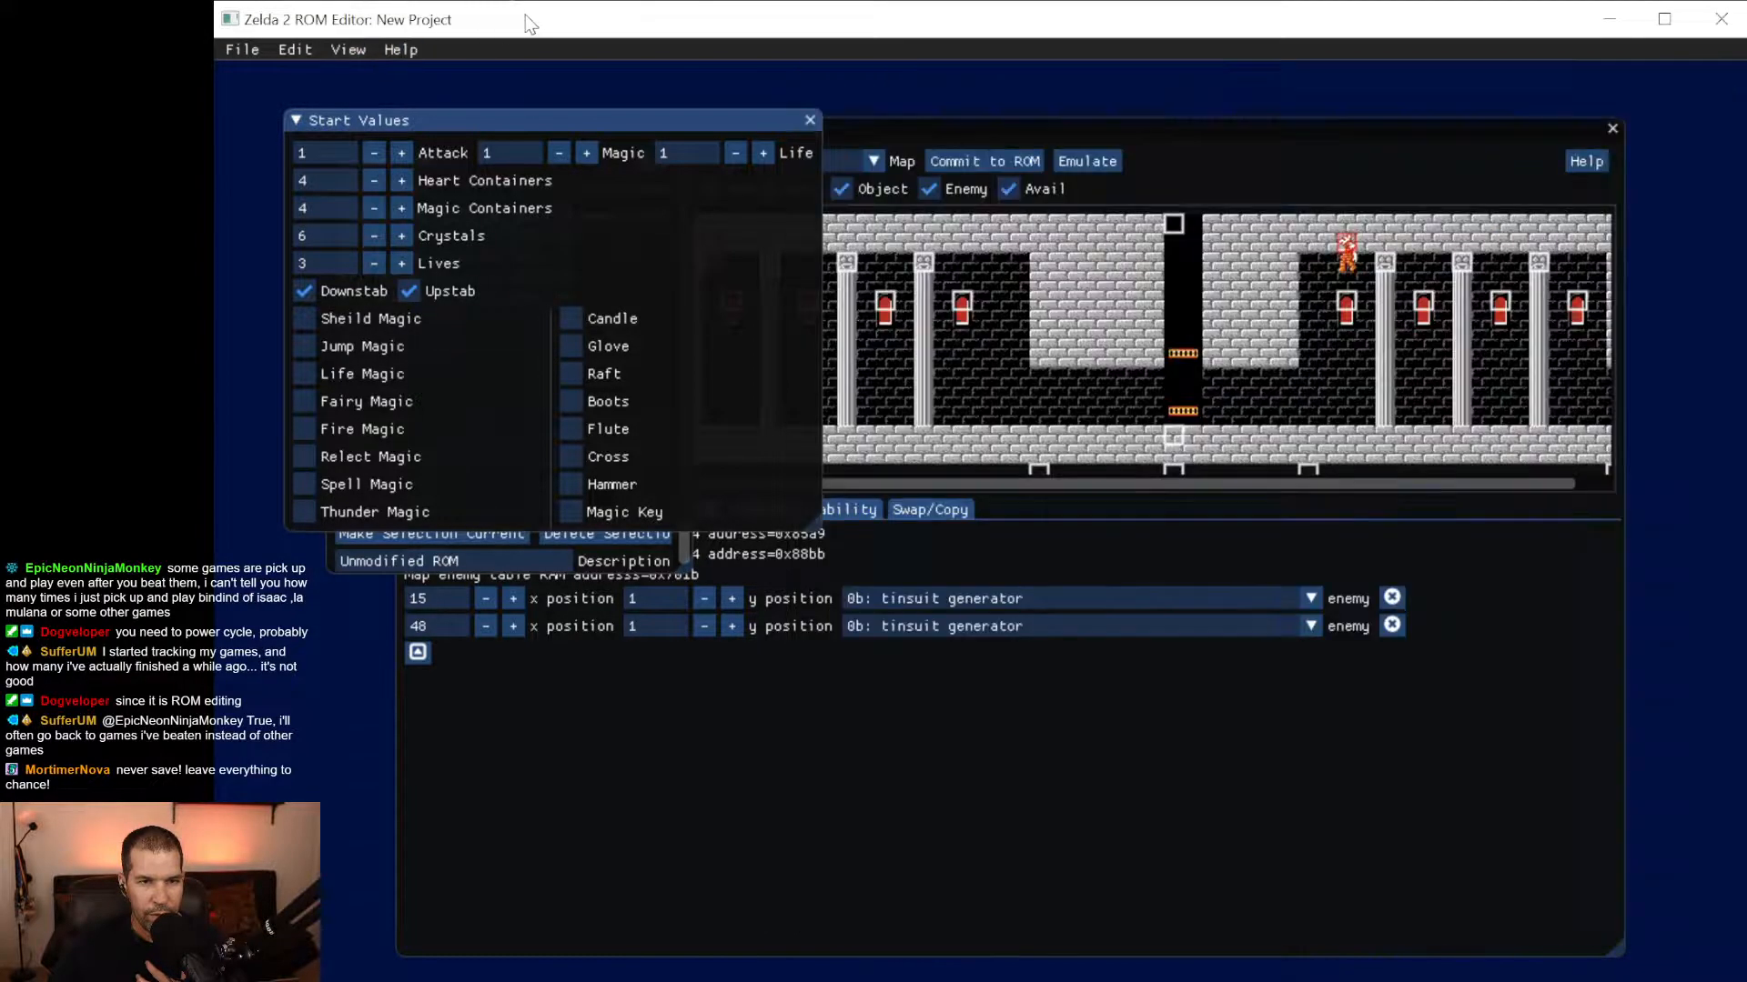
pyautogui.click(343, 52)
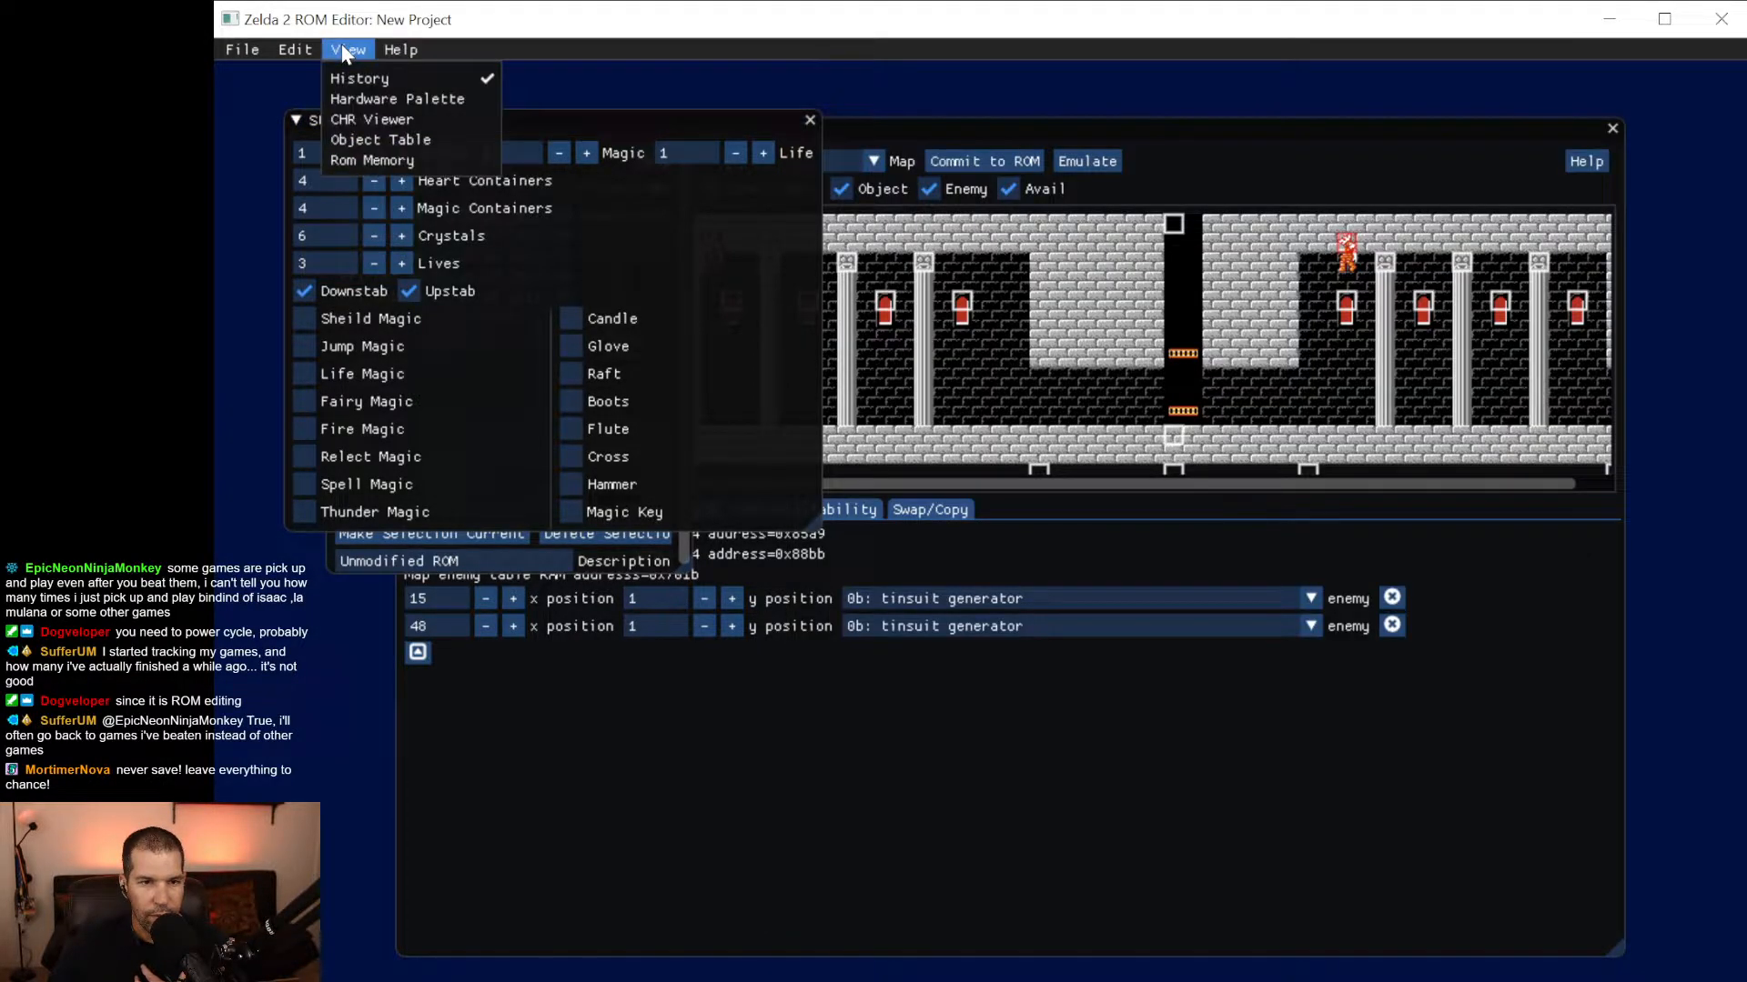
pyautogui.moveTo(402, 49)
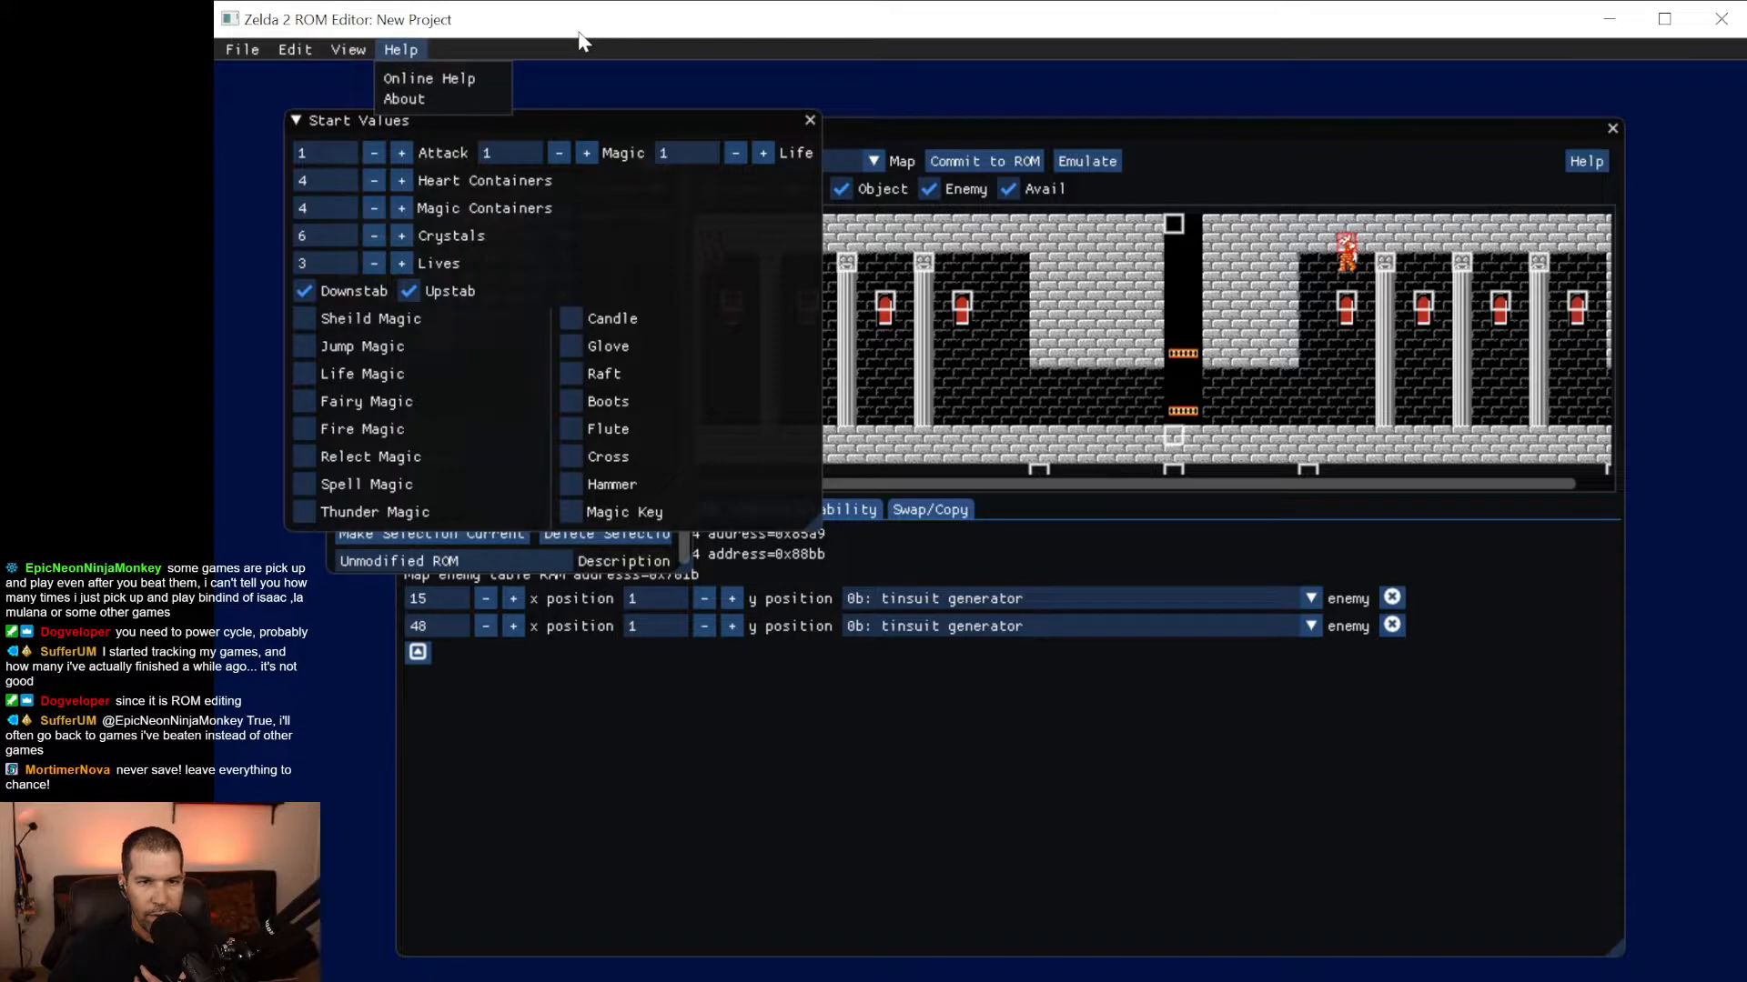
pyautogui.click(434, 100)
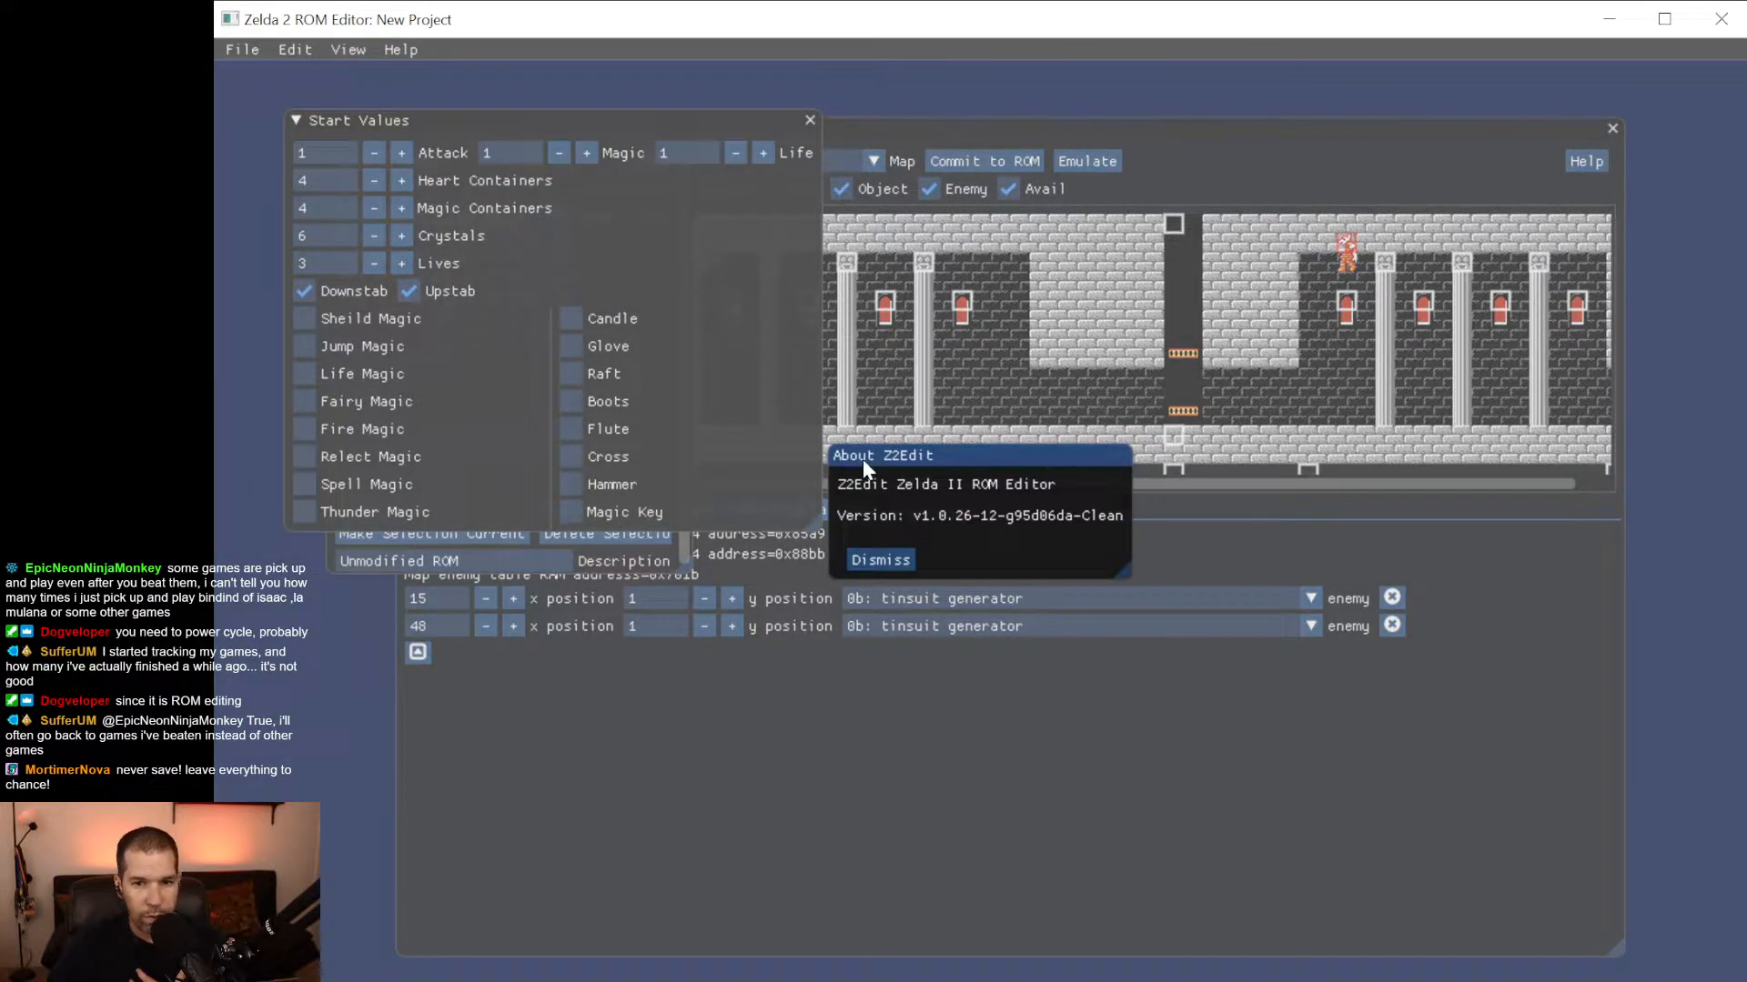
pyautogui.click(875, 560)
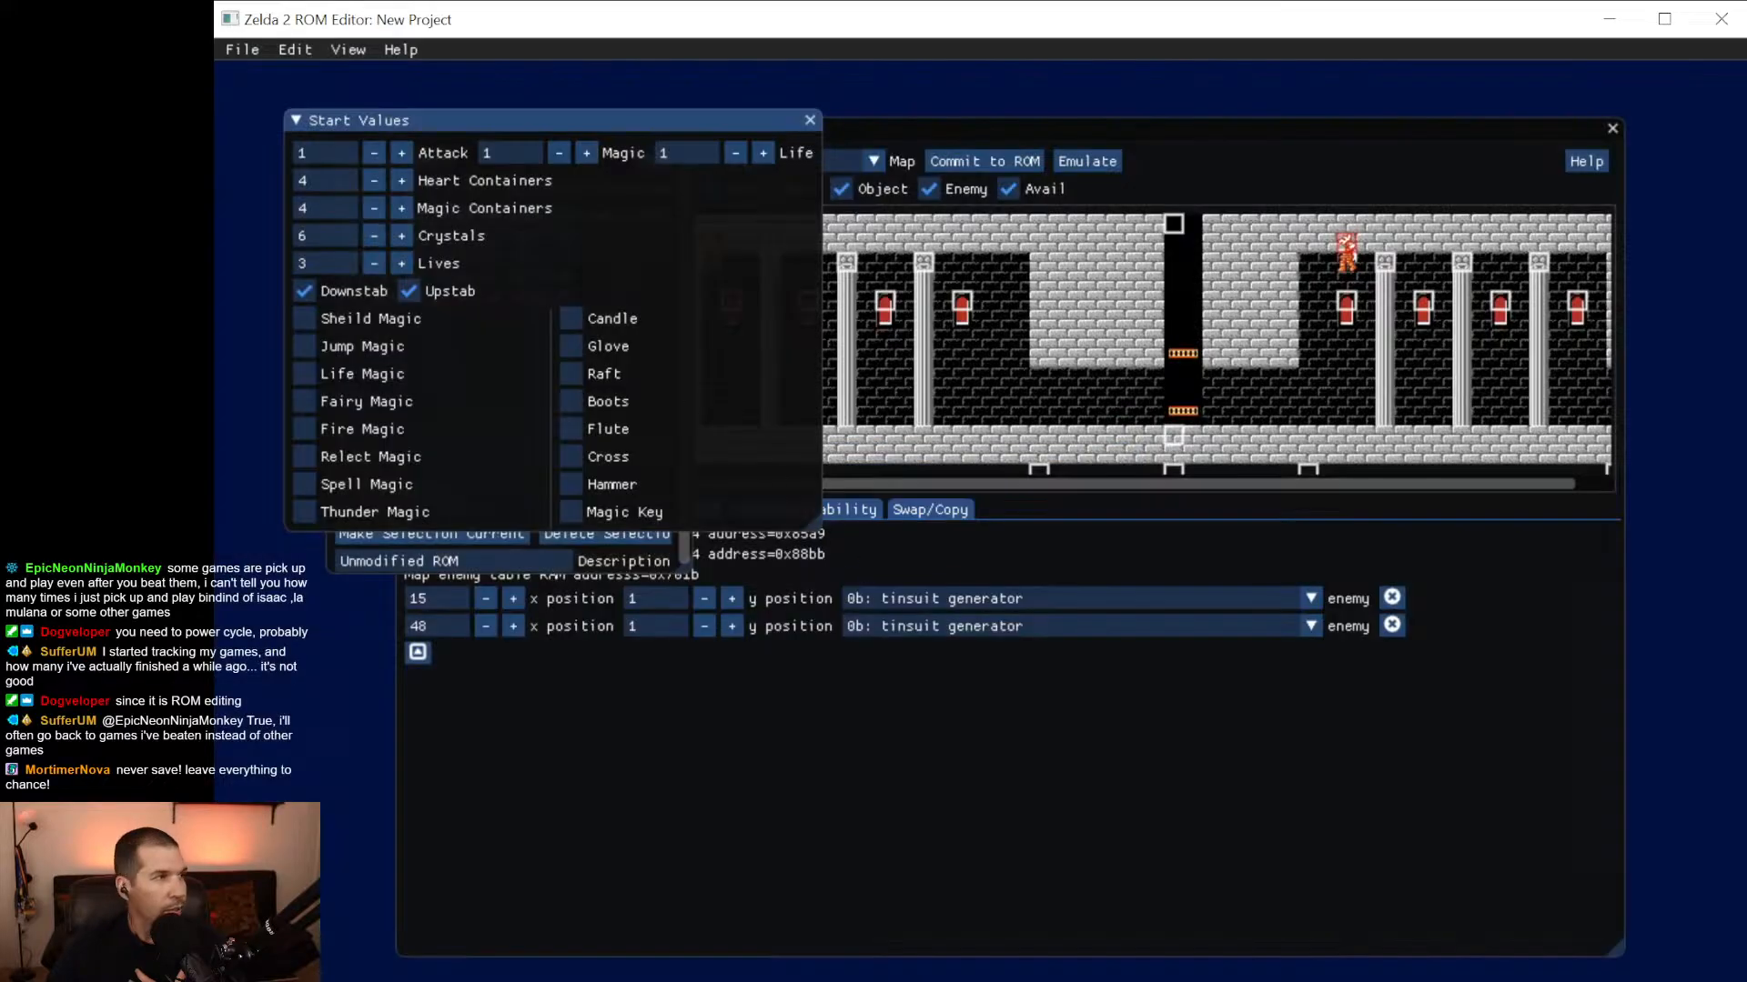
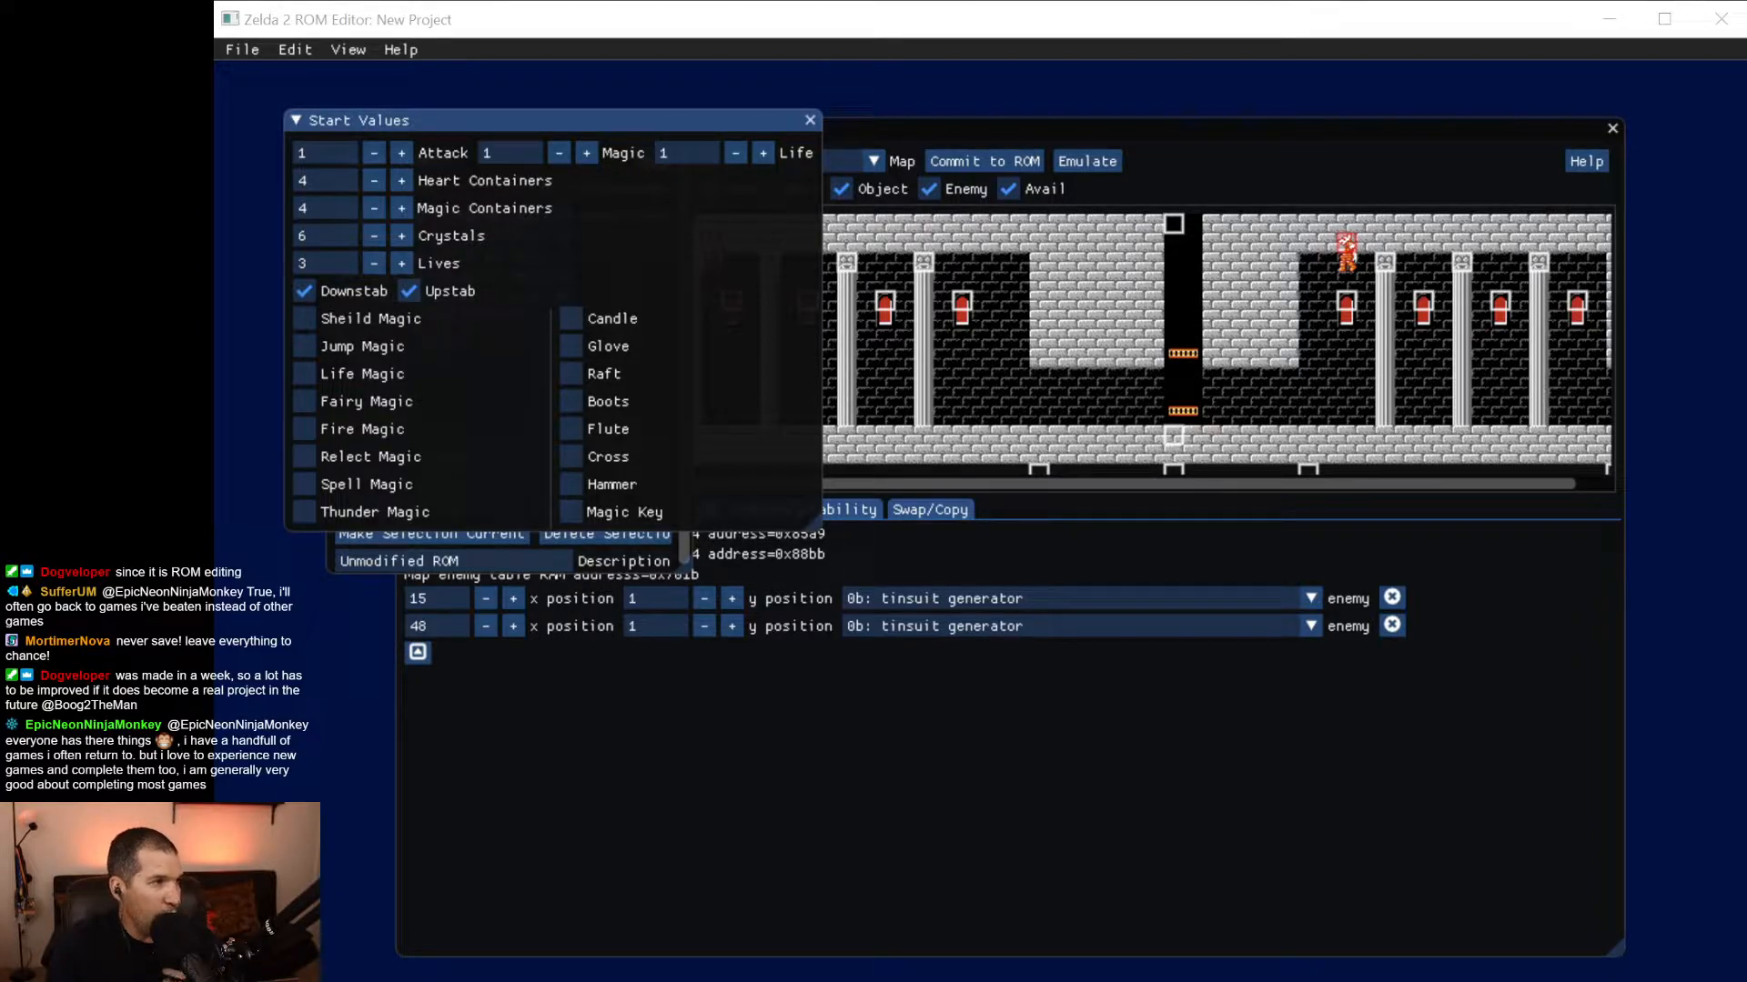
# Switch to the browser with the Z2Edit GitHub wiki, fit its window on screen, and examine the features, downloads, tutorials and known bugs sections.
pyautogui.moveTo(215, 2); pyautogui.dragTo(1336, 46)
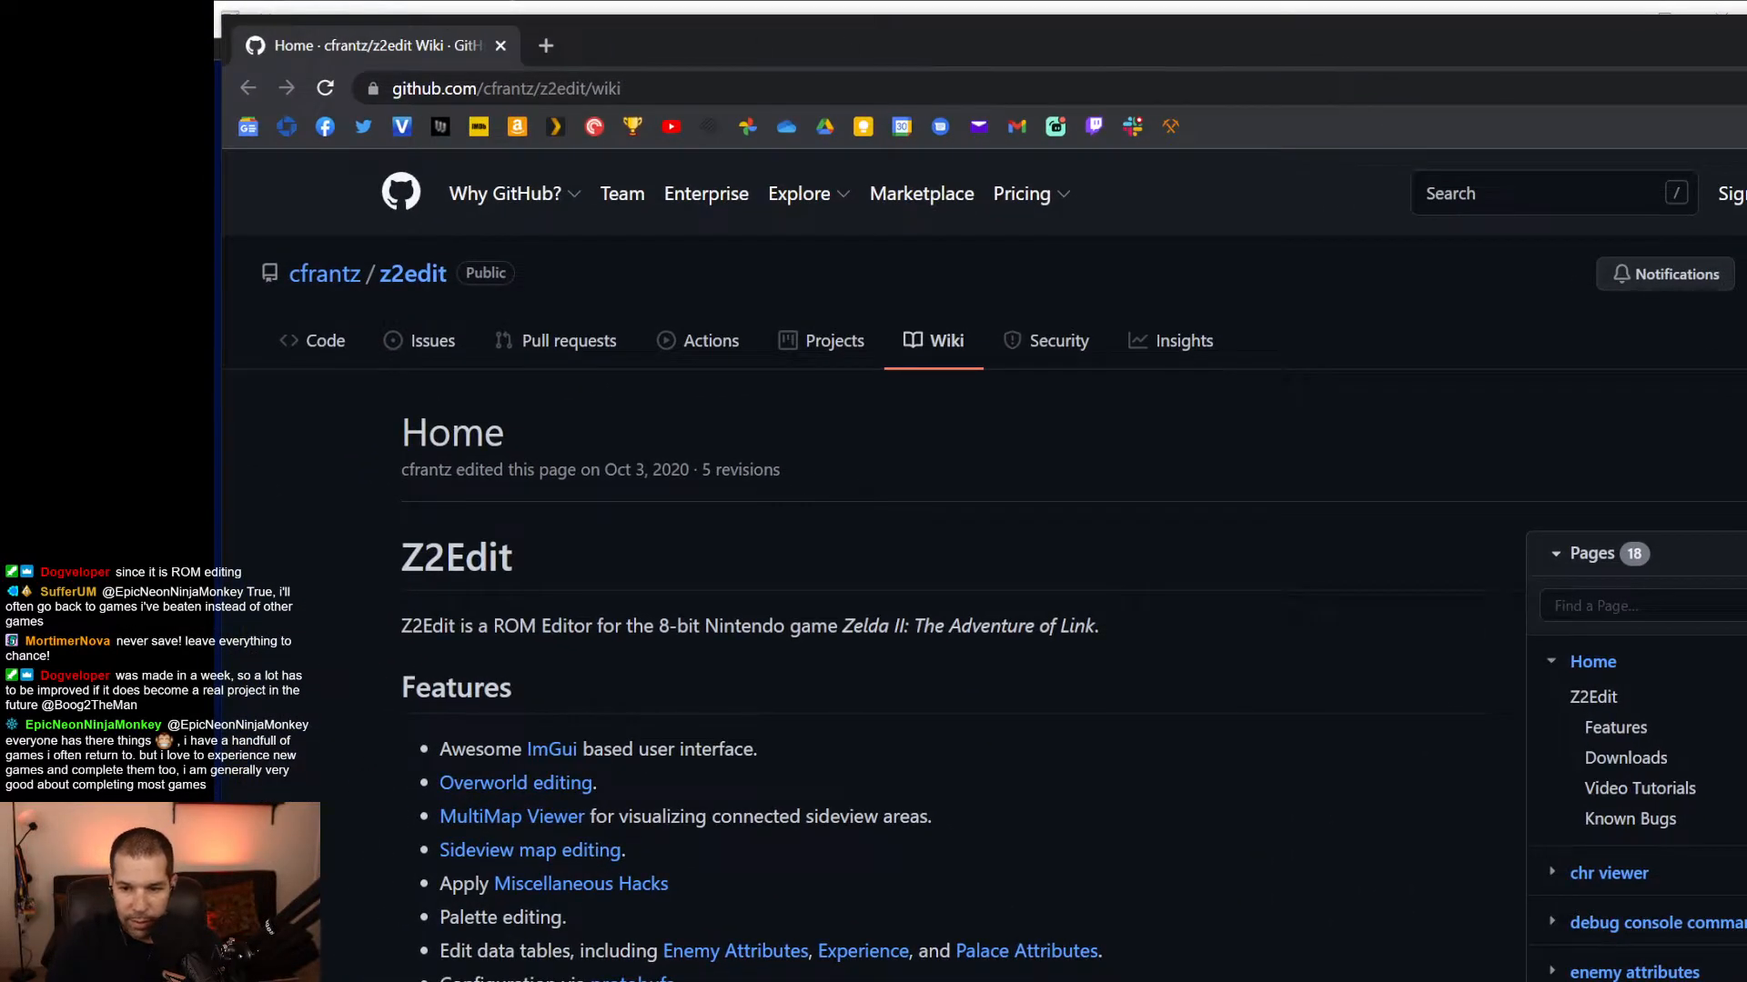
pyautogui.moveTo(1745, 981)
pyautogui.mouseDown()
pyautogui.moveTo(1696, 892)
pyautogui.moveTo(1730, 973)
pyautogui.mouseUp()
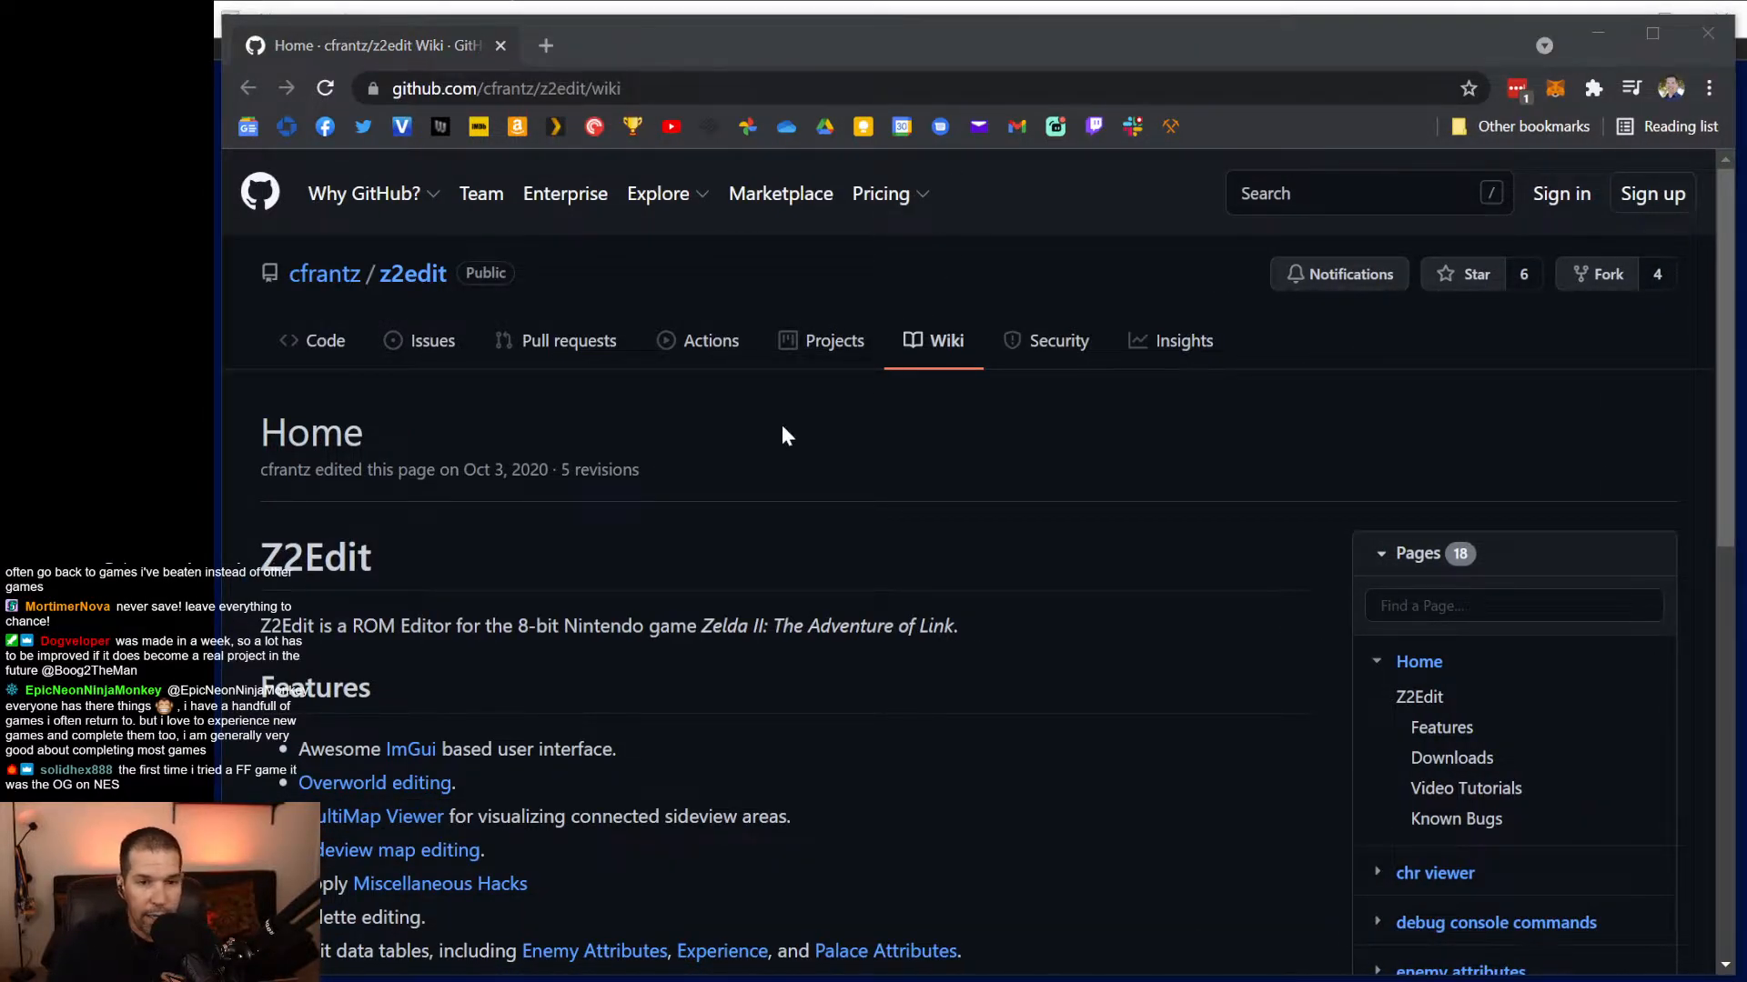
pyautogui.scroll(-1, 731, 498)
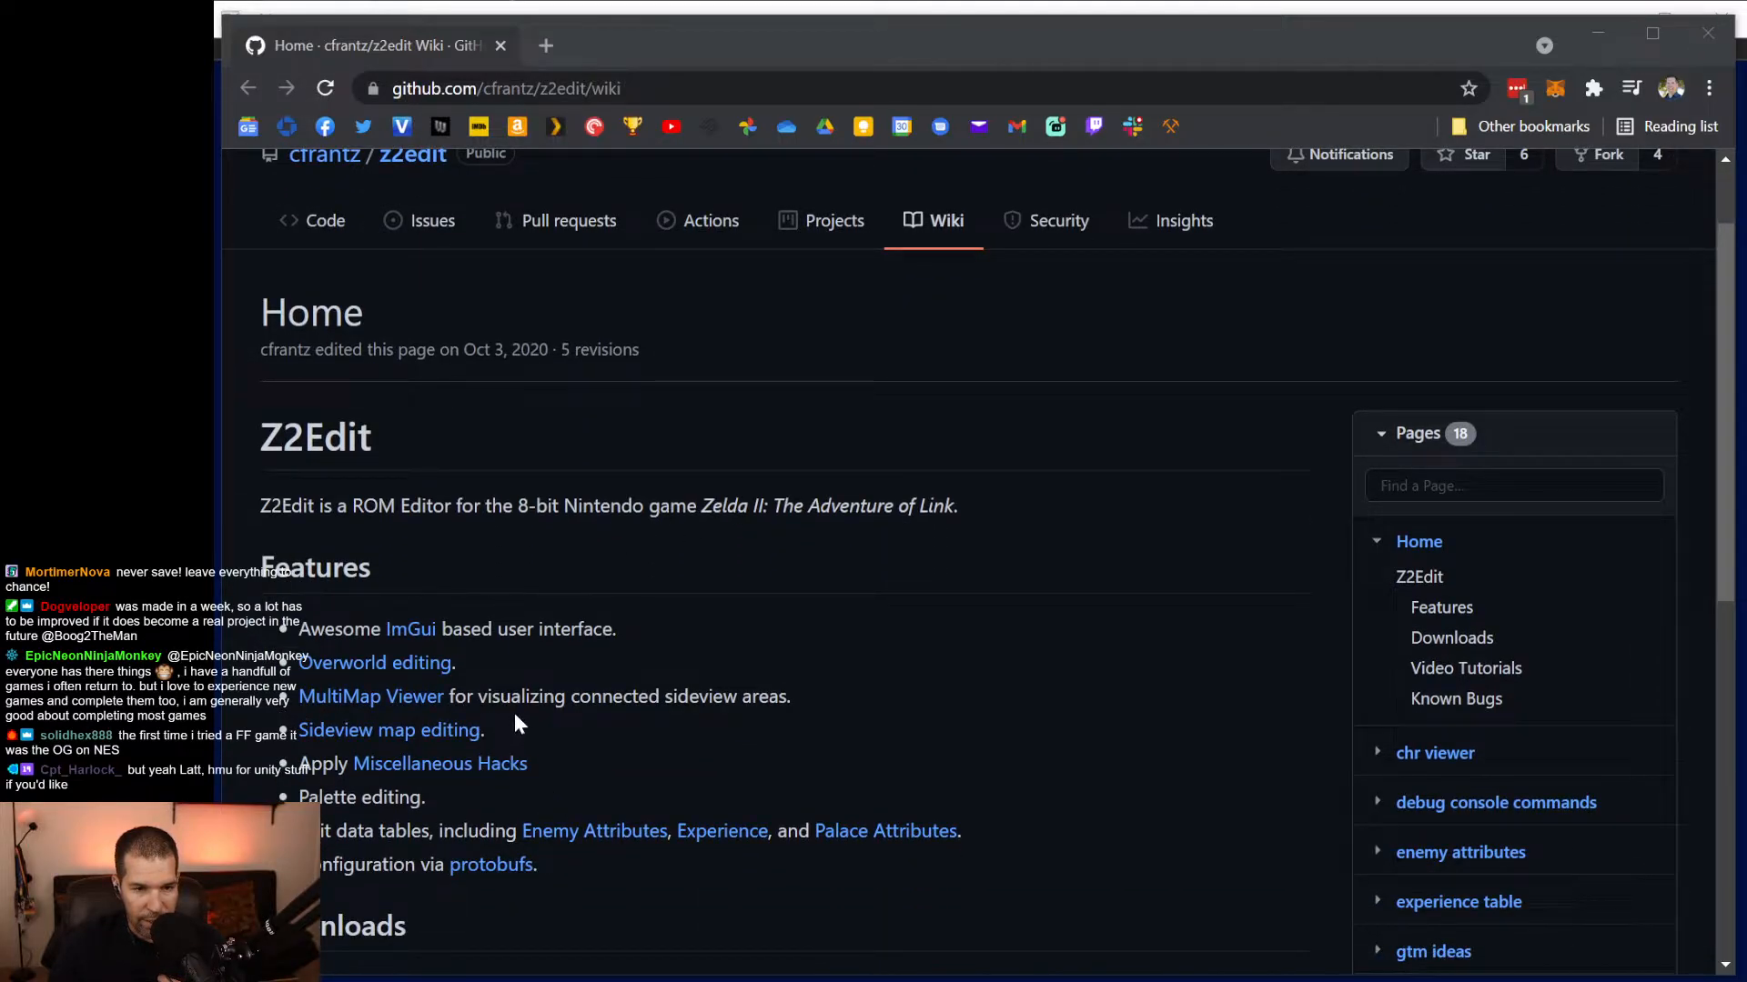
pyautogui.scroll(-1, 515, 712)
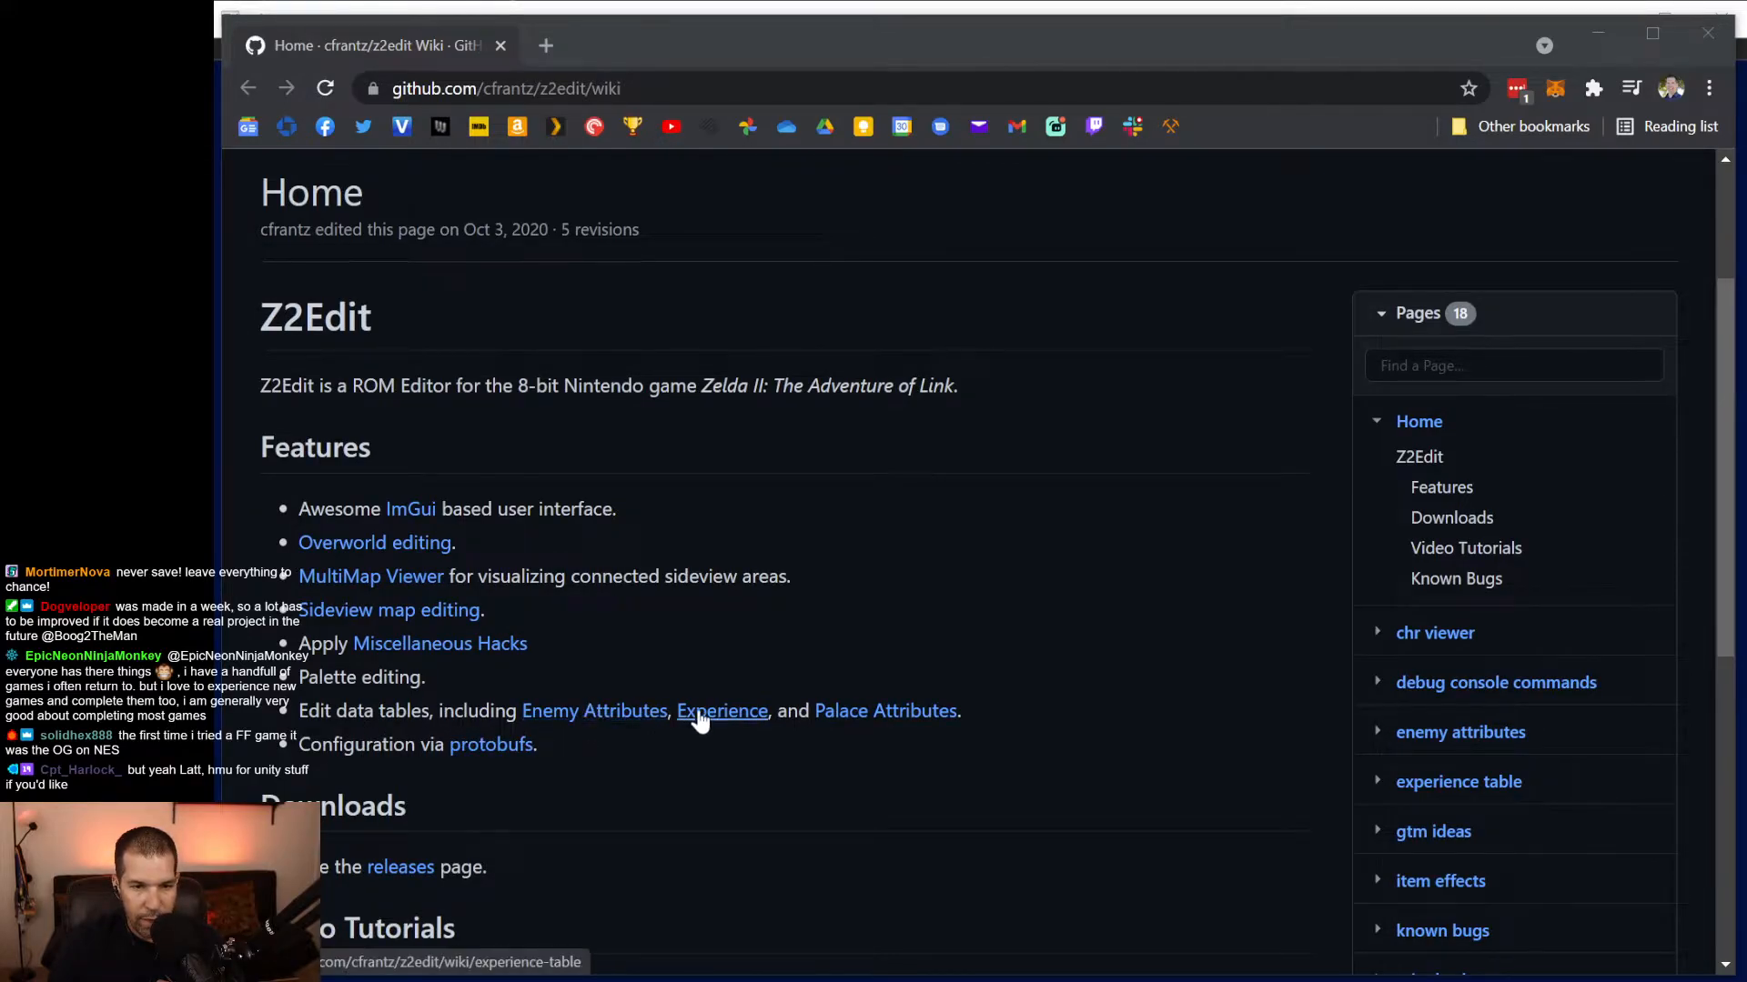
pyautogui.scroll(-1, 551, 752)
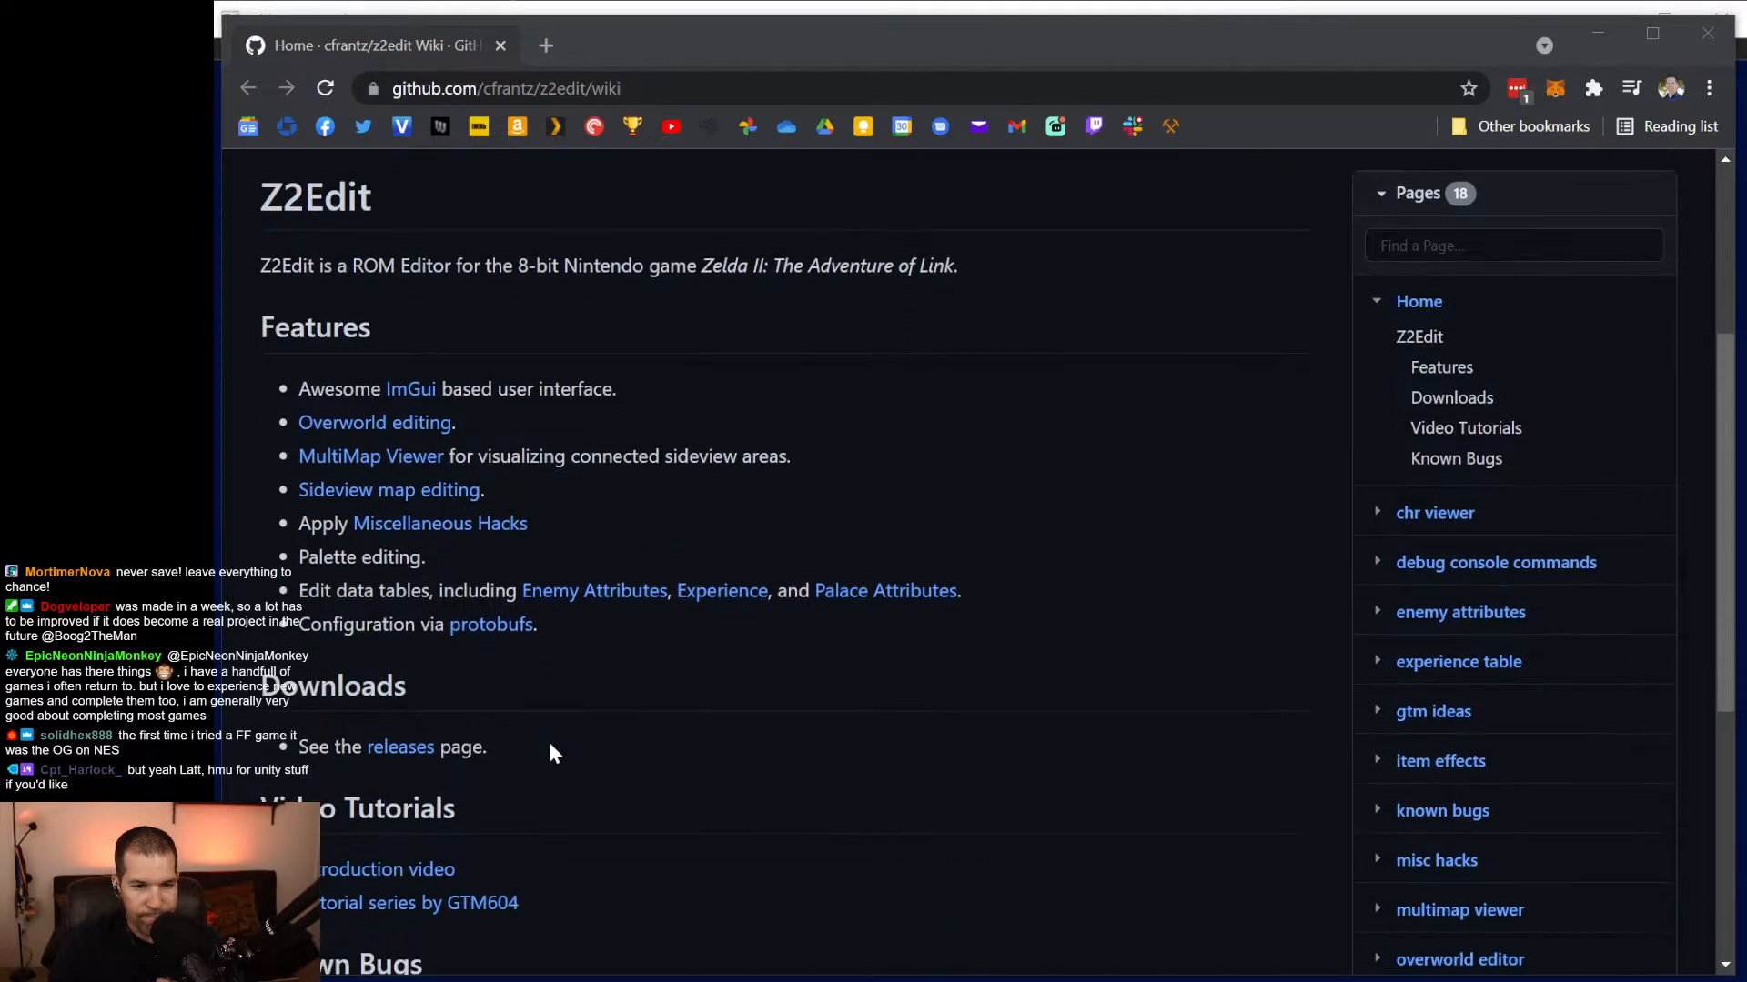
pyautogui.scroll(-3, 549, 751)
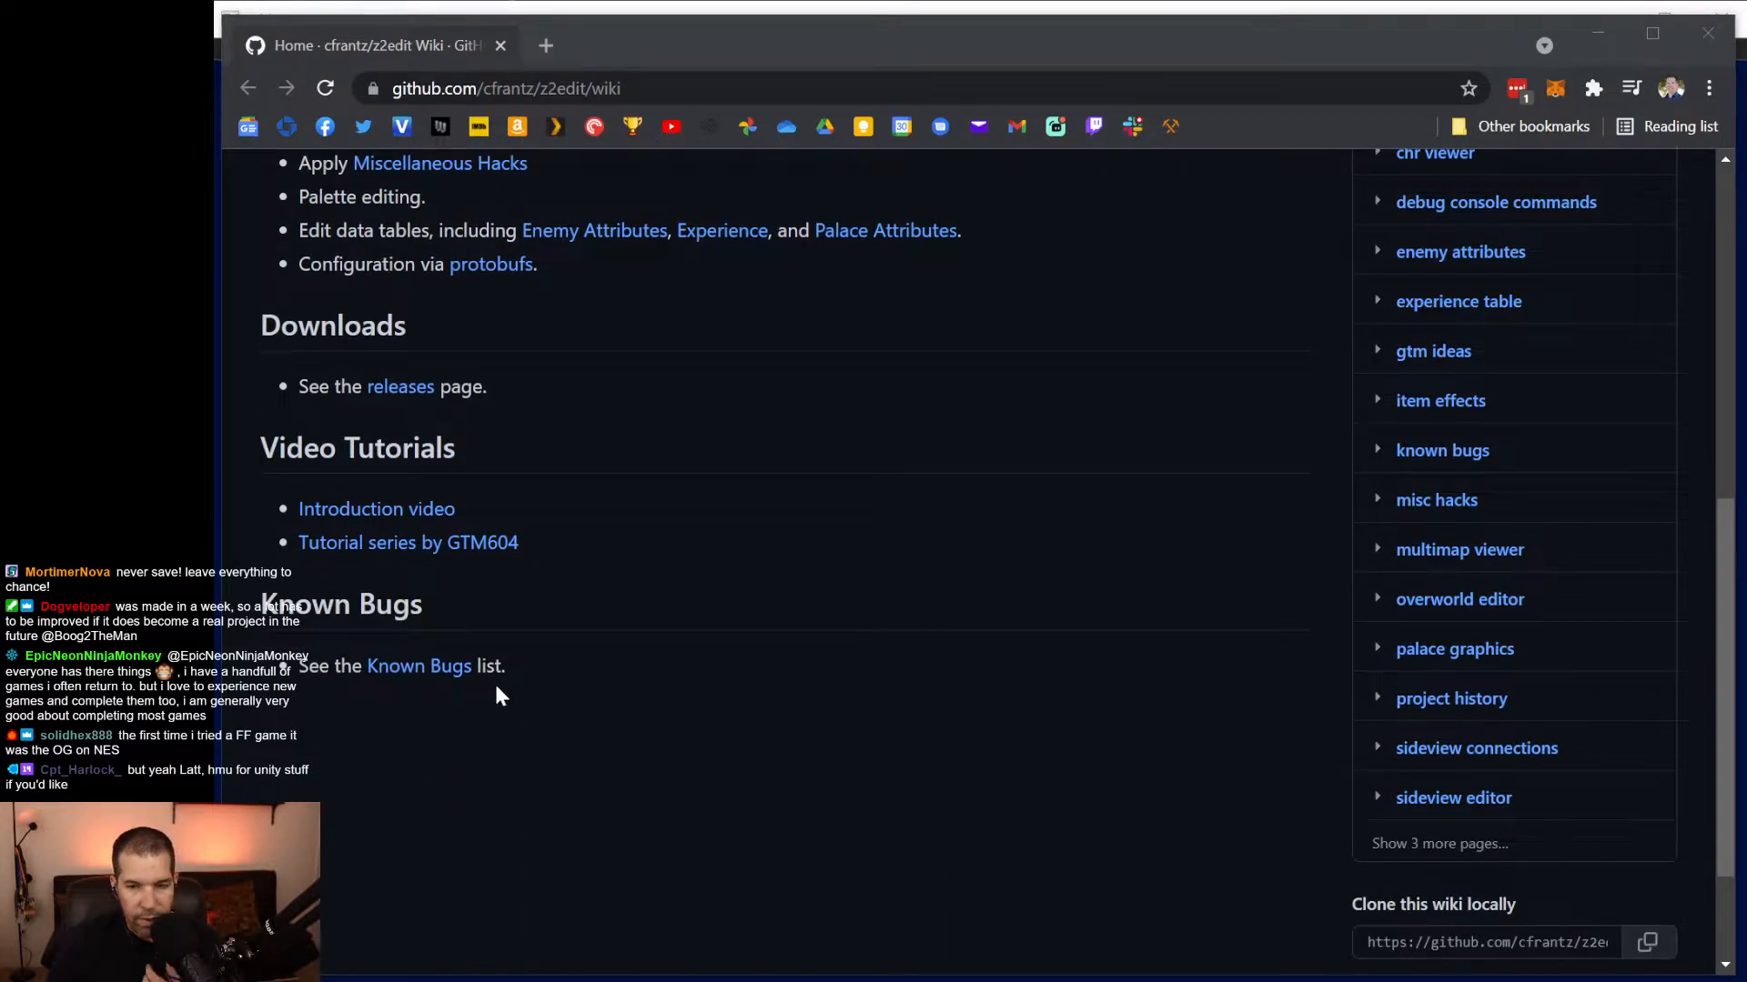
pyautogui.scroll(-2, 494, 692)
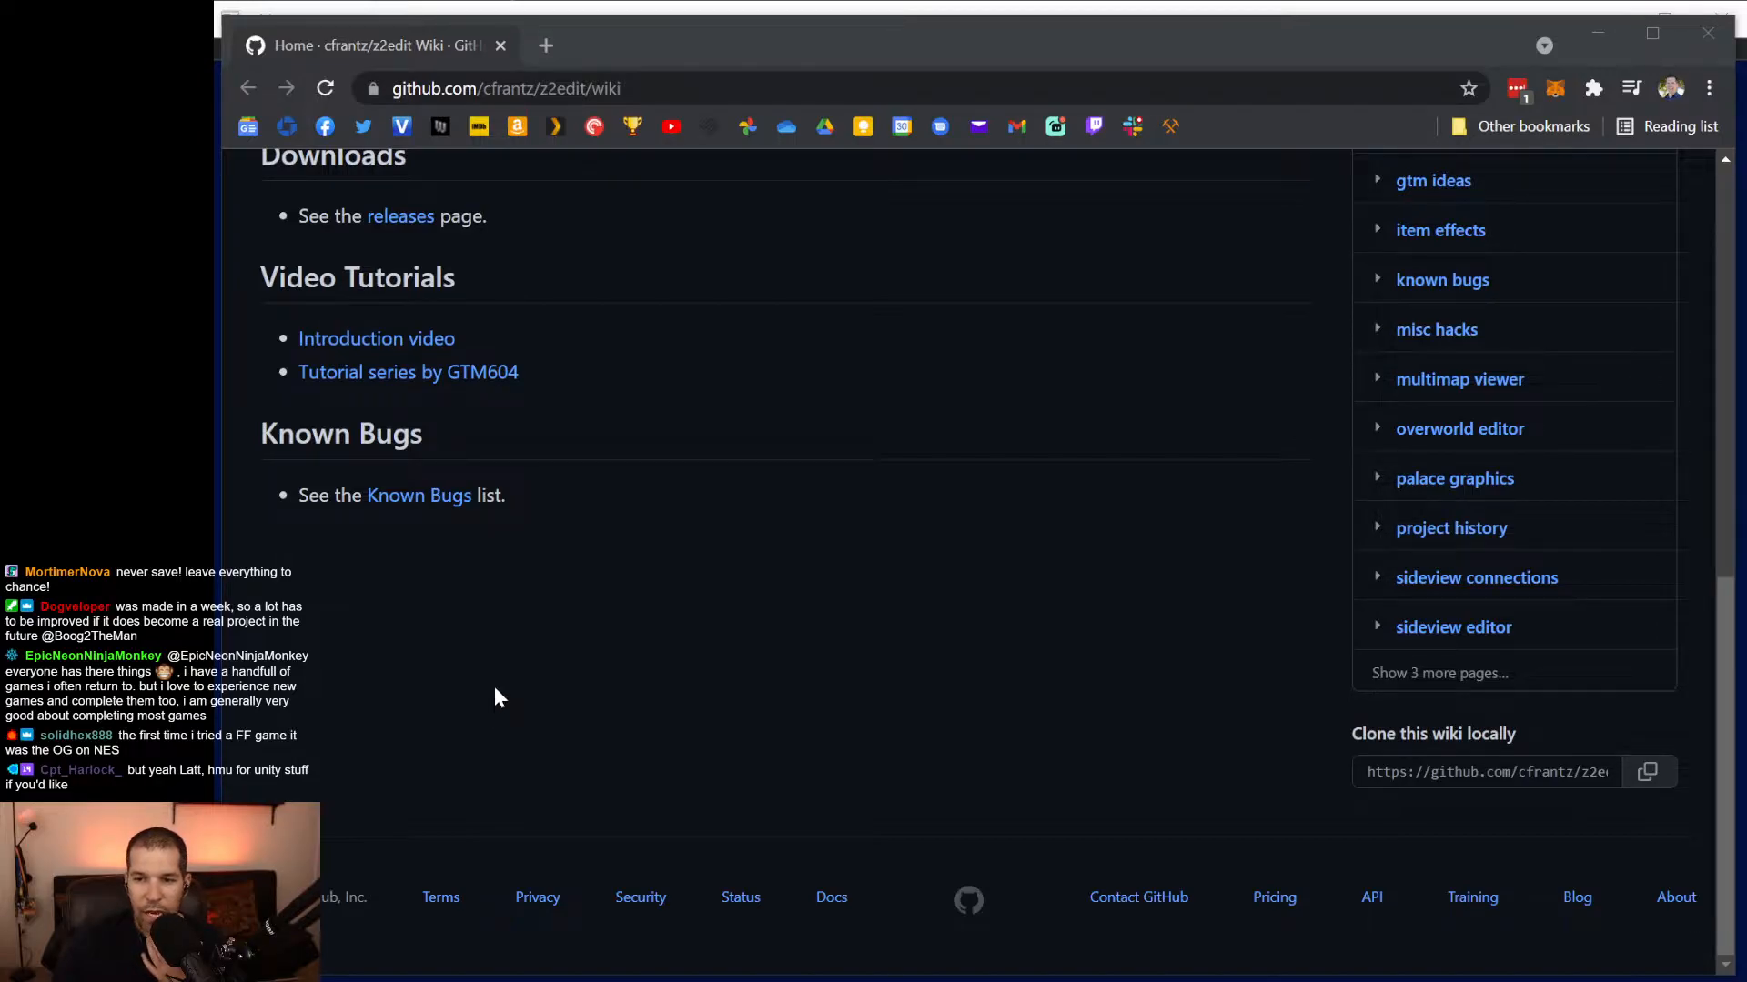
pyautogui.click(816, 51)
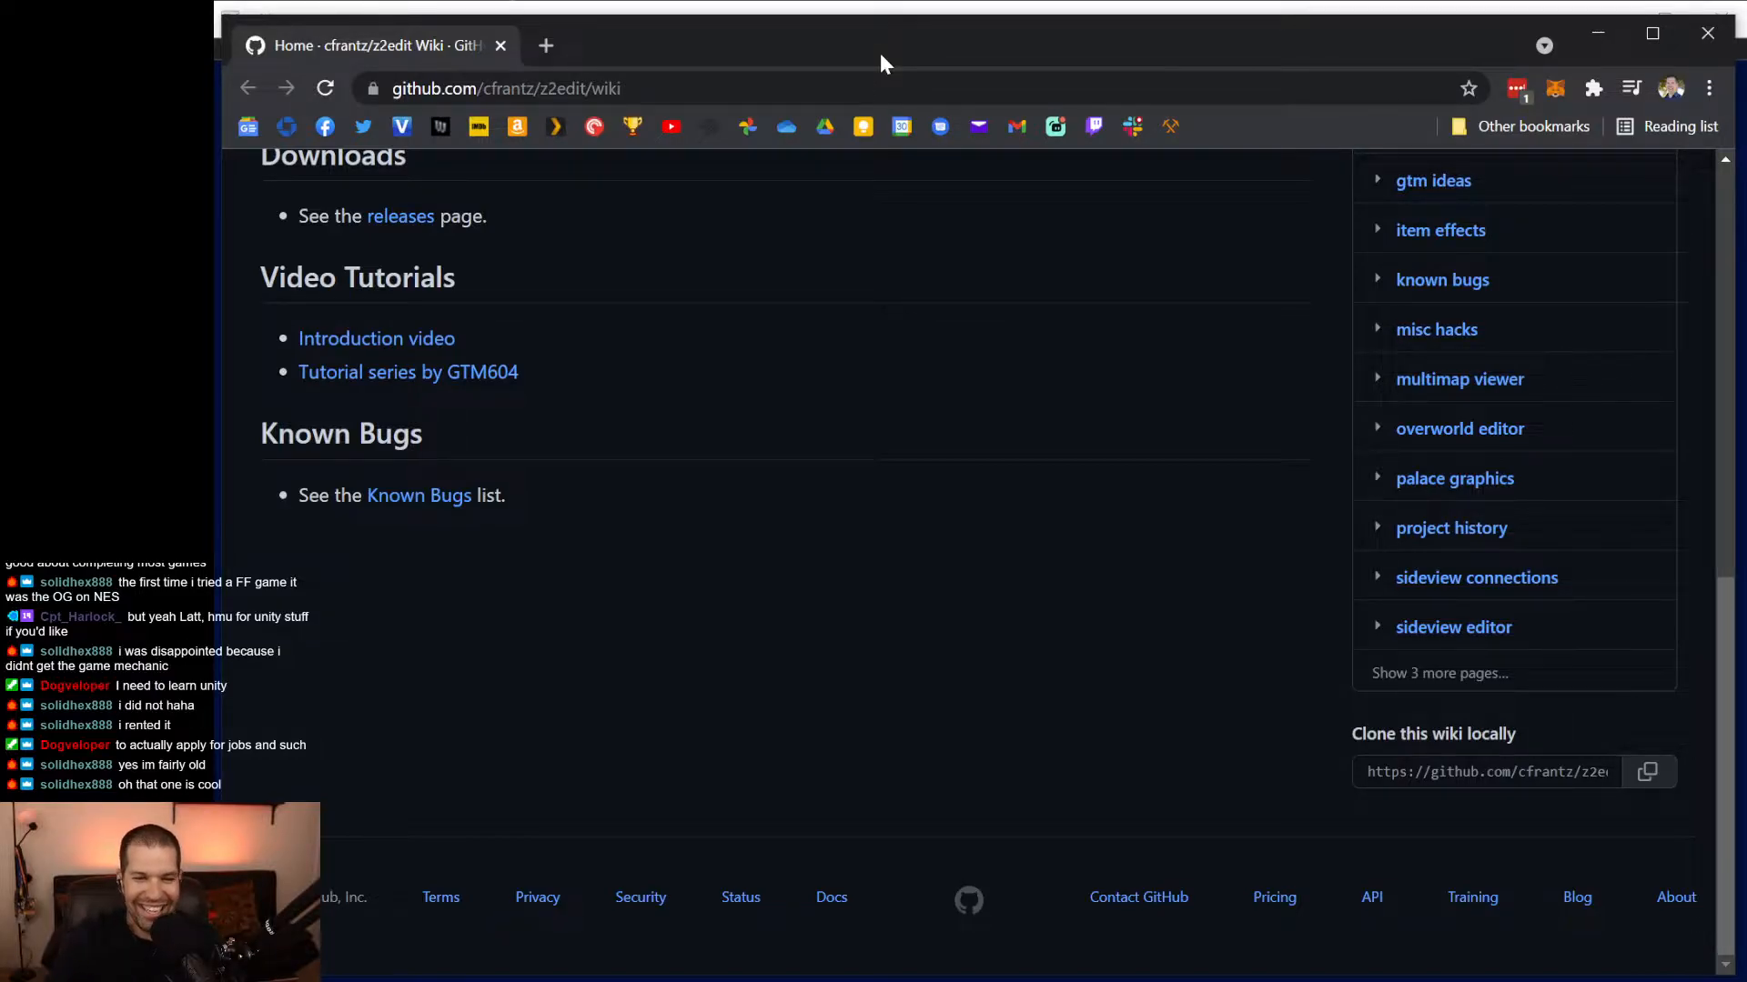
pyautogui.scroll(5, 706, 440)
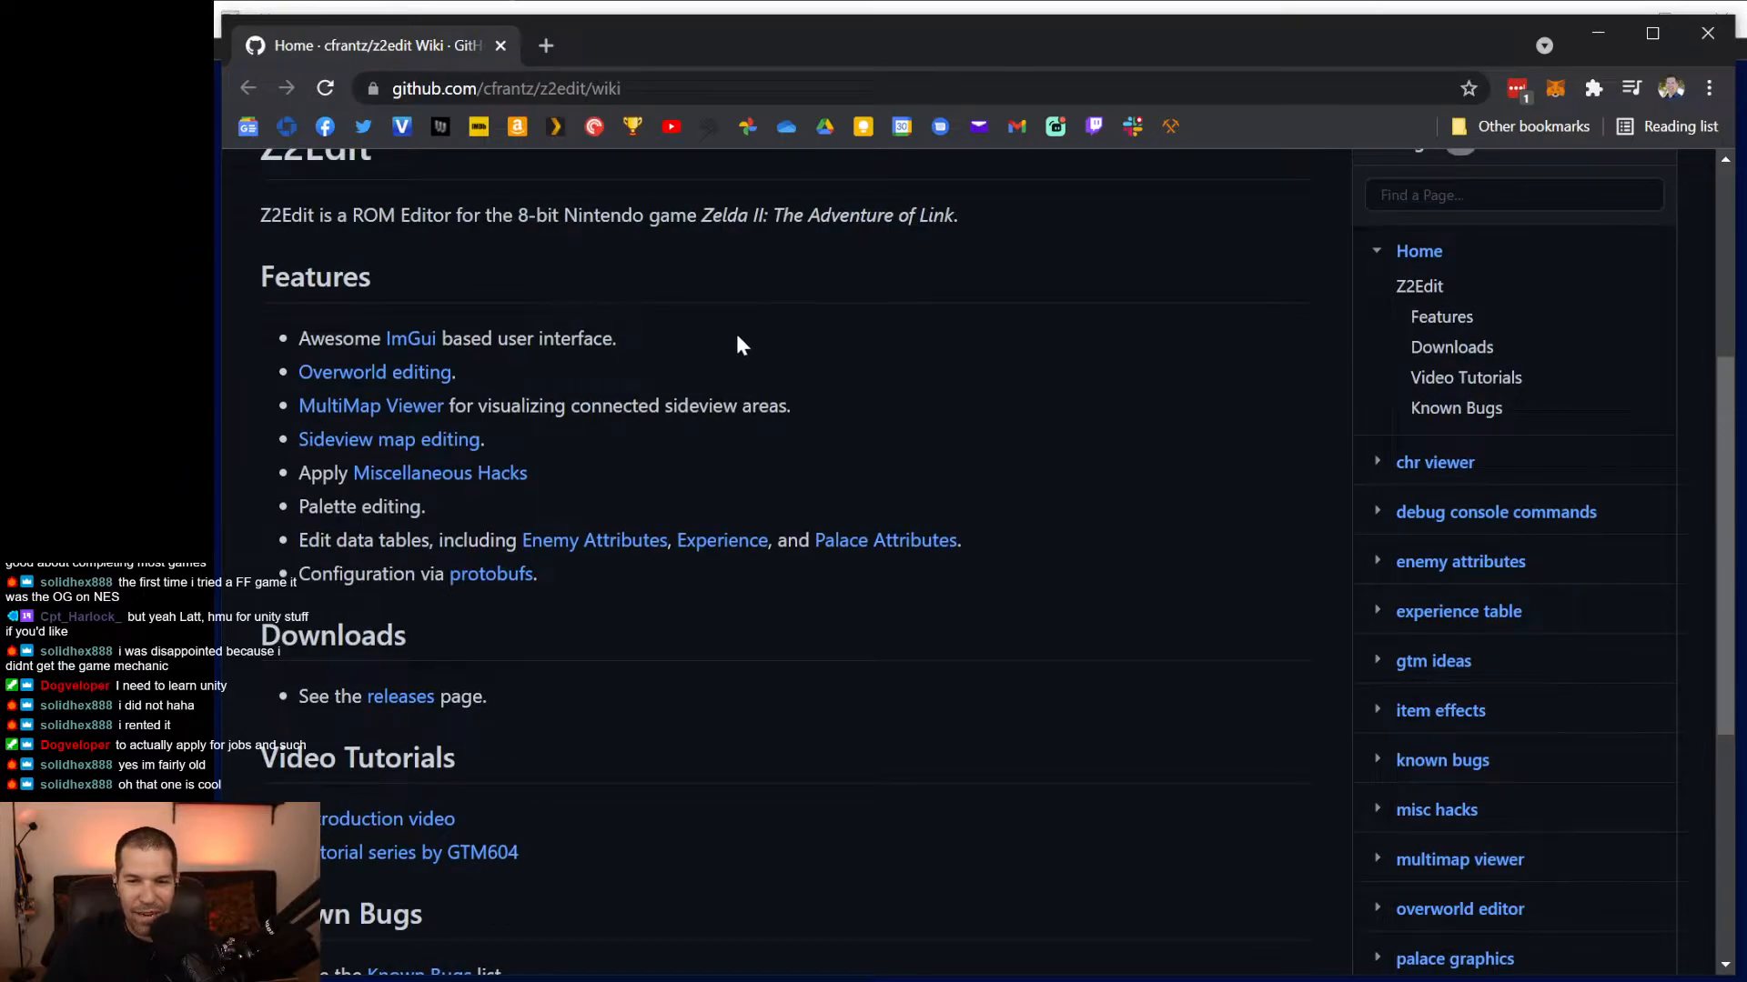
# Return from the wiki to the Zelda 2 ROM Editor and move the Start Values window below the Project window's header.
pyautogui.scroll(4, 733, 350)
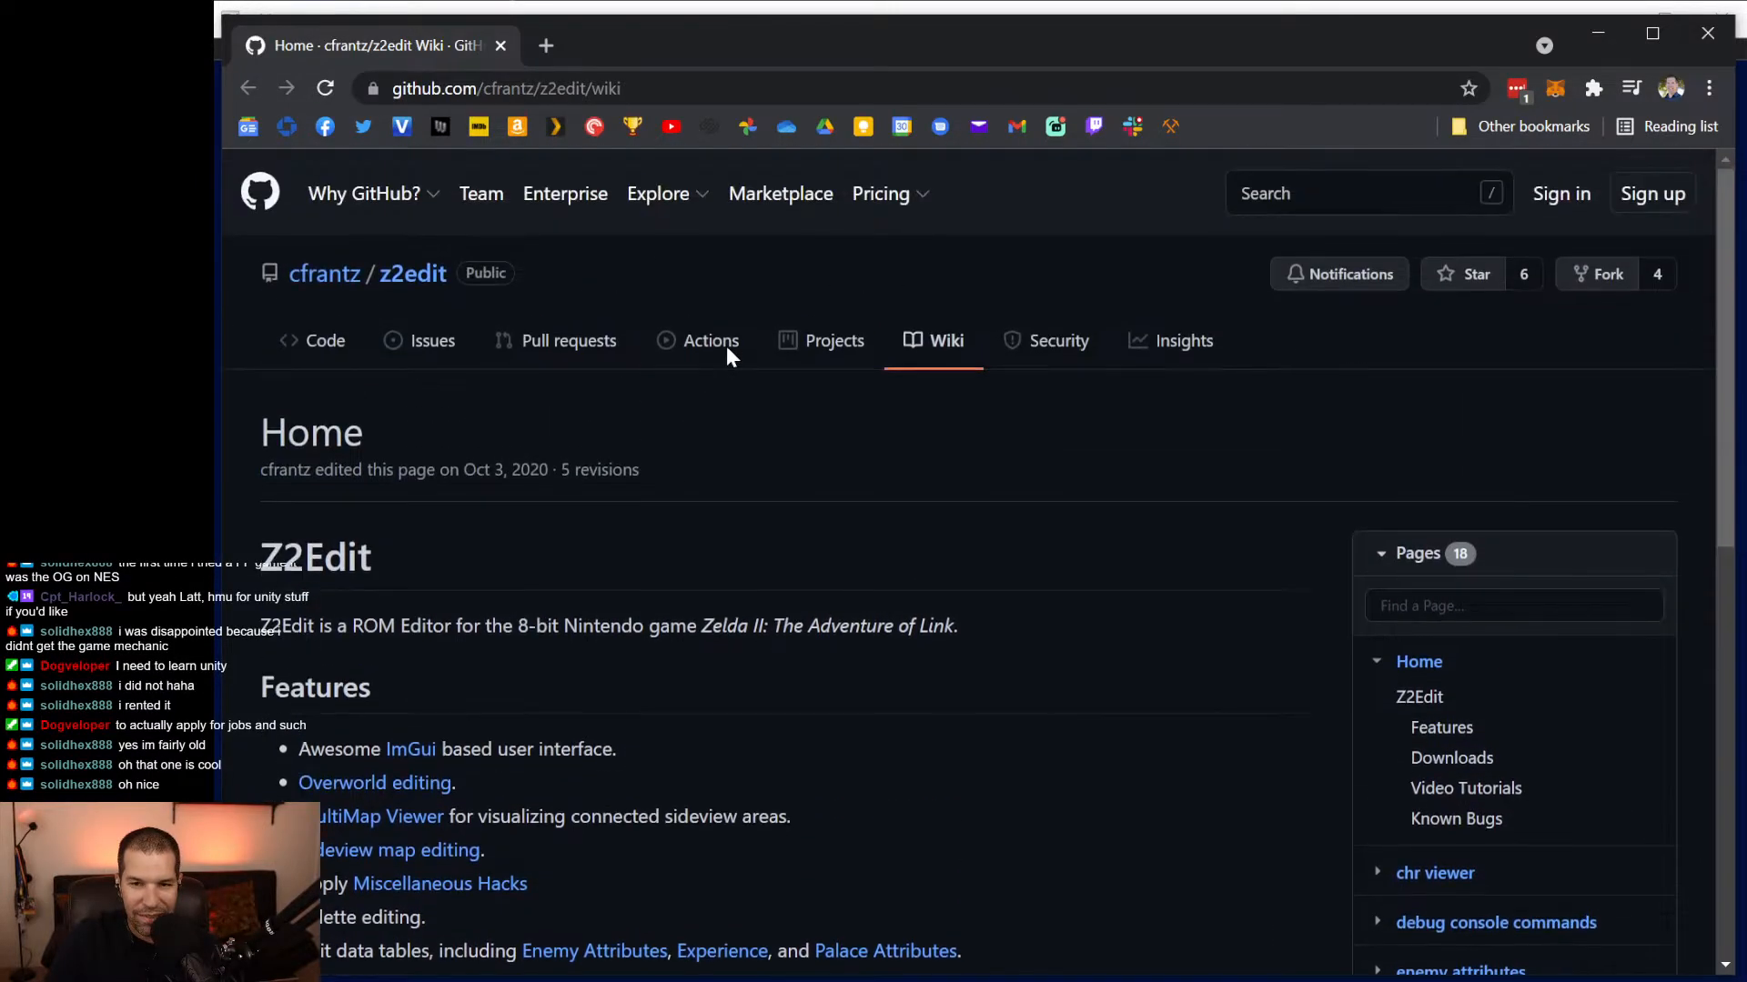
pyautogui.click(873, 8)
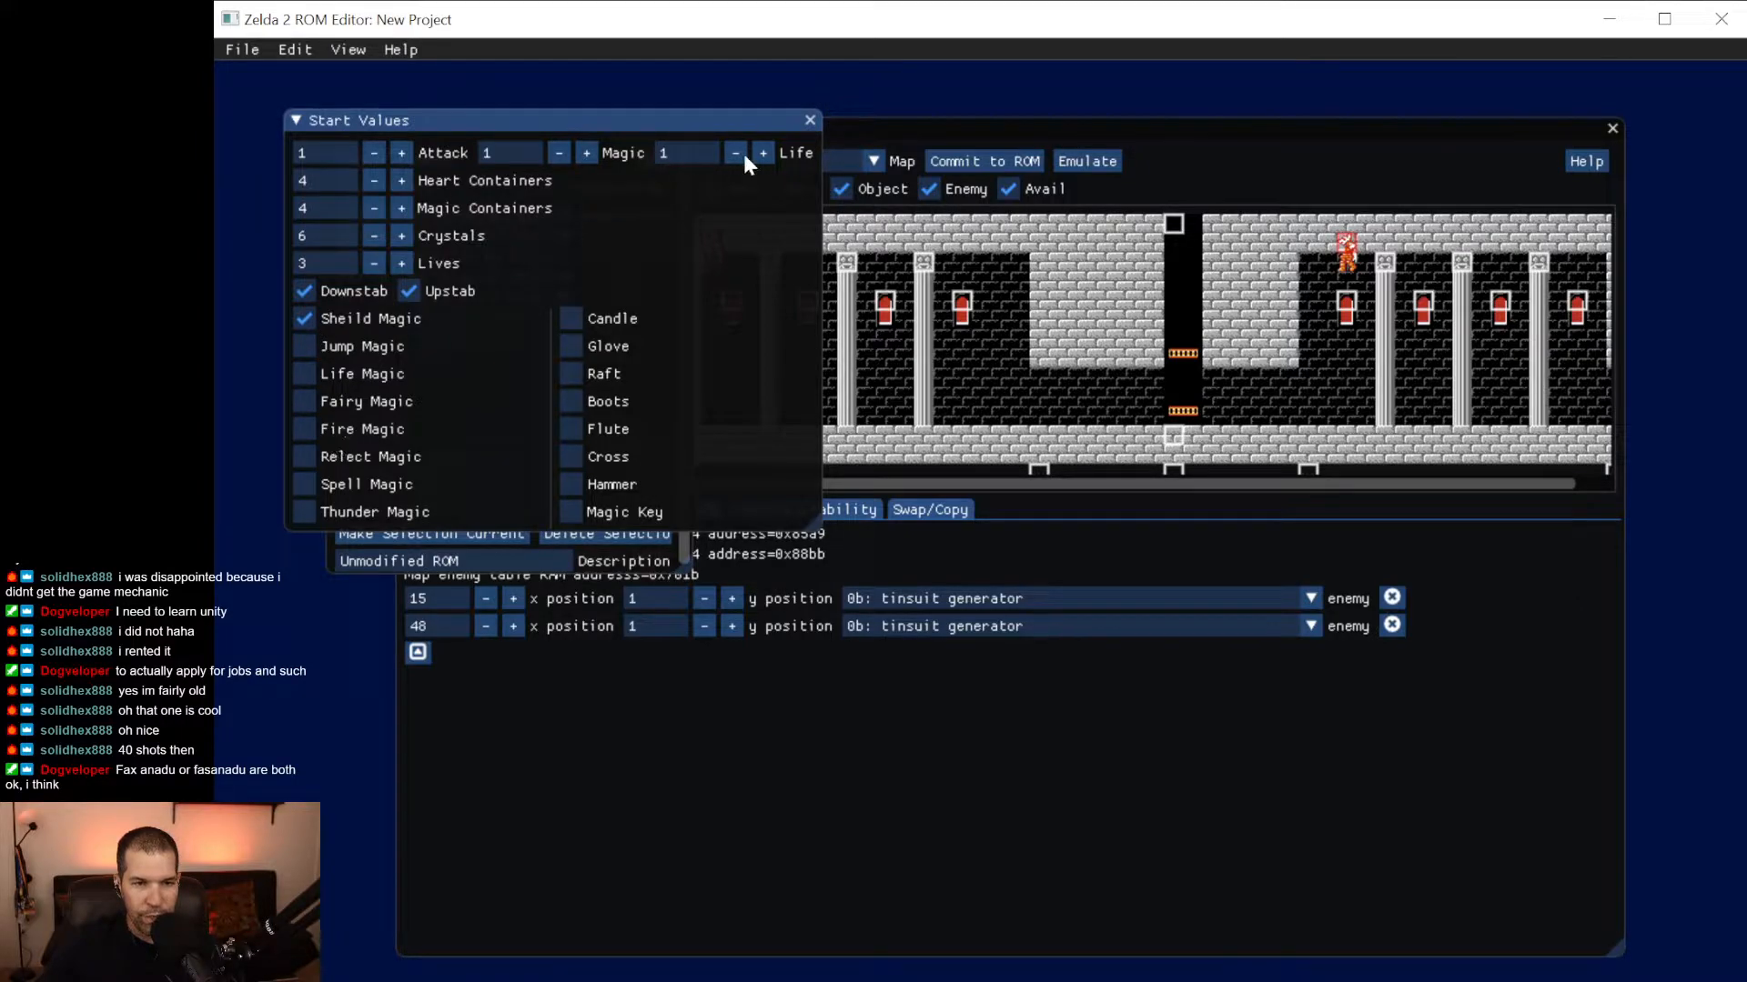
pyautogui.click(298, 117)
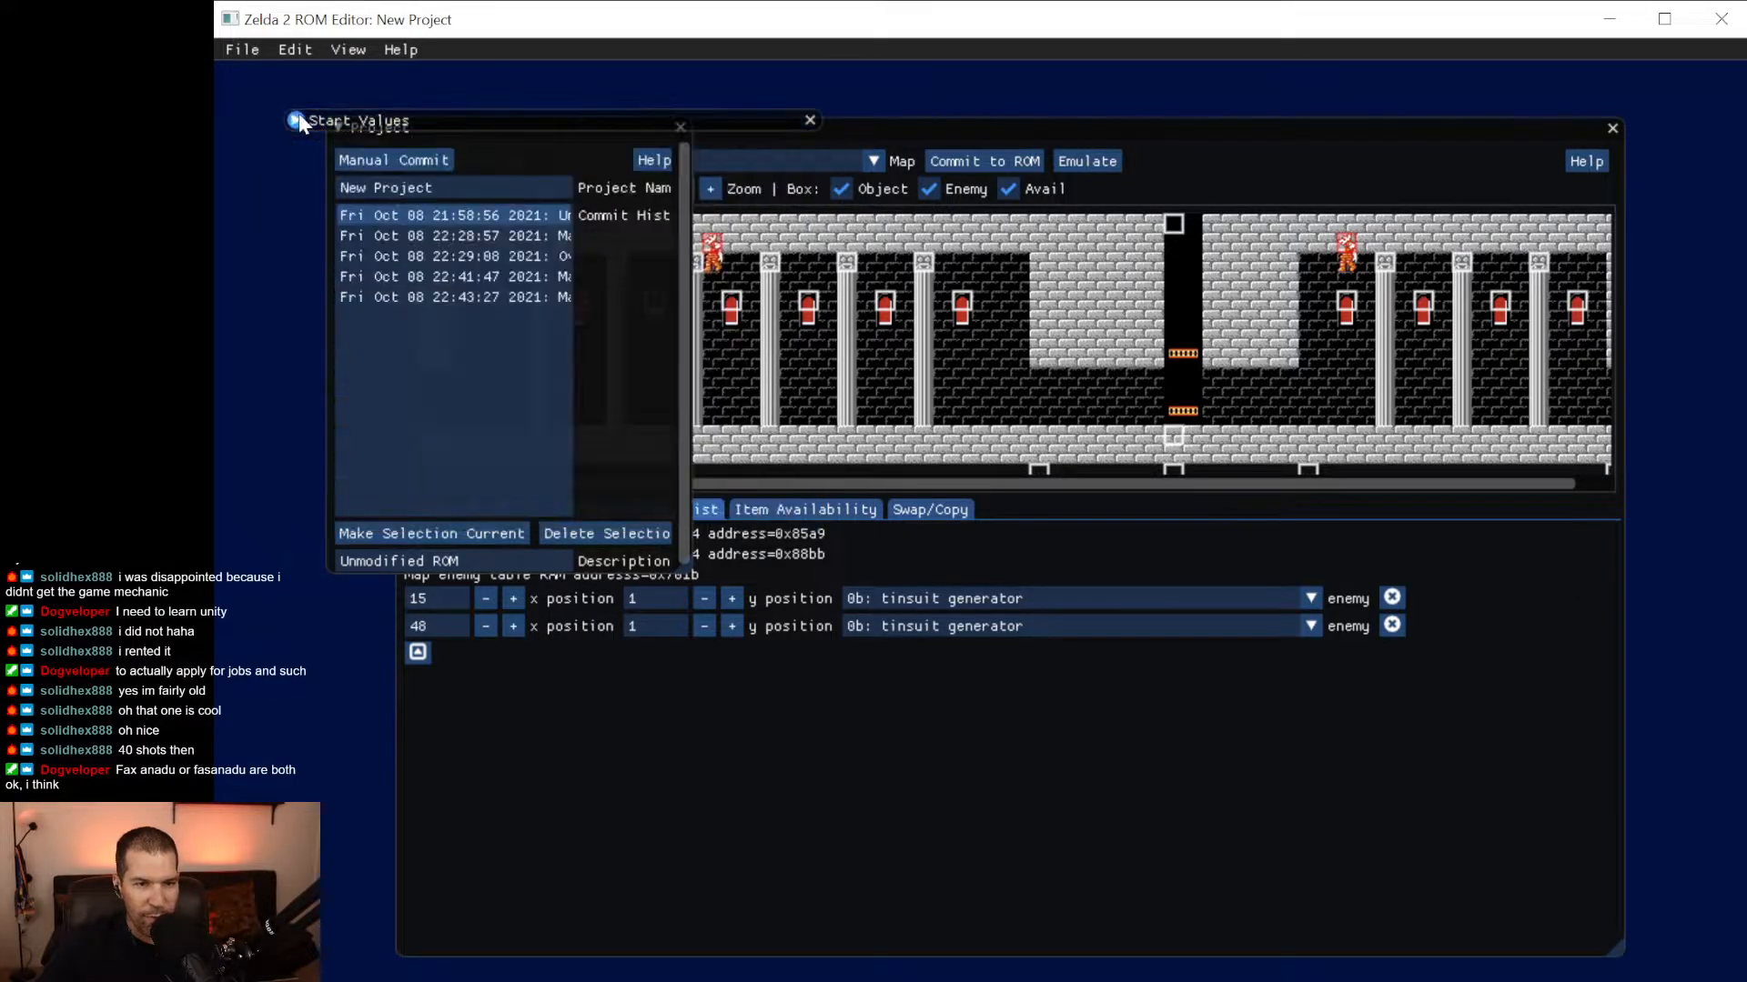
pyautogui.click(298, 115)
pyautogui.moveTo(520, 111); pyautogui.dragTo(483, 267)
pyautogui.moveTo(768, 670)
pyautogui.mouseDown()
pyautogui.moveTo(800, 740)
pyautogui.moveTo(778, 700)
pyautogui.mouseUp()
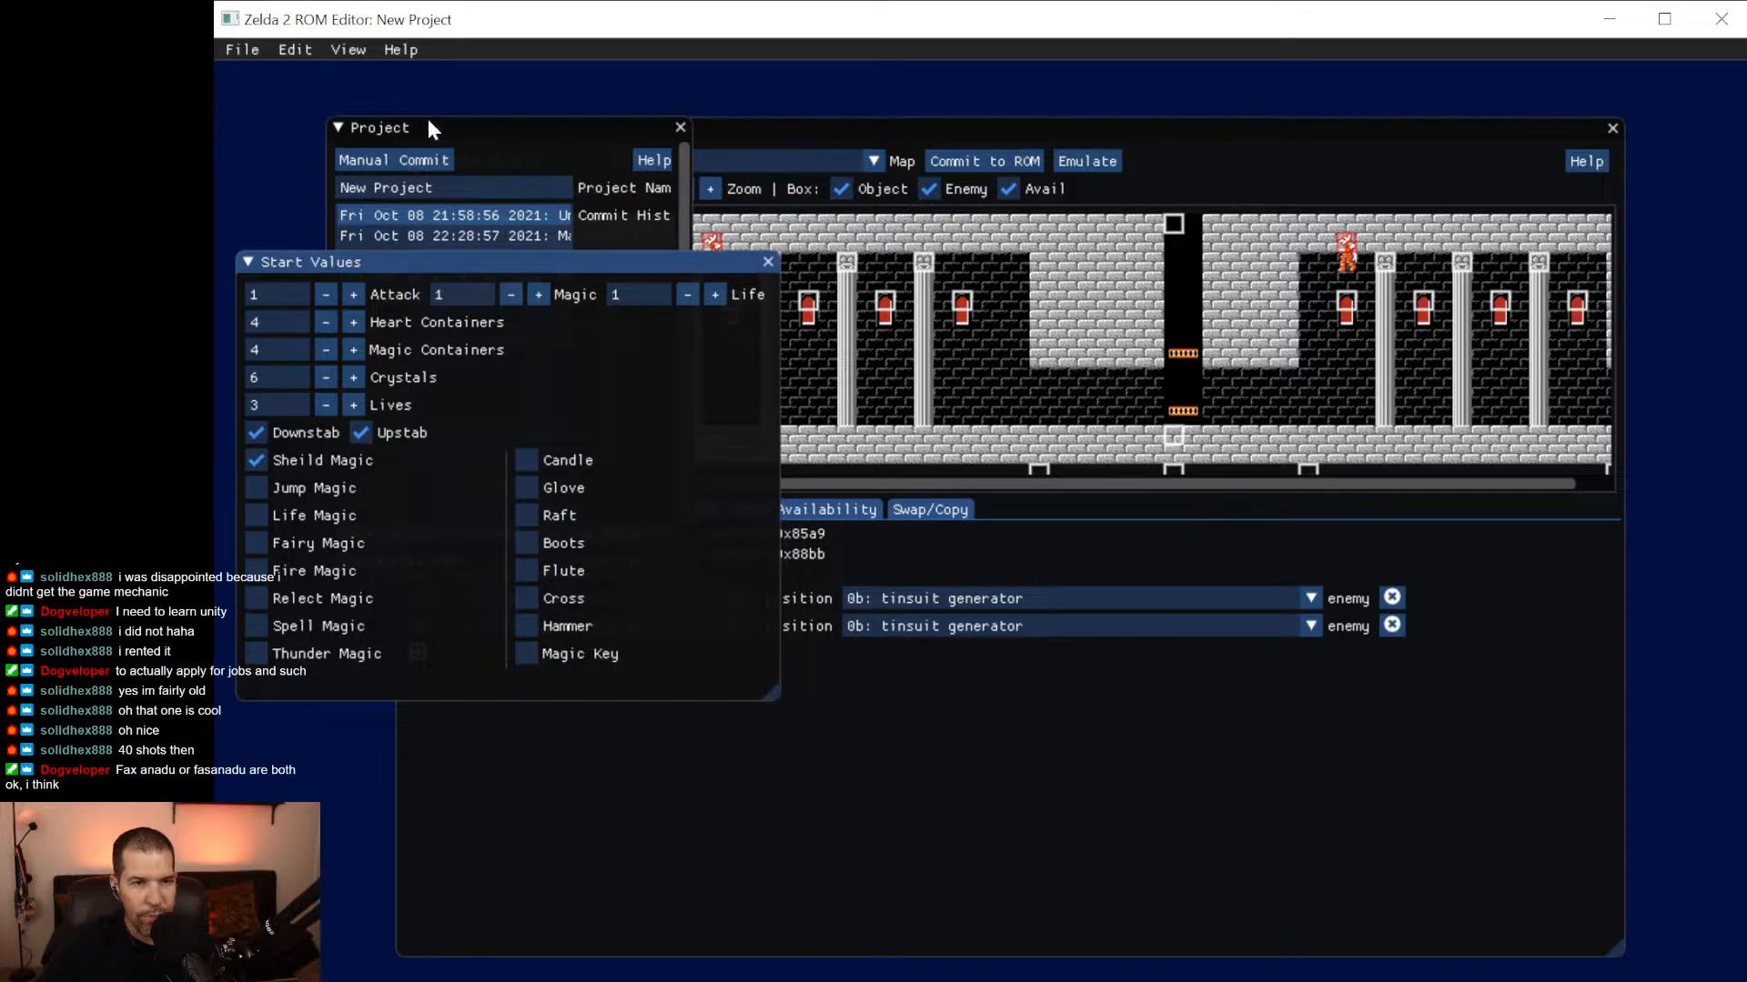
# Open the Item Effects editor, review its settings, close it, and bring the Start Values window to the front.
pyautogui.click(975, 153)
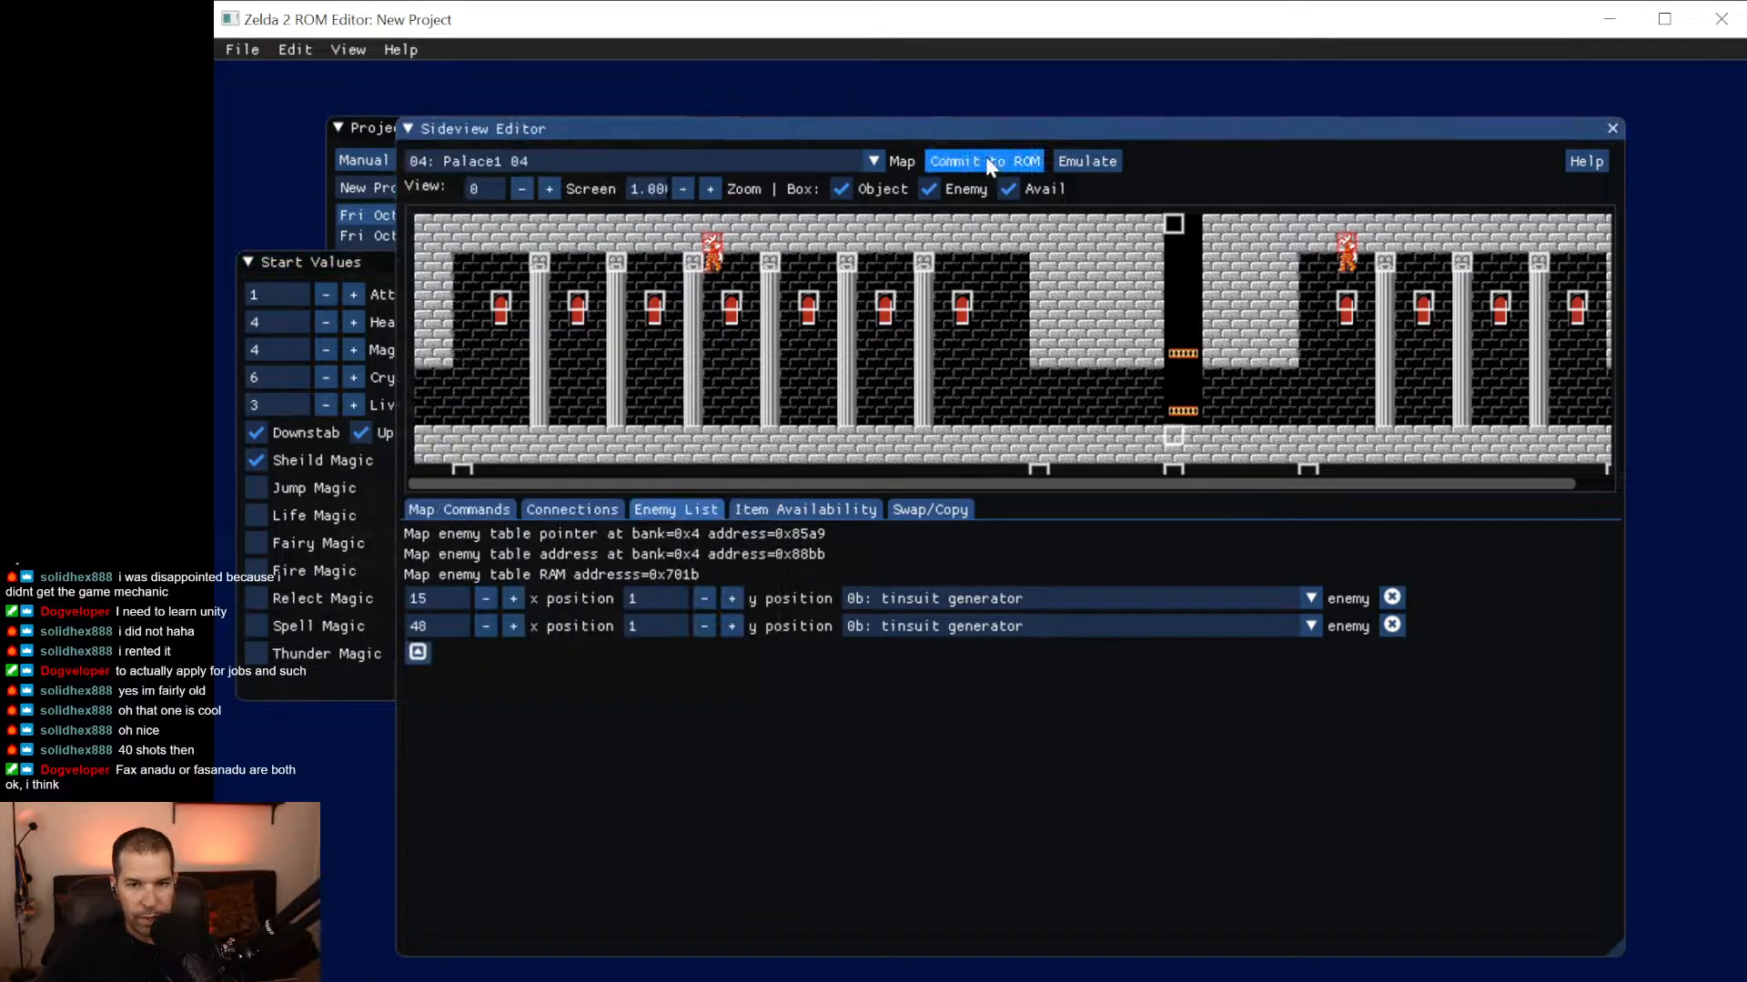
pyautogui.click(305, 50)
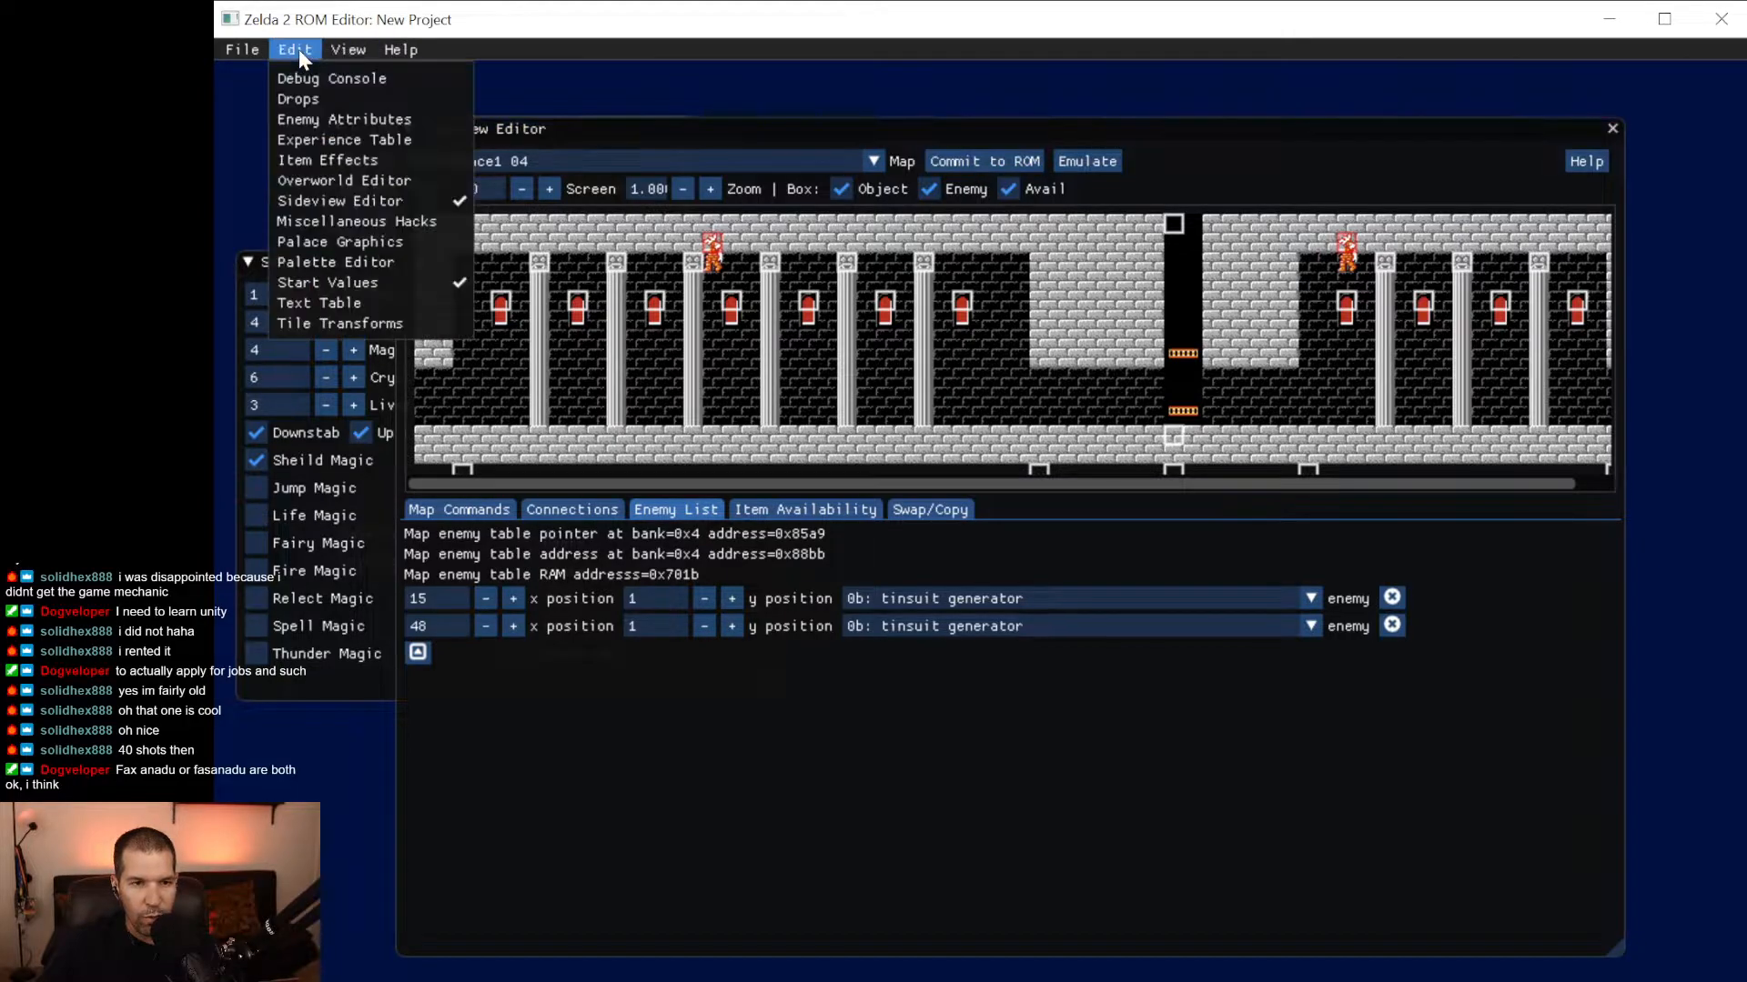
pyautogui.click(369, 162)
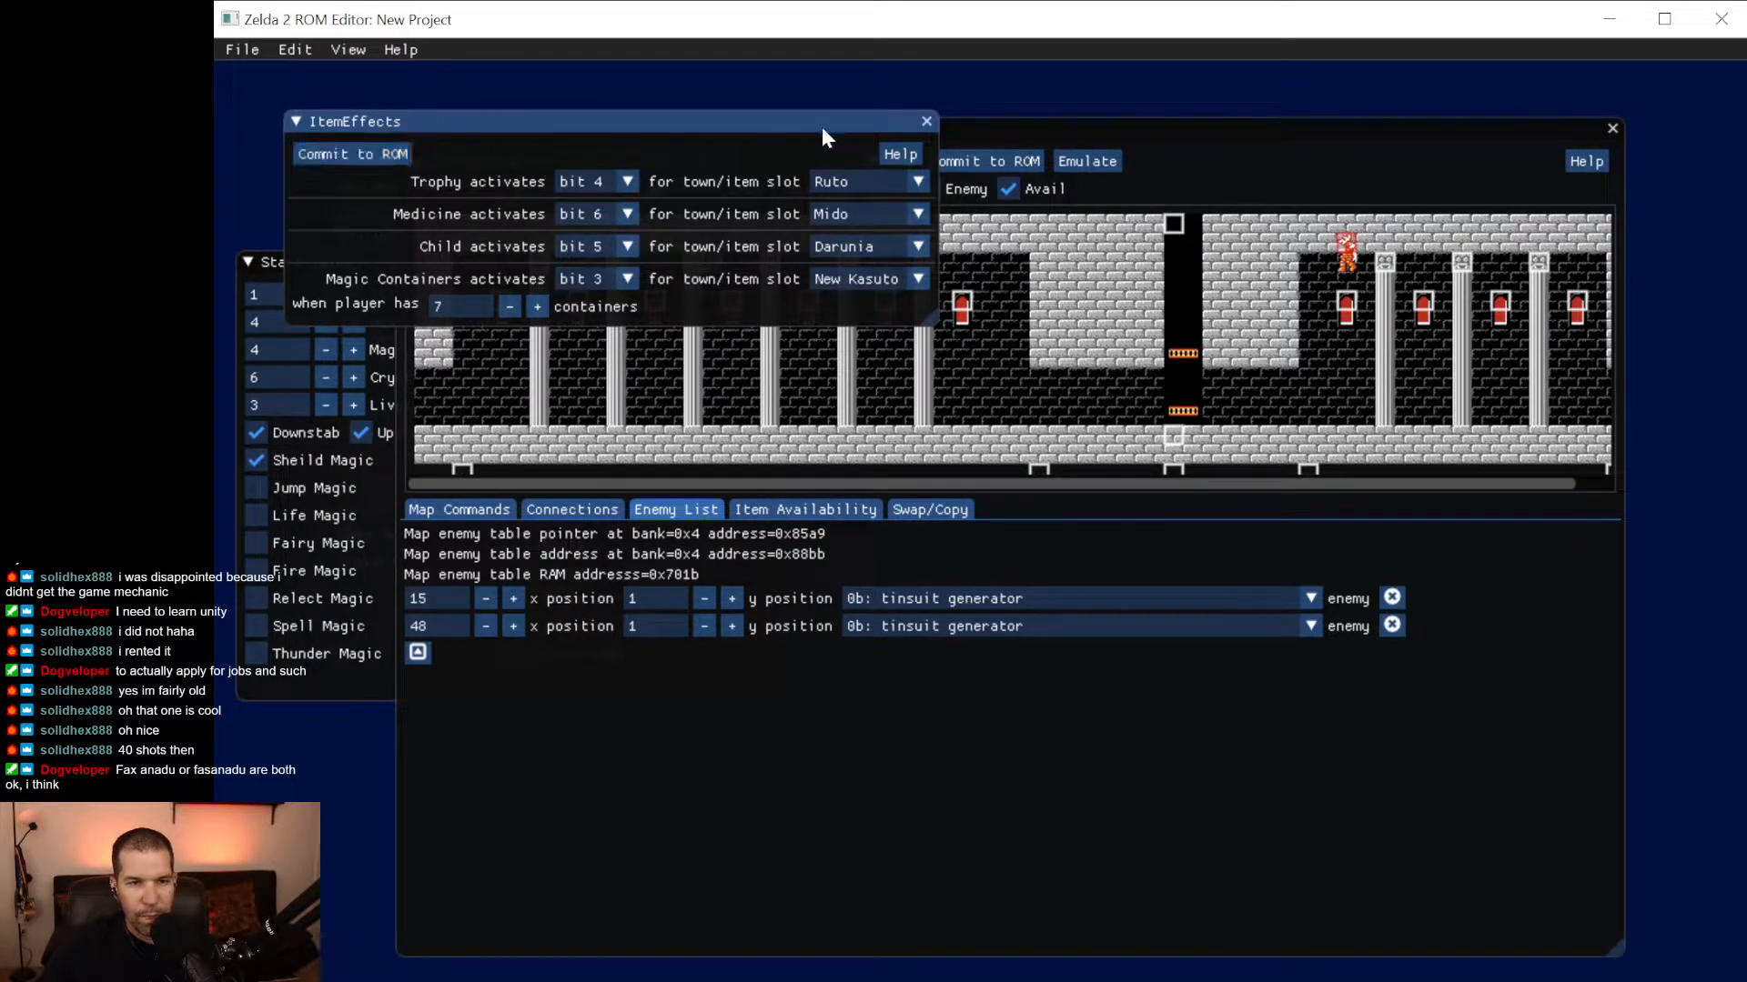
pyautogui.click(925, 122)
pyautogui.click(326, 261)
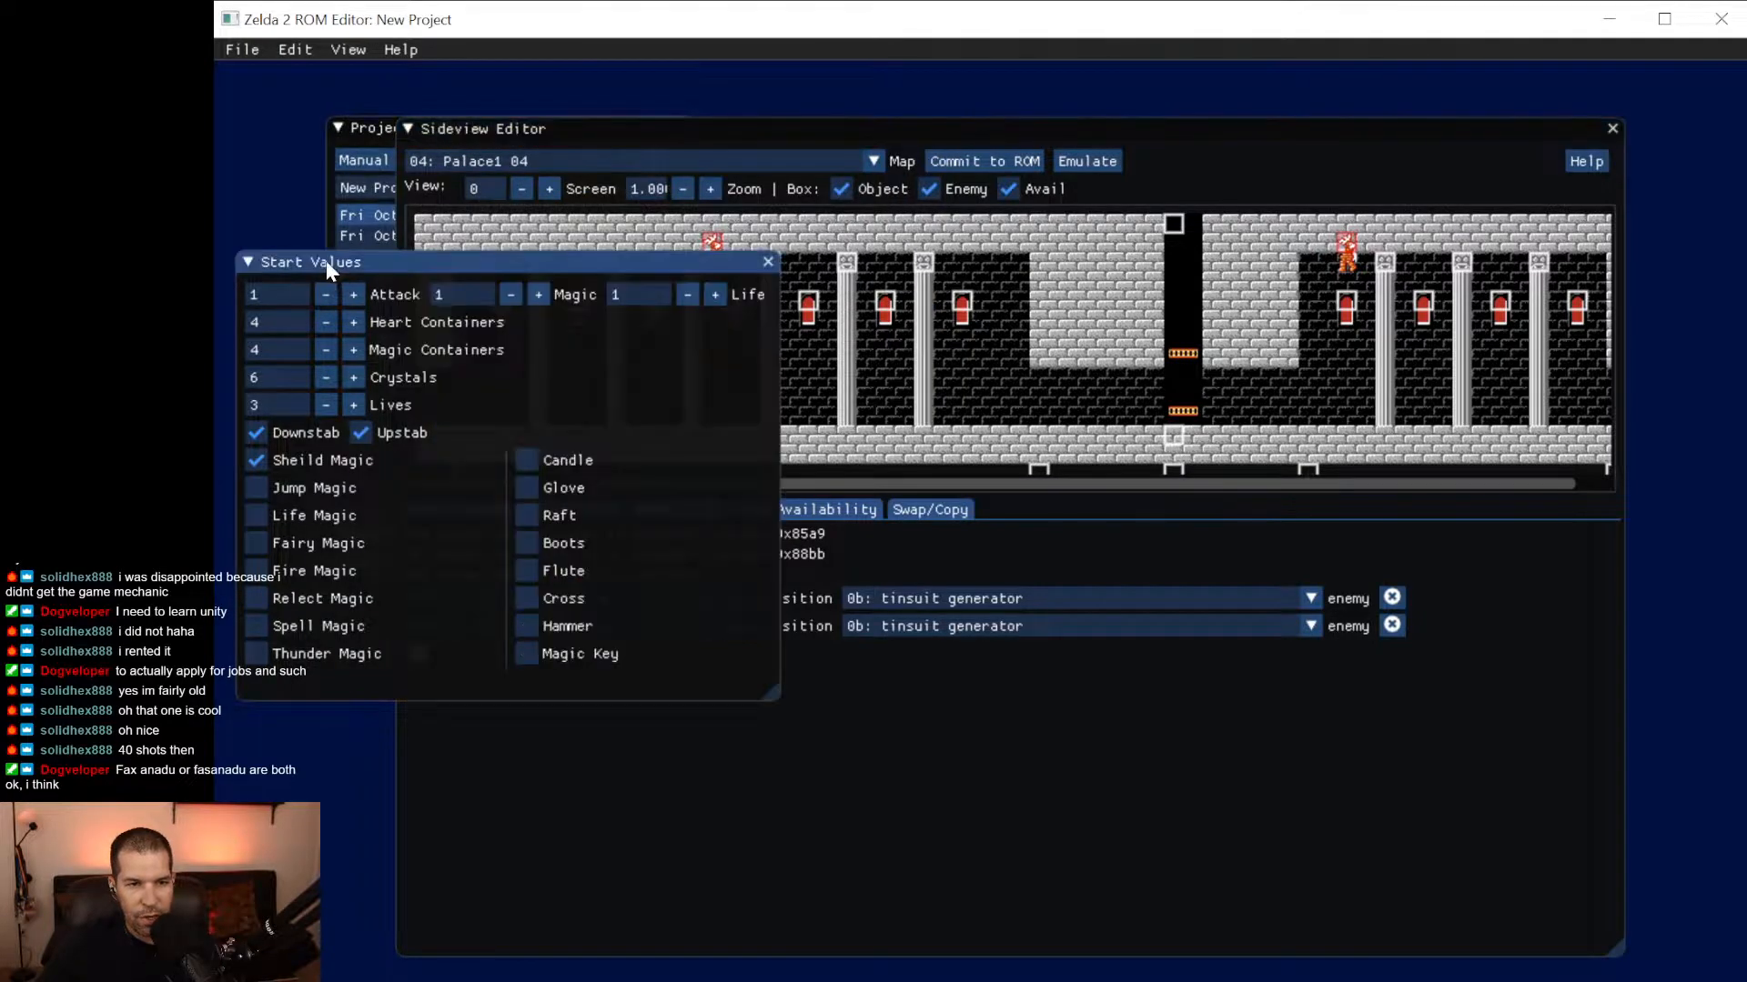
# Save the project, switch to FCEUX, and look through its file and NES commands.
pyautogui.click(256, 53)
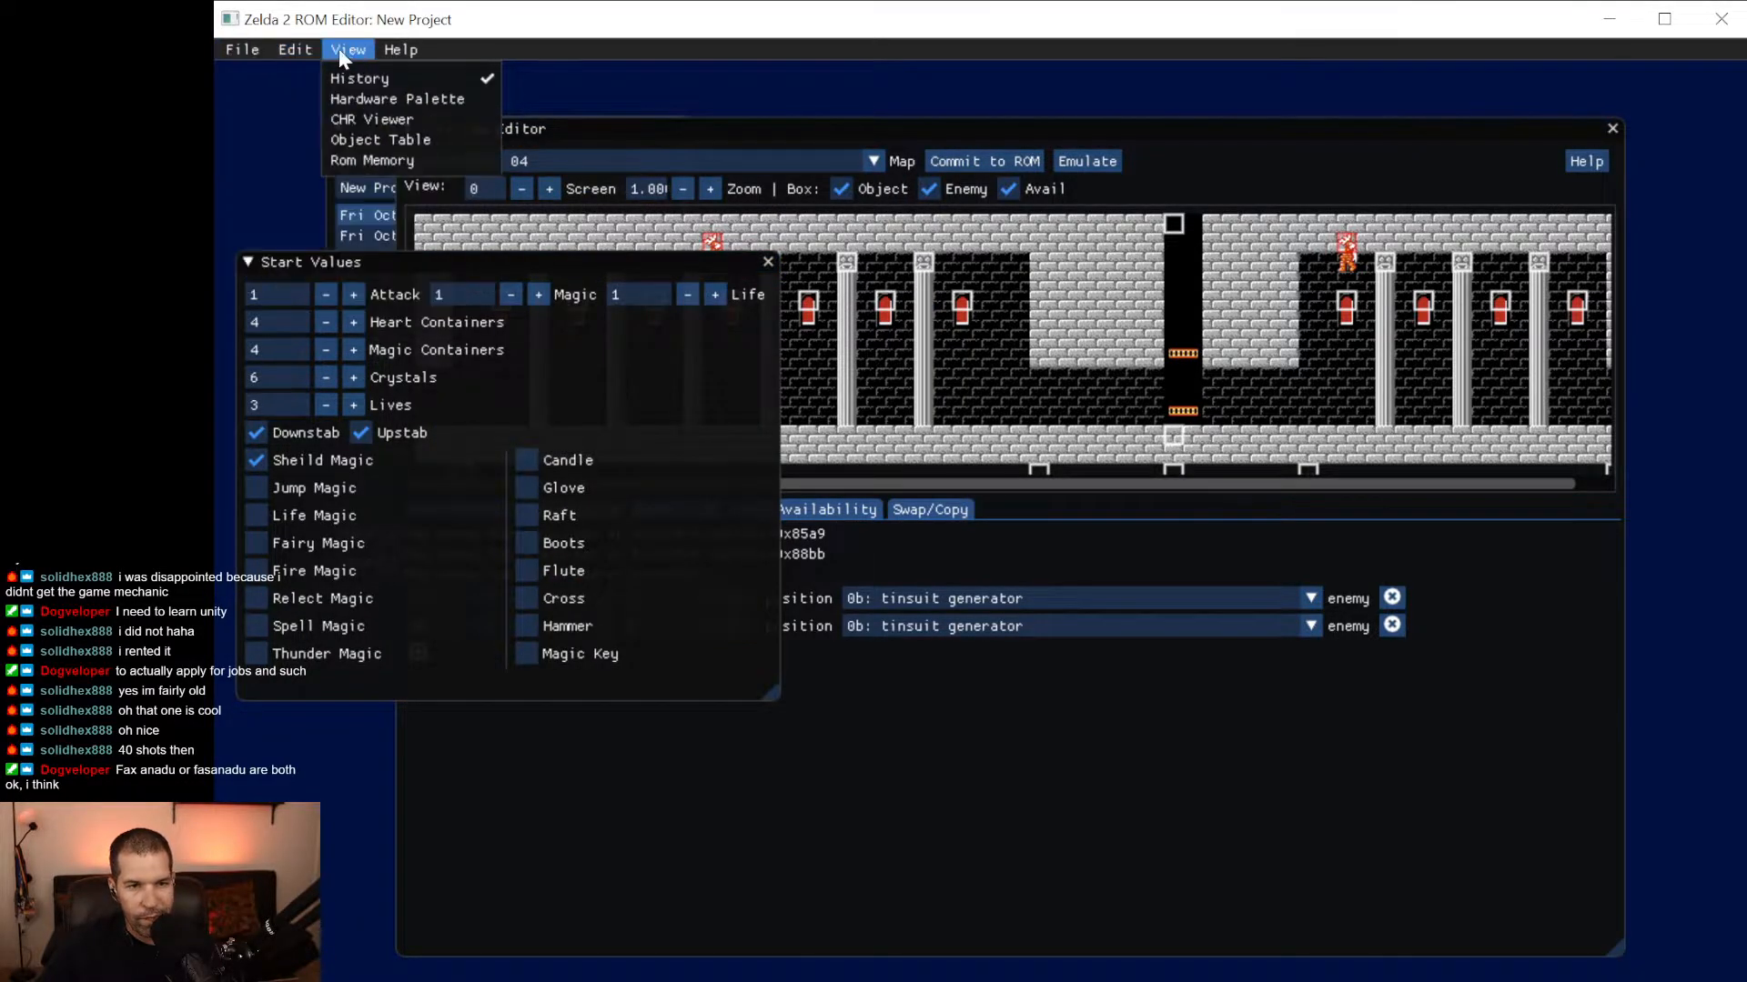
pyautogui.click(266, 149)
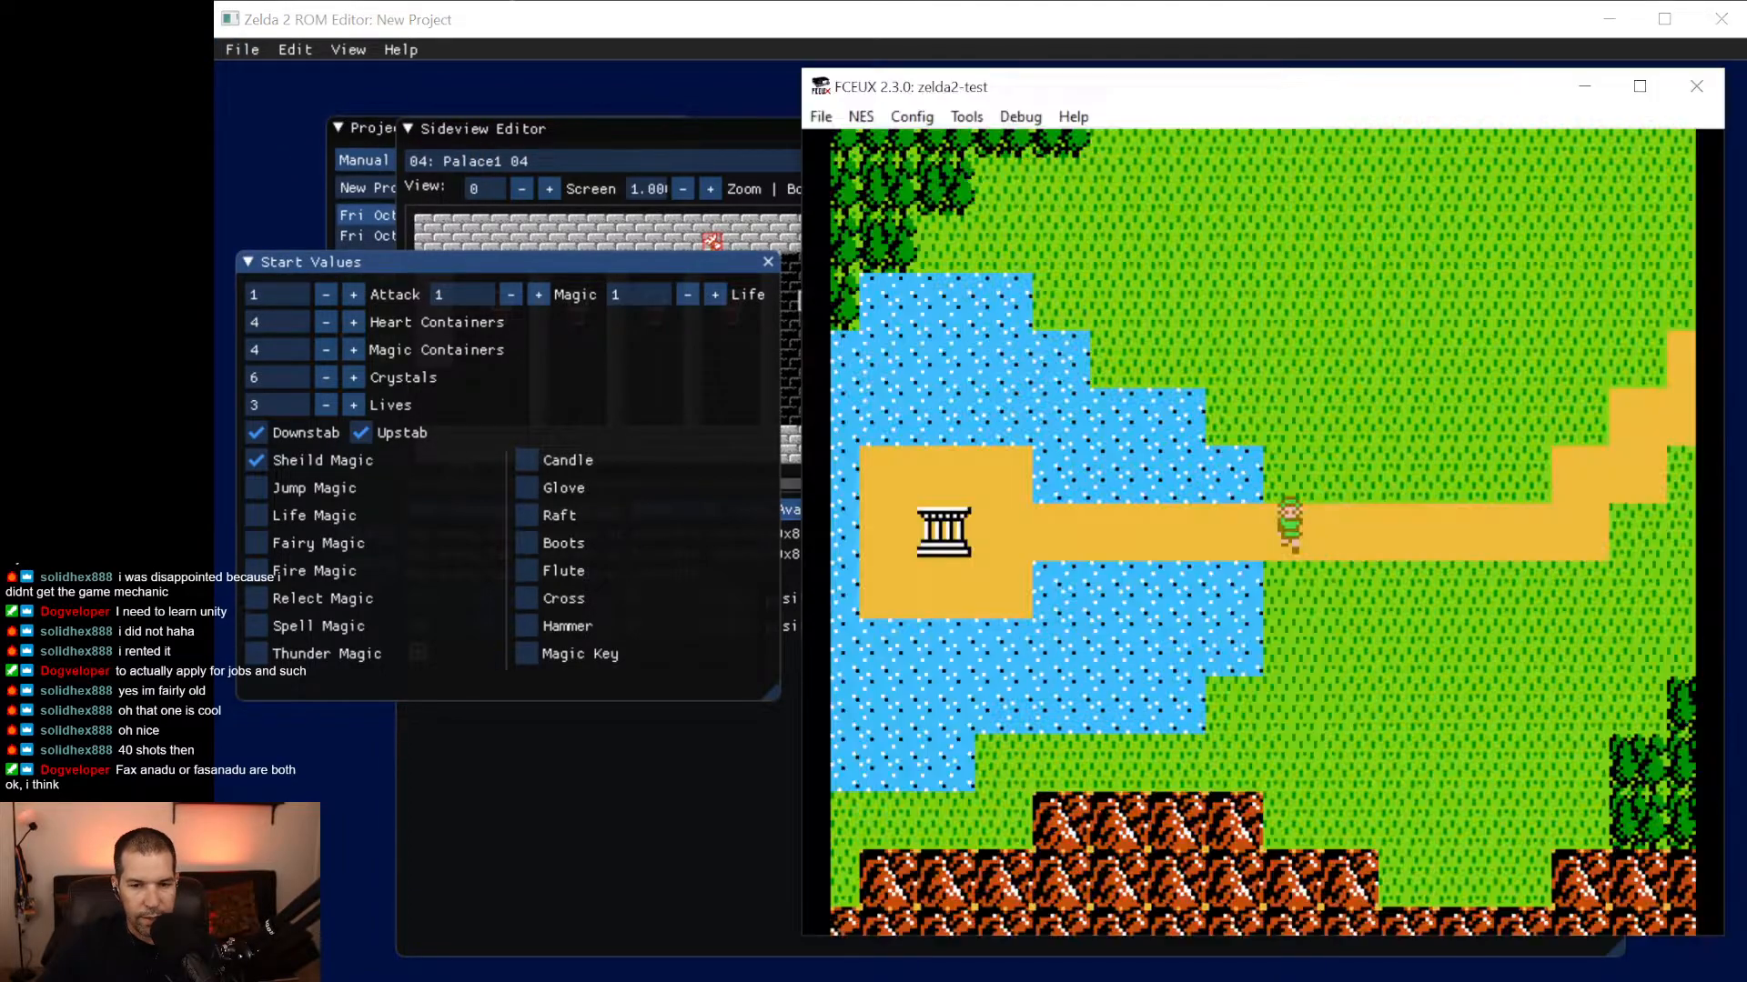
pyautogui.click(822, 120)
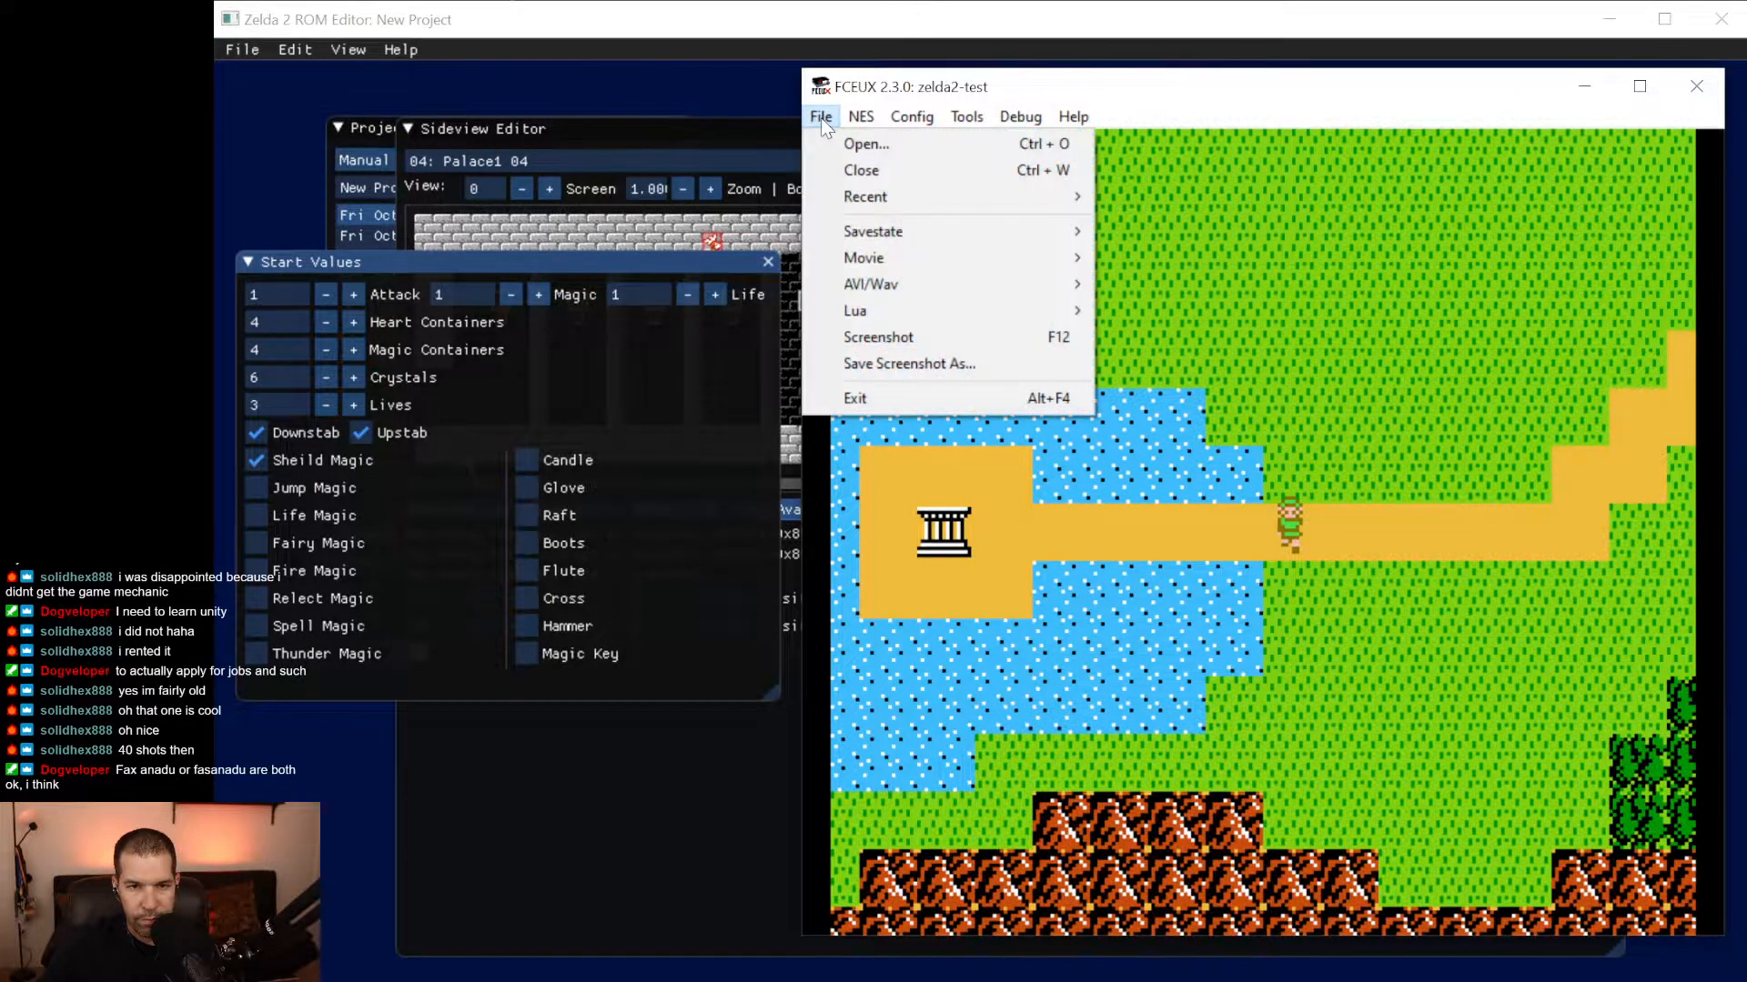
pyautogui.moveTo(855, 117)
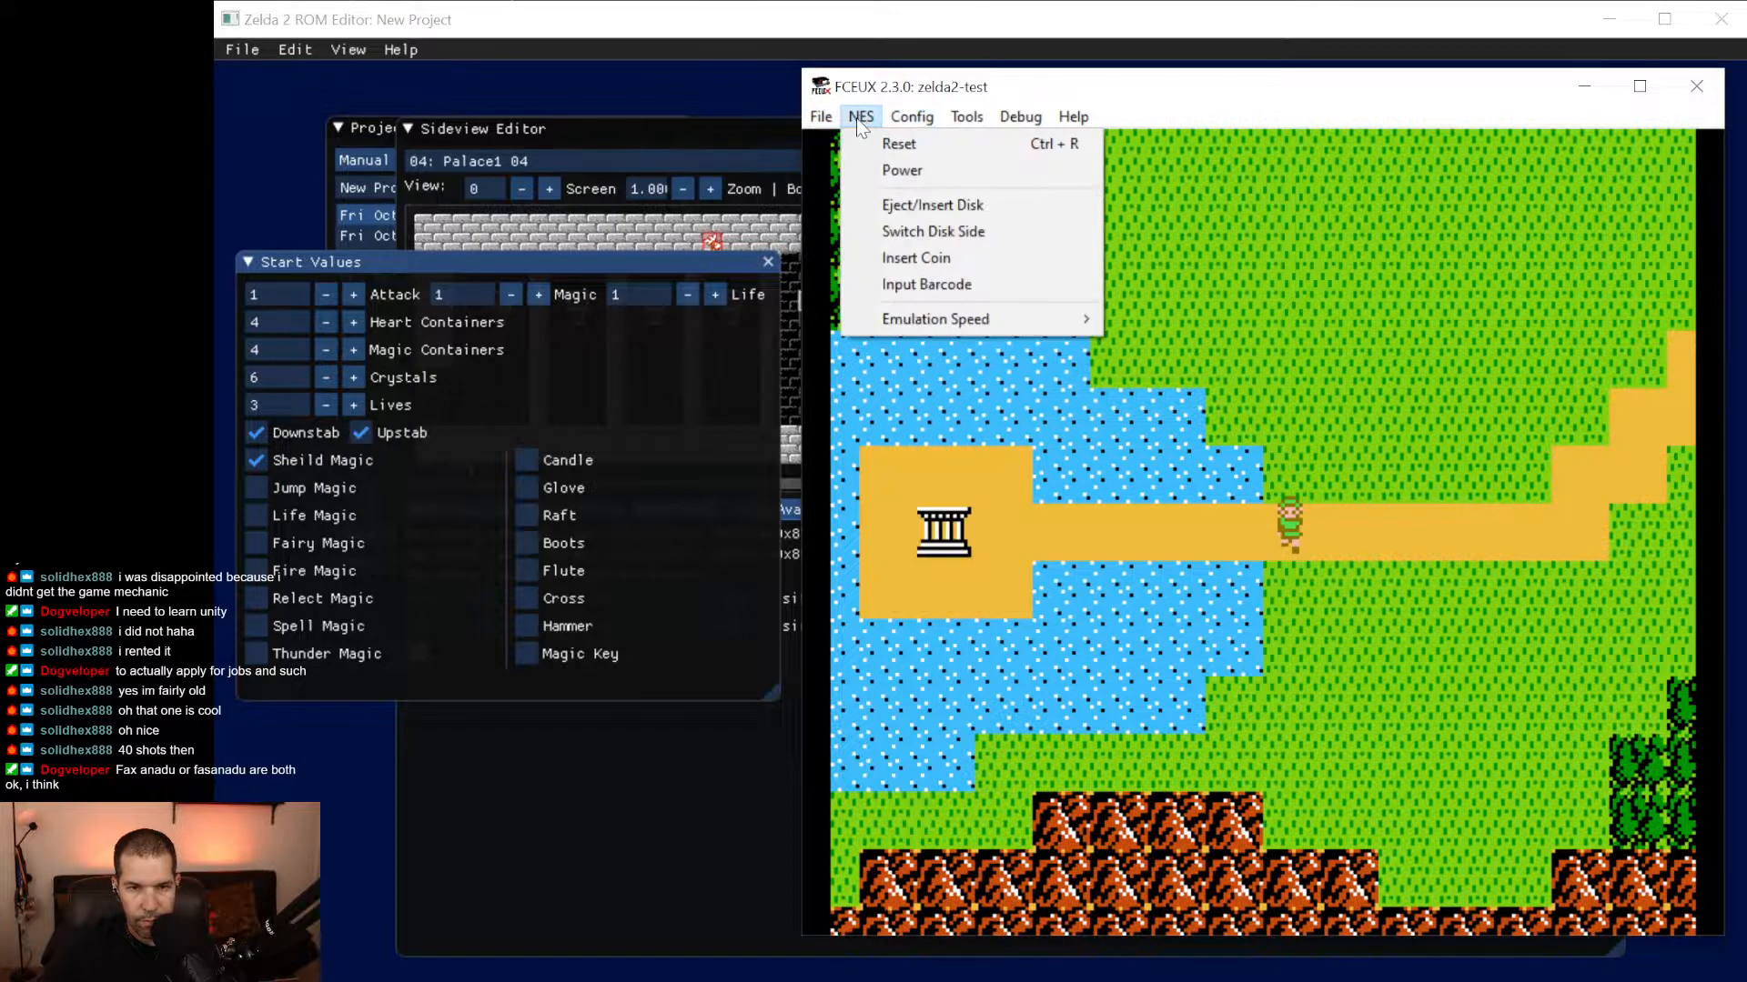
pyautogui.press('Escape')
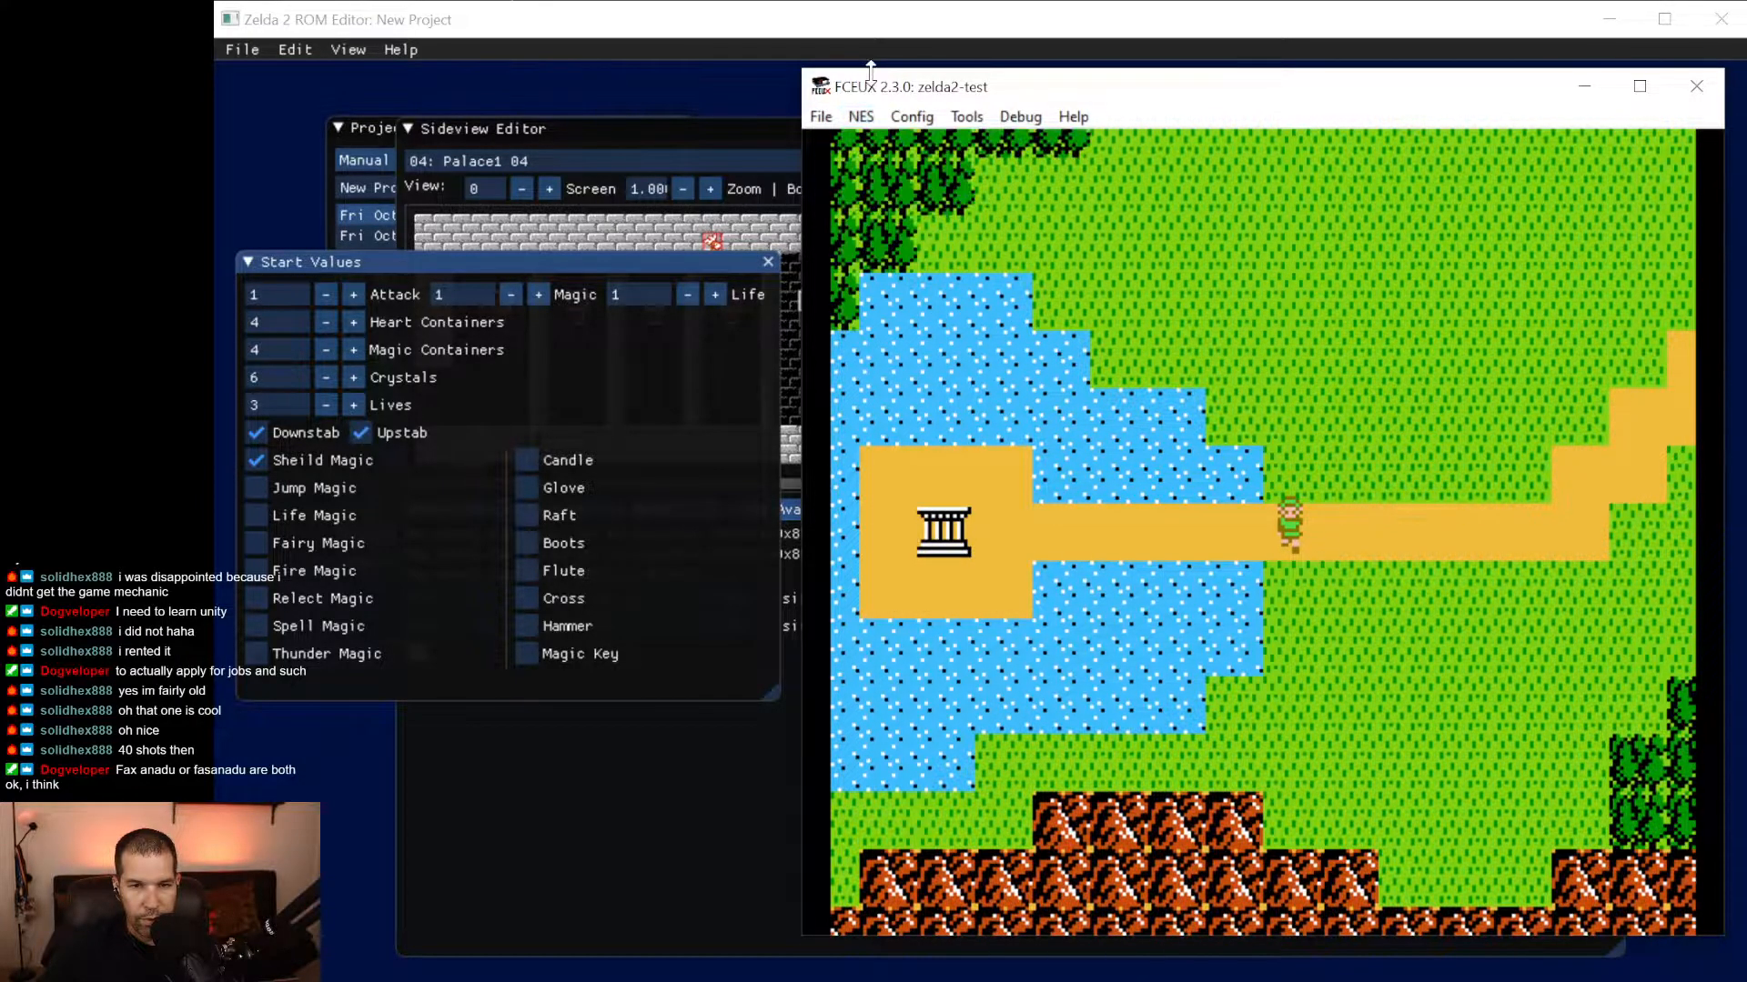
# Switch back to the ROM editor, emulate the edited ROM, and start a game from the LINK save file.
pyautogui.click(239, 51)
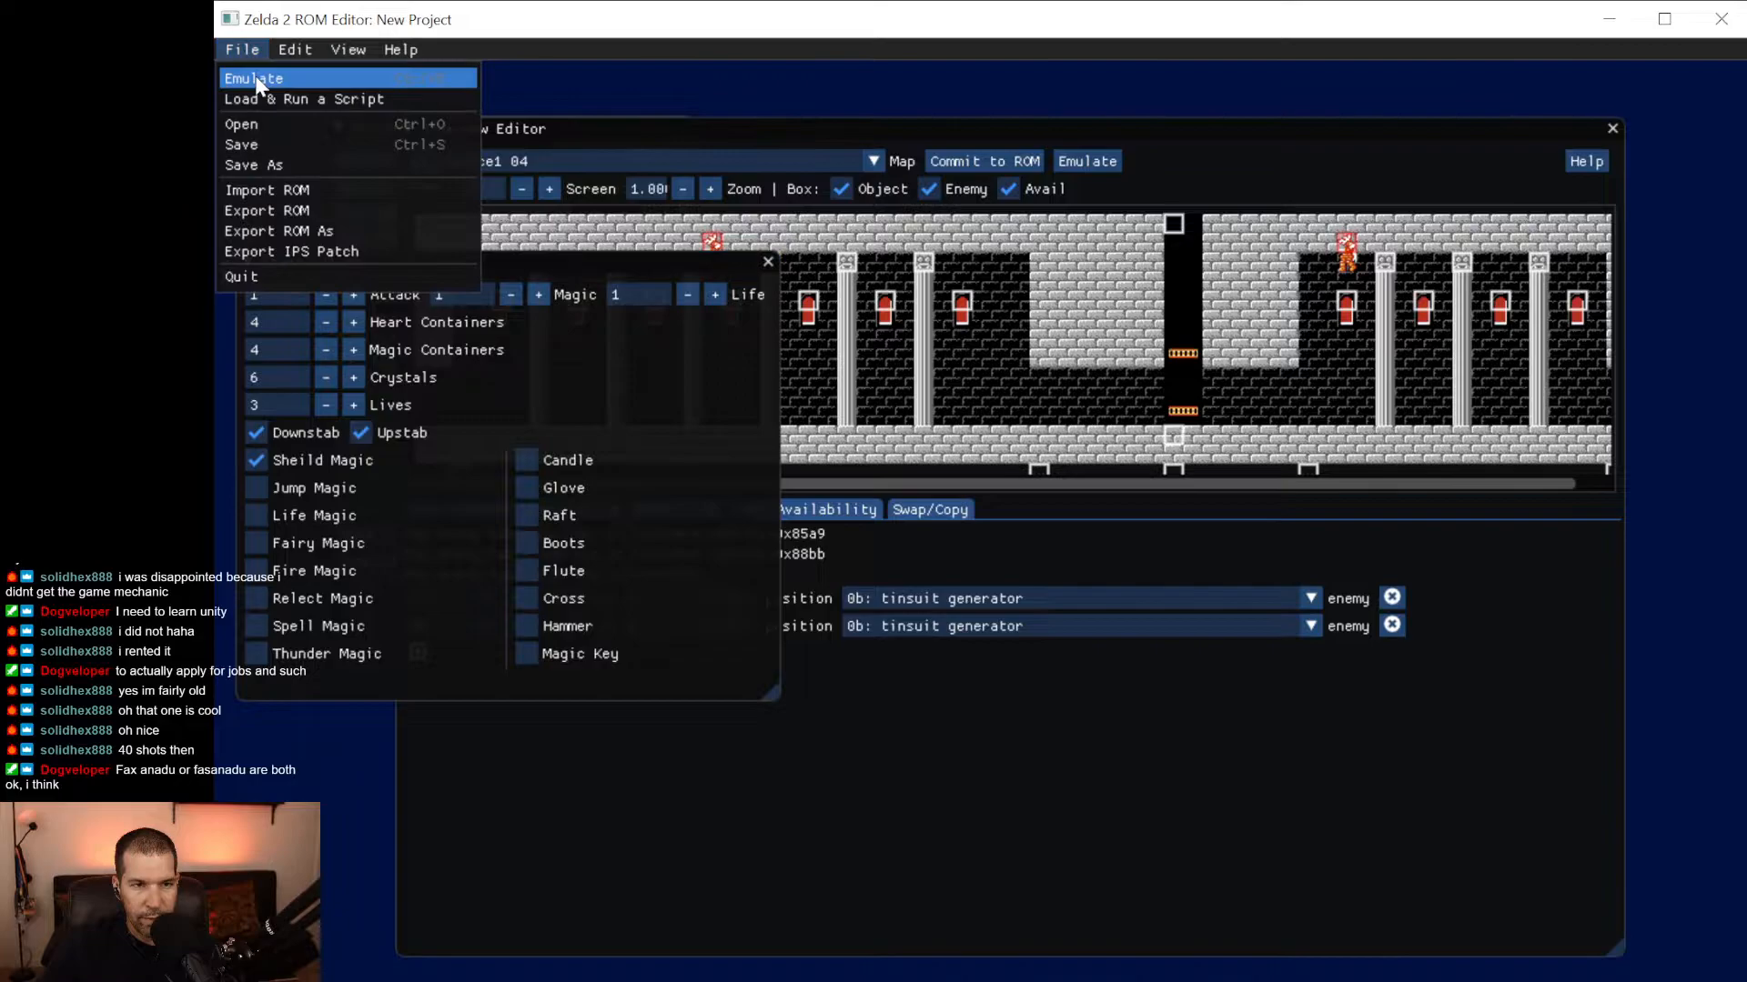
pyautogui.click(252, 77)
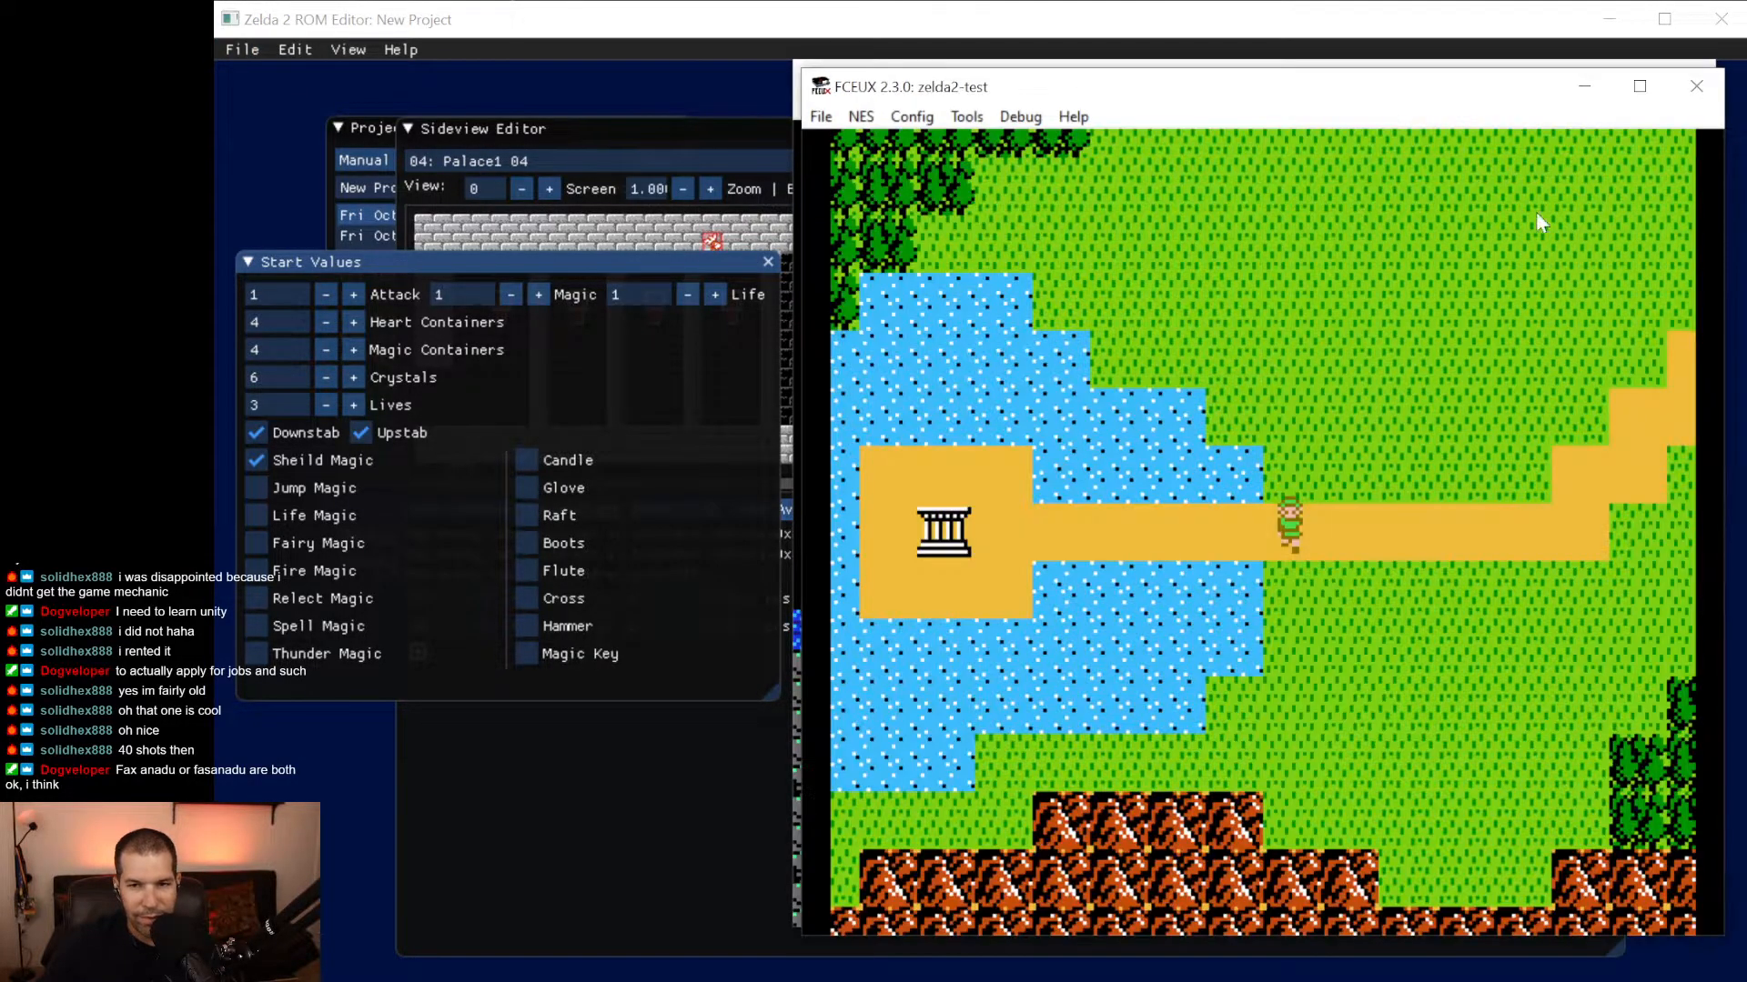
pyautogui.press('Return')
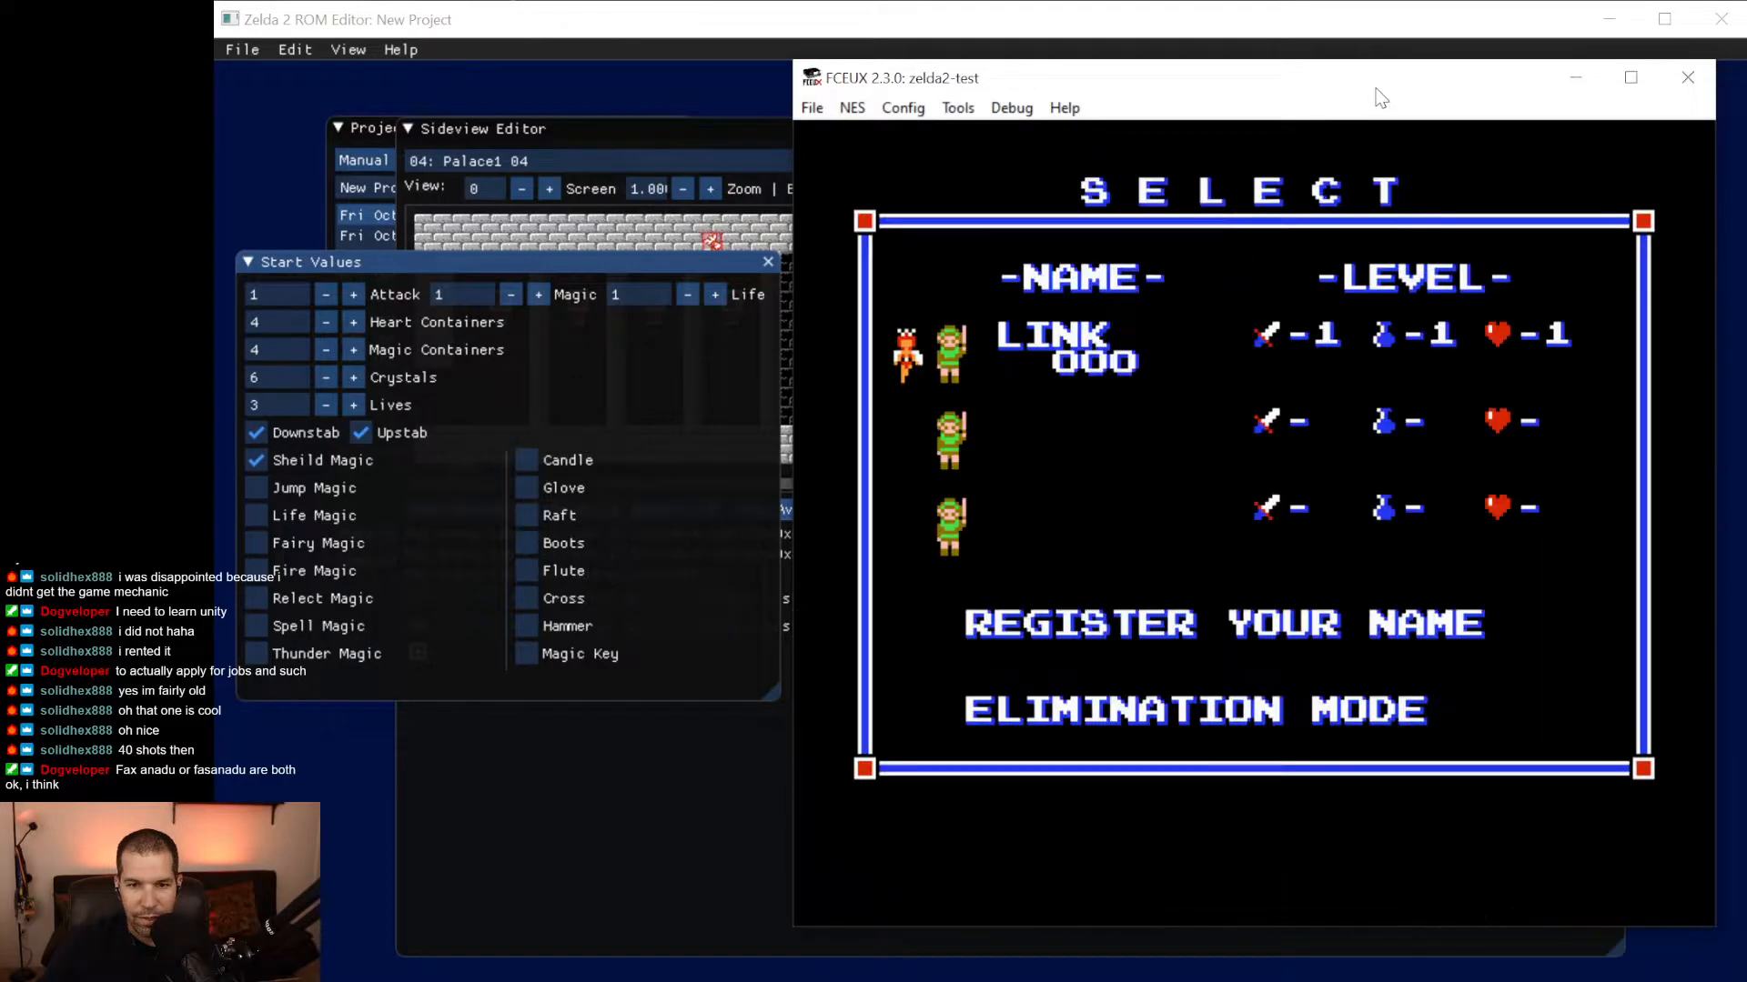
pyautogui.press('Return')
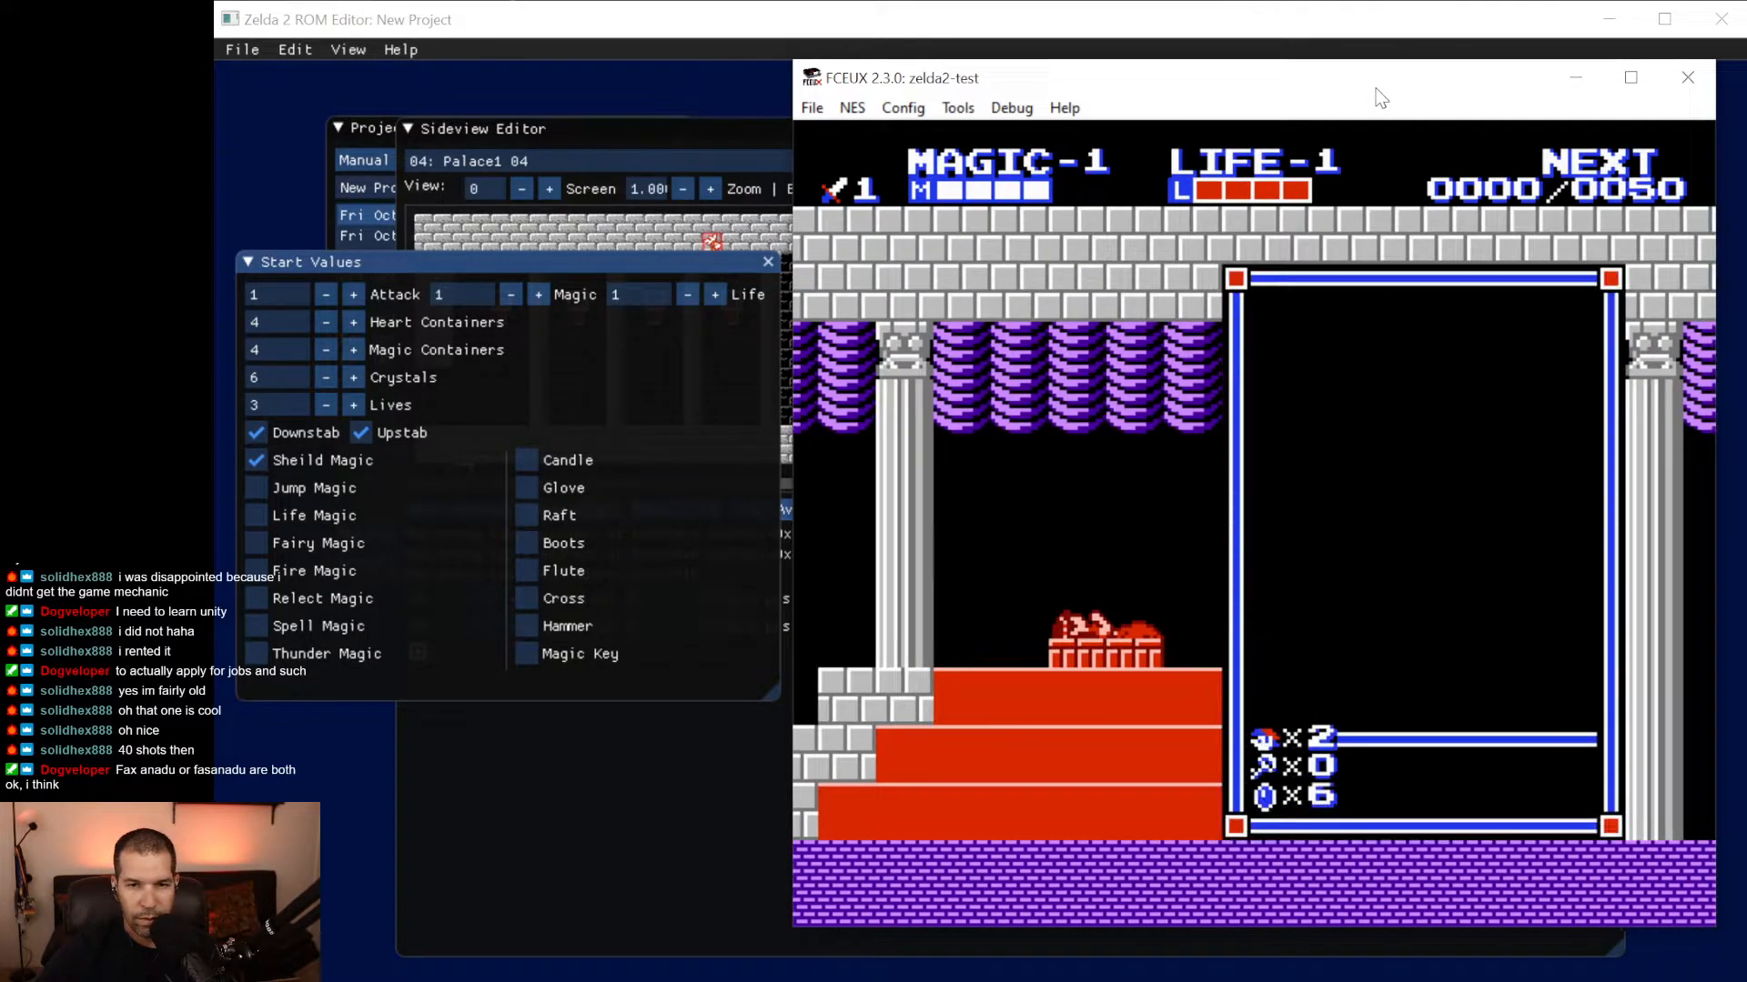
pyautogui.press('Return')
# Walk Link out of the starting palace, north across the desert to the green town, and back south onto the sand path.
pyautogui.press('Right')
pyautogui.press('Right')
pyautogui.press('Right')
pyautogui.press('Right')
pyautogui.press('Up')
pyautogui.press('Up')
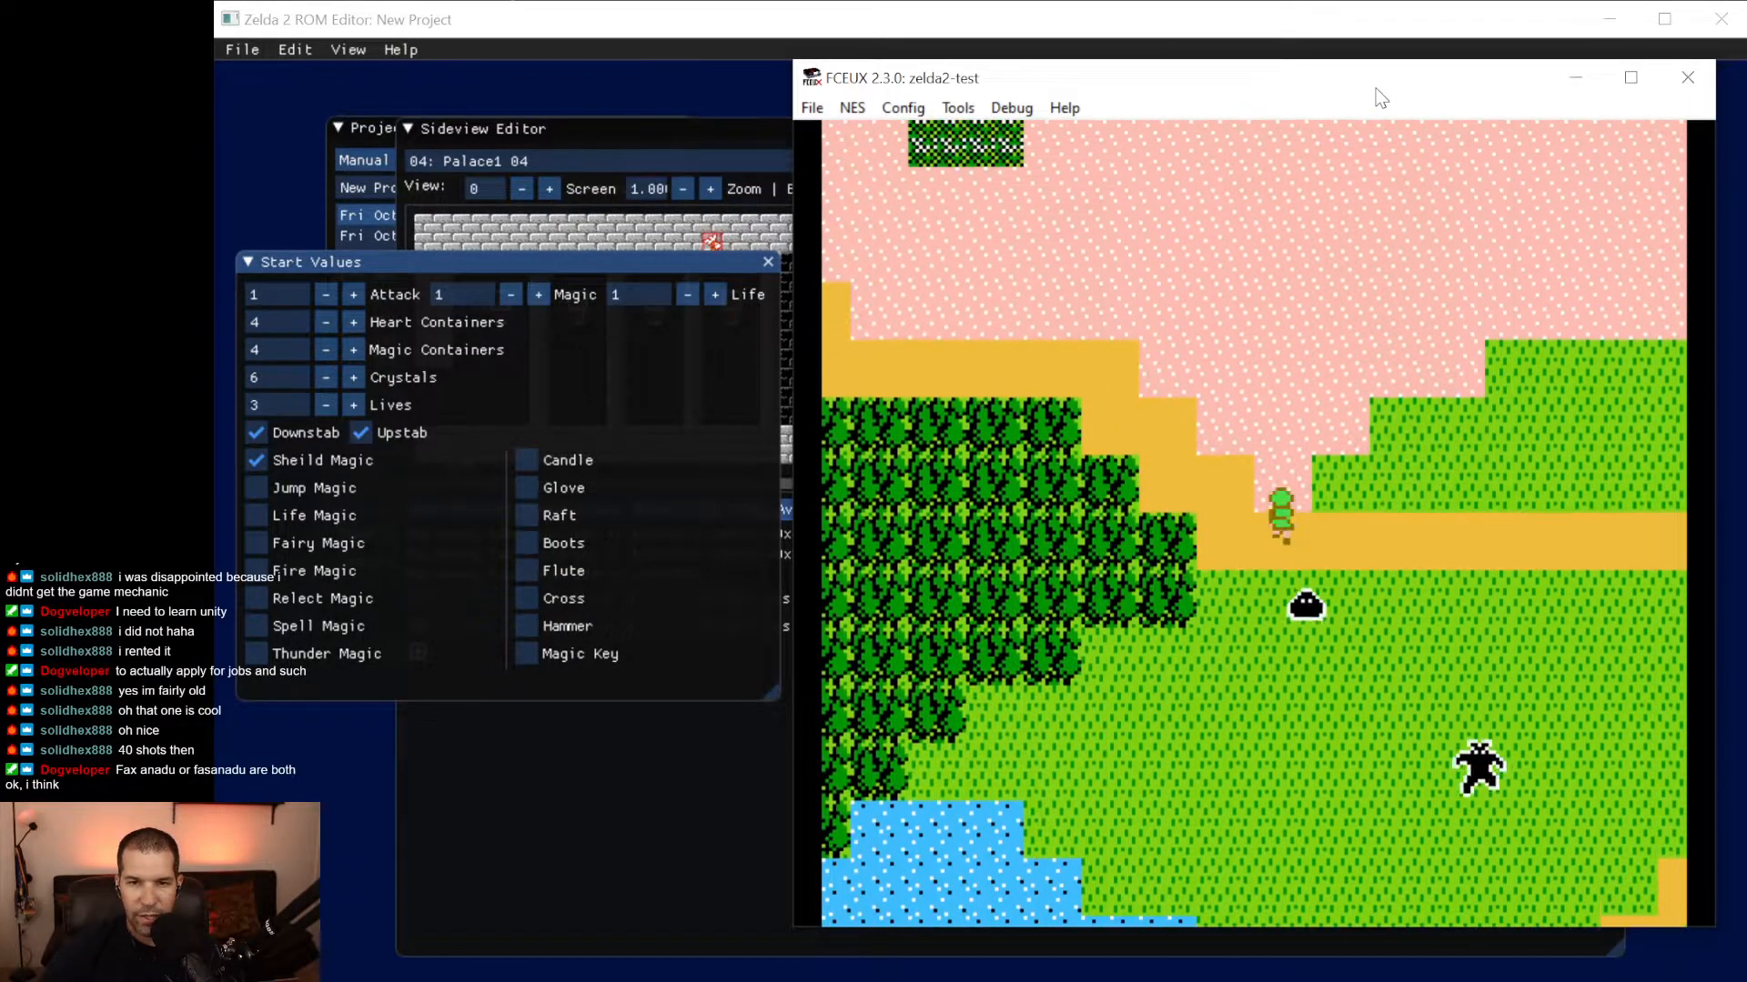
pyautogui.press('Up')
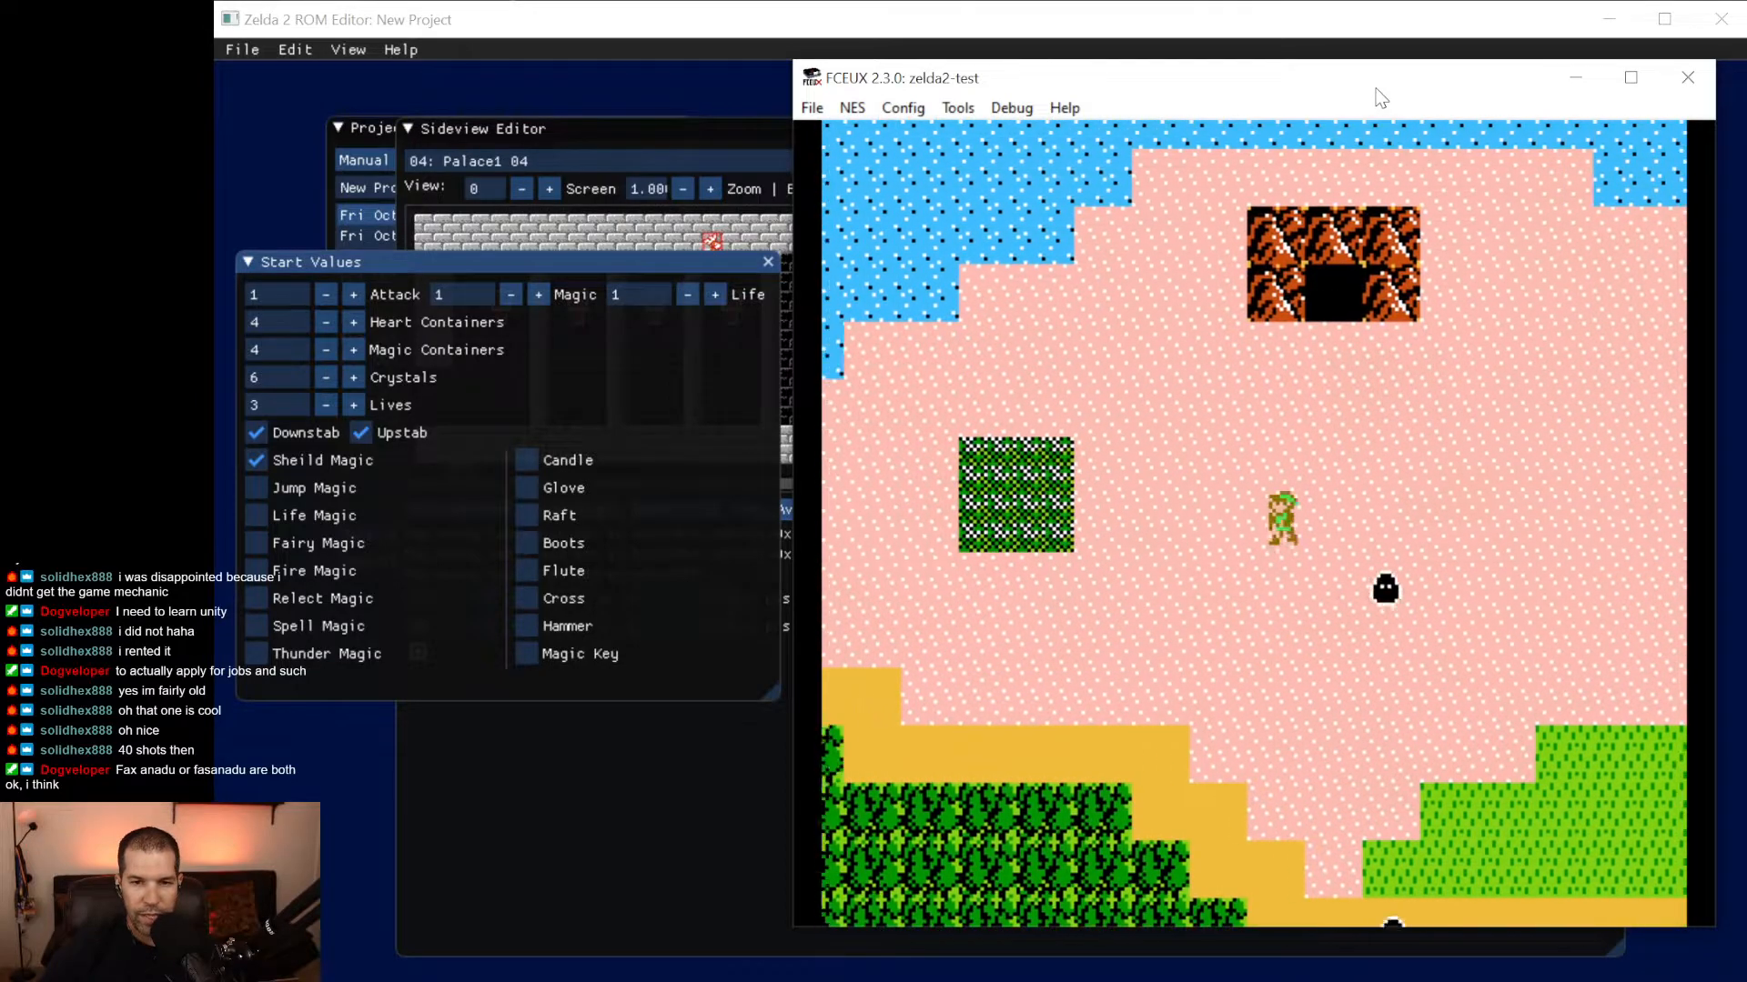
pyautogui.press('Left')
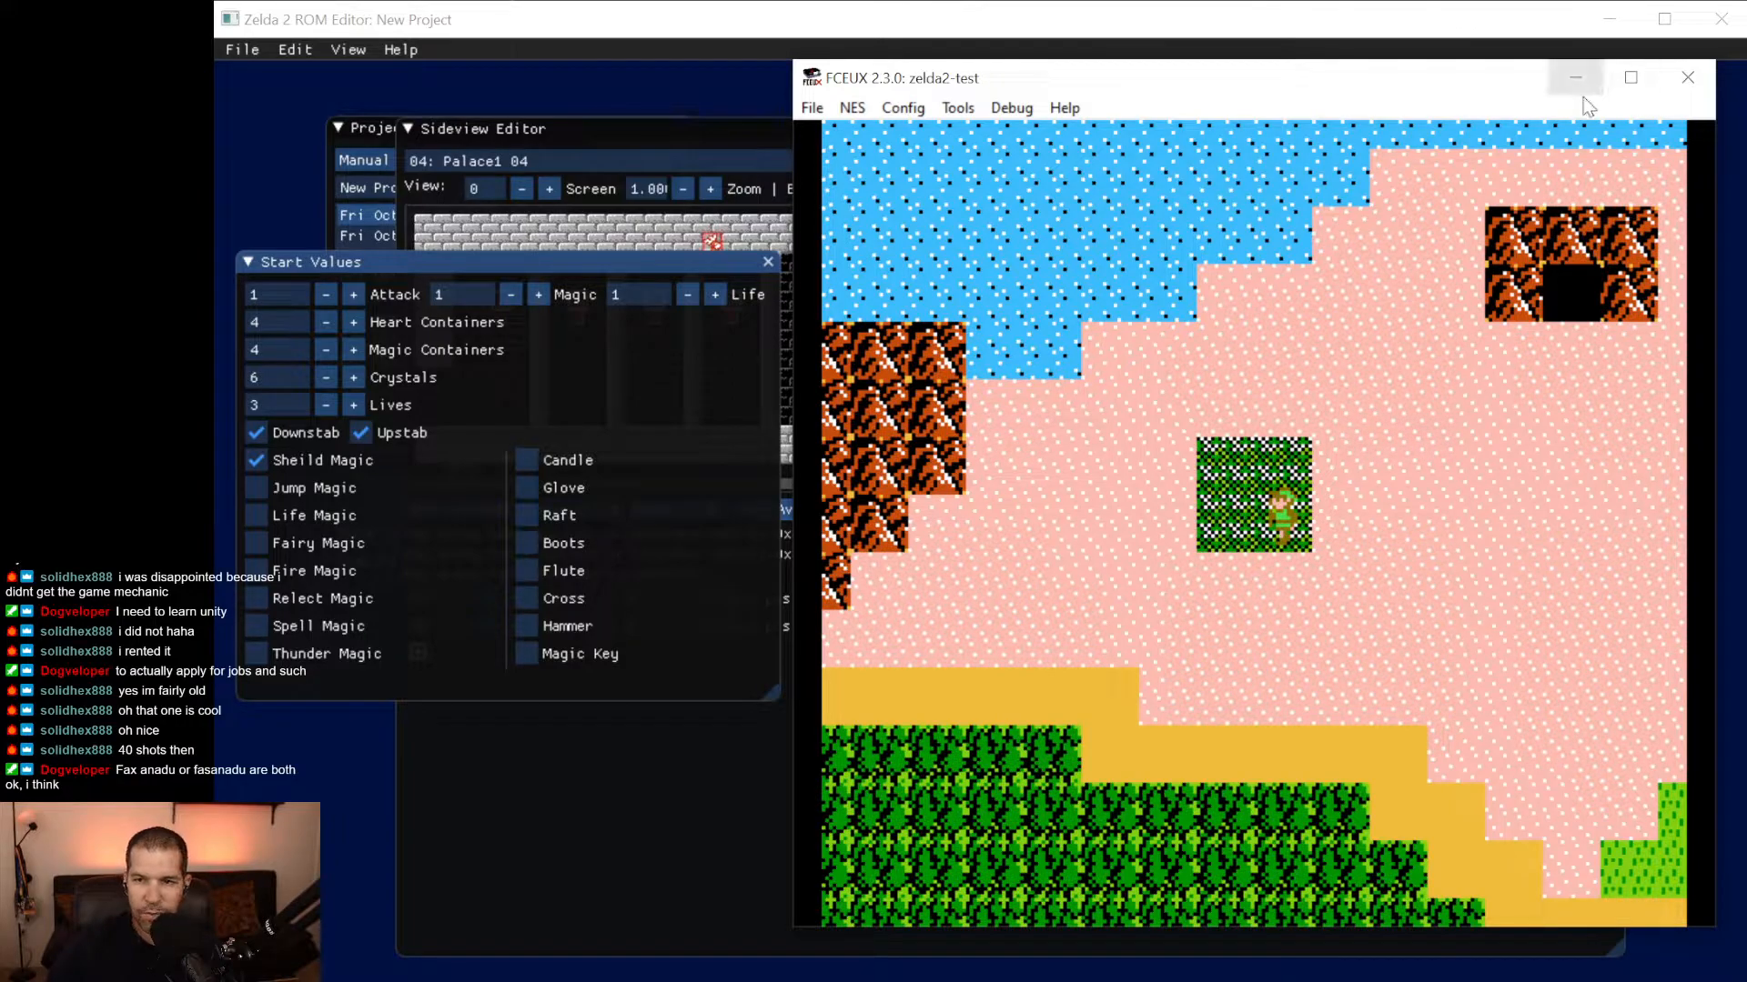
pyautogui.press('Down')
pyautogui.press('Down')
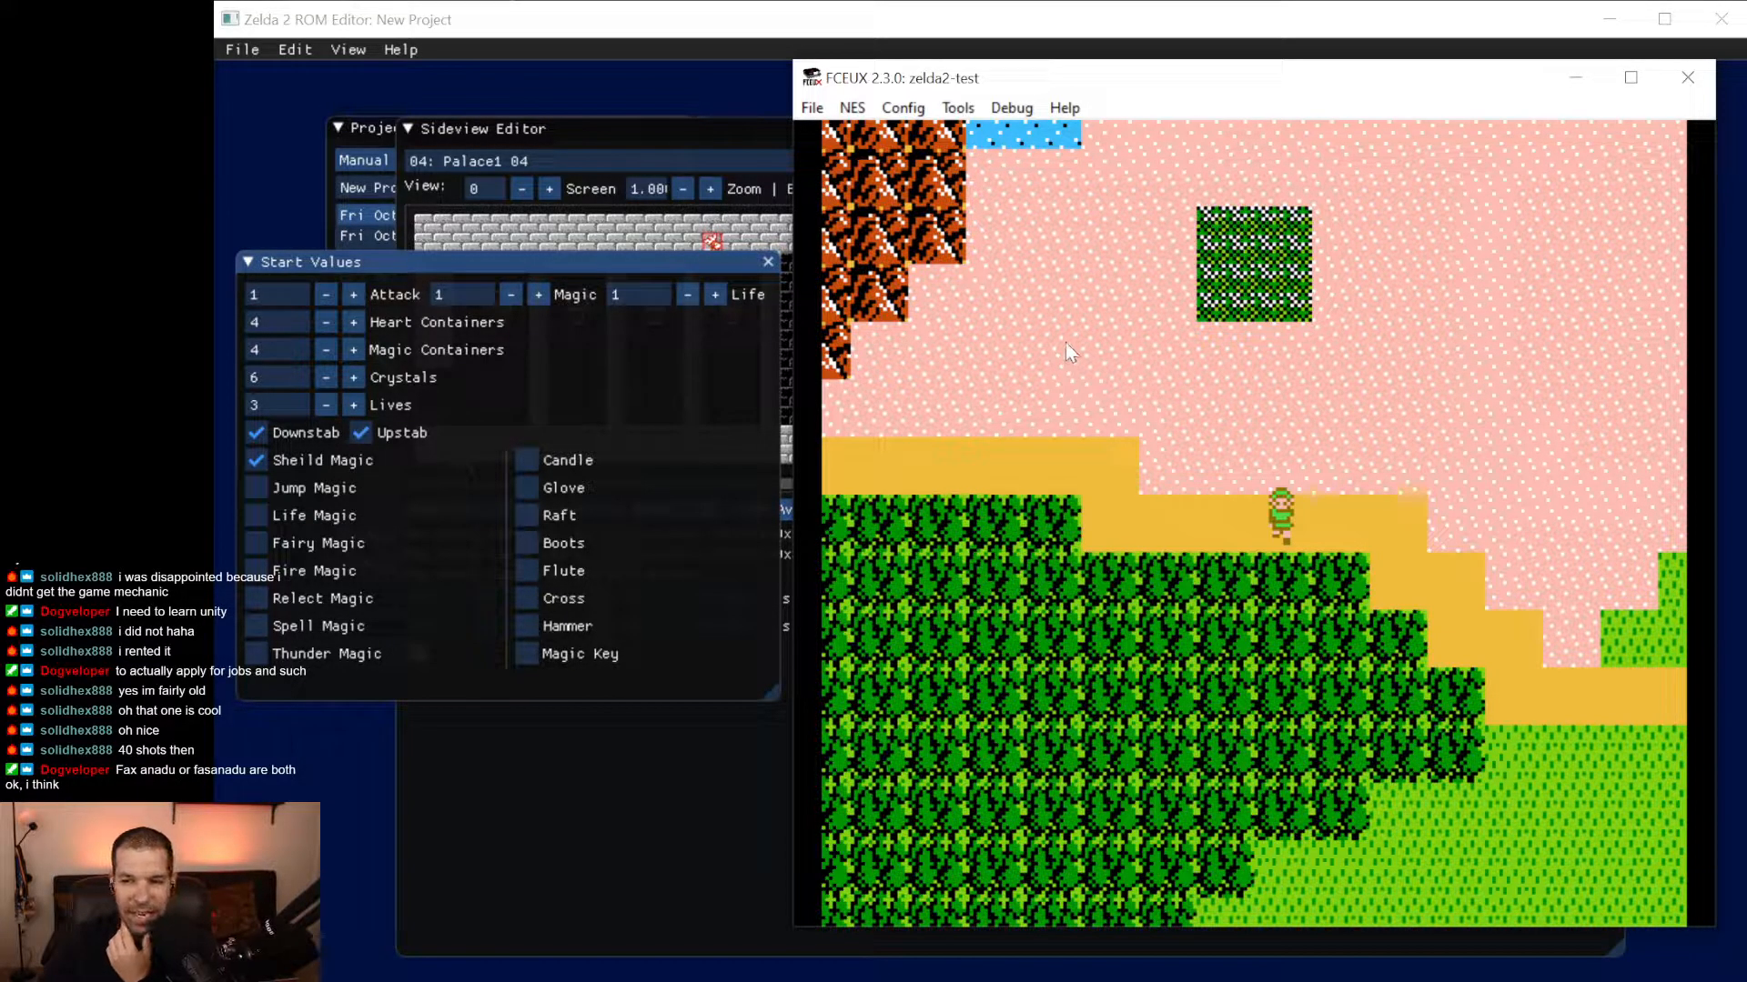
# Switch back to the Zelda 2 ROM Editor and look through its available editing, viewing and file commands.
pyautogui.click(564, 265)
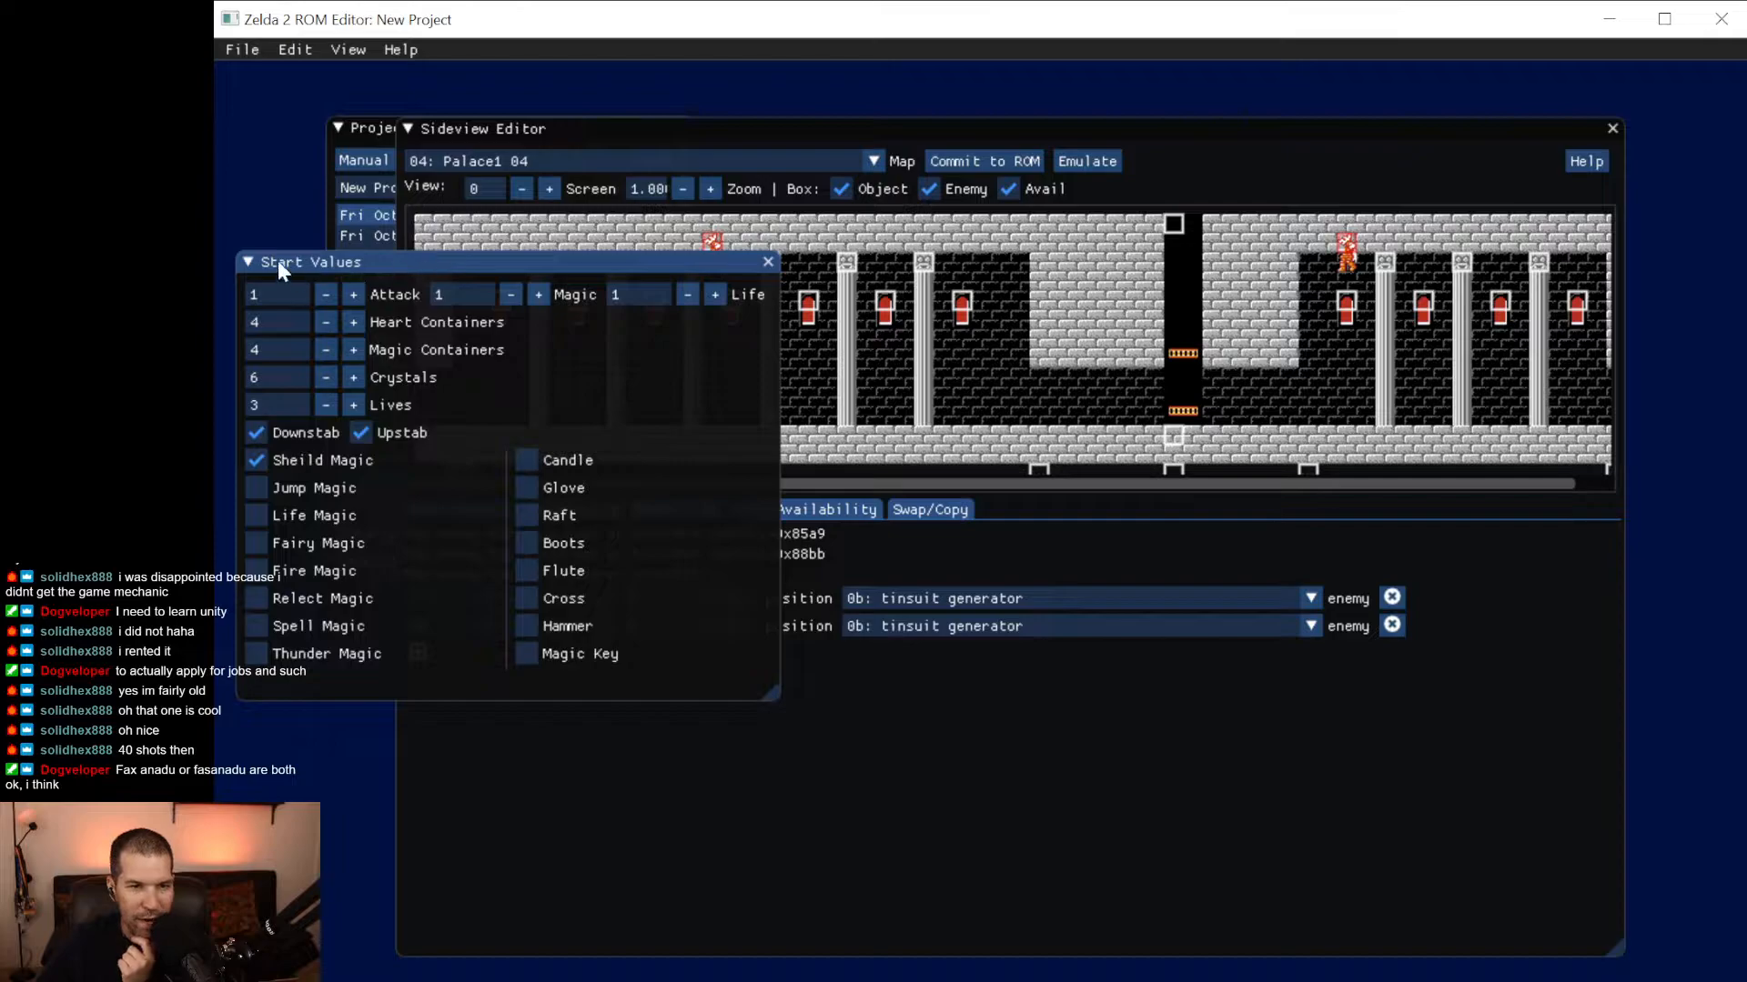
pyautogui.click(286, 49)
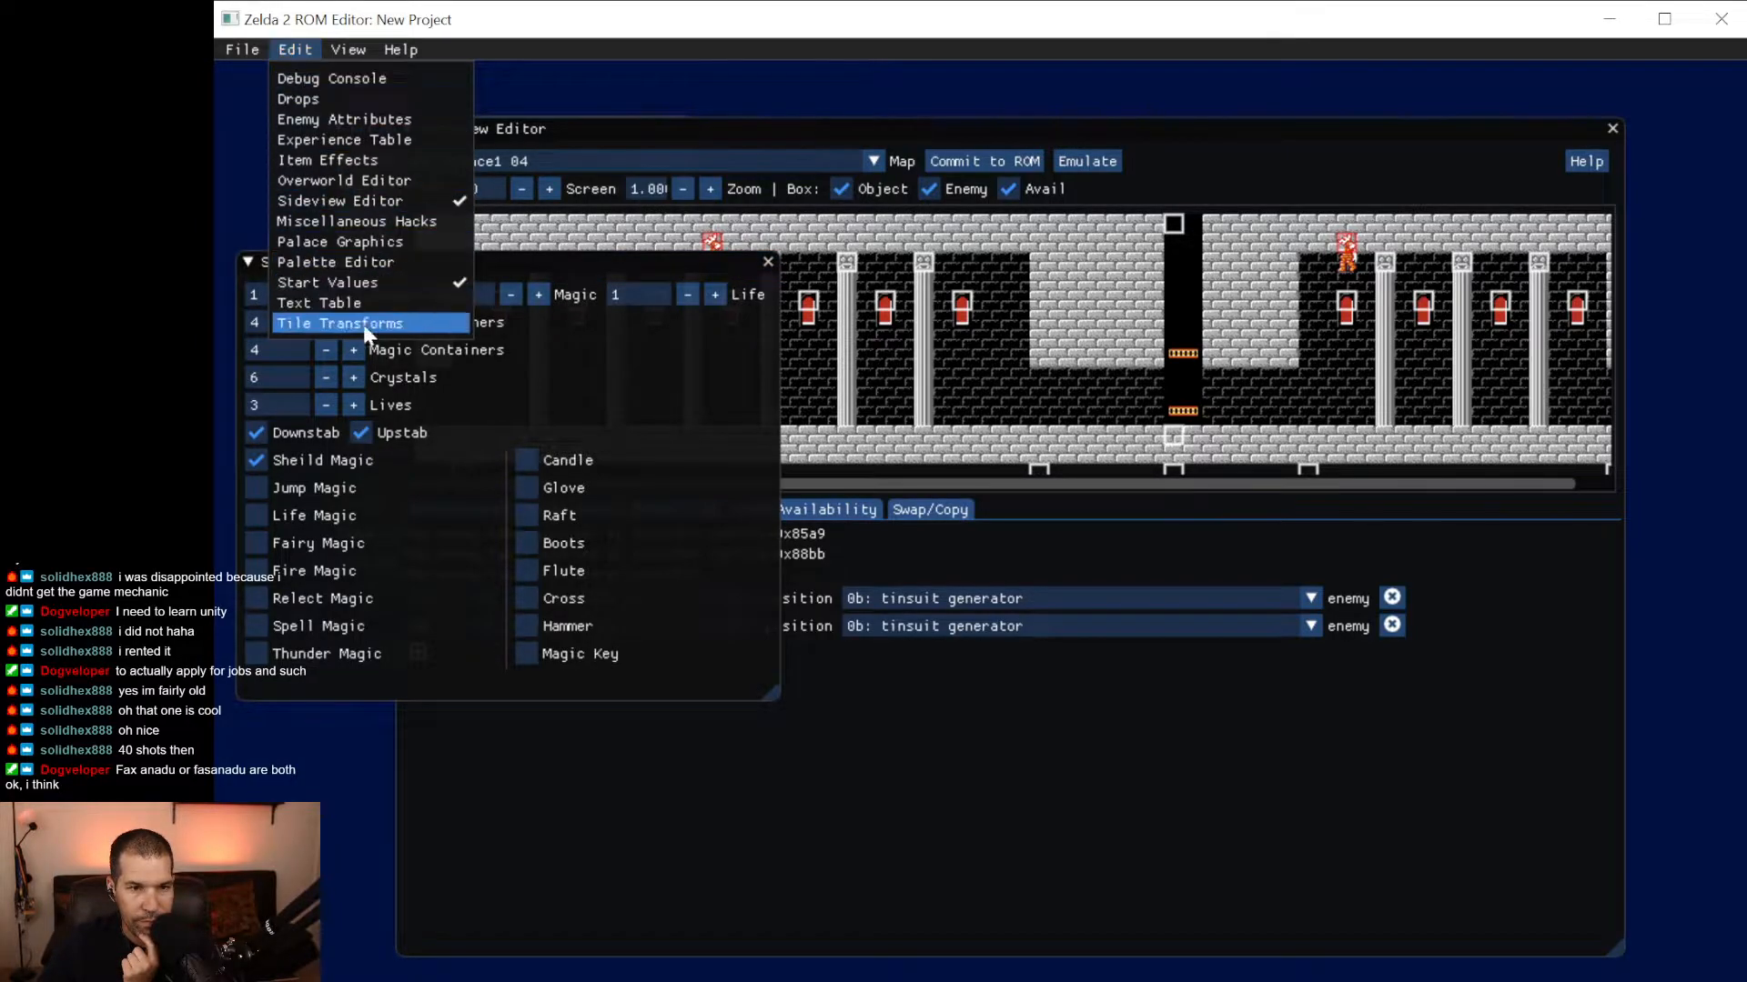
pyautogui.moveTo(350, 53)
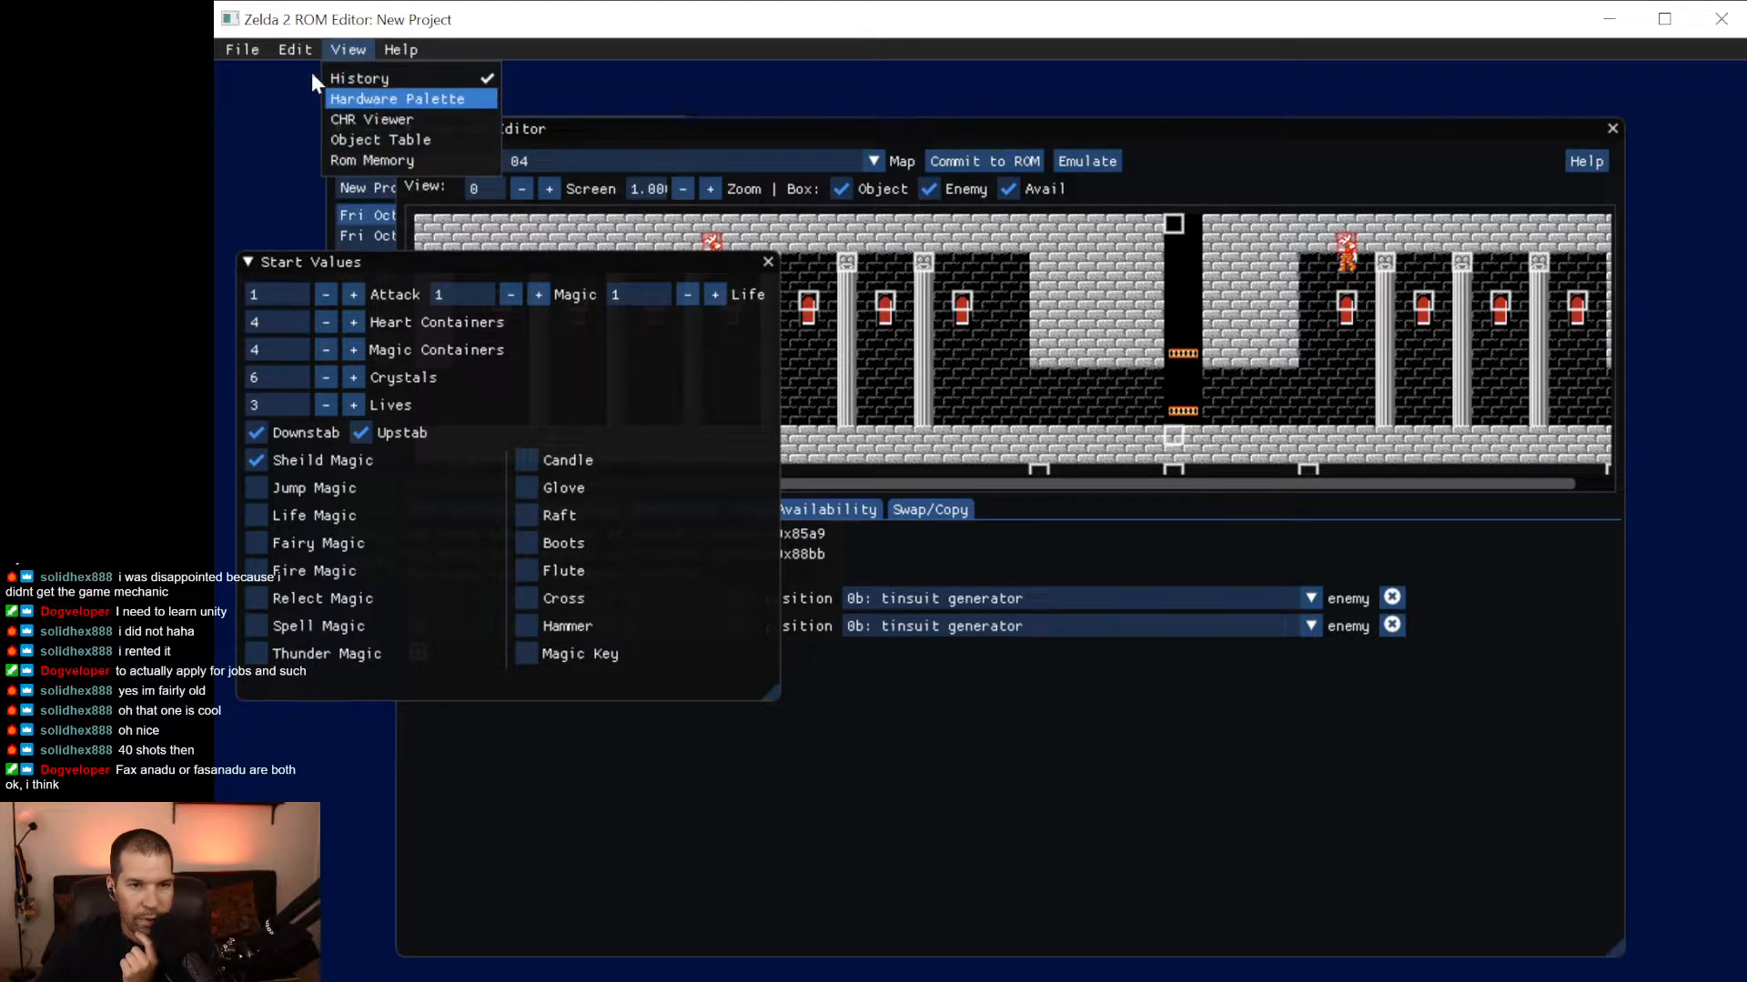
pyautogui.moveTo(271, 46)
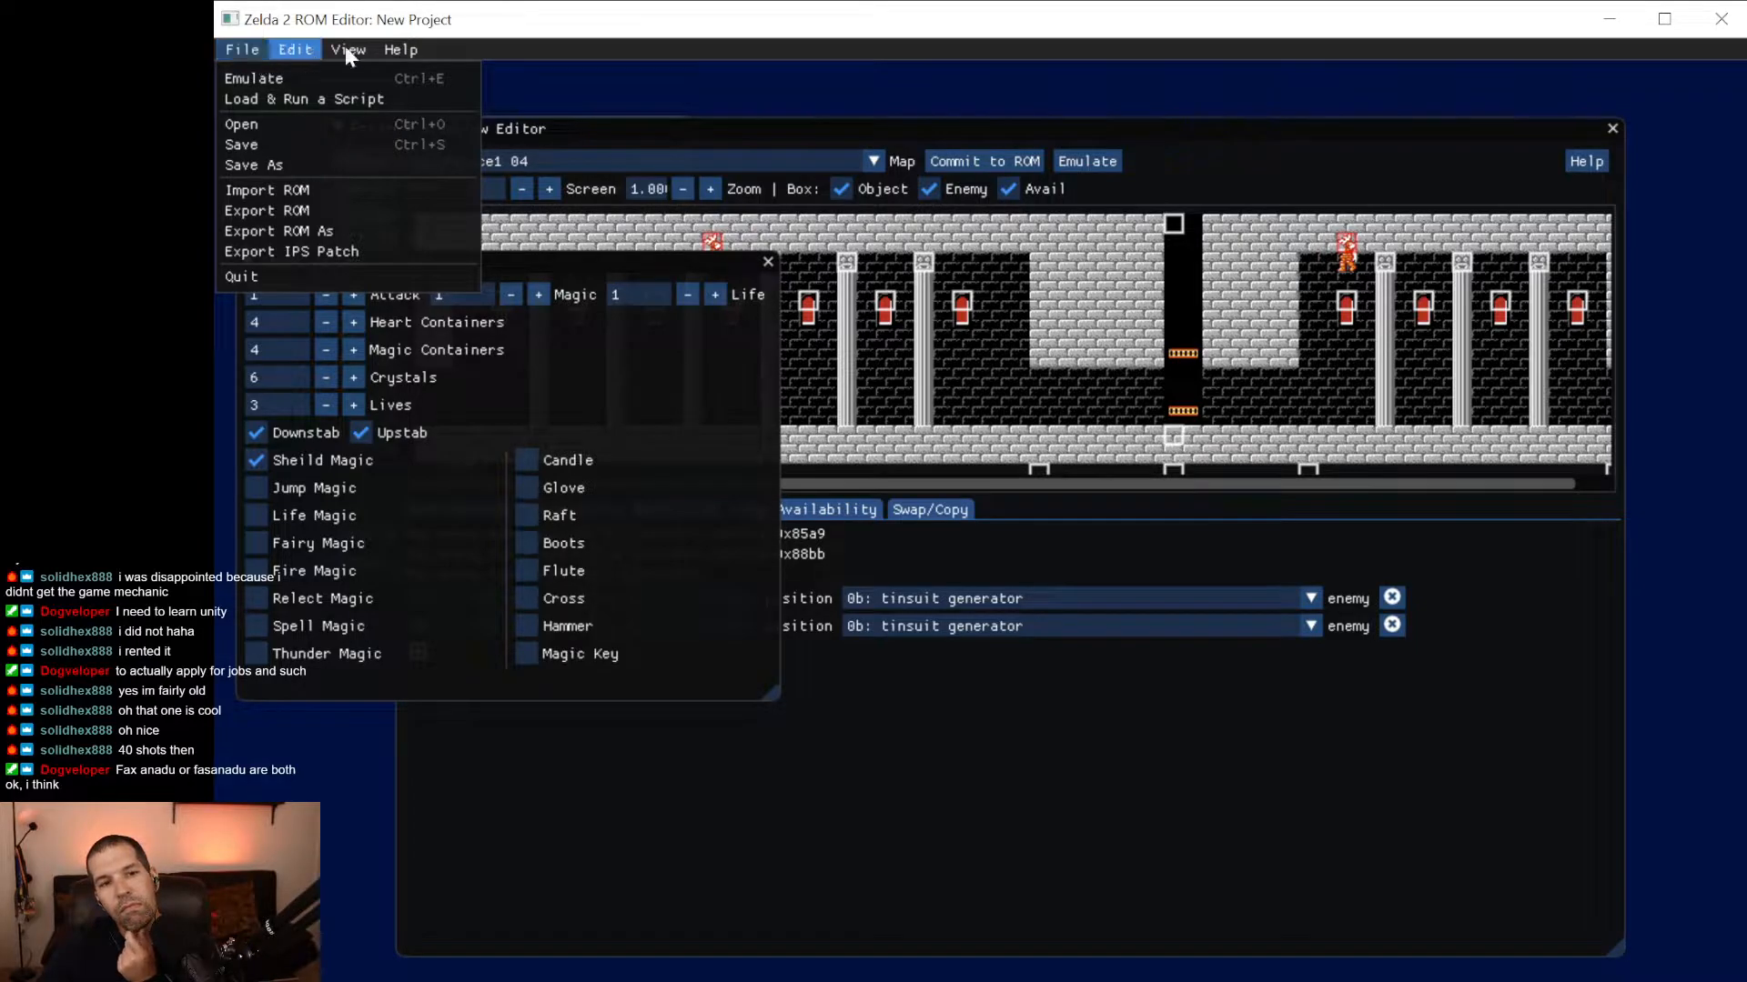
pyautogui.click(243, 46)
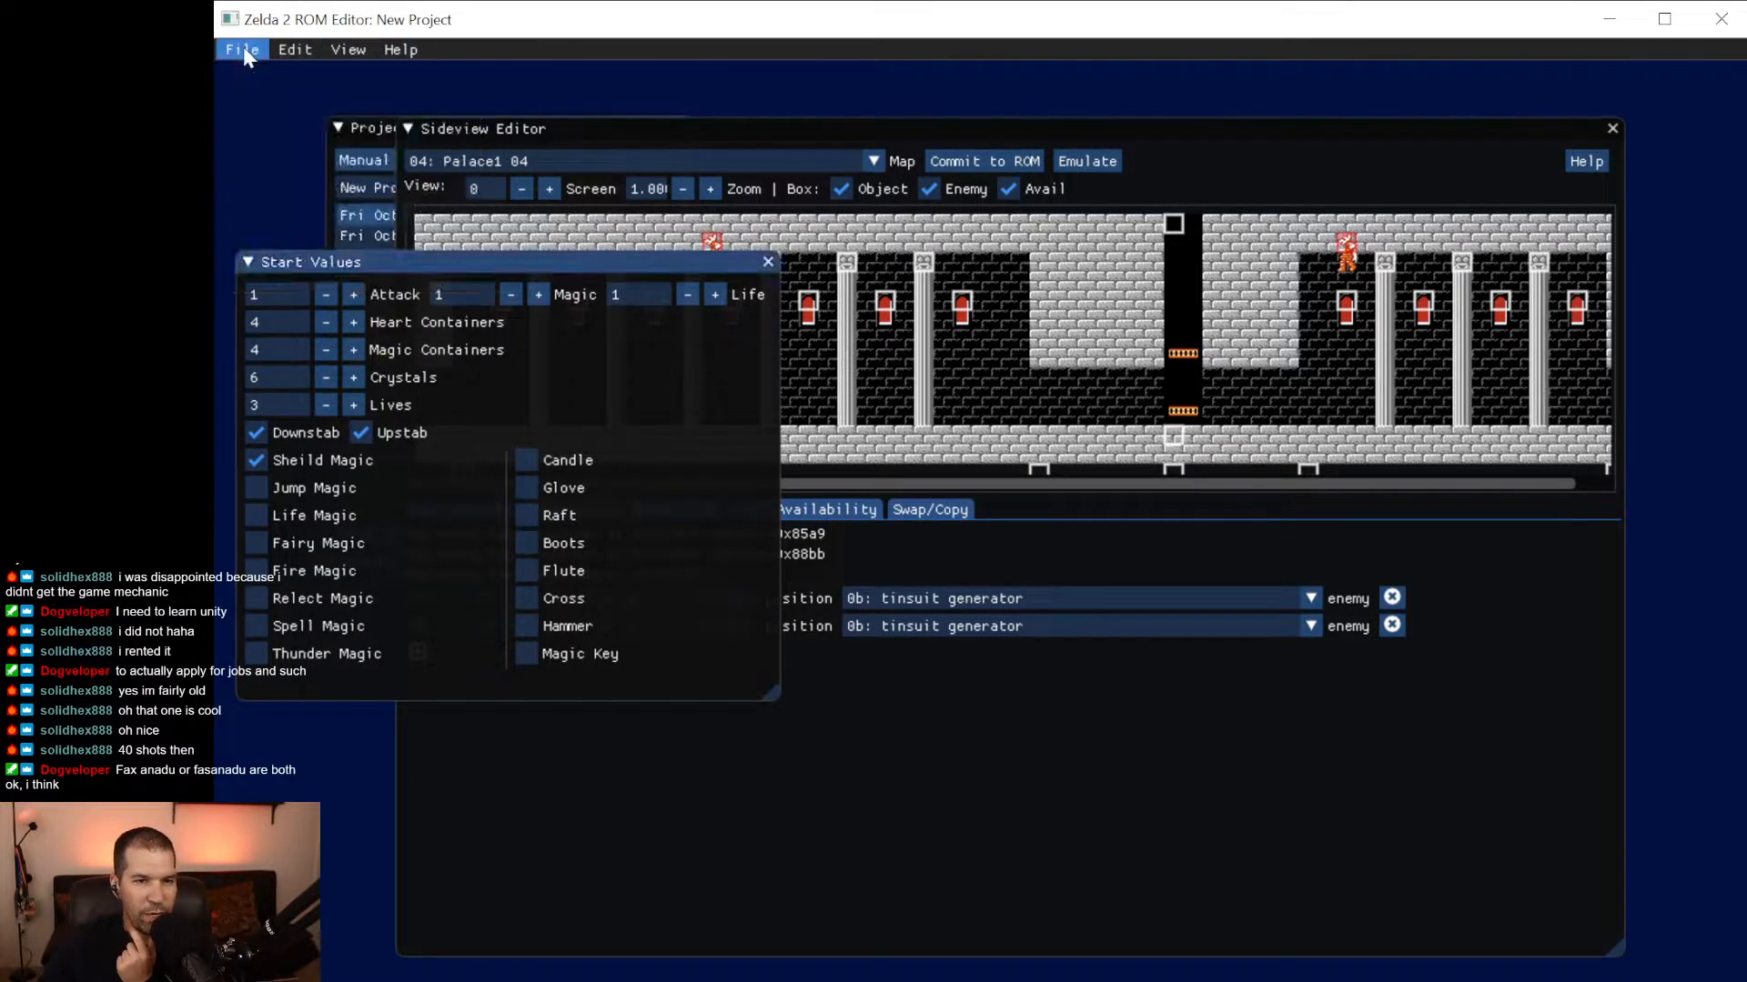
# Export the ROM into the z2edit-windows-v1.0.27 folder as "Z2 Tests1", declining to replace the existing "Z2 Test" file.
pyautogui.click(243, 46)
pyautogui.click(313, 210)
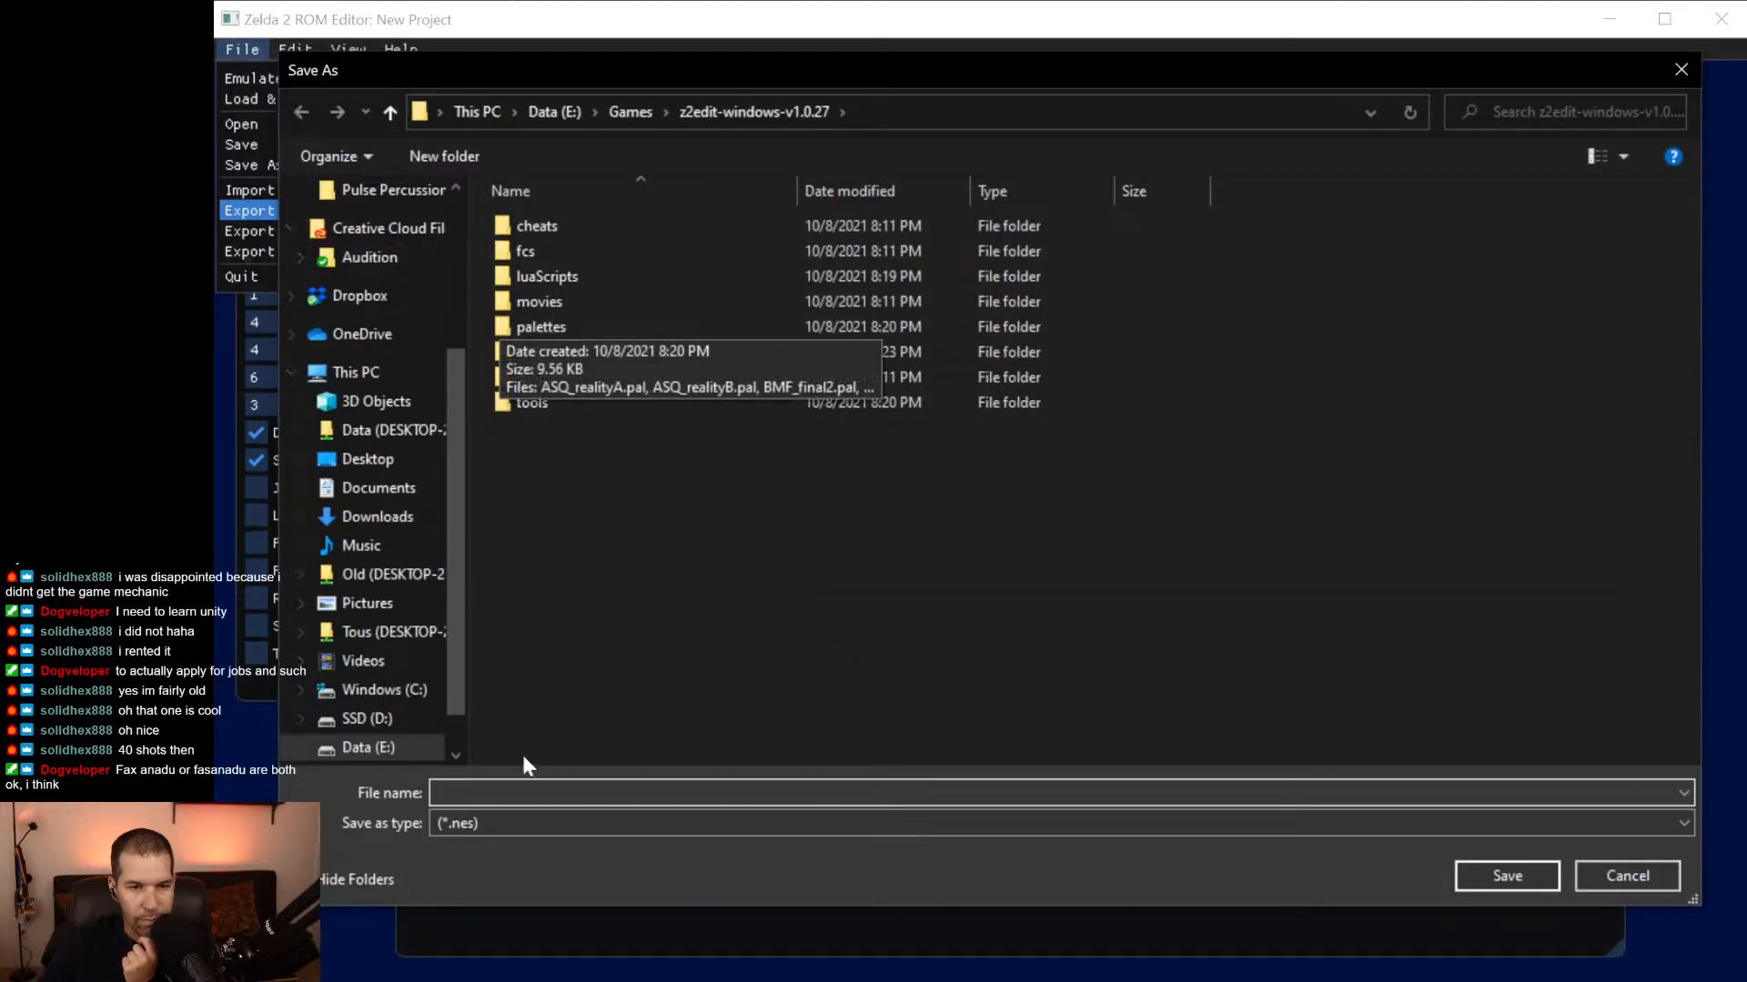
pyautogui.write('Z')
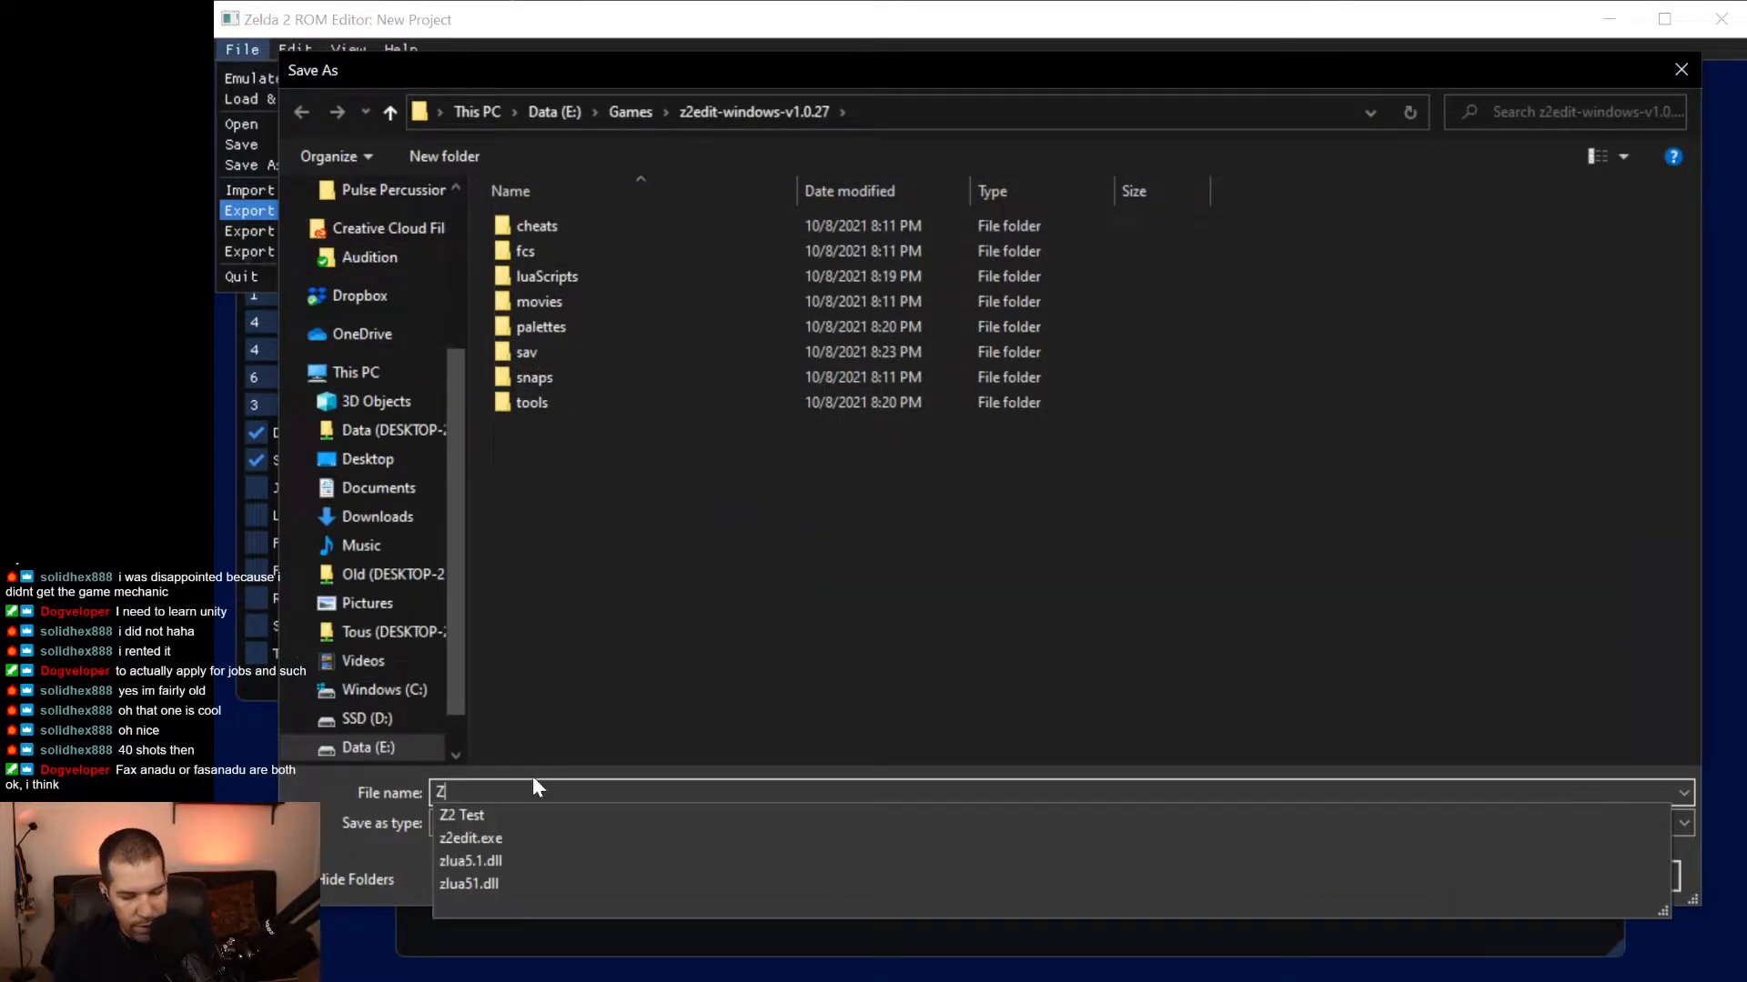
pyautogui.write('2 Test')
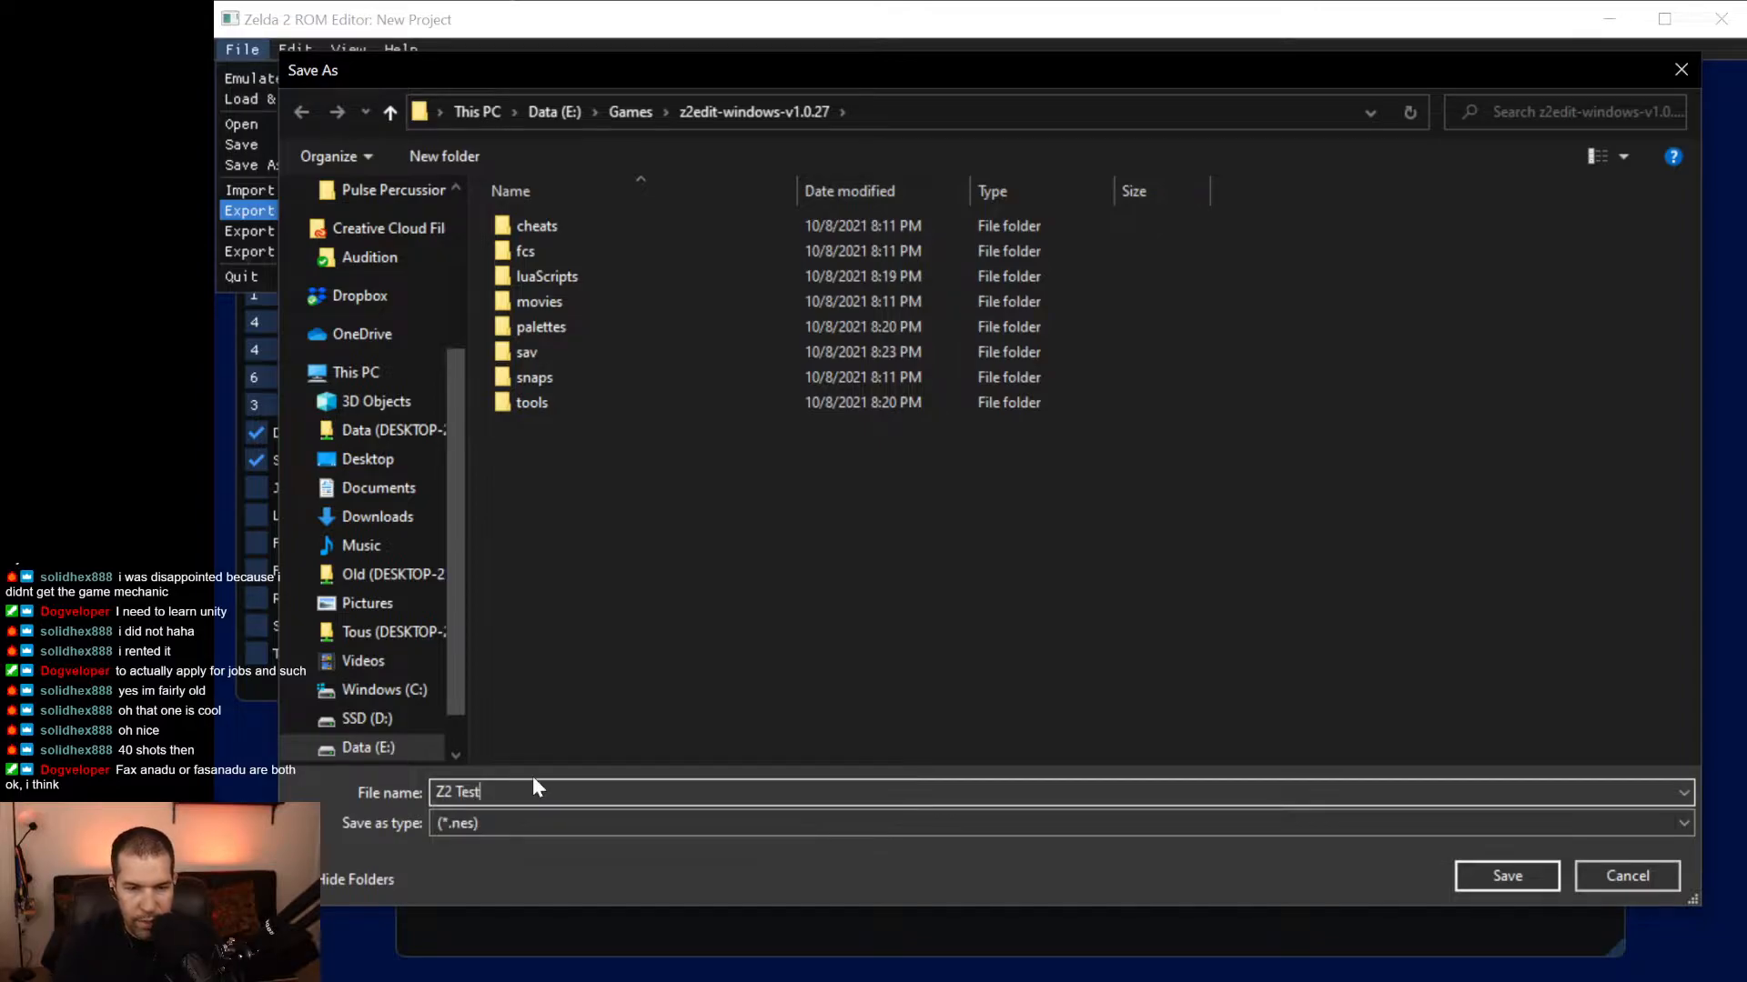
pyautogui.click(1514, 876)
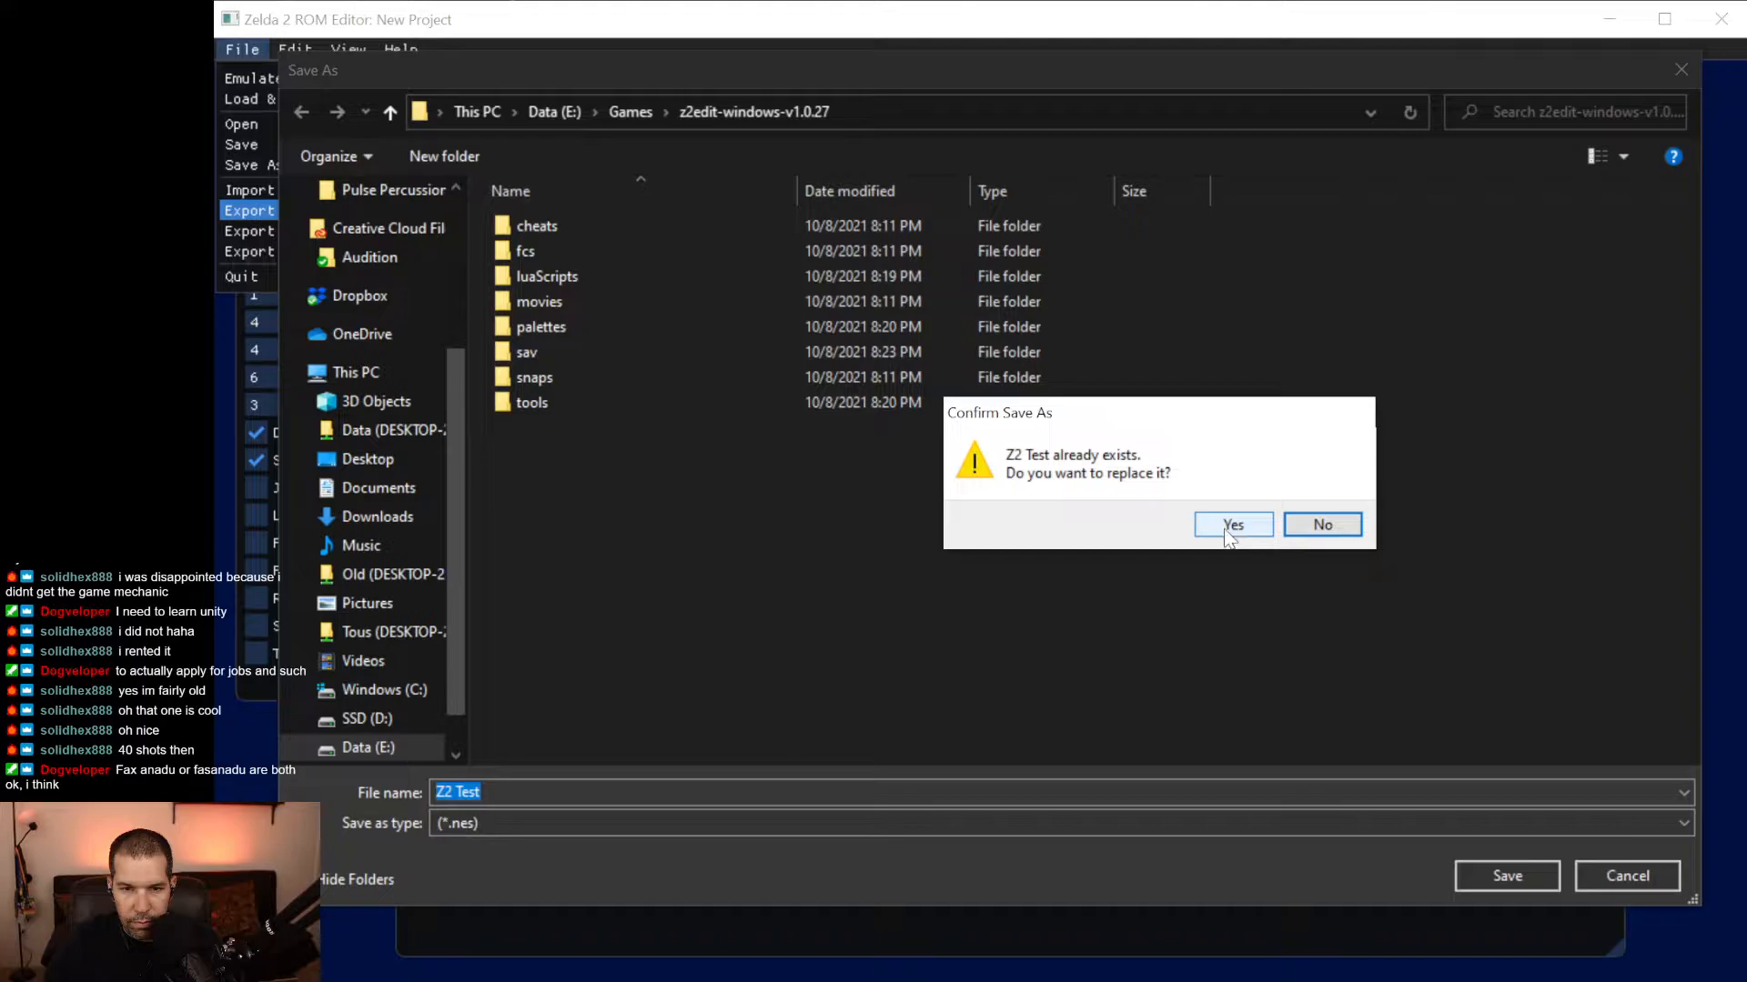
pyautogui.click(1321, 525)
pyautogui.press('End')
pyautogui.write('s1')
pyautogui.click(1520, 865)
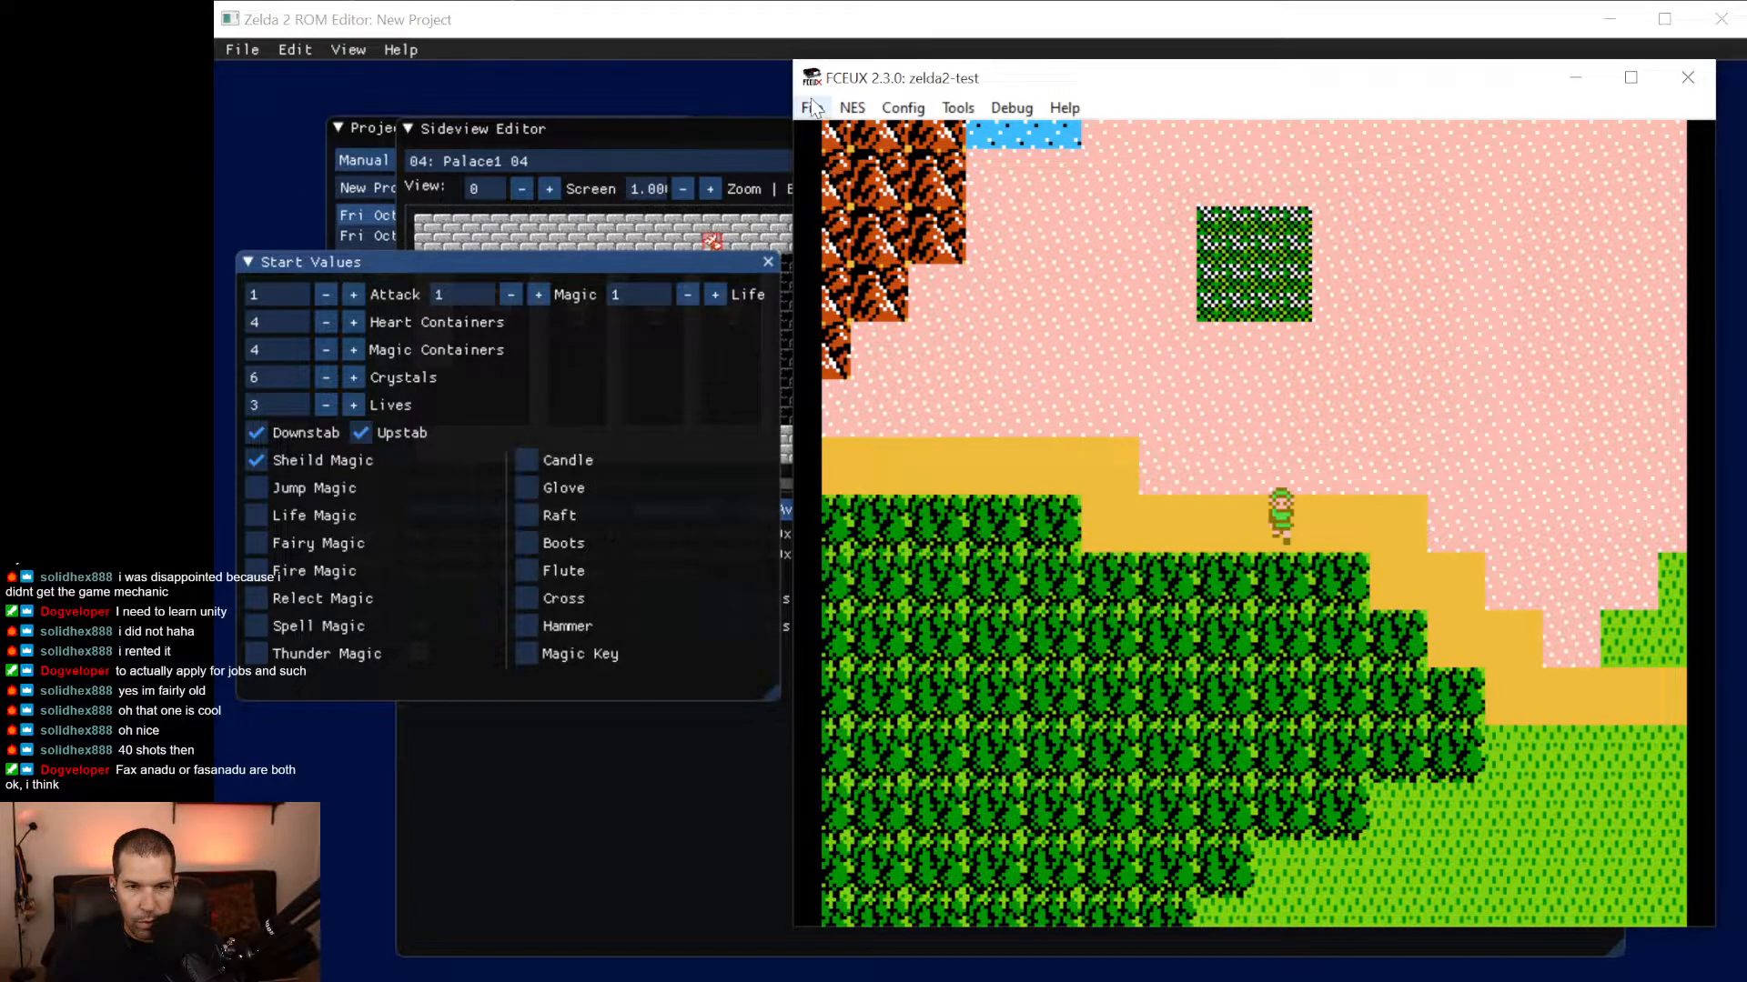
# Look for the exported ROM to open in FCEUX, browsing the z2edit-windows-v1.0.27 folder under Games and its sav subfolder.
pyautogui.click(812, 107)
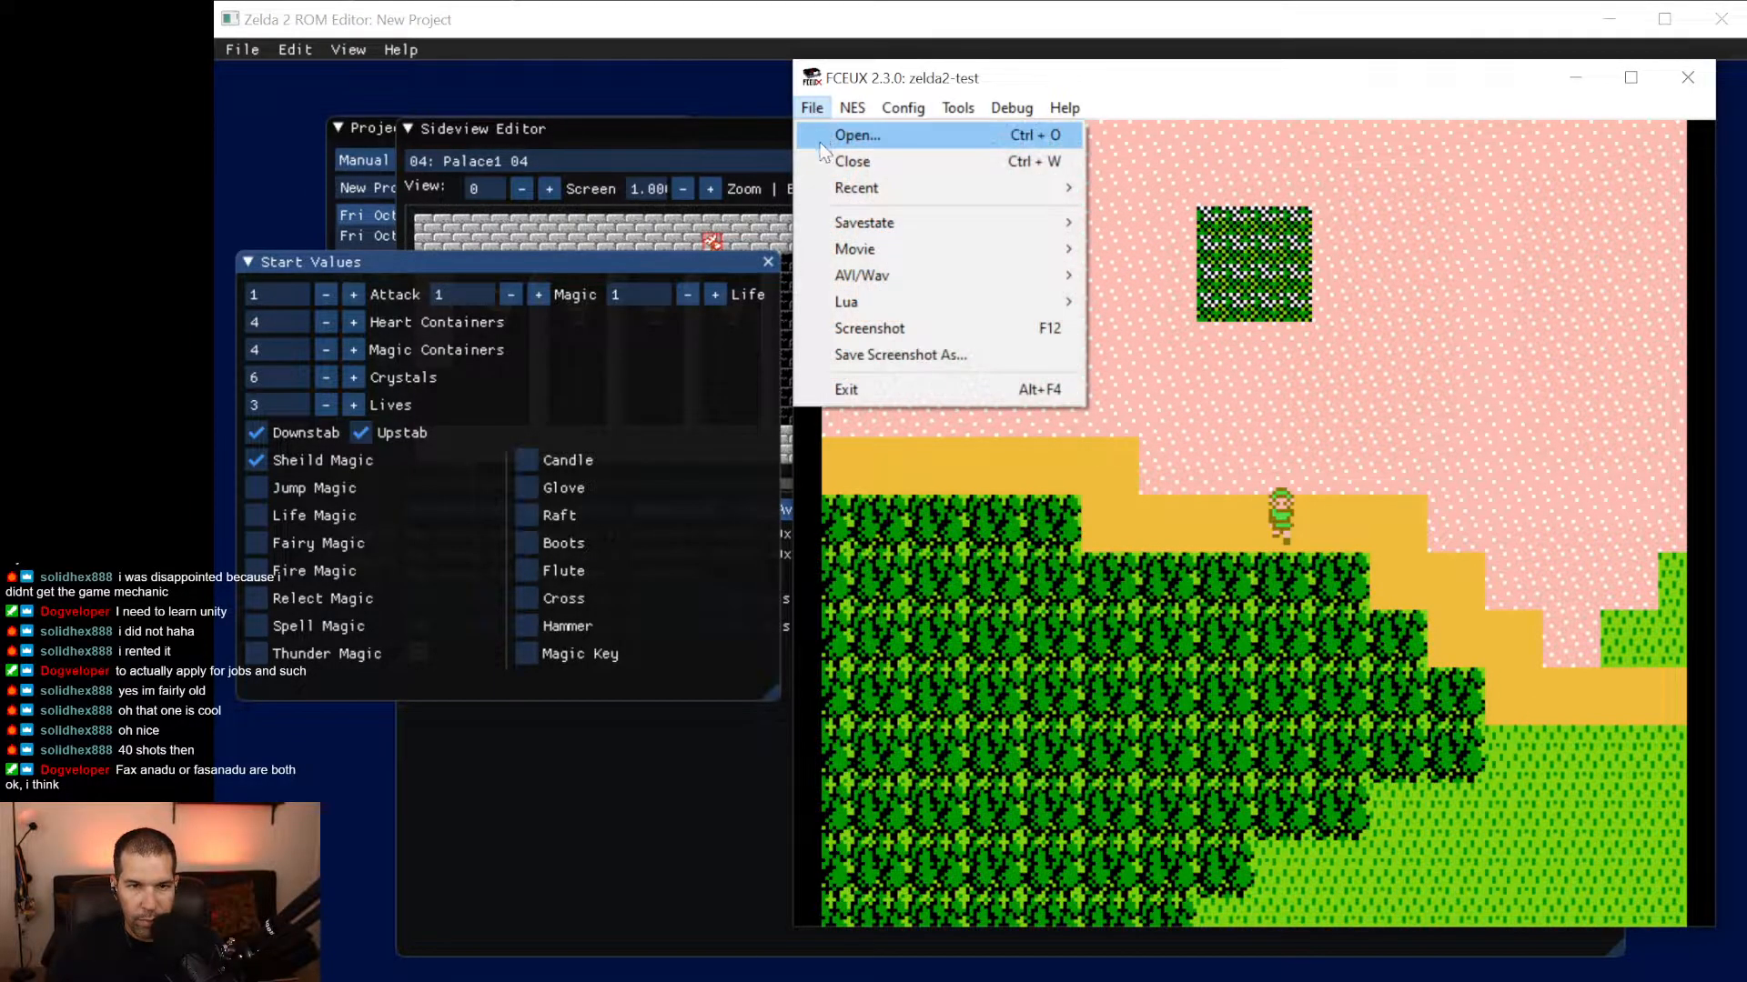
pyautogui.click(824, 137)
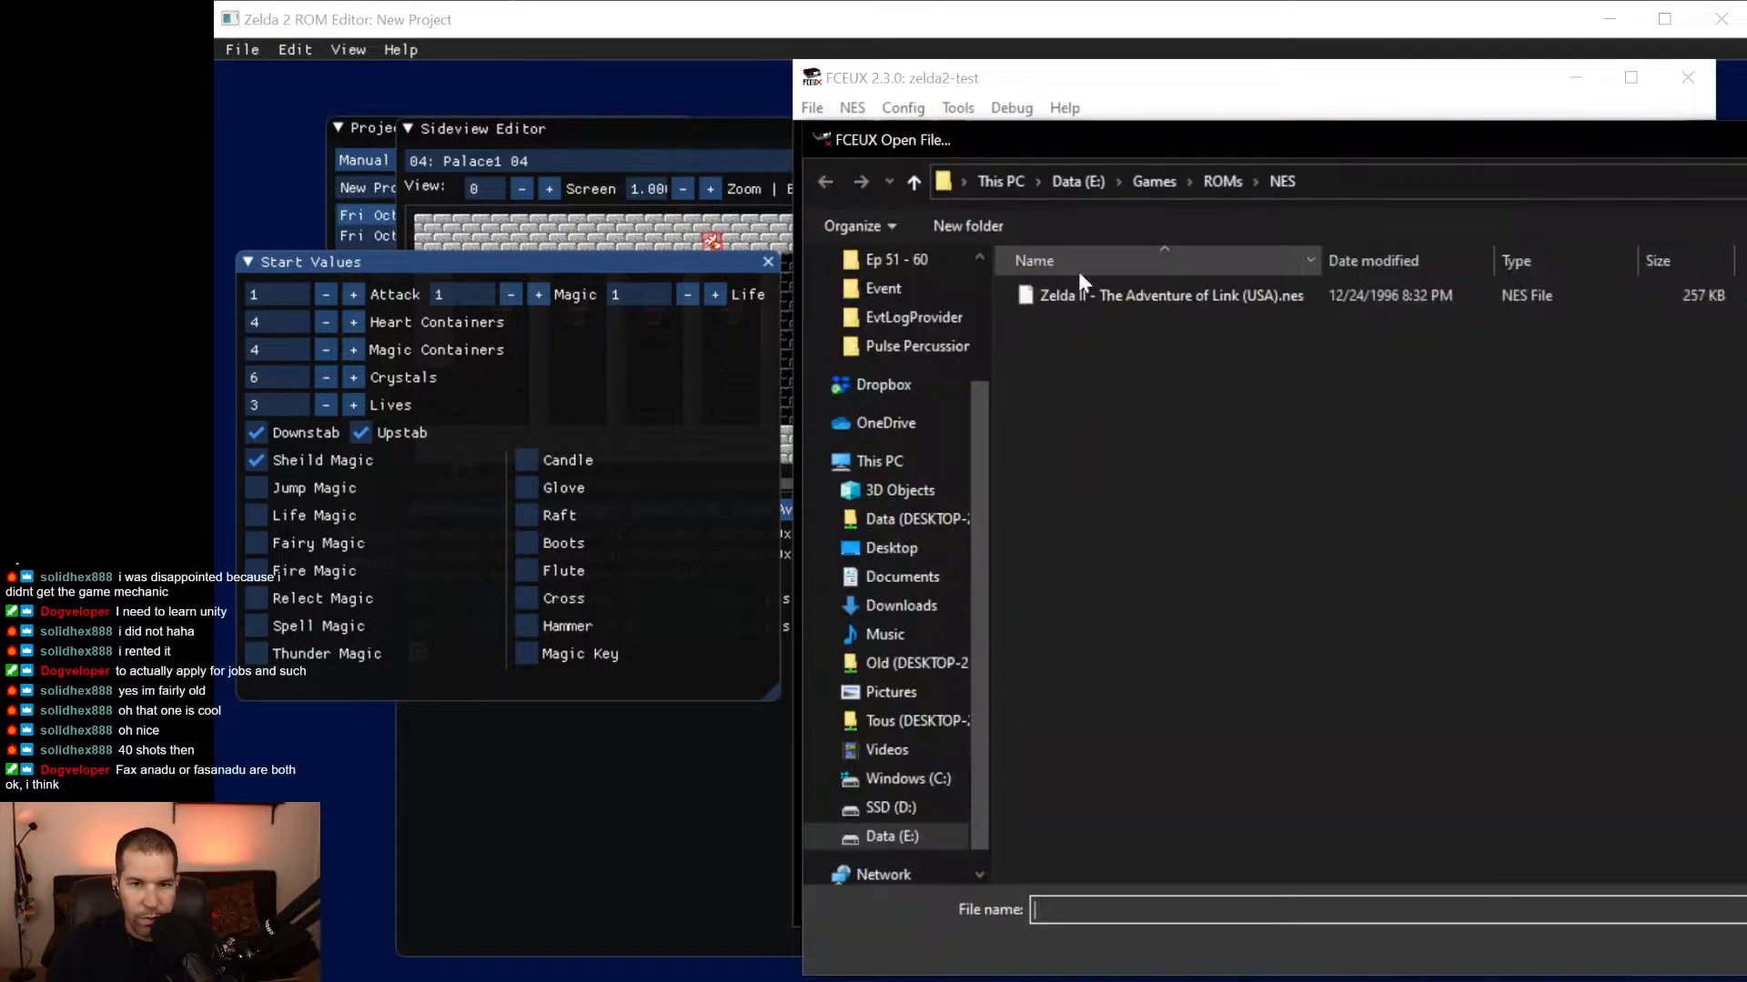
pyautogui.click(1219, 182)
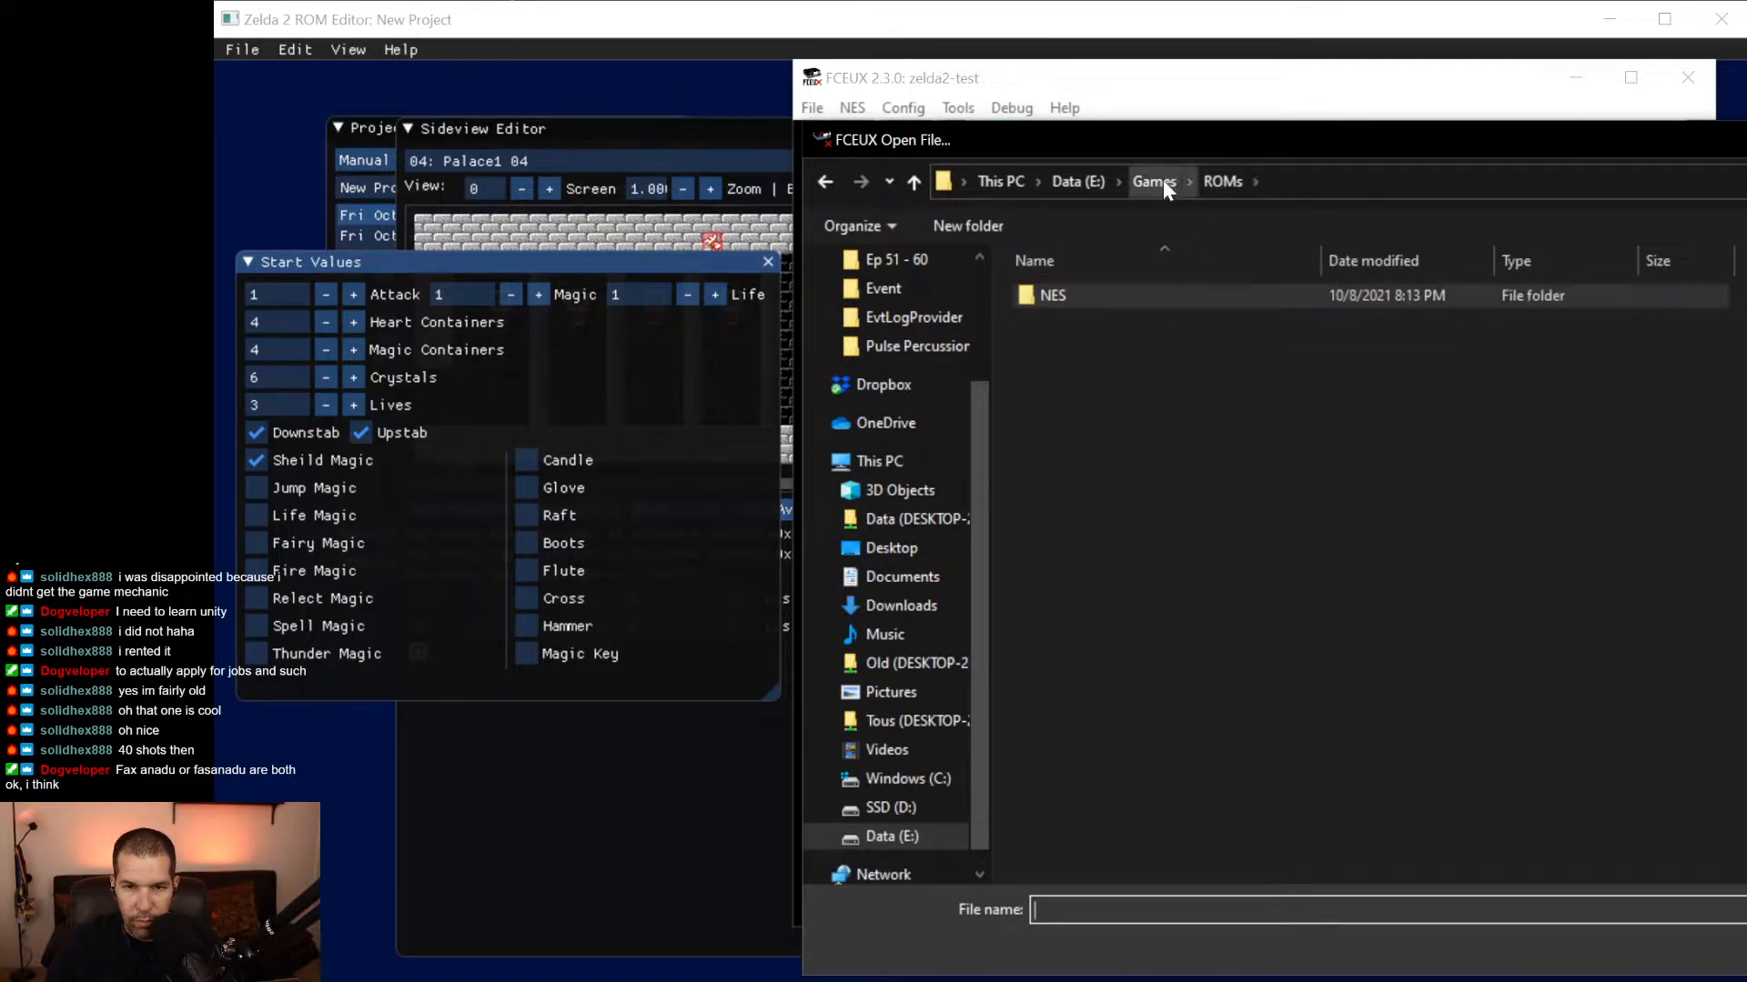
pyautogui.click(1163, 182)
pyautogui.click(1077, 182)
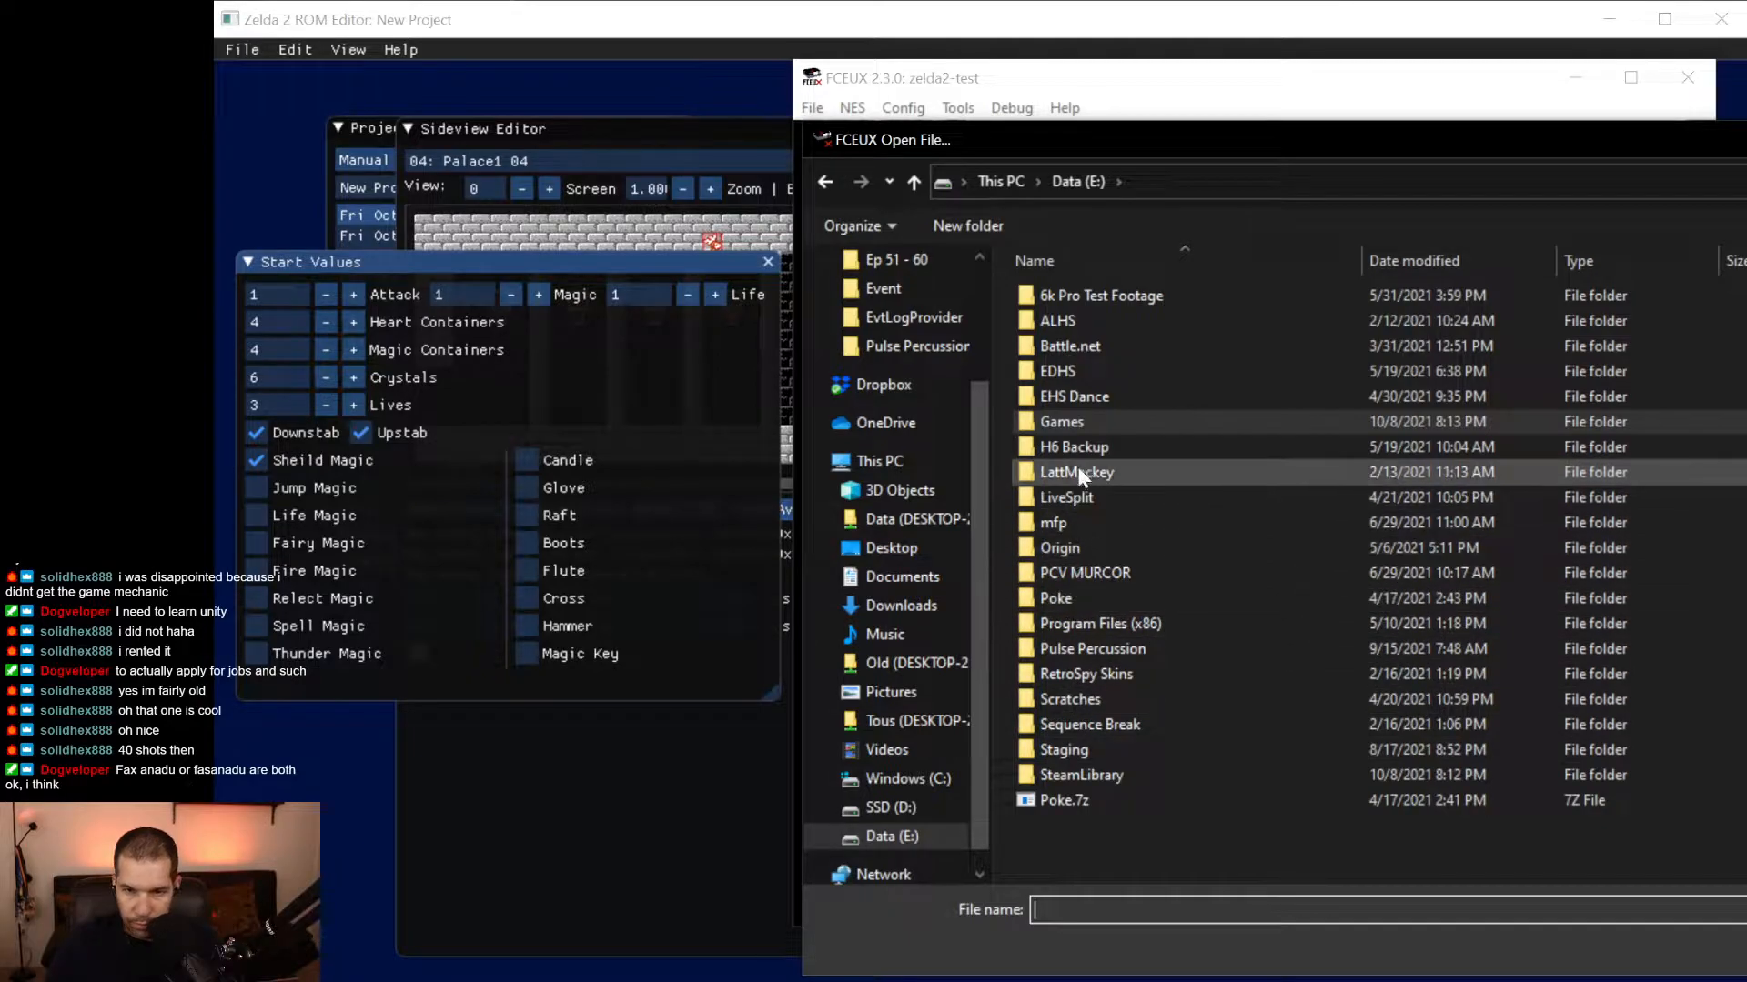
pyautogui.doubleClick(1079, 424)
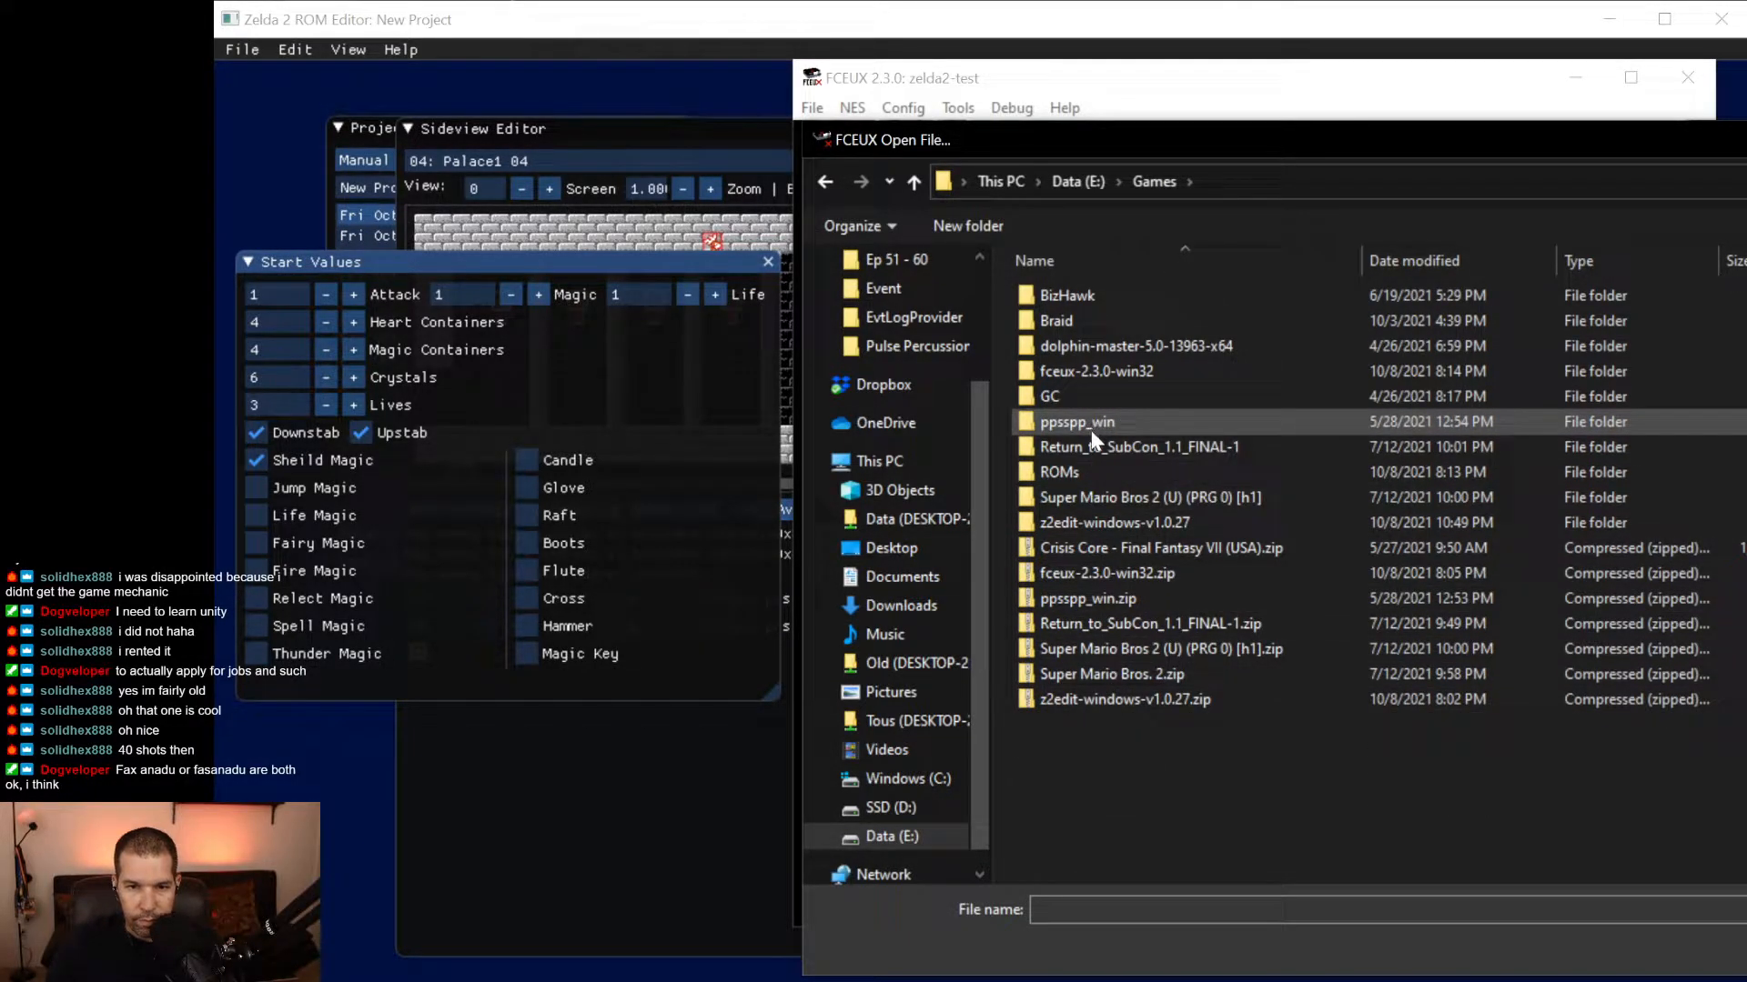
pyautogui.doubleClick(1110, 515)
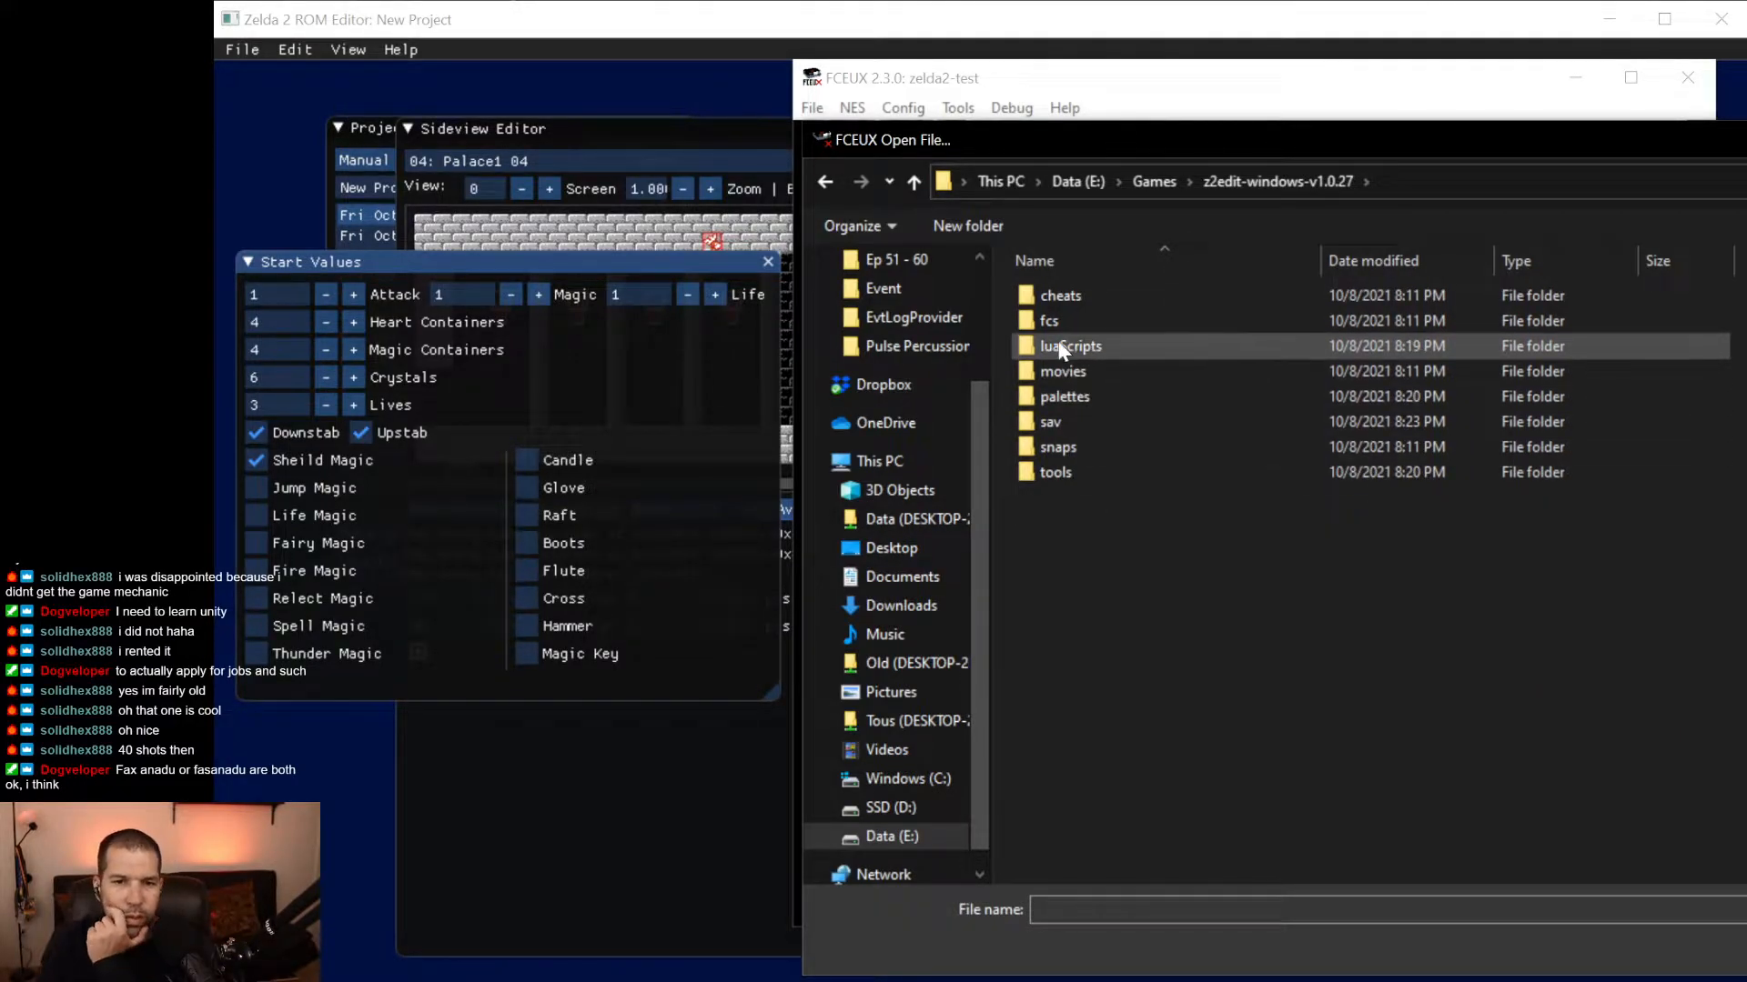
pyautogui.doubleClick(1091, 423)
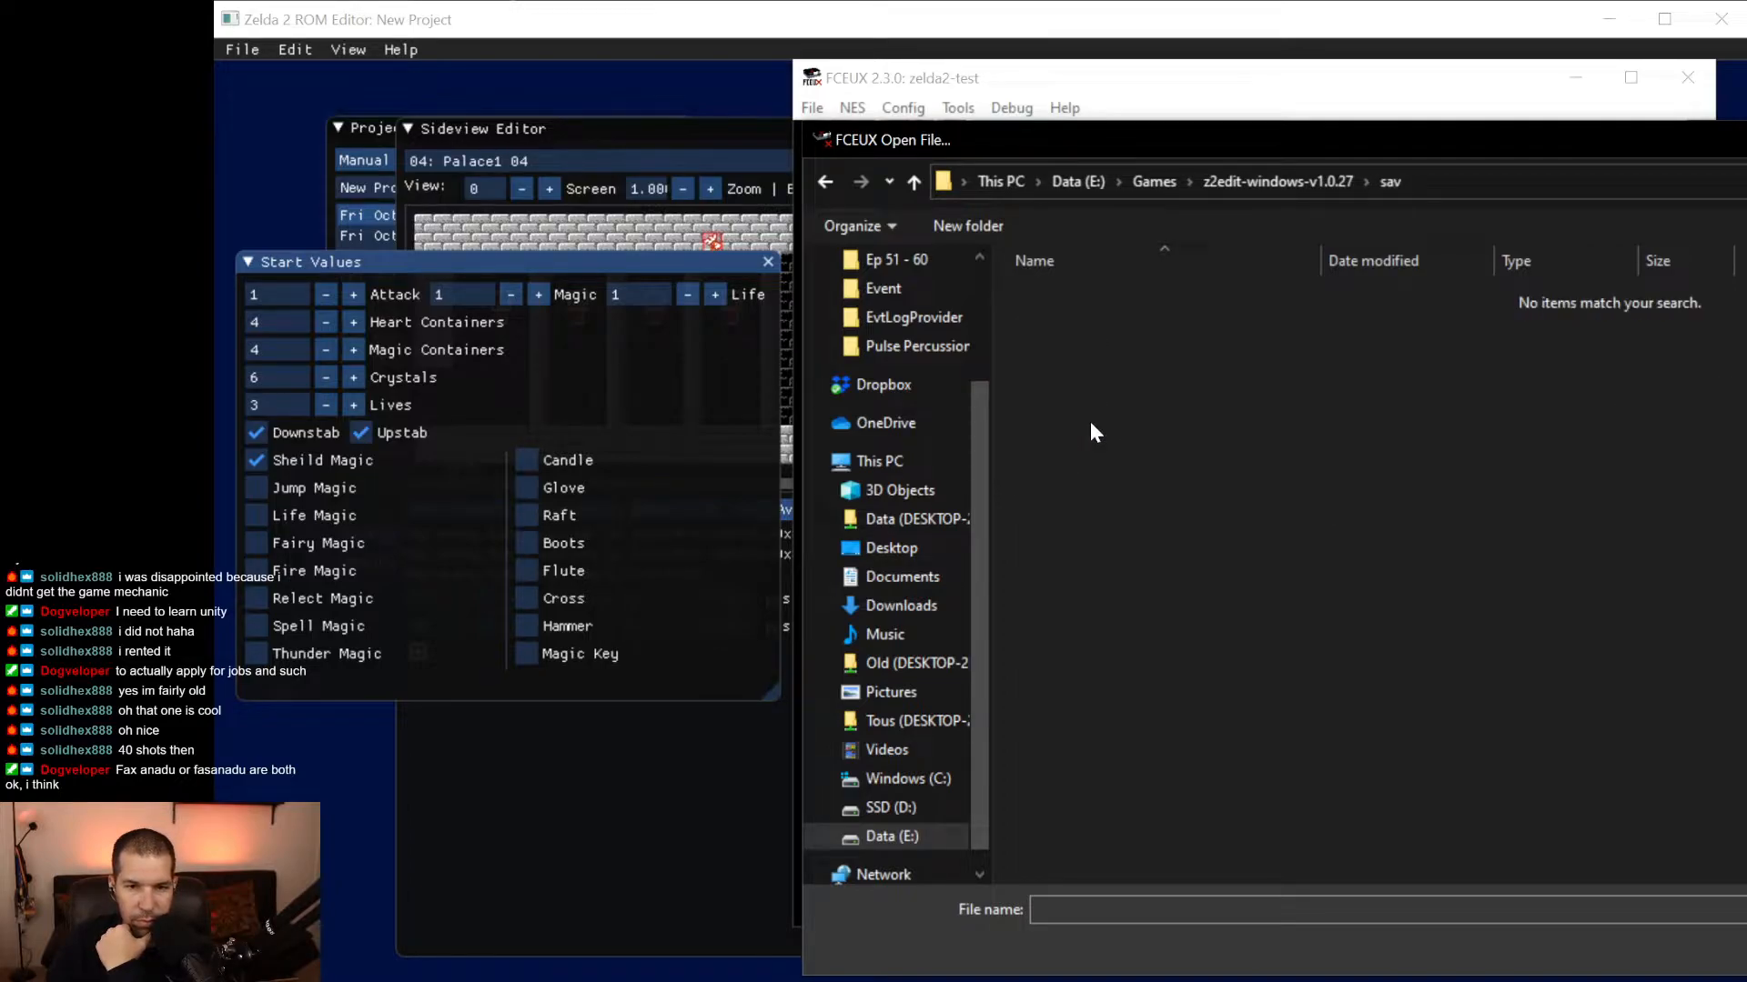
pyautogui.click(912, 173)
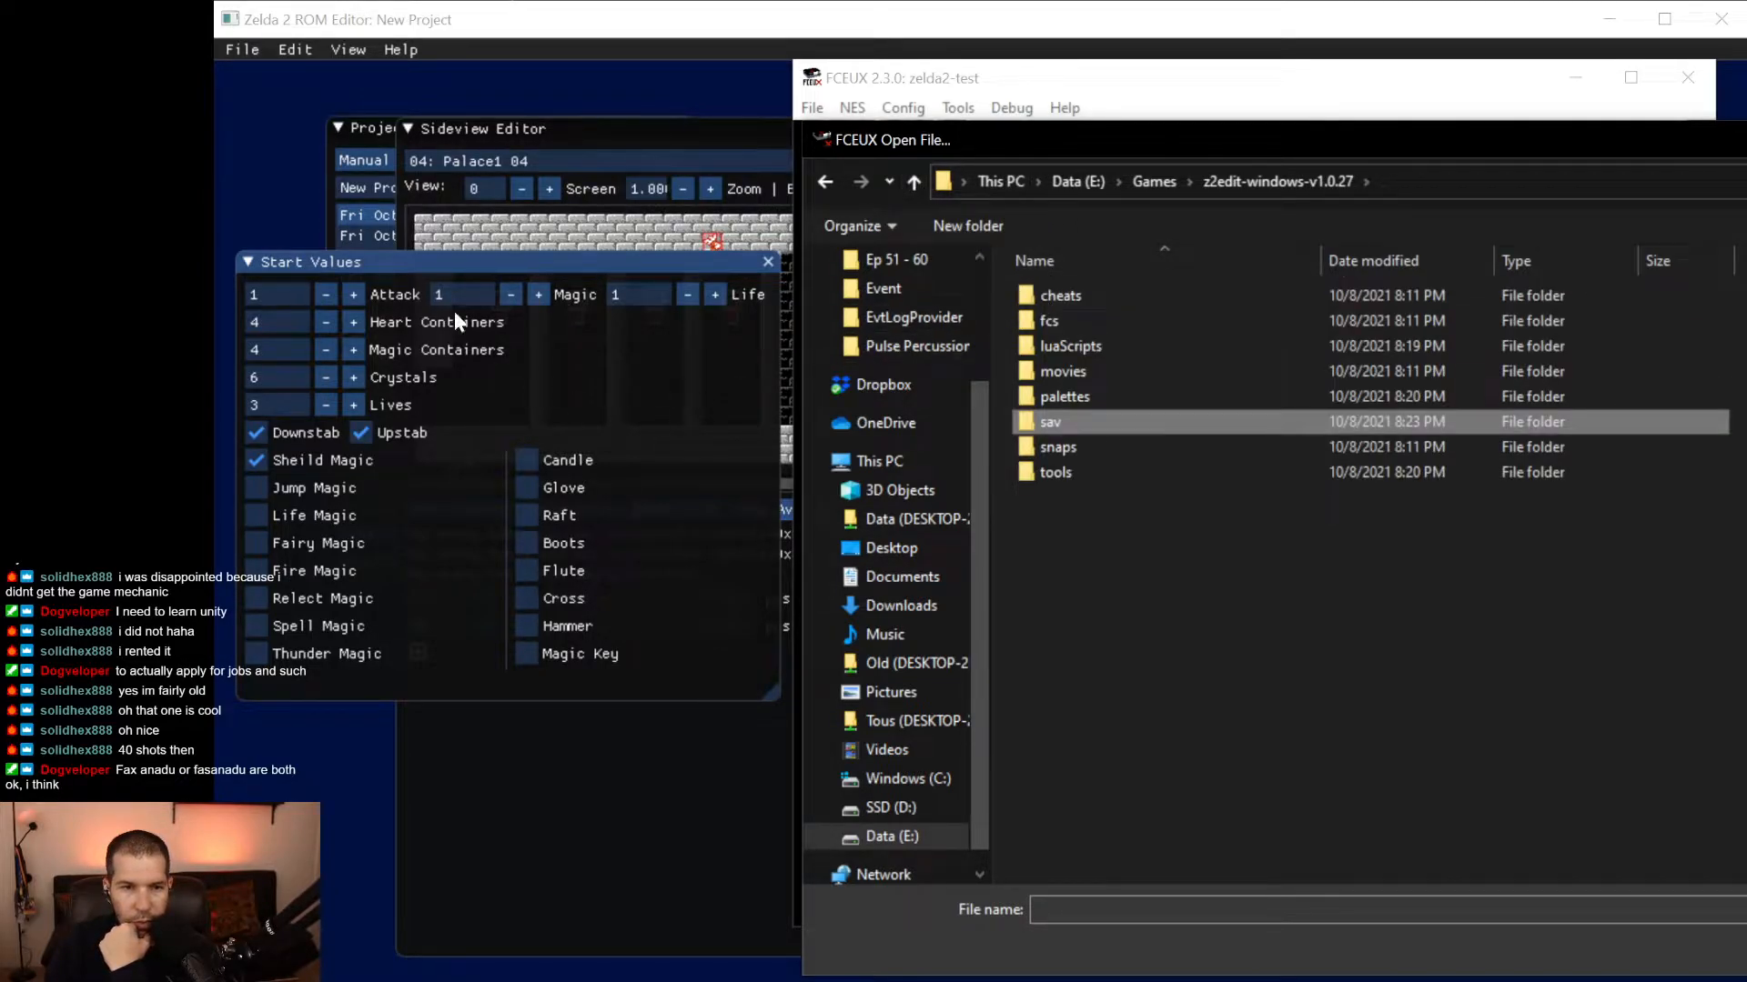
# Switch to the Zelda 2 ROM Editor and export the ROM again, then return to FCEUX and cancel its file selection.
pyautogui.click(243, 49)
pyautogui.click(243, 49)
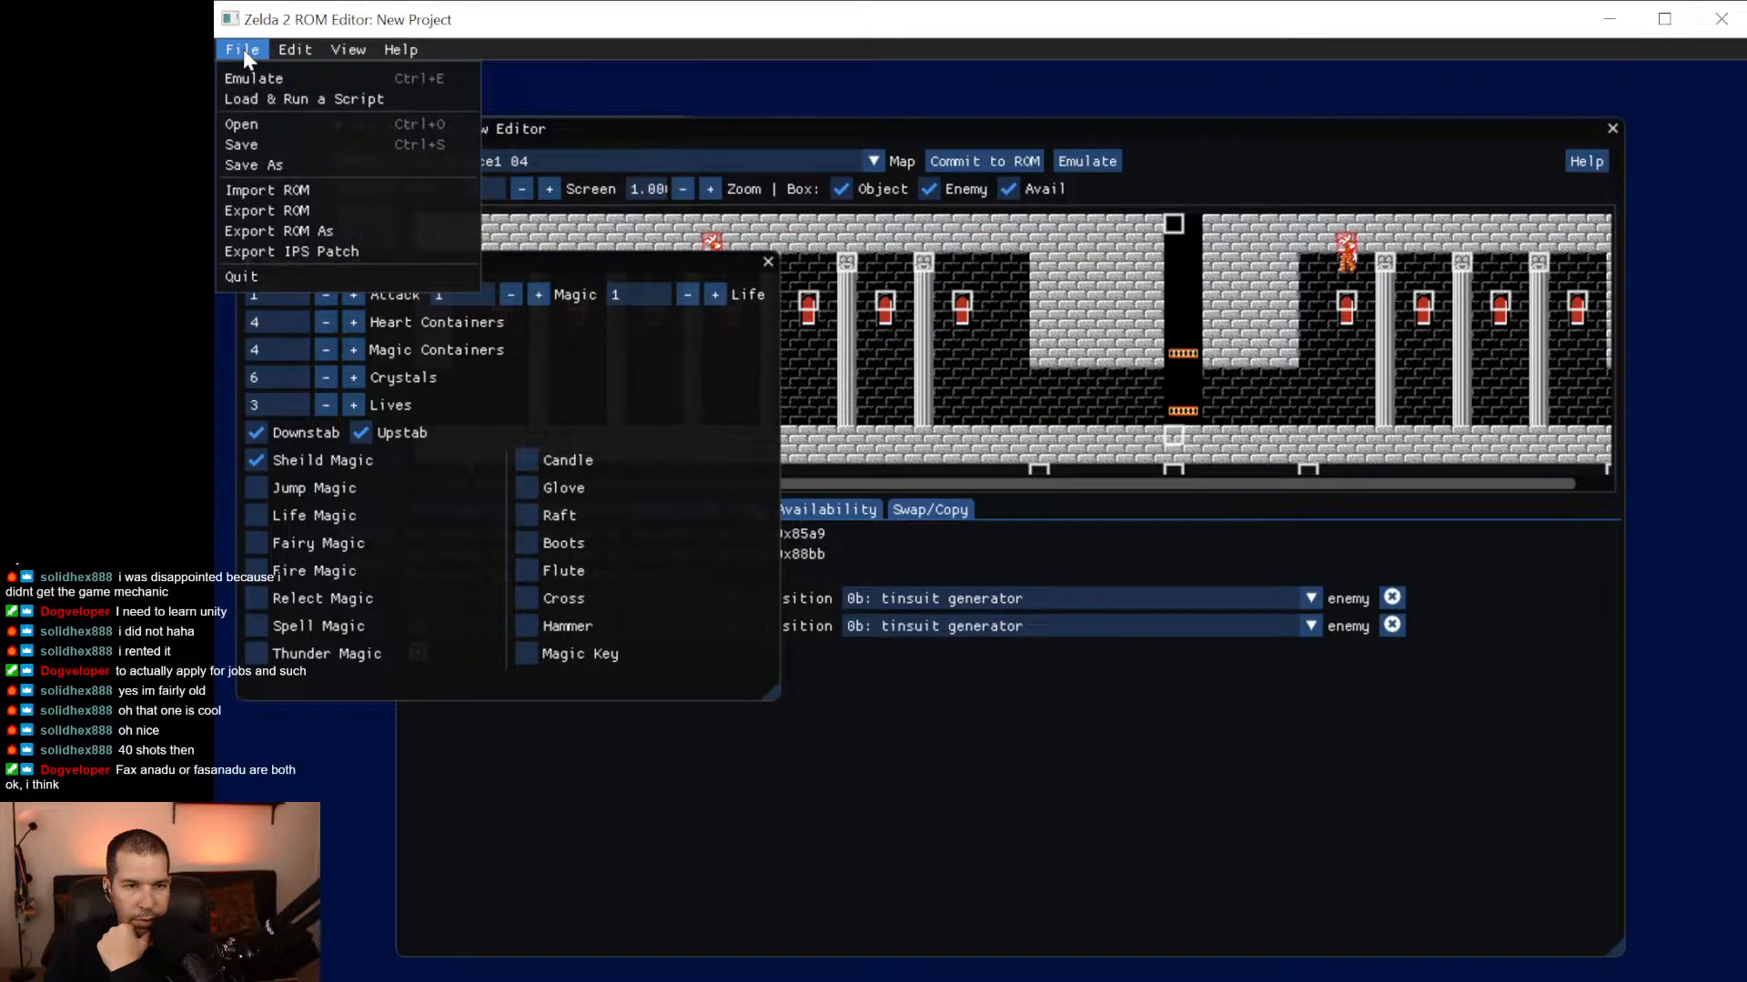
pyautogui.click(307, 211)
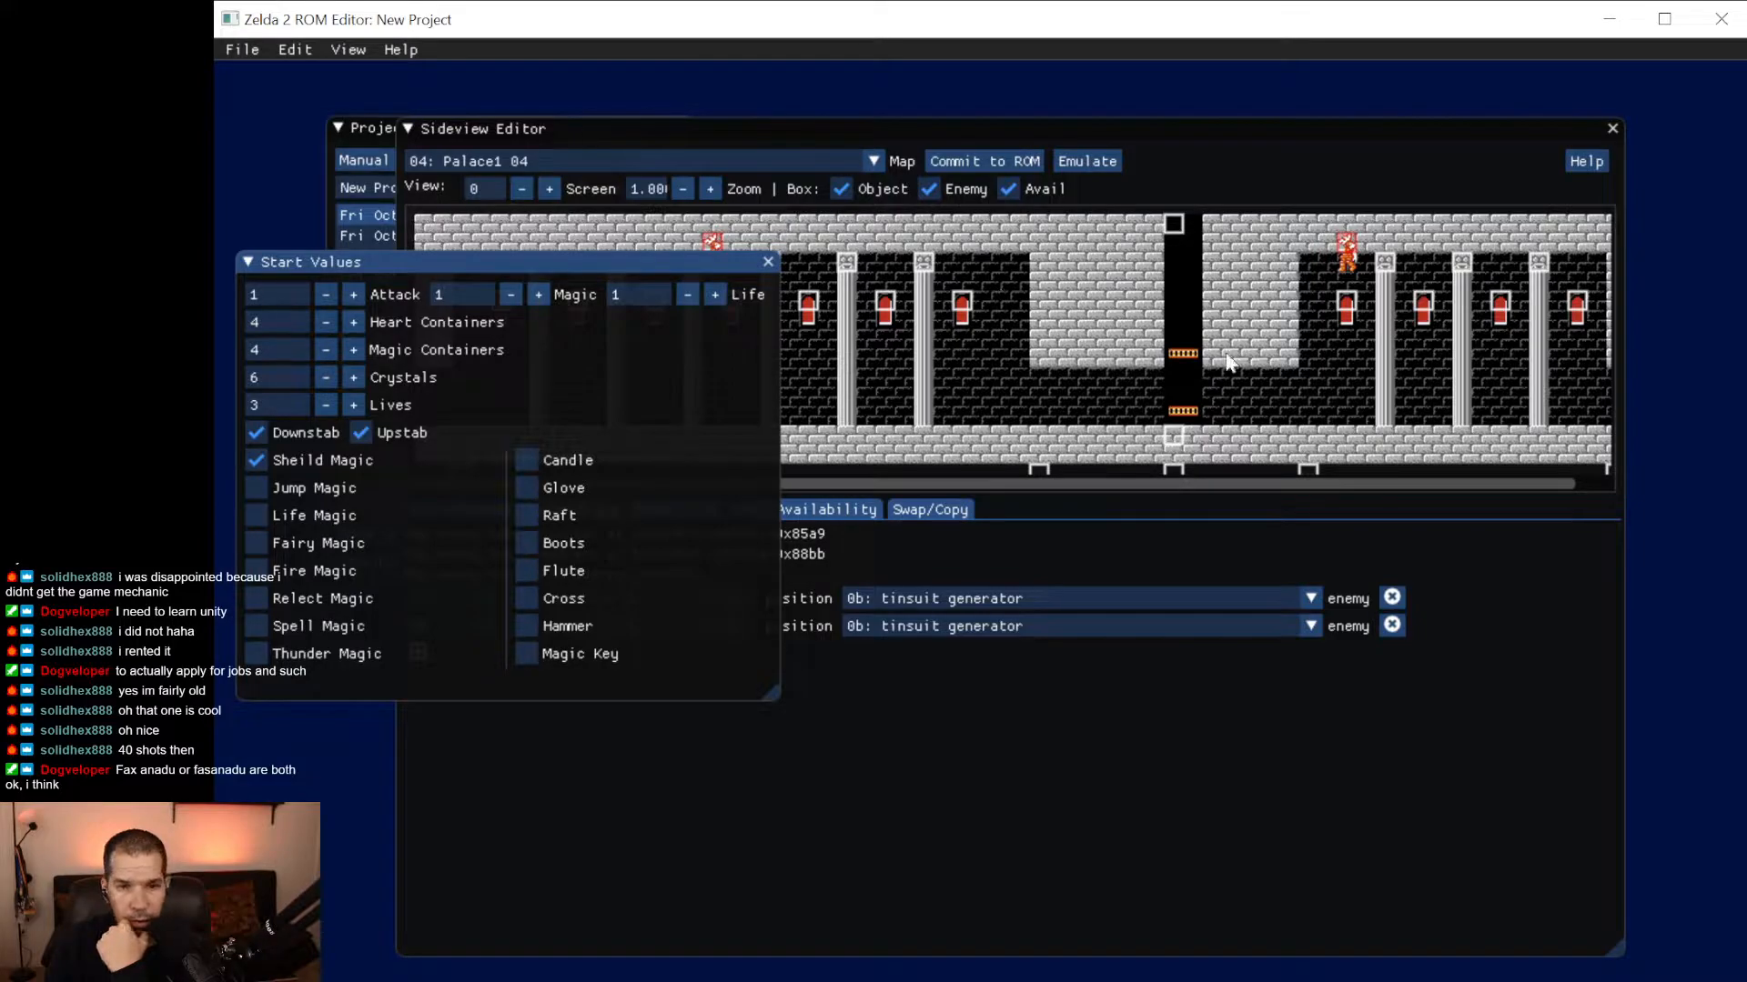
pyautogui.hotkey('alt', 'Tab')
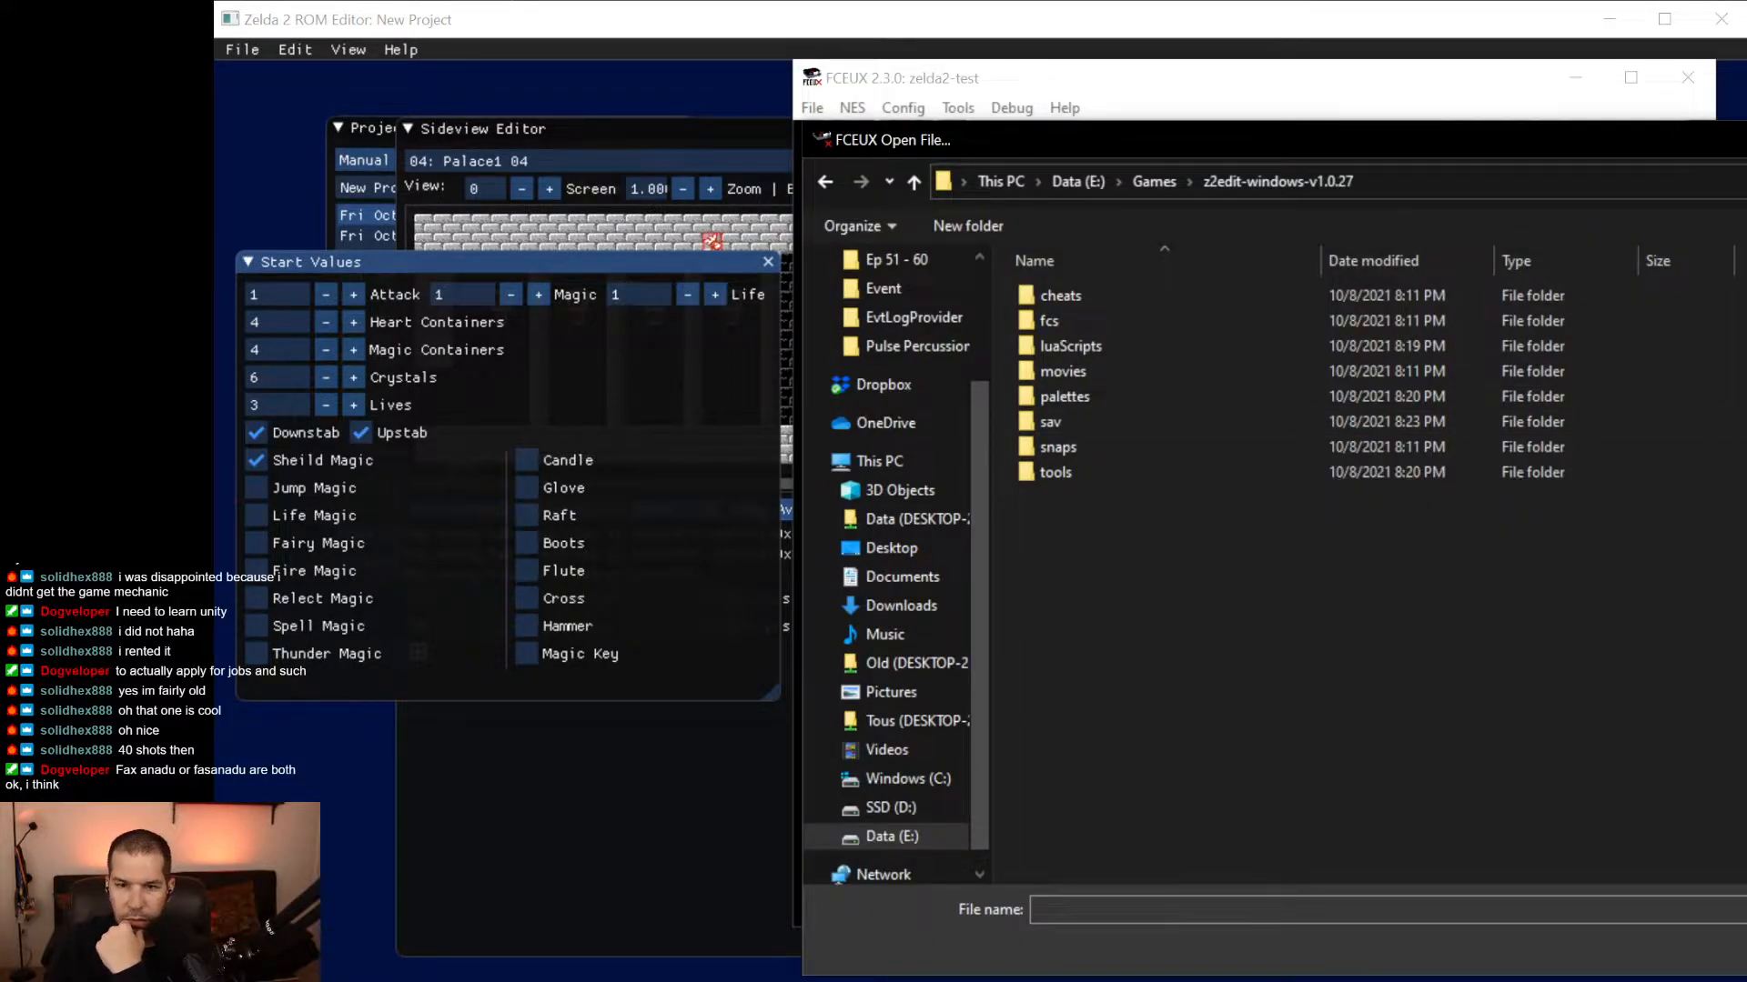
pyautogui.press('Escape')
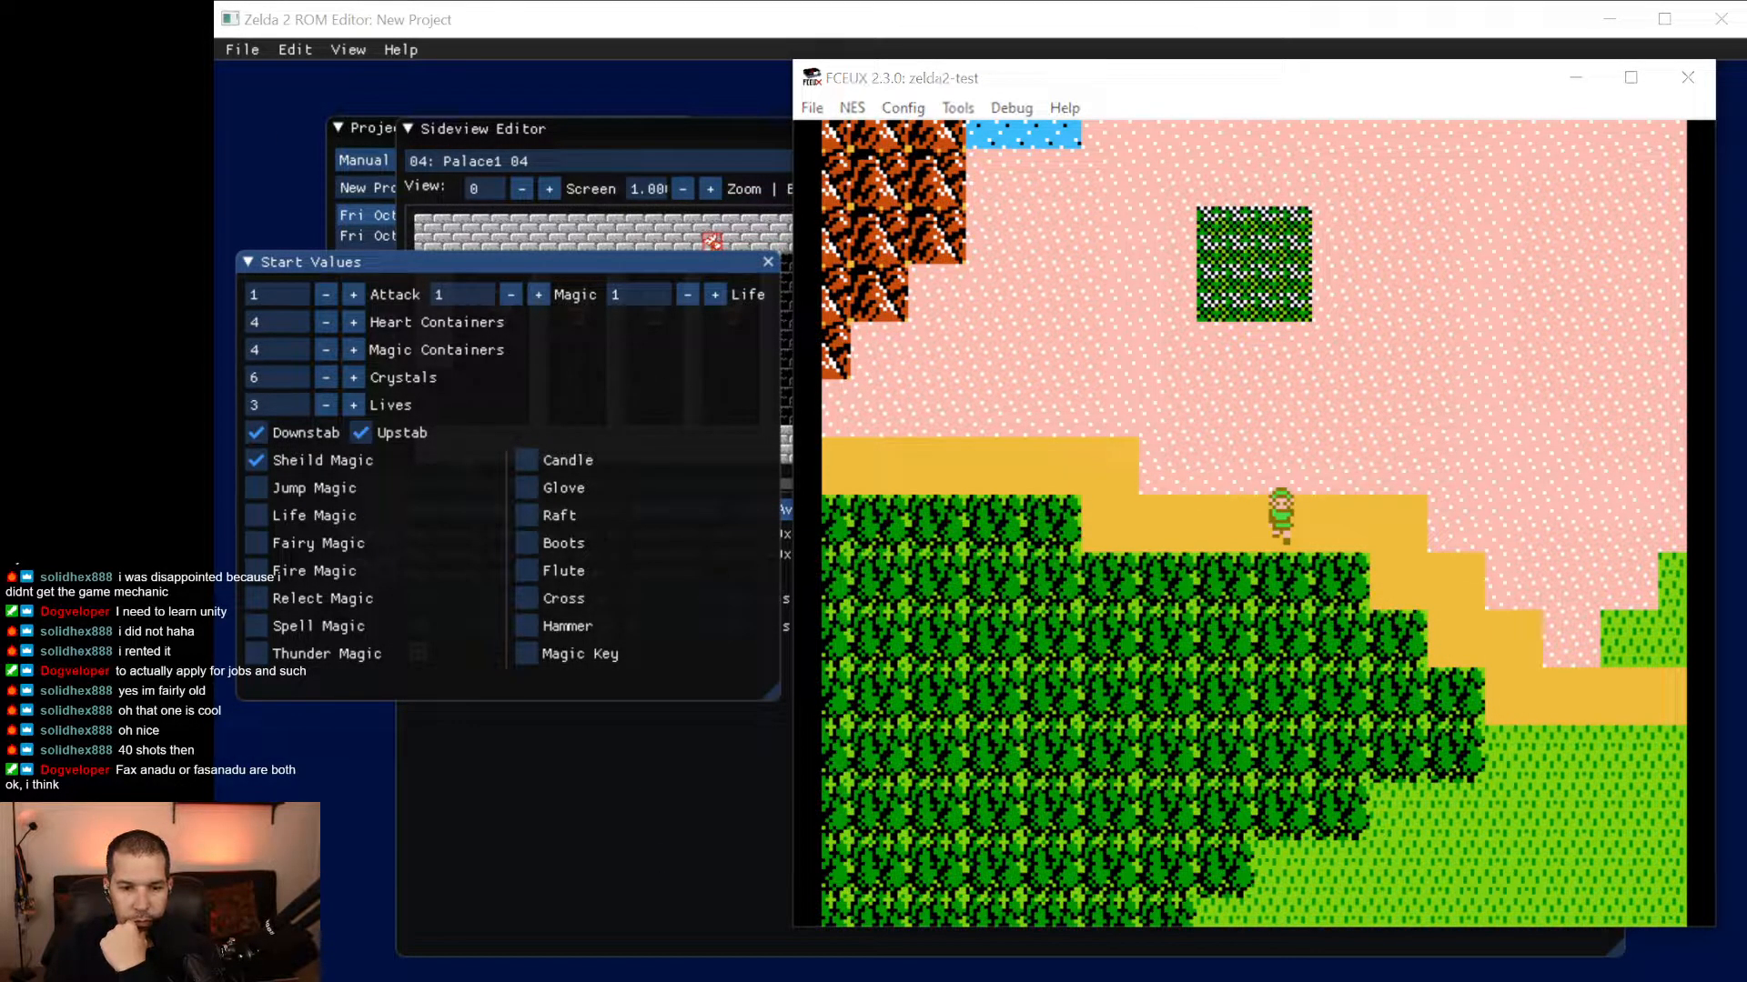
pyautogui.click(746, 981)
pyautogui.click(746, 981)
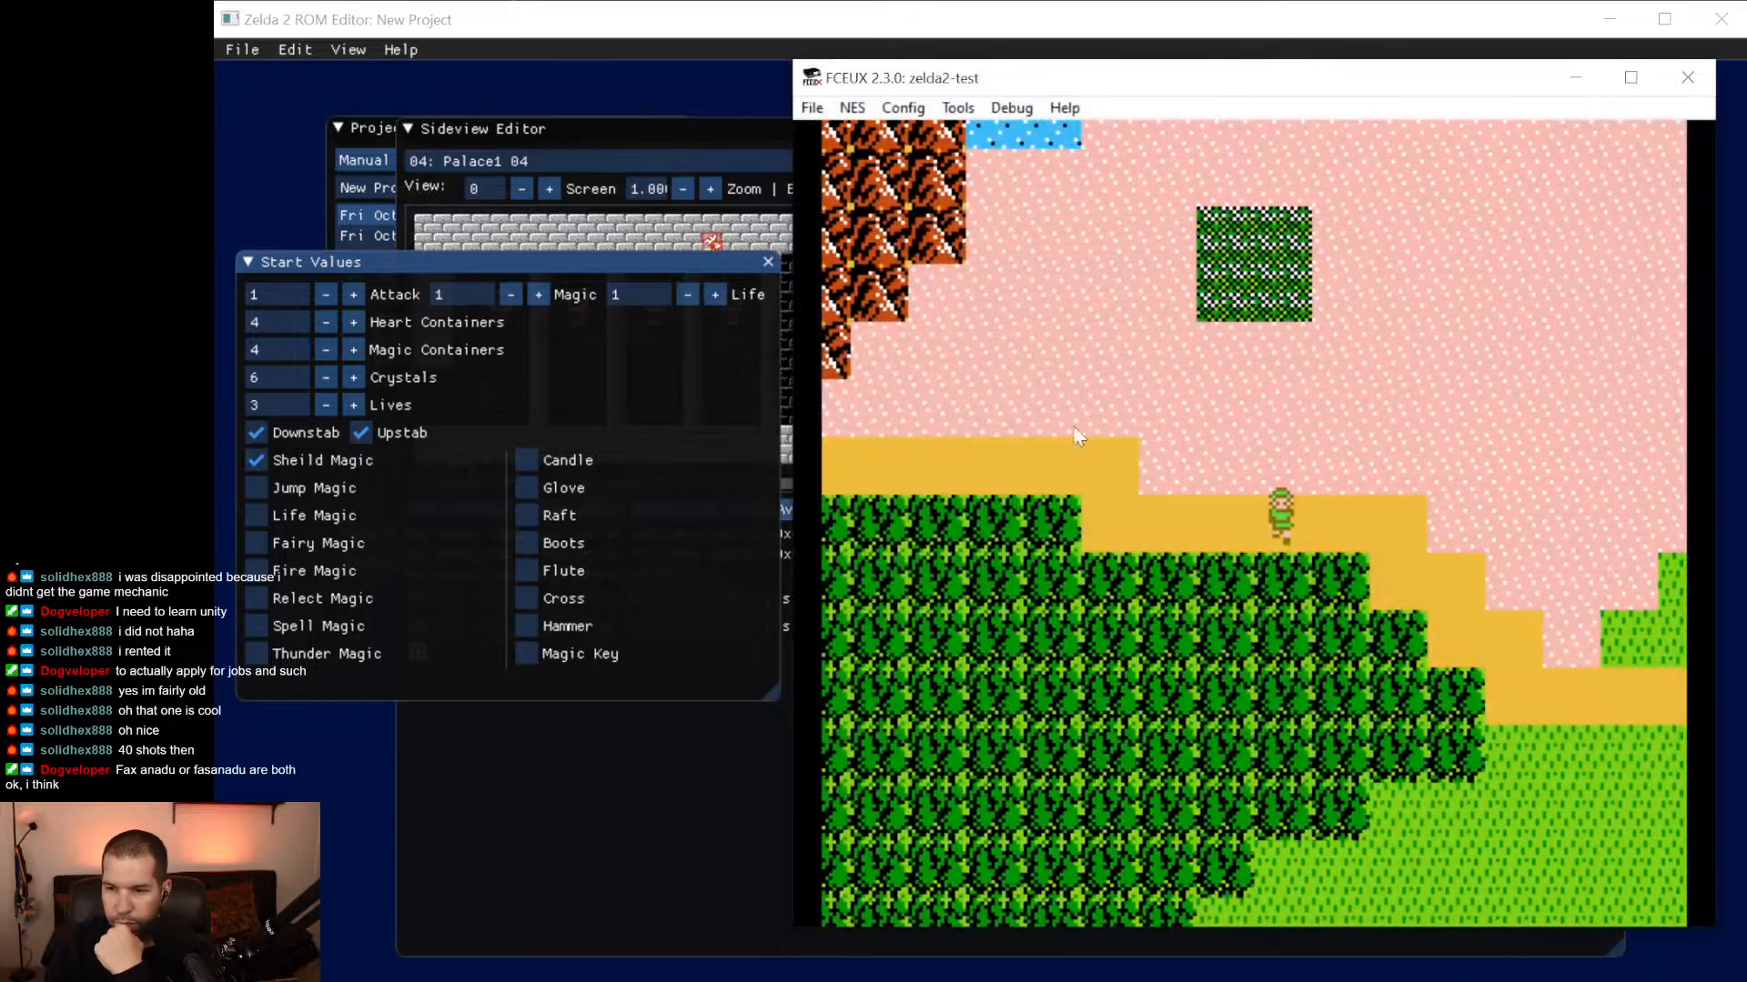
# Check the z2edit-windows-v1.0.27 folder again for a ROM to open, then leave without choosing a file.
pyautogui.click(812, 107)
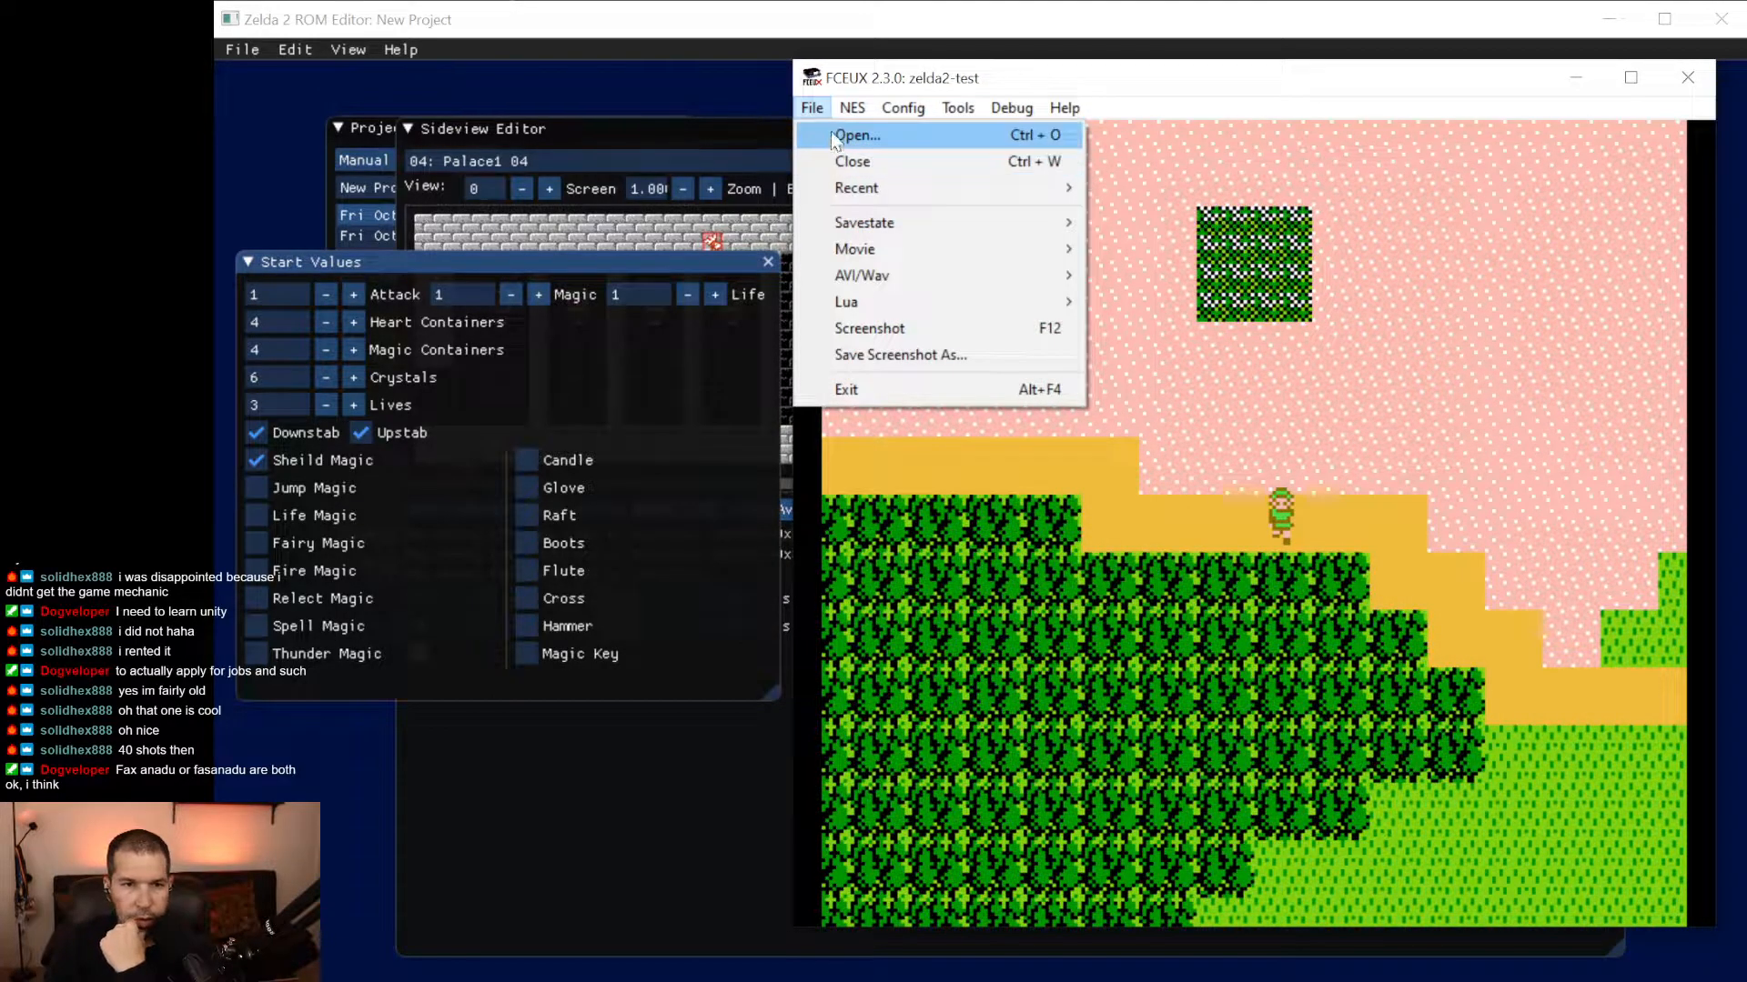
pyautogui.click(831, 131)
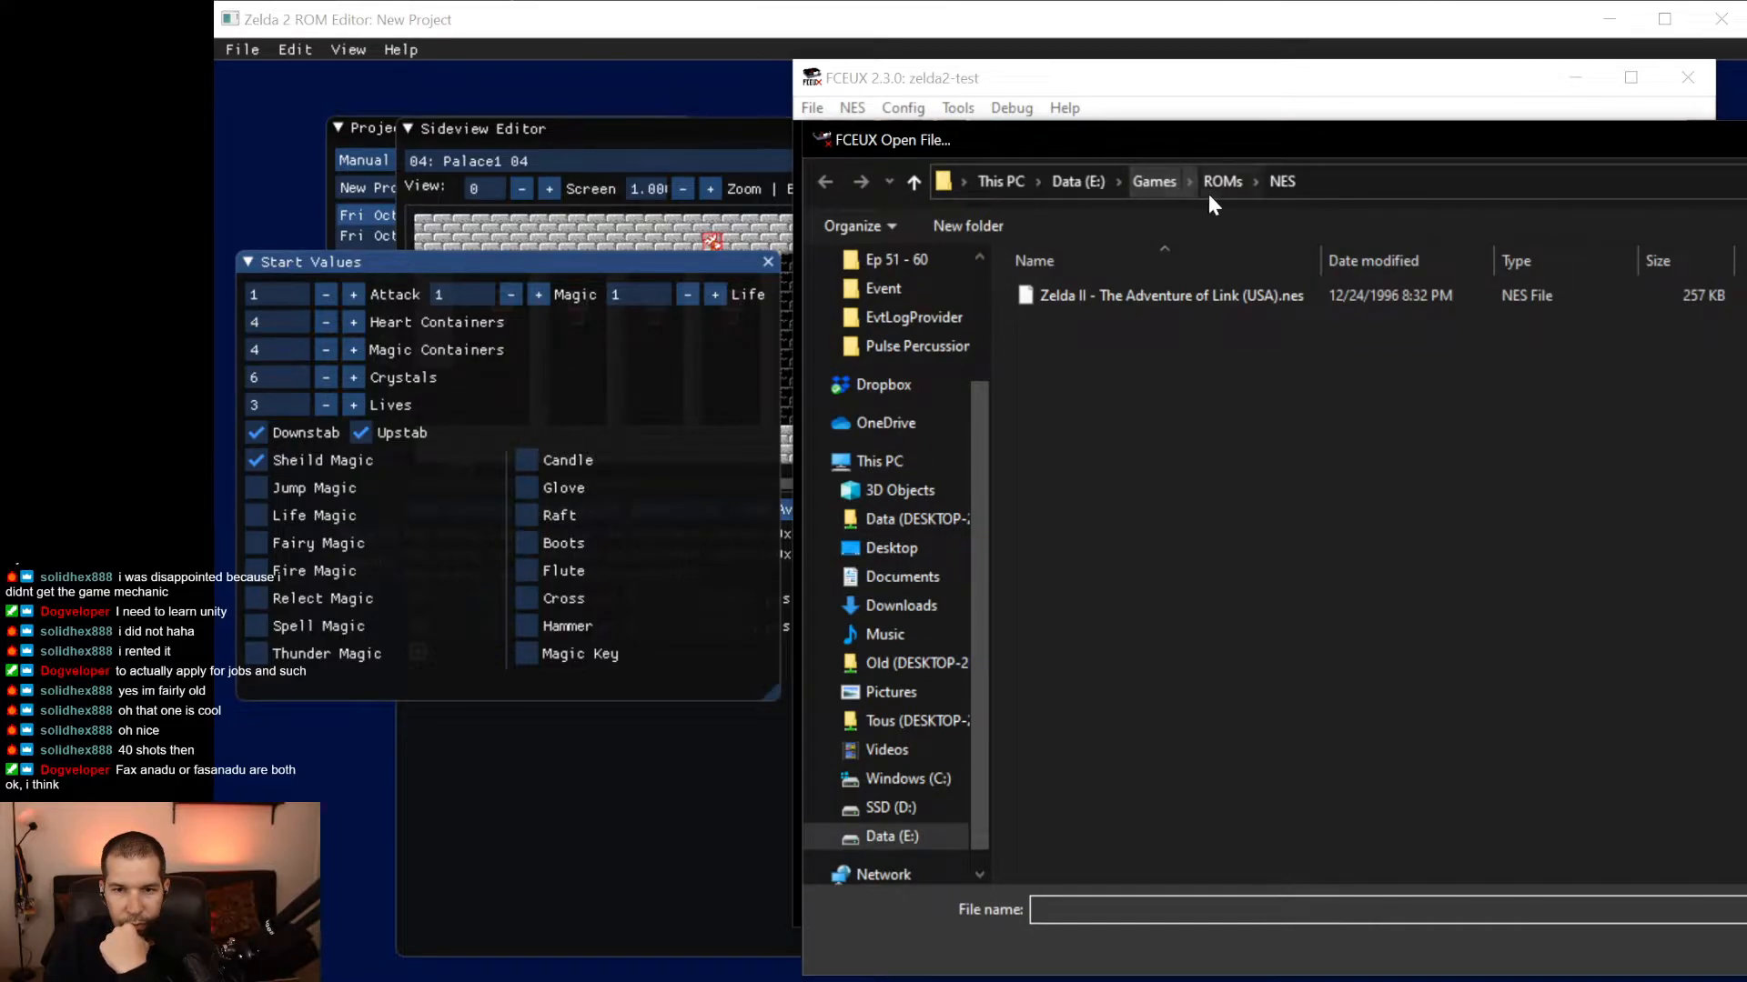
pyautogui.click(1150, 180)
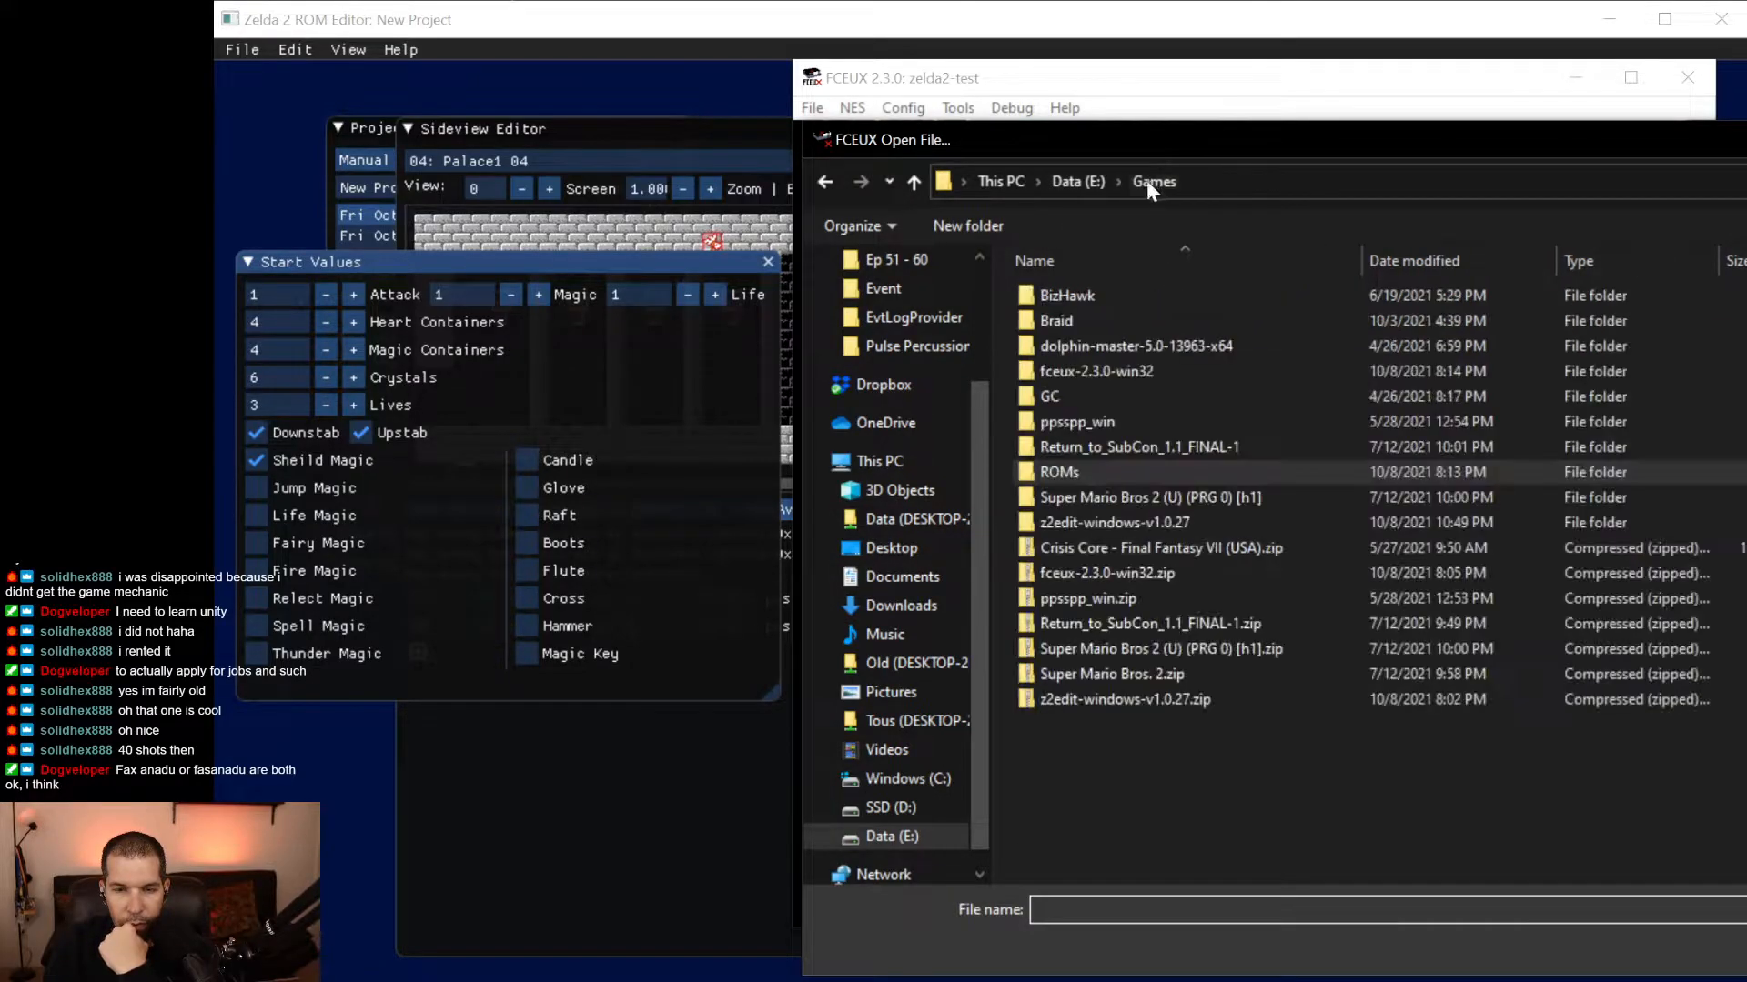
pyautogui.doubleClick(1130, 531)
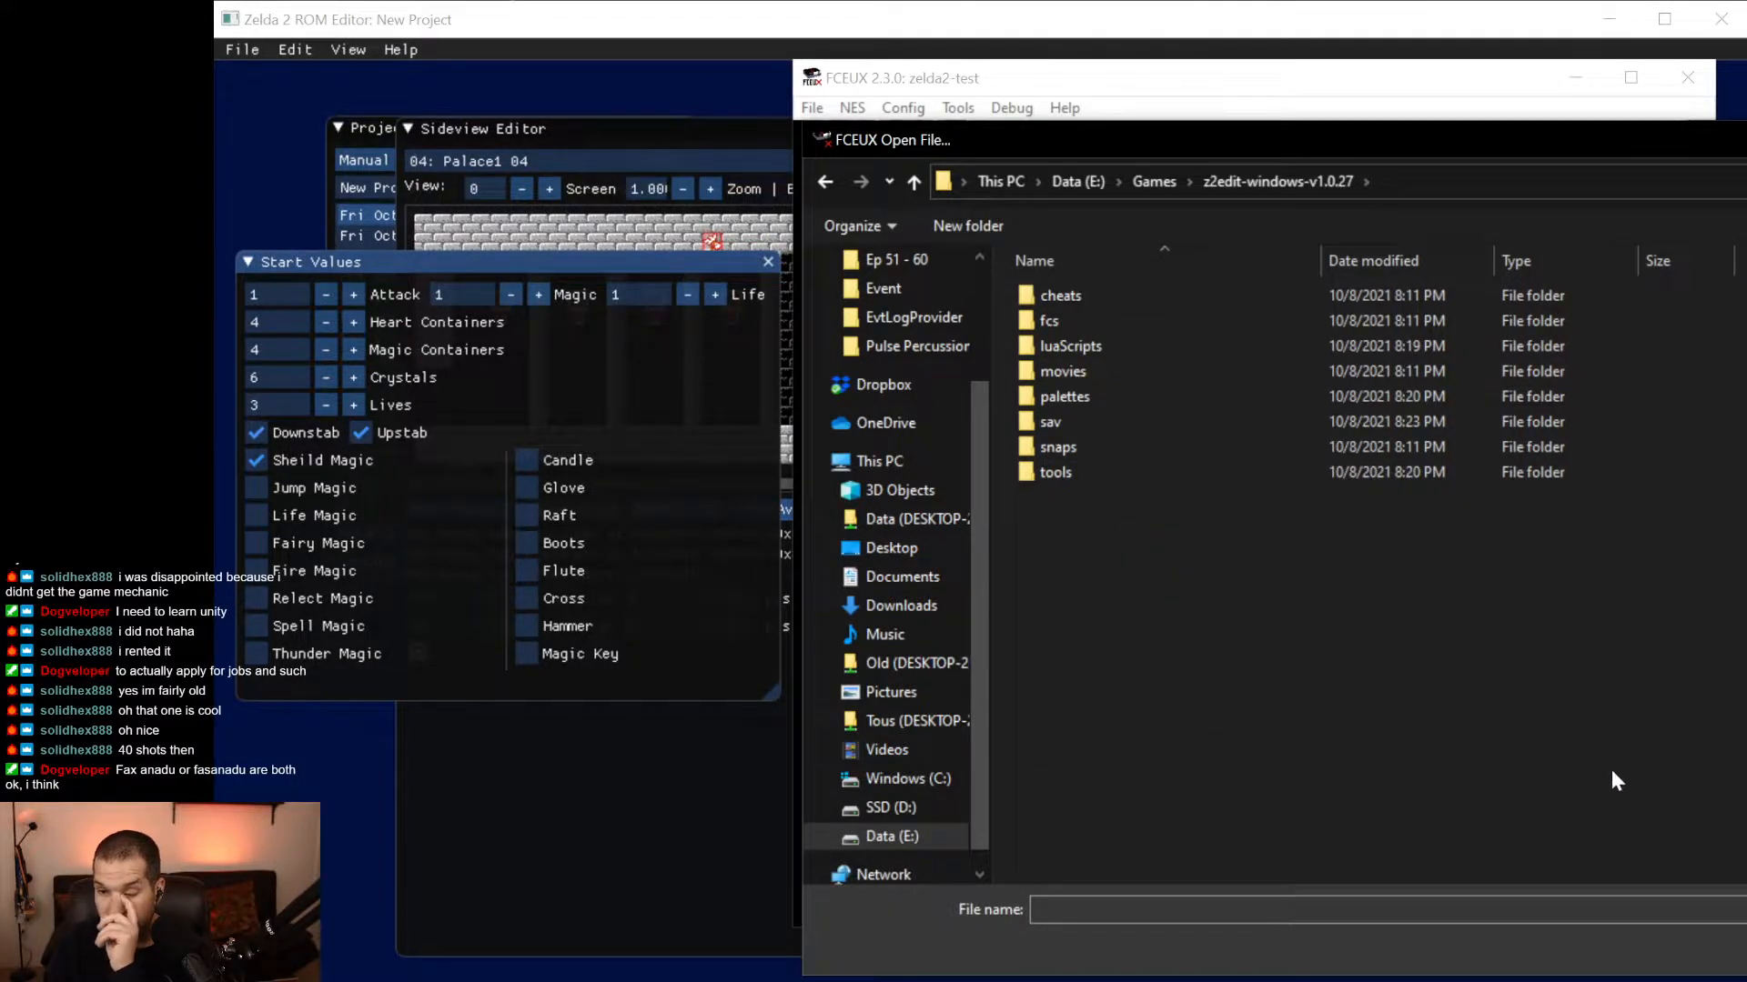
pyautogui.press('Escape')
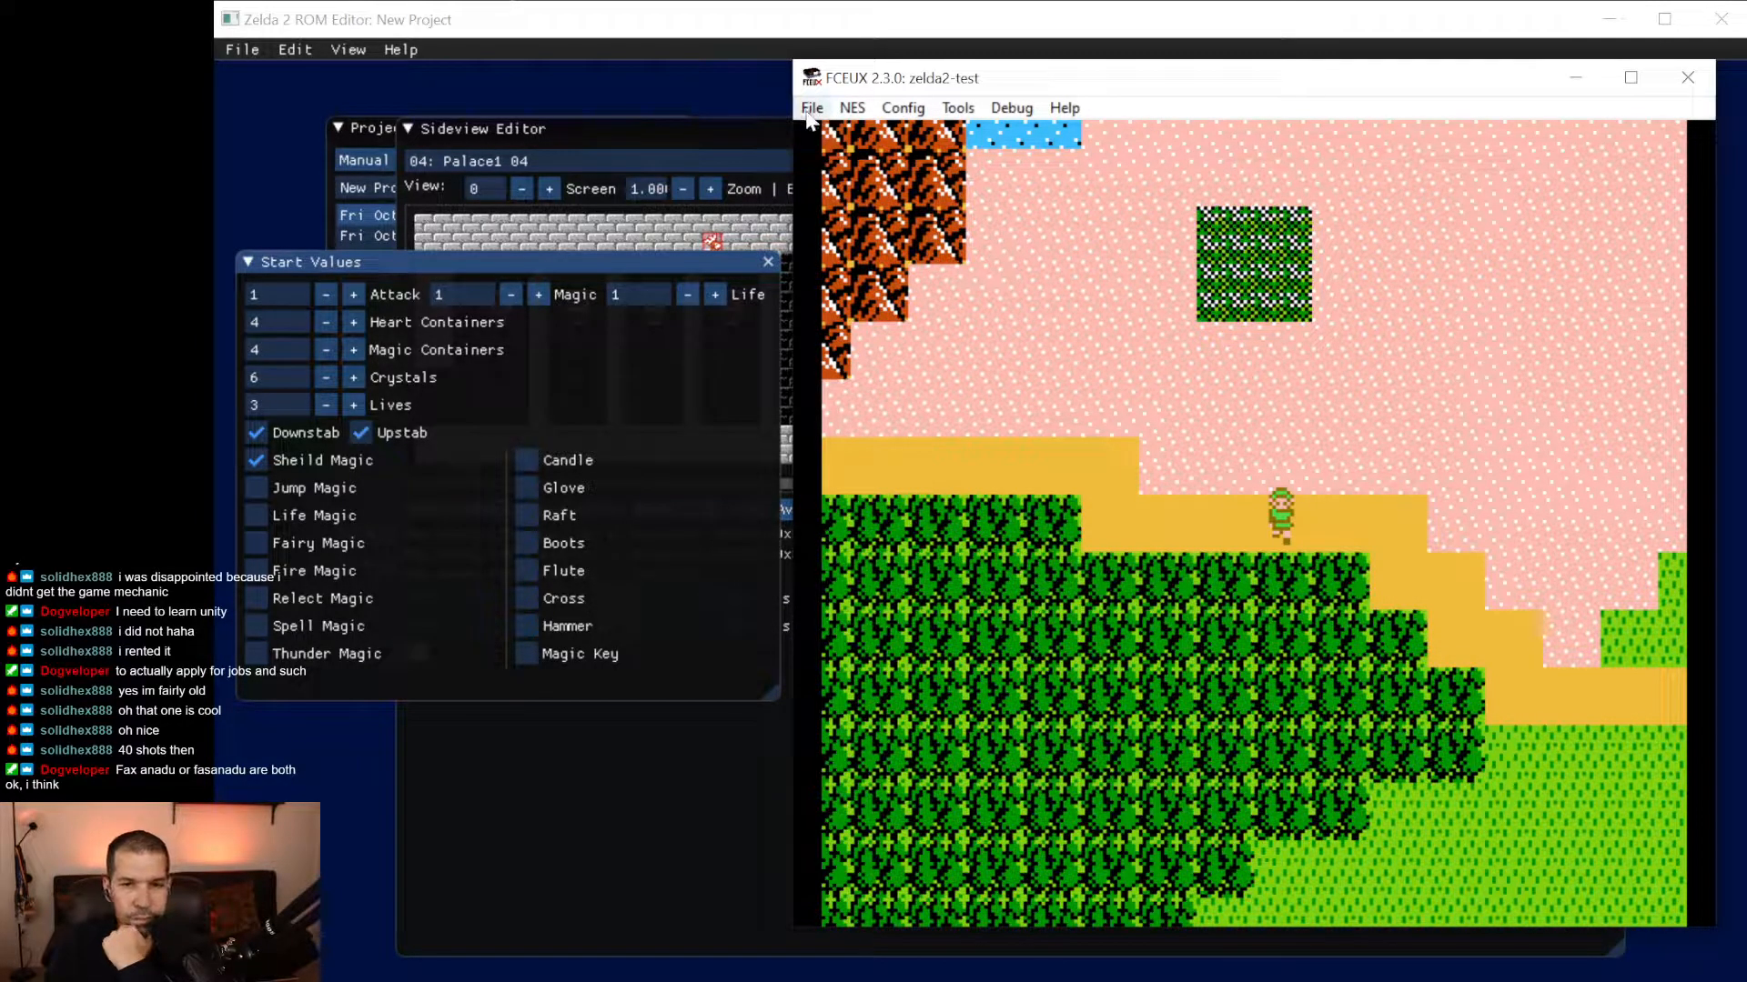
# Power-cycle the emulated console and go through the title screen to the name registration screen.
pyautogui.click(854, 108)
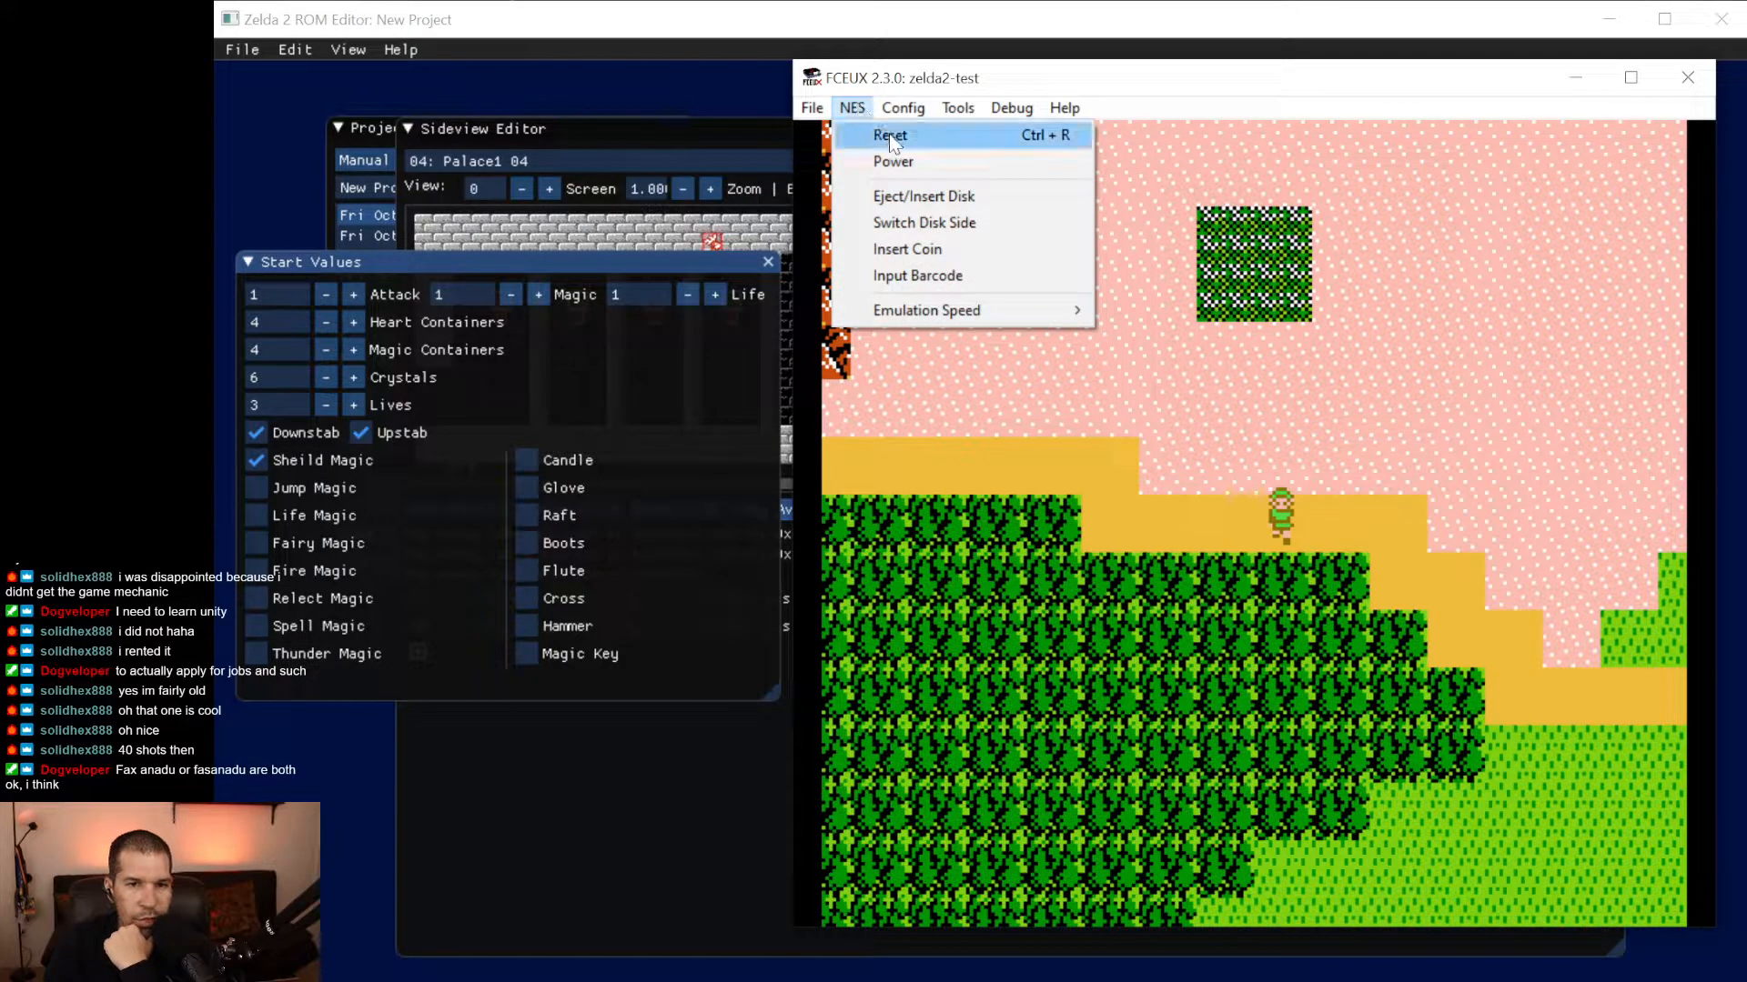
pyautogui.moveTo(829, 113)
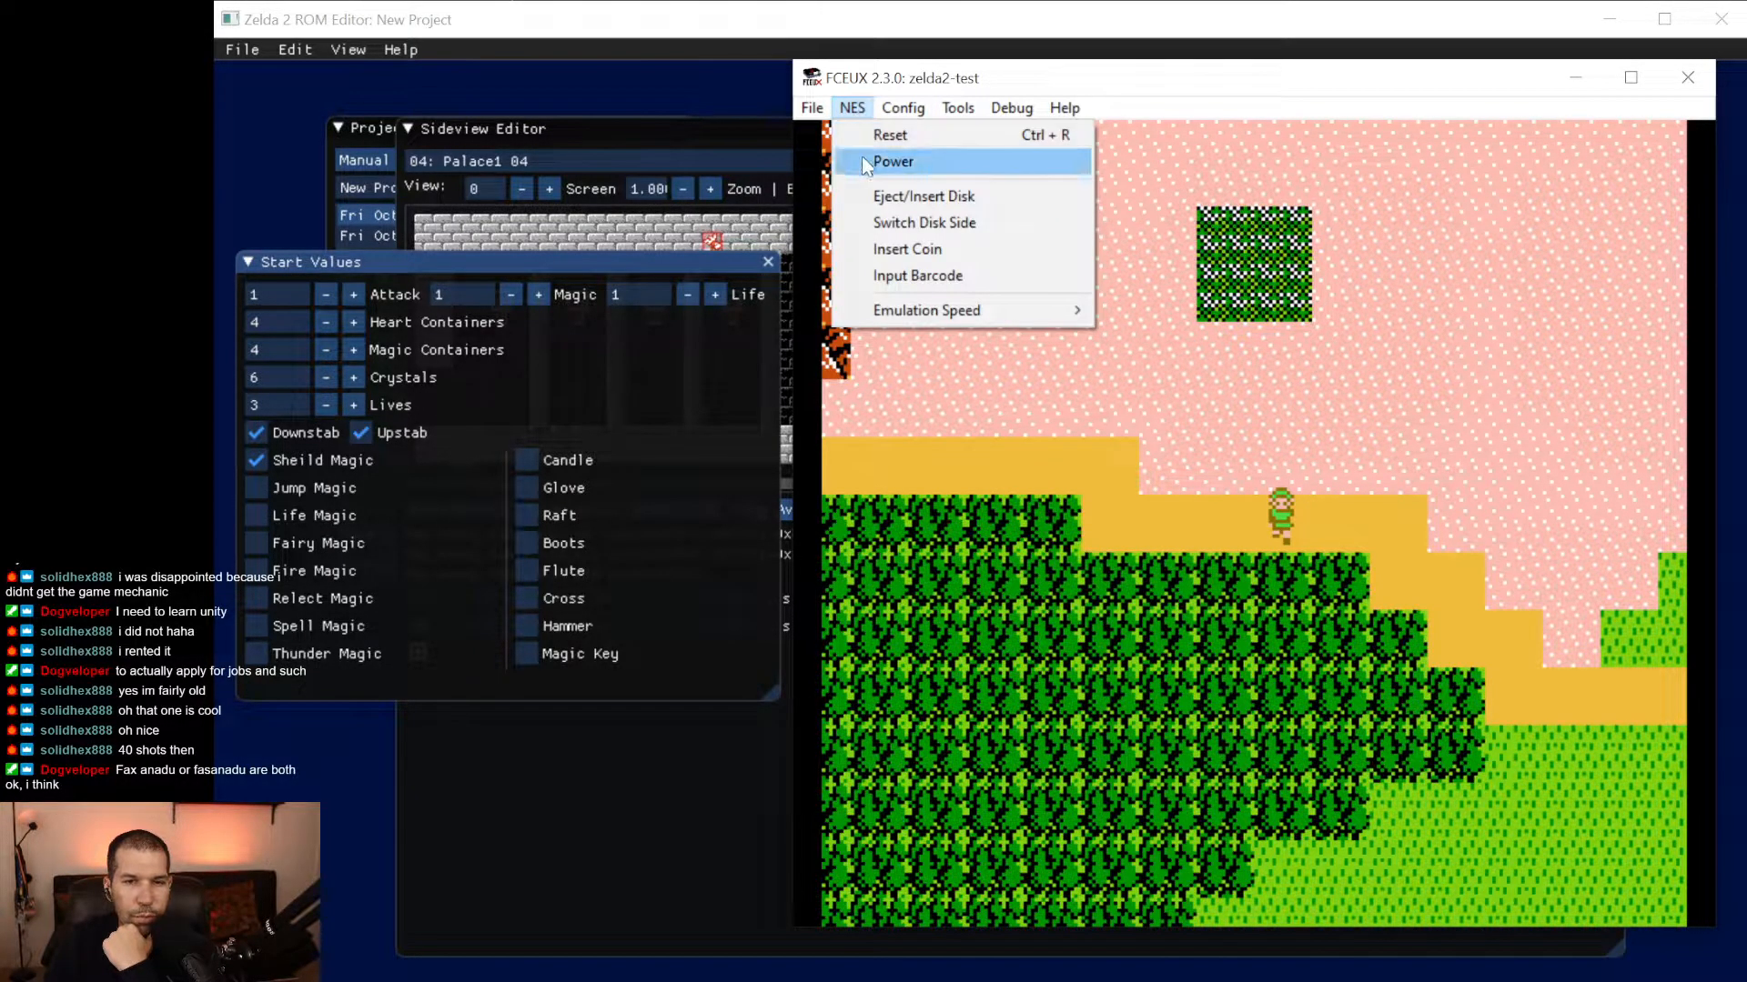
pyautogui.click(861, 156)
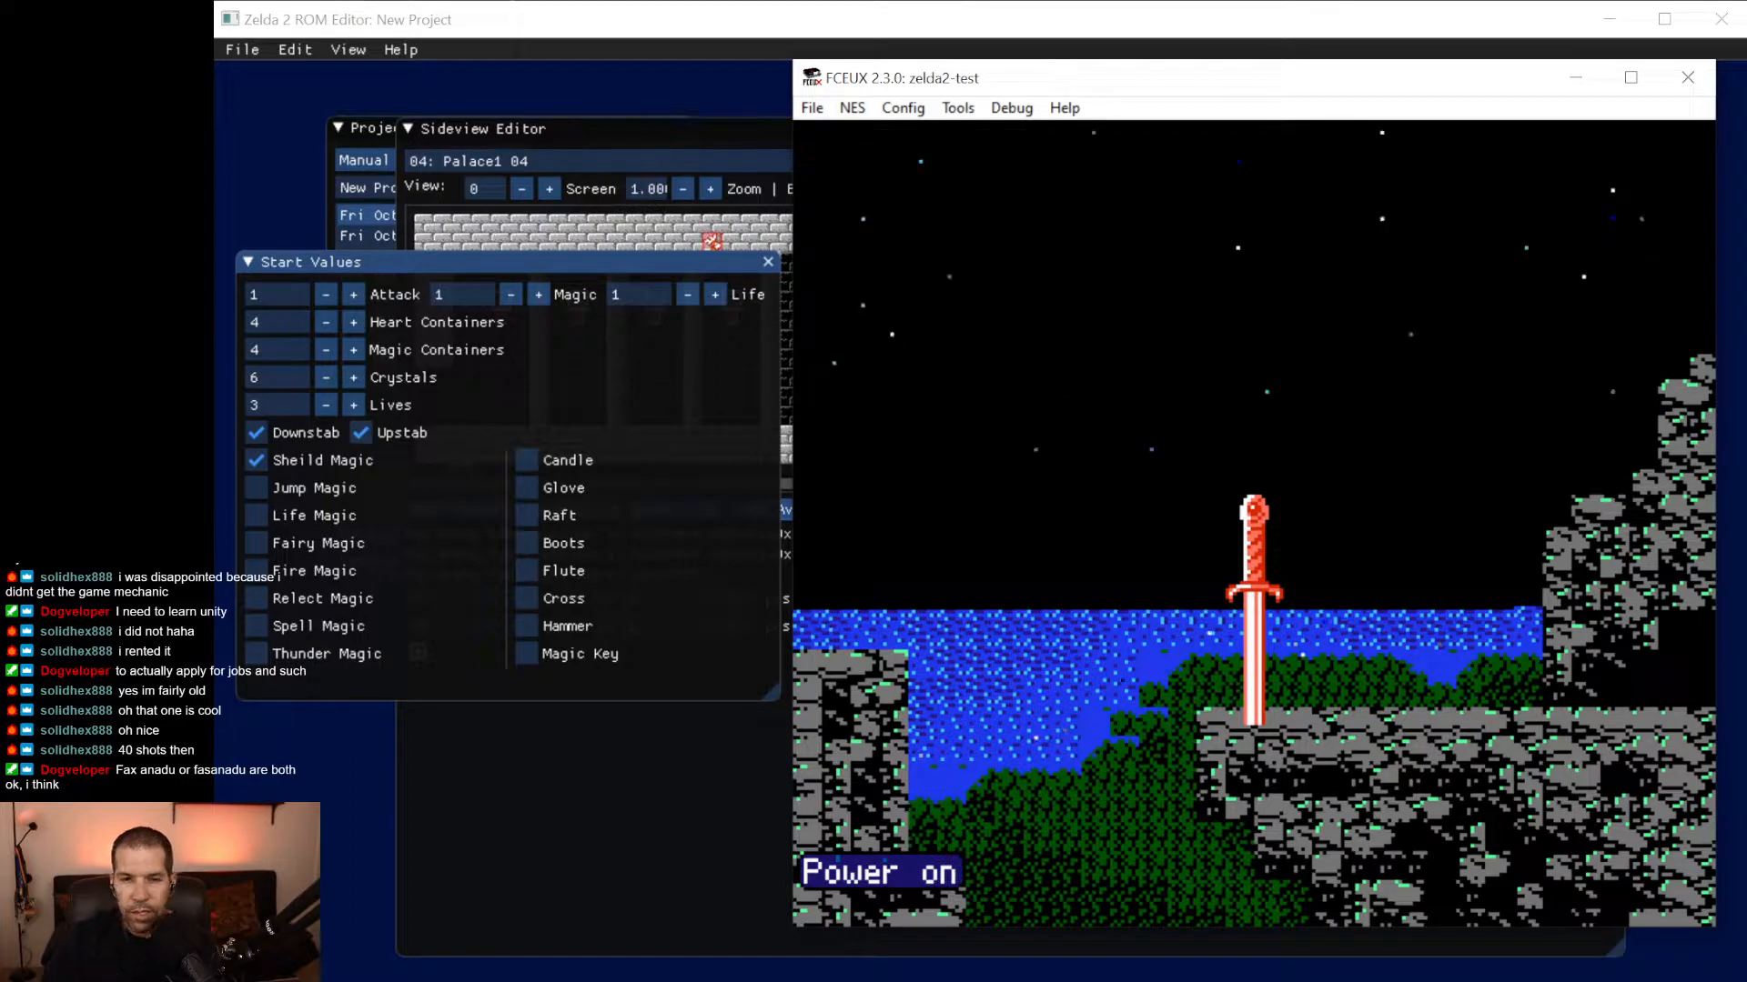
pyautogui.press('Return')
pyautogui.press('s')
pyautogui.press('Return')
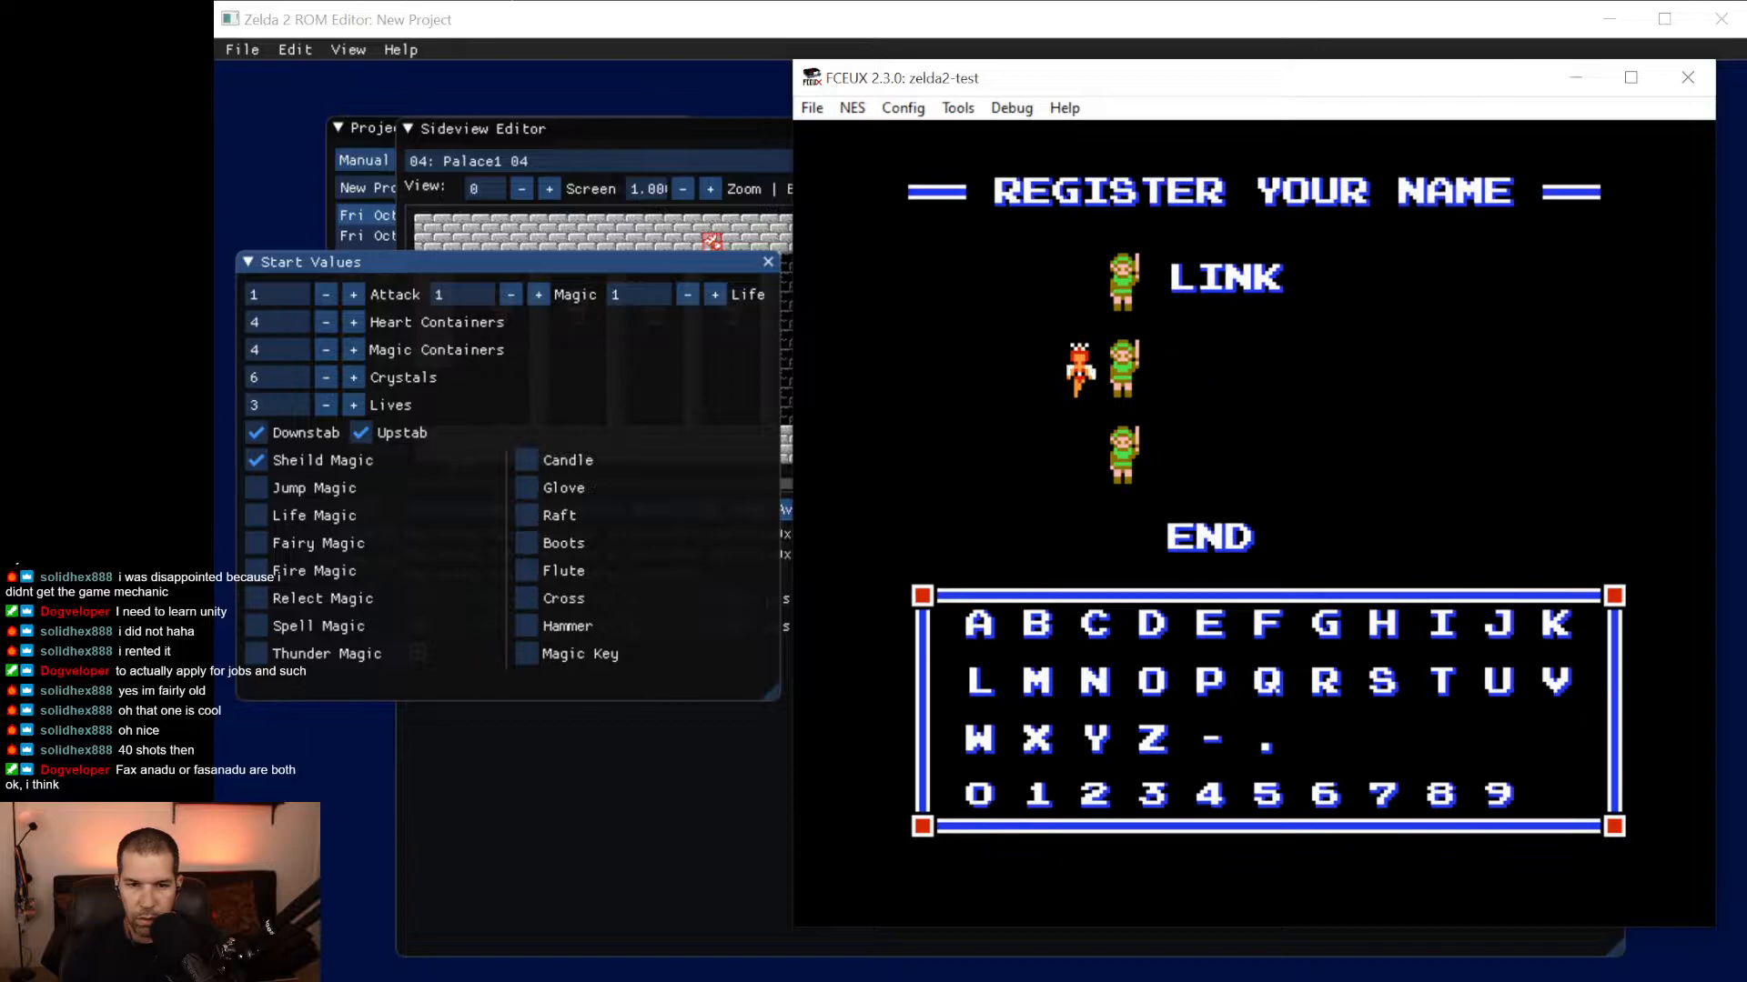
# Register the name "A" in the second save slot and start a game from the LINK save file.
pyautogui.press('f')
pyautogui.press('Down')
pyautogui.press('Down')
pyautogui.press('s')
pyautogui.press('s')
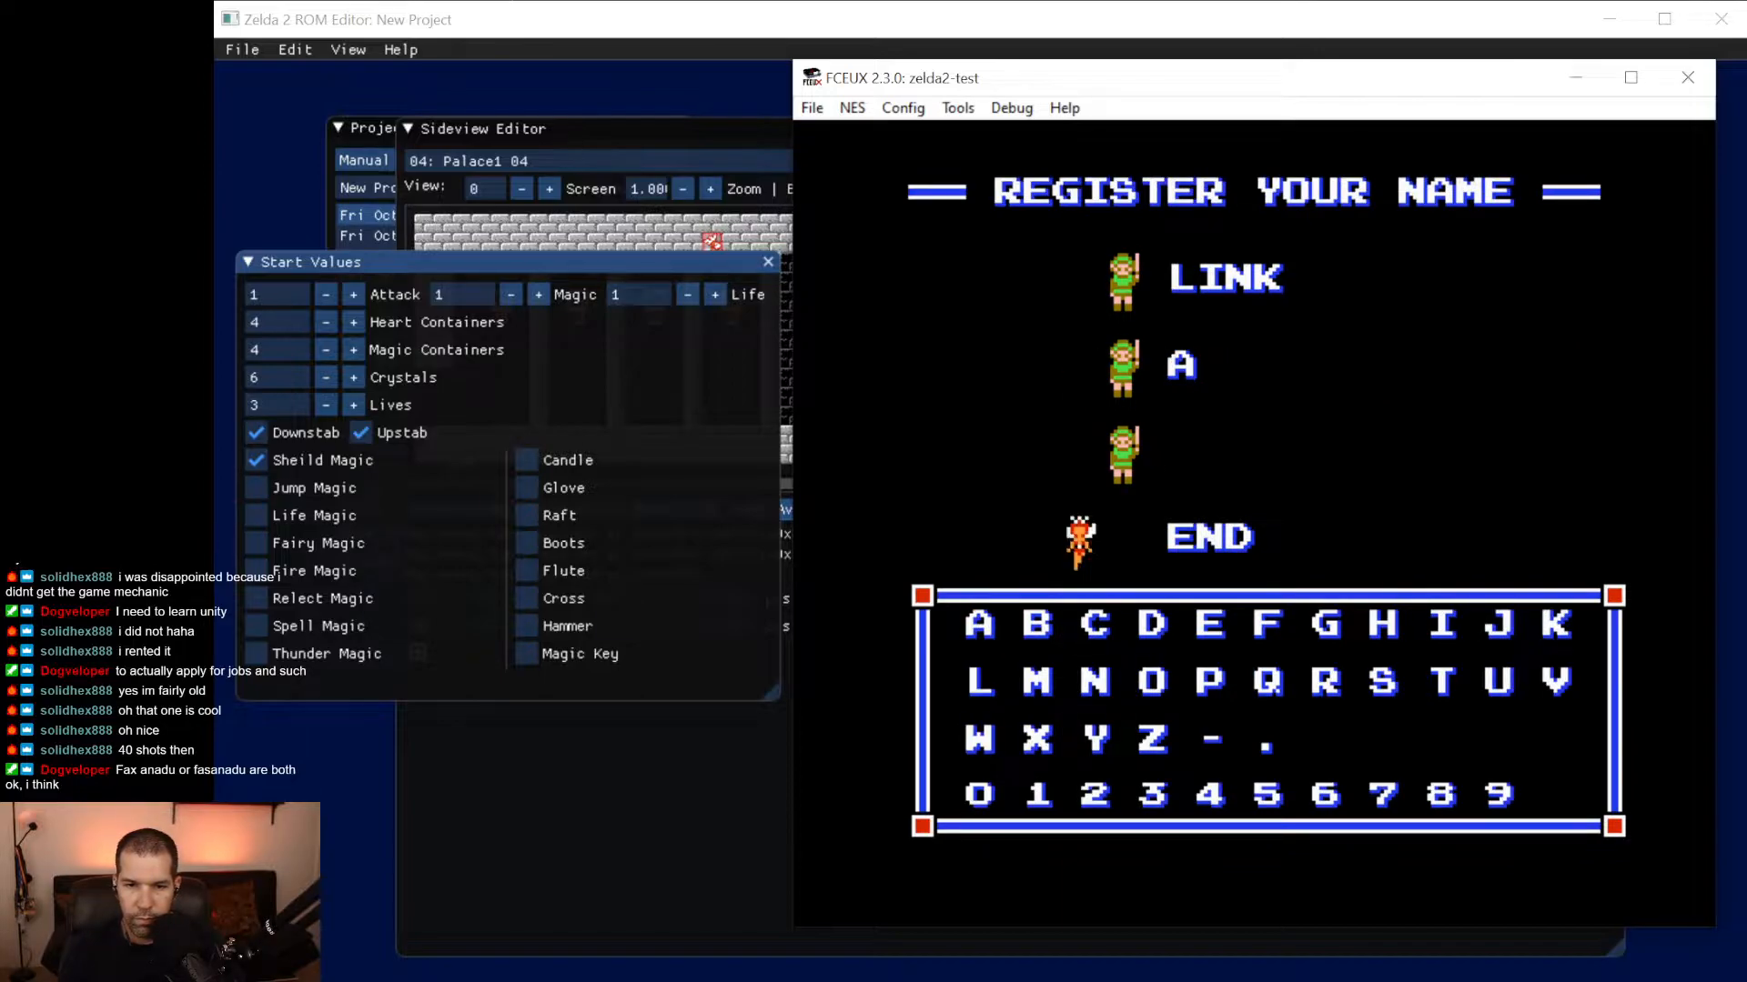
pyautogui.press('Return')
pyautogui.press('Return')
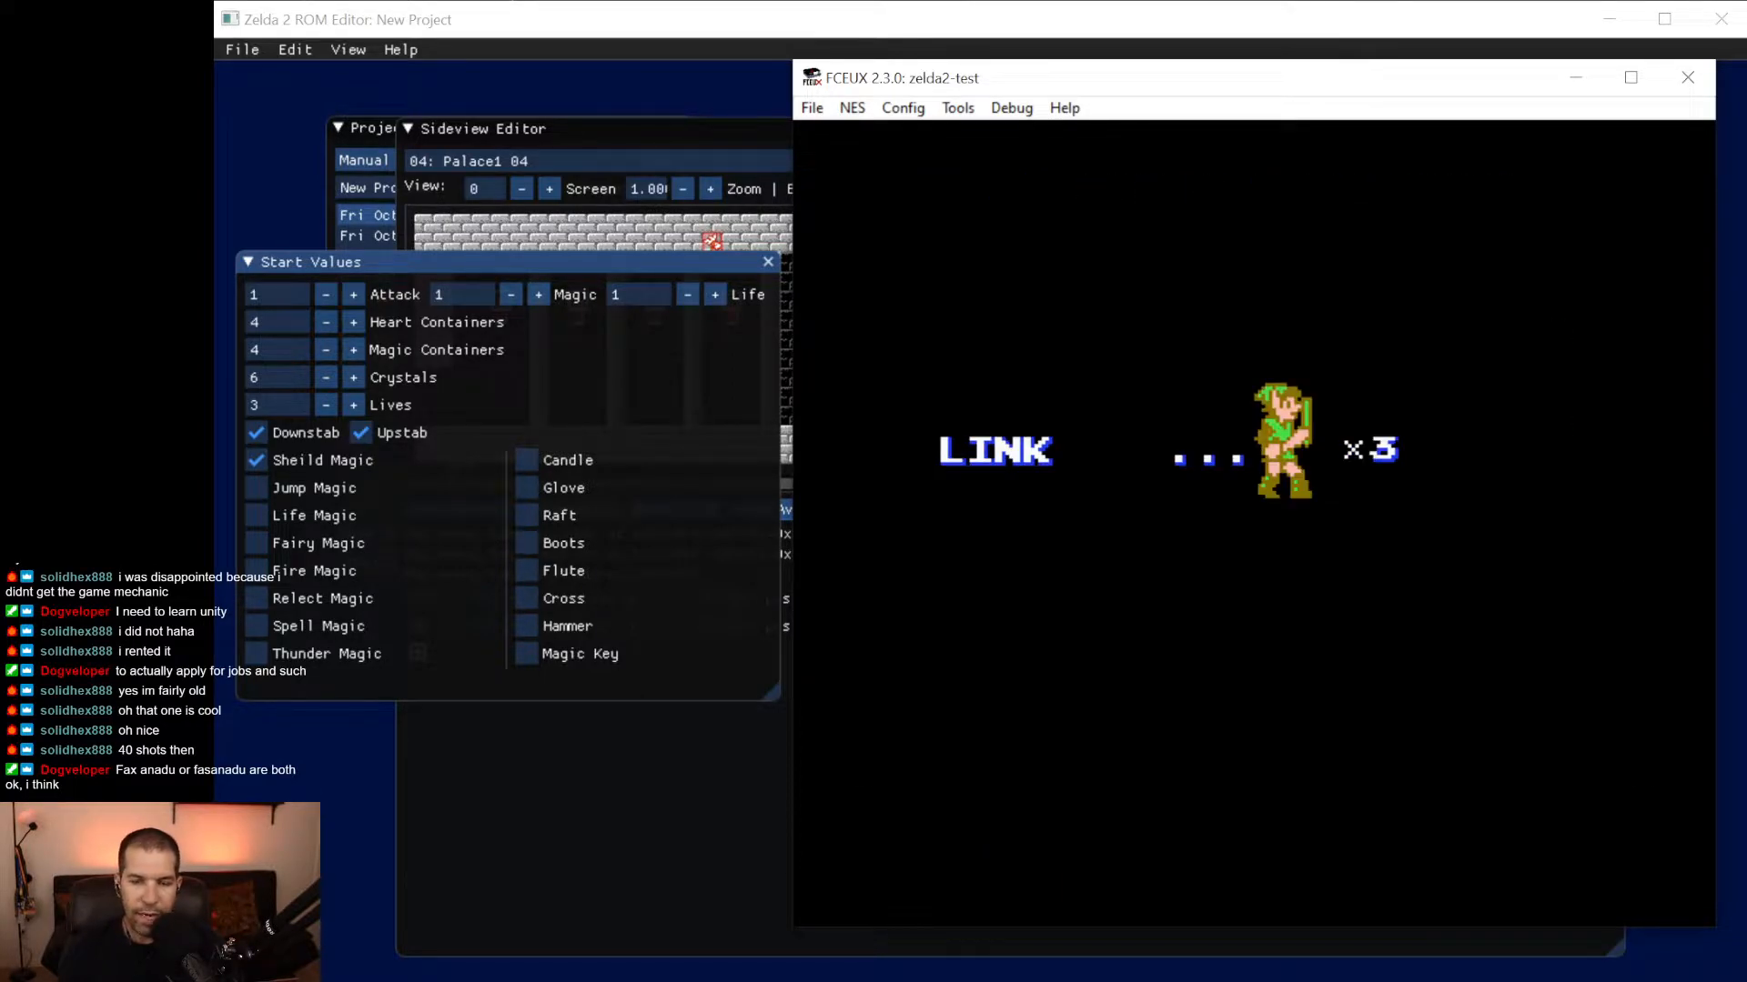
# Reset the emulated console and start a game from the "A" save file.
pyautogui.click(851, 107)
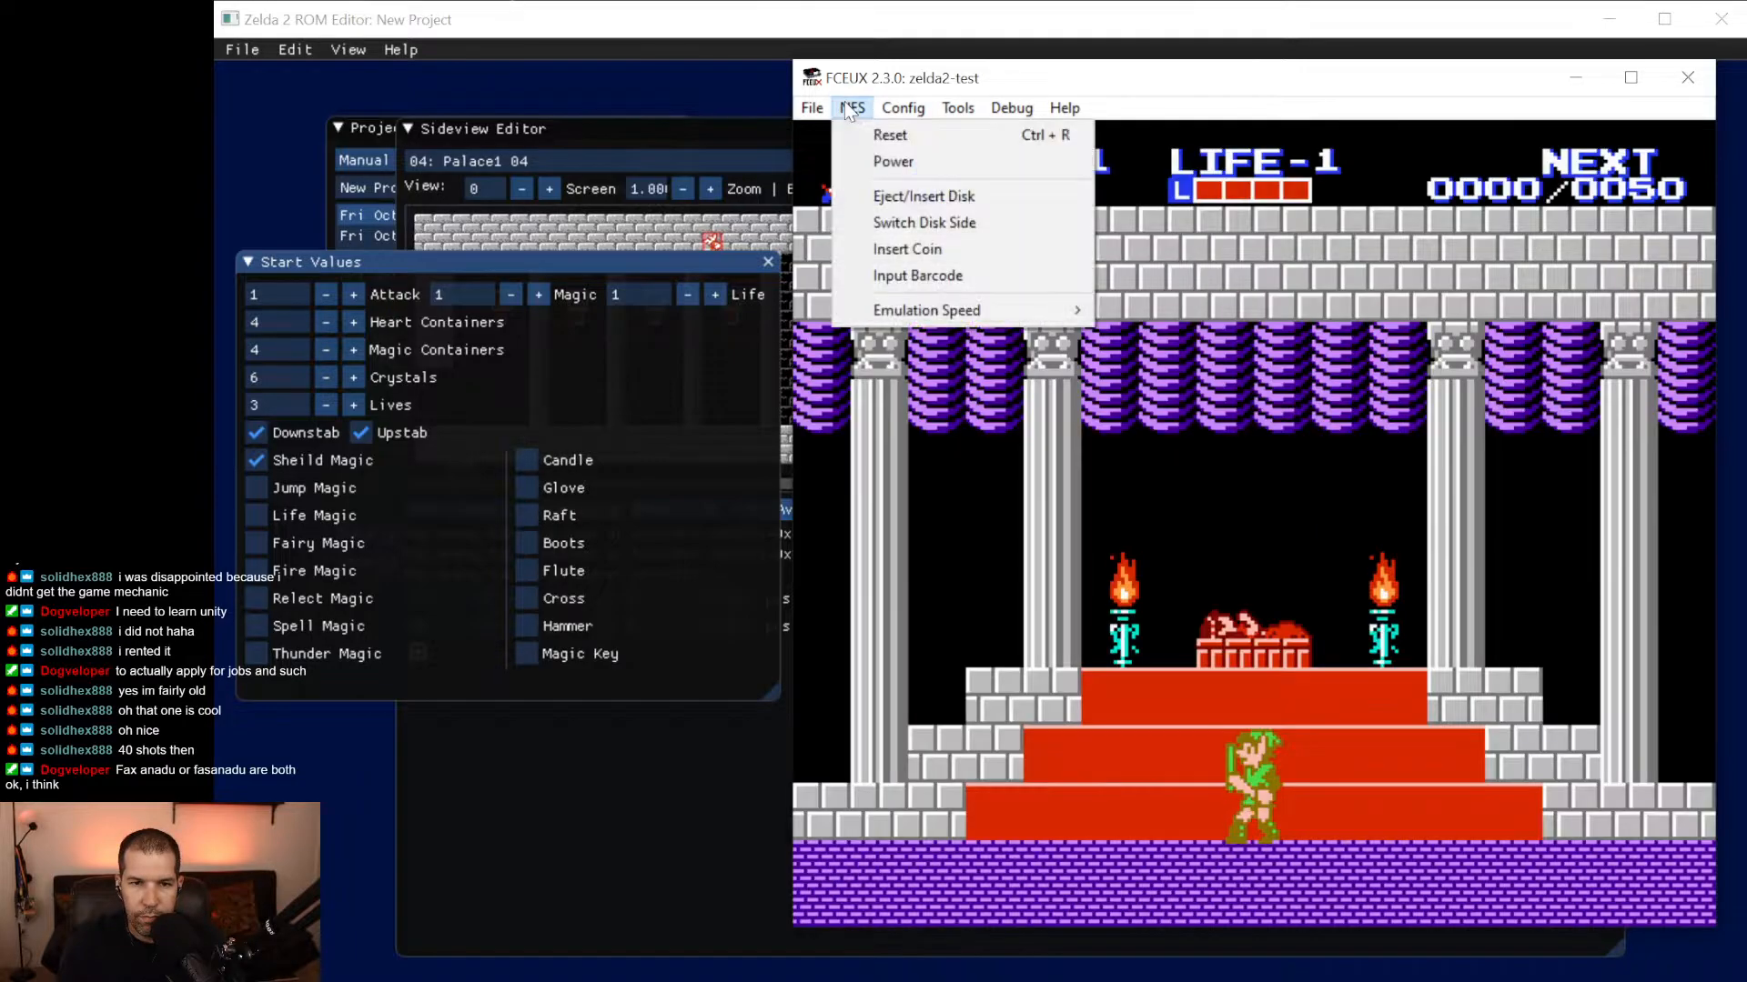
pyautogui.click(865, 134)
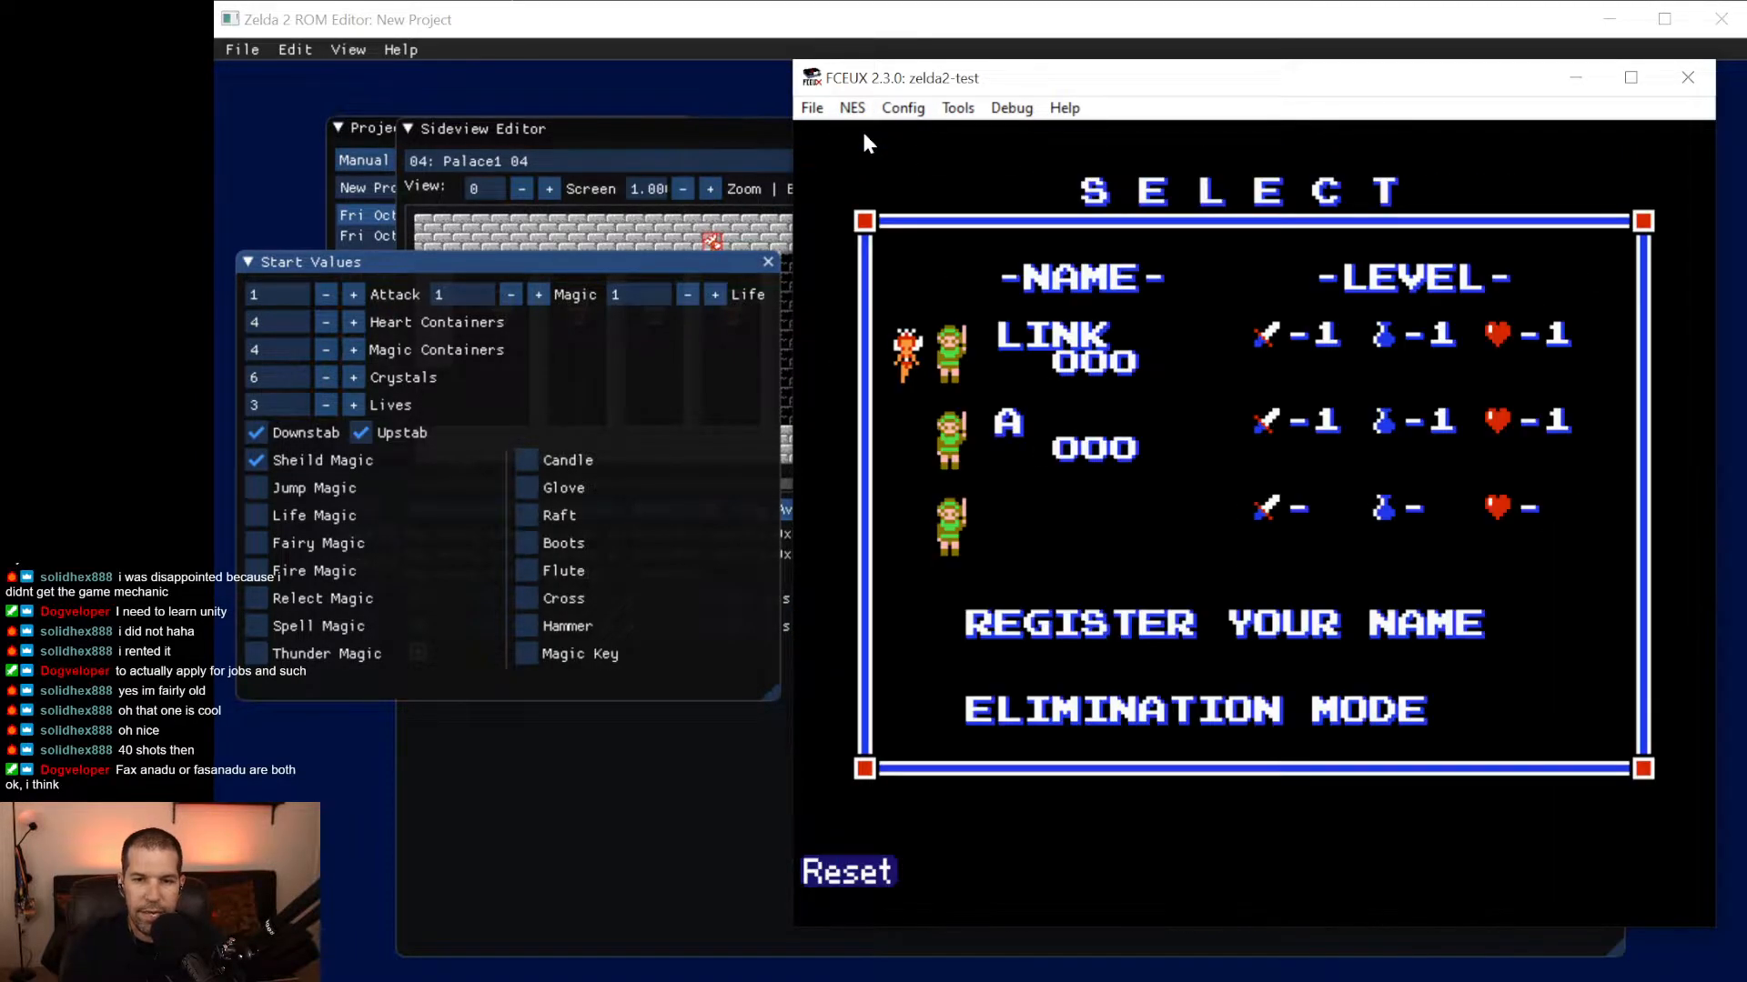
pyautogui.press('s')
pyautogui.press('Return')
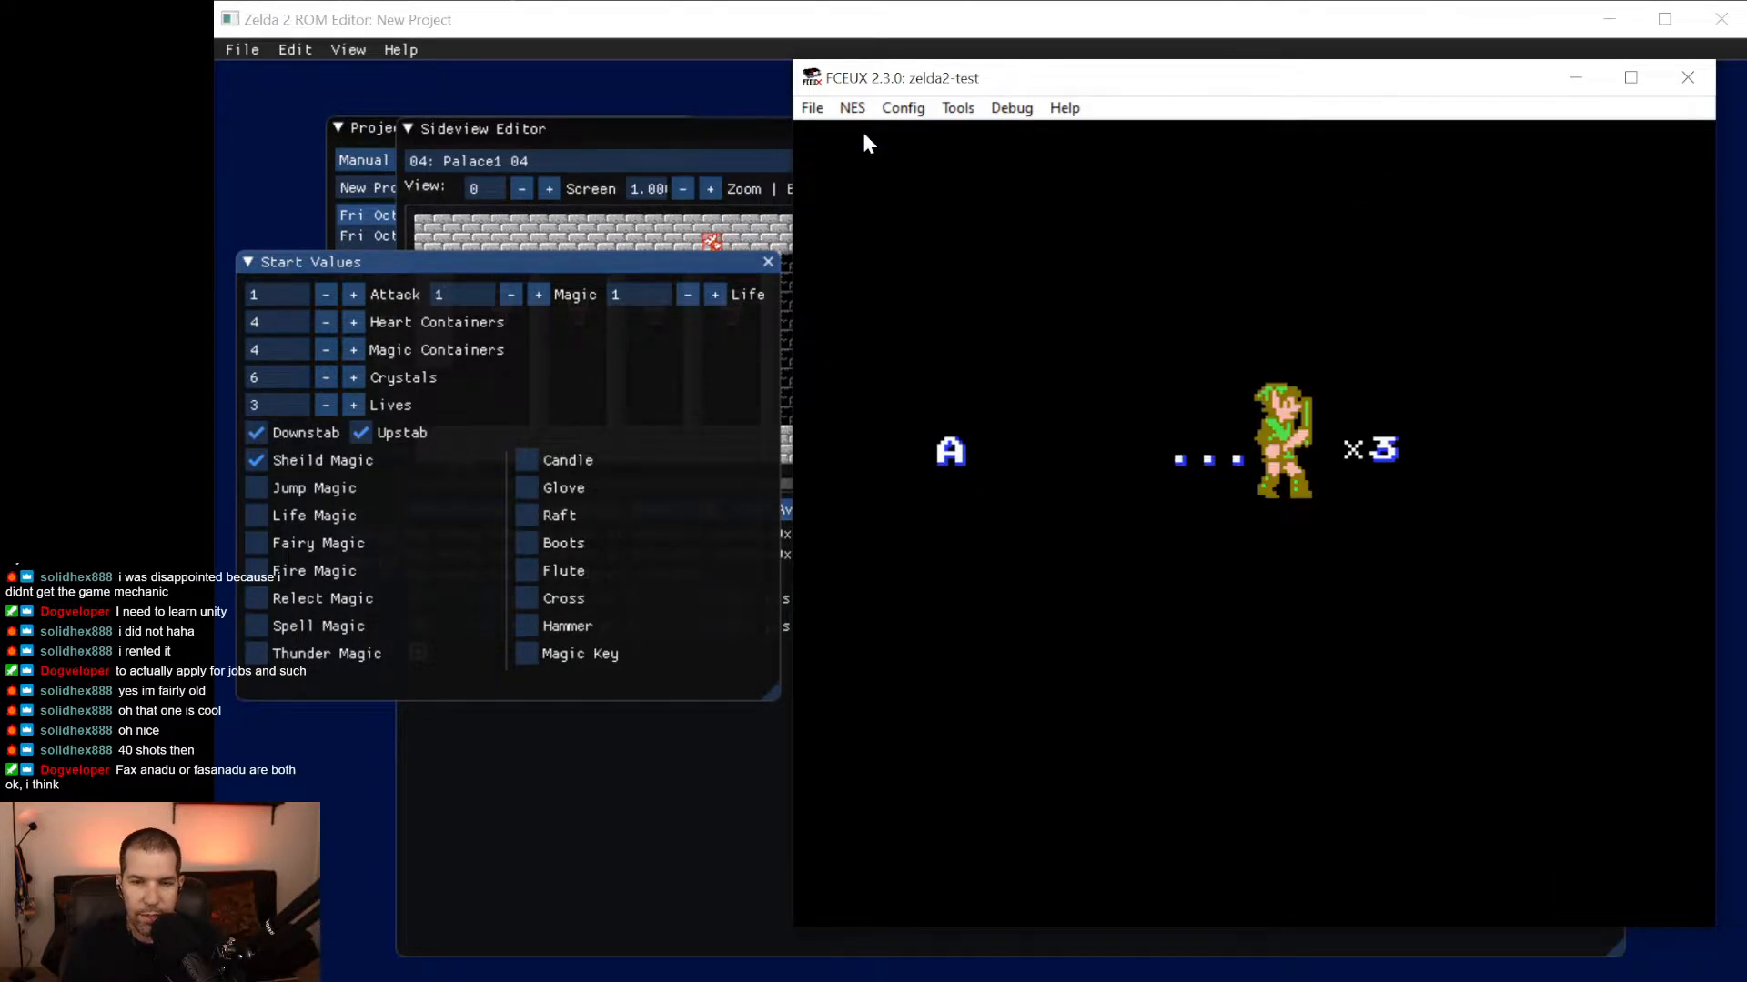
# Walk Link to the right through the starting palace, testing his jump and sword attacks.
pyautogui.press('Right')
pyautogui.press('f')
pyautogui.press('Return')
pyautogui.press('Return')
pyautogui.press('d')
pyautogui.press('f')
pyautogui.press('Right')
pyautogui.press('f')
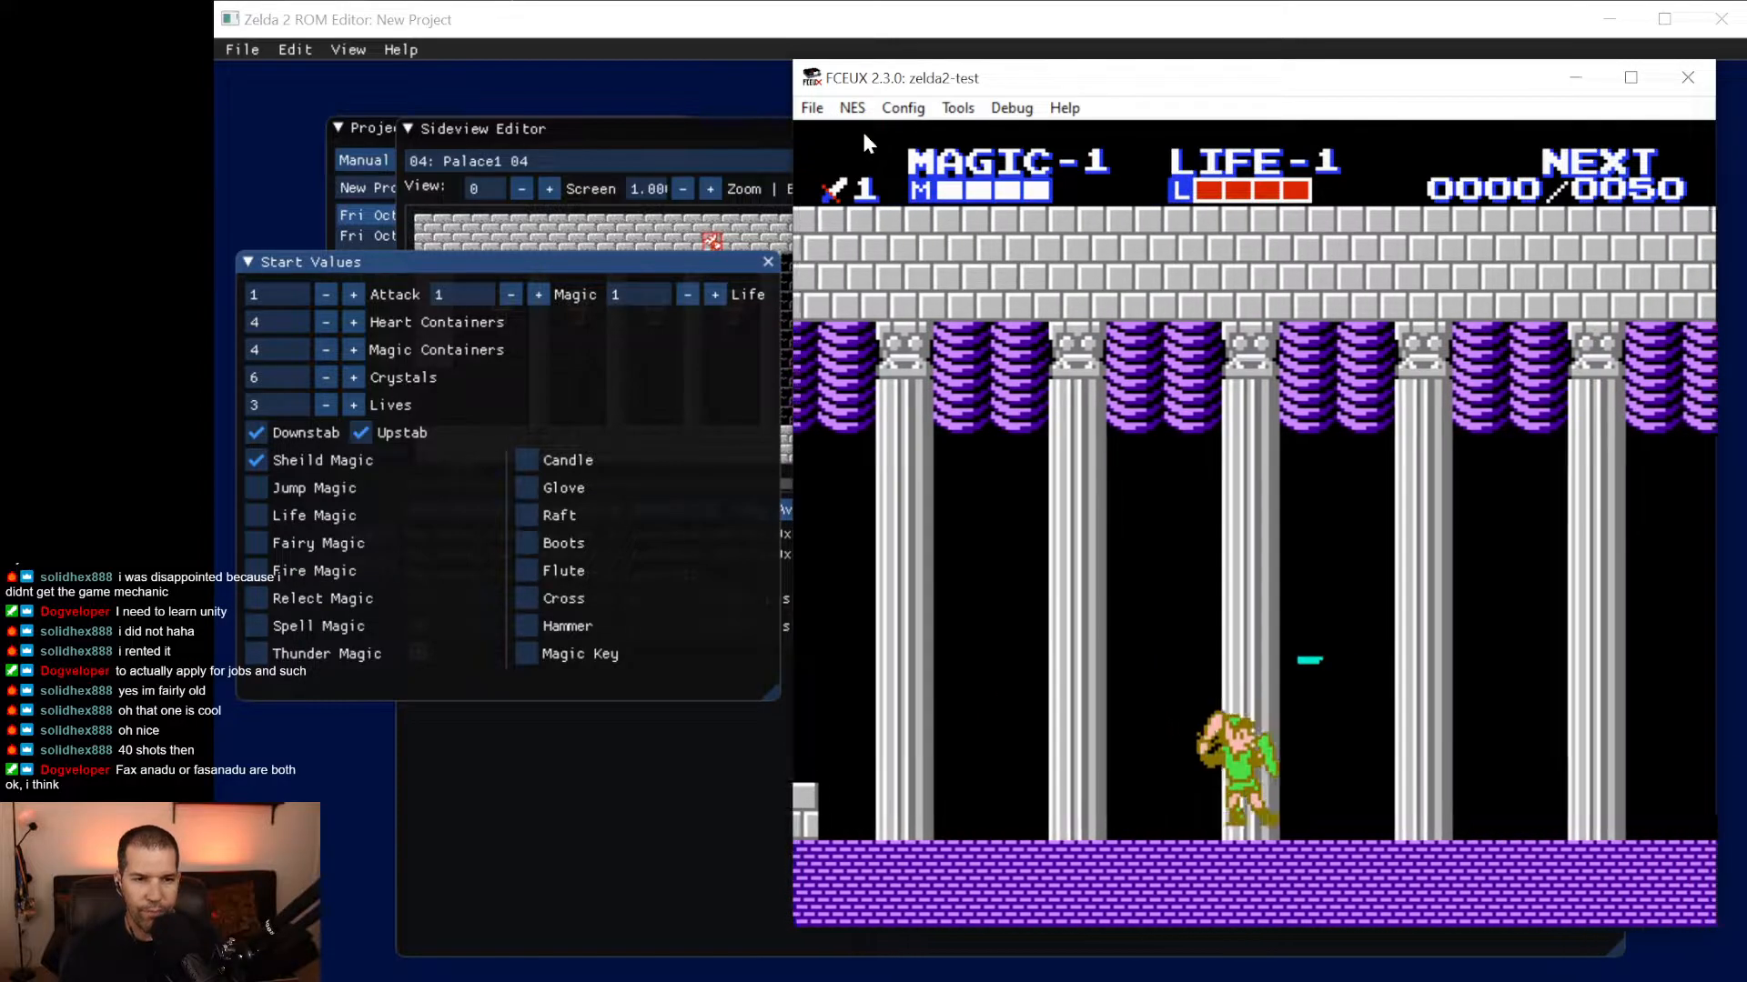
# Switch back to the Zelda 2 ROM Editor and review the Miscellaneous Hacks settings, including Dynamic Banks.
pyautogui.click(482, 257)
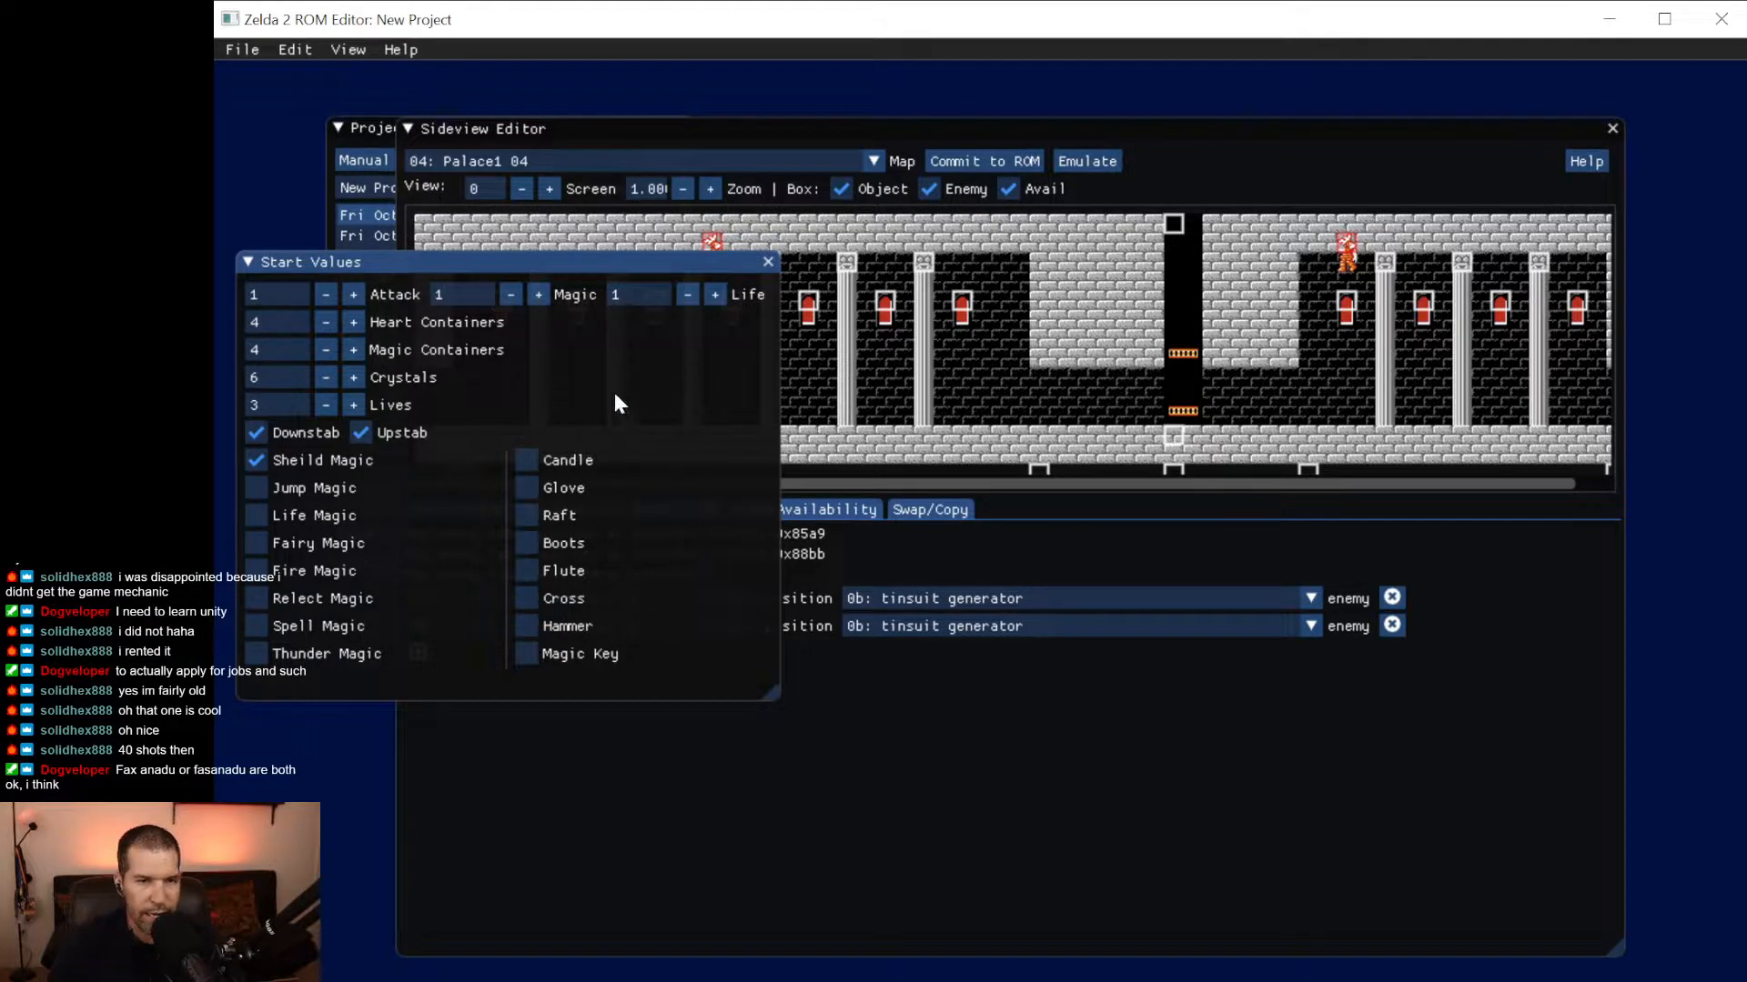
pyautogui.click(298, 56)
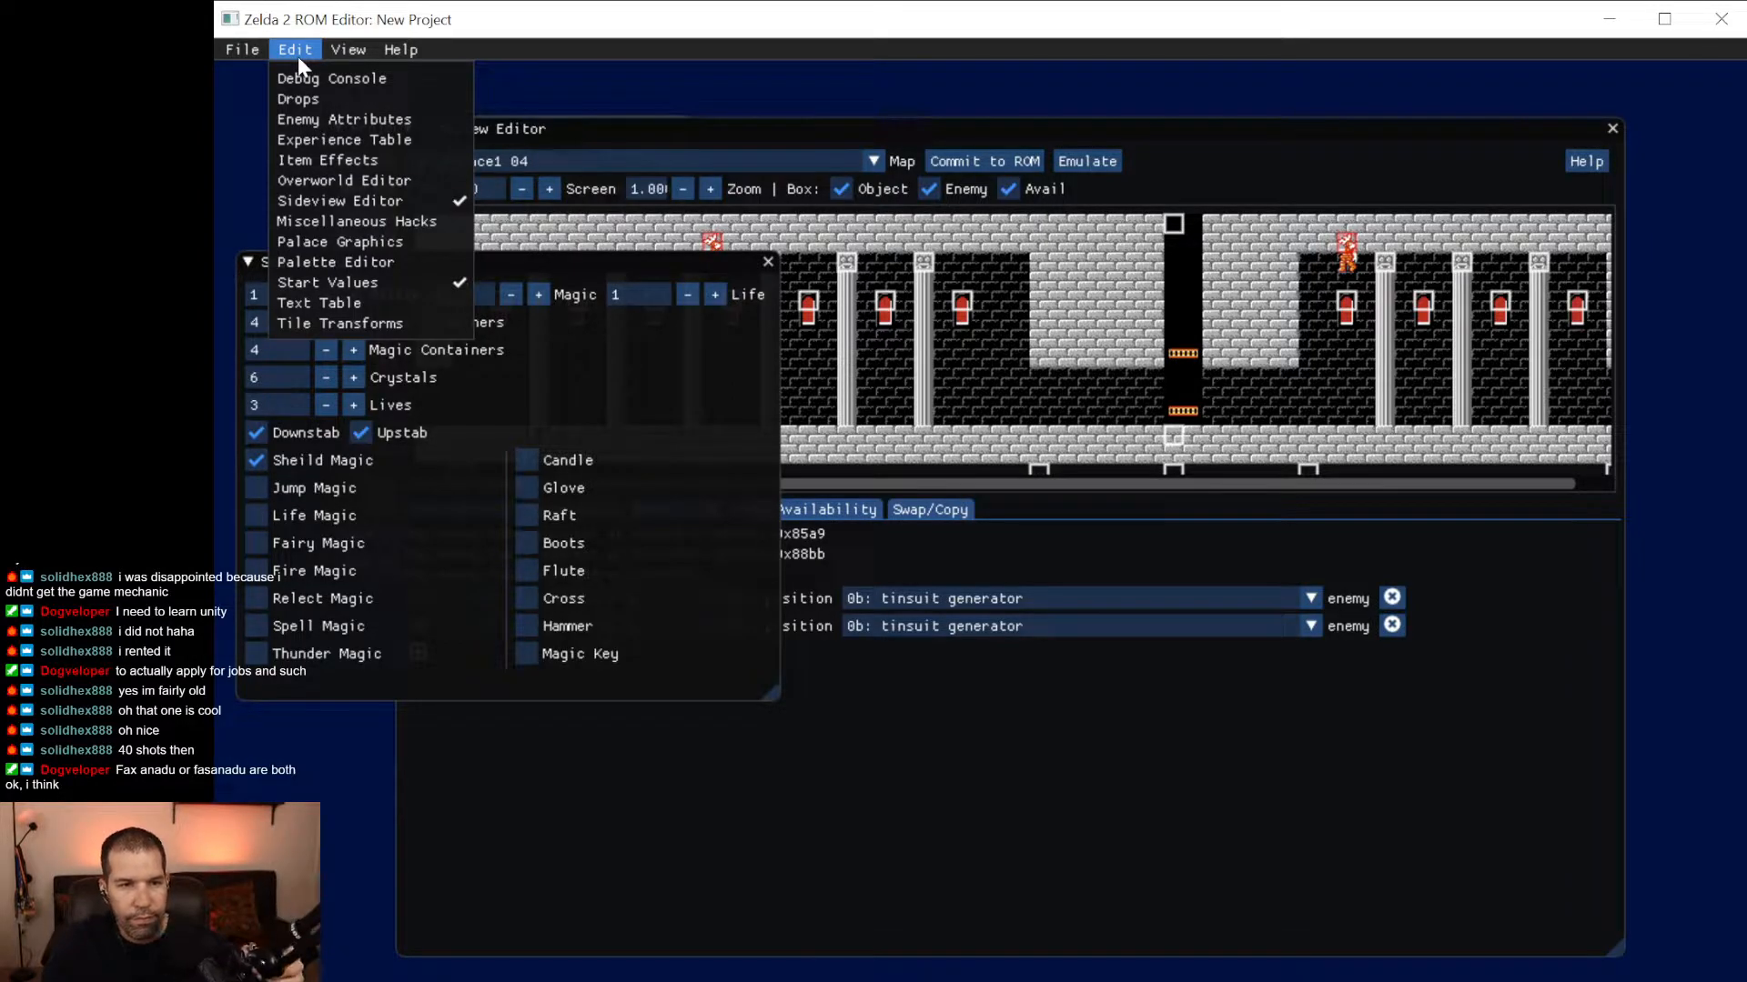
pyautogui.click(318, 223)
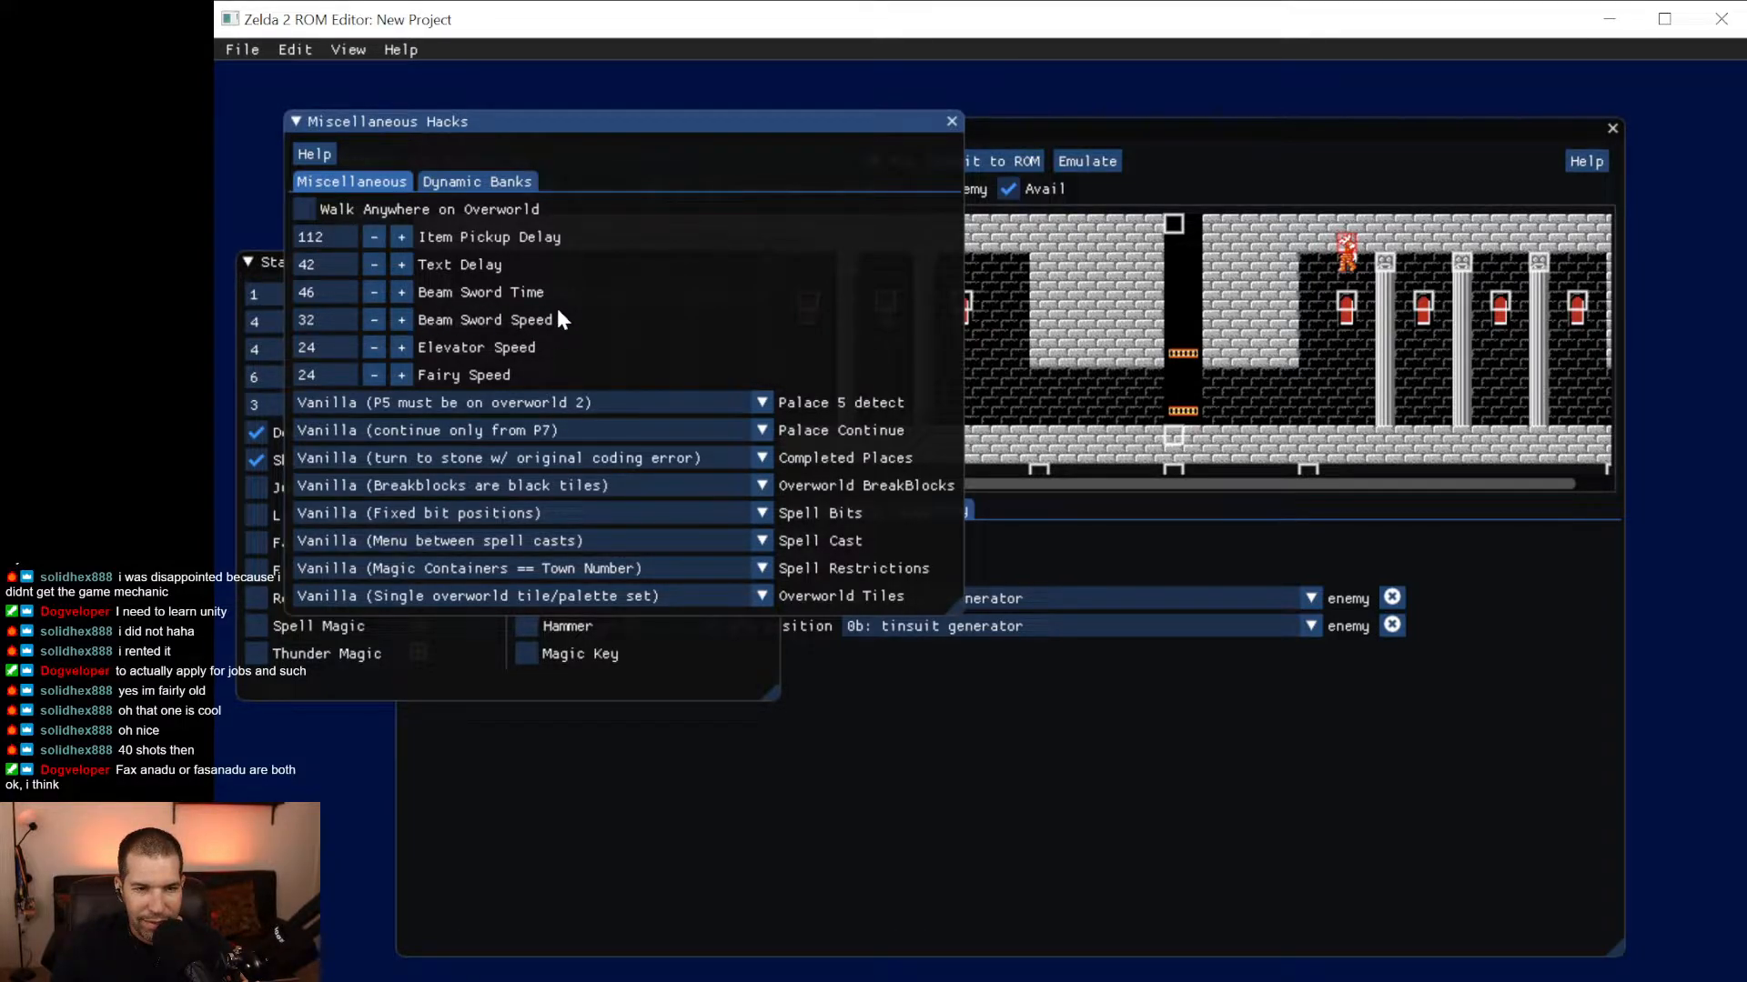
pyautogui.click(483, 182)
pyautogui.click(350, 186)
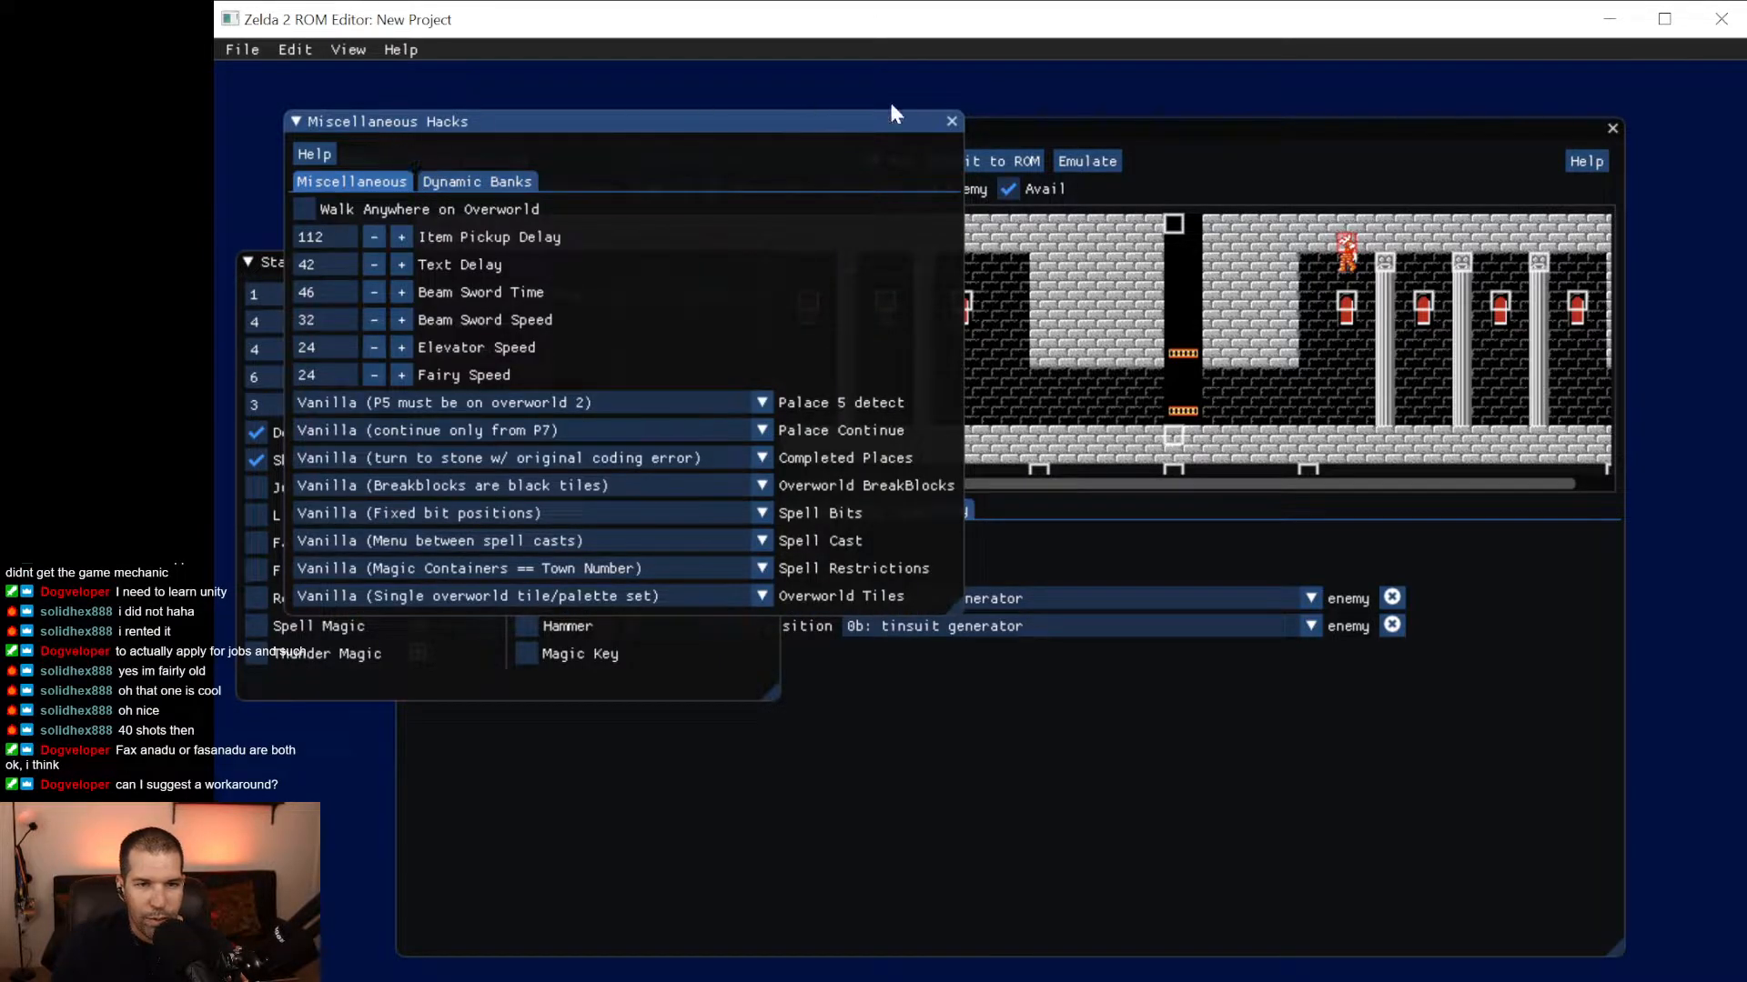
pyautogui.click(950, 122)
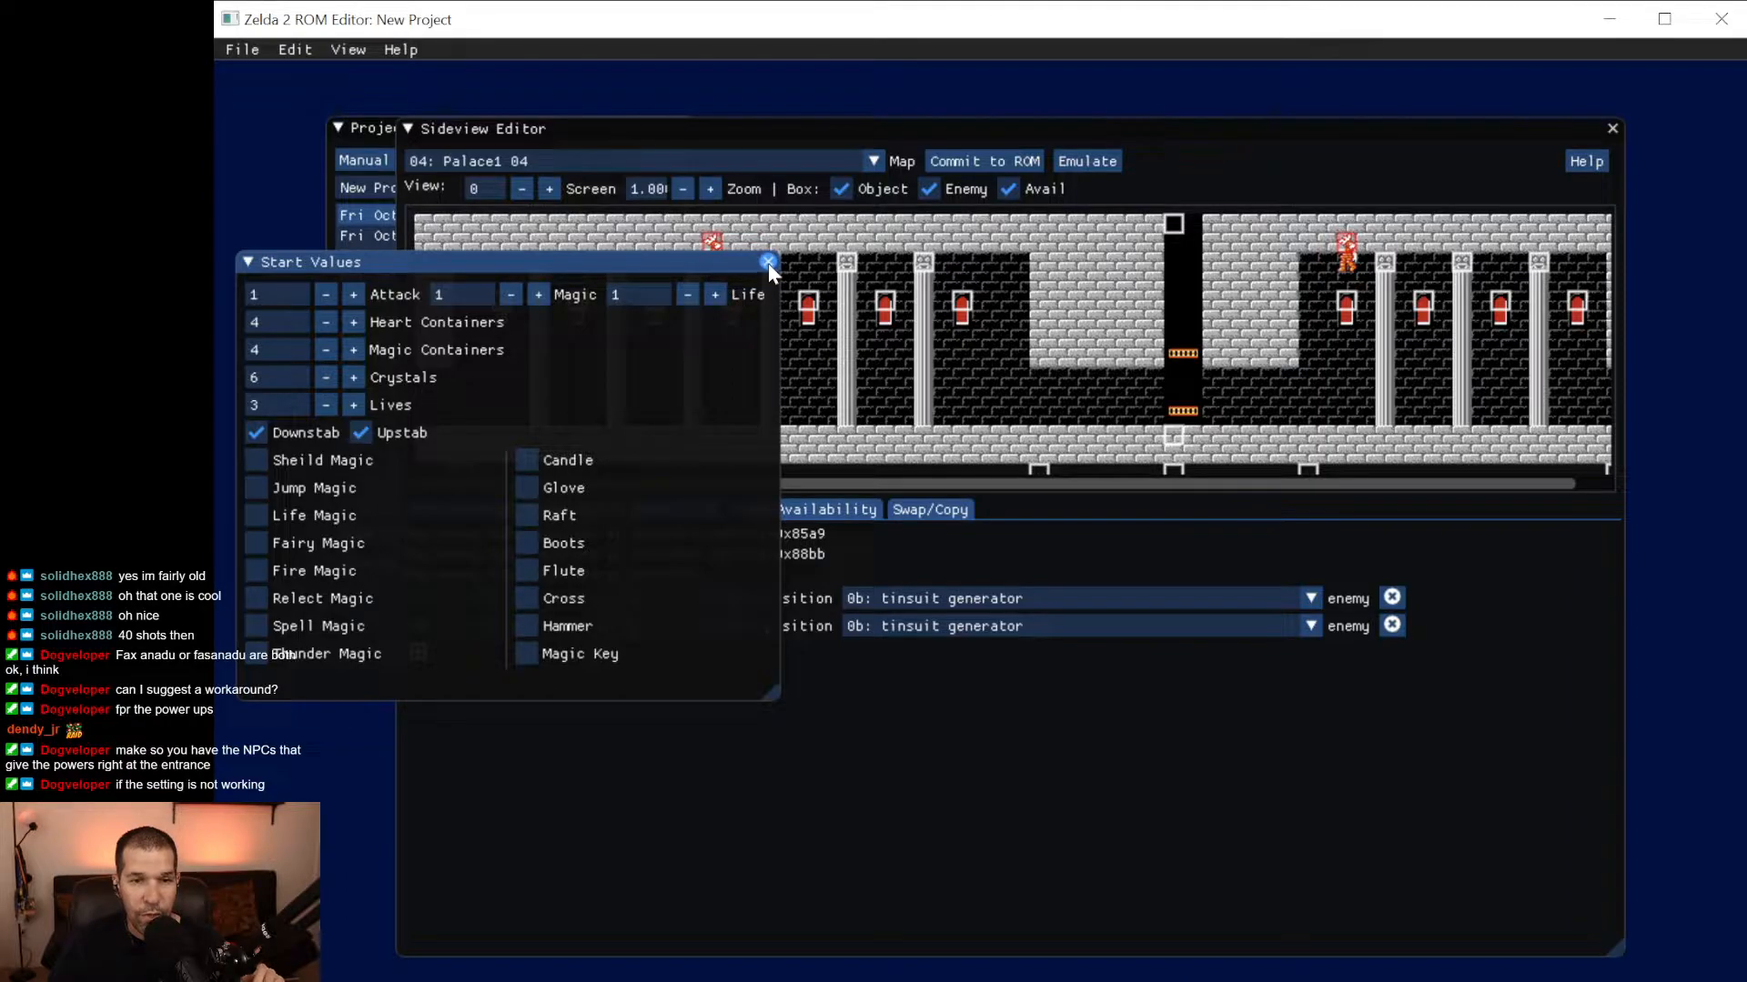
# Switch to FCEUX and close the loaded zelda2-test ROM.
pyautogui.click(1087, 161)
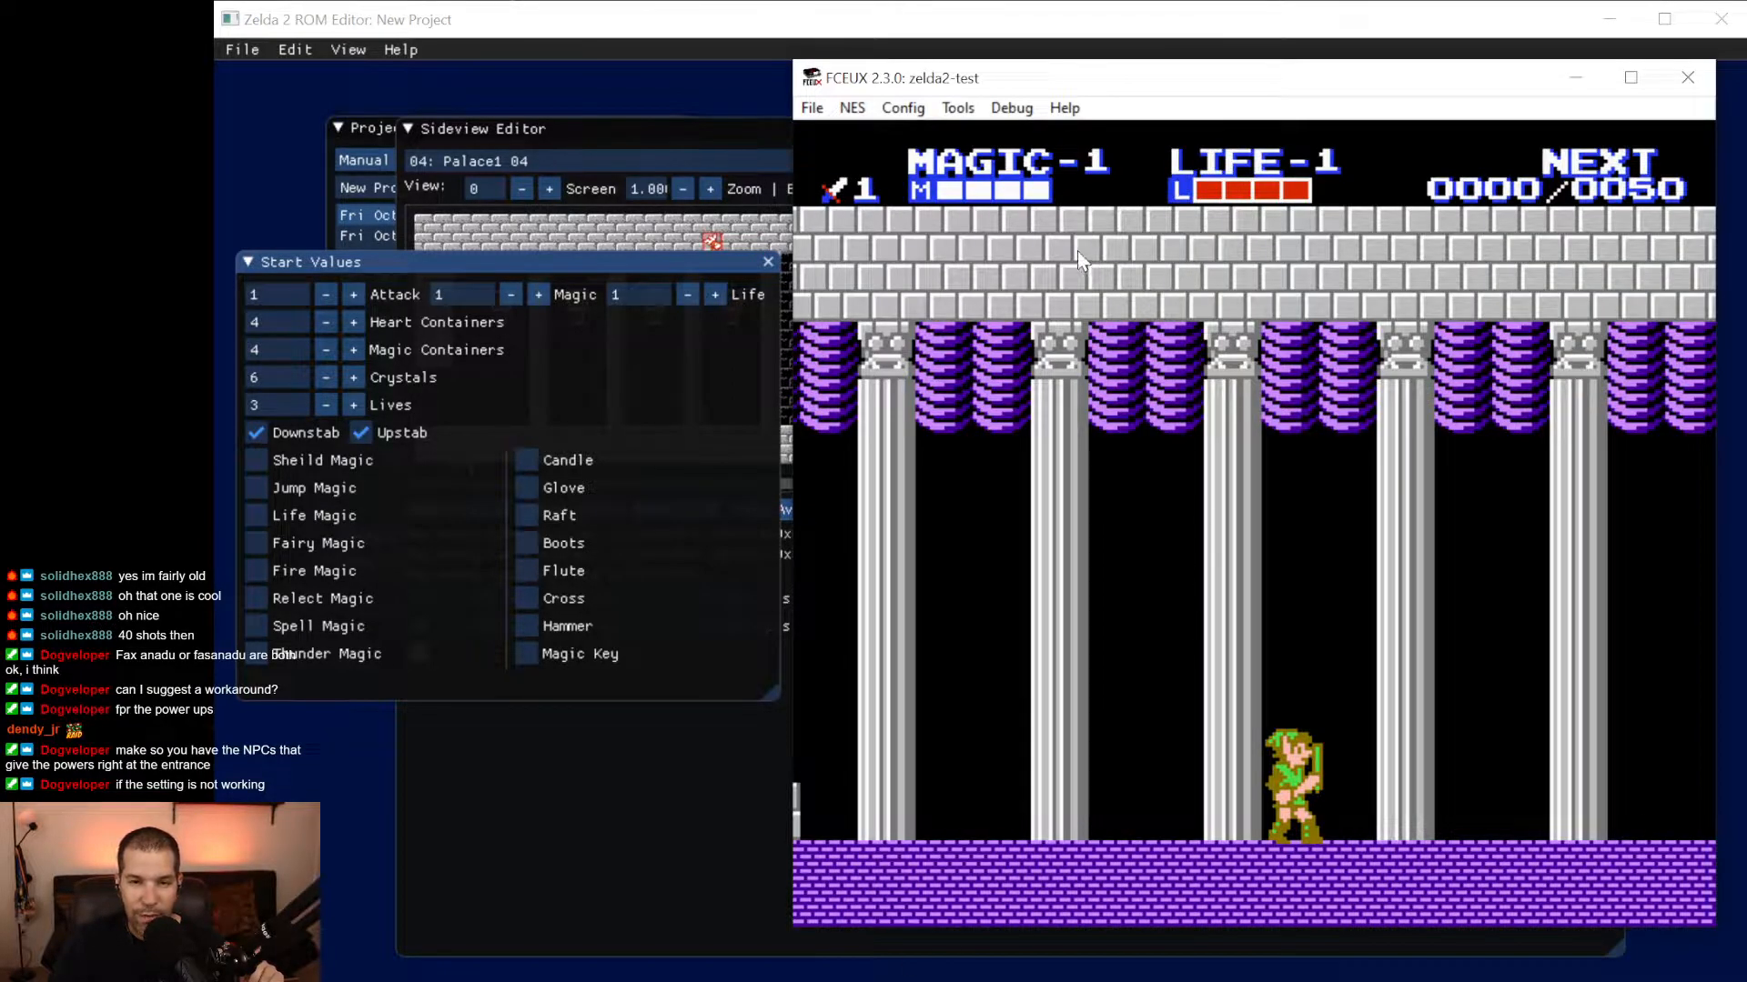
pyautogui.click(813, 107)
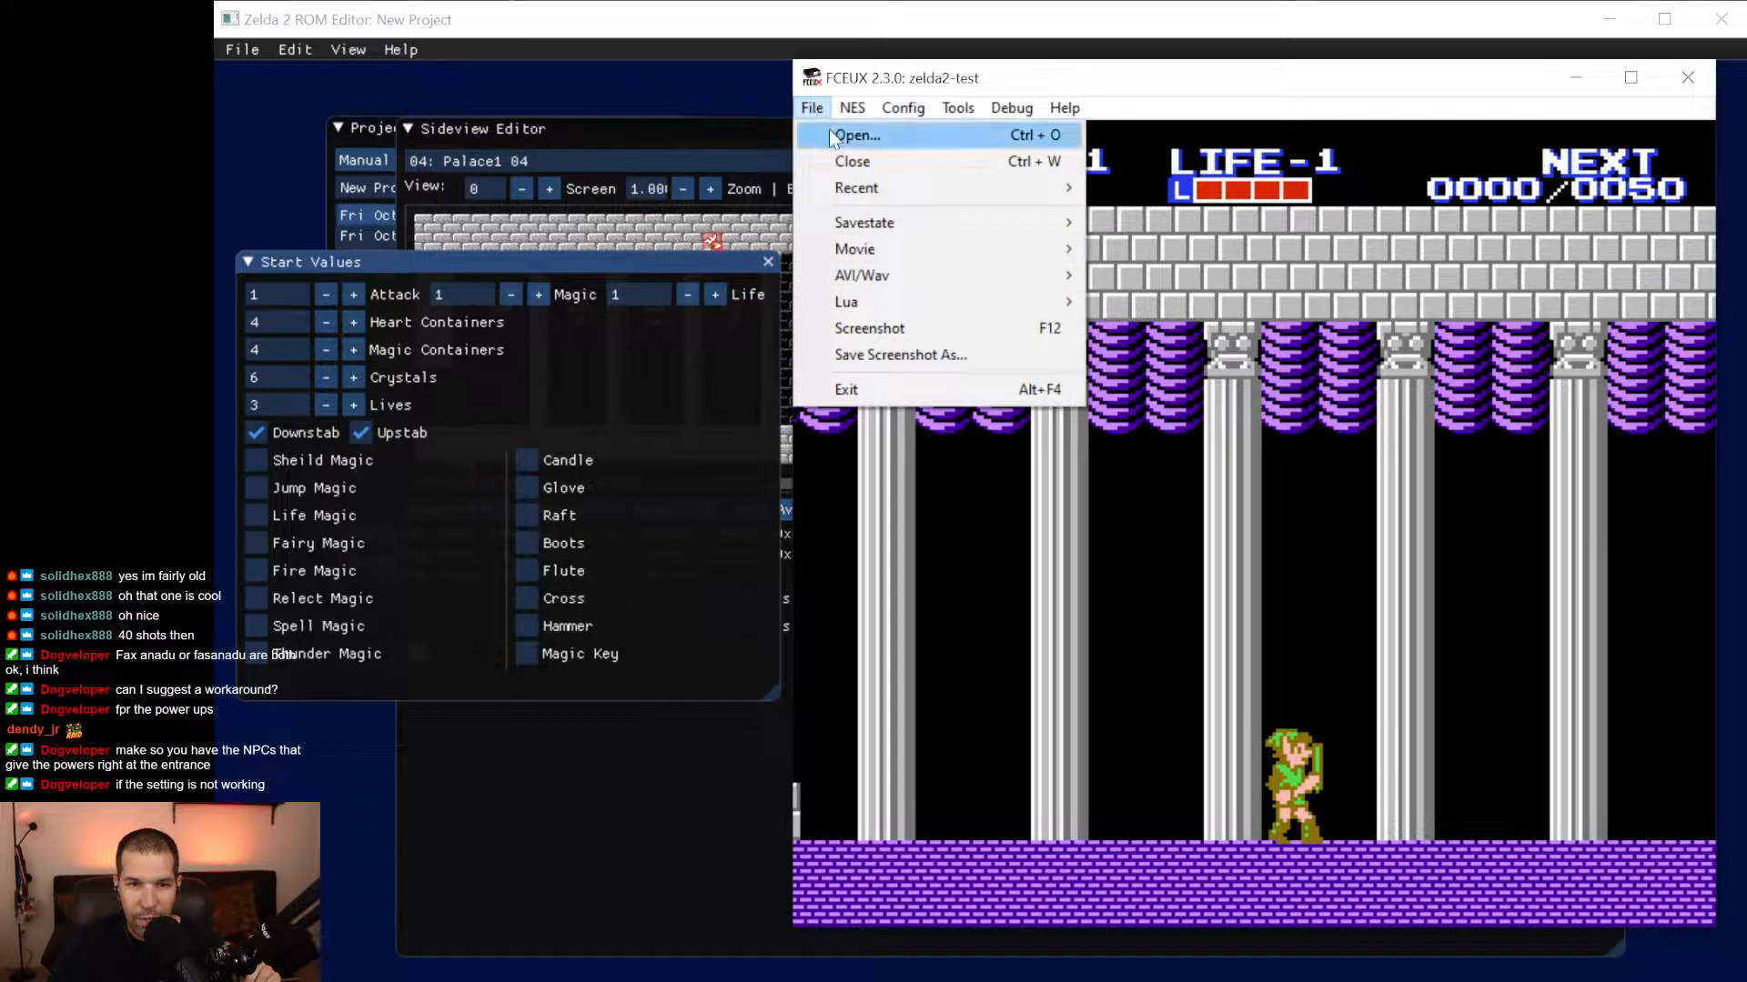
pyautogui.click(848, 160)
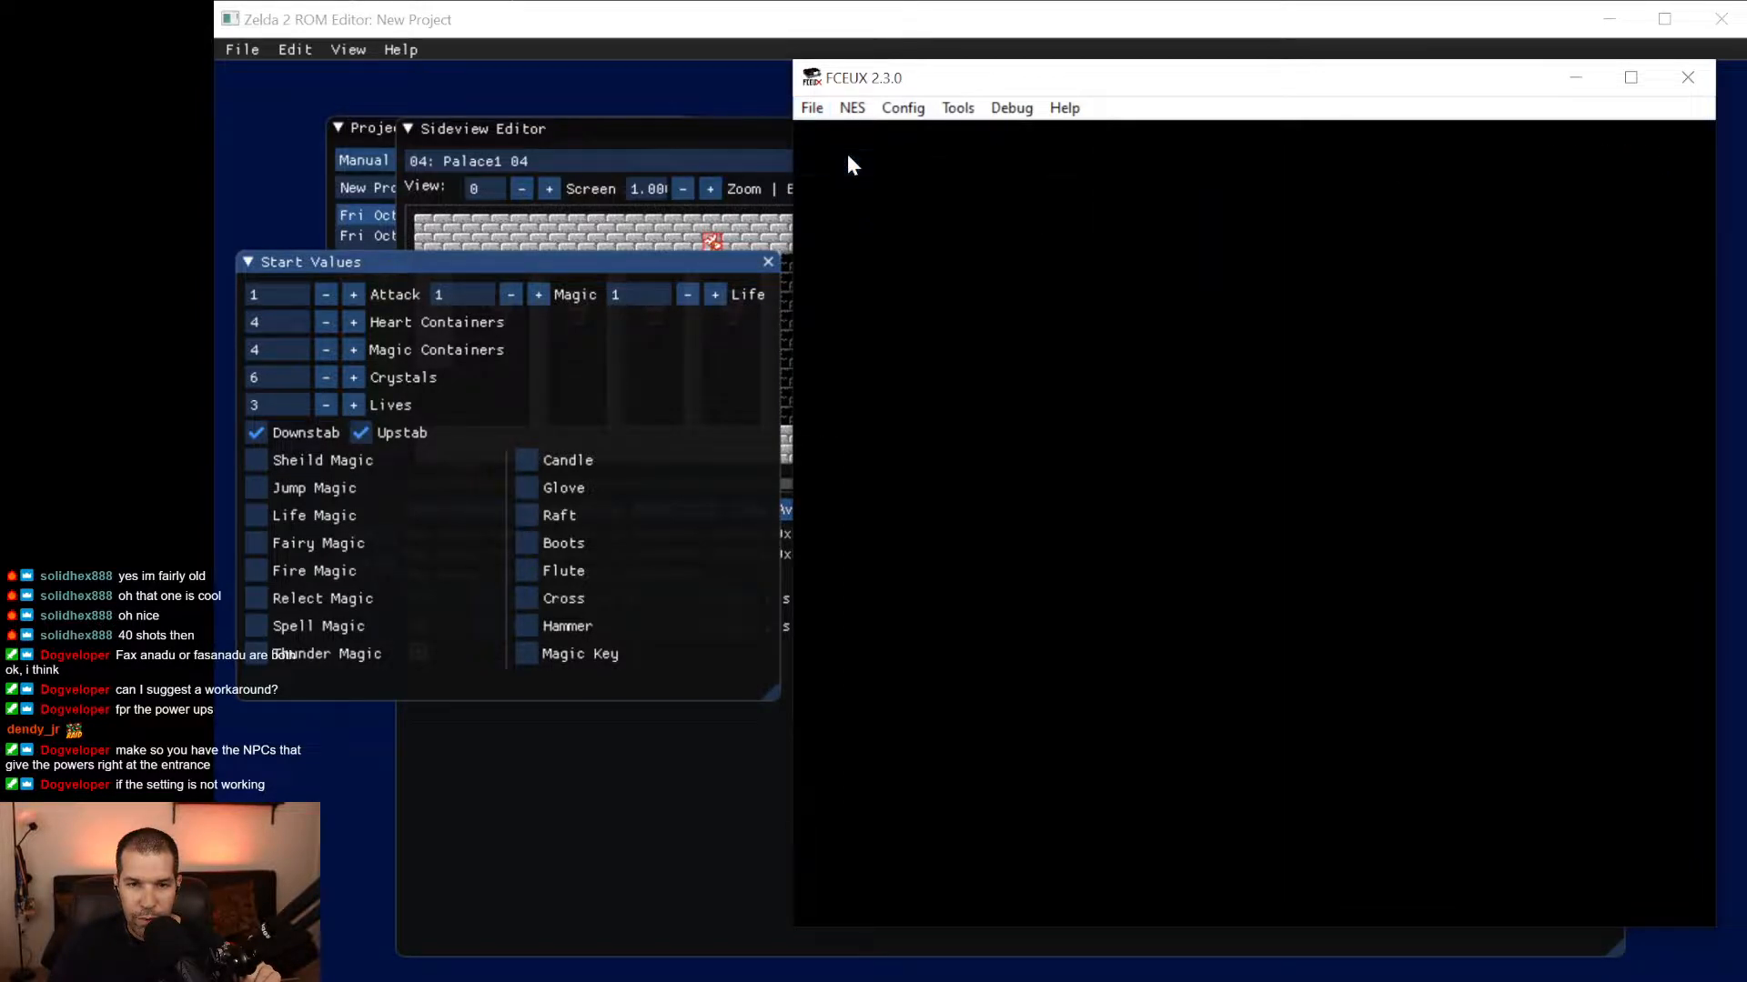
# Return to the Zelda 2 ROM Editor and collapse the Start Values window.
pyautogui.click(634, 42)
pyautogui.click(306, 49)
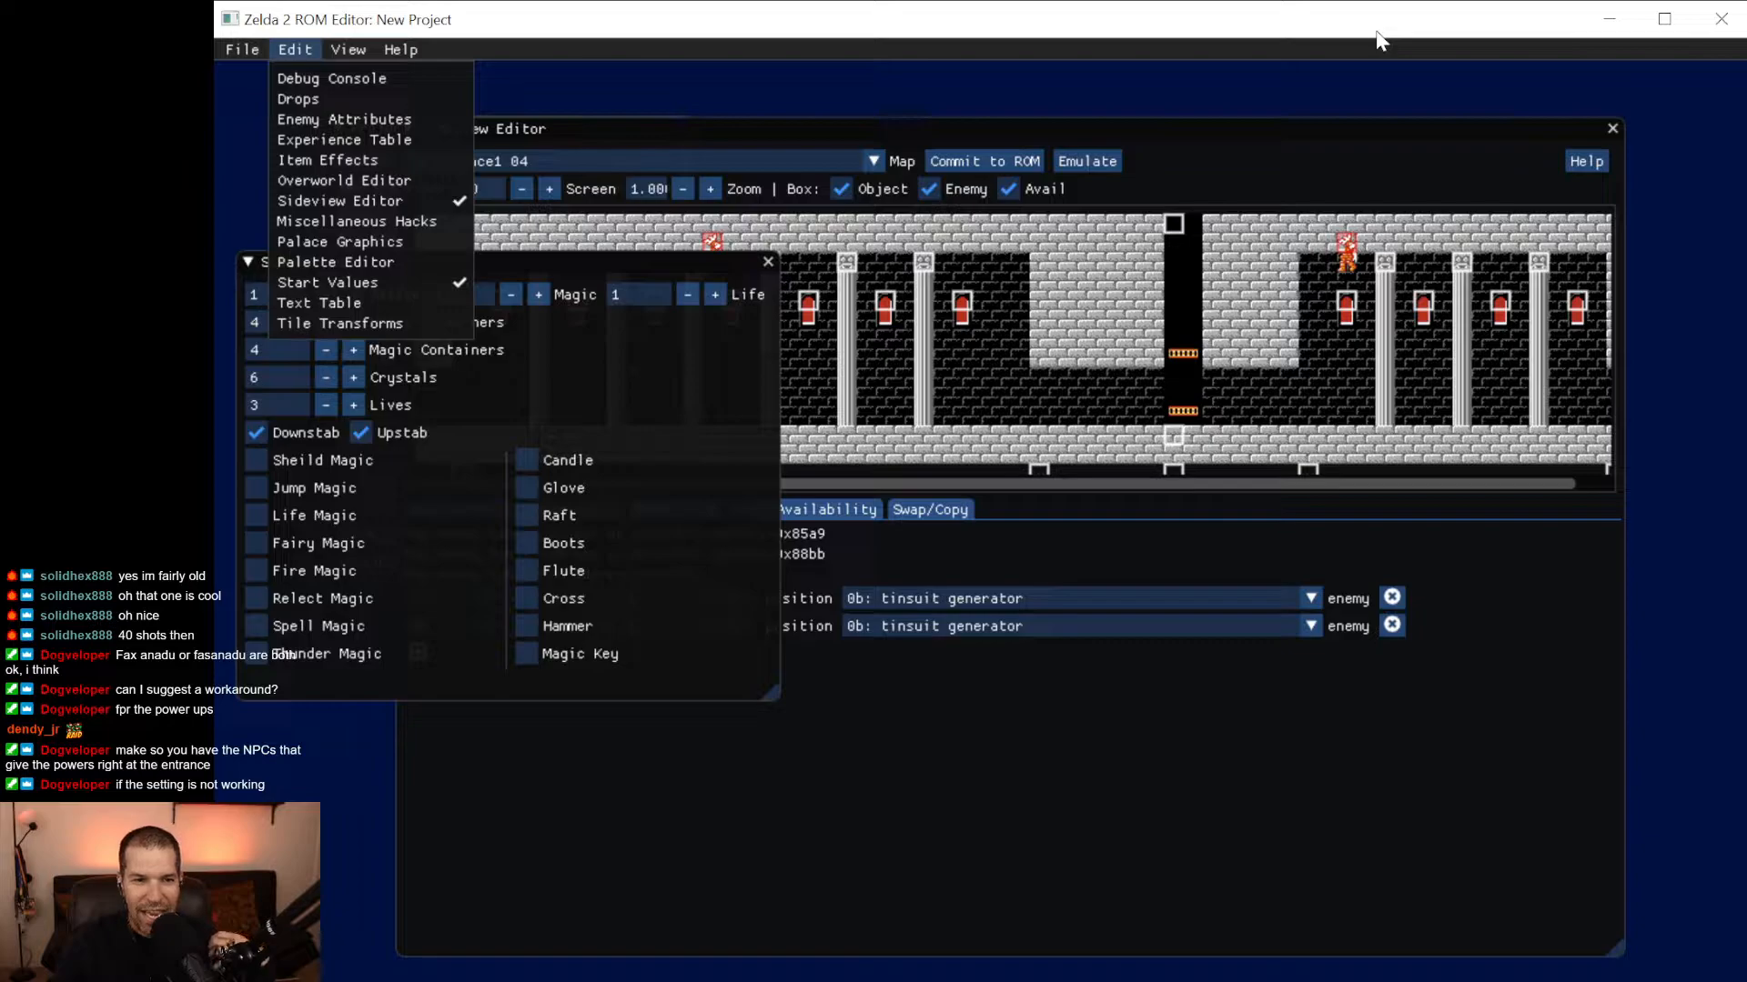
pyautogui.click(641, 265)
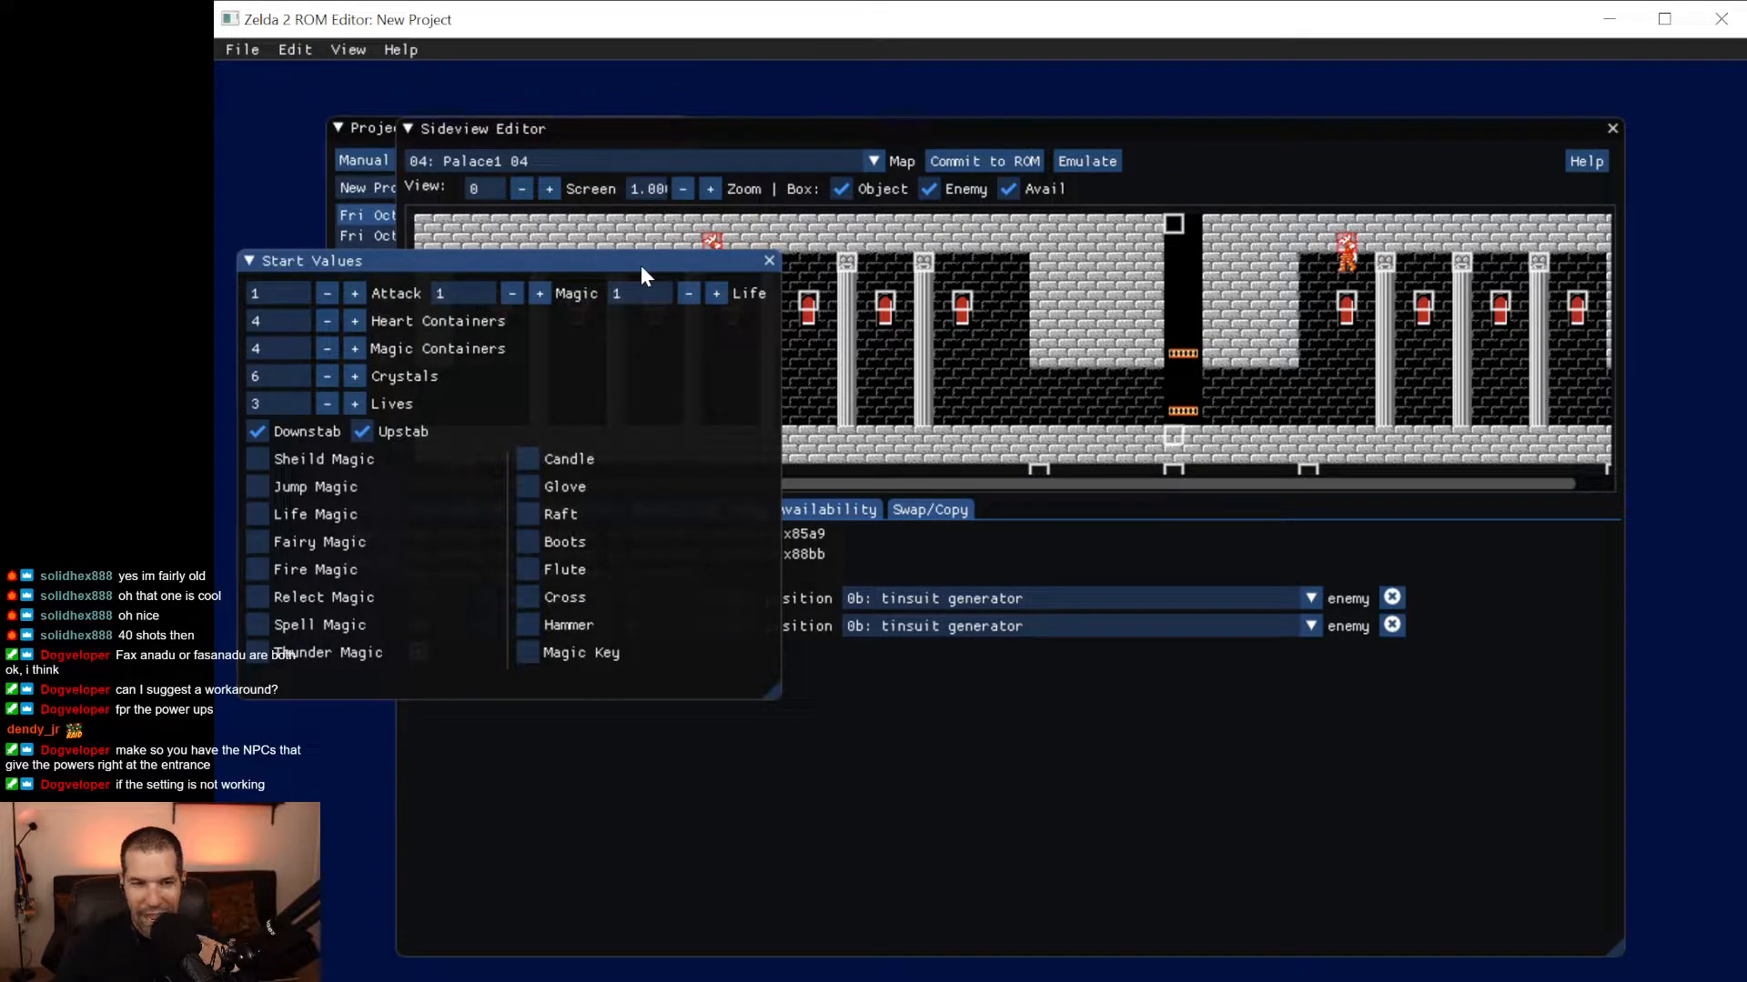
pyautogui.click(251, 261)
pyautogui.click(251, 261)
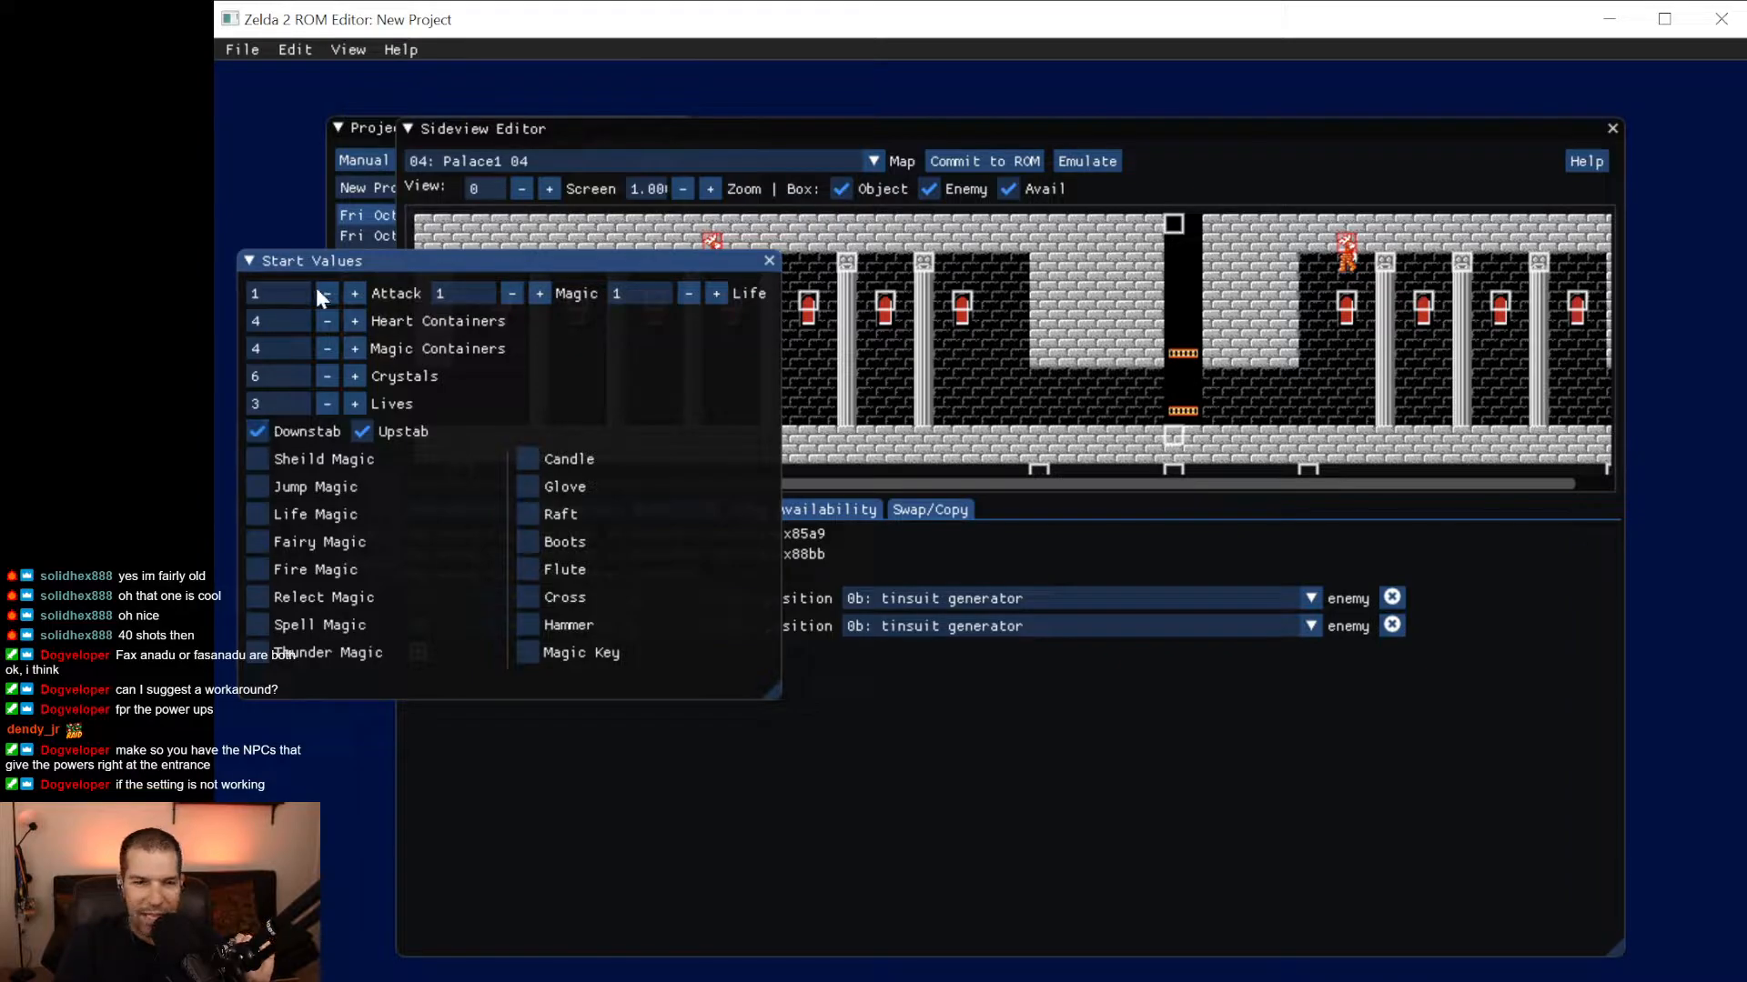
pyautogui.click(256, 256)
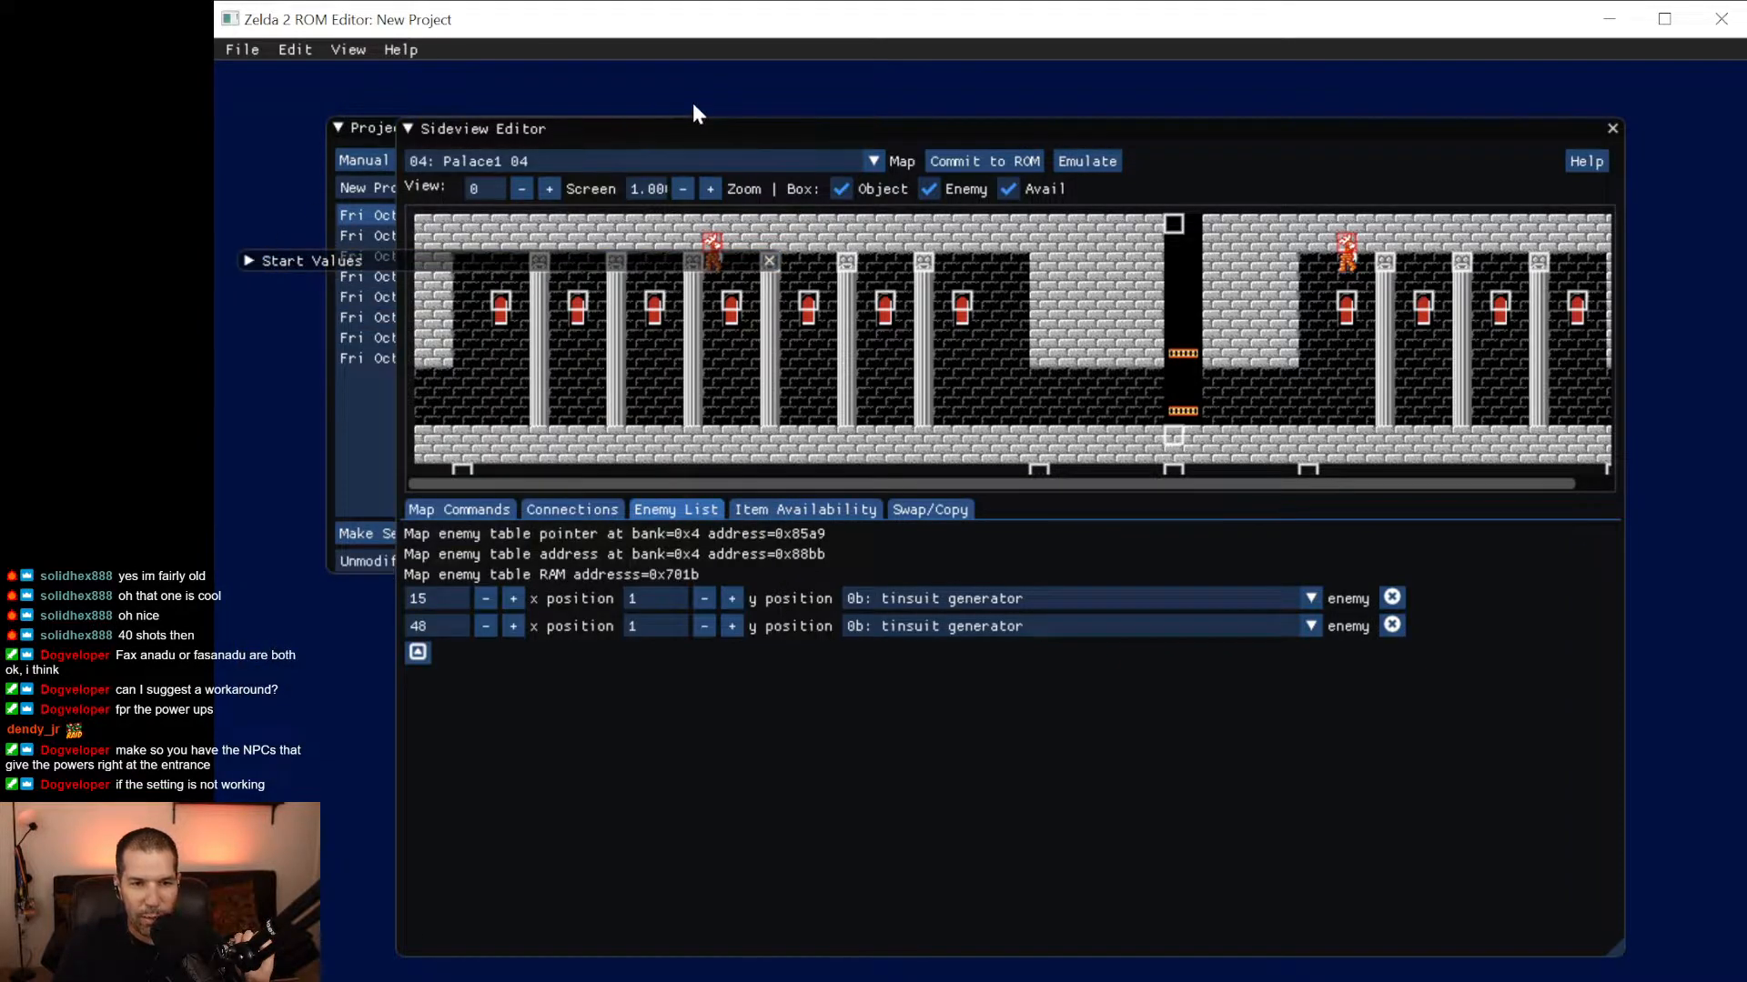
# Look through the Sideview Editor's map list, including the maze_island, palace_background and west_hyrule maps.
pyautogui.click(342, 50)
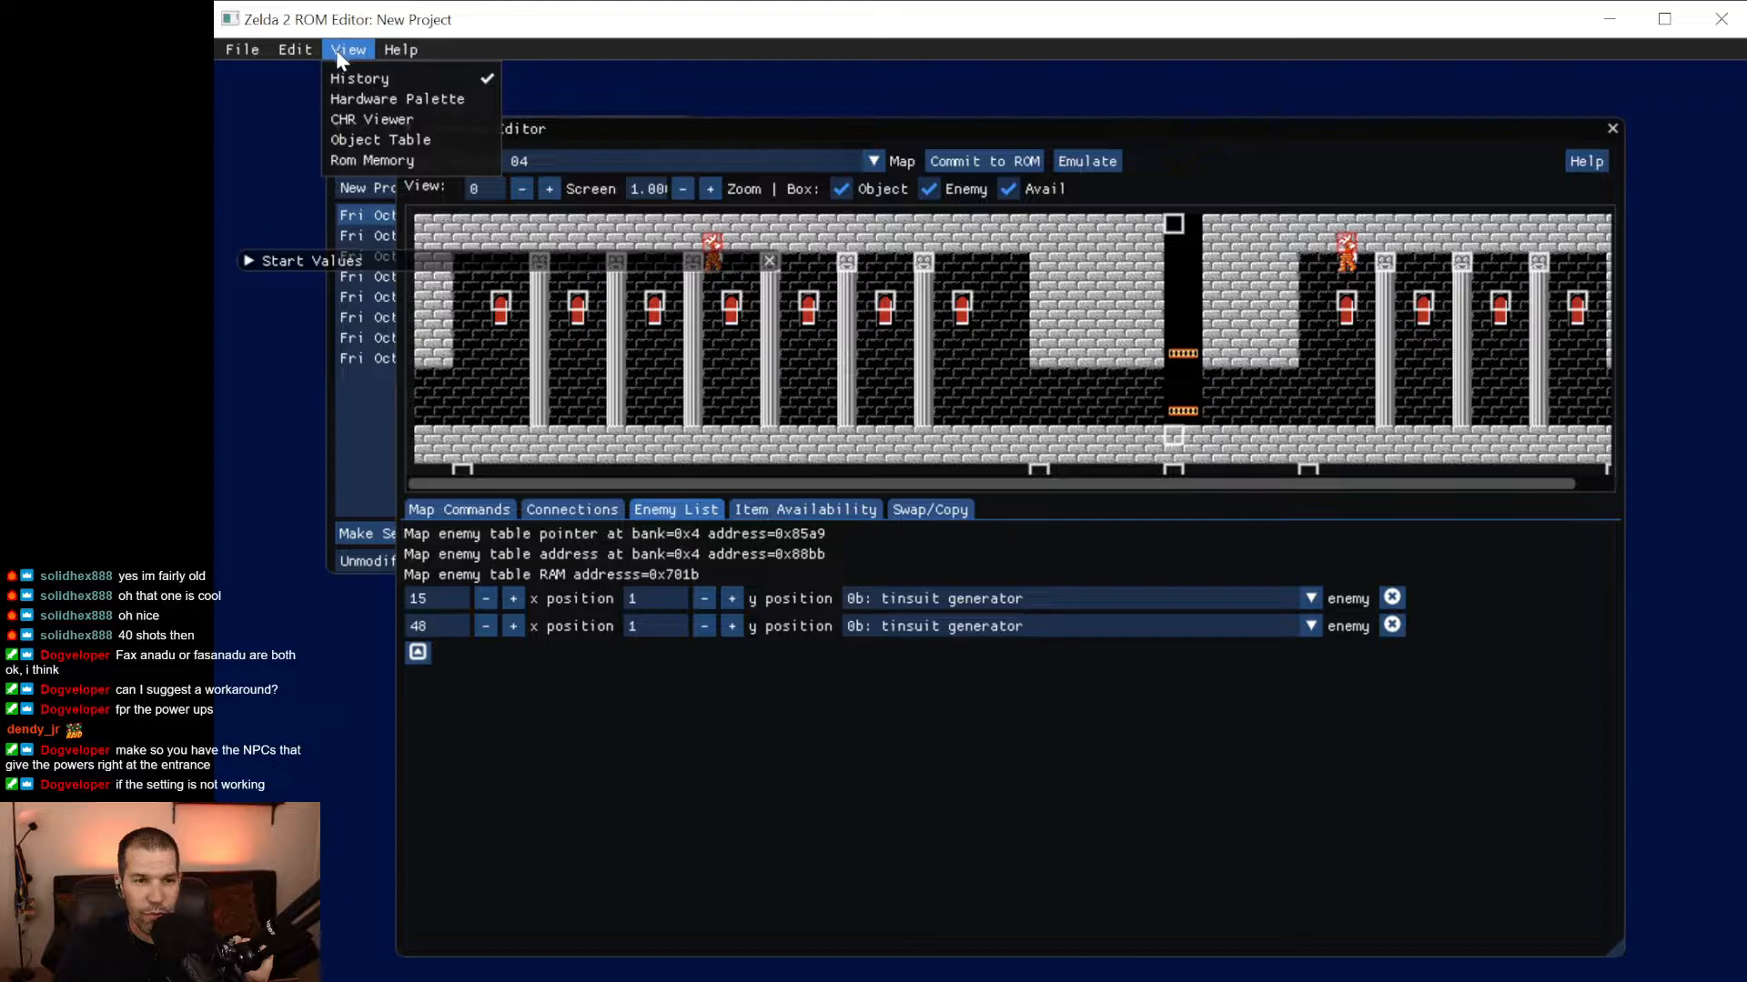
pyautogui.moveTo(295, 50)
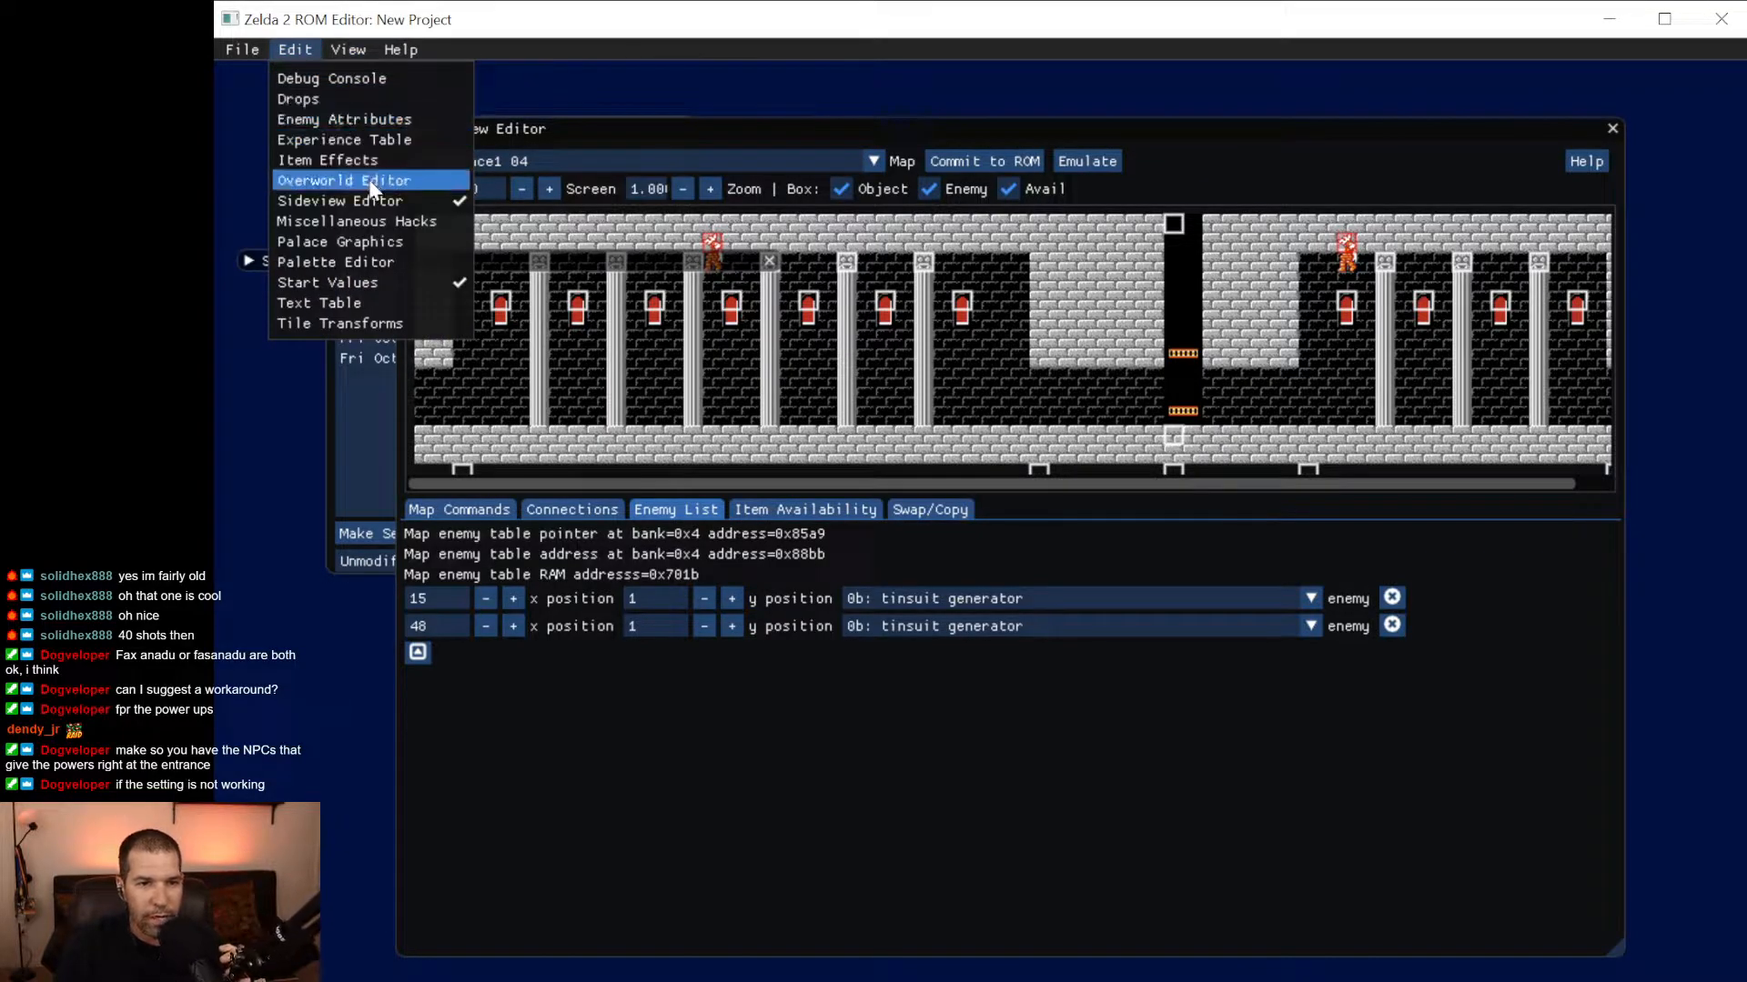
pyautogui.click(634, 143)
pyautogui.click(635, 160)
pyautogui.scroll(-5, 664, 263)
pyautogui.scroll(15, 669, 259)
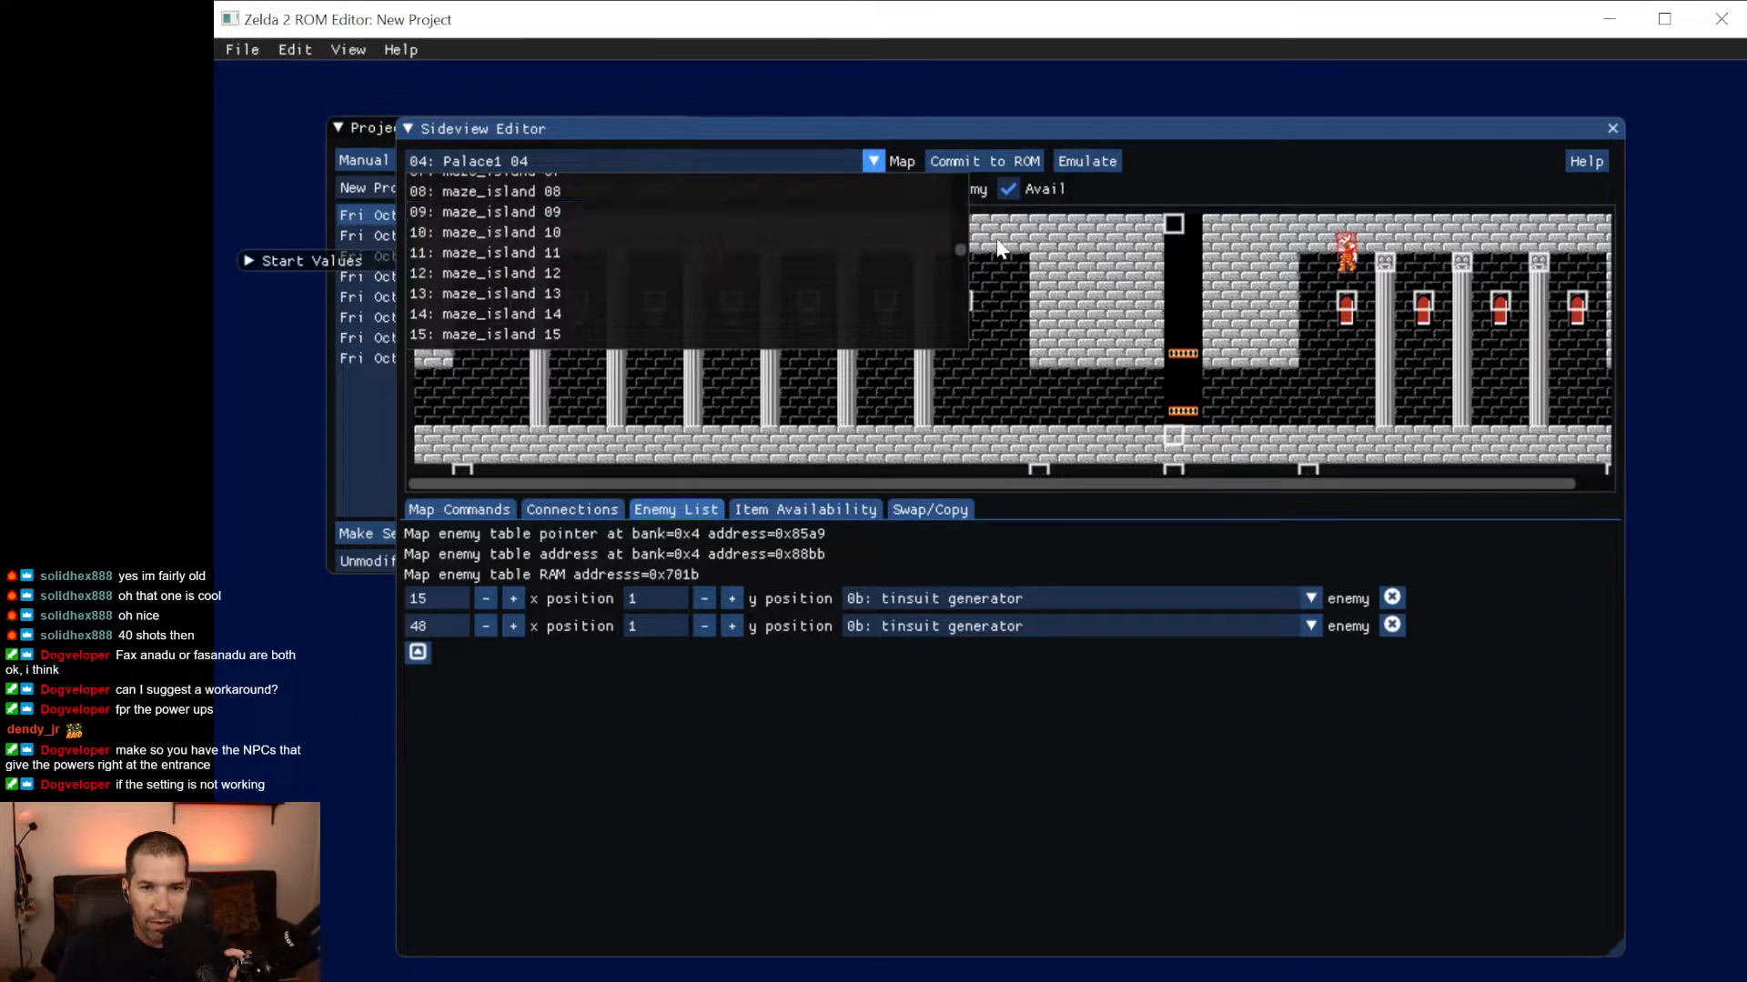
pyautogui.moveTo(958, 247); pyautogui.dragTo(957, 153)
pyautogui.scroll(-1, 717, 215)
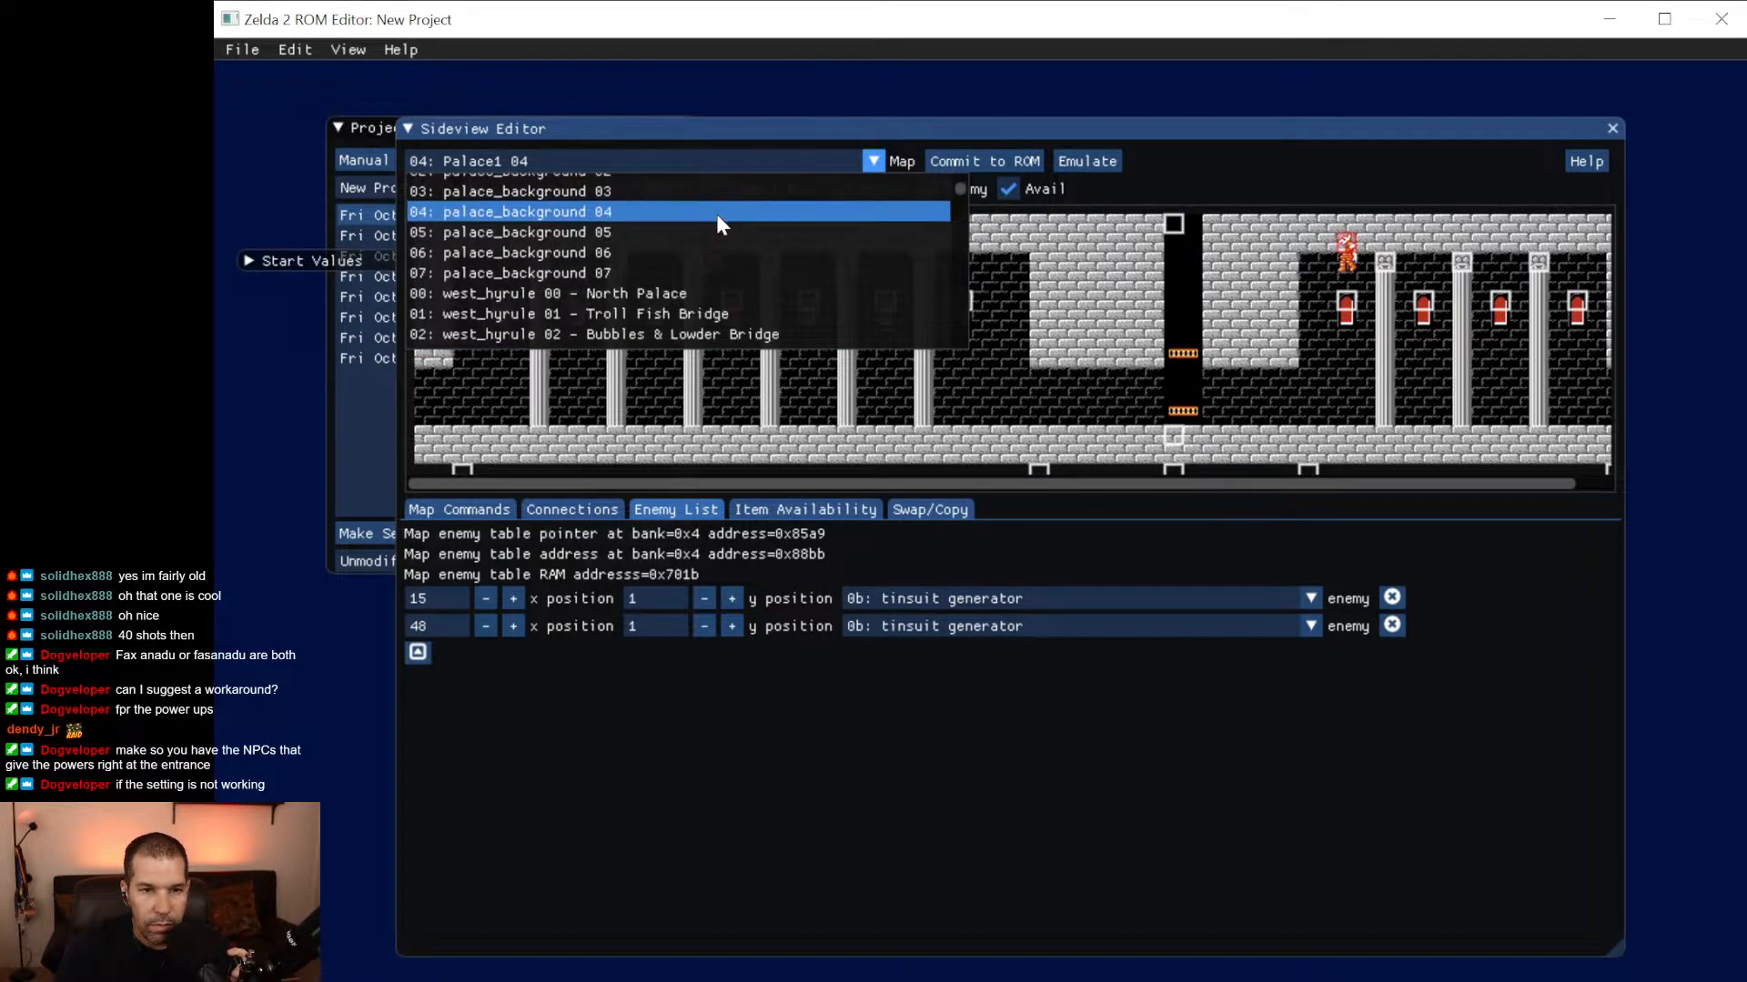
pyautogui.scroll(-1, 717, 215)
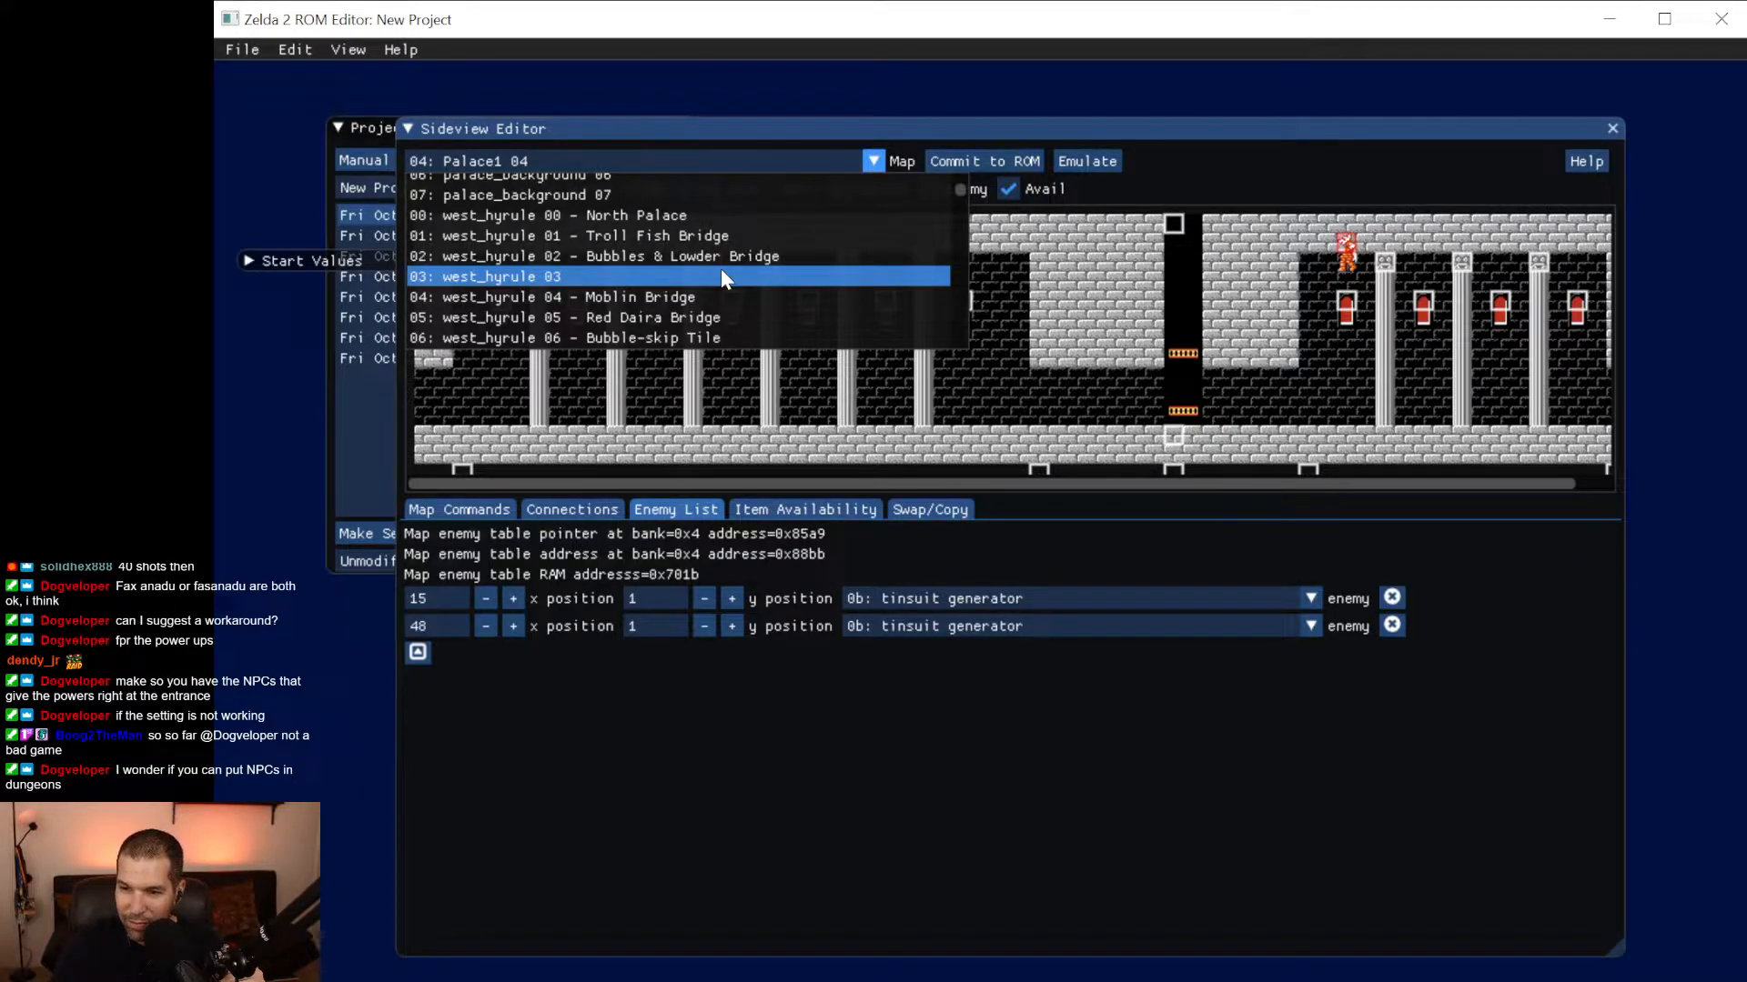
# Examine the enemy types available for a new entry in Palace1 04's enemy list, and remove that entry.
pyautogui.click(1171, 118)
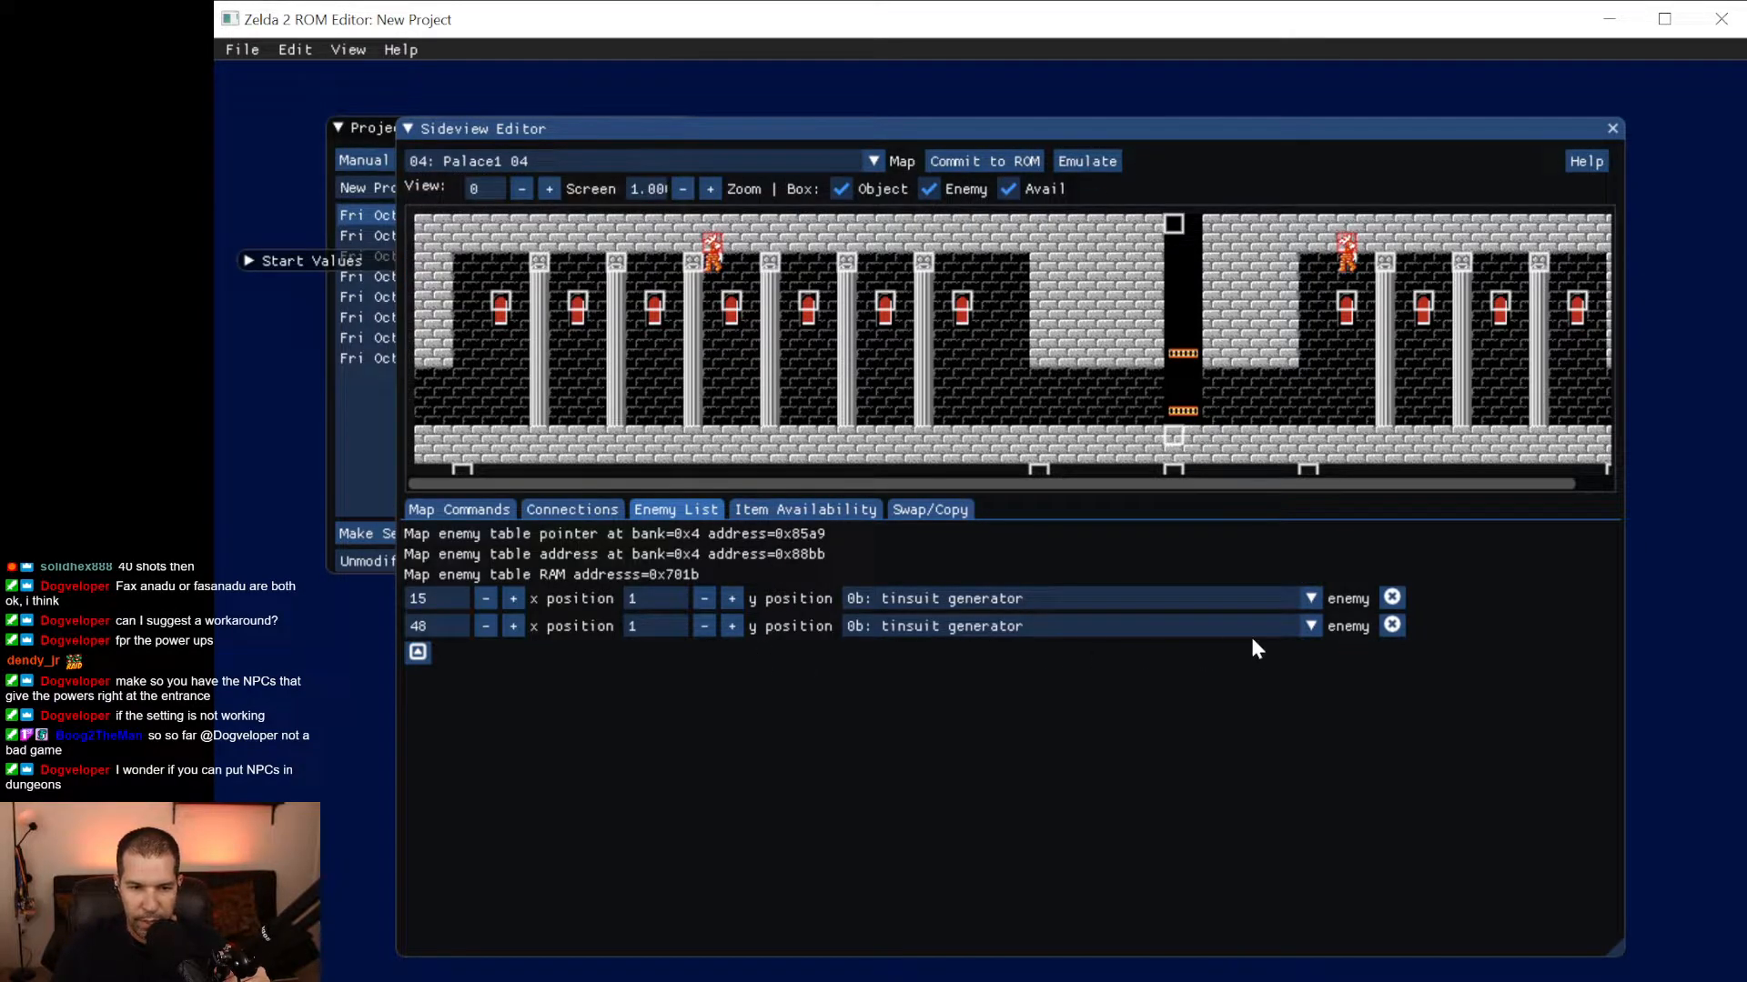
pyautogui.click(418, 652)
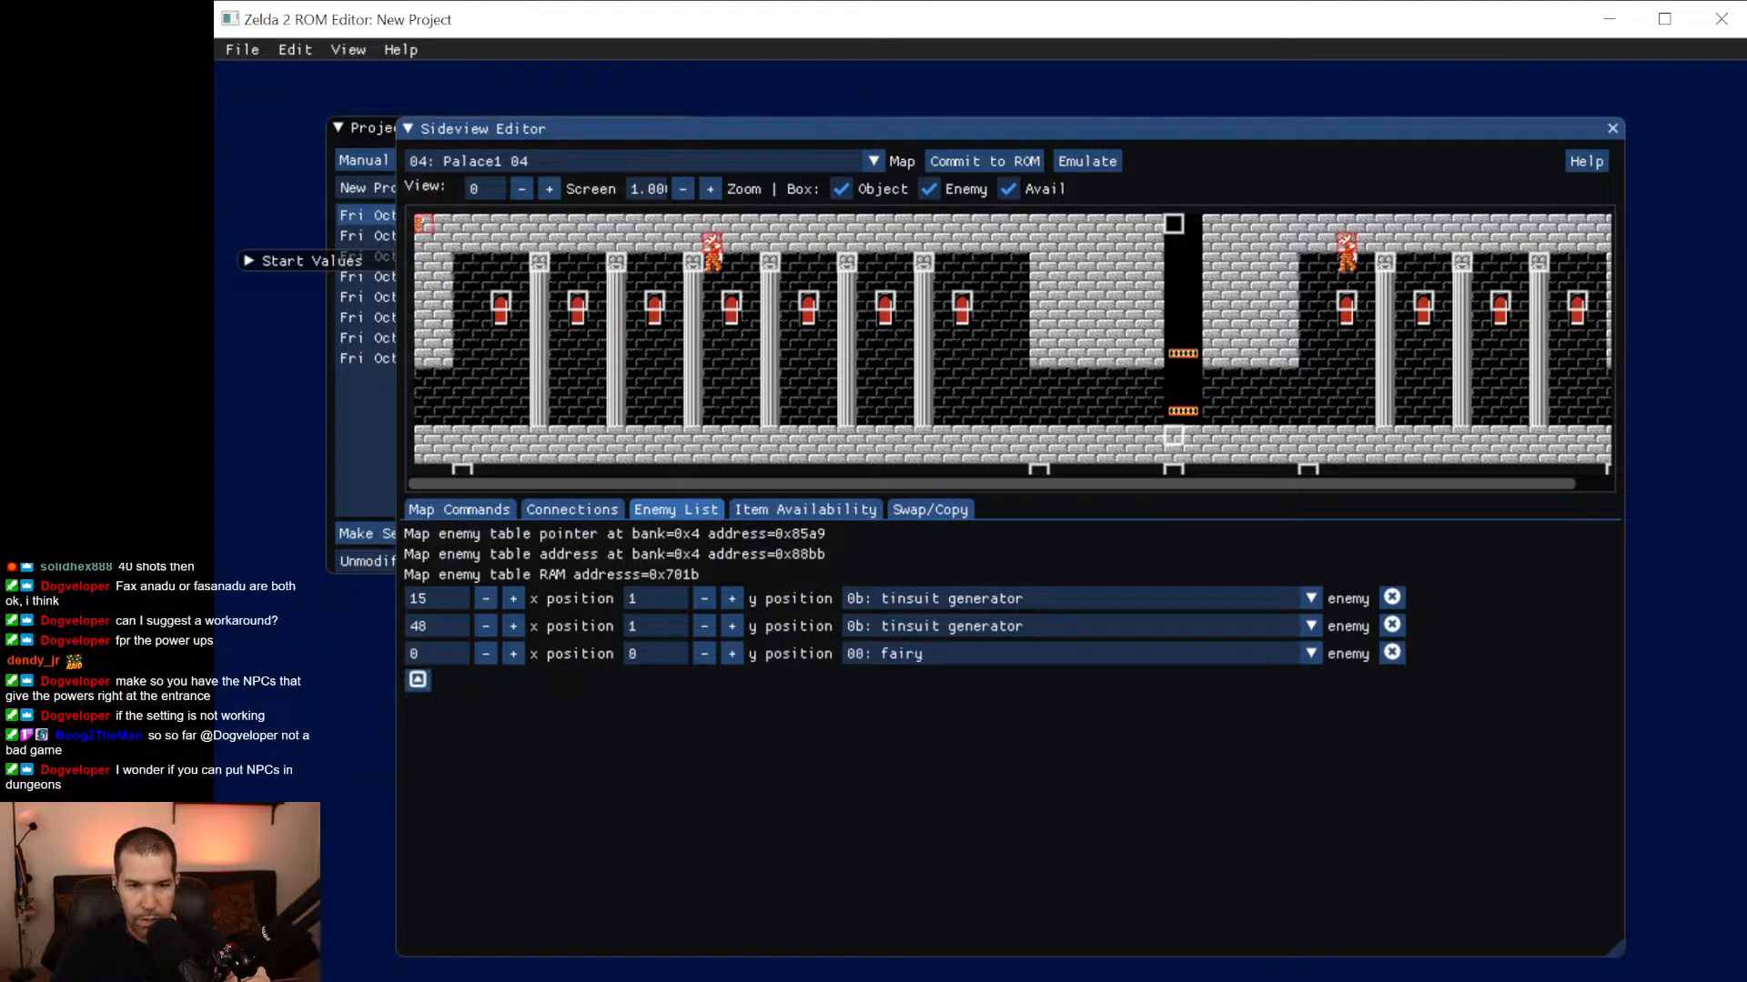
pyautogui.click(1211, 653)
pyautogui.scroll(-1, 1094, 715)
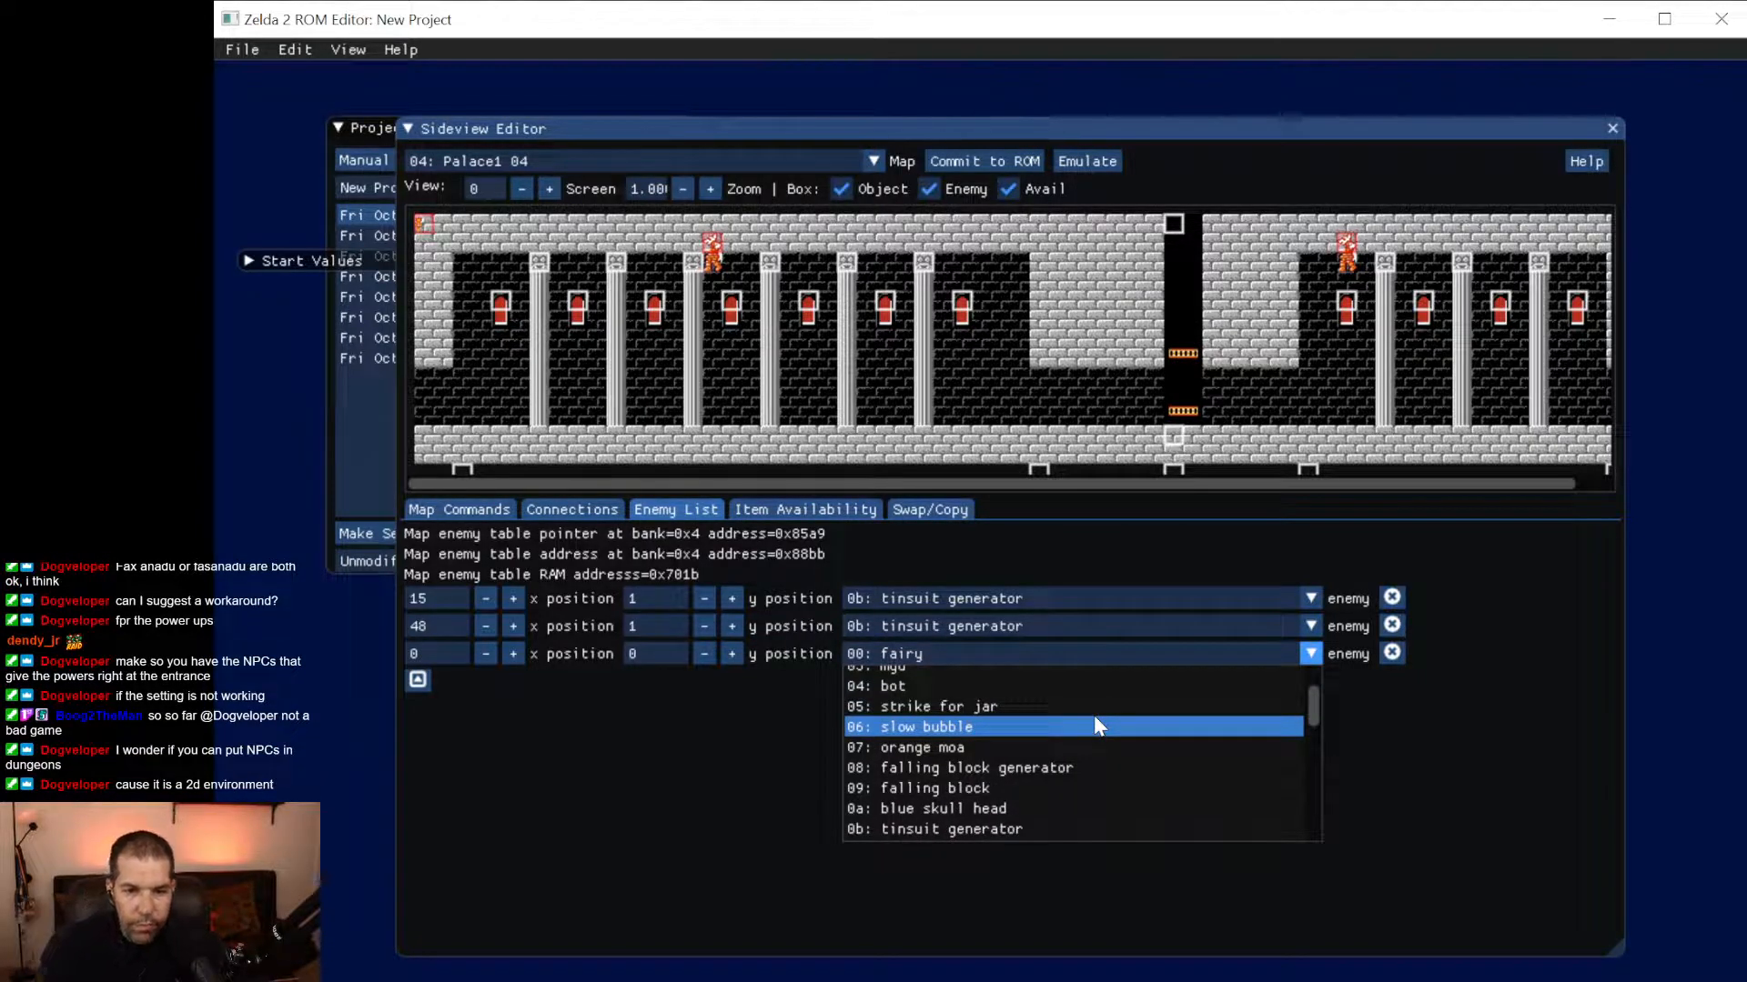
pyautogui.scroll(-1, 1093, 715)
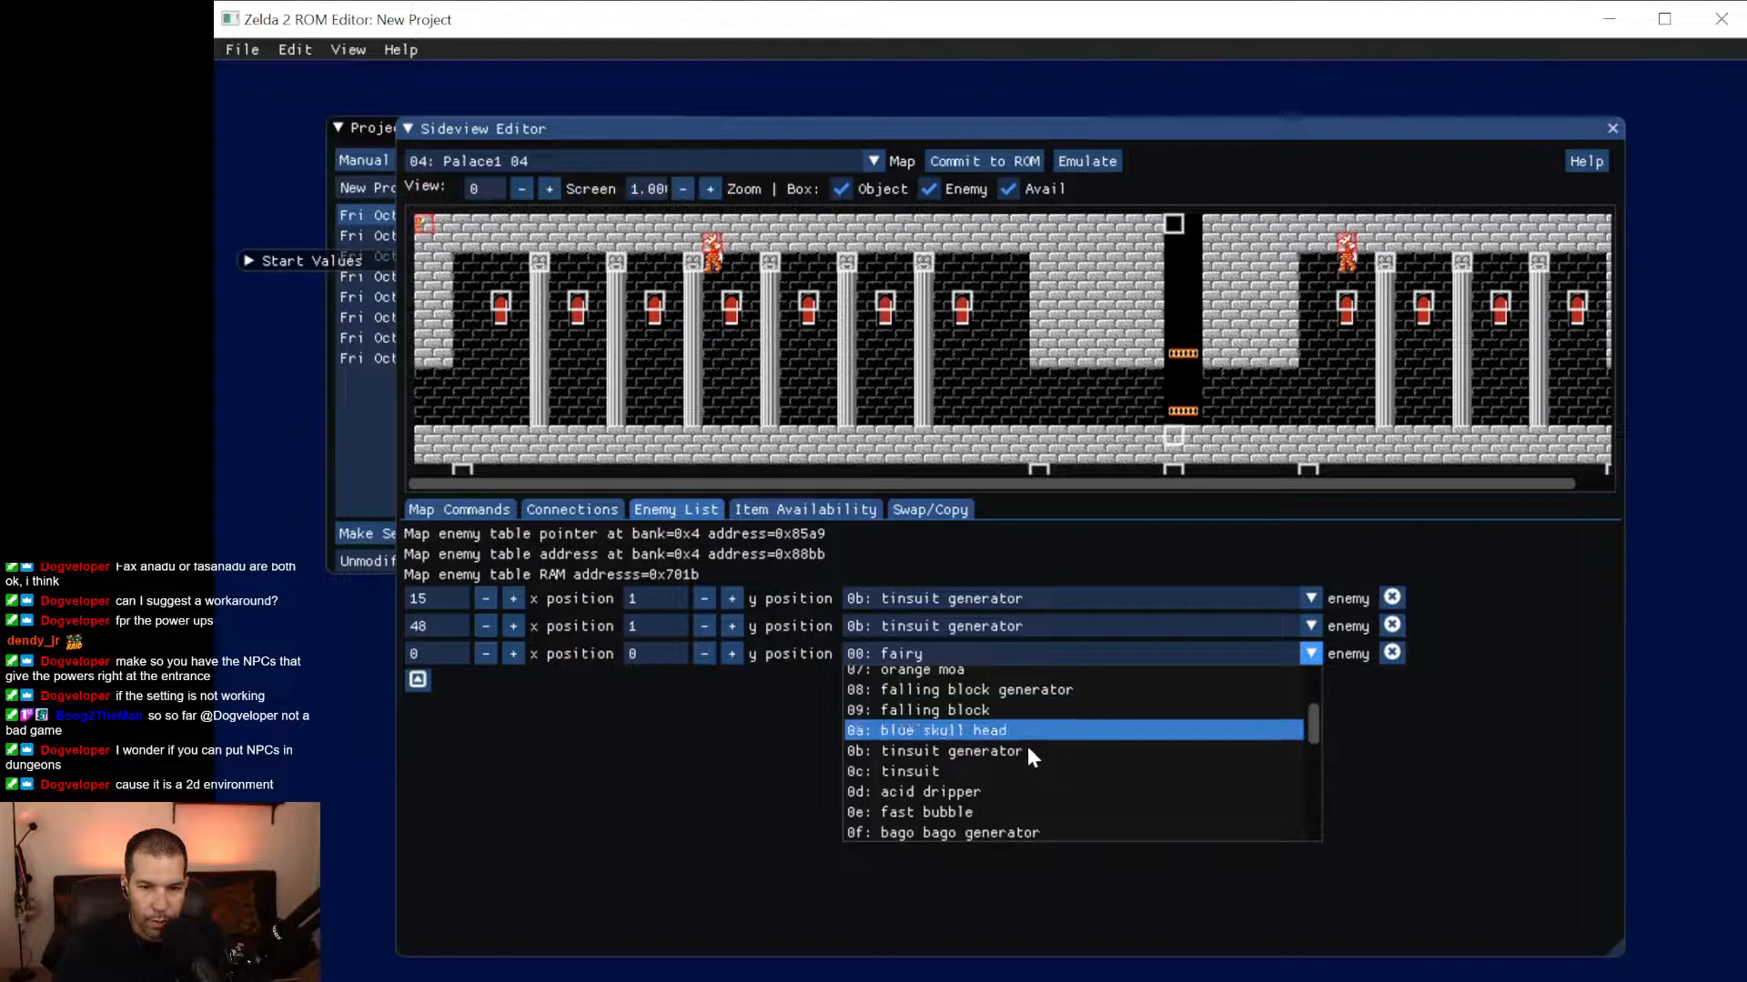
pyautogui.scroll(-1, 987, 792)
pyautogui.scroll(-2, 994, 798)
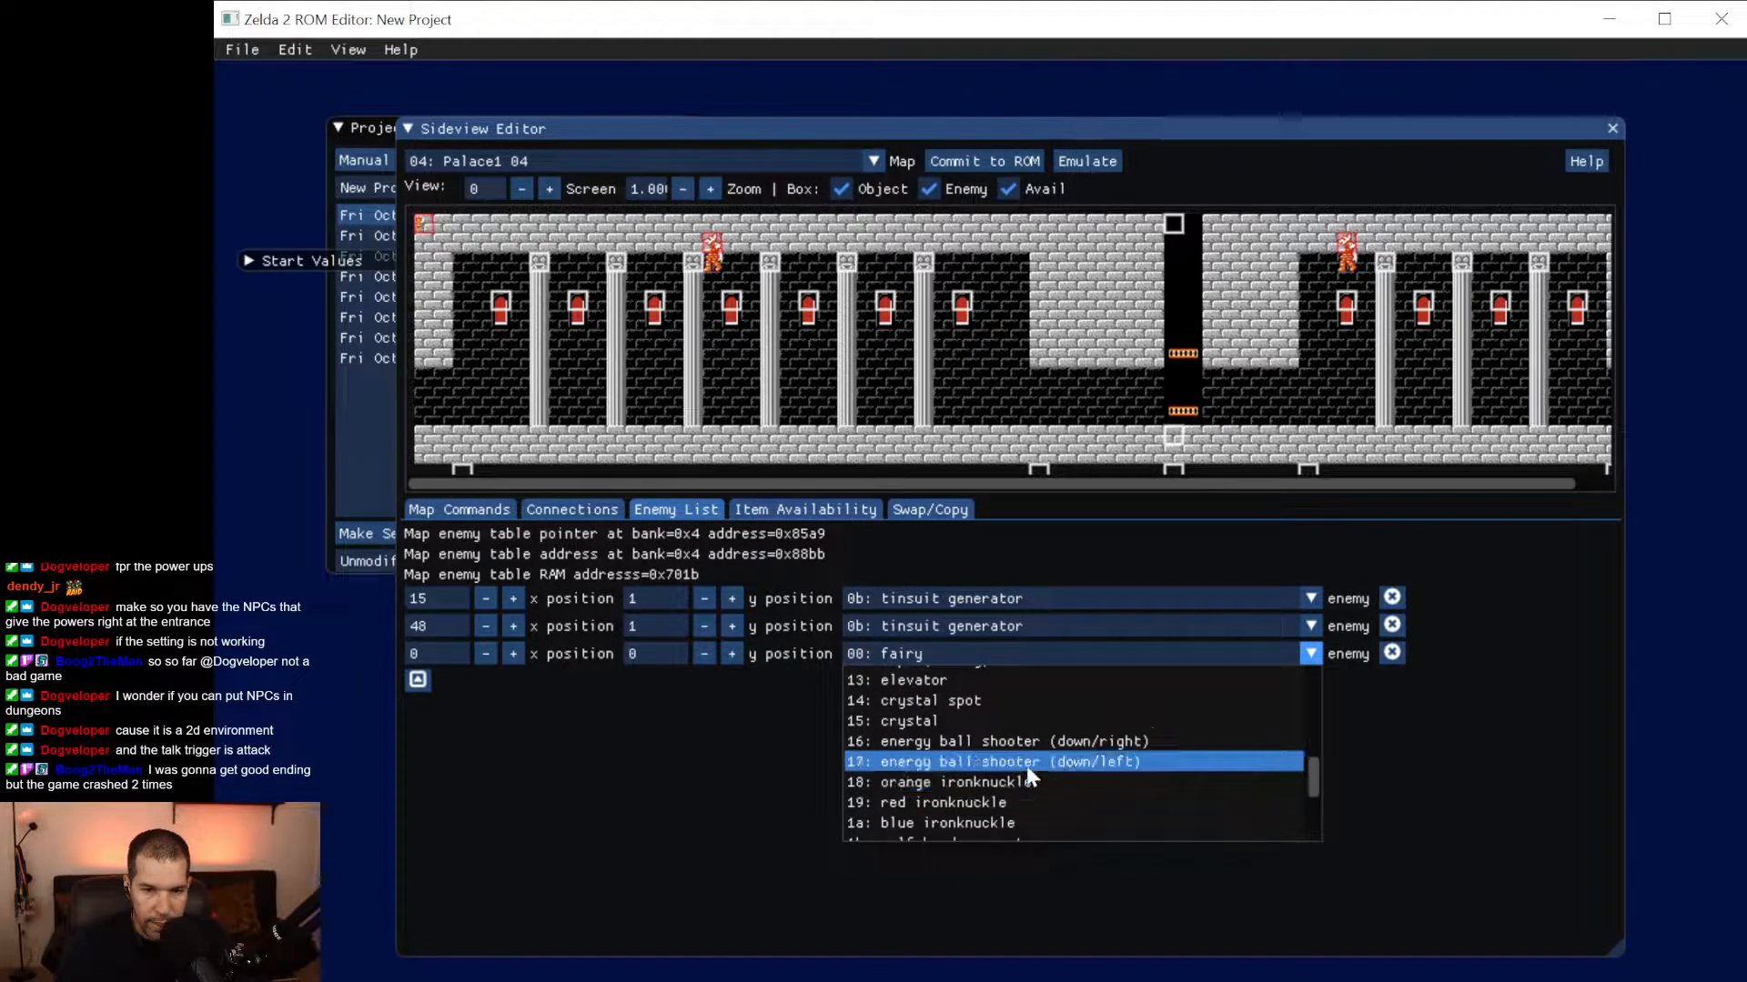
pyautogui.scroll(-1, 1029, 775)
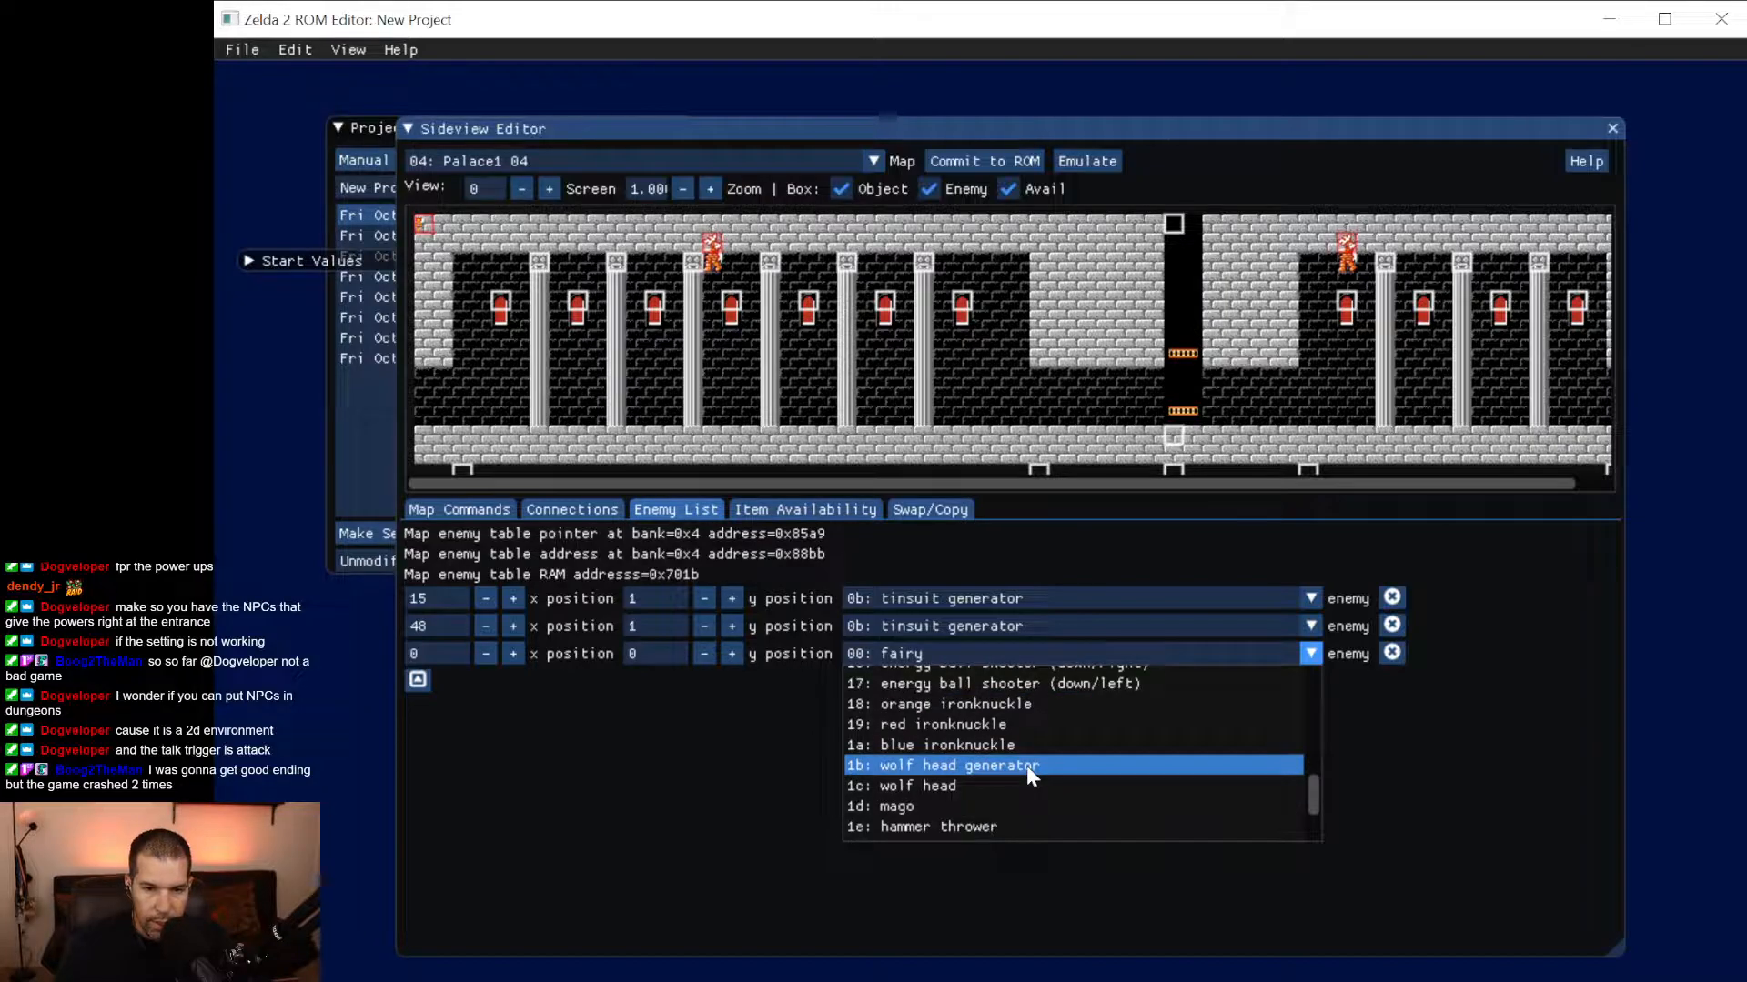
pyautogui.scroll(-1, 1026, 766)
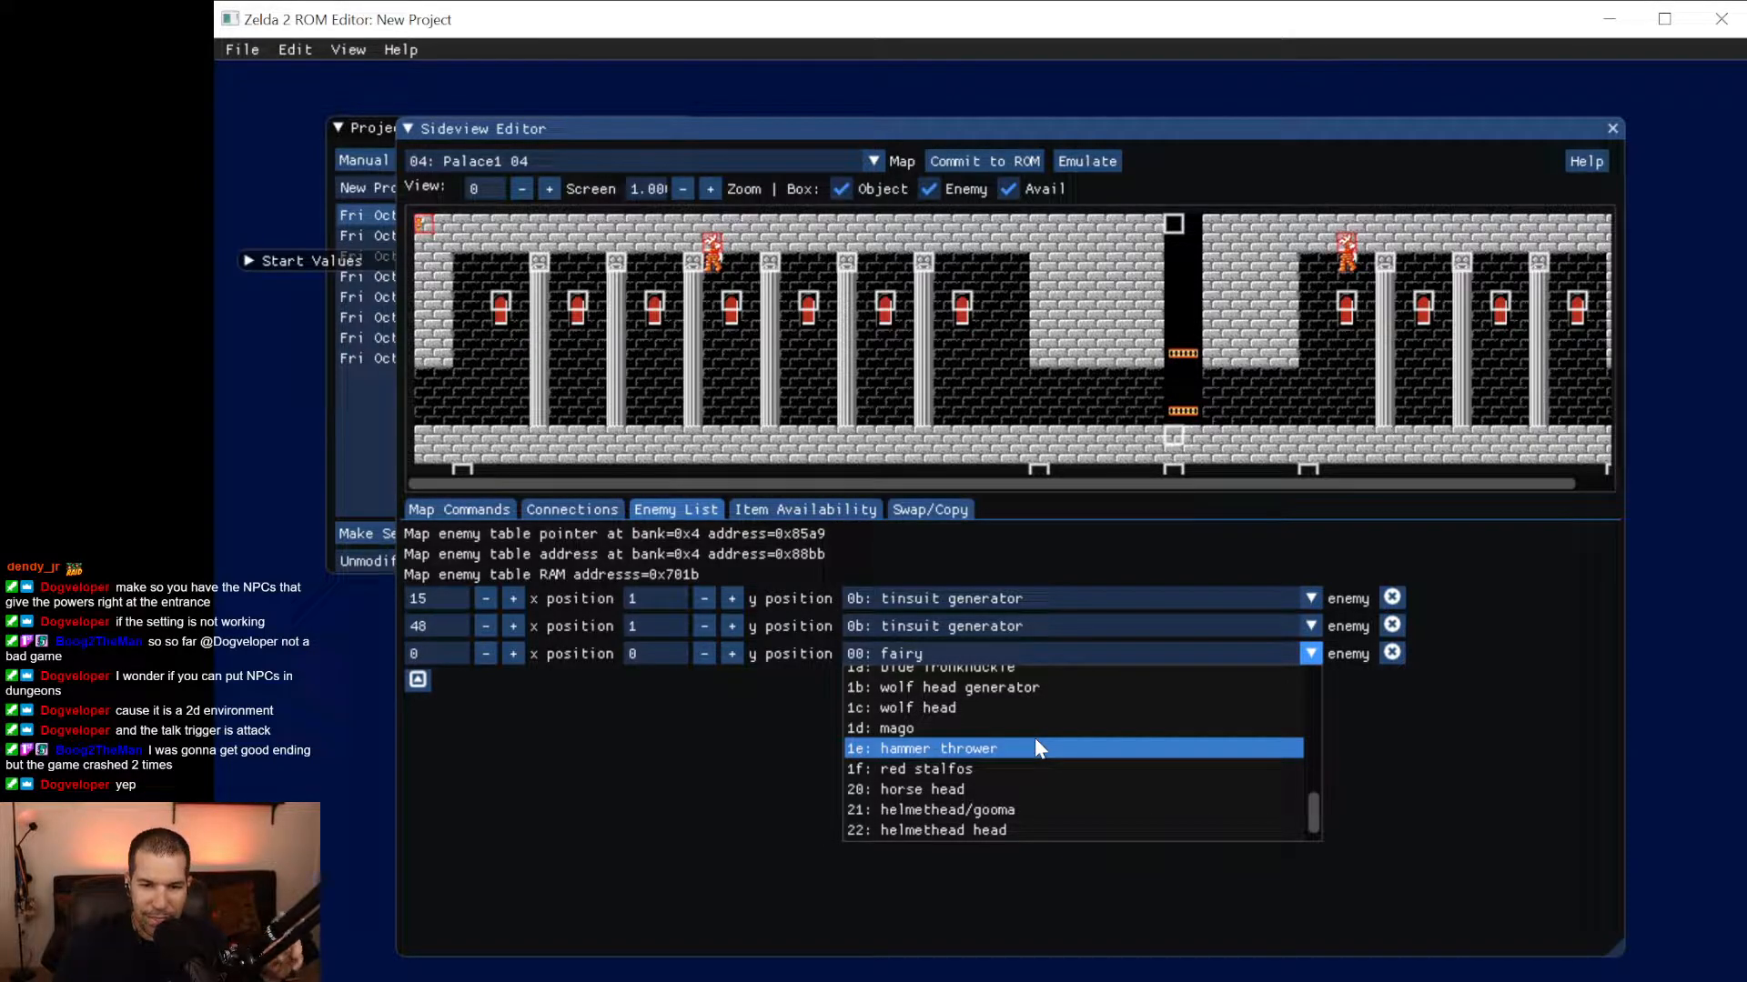
pyautogui.scroll(-1, 1034, 748)
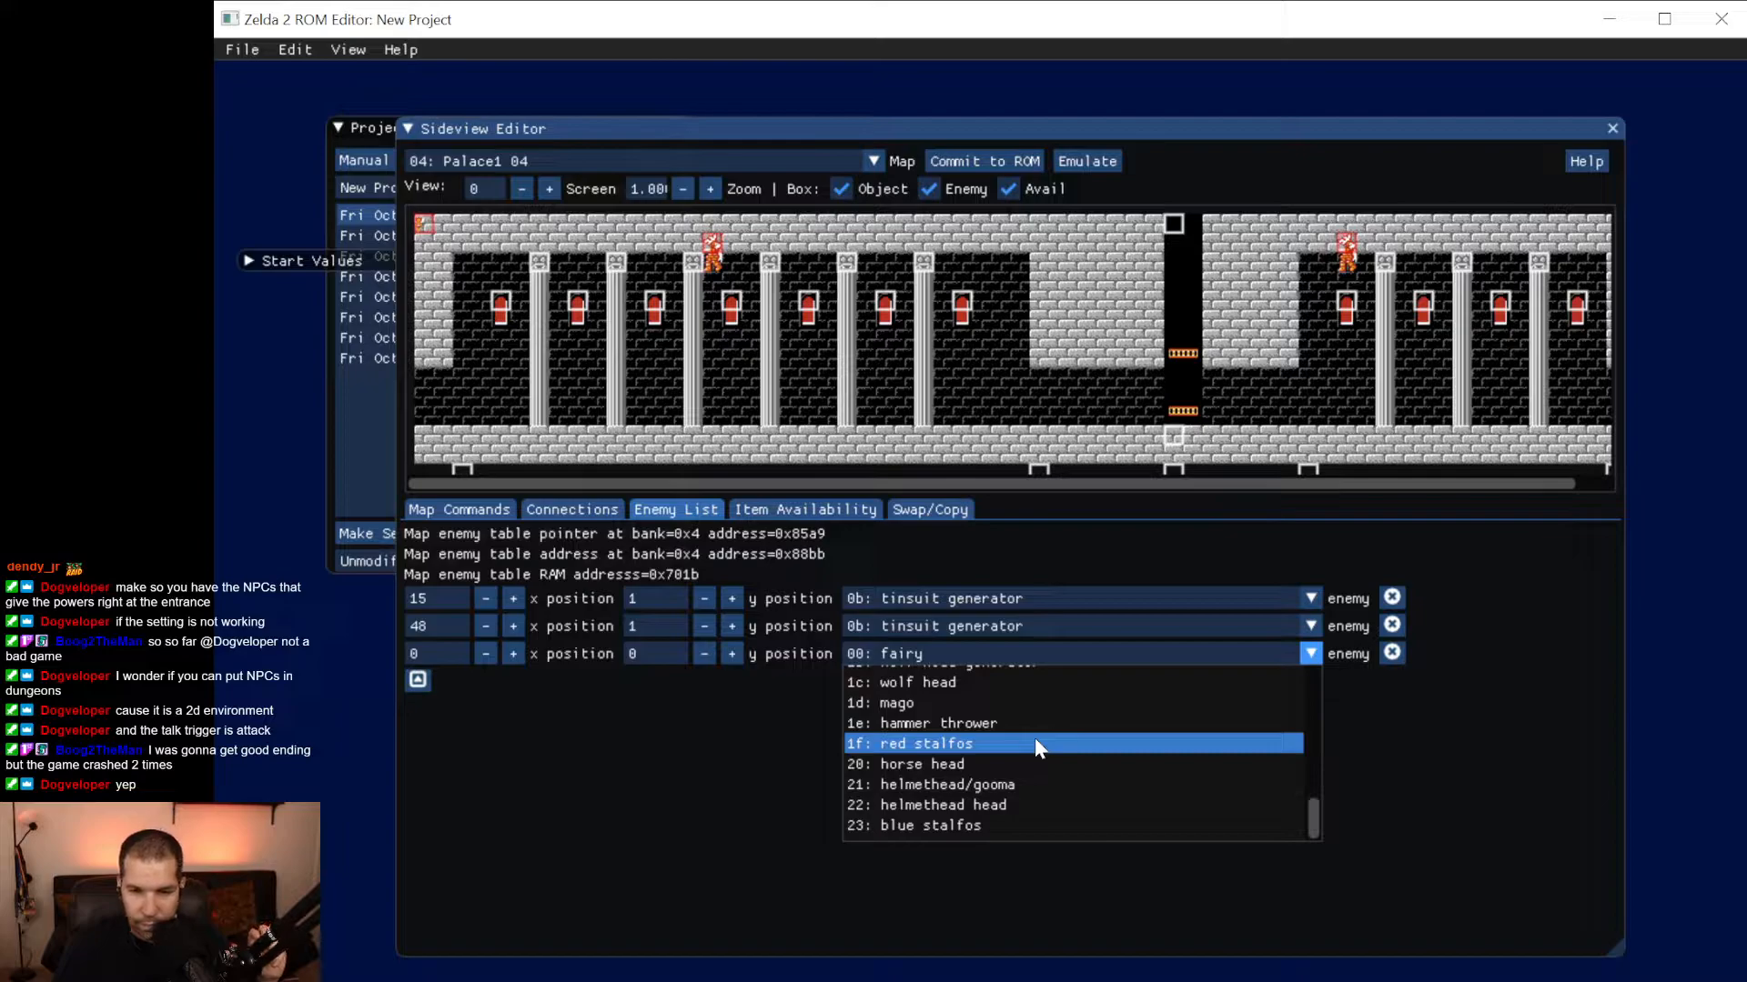
pyautogui.scroll(6, 1100, 783)
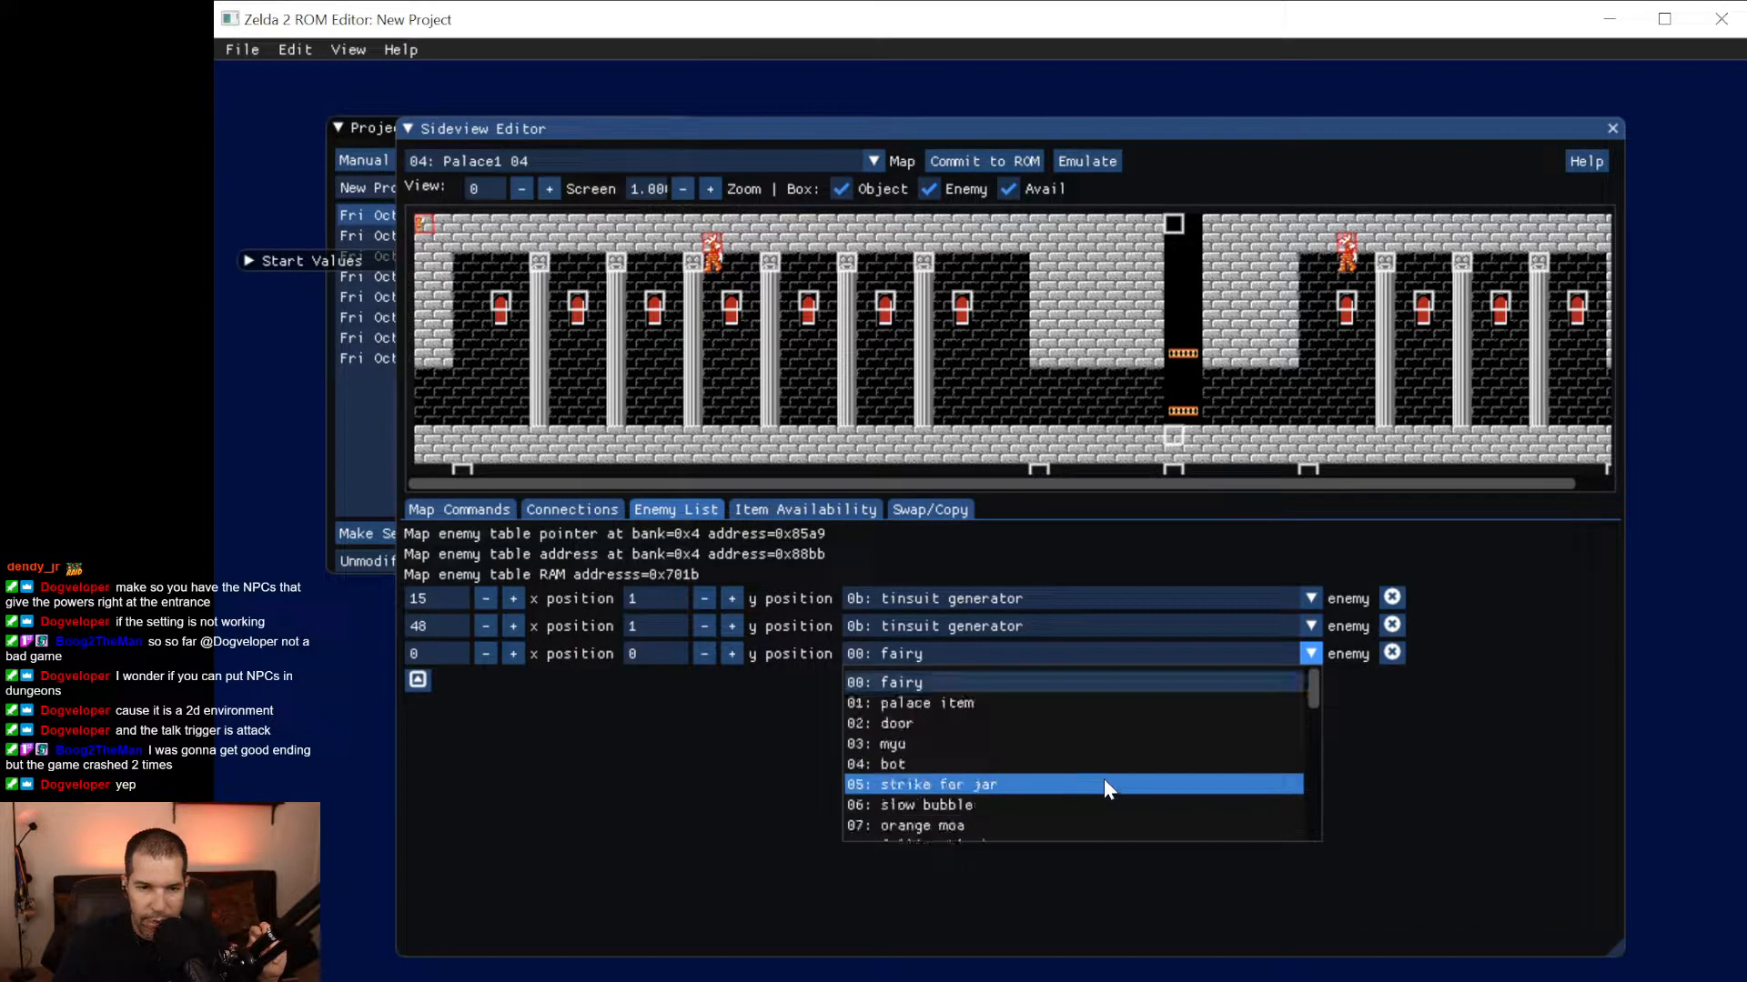
pyautogui.click(1405, 697)
pyautogui.click(1392, 653)
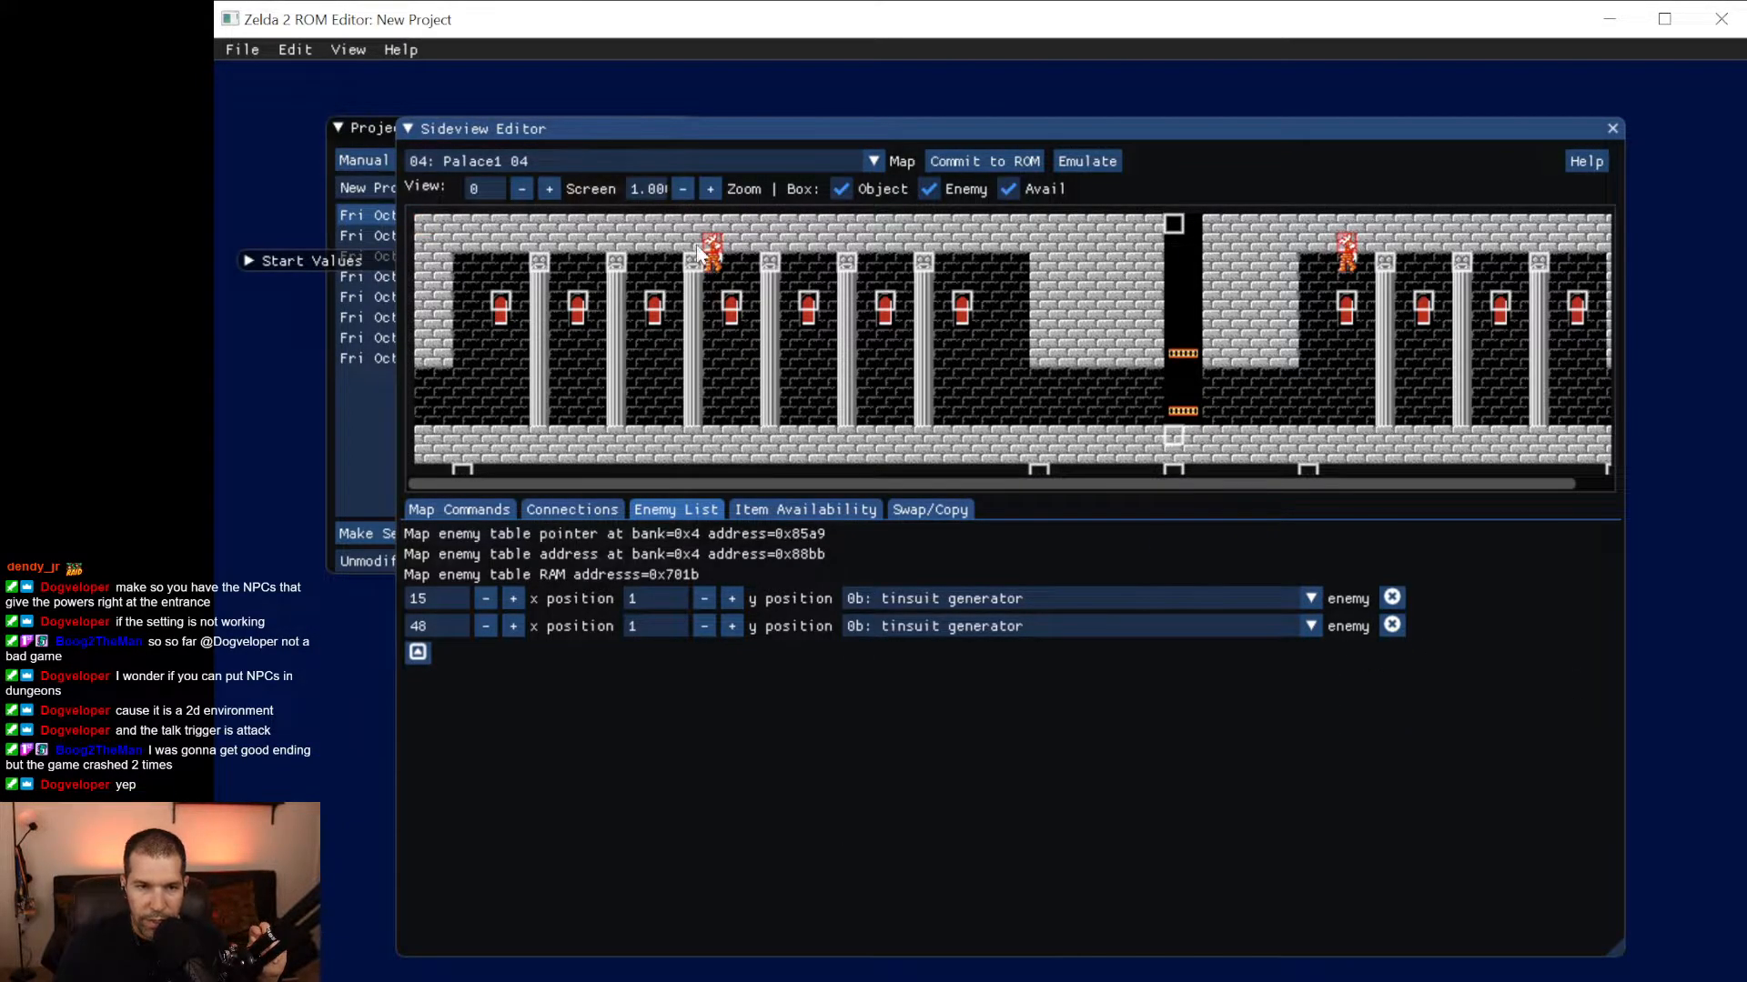
# Look through the sideview map list, from the backgrounds and west_hyrule maps to the town maps, without switching from Palace1 04.
pyautogui.click(744, 161)
pyautogui.scroll(-10, 668, 243)
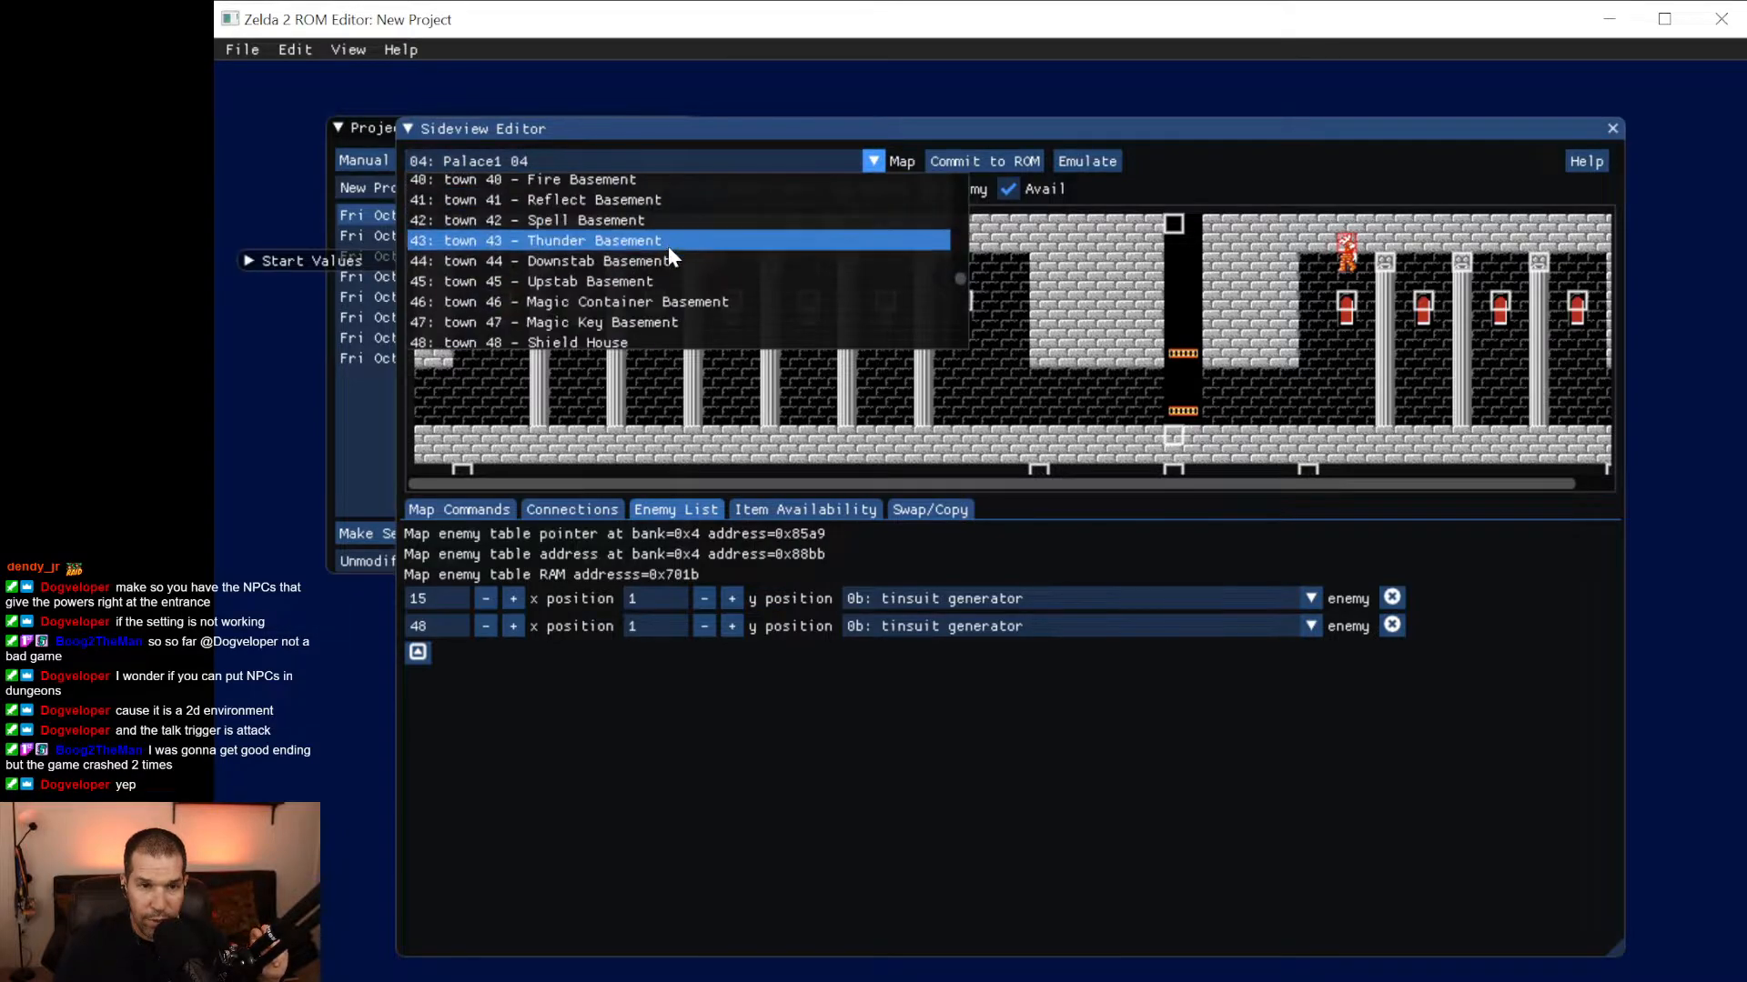
pyautogui.scroll(3, 675, 264)
pyautogui.moveTo(964, 271); pyautogui.dragTo(956, 177)
pyautogui.scroll(-3, 702, 262)
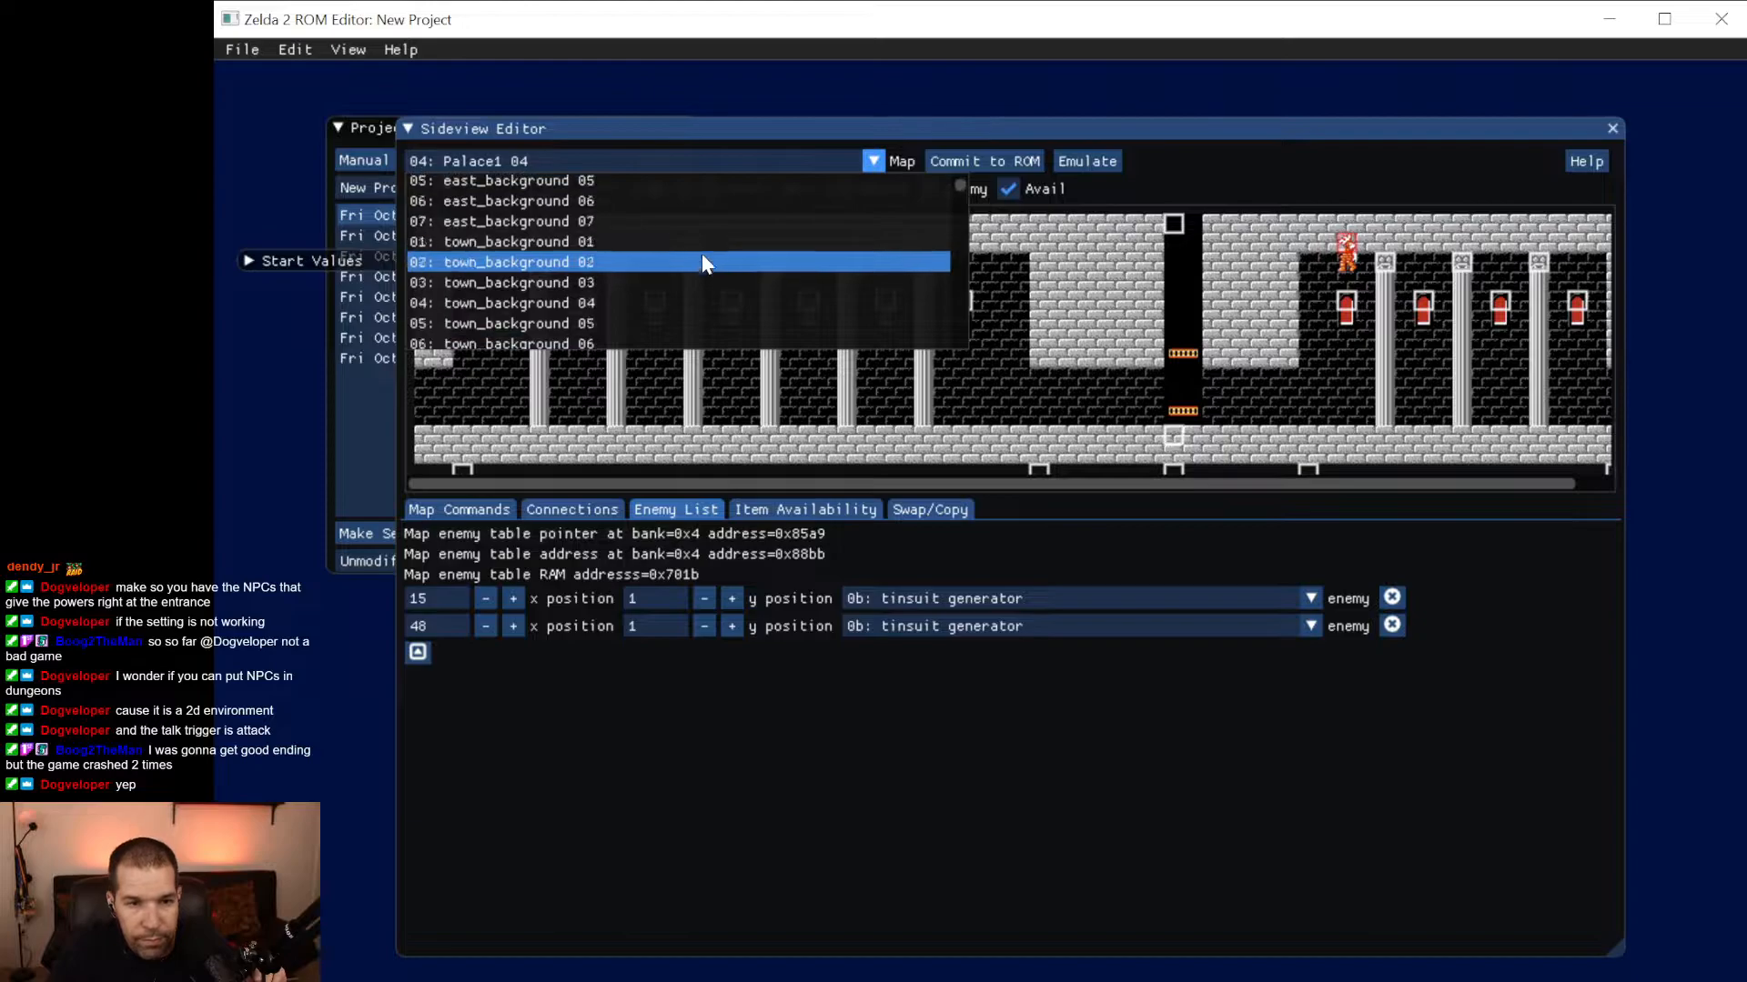
pyautogui.scroll(-3, 702, 262)
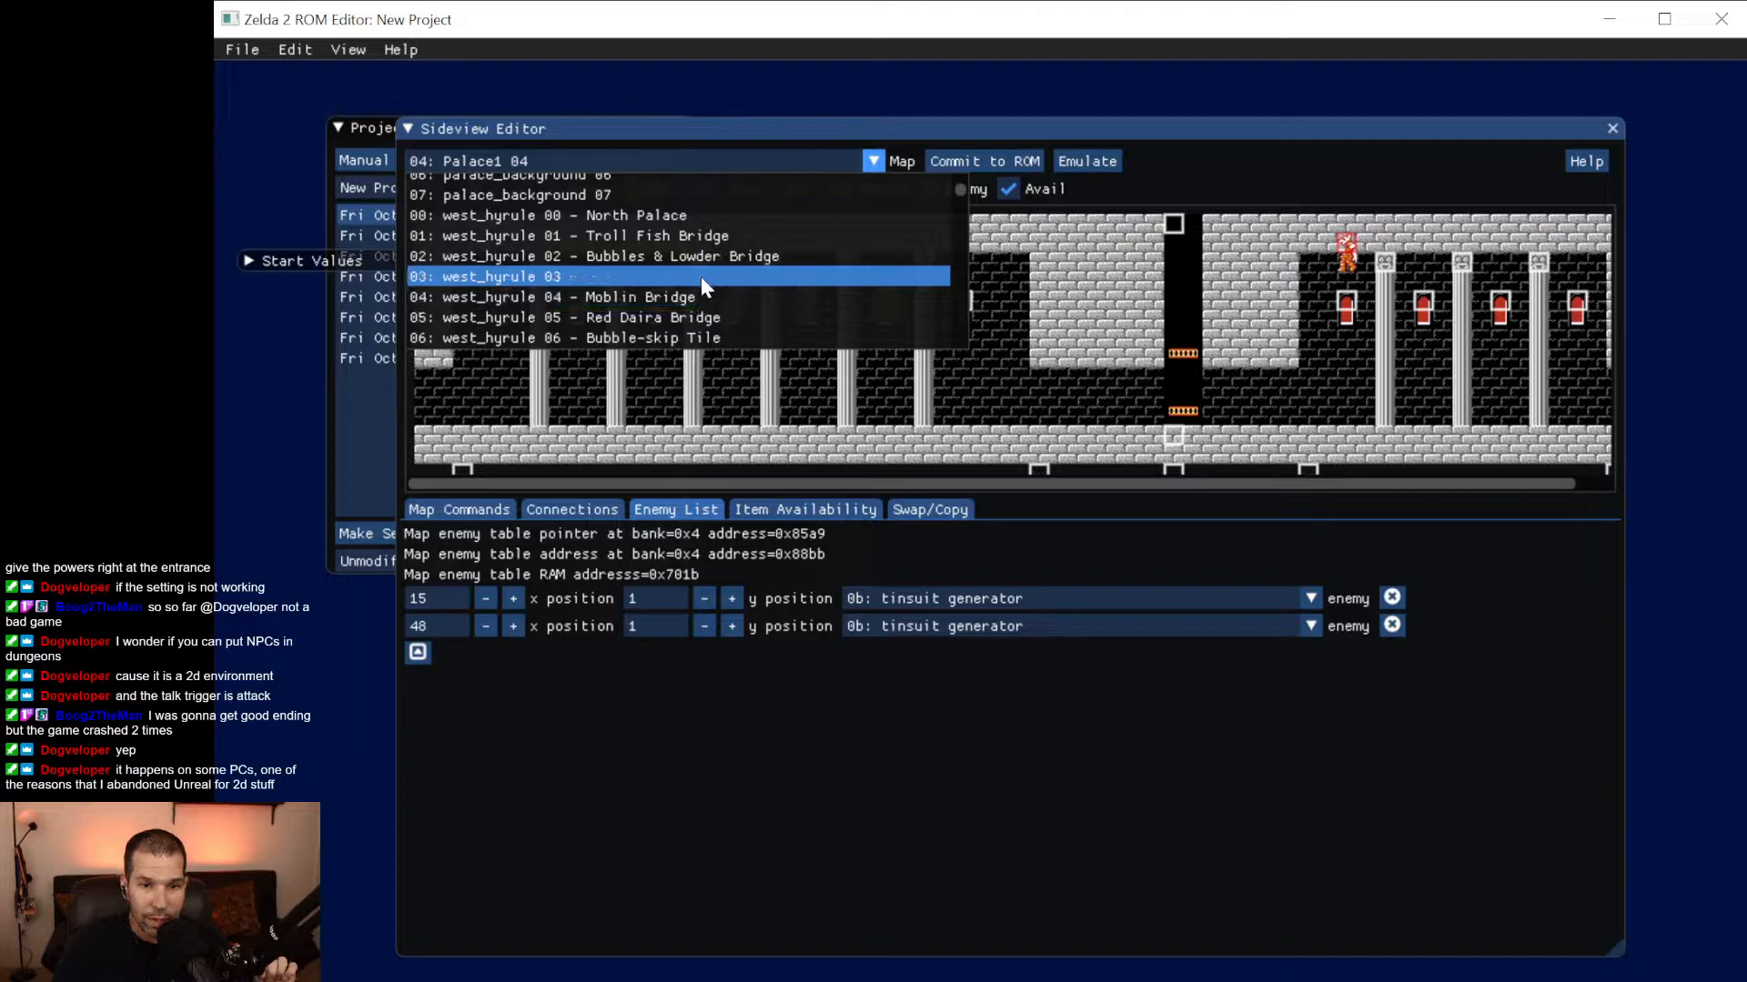
pyautogui.scroll(-1, 702, 286)
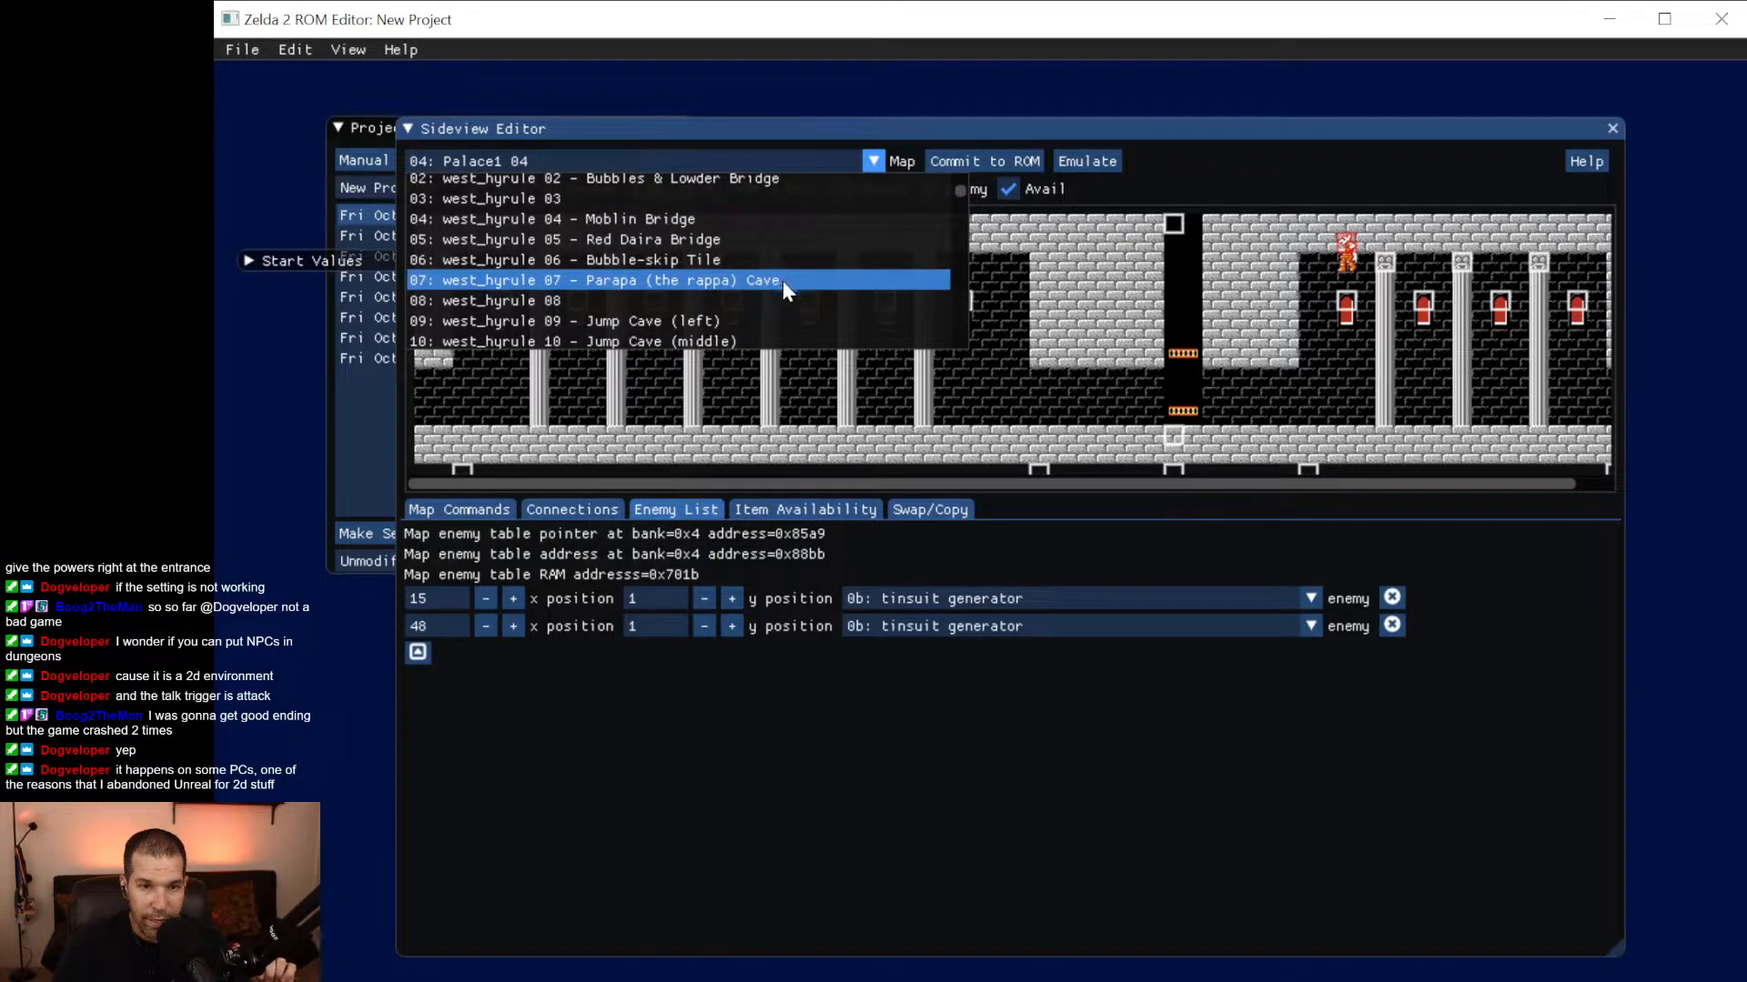
pyautogui.scroll(-1, 767, 308)
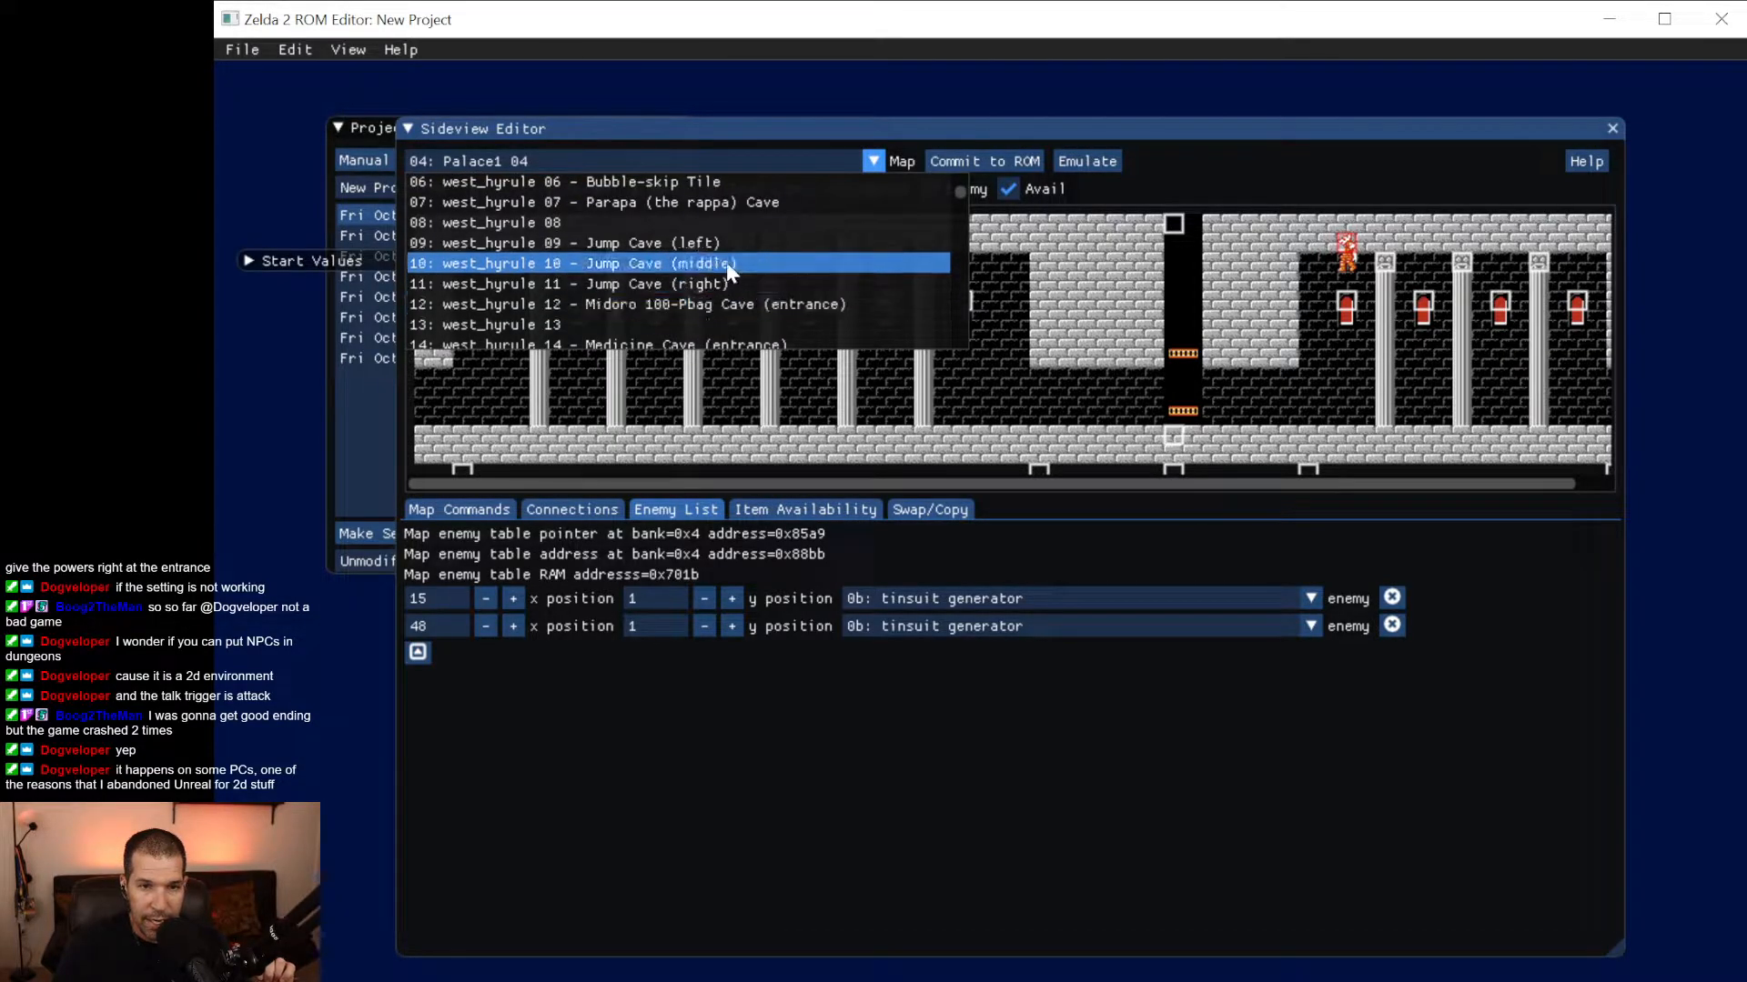
pyautogui.scroll(-1, 728, 265)
pyautogui.scroll(-1, 727, 268)
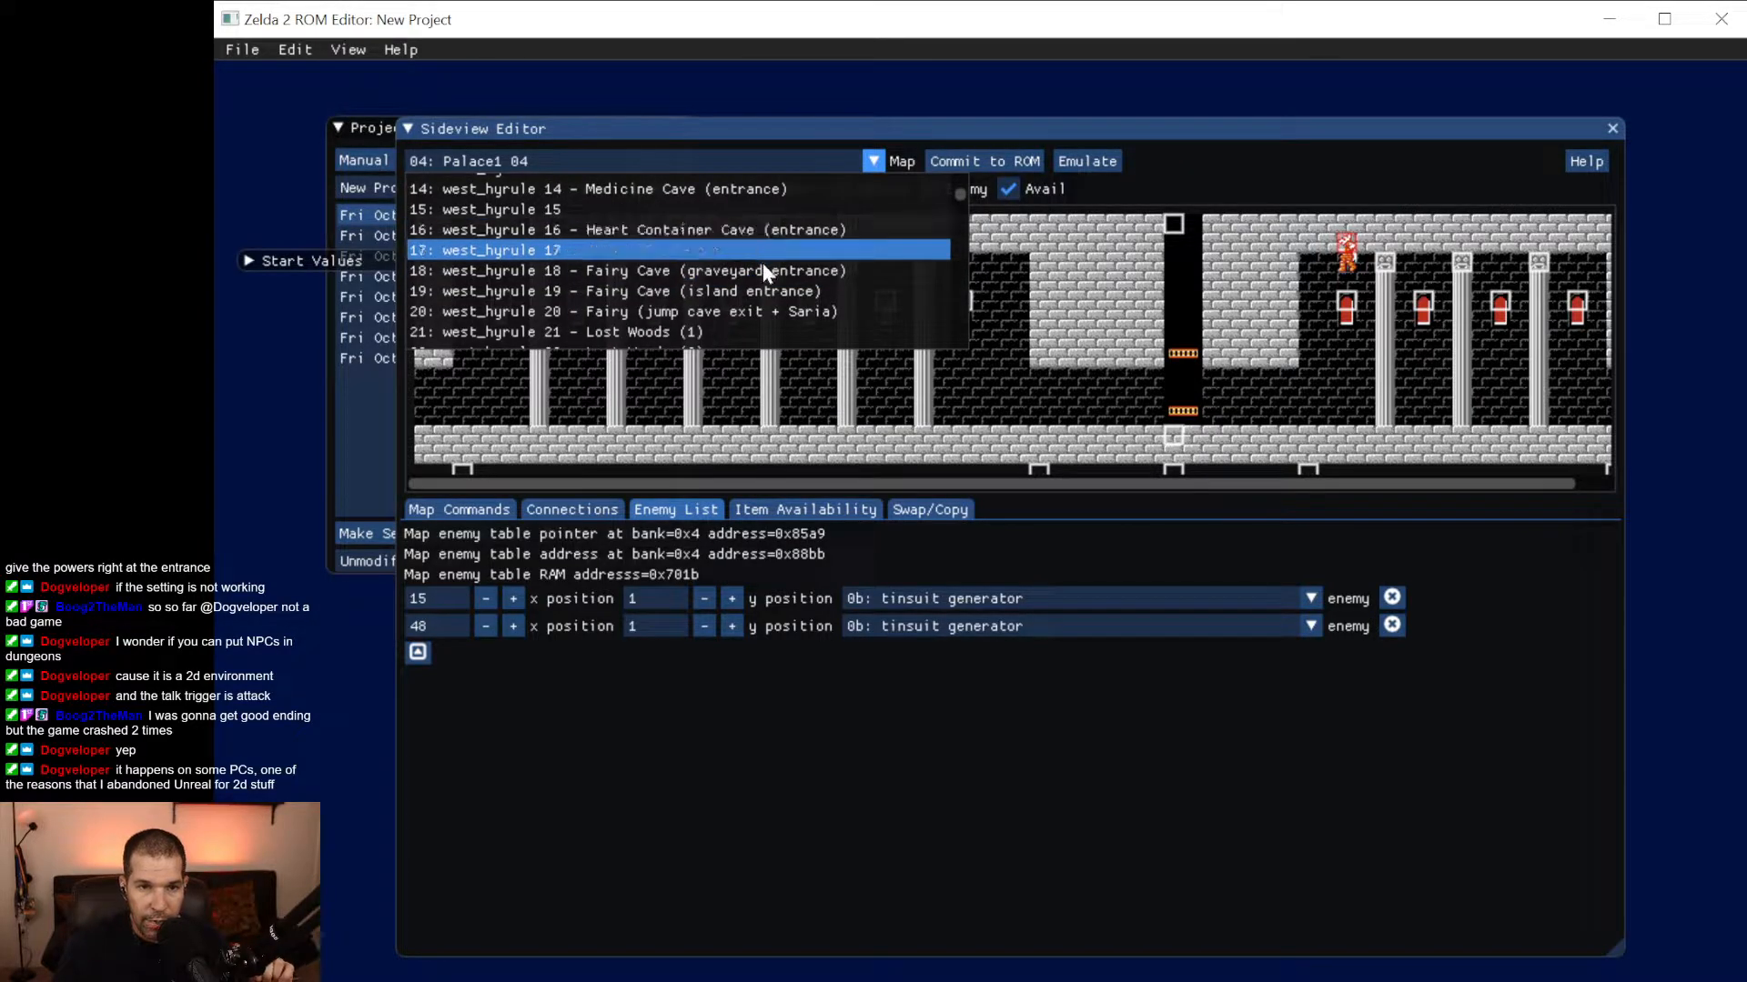
pyautogui.scroll(-1, 760, 291)
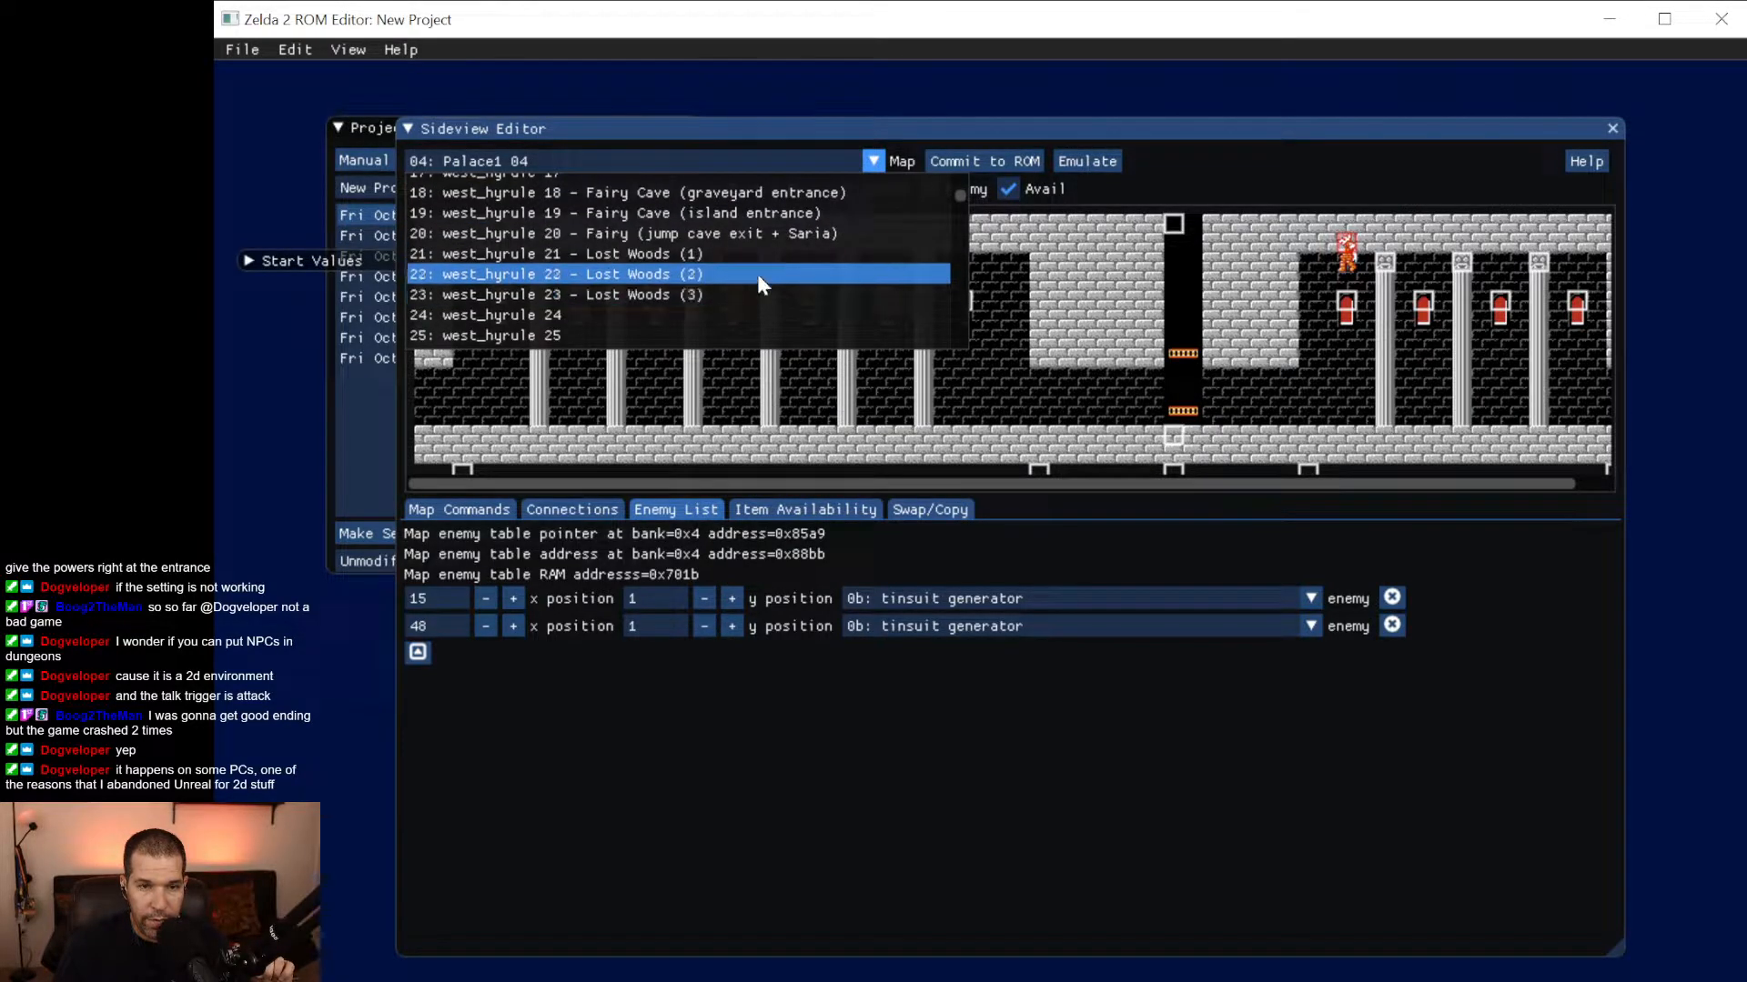
pyautogui.scroll(-3, 757, 275)
pyautogui.scroll(-2, 757, 275)
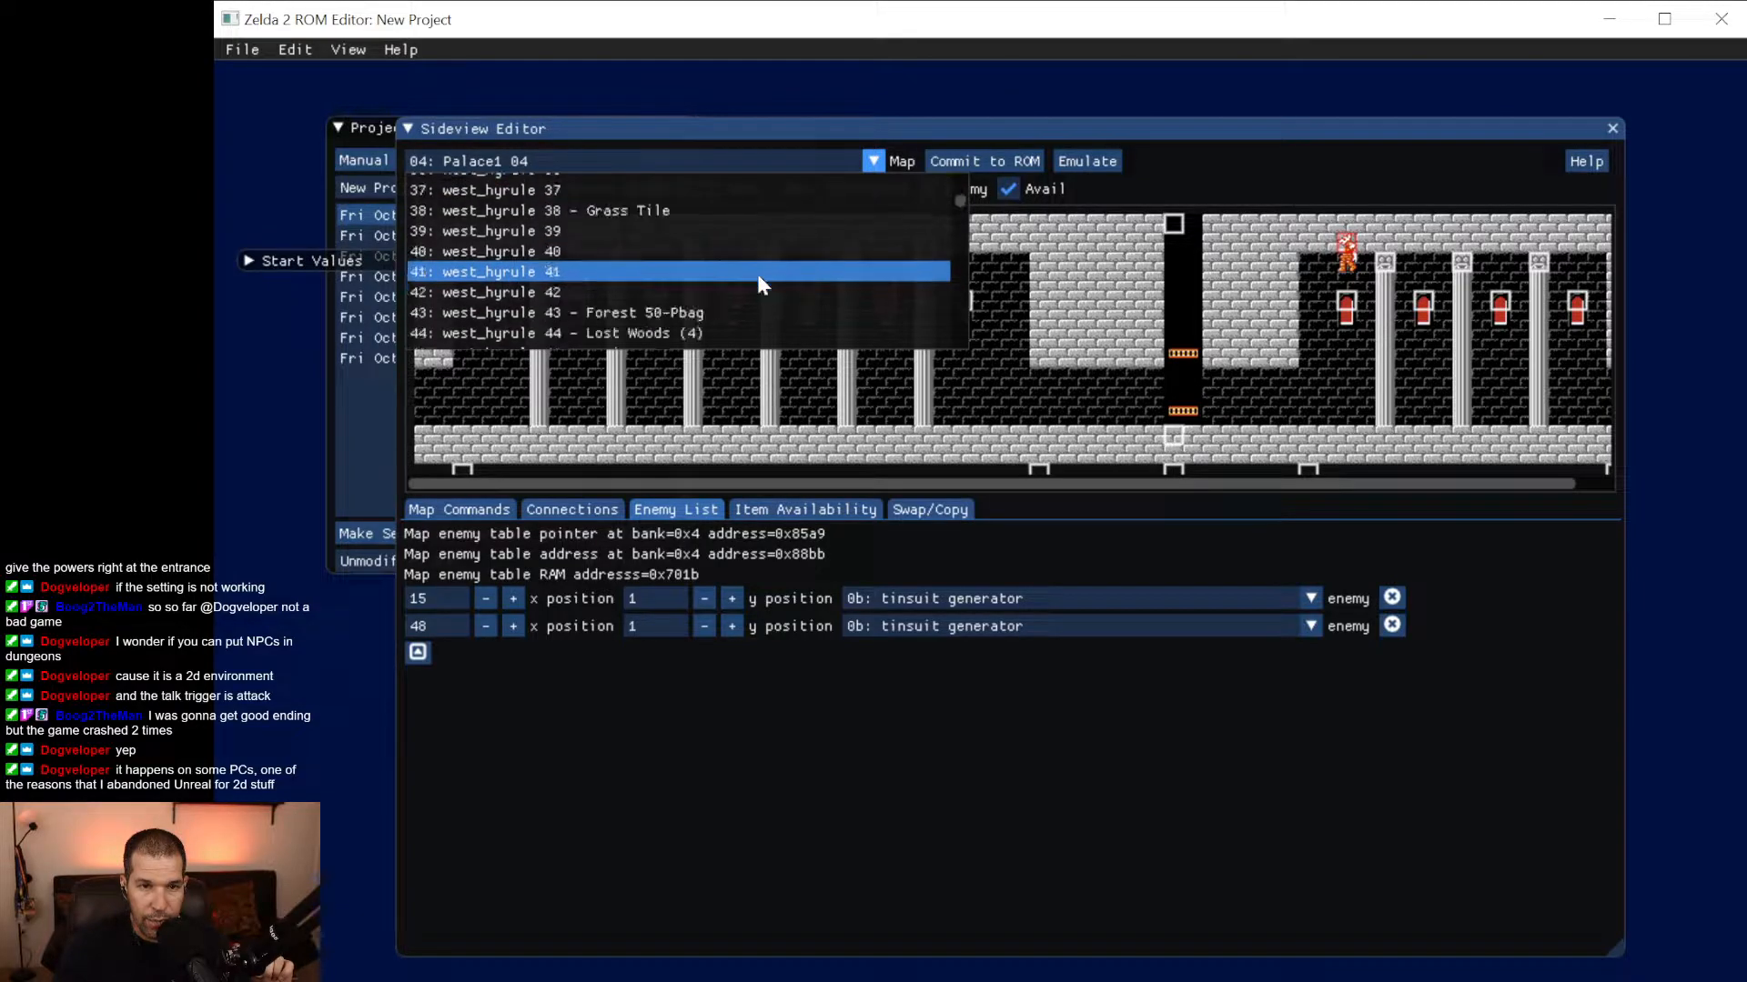
pyautogui.scroll(-1, 762, 247)
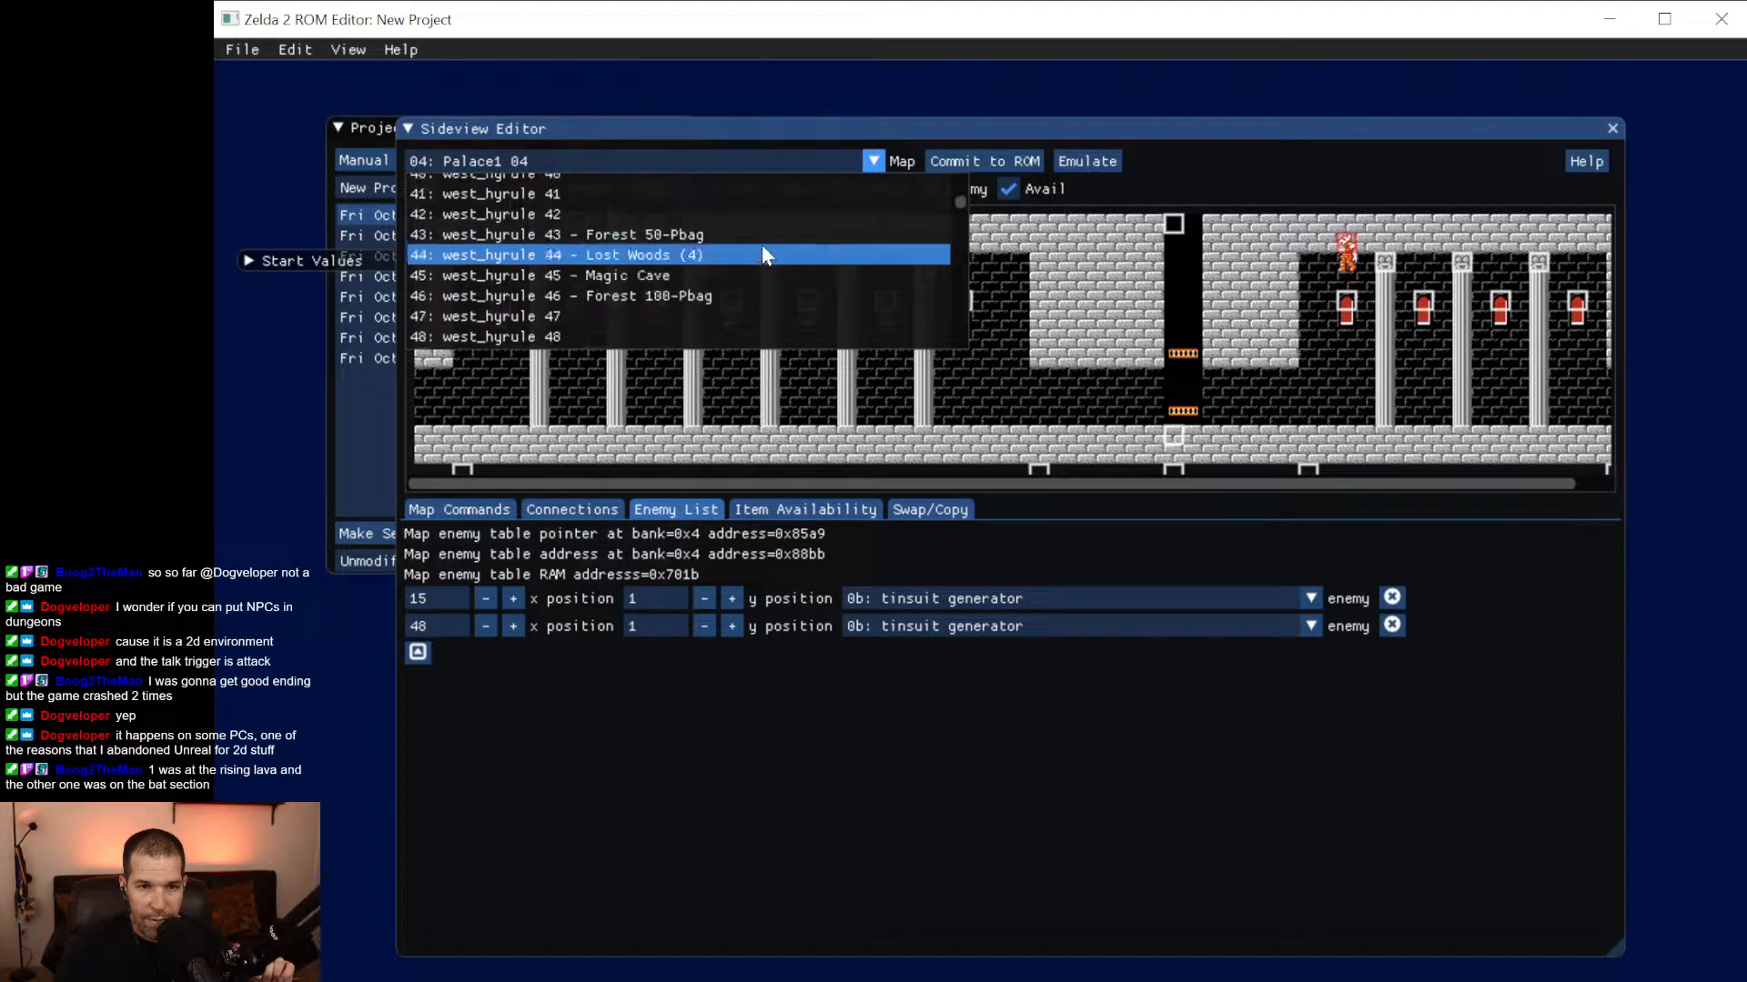
pyautogui.scroll(-1, 765, 256)
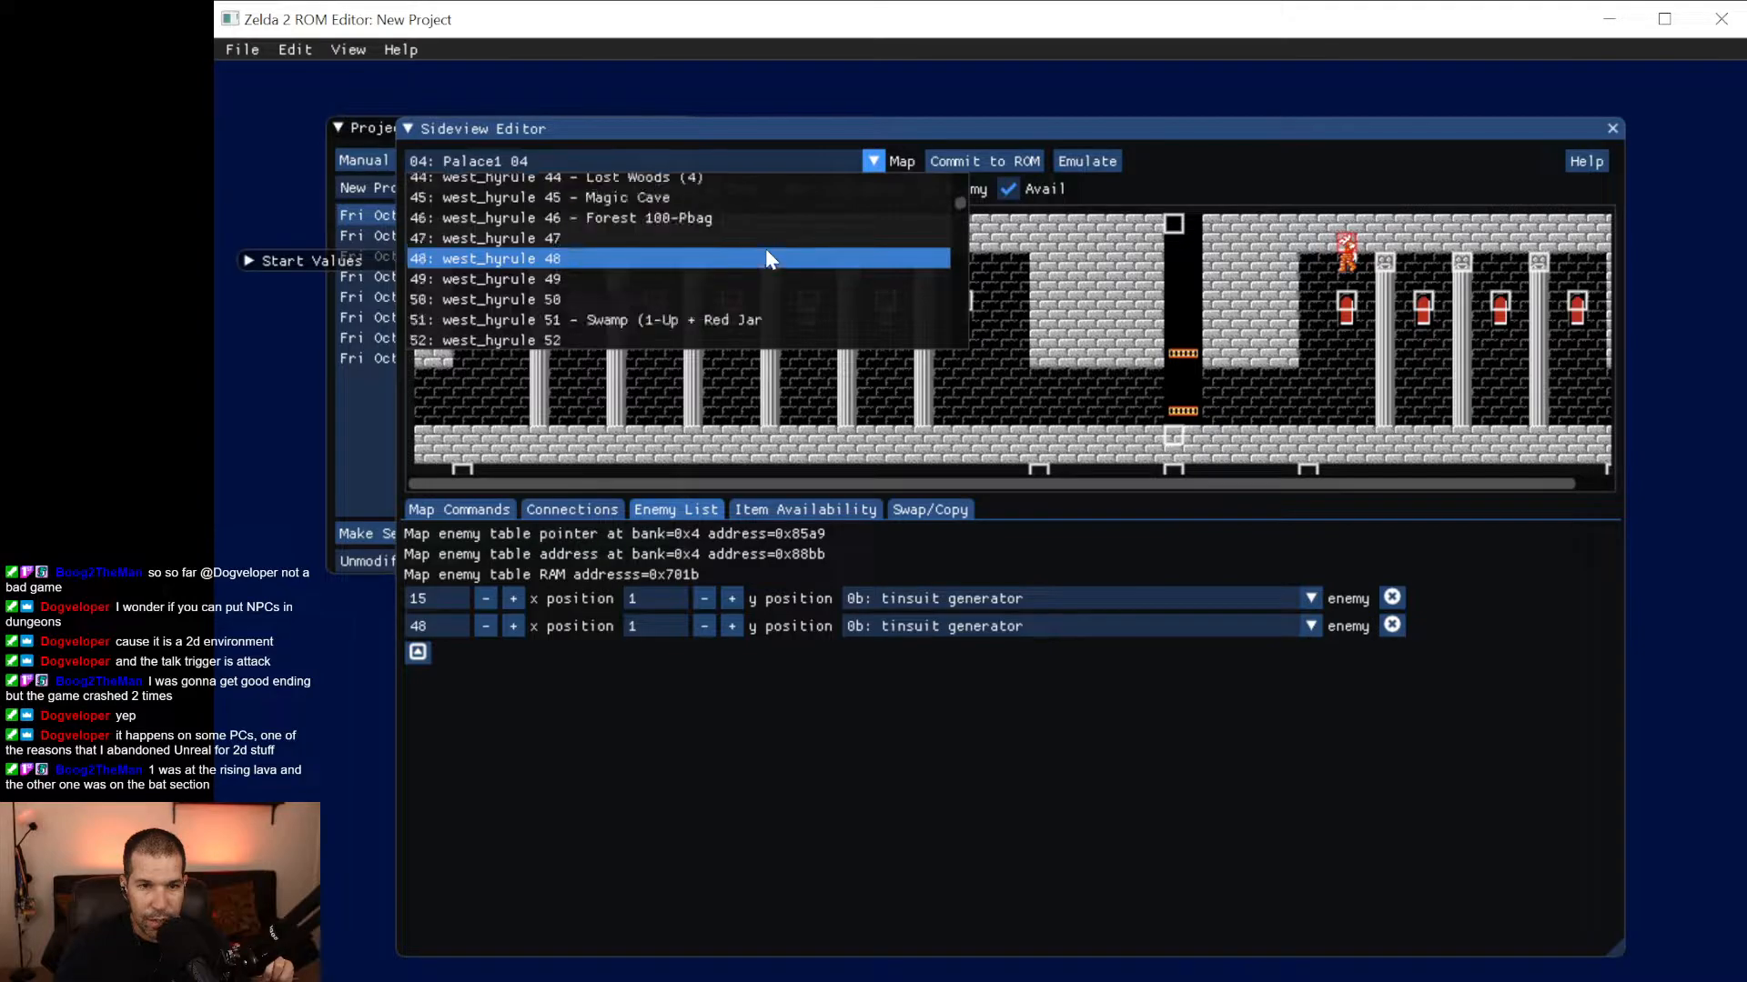
pyautogui.scroll(-1, 767, 252)
pyautogui.scroll(-1, 768, 257)
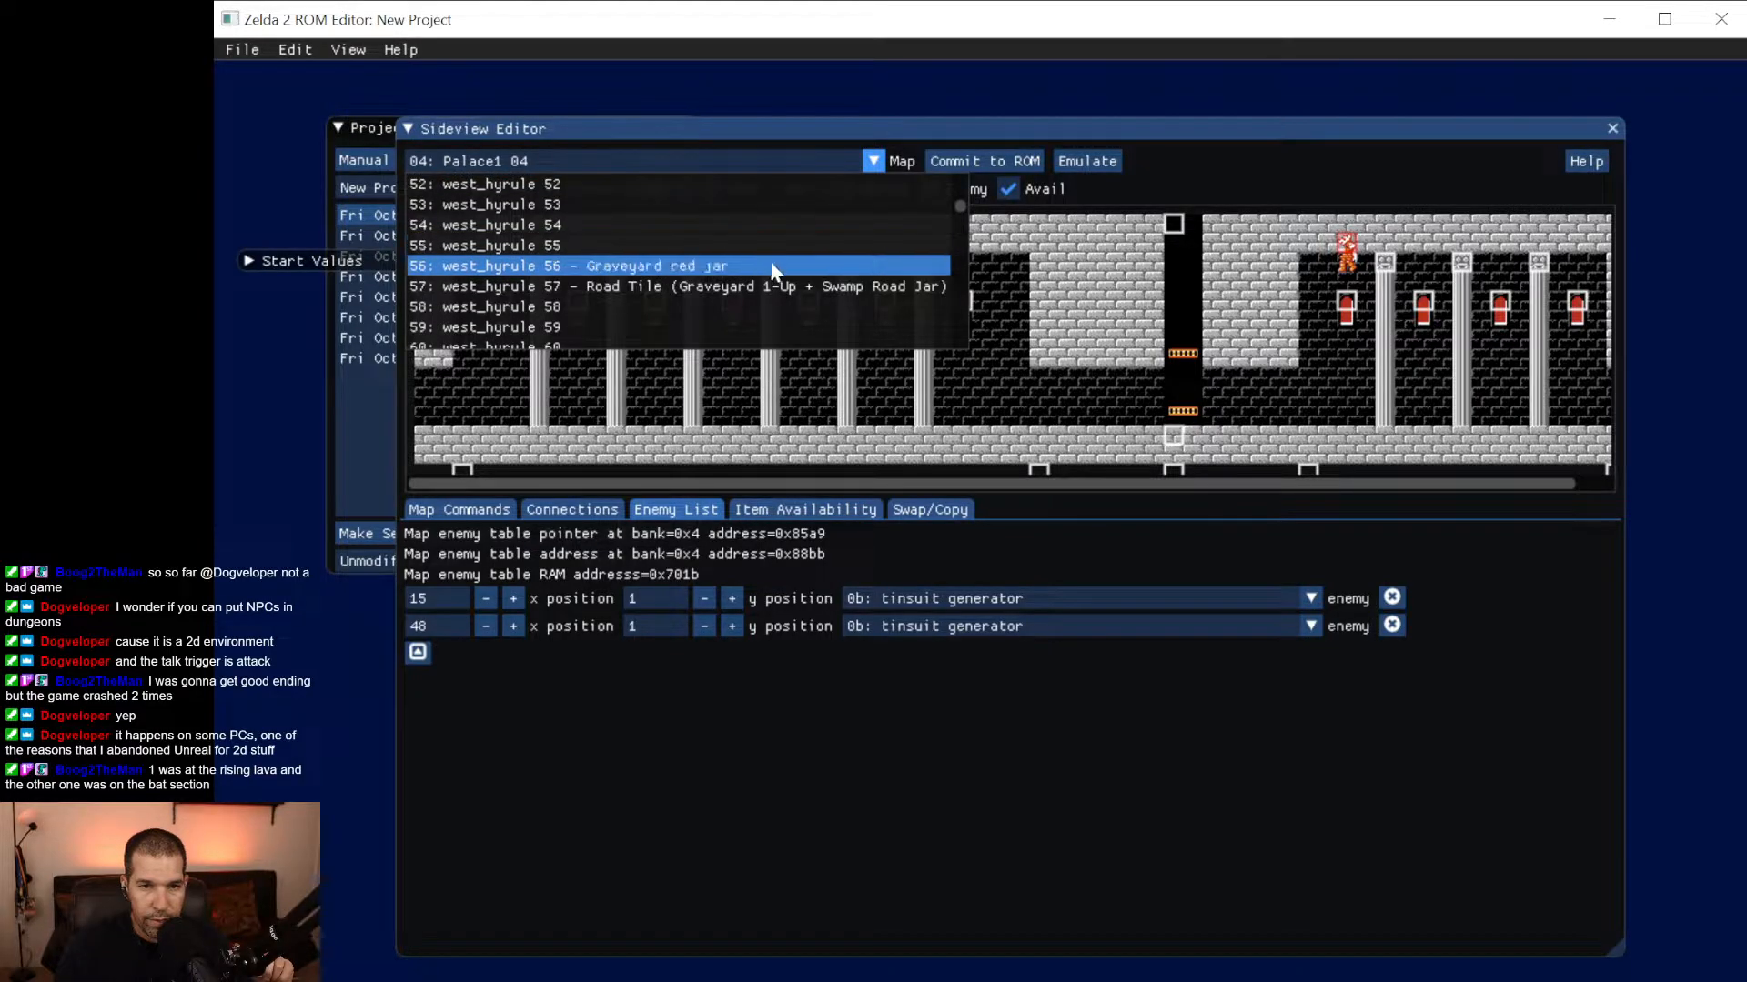
pyautogui.scroll(-2, 773, 282)
pyautogui.scroll(-20, 775, 293)
pyautogui.moveTo(951, 235); pyautogui.dragTo(962, 263)
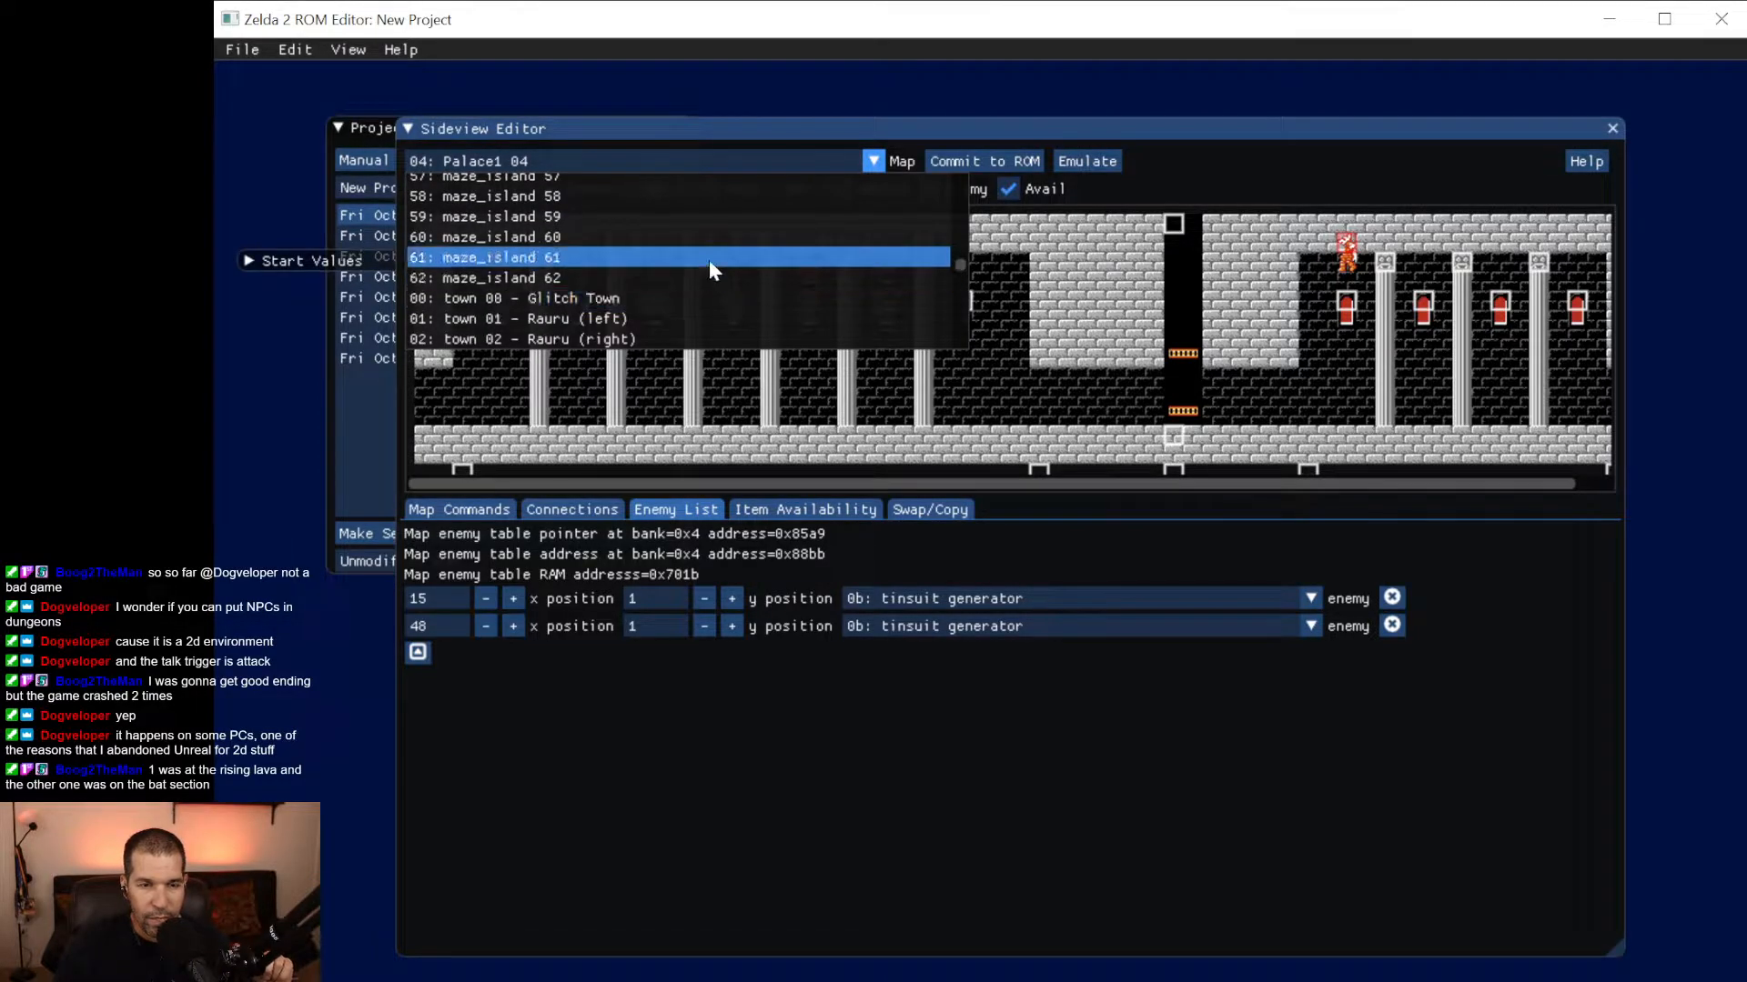
pyautogui.scroll(-1, 708, 259)
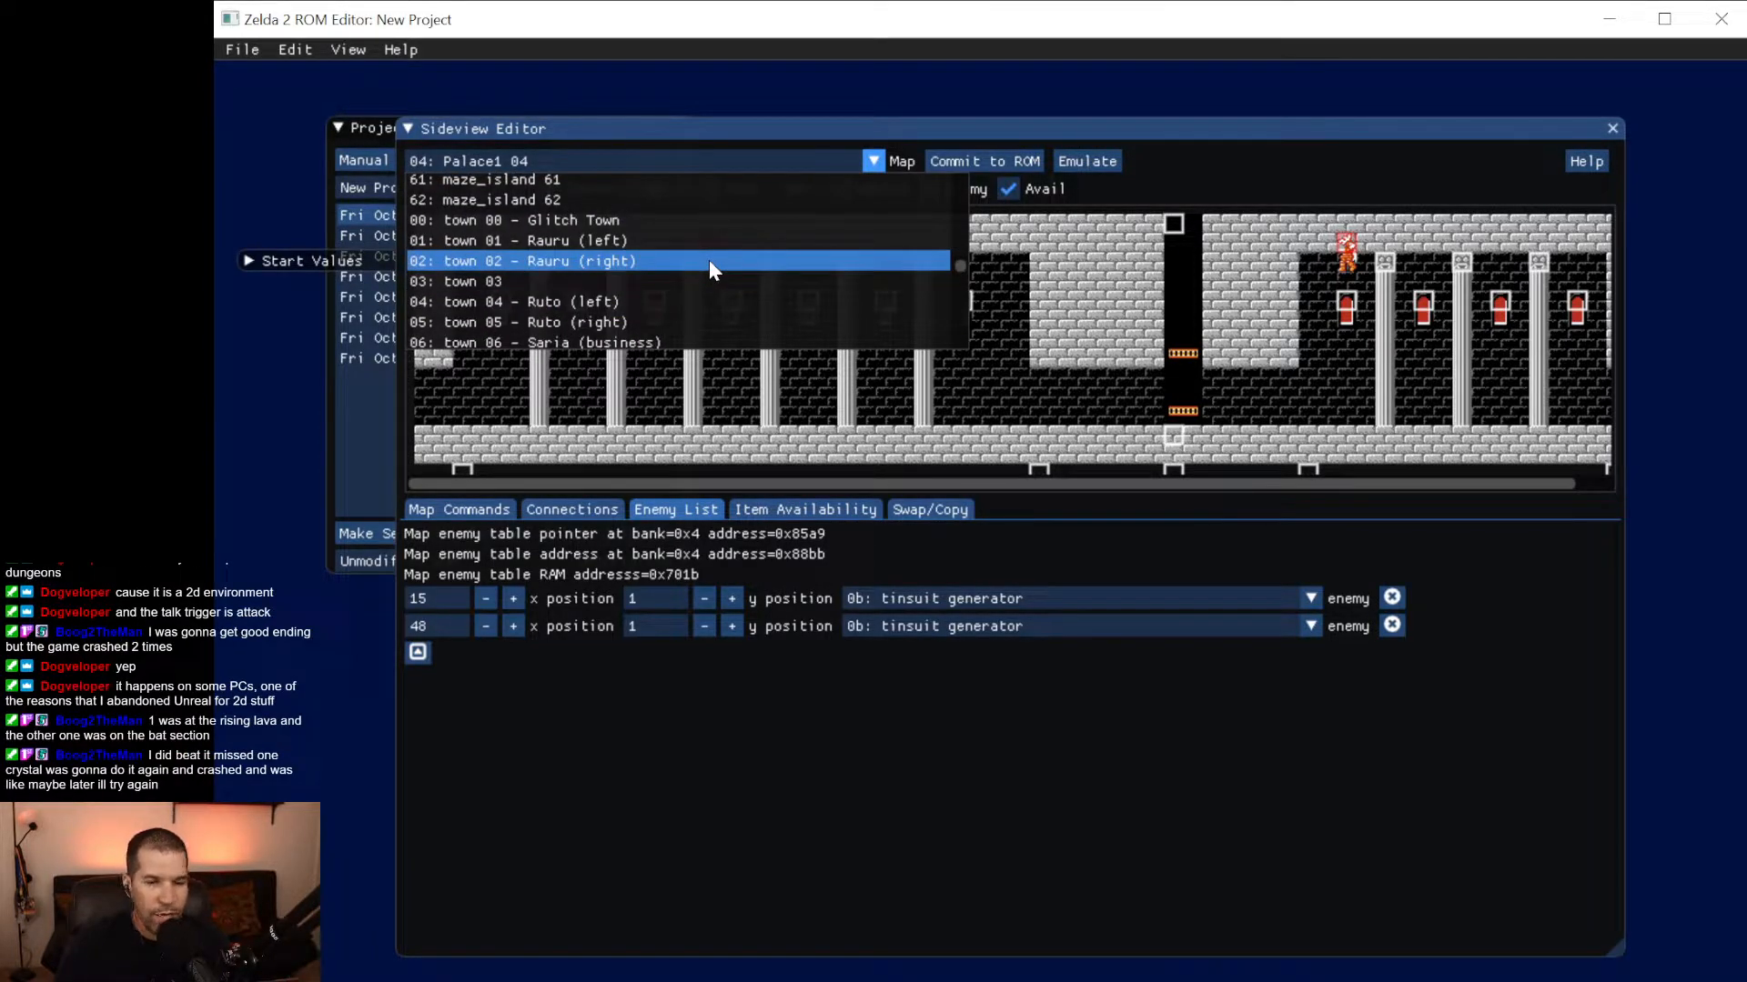
pyautogui.click(752, 127)
# Emulate the current ROM in FCEUX and start the game from the title screen.
pyautogui.click(244, 51)
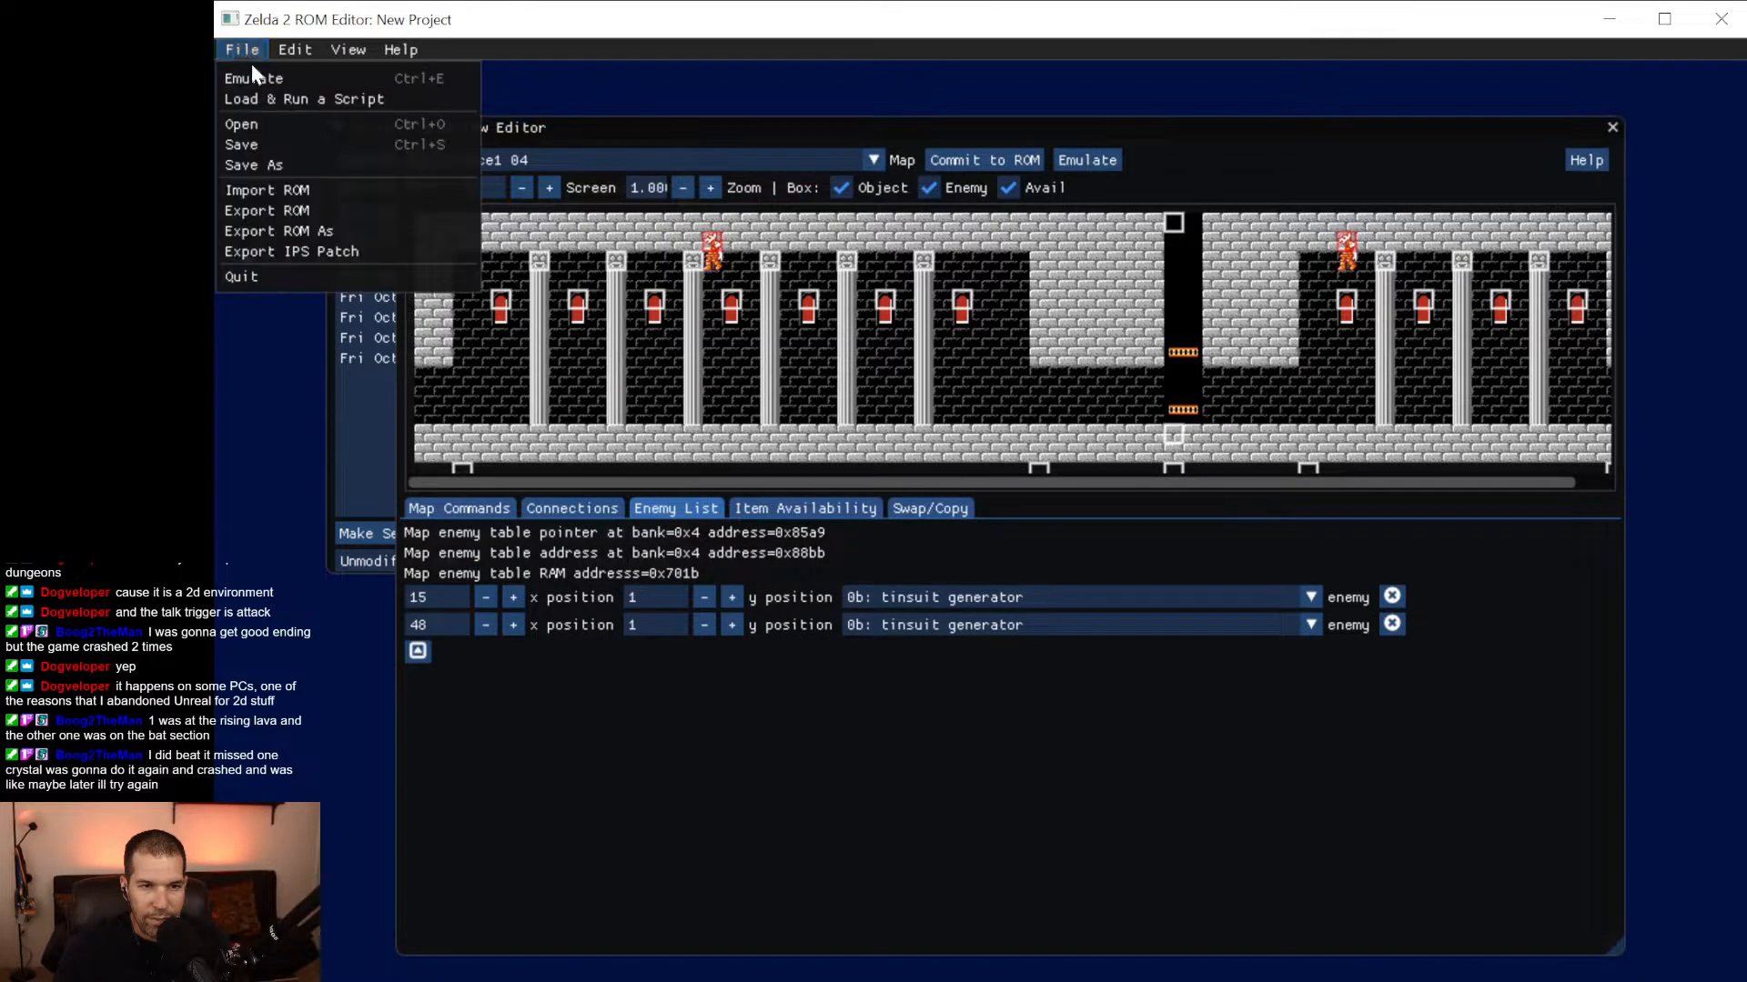
pyautogui.click(253, 78)
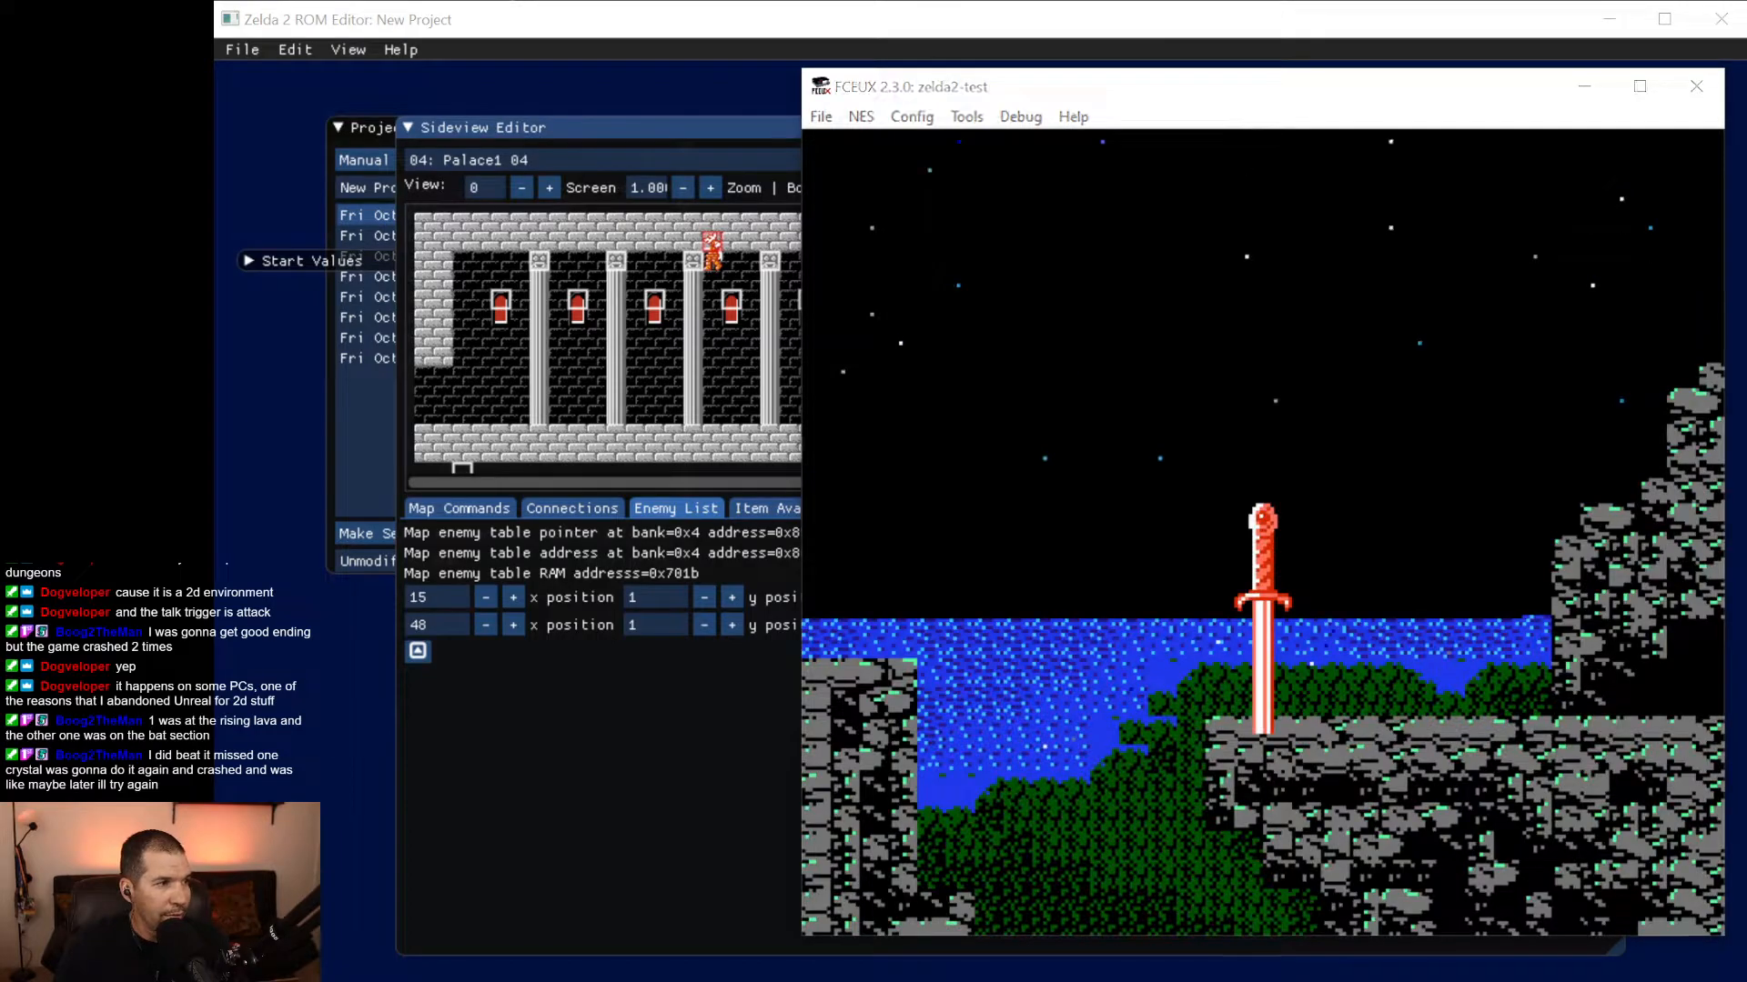
pyautogui.click(1152, 277)
pyautogui.press('Return')
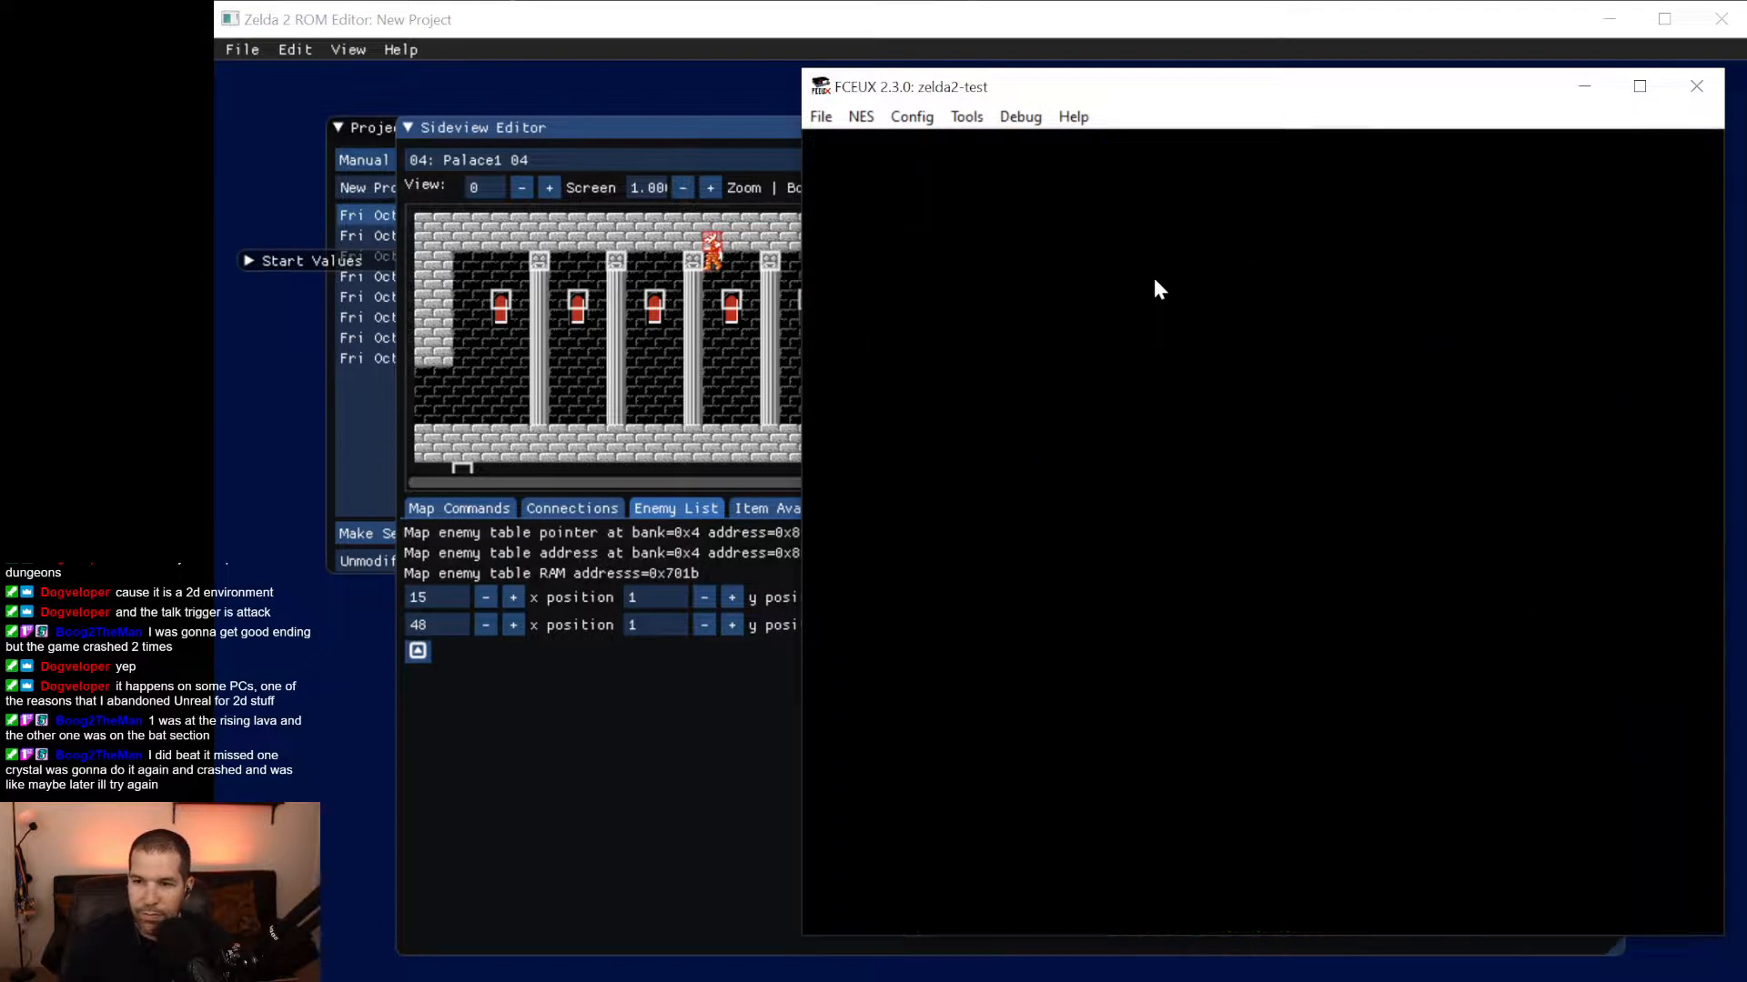
pyautogui.press('Return')
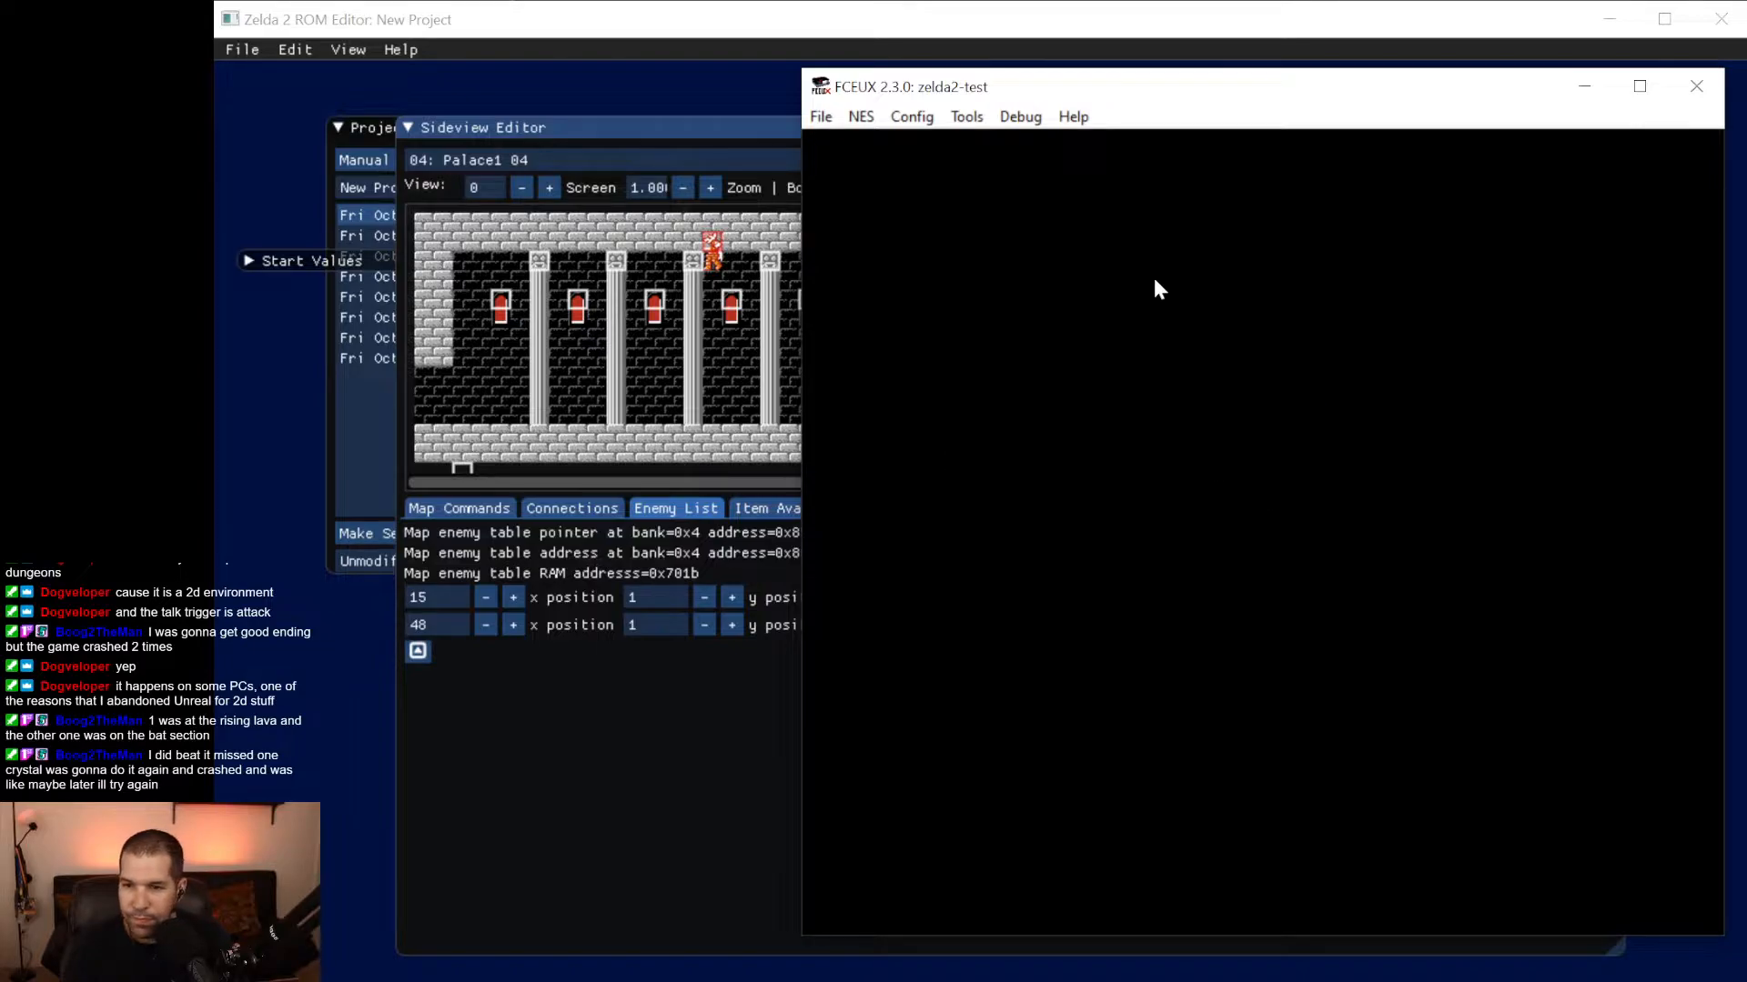
# Walk Link out of the starting palace and across the overworld to the town north of the boulder.
pyautogui.press('Right')
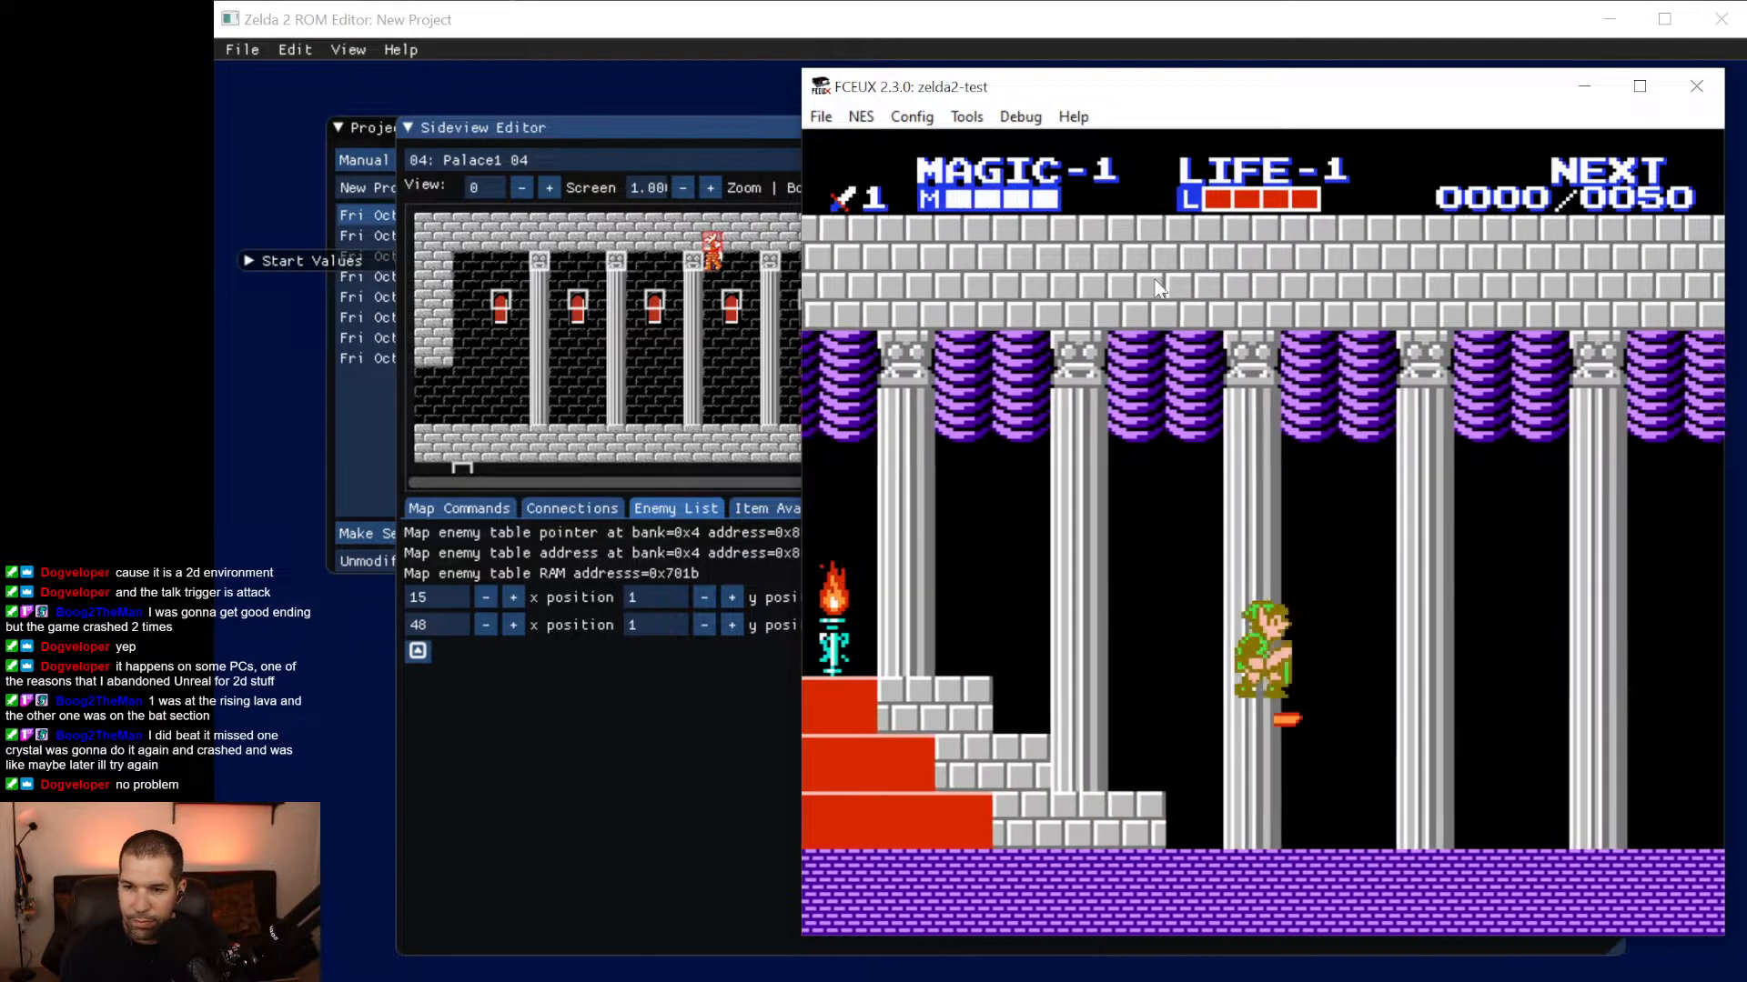
pyautogui.press('Right')
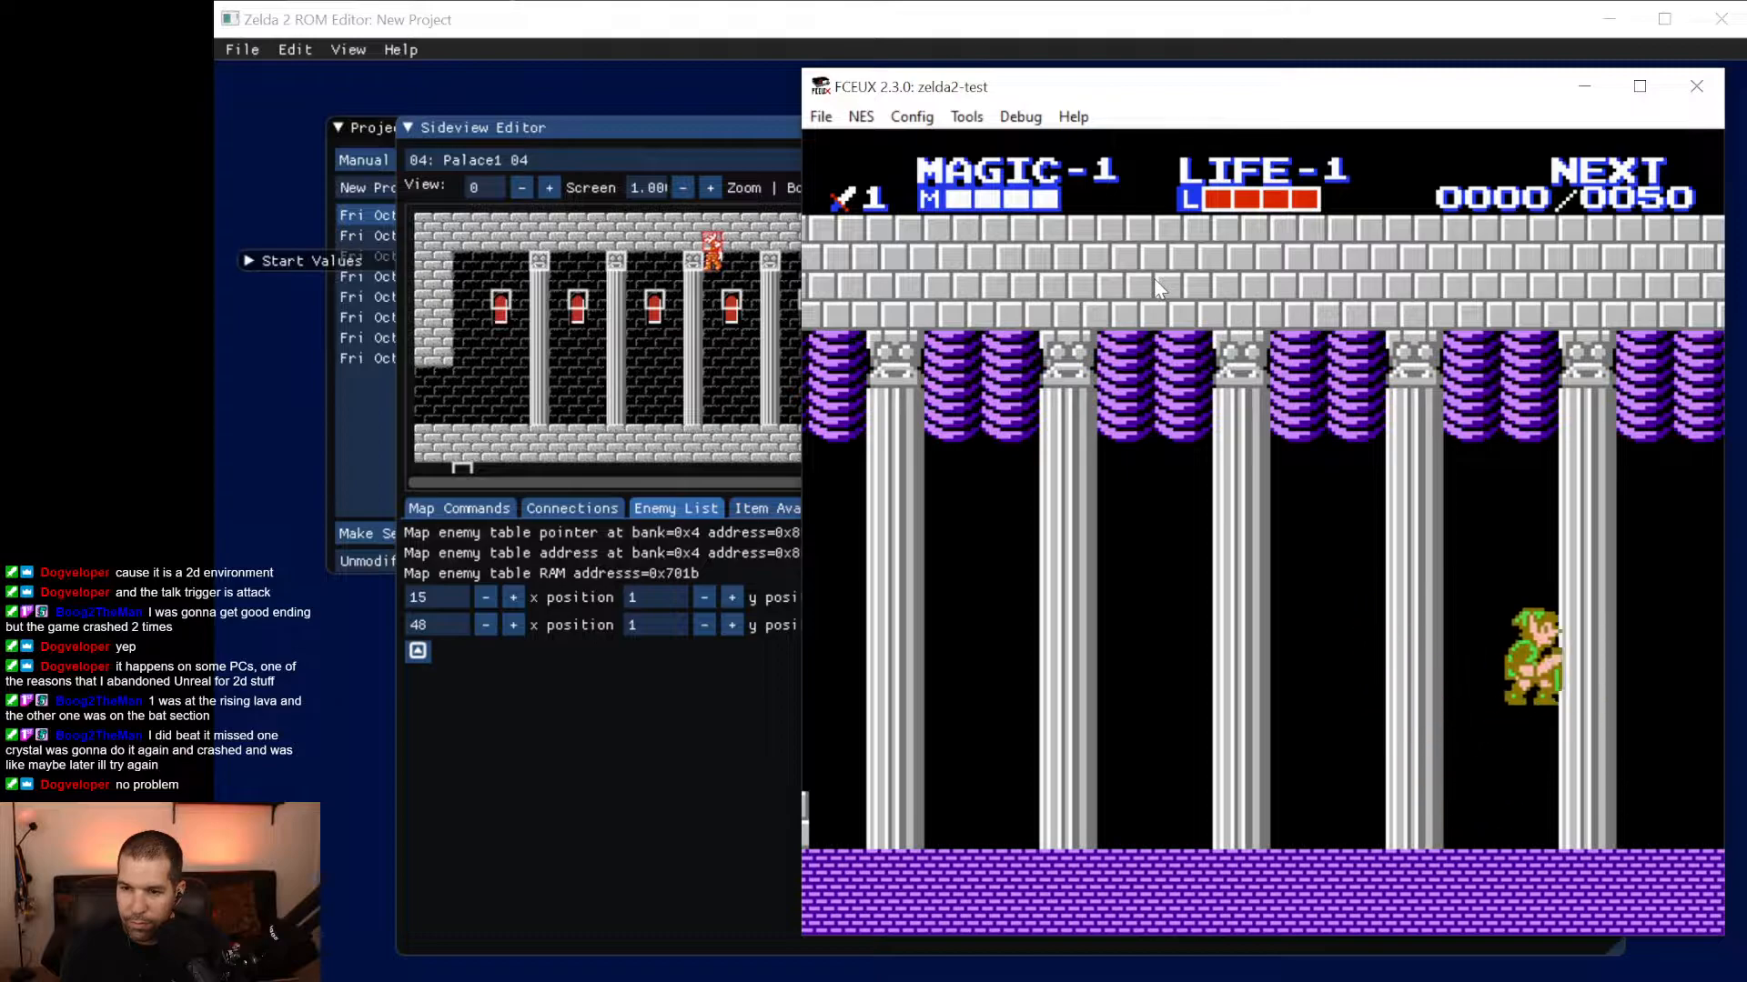
pyautogui.press('Right')
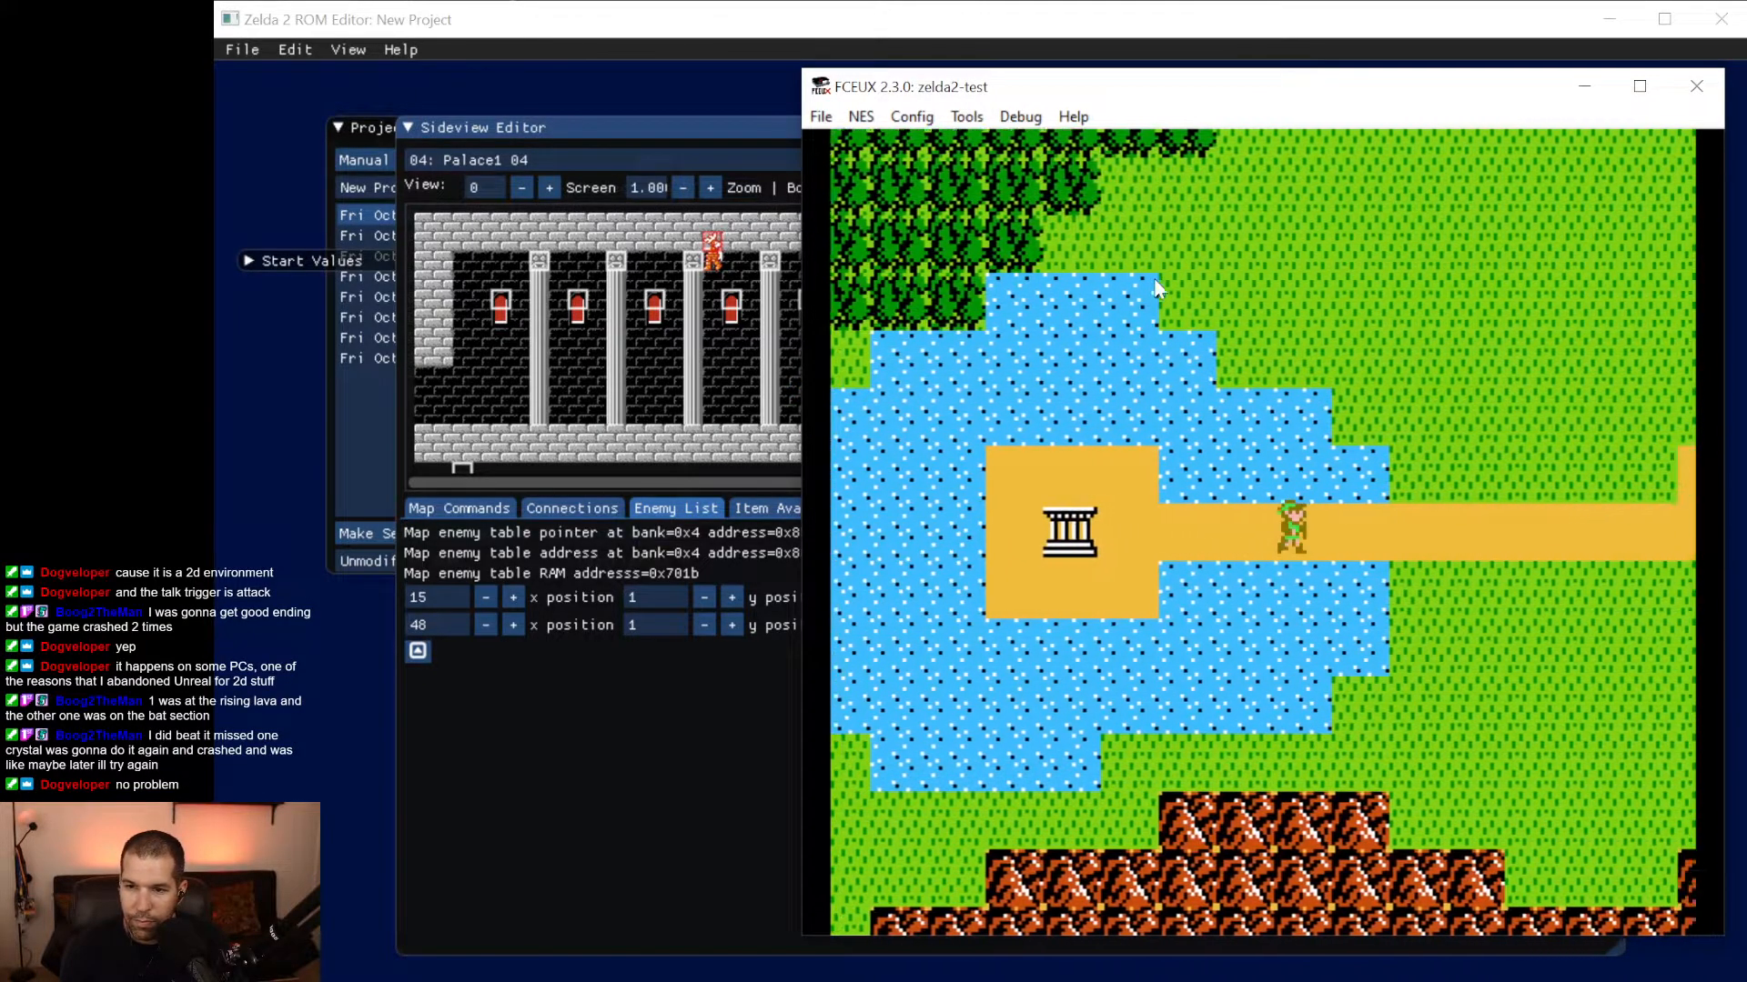
pyautogui.press('Right')
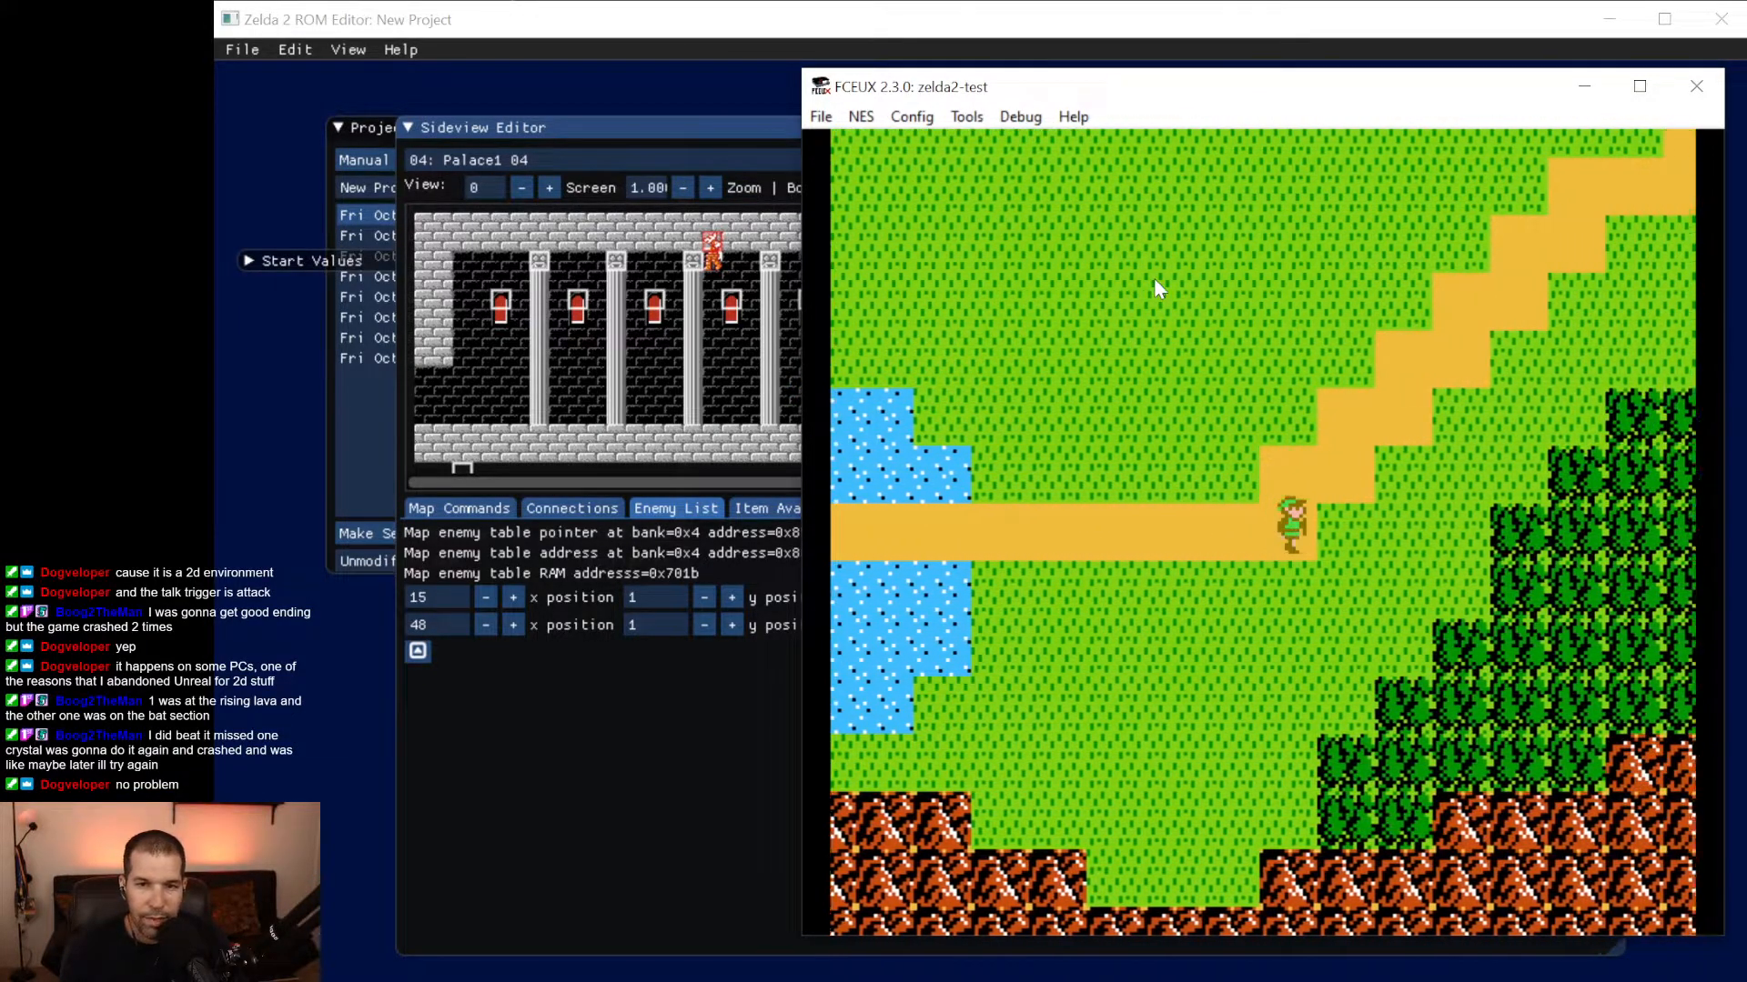
pyautogui.press('Right')
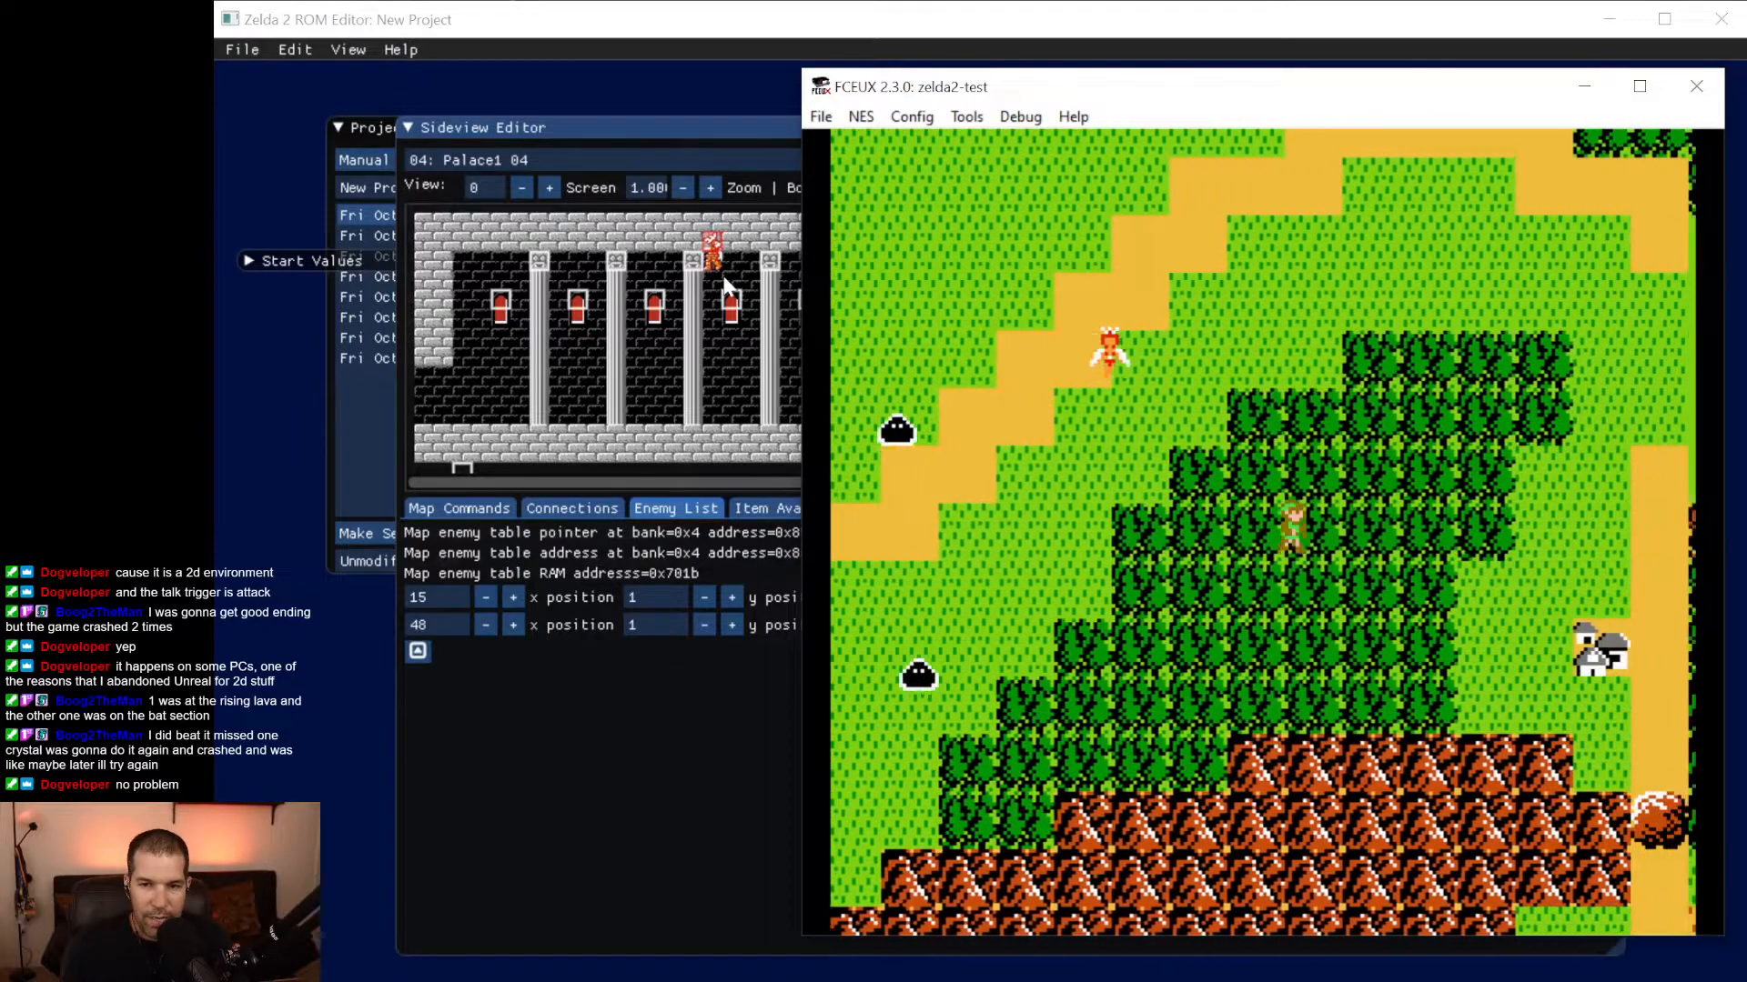
pyautogui.press('Right')
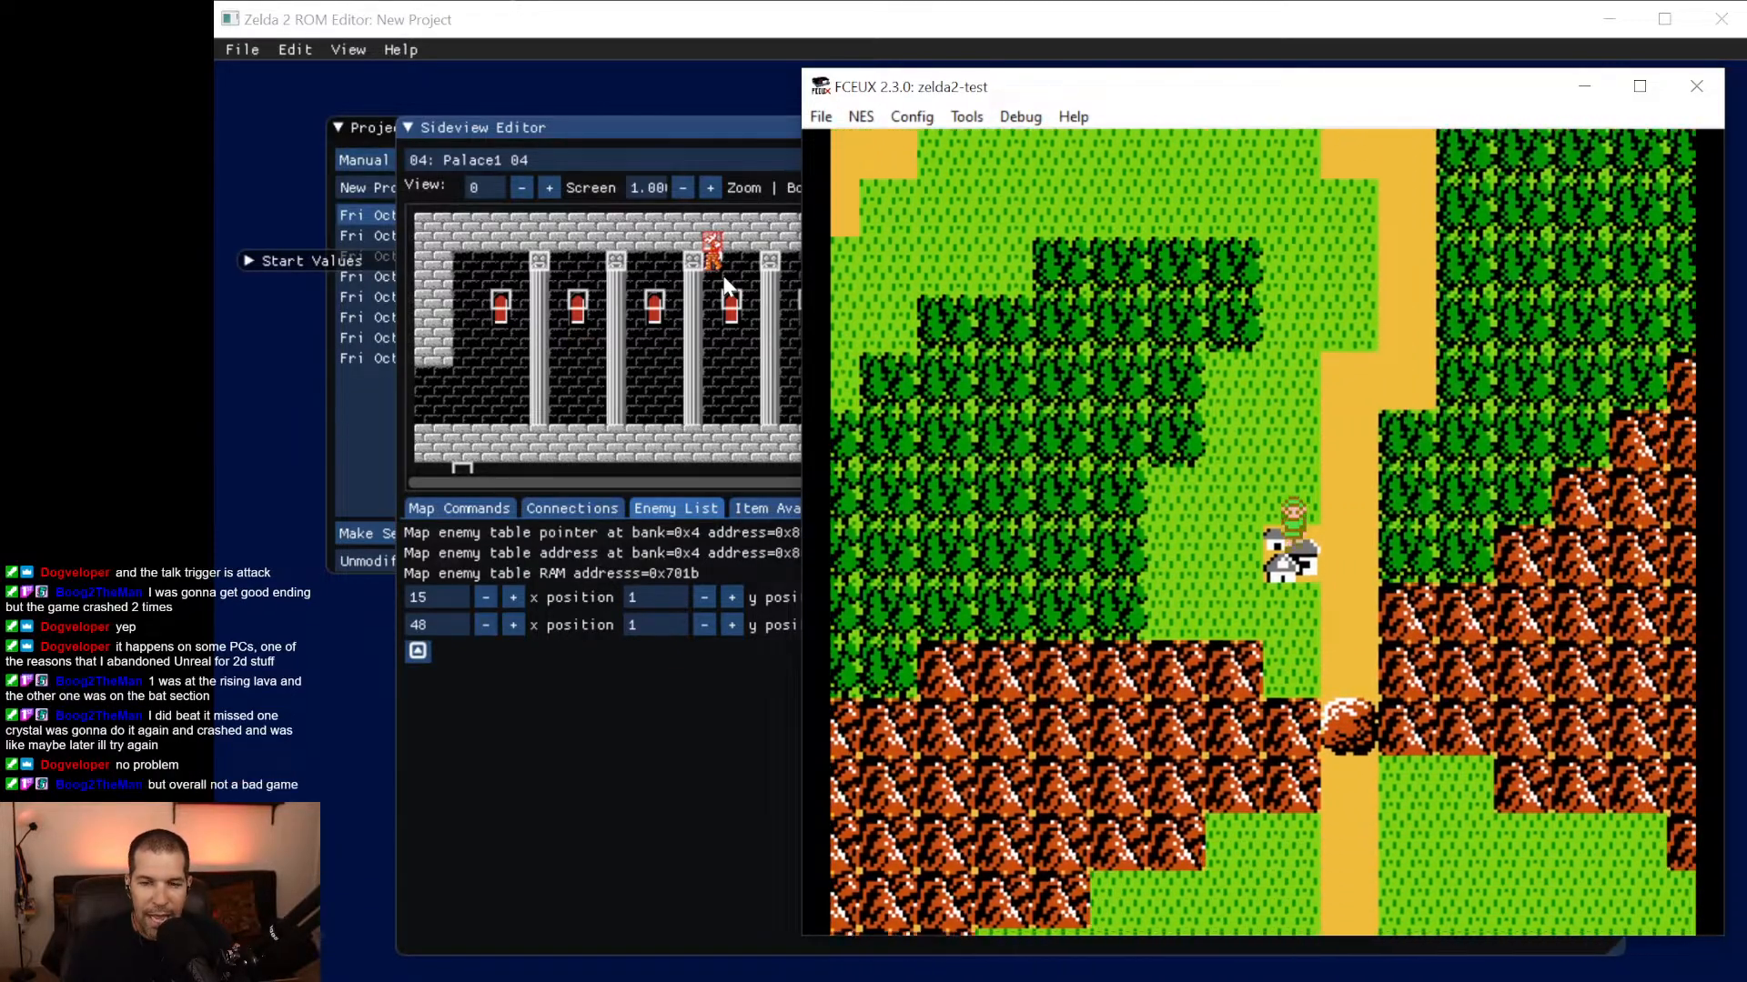
# Enter the town with Link, walk to the signpost and read its message.
pyautogui.press('Left')
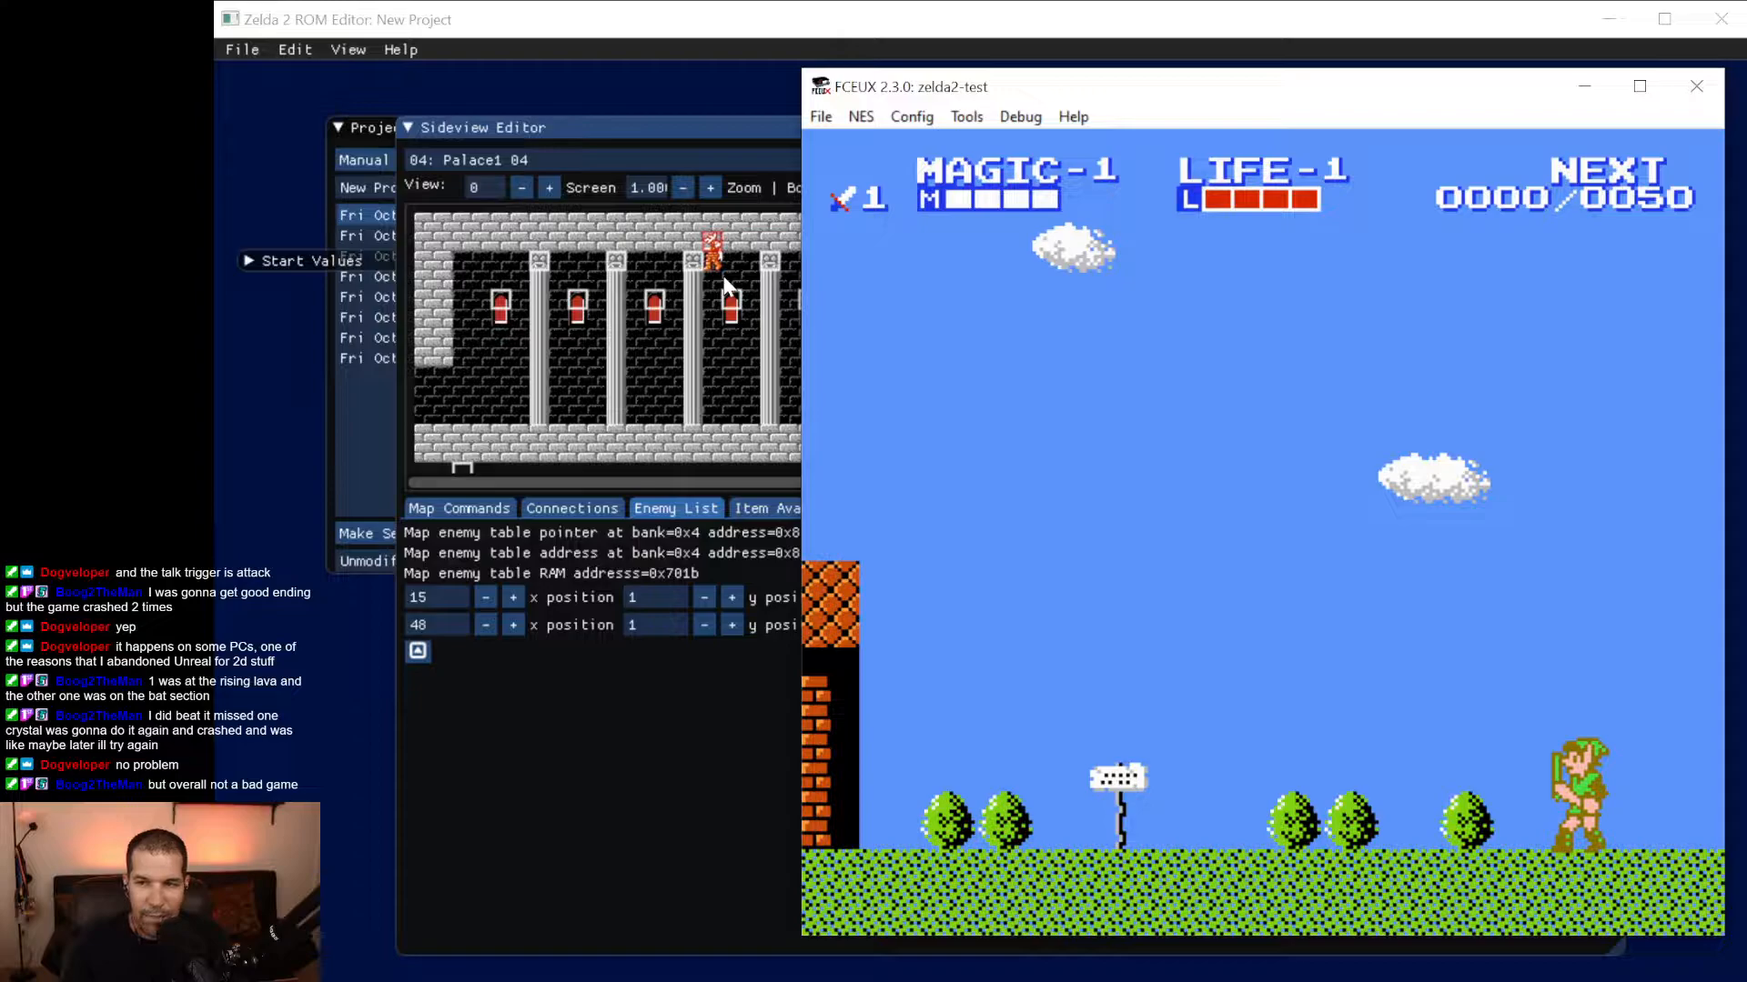
pyautogui.press('Left')
pyautogui.press('f')
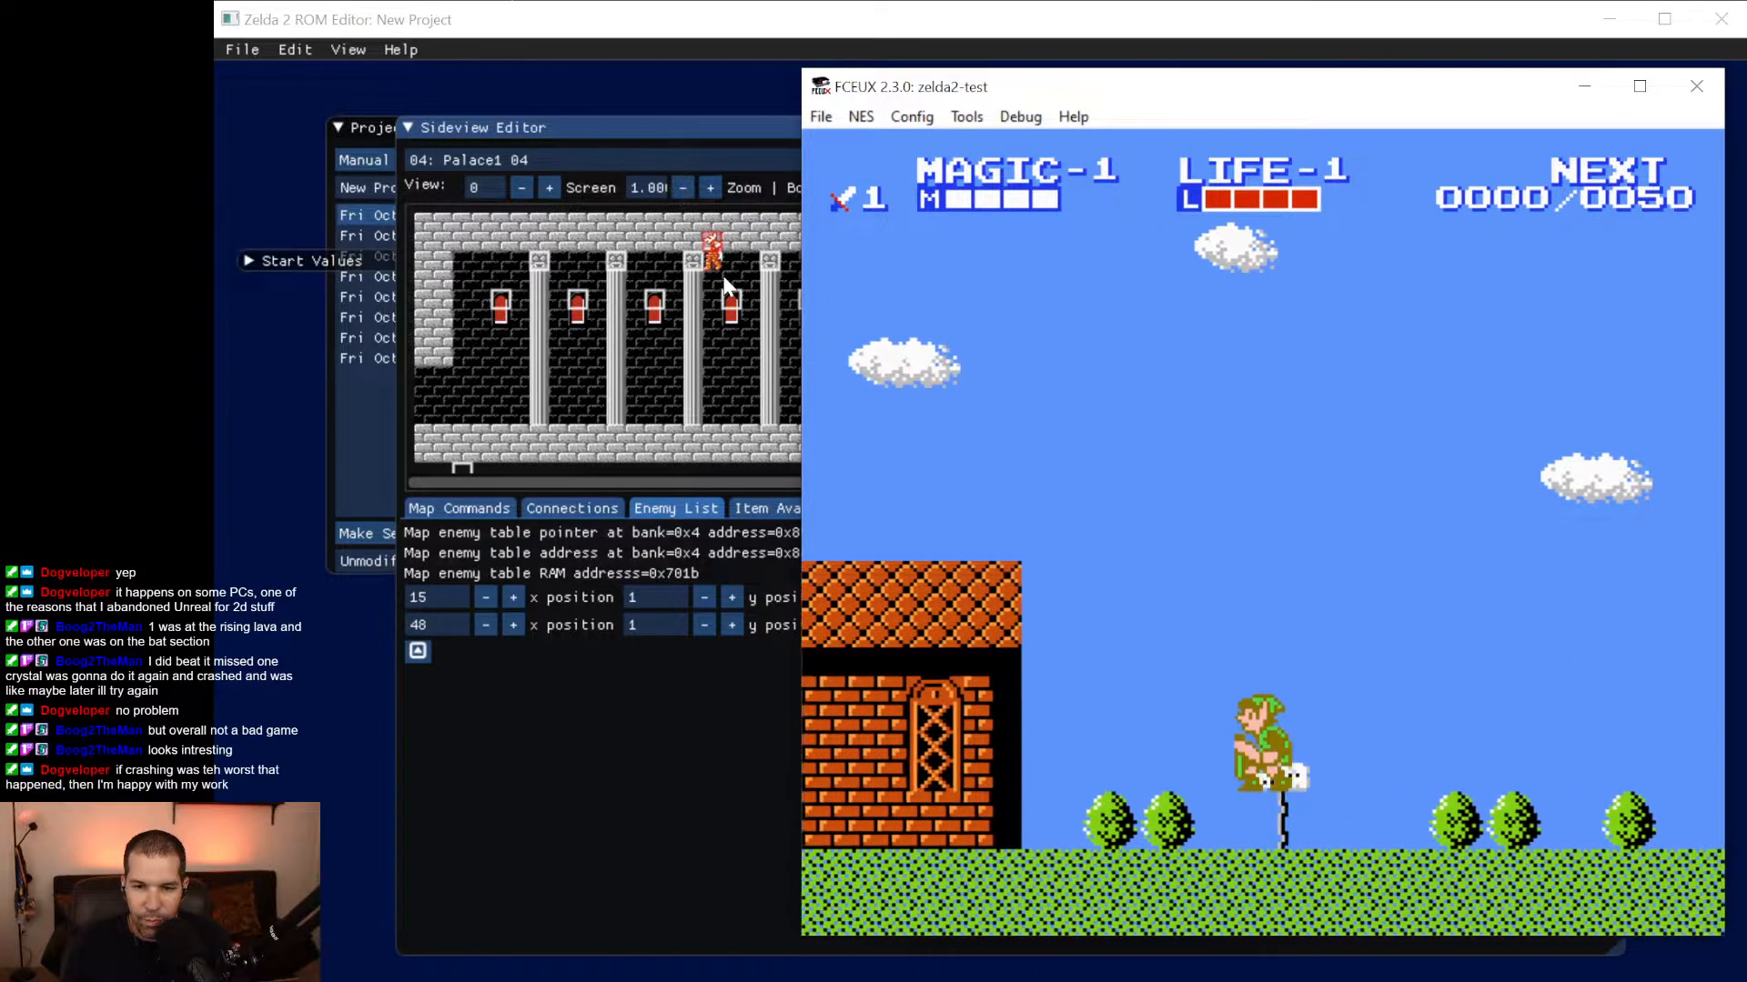
pyautogui.press('Right')
pyautogui.press('Return')
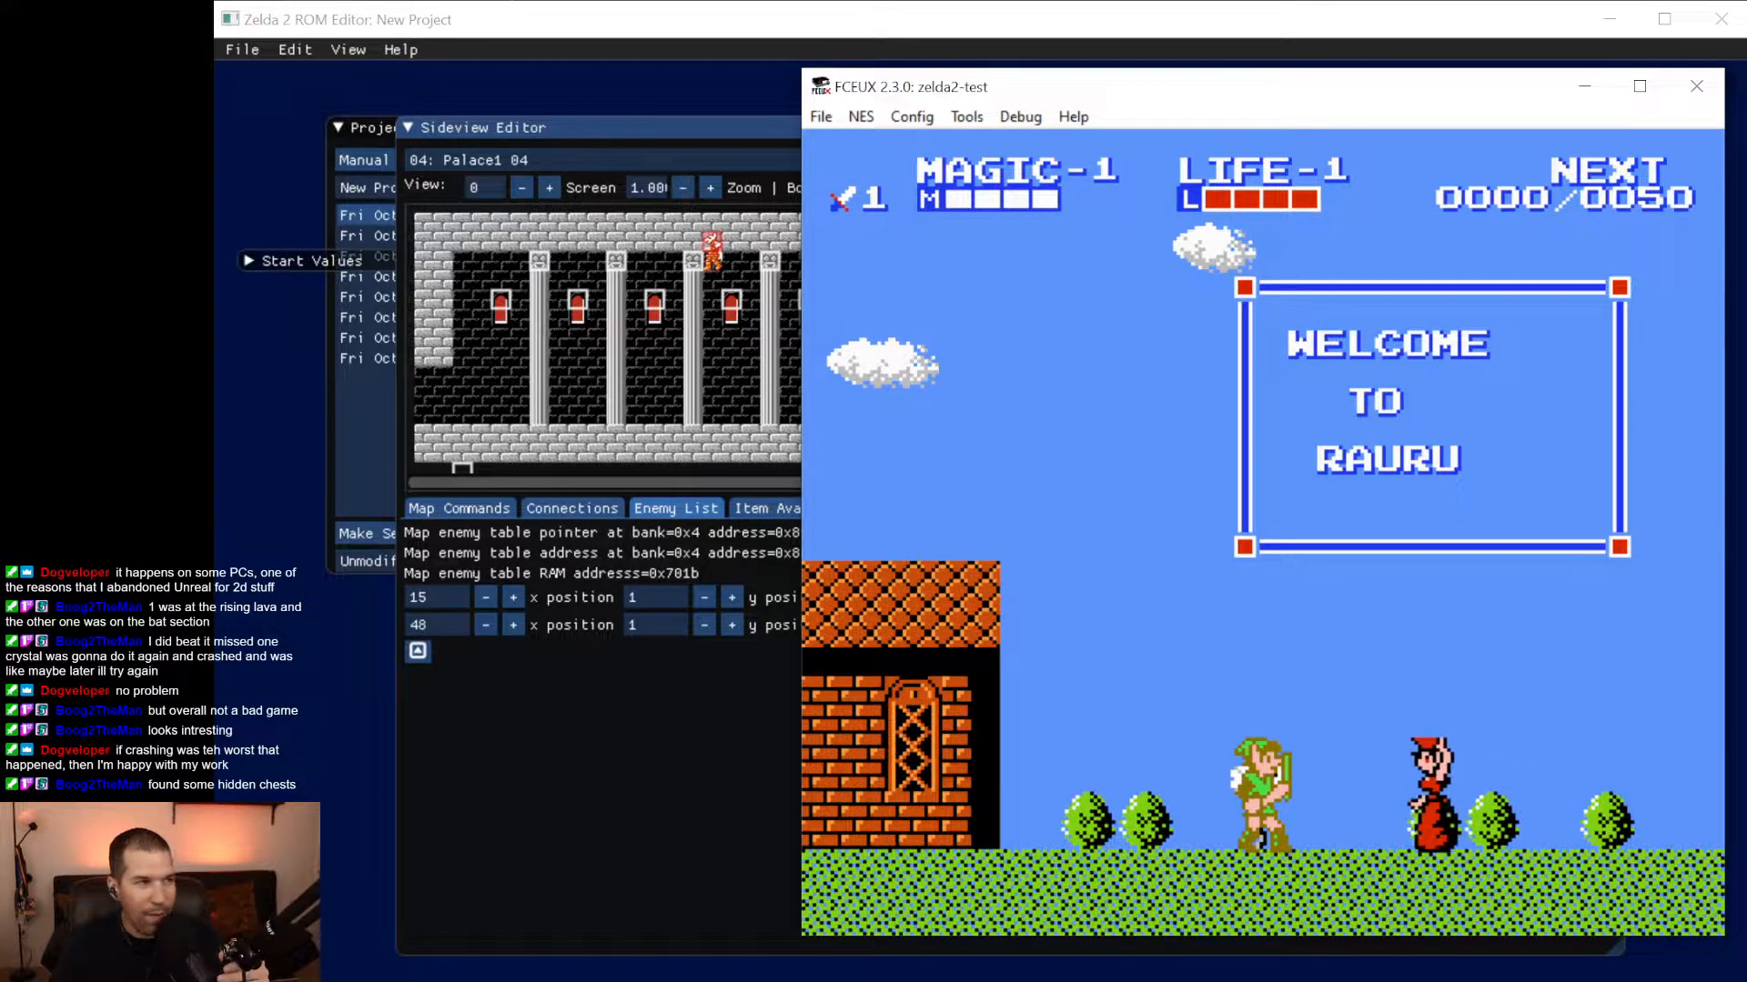
# Close the running game in FCEUX and switch back to the Zelda 2 ROM Editor.
pyautogui.click(817, 126)
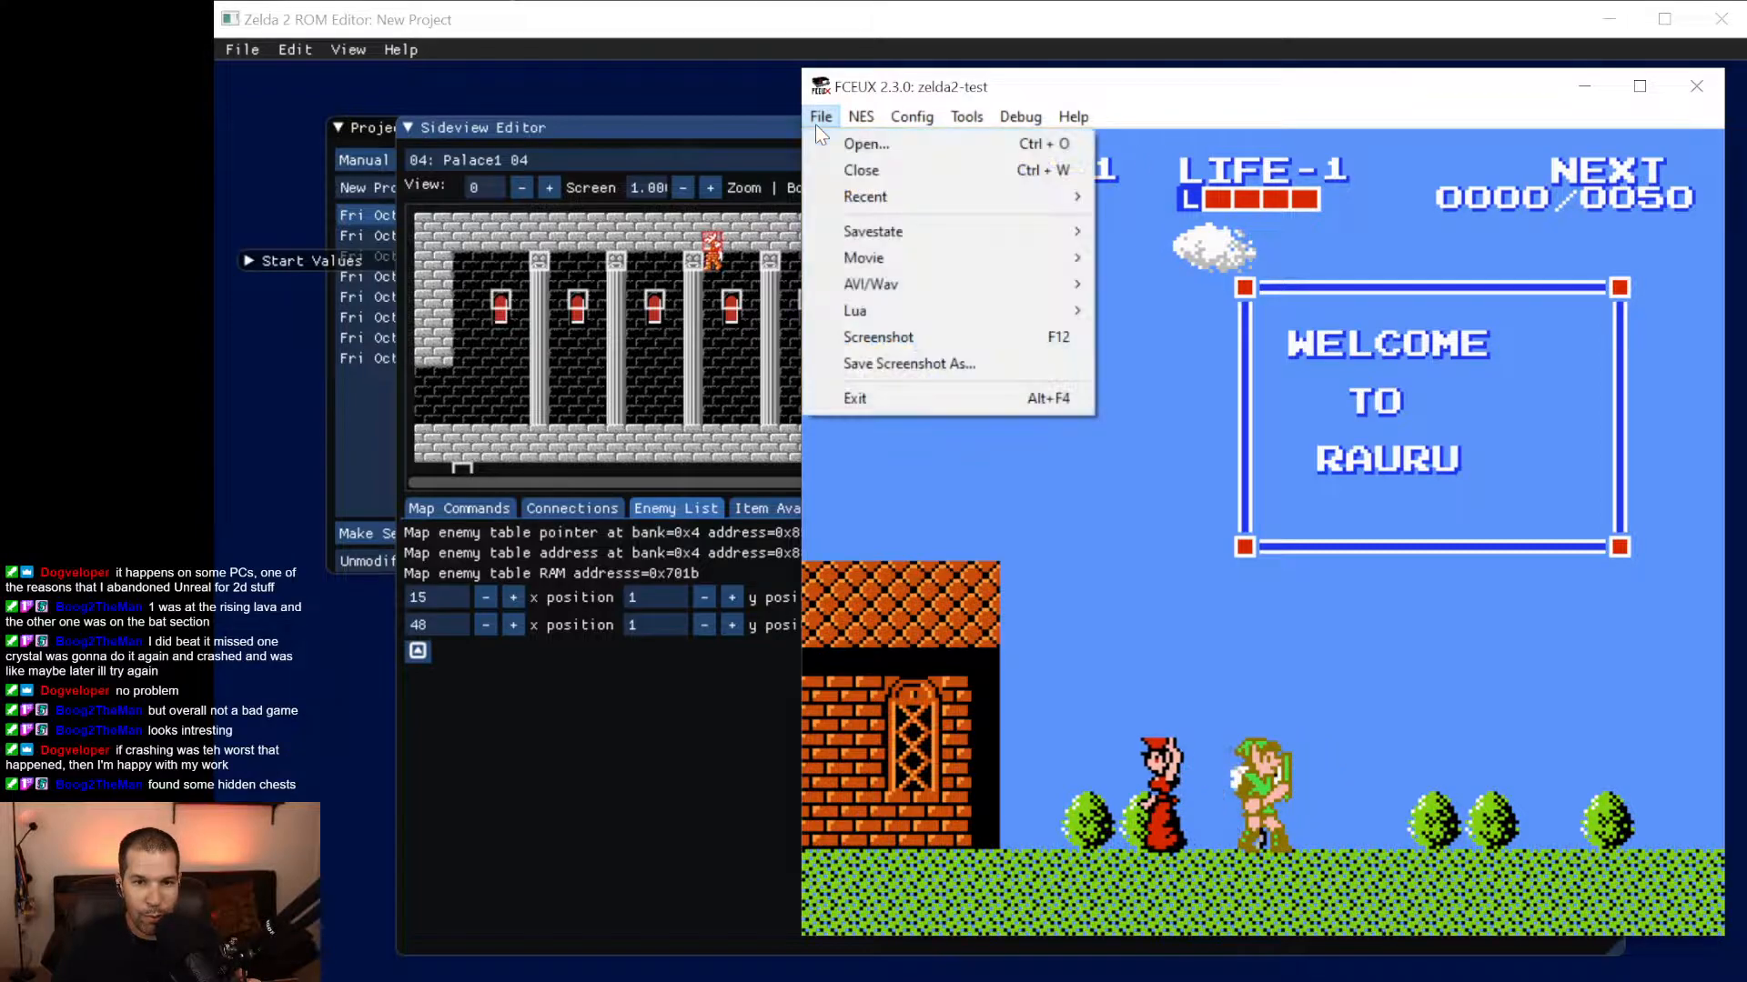
pyautogui.click(854, 169)
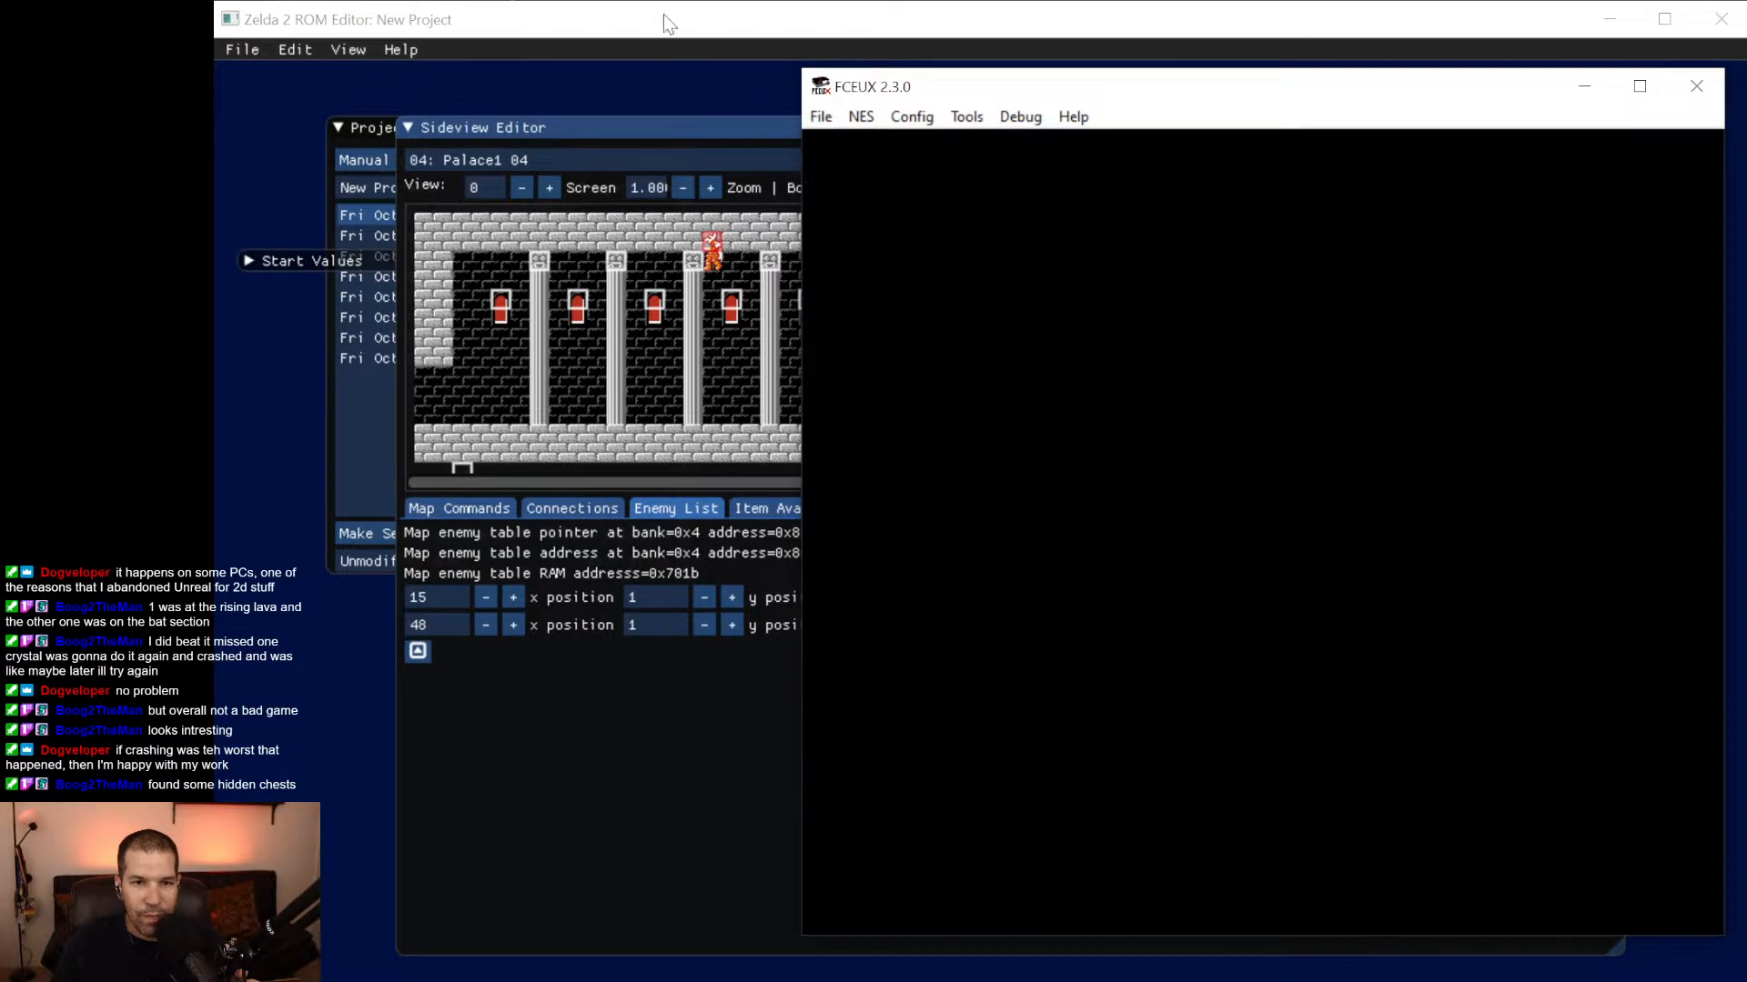
pyautogui.click(668, 25)
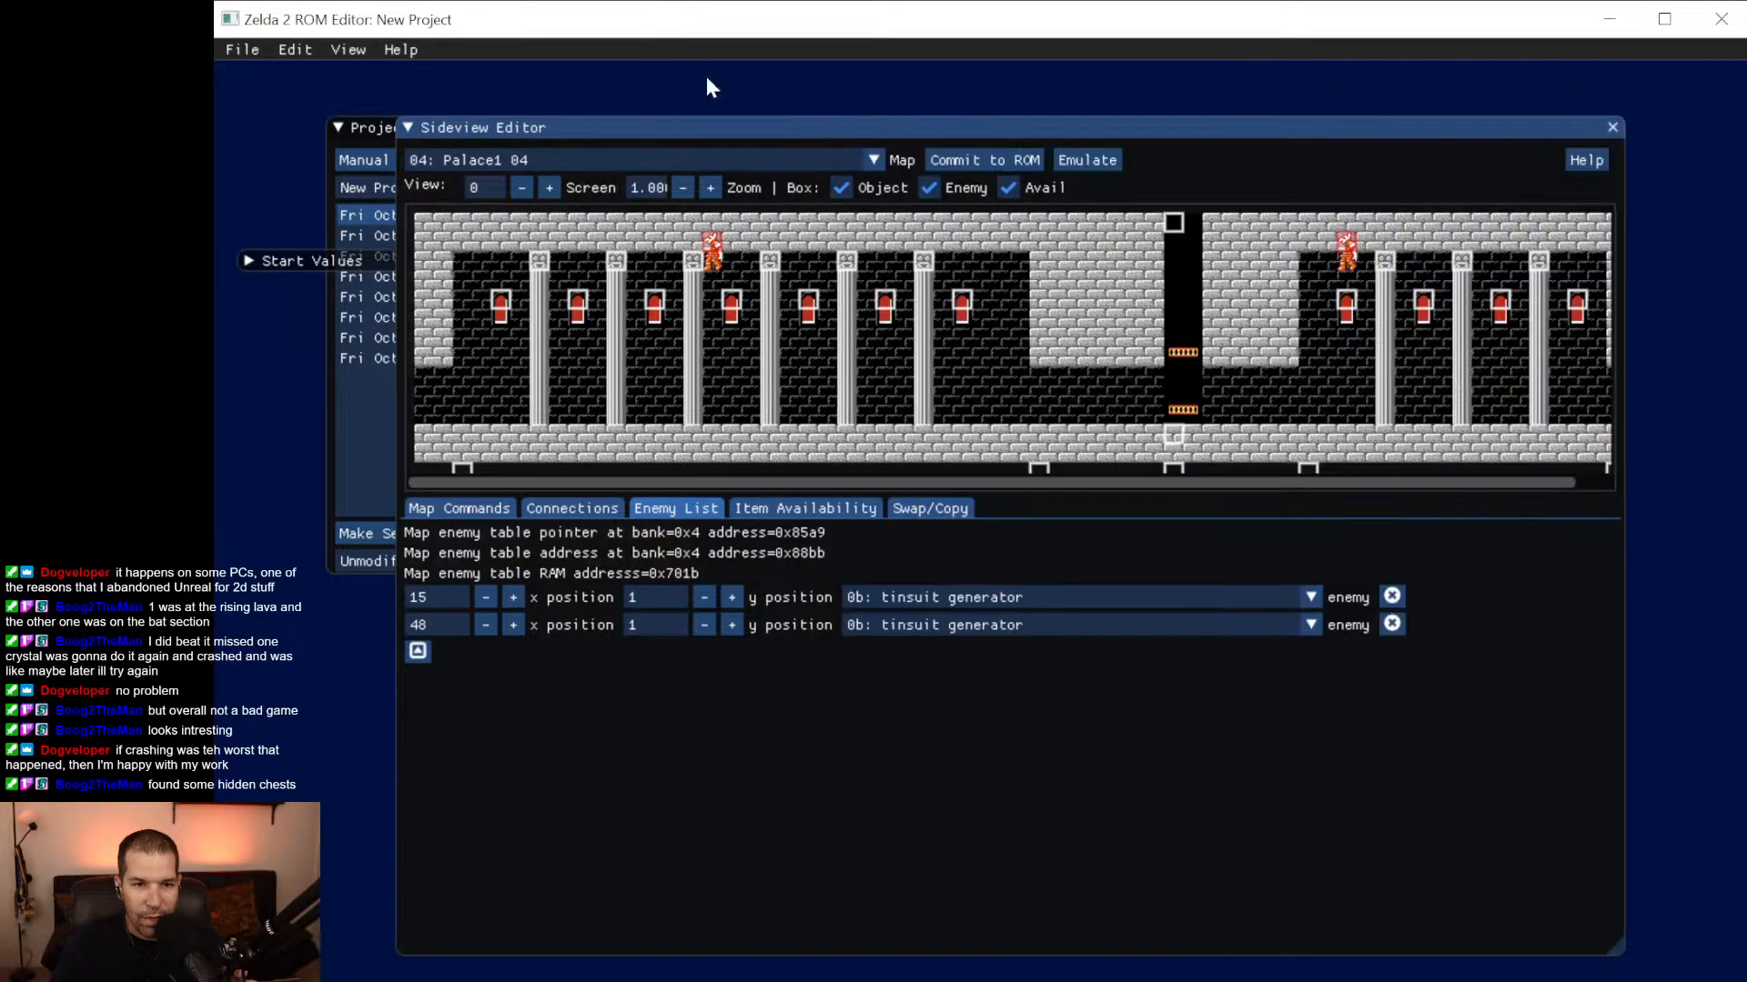
# Switch the sideview map to town 36 - Shield Basement, discarding the changes to Palace1 04.
pyautogui.click(651, 160)
pyautogui.scroll(-3, 655, 300)
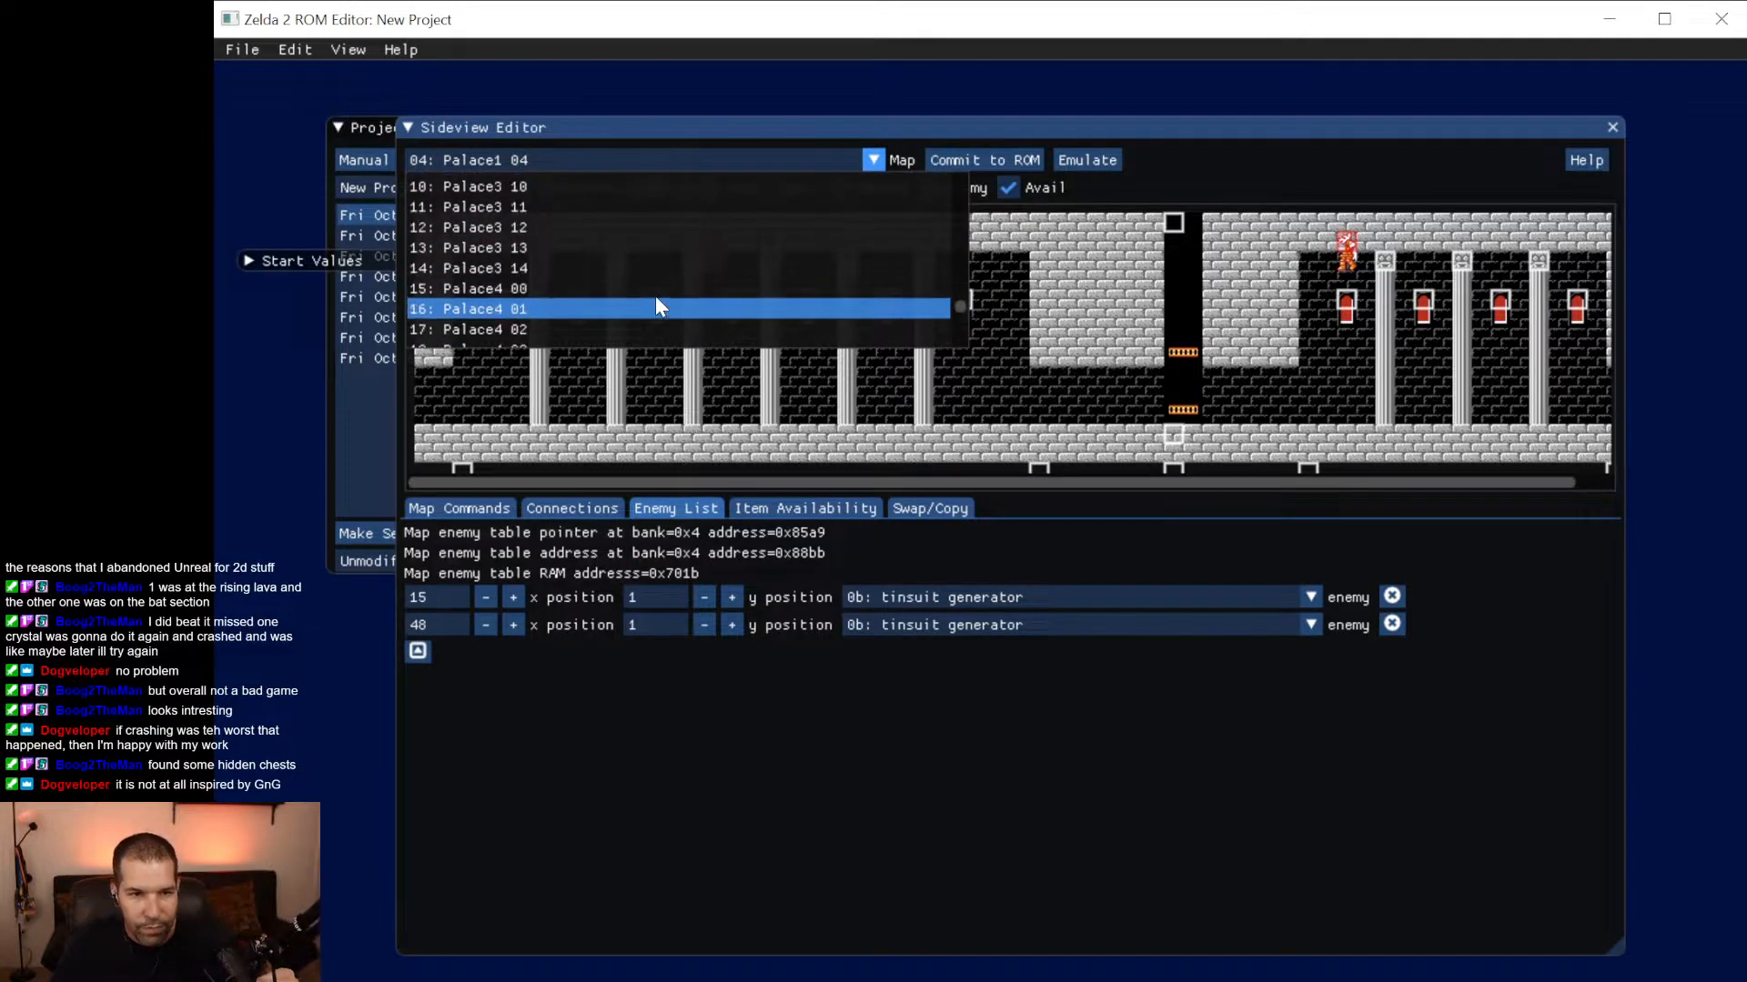
pyautogui.scroll(-12, 657, 291)
pyautogui.scroll(-20, 664, 277)
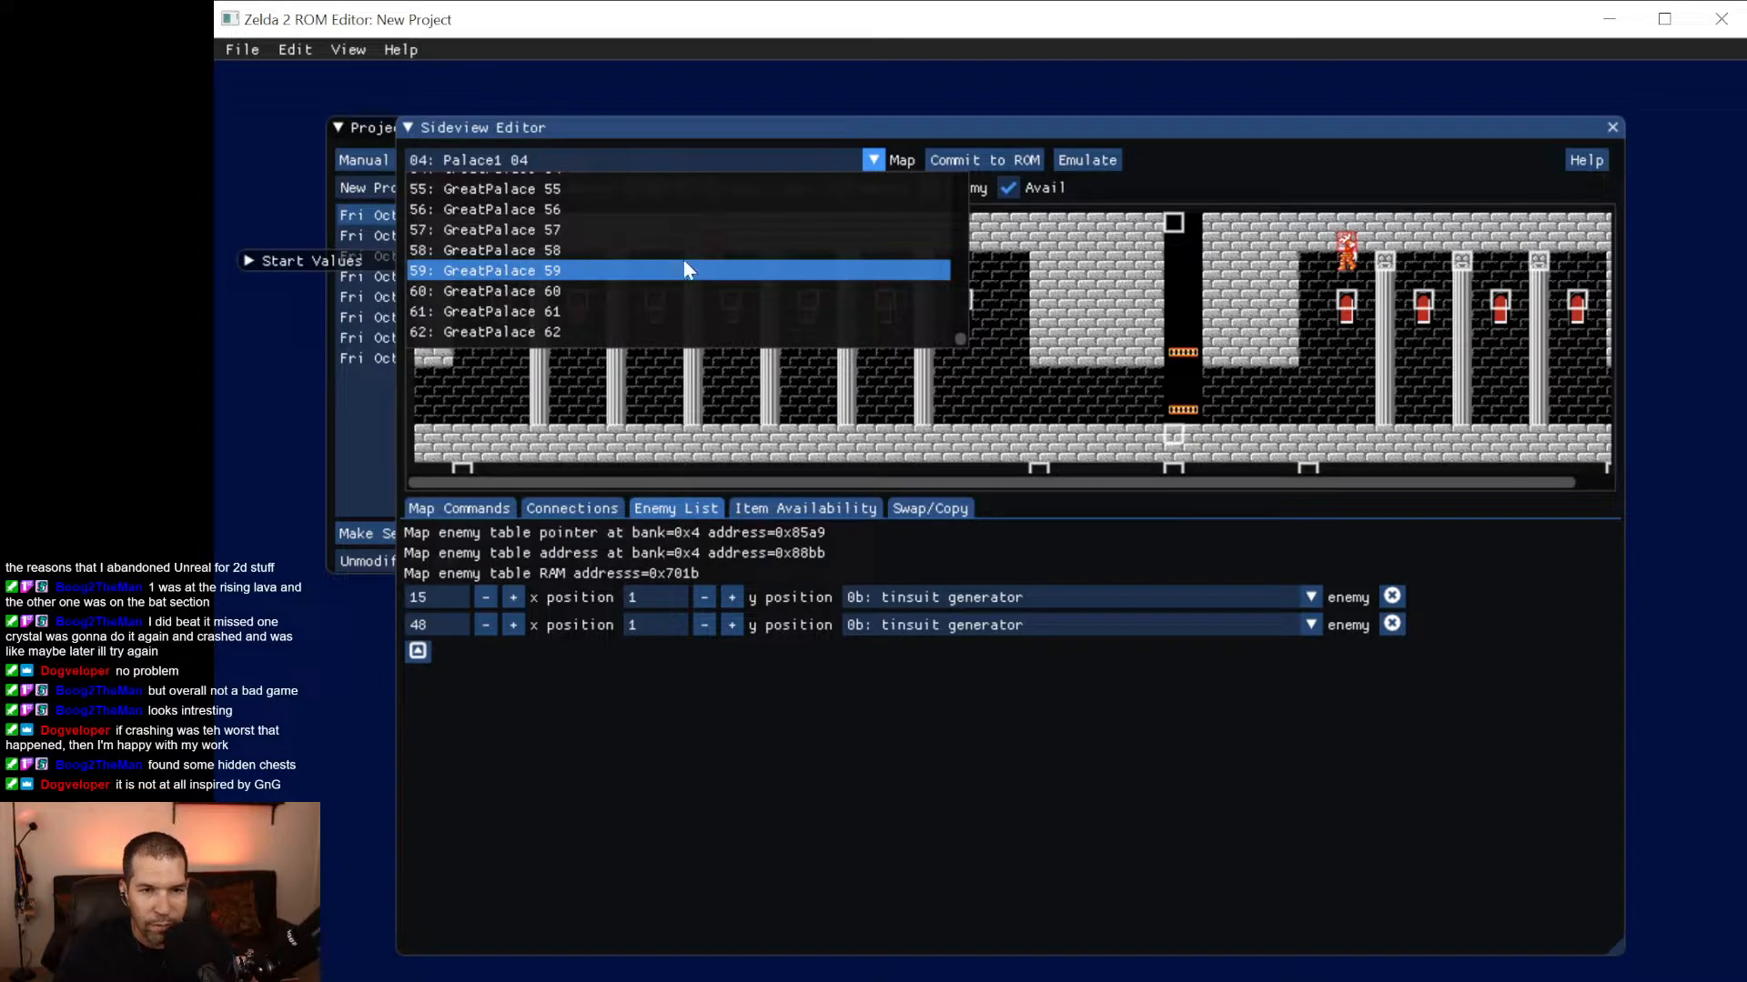
pyautogui.scroll(20, 687, 264)
pyautogui.scroll(15, 693, 262)
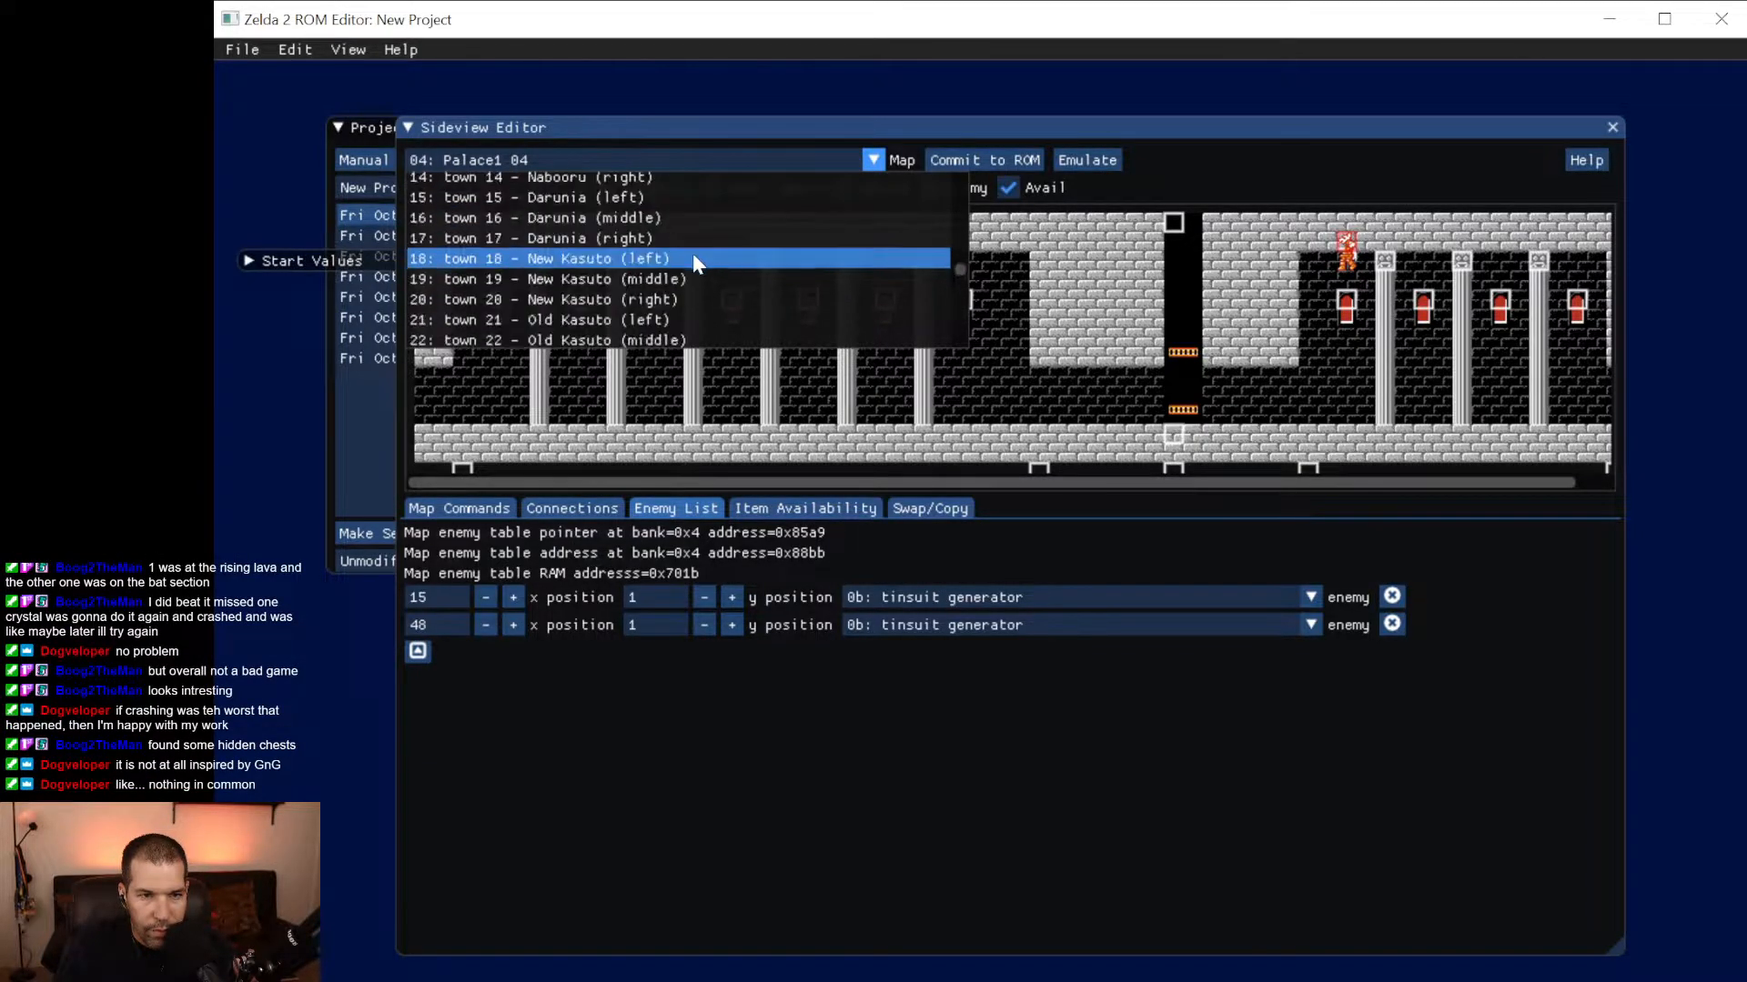
pyautogui.scroll(5, 691, 262)
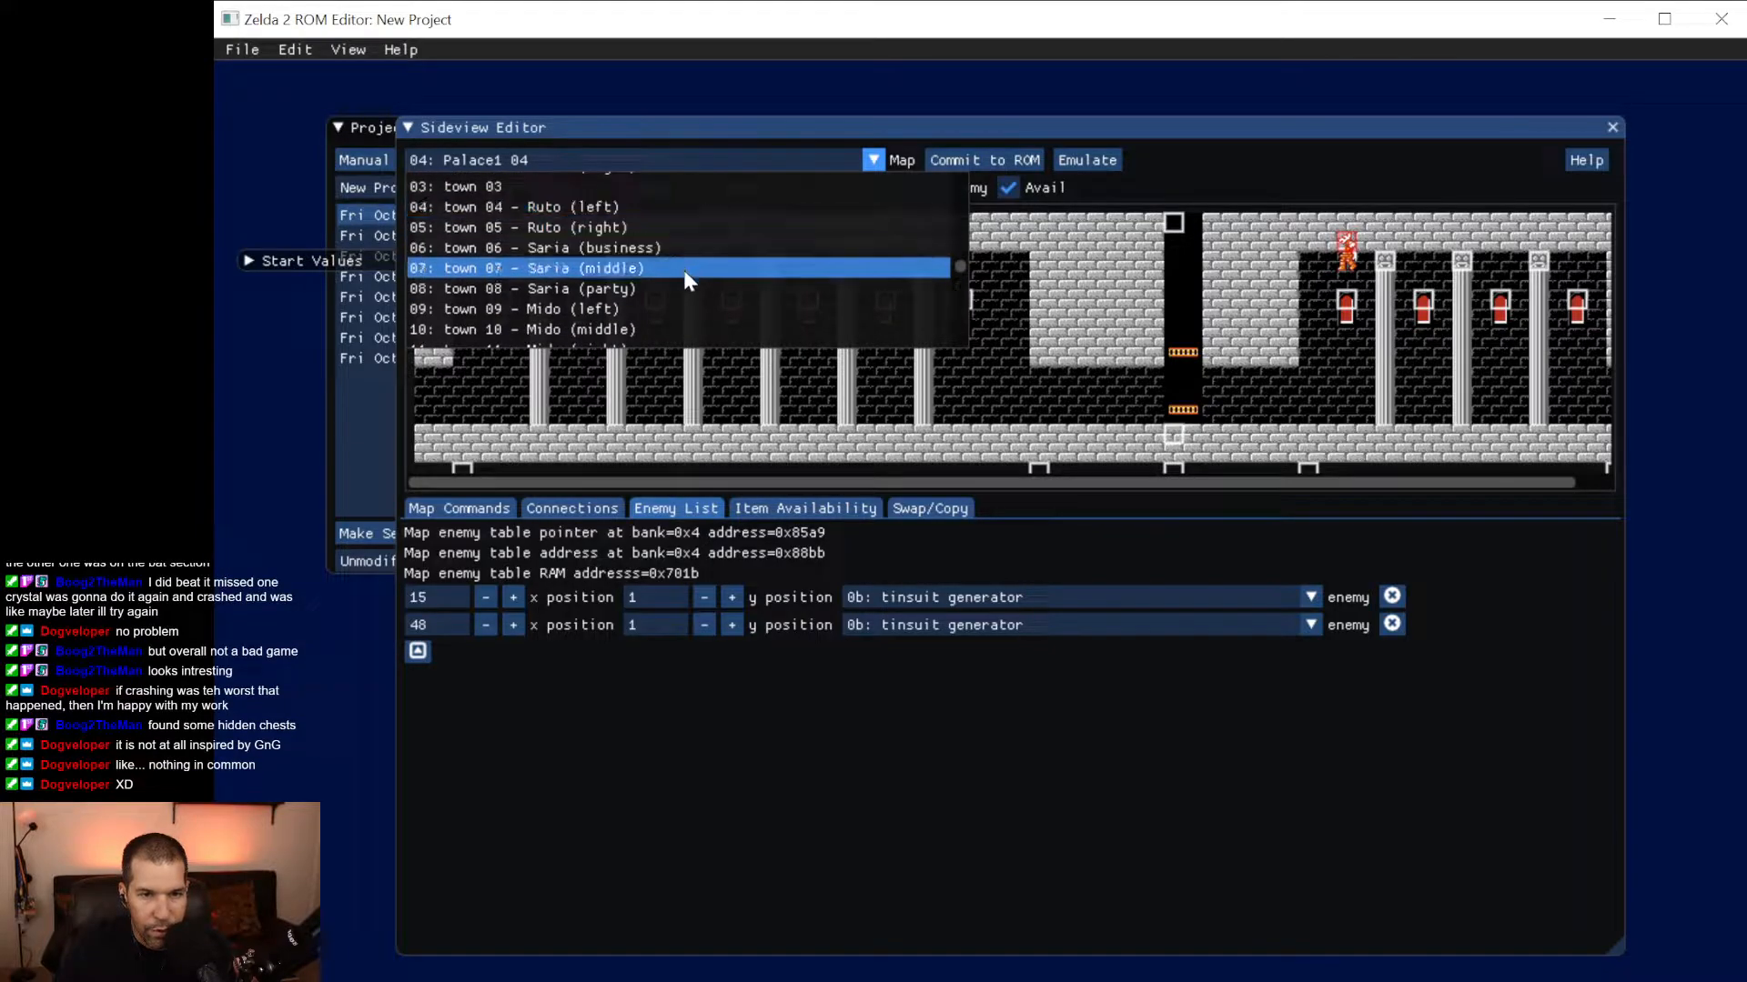
pyautogui.scroll(-3, 684, 269)
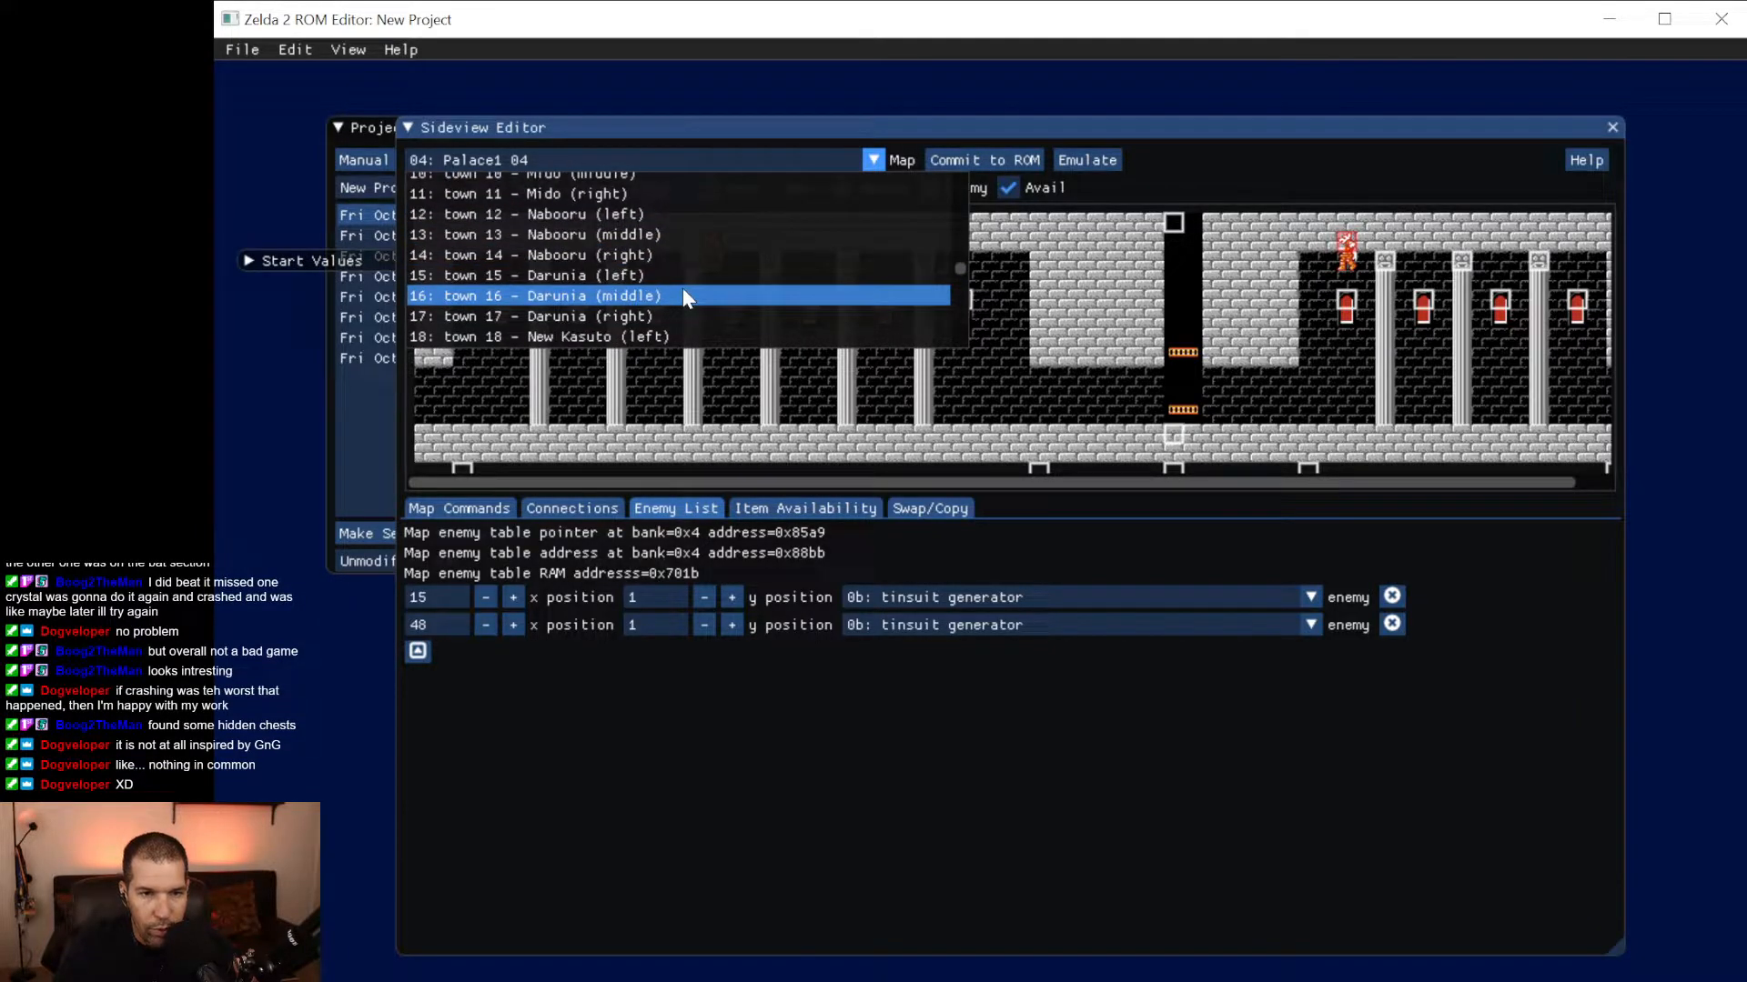
pyautogui.scroll(-3, 683, 291)
pyautogui.scroll(-2, 683, 290)
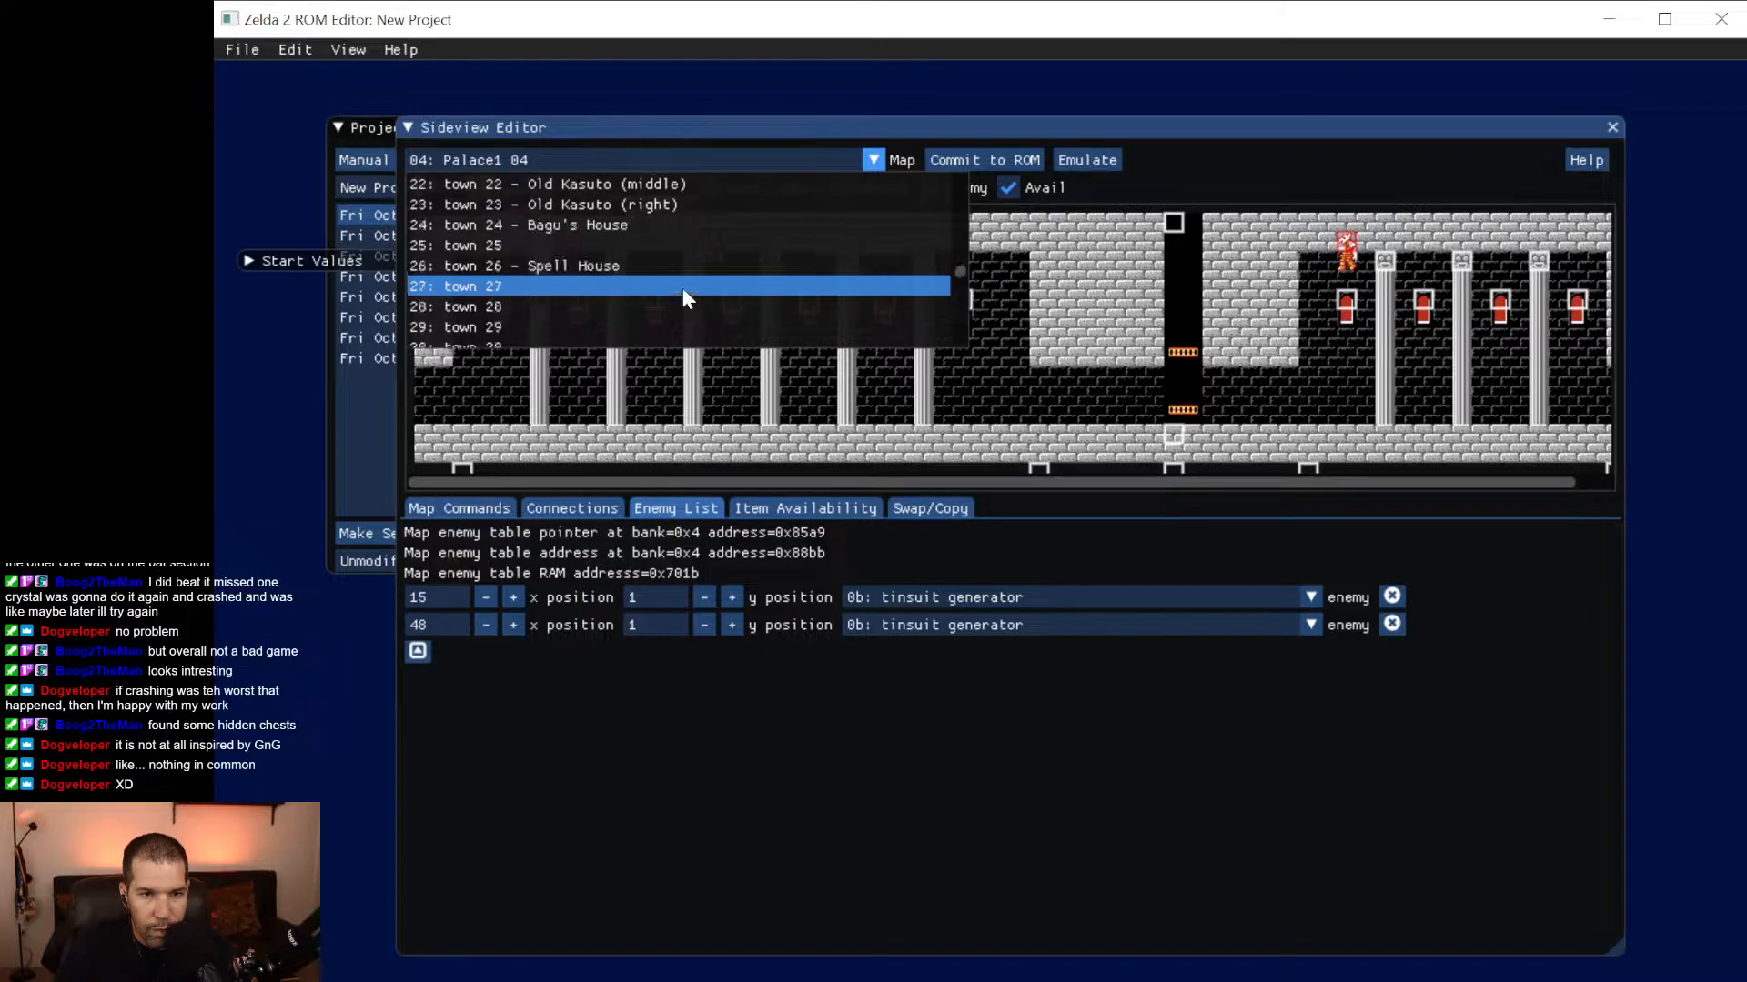
pyautogui.scroll(-5, 682, 287)
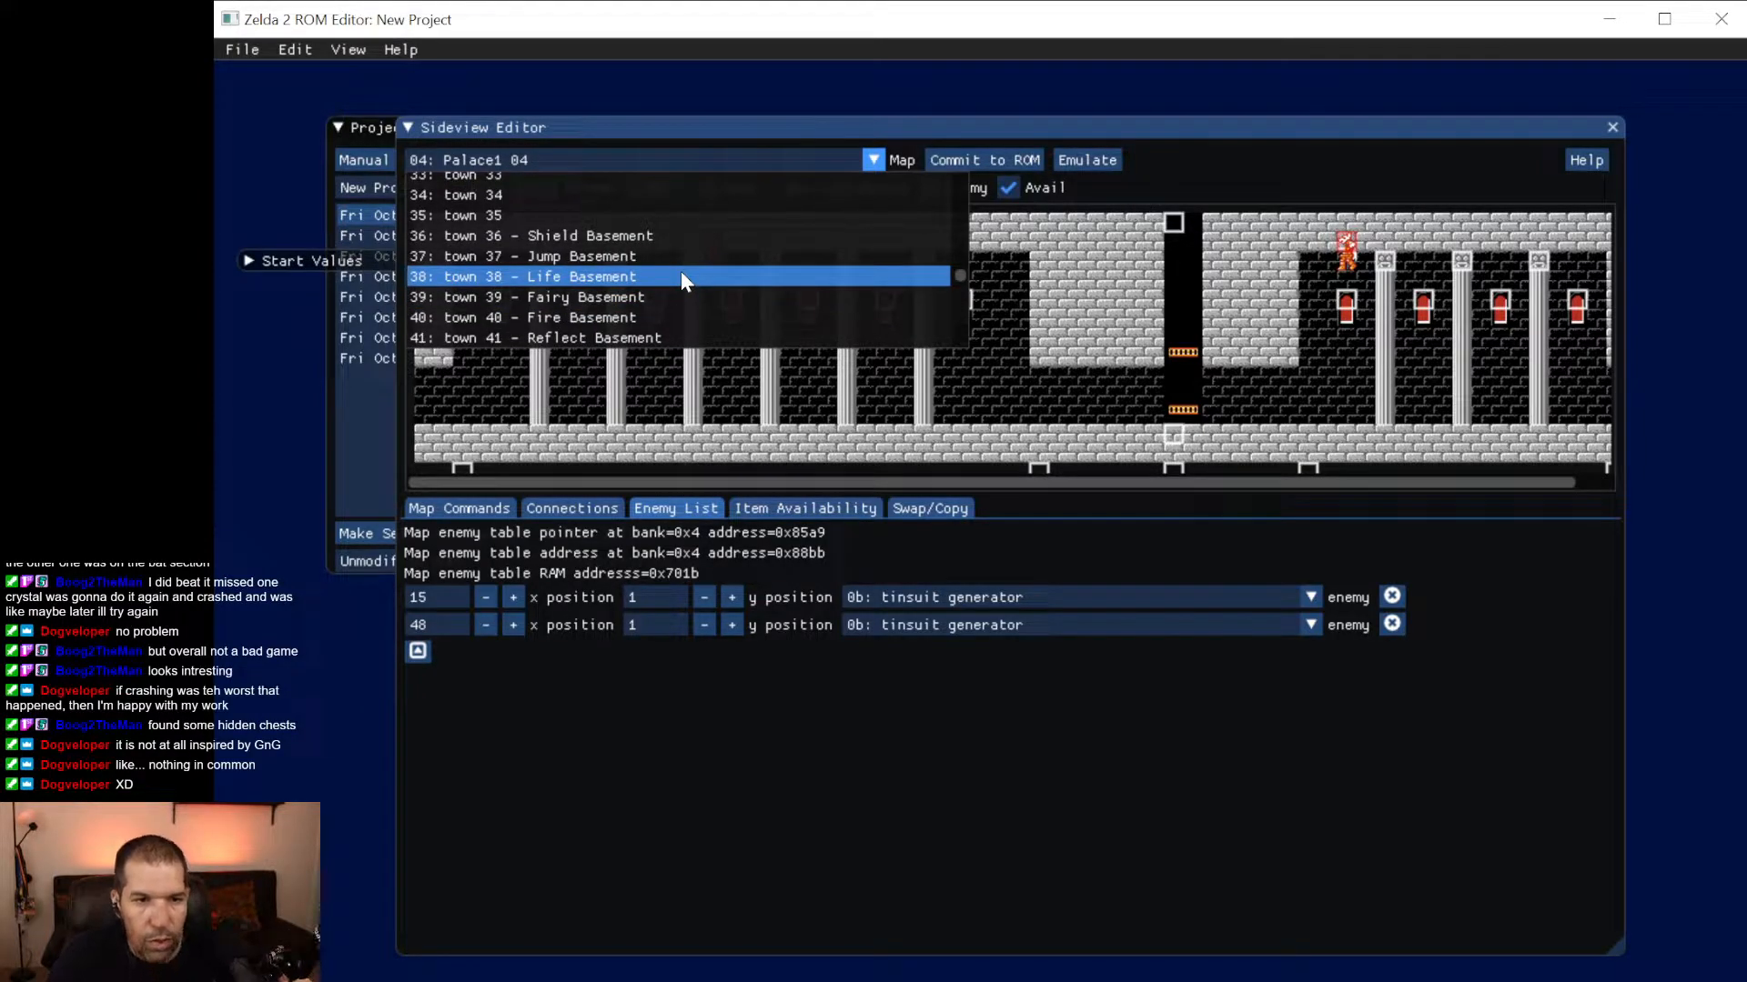
pyautogui.click(670, 238)
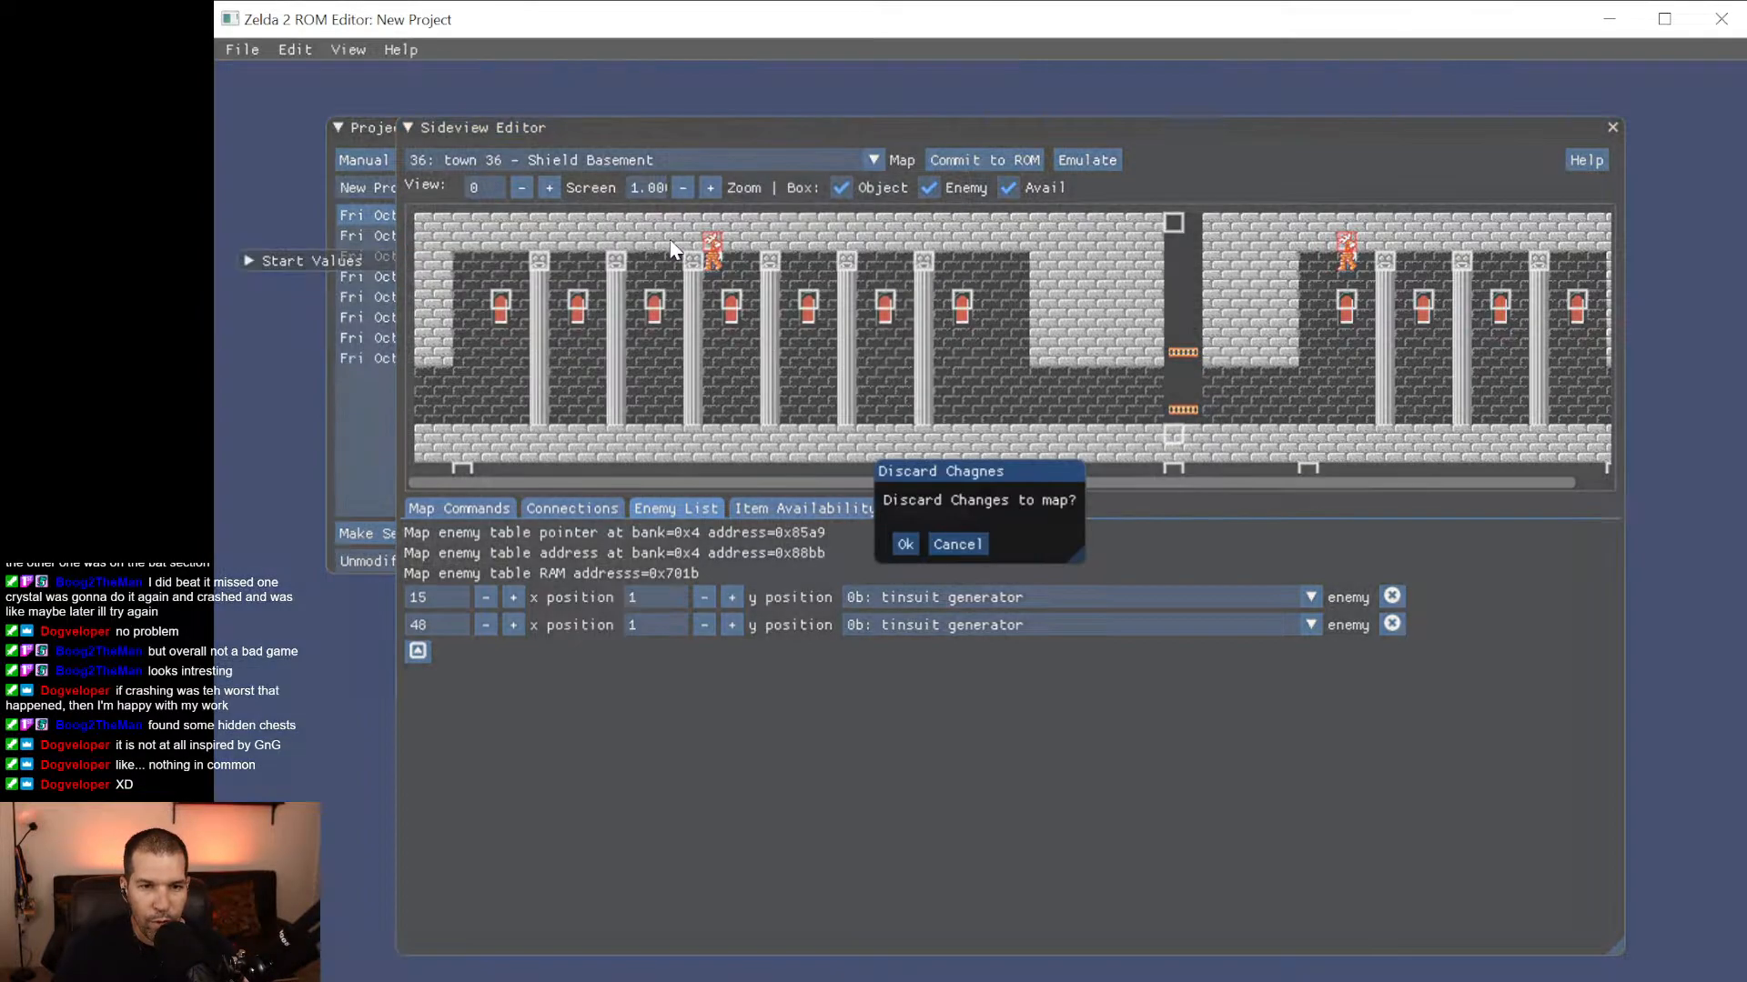
pyautogui.click(907, 544)
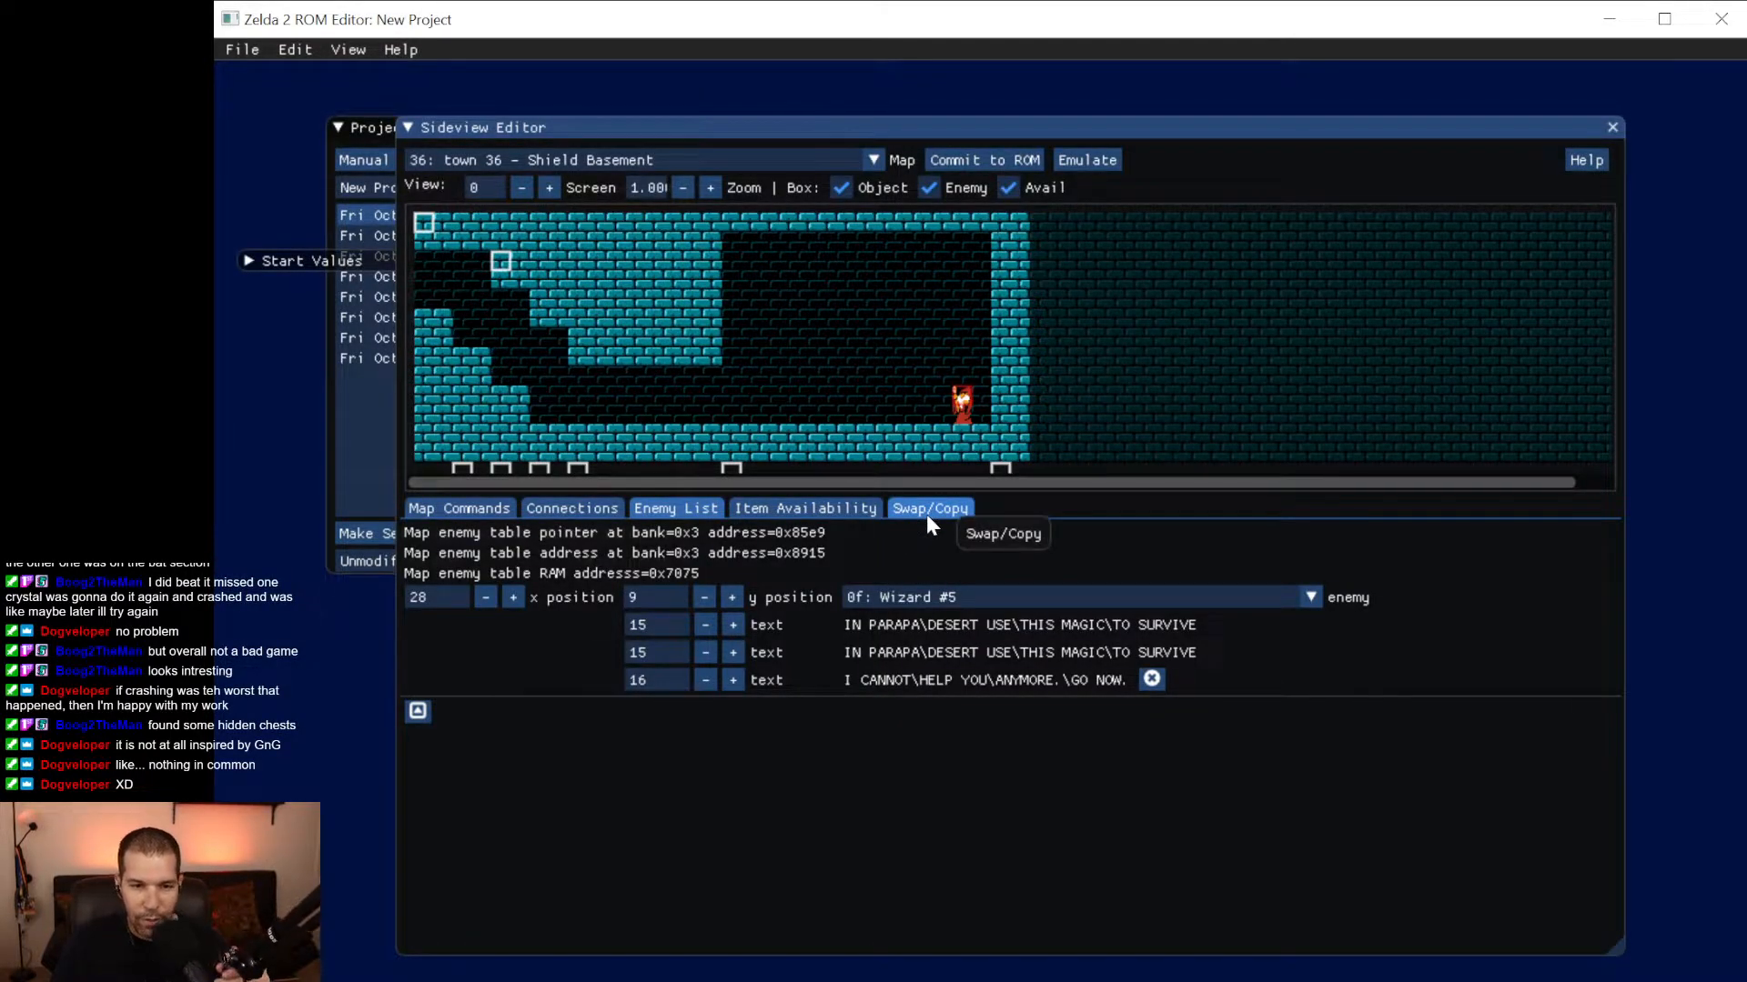
# Examine the enemy types available for the wizard entry down to the end of the list, keeping Wizard #5.
pyautogui.click(1311, 598)
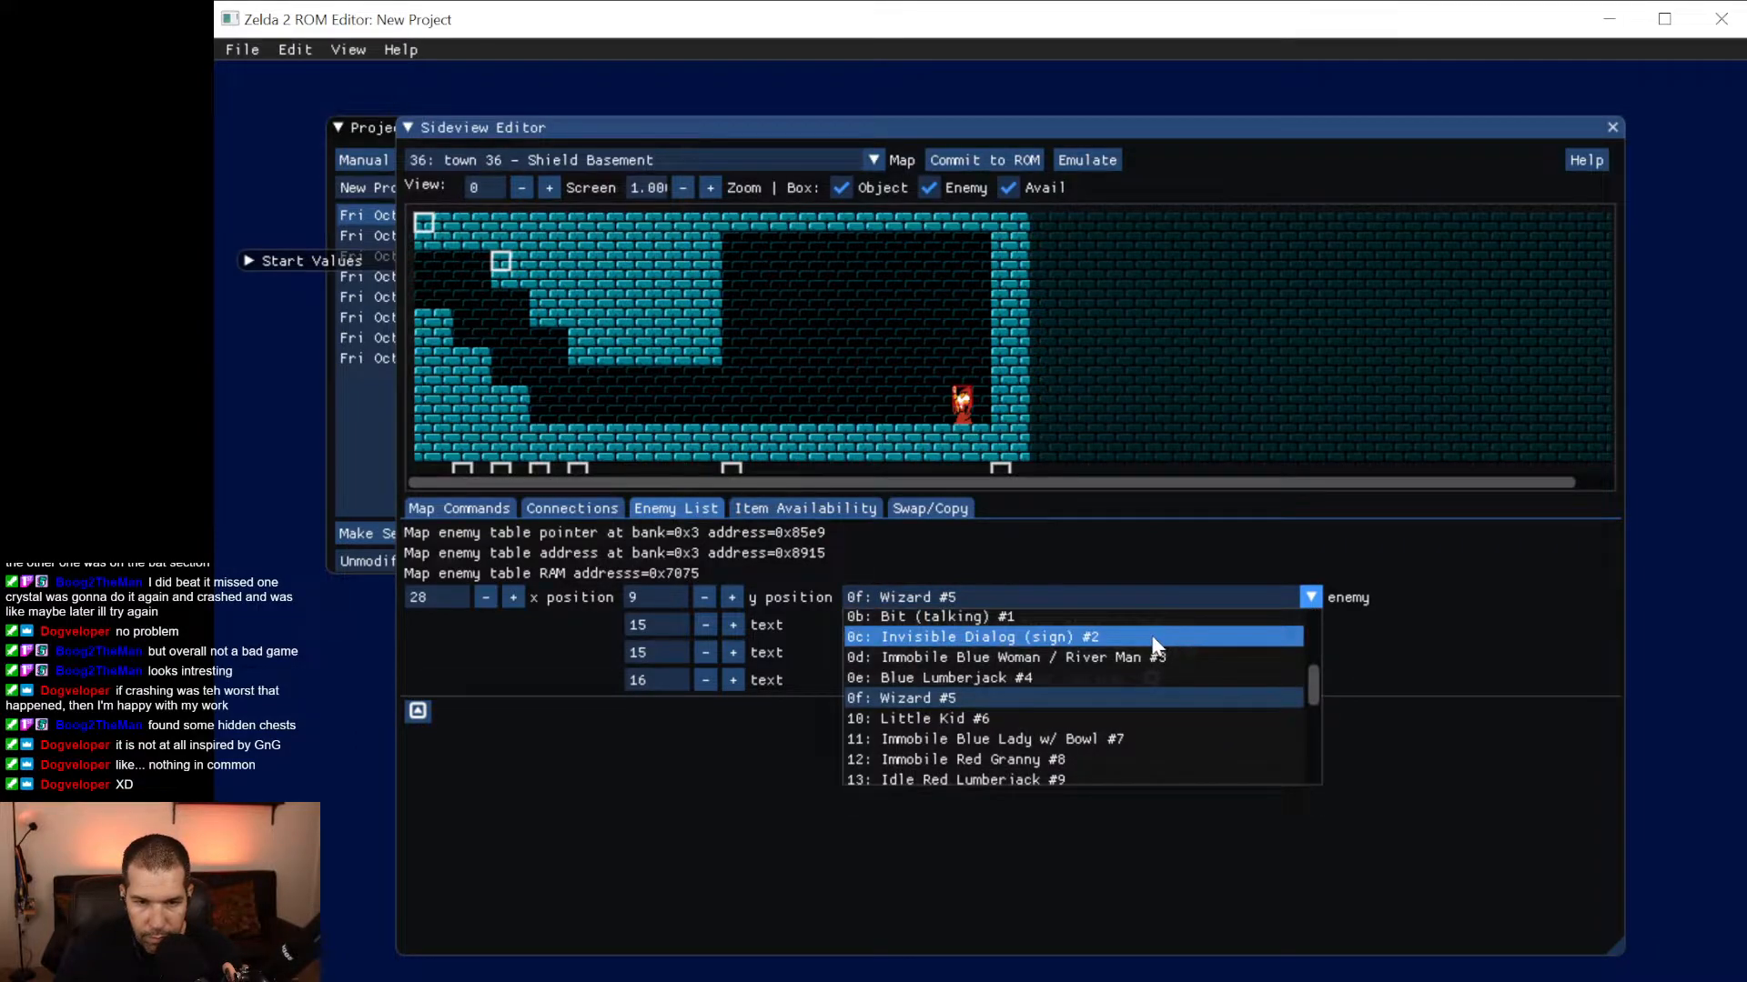
pyautogui.scroll(2, 1154, 645)
pyautogui.scroll(-2, 1153, 638)
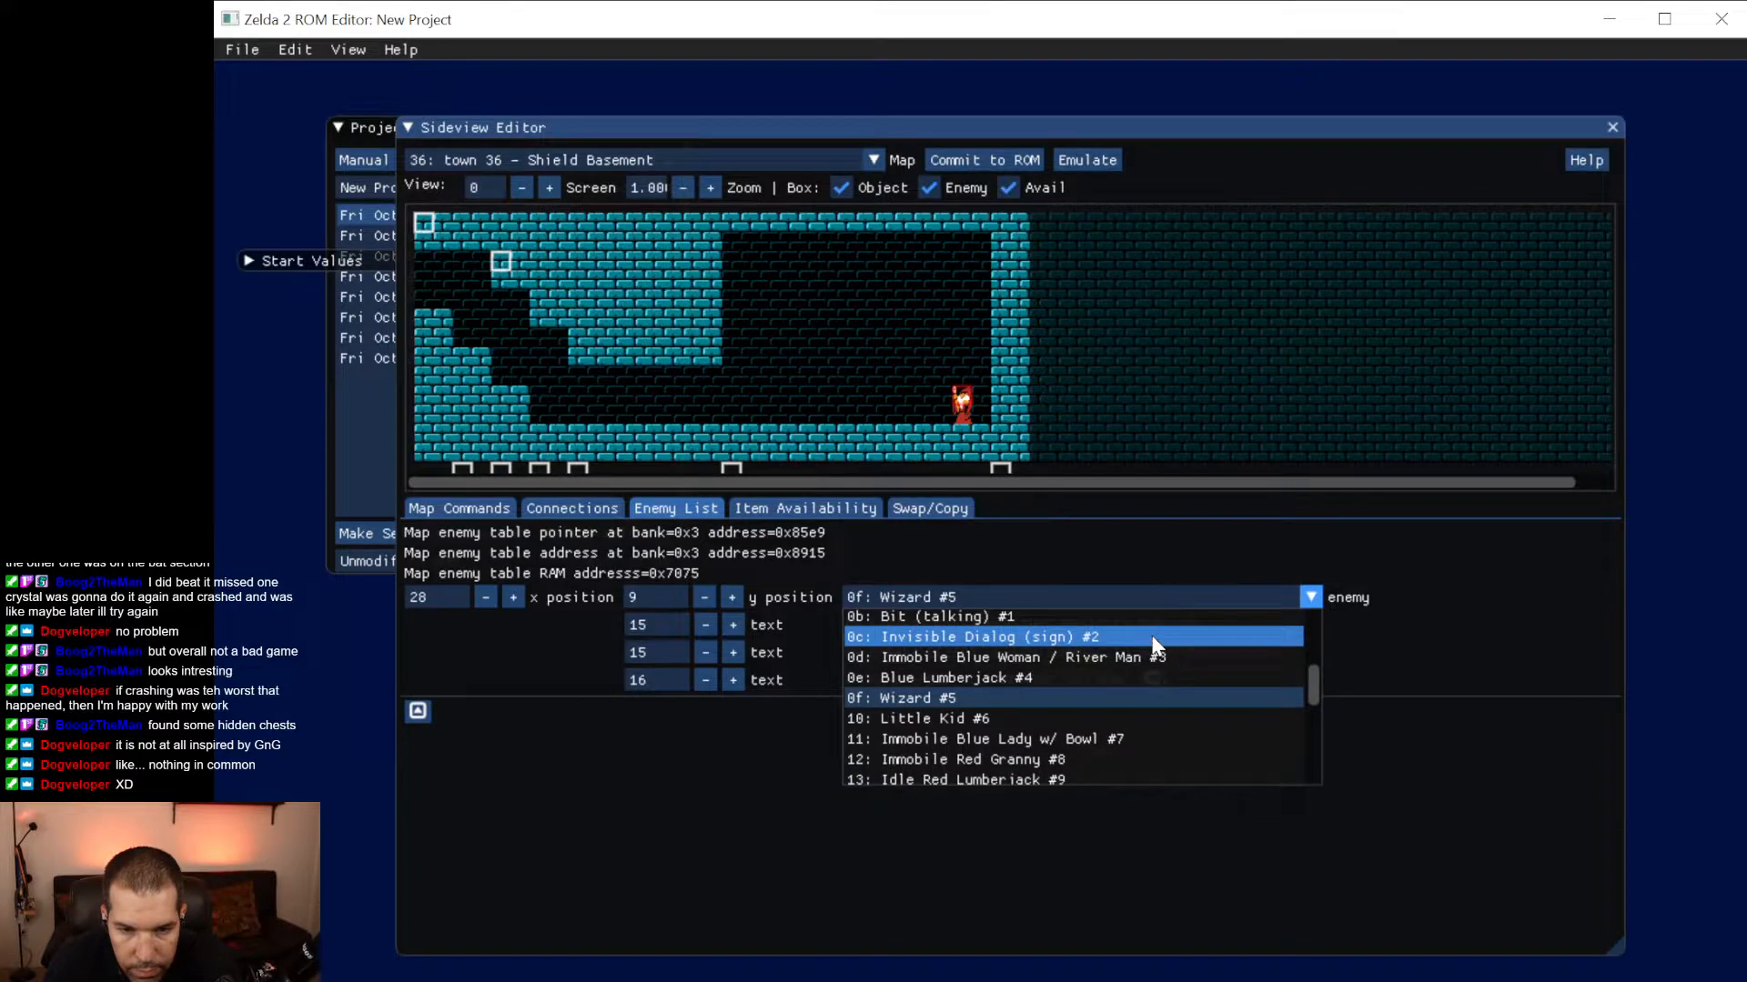
pyautogui.scroll(-3, 1154, 646)
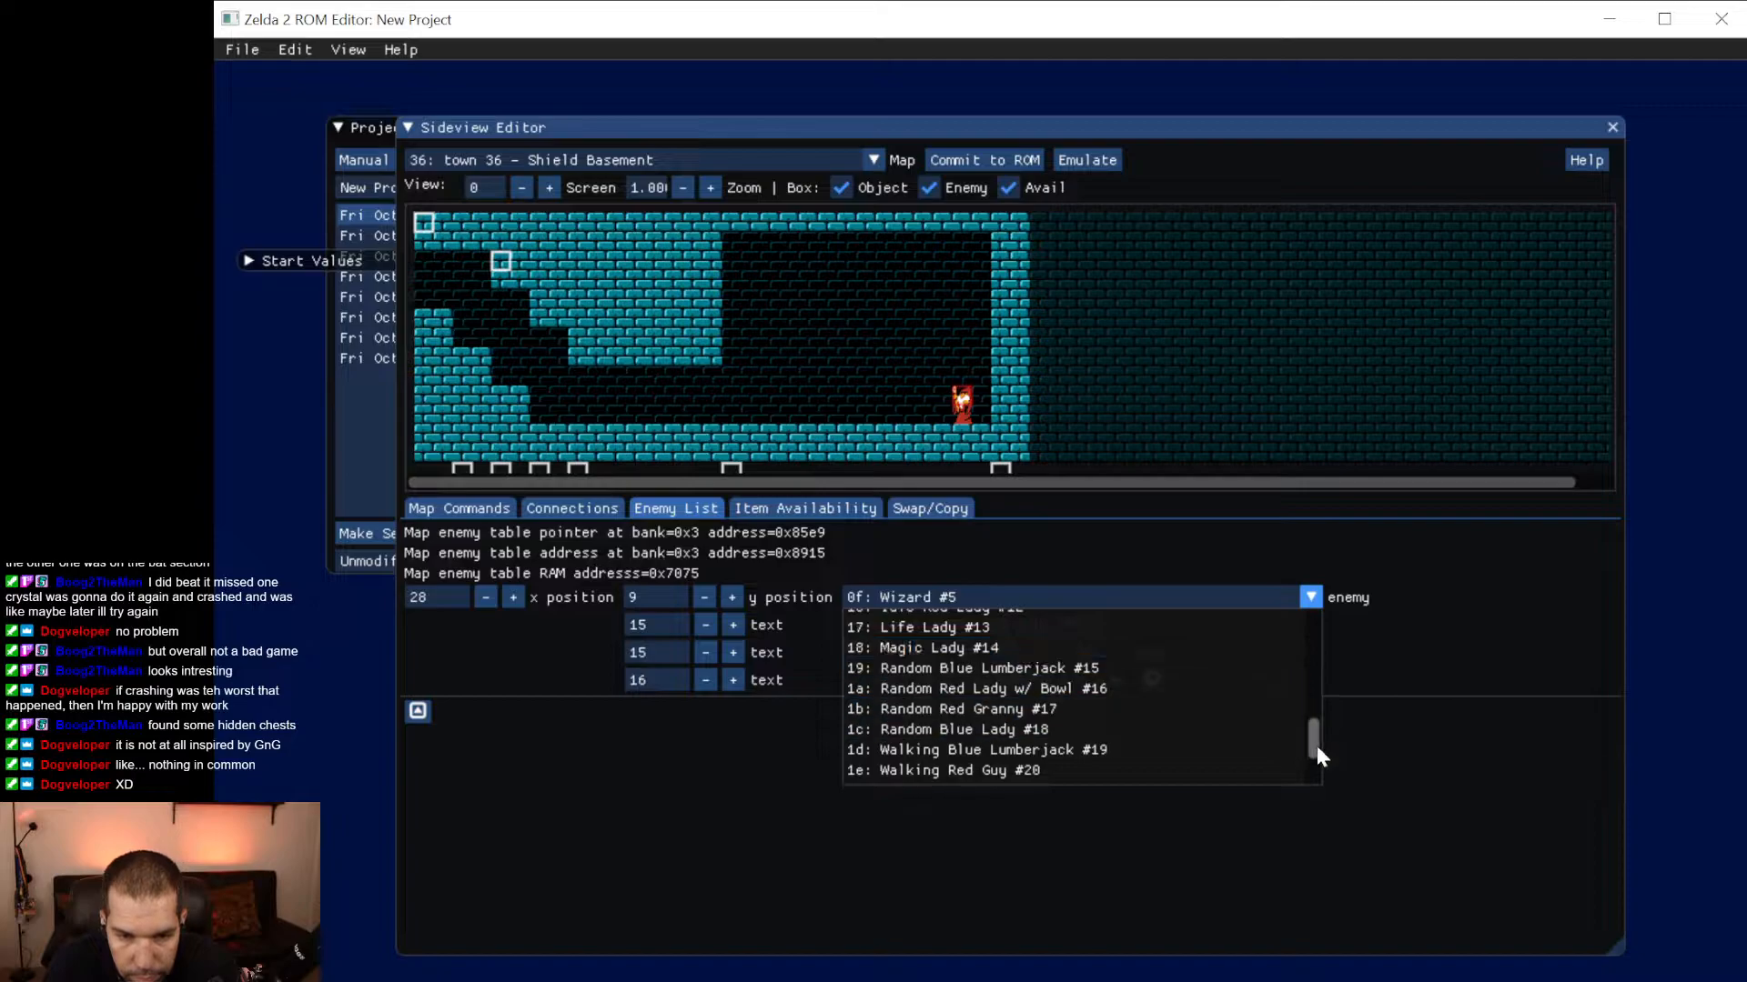
pyautogui.moveTo(1312, 739)
pyautogui.mouseDown()
pyautogui.moveTo(1314, 776)
pyautogui.moveTo(1295, 613)
pyautogui.moveTo(1324, 765)
pyautogui.mouseUp()
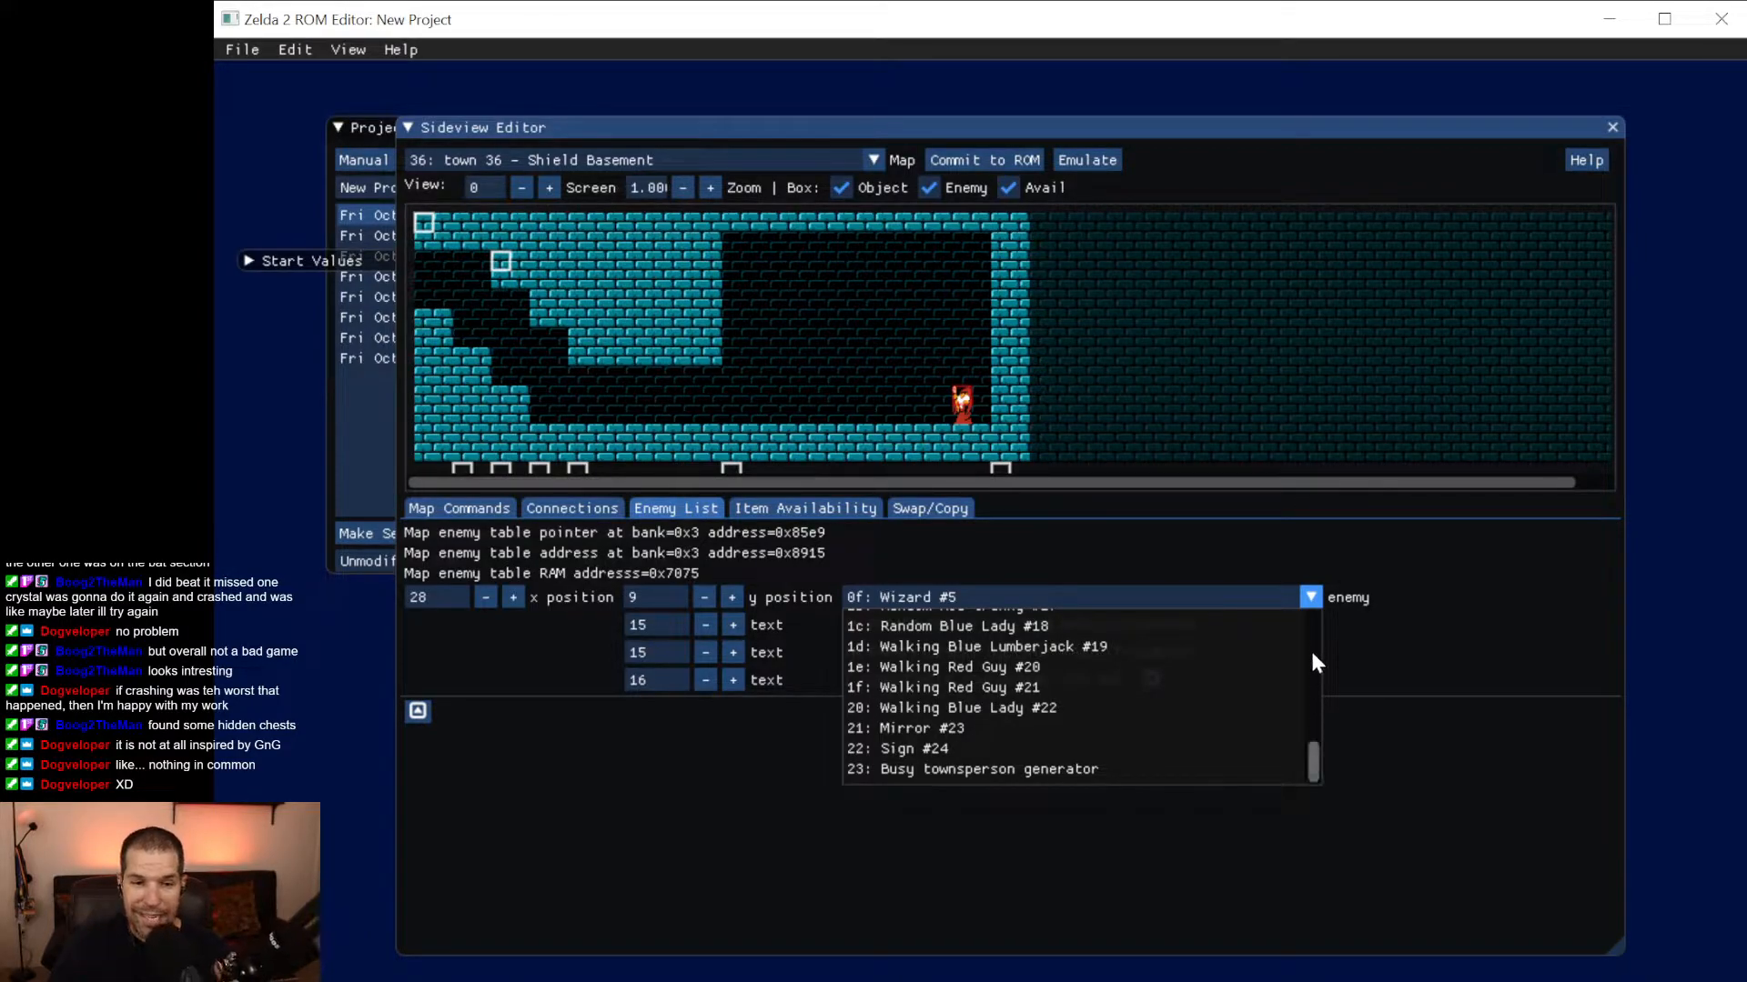
pyautogui.click(1311, 598)
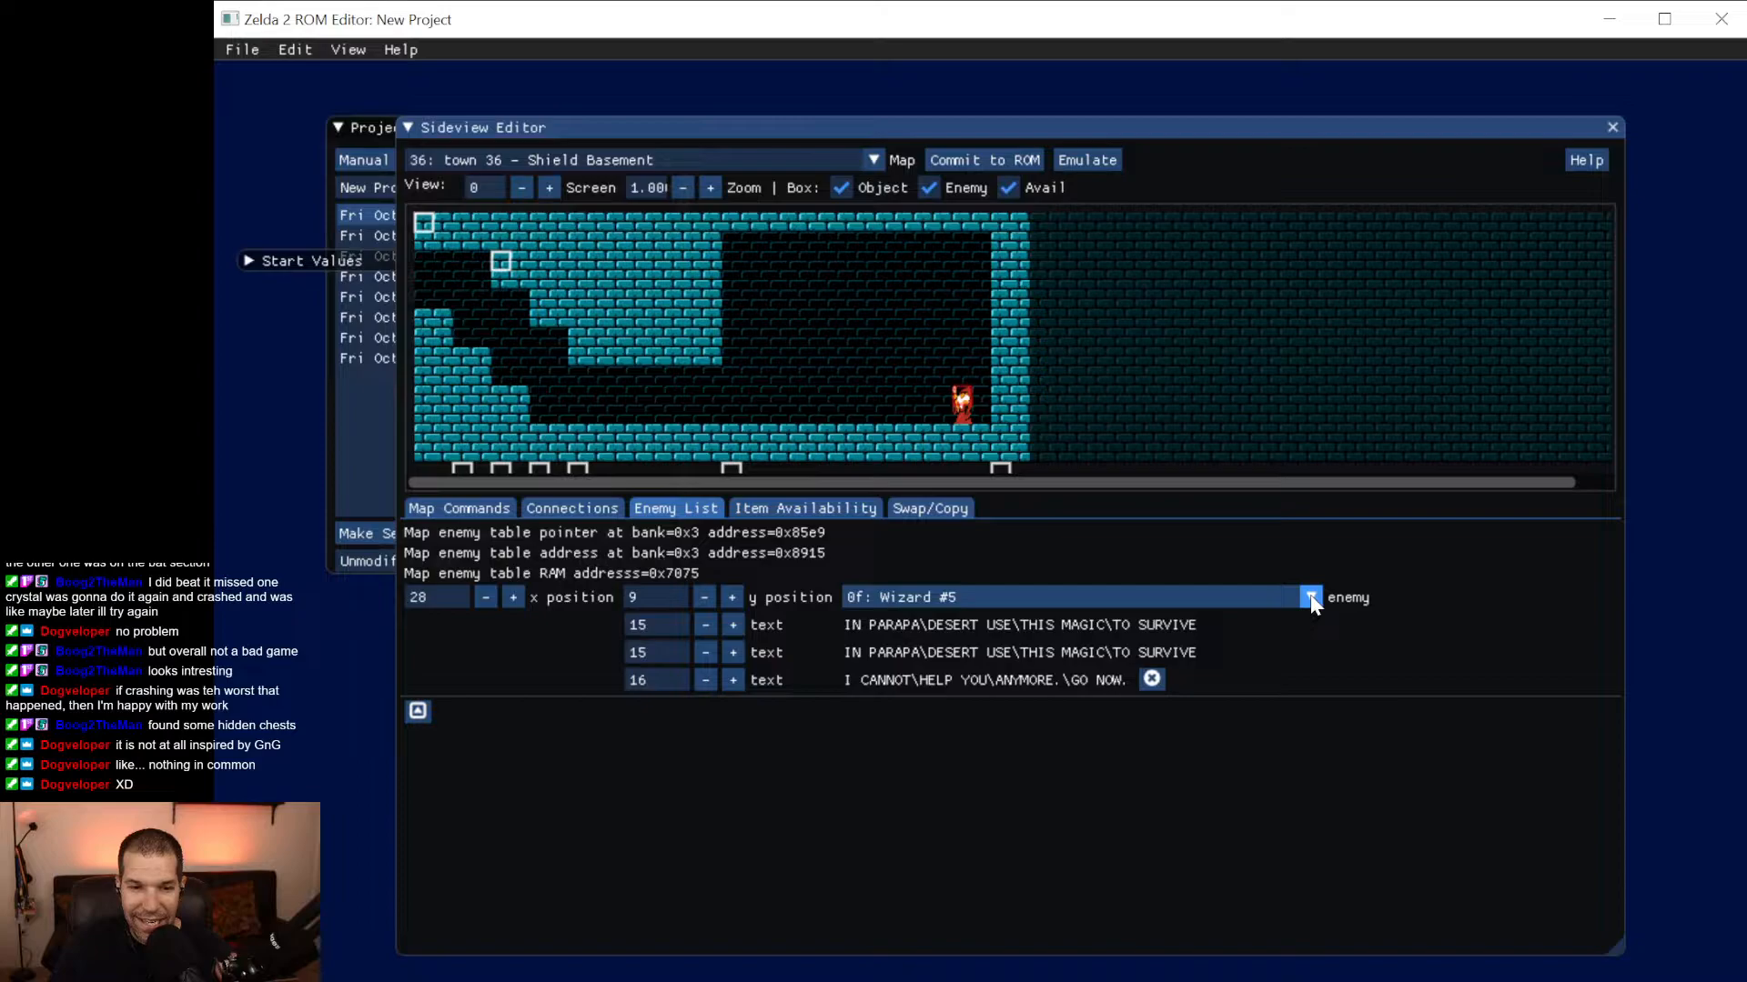
# Add a new enemy entry to the Shield Basement and look through its available types, leaving it as fairy.
pyautogui.click(417, 717)
pyautogui.click(1230, 712)
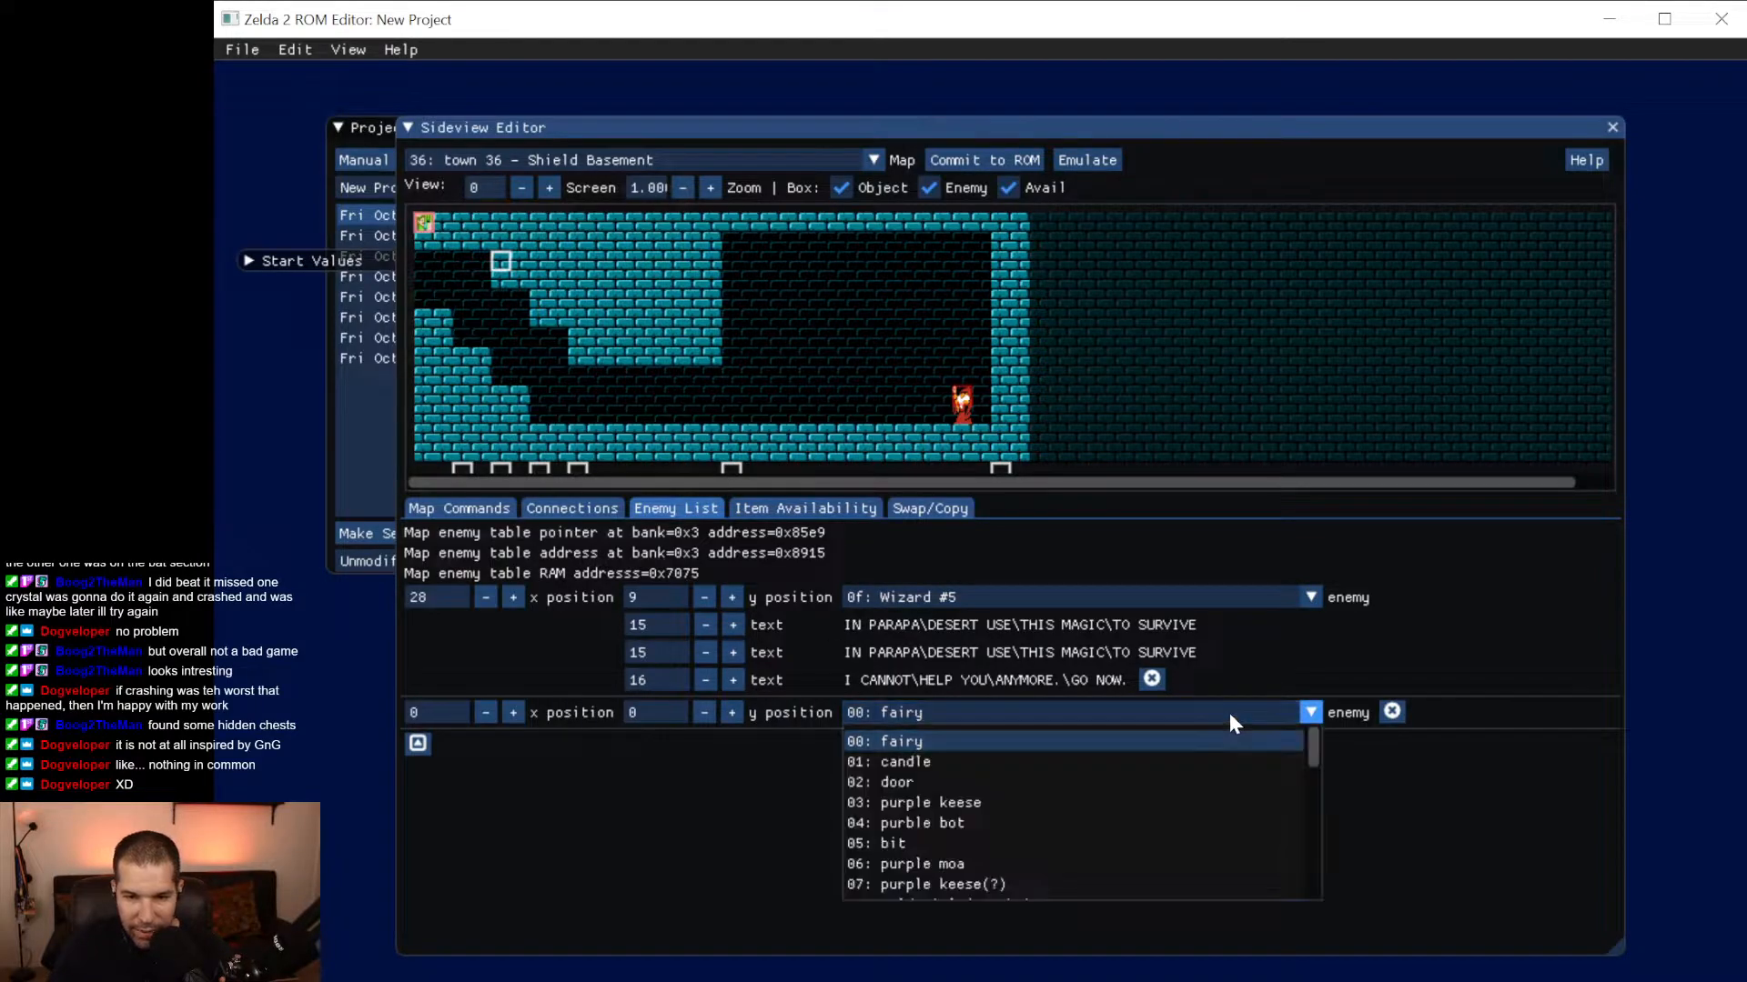
pyautogui.scroll(-1, 1265, 807)
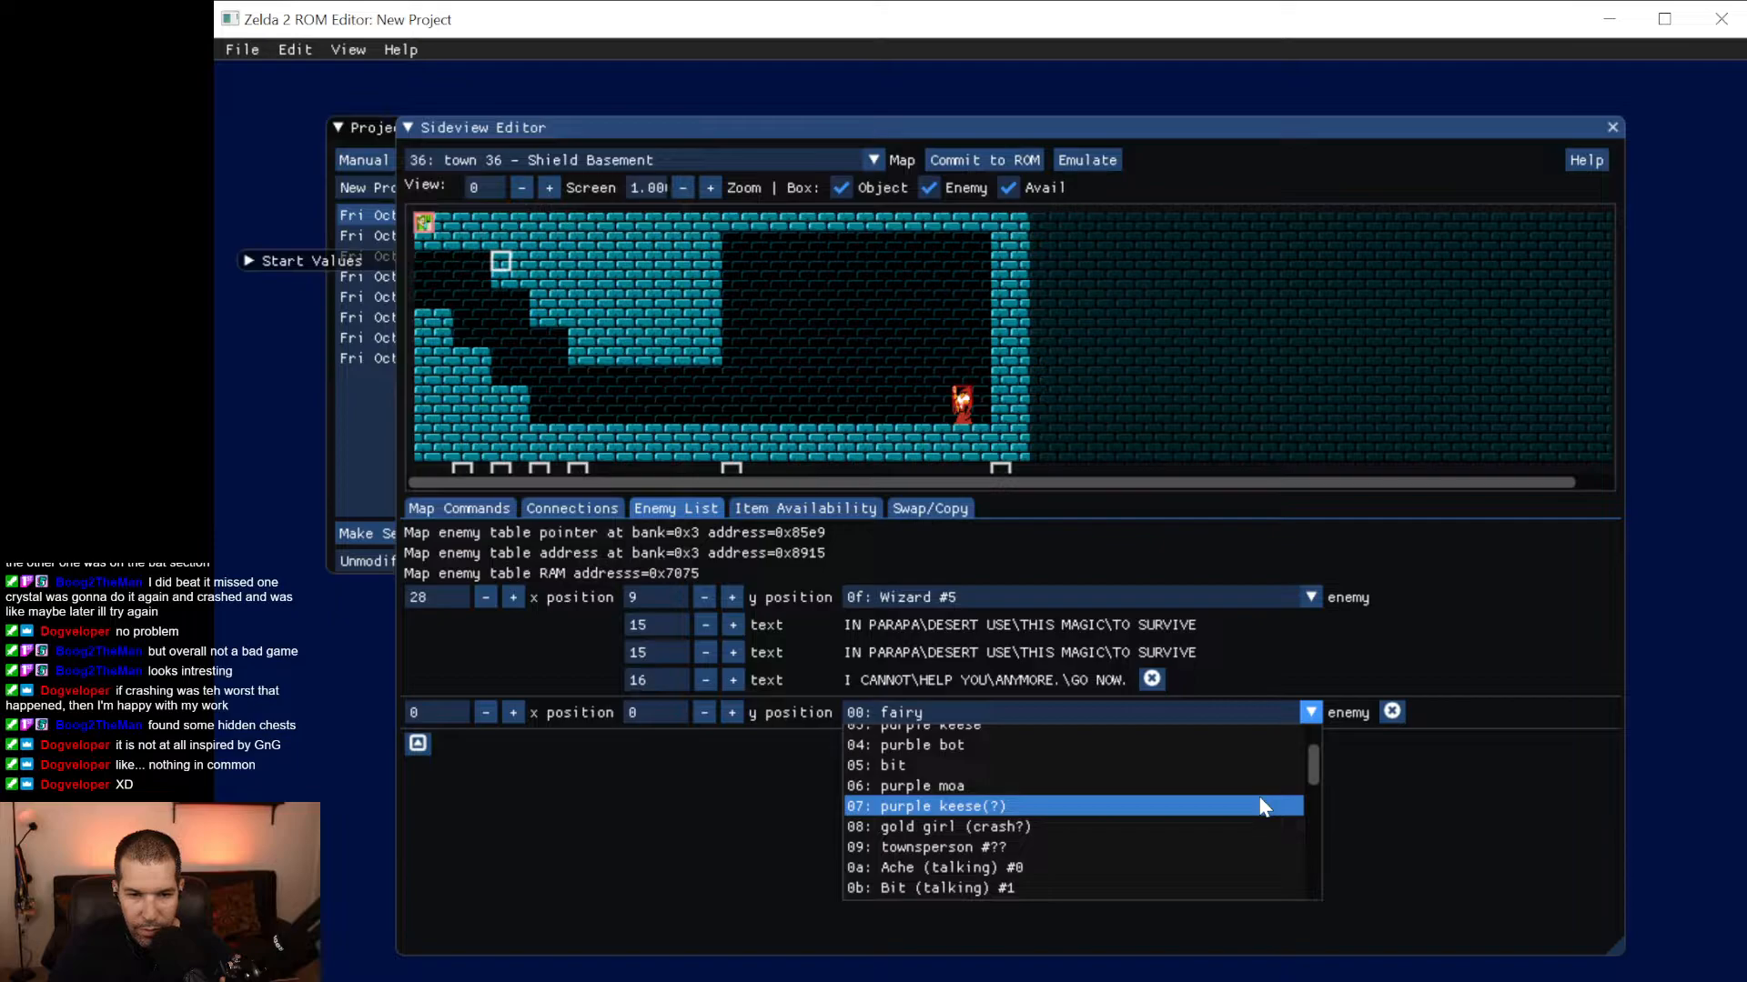
pyautogui.scroll(-1, 1264, 807)
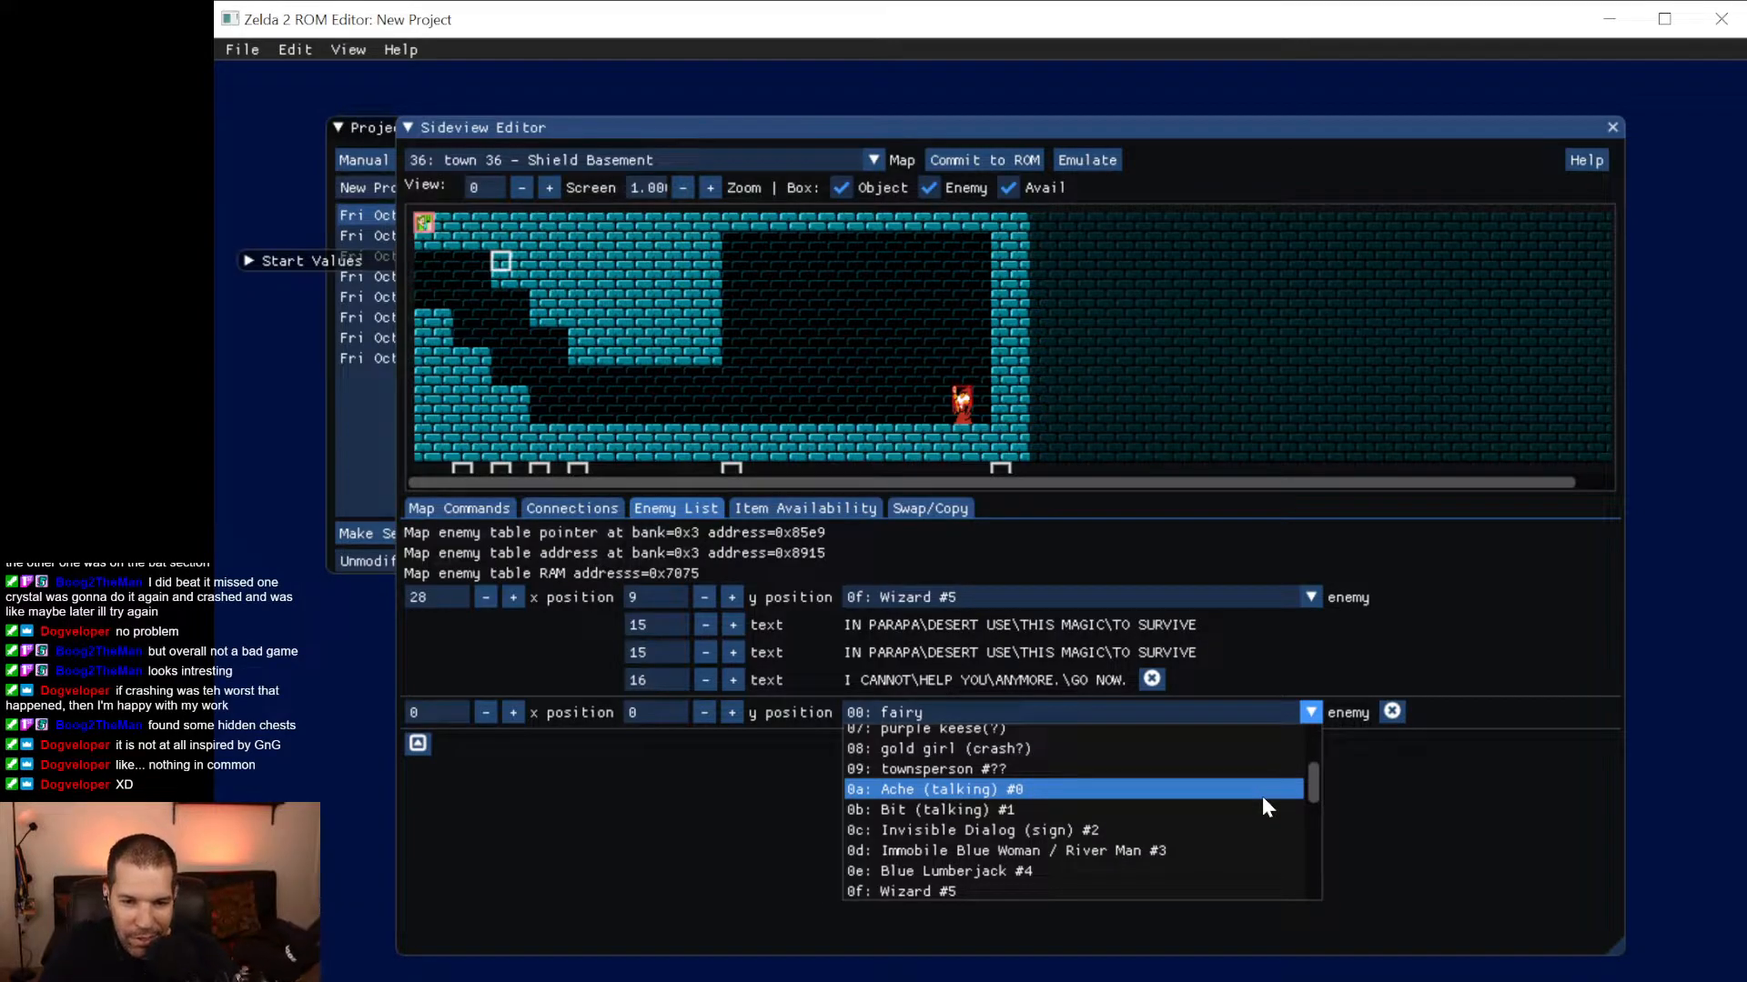
pyautogui.scroll(-5, 1264, 805)
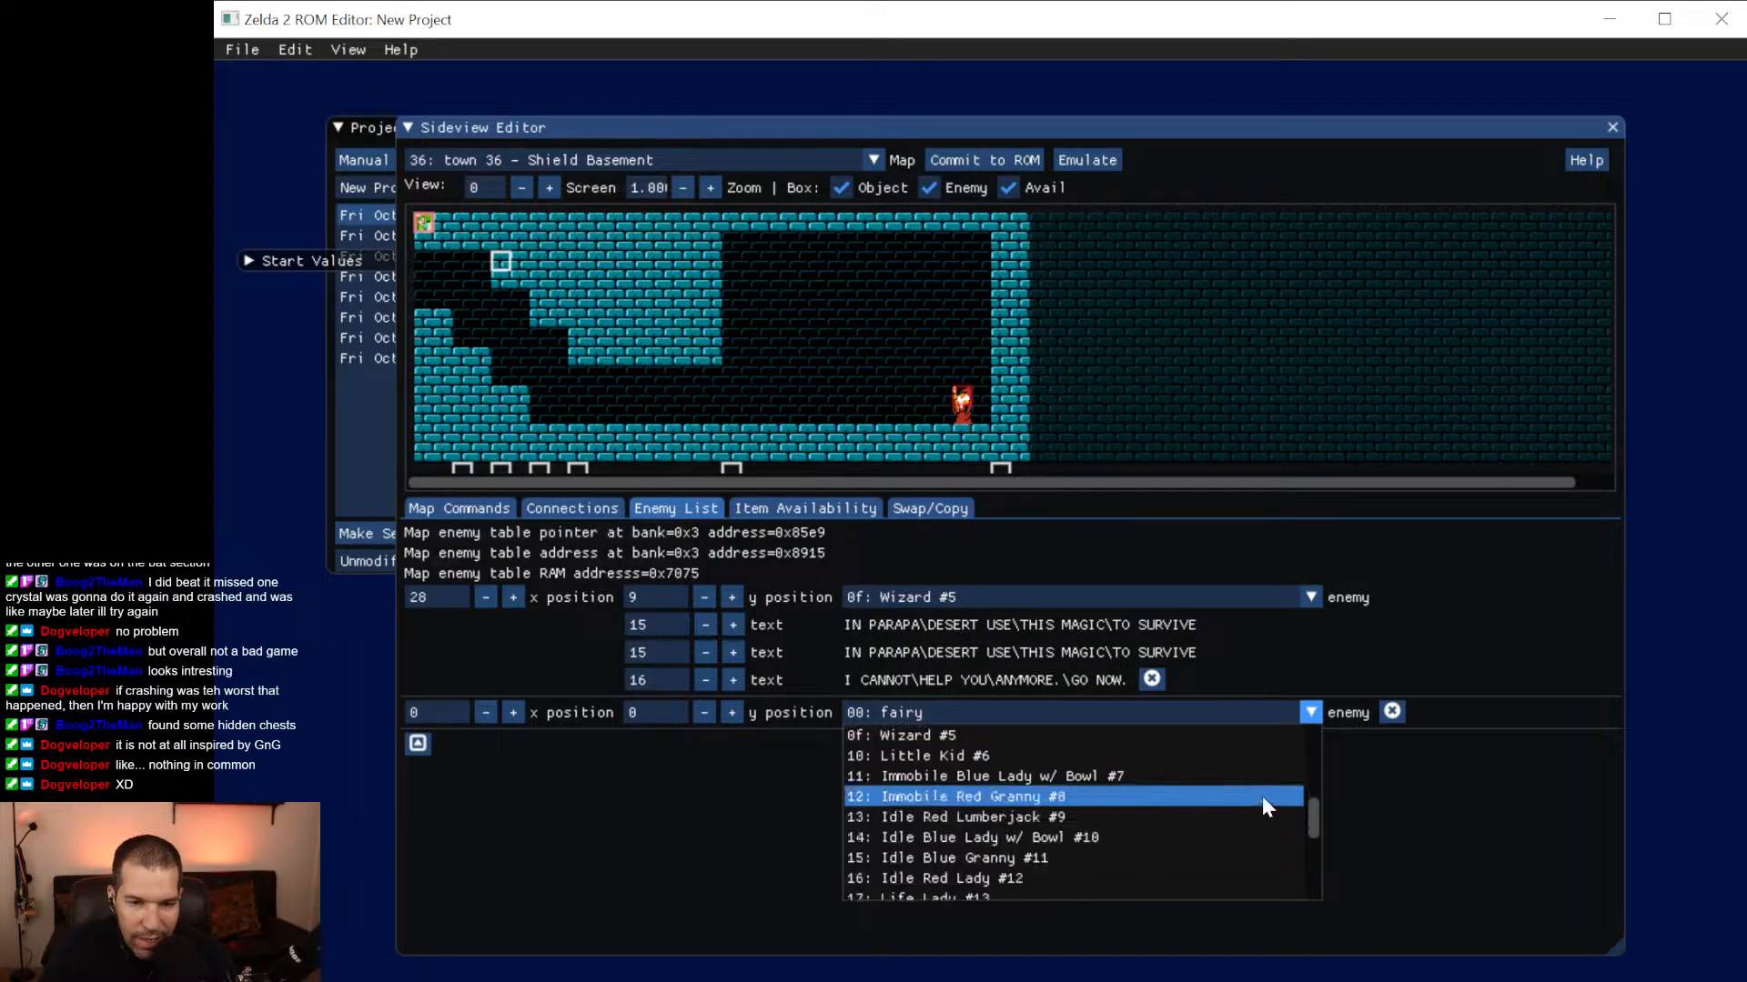
pyautogui.scroll(-2, 1262, 798)
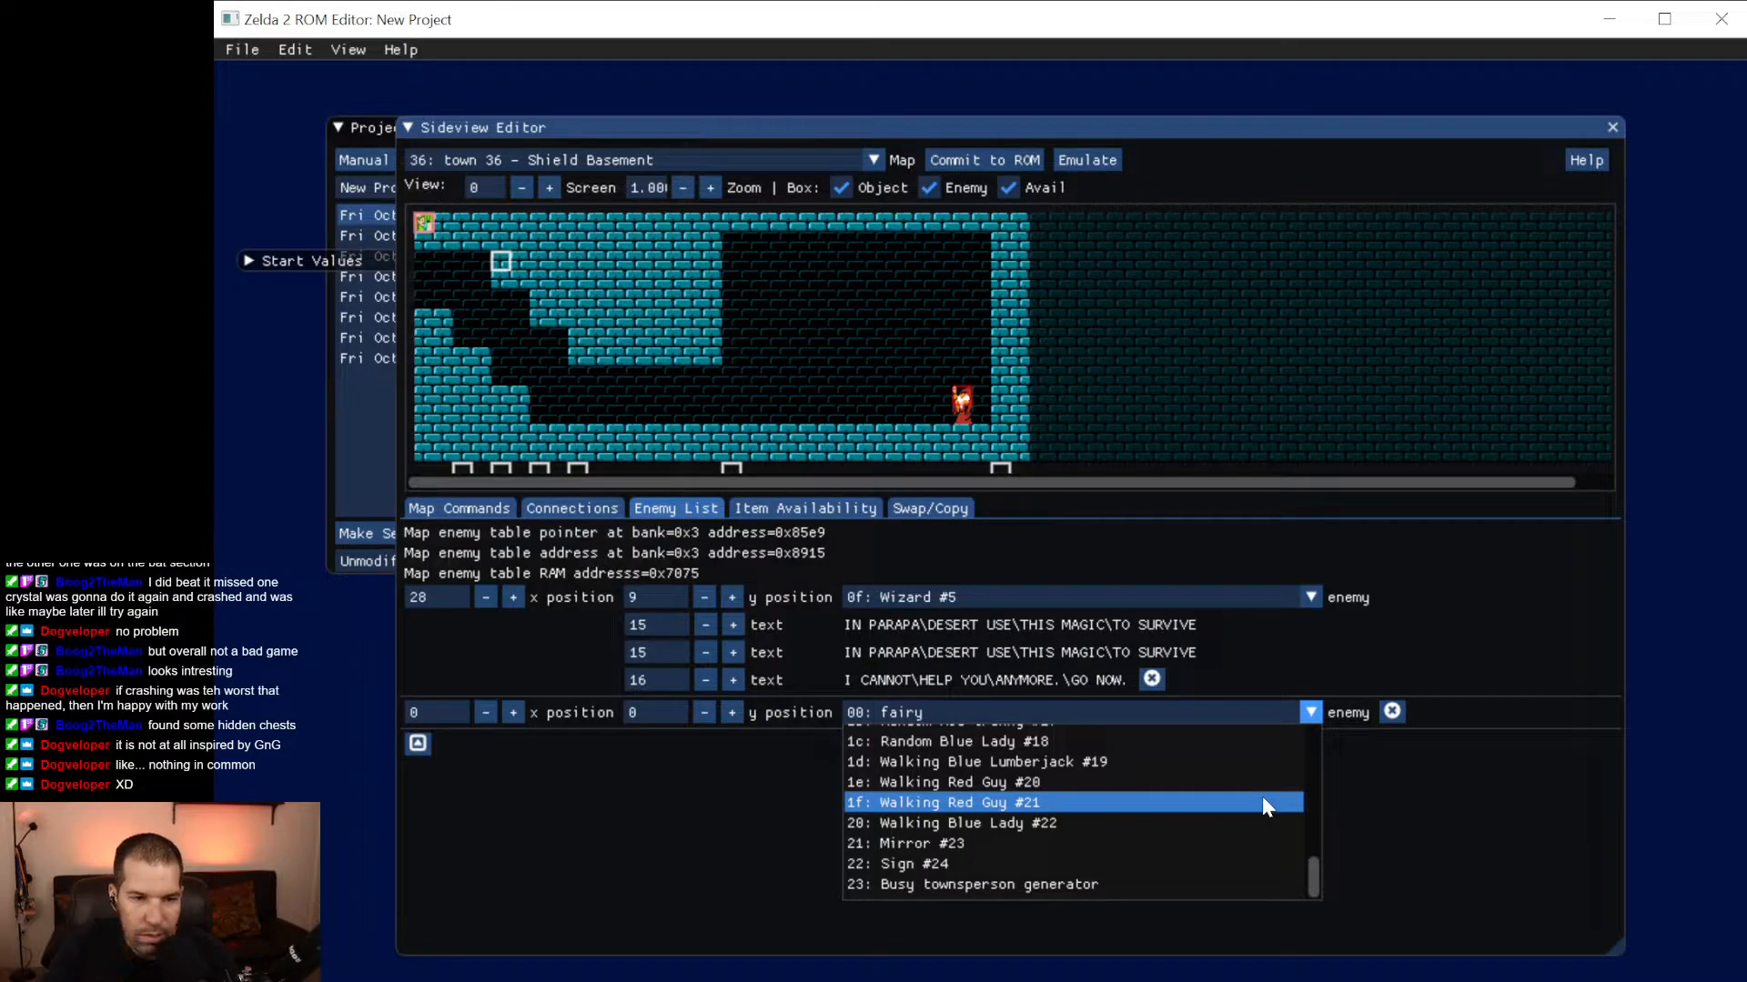
pyautogui.click(622, 887)
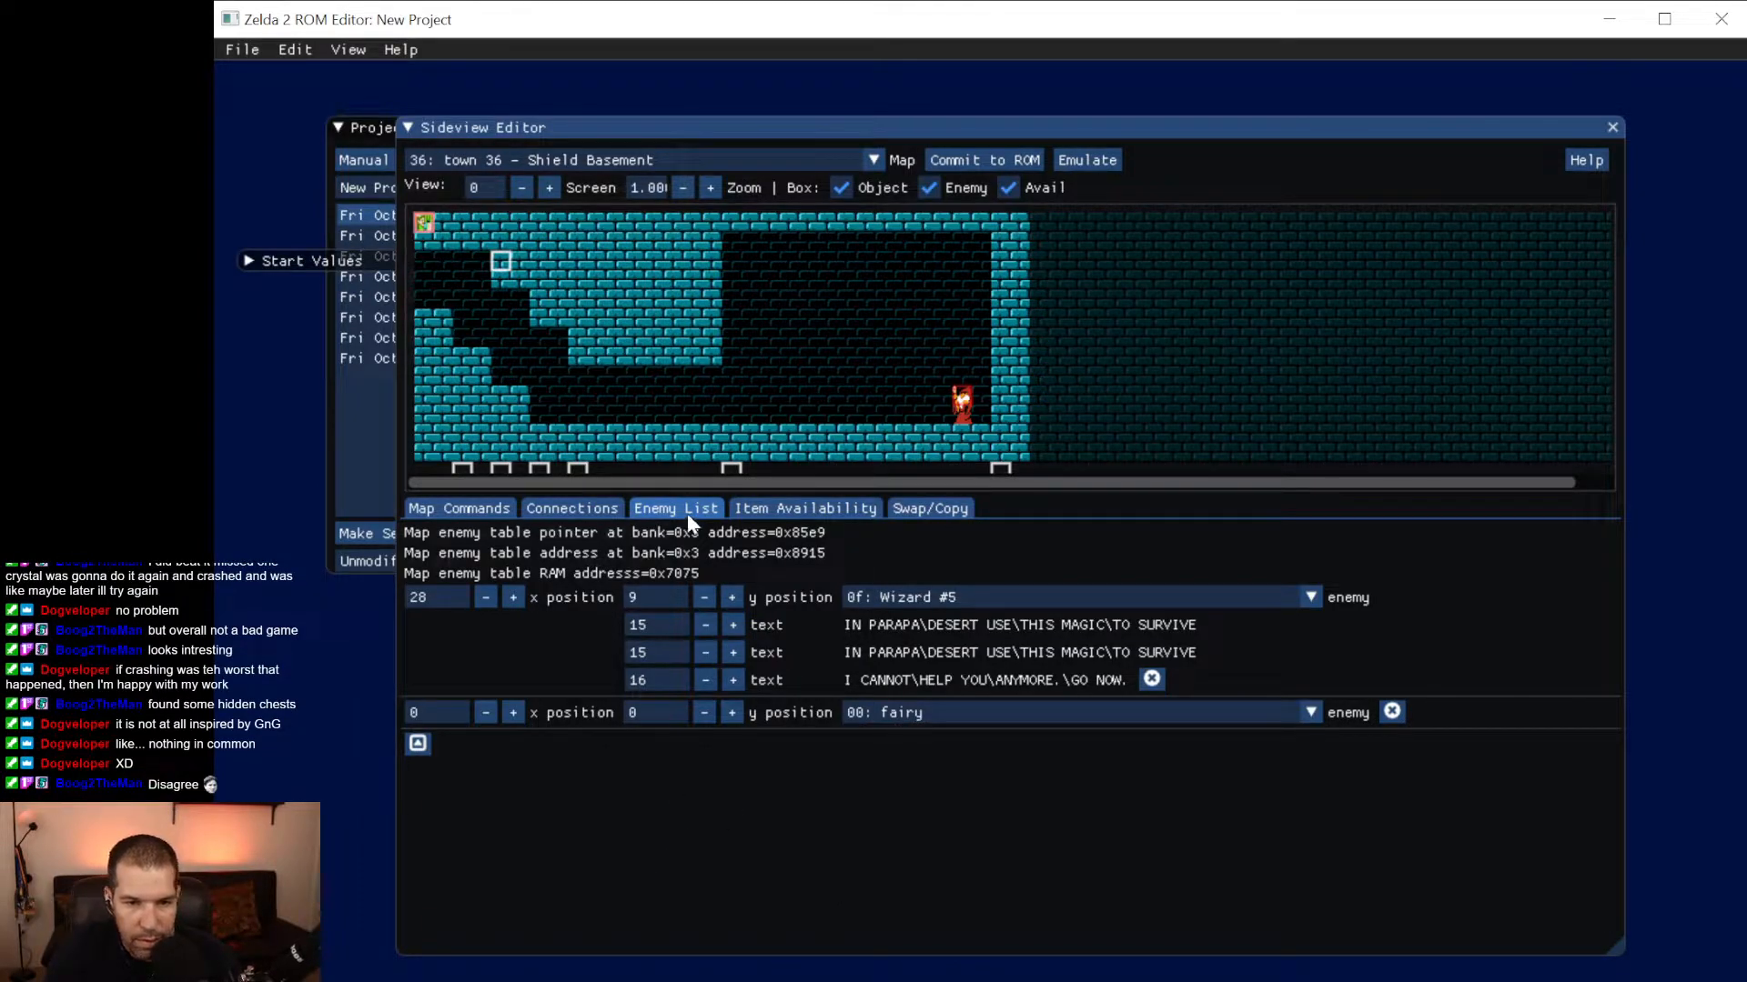
# Review the Shield Basement's item availability, map commands and exit connections, and return to its enemy list.
pyautogui.click(782, 507)
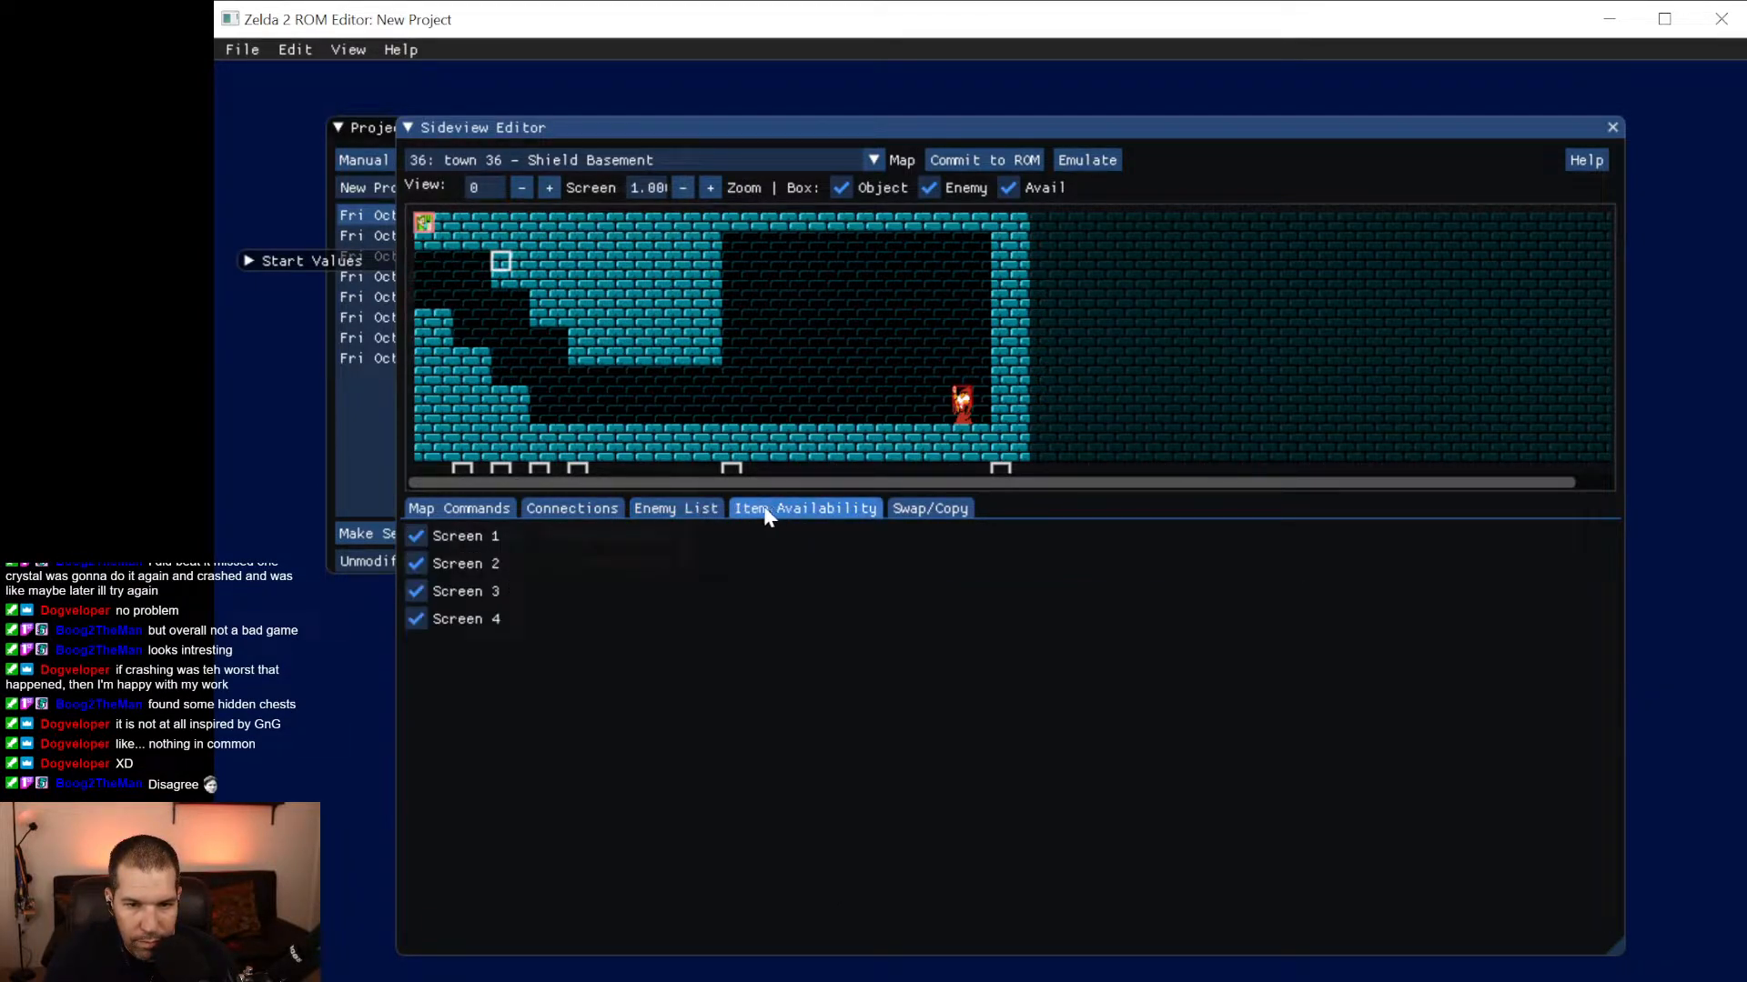
pyautogui.click(666, 508)
pyautogui.click(571, 508)
pyautogui.click(459, 507)
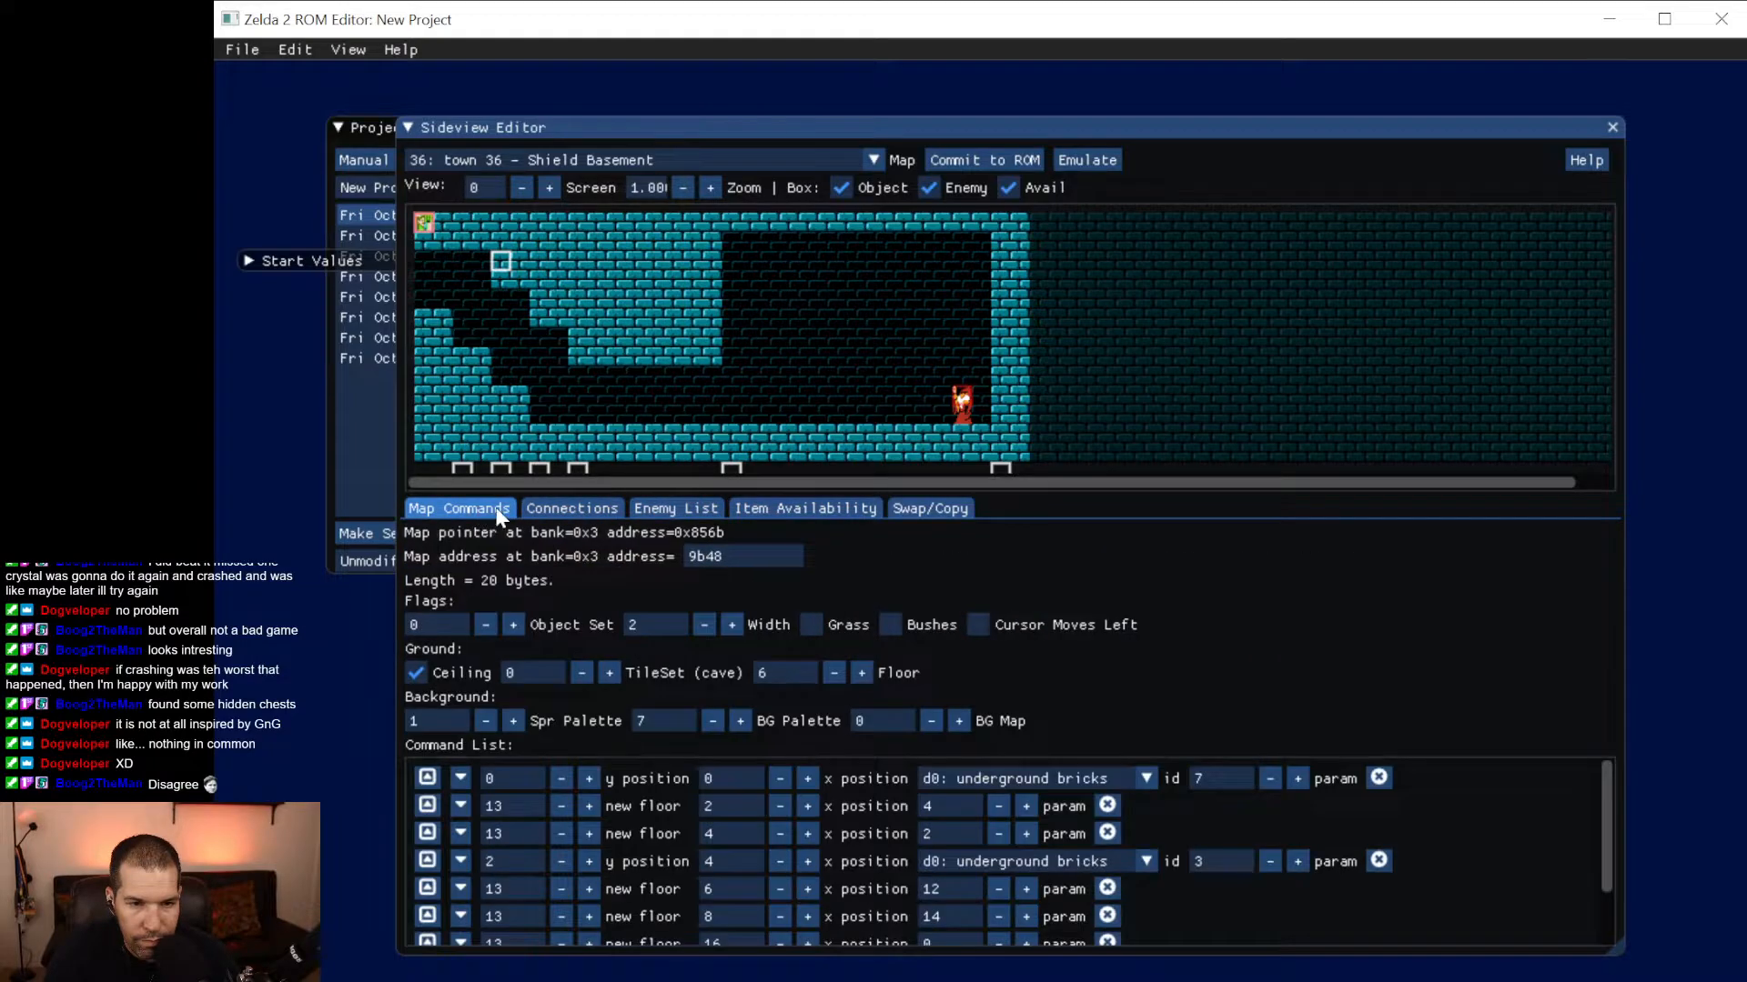
pyautogui.click(706, 513)
pyautogui.click(573, 508)
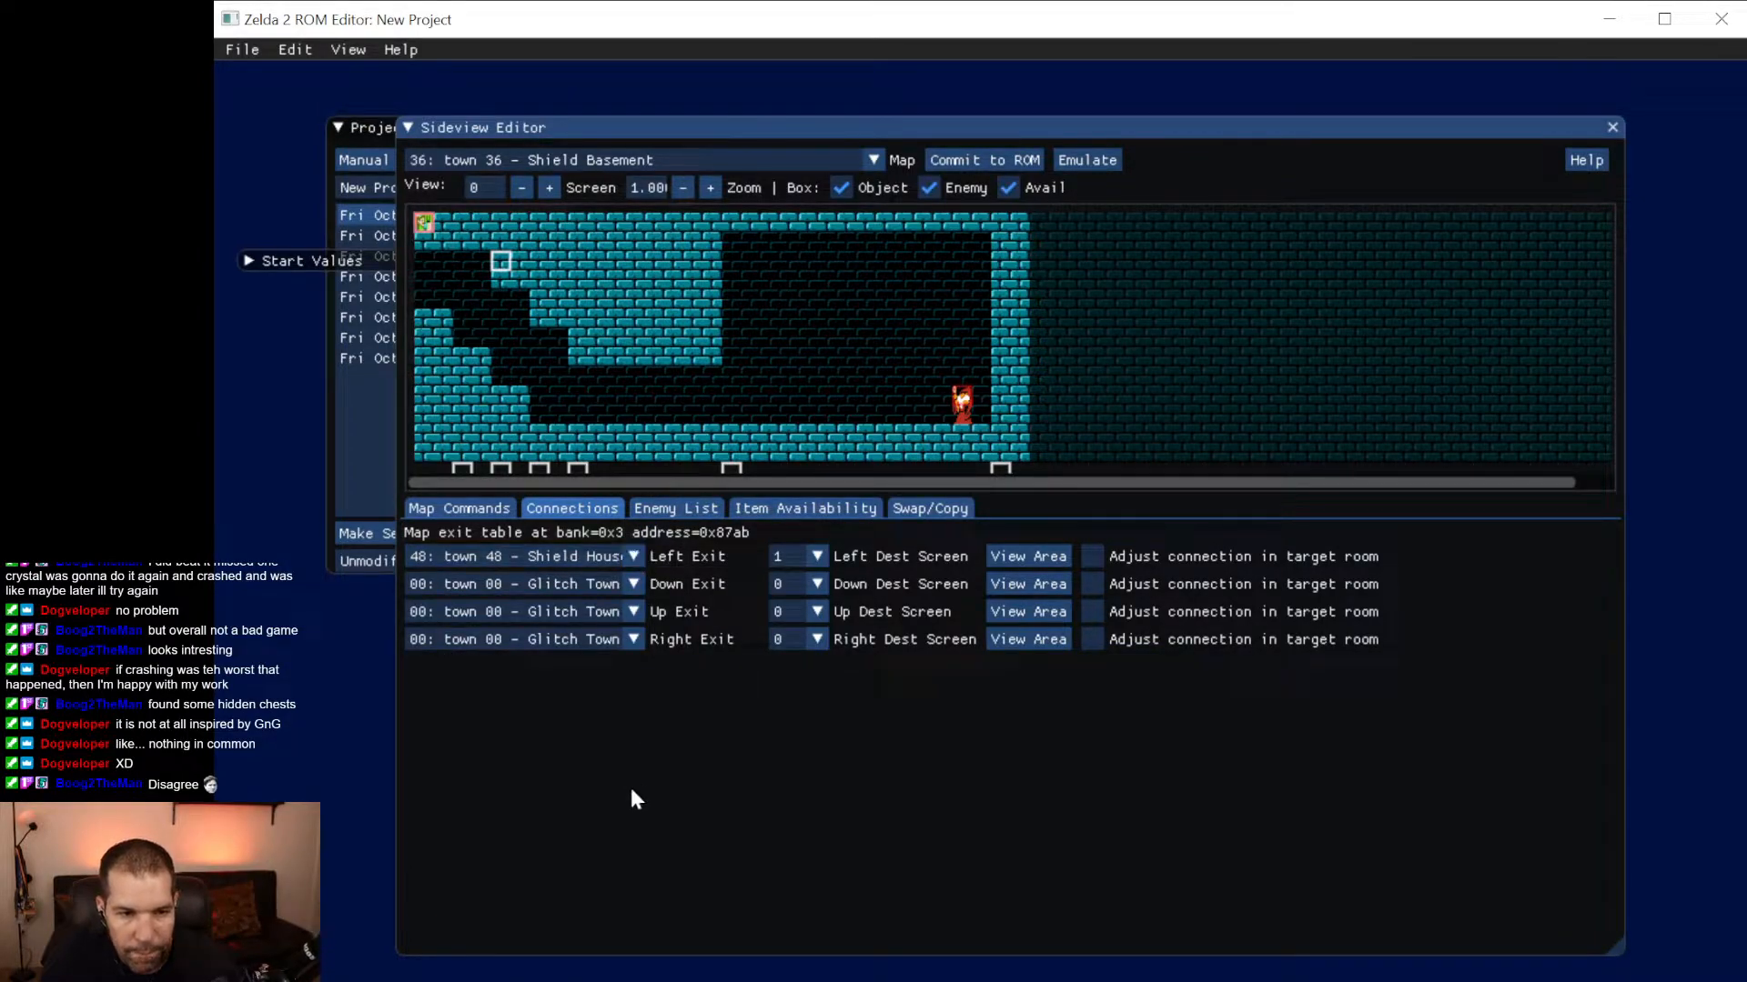
pyautogui.click(700, 508)
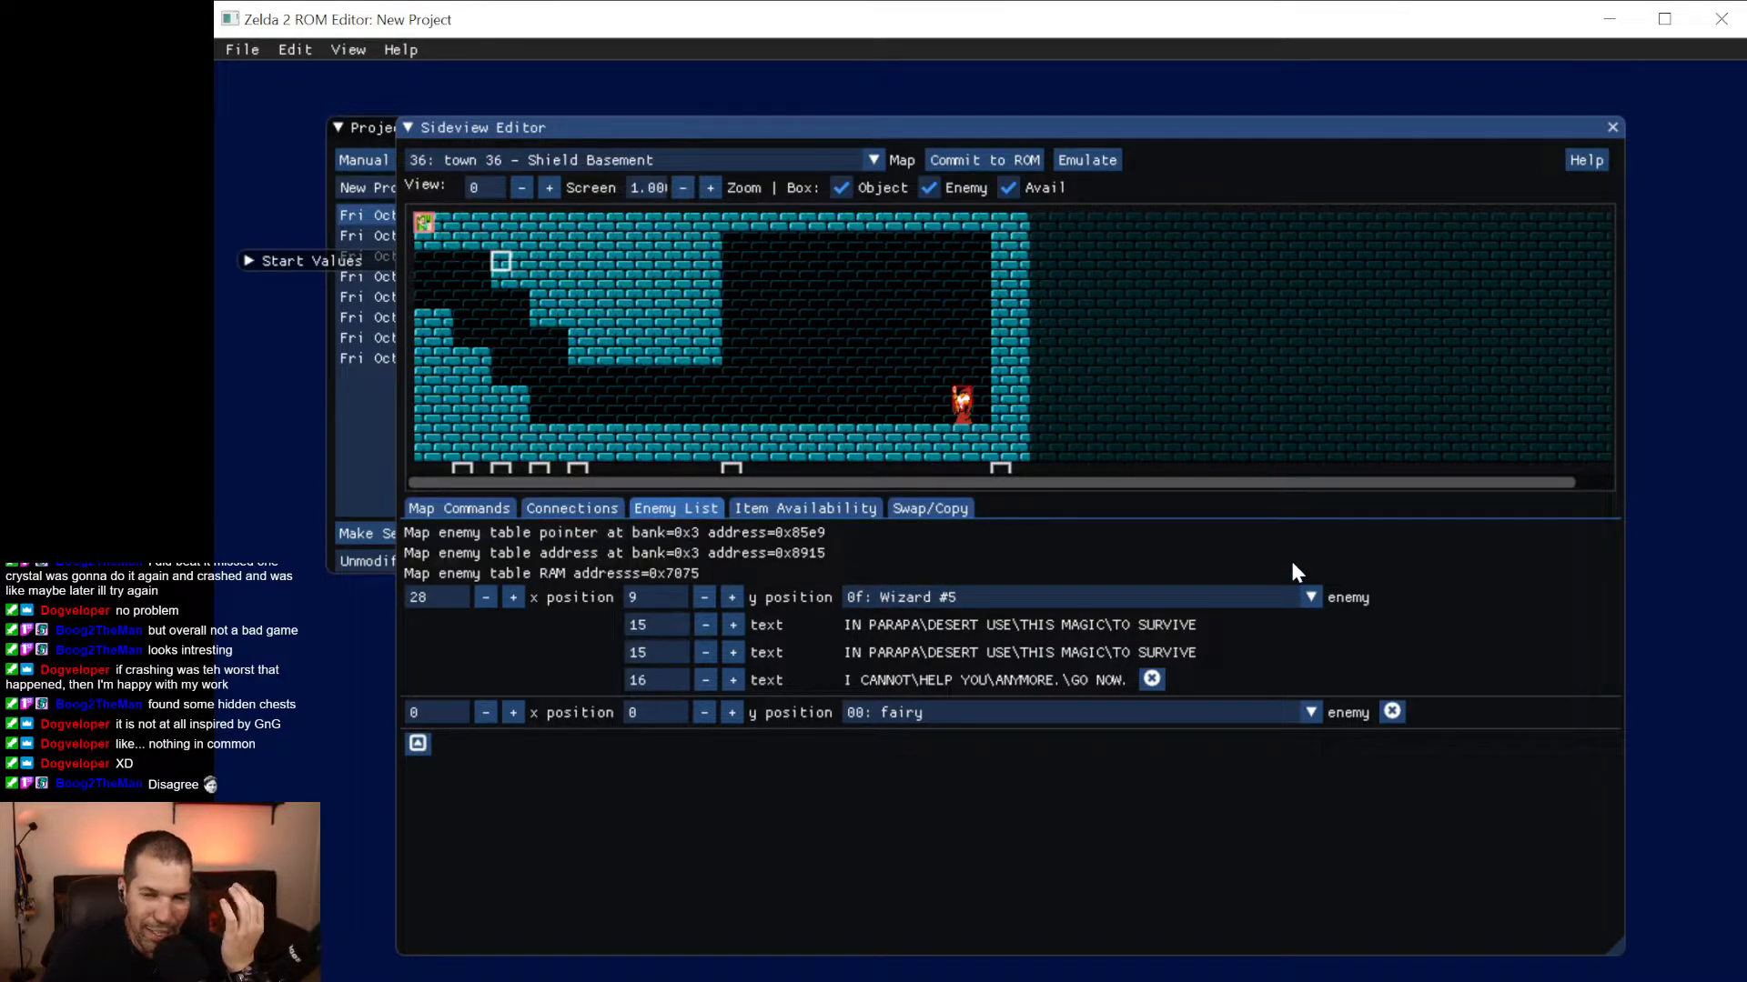
# Examine the talking characters, signs and other enemy types available for the Shield Basement's fairy entry through the end of the list, keeping fairy.
pyautogui.click(1239, 710)
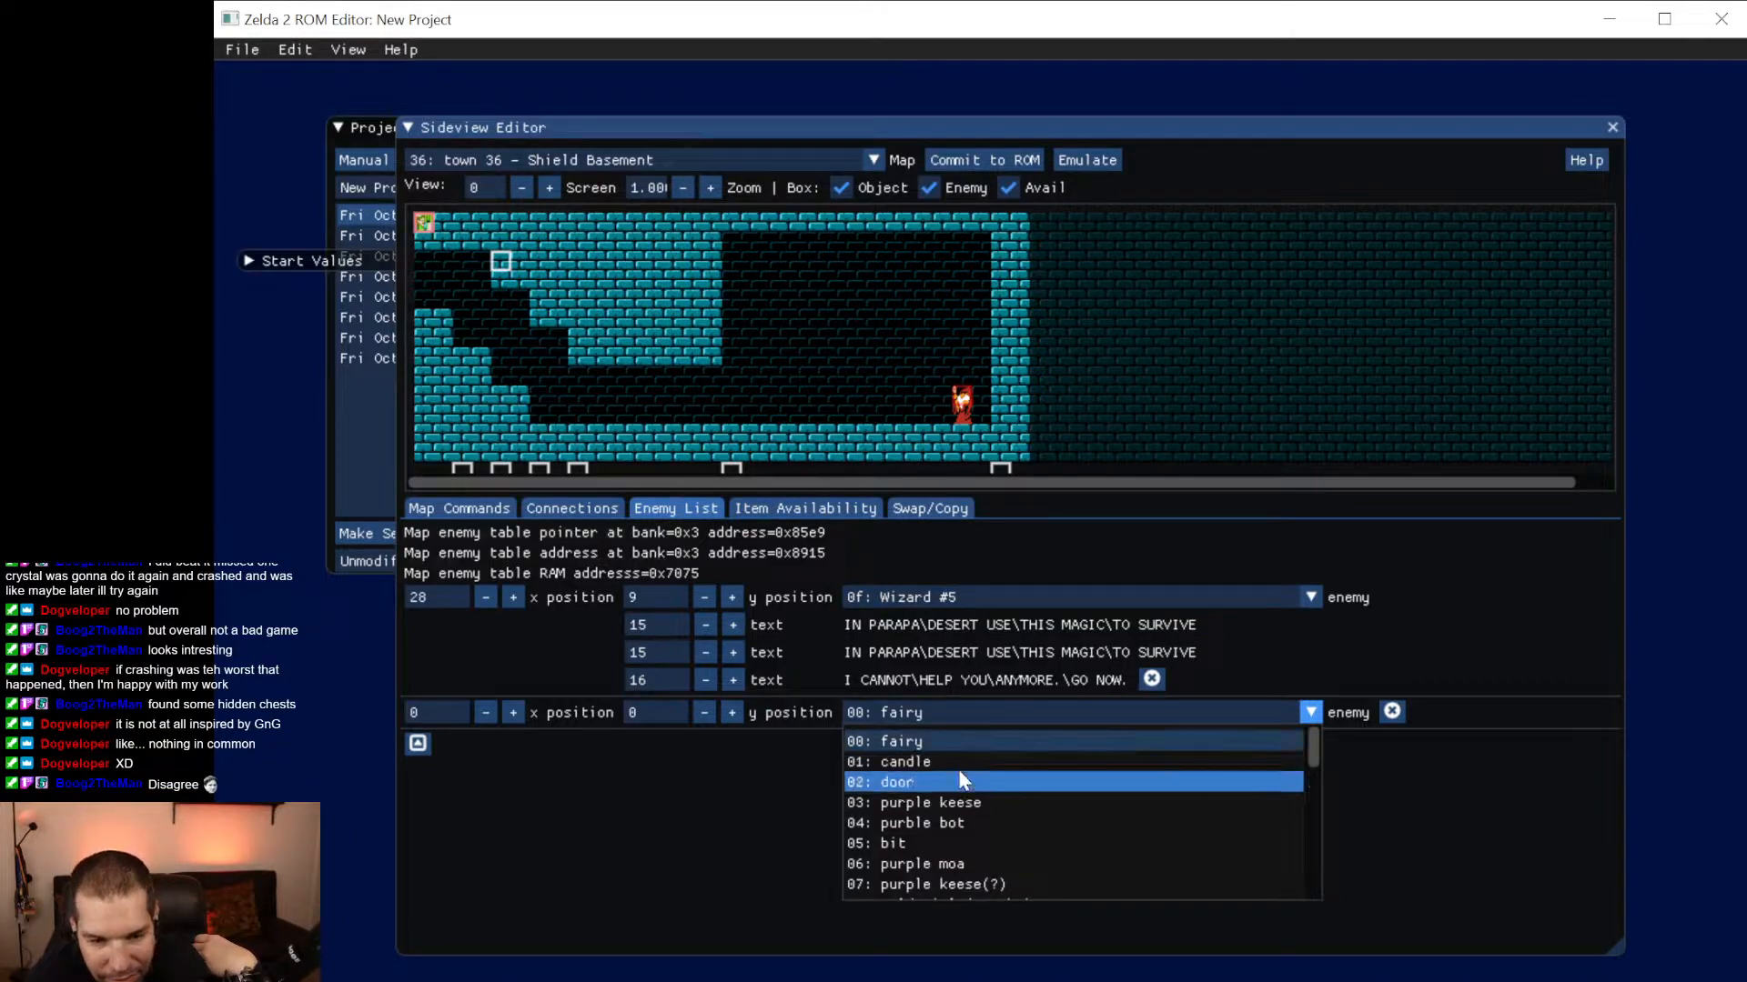
pyautogui.scroll(-2, 963, 781)
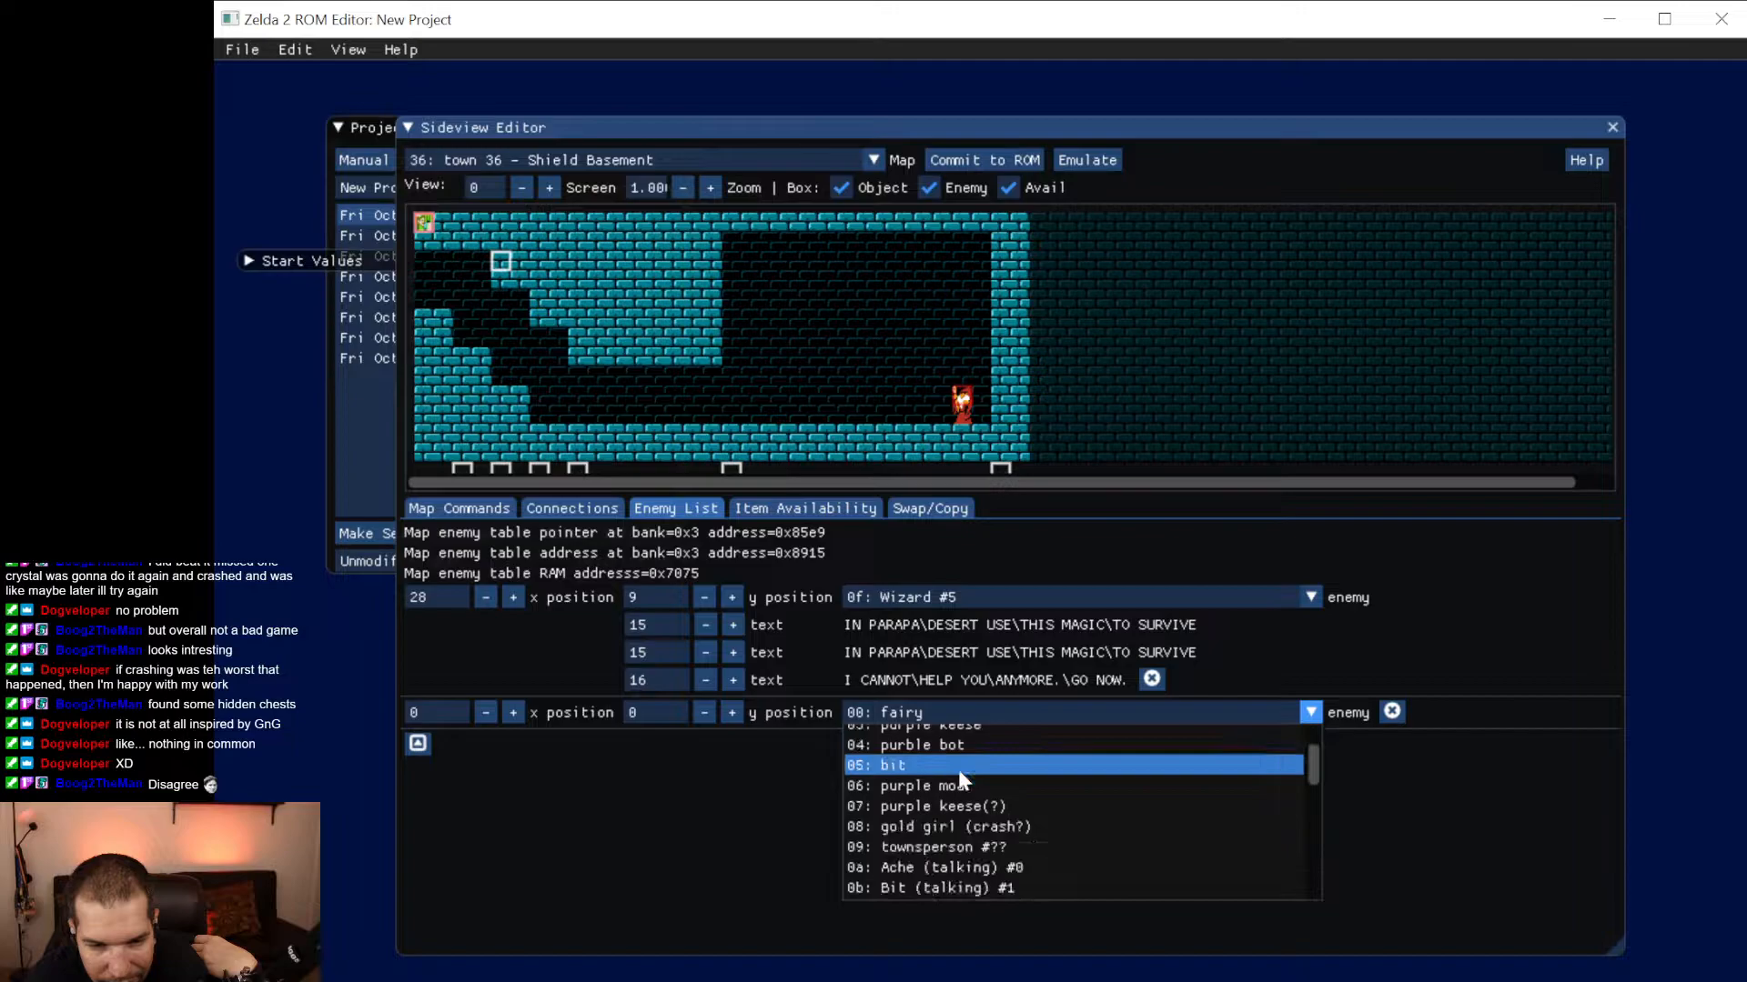
pyautogui.scroll(-2, 1018, 826)
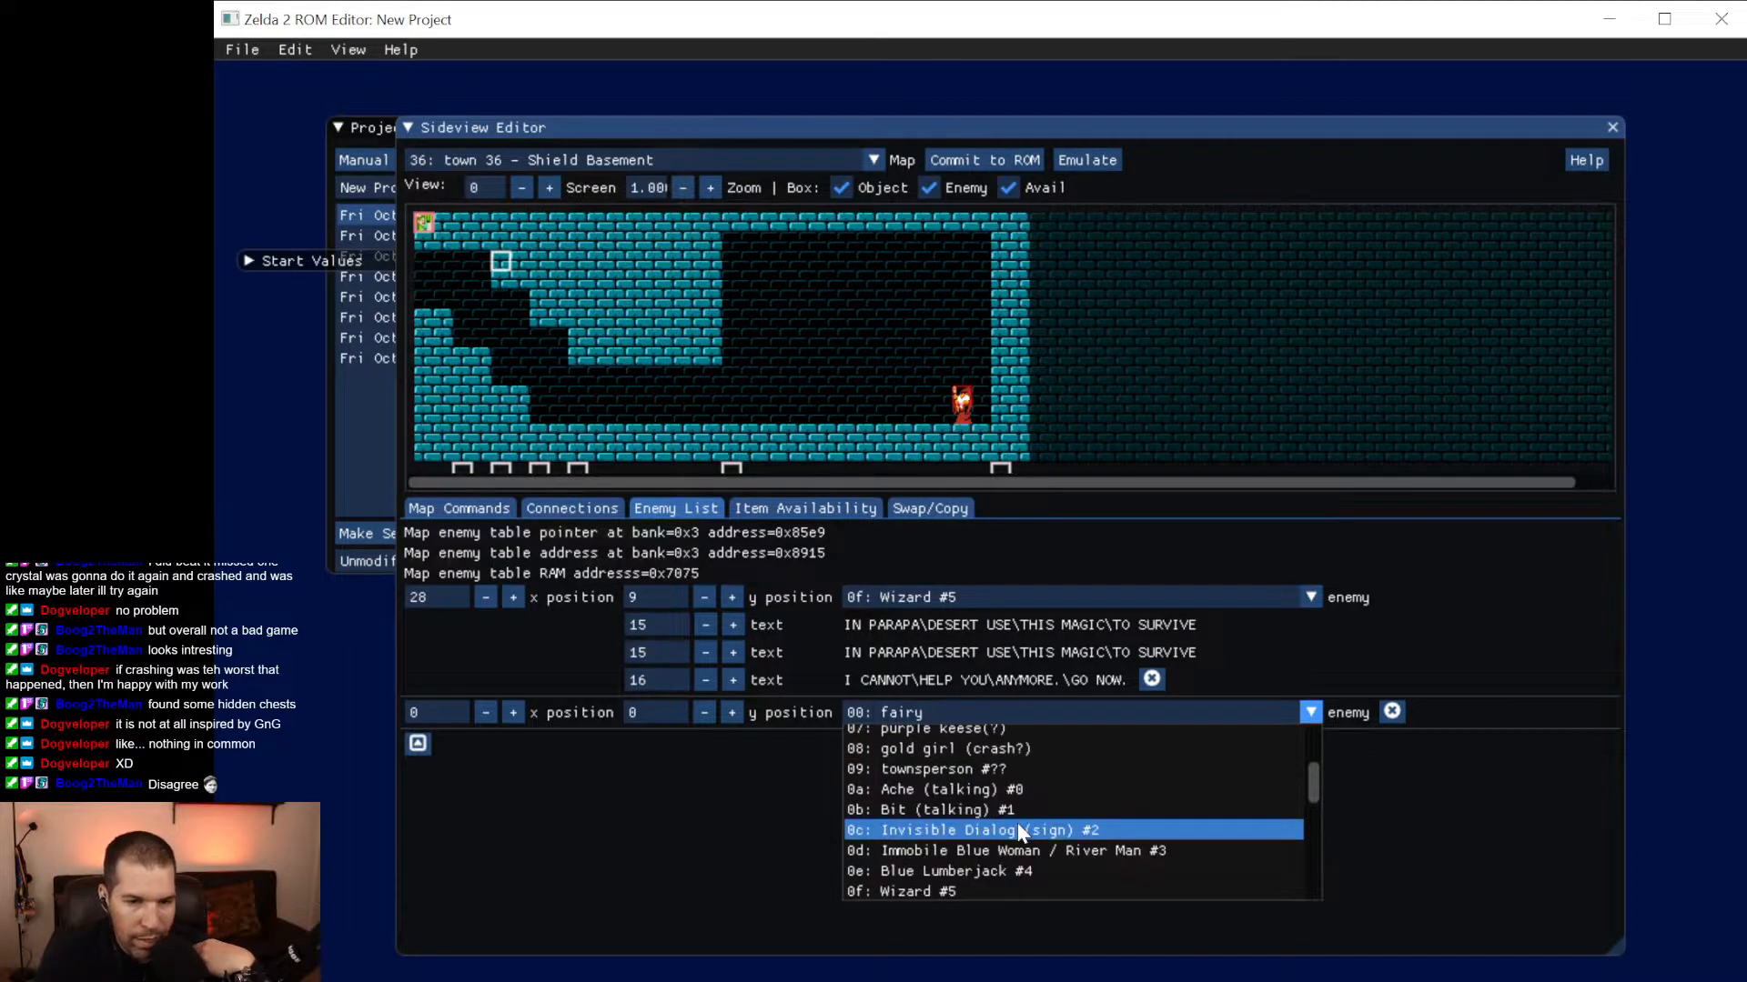
pyautogui.scroll(-2, 1019, 827)
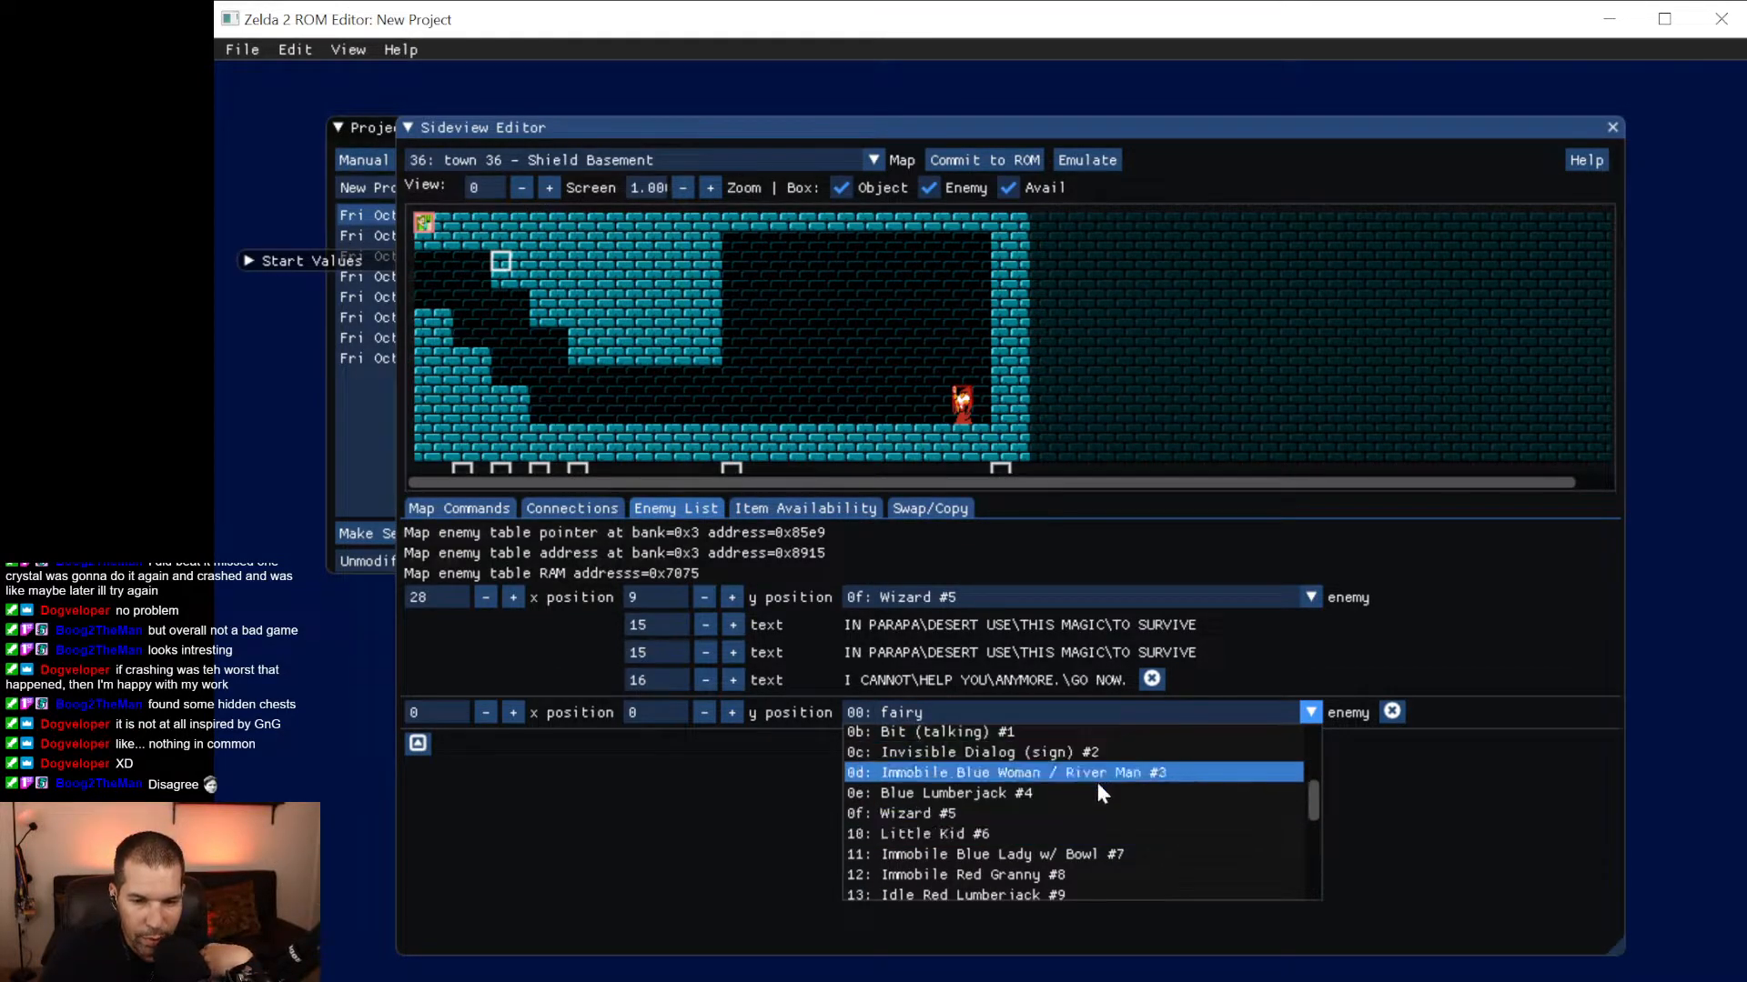
pyautogui.scroll(-2, 1100, 806)
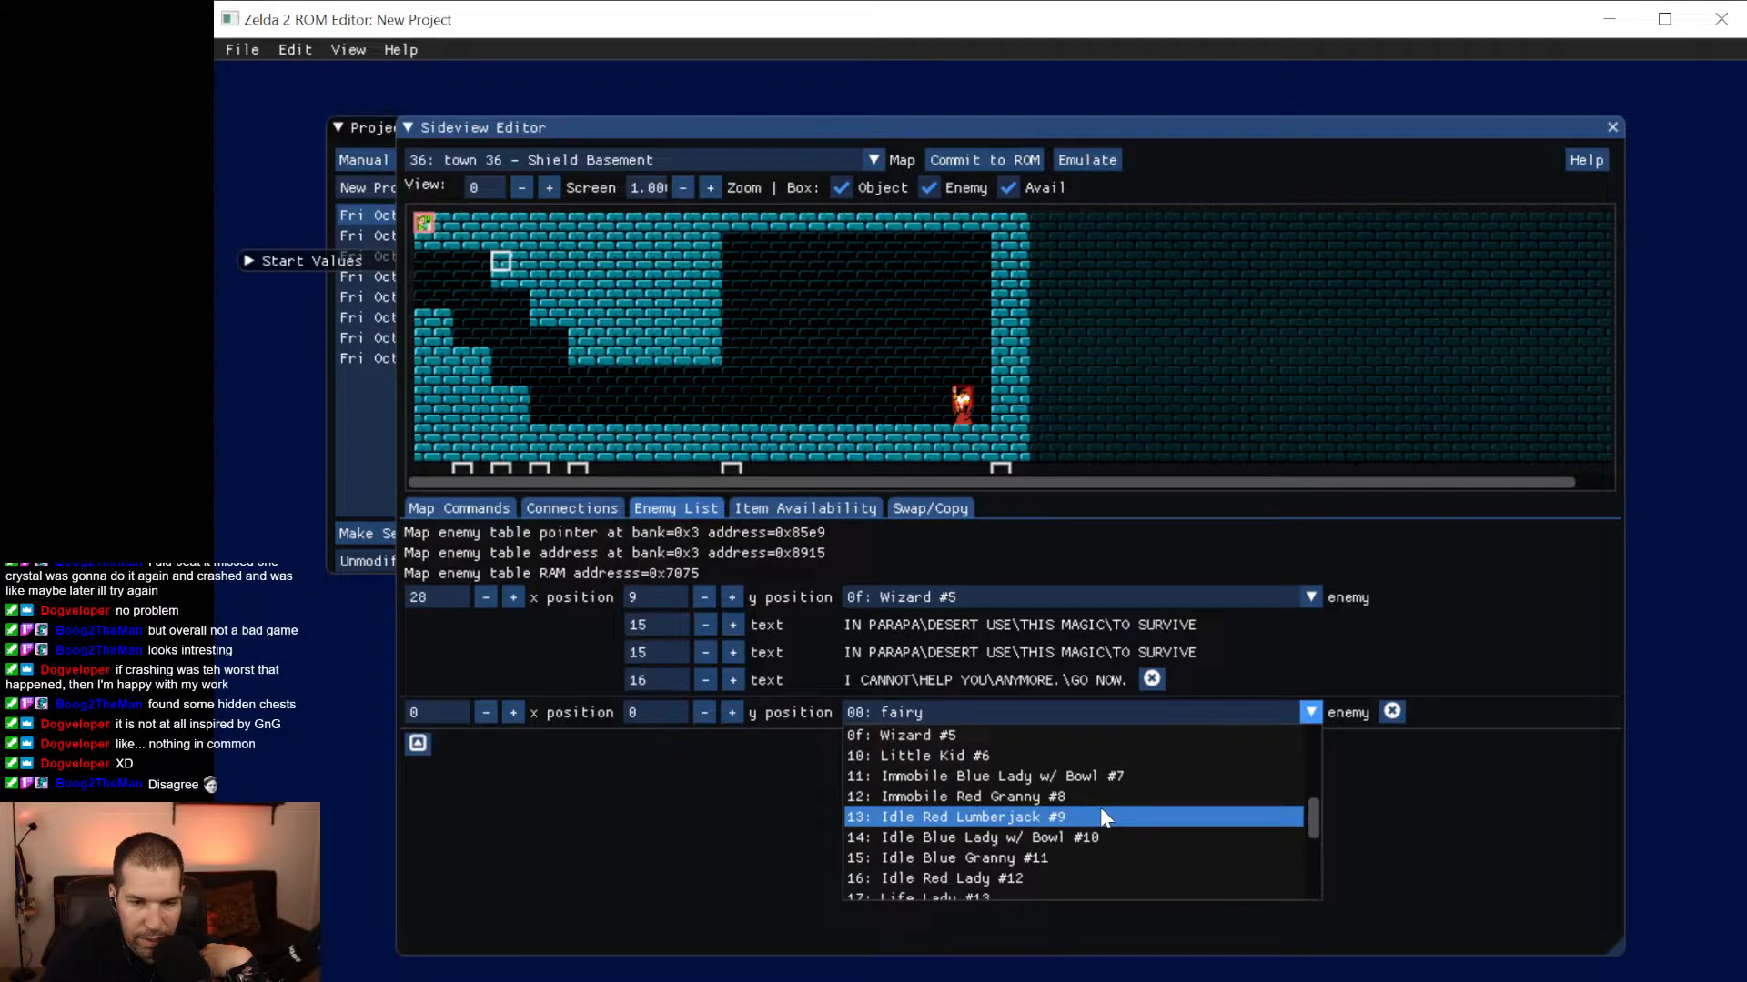
pyautogui.scroll(-6, 1101, 815)
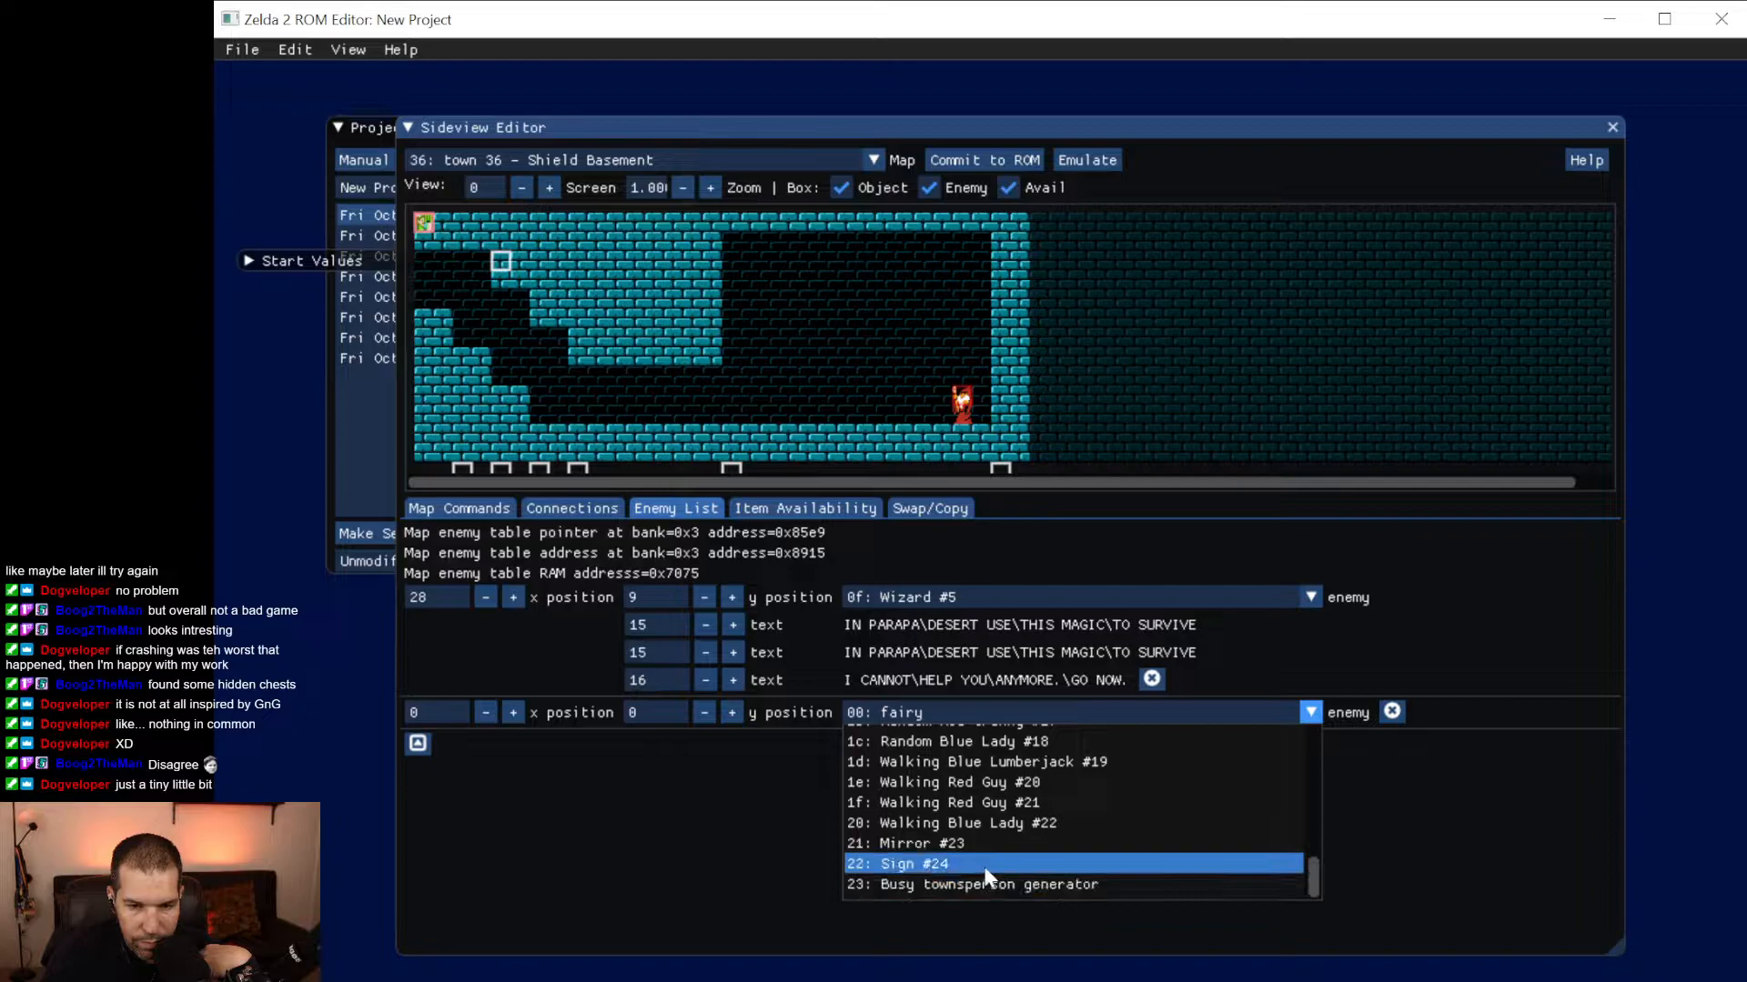
pyautogui.scroll(2, 973, 832)
pyautogui.scroll(-2, 973, 831)
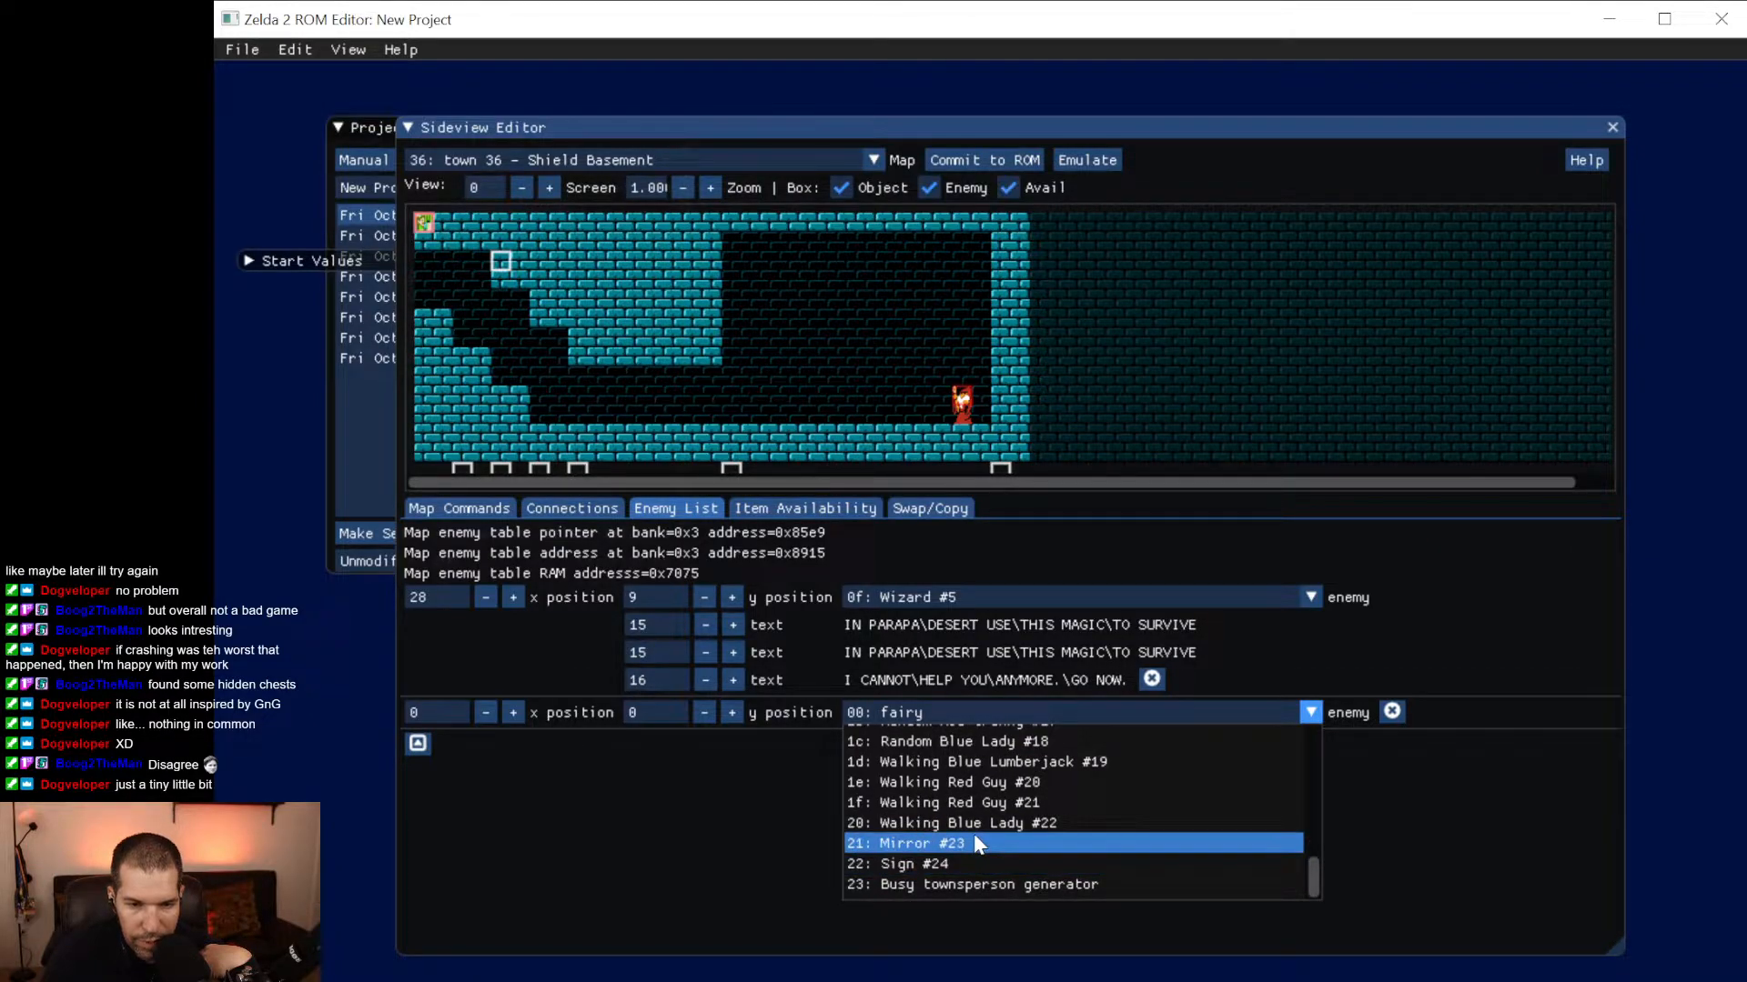
pyautogui.scroll(2, 973, 833)
pyautogui.scroll(2, 973, 834)
pyautogui.scroll(4, 974, 833)
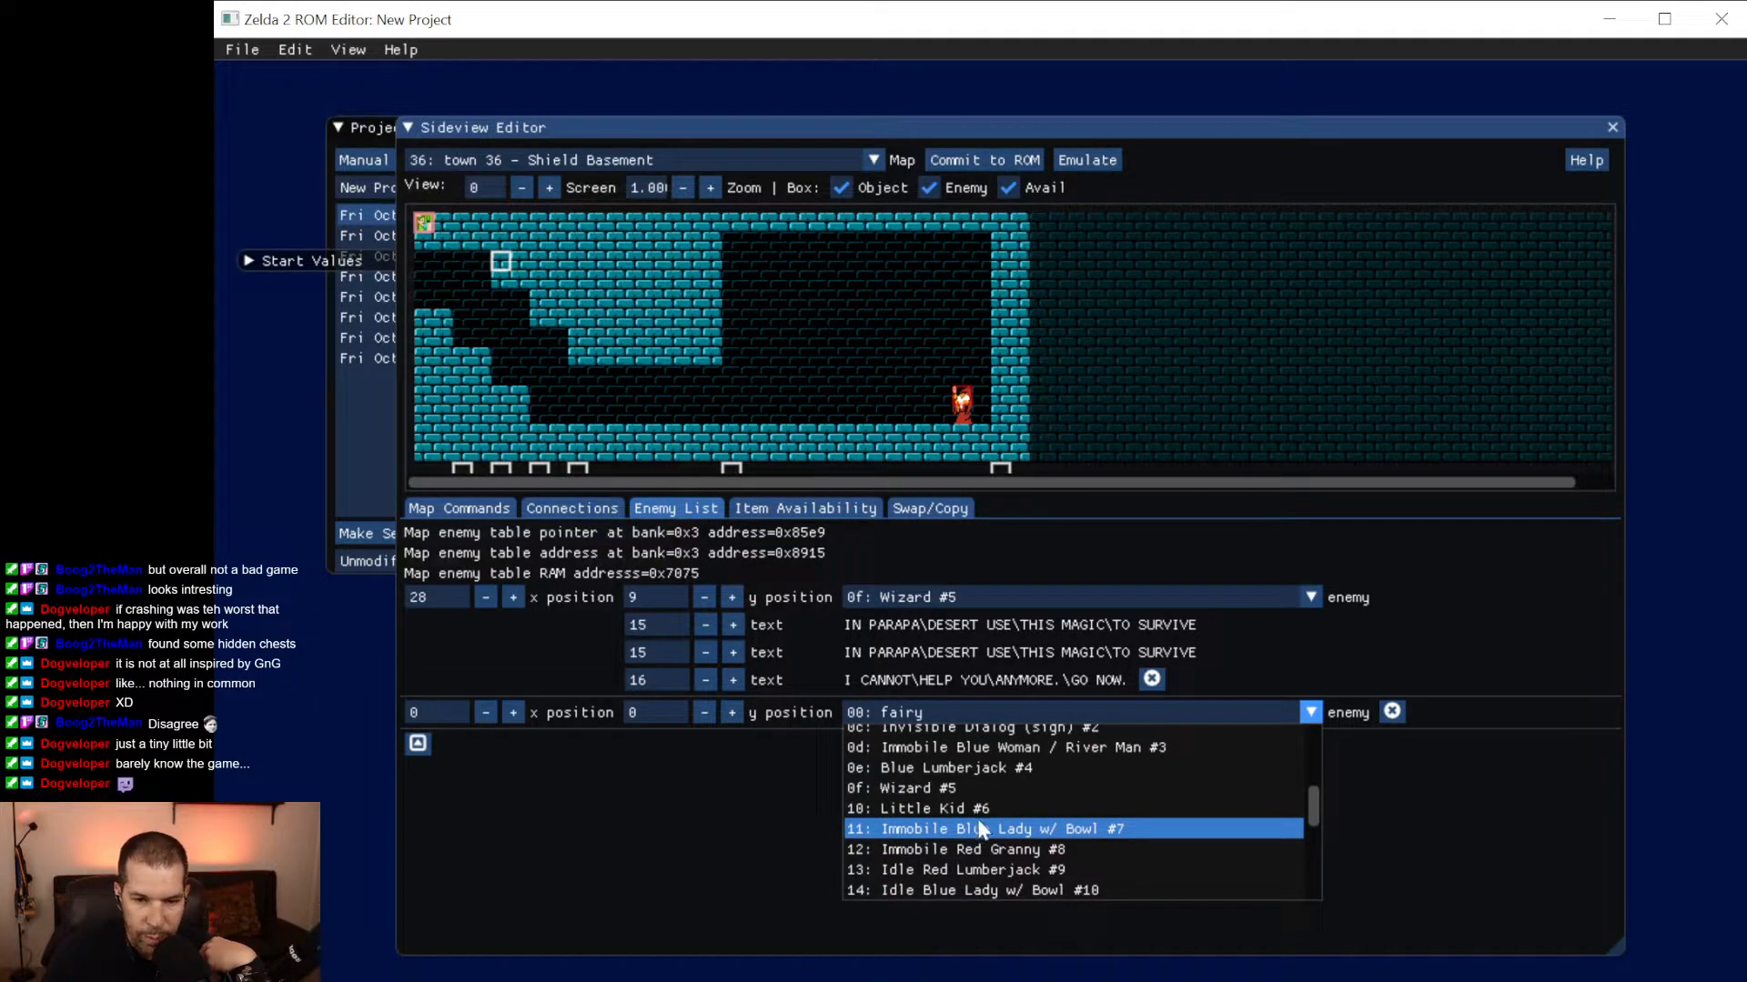
pyautogui.scroll(2, 978, 823)
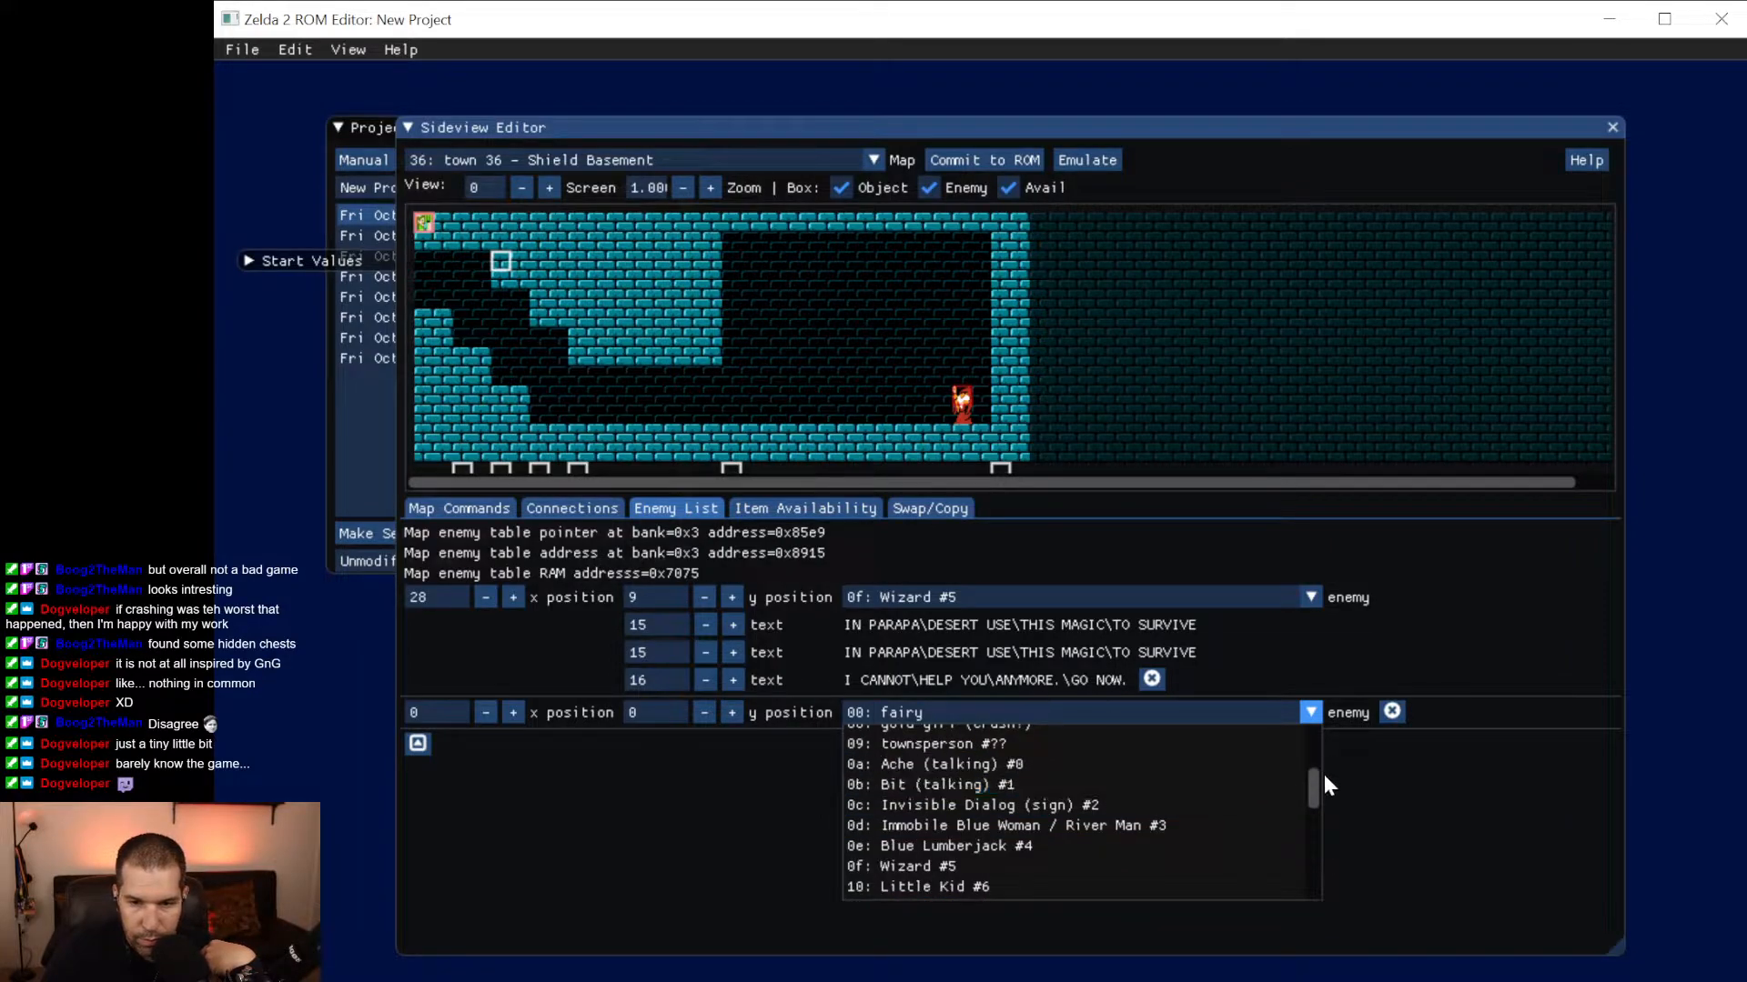
pyautogui.moveTo(1310, 787); pyautogui.dragTo(1311, 780)
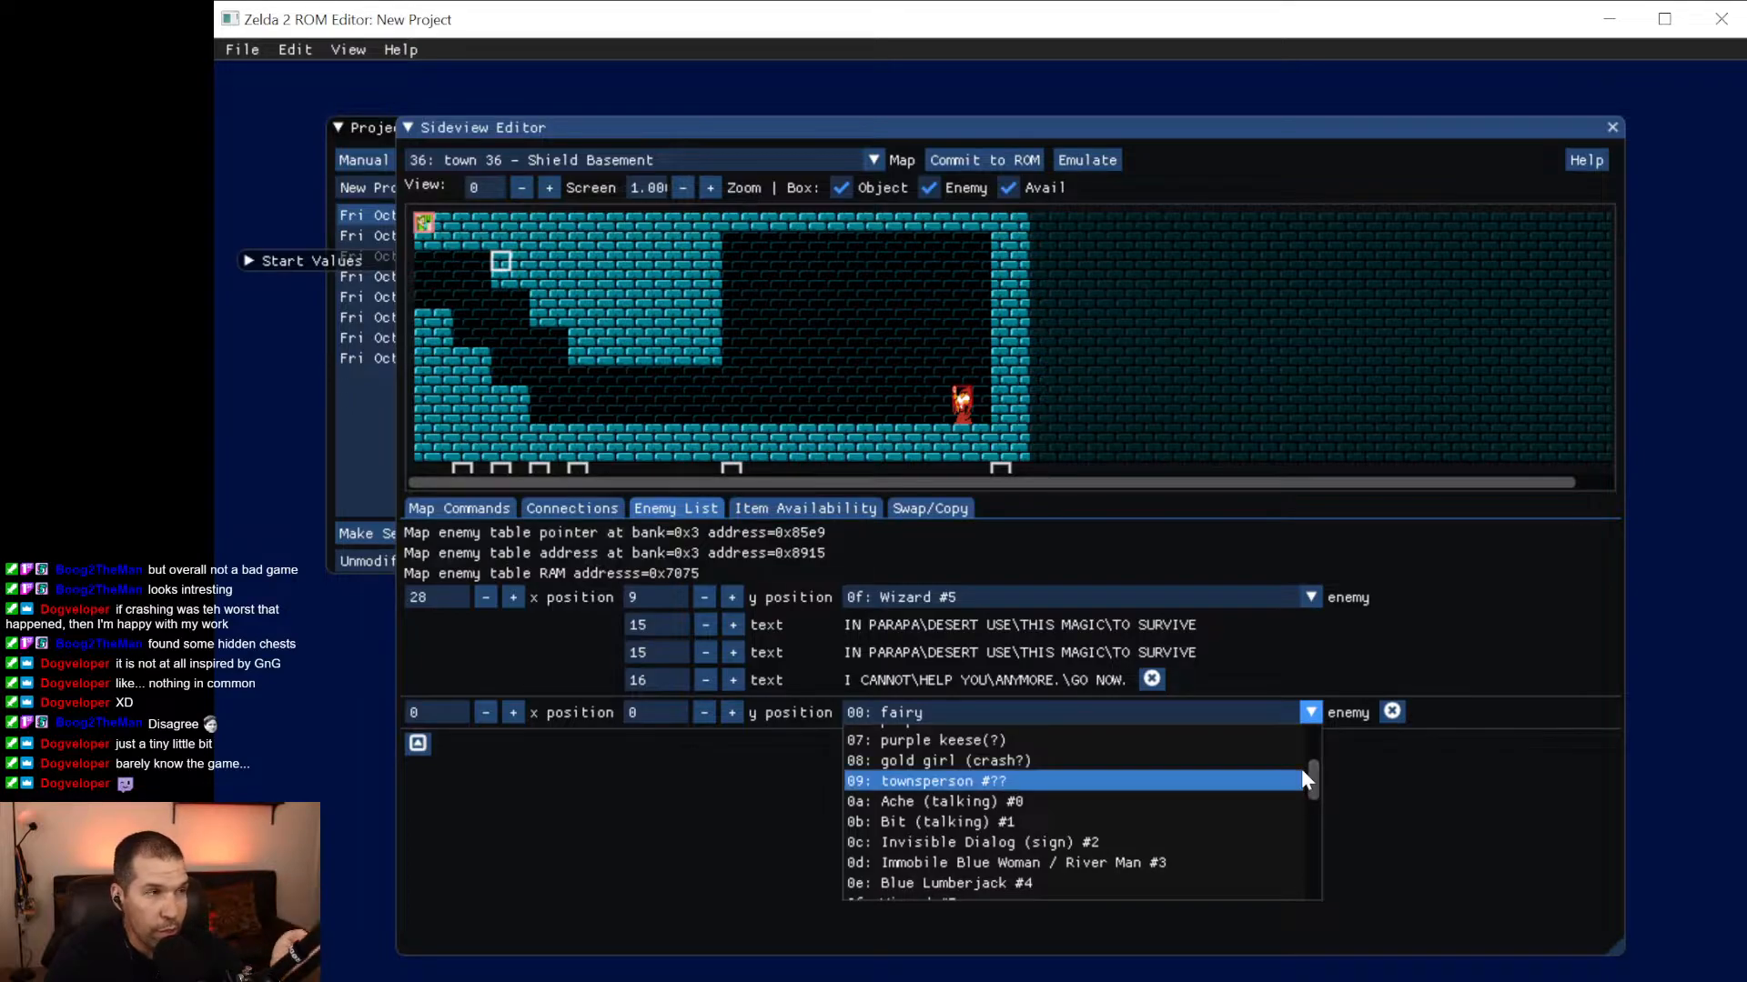
pyautogui.moveTo(1310, 781); pyautogui.dragTo(1312, 745)
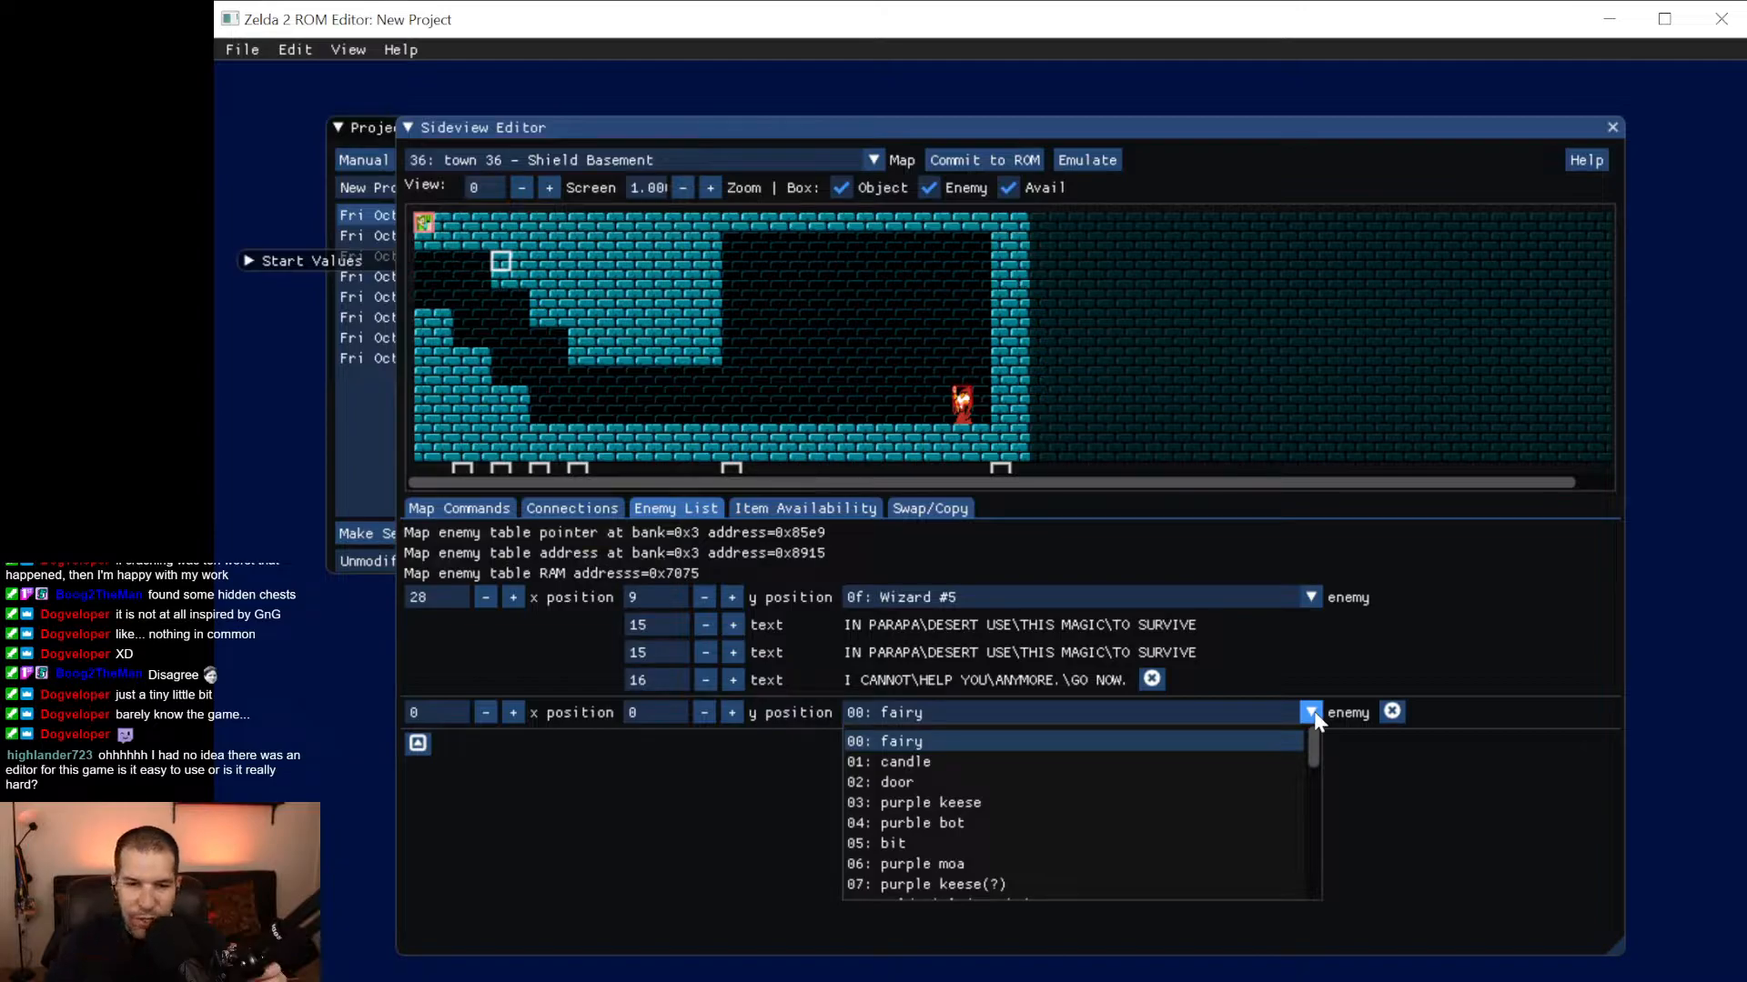
pyautogui.click(1311, 714)
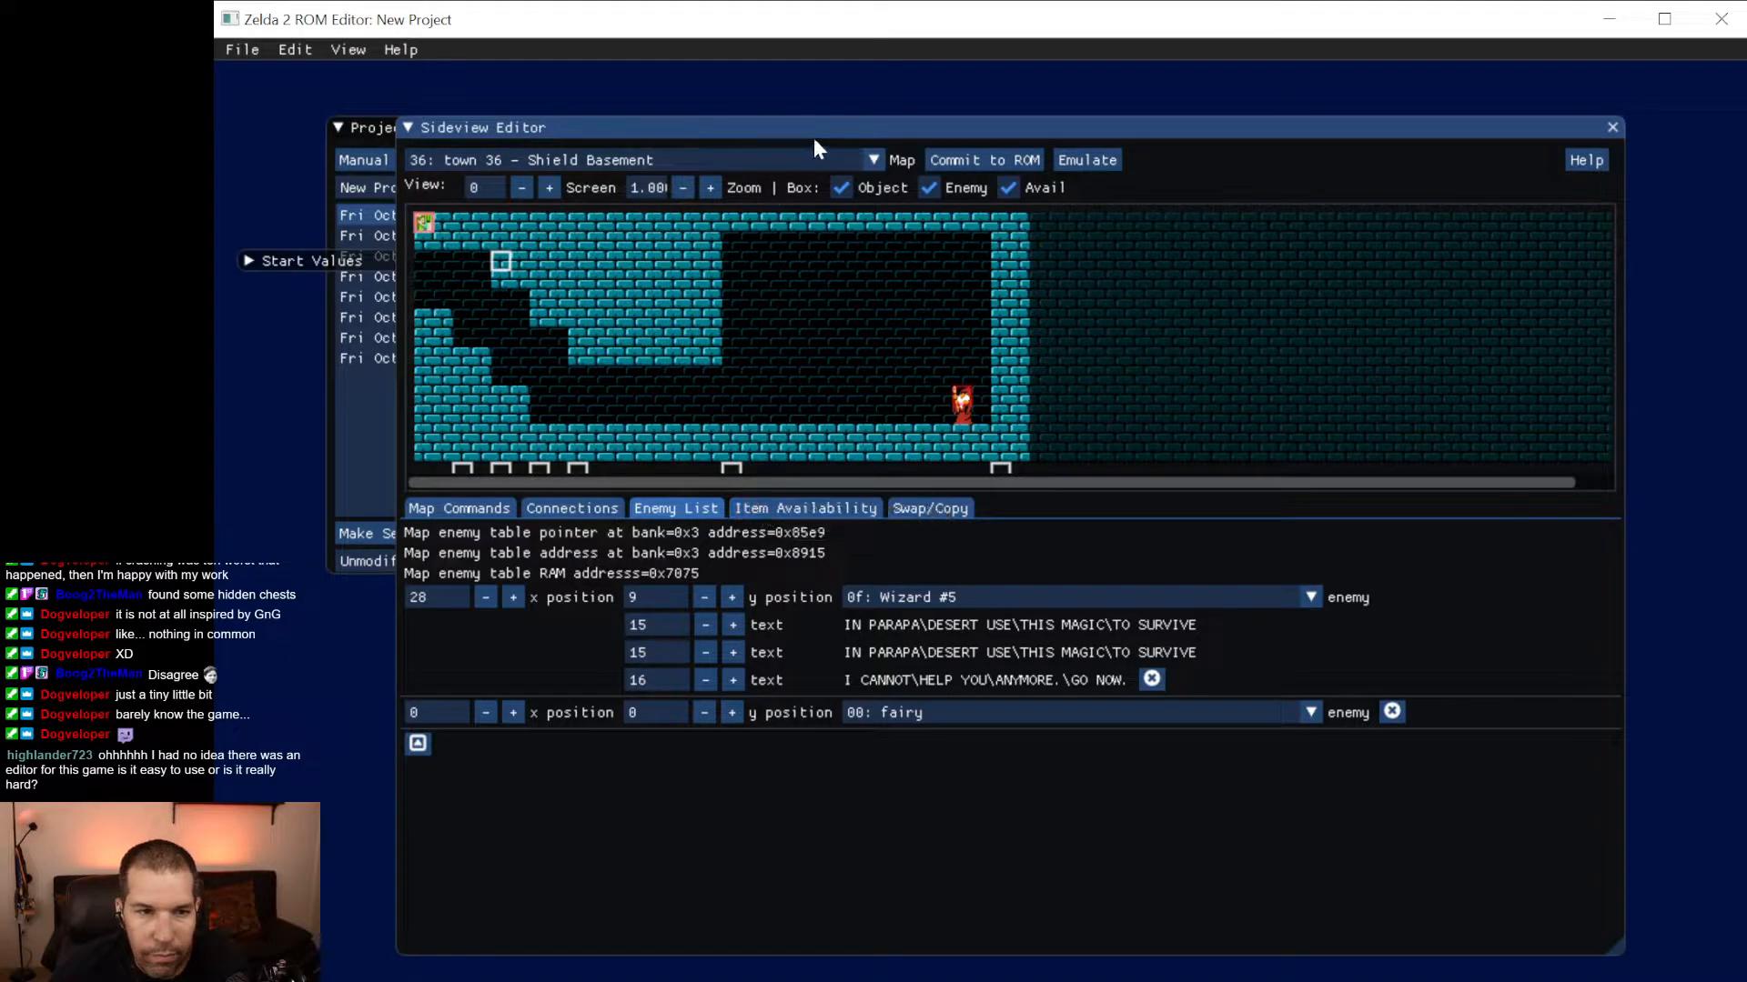
pyautogui.click(874, 160)
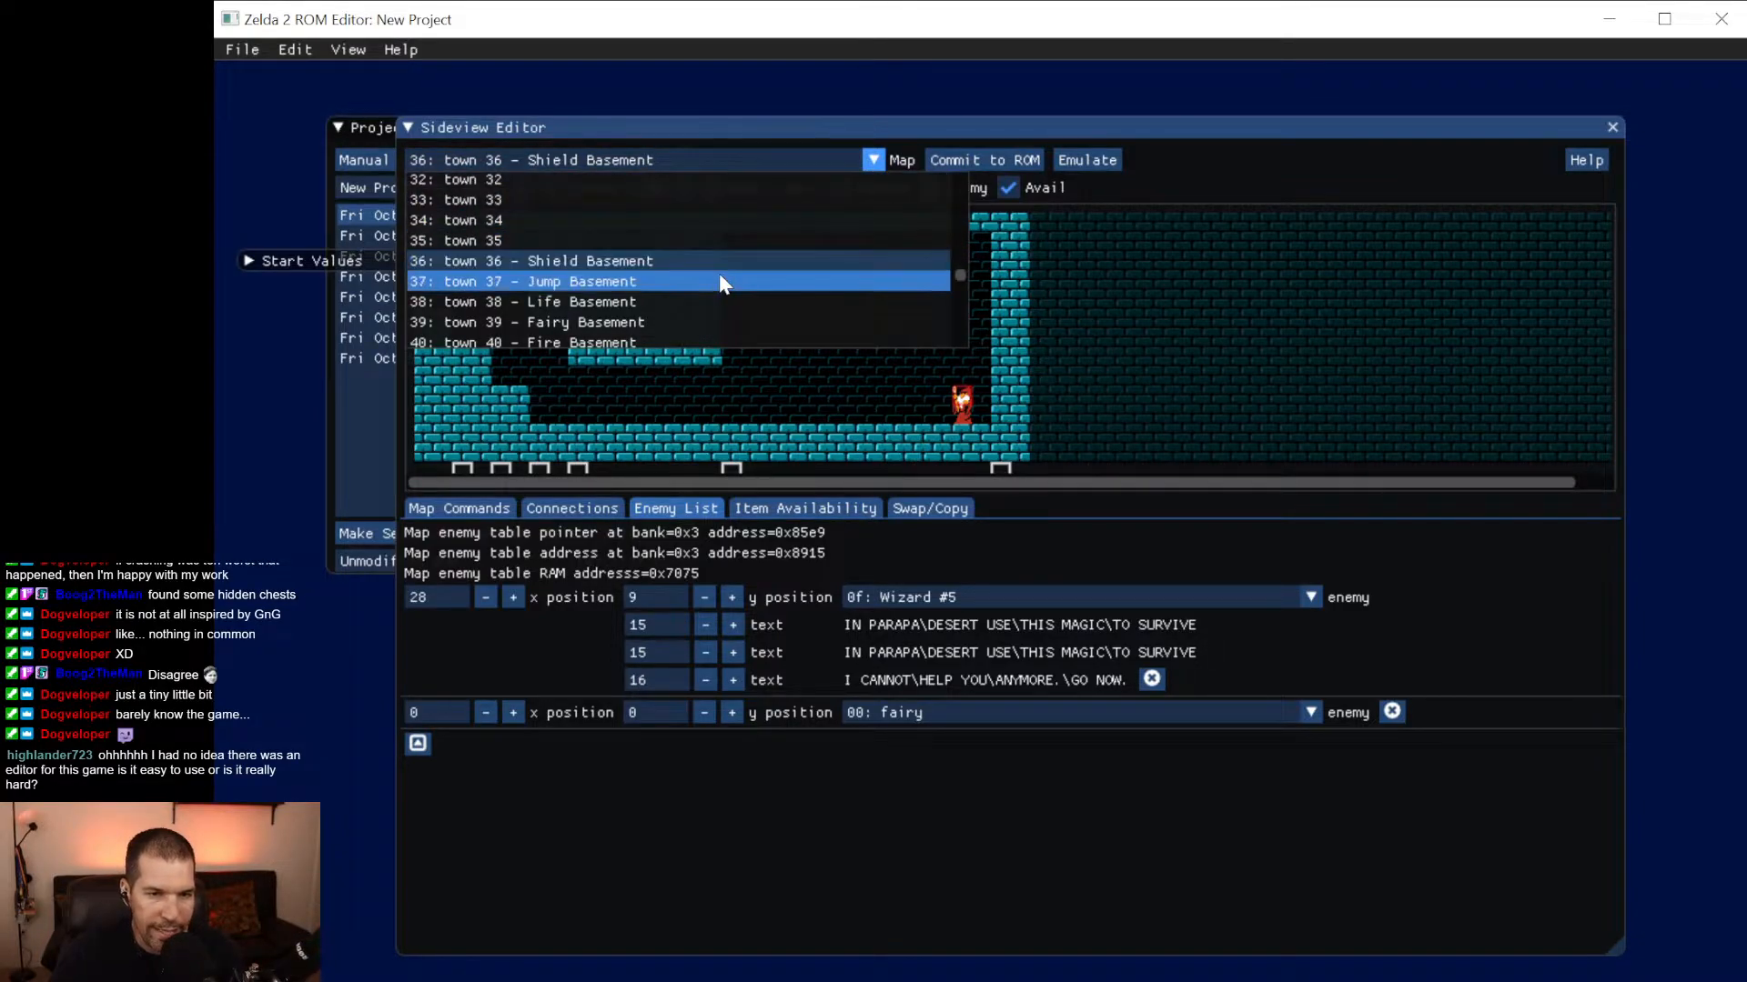
pyautogui.scroll(4, 720, 283)
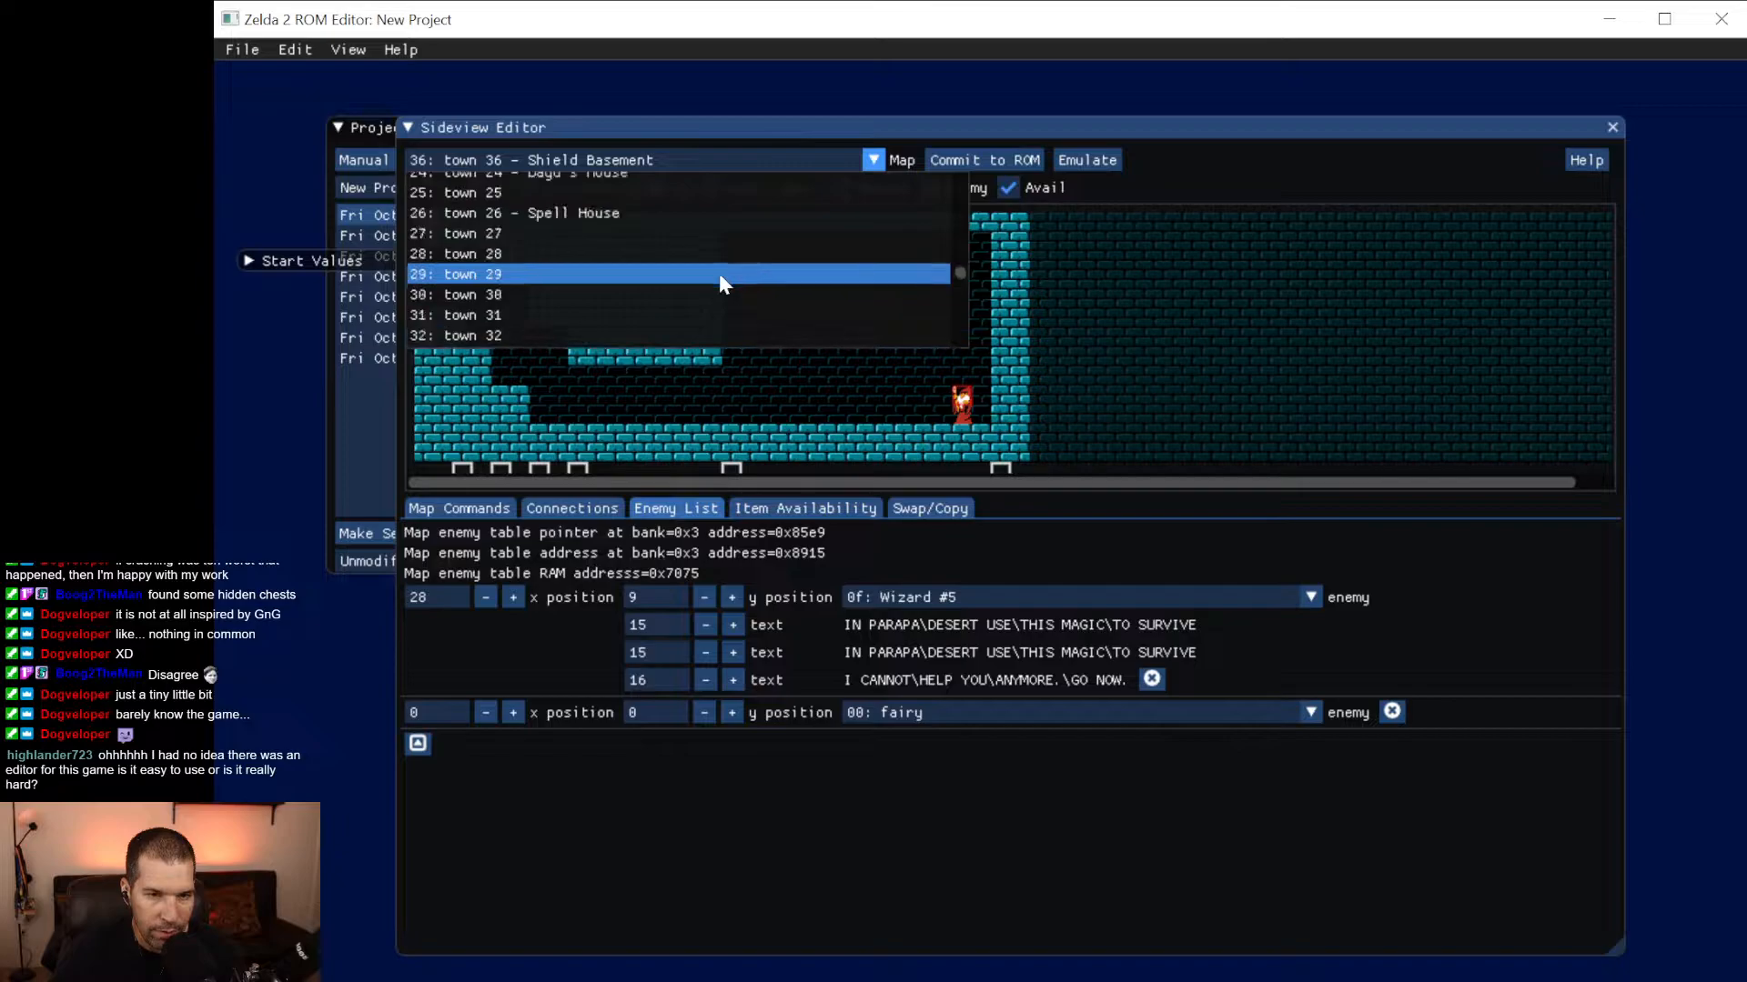
pyautogui.scroll(2, 720, 284)
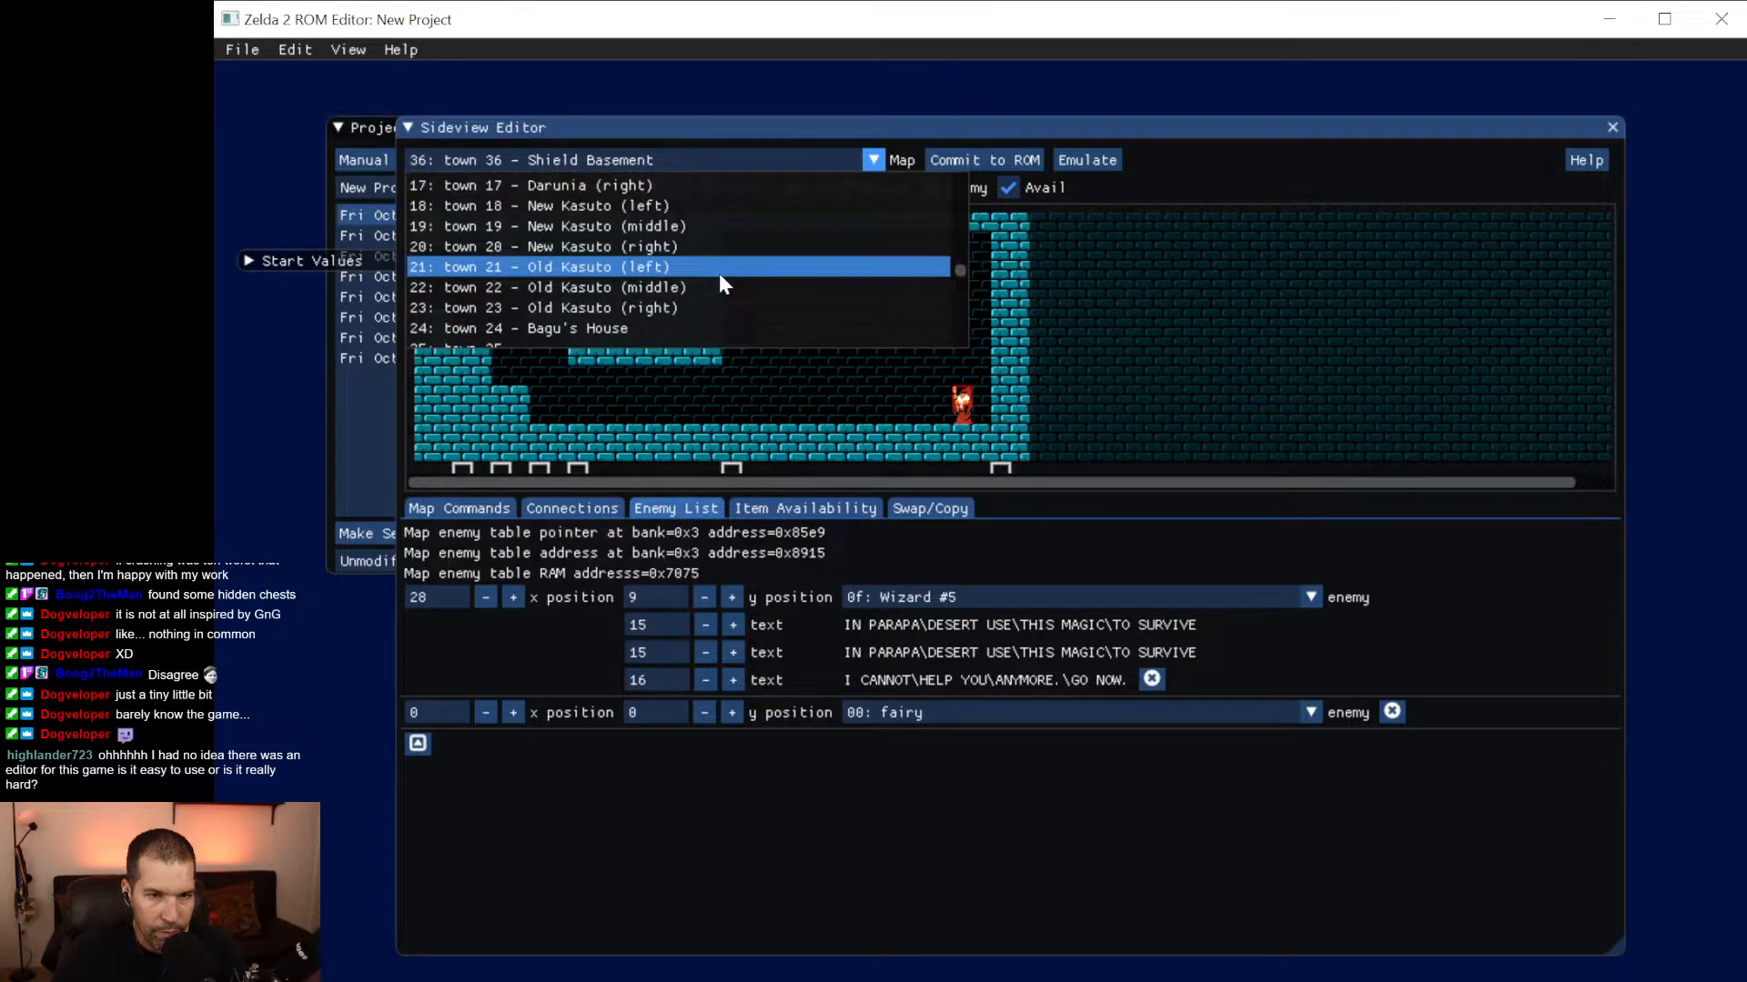
pyautogui.scroll(3, 721, 284)
pyautogui.scroll(-3, 676, 287)
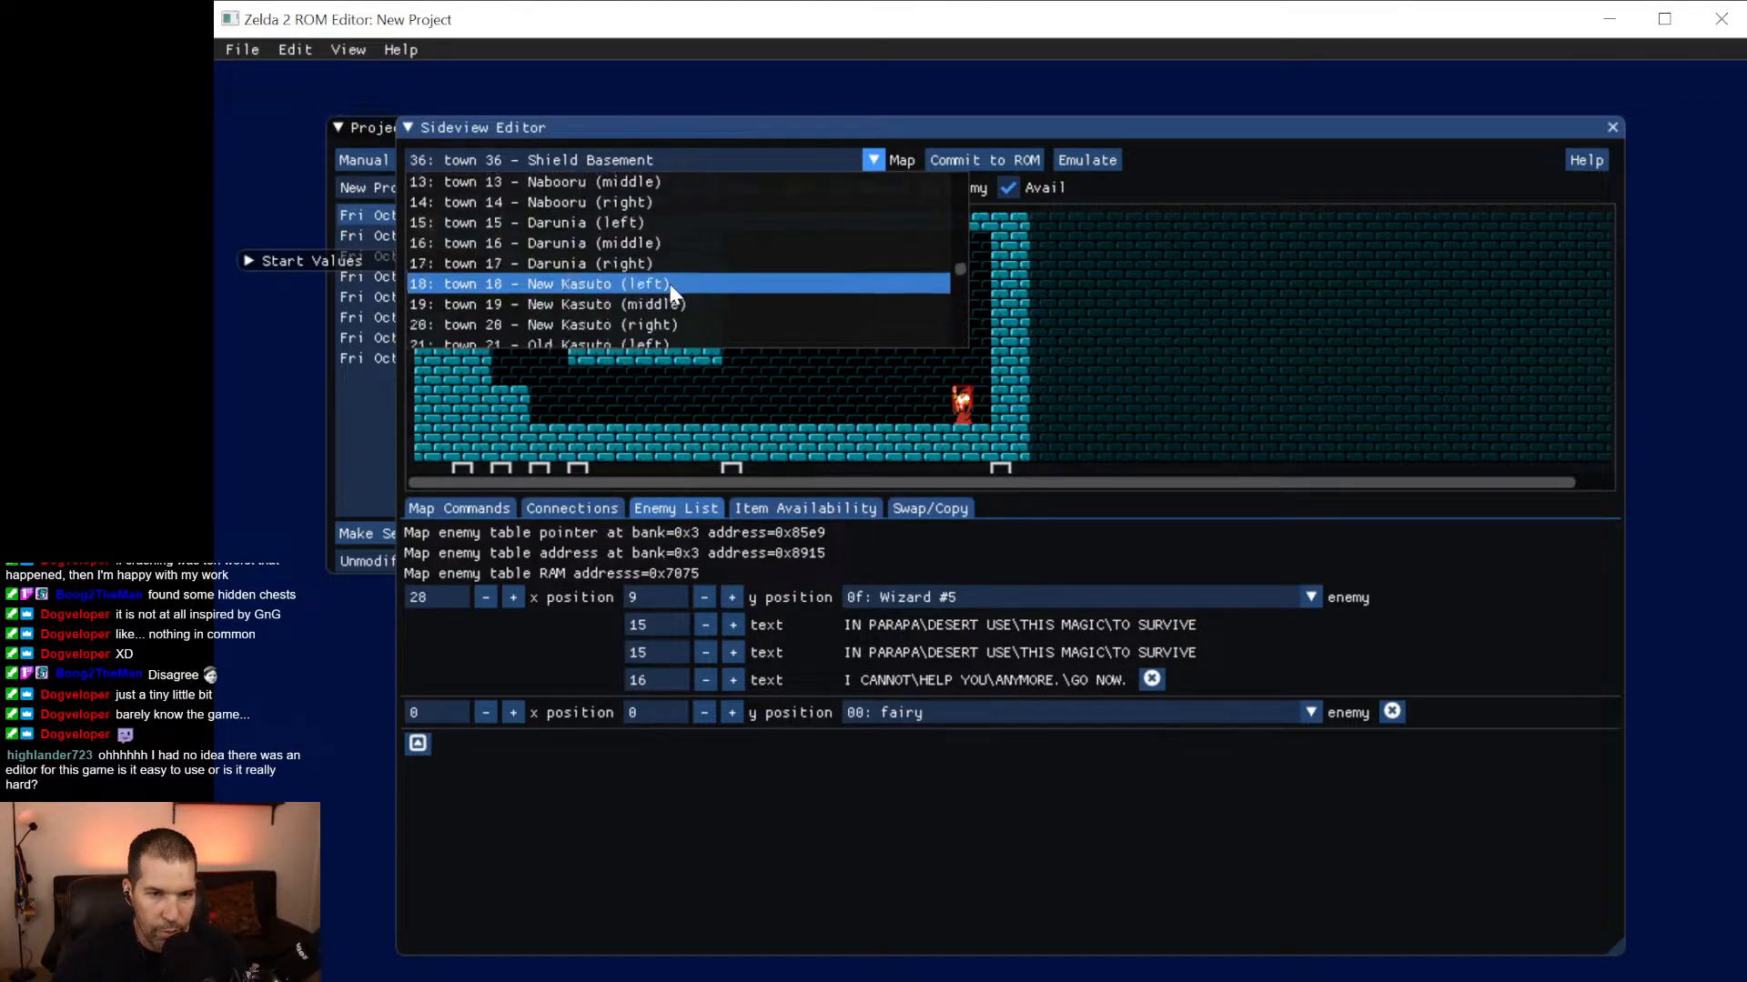
pyautogui.scroll(4, 673, 288)
pyautogui.scroll(3, 671, 291)
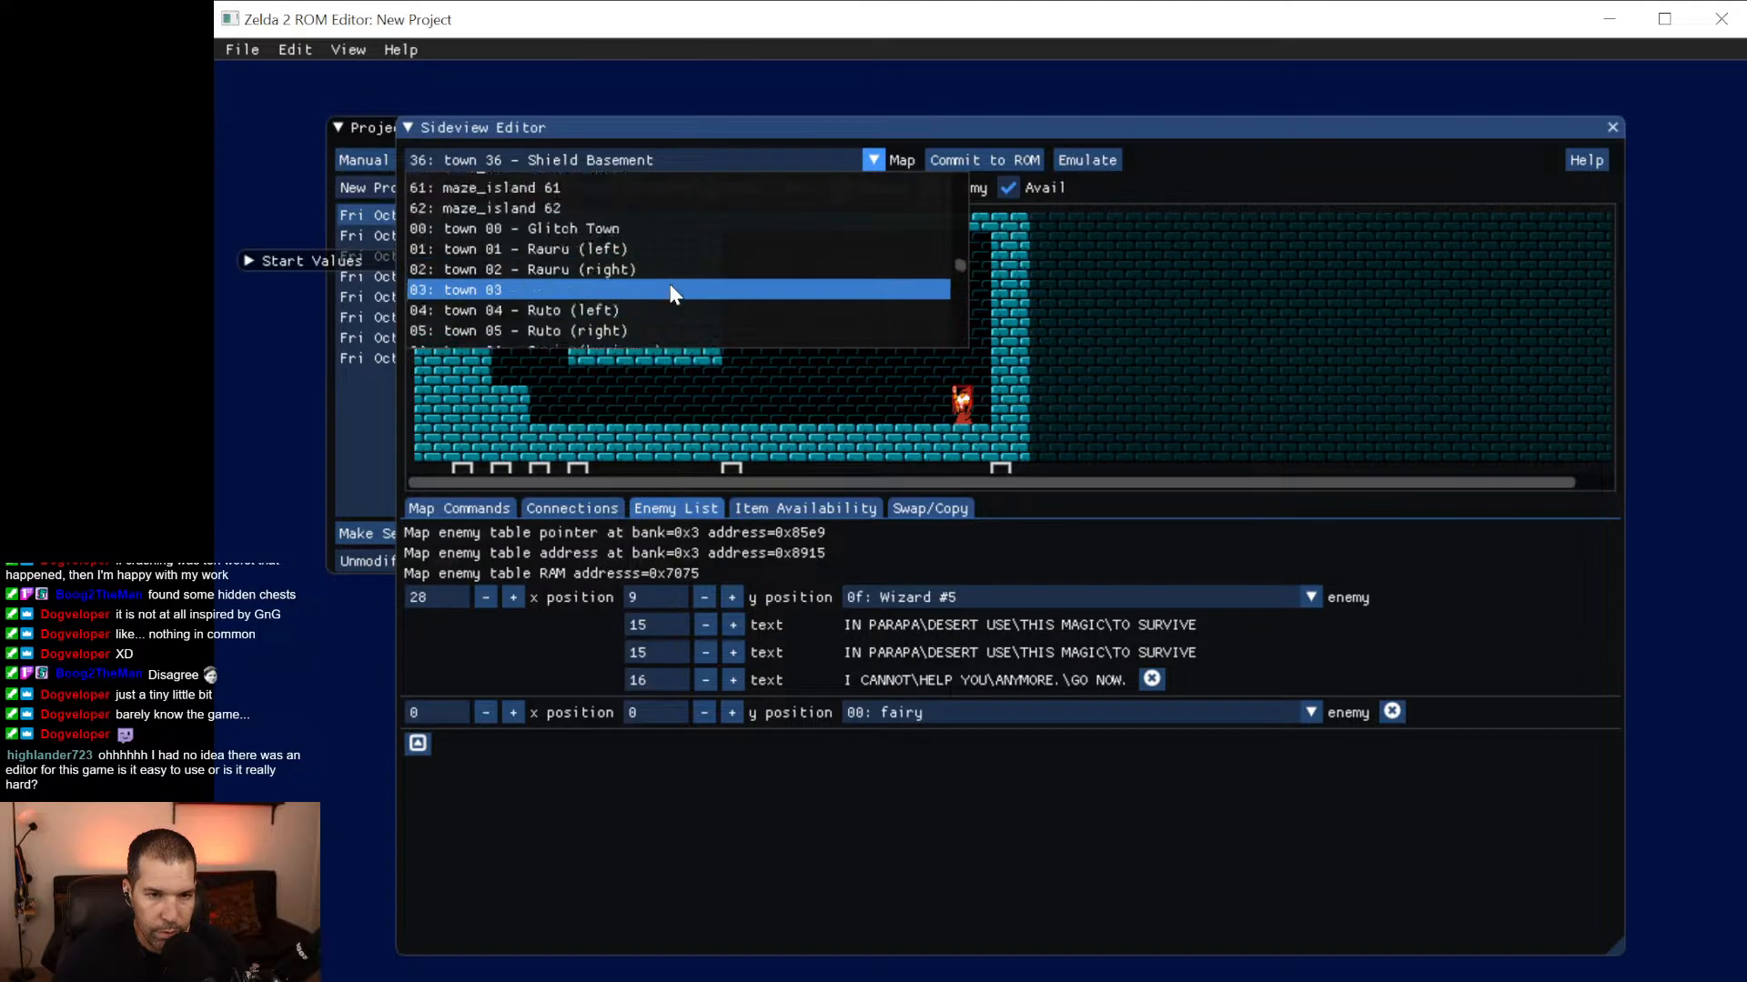
pyautogui.click(622, 249)
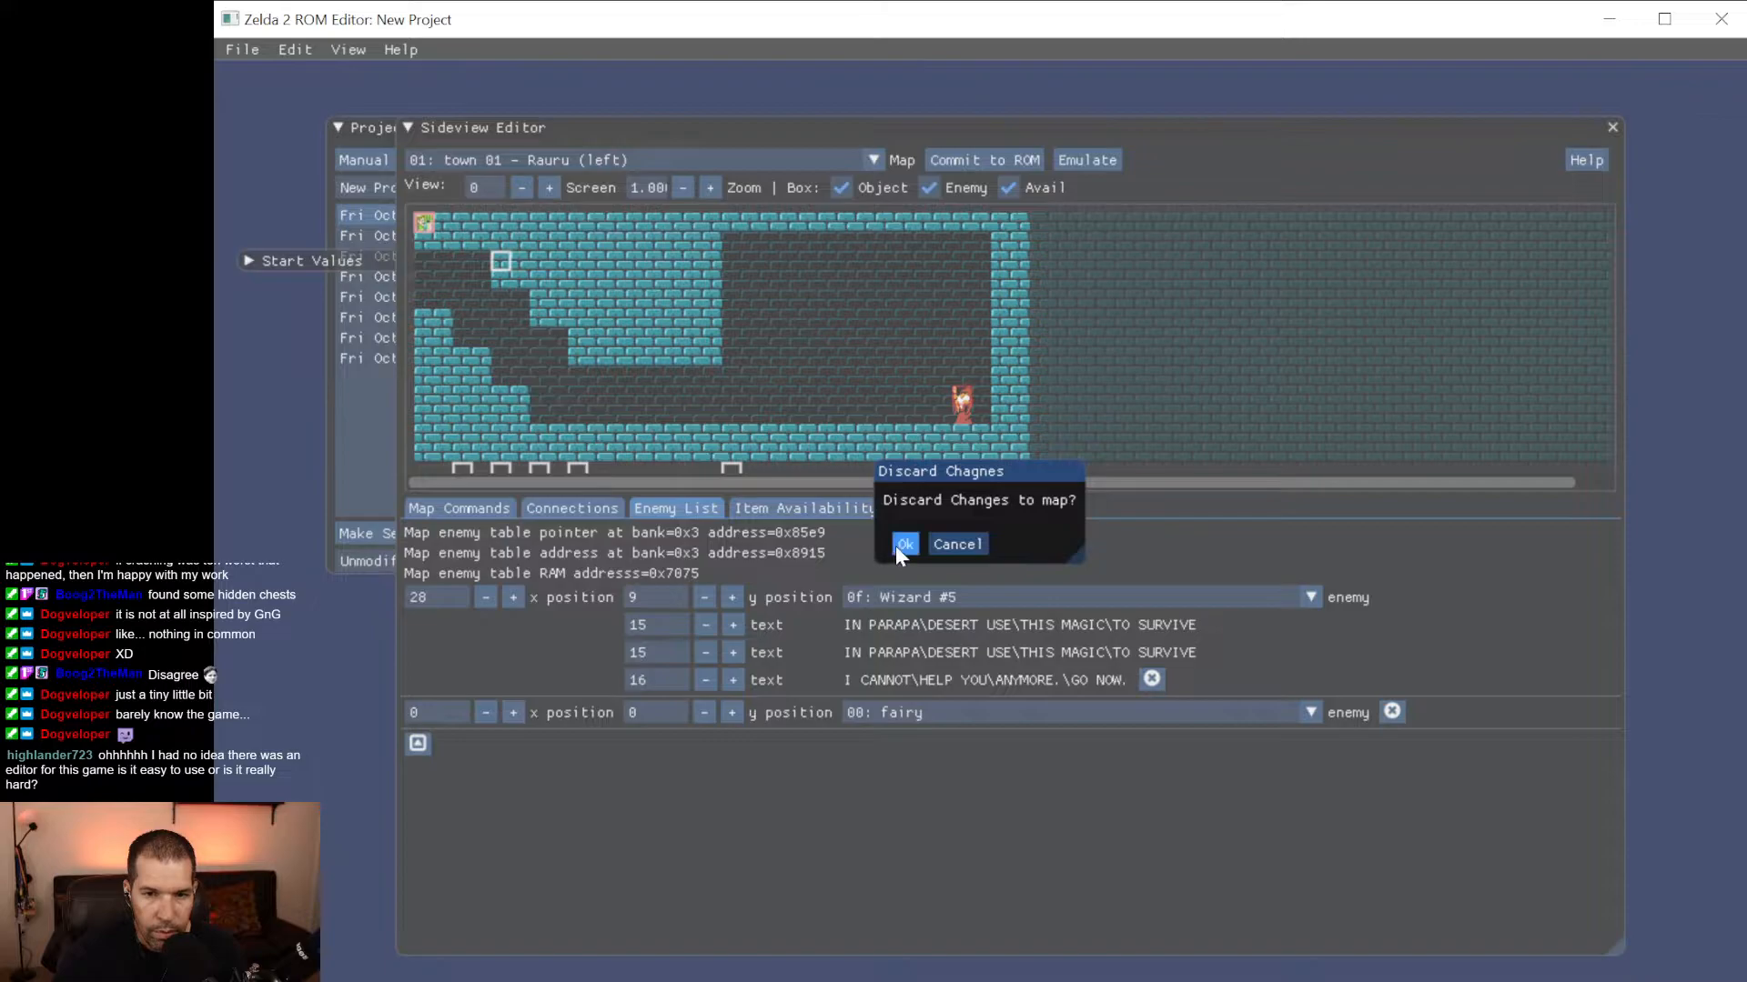
pyautogui.click(960, 546)
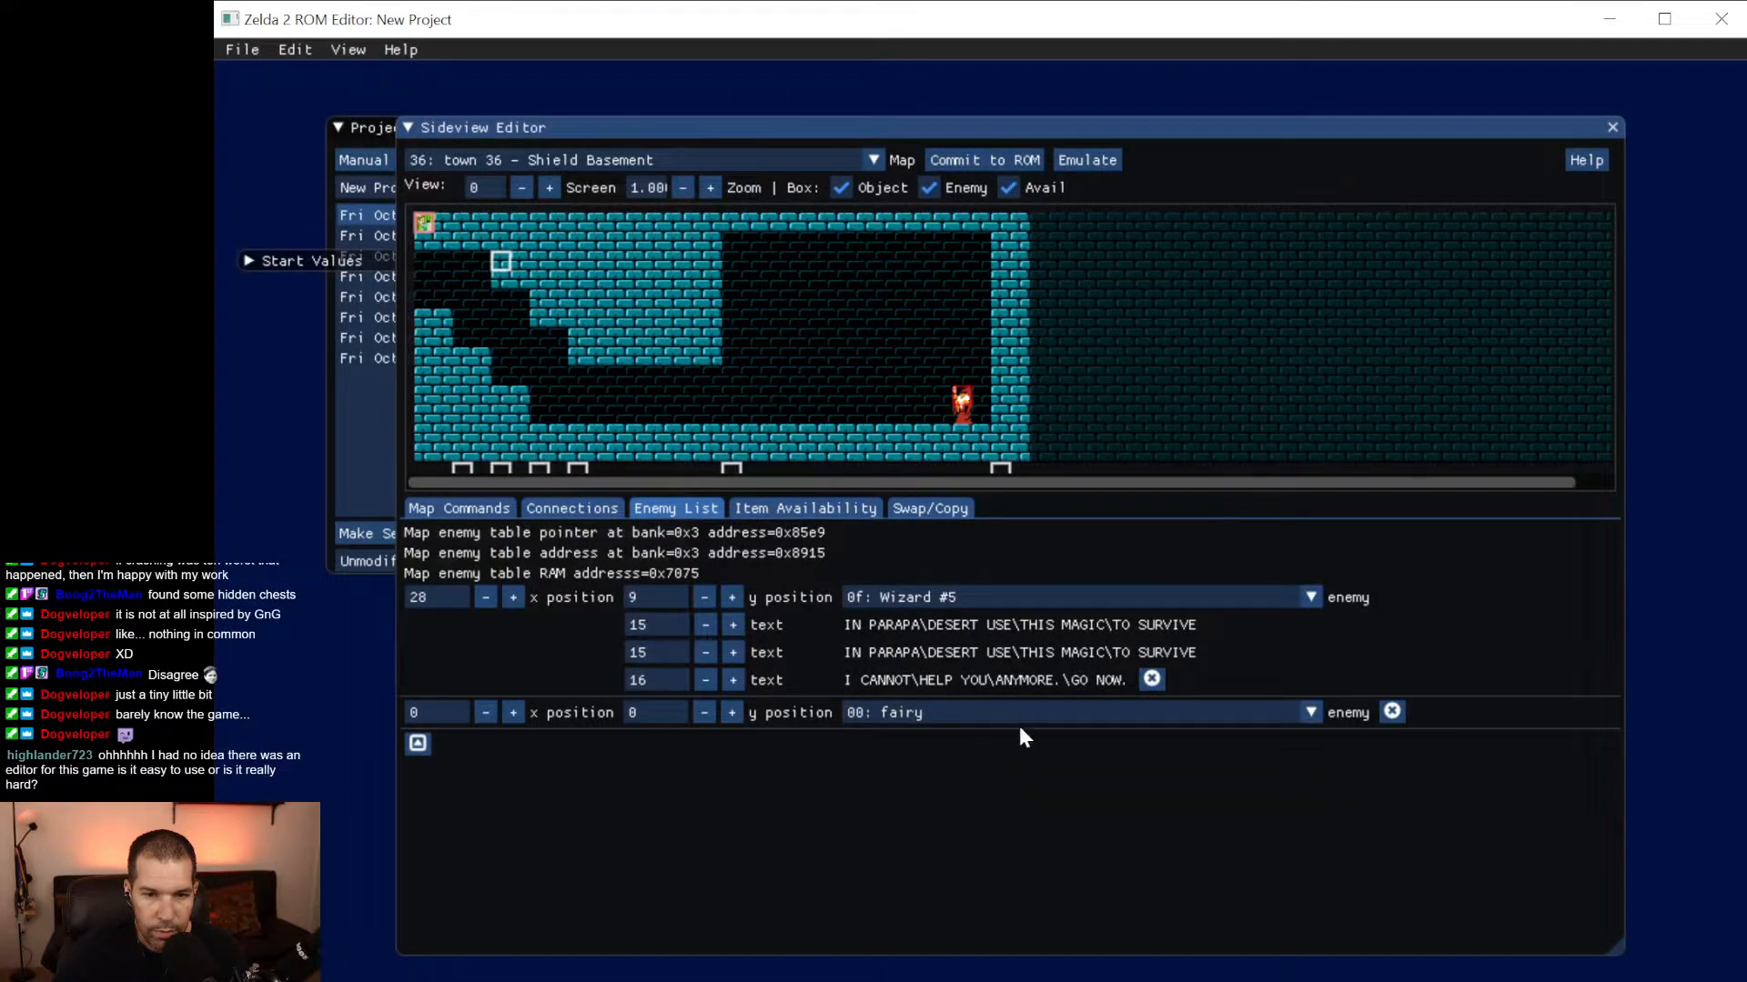
# Delete the fairy entry from the Shield Basement and switch the sideview map to town 01 - Rauru (left), discarding the changes.
pyautogui.click(1392, 712)
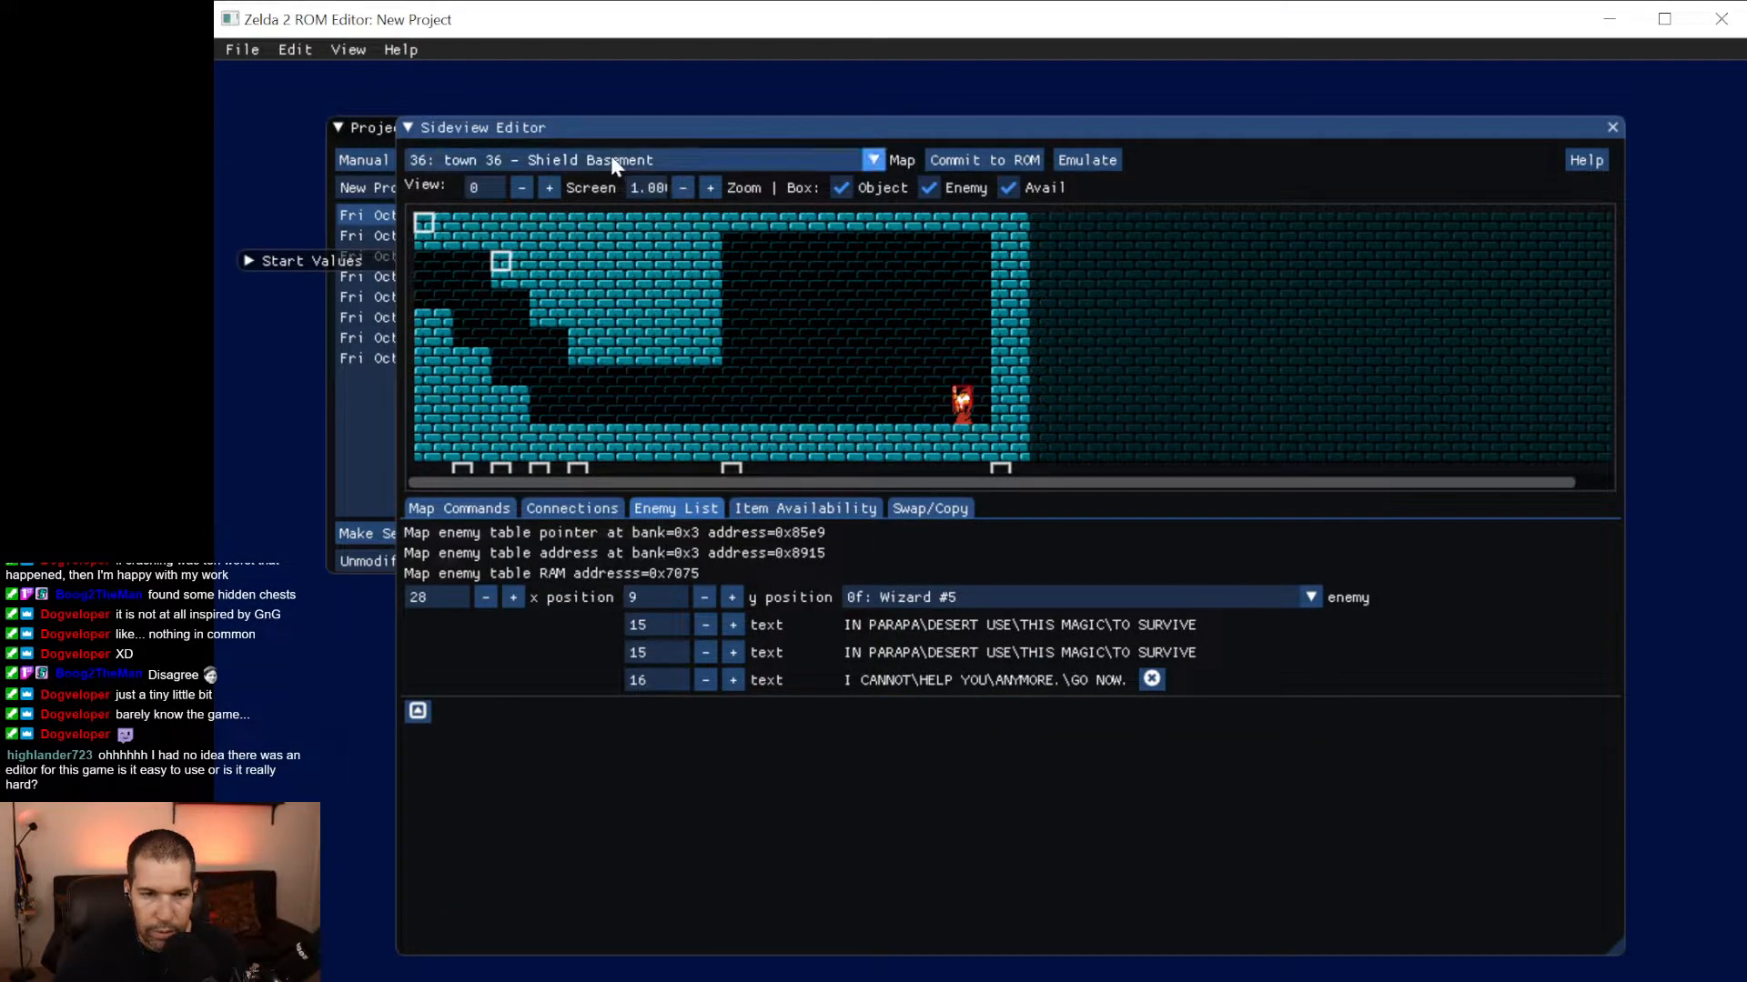
pyautogui.click(587, 160)
pyautogui.scroll(3, 615, 276)
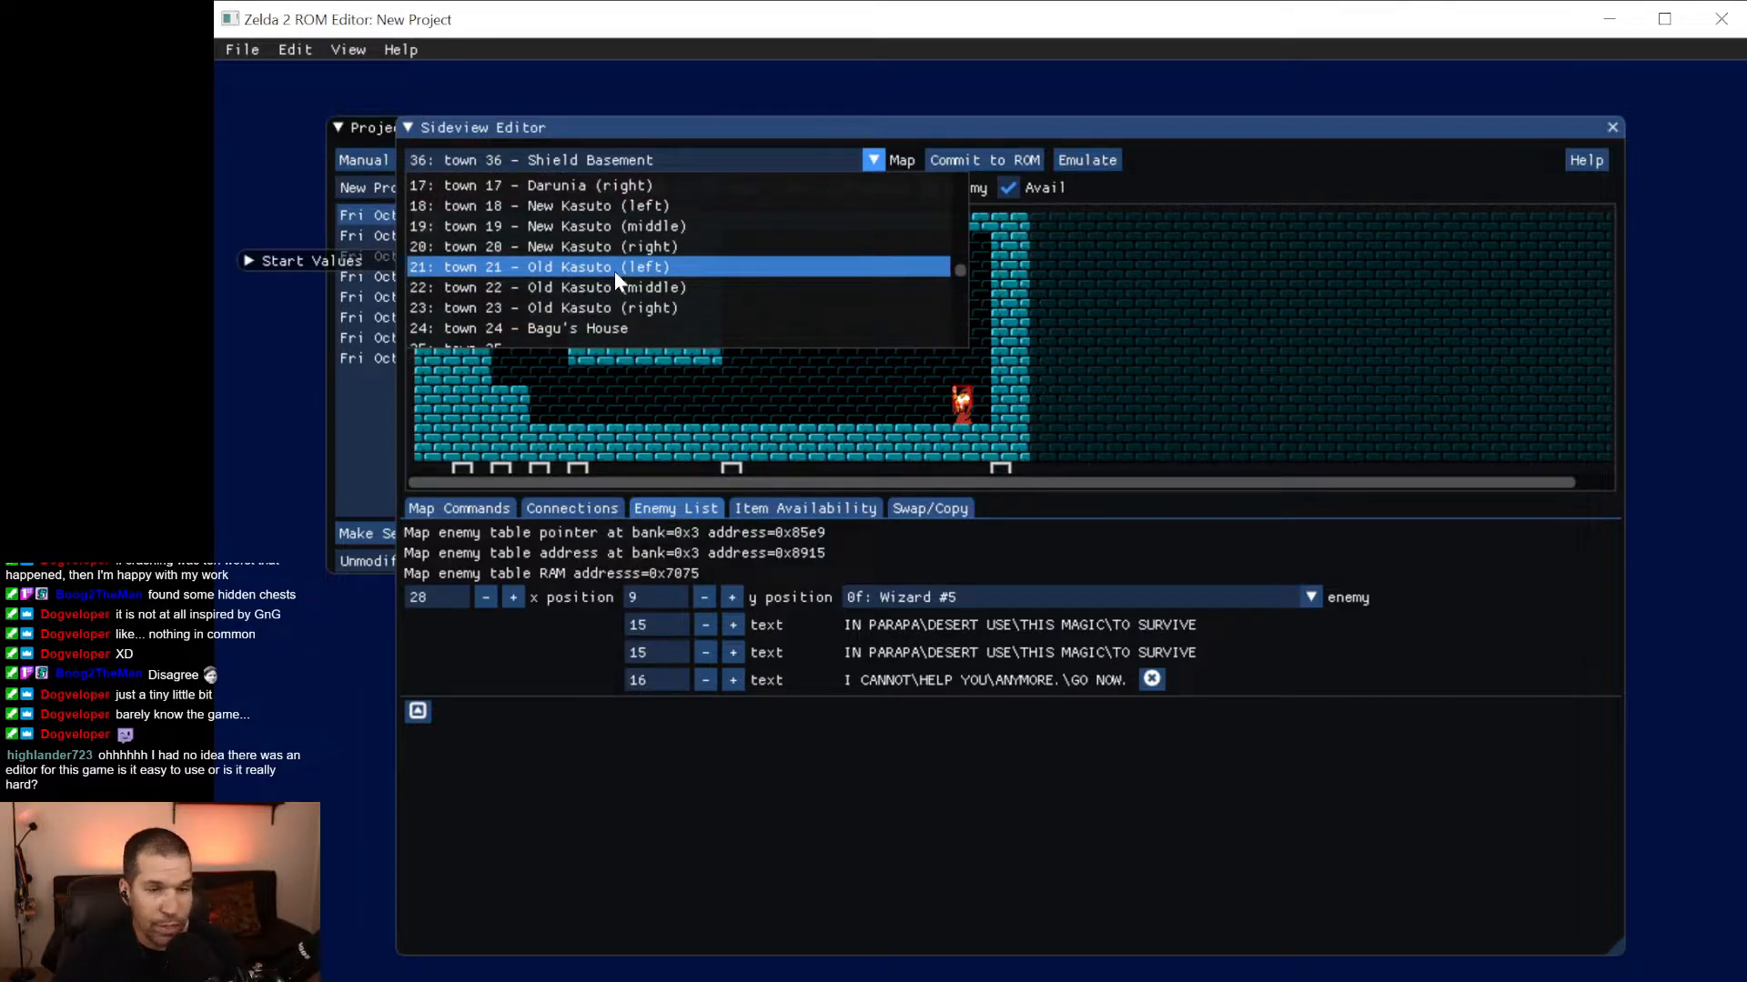
pyautogui.scroll(8, 615, 276)
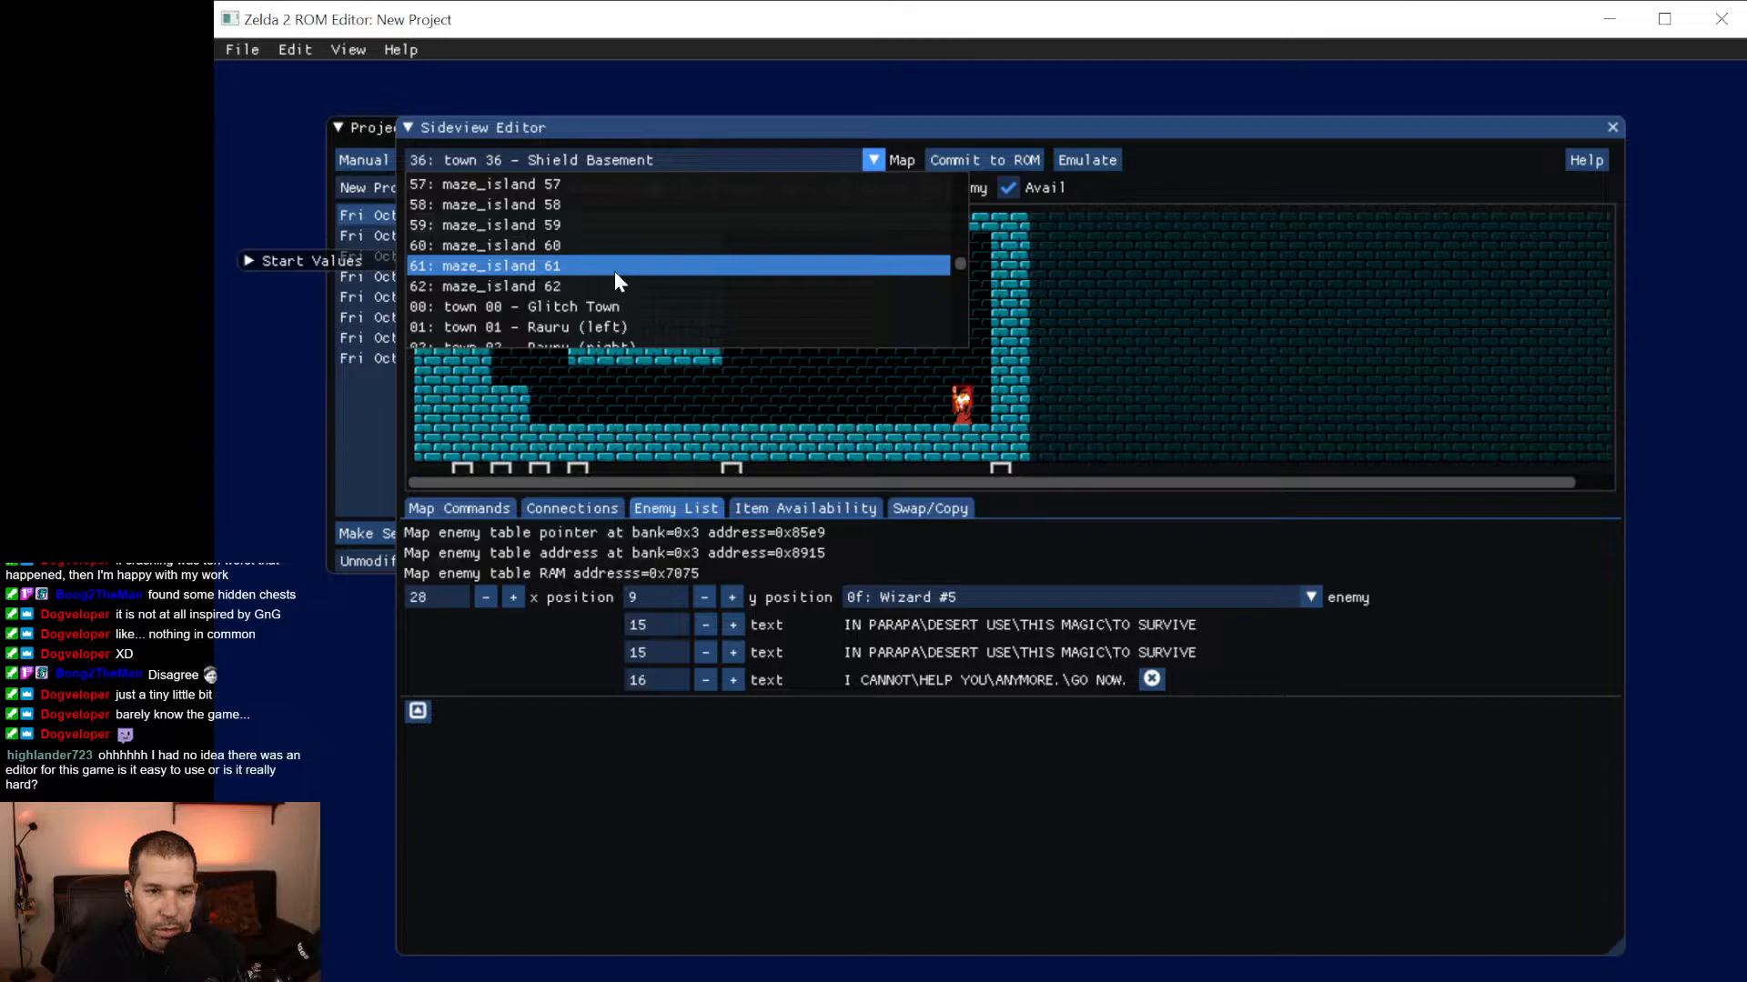
pyautogui.click(618, 321)
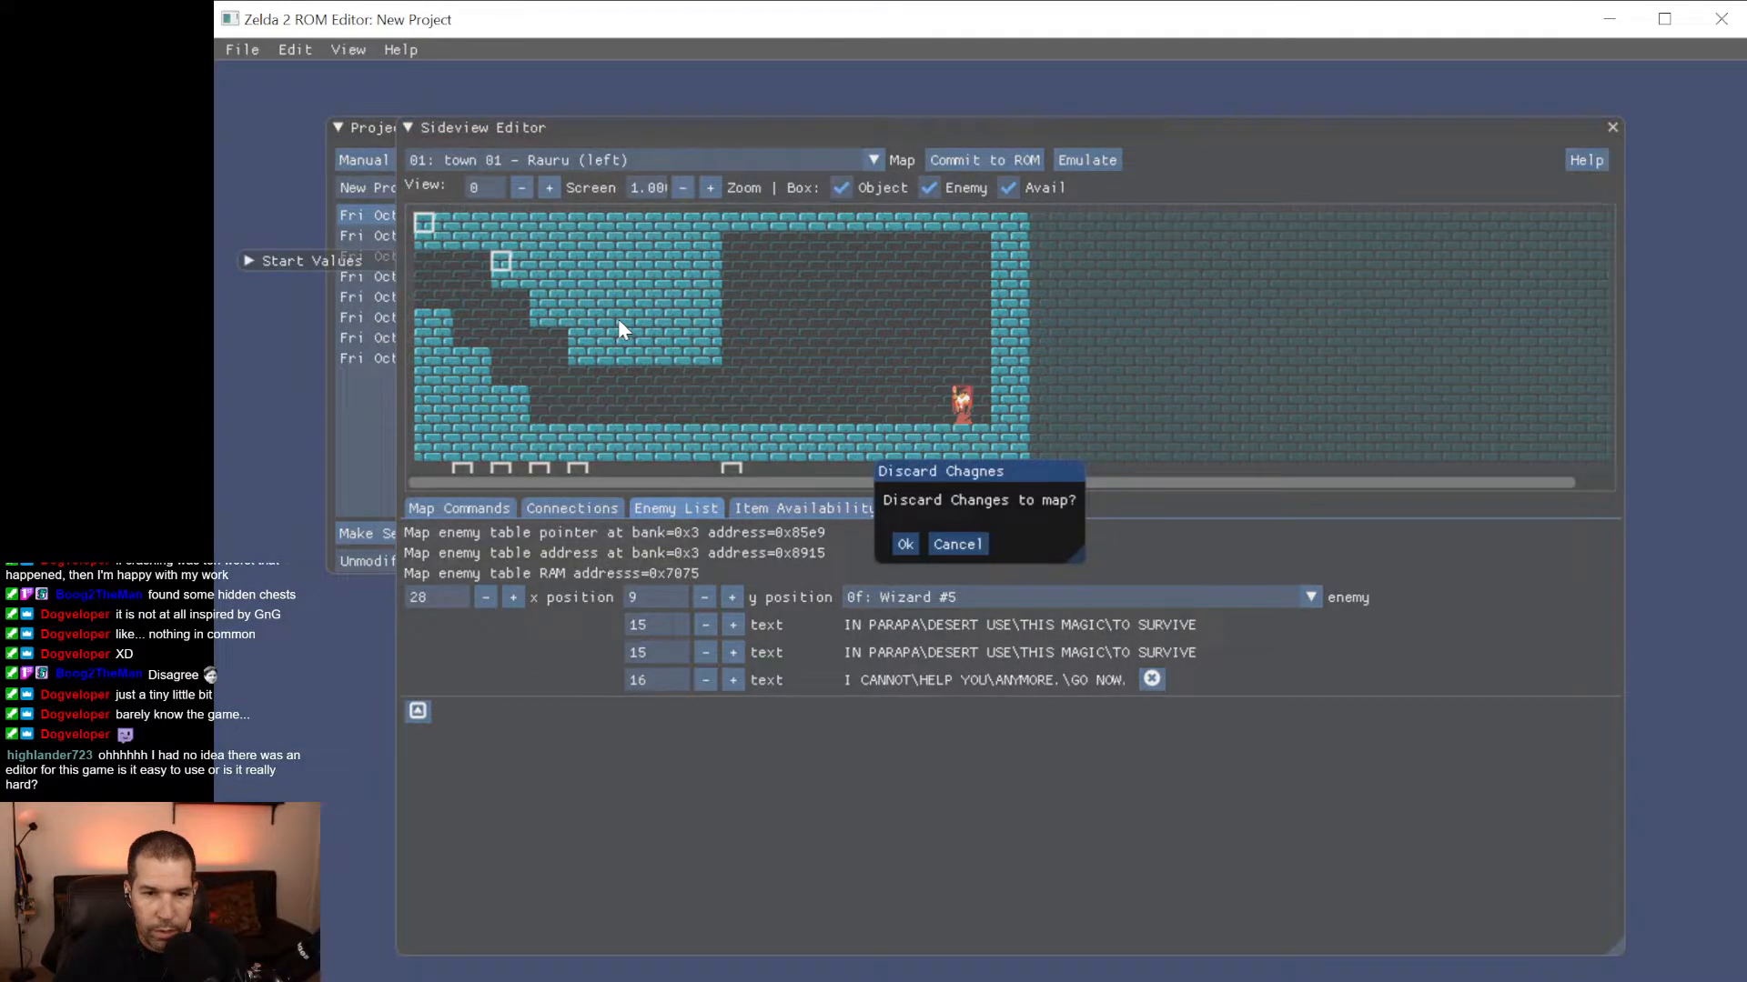
pyautogui.click(905, 544)
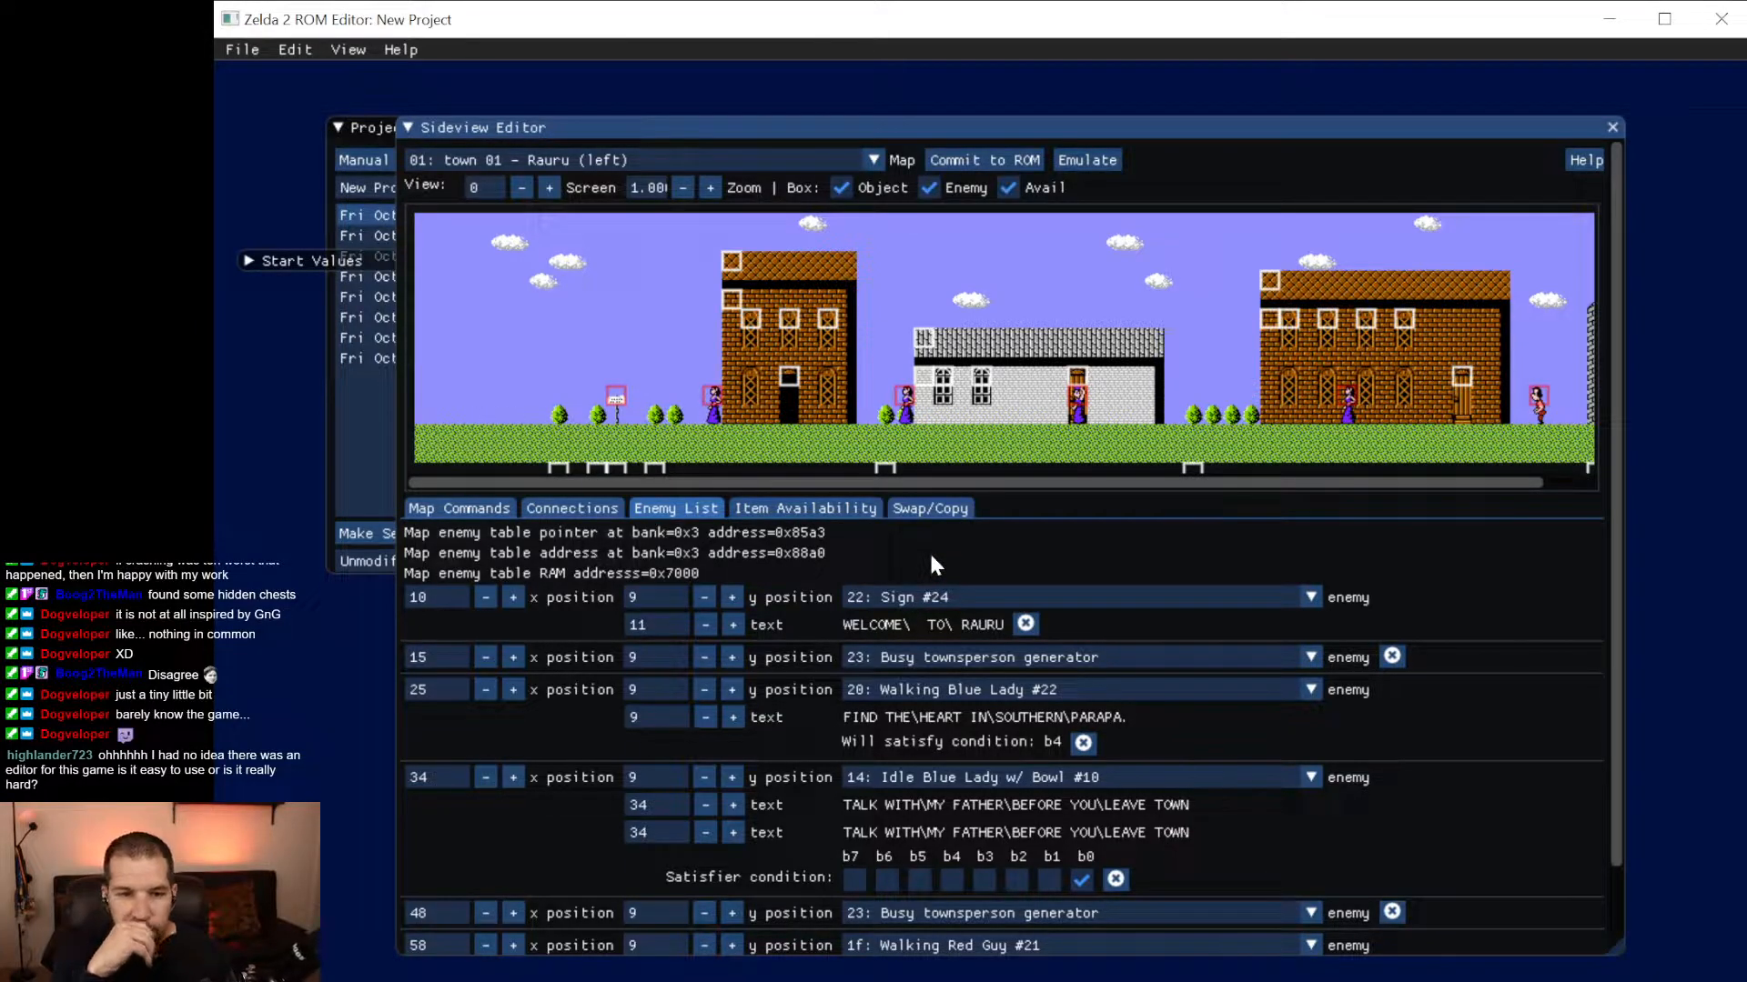
# Add a temporary enemy entry to Rauru (left) to examine its available types down to Busy townsperson generator, and delete that entry.
pyautogui.scroll(-2, 929, 549)
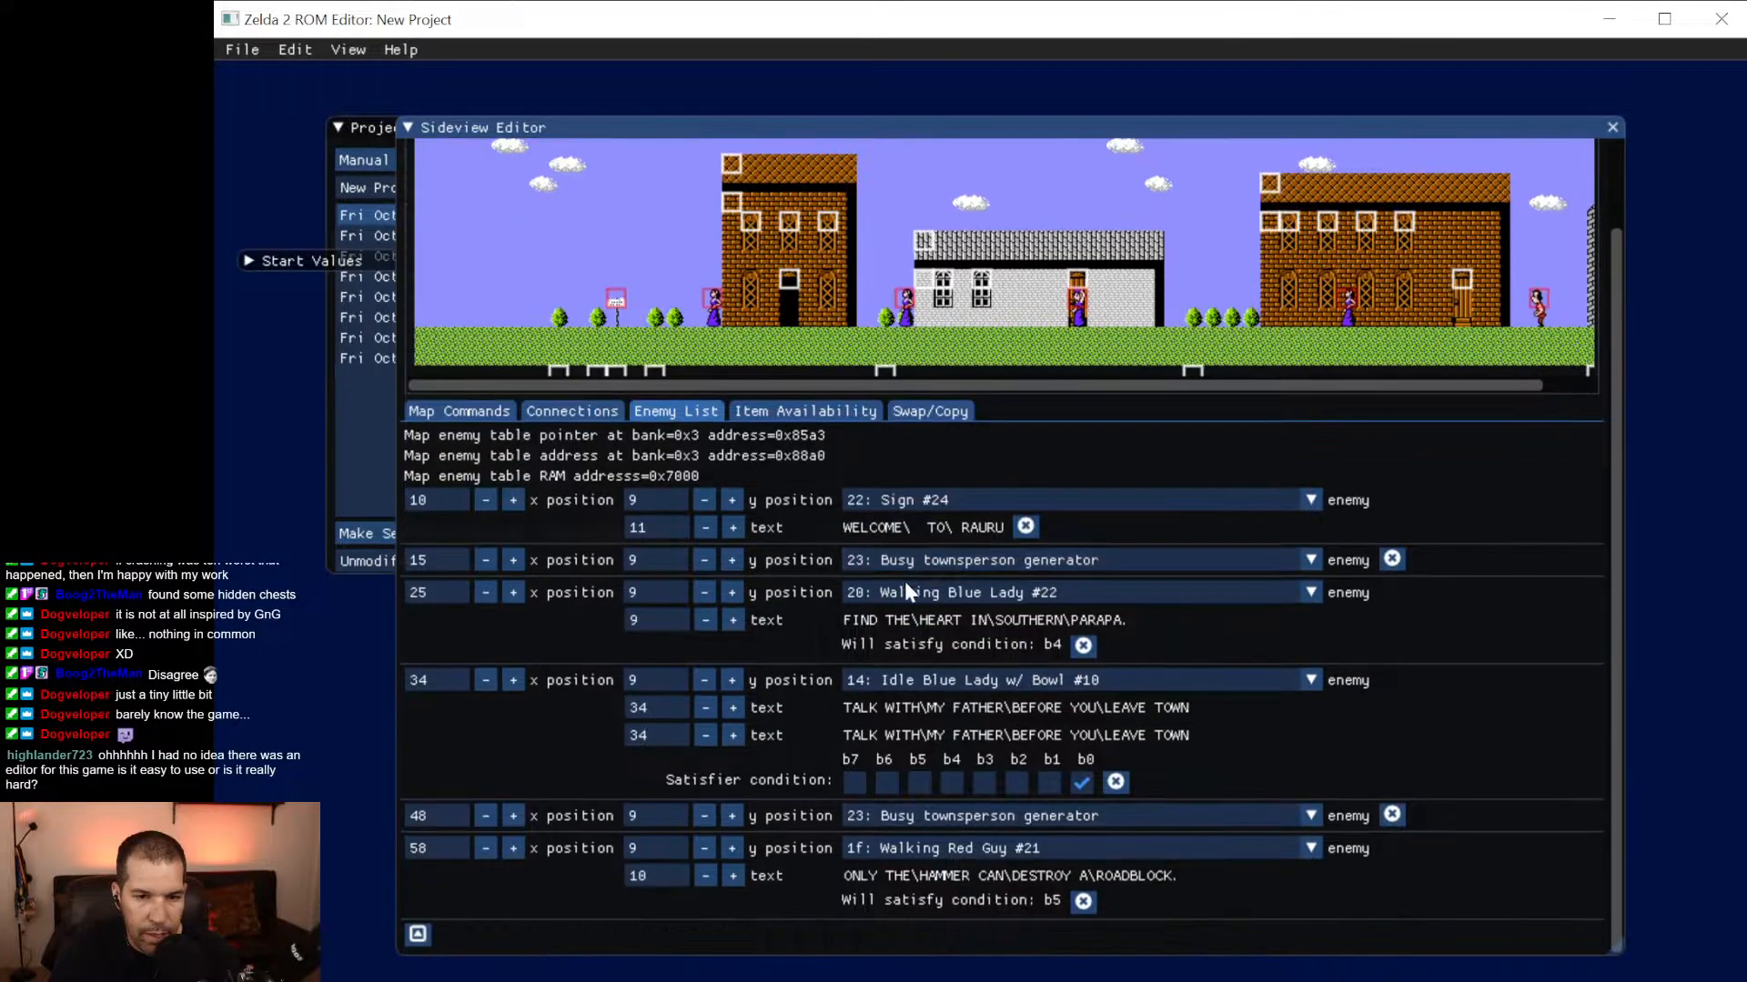
pyautogui.click(417, 934)
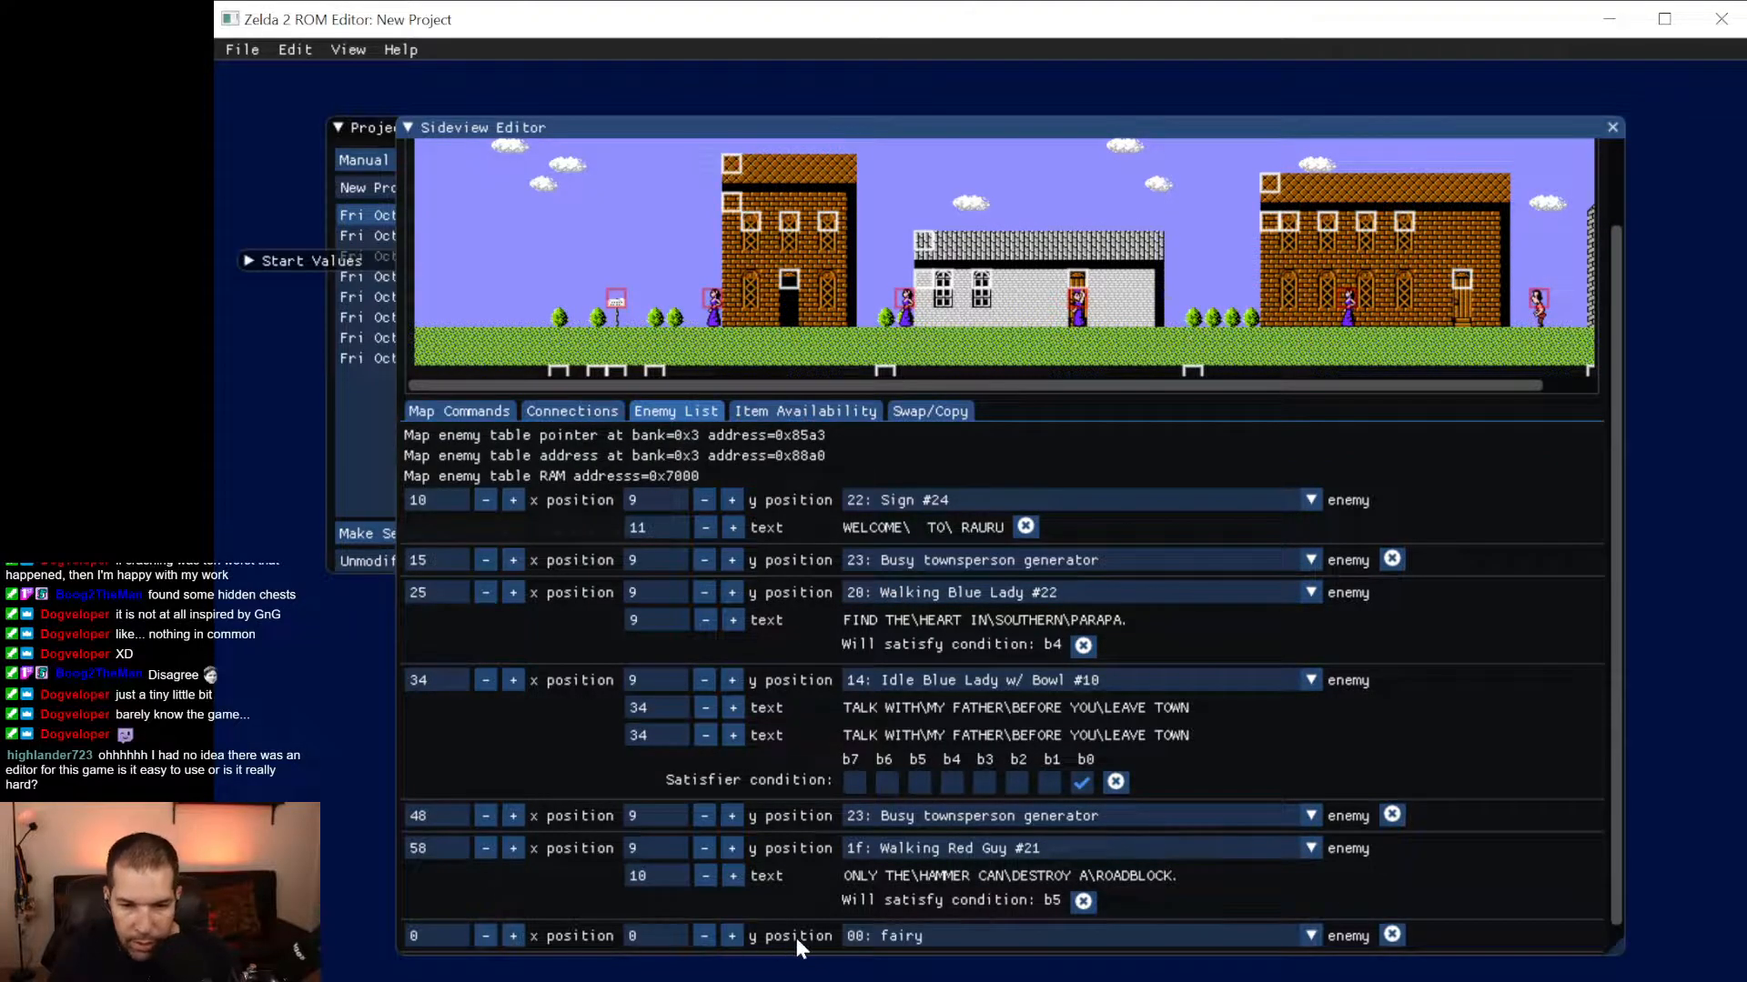
pyautogui.scroll(-1, 795, 937)
pyautogui.click(929, 901)
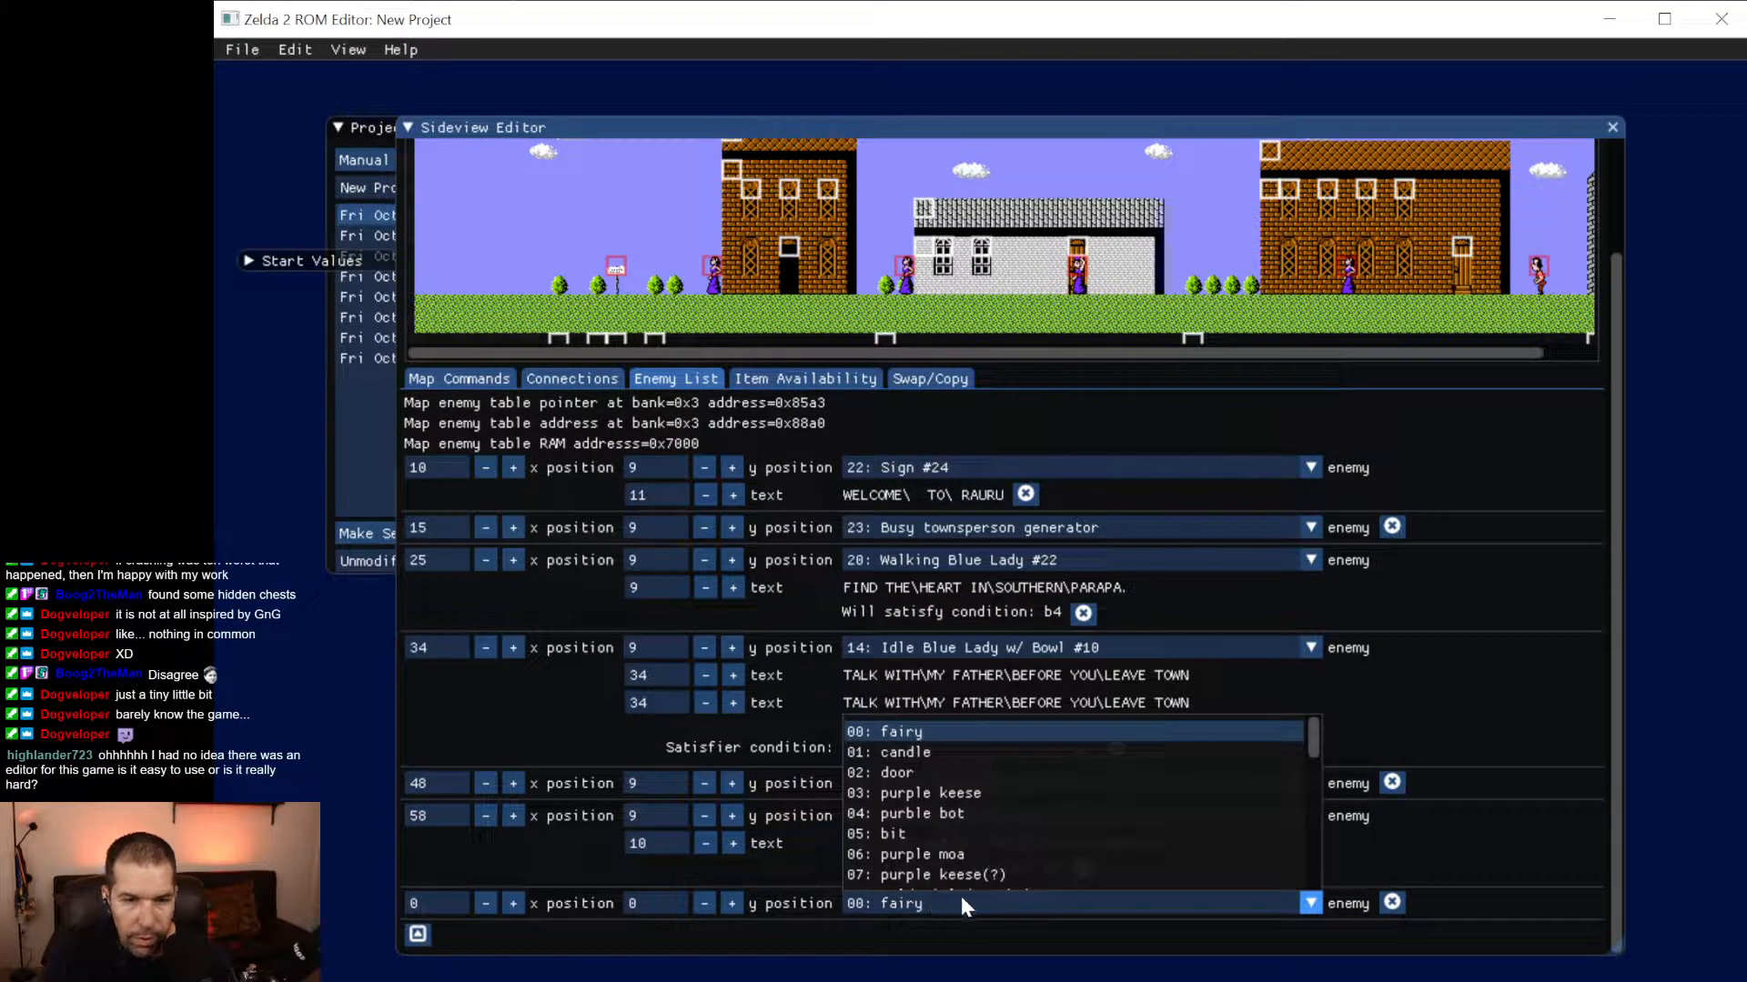
pyautogui.scroll(-5, 974, 817)
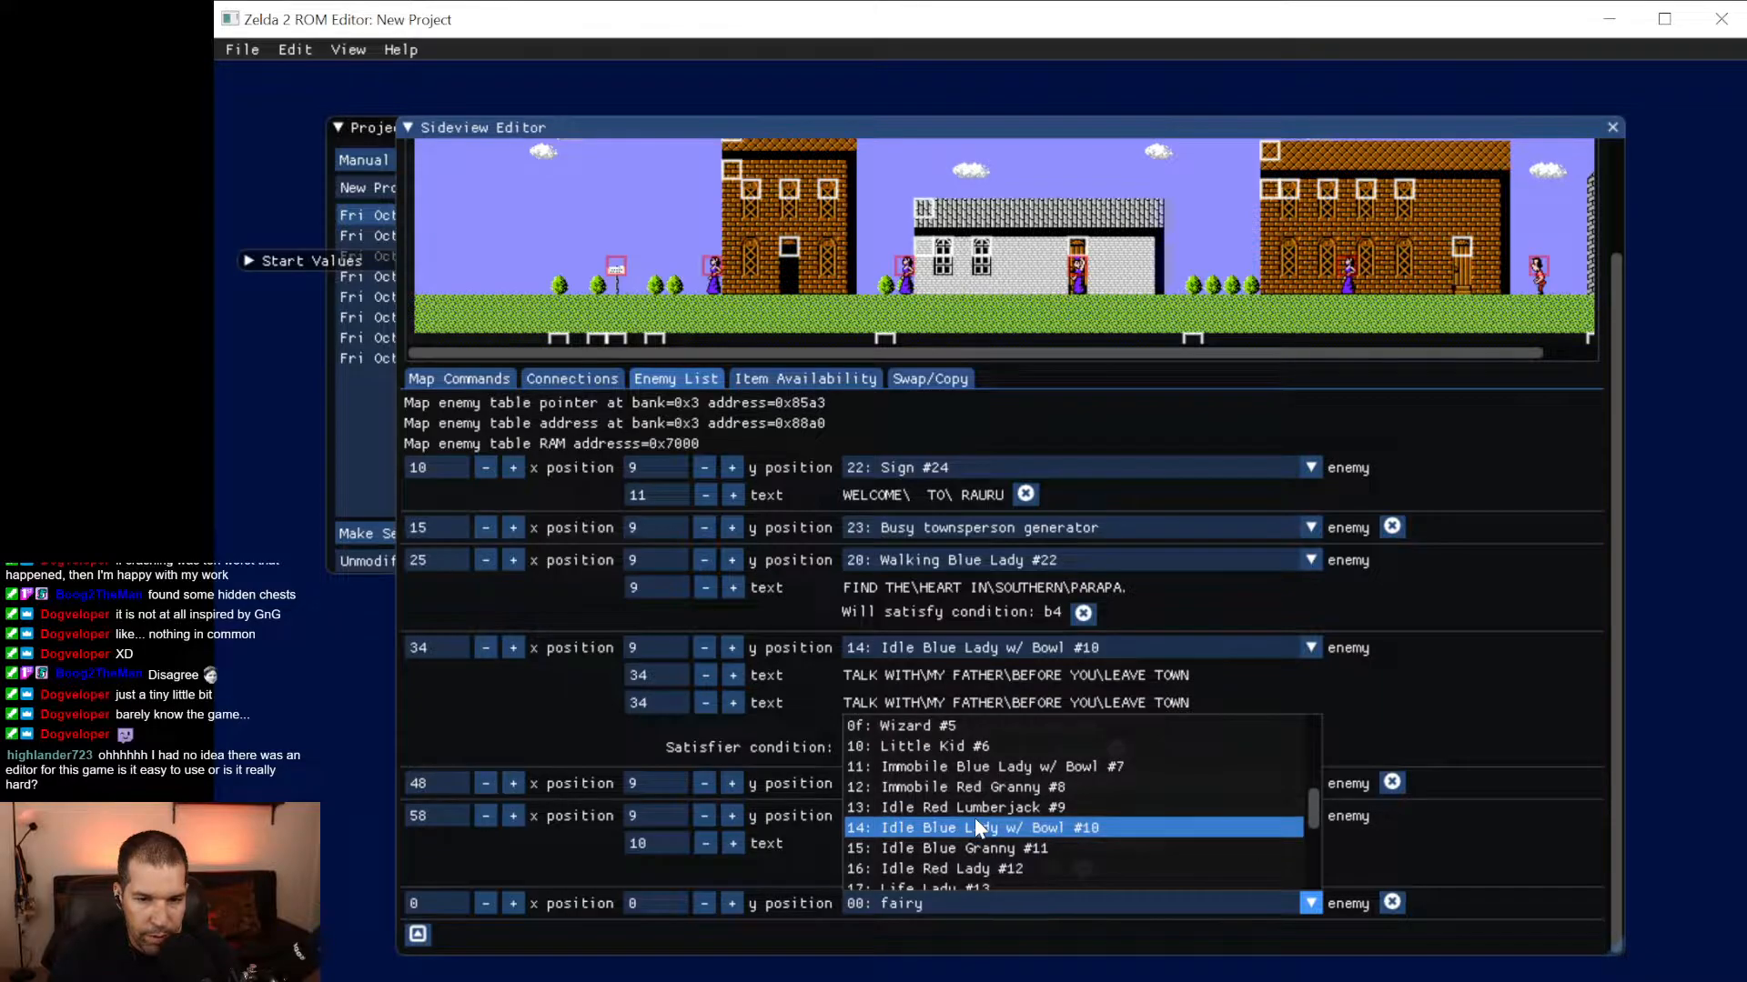
pyautogui.scroll(-4, 974, 817)
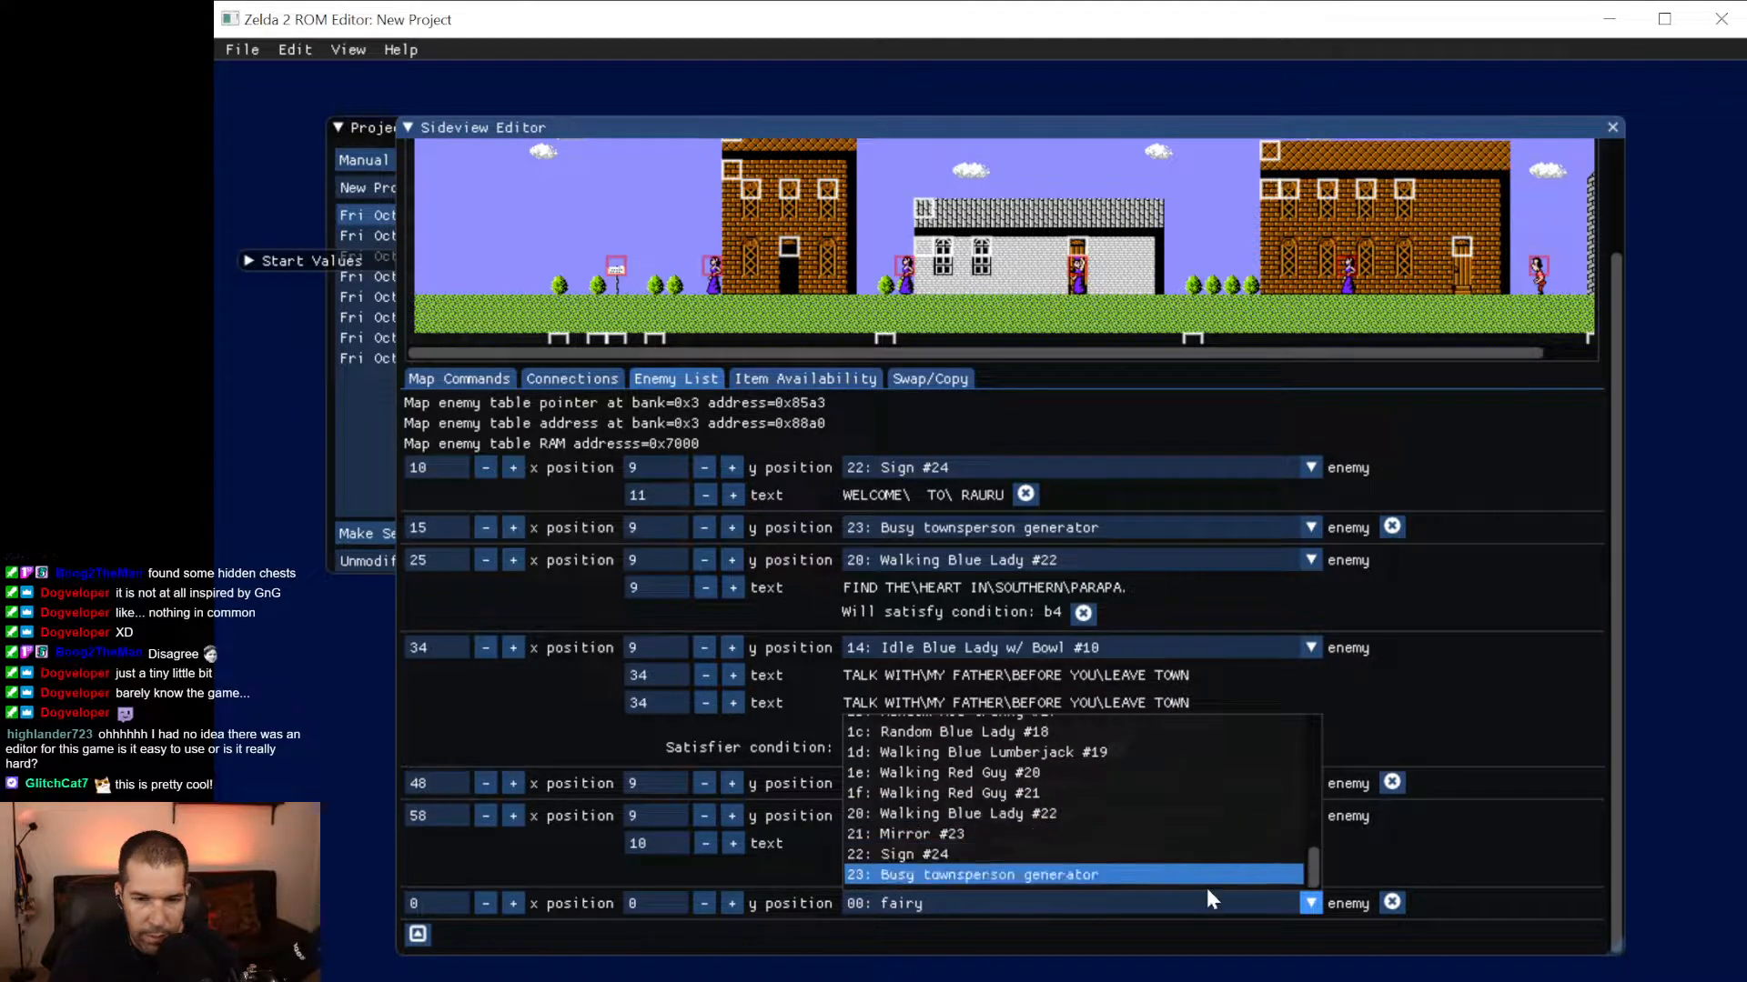
pyautogui.click(1392, 906)
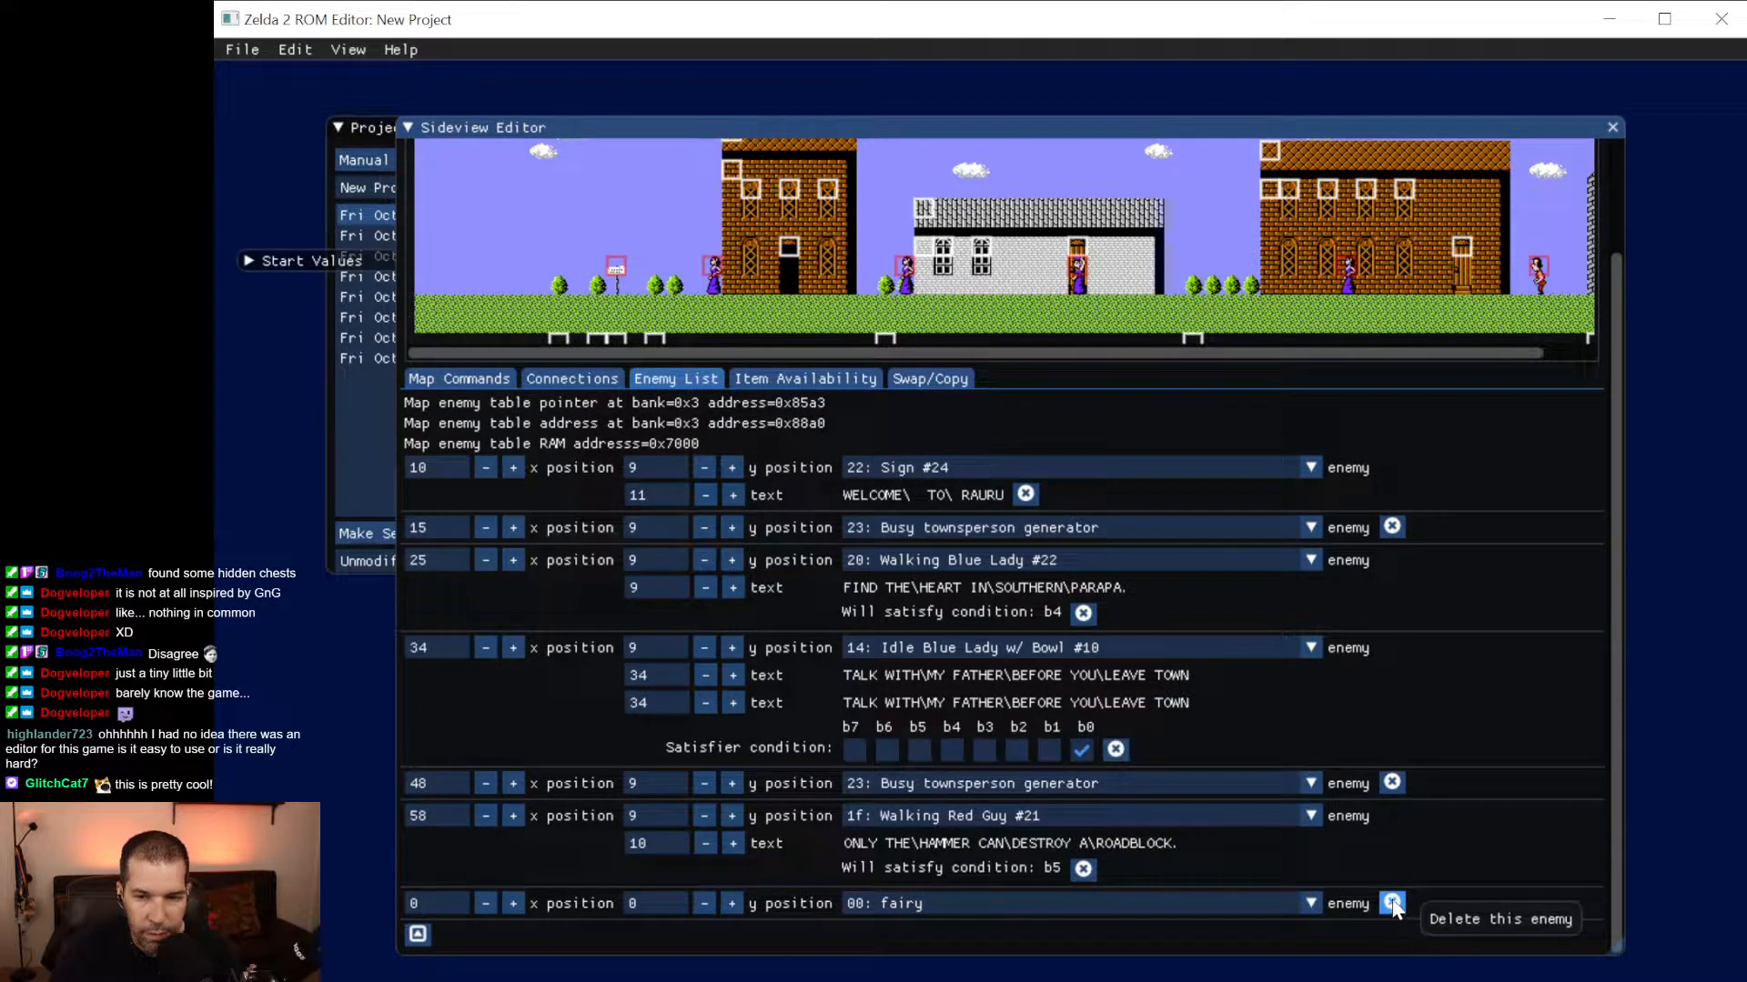
pyautogui.click(1392, 905)
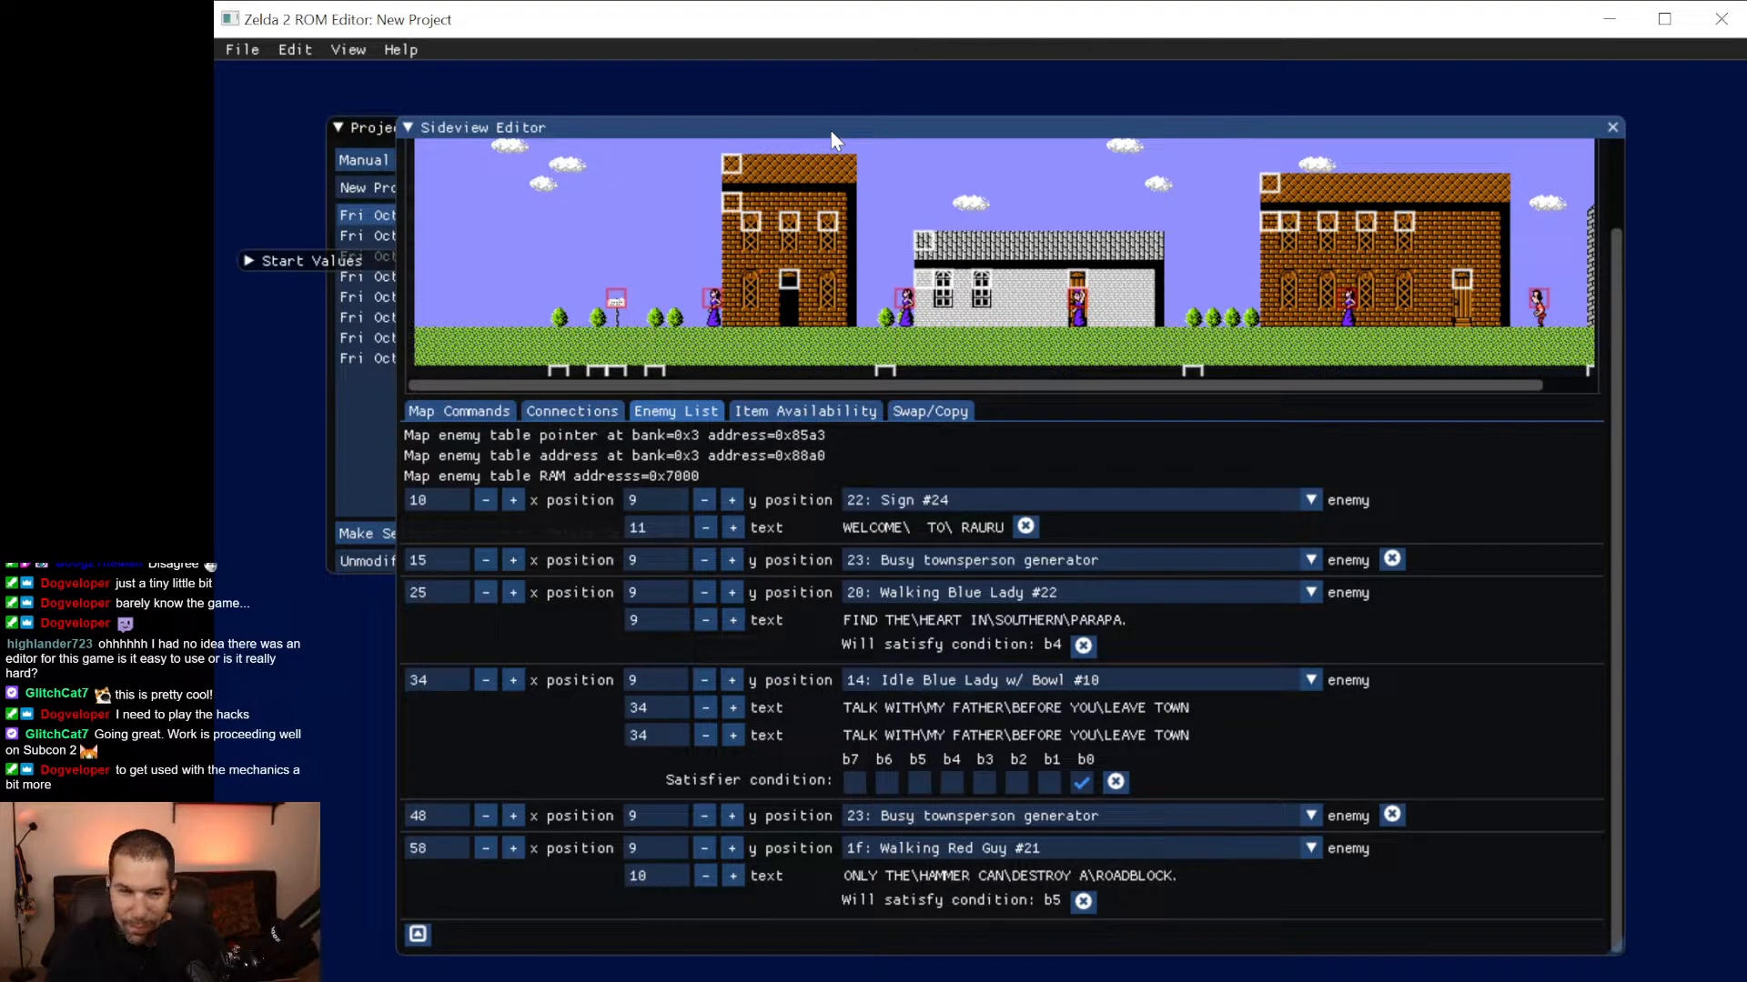
# Expand the Start Values window and move it clear of the enemy list to review the starting levels, magic and items.
pyautogui.click(310, 260)
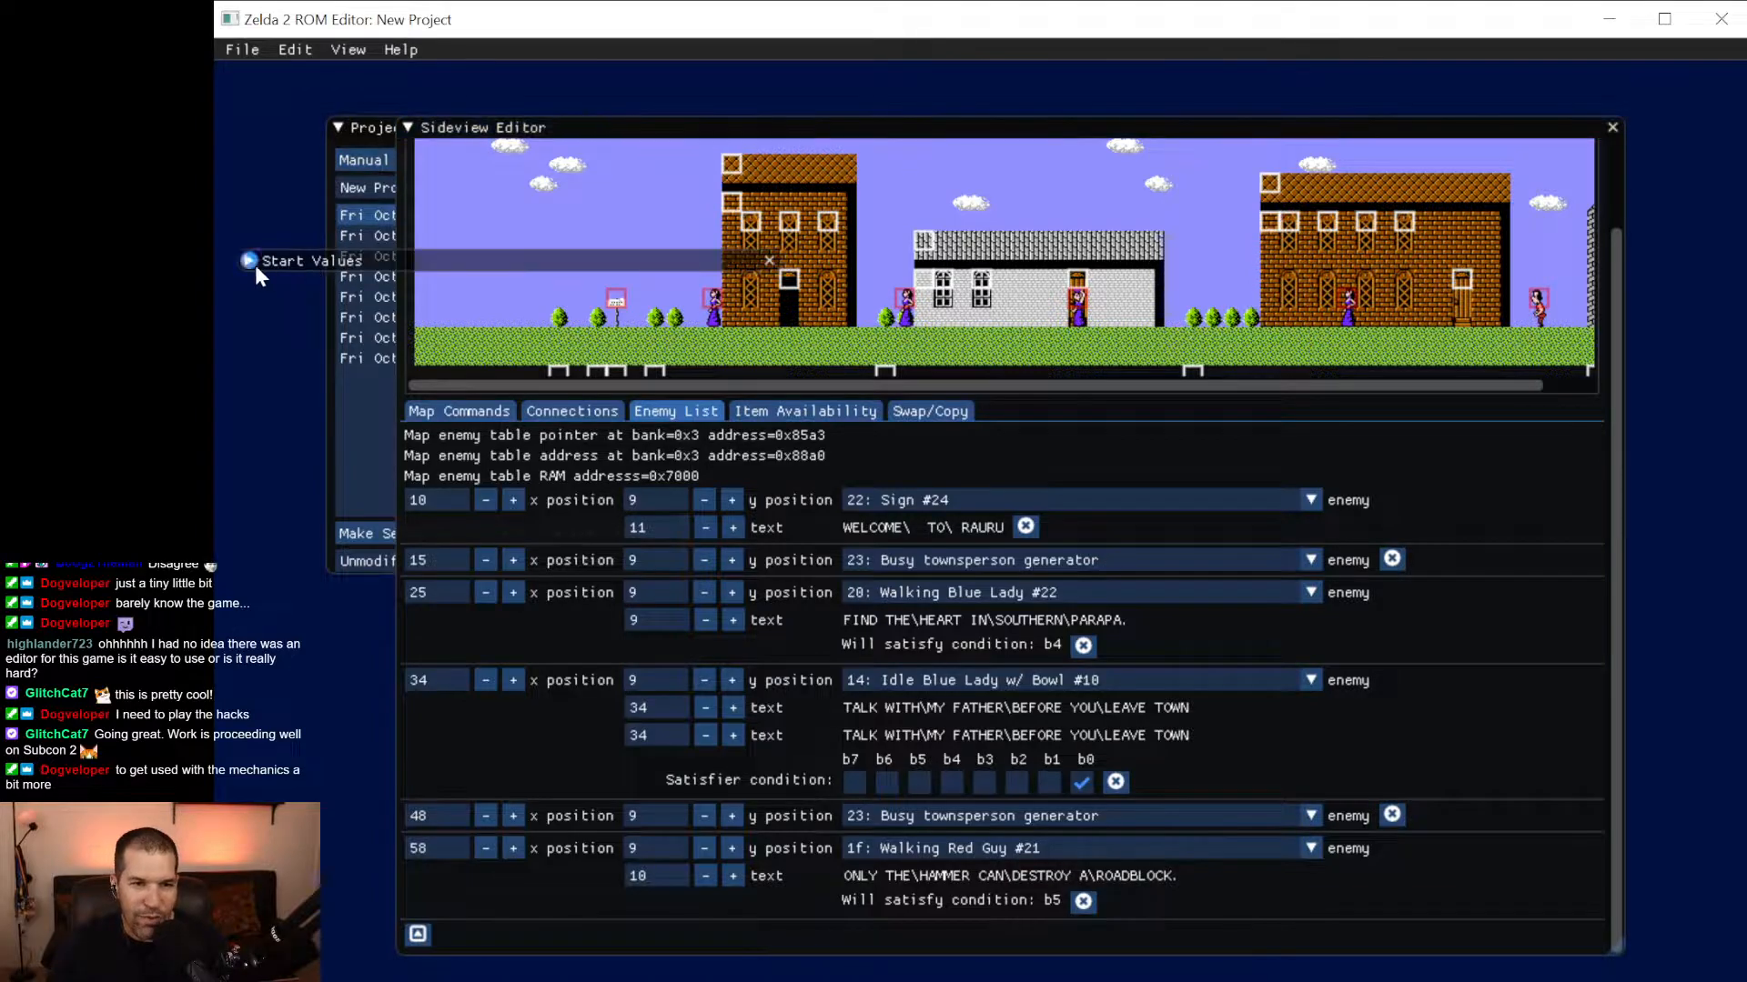
pyautogui.click(251, 258)
pyautogui.moveTo(444, 265); pyautogui.dragTo(488, 105)
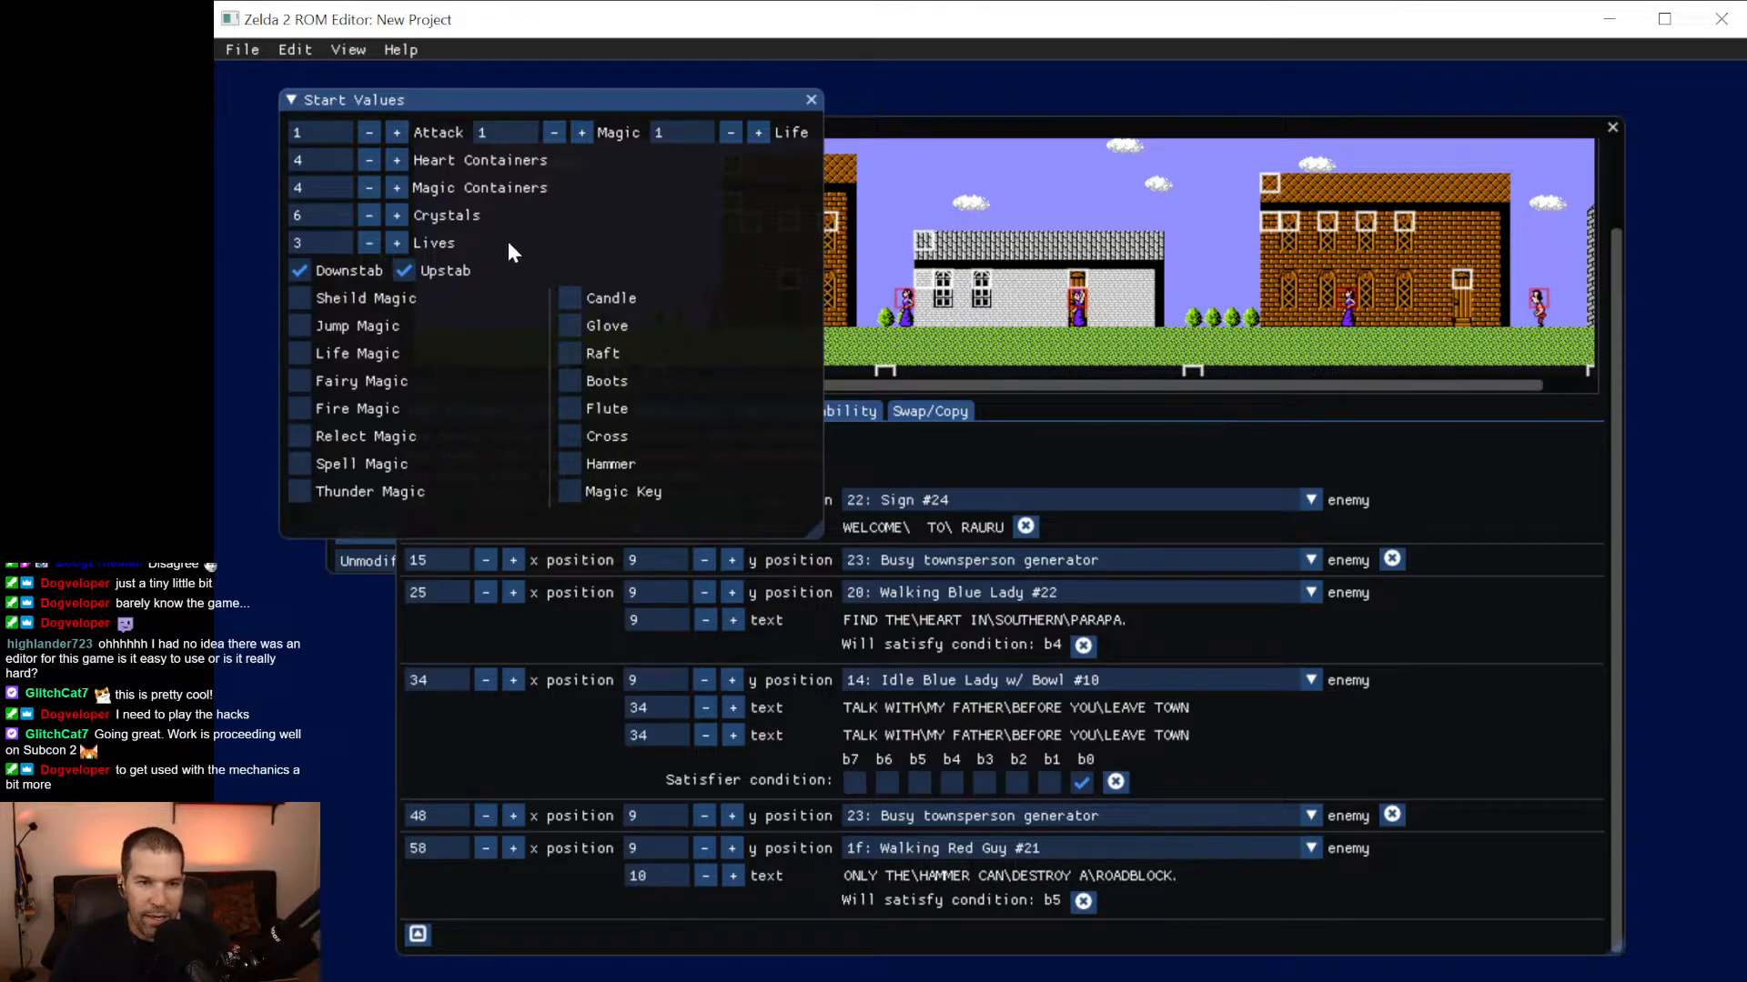
pyautogui.click(299, 270)
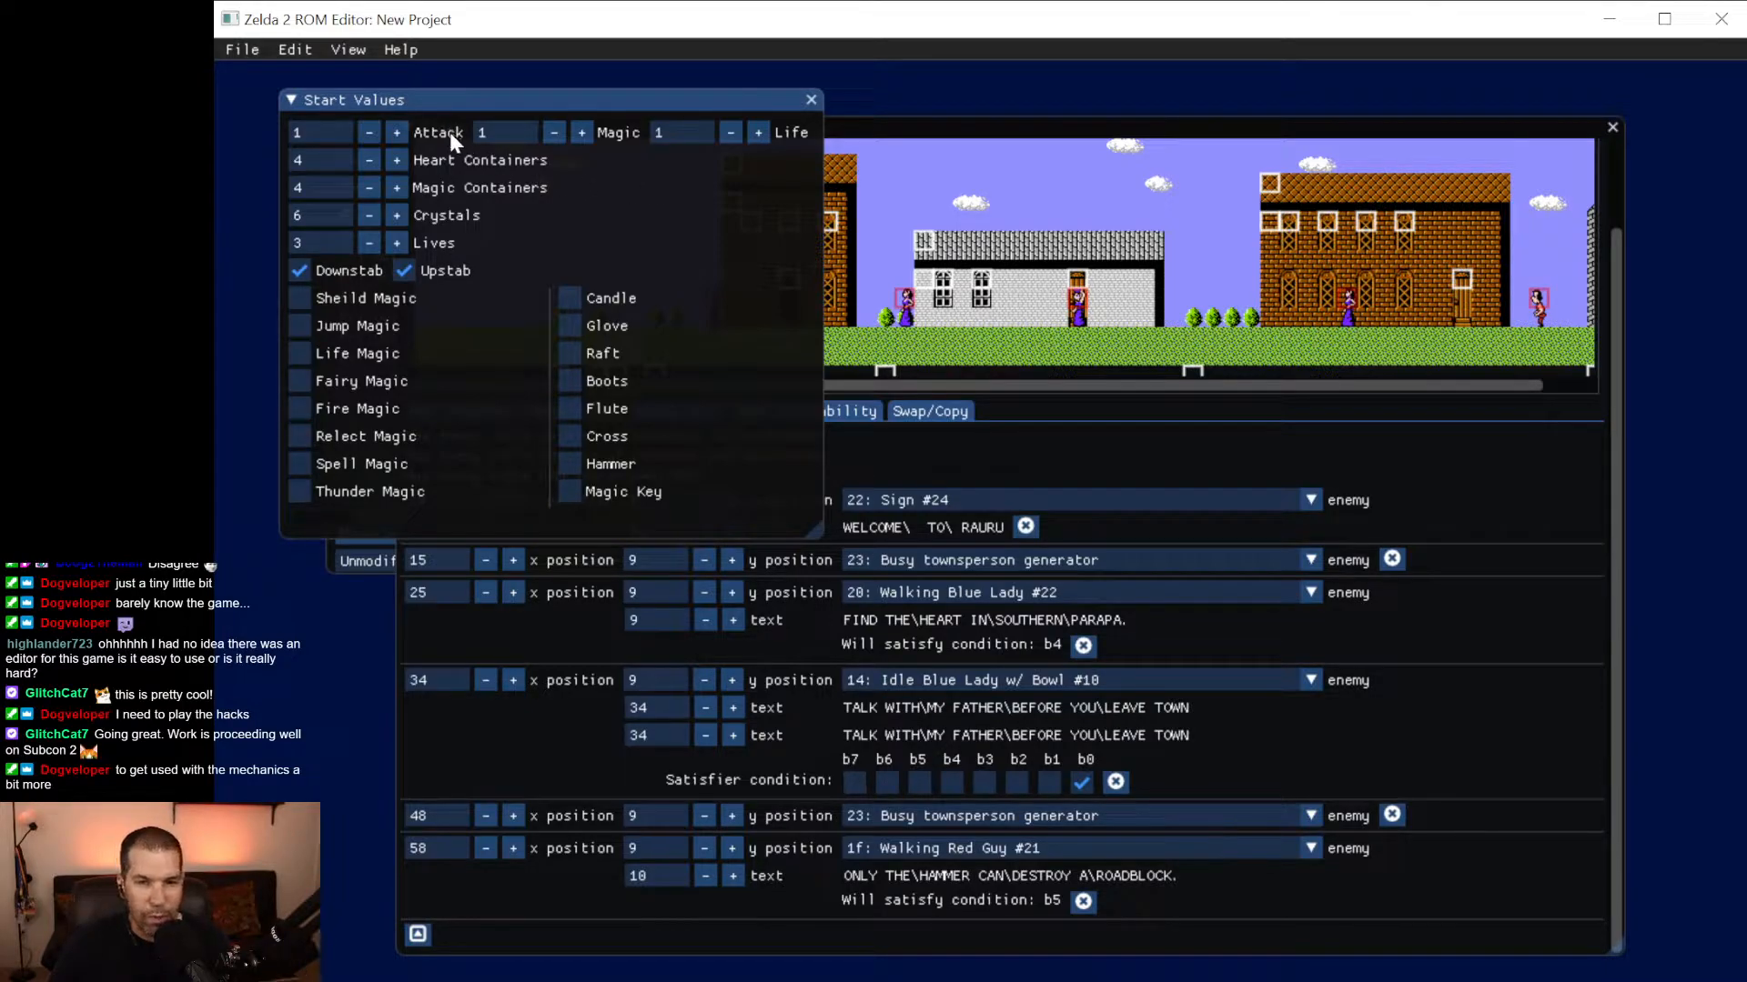
# Look through the available editor commands, open the debug console for a brief look and close it.
pyautogui.click(259, 47)
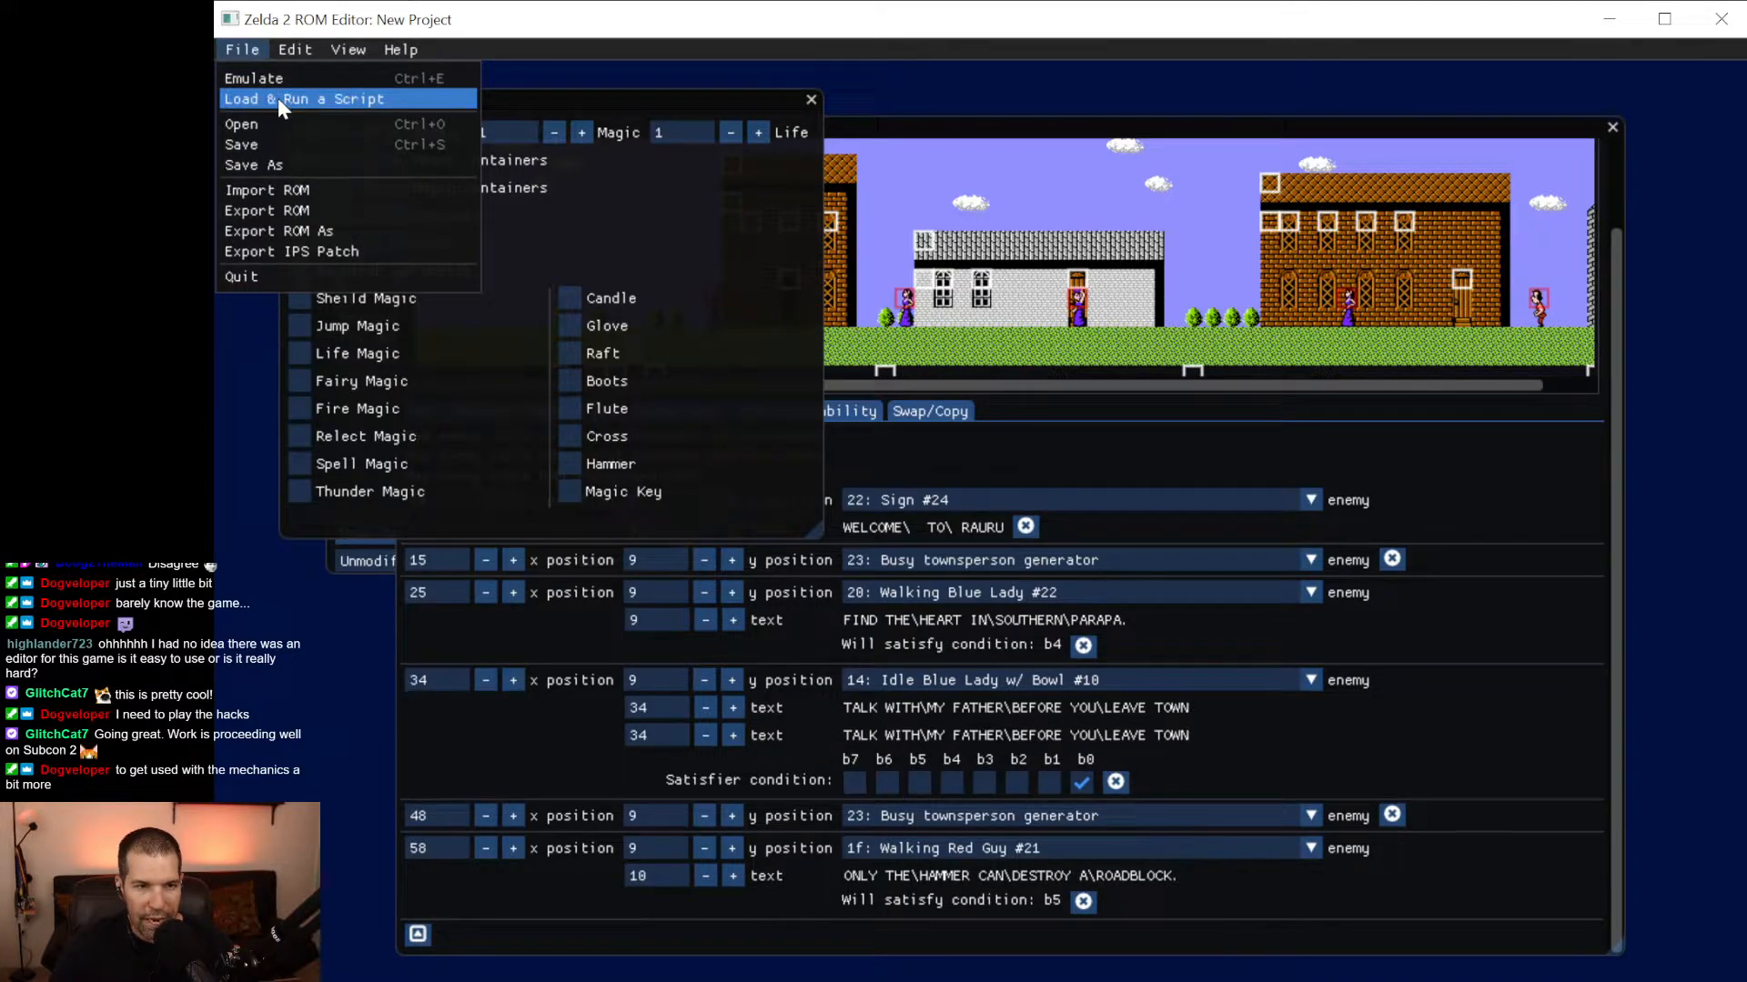
pyautogui.moveTo(309, 41)
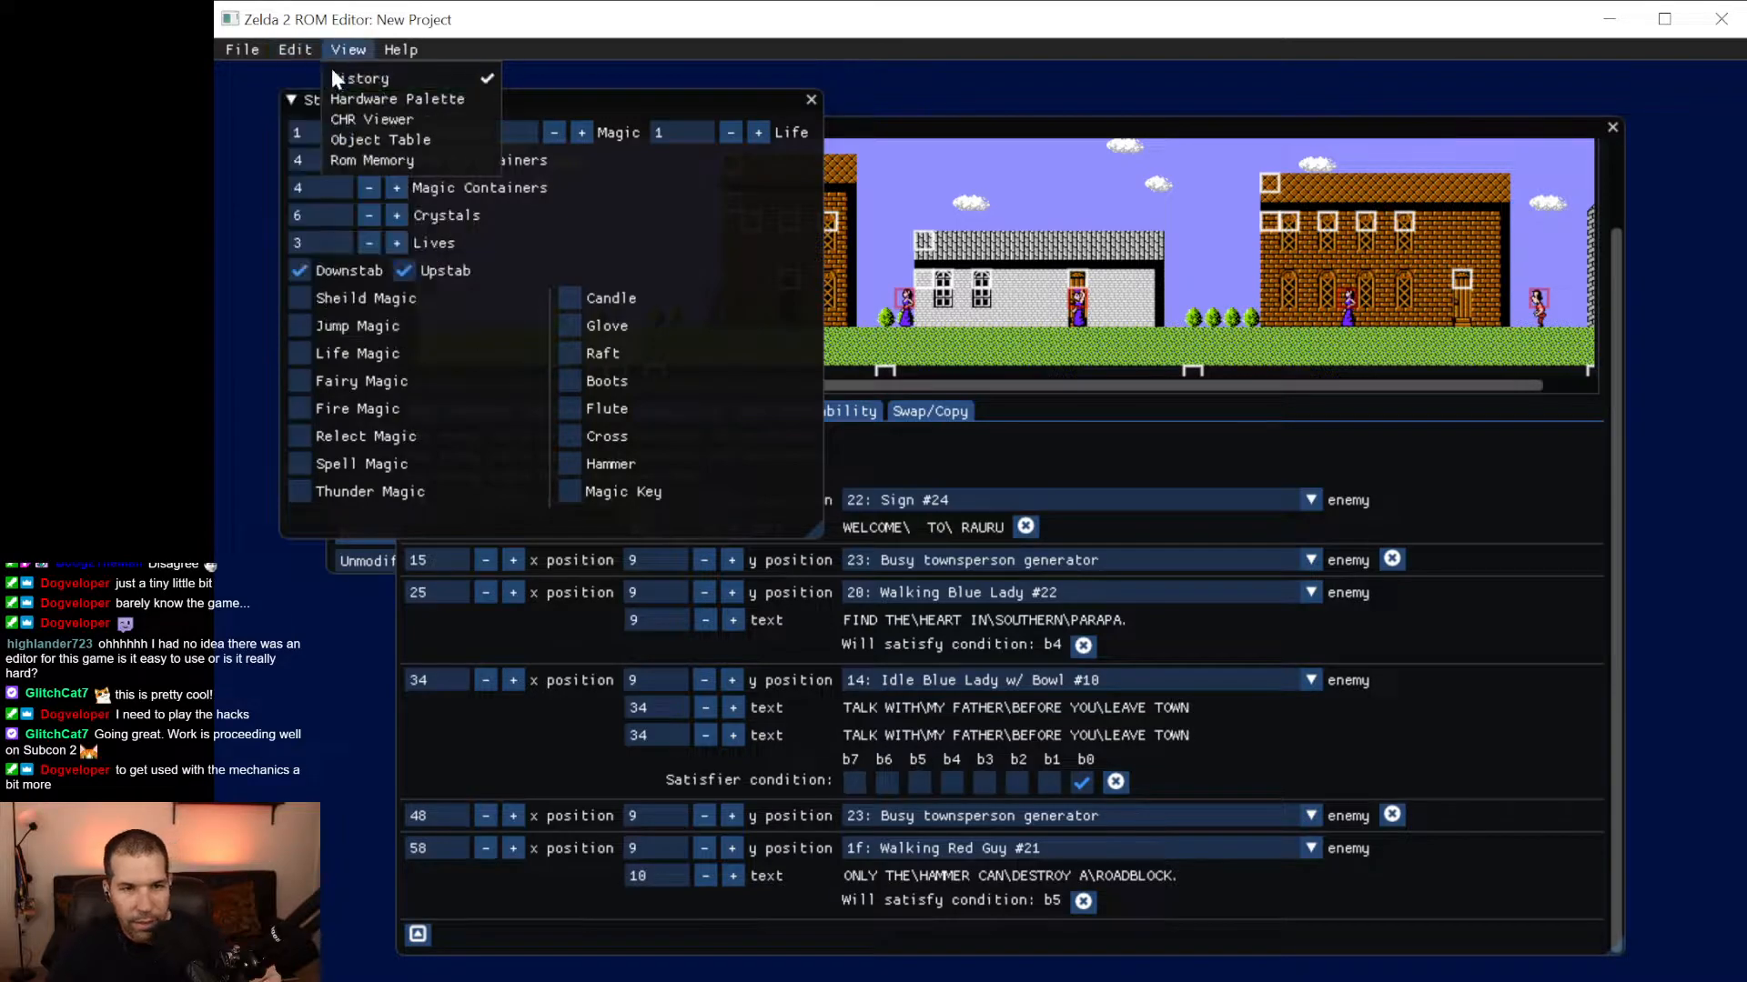
pyautogui.click(313, 79)
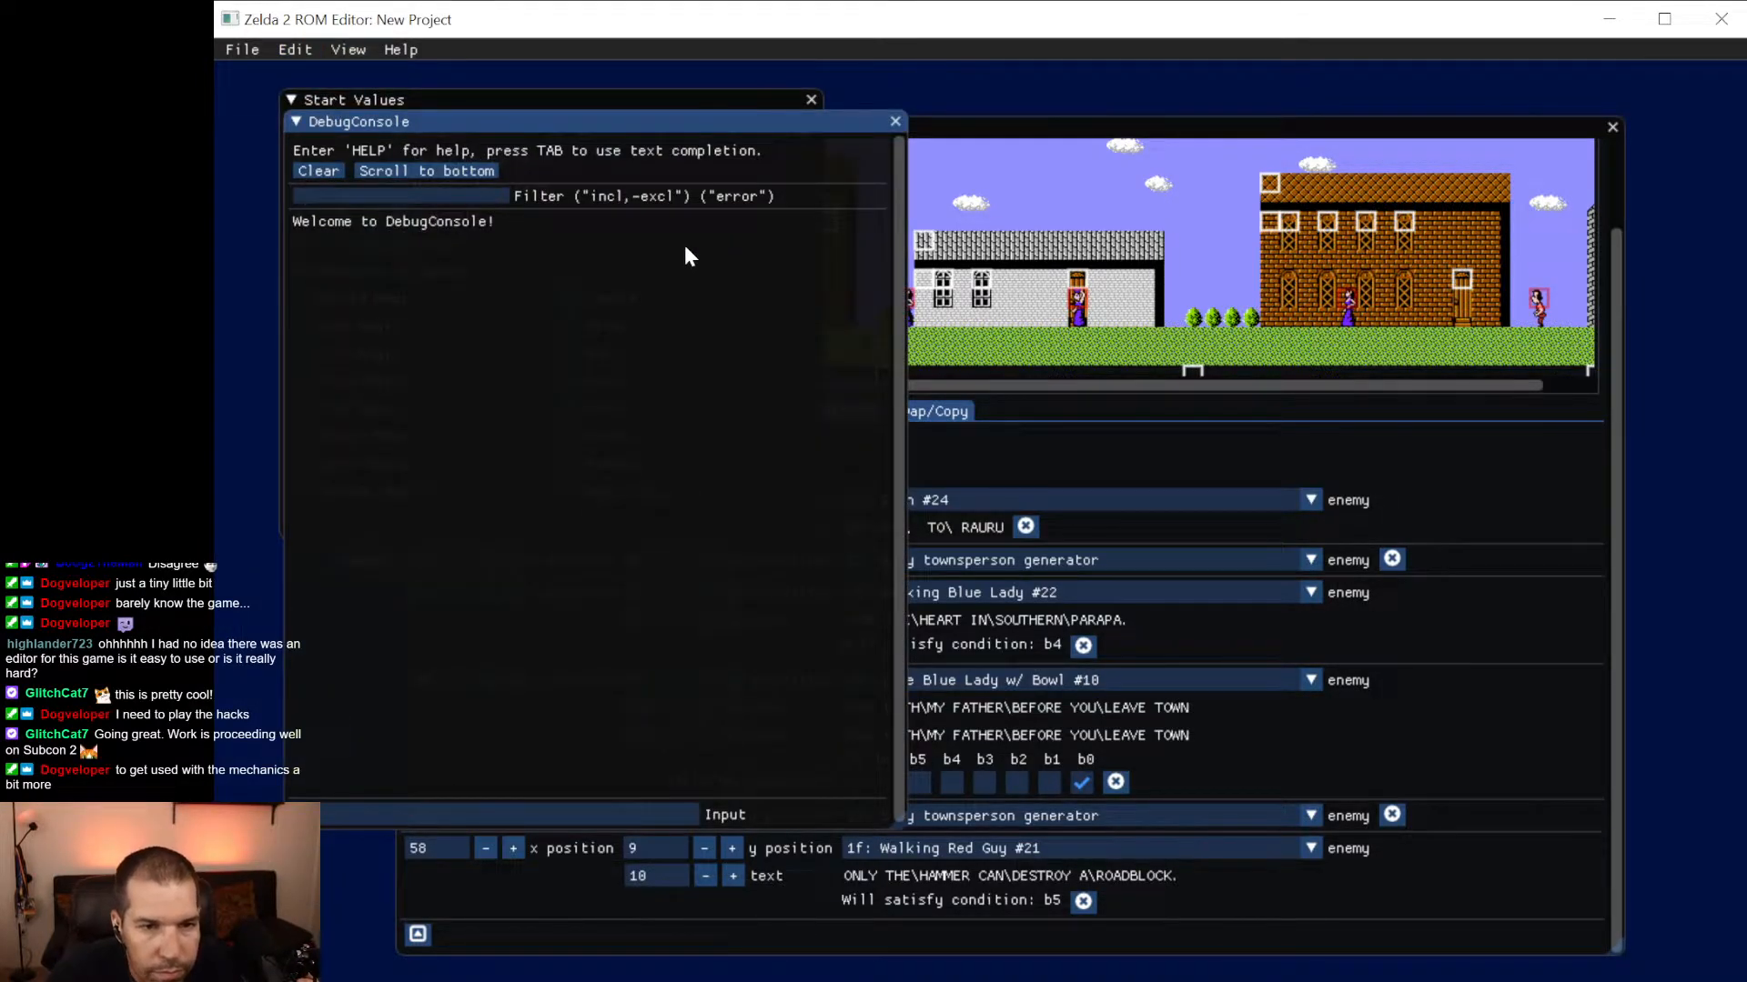
pyautogui.click(893, 120)
# Open the overworld editor, view its list of maps while keeping west_hyrule overworld, and reposition and enlarge its window.
pyautogui.click(307, 46)
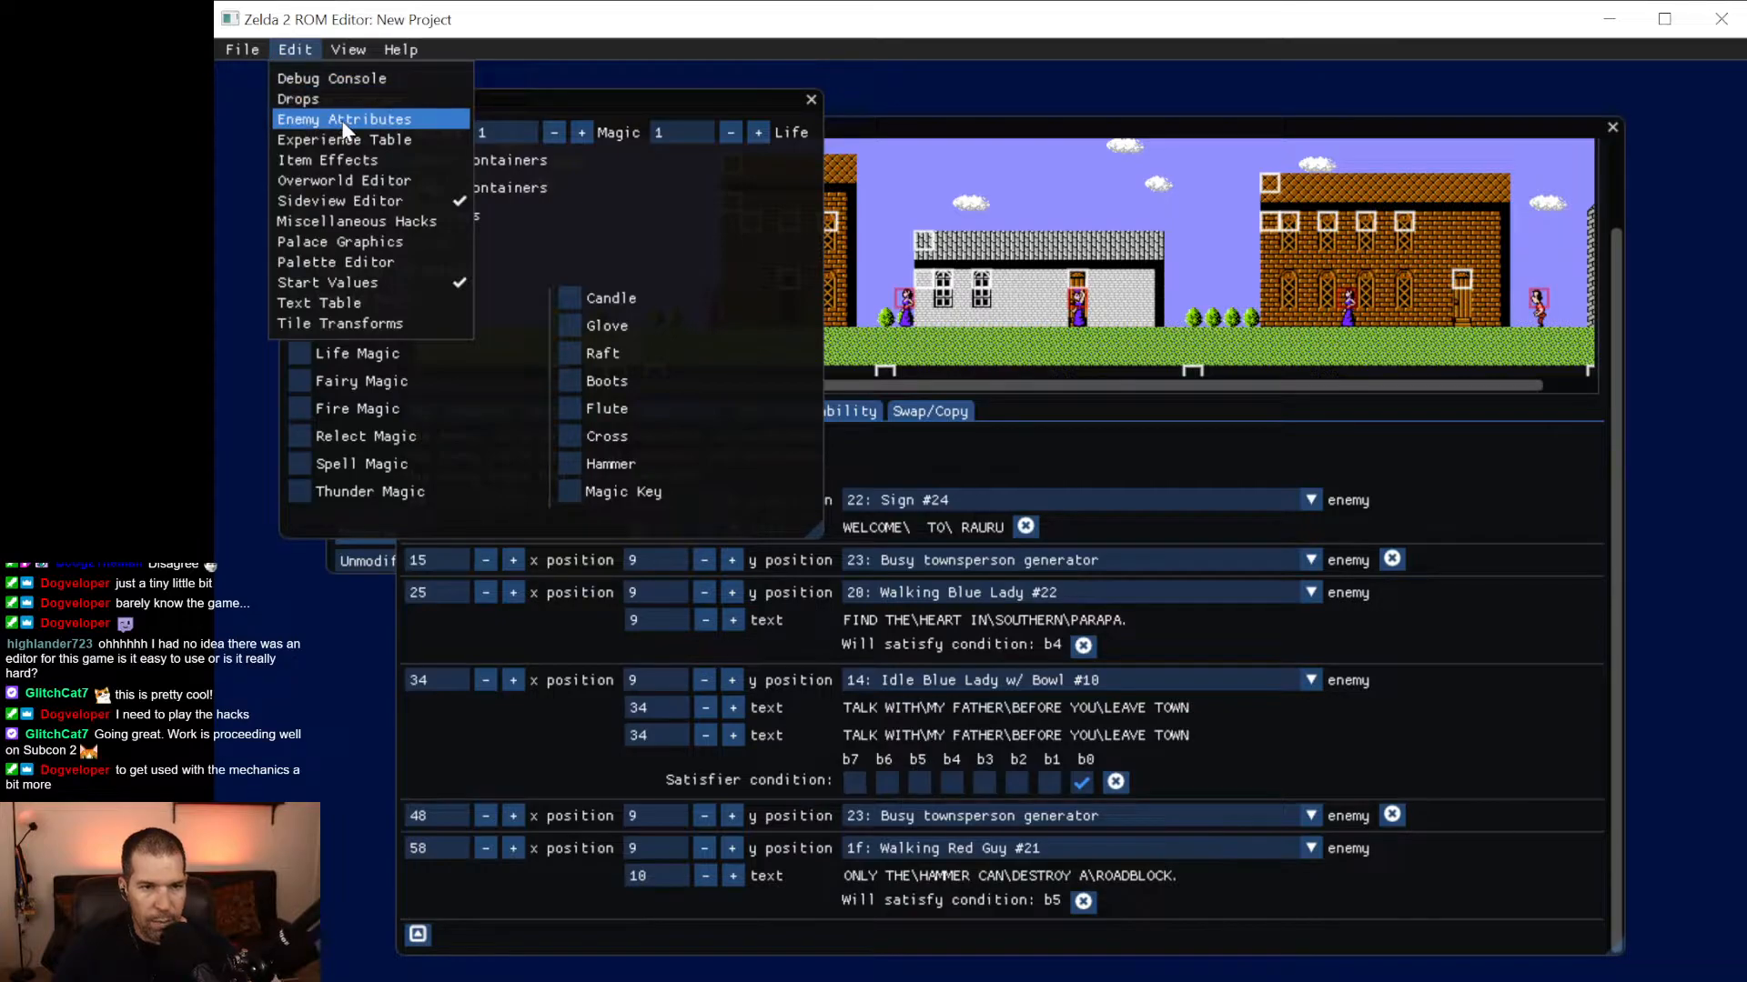
pyautogui.click(379, 186)
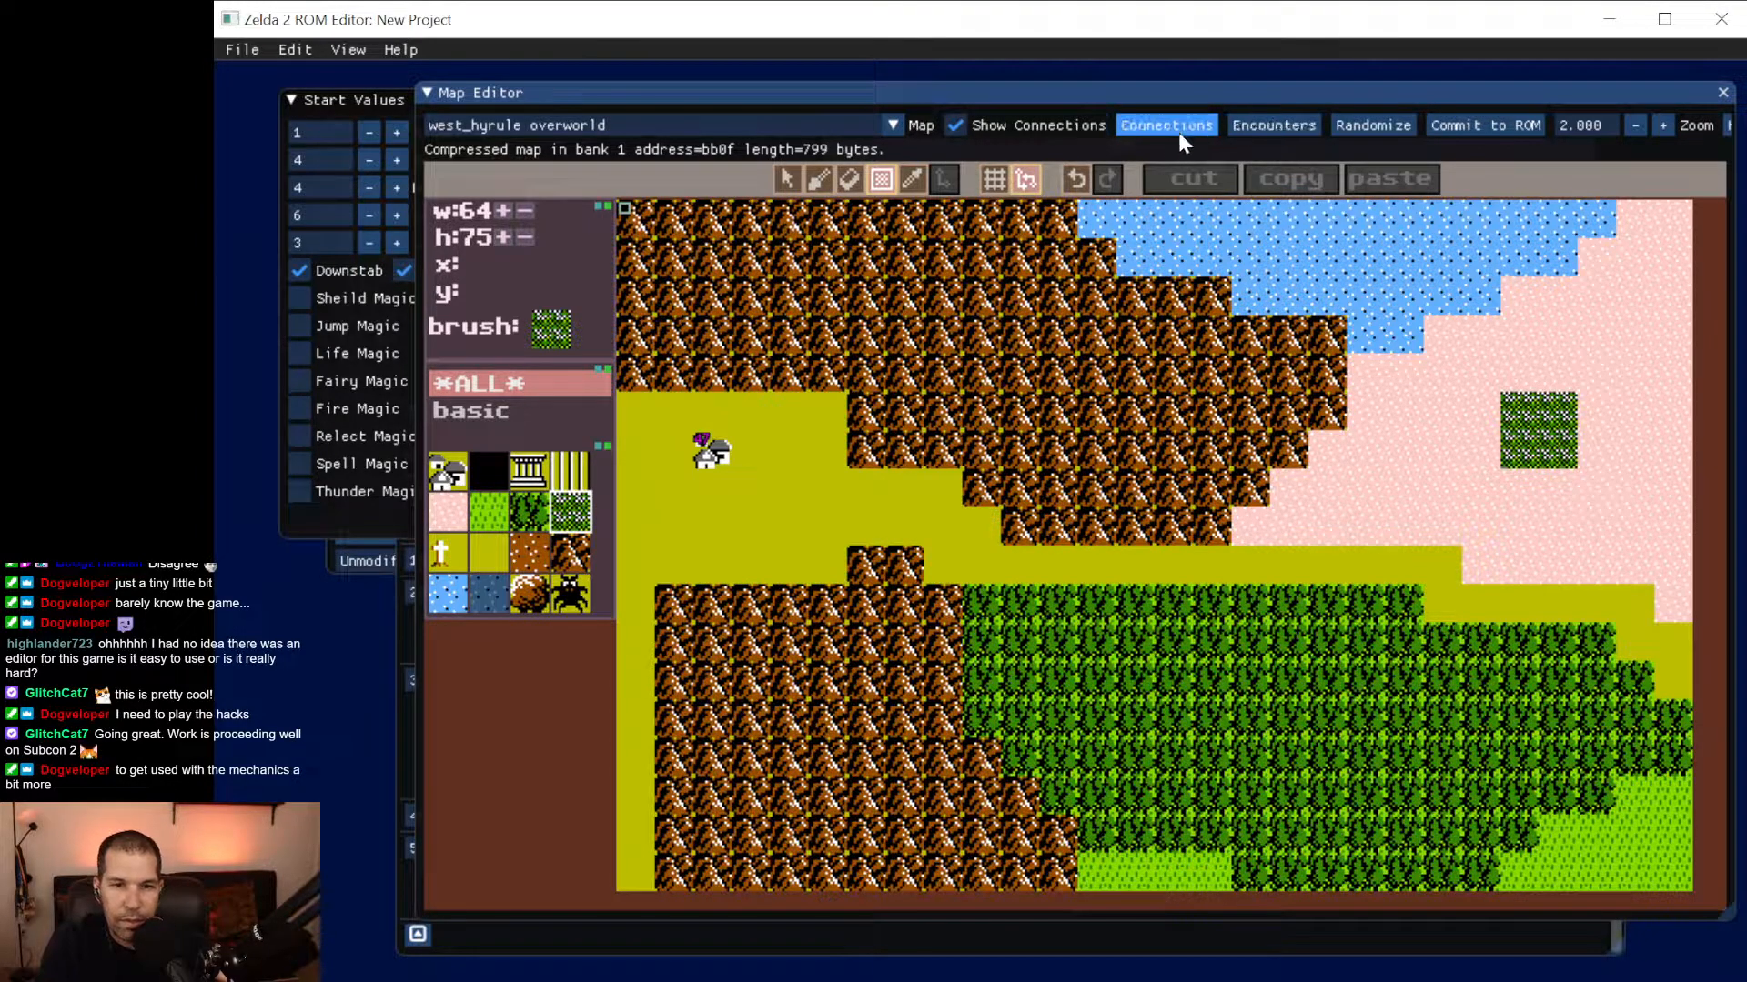
pyautogui.click(891, 126)
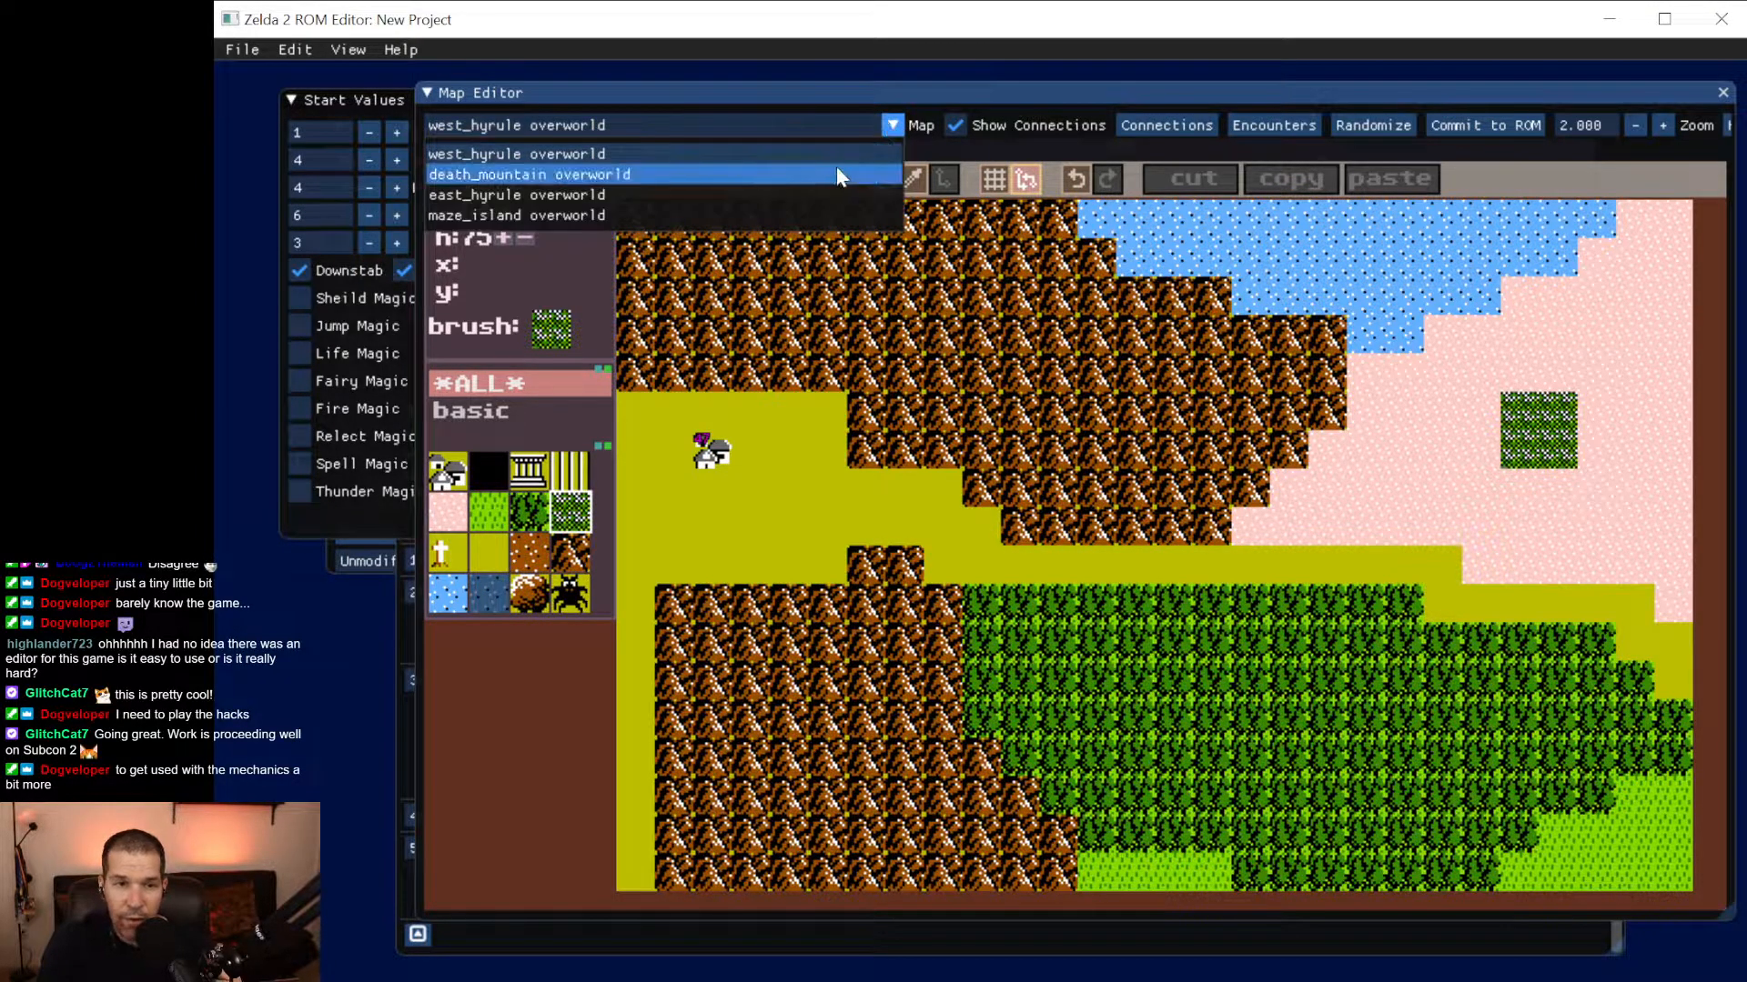
pyautogui.click(893, 127)
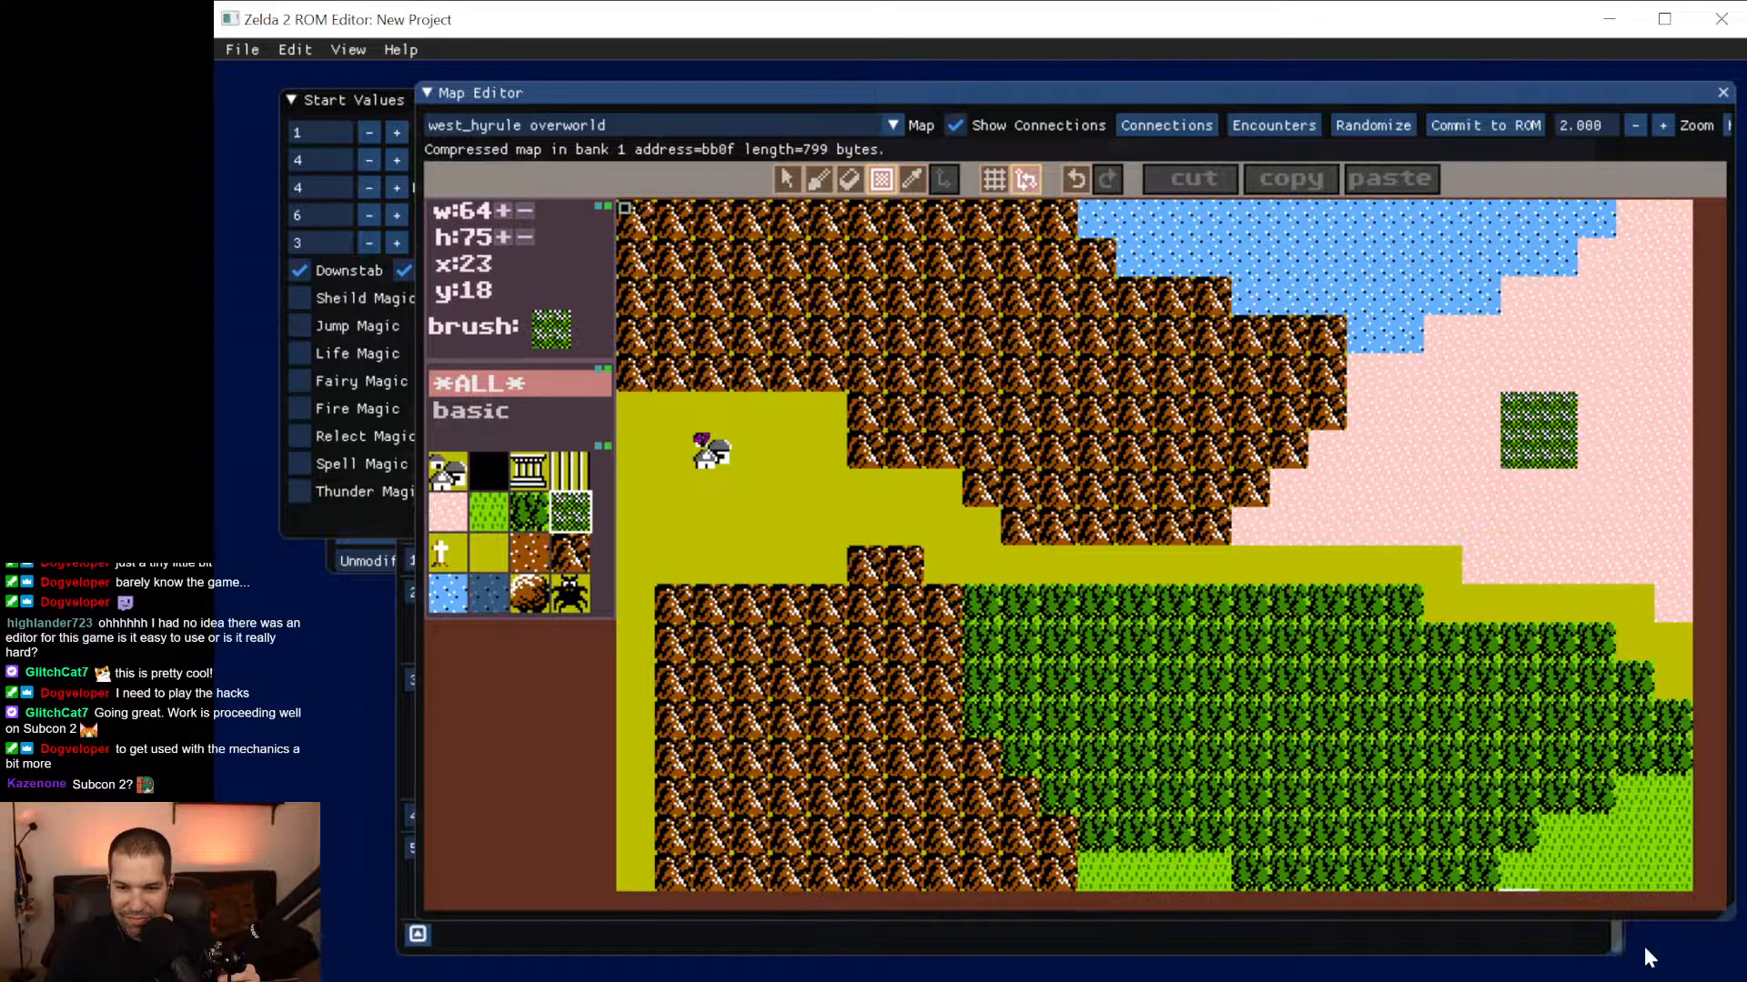
pyautogui.moveTo(1344, 99); pyautogui.dragTo(1260, 79)
pyautogui.moveTo(1643, 896); pyautogui.dragTo(1726, 950)
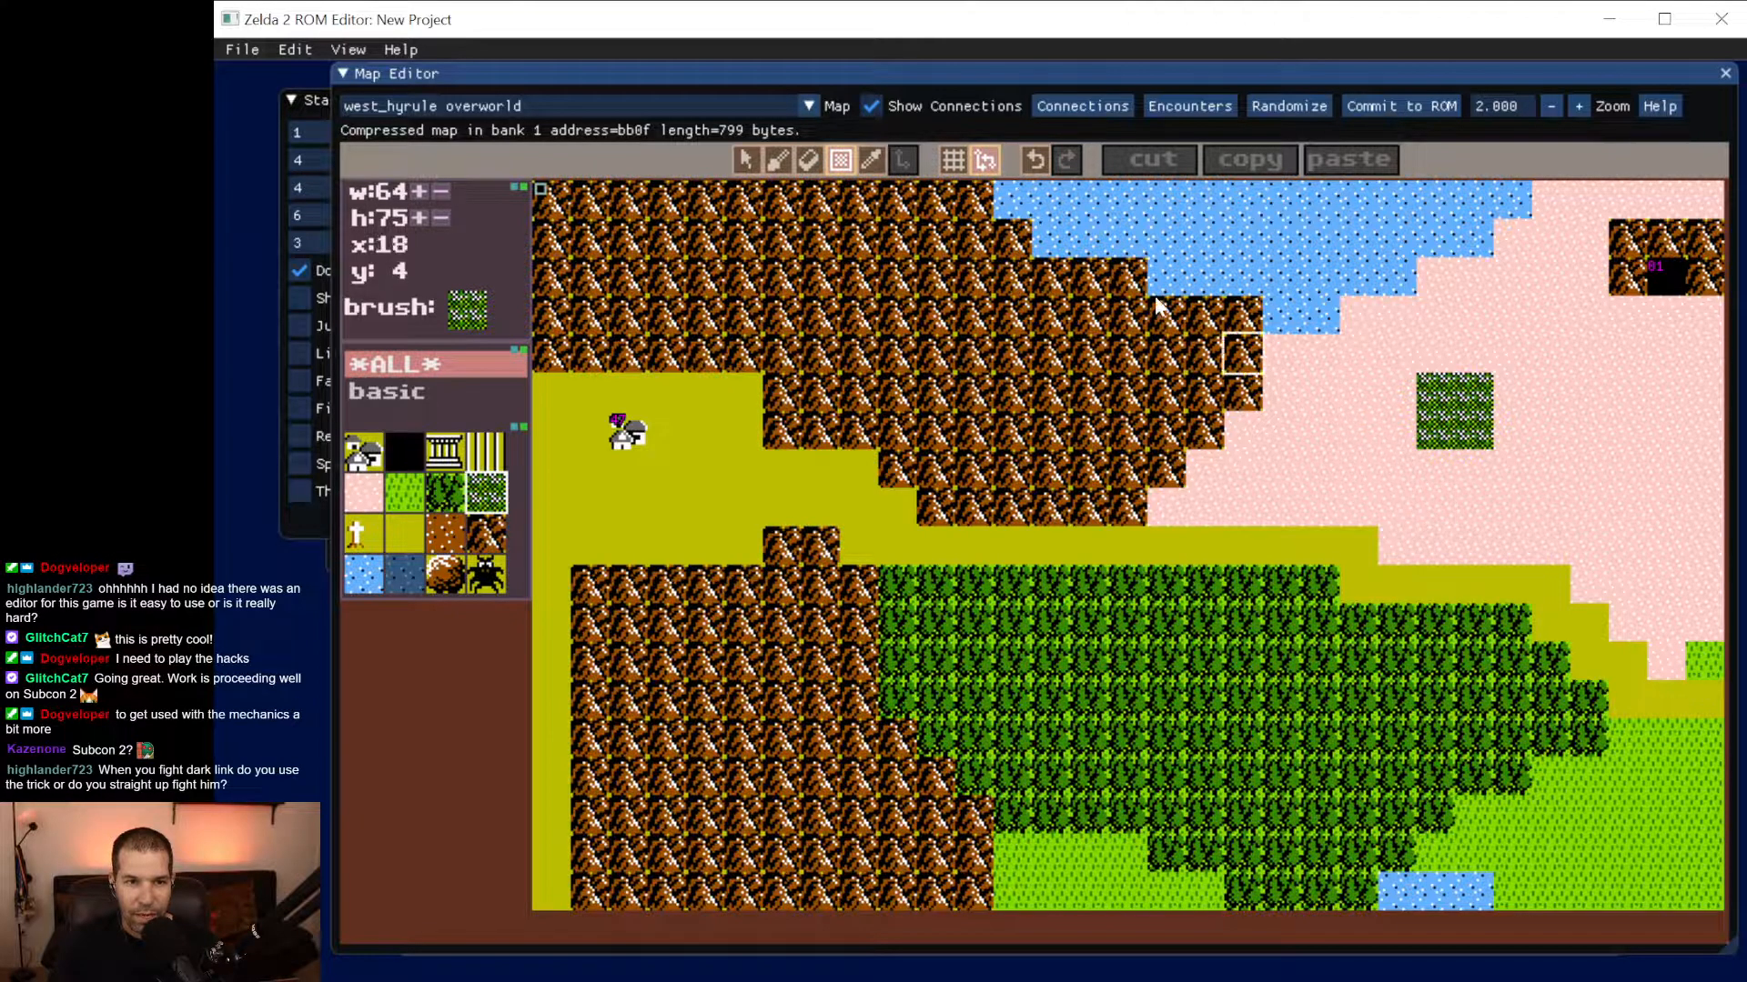
# Bring the Start Values window to the front, enlarge it and shift it slightly.
pyautogui.click(307, 97)
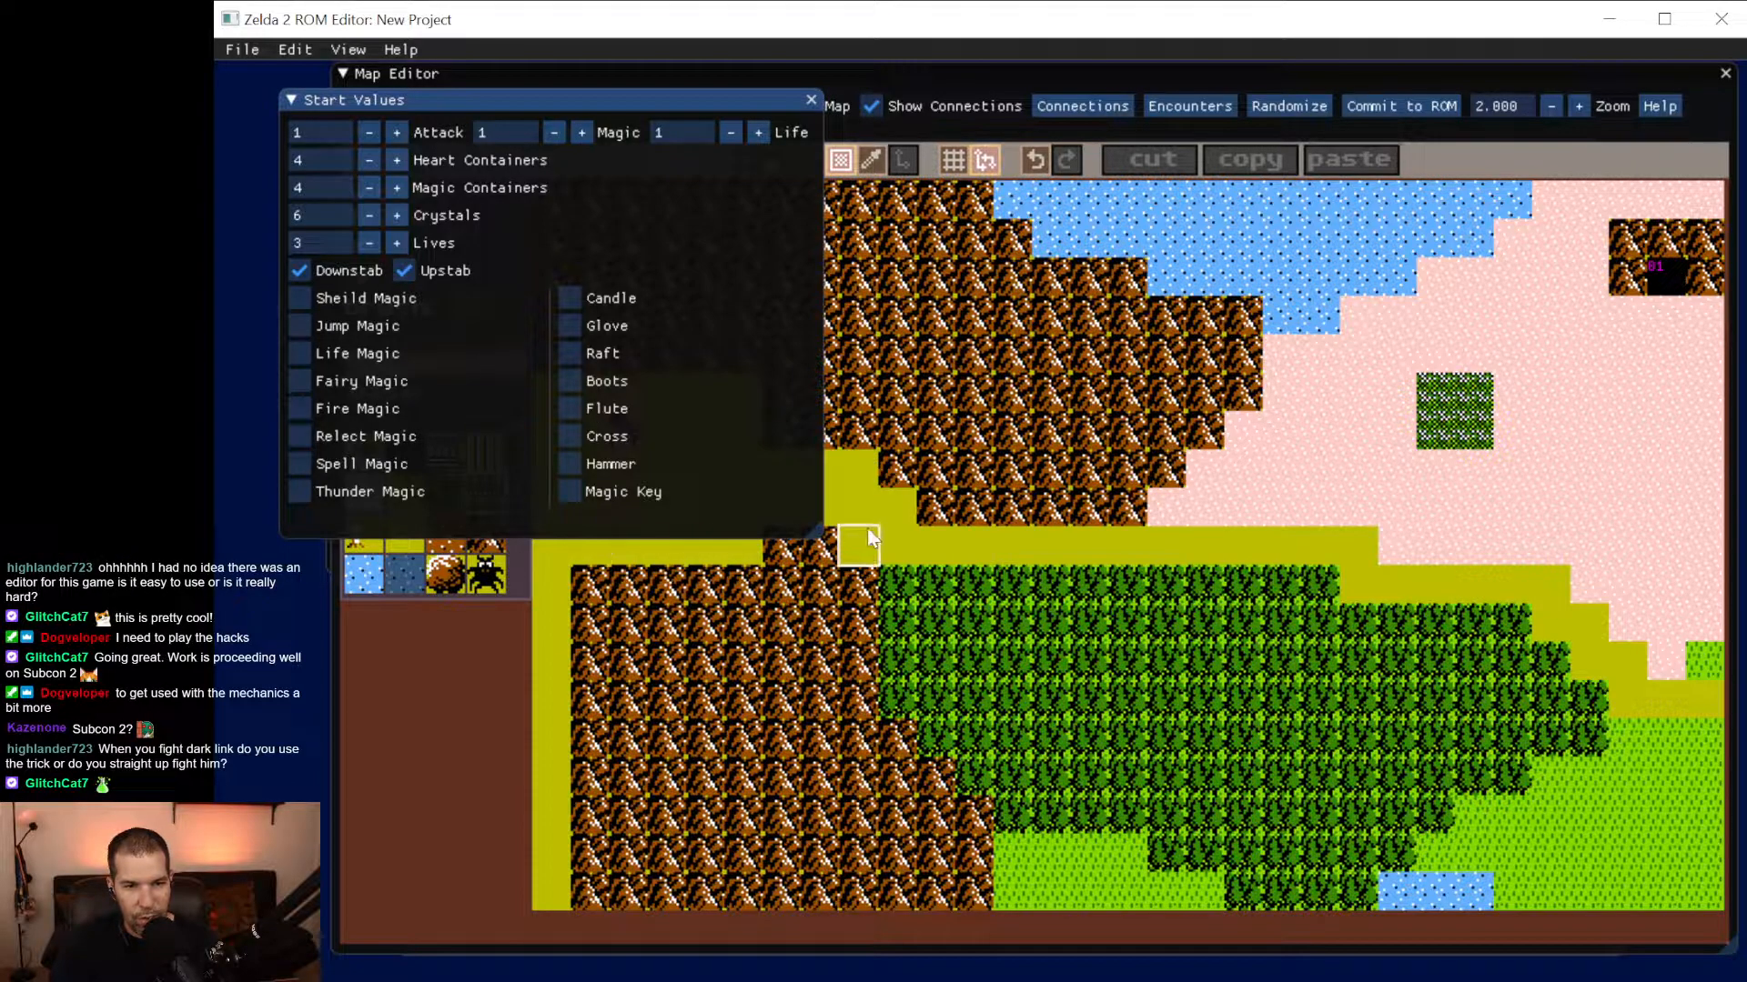
pyautogui.moveTo(819, 535); pyautogui.dragTo(894, 563)
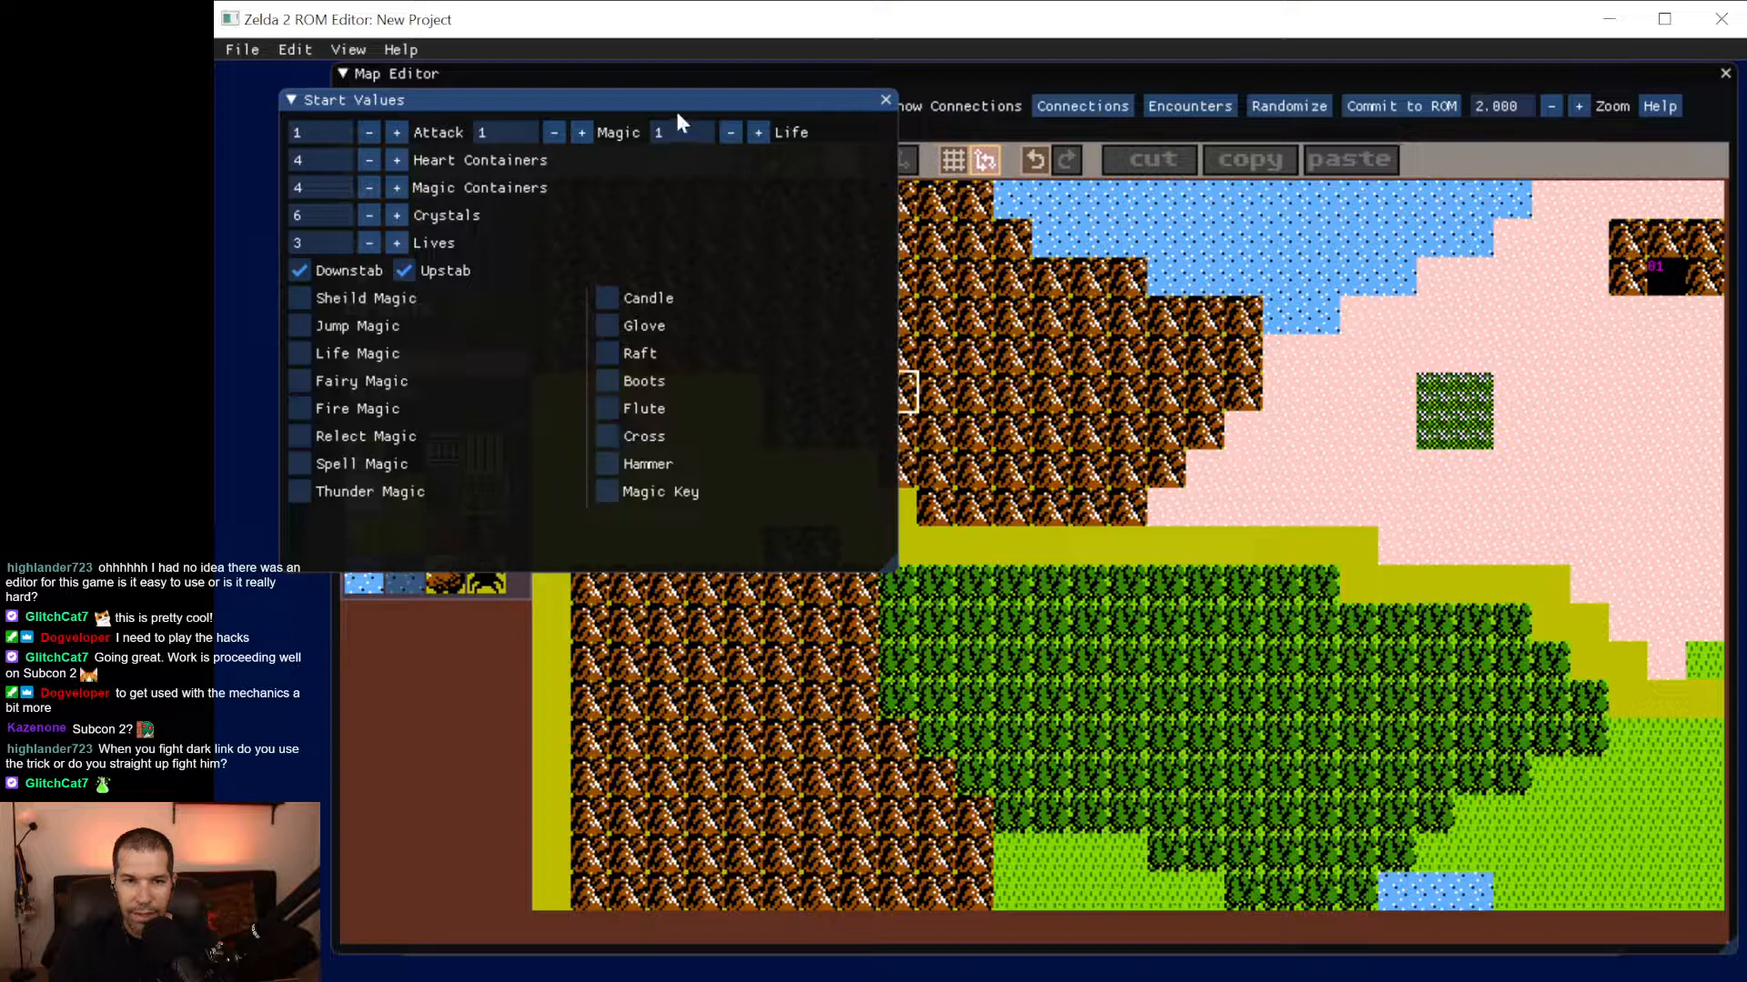
pyautogui.moveTo(675, 103); pyautogui.dragTo(671, 103)
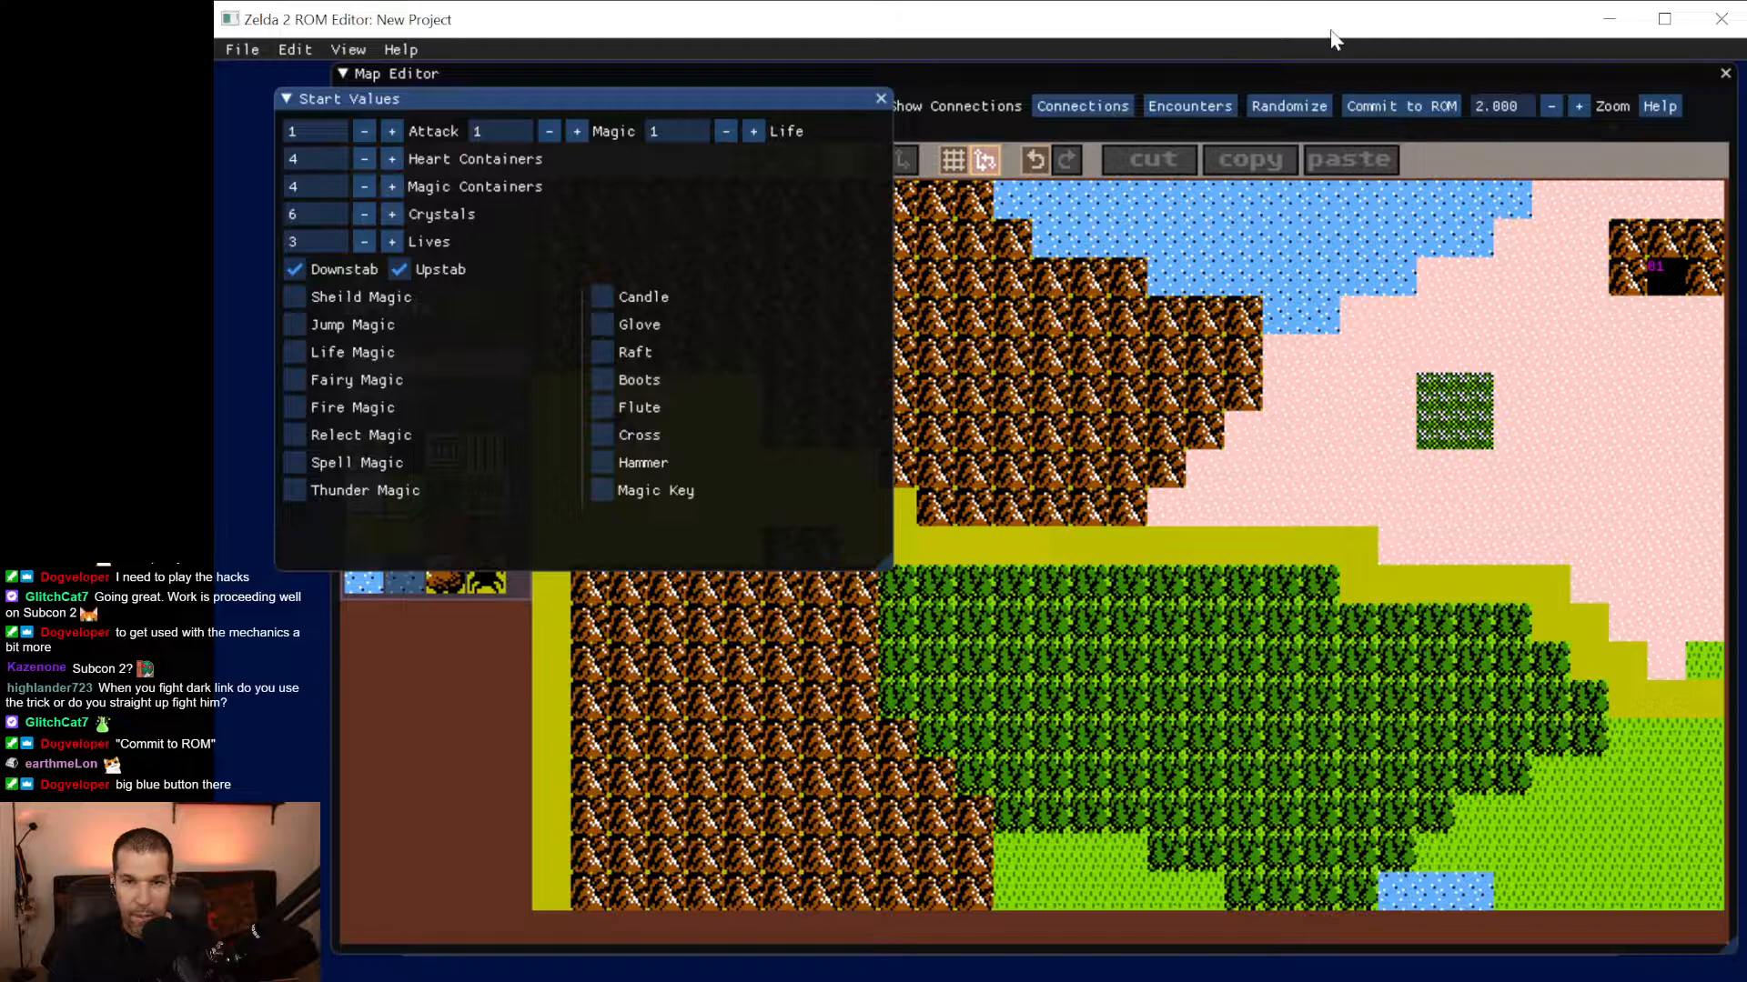
# Return to the Map Editor, look over its list of overworld maps again and close the editor.
pyautogui.click(1322, 74)
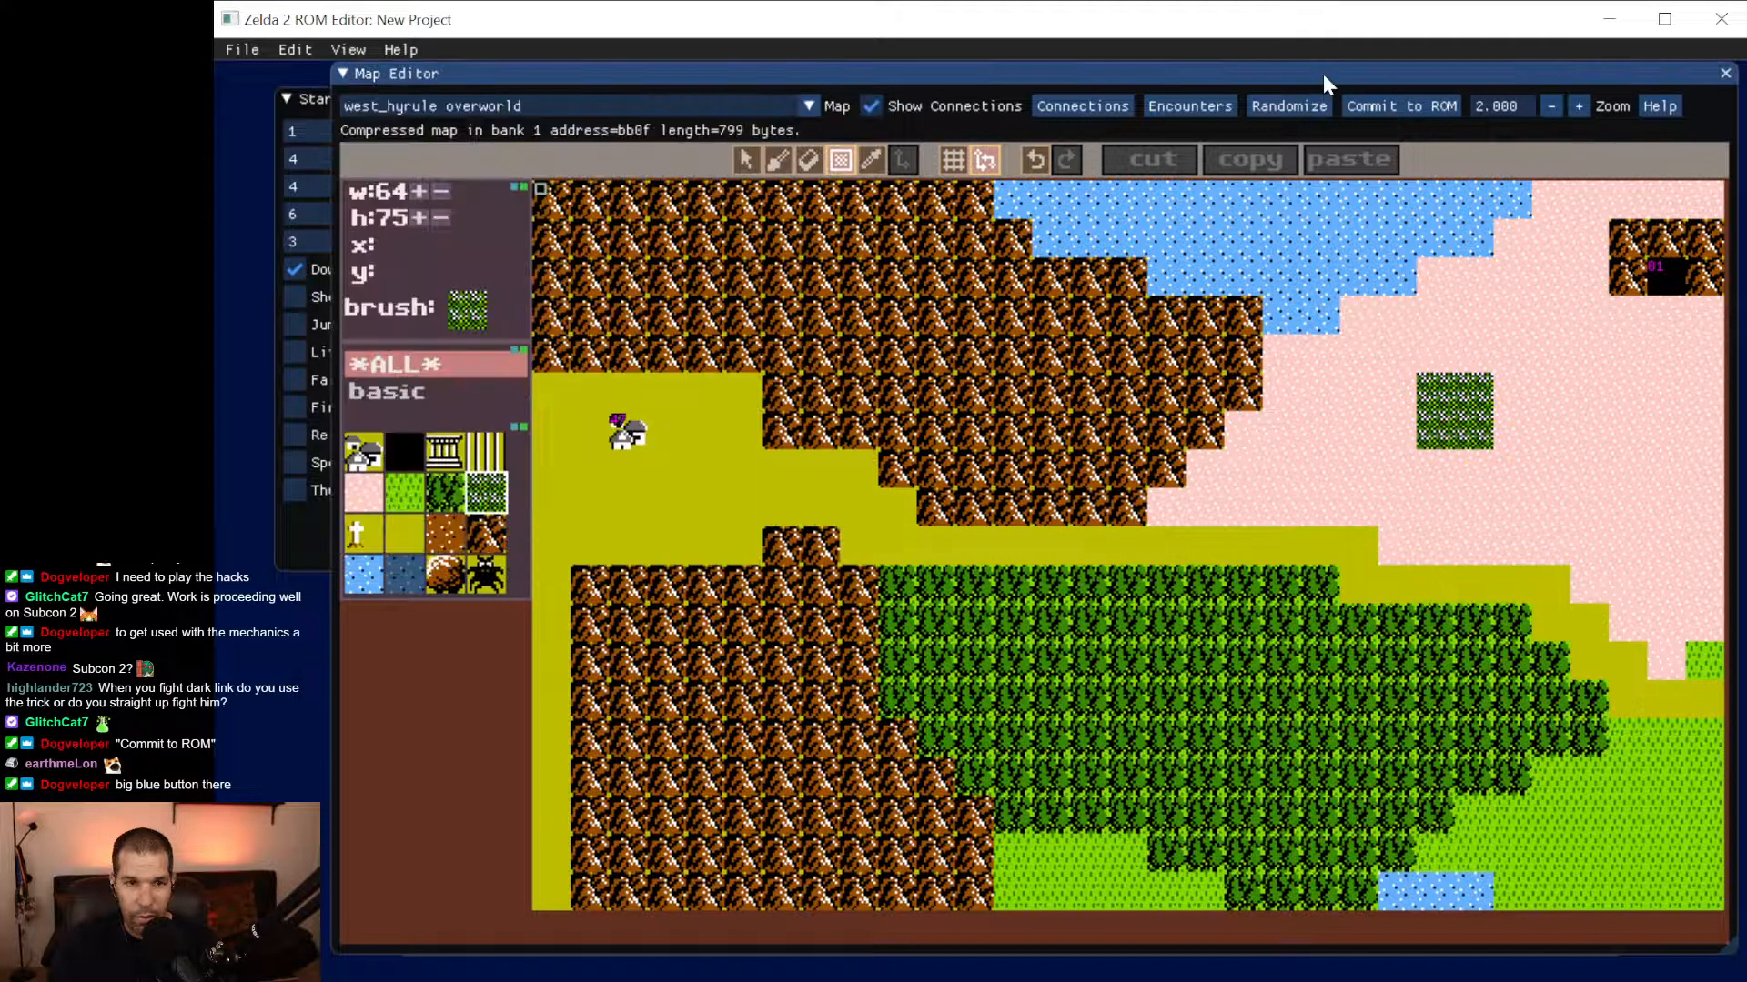
pyautogui.click(806, 105)
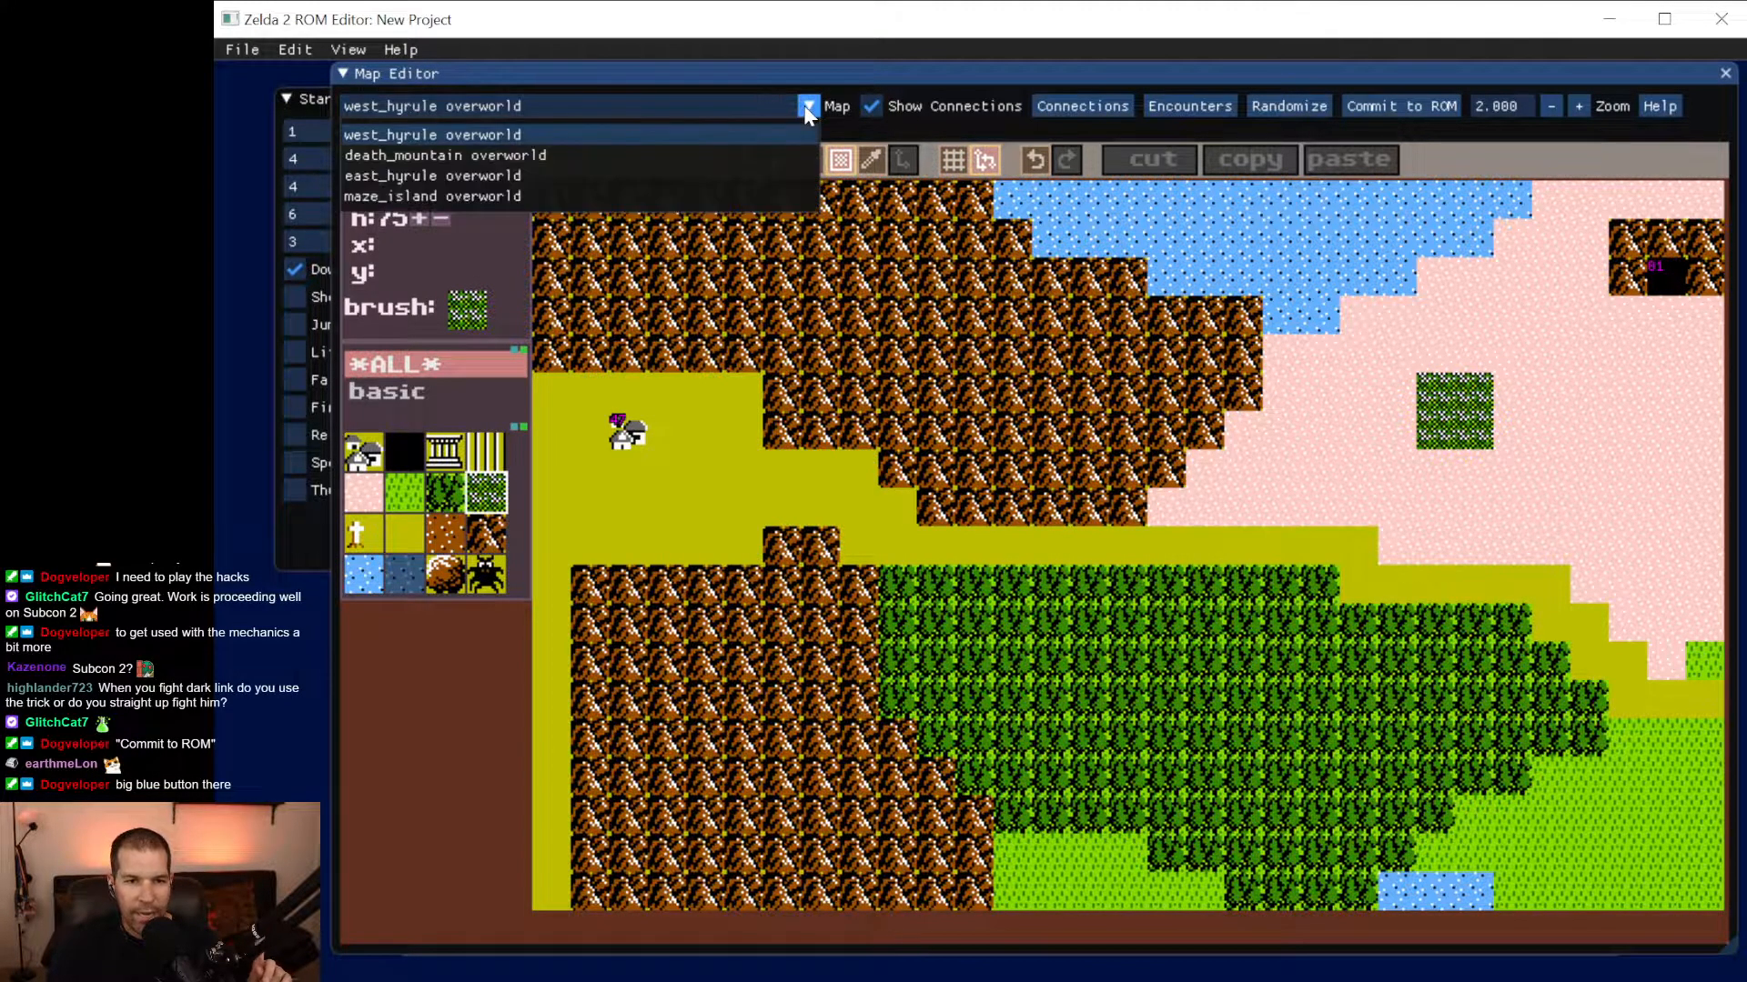
pyautogui.click(1719, 75)
pyautogui.click(1725, 73)
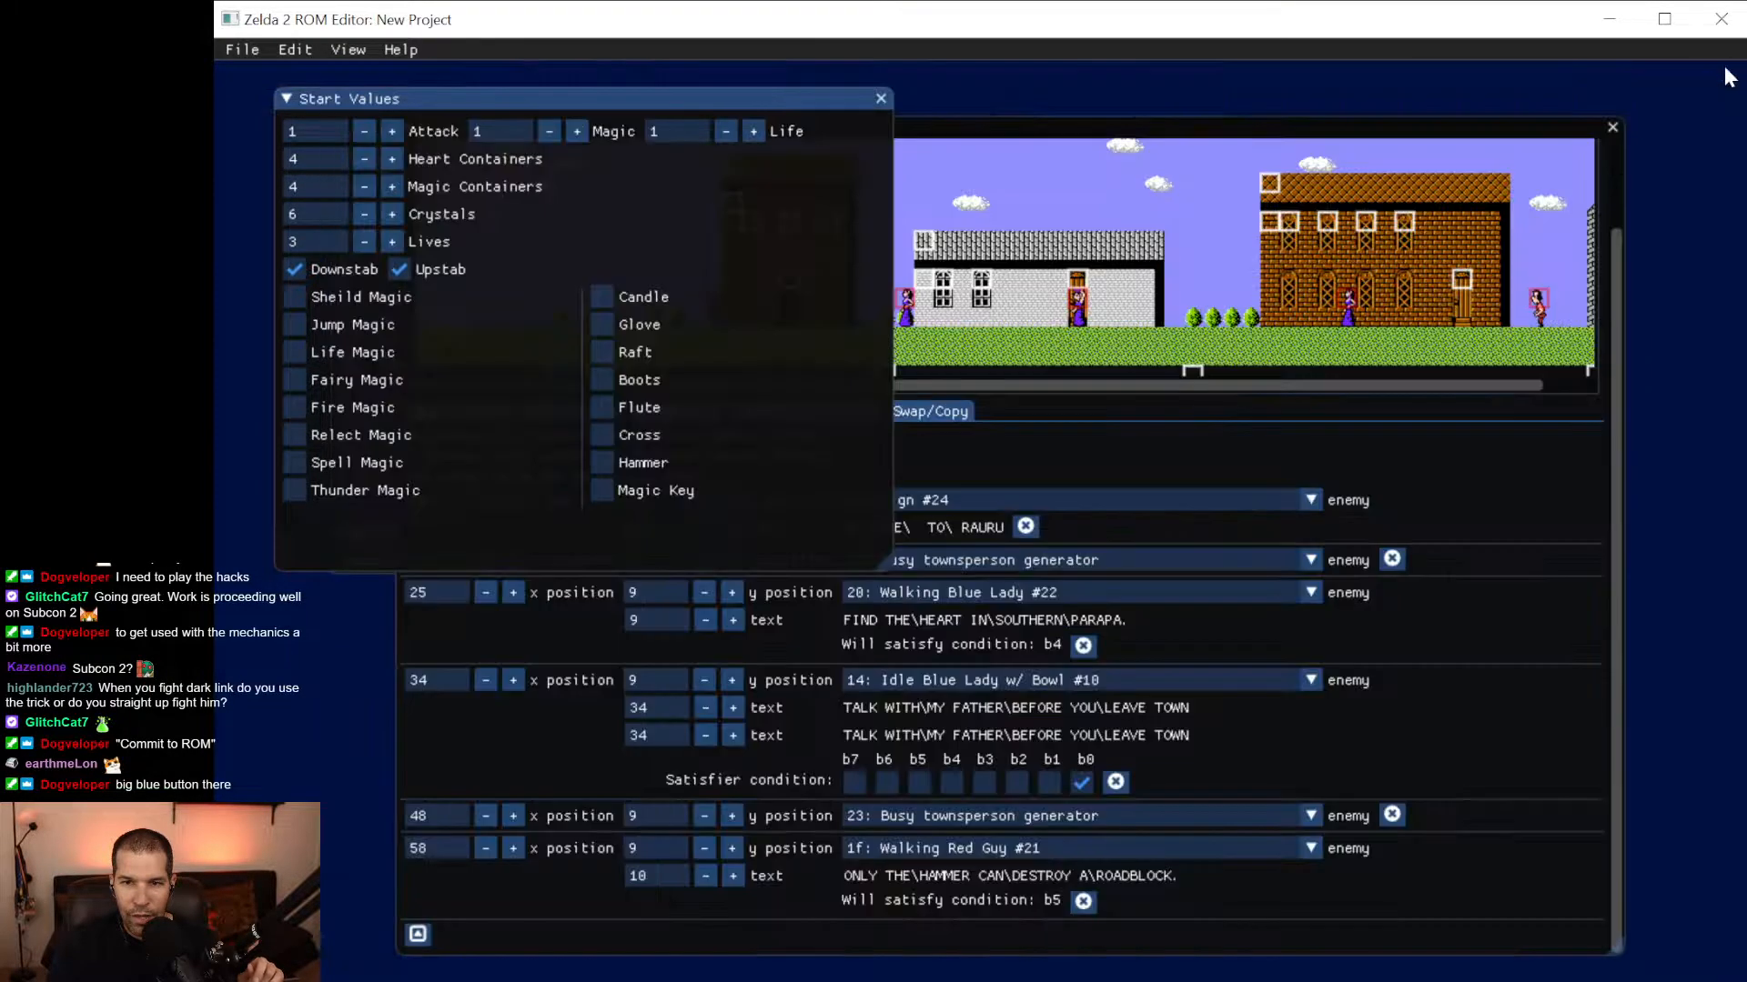
# Switch the sideview map from Rauru to west_background 01, discarding the changes.
pyautogui.click(1140, 114)
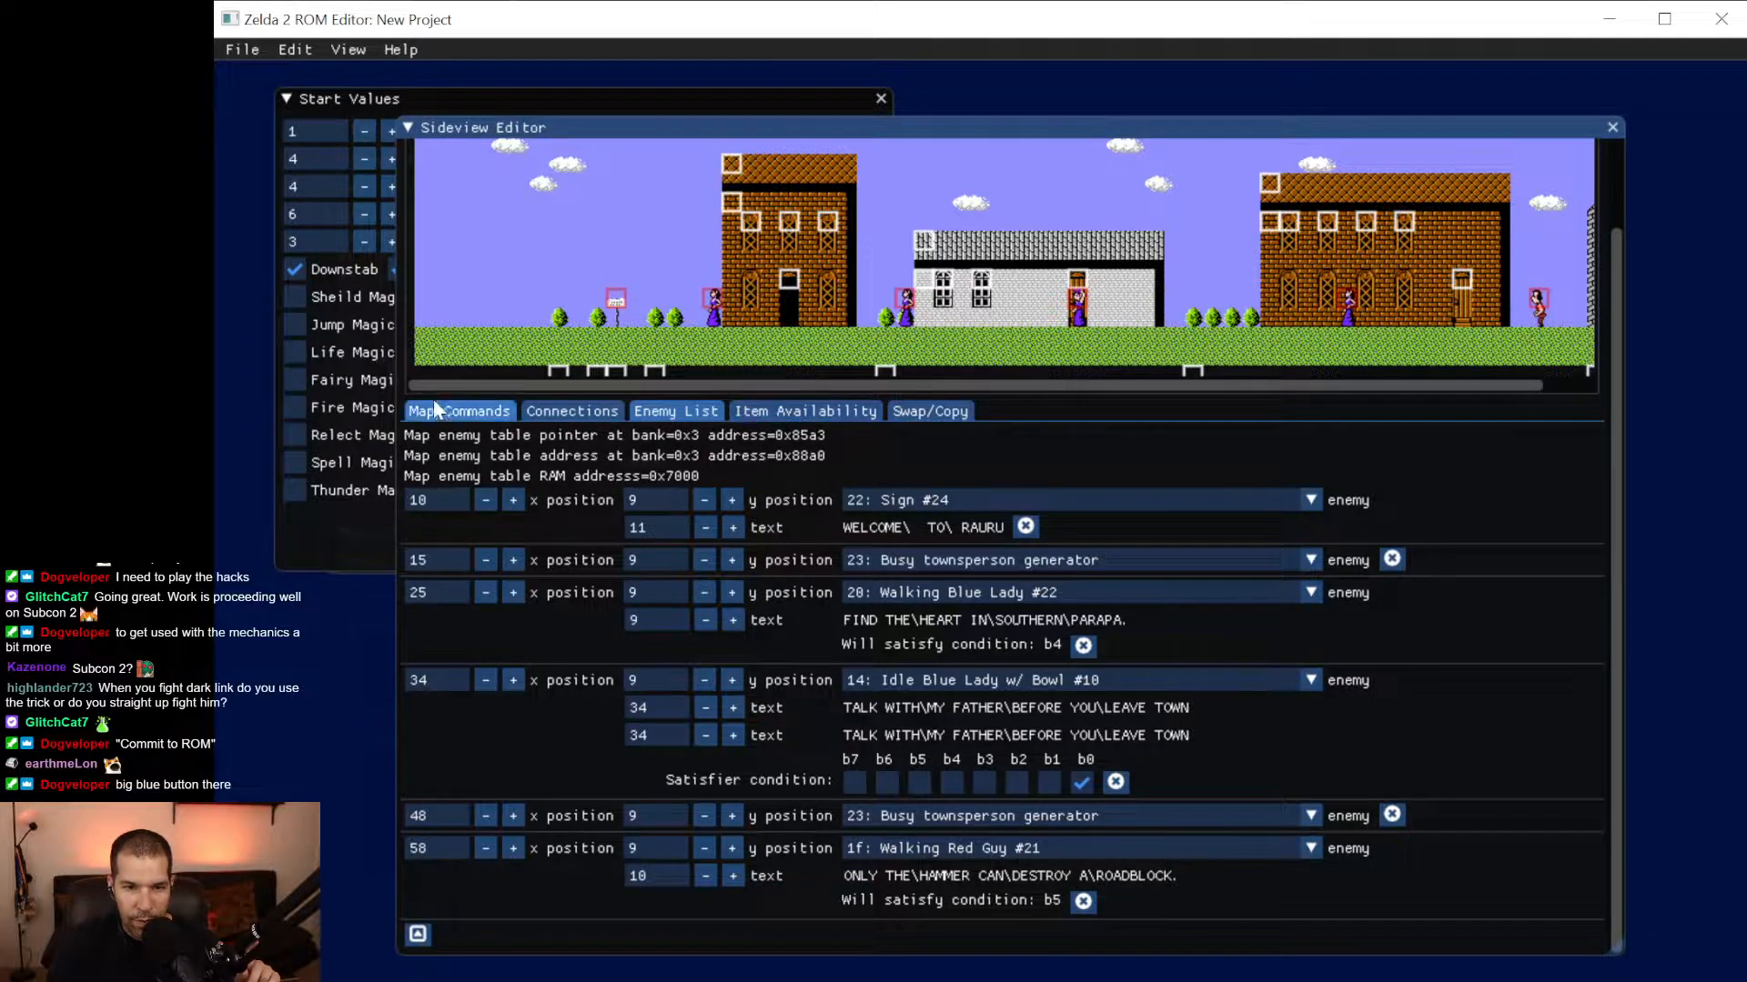
pyautogui.scroll(2, 1151, 613)
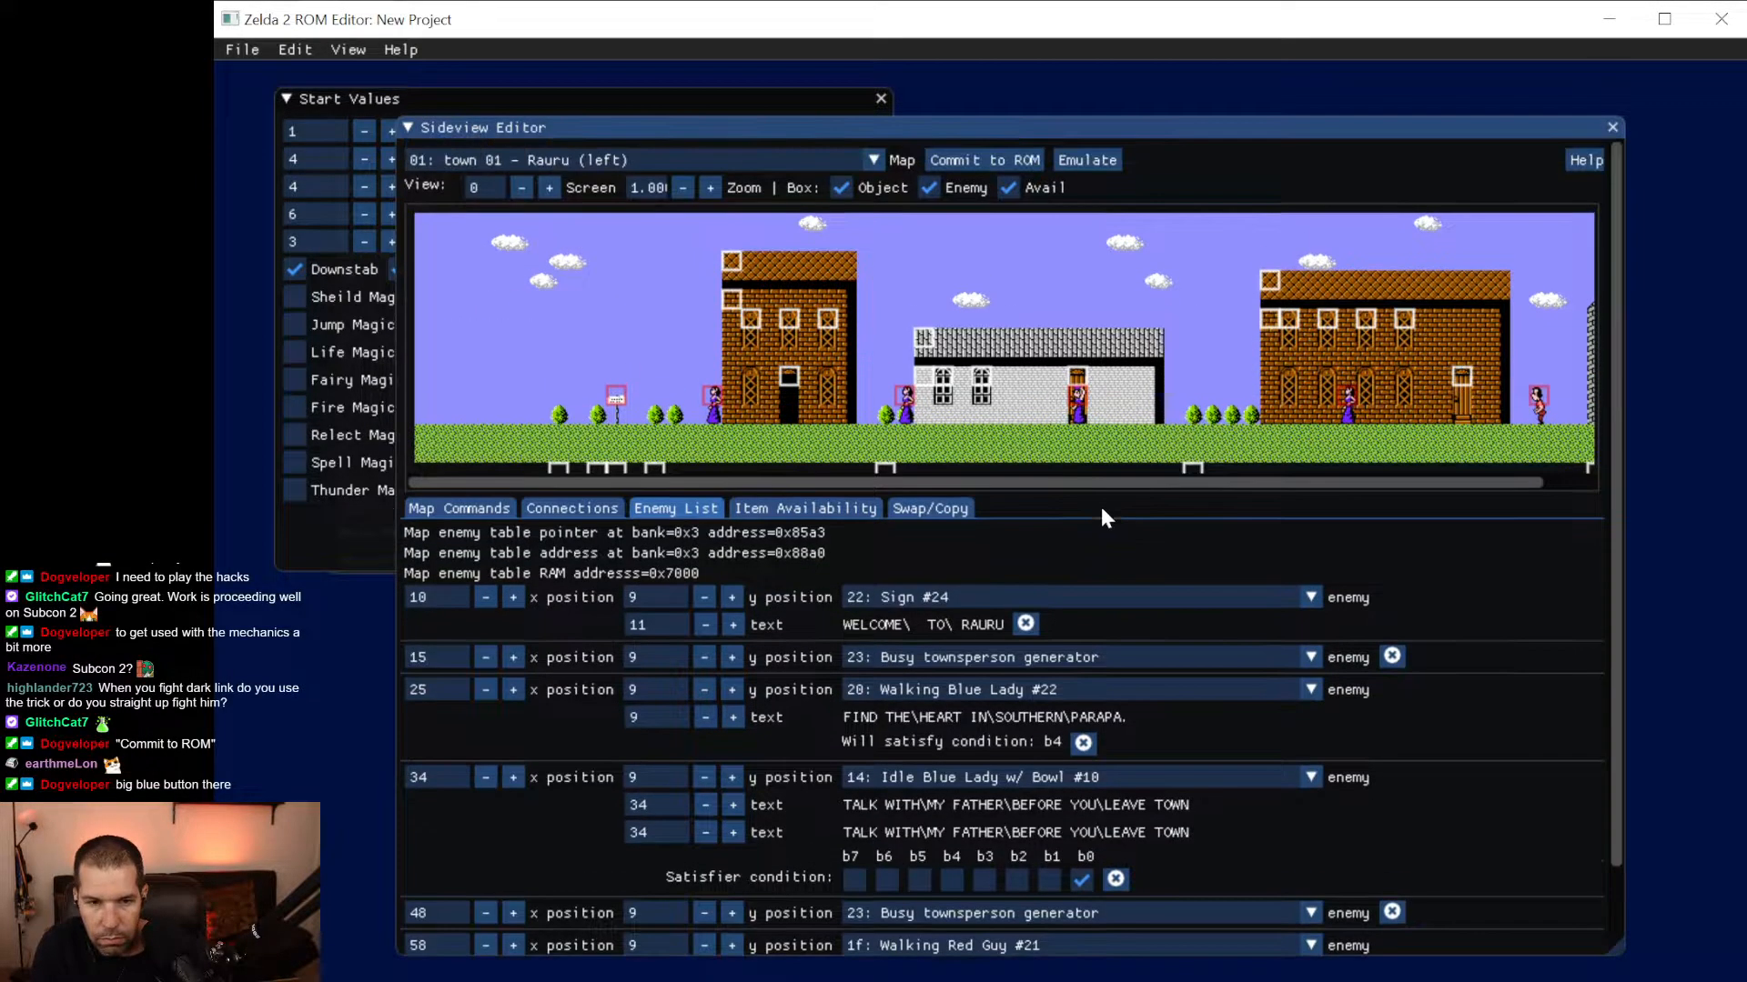
pyautogui.click(709, 161)
pyautogui.scroll(-3, 686, 215)
pyautogui.scroll(-10, 686, 219)
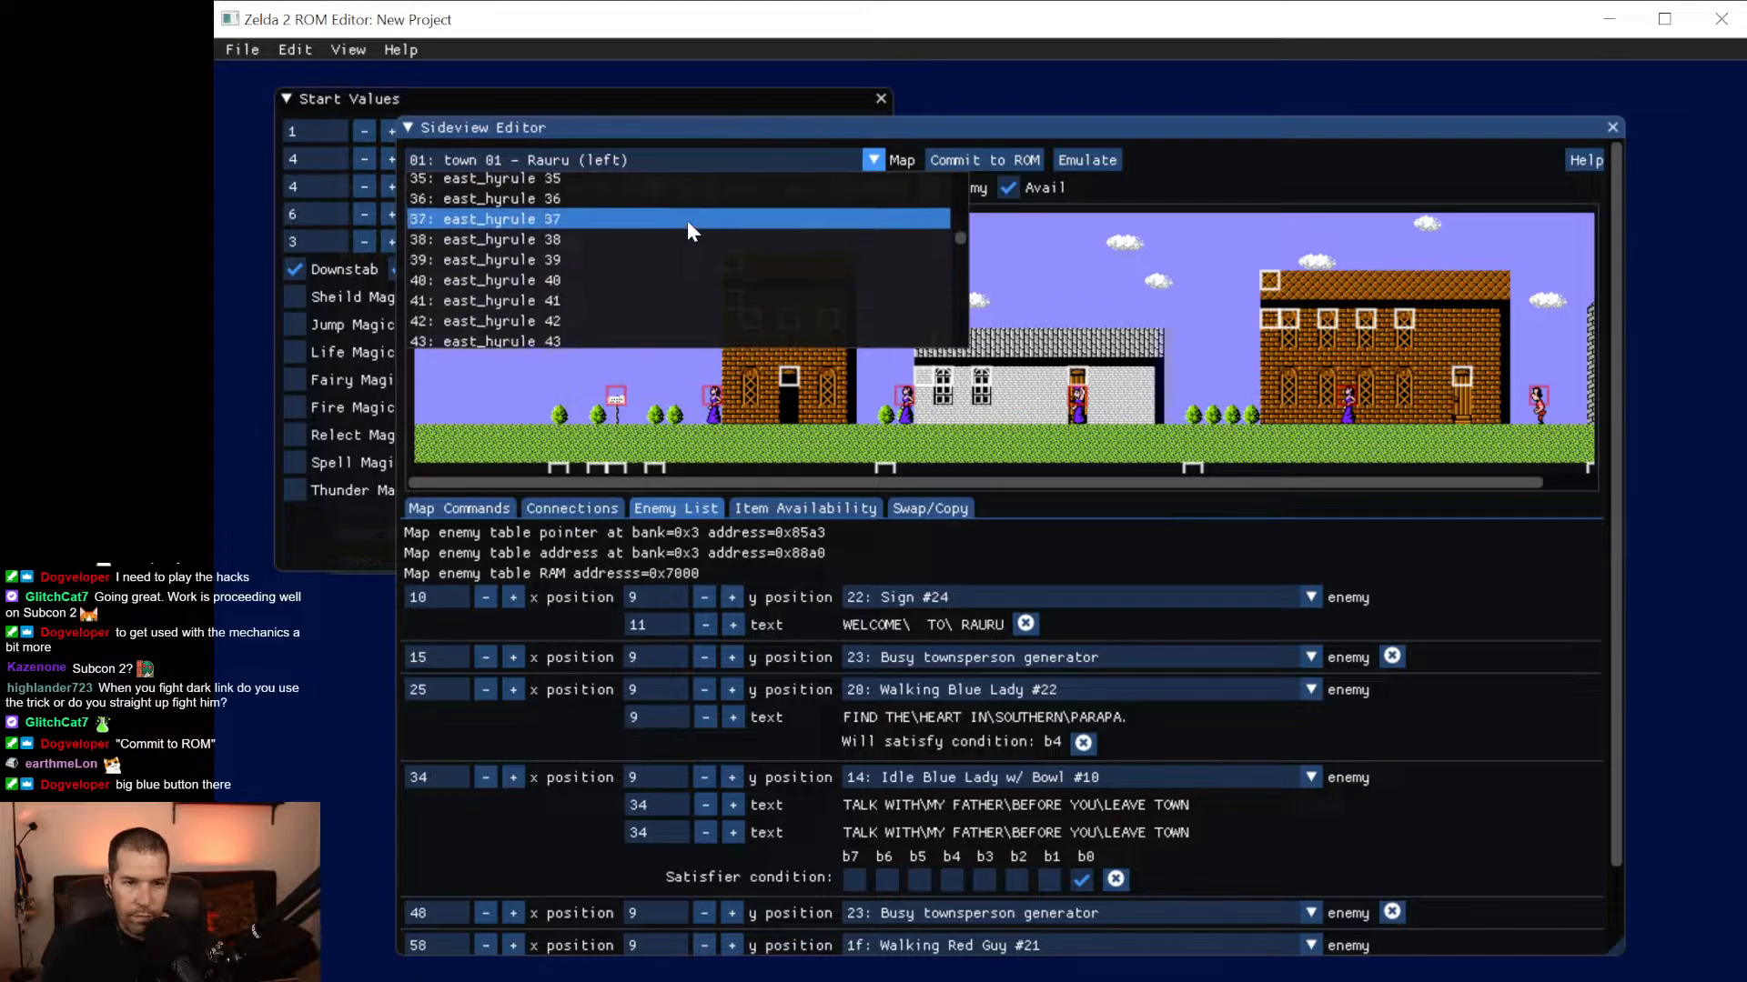
pyautogui.moveTo(958, 218); pyautogui.dragTo(958, 182)
pyautogui.click(619, 183)
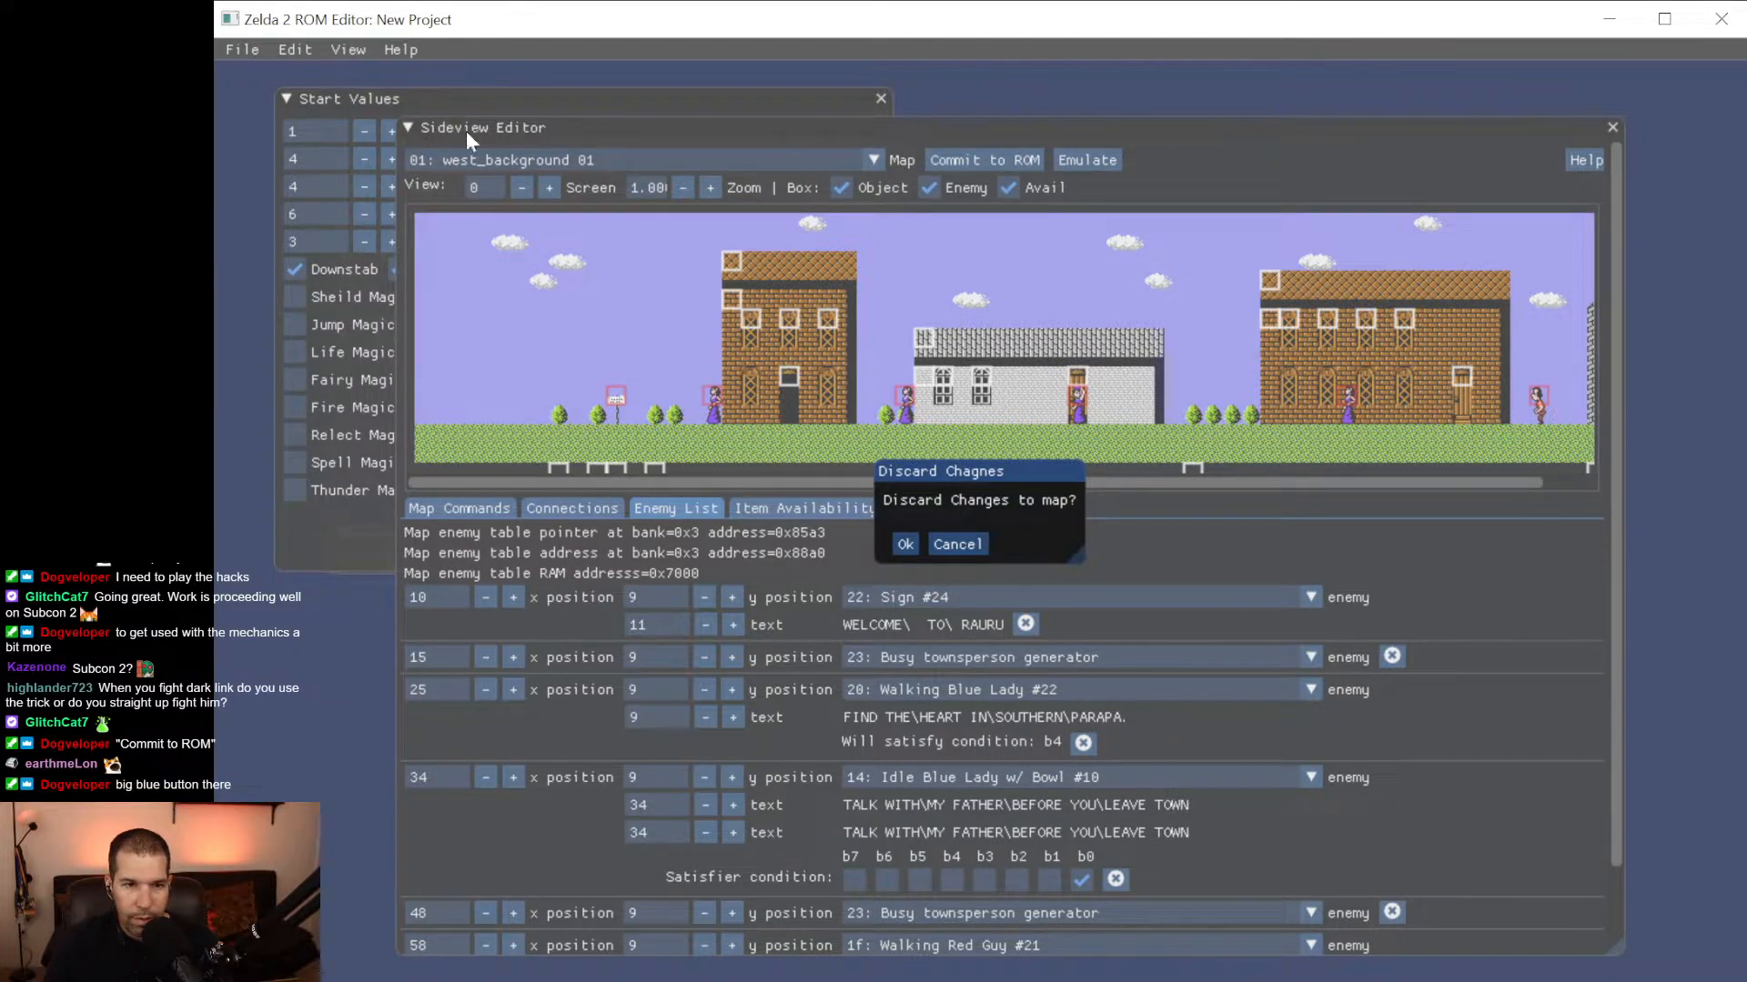
pyautogui.click(903, 543)
# Revisit the Start Values window, and switch the sideview map to west_hyrule 00 - North Palace.
pyautogui.click(527, 96)
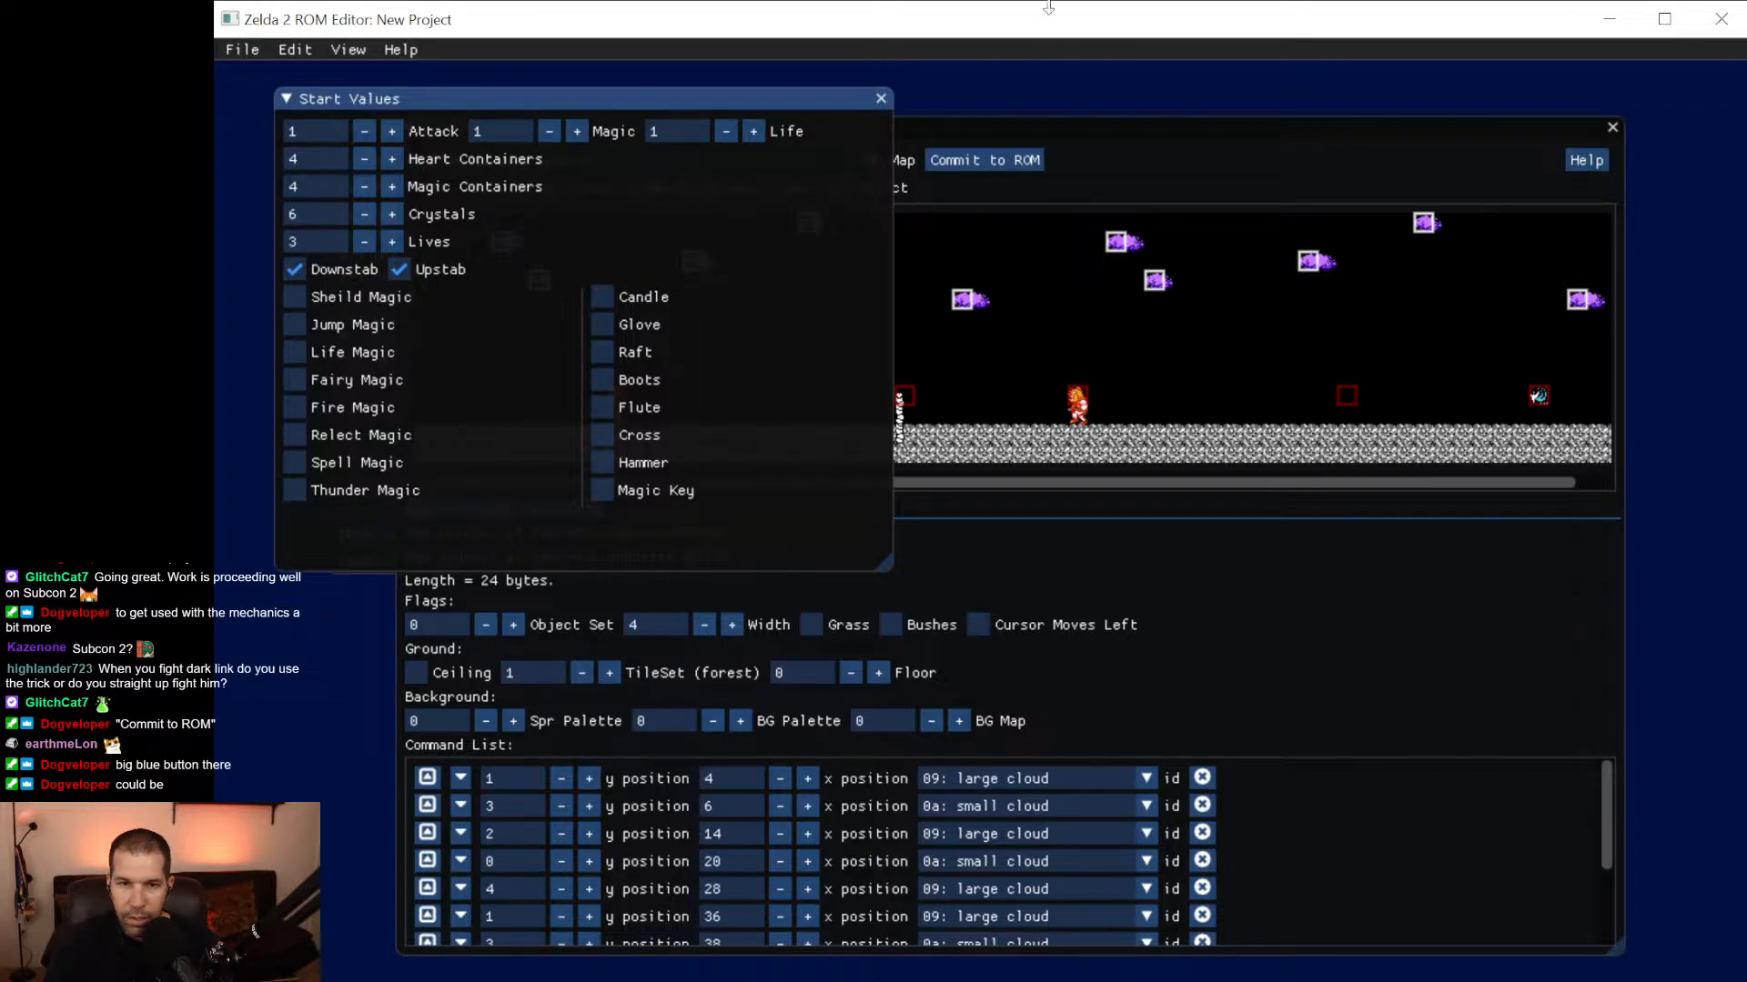
pyautogui.click(1137, 162)
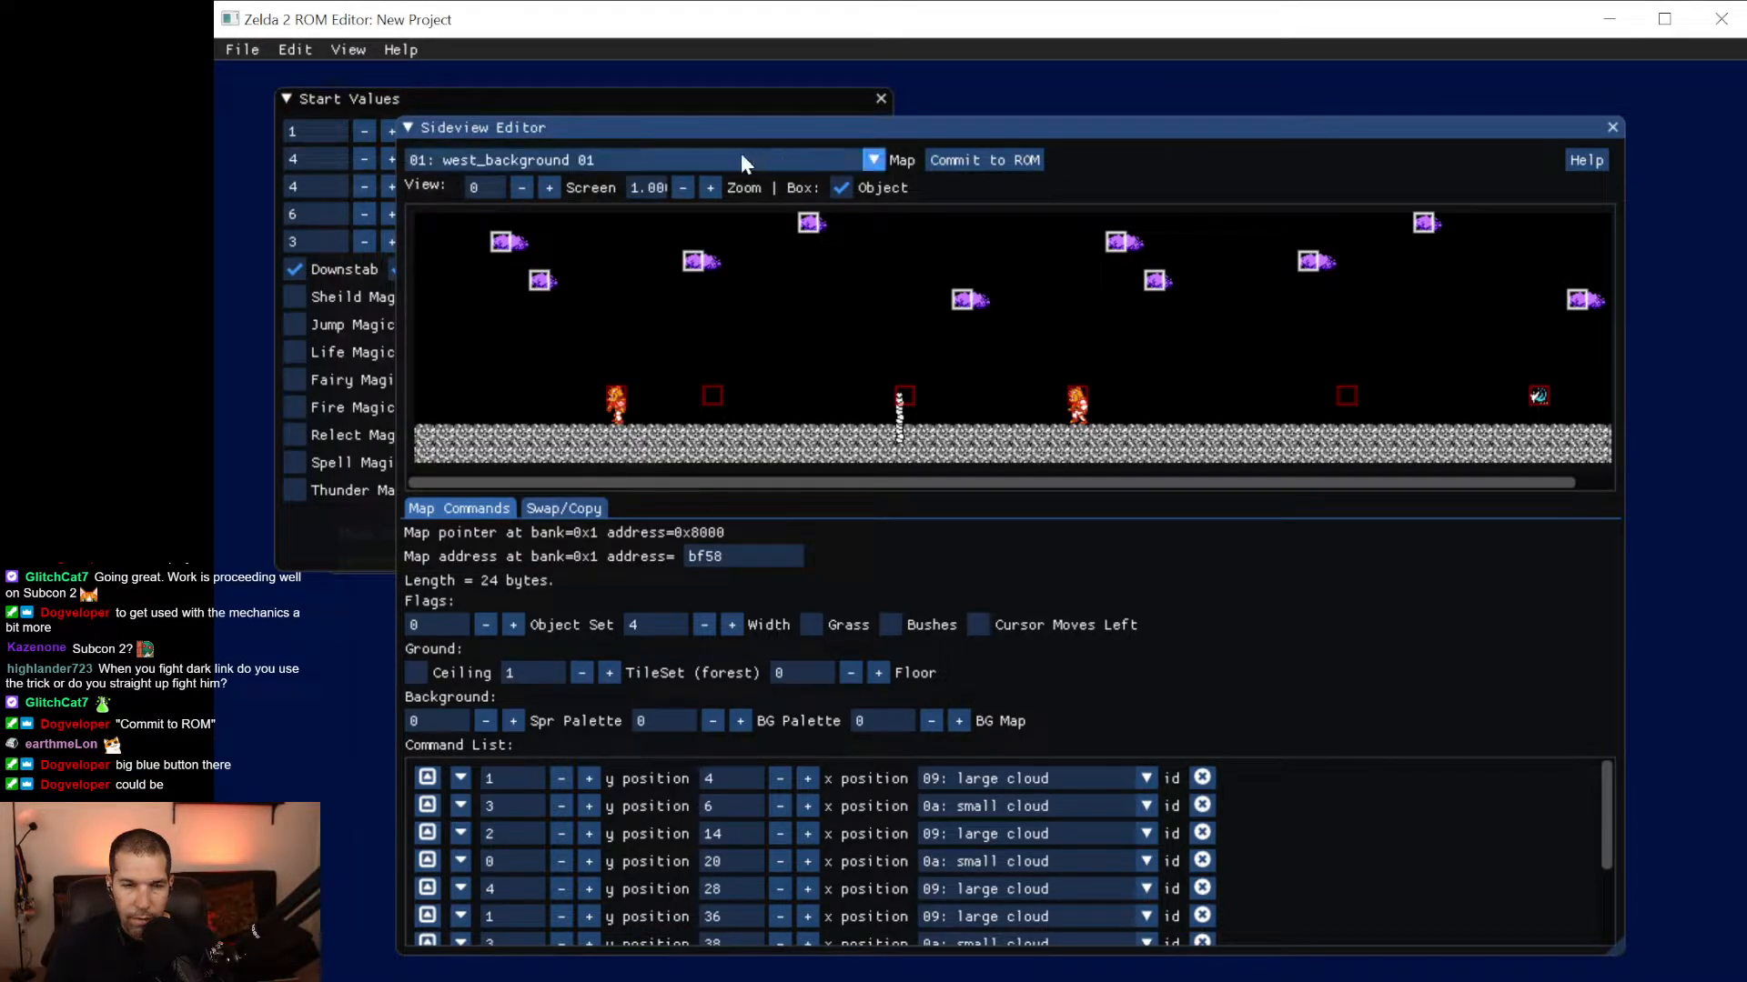
pyautogui.click(710, 159)
pyautogui.scroll(-5, 633, 222)
pyautogui.scroll(-2, 634, 222)
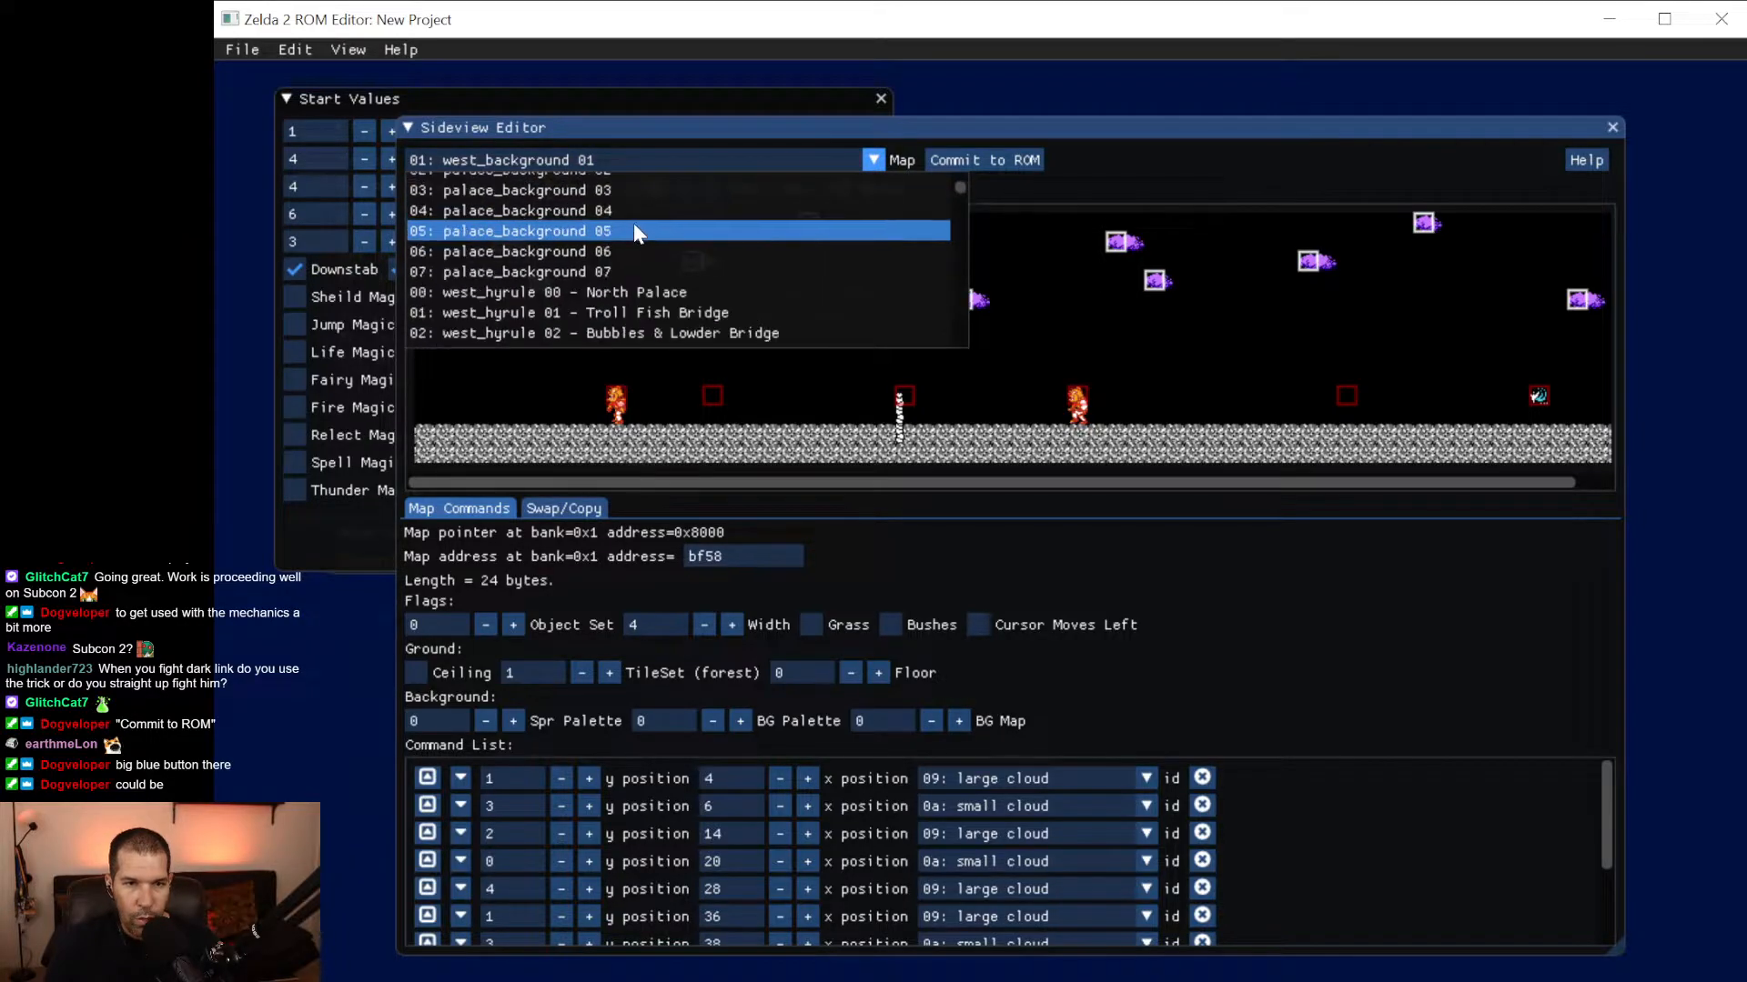
pyautogui.scroll(2, 648, 254)
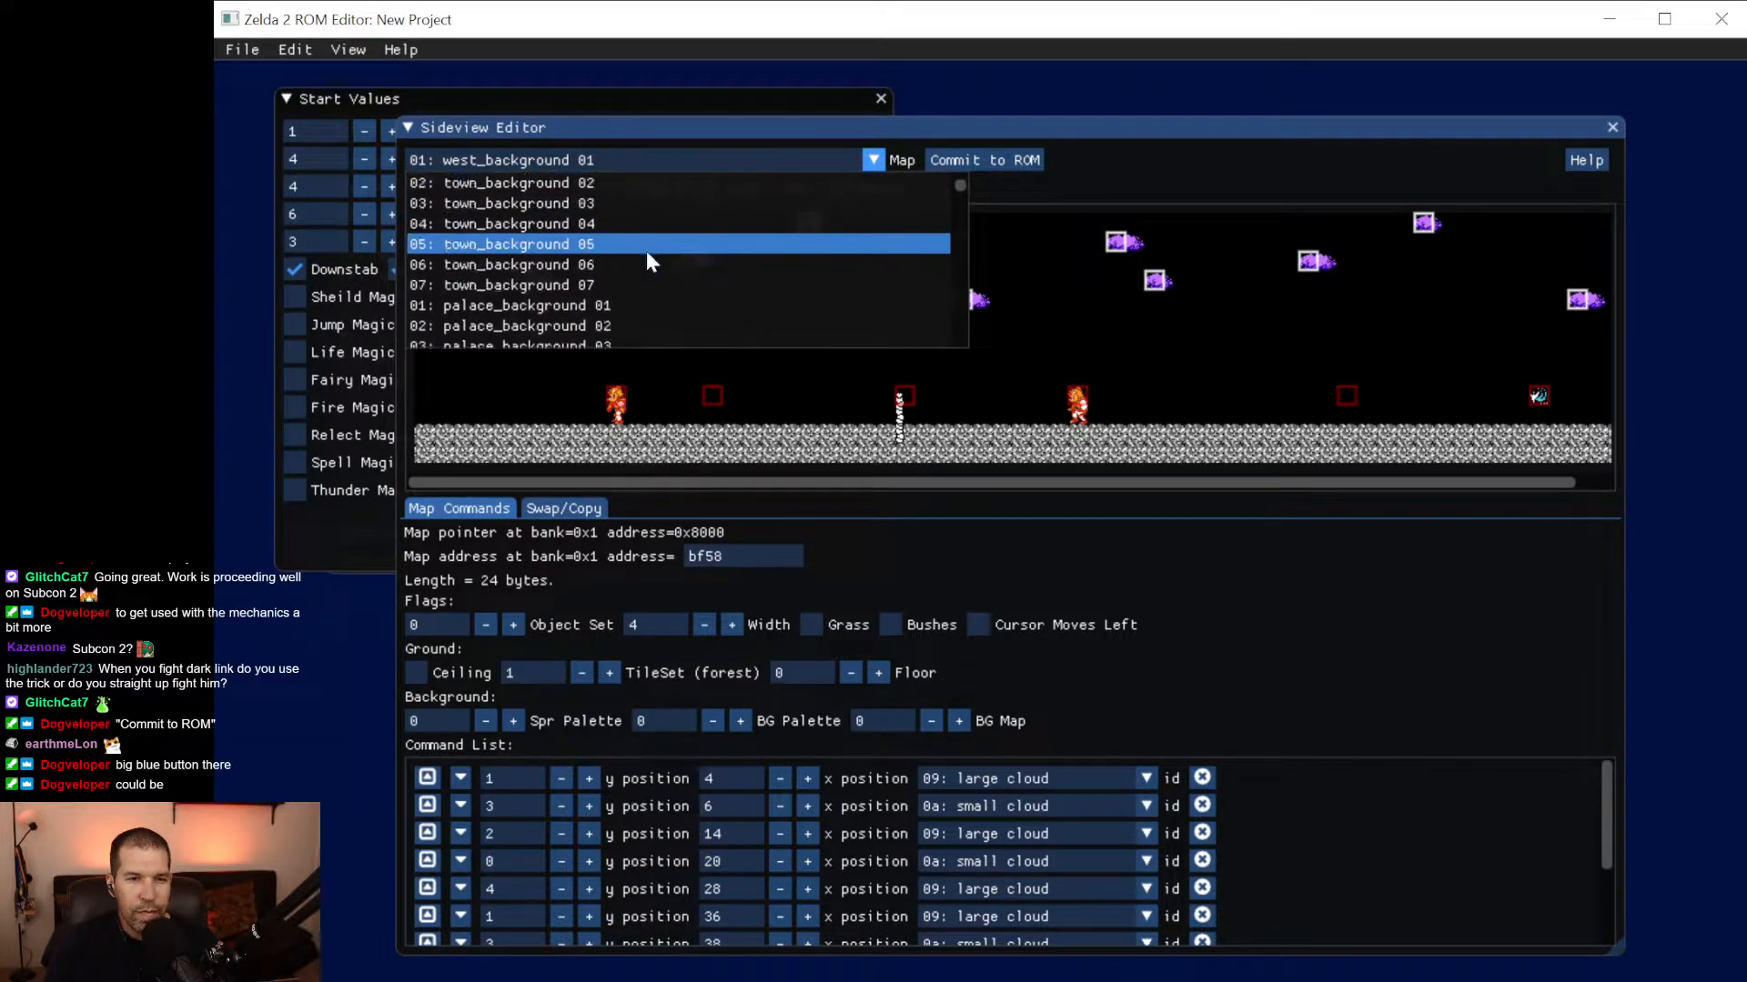
pyautogui.scroll(-3, 647, 297)
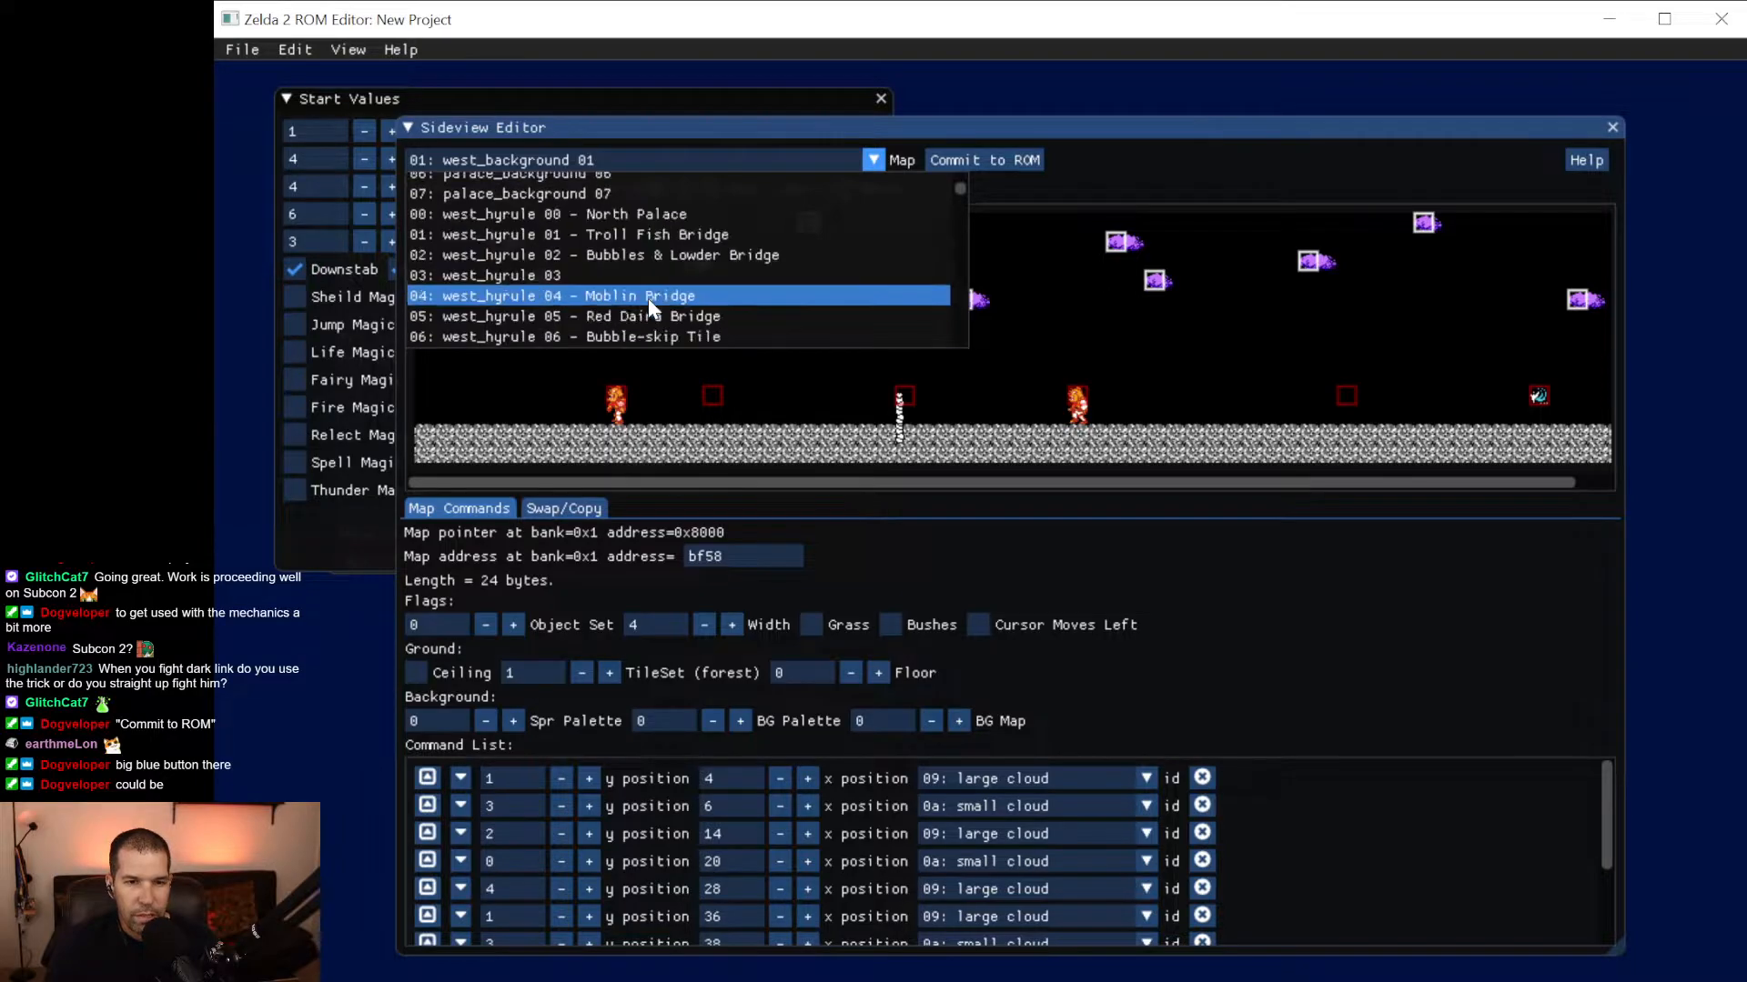
pyautogui.click(655, 215)
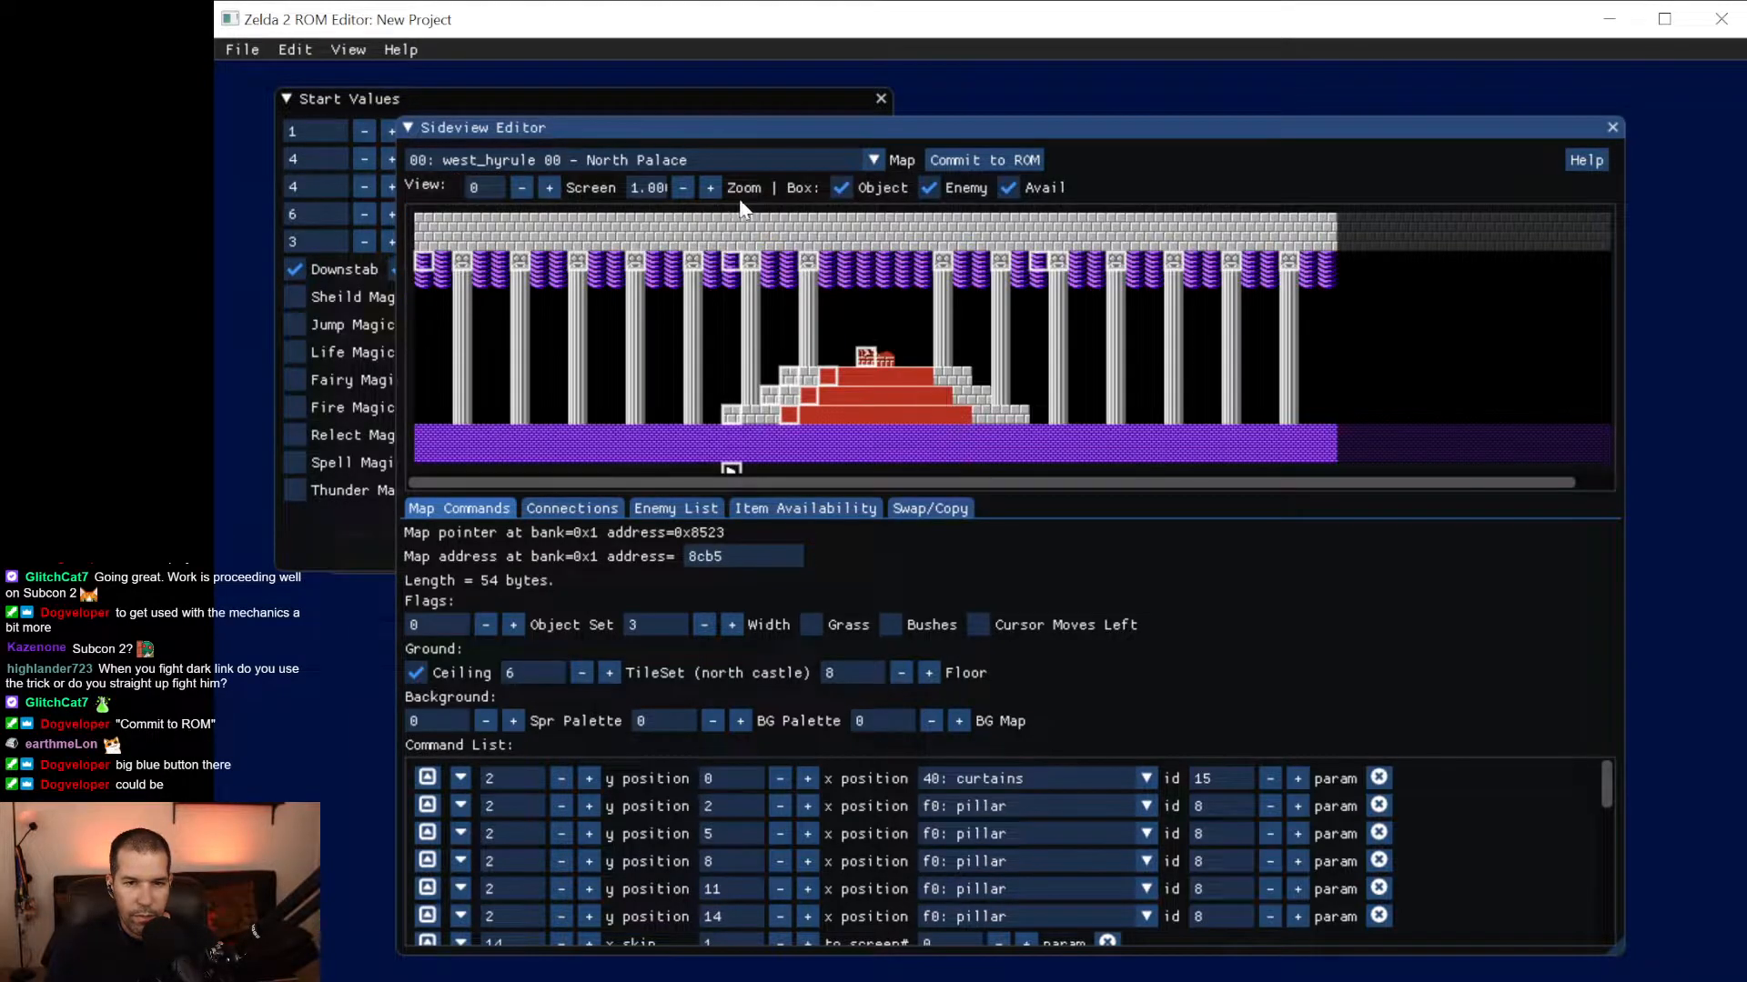
# Commit the North Palace map to the ROM and run the ROM in the emulator.
pyautogui.click(998, 164)
pyautogui.click(233, 53)
pyautogui.click(246, 80)
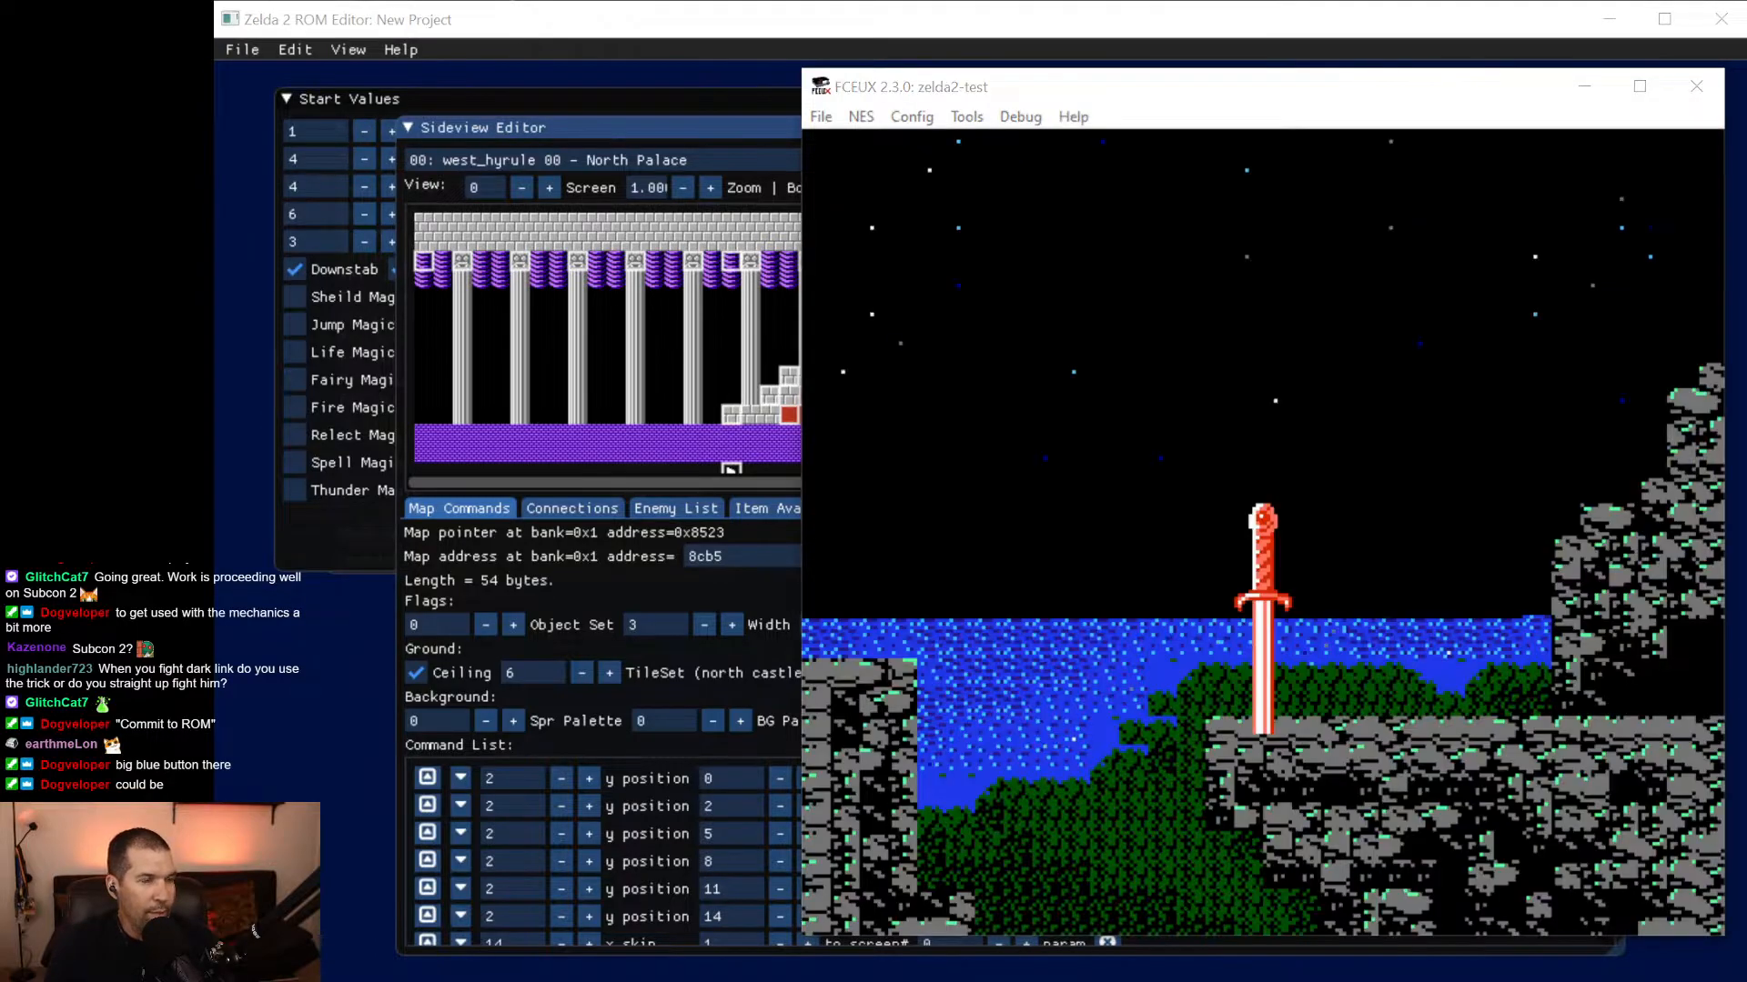
# Start the game with the first save file in FCEUX and try walking Link through the North Palace.
pyautogui.click(1303, 378)
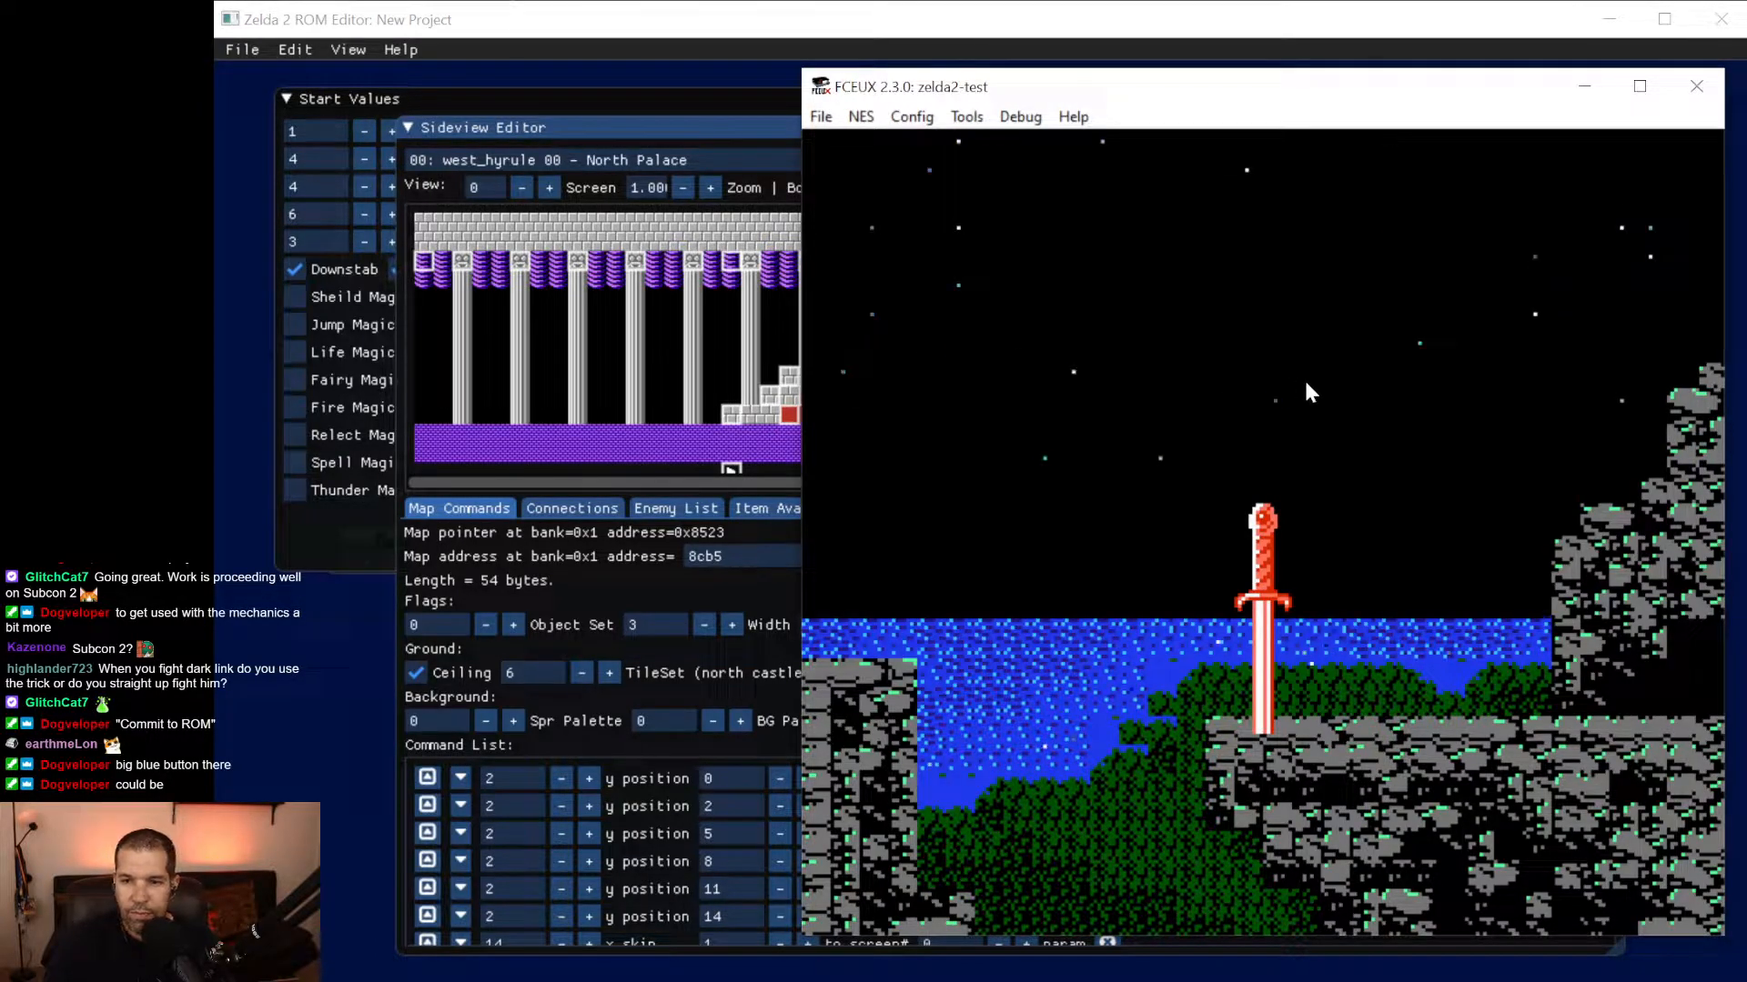
pyautogui.press('Return')
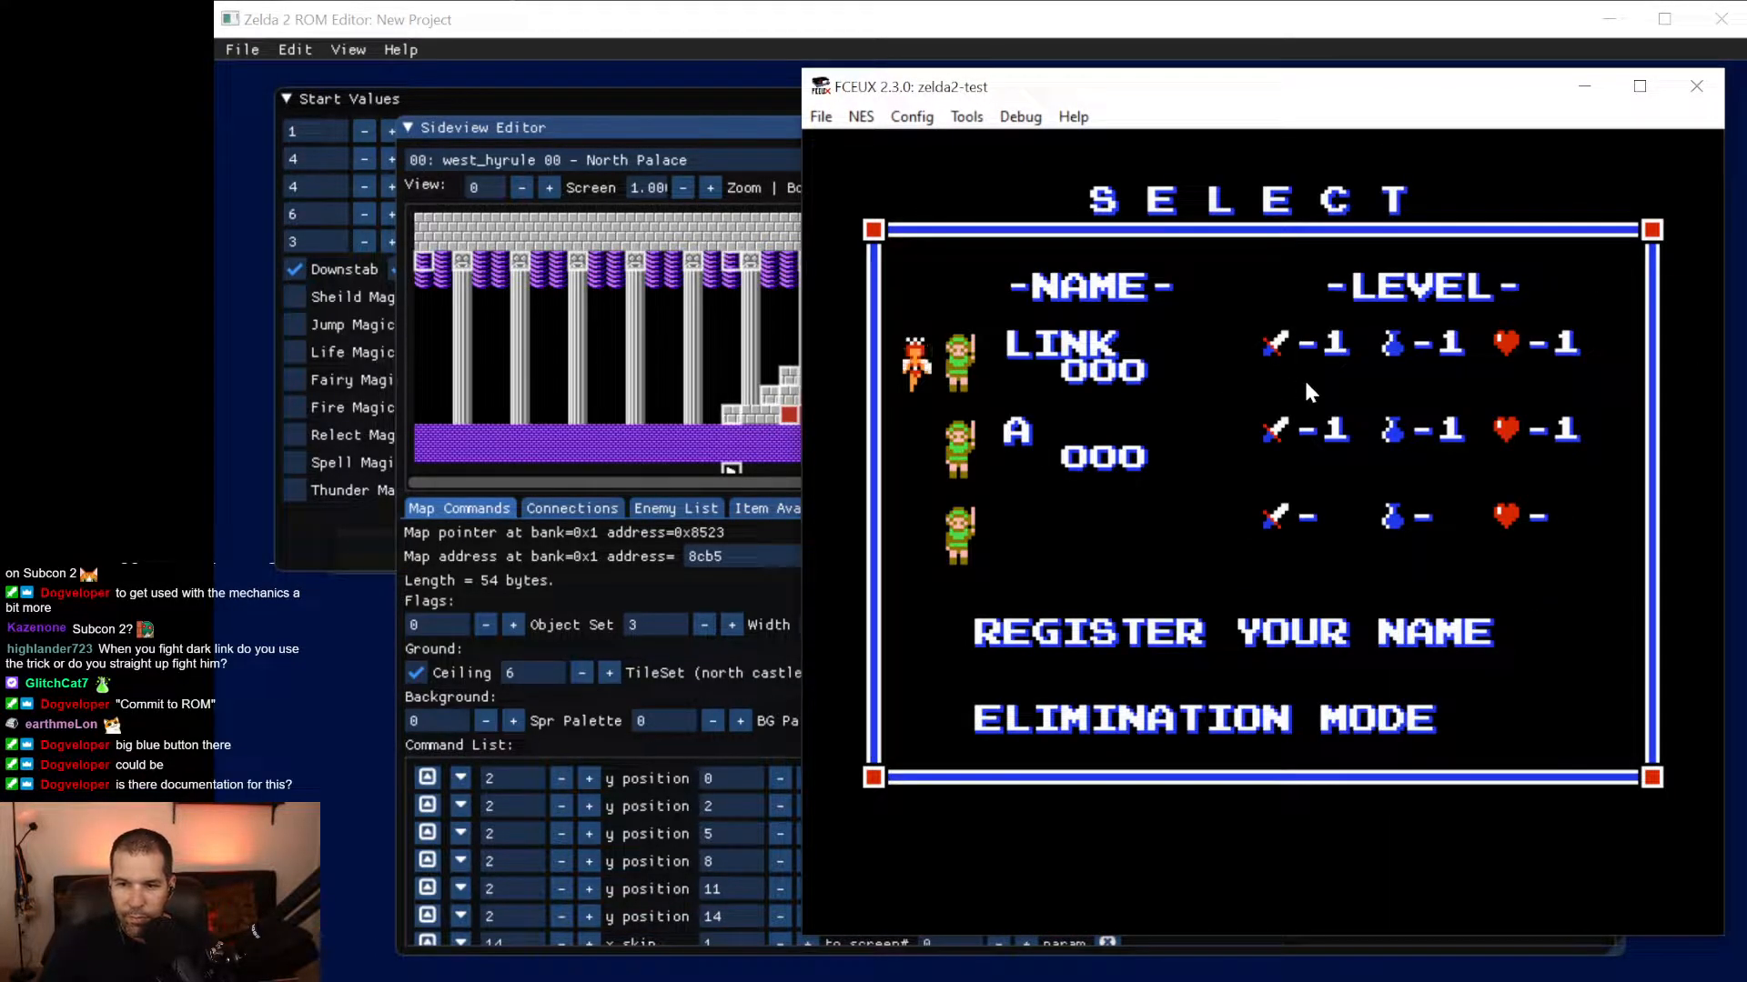
pyautogui.press('Return')
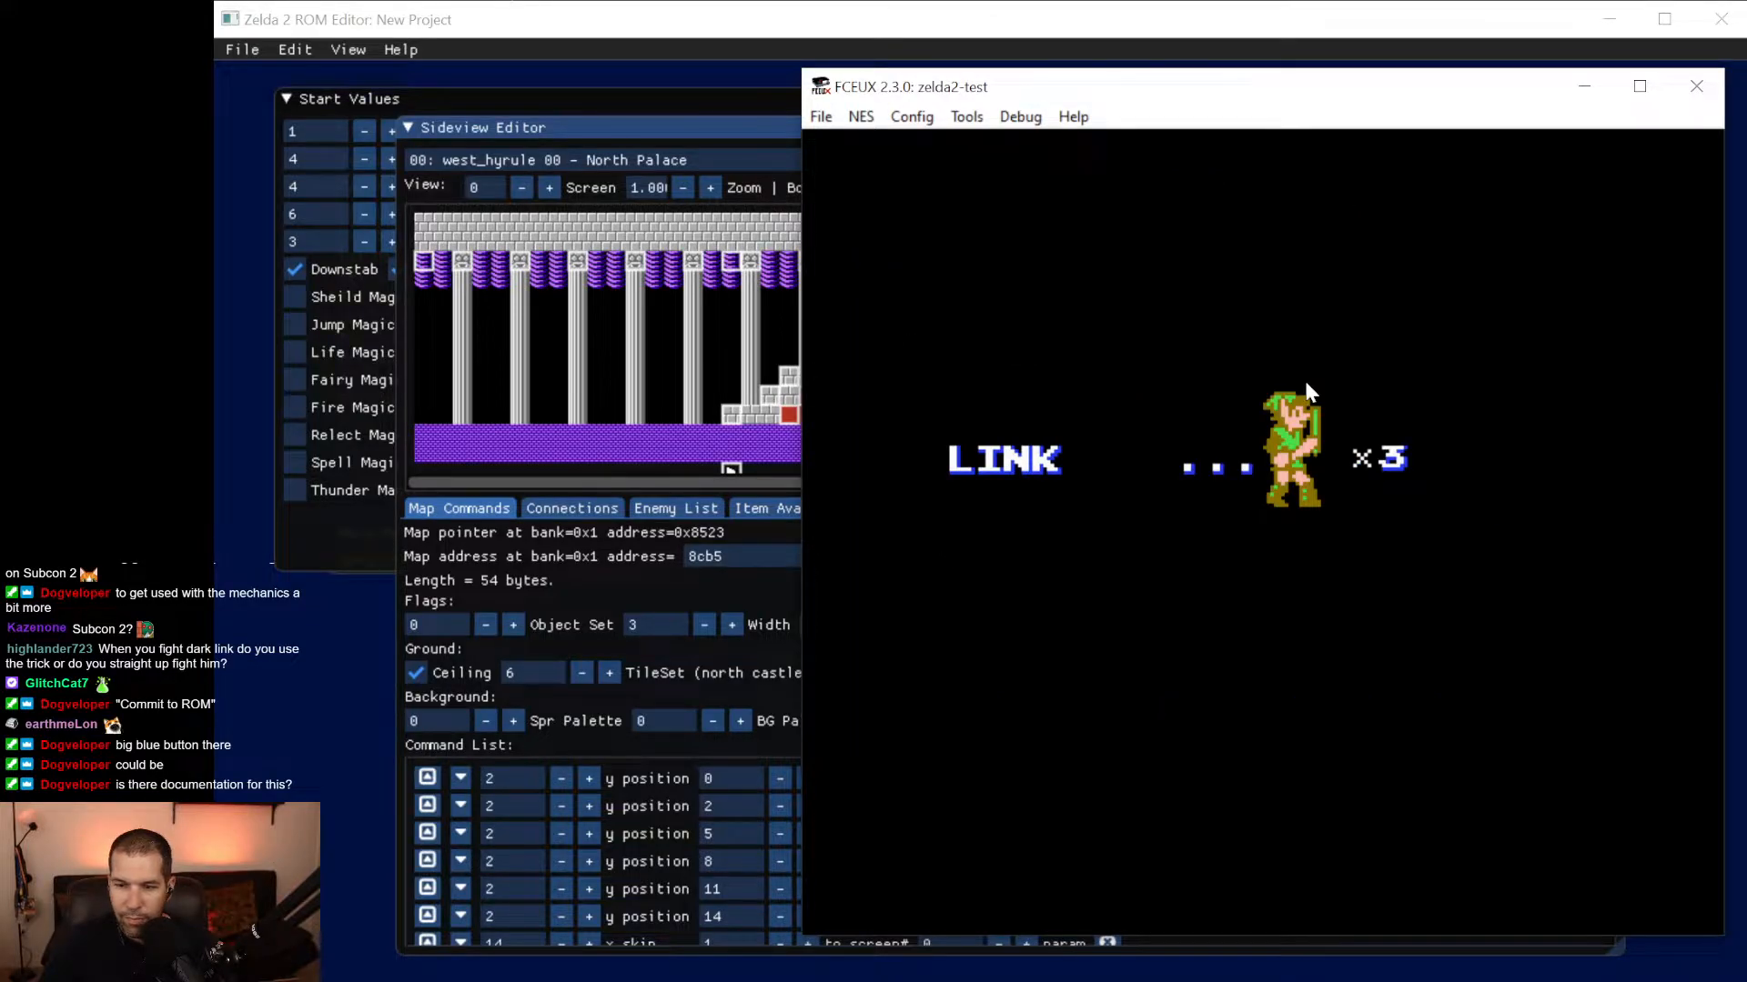
pyautogui.press('Right')
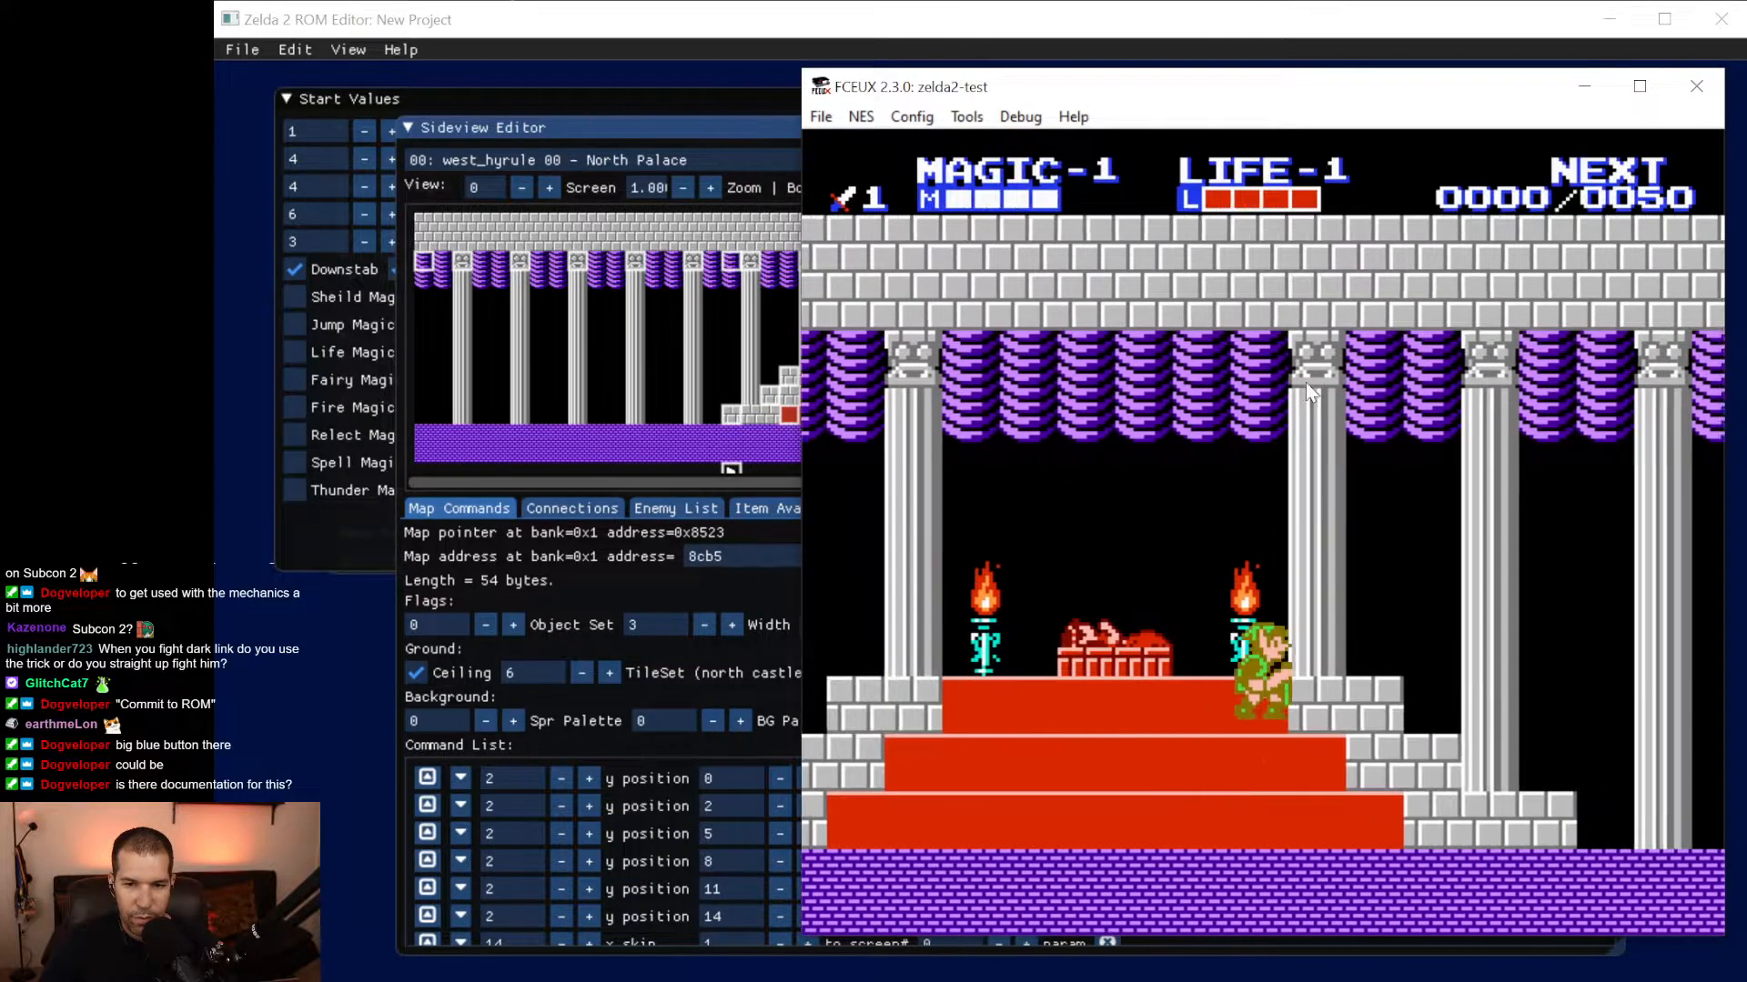
pyautogui.press('Return')
pyautogui.press('Return')
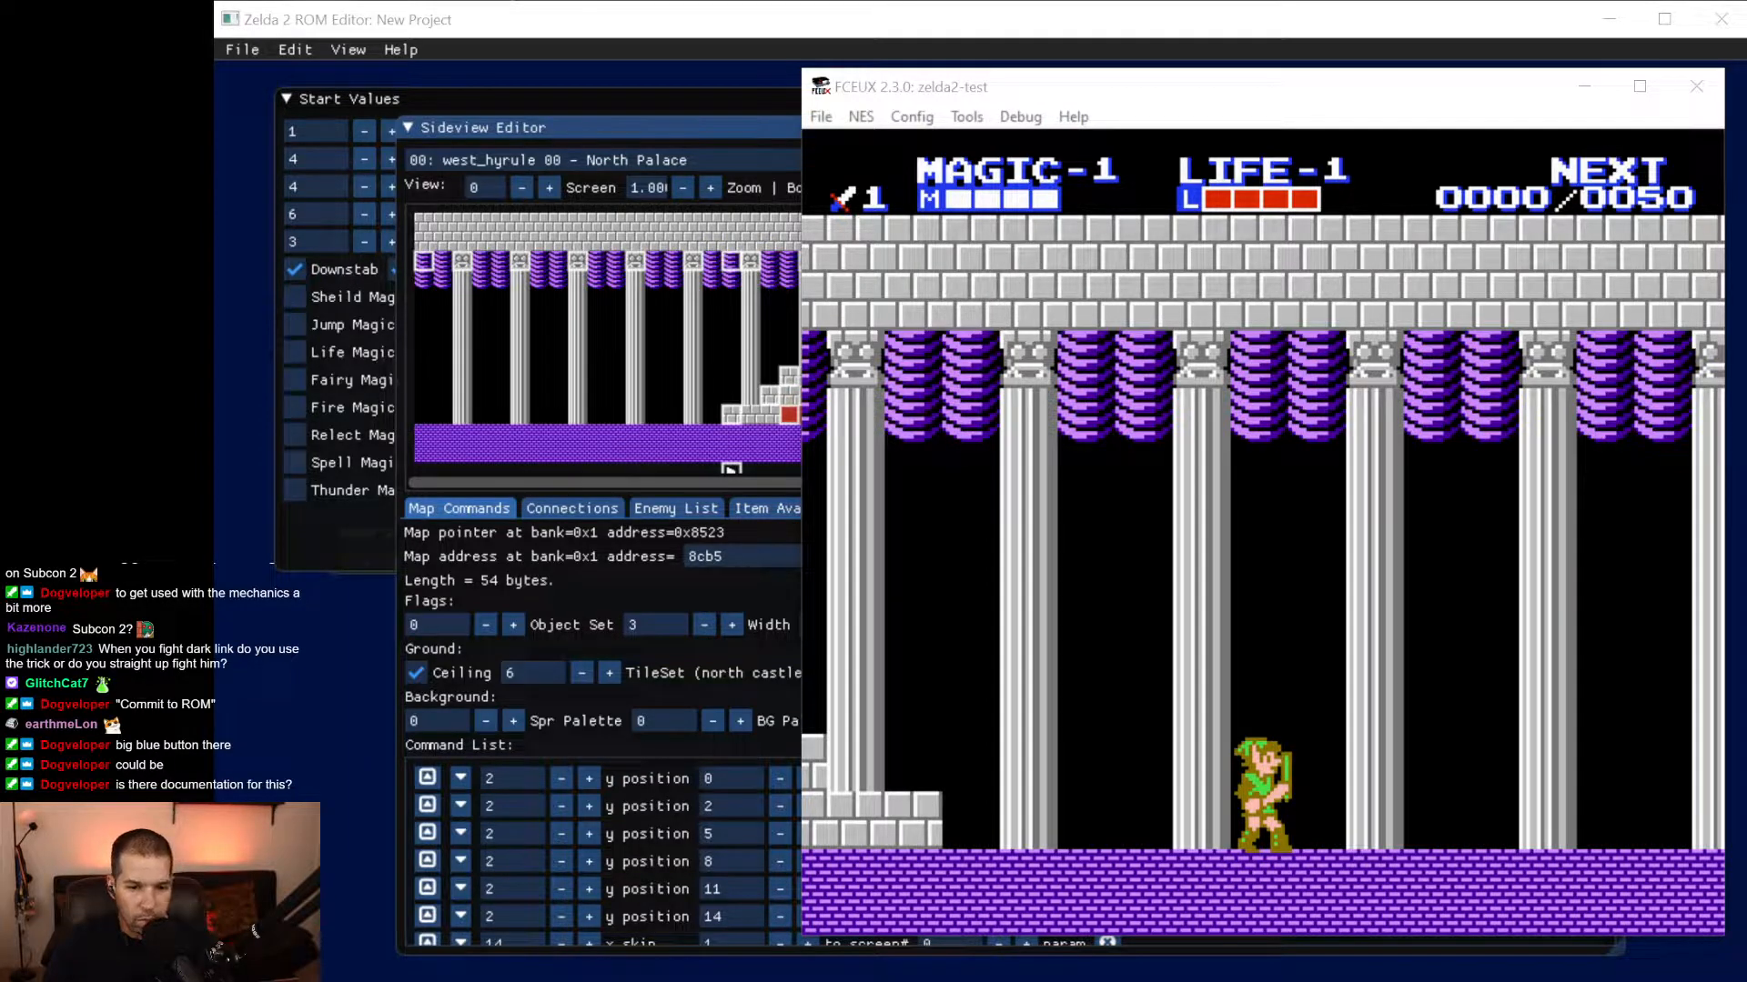
# Switch to the Z2Edit GitHub wiki in the browser, take its address for sharing, and review the feature list and documentation pages.
pyautogui.hotkey('alt', 'Tab')
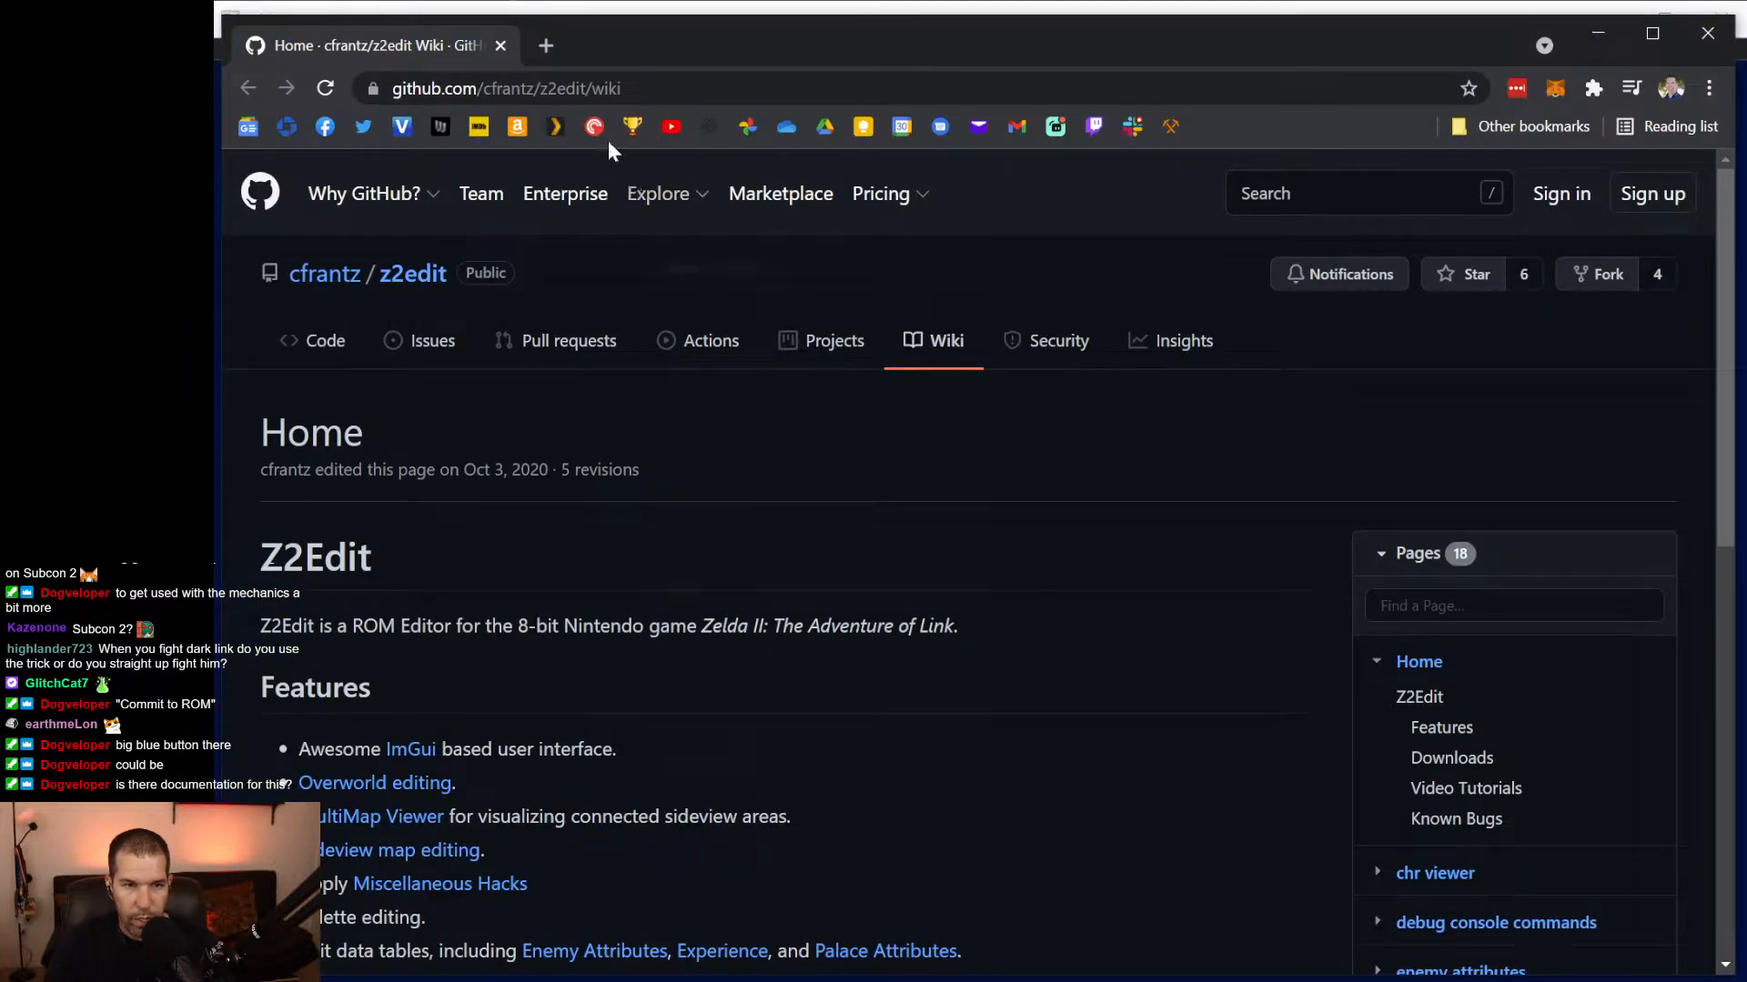
pyautogui.hotkey('ctrl', 'l')
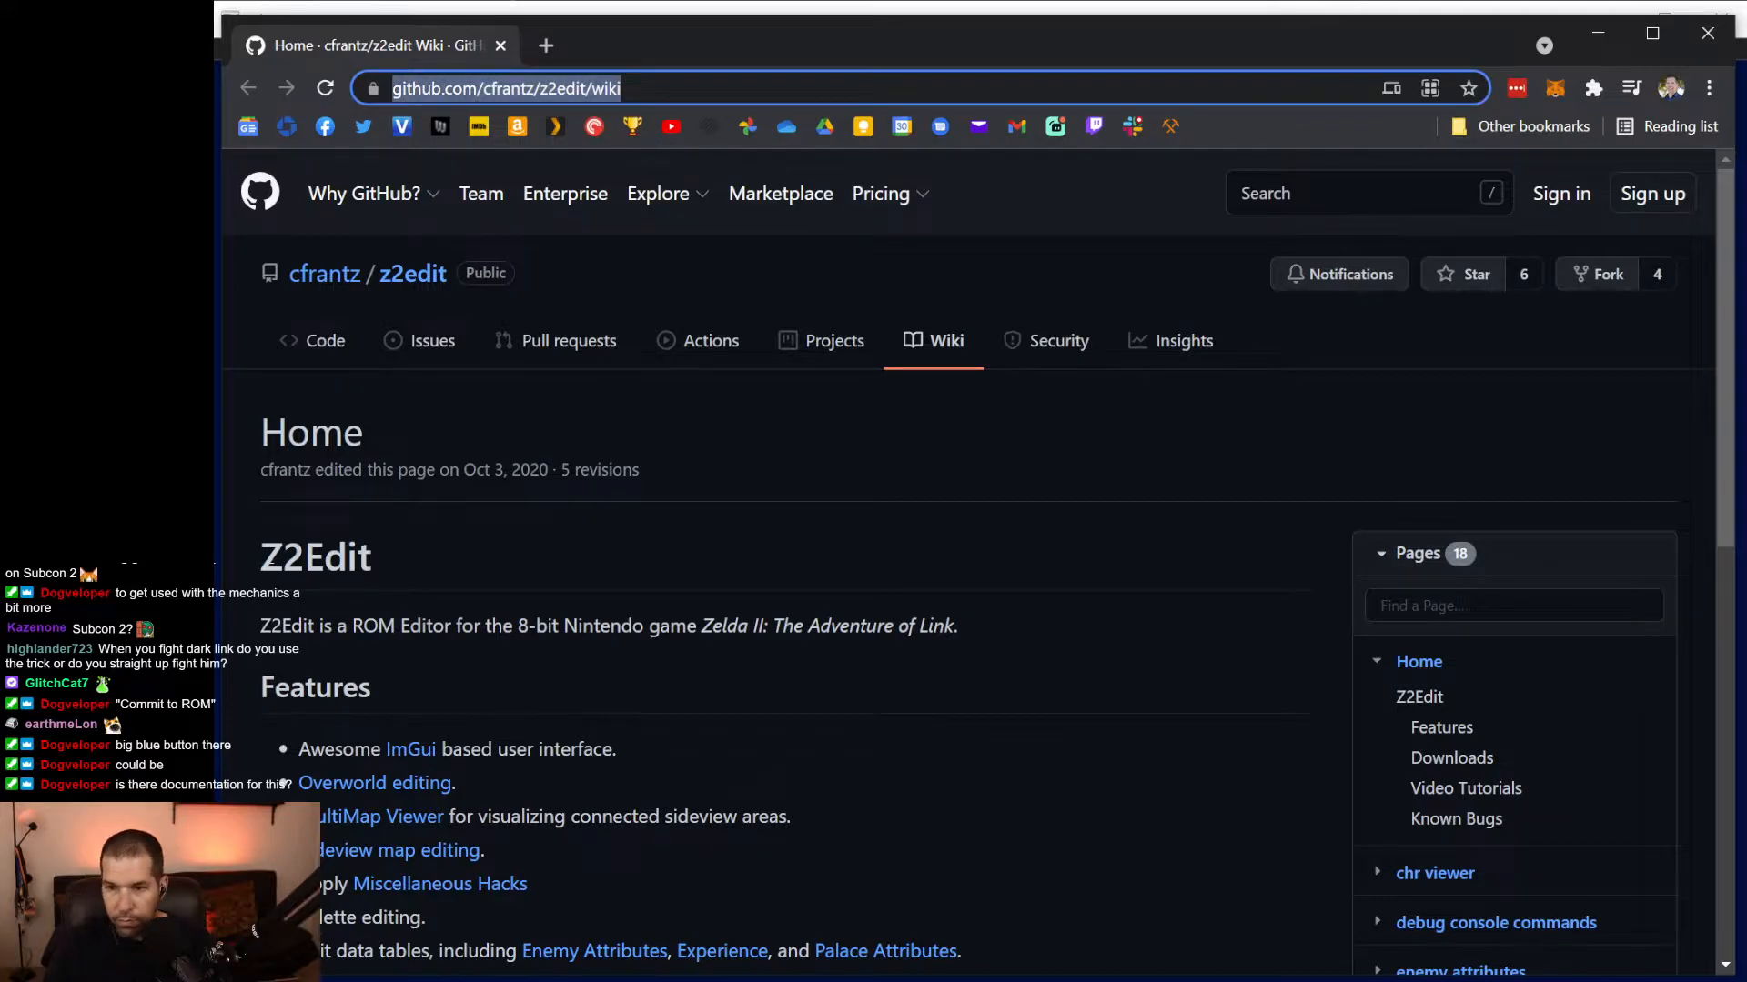
pyautogui.hotkey('alt', 'Tab')
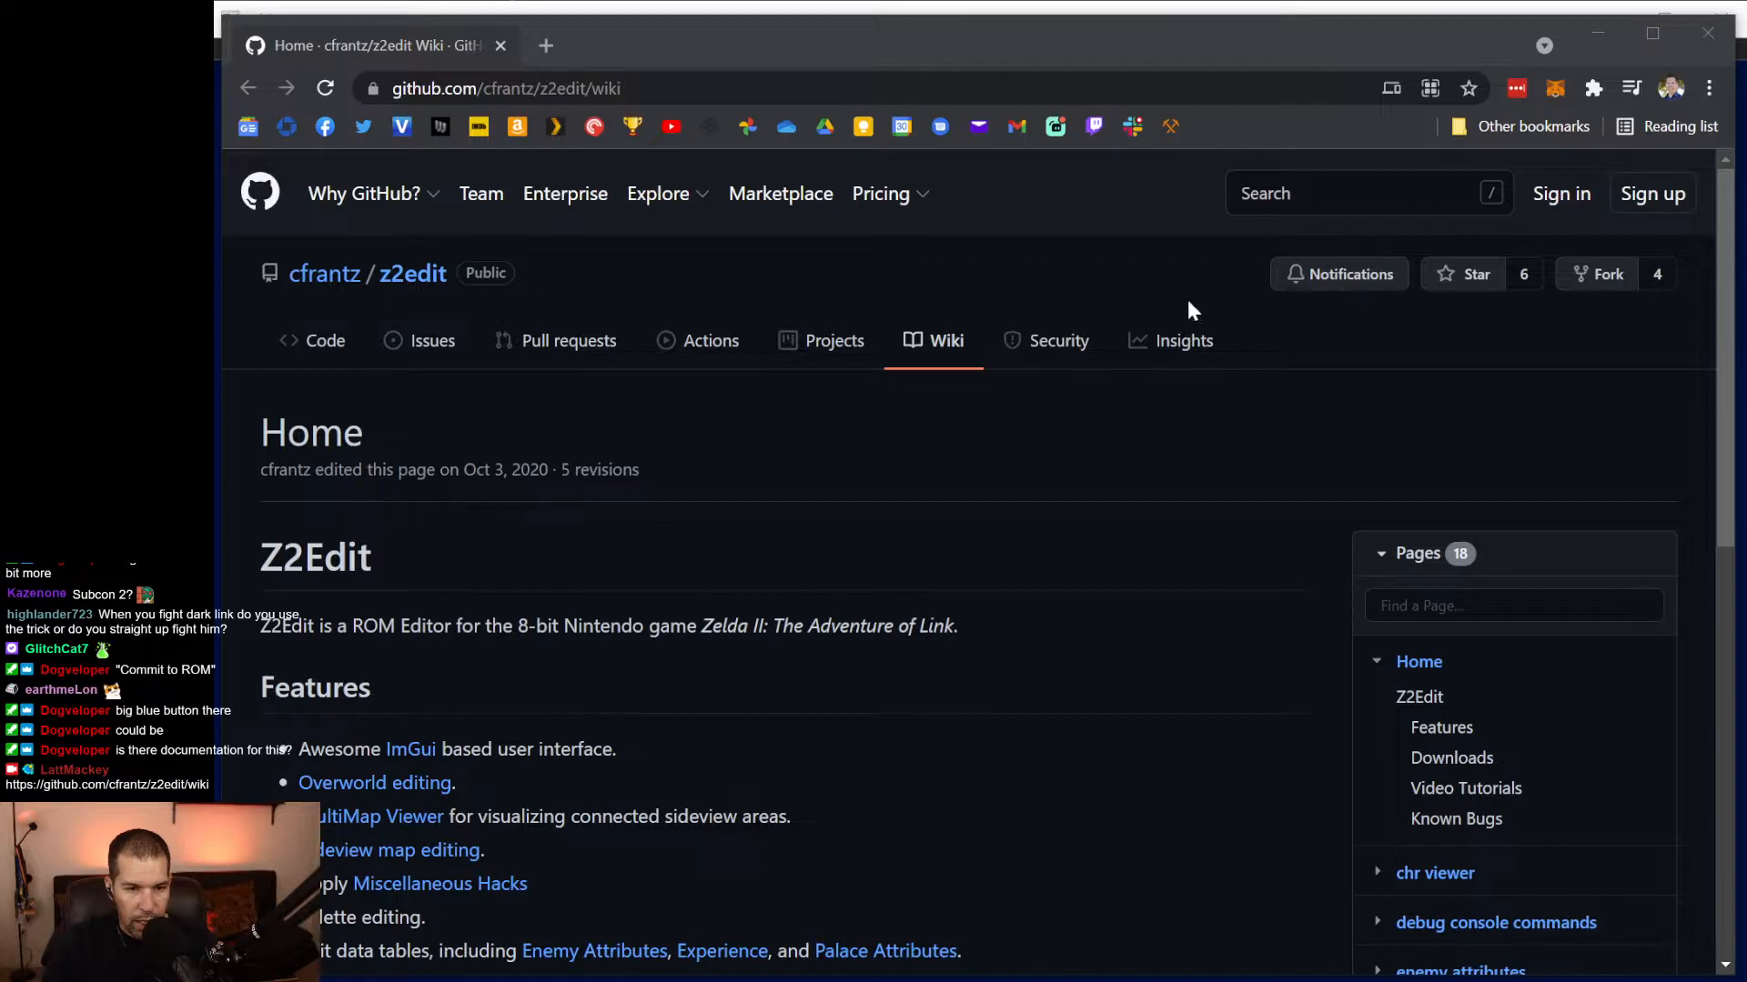
pyautogui.scroll(-3, 406, 596)
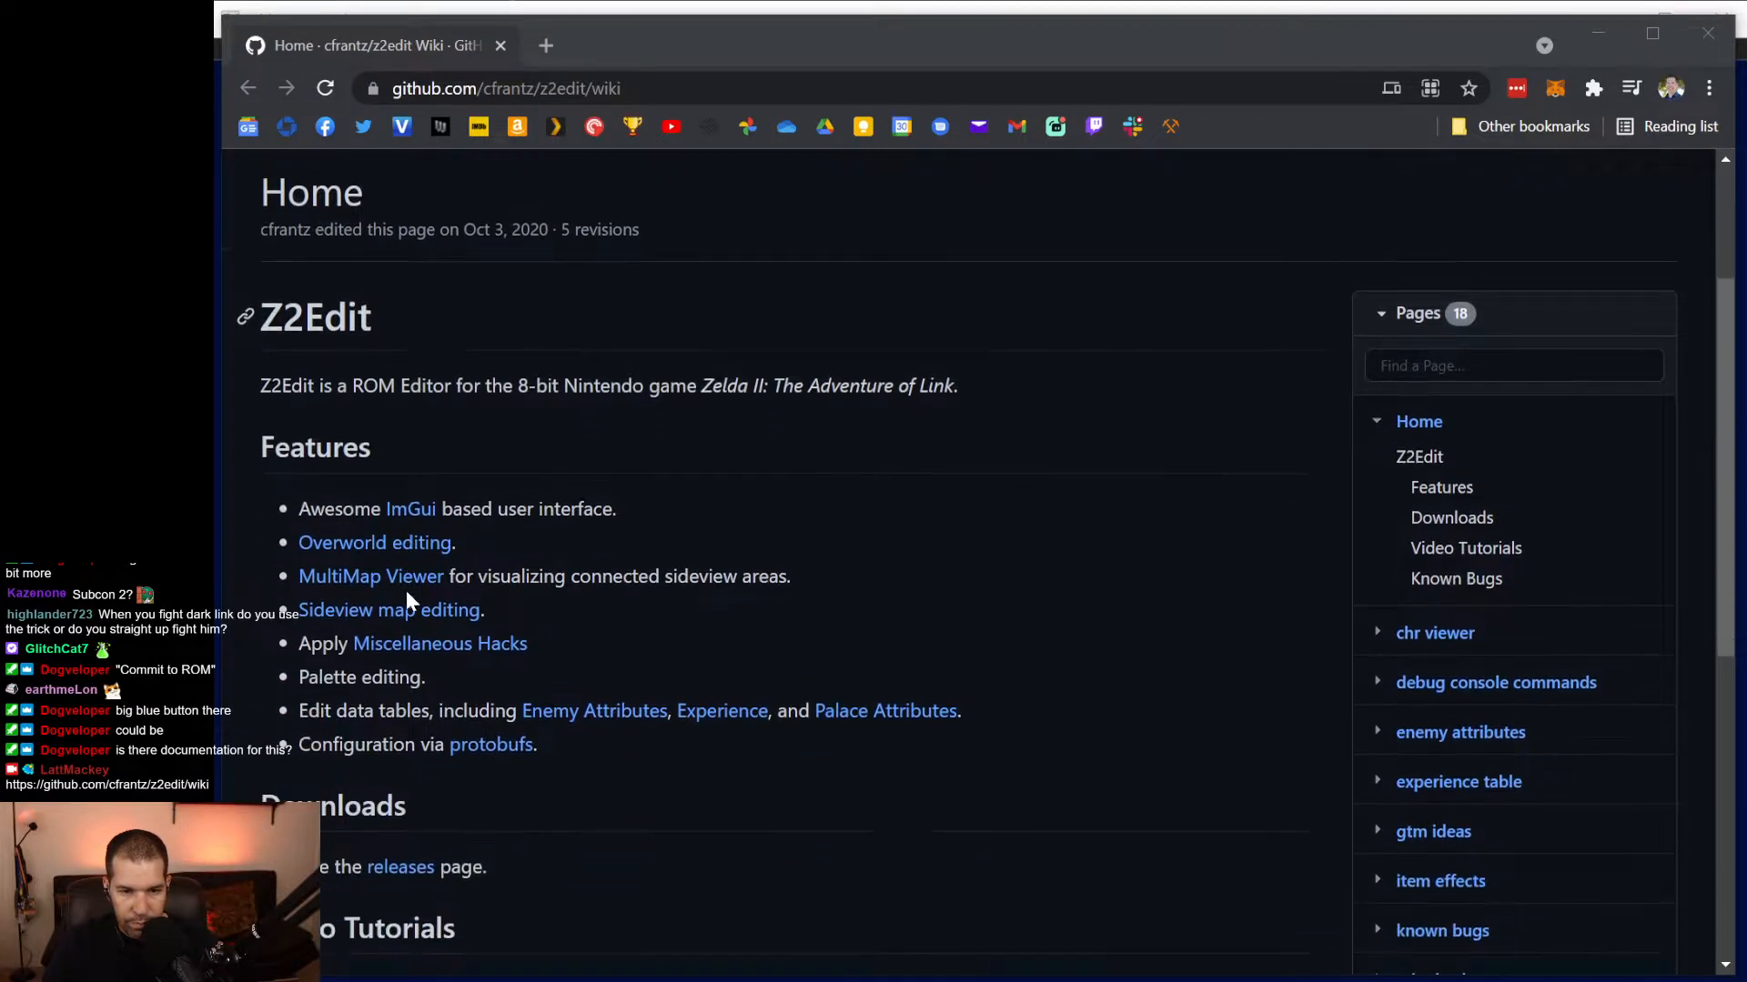
pyautogui.scroll(-2, 406, 592)
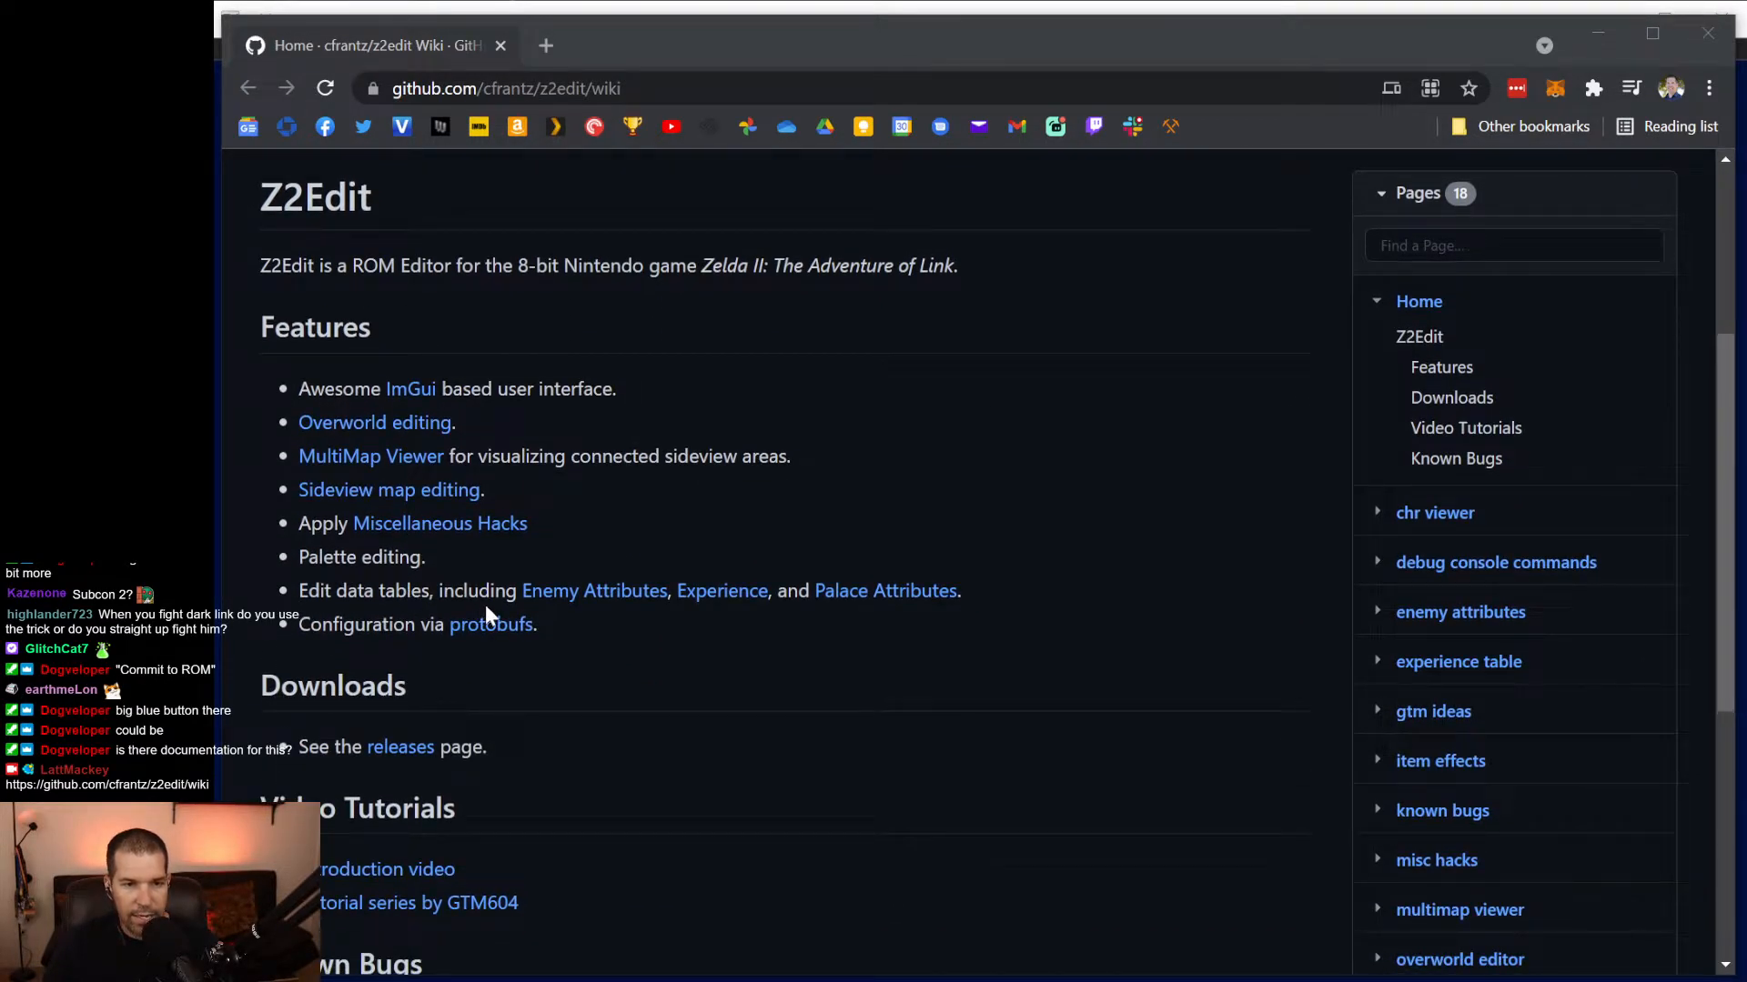
# Read the experience table wiki page, covering attack and damage properties, spell costs and XP for next level, and return to the wiki home.
pyautogui.click(721, 593)
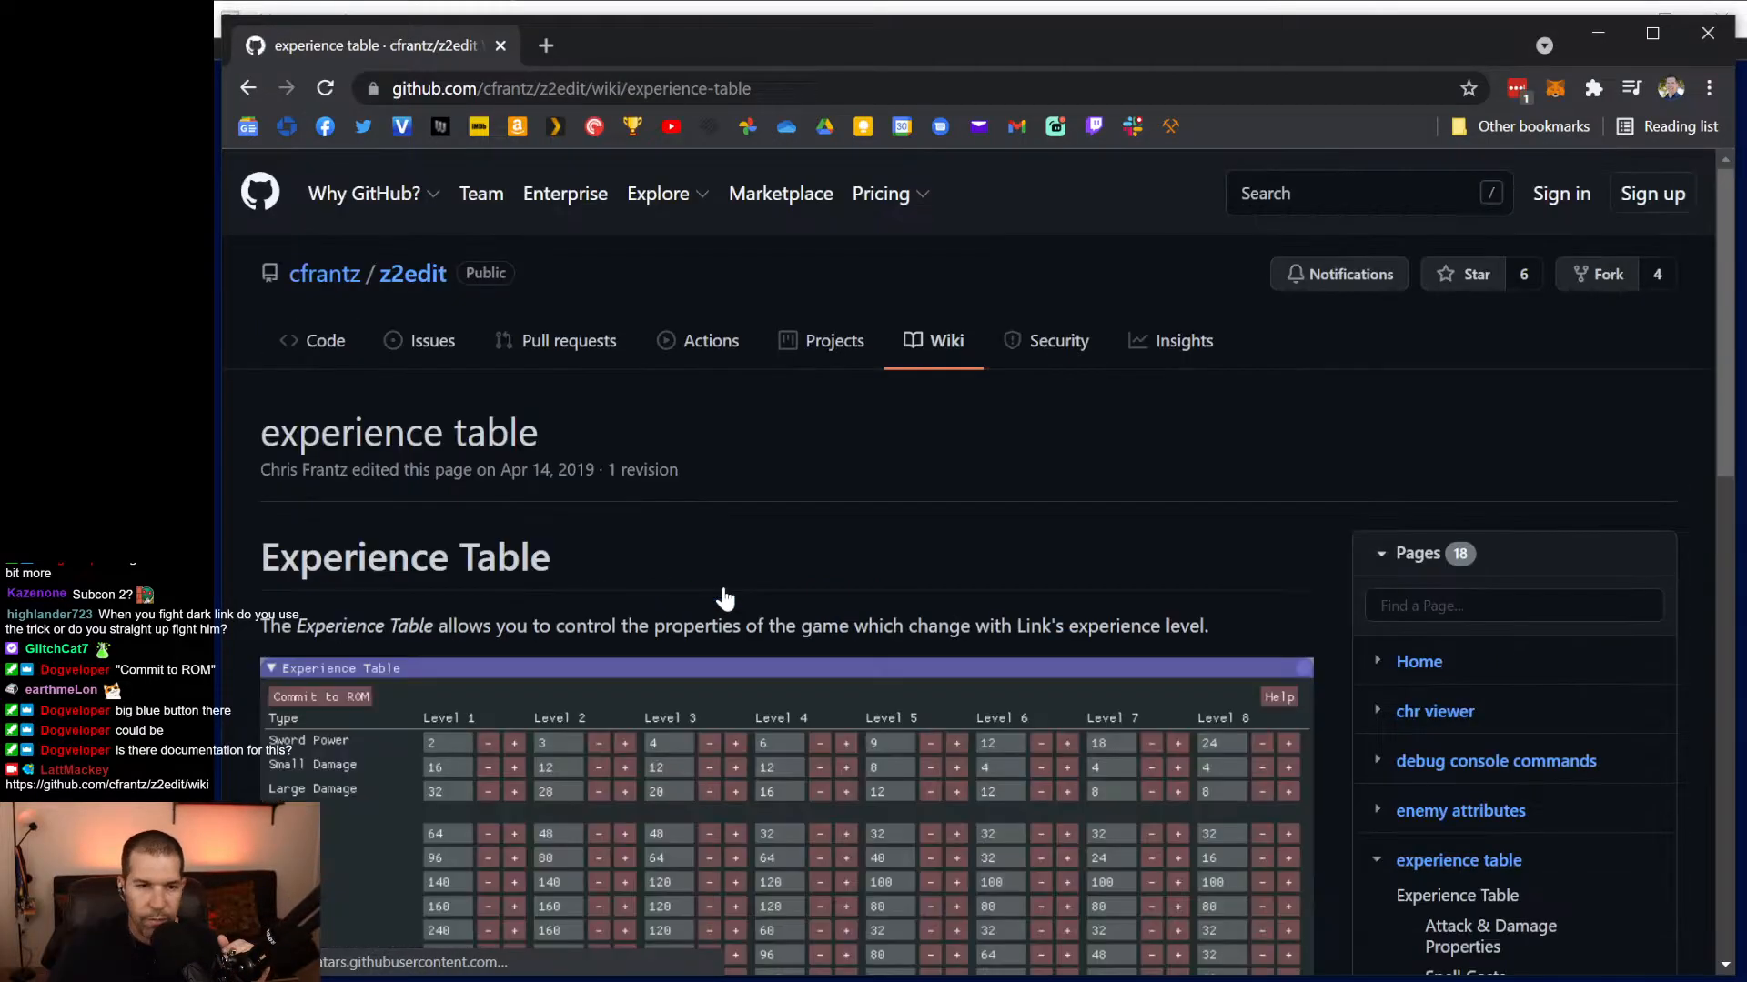
pyautogui.scroll(-2, 725, 597)
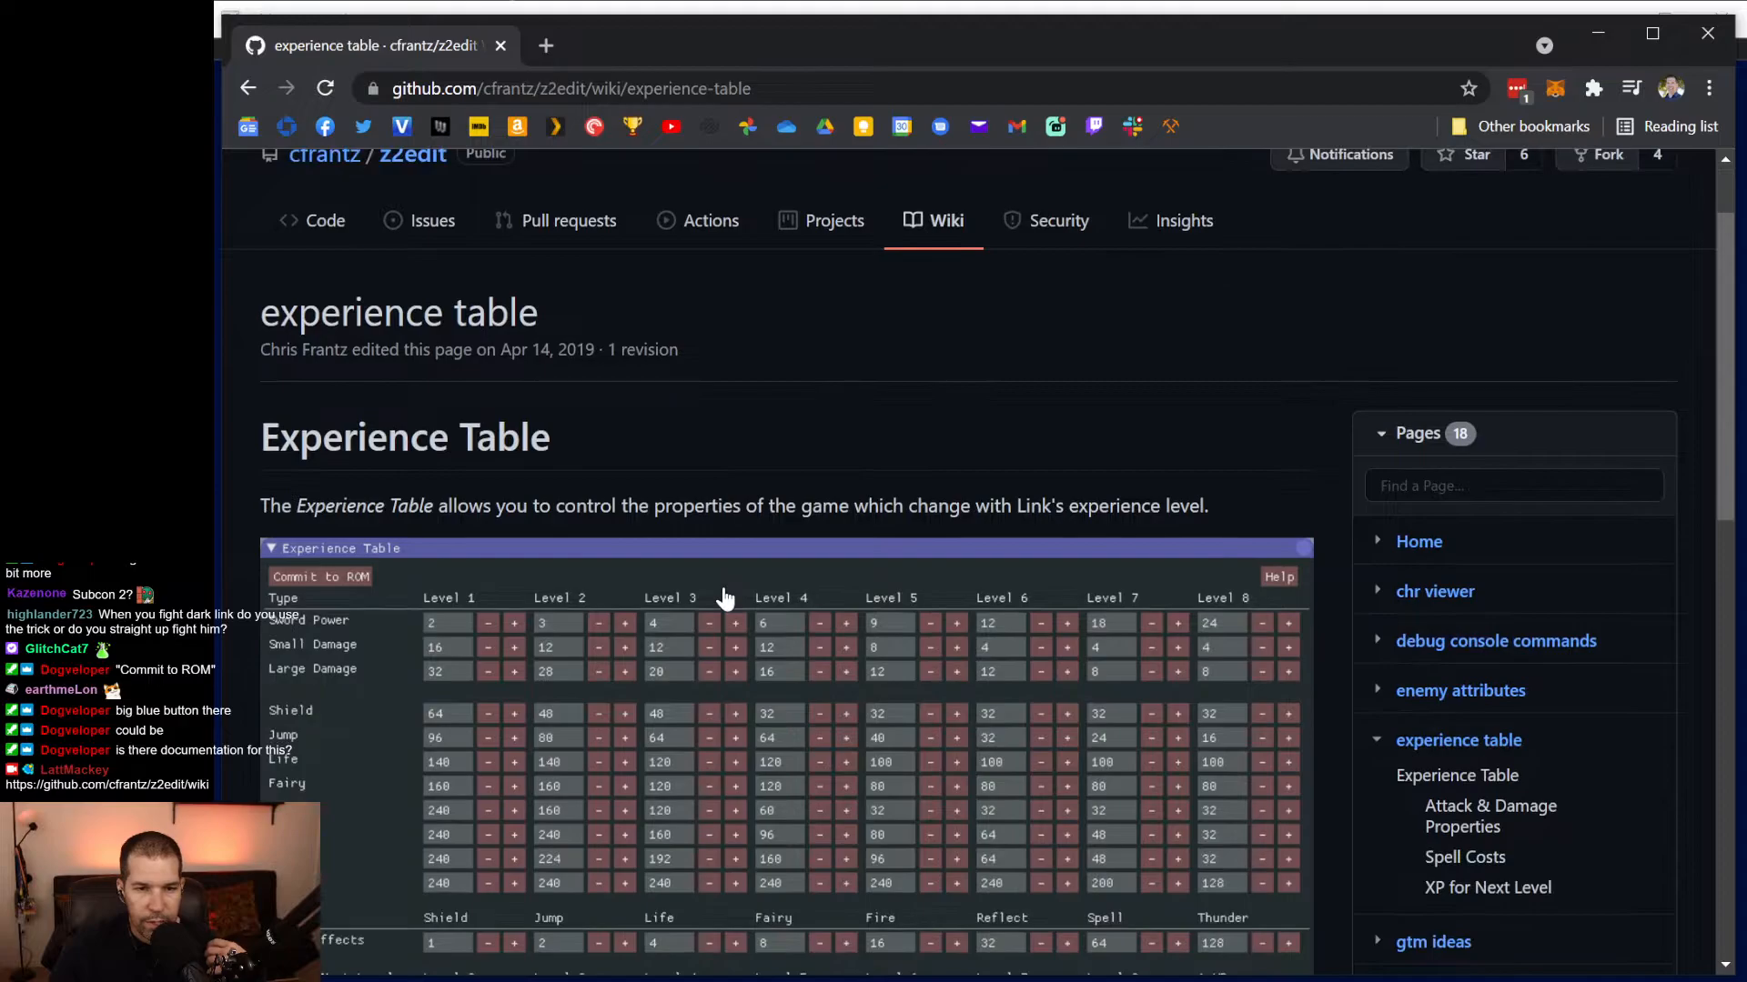
pyautogui.scroll(-2, 725, 597)
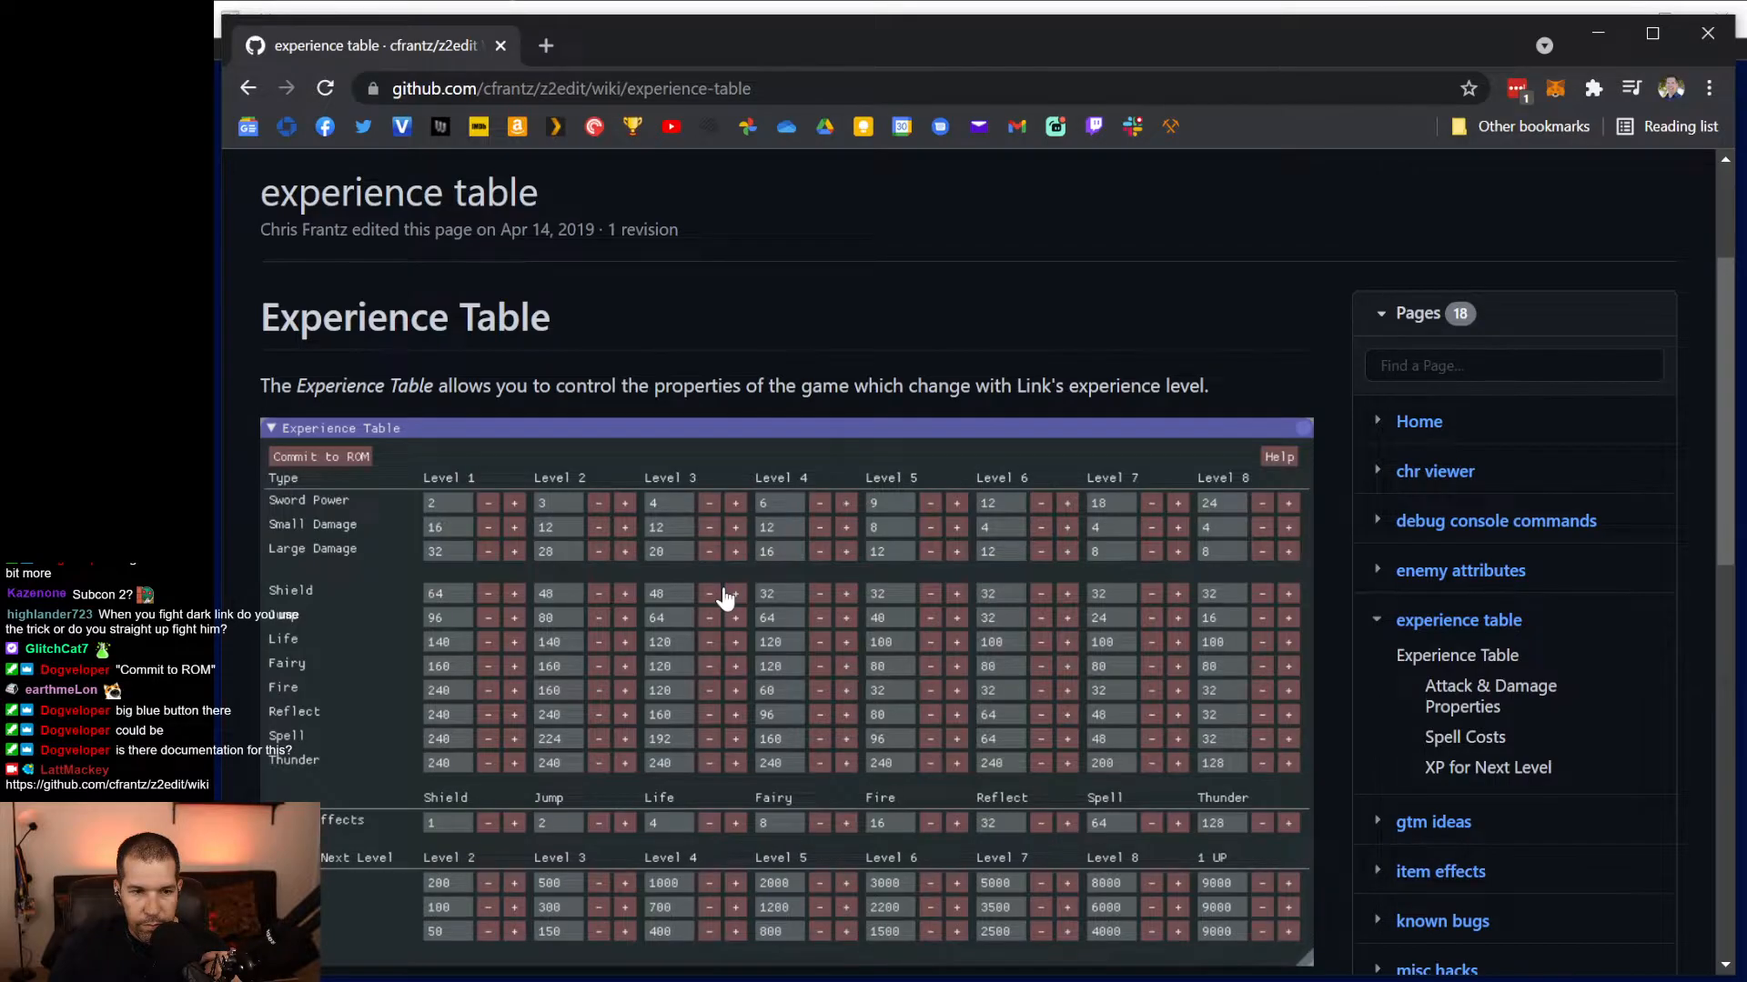
pyautogui.scroll(-2, 725, 597)
pyautogui.scroll(-4, 725, 597)
pyautogui.scroll(-6, 725, 598)
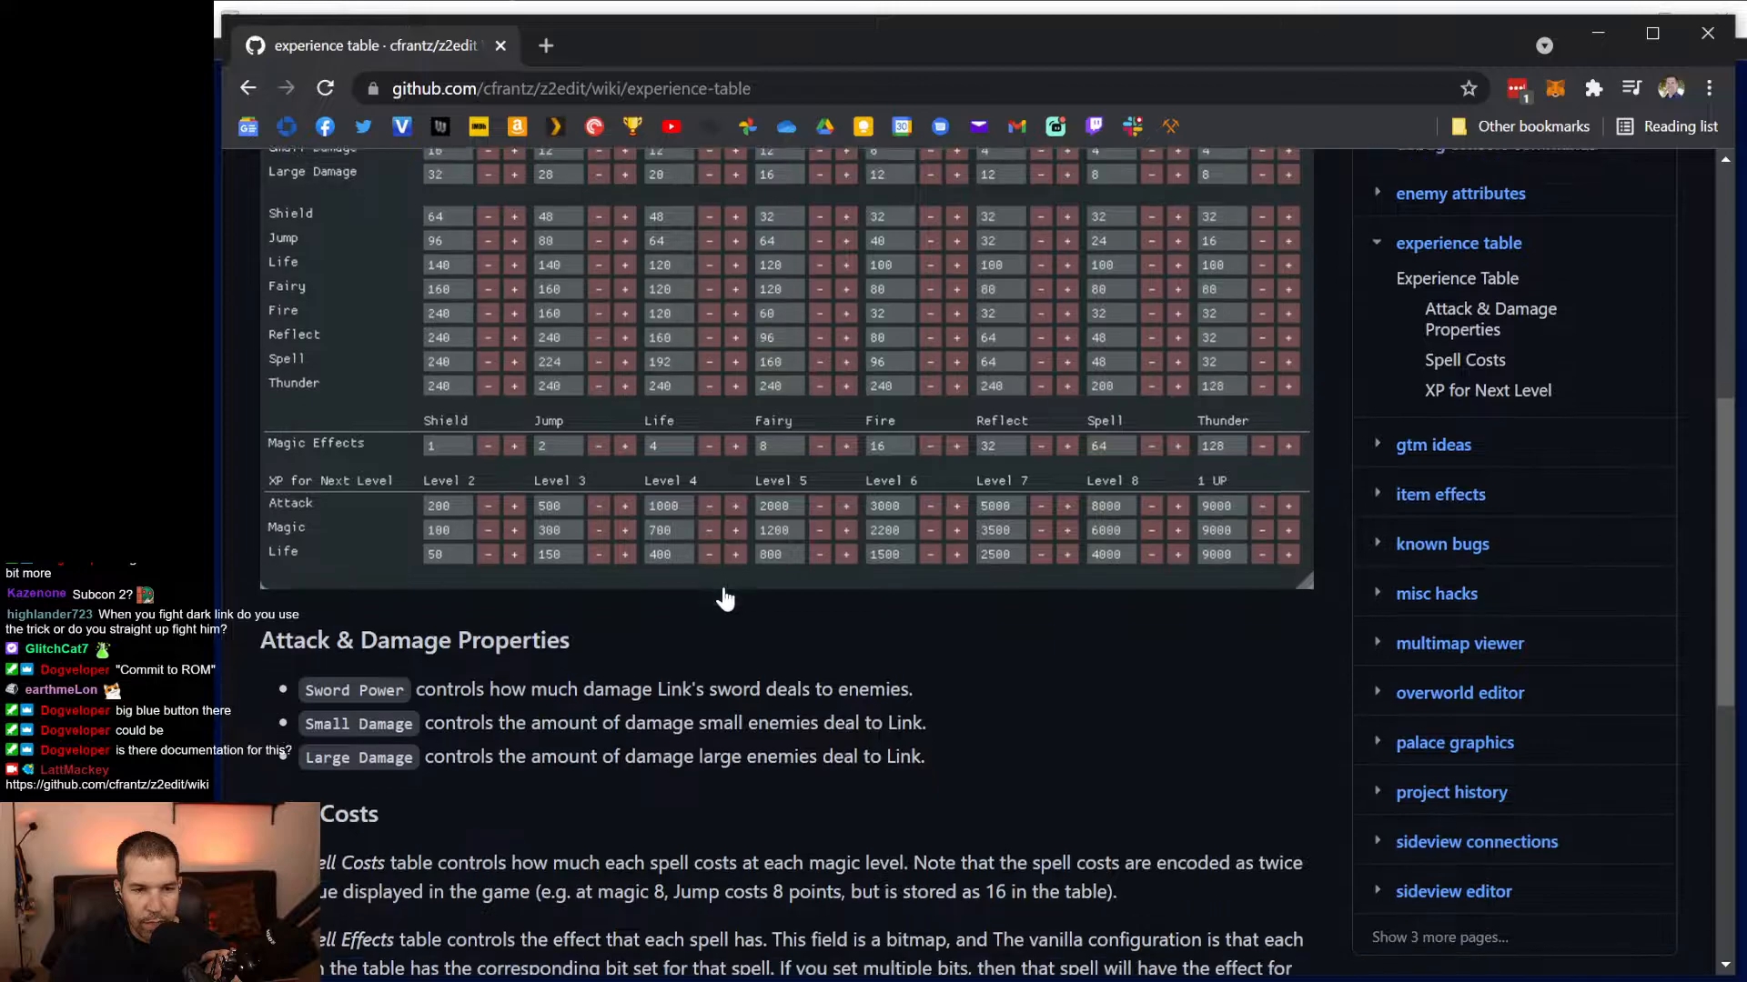
pyautogui.scroll(-6, 725, 598)
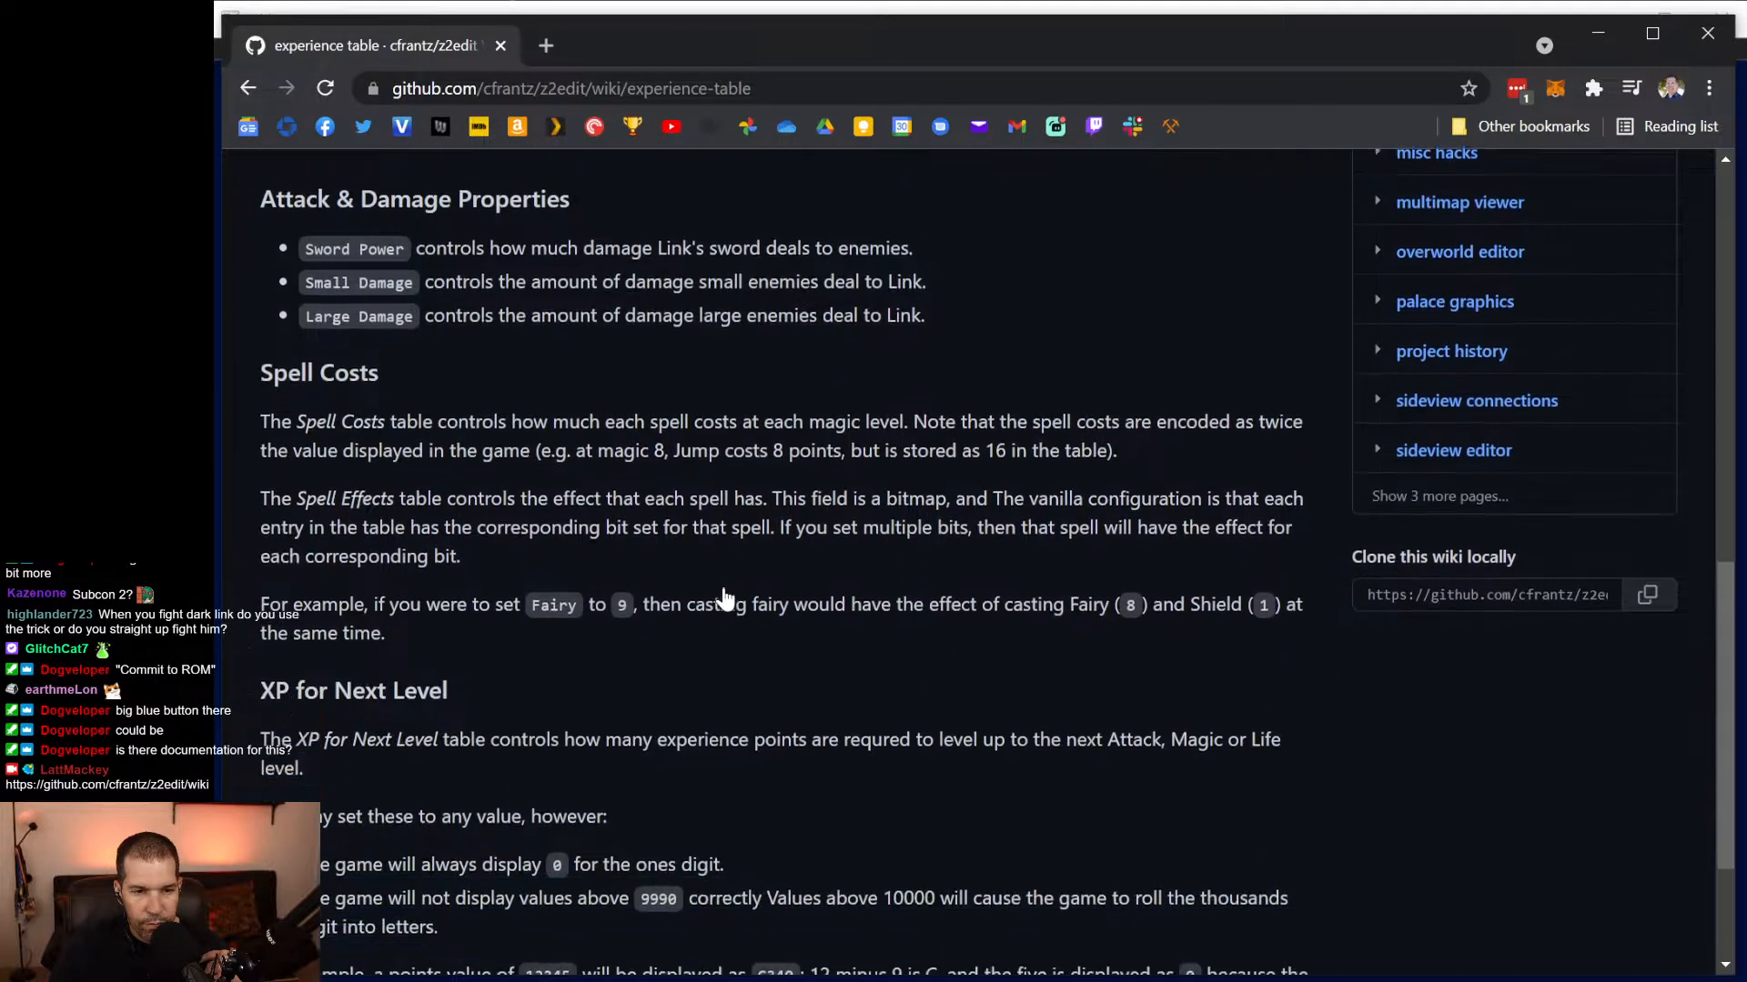
pyautogui.scroll(20, 726, 598)
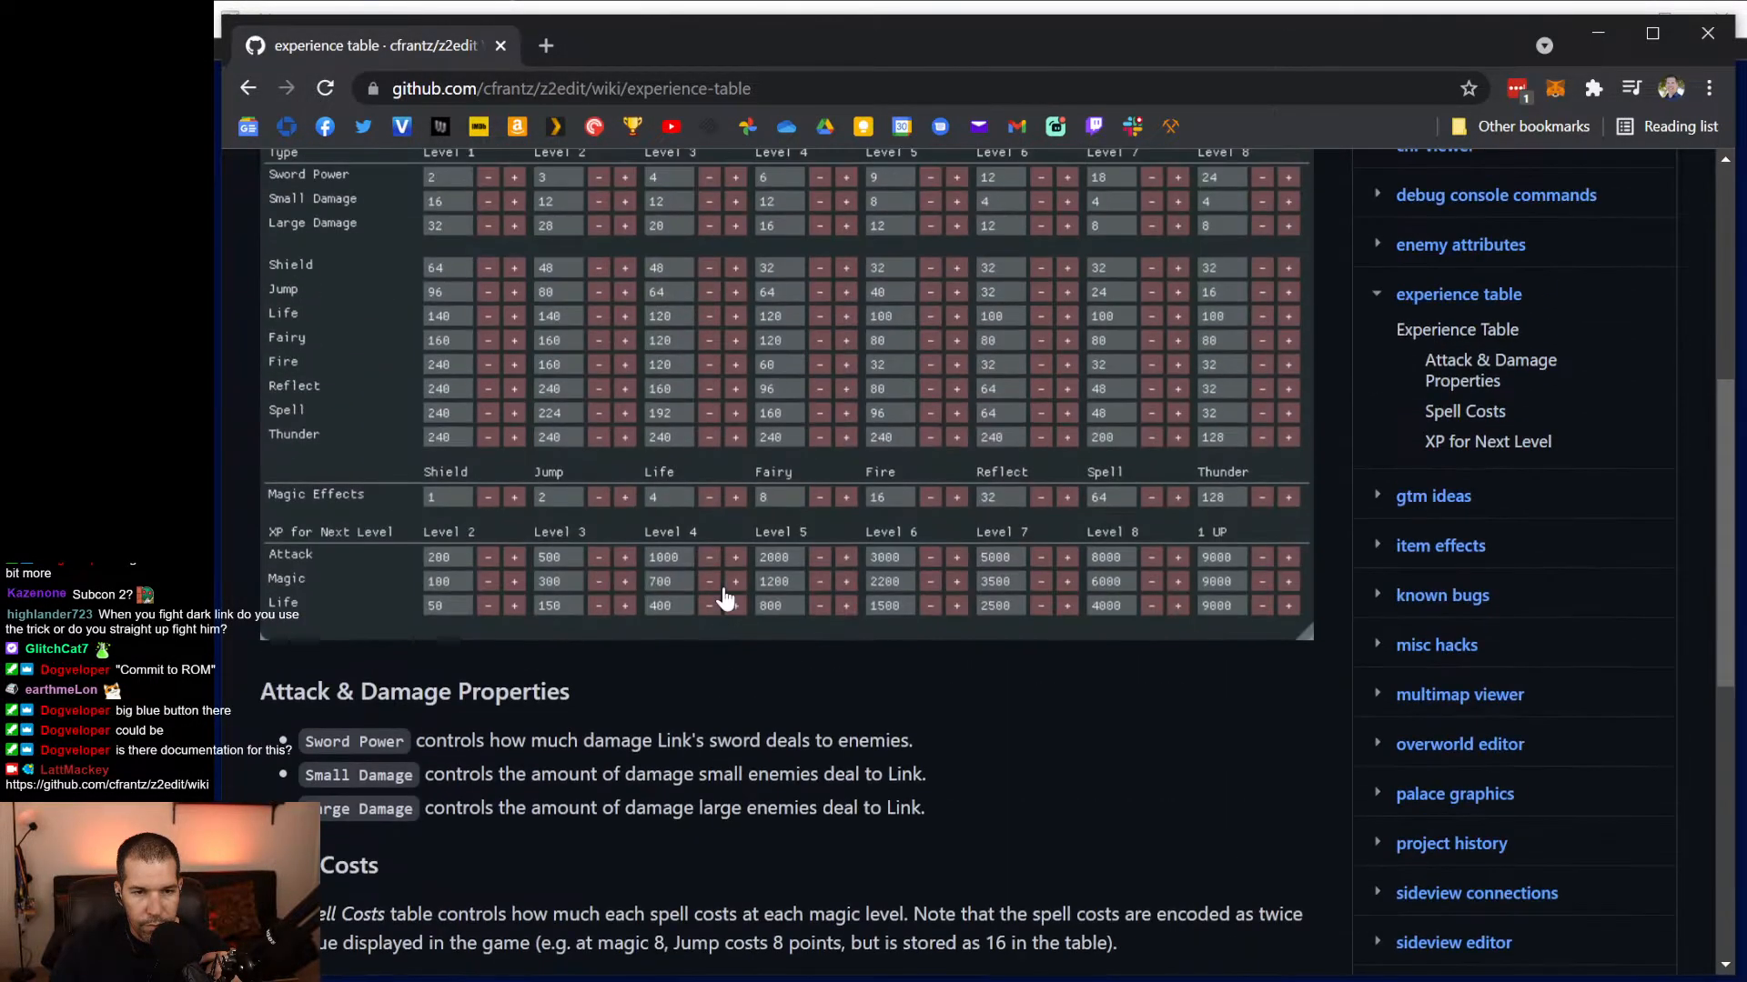
pyautogui.scroll(-1, 582, 607)
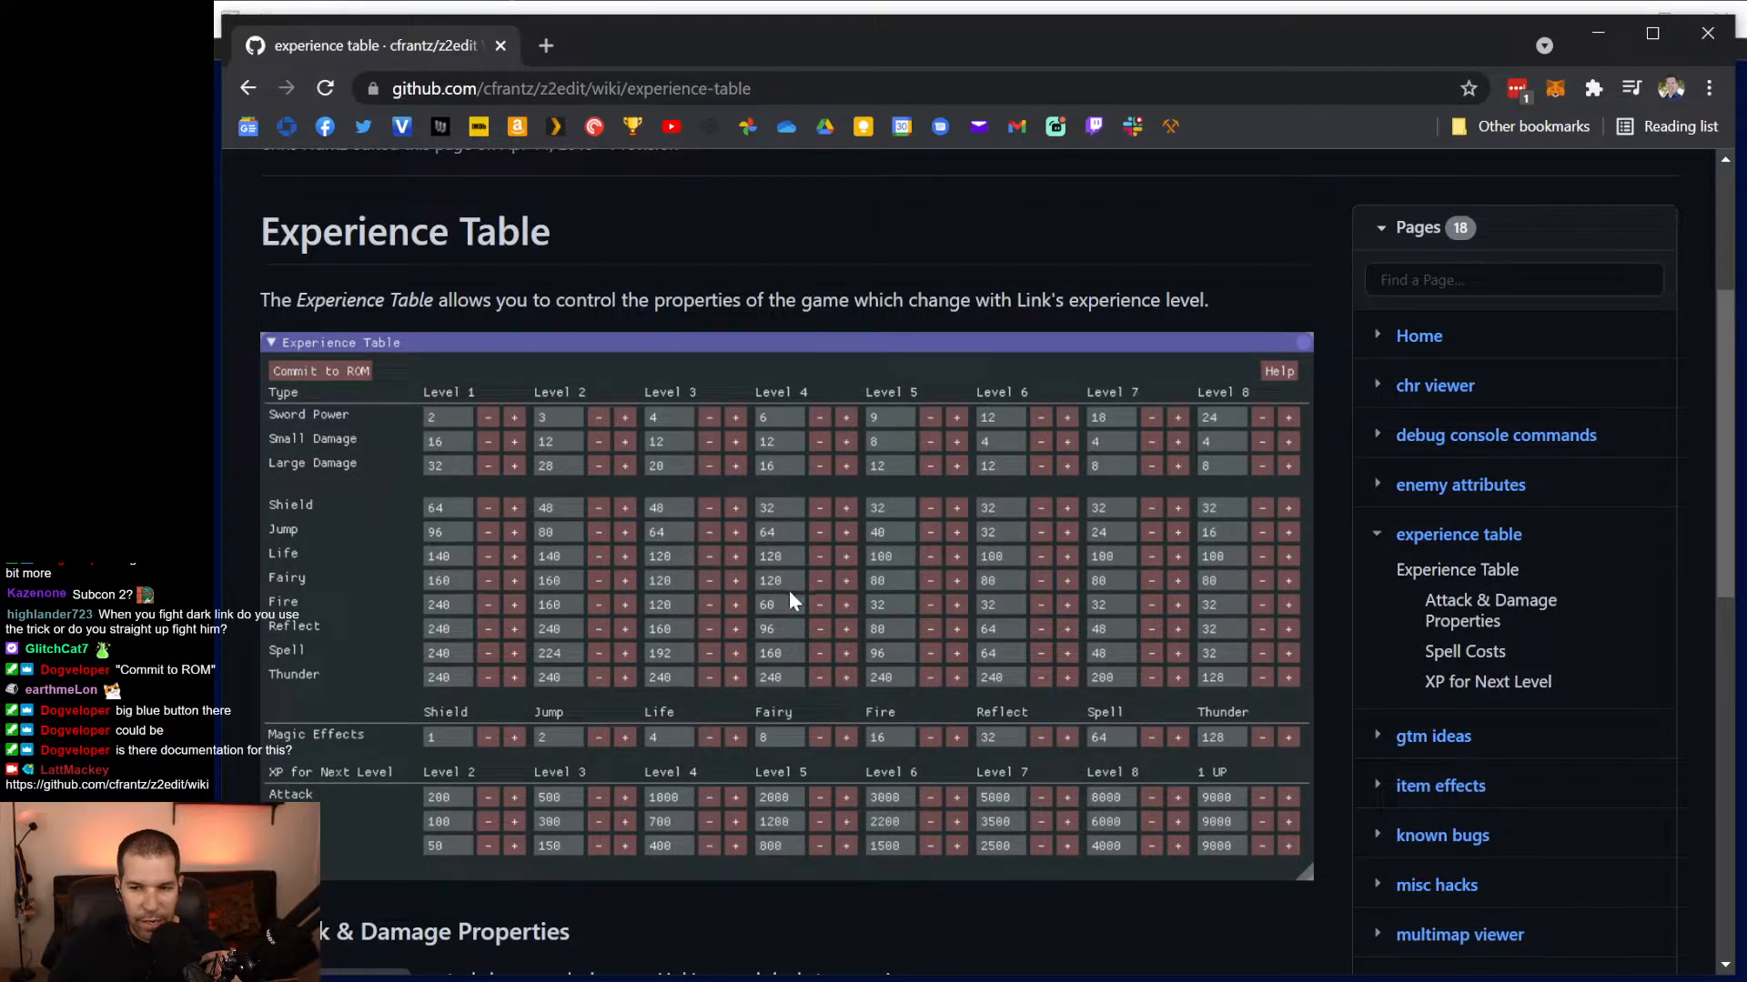
pyautogui.scroll(-2, 789, 591)
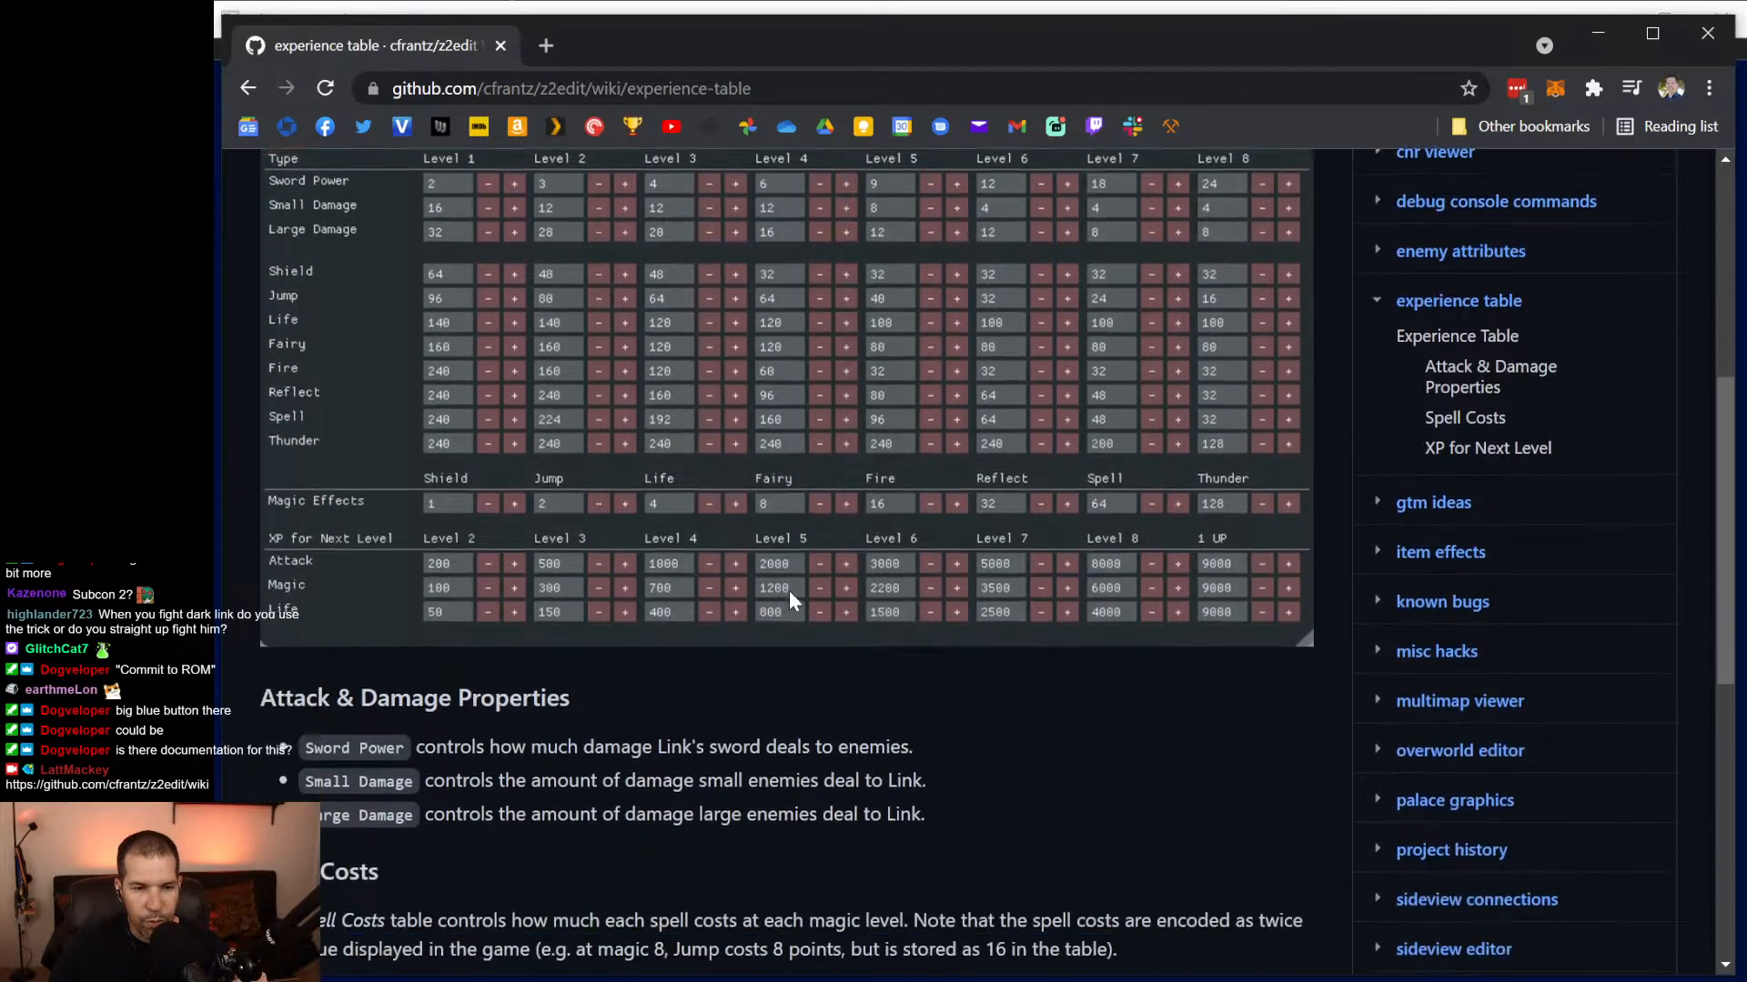
pyautogui.scroll(-1, 789, 592)
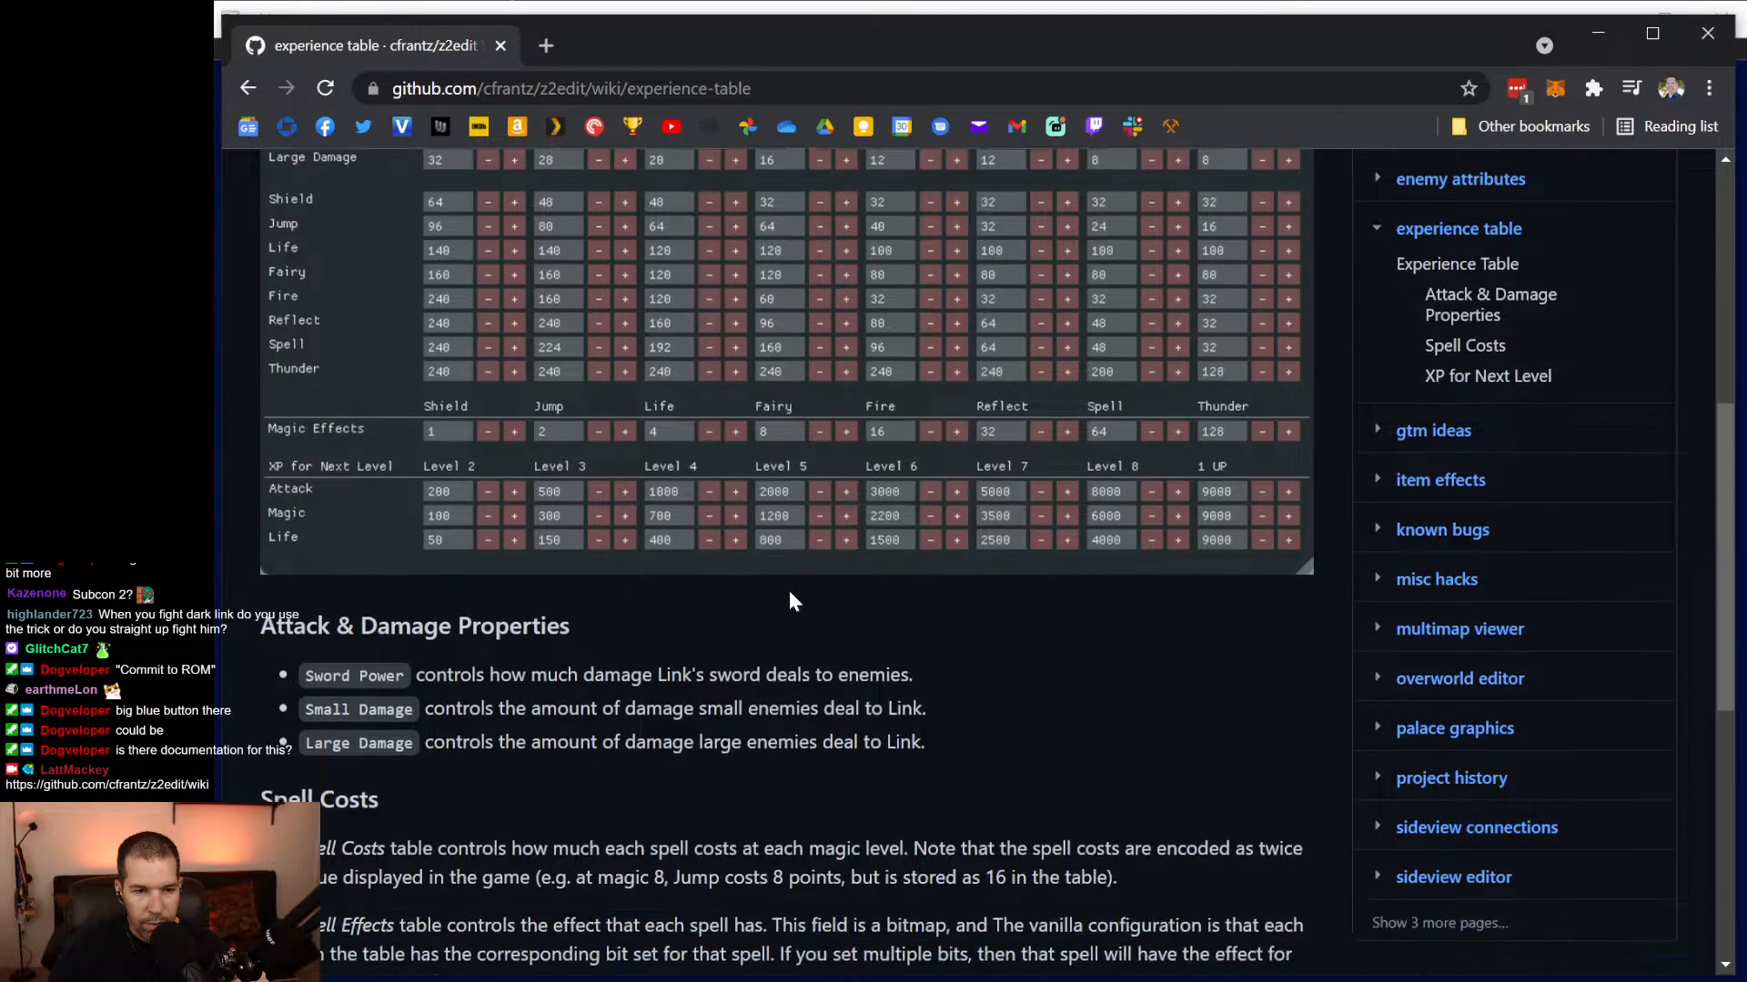
pyautogui.scroll(4, 782, 589)
pyautogui.click(246, 89)
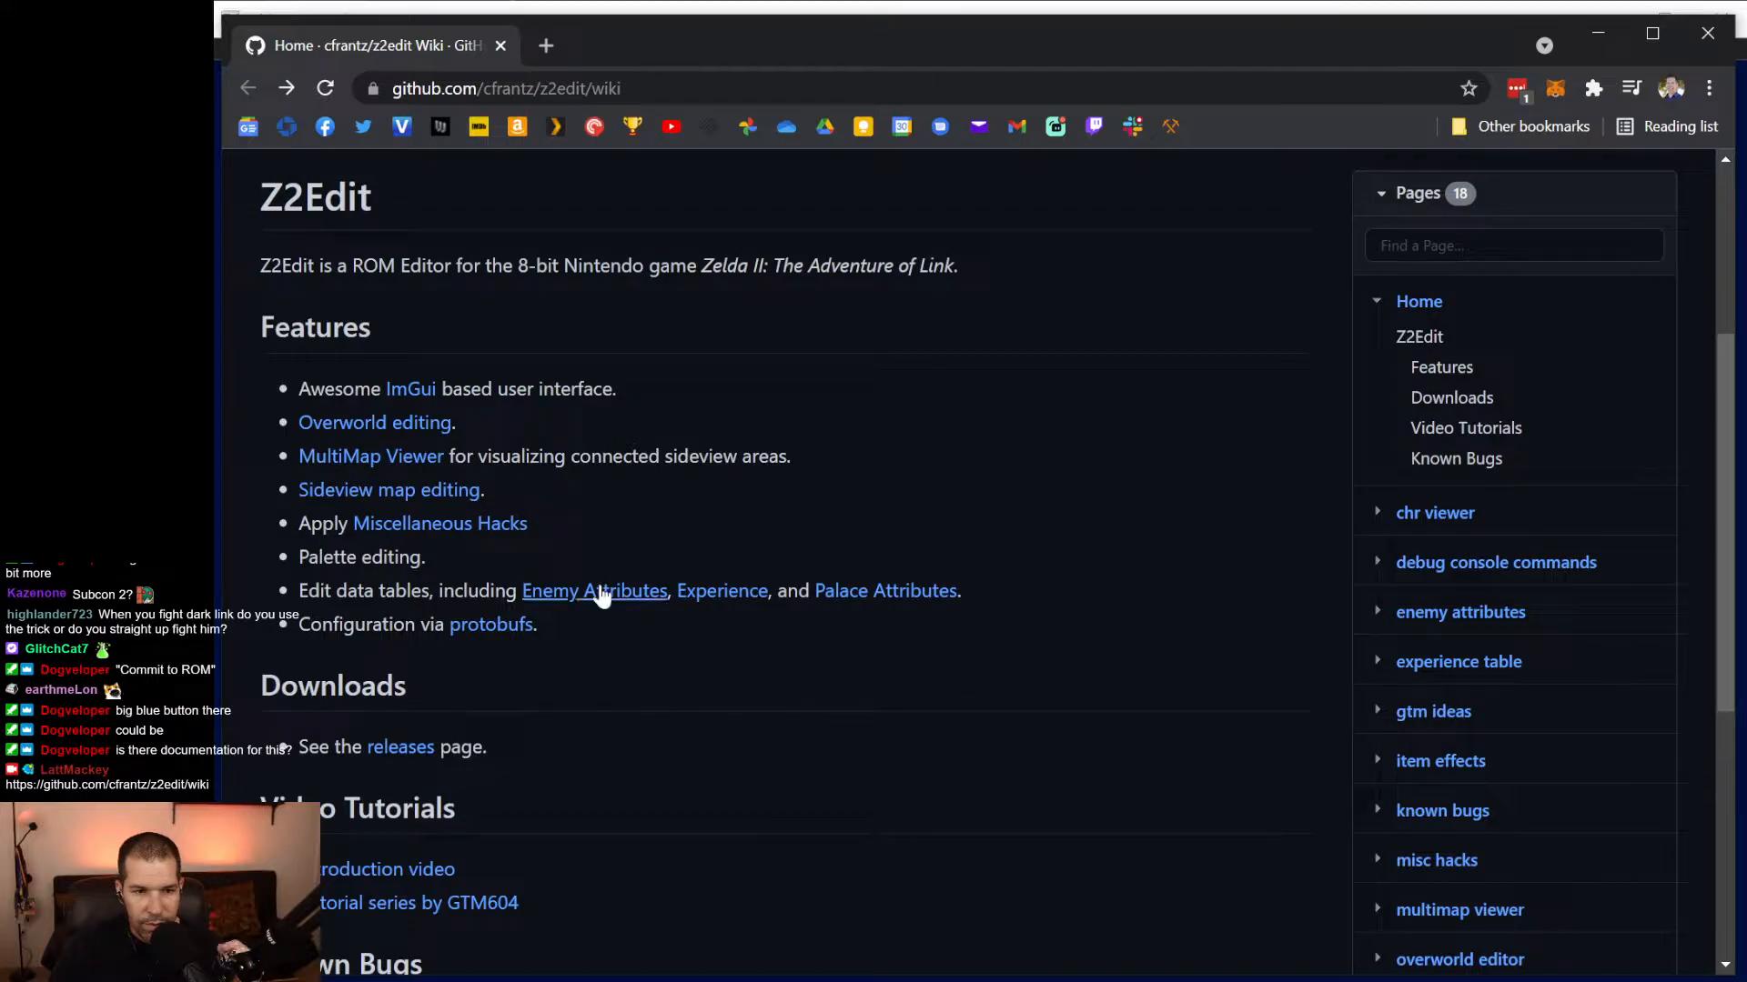
# Check the linked protobuf repository, read the overworld editor wiki page through its connections section, and return to the wiki home.
pyautogui.click(494, 629)
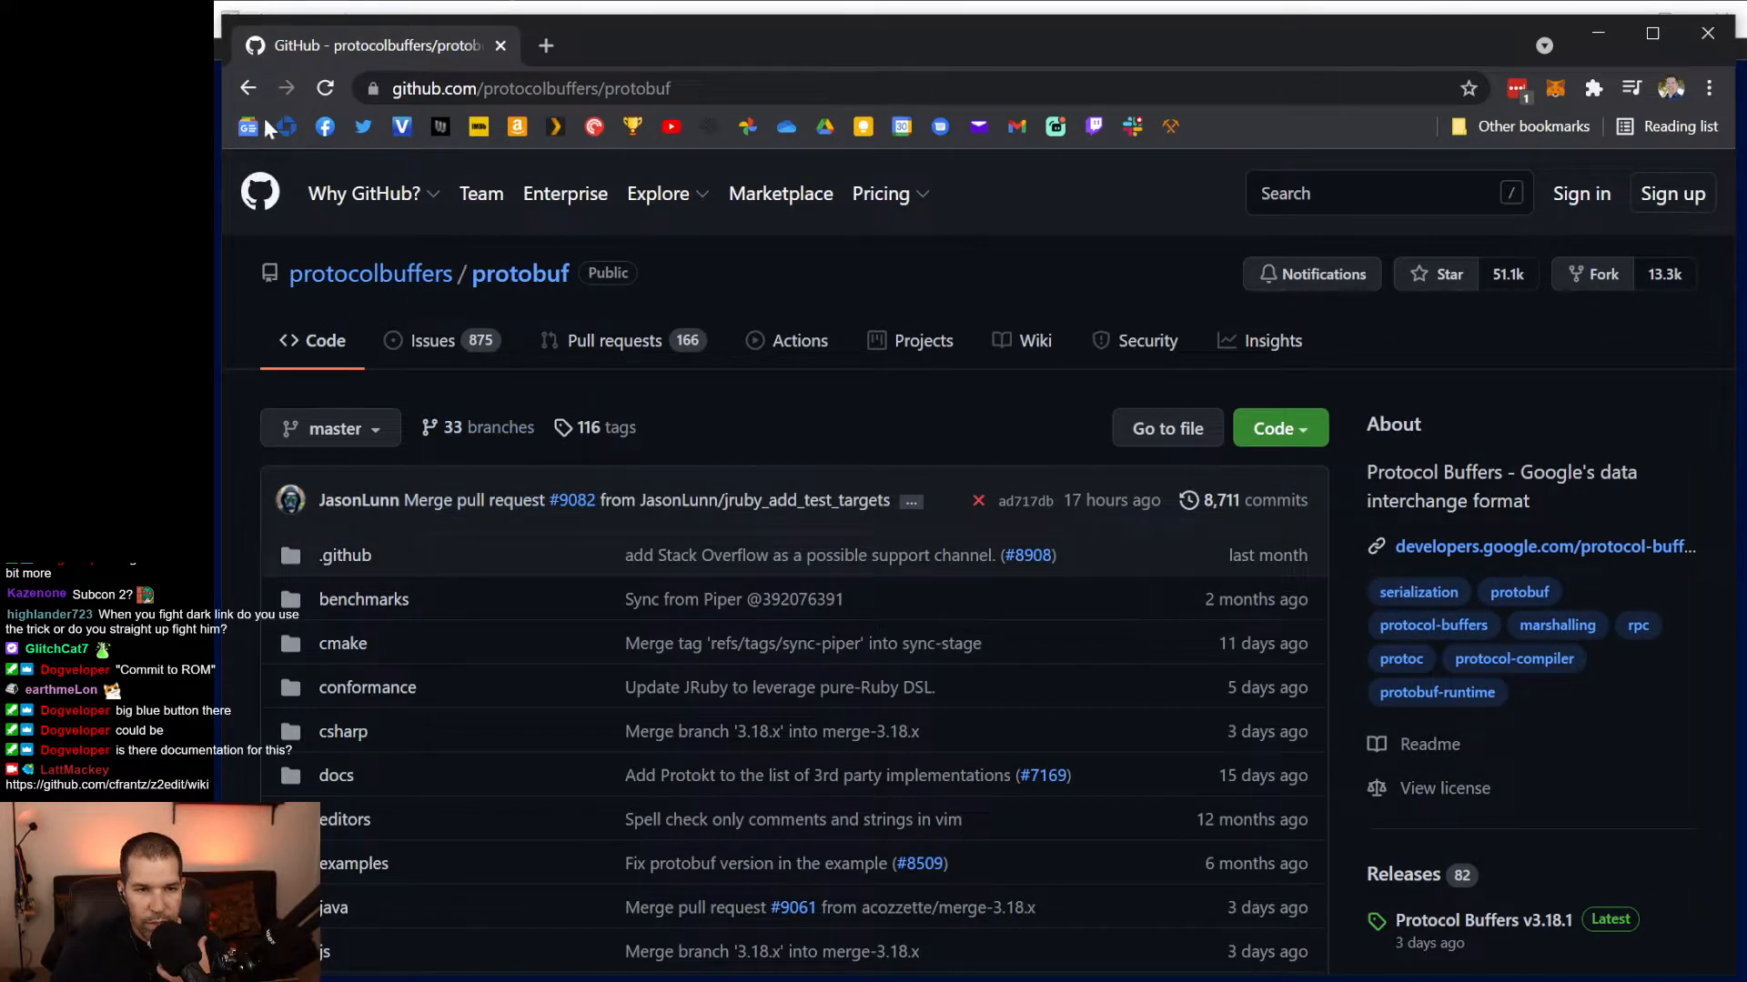
pyautogui.click(248, 87)
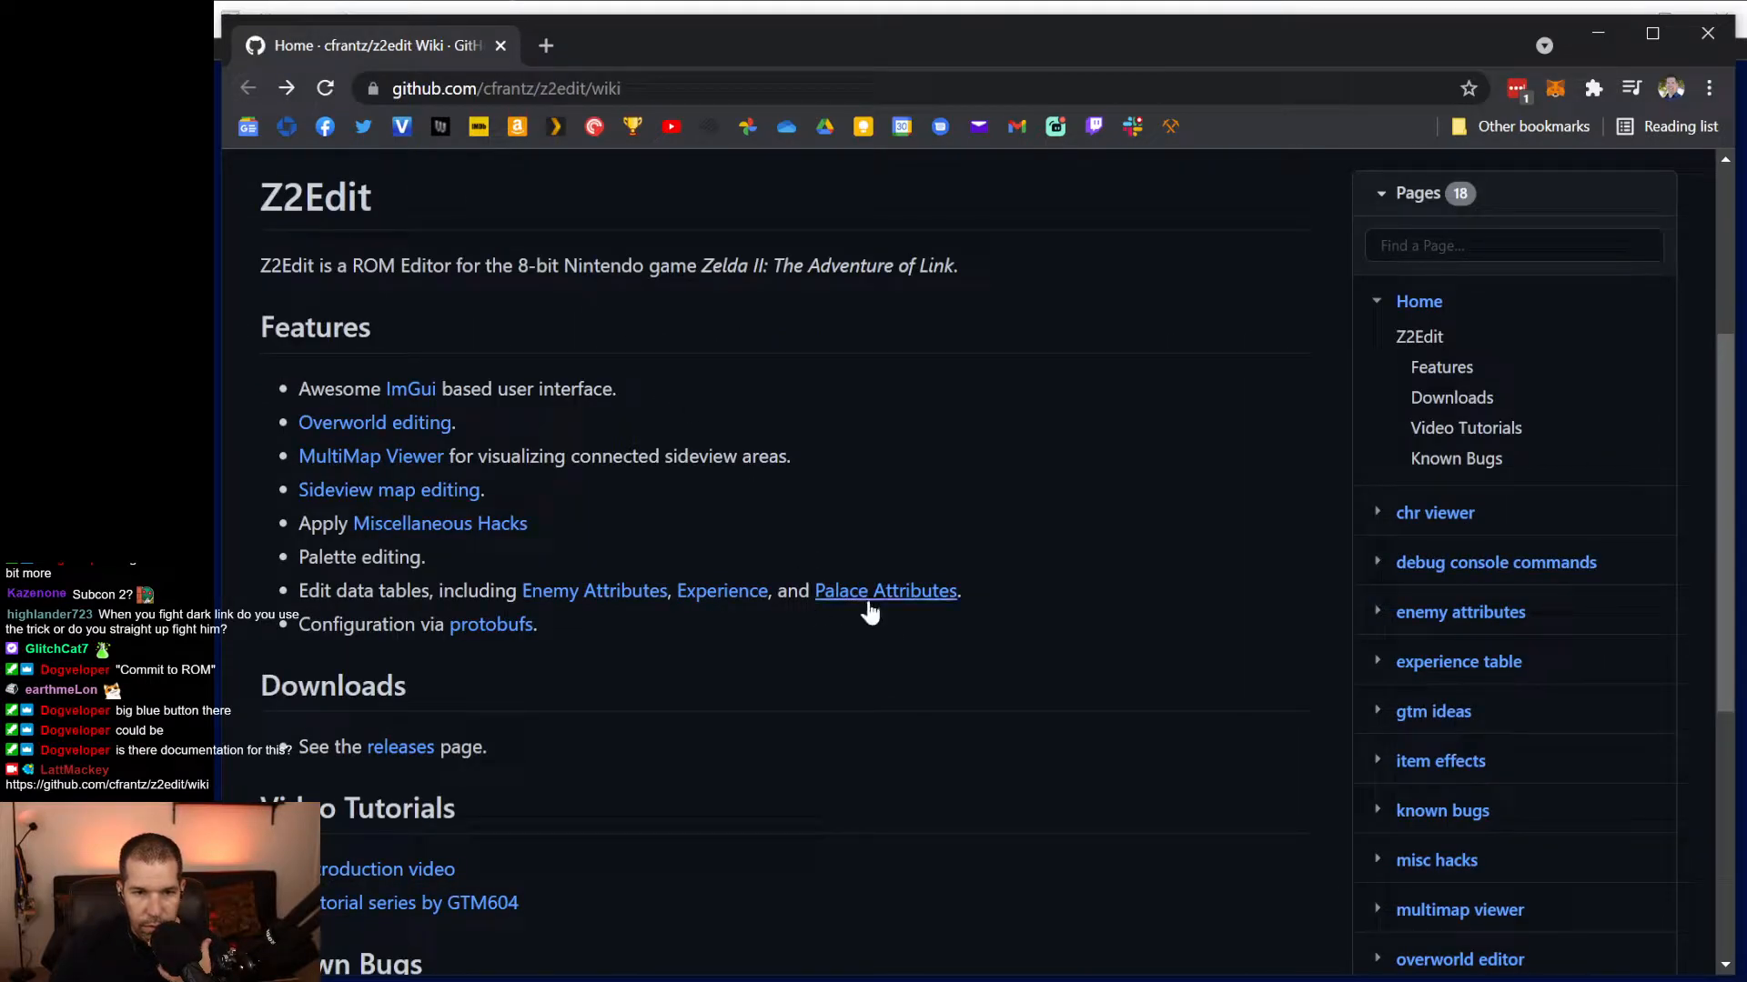
pyautogui.click(419, 430)
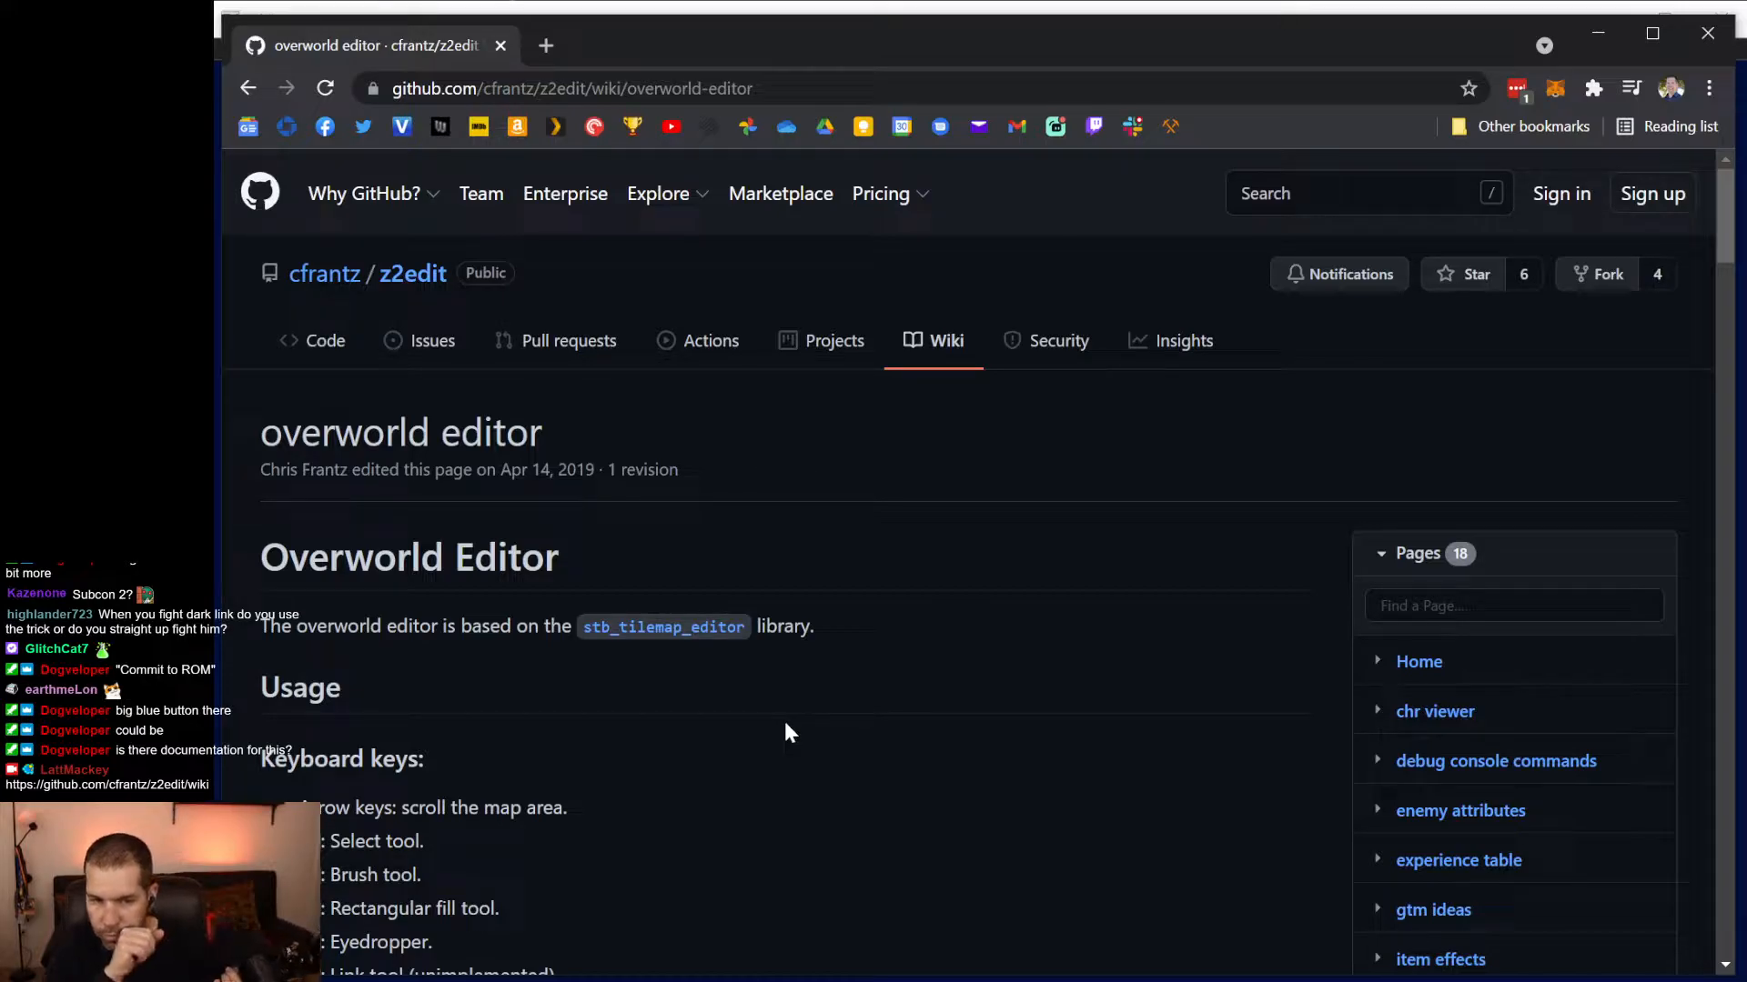
pyautogui.scroll(-6, 773, 728)
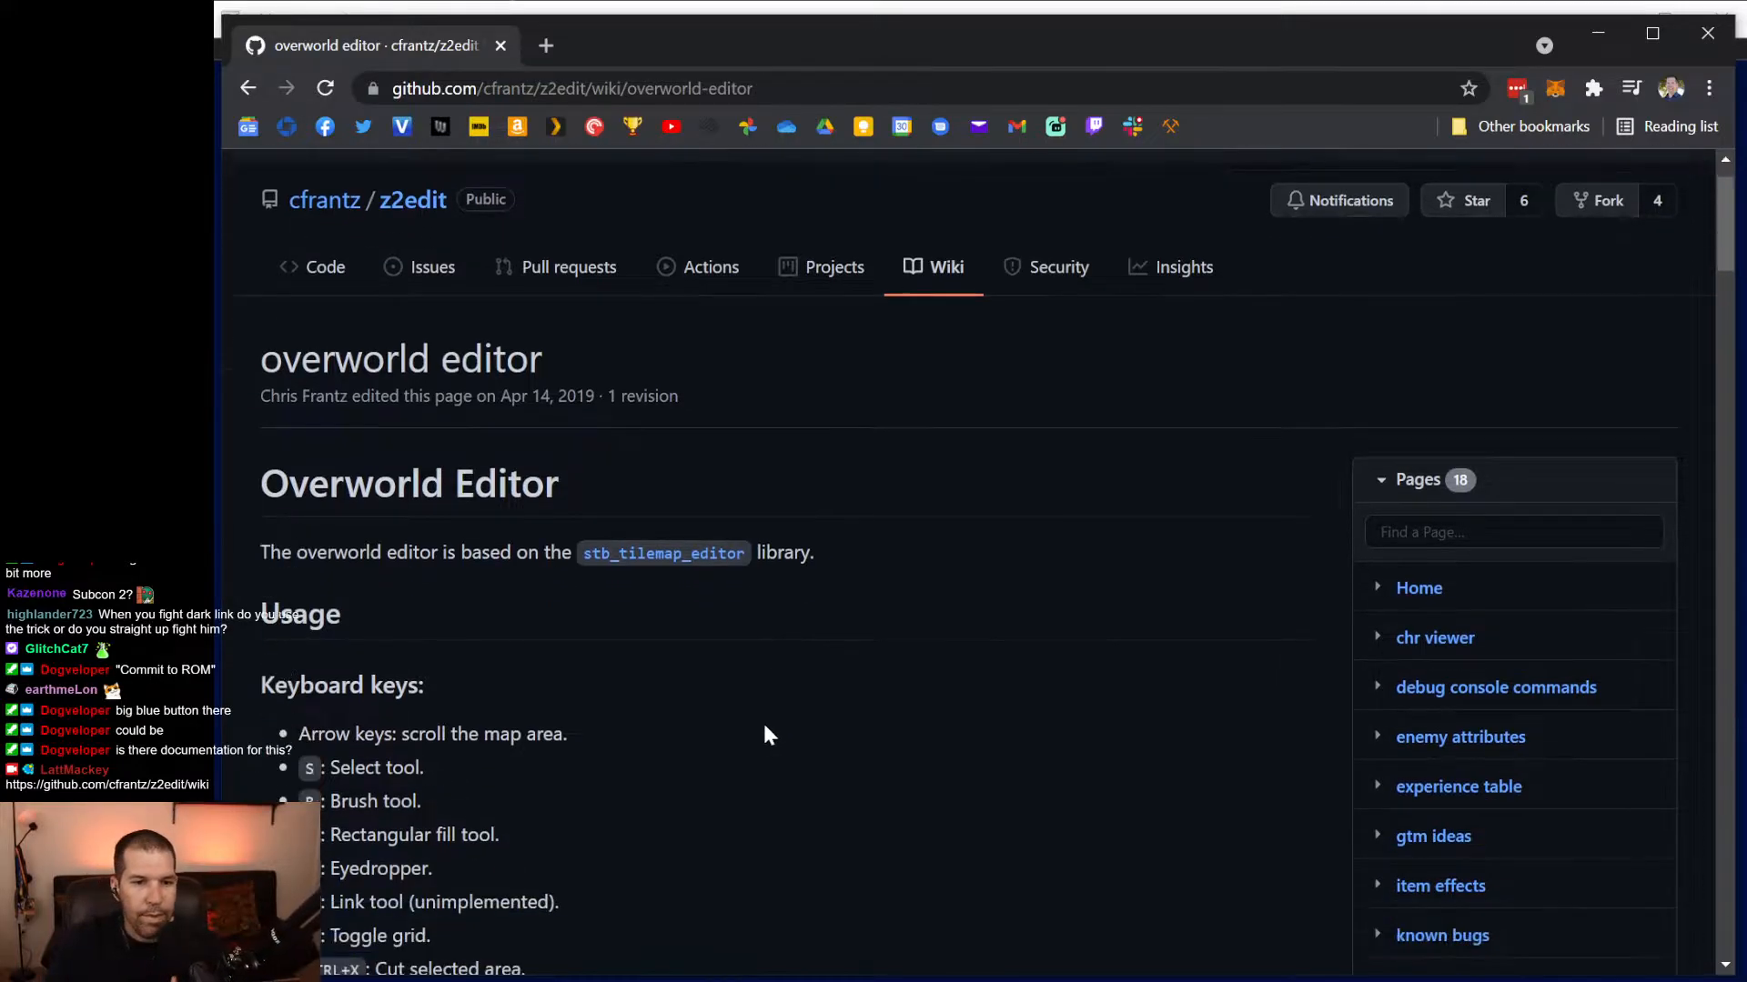
pyautogui.scroll(-2, 762, 735)
pyautogui.scroll(-6, 763, 735)
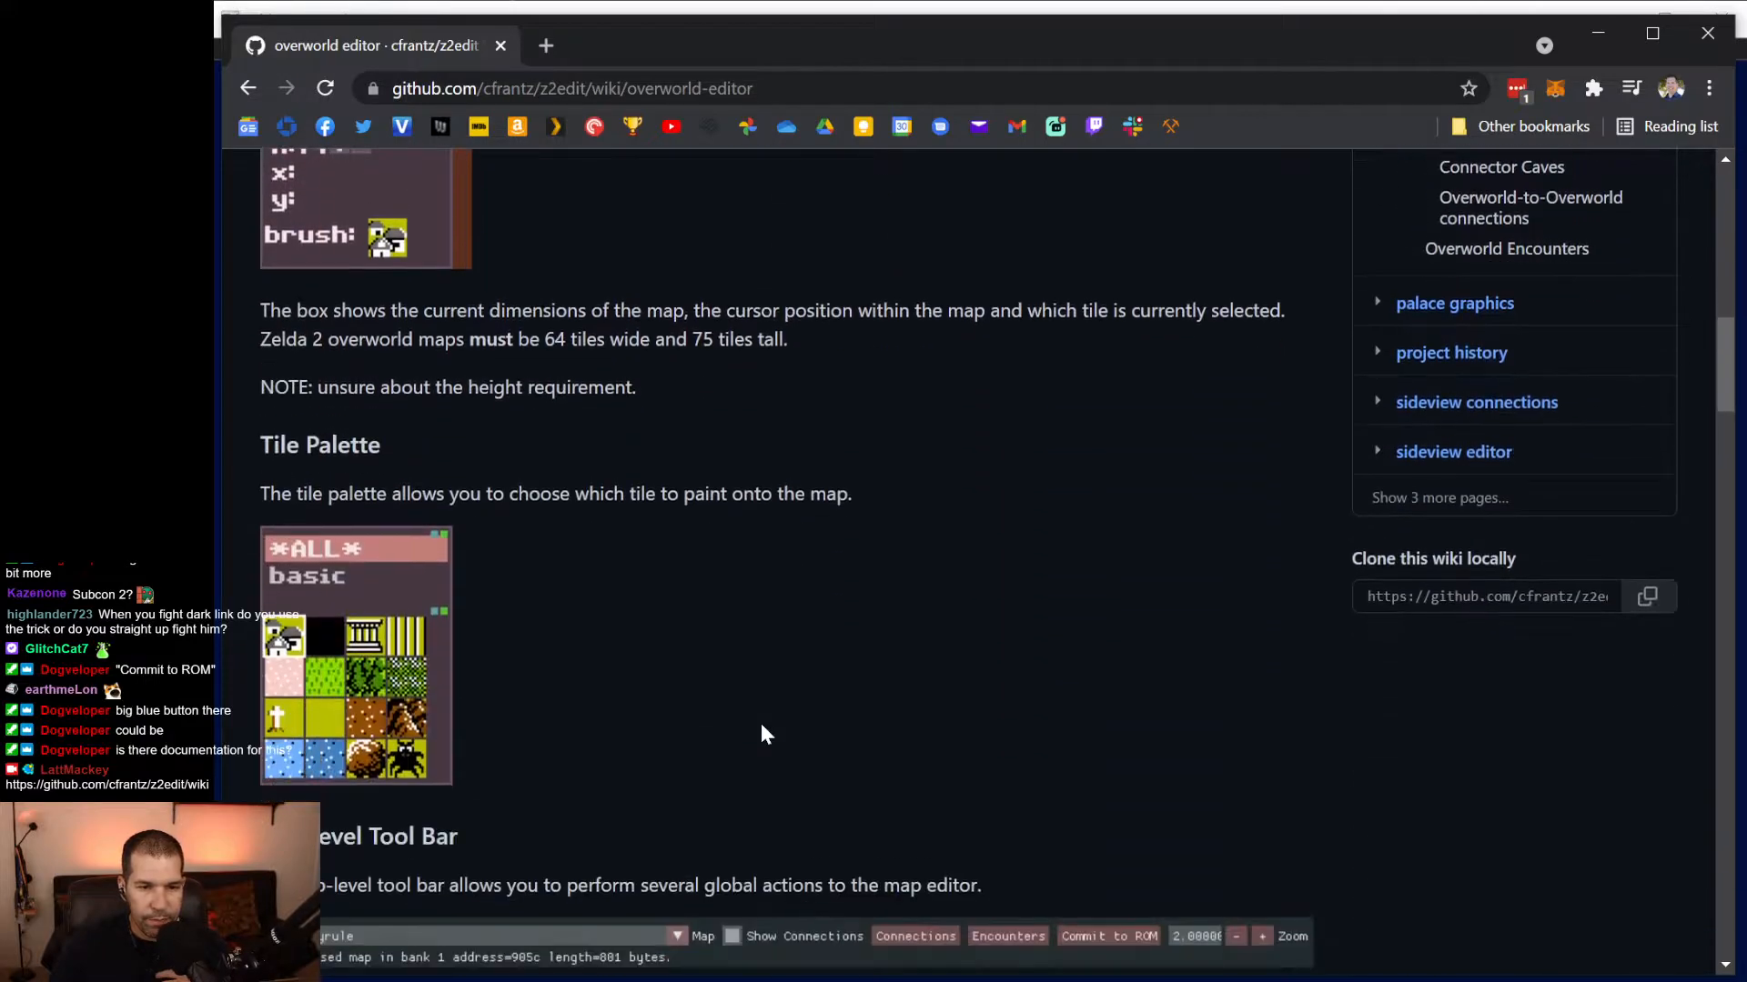
pyautogui.scroll(-10, 762, 728)
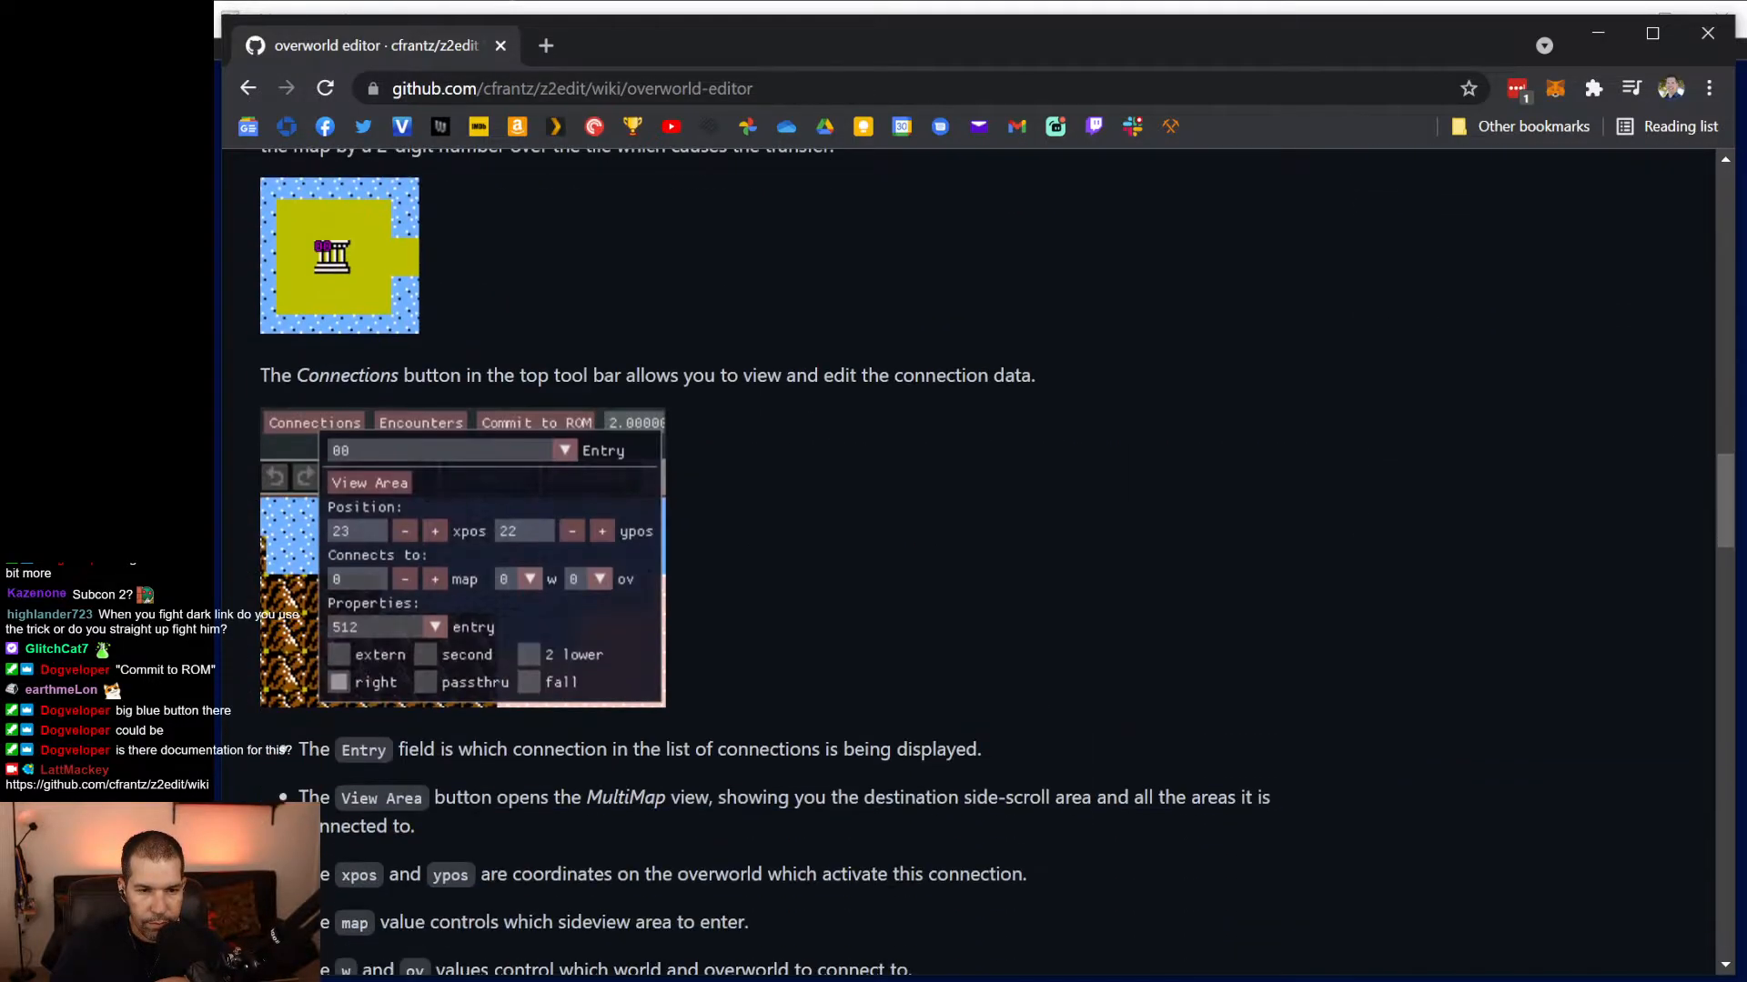
pyautogui.scroll(-7, 761, 724)
pyautogui.scroll(5, 745, 723)
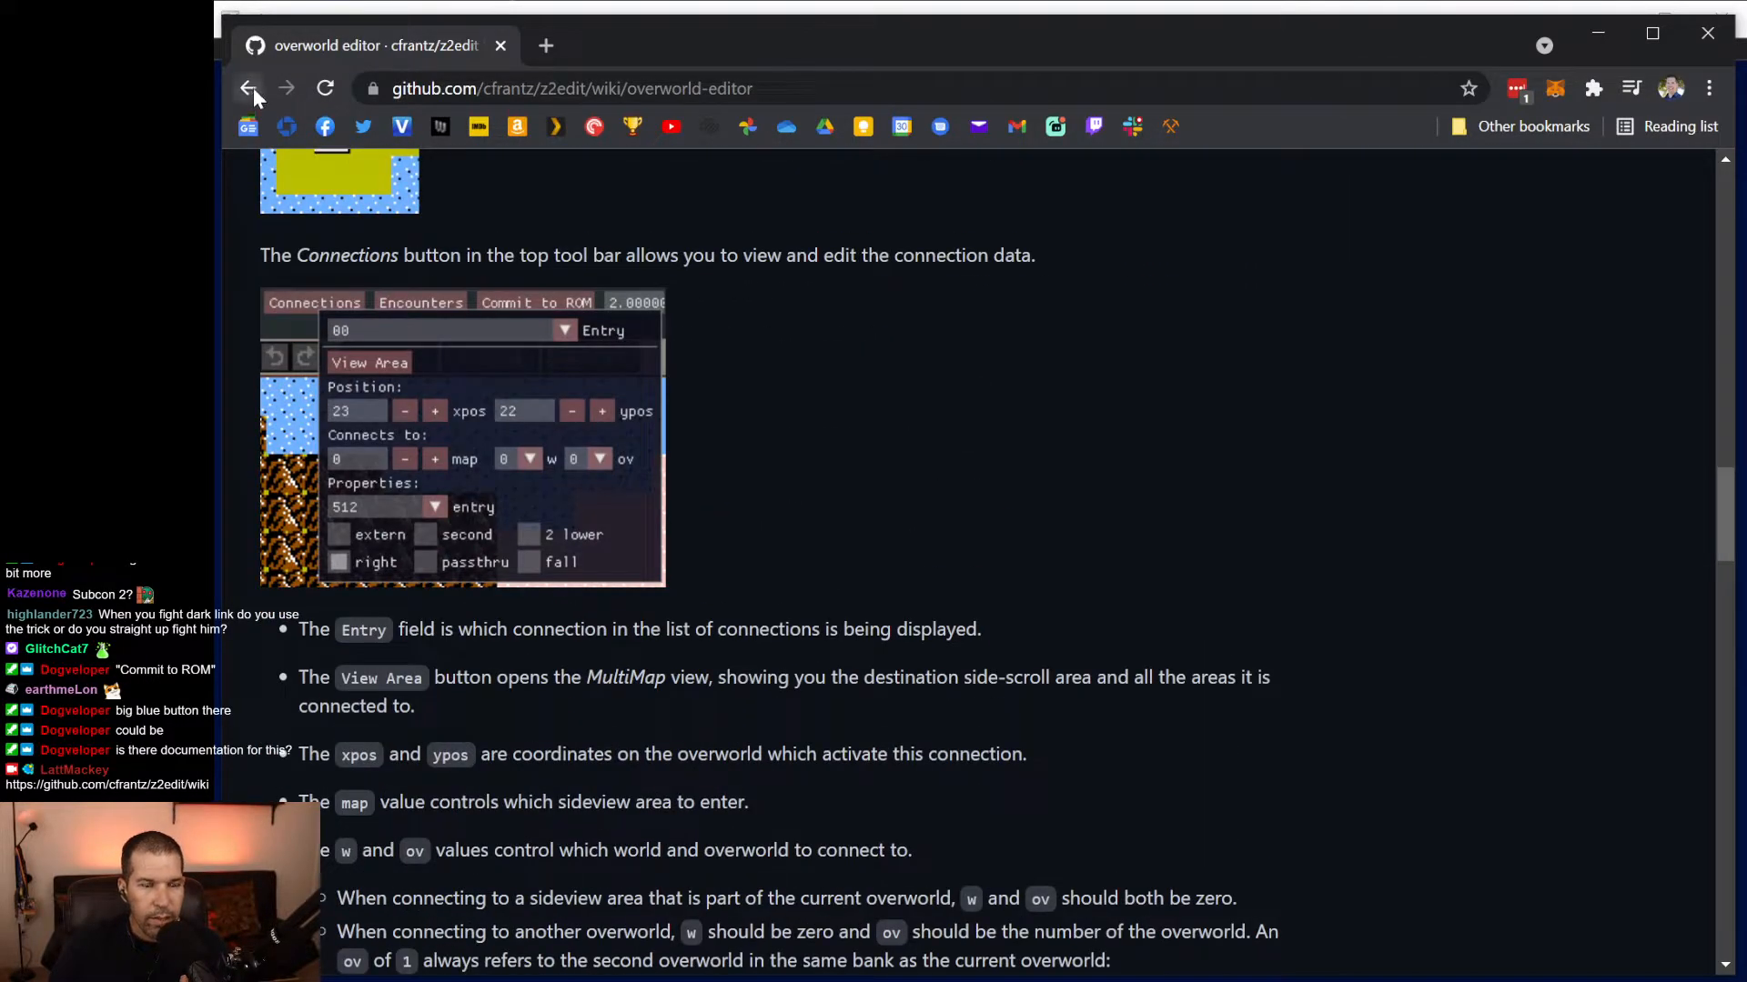
pyautogui.click(253, 87)
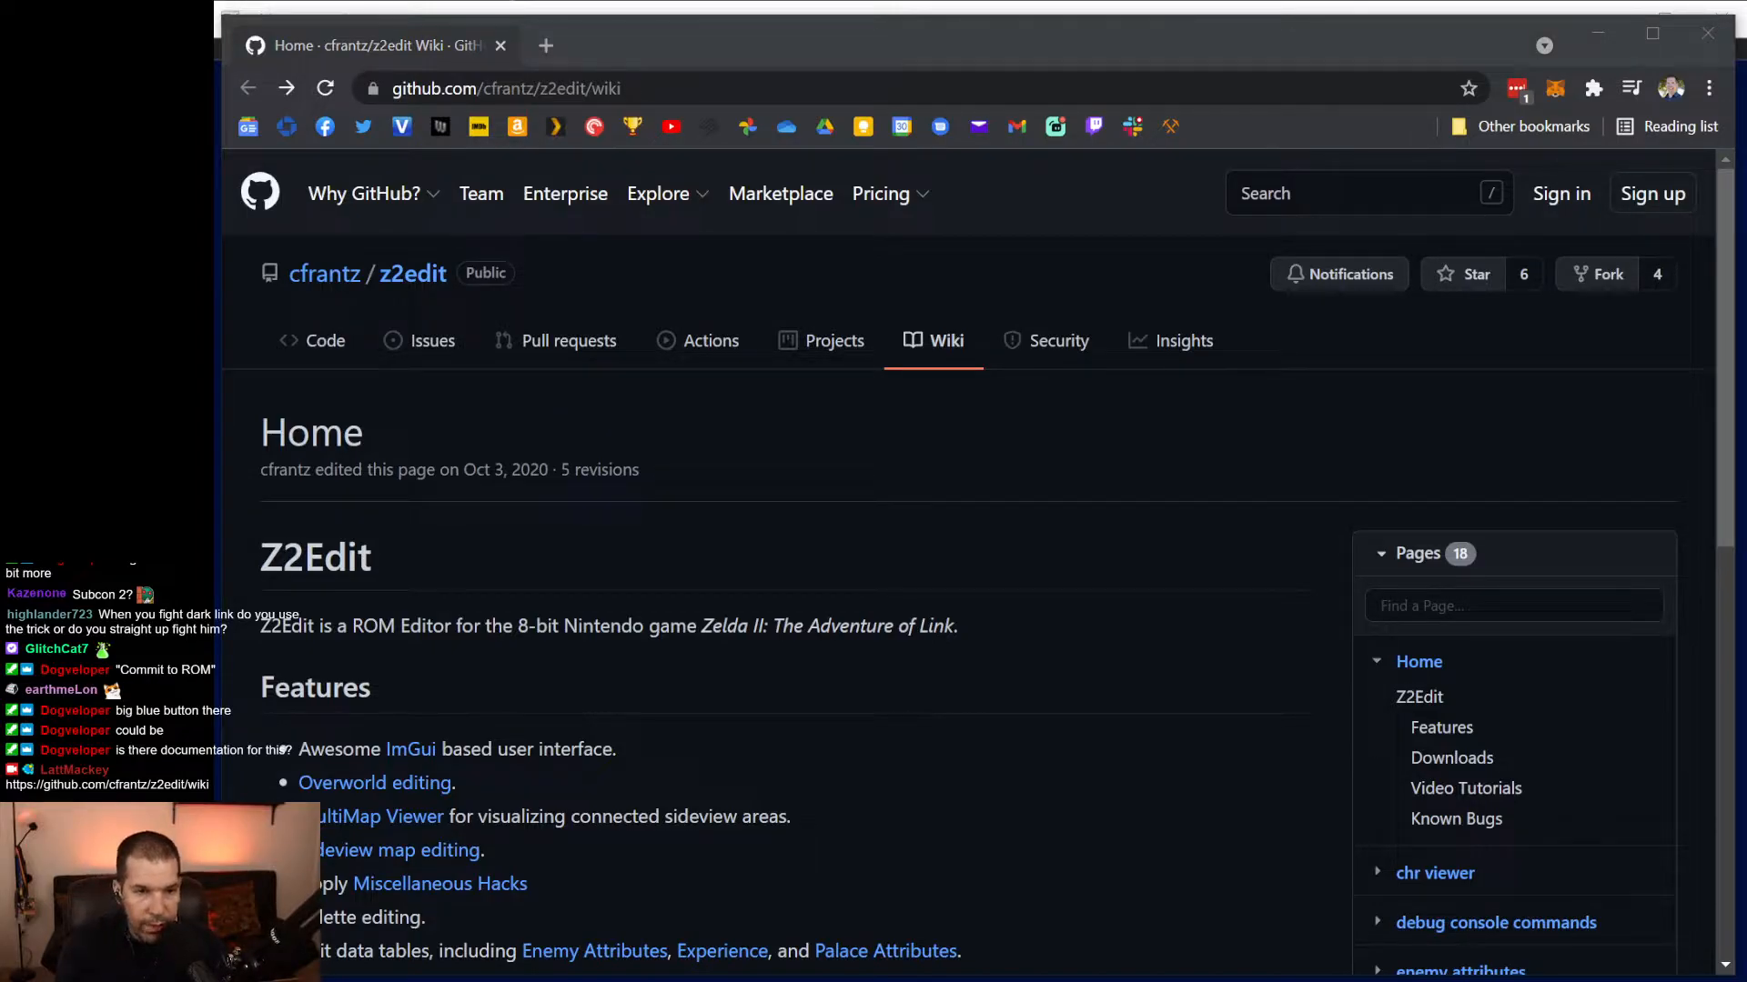
# Switch back to the Zelda 2 ROM Editor, bring the Start Values window forward, and try the default ROM export.
pyautogui.click(764, 7)
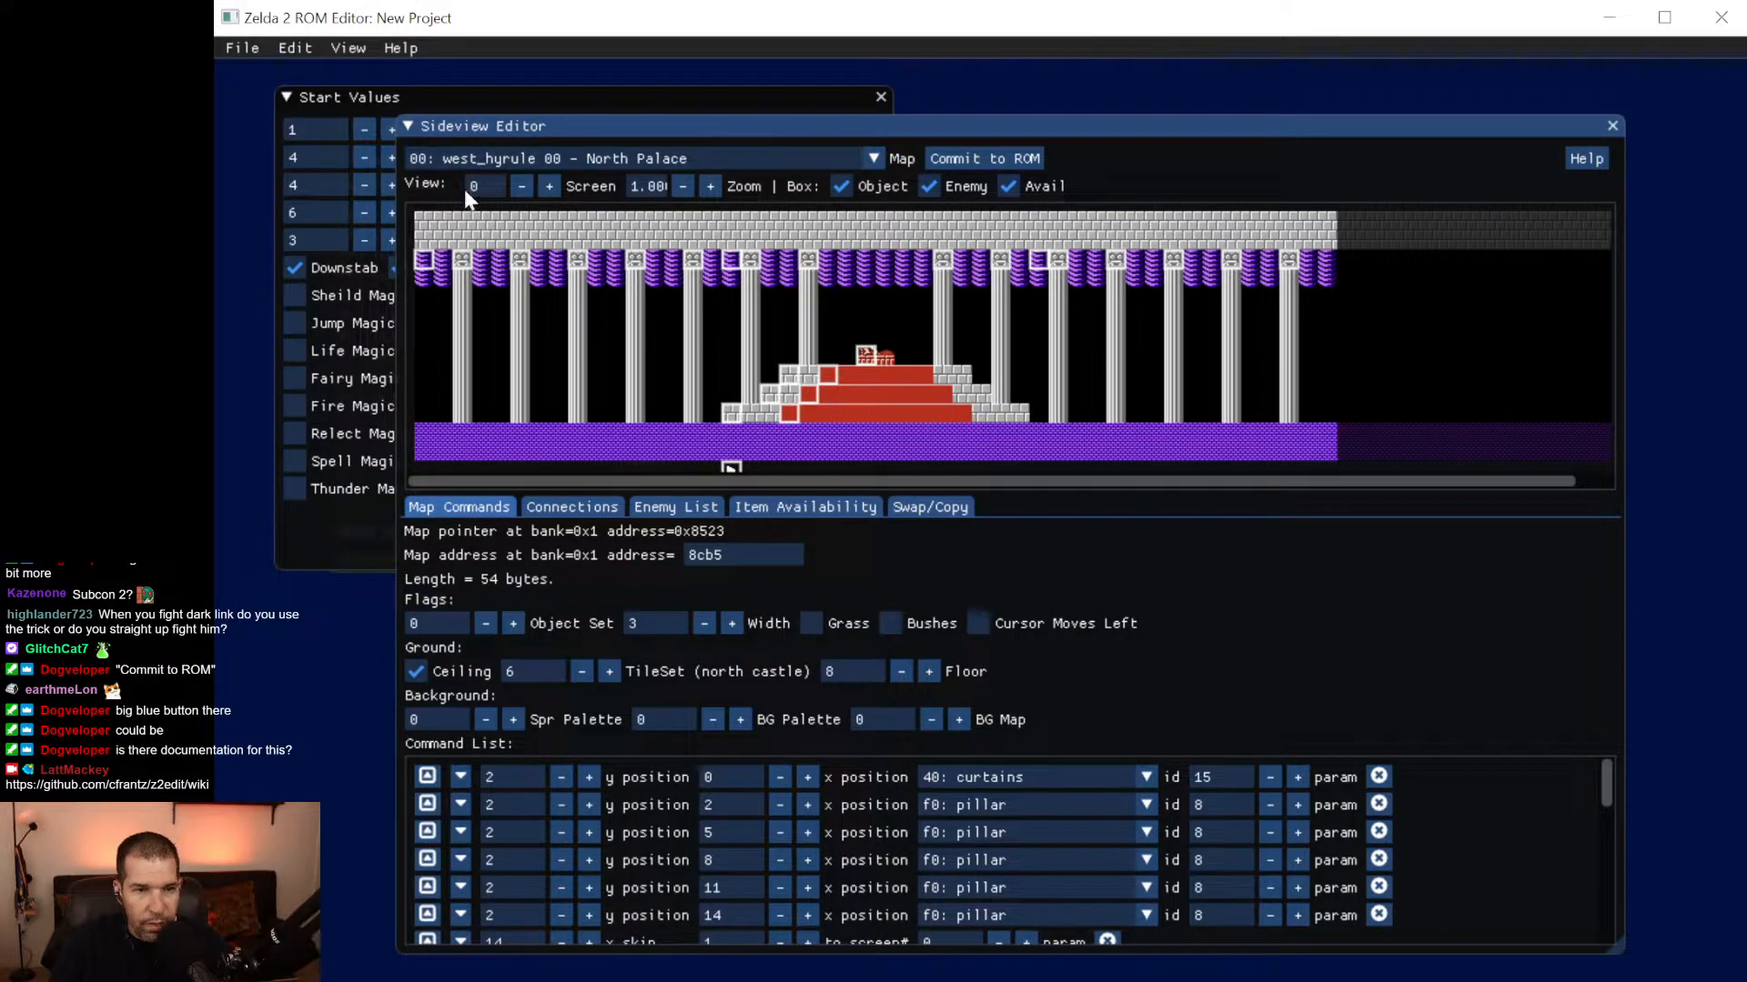
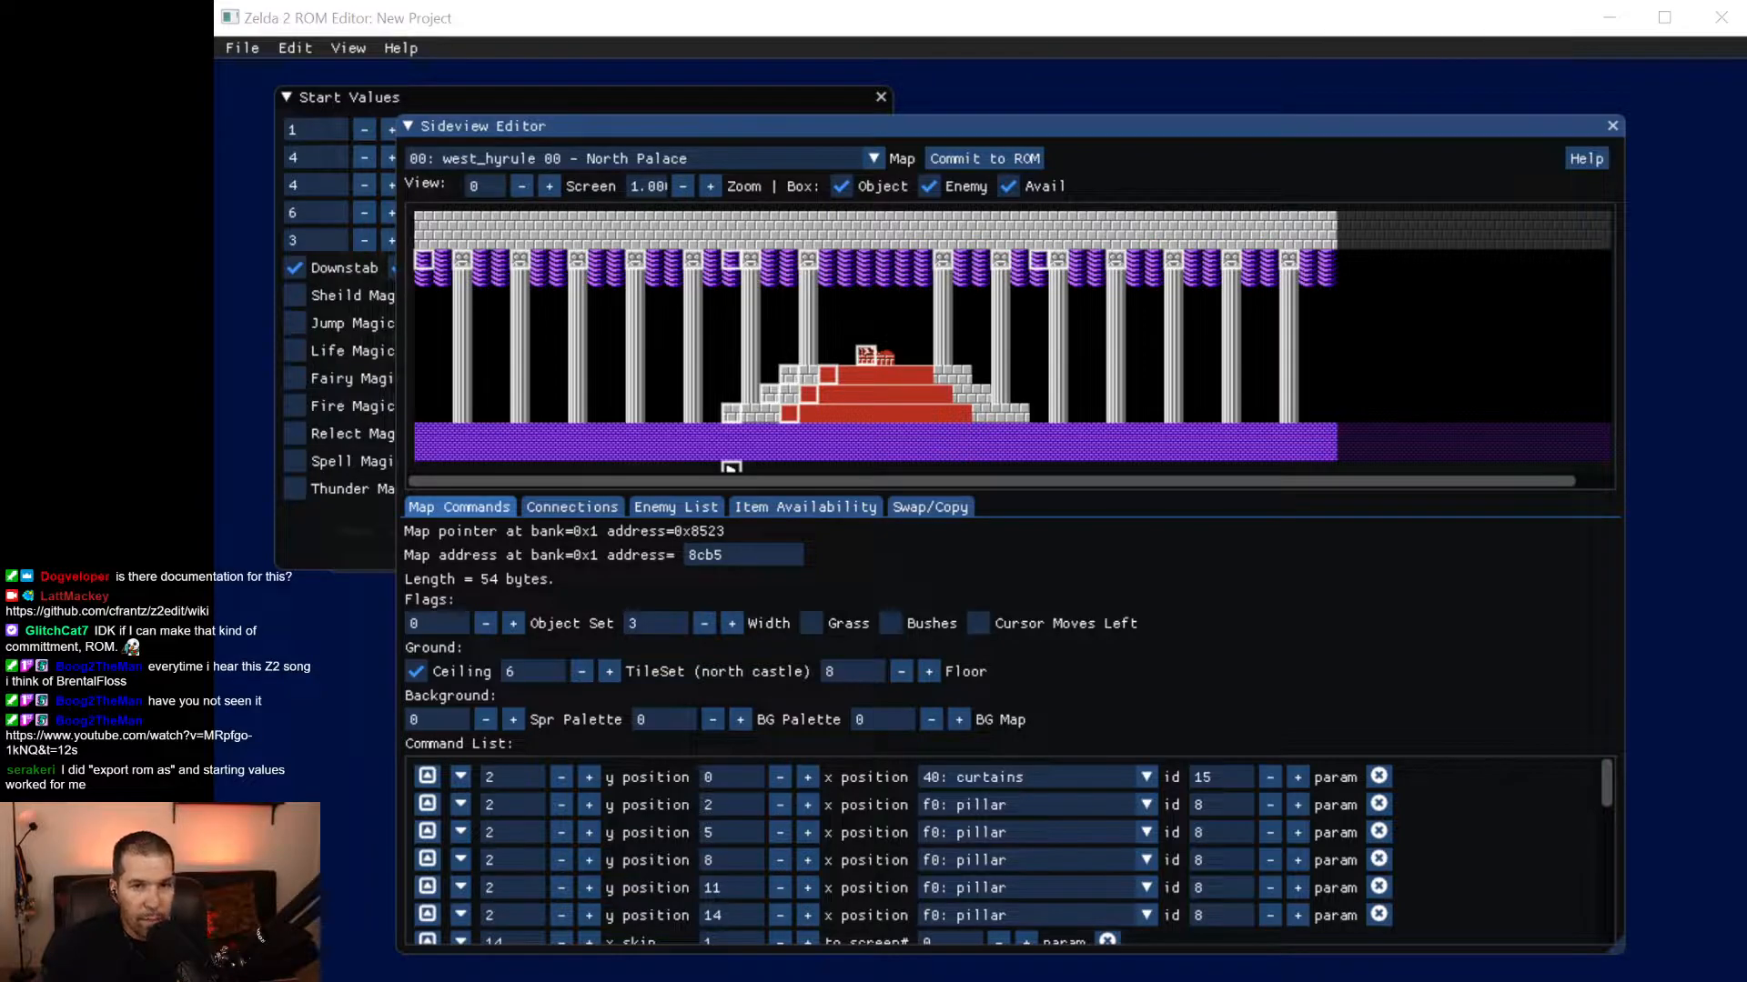
pyautogui.click(491, 107)
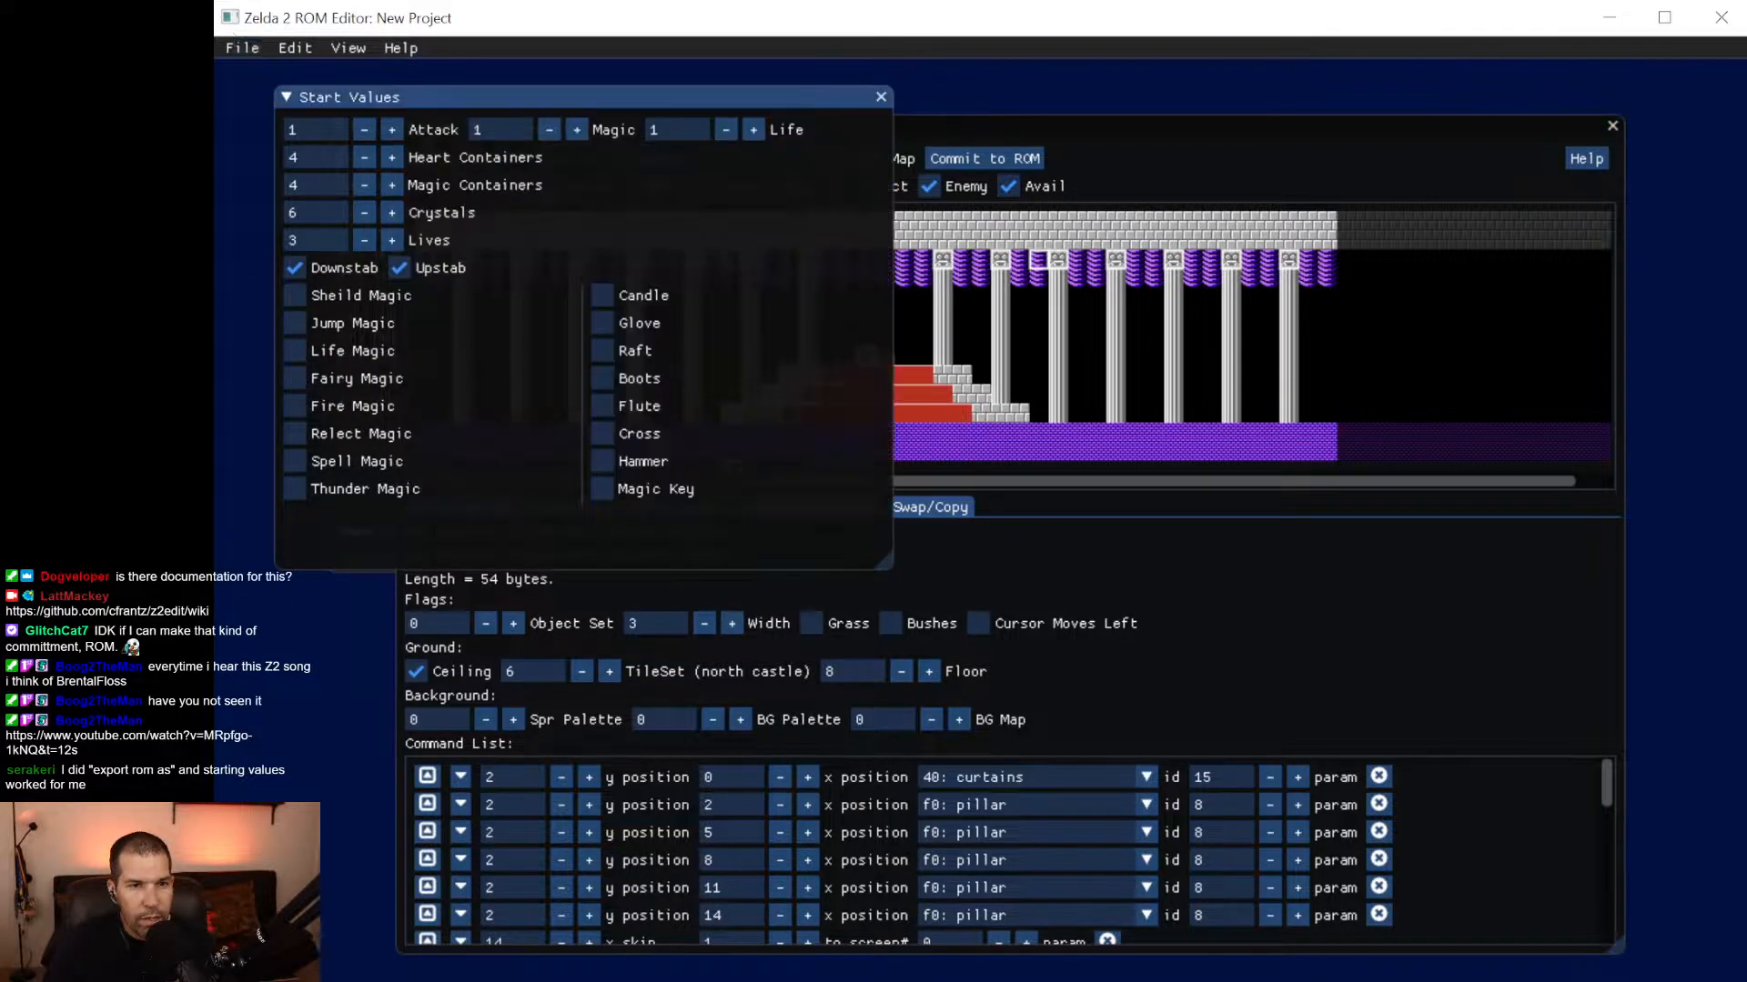
pyautogui.click(242, 50)
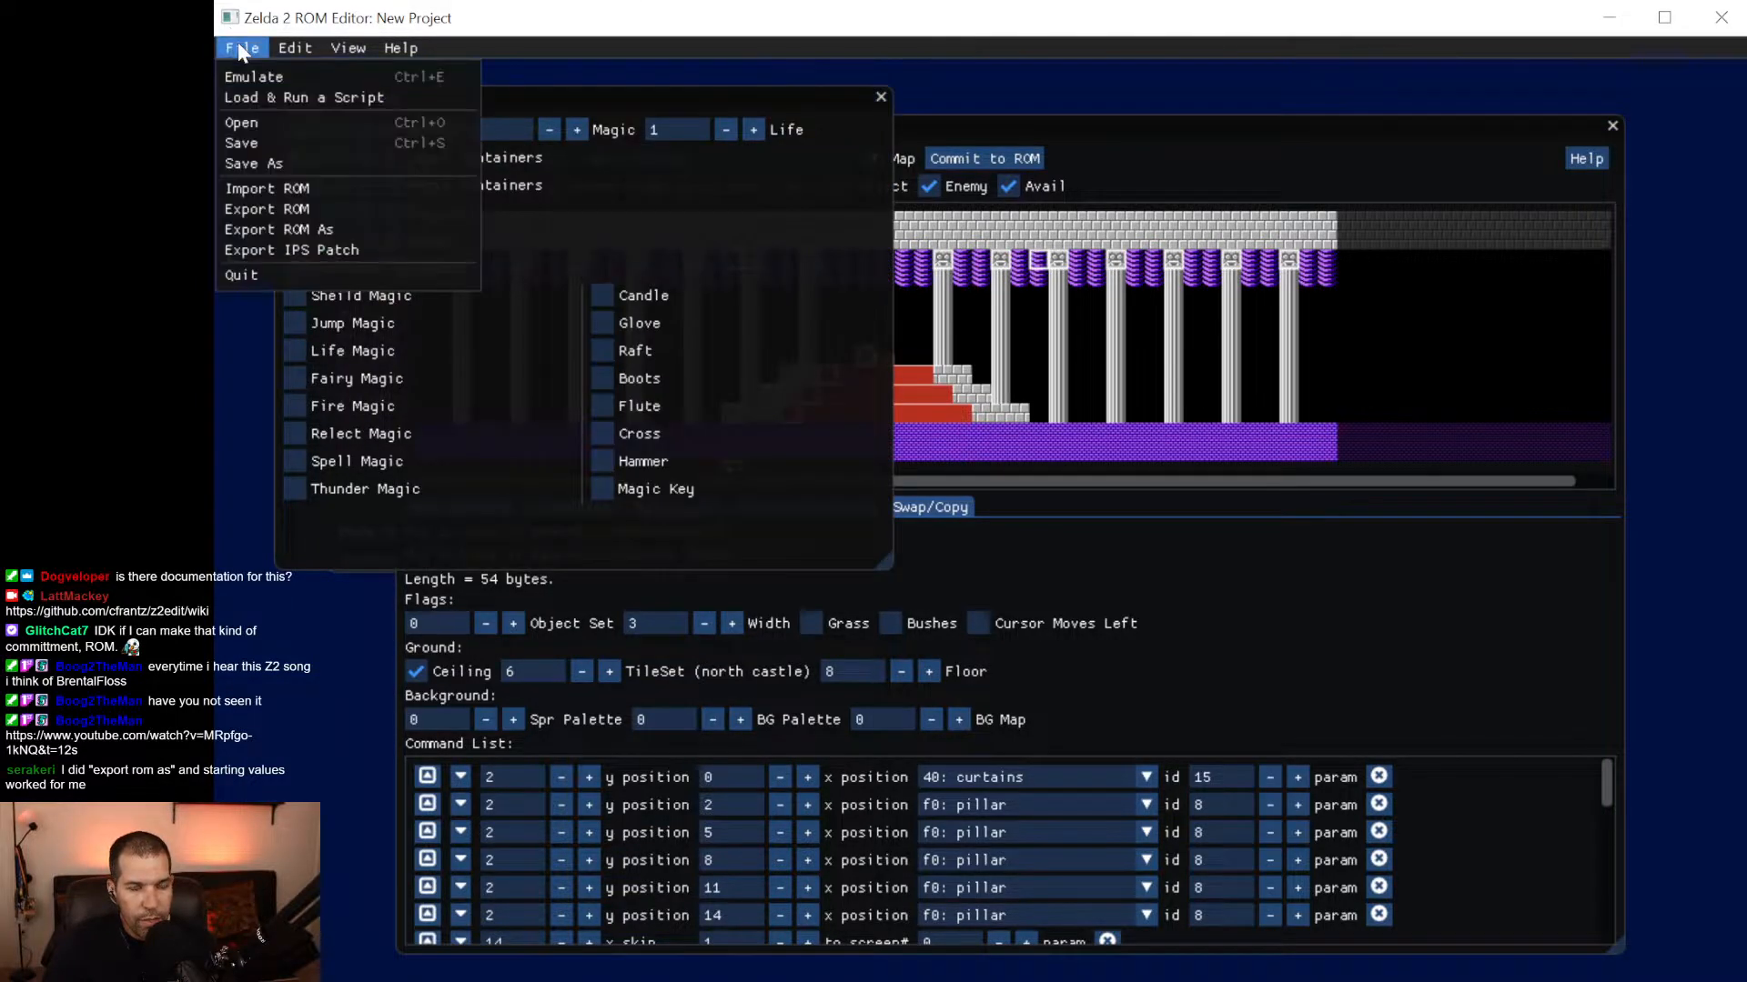
pyautogui.click(328, 212)
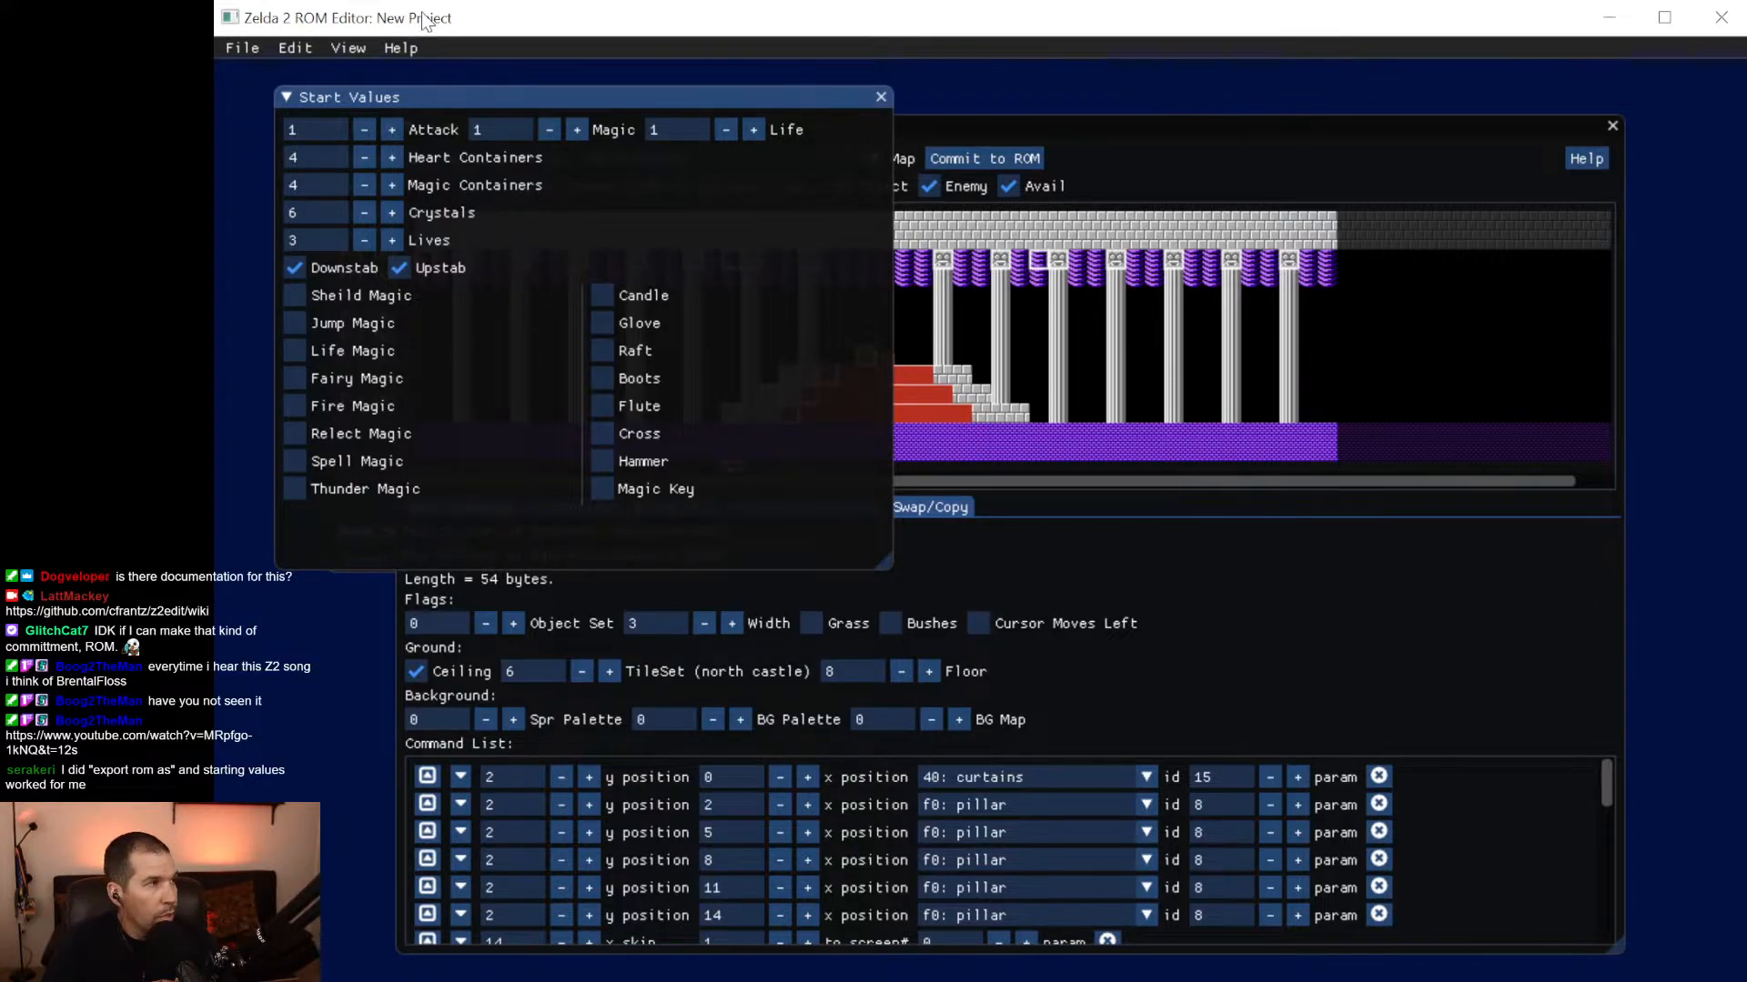
pyautogui.click(240, 48)
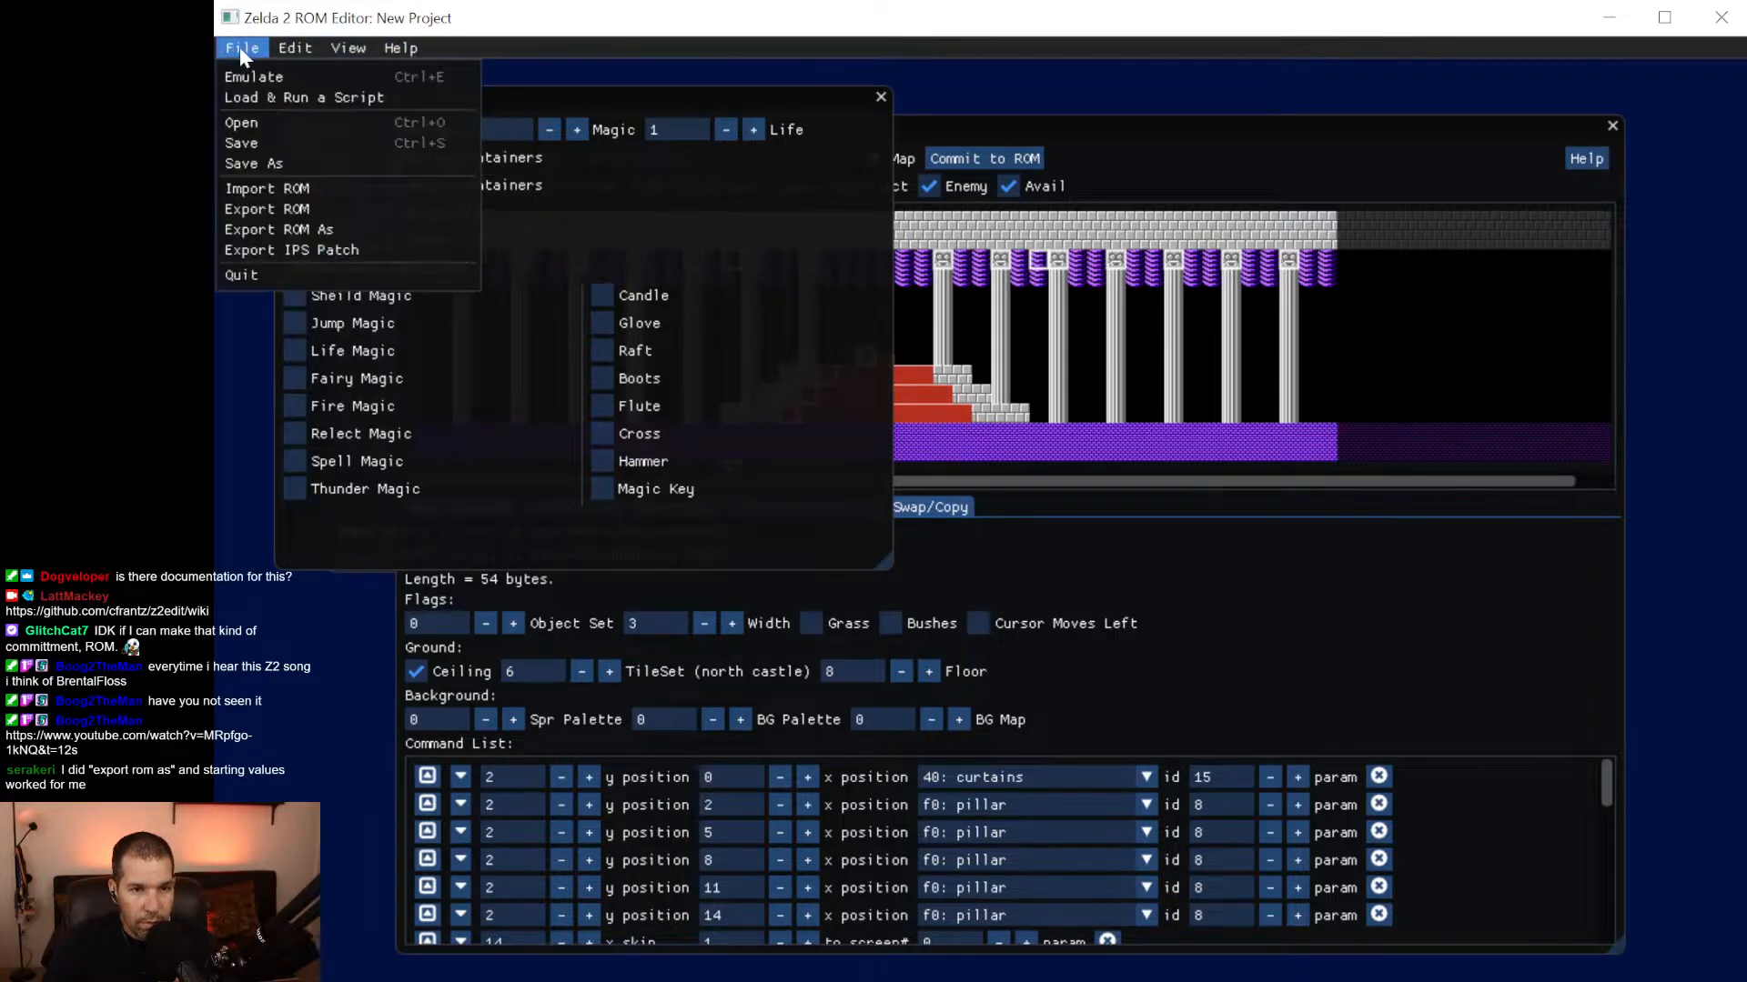
pyautogui.click(273, 211)
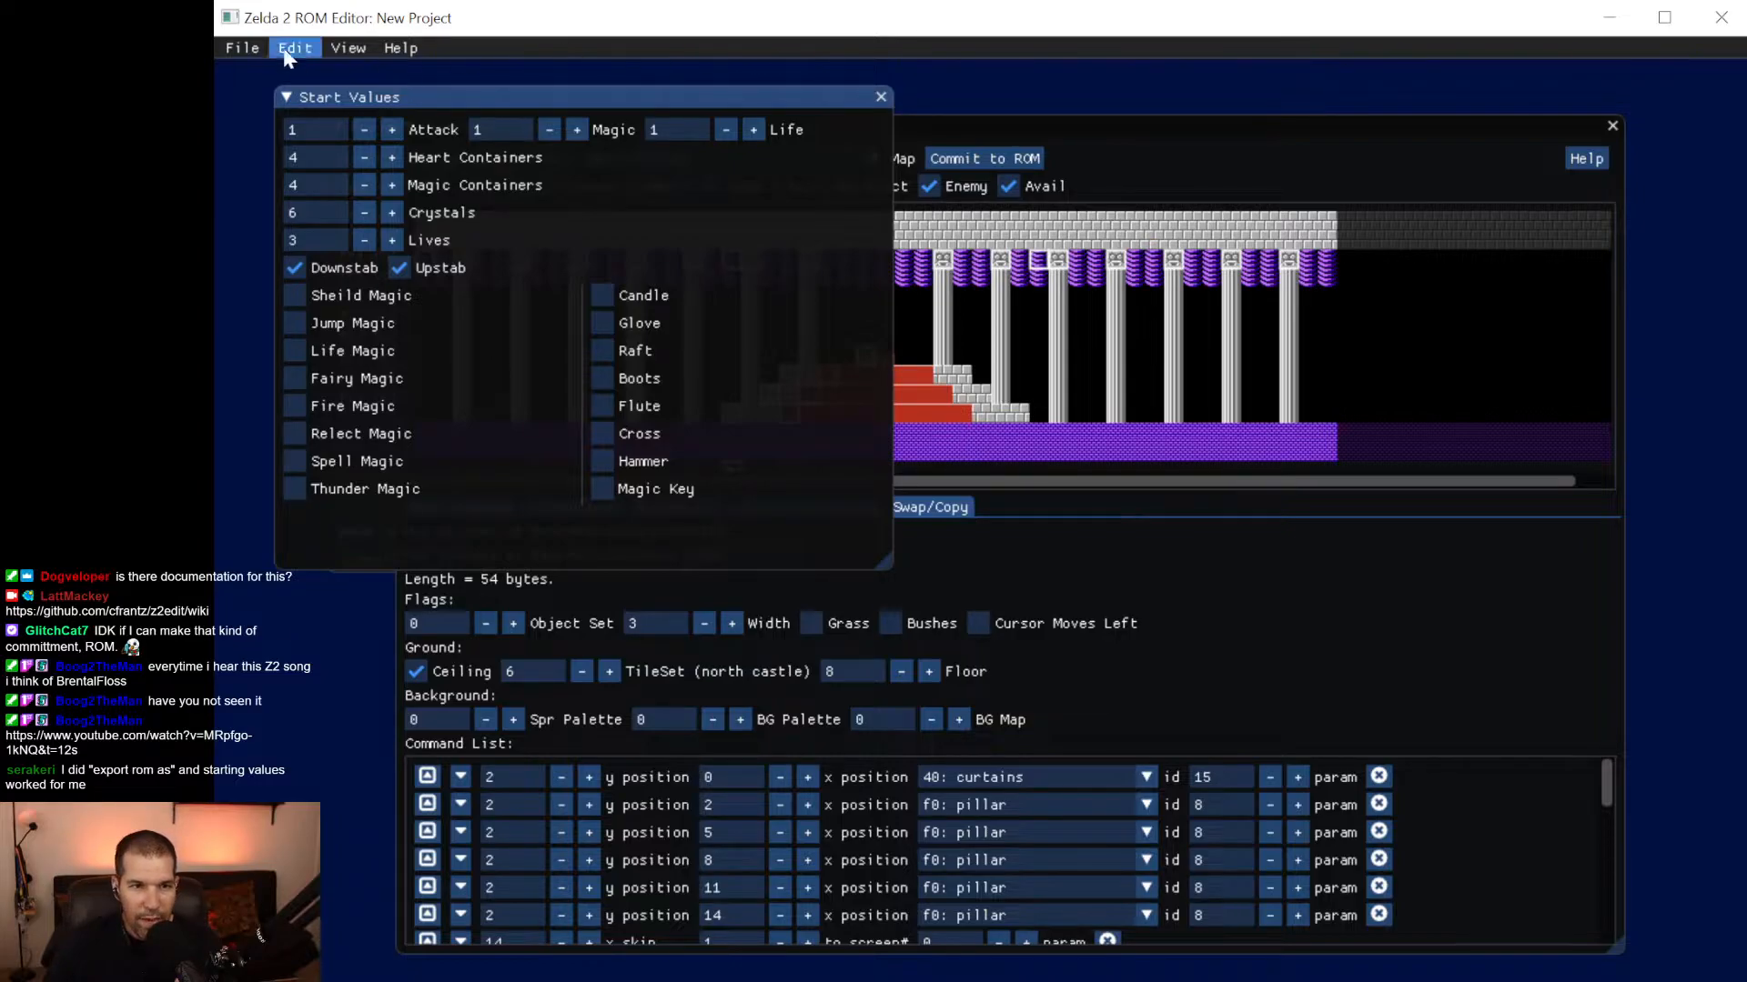
# Export the ROM to the Desktop as a .nes file named Z2 Test.
pyautogui.click(257, 46)
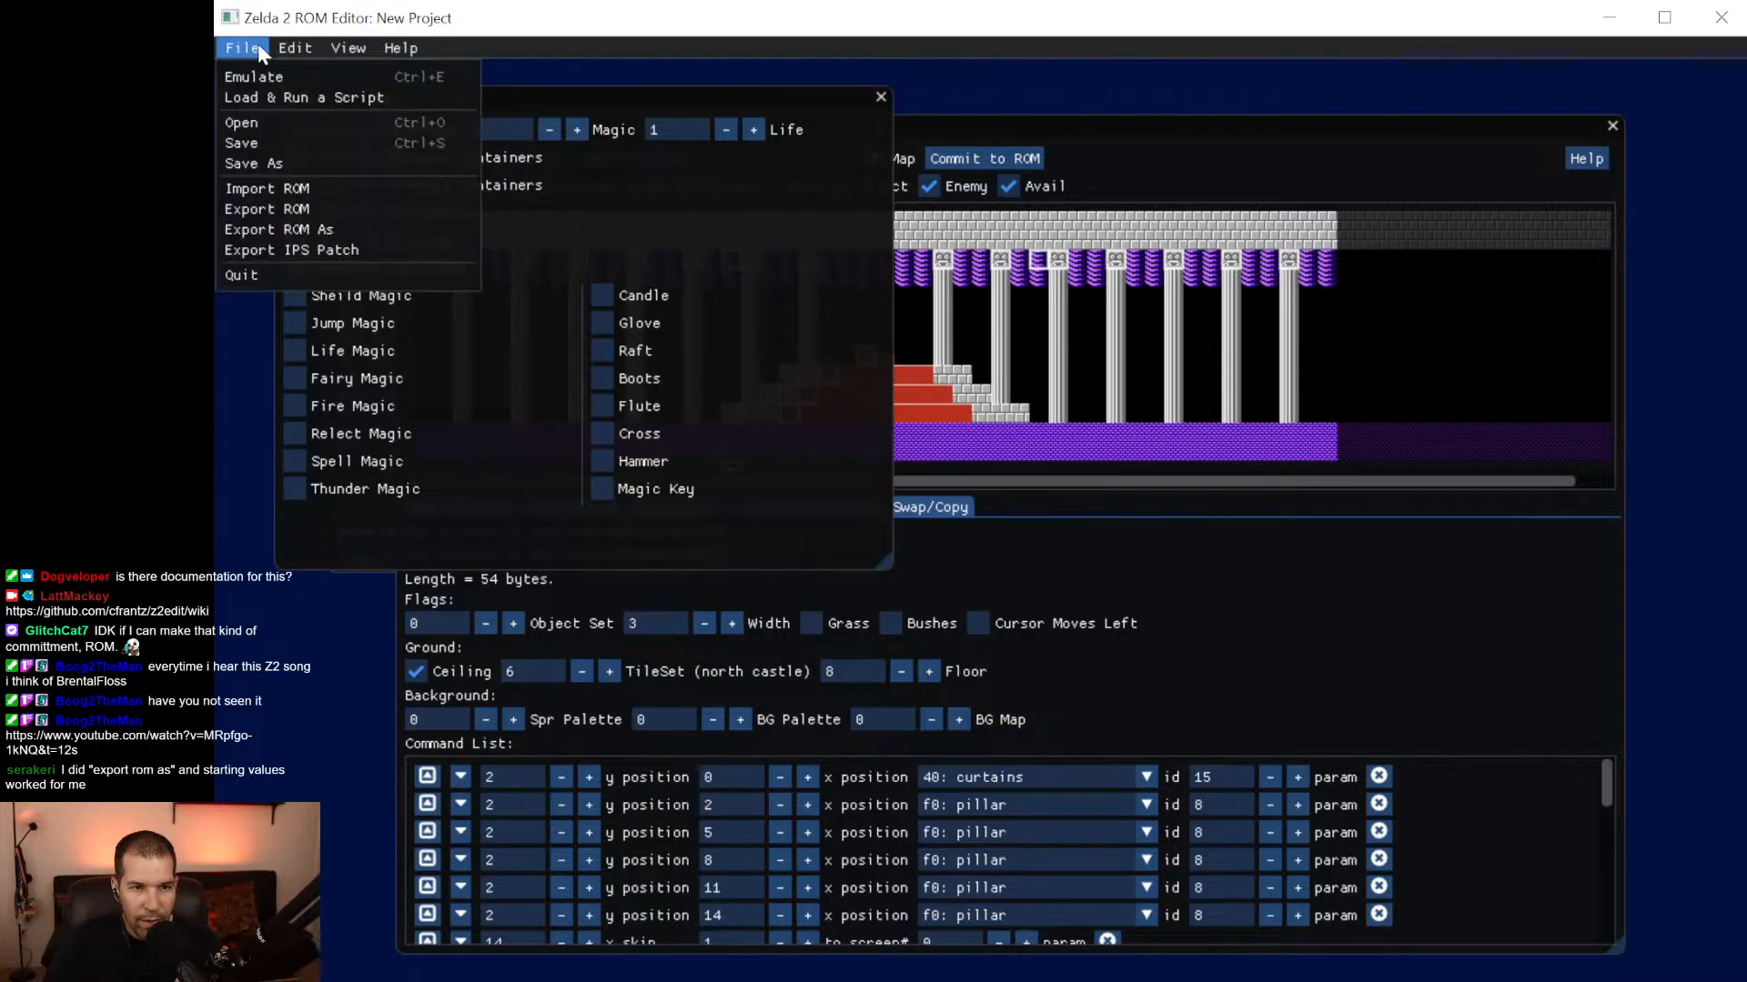
pyautogui.click(313, 233)
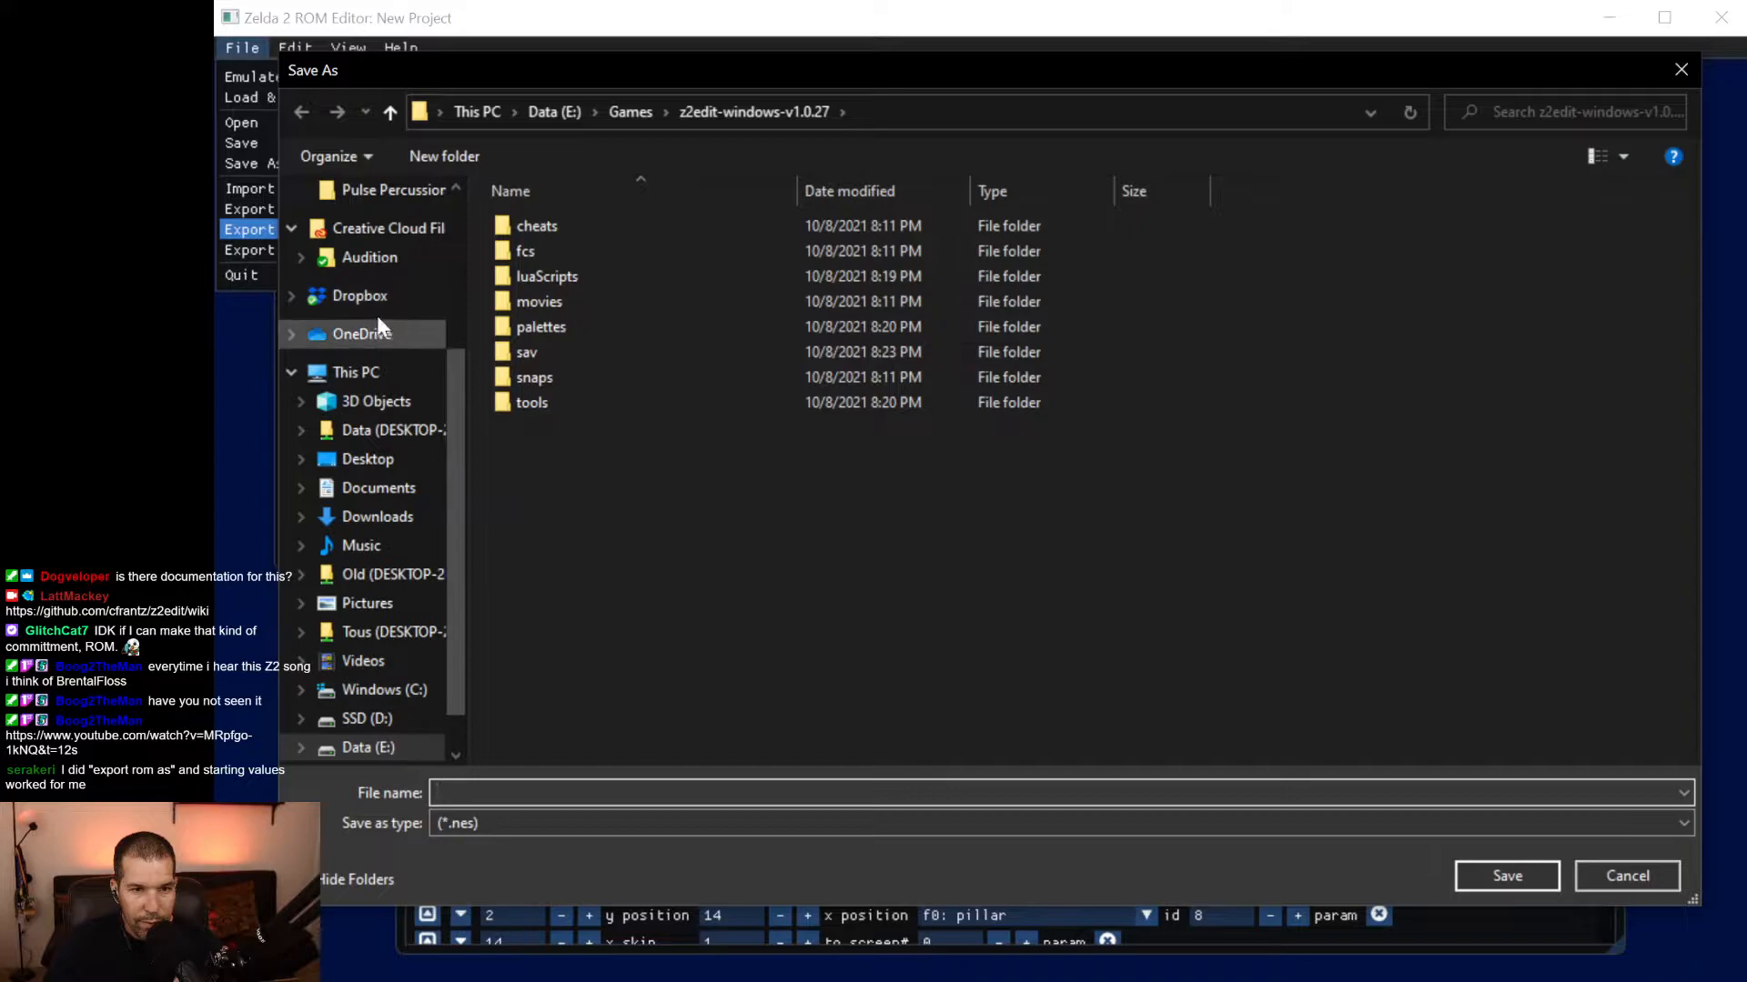
pyautogui.scroll(5, 378, 265)
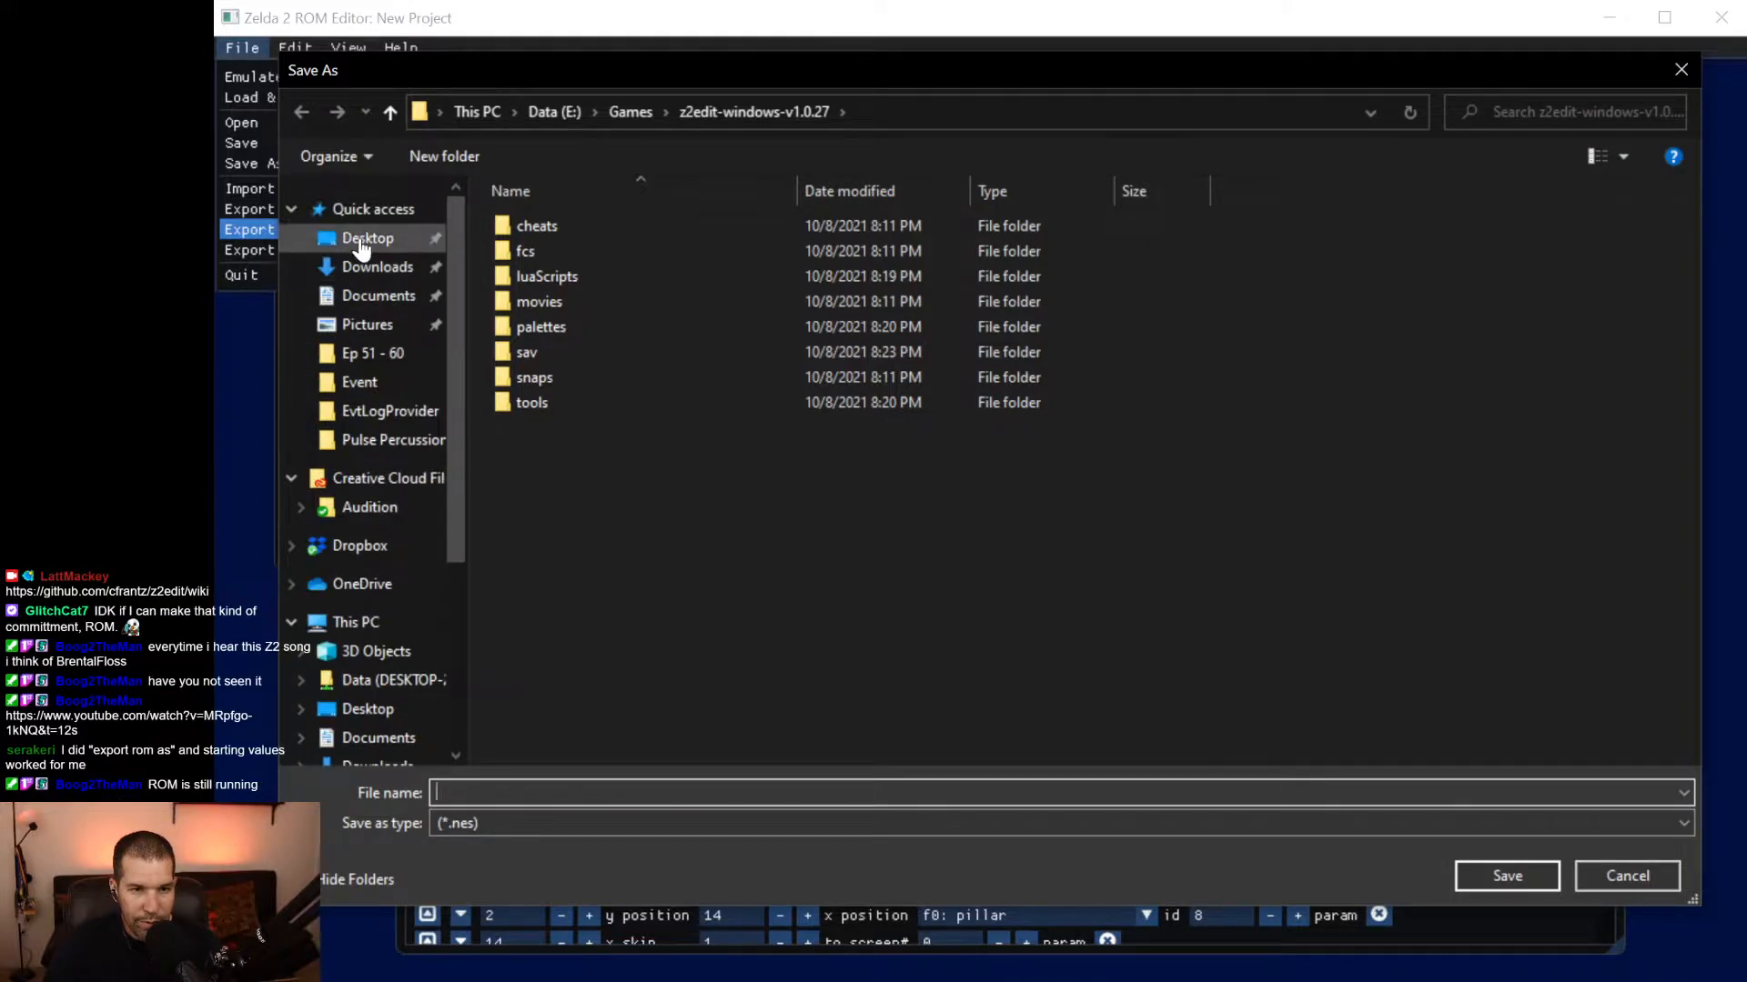
pyautogui.click(362, 239)
pyautogui.click(509, 793)
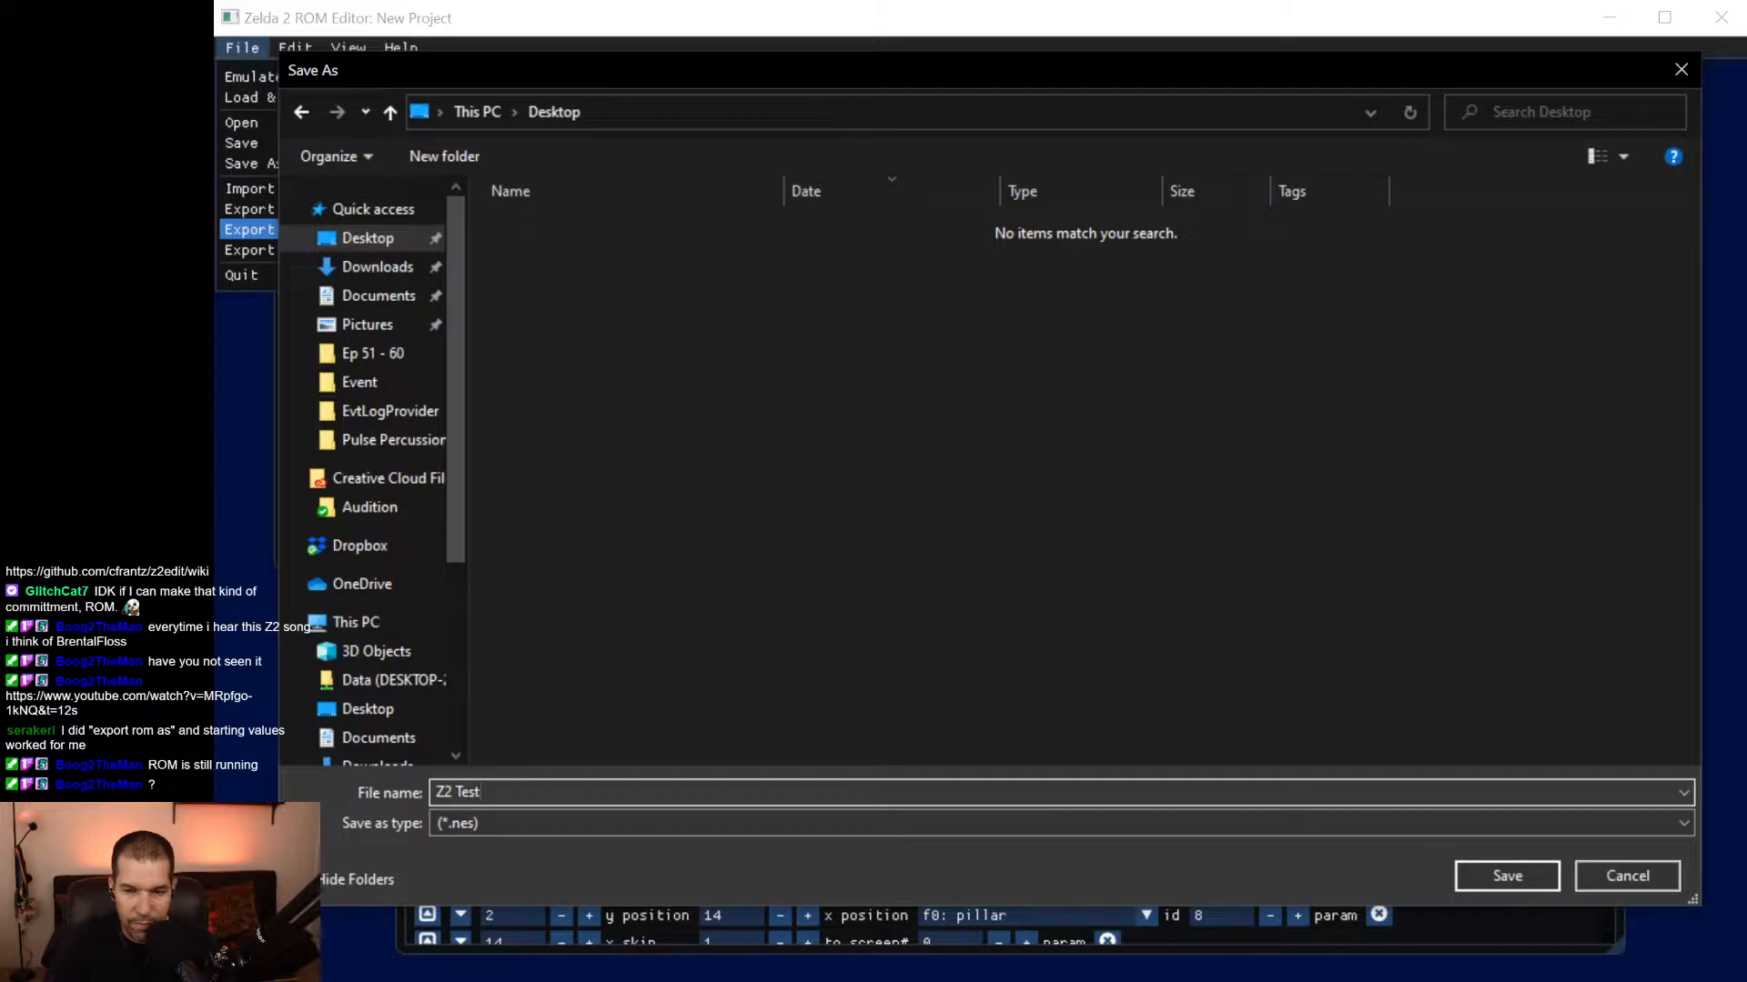
pyautogui.click(1509, 877)
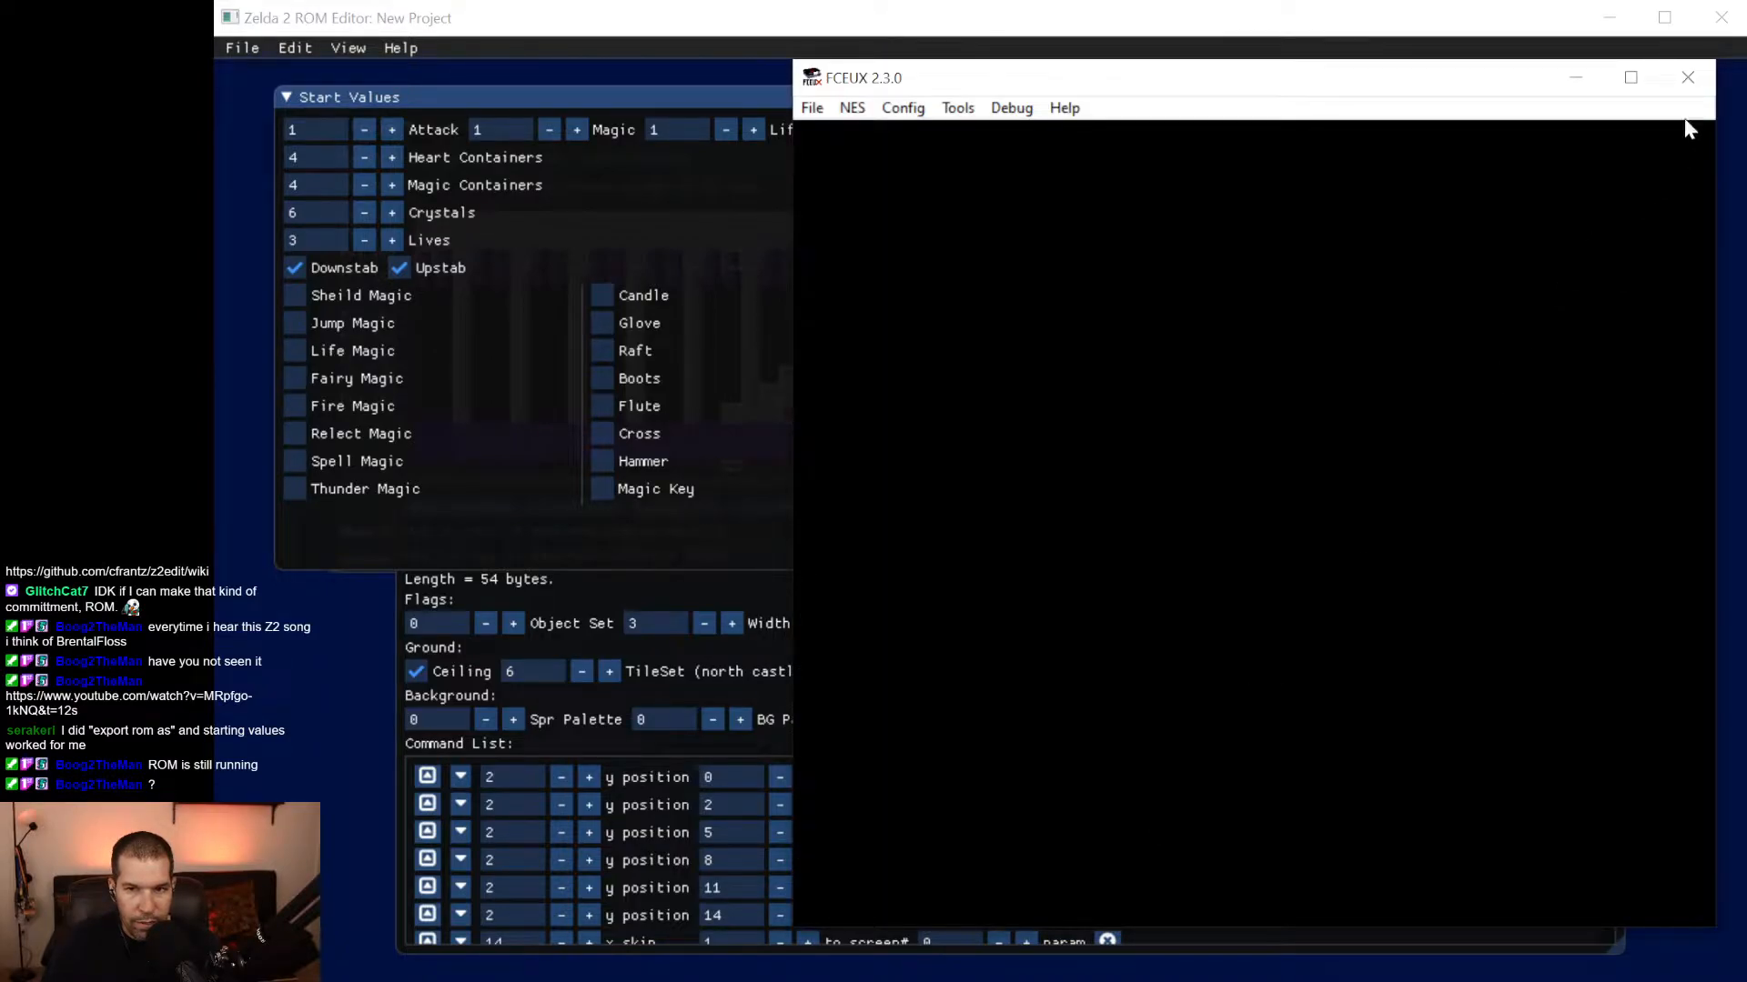
# Close the running emulator windows and launch fceux.exe from the z2edit-windows-v1.0.27 folder.
pyautogui.click(1688, 84)
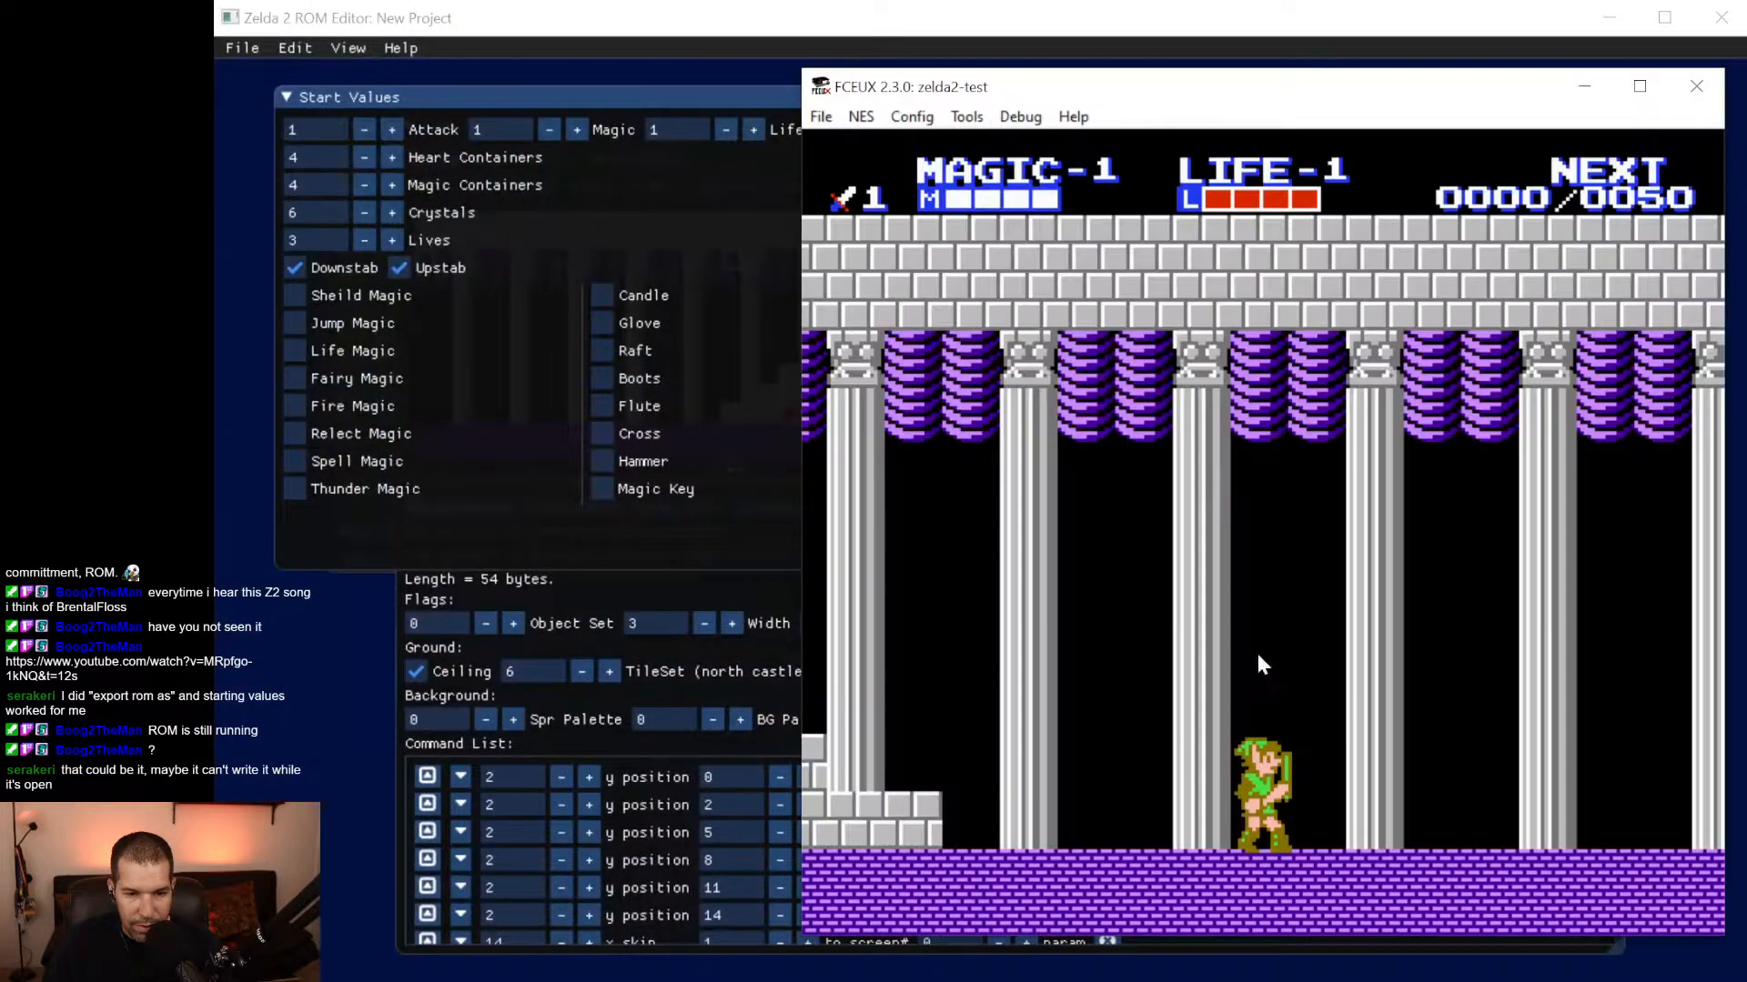
pyautogui.click(1695, 86)
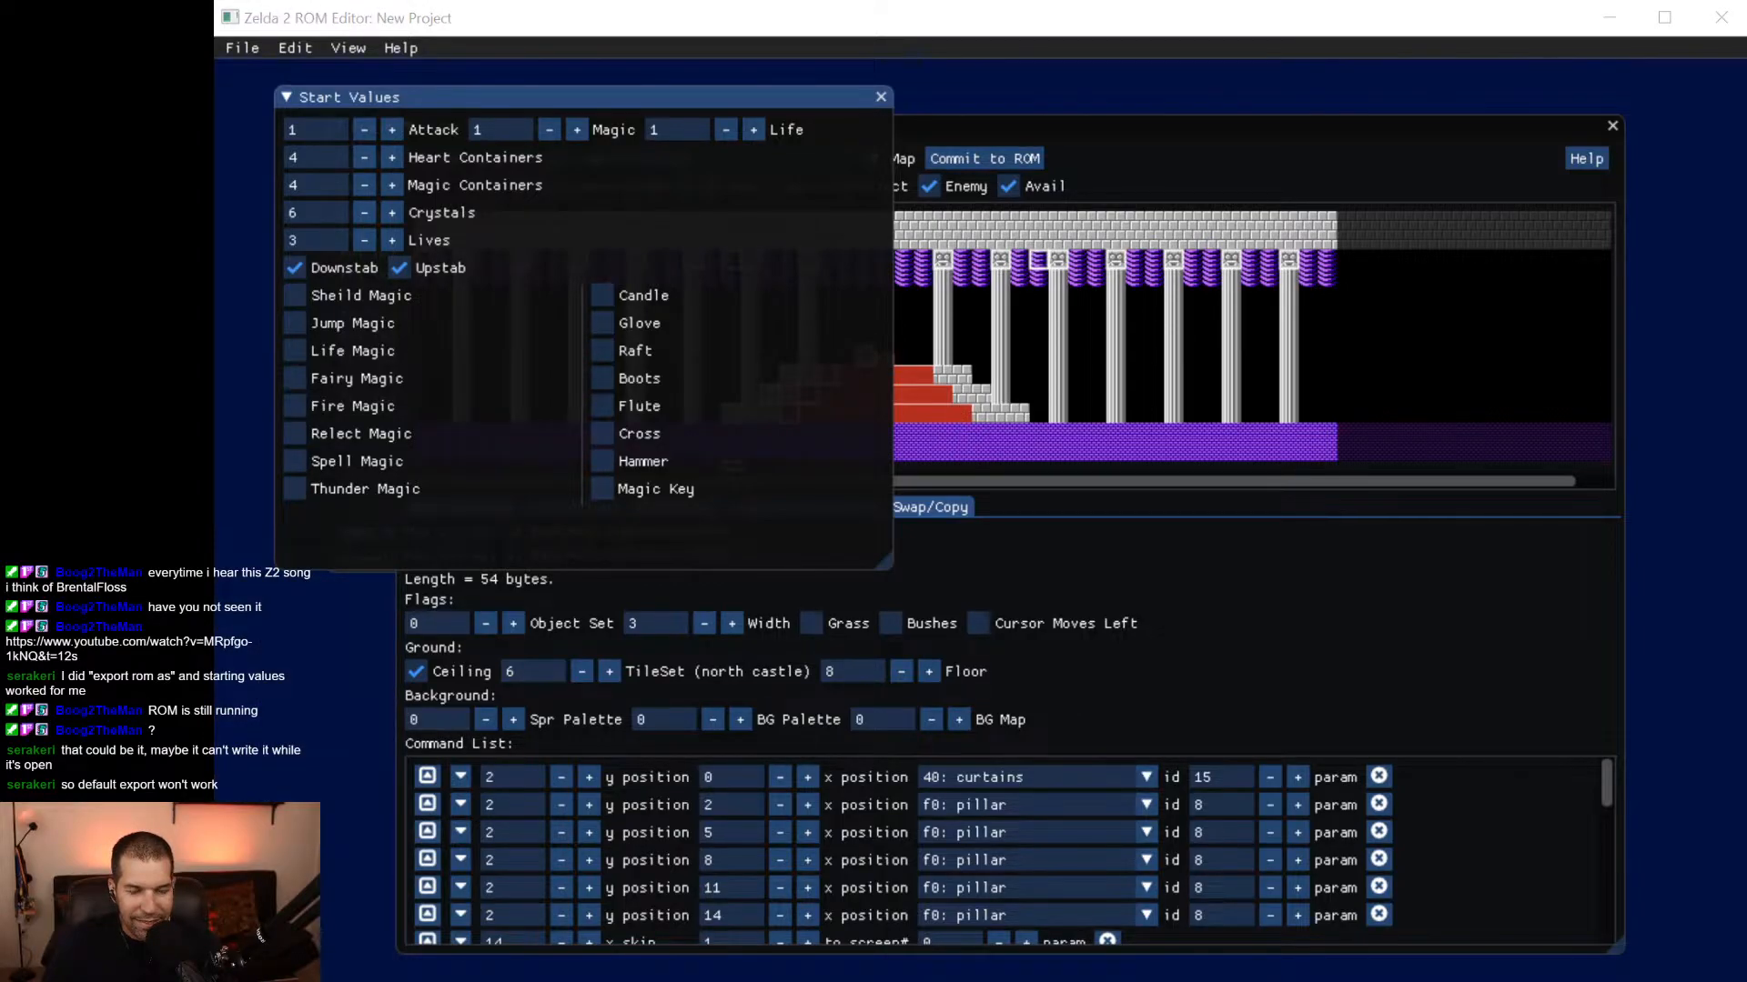
pyautogui.hotkey('alt', 'Tab')
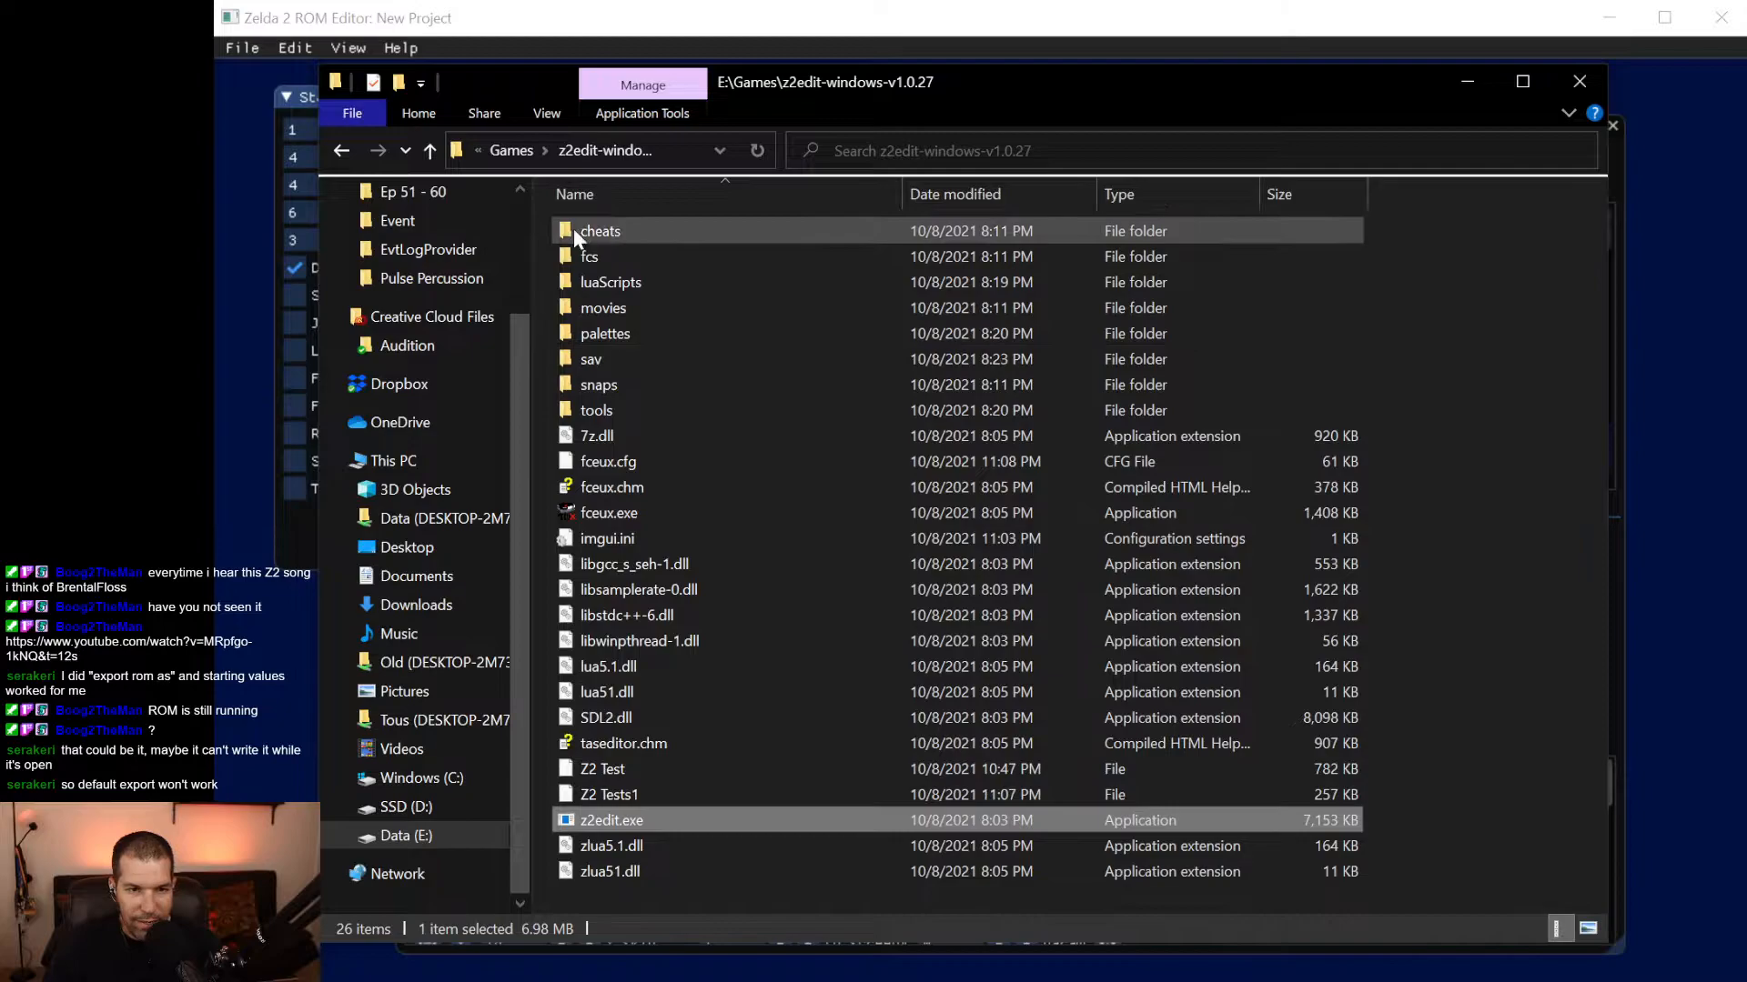
pyautogui.scroll(1, 436, 336)
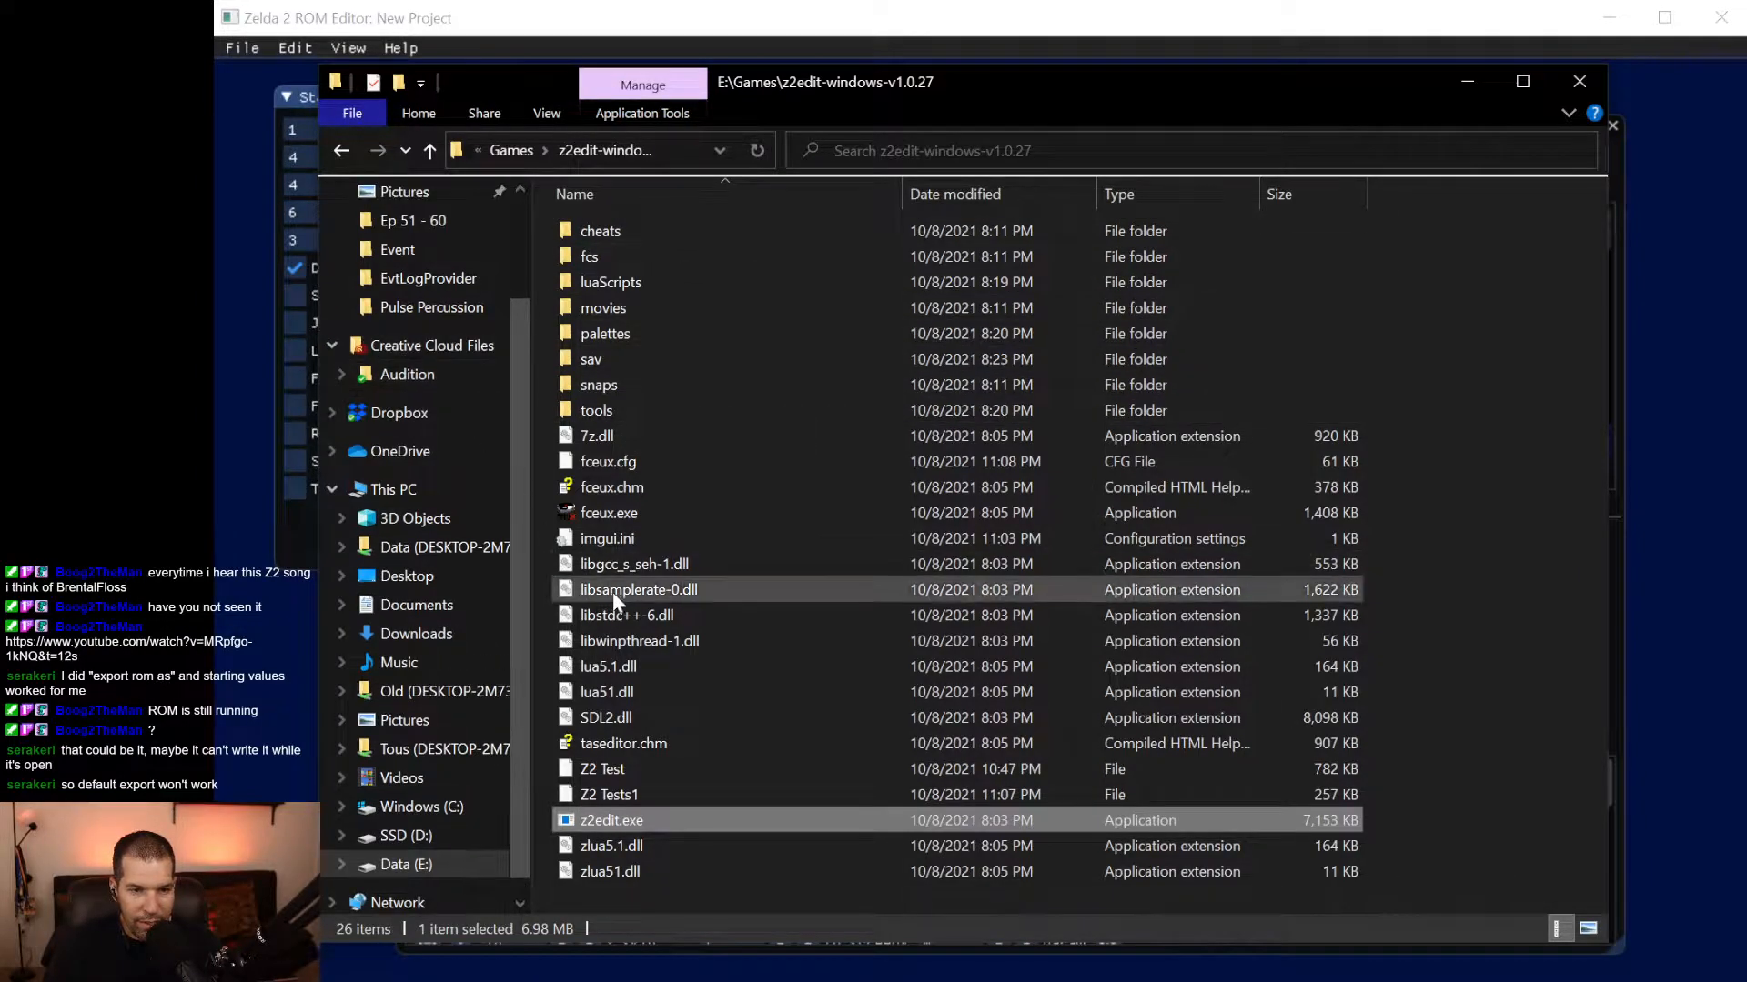
pyautogui.doubleClick(626, 512)
# Load the exported ROM Z2 Test.nes from the Desktop into FCEUX.
pyautogui.click(821, 118)
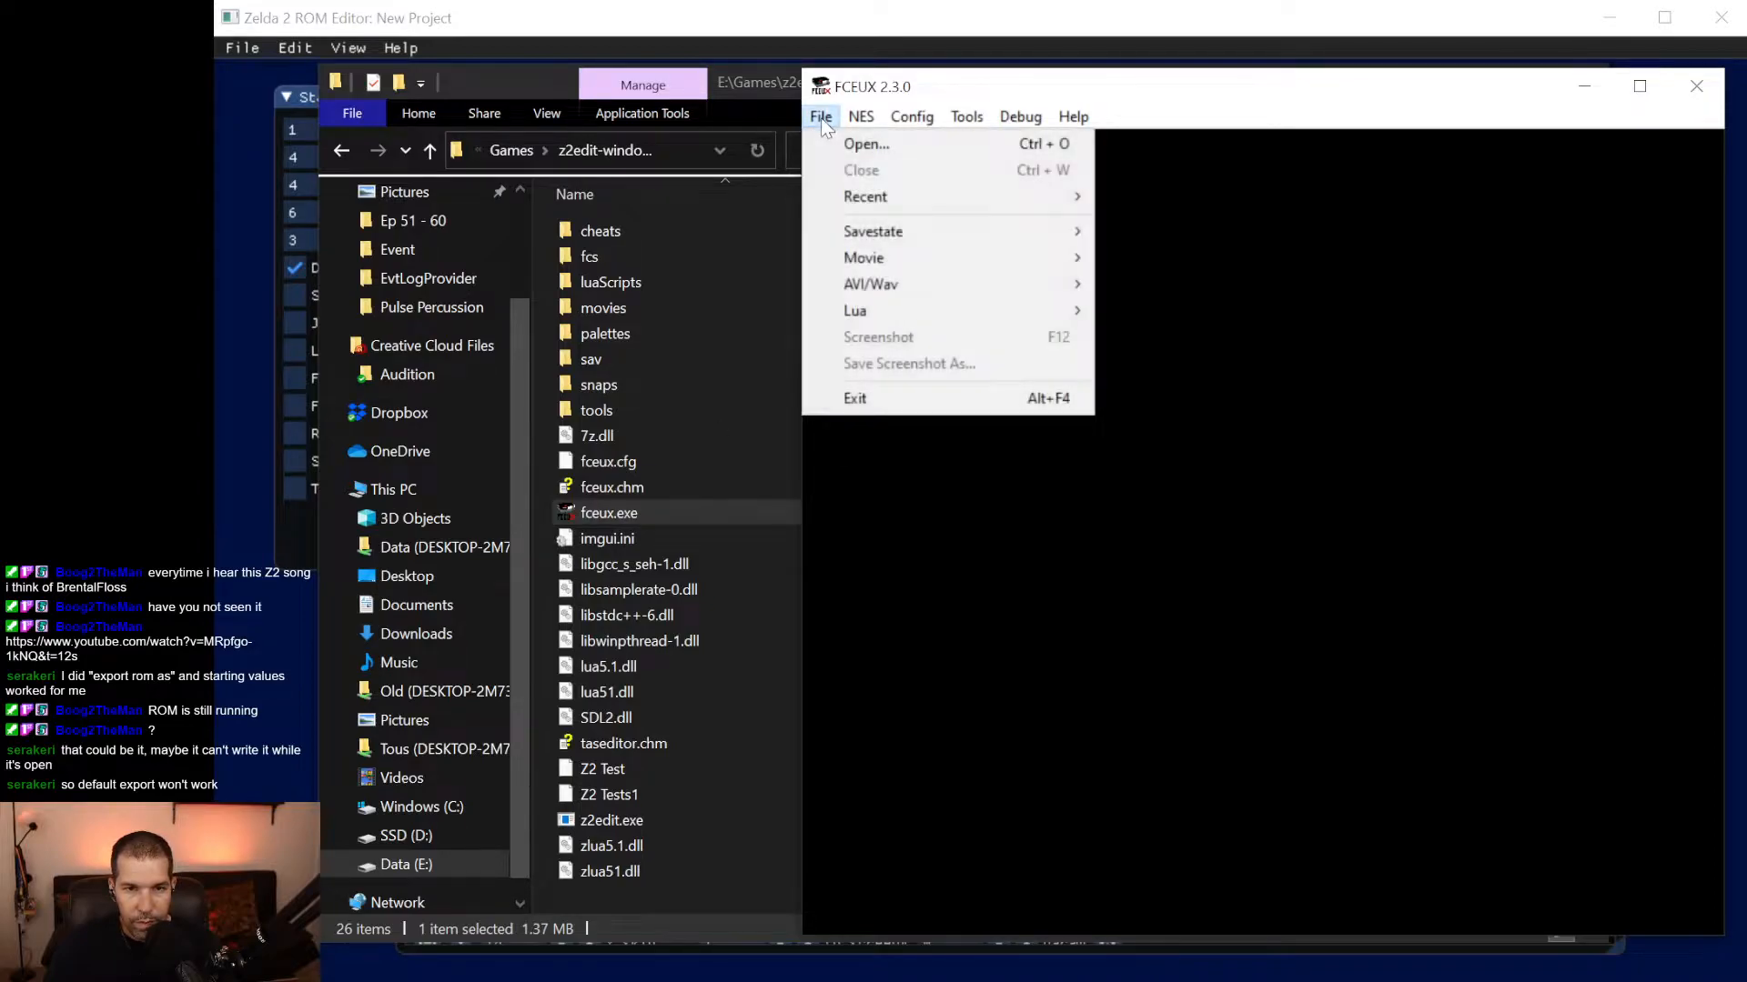
pyautogui.click(839, 147)
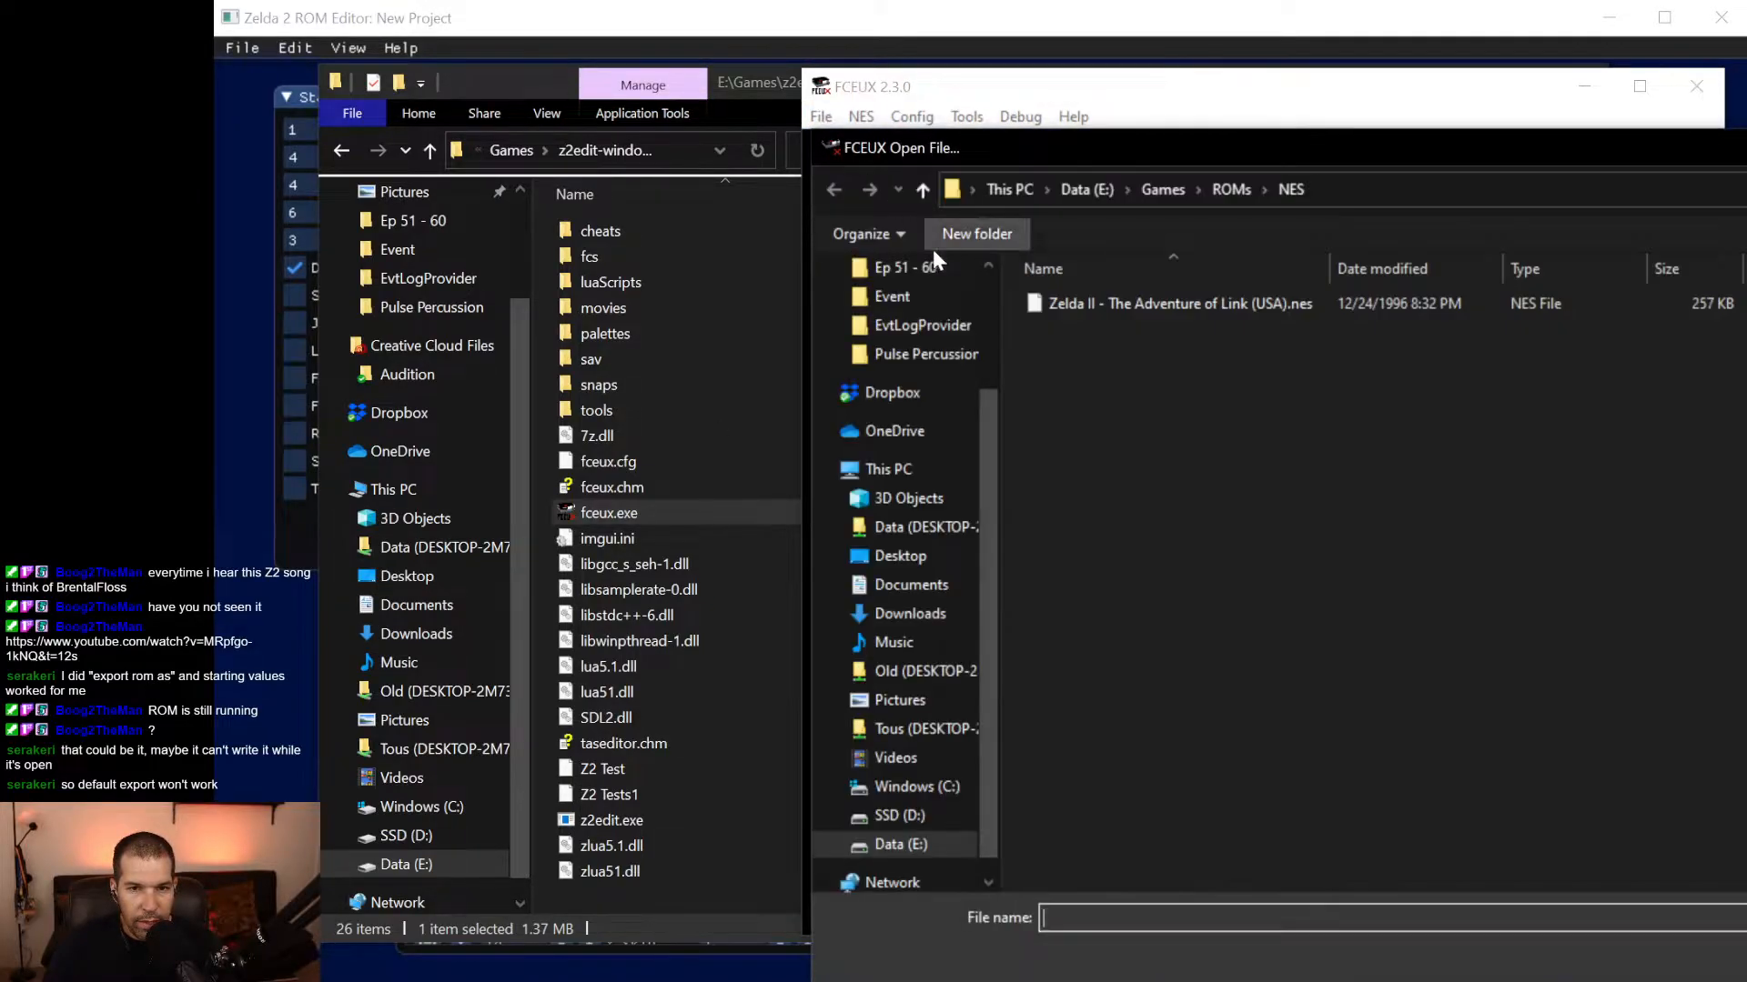
pyautogui.scroll(2, 928, 369)
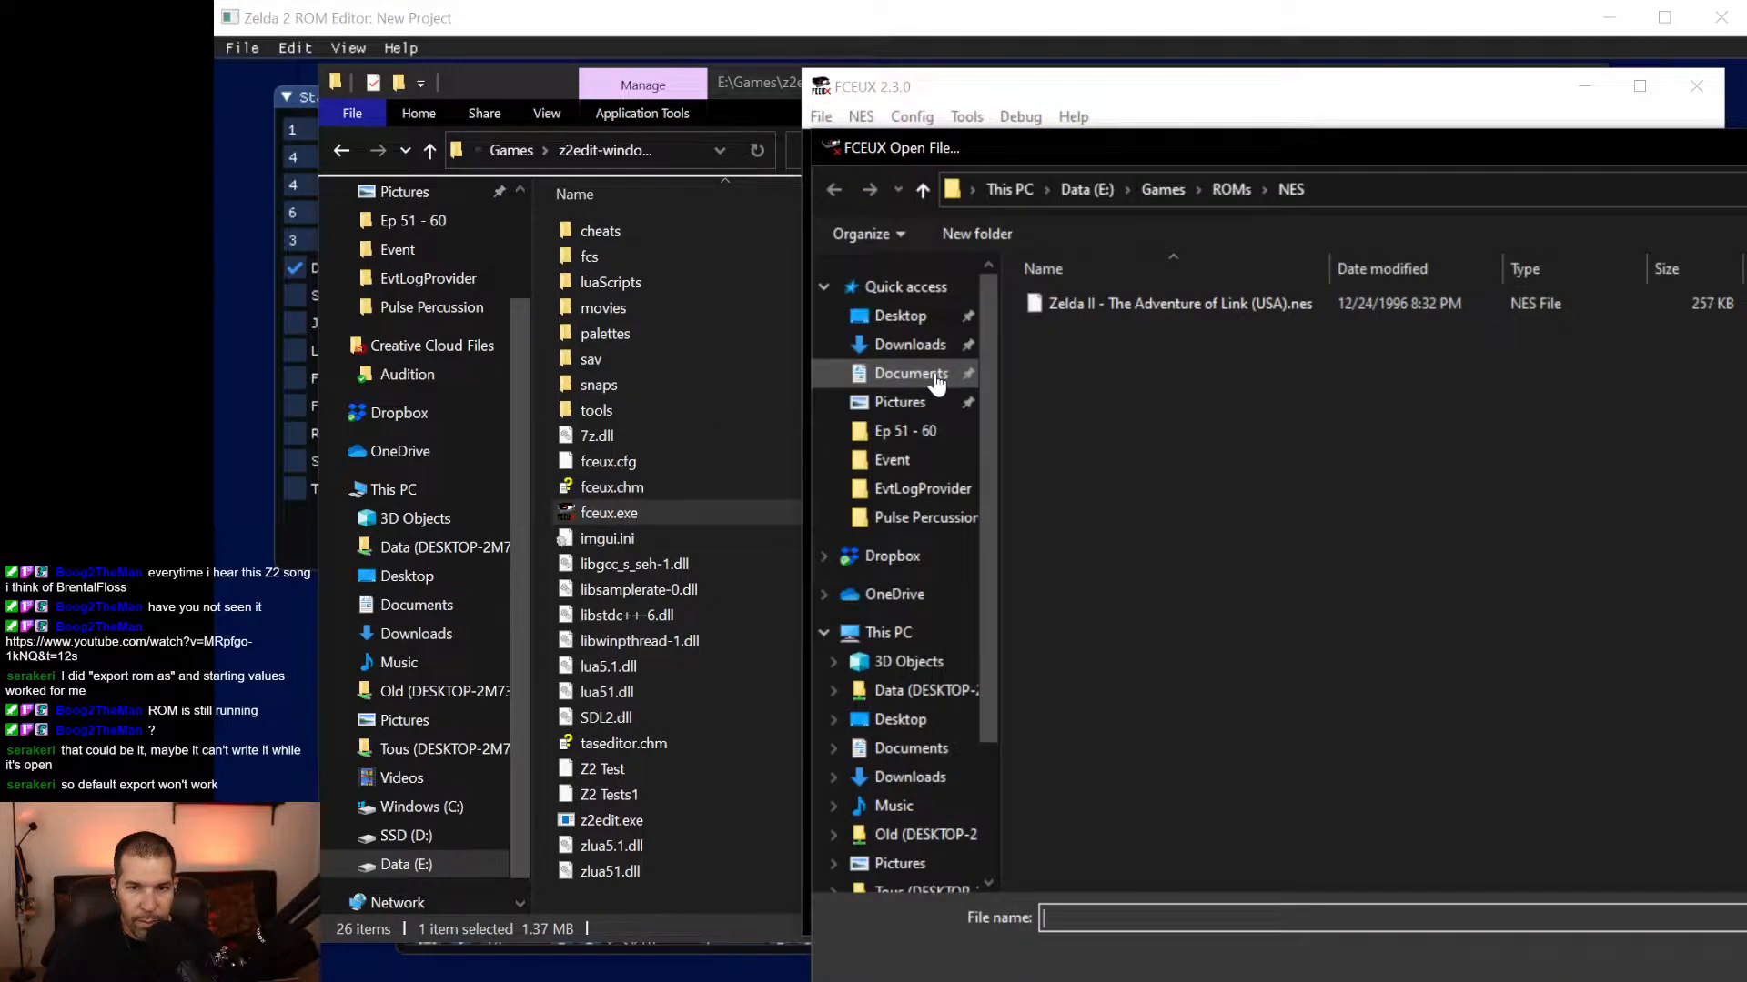
pyautogui.click(900, 316)
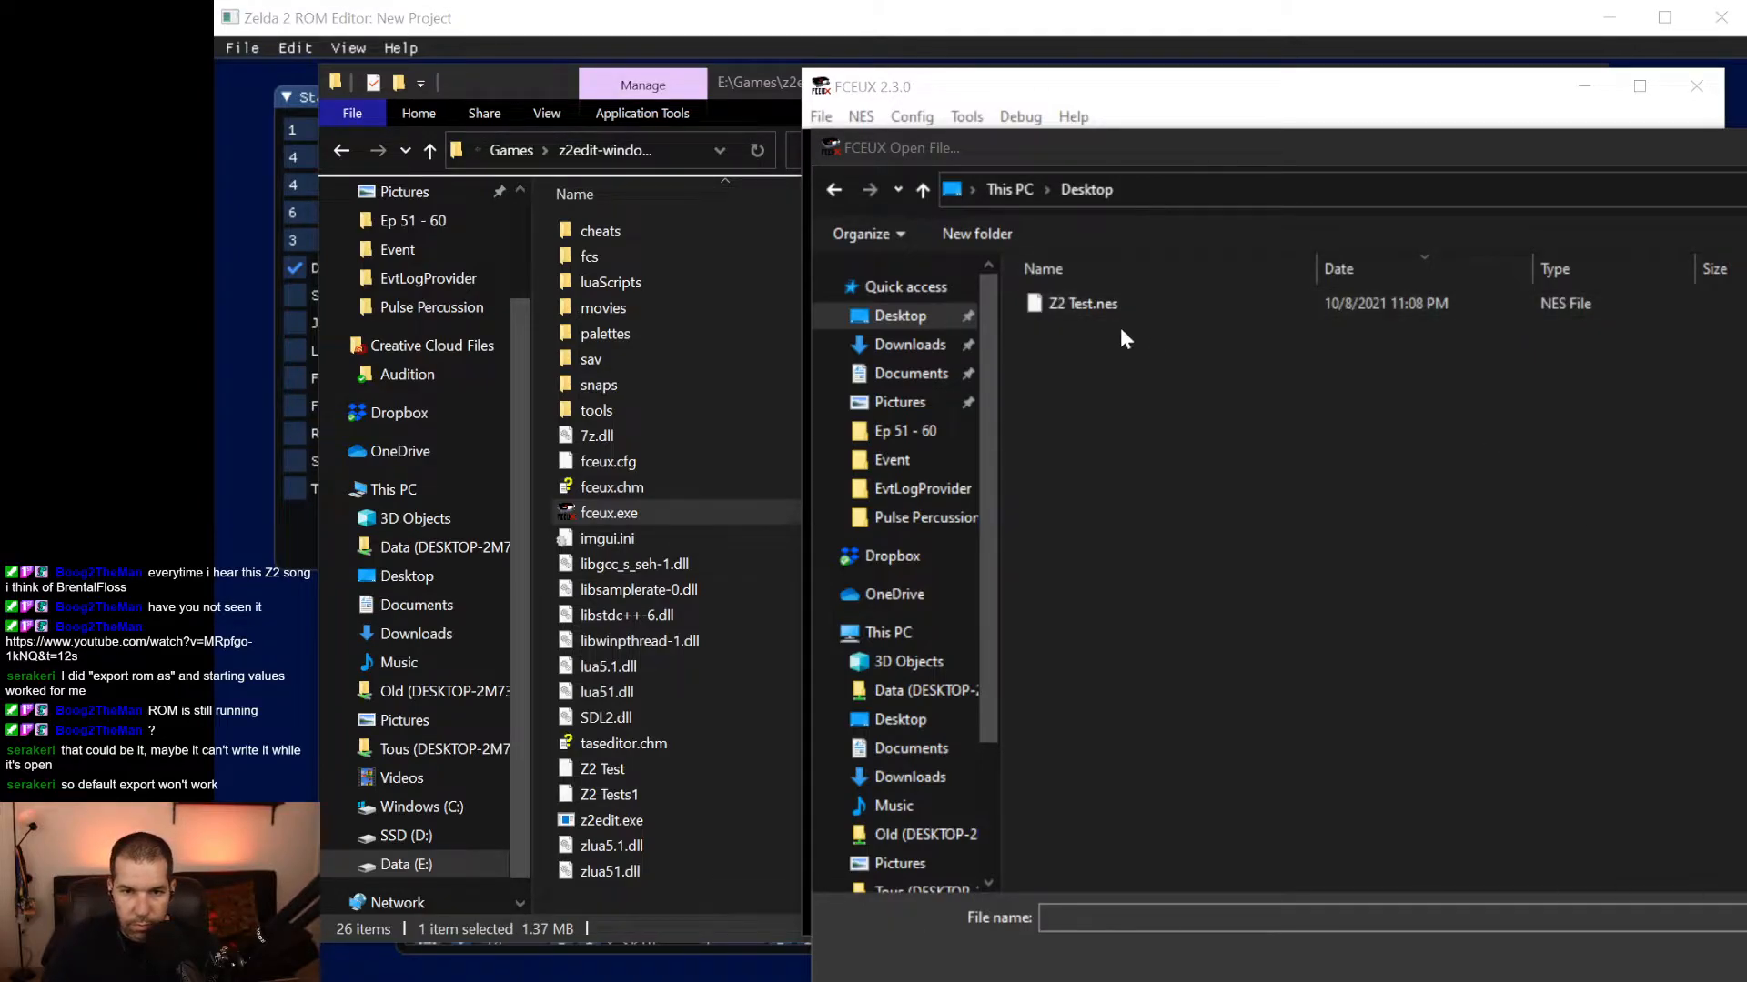
pyautogui.doubleClick(1112, 304)
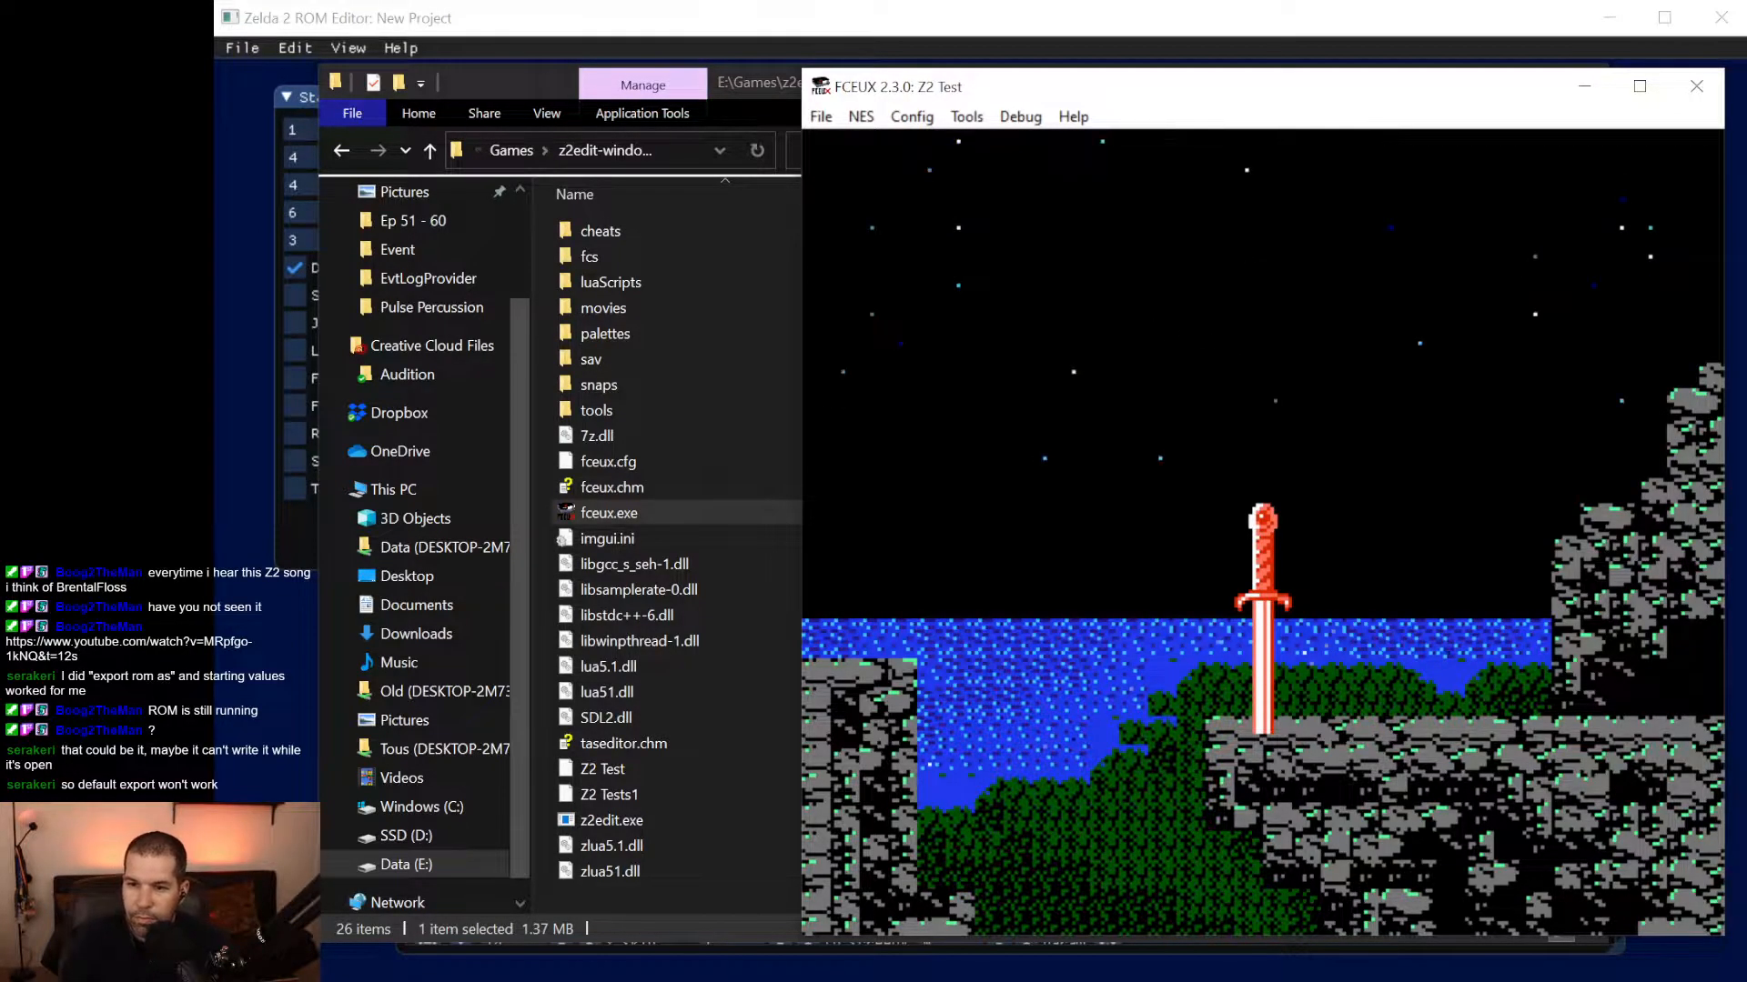
# Register the name A in the first save slot and start the game with it.
pyautogui.press('Return')
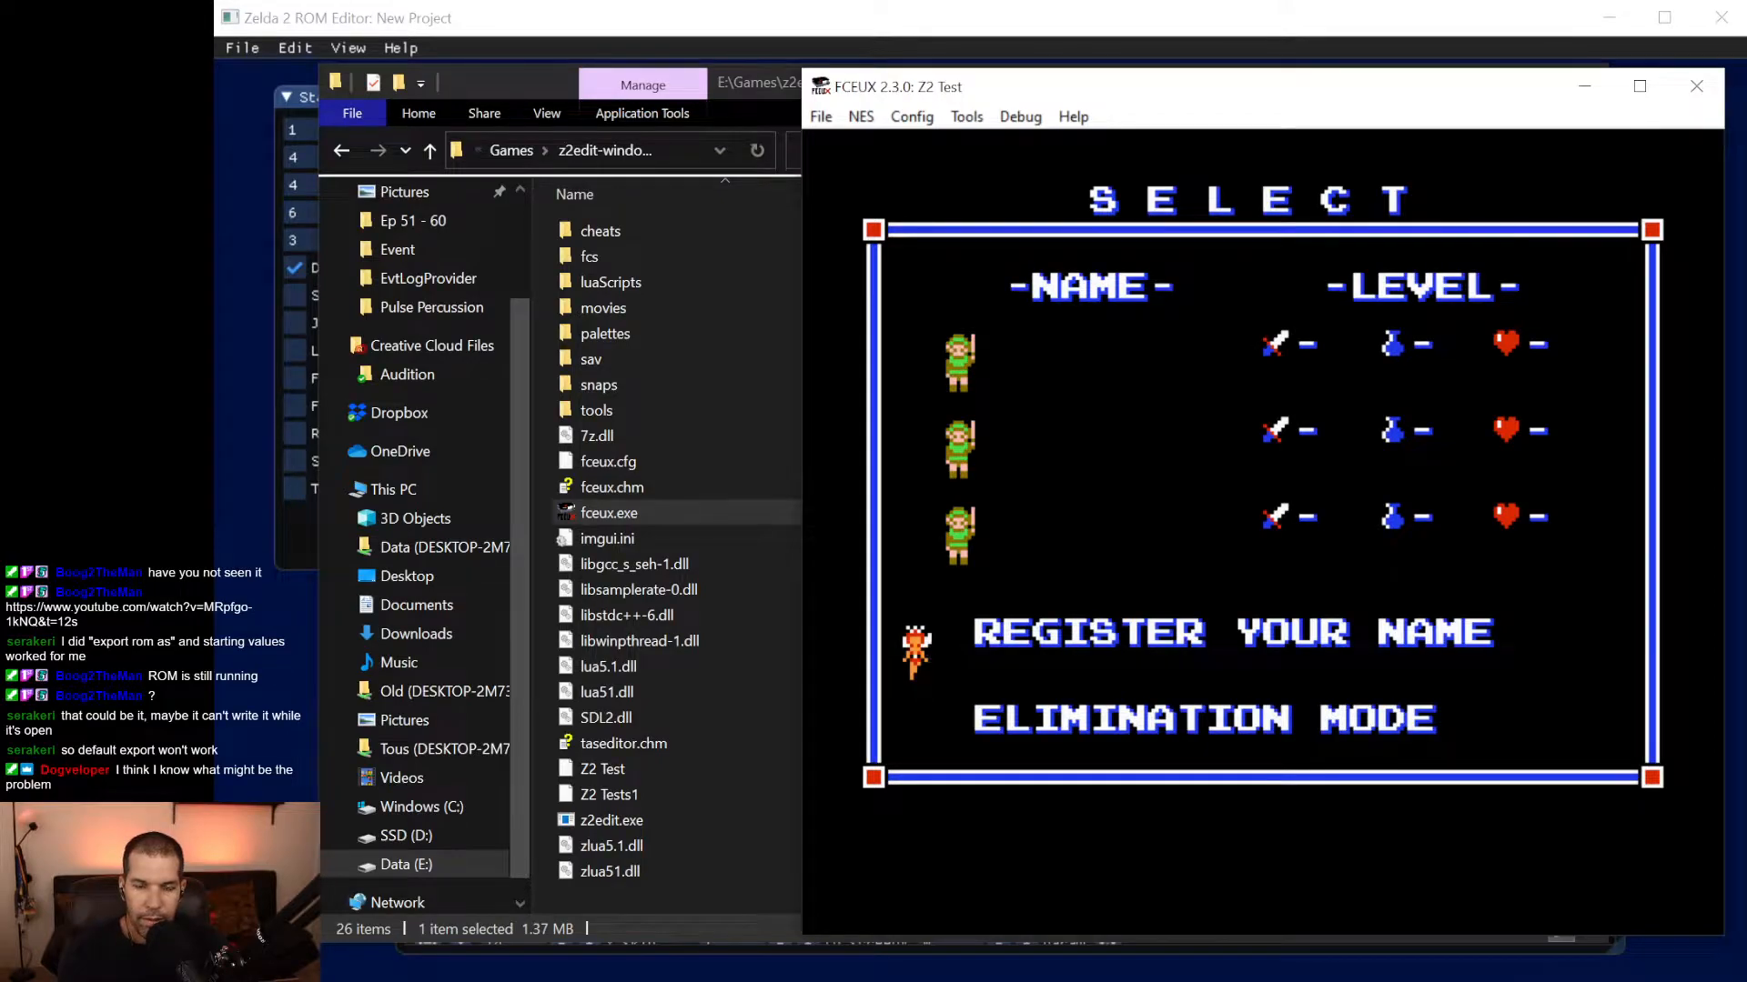
pyautogui.press('Return')
pyautogui.press('f')
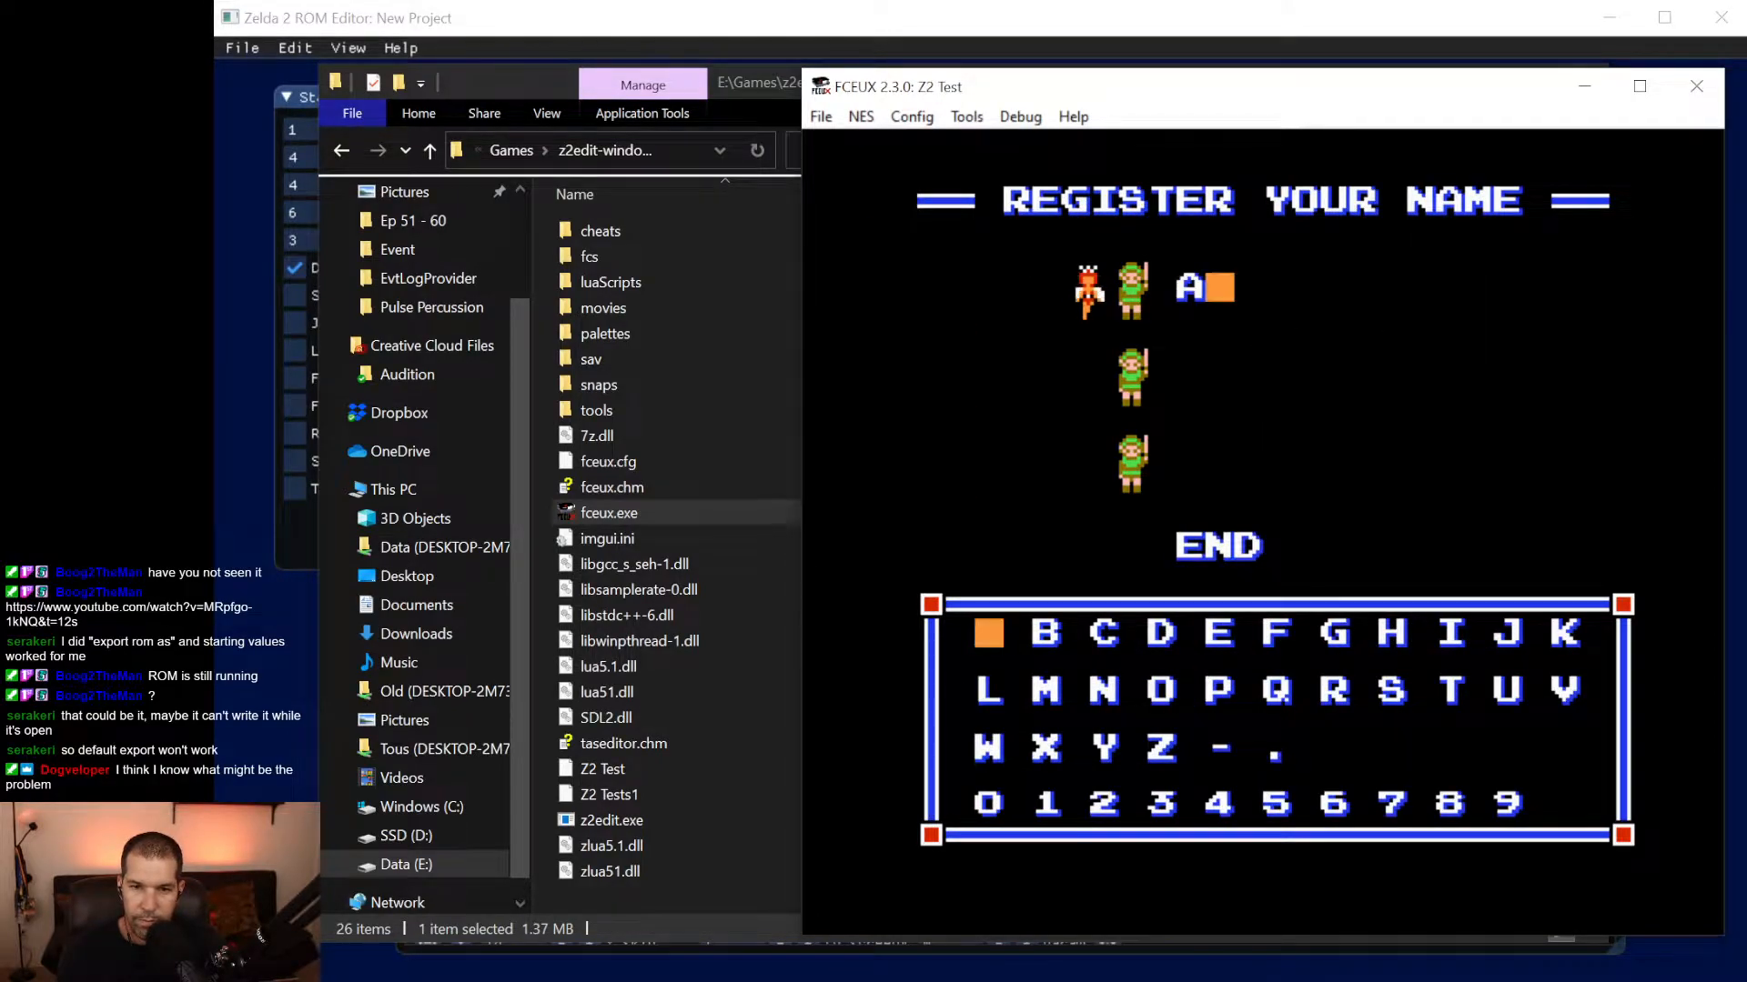
pyautogui.press('s')
pyautogui.press('s')
pyautogui.press('s')
pyautogui.press('Return')
pyautogui.press('Return')
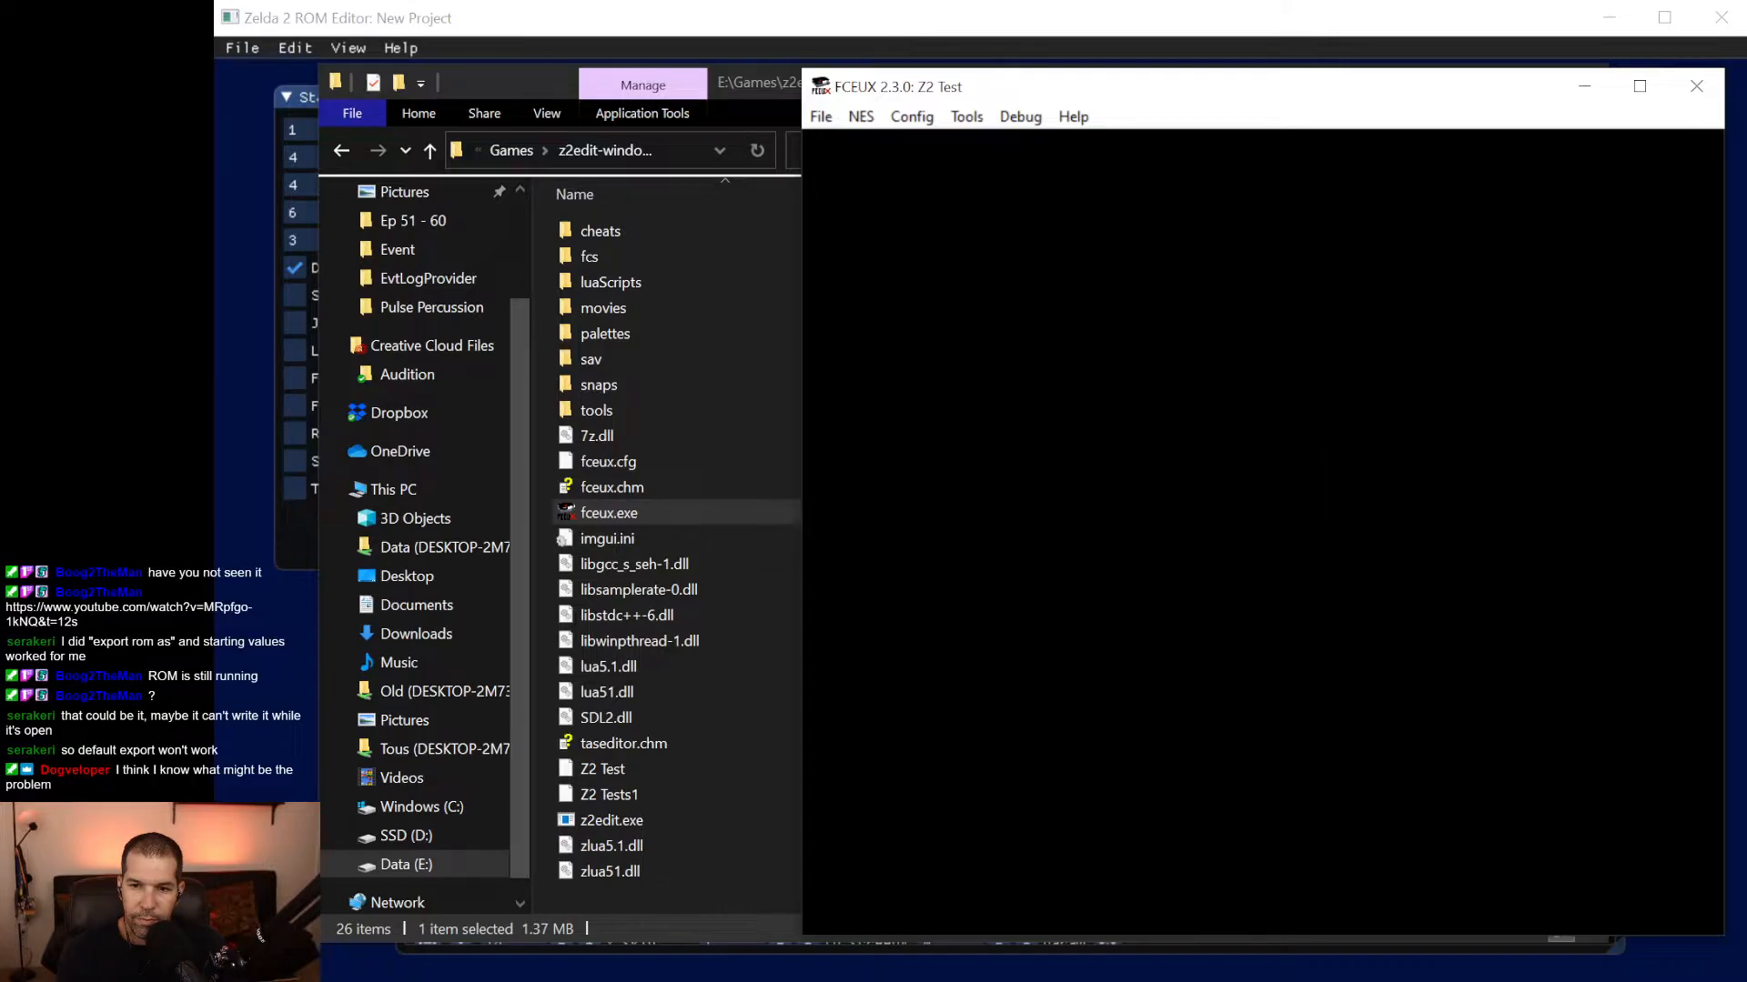
# Walk Link out of the North Palace to the overworld, trying a sword strike and a jumping downstab on the way.
pyautogui.press('Right')
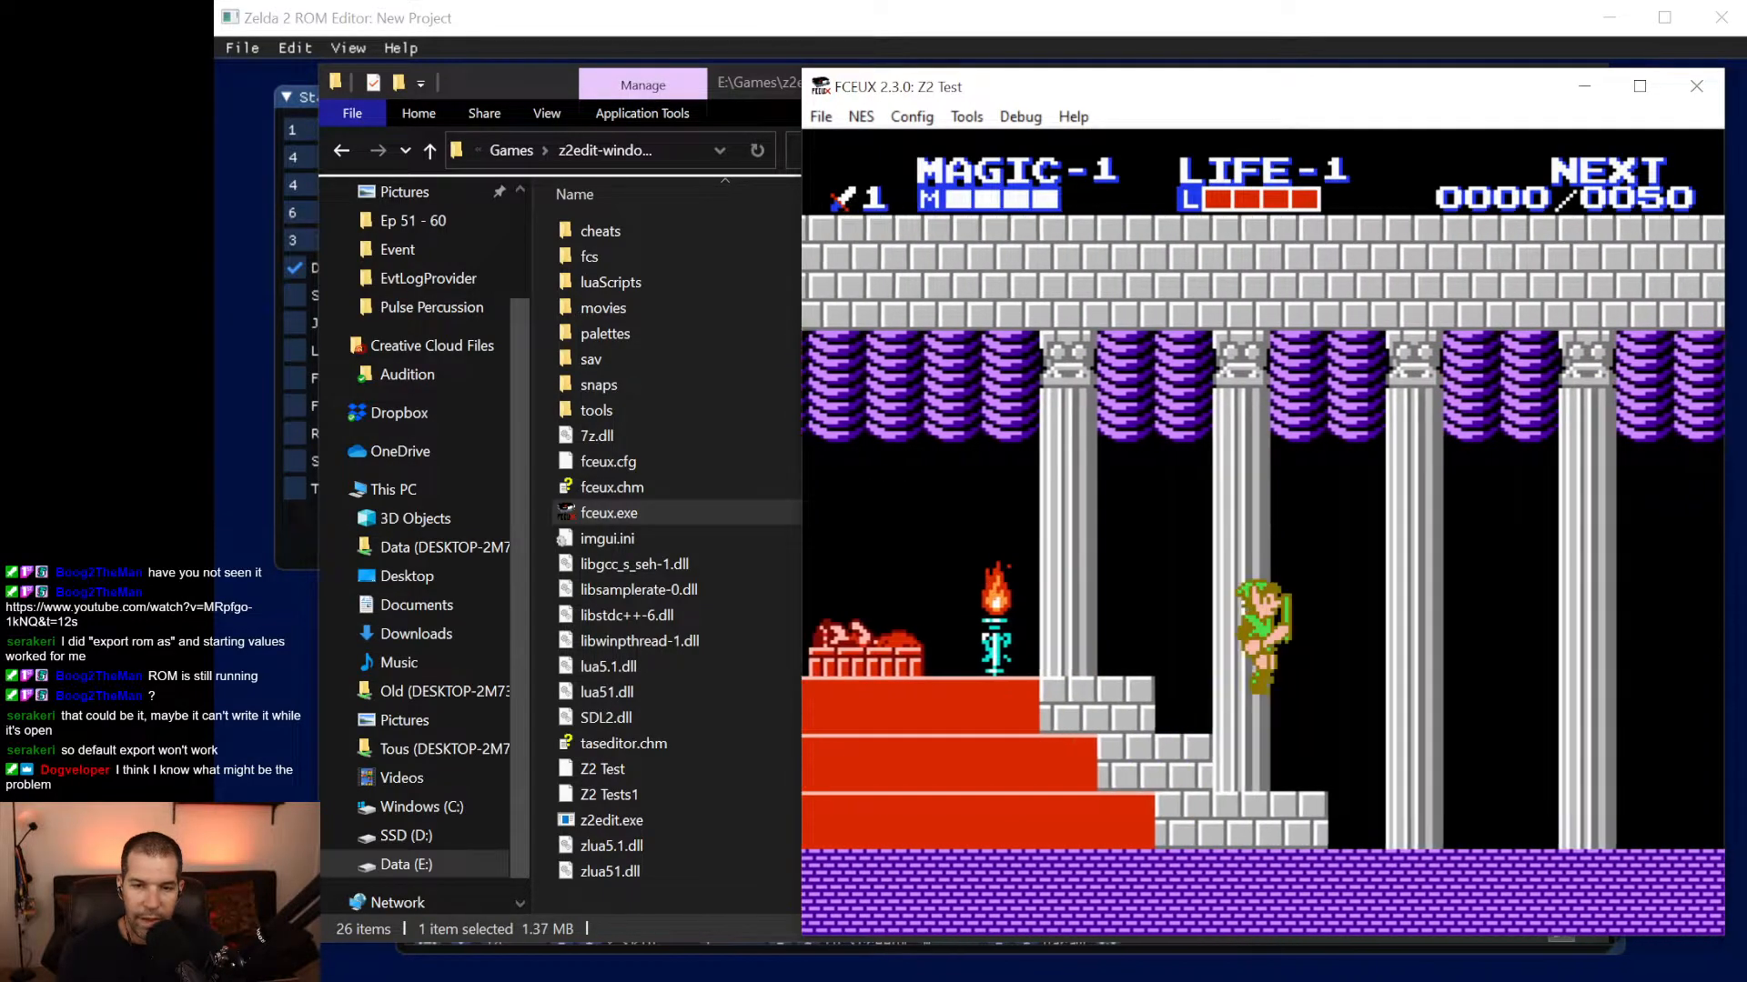
pyautogui.press('Right')
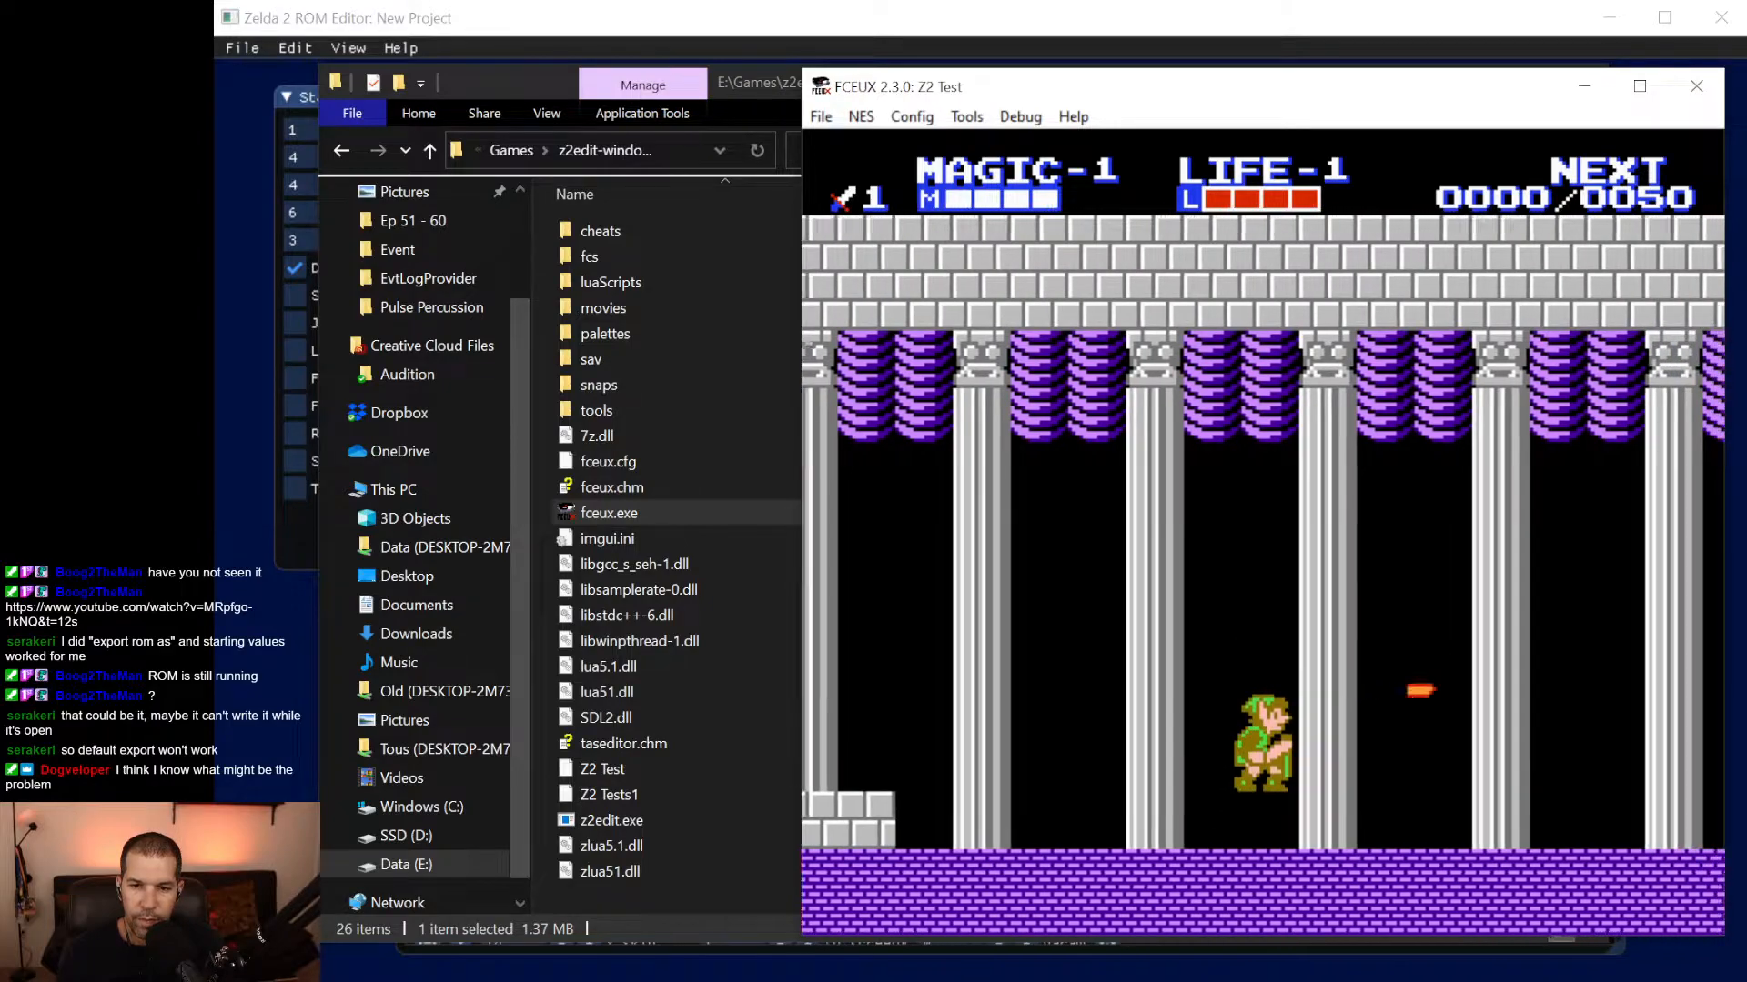
pyautogui.press('Right')
pyautogui.press('f')
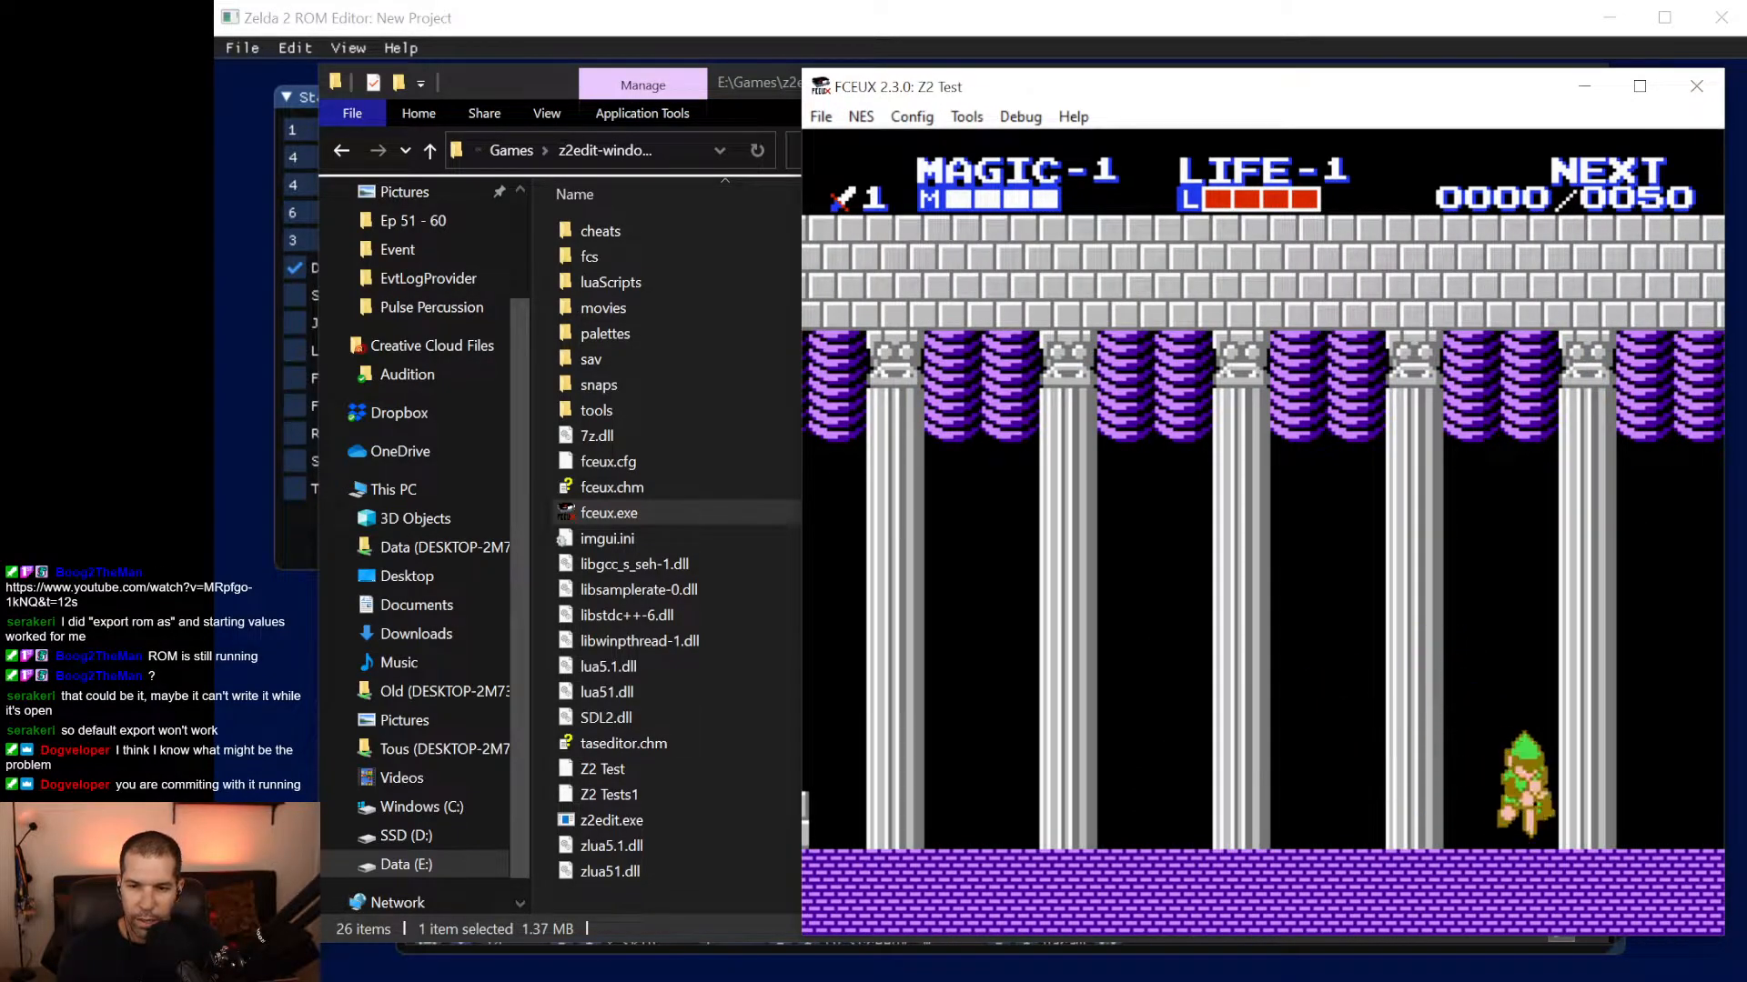
pyautogui.press('Right')
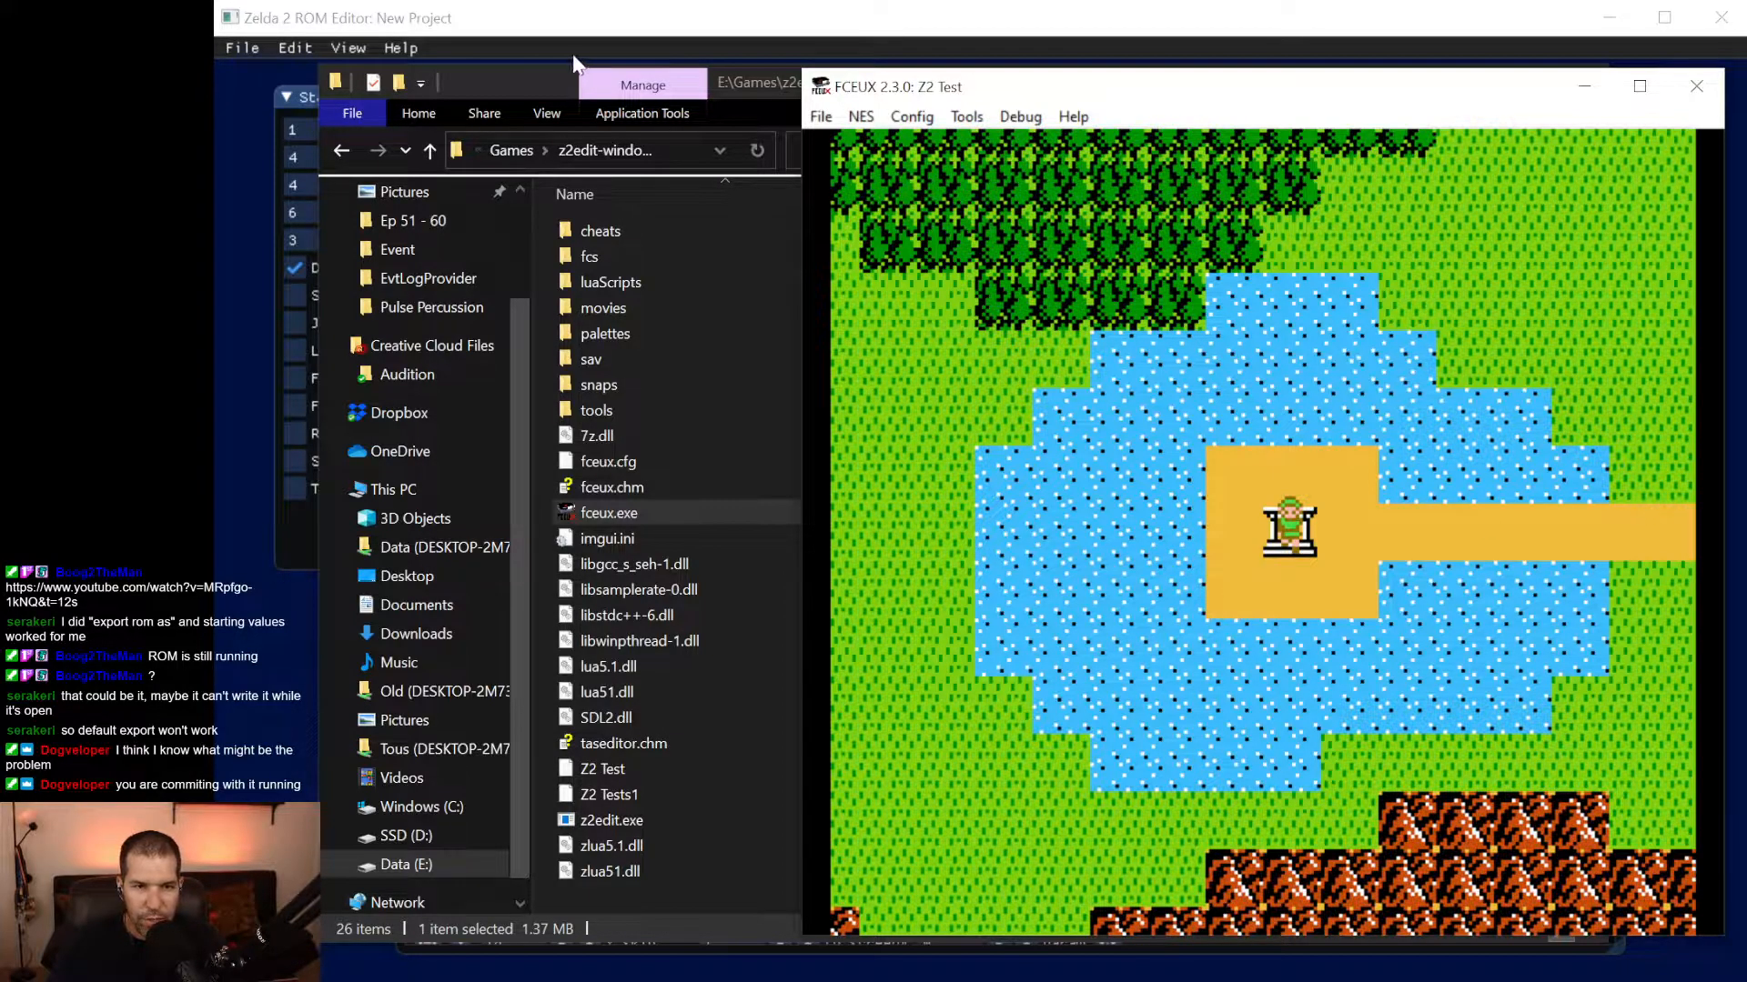
# Walk Link along the overworld path into a grassland encounter and test the downstab on the enemy there.
pyautogui.click(535, 76)
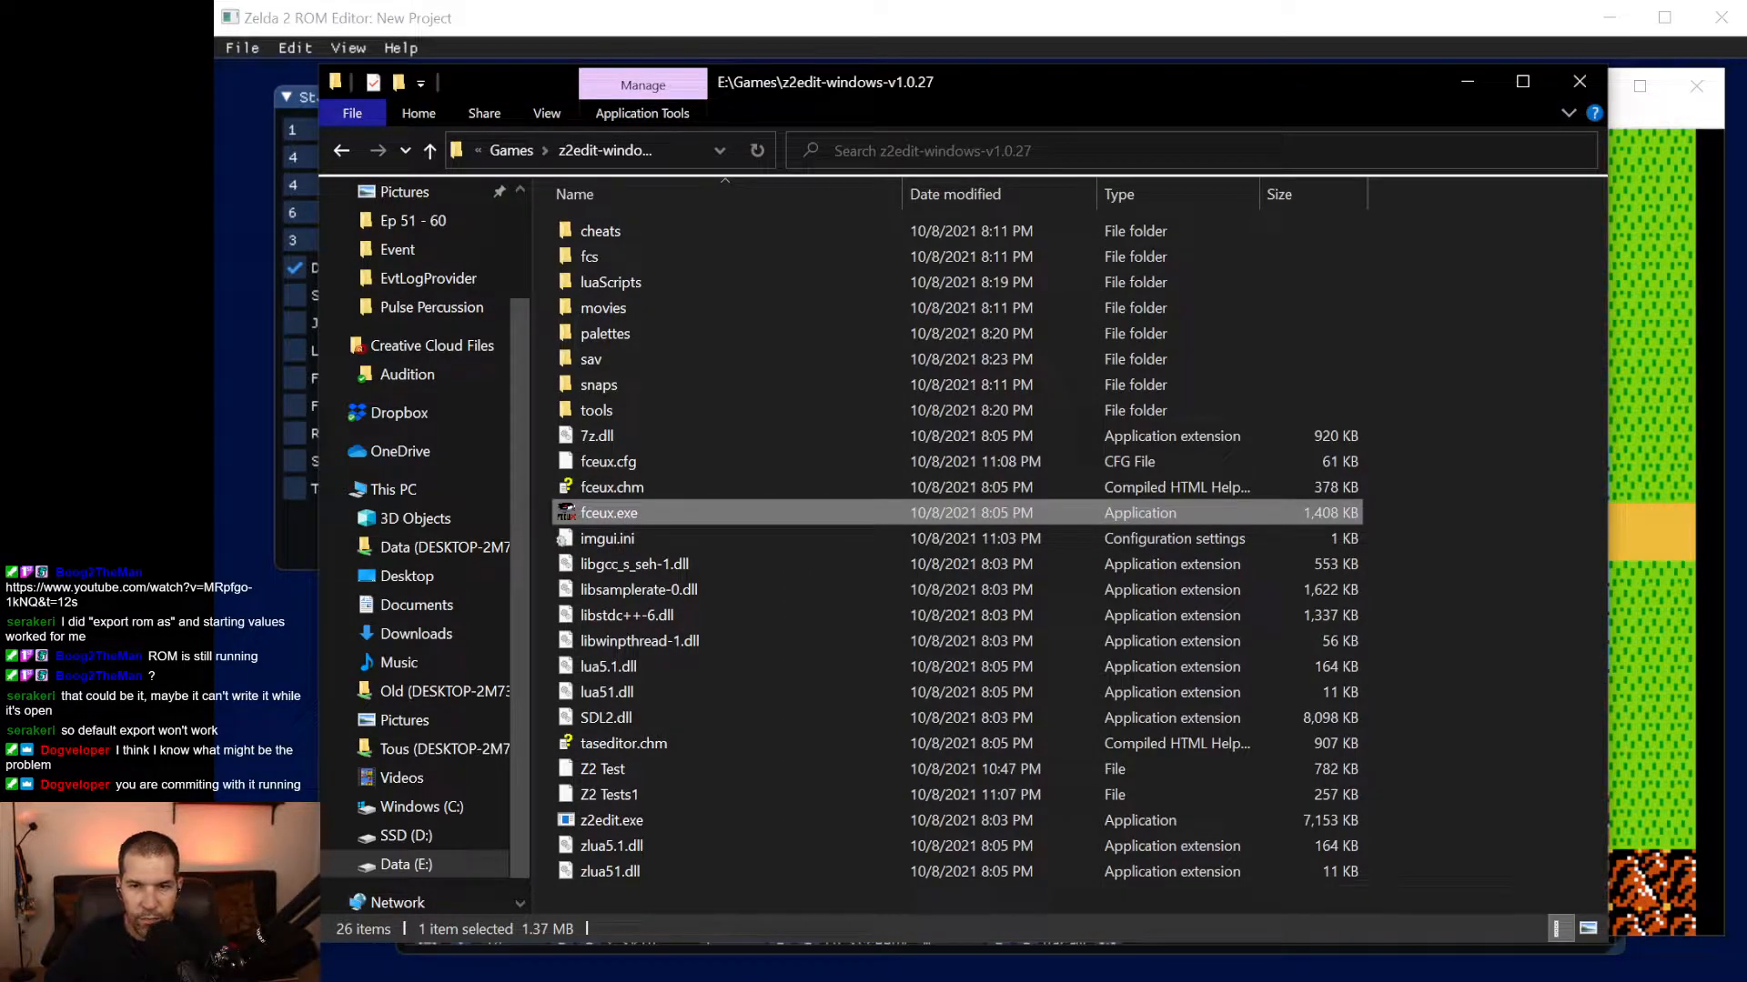
pyautogui.click(1634, 278)
pyautogui.press('Right')
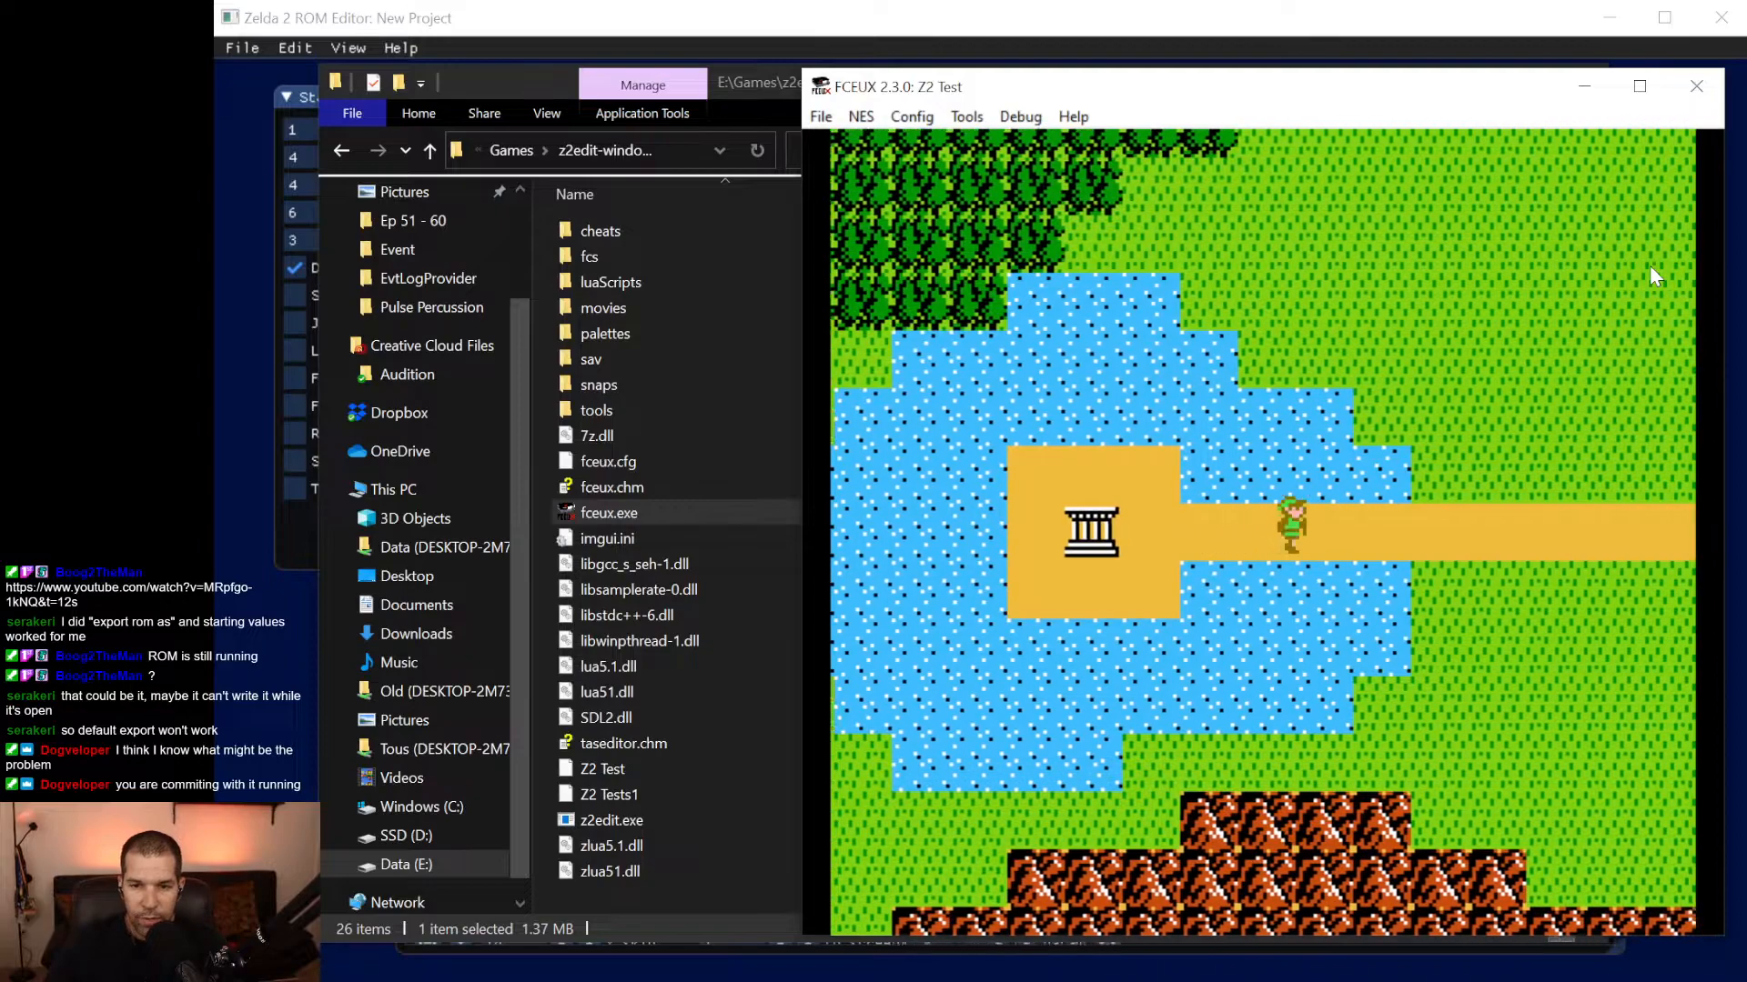
pyautogui.press('Up')
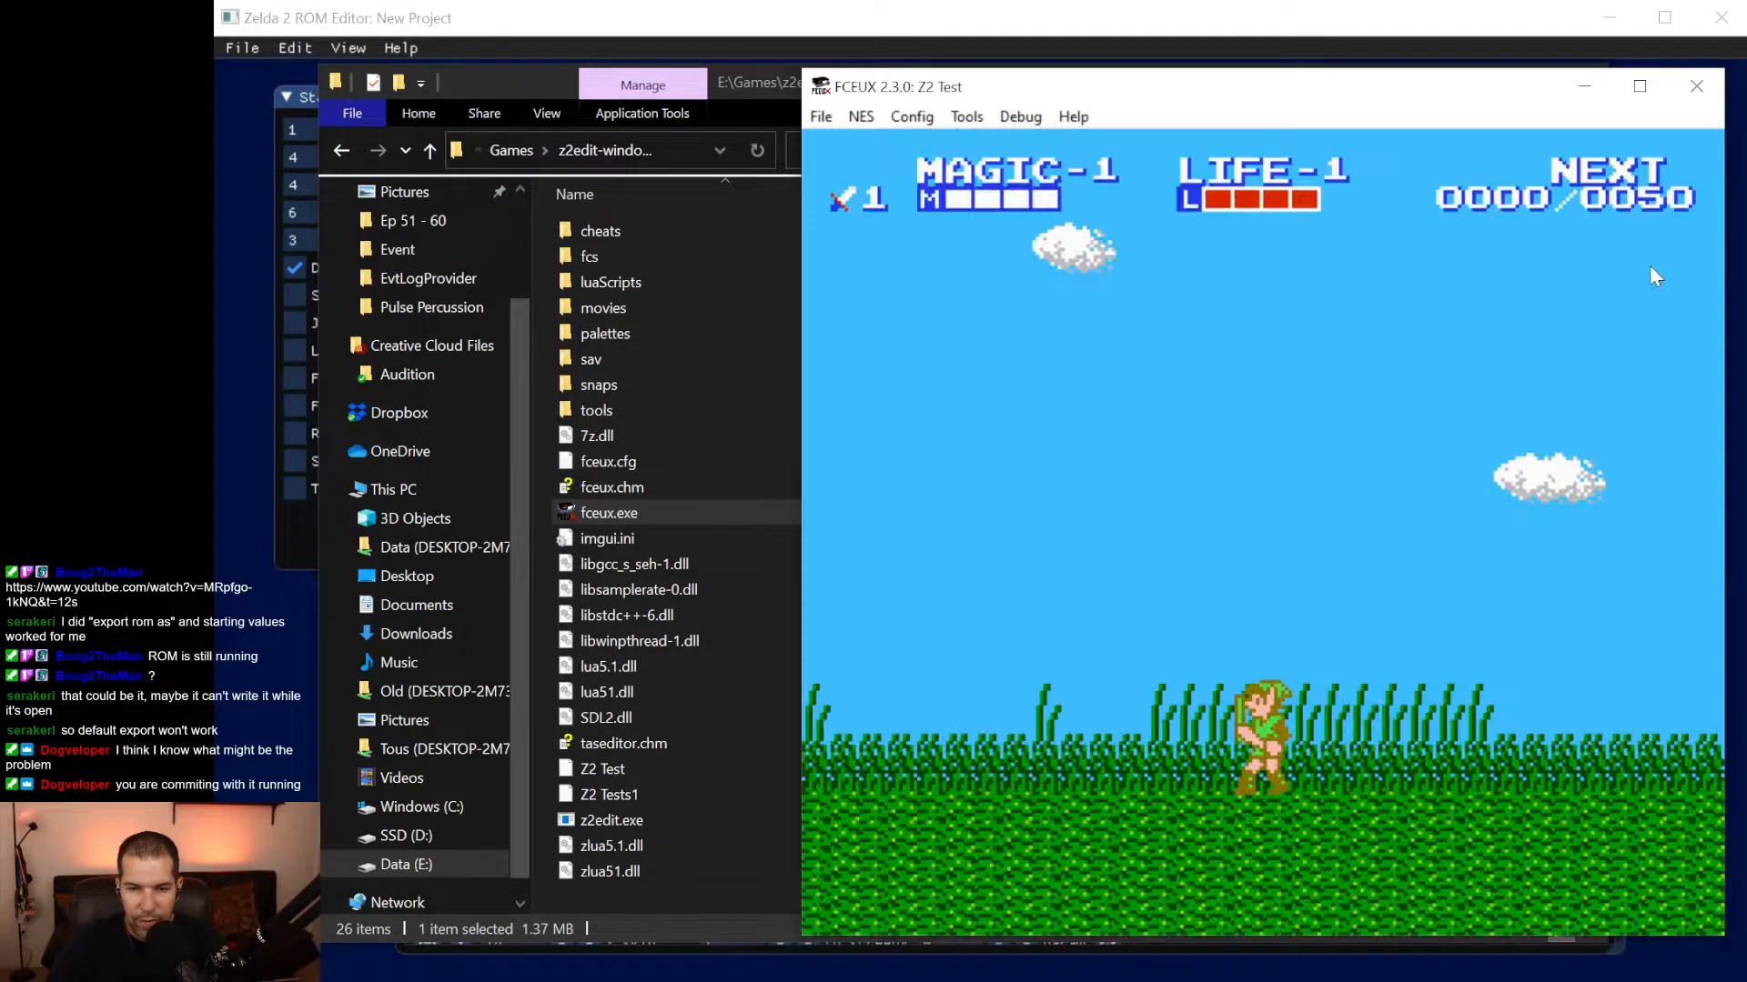
pyautogui.press('Left')
pyautogui.press('f')
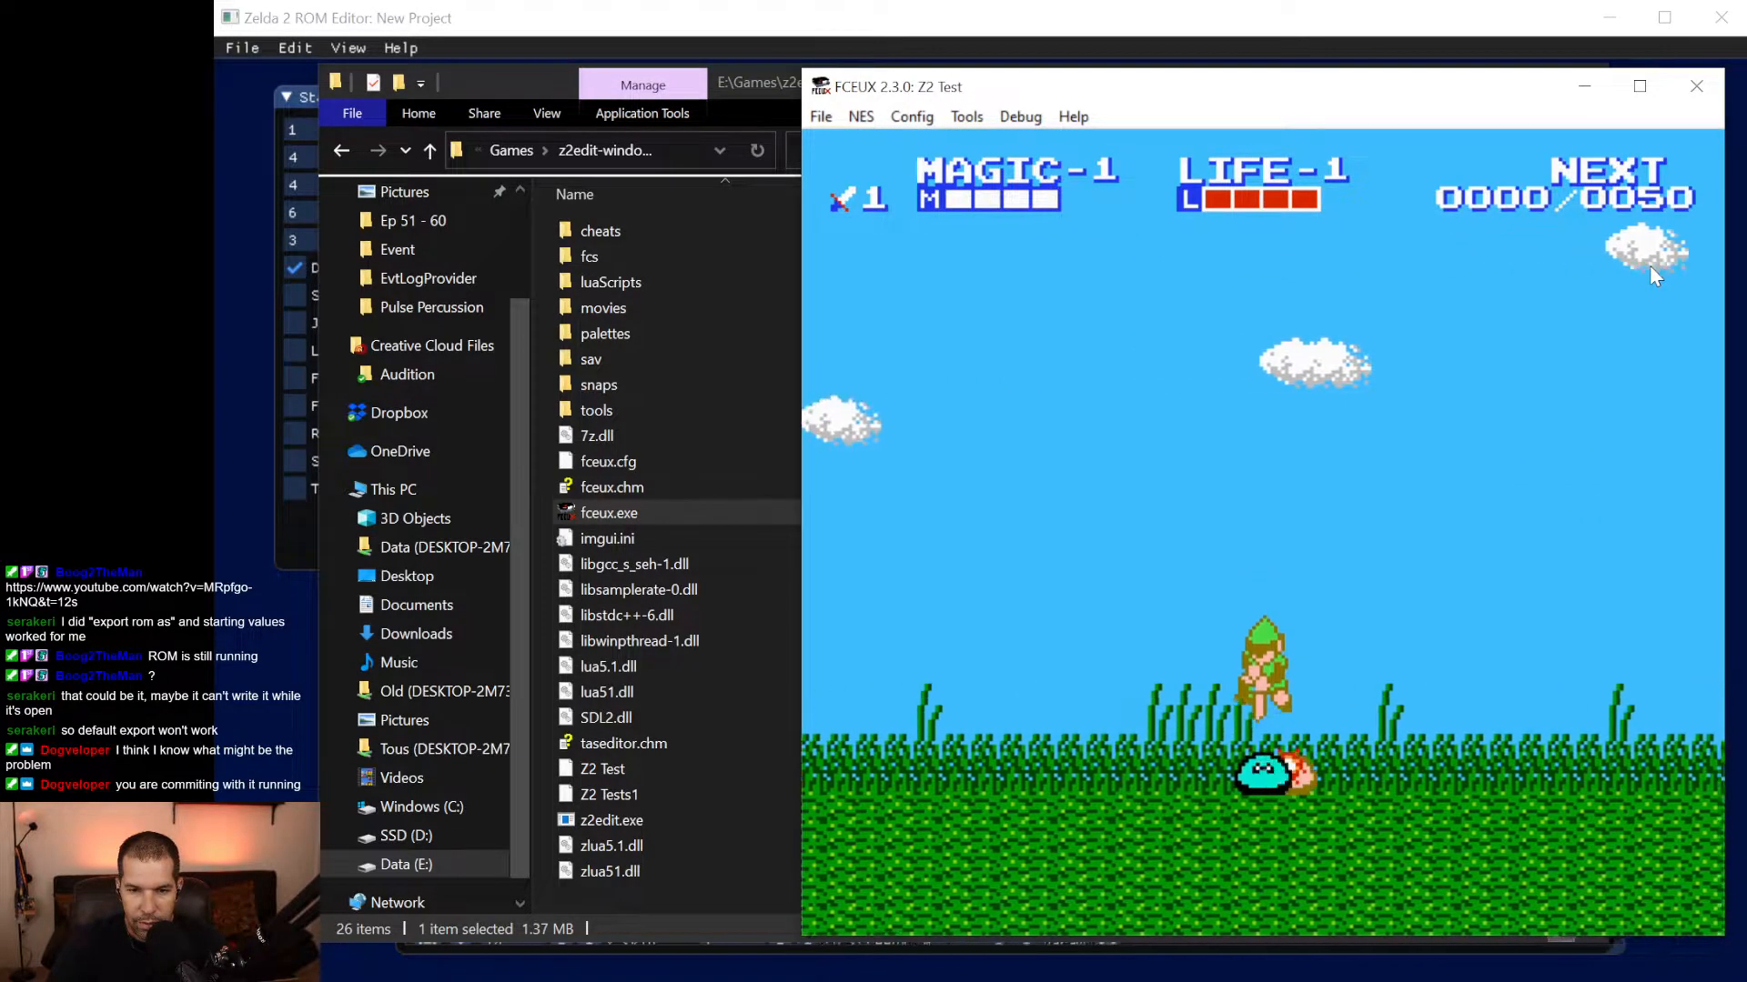
pyautogui.press('Left')
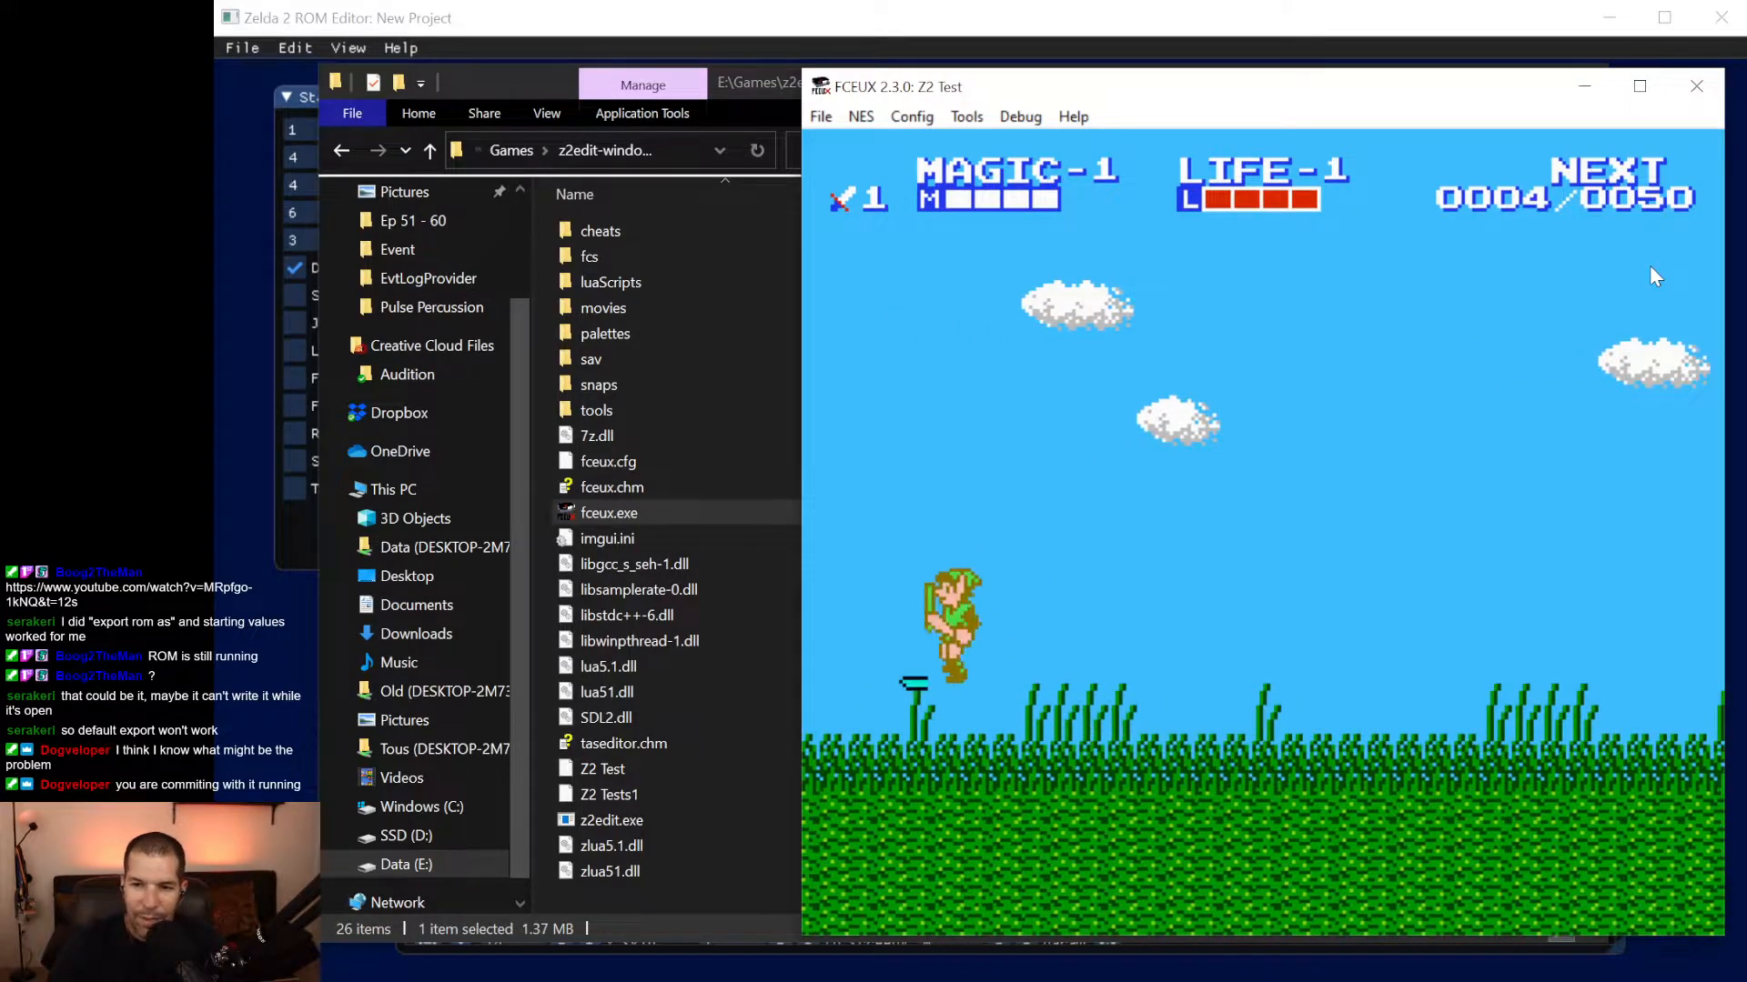
pyautogui.press('Left')
# Walk Link north across the overworld desert into an enemy encounter and move him toward the stone block there.
pyautogui.press('Up')
pyautogui.press('Up')
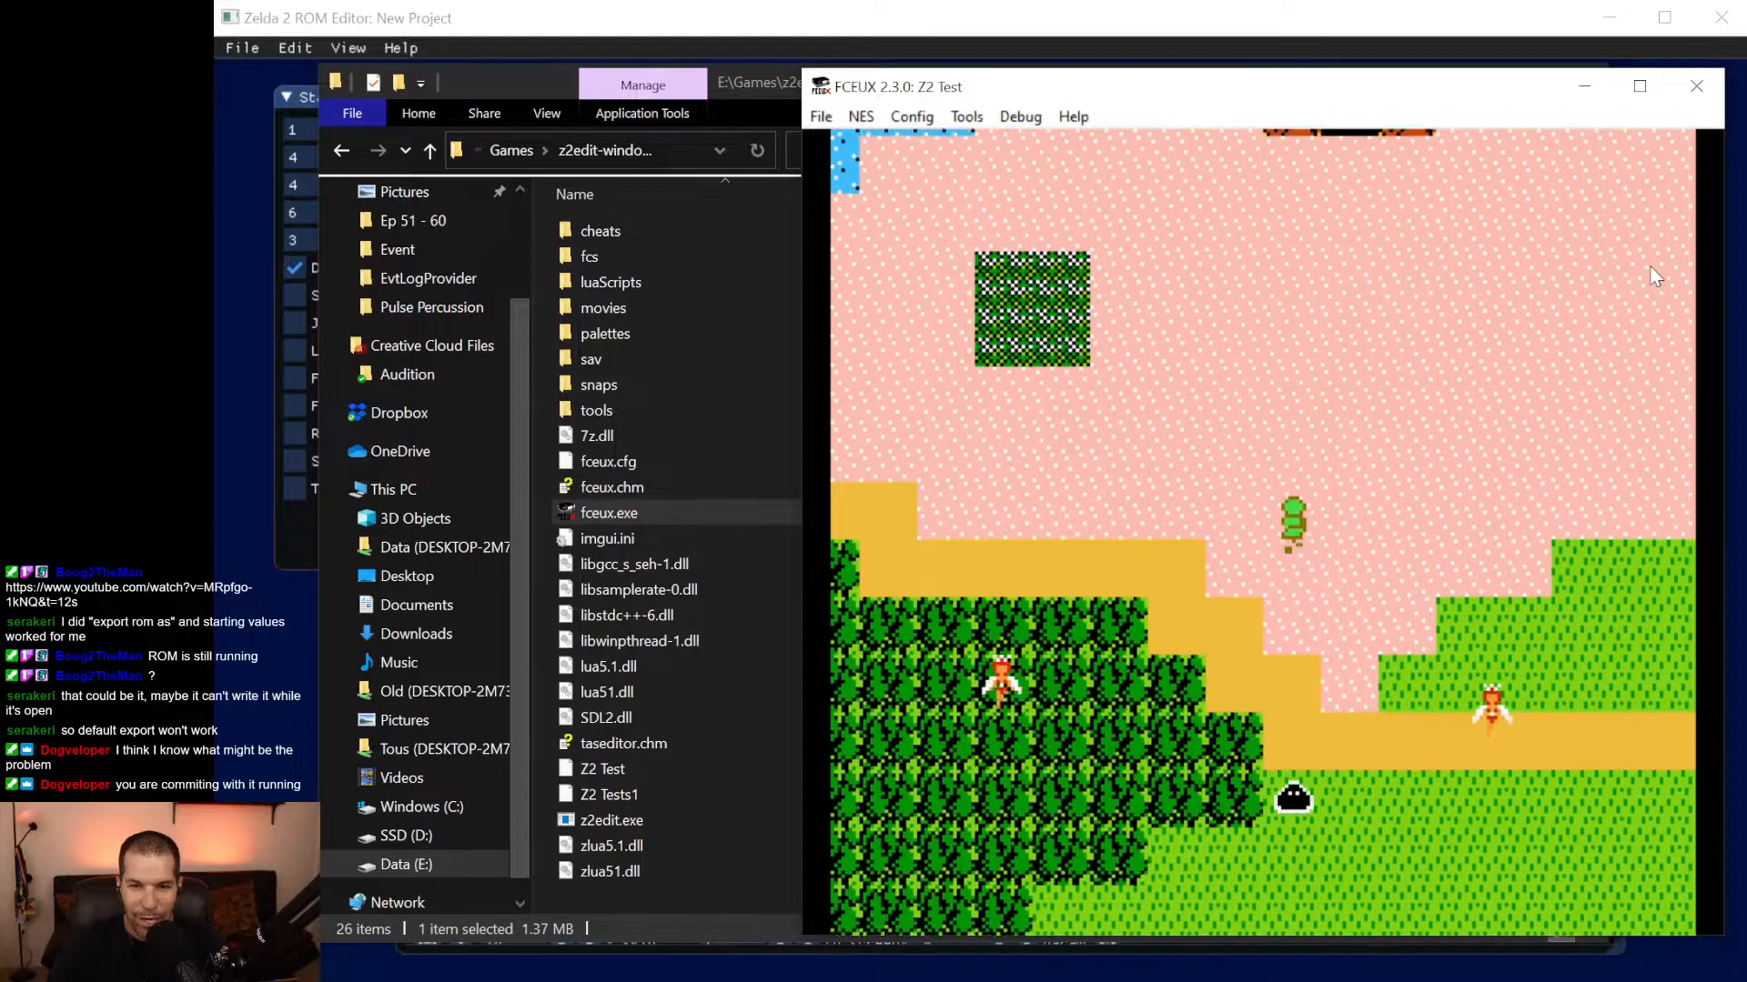
pyautogui.press('Up')
pyautogui.press('Left')
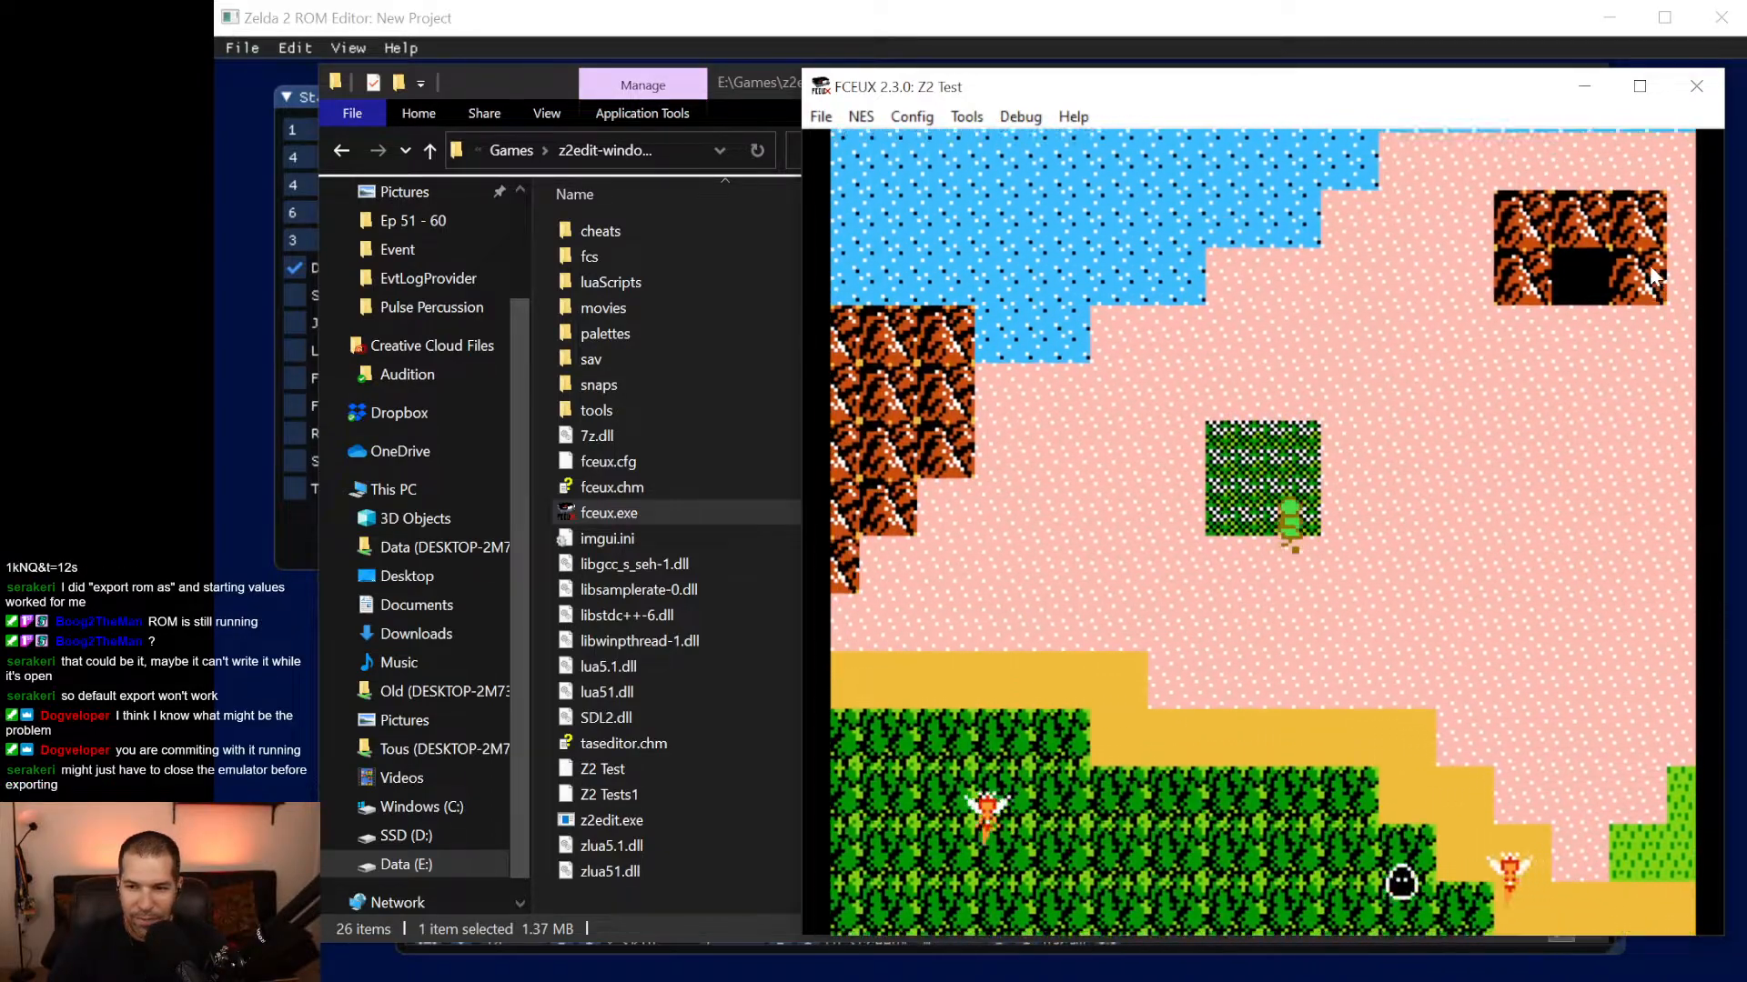
pyautogui.press('Up')
pyautogui.press('Right')
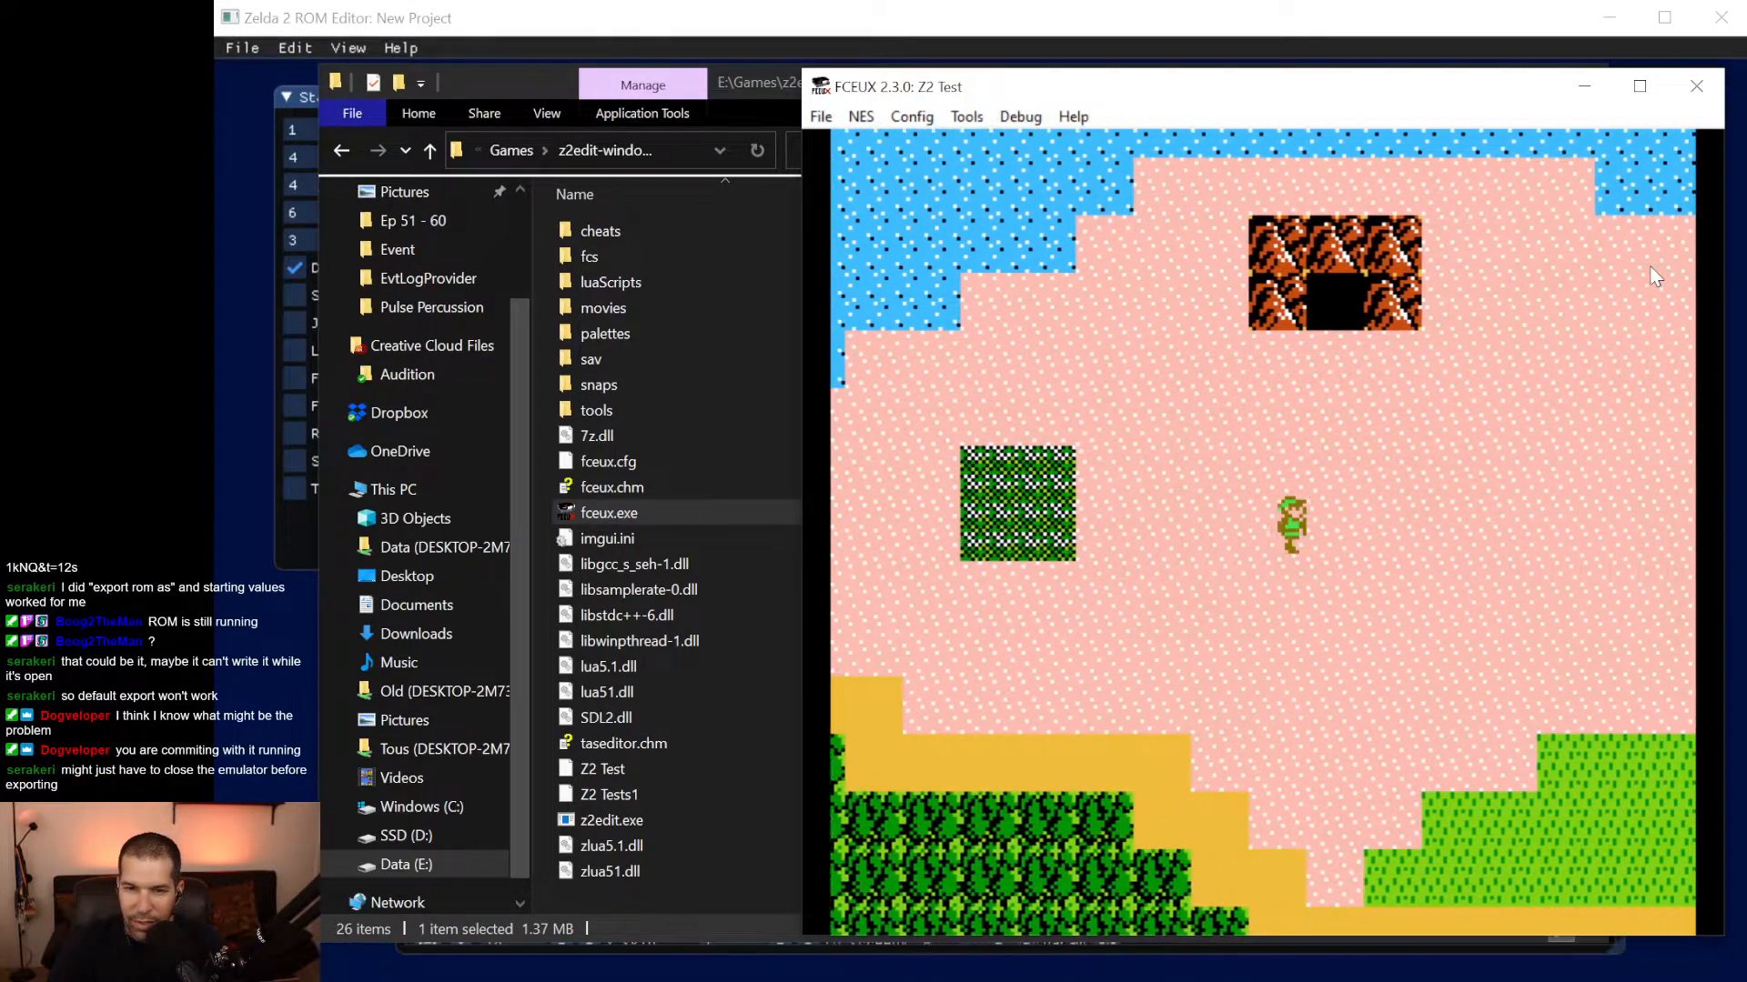
pyautogui.press('Right')
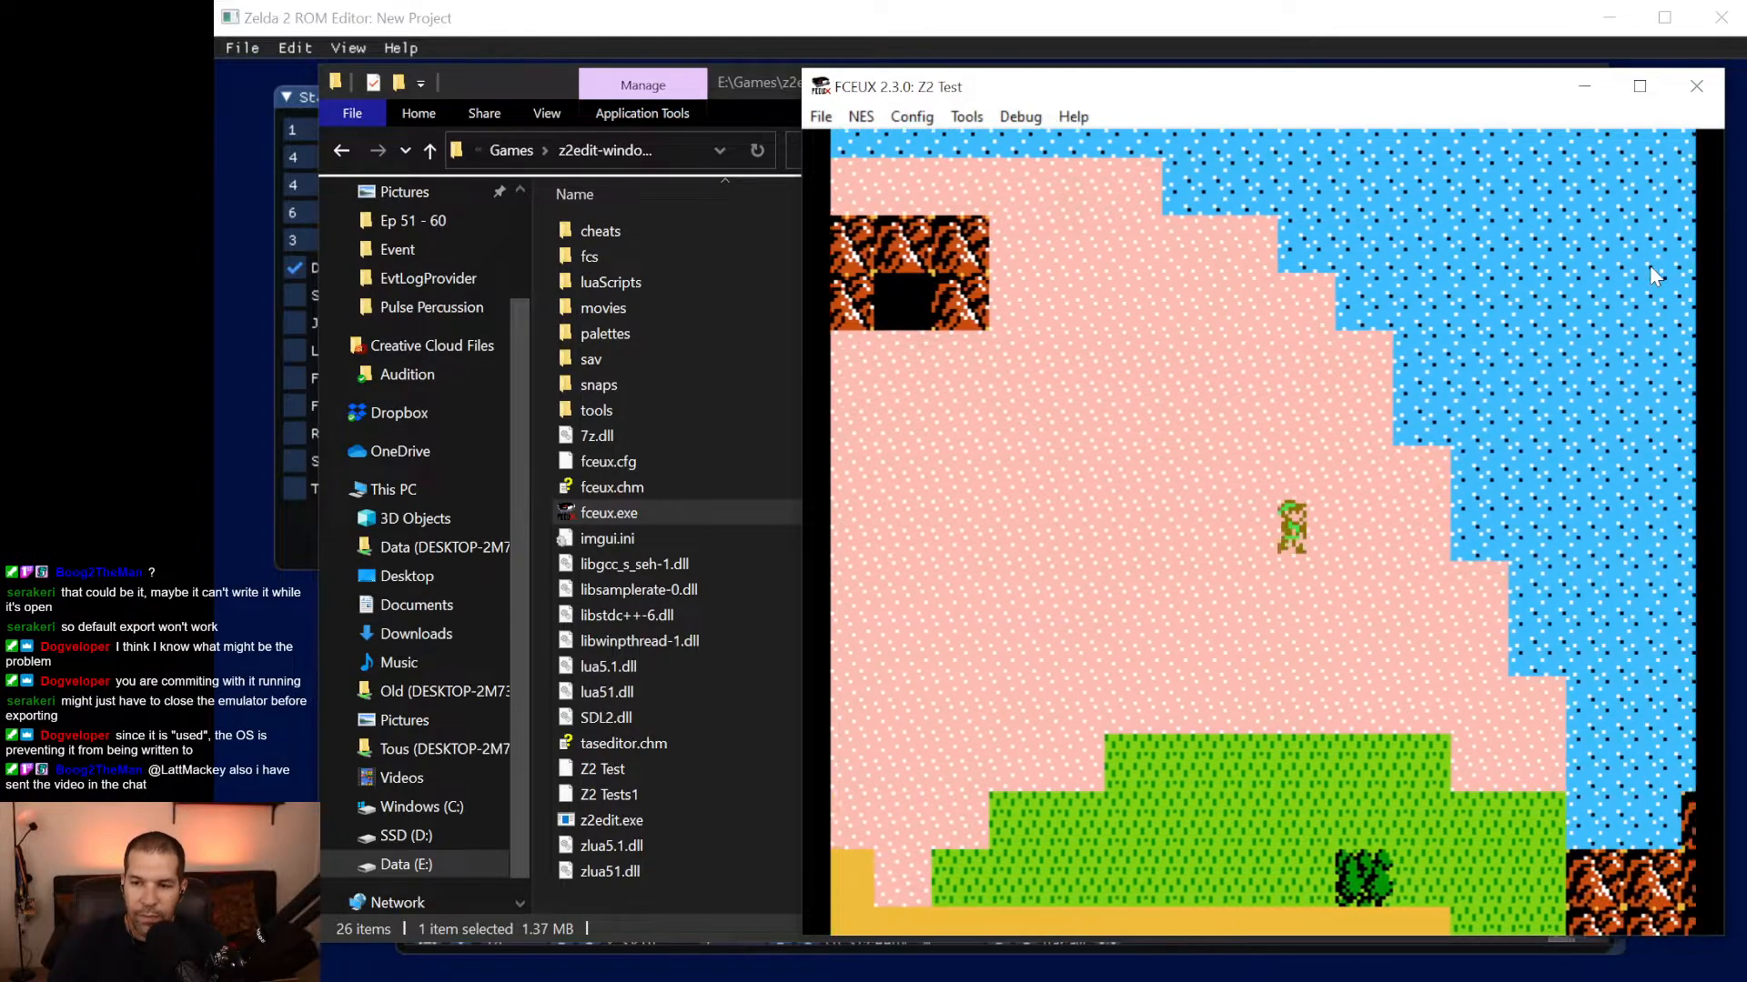
pyautogui.press('Right')
pyautogui.press('Down')
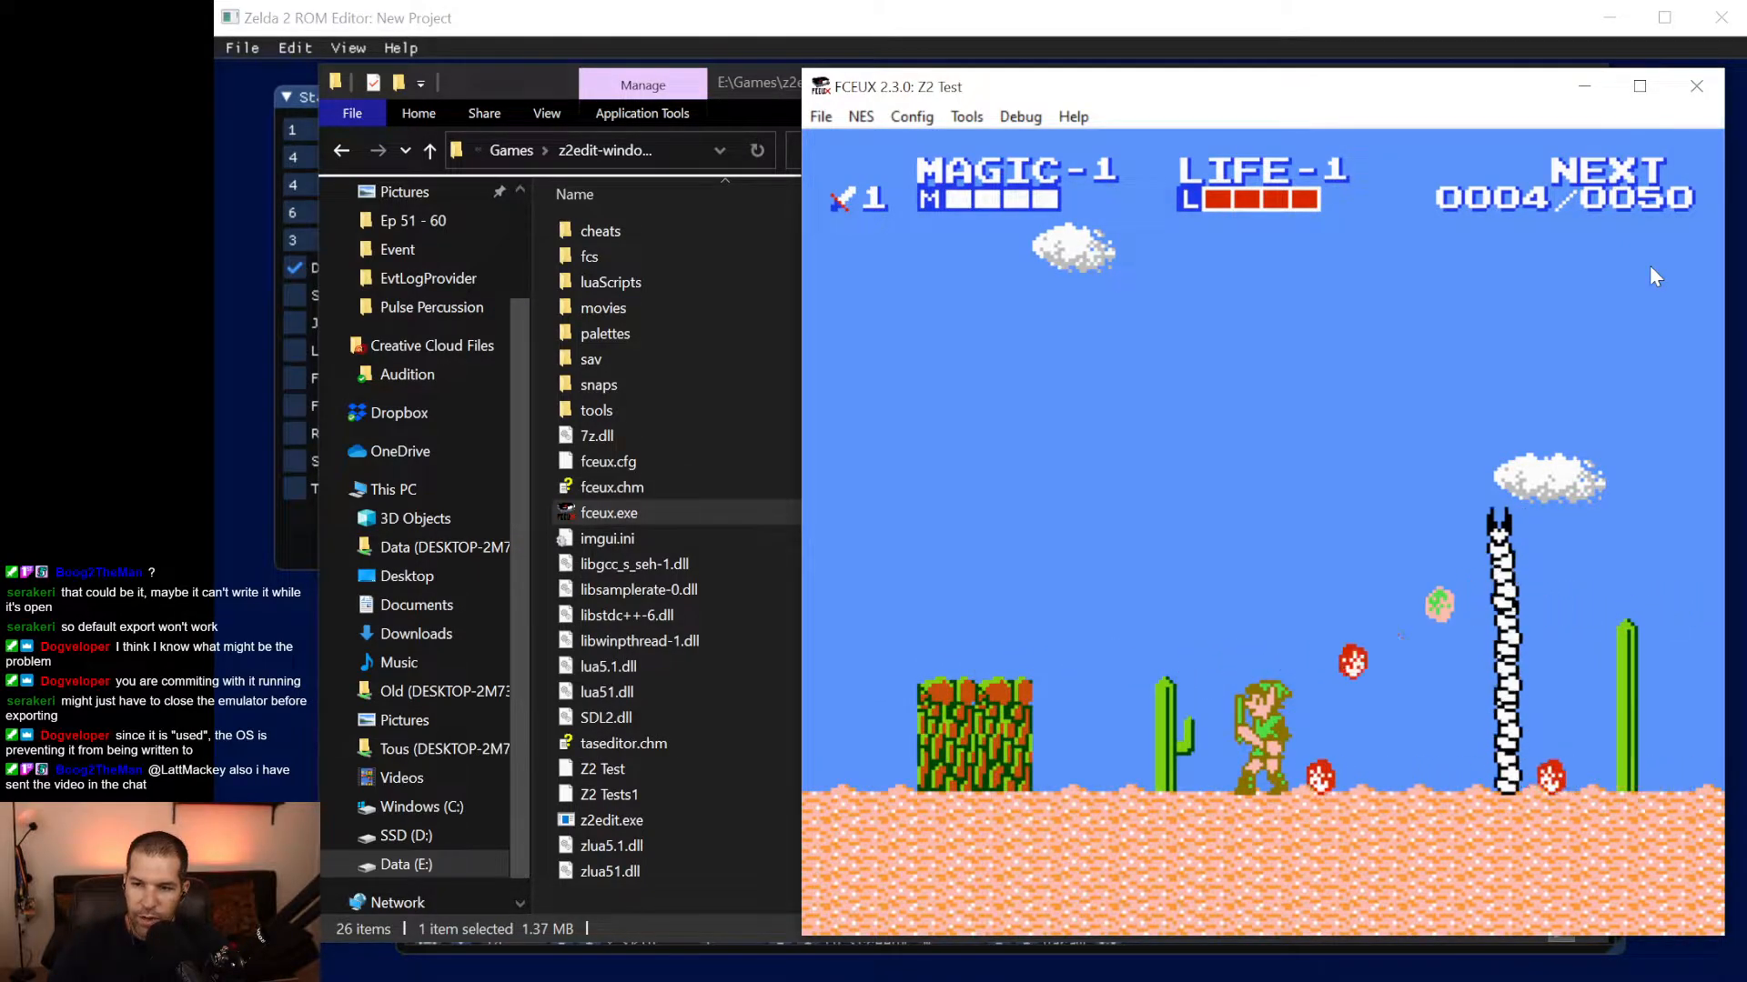
pyautogui.press('Left')
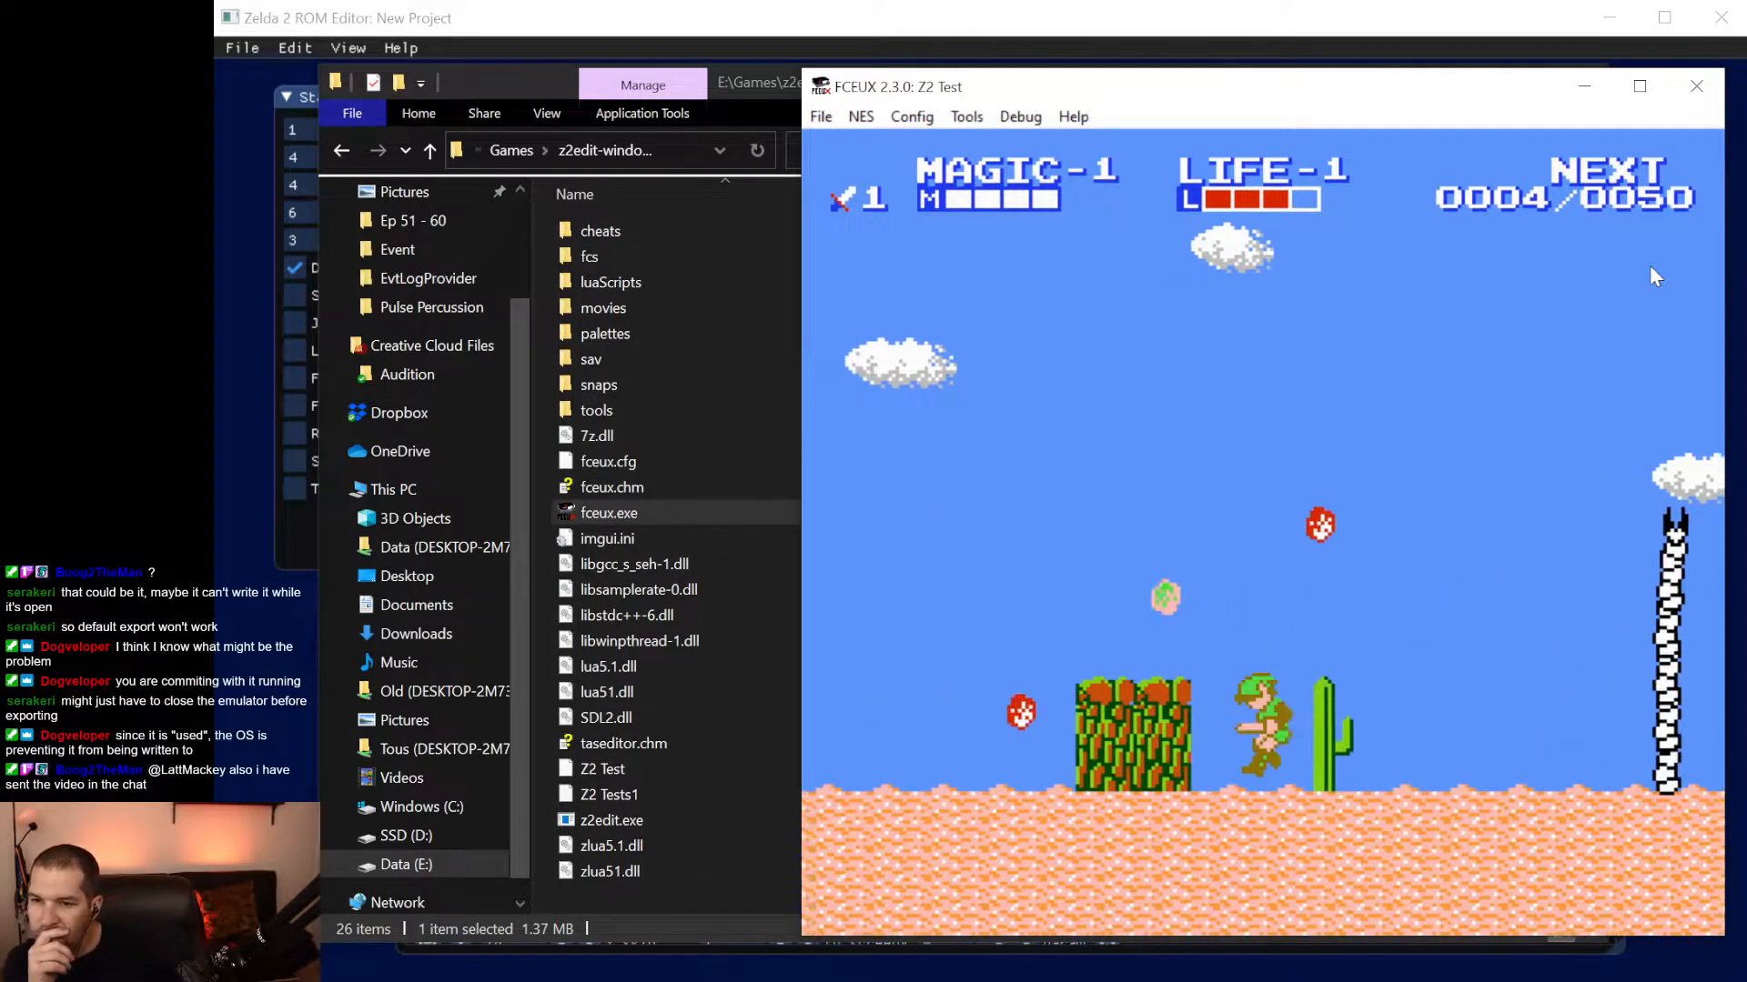
pyautogui.press('Left')
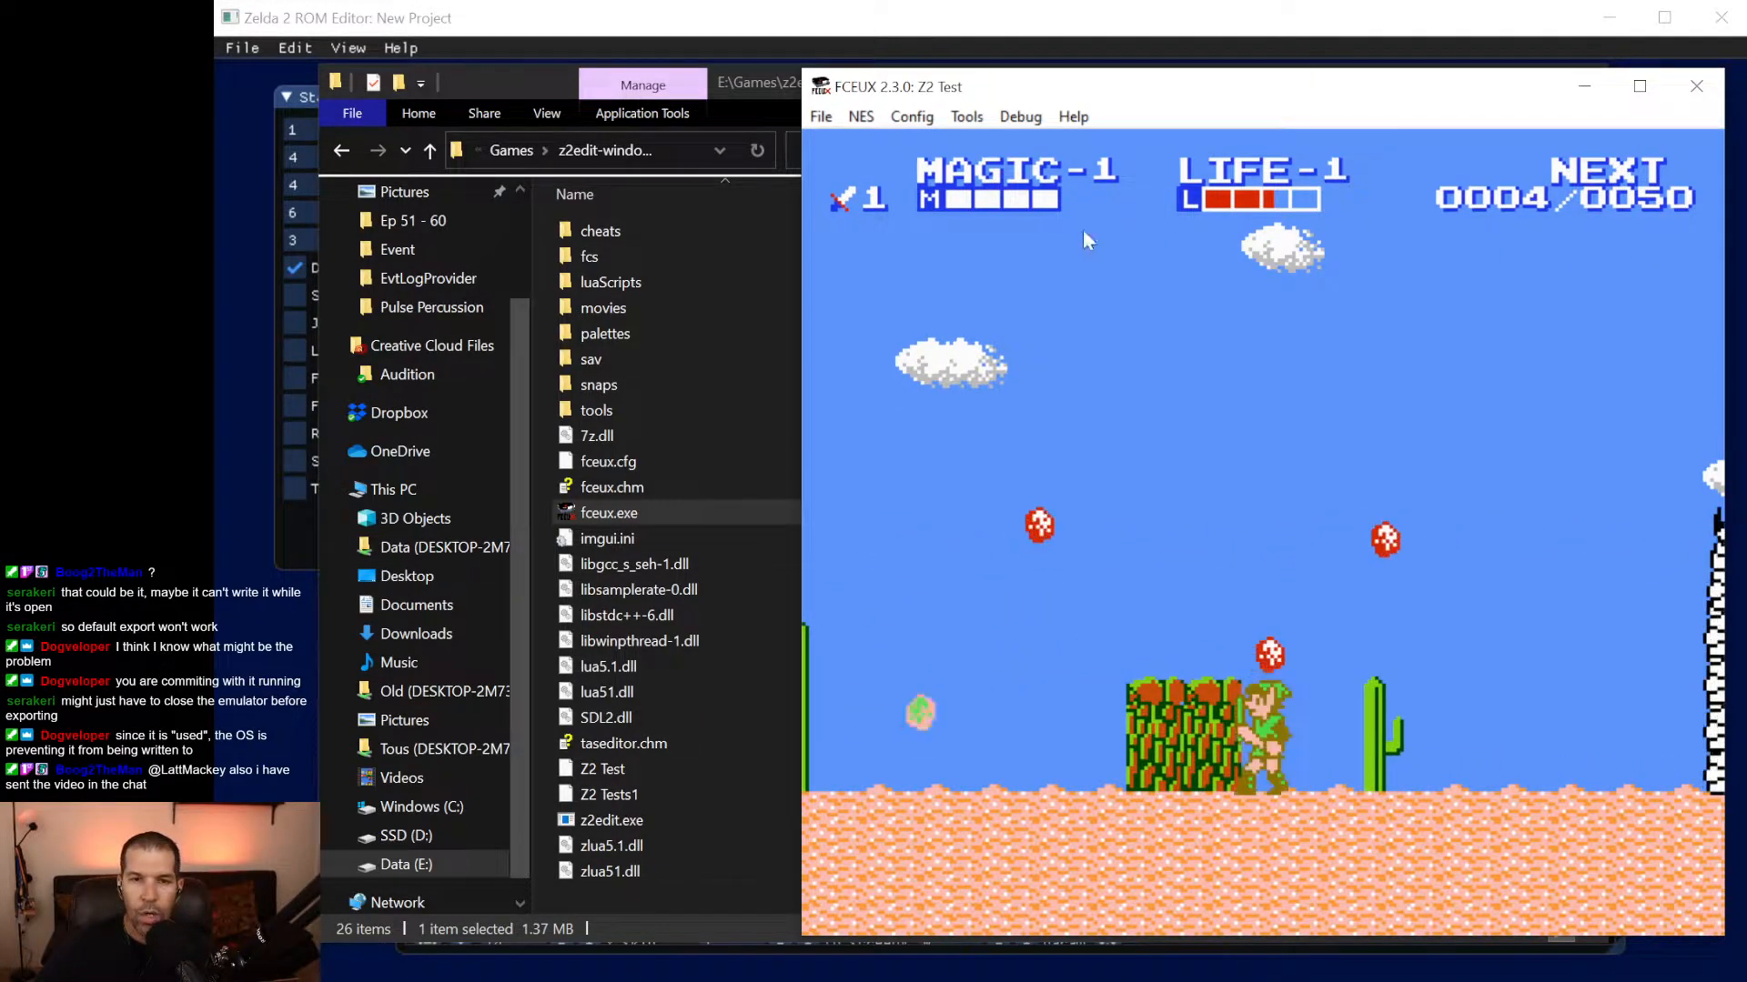
# Exit FCEUX and close the z2edit folder window to return to the ROM editor.
pyautogui.click(821, 117)
pyautogui.click(913, 393)
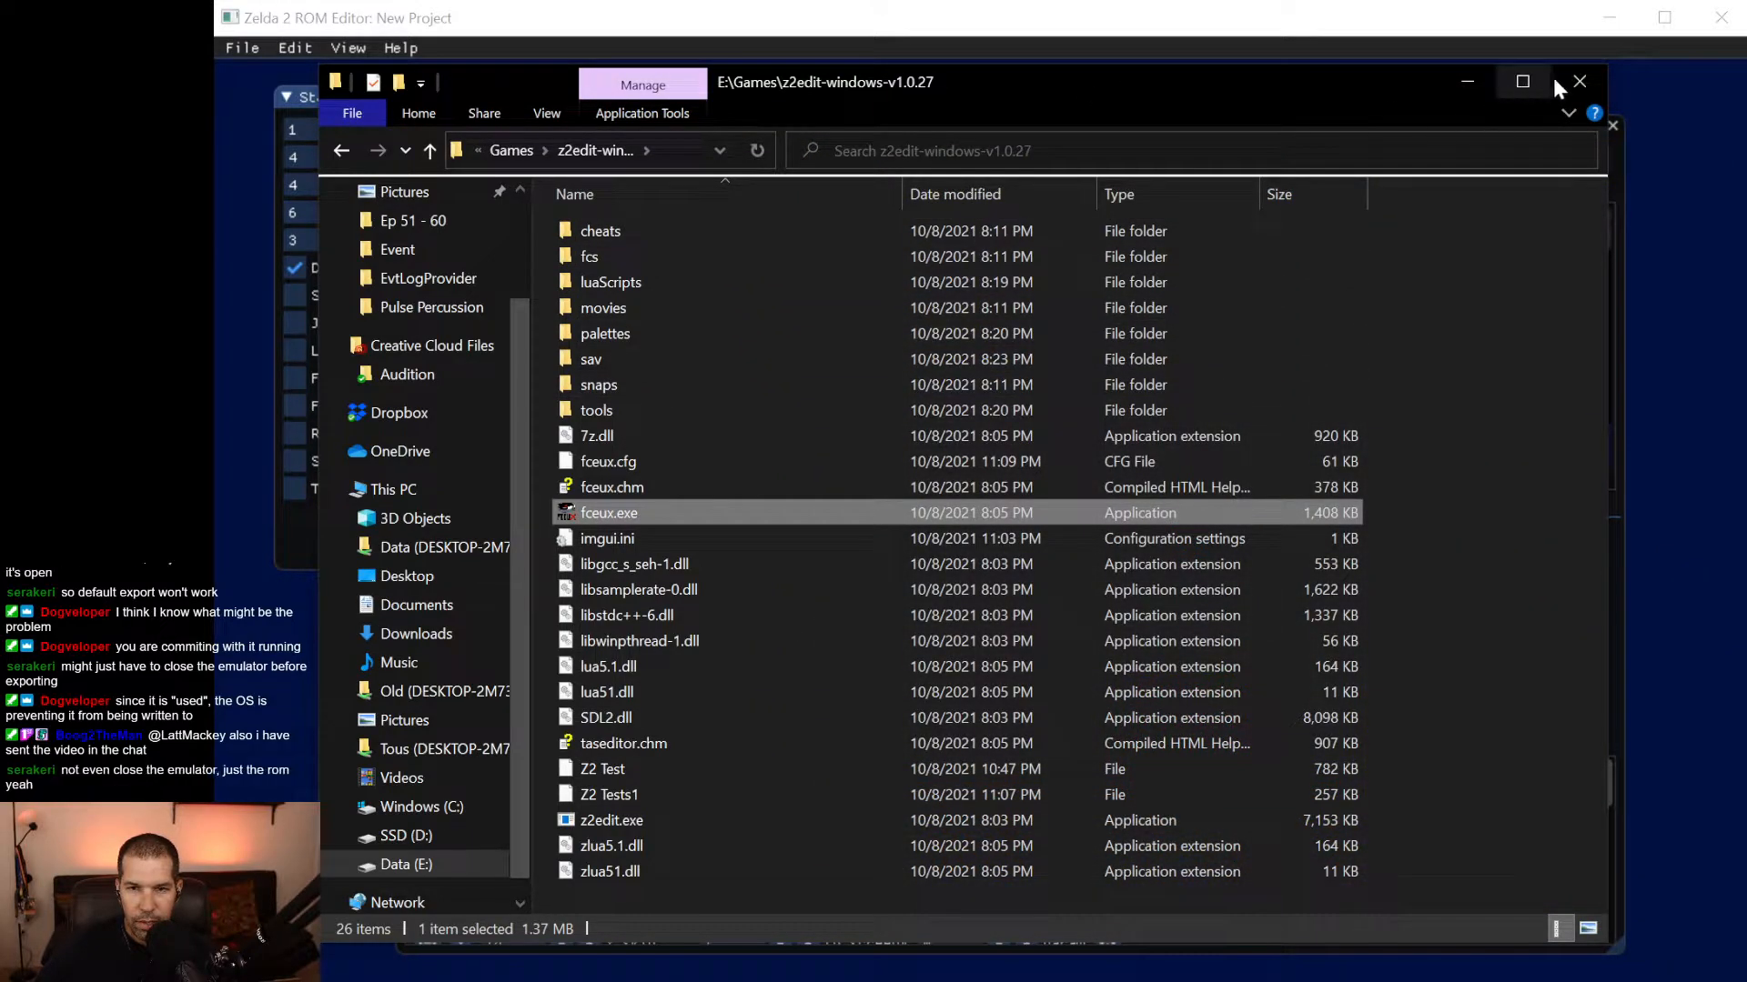
pyautogui.click(1579, 81)
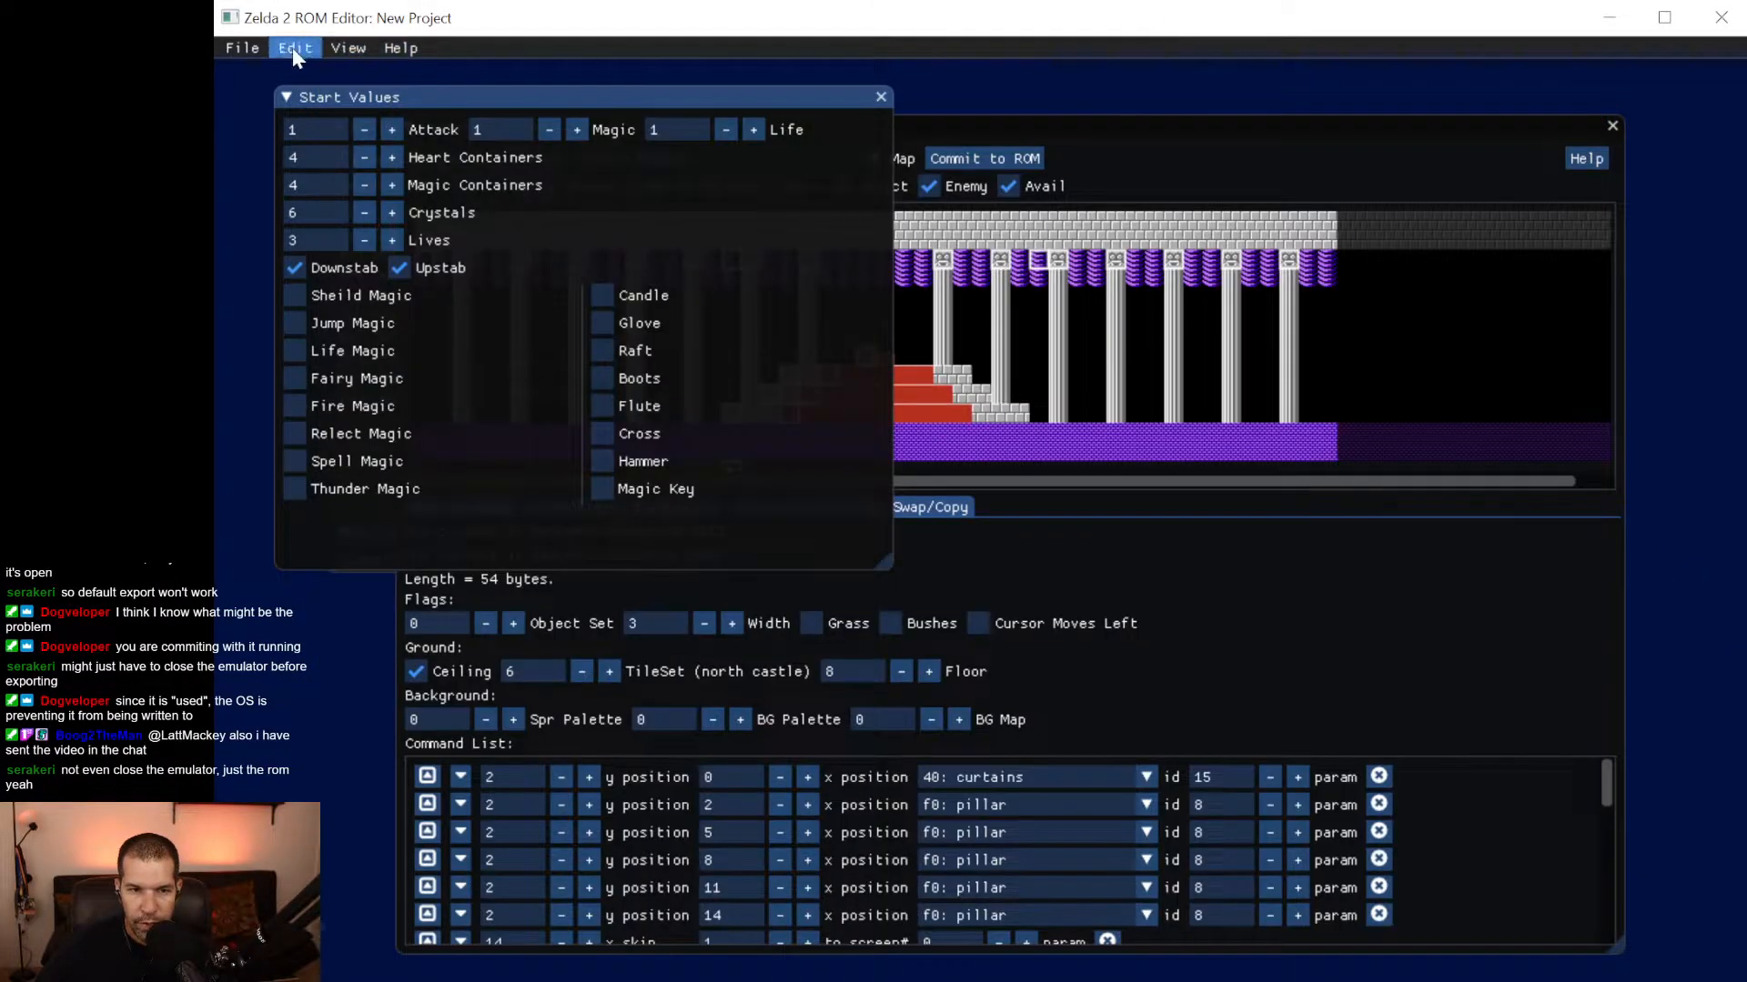
# Emulate the edited ROM directly from the ROM editor and start the game with the LINK save.
pyautogui.click(243, 48)
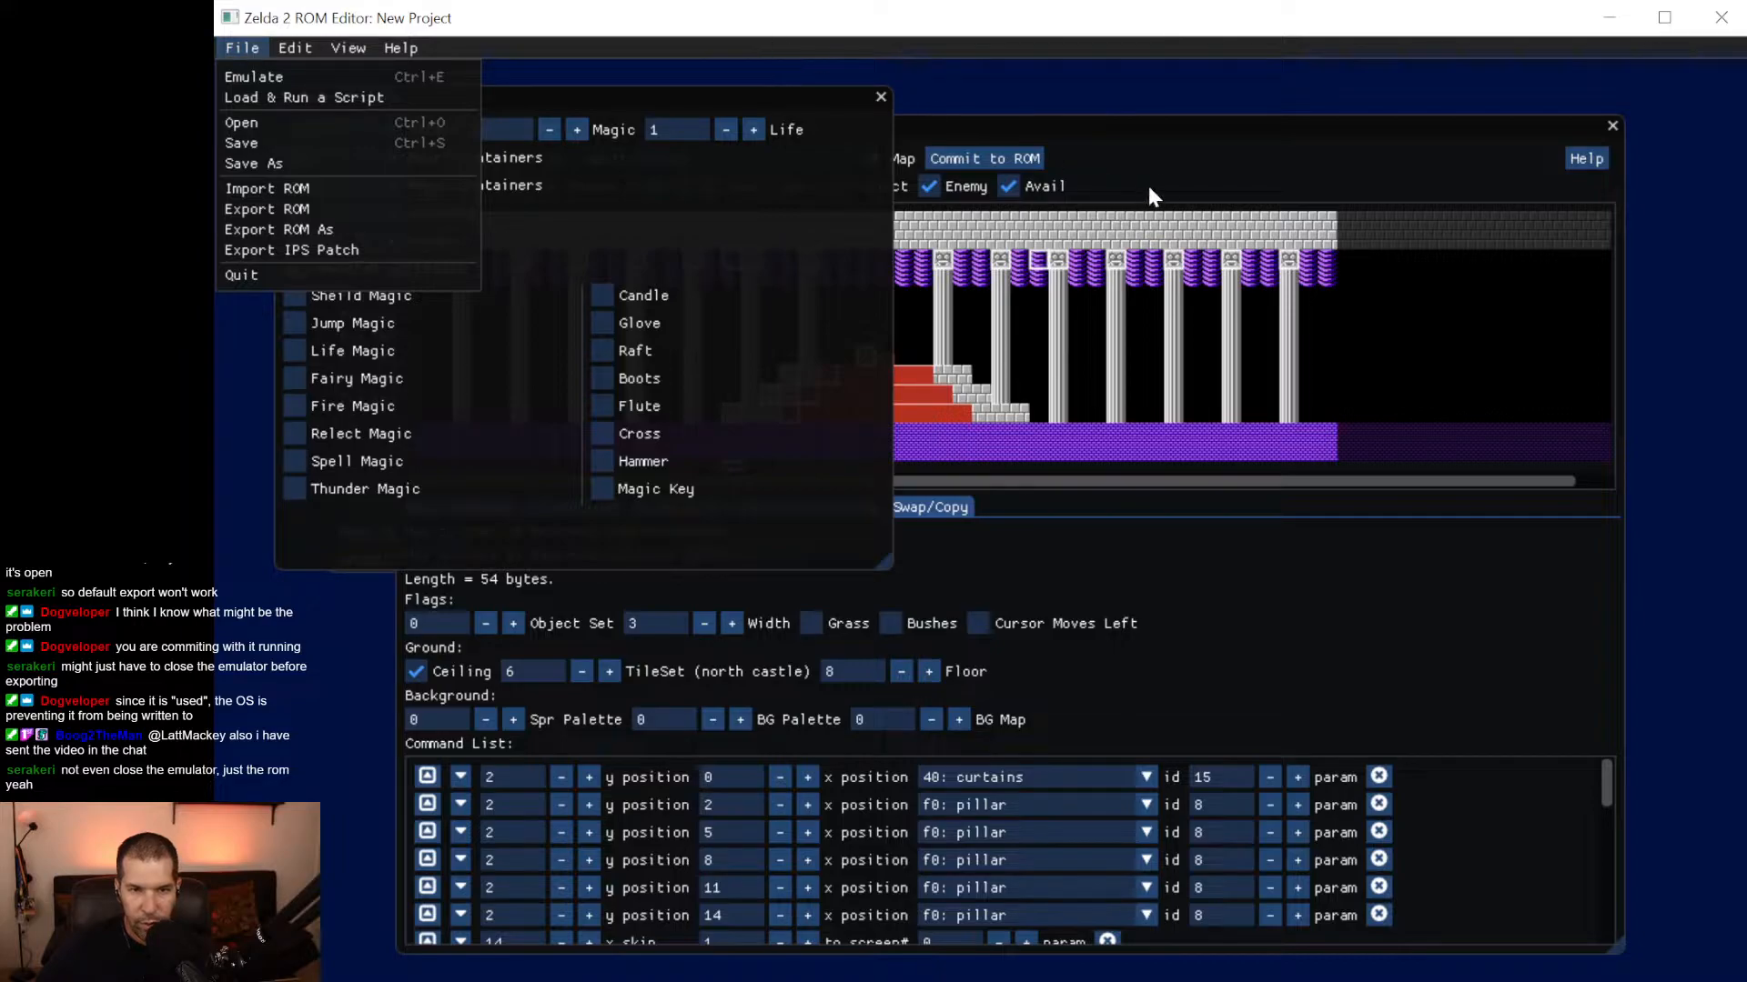
pyautogui.click(1137, 187)
pyautogui.click(259, 50)
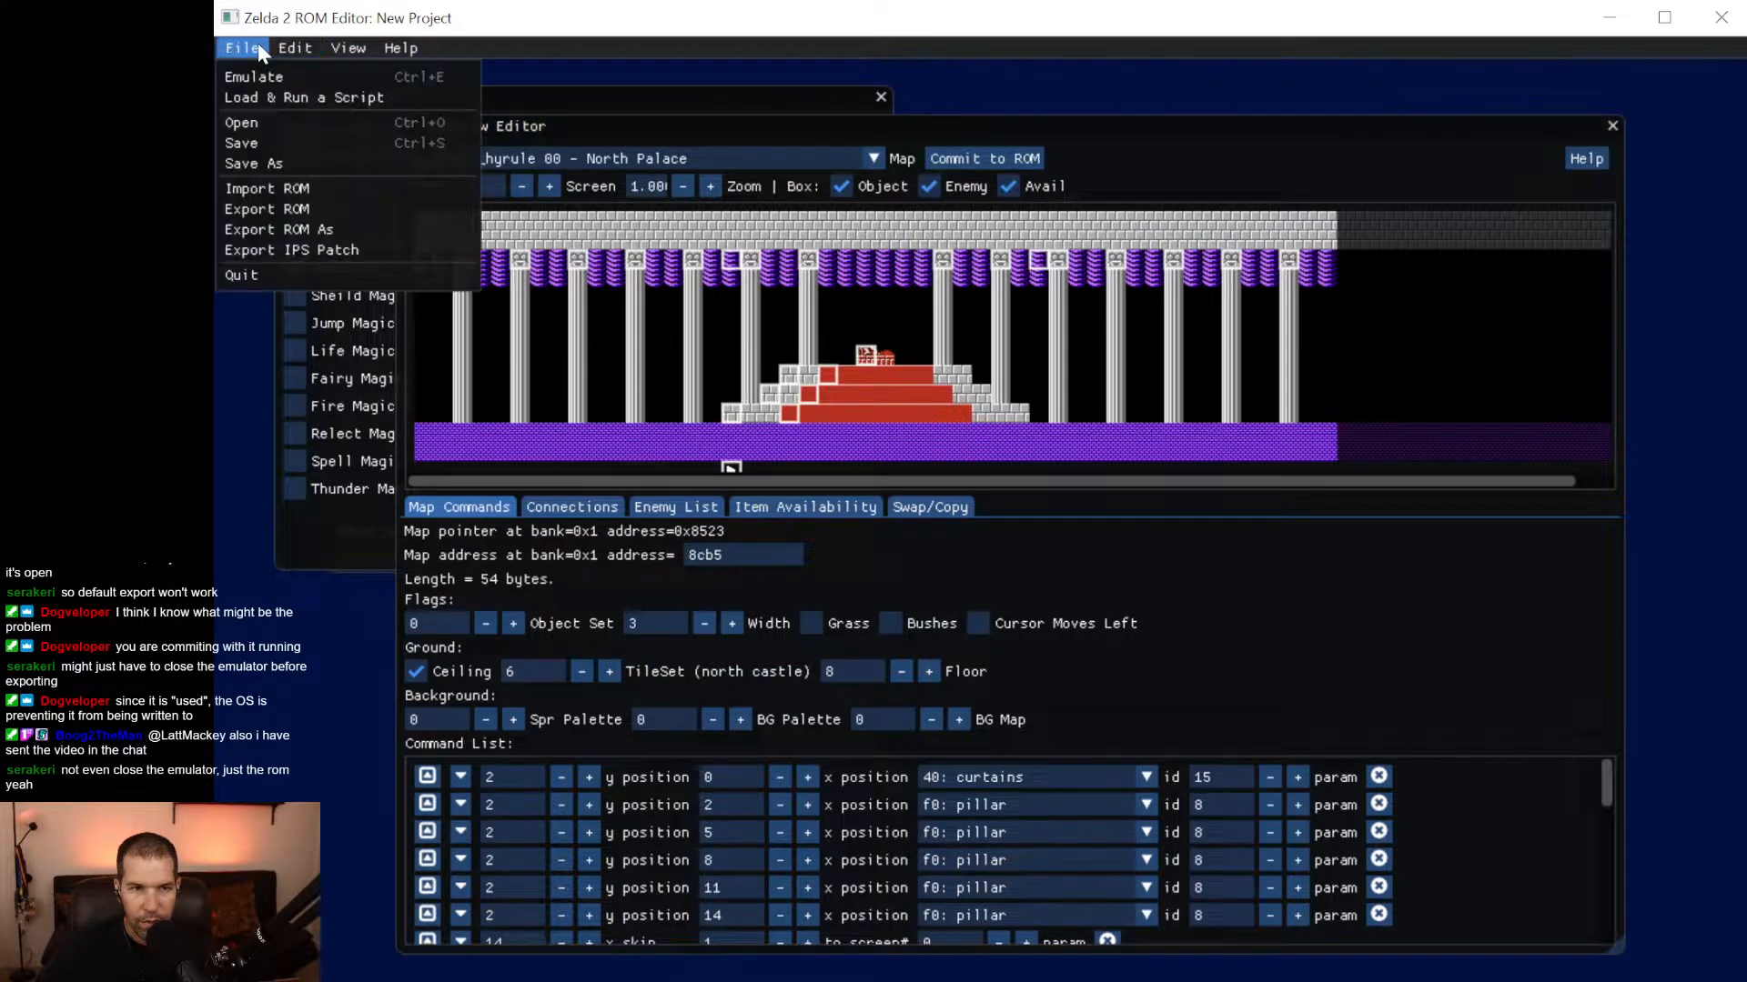
pyautogui.click(260, 71)
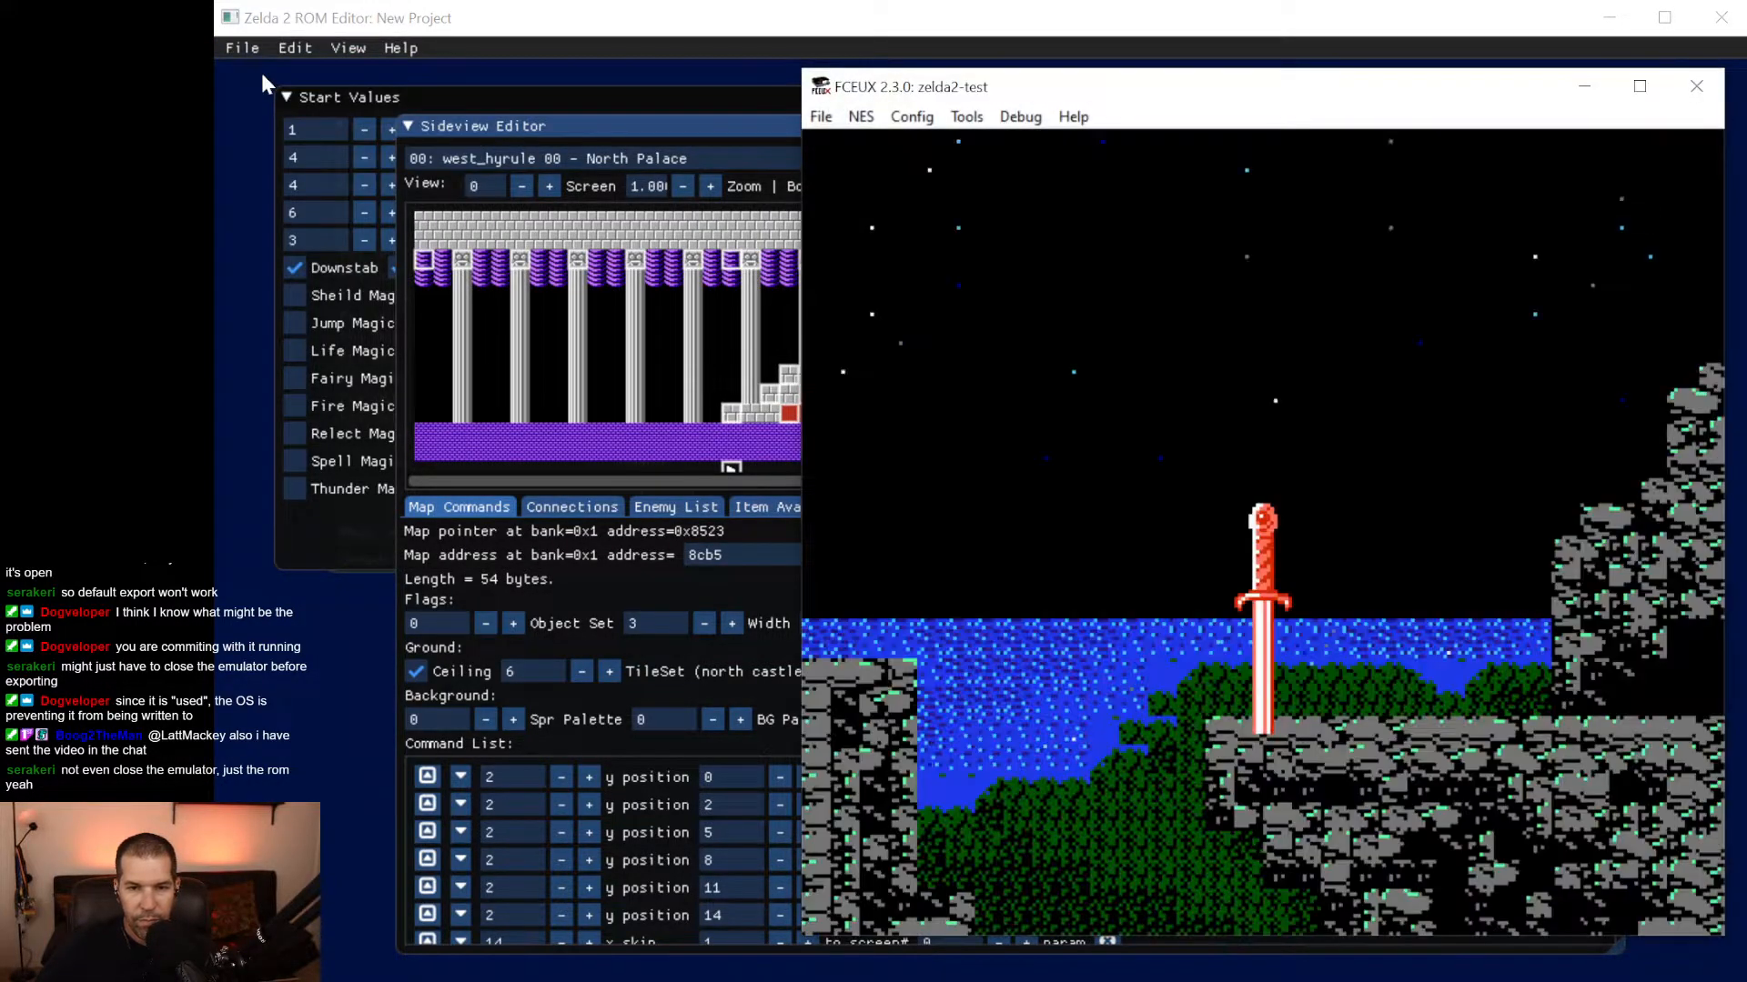
pyautogui.press('Return')
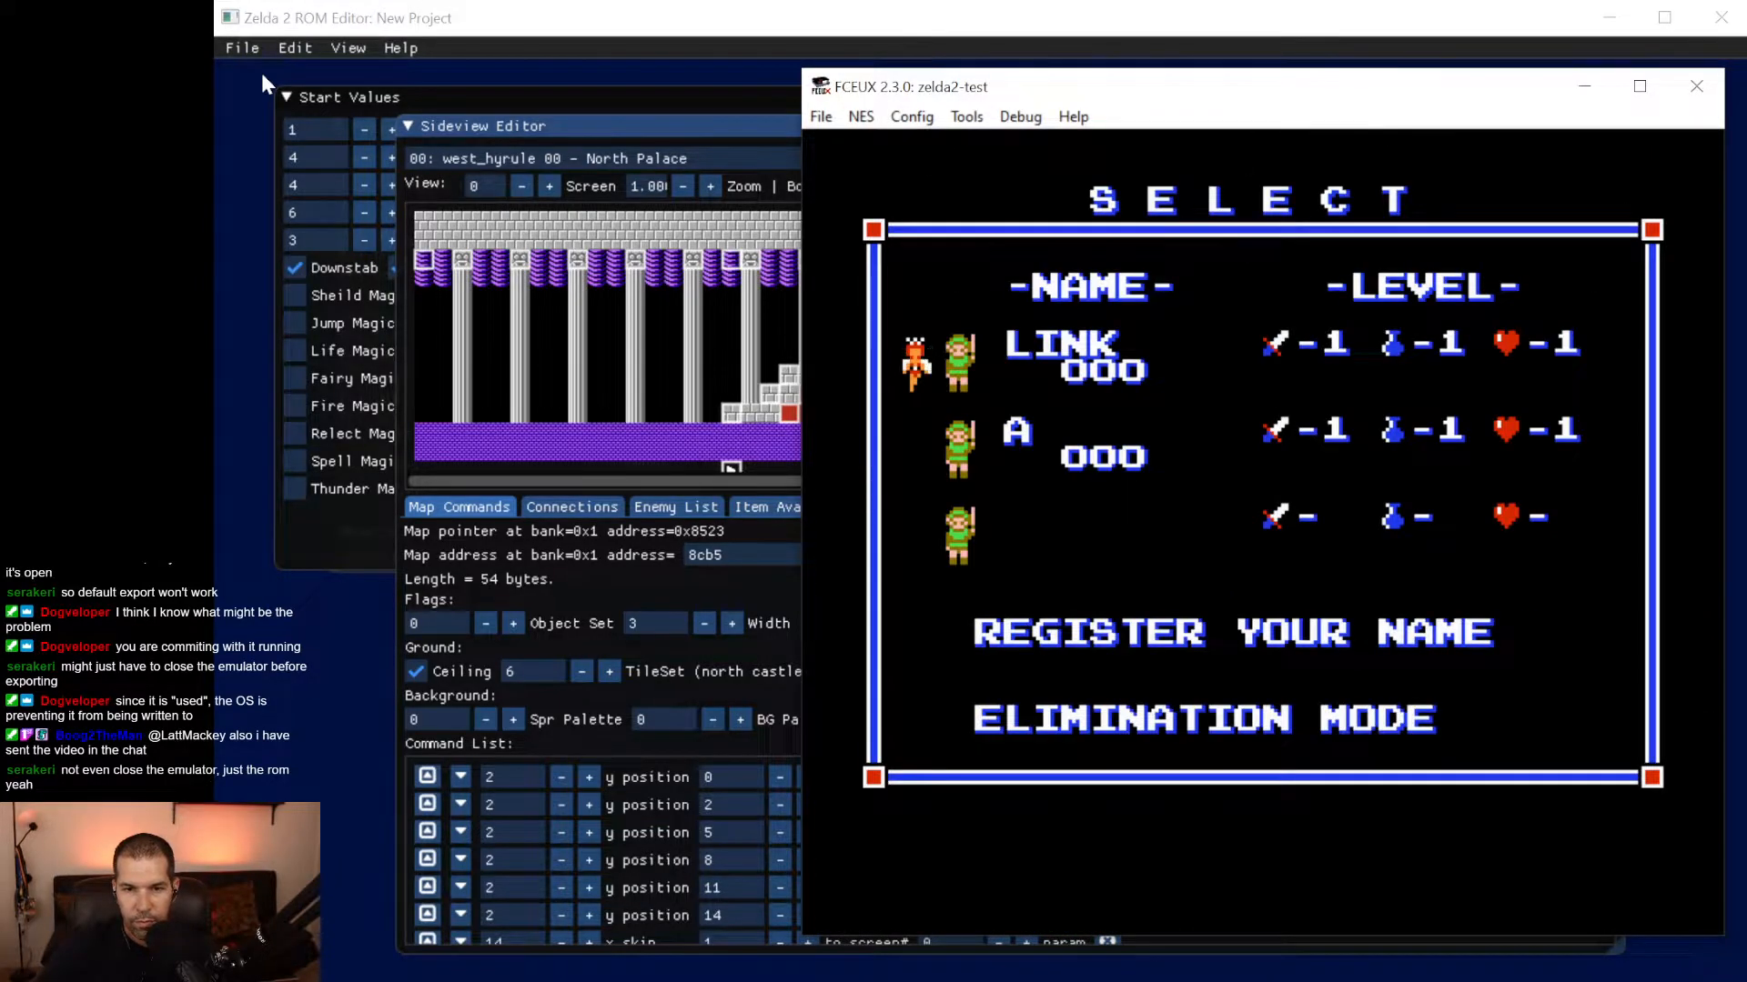
pyautogui.press('Return')
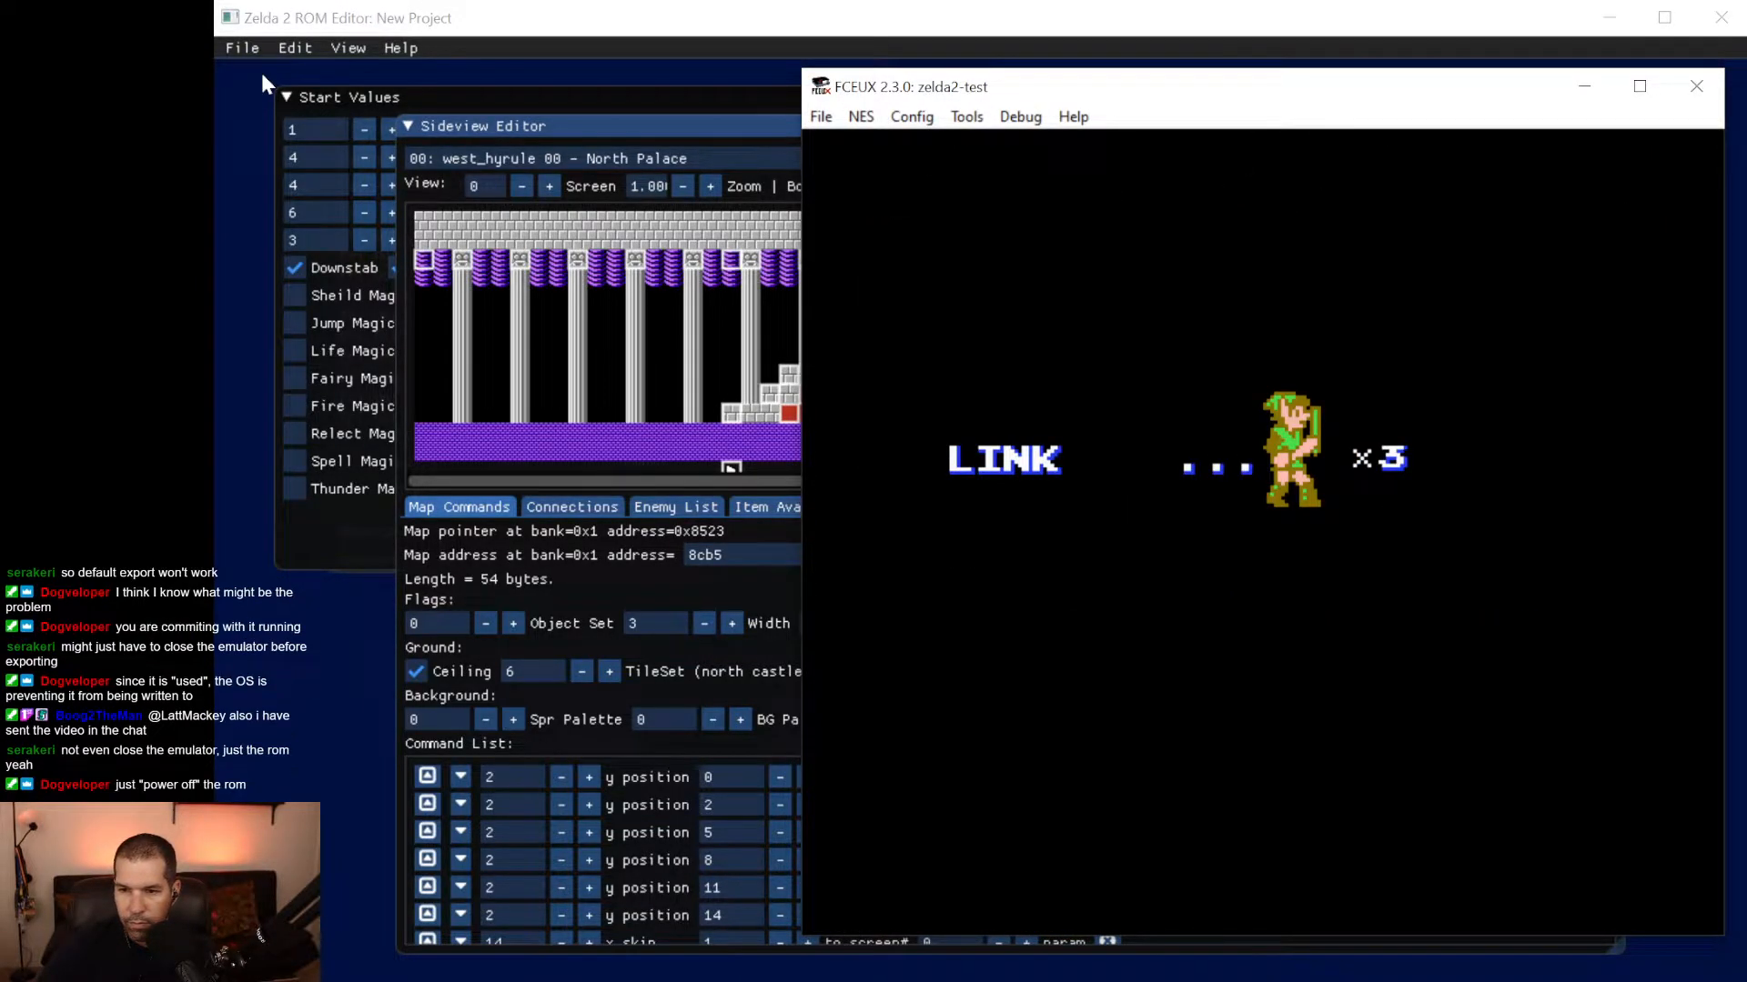
# Walk Link down off the North Palace altar and close the running ROM in FCEUX.
pyautogui.press('Right')
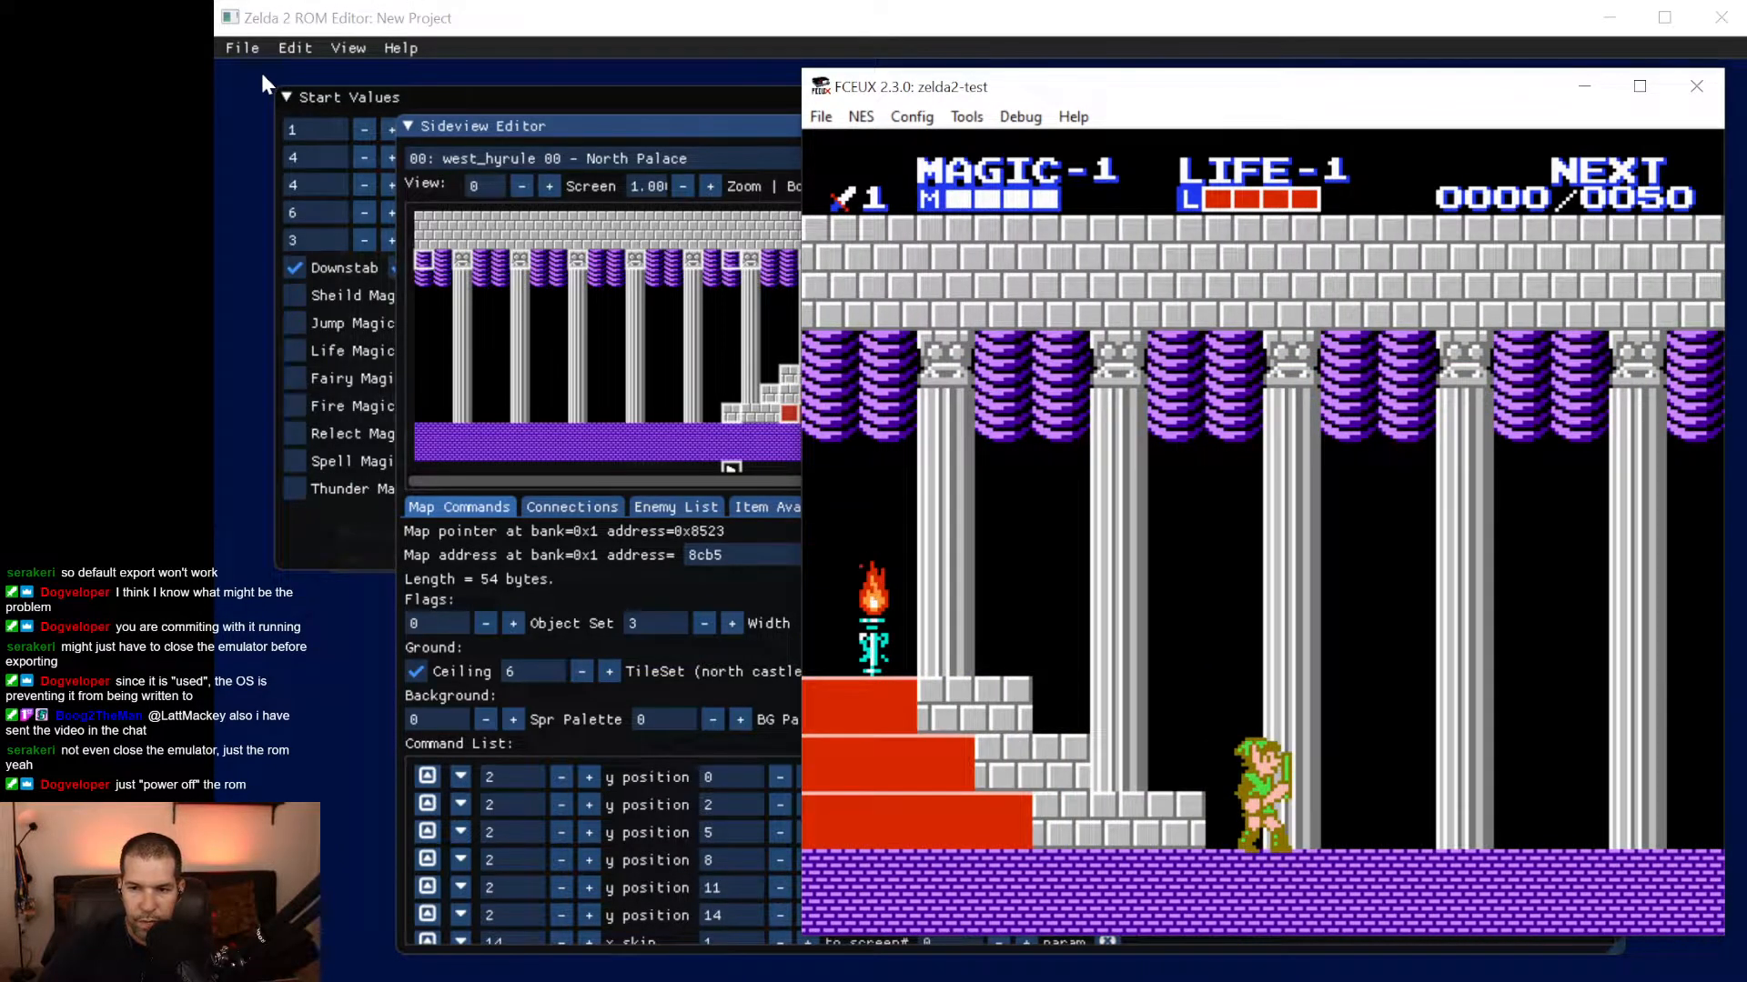
pyautogui.click(821, 116)
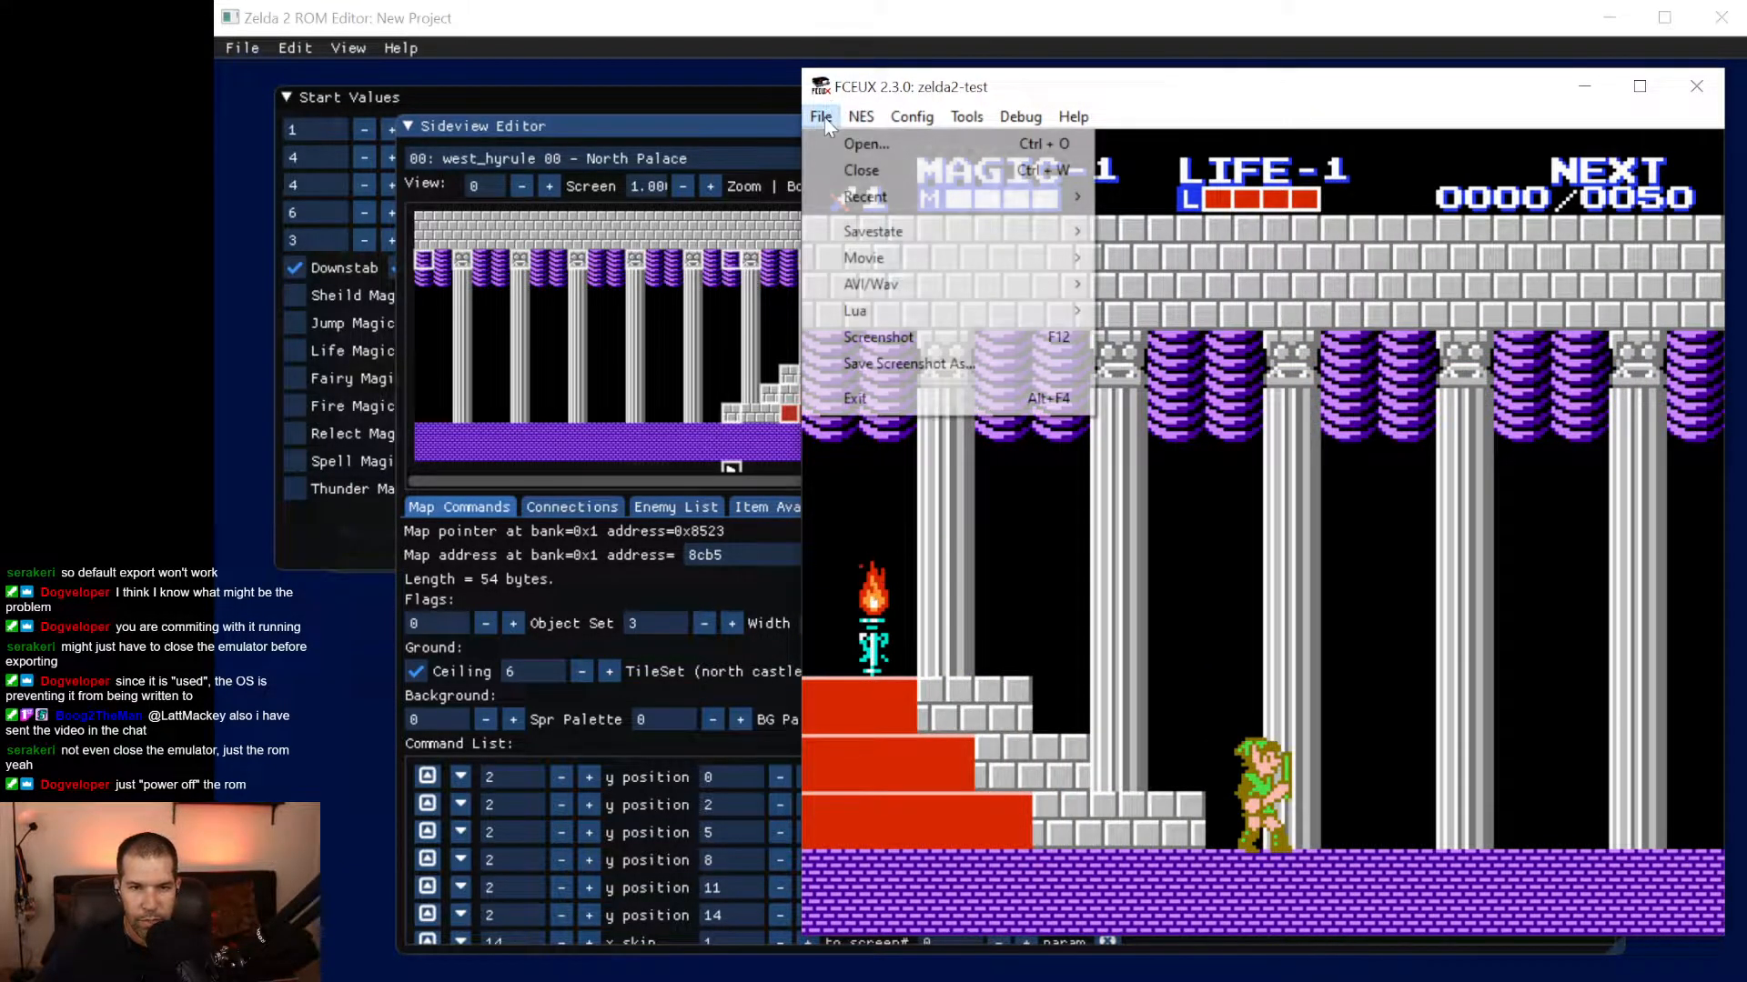
pyautogui.click(850, 170)
# Browse the SSD (D:) and Data (E:) drives for the ROM to open, going into the Games, ROMs and NES folders.
pyautogui.click(822, 118)
pyautogui.click(831, 144)
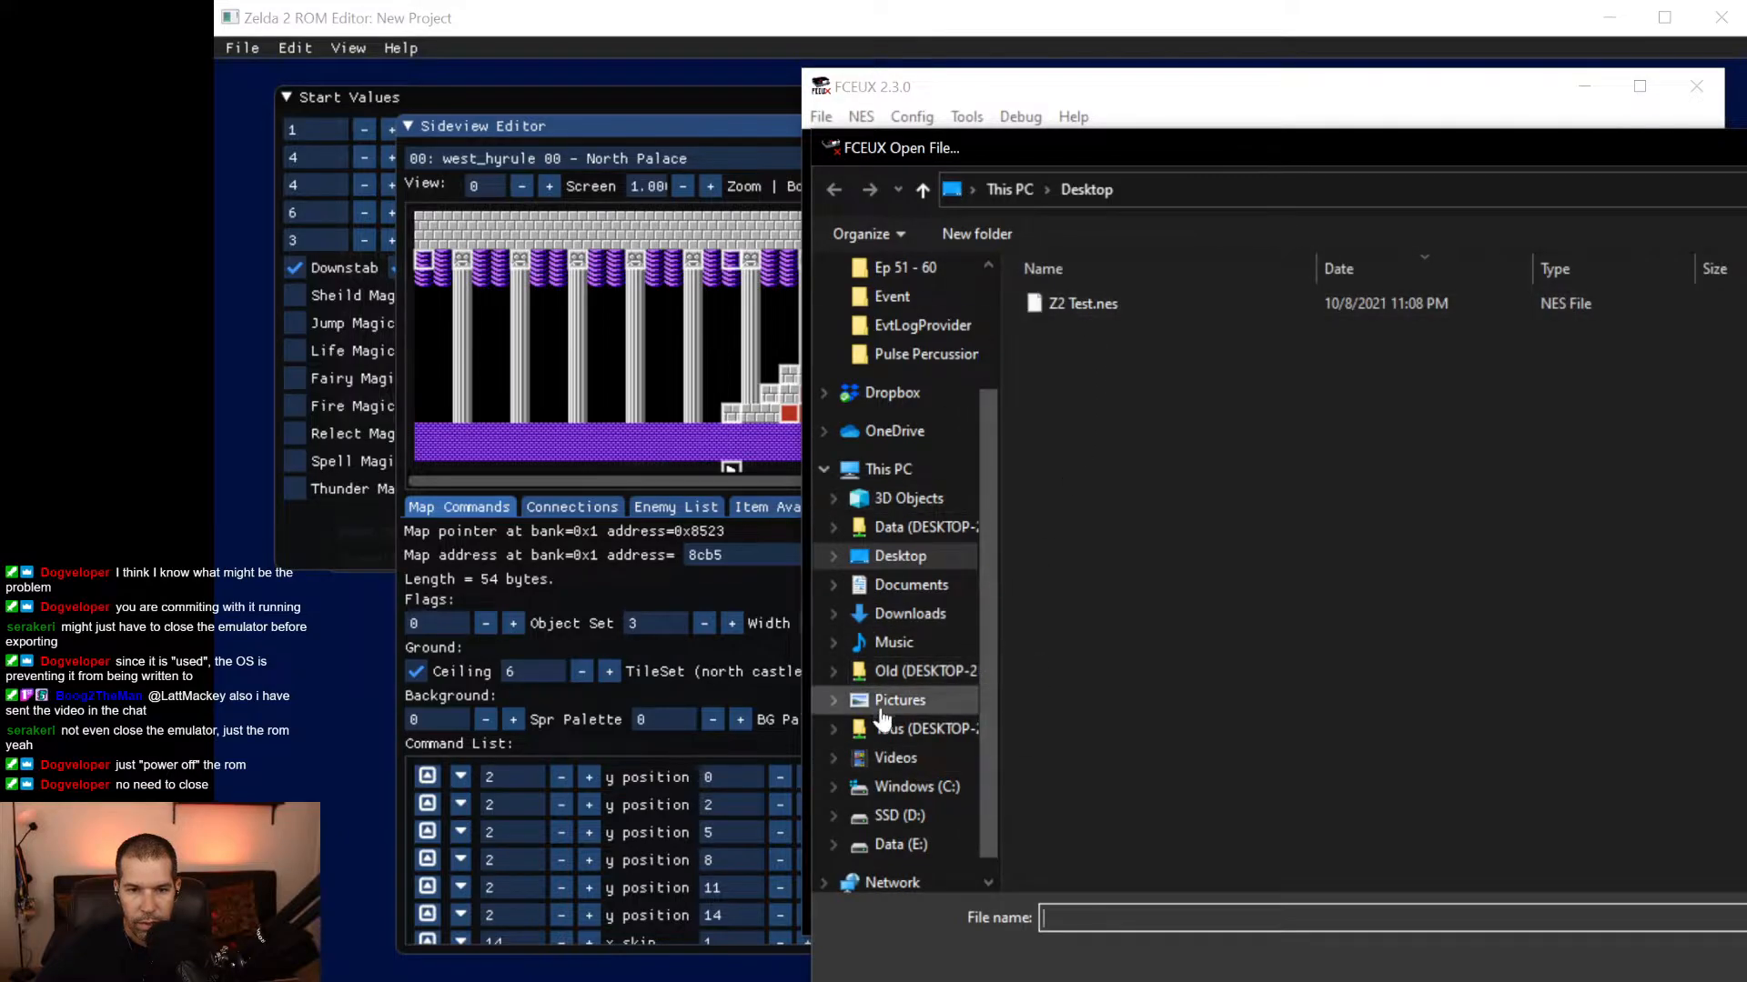
pyautogui.click(897, 845)
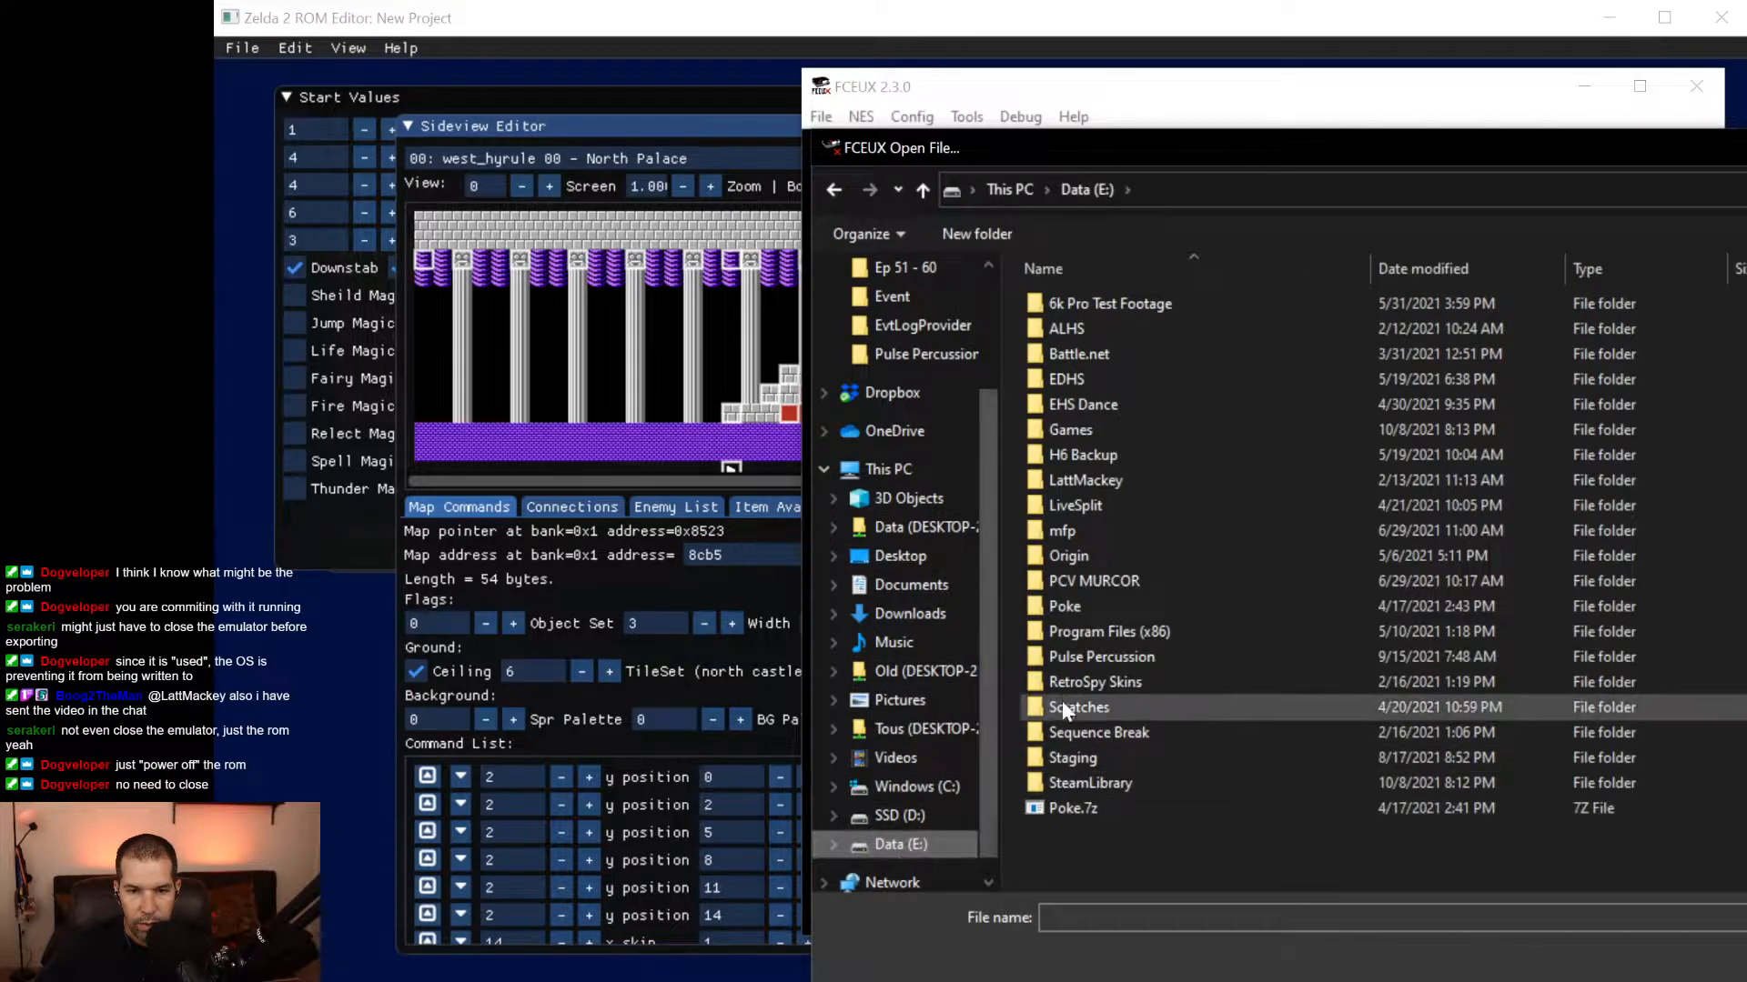
pyautogui.click(910, 817)
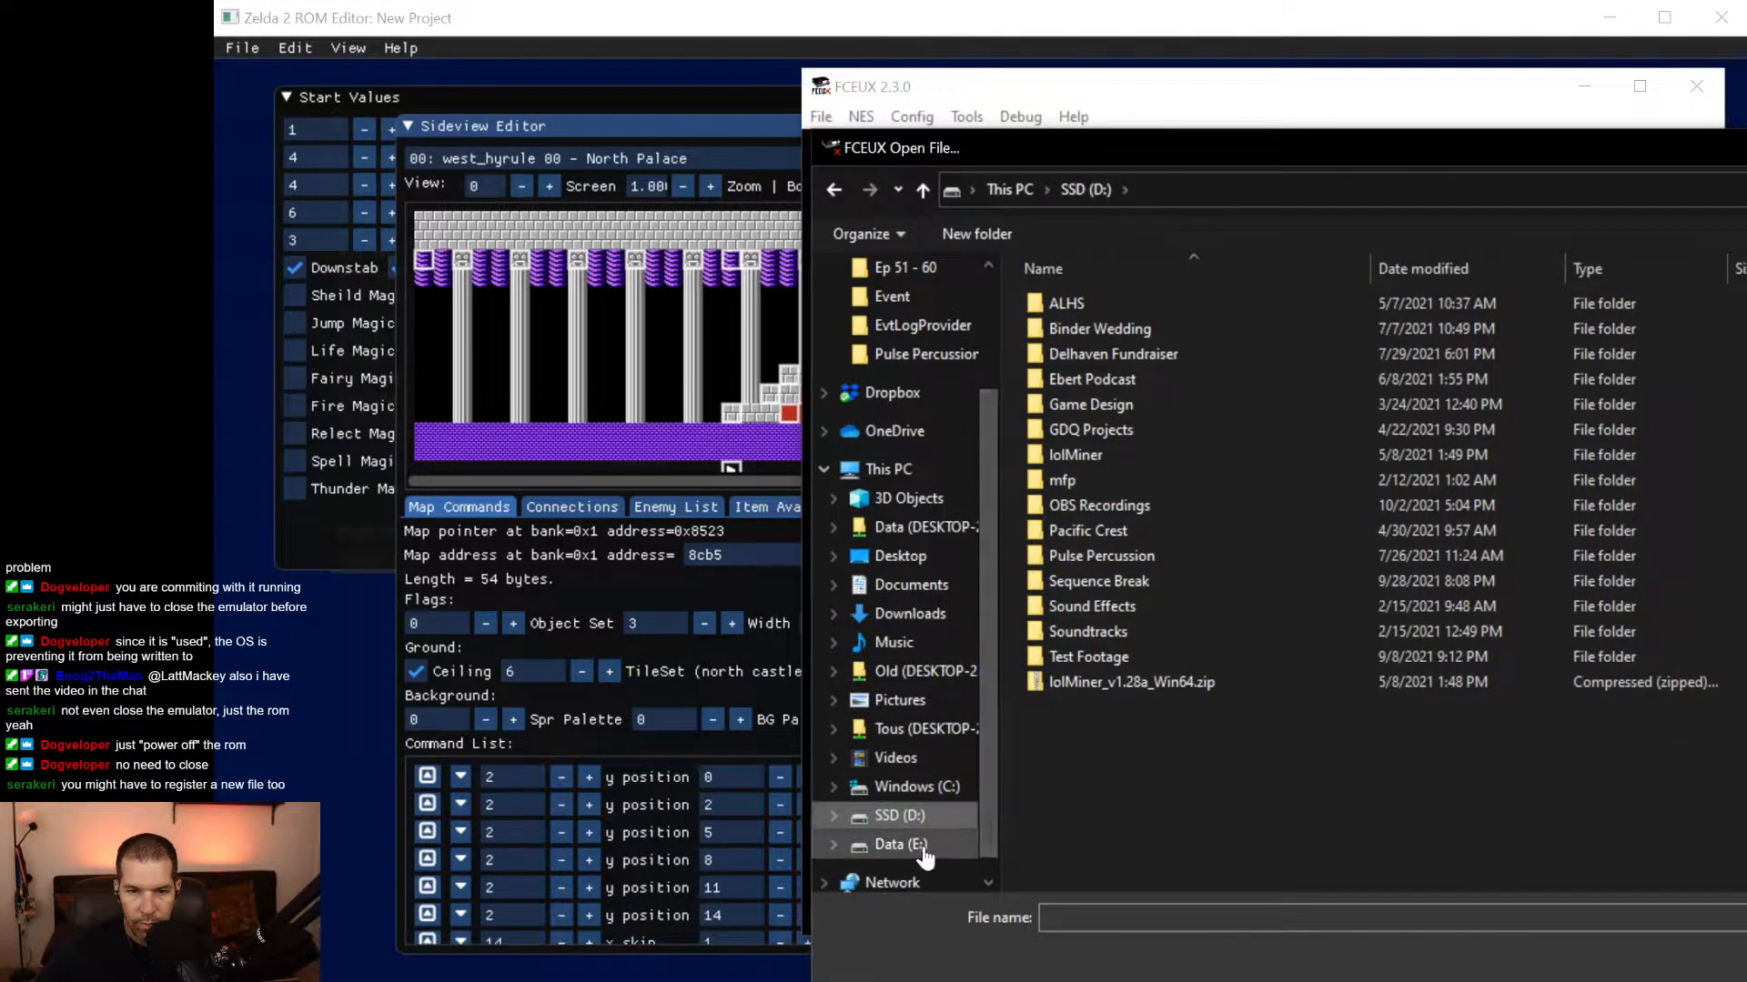
pyautogui.click(914, 845)
pyautogui.doubleClick(1065, 431)
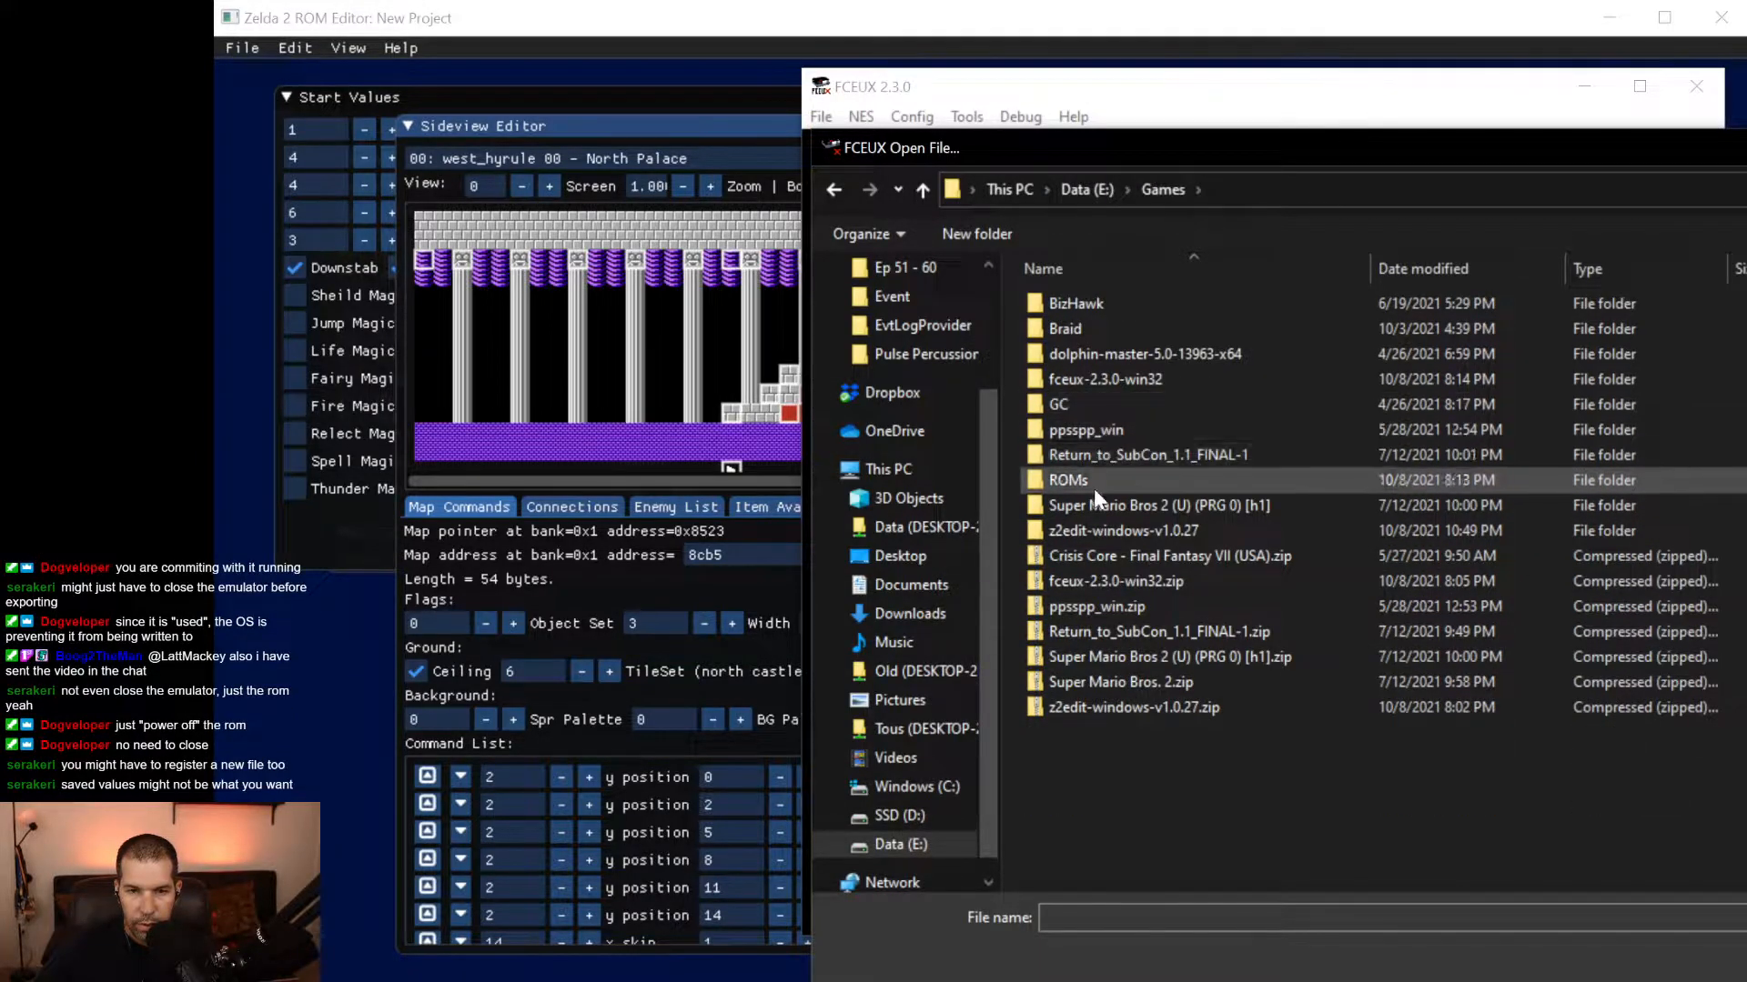
pyautogui.doubleClick(1069, 482)
pyautogui.doubleClick(1060, 304)
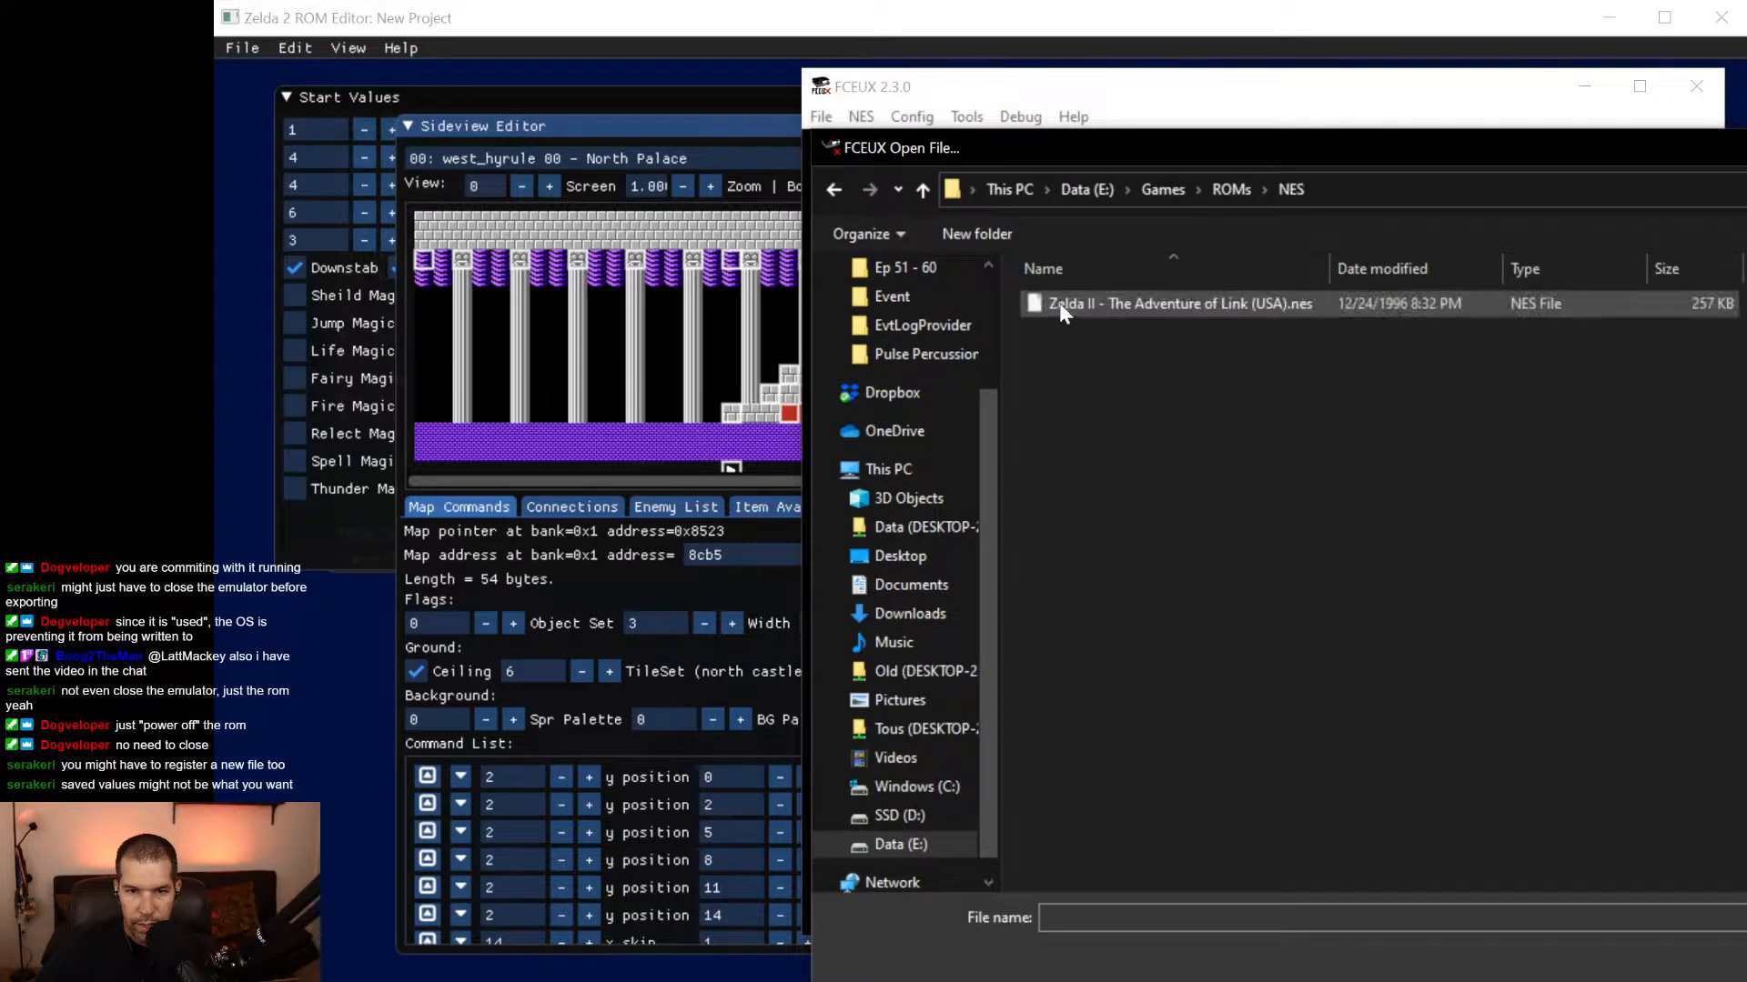
# Check the z2edit-windows-v1.0.27 folder for the exported ROM, cancel opening a file, and exit FCEUX.
pyautogui.click(1174, 193)
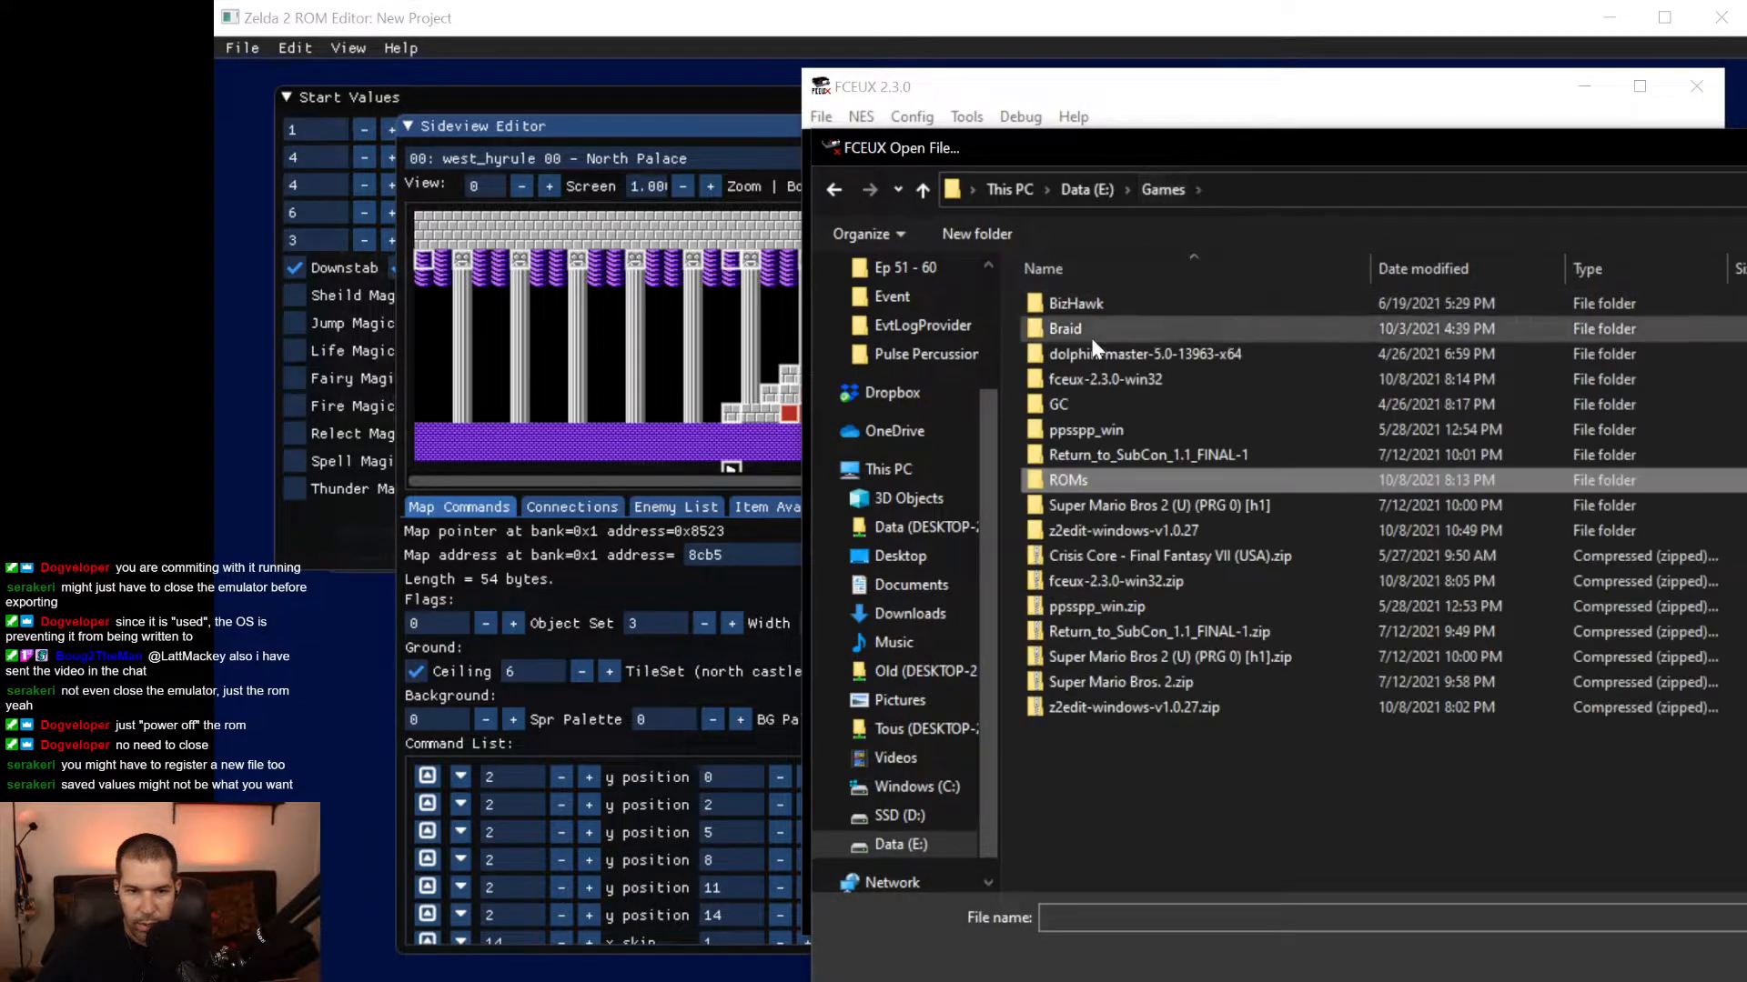
pyautogui.click(1082, 384)
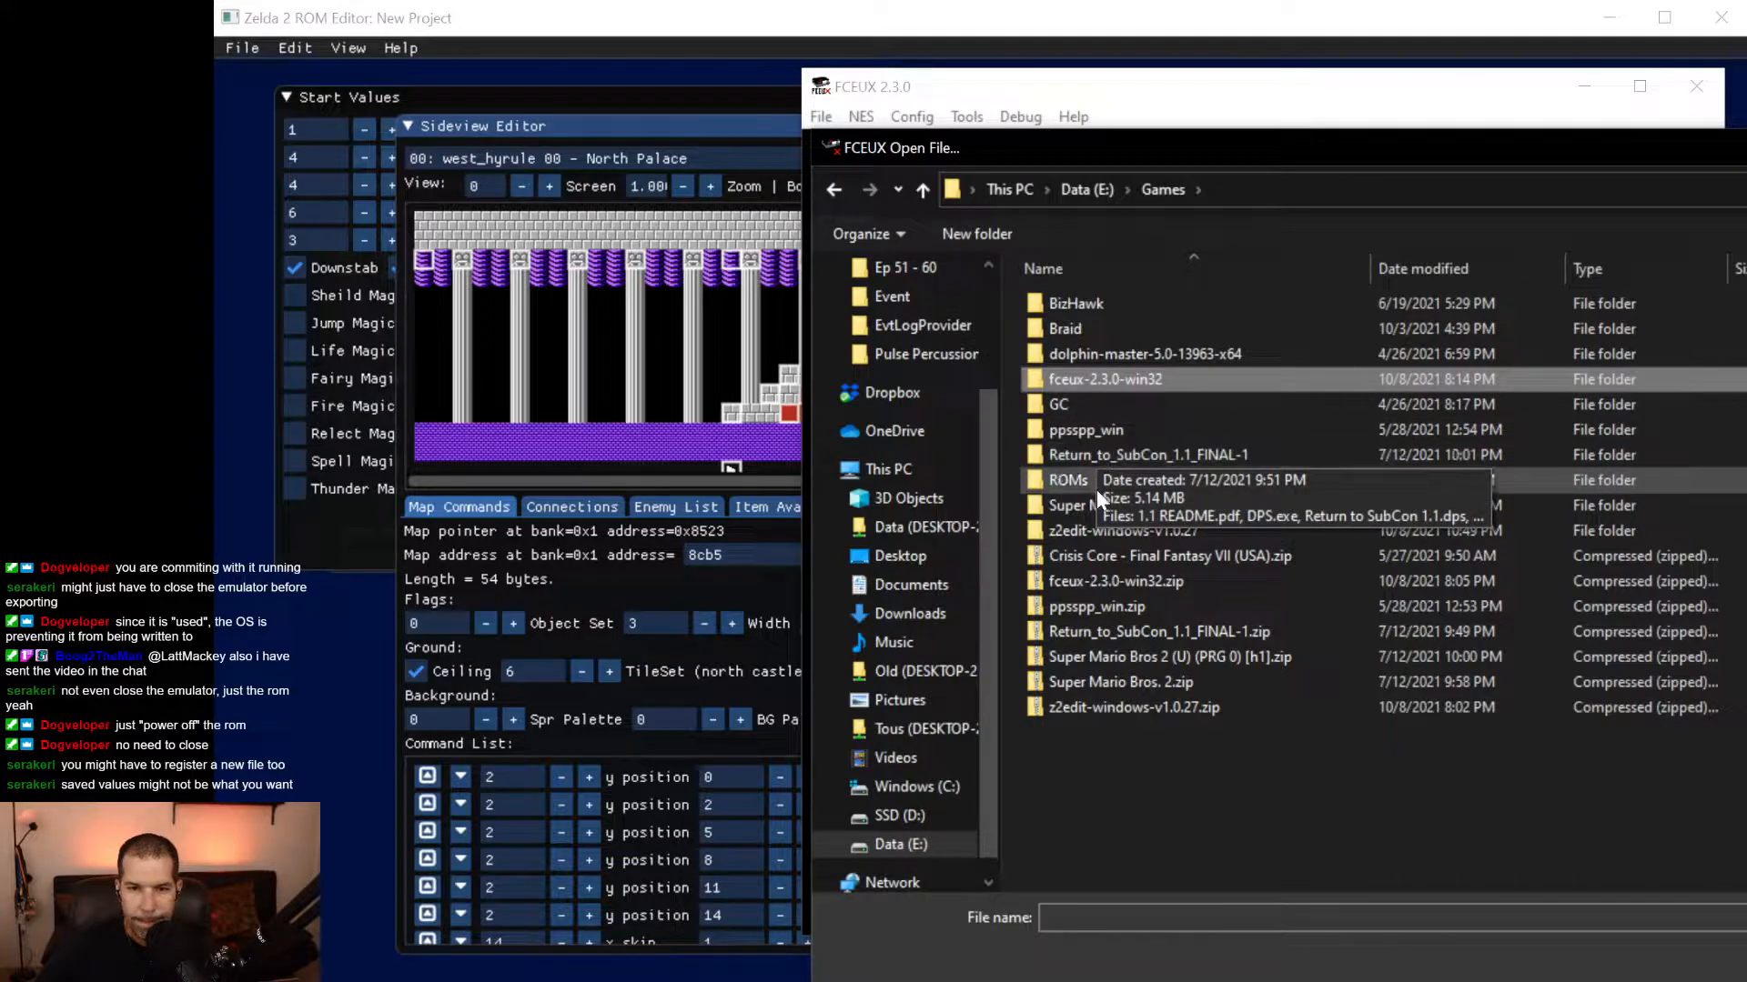
pyautogui.doubleClick(1100, 532)
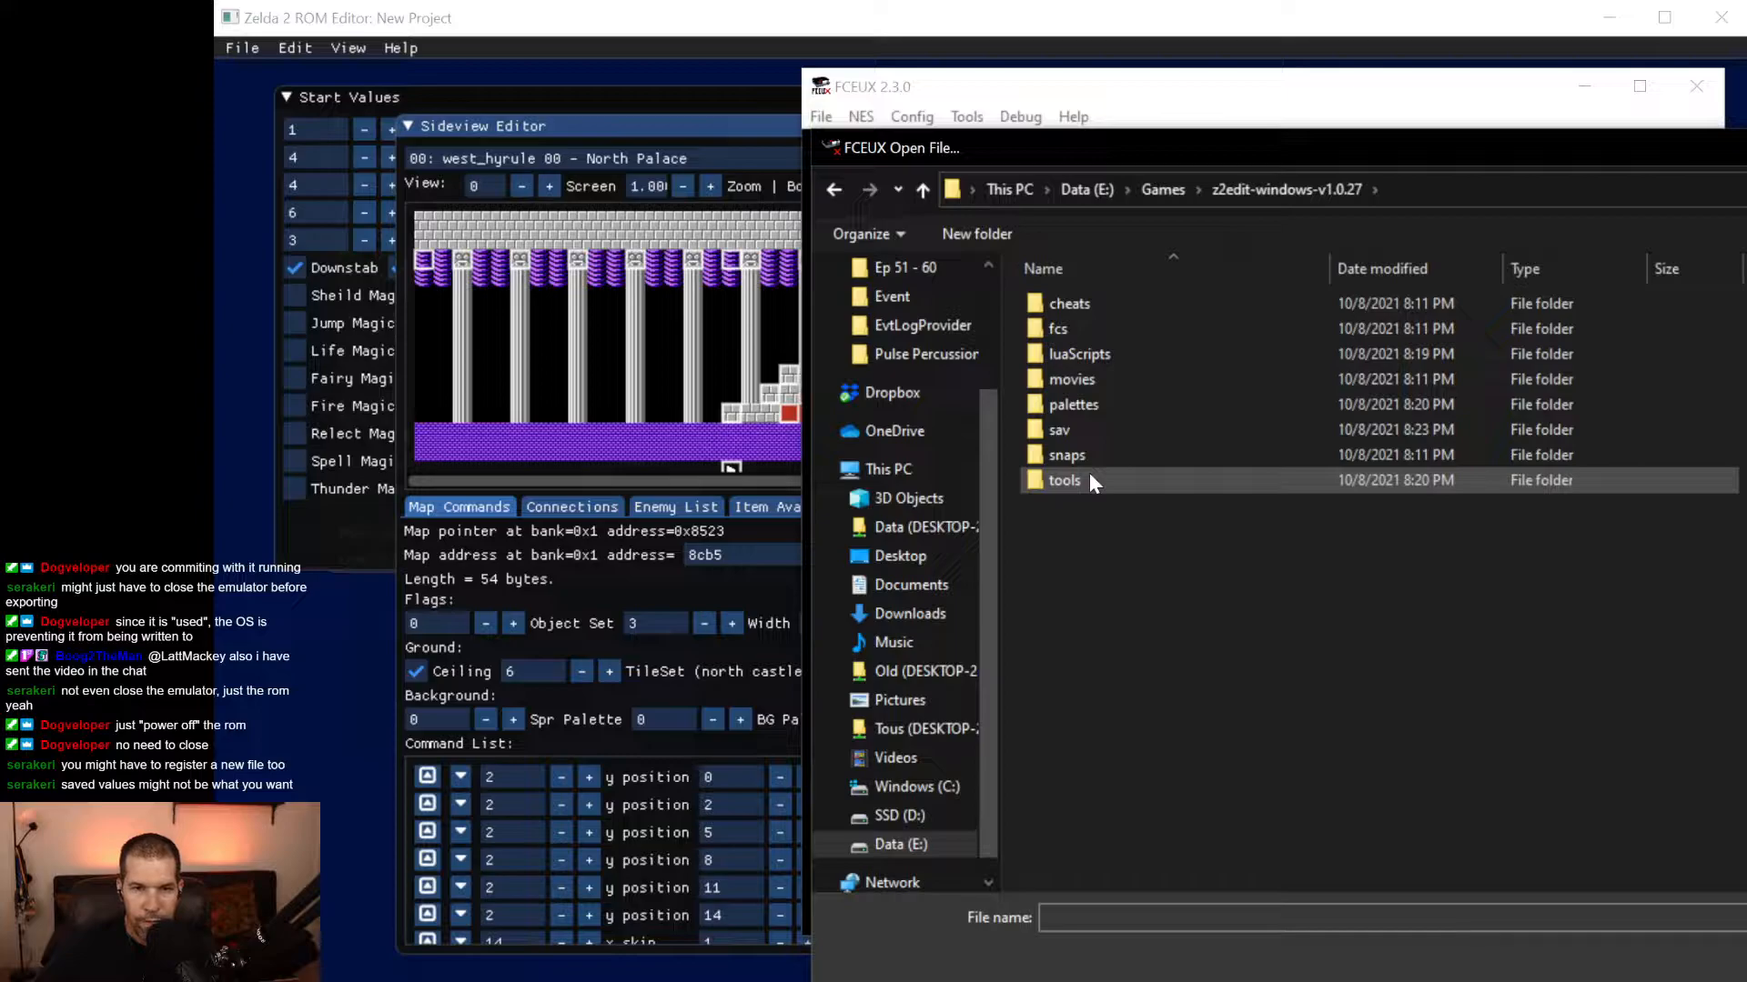
pyautogui.press('Escape')
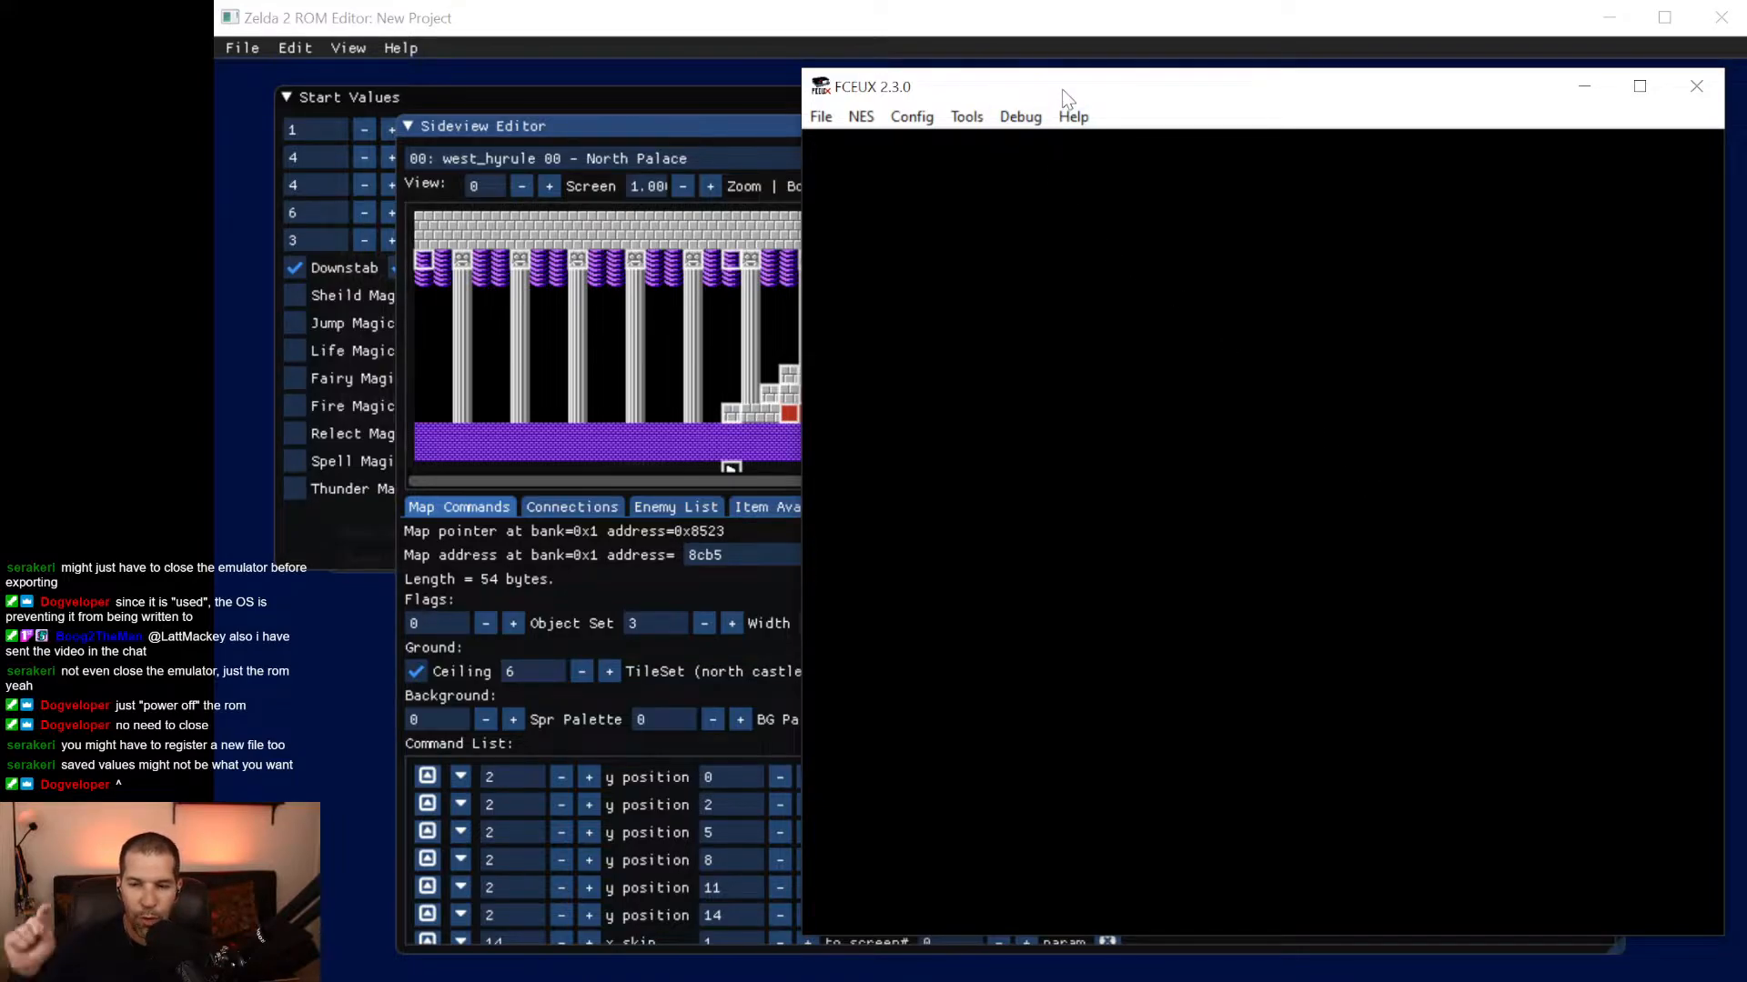
pyautogui.click(1698, 87)
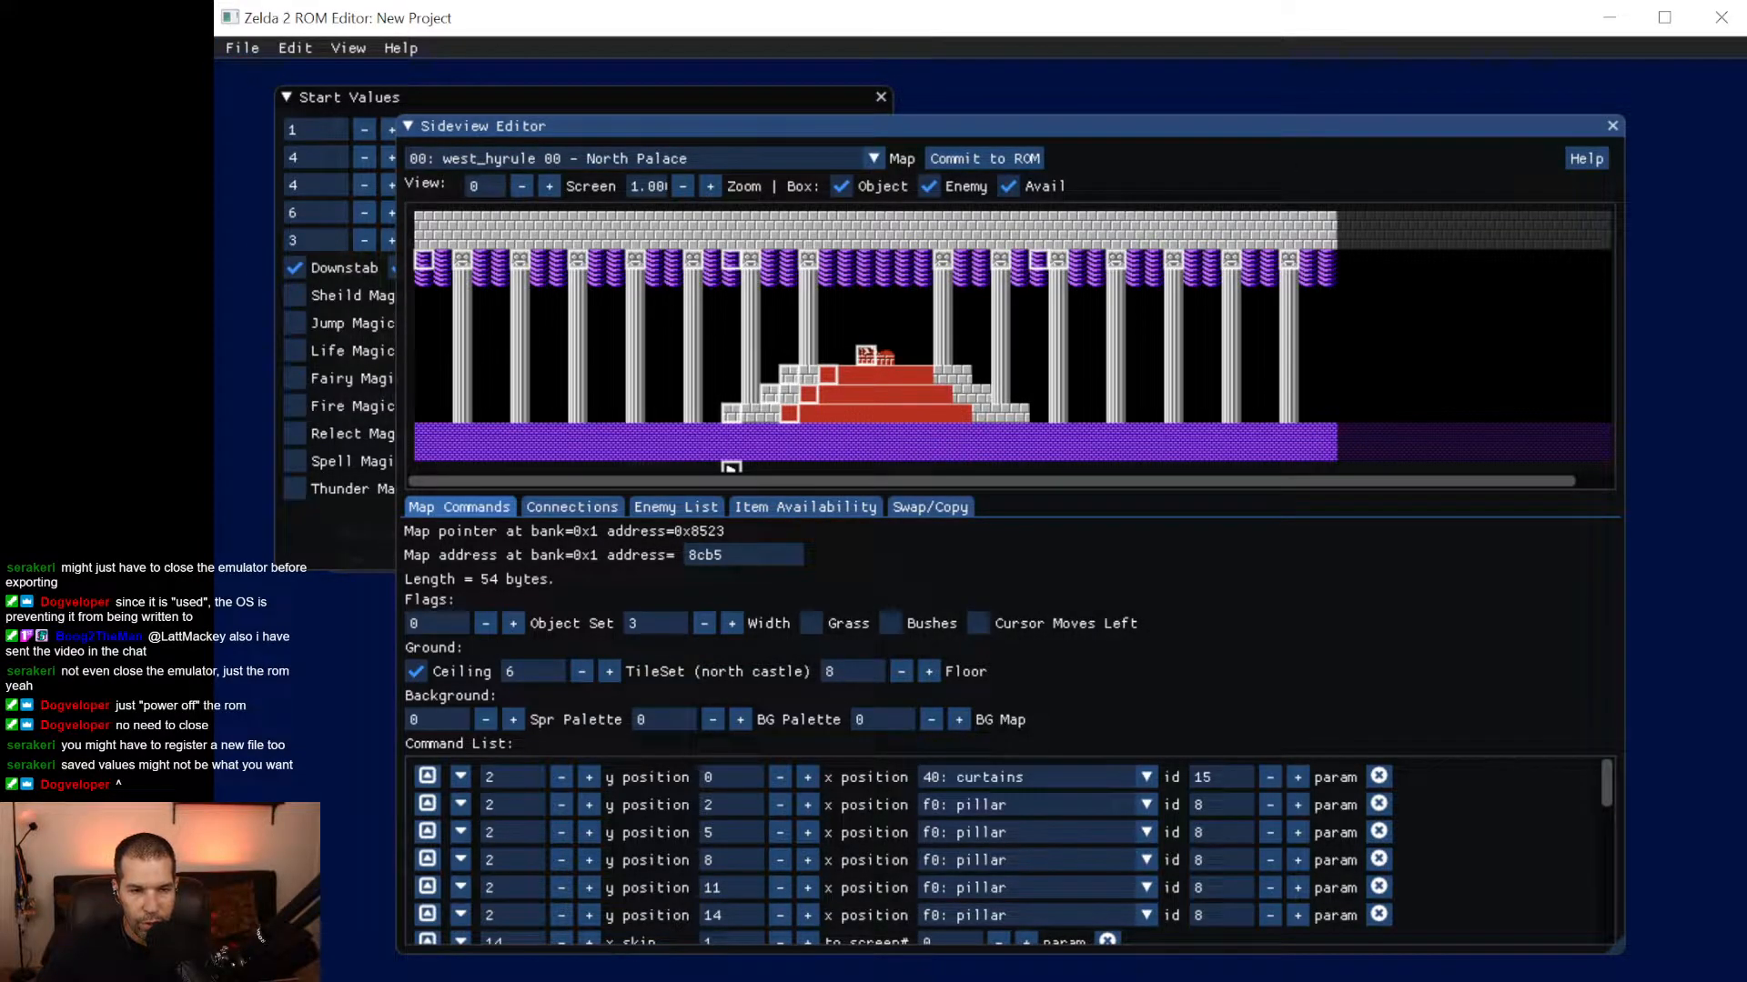
pyautogui.click(235, 48)
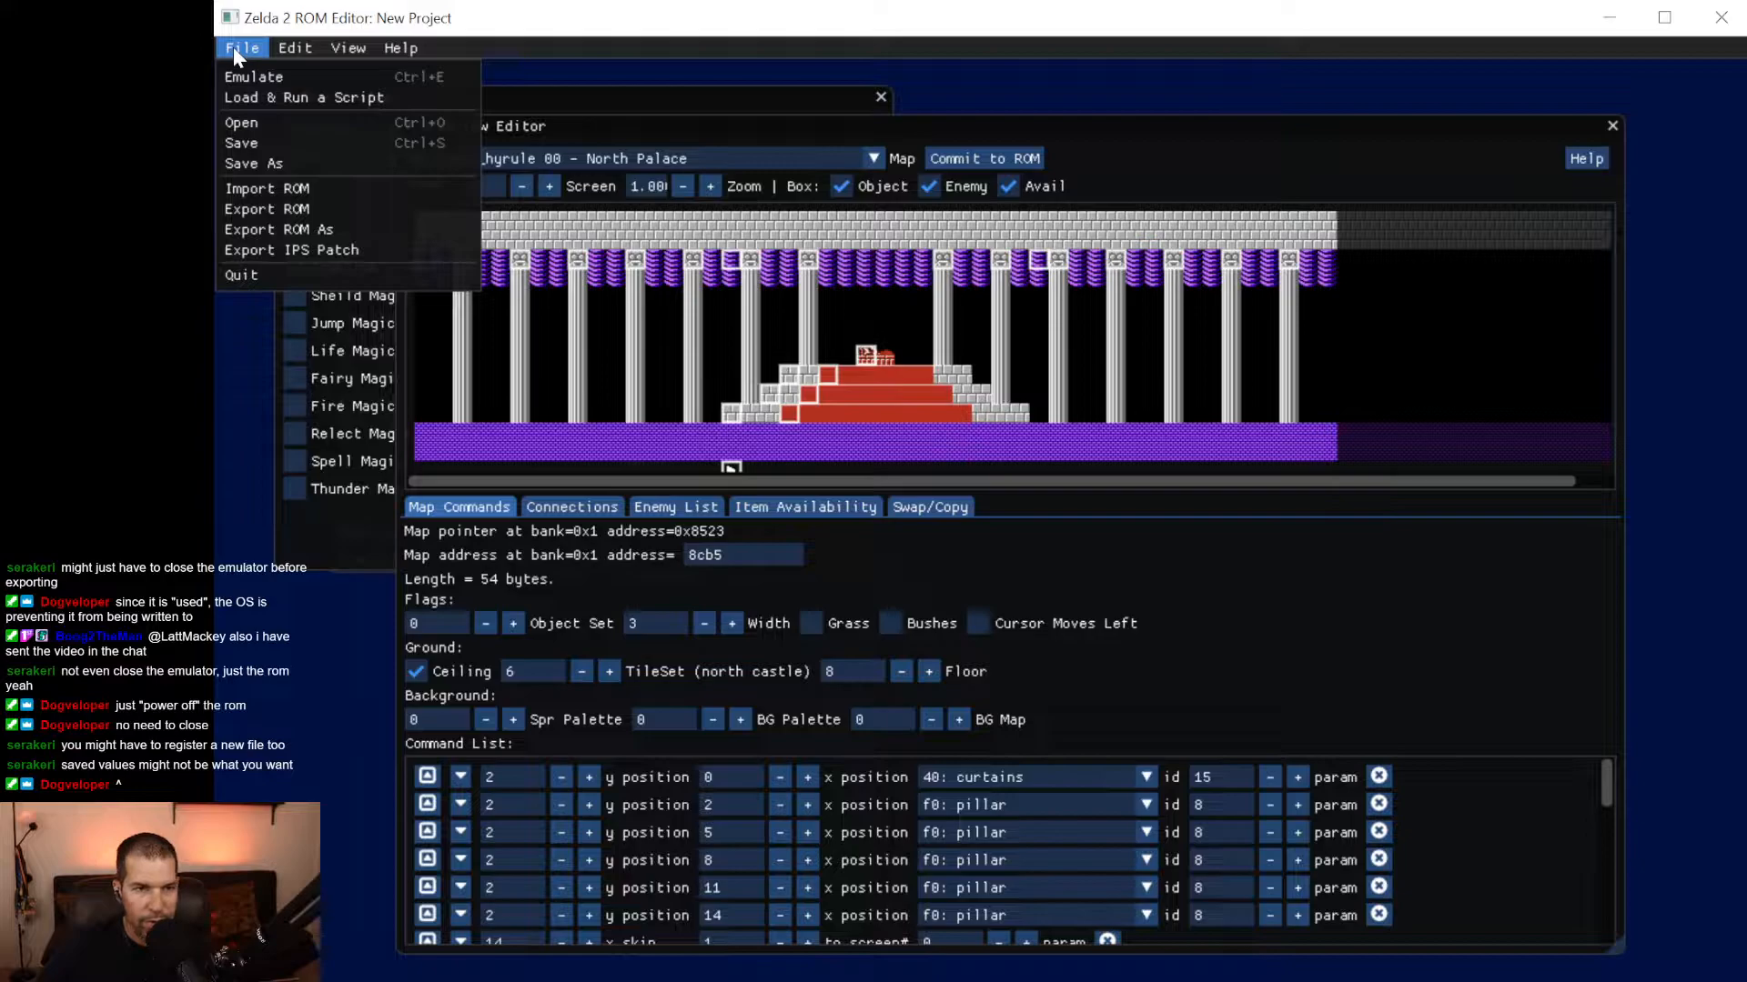
pyautogui.click(256, 125)
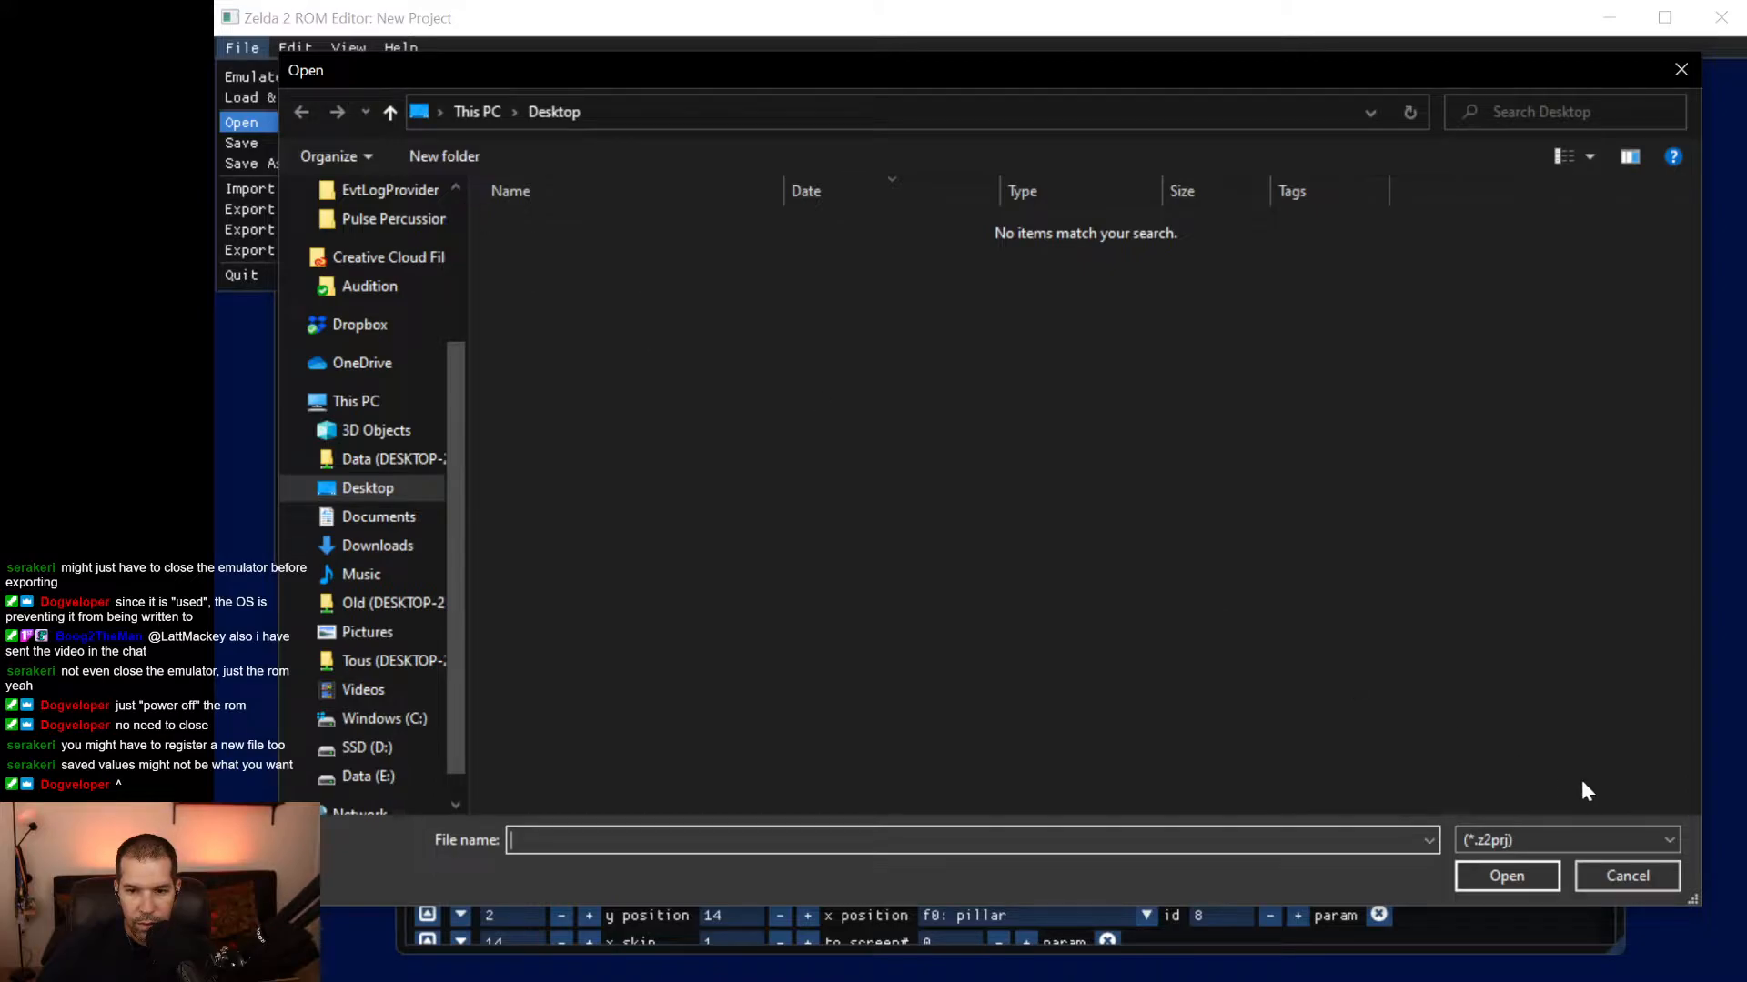
pyautogui.click(1625, 876)
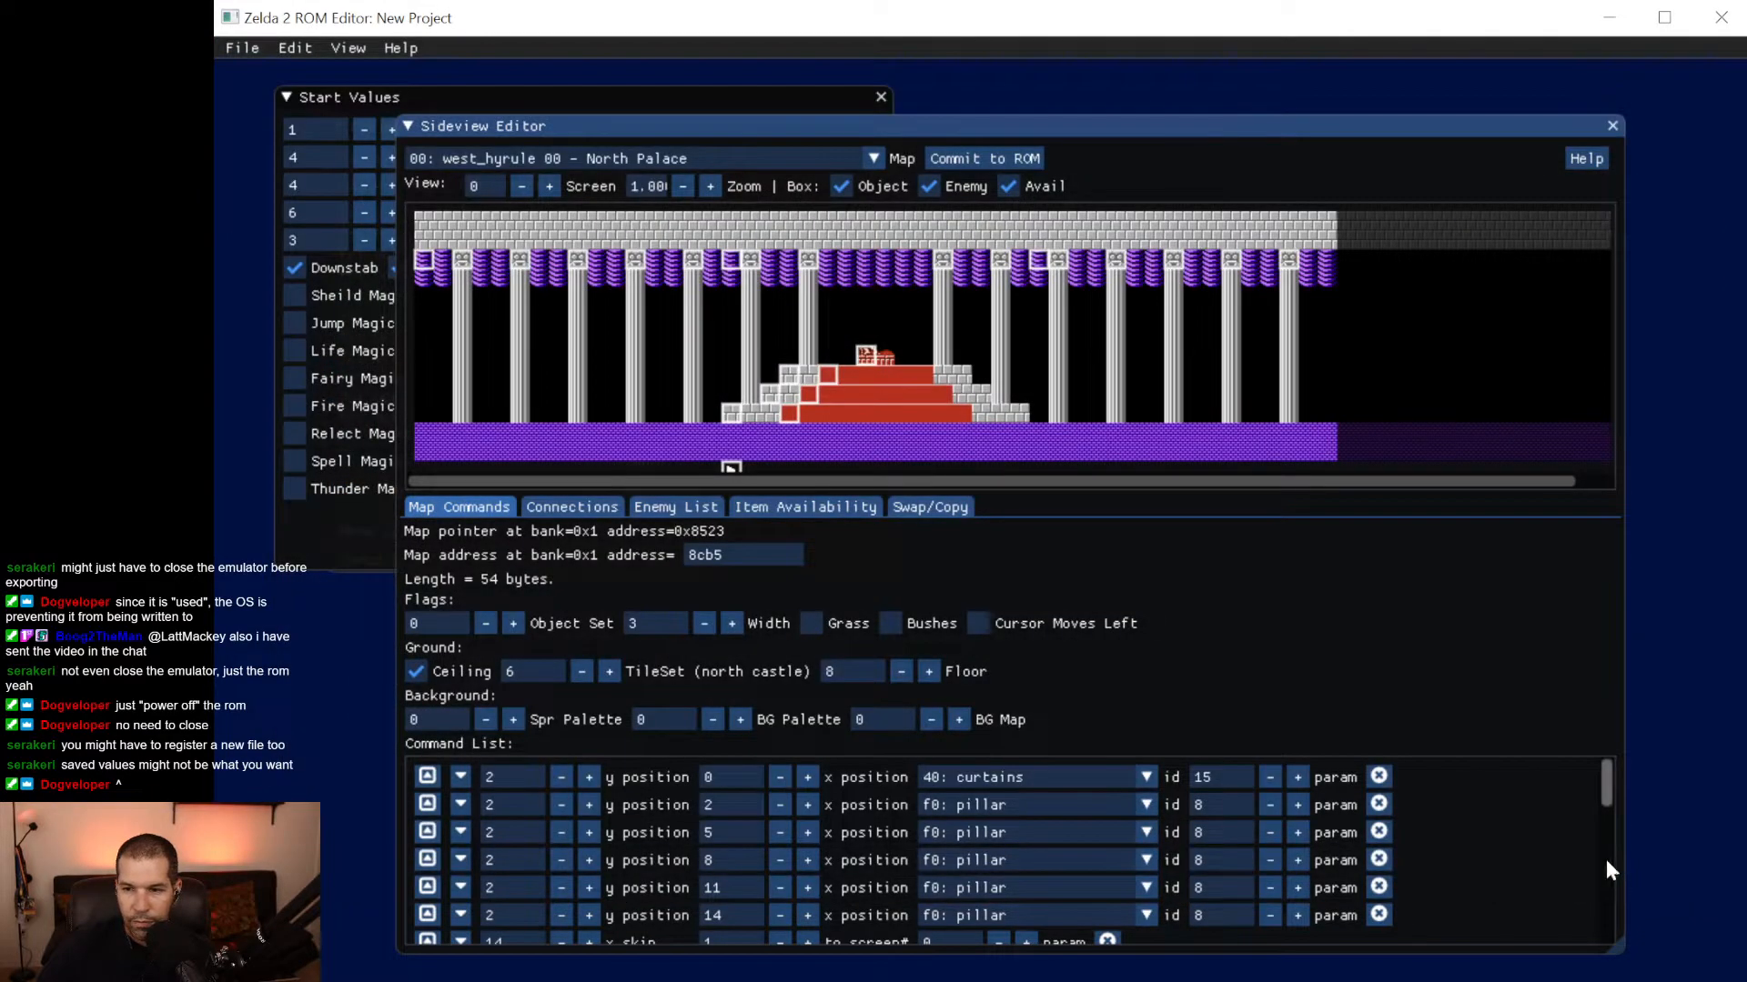
# Import the Z2 Test.nes ROM from the Desktop into the ROM editor.
pyautogui.click(228, 48)
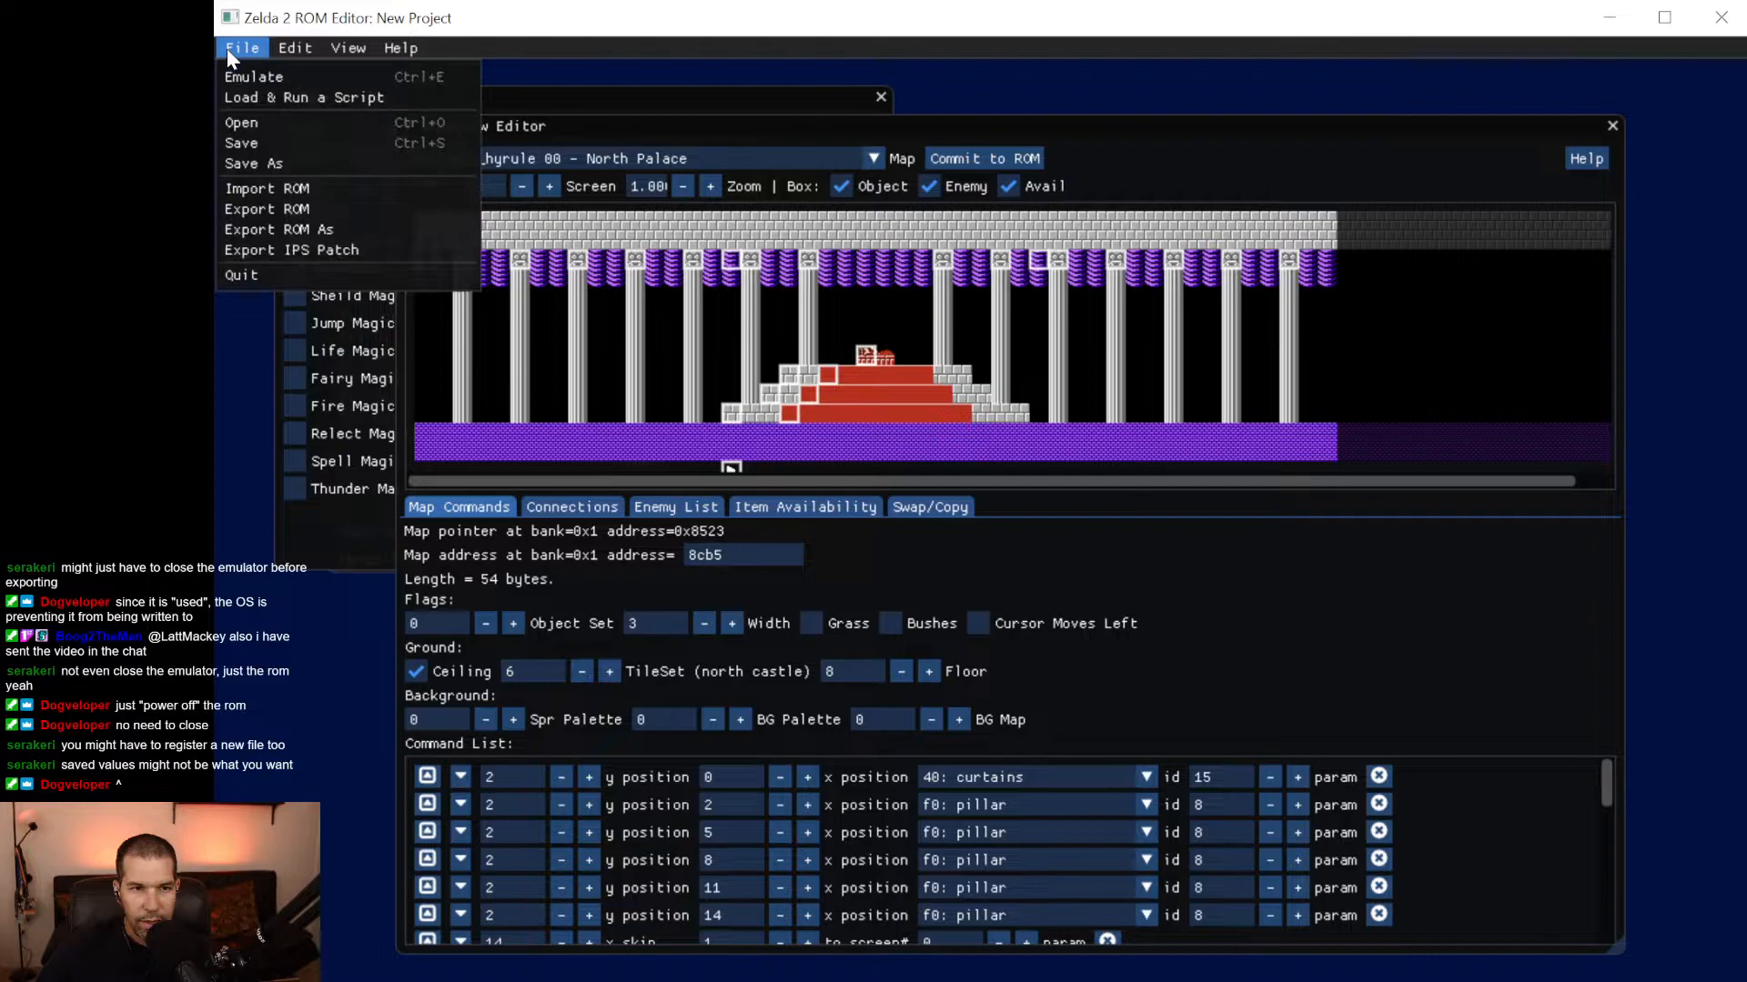
pyautogui.click(281, 191)
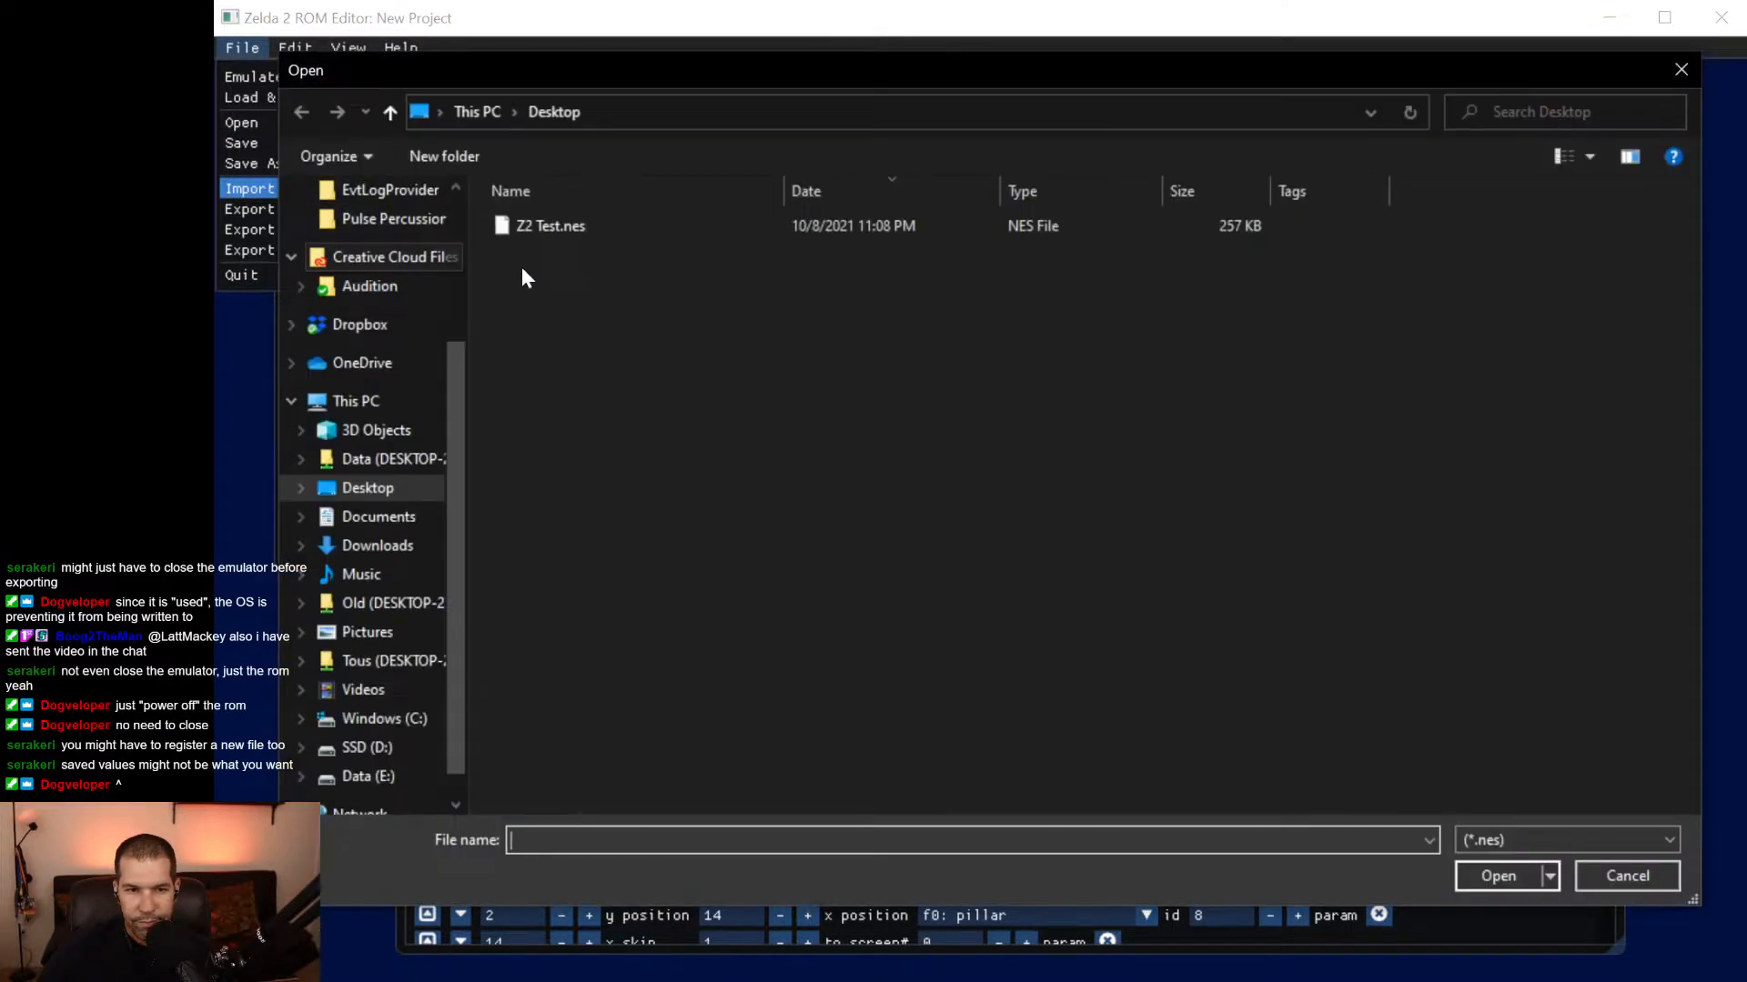
pyautogui.click(557, 234)
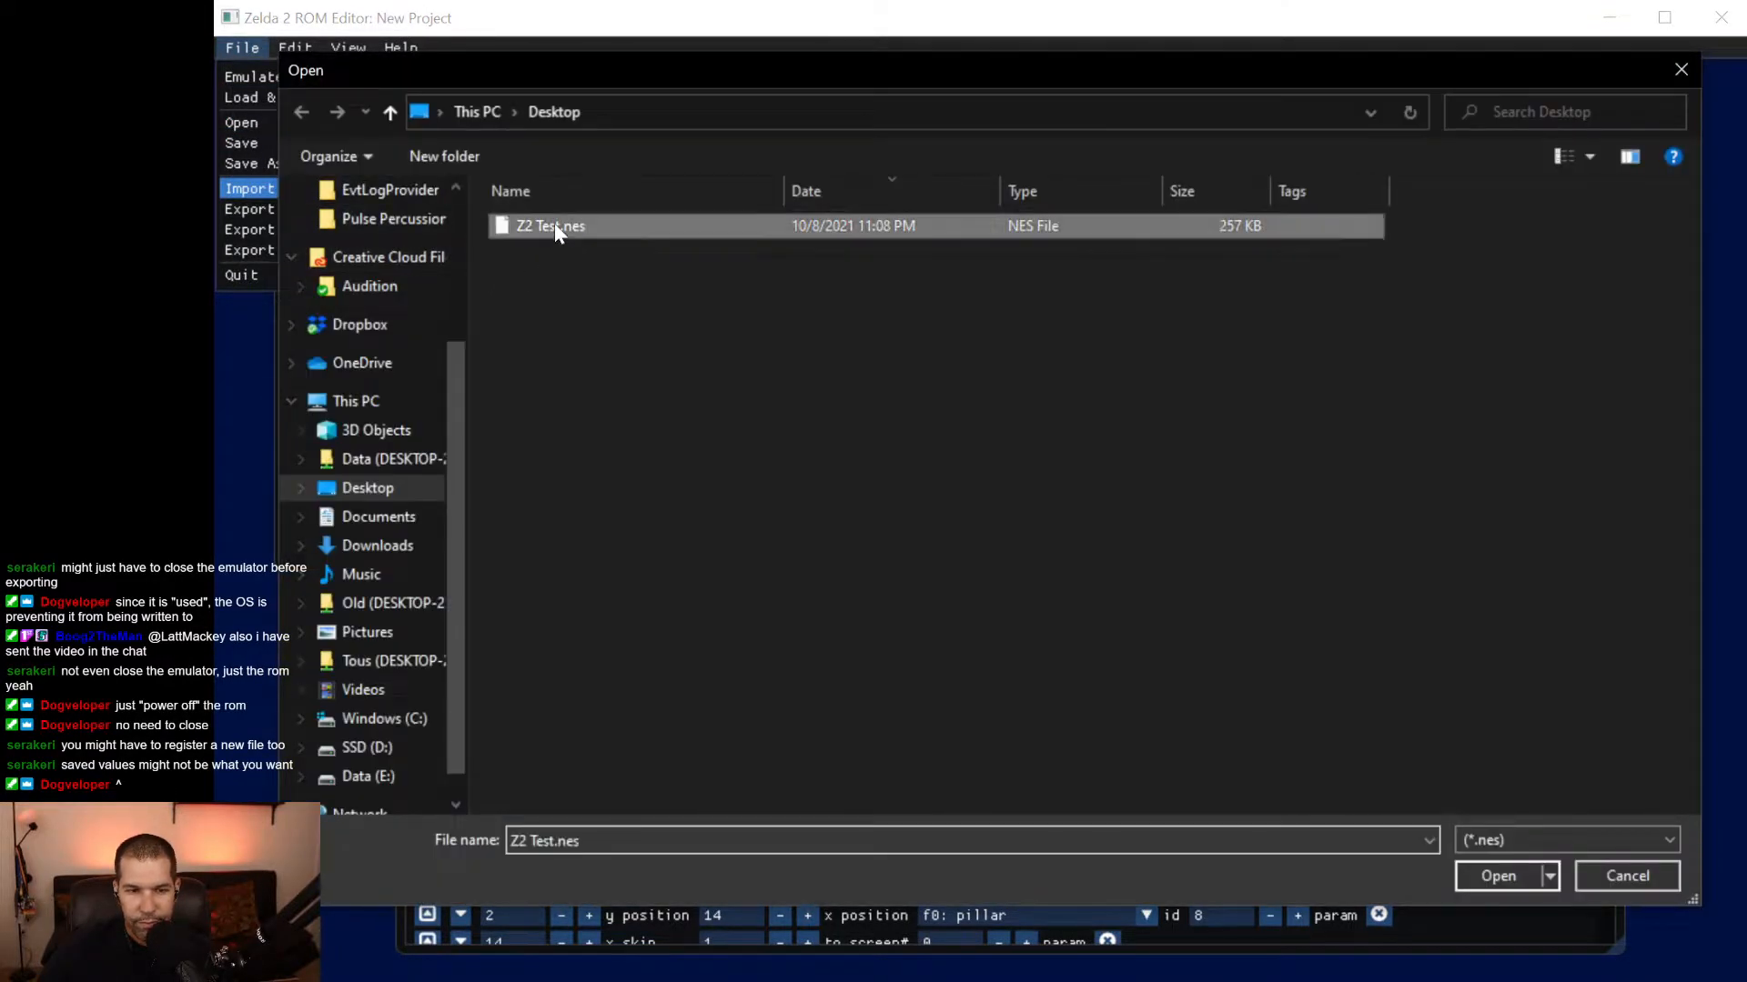
pyautogui.doubleClick(556, 228)
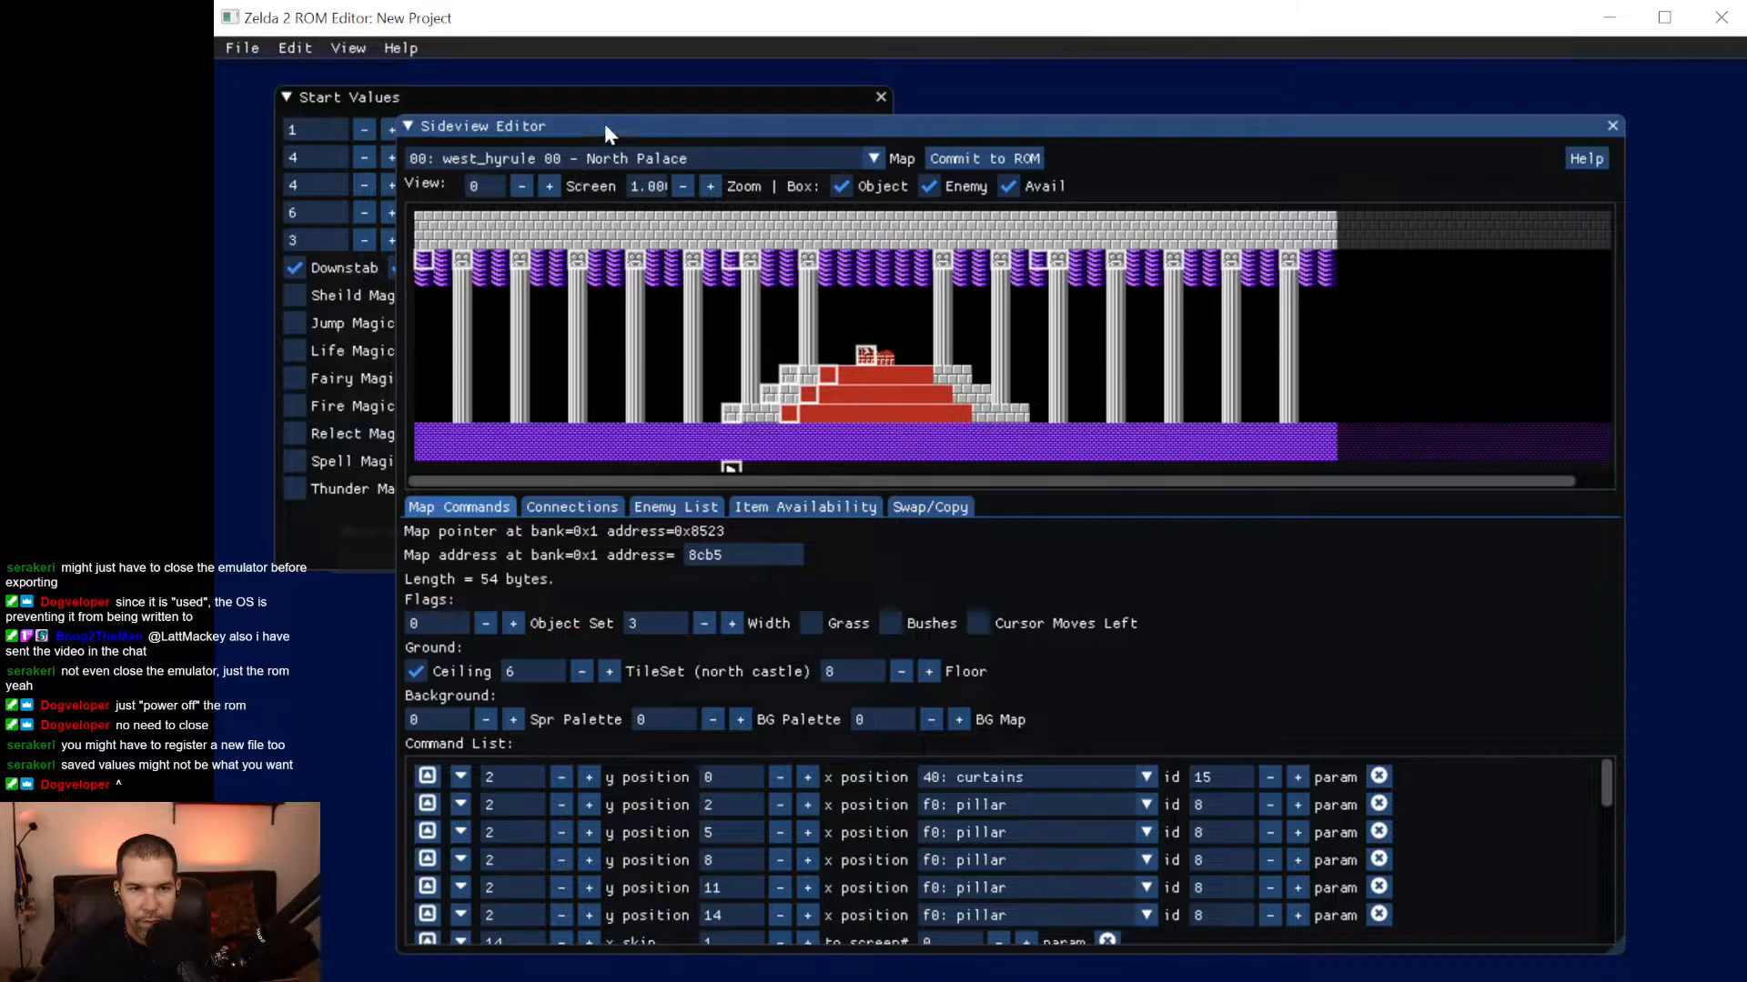
# Emulate the imported ROM, walk Link off the palace altar with the LINK save, and close FCEUX.
pyautogui.click(240, 51)
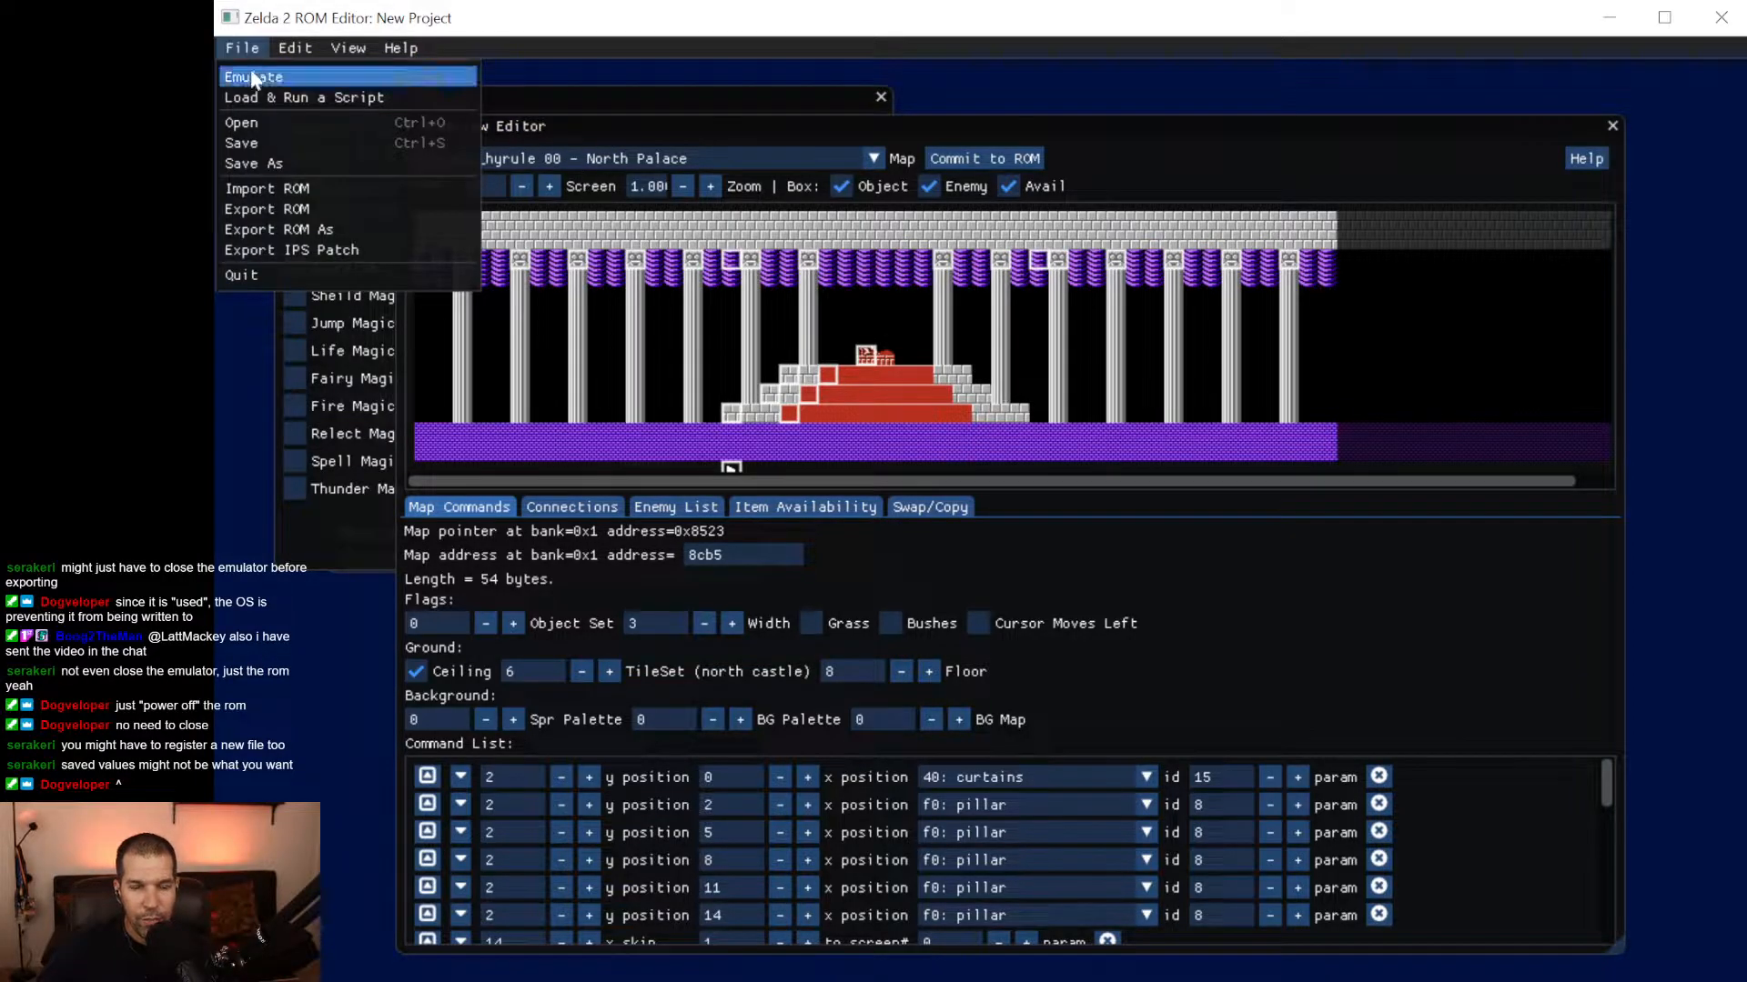
pyautogui.click(254, 78)
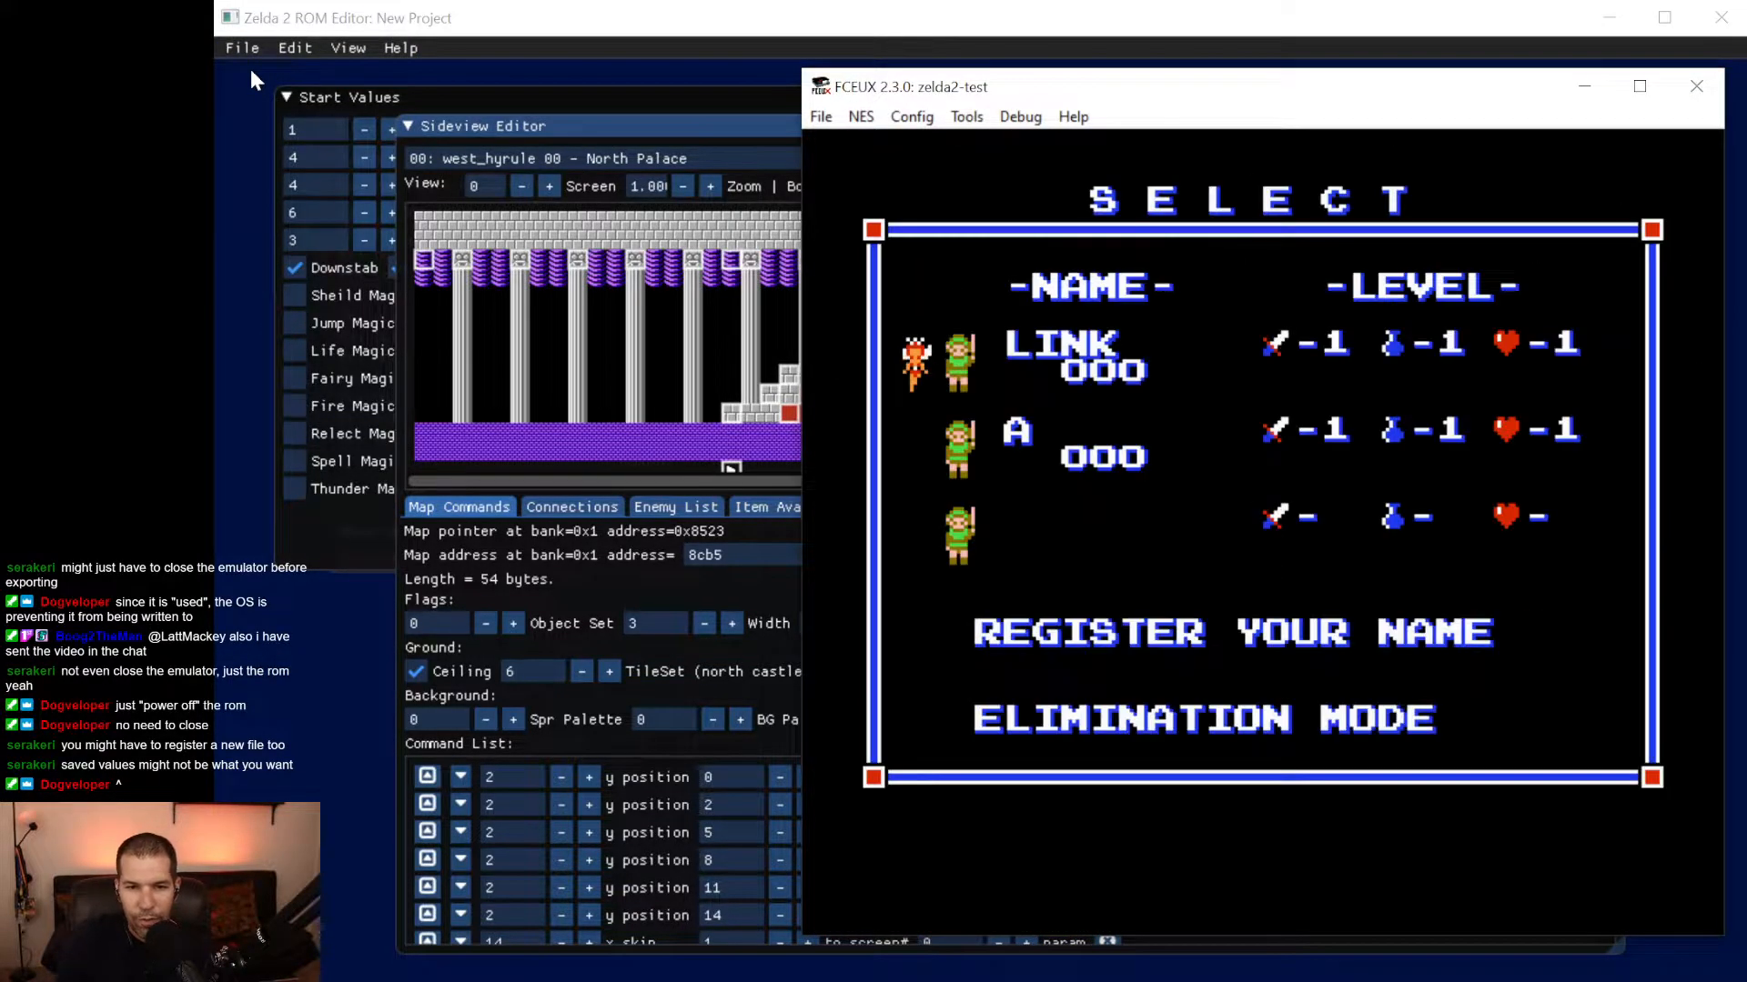
pyautogui.press('Return')
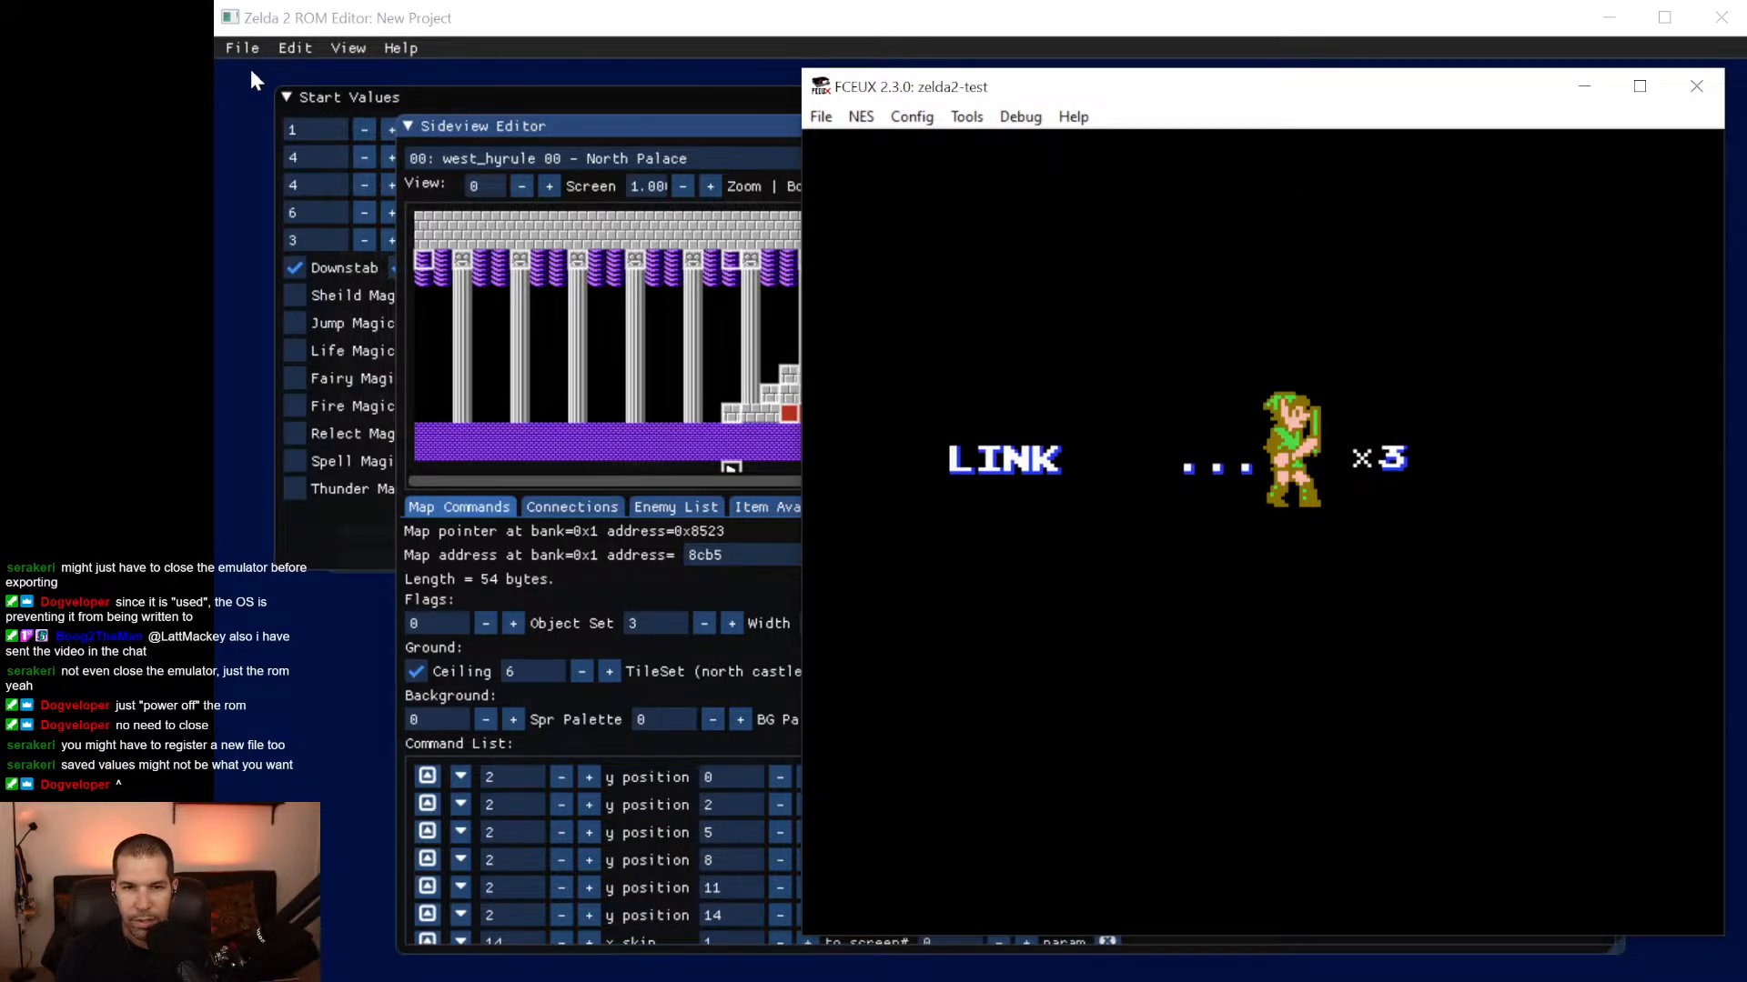
pyautogui.press('Right')
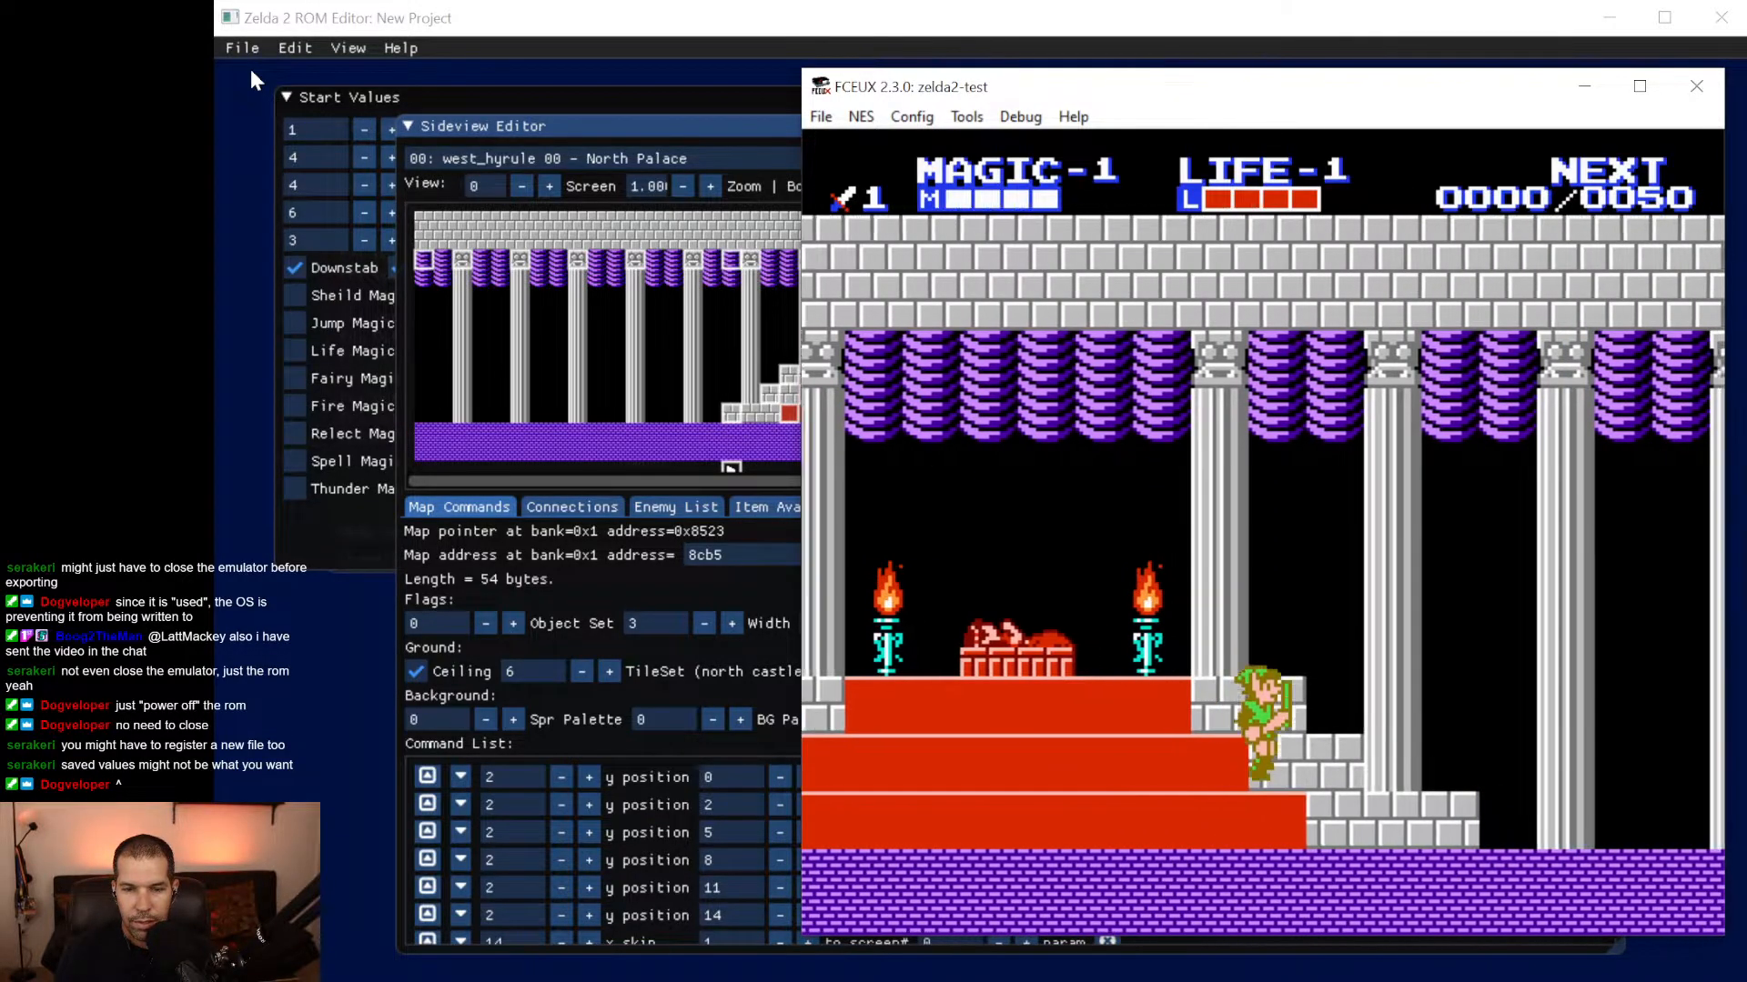
pyautogui.click(250, 66)
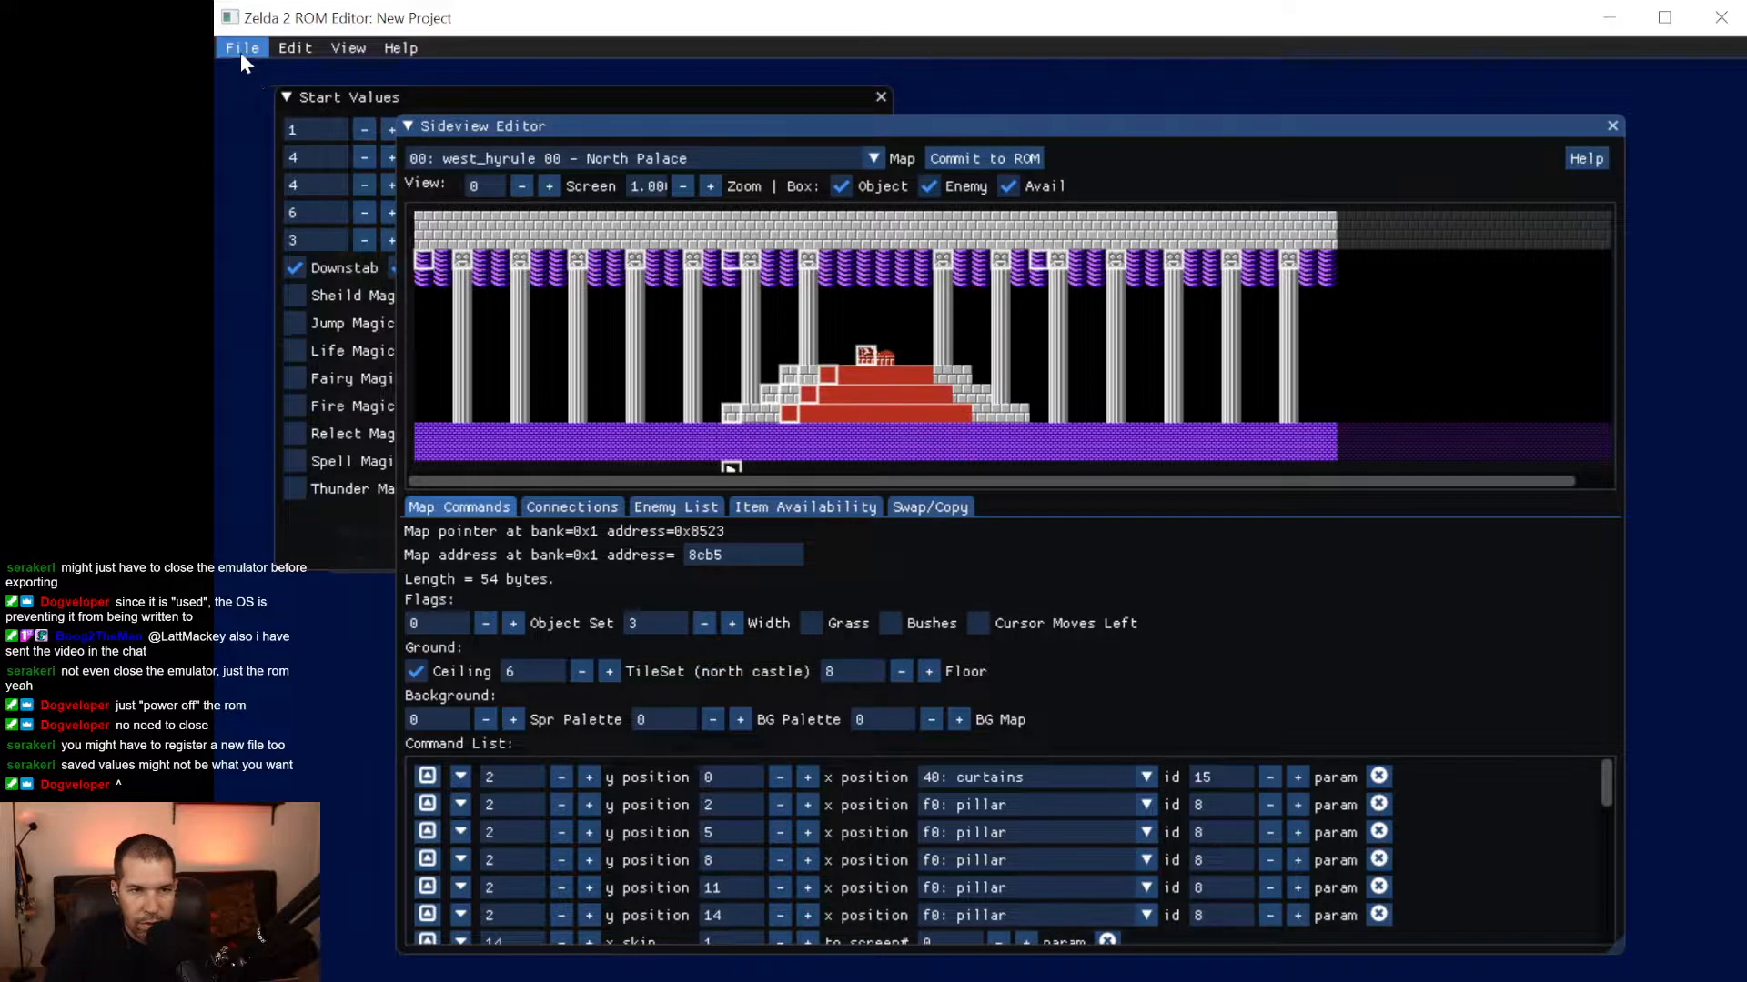
pyautogui.hotkey('alt', 'Tab')
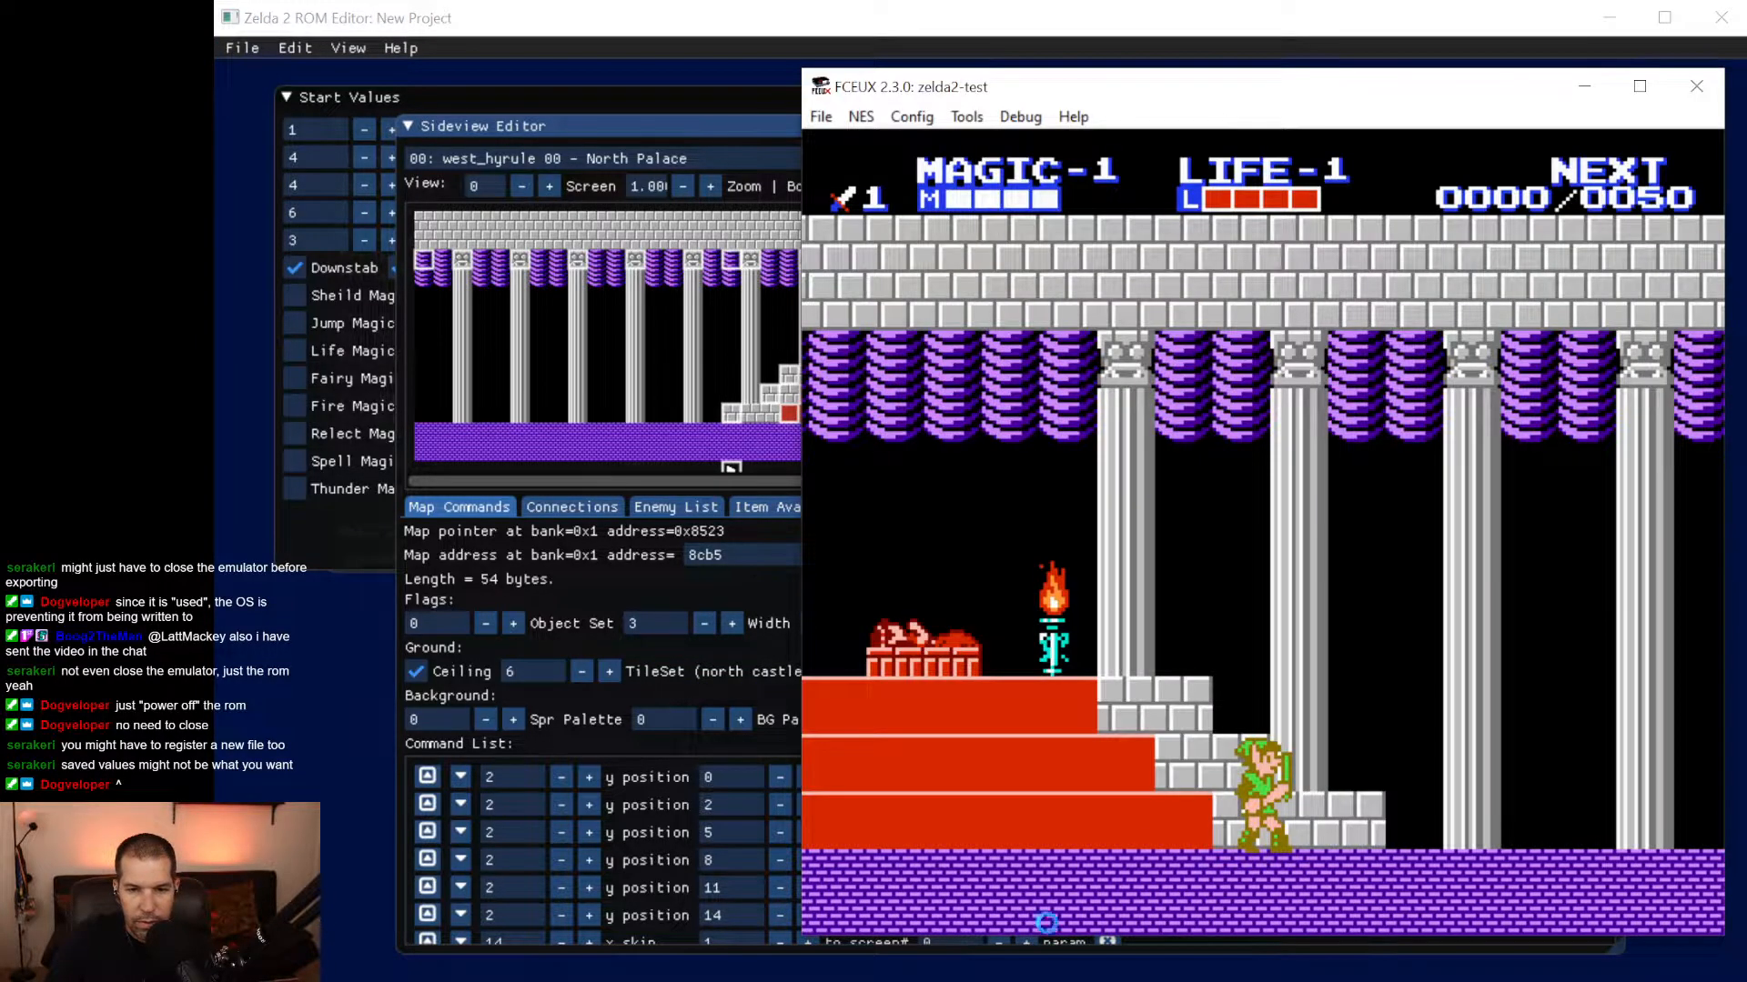
pyautogui.click(1697, 89)
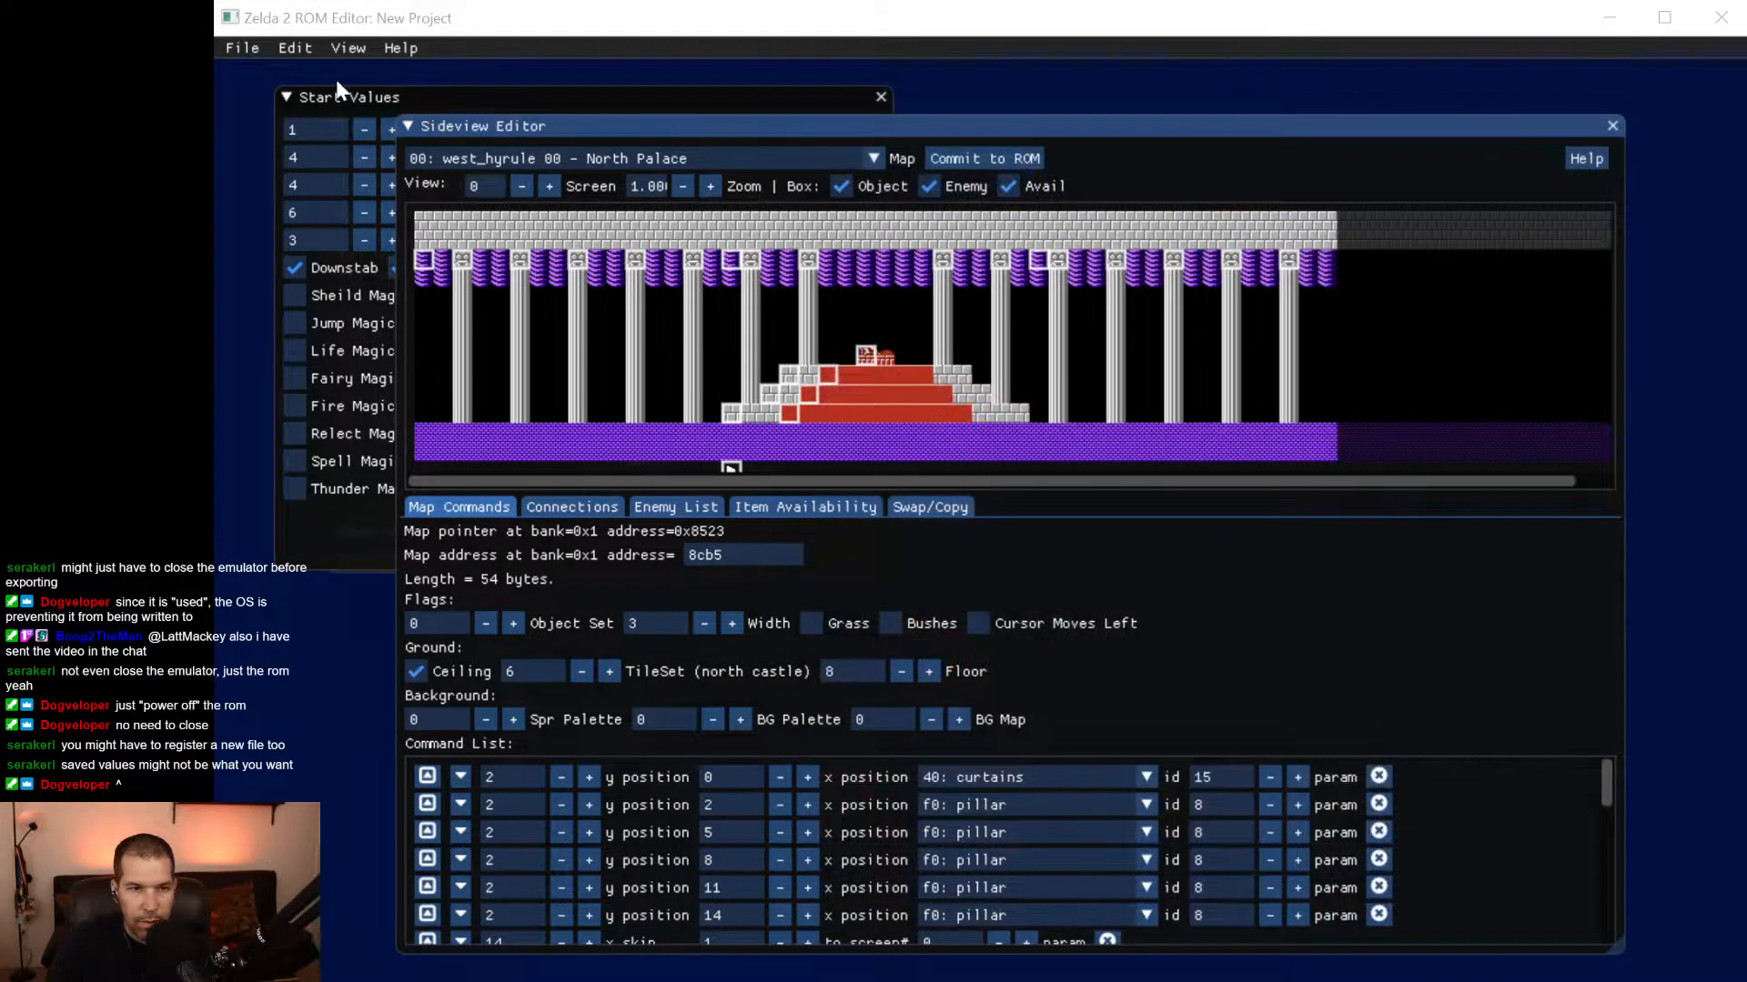
# Import Z2 Test.nes from the Desktop into the current project again.
pyautogui.click(244, 47)
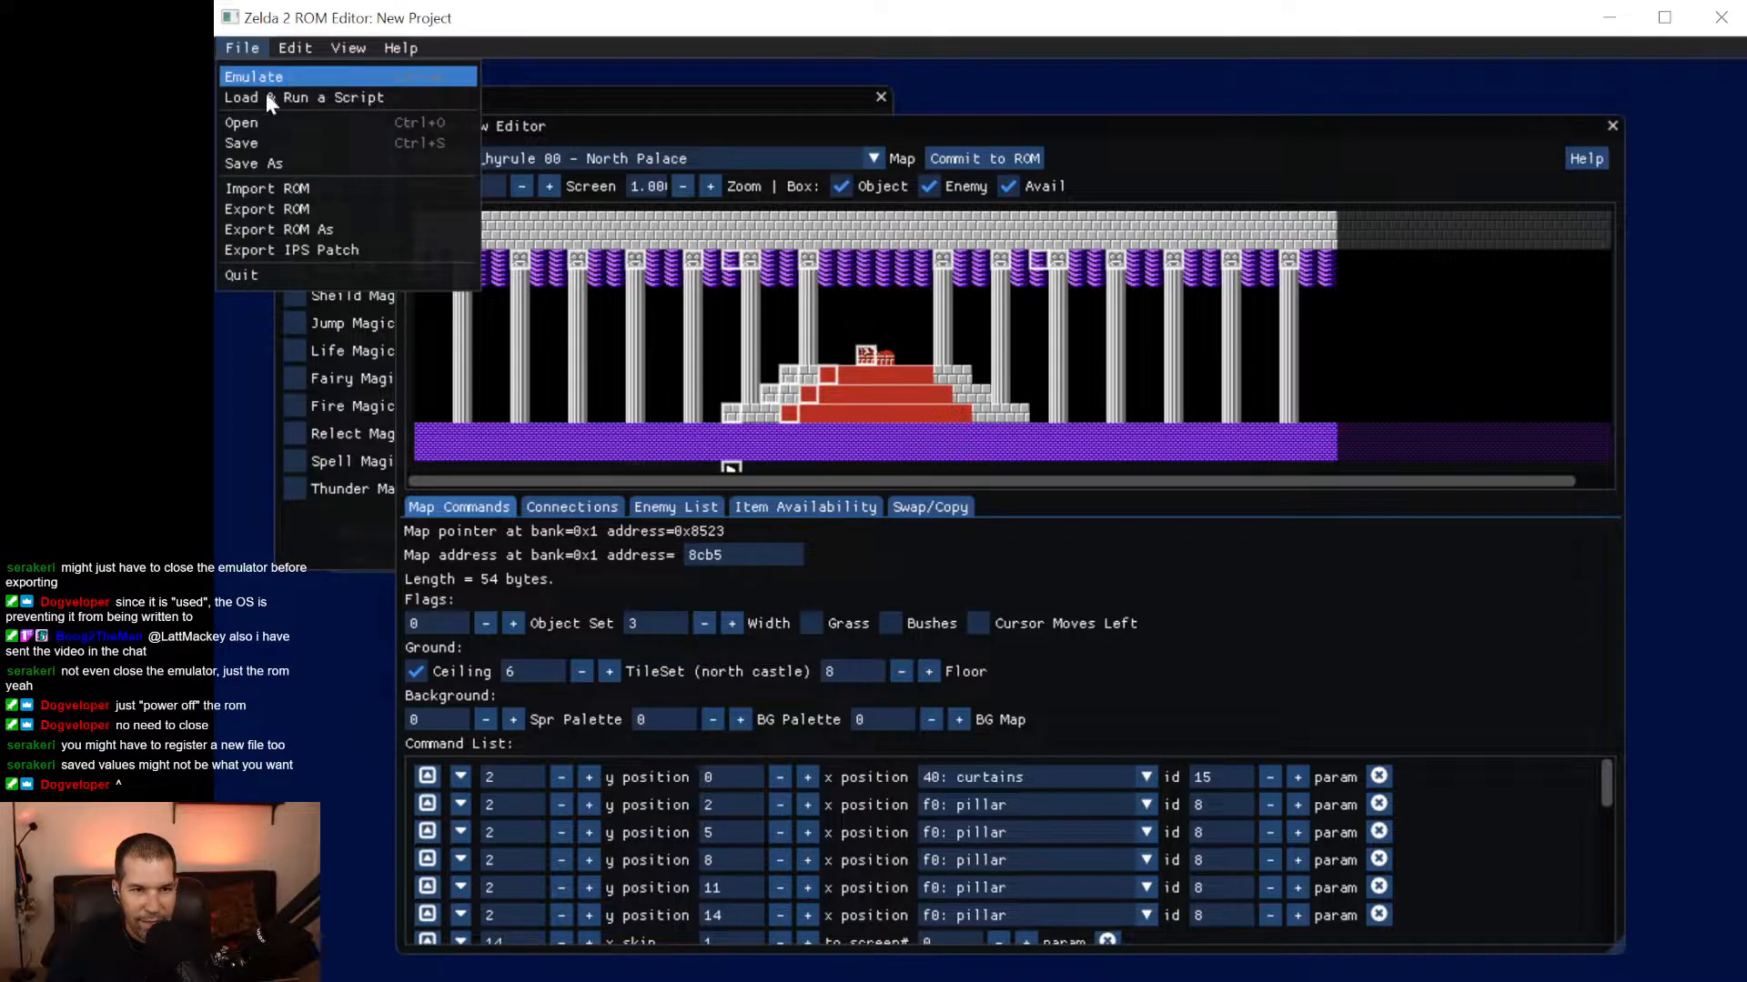
pyautogui.click(314, 190)
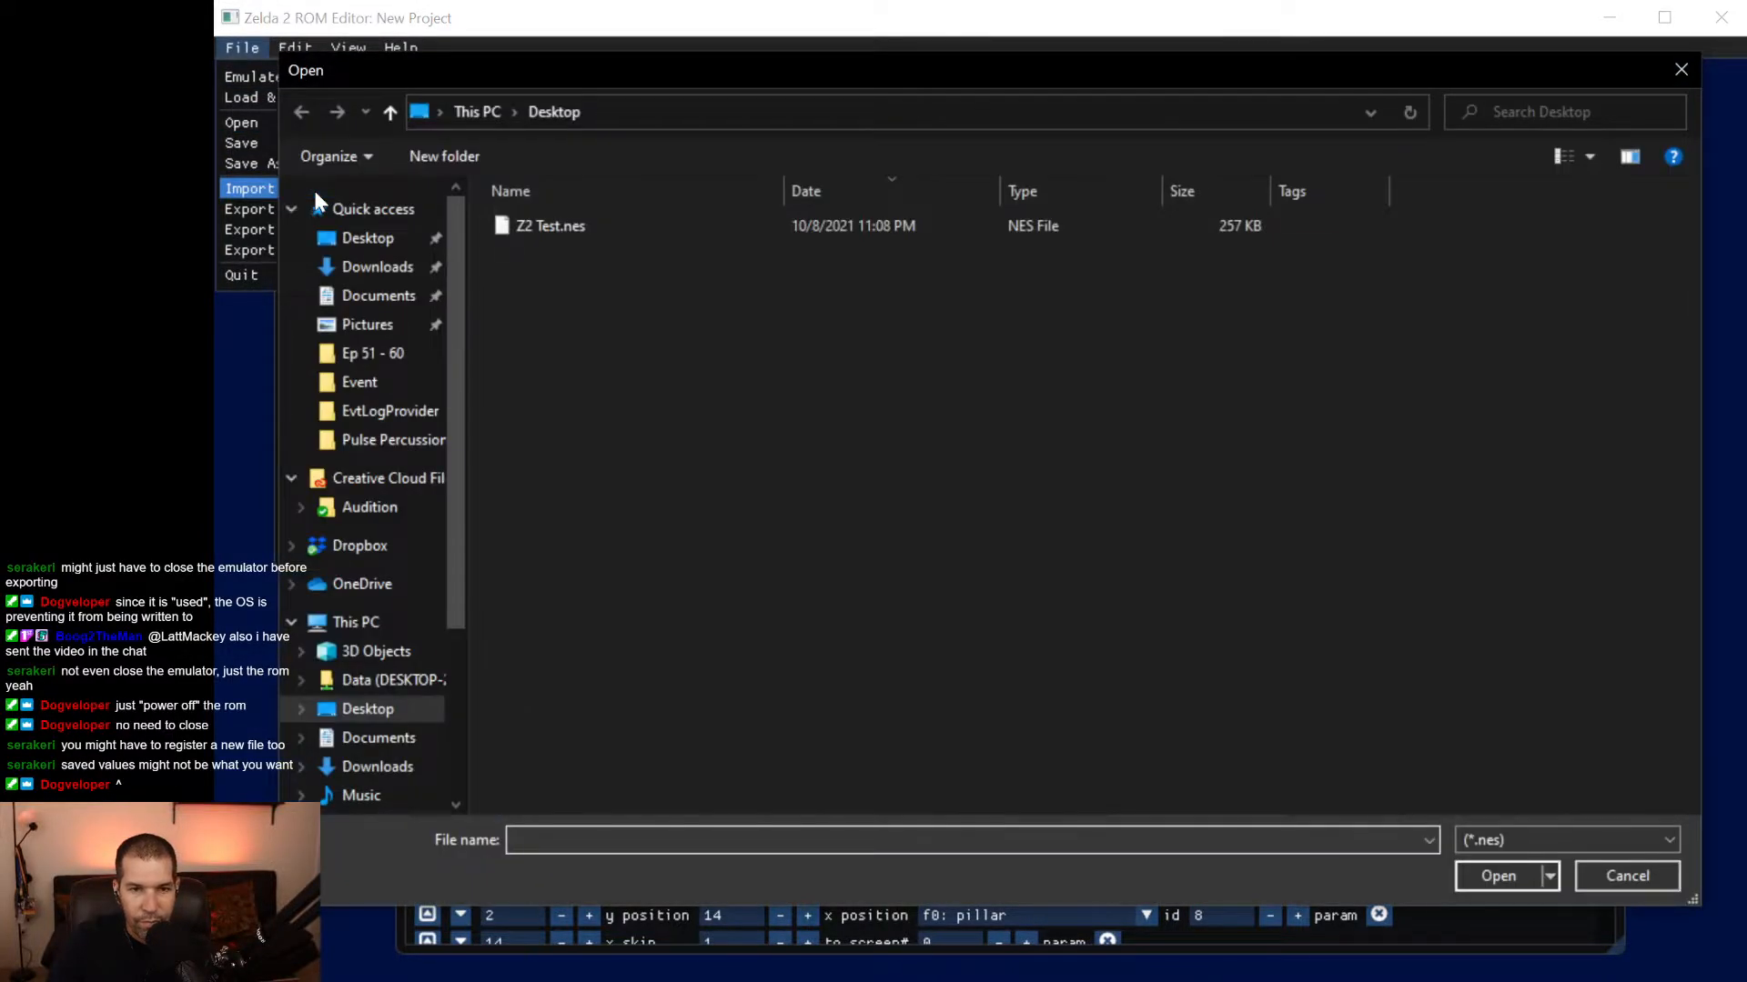
pyautogui.click(554, 232)
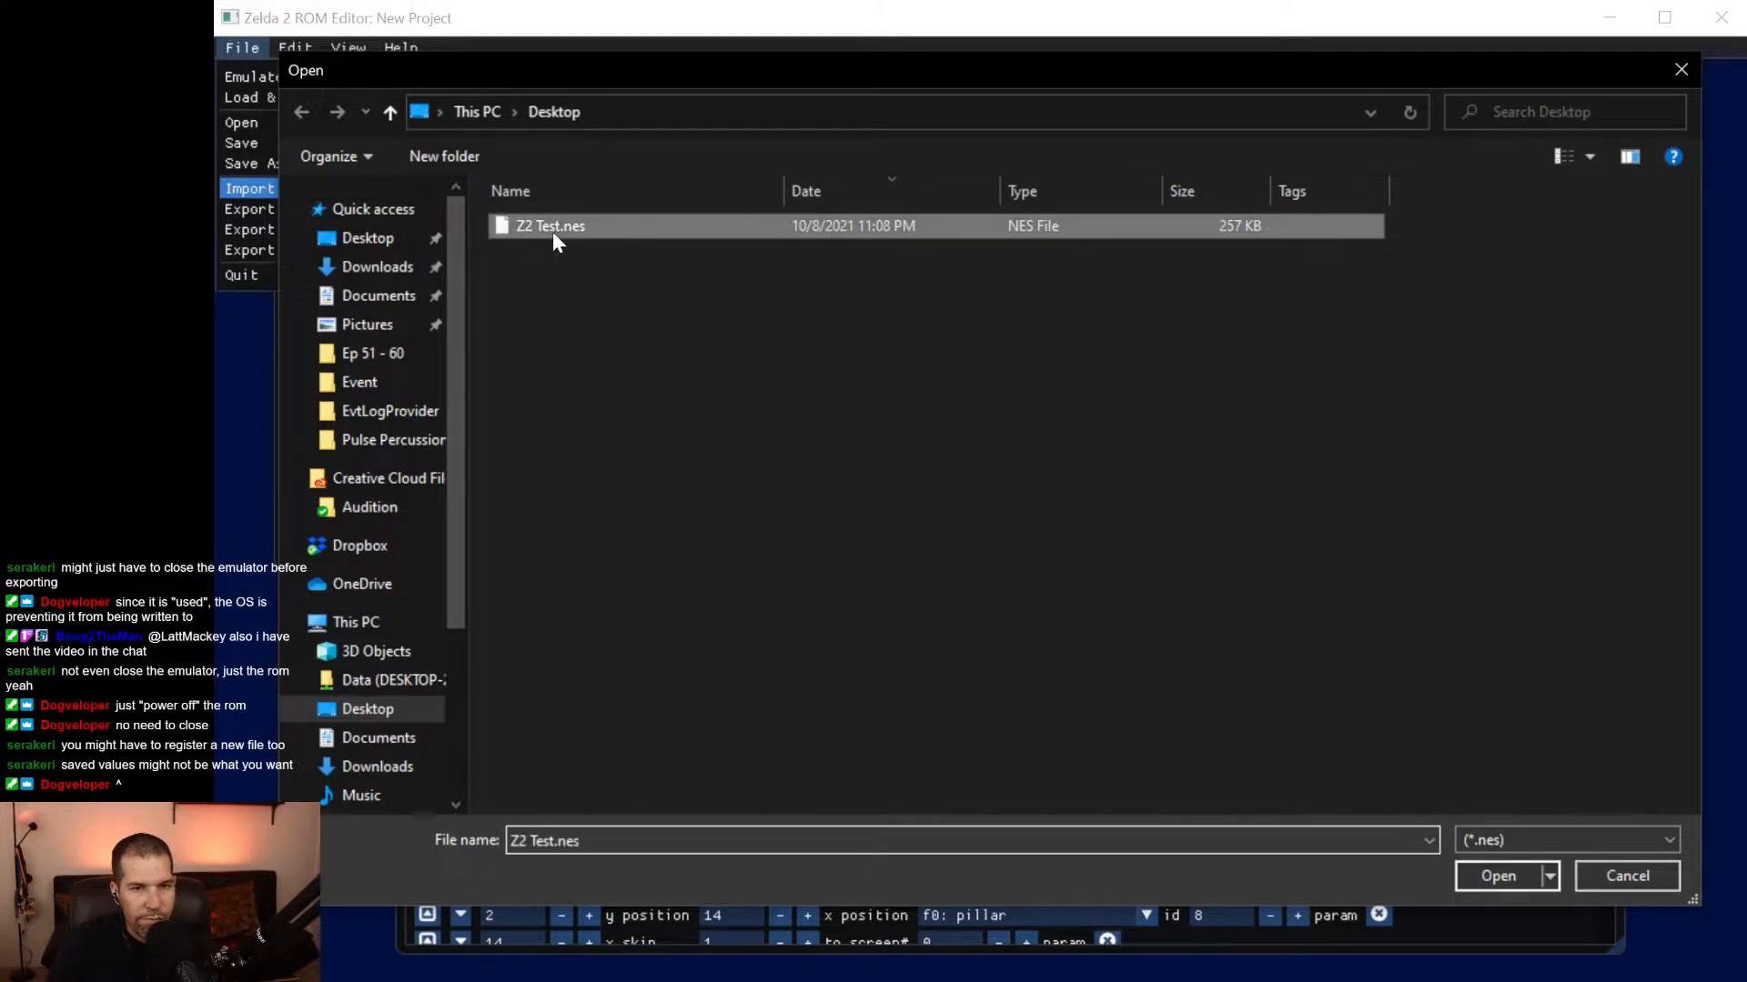
pyautogui.click(1515, 877)
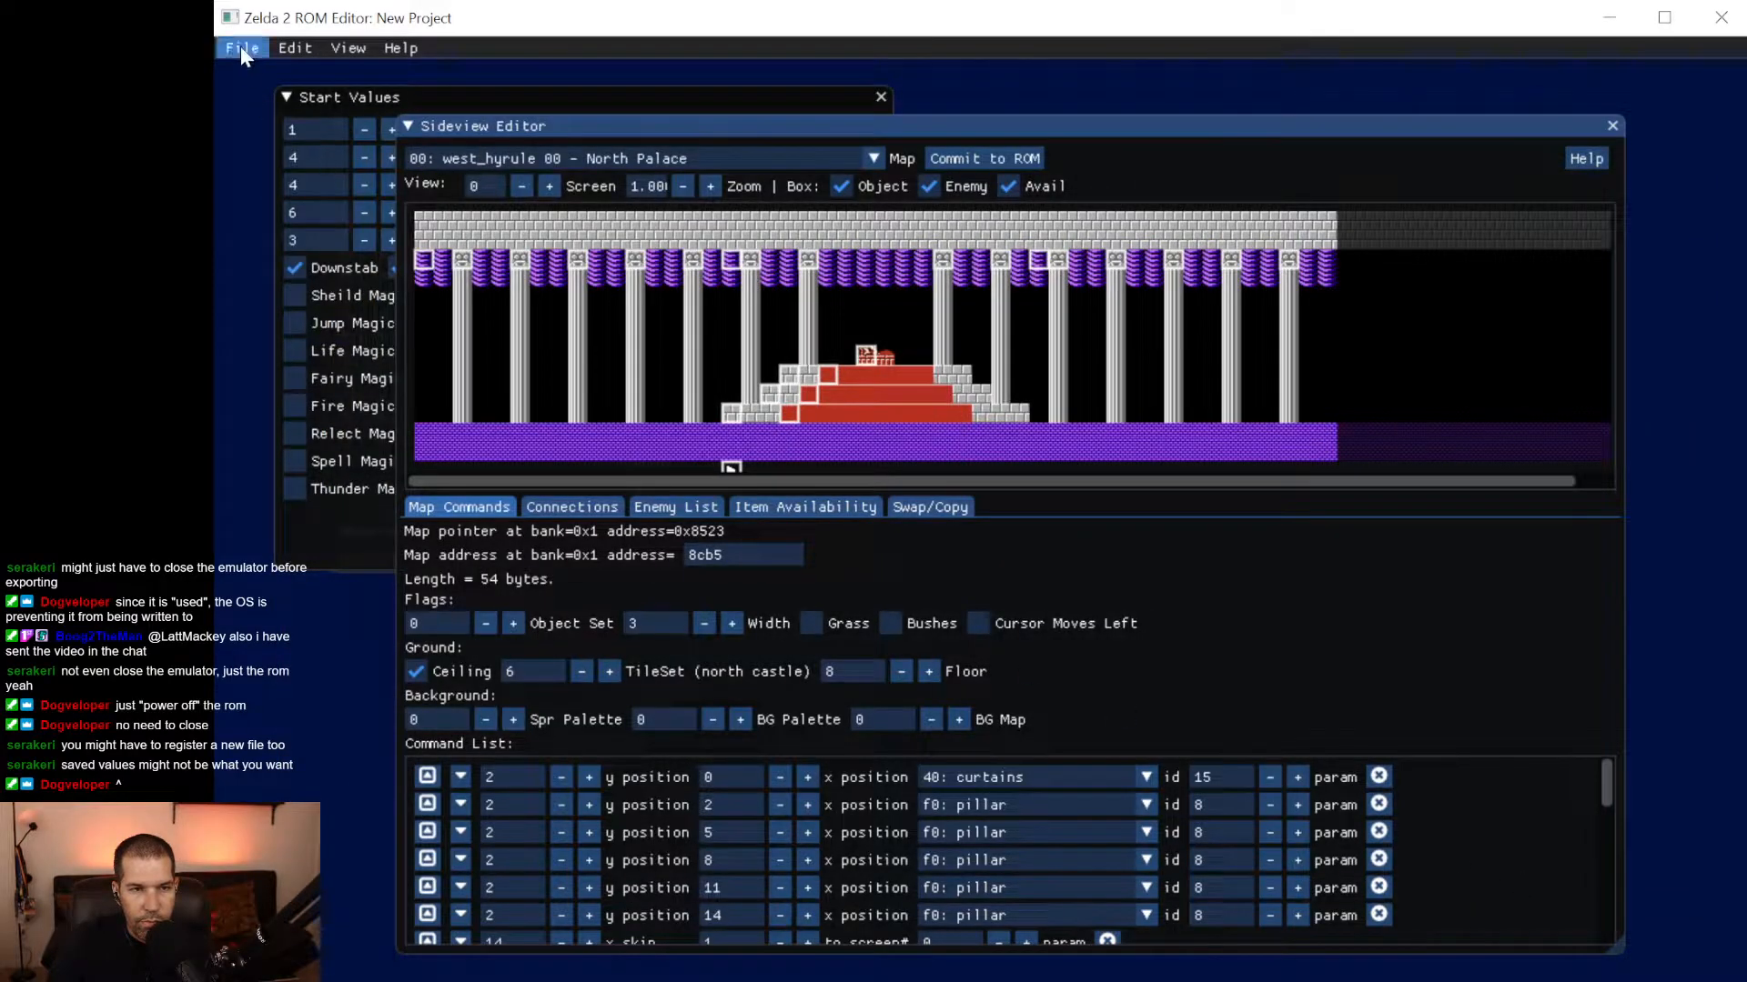
# Quit the ROM editor, relaunch z2edit.exe with Z2 Test.nes from the Desktop, and reposition and enlarge its window.
pyautogui.click(241, 45)
pyautogui.click(269, 271)
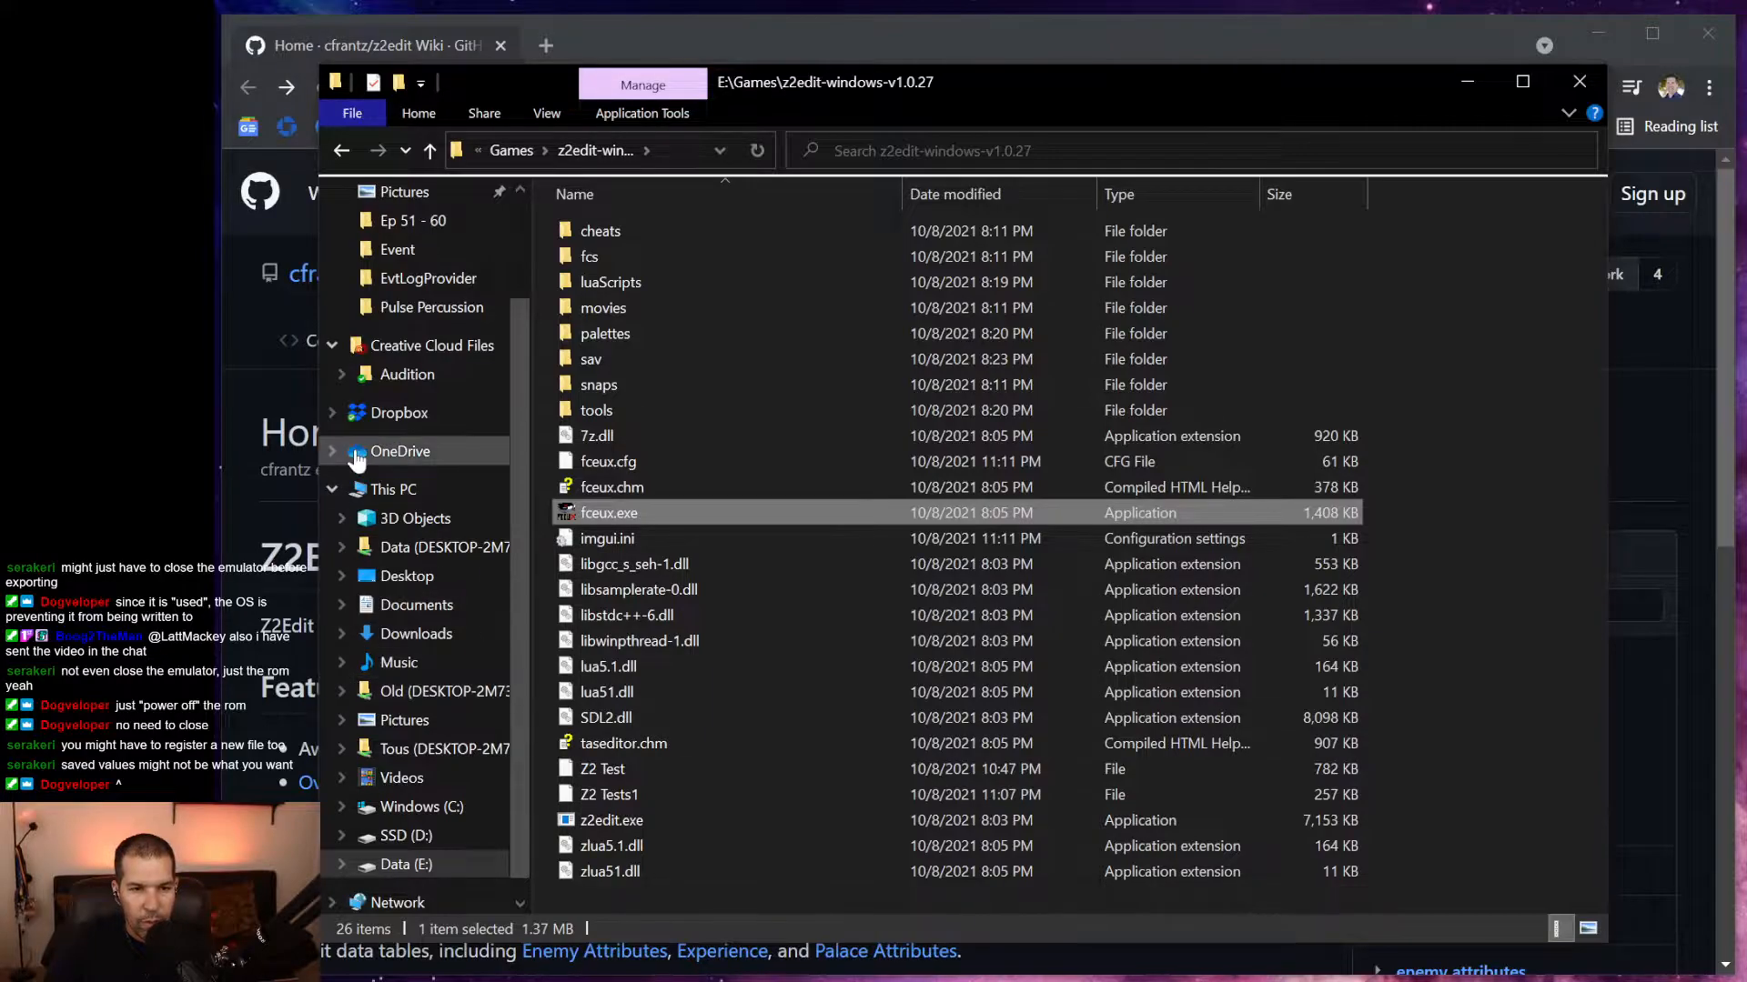
pyautogui.doubleClick(611, 819)
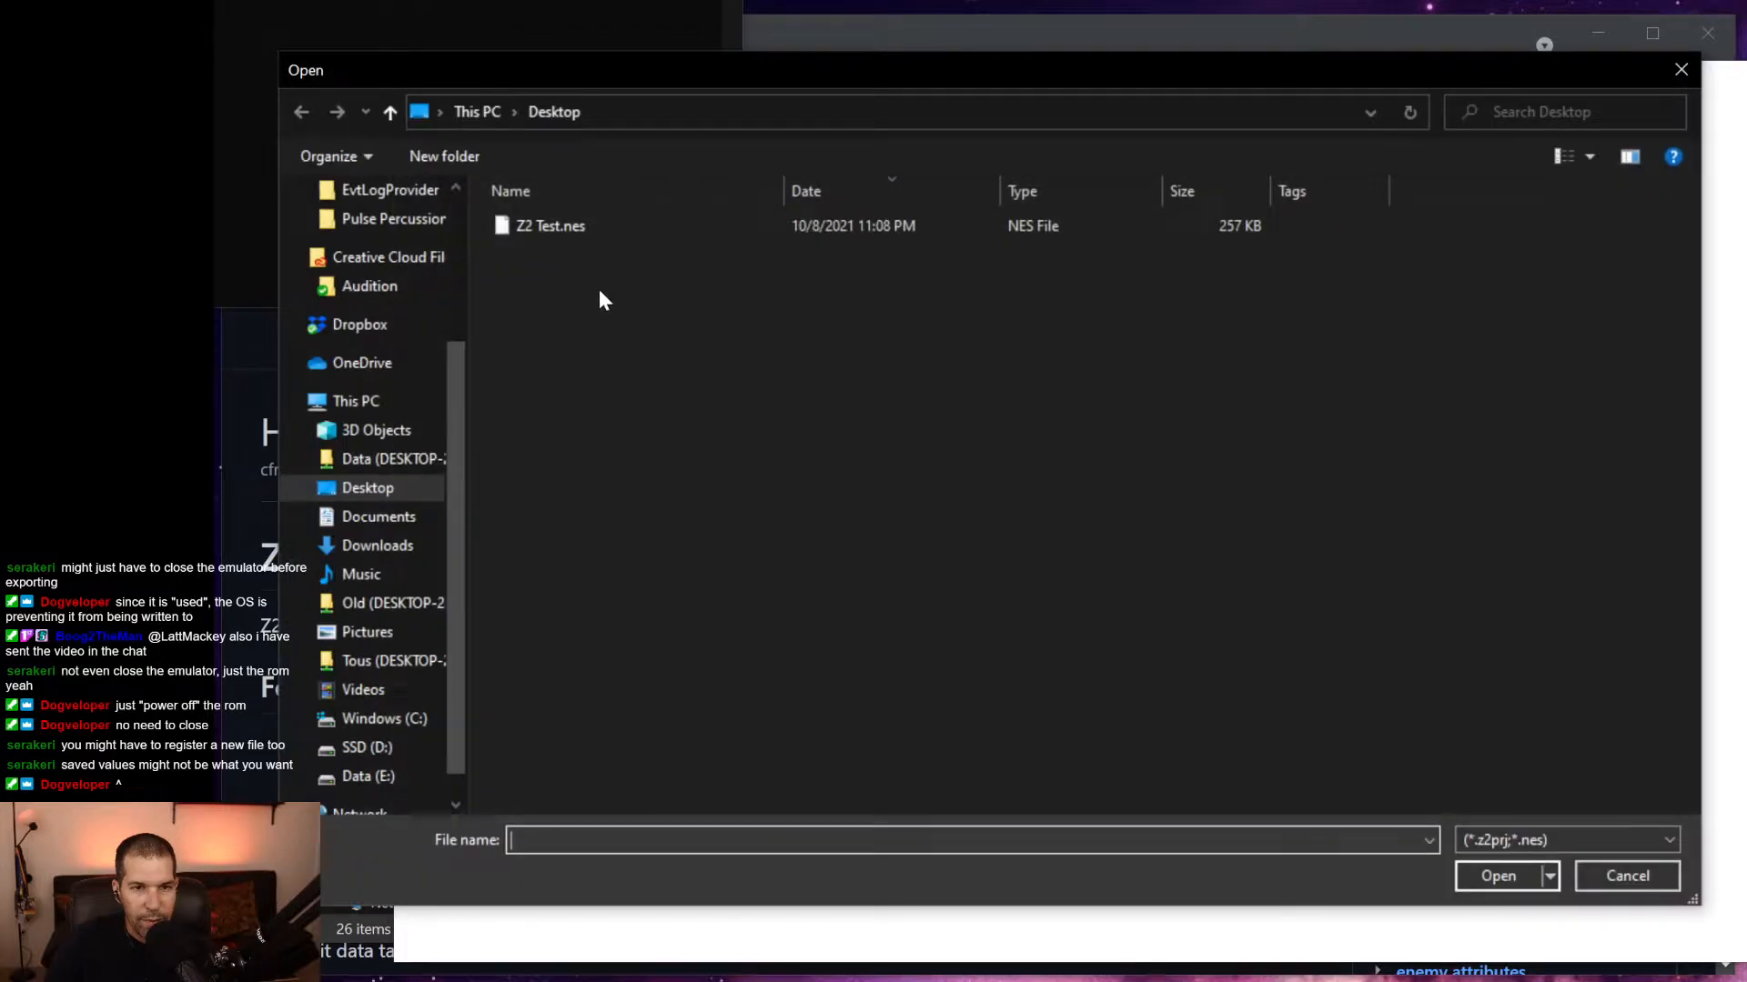
pyautogui.click(565, 226)
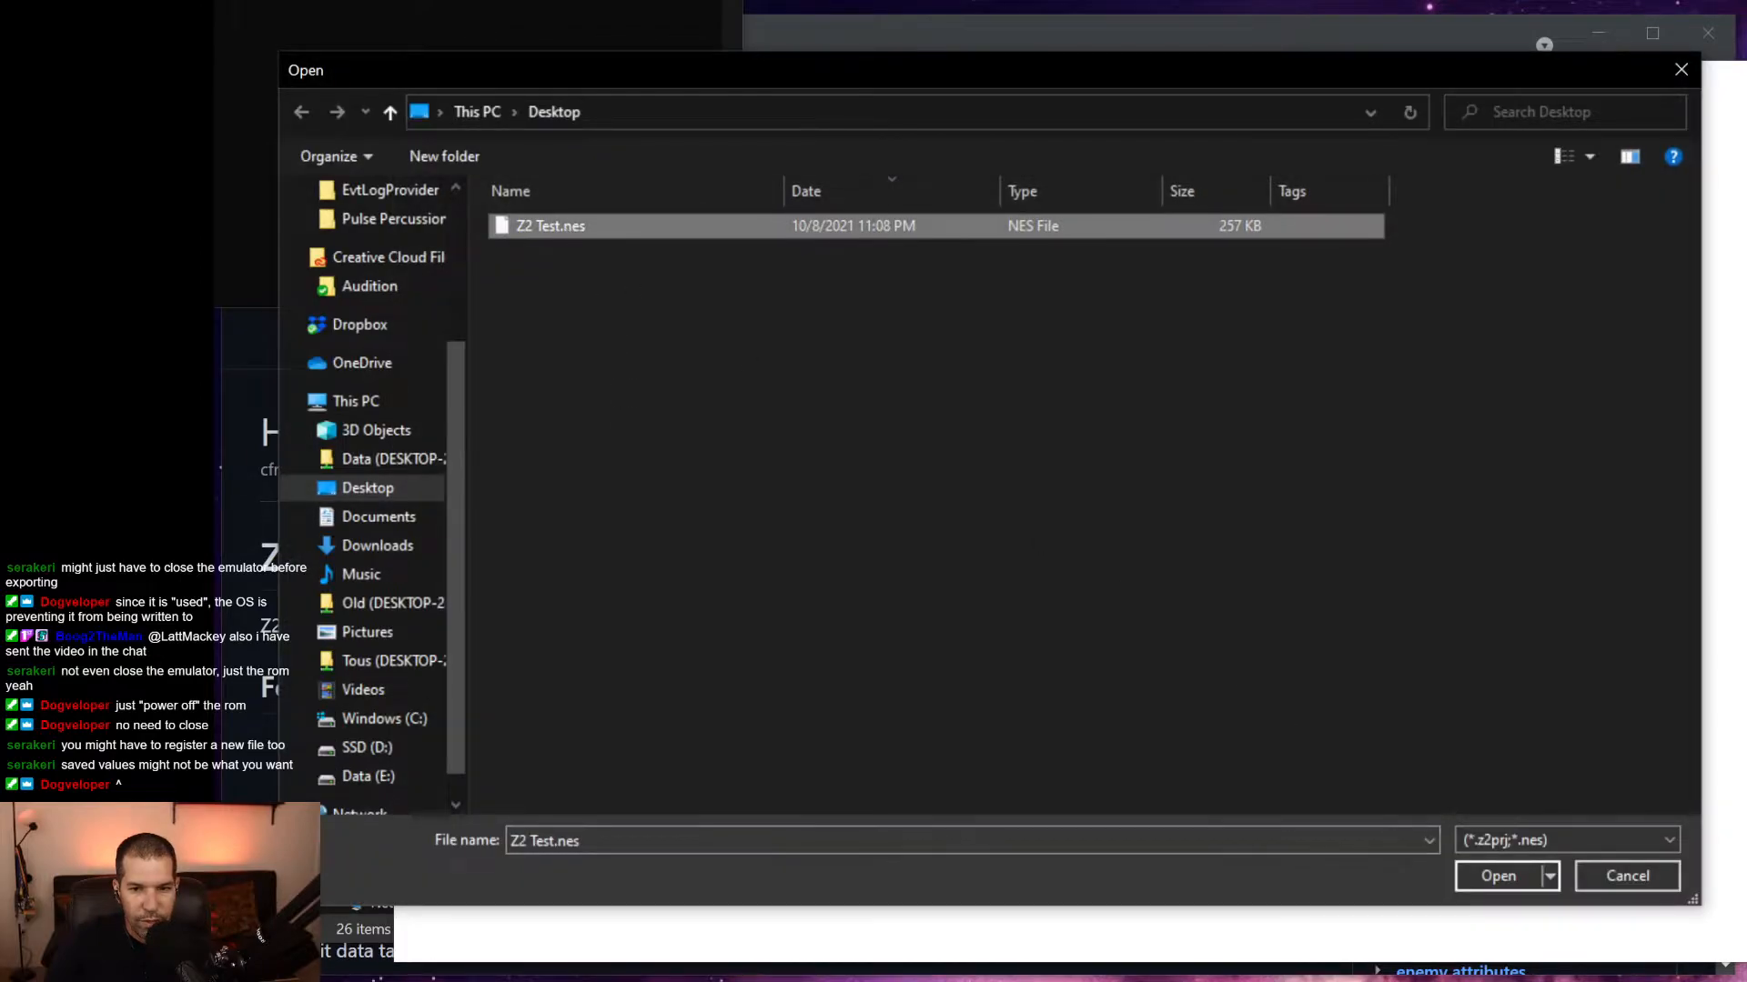
pyautogui.click(1497, 876)
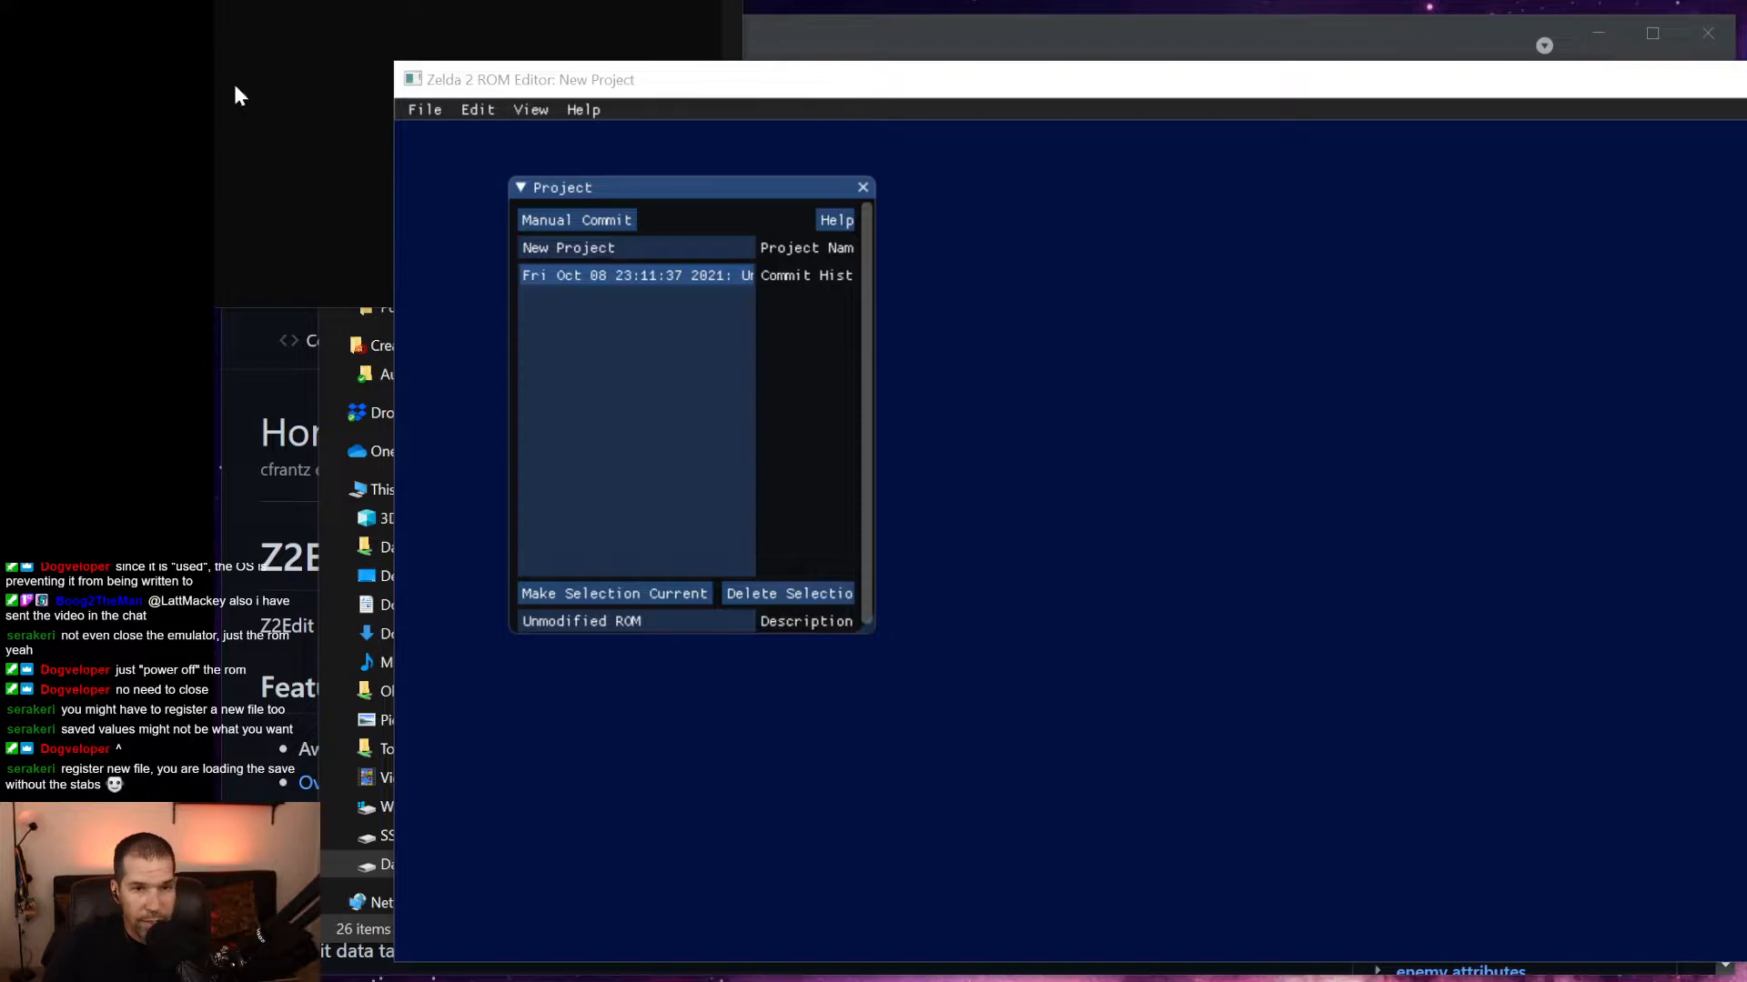
pyautogui.moveTo(502, 91); pyautogui.dragTo(322, 31)
pyautogui.moveTo(1094, 904); pyautogui.dragTo(1101, 977)
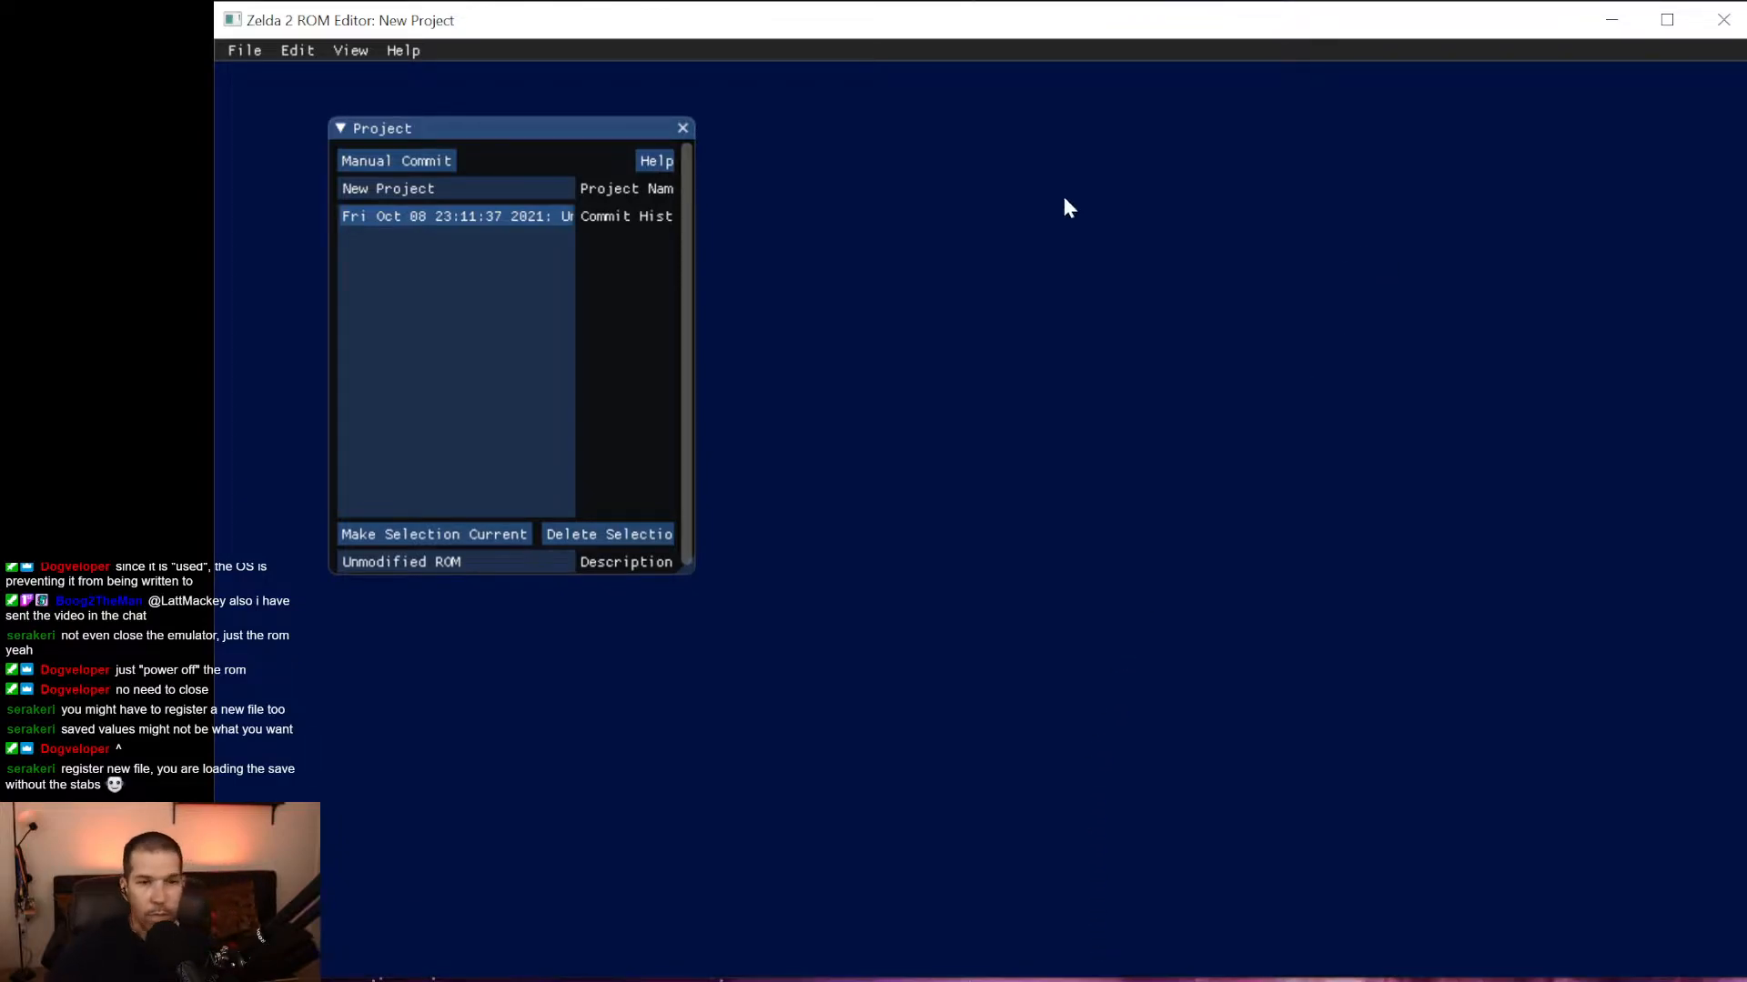
# Emulate the imported ROM, check its save selection screen, and close FCEUX.
pyautogui.click(242, 50)
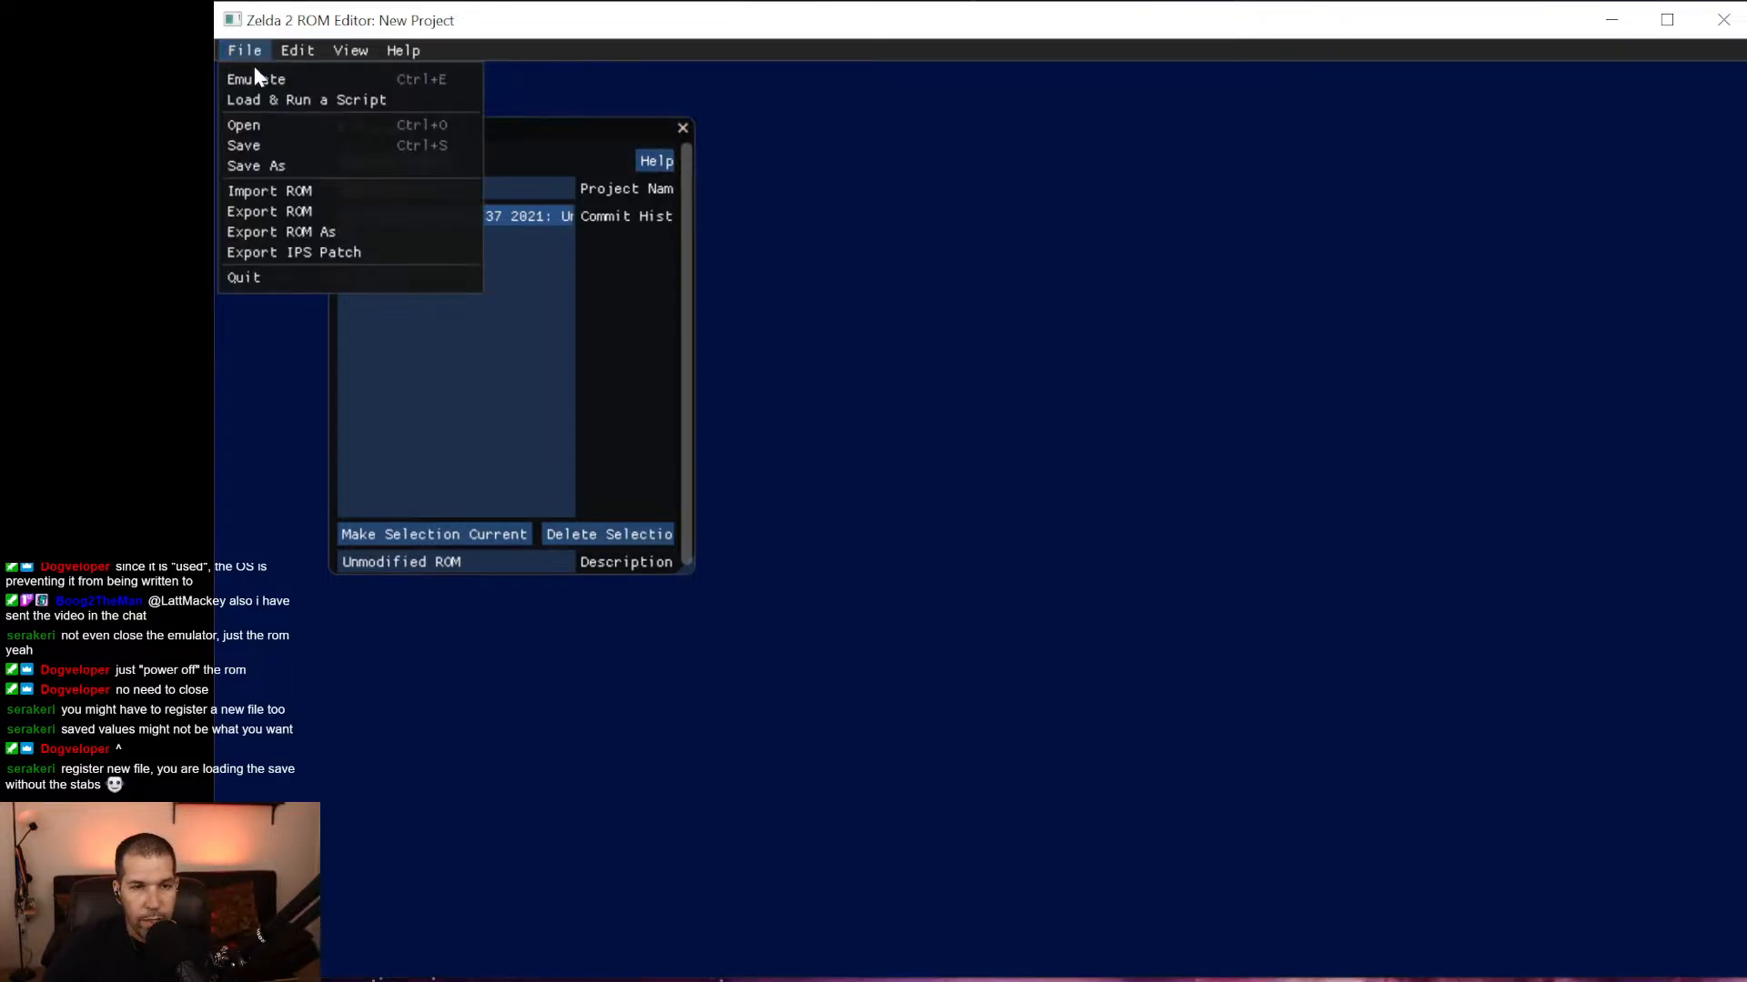
pyautogui.click(248, 79)
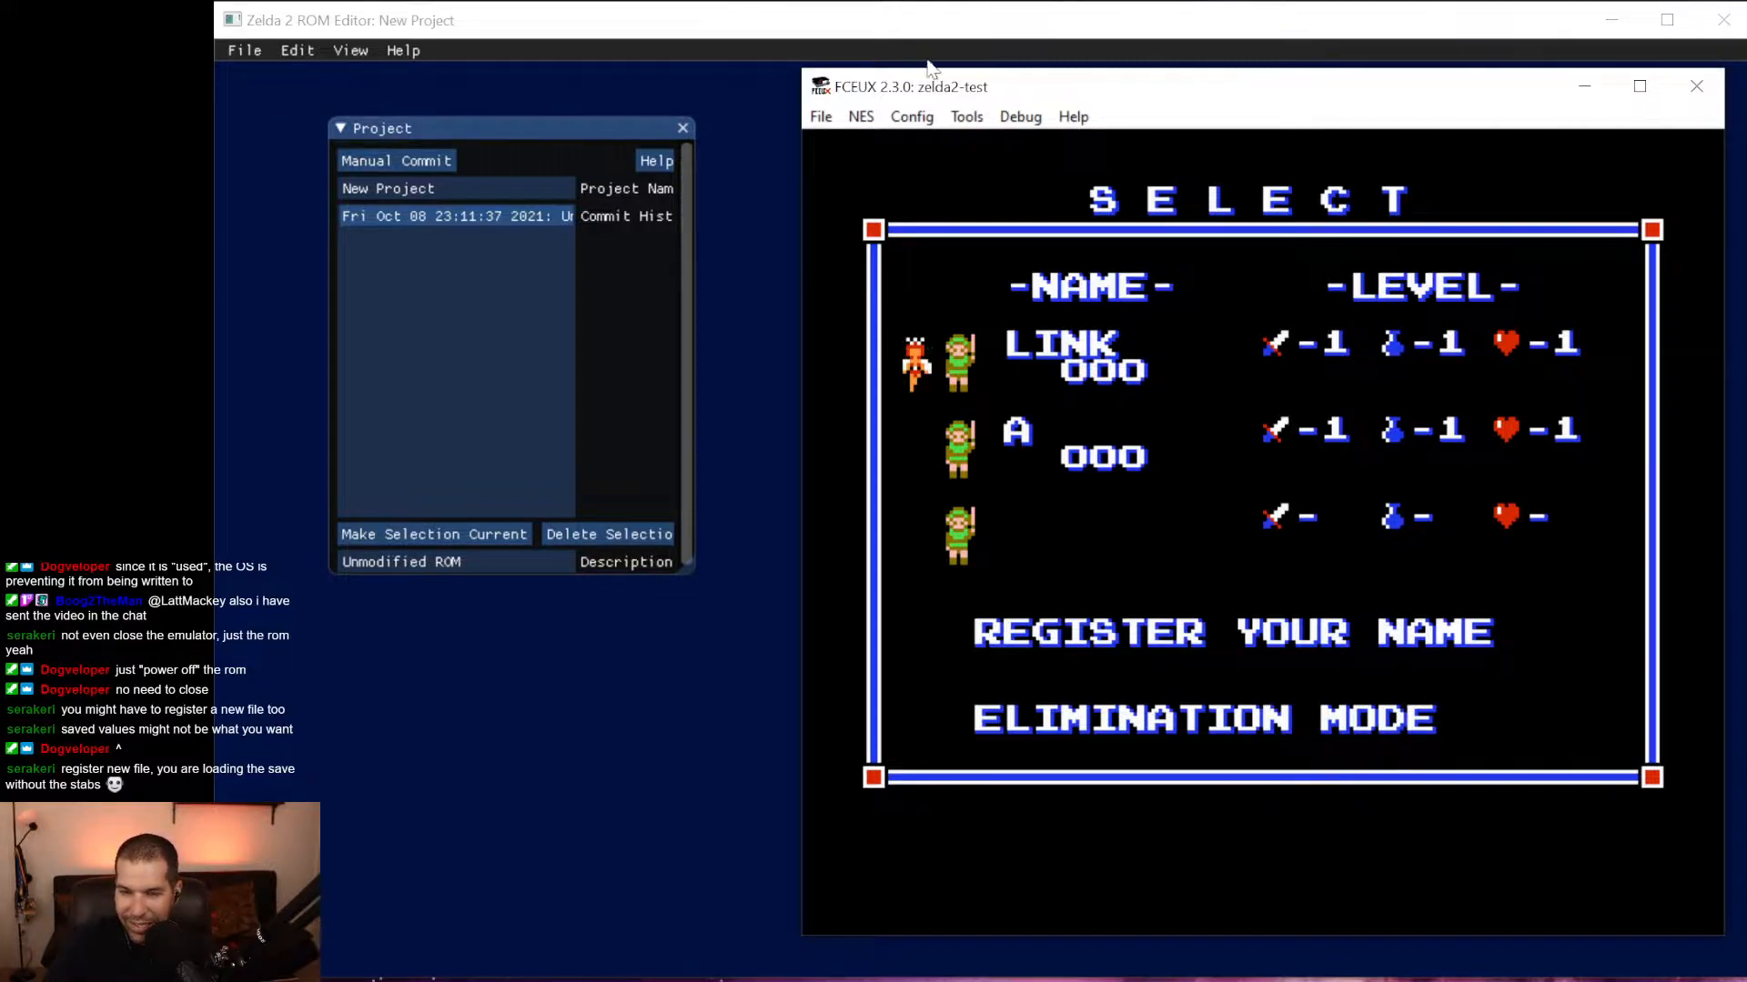
pyautogui.click(1705, 85)
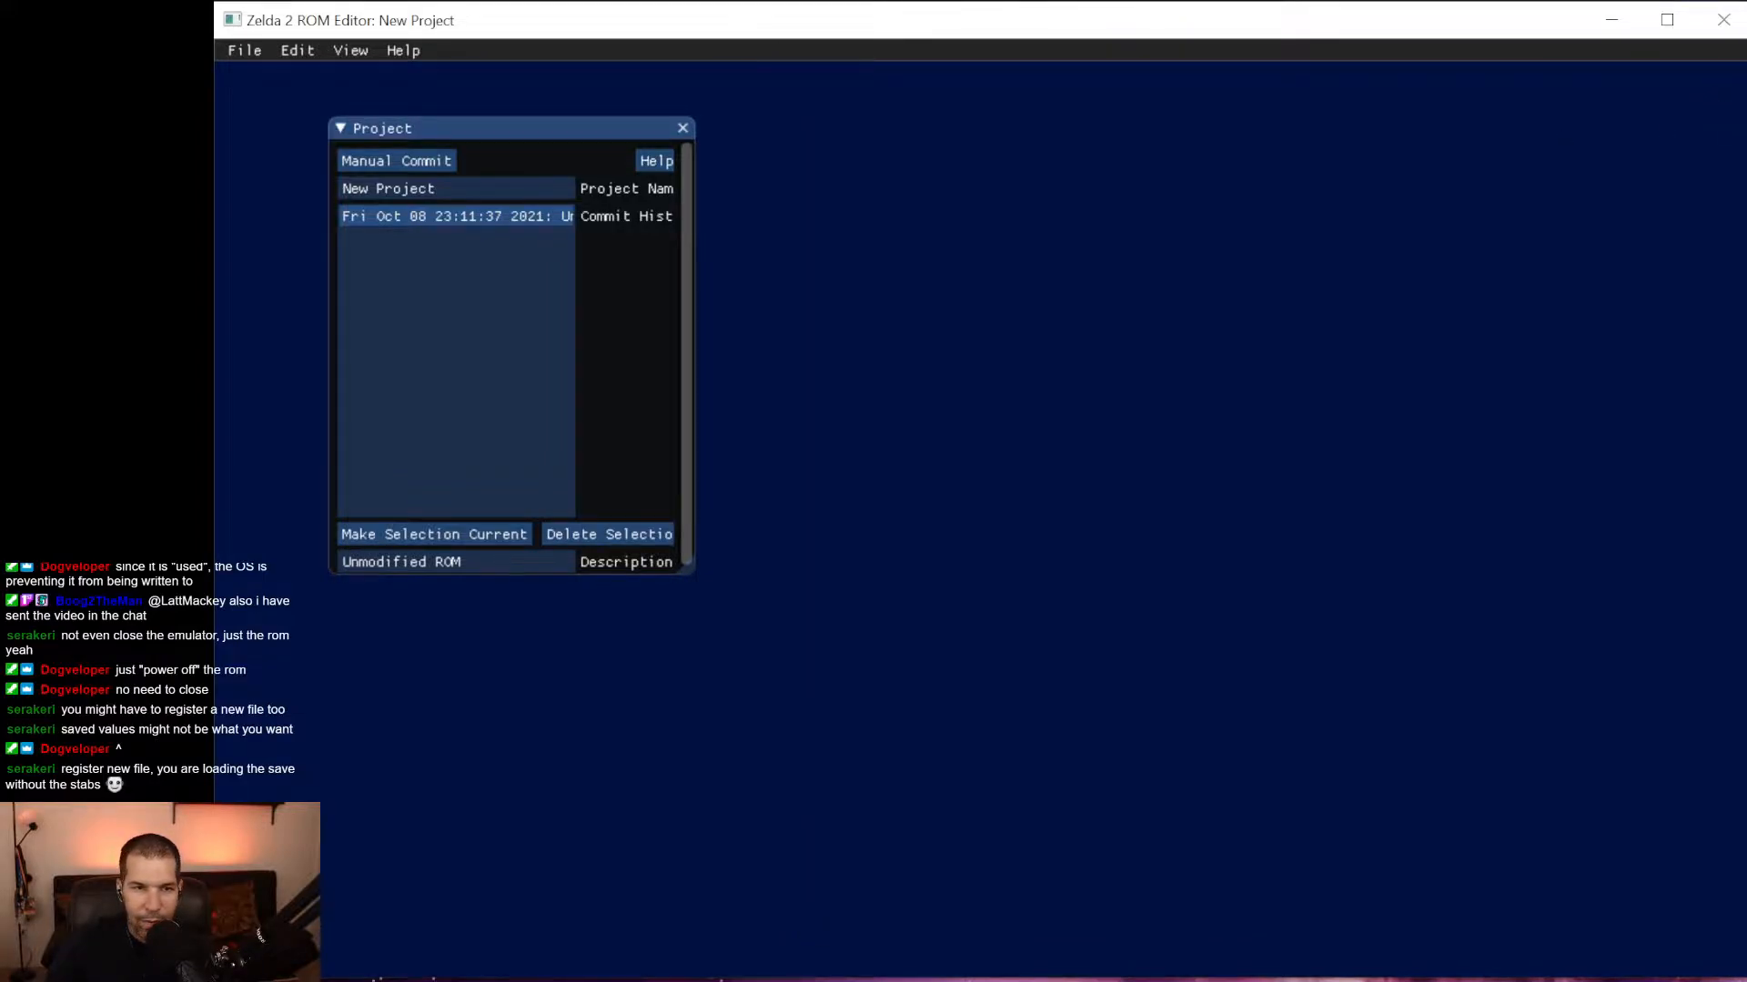
# Emulate the ROM again and load Z2 Test.nes from the Desktop into FCEUX.
pyautogui.click(258, 55)
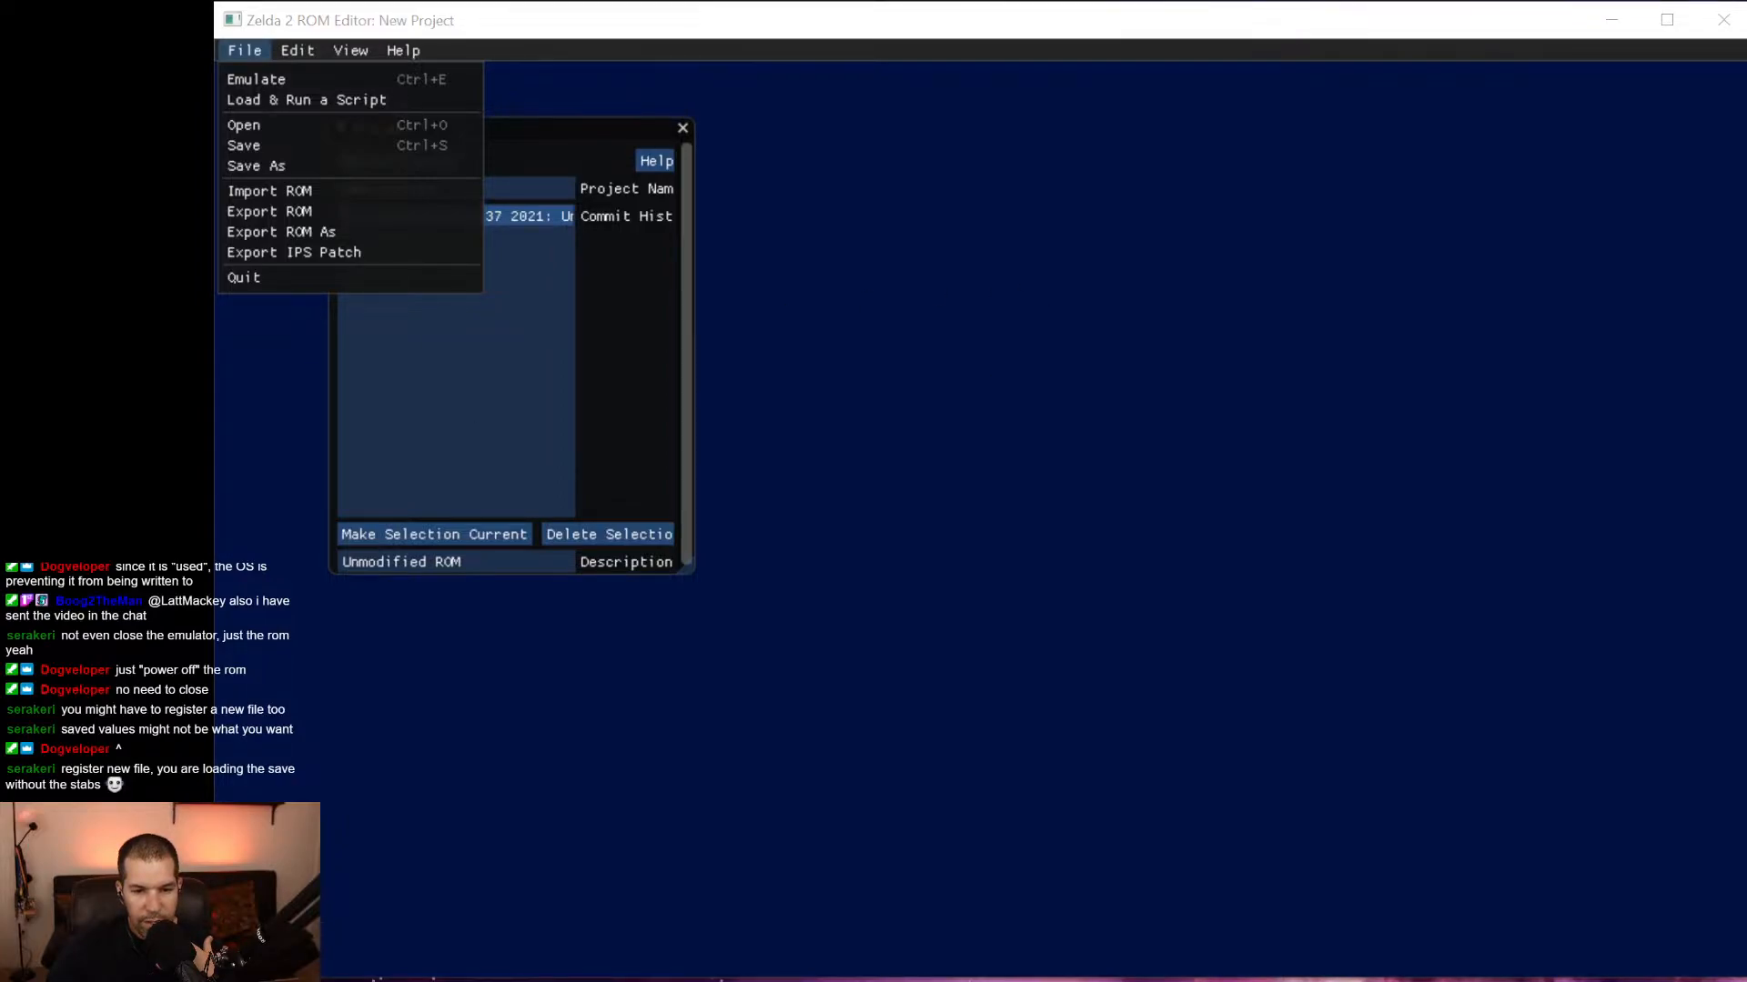
pyautogui.moveTo(282, 41)
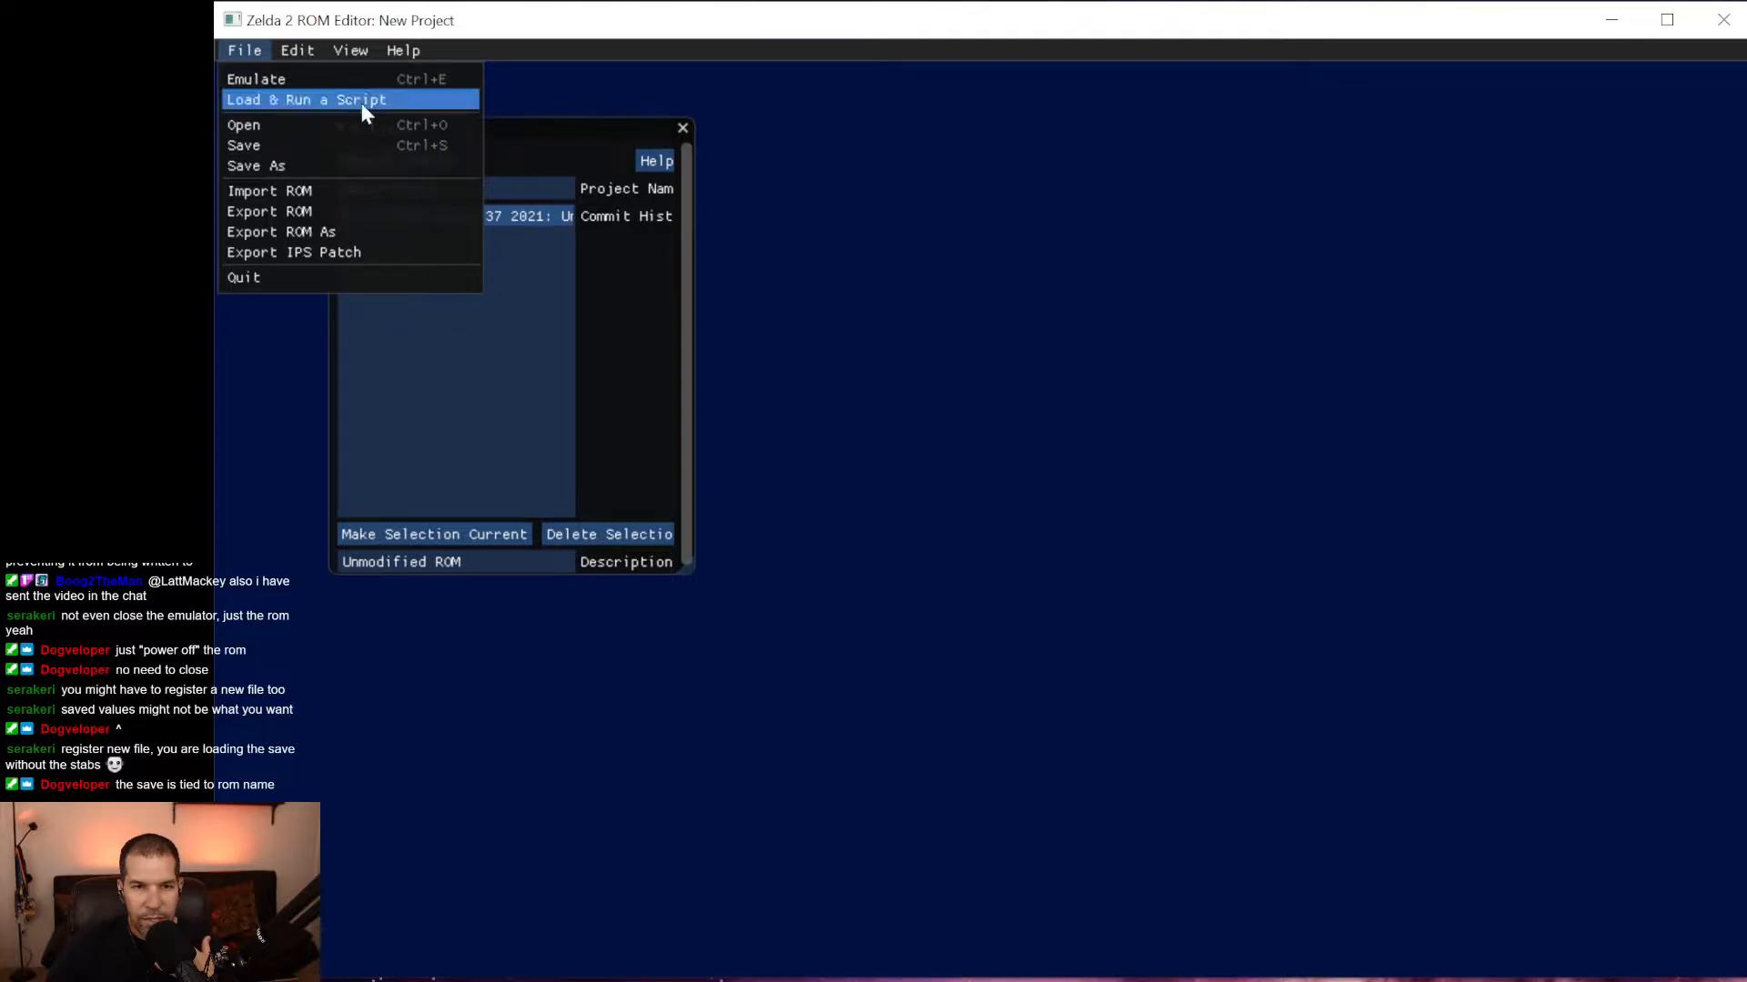
pyautogui.click(319, 80)
pyautogui.click(821, 116)
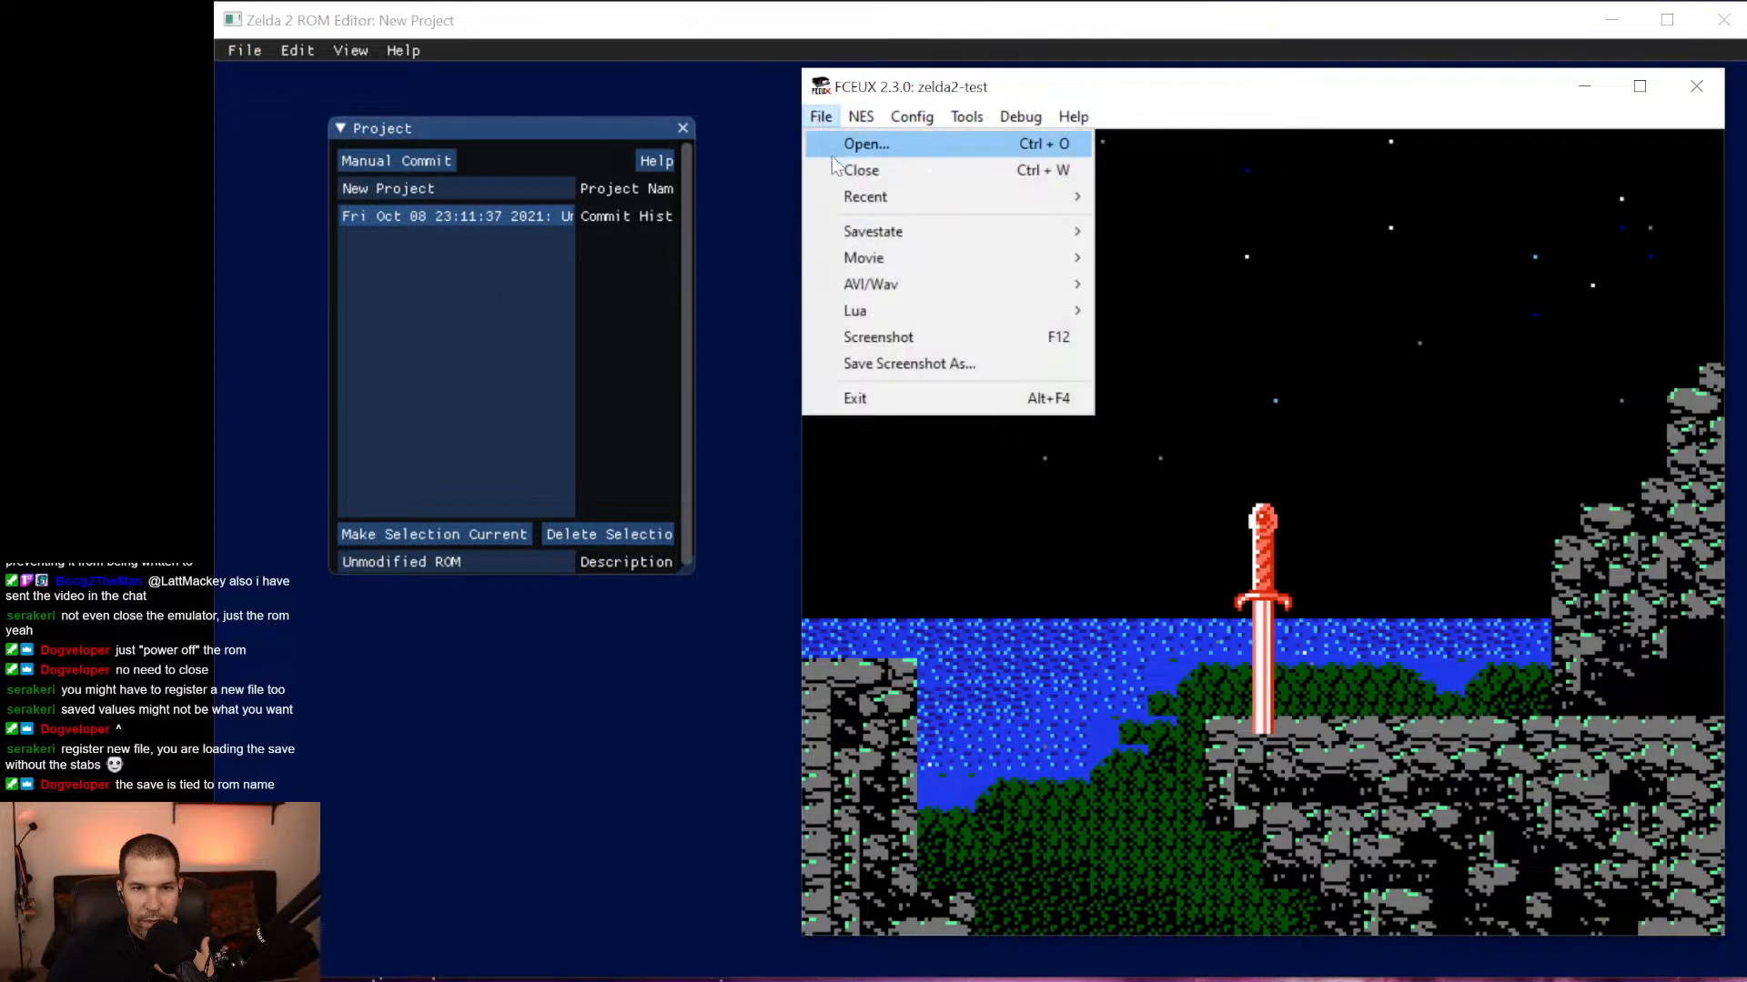
pyautogui.click(837, 143)
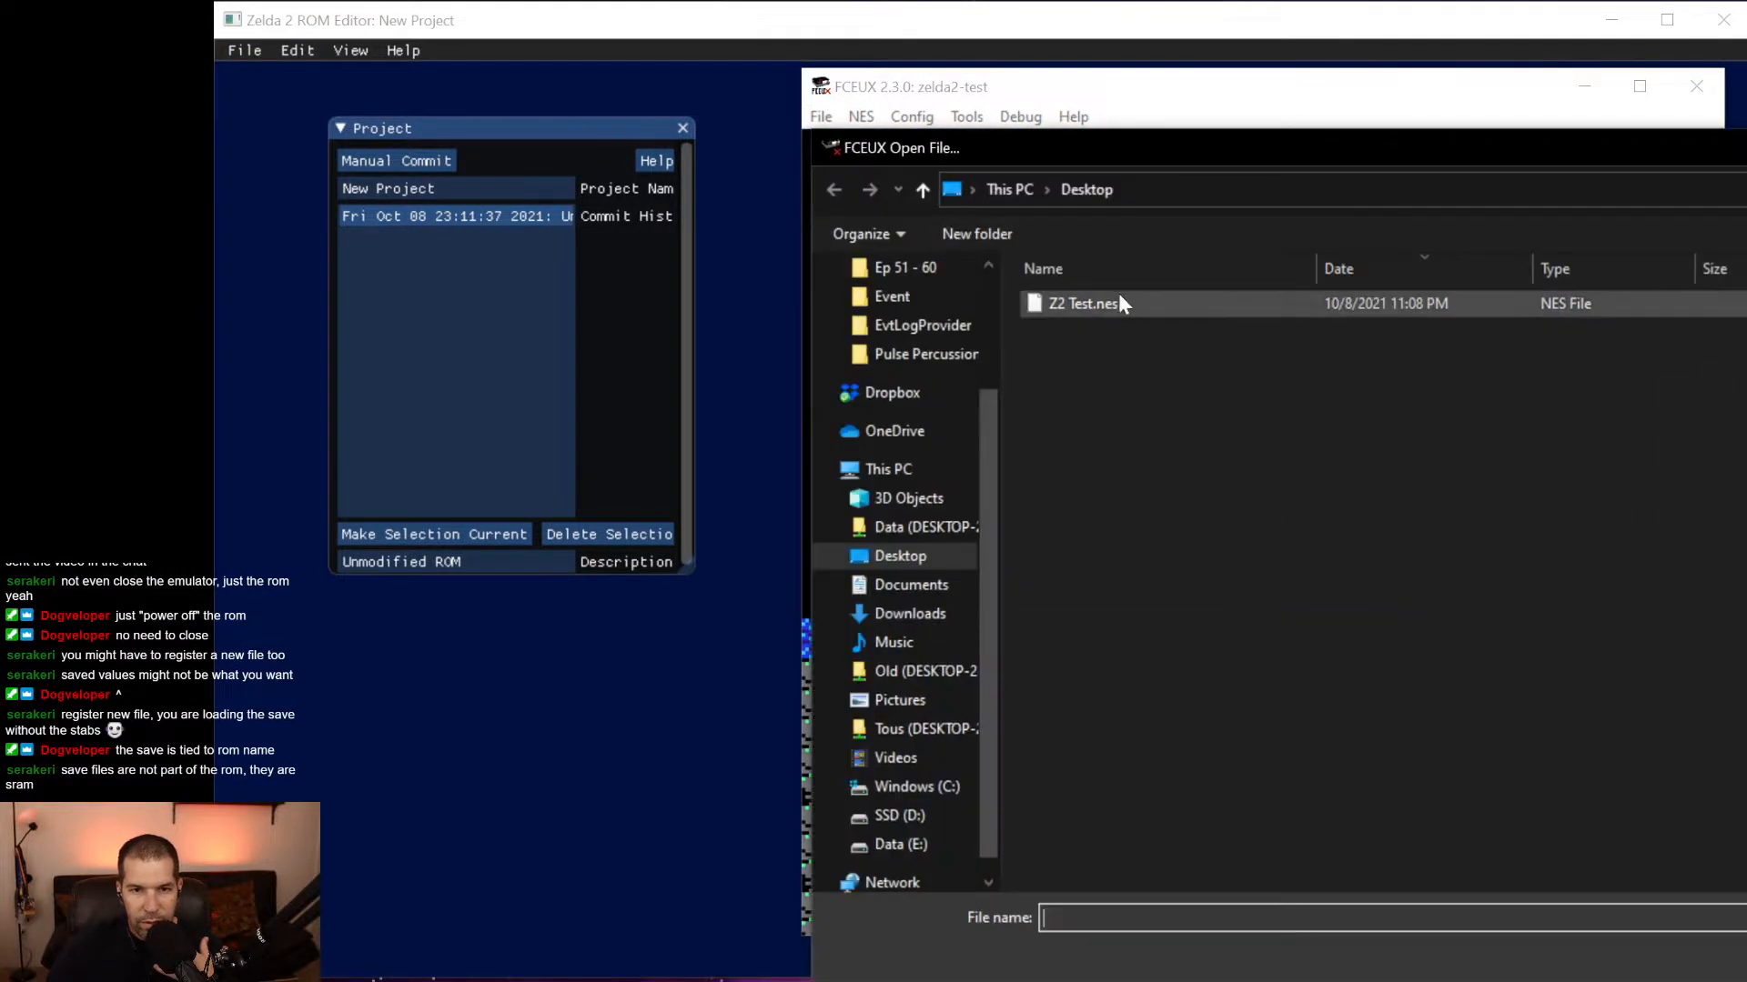
pyautogui.doubleClick(1117, 303)
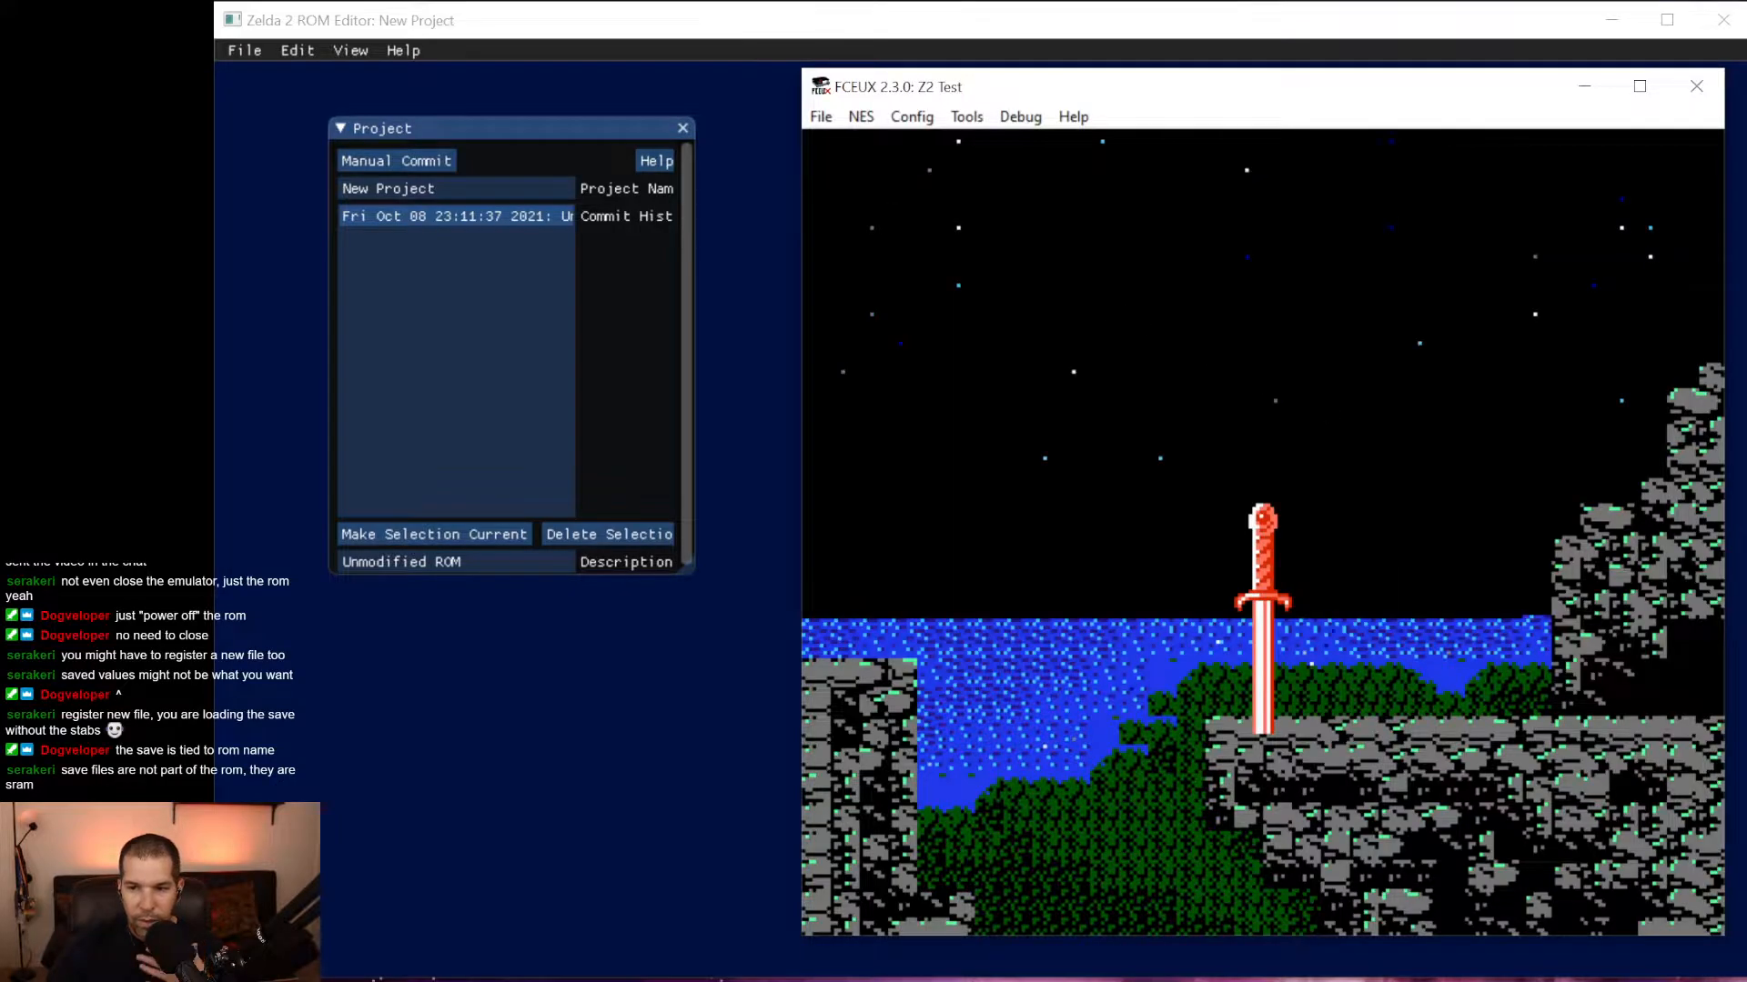
# Start Z2 Test from its title screen with the save file named A.
pyautogui.press('Return')
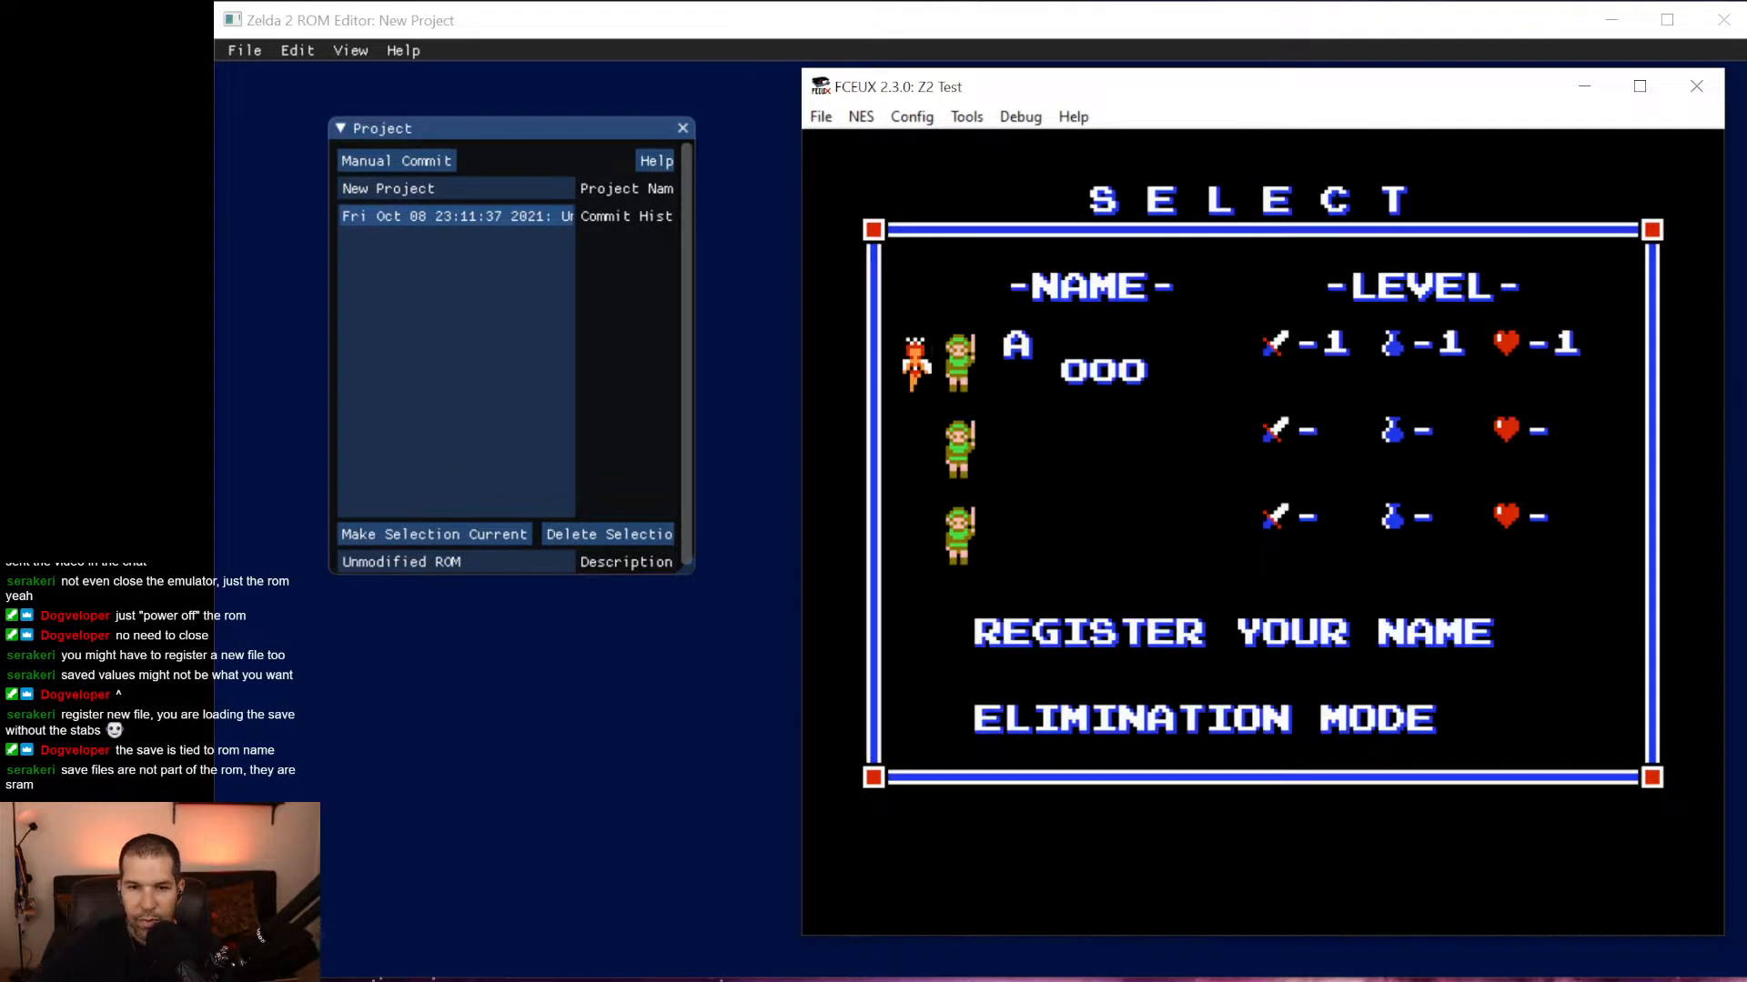
pyautogui.press('s')
pyautogui.press('s')
pyautogui.press('s')
pyautogui.press('Return')
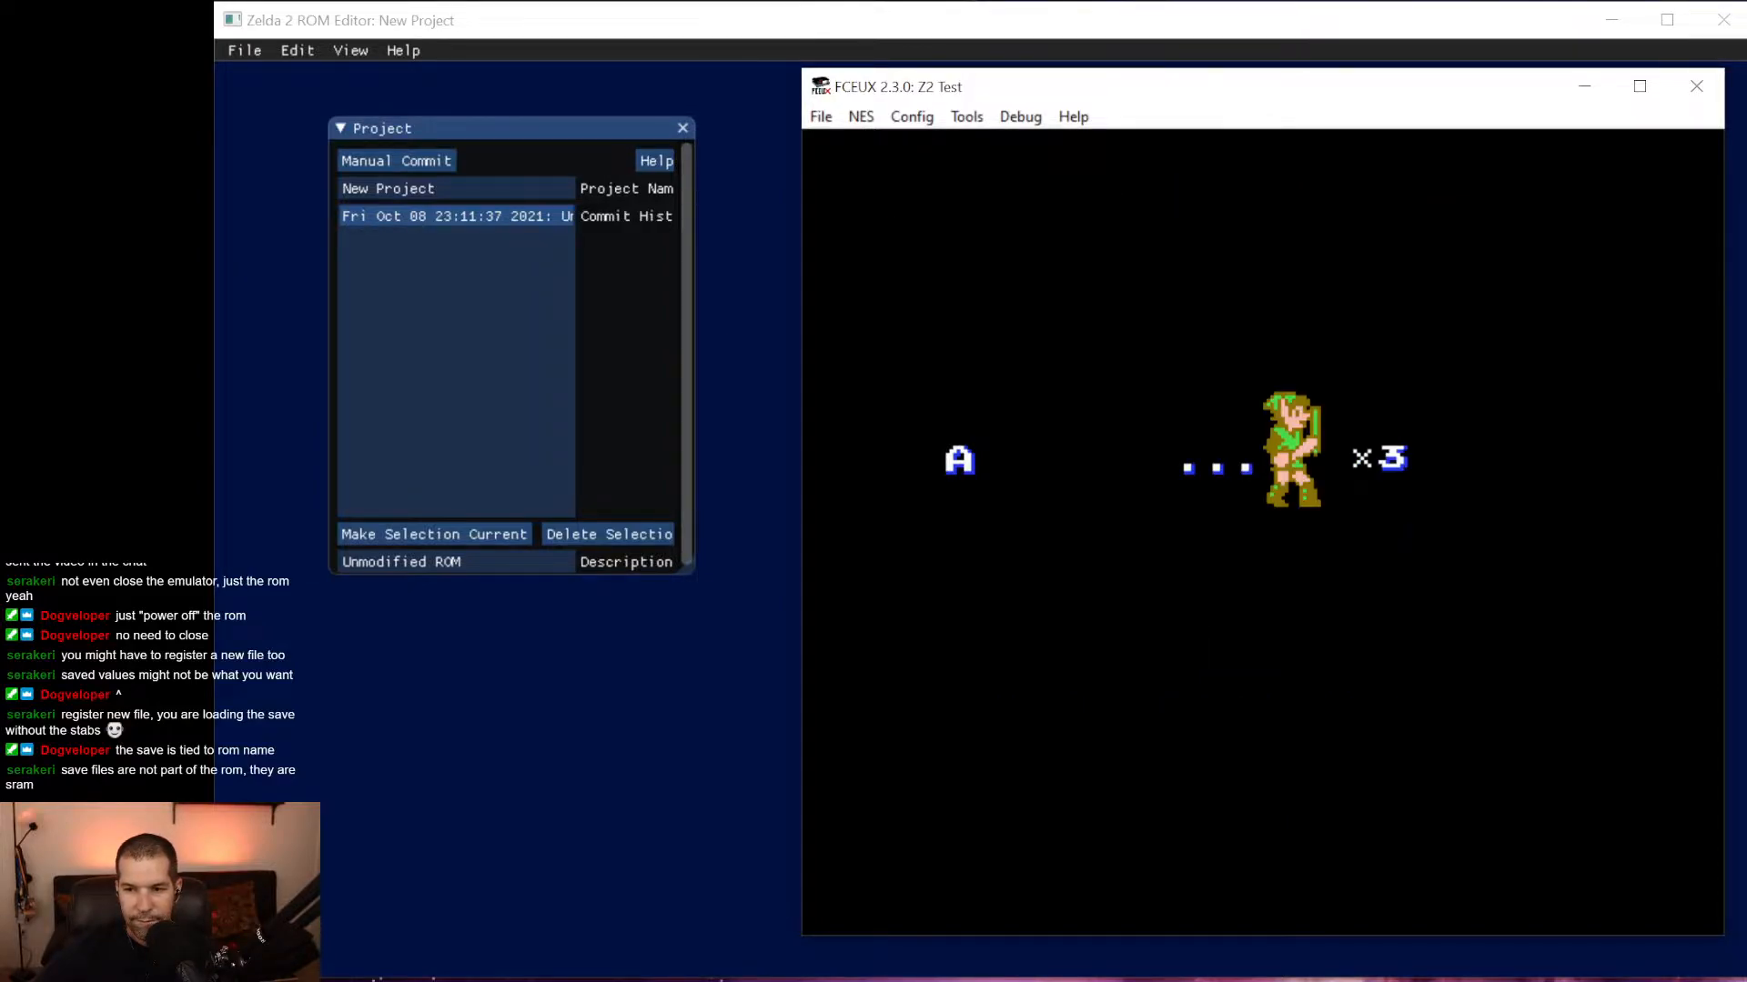
# Move Link down the altar steps and through the palace, testing jumps and the downward stab.
pyautogui.press('Right')
pyautogui.press('f')
pyautogui.press('Down')
pyautogui.press('Right')
pyautogui.press('f')
pyautogui.press('f')
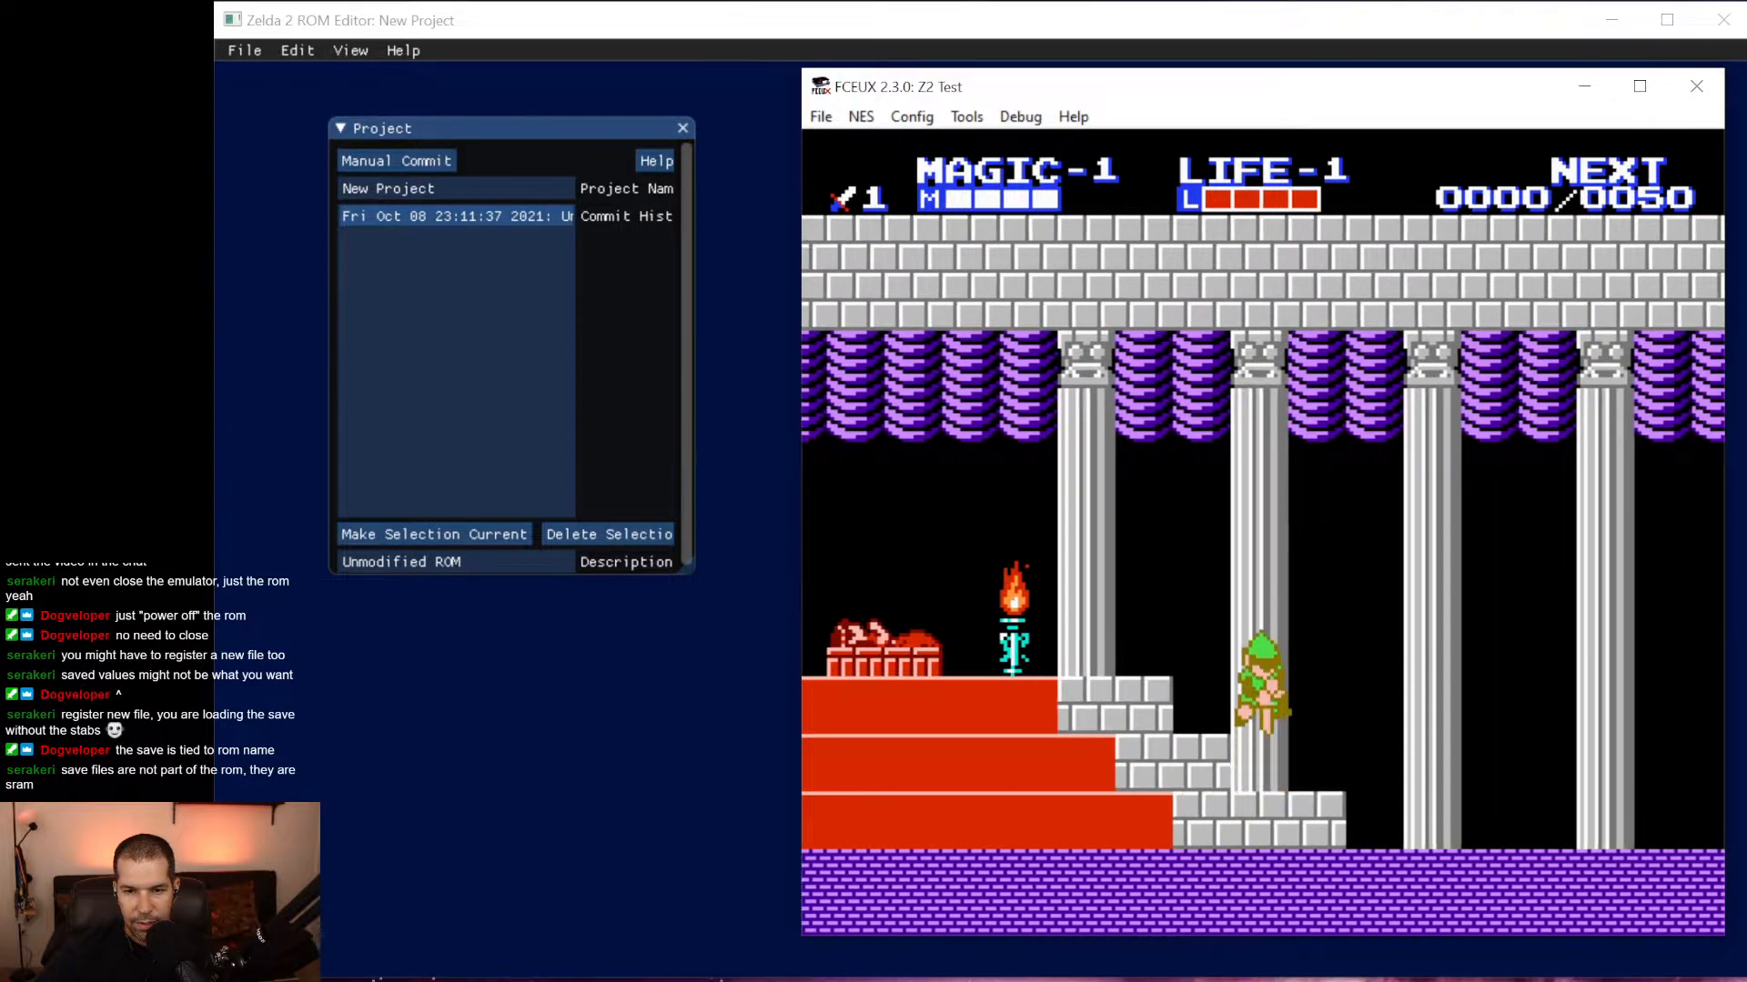
pyautogui.press('Right')
pyautogui.press('f')
pyautogui.press('f')
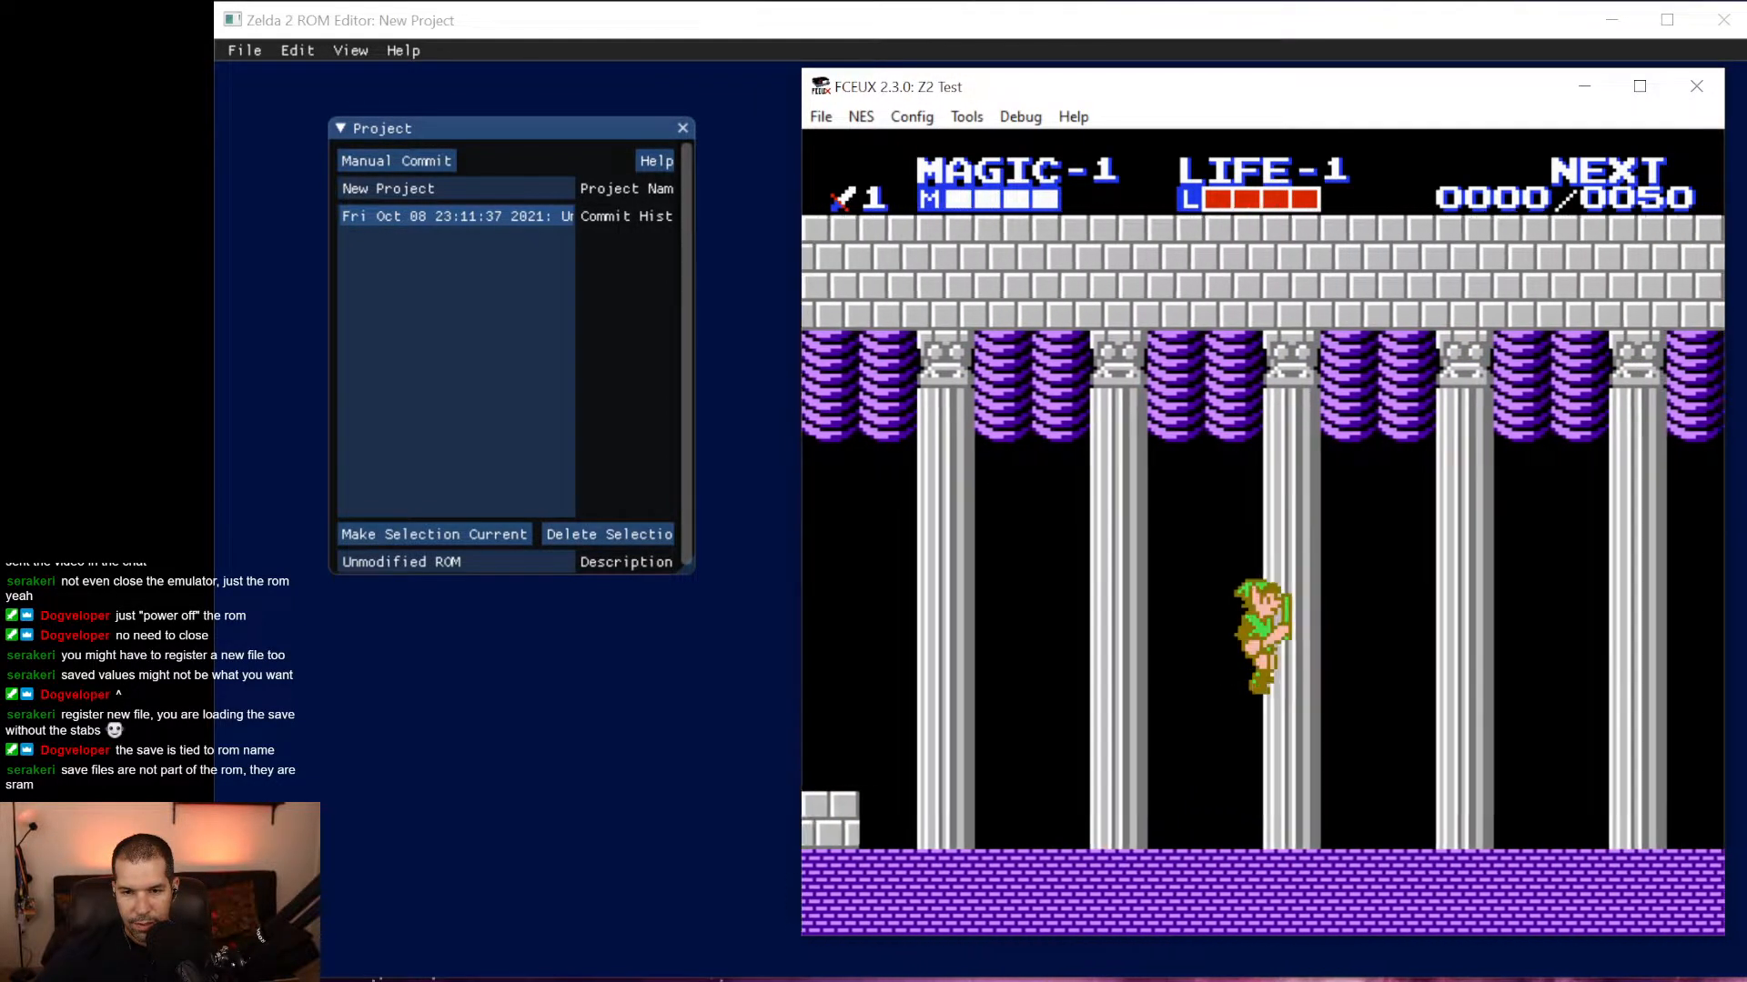
pyautogui.press('Right')
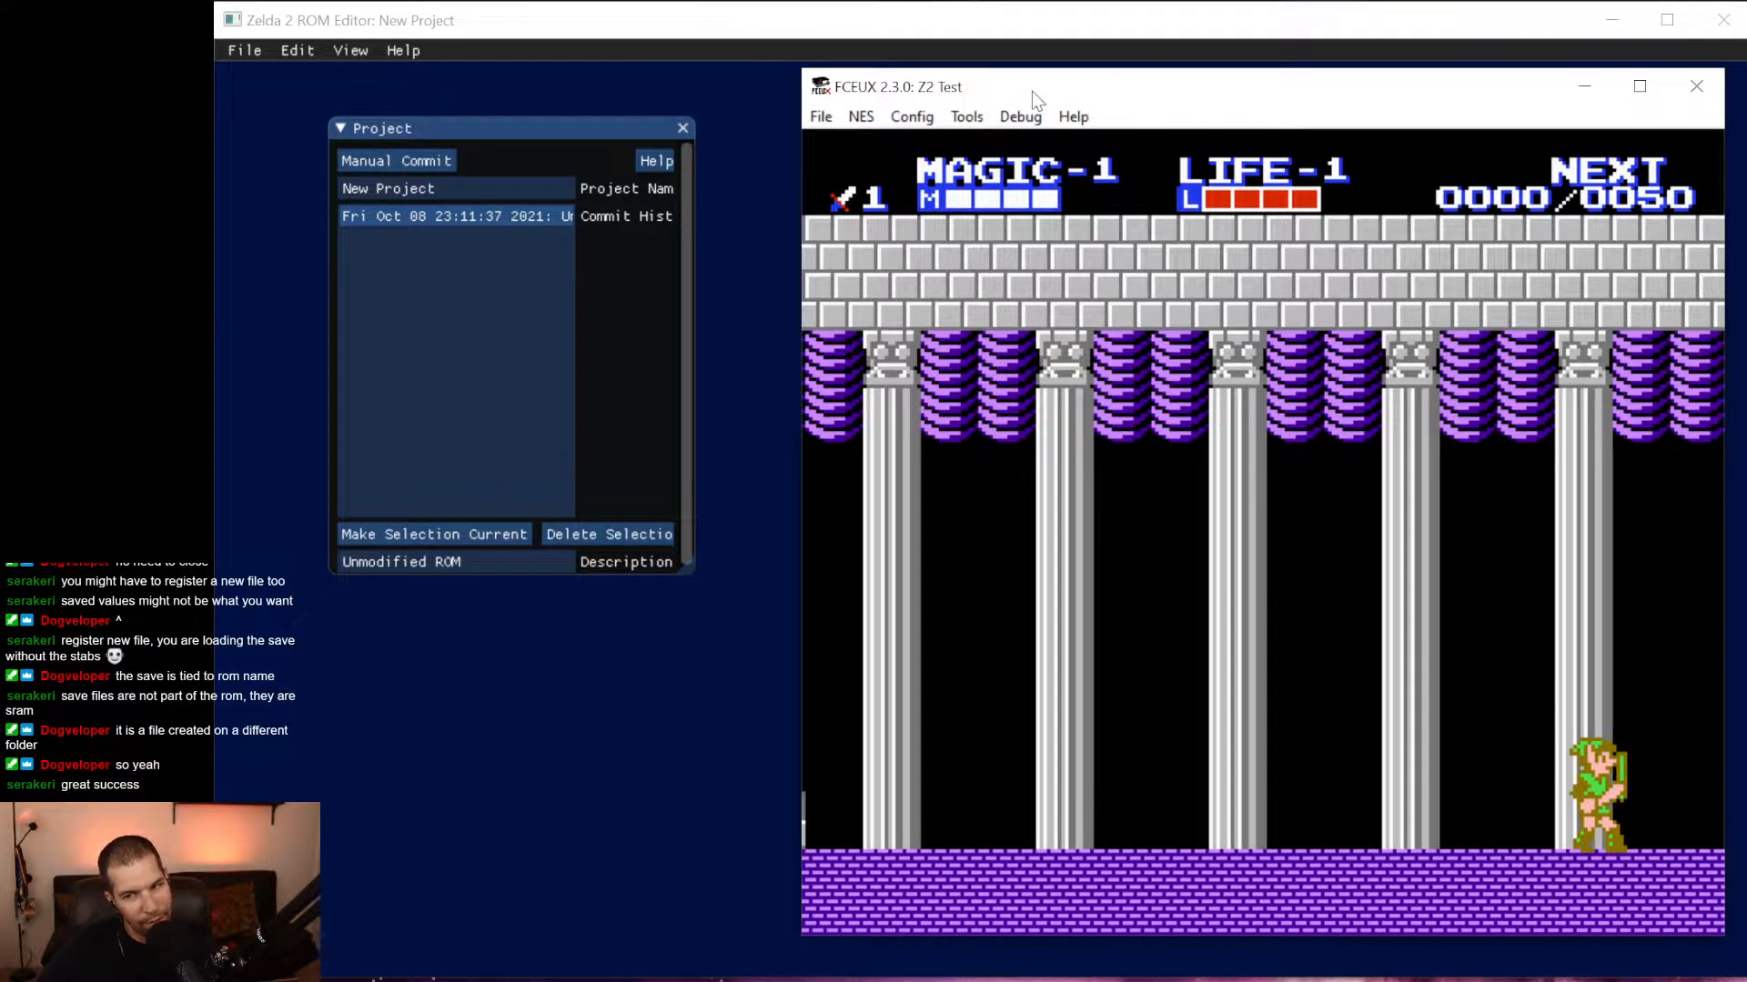
# Walk Link out of the North Palace onto the overworld, step toward the path, and exit FCEUX.
pyautogui.press('Right')
pyautogui.press('Left')
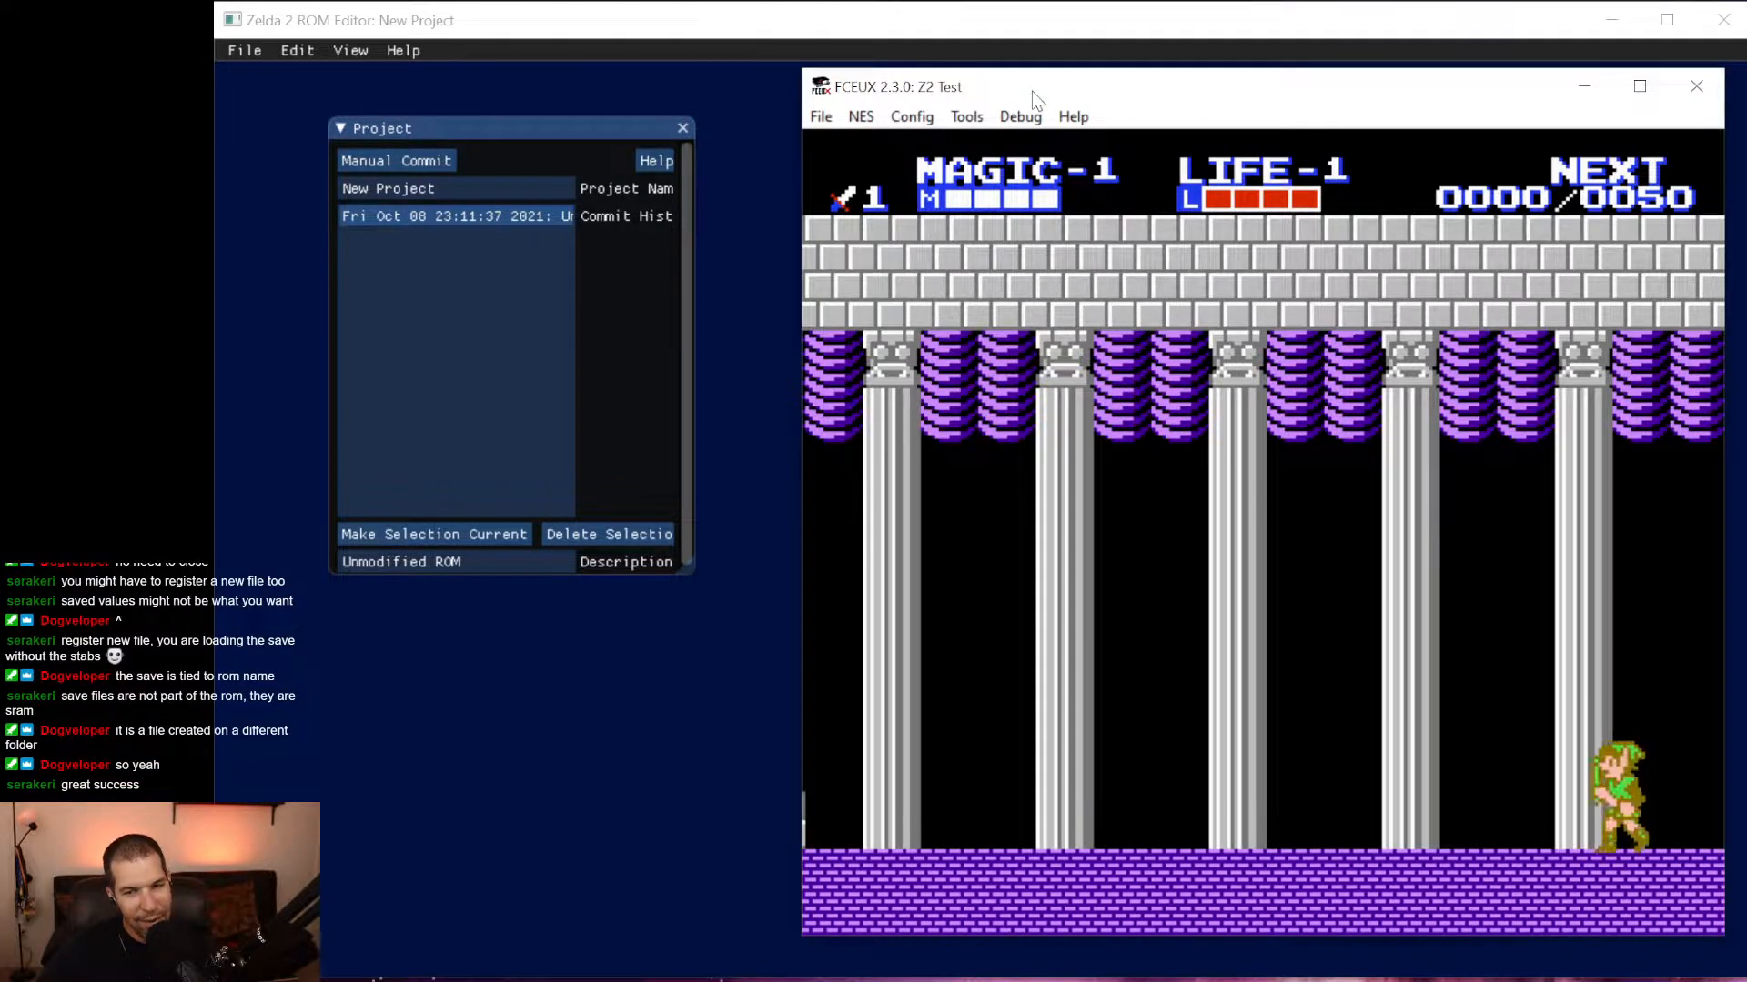
pyautogui.press('Right')
pyautogui.press('Left')
pyautogui.press('f')
pyautogui.press('Right')
pyautogui.press('d')
pyautogui.press('Right')
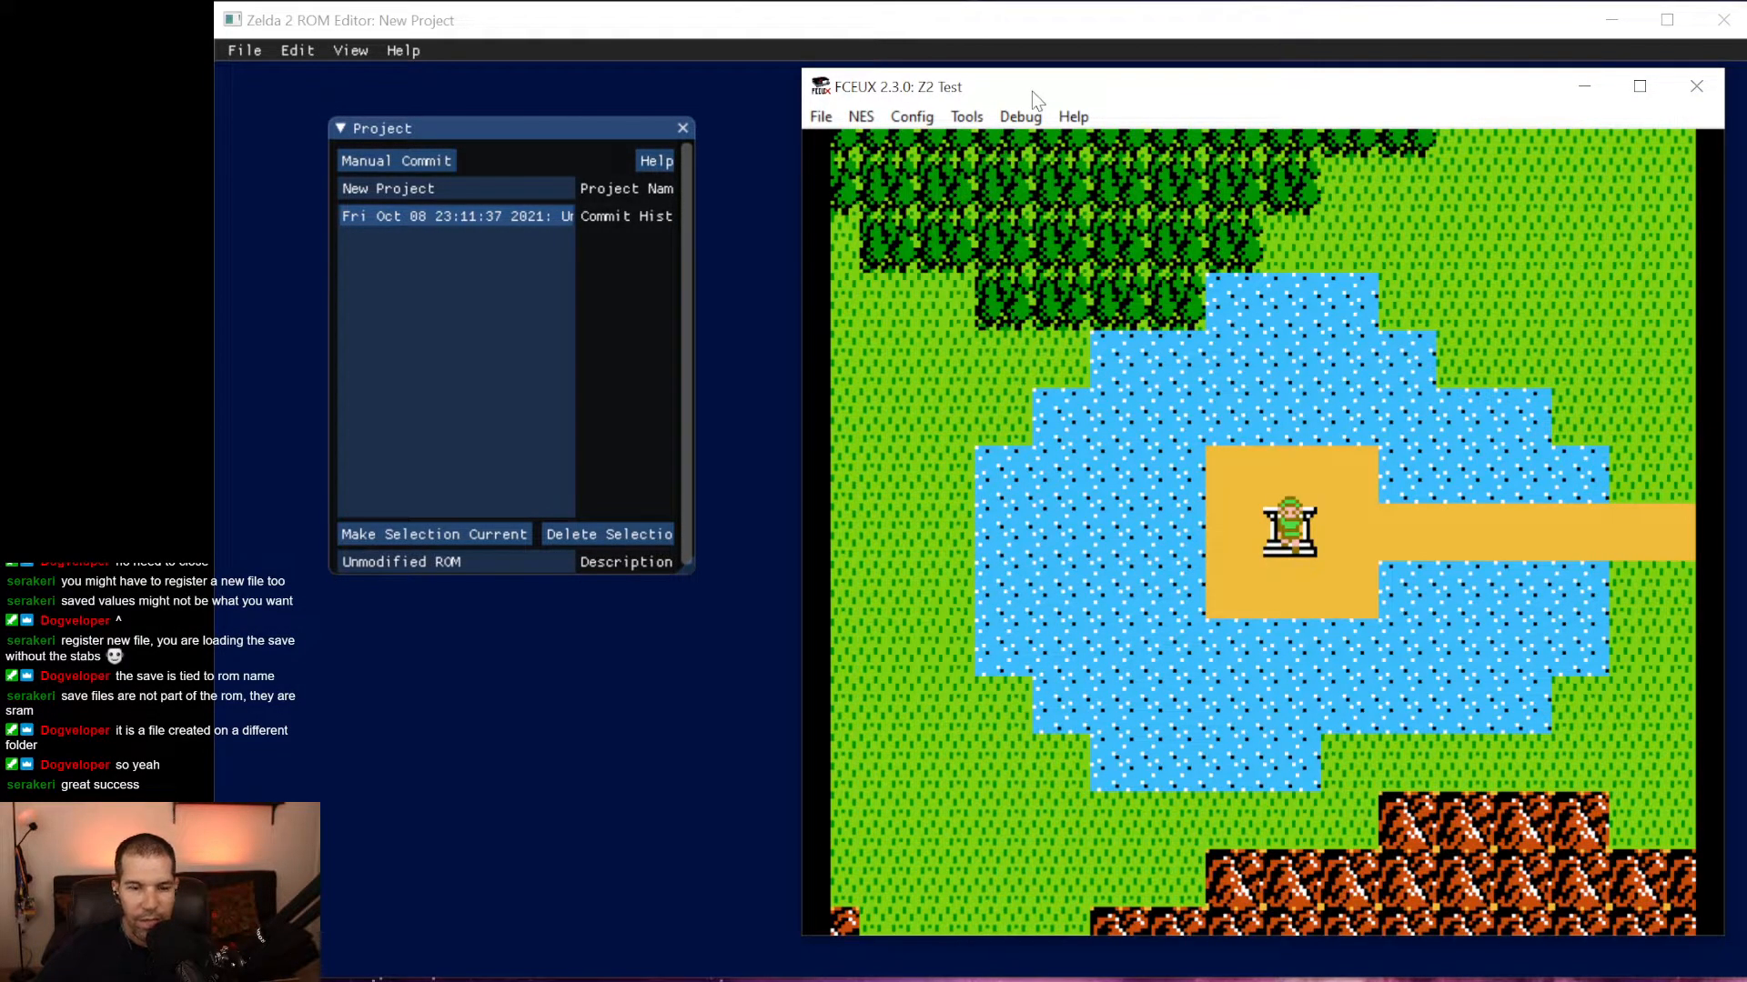
pyautogui.press('Right')
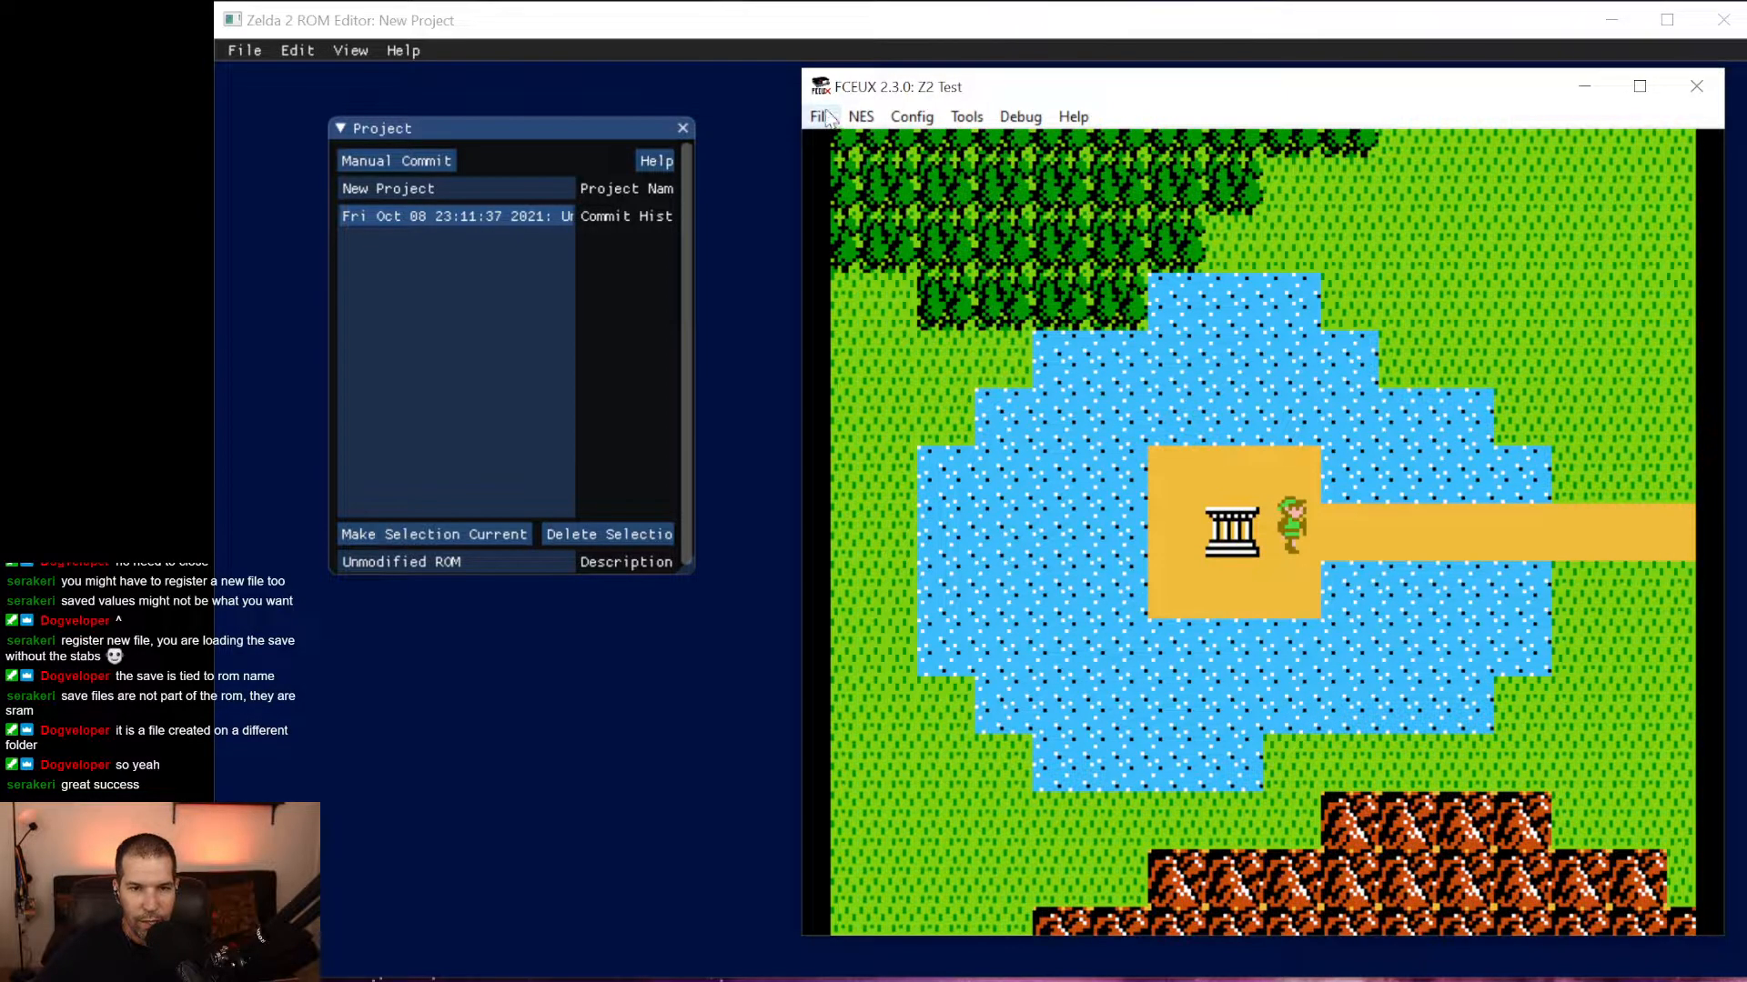
pyautogui.click(818, 117)
pyautogui.click(895, 401)
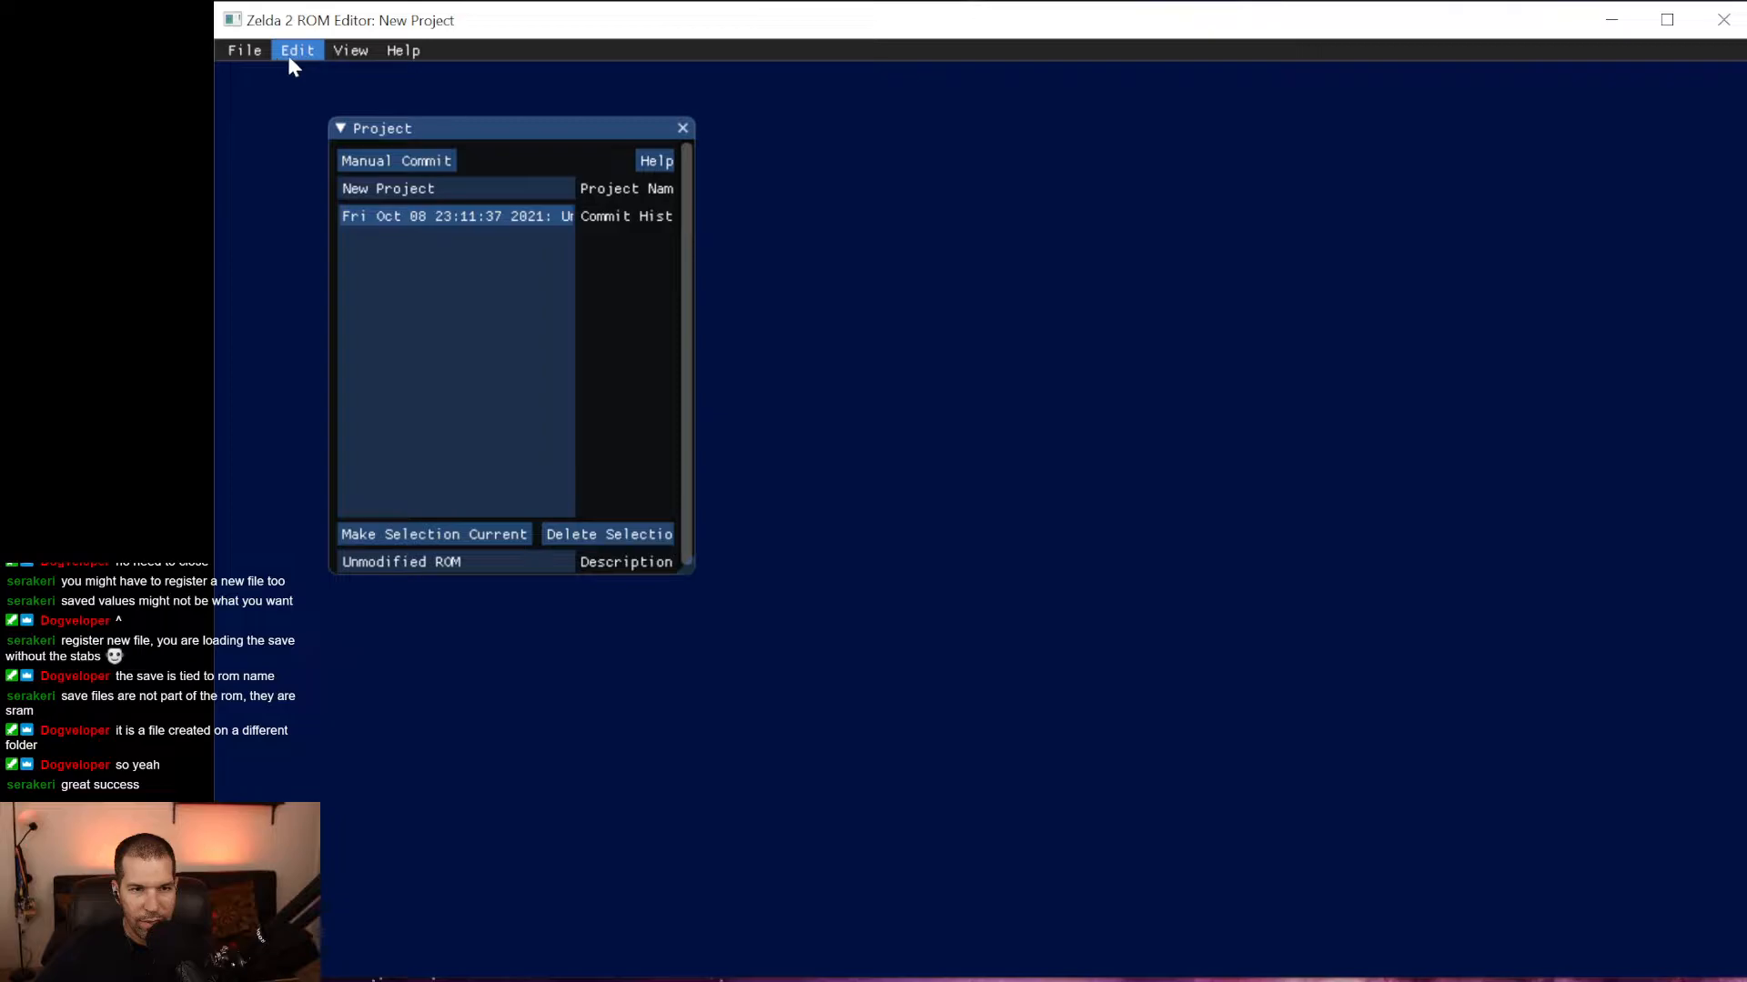
# Open the Sideview Editor and browse its map list from the West Hyrule maps to the Death Mountain maps.
pyautogui.click(349, 50)
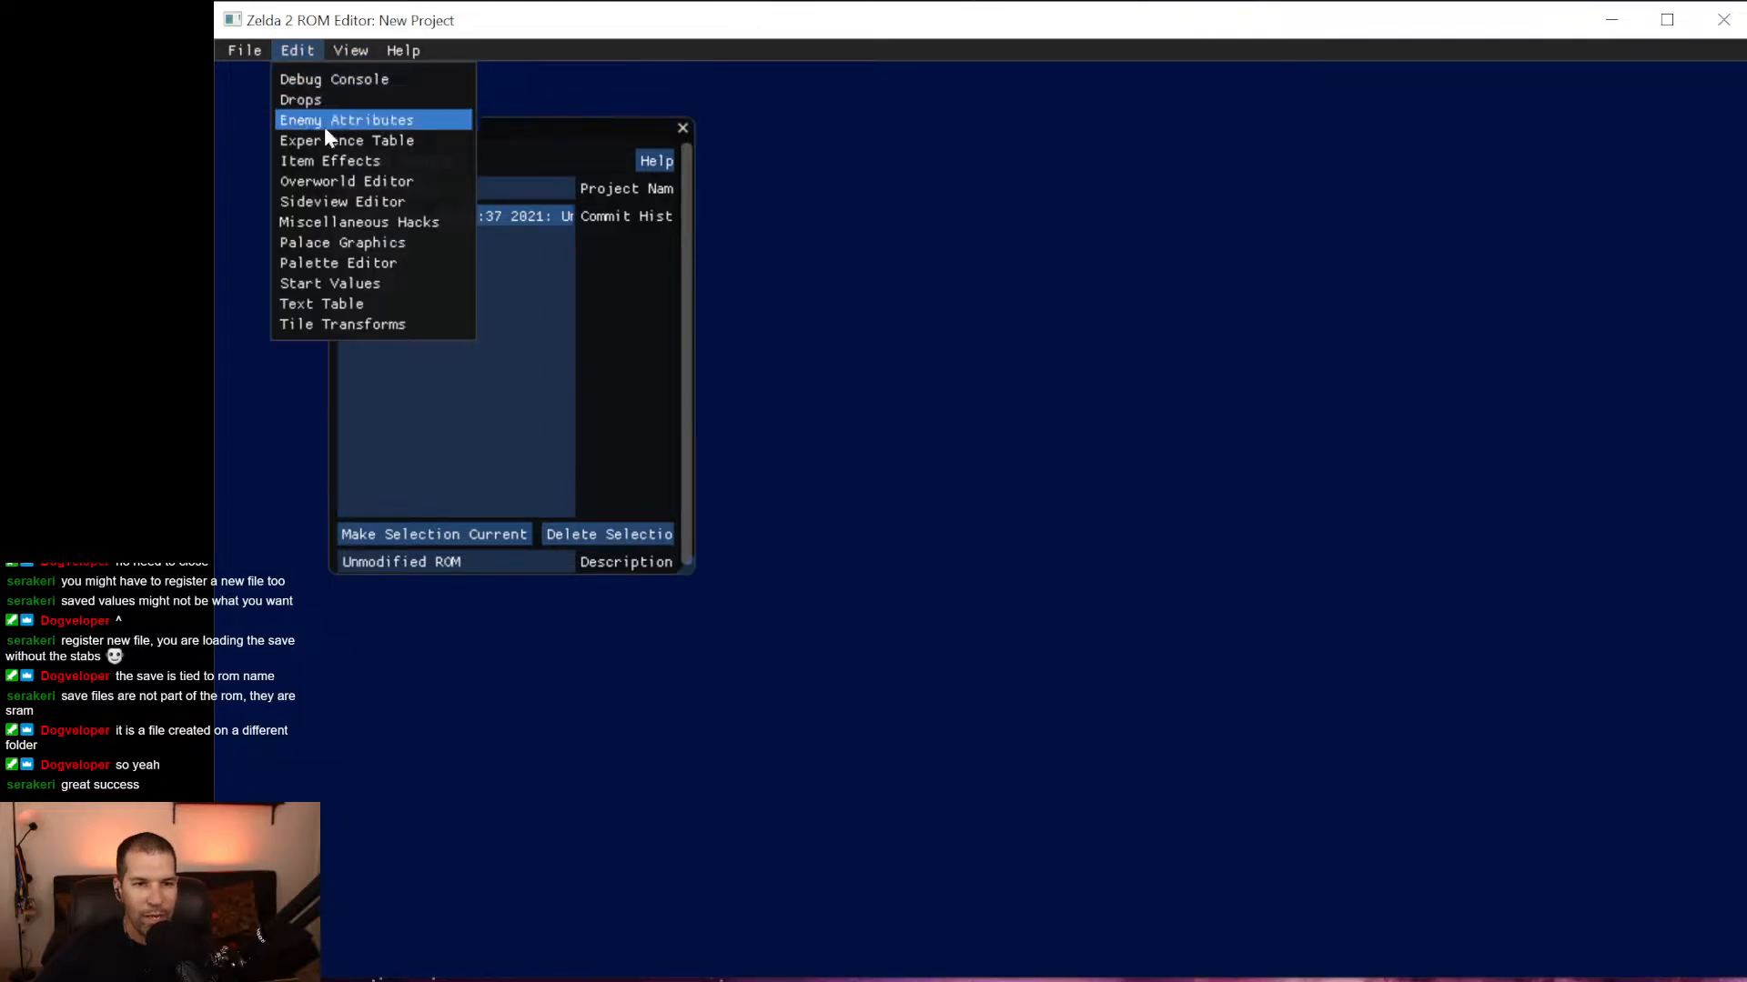
pyautogui.click(354, 201)
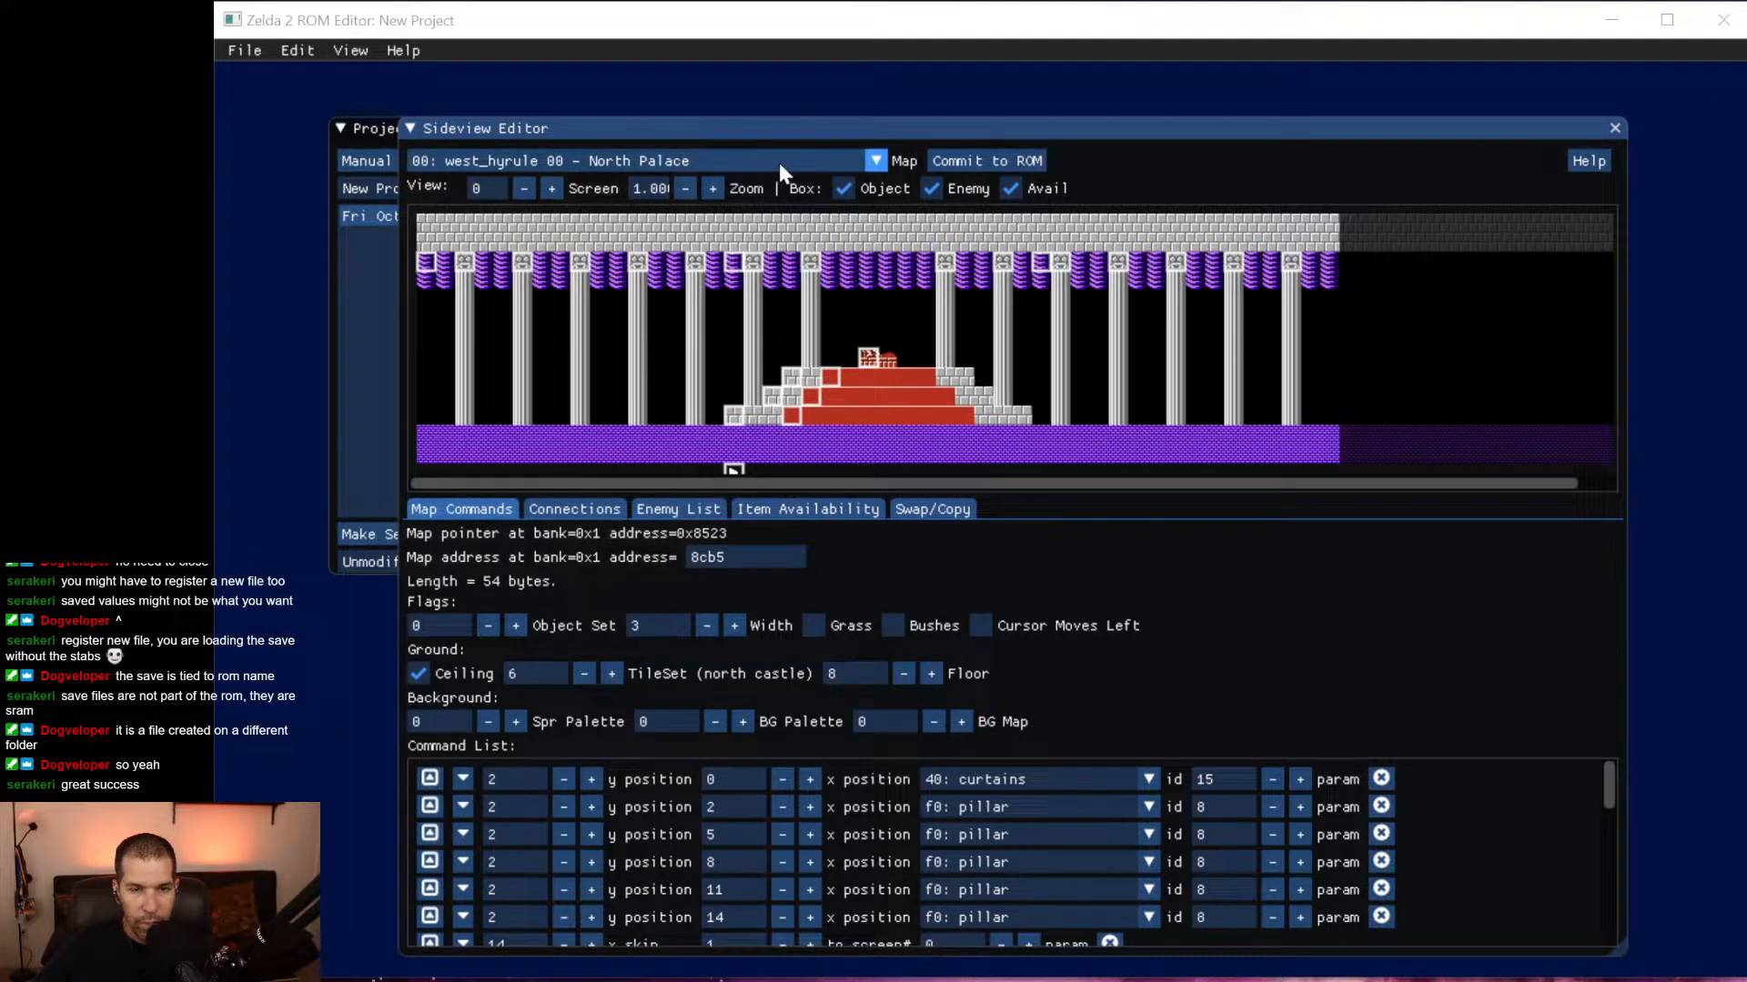
pyautogui.click(876, 161)
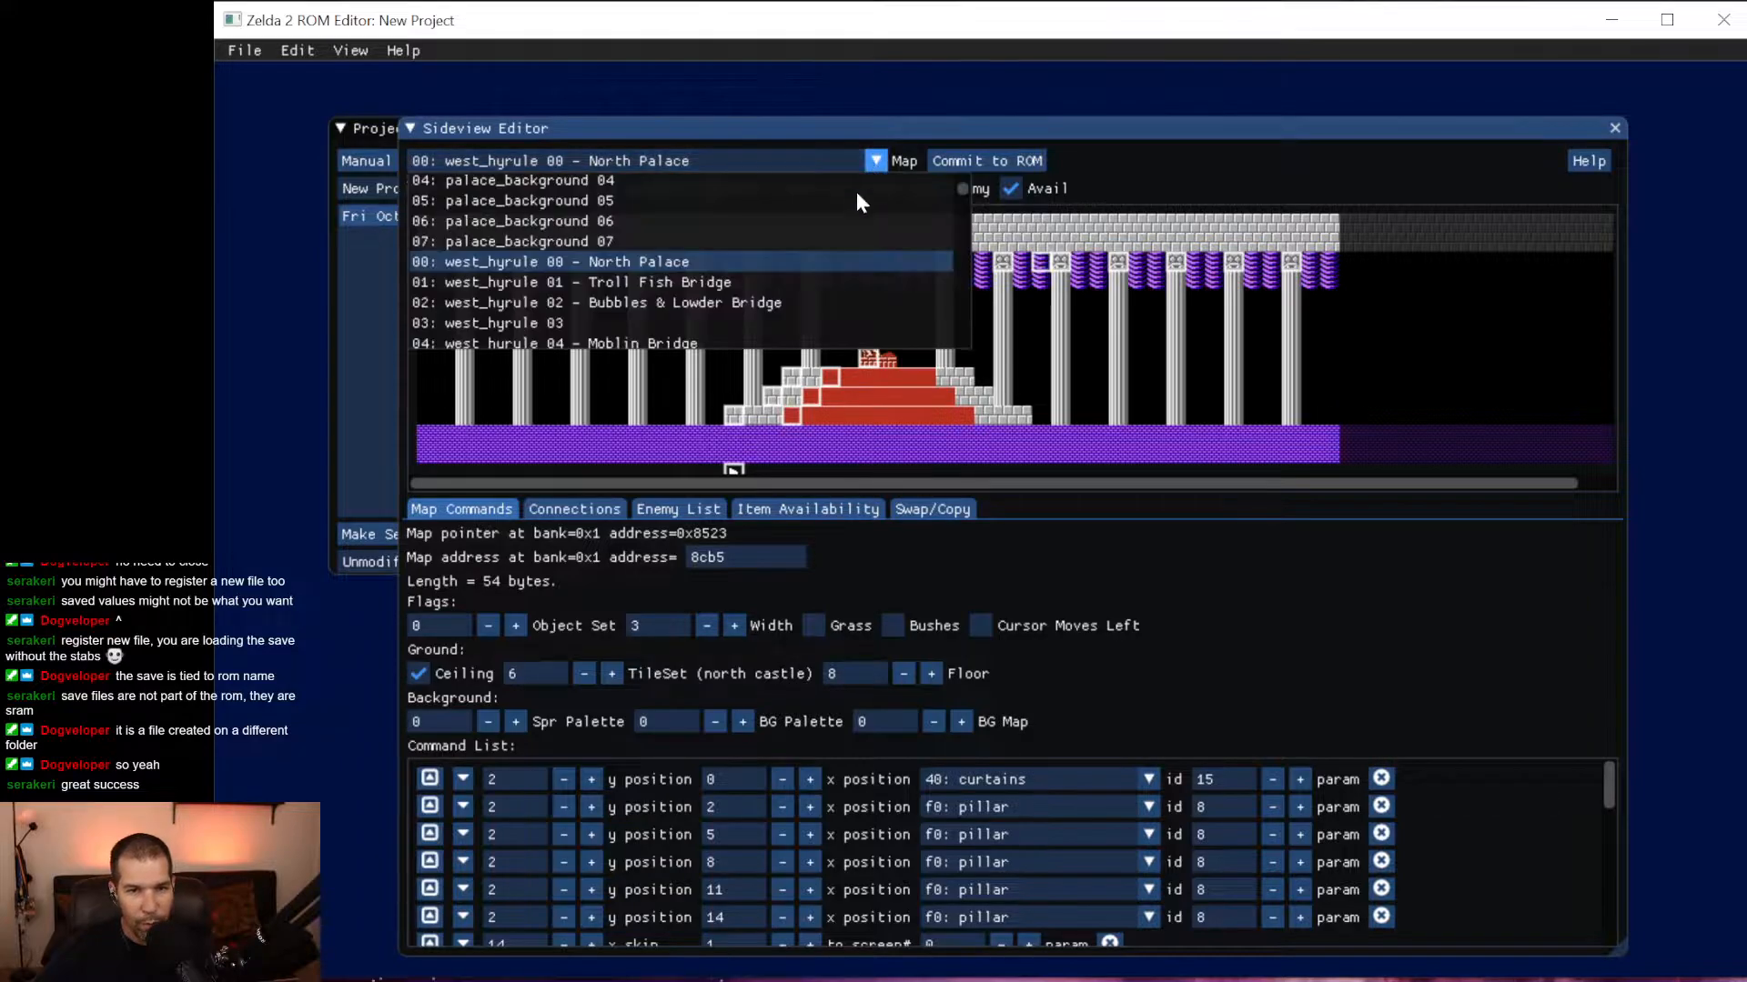
pyautogui.scroll(-8, 827, 271)
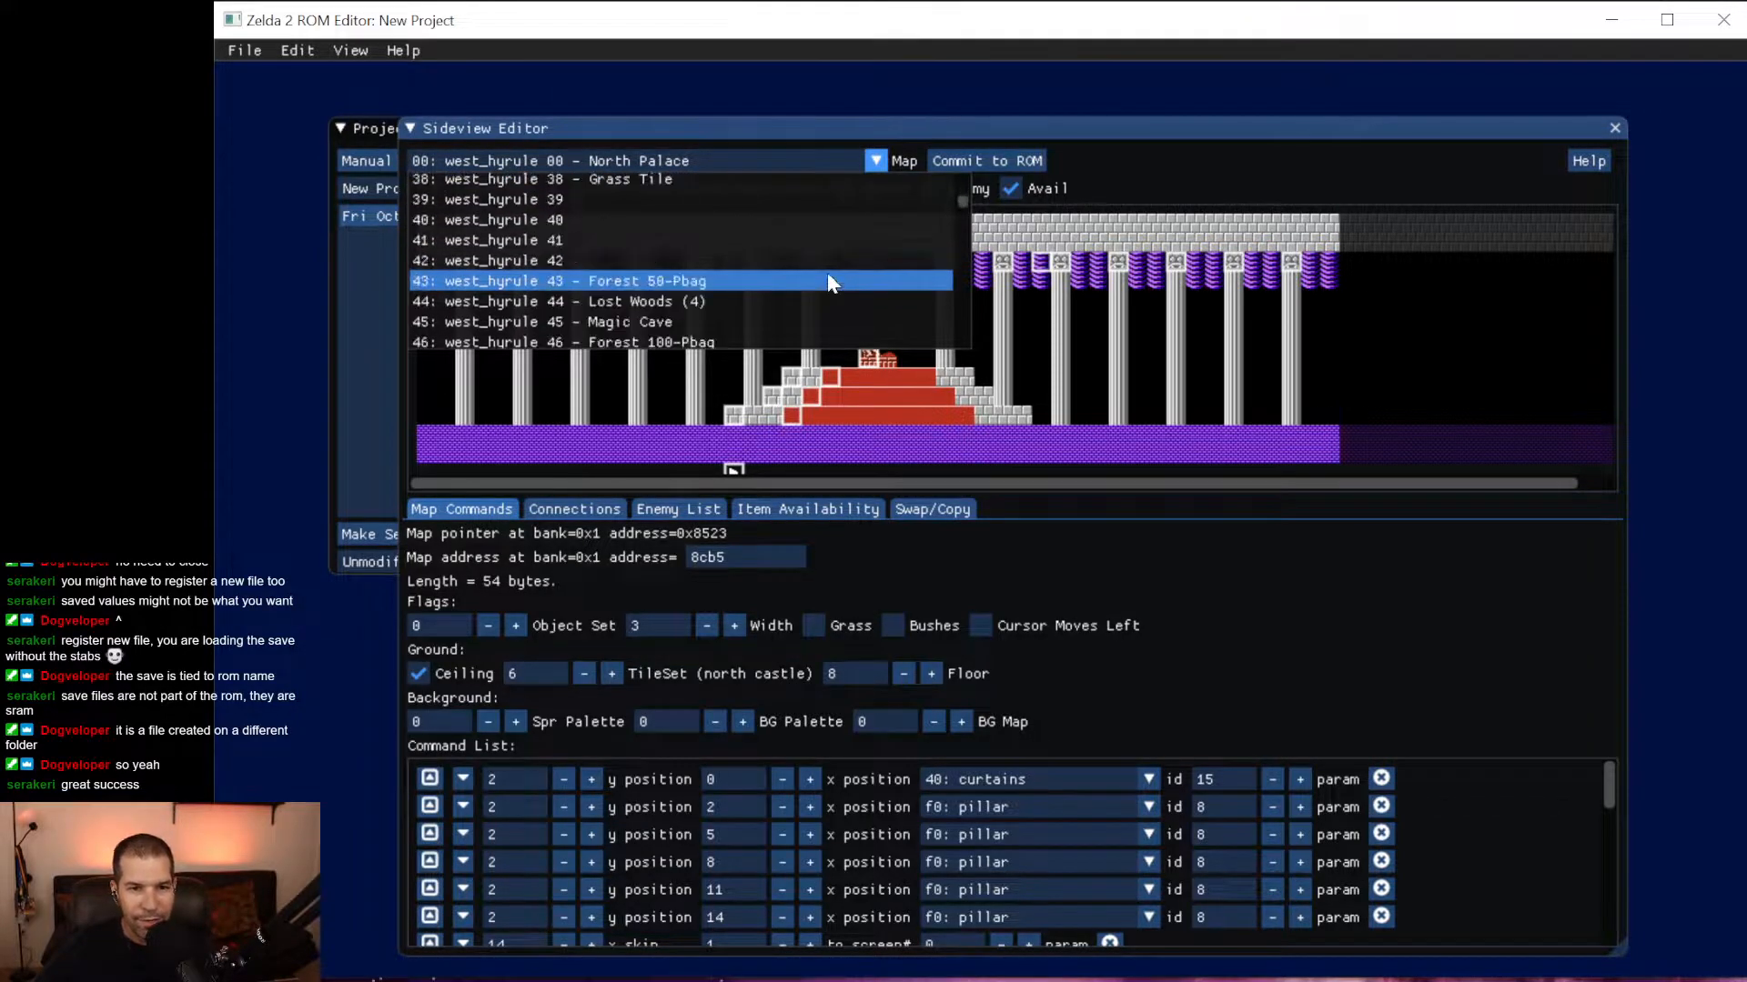
pyautogui.scroll(-12, 828, 274)
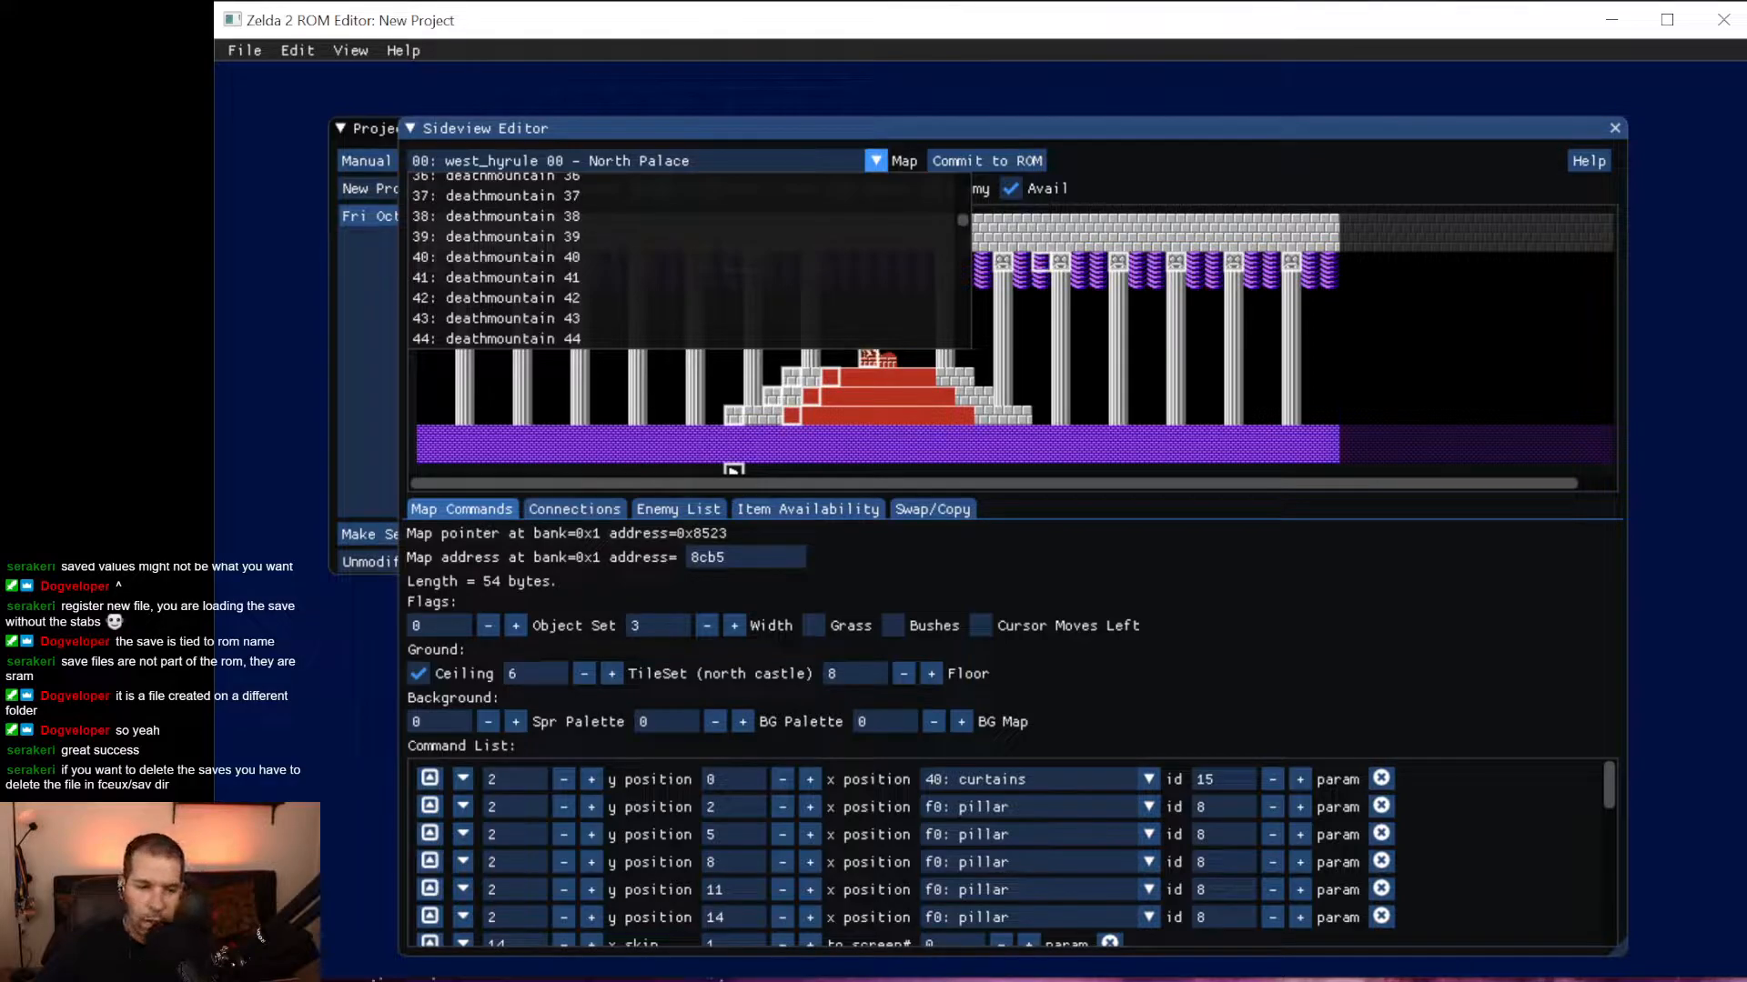
# Inspect the SAV files in the z2edit-windows-v1.0.27 sav folder and switch back to the ROM editor.
pyautogui.hotkey('alt', 'Tab')
pyautogui.click(626, 358)
pyautogui.doubleClick(626, 358)
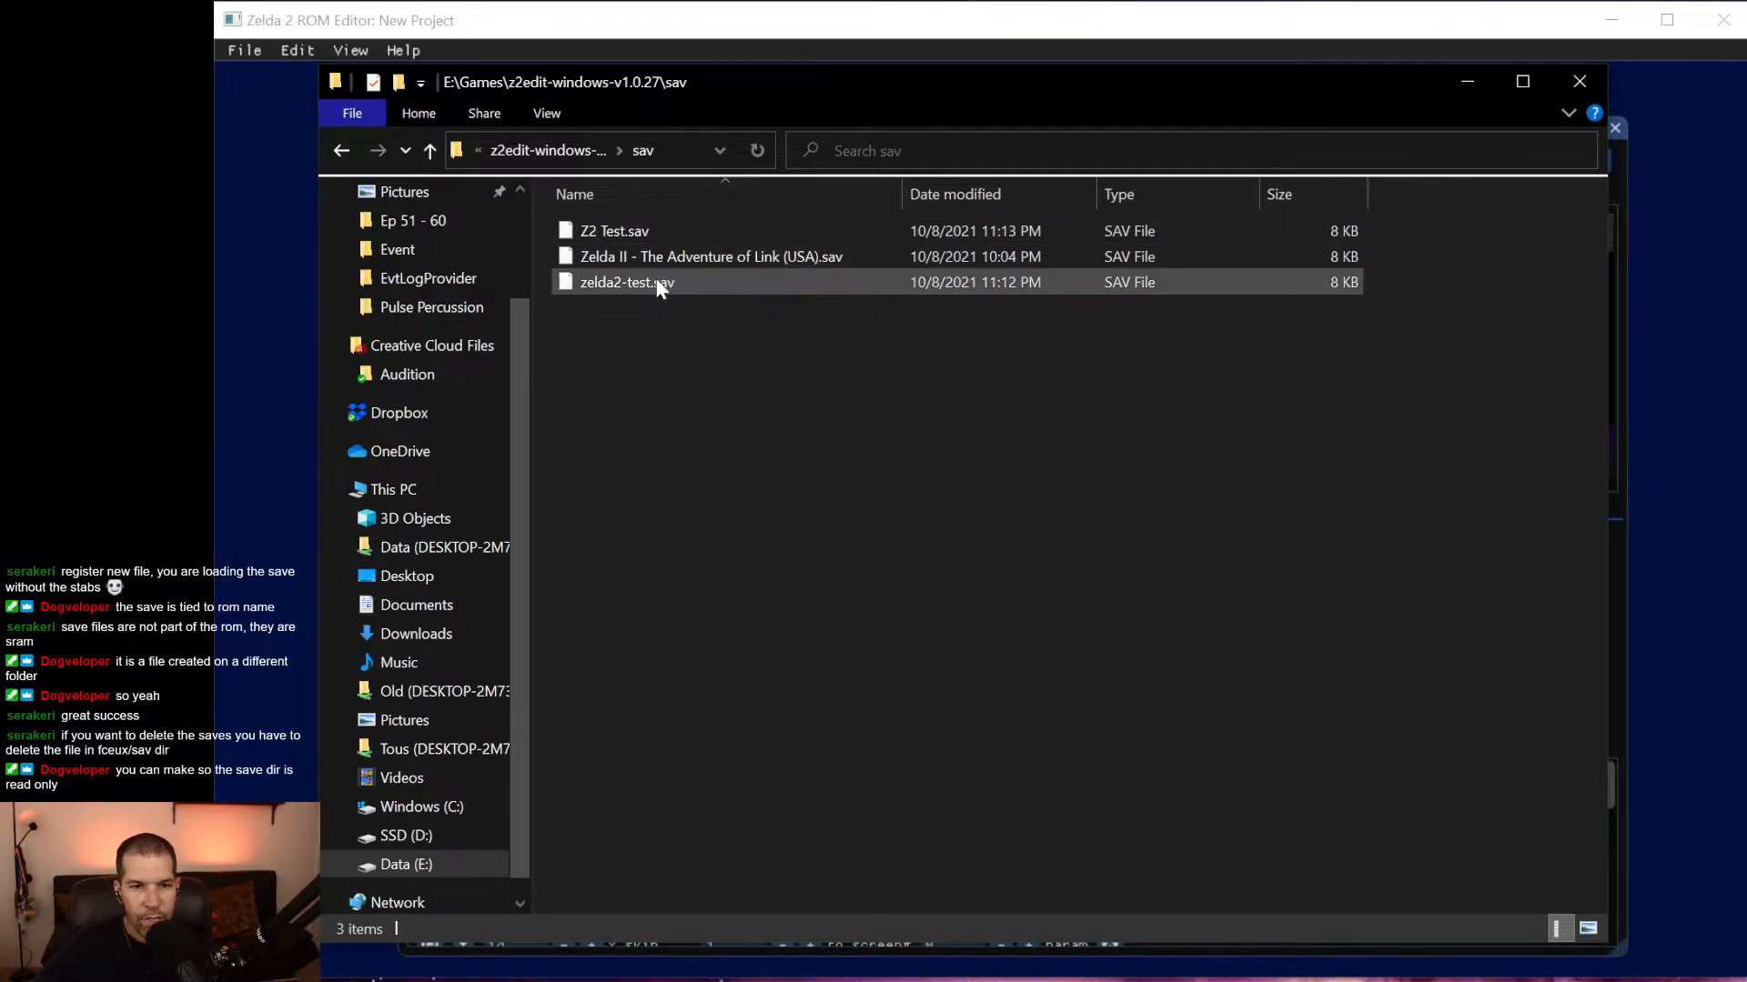
pyautogui.click(657, 259)
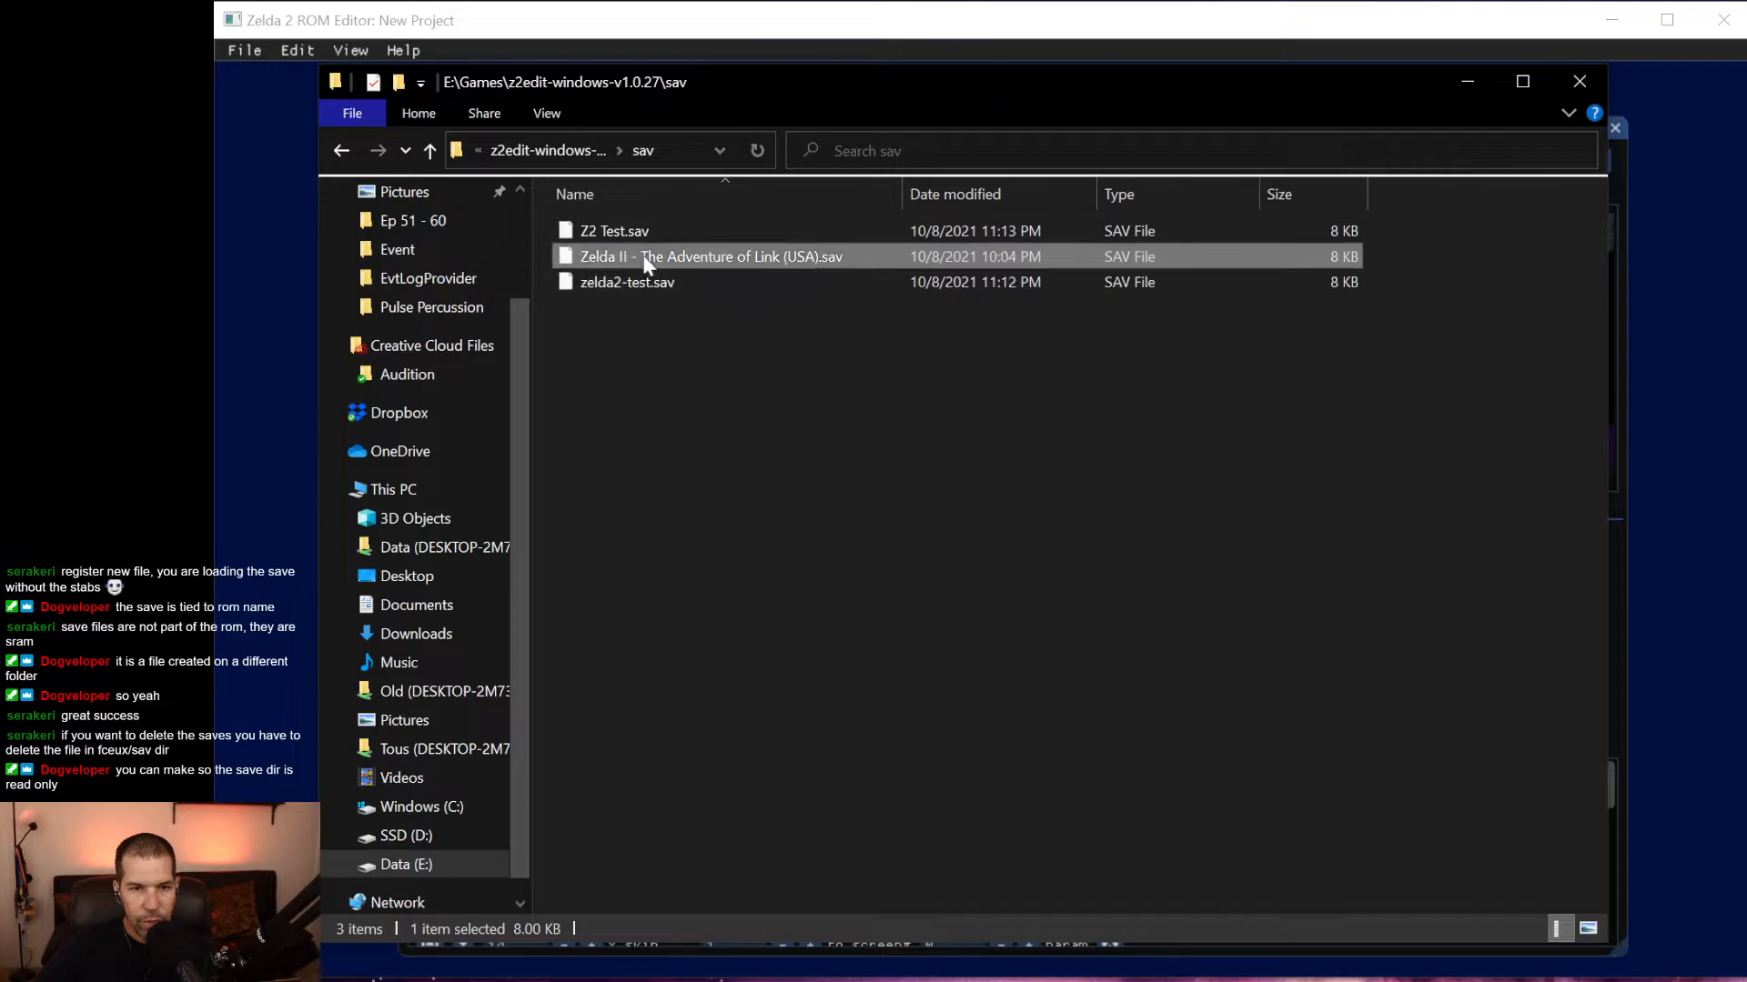
pyautogui.click(744, 41)
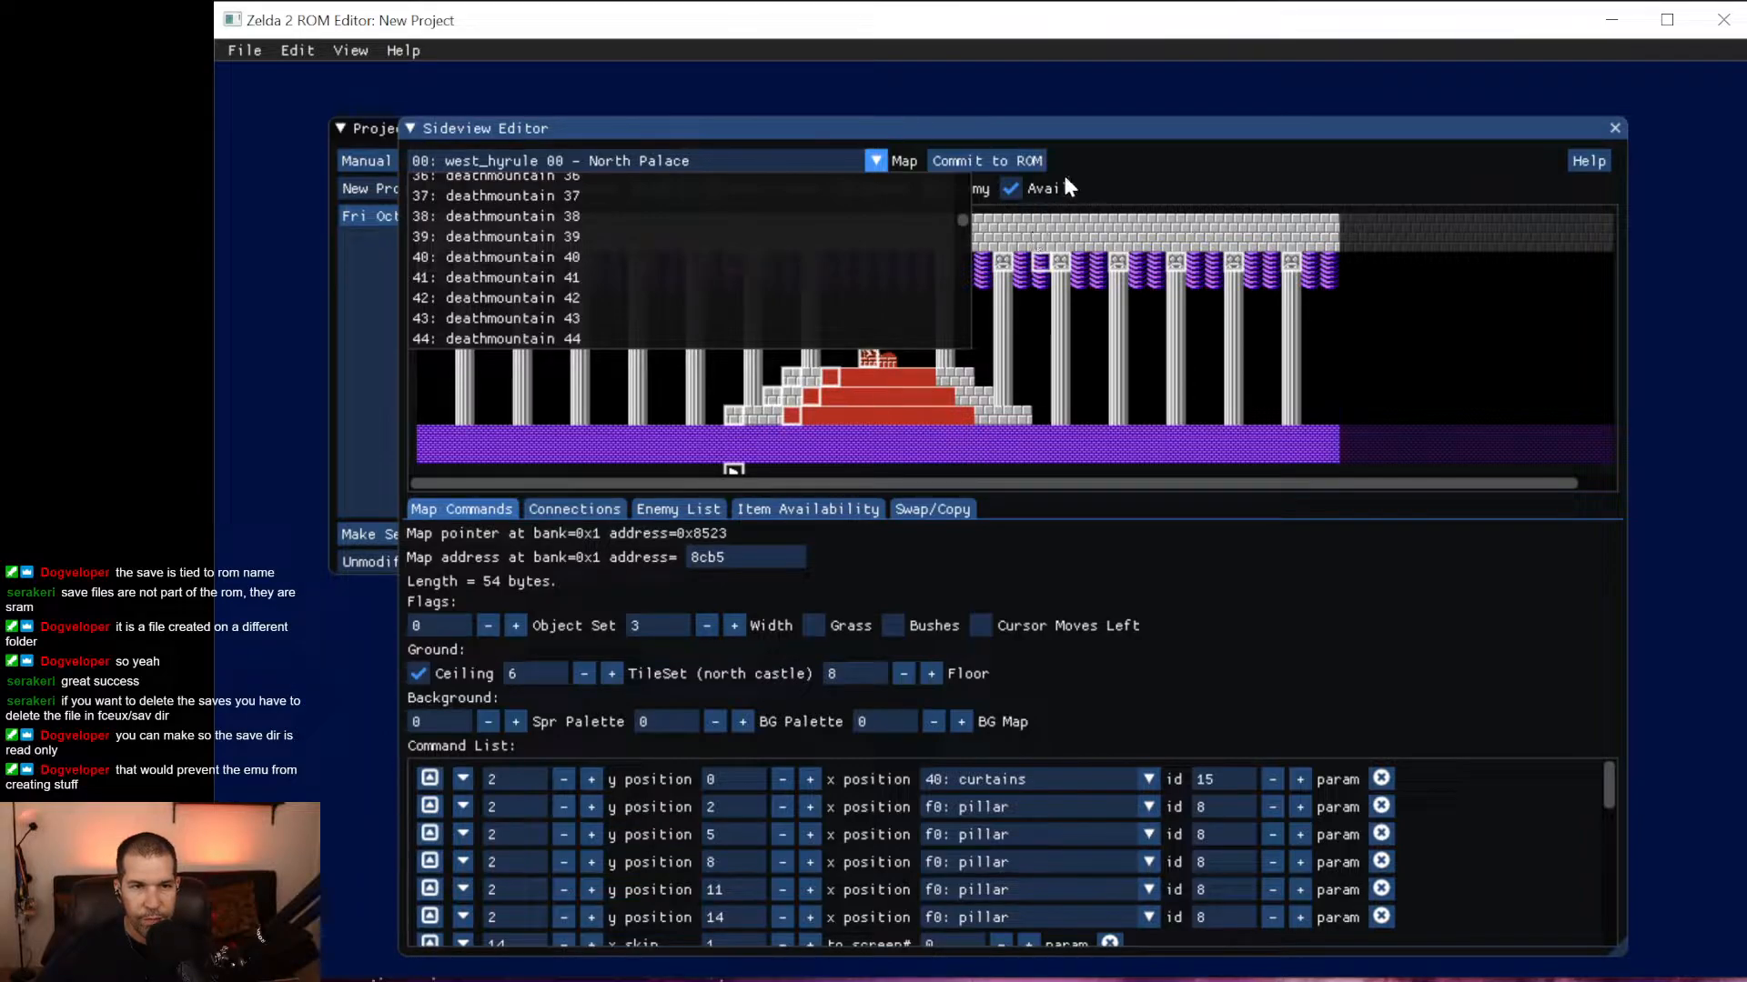
# Dismiss the Sideview Editor's open map list, keeping the North Palace map, and bring the editor window to the front.
pyautogui.click(1081, 129)
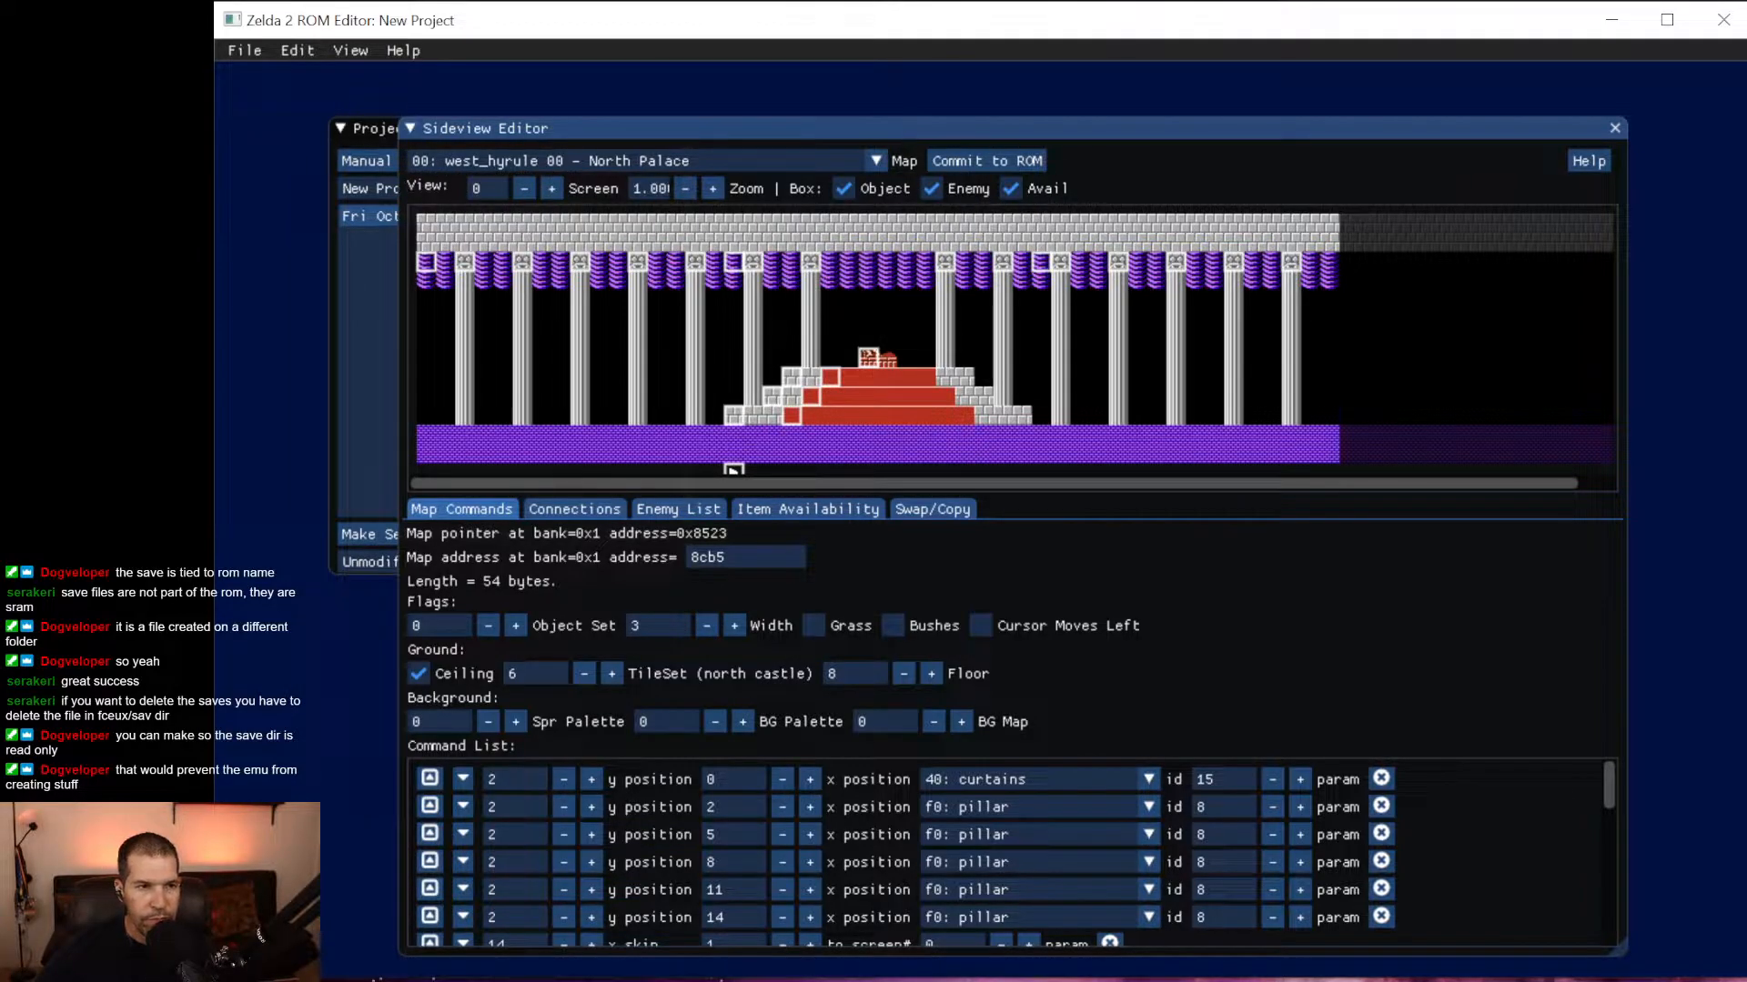
pyautogui.click(205, 119)
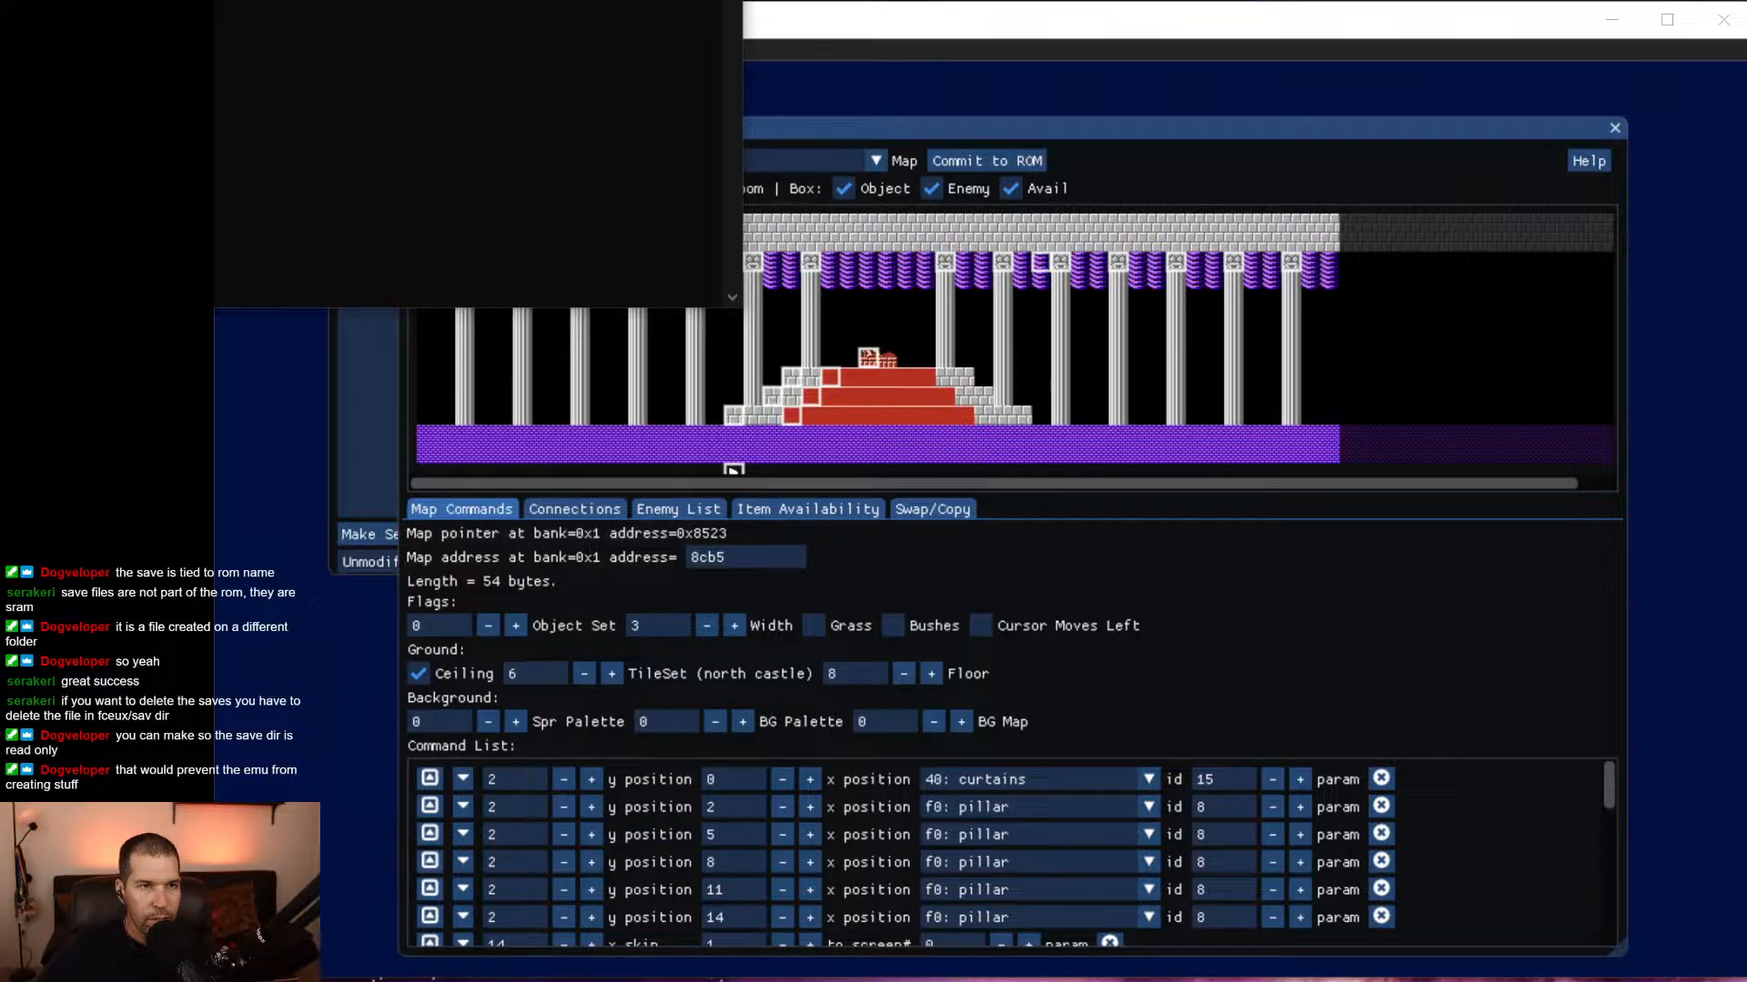
pyautogui.click(952, 33)
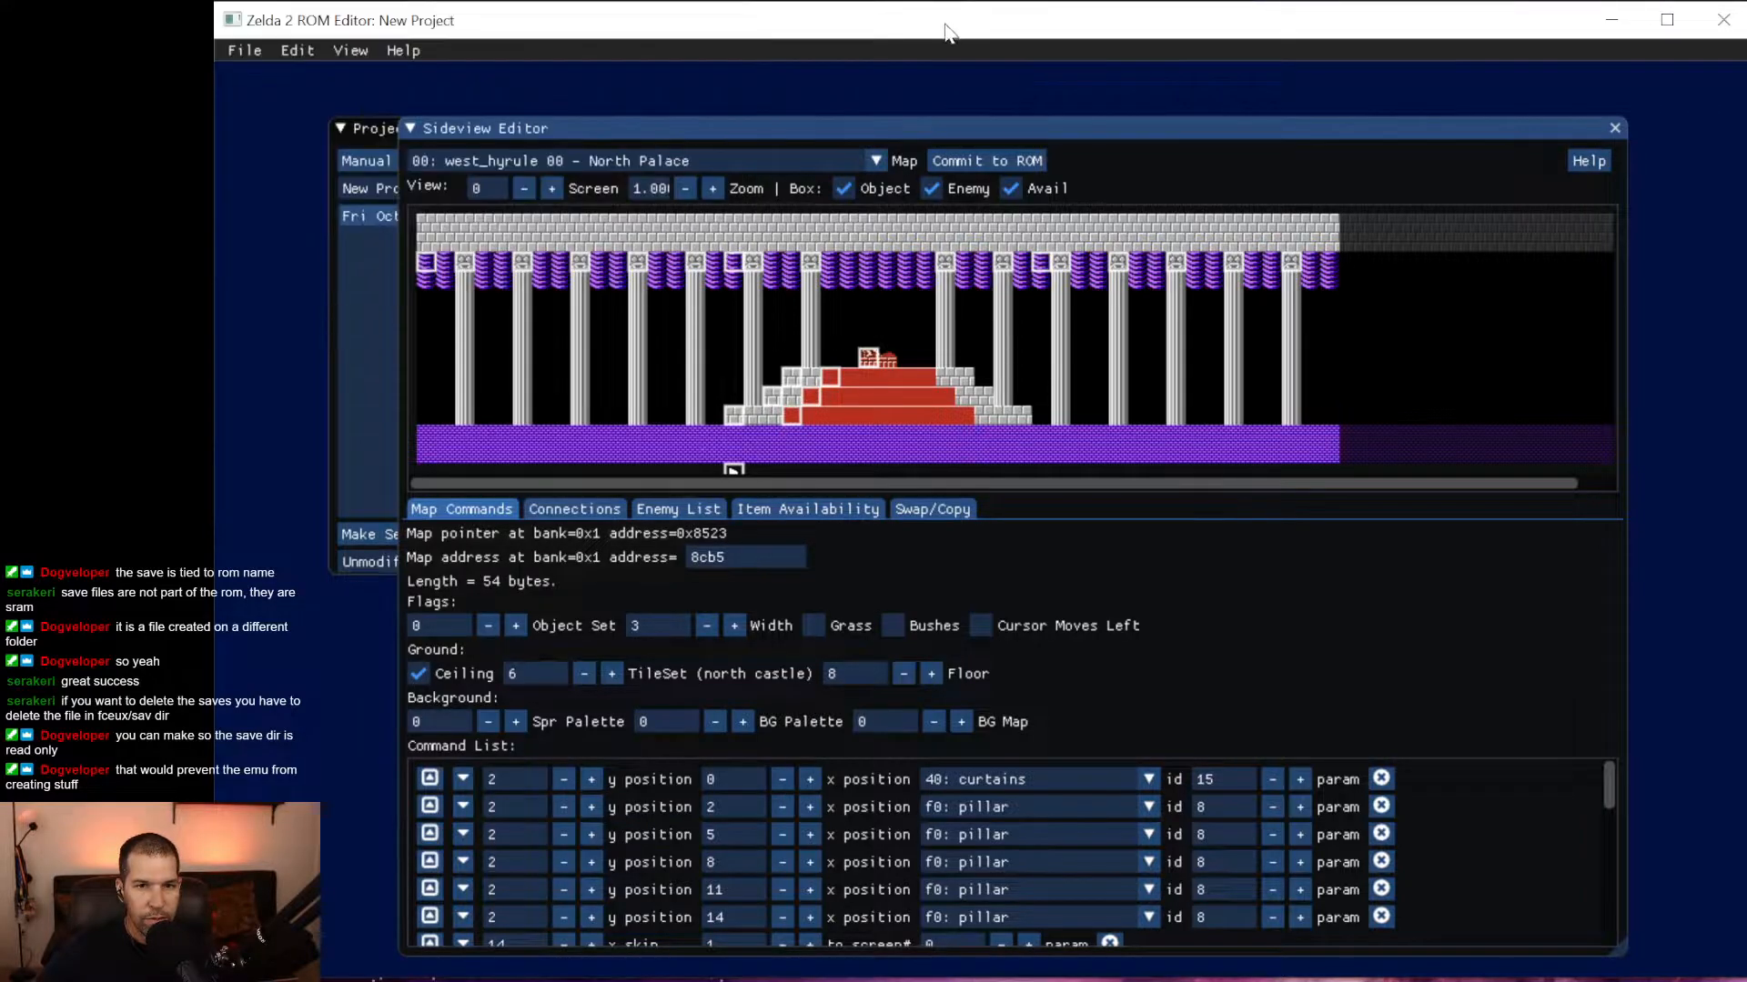
# Emulate the ROM from the editor and bring up the game's save selection screen.
pyautogui.click(239, 51)
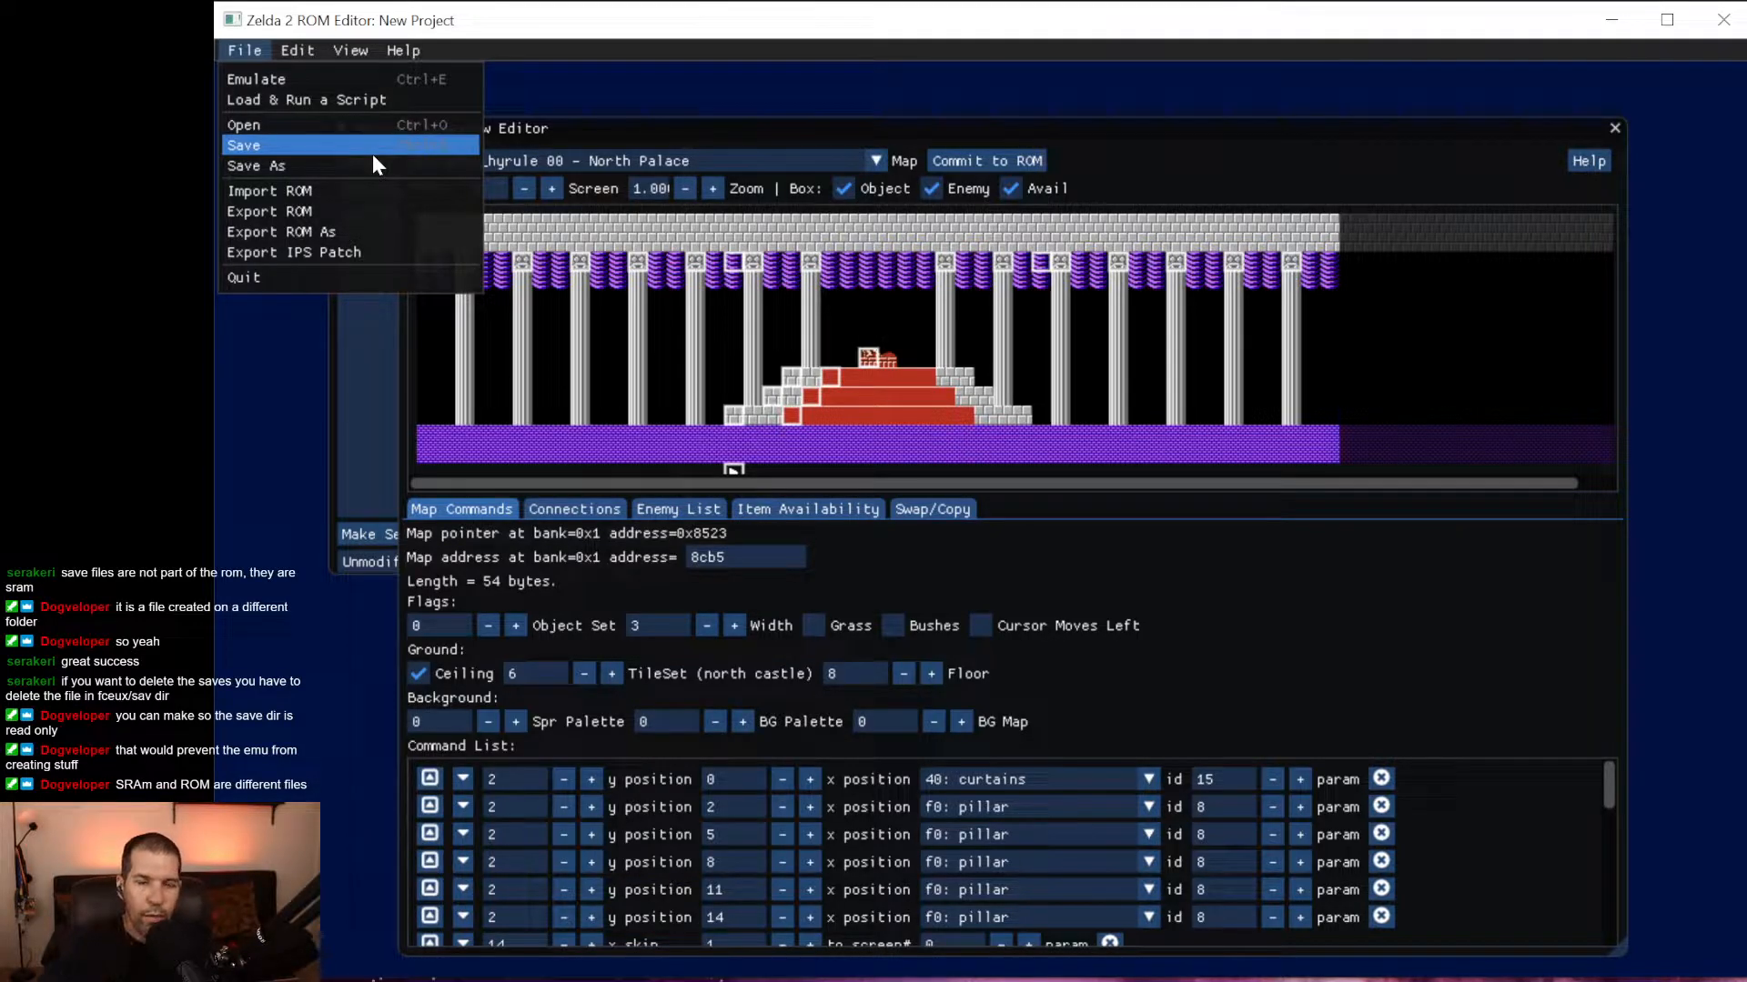
pyautogui.click(243, 78)
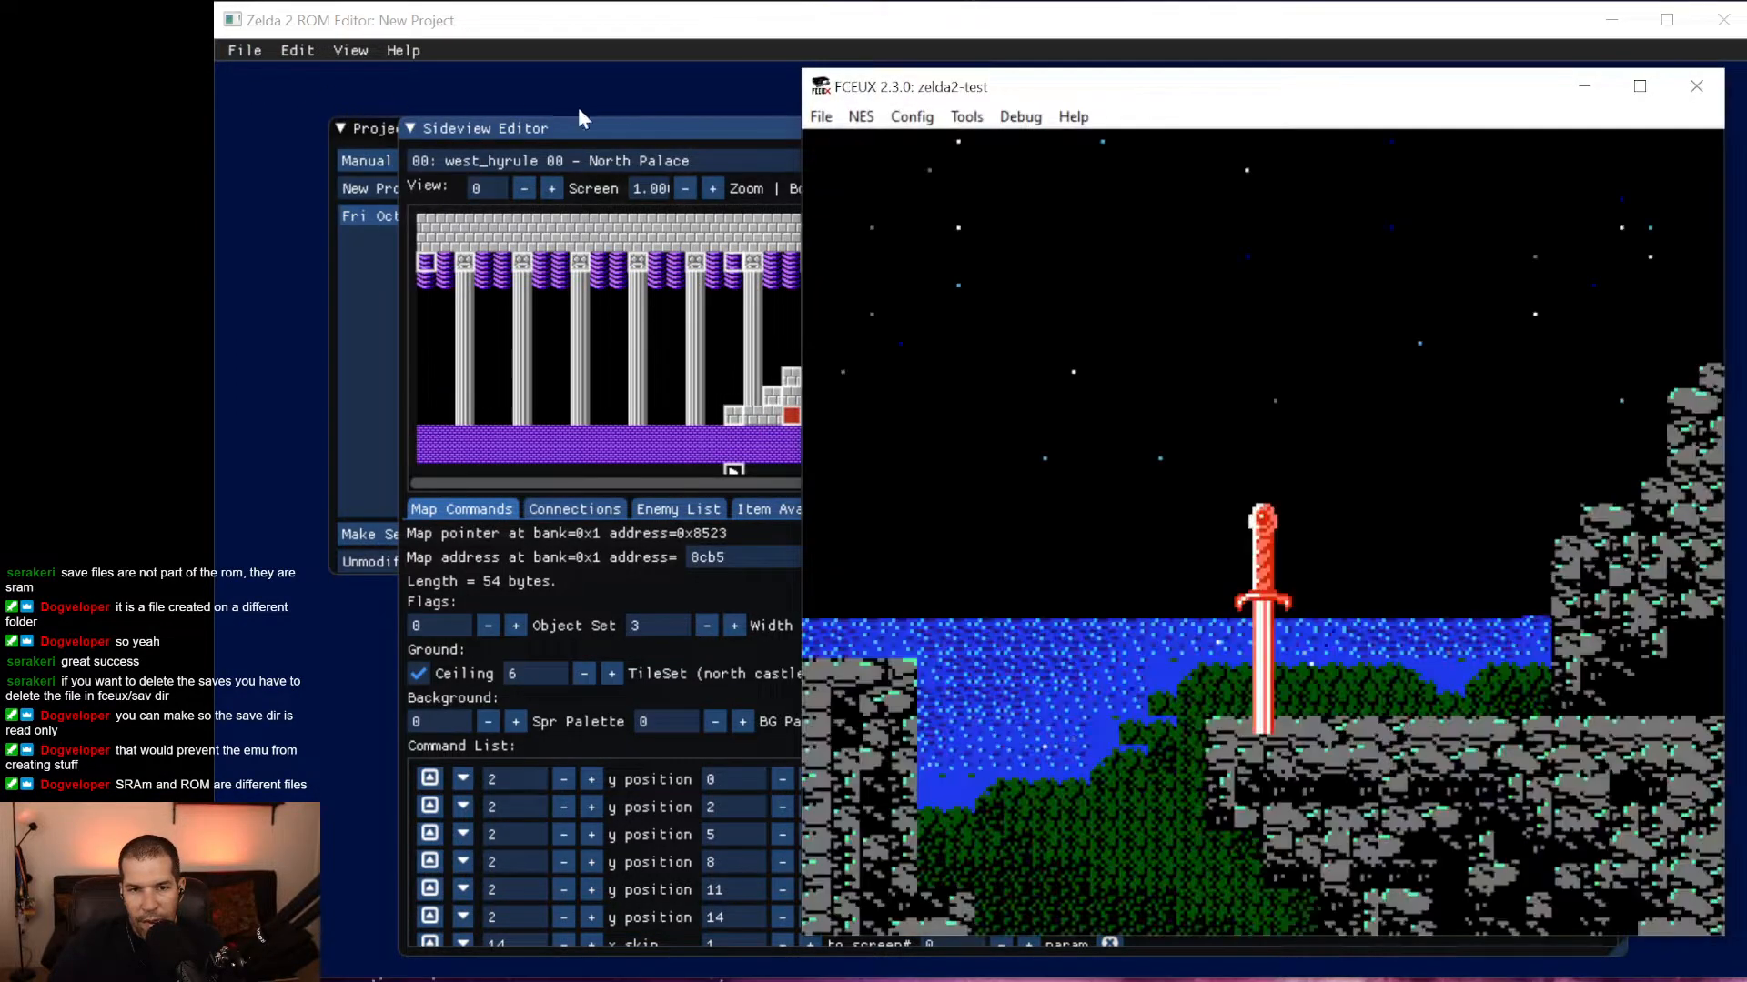
pyautogui.click(822, 119)
pyautogui.click(1193, 116)
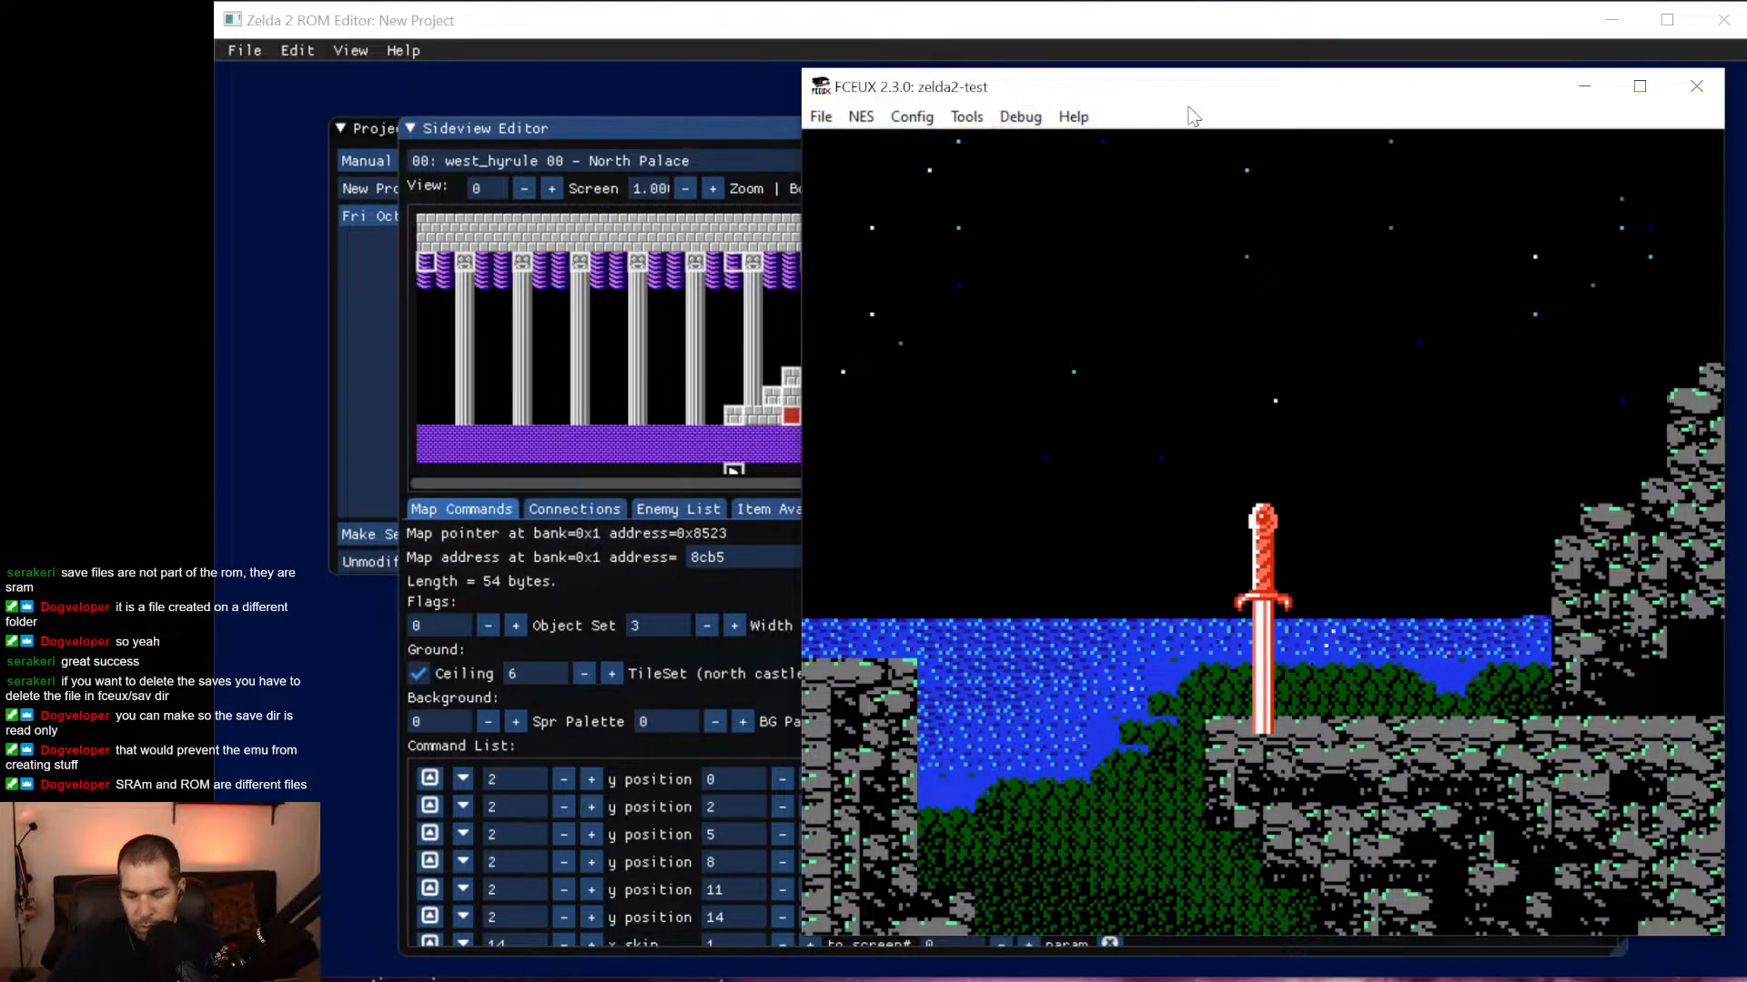
pyautogui.press('Return')
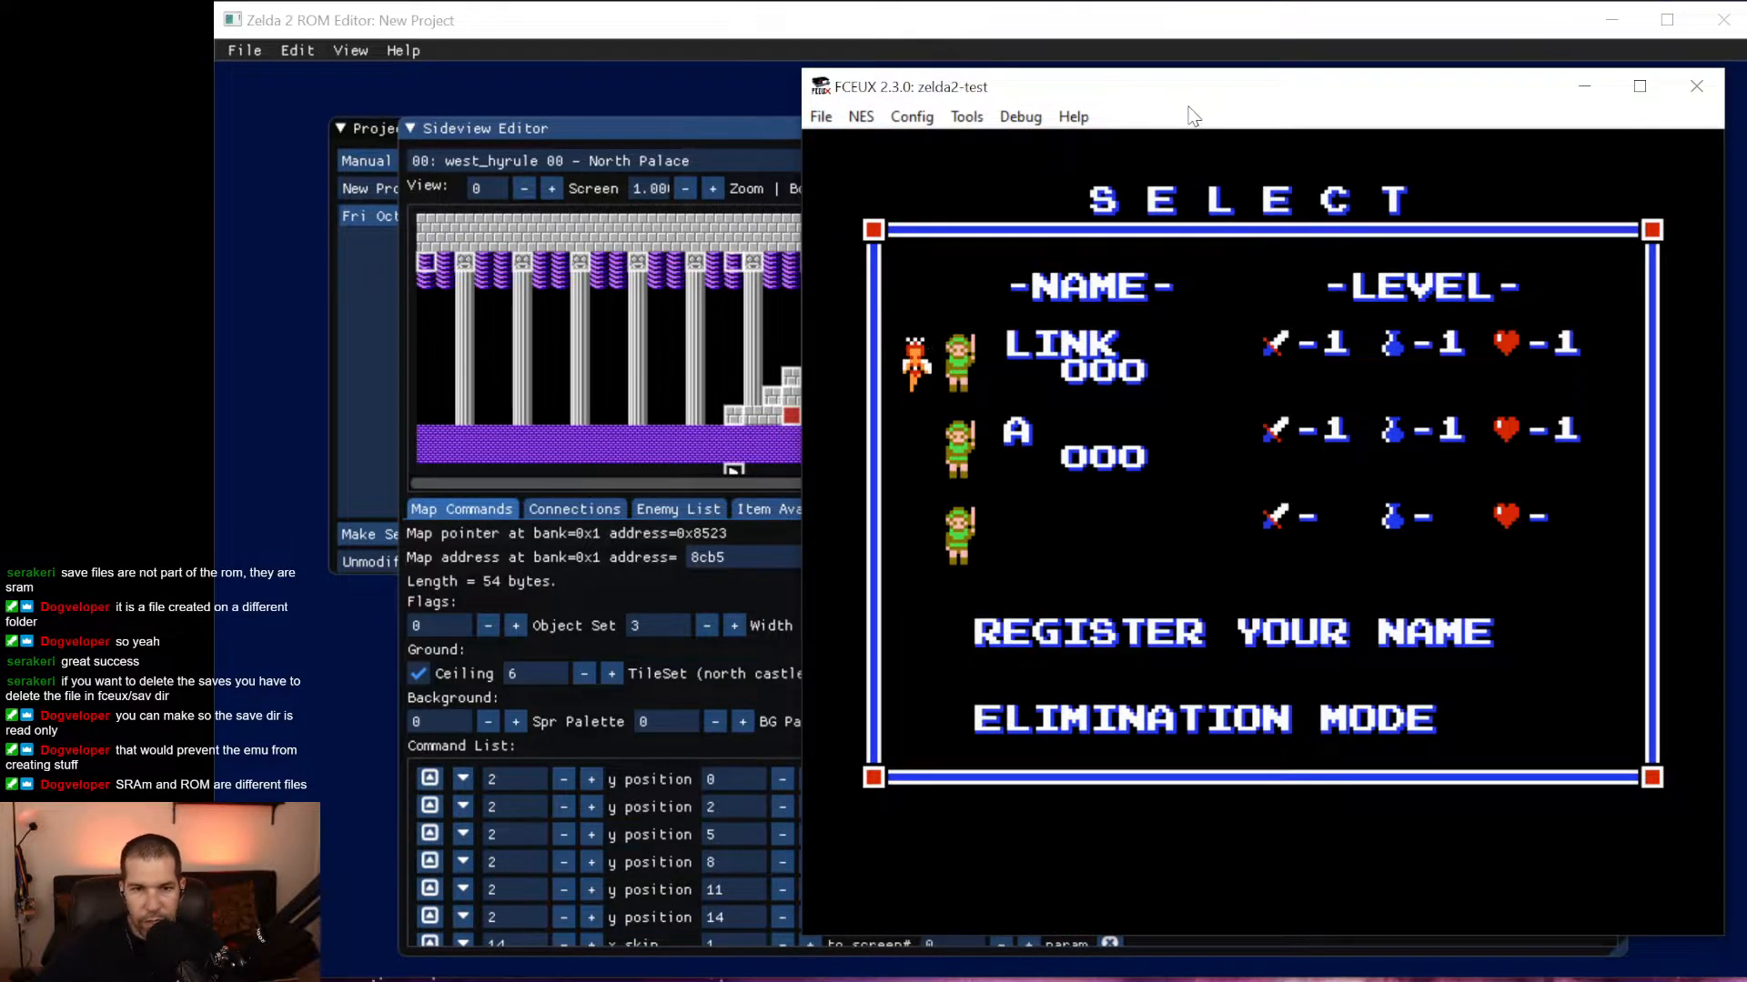
# Check the file paths of the recently opened ROMs in FCEUX and switch back to the Sideview Editor.
pyautogui.click(821, 117)
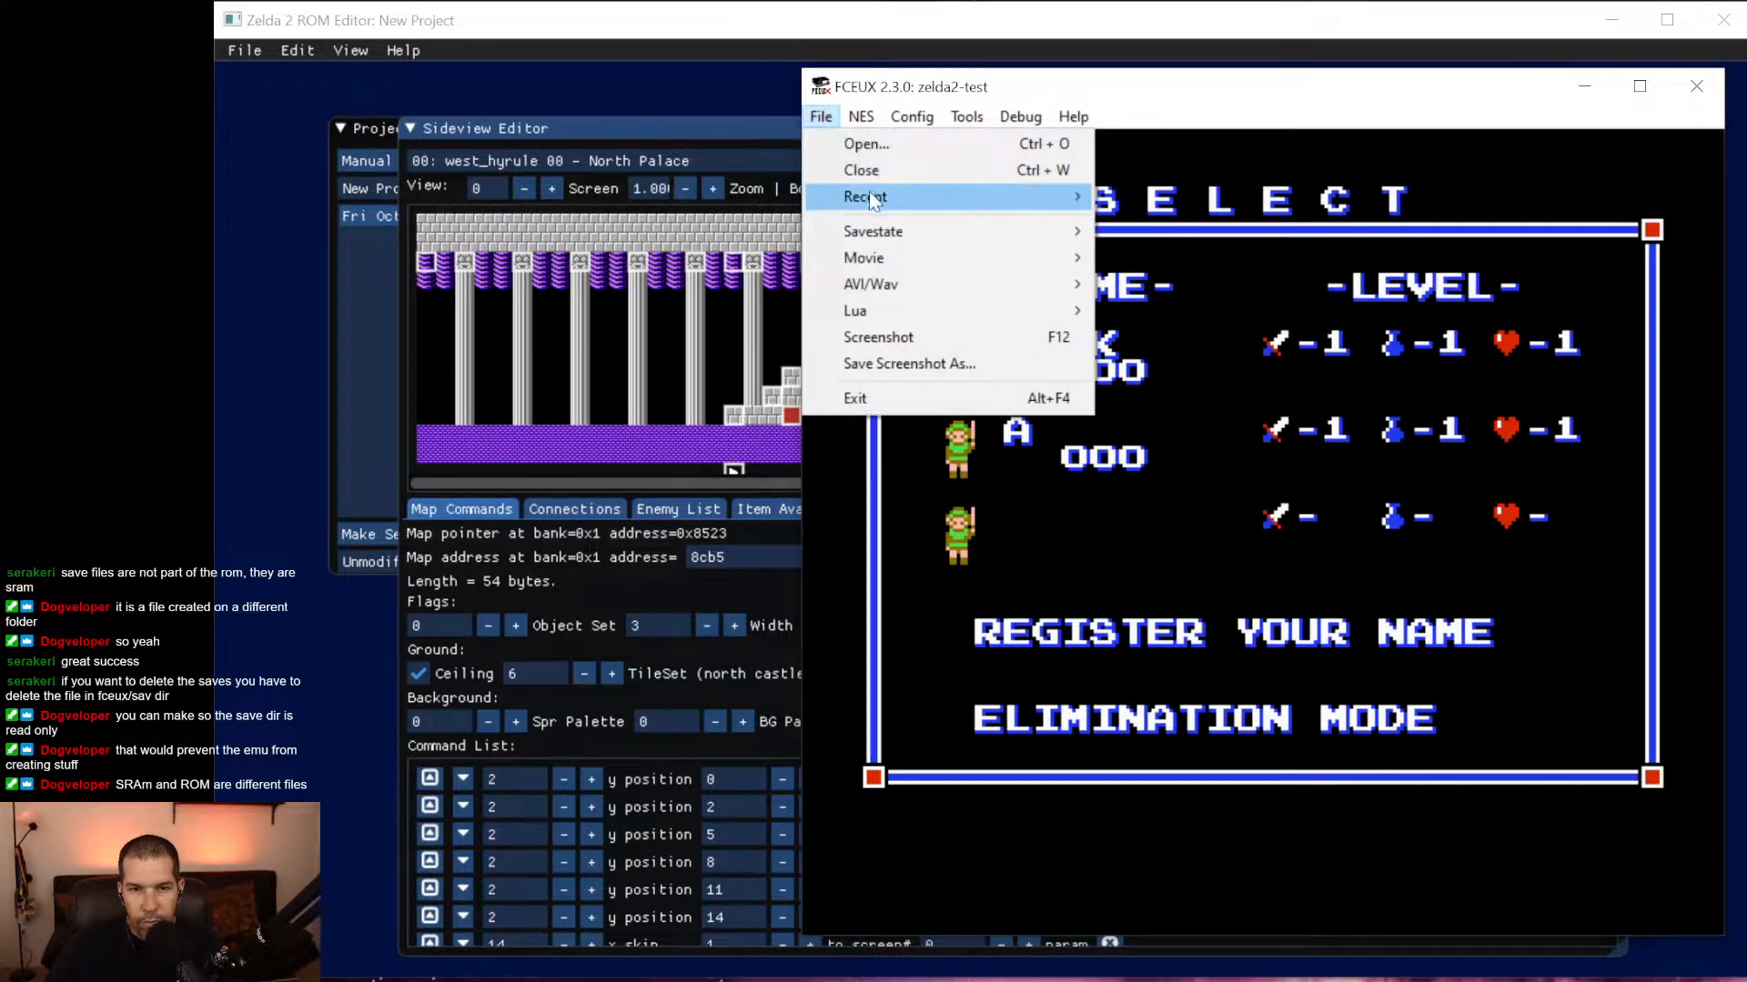
pyautogui.moveTo(871, 198)
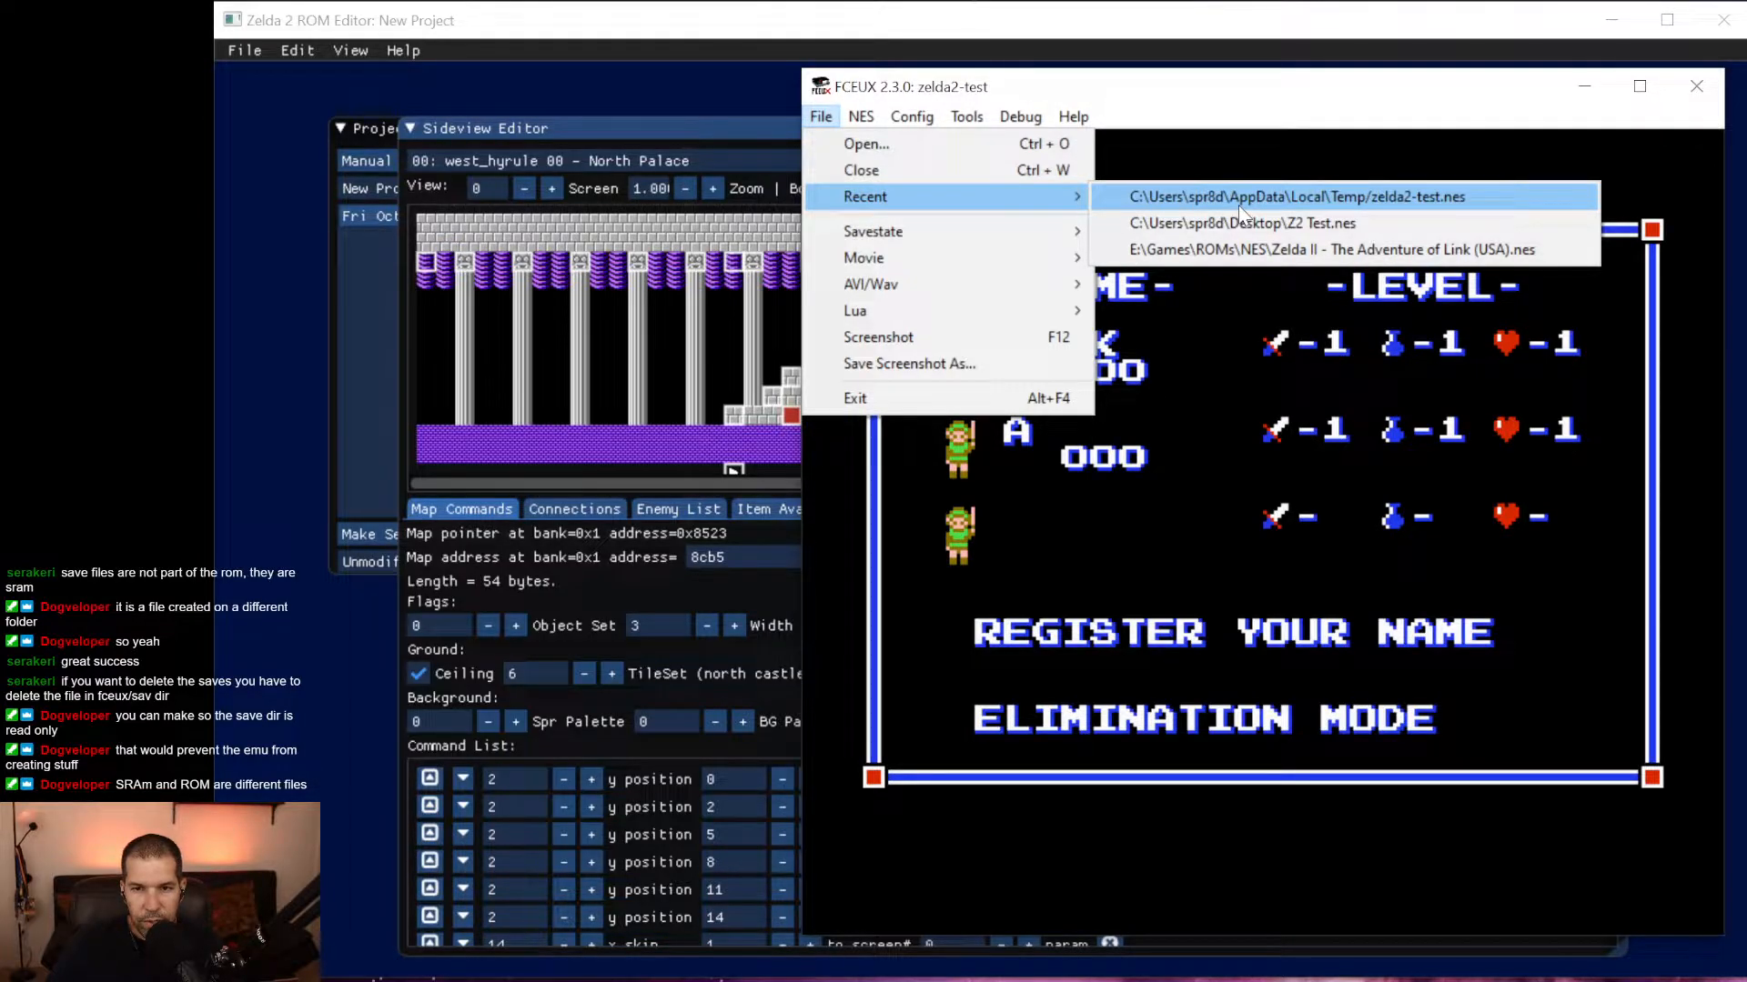
pyautogui.click(680, 45)
pyautogui.click(680, 46)
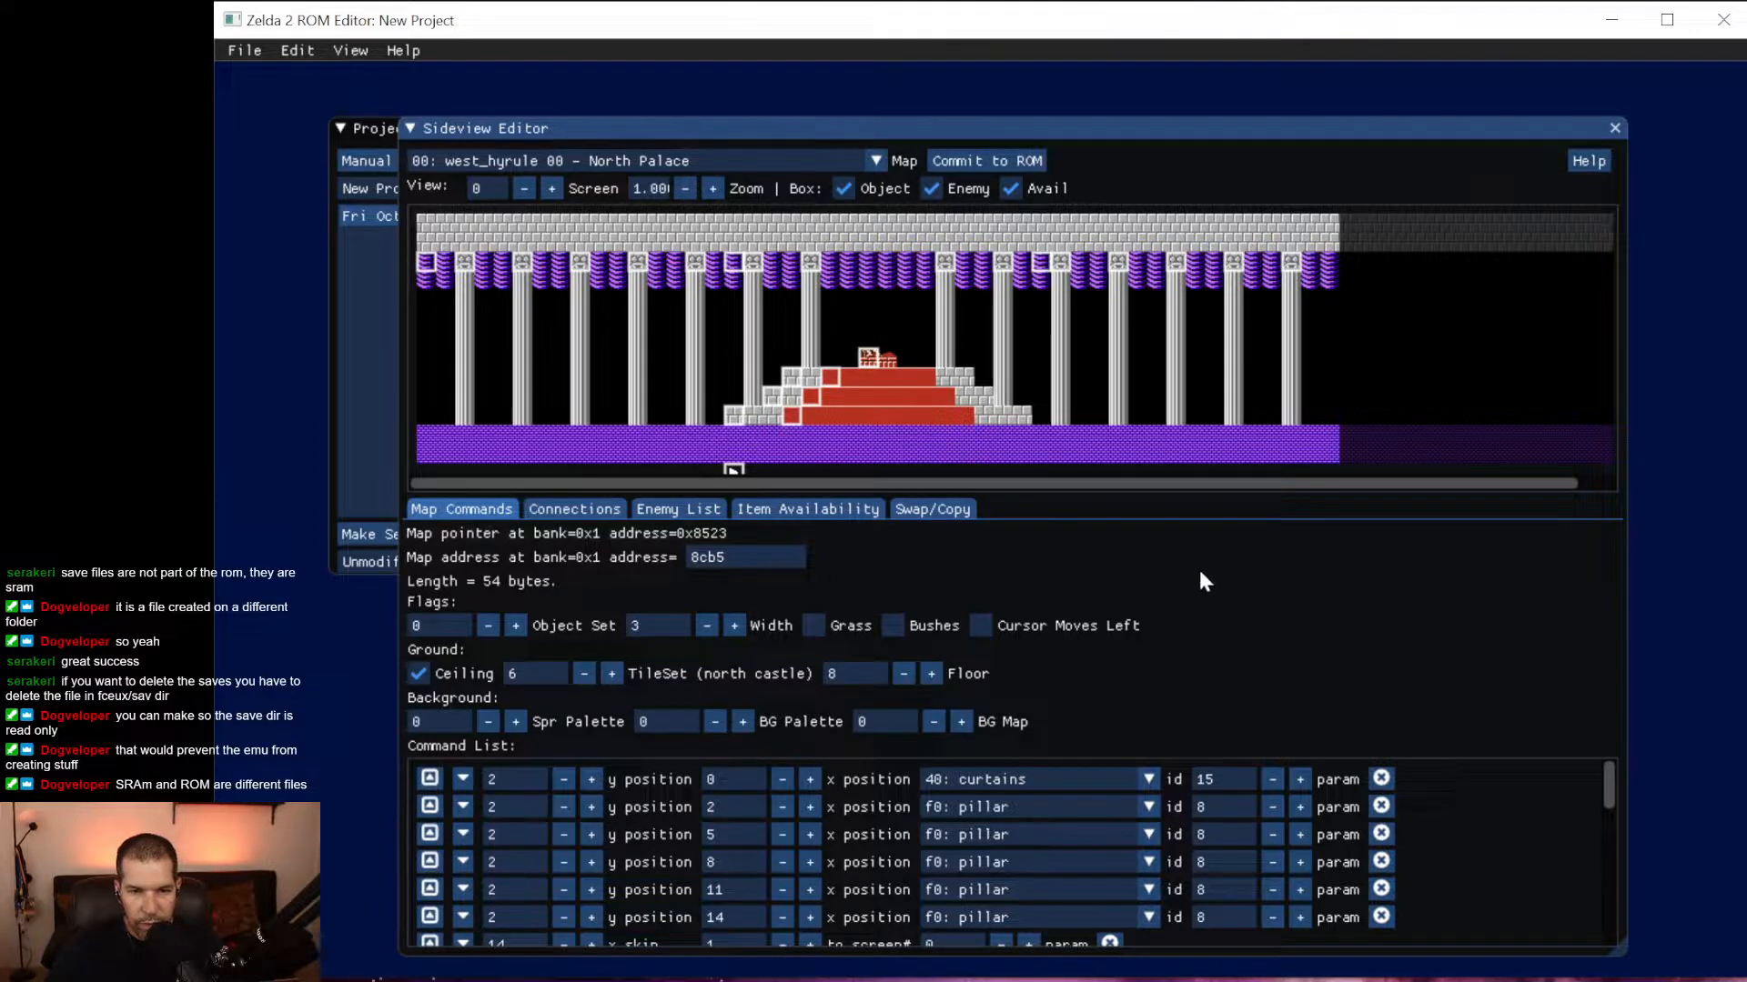
# Add a command at the end of the North Palace command list and set its id to 80: single weed.
pyautogui.moveTo(1614, 816); pyautogui.dragTo(1588, 976)
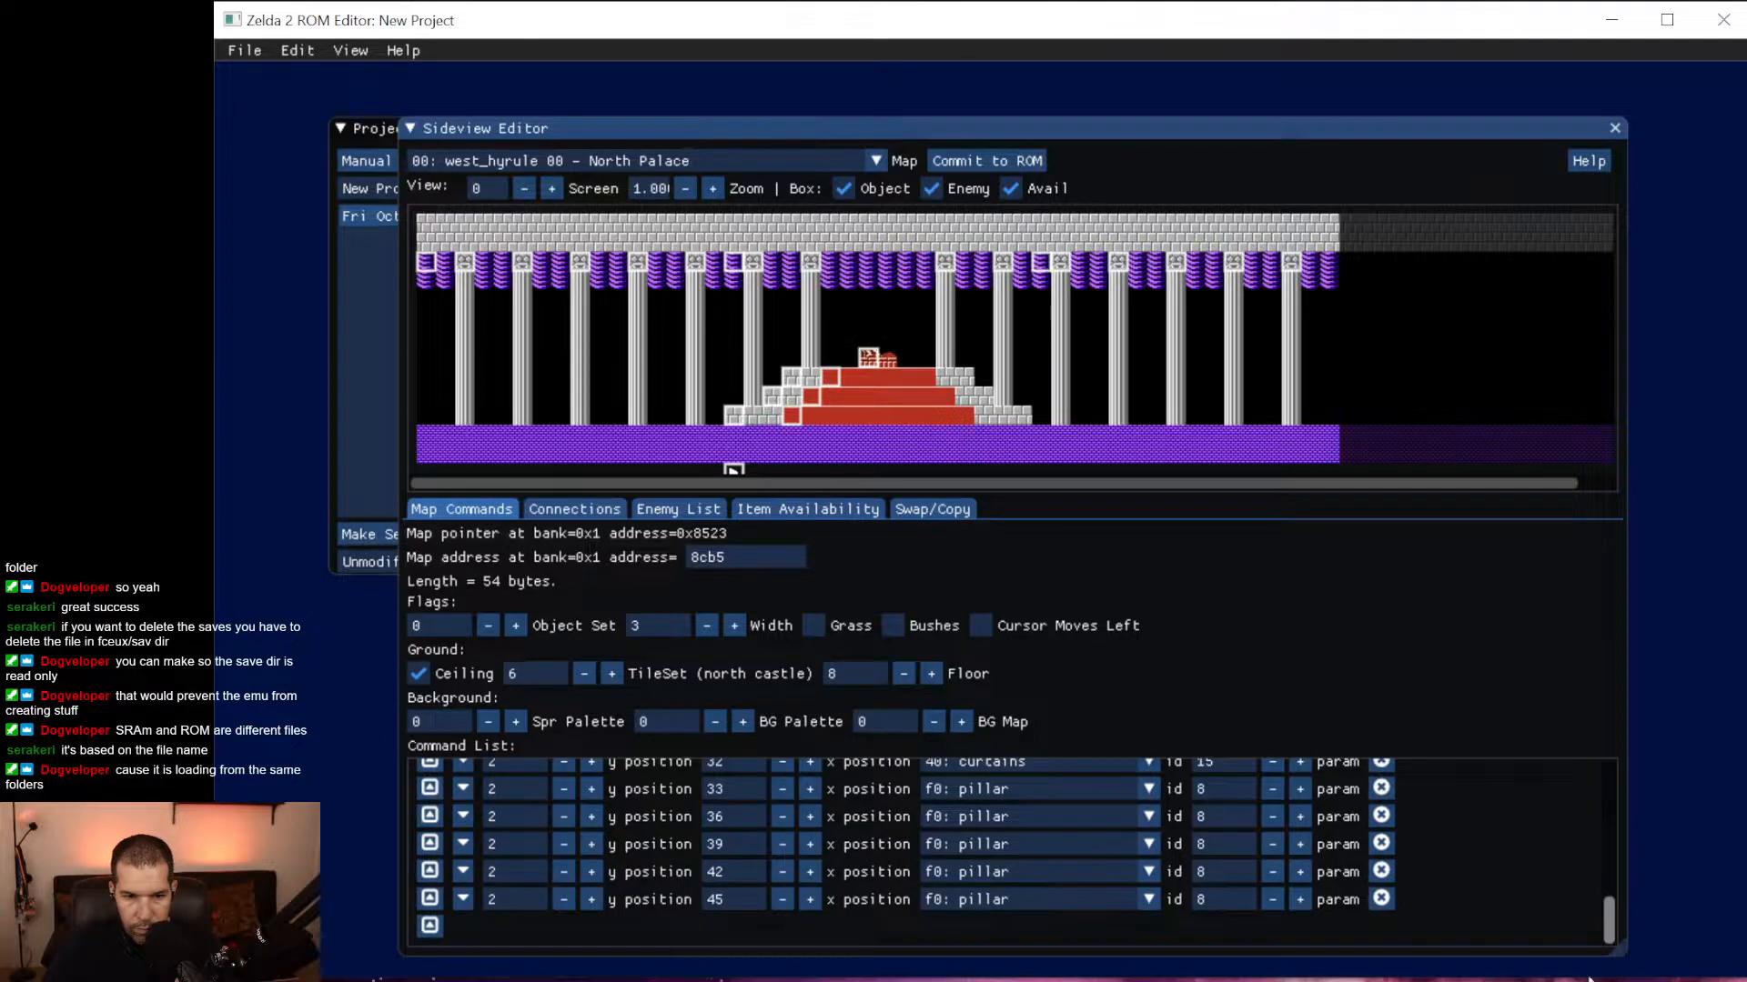
pyautogui.click(429, 925)
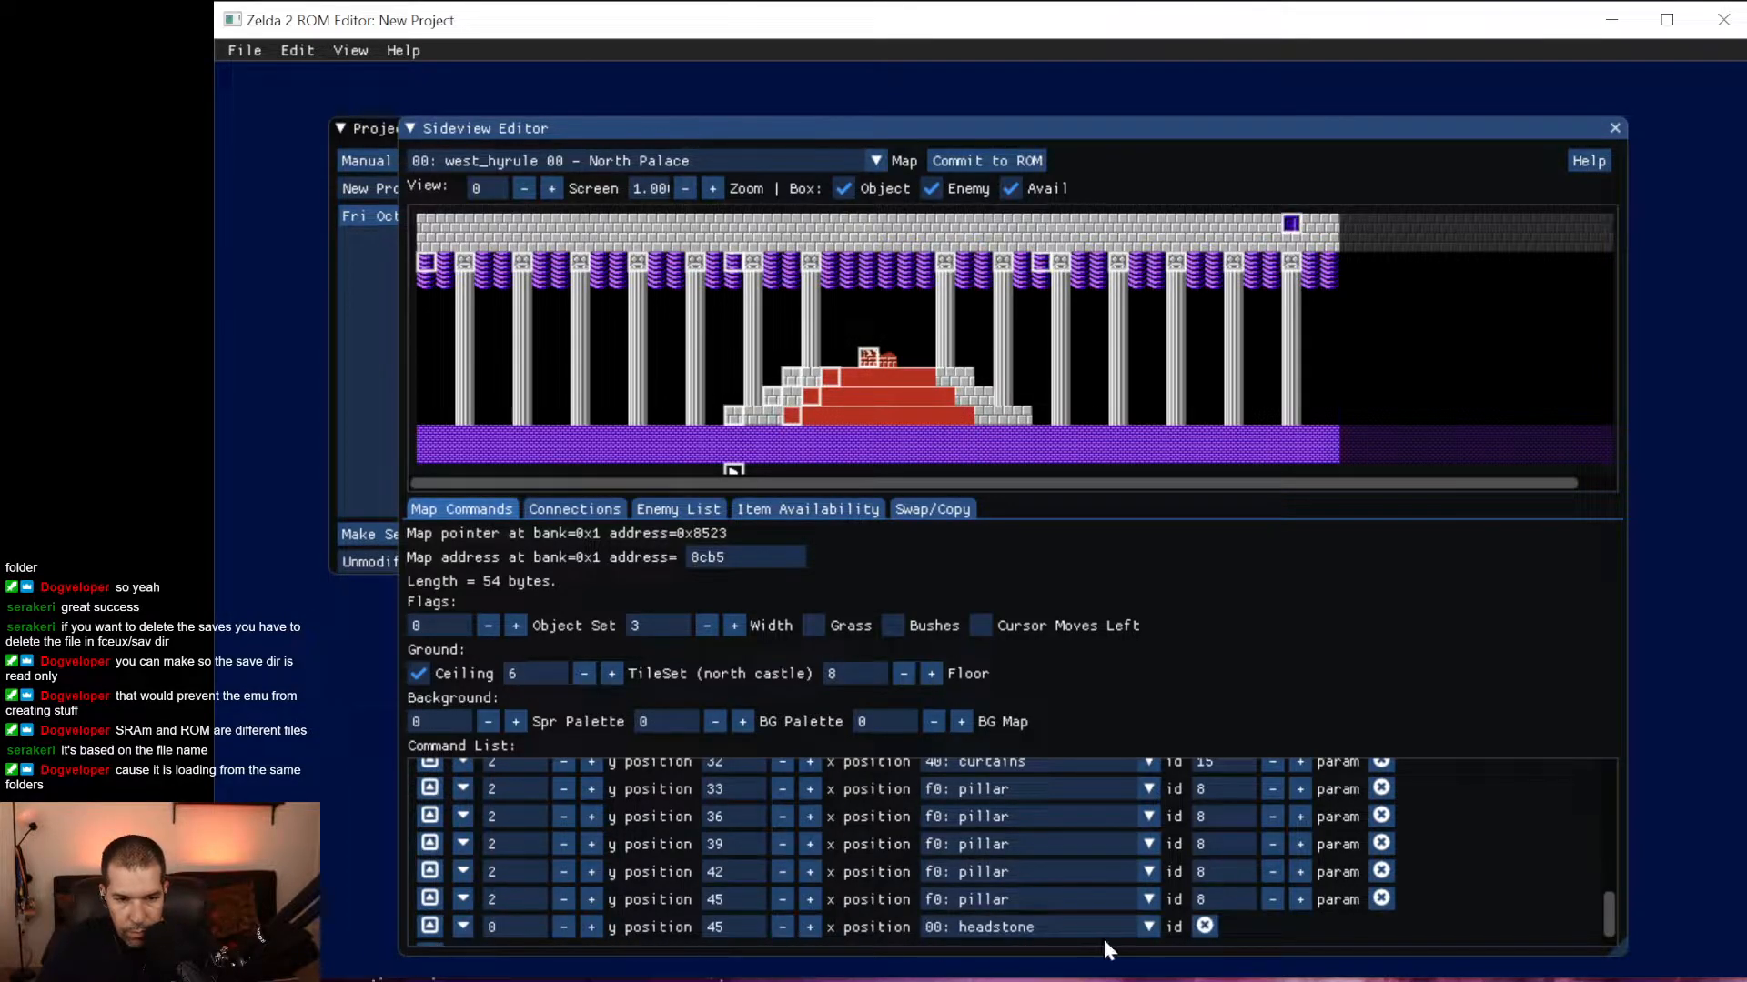
pyautogui.click(1148, 926)
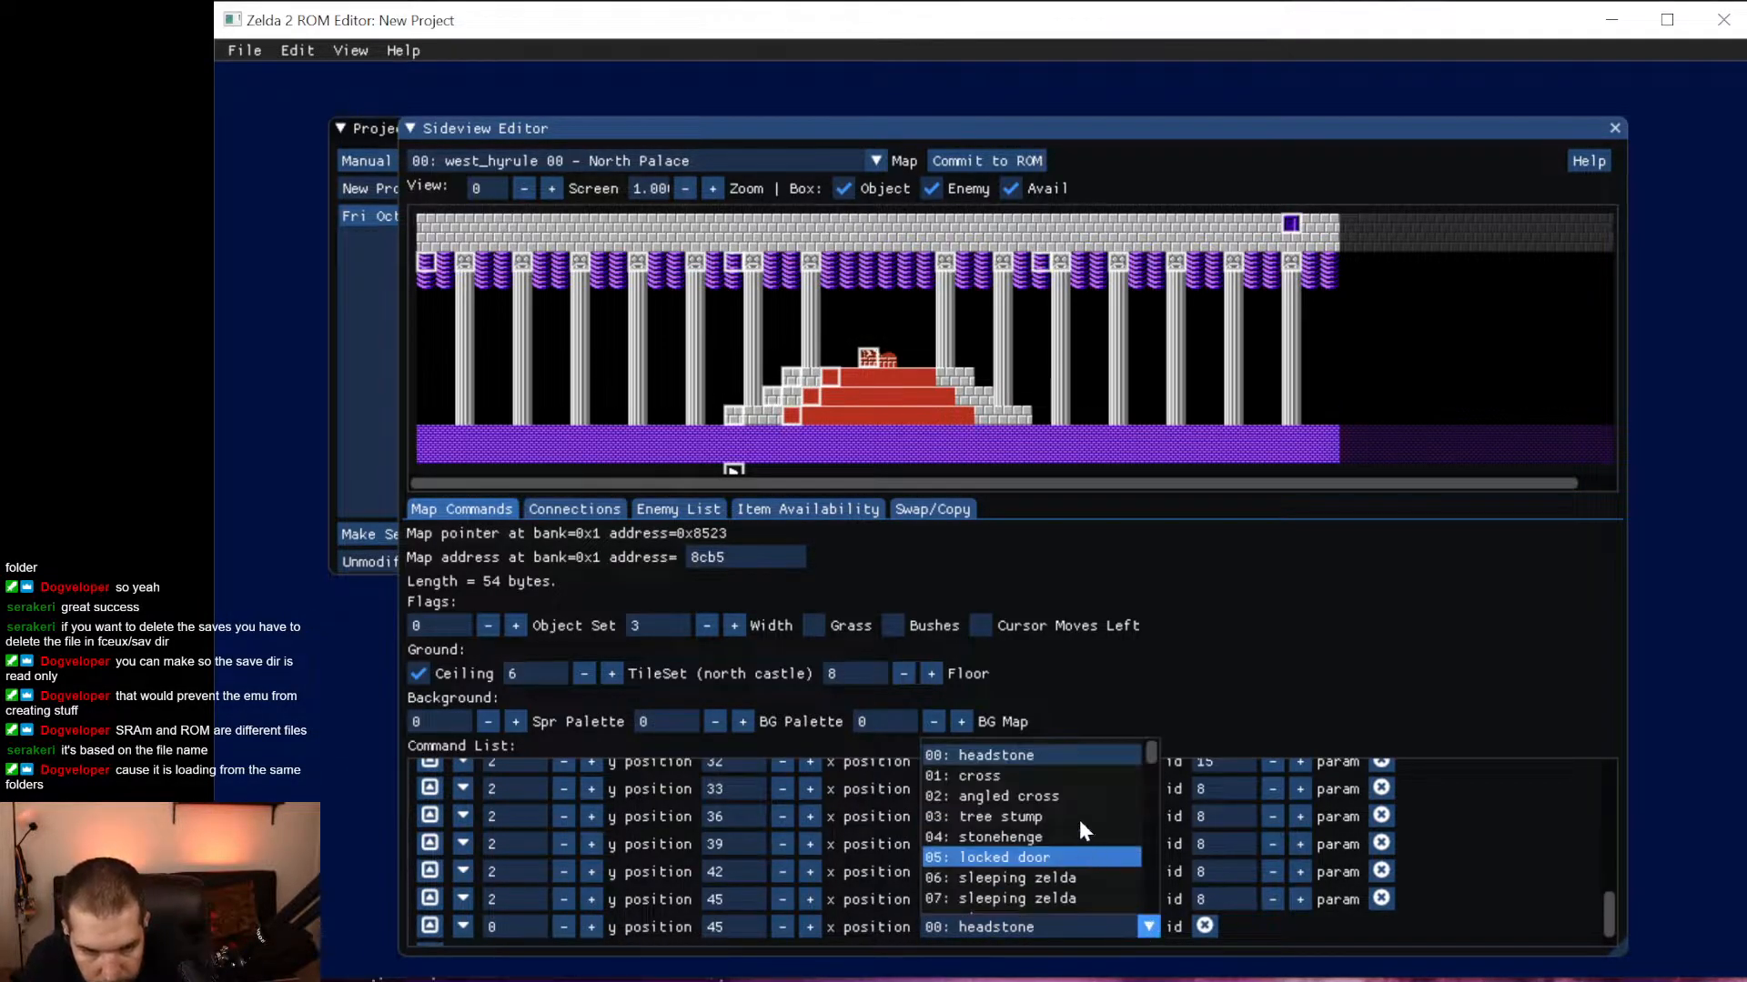
pyautogui.scroll(-5, 1055, 790)
pyautogui.scroll(-3, 1052, 796)
pyautogui.click(1046, 855)
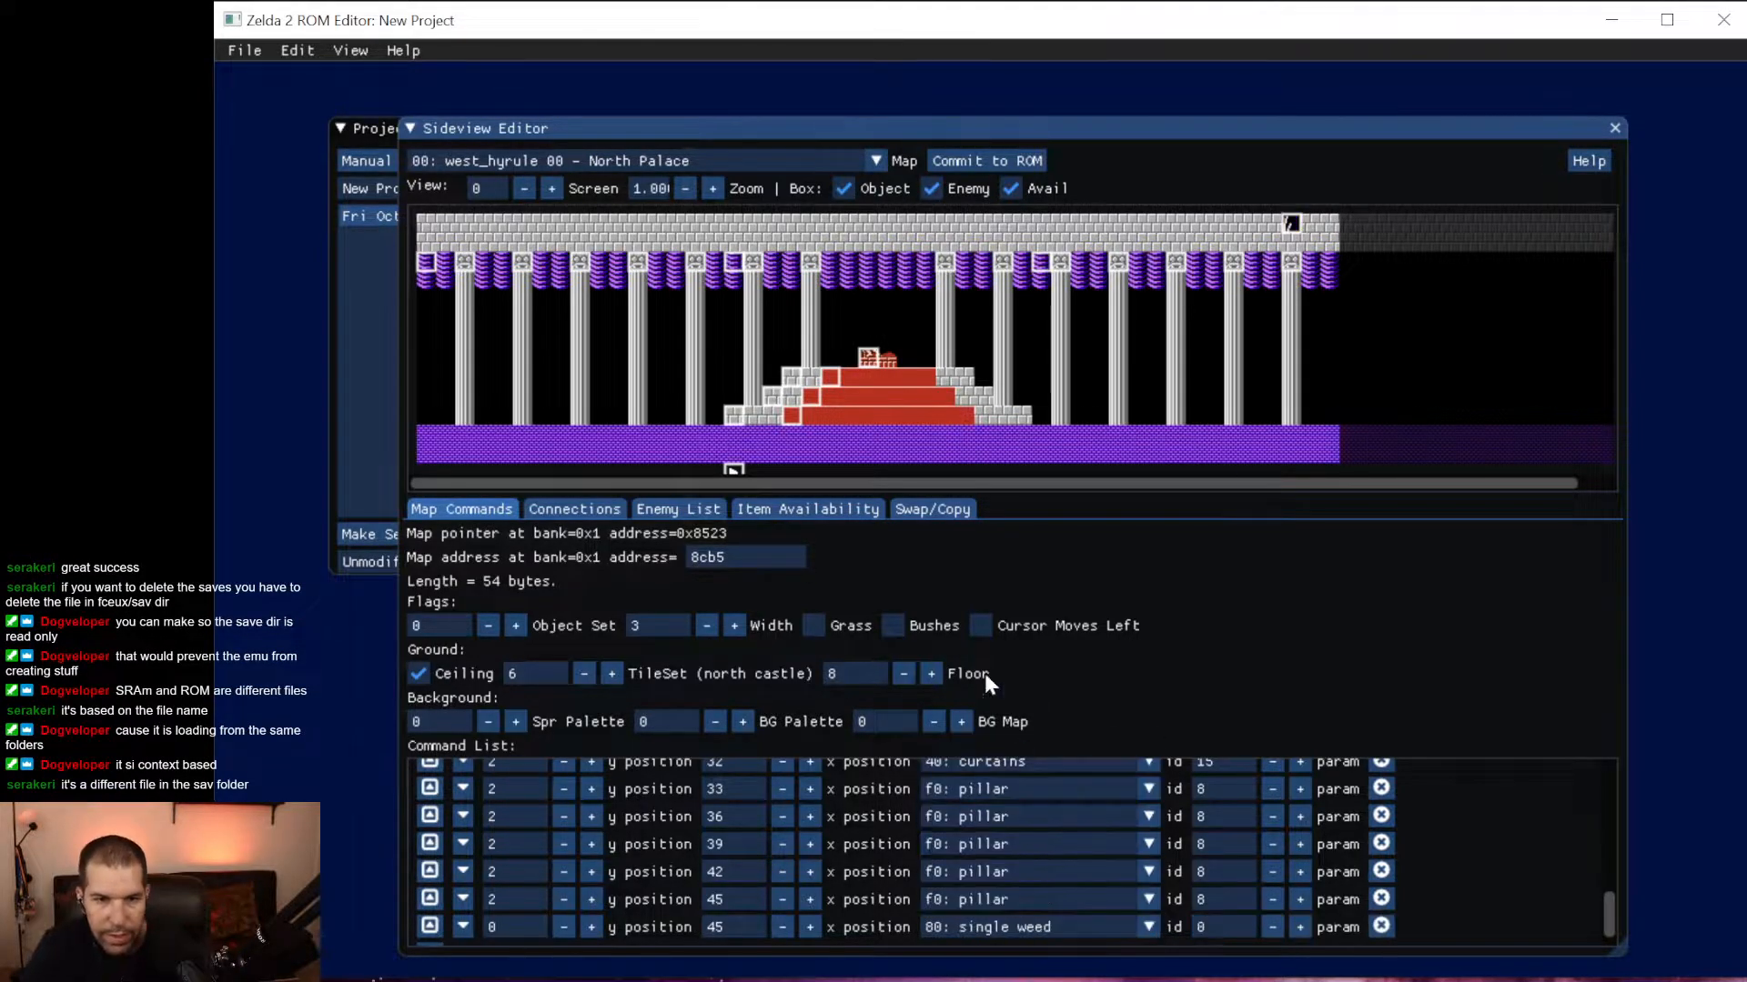
# Move the leftmost curtains down and right and sleeping Zelda to the floor right of the stairs, and commit the map to ROM as a copy.
pyautogui.moveTo(427, 262); pyautogui.dragTo(602, 334)
pyautogui.moveTo(869, 362); pyautogui.dragTo(1079, 423)
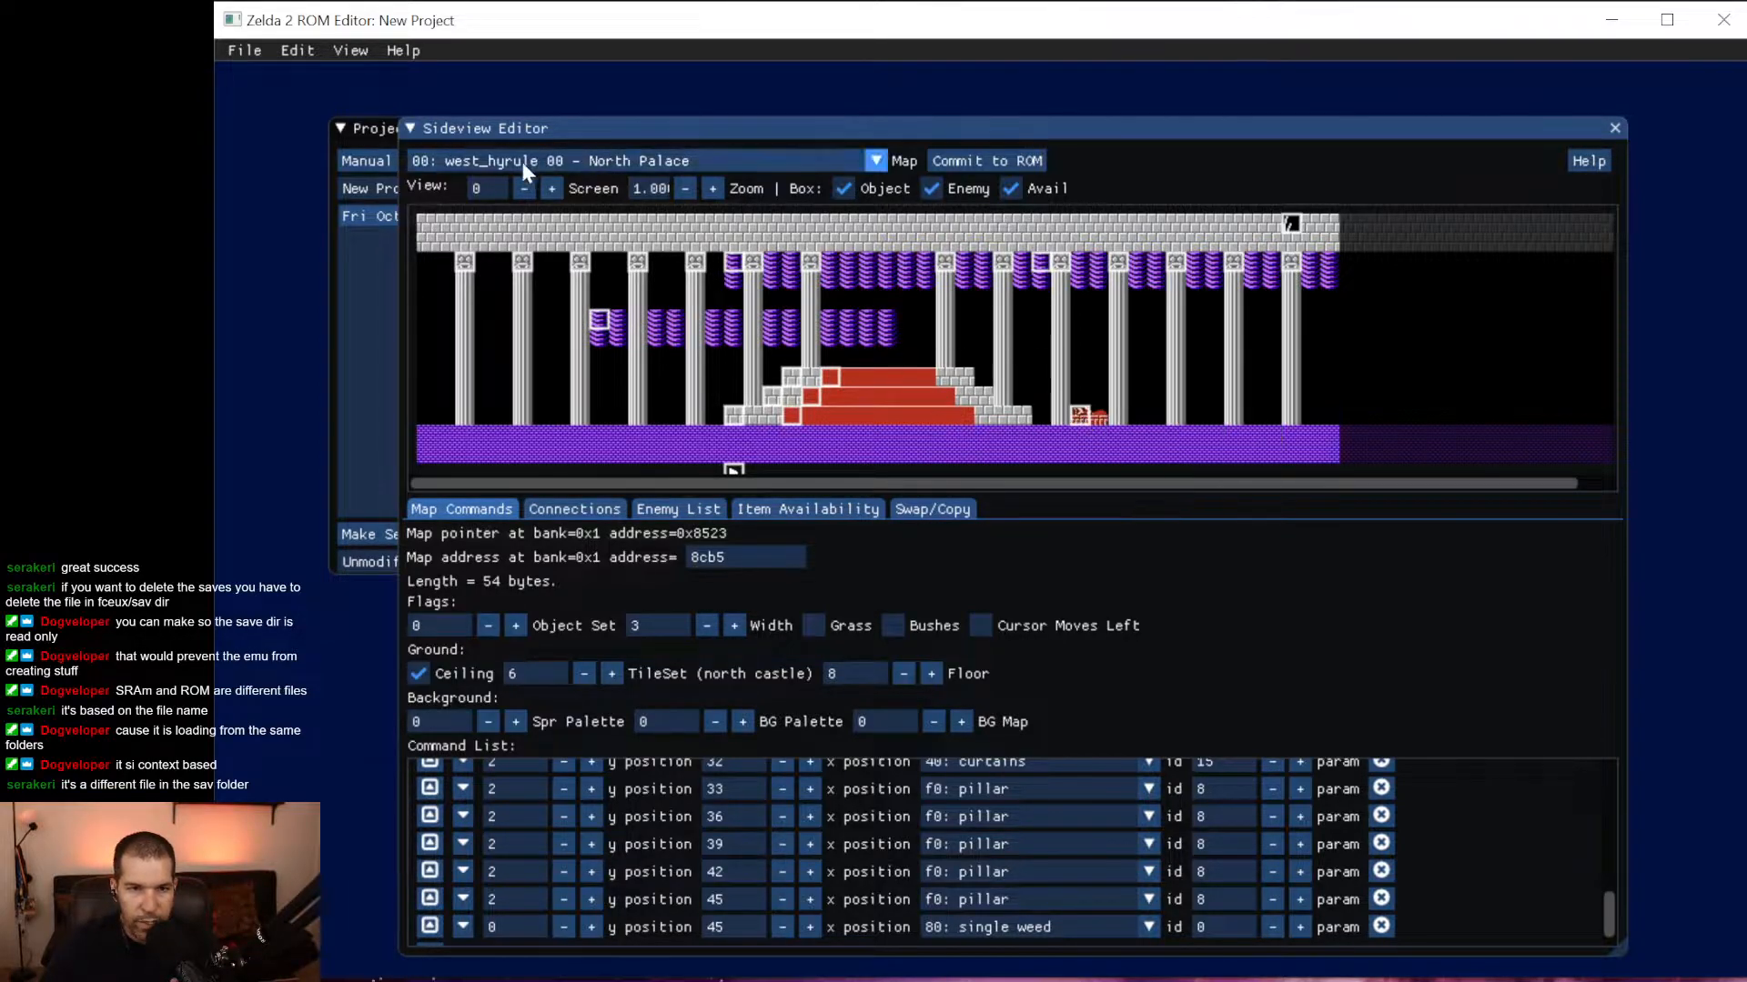
pyautogui.click(969, 160)
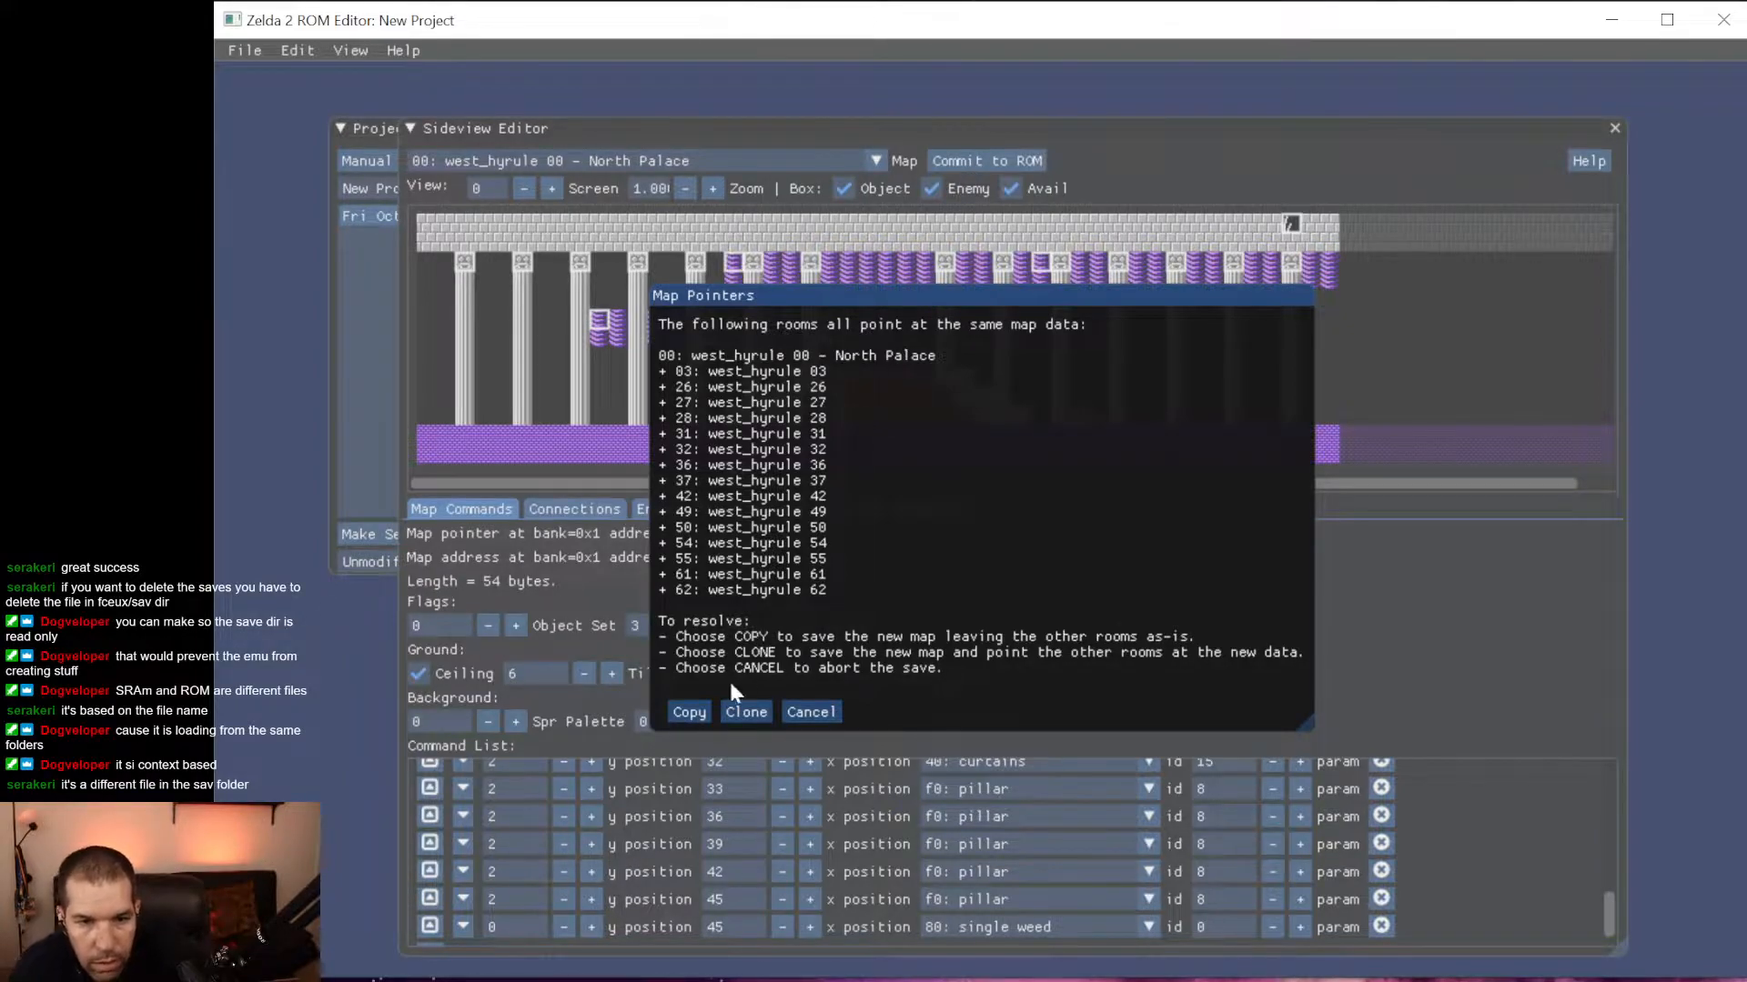
pyautogui.click(706, 709)
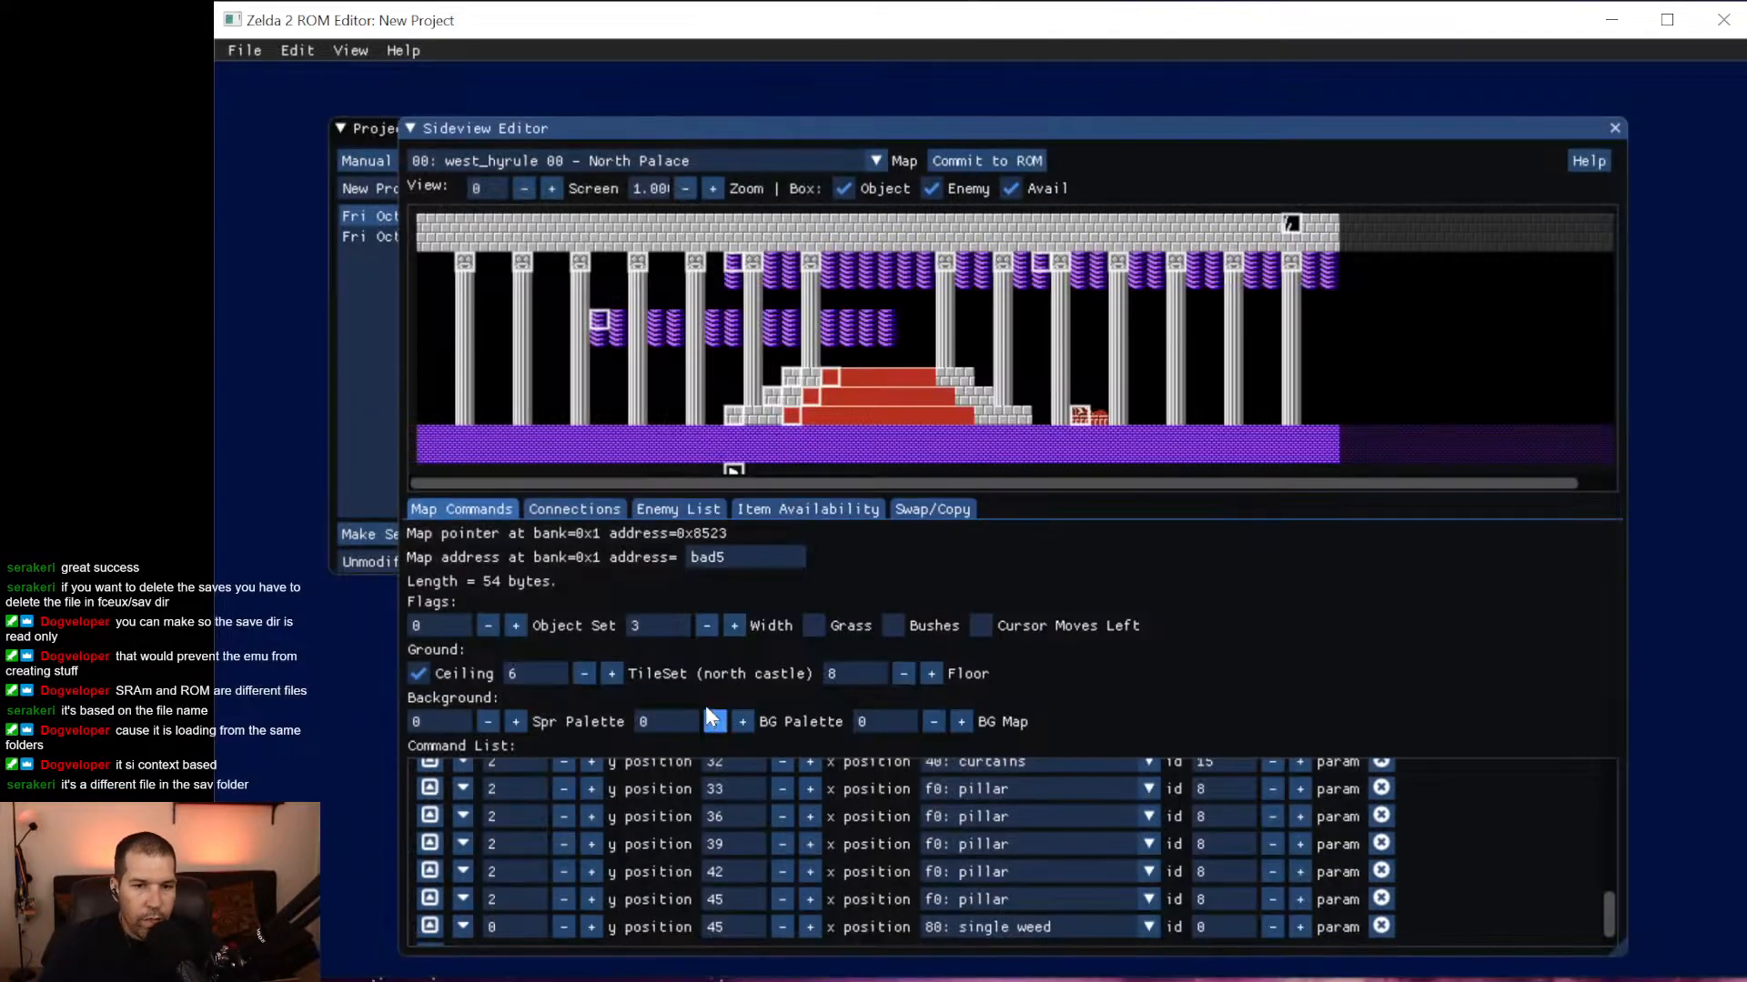
# Emulate the ROM, load the recently opened Z2 Test.nes in FCEUX and start the game with the saved file.
pyautogui.click(246, 51)
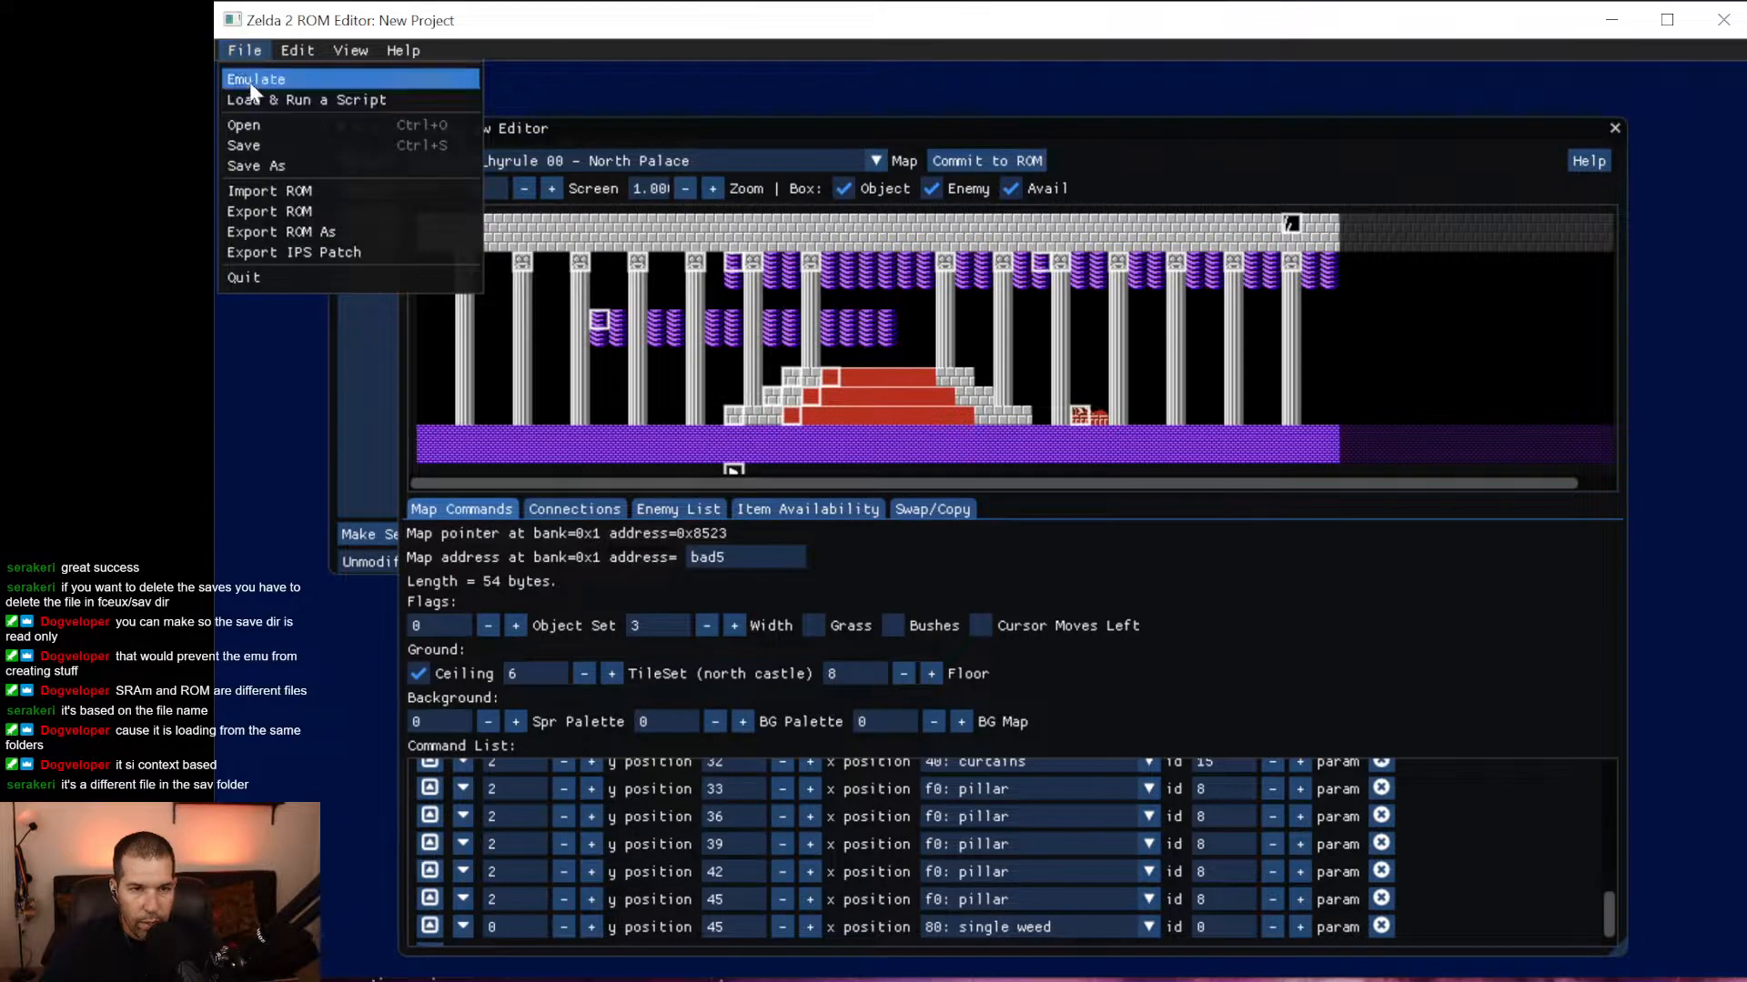
pyautogui.click(253, 78)
pyautogui.click(820, 116)
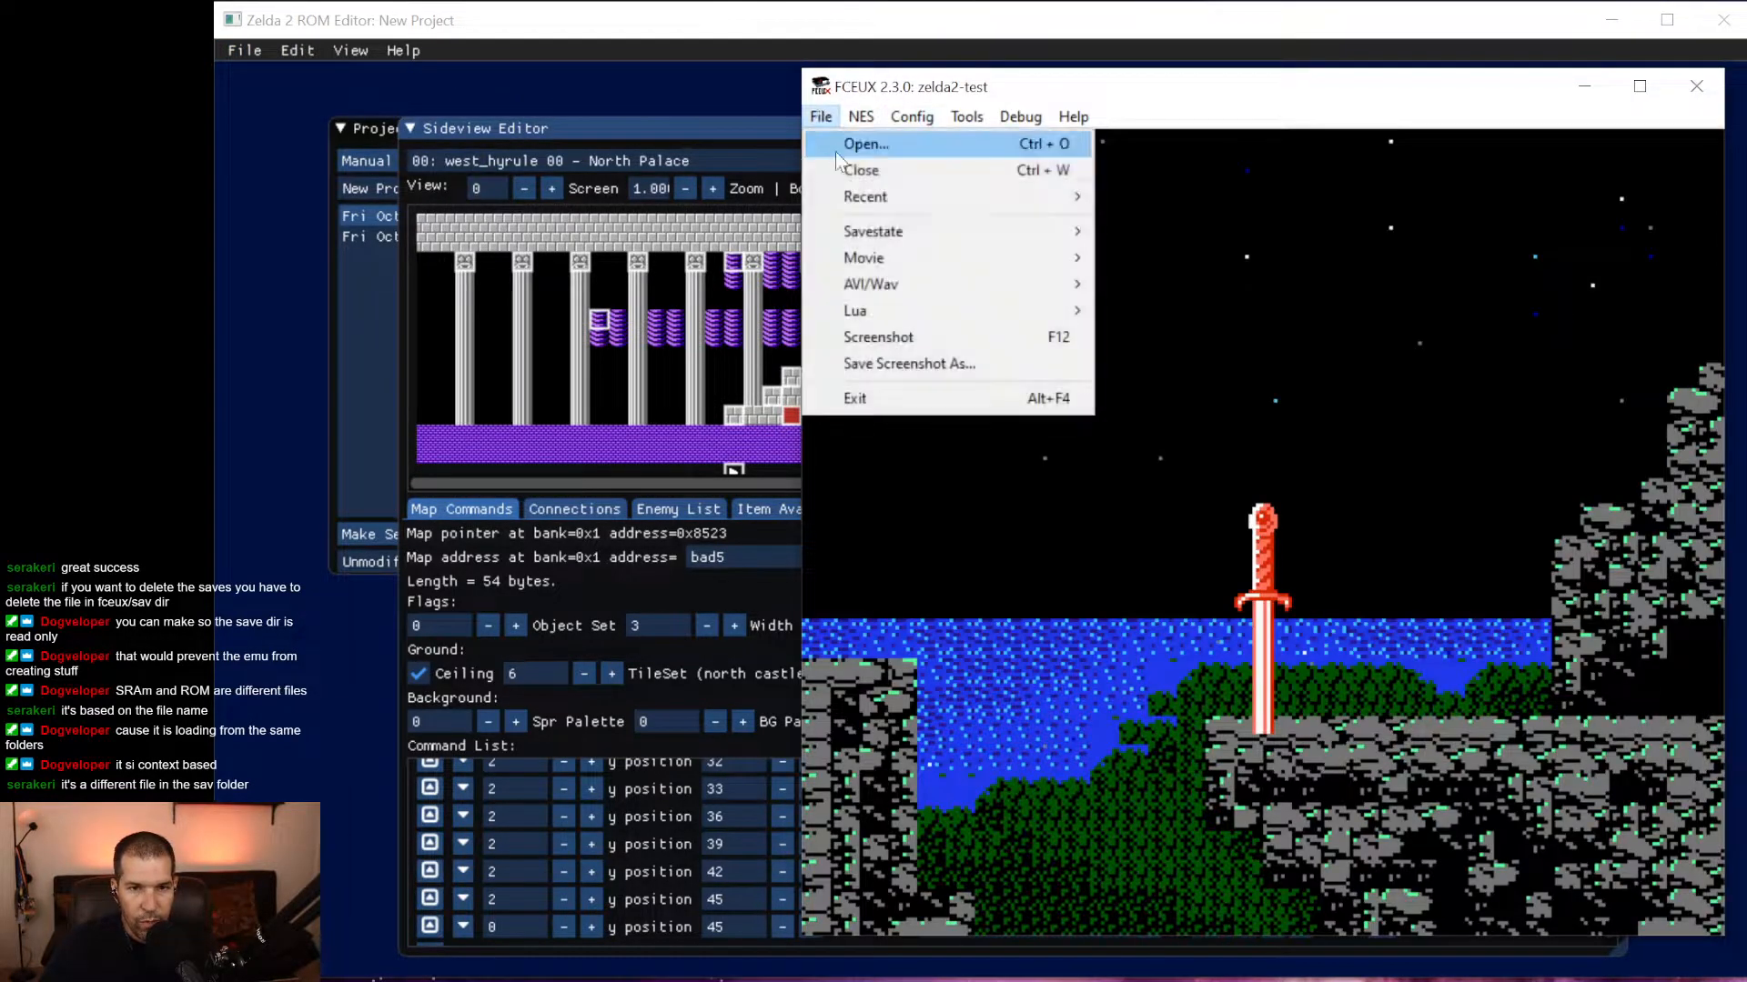
pyautogui.moveTo(964, 198)
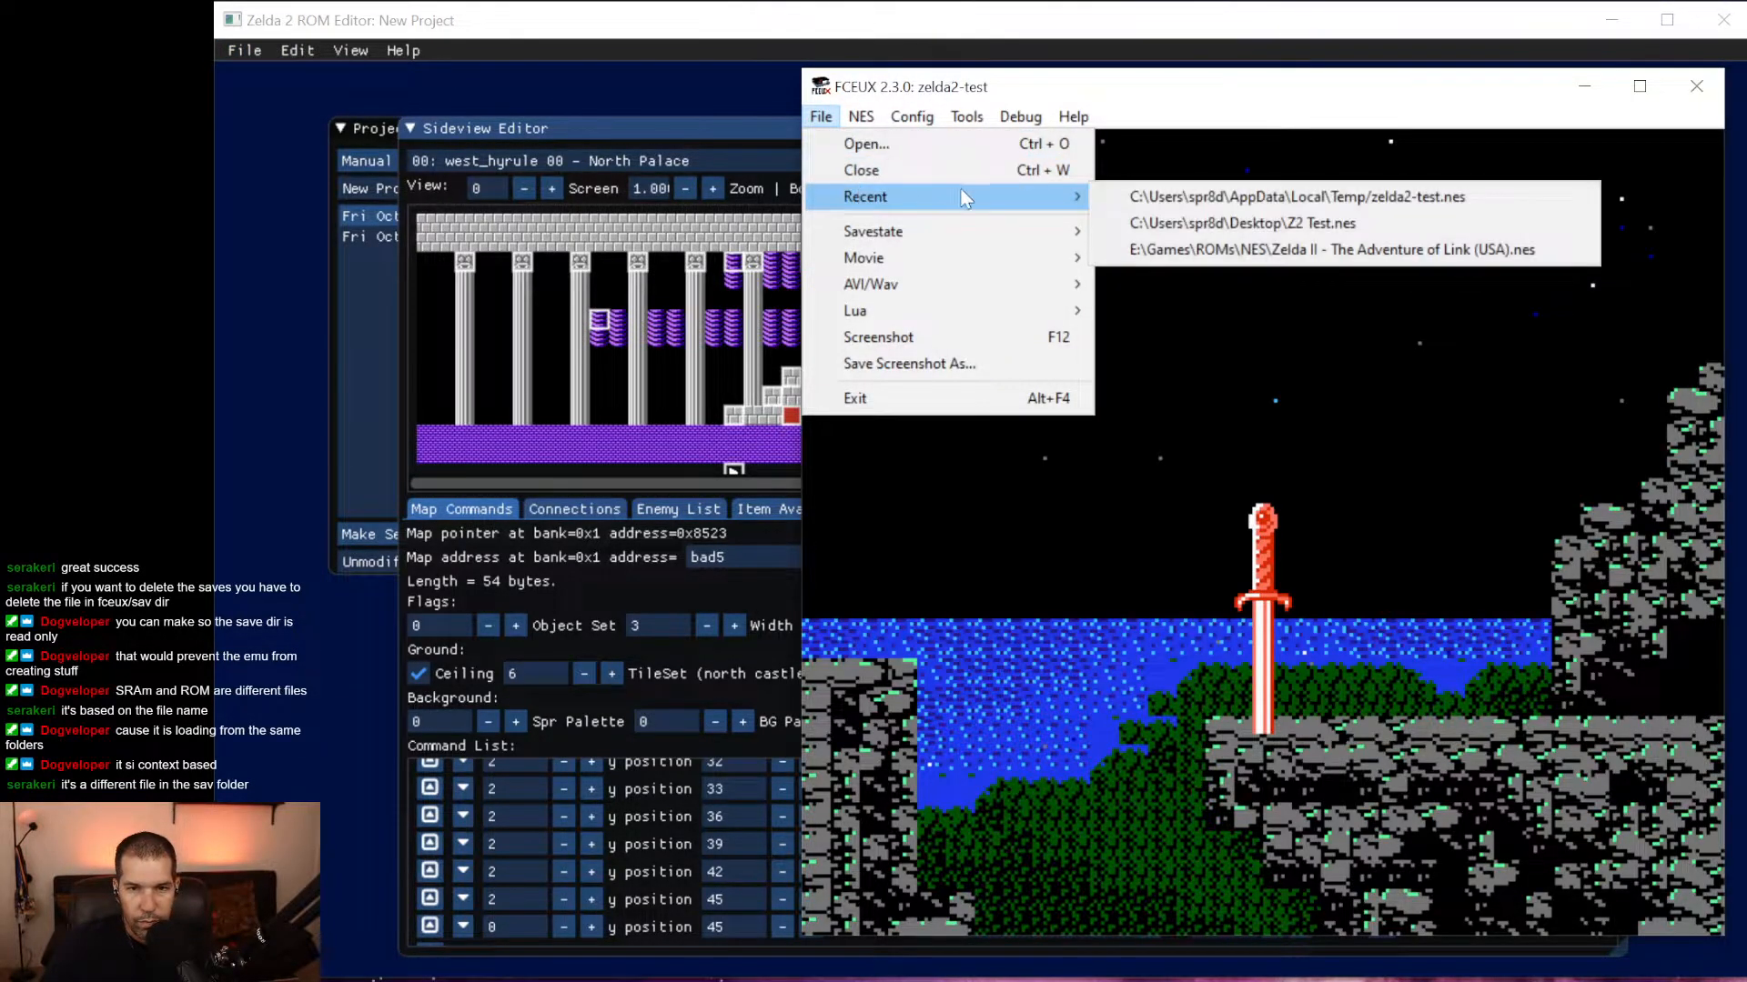
pyautogui.click(1199, 227)
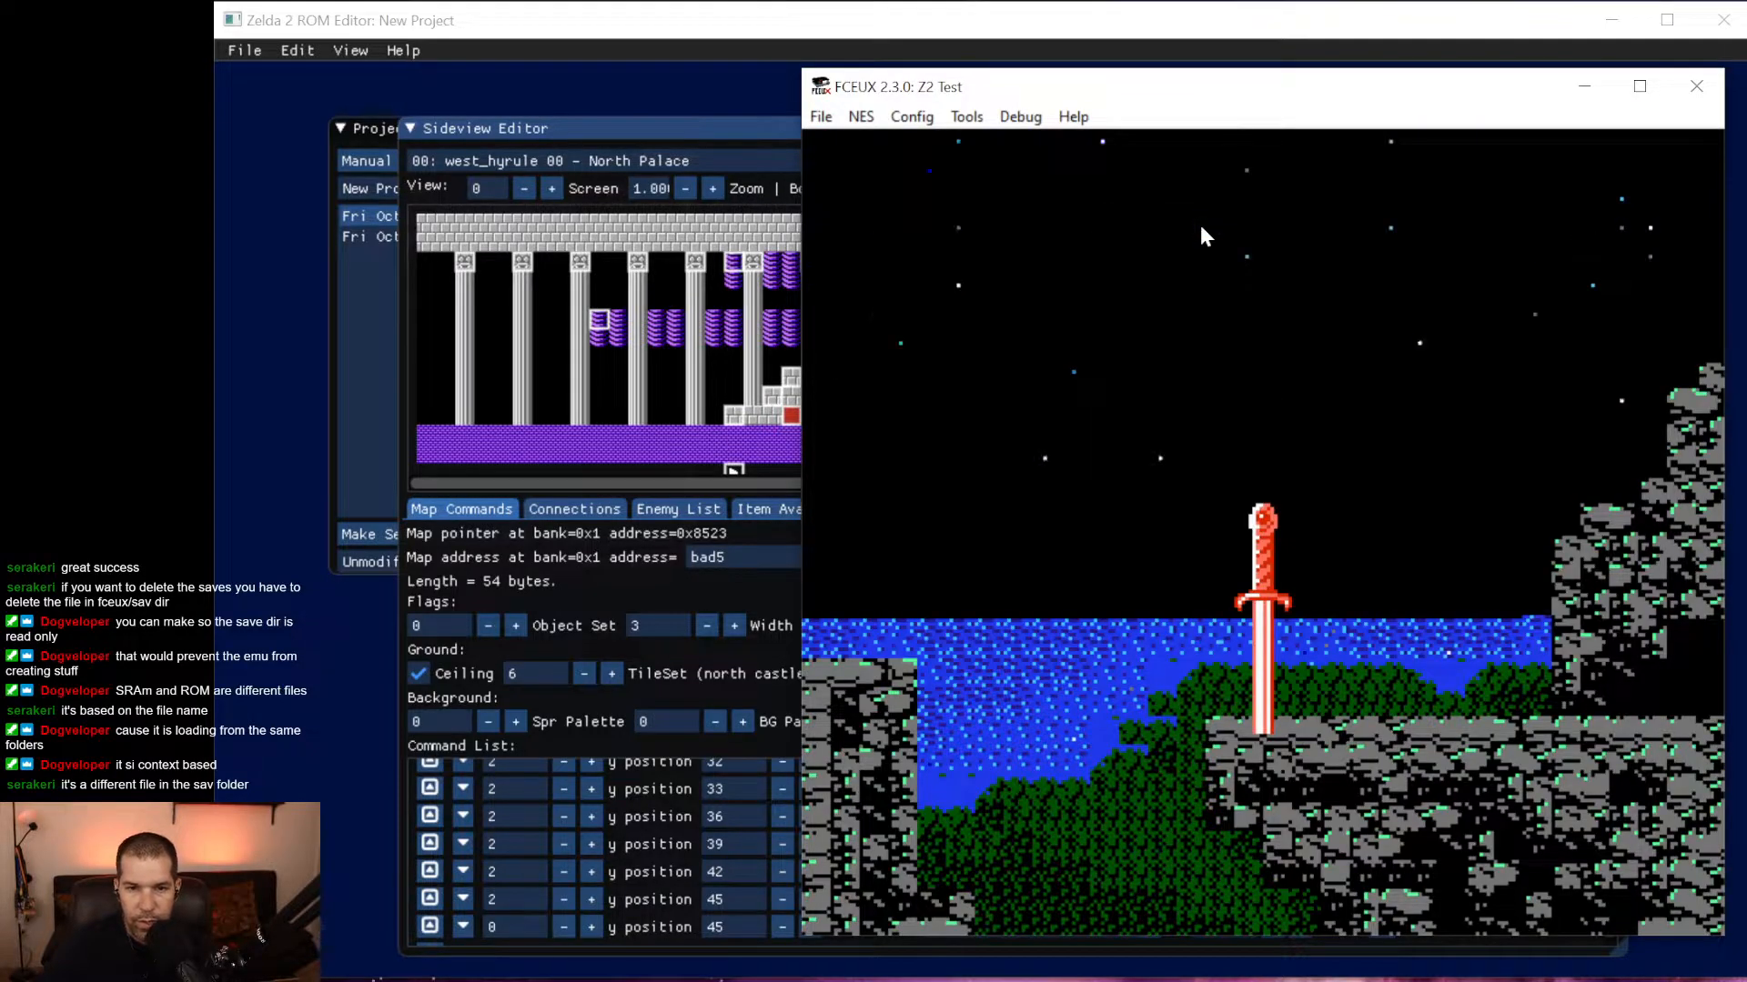
pyautogui.press('Return')
pyautogui.press('Return')
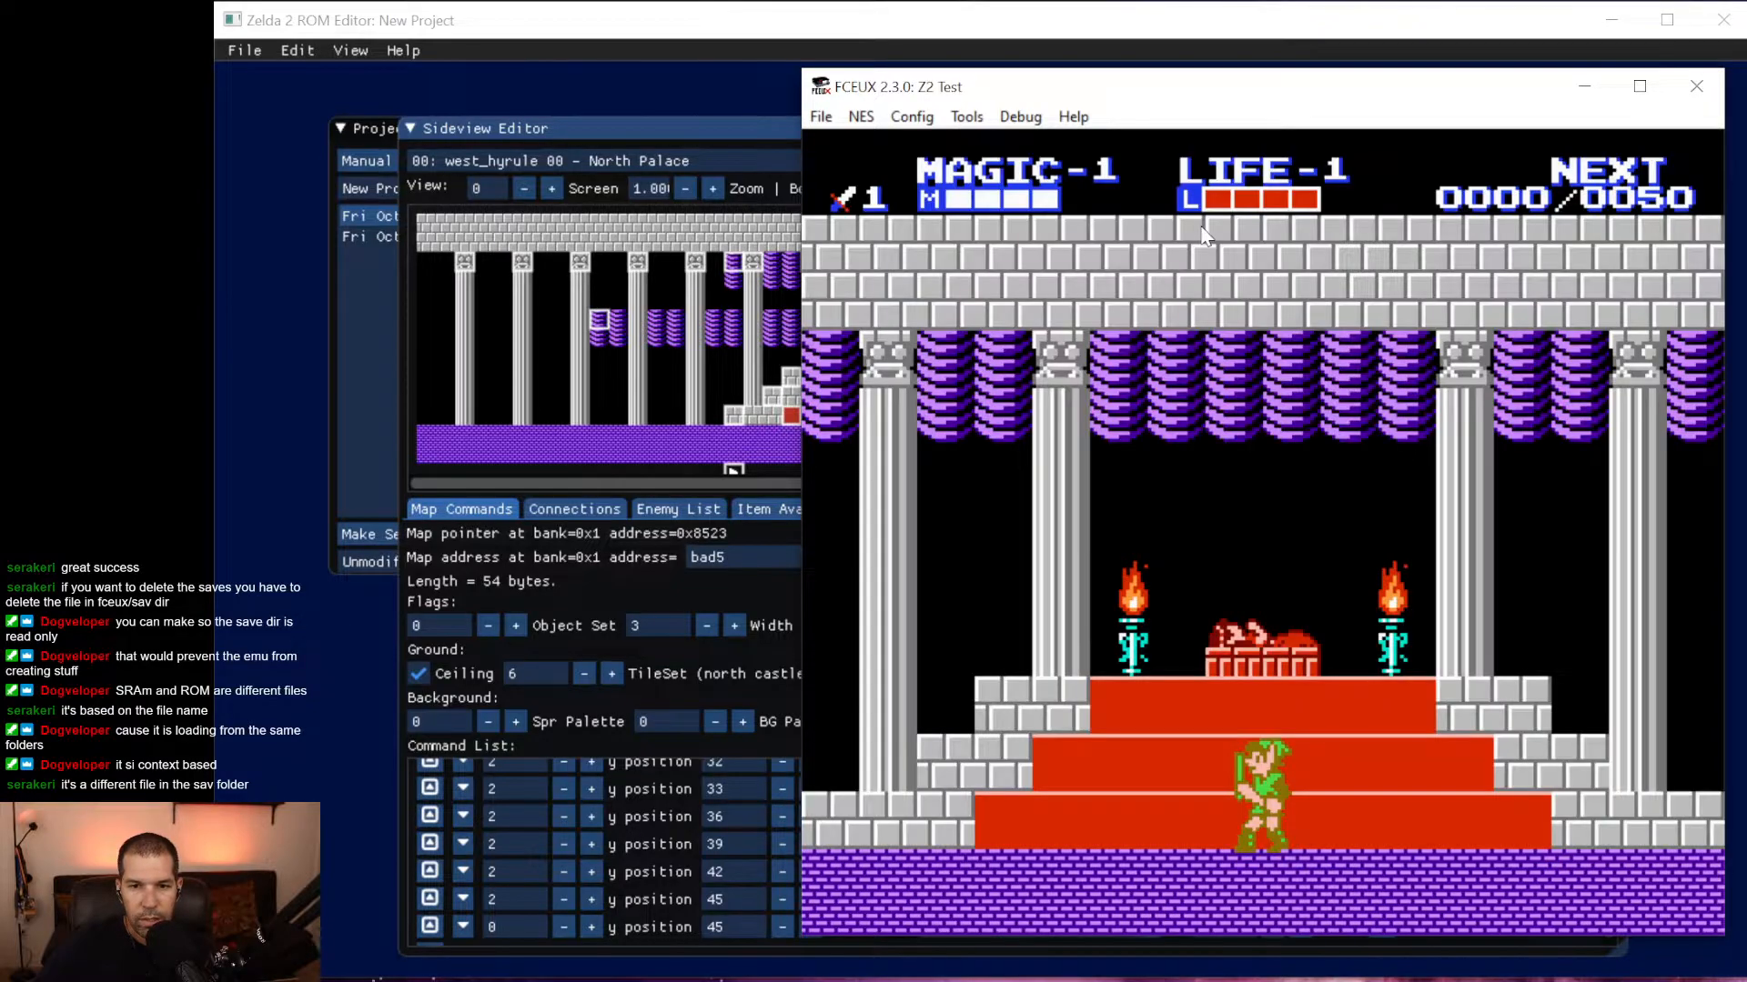
# Walk Link back and forth through the North Palace to check the room layout in Z2 Test, and exit that FCEUX window.
pyautogui.press('Right')
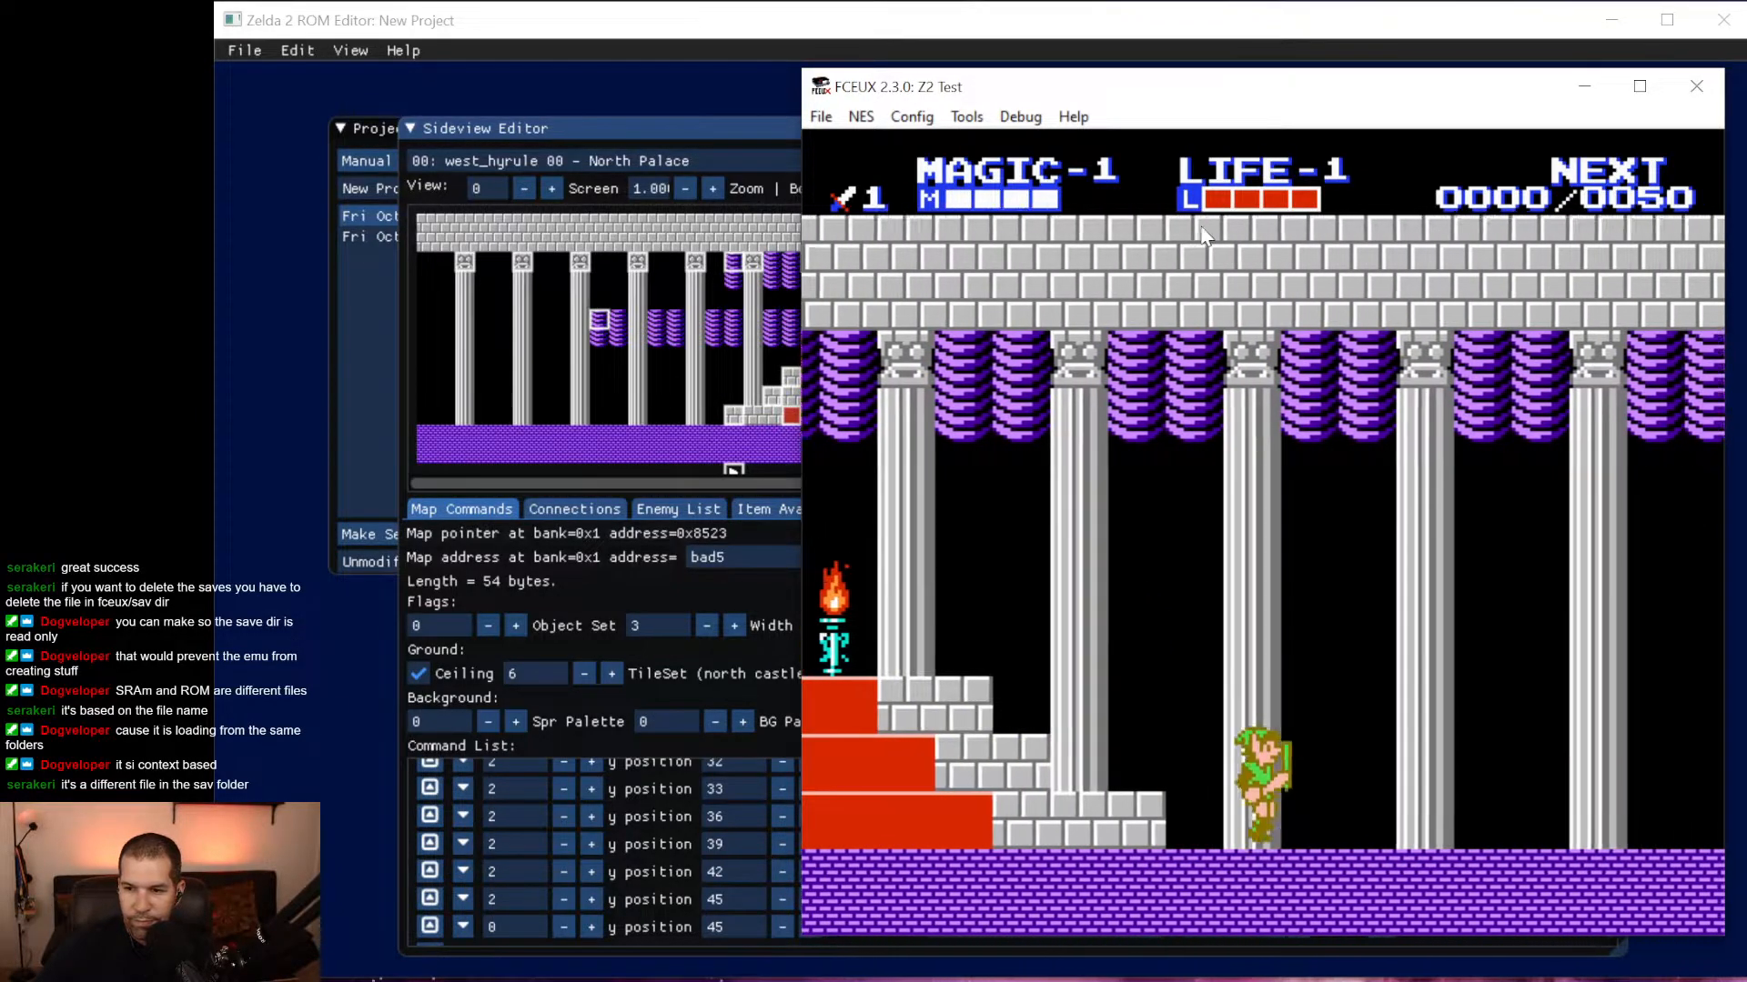
pyautogui.press('Left')
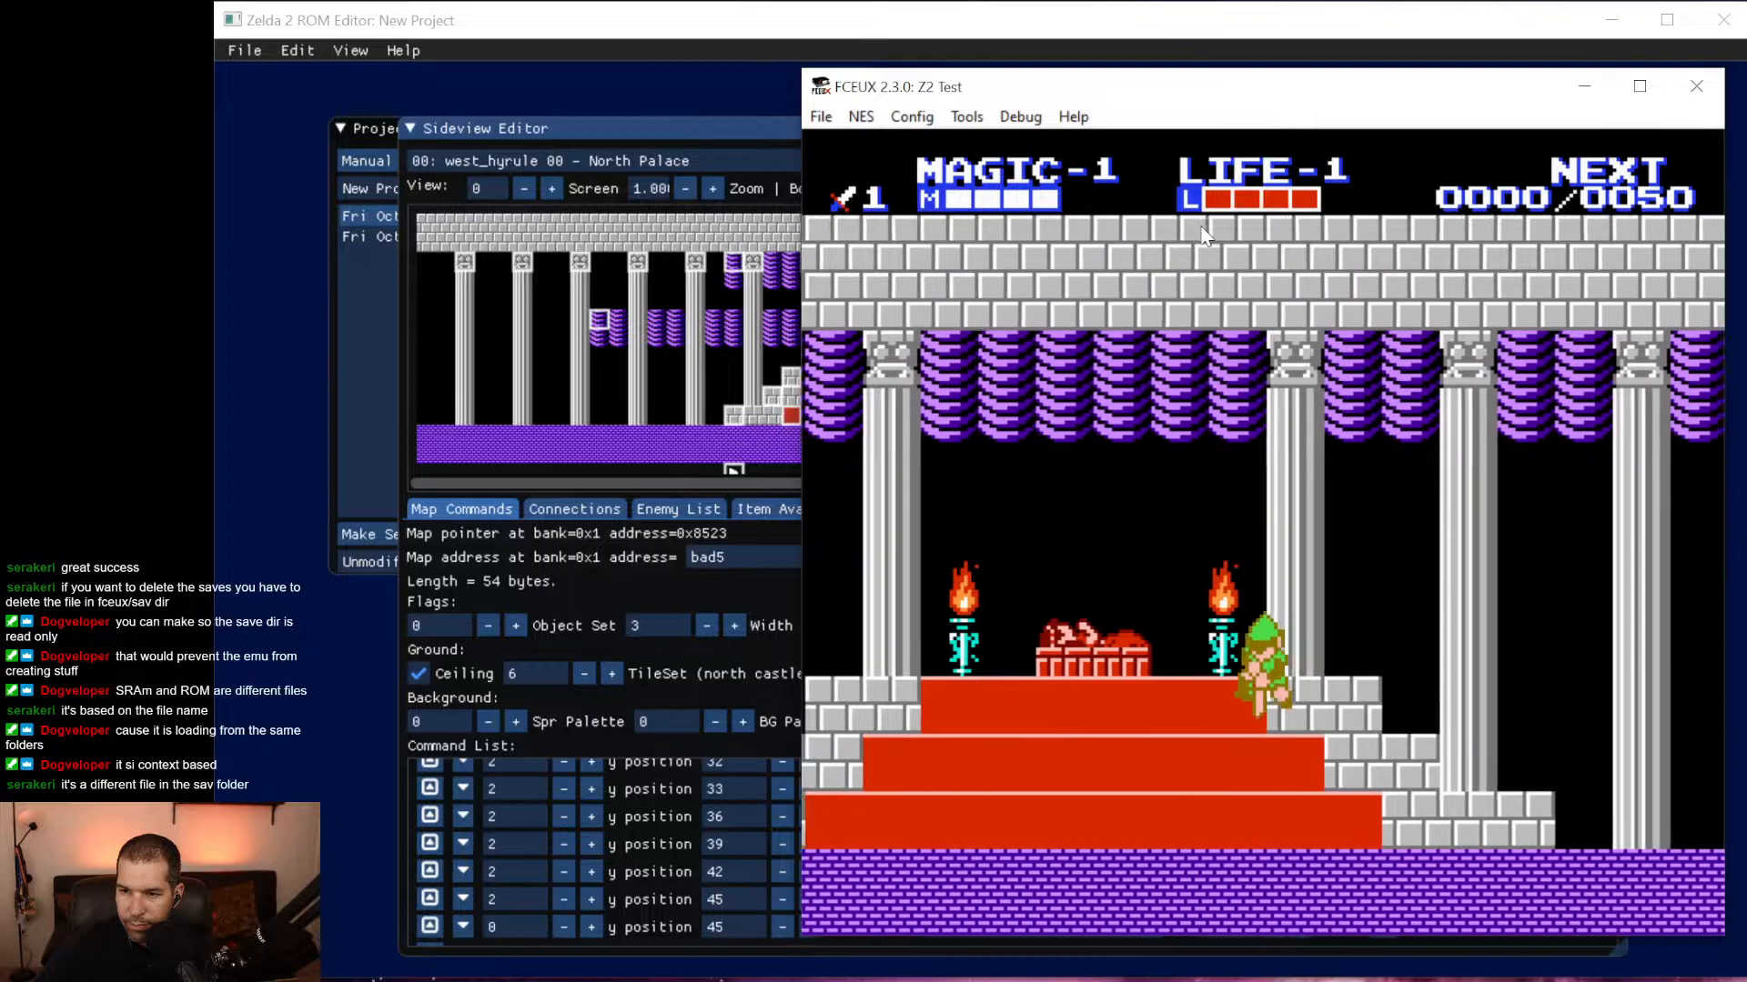
pyautogui.press('Left')
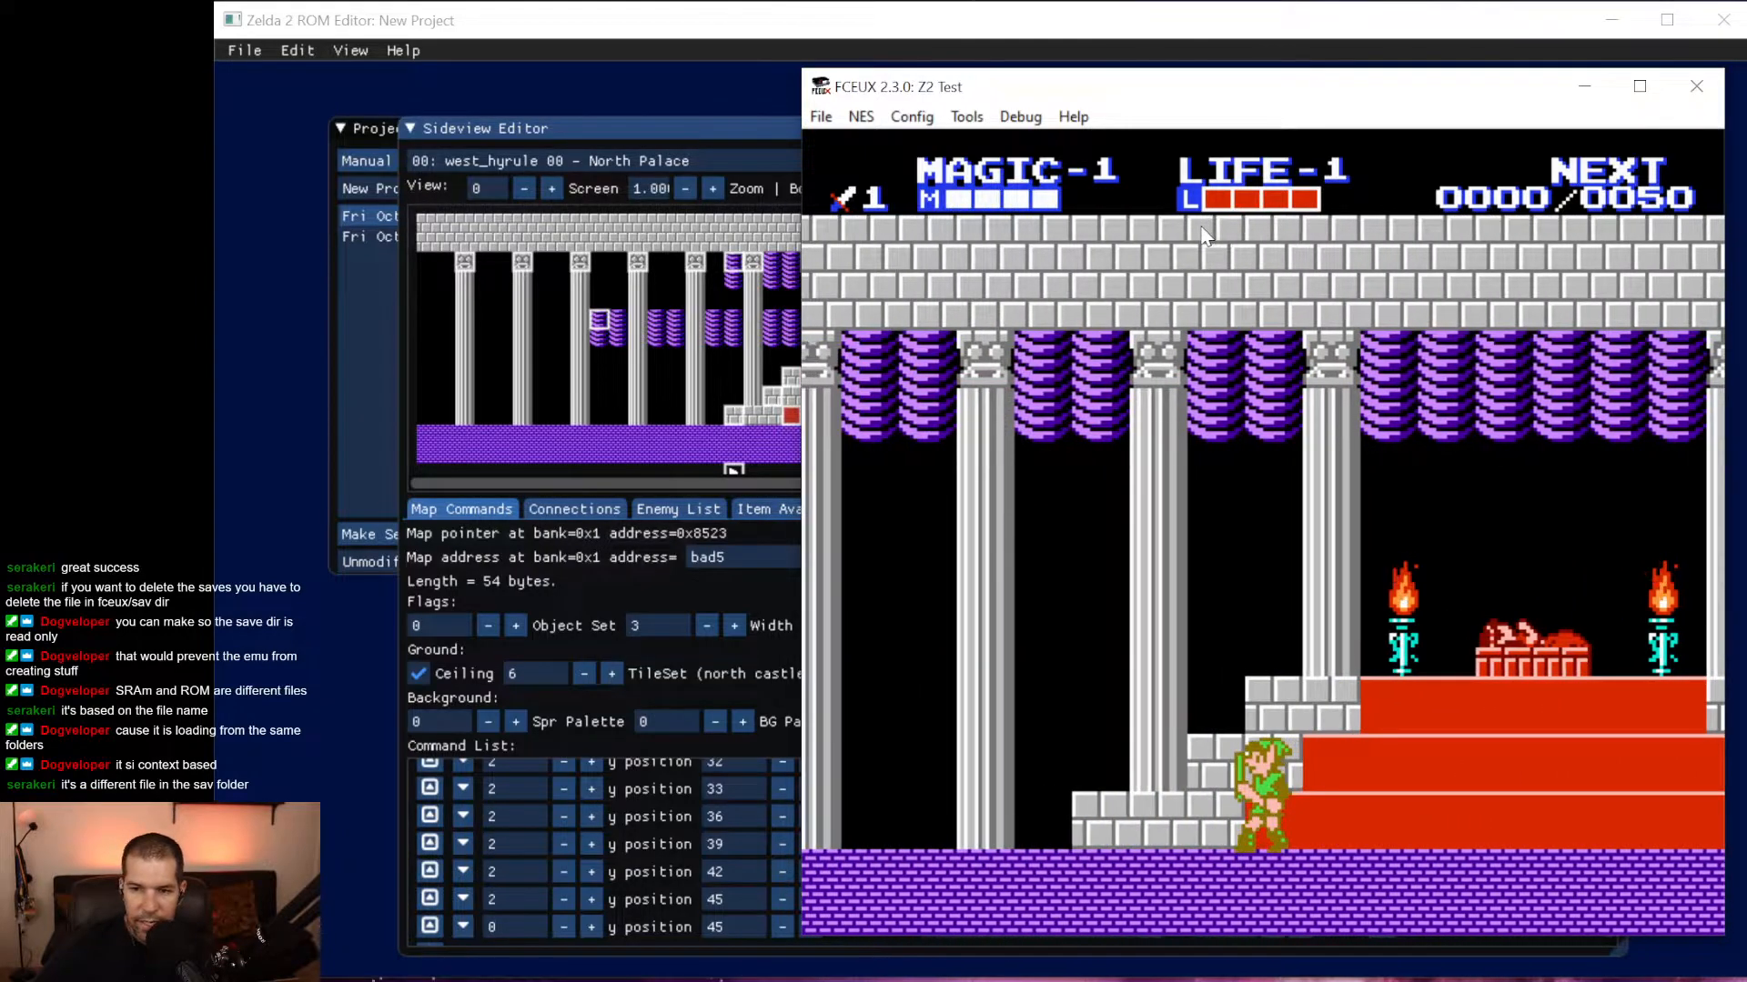
pyautogui.press('Right')
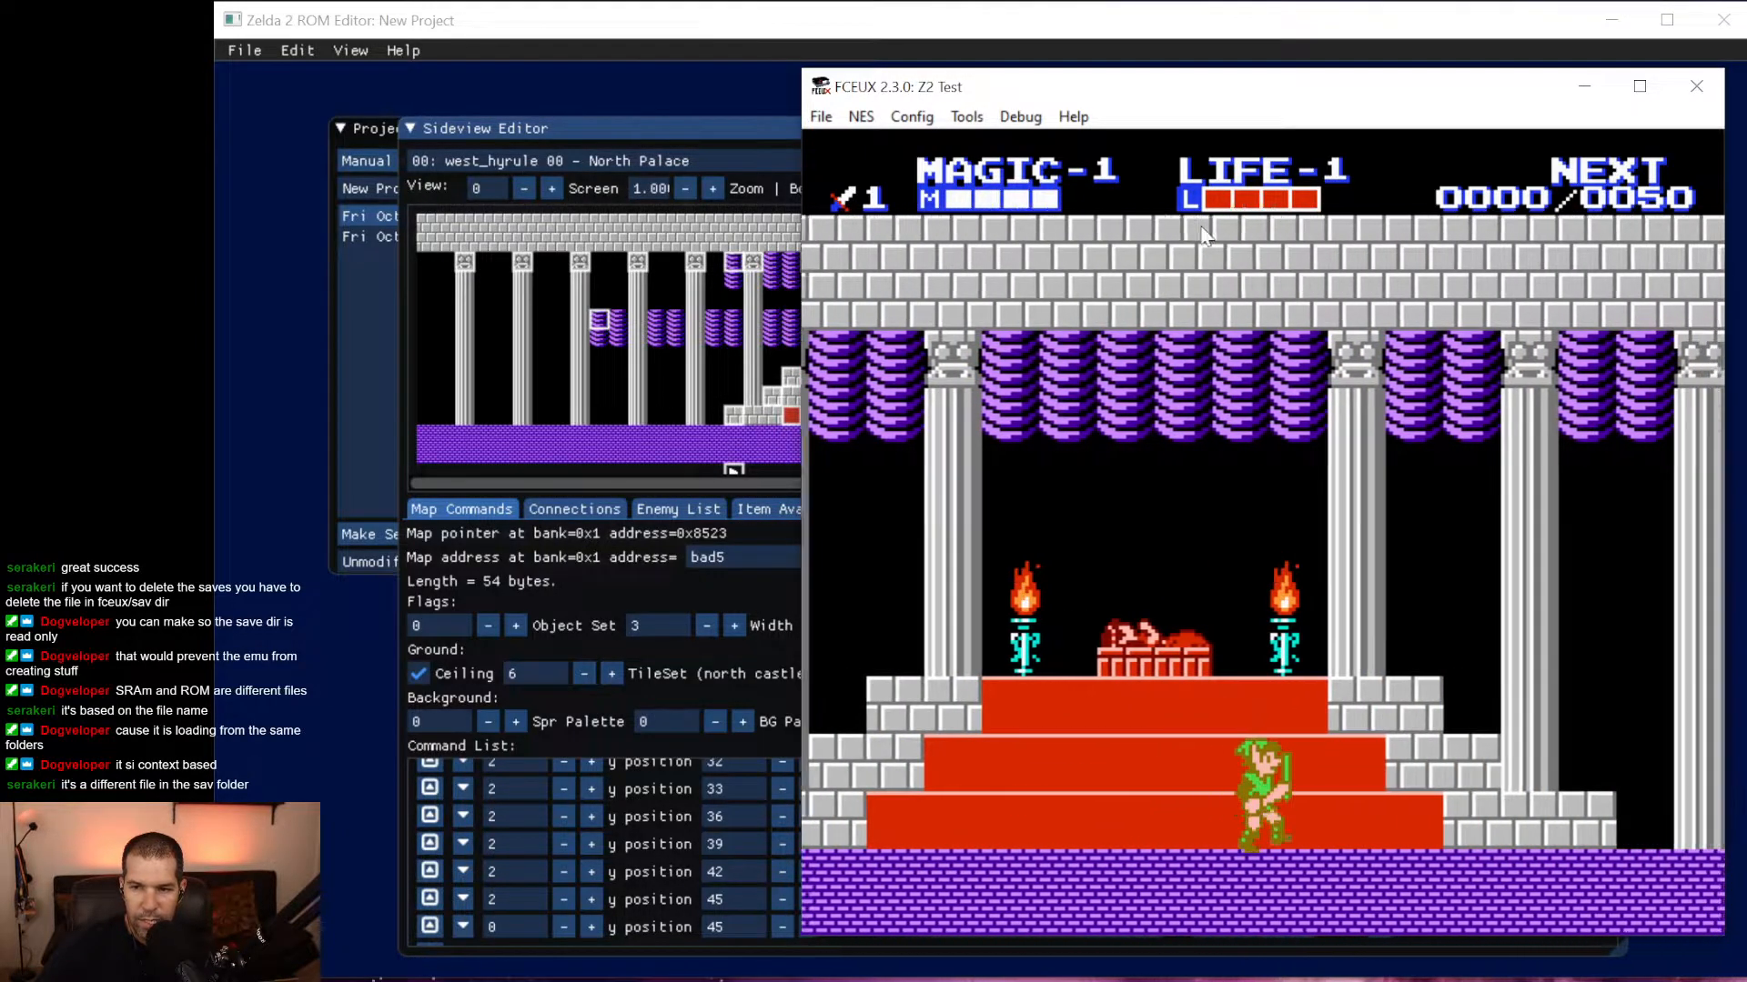
pyautogui.press('Right')
pyautogui.press('f')
pyautogui.press('d')
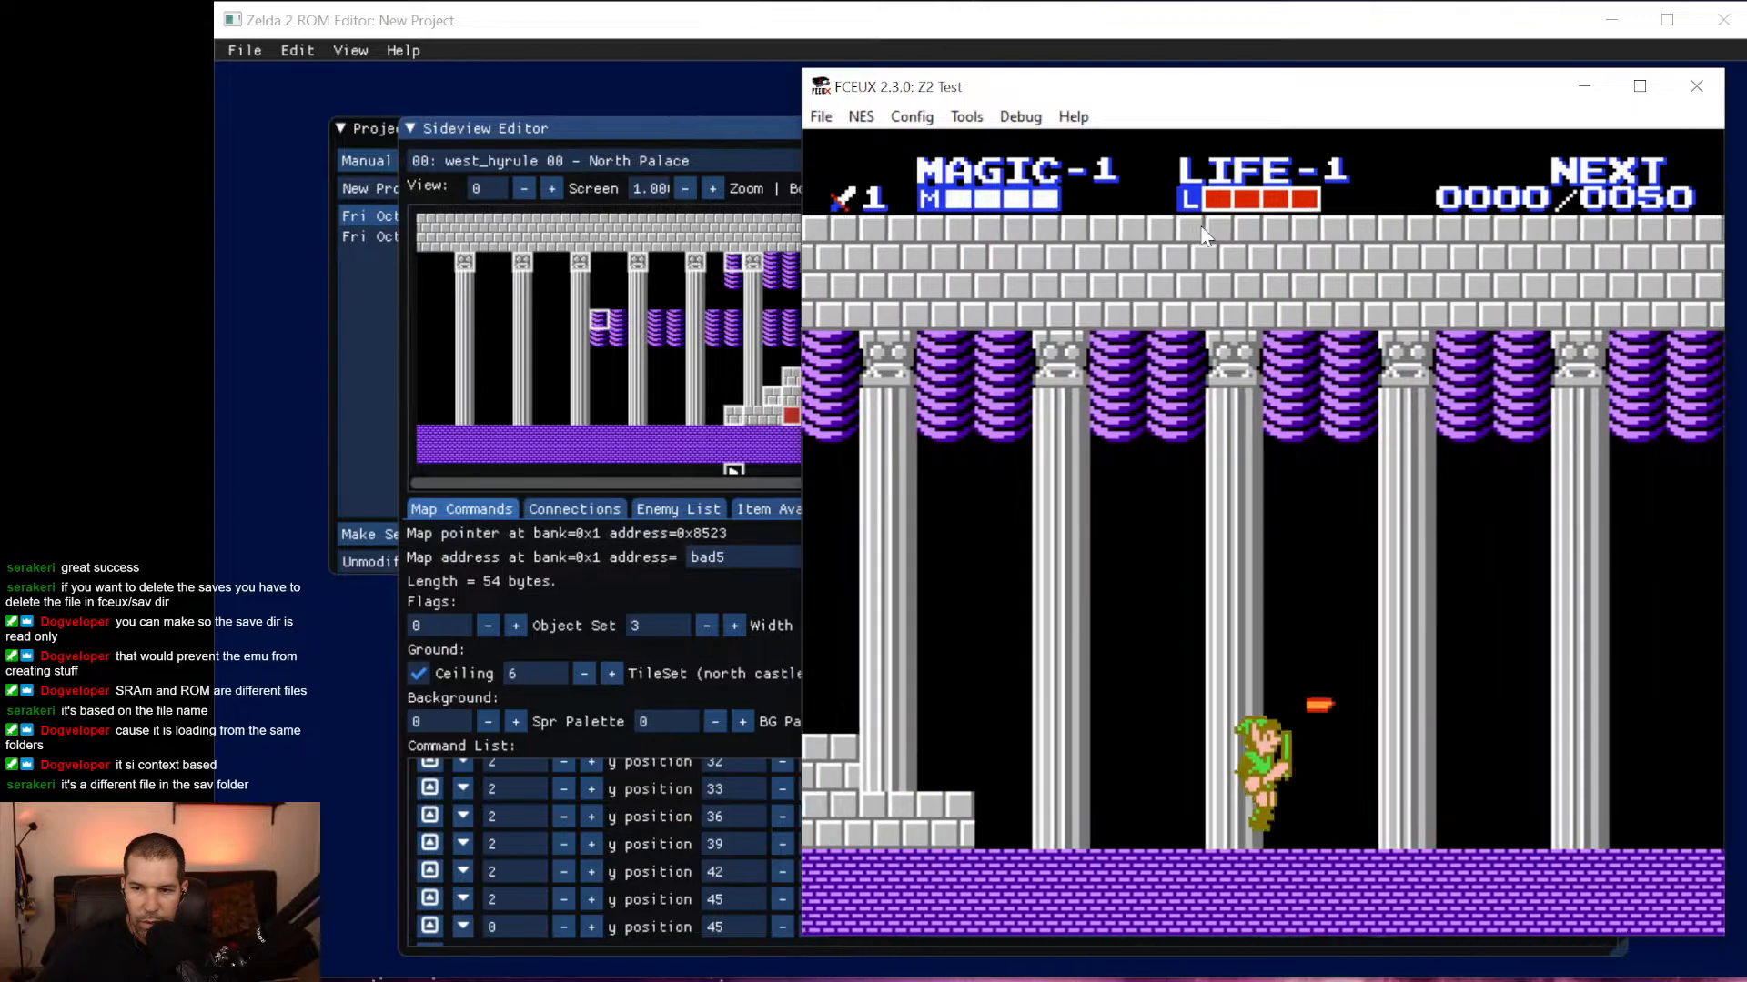
pyautogui.press('Left')
pyautogui.press('f')
pyautogui.press('f')
pyautogui.press('d')
pyautogui.press('Left')
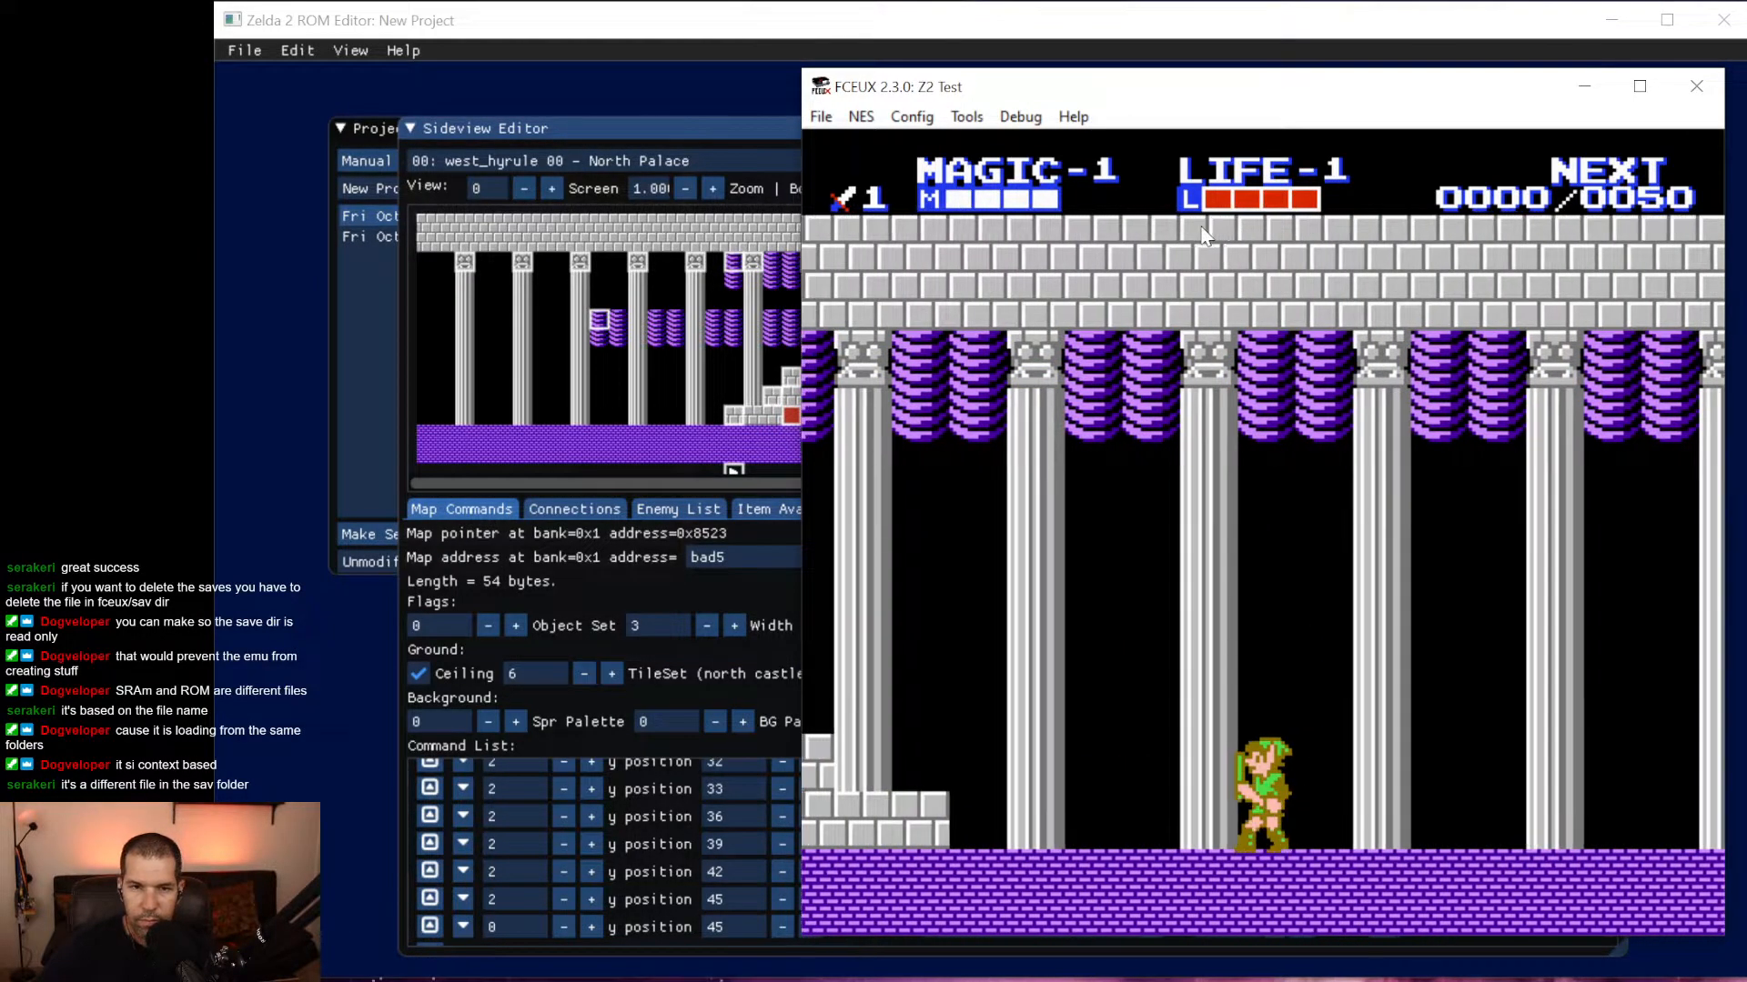
pyautogui.click(829, 118)
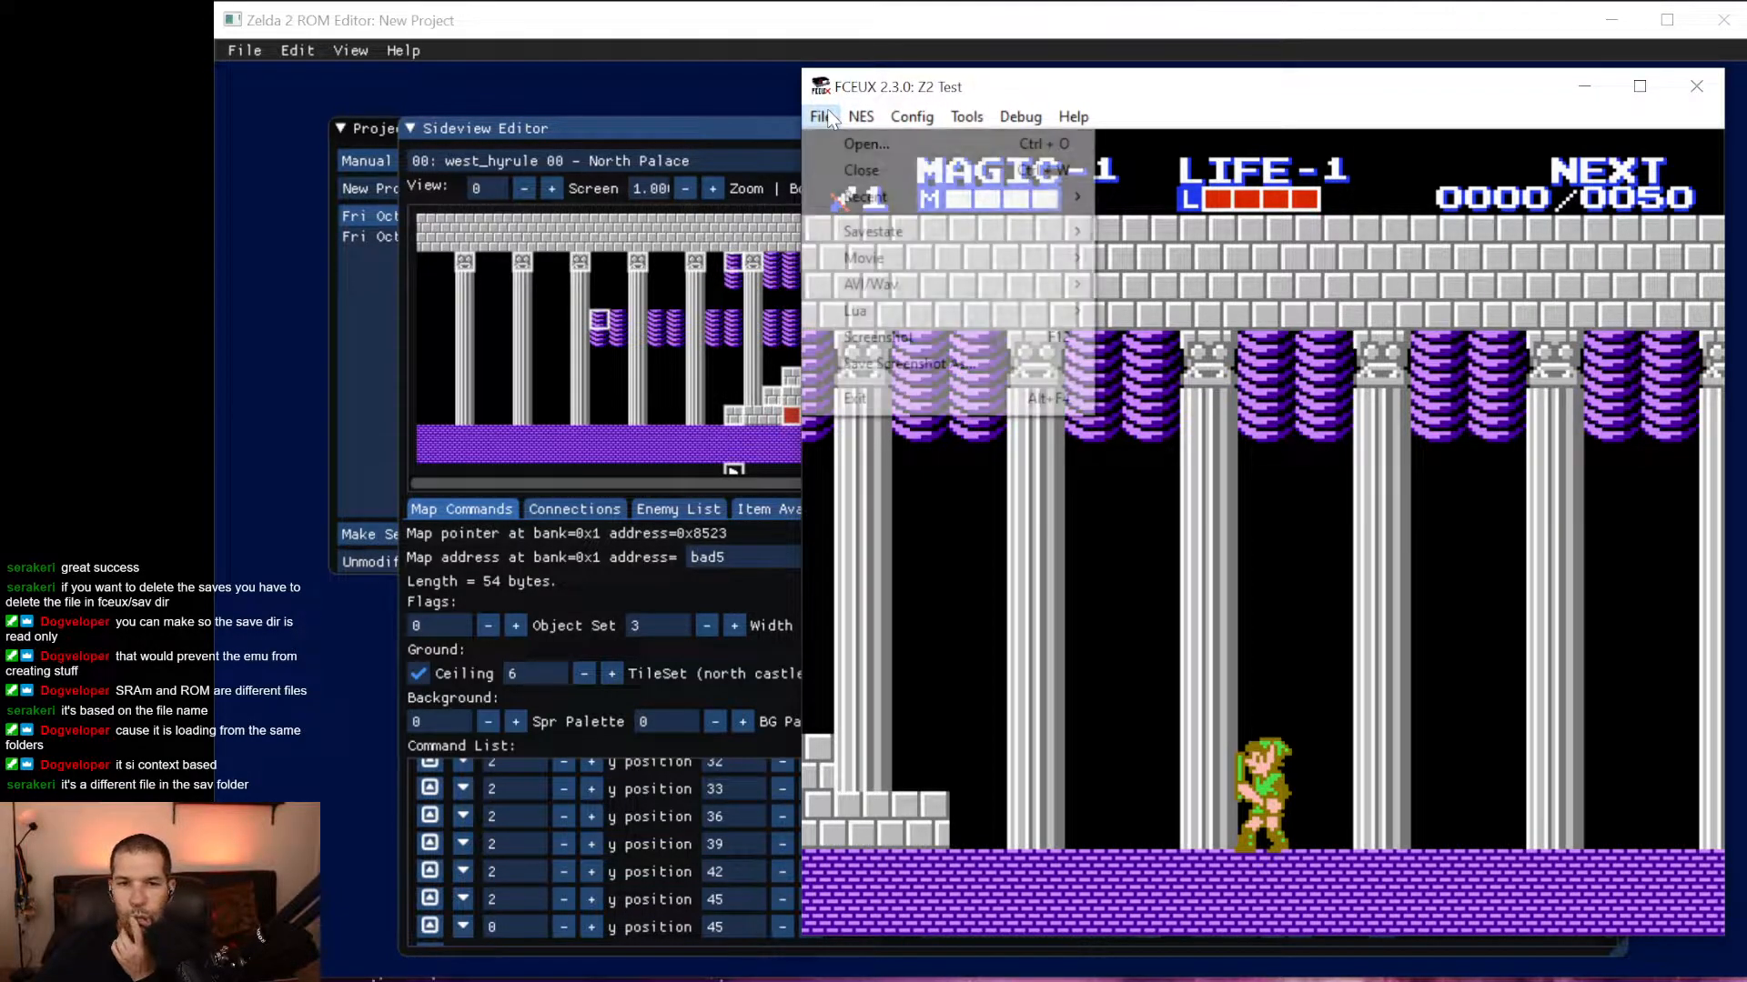
pyautogui.click(905, 395)
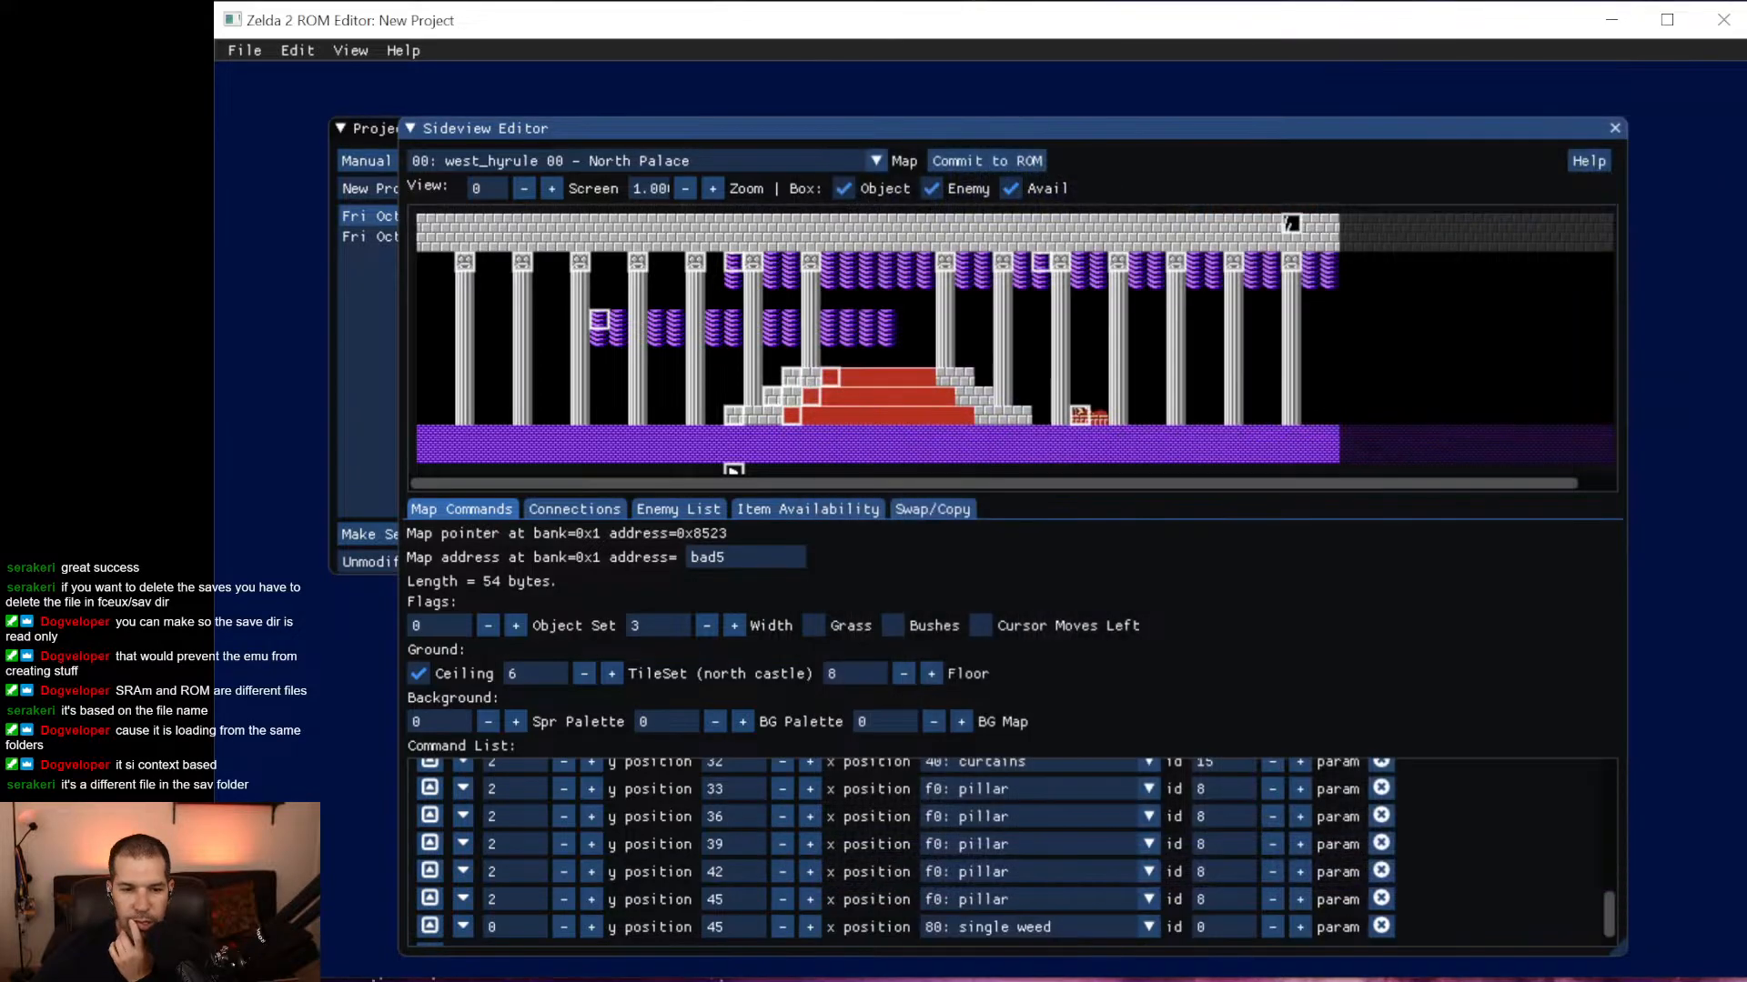
# Try to delete all three SAV files from the z2edit-windows-v1.0.27 sav folder.
pyautogui.click(946, 980)
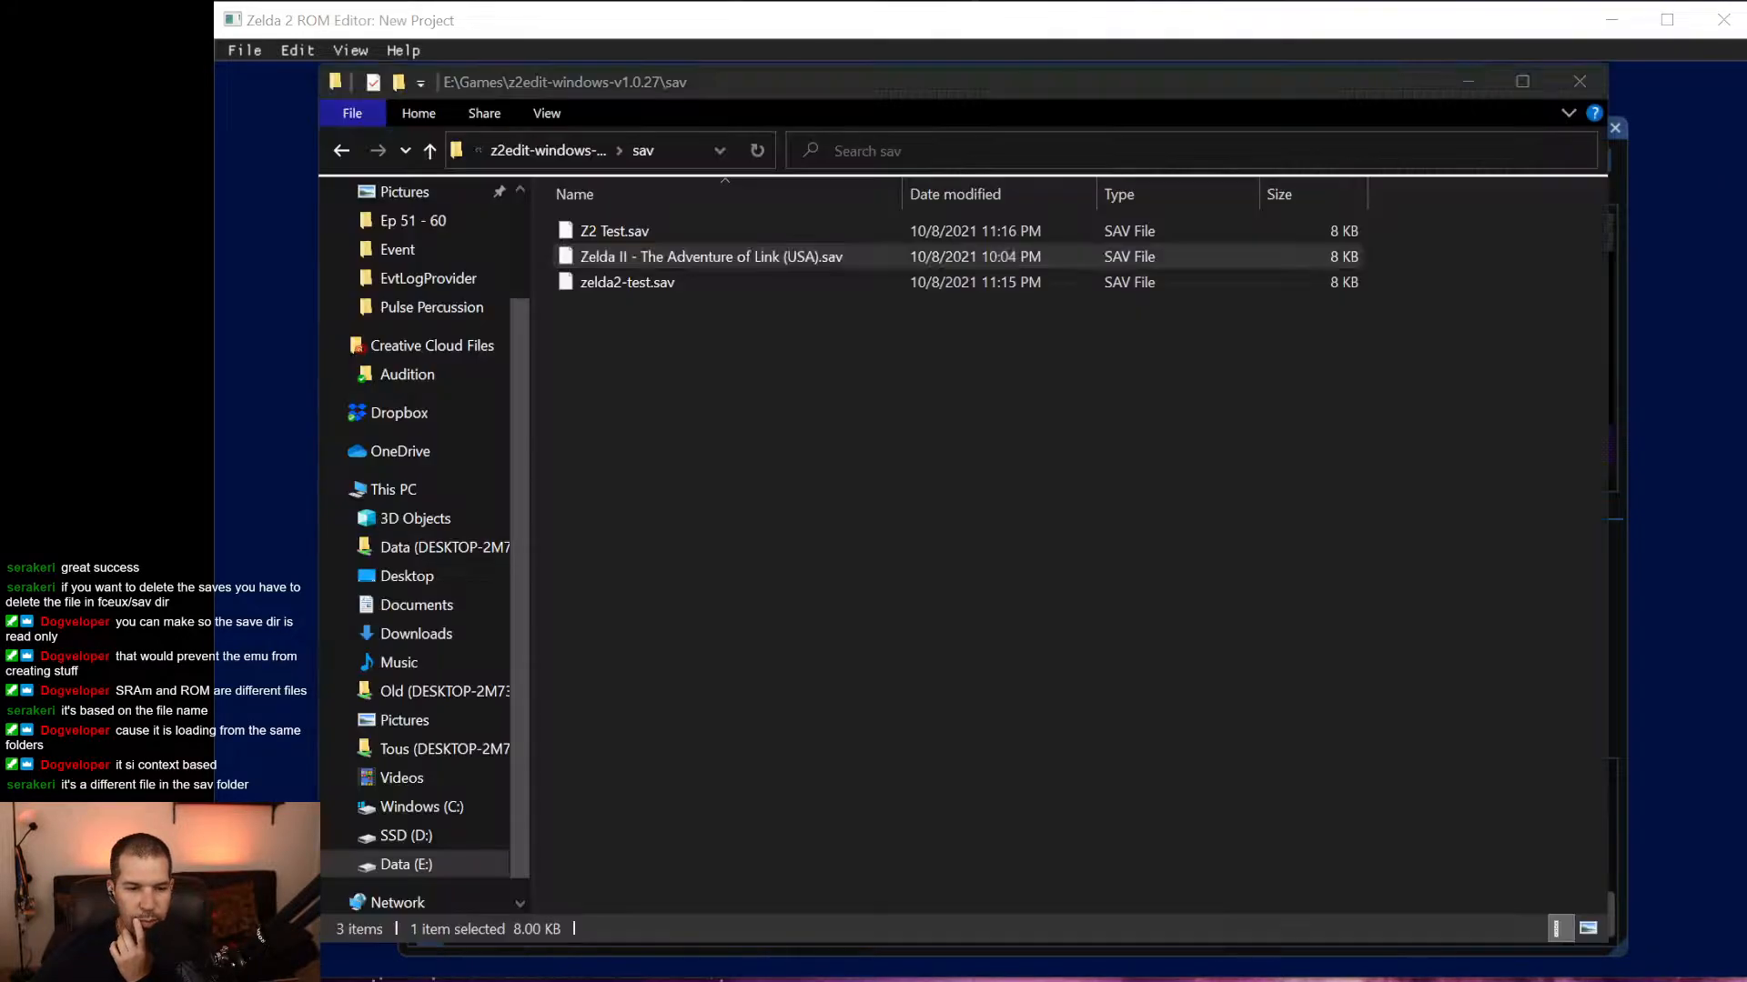
pyautogui.click(682, 231)
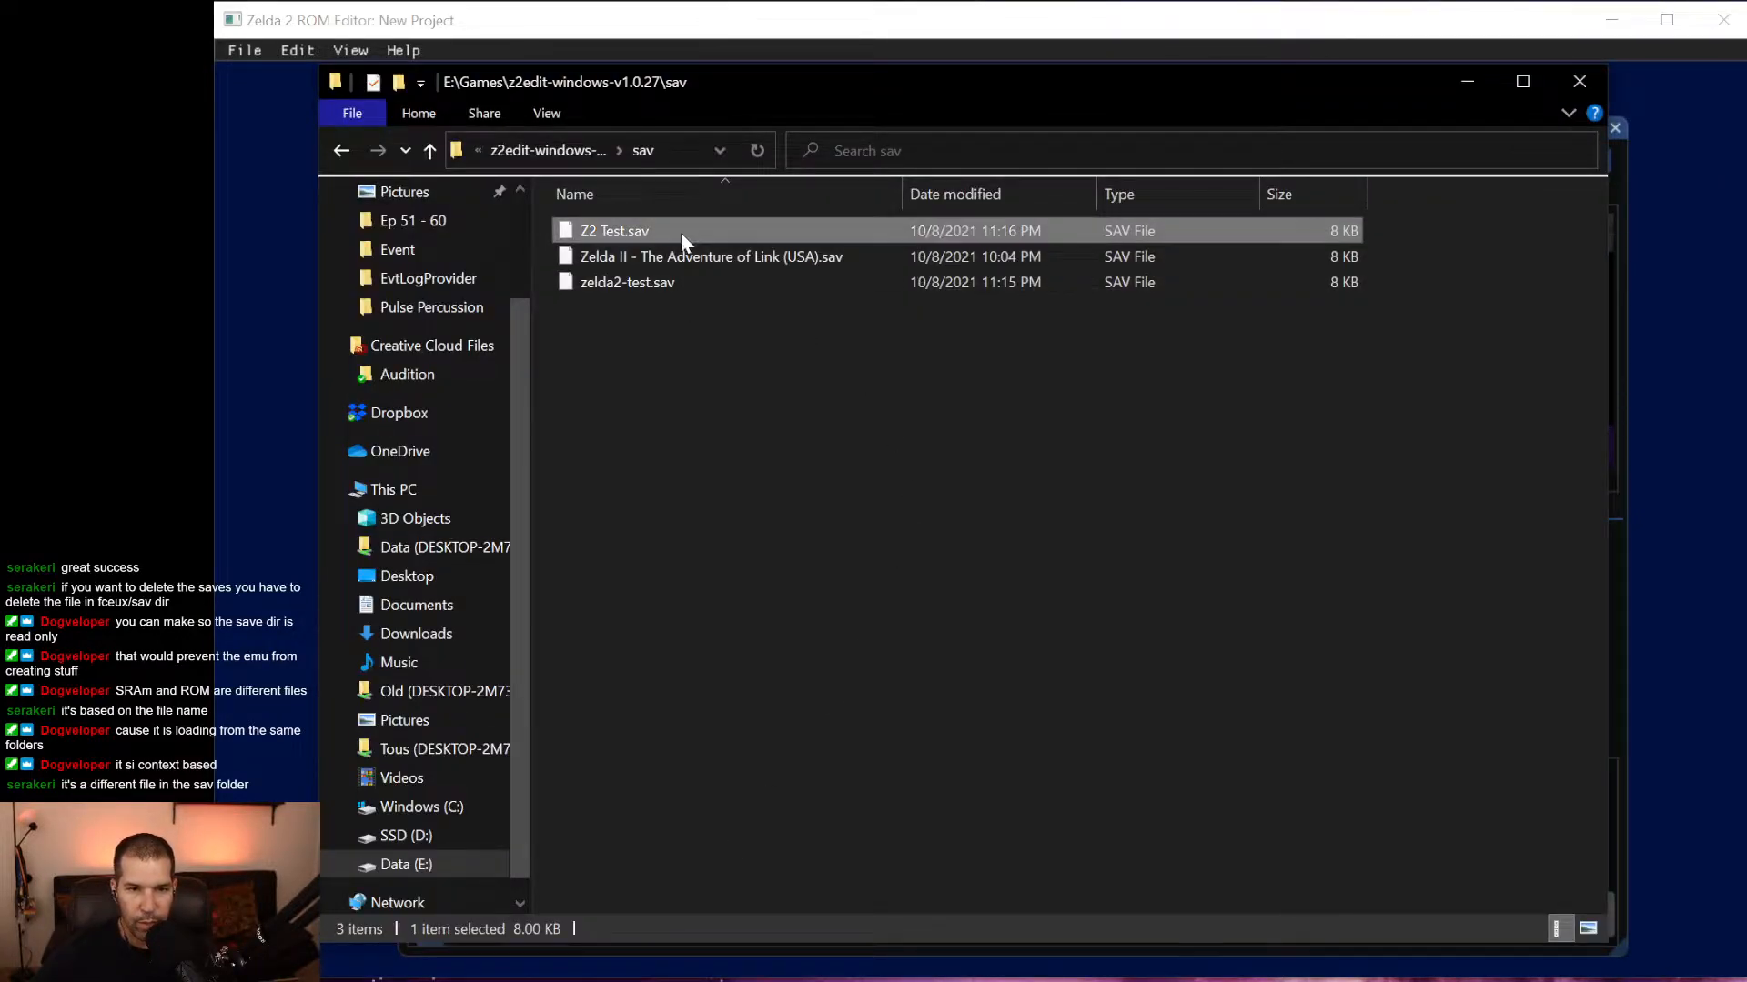
pyautogui.keyDown('shift'); pyautogui.click(668, 282); pyautogui.keyUp('shift')
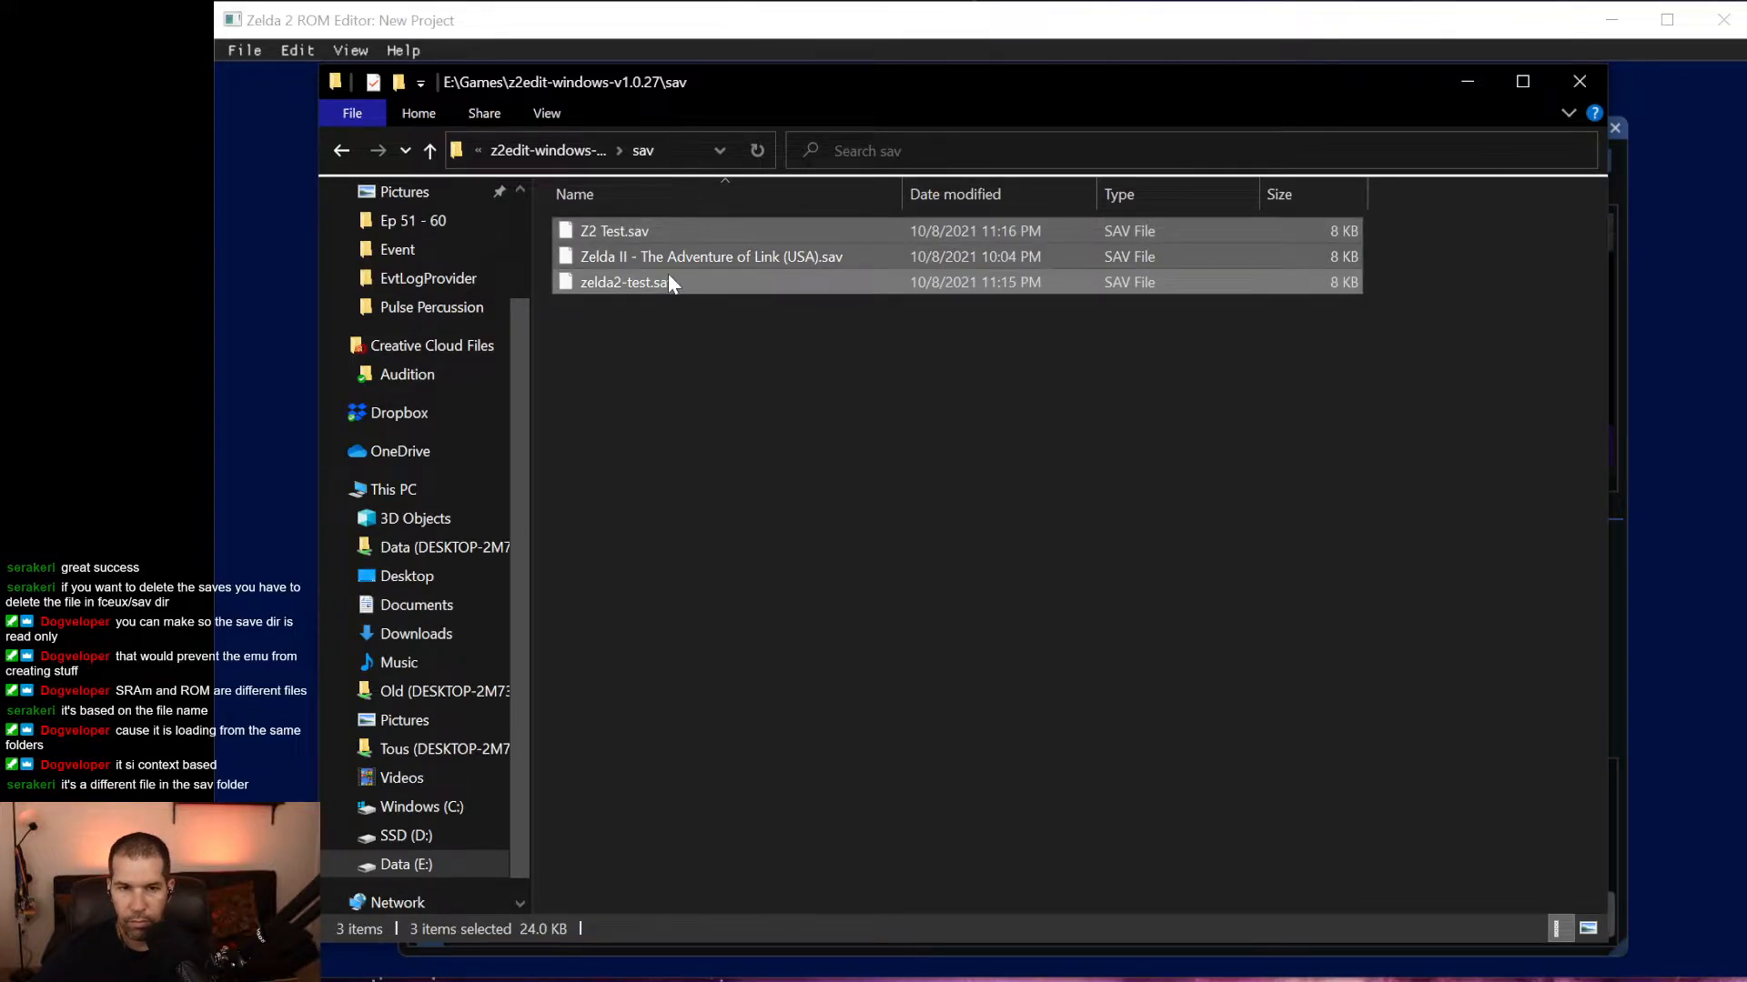
pyautogui.press('Delete')
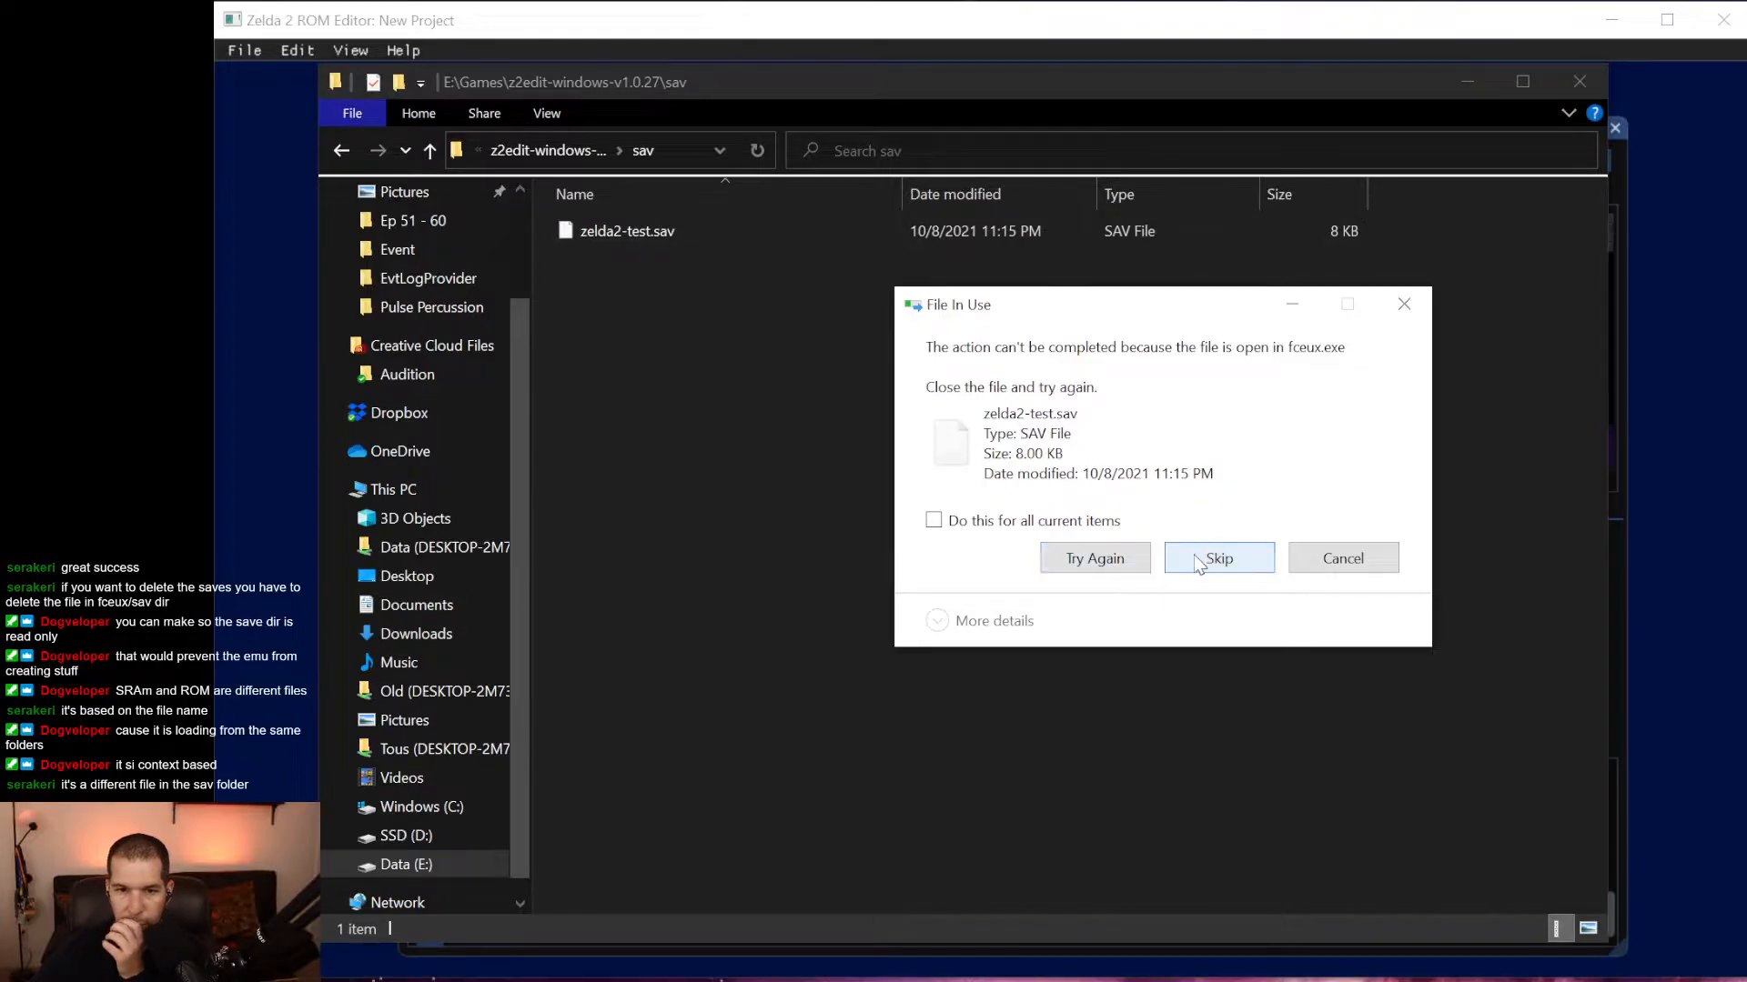
# Close the remaining FCEUX window, cancel the pending deletion and delete zelda2-test.sav from the sav folder.
pyautogui.hotkey('alt', 'Tab')
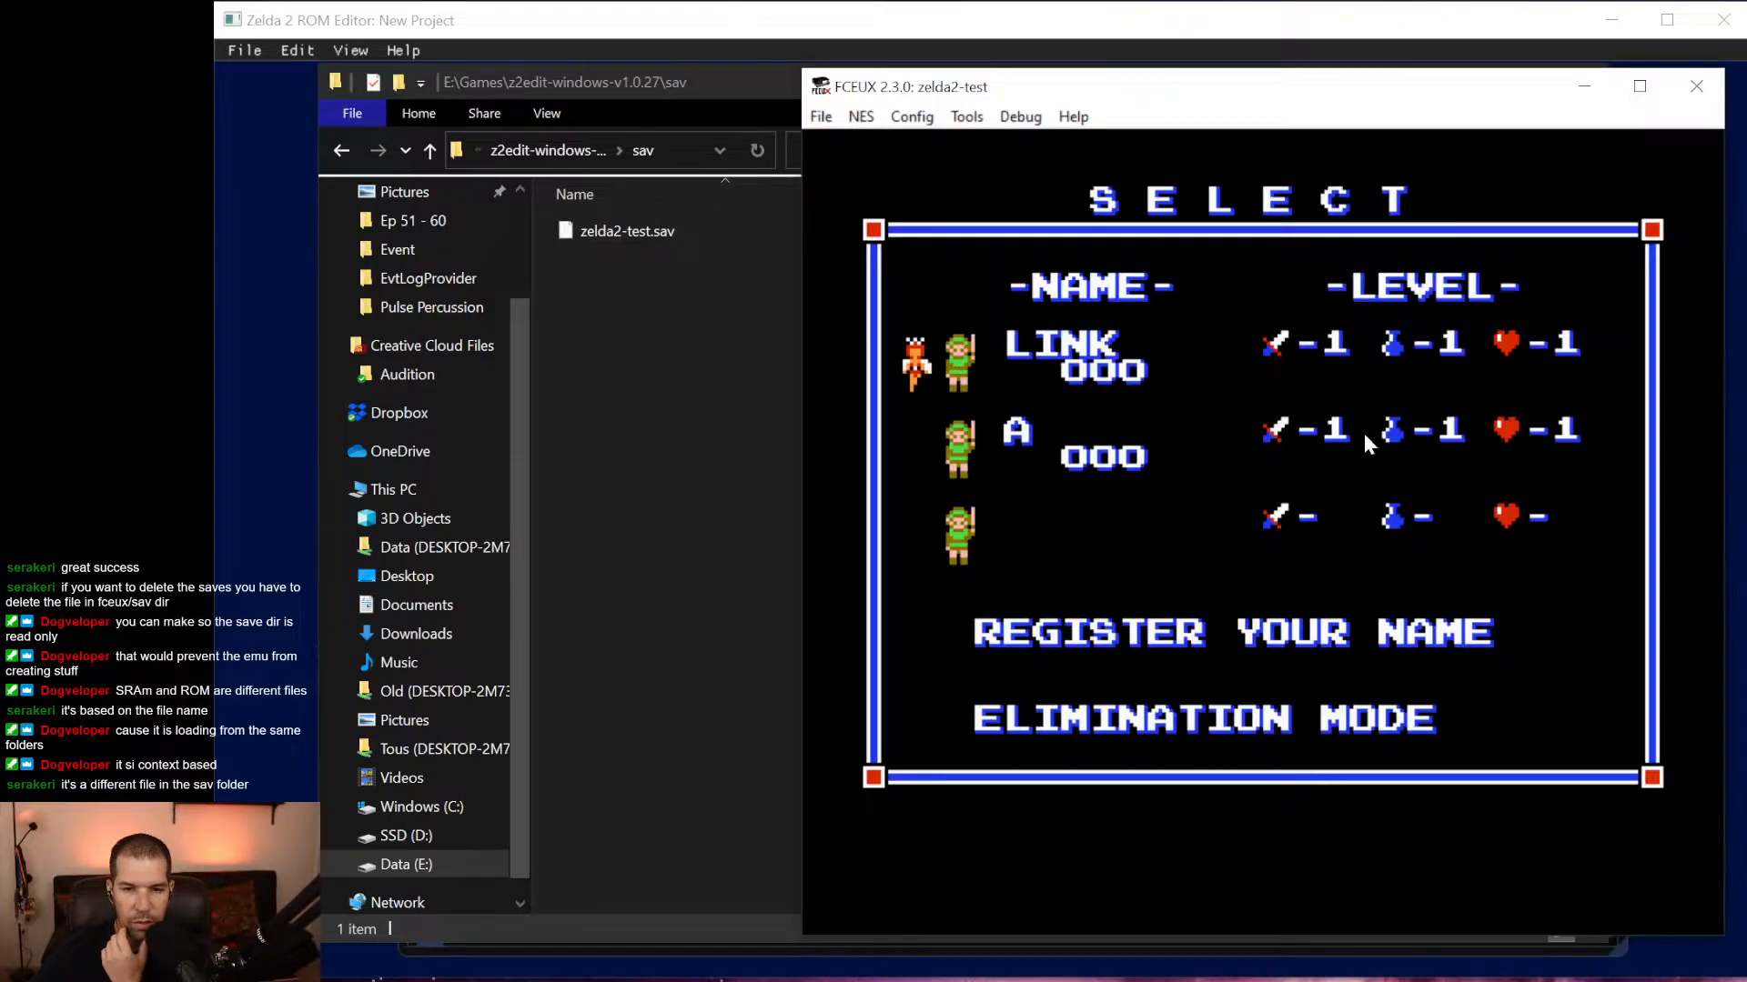
pyautogui.click(1691, 86)
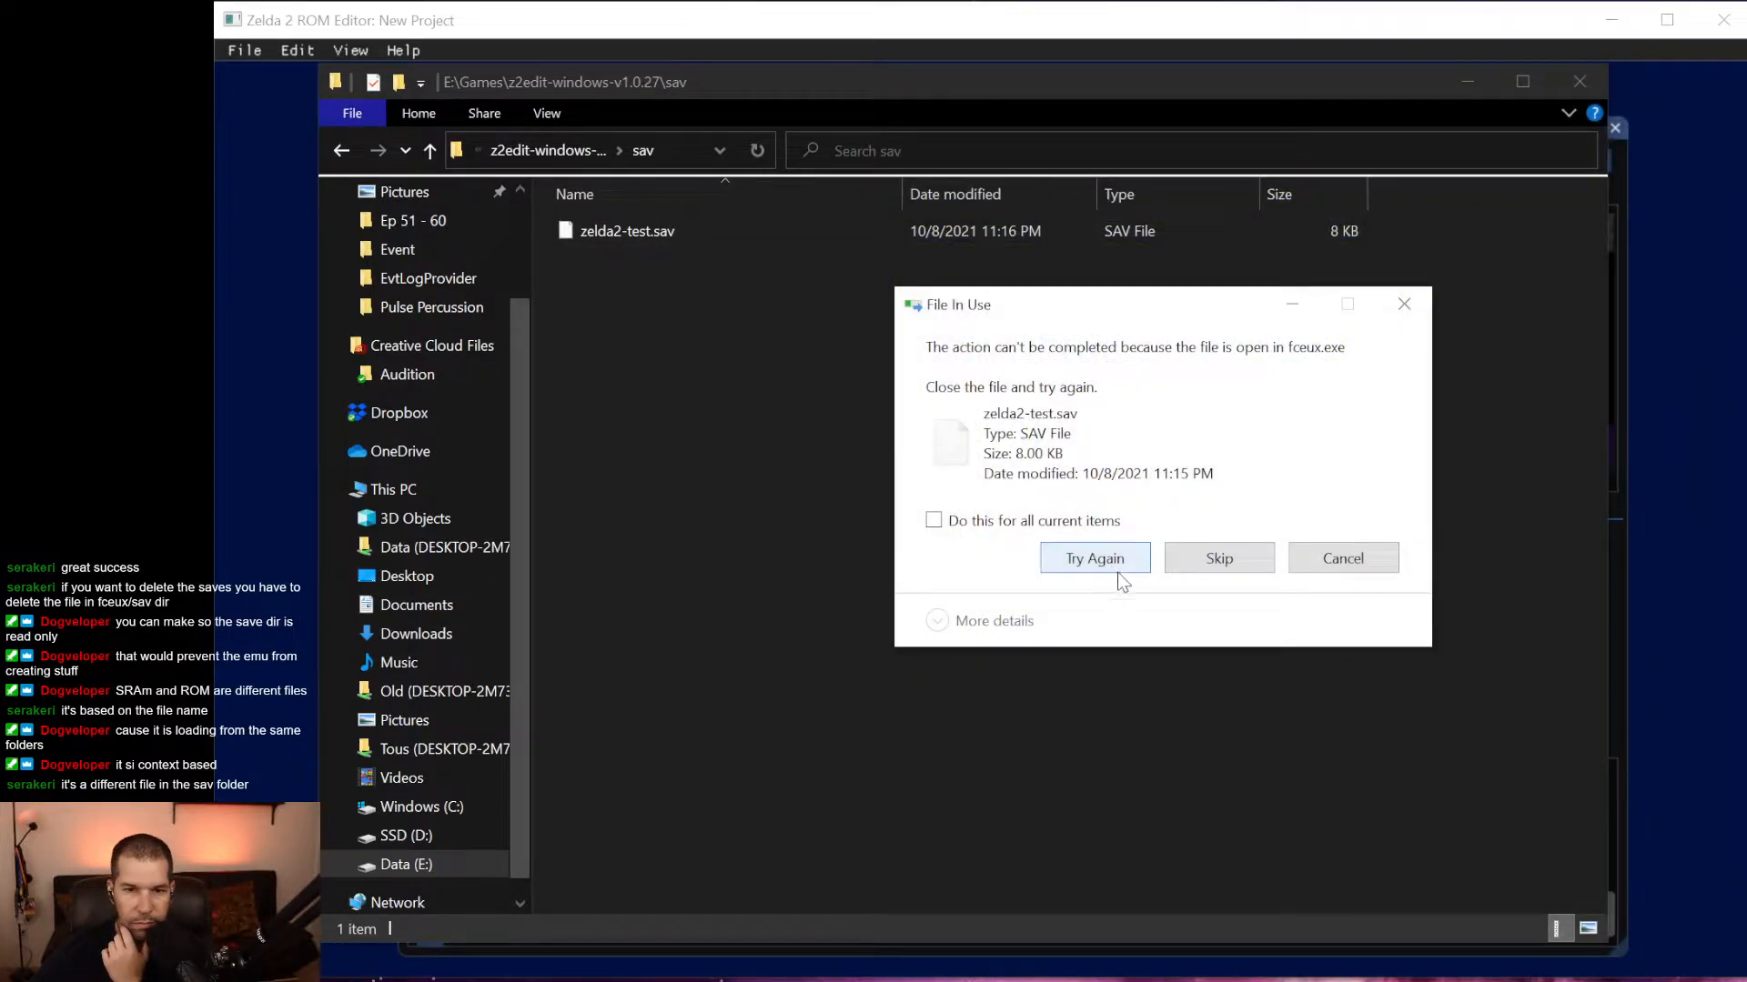
pyautogui.click(1335, 566)
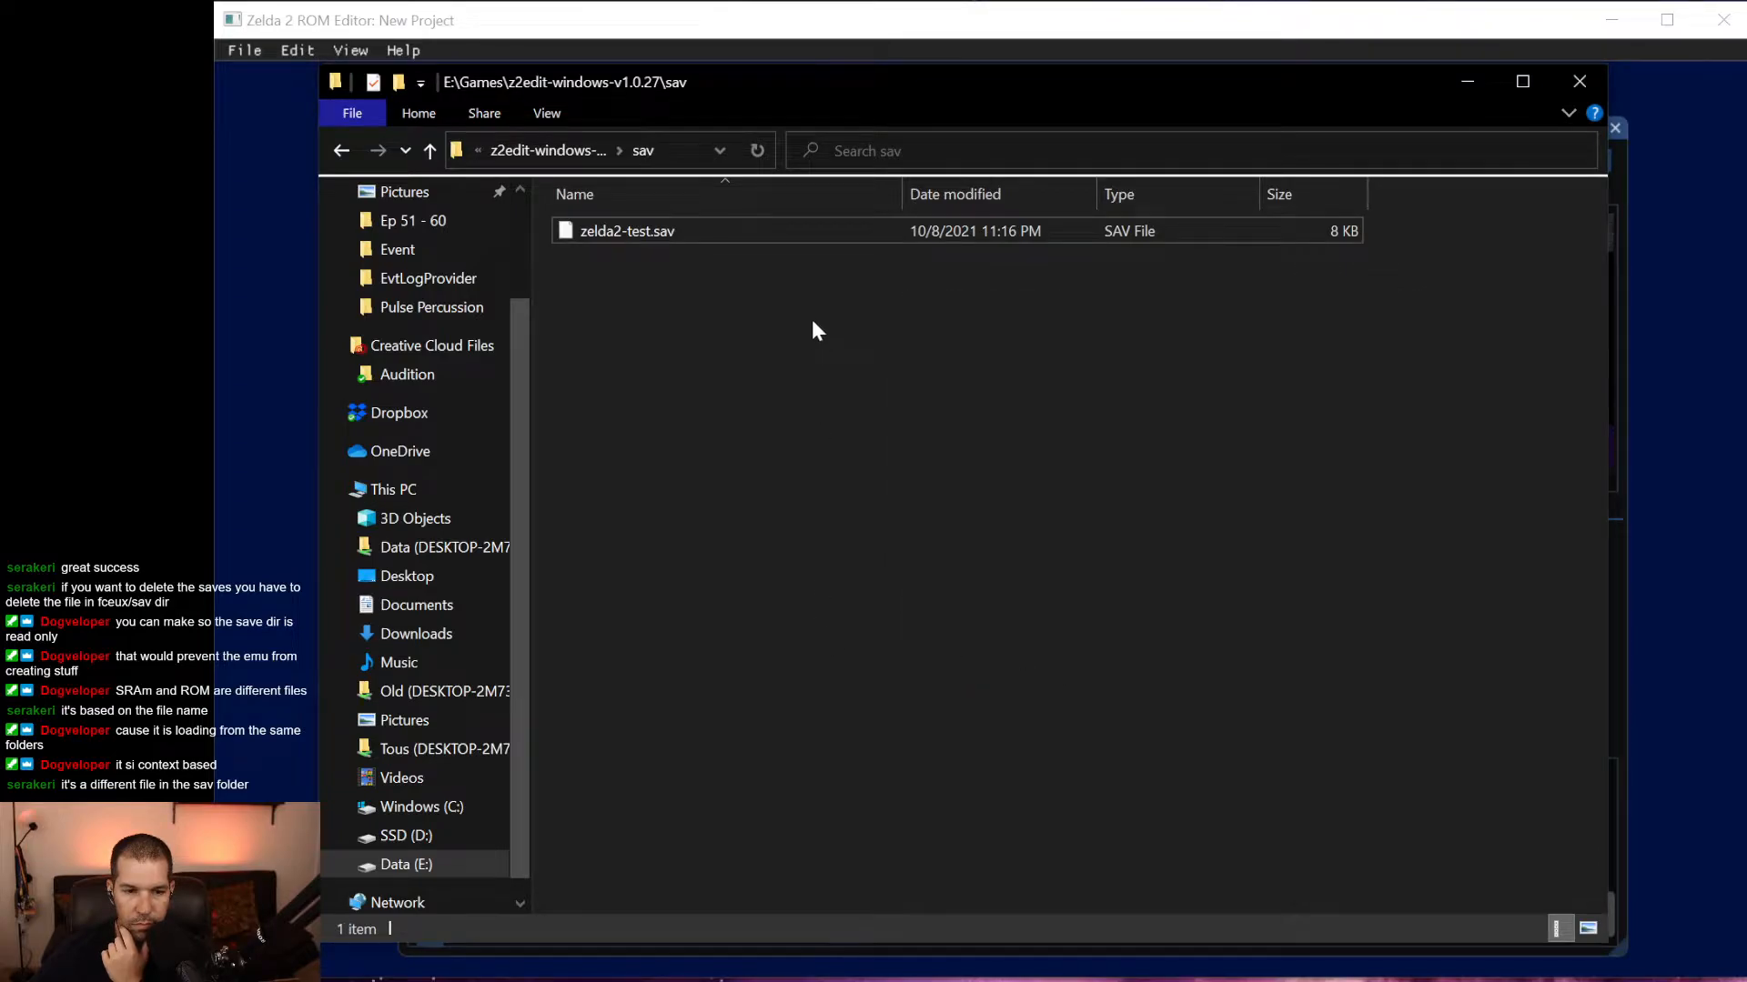
pyautogui.click(711, 224)
pyautogui.press('Delete')
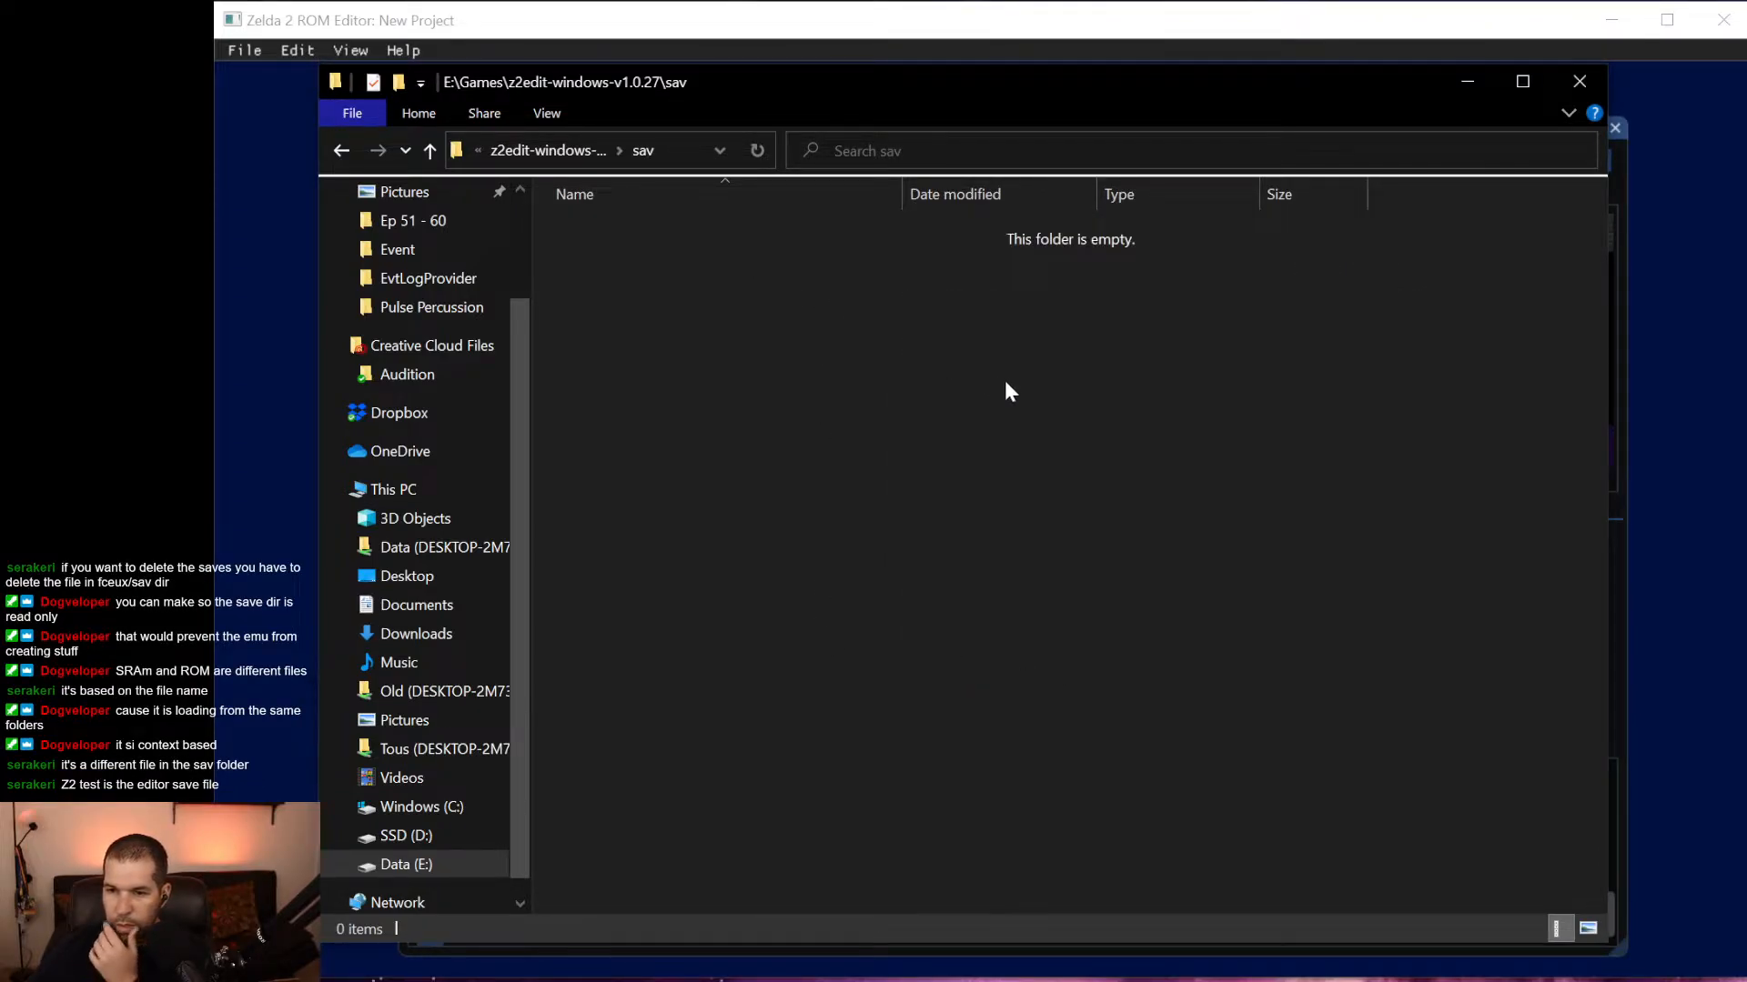
# Close the sav folder window and quit the ROM editor.
pyautogui.click(1581, 81)
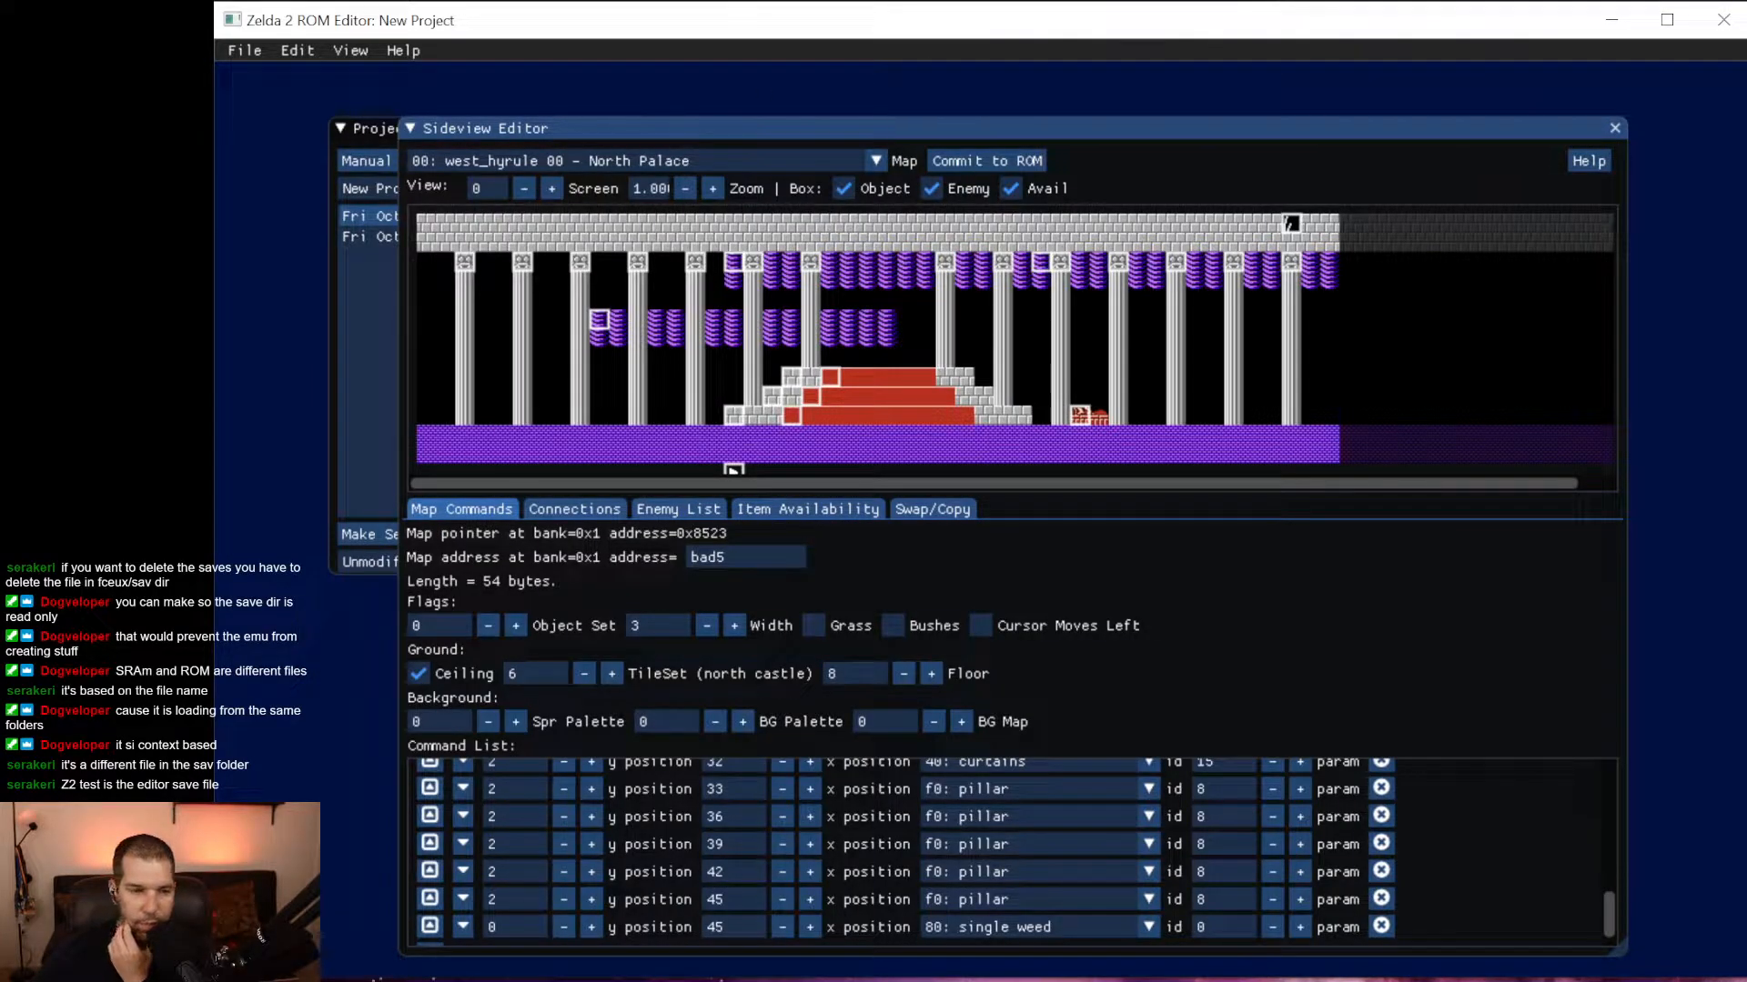
pyautogui.click(240, 51)
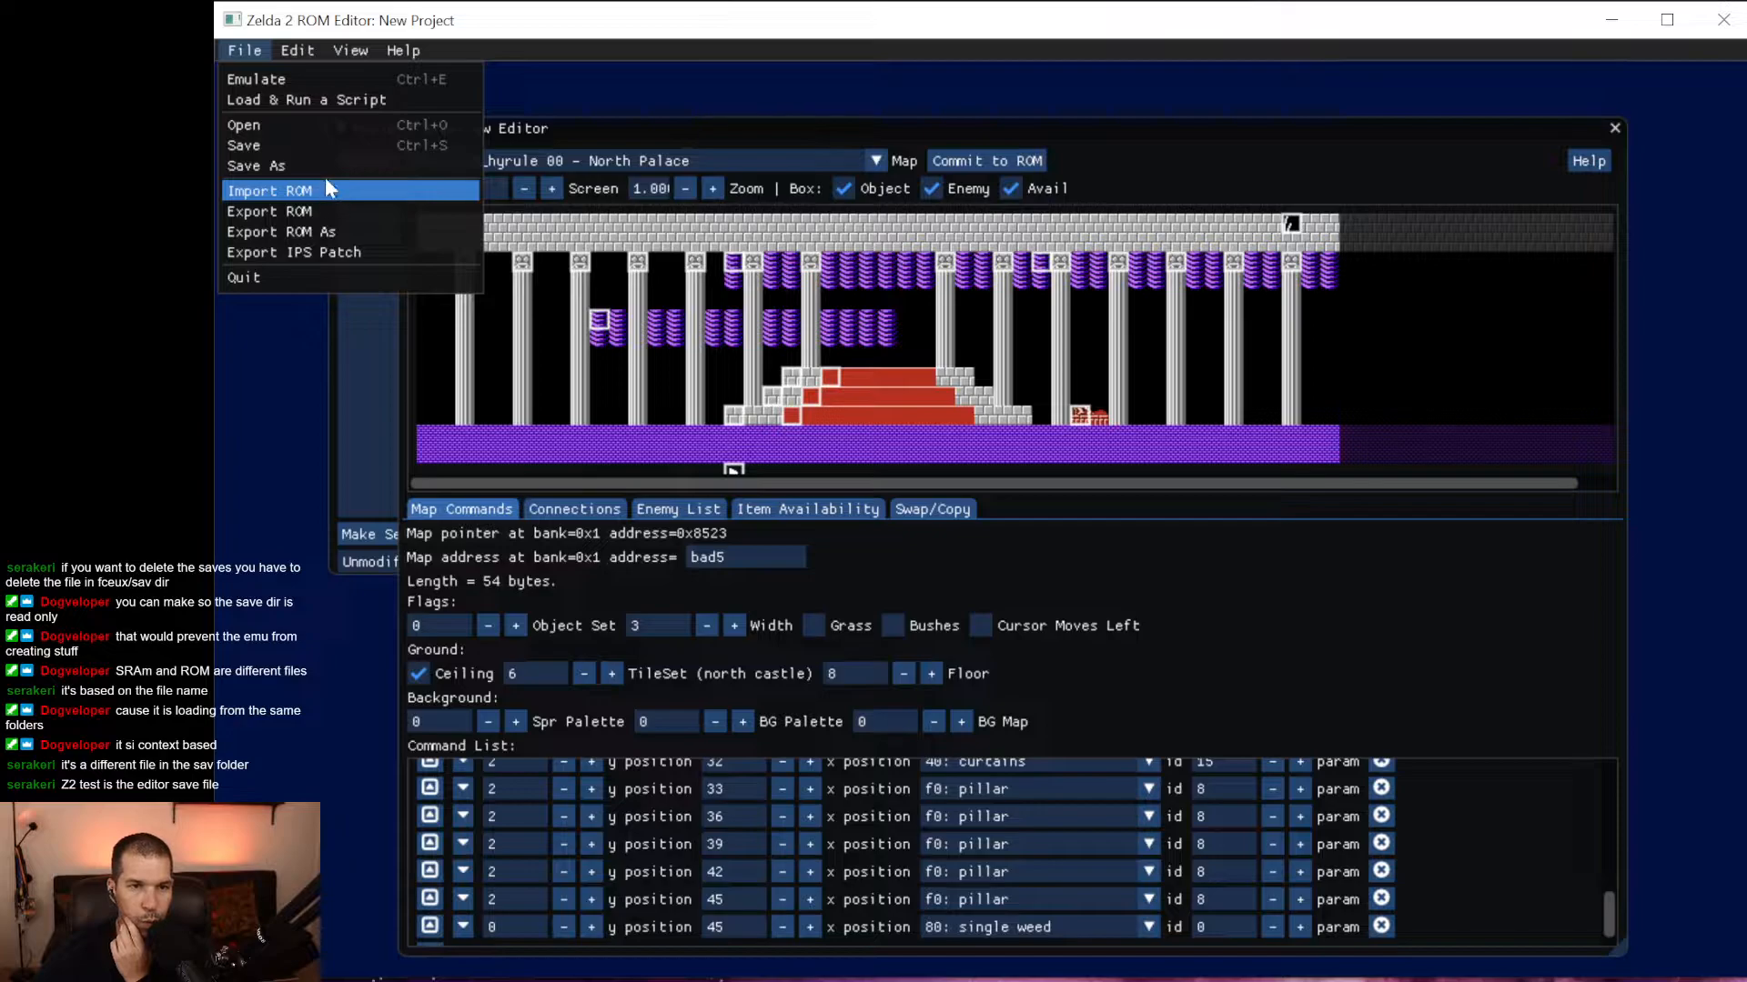
pyautogui.click(319, 274)
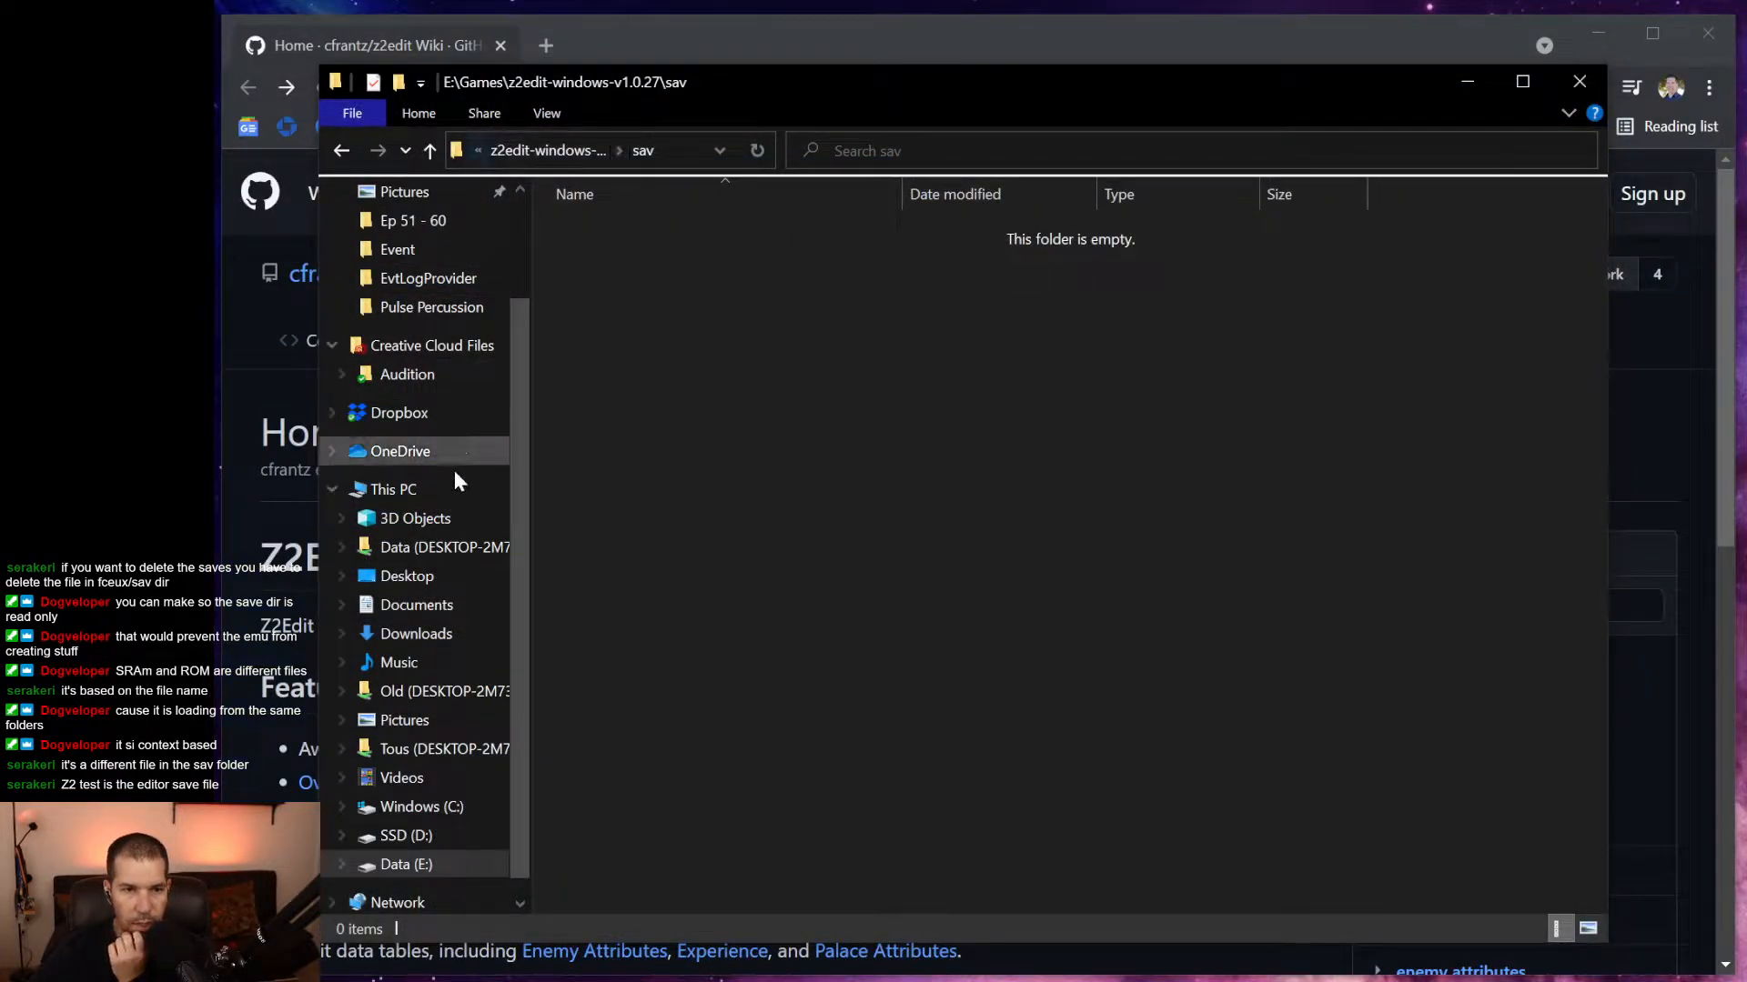
# Browse from the E: drive through Games and z2edit-windows-v1.0.27 to check the contents of the sav folder.
pyautogui.click(400, 864)
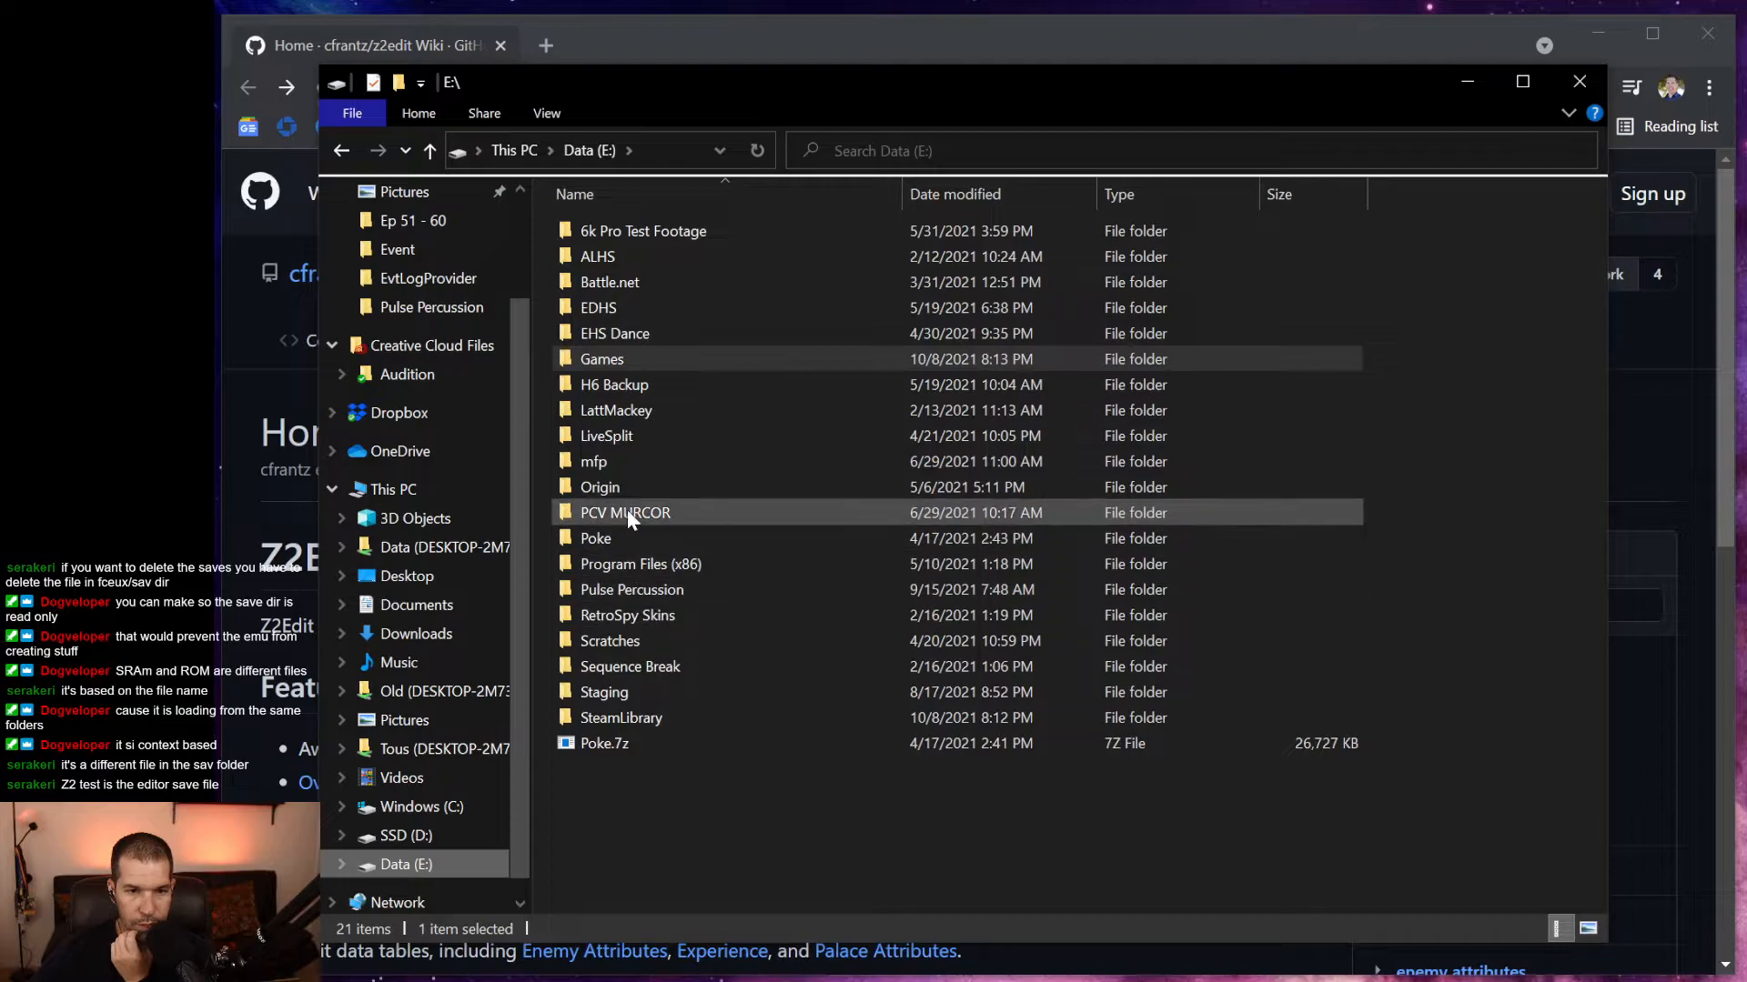
pyautogui.doubleClick(630, 356)
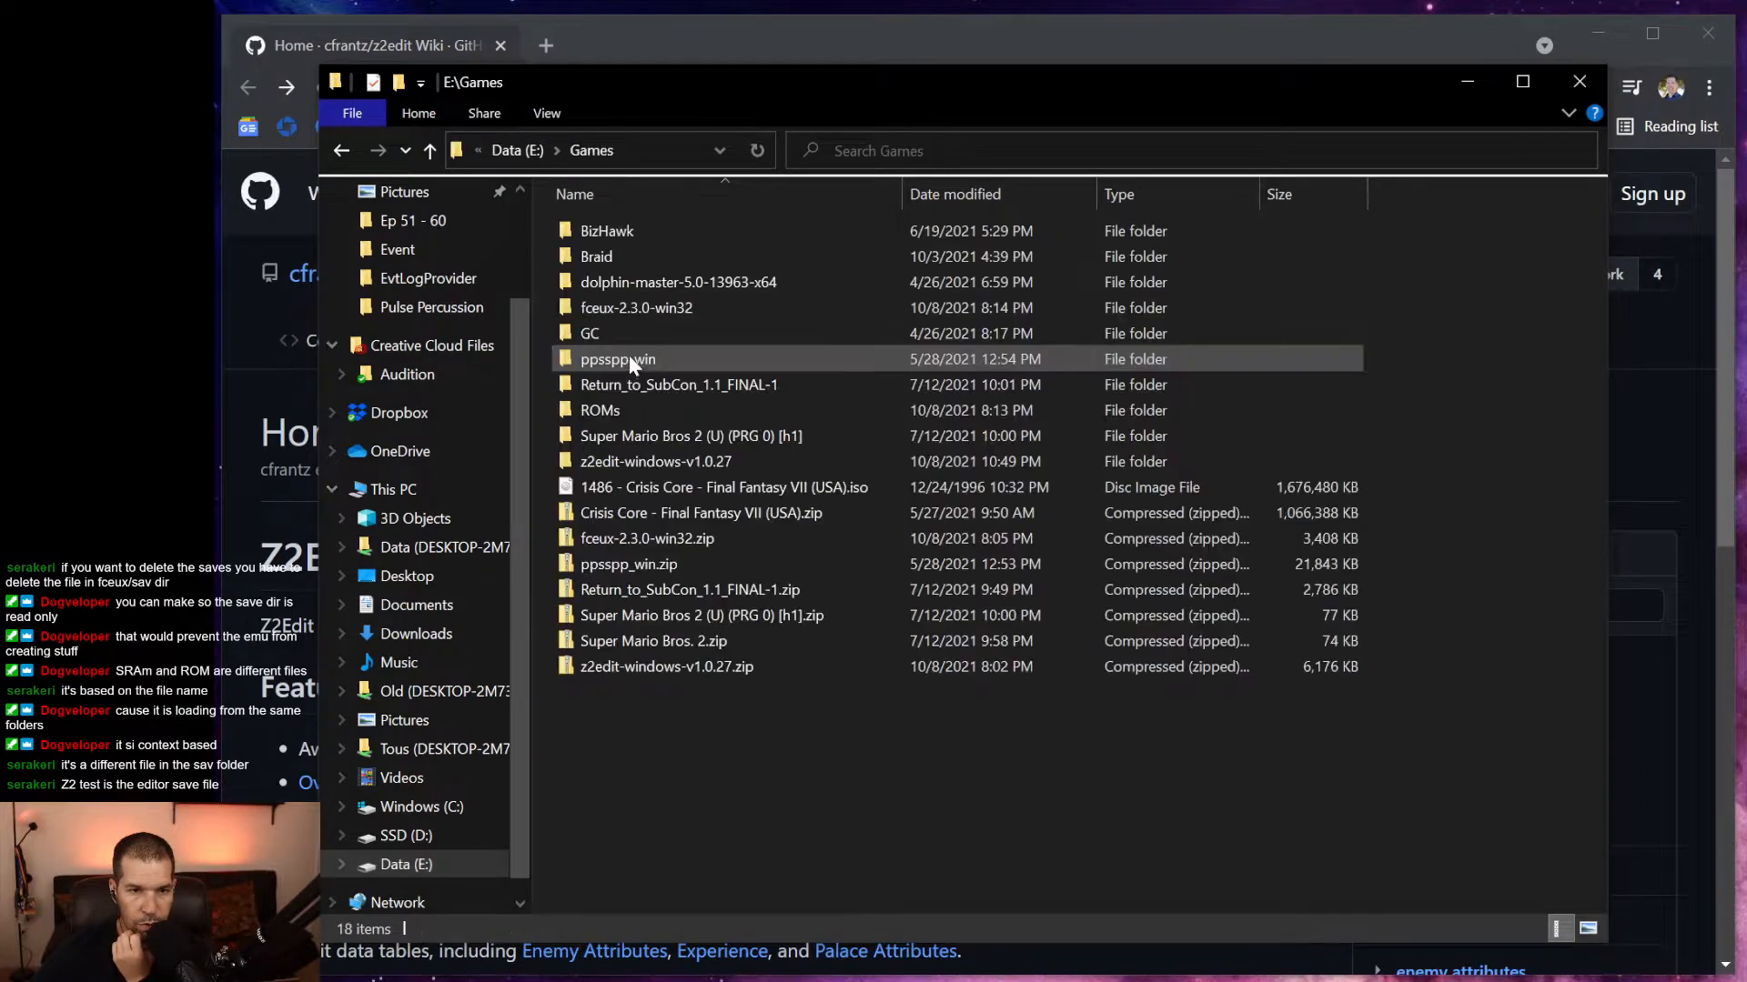
pyautogui.click(704, 468)
pyautogui.doubleClick(703, 468)
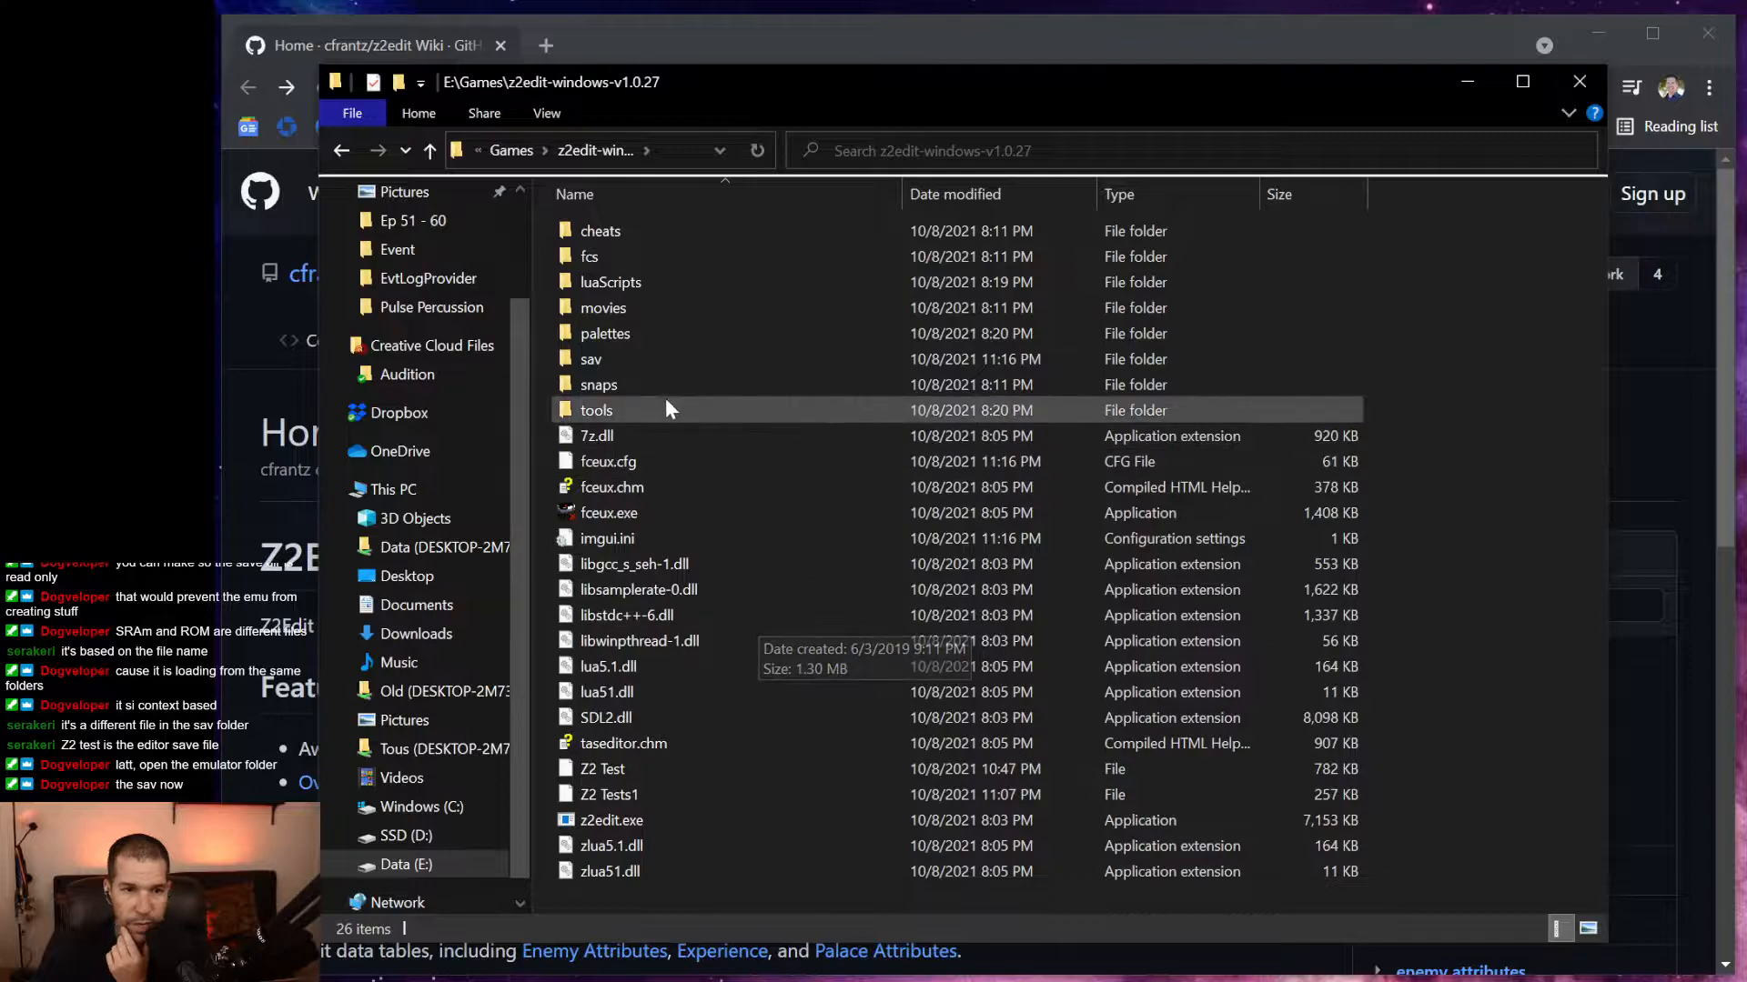
pyautogui.doubleClick(635, 360)
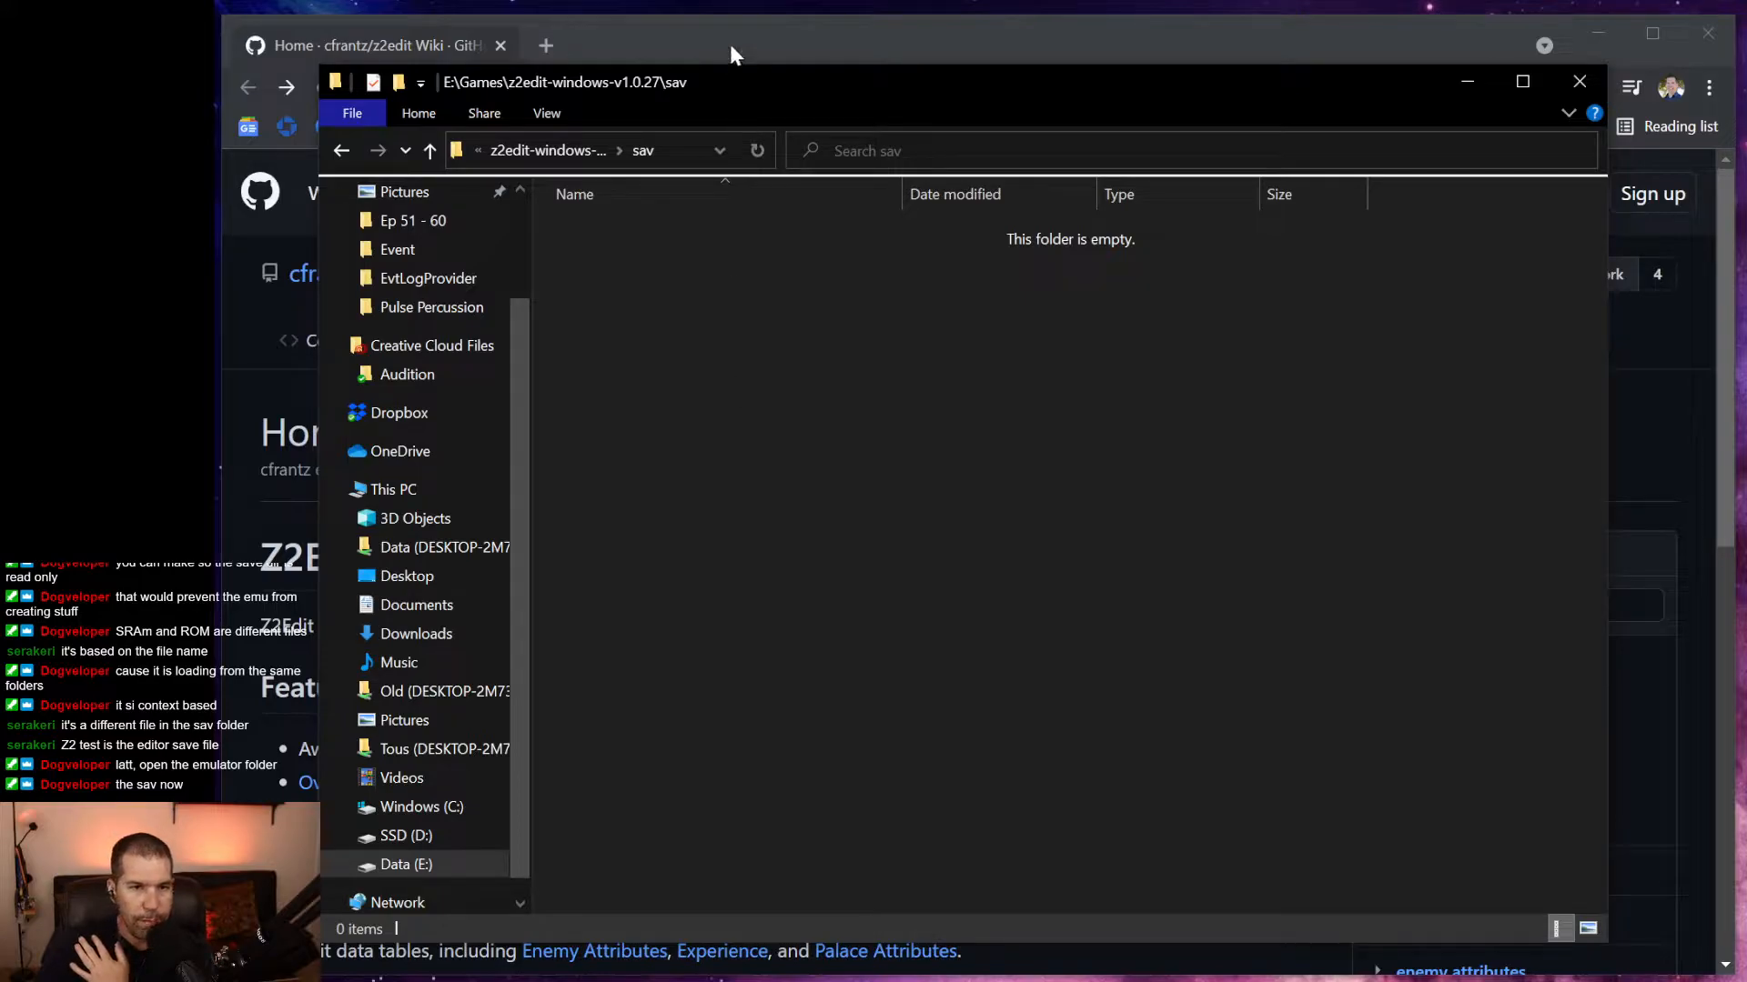
# Launch z2edit.exe from the z2edit-windows-v1.0.27 folder and cancel its prompt to open a file.
pyautogui.click(430, 151)
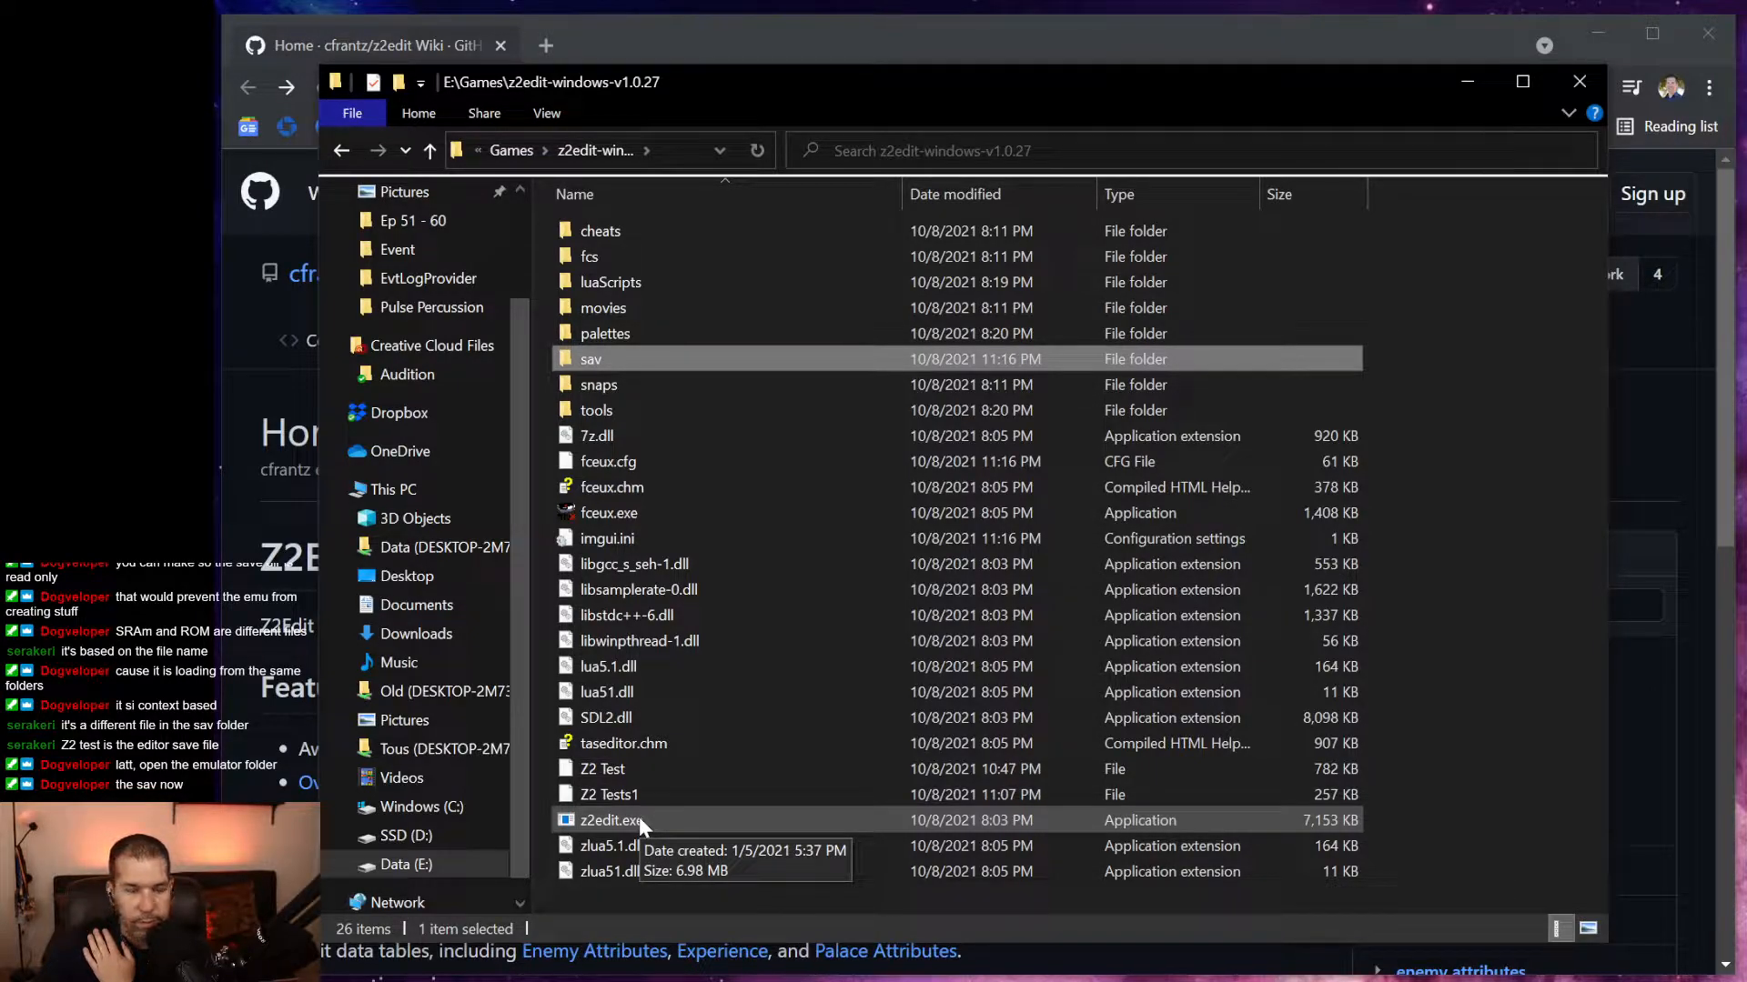
pyautogui.doubleClick(638, 819)
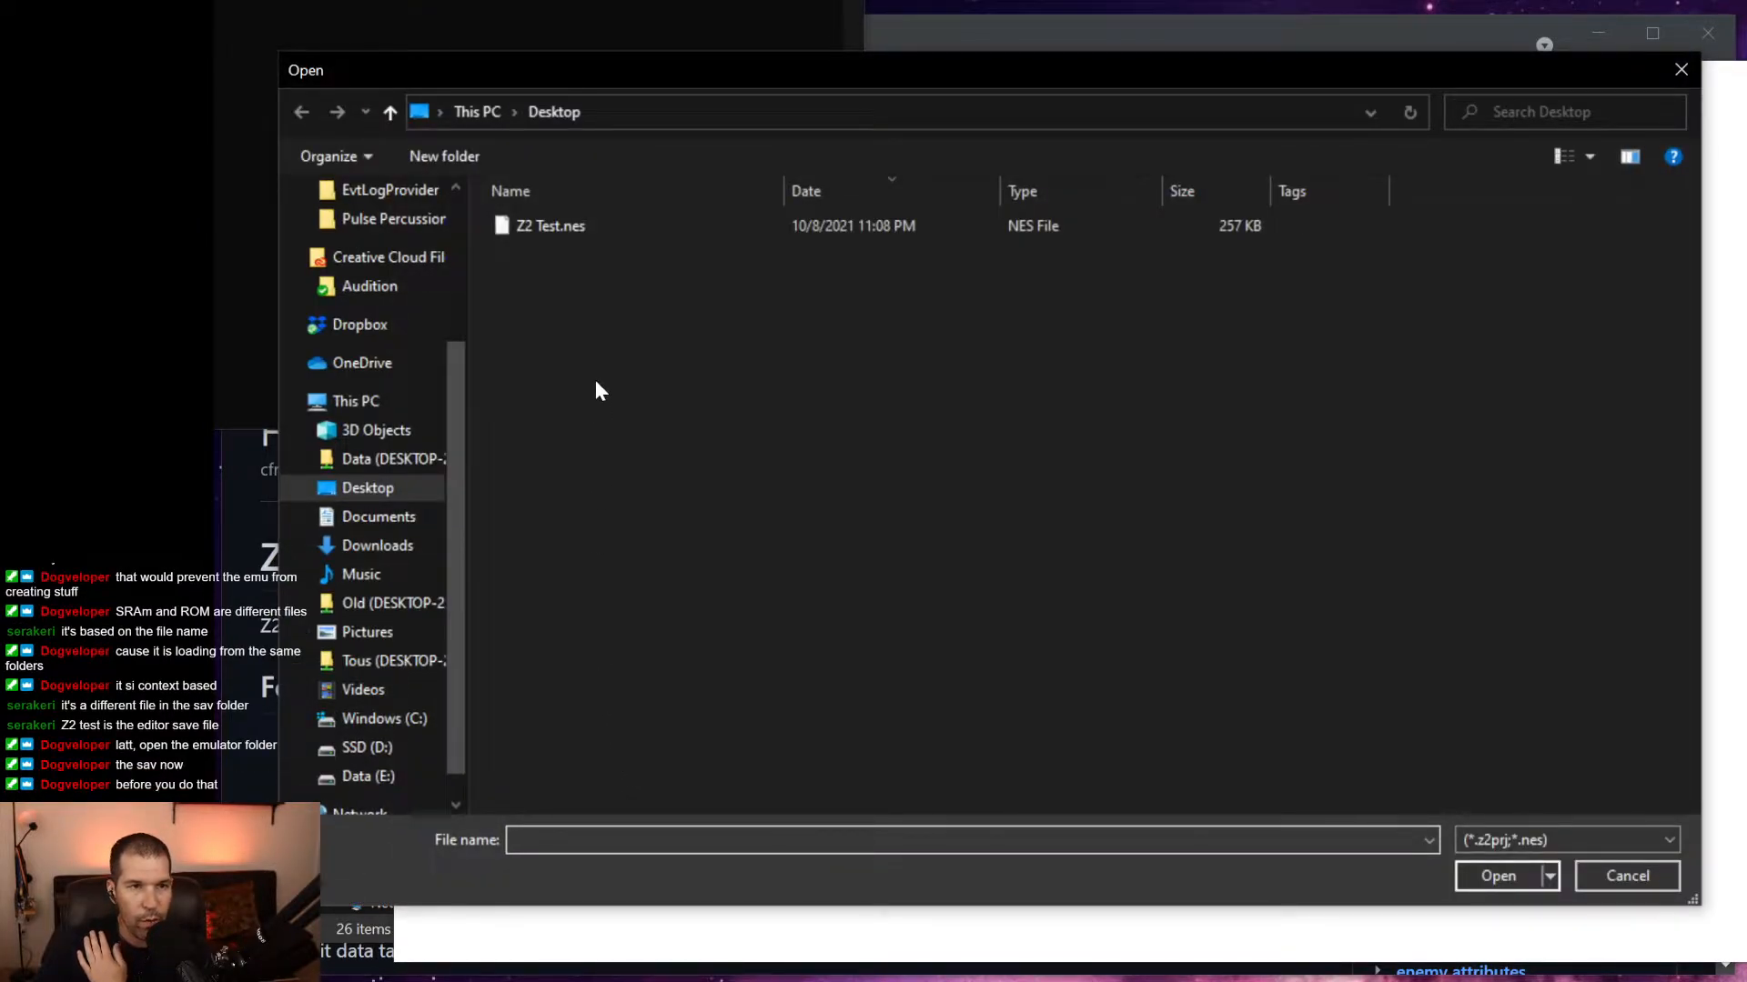
pyautogui.click(1592, 876)
pyautogui.click(1648, 878)
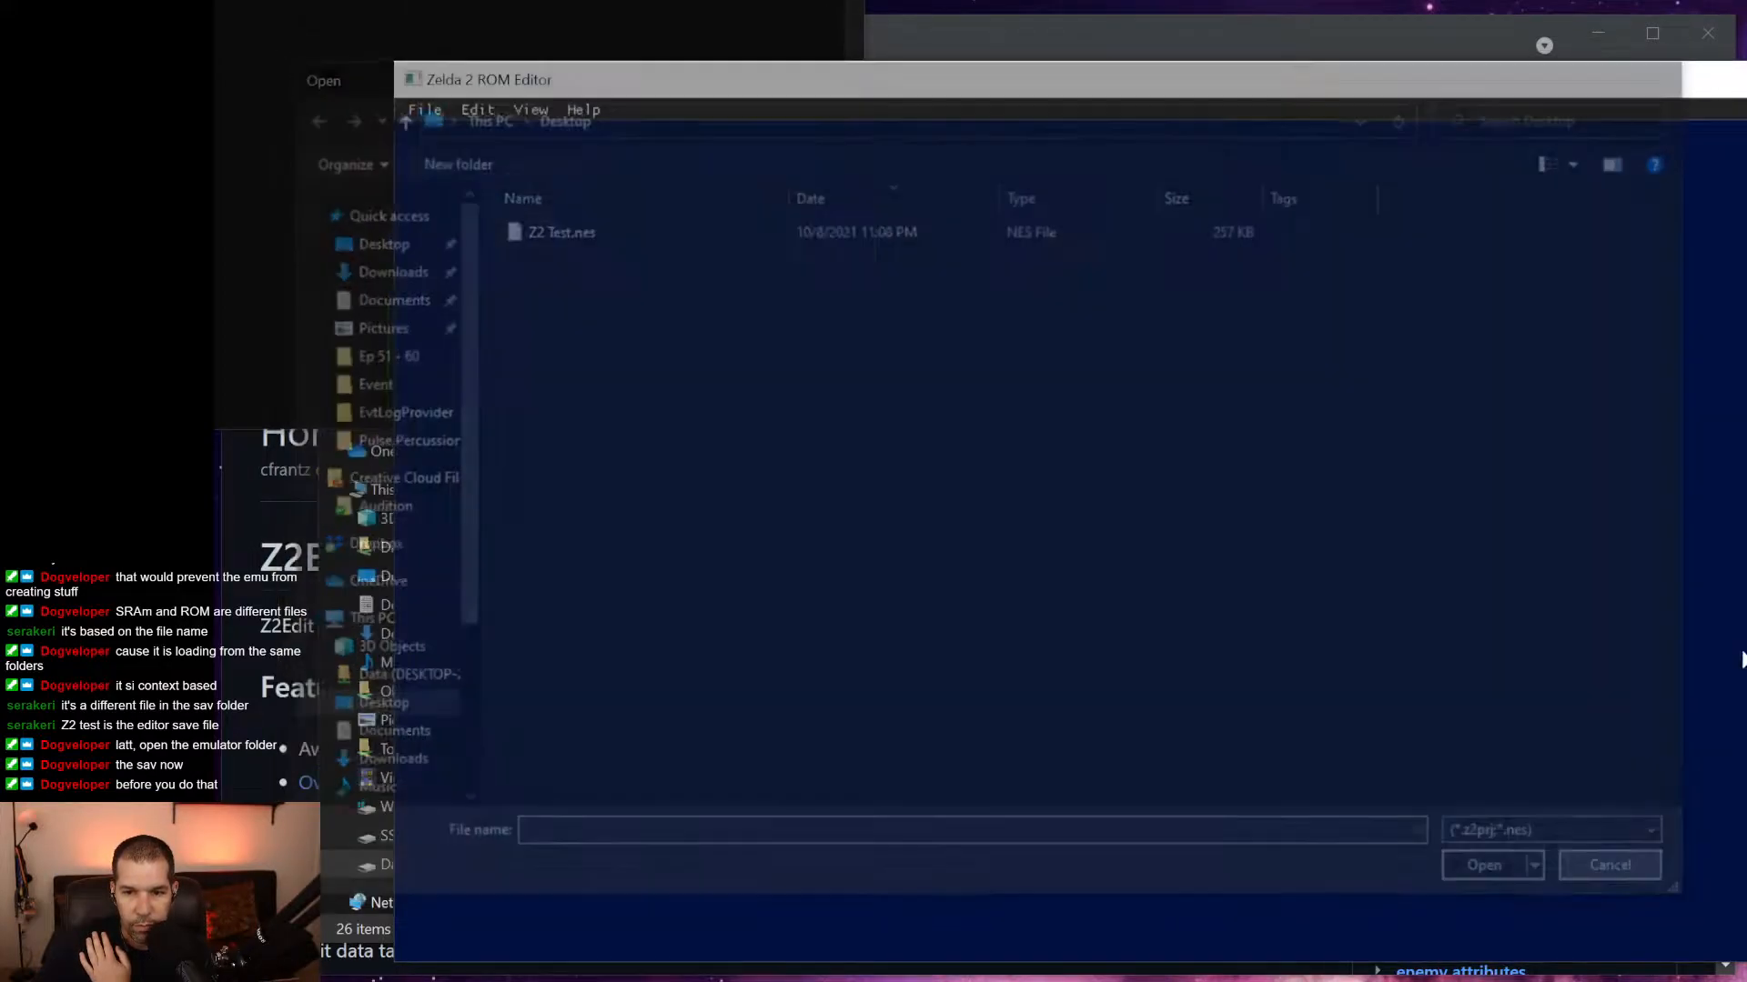
# Switch to File Explorer and look inside the sav folder of z2edit-windows-v1.0.27.
pyautogui.hotkey('alt', 'Tab')
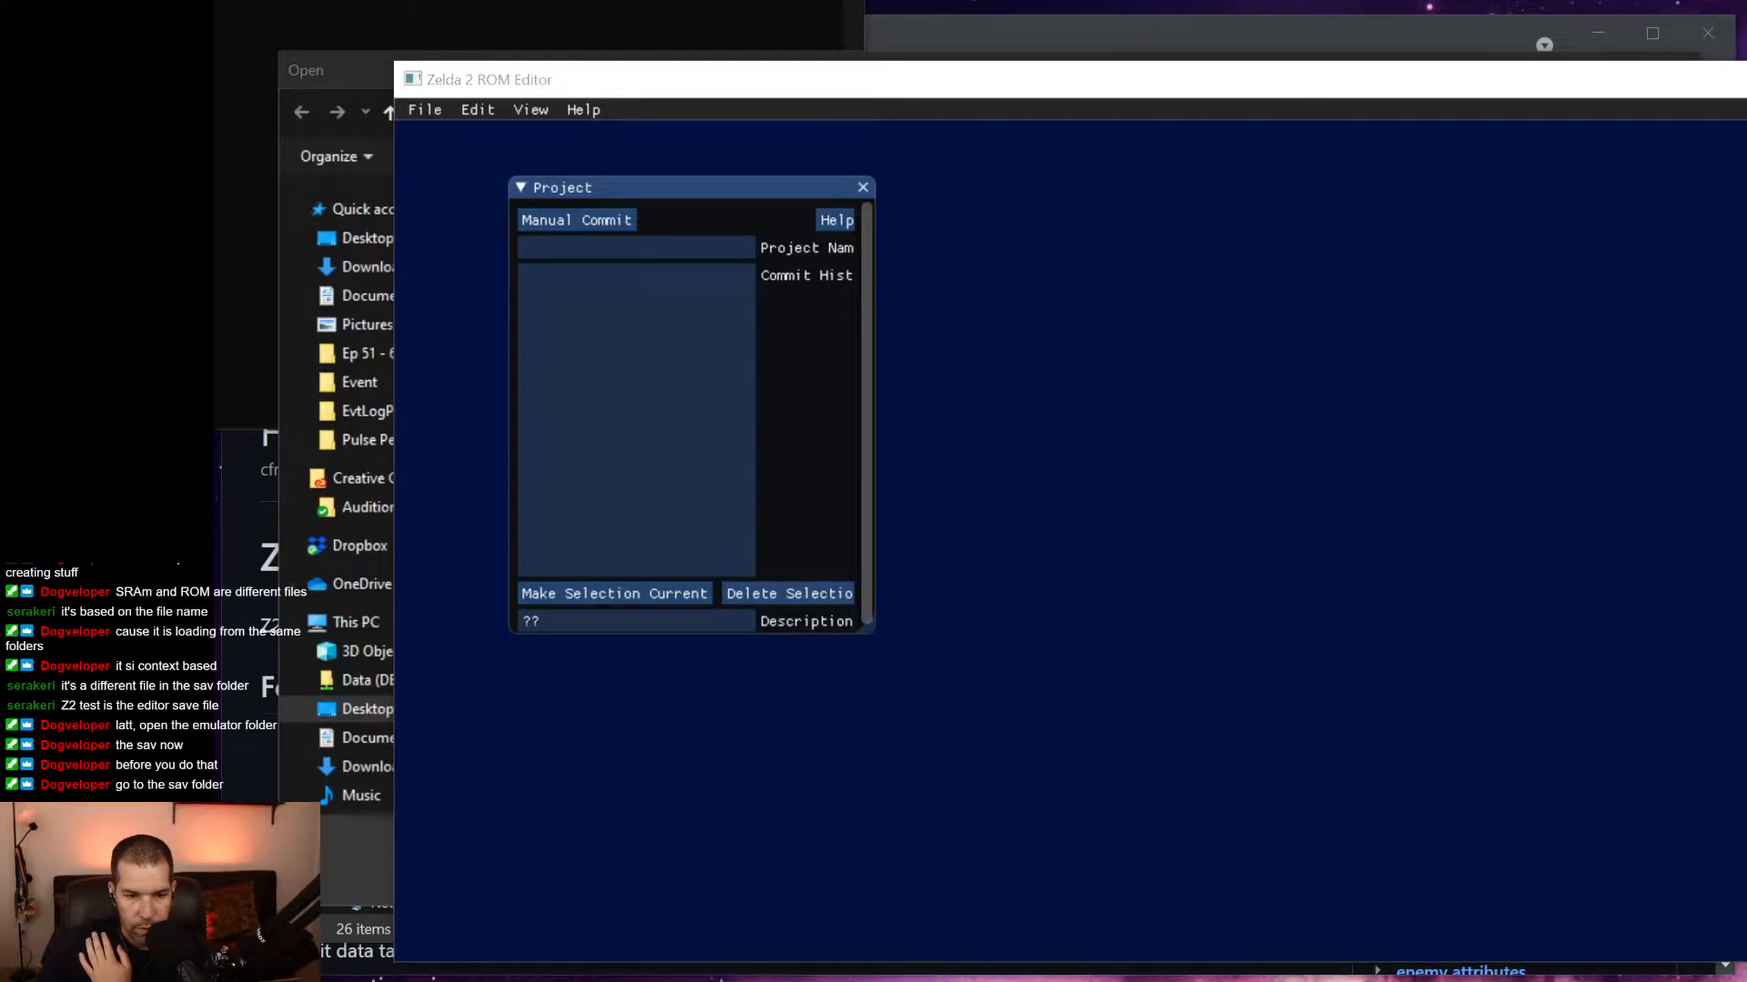
pyautogui.hotkey('alt', 'Tab')
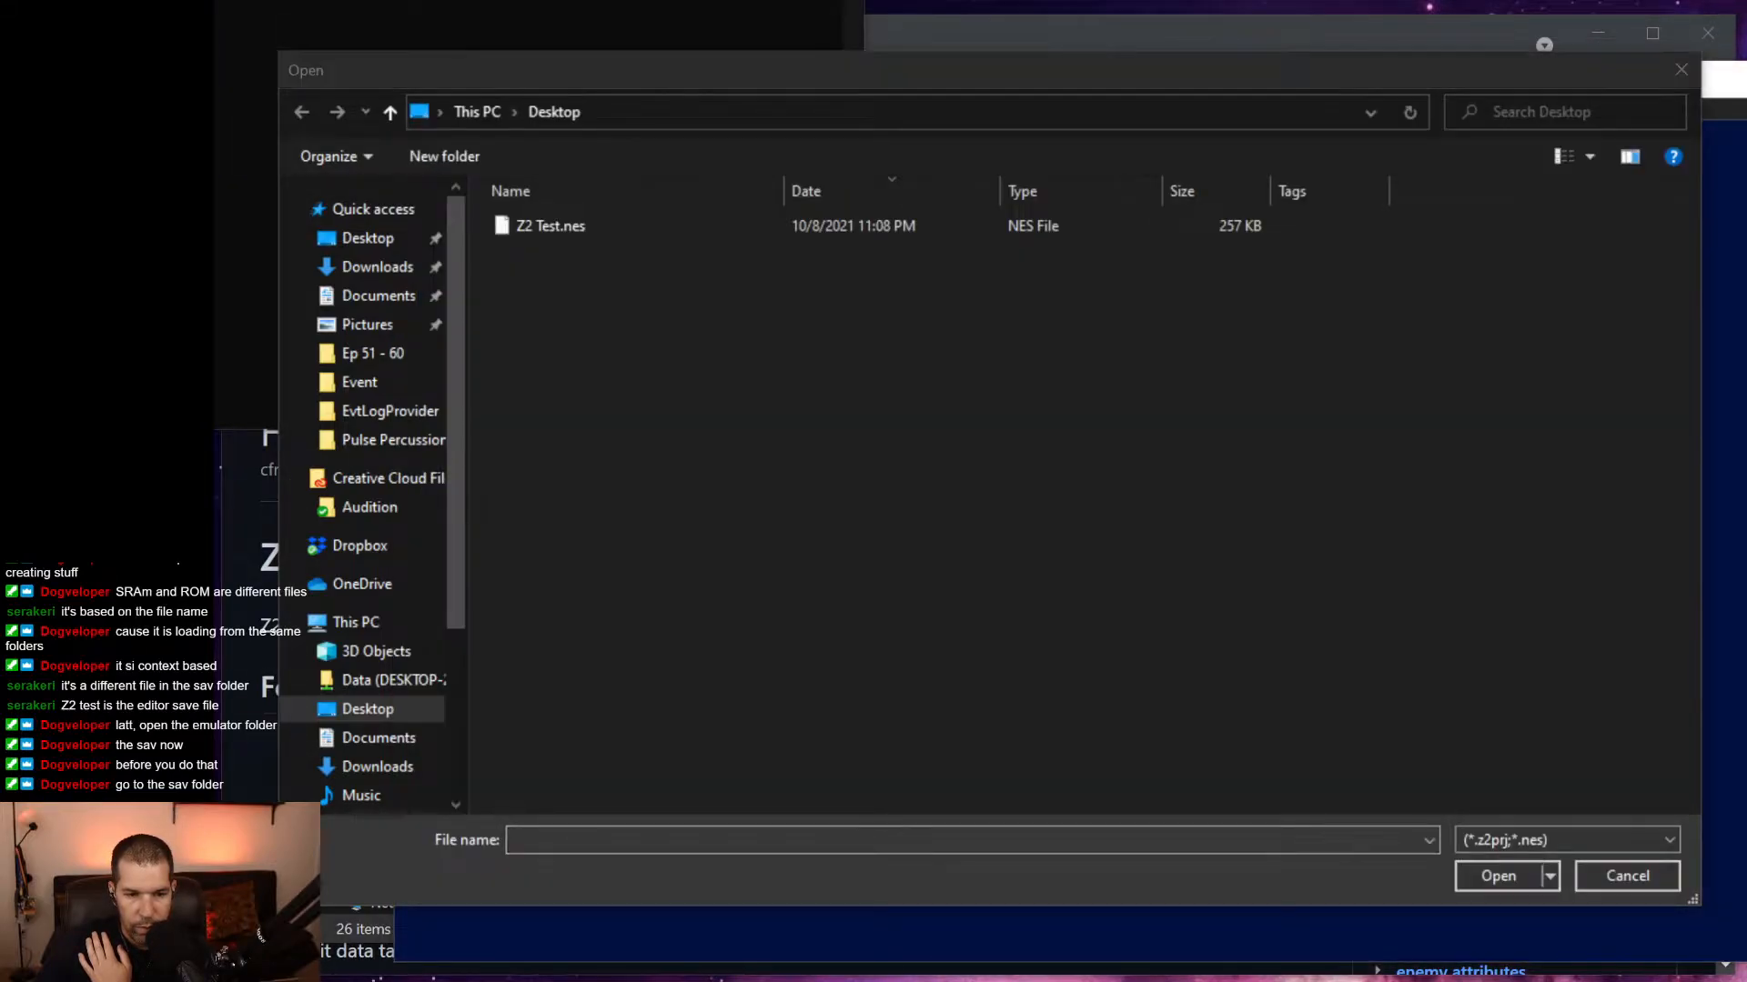
pyautogui.hotkey('alt', 'Tab')
pyautogui.hotkey('alt', 'Tab')
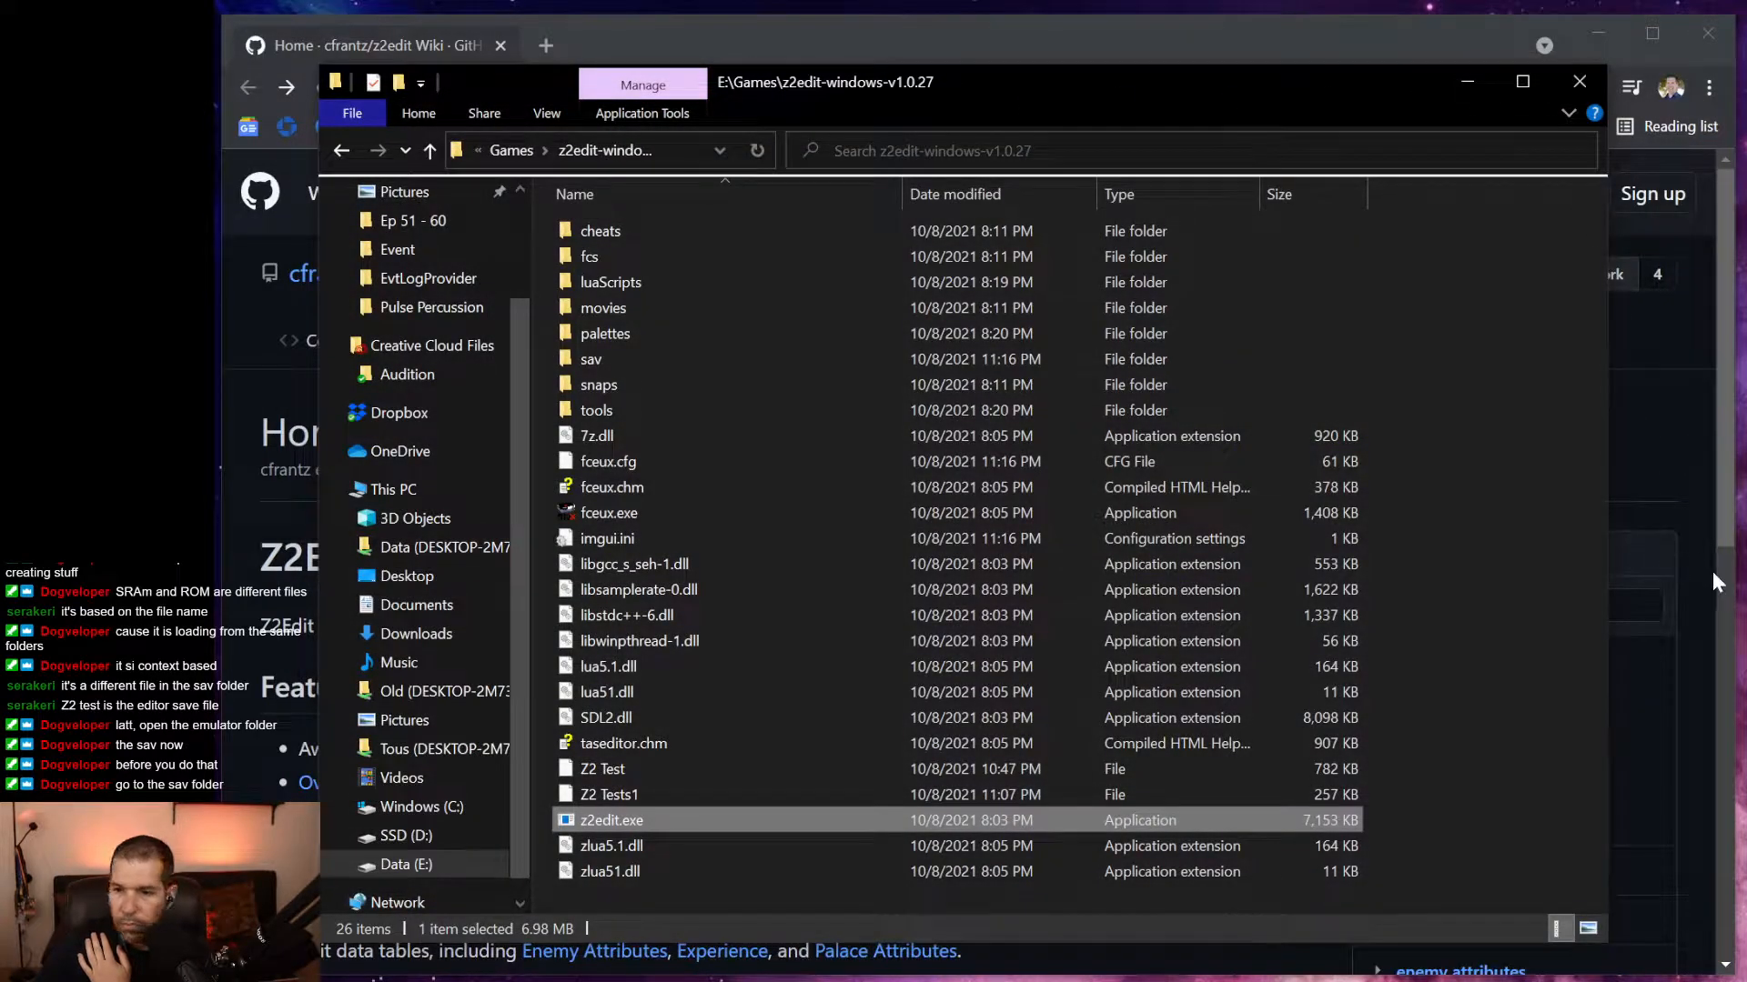
pyautogui.doubleClick(593, 360)
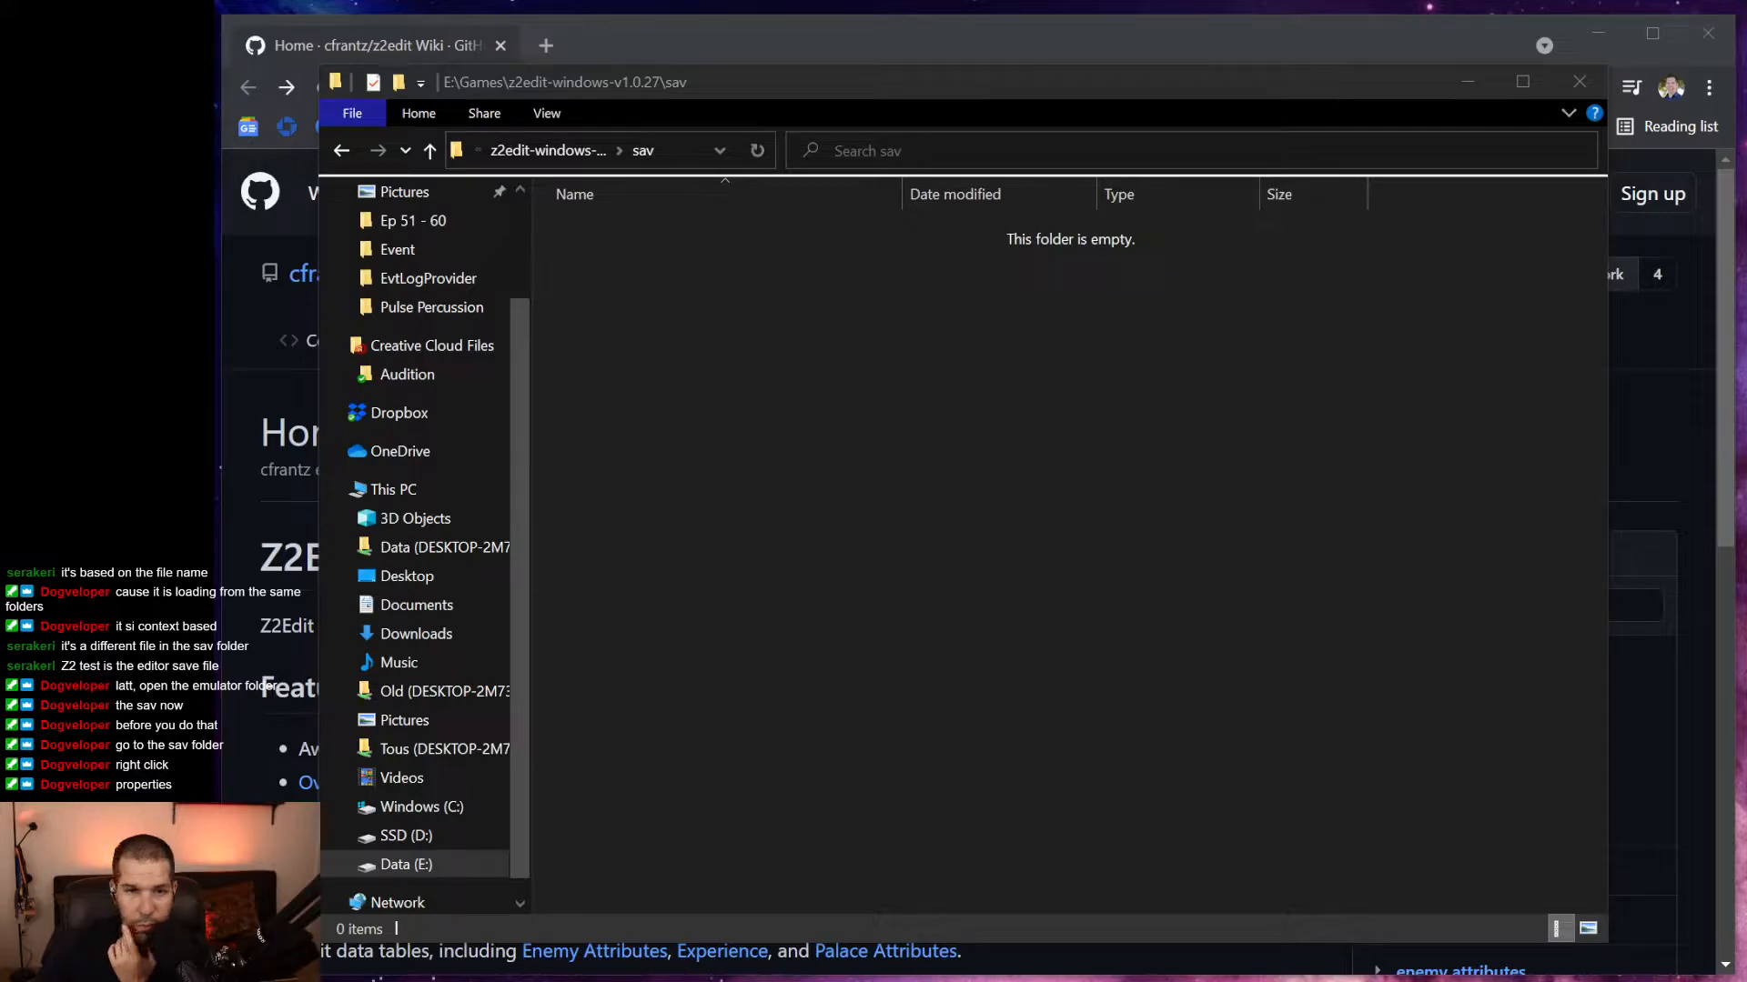
# Return to the z2edit-windows-v1.0.27 folder and apply the Read-only attribute to the sav folder's files.
pyautogui.click(430, 150)
pyautogui.rightClick(613, 357)
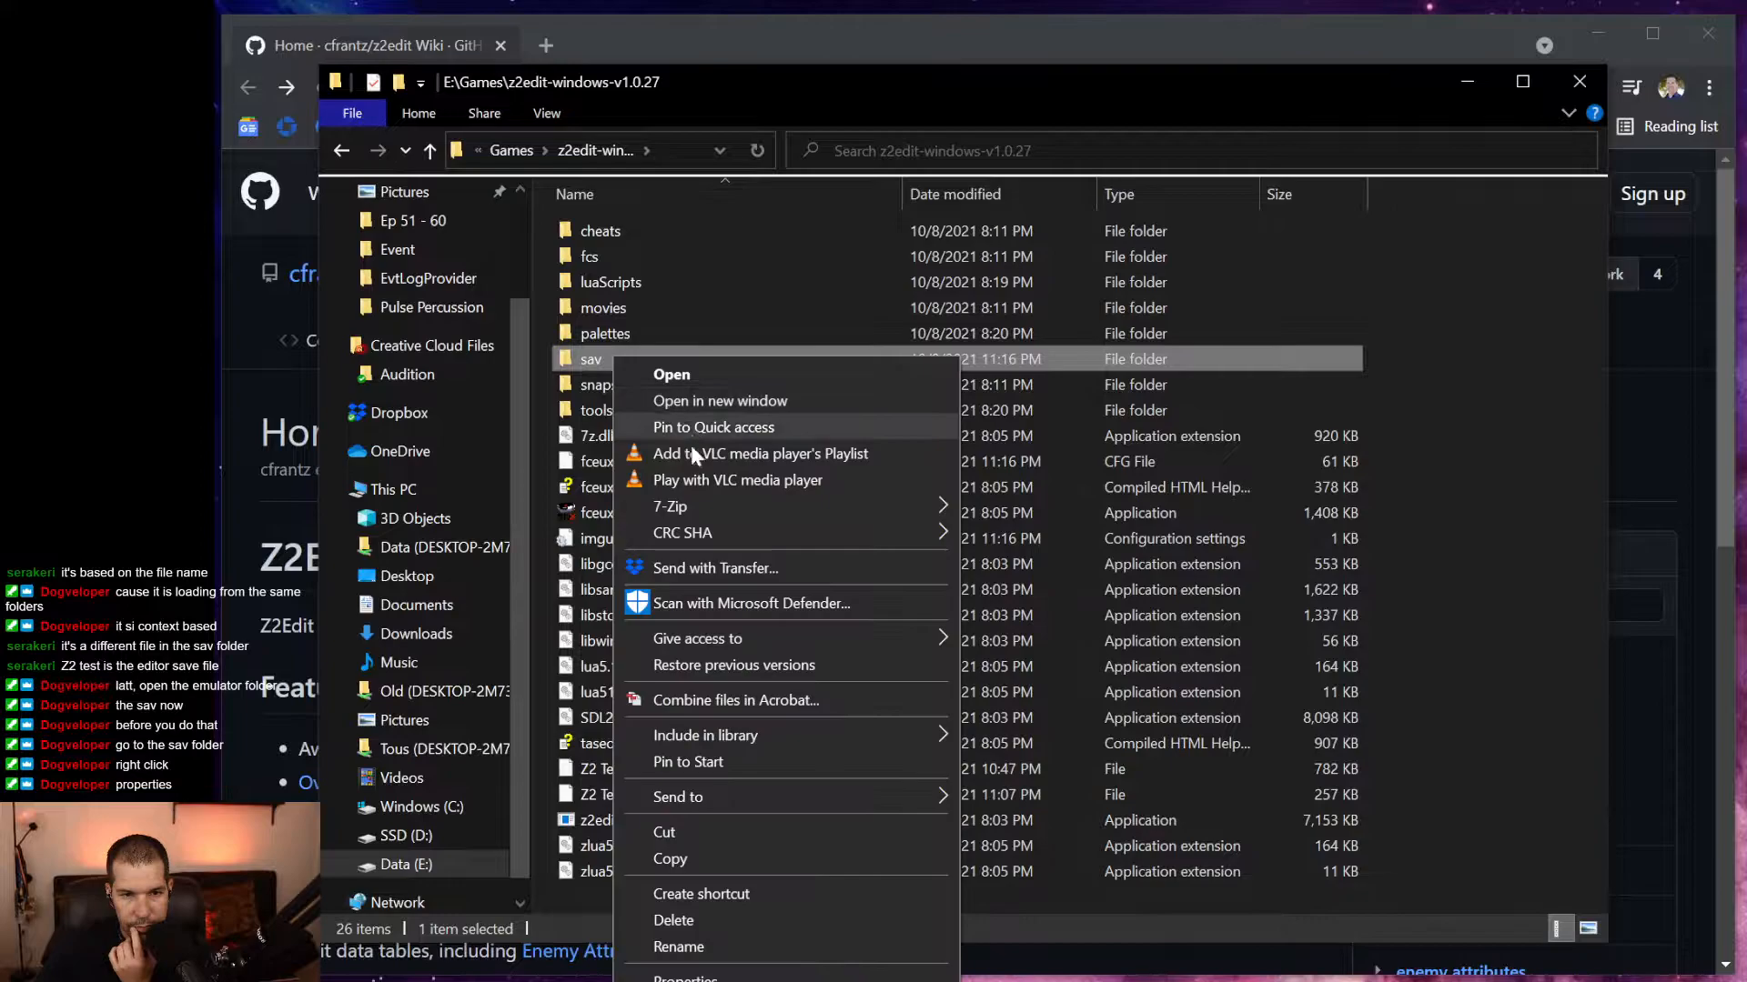
pyautogui.click(784, 978)
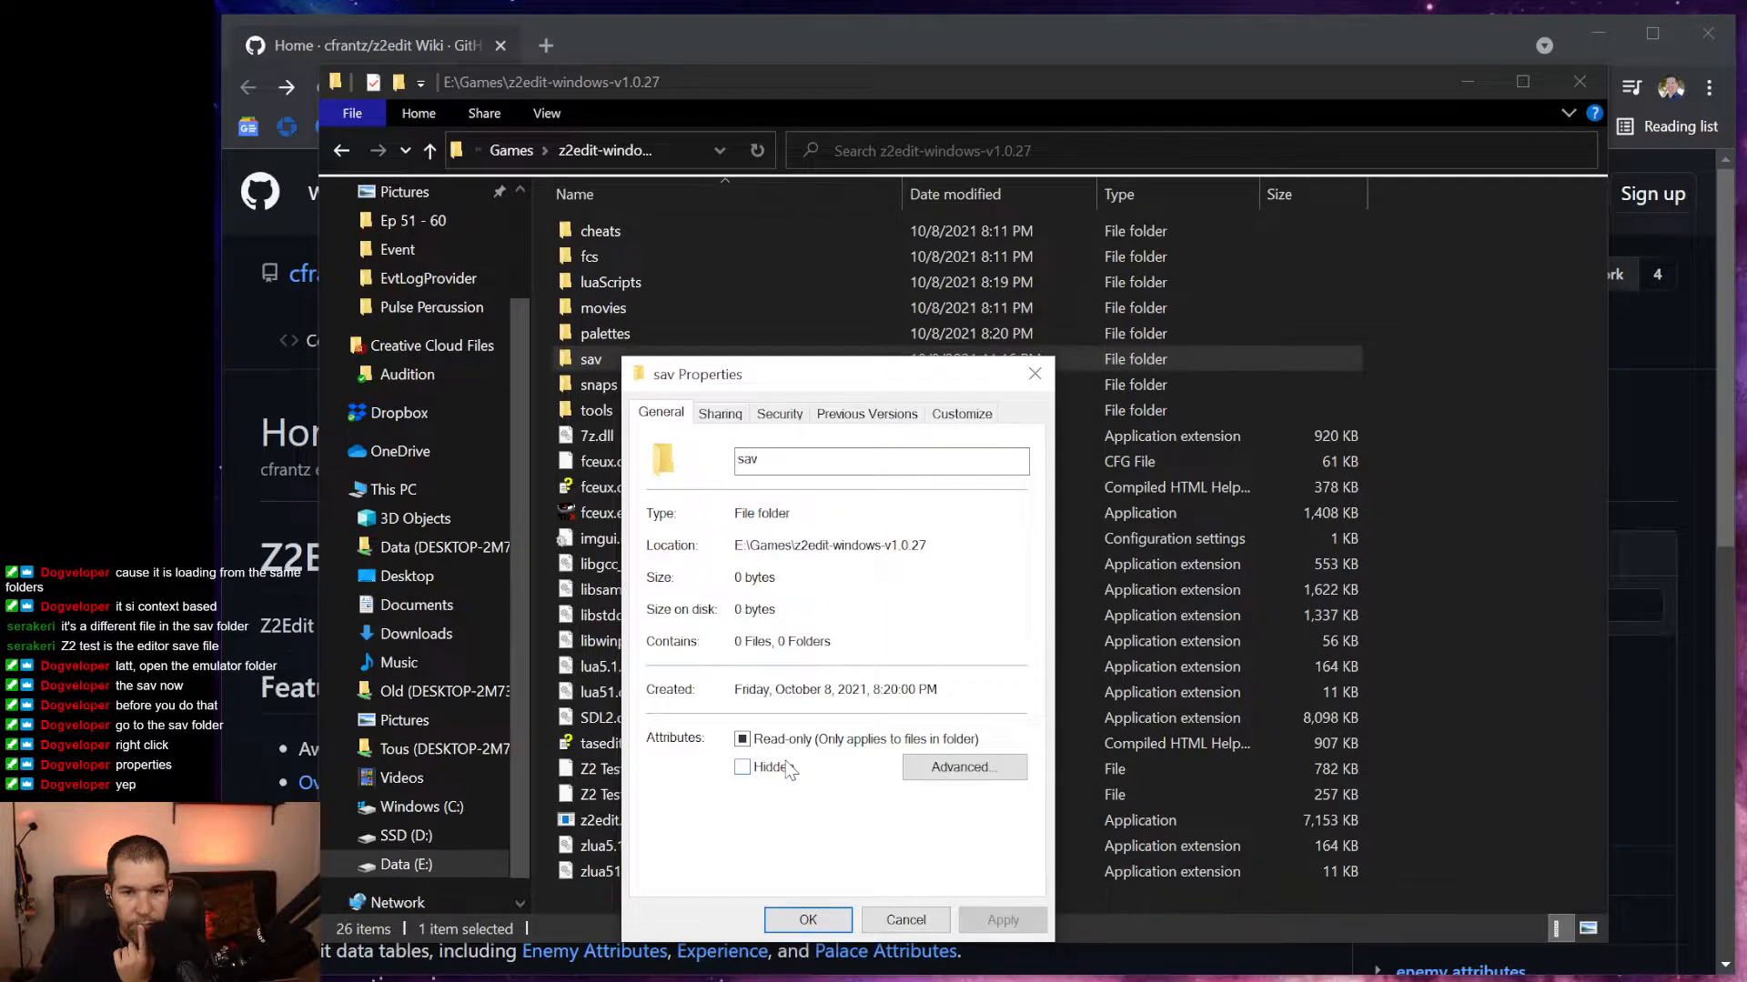
pyautogui.click(743, 739)
pyautogui.moveTo(816, 368); pyautogui.dragTo(820, 287)
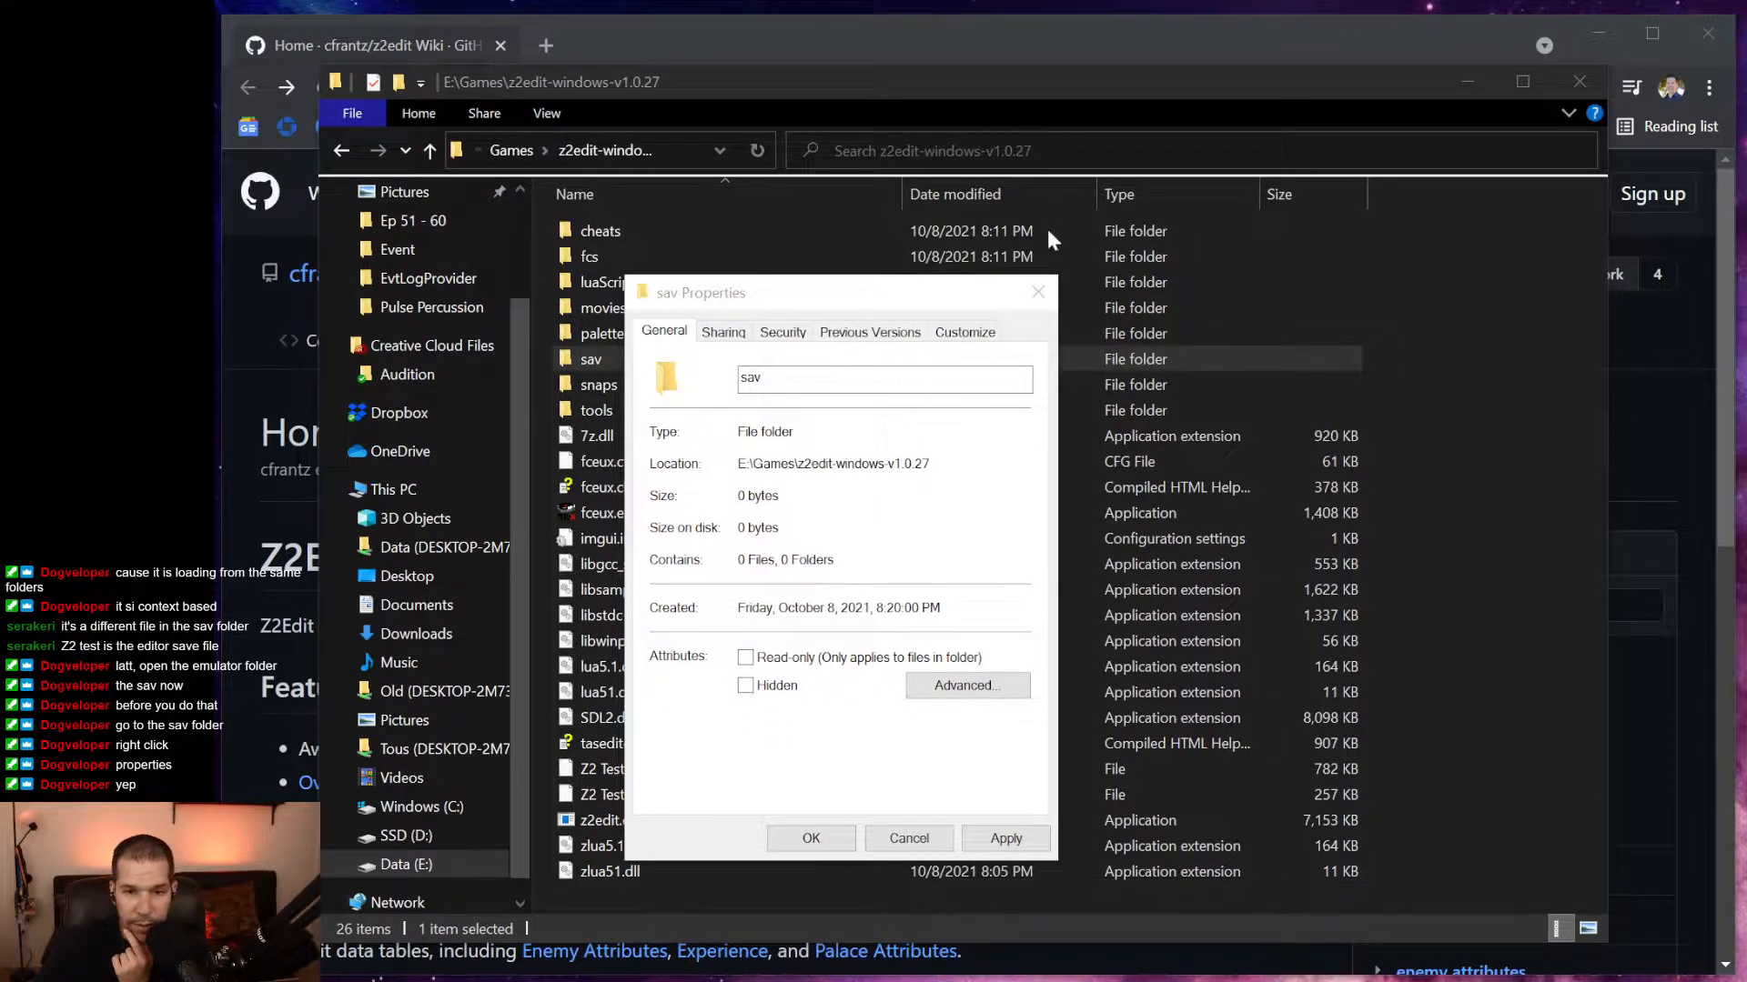
pyautogui.click(750, 655)
pyautogui.click(746, 658)
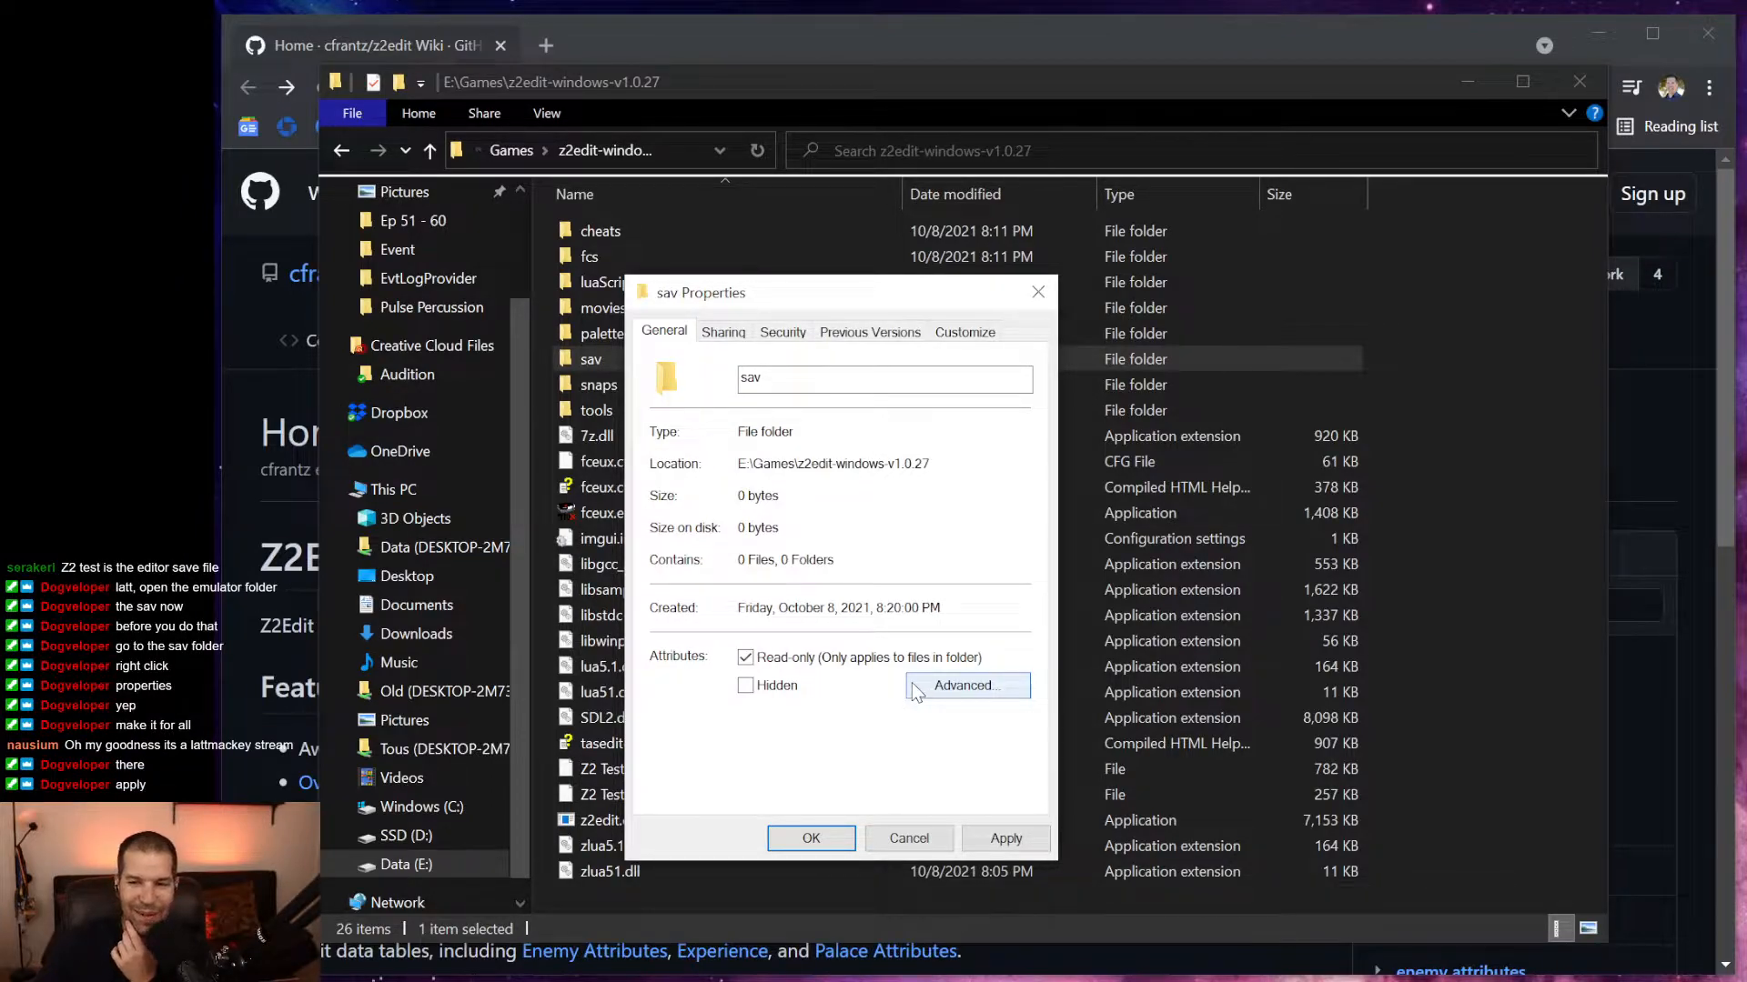
pyautogui.click(1005, 838)
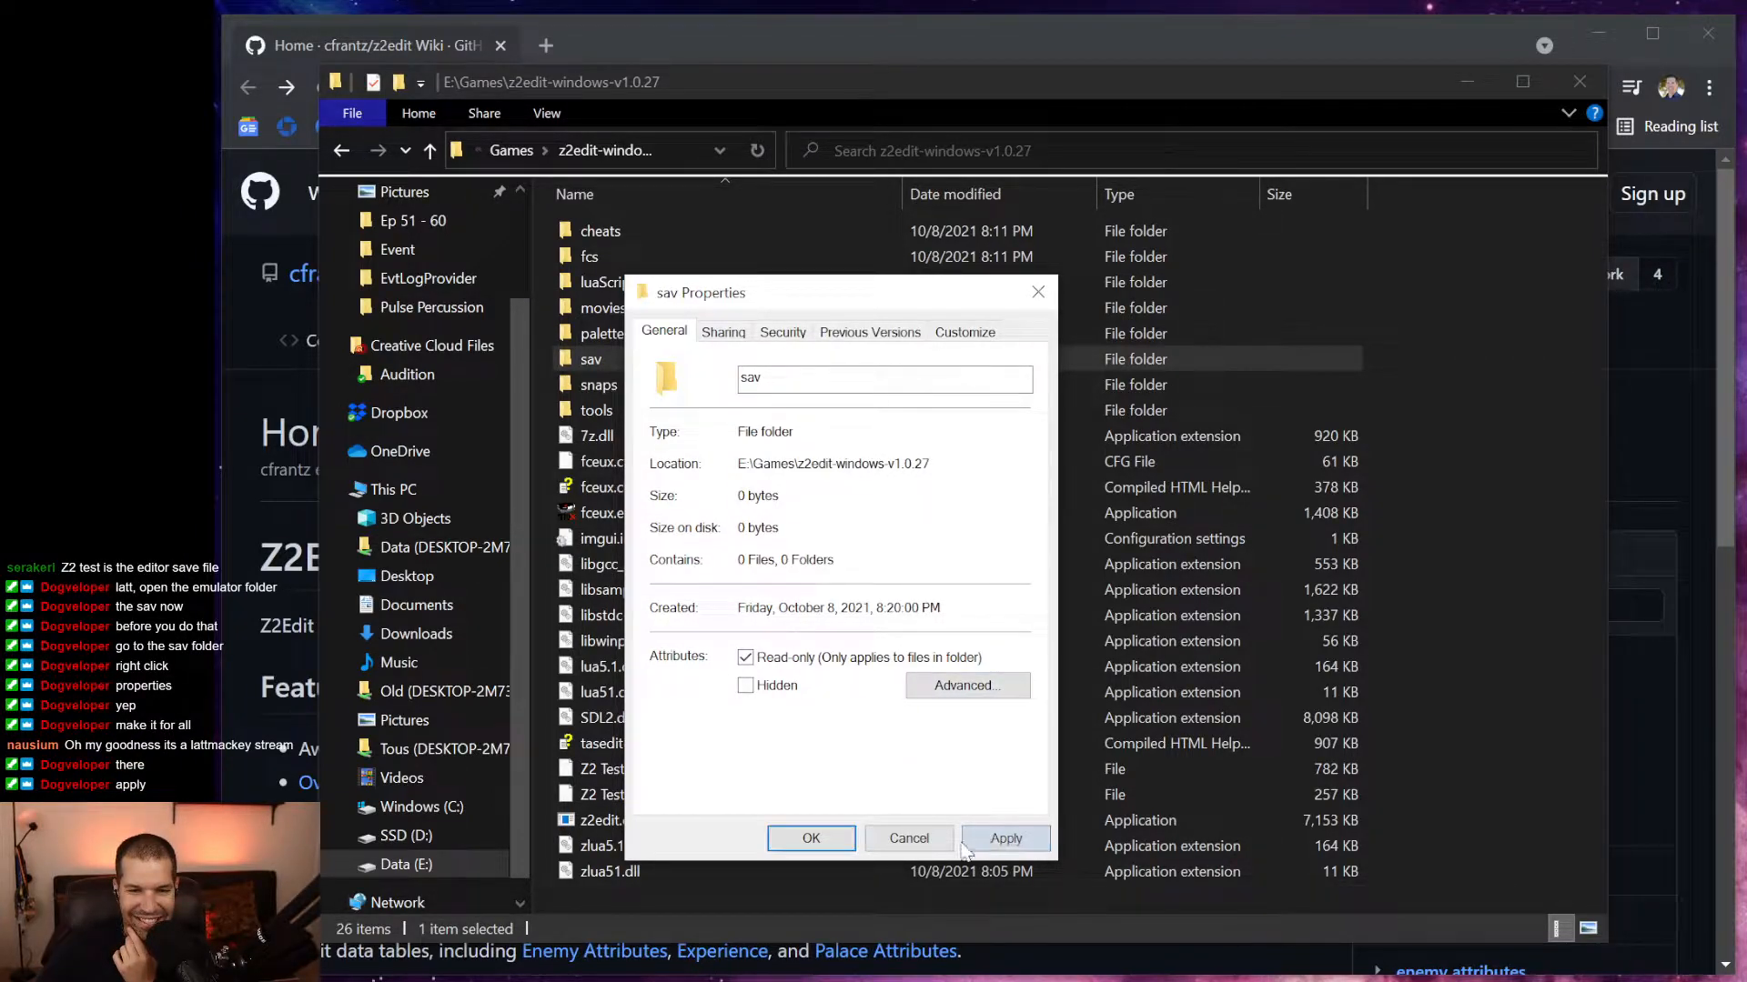
pyautogui.click(808, 834)
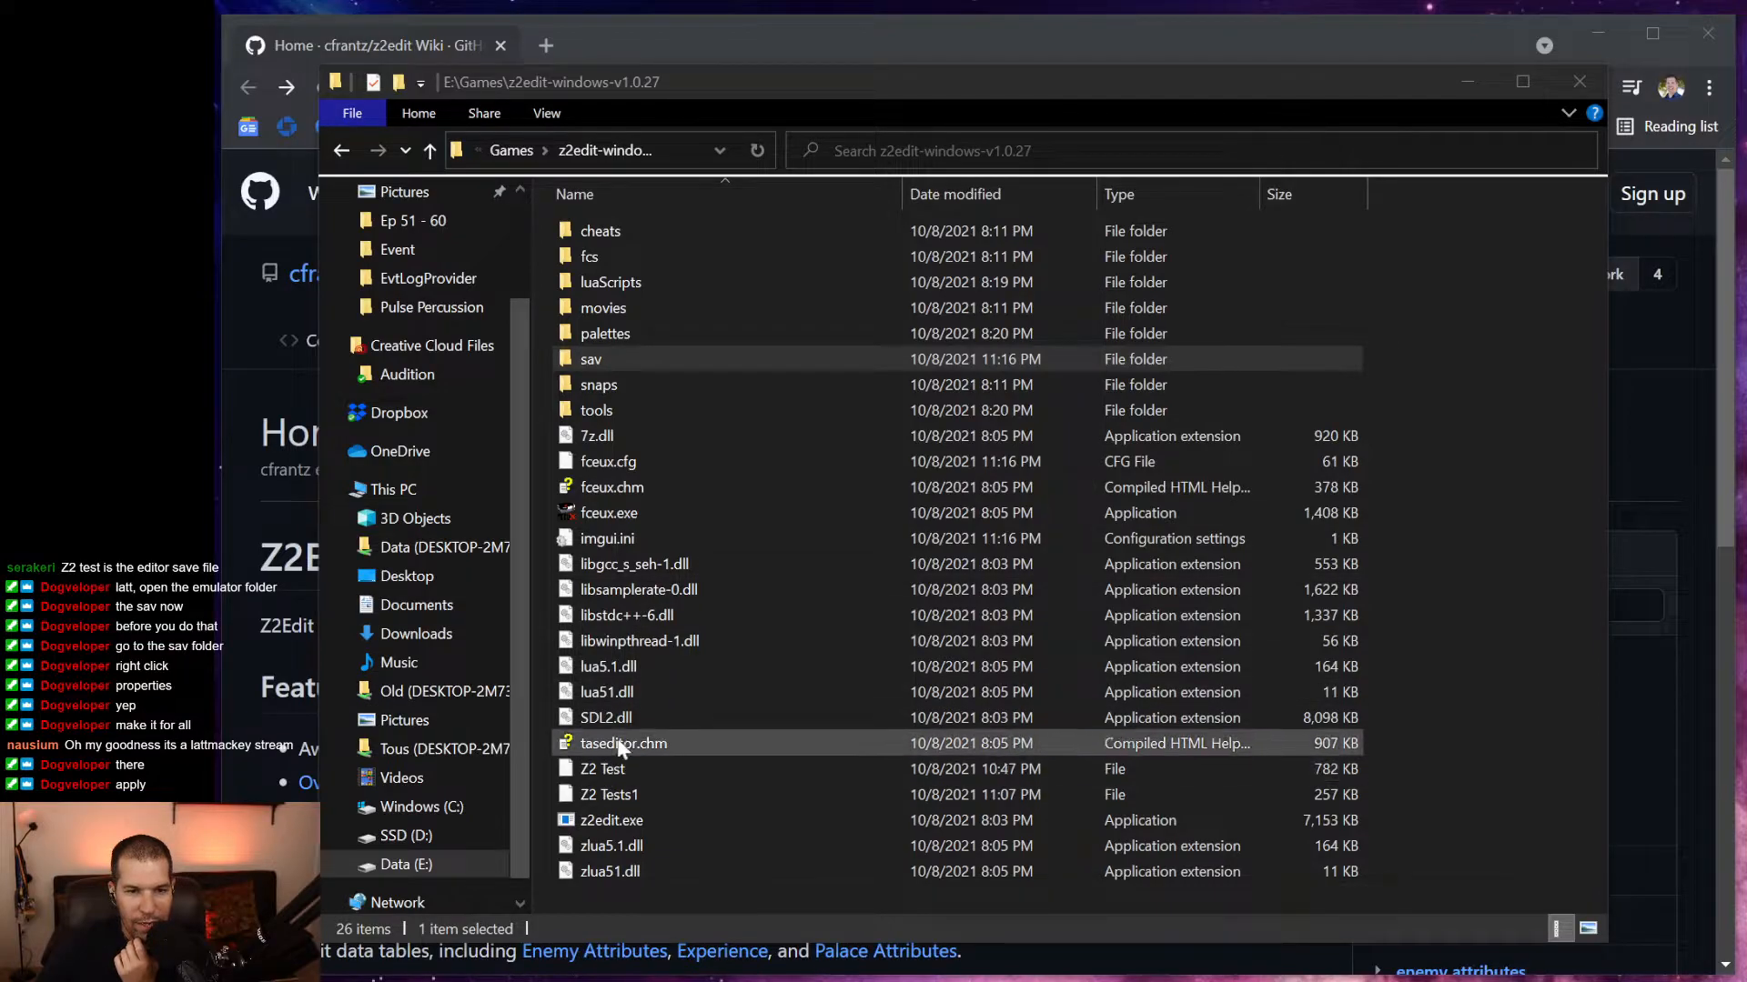
# Launch z2edit.exe and open Z2 Test.nes from the Desktop.
pyautogui.doubleClick(623, 819)
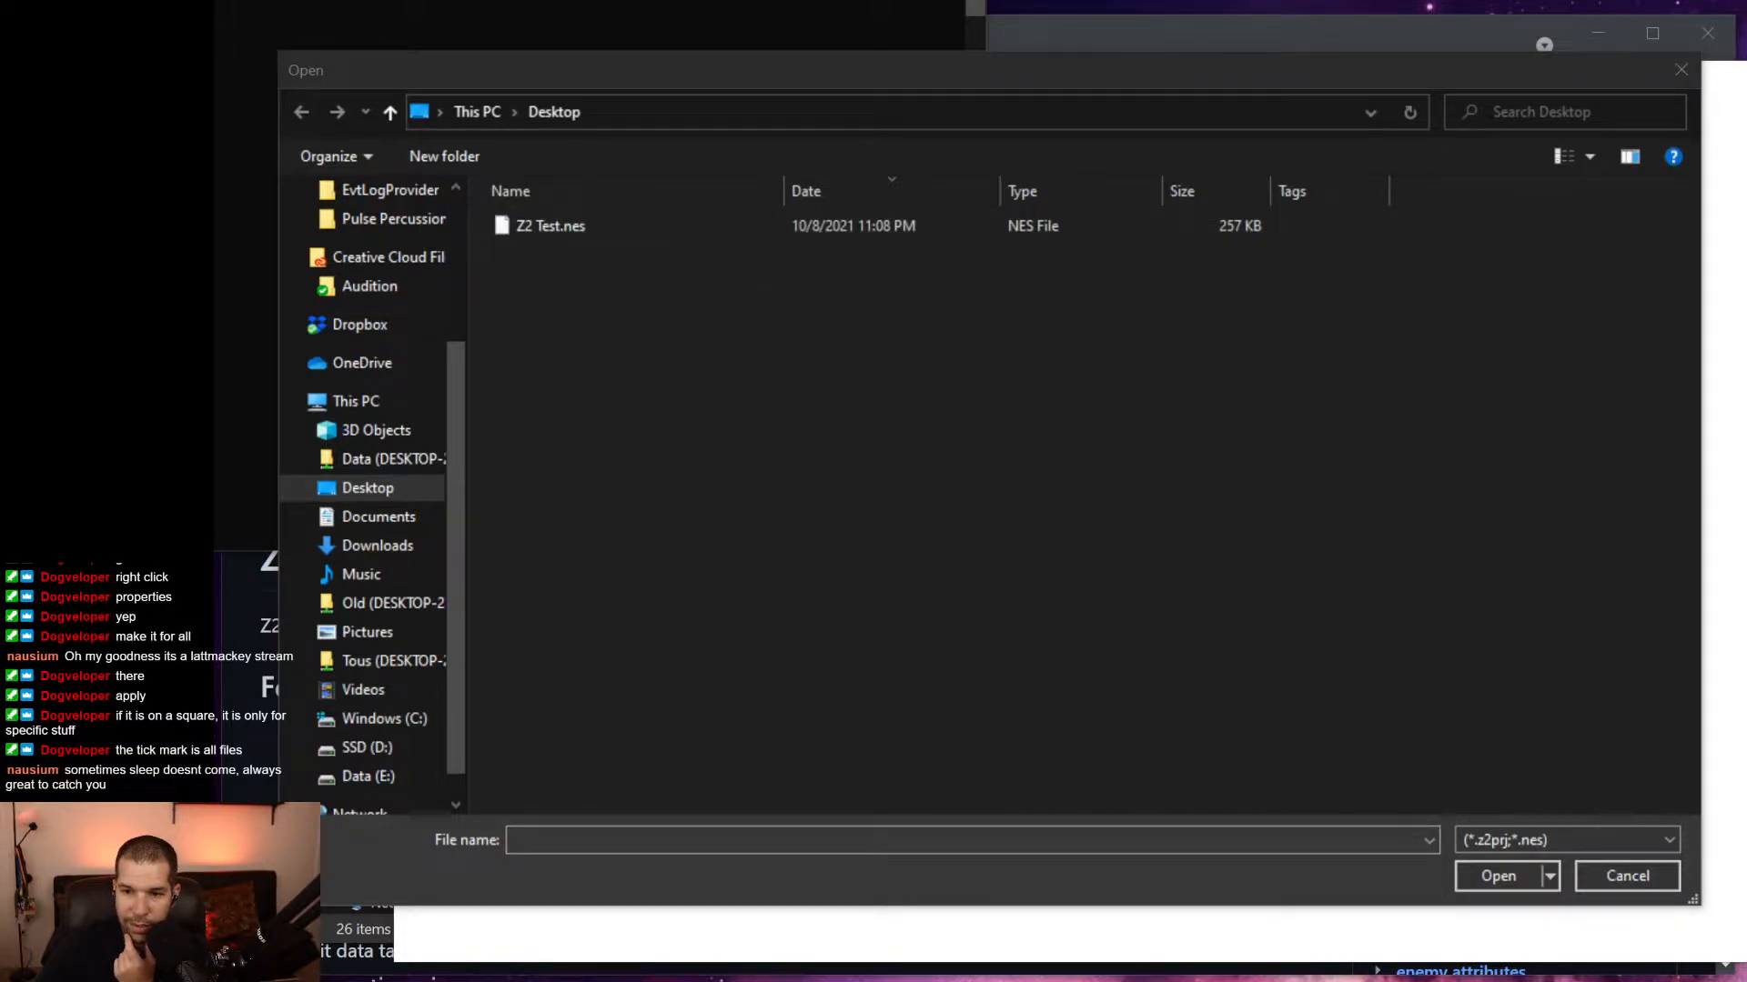
pyautogui.click(551, 226)
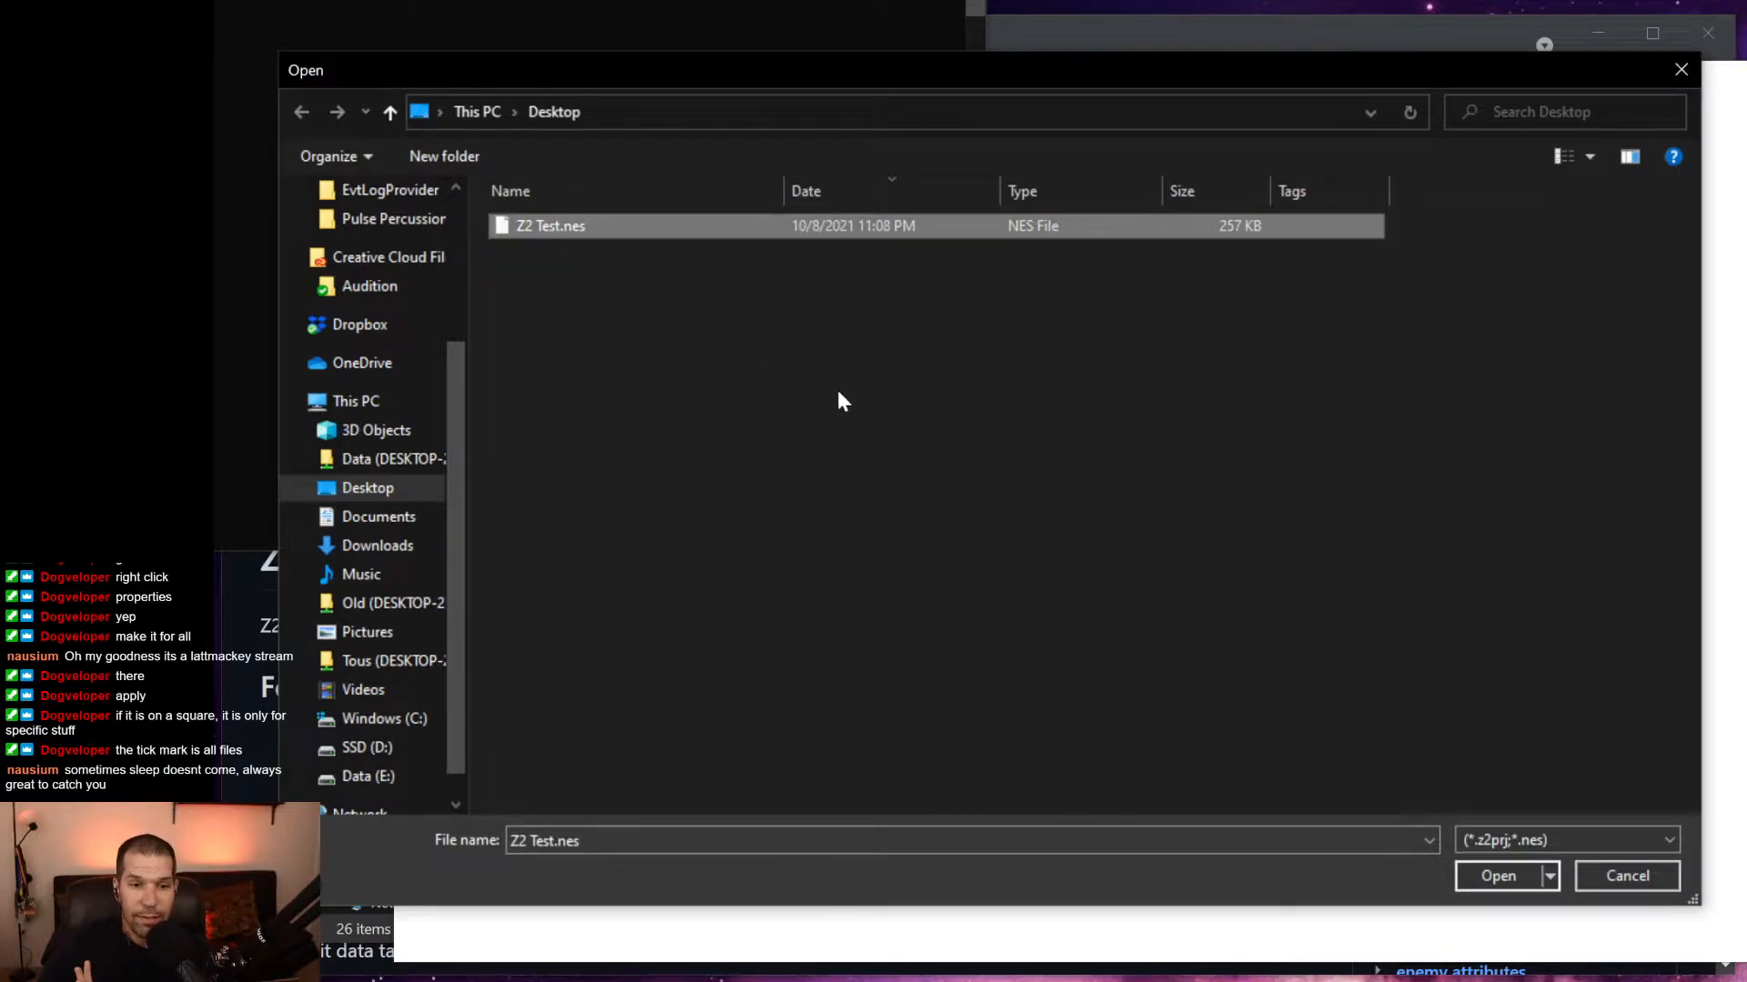
pyautogui.click(1500, 876)
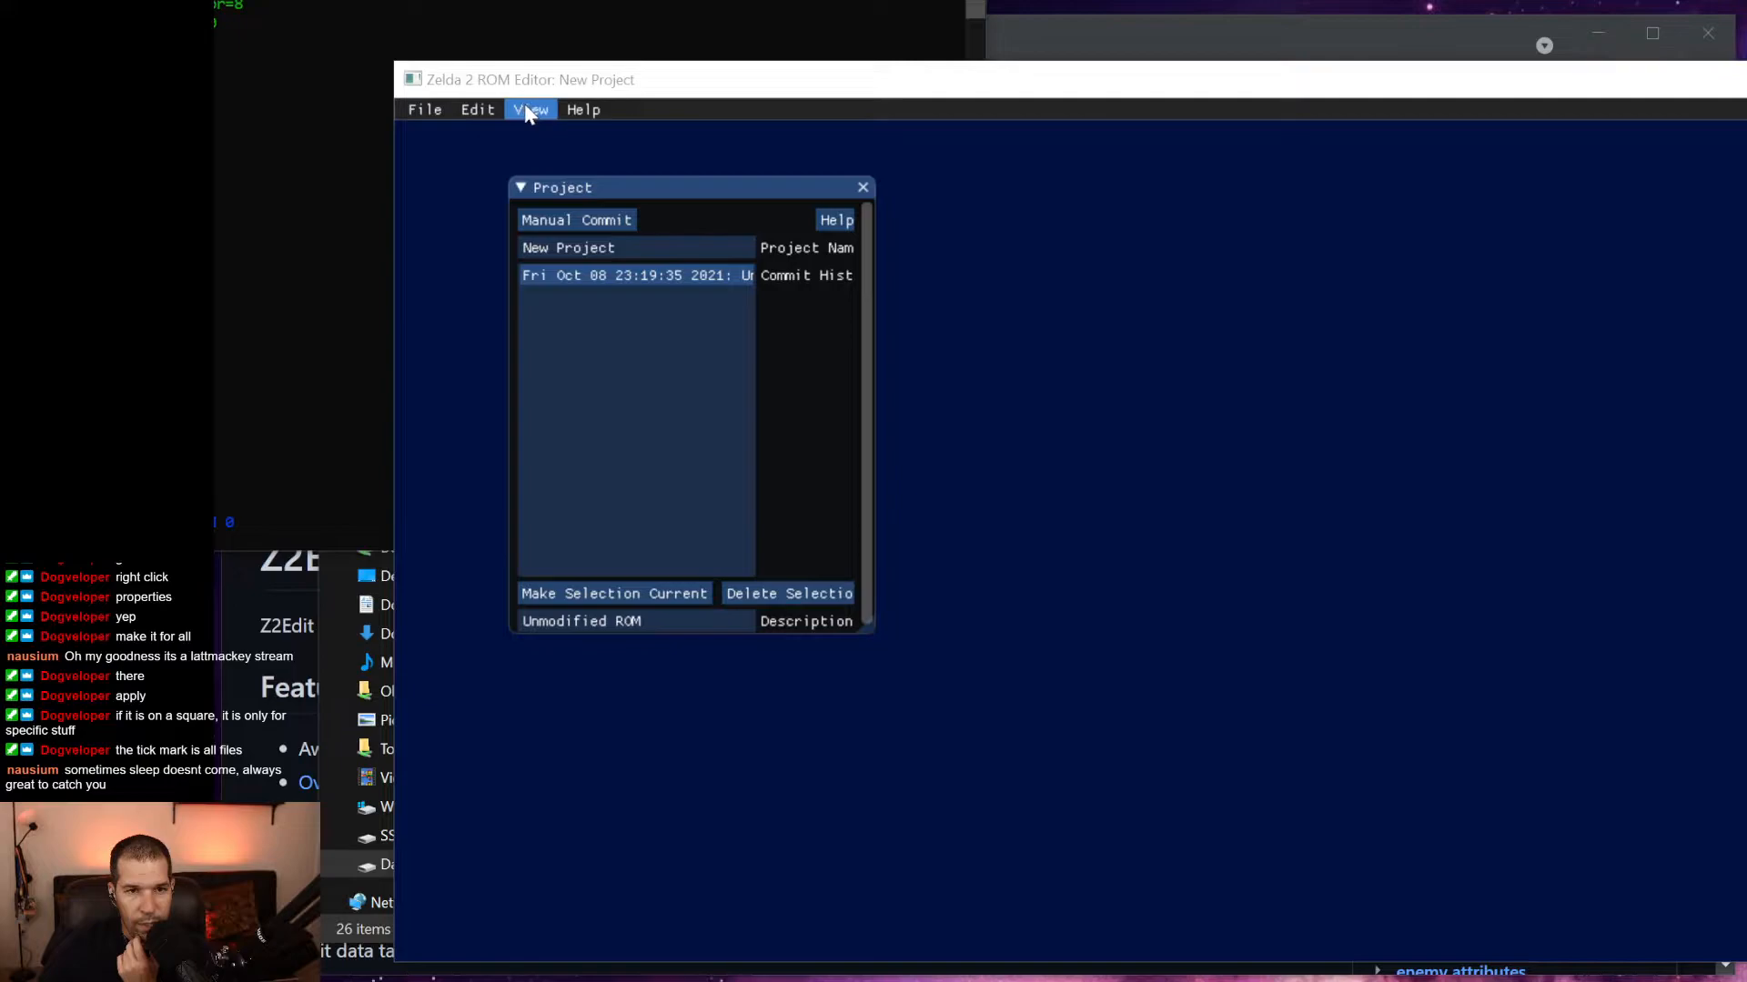
# Show the Start Values editor, then reposition the ROM editor window and make it taller.
pyautogui.click(473, 110)
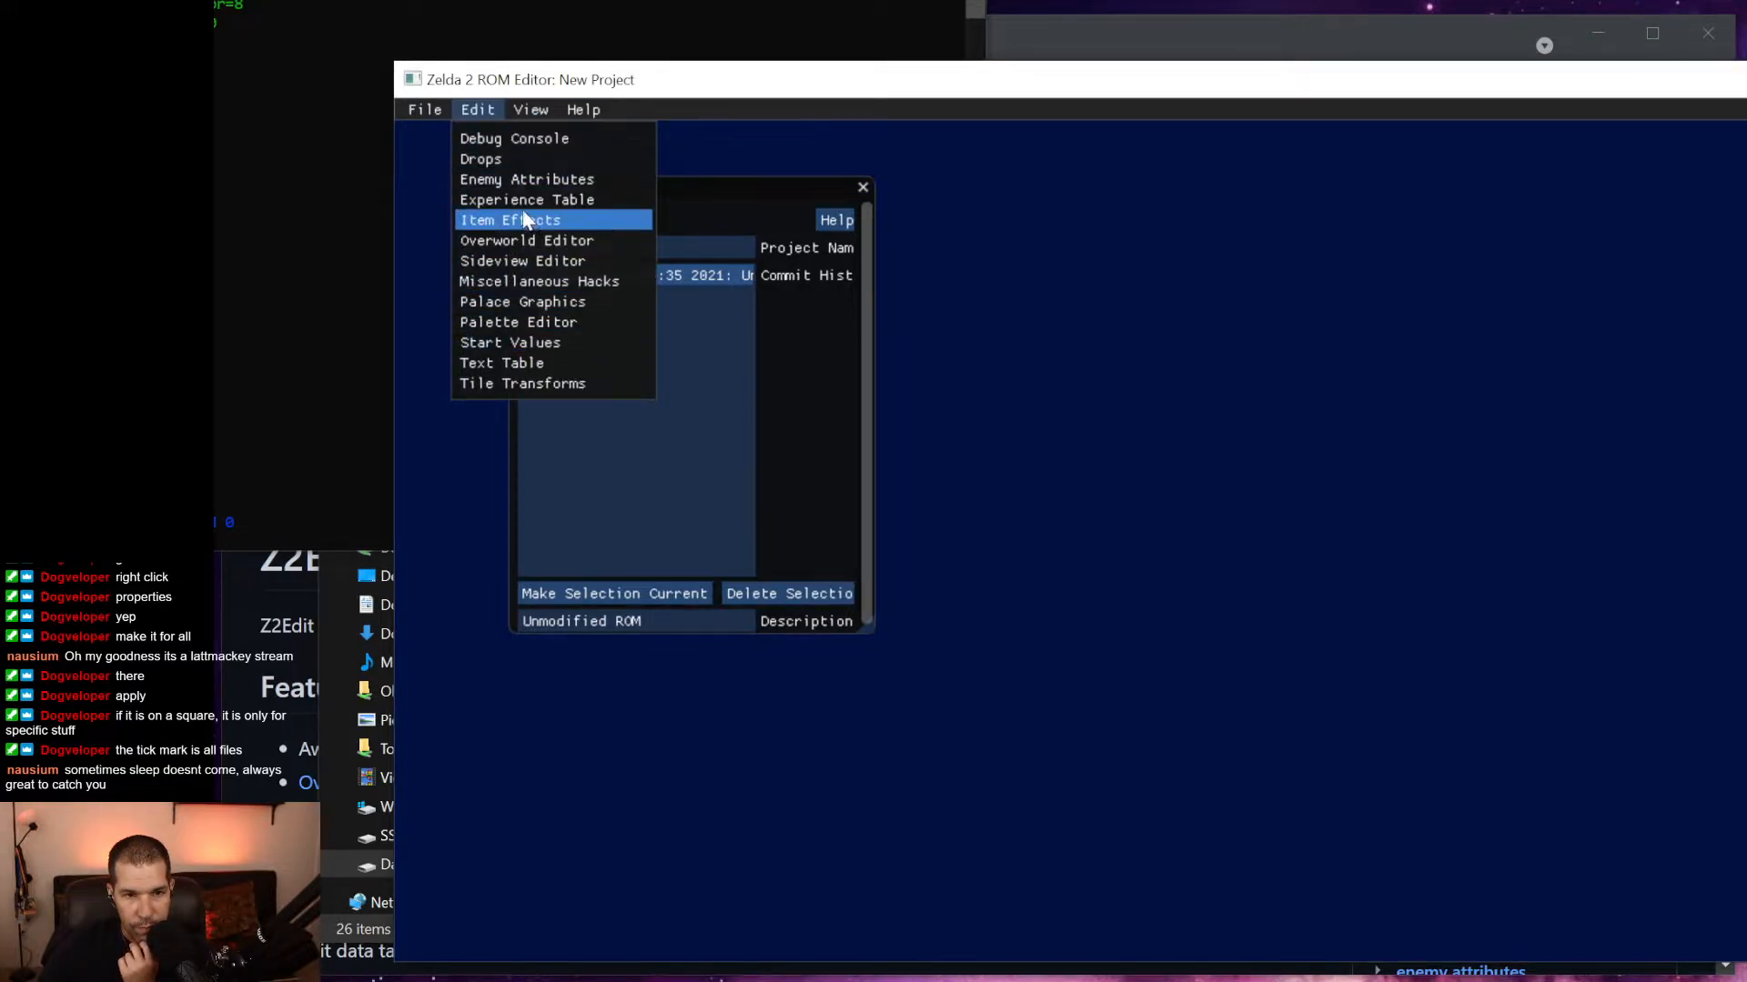
pyautogui.moveTo(506, 110)
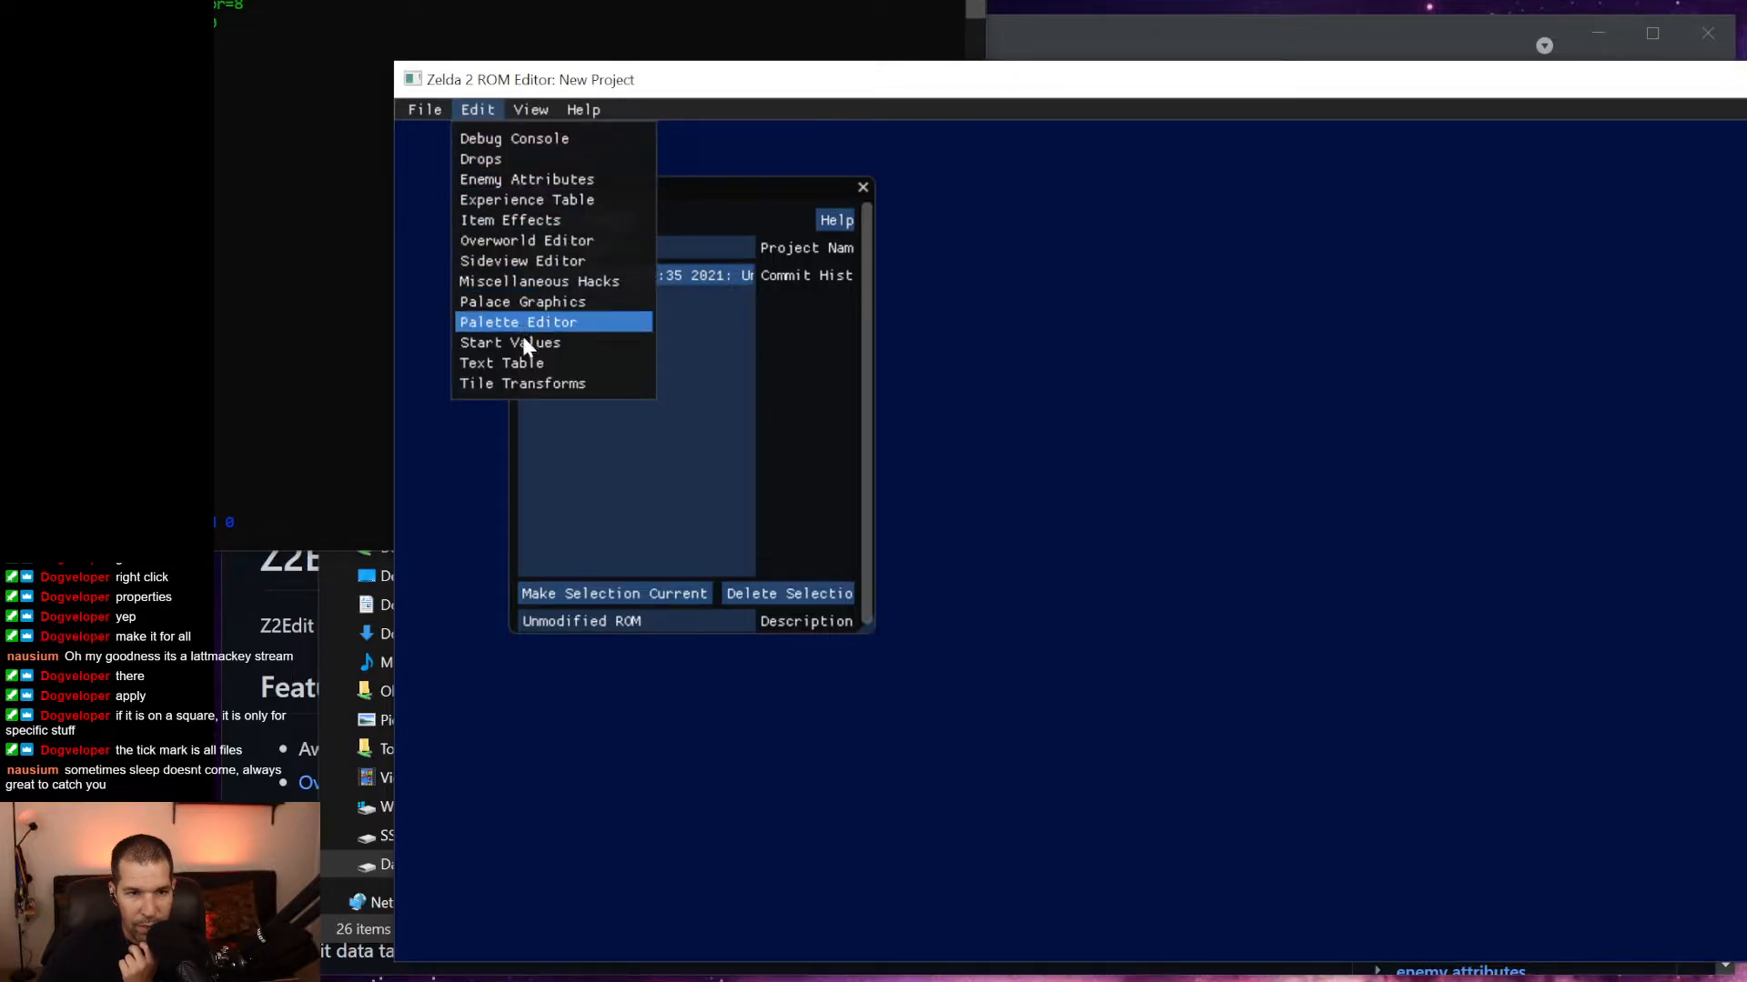
pyautogui.click(528, 346)
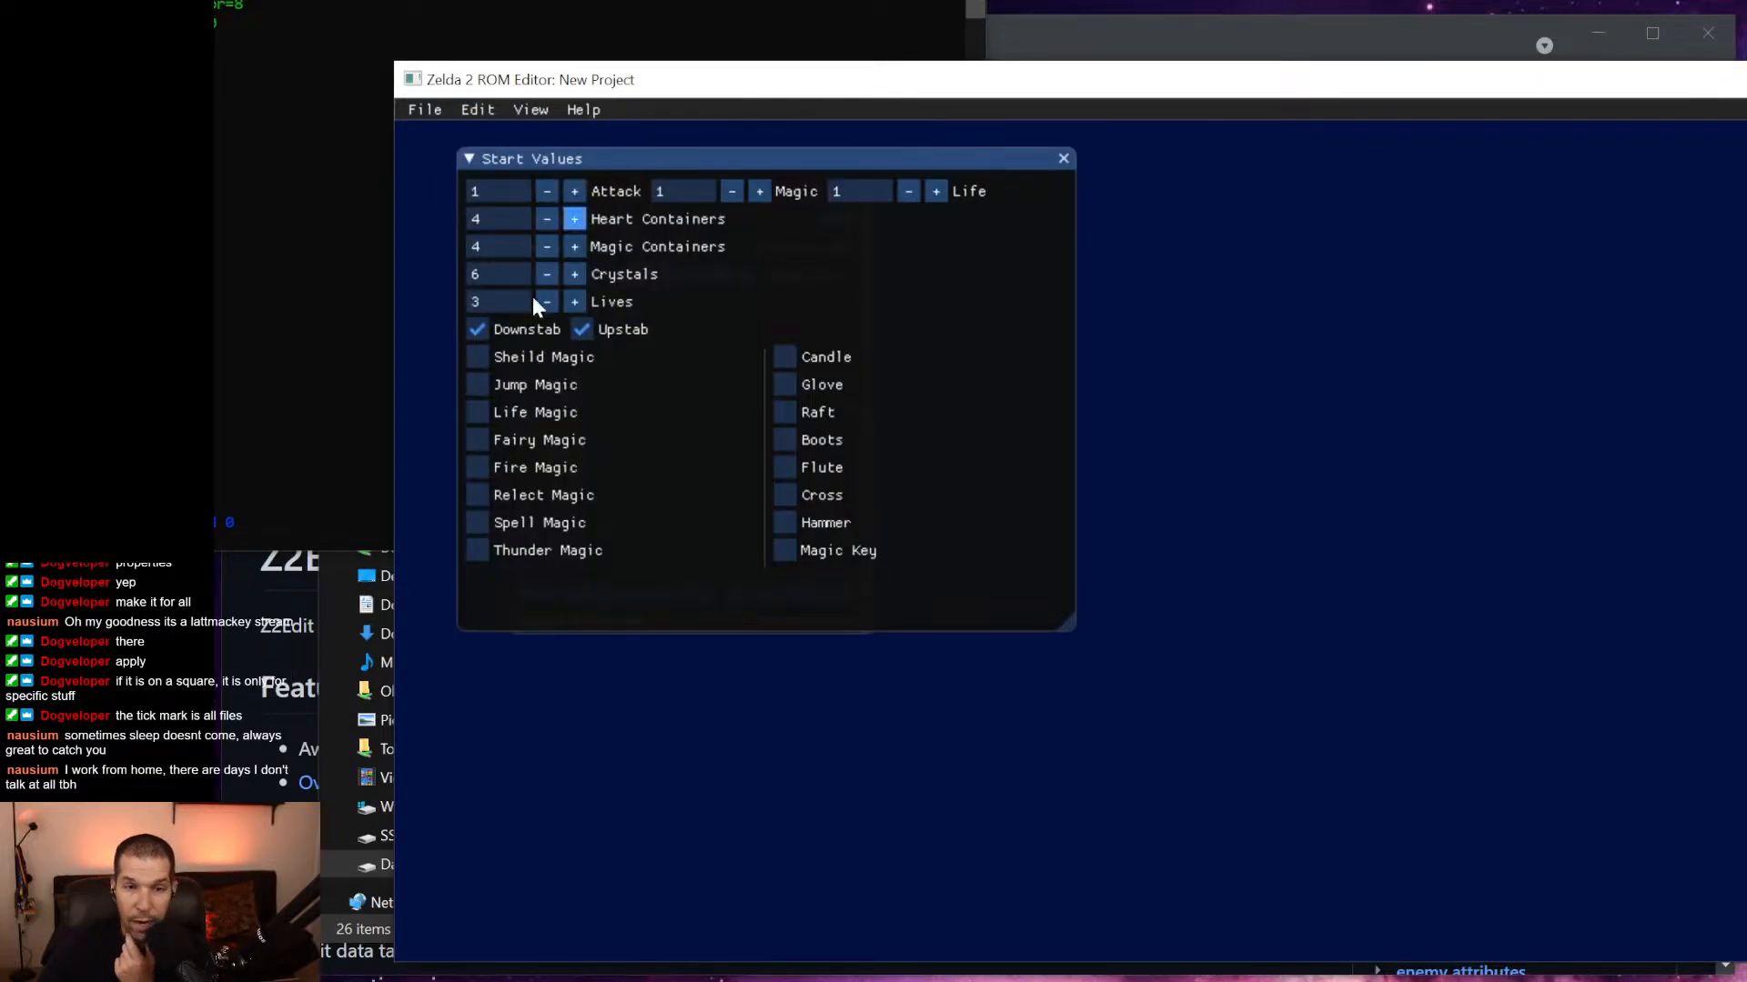
pyautogui.moveTo(937, 74); pyautogui.dragTo(764, 32)
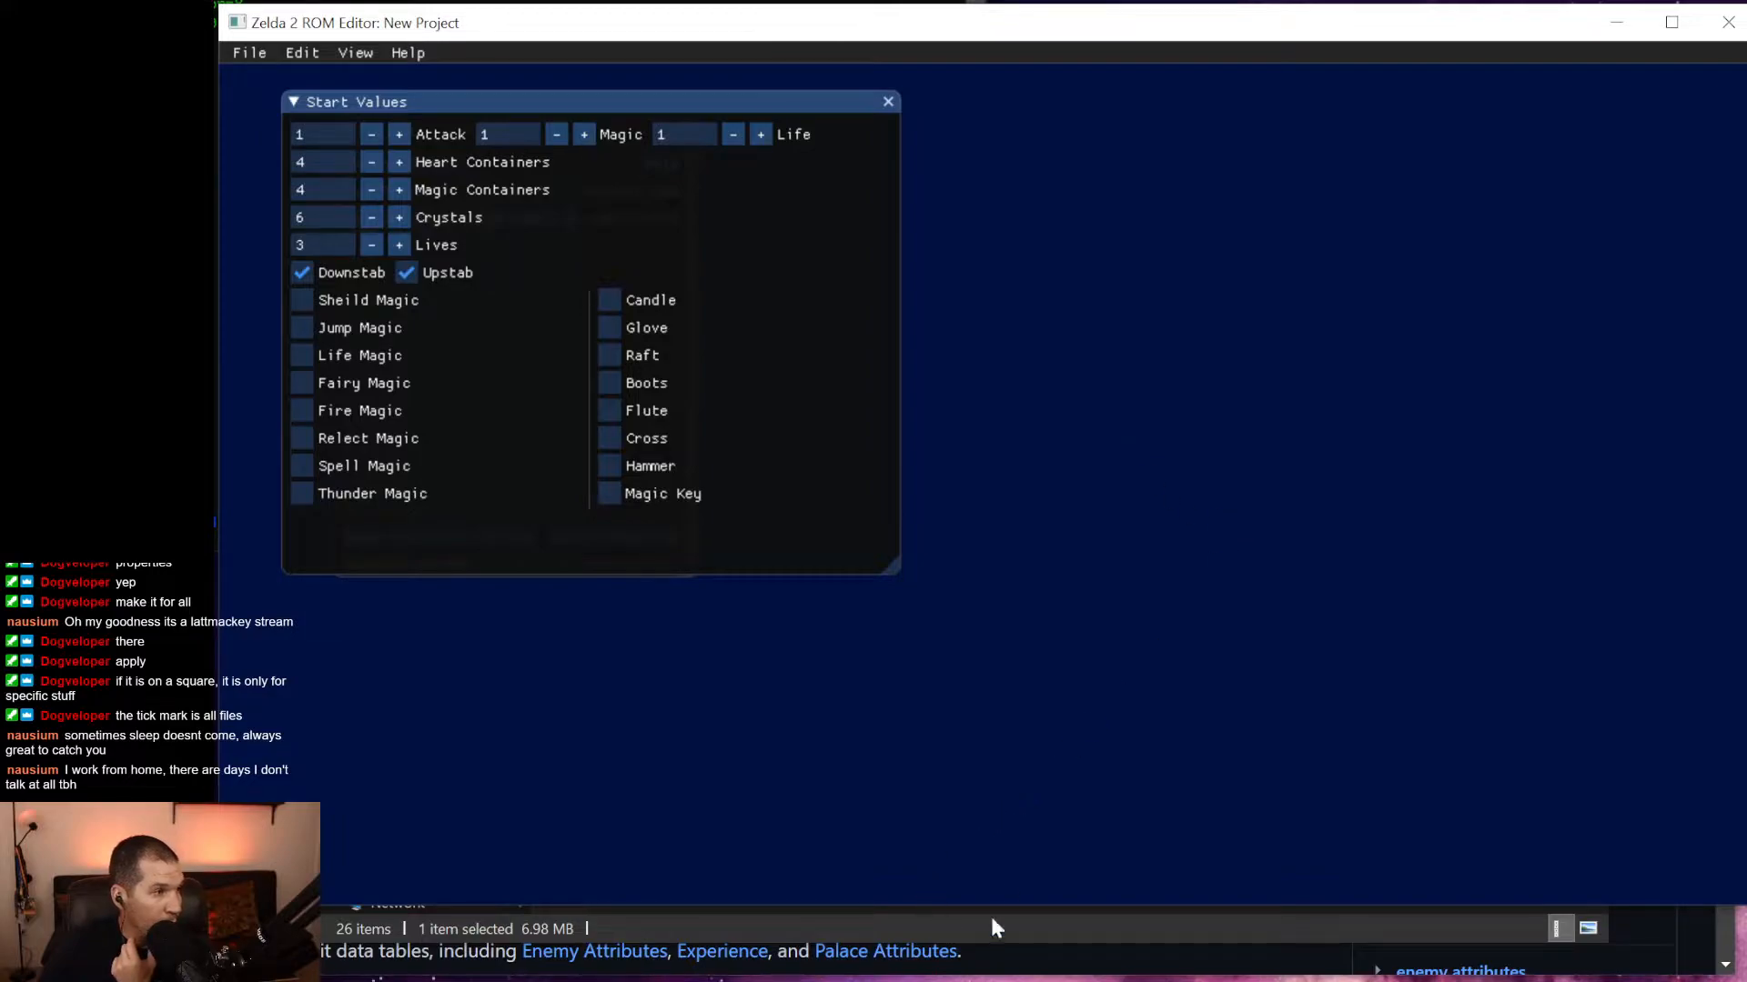
pyautogui.moveTo(1042, 906); pyautogui.dragTo(1047, 978)
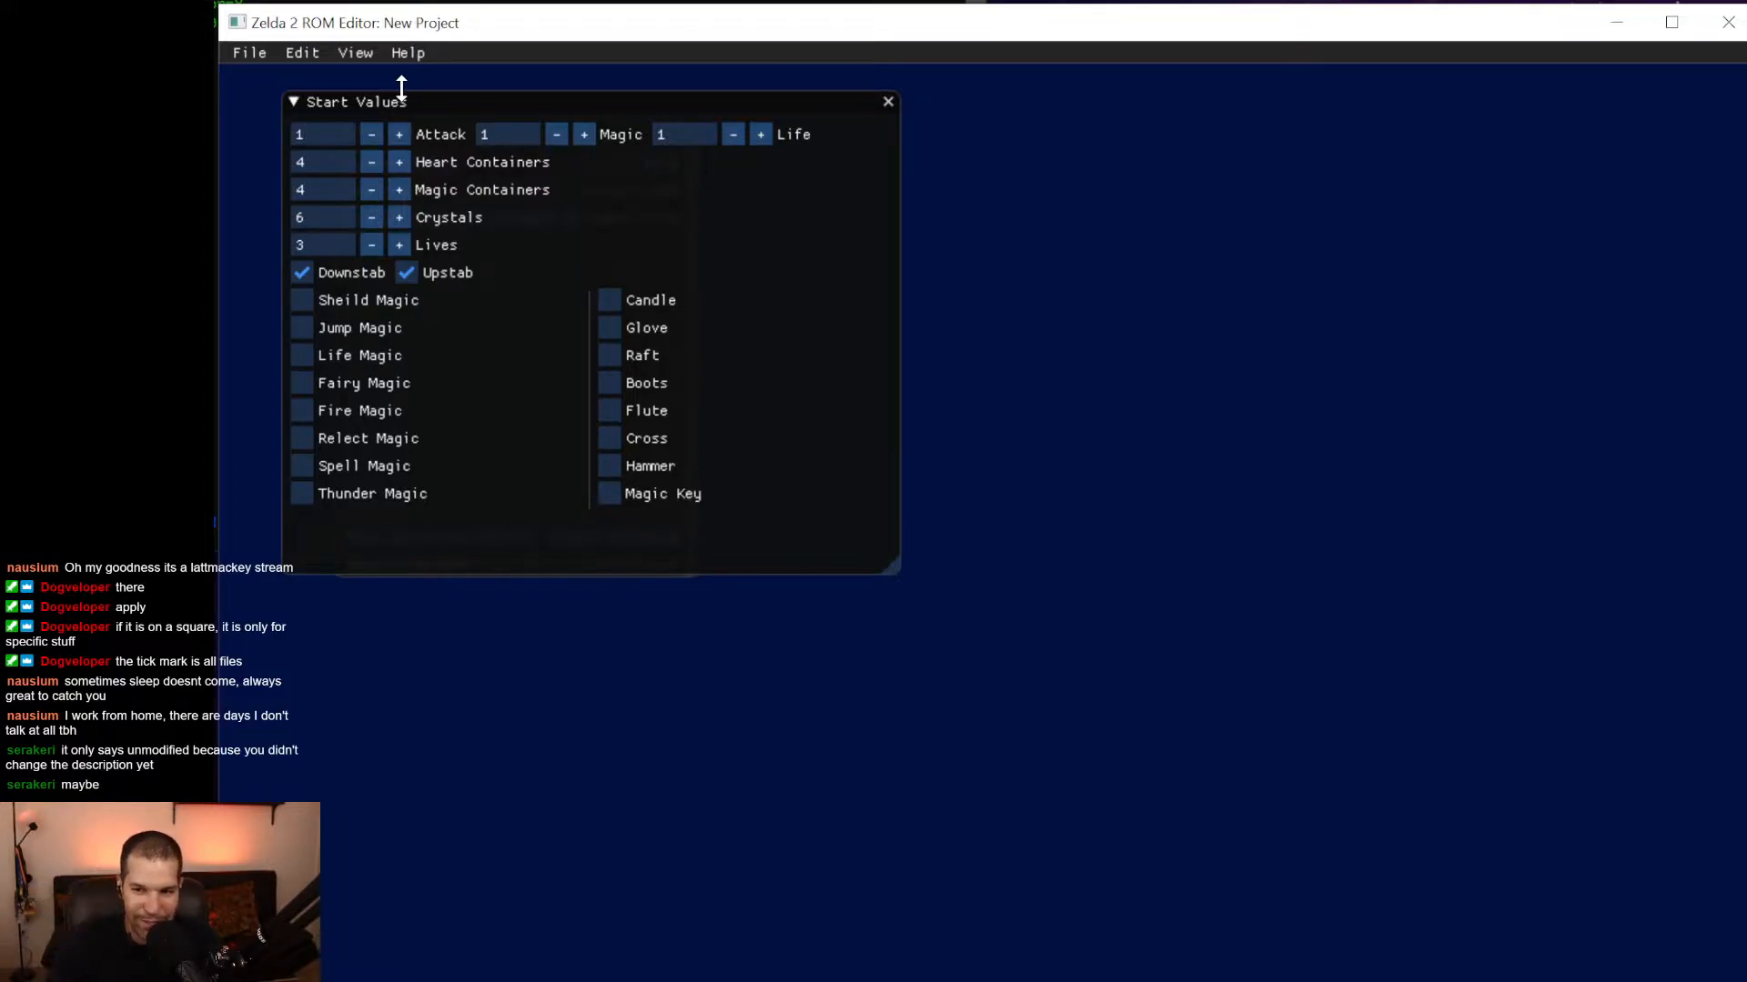
# Open the Overworld Editor for the loaded ROM.
pyautogui.click(302, 52)
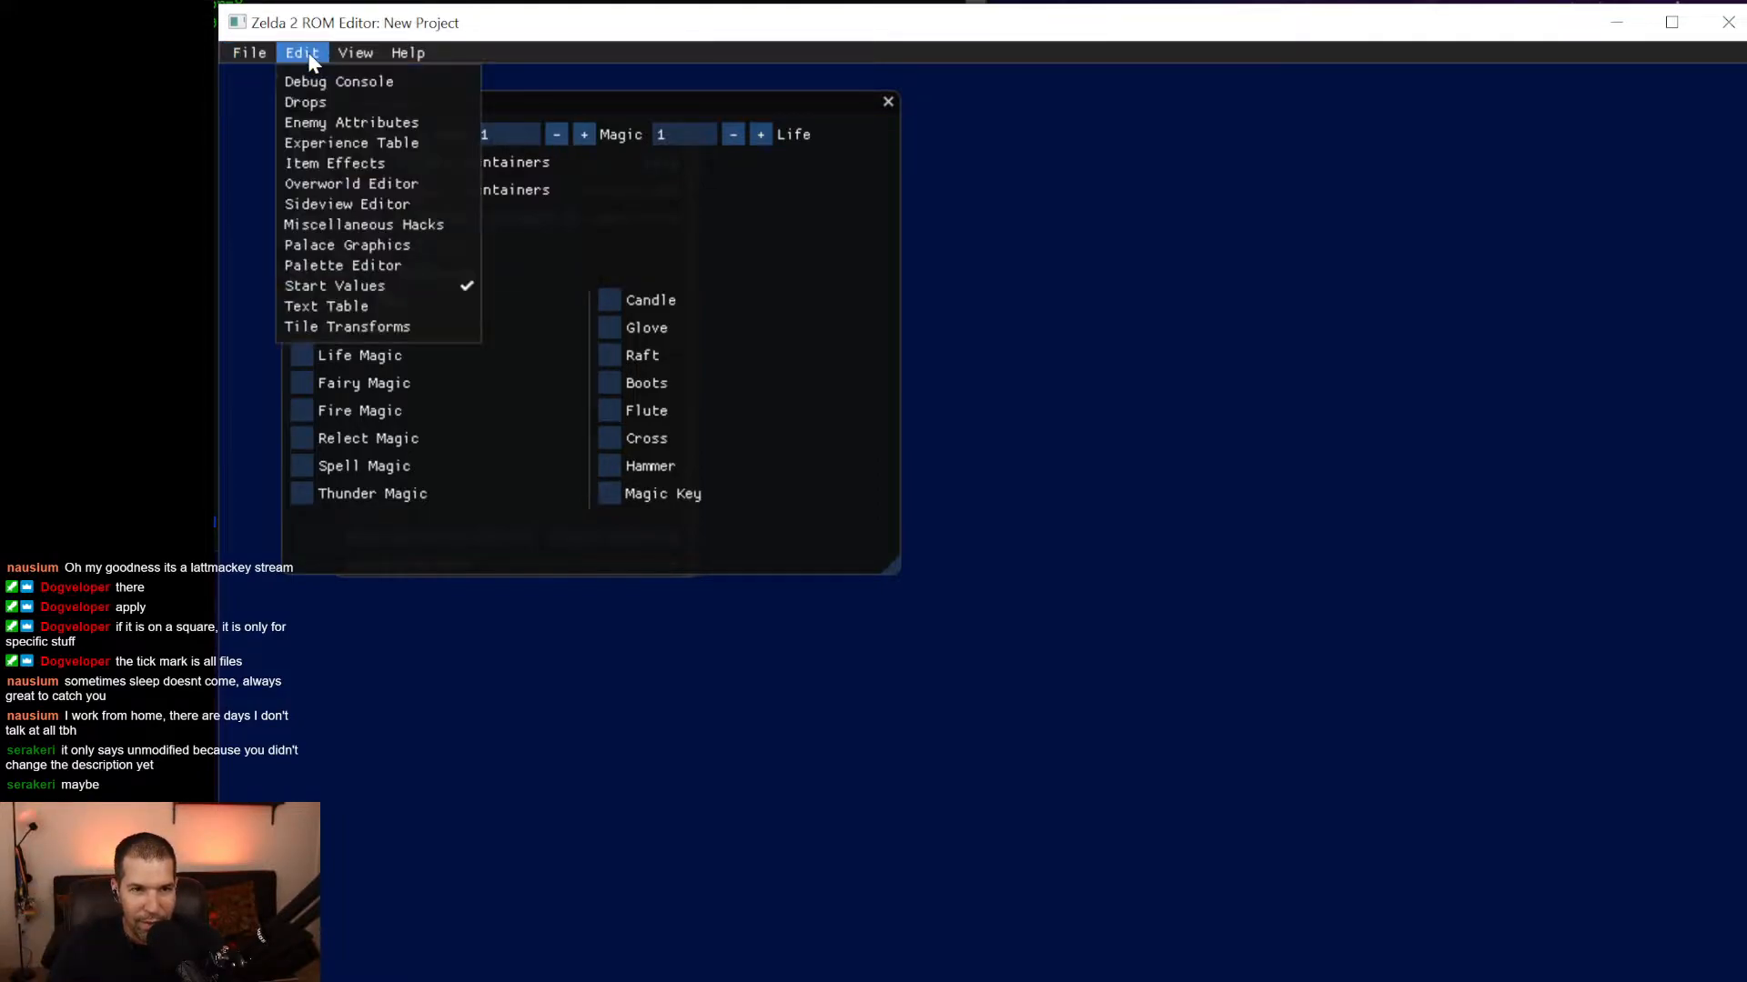
pyautogui.moveTo(337, 56)
pyautogui.click(350, 182)
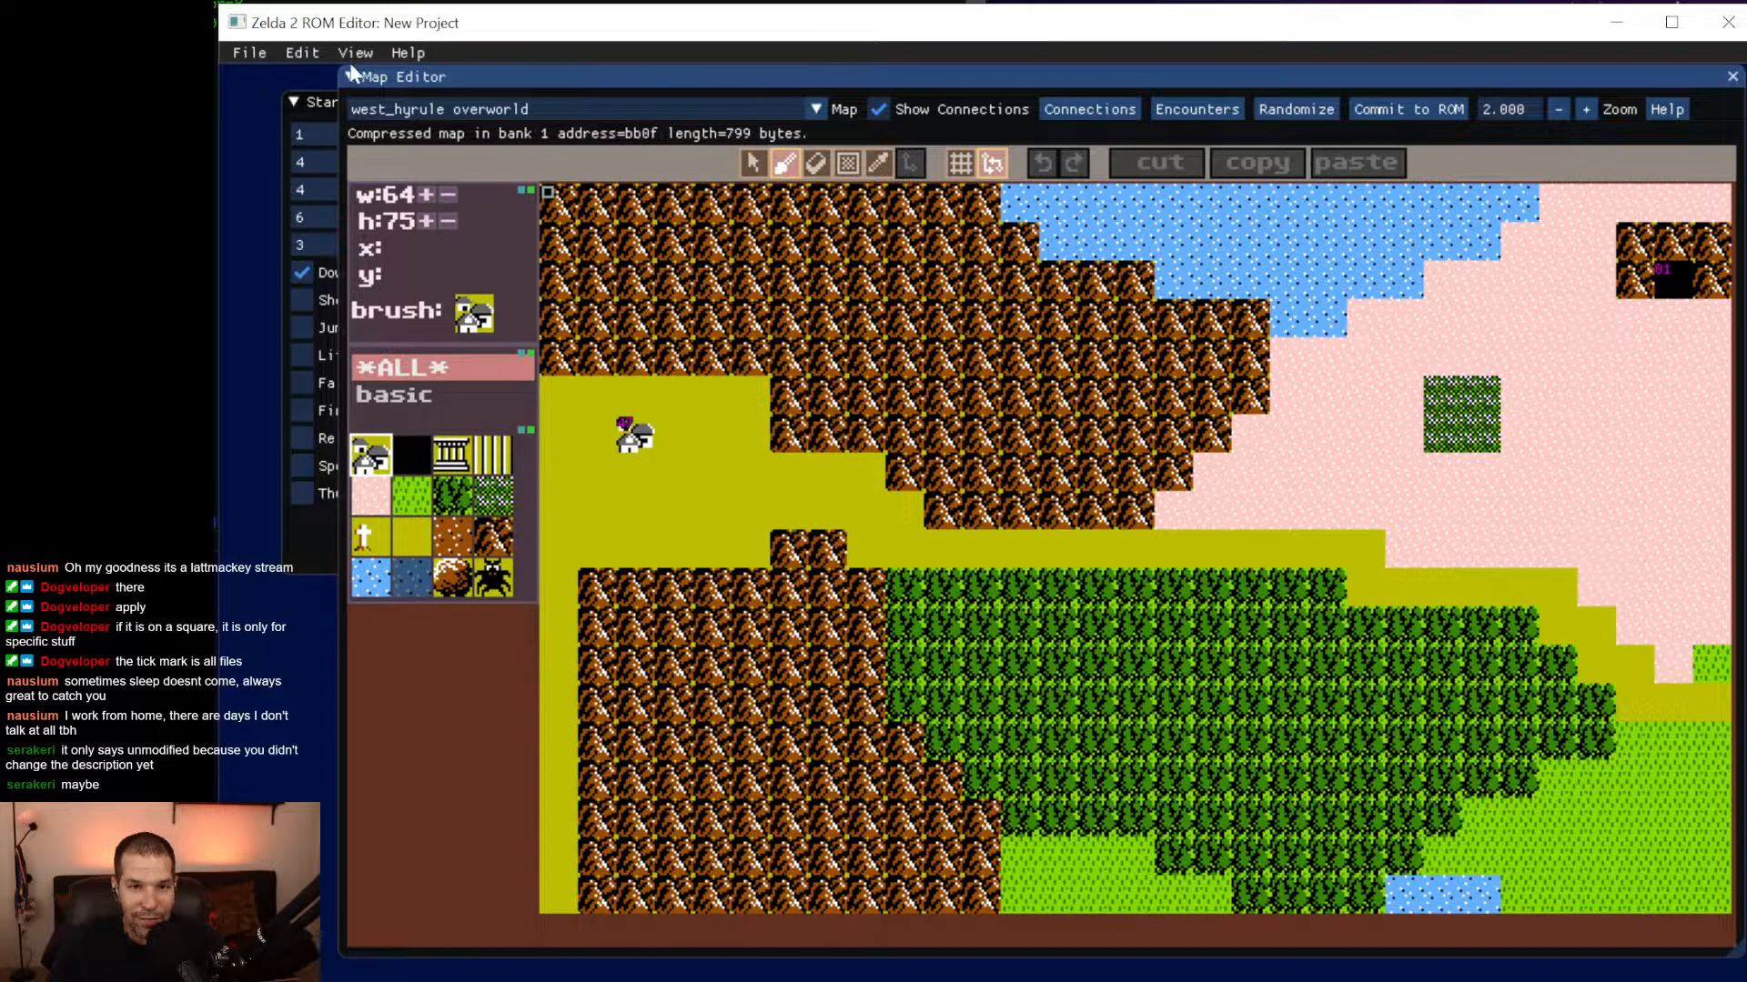
# Emulate the ROM and start a new game with a save slot registered as A.
pyautogui.click(251, 54)
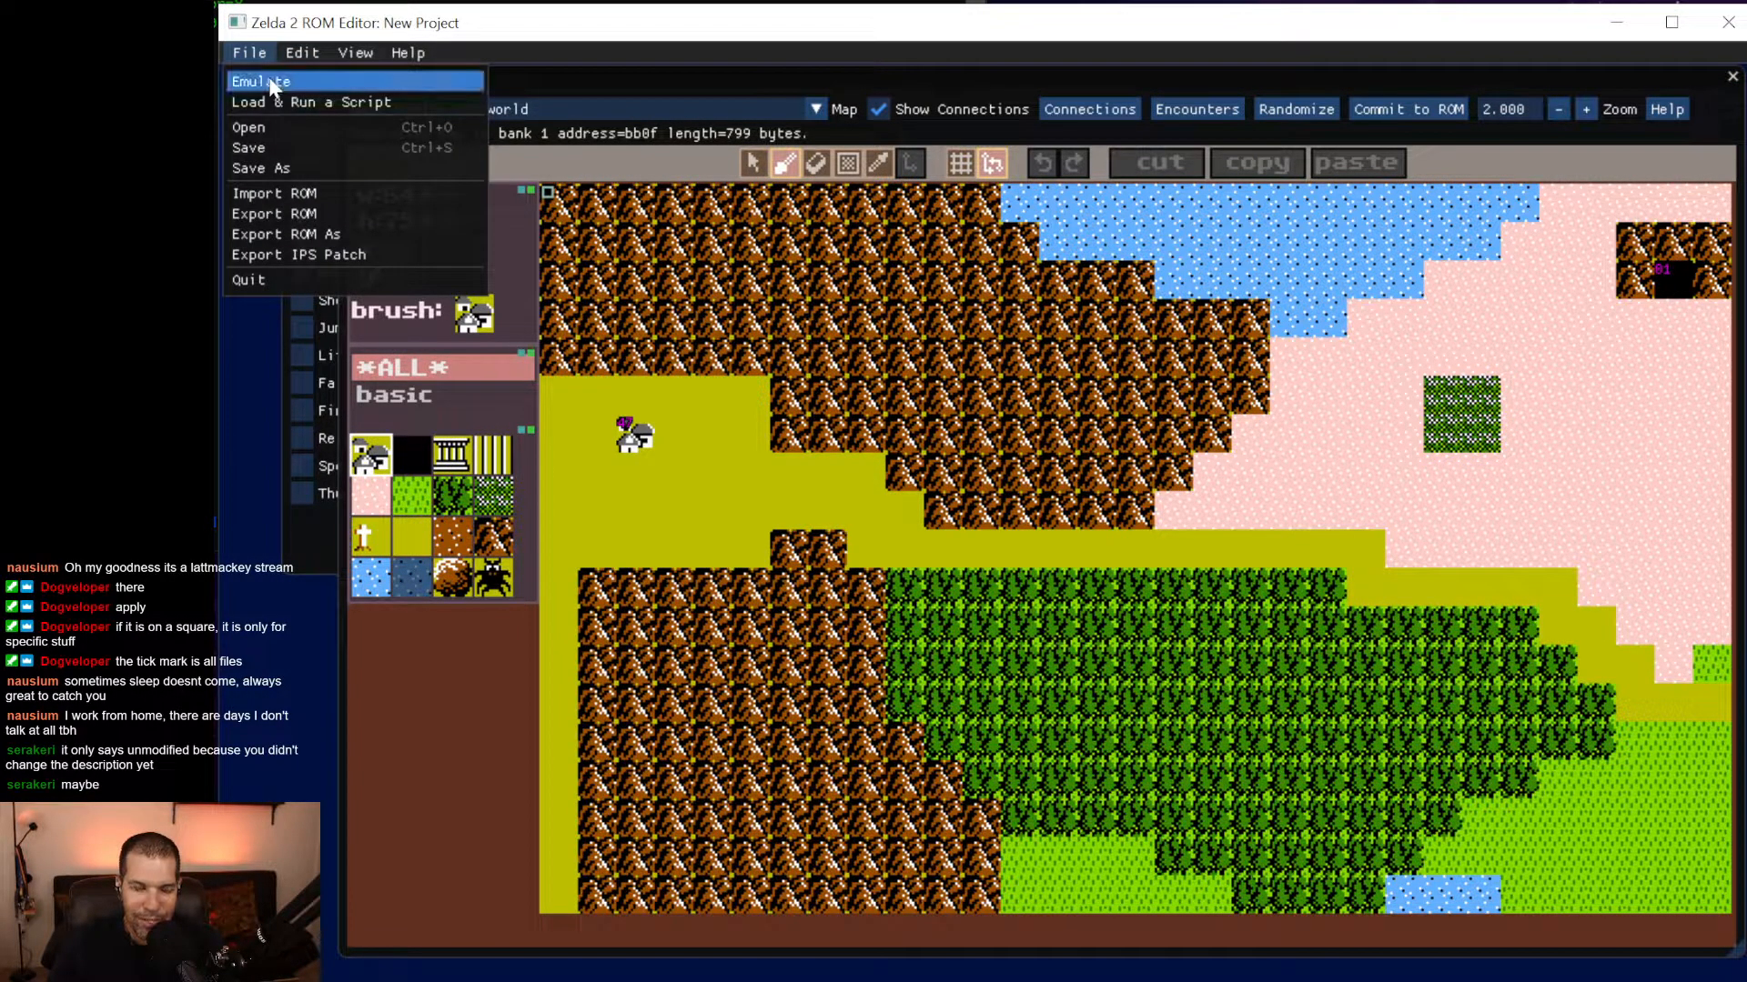
pyautogui.click(270, 81)
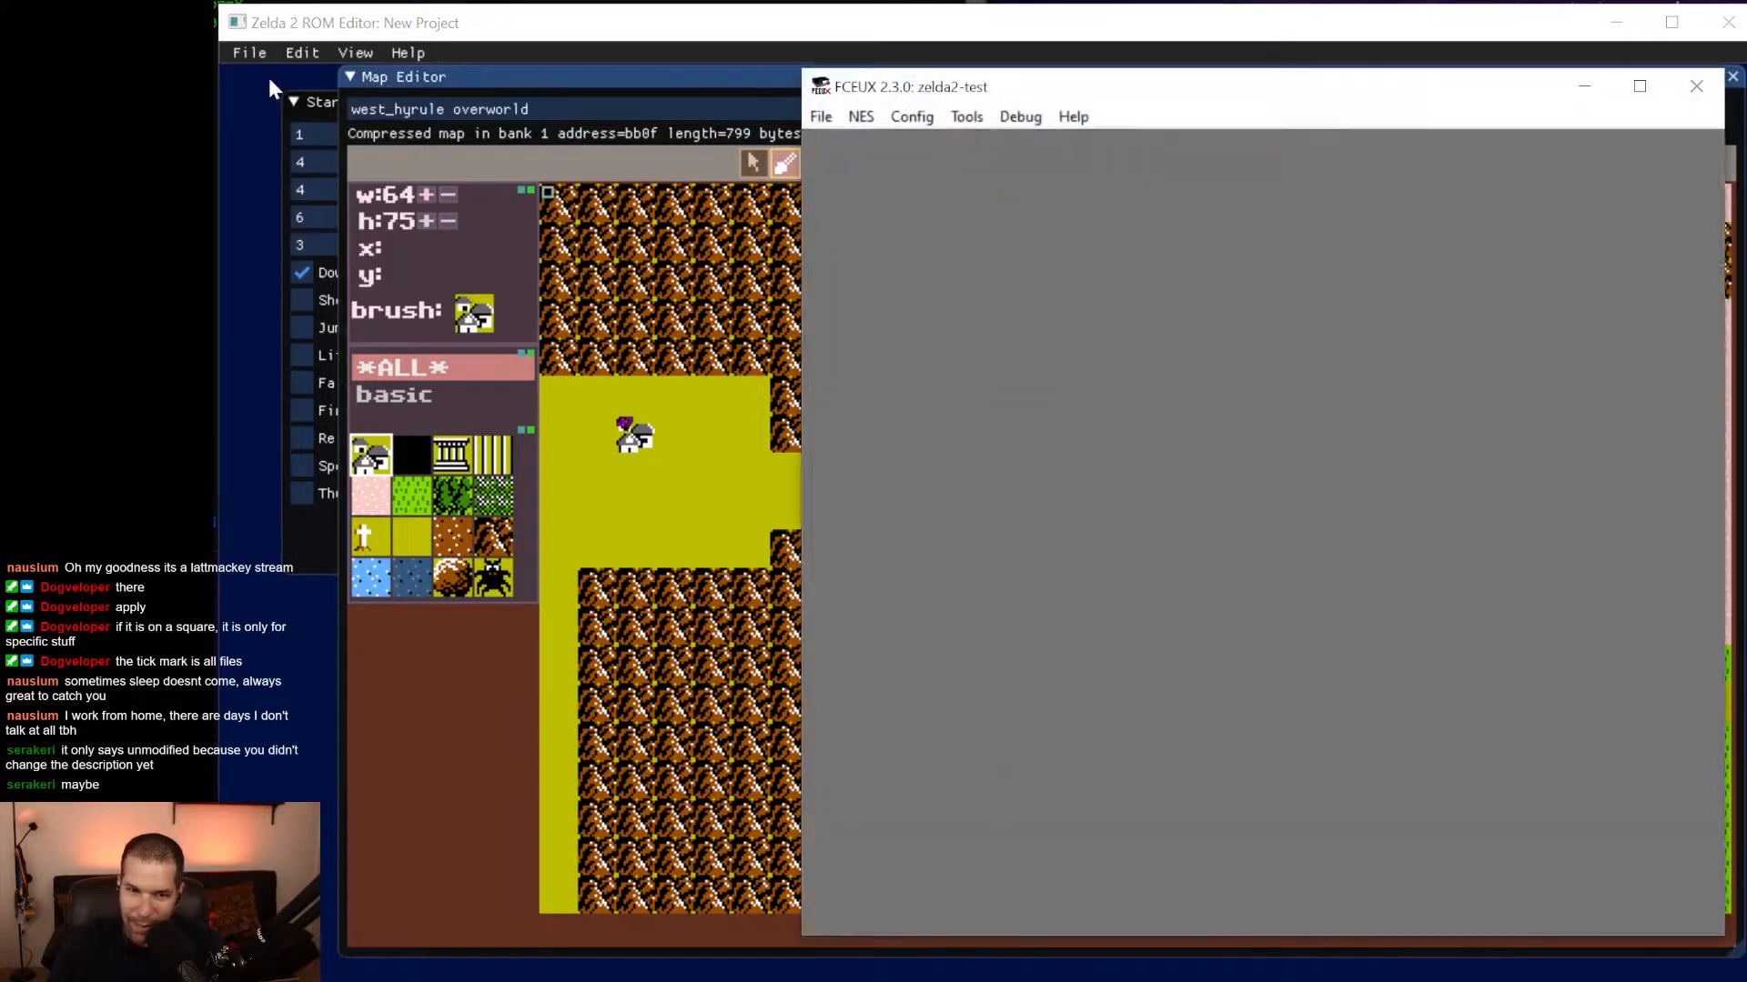
pyautogui.press('Return')
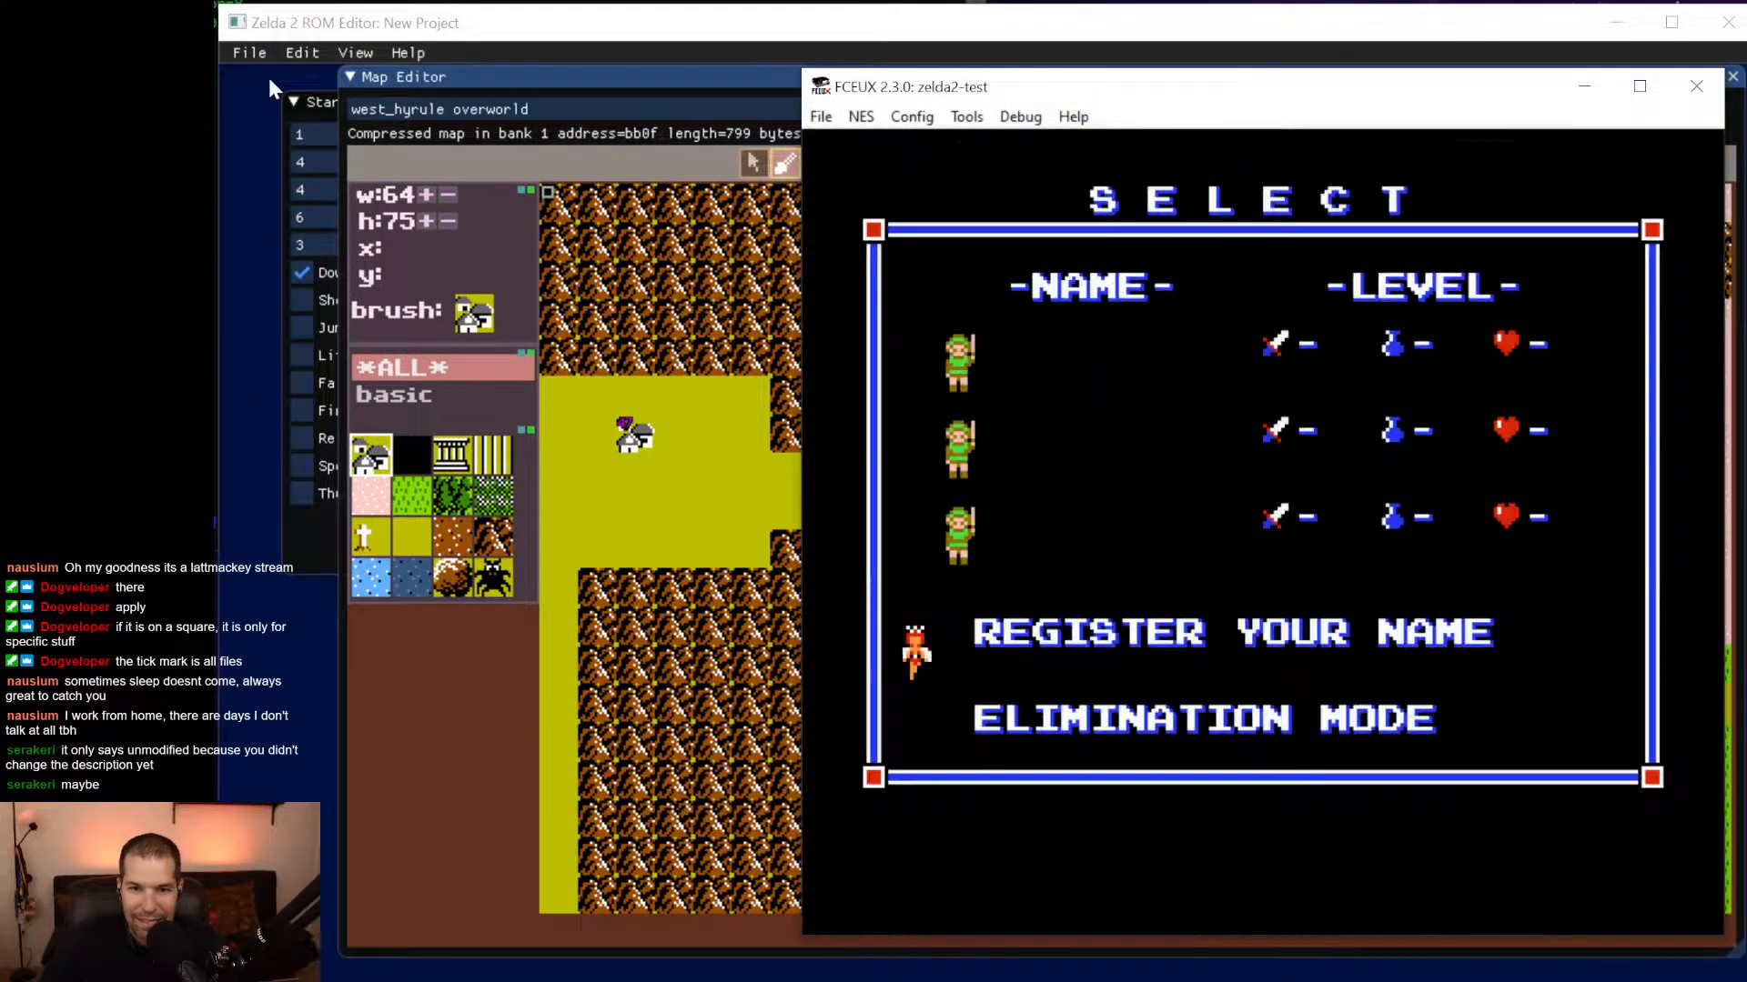
pyautogui.press('Return')
pyautogui.press('f')
pyautogui.press('s')
pyautogui.press('s')
pyautogui.press('s')
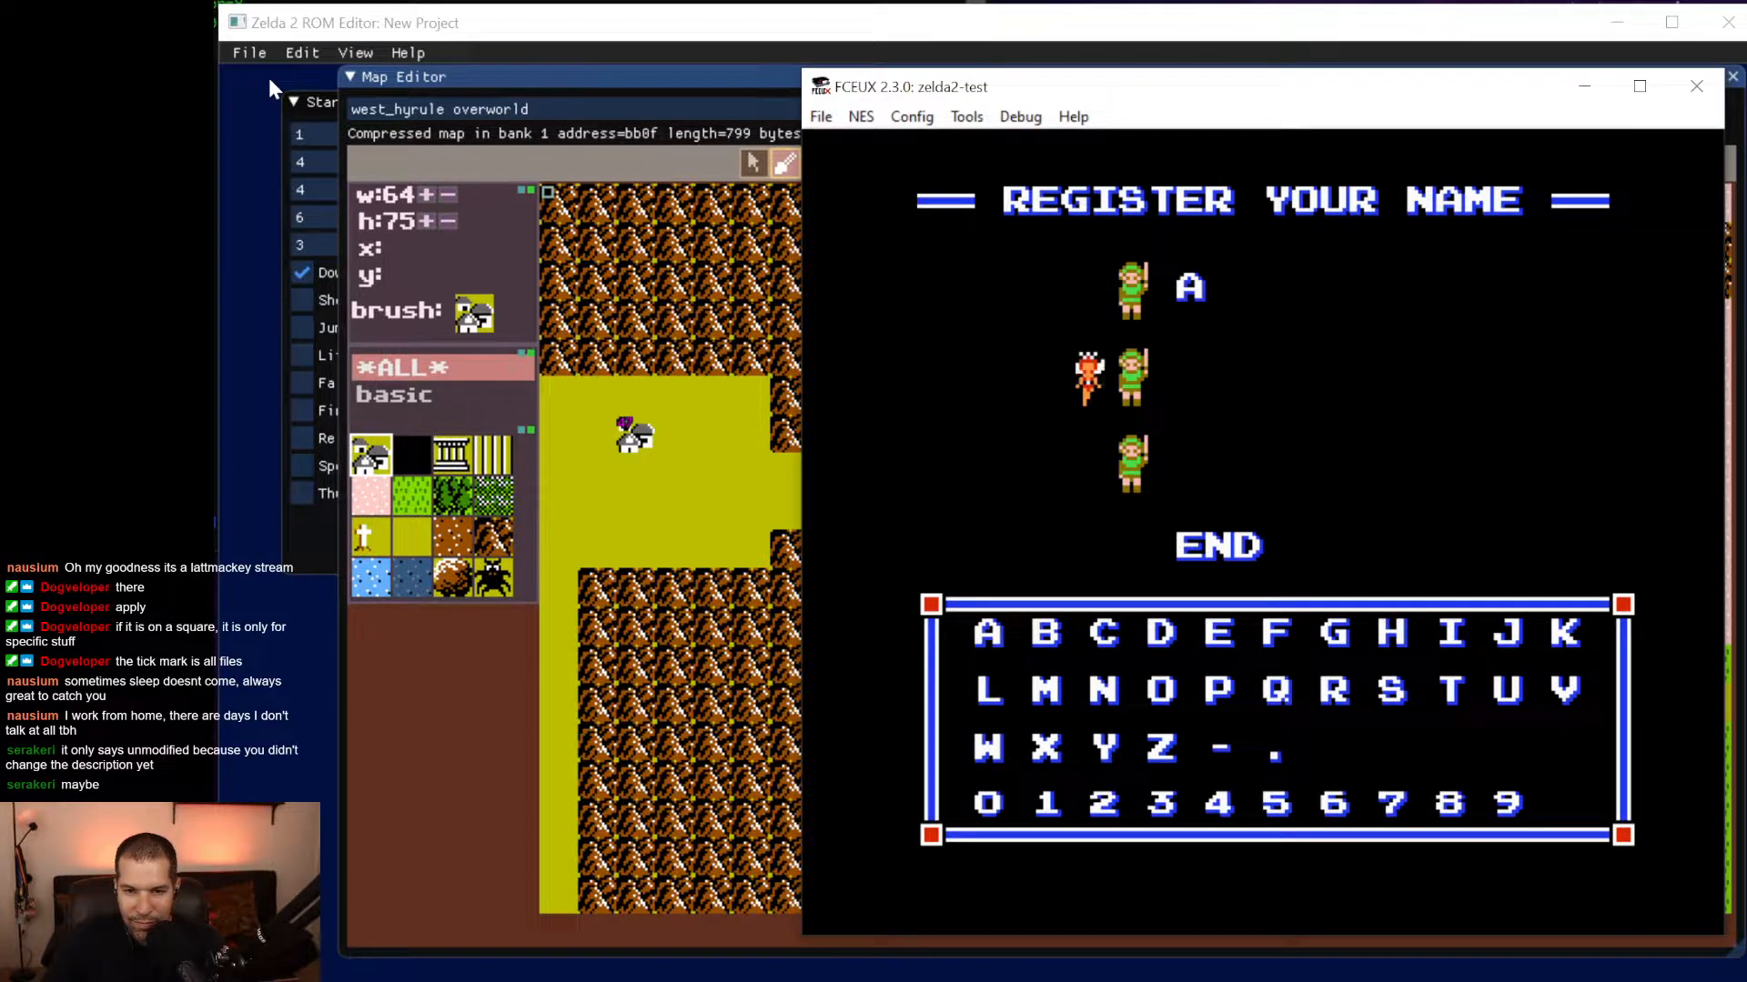
pyautogui.press('Return')
pyautogui.press('Return')
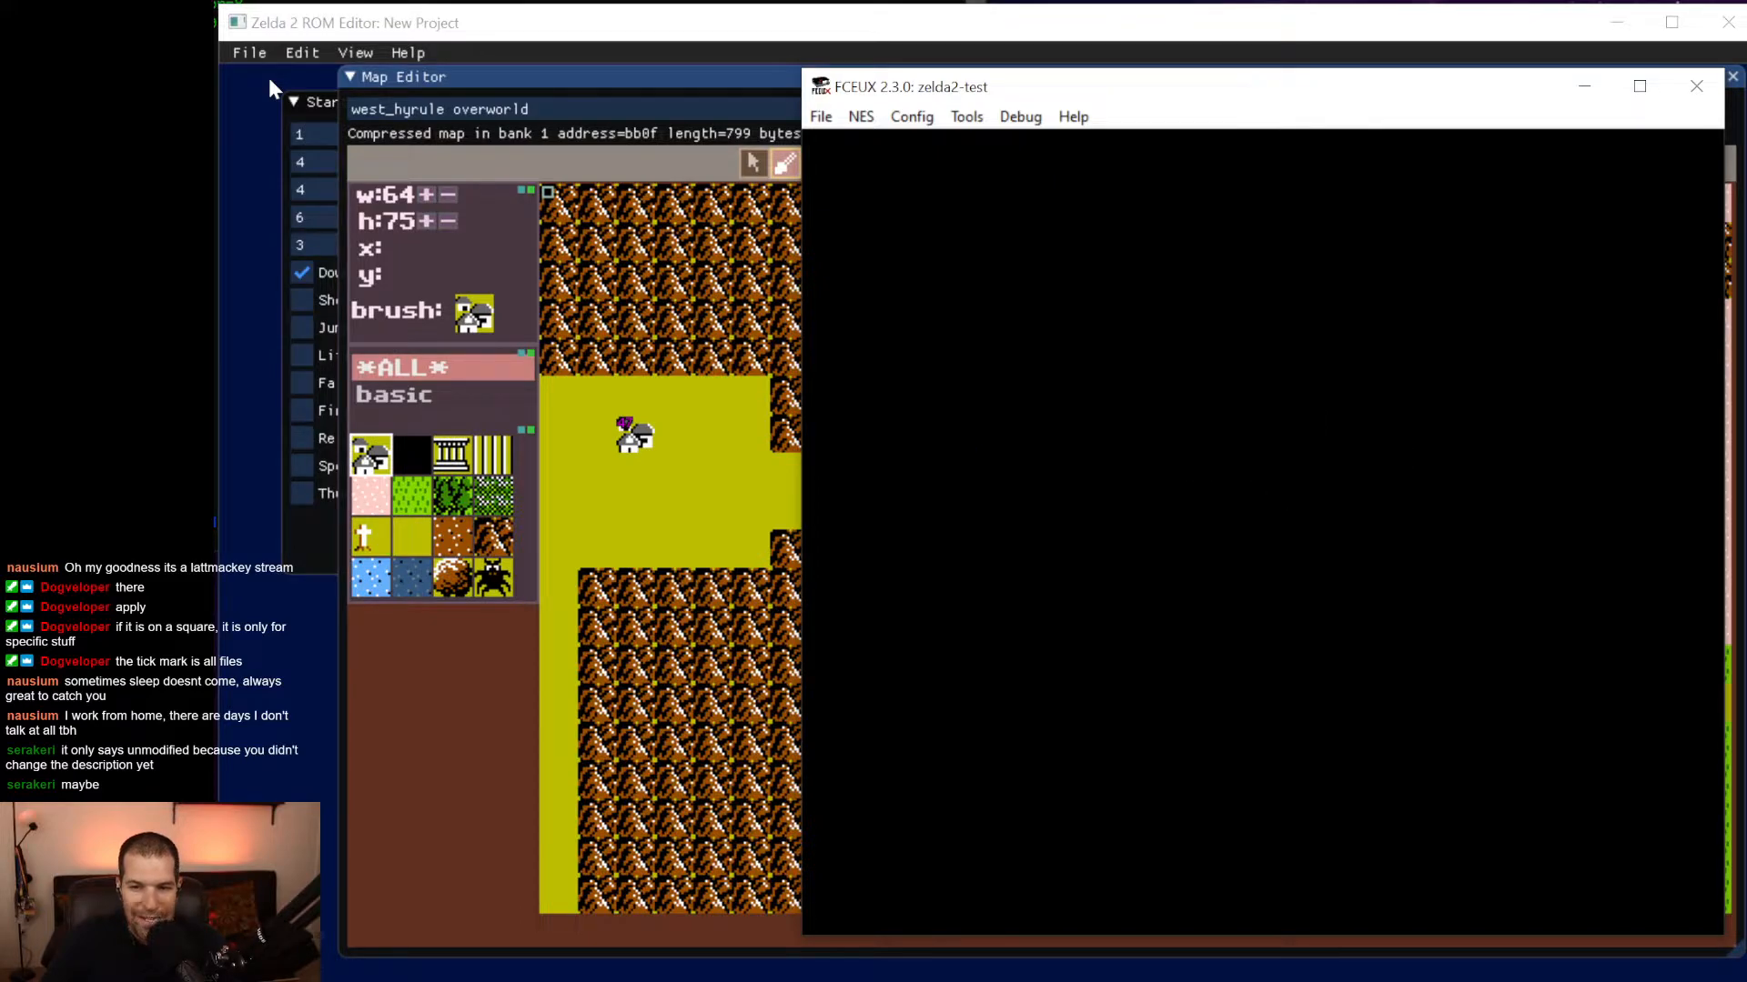
# Playtest the starting palace by jumping, striking with the sword and walking out through its east side.
pyautogui.press('Right')
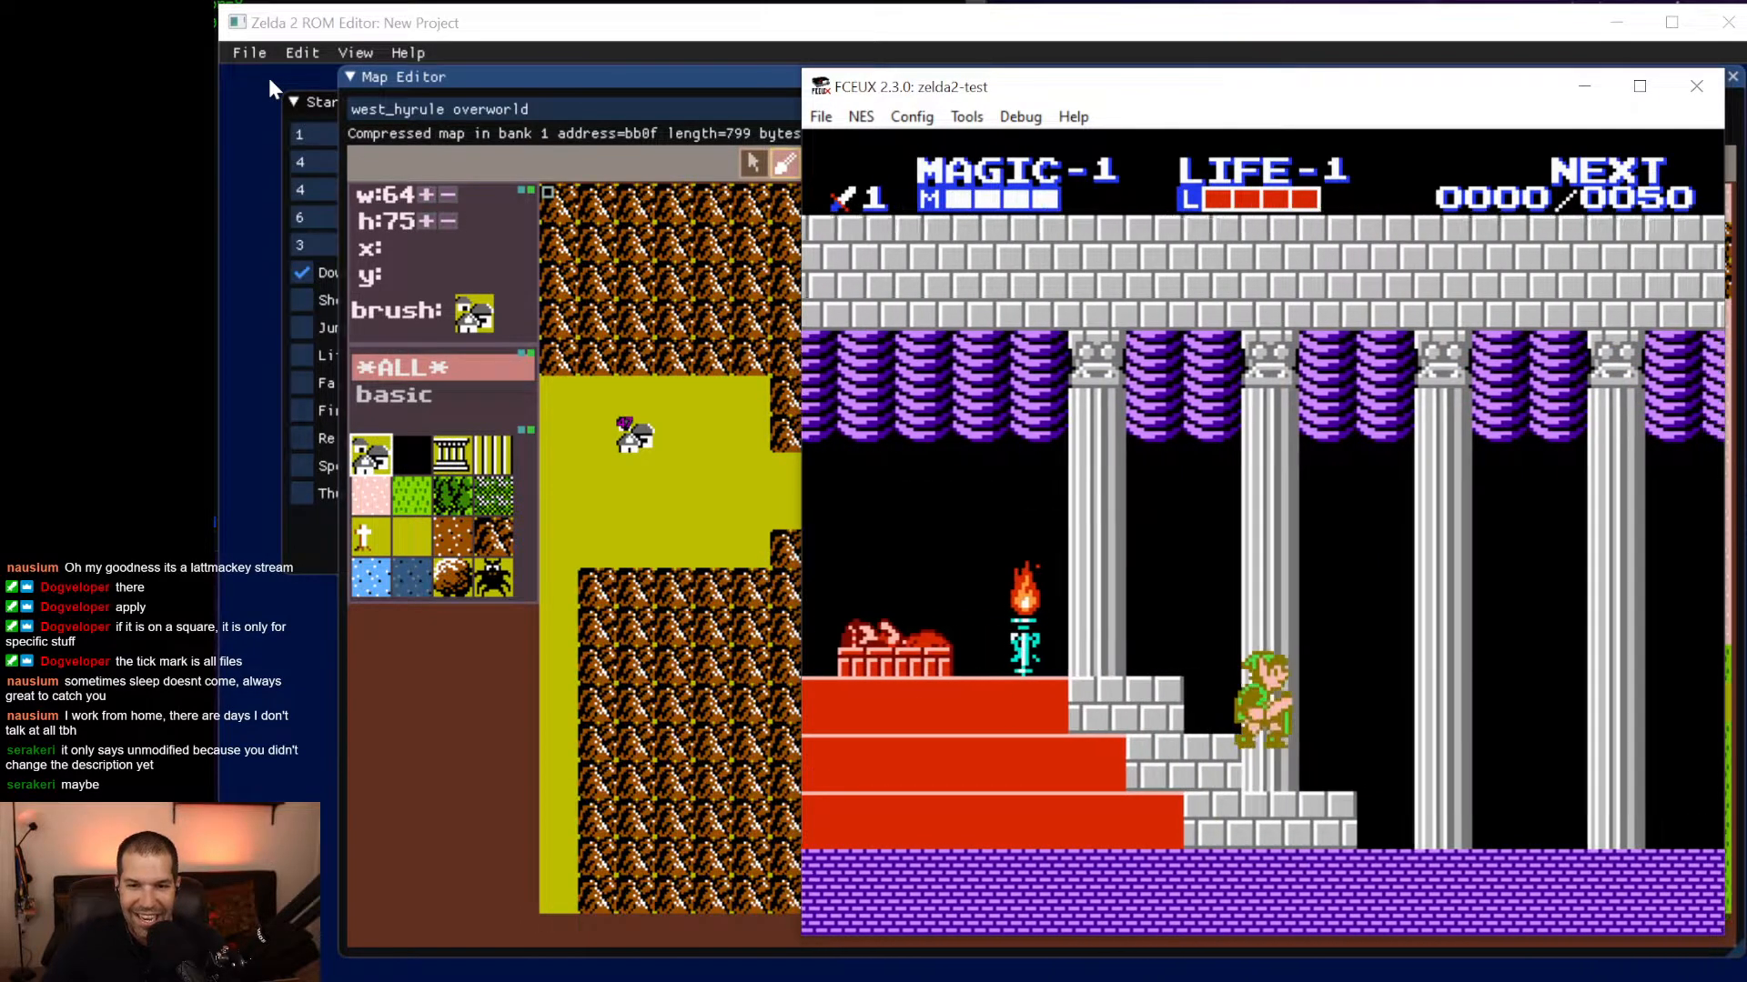
pyautogui.press('f')
pyautogui.press('d')
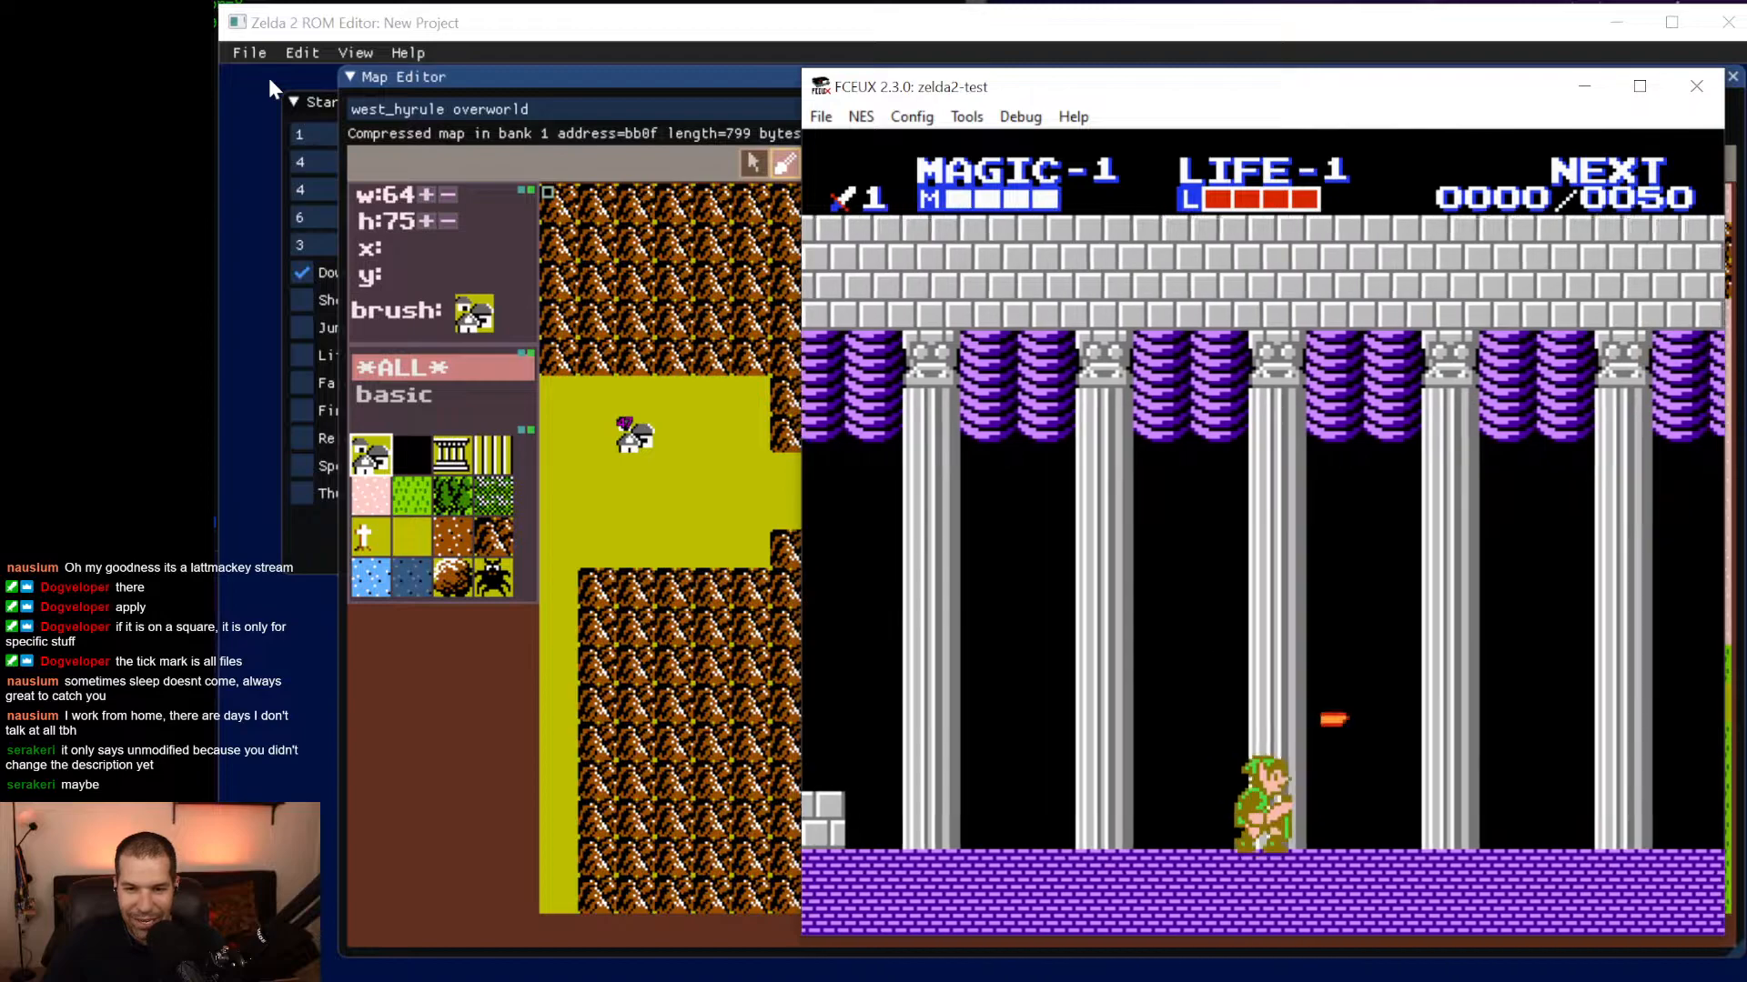
pyautogui.press('f')
pyautogui.press('Right')
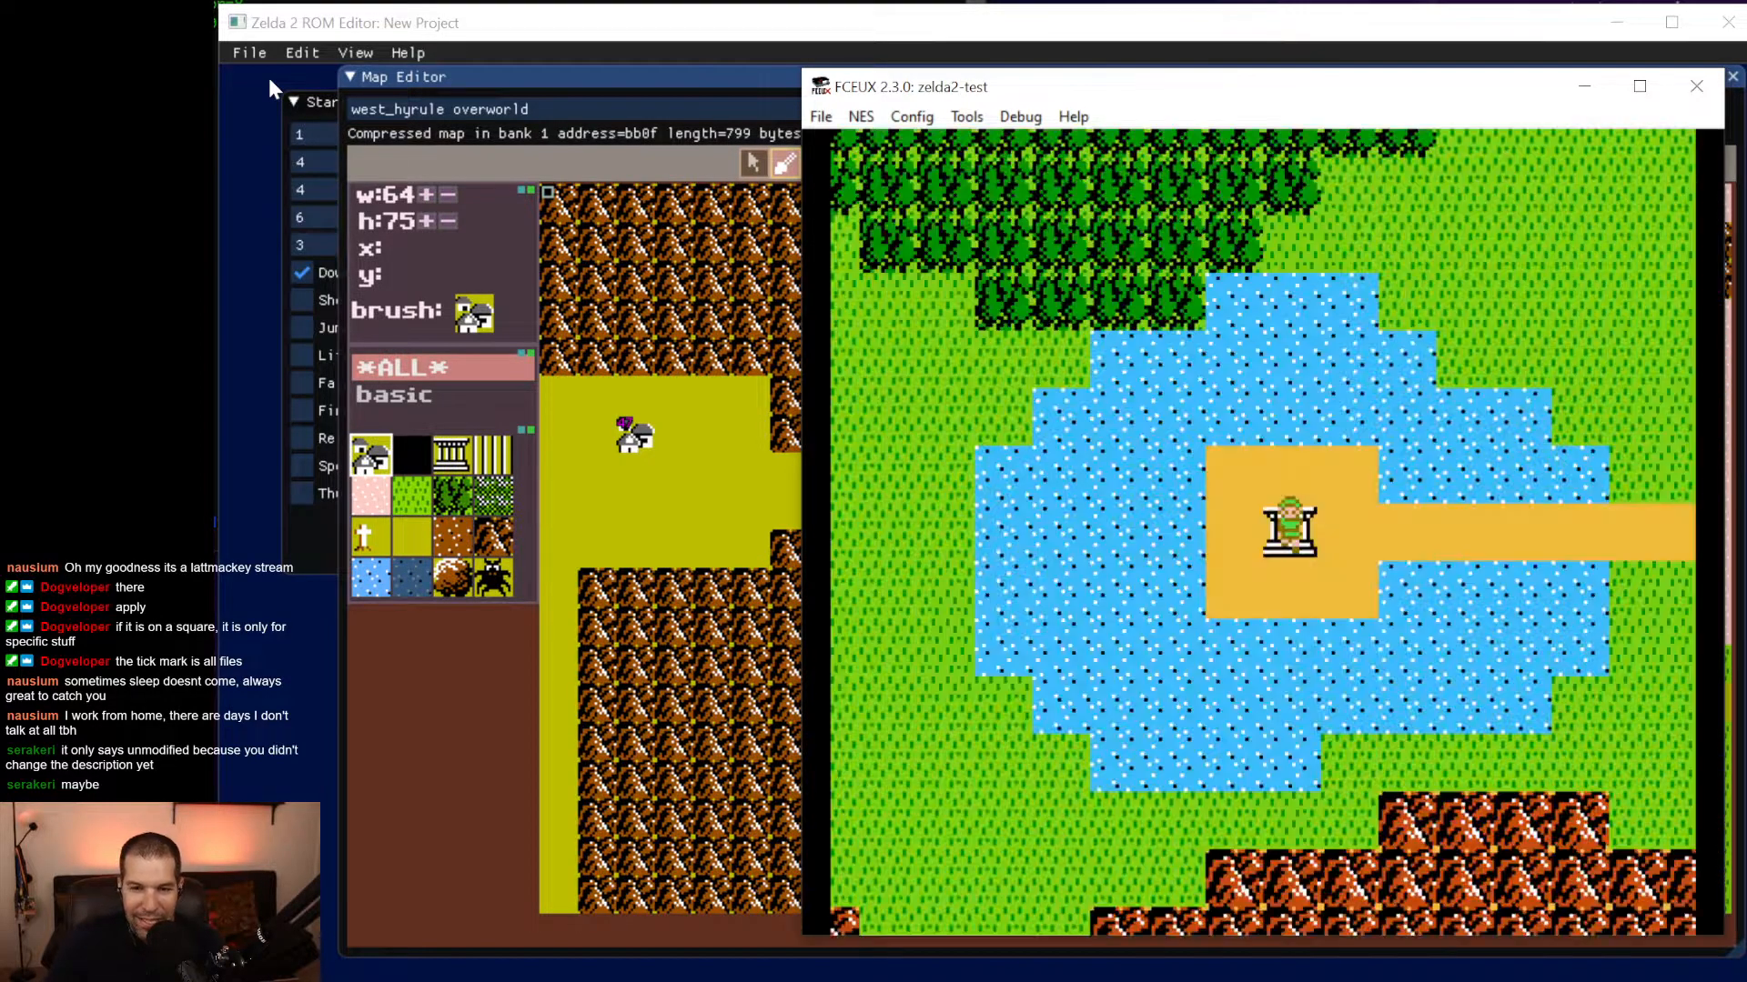
# Re-enter the palace, cross it past the altar to the west exit, and close the game in the emulator.
pyautogui.press('Right')
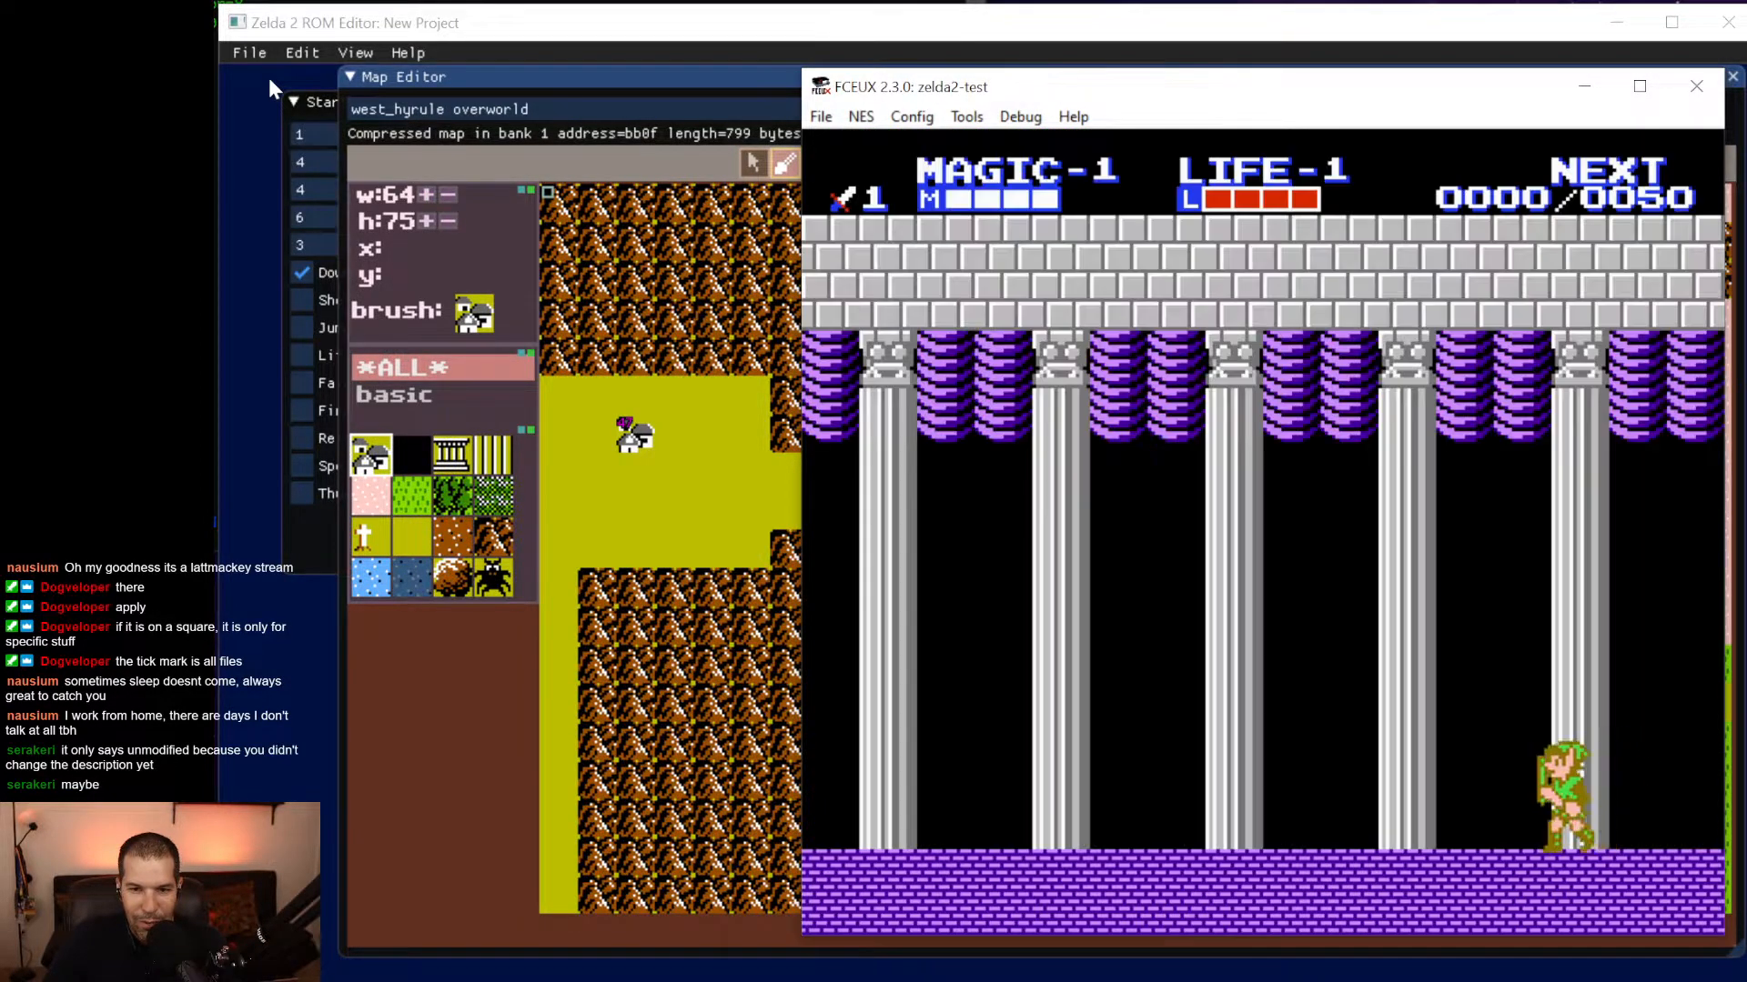
pyautogui.press('Left')
pyautogui.press('f')
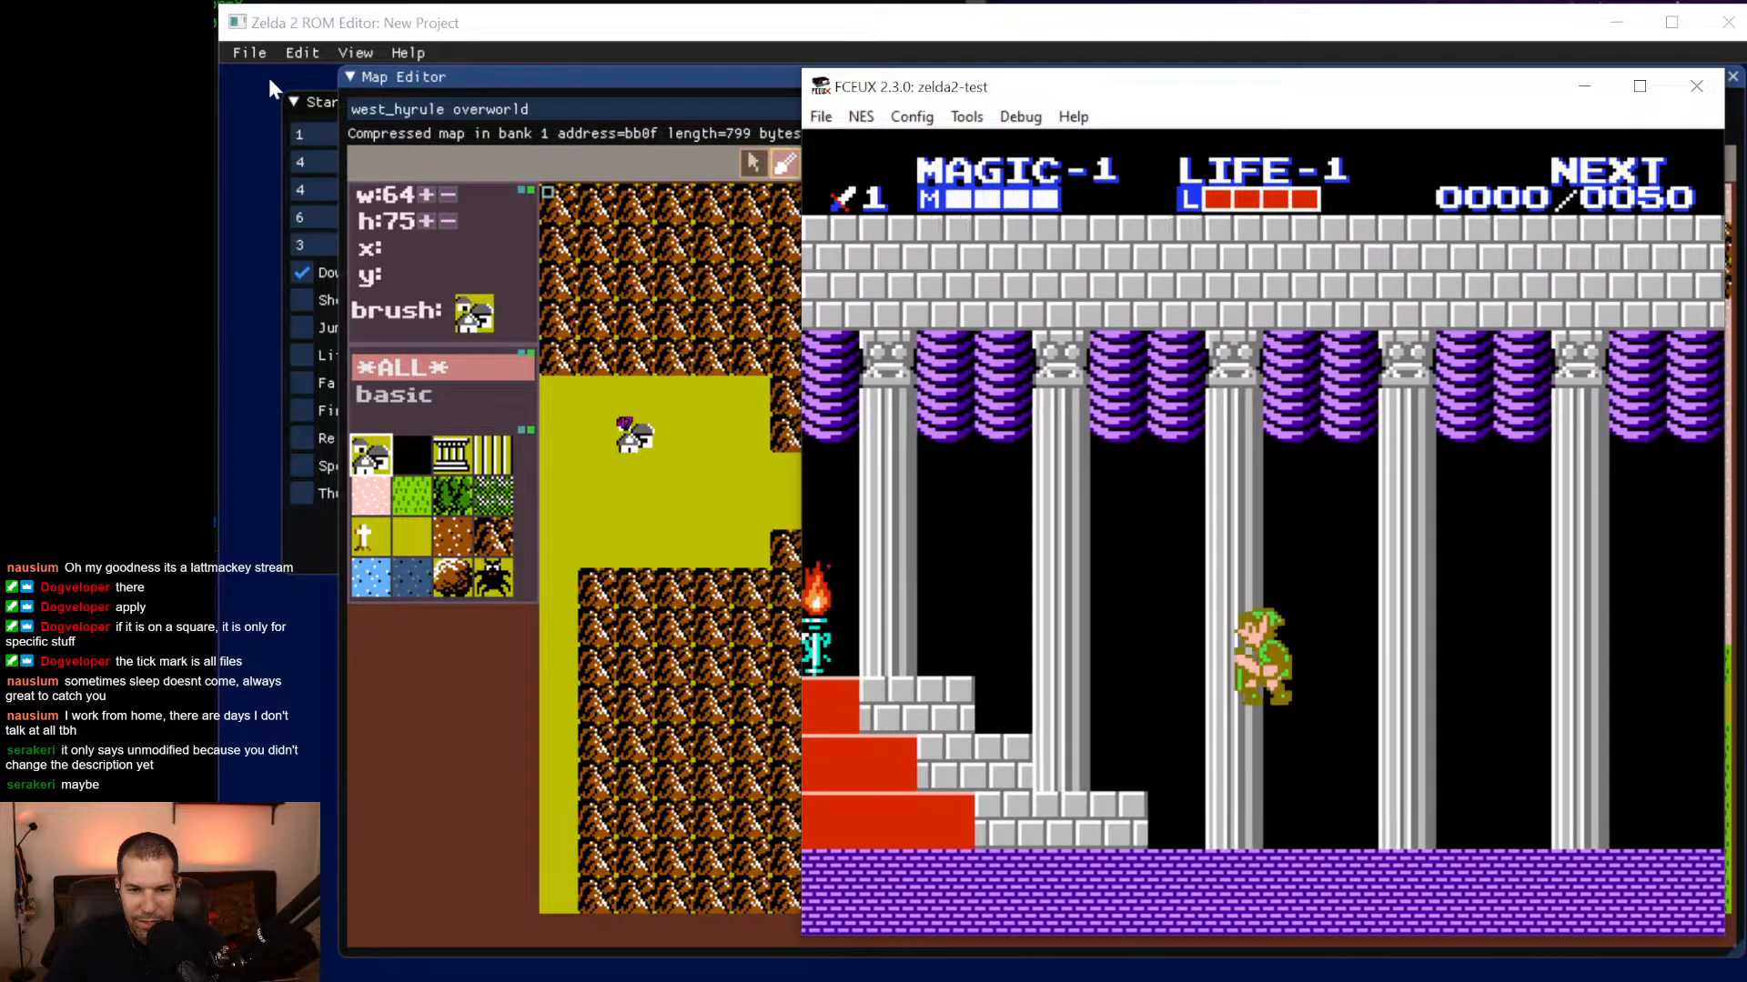
pyautogui.press('Right')
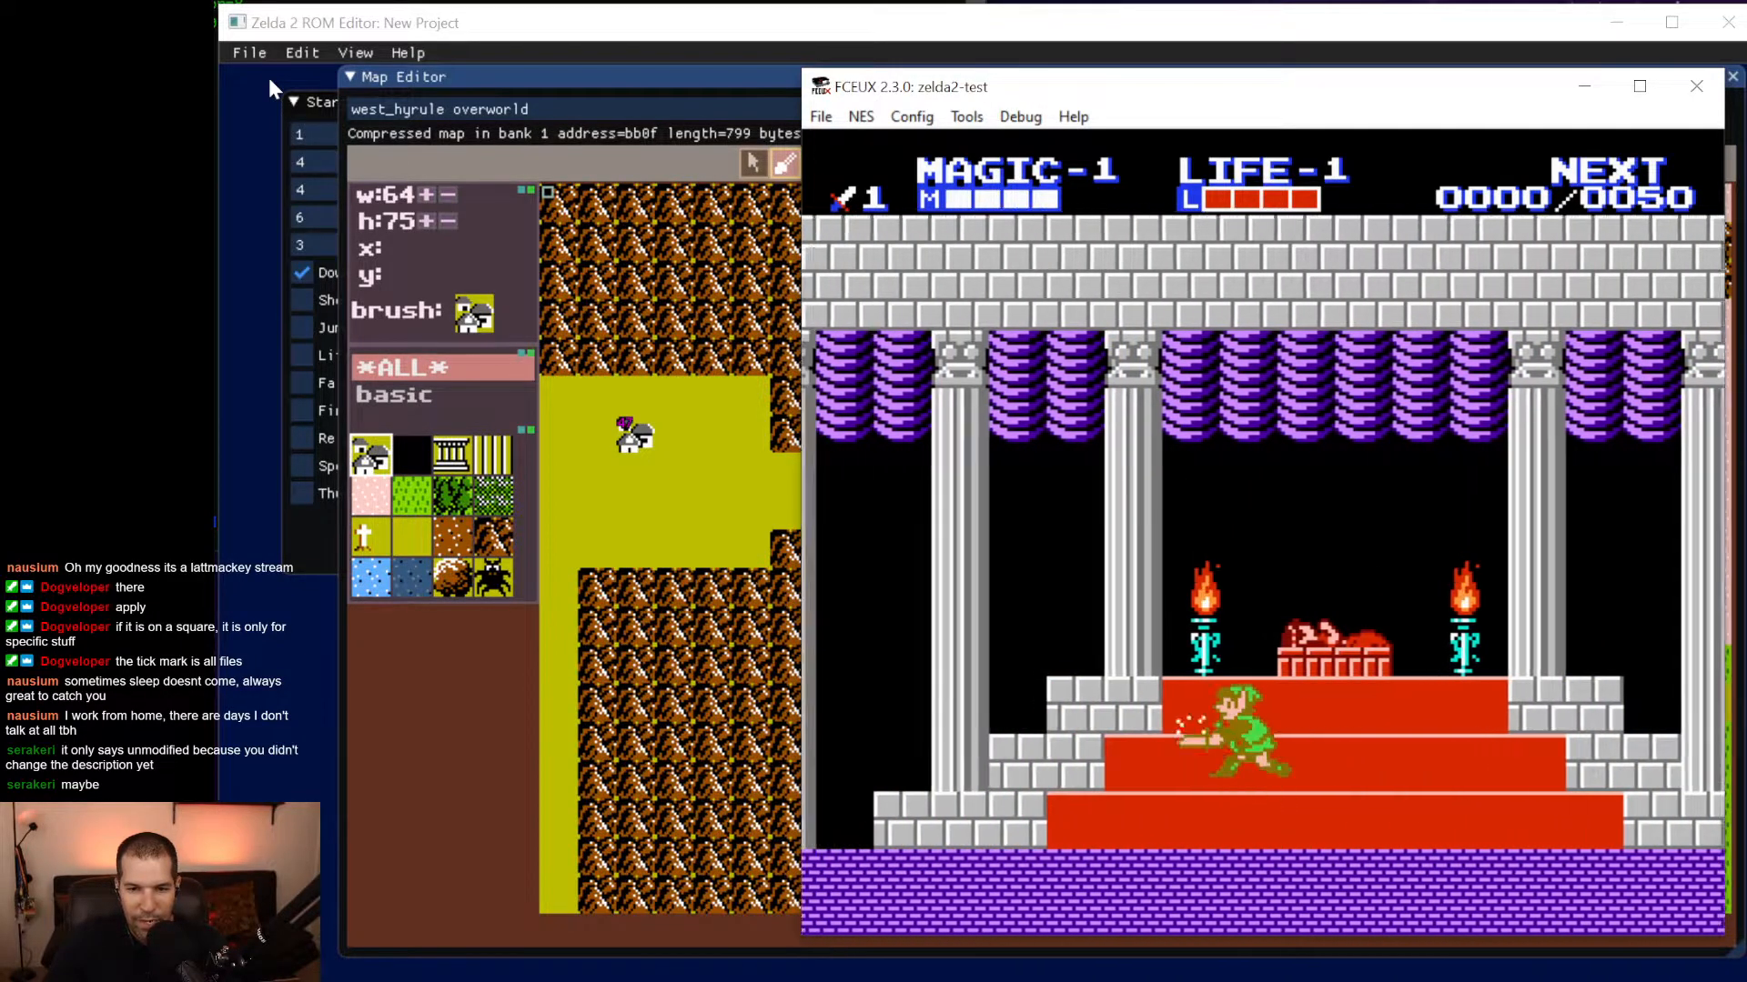
pyautogui.press('Left')
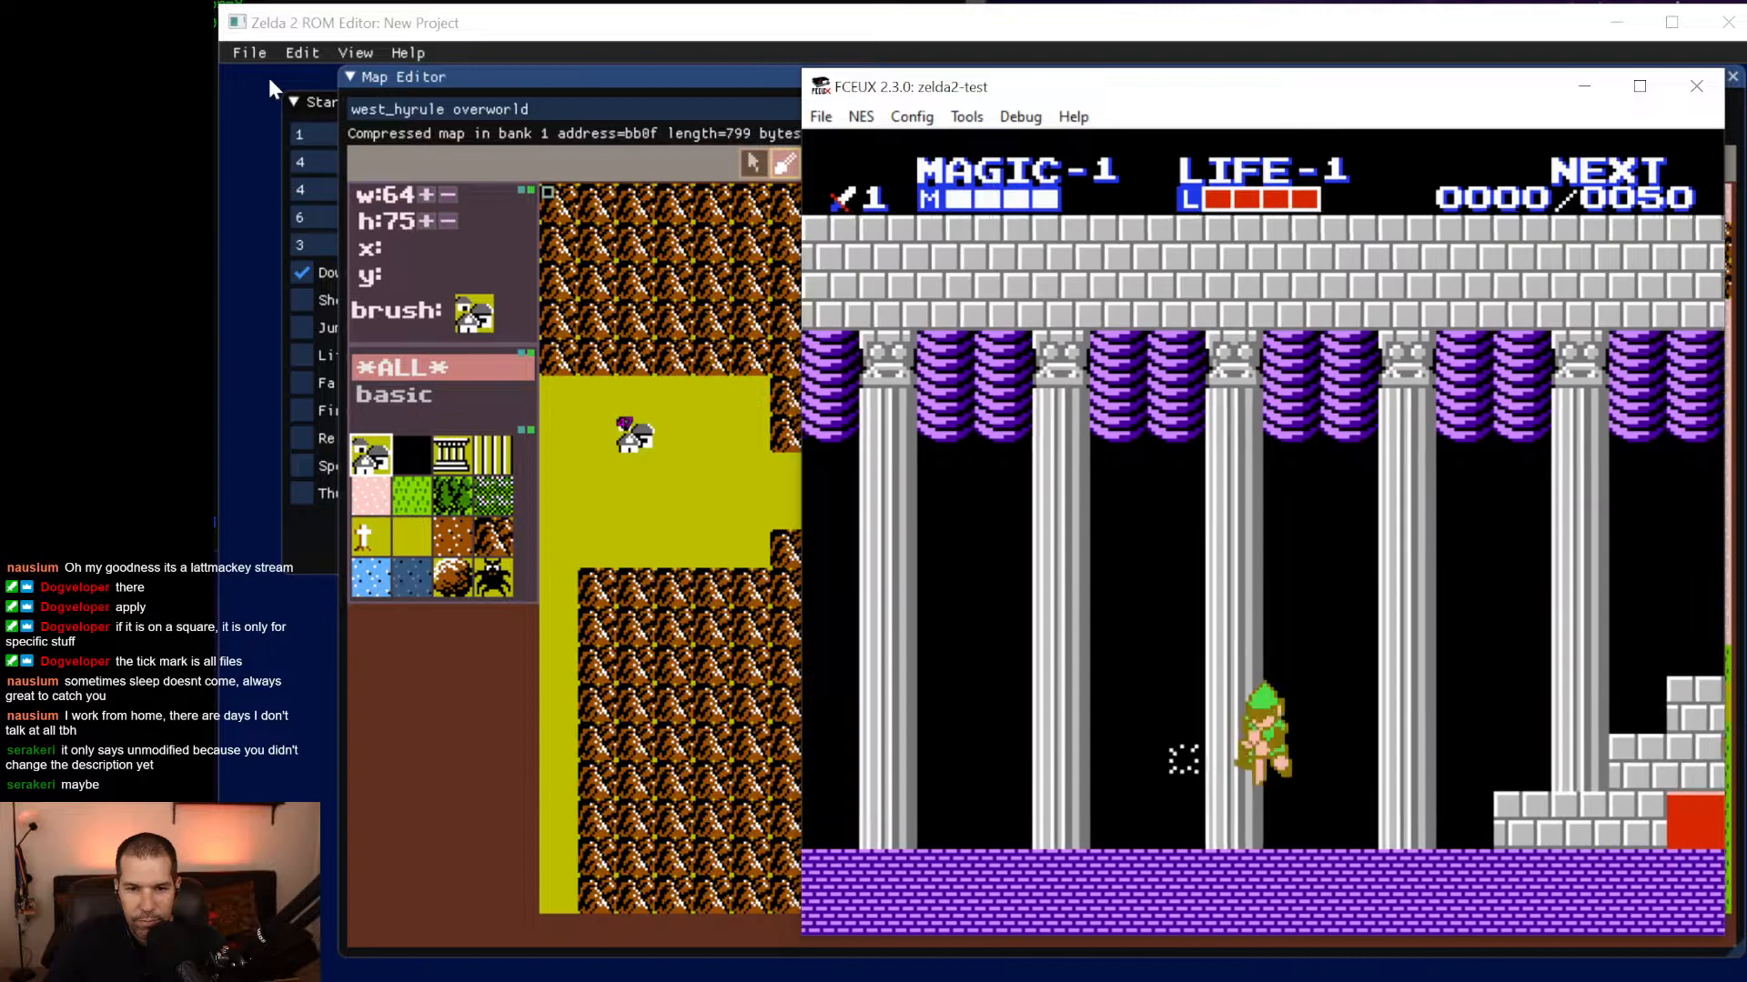
pyautogui.press('Left')
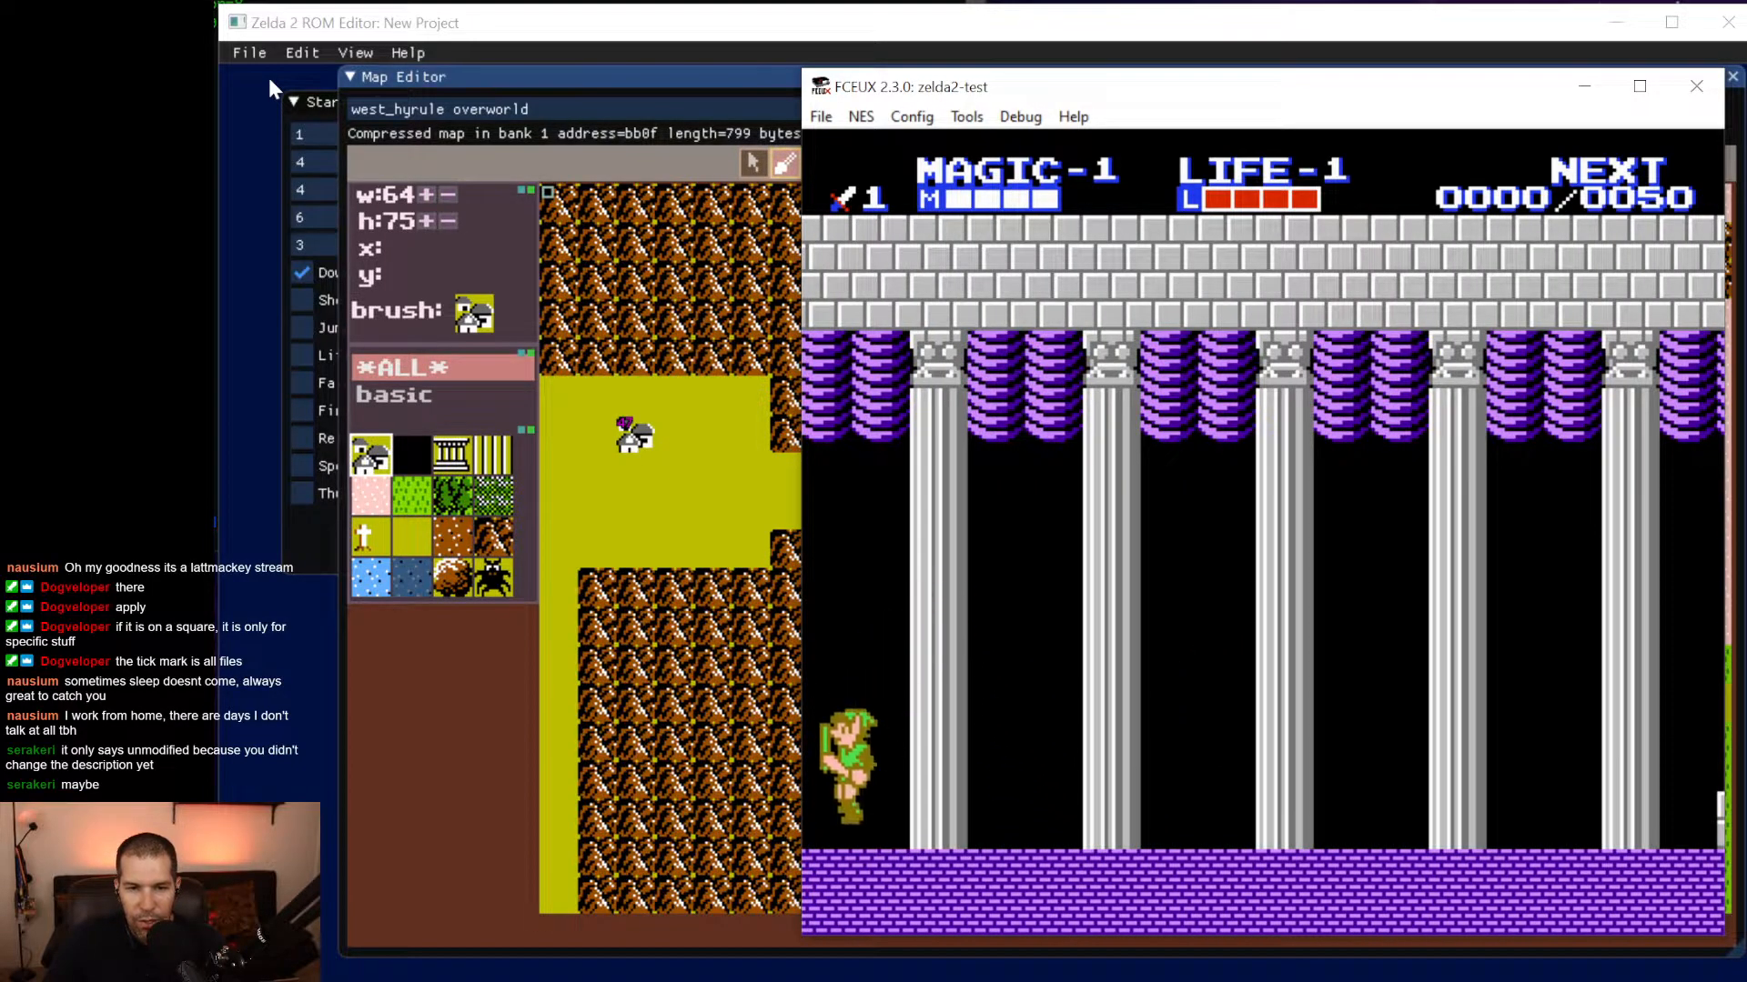
pyautogui.press('Right')
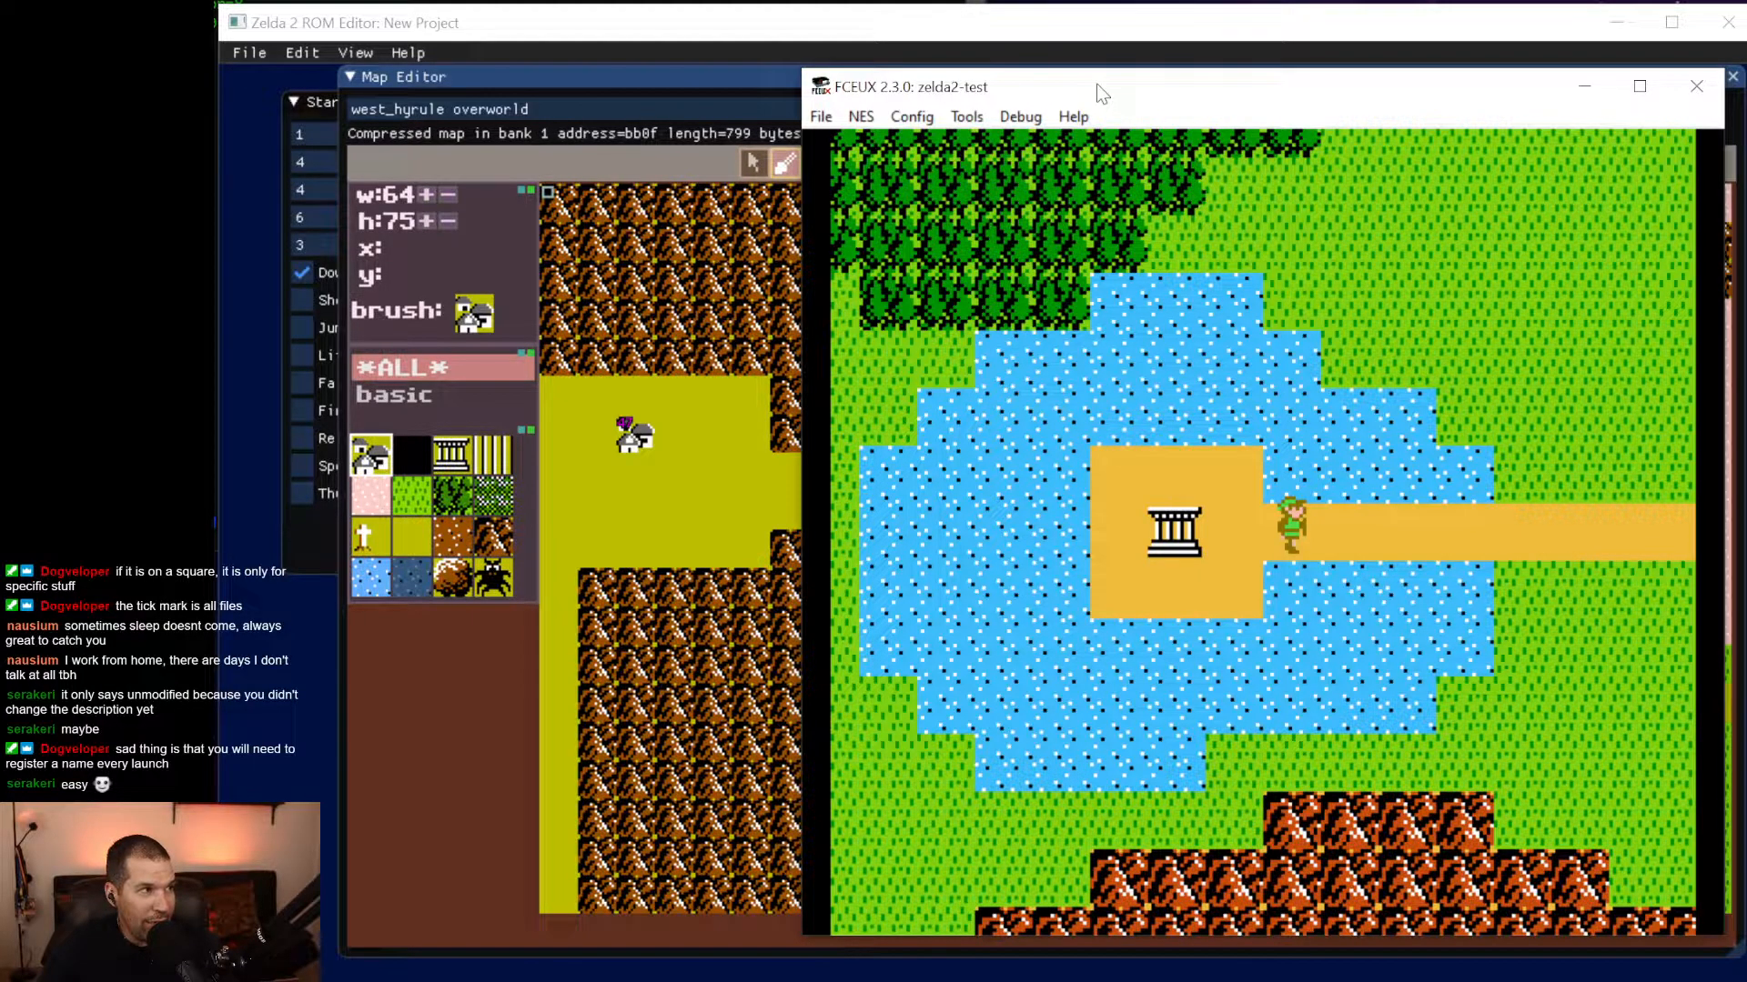
pyautogui.click(824, 118)
pyautogui.click(862, 171)
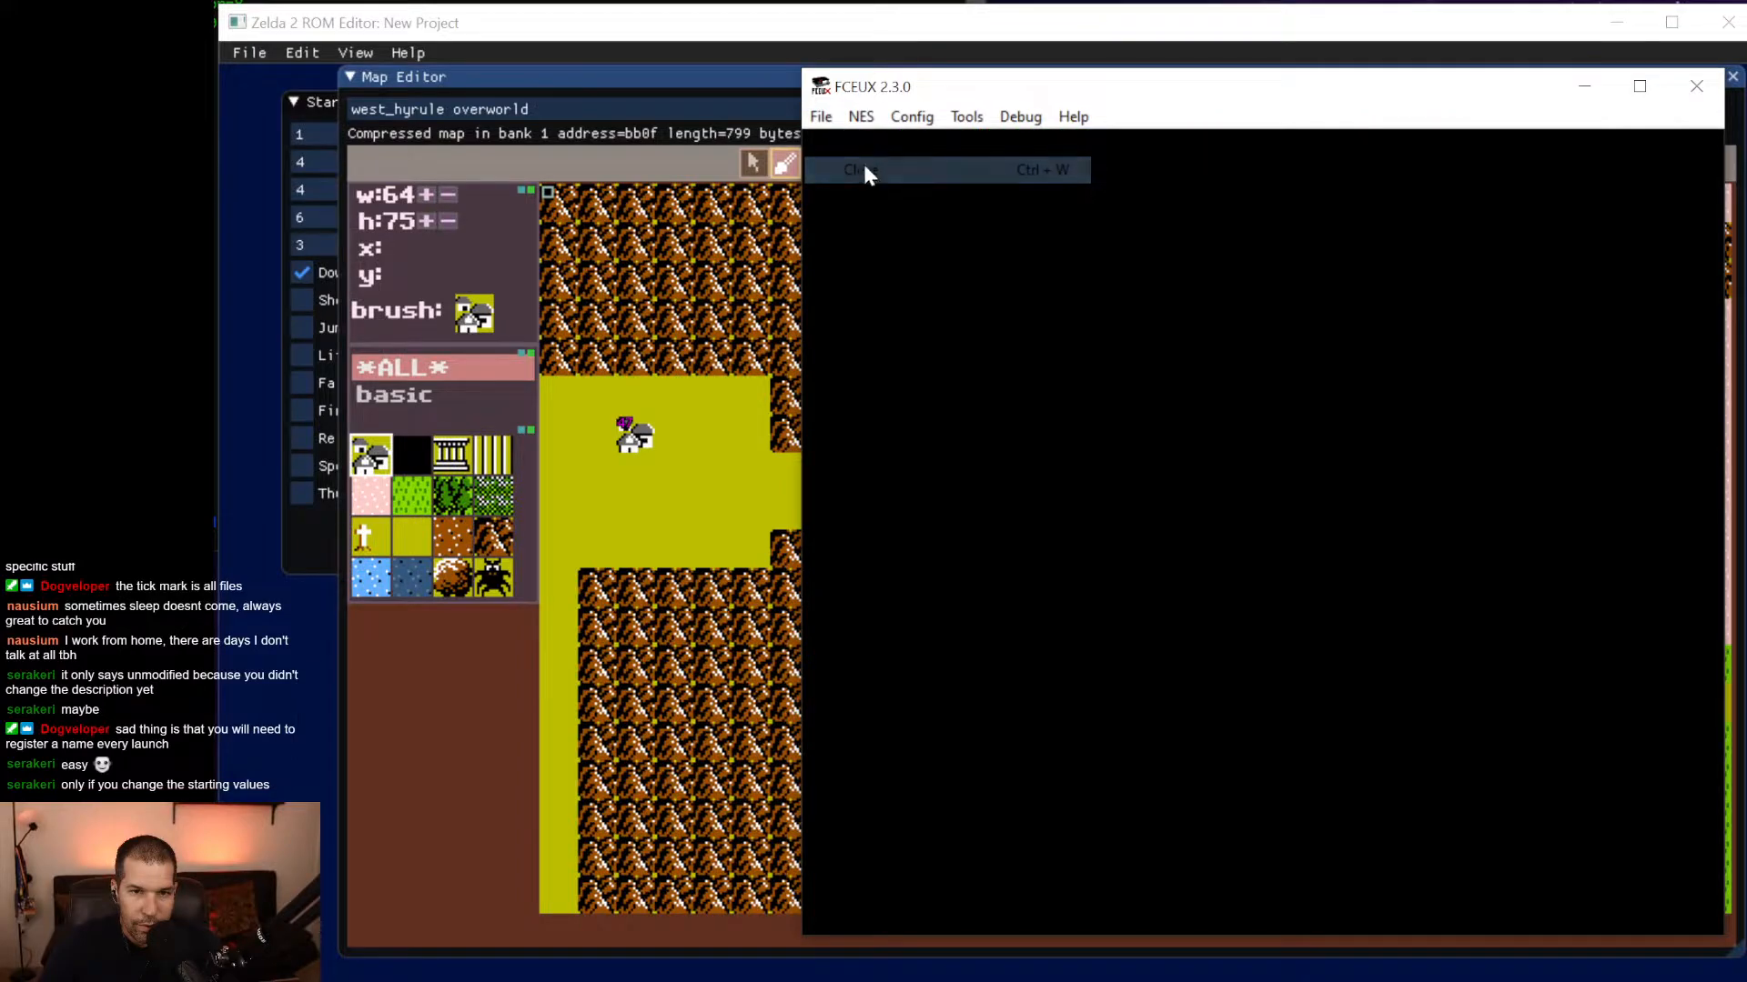
# Close the overworld Map Editor and open the Sideview Editor.
pyautogui.click(870, 41)
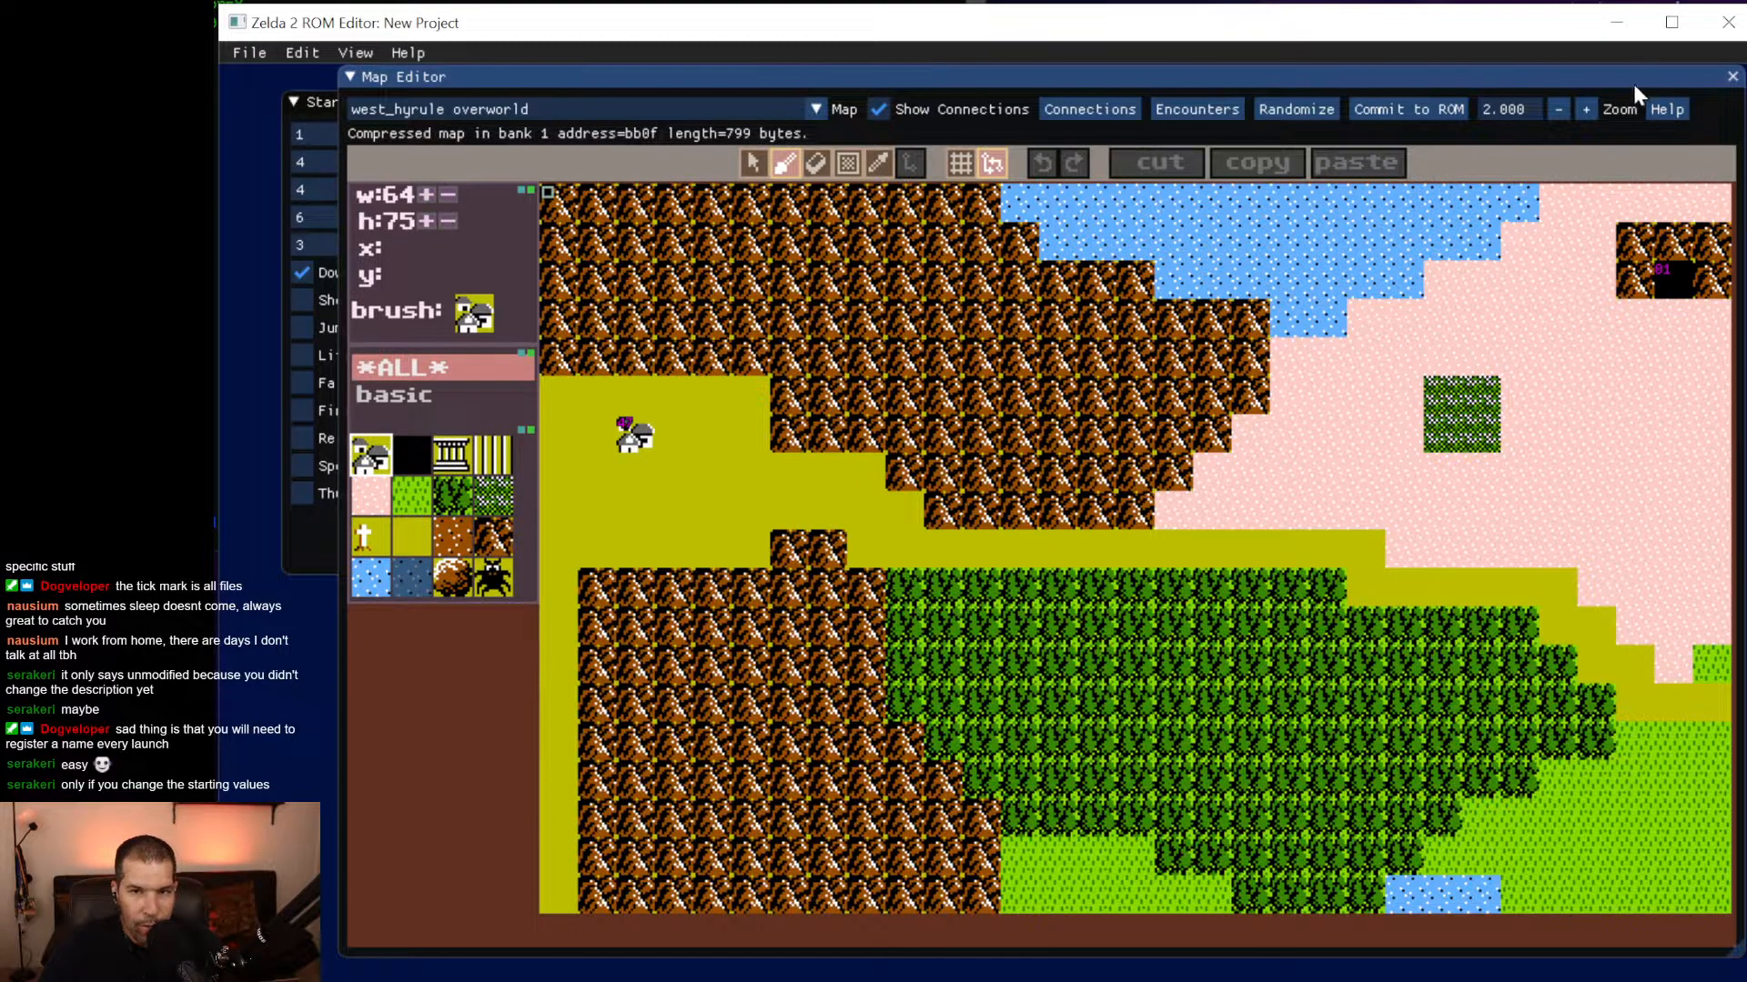
pyautogui.click(1732, 76)
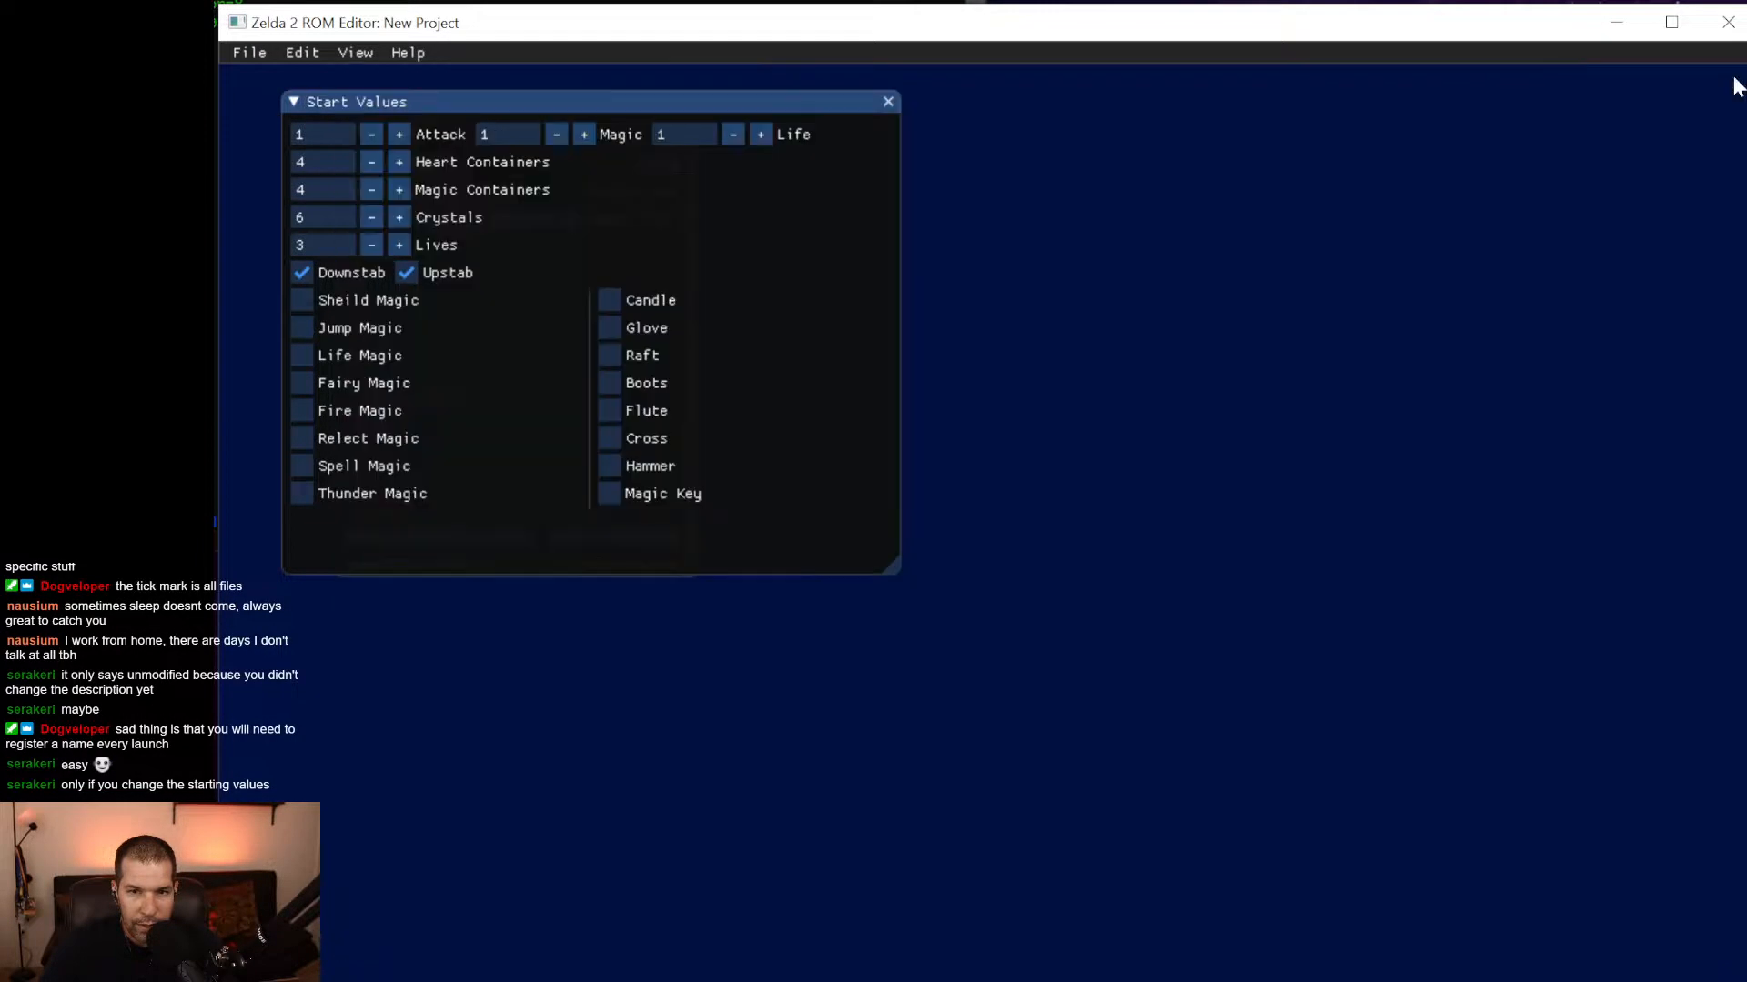
pyautogui.click(335, 58)
pyautogui.moveTo(302, 52)
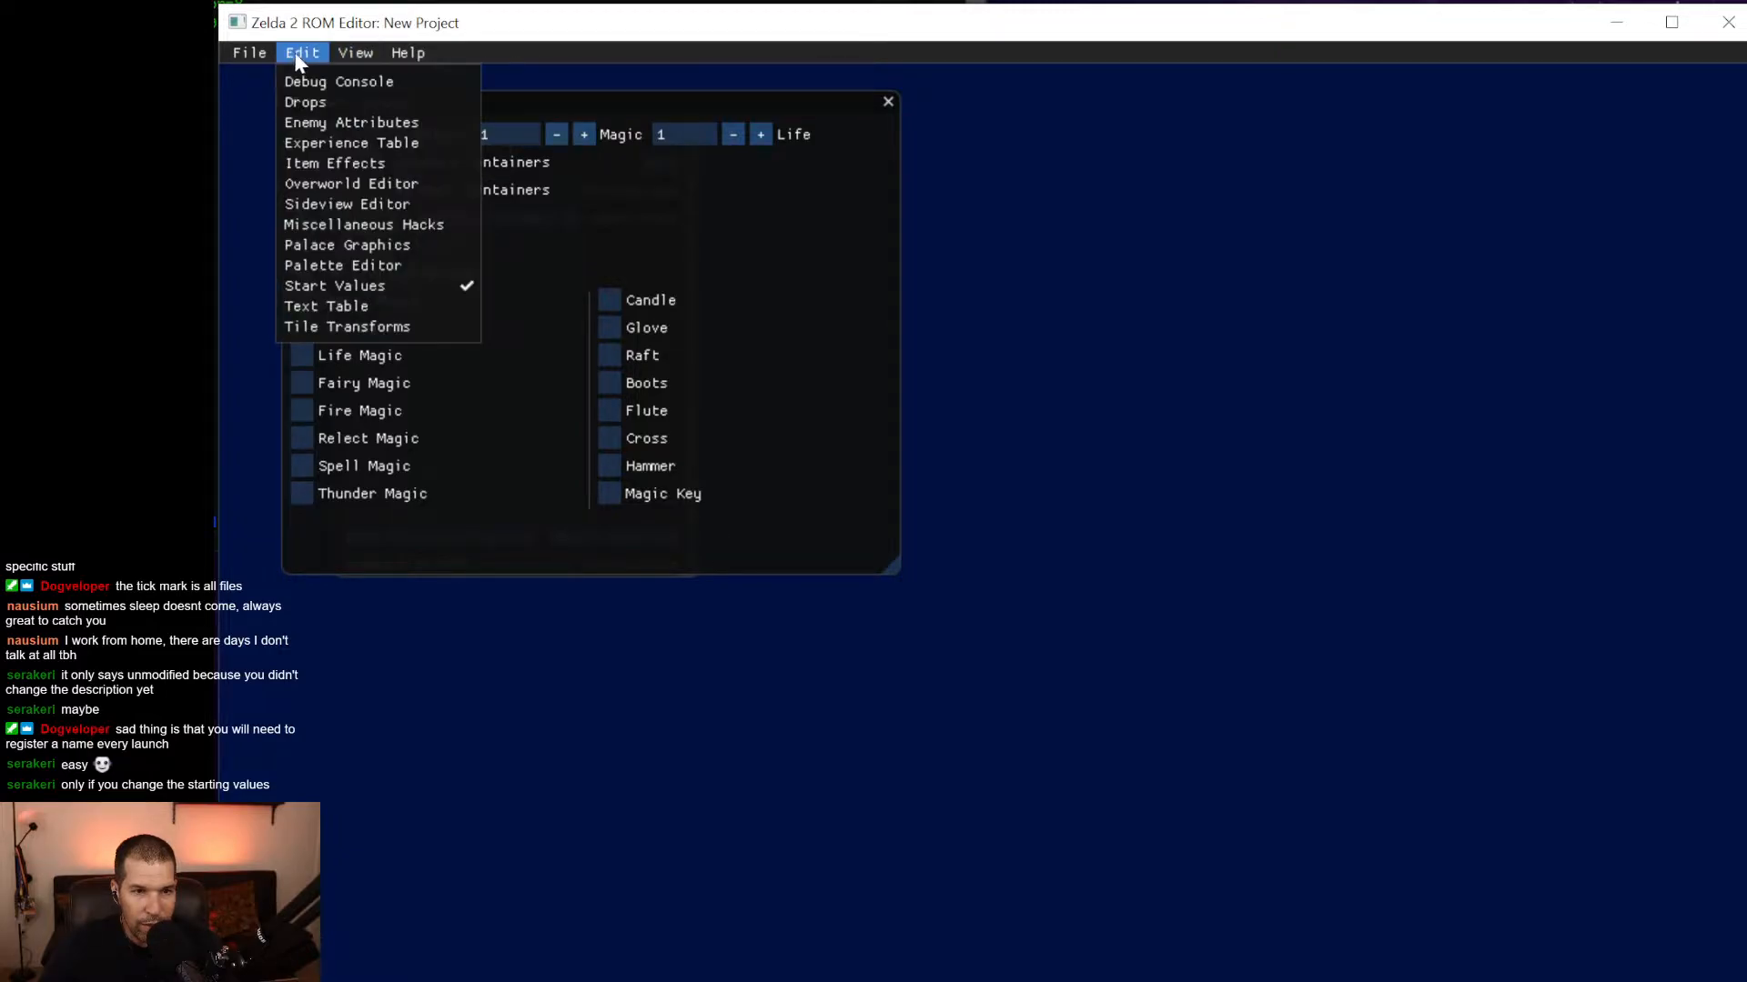
pyautogui.click(353, 203)
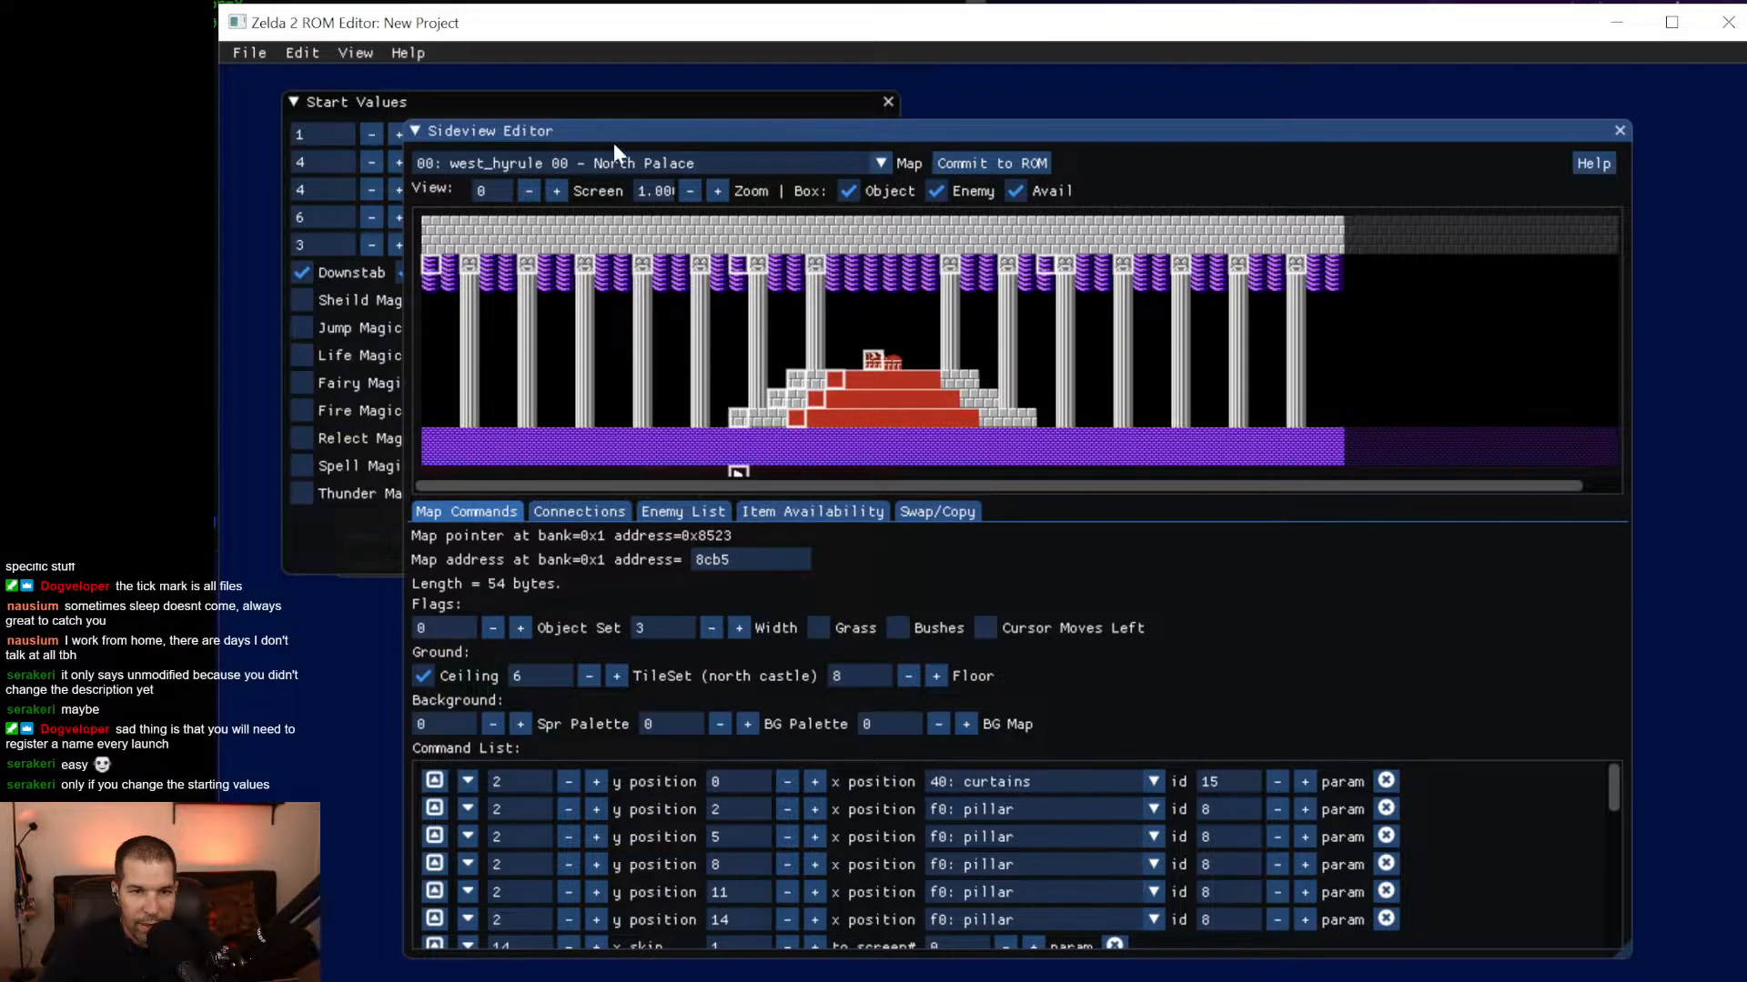
# Browse the sideview map list and display the Palace1 03 map, followed by Palace1 04.
pyautogui.click(822, 155)
pyautogui.scroll(-10, 770, 251)
pyautogui.scroll(-18, 769, 251)
pyautogui.scroll(-20, 659, 269)
pyautogui.scroll(-12, 658, 269)
pyautogui.scroll(-7, 659, 269)
pyautogui.scroll(2, 659, 269)
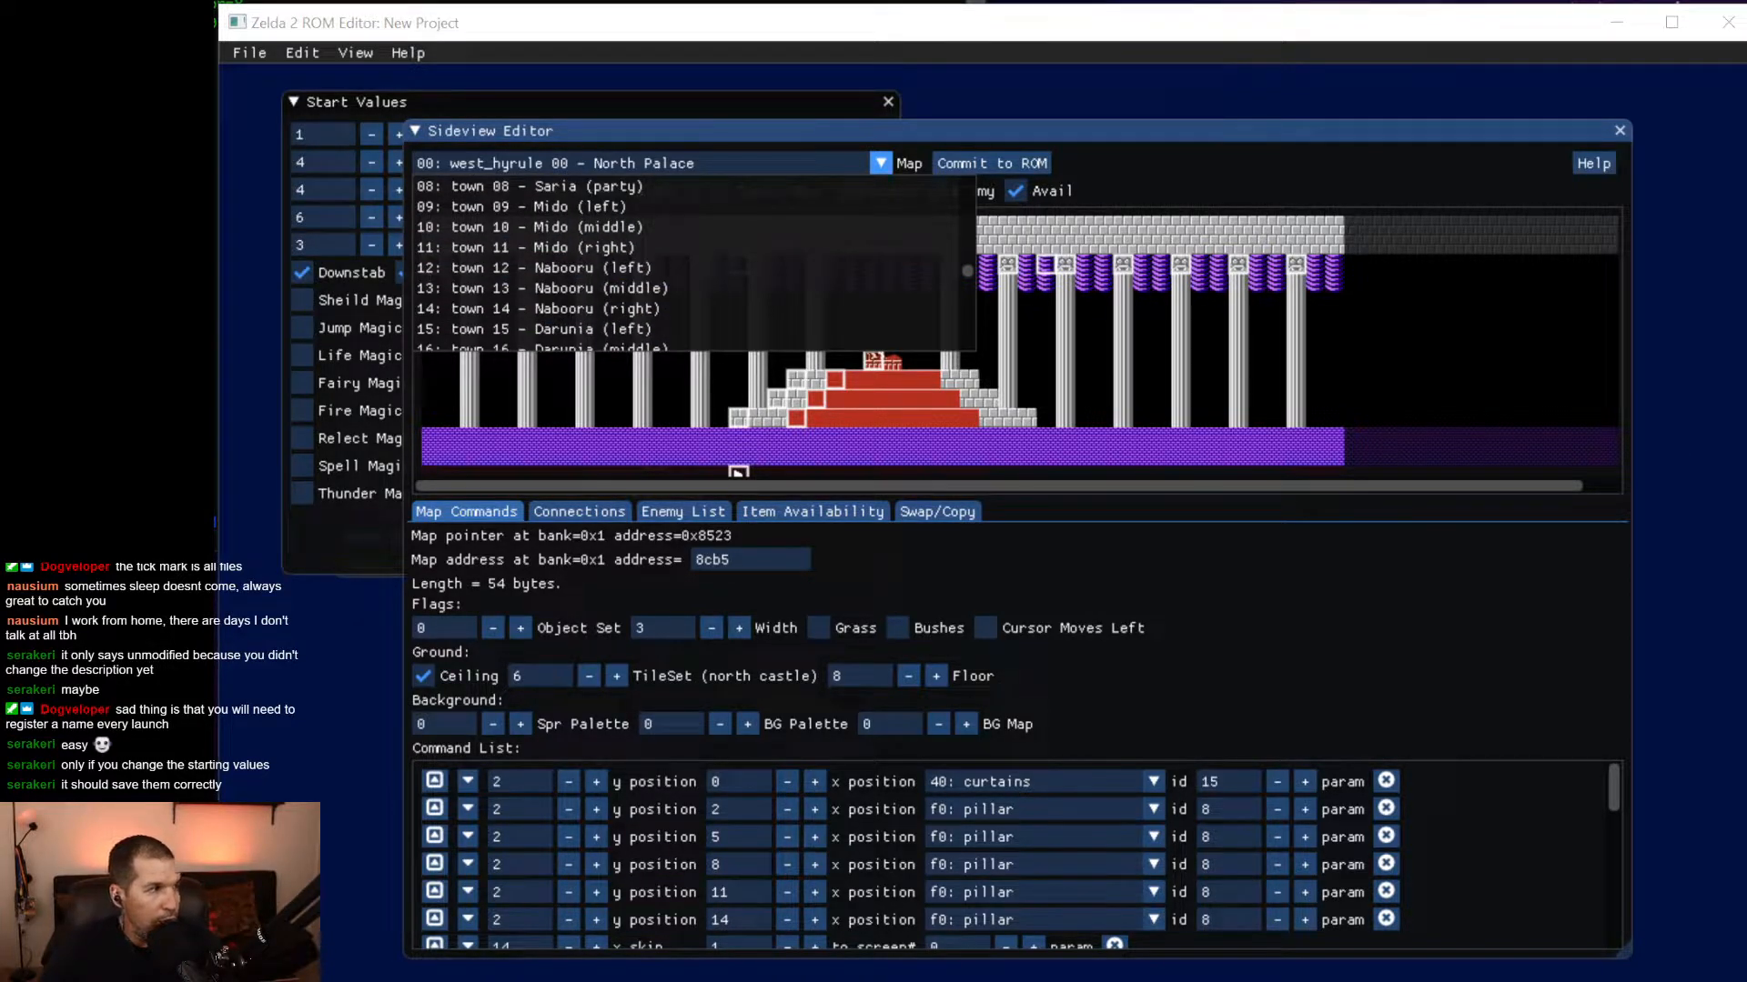
pyautogui.scroll(-3, 675, 258)
pyautogui.scroll(-3, 676, 259)
pyautogui.scroll(-10, 675, 269)
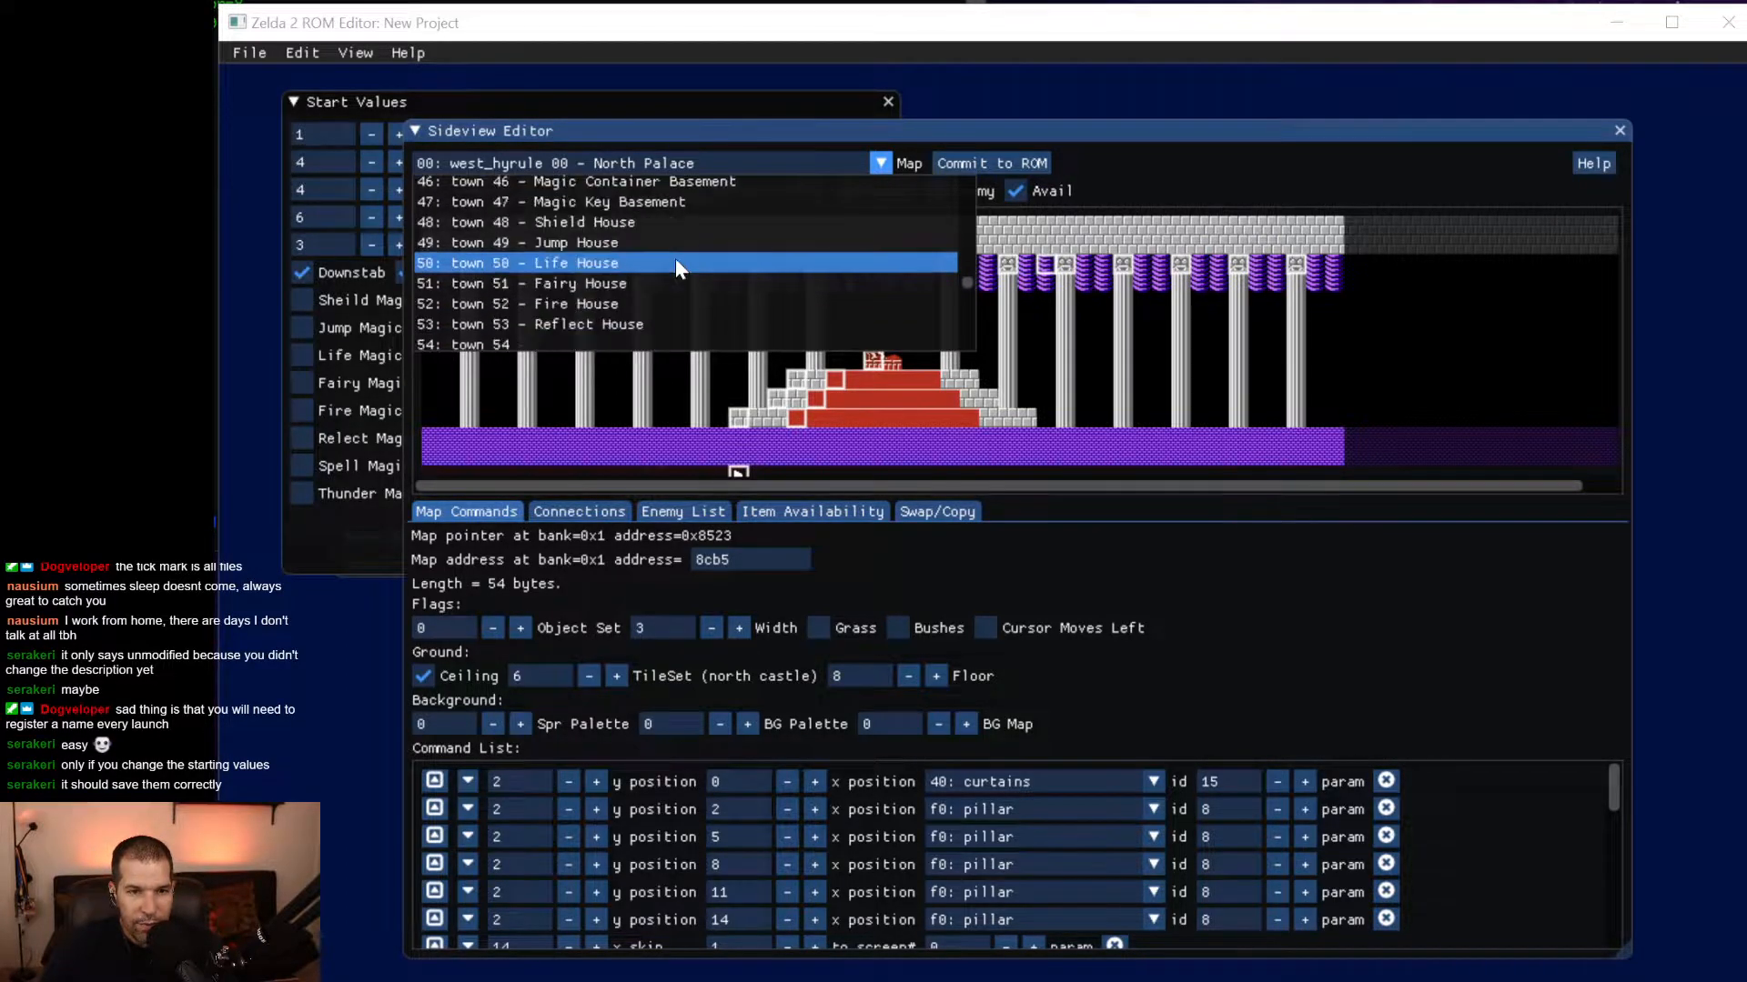
pyautogui.scroll(3, 675, 268)
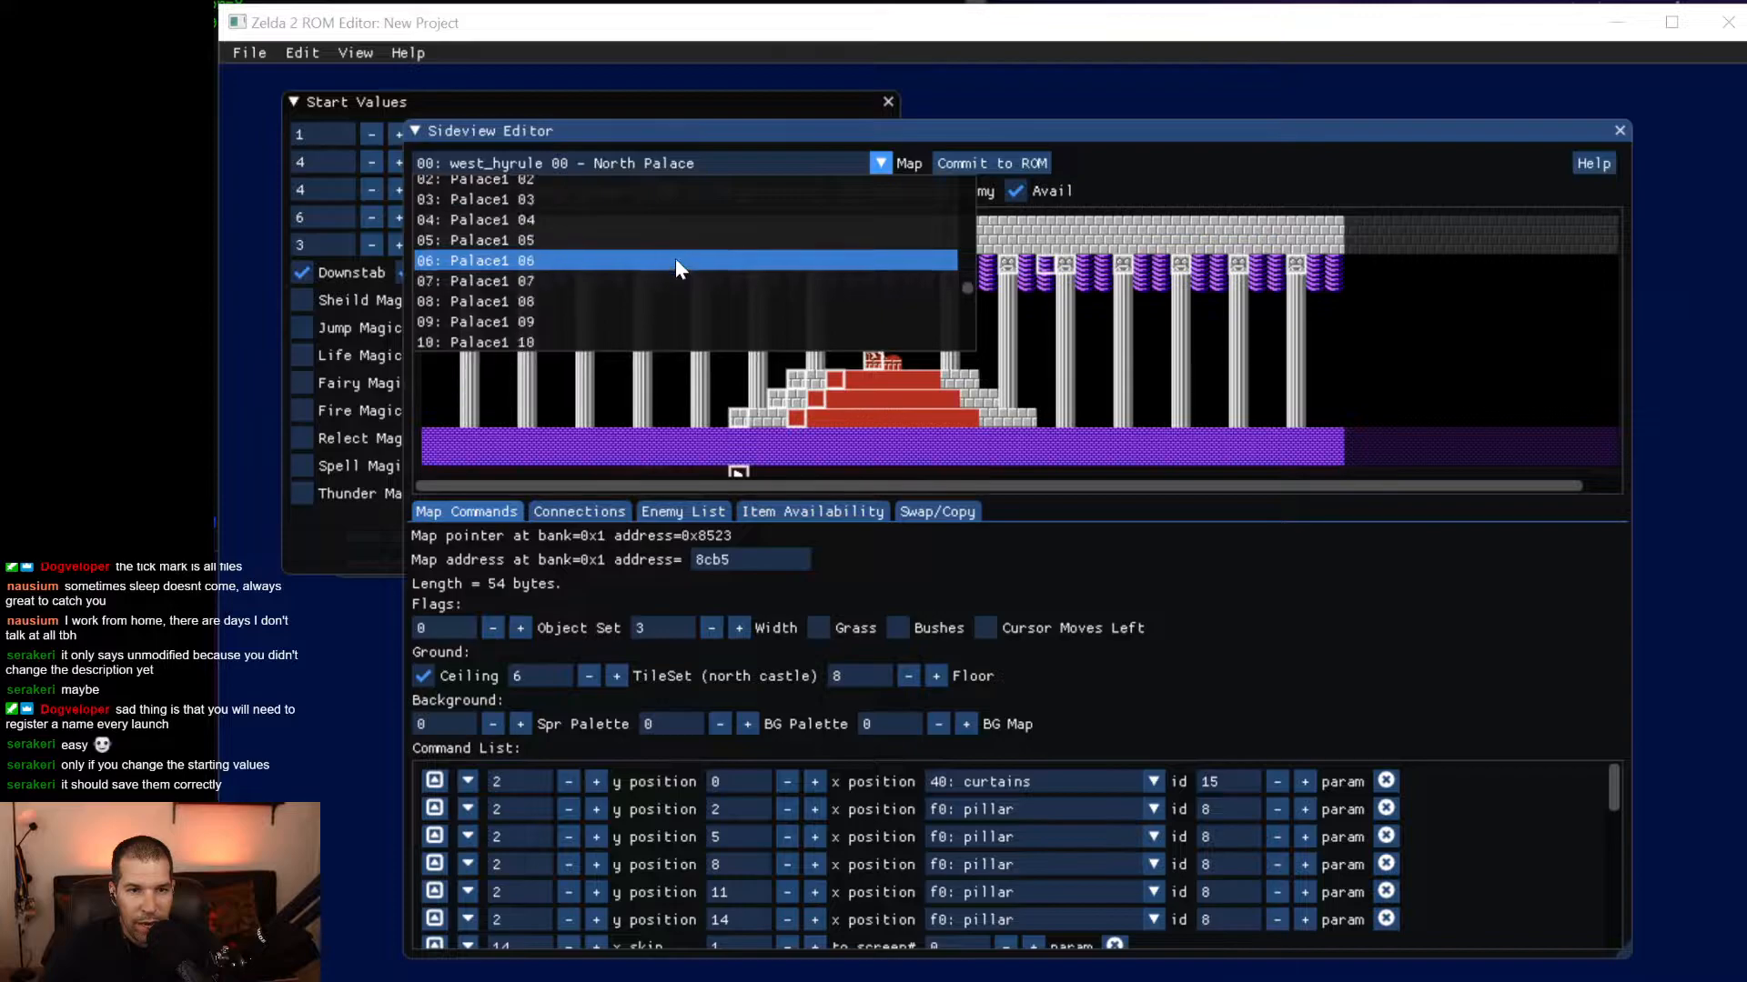
pyautogui.scroll(2, 675, 259)
pyautogui.scroll(-2, 675, 258)
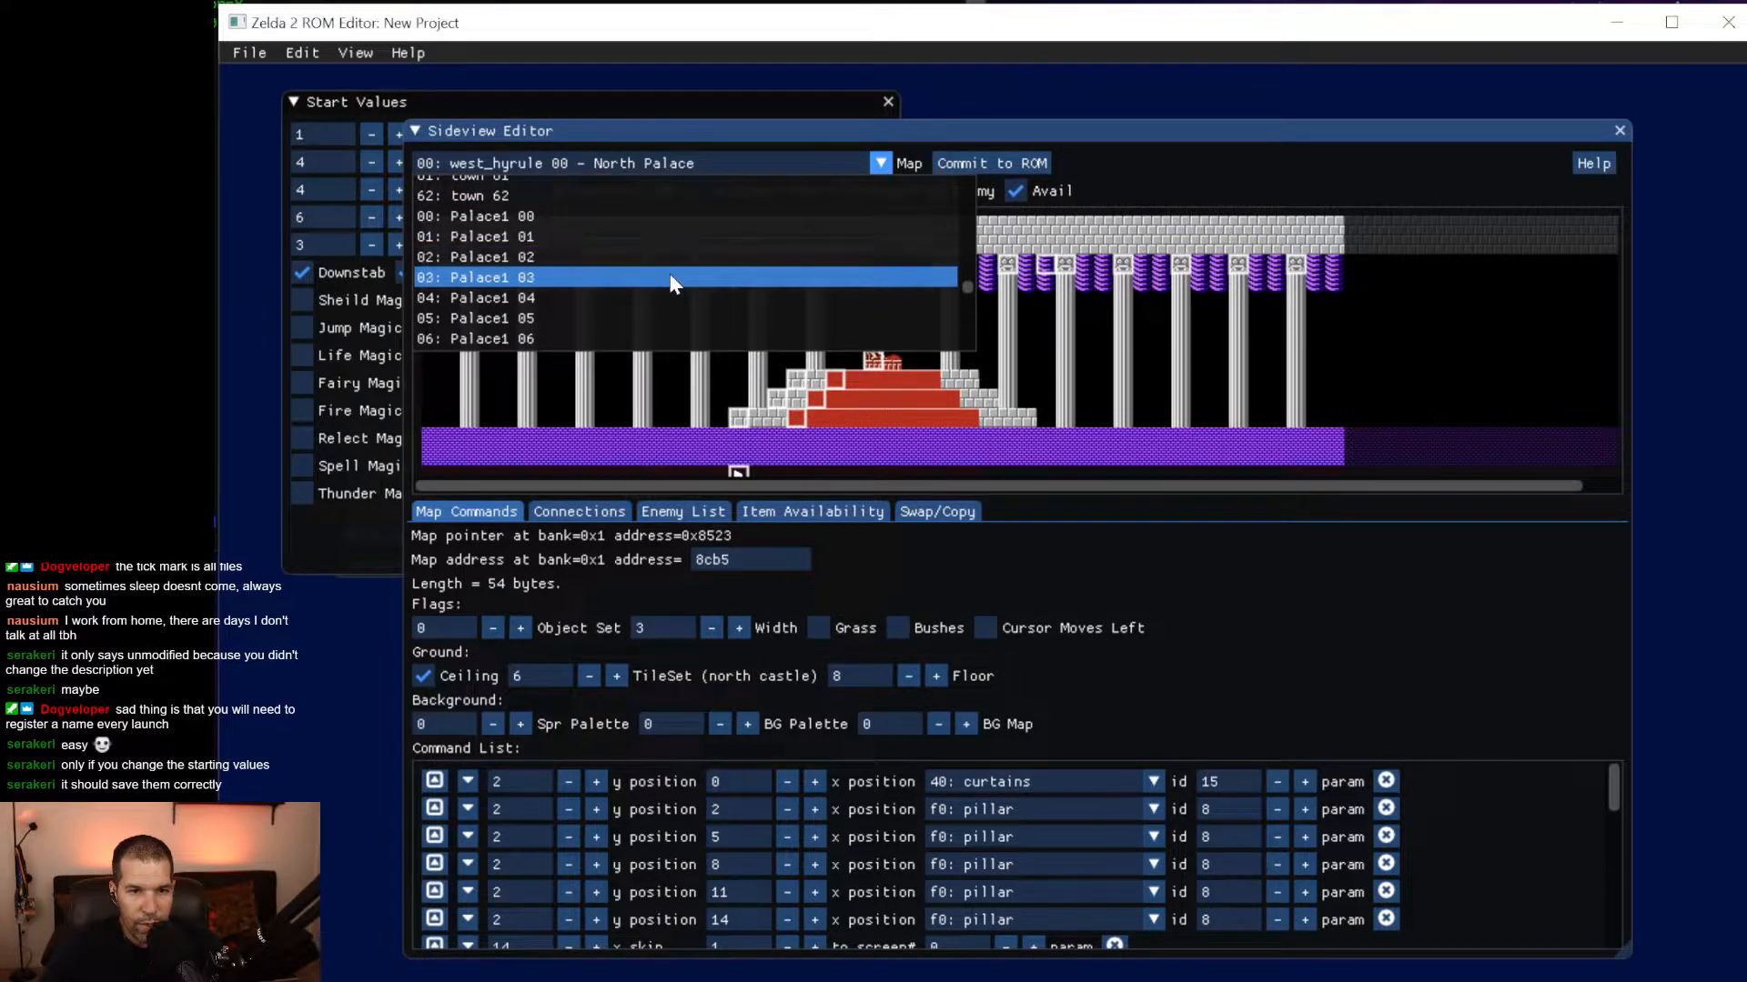
pyautogui.click(483, 277)
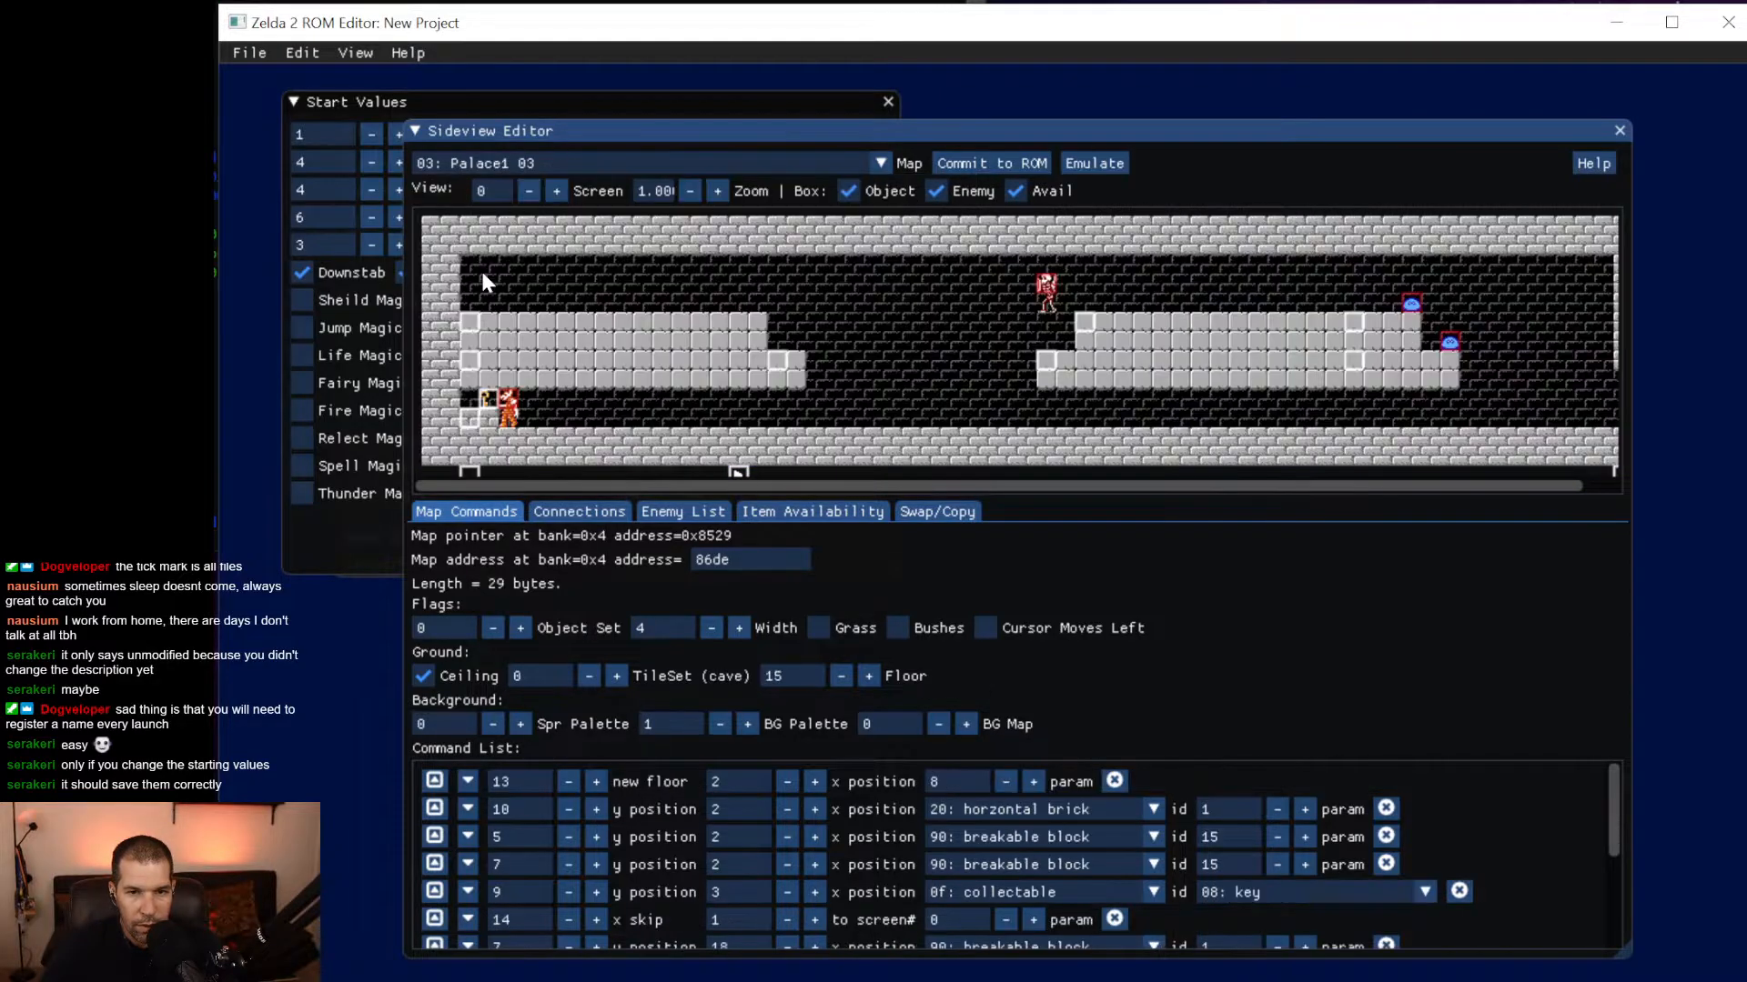
pyautogui.click(622, 164)
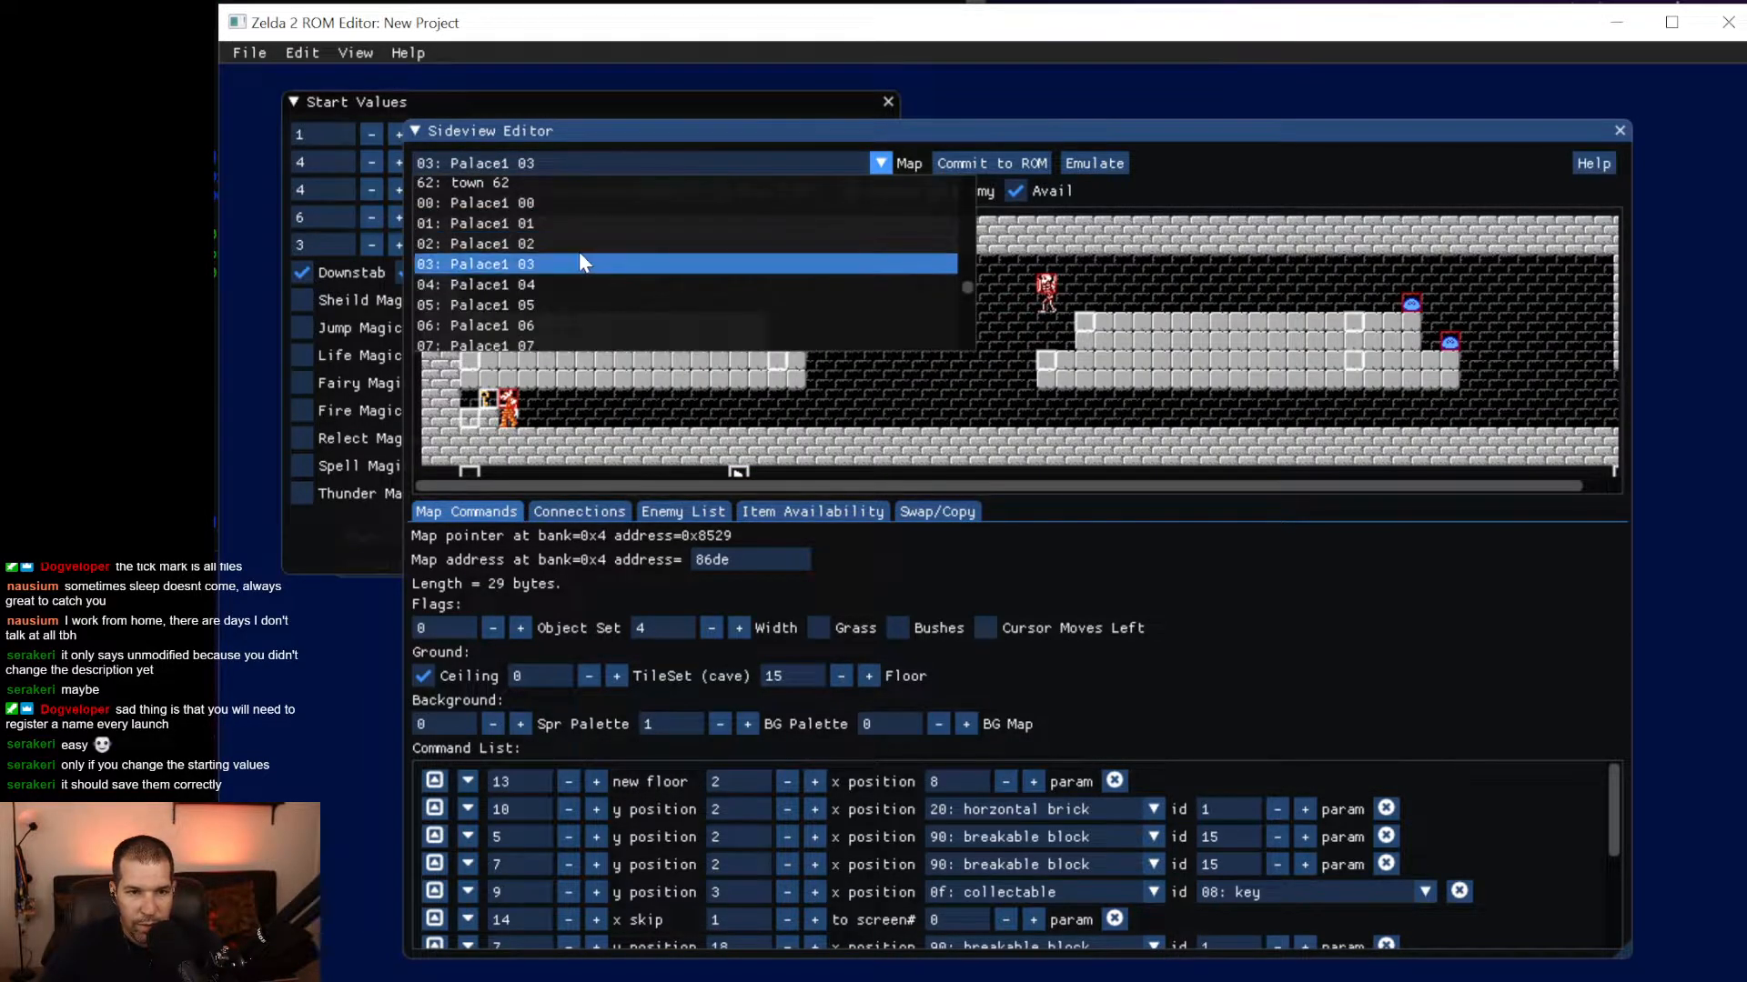
pyautogui.click(573, 281)
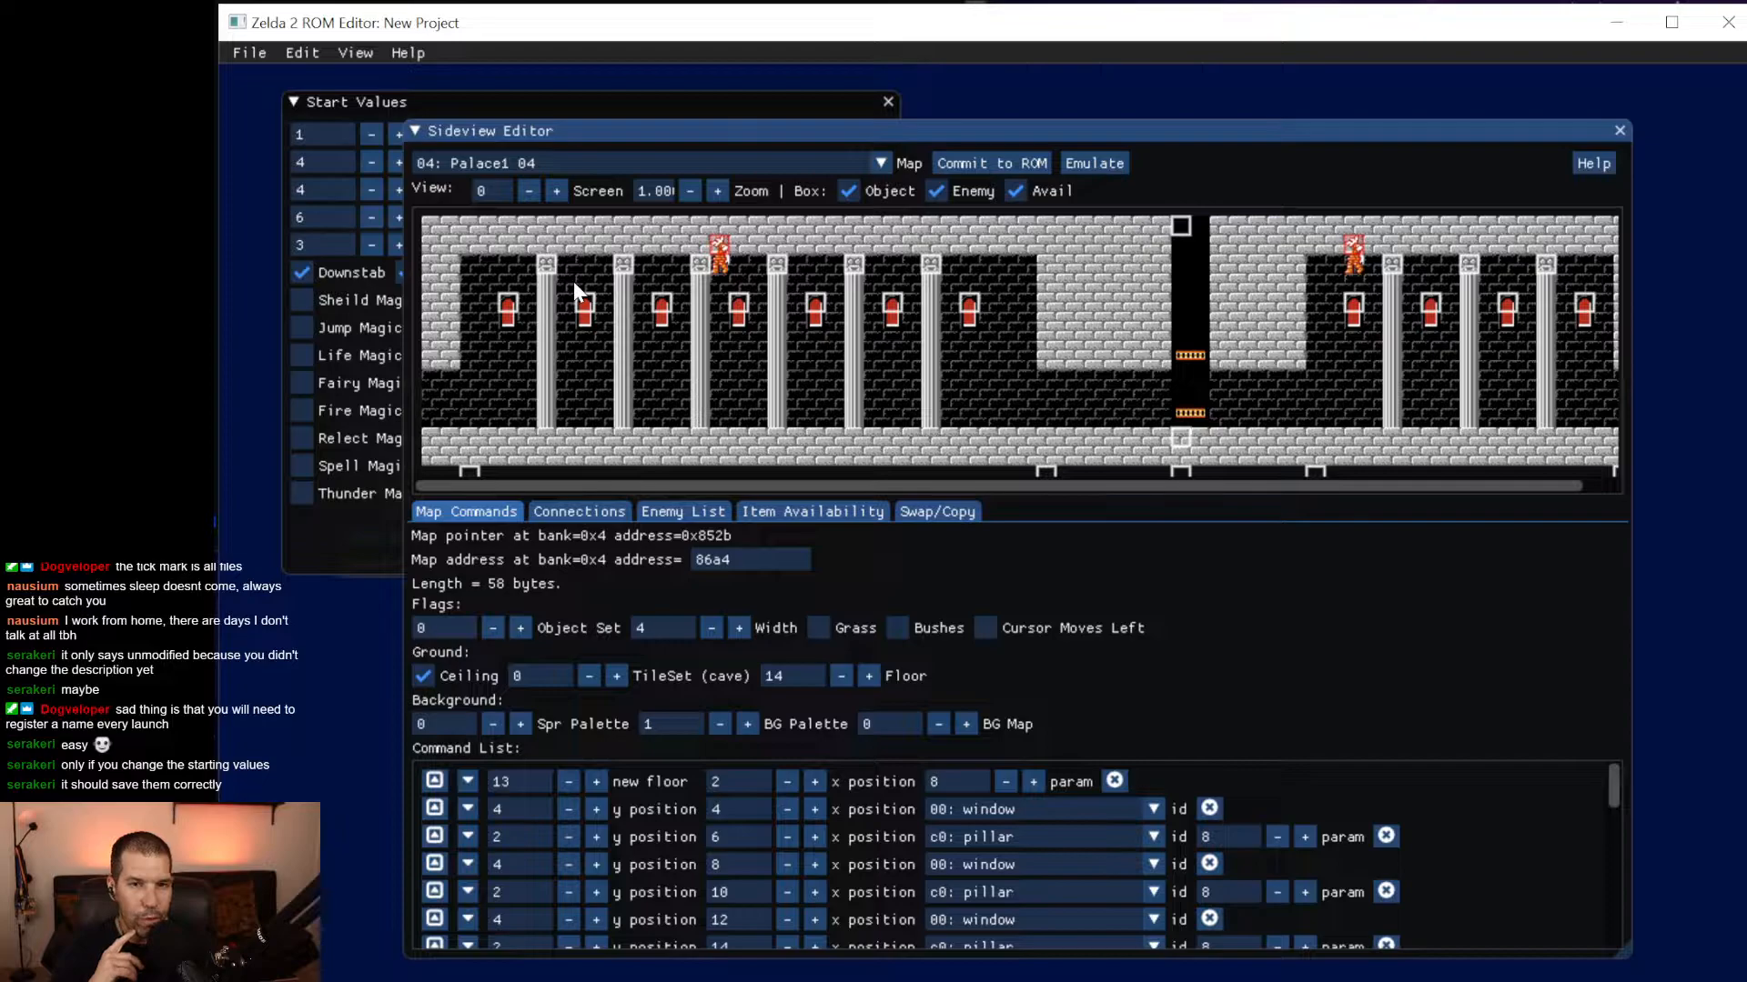
# Collapse the Start Values and Project windows, and move and enlarge the Sideview Editor to fill the workspace.
pyautogui.moveTo(790, 133); pyautogui.dragTo(810, 86)
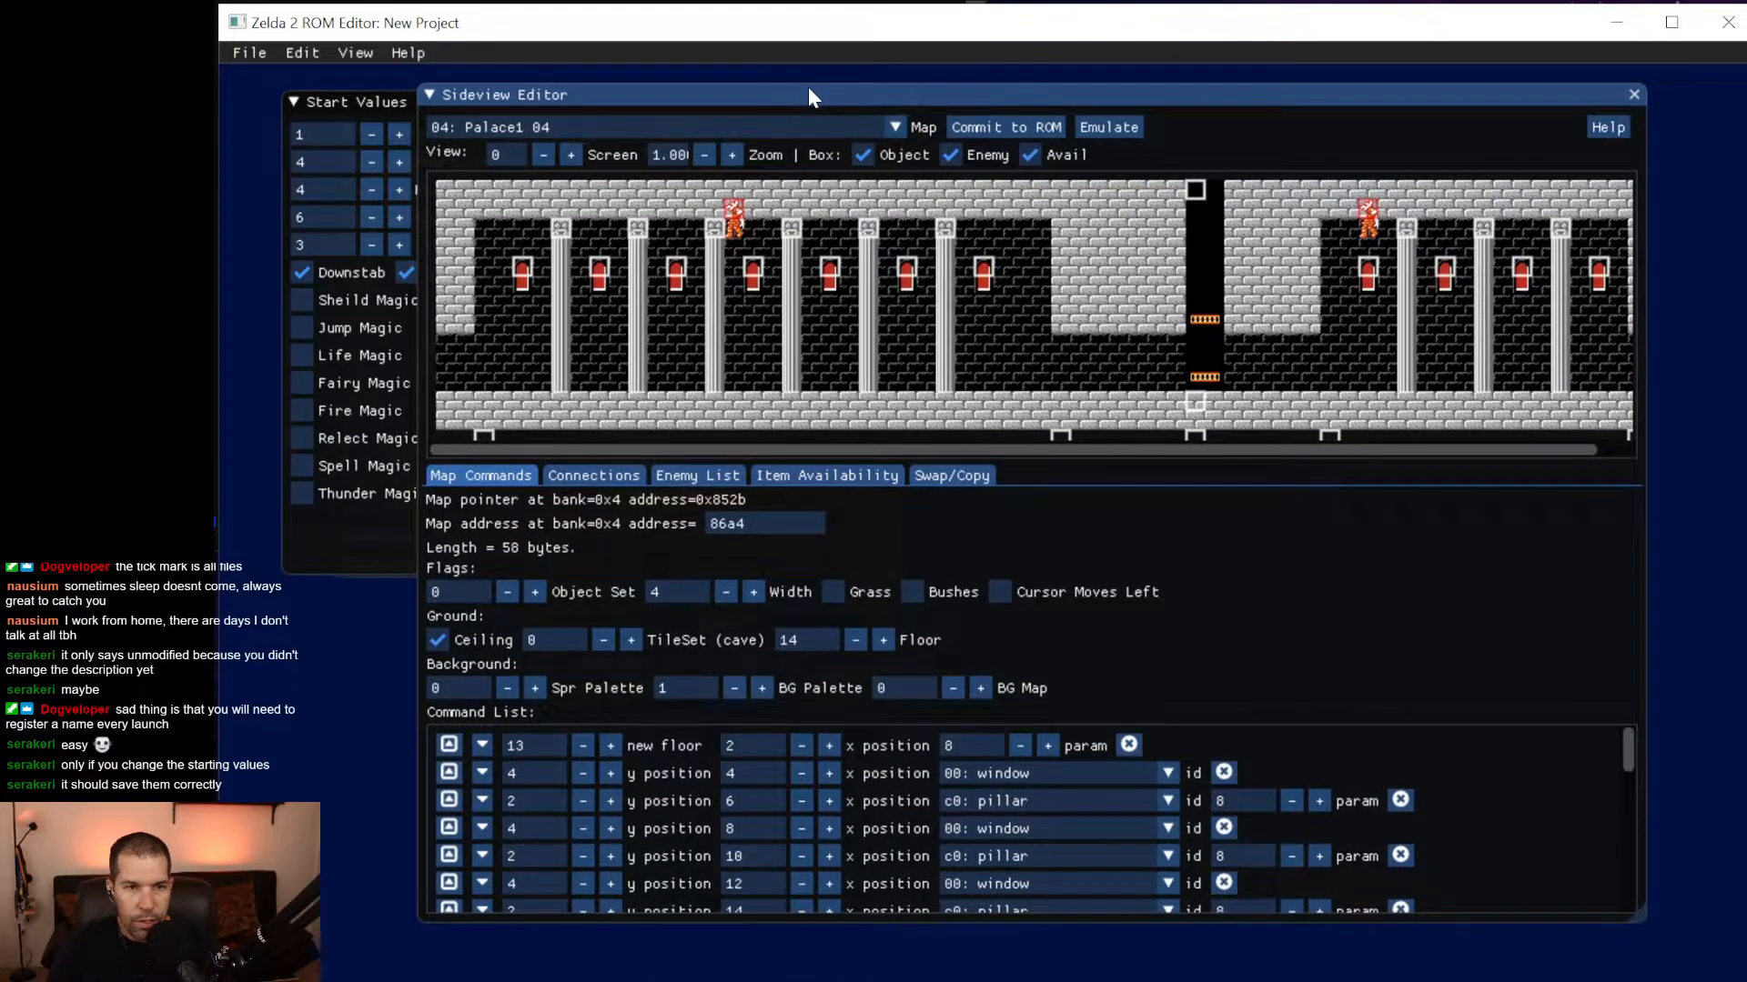
pyautogui.click(293, 102)
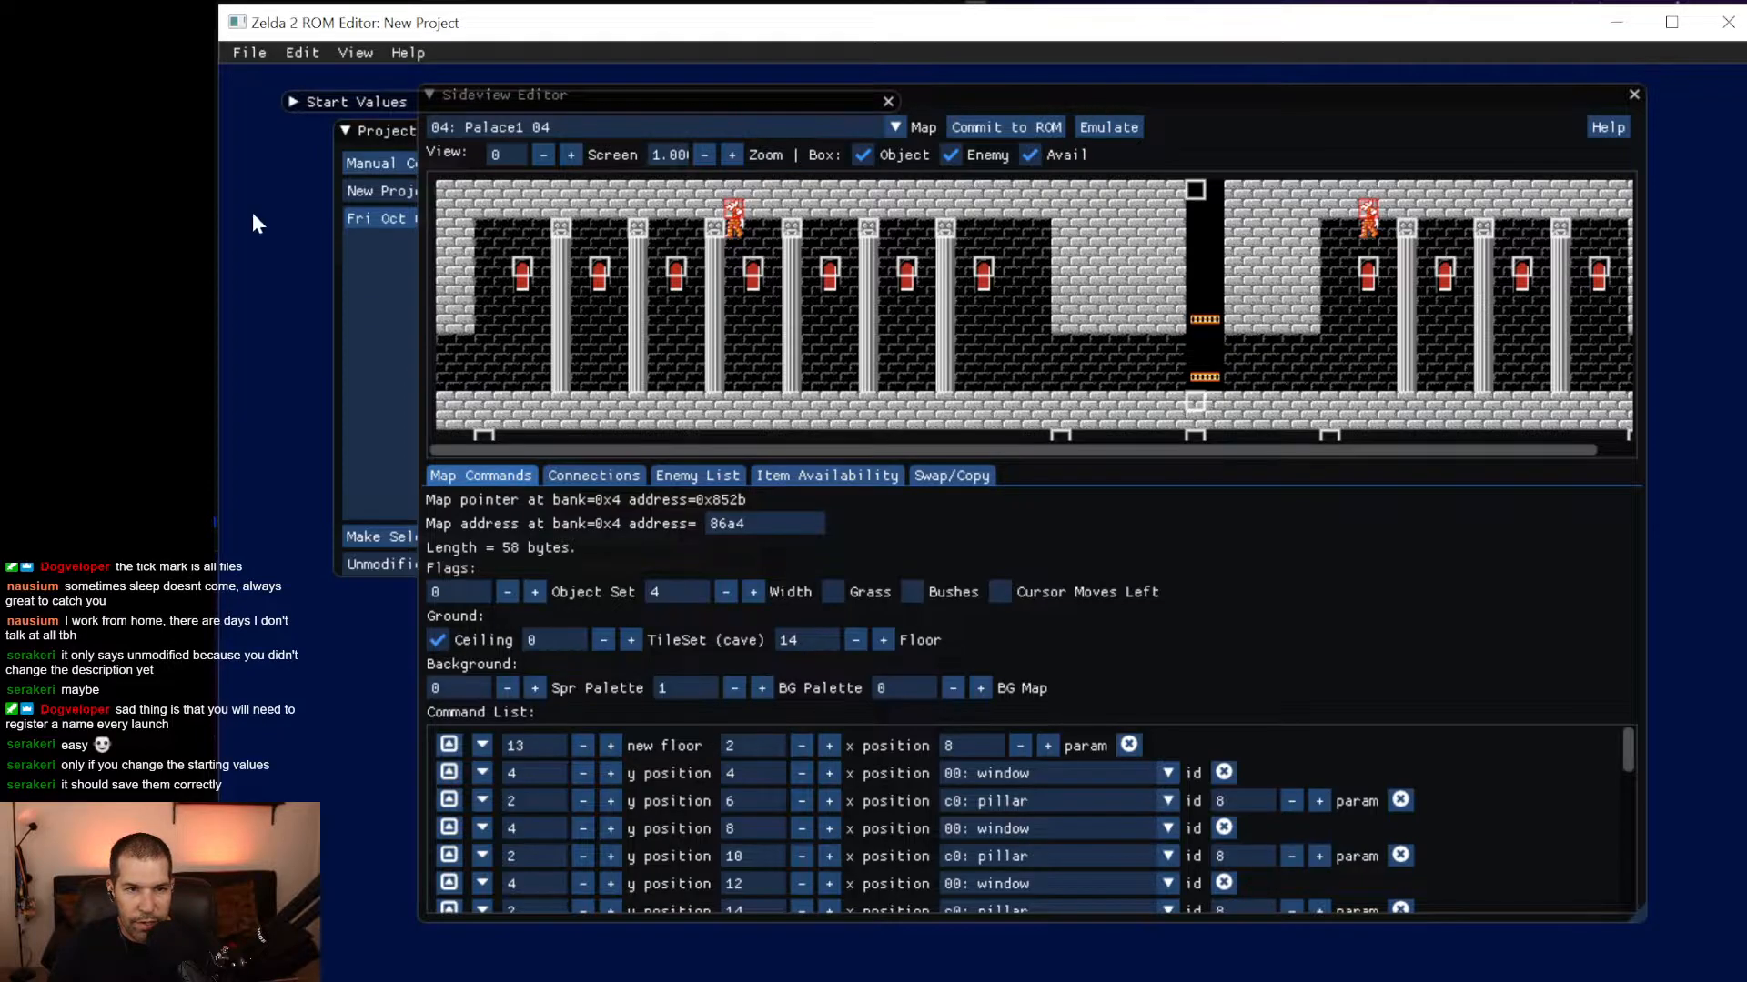
pyautogui.click(370, 271)
pyautogui.click(344, 130)
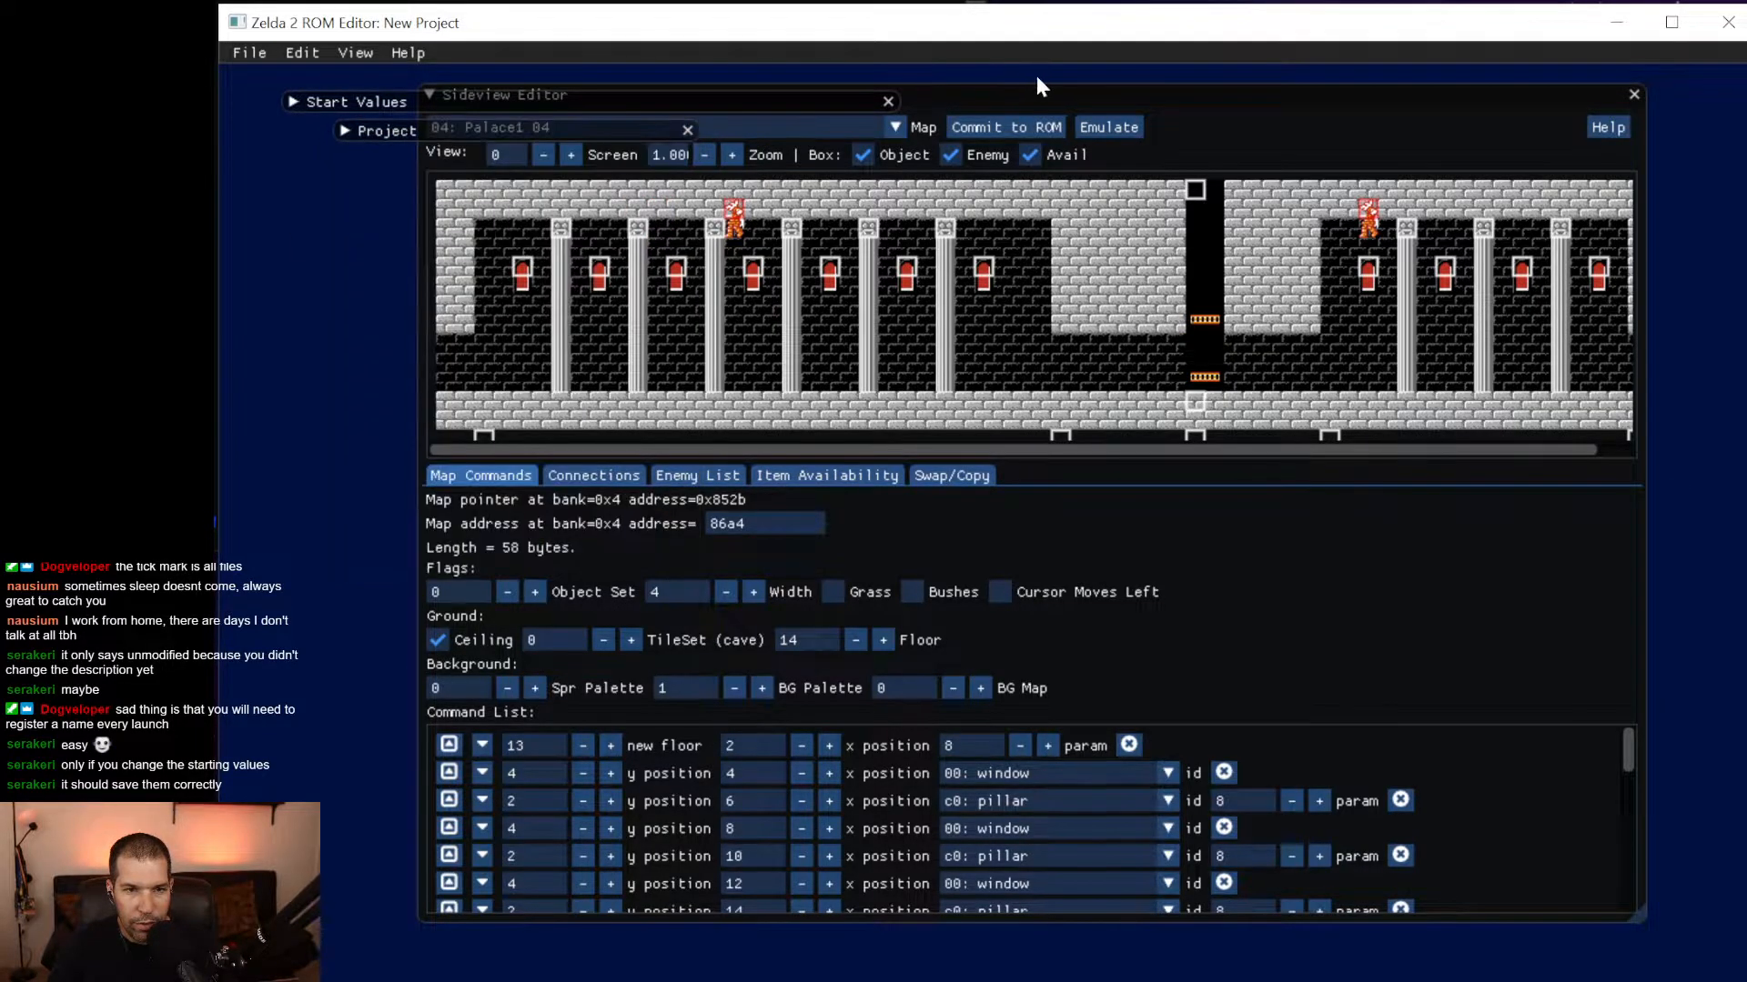
pyautogui.click(1041, 89)
pyautogui.moveTo(1040, 89); pyautogui.dragTo(887, 77)
pyautogui.moveTo(1484, 904); pyautogui.dragTo(1681, 960)
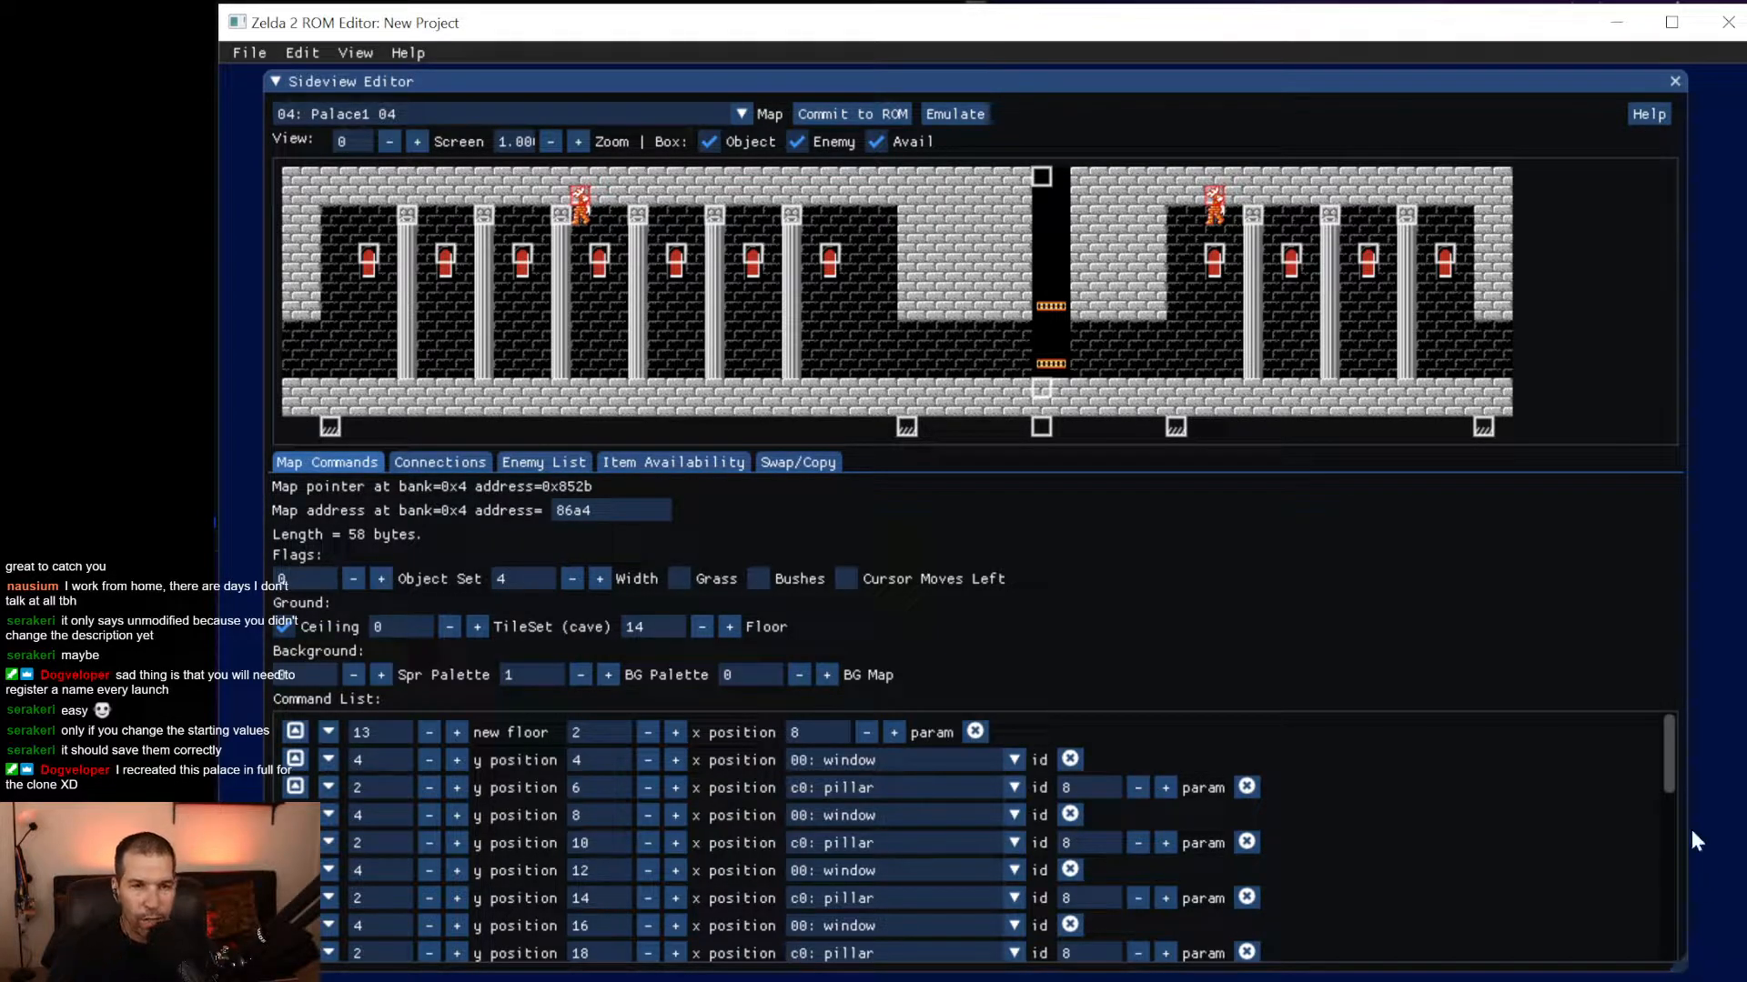
# Emulate the ROM and start the game from the save slot named A.
pyautogui.click(258, 58)
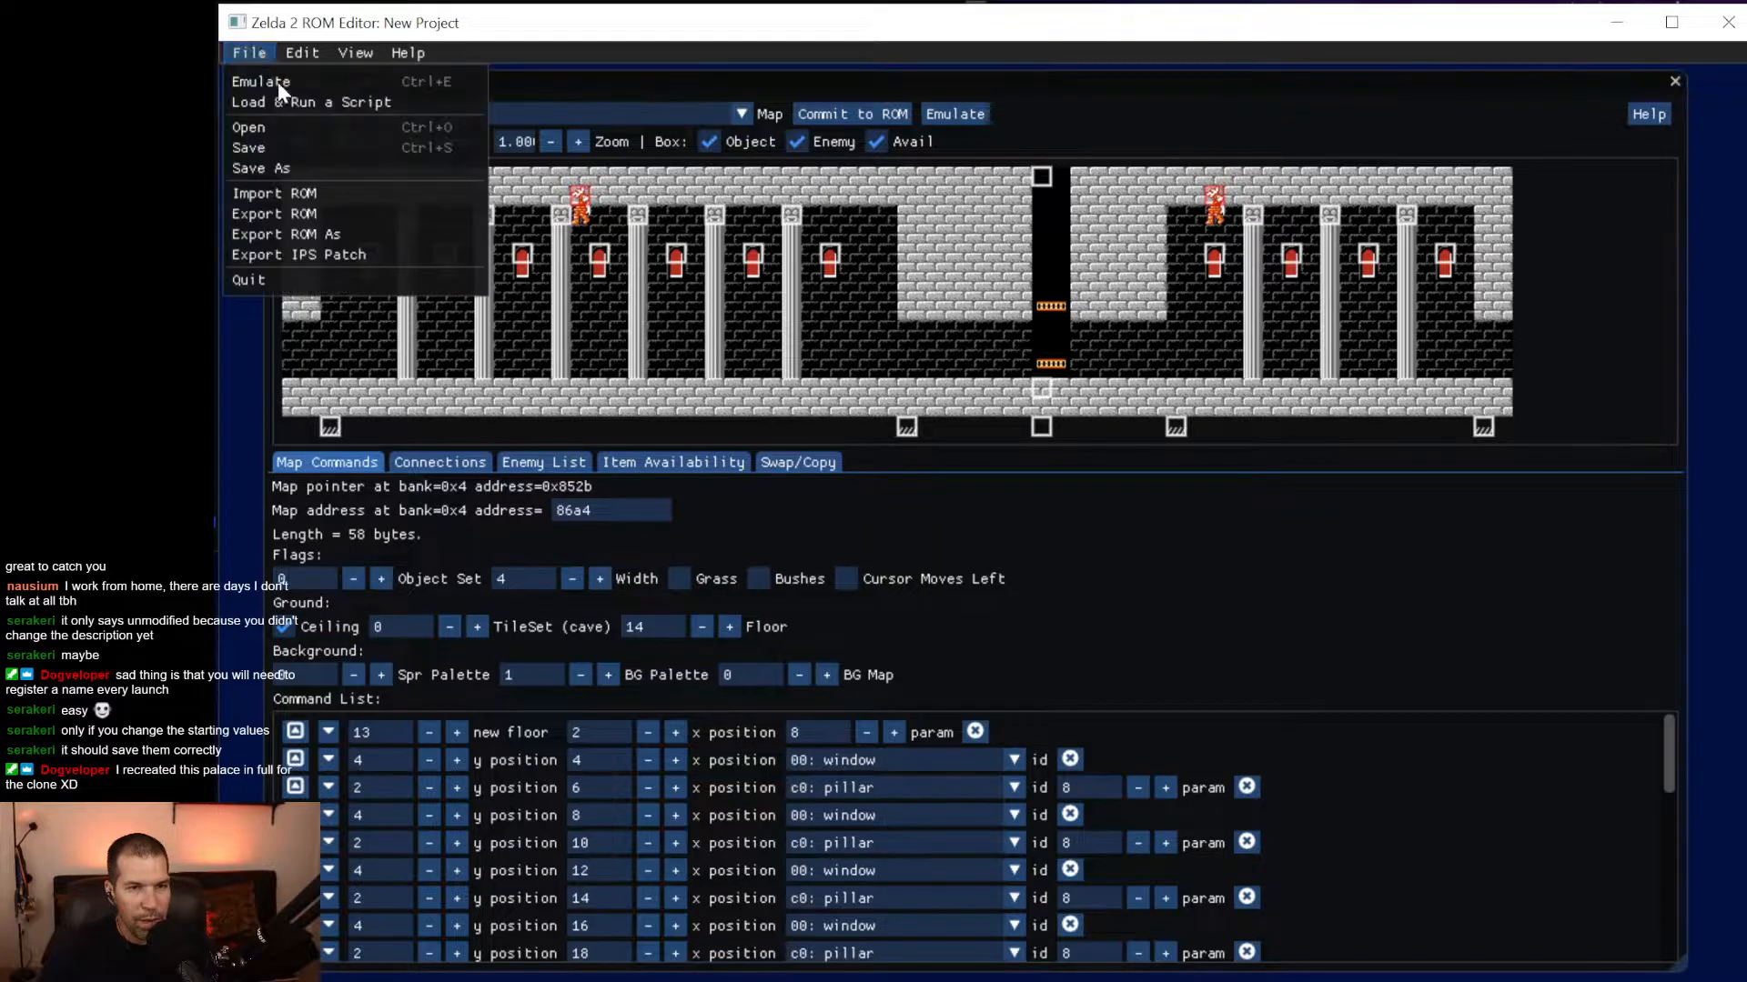
pyautogui.click(284, 83)
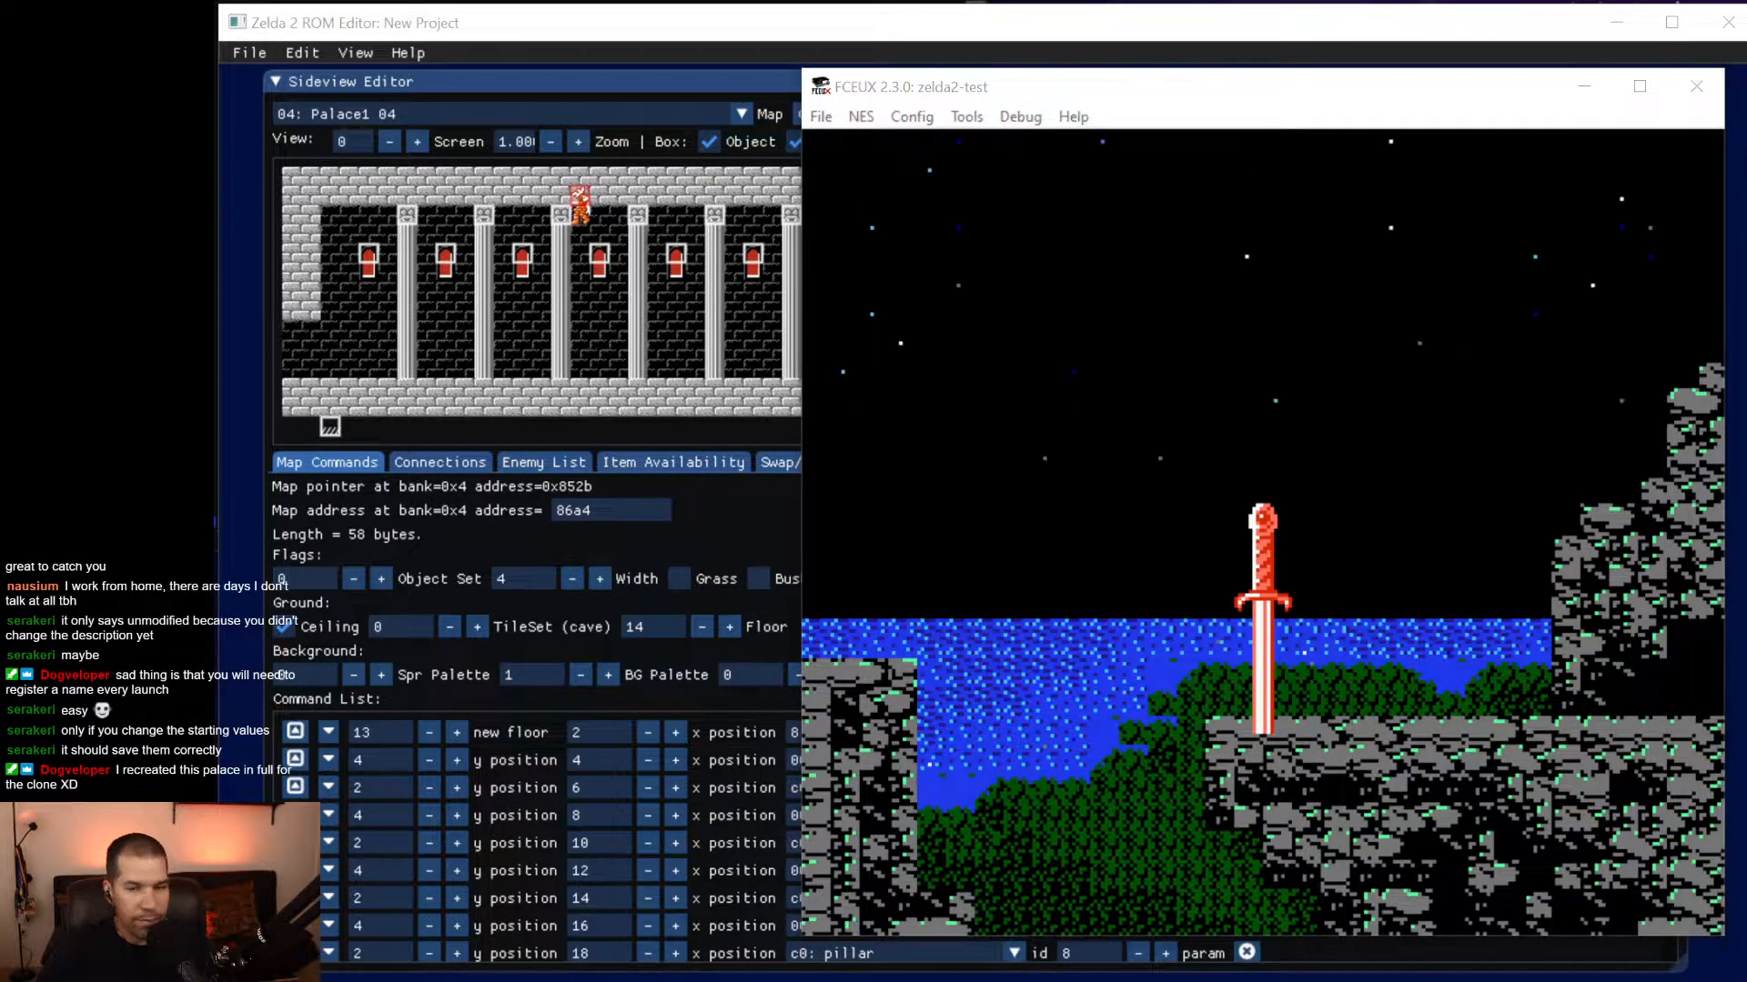
pyautogui.click(983, 292)
pyautogui.press('Return')
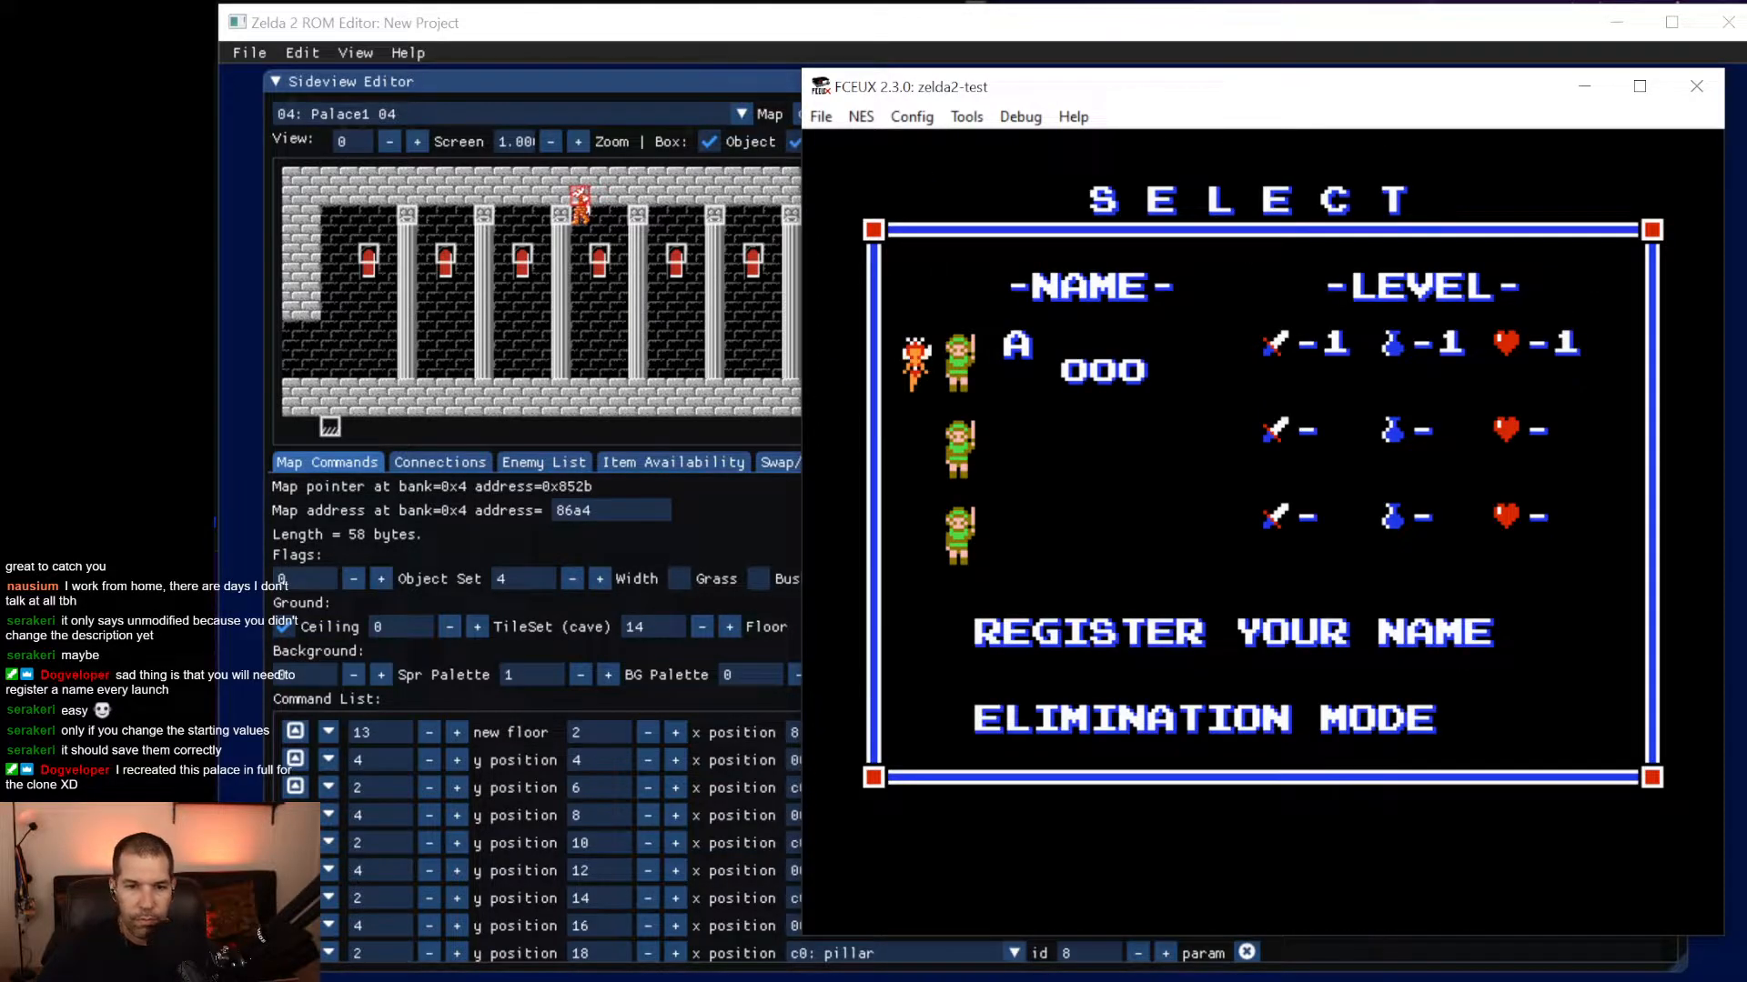
pyautogui.press('Return')
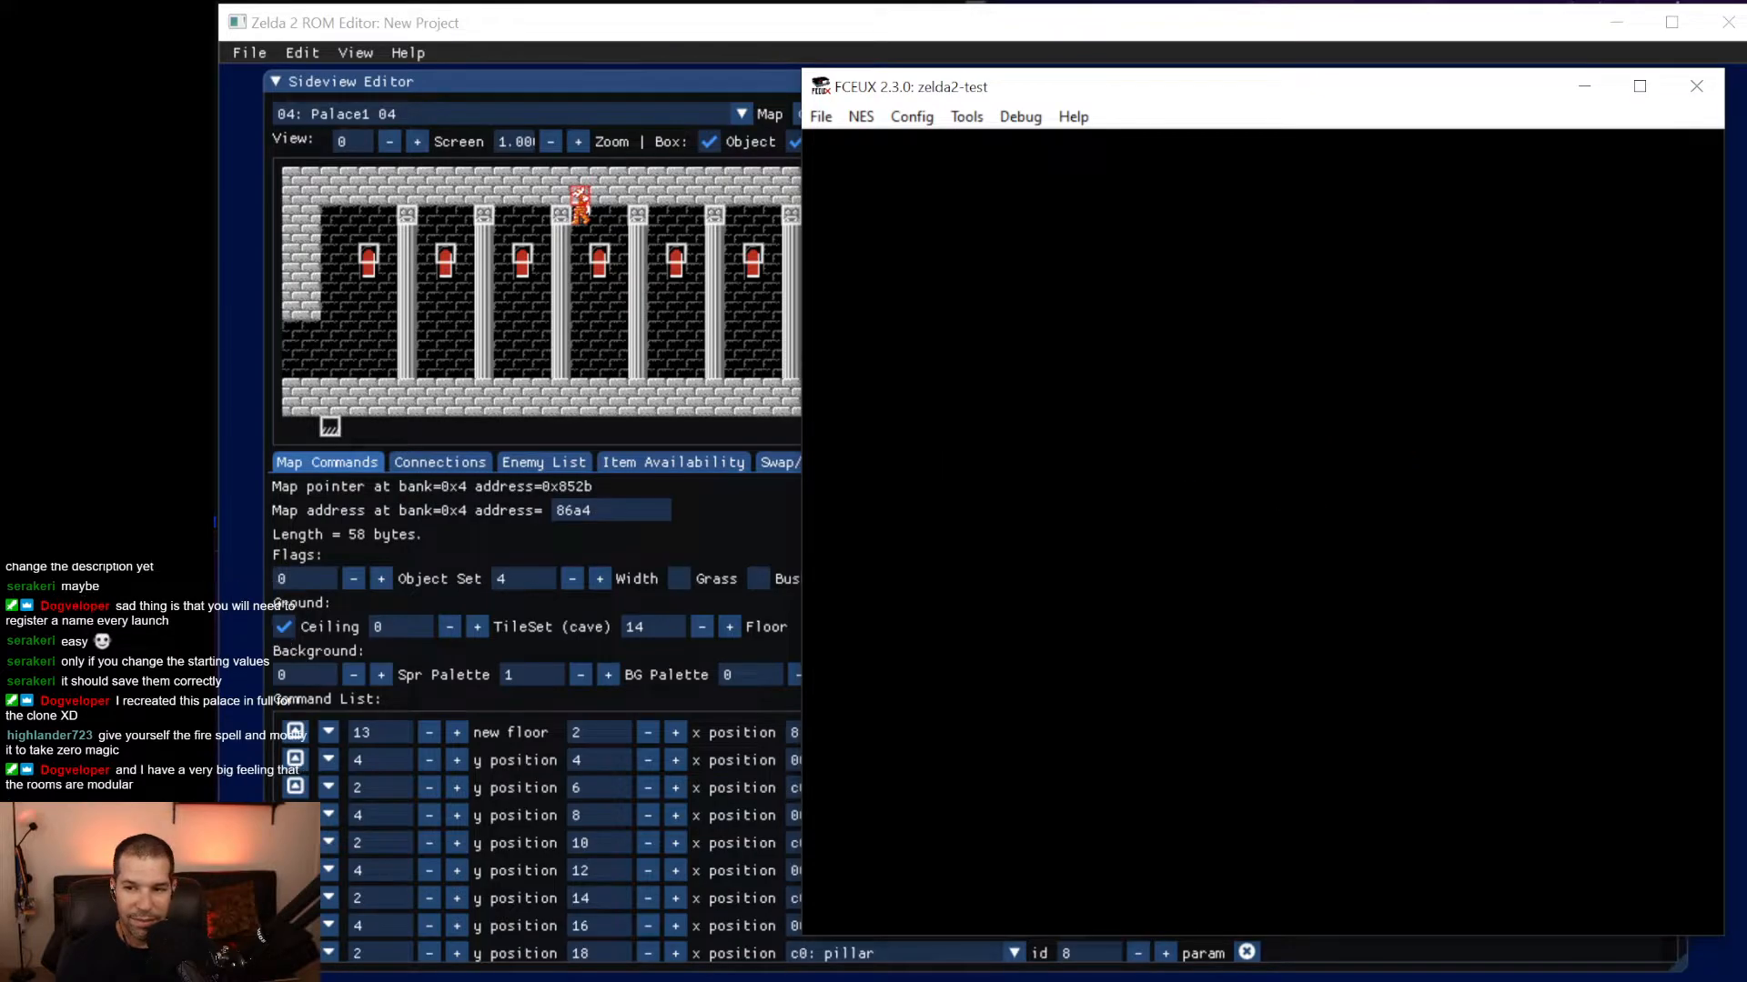
# Playtest the starting palace by moving Link down the altar steps and out through the east exit.
pyautogui.press('Right')
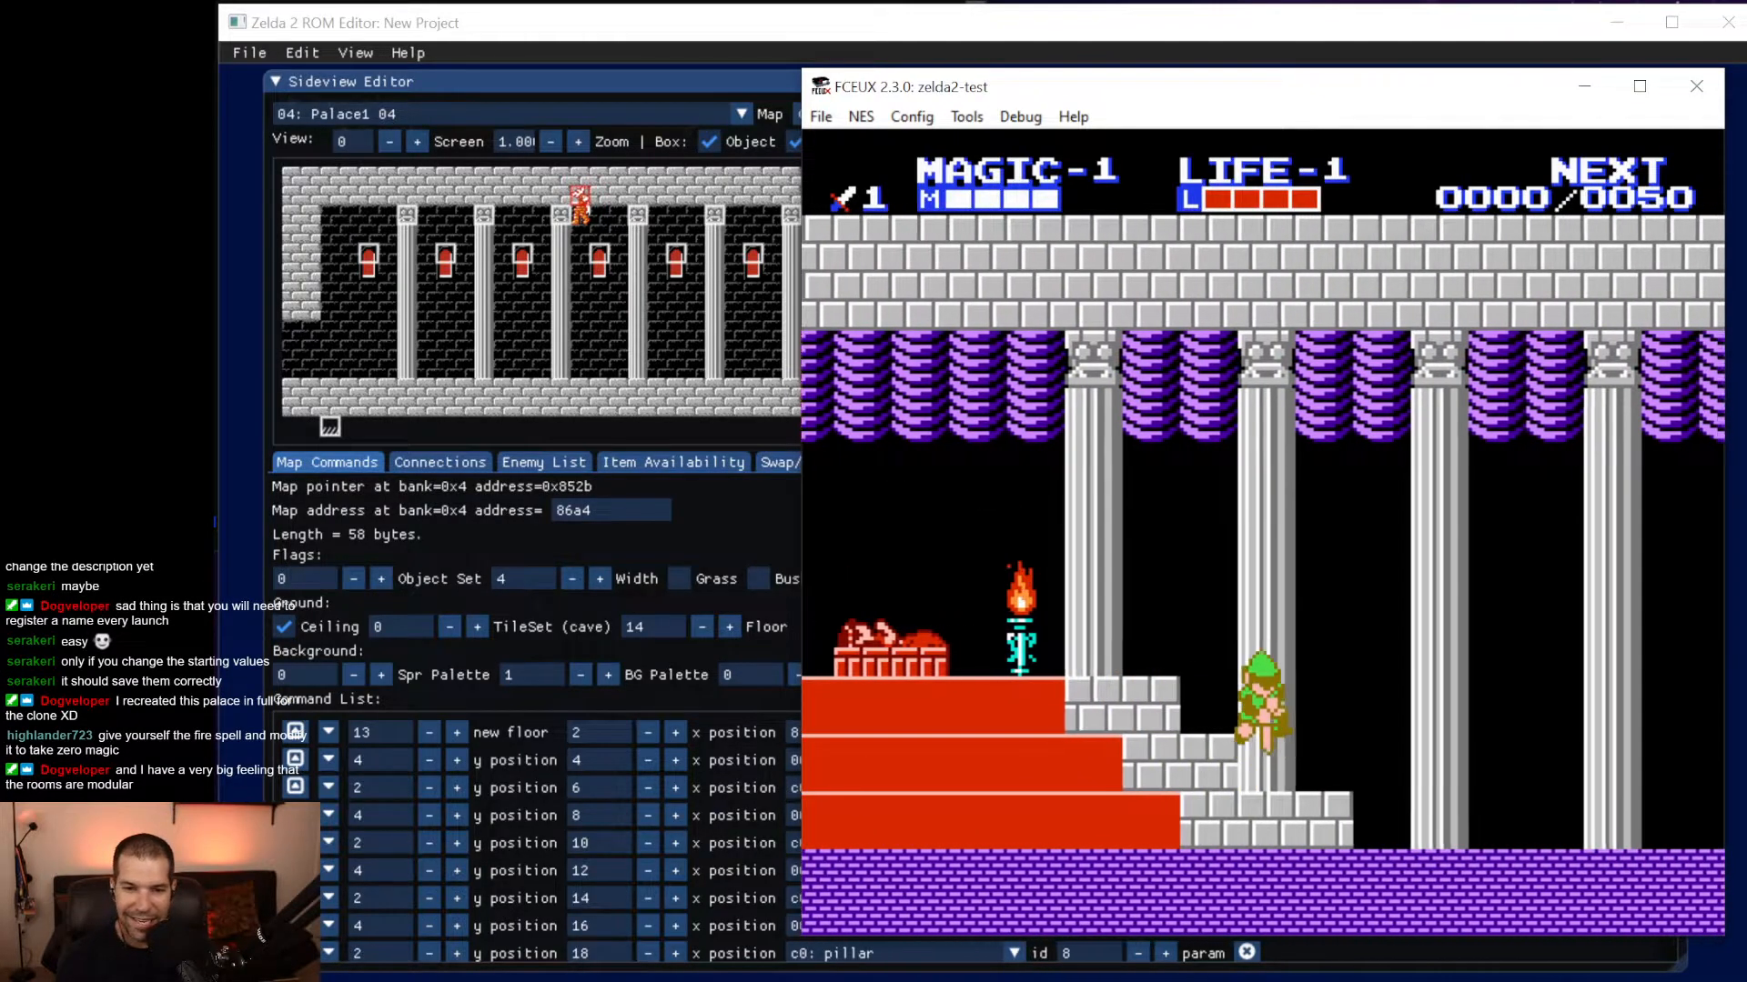
pyautogui.press('Right')
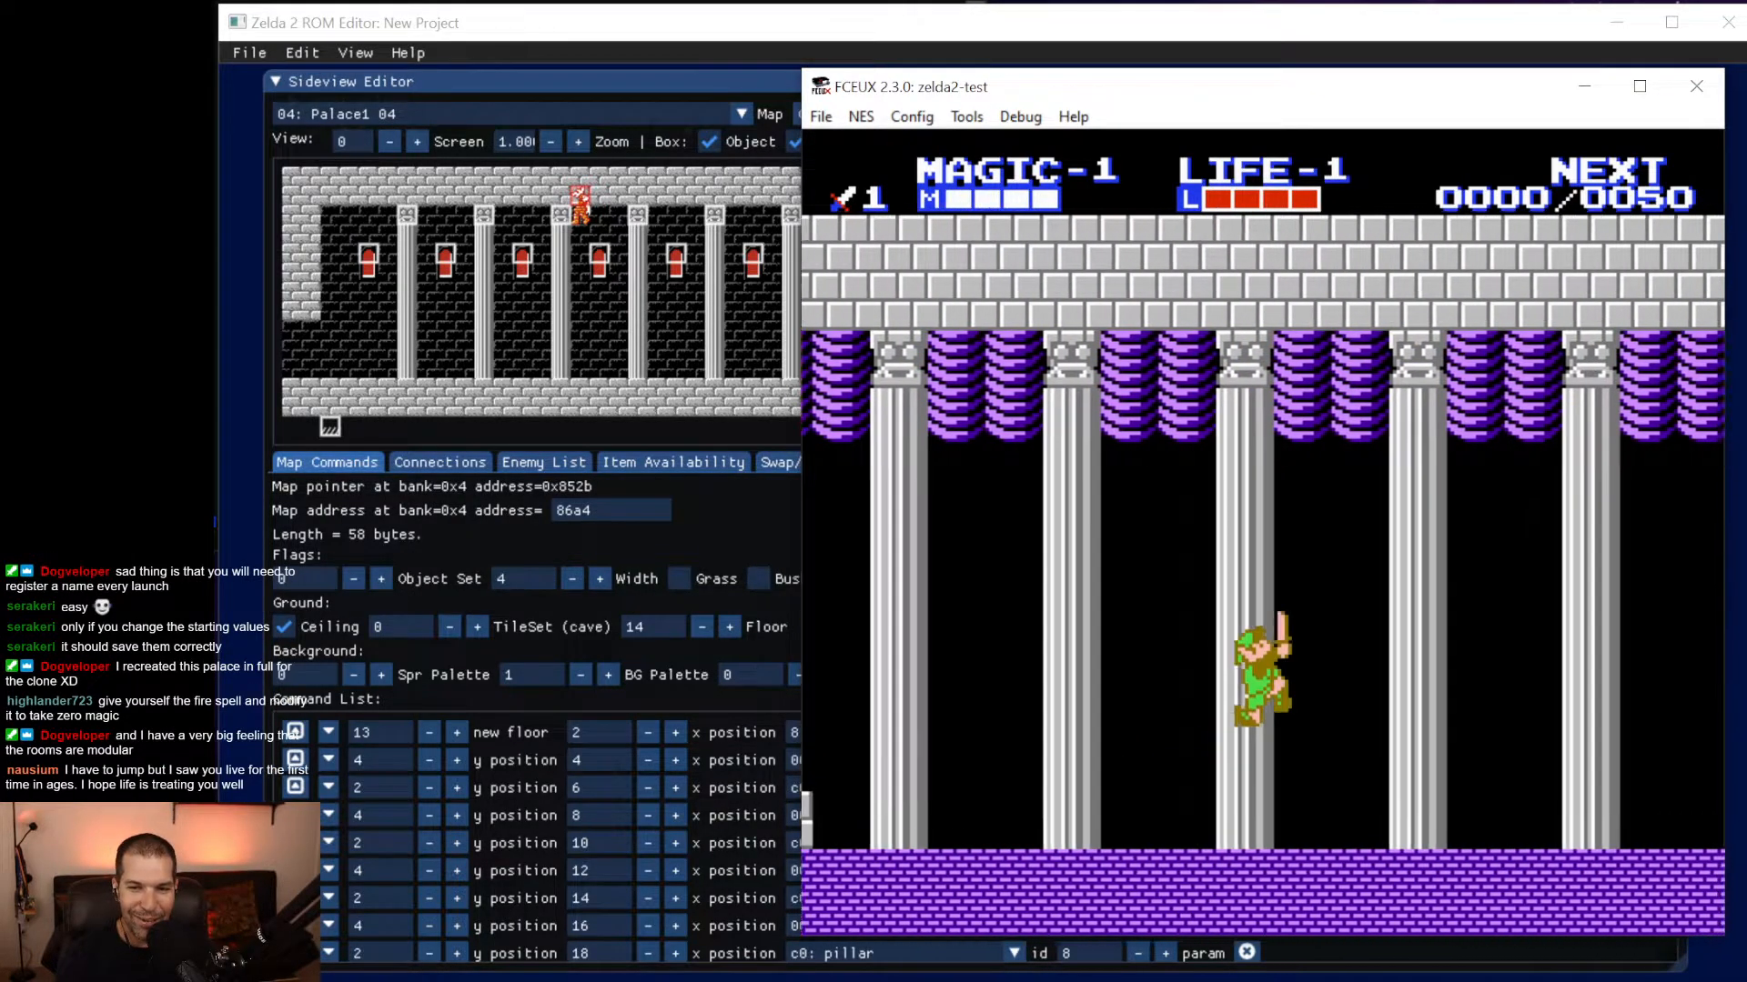
pyautogui.press('Right')
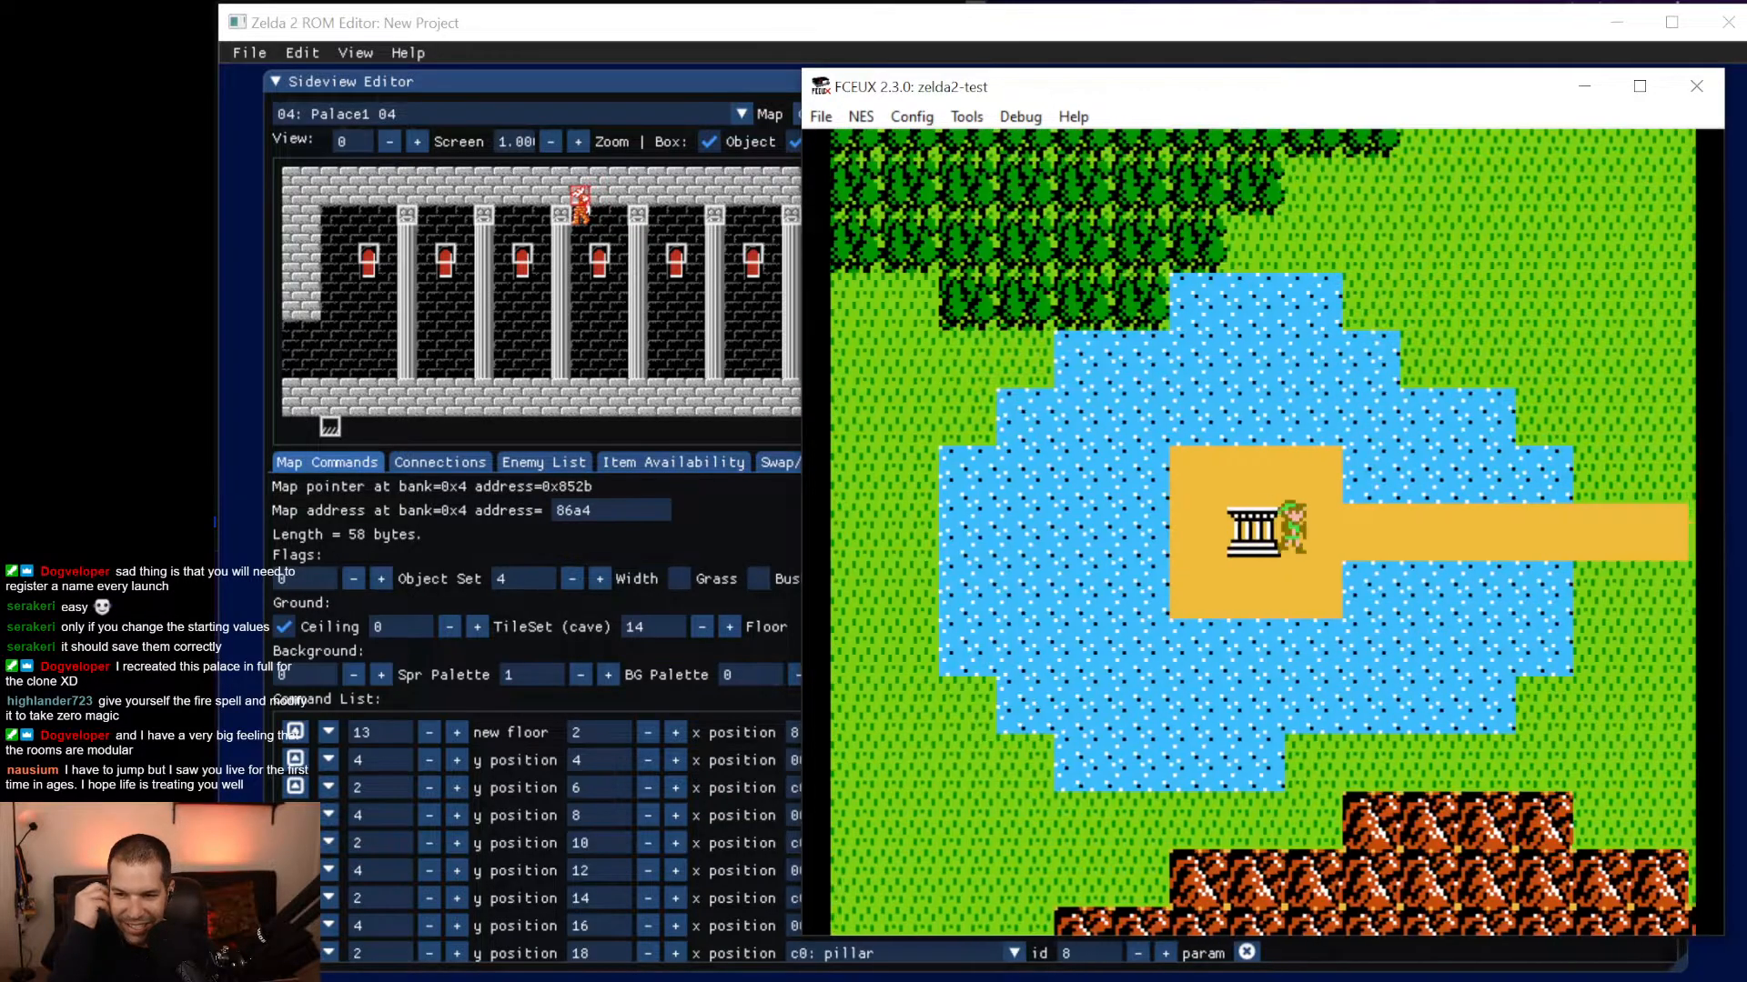
# Walk Link east across the overworld, through the forests around the town, and into the cave in the mountains.
pyautogui.press('Right')
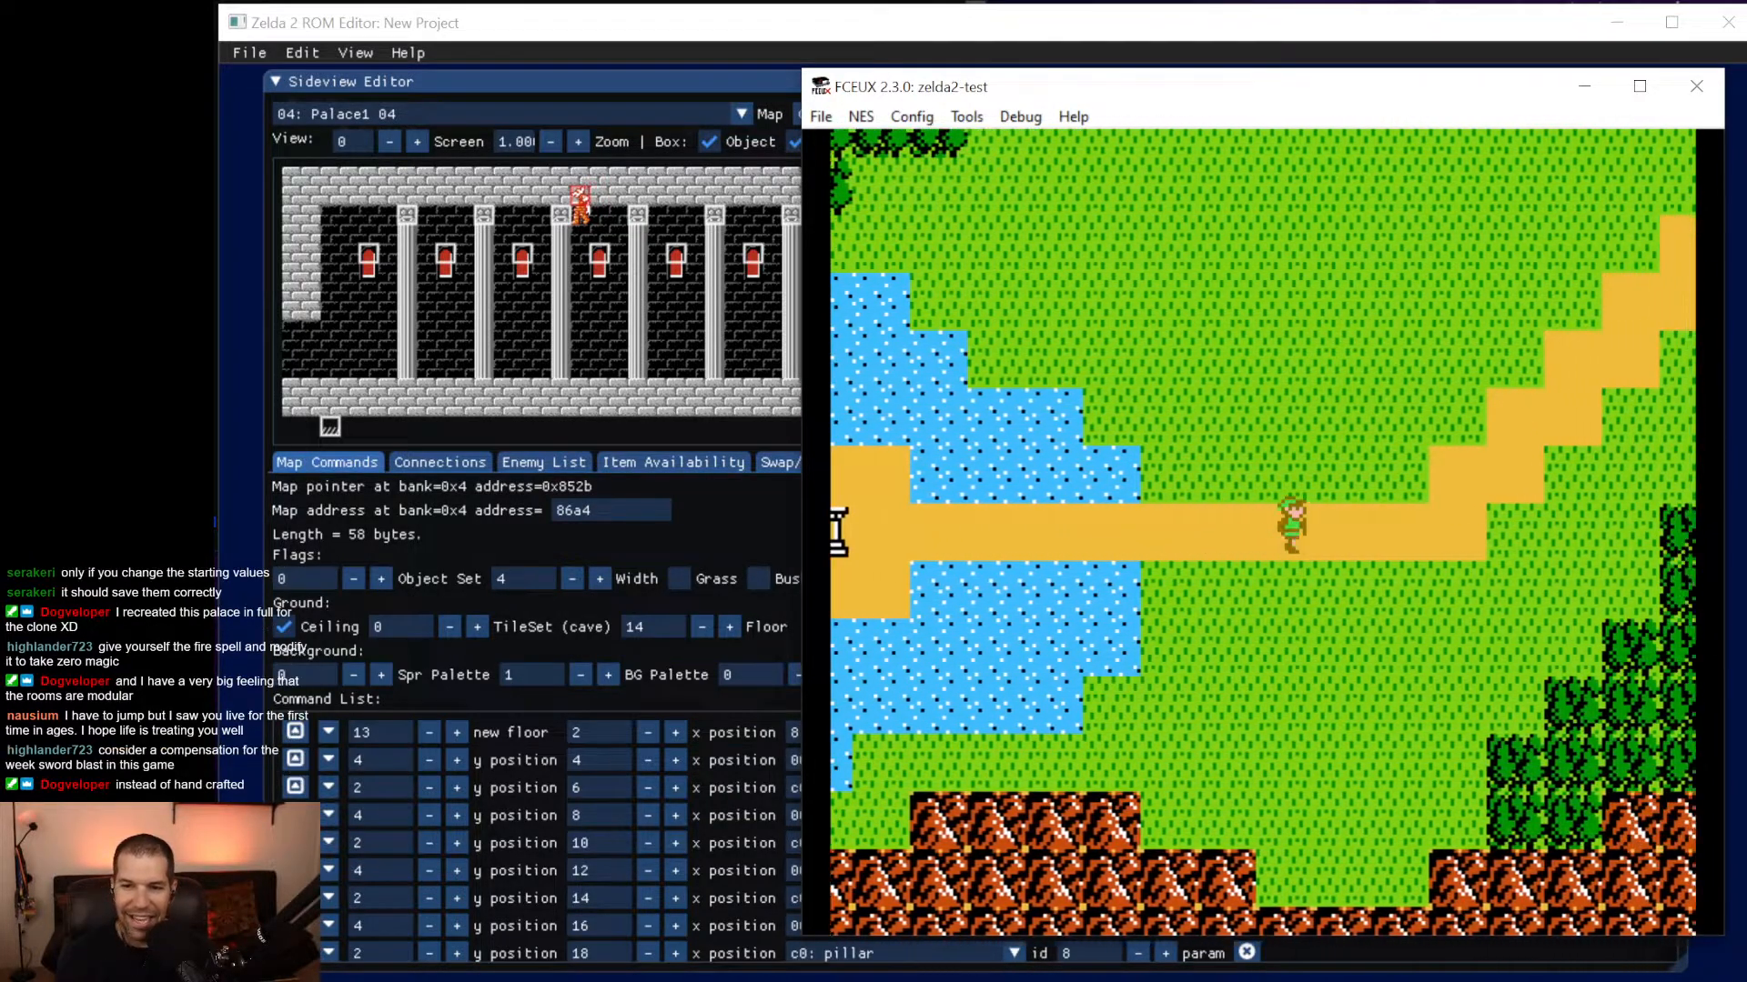
pyautogui.press('Right')
pyautogui.press('Down')
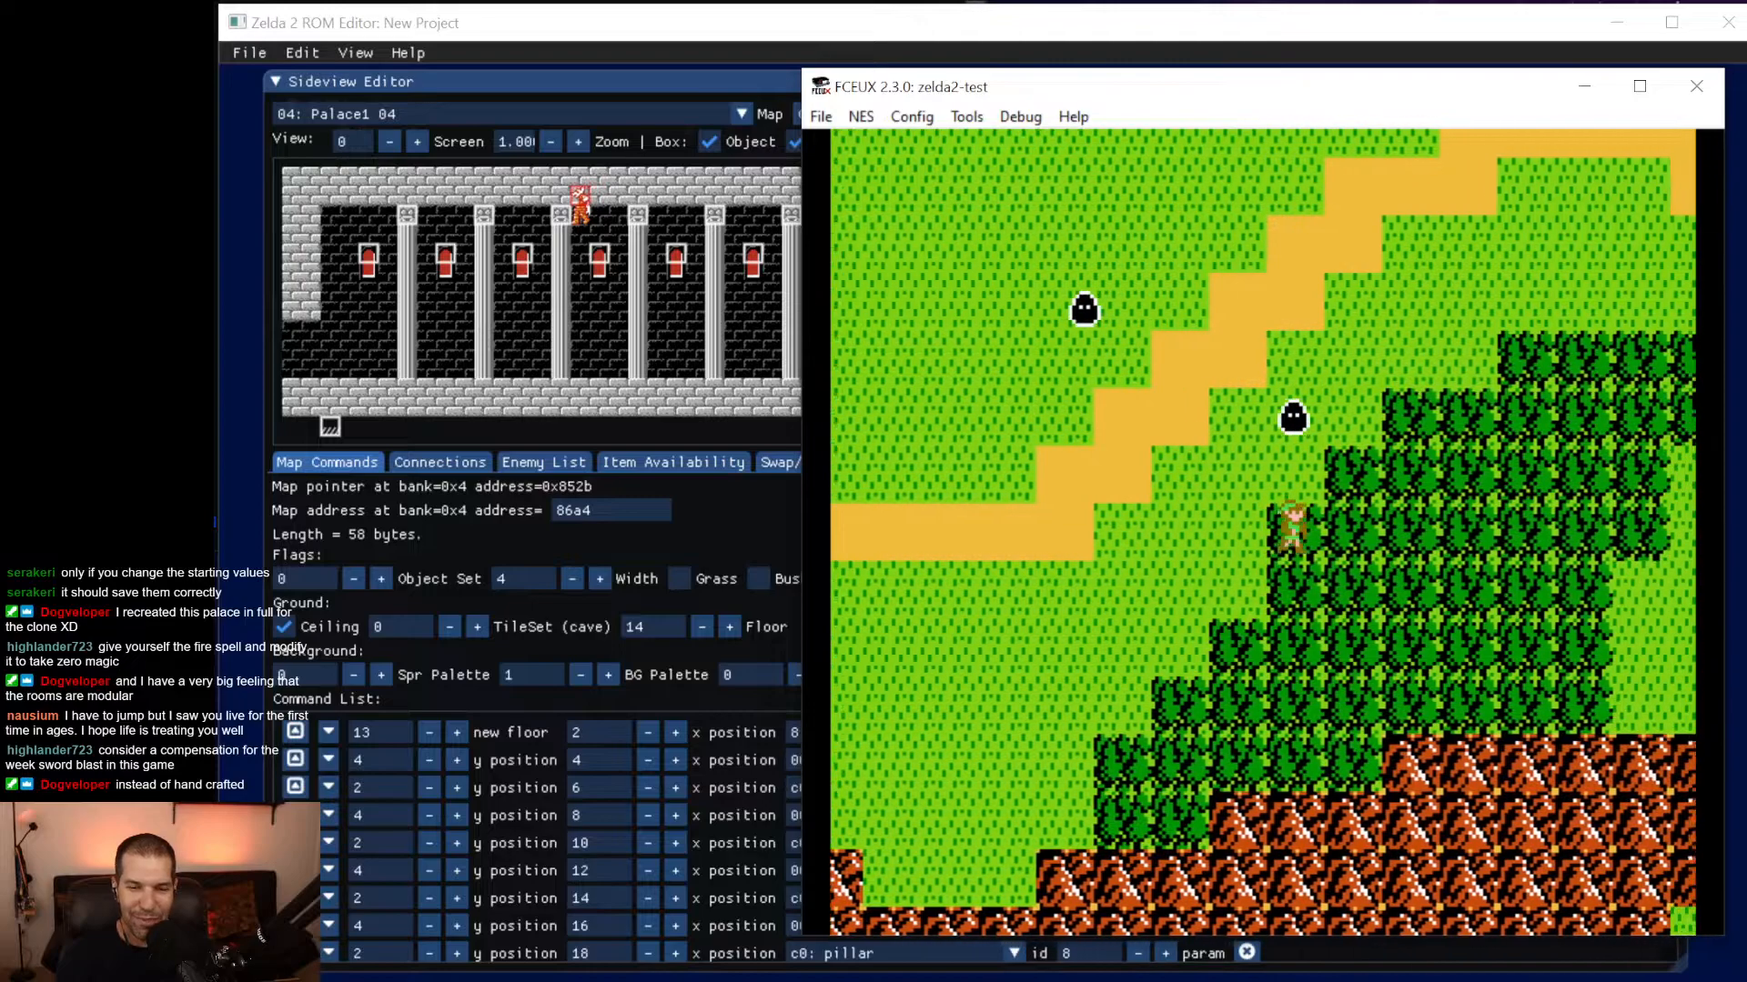
pyautogui.press('Right')
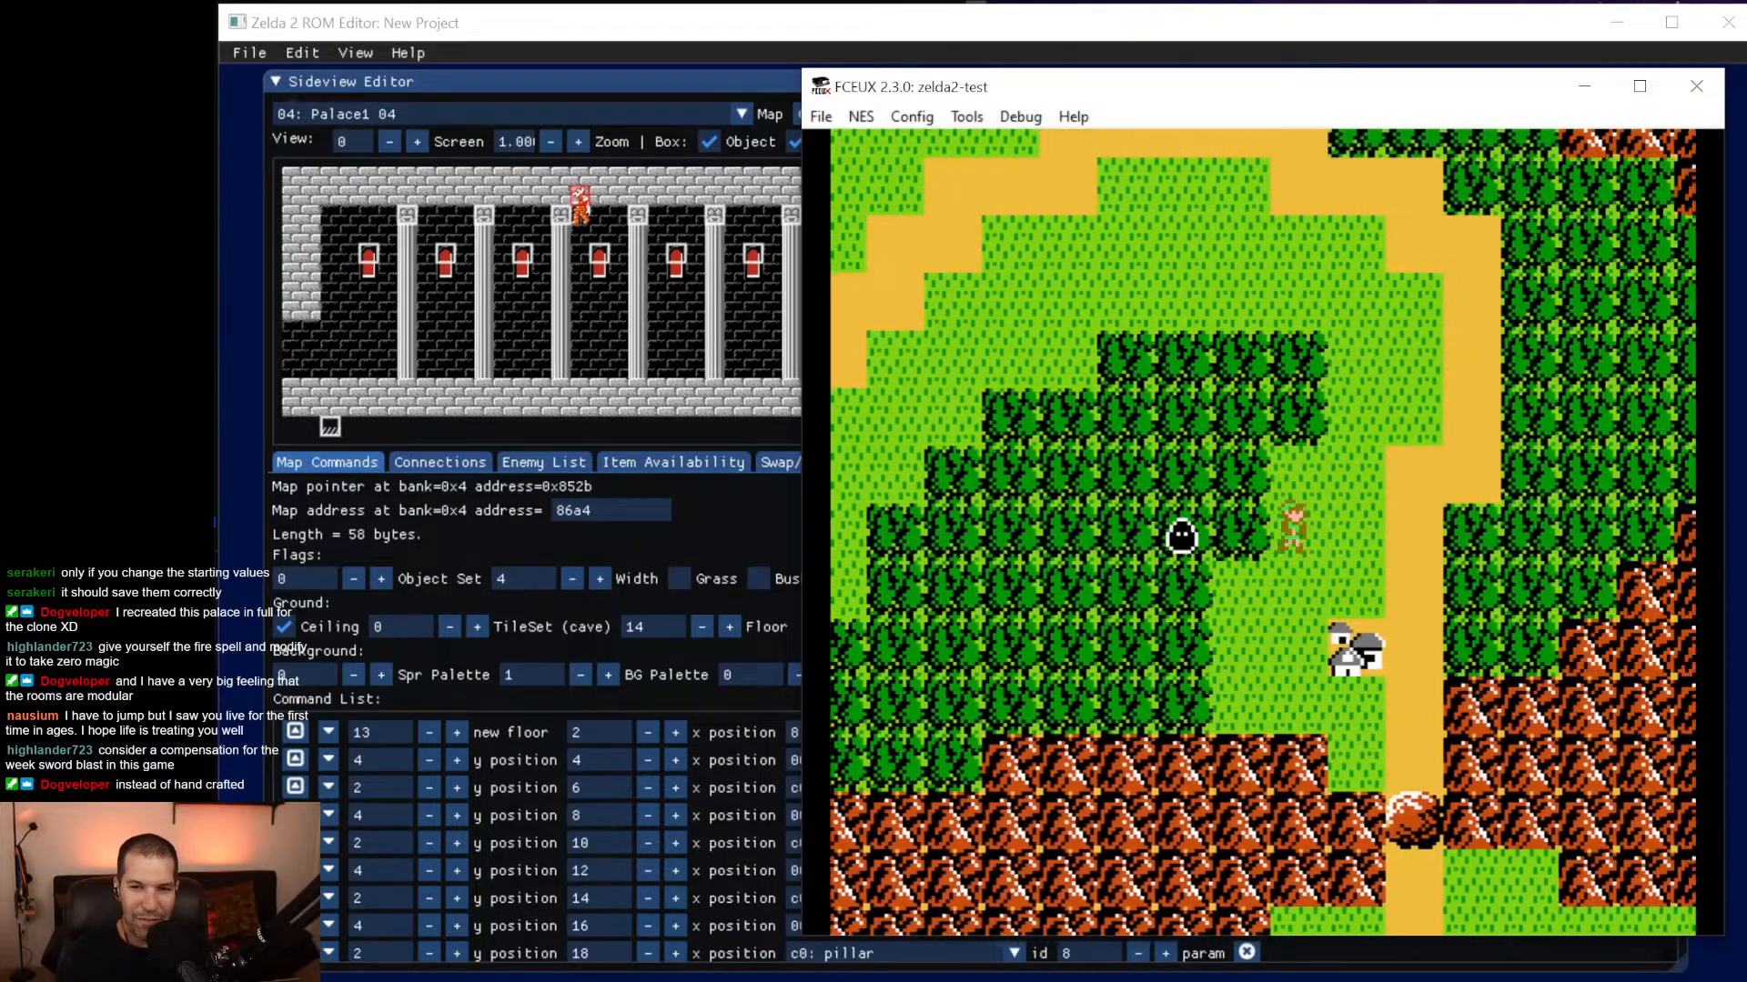
pyautogui.press('Up')
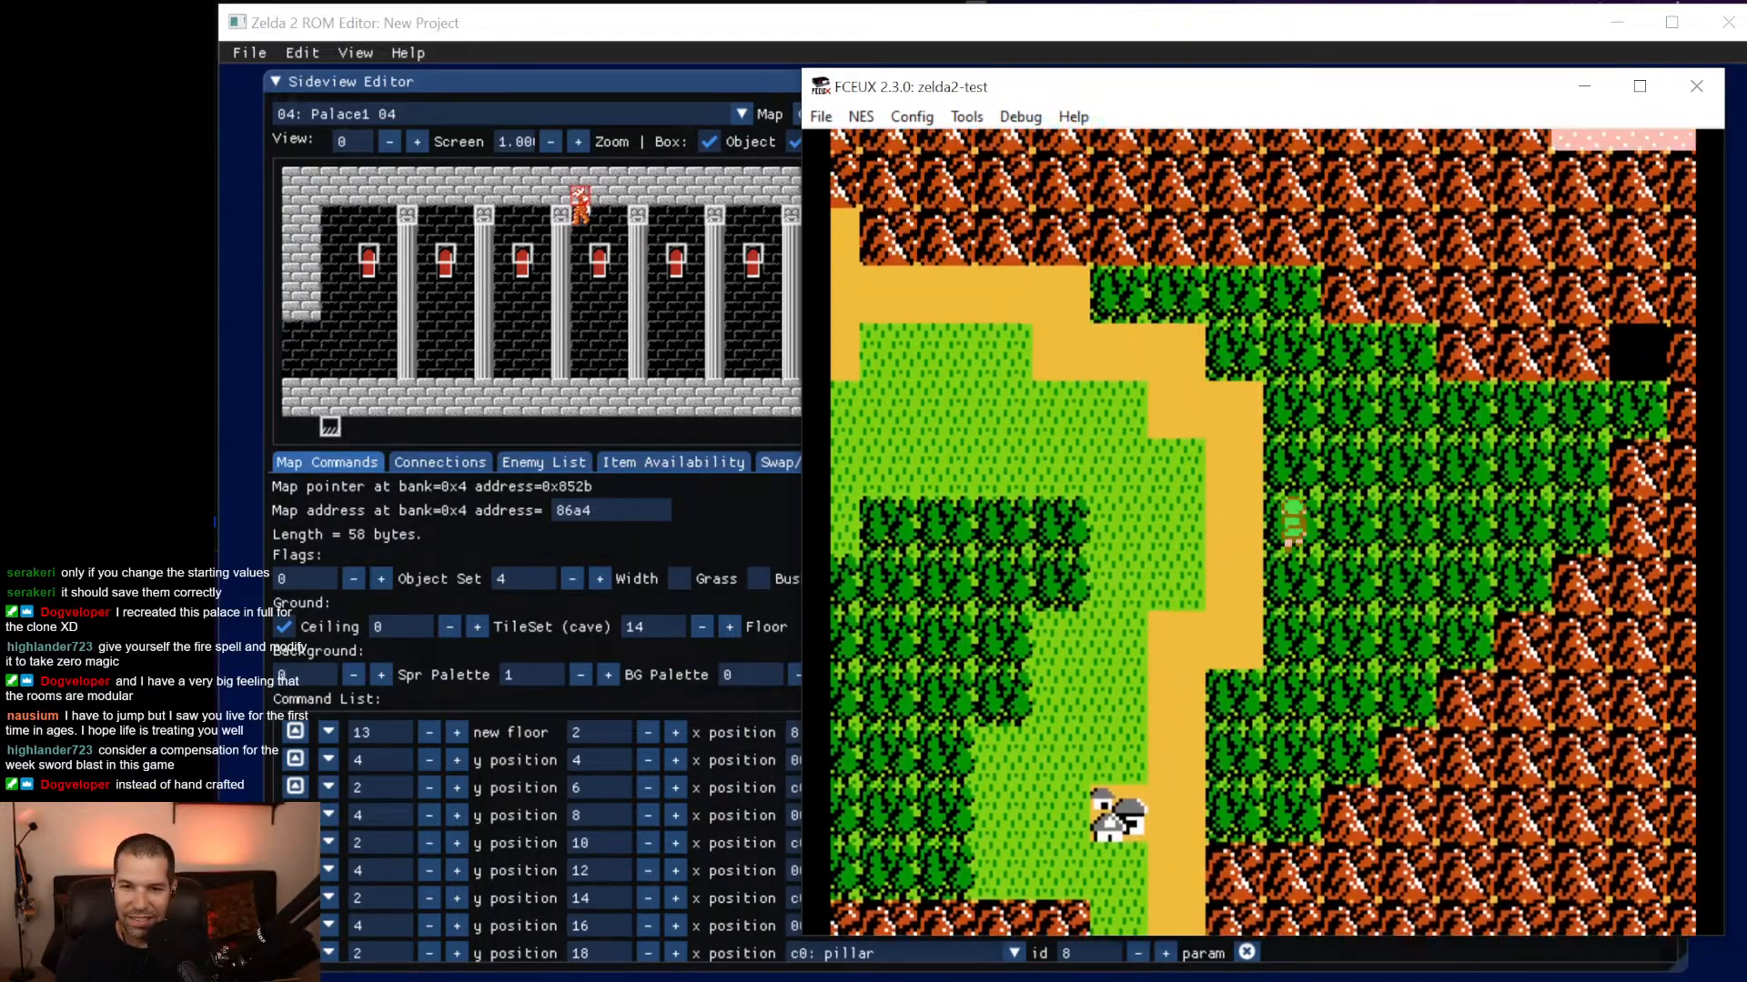
pyautogui.press('Right')
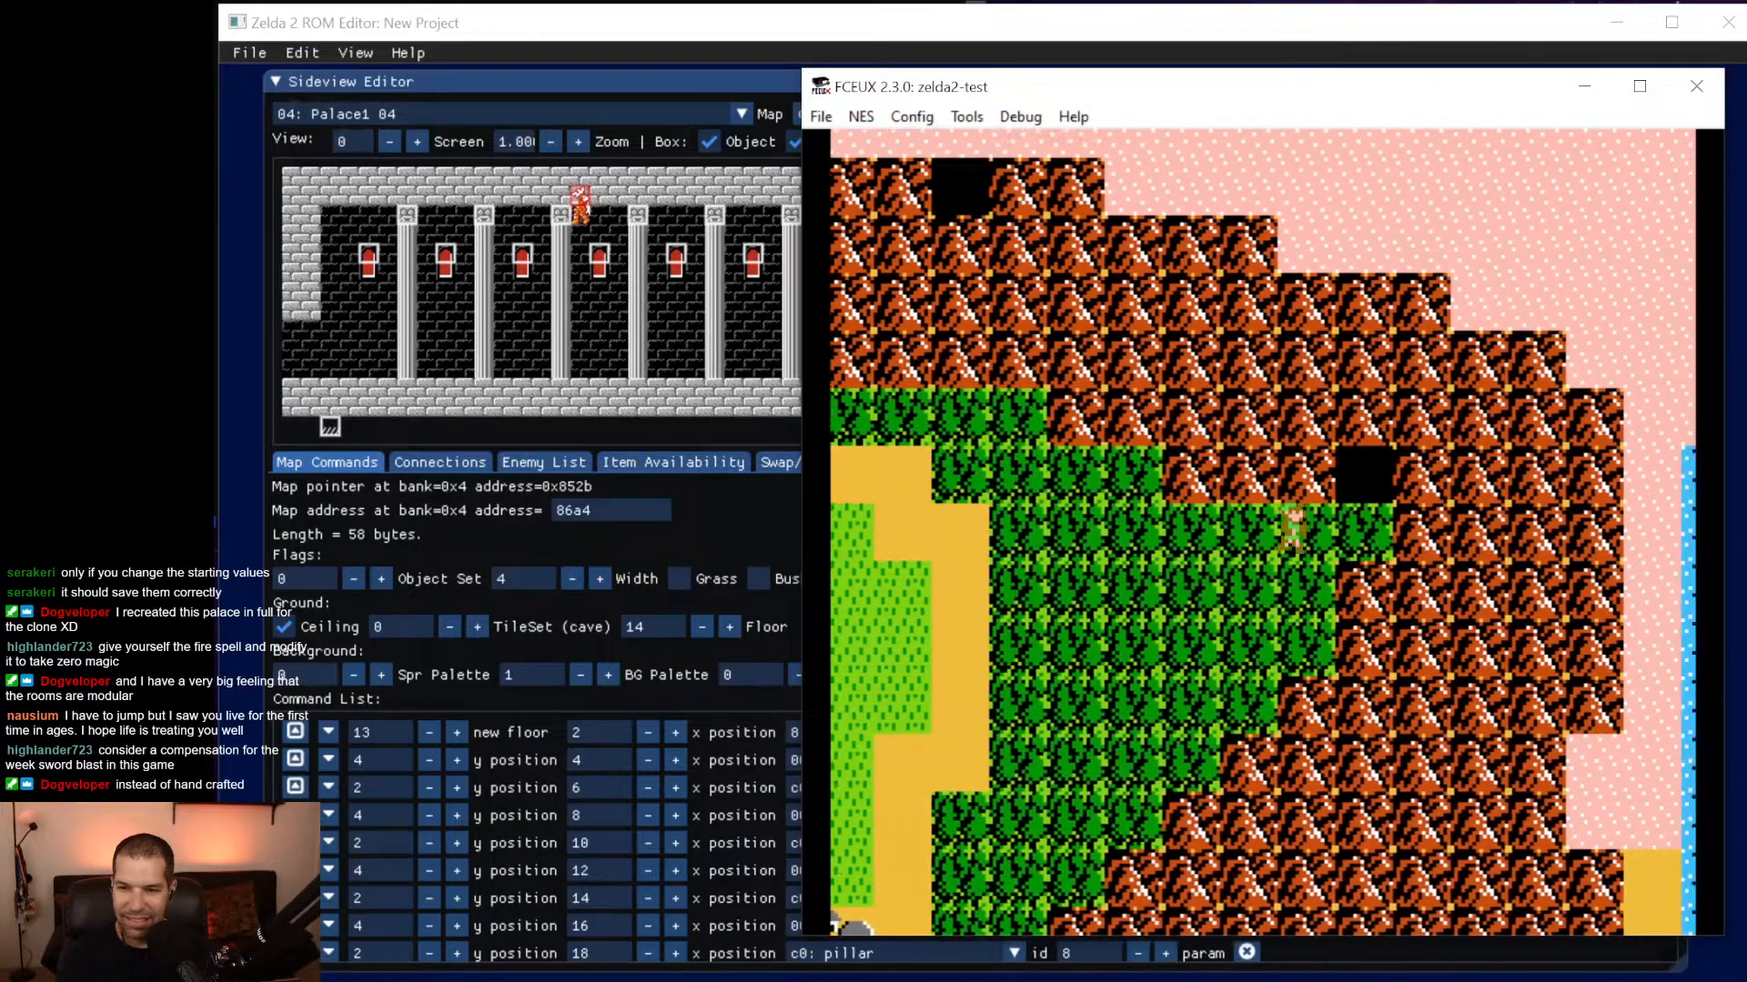
pyautogui.press('Up')
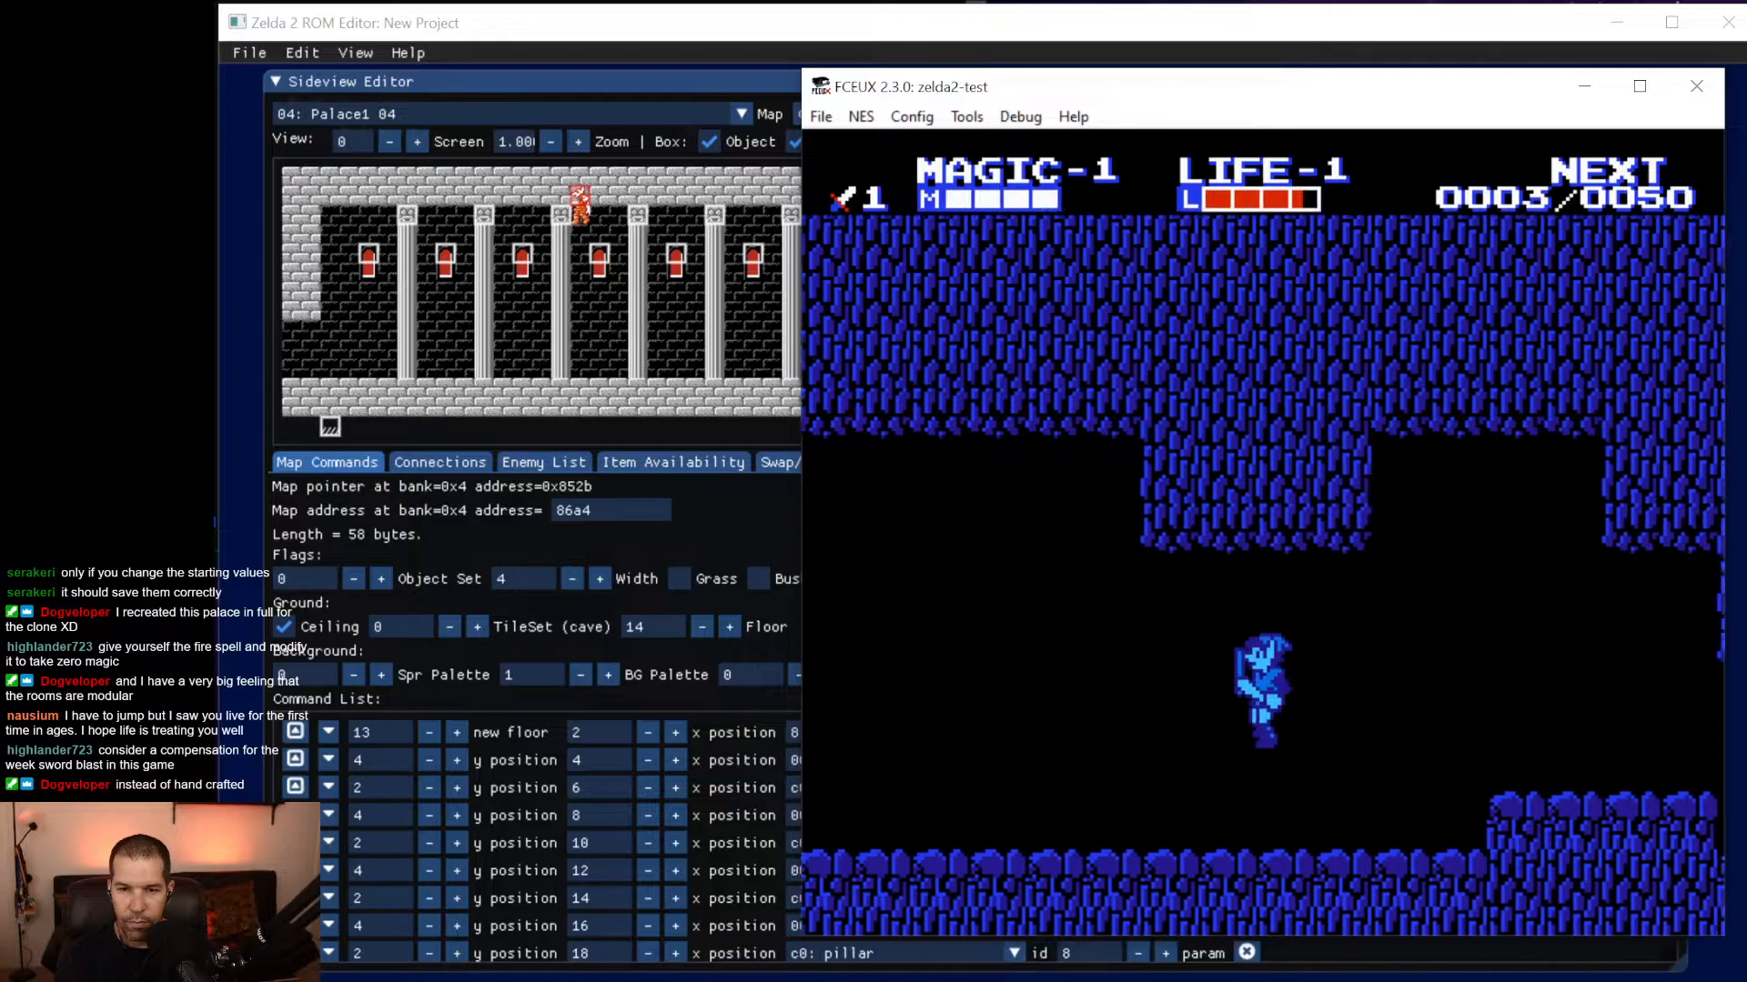
# Leave the cave through its west exit and walk Link northeast into the desert.
pyautogui.press('Left')
pyautogui.press('f')
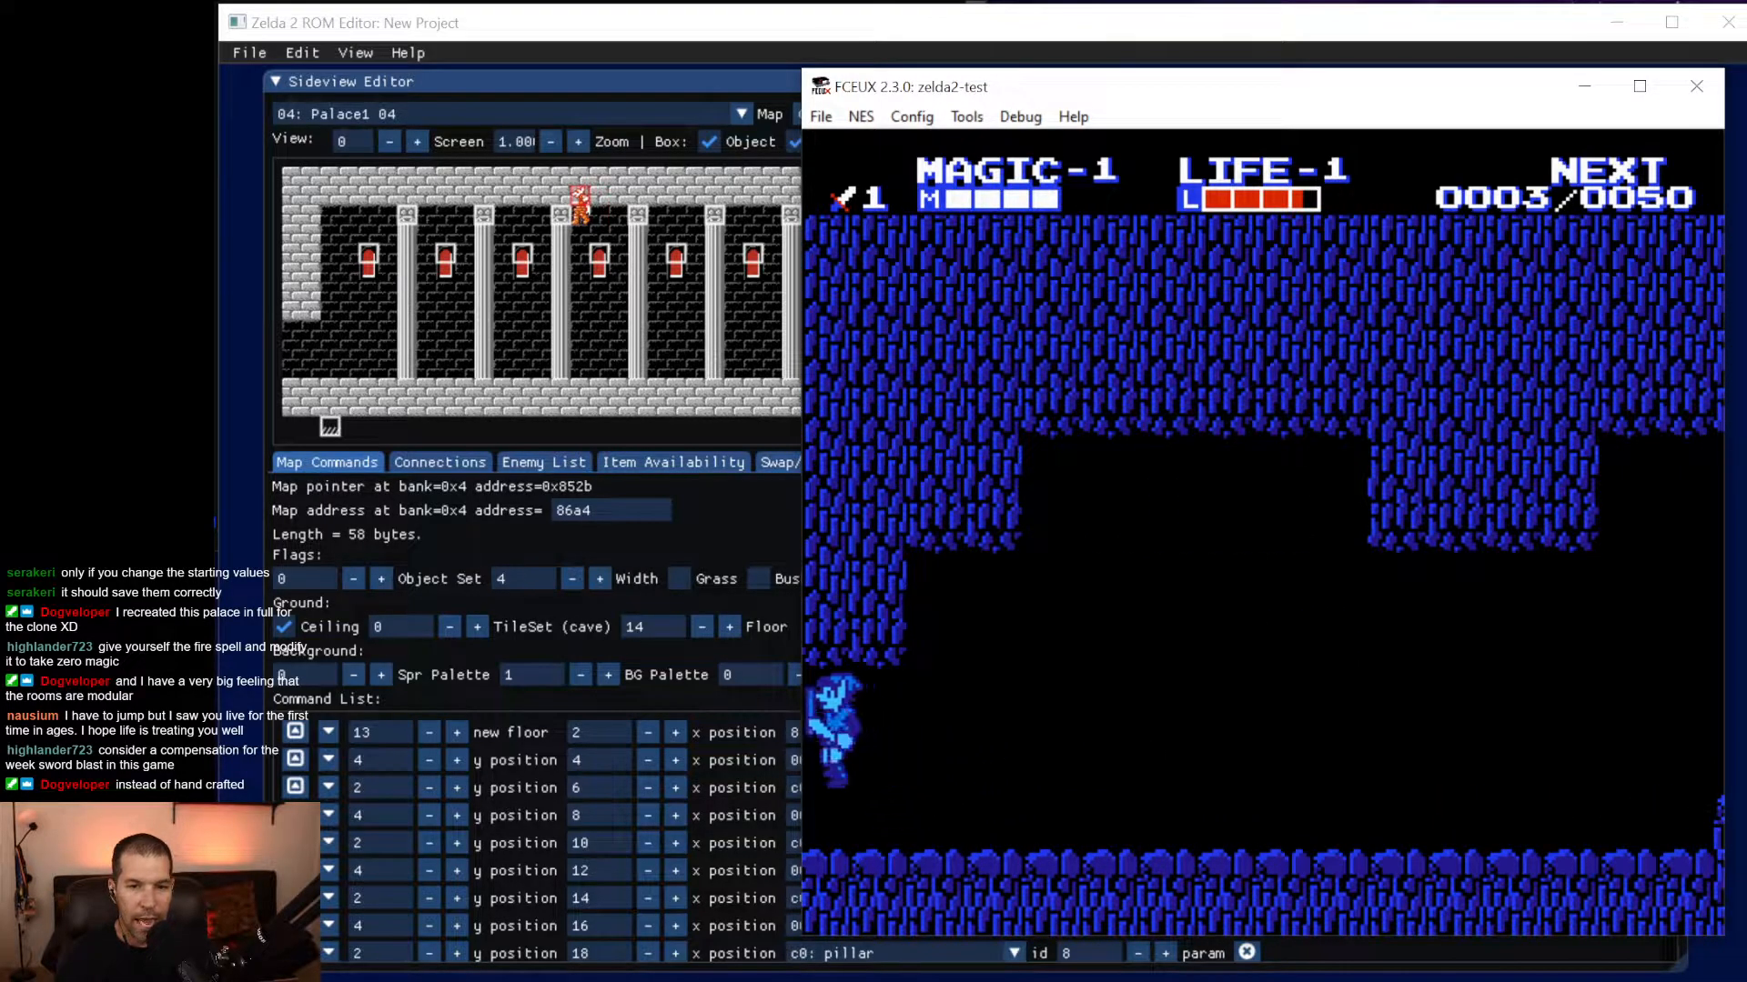
pyautogui.press('Up')
pyautogui.press('Right')
pyautogui.press('Up')
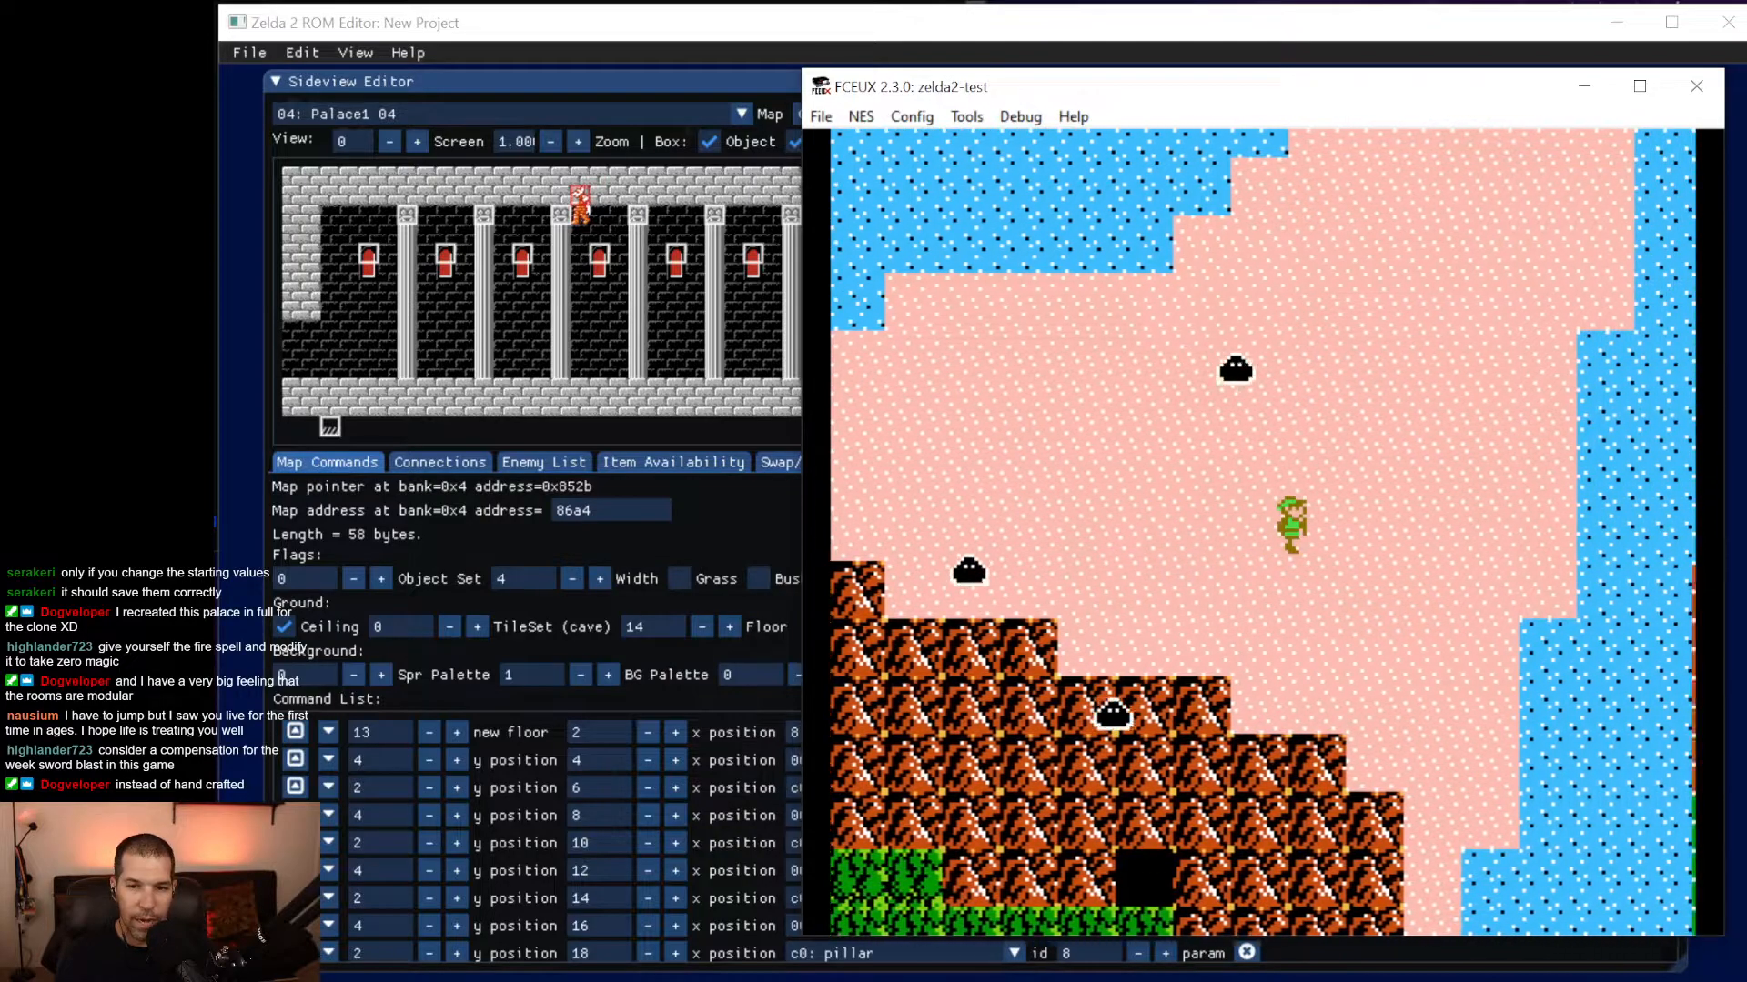
# Walk Link east around the mountains and south along the coast onto the sandy path.
pyautogui.press('Right')
pyautogui.press('Down')
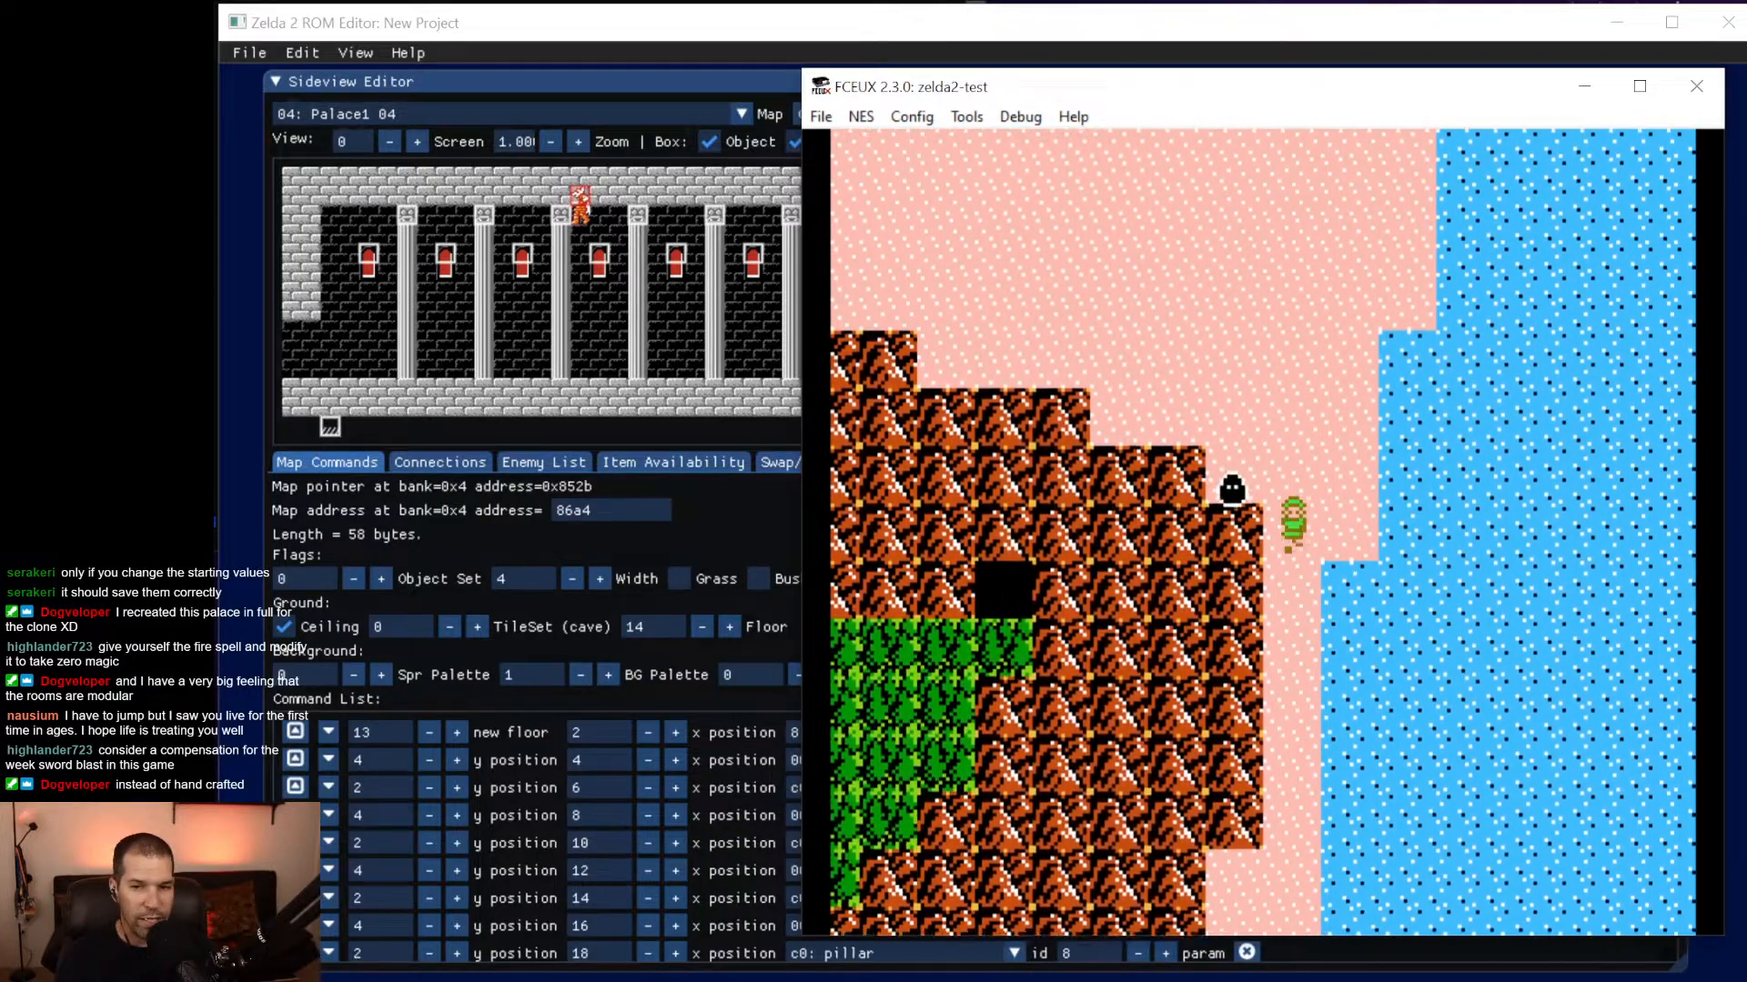
pyautogui.press('Down')
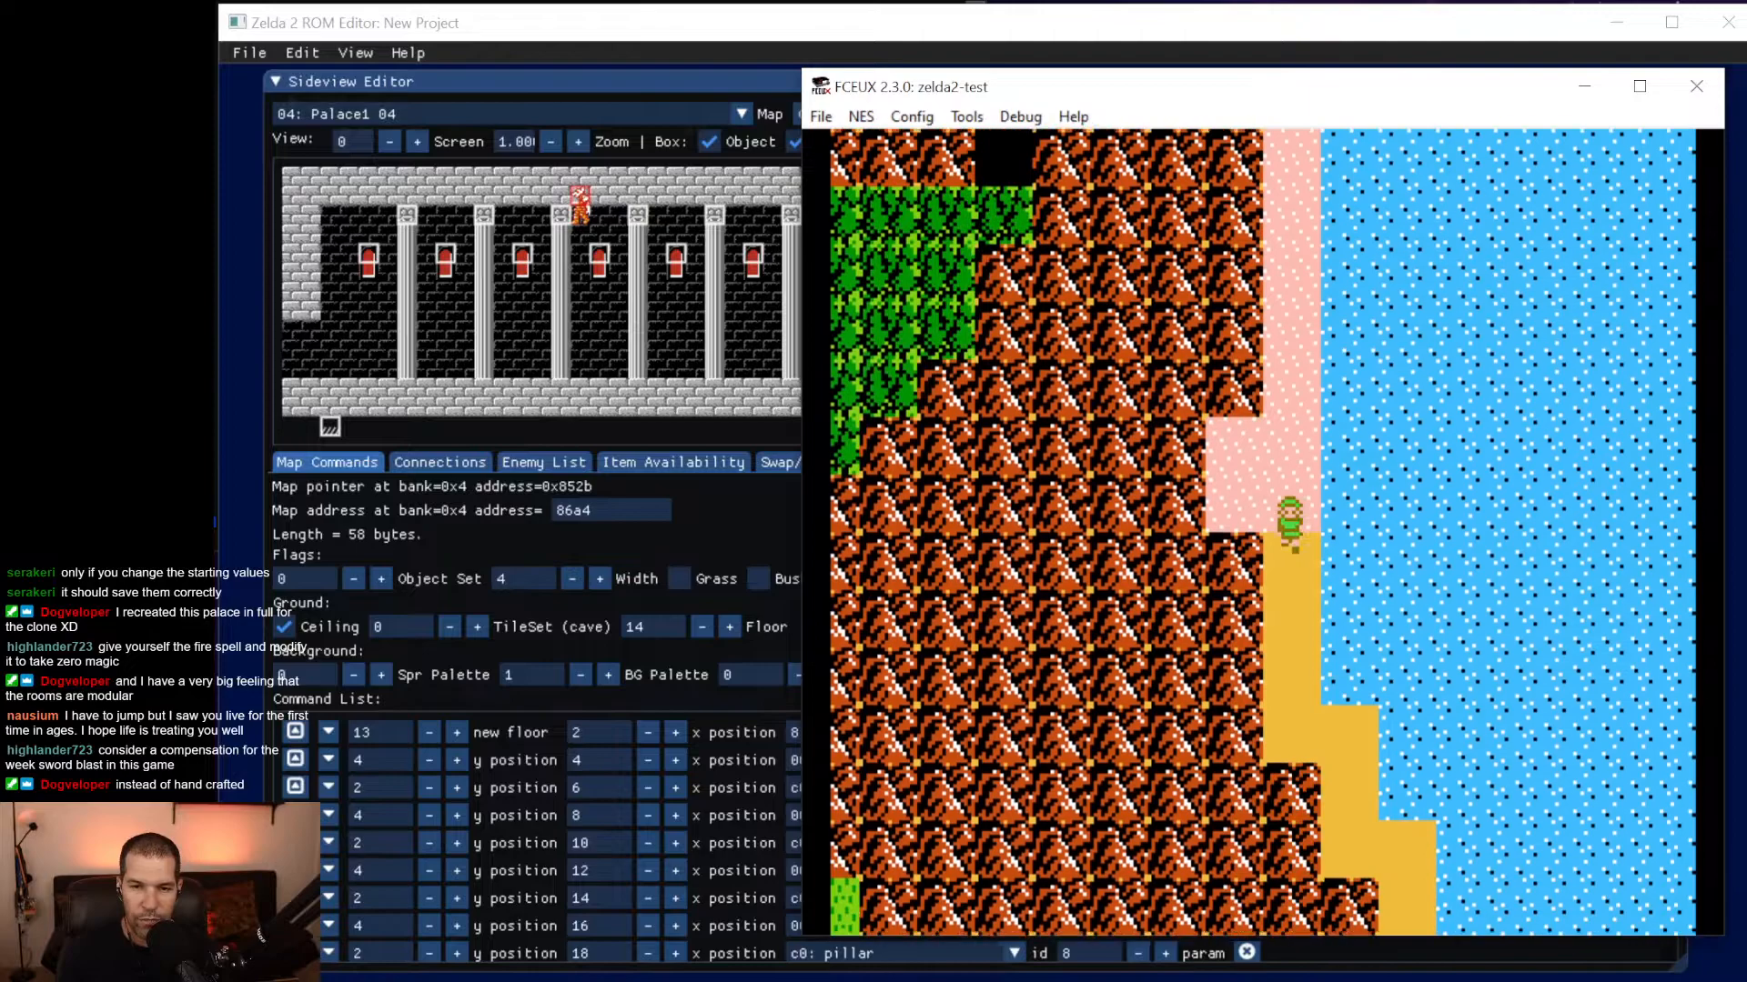
pyautogui.press('Down')
pyautogui.press('Down')
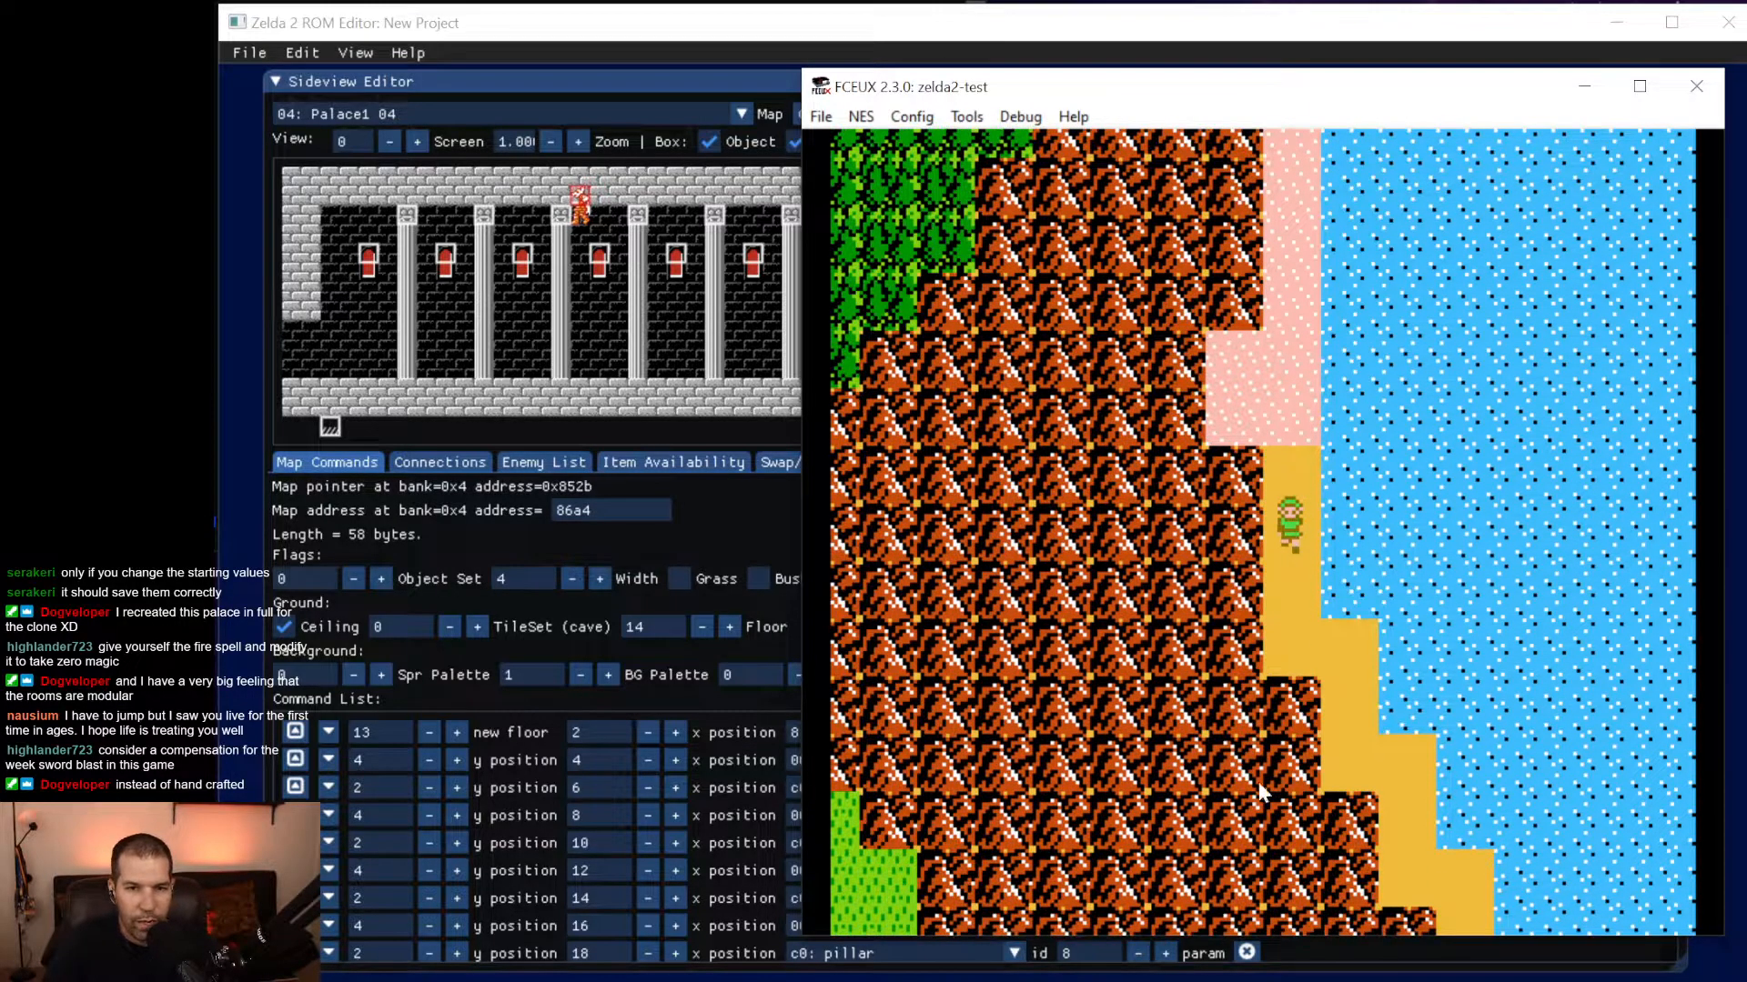
# Switch to the ROM editor and open the Experience Table.
pyautogui.click(610, 32)
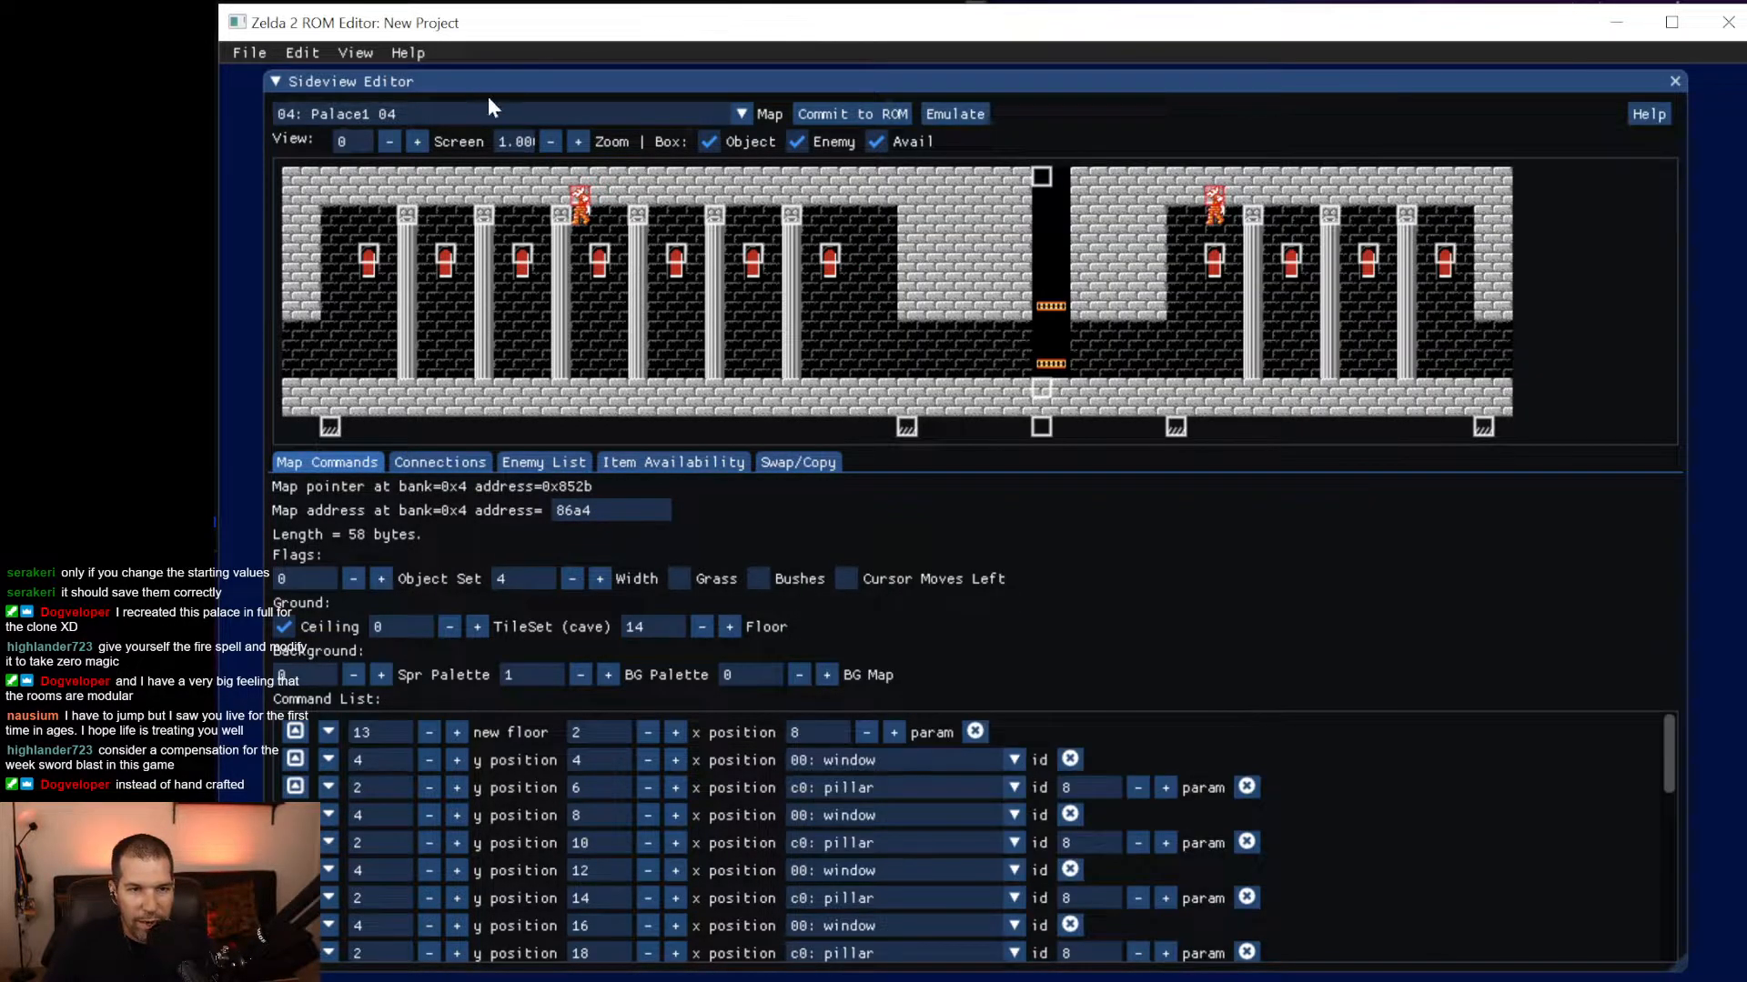
pyautogui.click(276, 81)
pyautogui.click(301, 52)
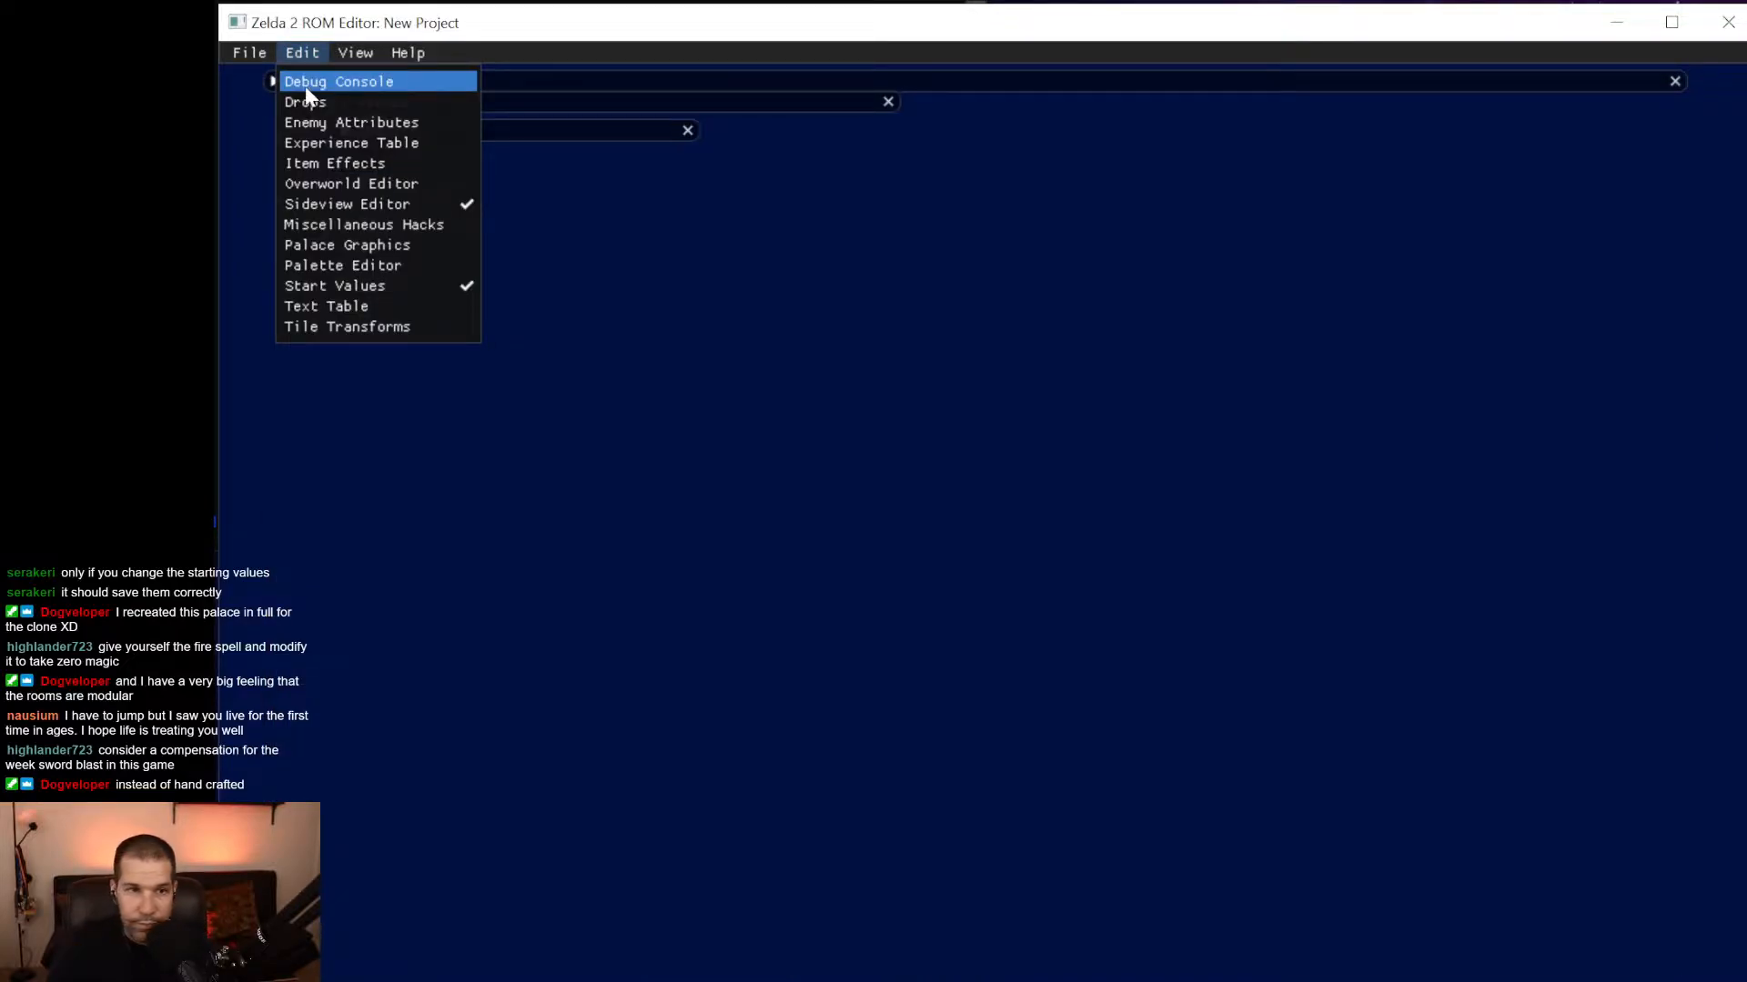
pyautogui.click(244, 94)
pyautogui.click(276, 81)
pyautogui.click(301, 53)
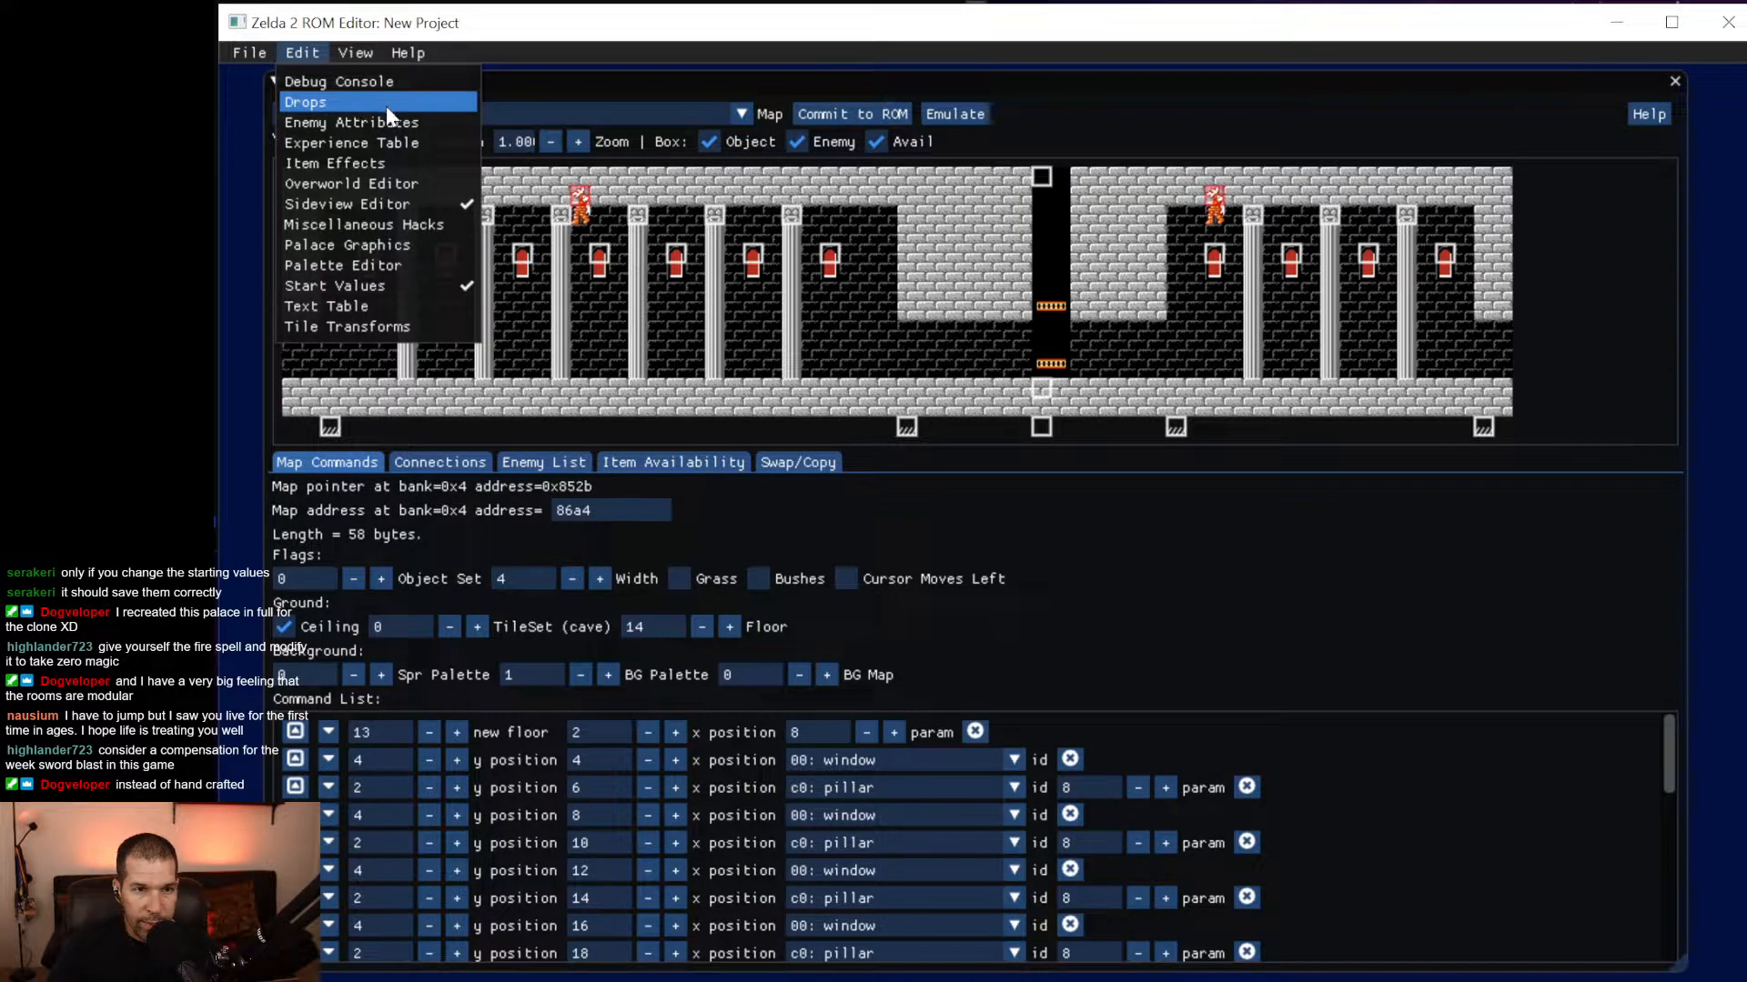
pyautogui.click(408, 138)
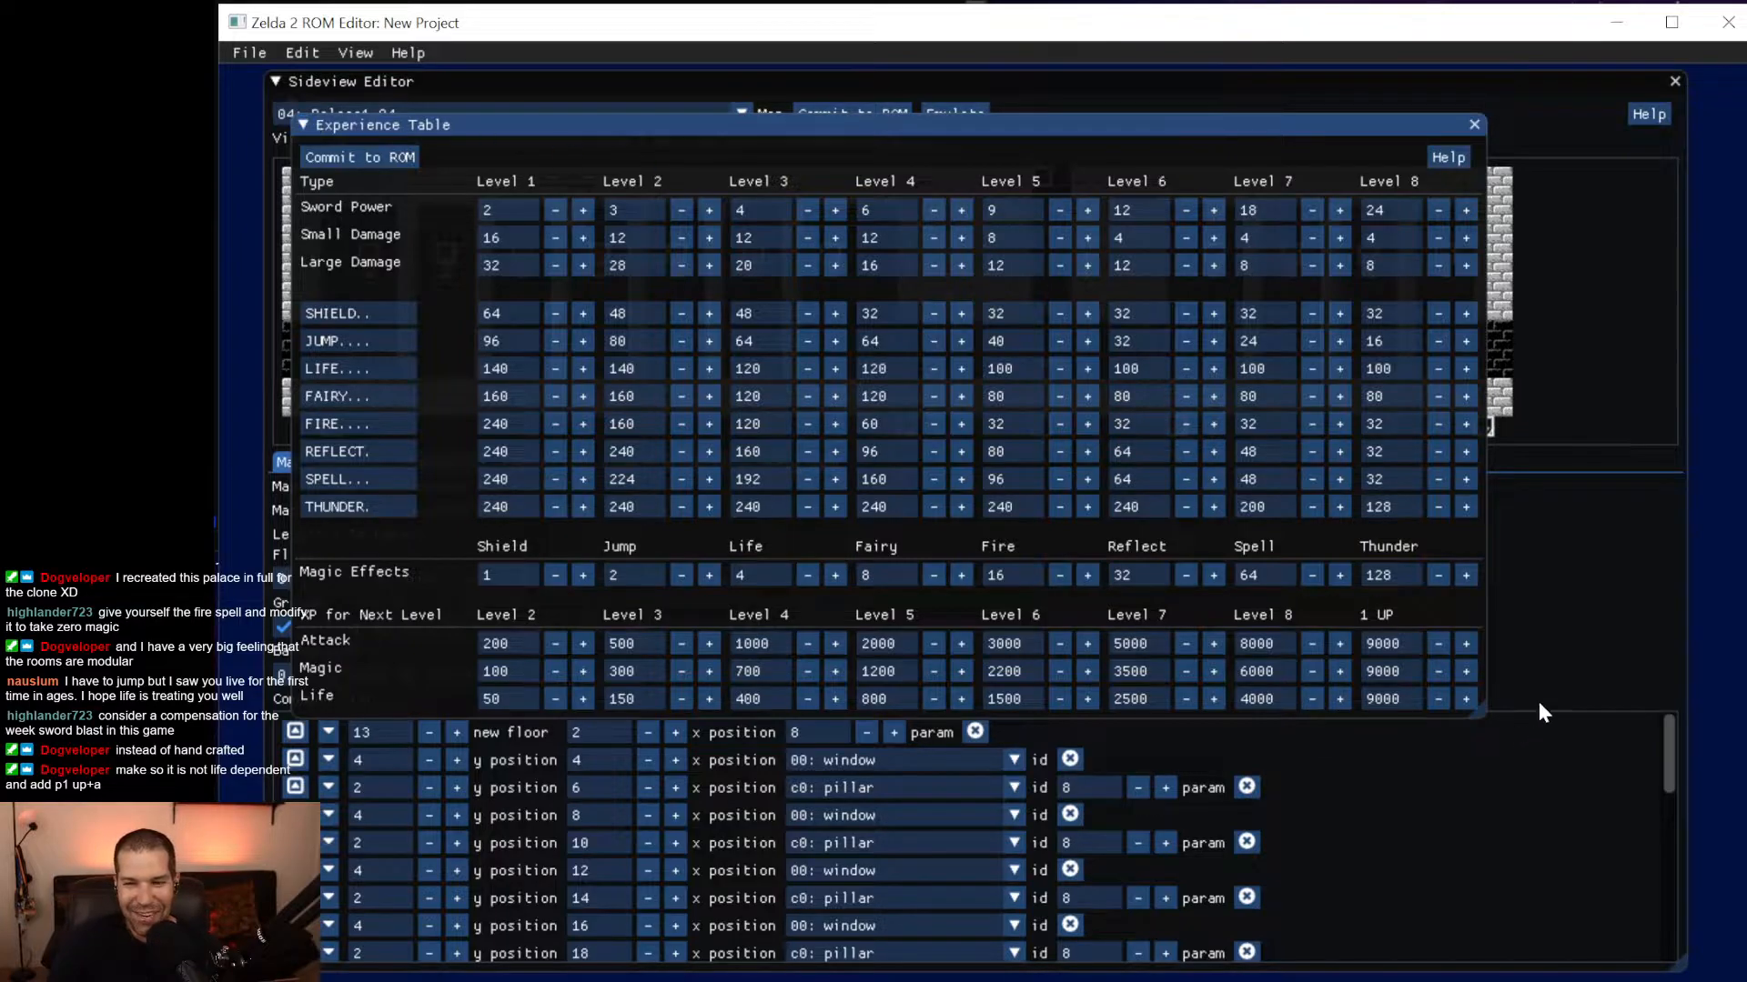
# Close the open FCEUX emulator windows, including the one running the earlier test ROM.
pyautogui.click(1732, 547)
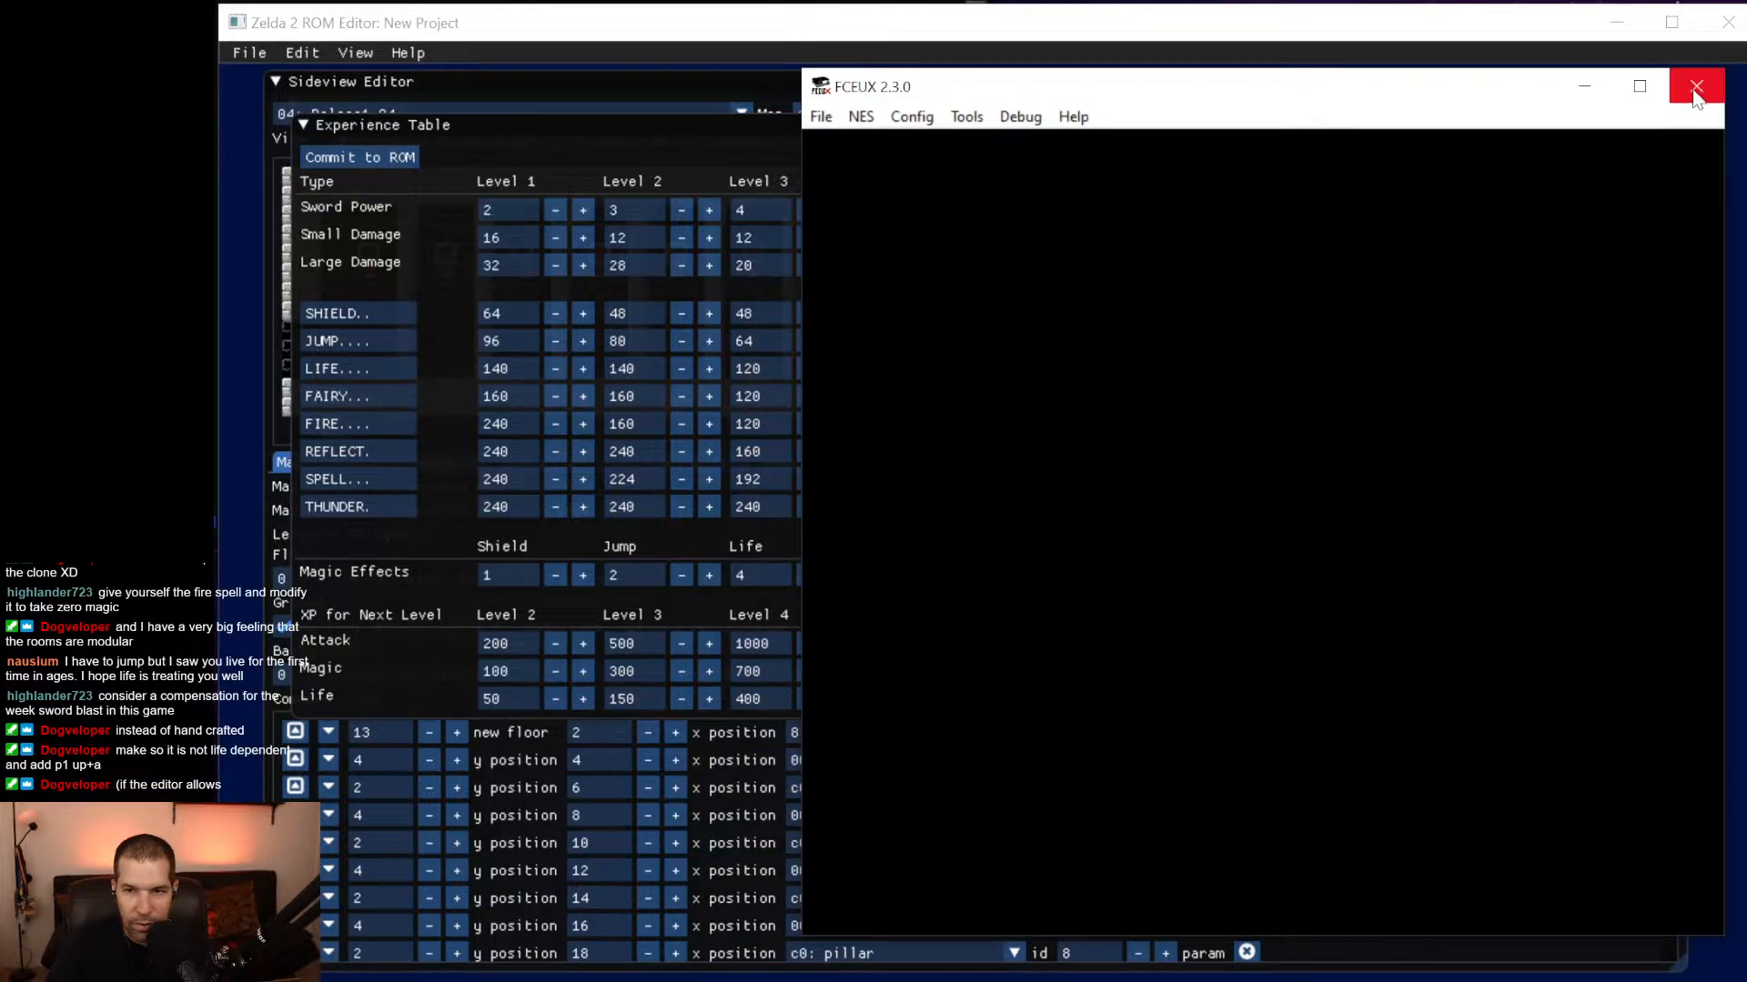
pyautogui.click(1698, 89)
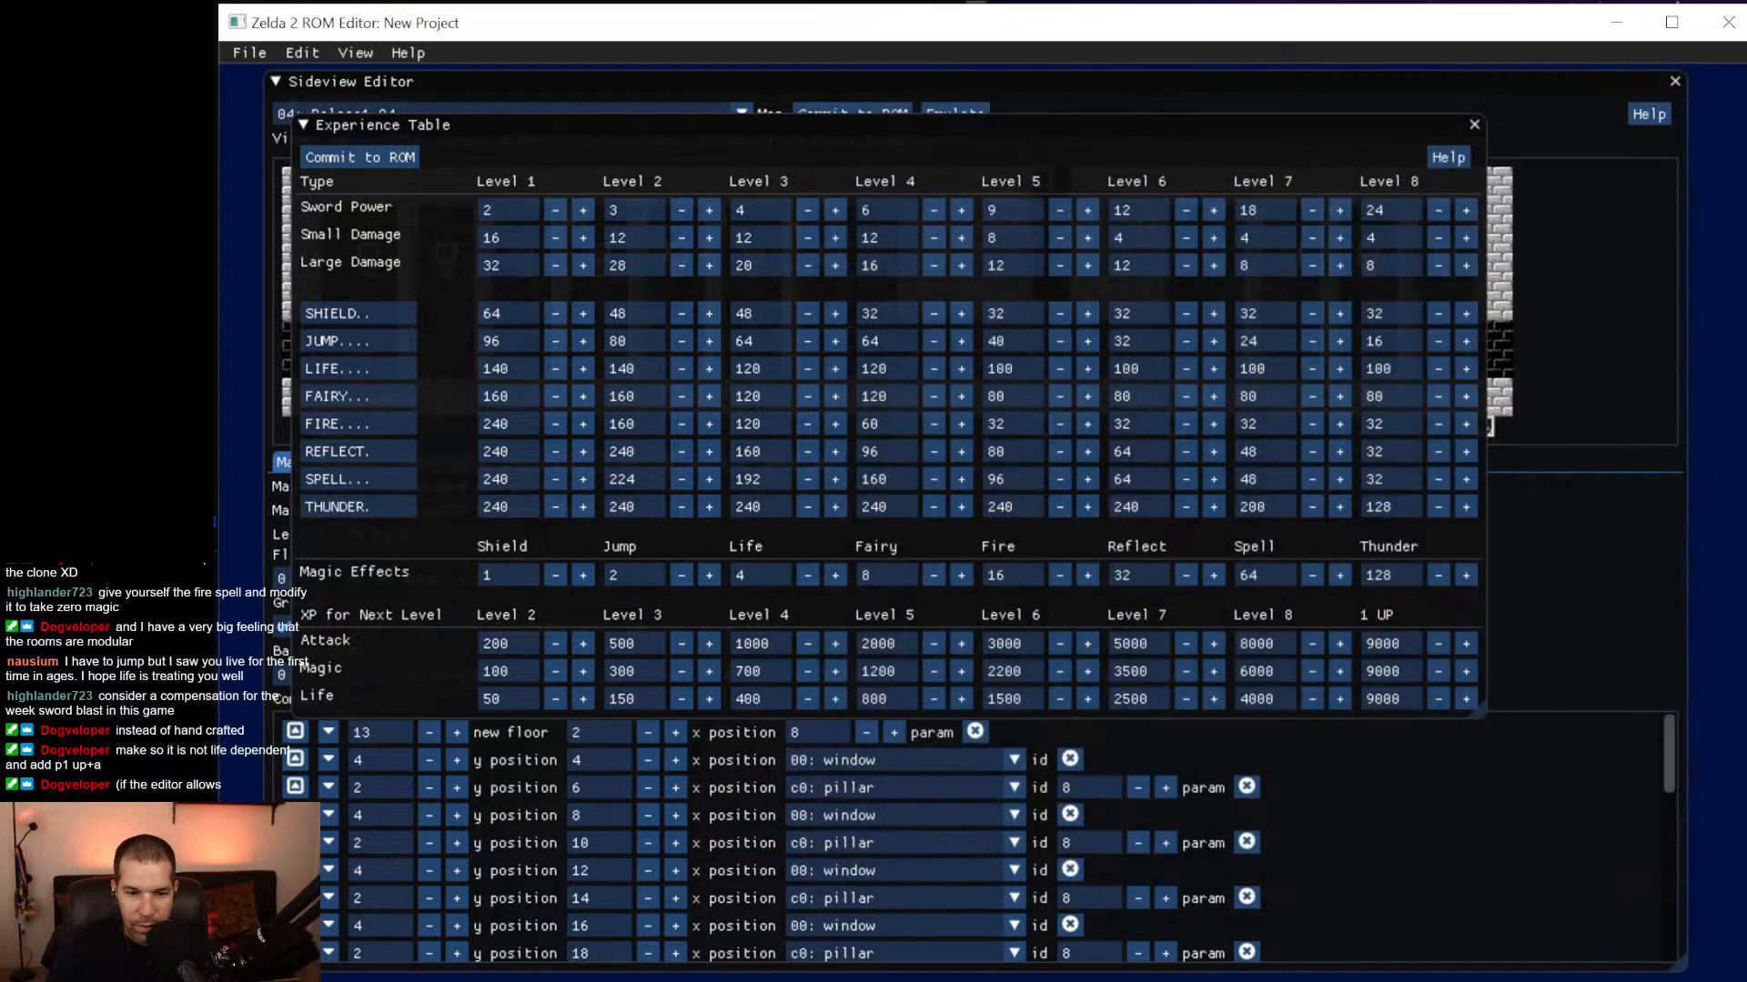
pyautogui.hotkey('alt', 'Tab')
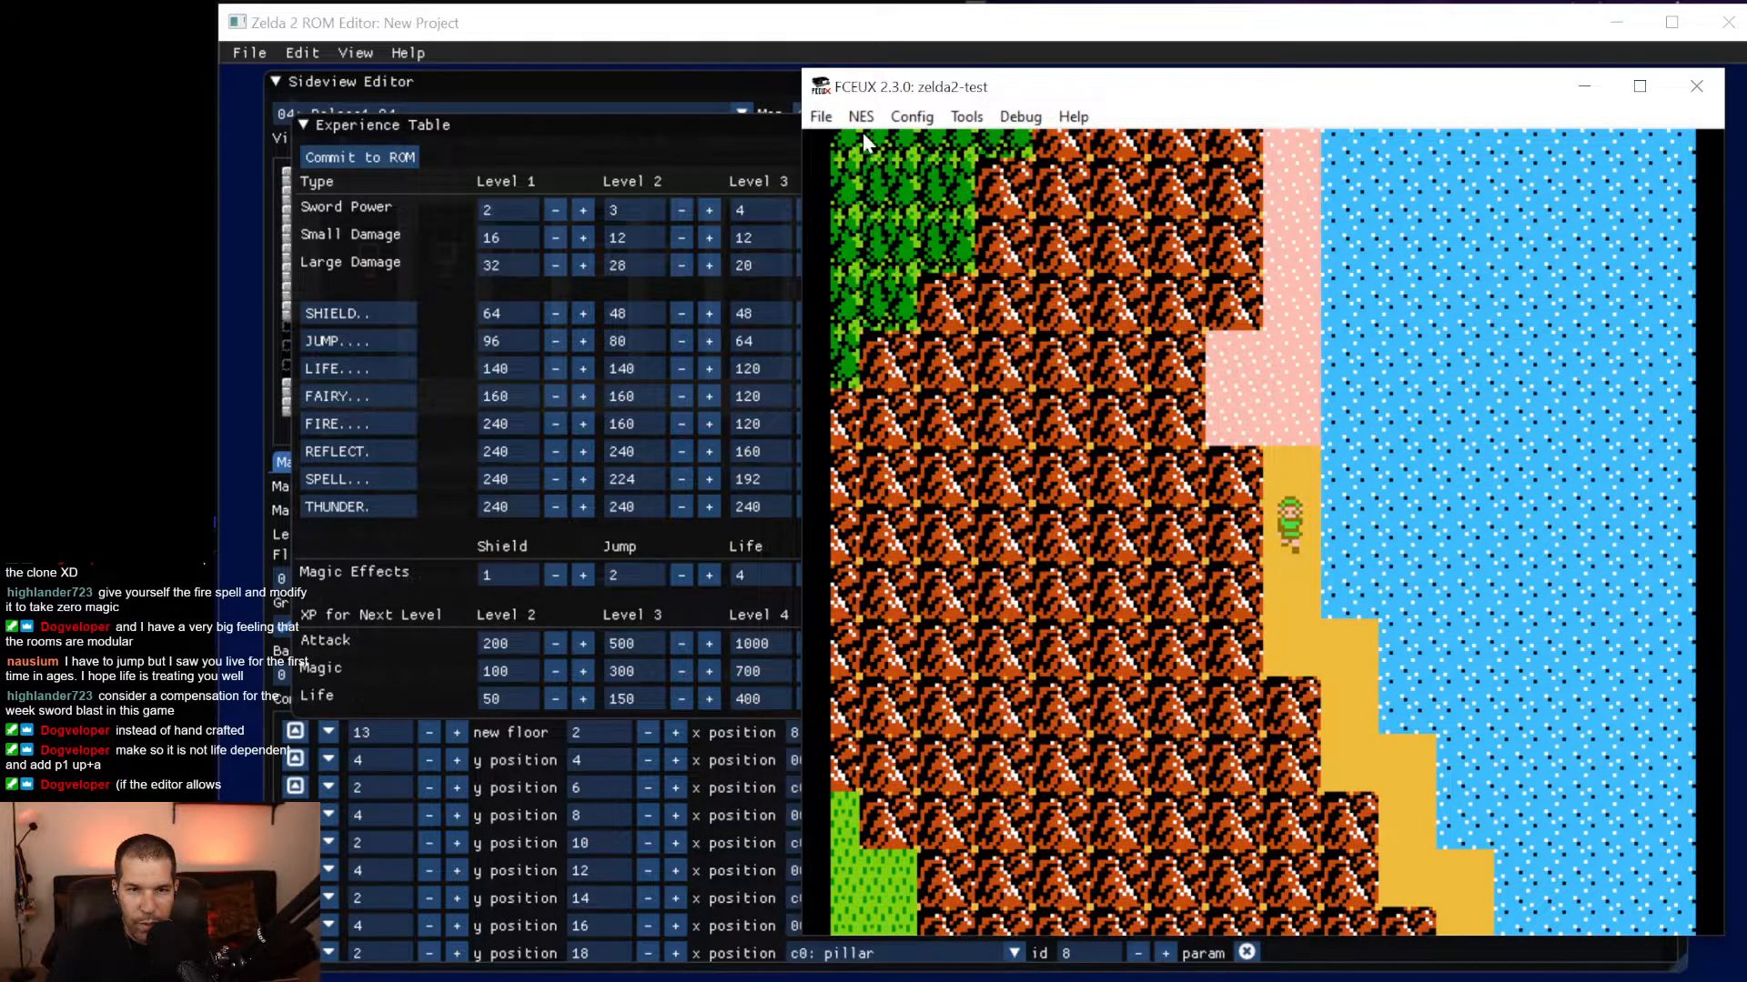
pyautogui.click(1696, 88)
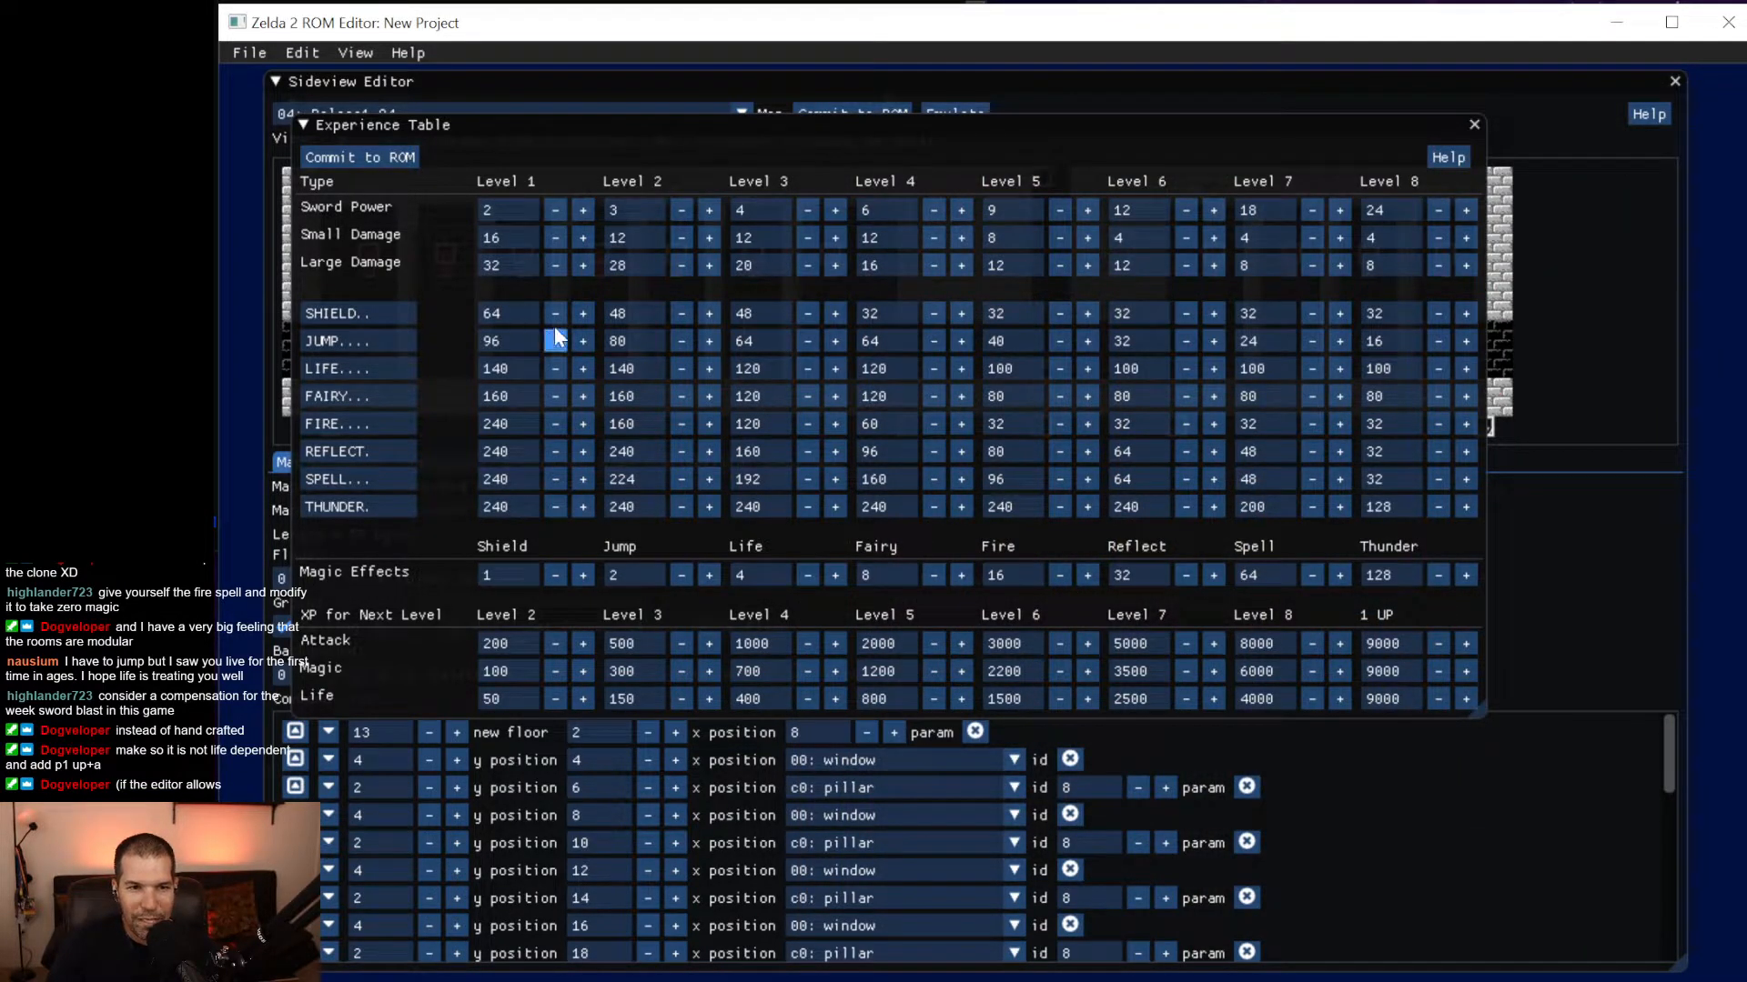
# Set the level 1 Sword Power to 24 in the Experience Table and commit it to the ROM.
pyautogui.click(489, 210)
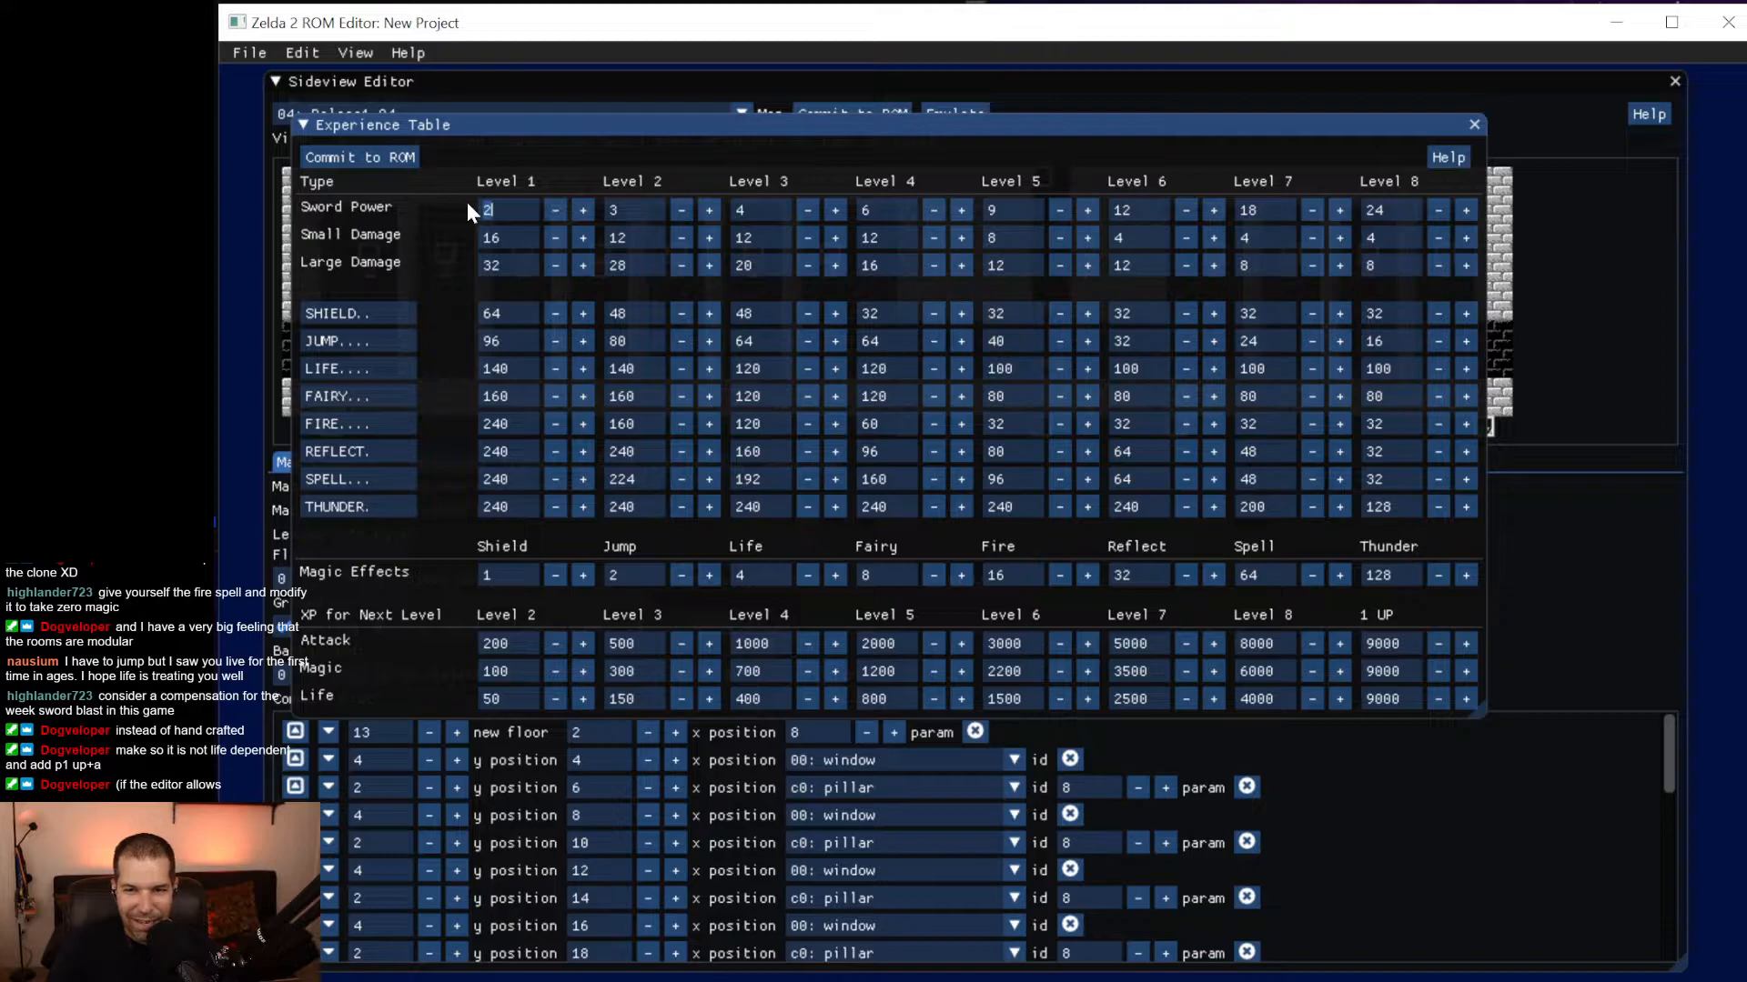
pyautogui.click(393, 159)
# Launch the modified ROM in the emulator and start the game from the title screen.
pyautogui.click(247, 55)
pyautogui.click(248, 71)
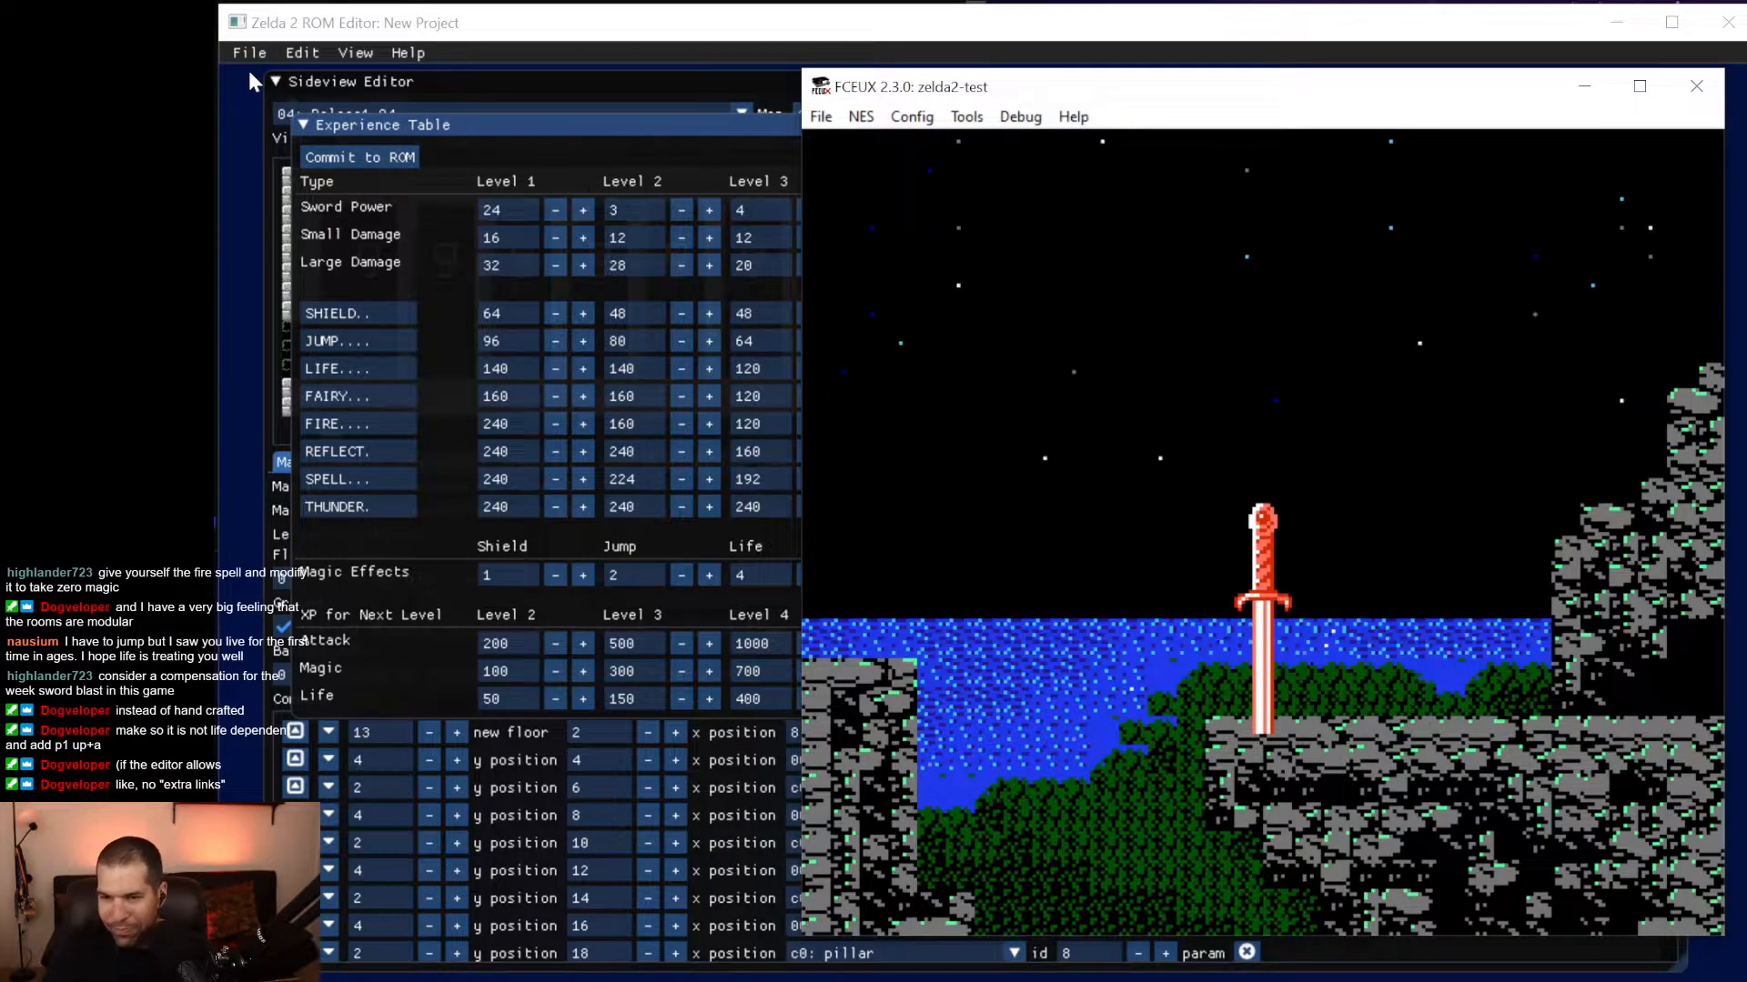
pyautogui.press('Return')
pyautogui.press('Return')
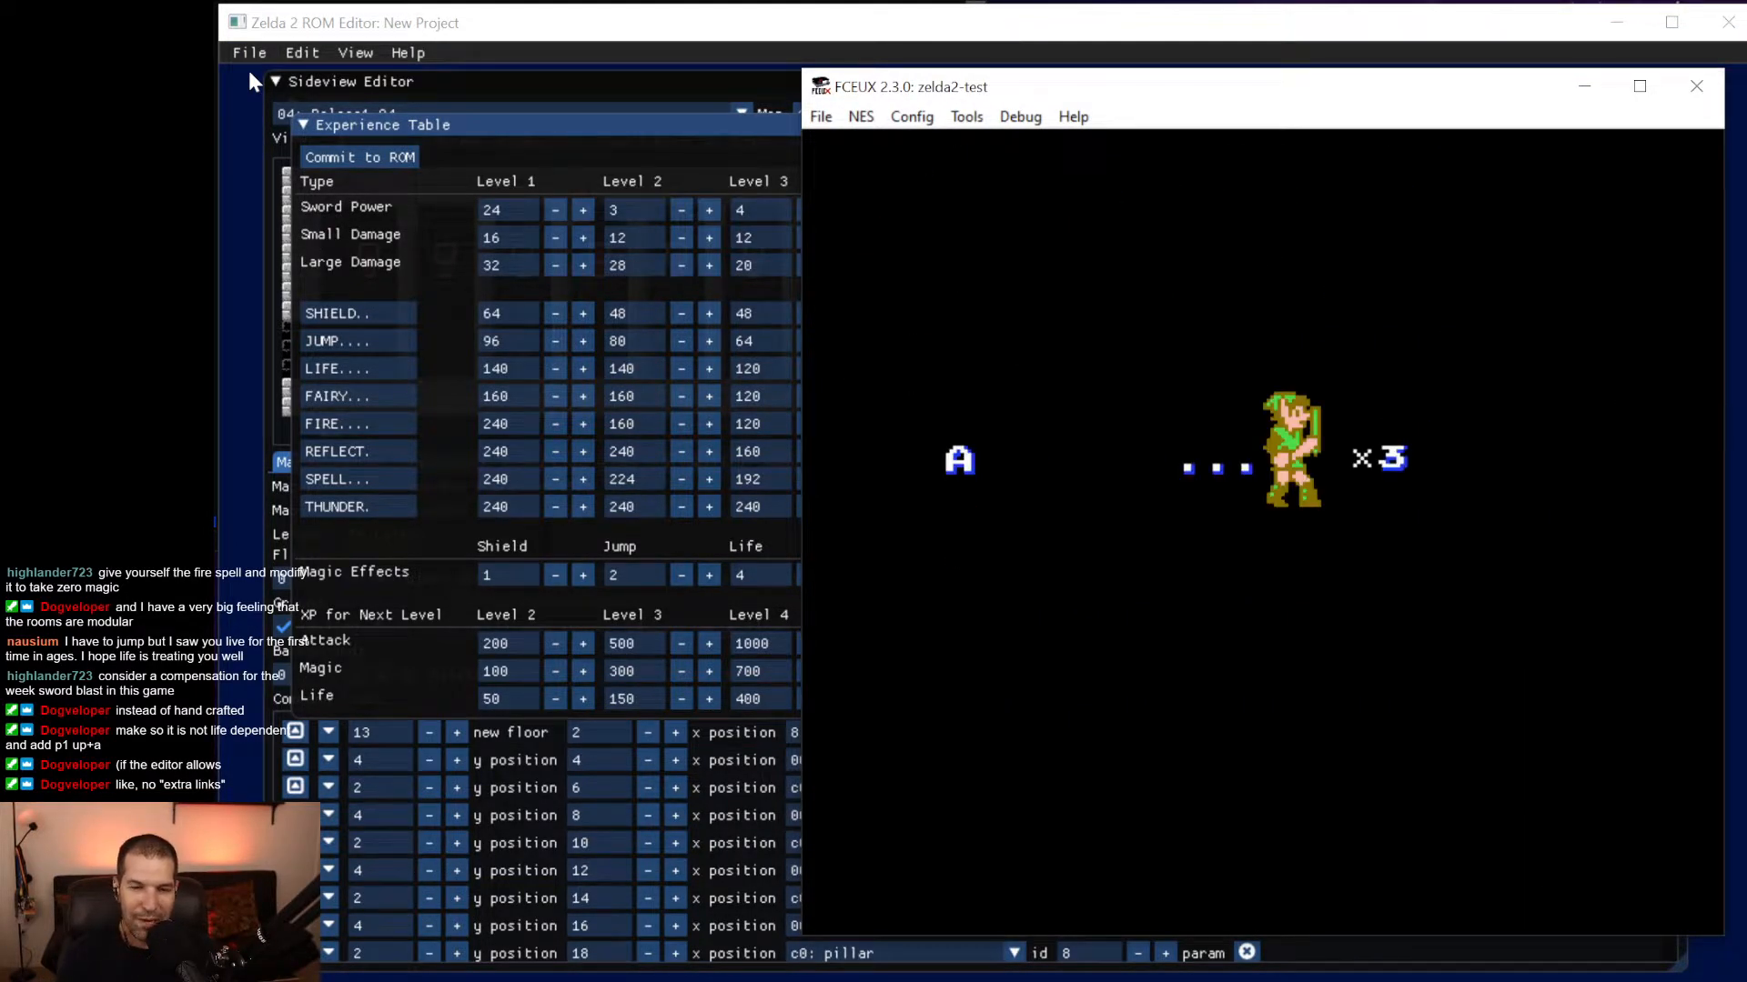
# Move Link down the altar steps and out through the starting palace's east exit, trying jumps and attacks on the way.
pyautogui.press('Right')
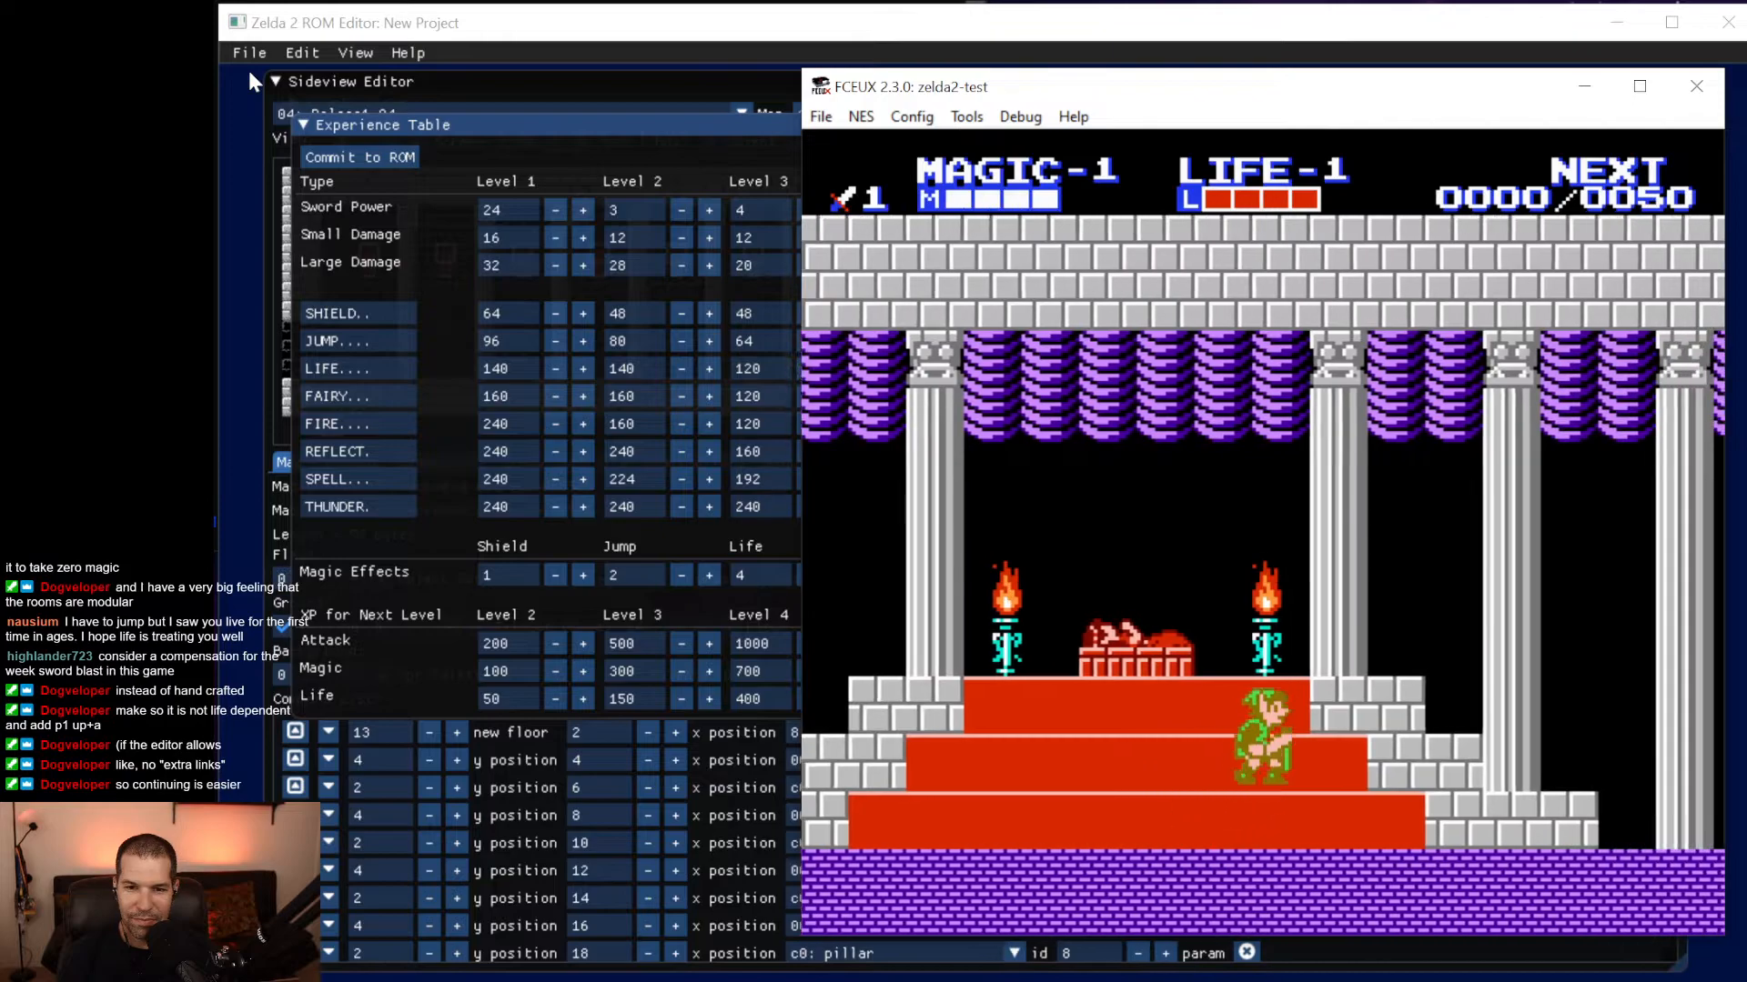
pyautogui.press('f')
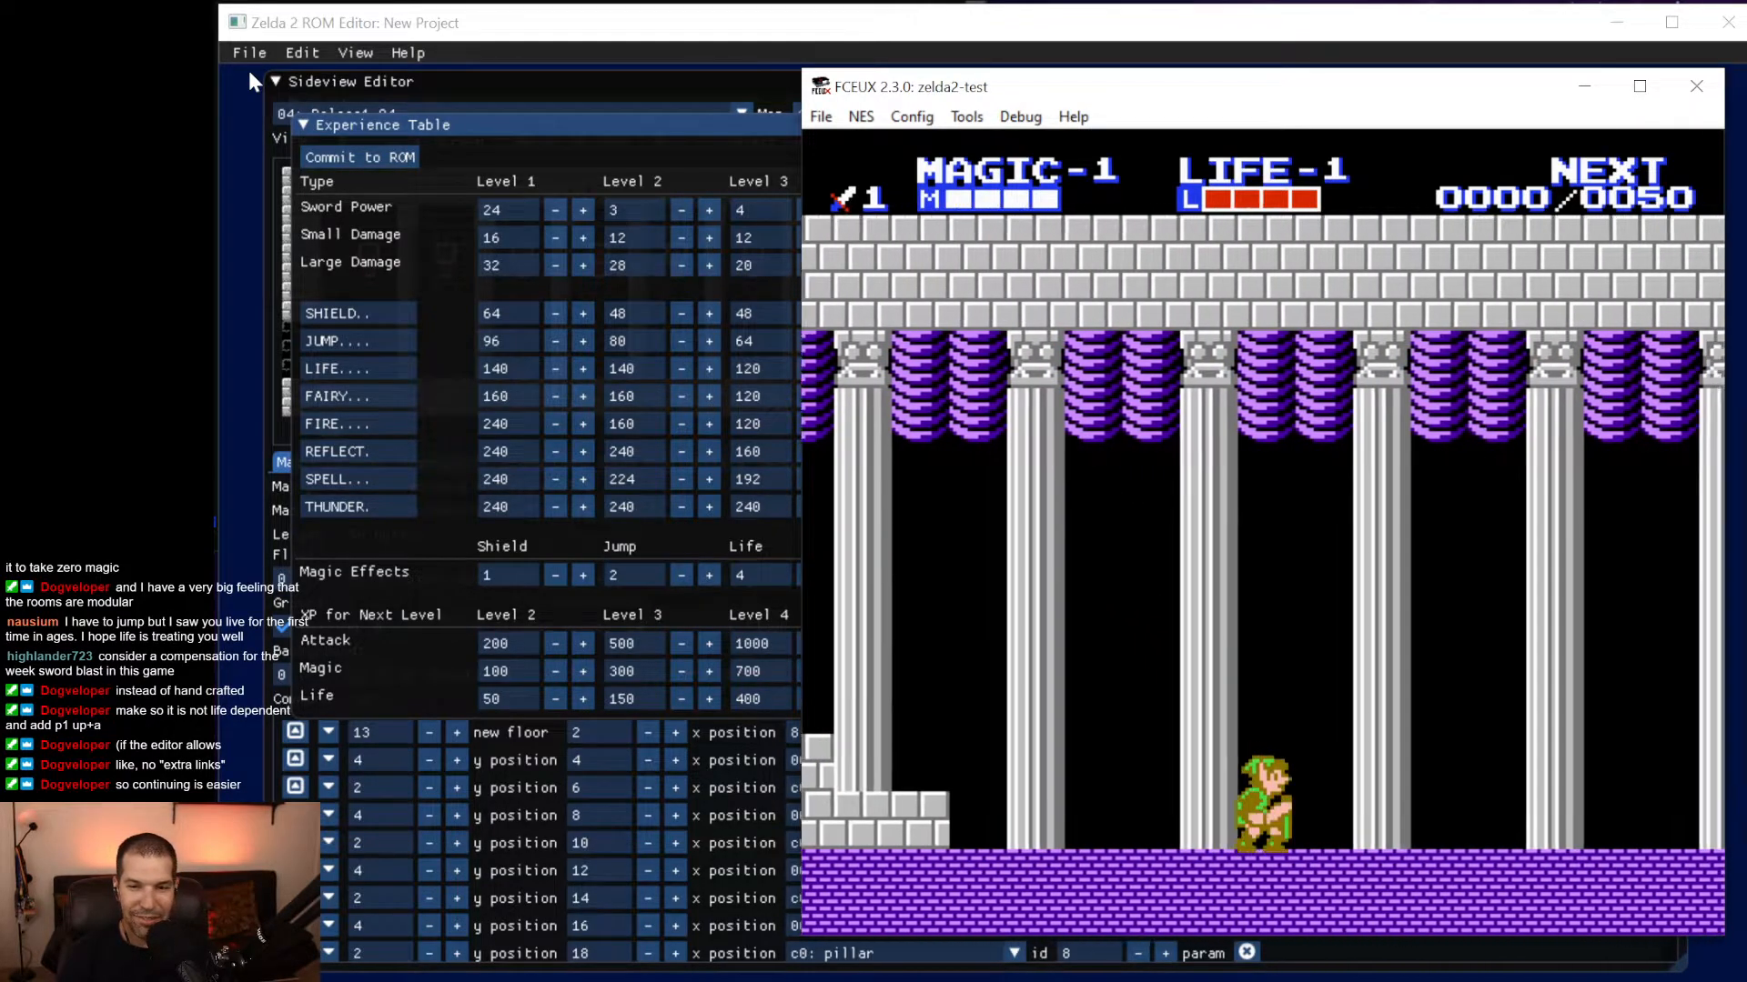
pyautogui.press('f')
pyautogui.press('d')
pyautogui.press('Right')
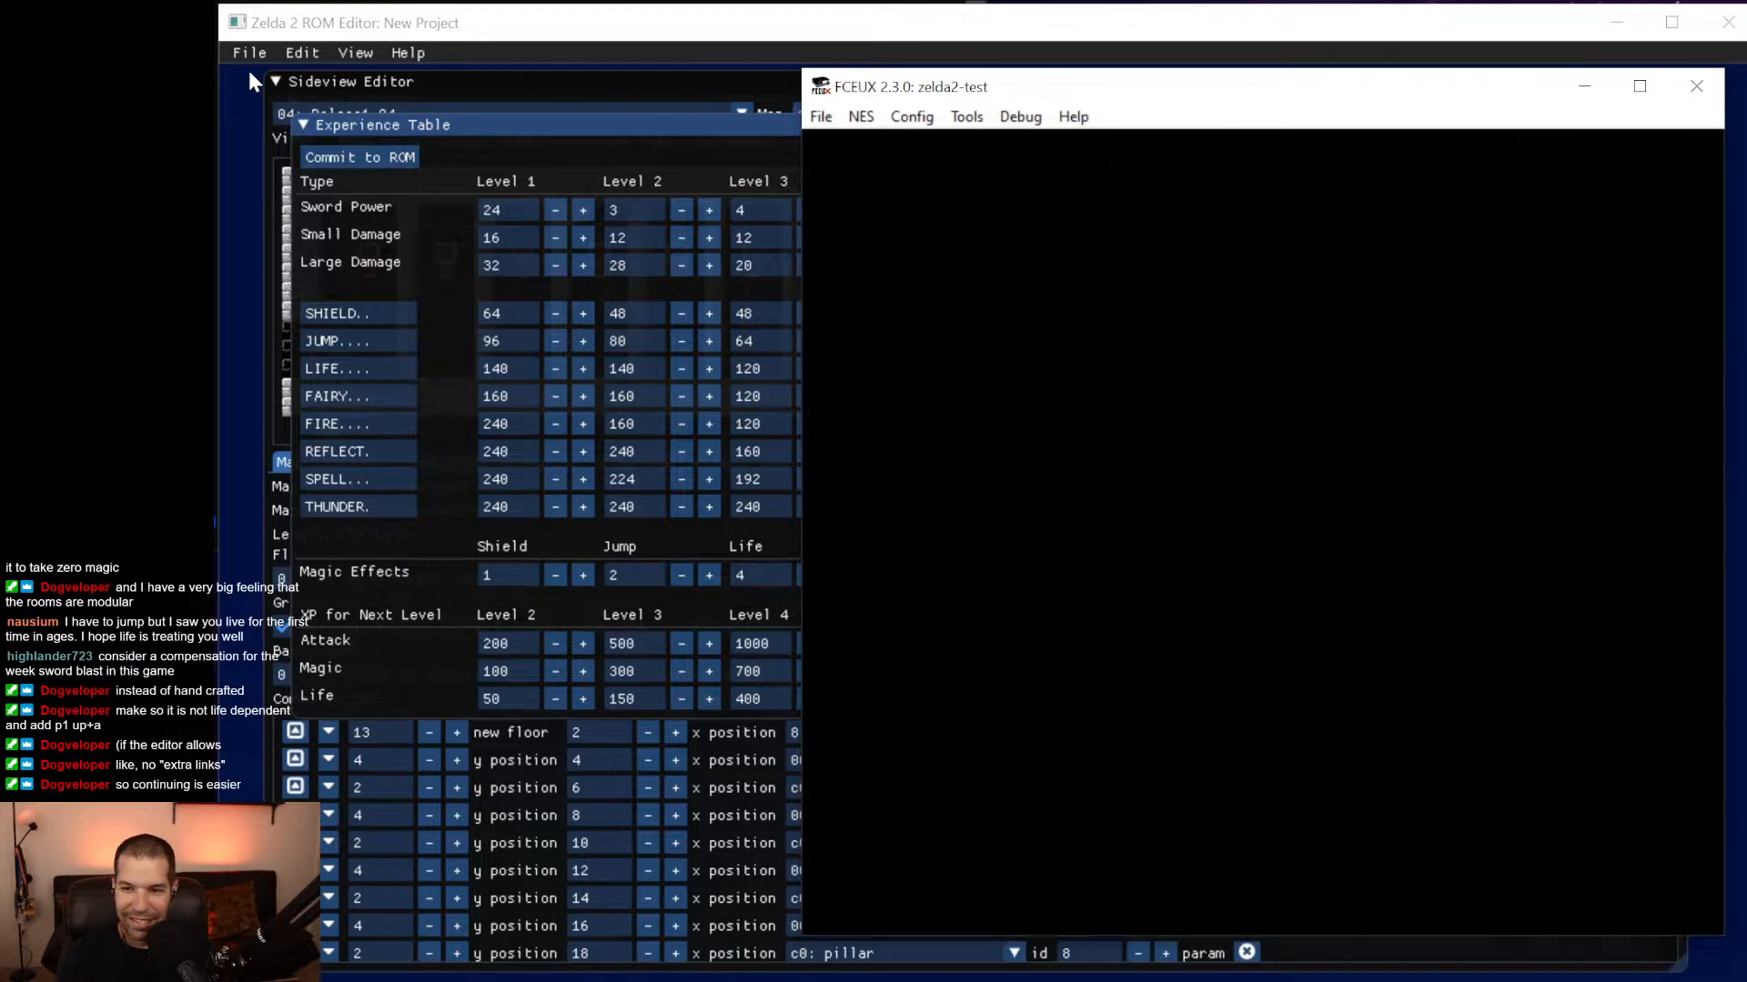
# Walk Link east across the overworld, past the wandering enemies, to the cave entrance in the mountains.
pyautogui.press('Right')
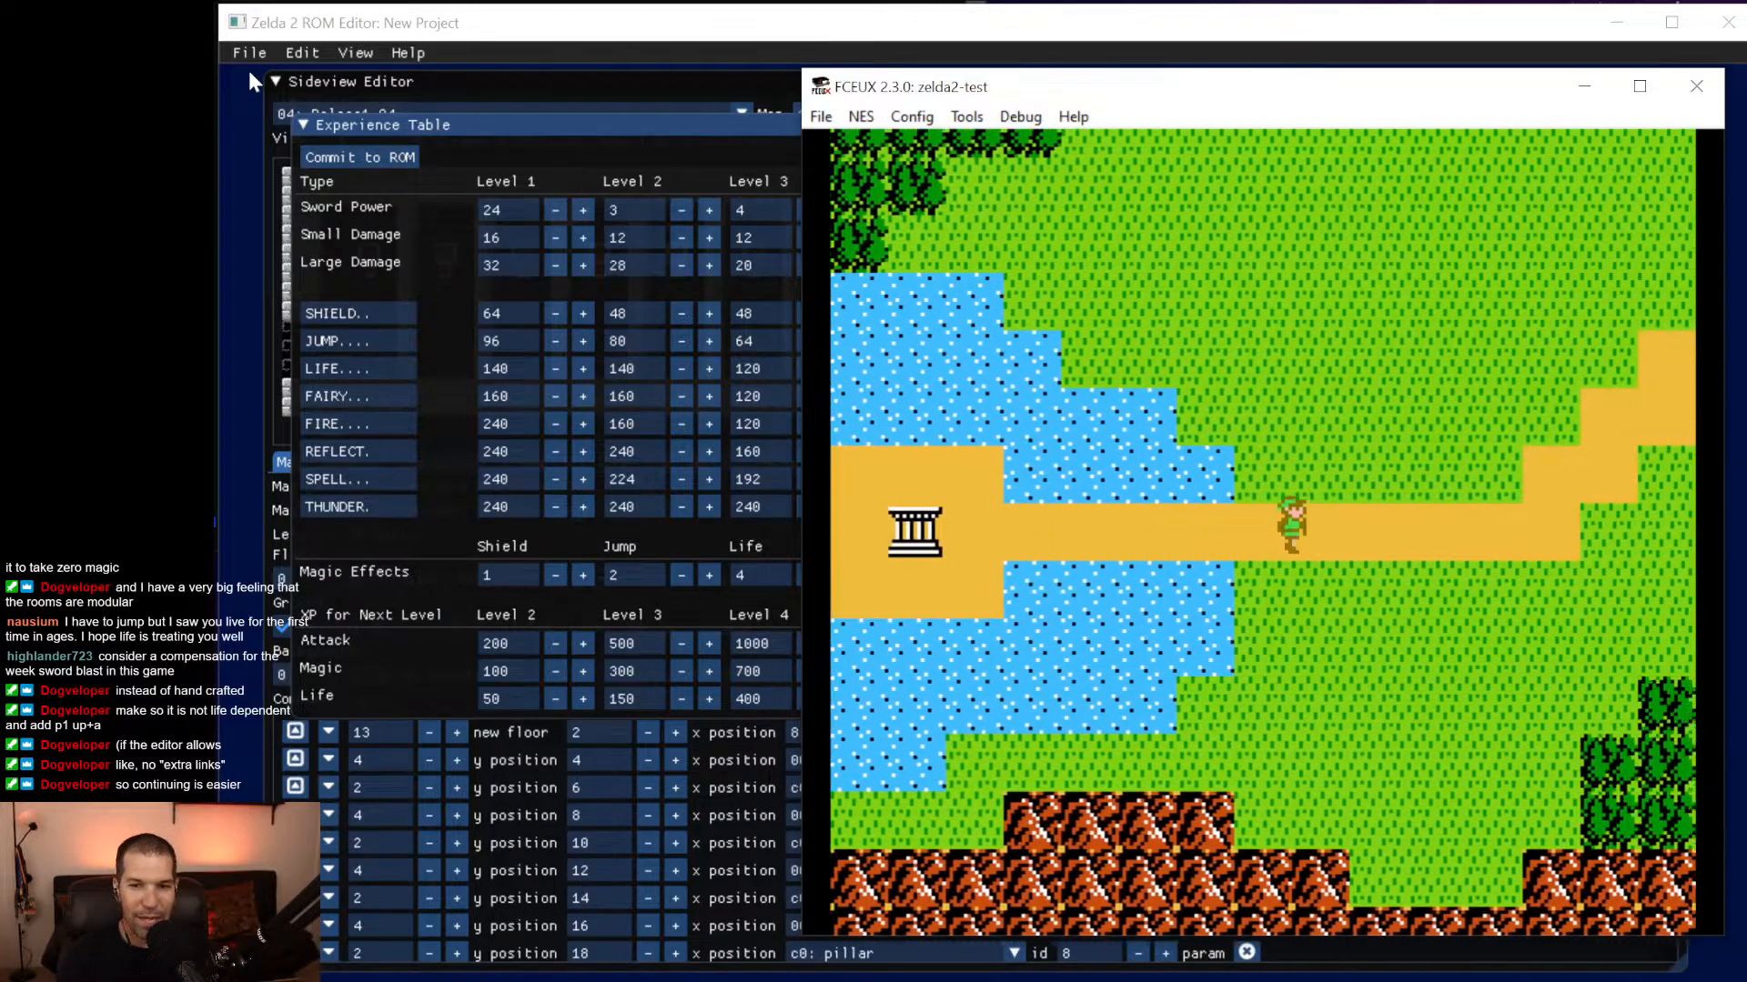
pyautogui.press('Right')
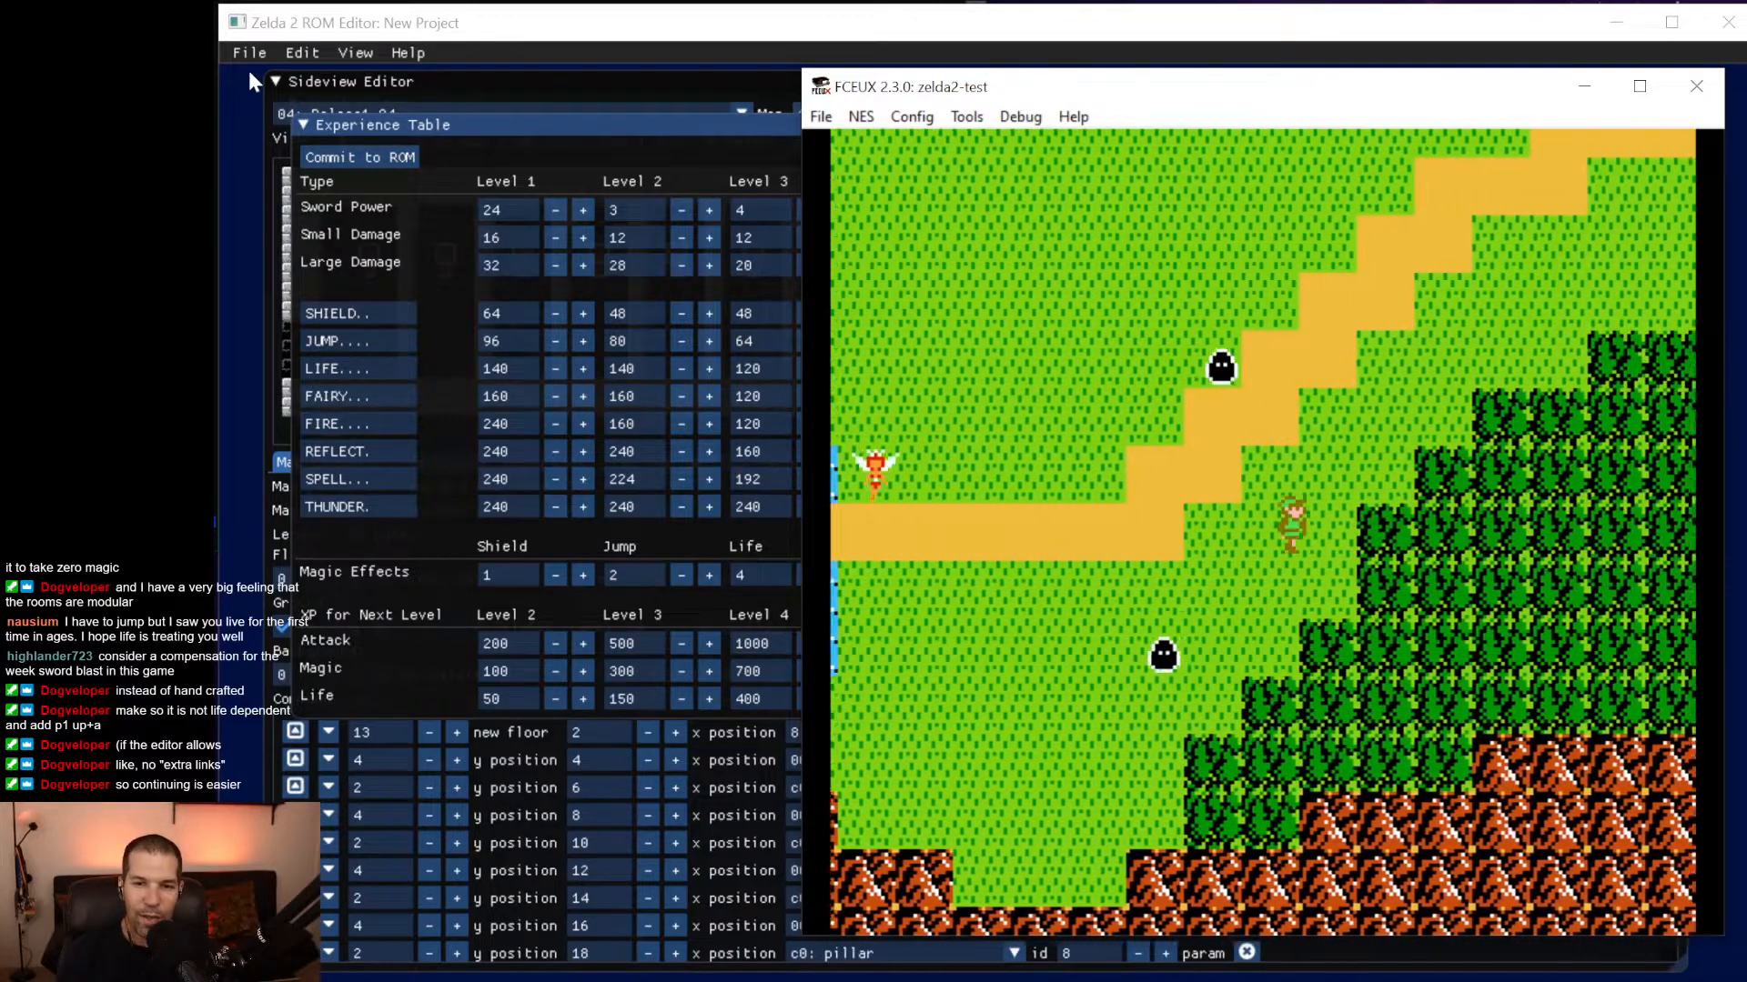
pyautogui.press('Right')
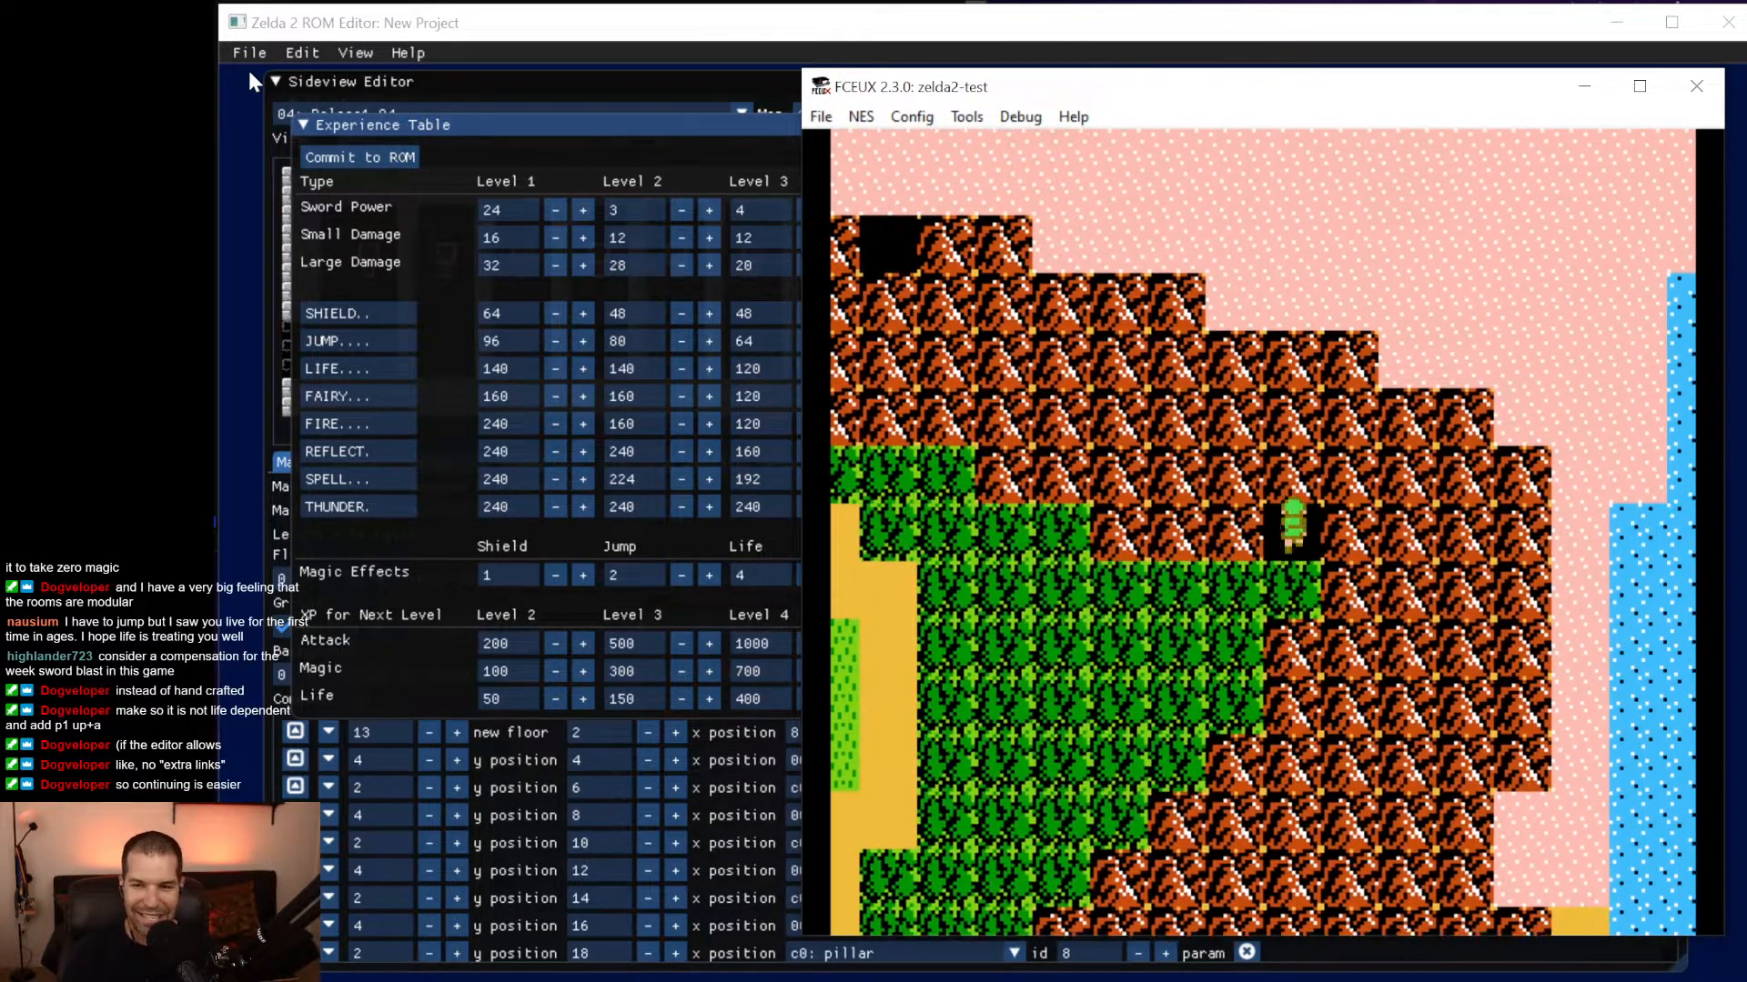
# Take Link west through the dark cave, jumping and crouch-attacking on the way out to the desert.
pyautogui.press('Left')
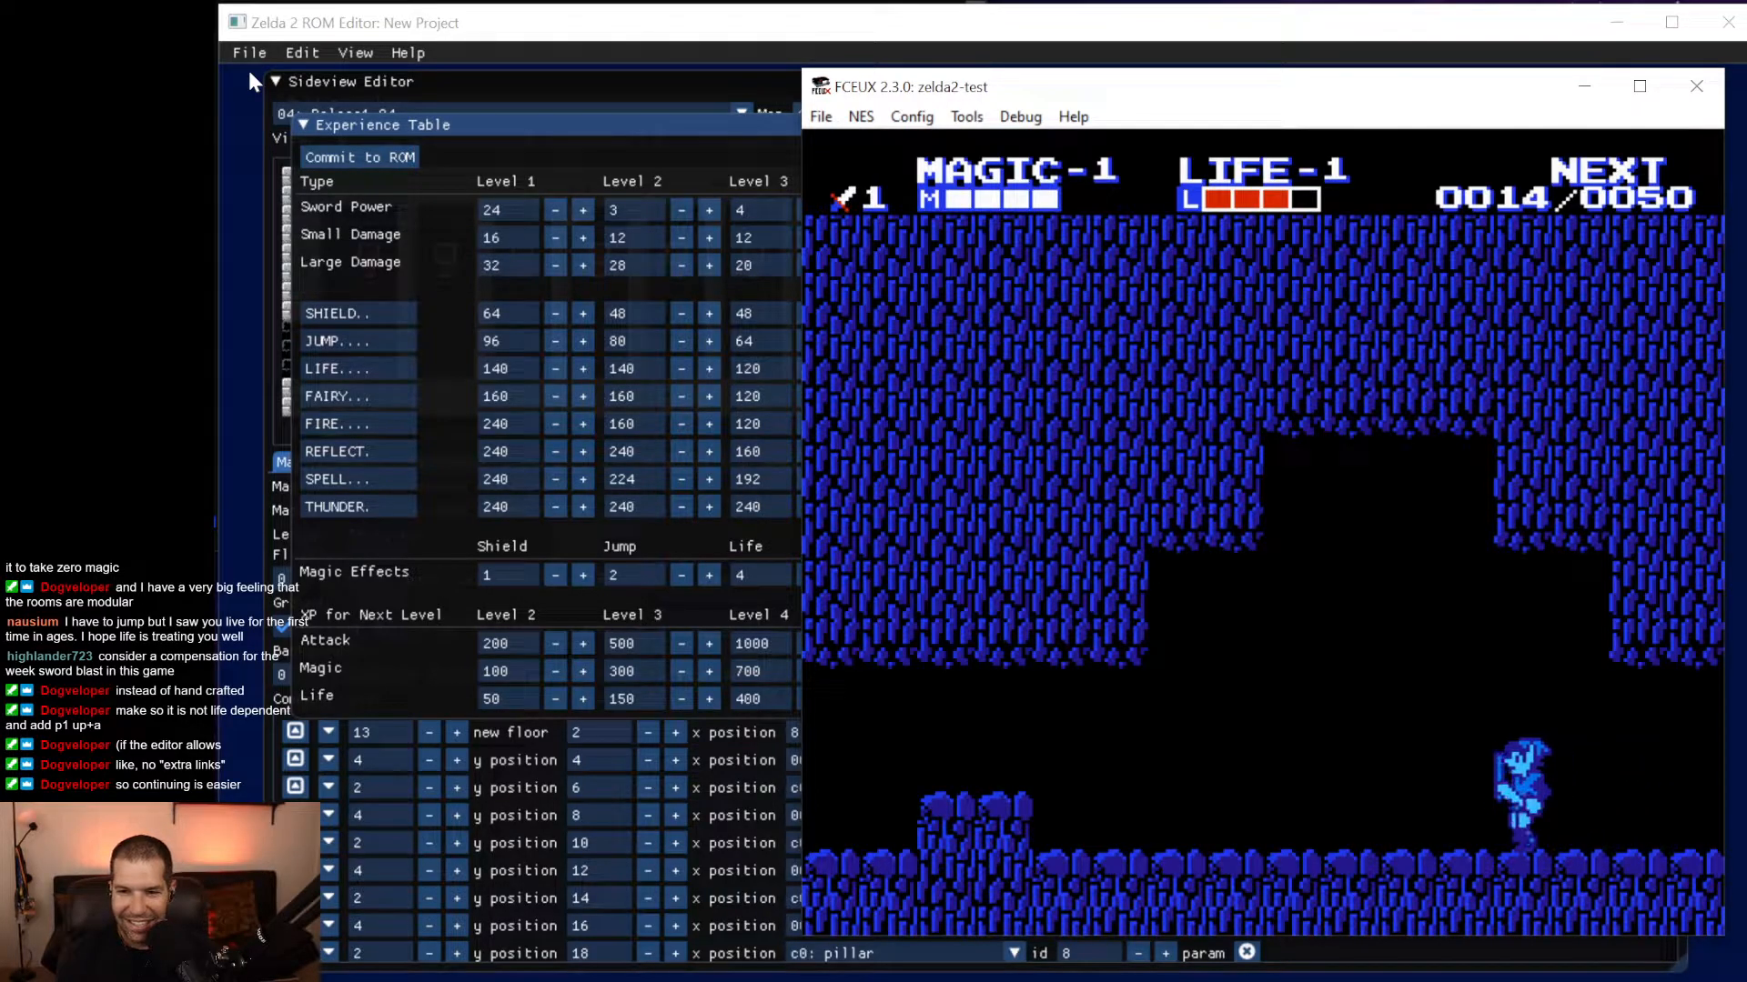
pyautogui.press('f')
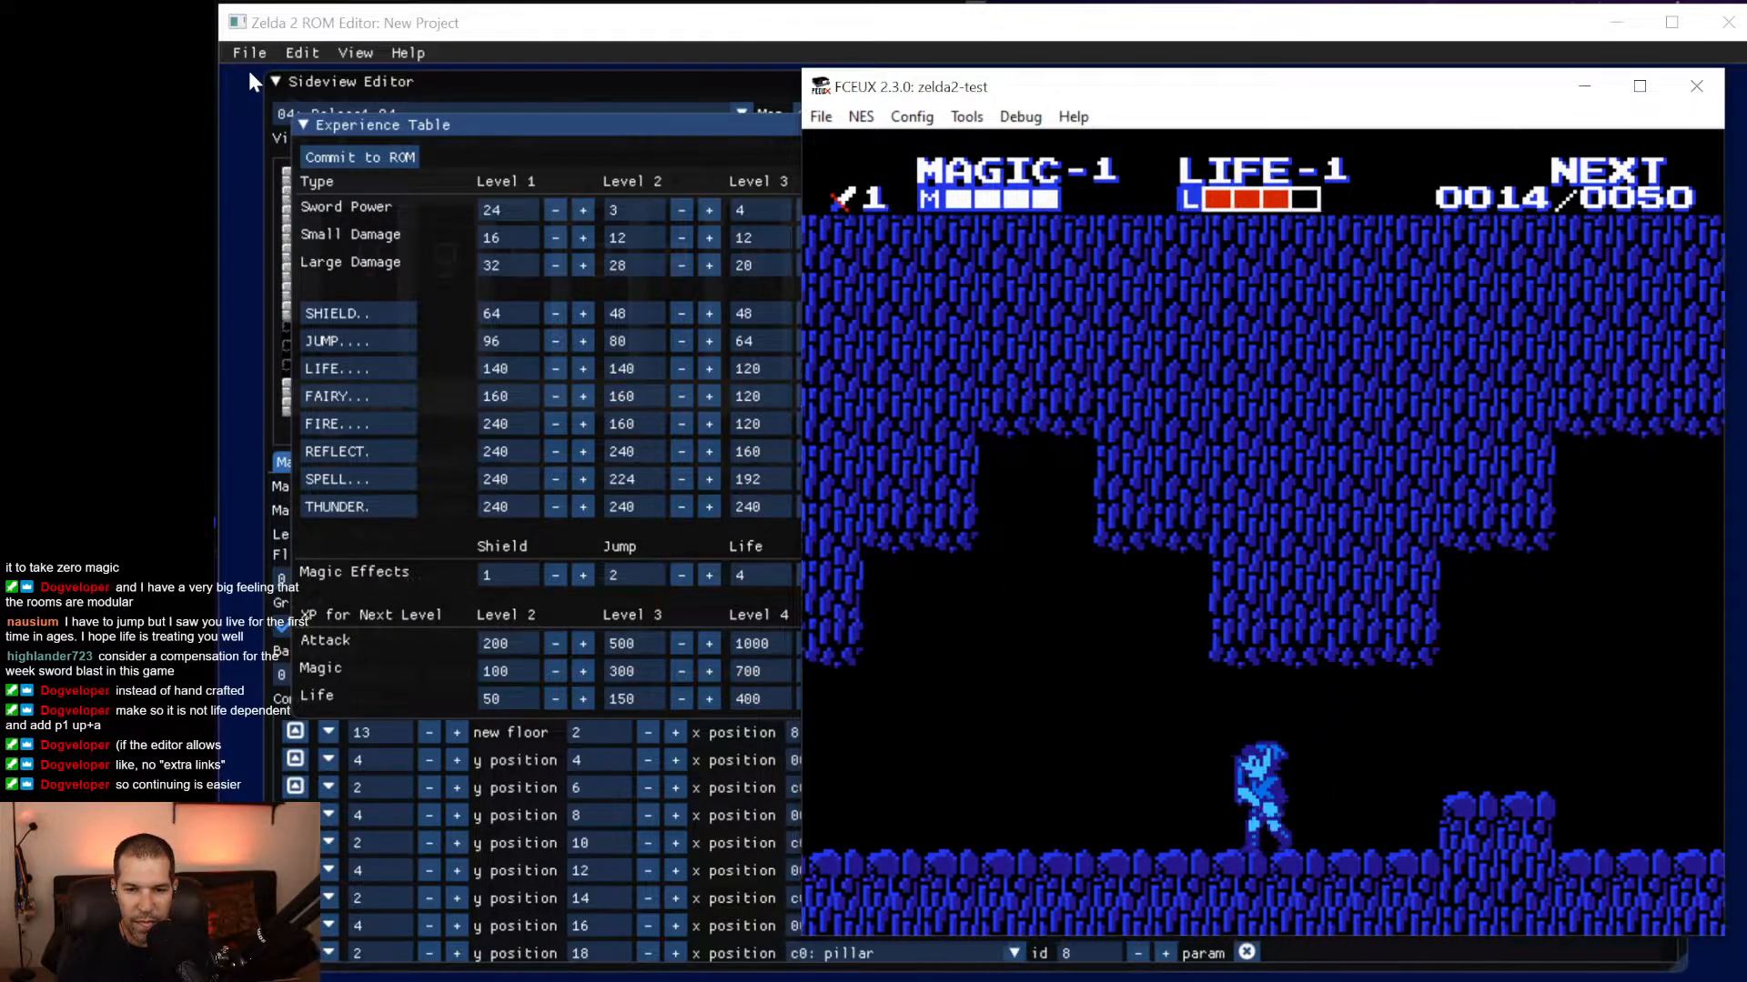
pyautogui.press('Down')
pyautogui.press('d')
pyautogui.press('f')
pyautogui.press('f')
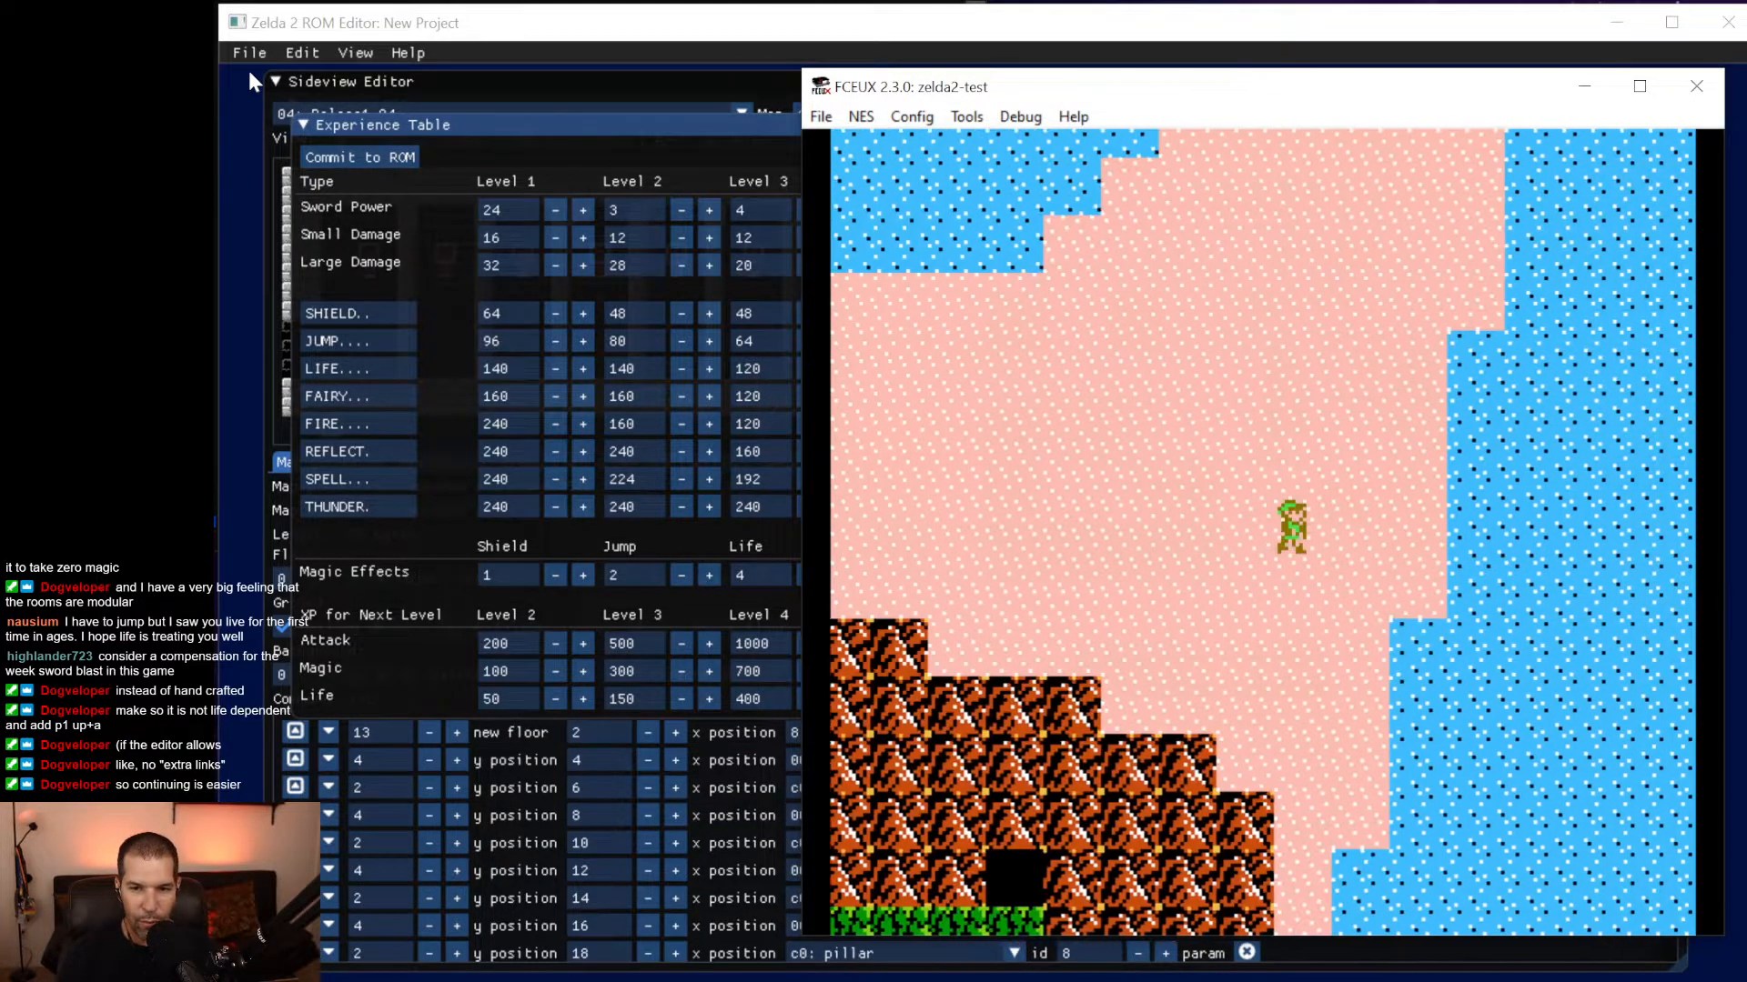
# Walk Link around the mountains and south along the coast into the cliff area on the sandy path.
pyautogui.press('Down')
pyautogui.press('Left')
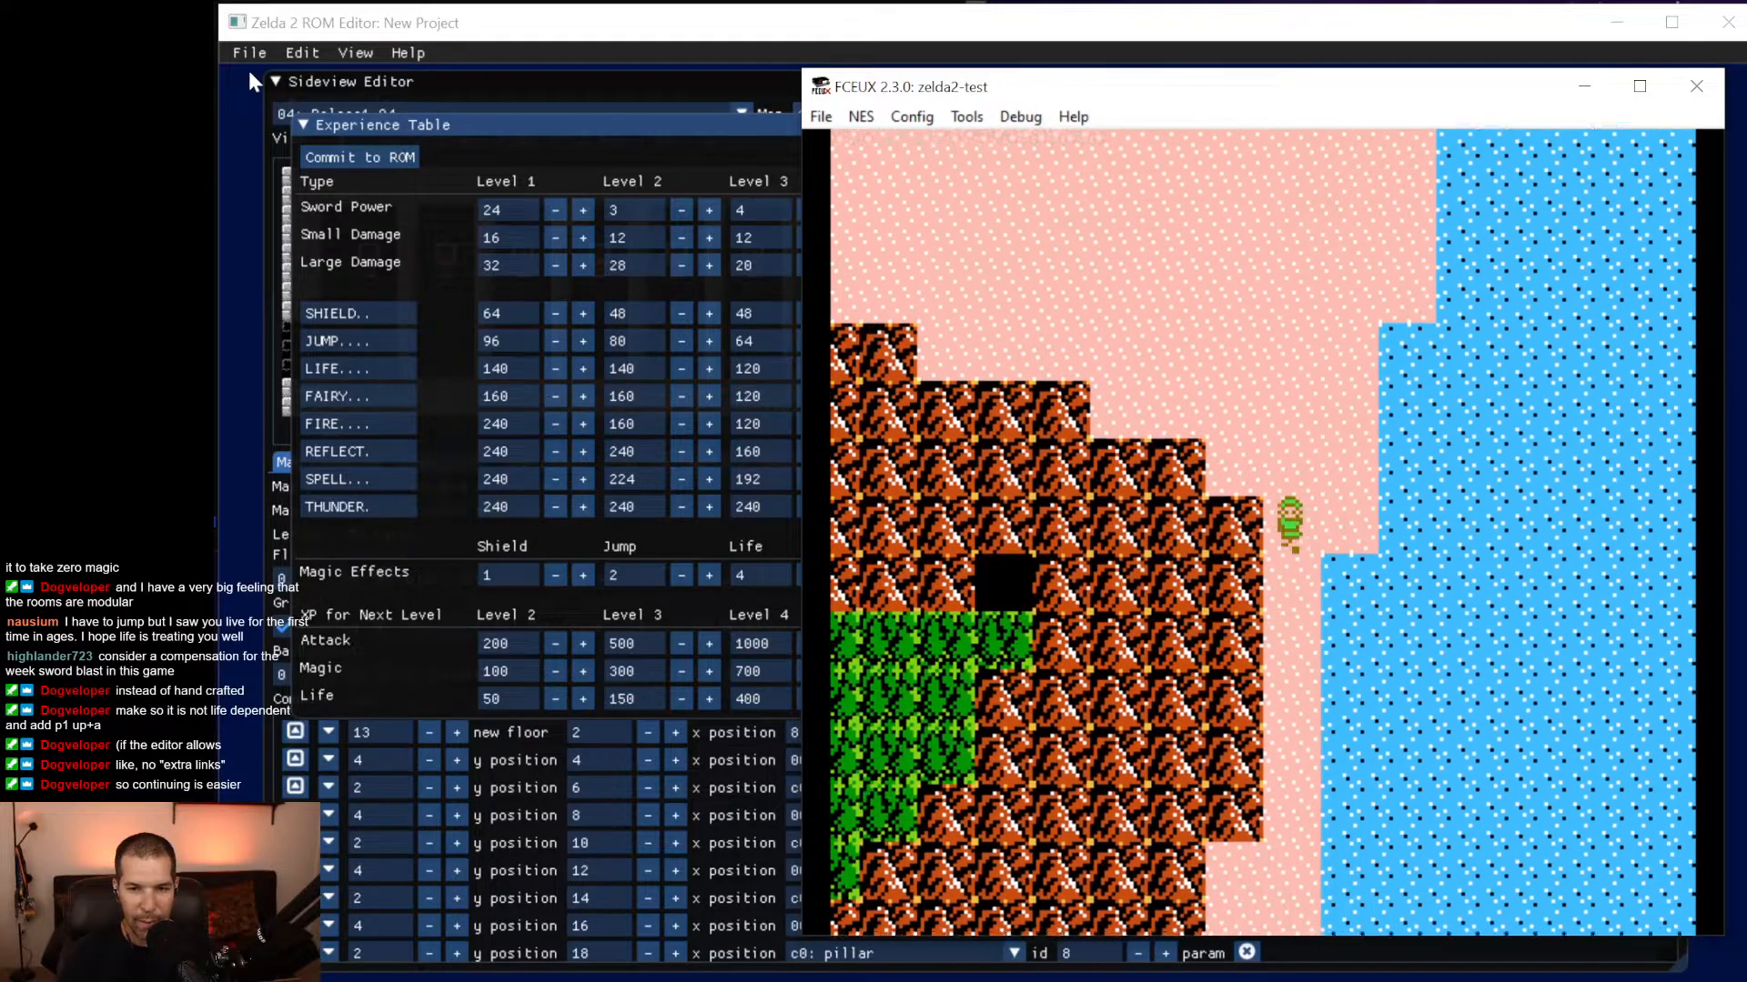
pyautogui.press('Down')
pyautogui.press('Down')
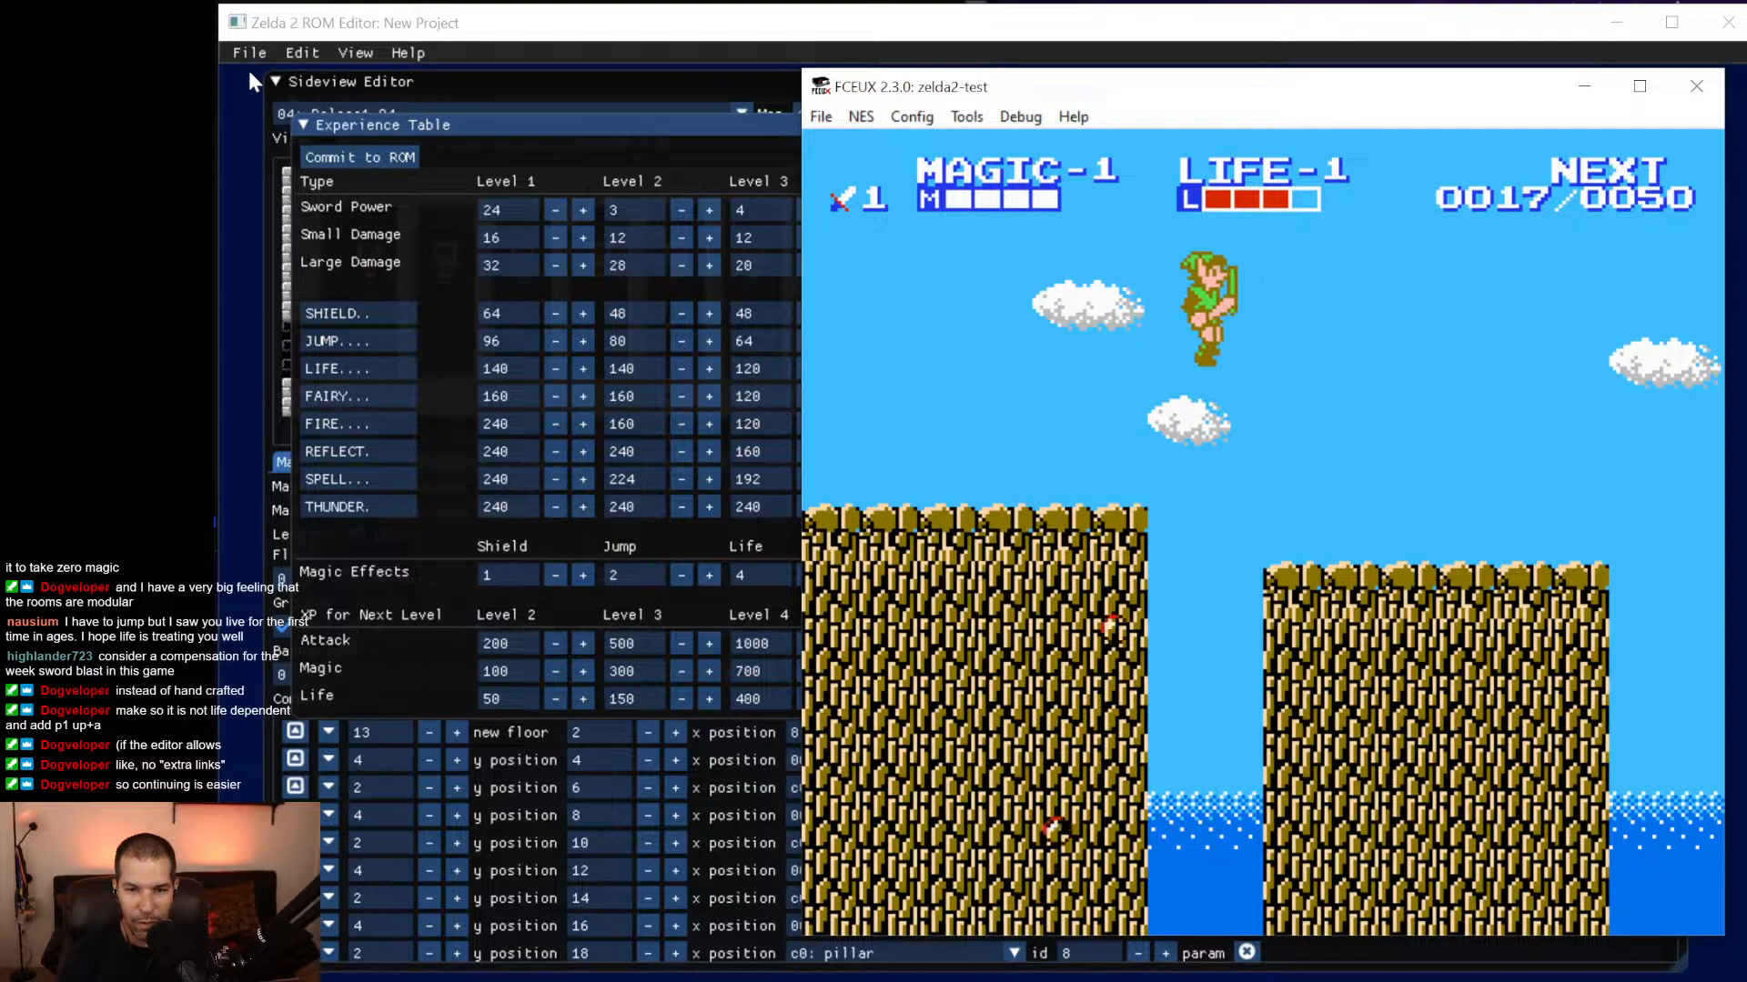
# Jump Link east across the cliff platforms over the water, avoiding the bubbles, to the far exit.
pyautogui.press('Right')
pyautogui.press('f')
pyautogui.press('Right')
pyautogui.press('f')
pyautogui.press('Right')
pyautogui.press('f')
pyautogui.press('Right')
pyautogui.press('f')
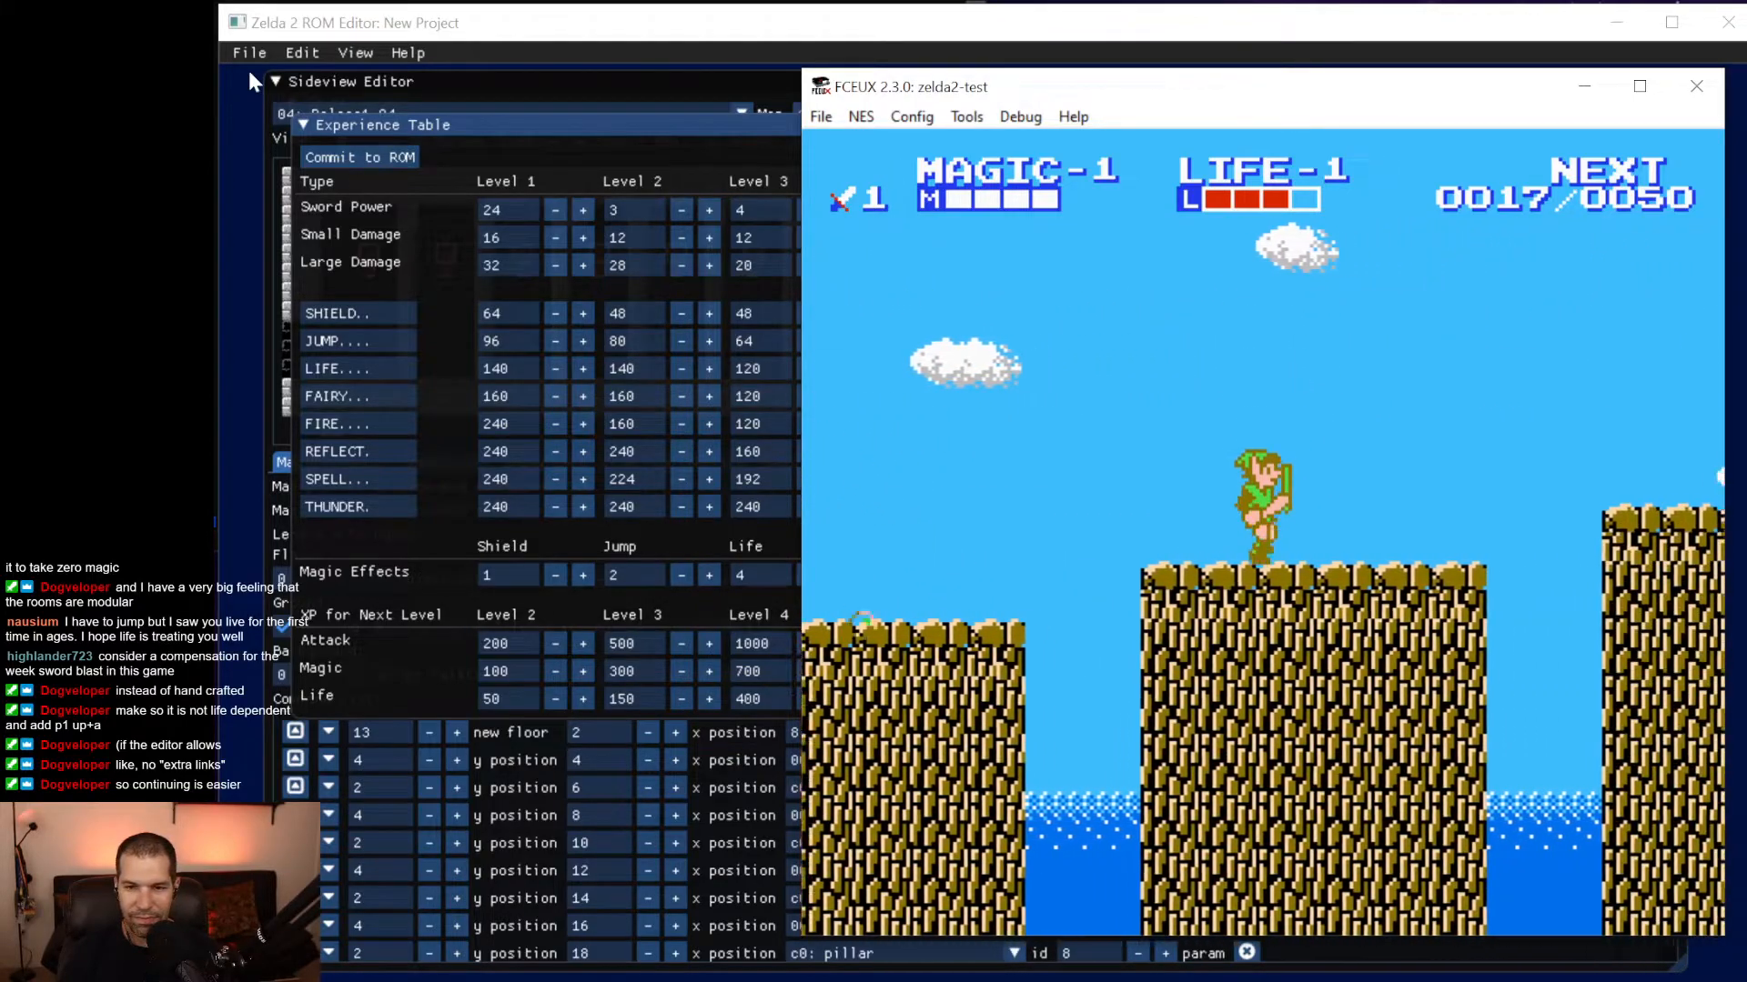
pyautogui.press('Right')
pyautogui.press('f')
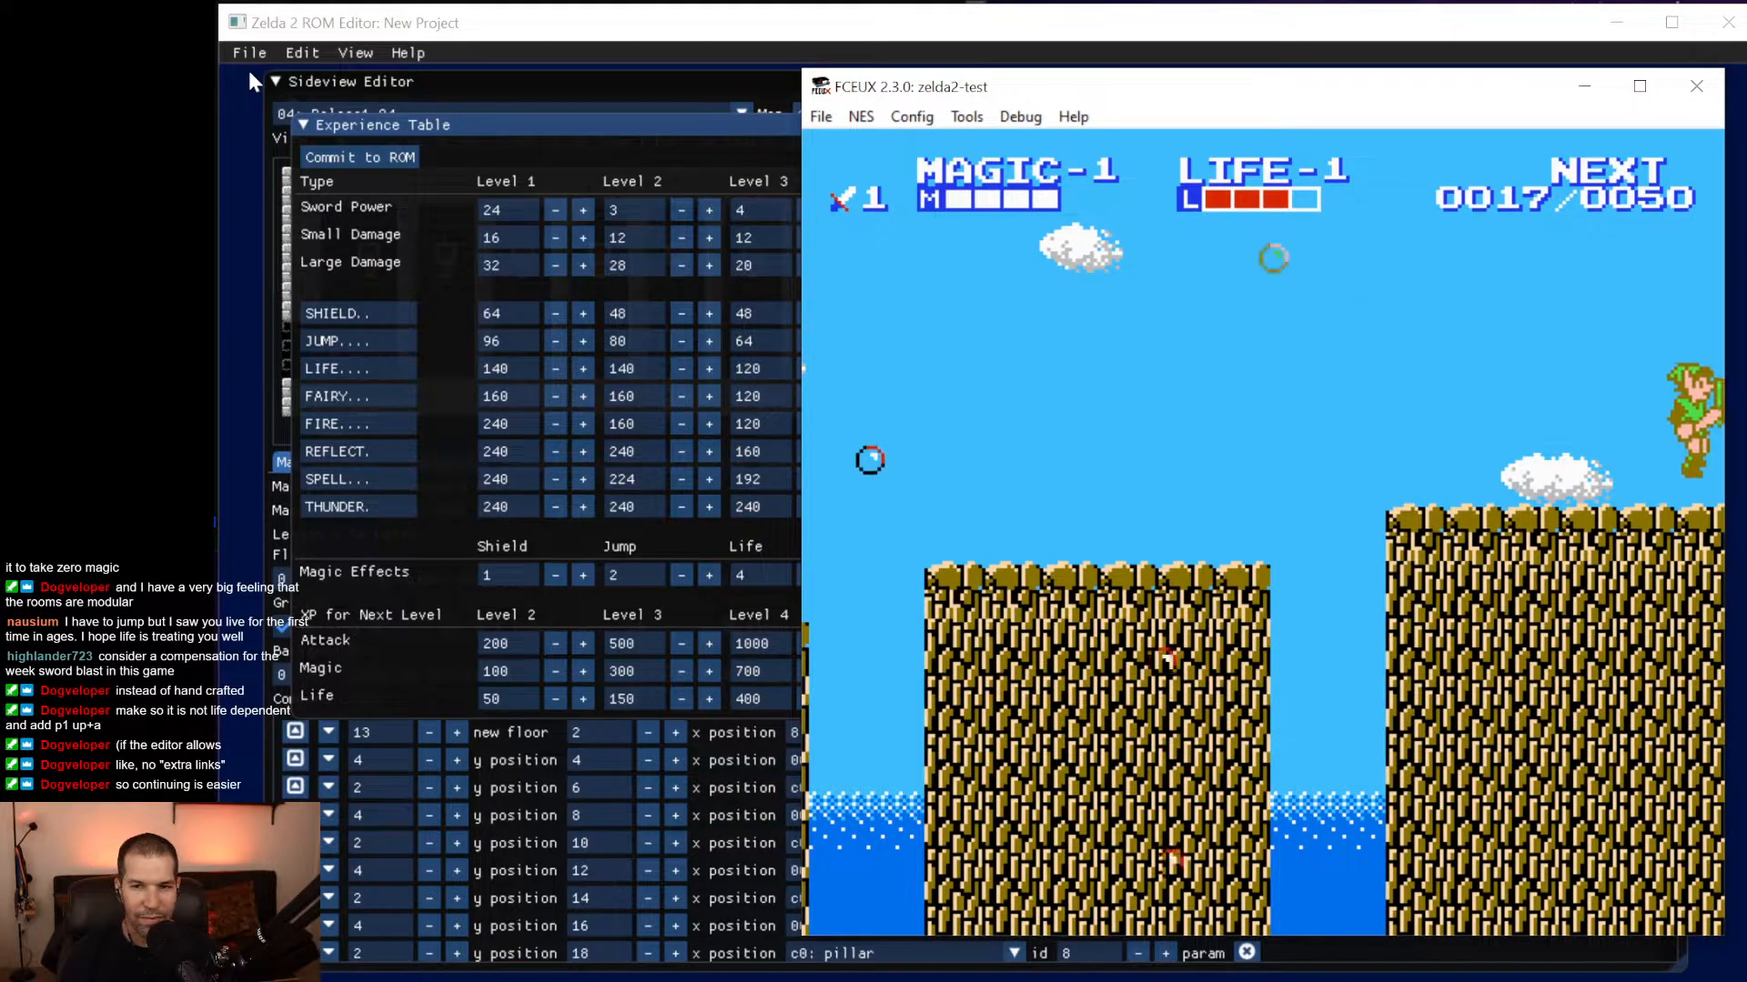
pyautogui.press('Right')
# Continue Link south along the sandy path and enter the area with the standing stones.
pyautogui.press('Down')
pyautogui.press('Right')
pyautogui.press('Down')
pyautogui.press('Down')
pyautogui.press('Left')
pyautogui.press('Left')
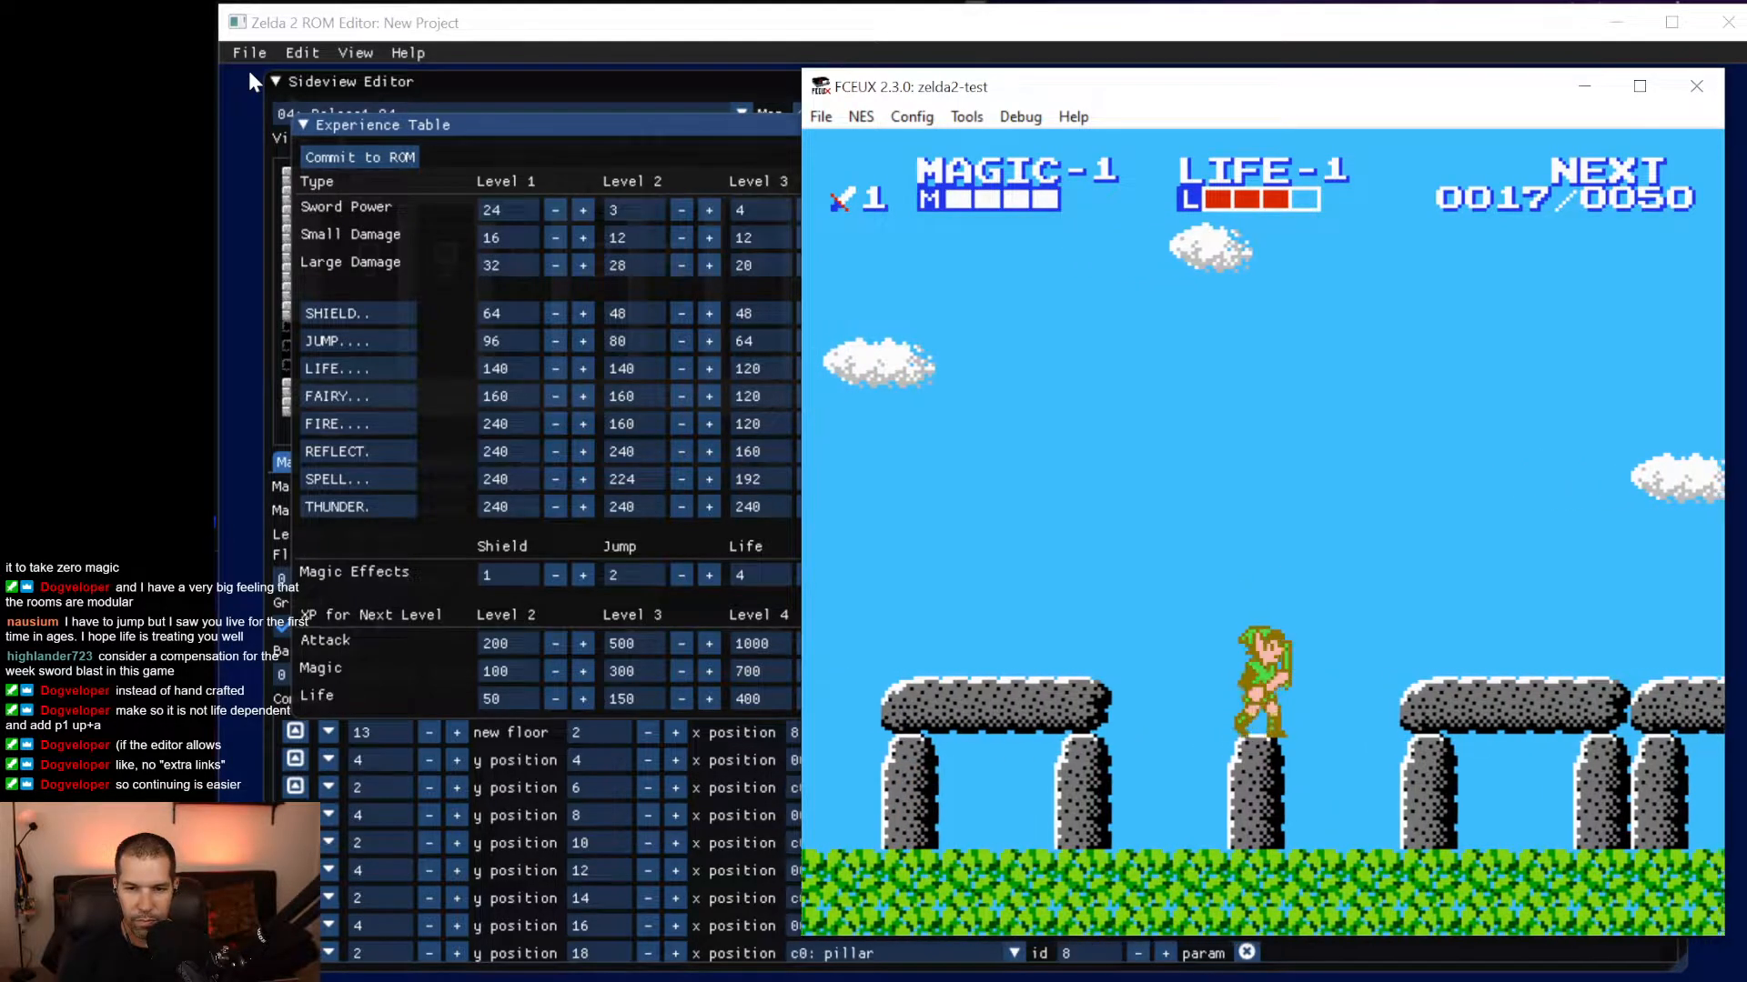
# Jump Link across the standing stones and collect the heart container.
pyautogui.press('Right')
pyautogui.press('f')
pyautogui.press('f')
pyautogui.press('Left')
pyautogui.press('Right')
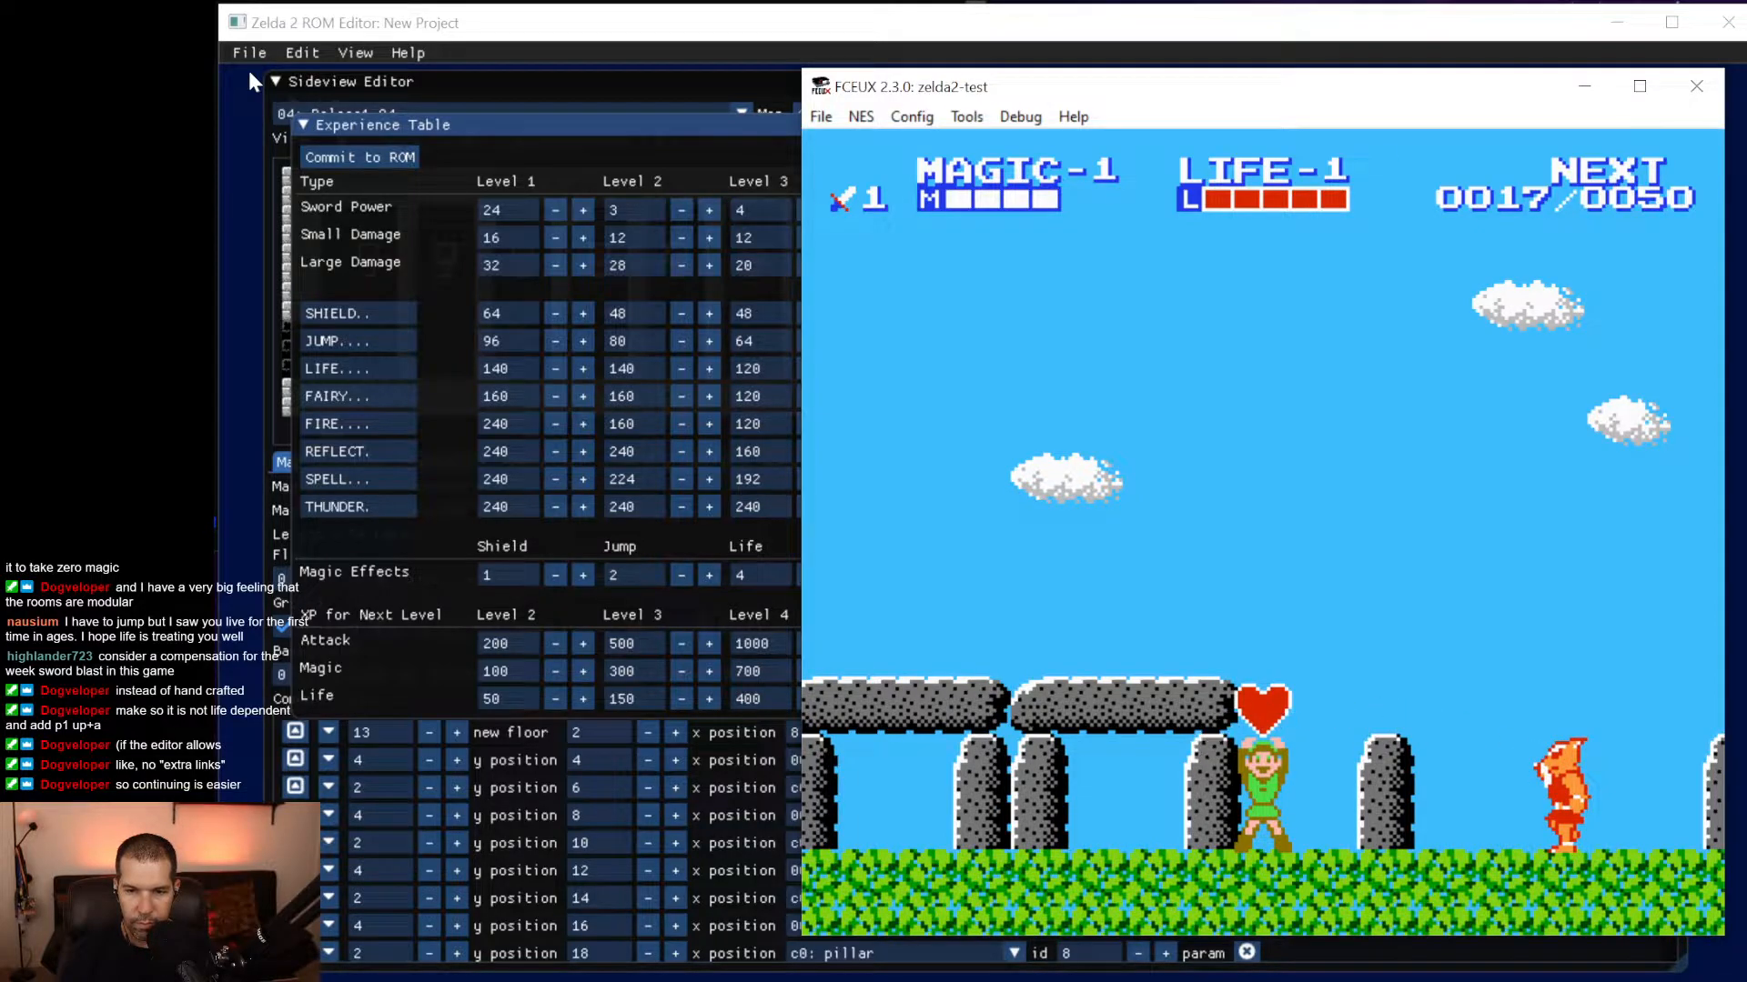
# Fight the orange enemy among the standing stones and jump Link east past the remaining pillars.
pyautogui.press('Right')
pyautogui.press('f')
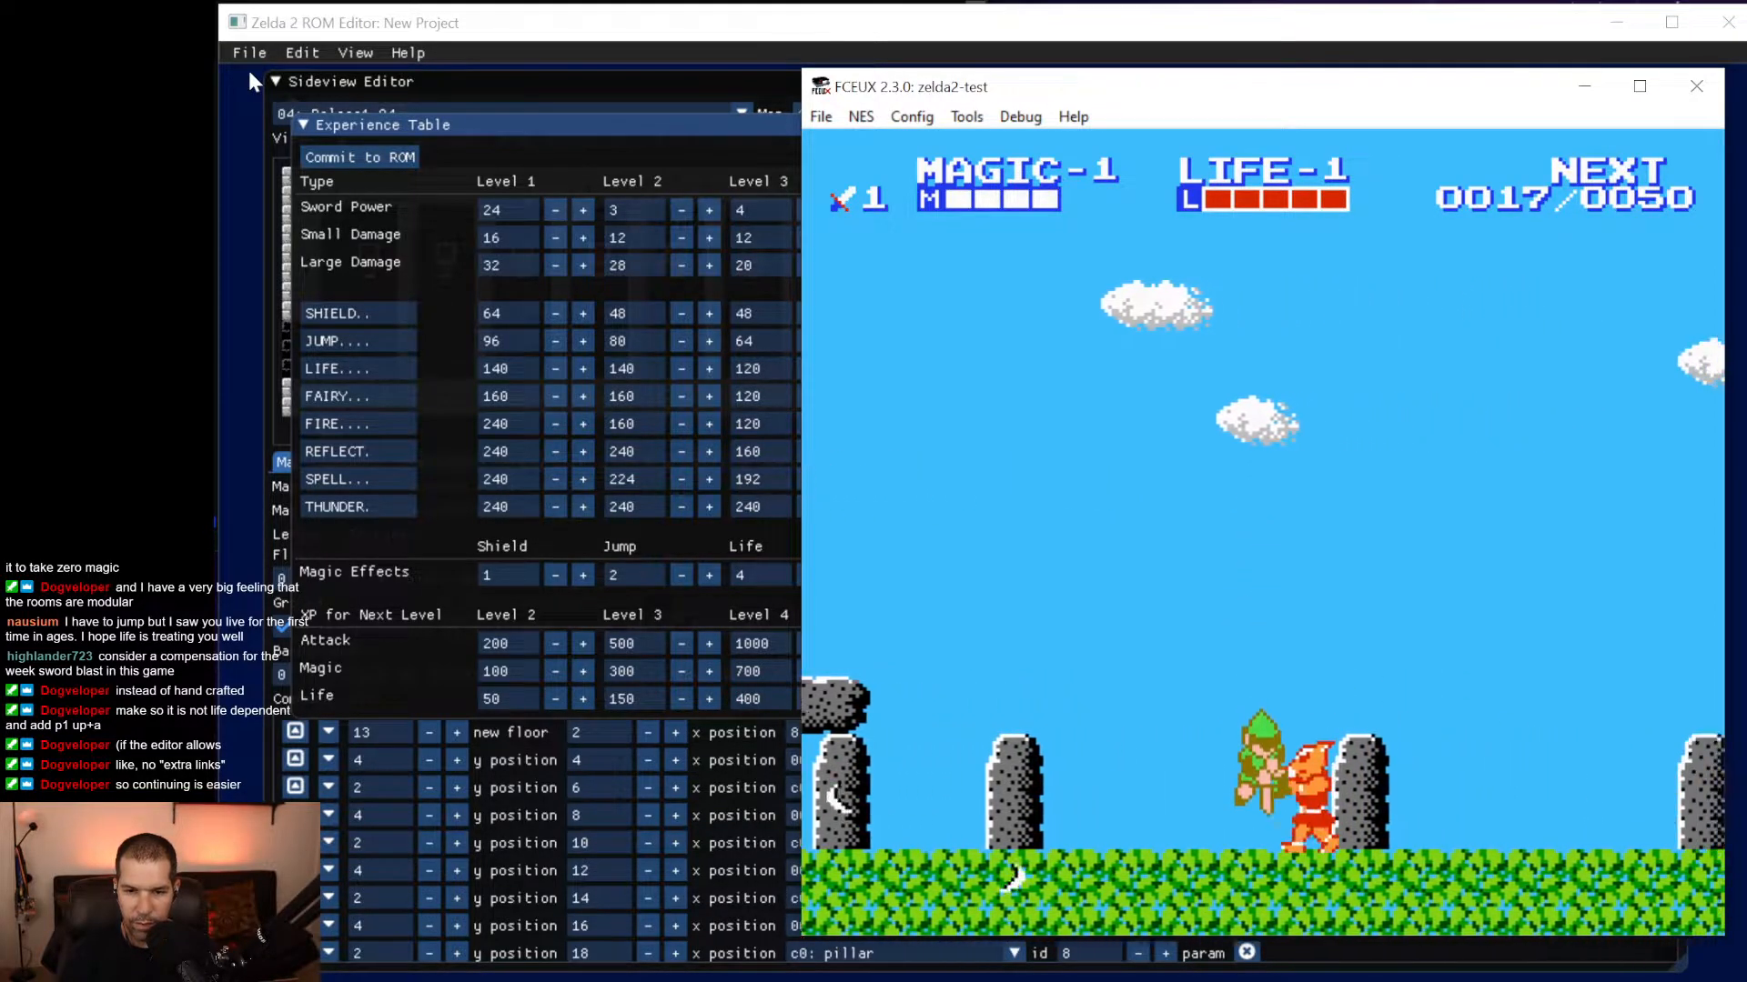
pyautogui.press('Right')
pyautogui.press('f')
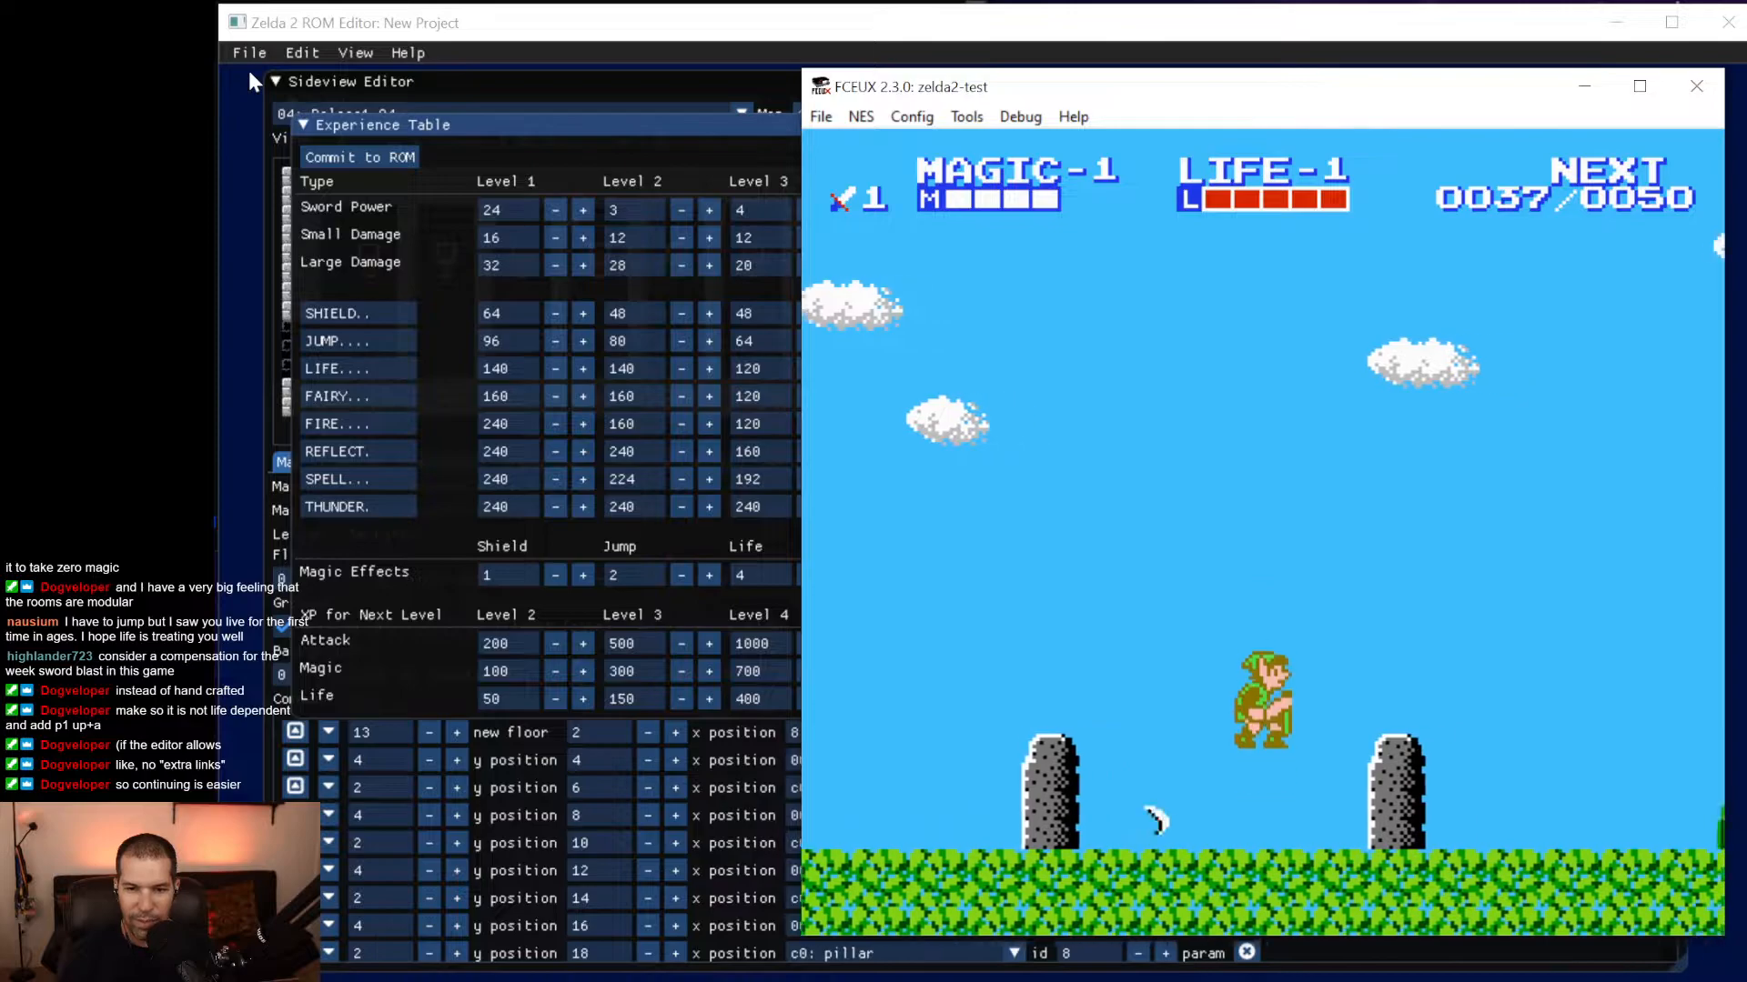
pyautogui.press('Right')
pyautogui.press('f')
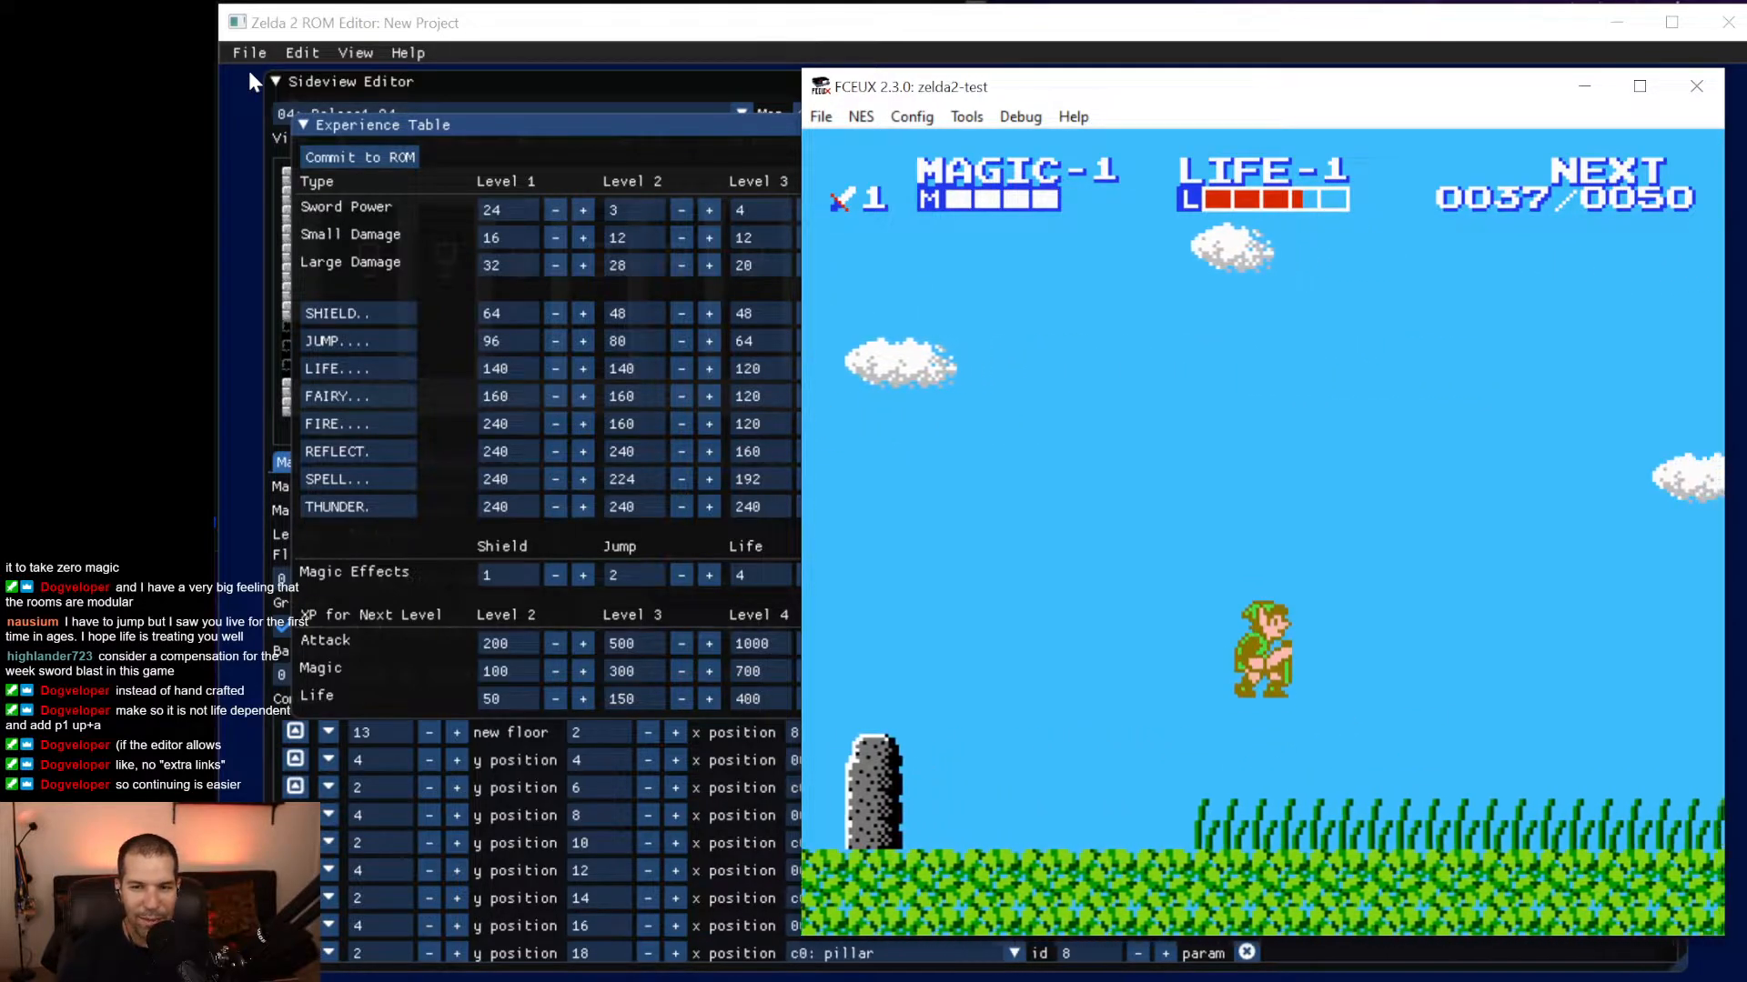
# Leave the standing stones area through its east exit and walk Link north along the sandy path to the cliffs.
pyautogui.press('Right')
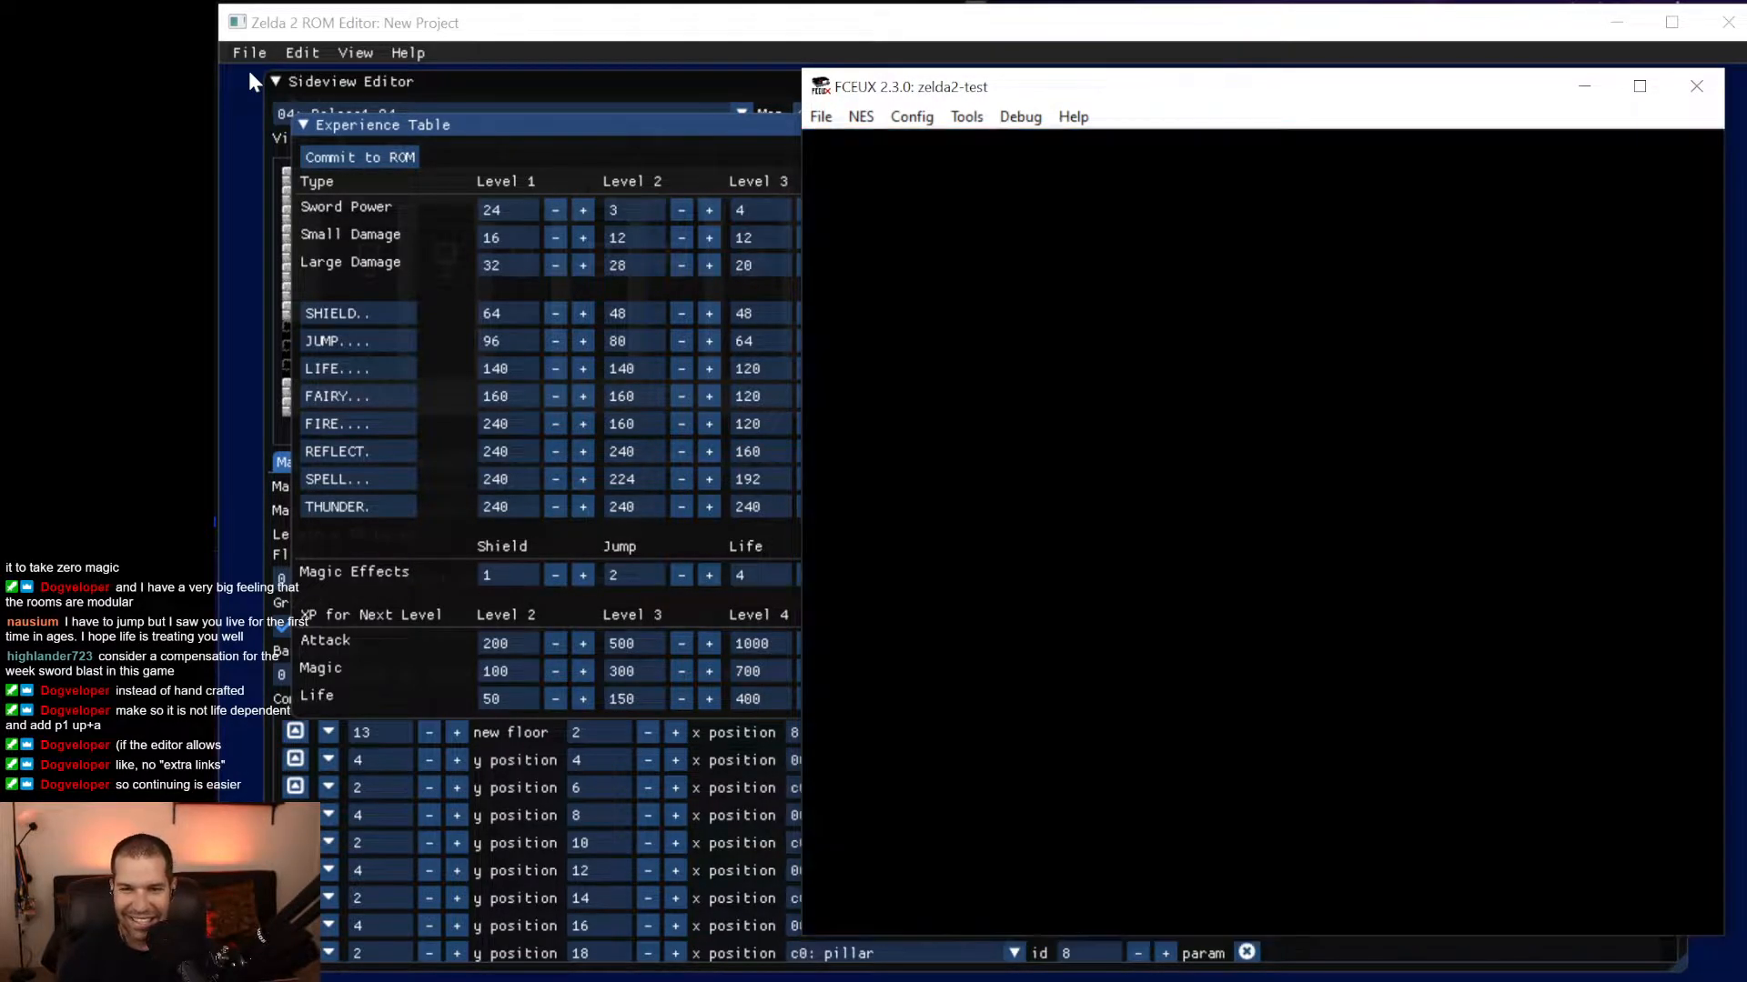
pyautogui.press('Up')
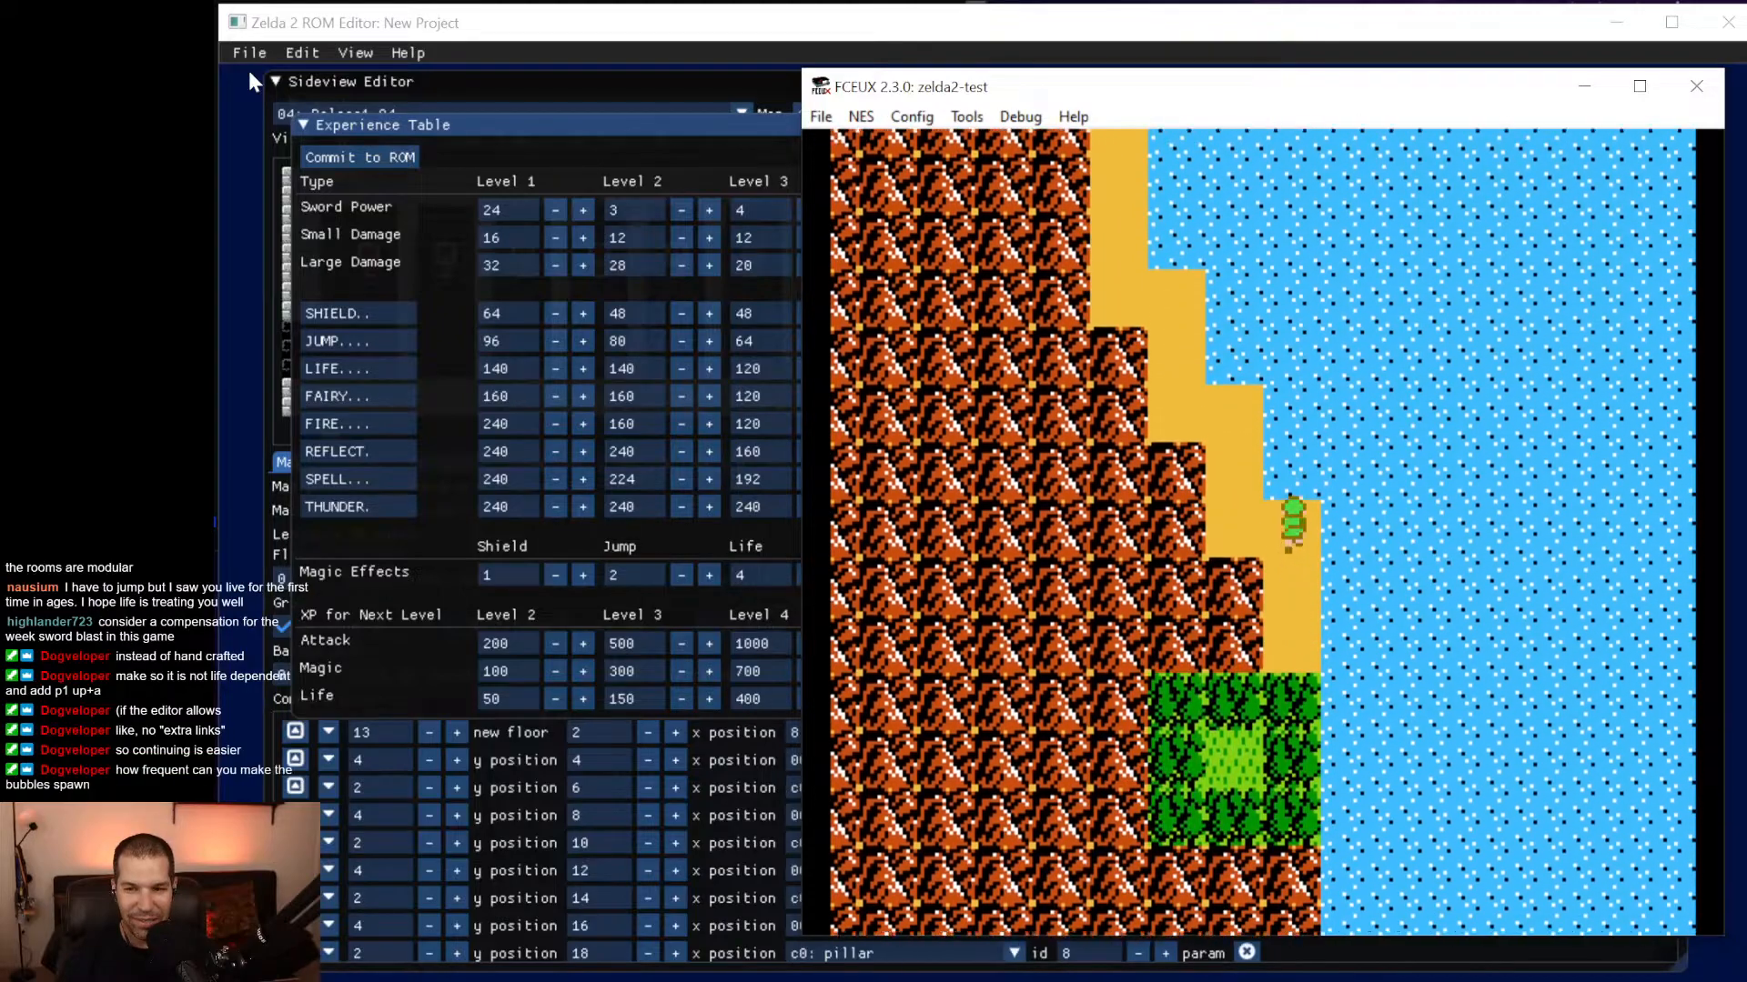
pyautogui.press('Up')
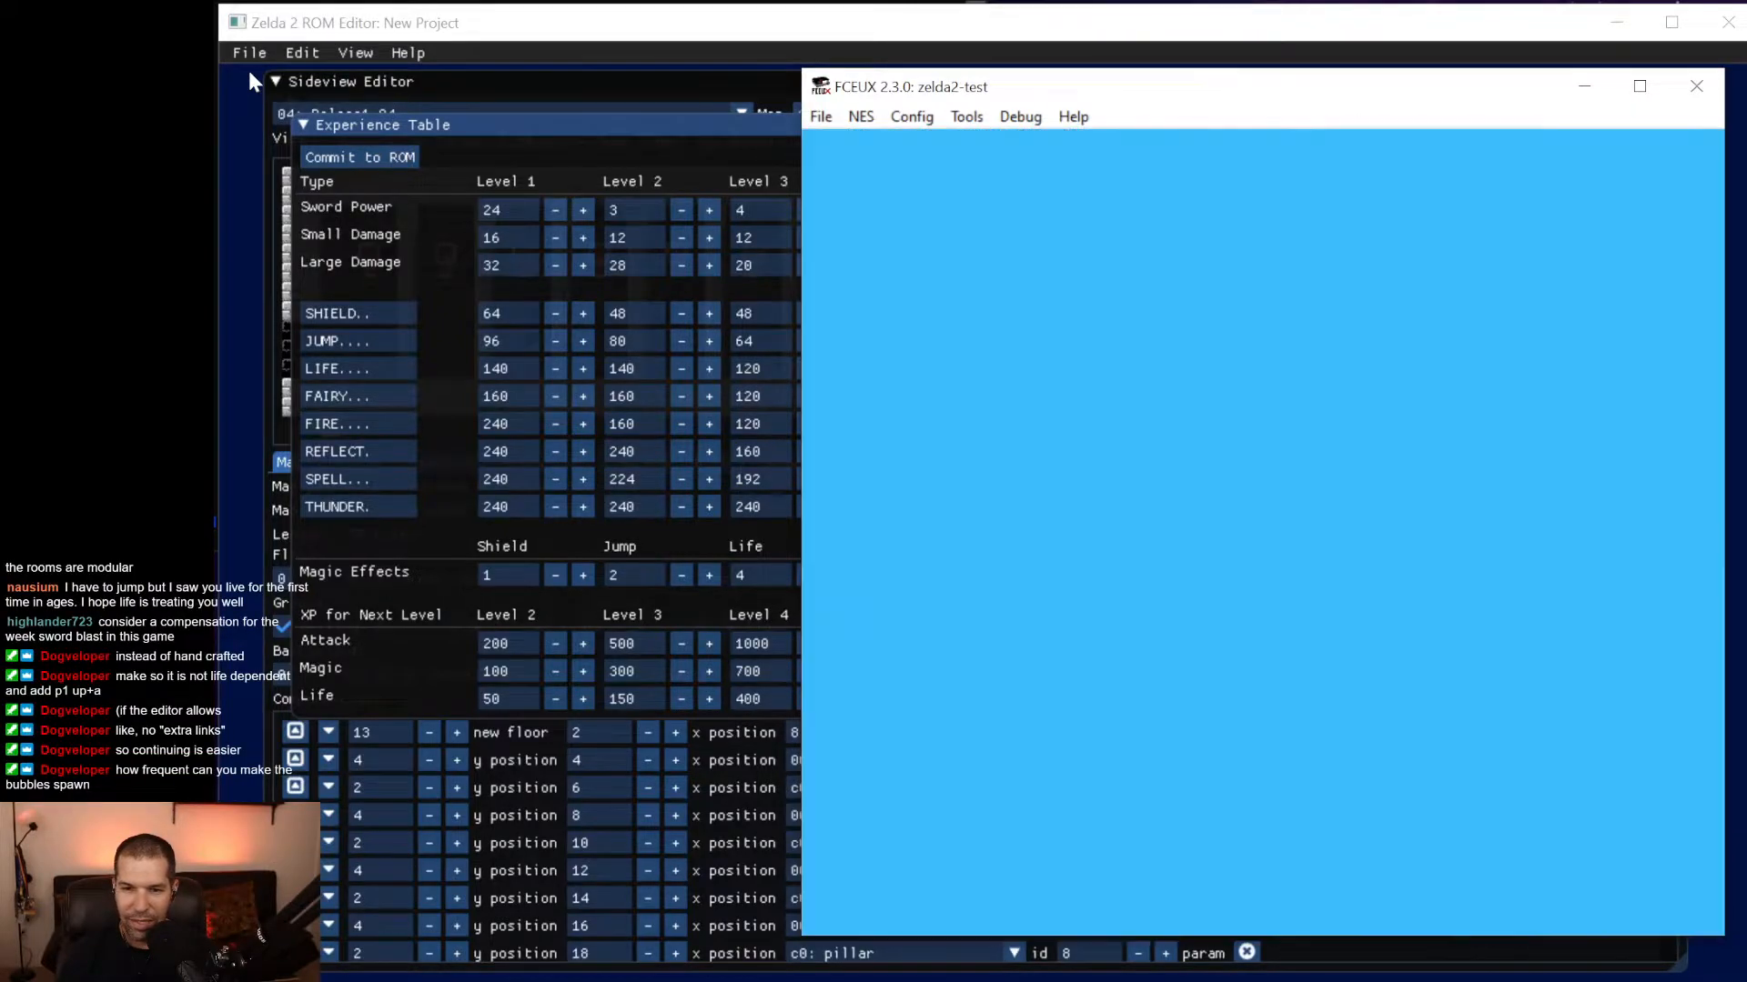
# Jump Link west across the first cliff pillars above the water.
pyautogui.press('Left')
pyautogui.press('f')
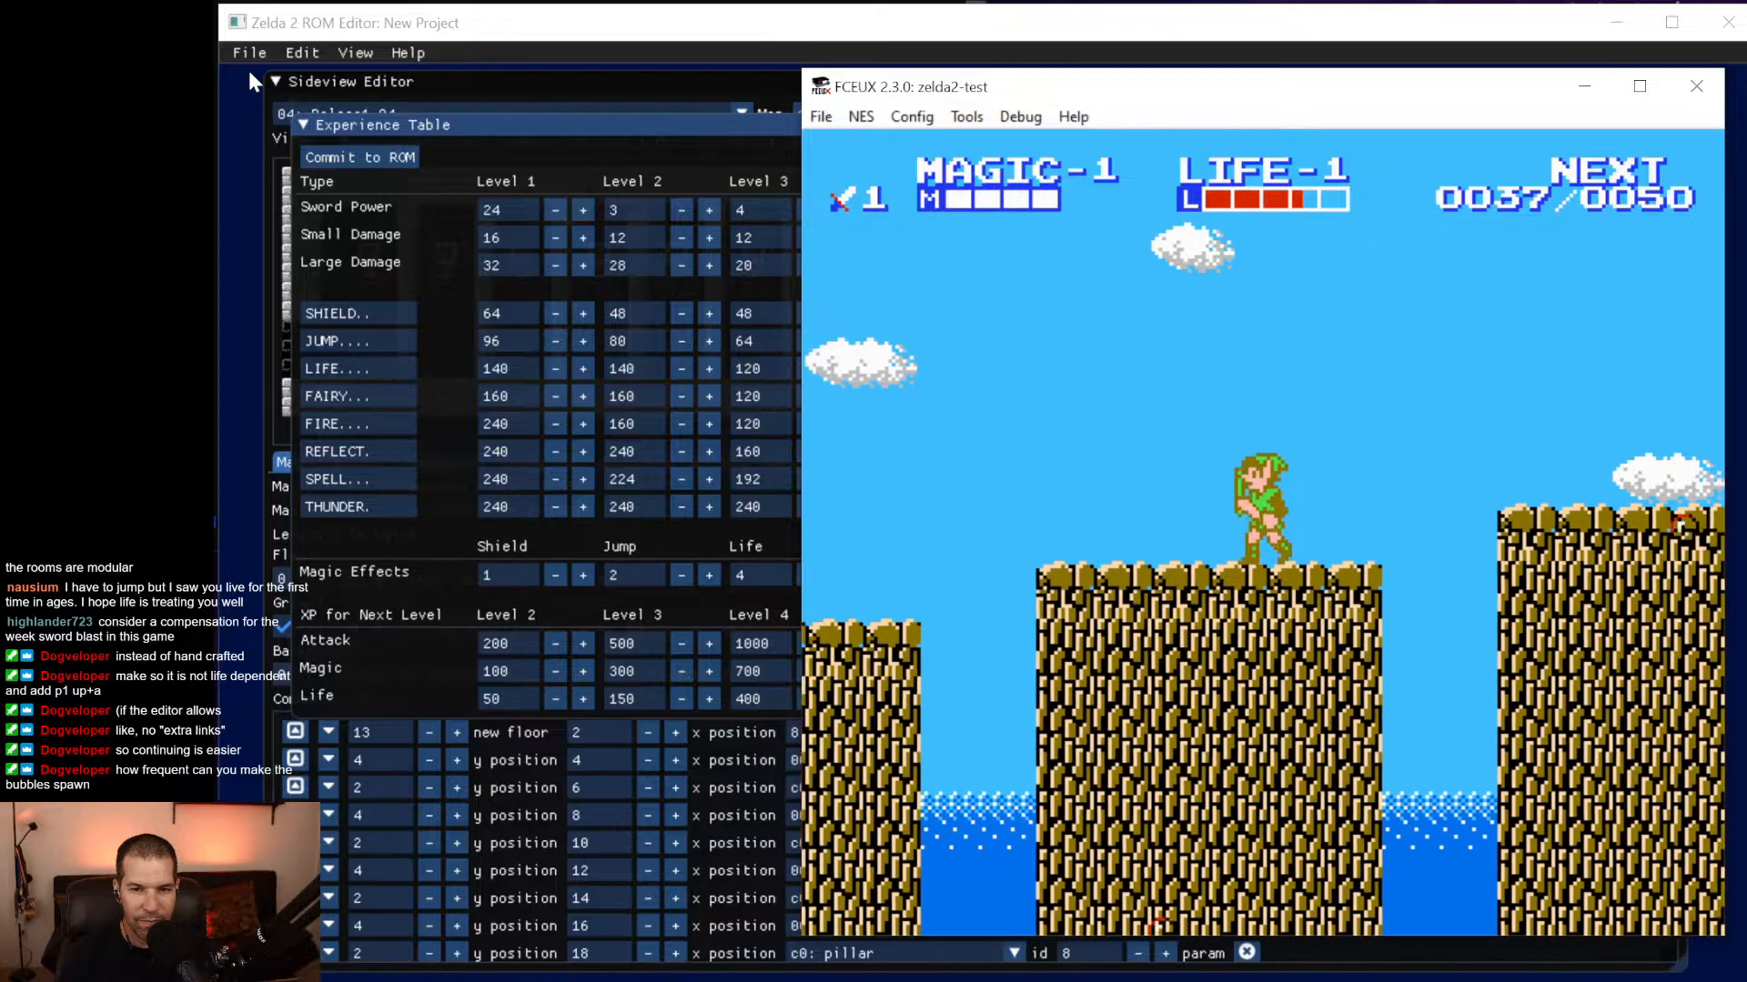
pyautogui.press('Left')
pyautogui.press('f')
pyautogui.press('Right')
pyautogui.press('Left')
pyautogui.press('Left')
pyautogui.press('f')
pyautogui.press('Right')
pyautogui.press('Left')
pyautogui.press('Right')
pyautogui.press('Left')
pyautogui.press('f')
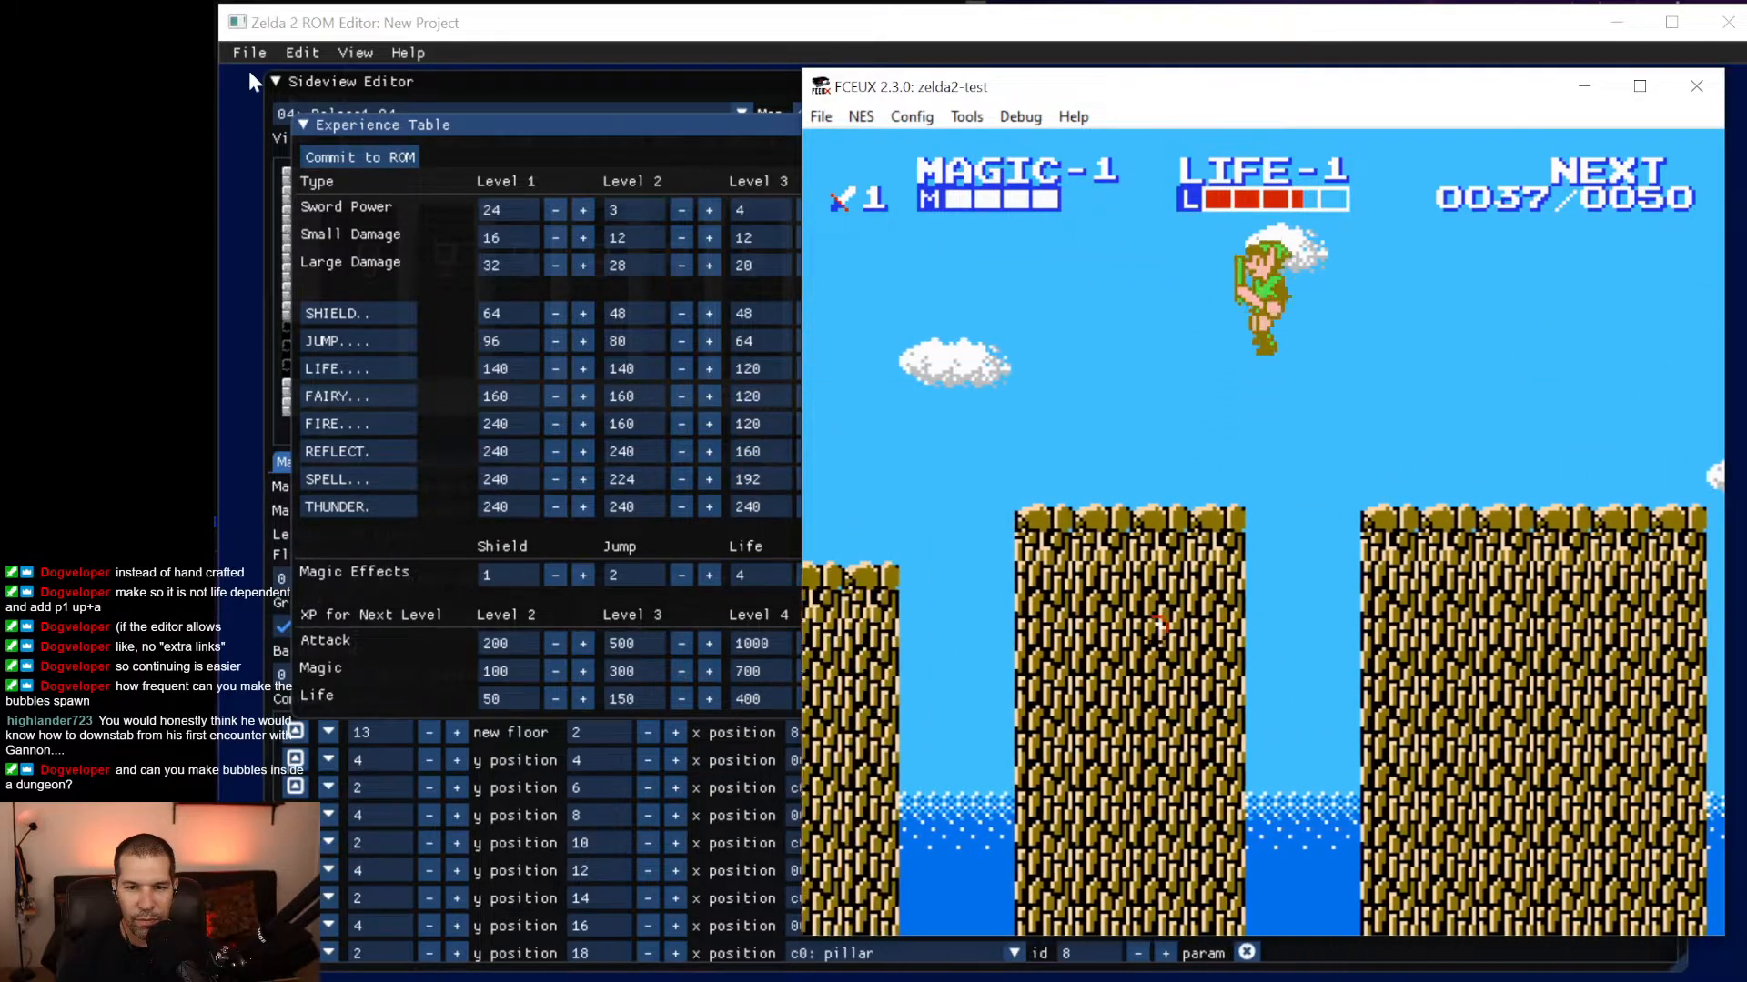
# Jump Link west over the remaining cliff pillars past the bubbles, and walk north along the coastal path on the overworld.
pyautogui.press('Left')
pyautogui.press('f')
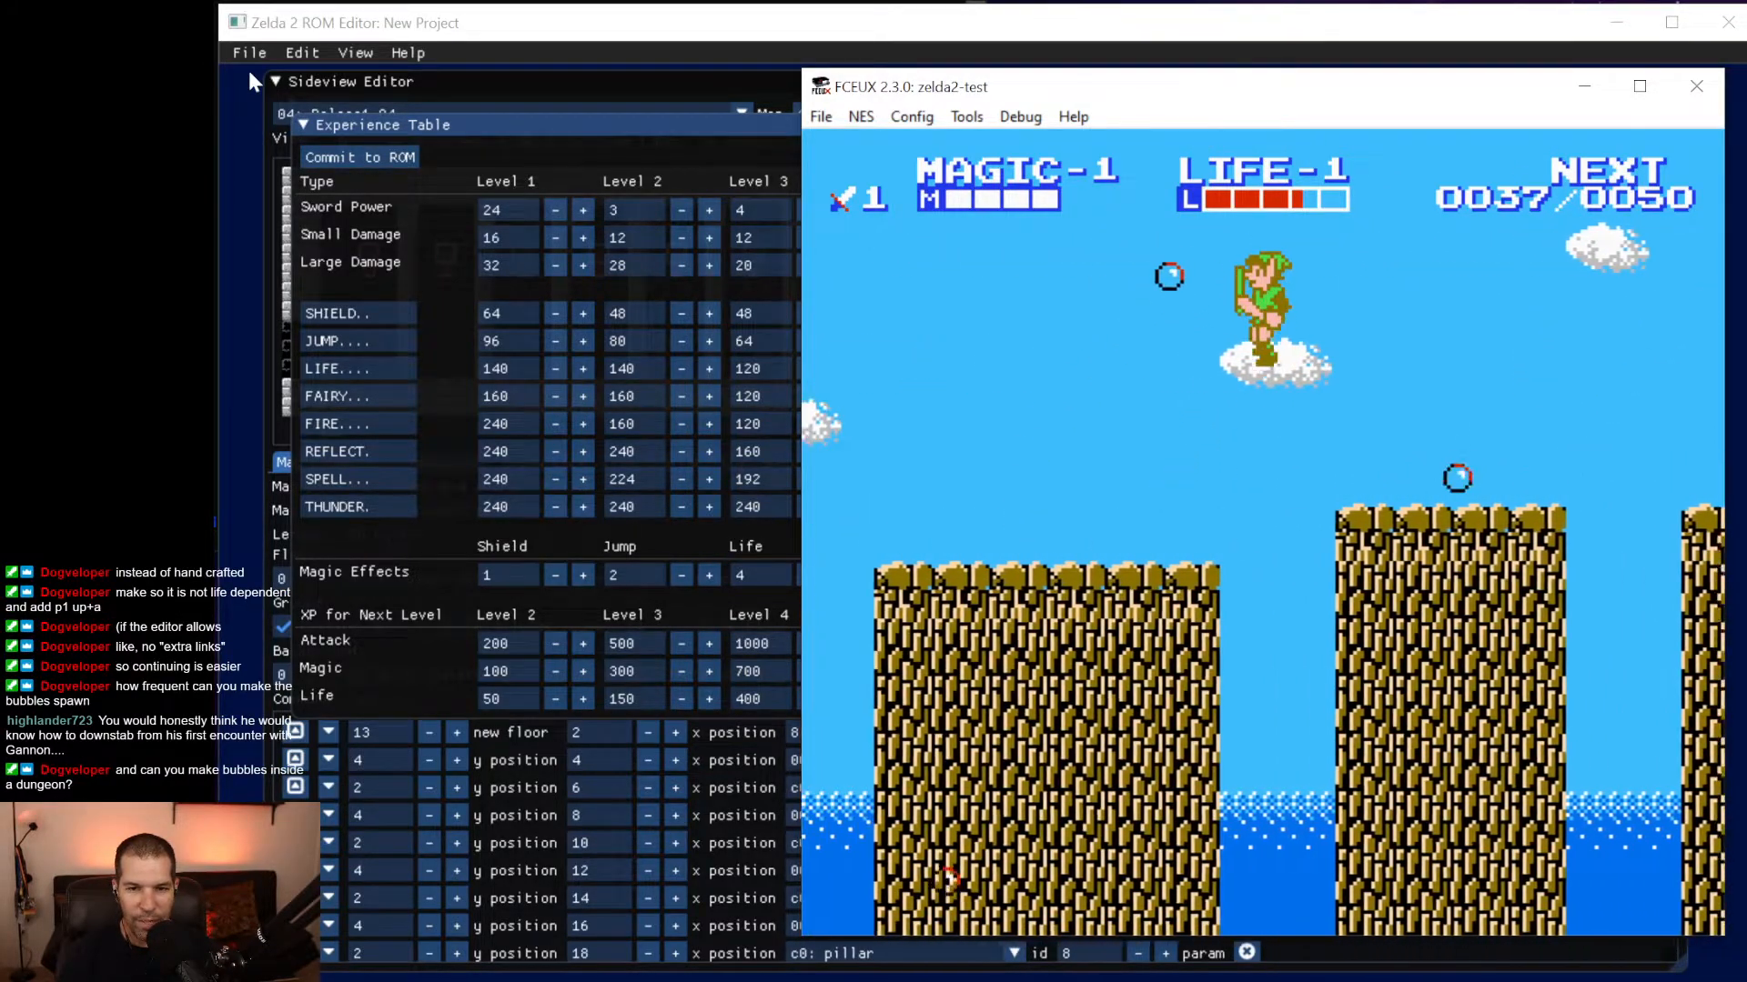
pyautogui.press('Left')
pyautogui.press('f')
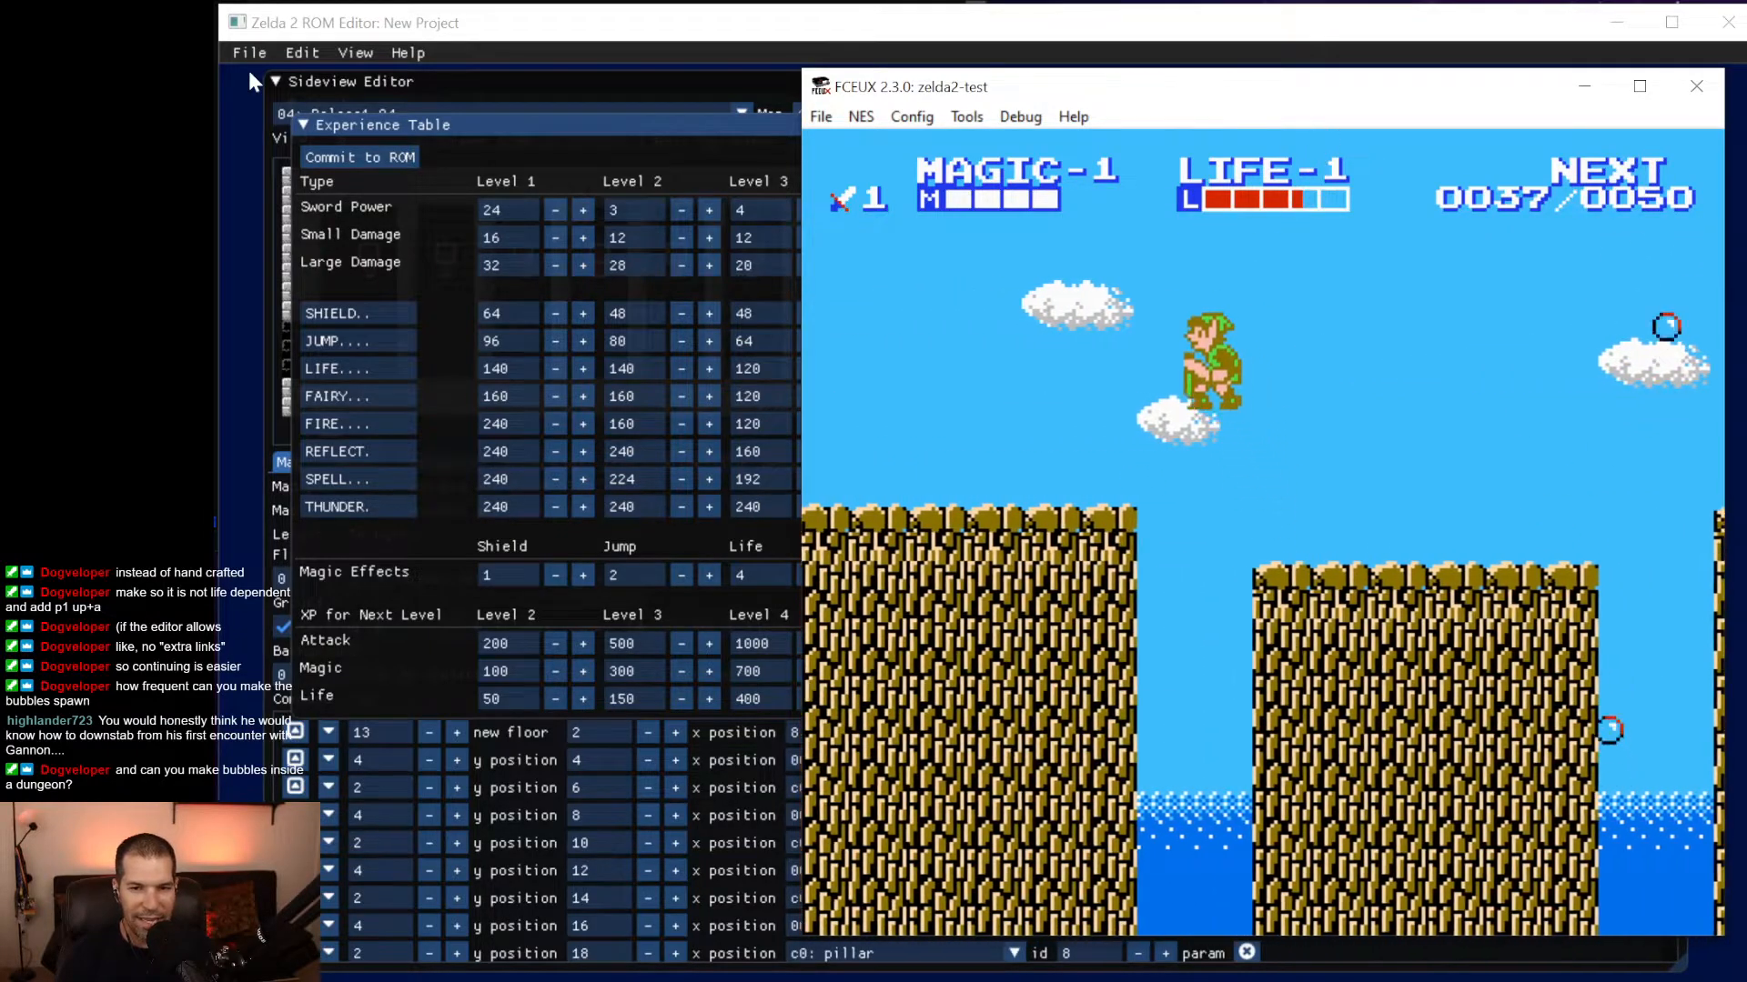
pyautogui.press('Left')
pyautogui.press('f')
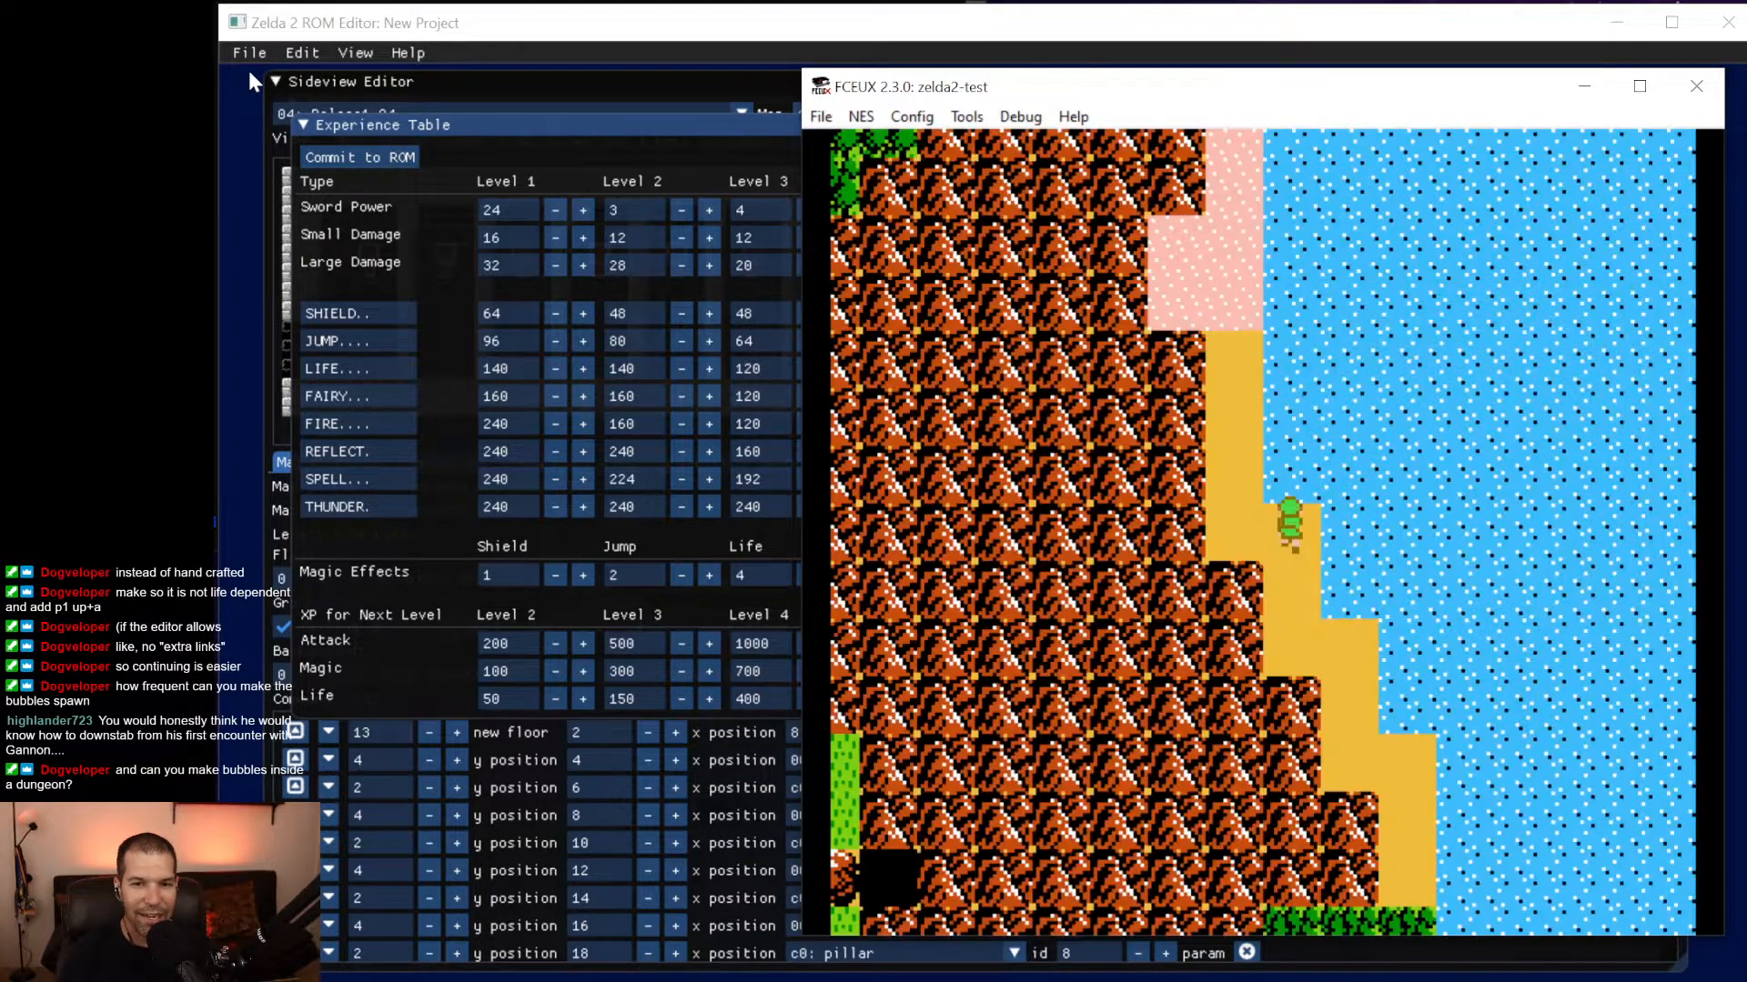
pyautogui.press('Up')
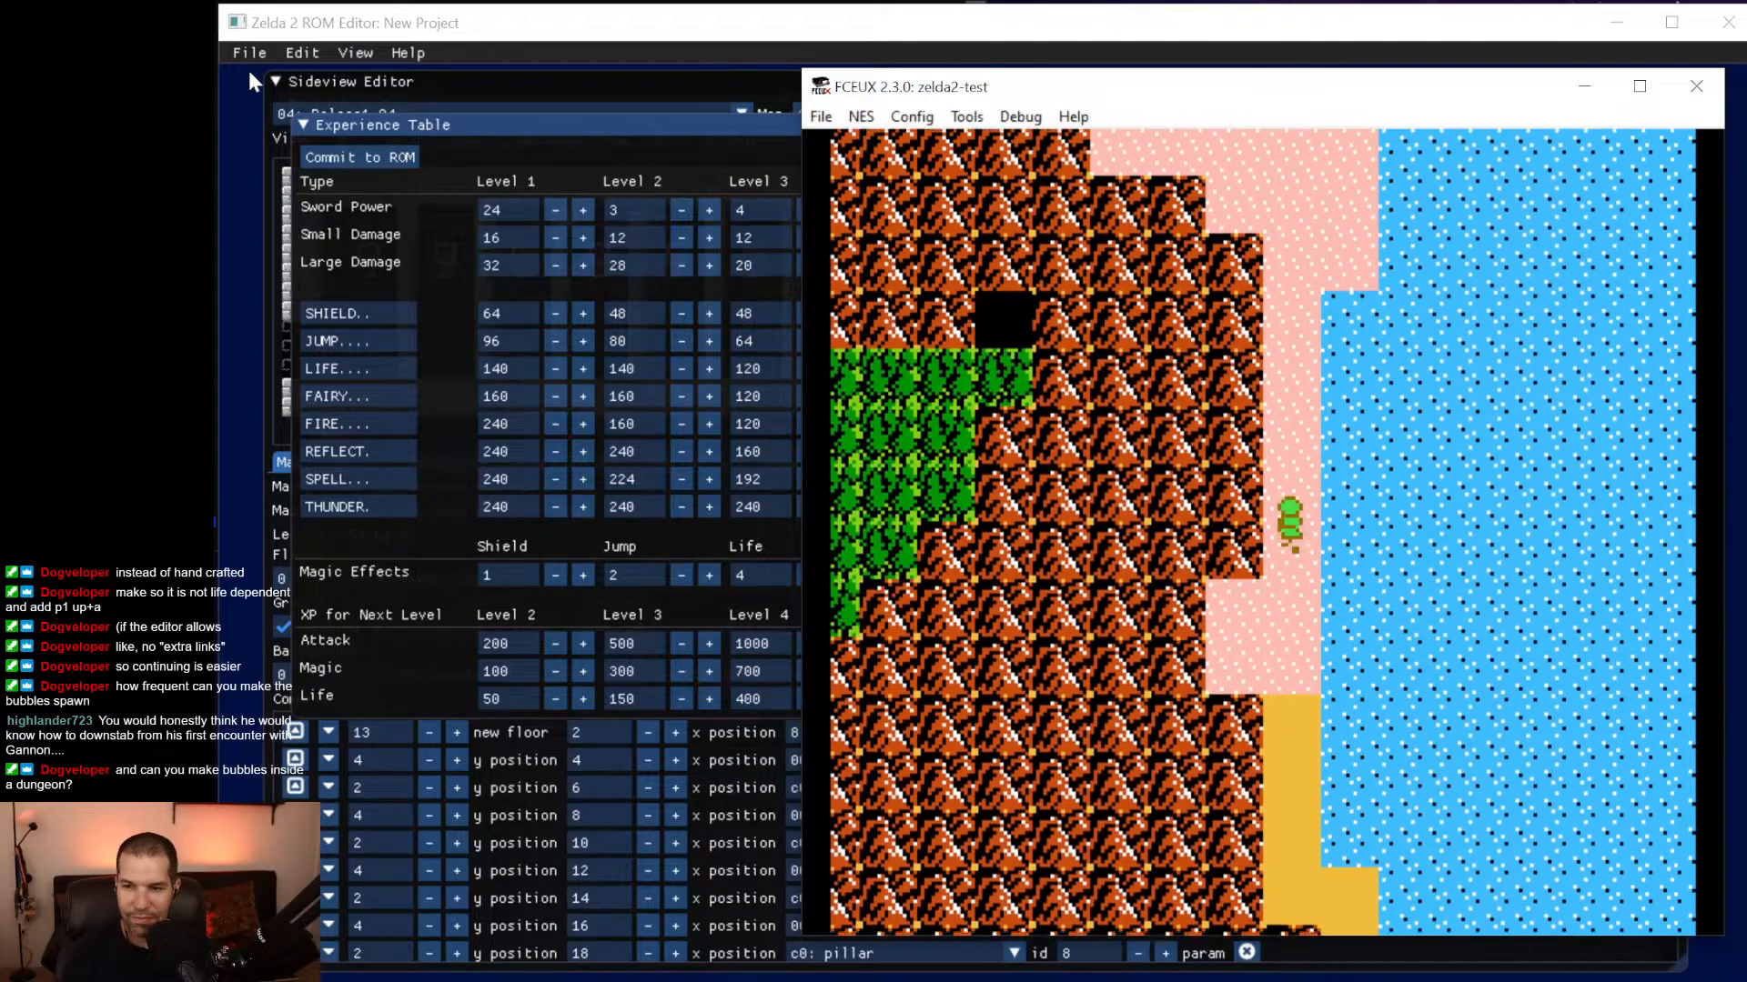
pyautogui.press('Up')
# Run Link west out of the cactus desert encounter and walk north across the desert toward the palace.
pyautogui.press('Left')
pyautogui.press('Left')
pyautogui.press('f')
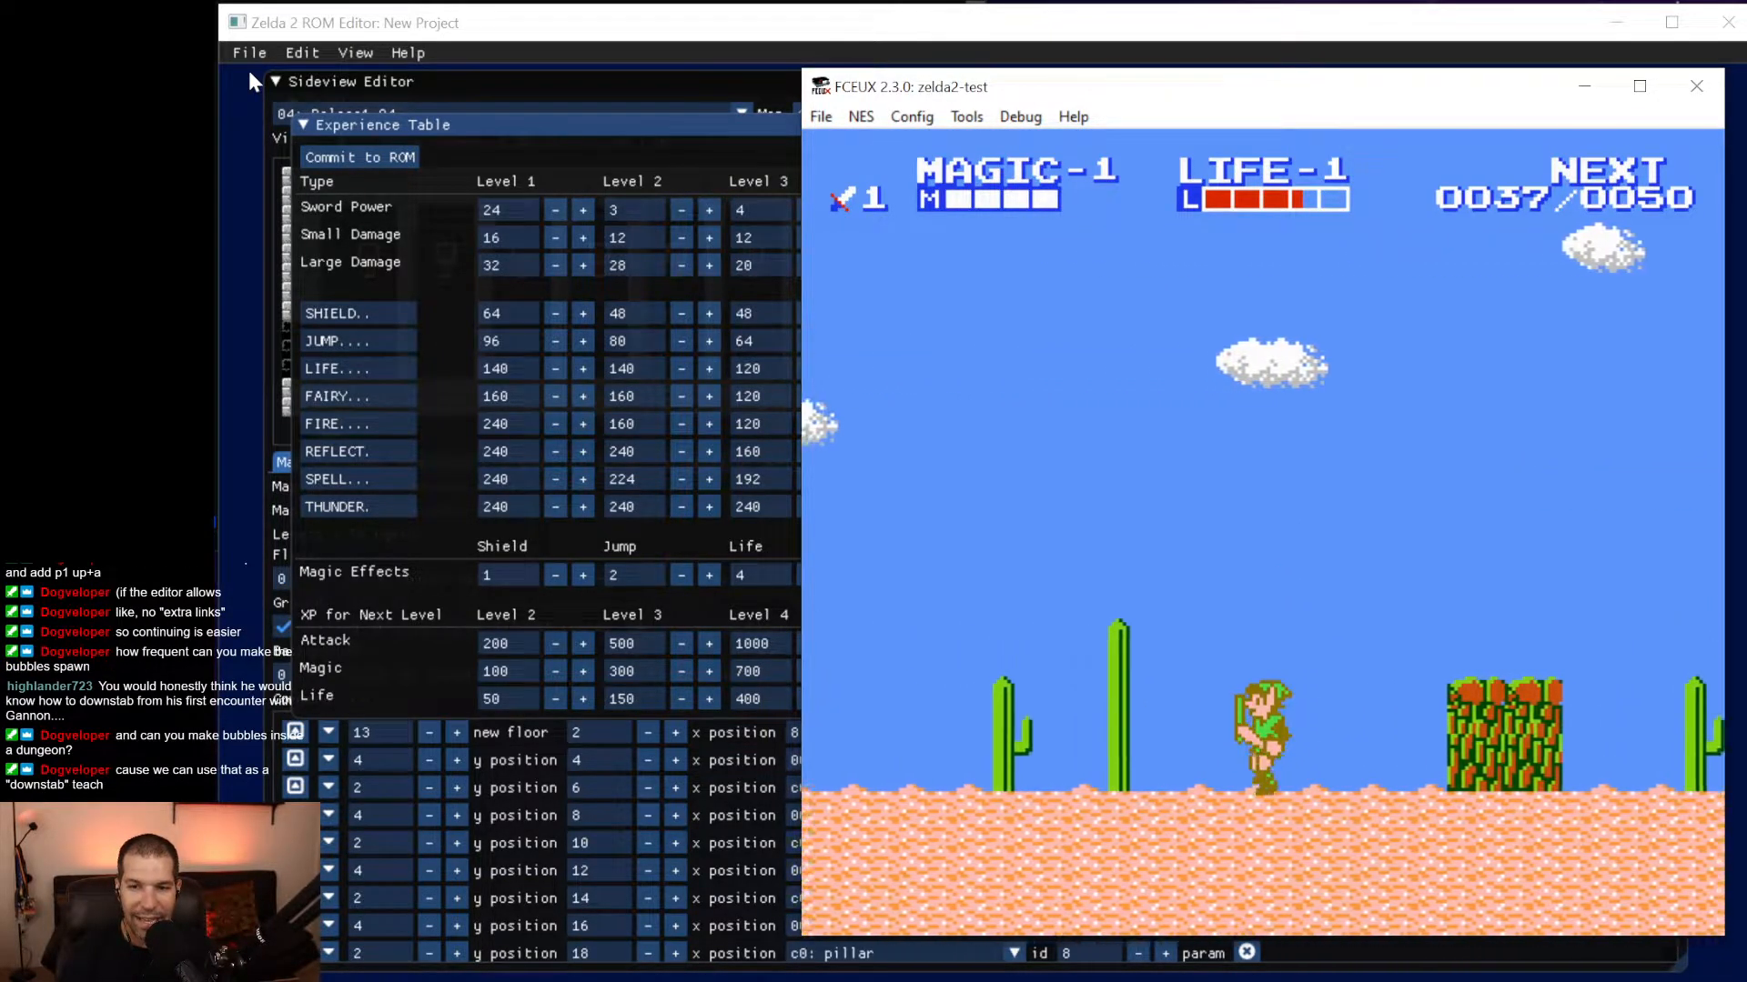
pyautogui.press('Left')
pyautogui.press('f')
pyautogui.press('Left')
pyautogui.press('Up')
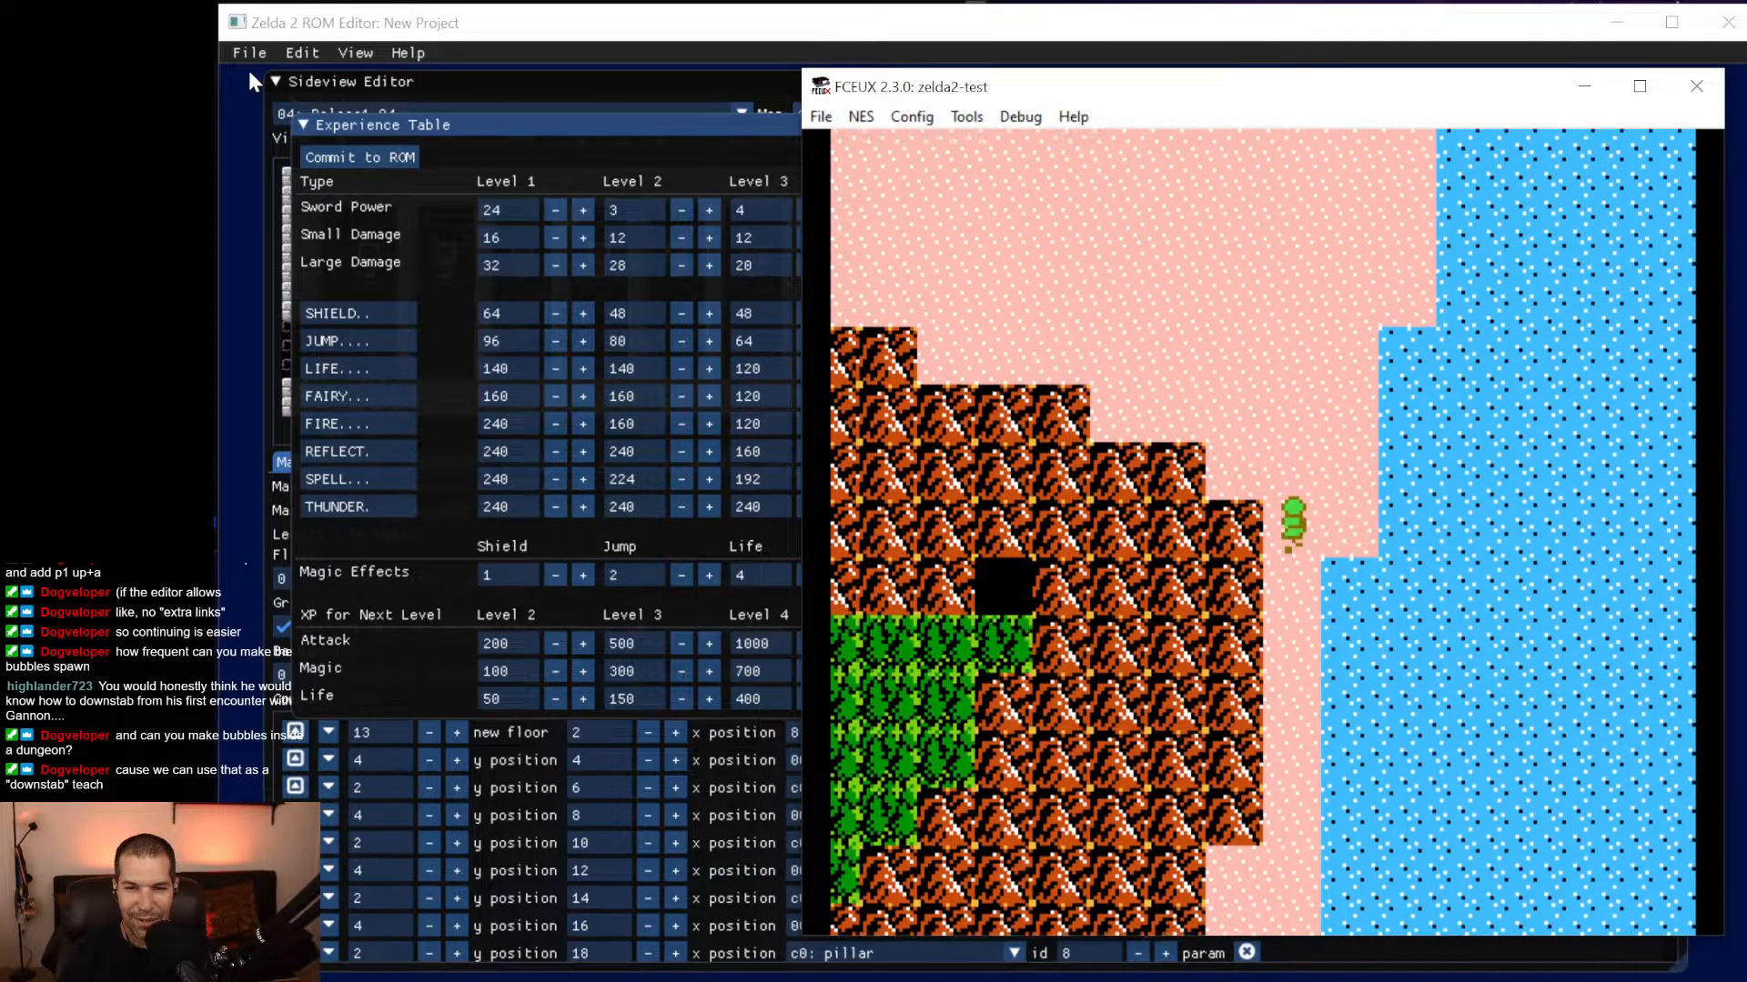
pyautogui.press('Up')
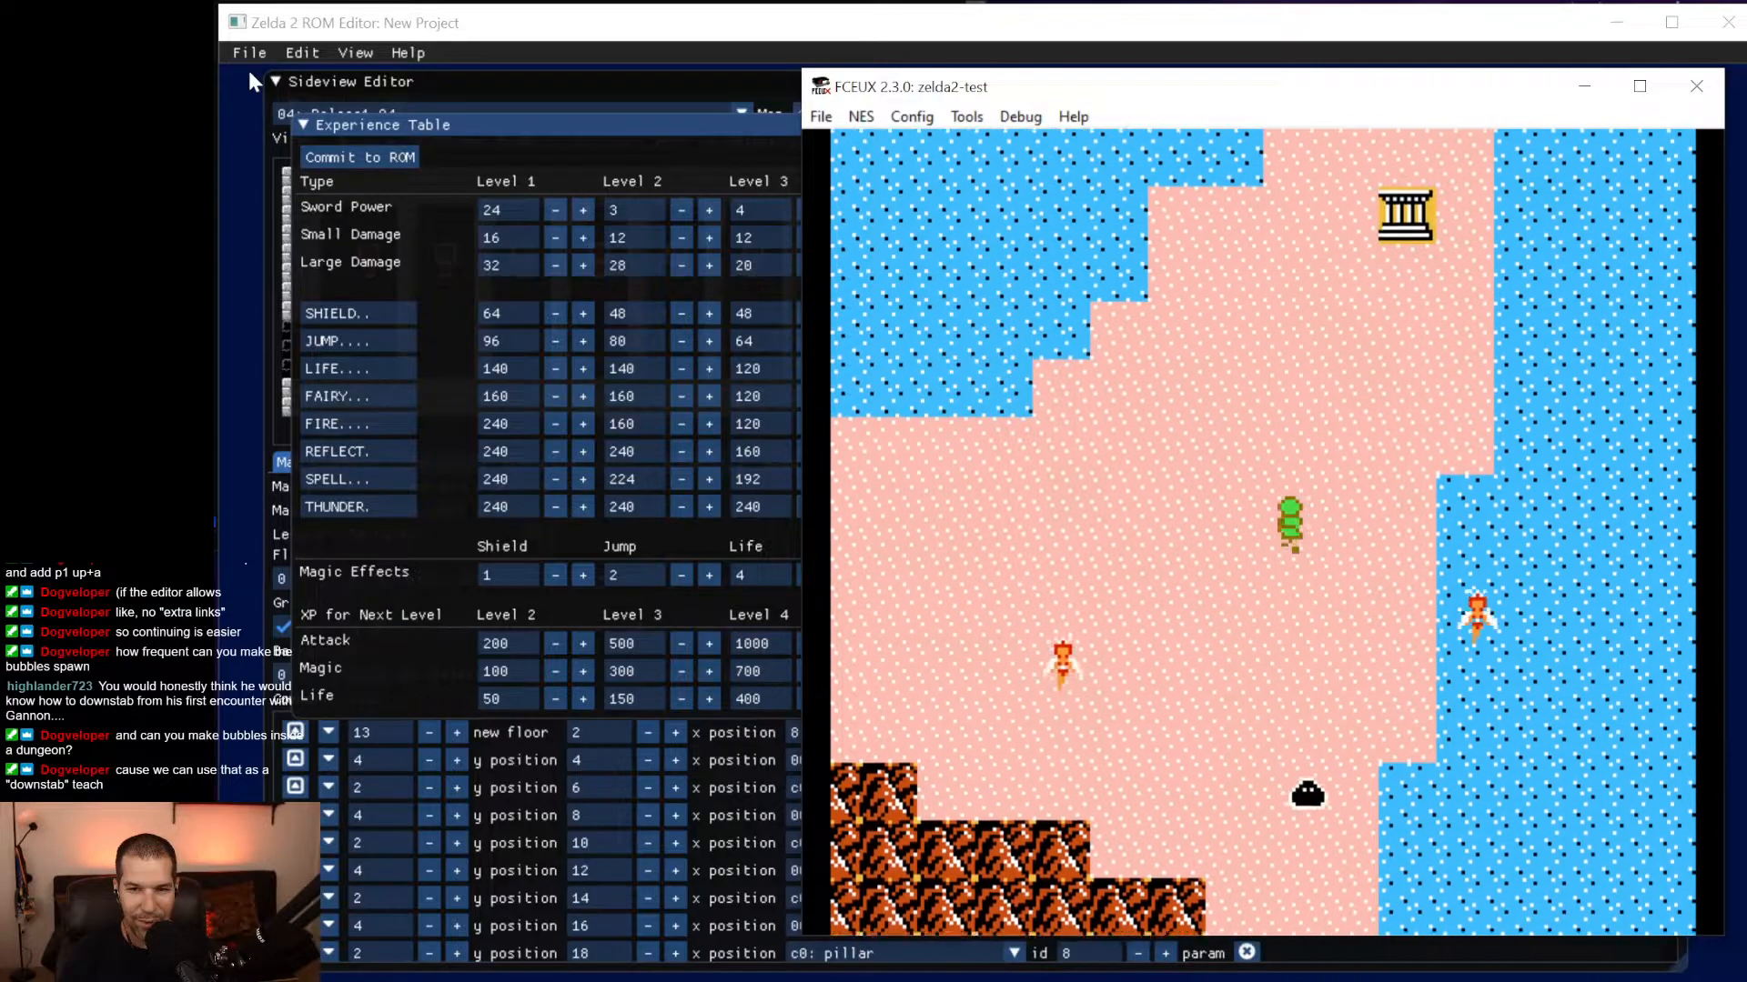
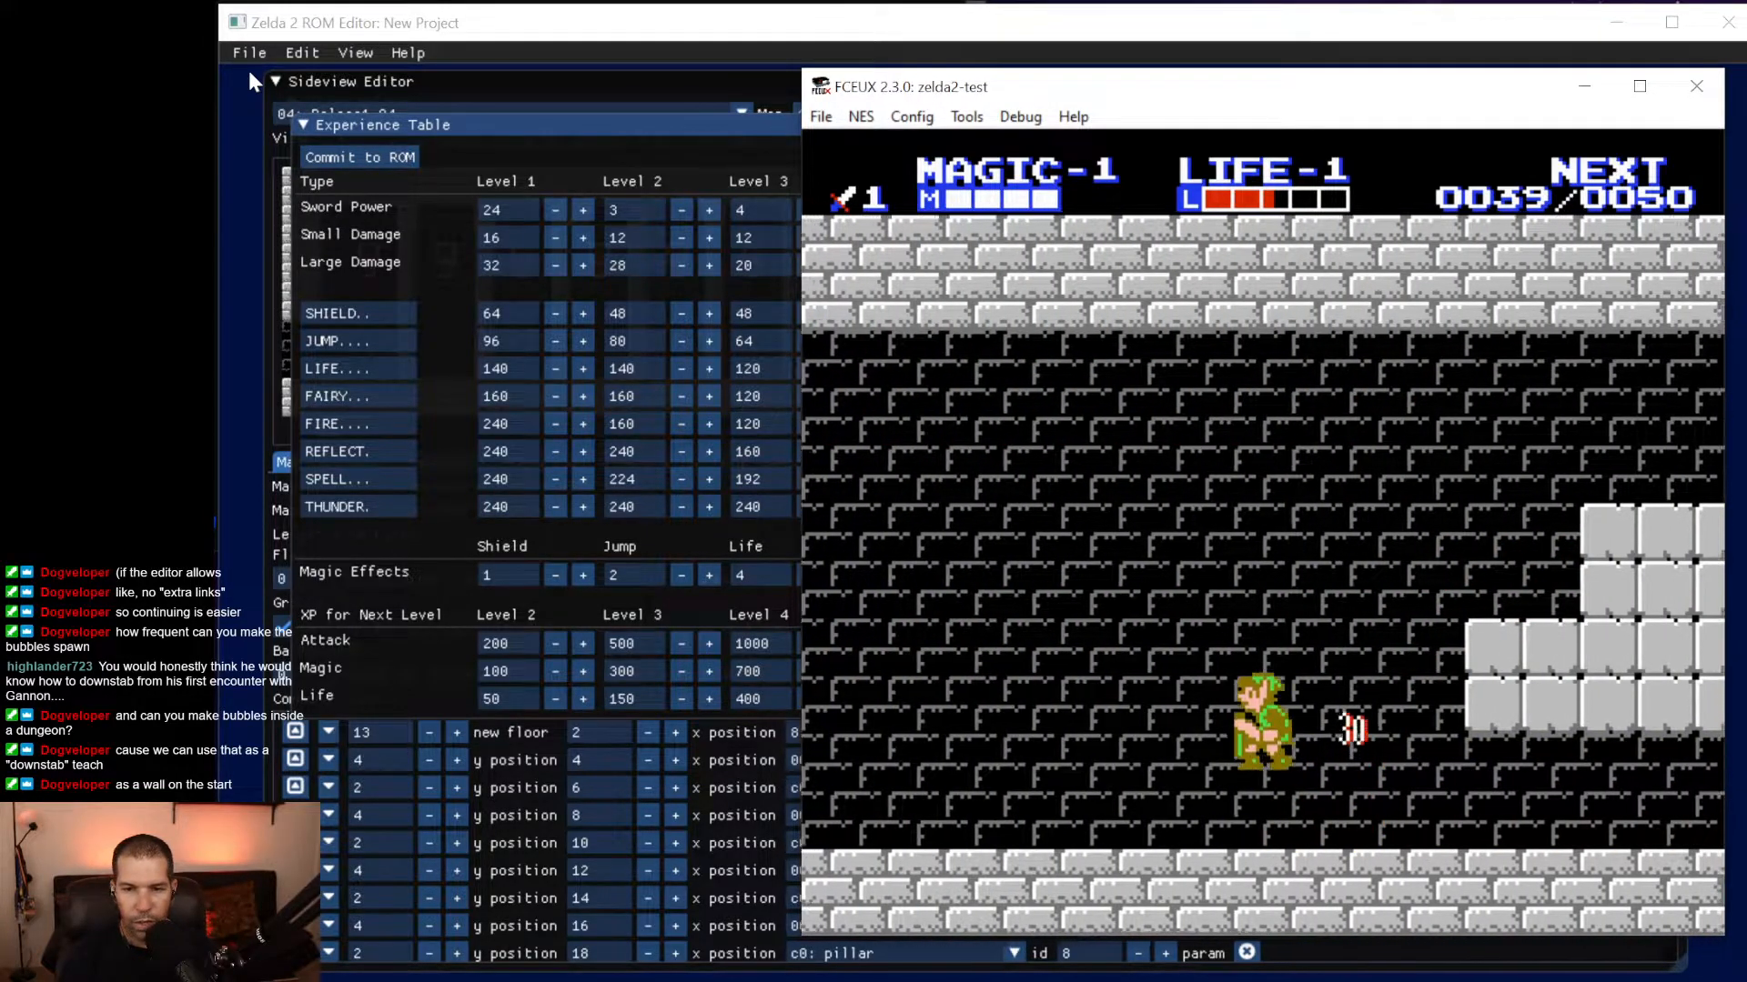
# Raise Link's Life to level 2 in the level-up menu and resume moving through the palace.
pyautogui.press('Up')
pyautogui.press('Down')
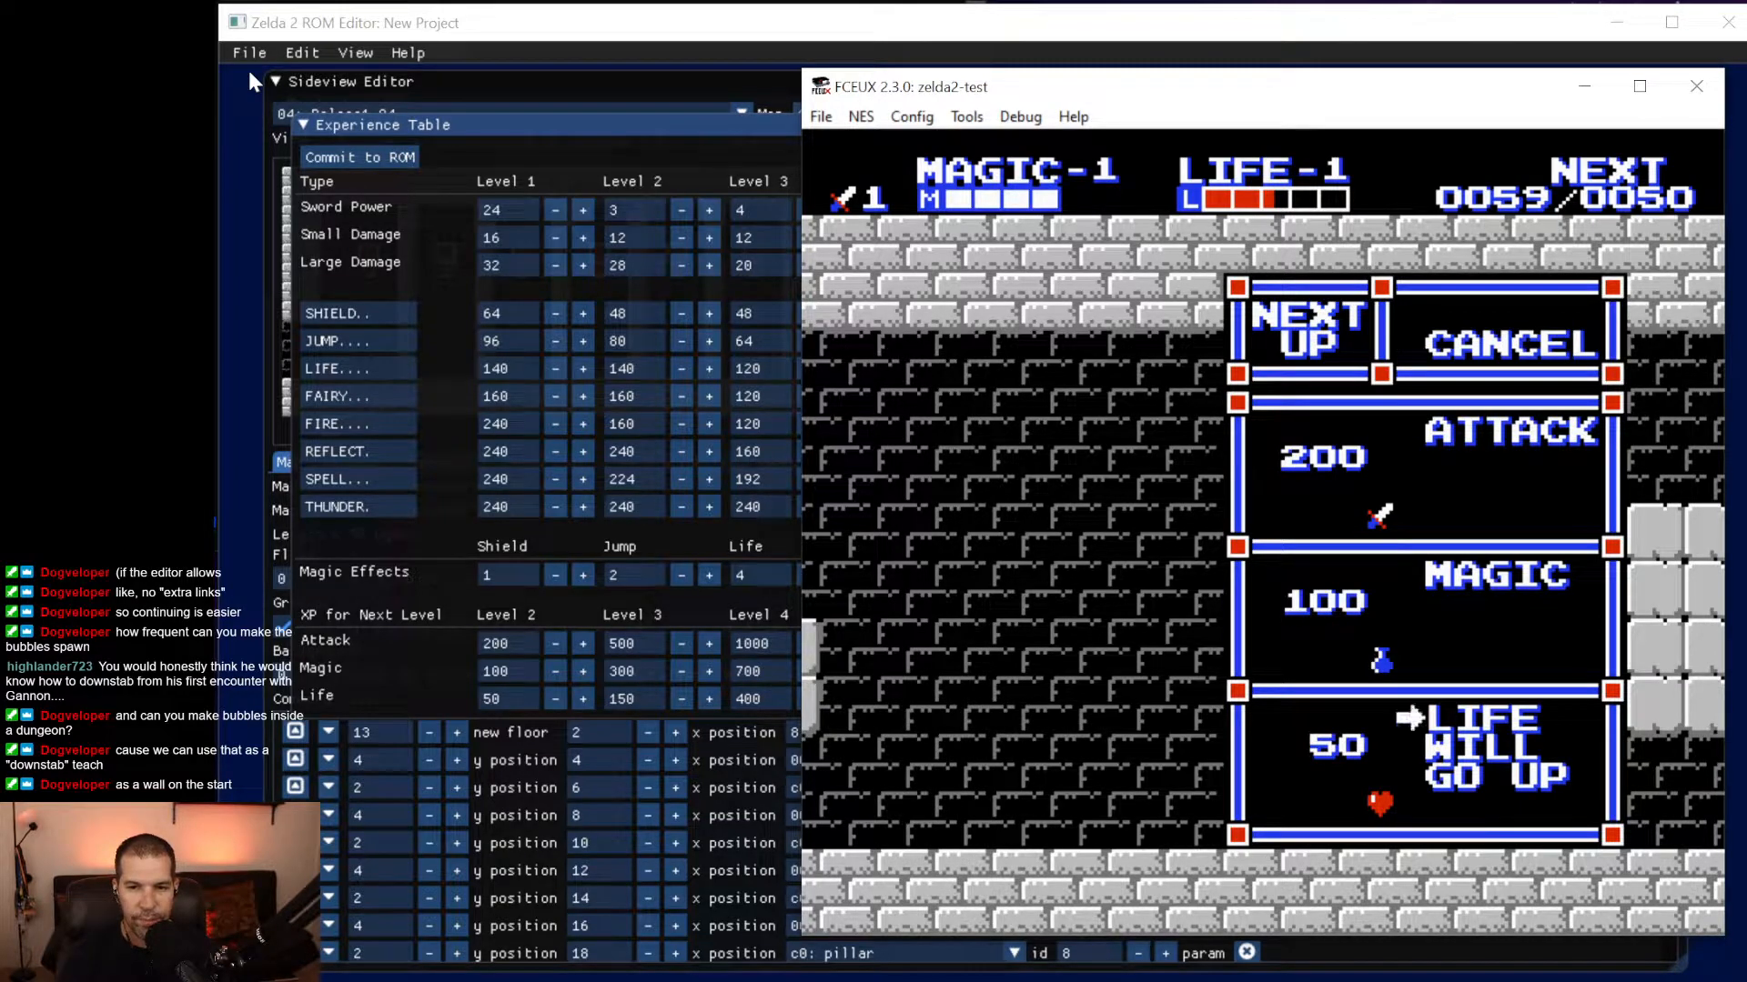
pyautogui.press('Return')
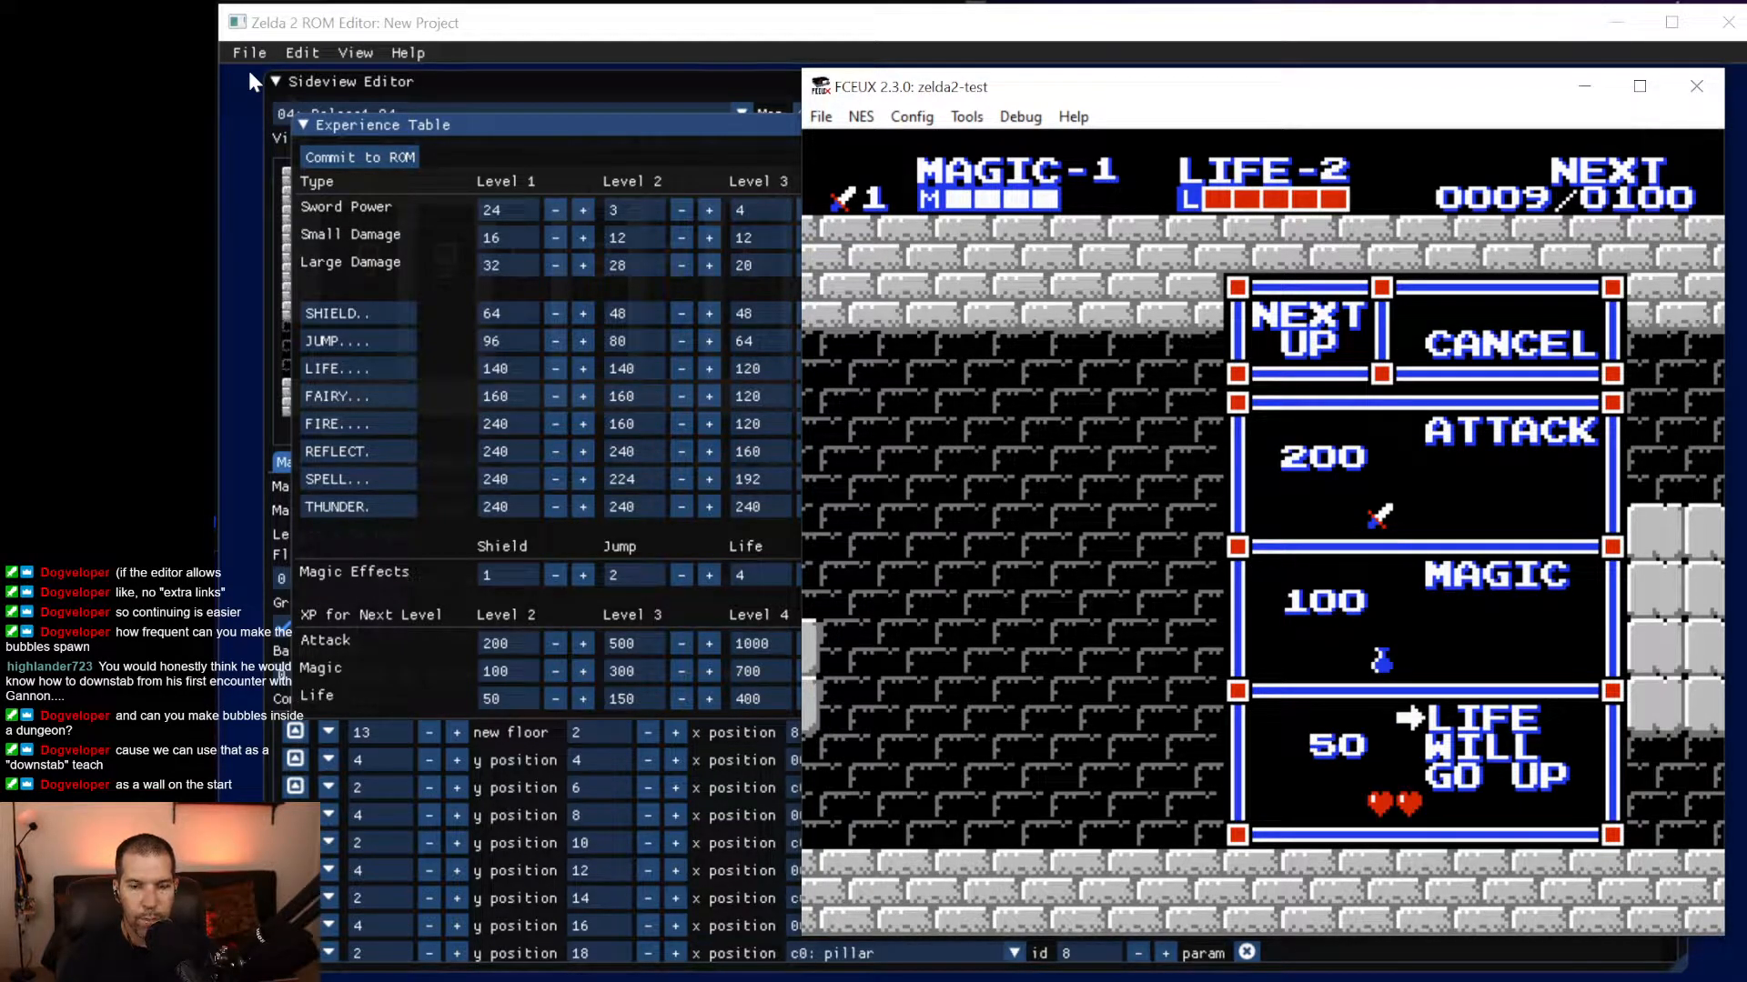
pyautogui.press('Left')
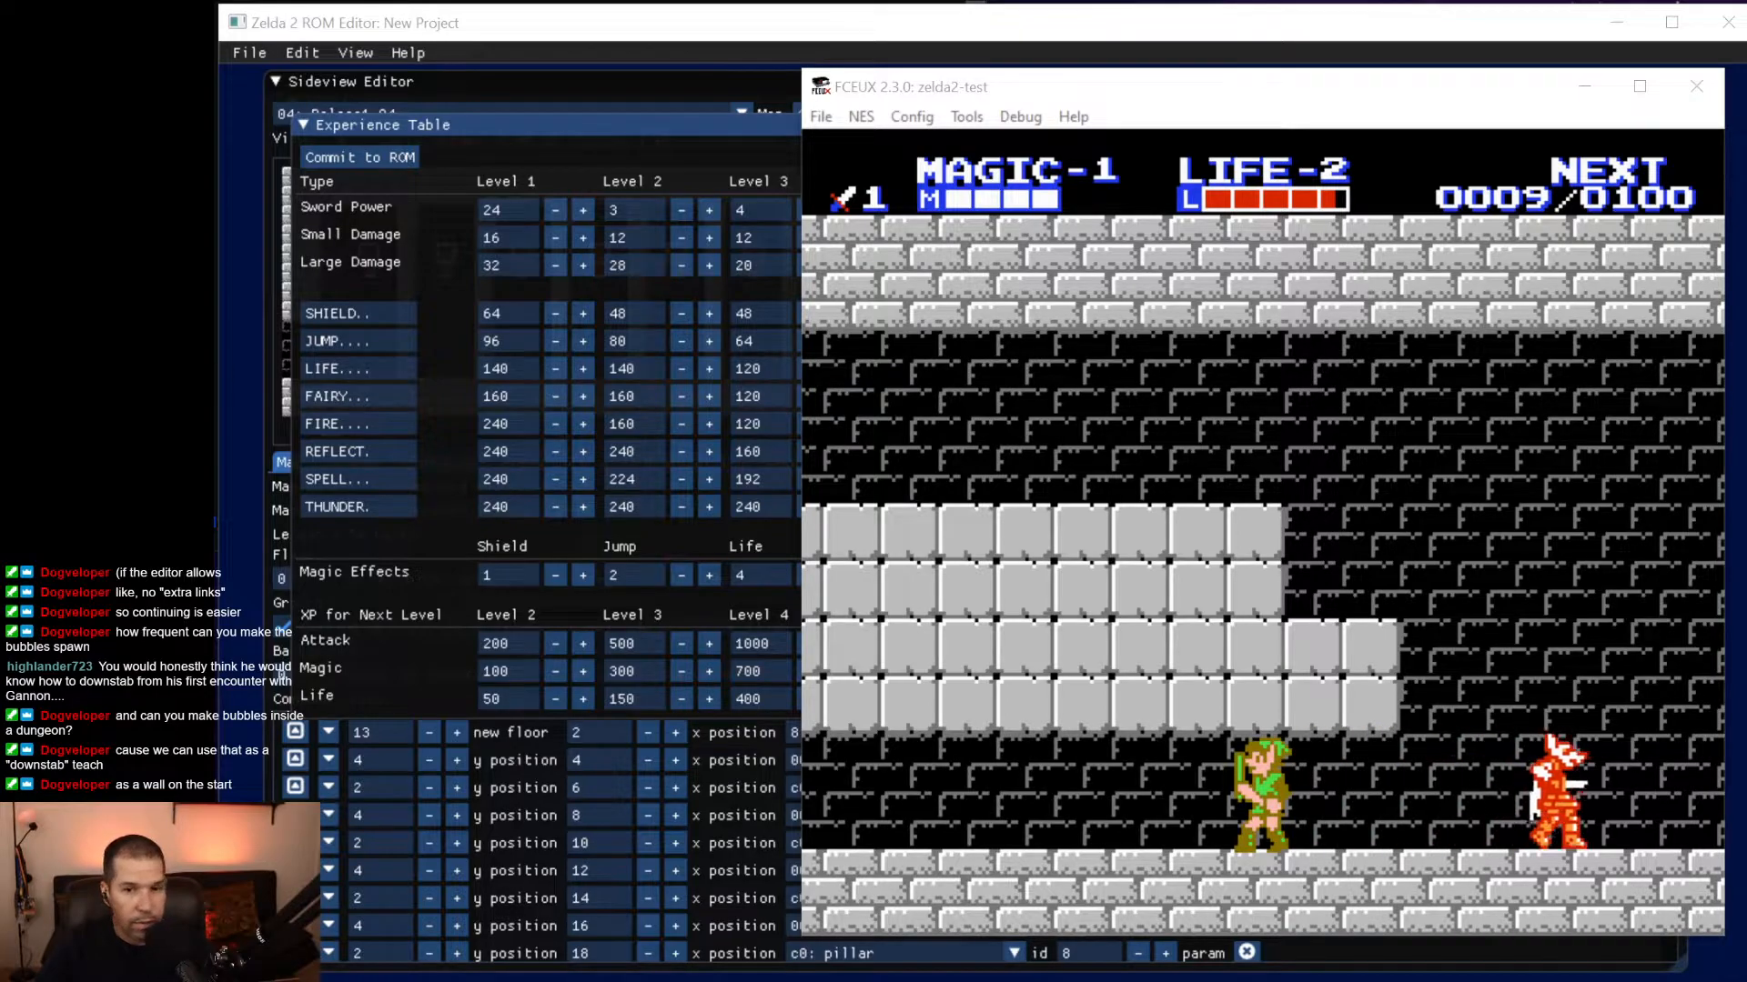
# Pause the game, check the Experience Table in Zelda 2 ROM Editor, and return to FCEUX to resume playing.
pyautogui.press('Return')
pyautogui.hotkey('alt', 'Tab')
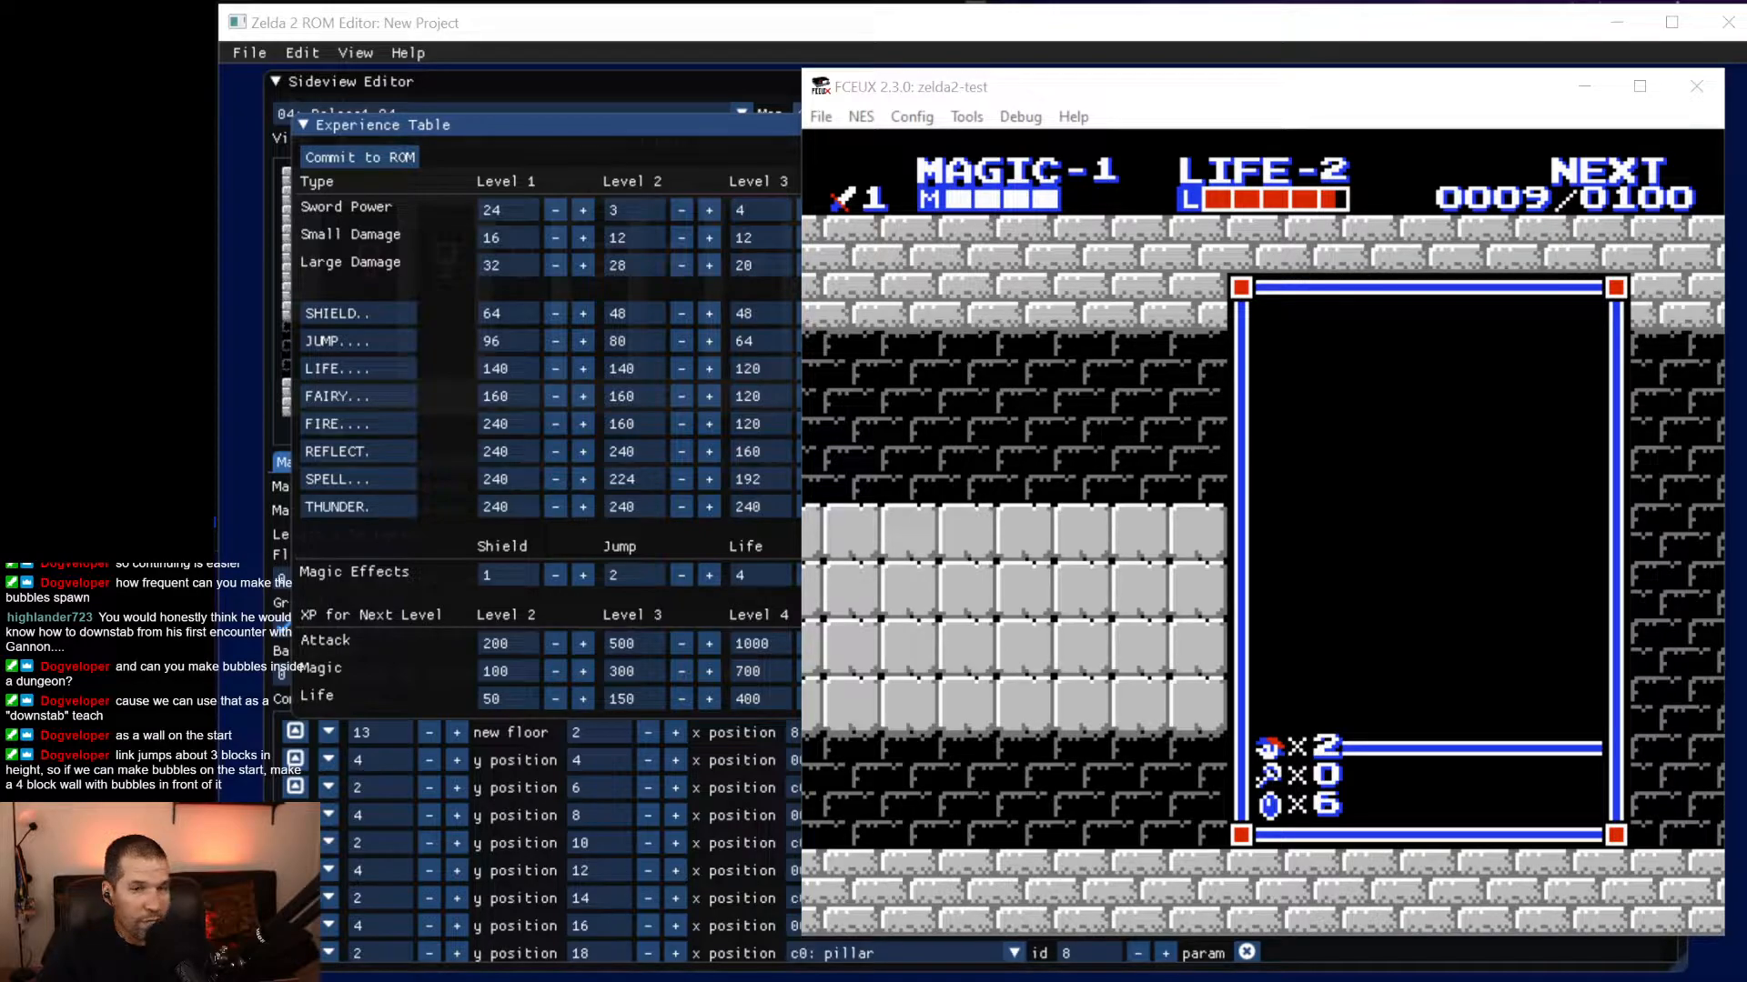
pyautogui.click(931, 25)
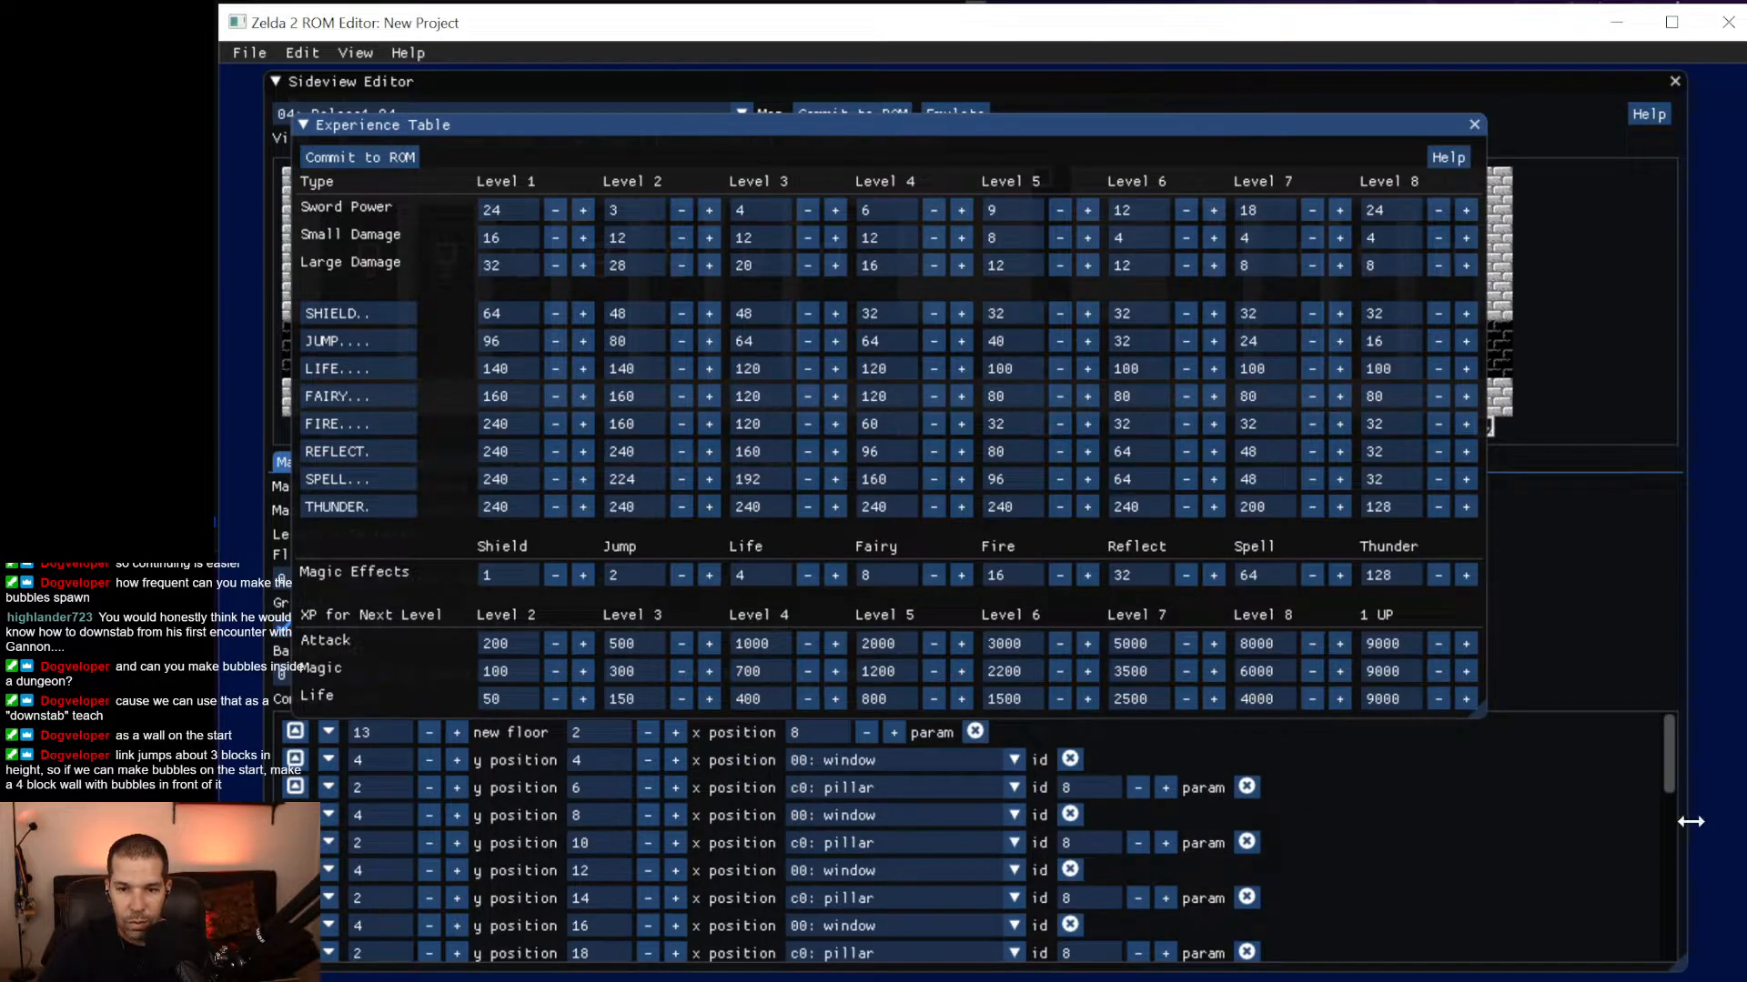
pyautogui.hotkey('alt', 'Tab')
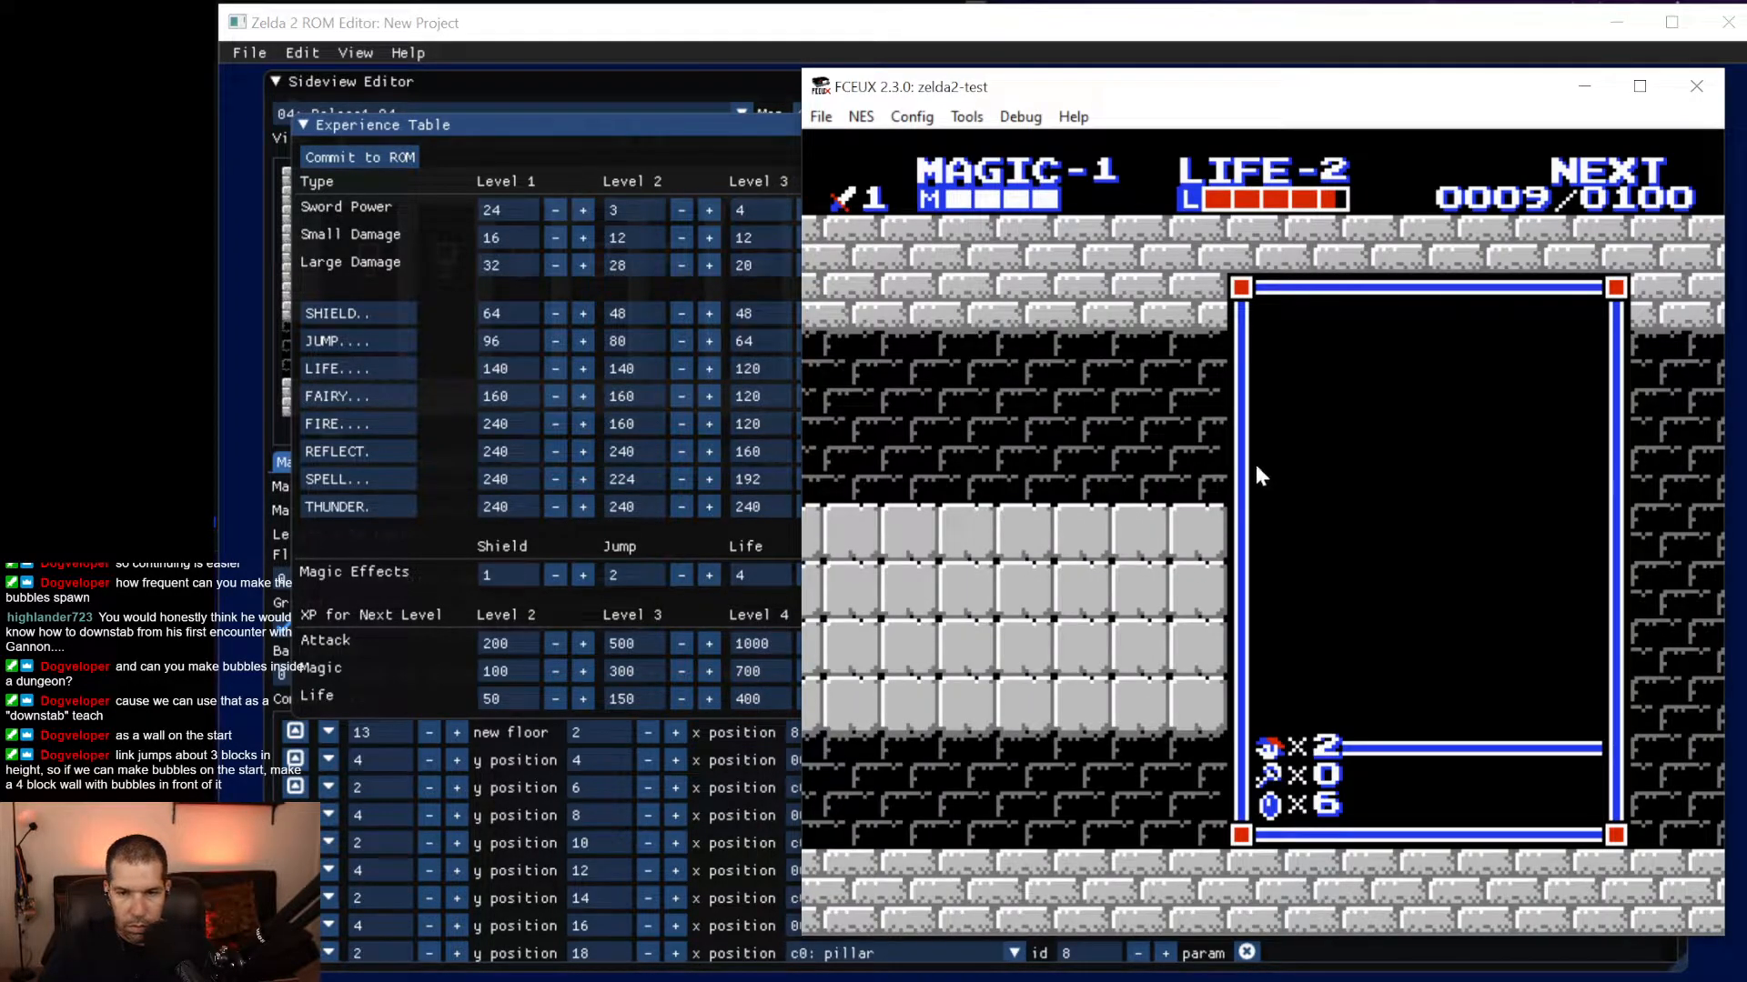
pyautogui.press('Return')
# Walk Link west beneath the stone blocks to the hall's end wall, swing the sword and head back east.
pyautogui.press('Left')
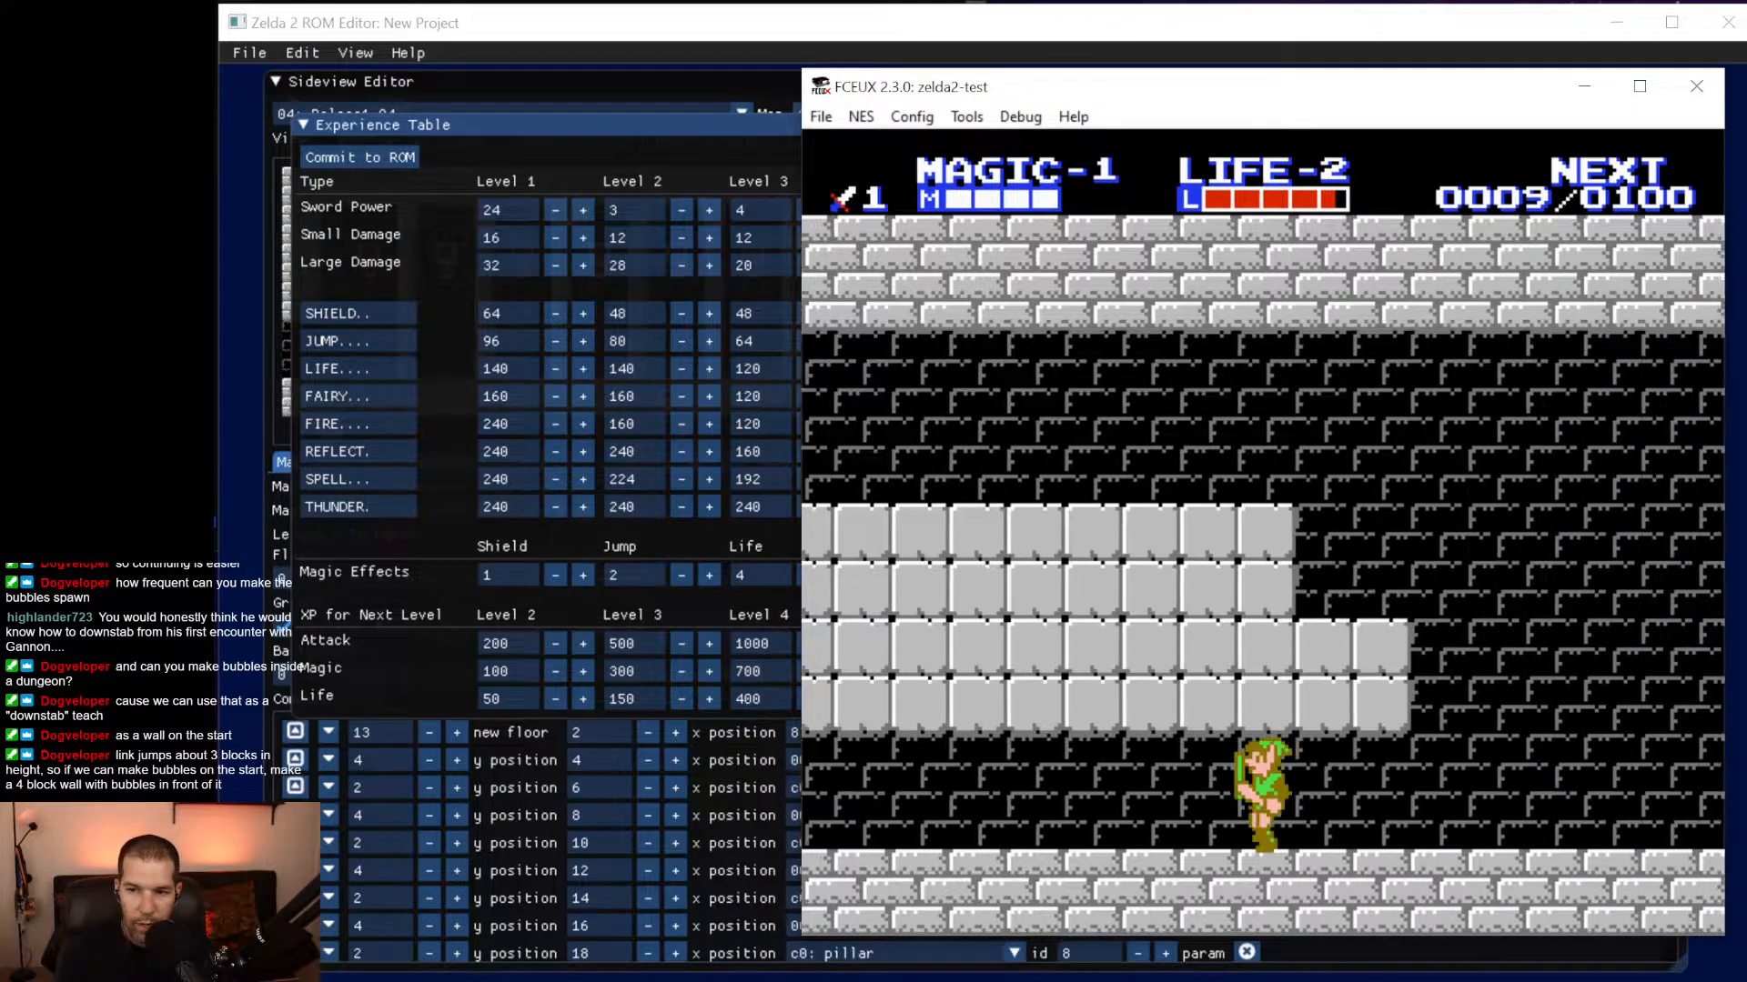
pyautogui.press('d')
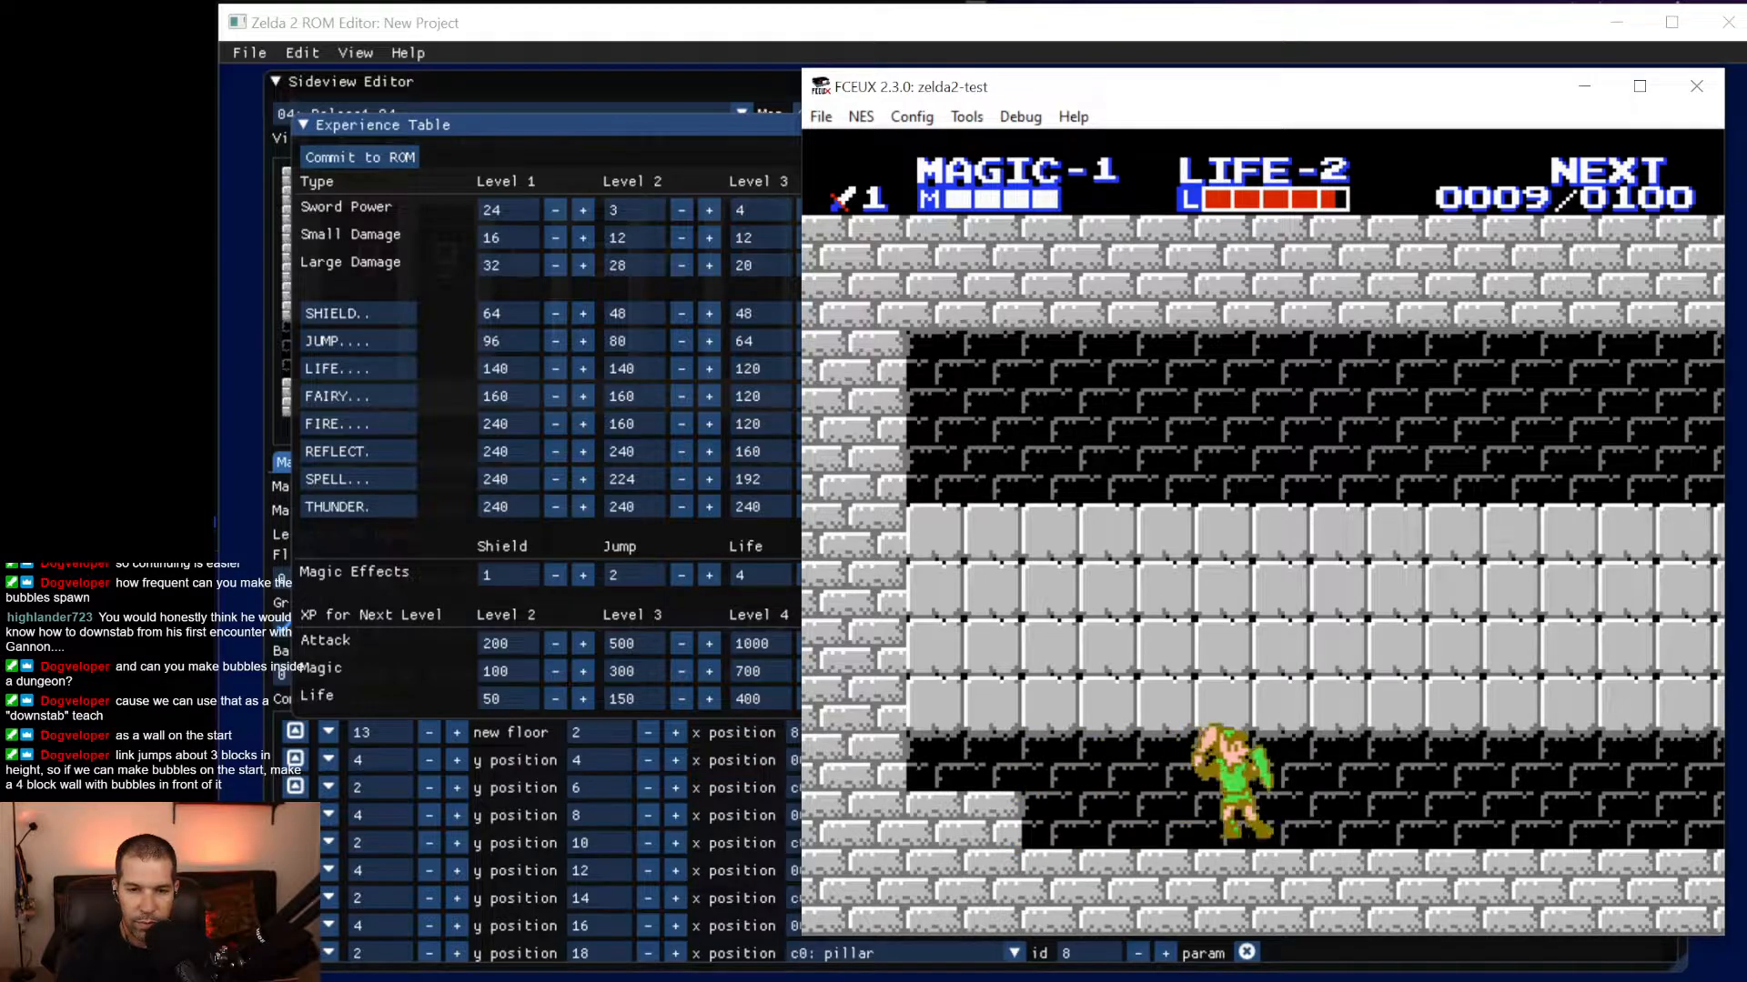
pyautogui.press('Right')
pyautogui.press('d')
pyautogui.press('f')
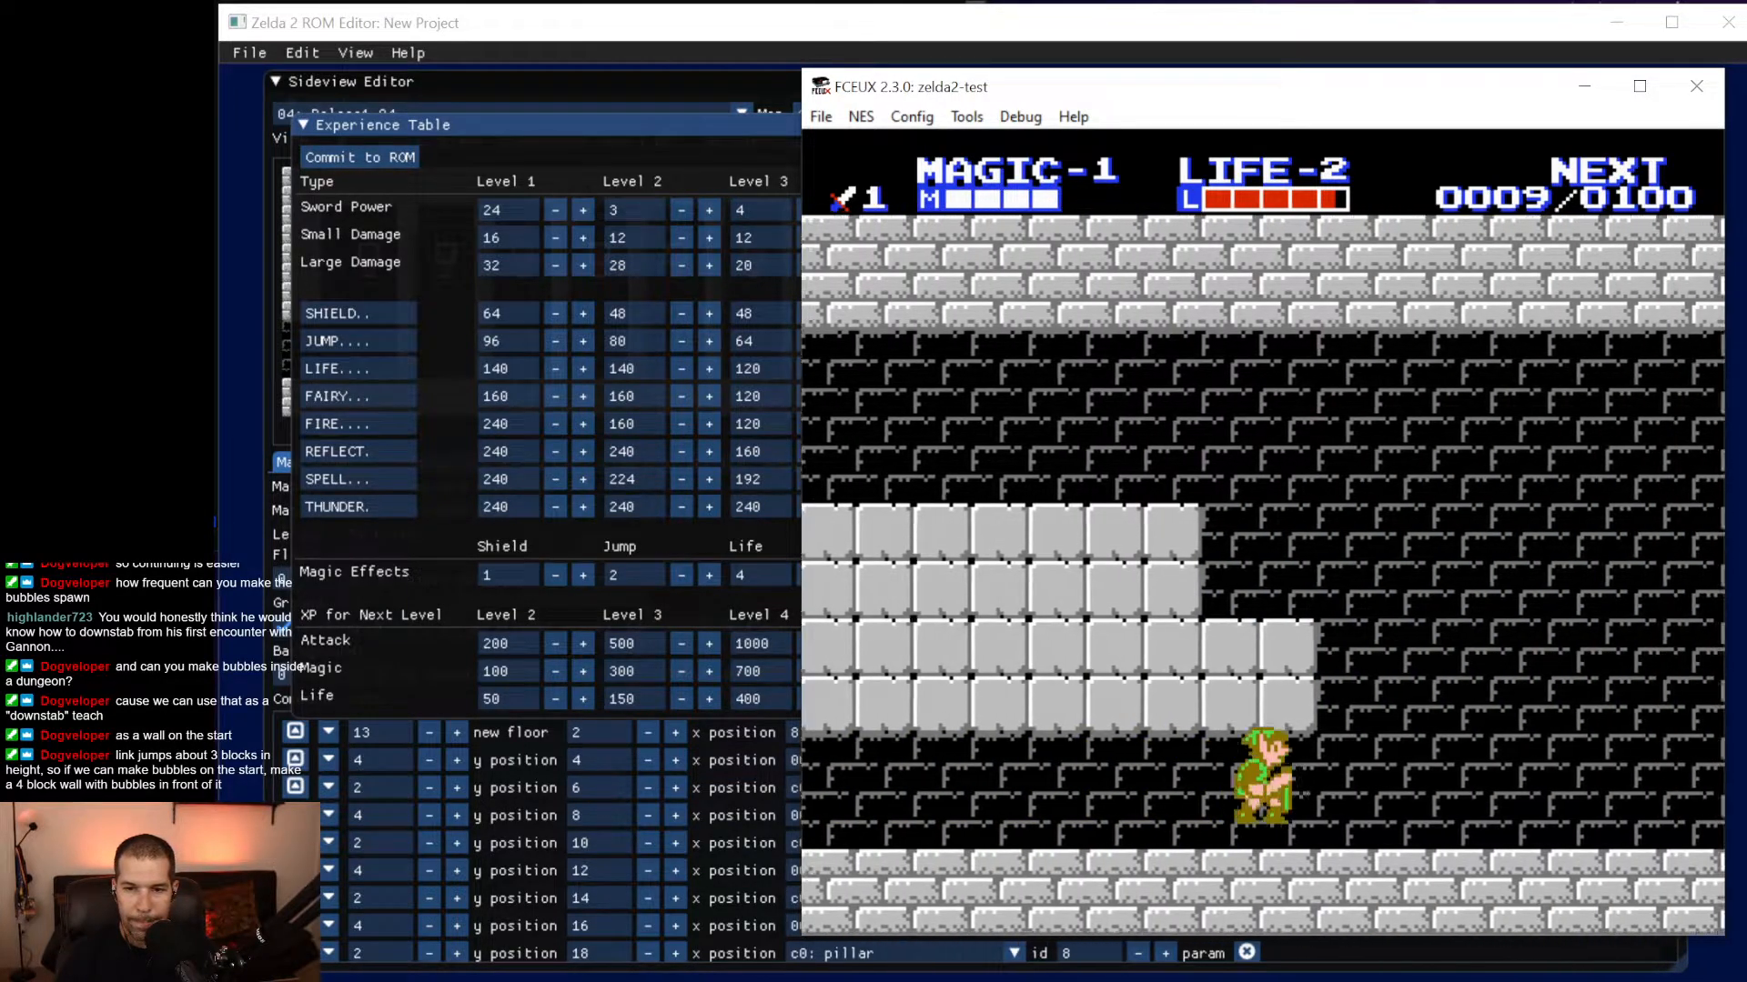
# Continue Link east through the palace hall beneath the block platforms and past the blue blobs.
pyautogui.press('Right')
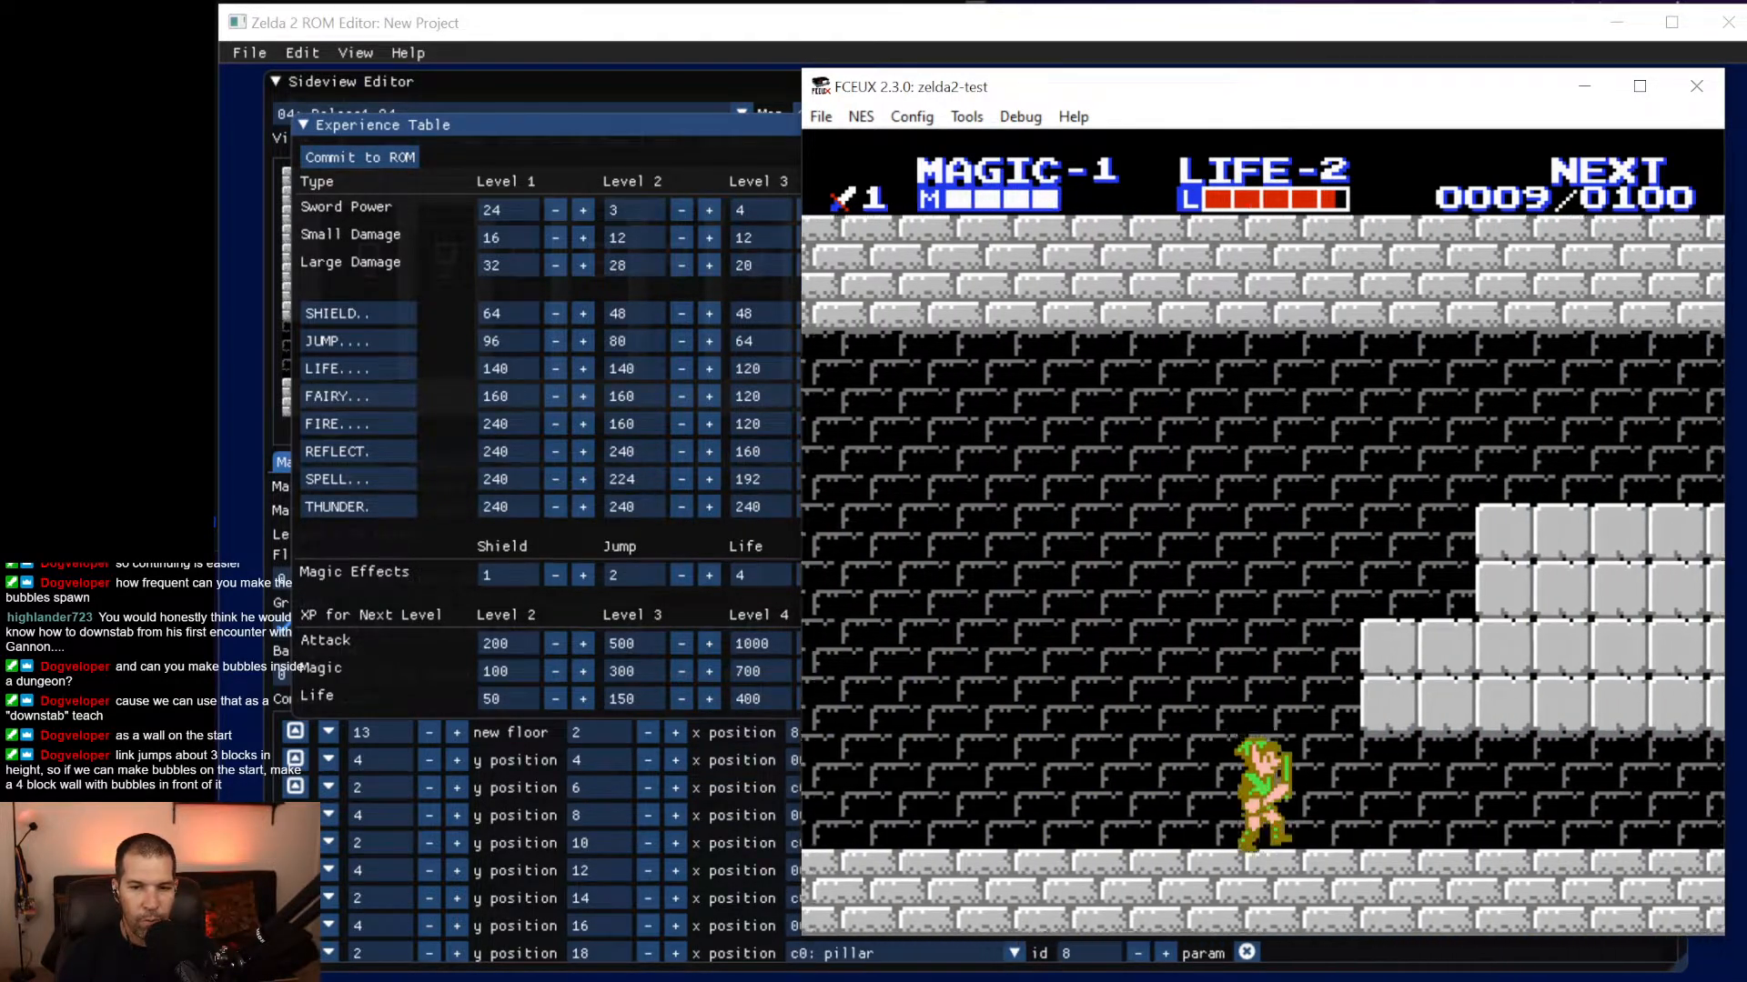
pyautogui.press('Right')
pyautogui.press('Right')
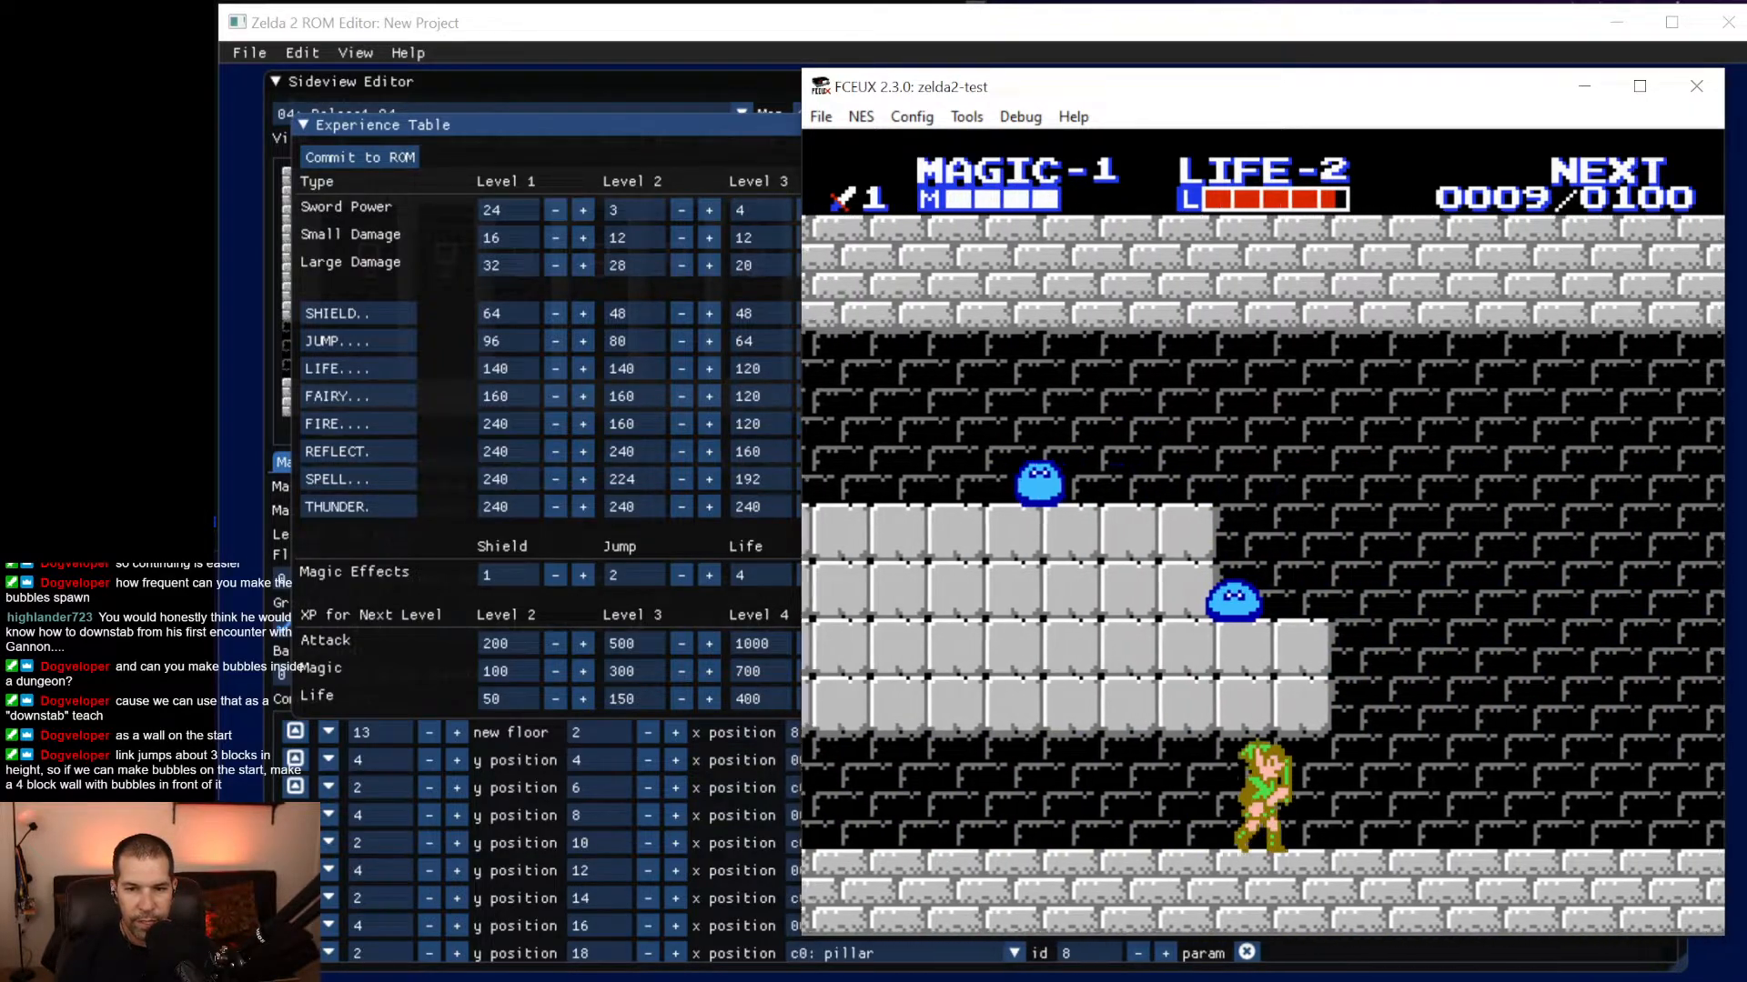
pyautogui.press('Right')
pyautogui.press('f')
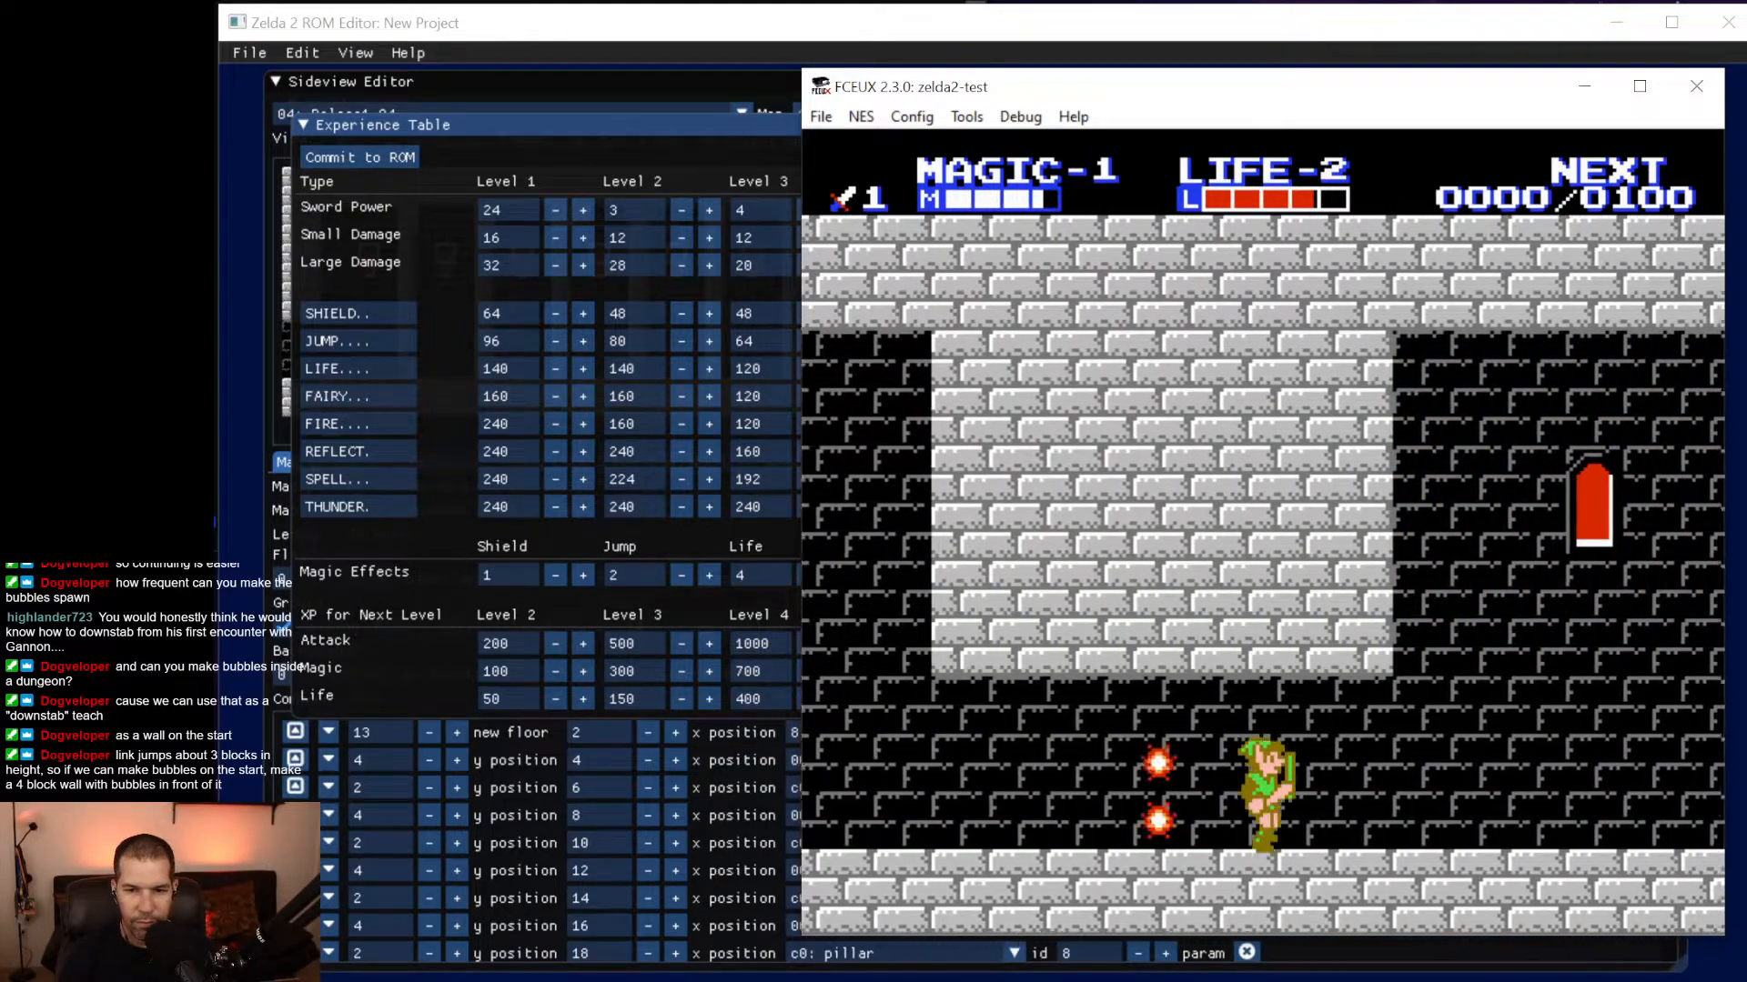
# Jump Link east out of the hall with the red windows and cross the next room beneath the hanging brick blocks.
pyautogui.press('Right')
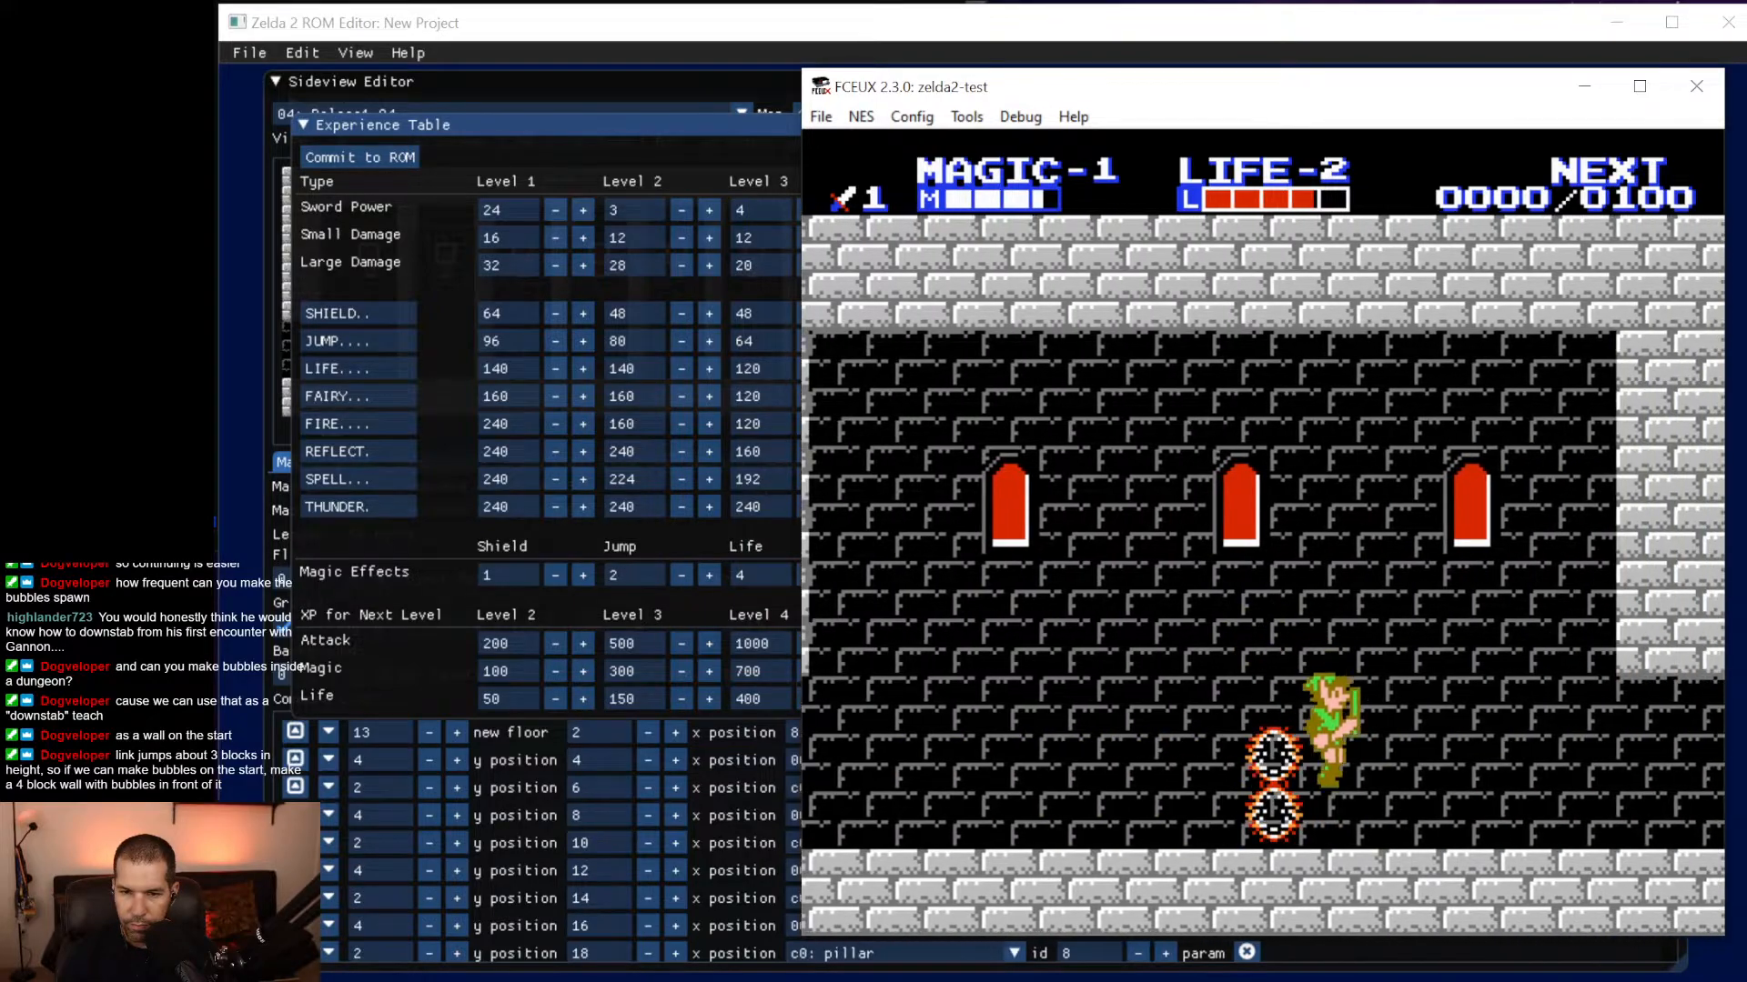
pyautogui.press('Right')
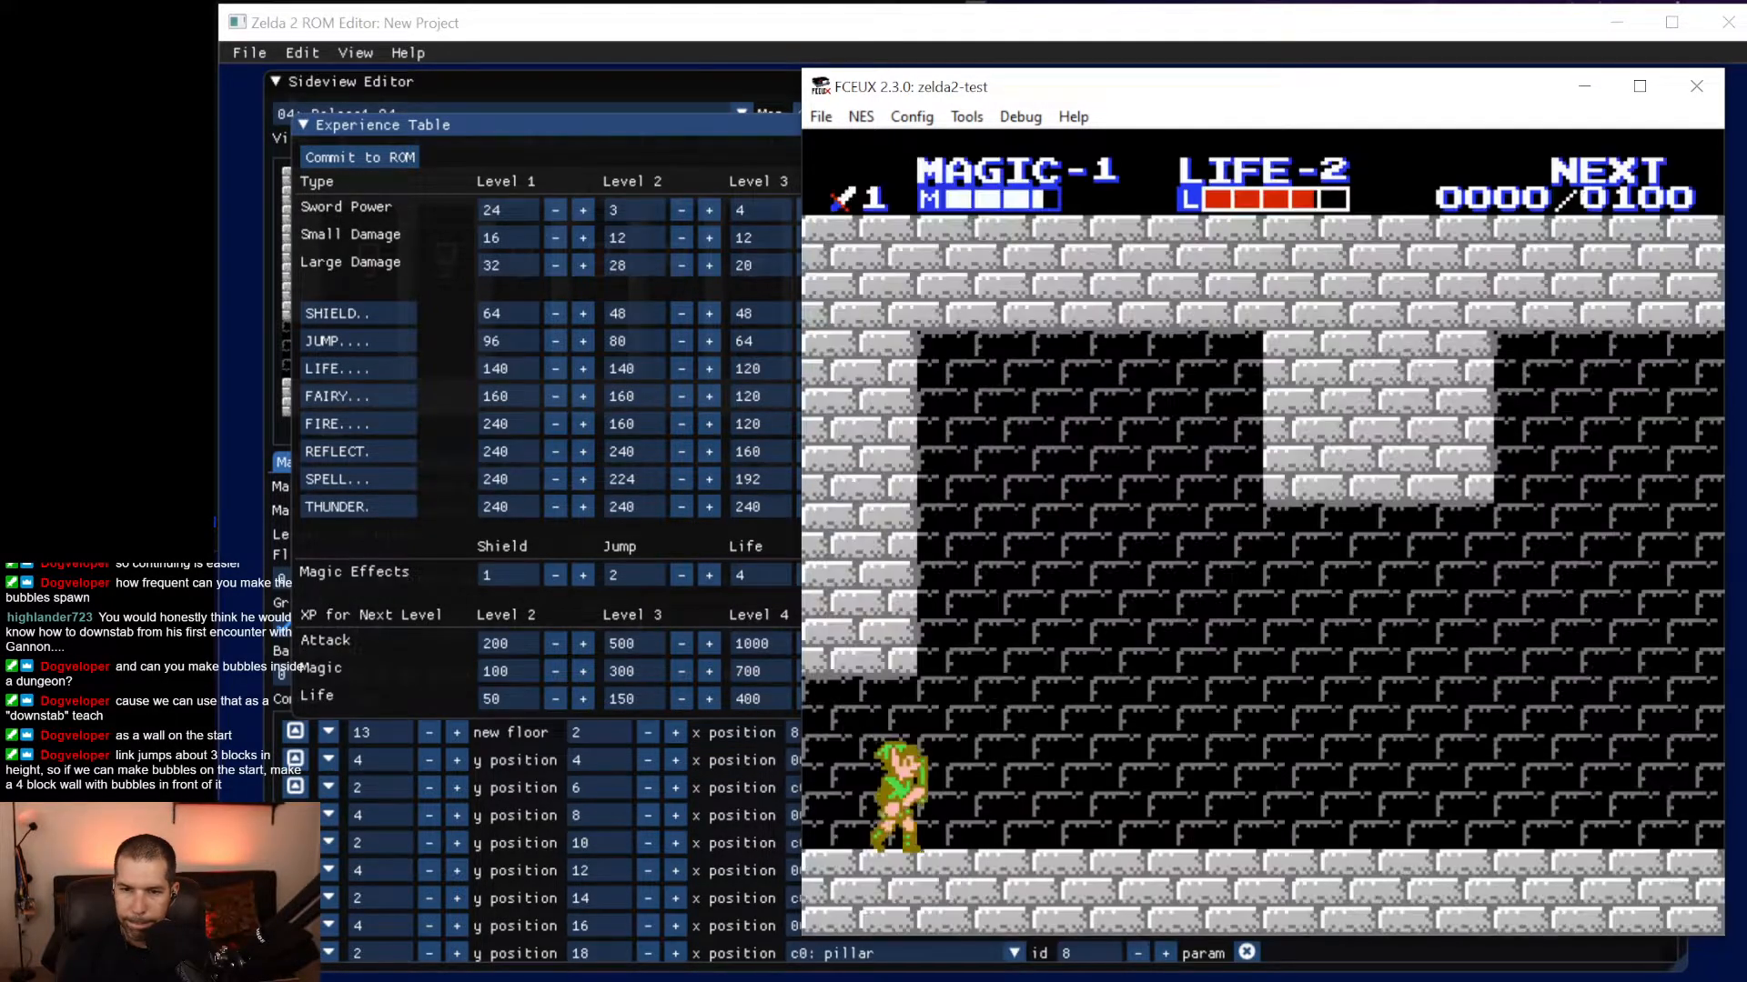
pyautogui.press('Right')
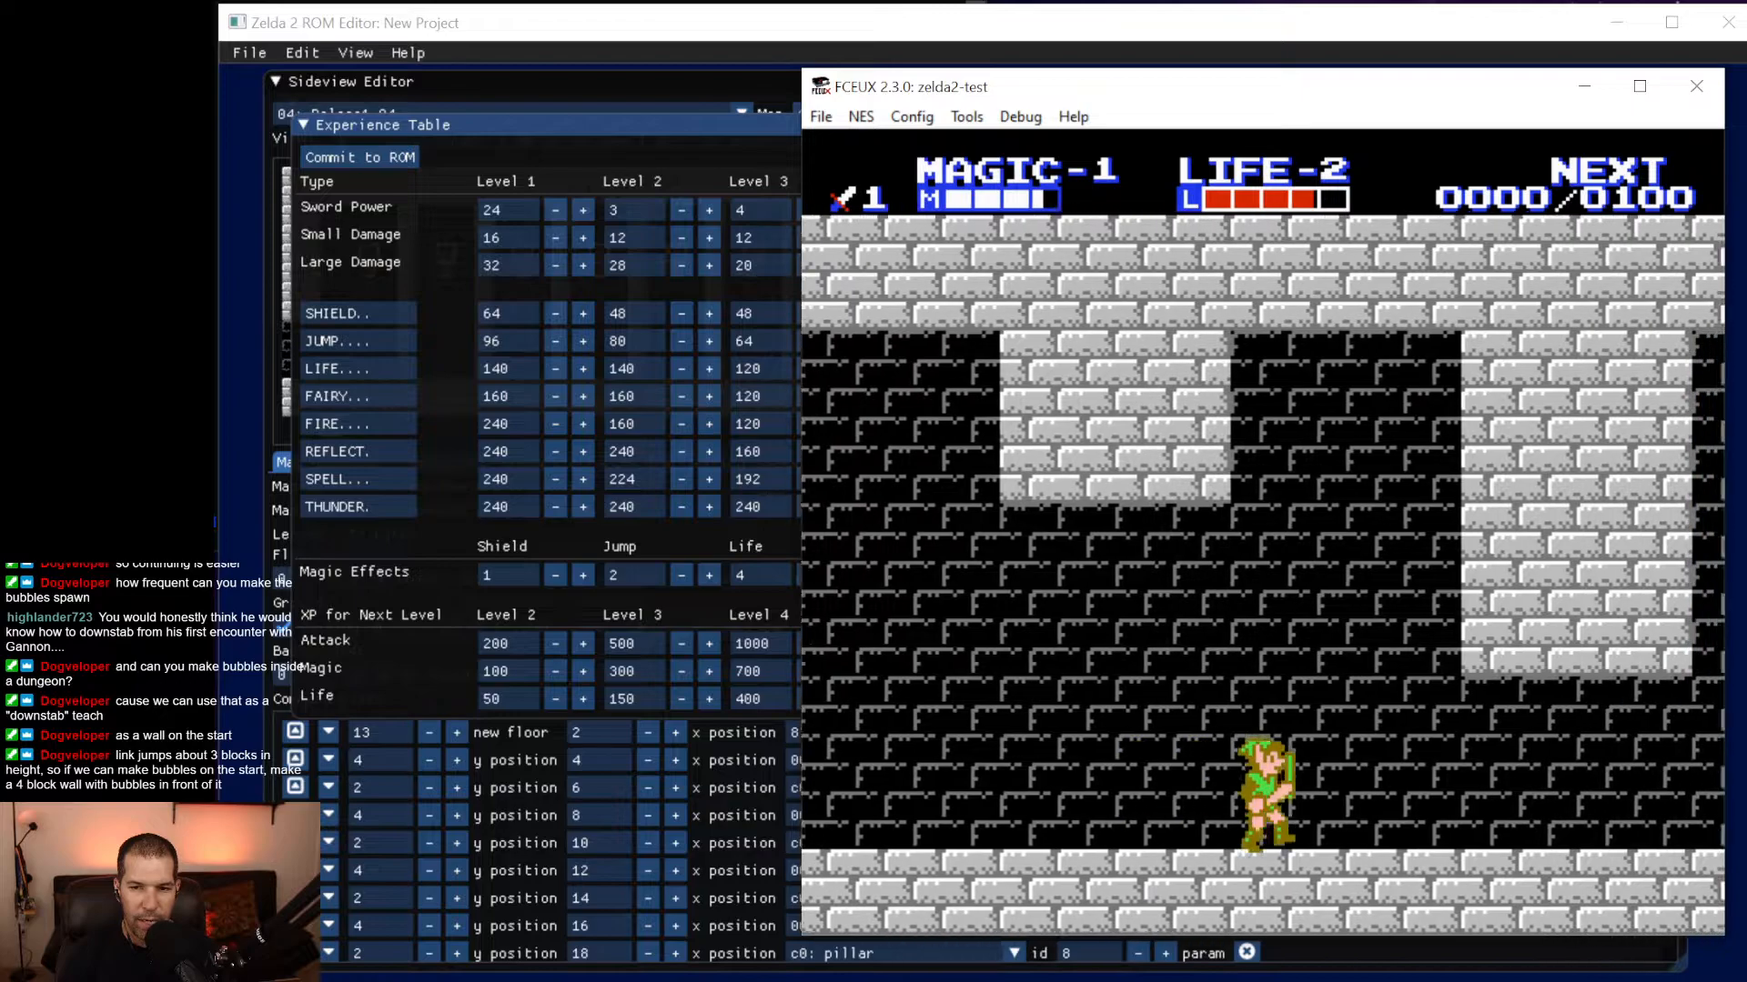
pyautogui.press('Right')
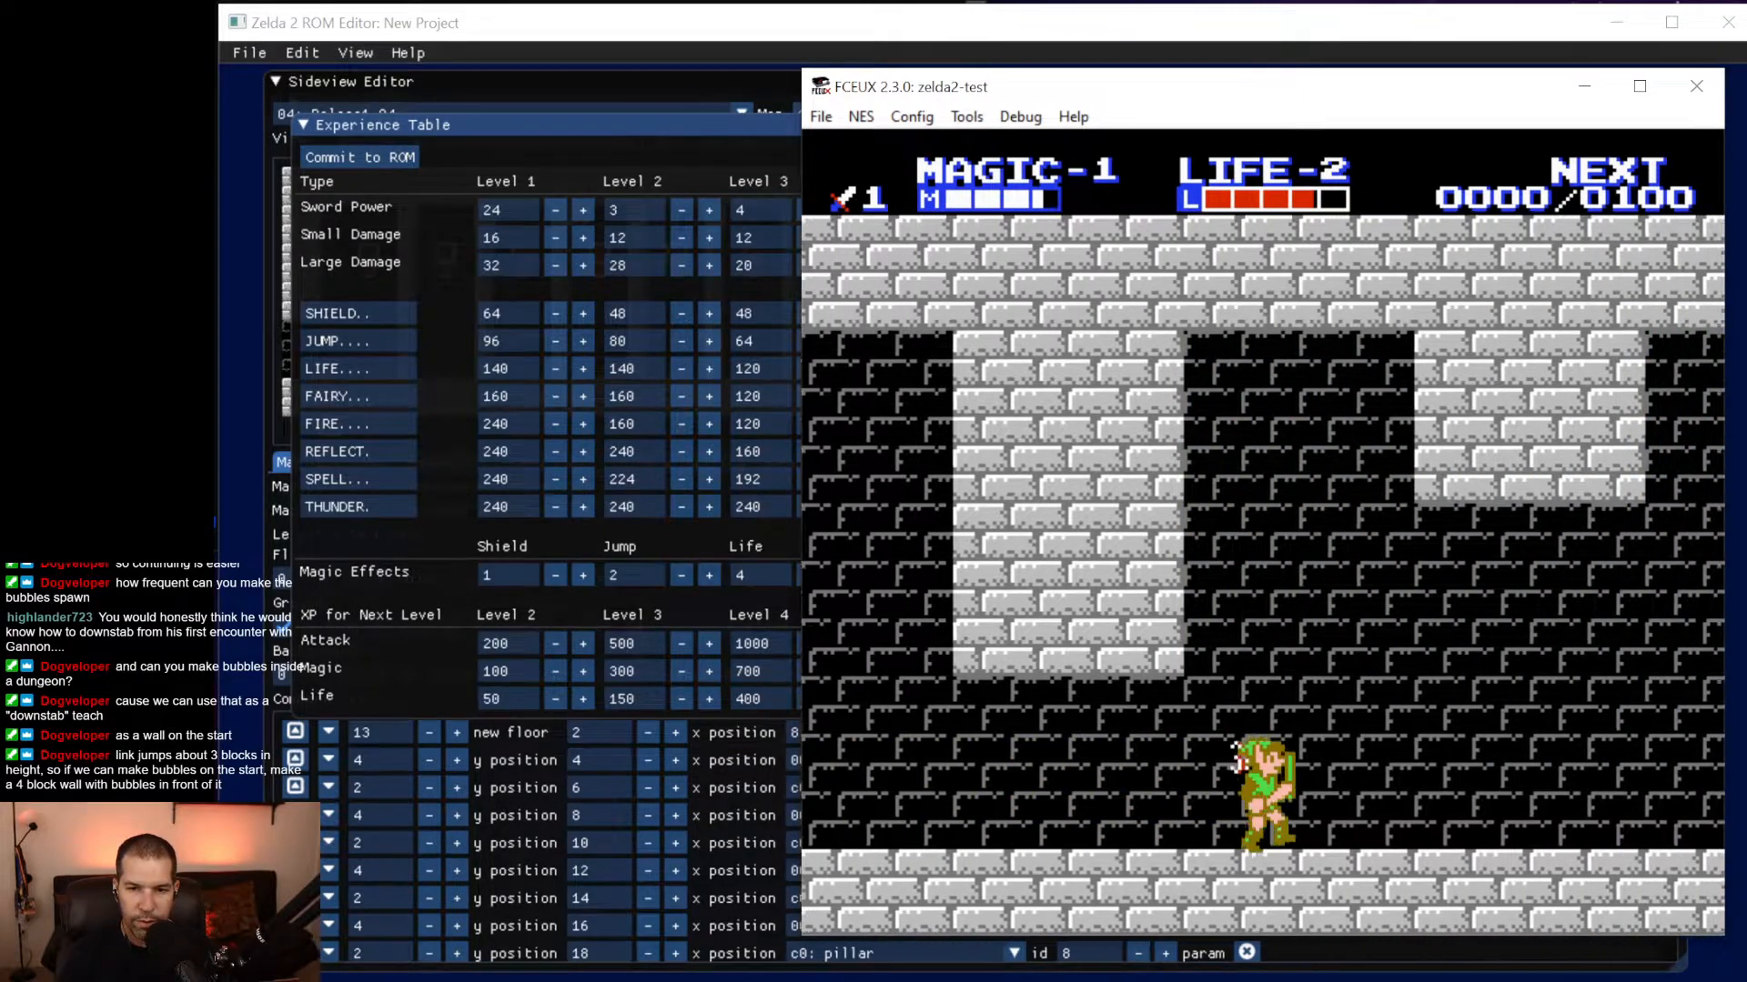
pyautogui.press('Right')
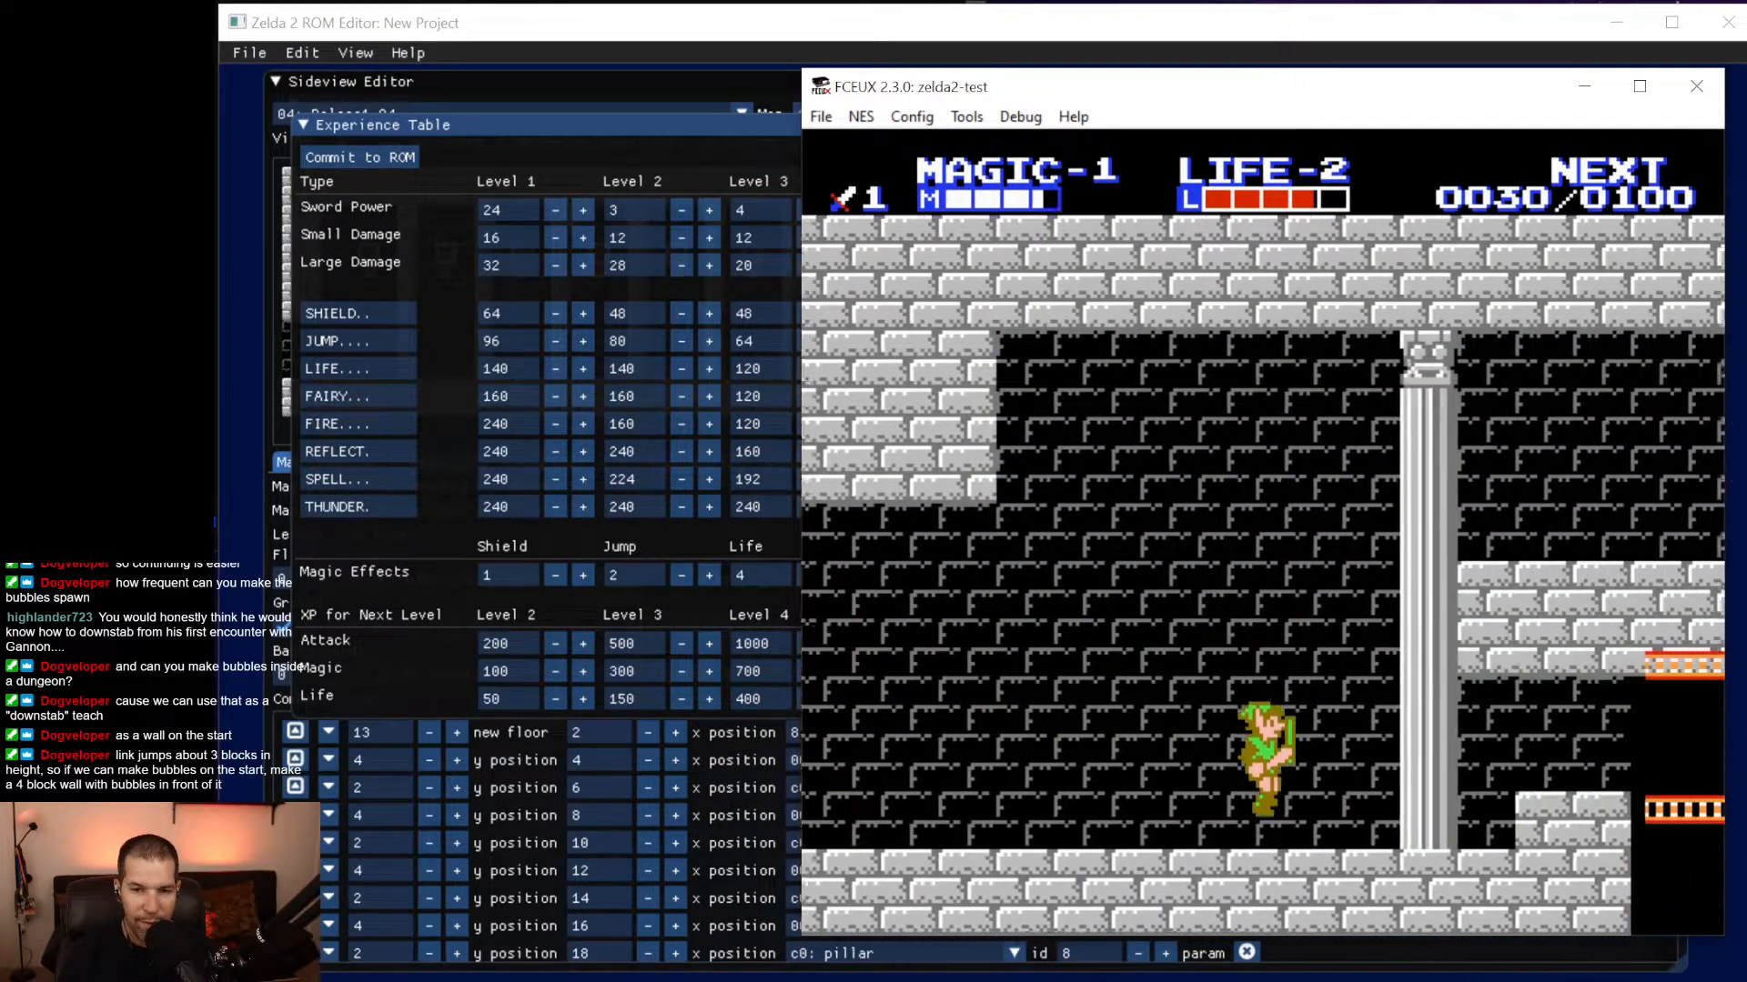
# Take Link east past the pillars and the elevator, and climb the brick steps past the dragon head statue.
pyautogui.press('Right')
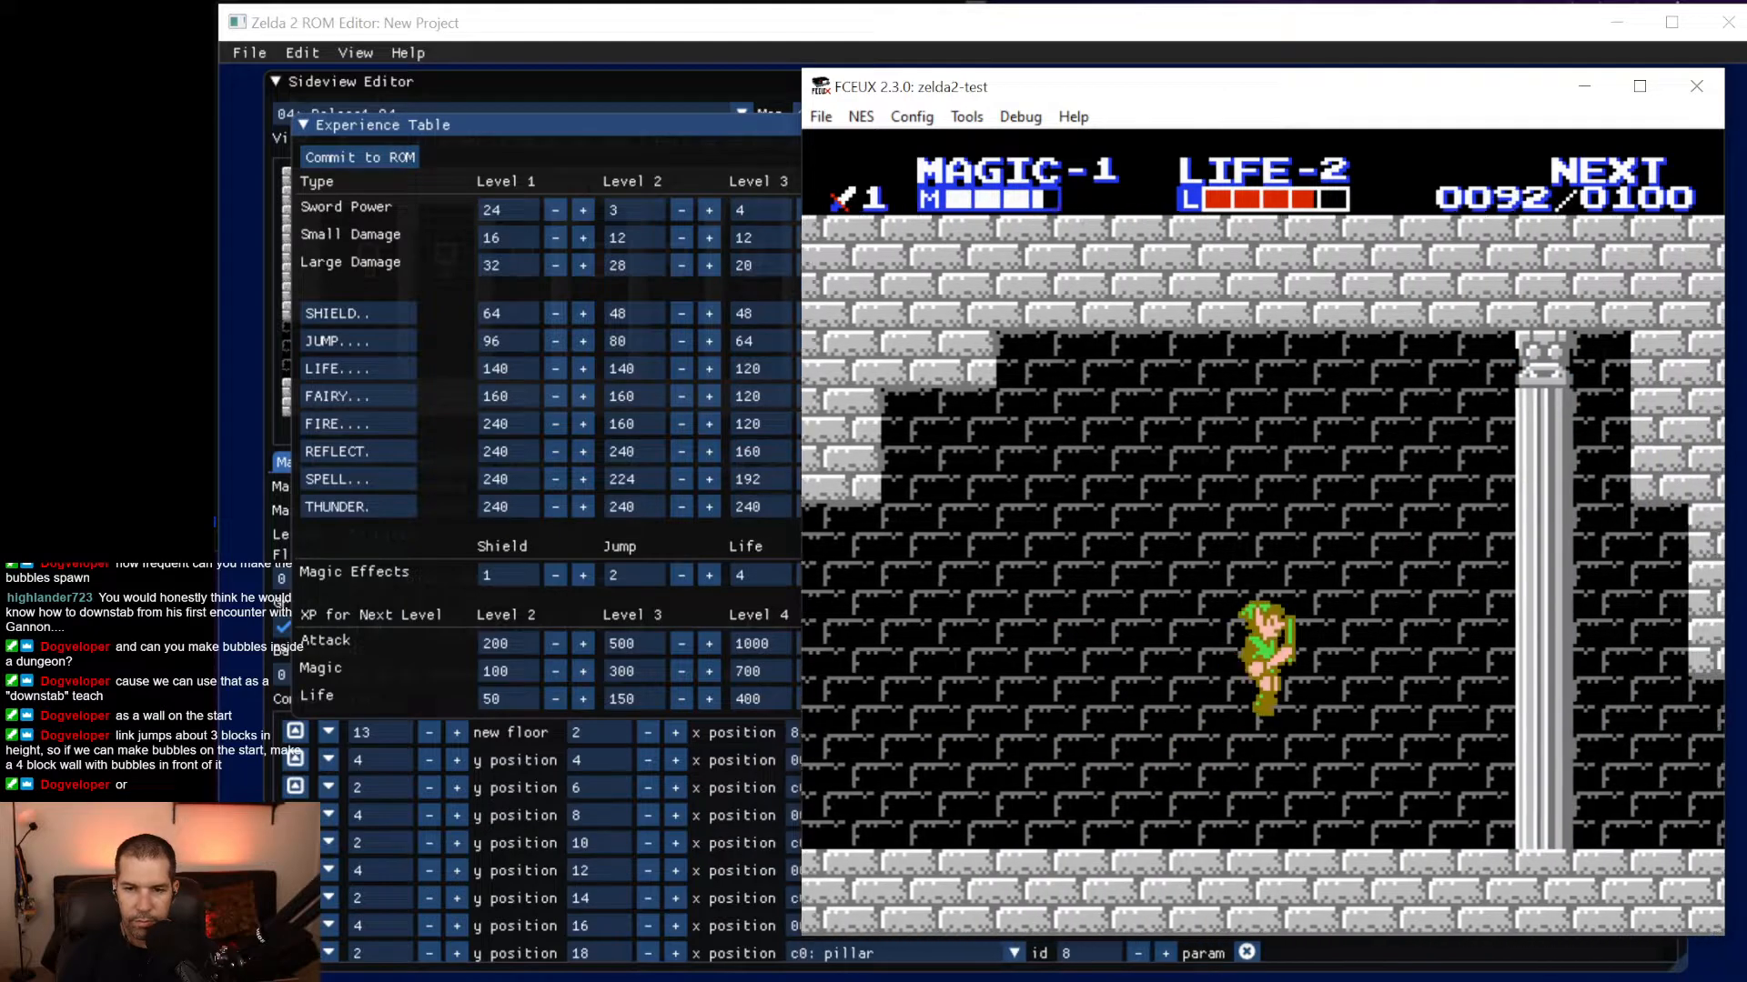
pyautogui.press('Right')
pyautogui.press('Up')
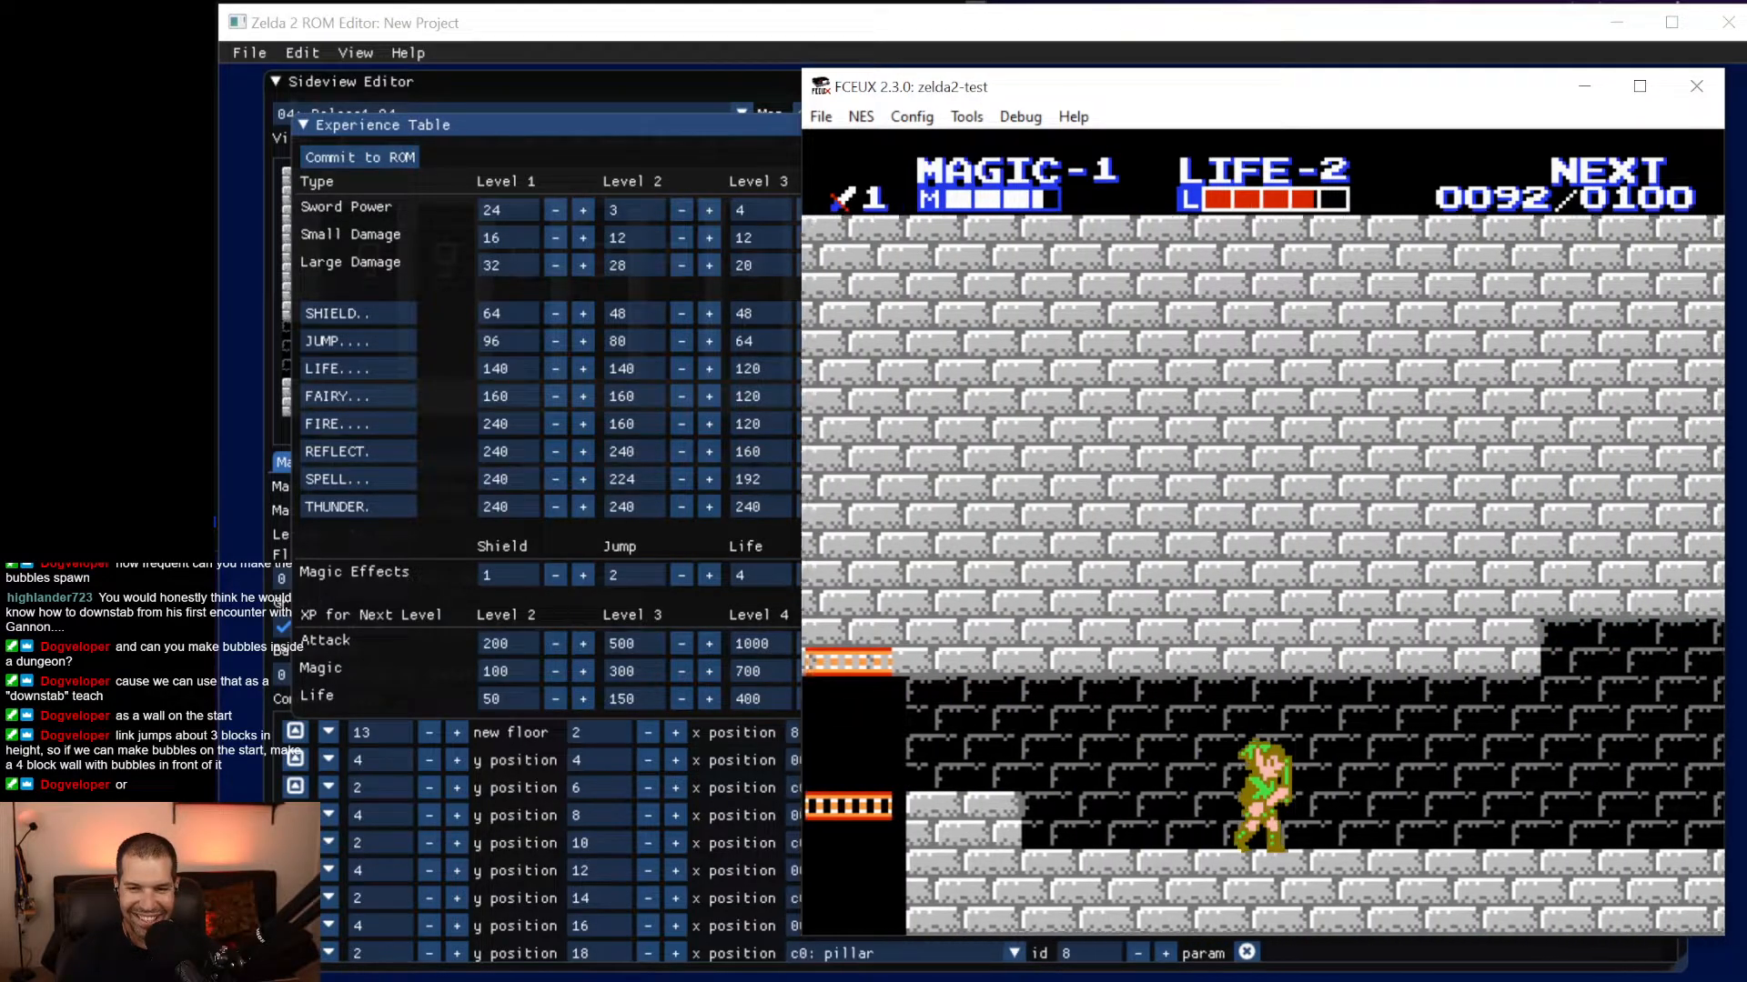
pyautogui.press('Right')
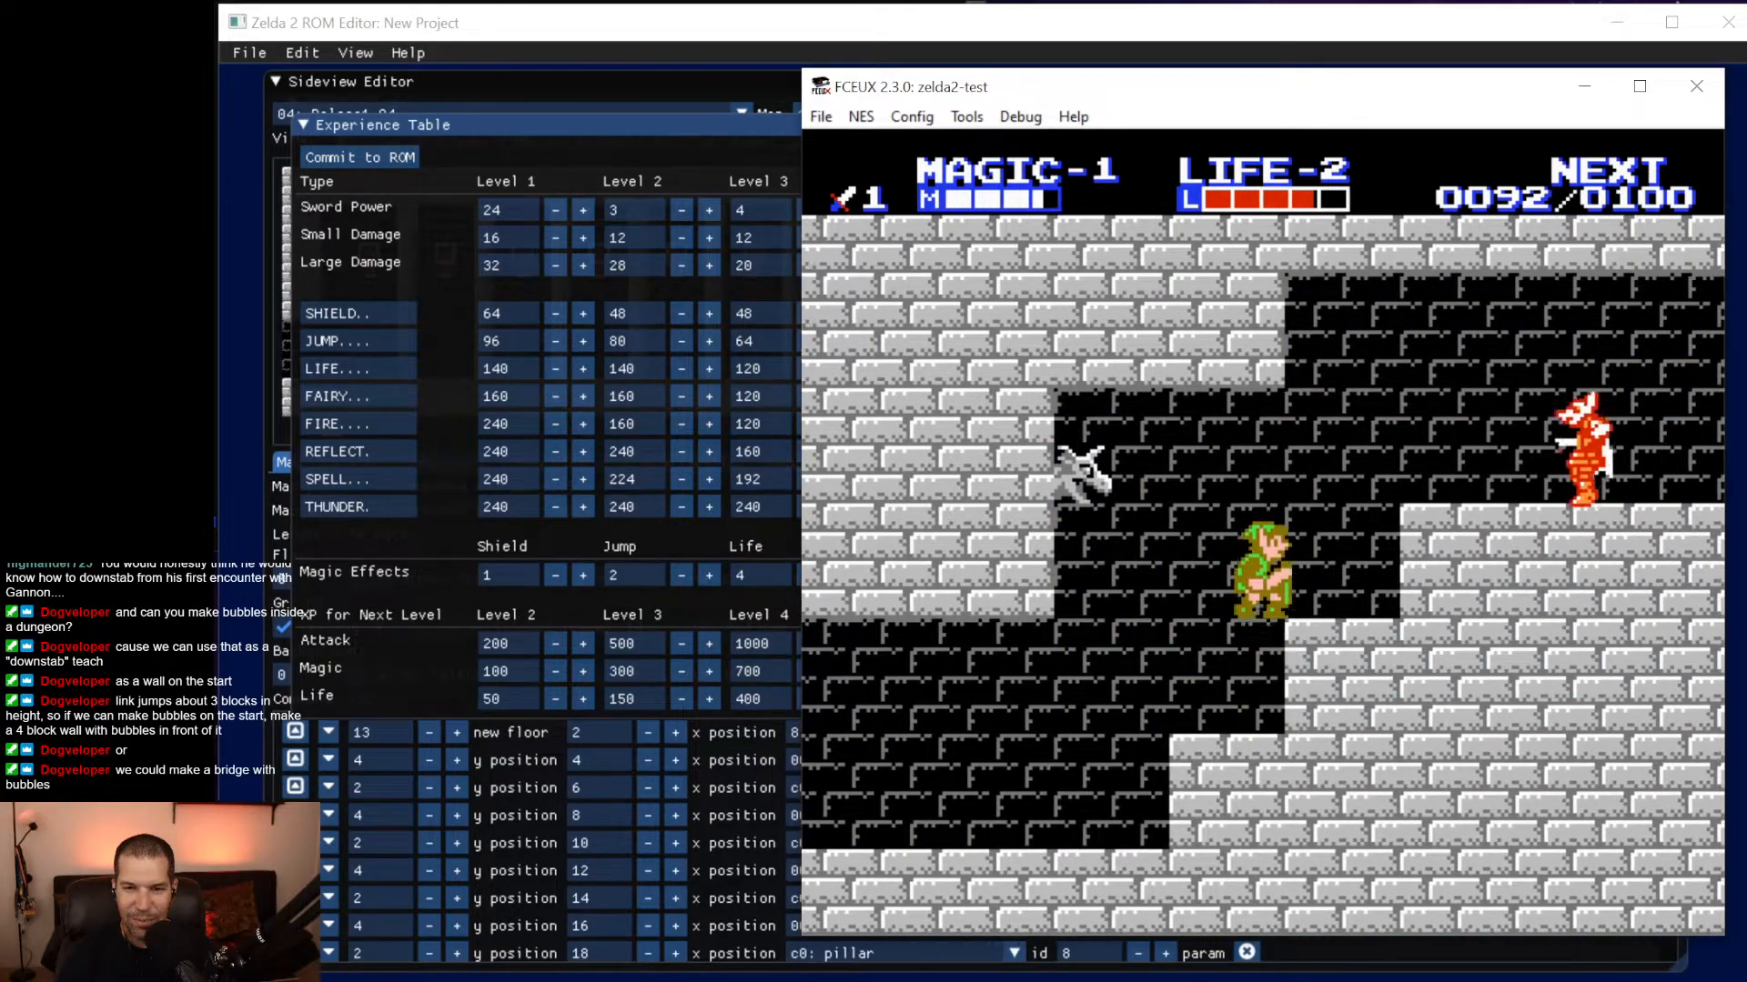
pyautogui.press('Right')
pyautogui.press('Right')
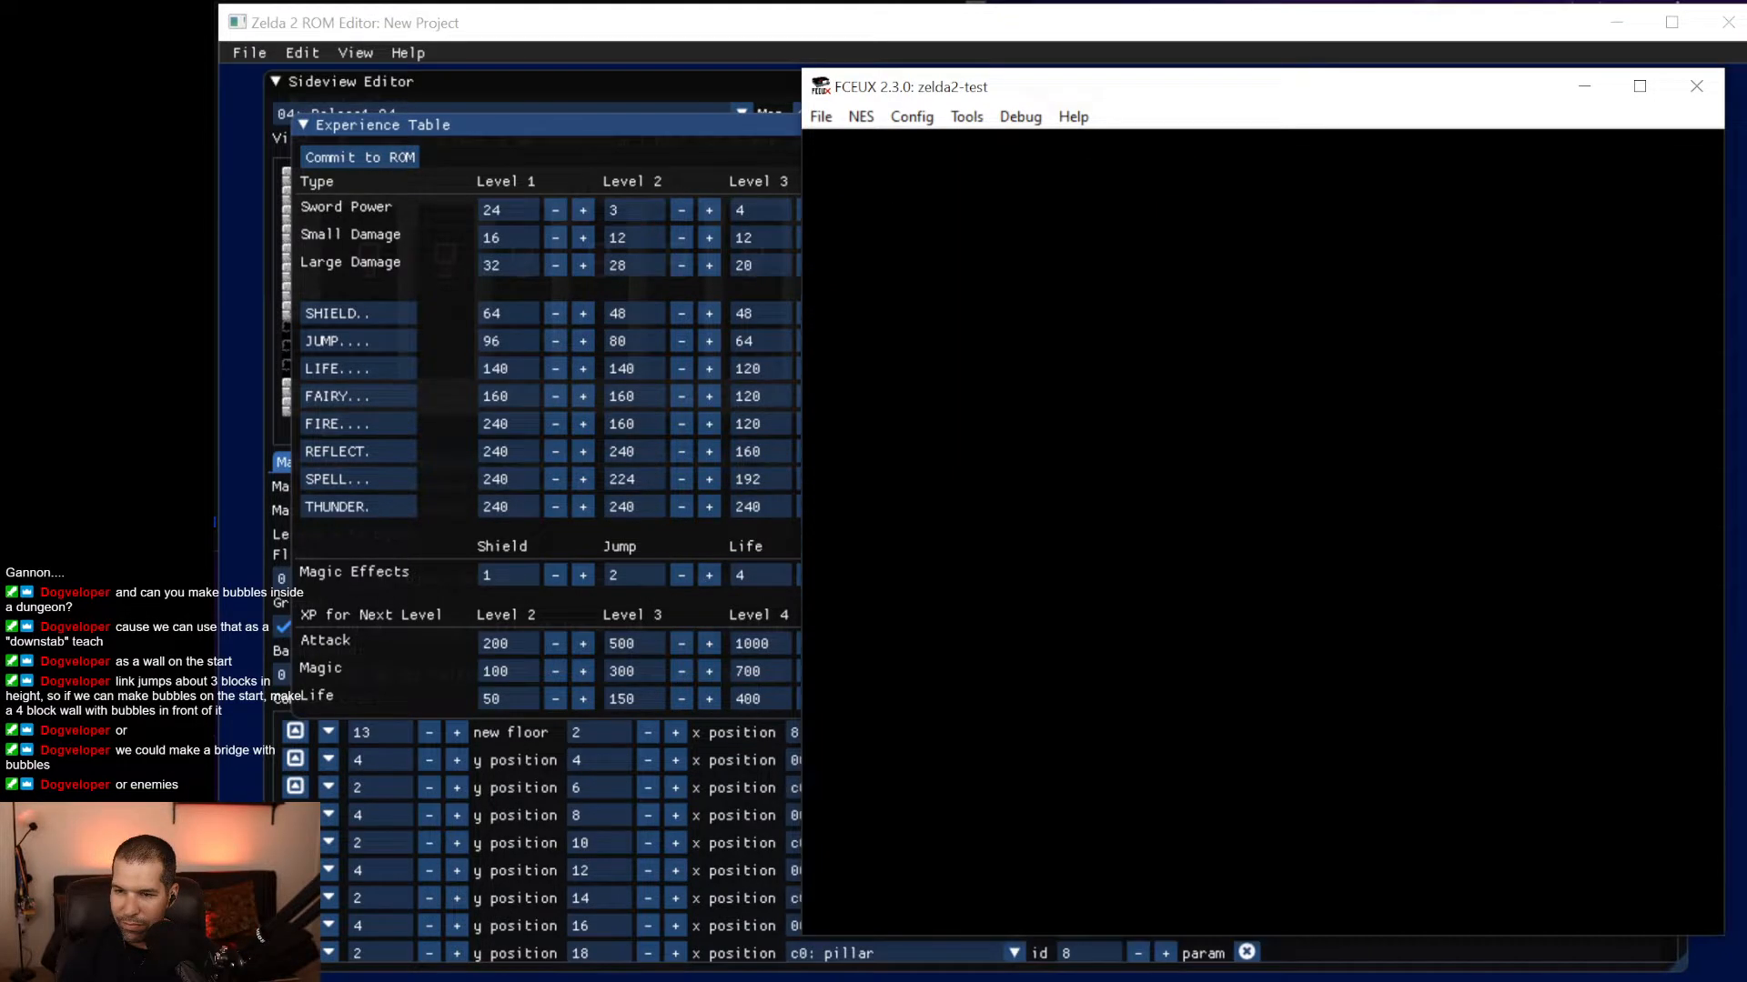
# Walk Link east through the low brick corridor past the orange enemy and into the taller room with the raised bricks.
pyautogui.press('Right')
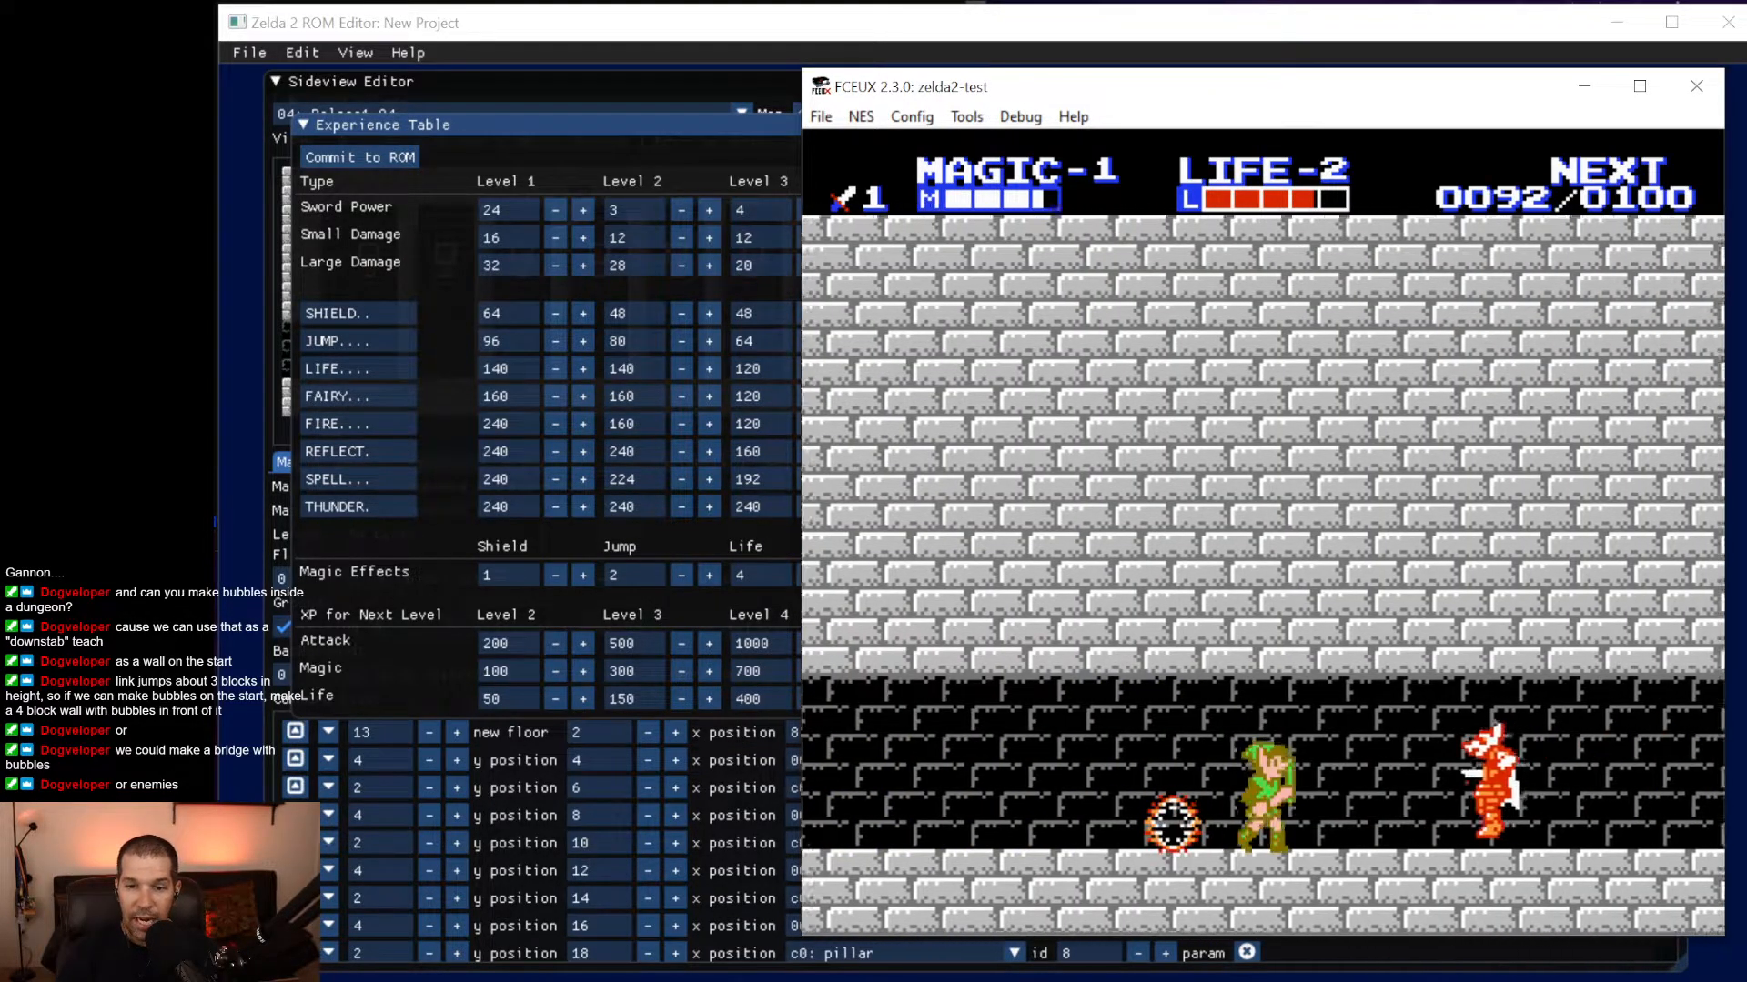
pyautogui.press('Right')
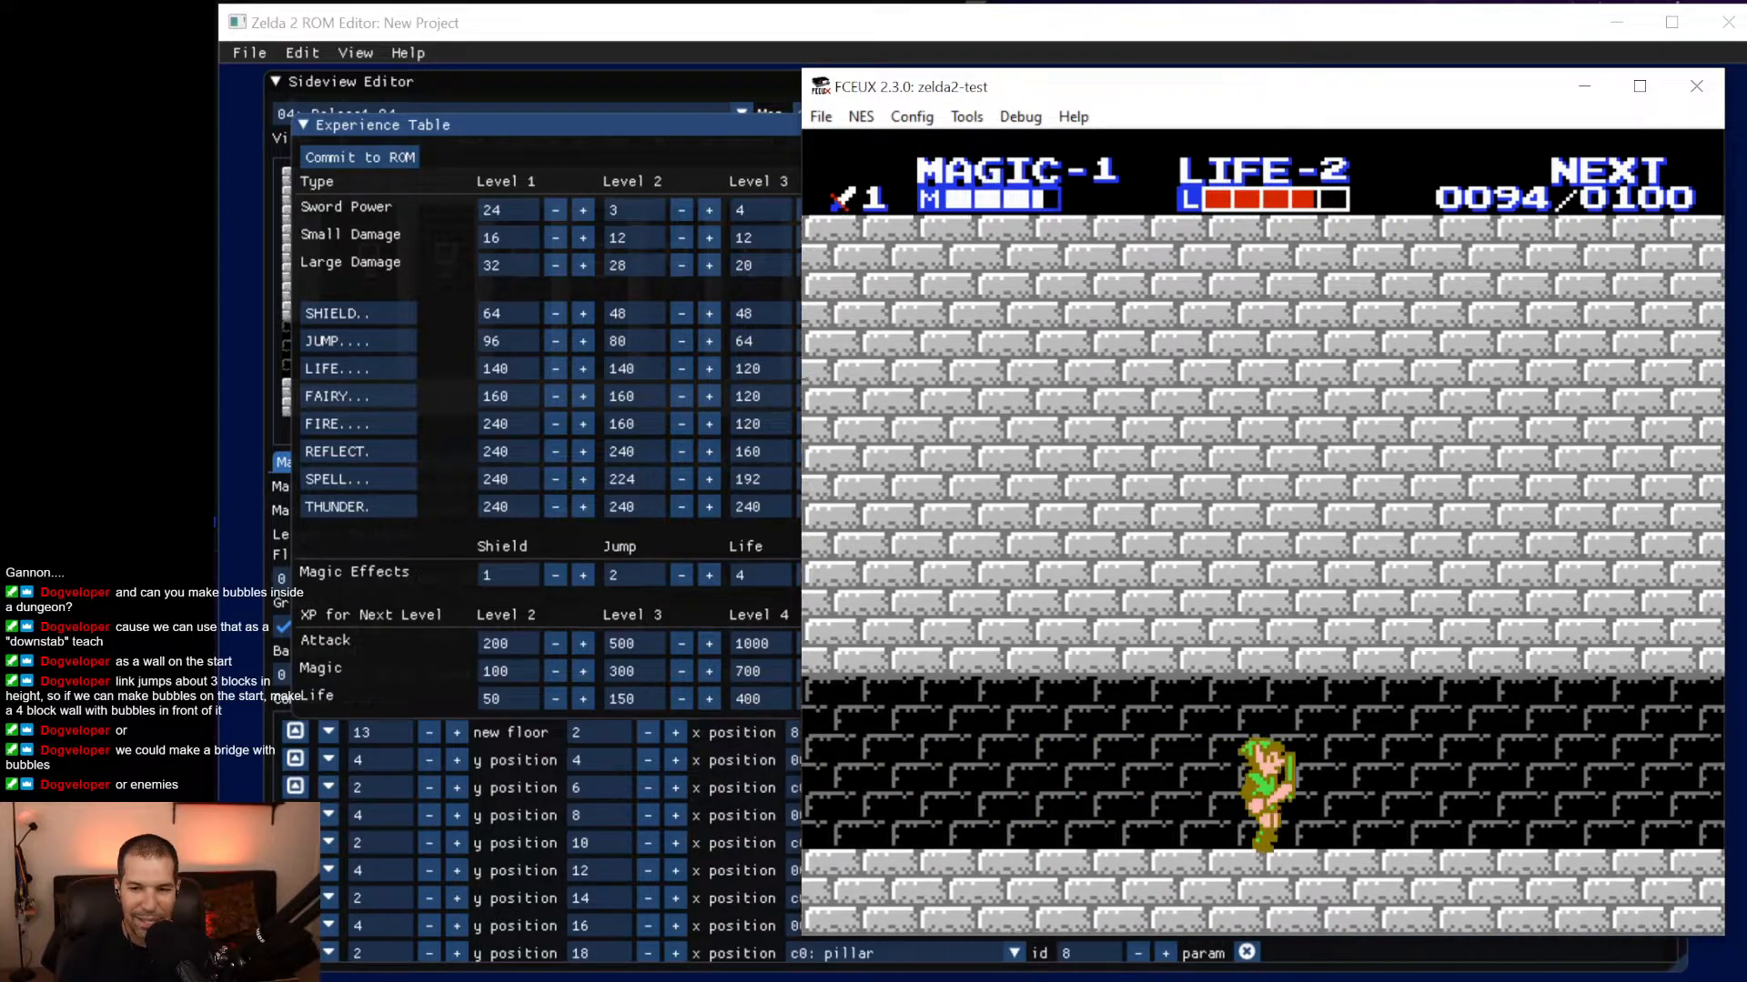
pyautogui.press('Right')
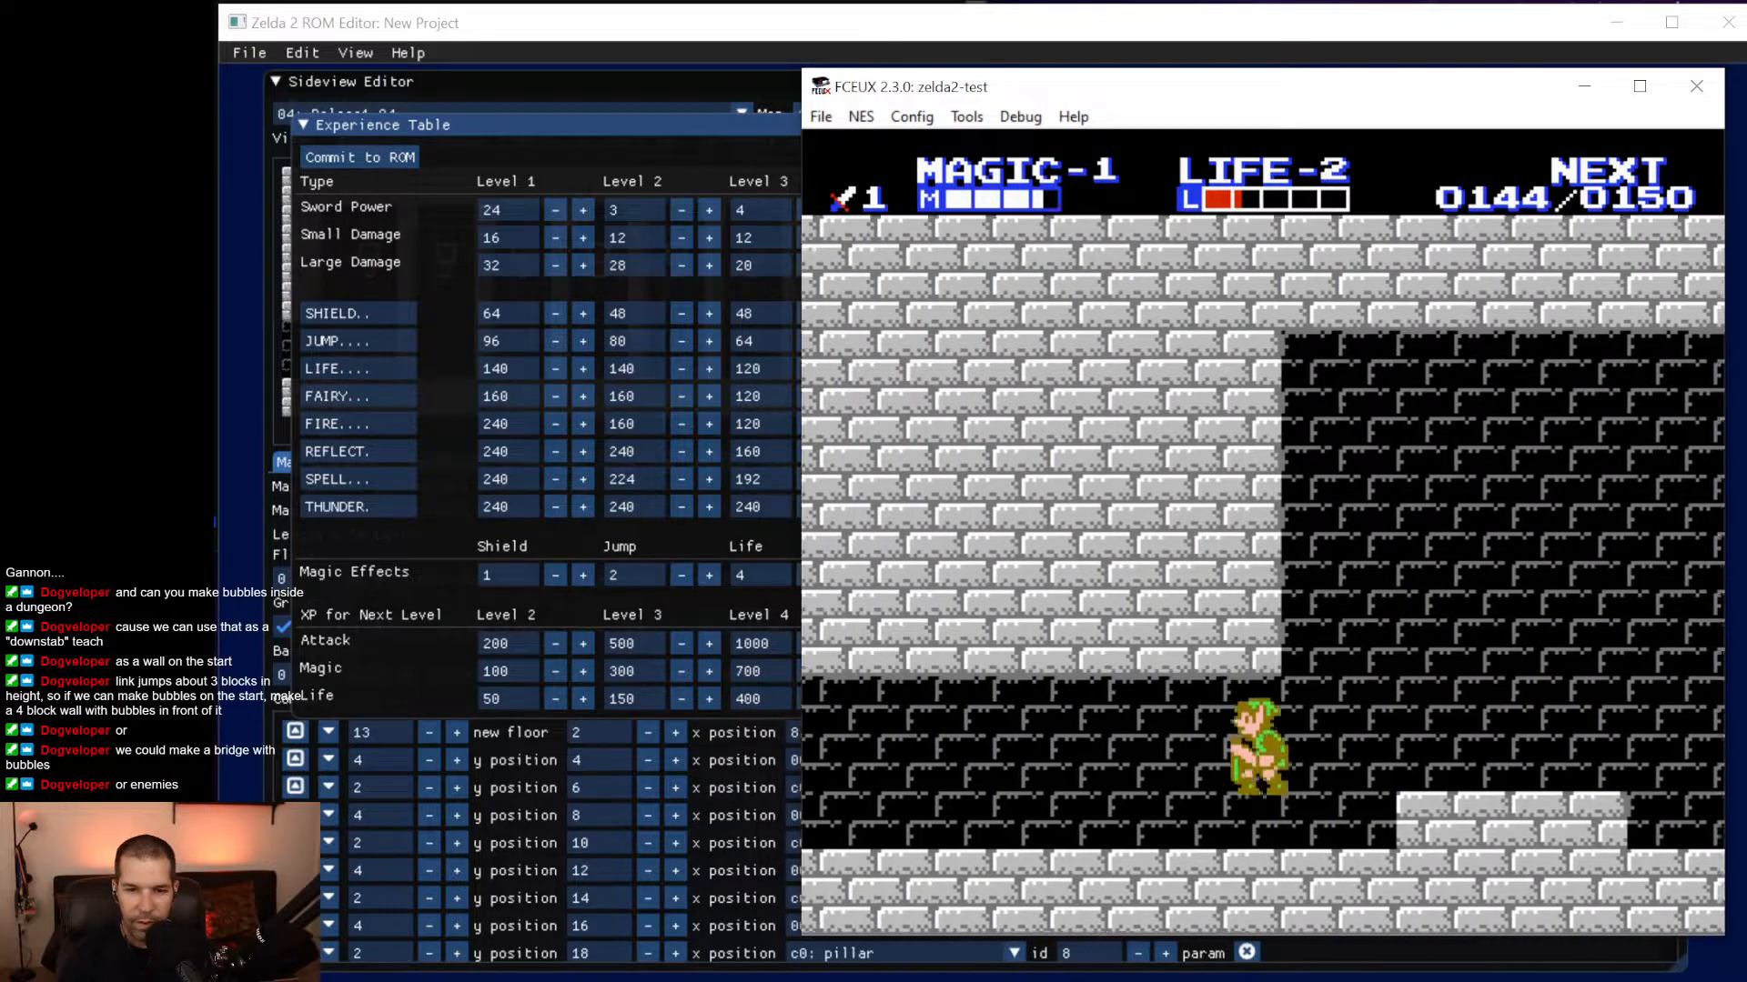
# Take Link back west past the two orange enemies to the elevator and ride it off that floor.
pyautogui.press('Left')
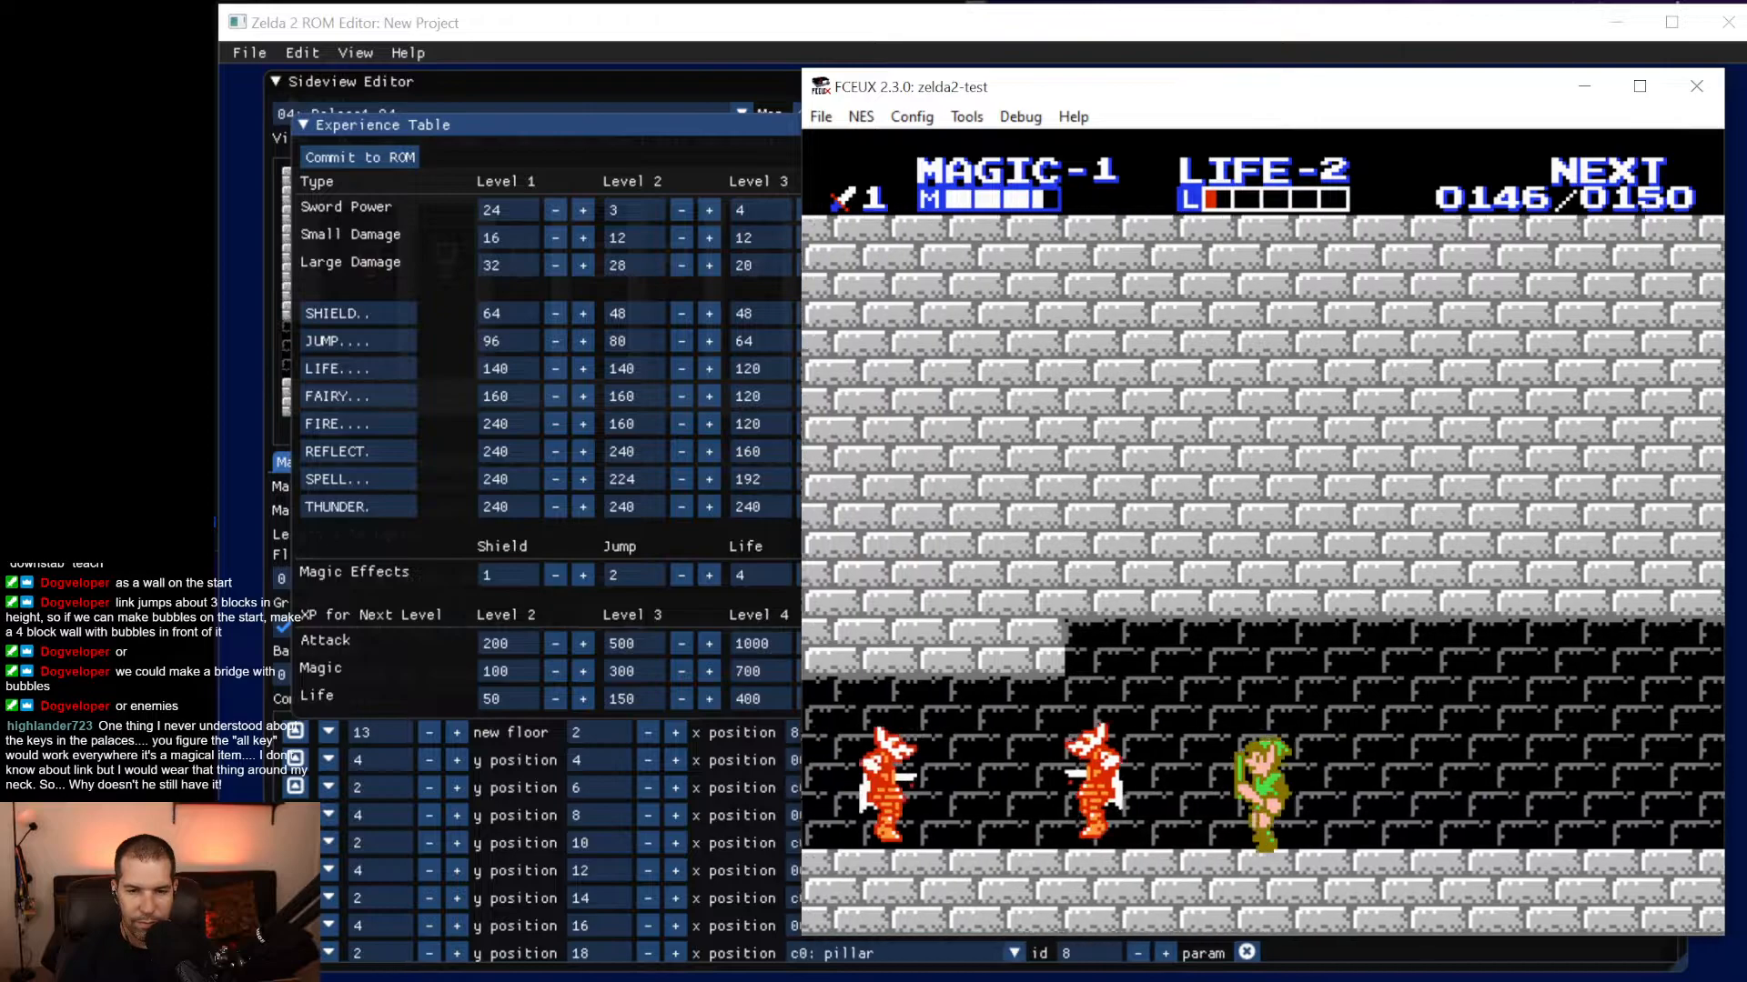
pyautogui.press('Left')
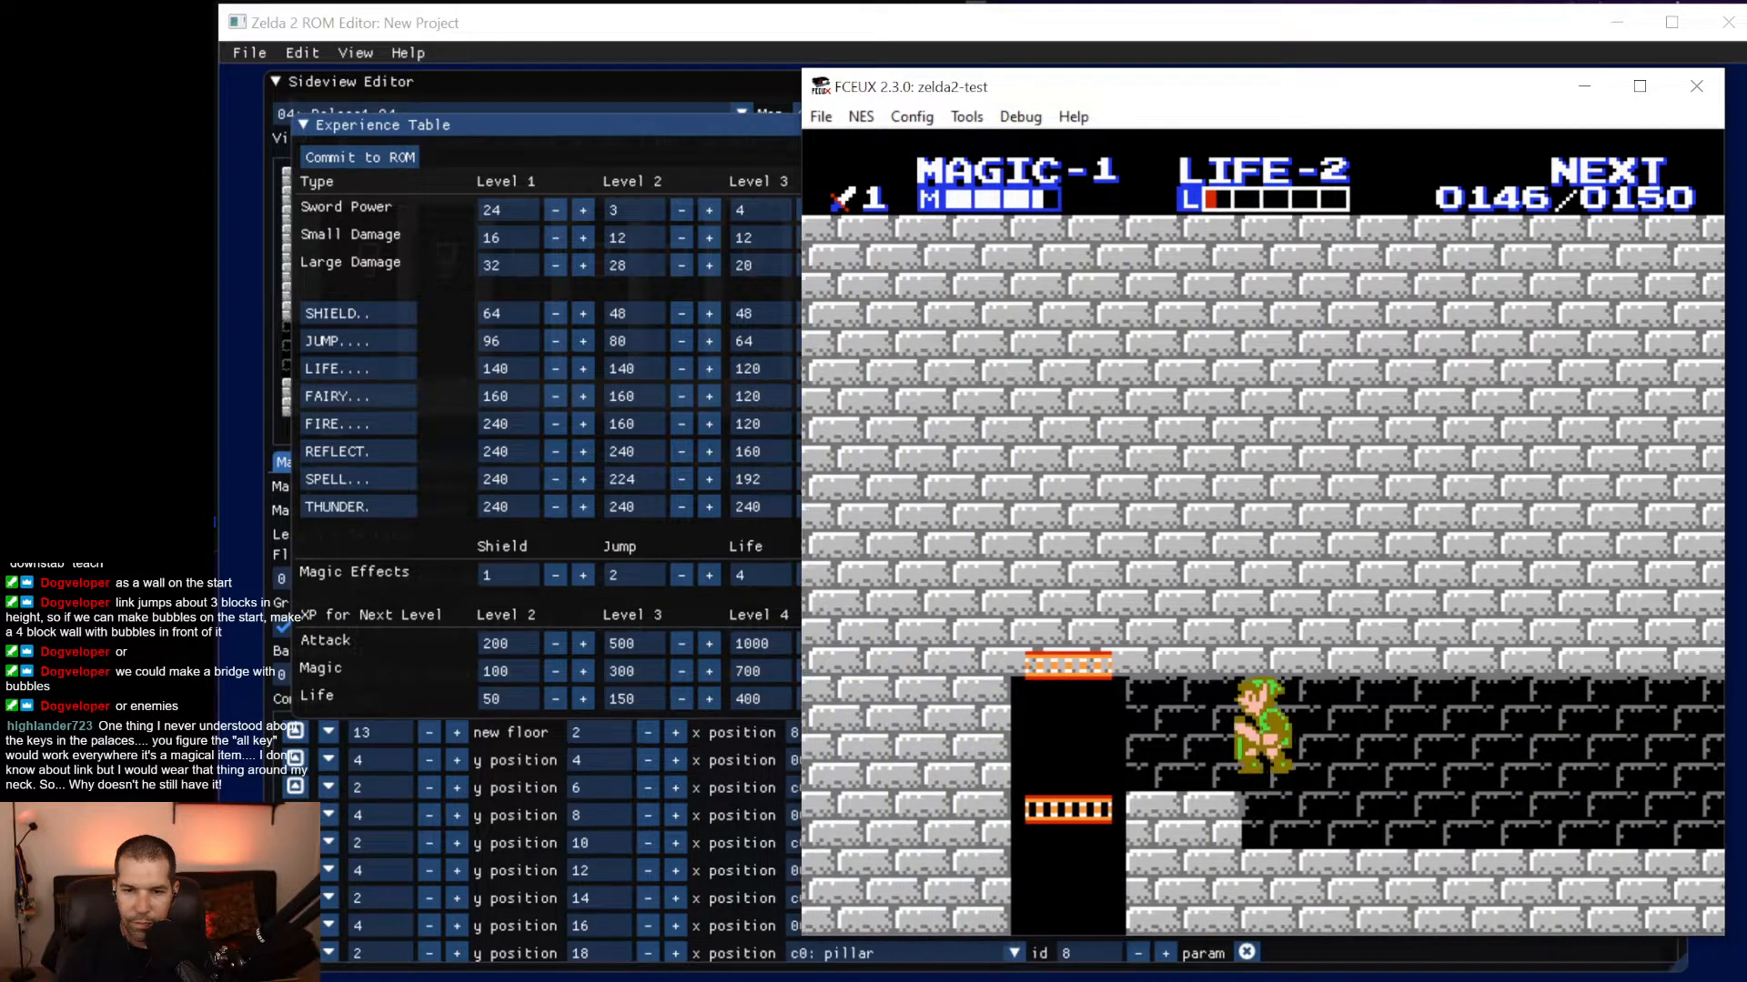
pyautogui.press('Down')
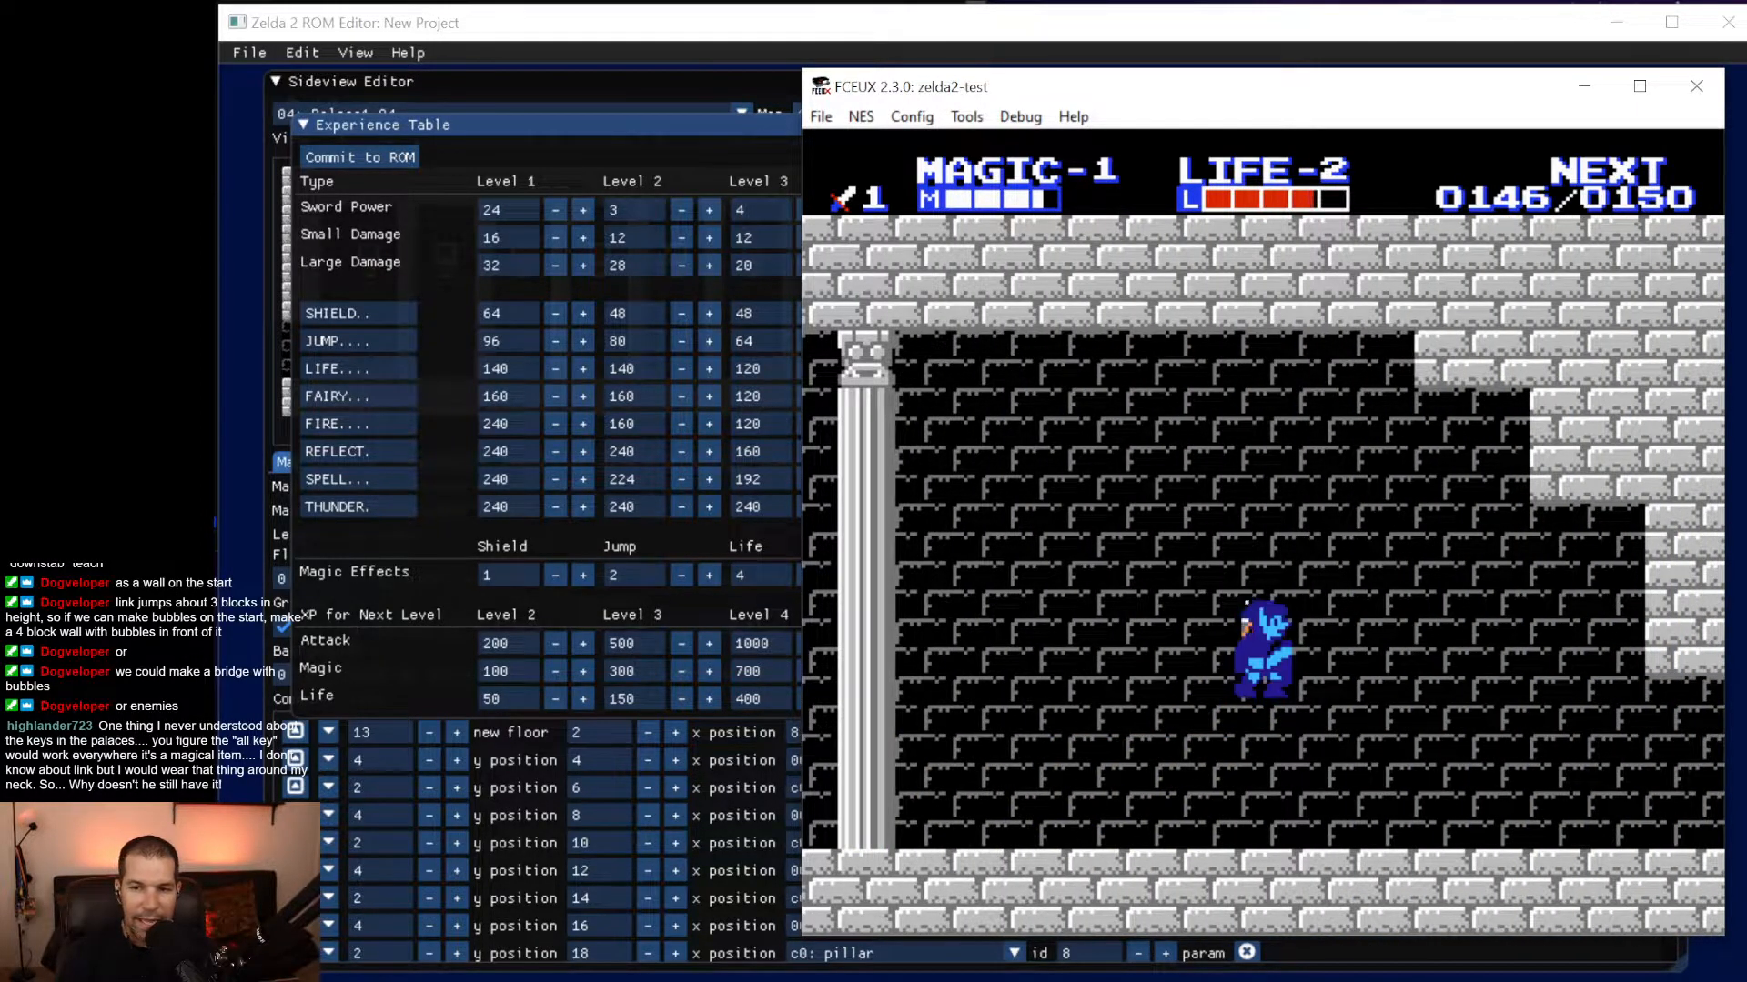
# Cross the pillar room west to the central elevator, then ride it to the floor below and back up.
pyautogui.press('Left')
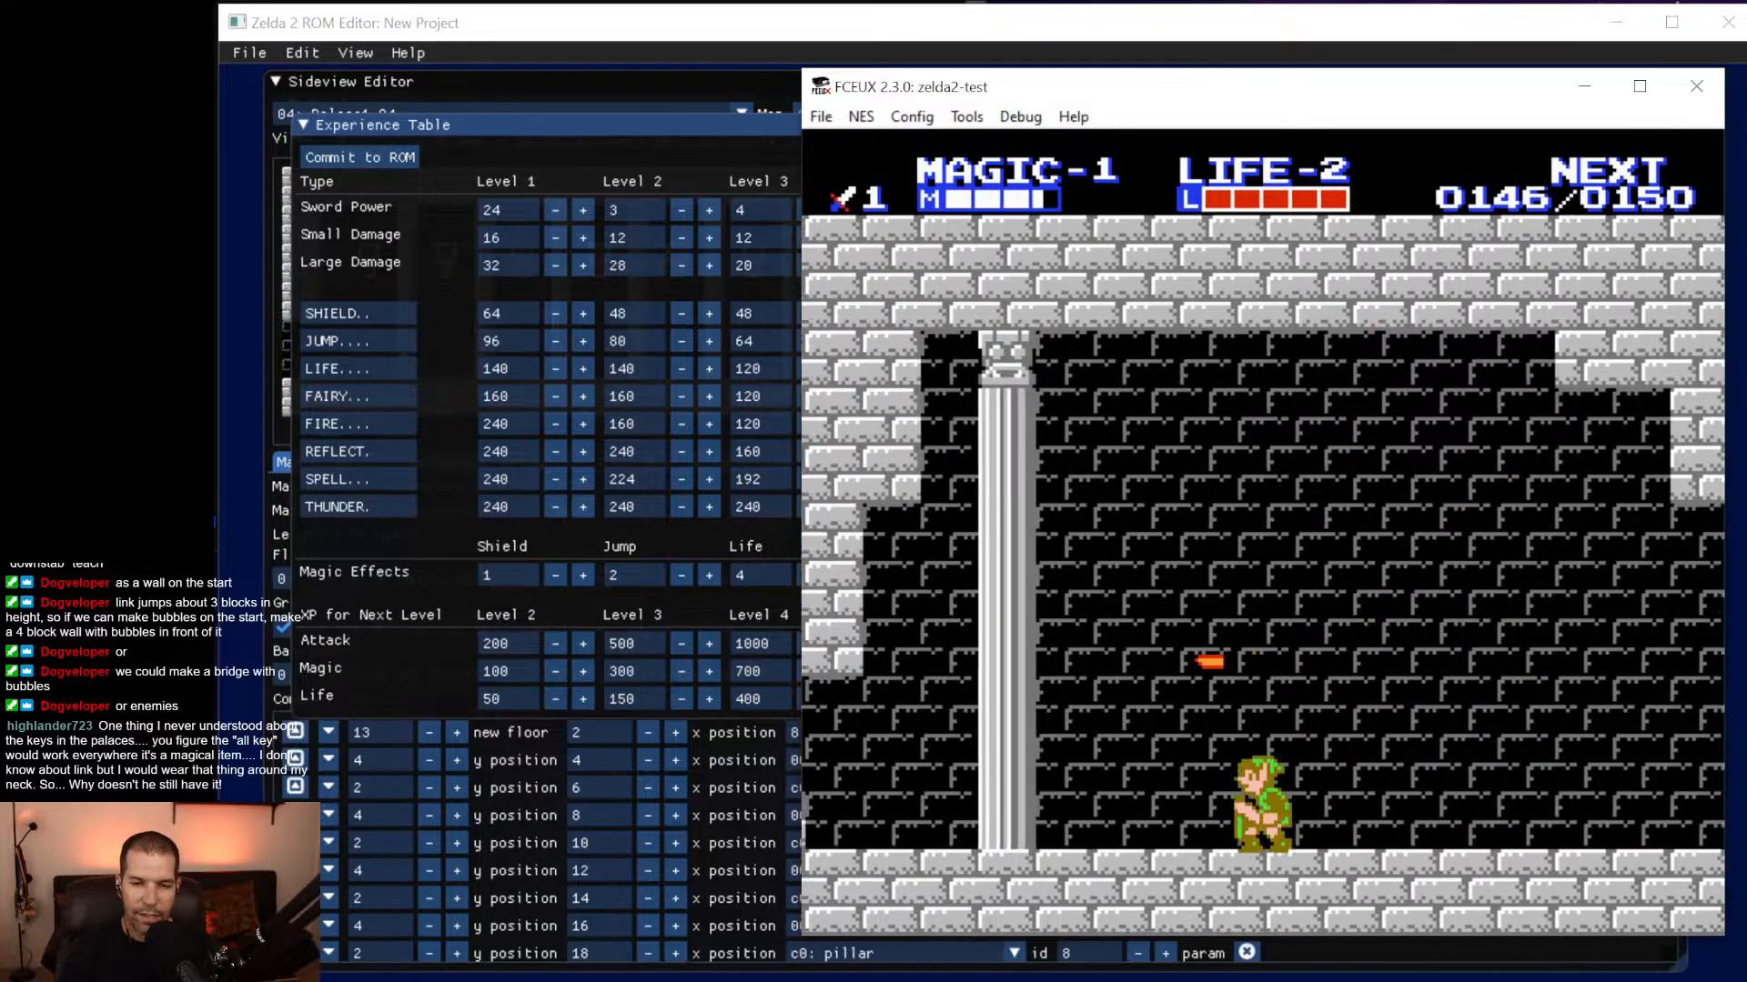
pyautogui.press('Left')
pyautogui.press('f')
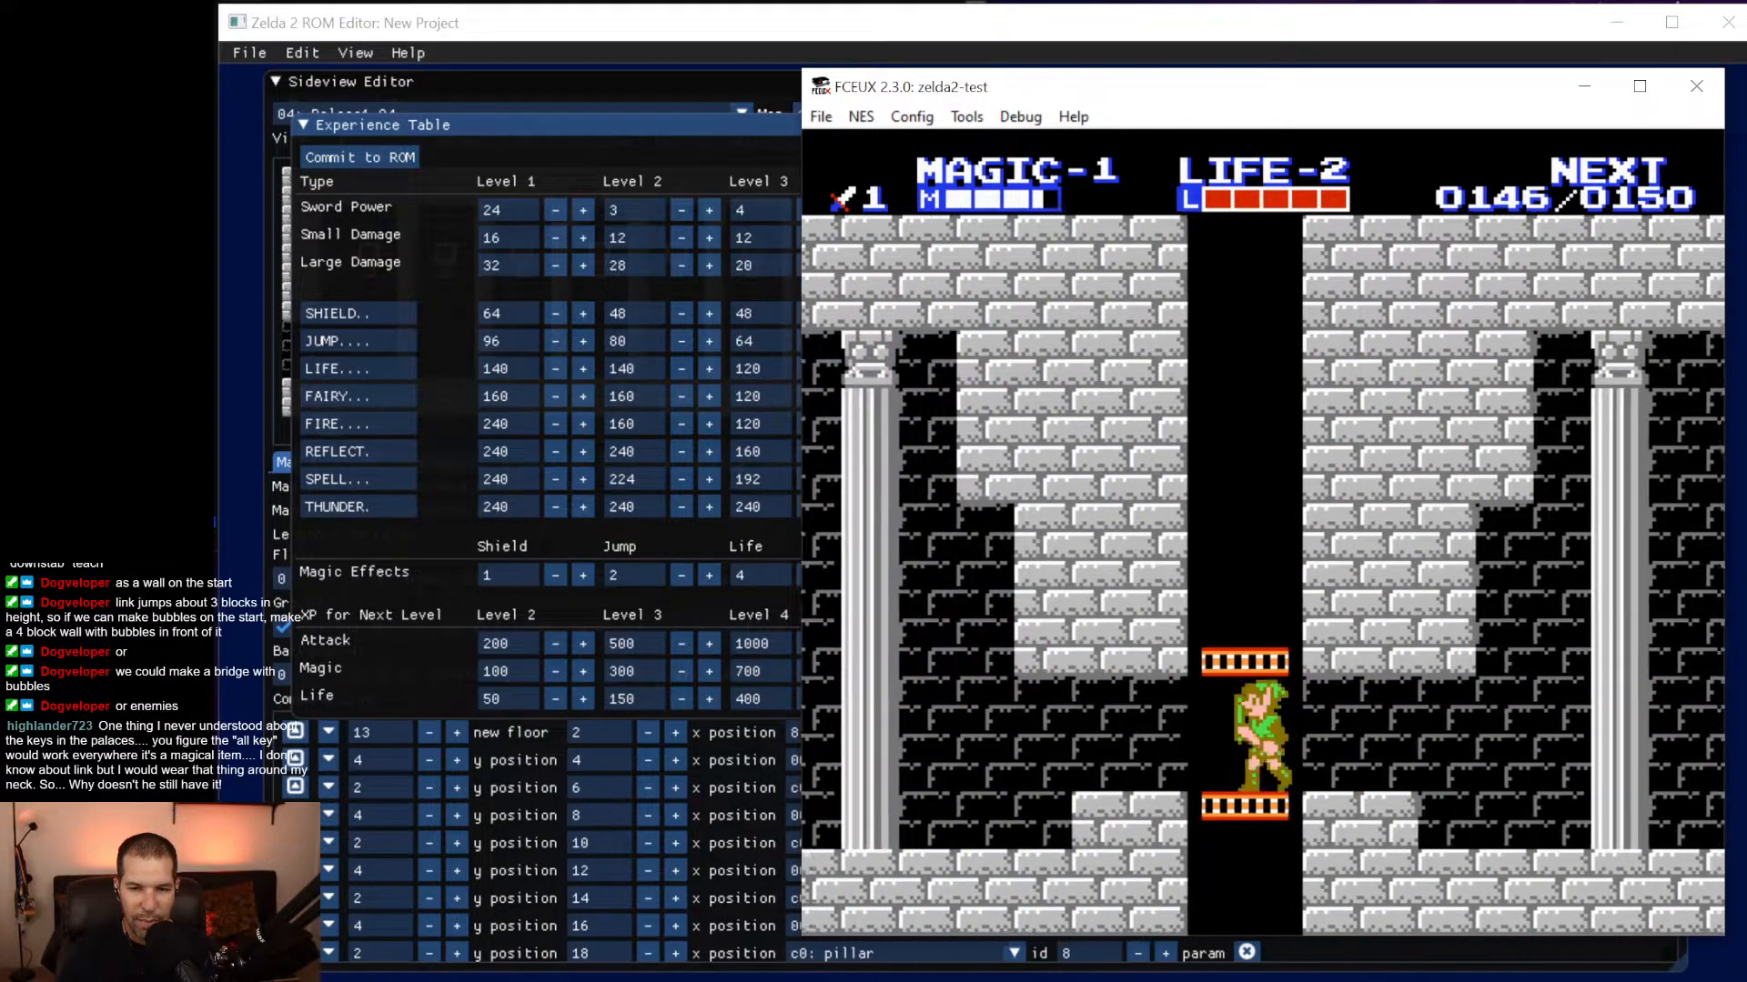
pyautogui.press('Up')
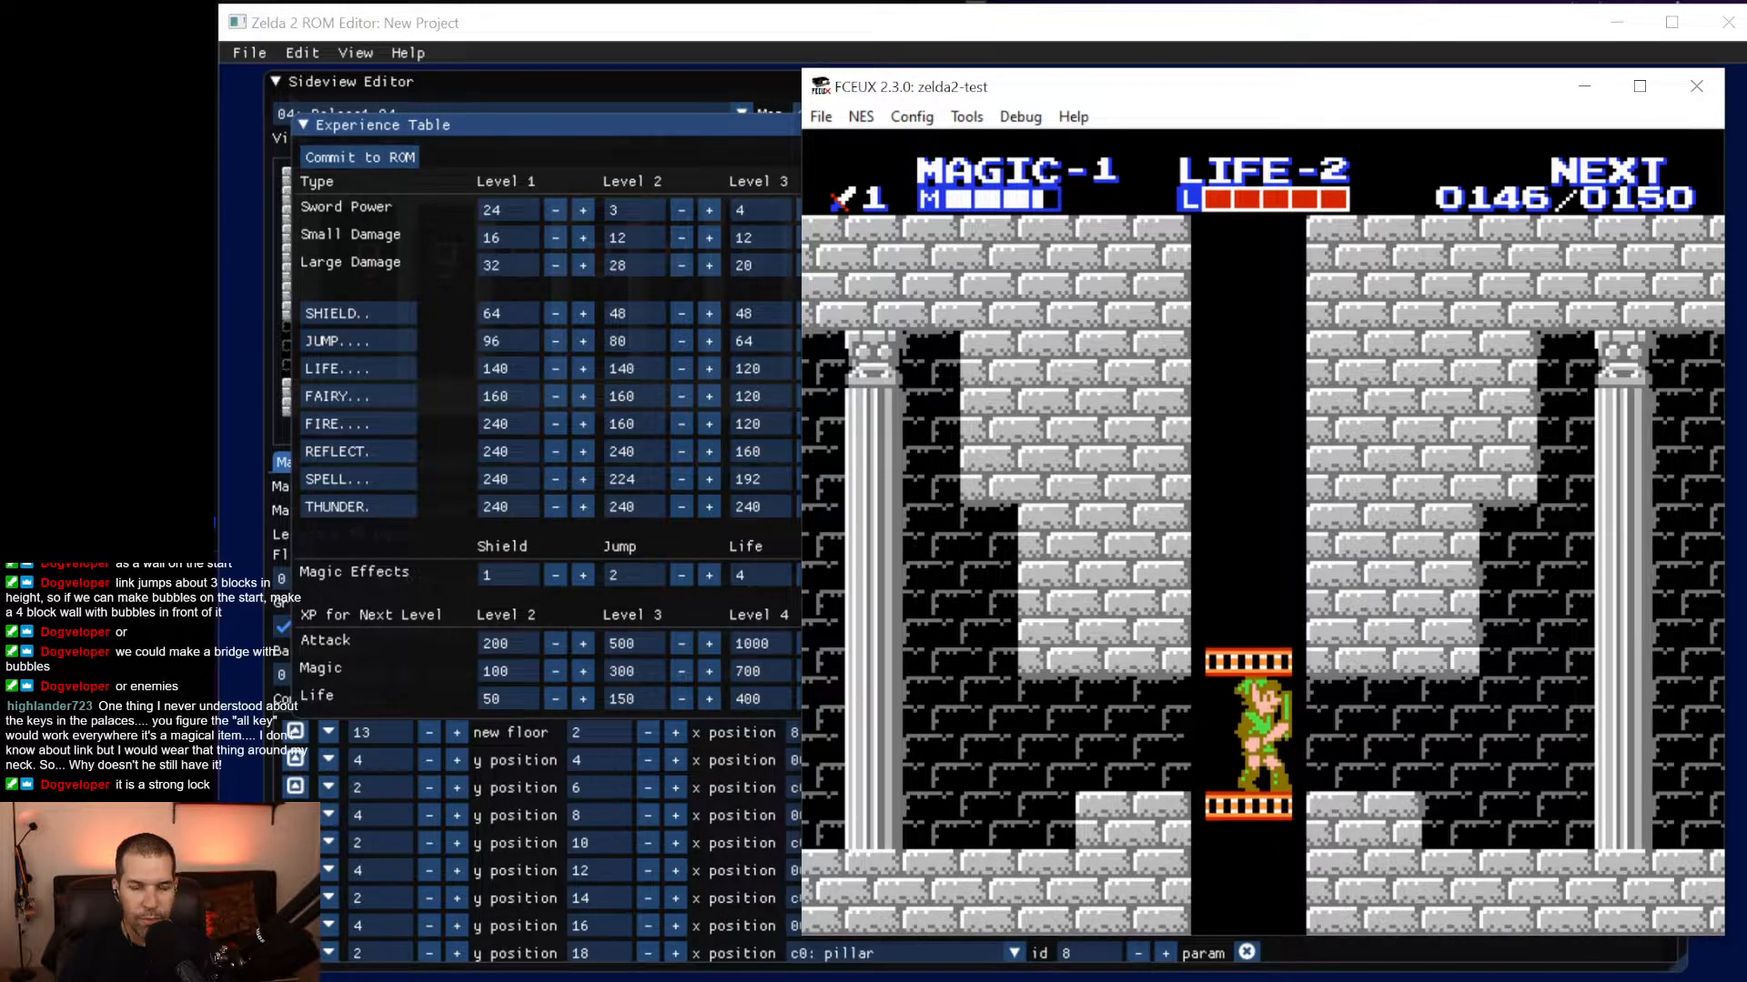
pyautogui.press('Down')
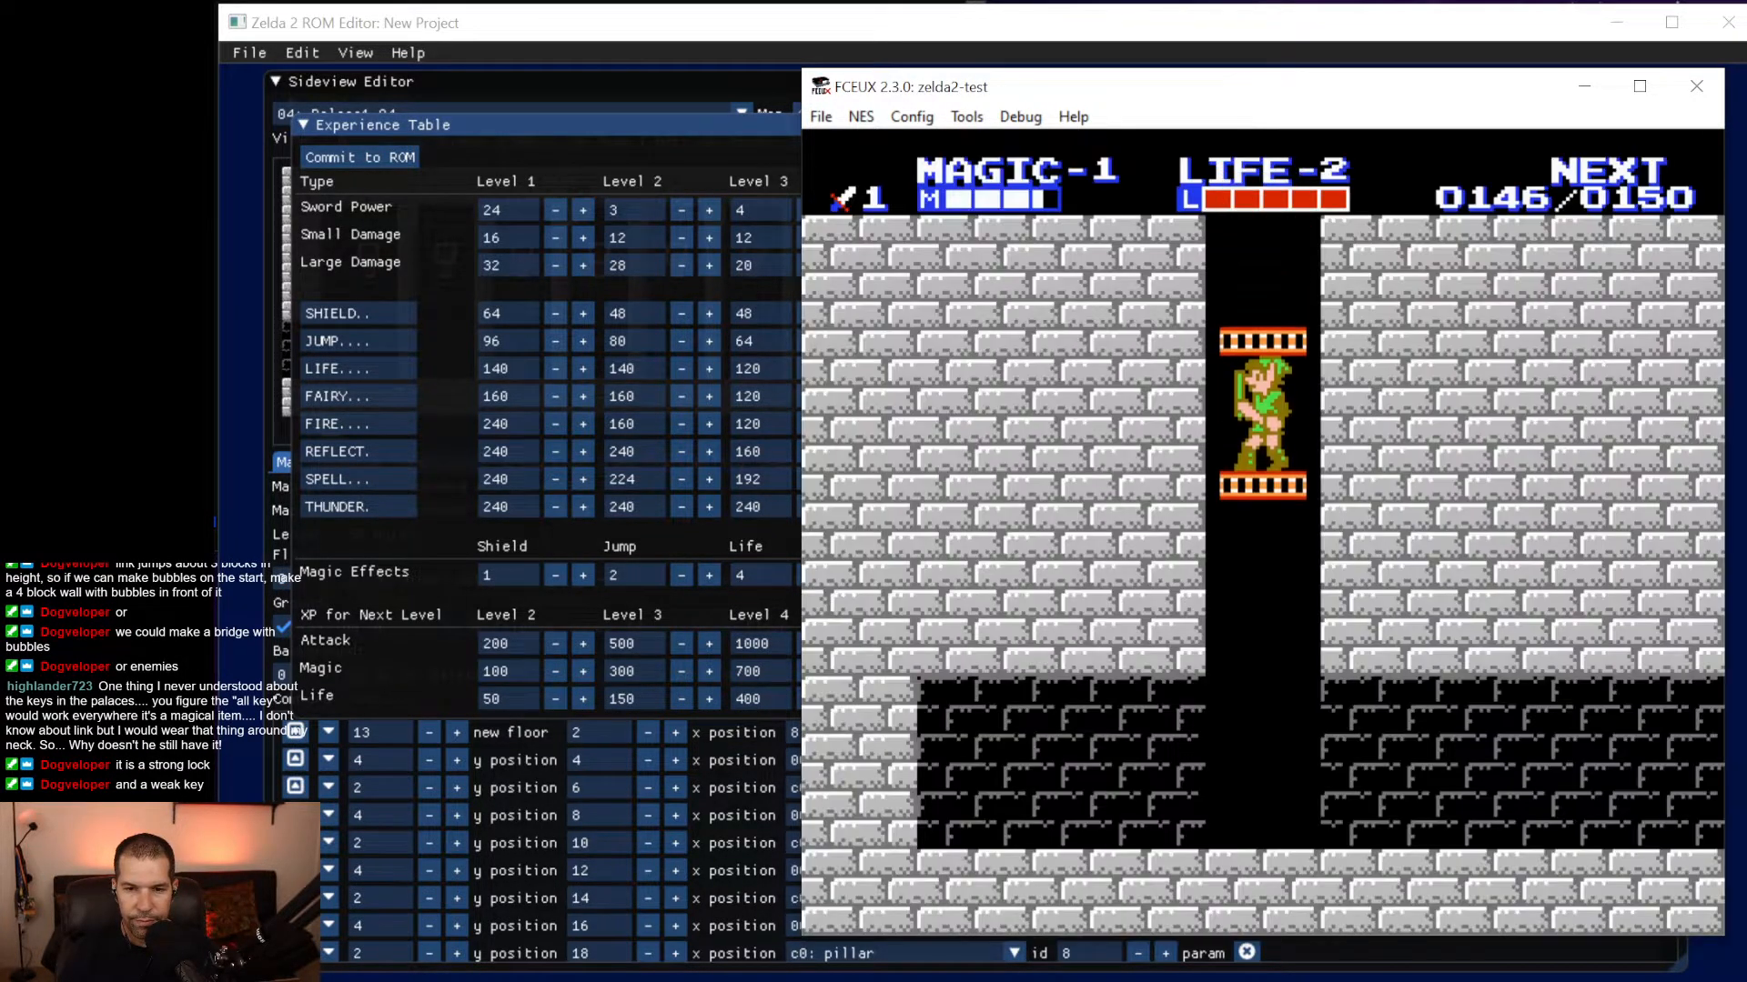
pyautogui.press('Up')
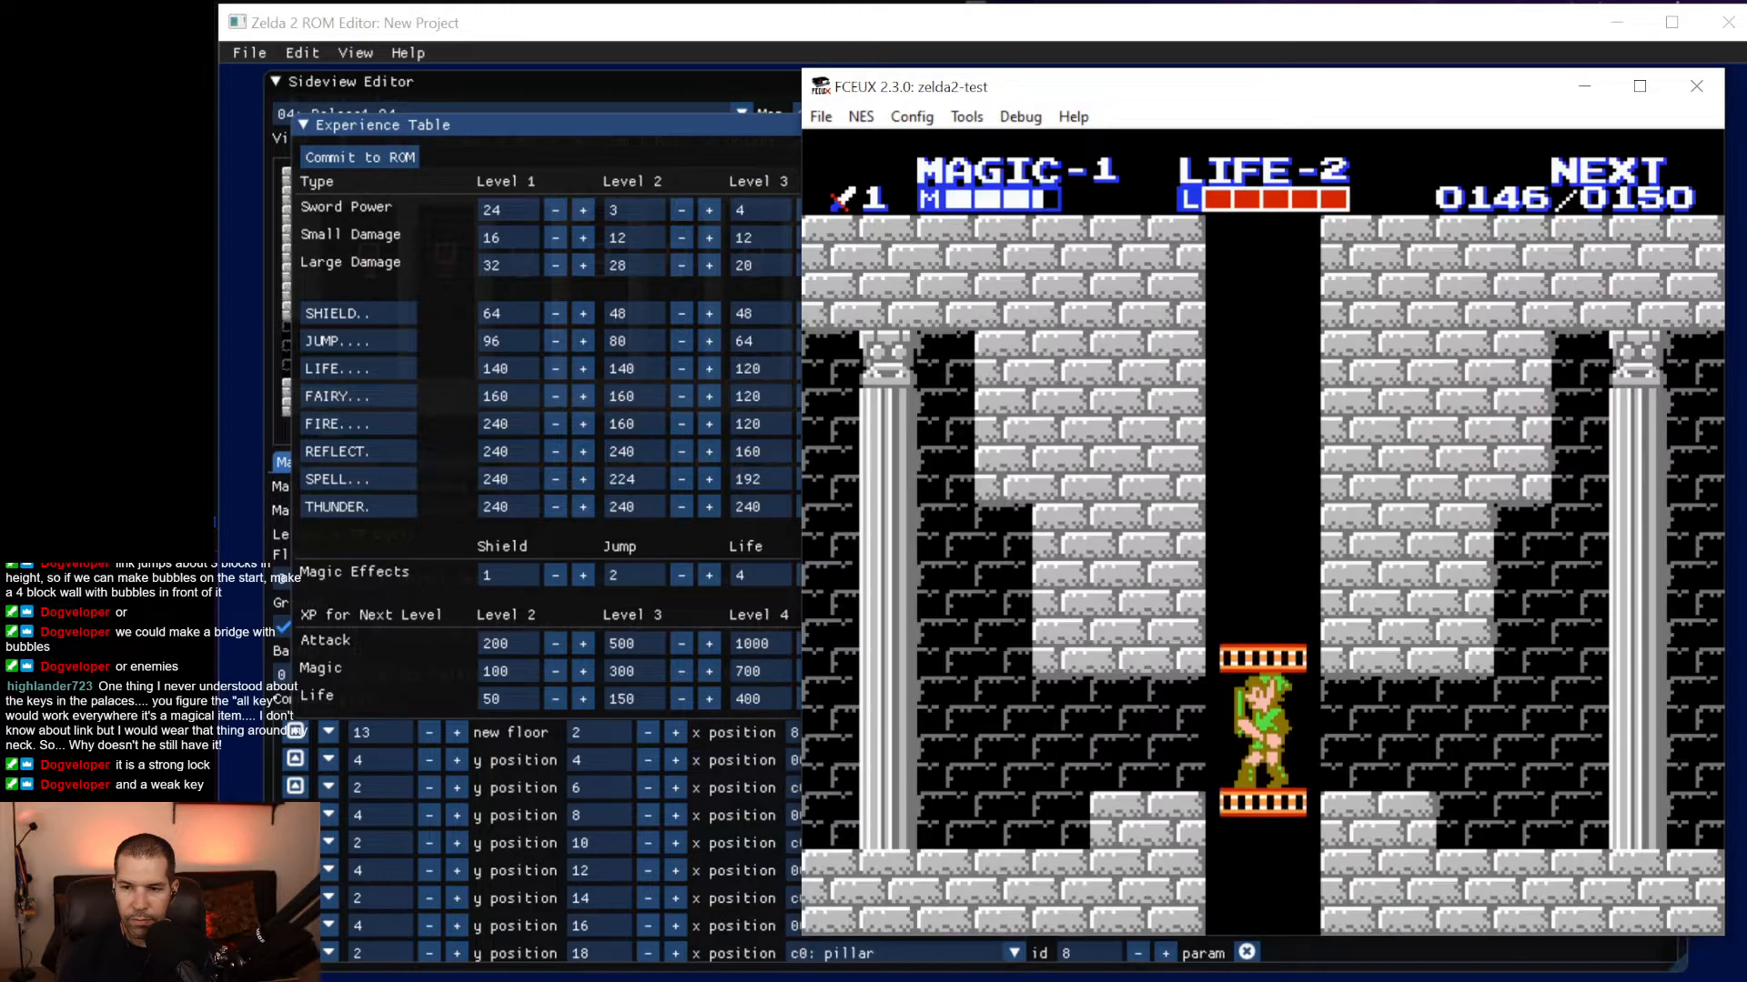
# Take Link west off the elevator through the stepped-ceiling passage and stab the blue bubble blocking the way.
pyautogui.press('Left')
pyautogui.press('Left')
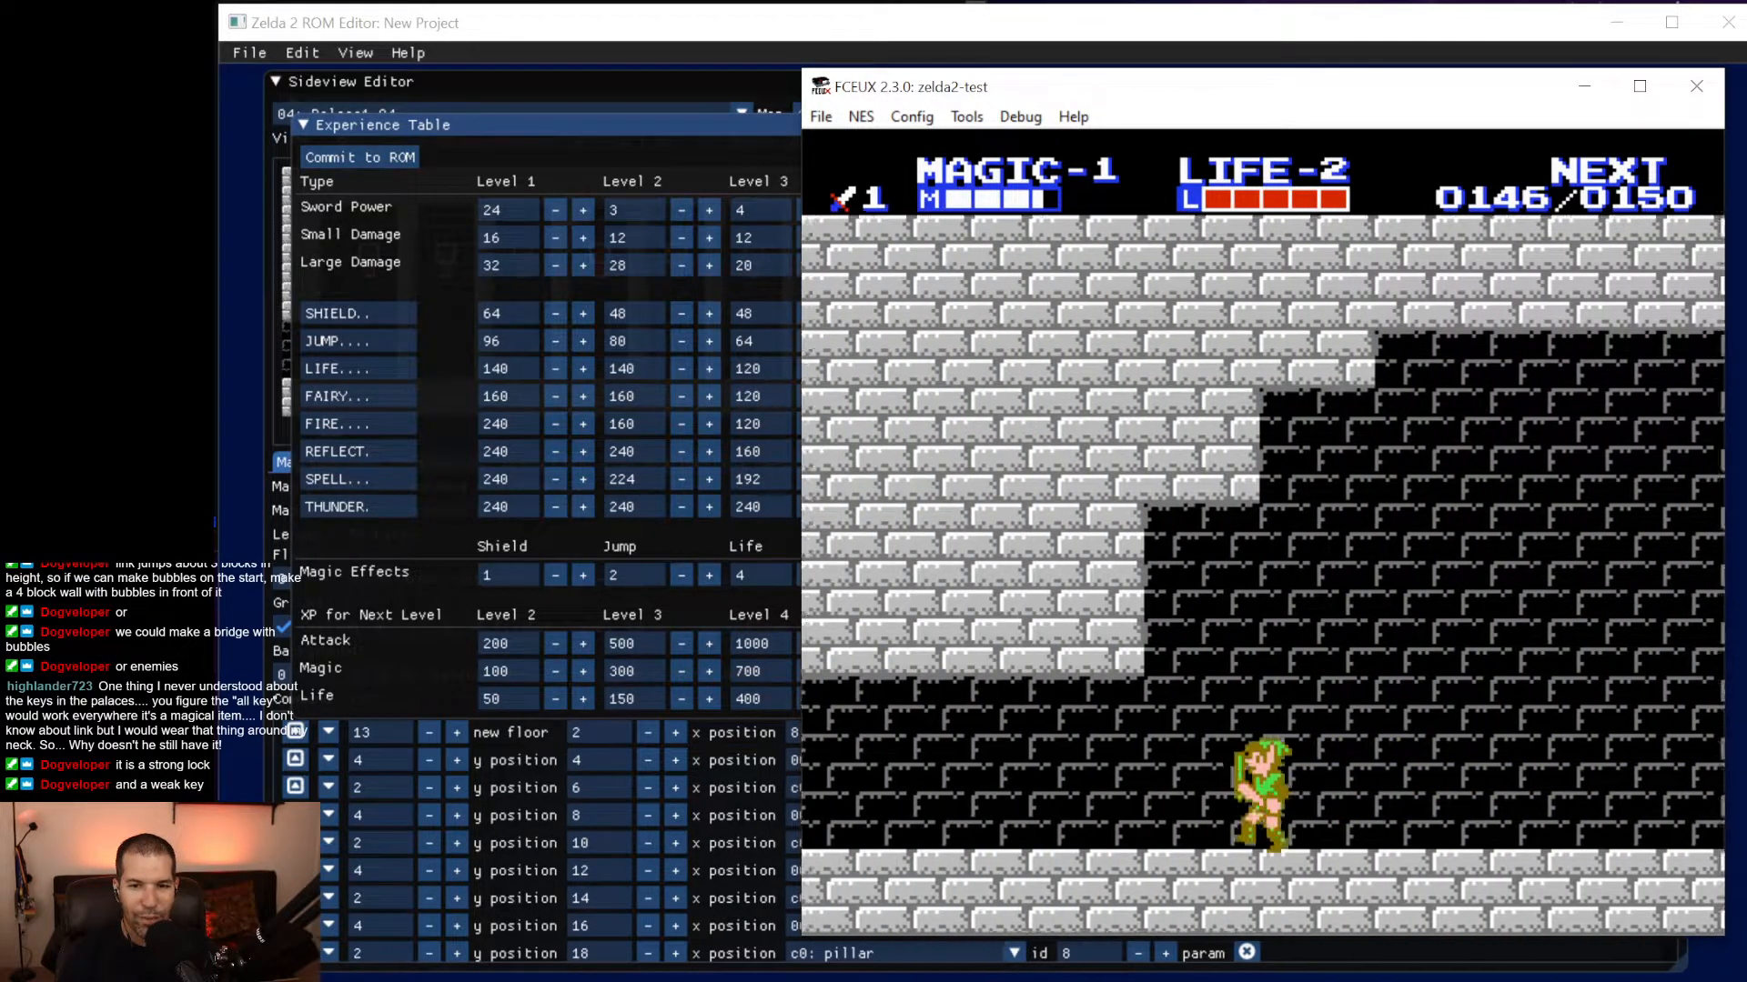
pyautogui.press('Left')
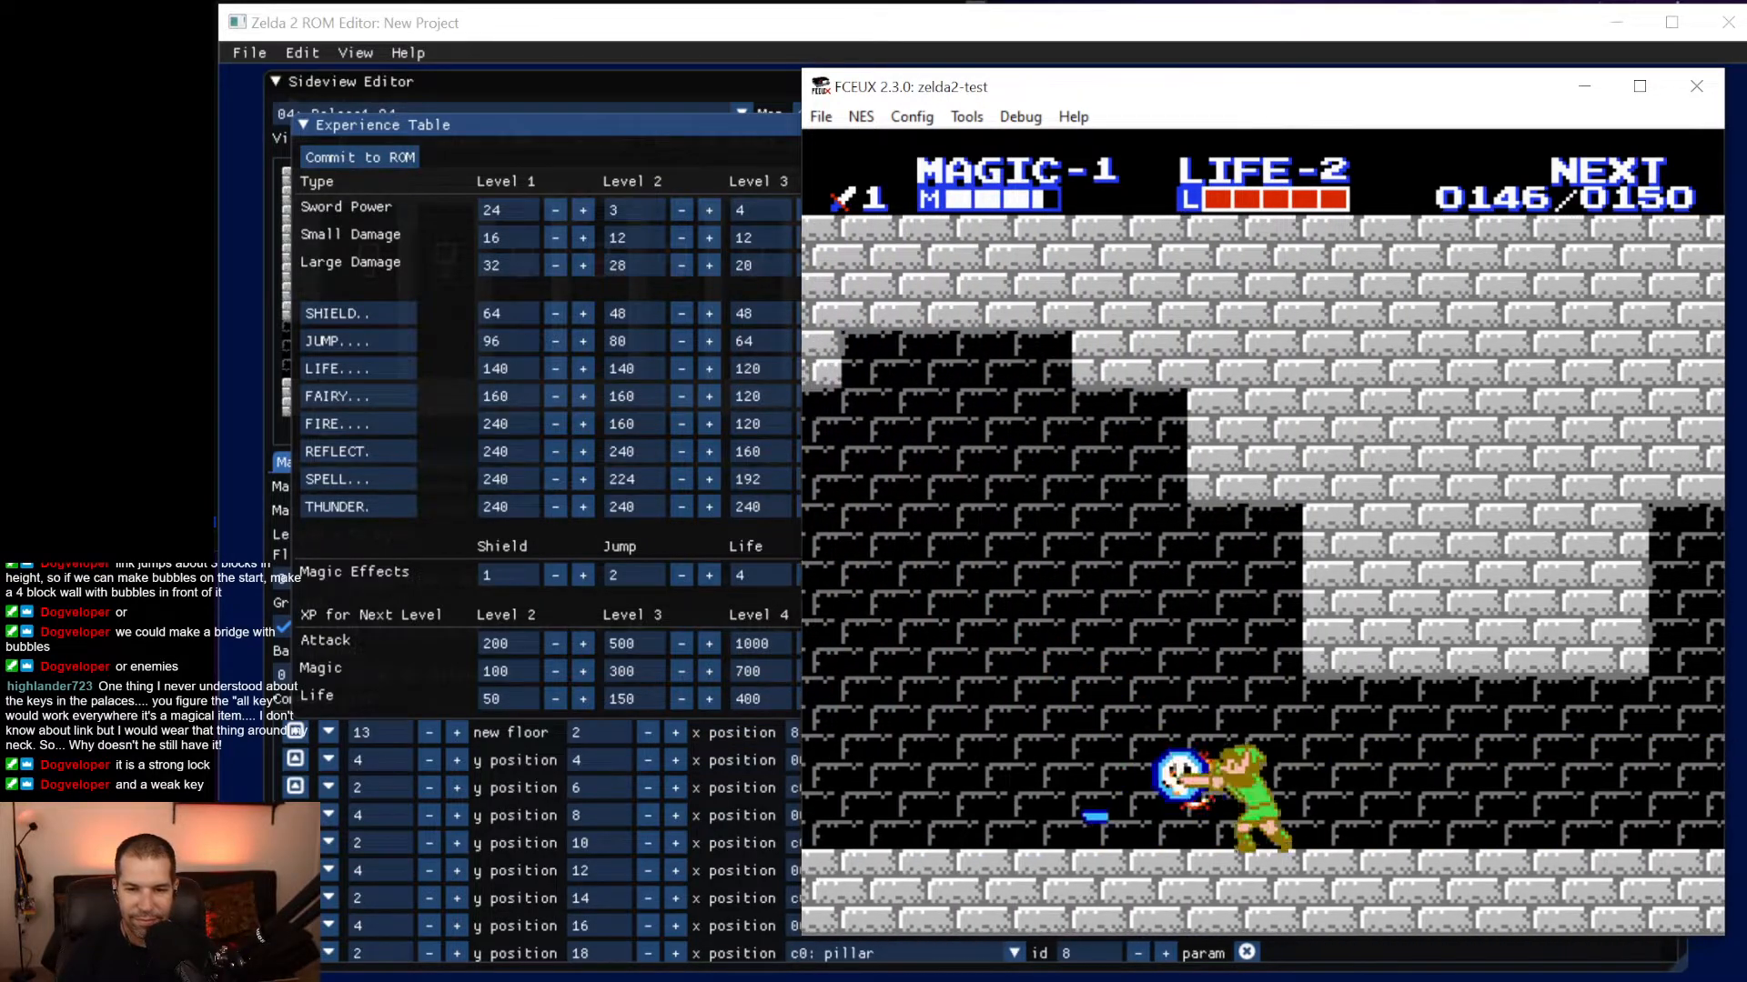
pyautogui.press('d')
pyautogui.press('Left')
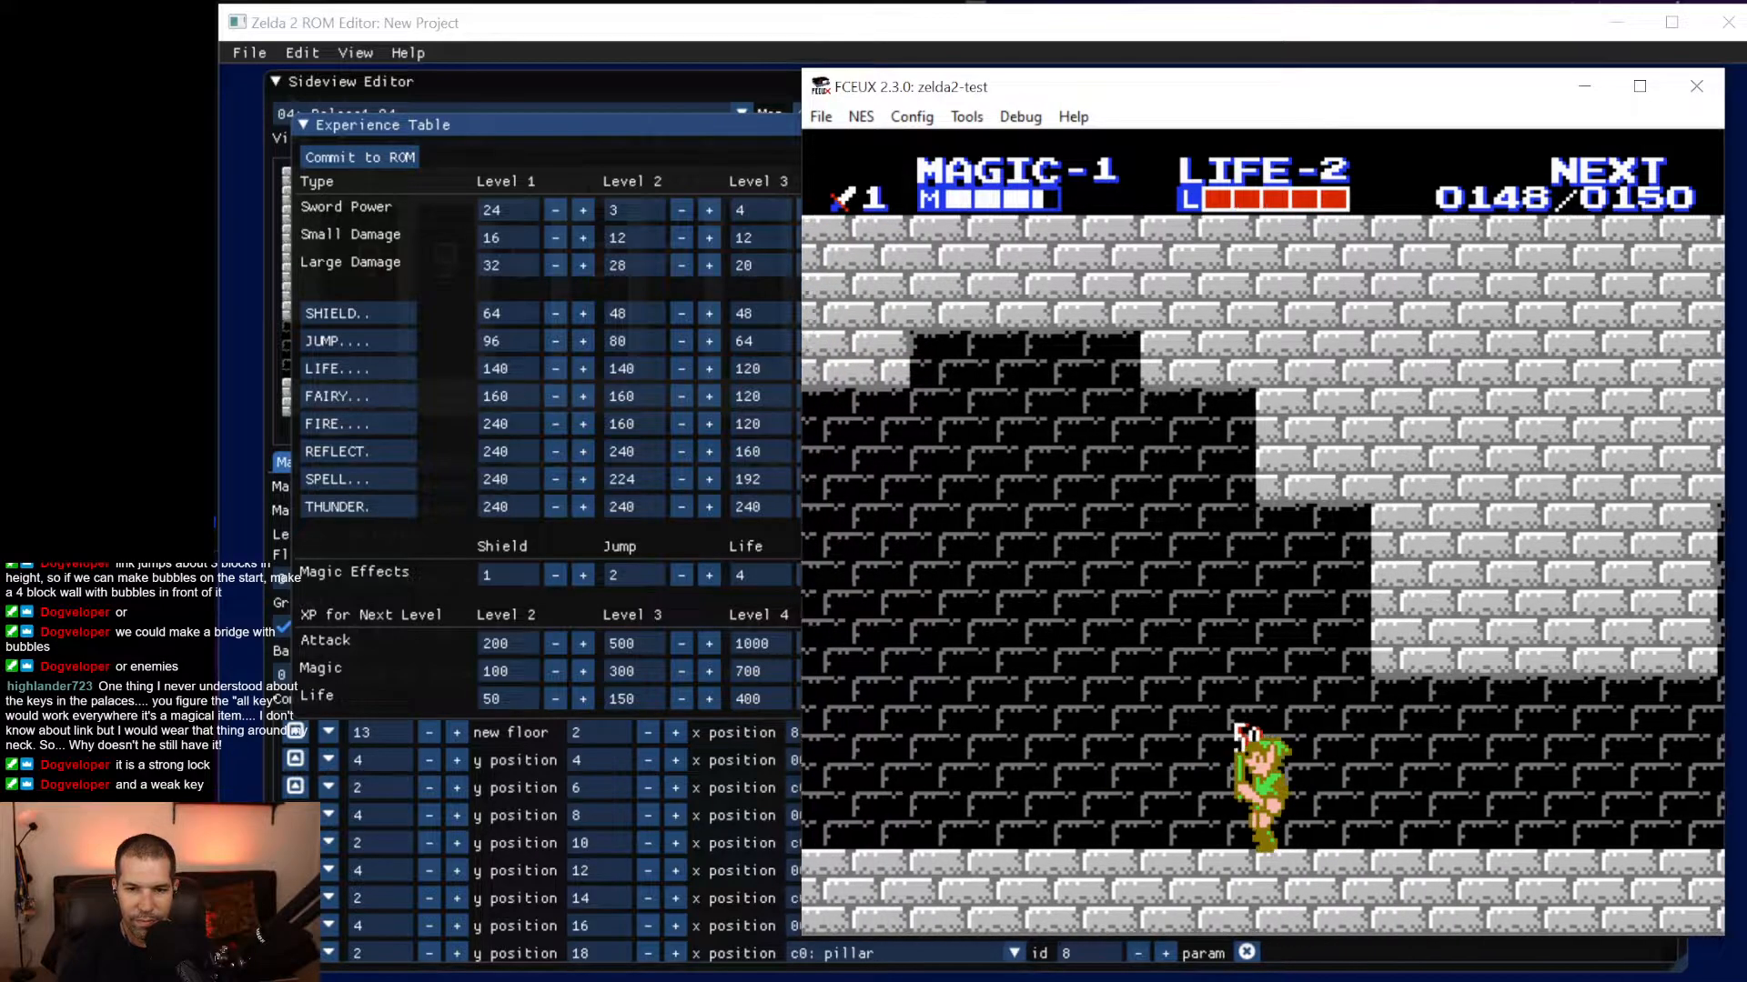
pyautogui.press('Down')
pyautogui.press('f')
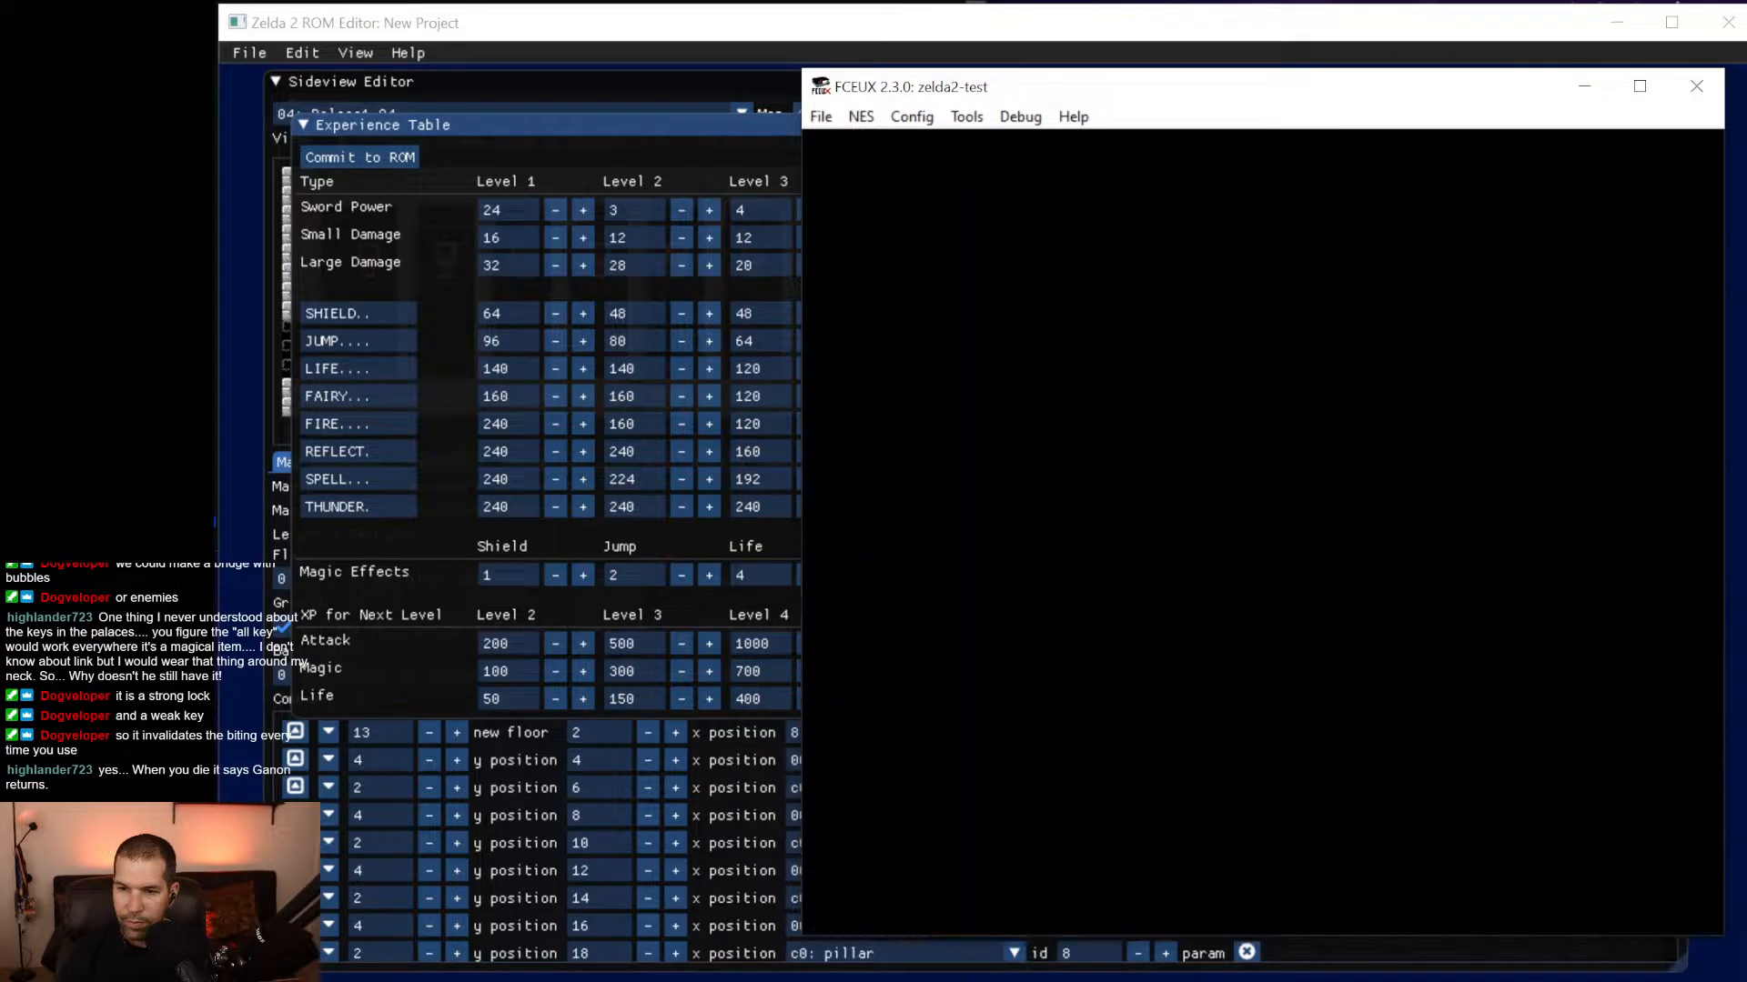
# Move Link west beneath the hanging bricks to the next elevator, ride it down and leave west past the armored statue.
pyautogui.press('Left')
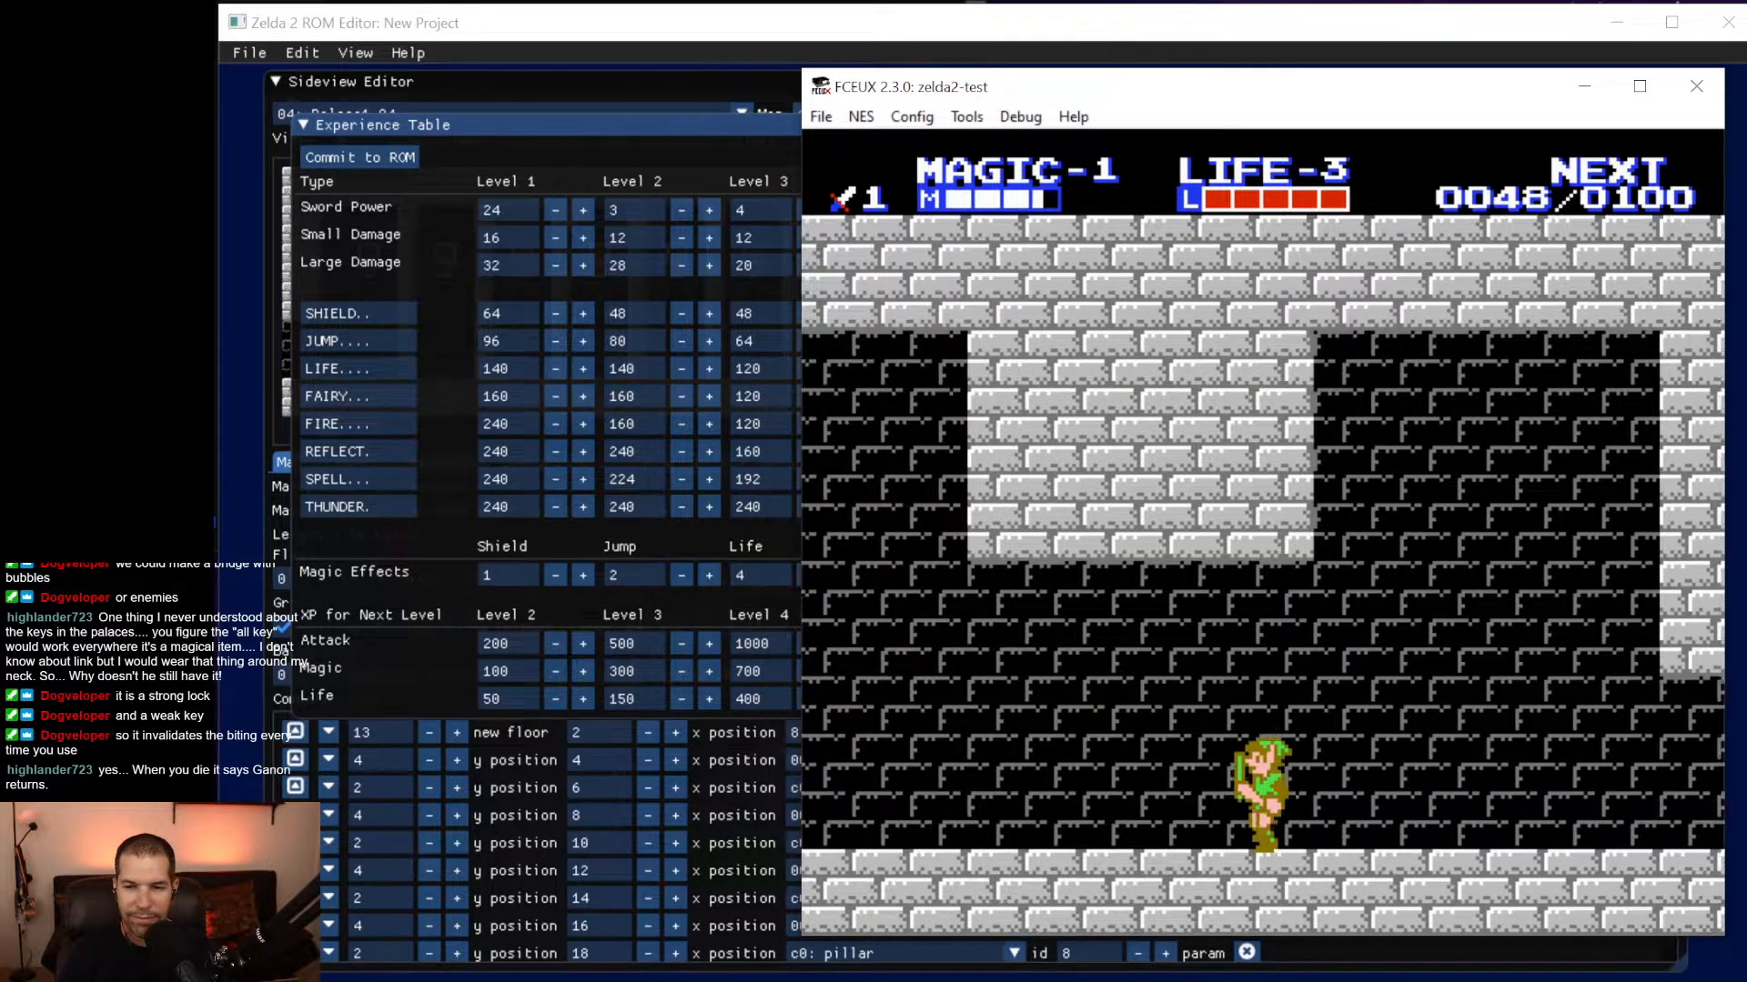
pyautogui.press('Left')
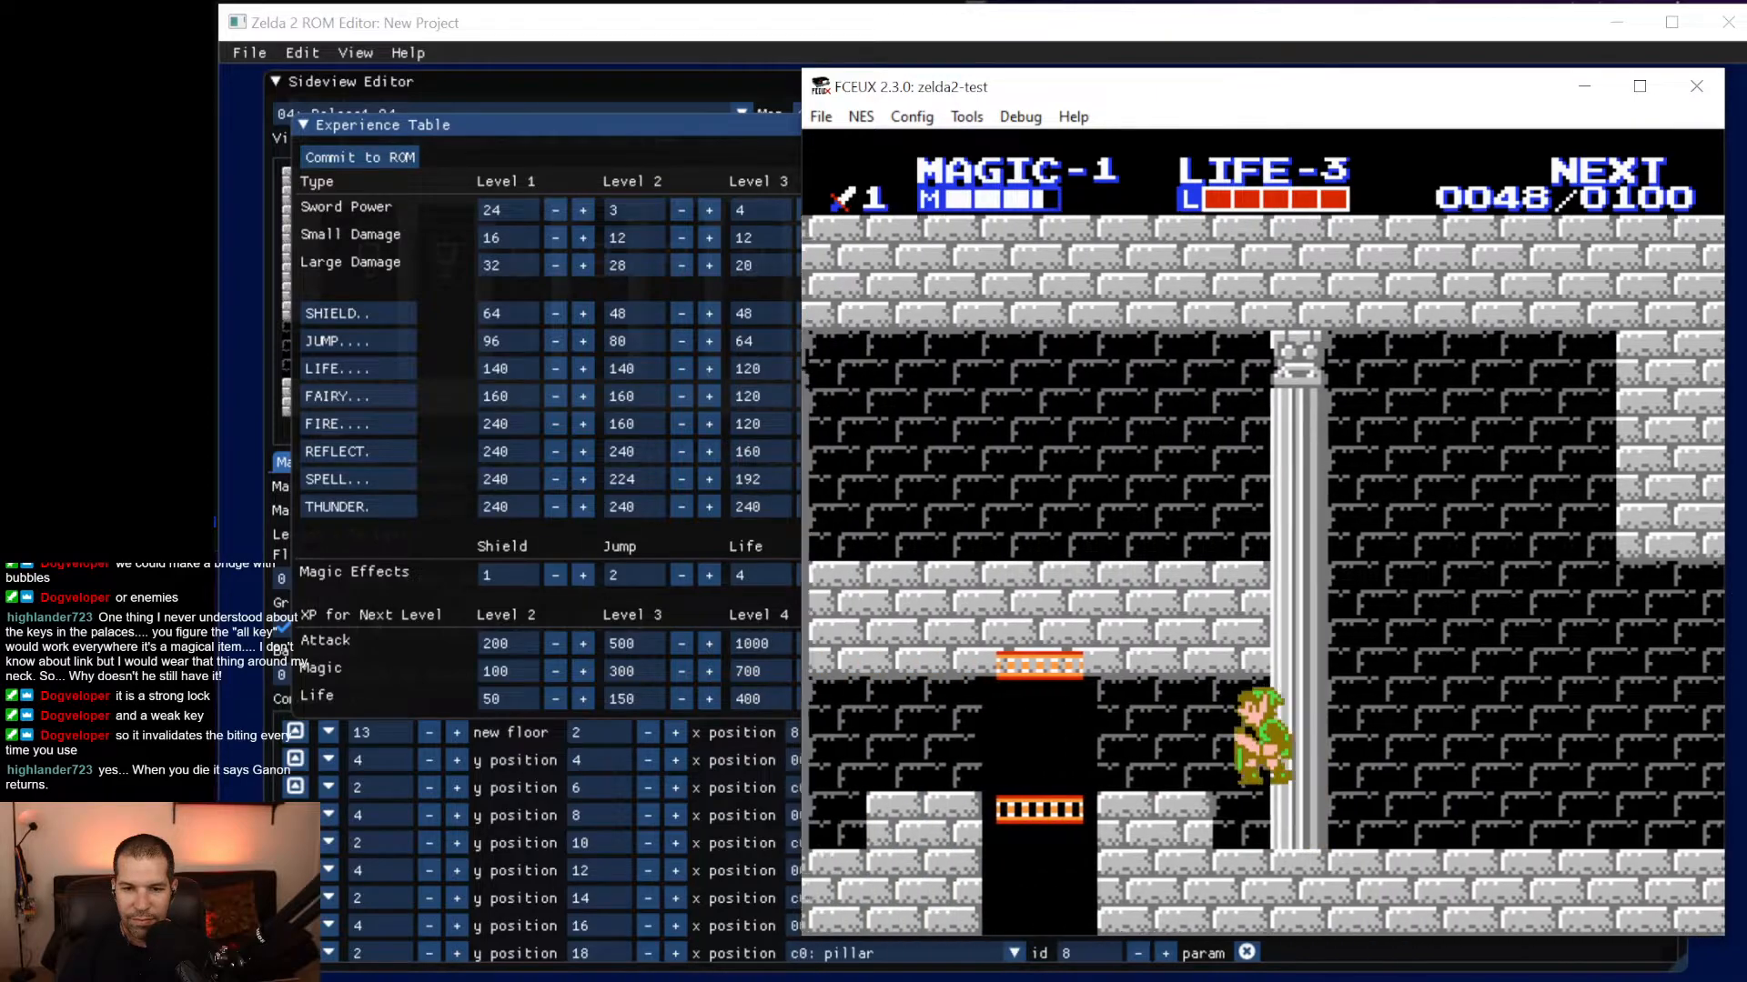
pyautogui.press('Down')
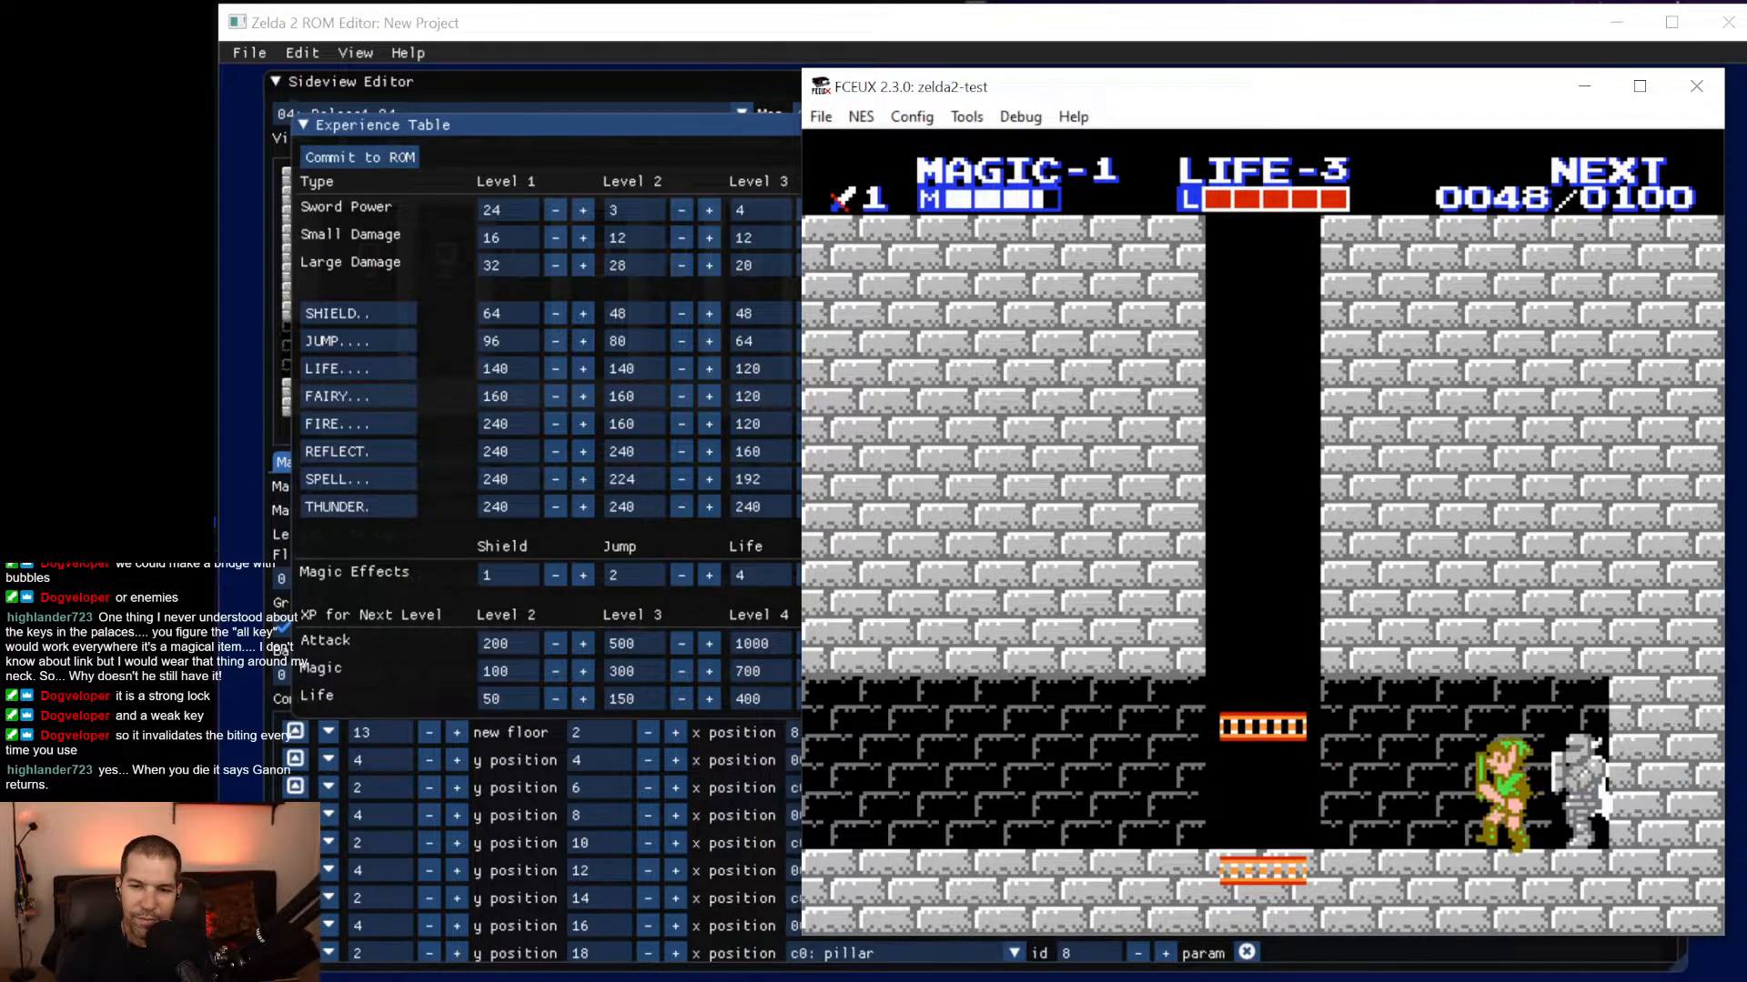
pyautogui.press('Left')
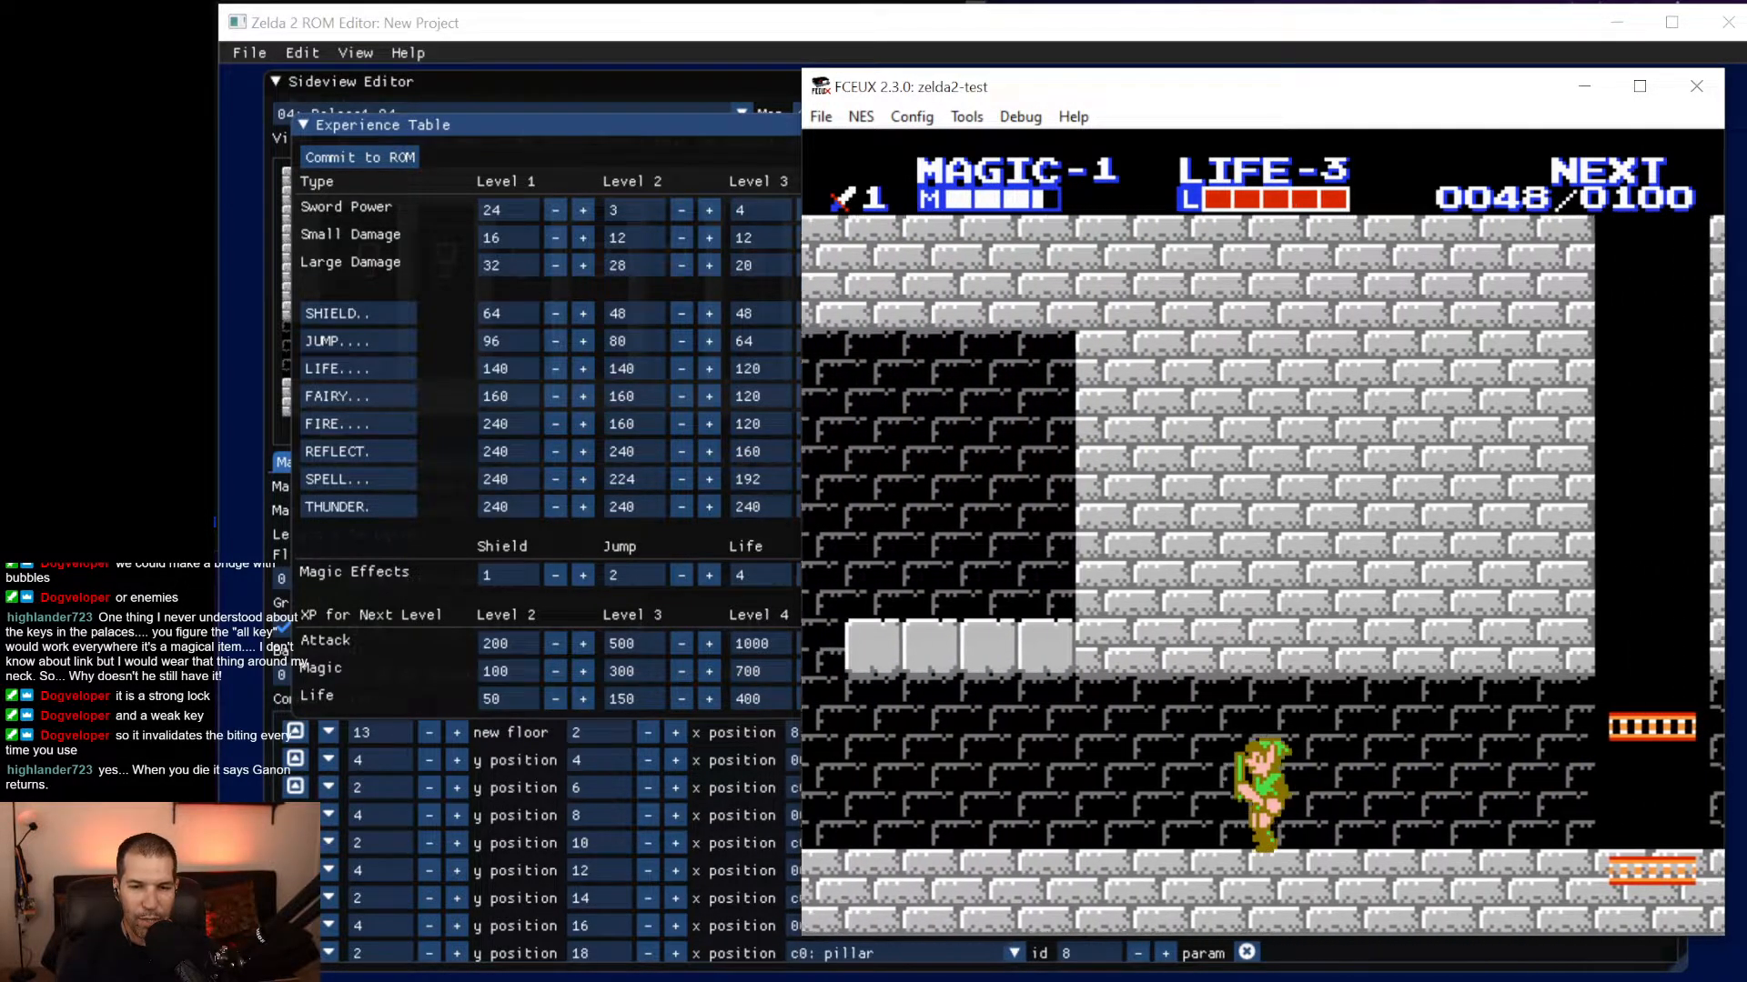
# Stab the bubbles beneath the stone block platforms, cancel the offered Magic level-up and continue west.
pyautogui.press('d')
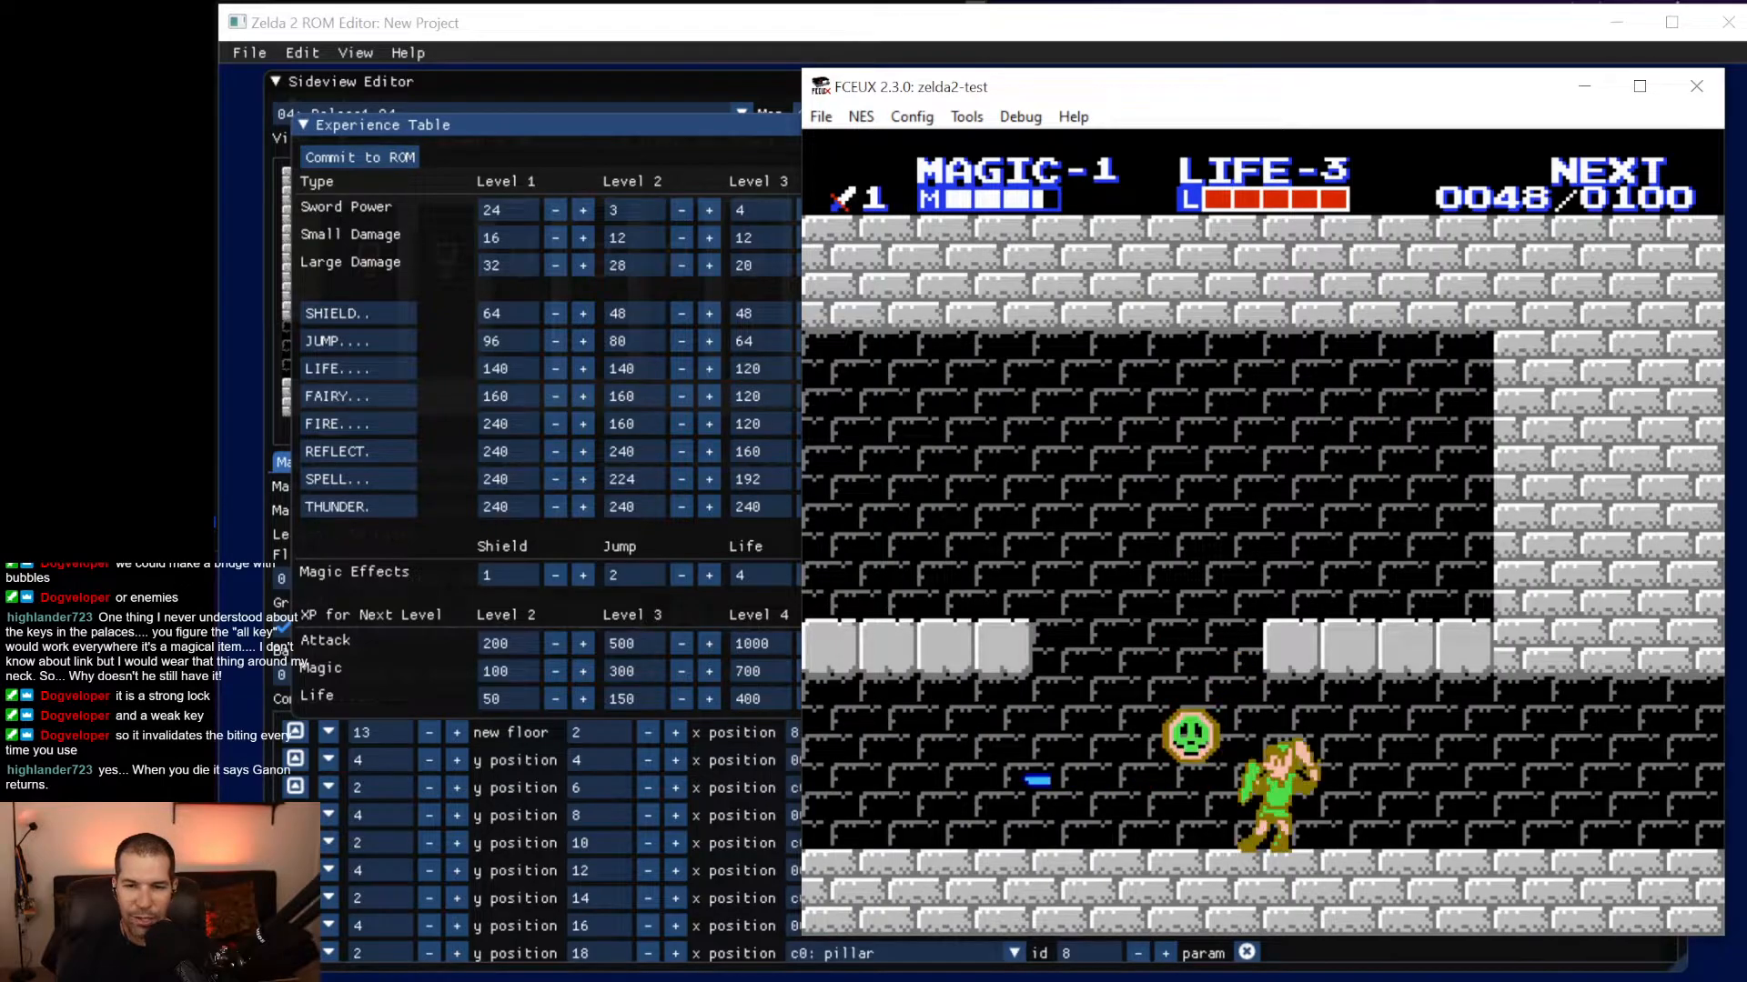
pyautogui.press('d')
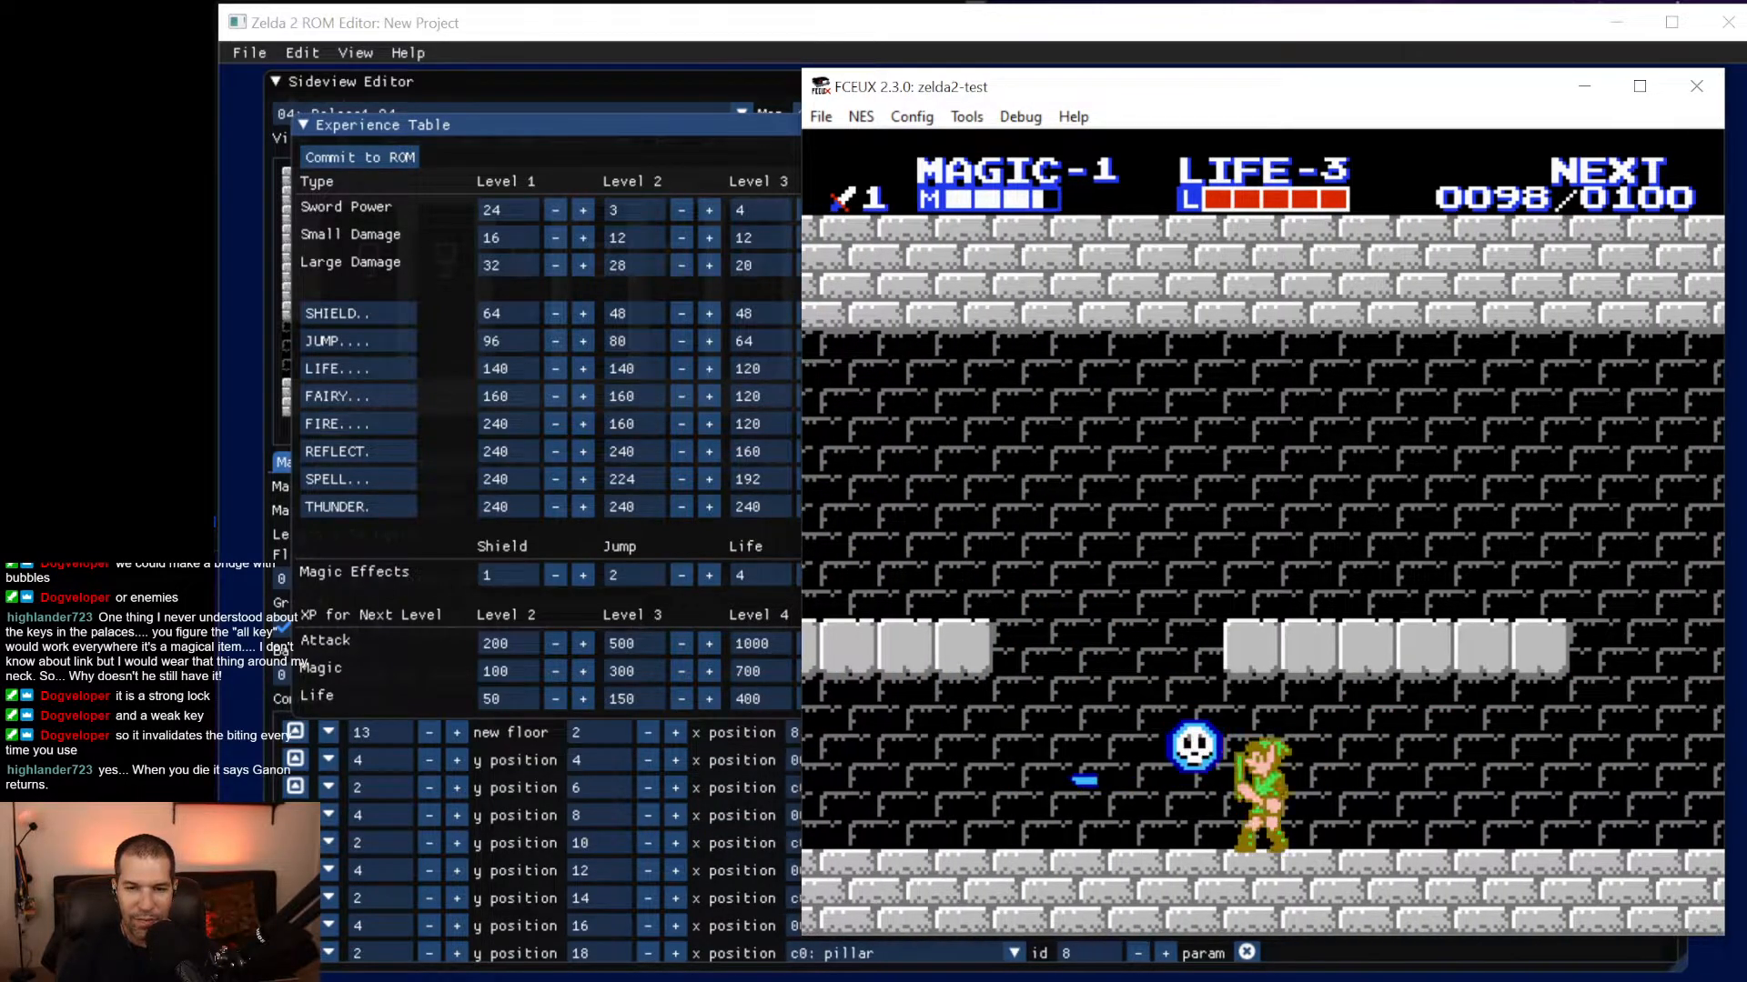
pyautogui.press('d')
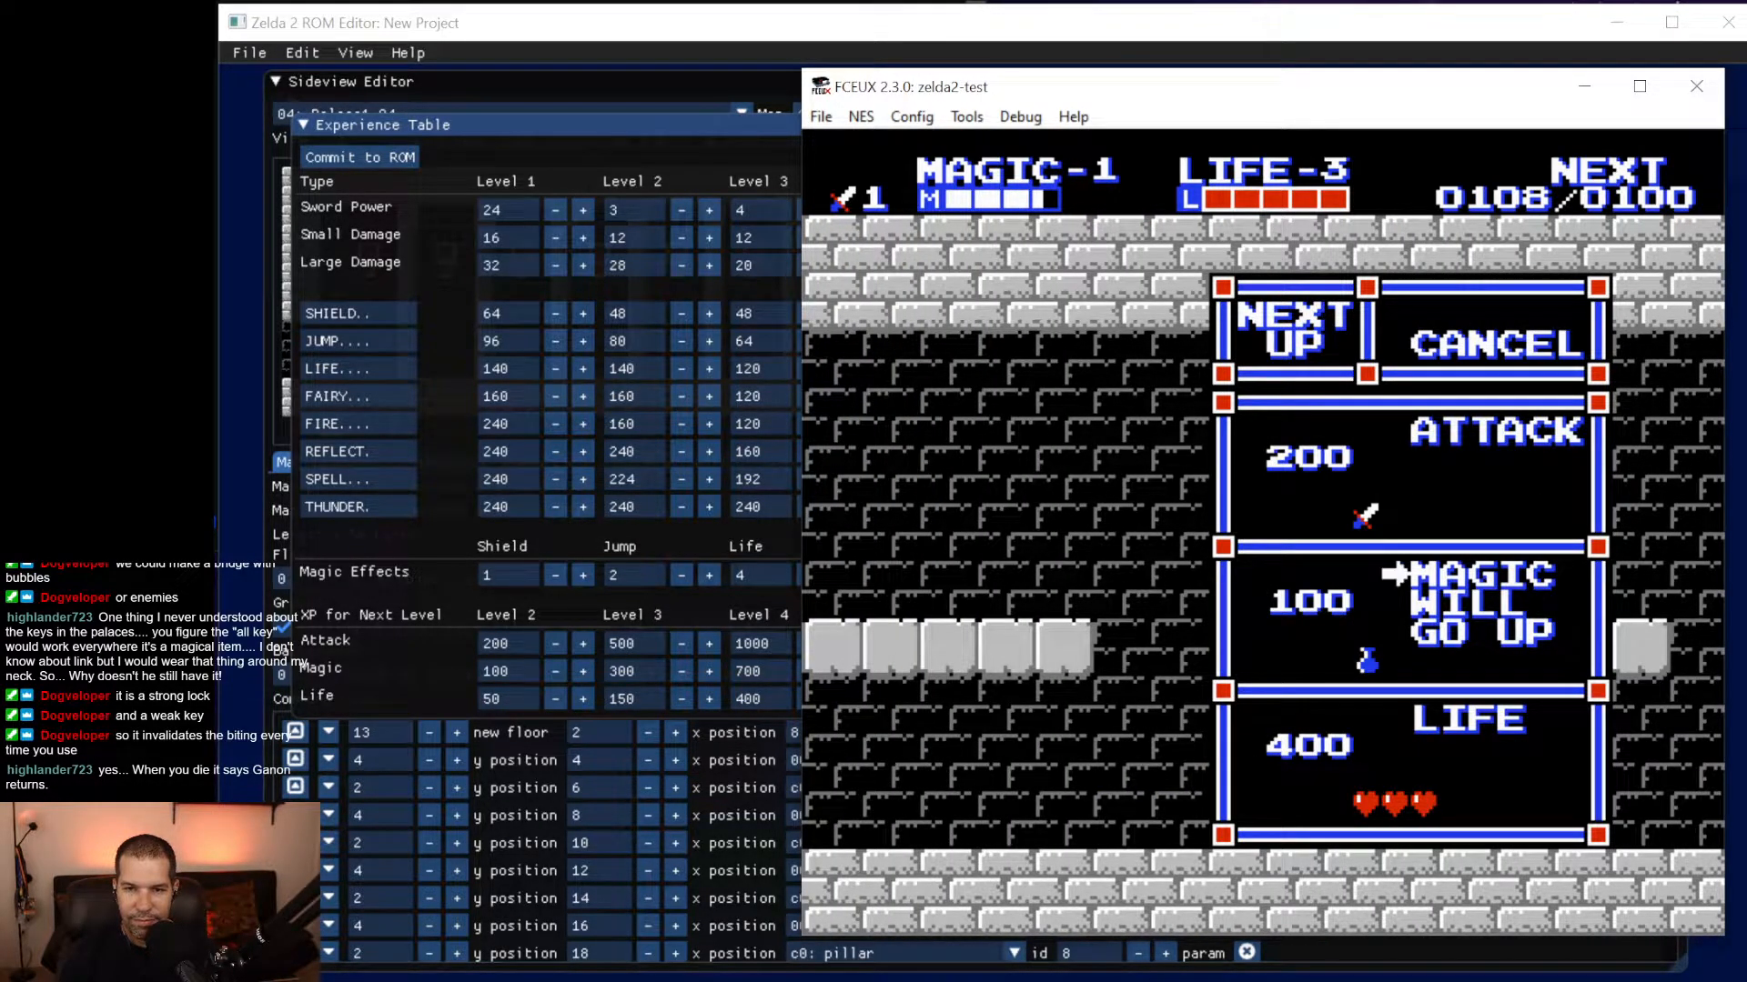
pyautogui.press('Return')
pyautogui.press('Left')
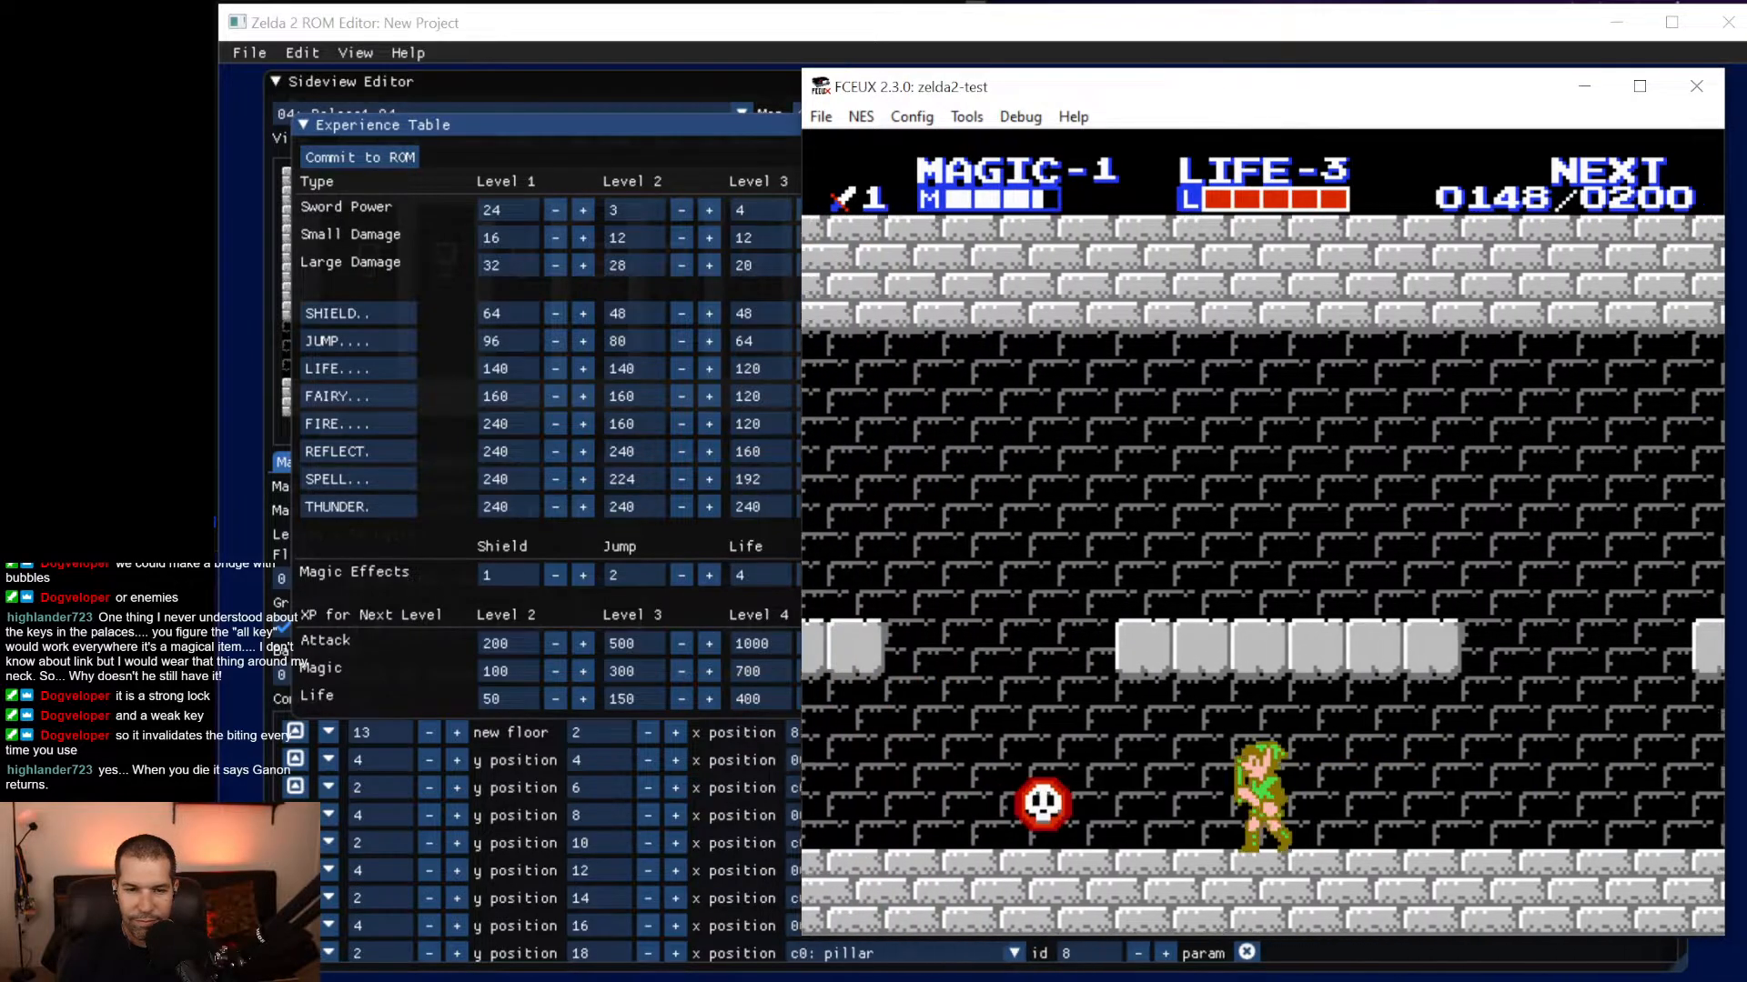
# Take Link west out of the bubble hall, strike the blue blobs on the steps and cross the crumbling bridge over the lava.
pyautogui.press('Left')
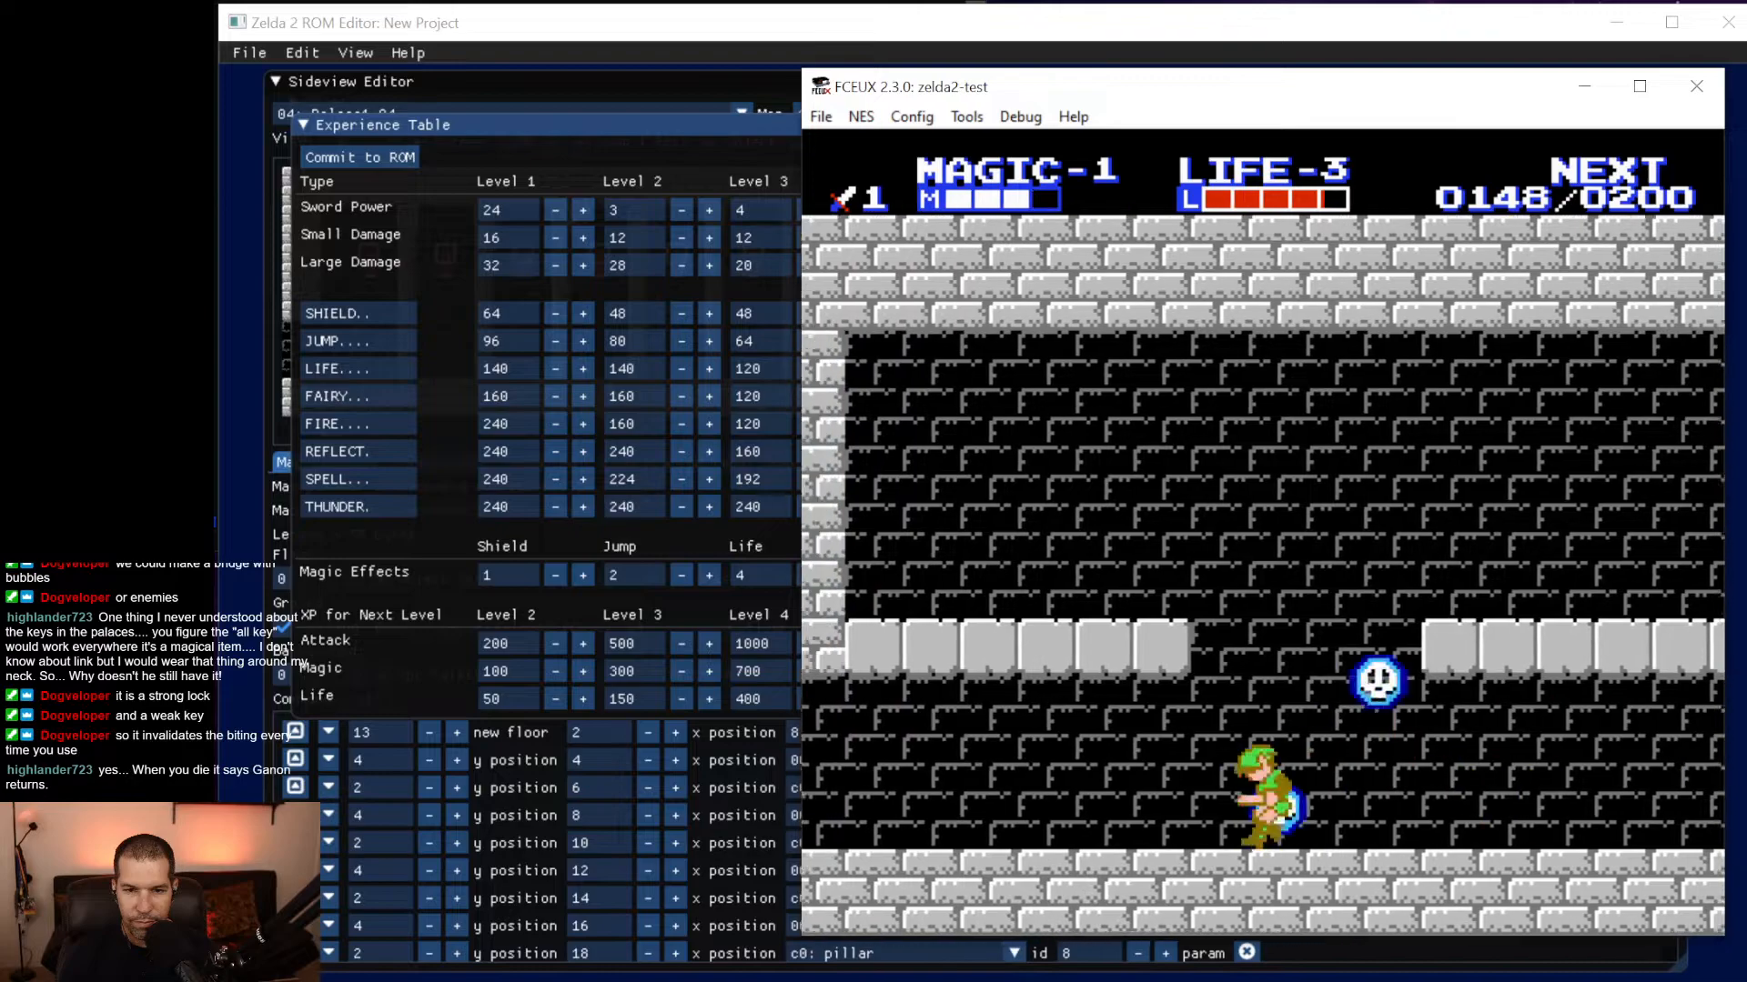
pyautogui.press('Left')
pyautogui.press('Left')
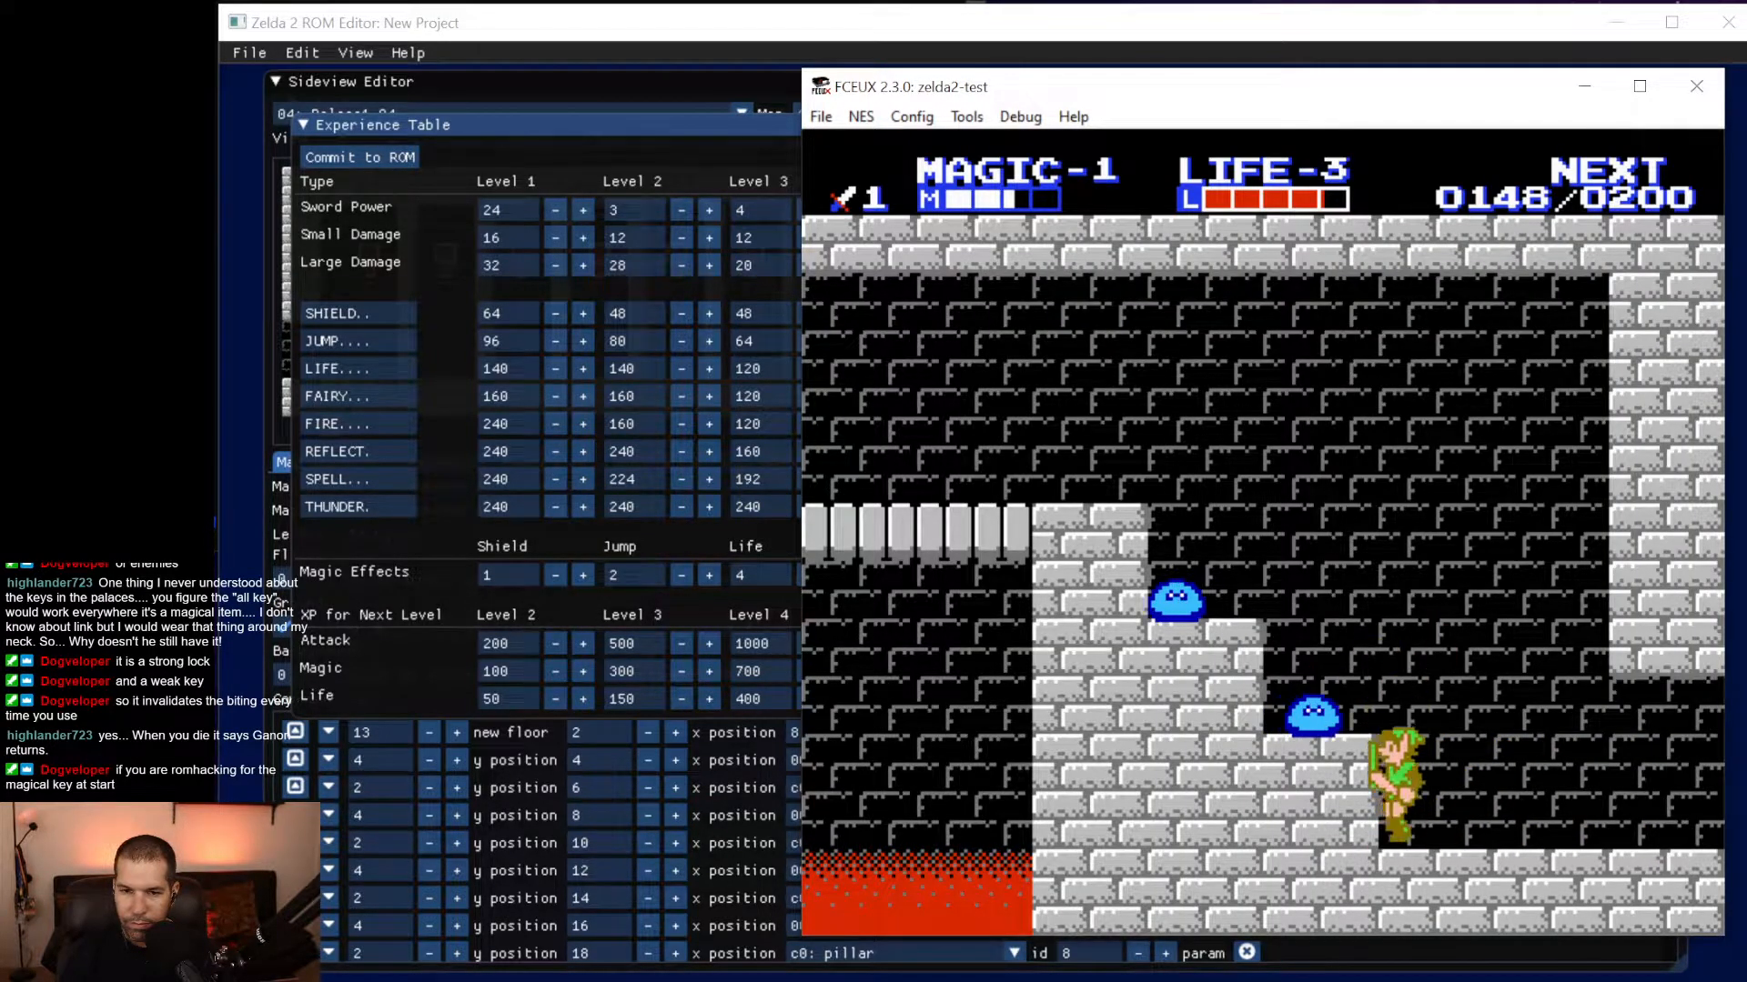
pyautogui.press('d')
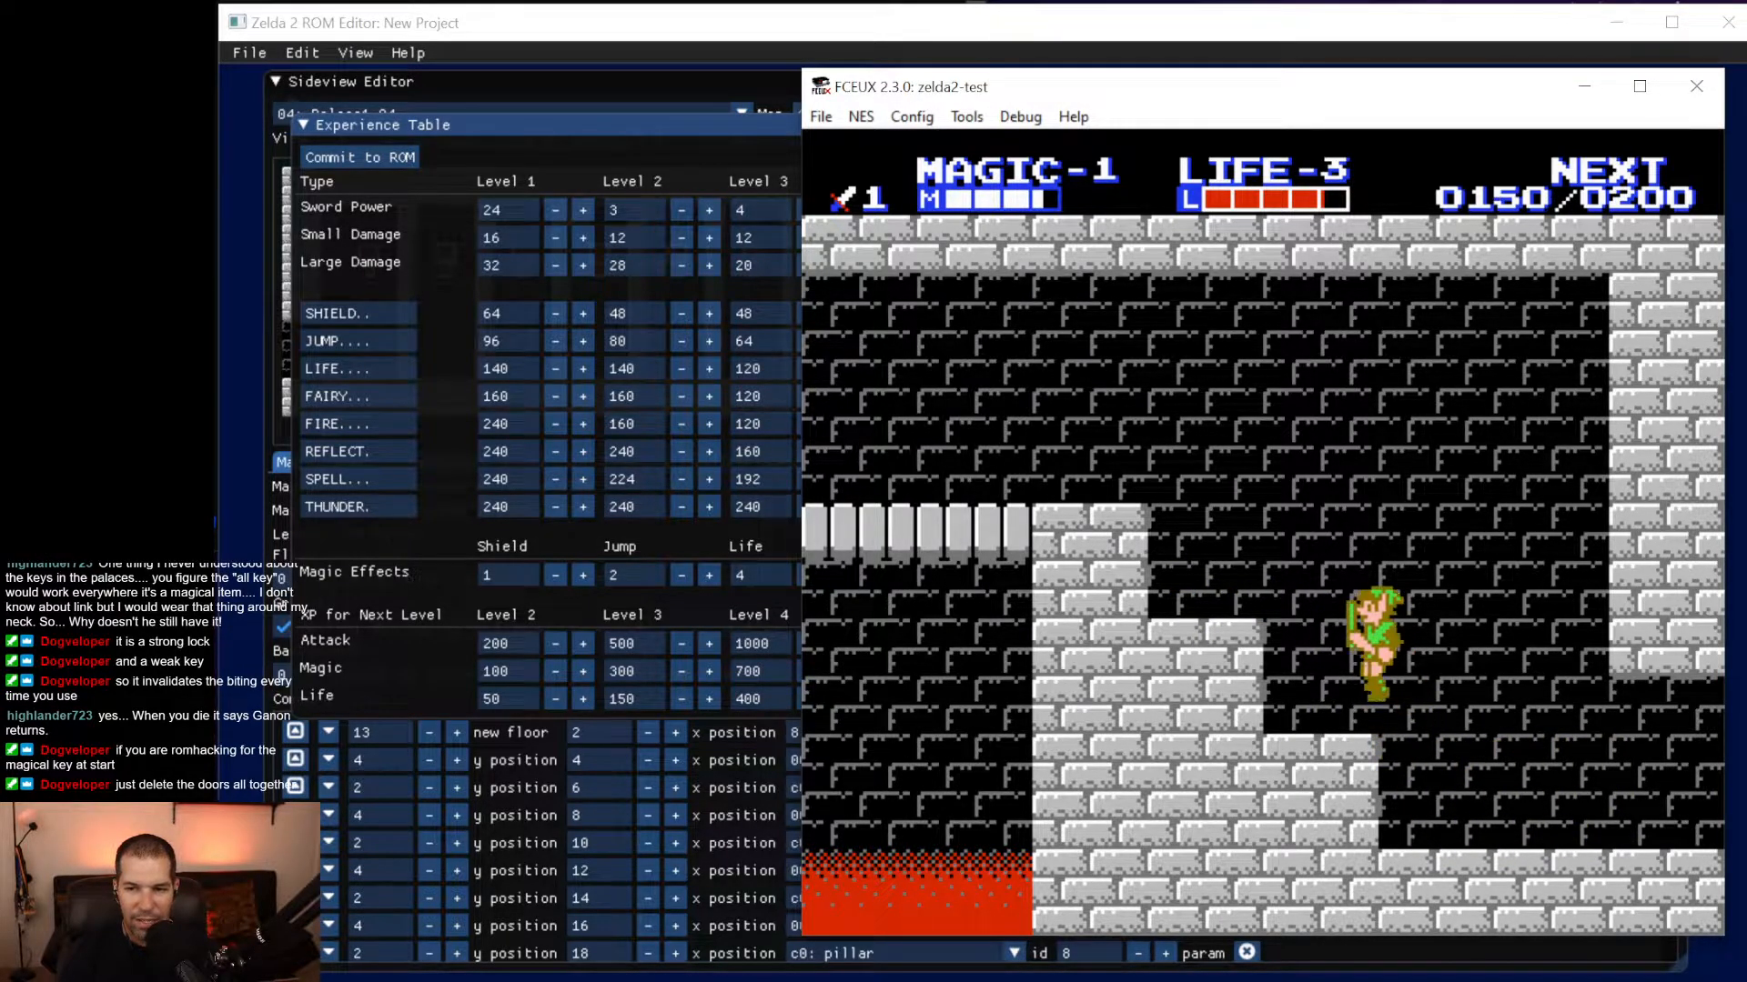
pyautogui.press('Left')
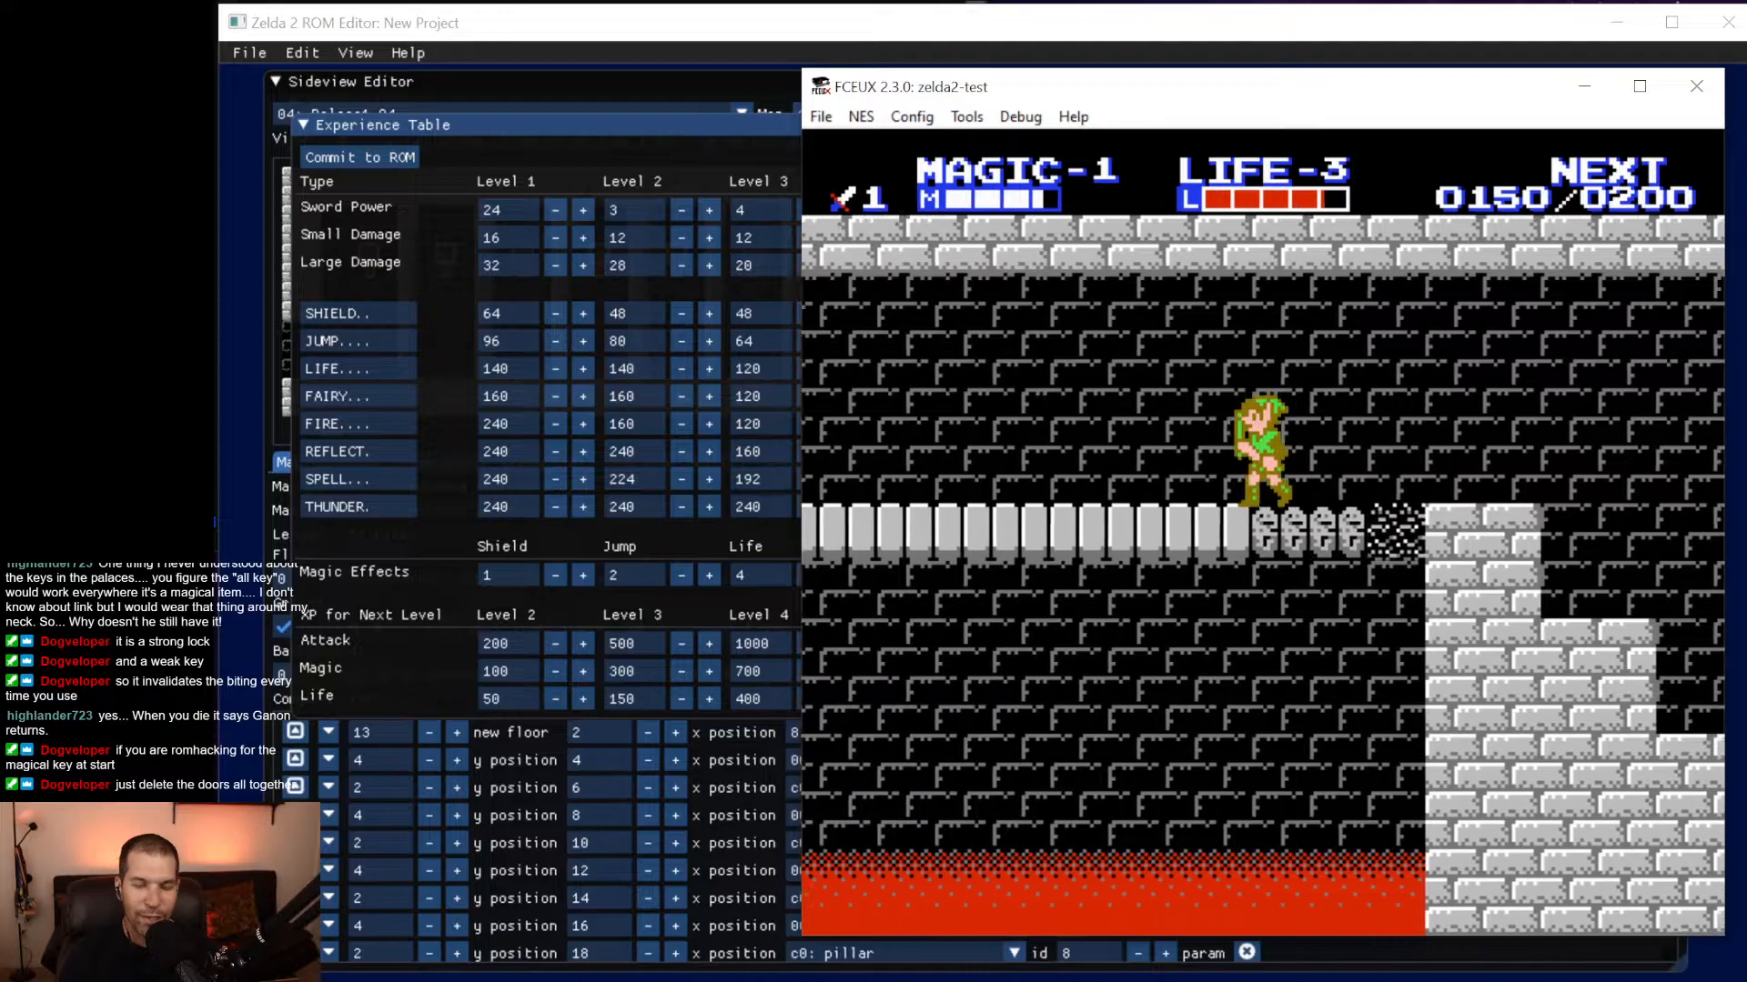
pyautogui.press('Left')
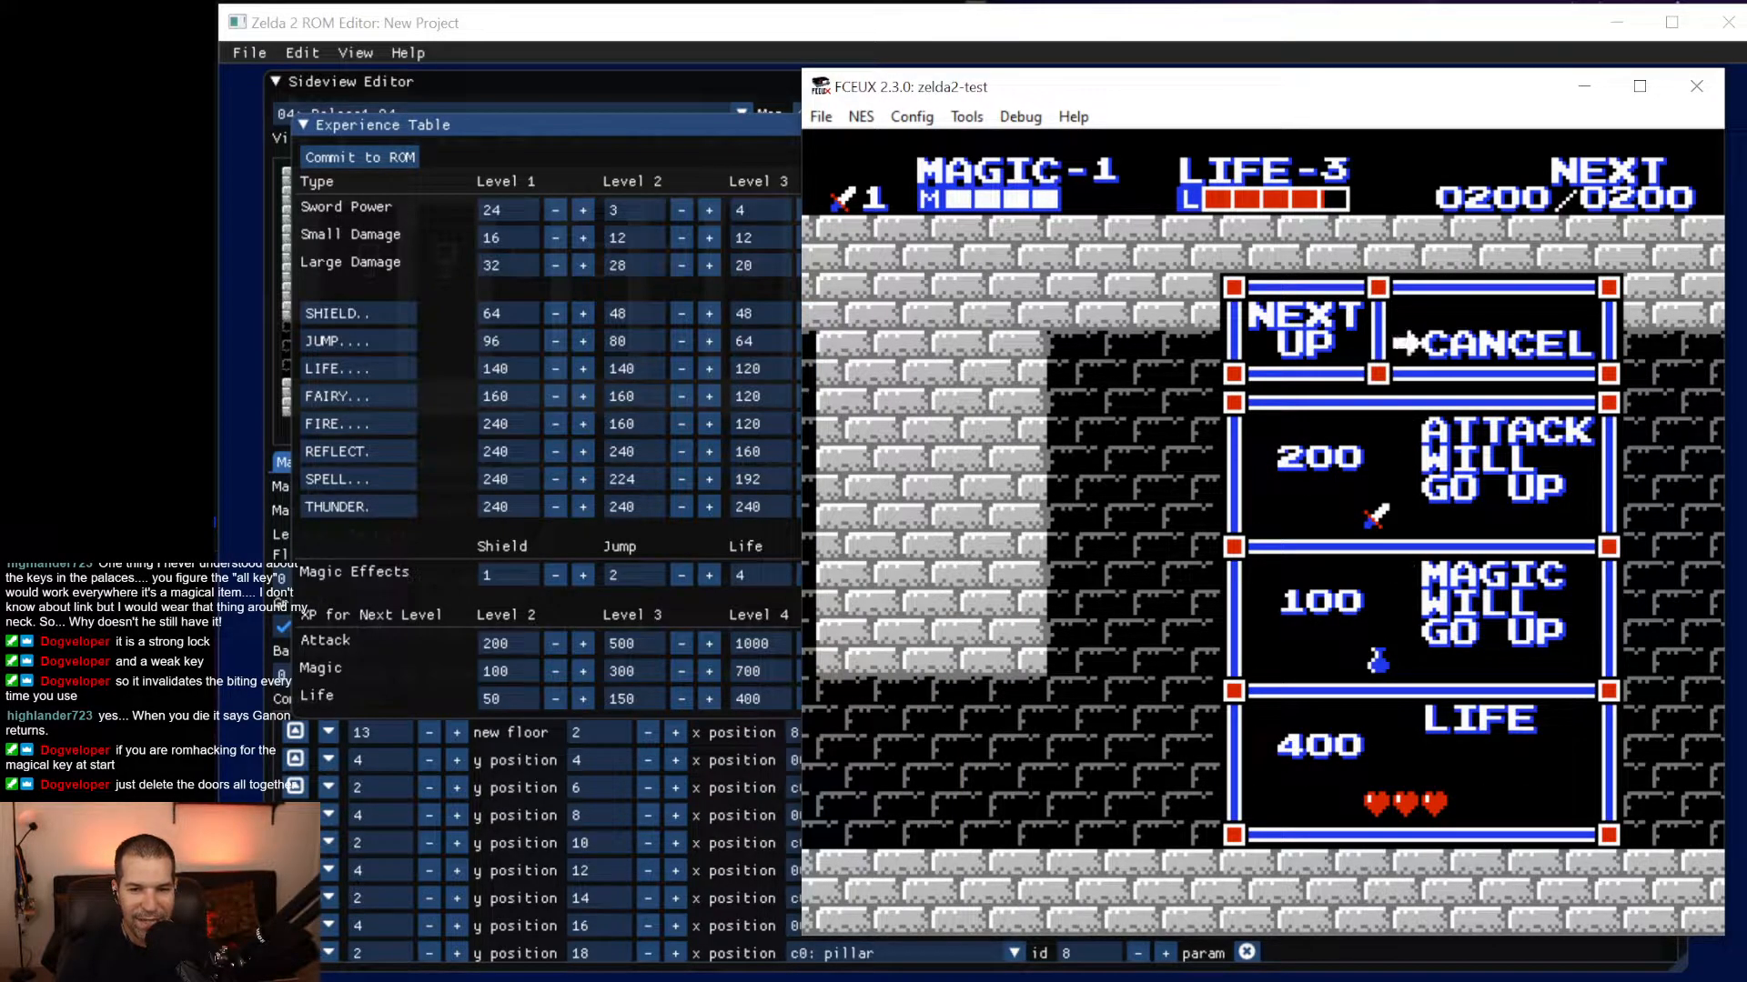
# Cancel the offered level-up and take Link west through the locked door to collect the candle.
pyautogui.press('Return')
pyautogui.press('Left')
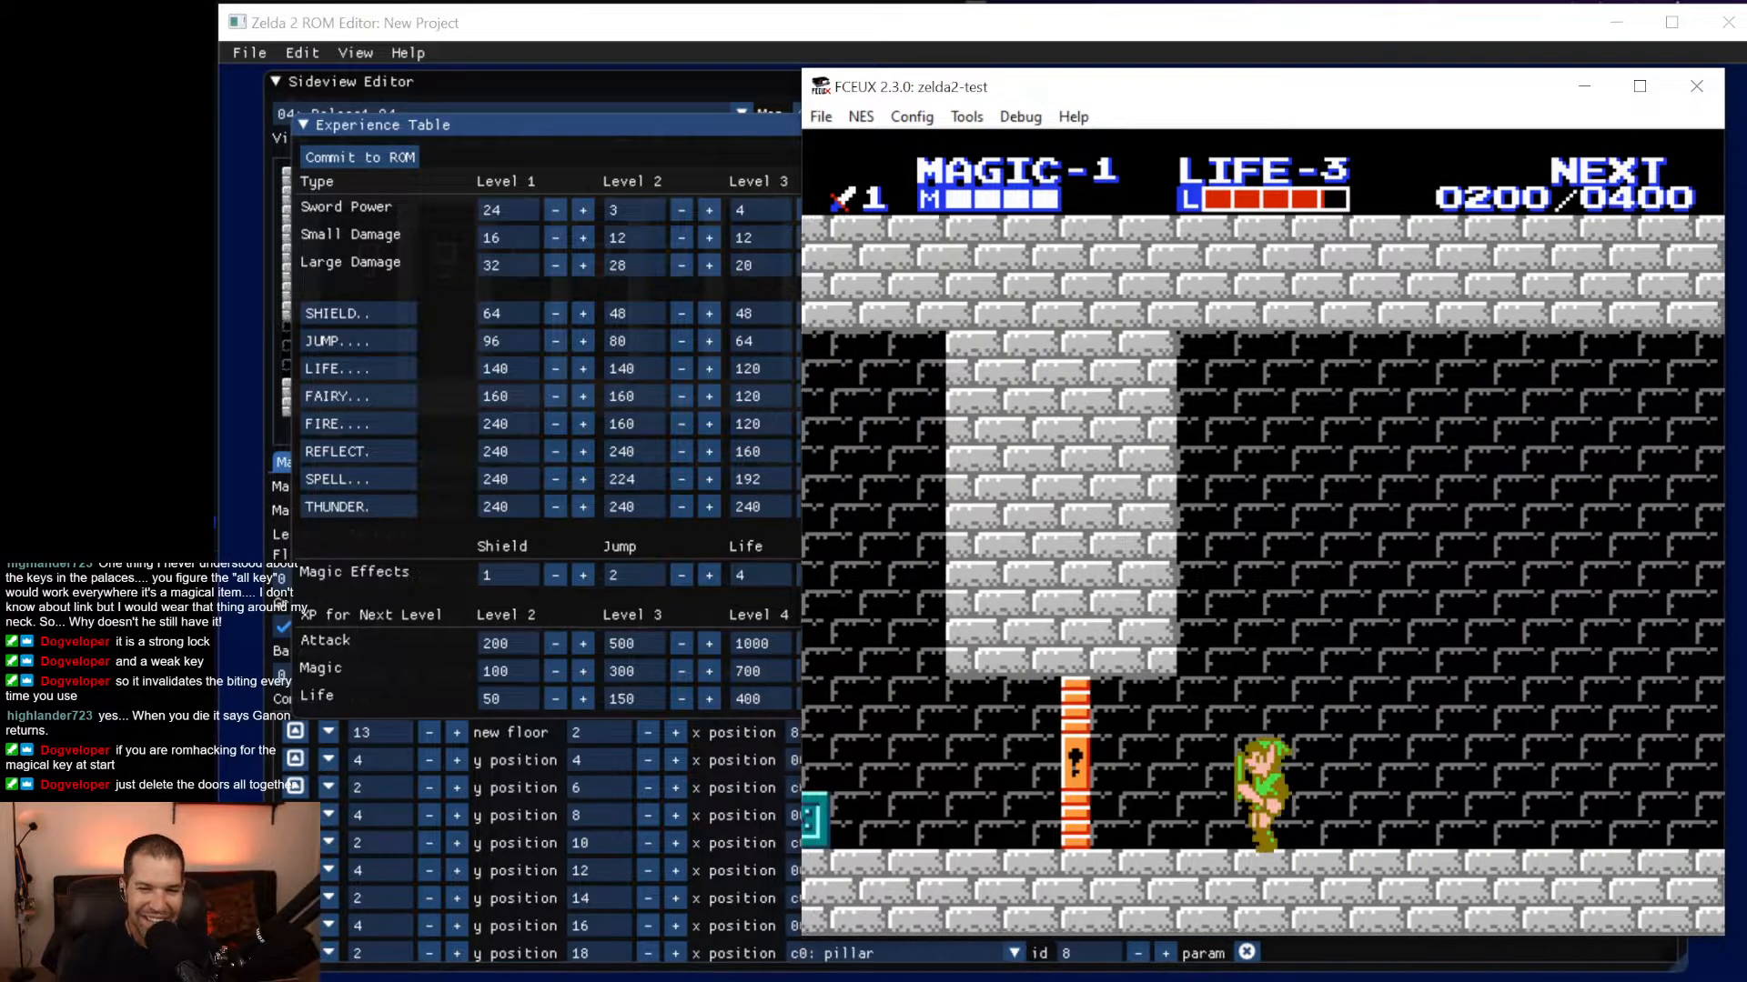
pyautogui.press('Left')
pyautogui.press('f')
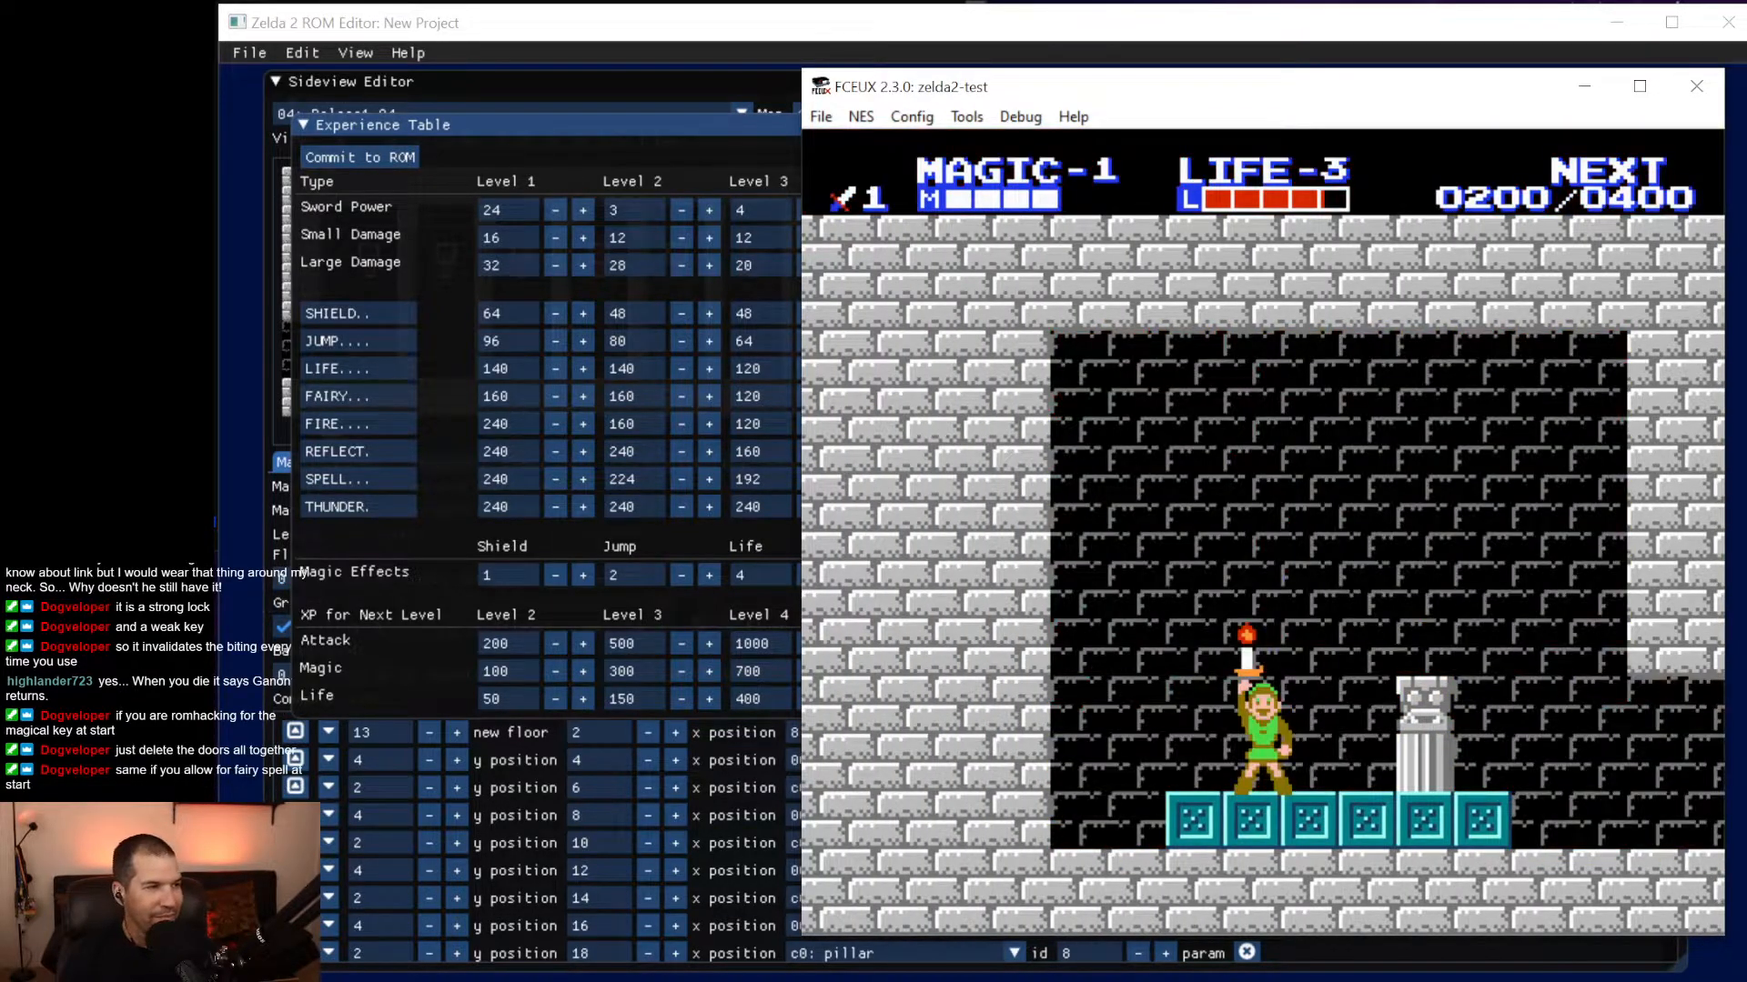
# Return Link east over the brick steps and crumbling lava bridge into the hall of bubbles.
pyautogui.press('Right')
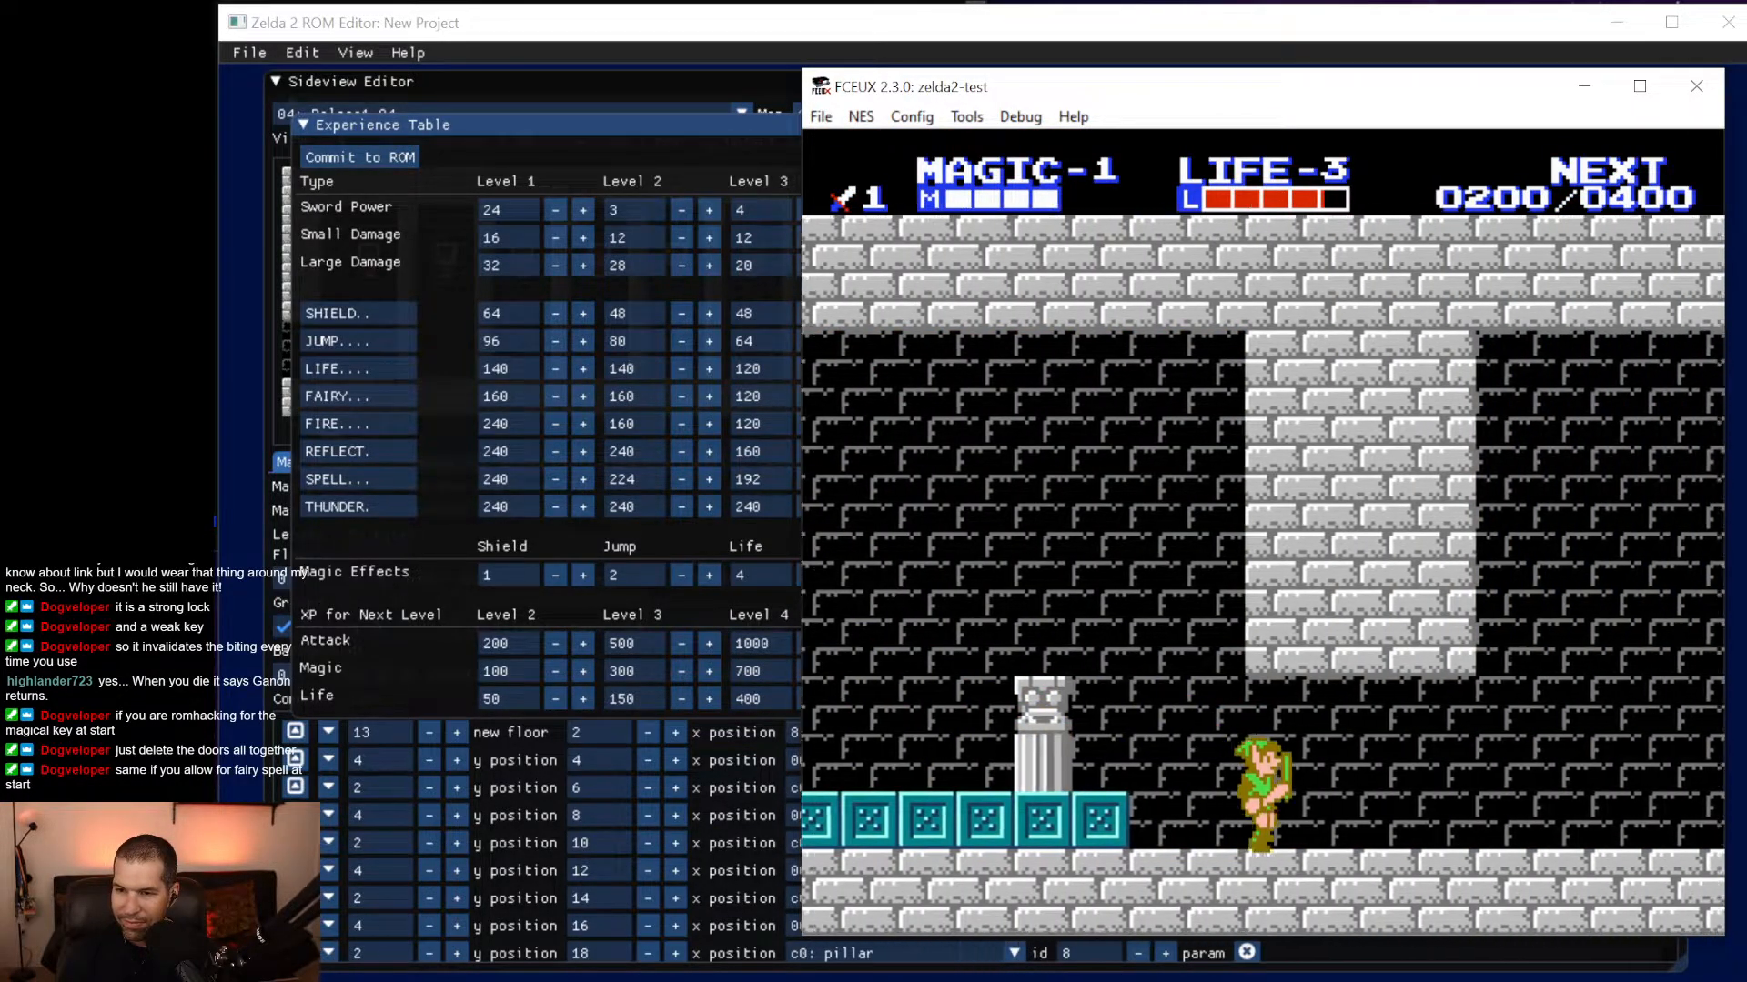
pyautogui.press('Right')
pyautogui.press('f')
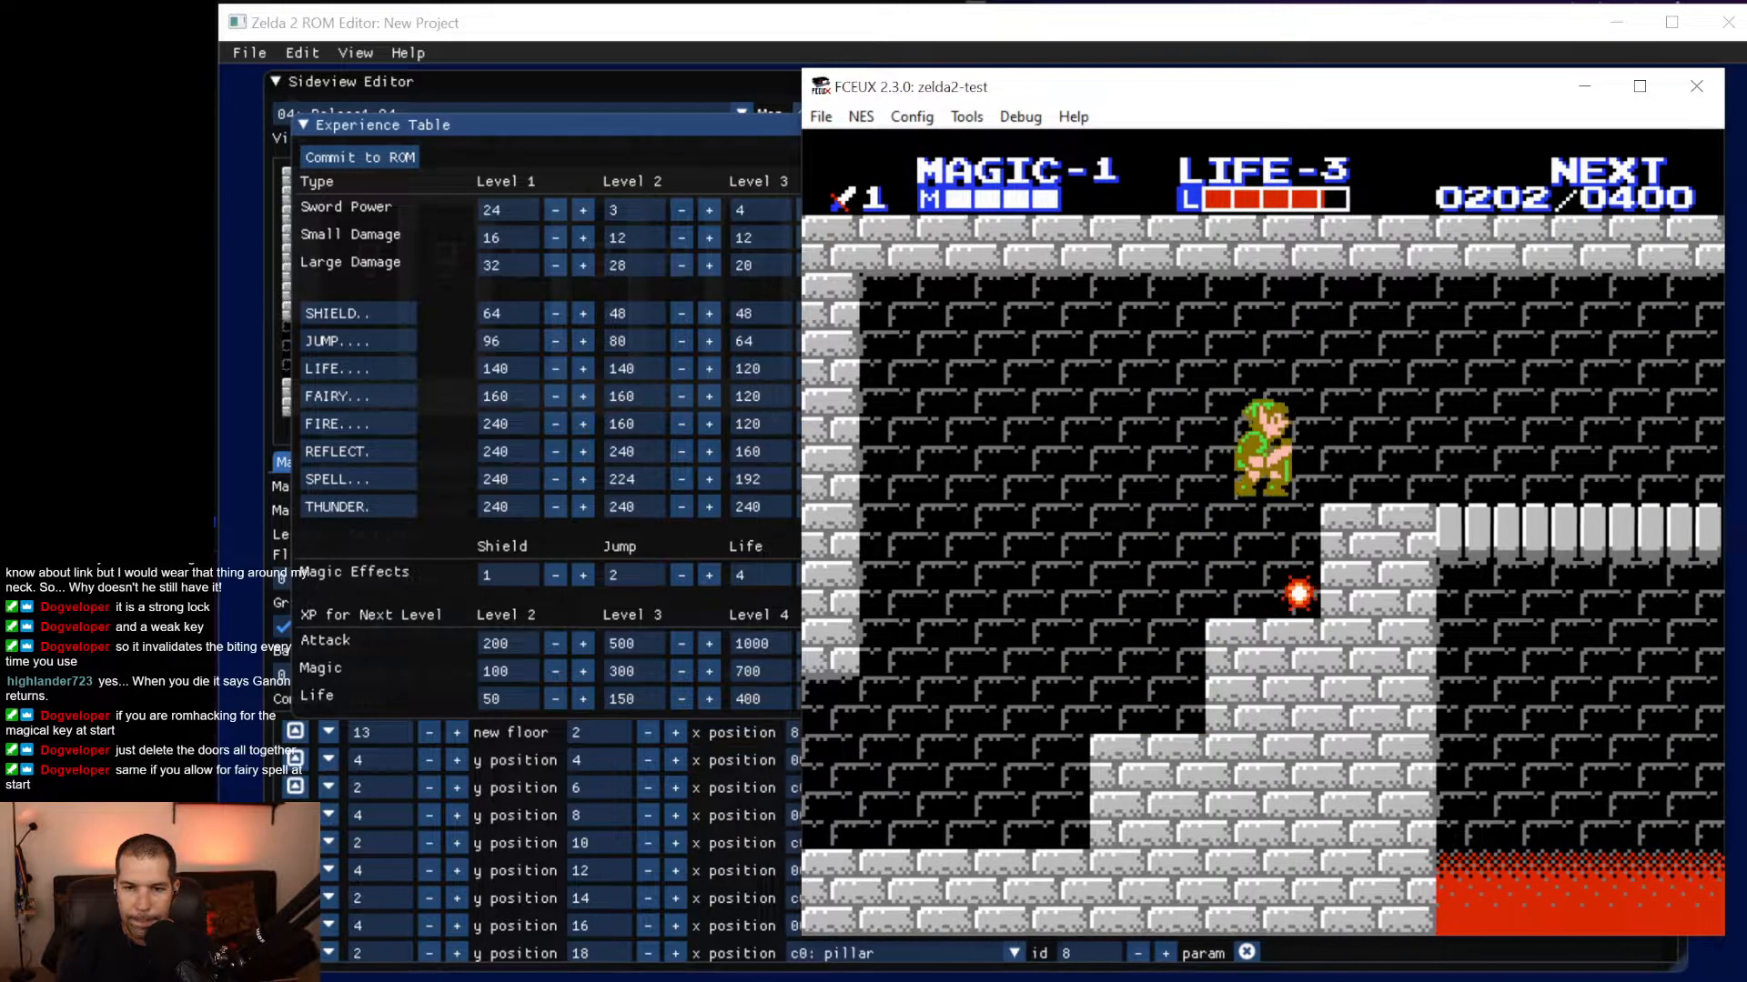
pyautogui.press('Right')
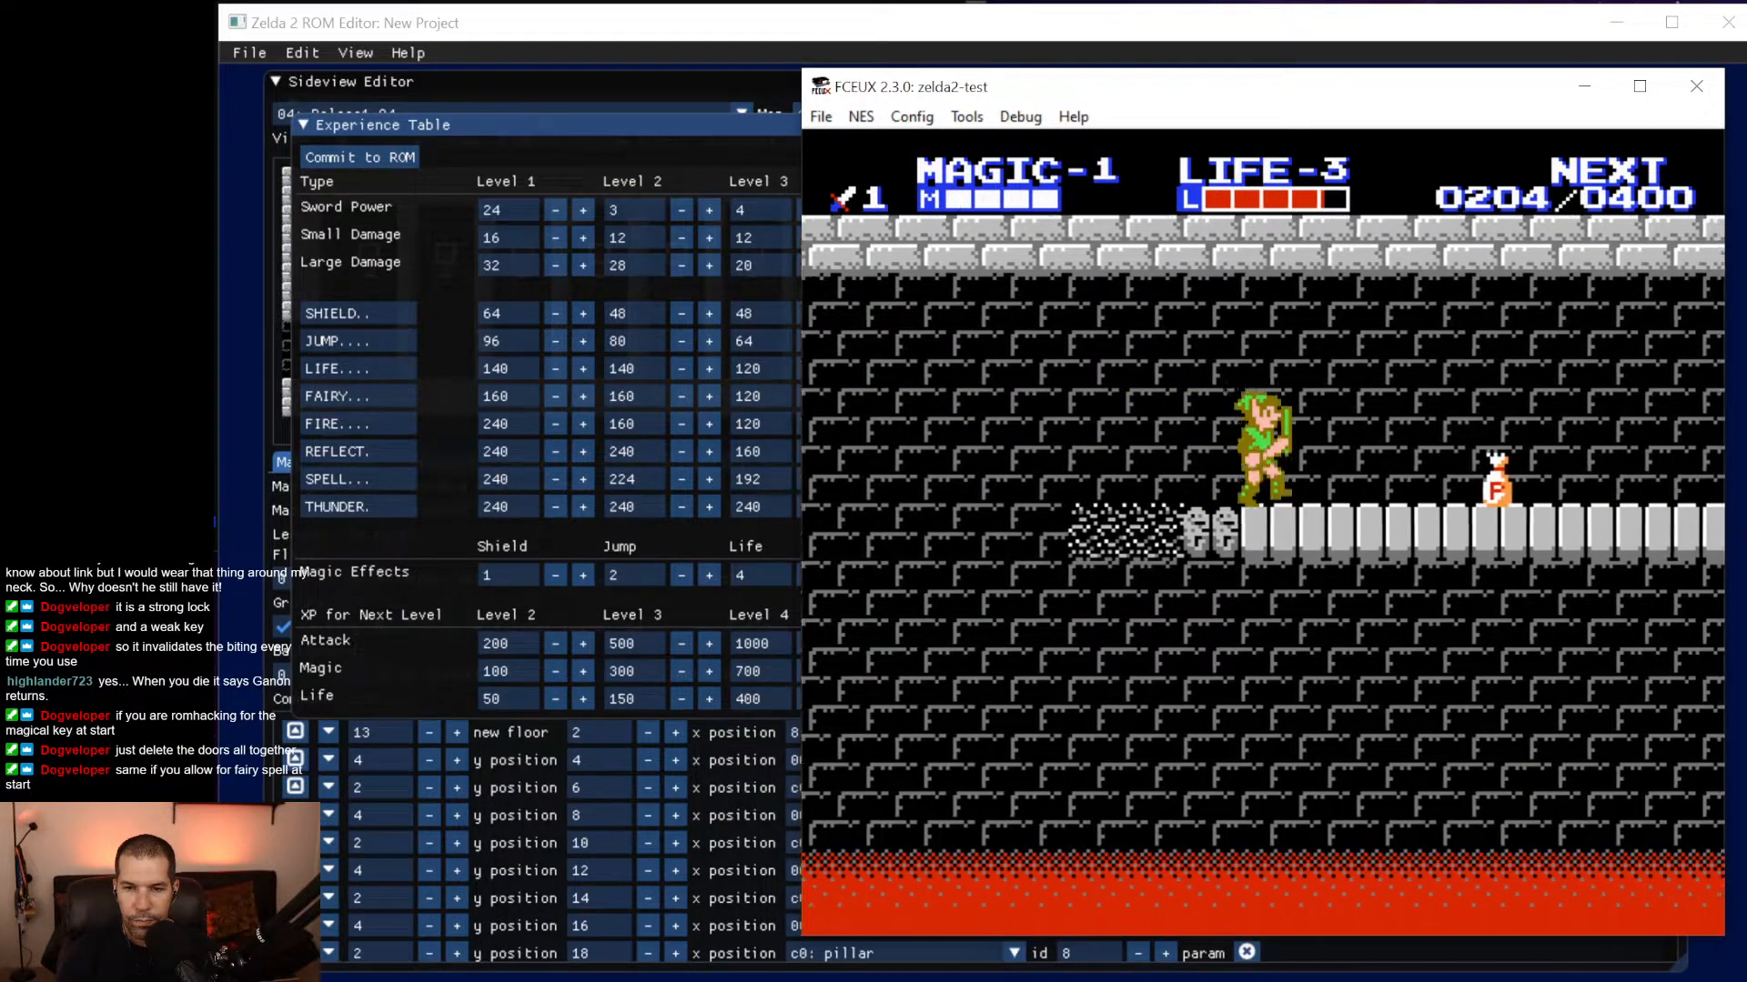
pyautogui.press('f')
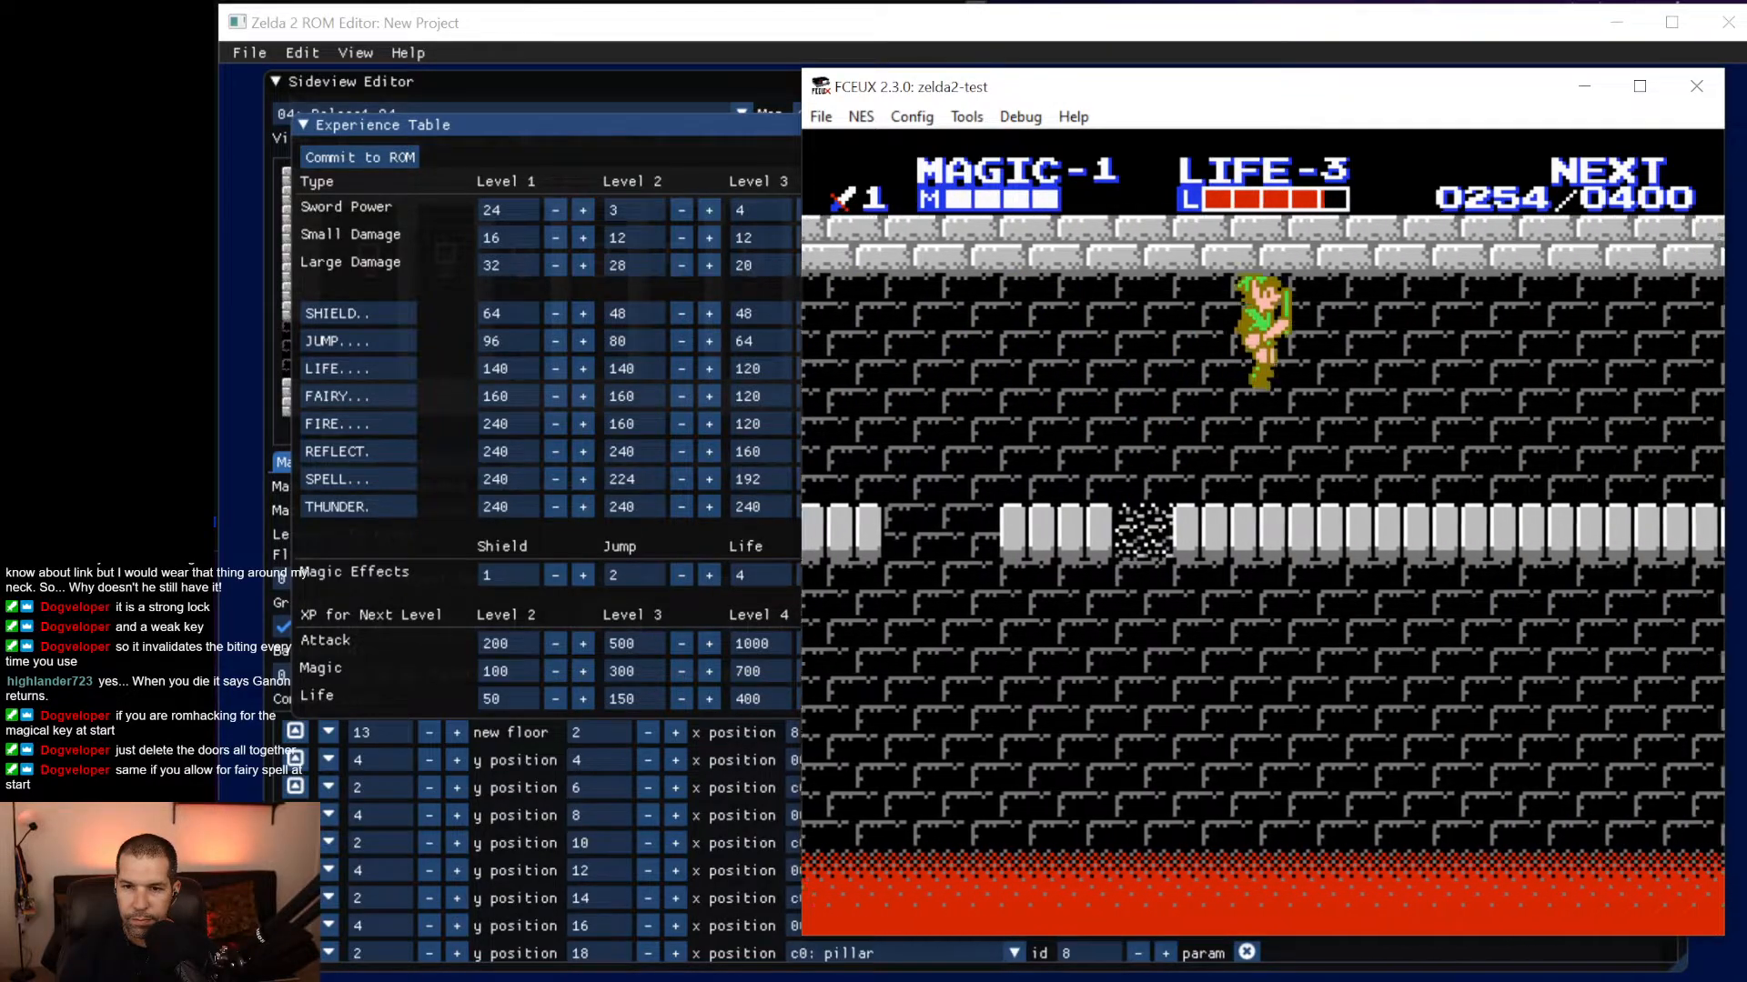
pyautogui.press('Right')
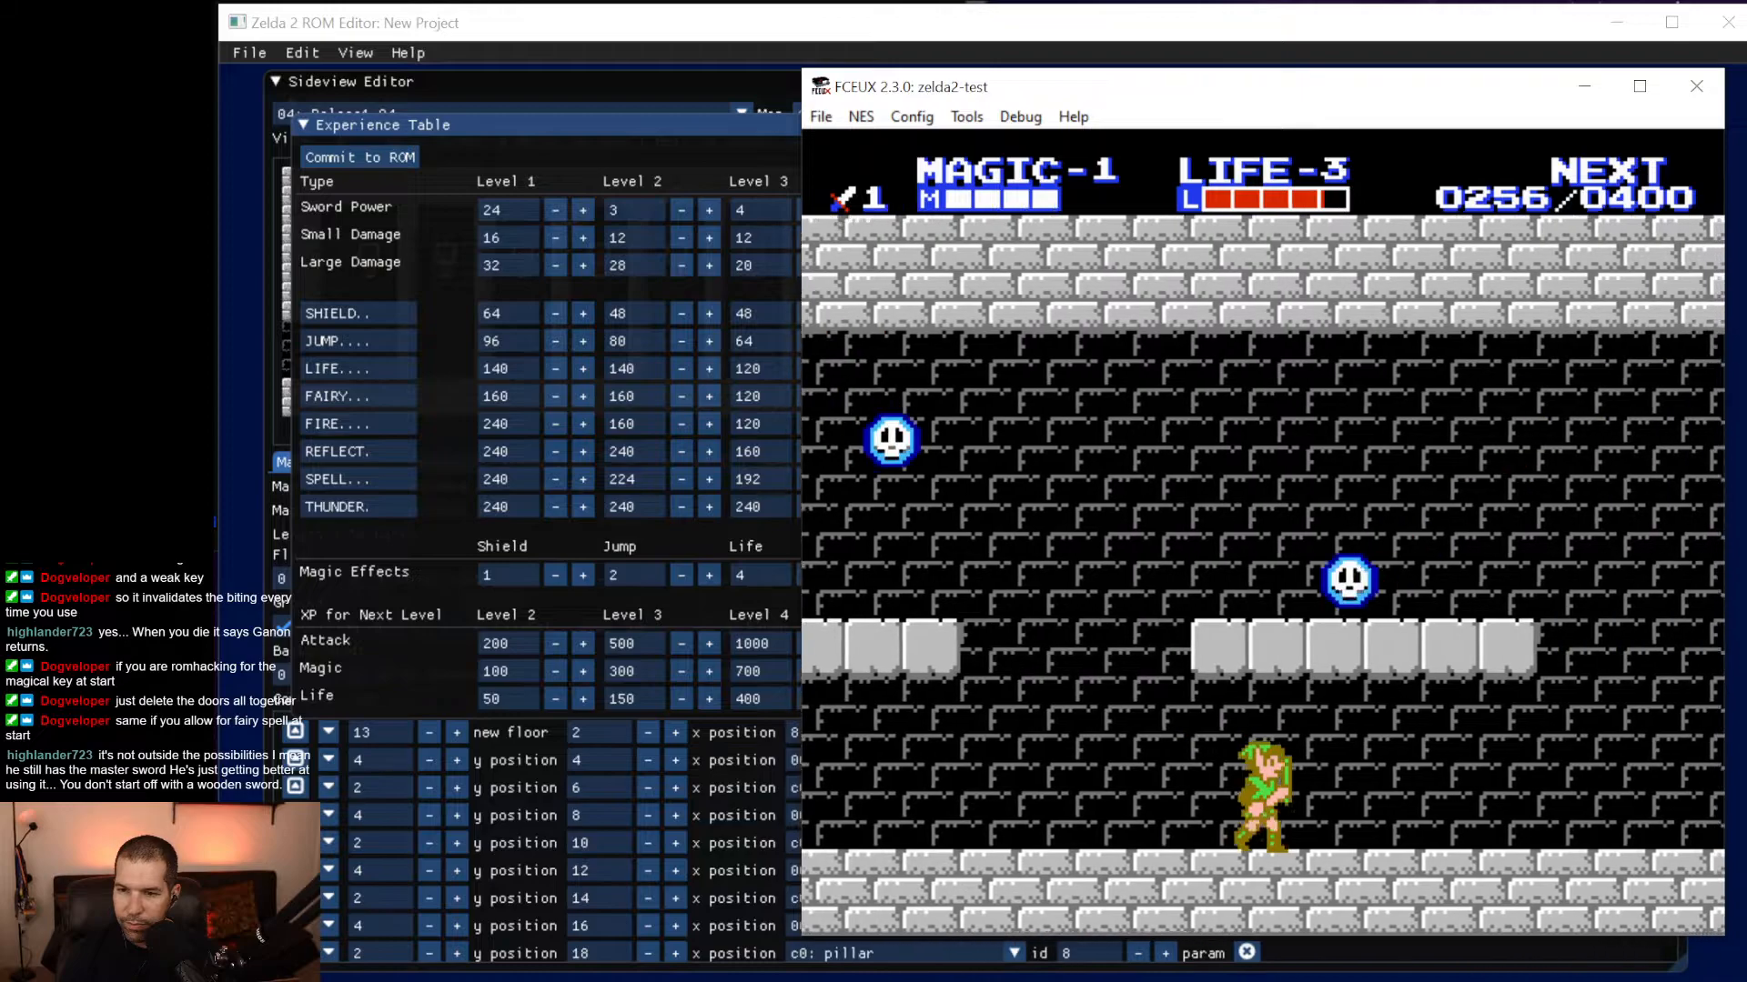
# Take Link east out of the bubble hall to the elevator and ride it to the other floor.
pyautogui.press('Right')
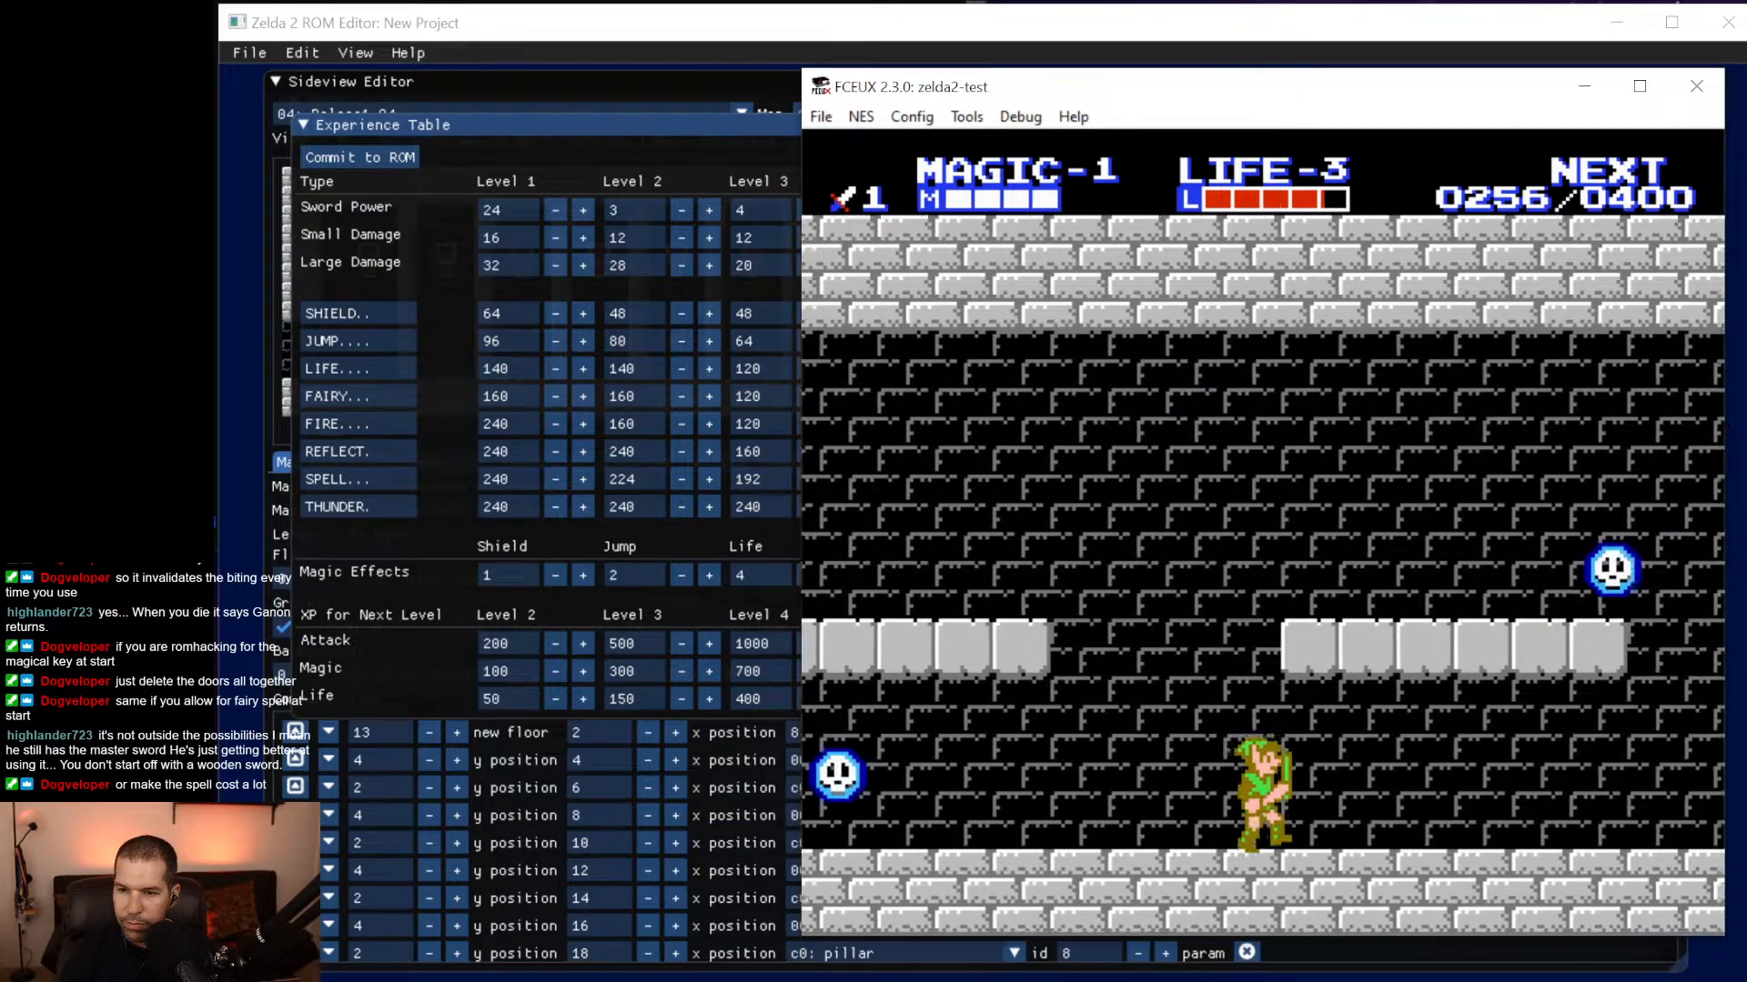
pyautogui.press('Right')
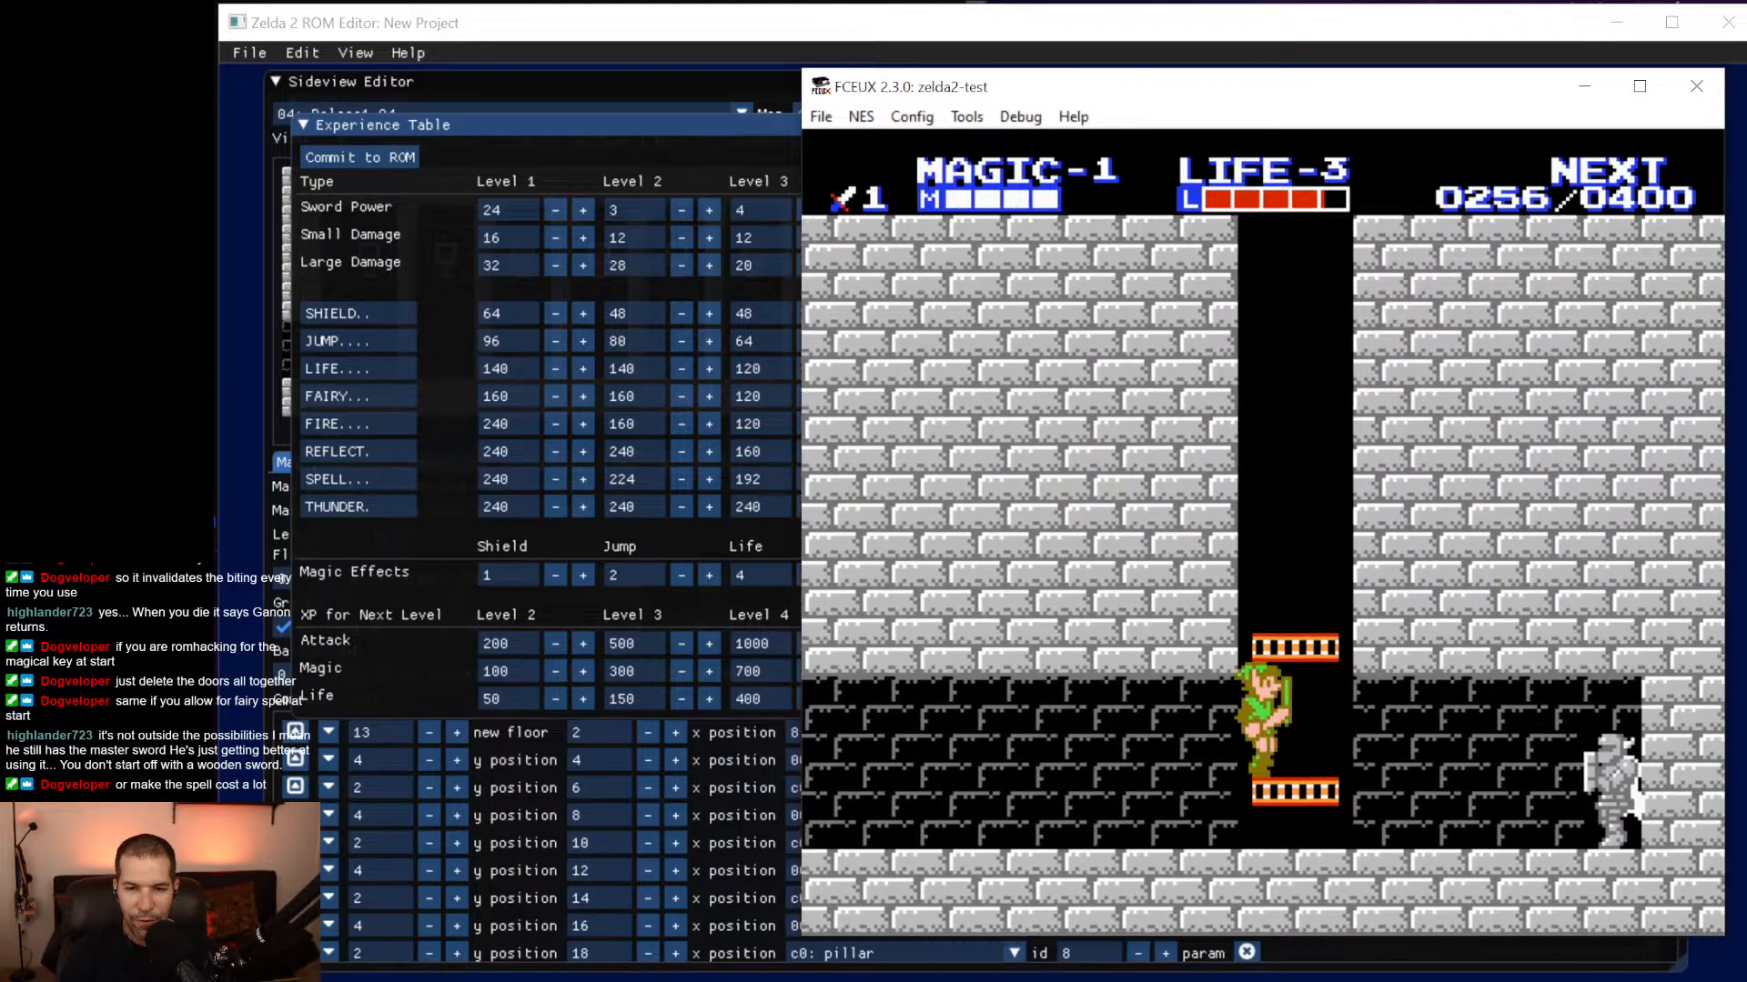
pyautogui.press('Up')
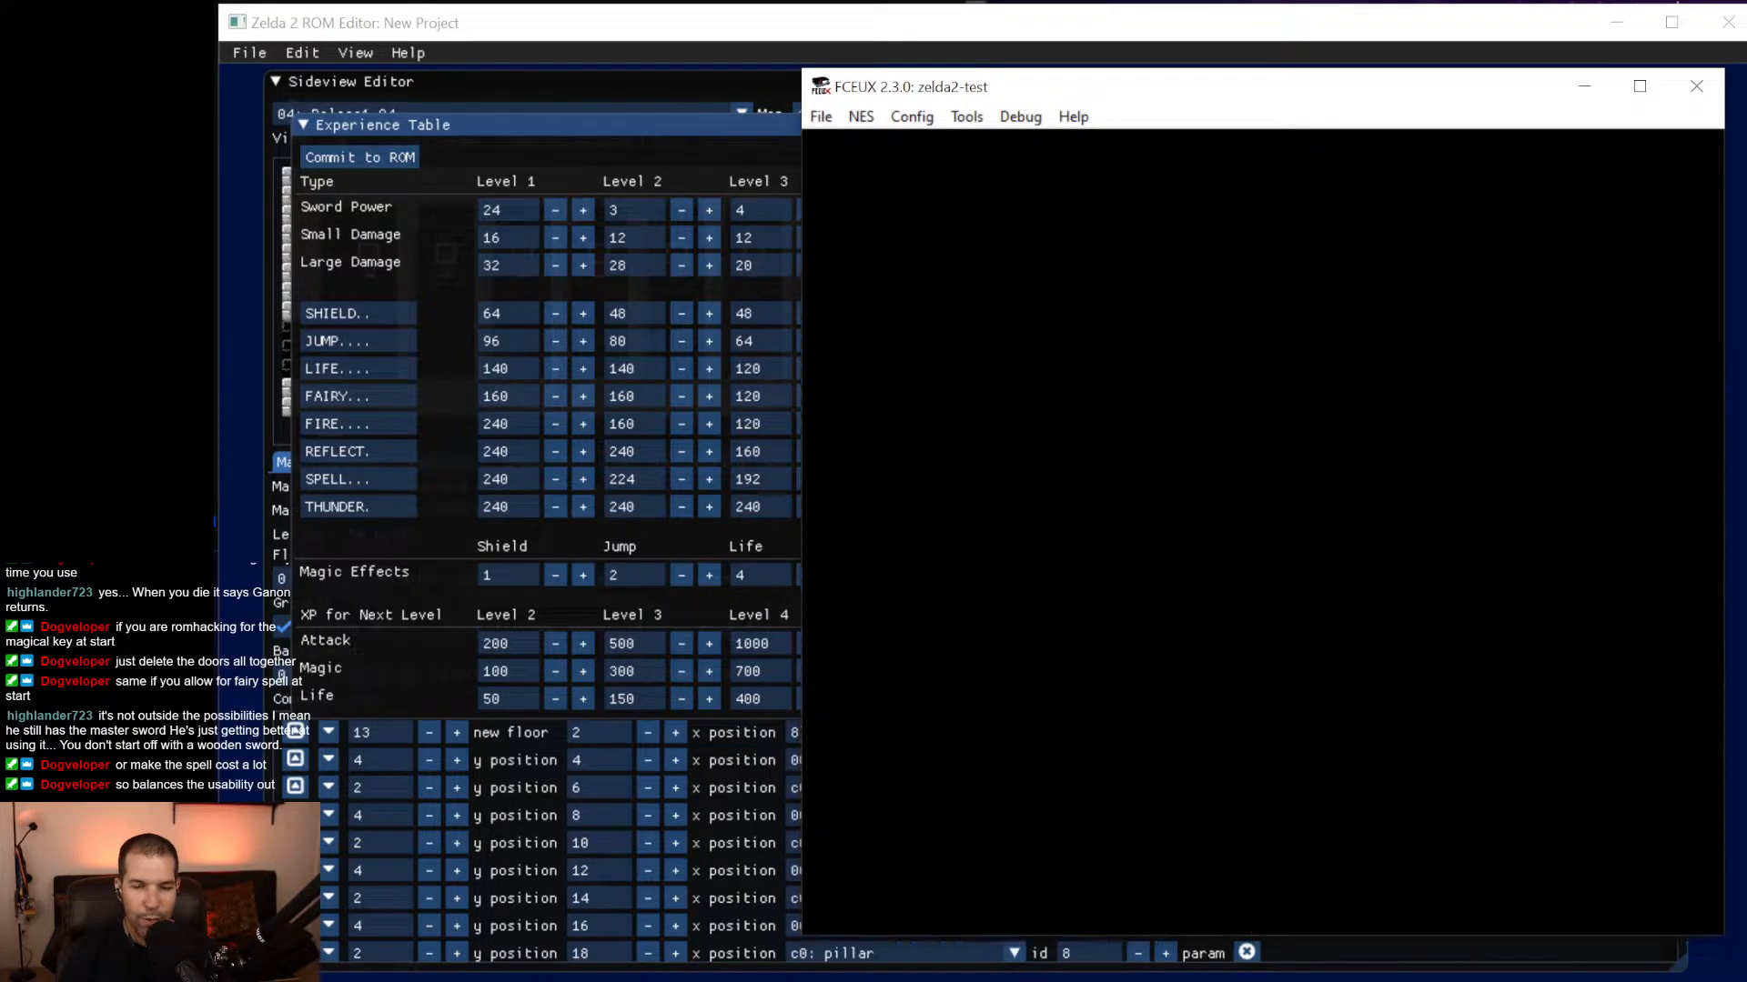
pyautogui.press('Down')
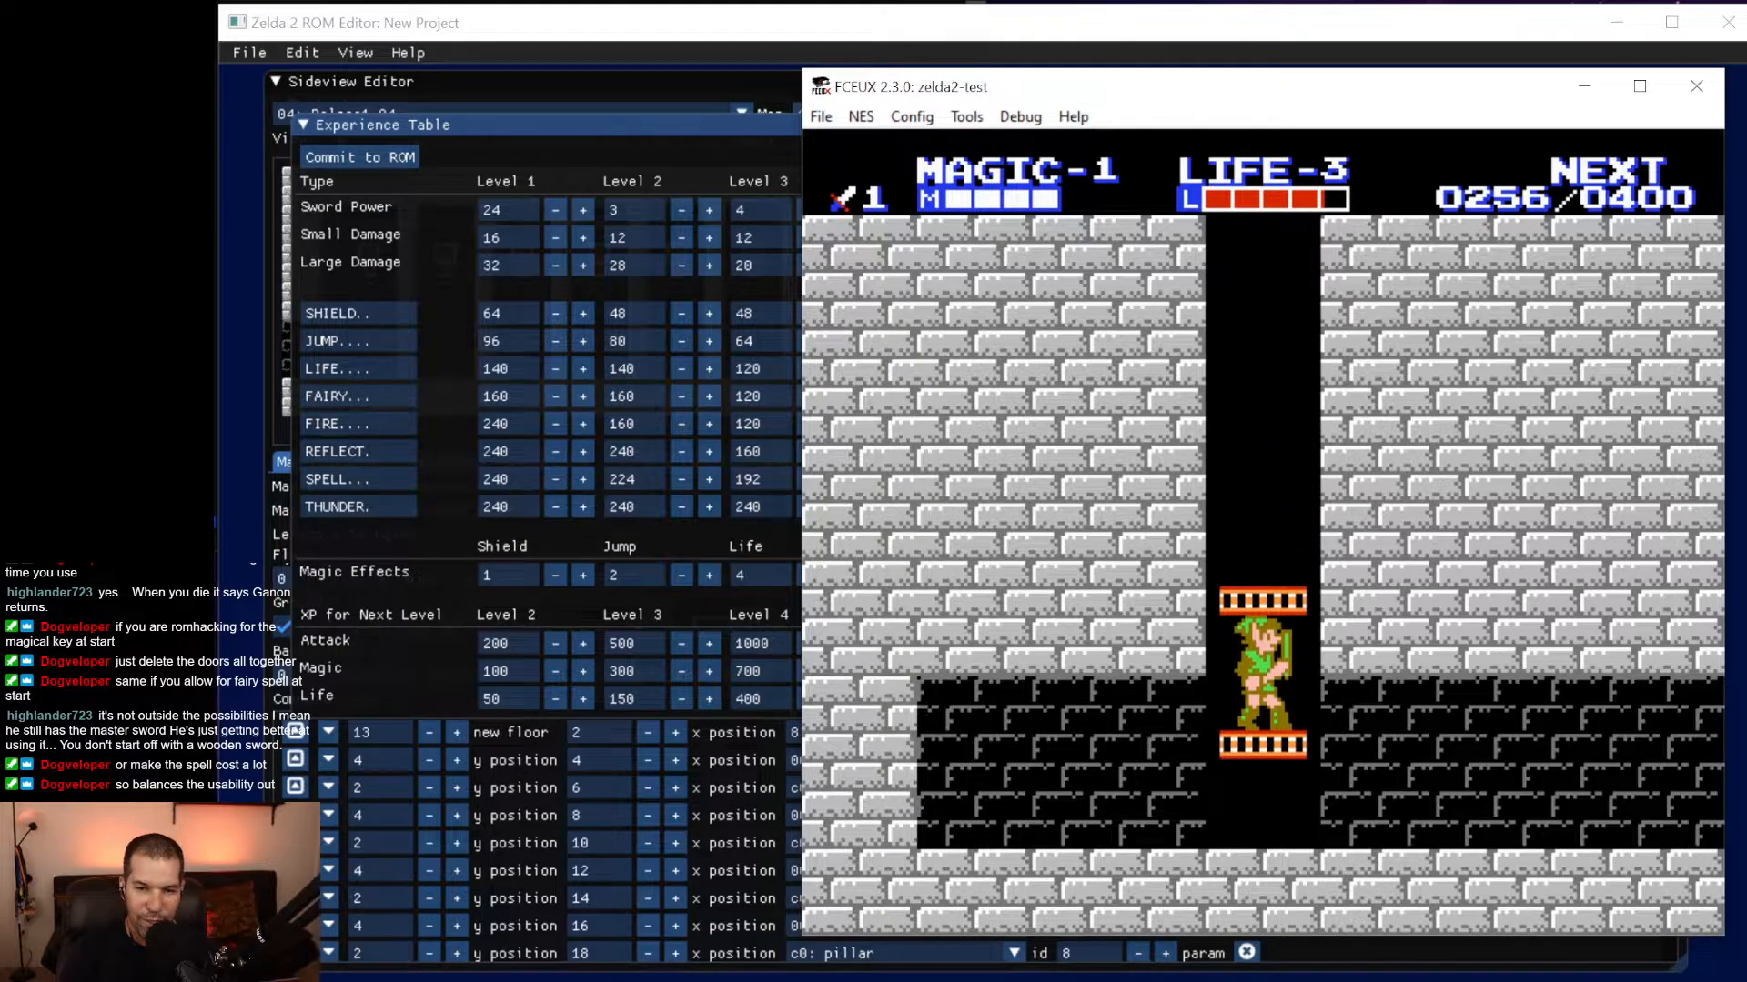
# Take Link east through the locked door past the red enemy and accept the Life level-up.
pyautogui.press('Right')
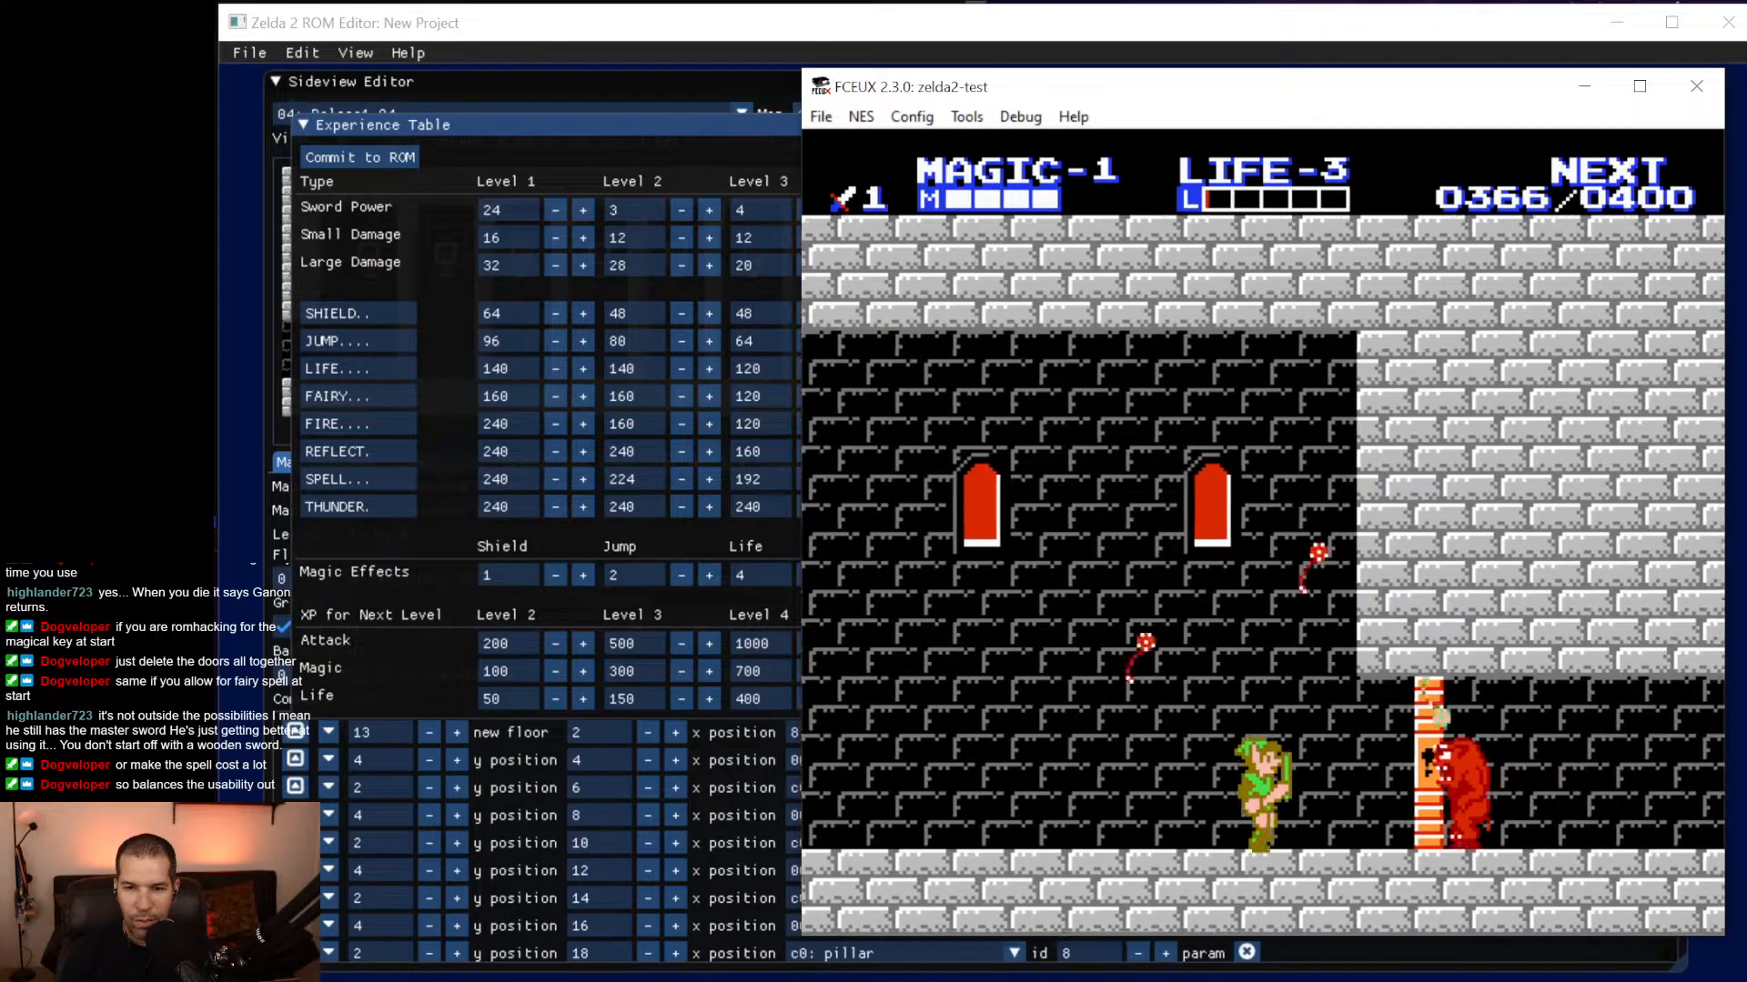
pyautogui.press('Right')
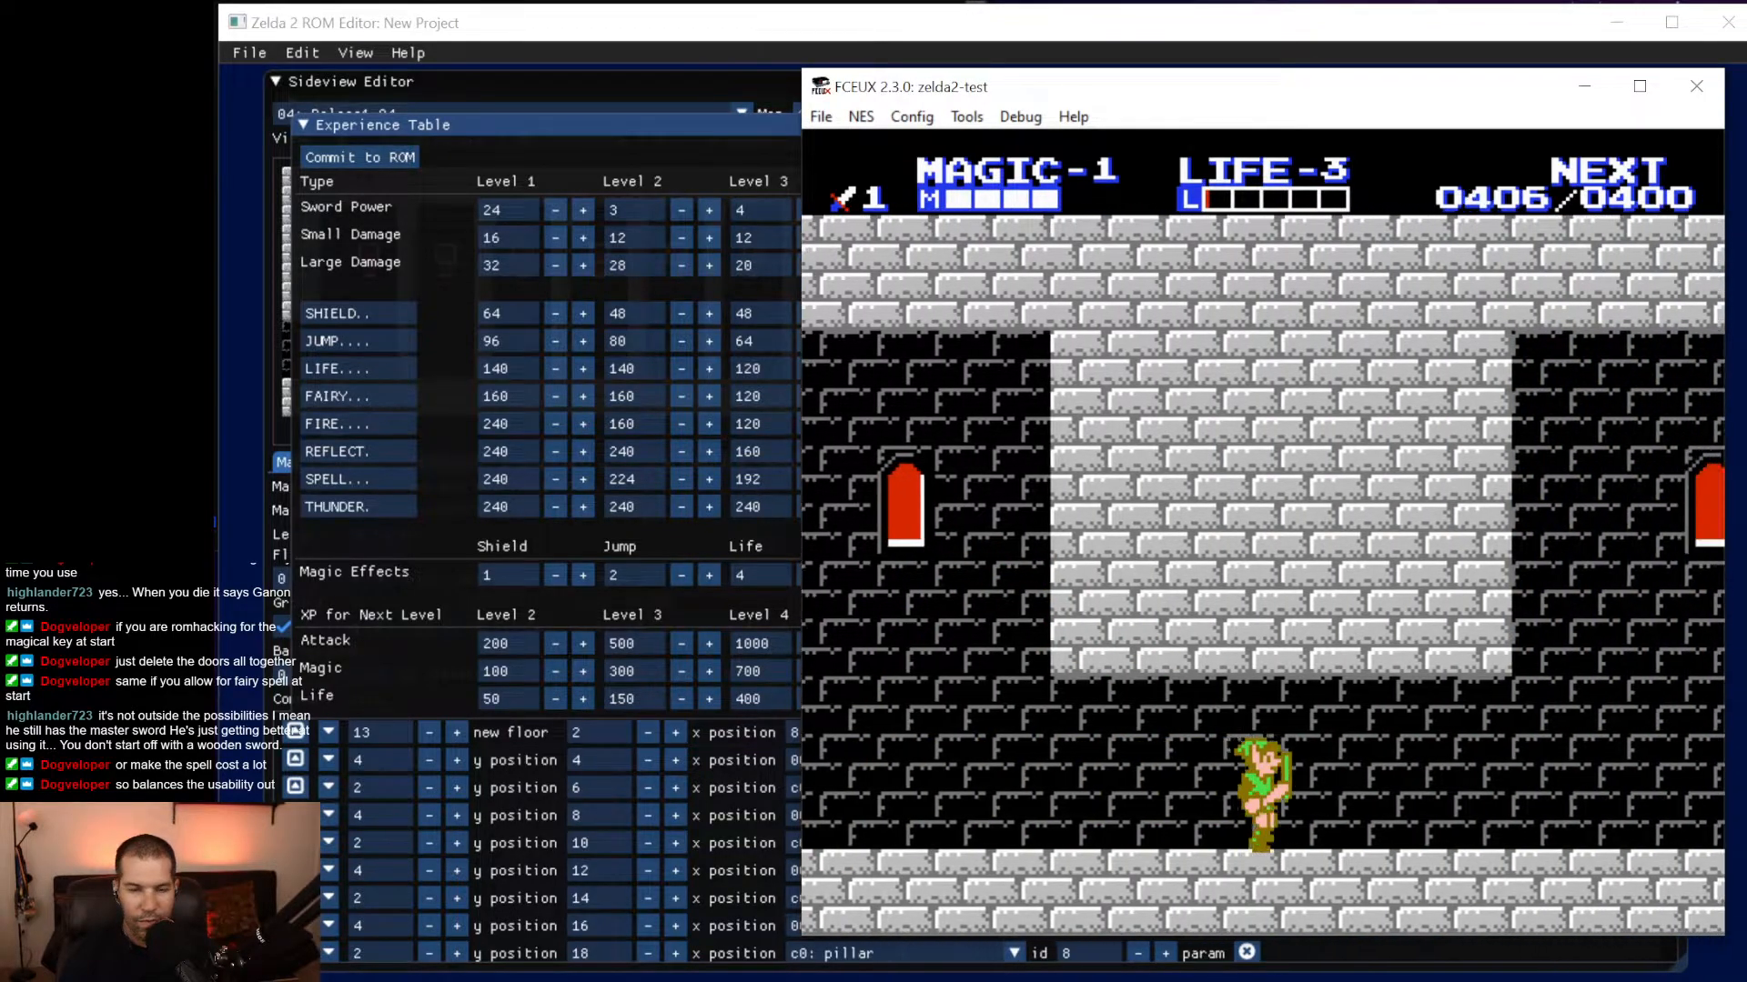
pyautogui.press('Down')
pyautogui.press('f')
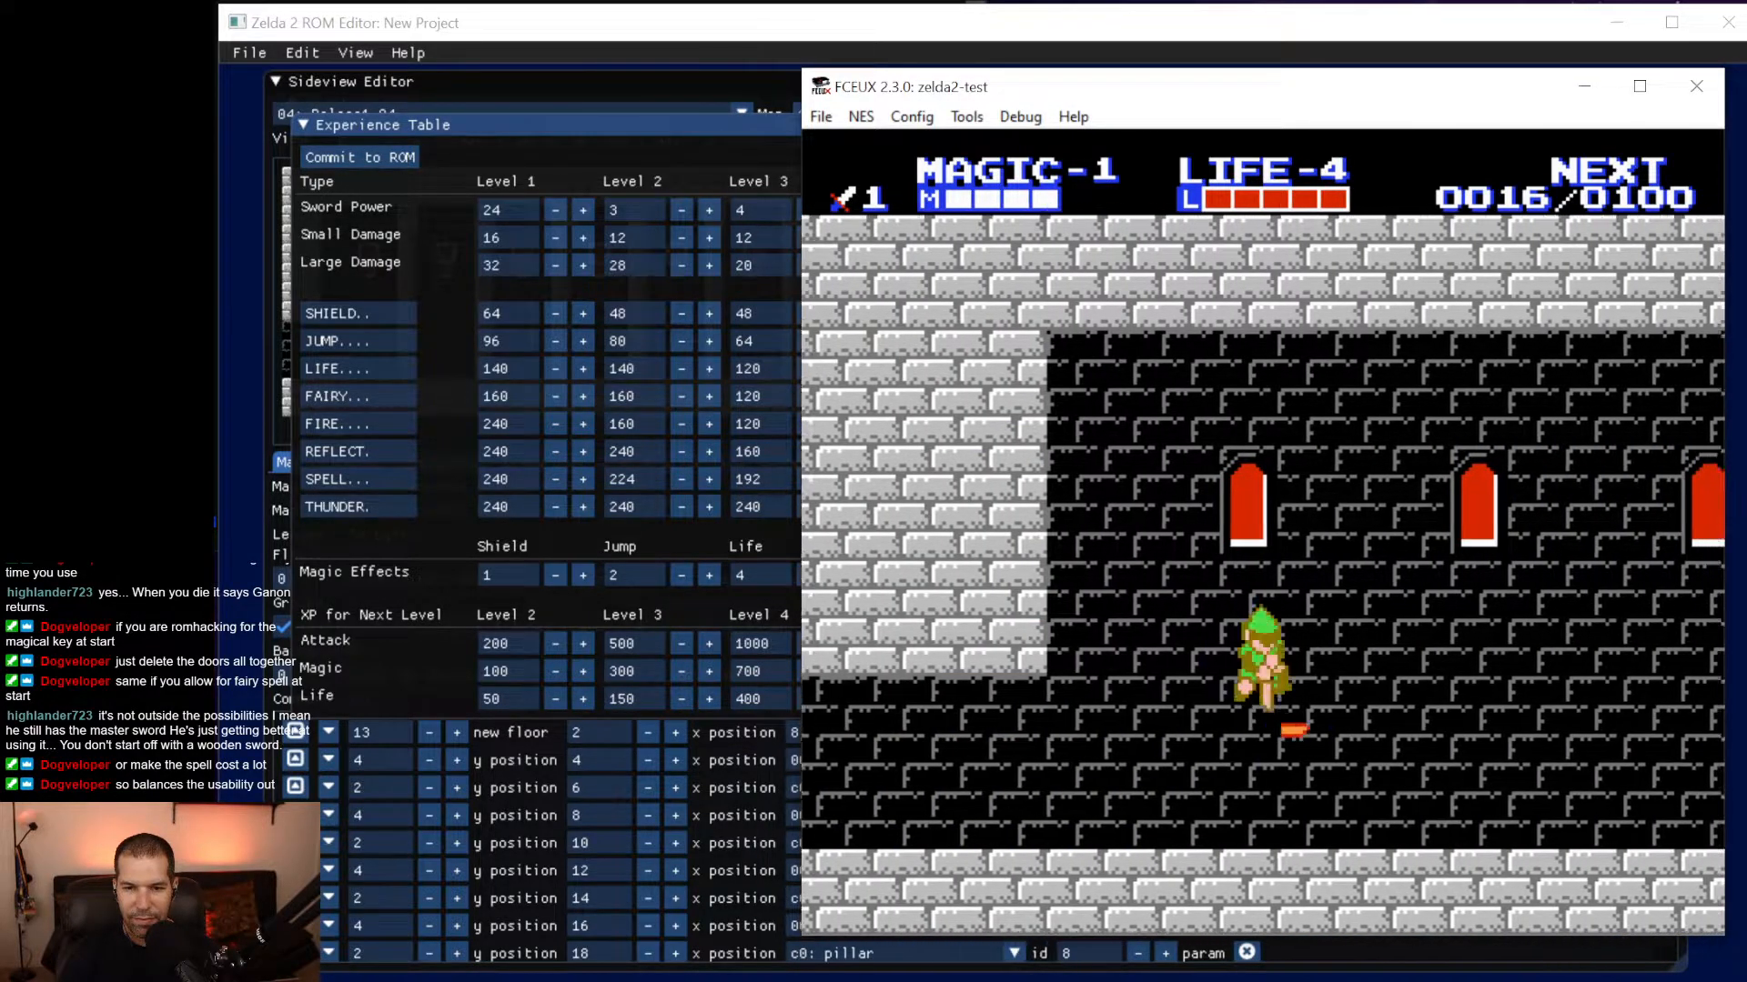
# Stab the orange knight in the red-windowed hall and continue east into the low corridor.
pyautogui.press('f')
pyautogui.press('d')
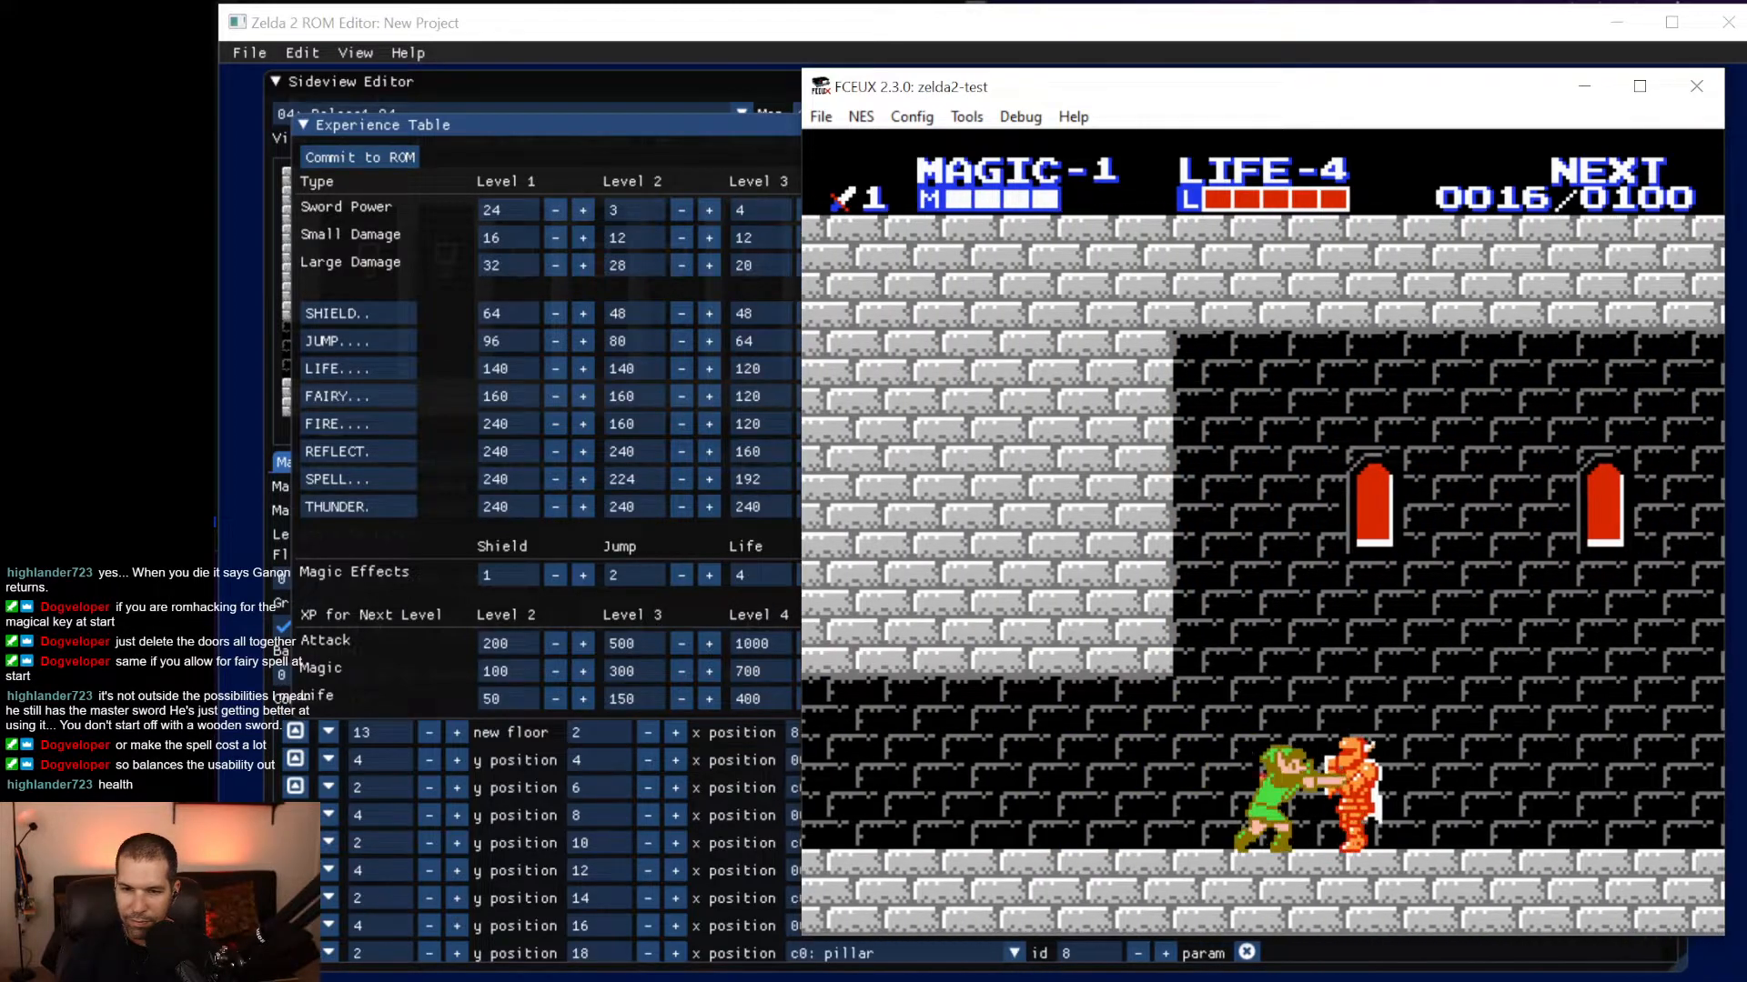
pyautogui.press('Right')
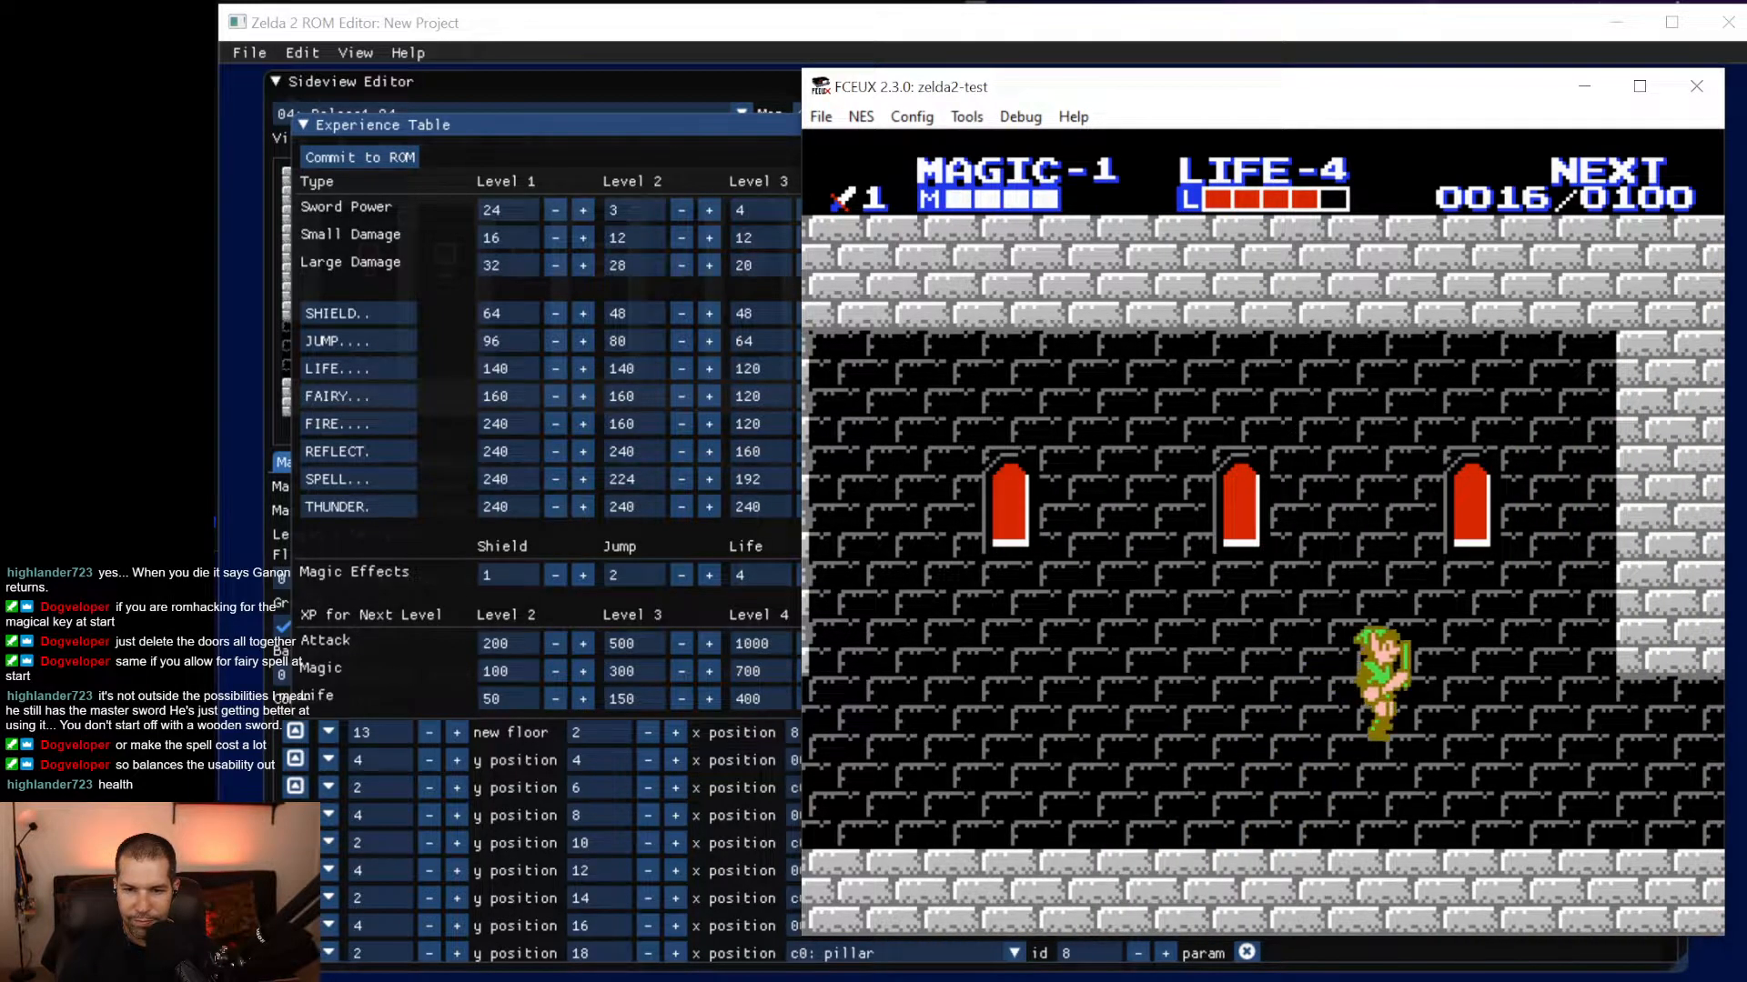
pyautogui.press('Right')
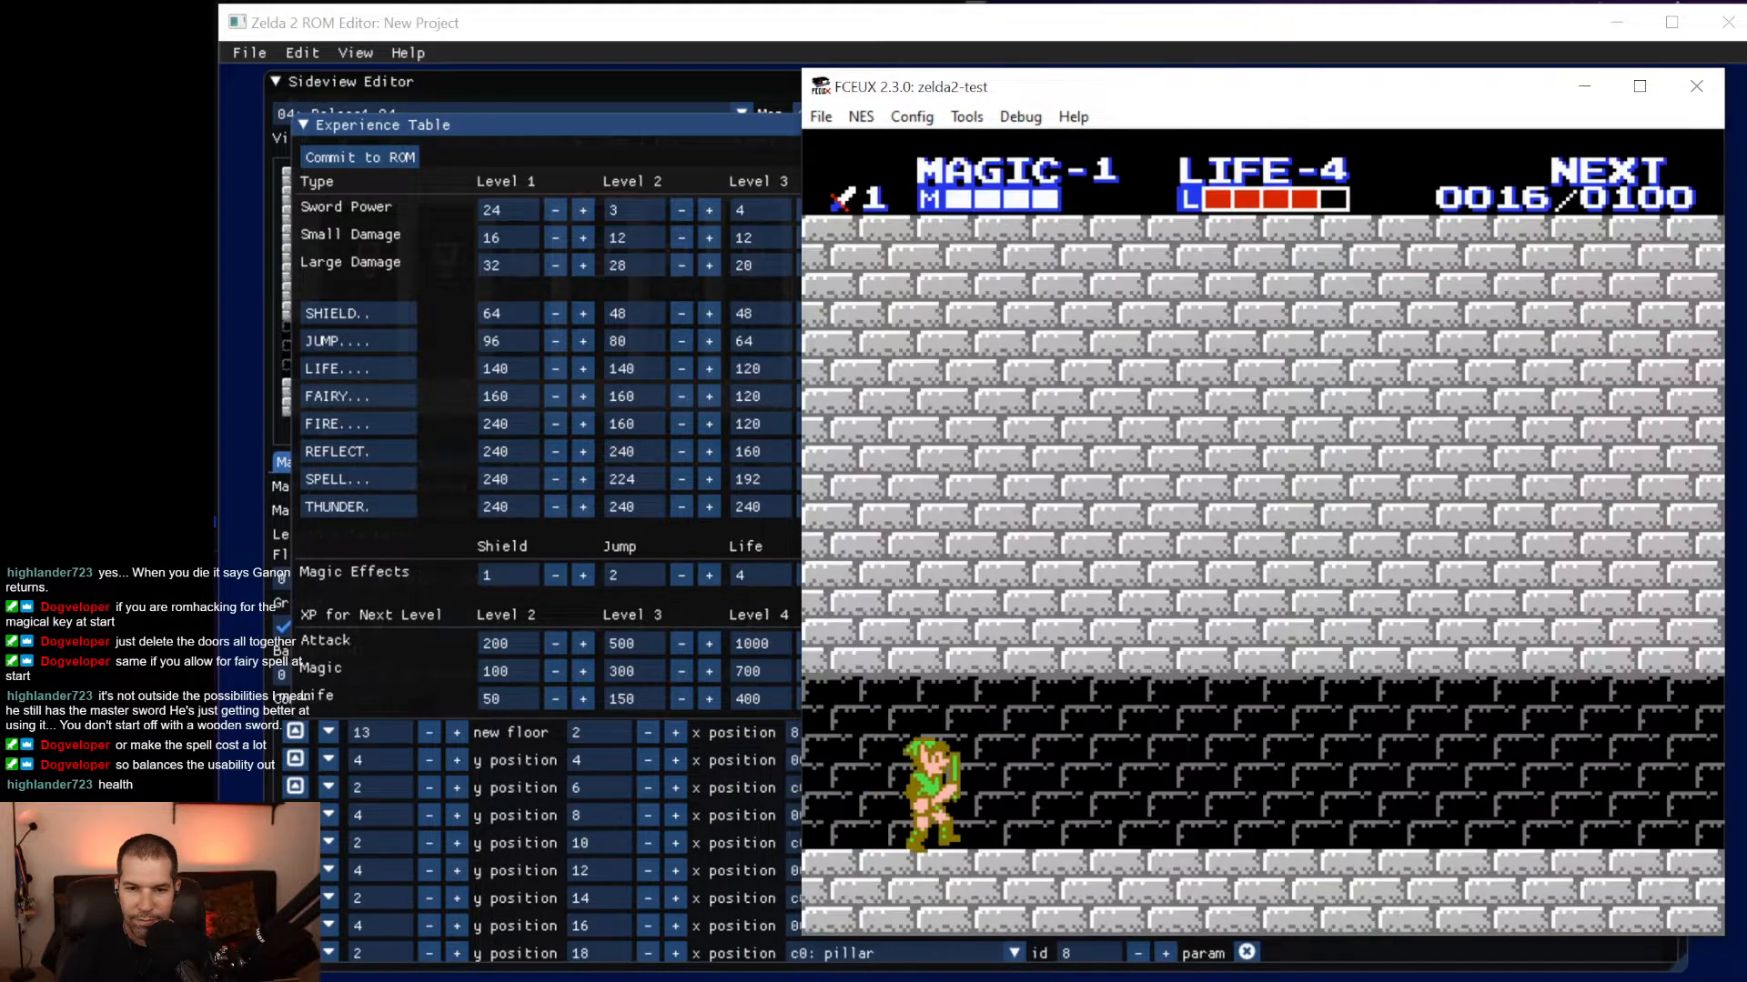
# Fight the horse-headed boss in the curtained pillar hall with jumping stabs and collect the key it leaves.
pyautogui.press('Right')
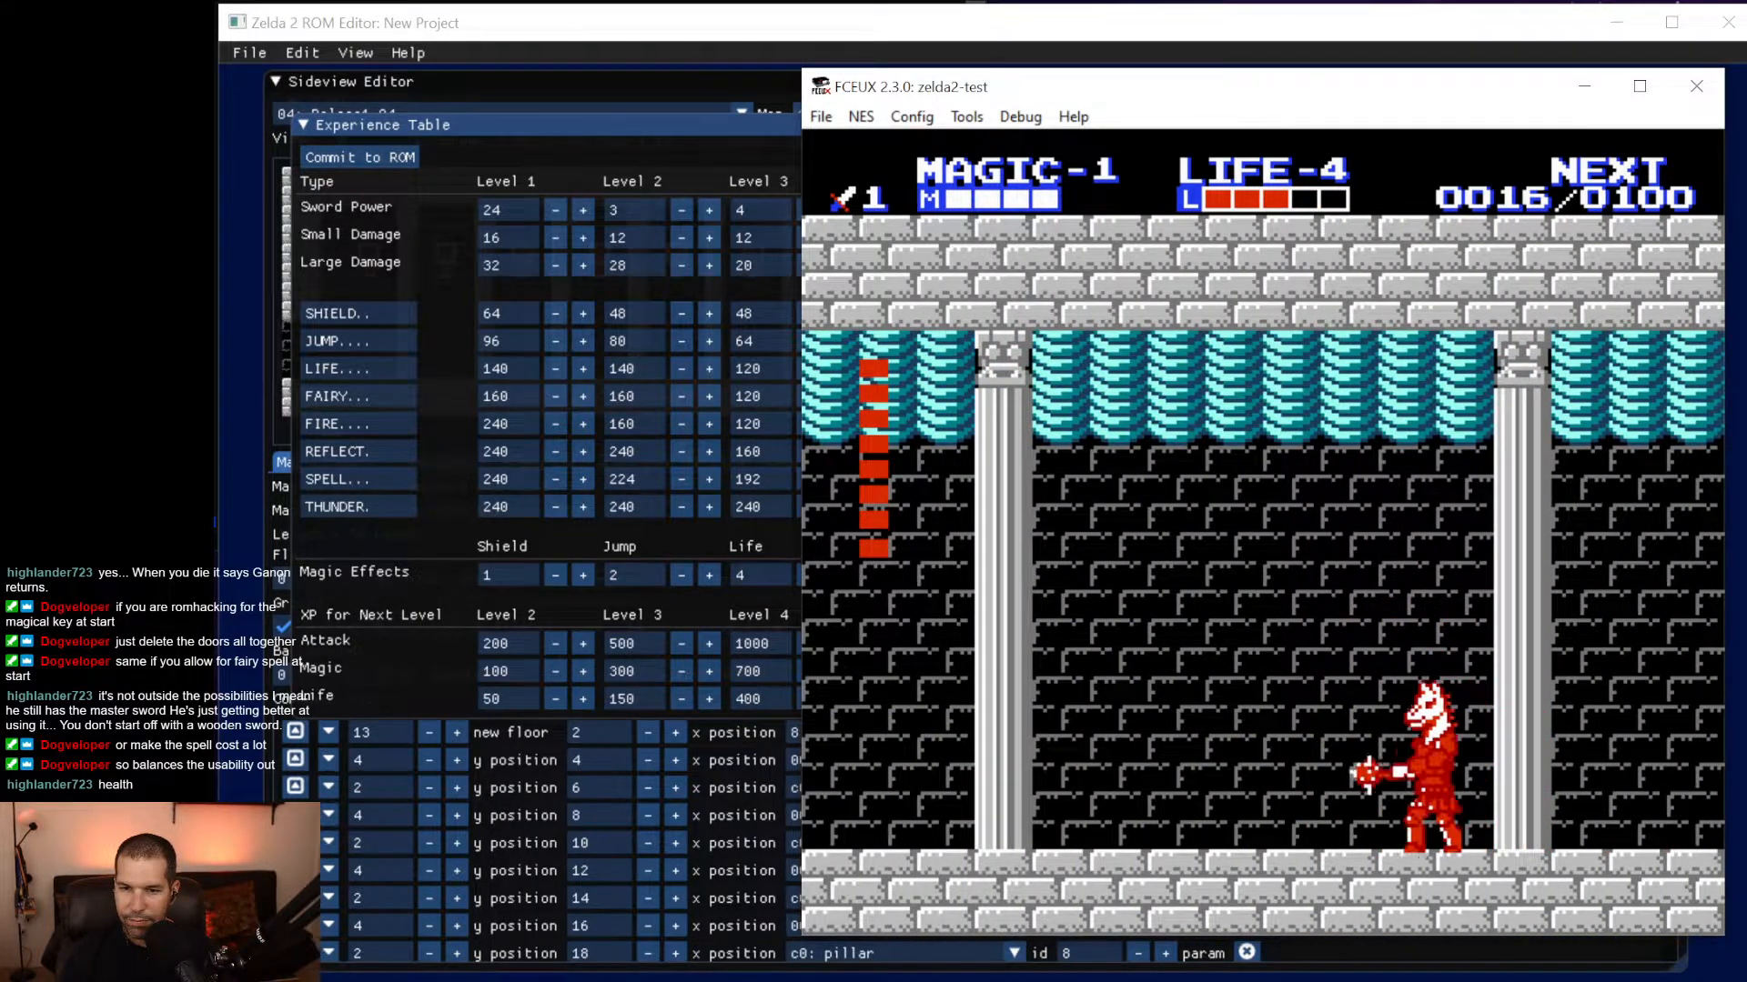
pyautogui.press('Left')
pyautogui.press('Right')
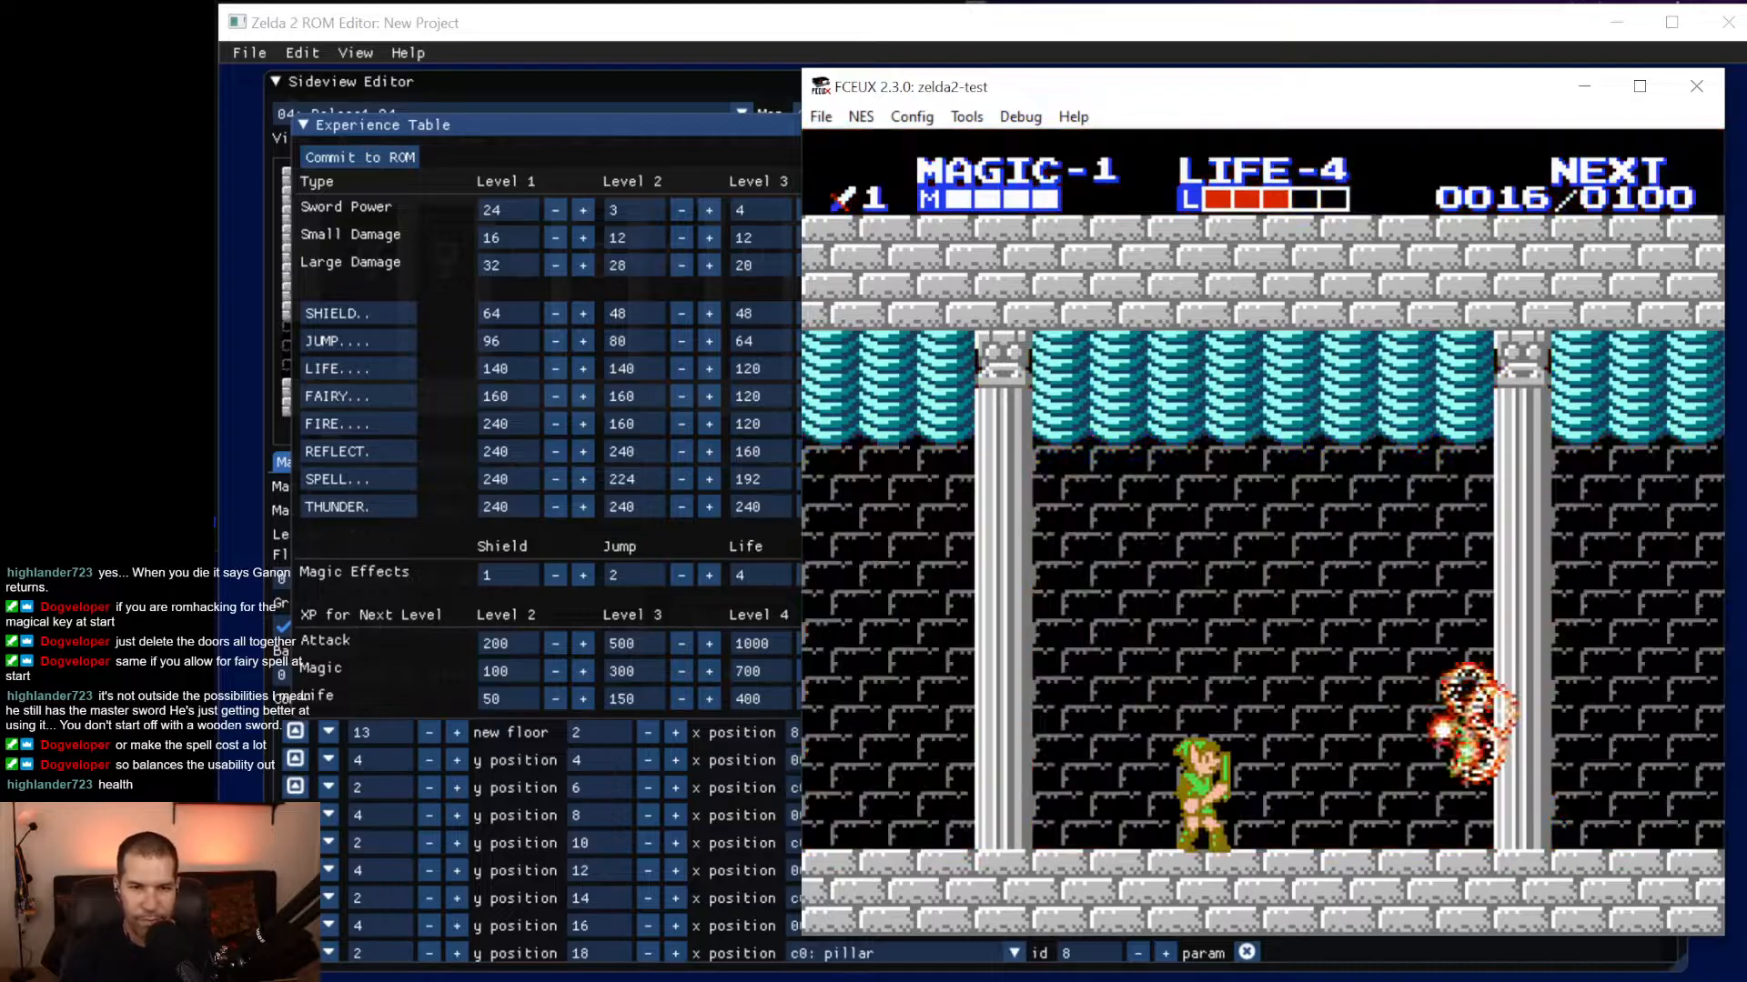
pyautogui.press('Right')
pyautogui.press('f')
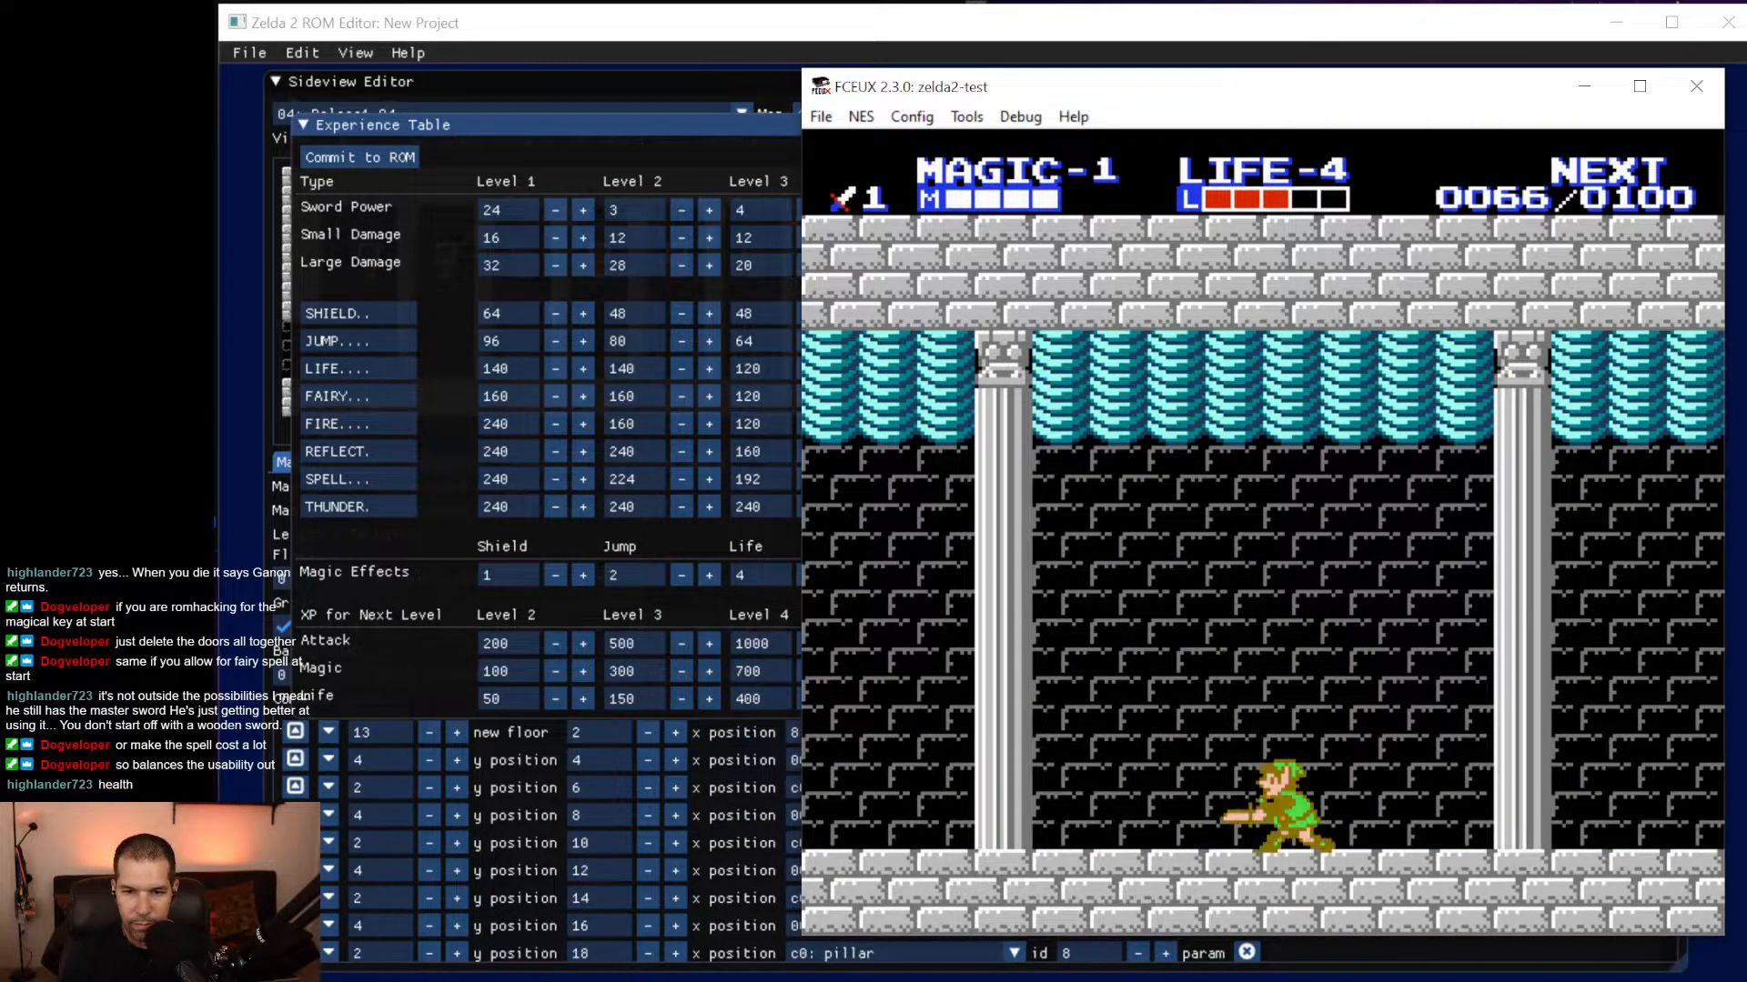
pyautogui.press('Right')
pyautogui.press('f')
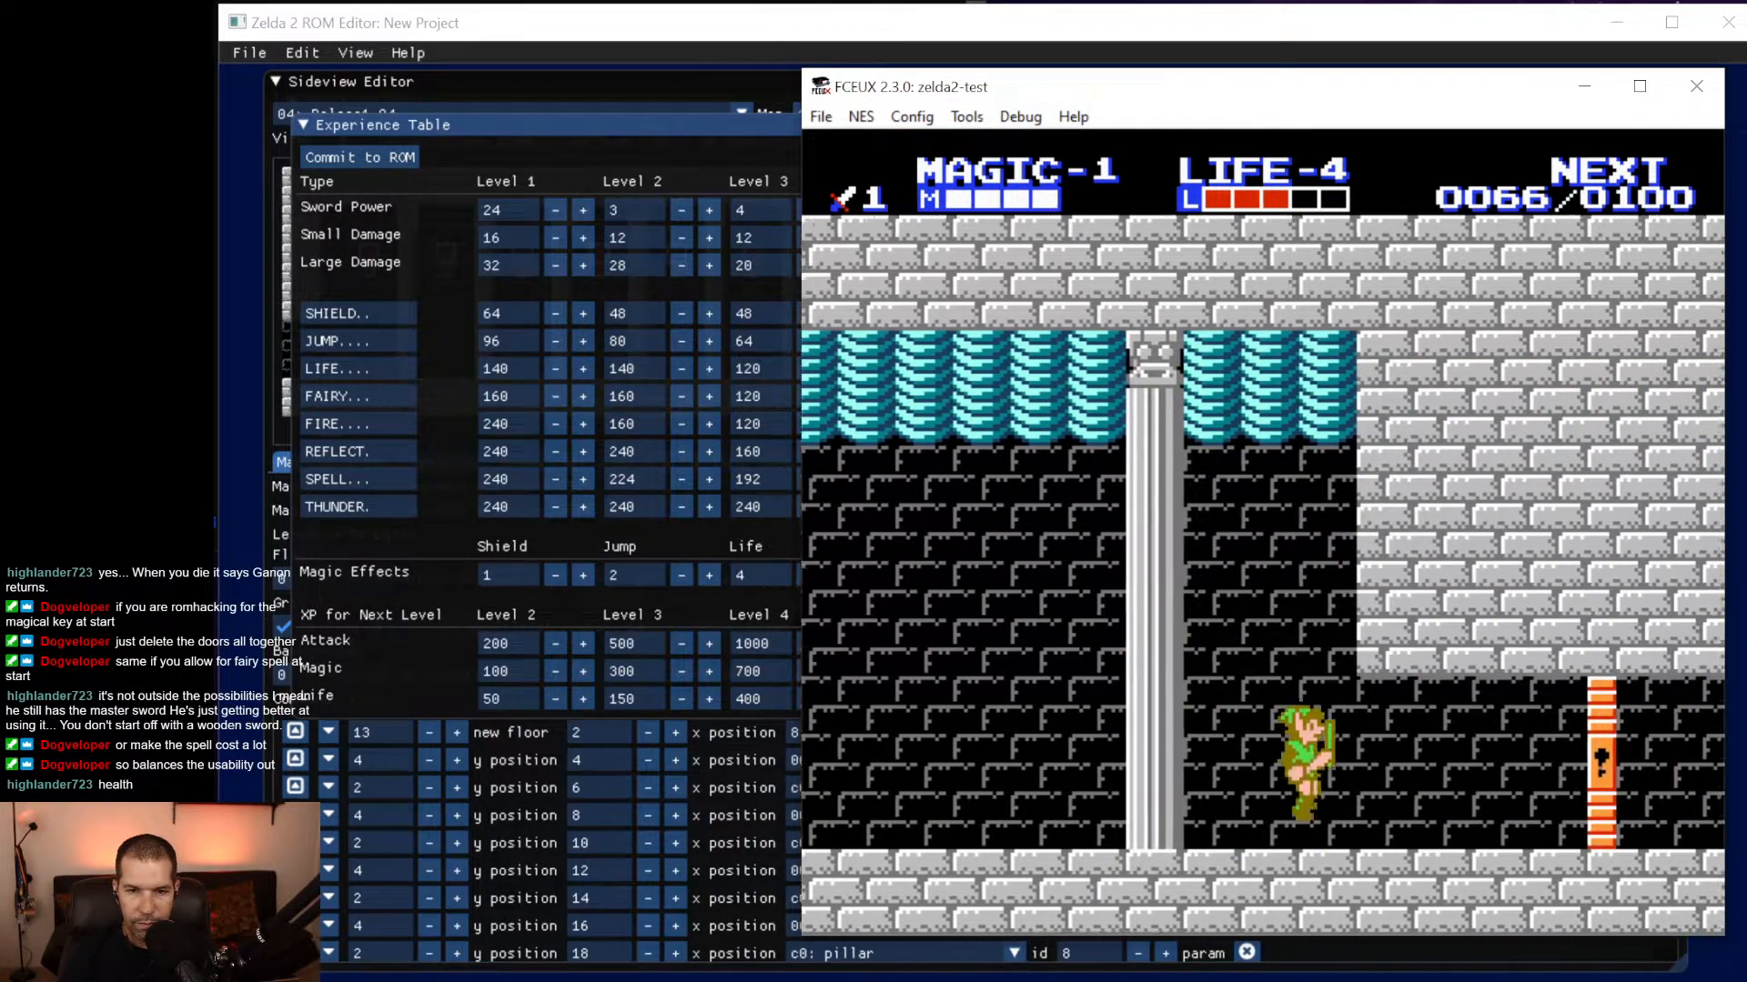
# Take Link east through the locked door, place the crystal in the palace statue and accept the Magic level-up.
pyautogui.press('Right')
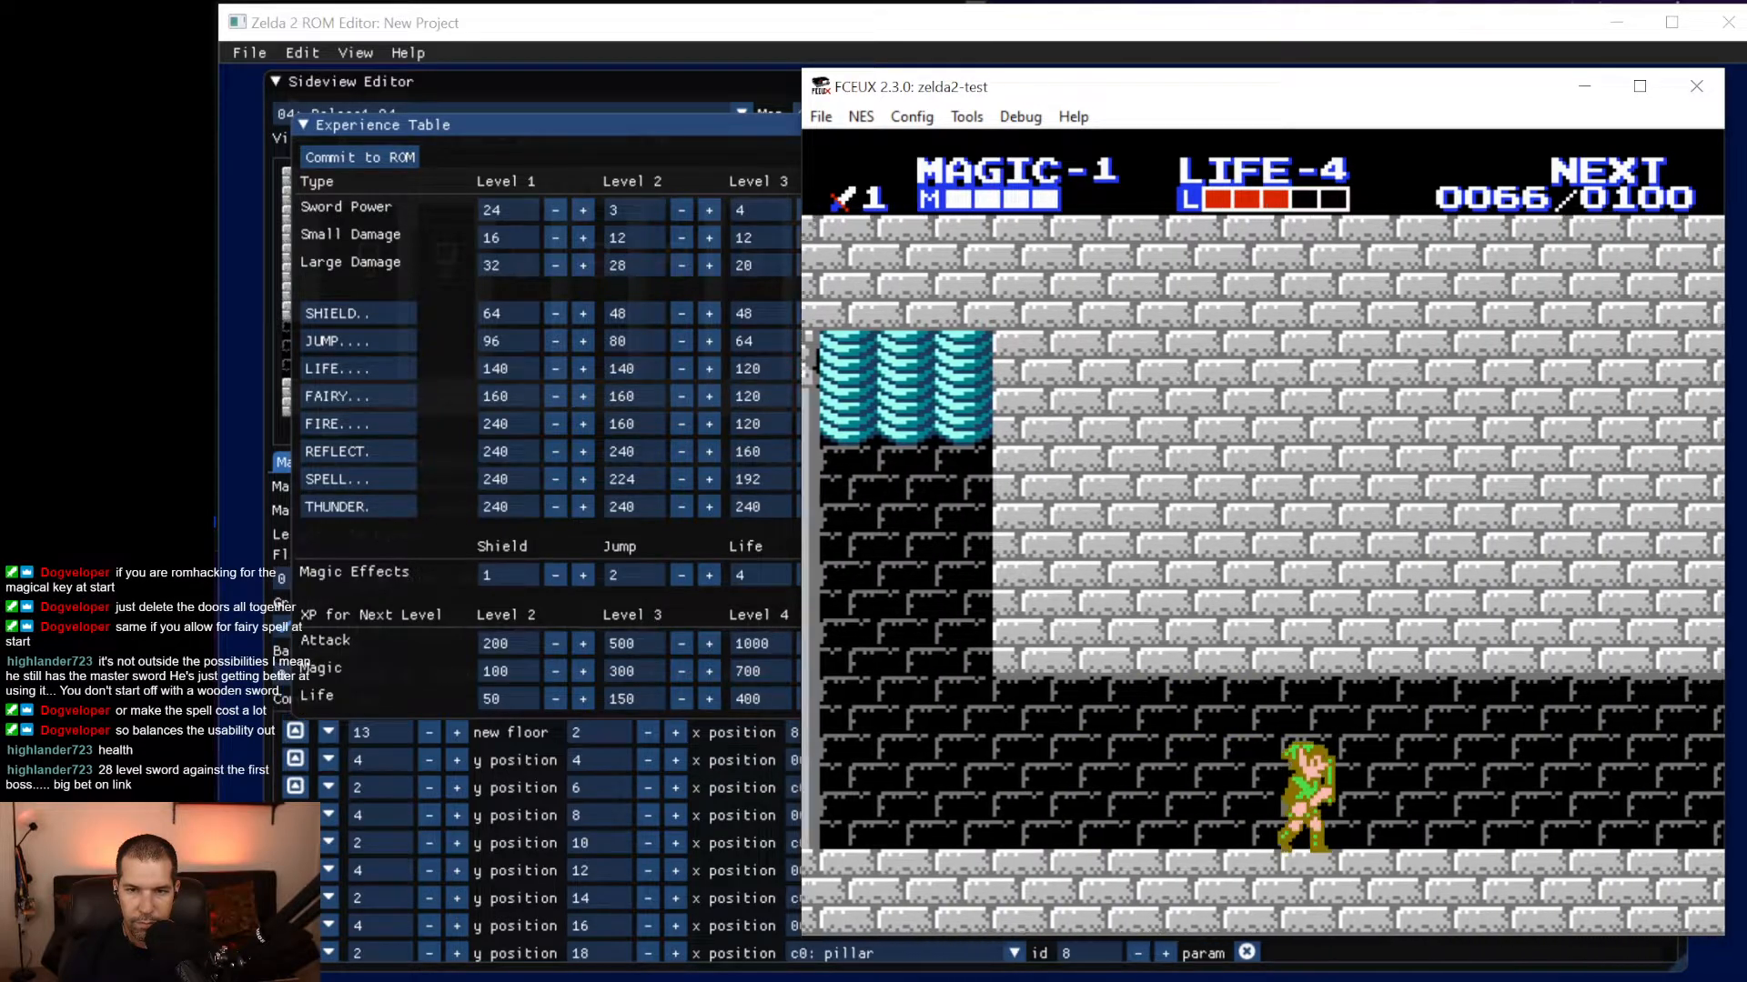
pyautogui.press('Right')
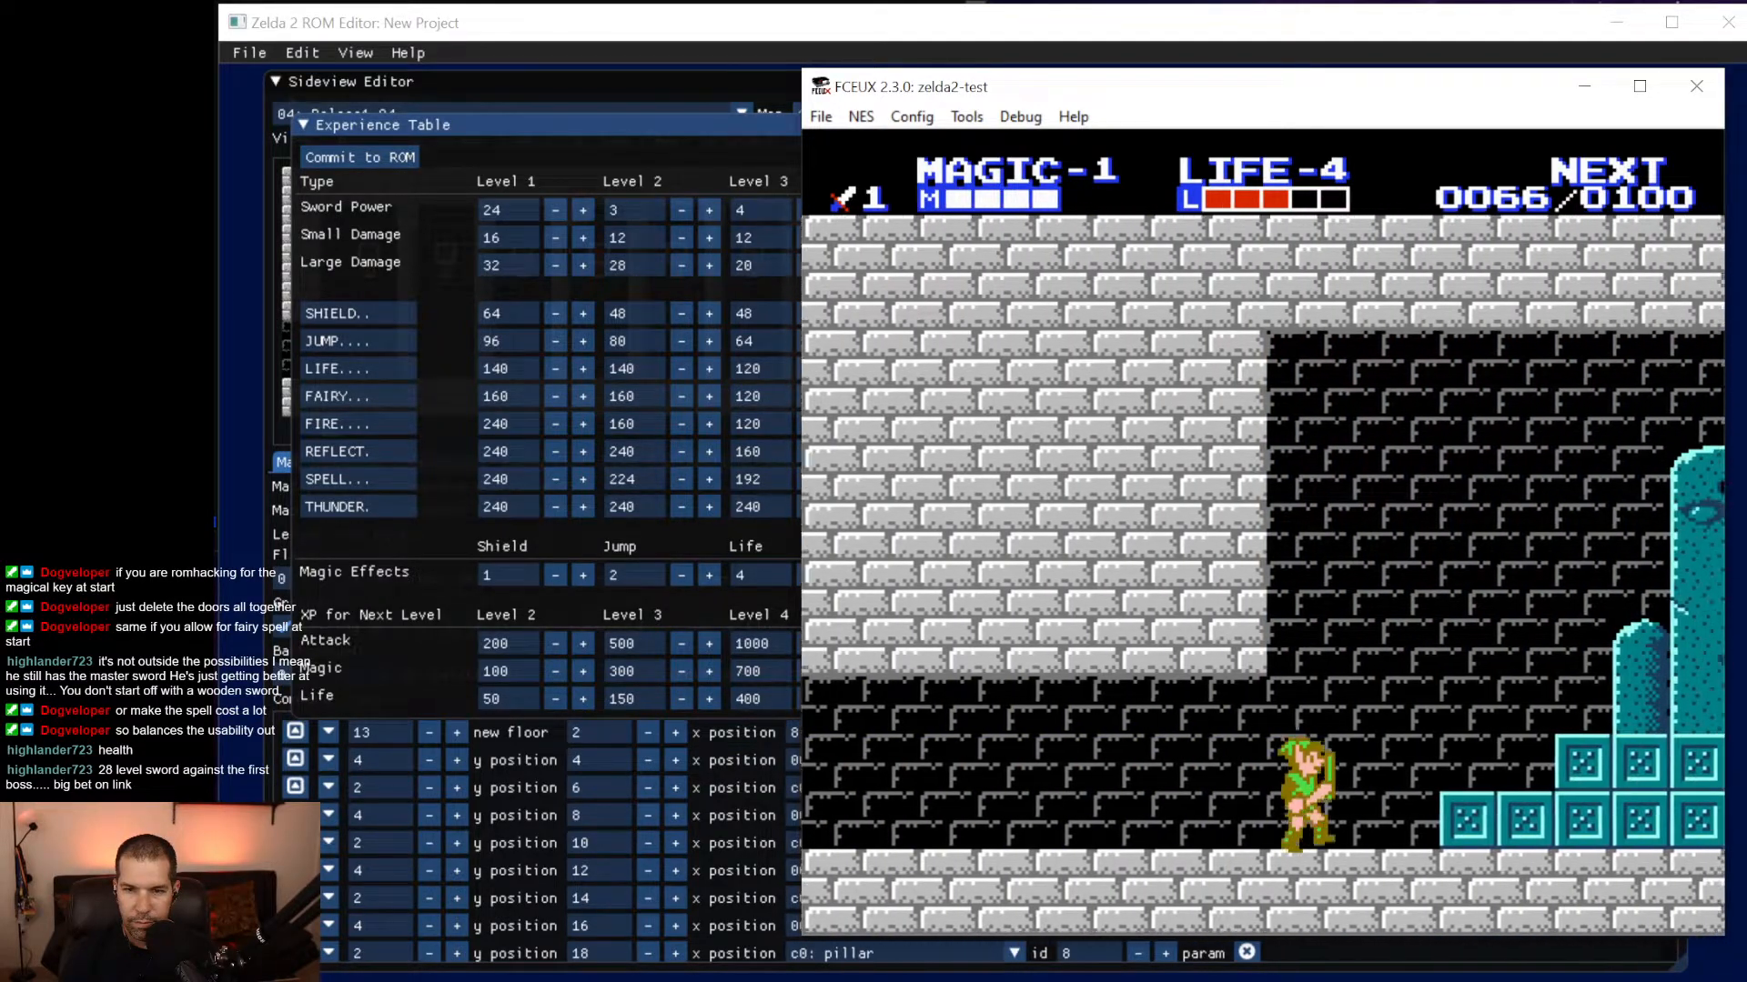
pyautogui.press('f')
pyautogui.press('Right')
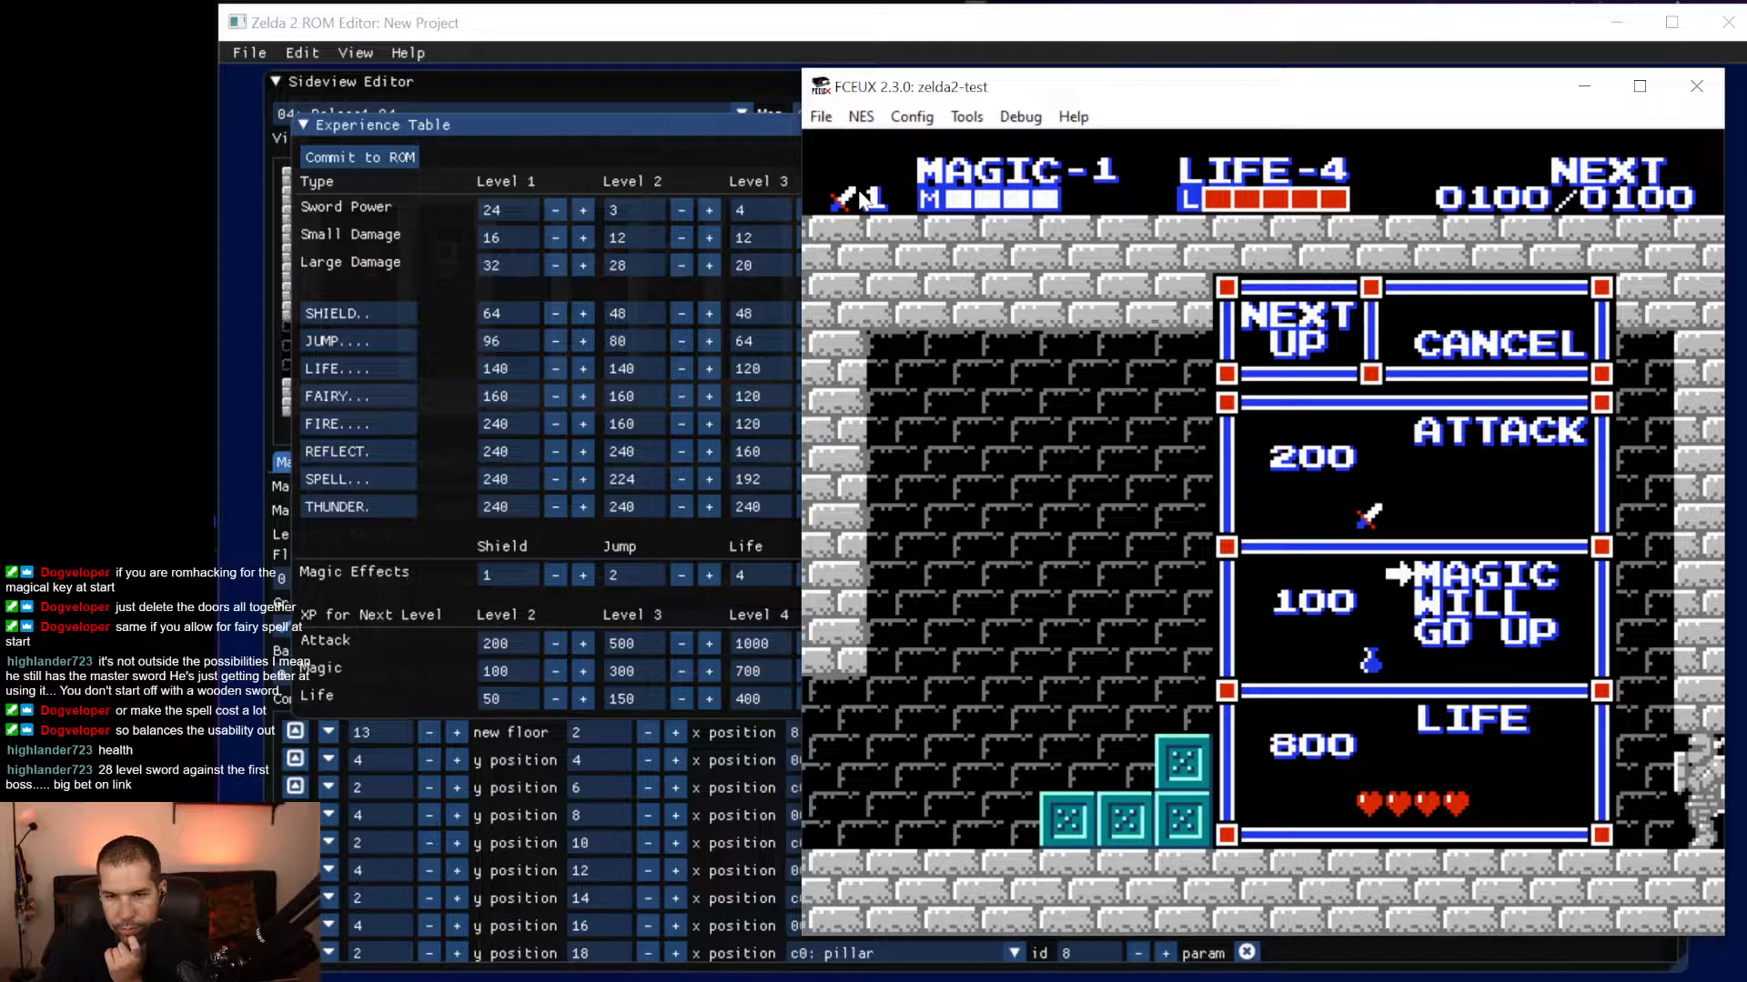
pyautogui.press('Return')
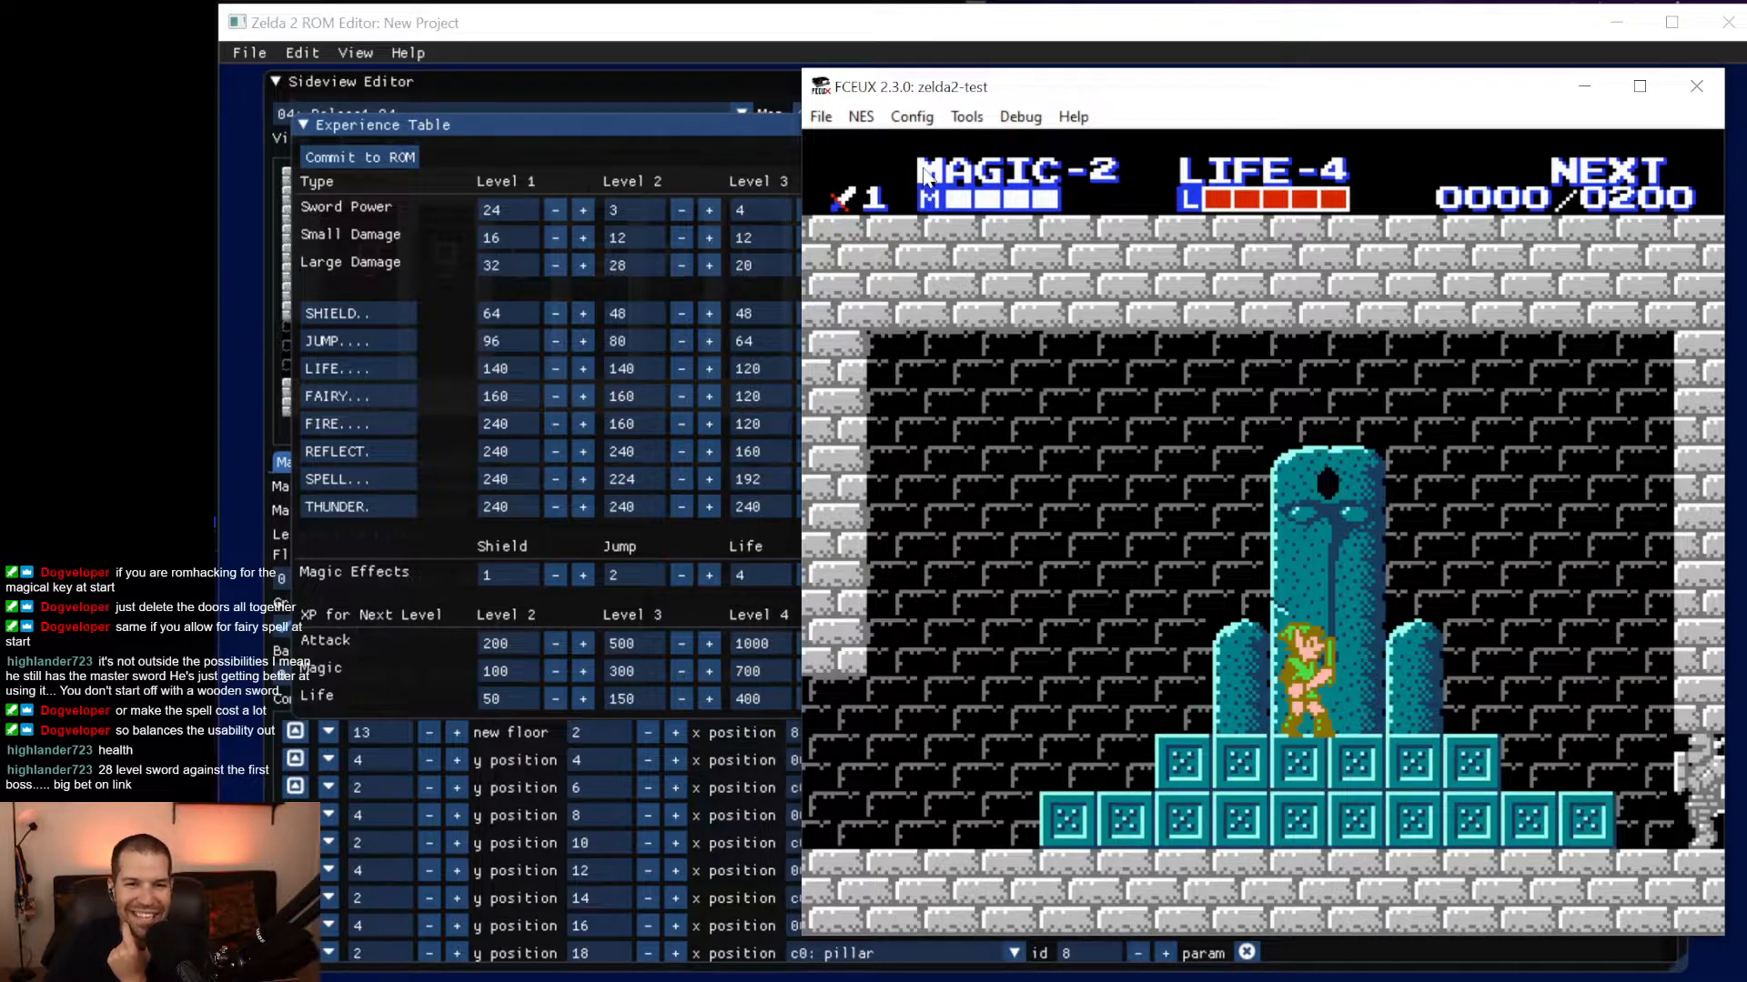
# Close the test ROM in FCEUX and return to the Experience Table in the Zelda 2 ROM Editor.
pyautogui.click(832, 118)
pyautogui.click(950, 88)
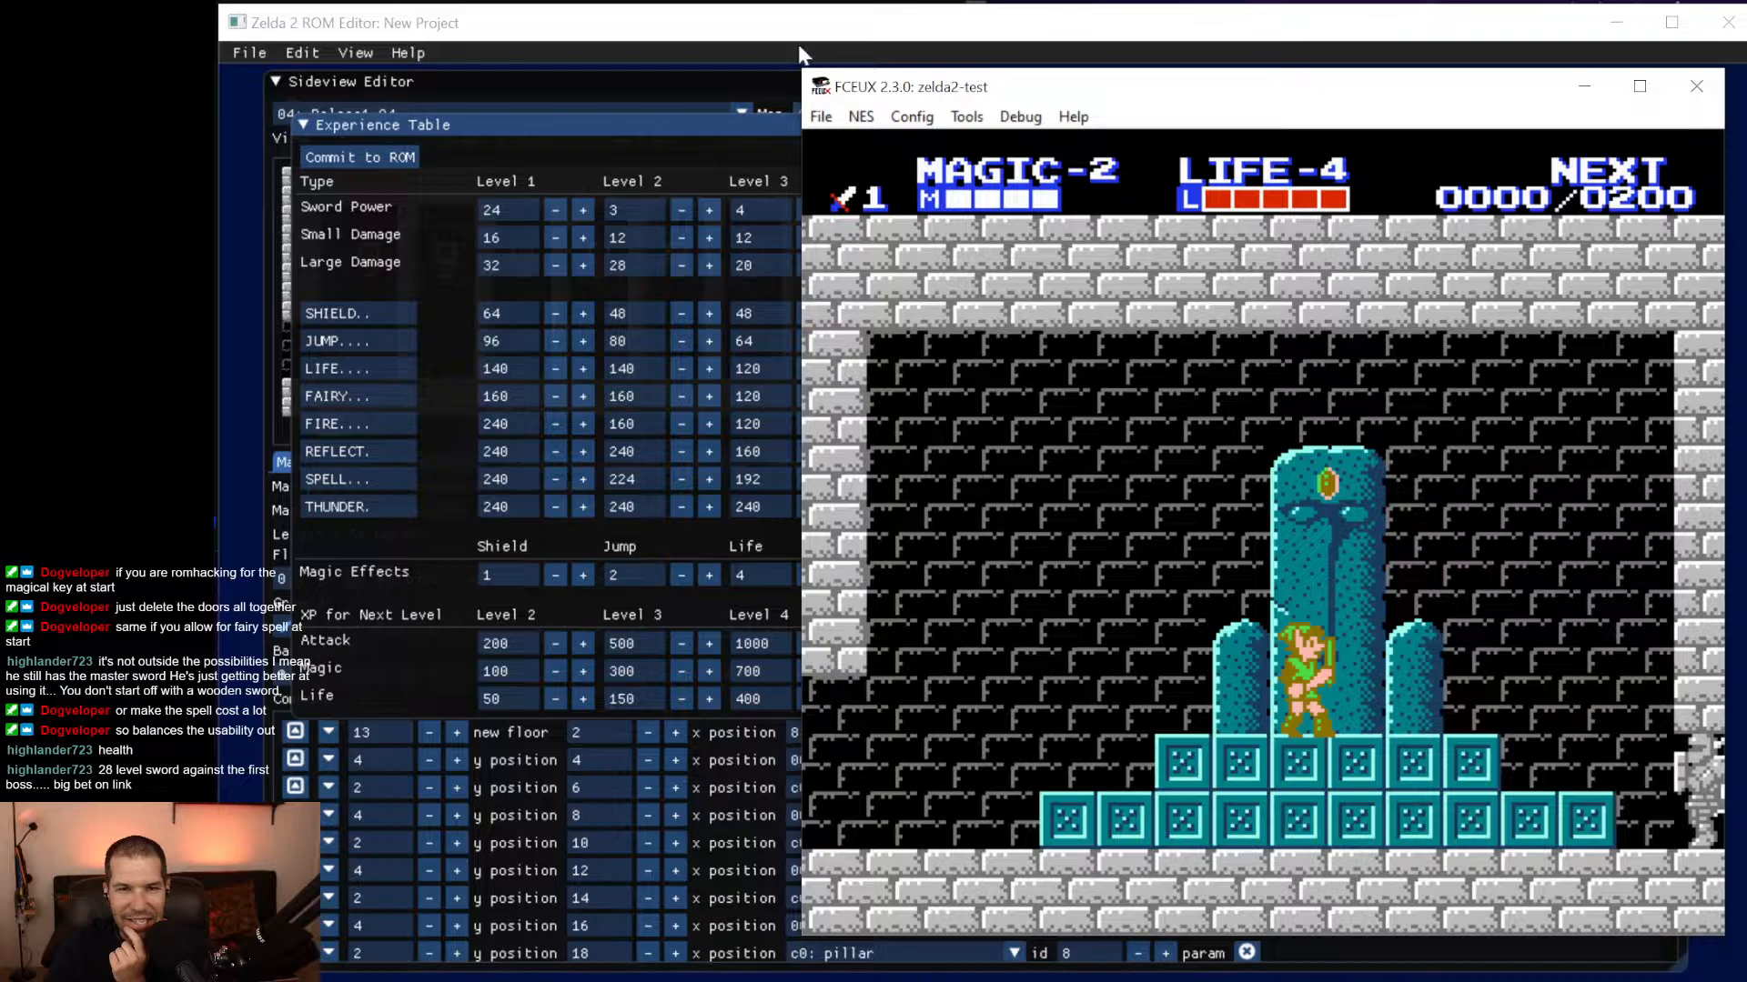
pyautogui.click(821, 116)
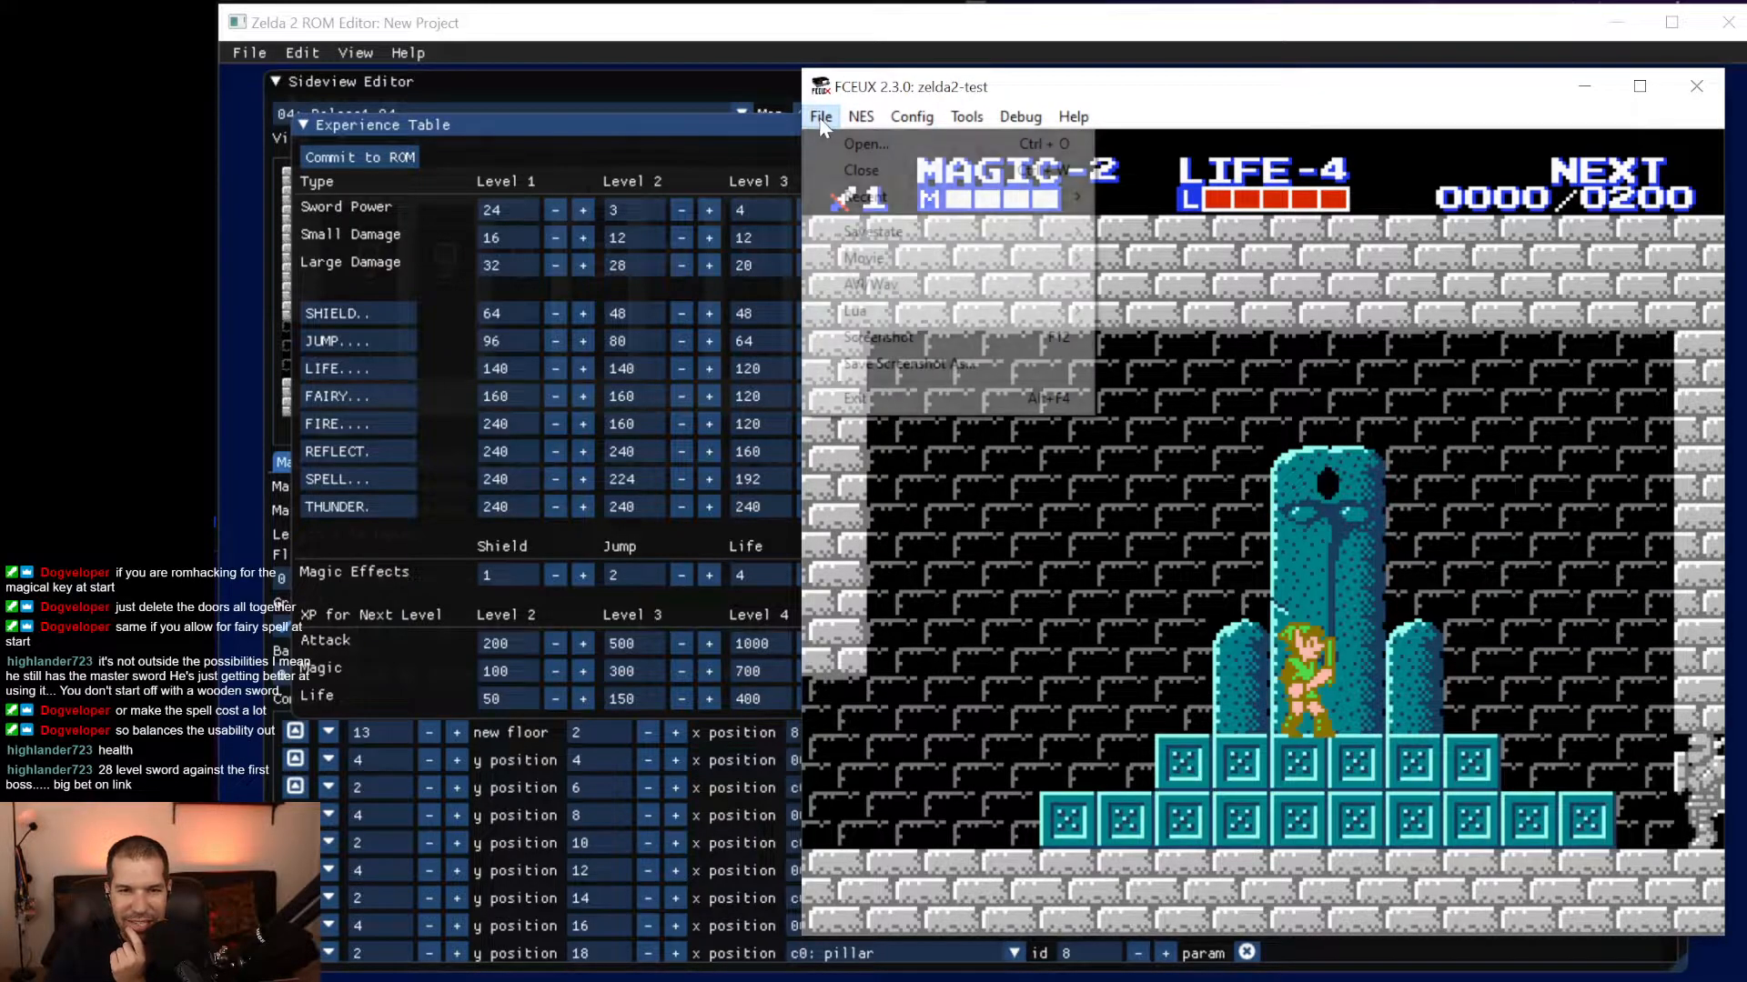
pyautogui.click(848, 175)
pyautogui.click(688, 122)
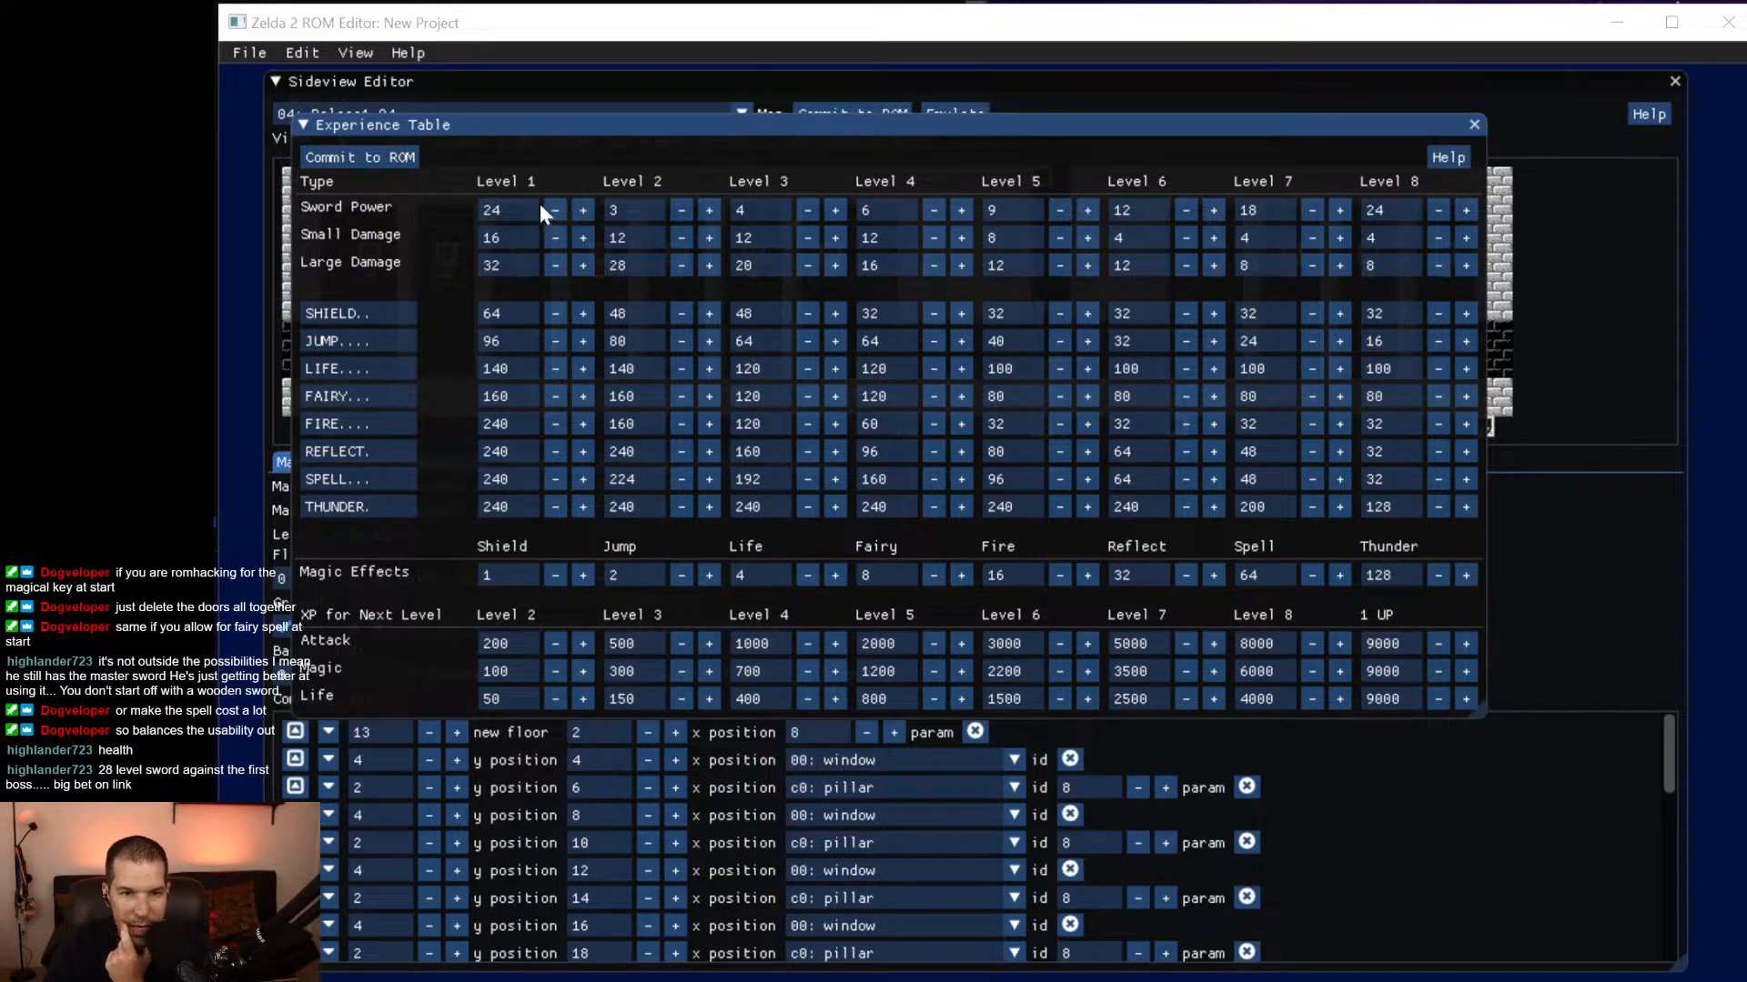
# Set the level 1 Sword Power to 2 and close the Experience Table.
pyautogui.click(459, 204)
pyautogui.doubleClick(492, 210)
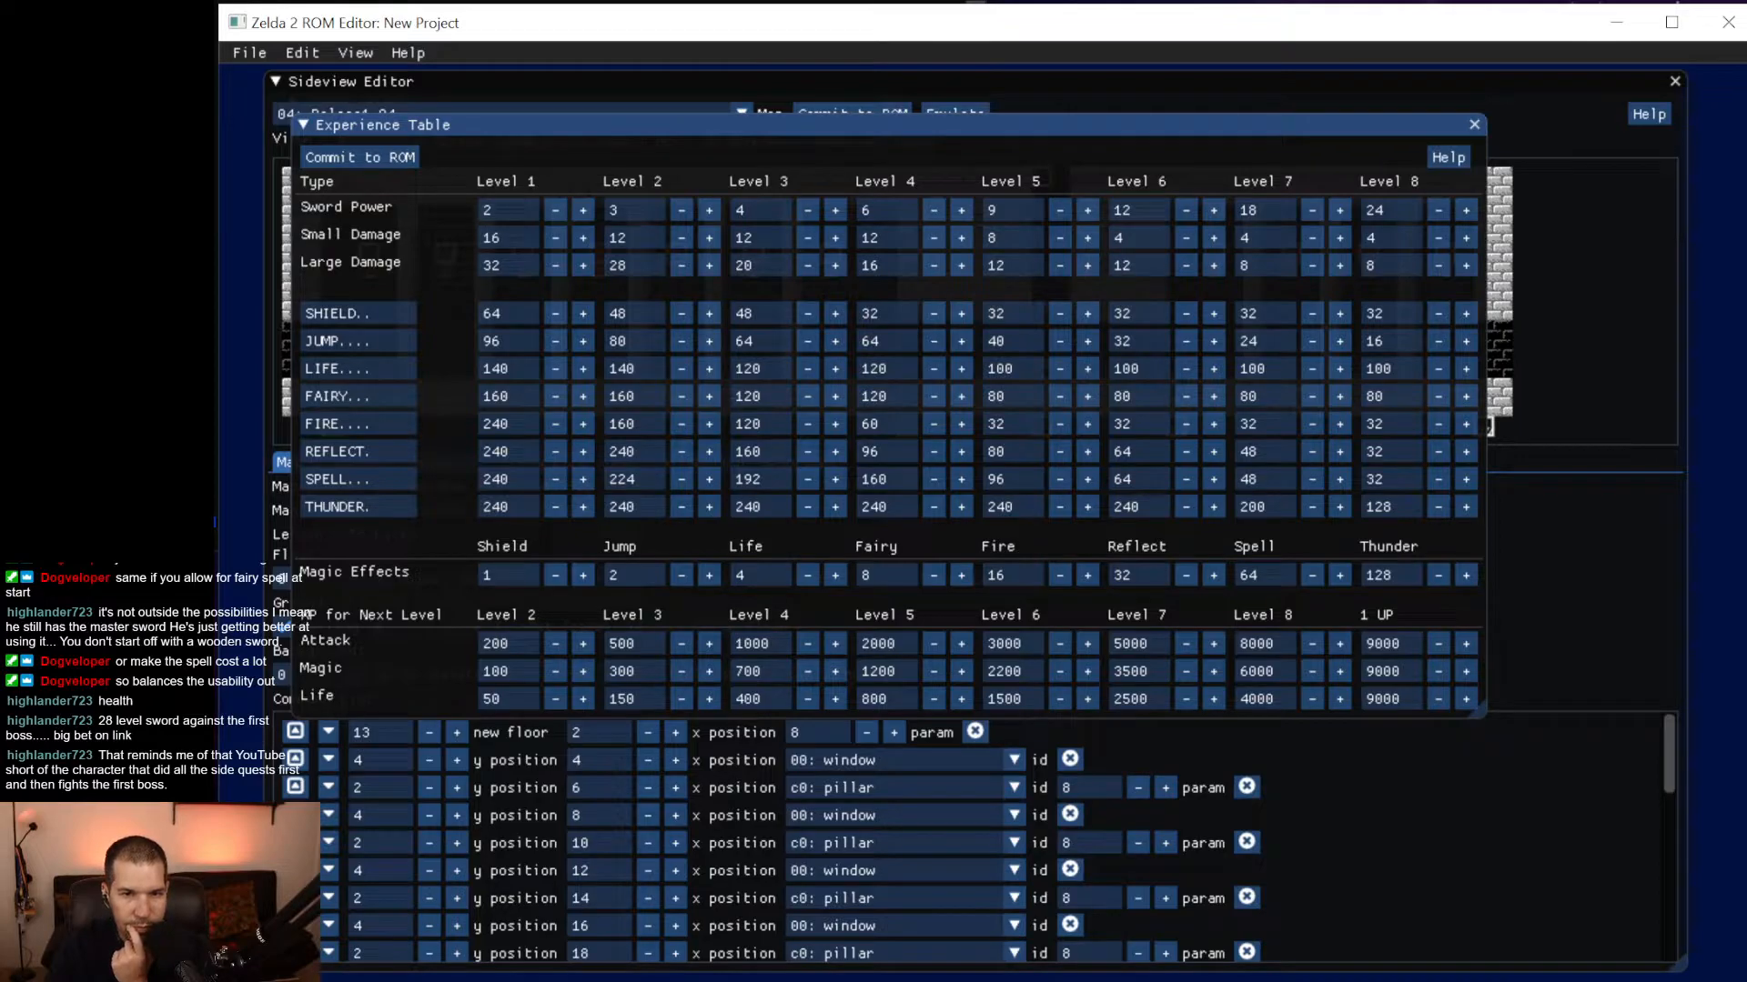
pyautogui.scroll(-10, 975, 800)
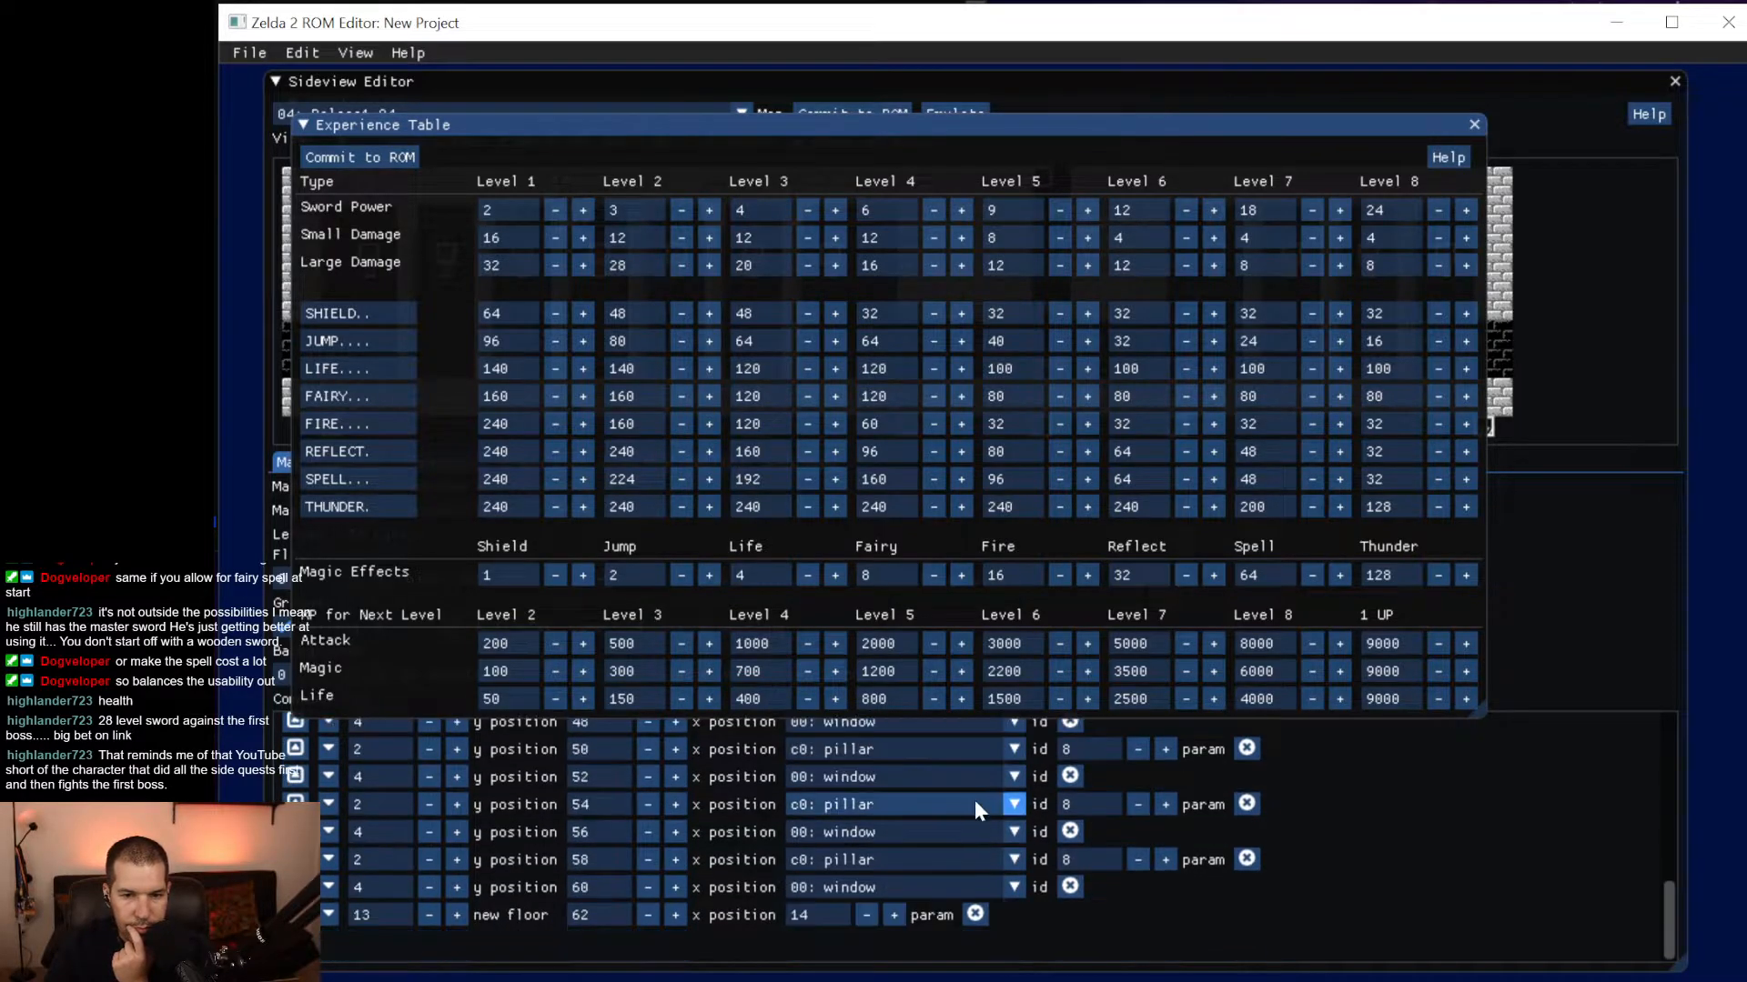
pyautogui.scroll(10, 974, 799)
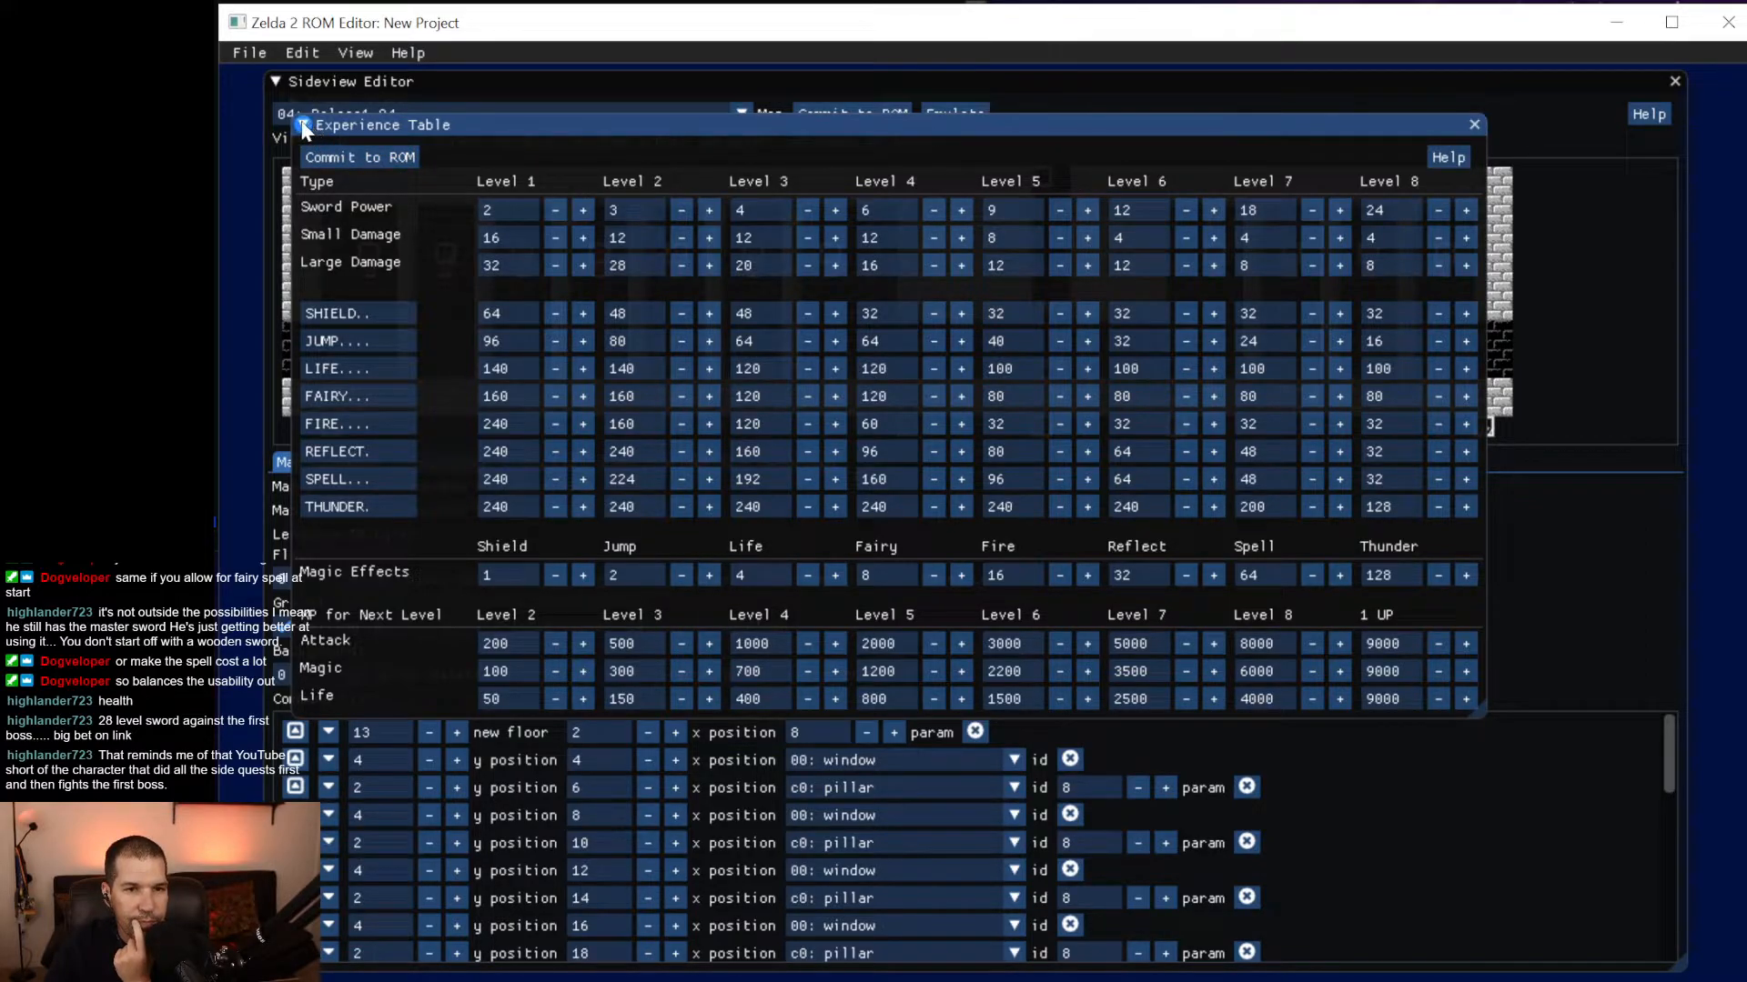
pyautogui.moveTo(305, 130); pyautogui.dragTo(364, 116)
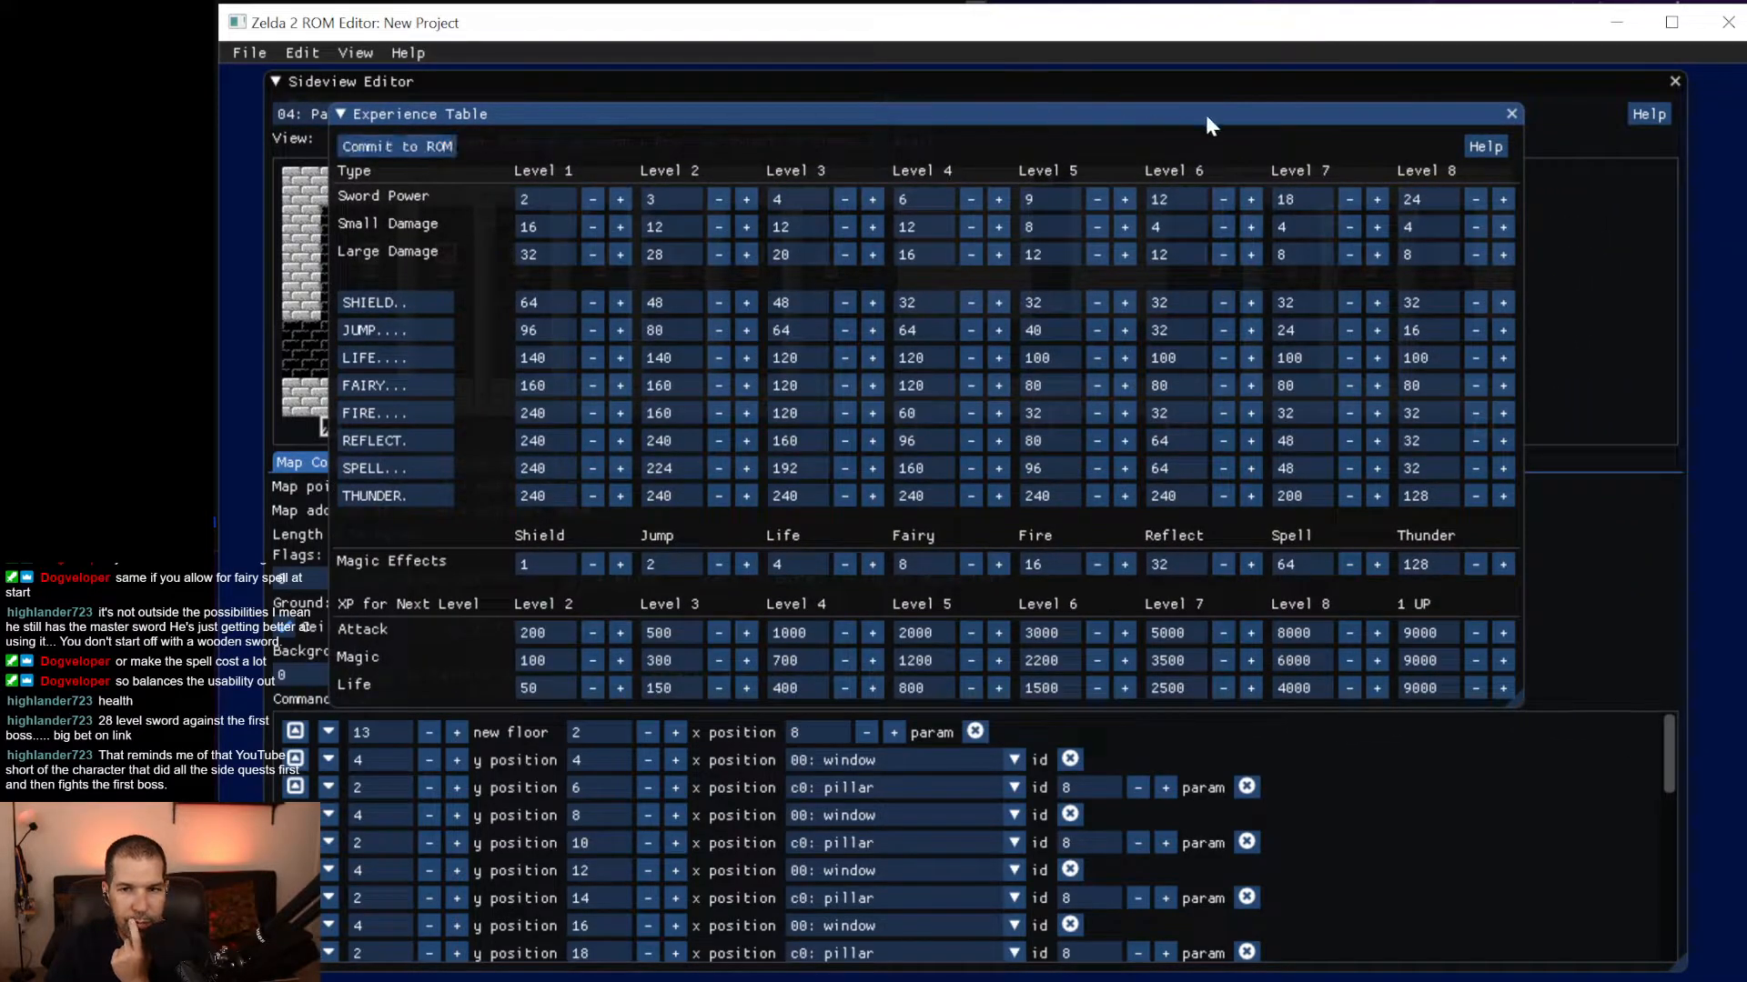
pyautogui.click(1511, 113)
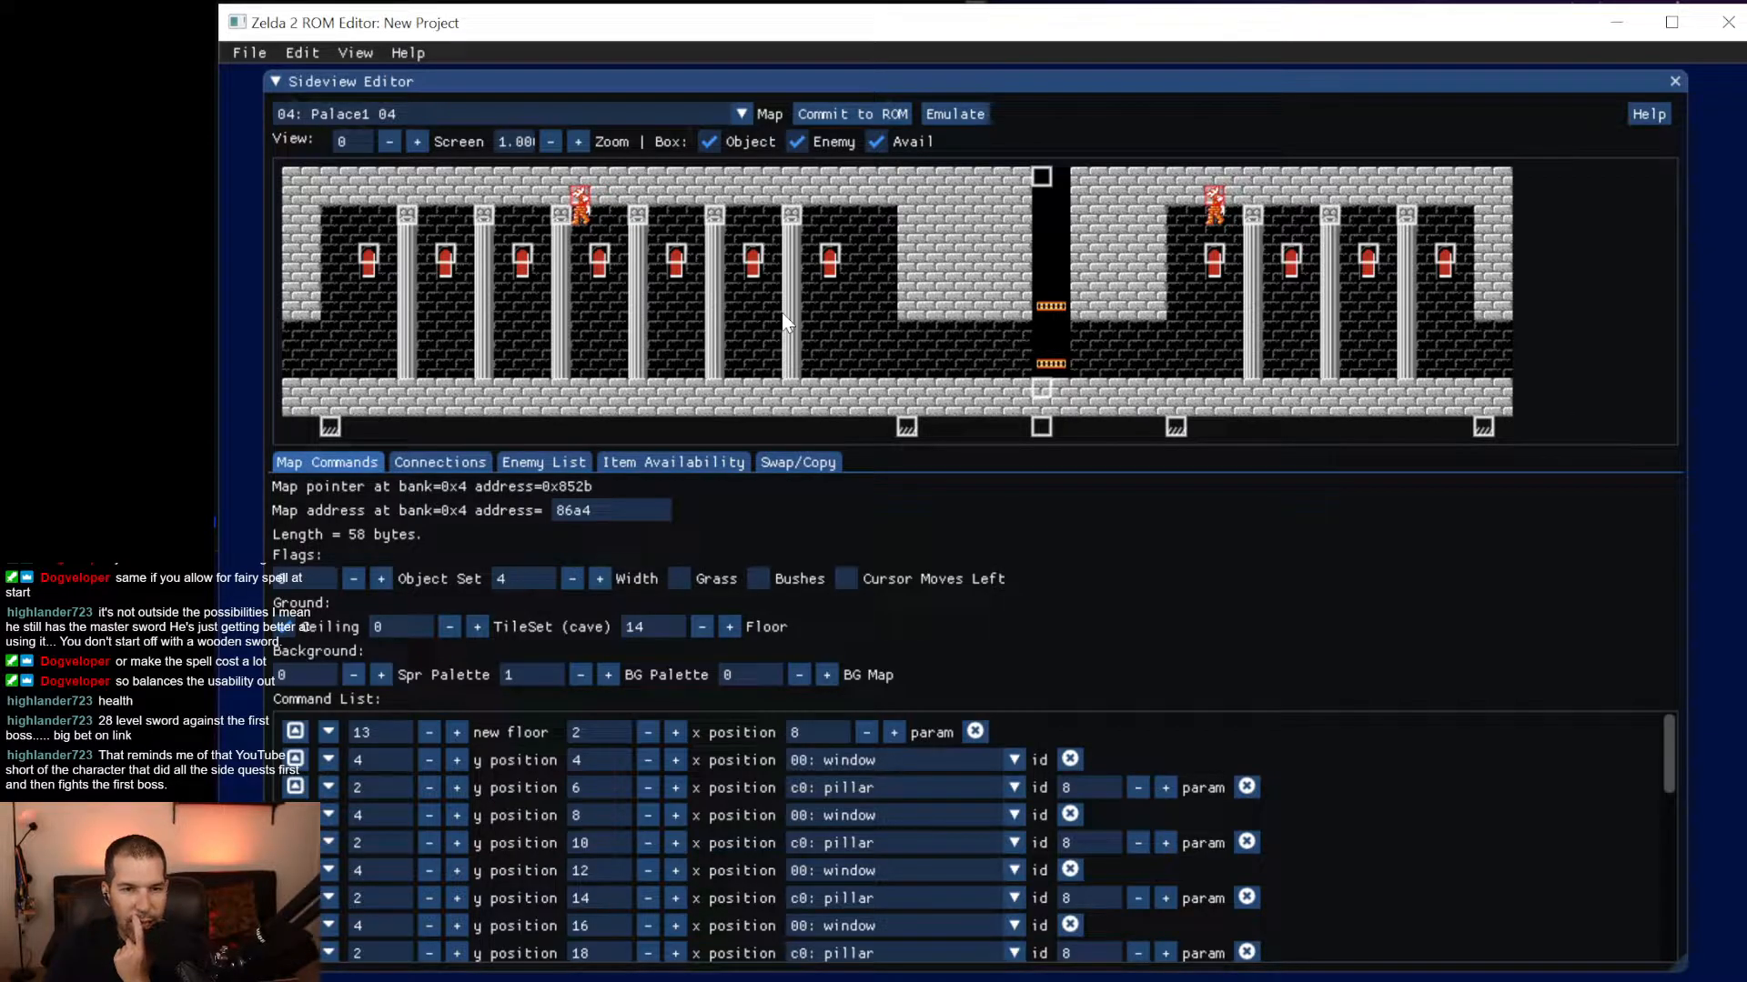
# Look through the sideview map list of palace rooms, keeping Palace1 04 selected.
pyautogui.click(736, 113)
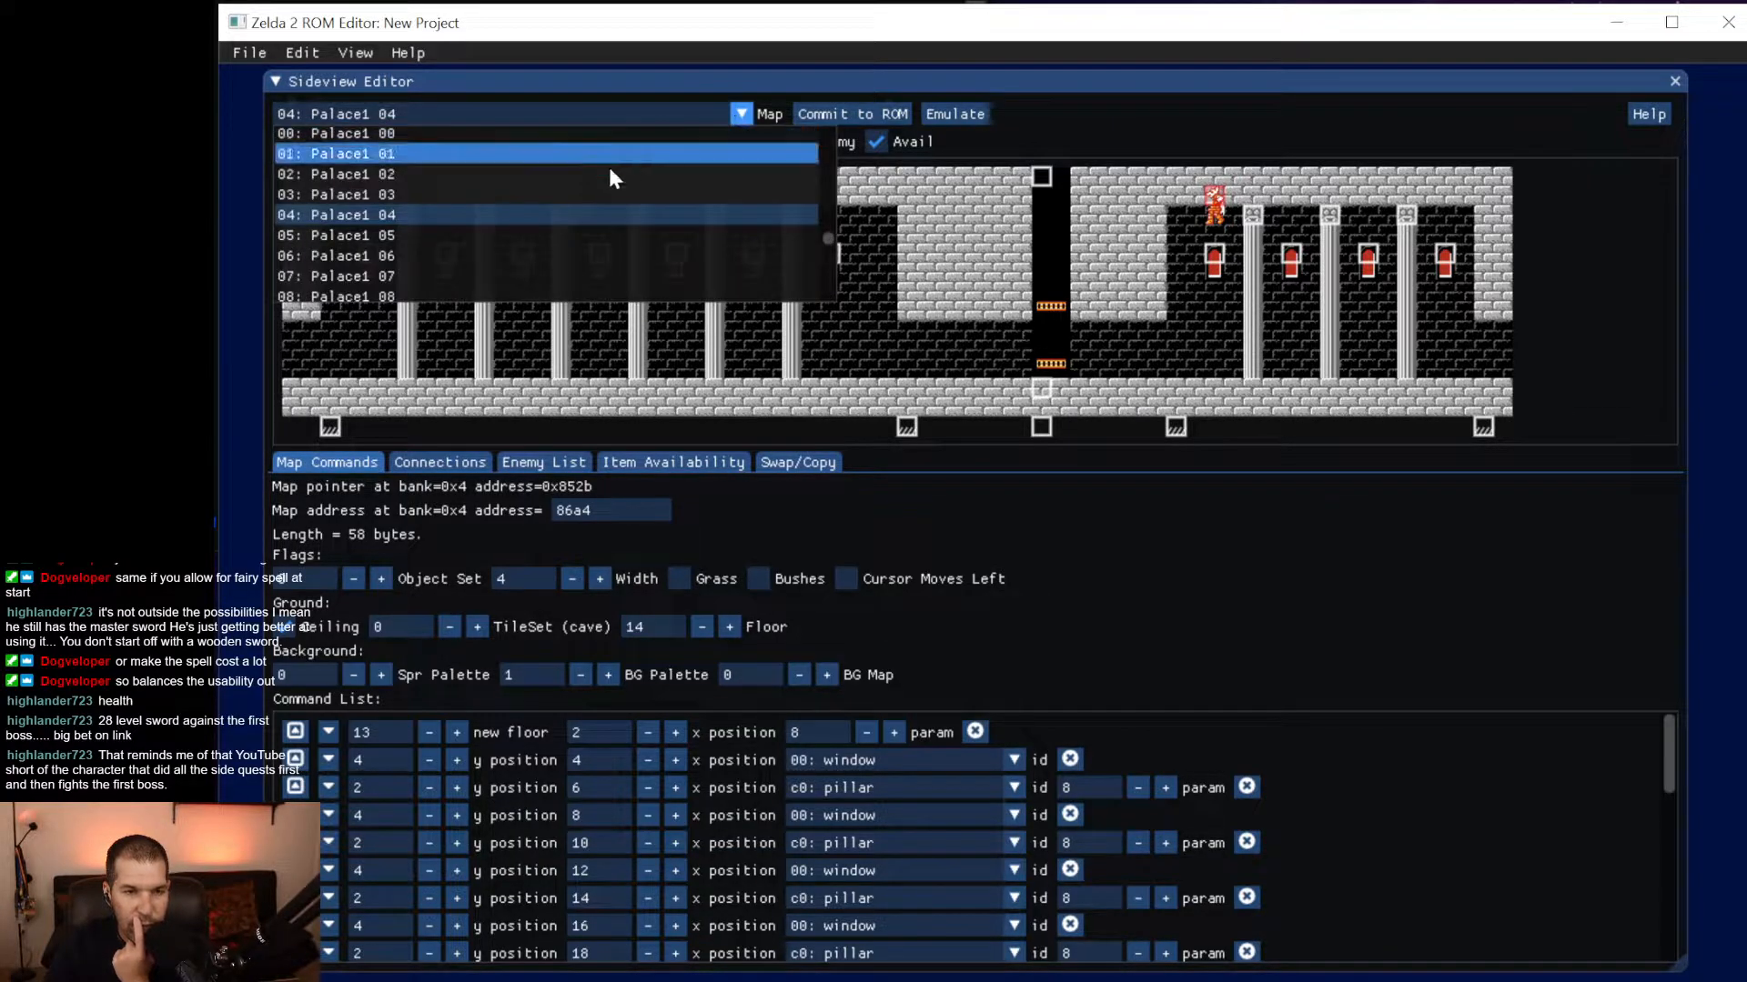
pyautogui.scroll(-4, 434, 246)
pyautogui.scroll(-3, 433, 254)
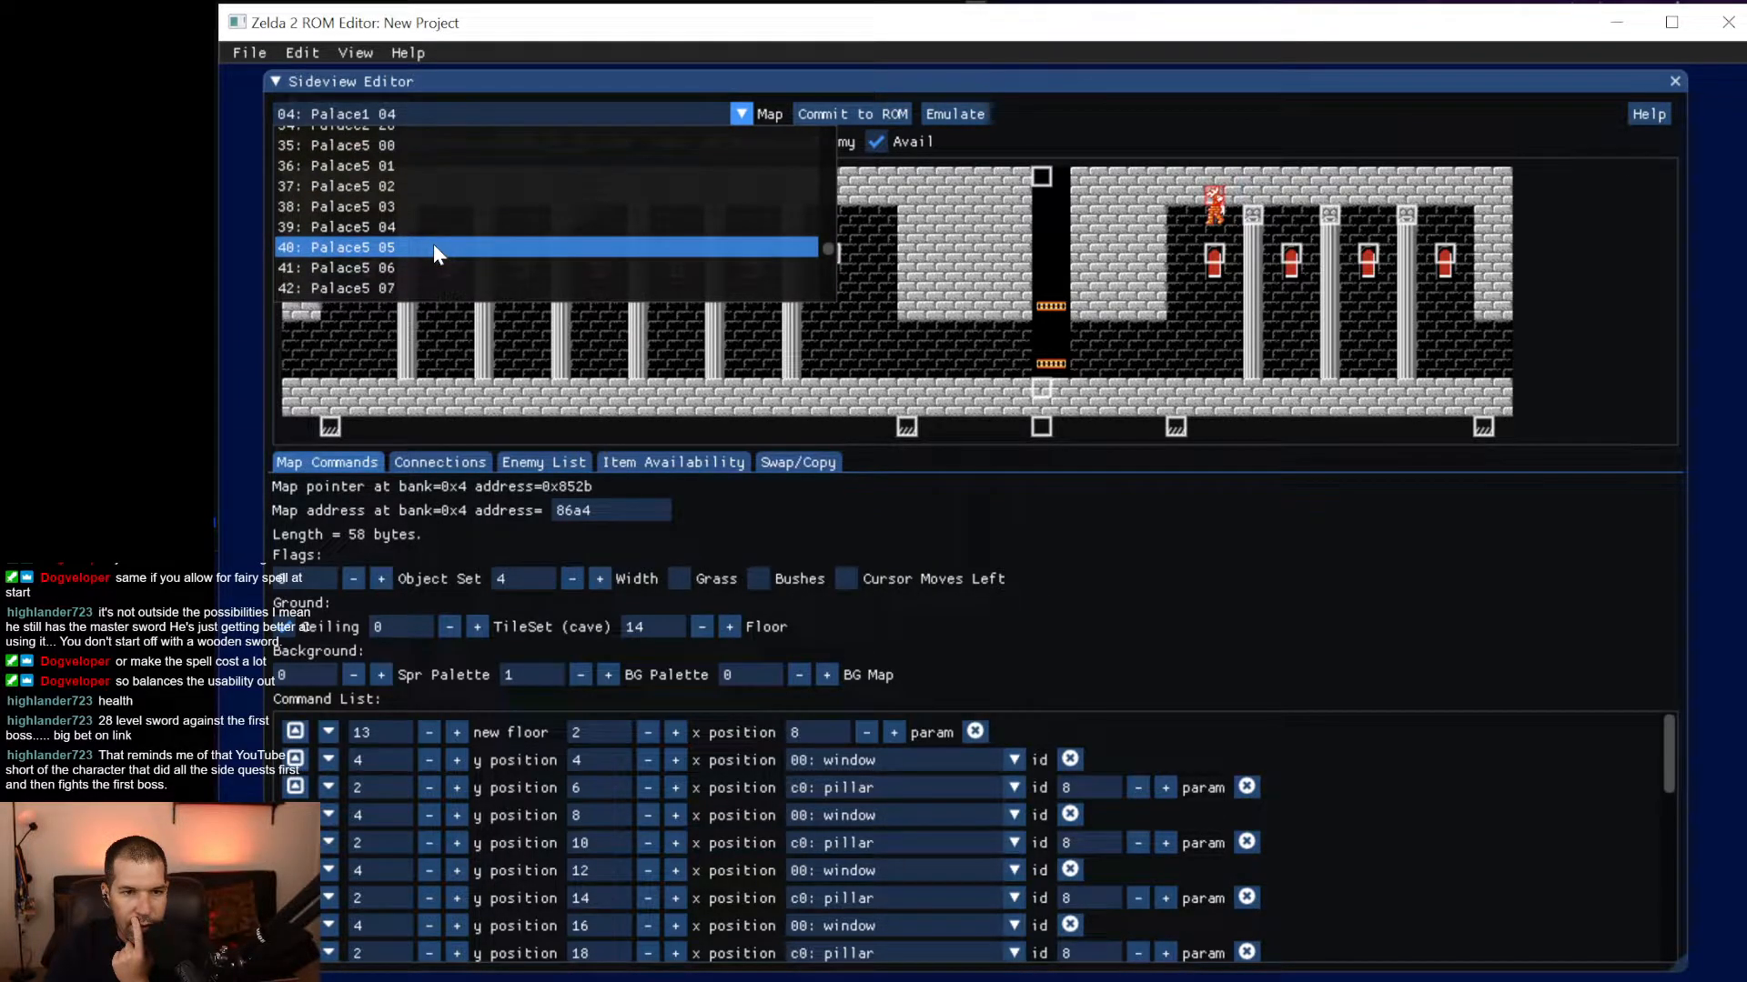
pyautogui.scroll(3, 450, 213)
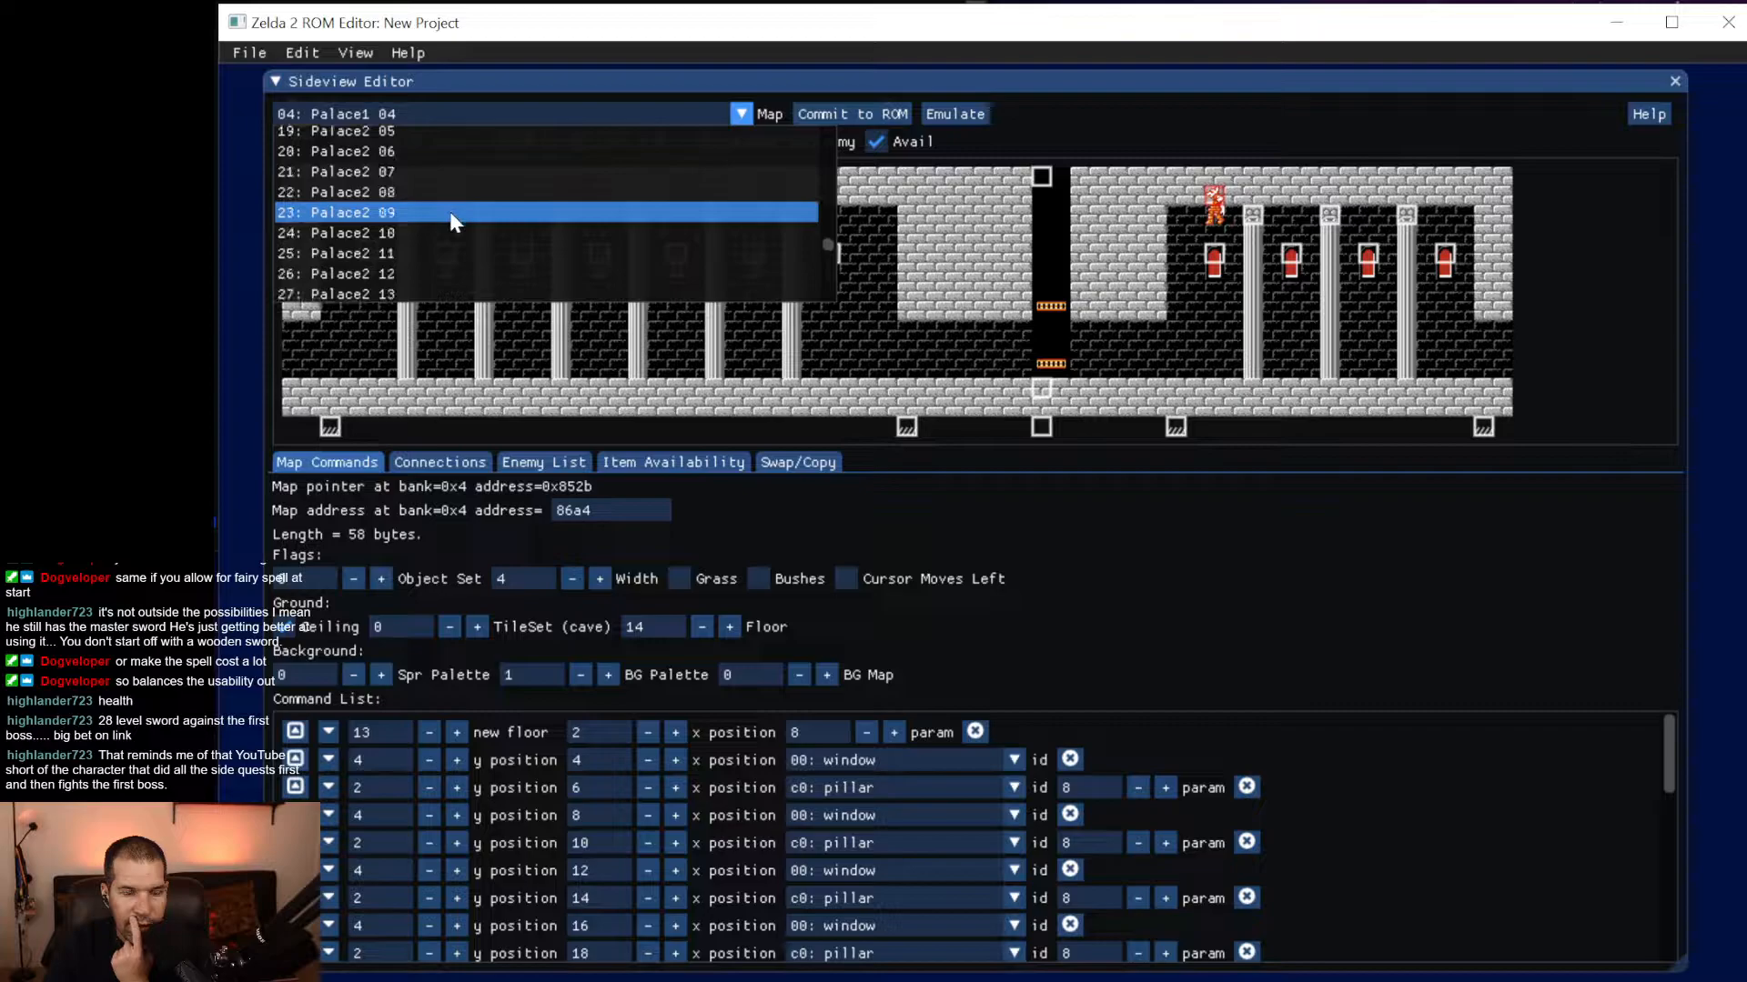
pyautogui.scroll(5, 449, 212)
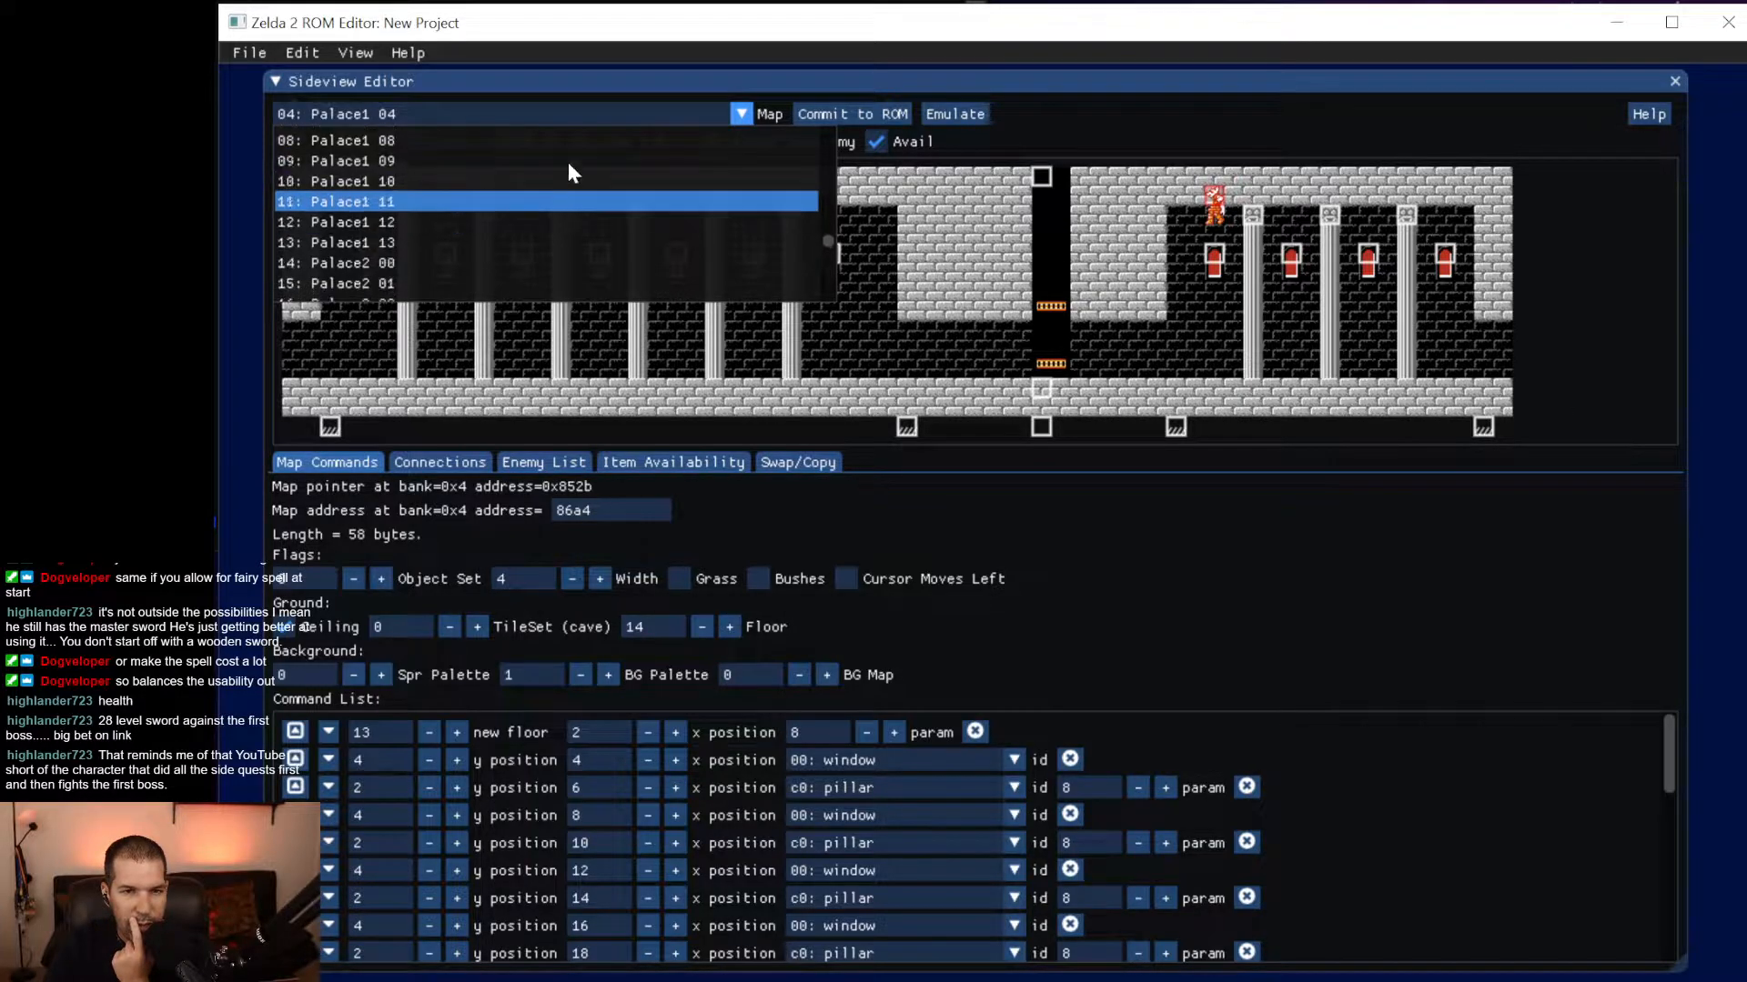
pyautogui.click(894, 73)
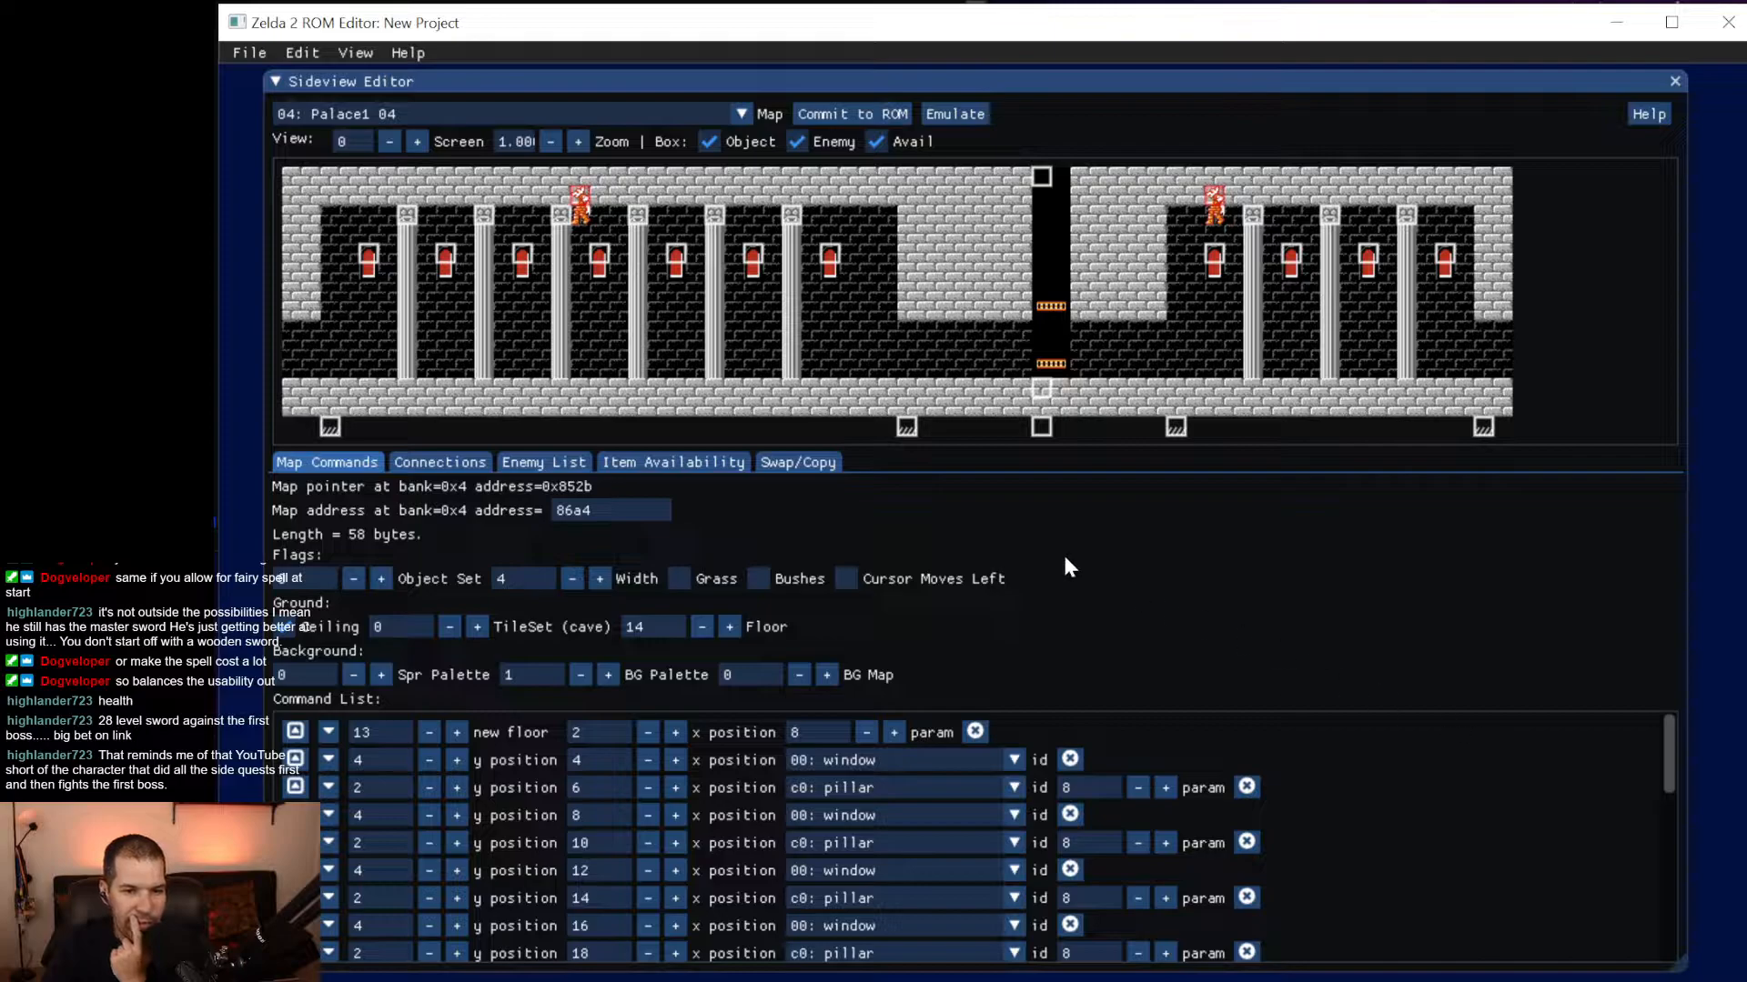
# Add a palace item to the Palace1 04 enemy list and place it between the pillars at x 16, y 8.
pyautogui.click(544, 462)
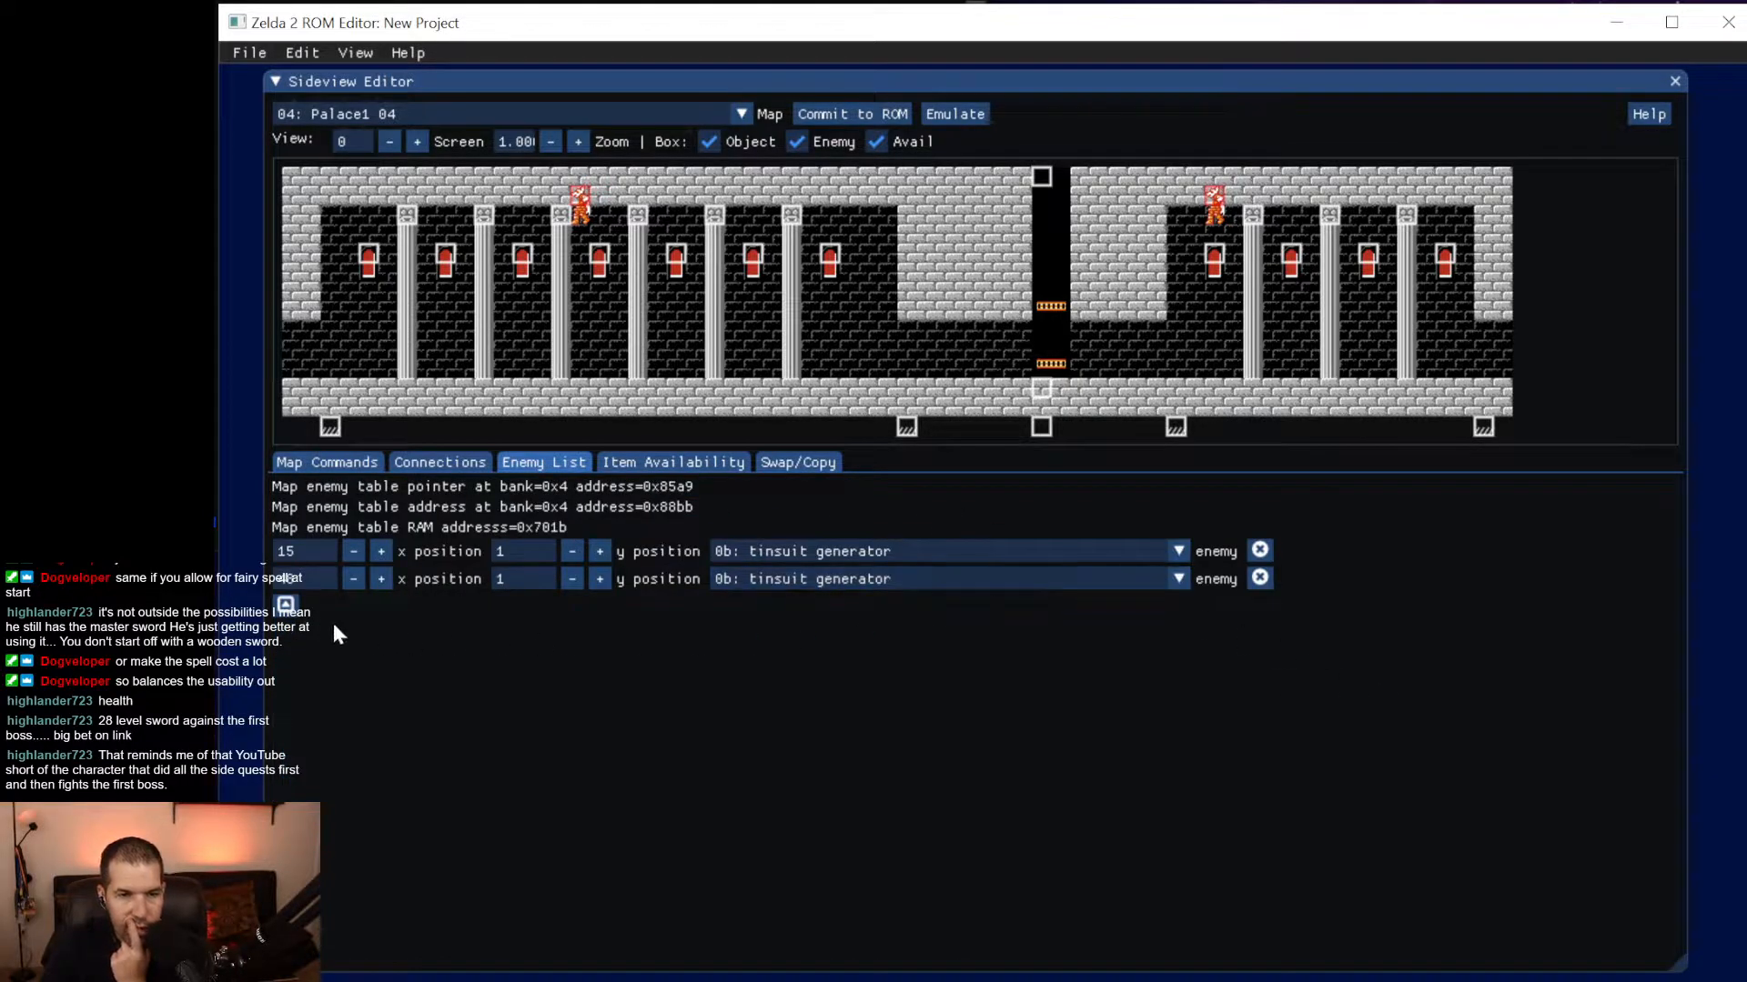
pyautogui.click(285, 608)
pyautogui.click(926, 608)
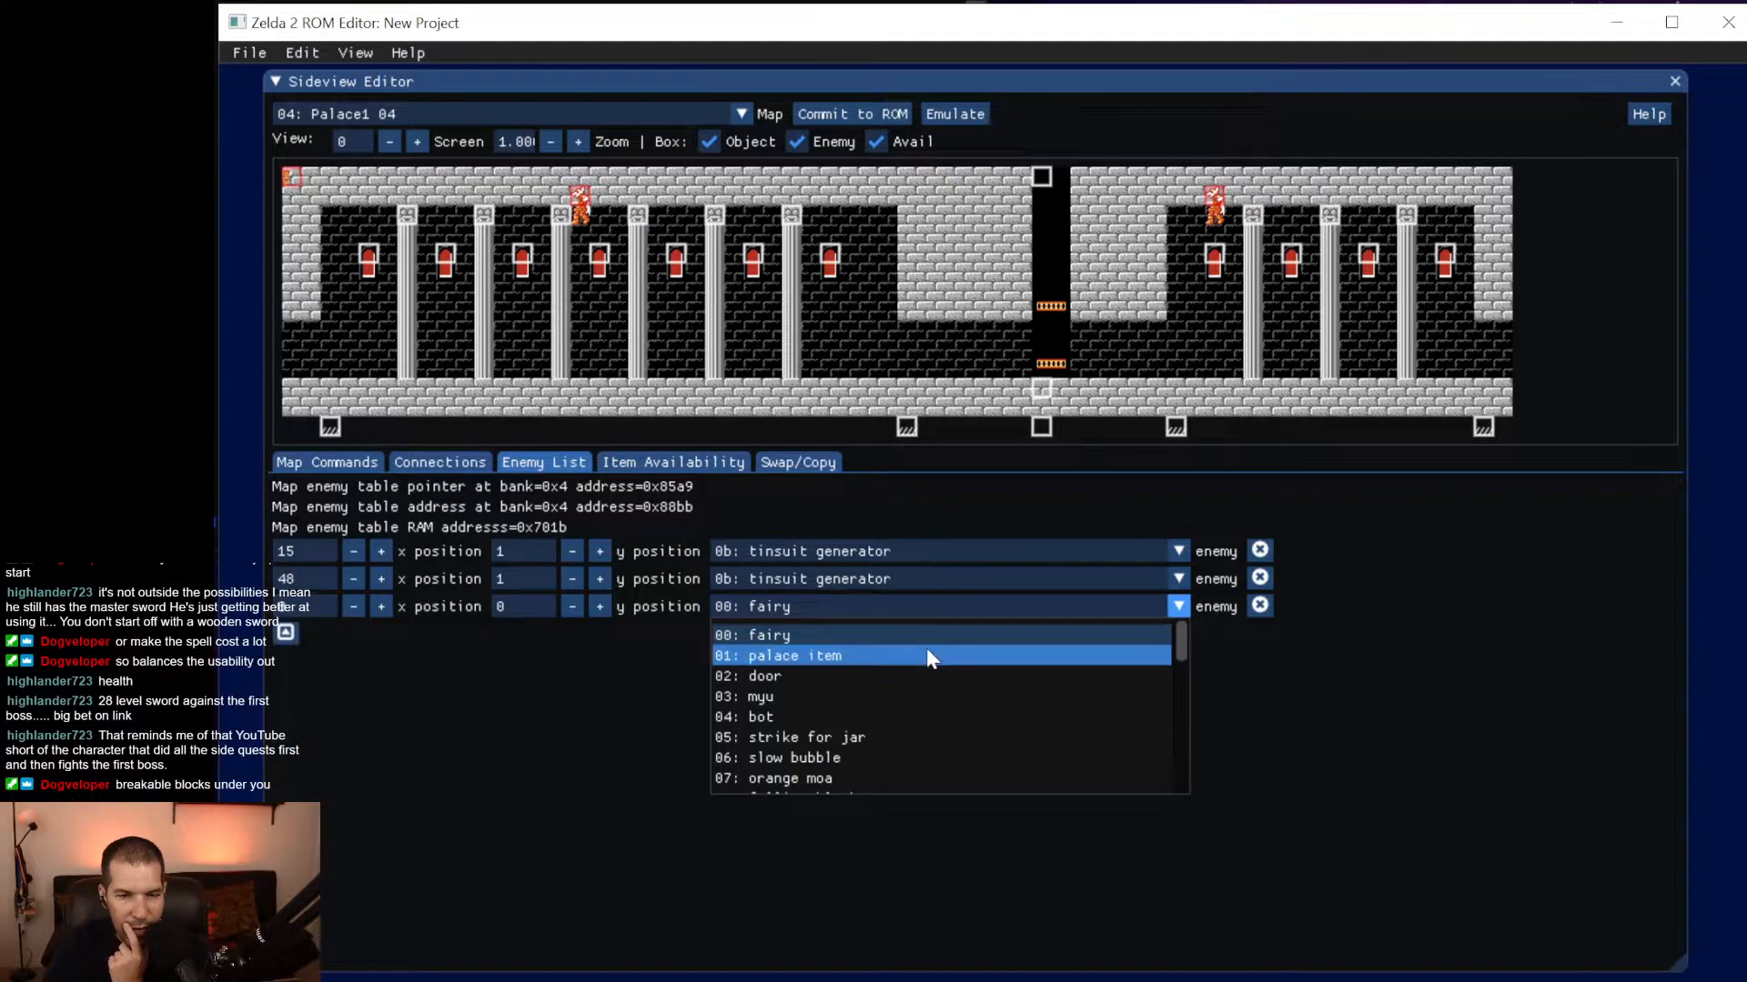
pyautogui.click(927, 653)
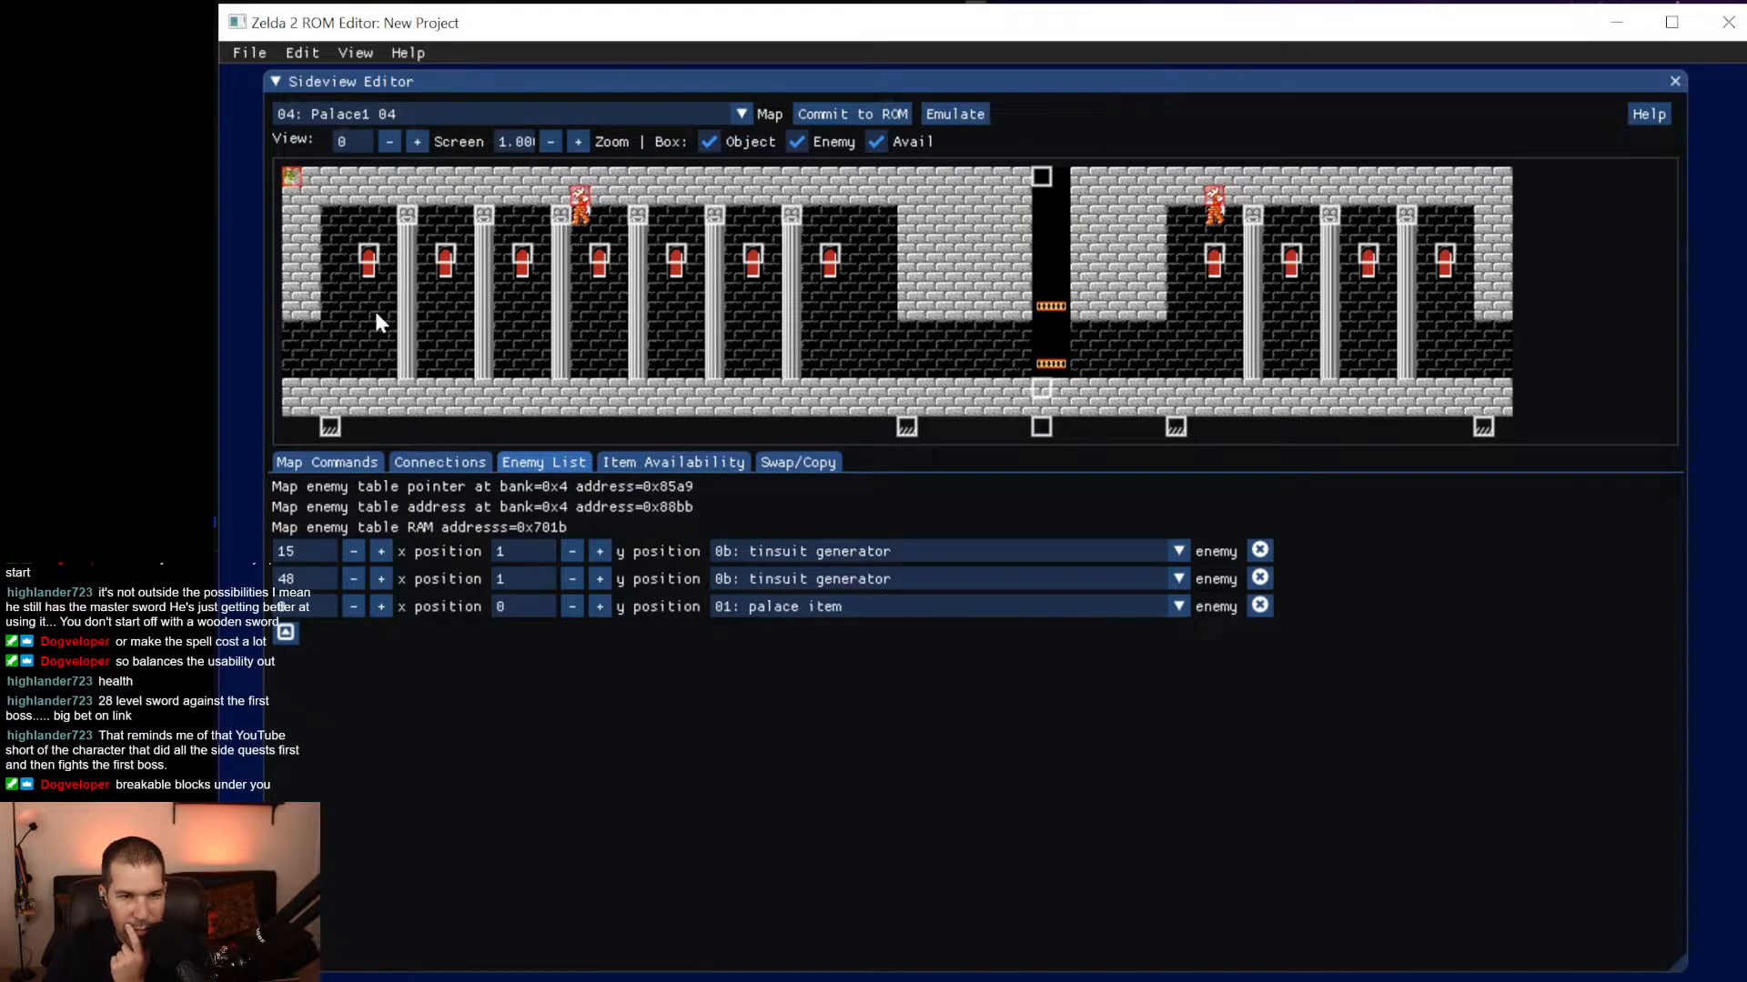
pyautogui.moveTo(291, 178); pyautogui.dragTo(607, 335)
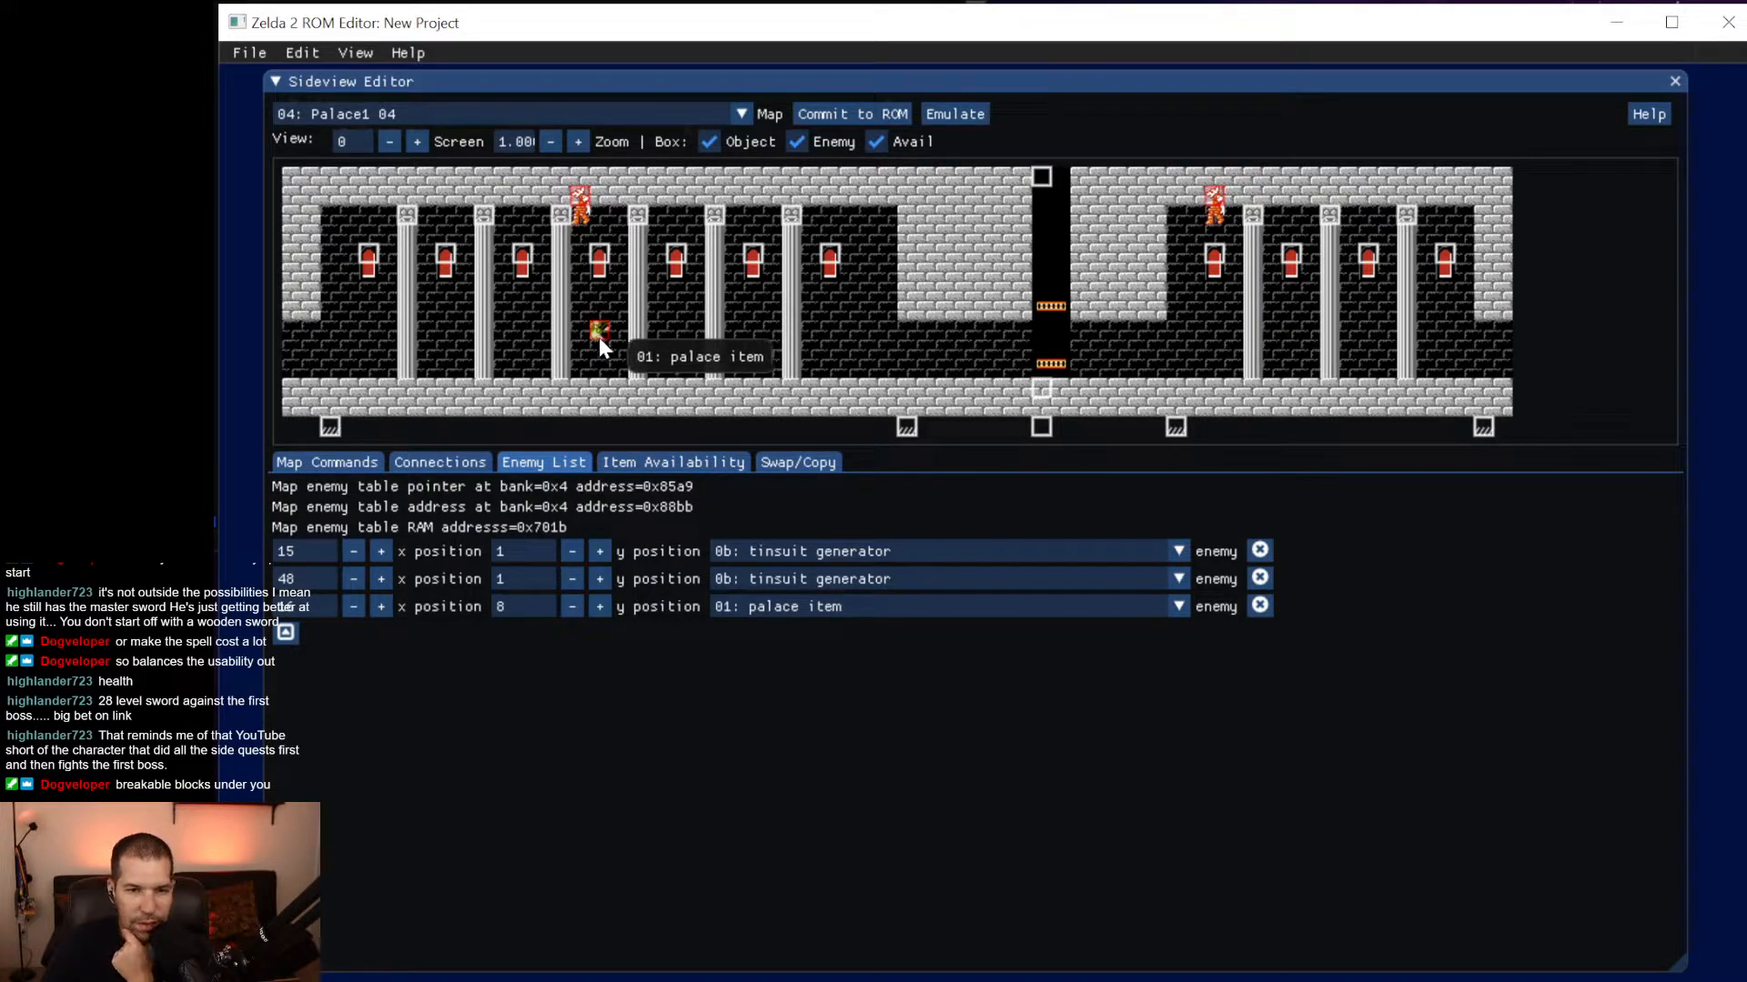
# Change the palace item in Palace1 04 to a myu, switch it to a bot, and move it onto the floor at x 28, y 10.
pyautogui.click(1179, 607)
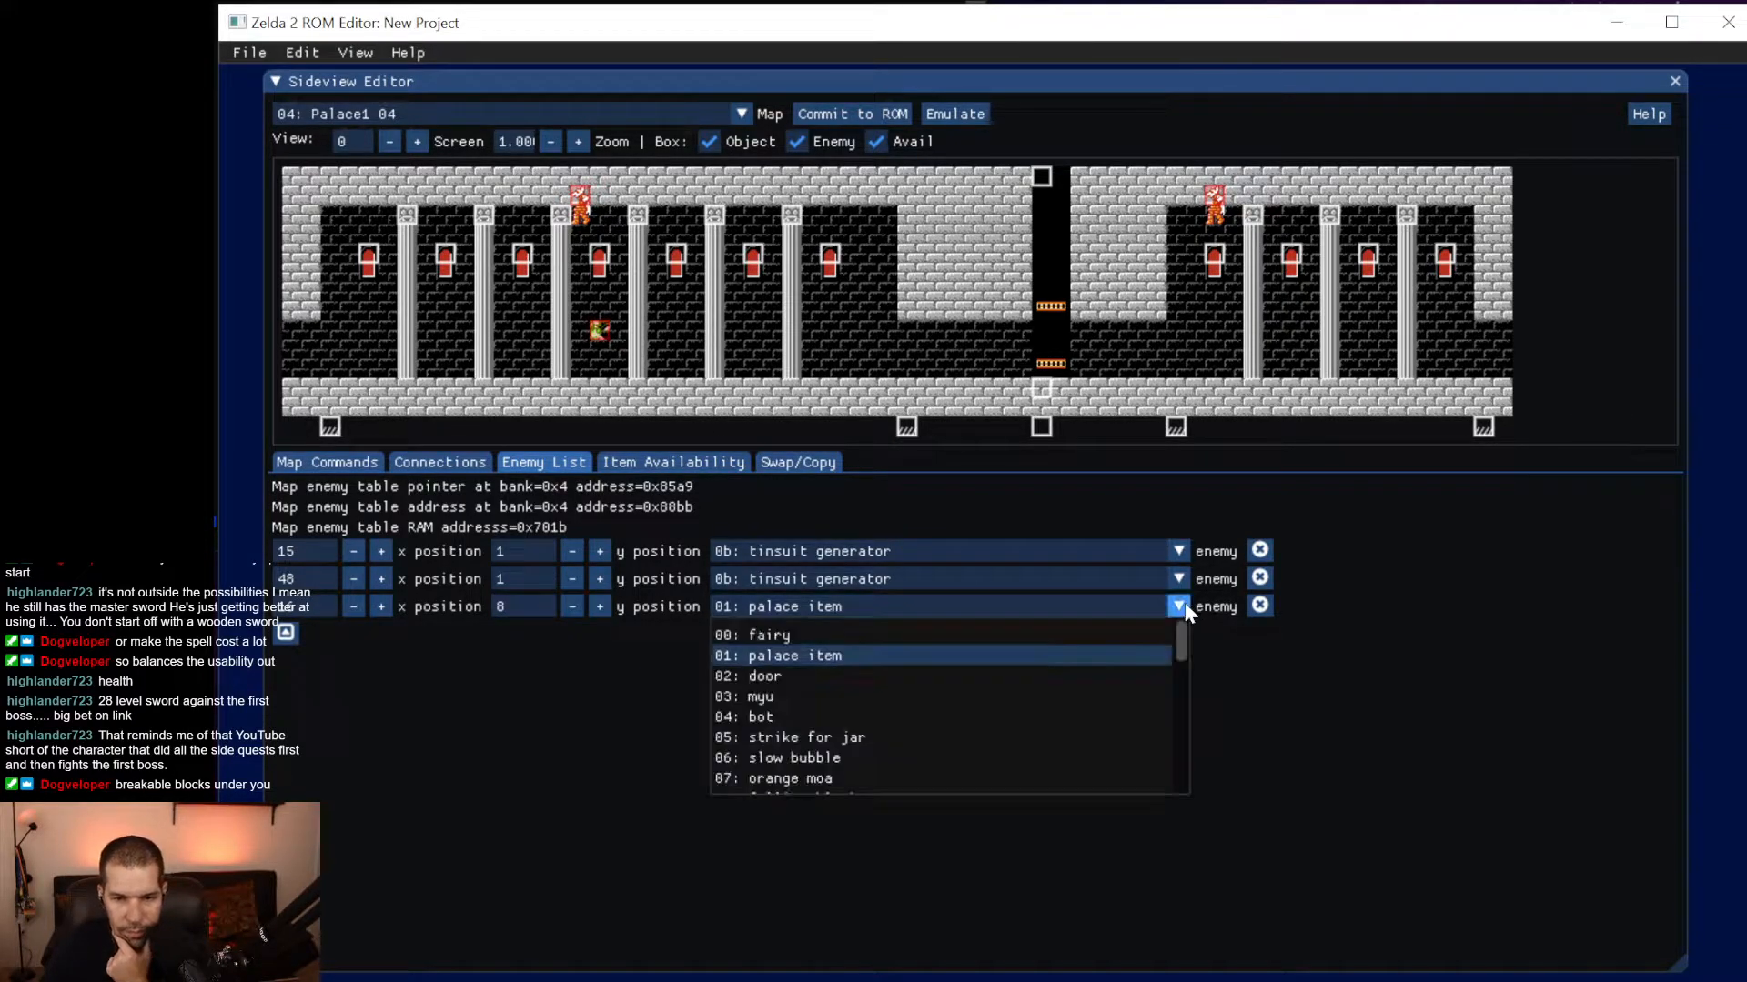
pyautogui.click(963, 698)
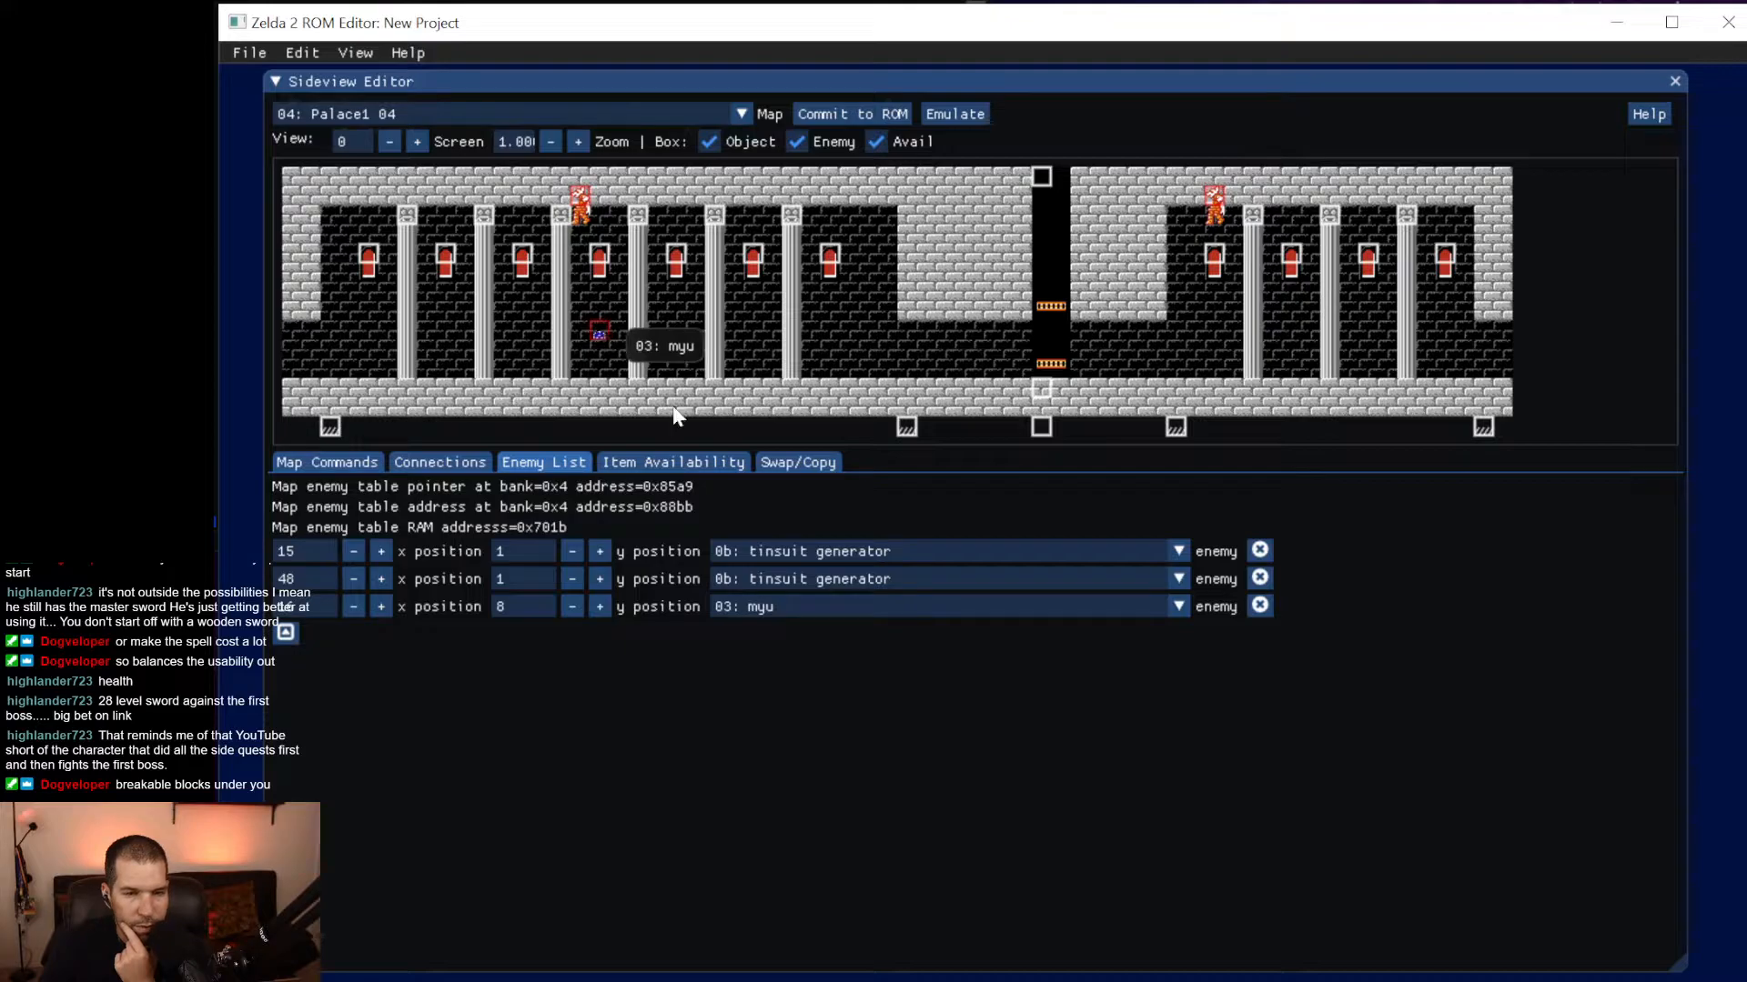
pyautogui.click(948, 609)
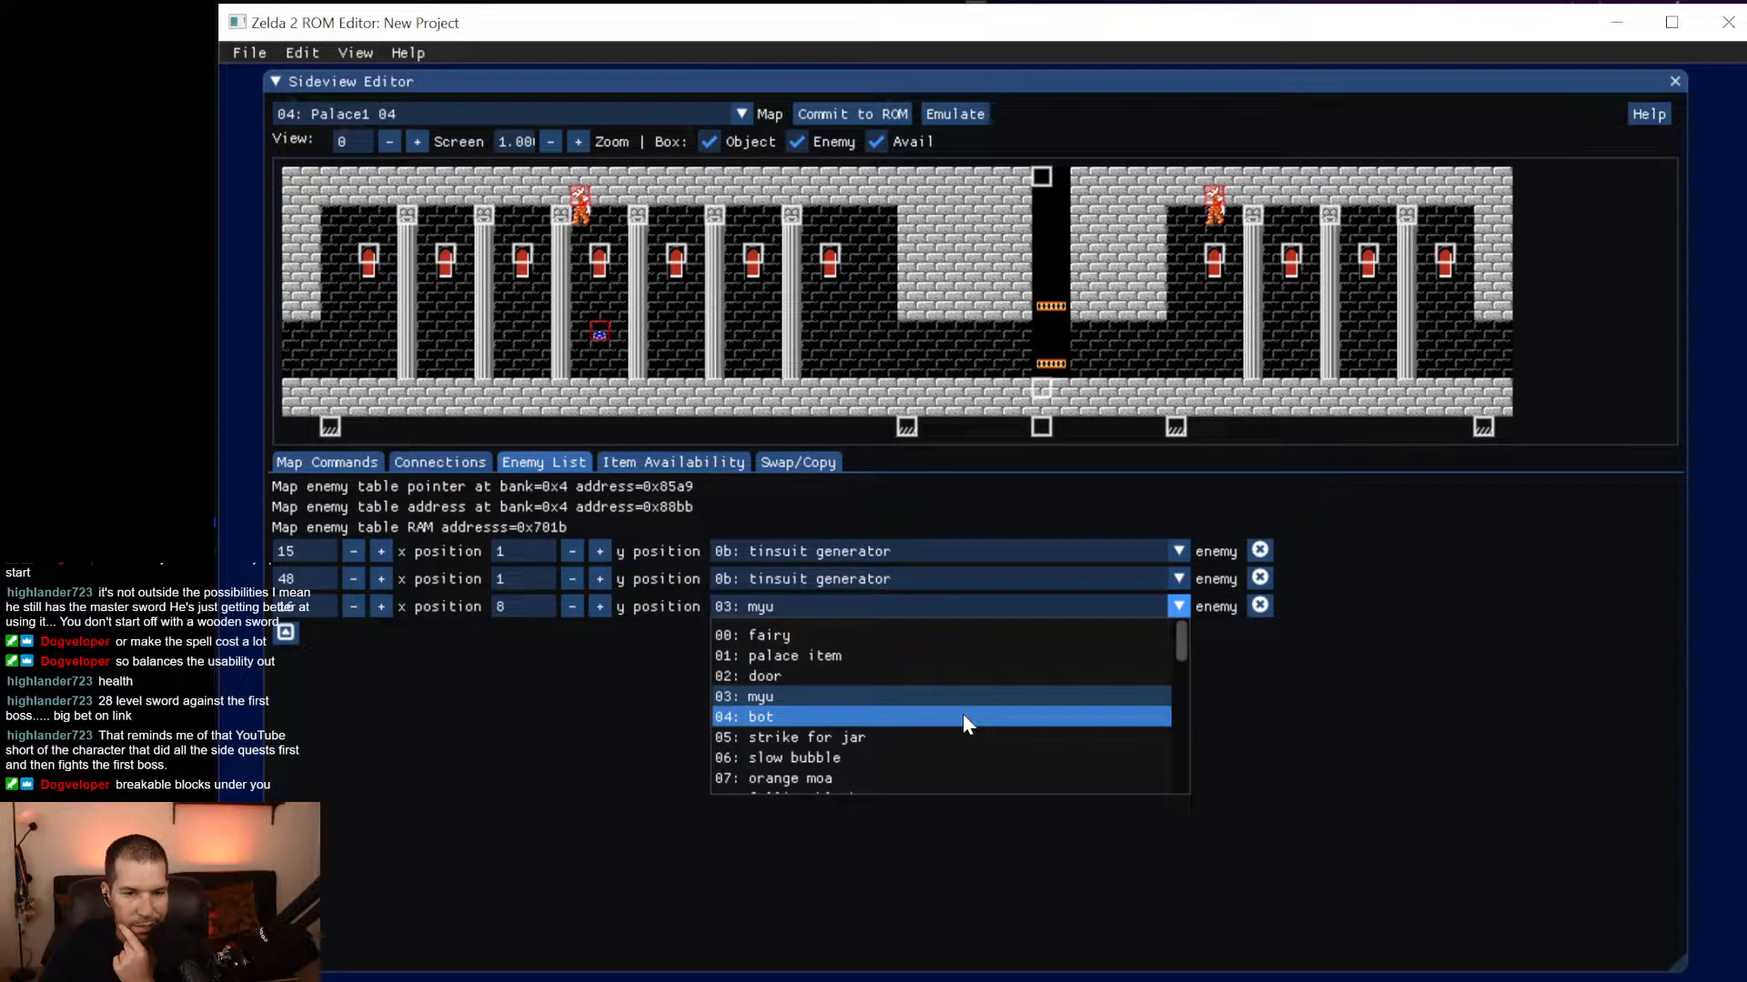
pyautogui.scroll(-1, 963, 718)
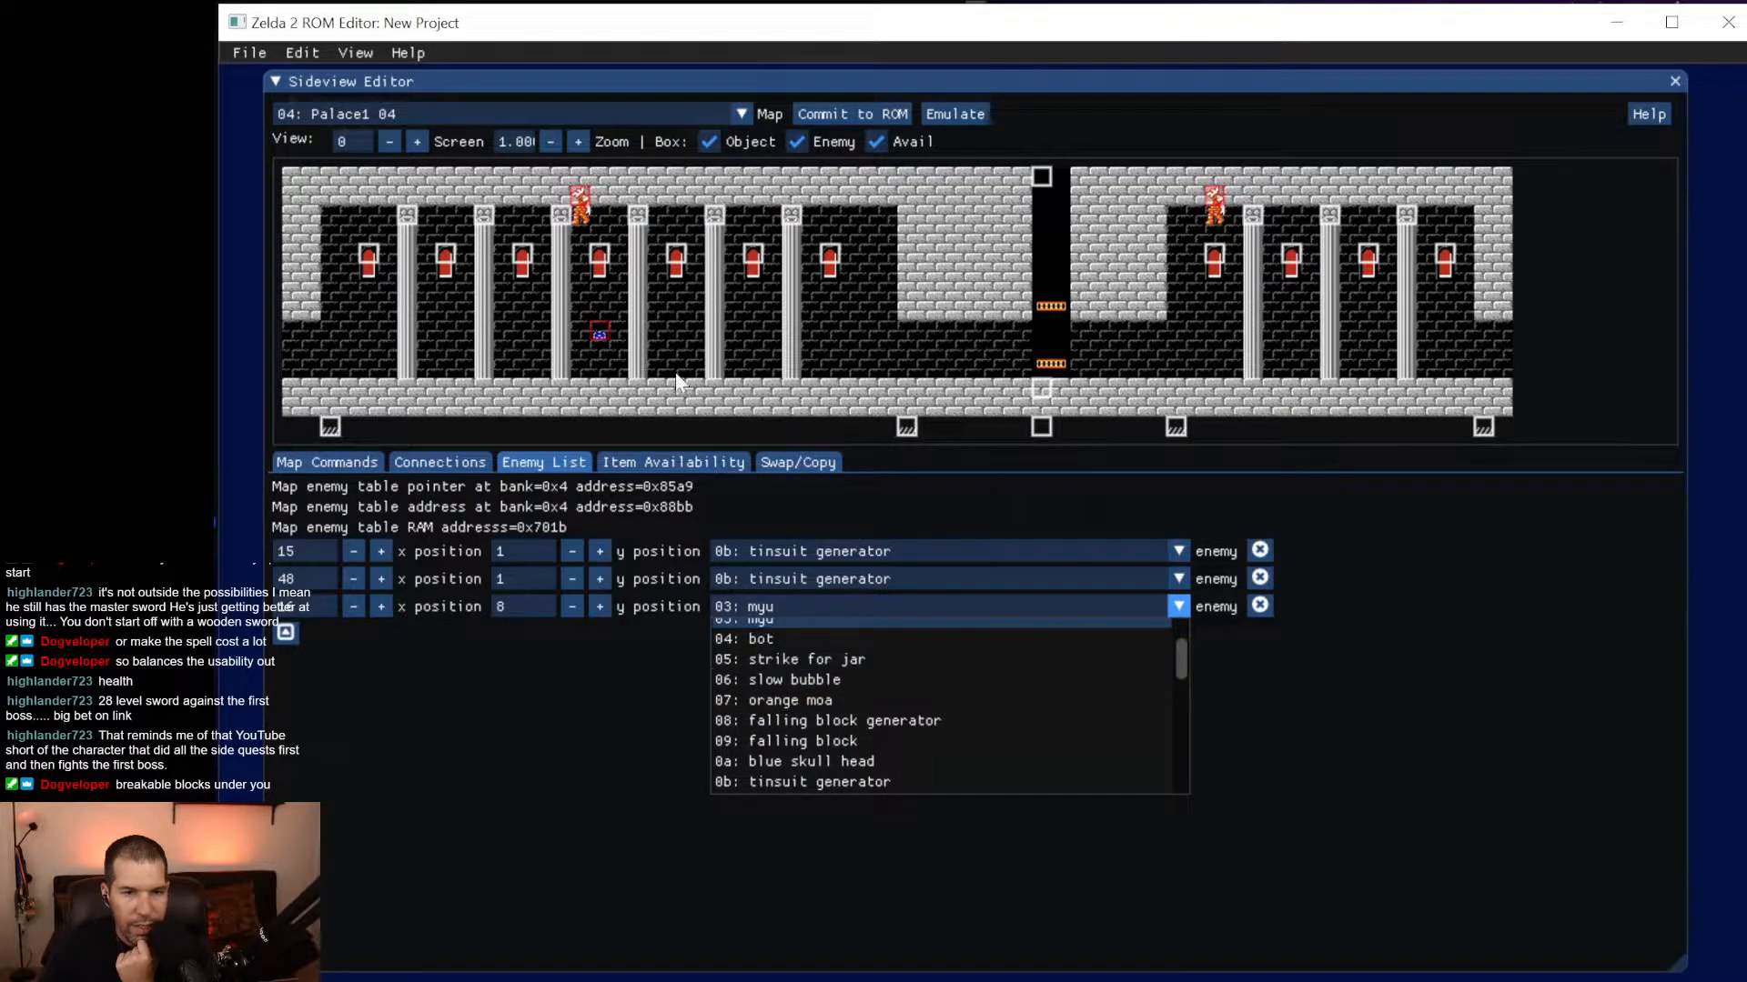
pyautogui.click(764, 638)
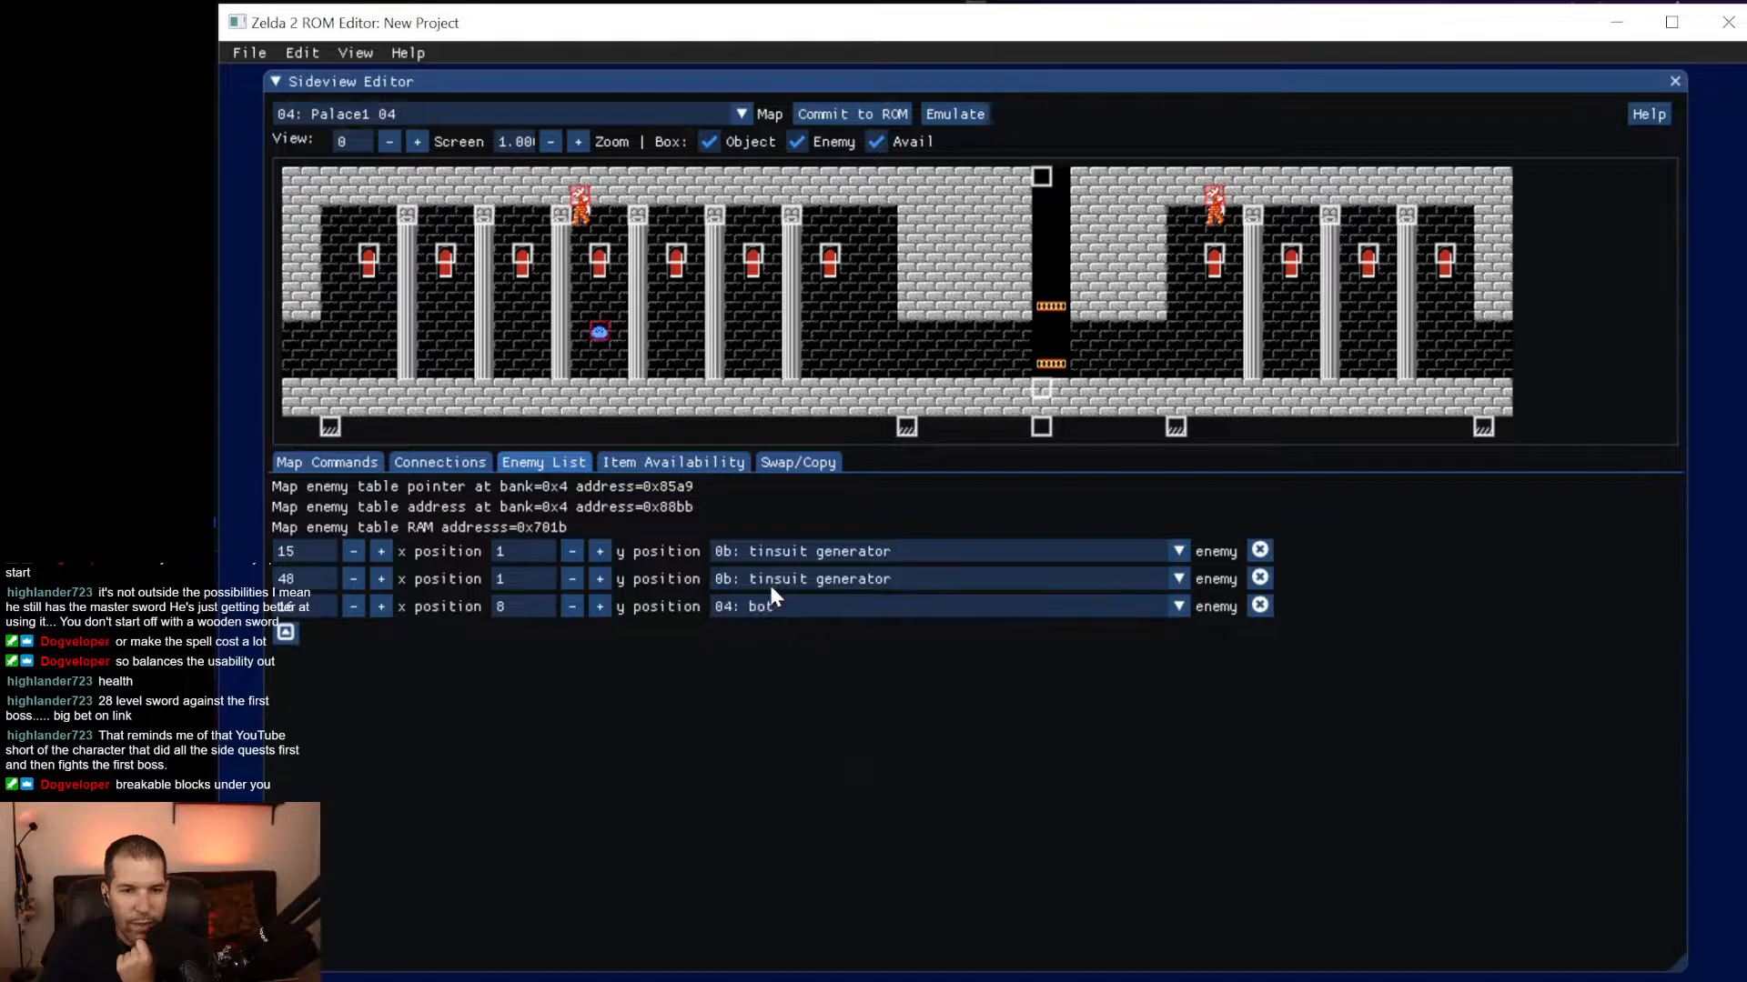
pyautogui.moveTo(598, 331); pyautogui.dragTo(829, 369)
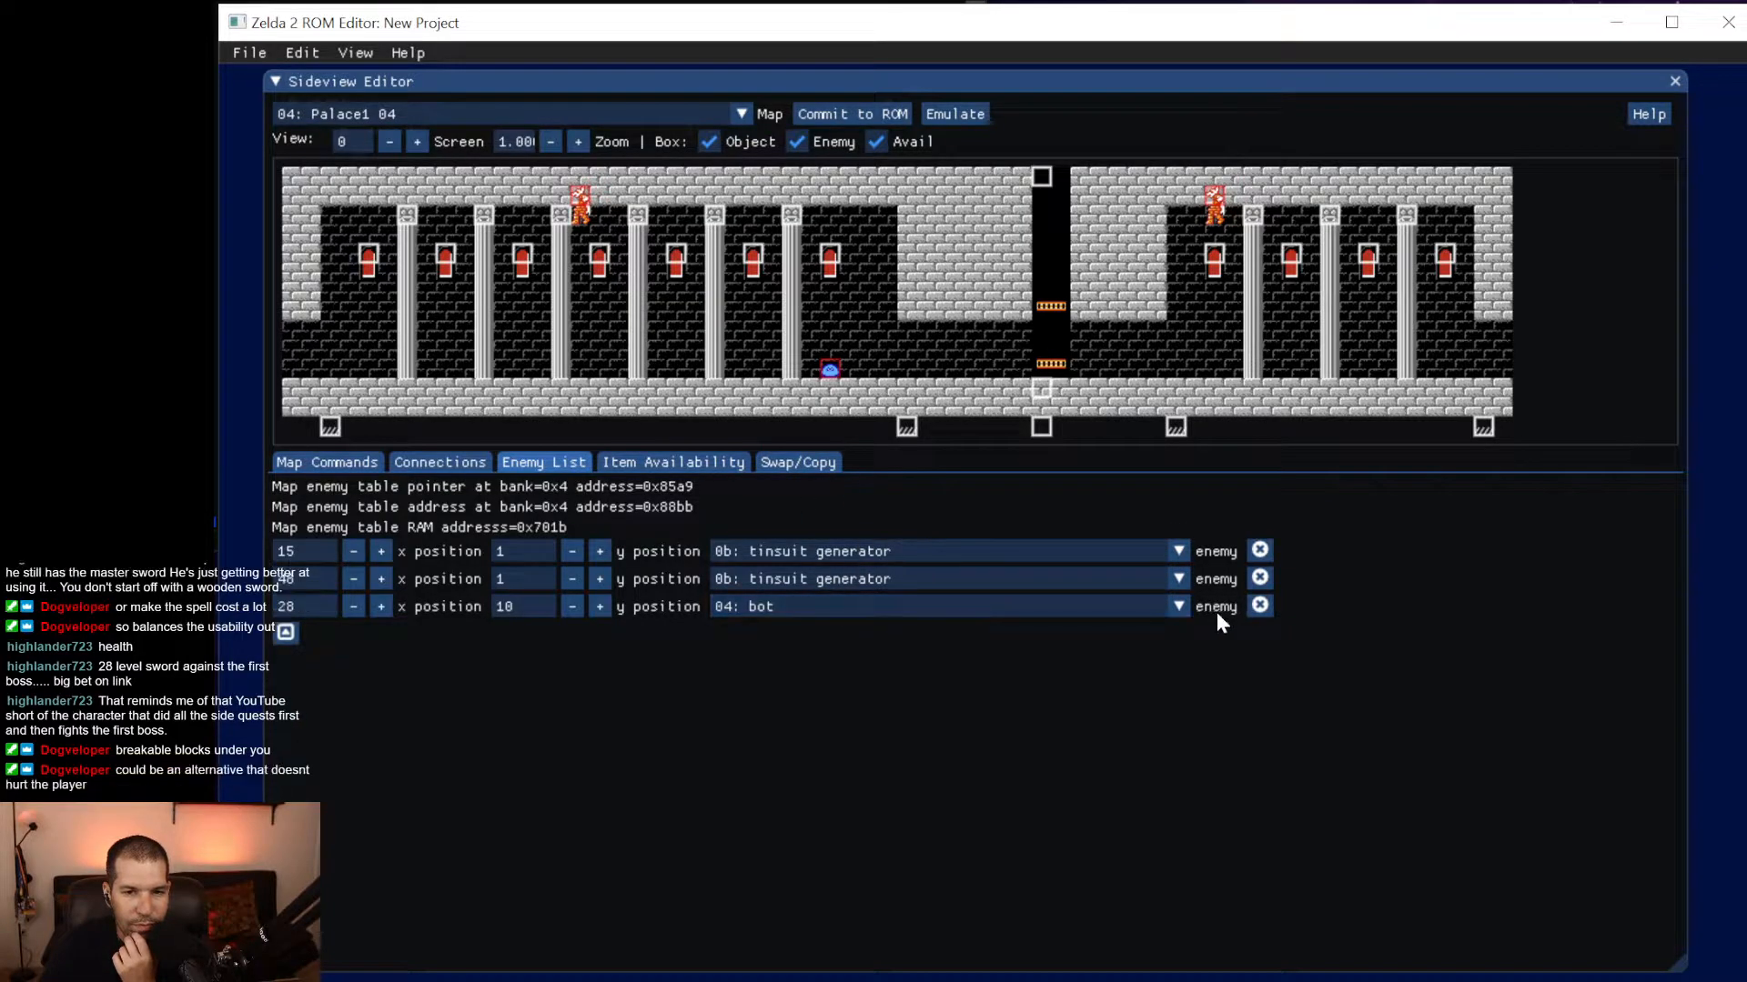
# Add another enemy to Palace1 04, make it a bot, and place it between the pillars at x 23, y 7.
pyautogui.click(286, 634)
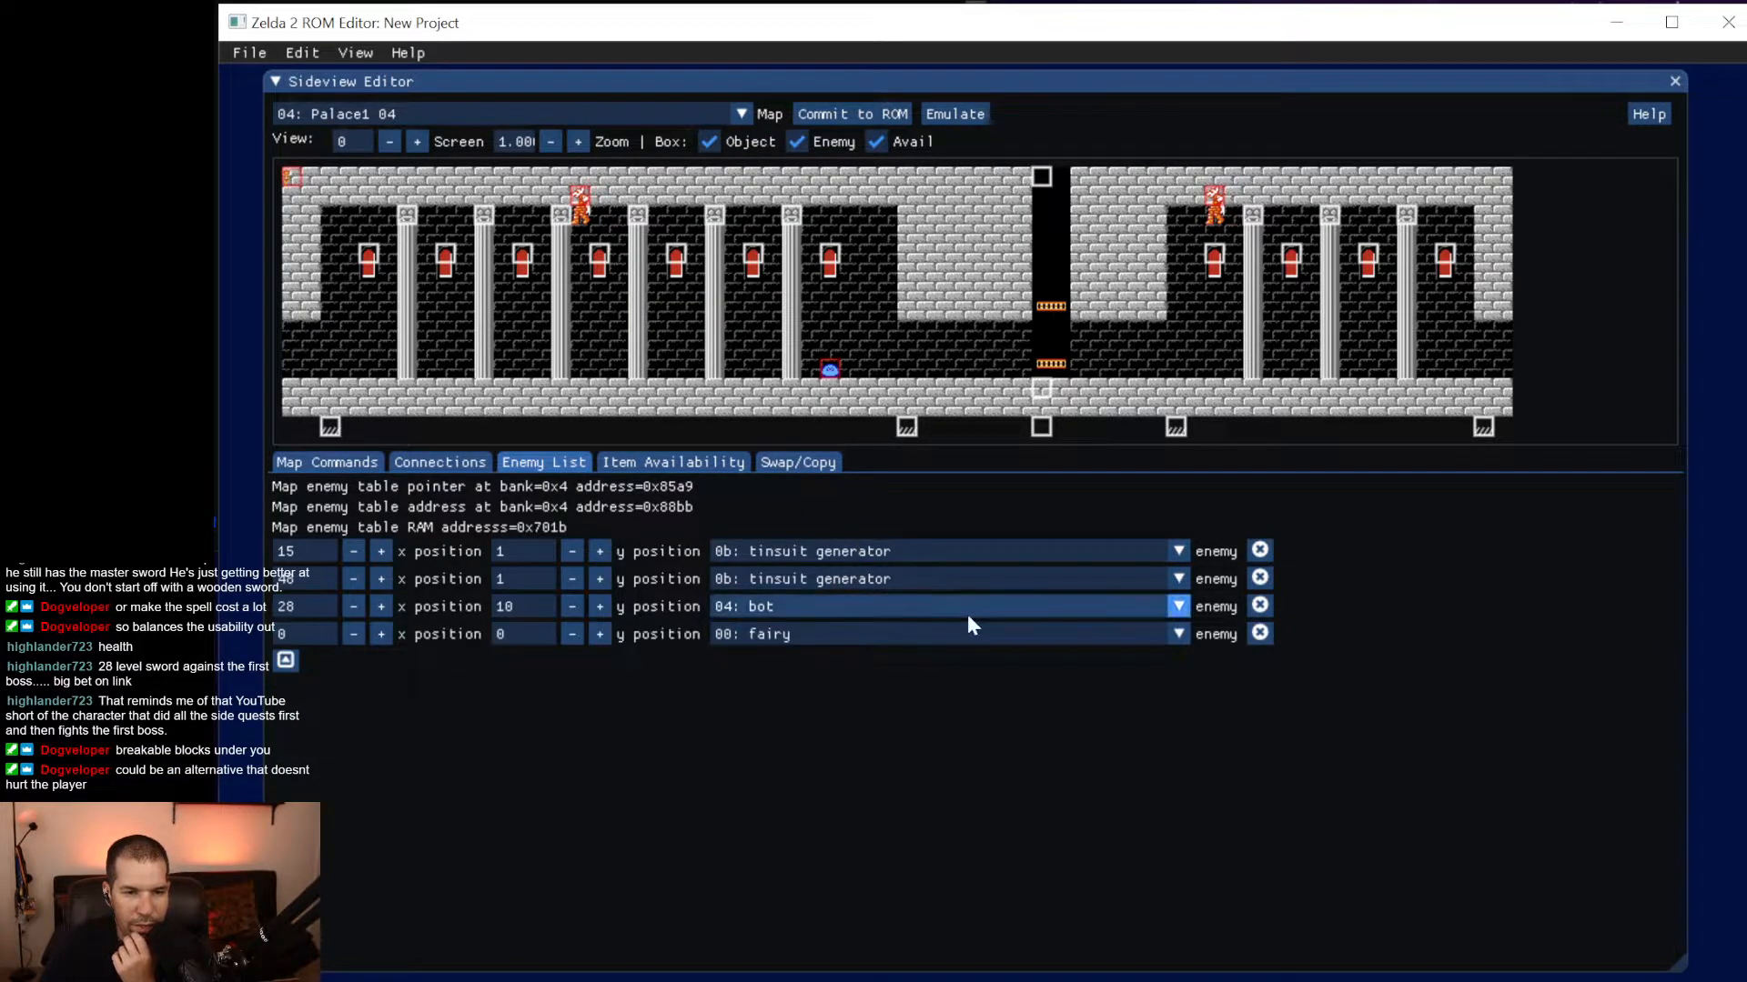
pyautogui.click(1000, 633)
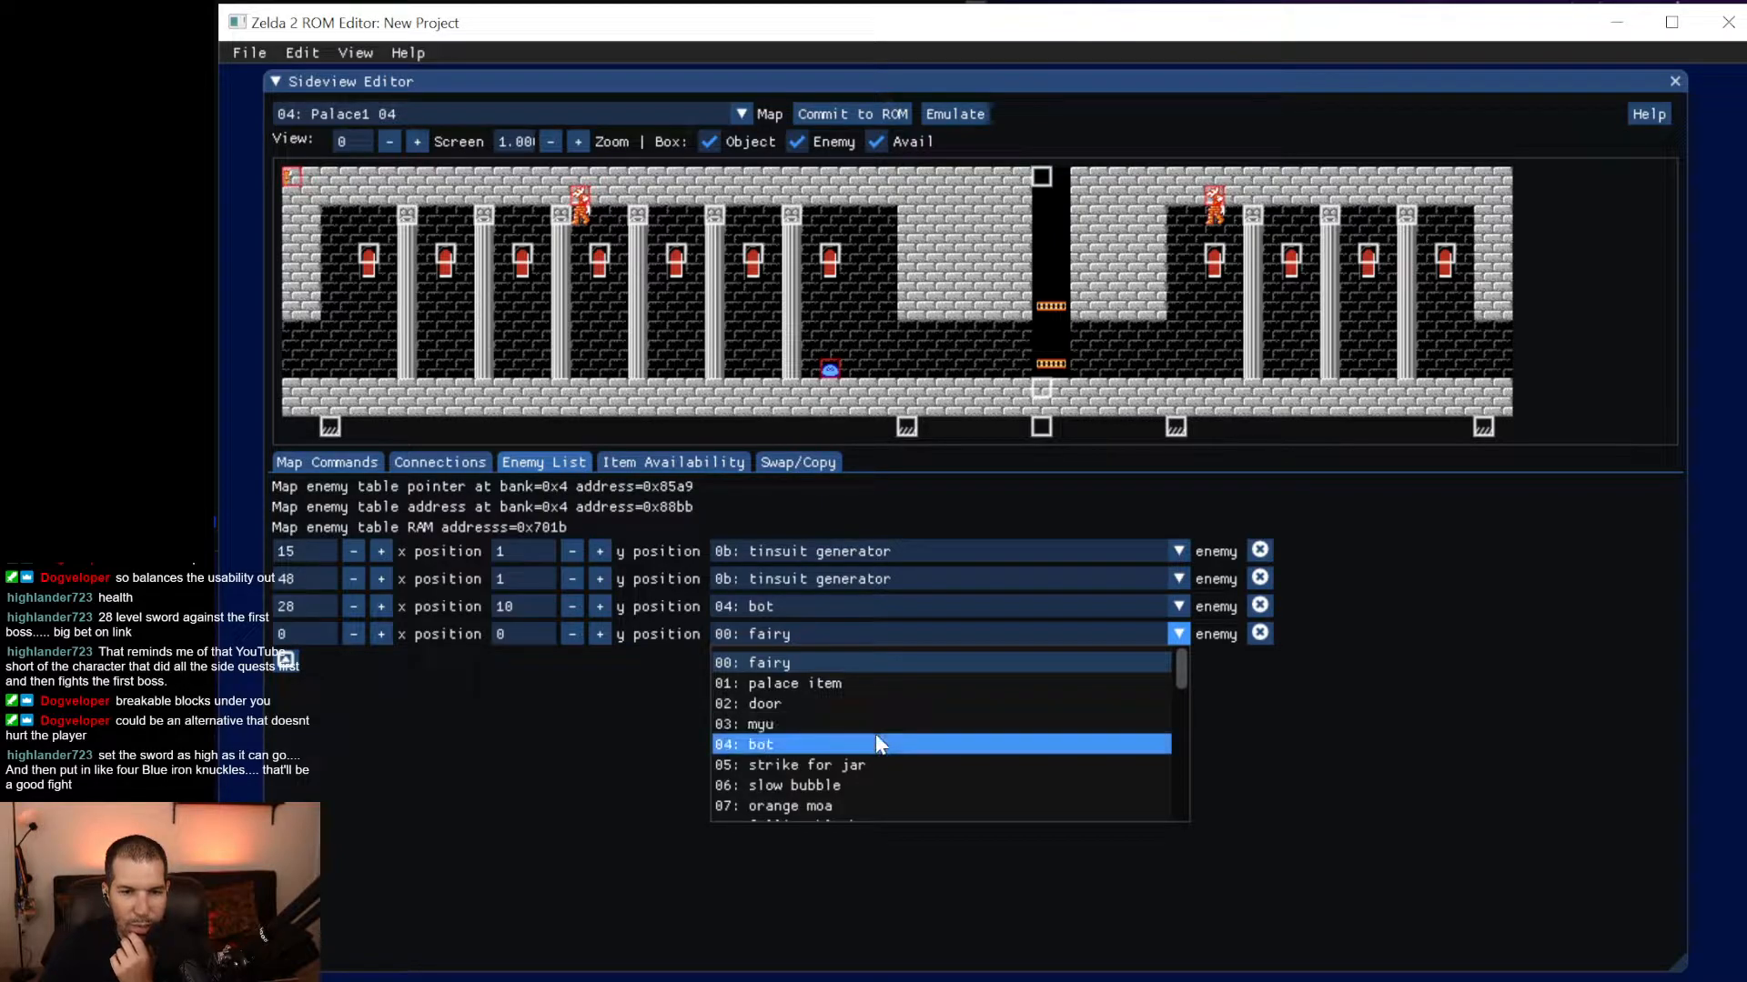
pyautogui.click(875, 744)
pyautogui.moveTo(291, 177)
pyautogui.mouseDown()
pyautogui.moveTo(674, 239)
pyautogui.moveTo(735, 282)
pyautogui.moveTo(735, 318)
pyautogui.mouseUp()
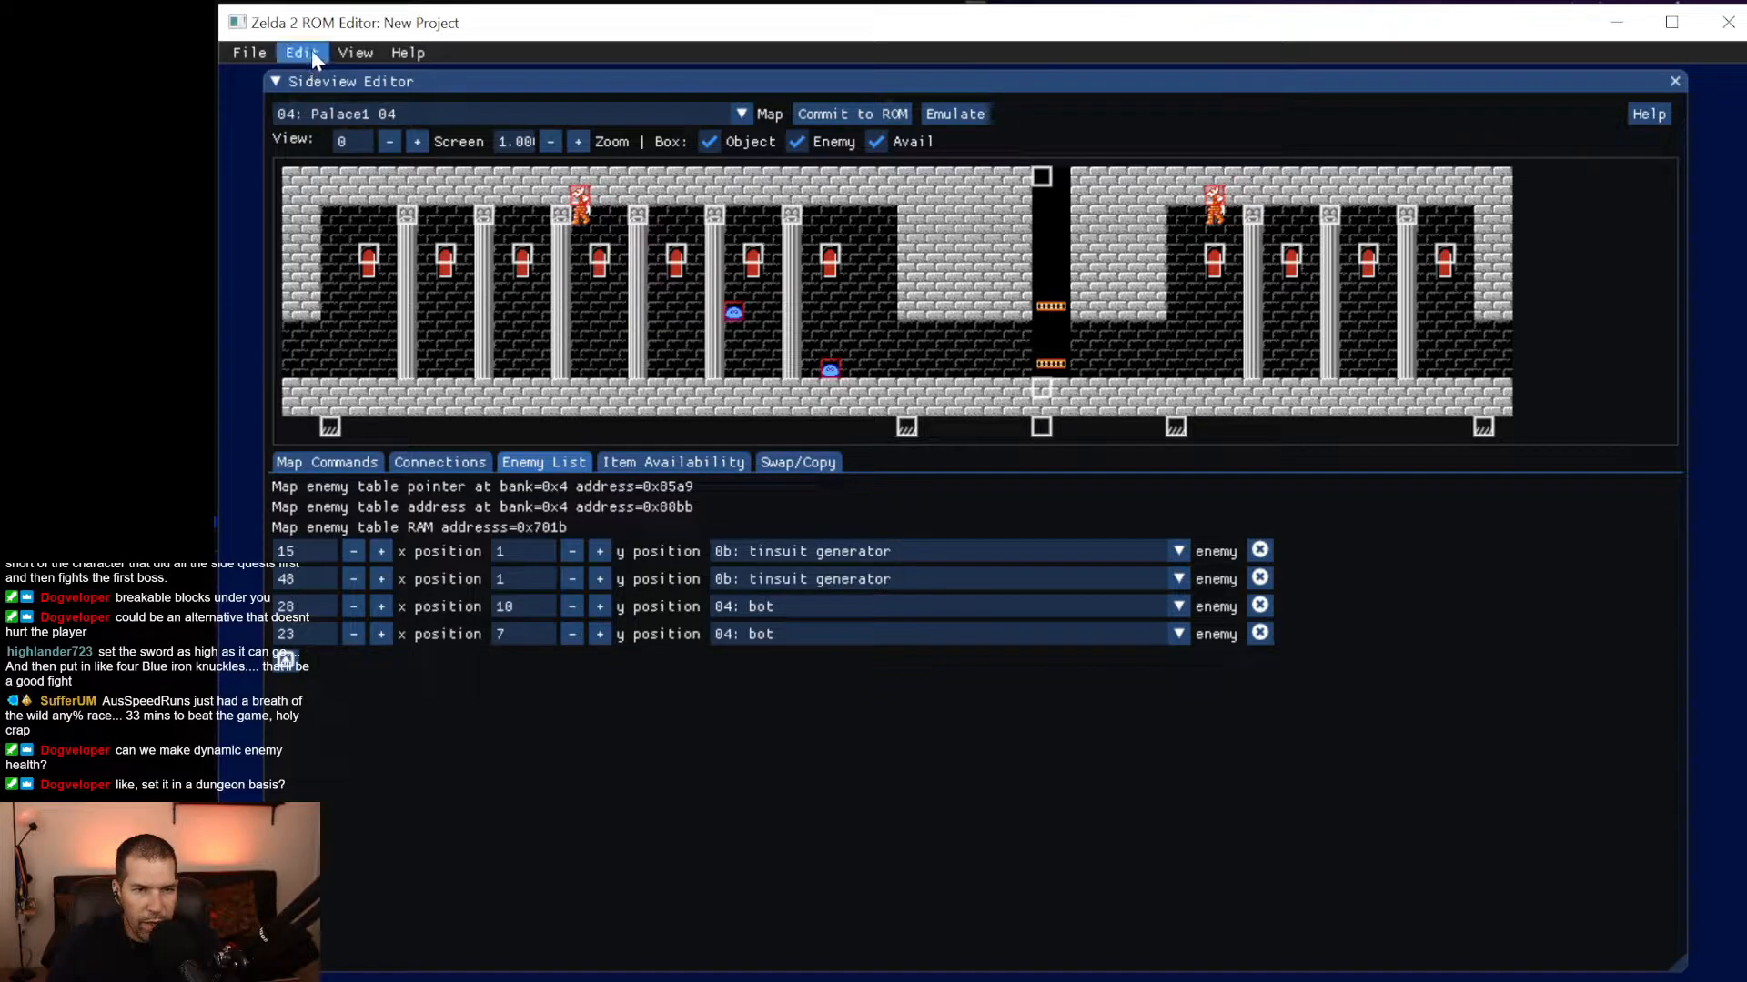
# Examine the west_hyrule enemy hit points and properties in Enemy Attributes, and close that window.
pyautogui.click(372, 52)
pyautogui.moveTo(309, 59)
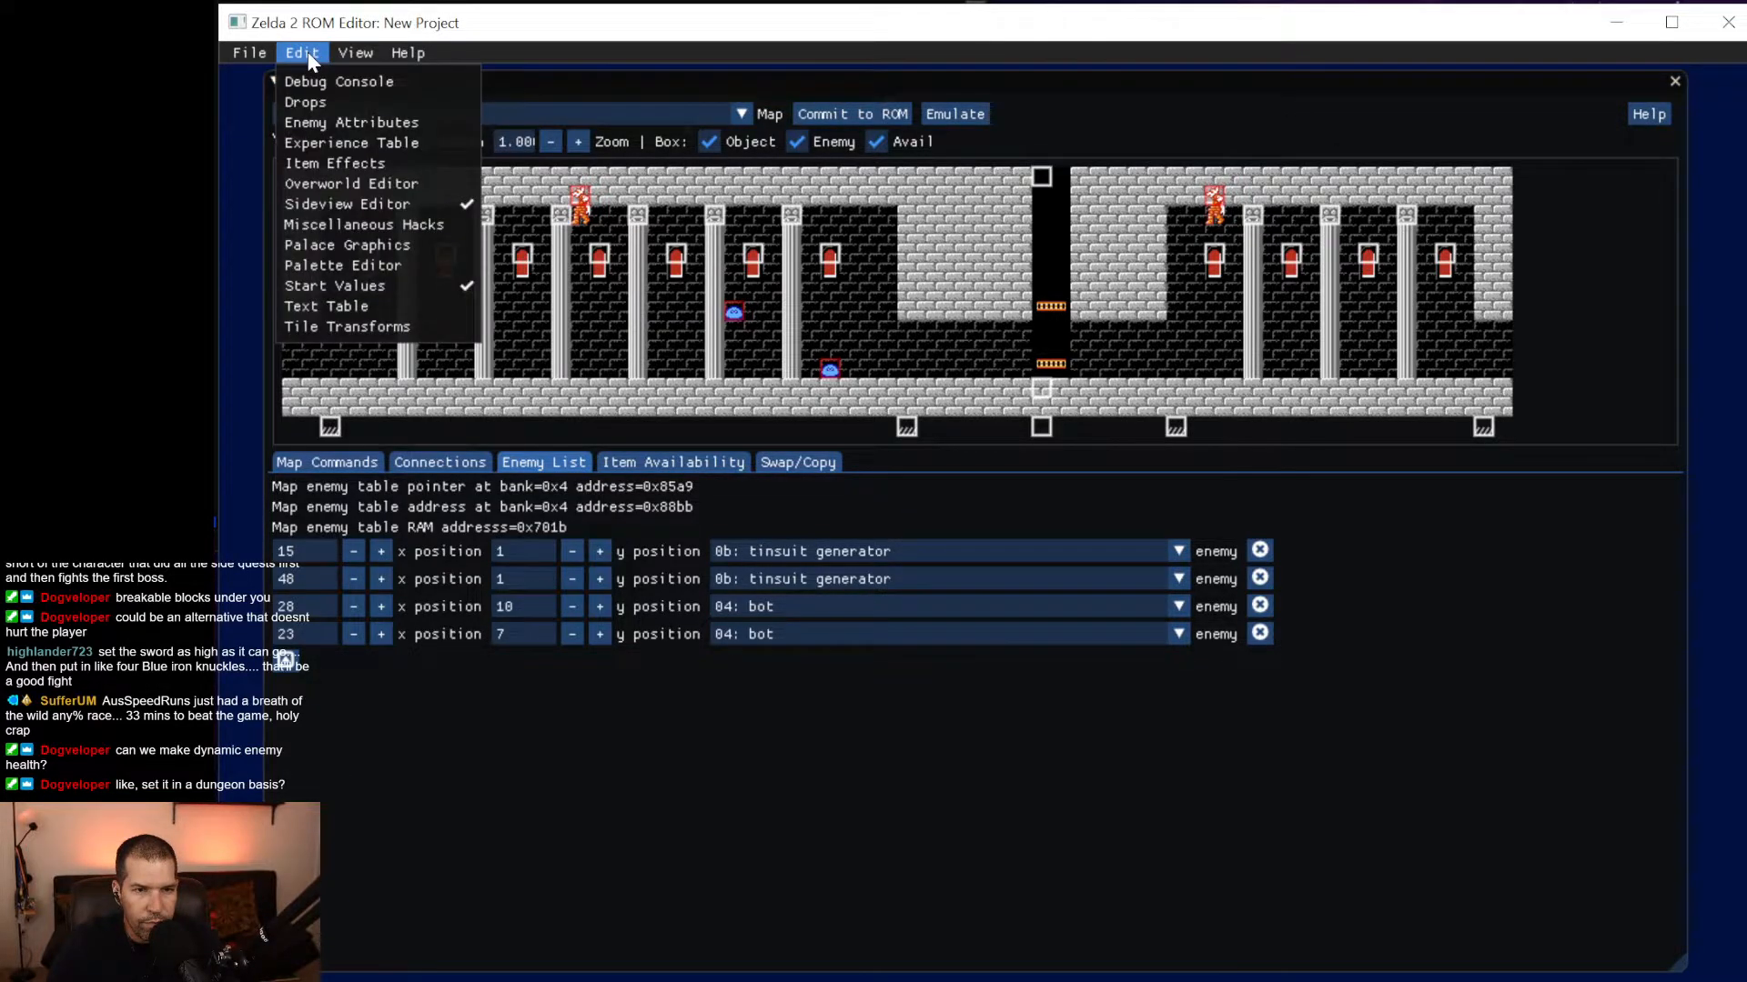
pyautogui.click(333, 123)
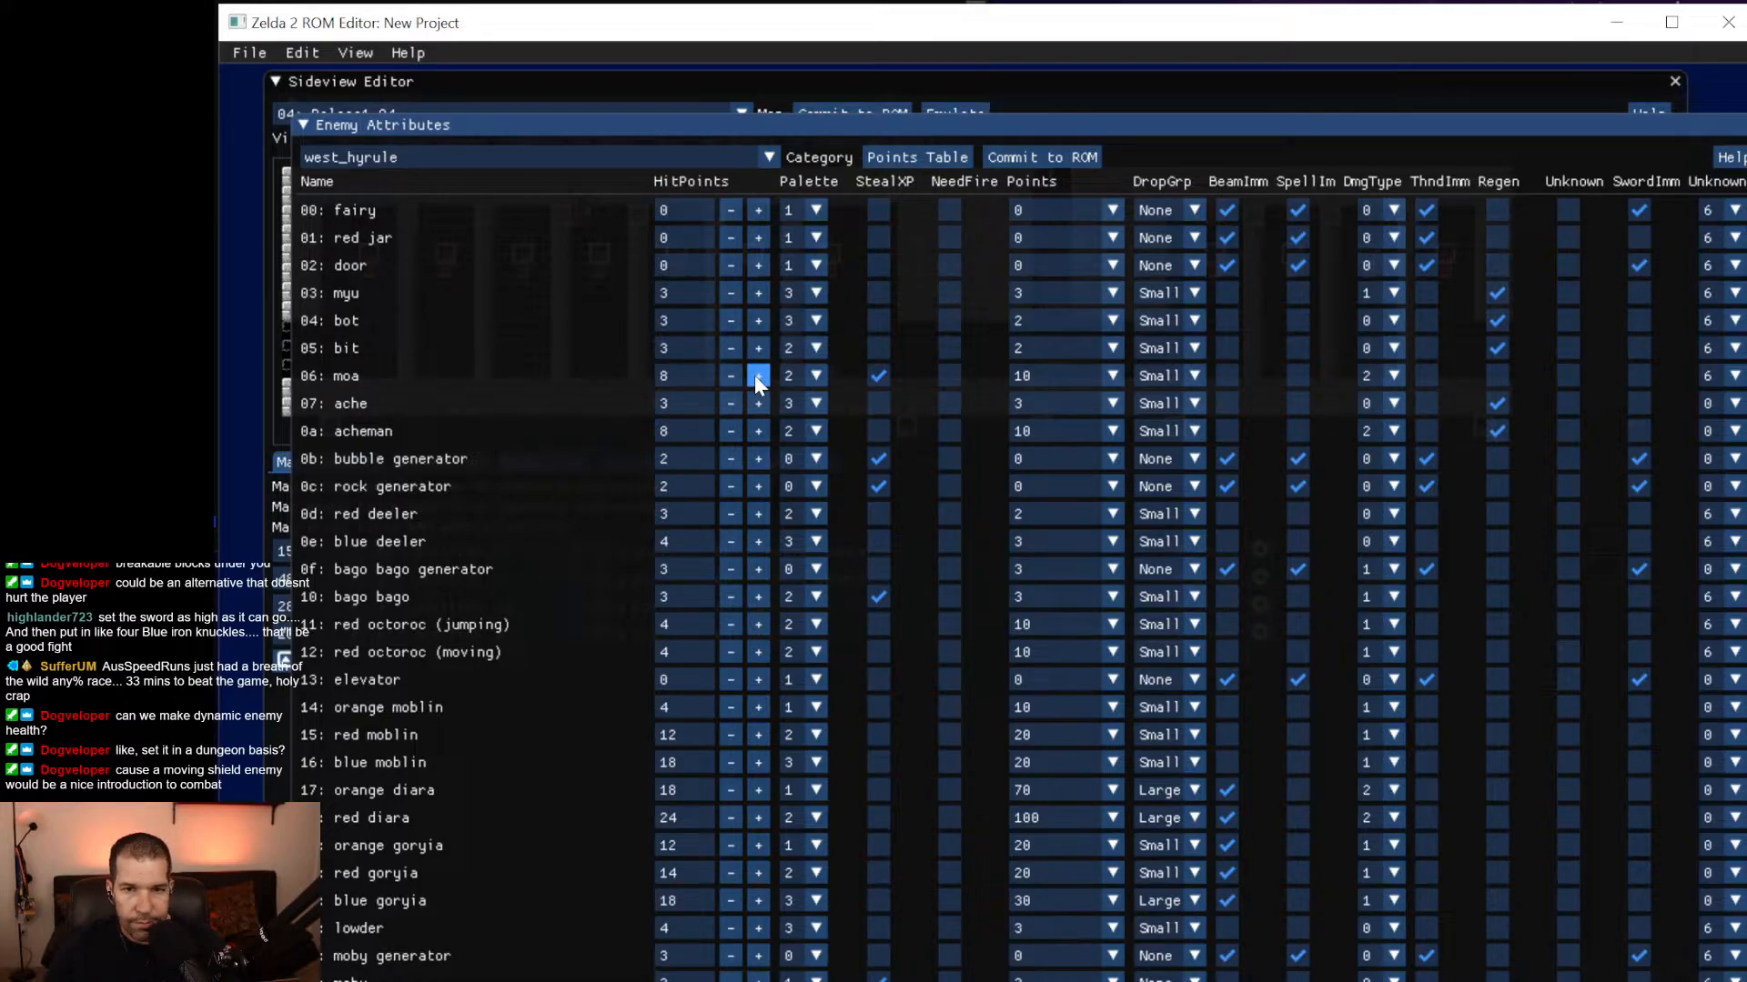
pyautogui.scroll(-1, 755, 375)
pyautogui.scroll(1, 755, 375)
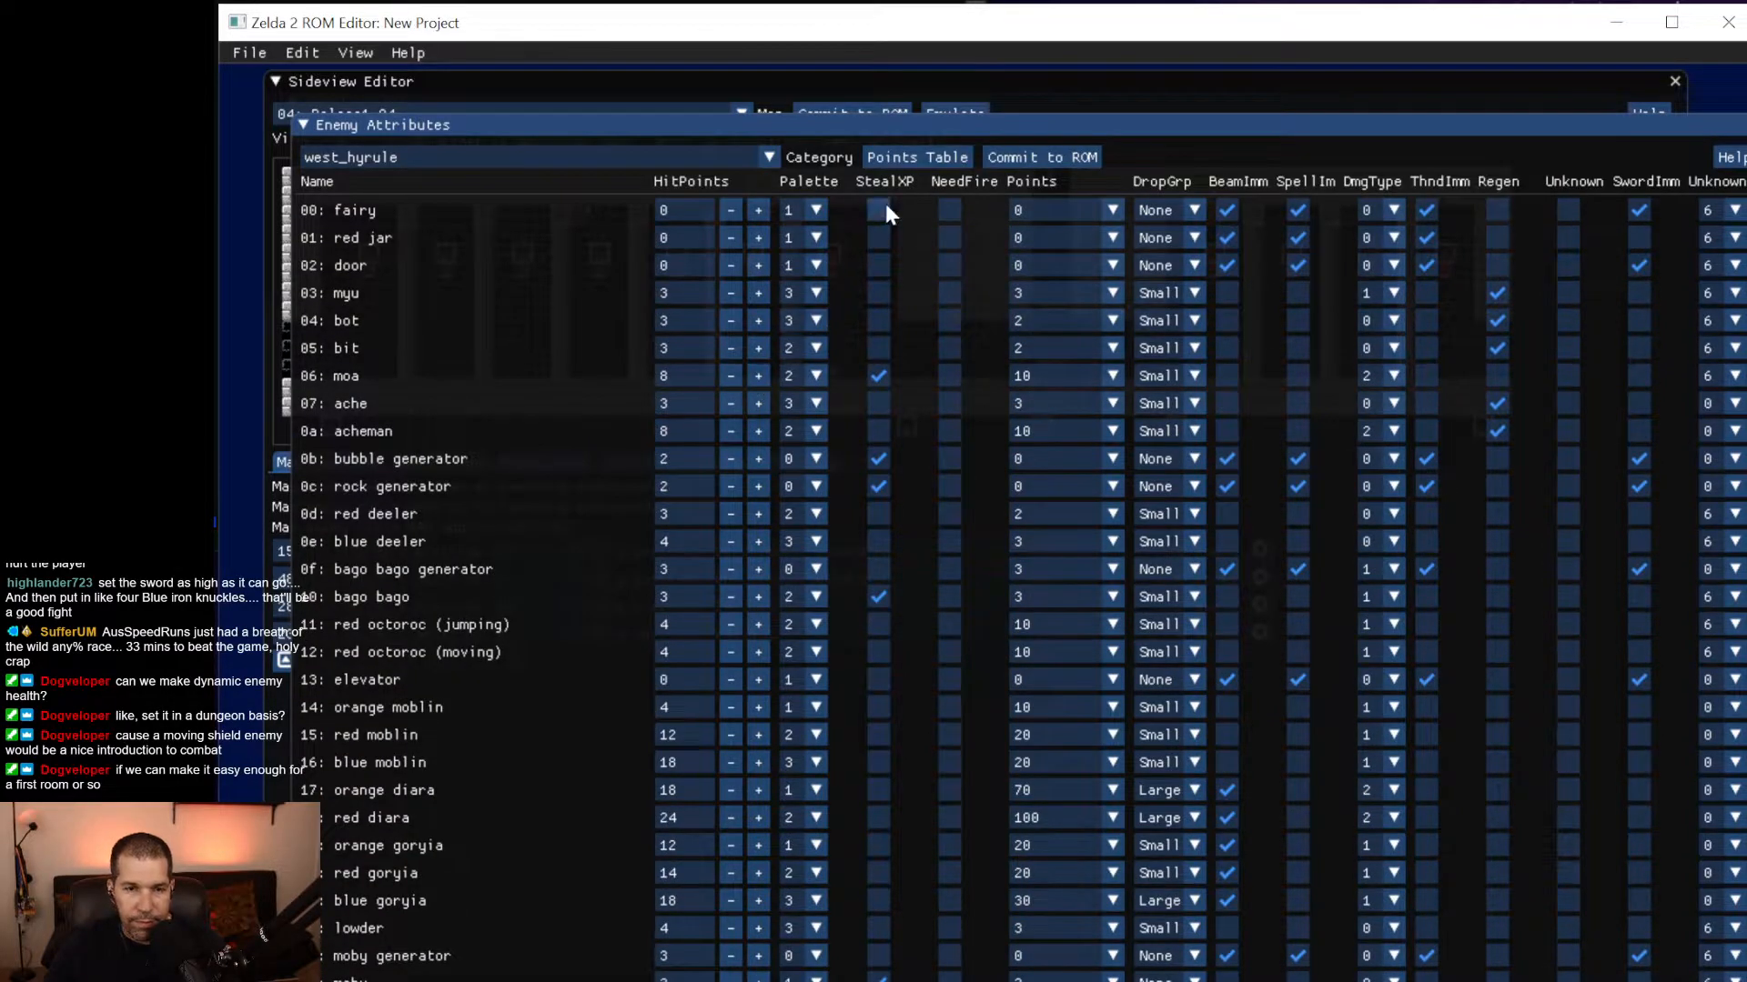
pyautogui.moveTo(855, 129); pyautogui.dragTo(843, 94)
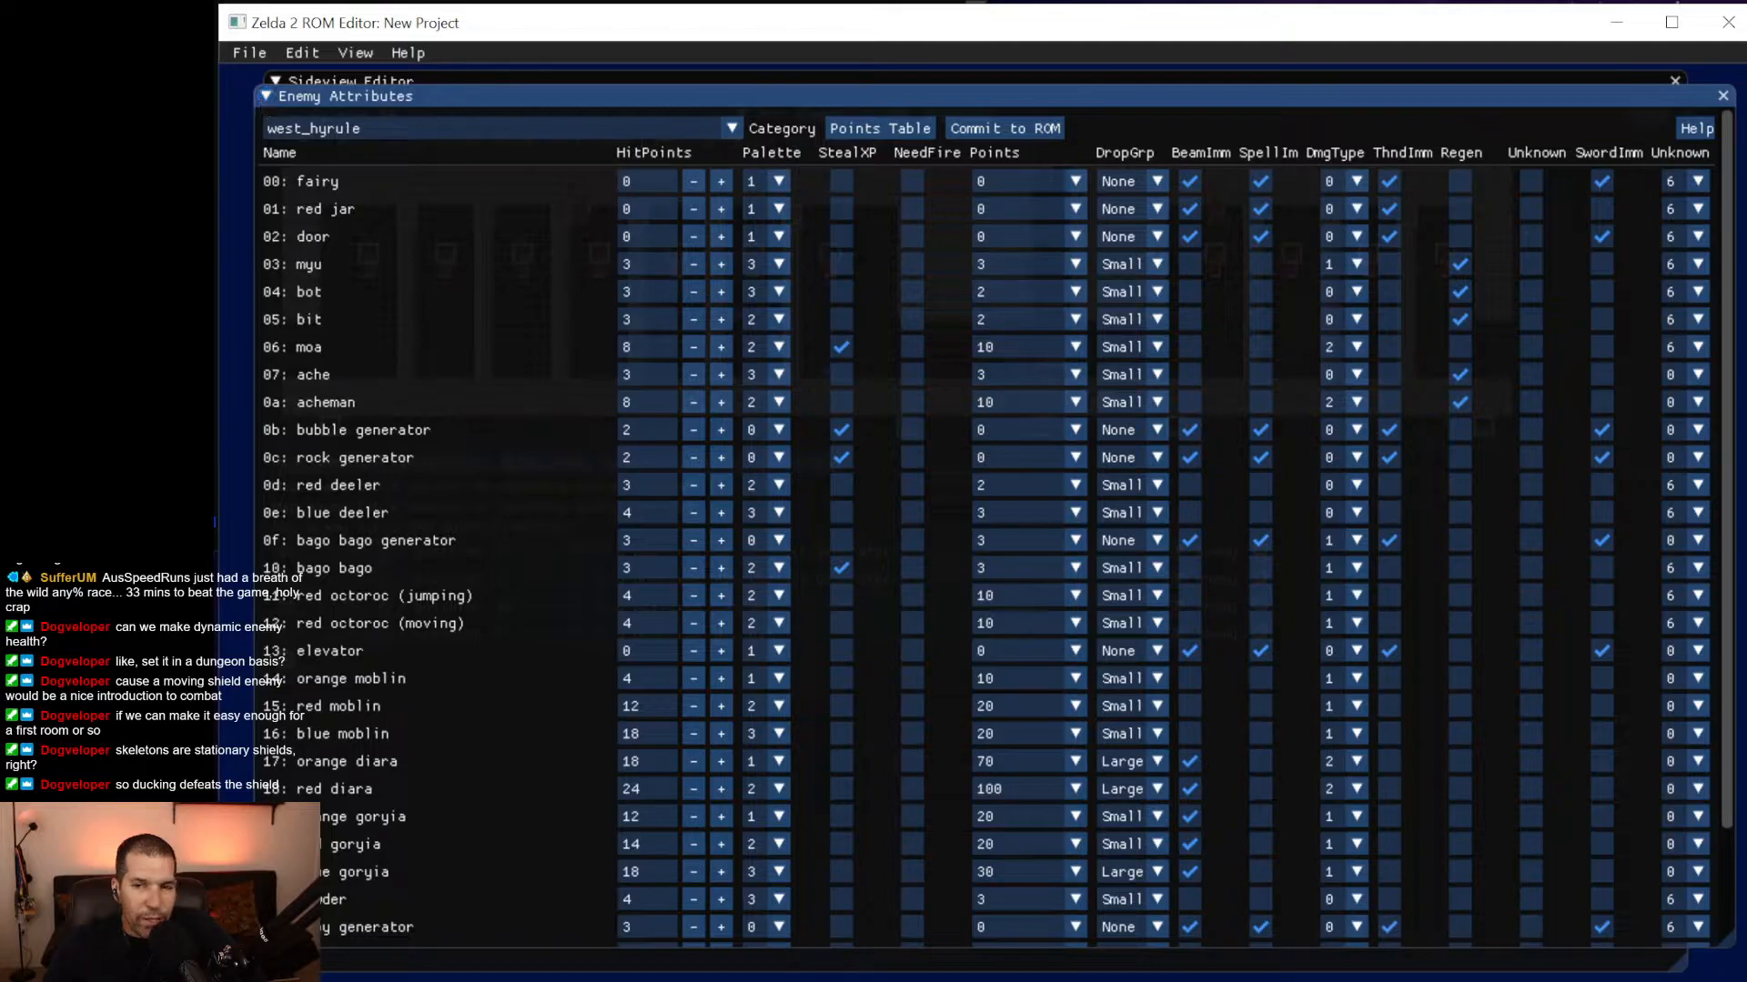
pyautogui.click(1722, 95)
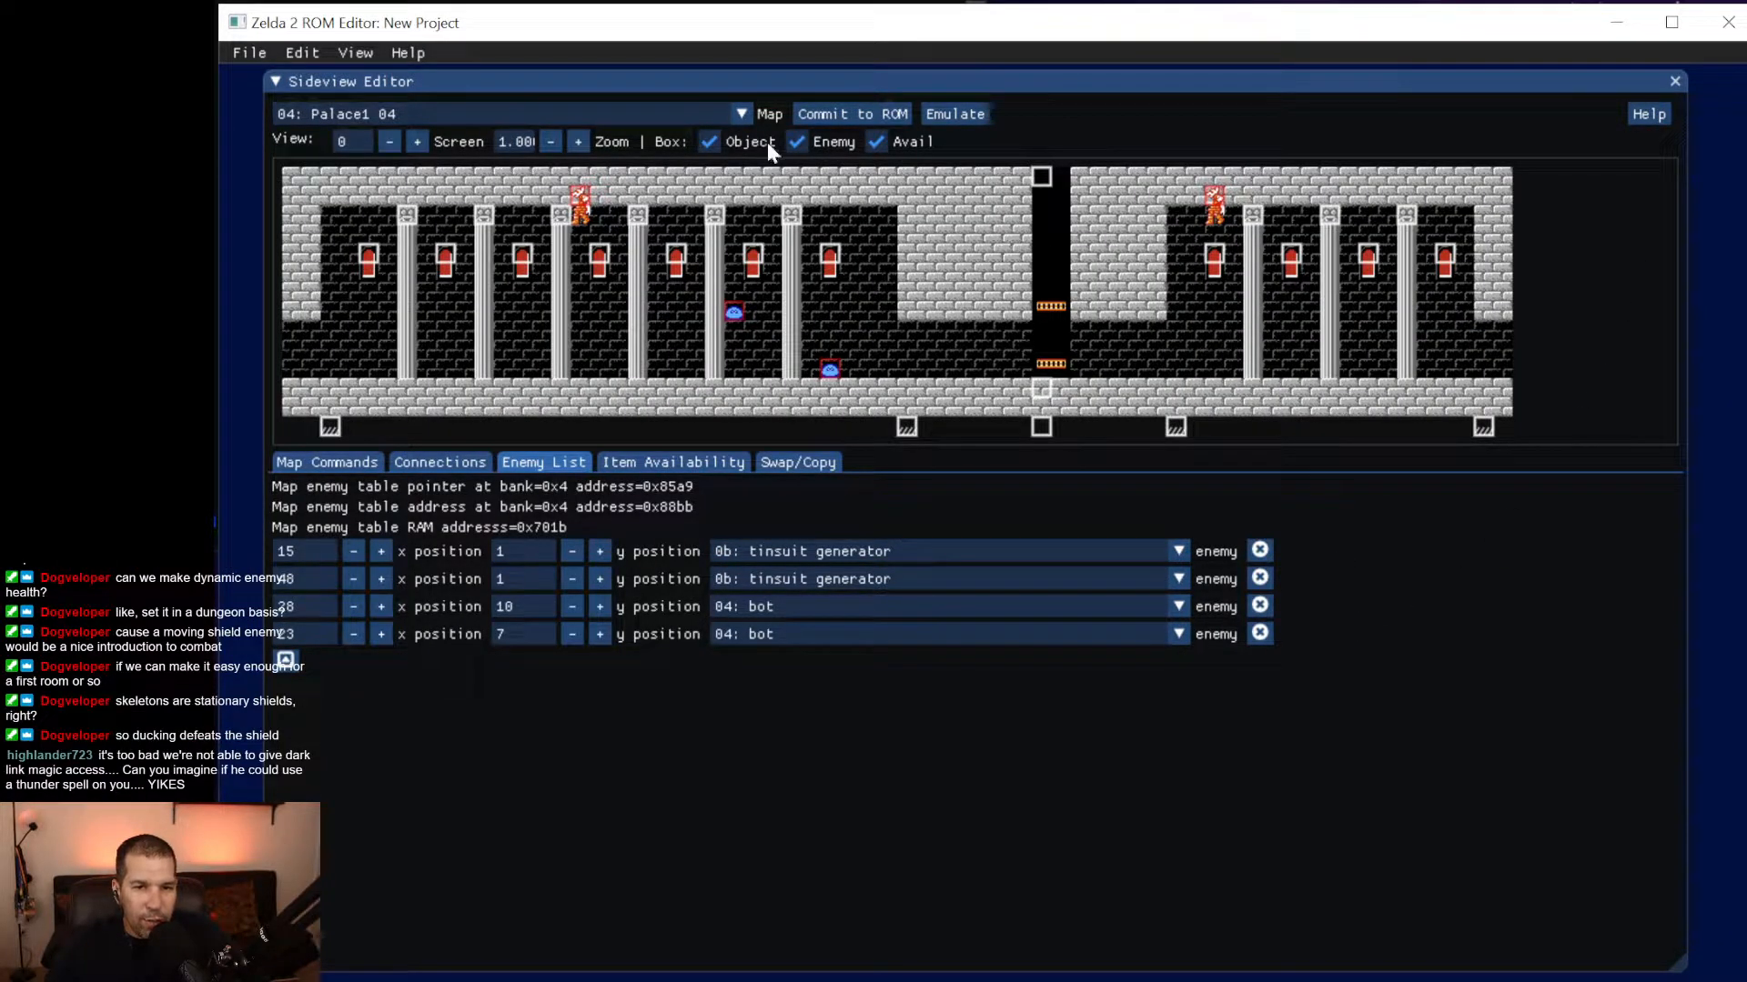
# Discard the Palace1 04 map changes by switching to Palace1 00, and reopen Palace1 04.
pyautogui.click(743, 113)
pyautogui.scroll(2, 582, 223)
pyautogui.scroll(-2, 546, 246)
pyautogui.click(460, 211)
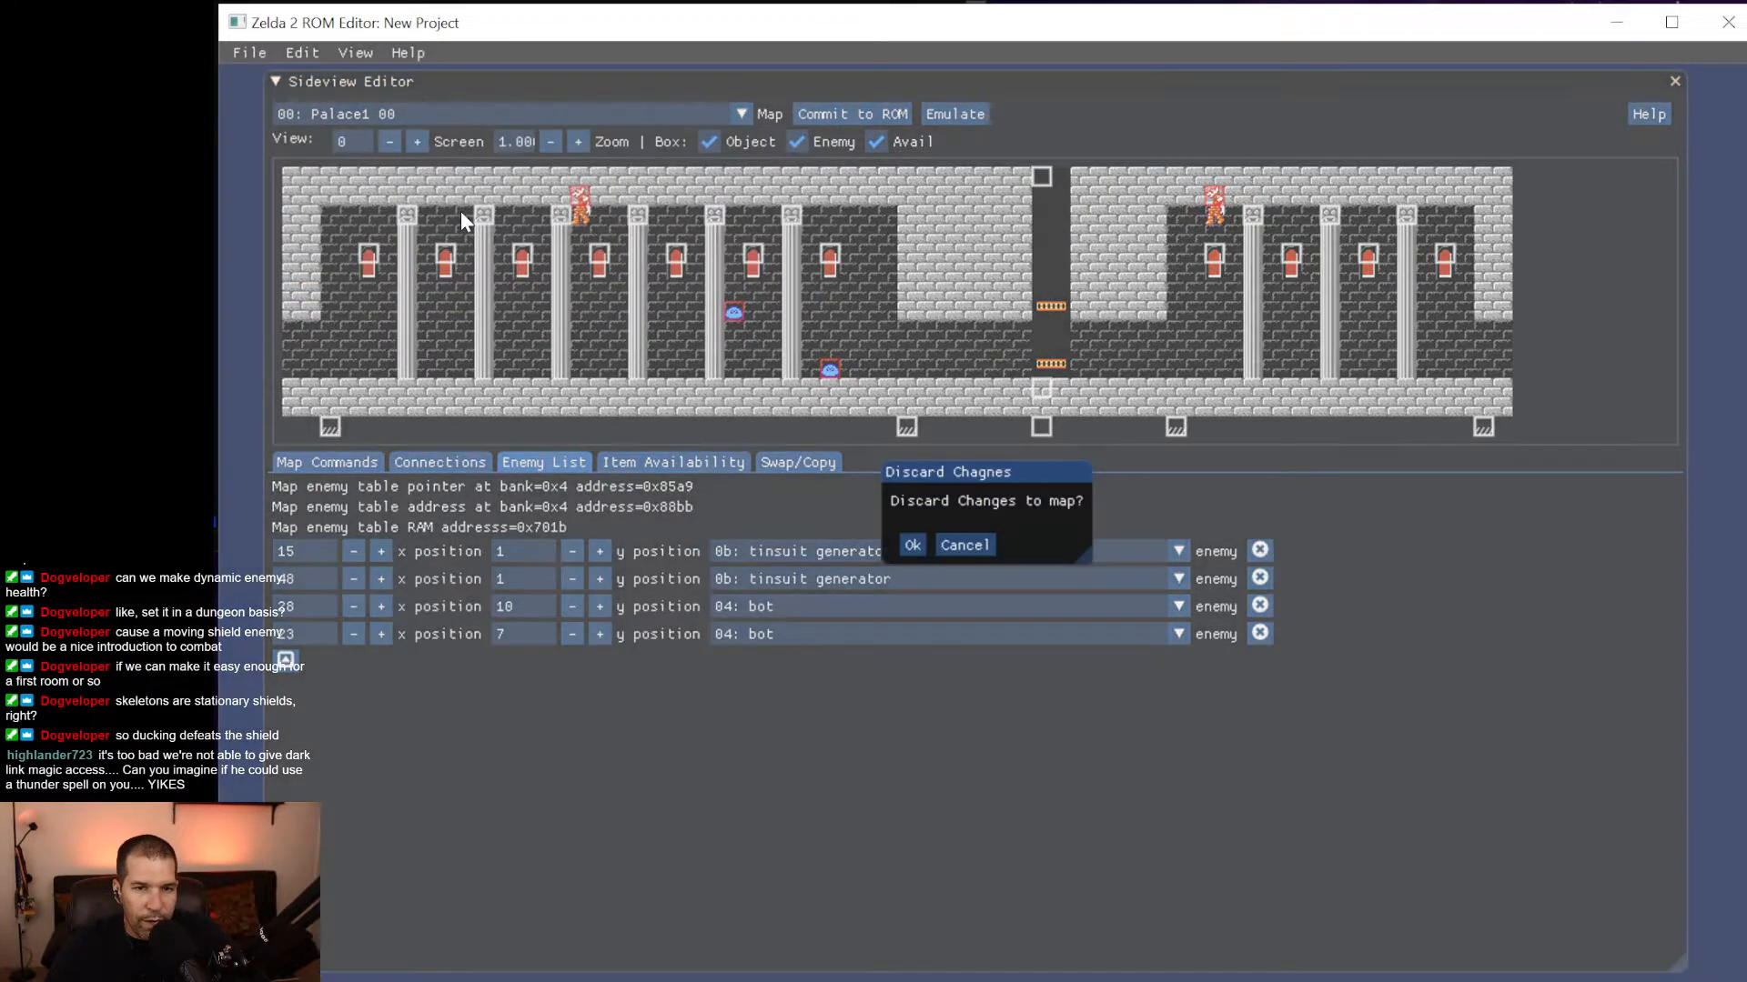
pyautogui.click(914, 545)
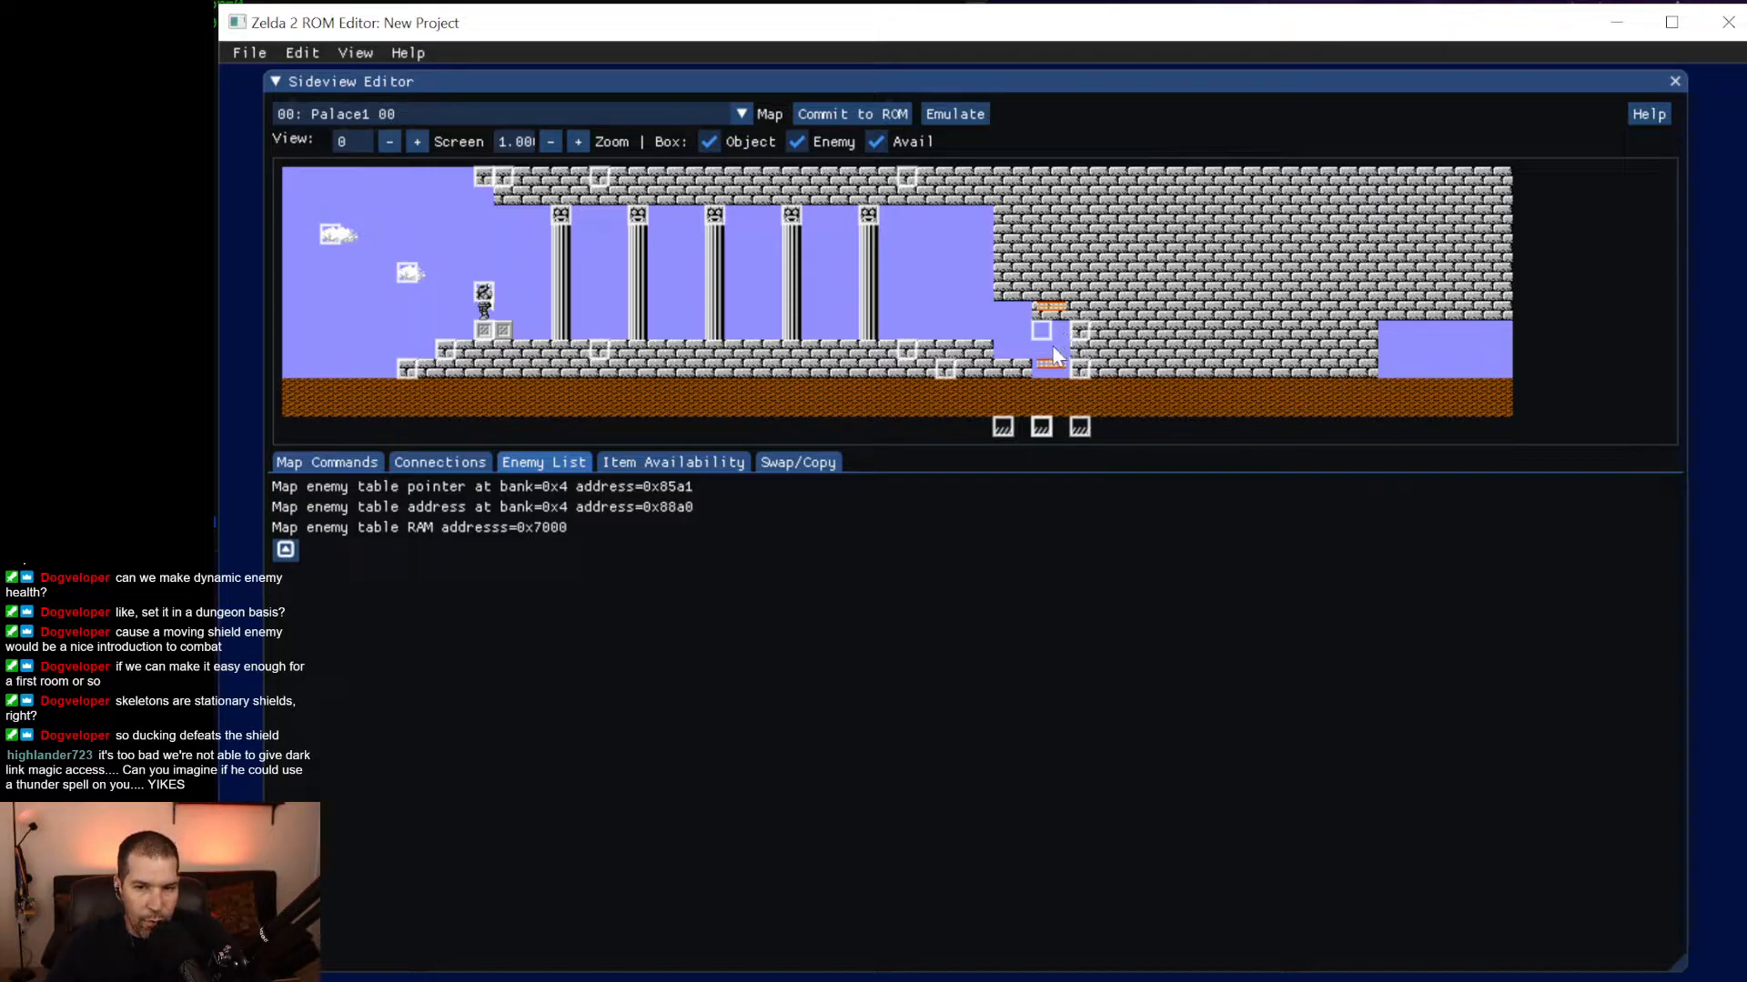
pyautogui.click(740, 115)
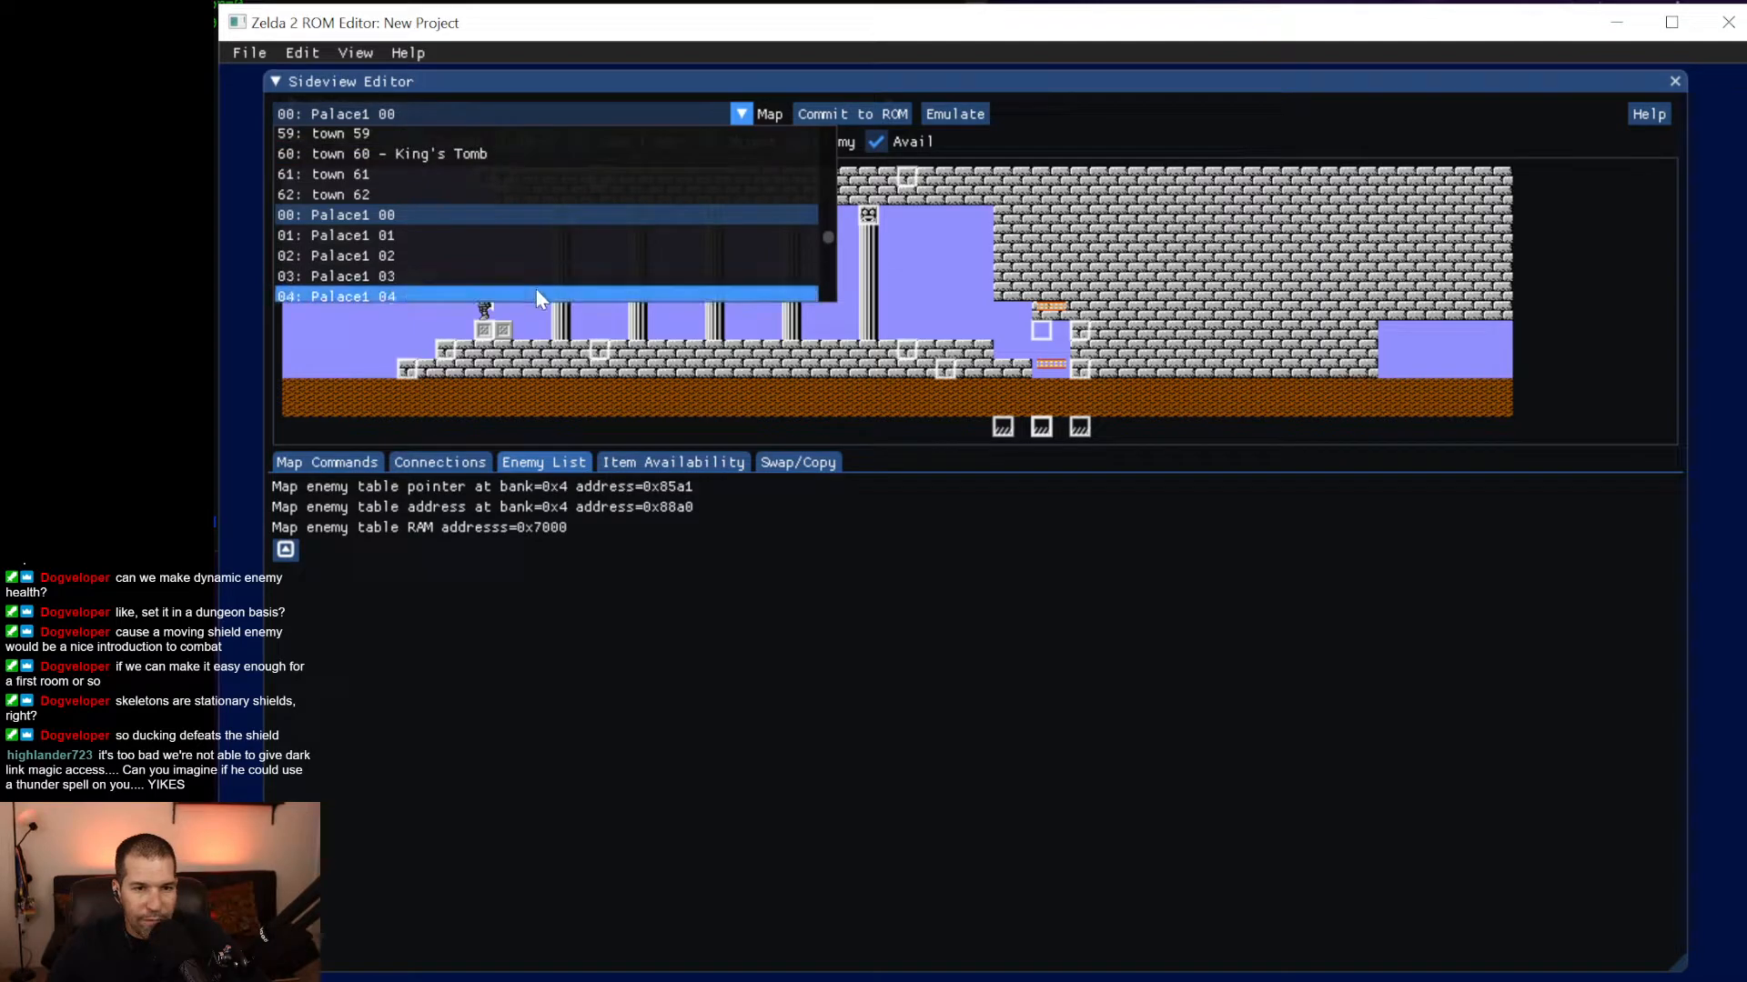
pyautogui.click(537, 289)
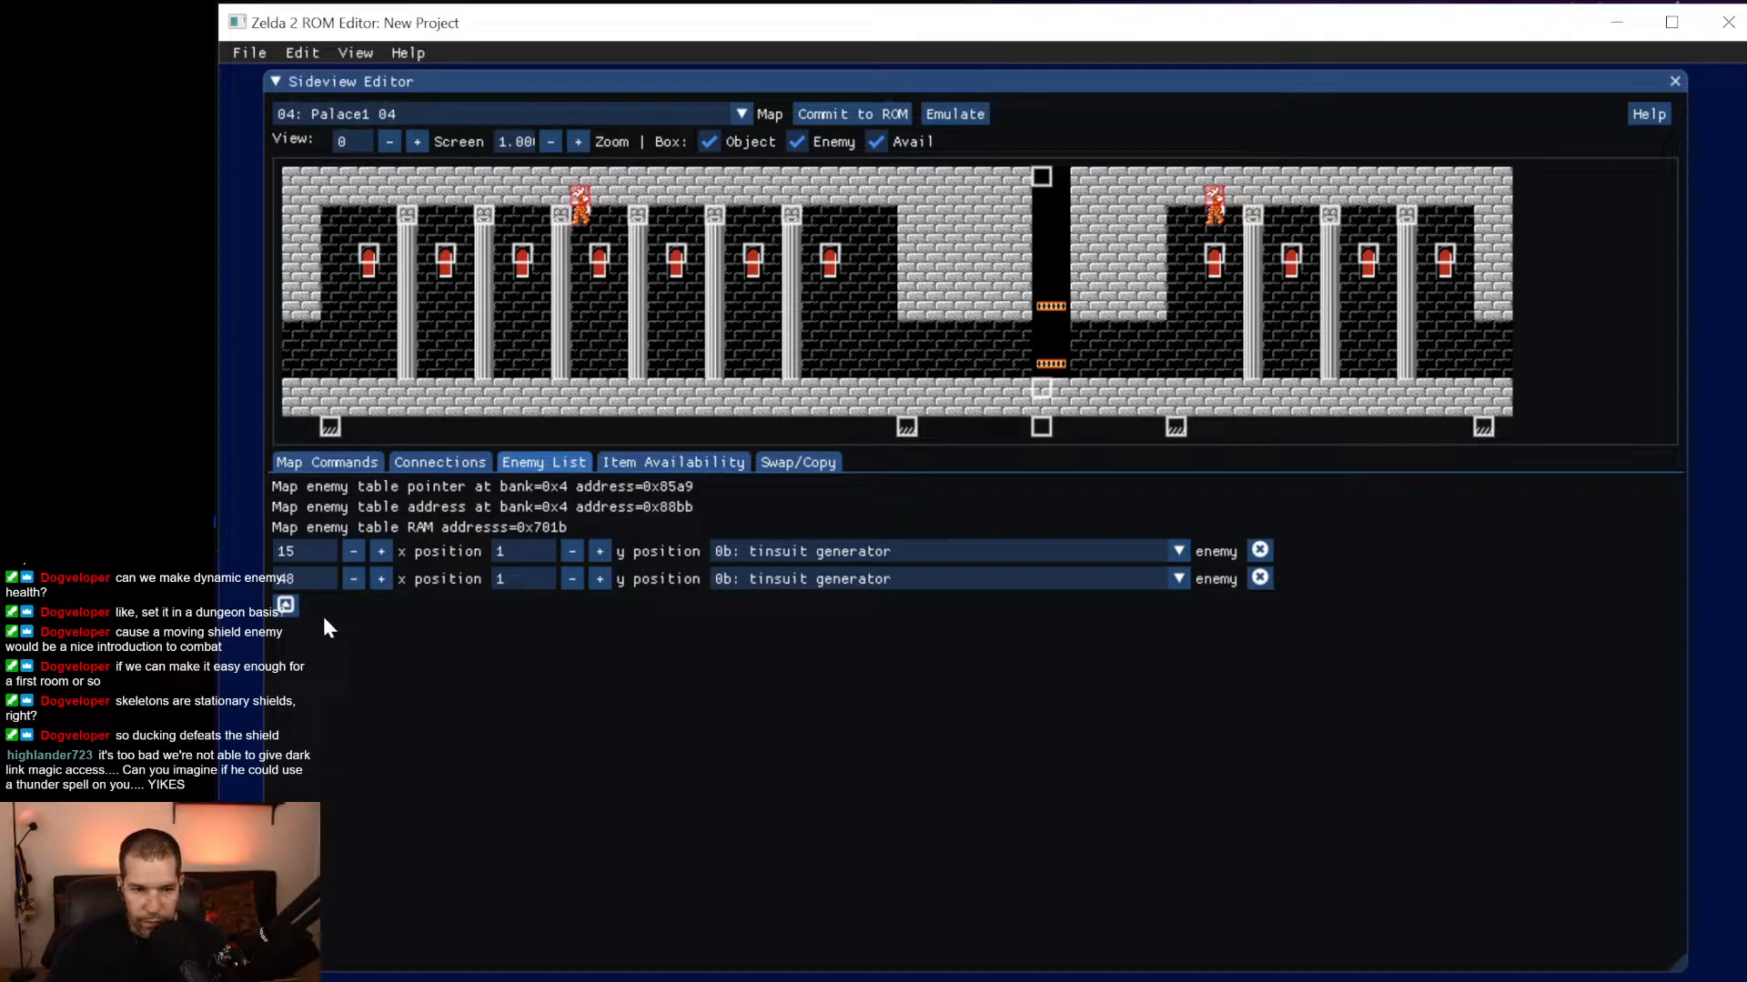
# Add an enemy to Palace1 04, set it to acid dripper, and place it between the pillars at x 24, y 8.
pyautogui.click(286, 605)
pyautogui.click(888, 601)
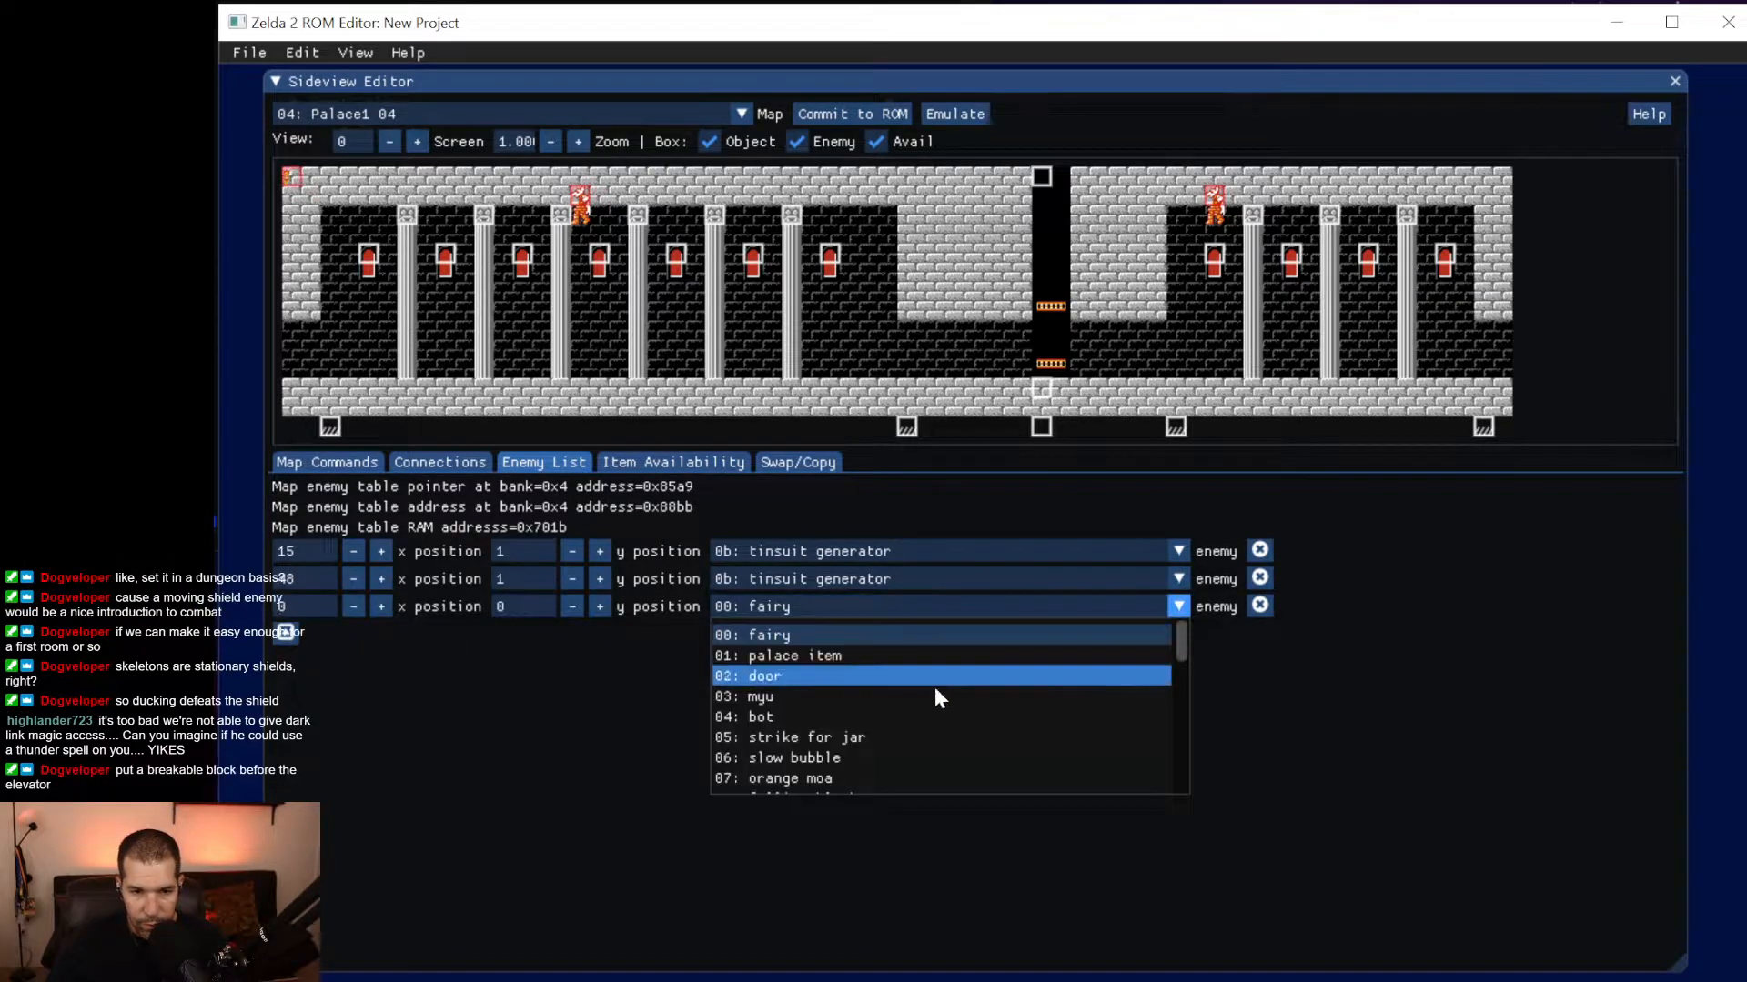
pyautogui.scroll(-1, 946, 719)
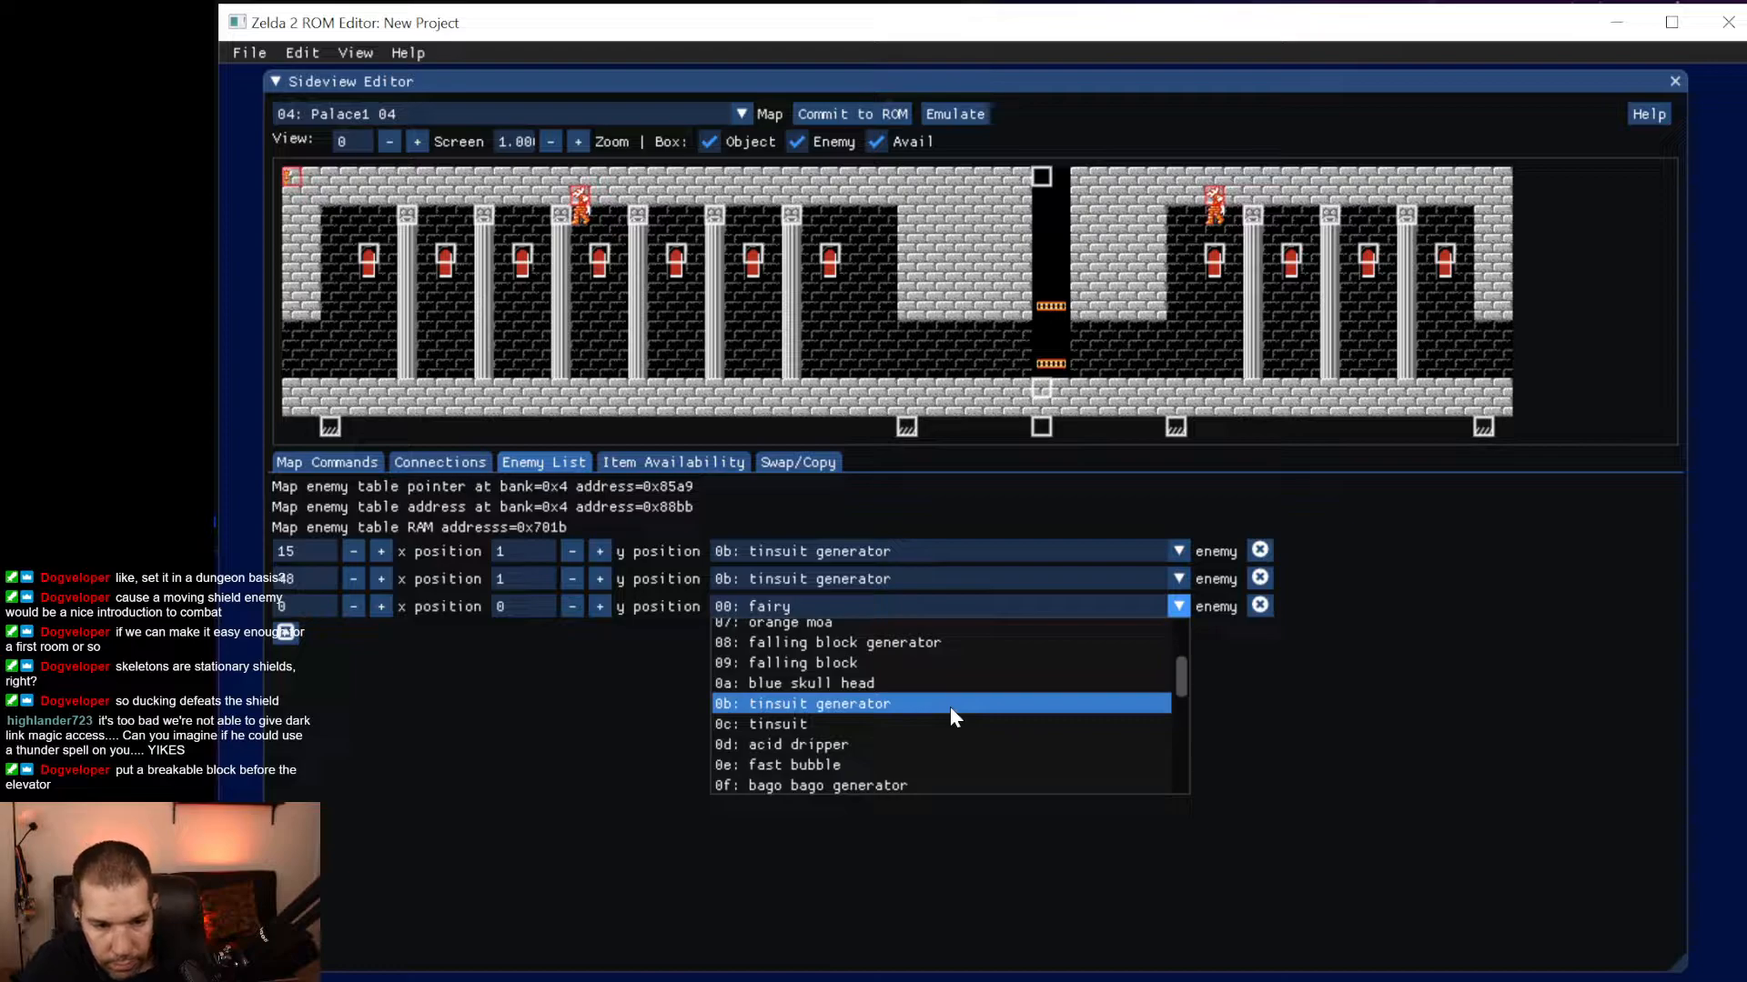
pyautogui.scroll(-1, 963, 721)
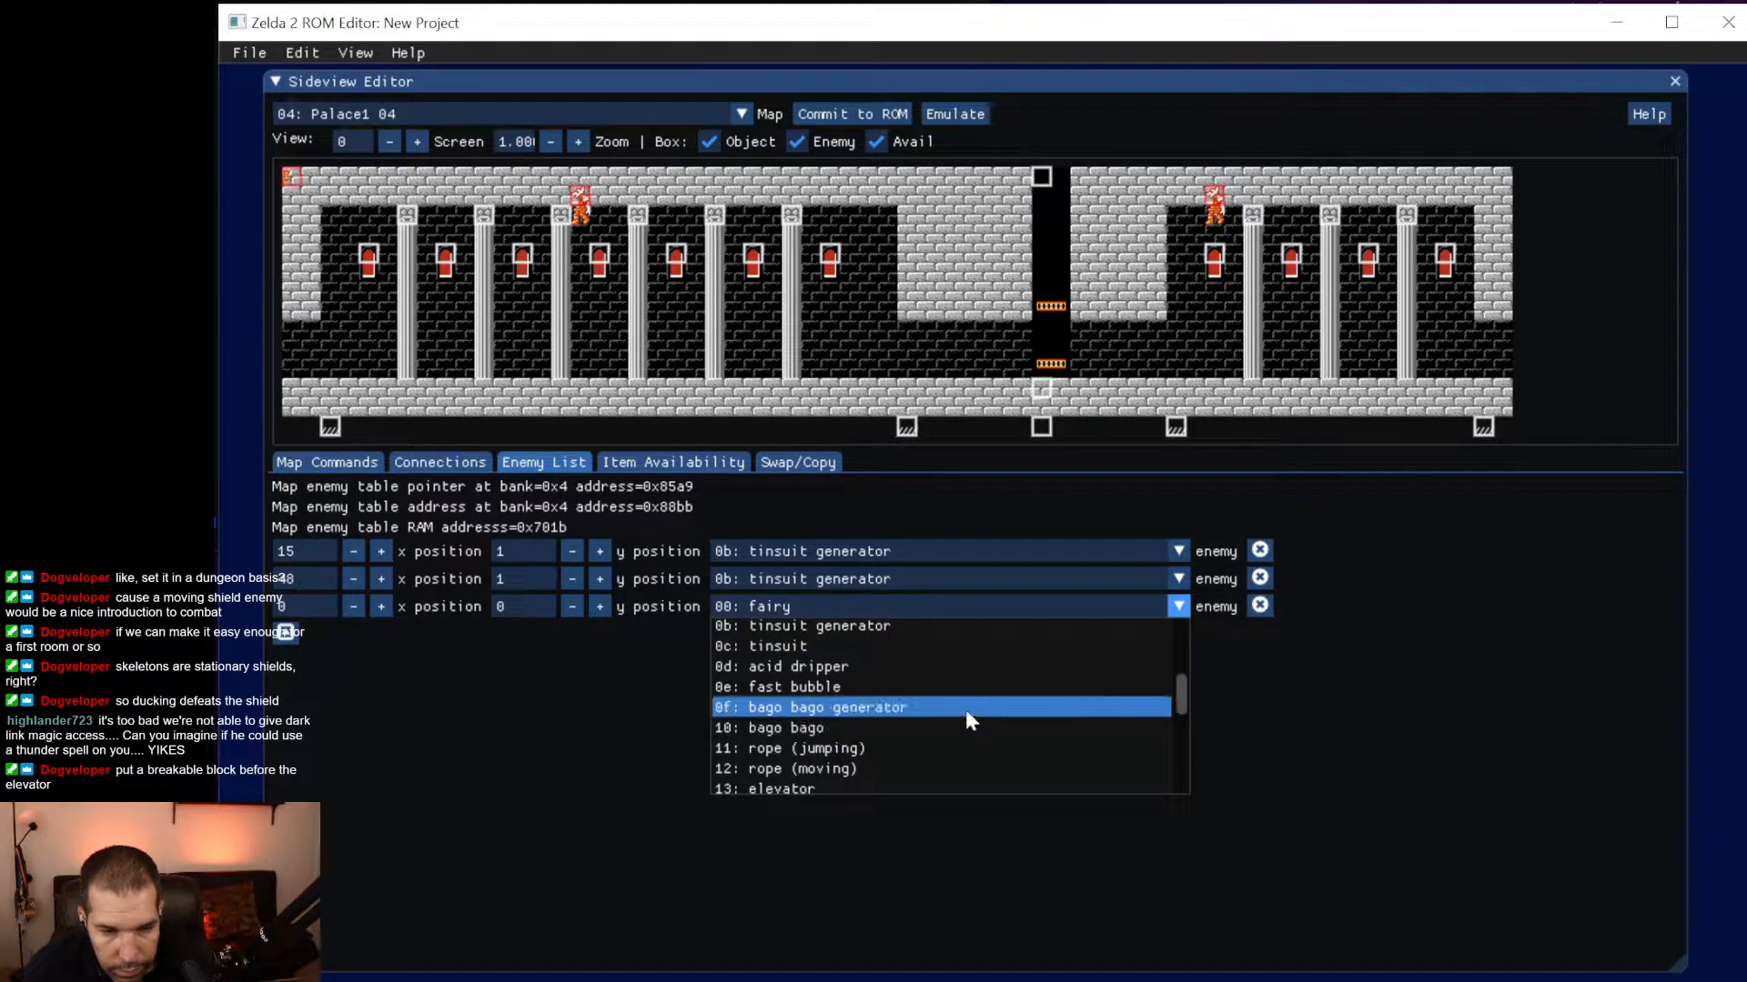
pyautogui.scroll(-1, 965, 710)
pyautogui.scroll(-1, 977, 694)
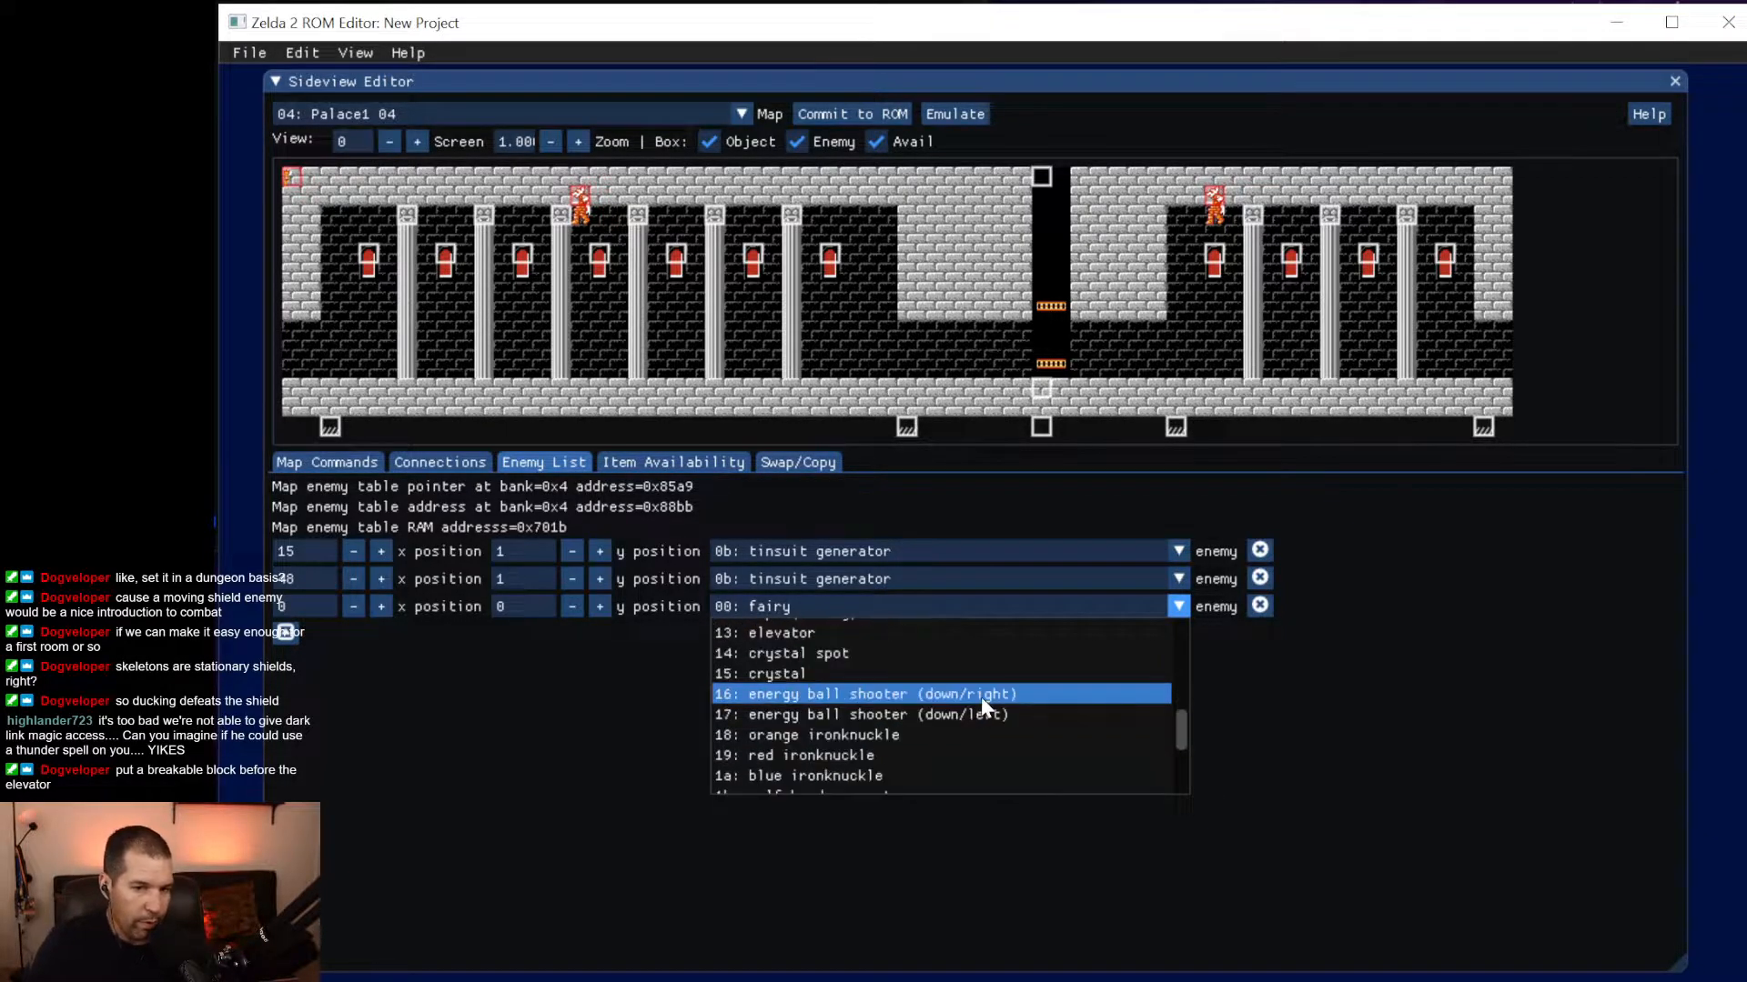
pyautogui.scroll(-1, 983, 696)
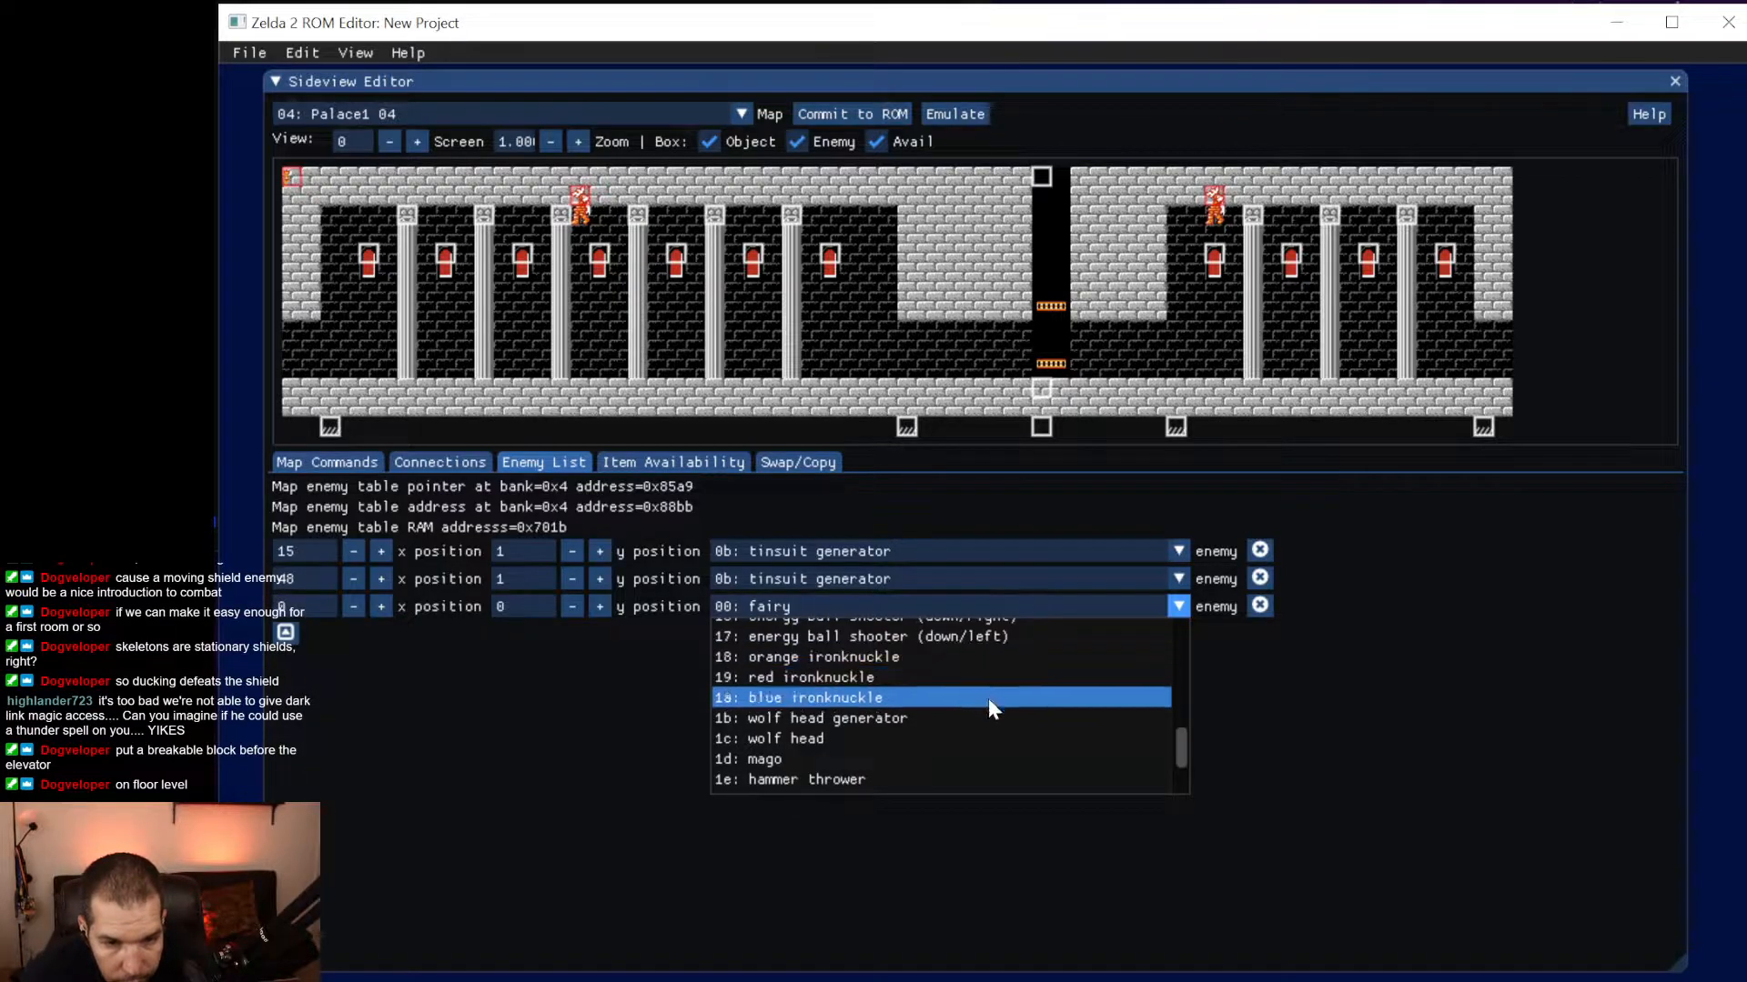
pyautogui.scroll(-1, 992, 725)
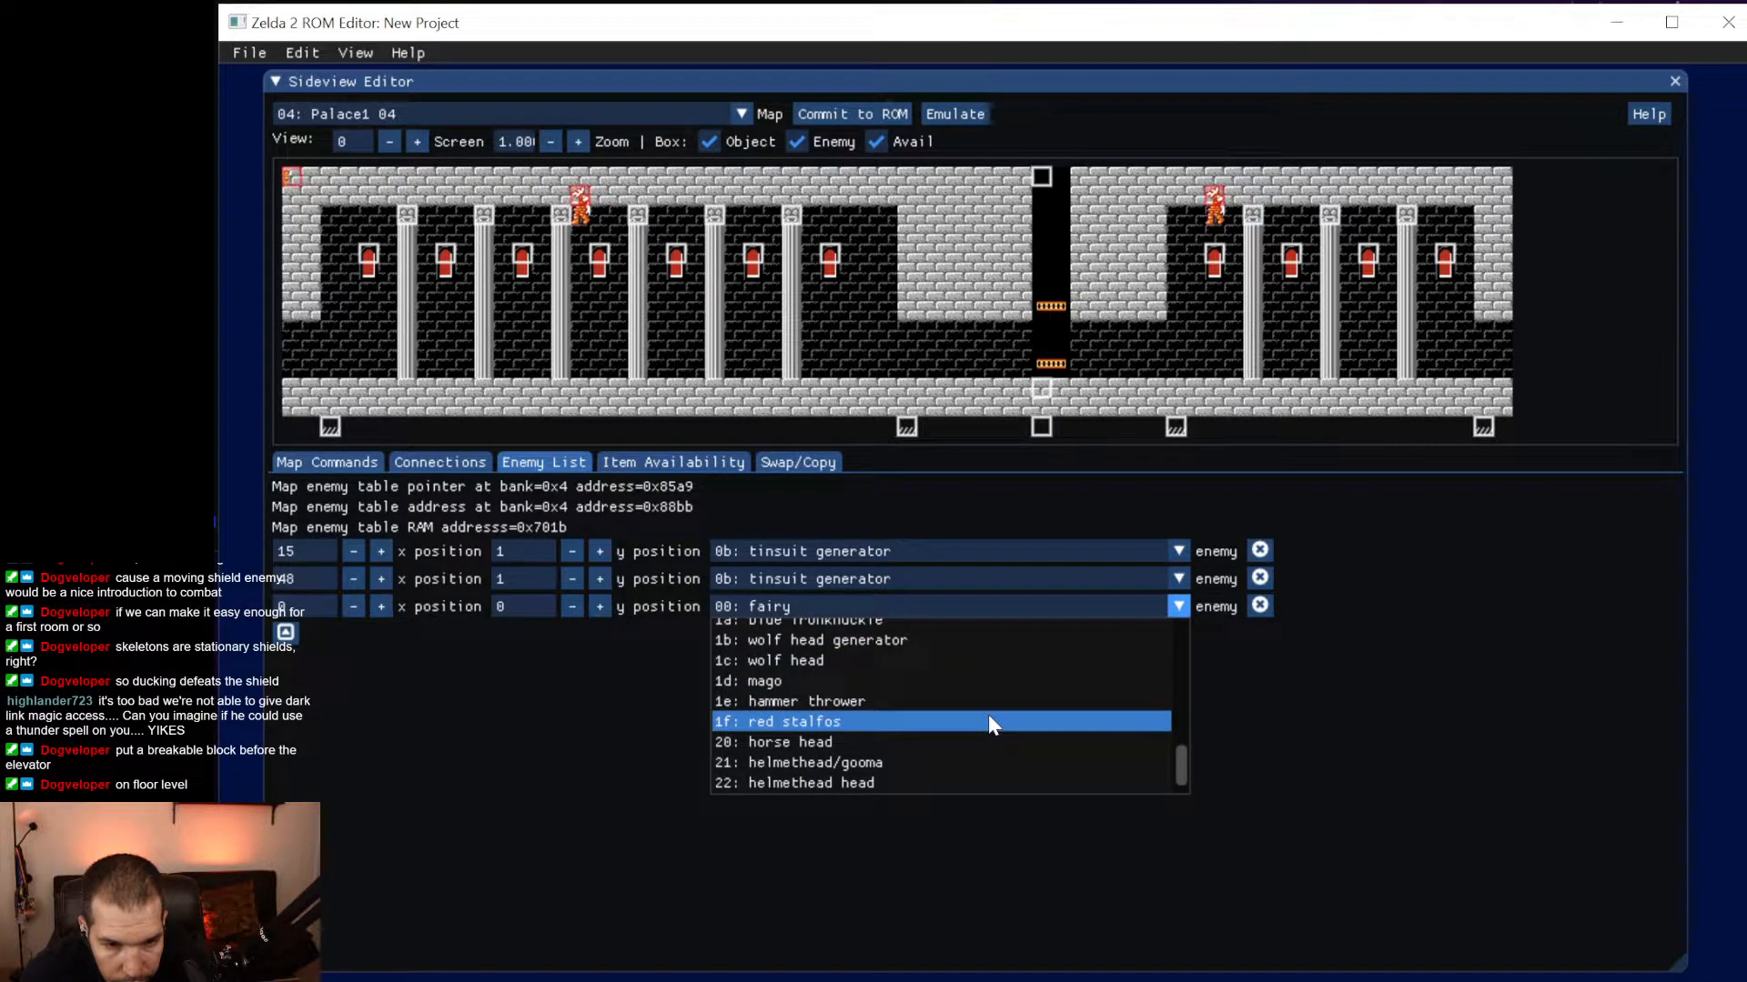
pyautogui.scroll(-1, 992, 725)
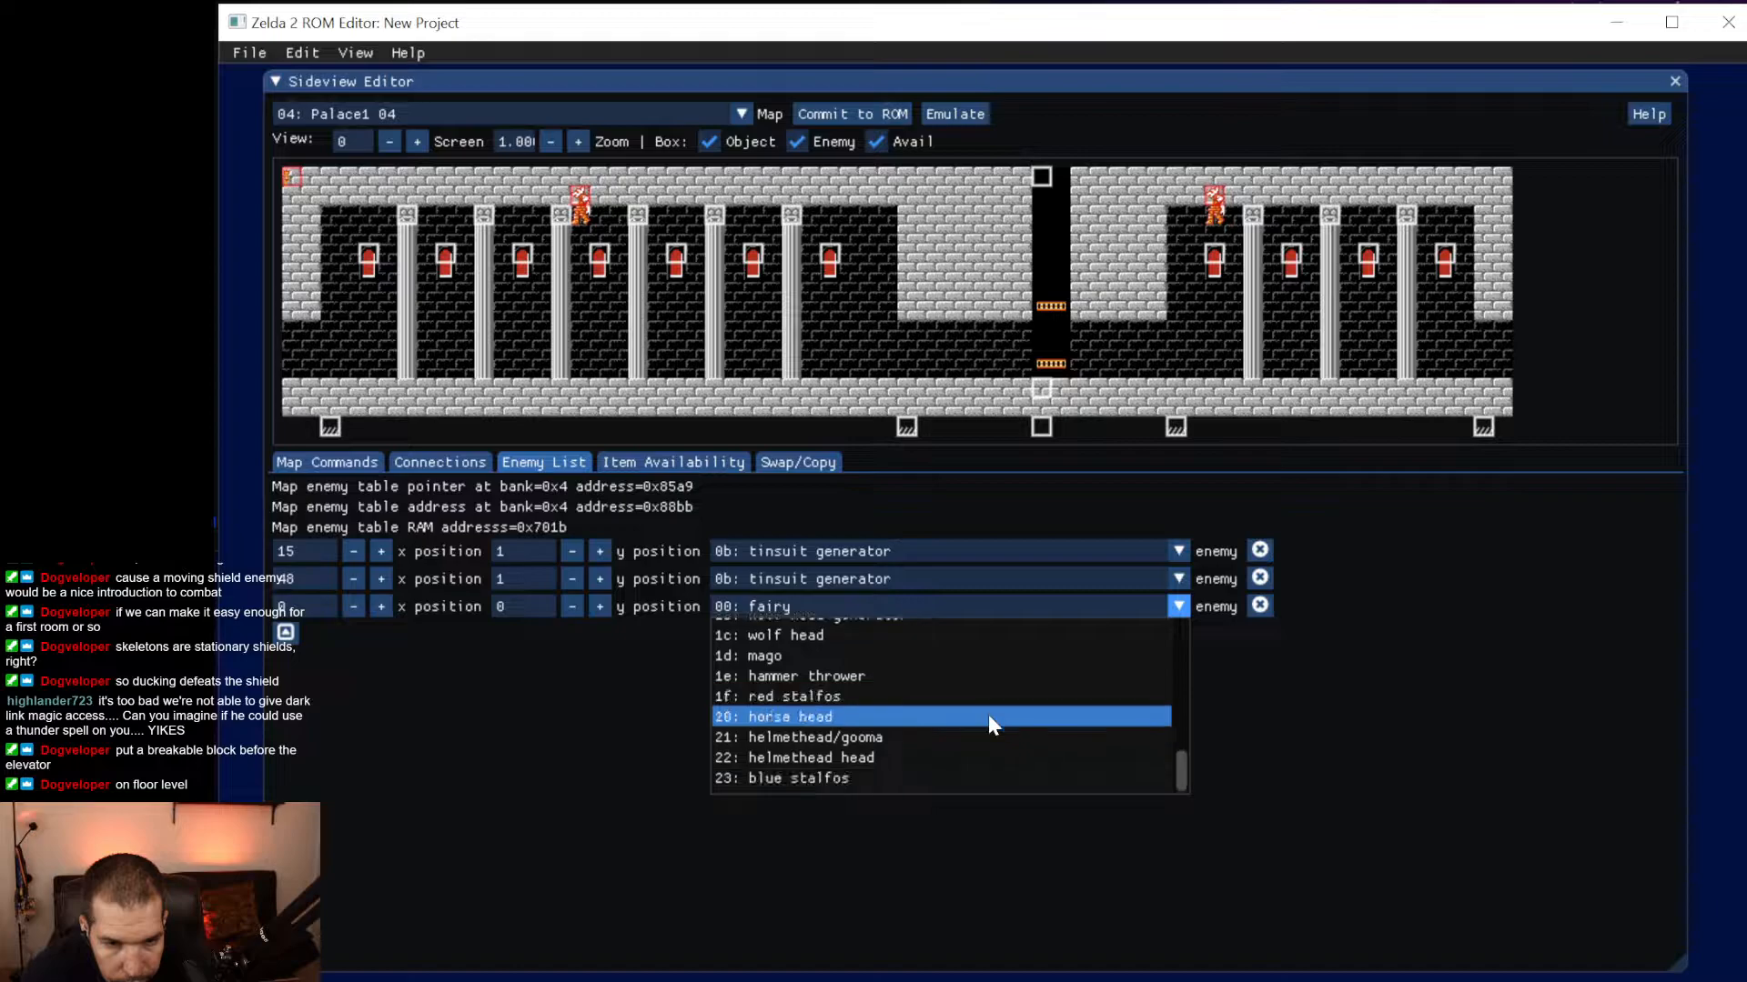
pyautogui.scroll(5, 988, 718)
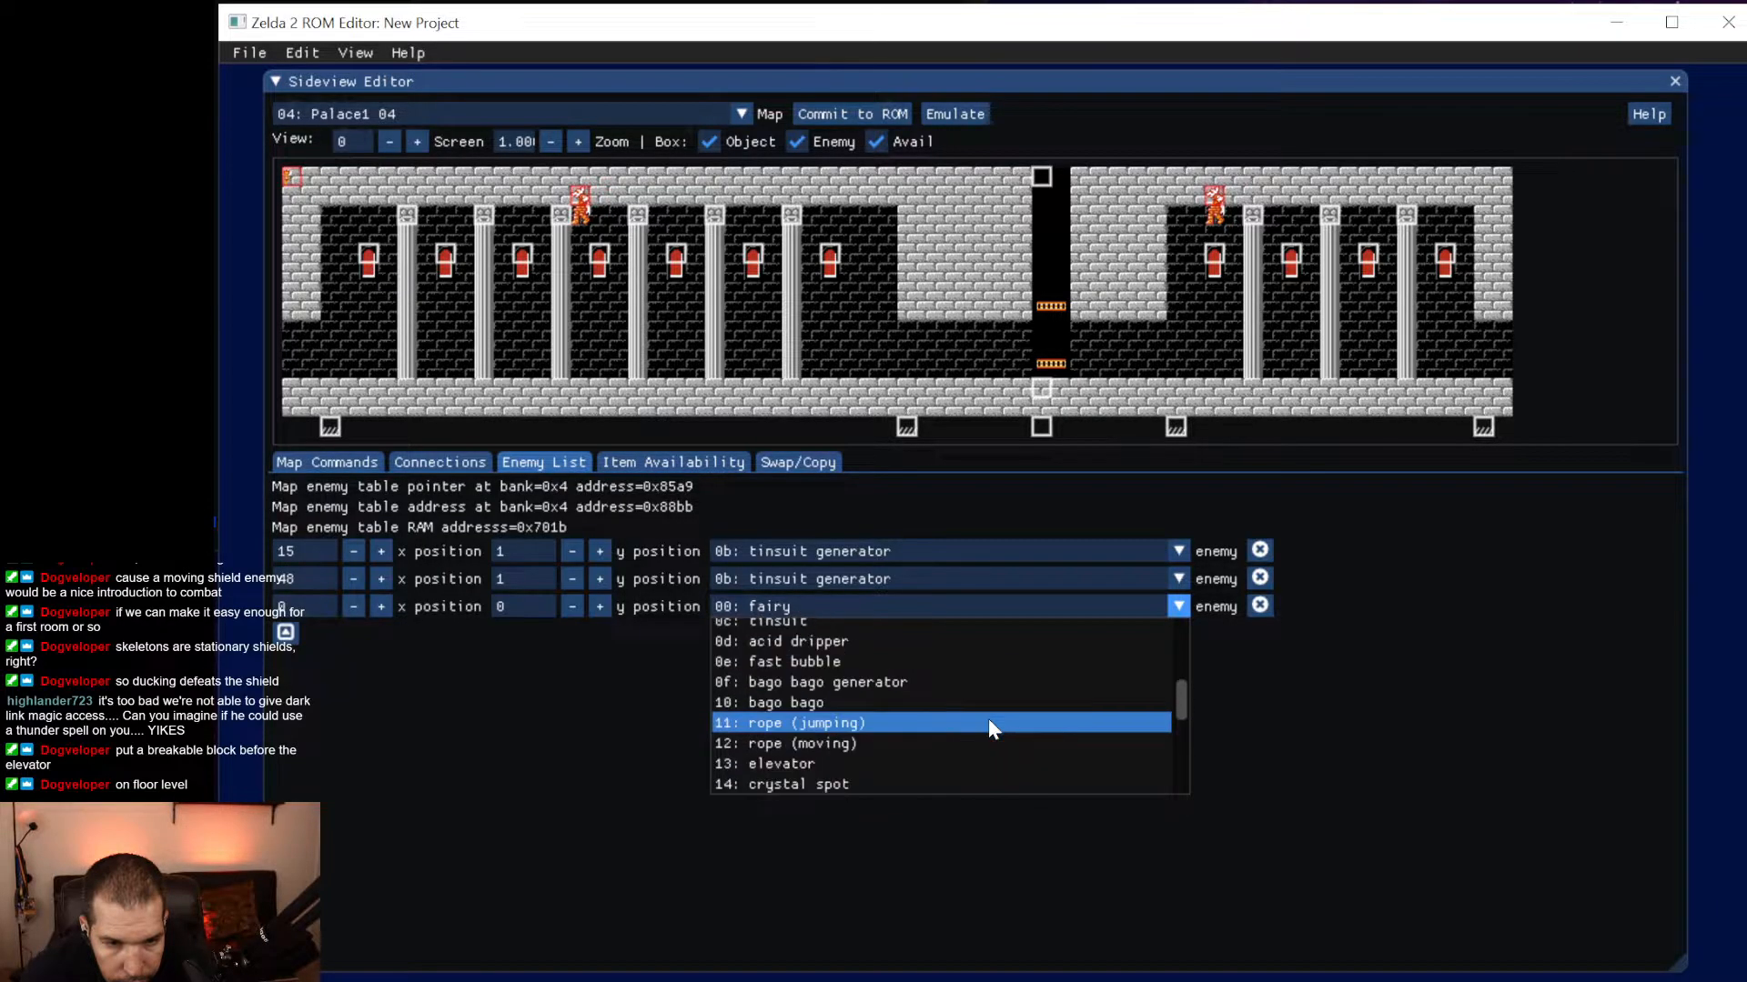
pyautogui.click(941, 644)
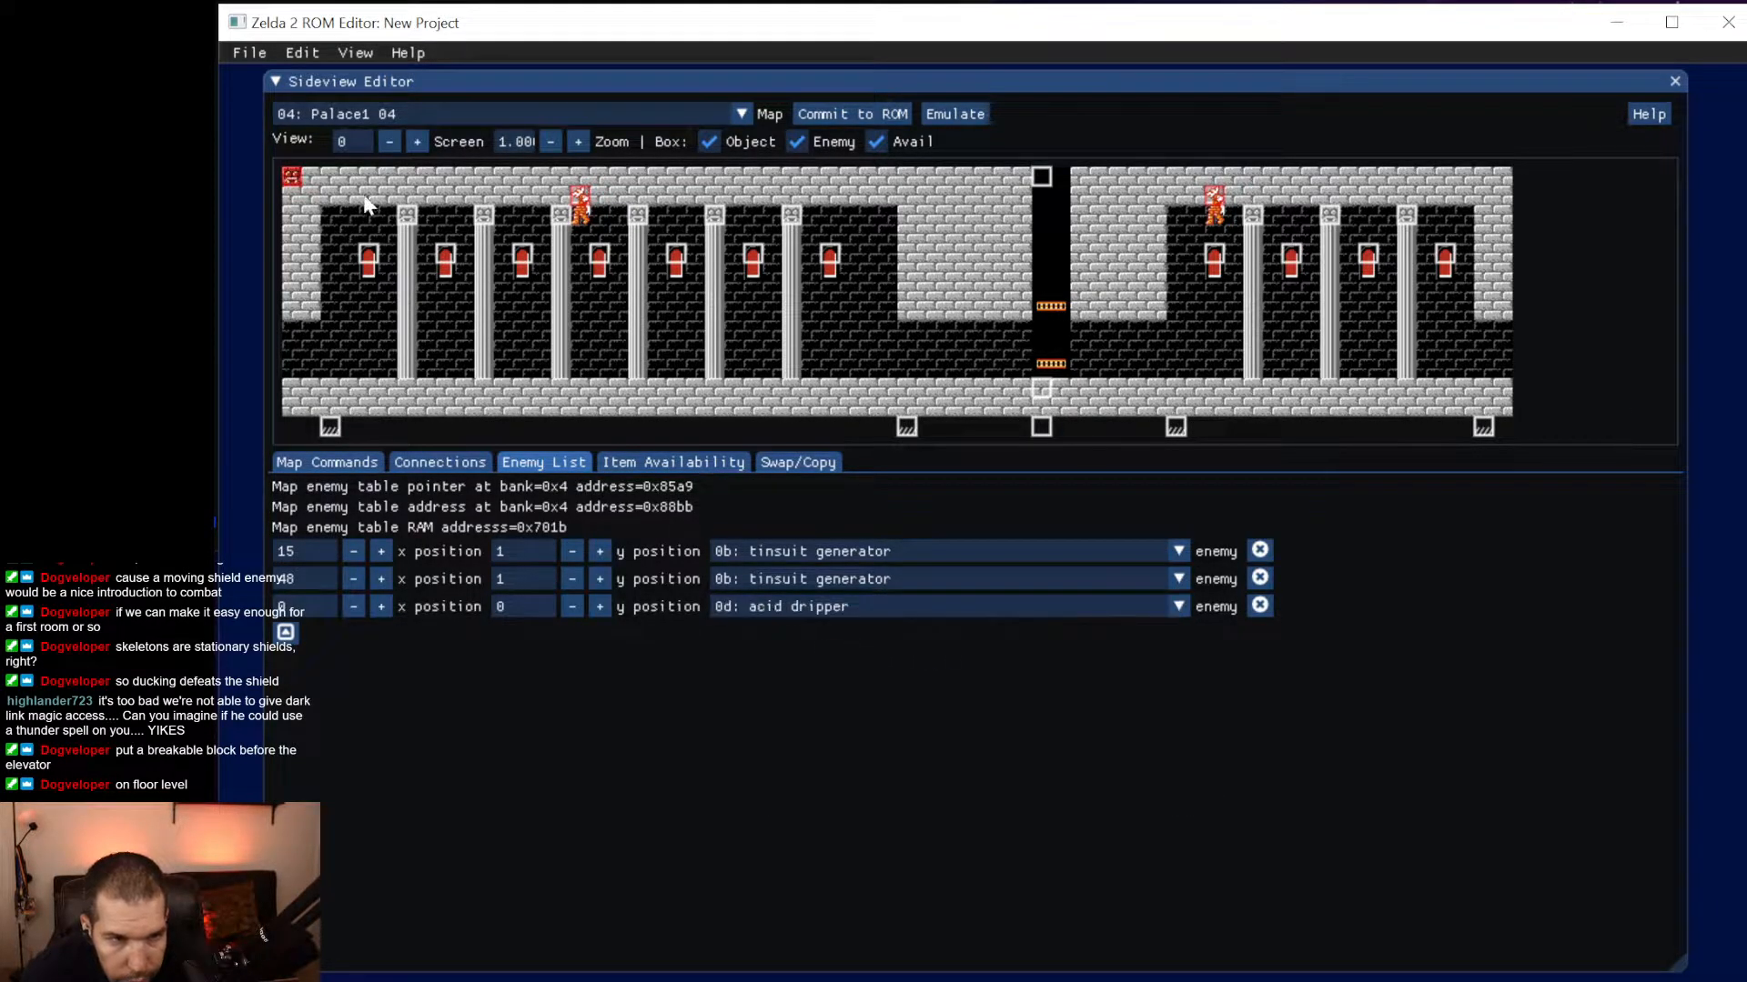
pyautogui.moveTo(309, 186); pyautogui.dragTo(757, 342)
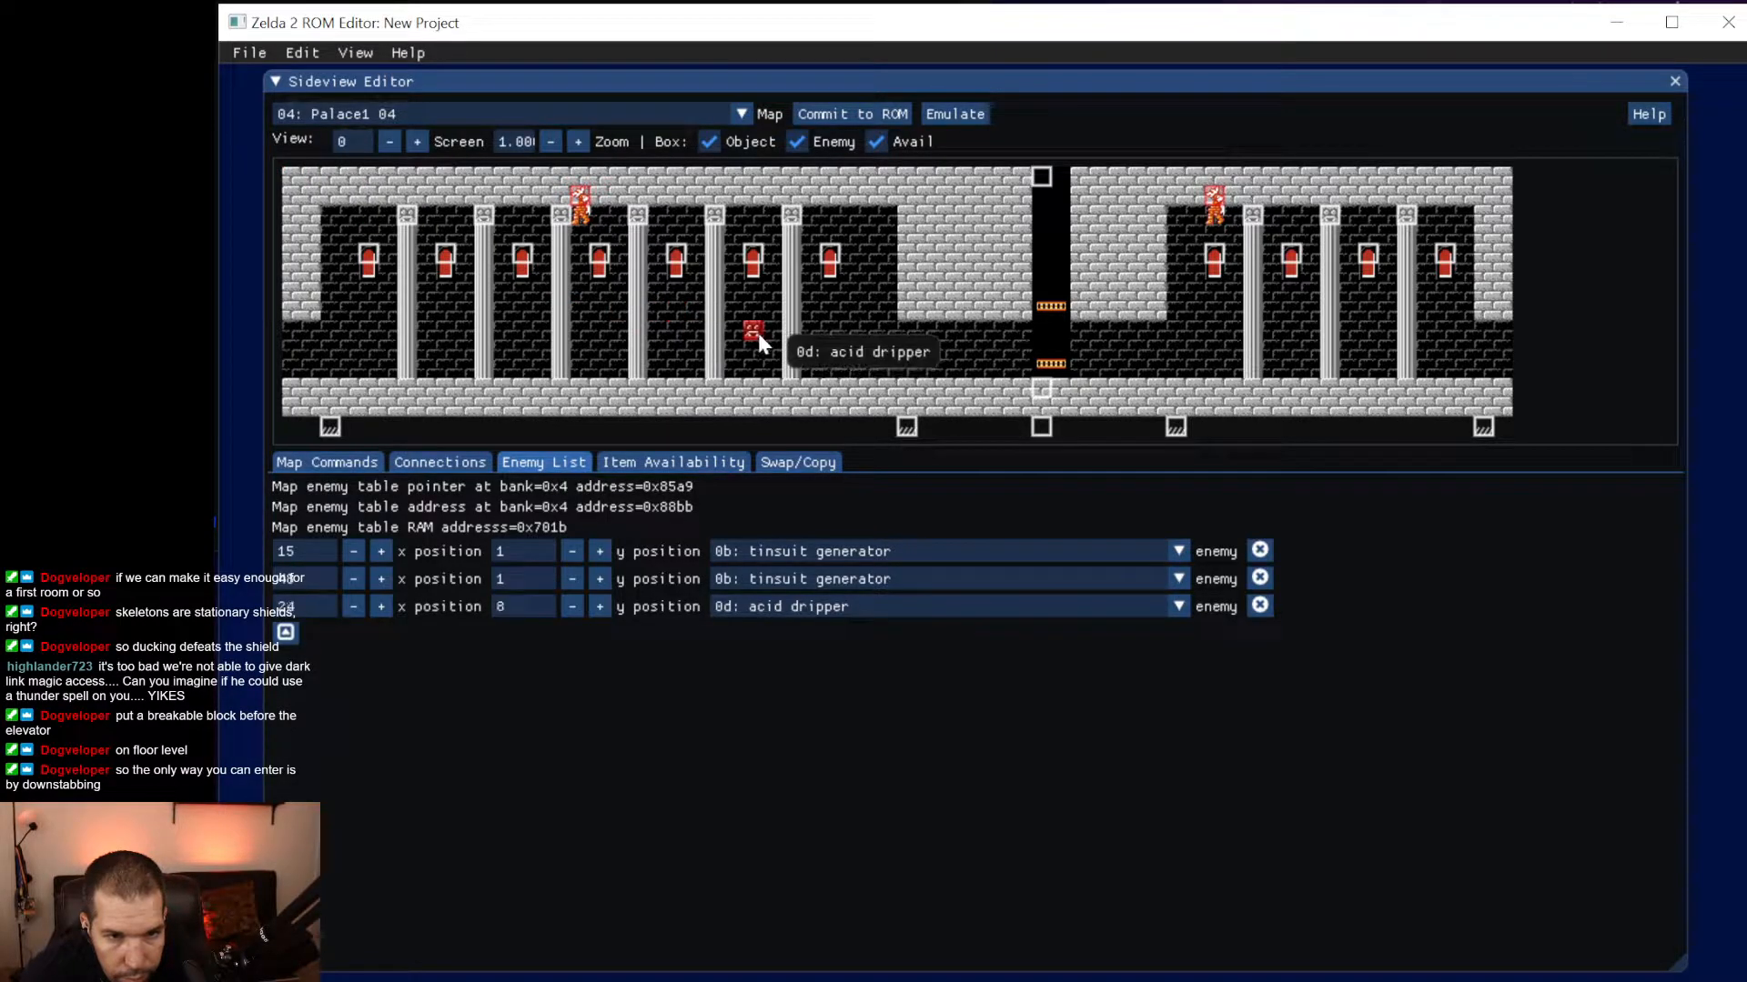
# Change the acid dripper in Palace1 04 to a wolf head, and replace that with a red stalfos.
pyautogui.click(903, 613)
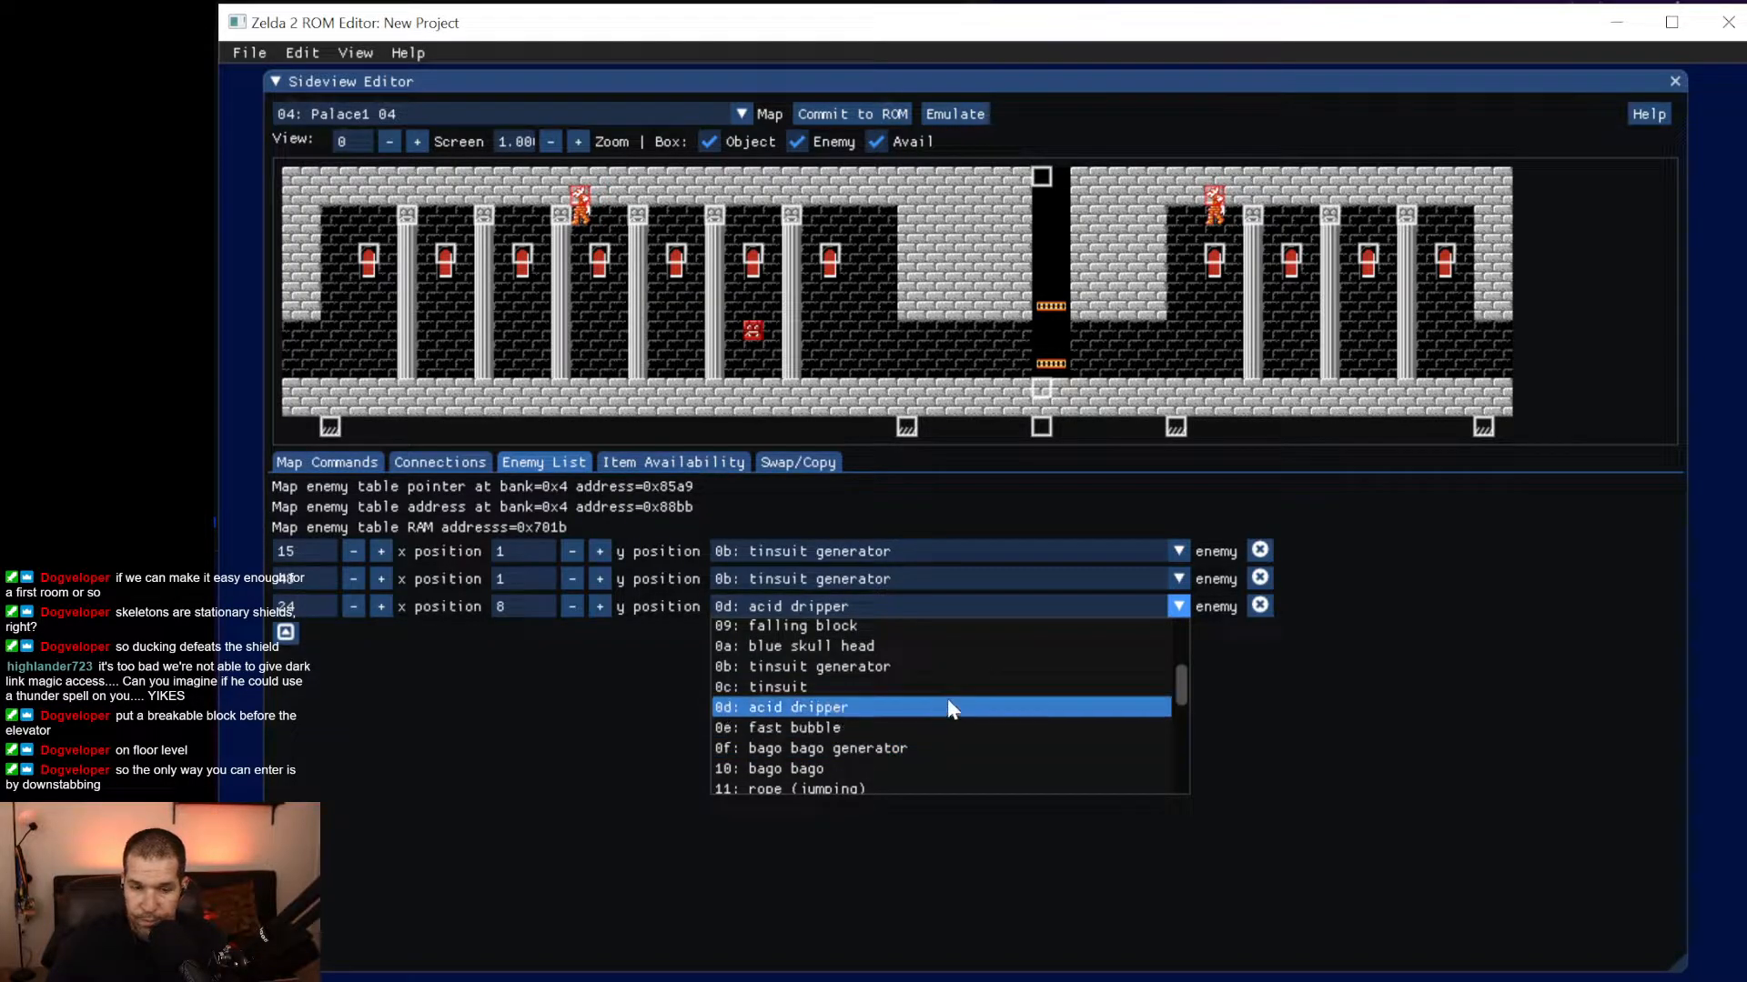
pyautogui.scroll(-1, 953, 684)
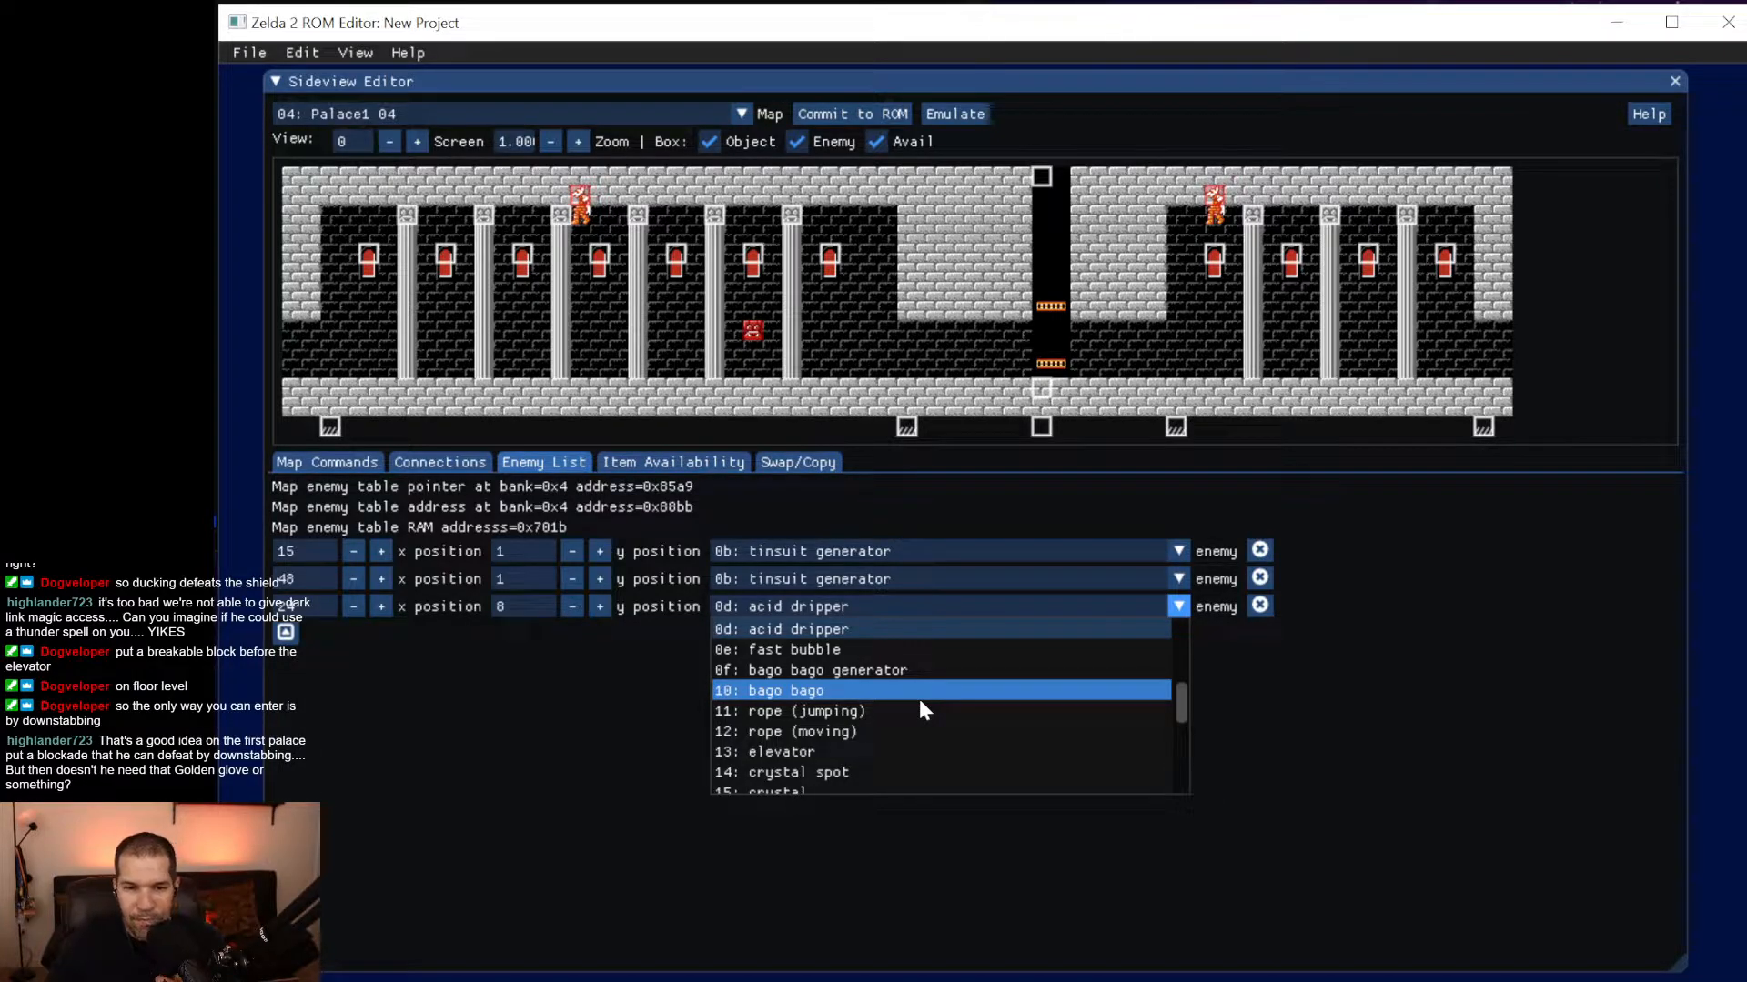
pyautogui.scroll(-1, 916, 707)
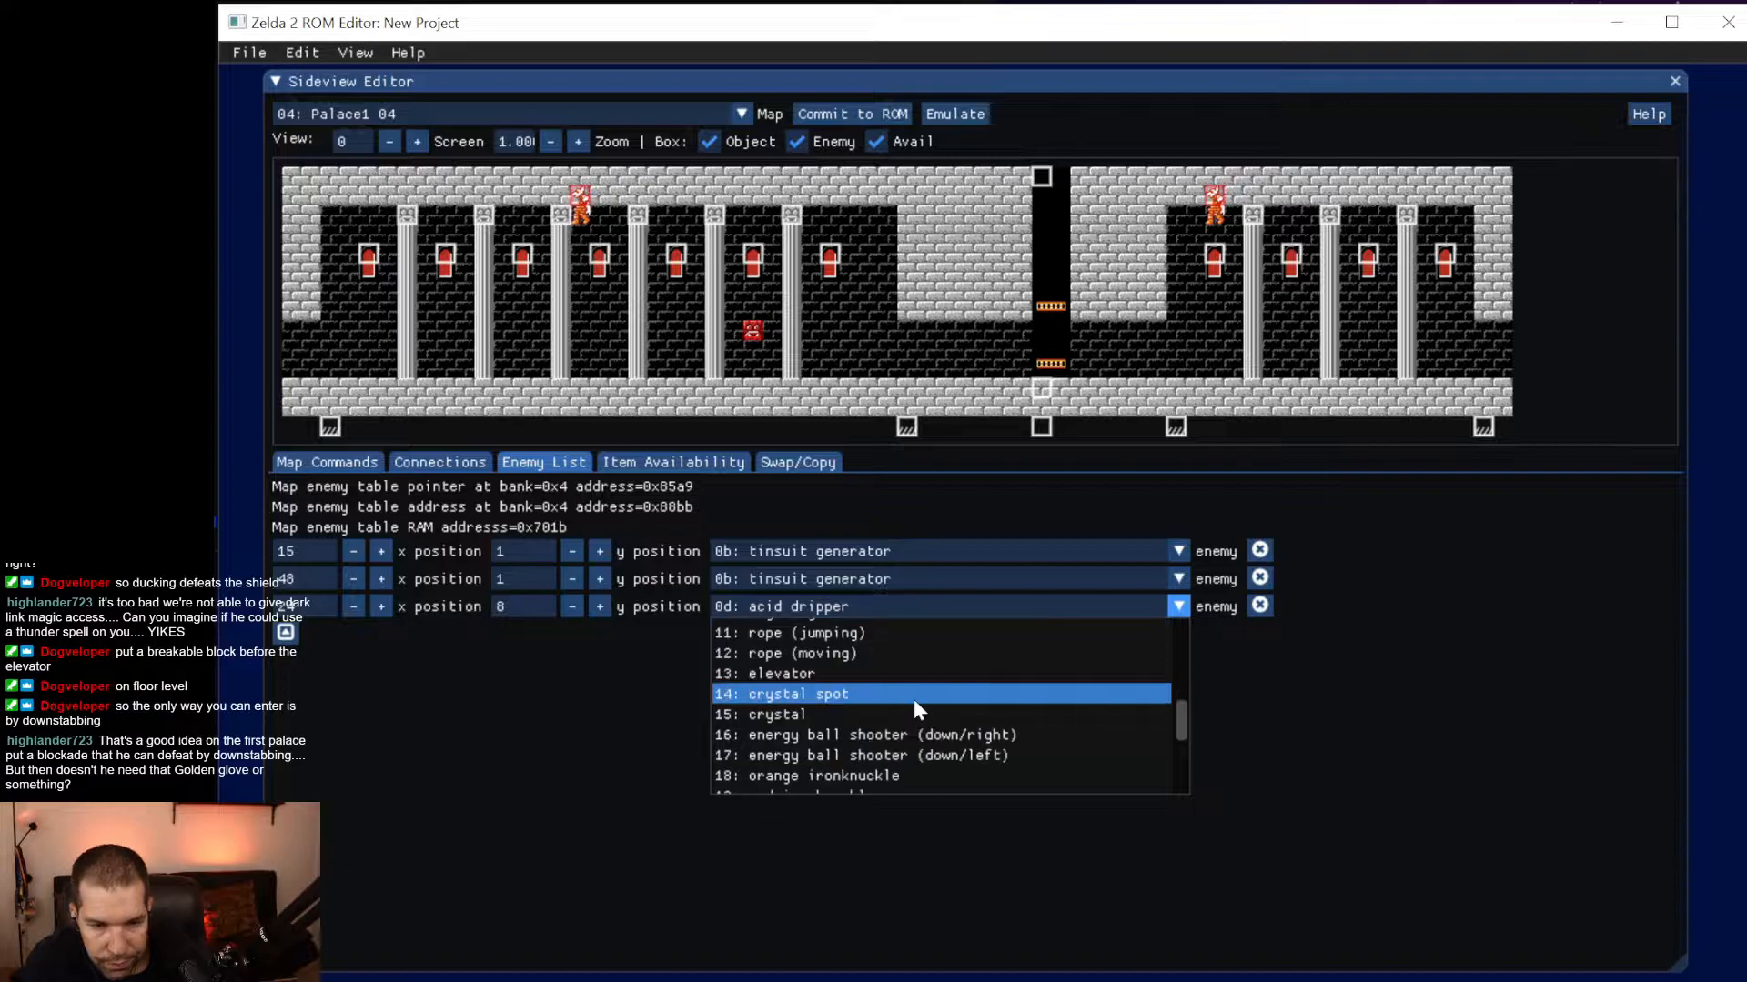
pyautogui.scroll(-1, 922, 683)
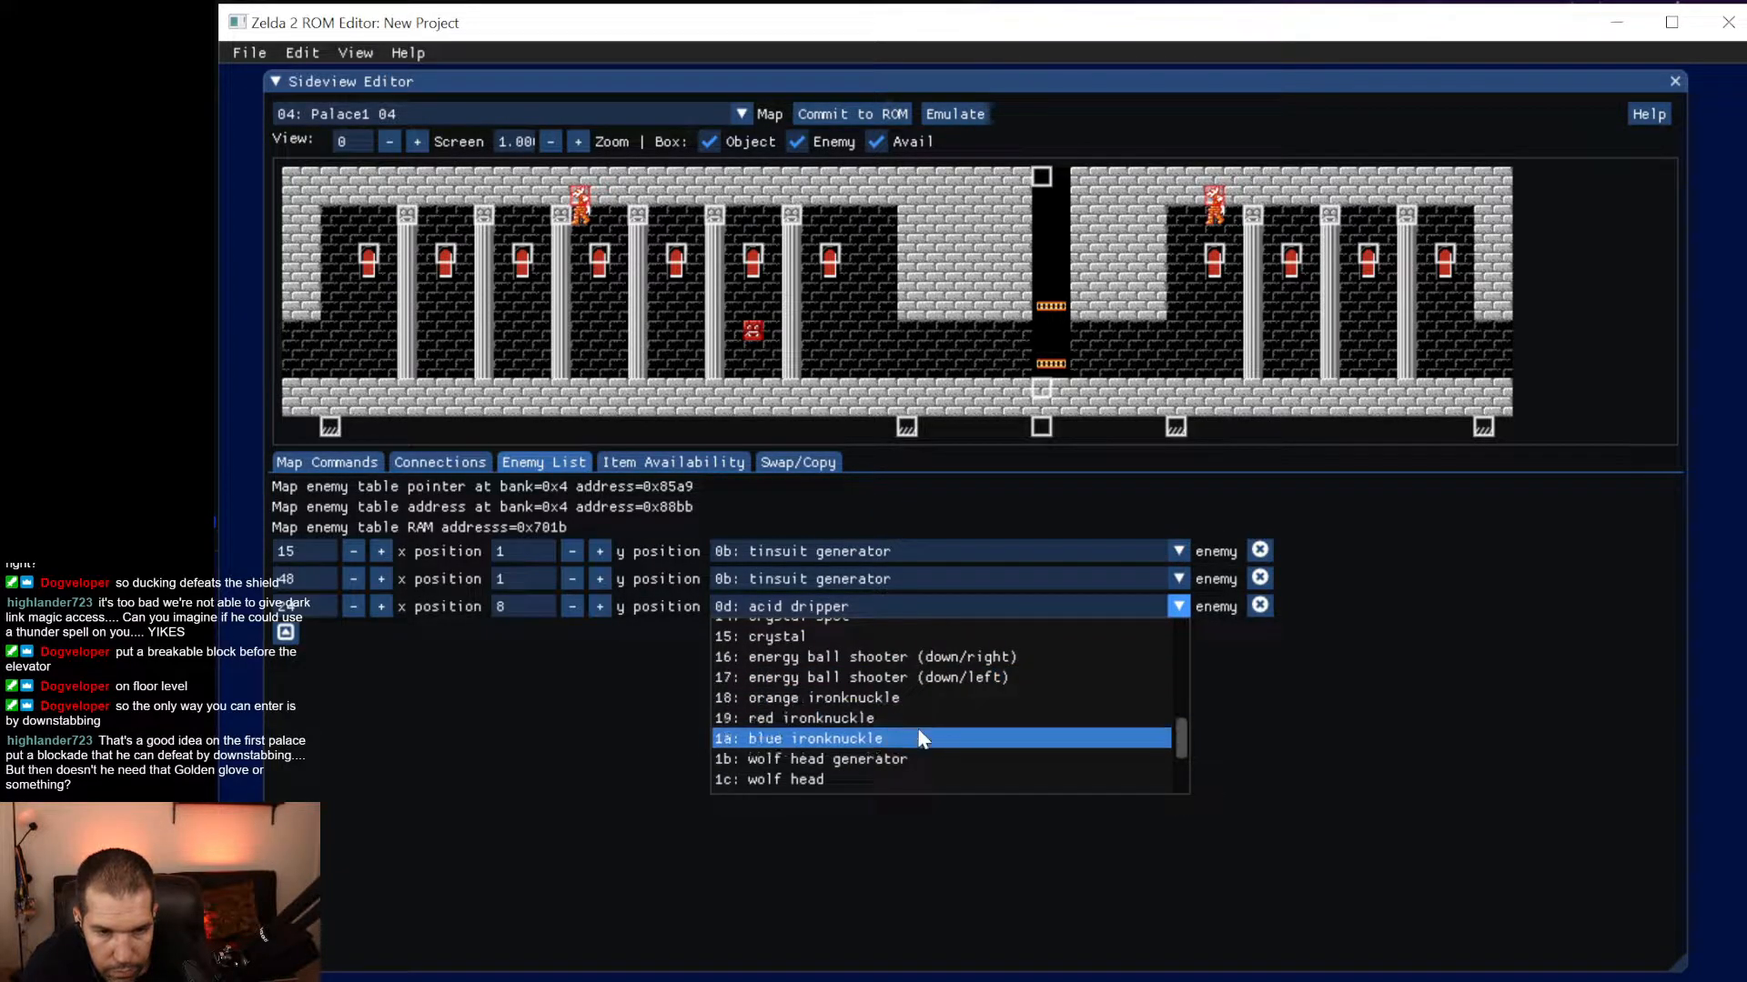
pyautogui.scroll(-1, 919, 735)
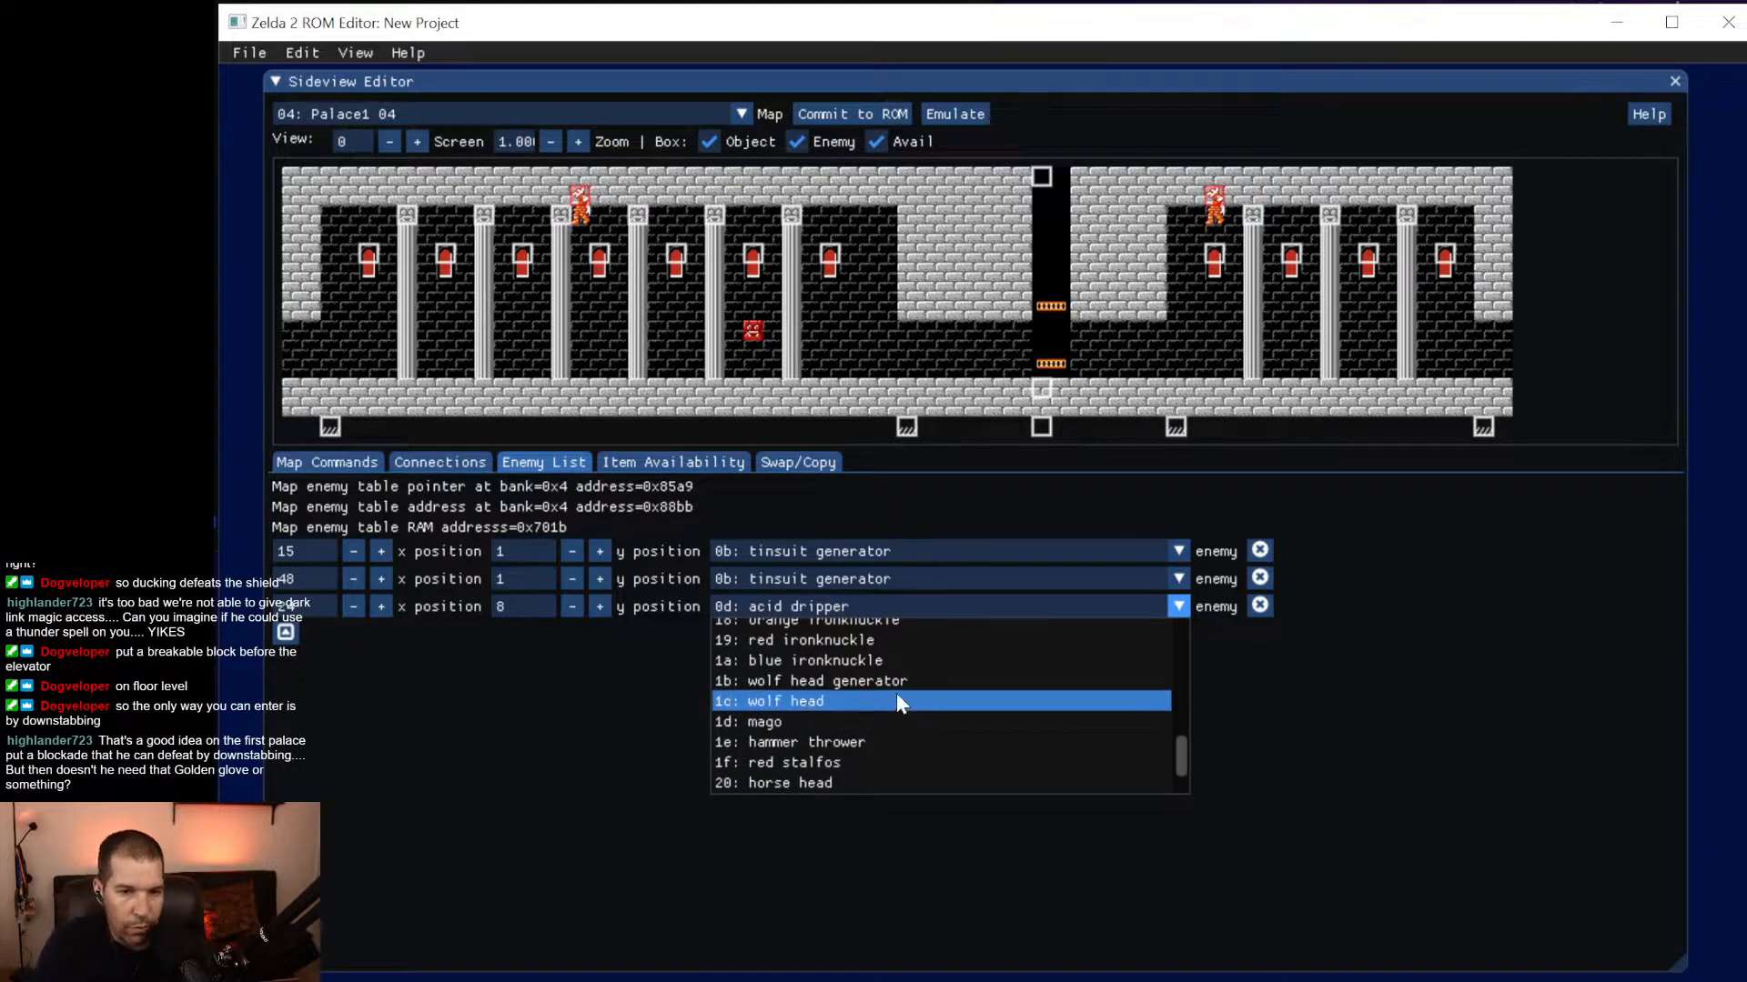
pyautogui.click(892, 700)
pyautogui.click(884, 607)
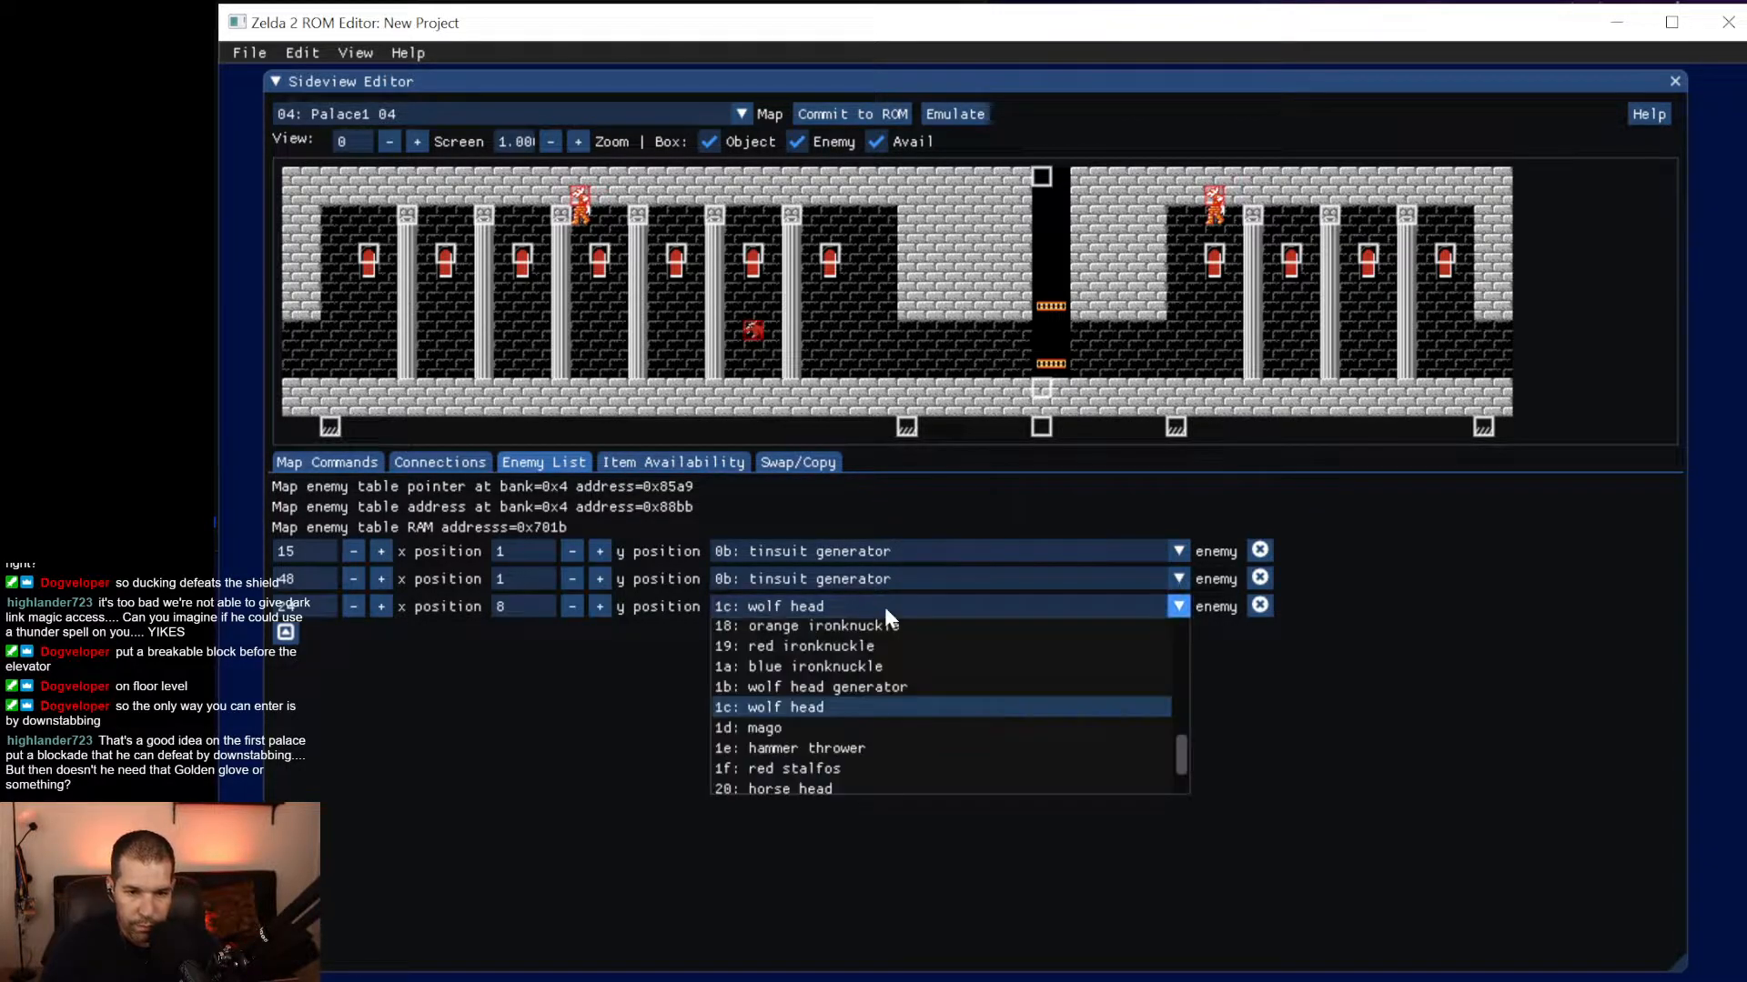
pyautogui.click(914, 767)
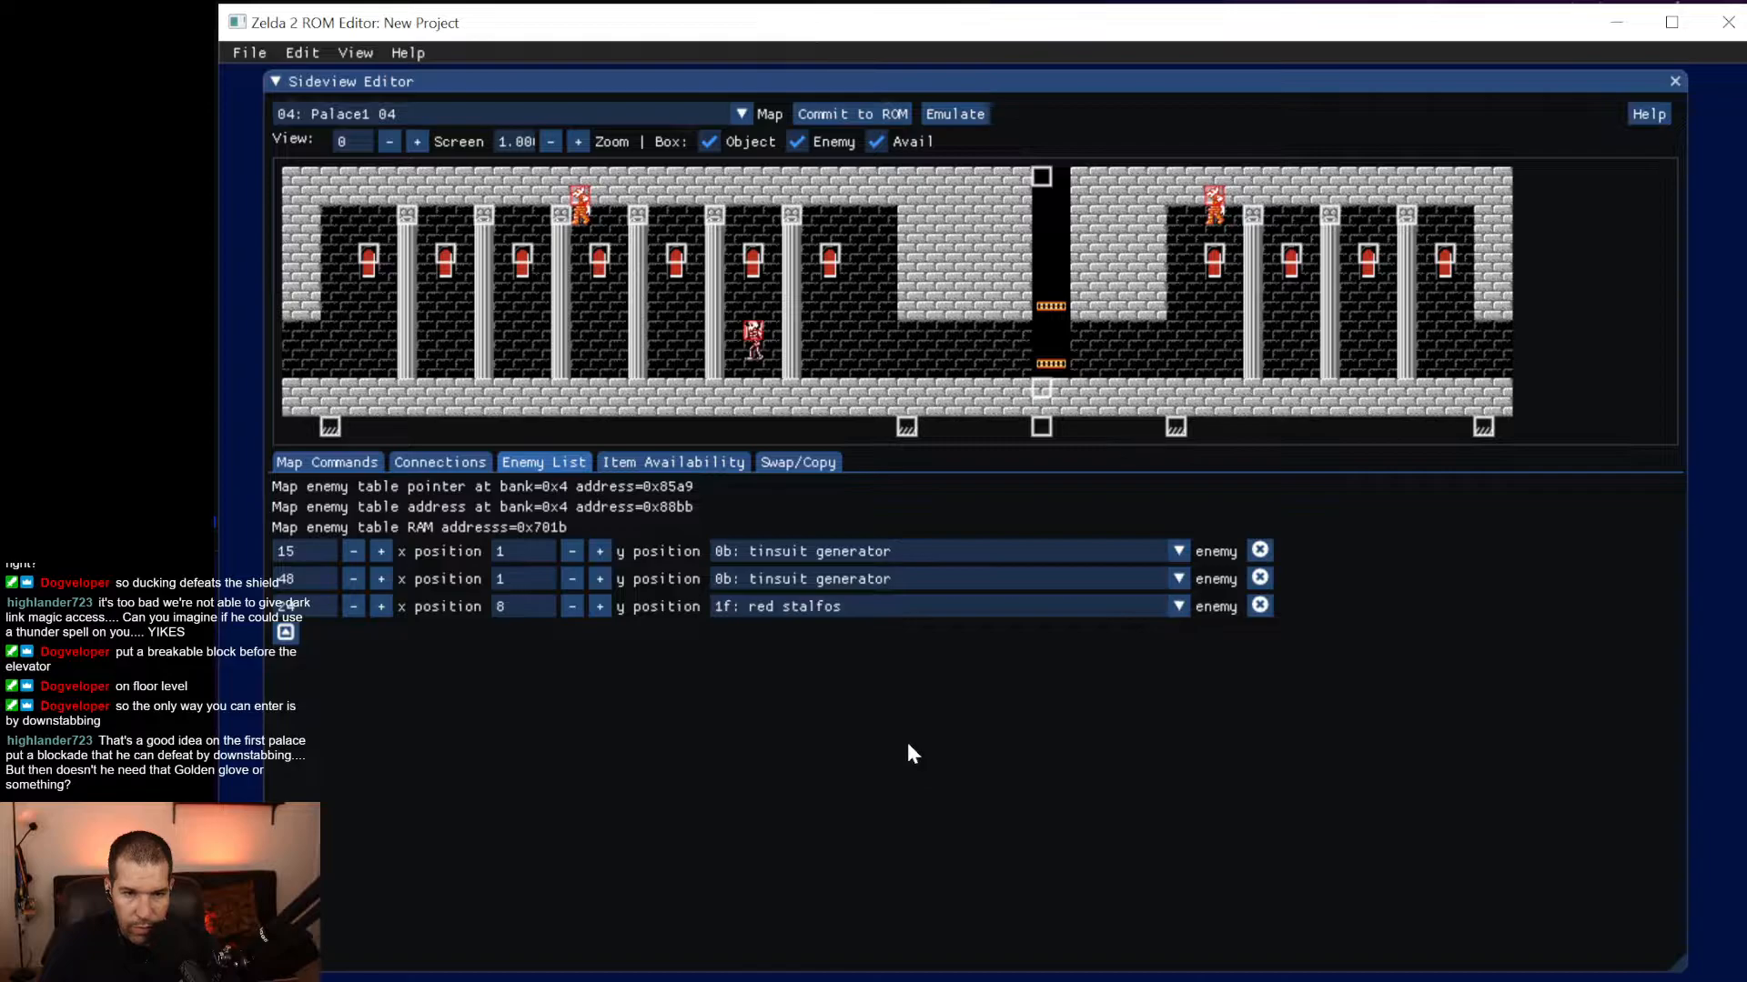
# Change the red stalfos in Palace1 04 to a blue stalfos and move it up between two pillars at the ceiling, y 1.
pyautogui.click(848, 604)
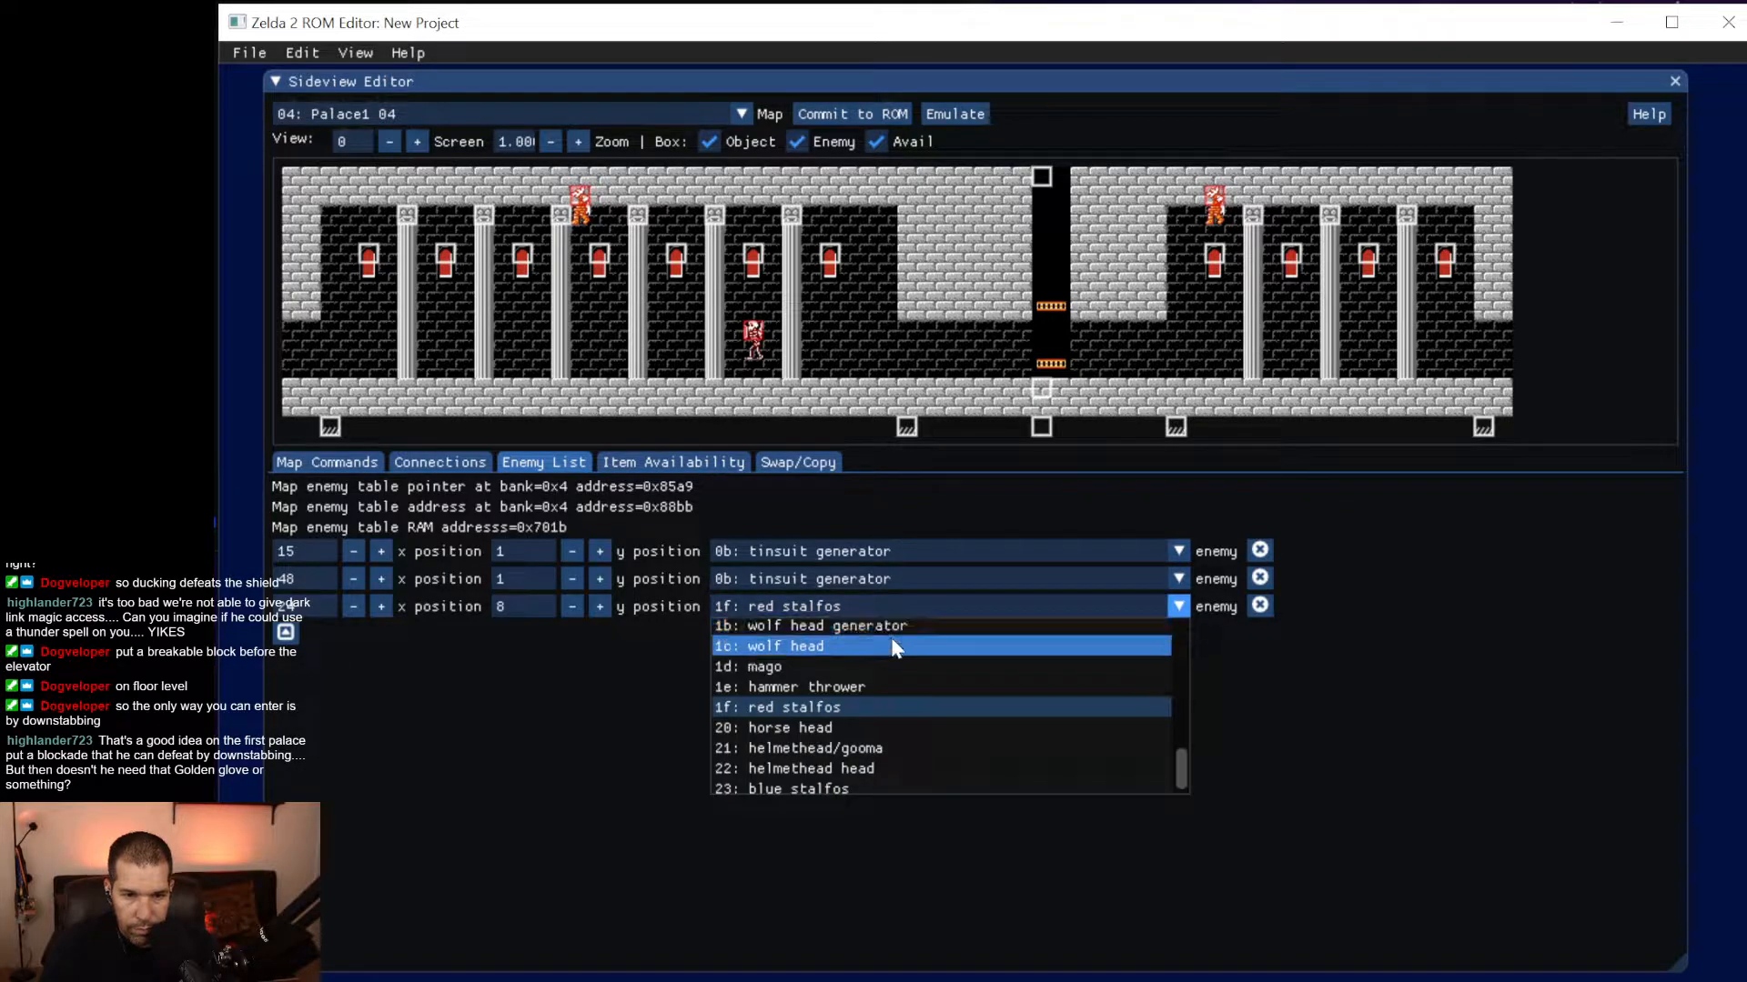
pyautogui.moveTo(1180, 772); pyautogui.dragTo(1186, 779)
pyautogui.click(955, 784)
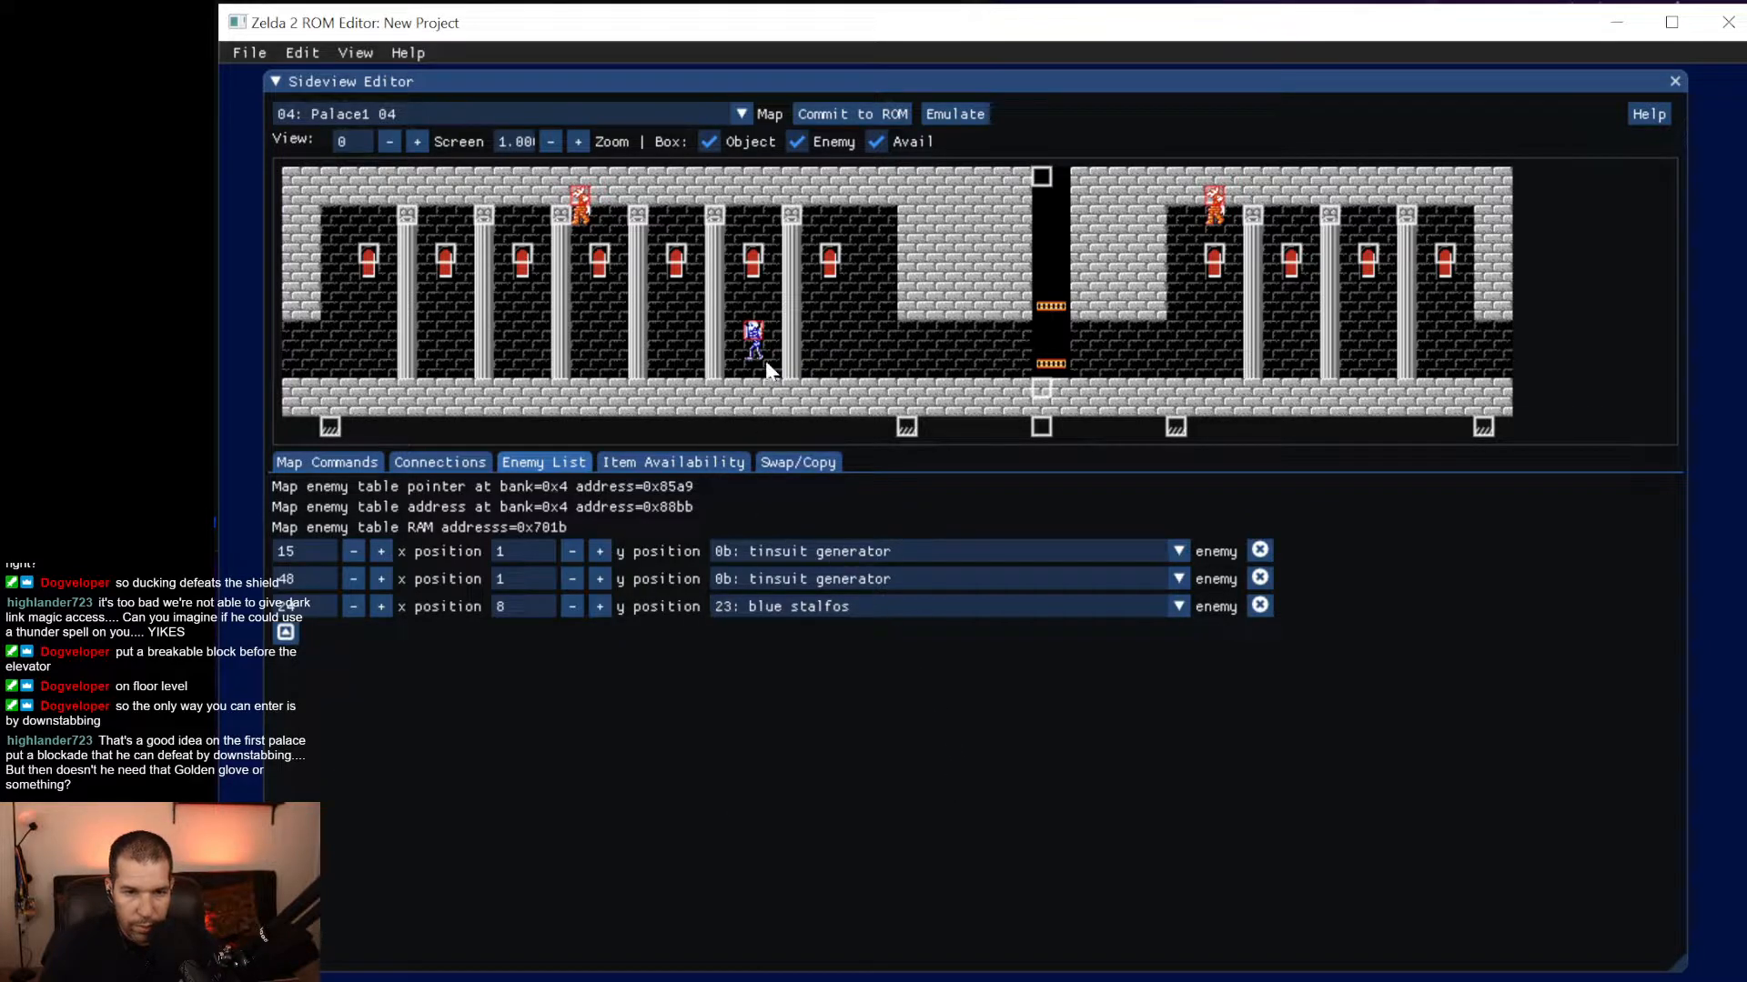
pyautogui.moveTo(751, 335); pyautogui.dragTo(839, 346)
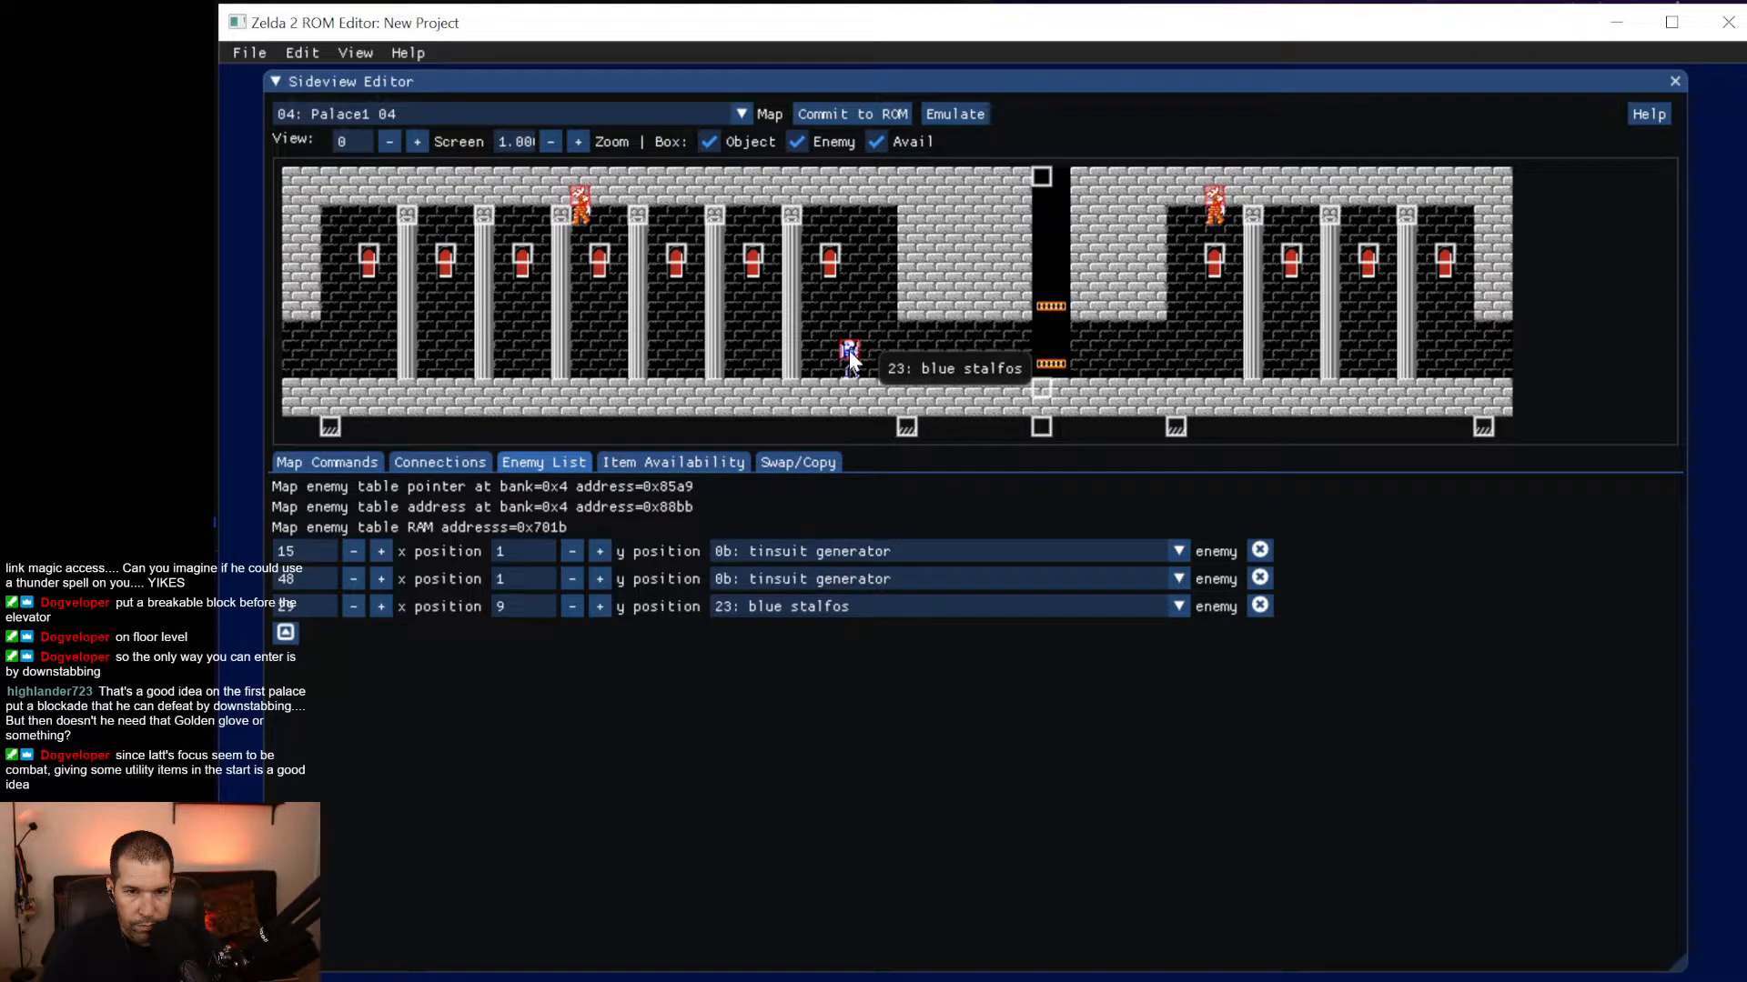
pyautogui.moveTo(851, 350); pyautogui.dragTo(693, 206)
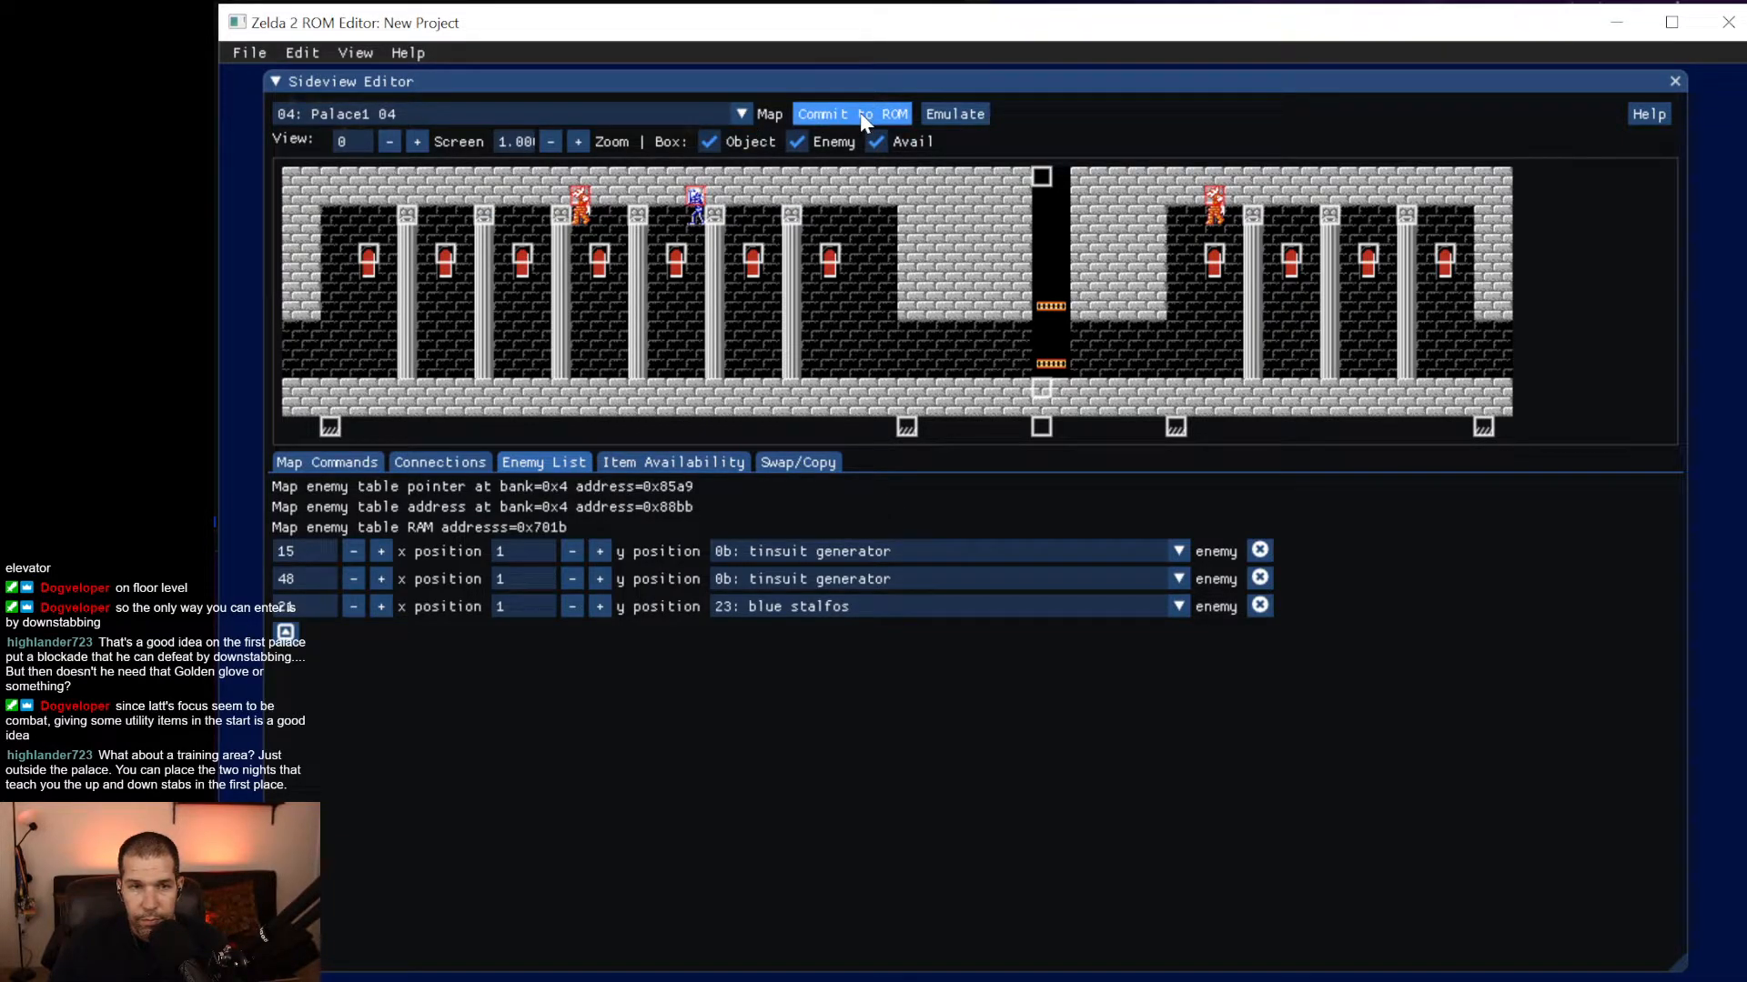
pyautogui.click(244, 54)
pyautogui.click(258, 144)
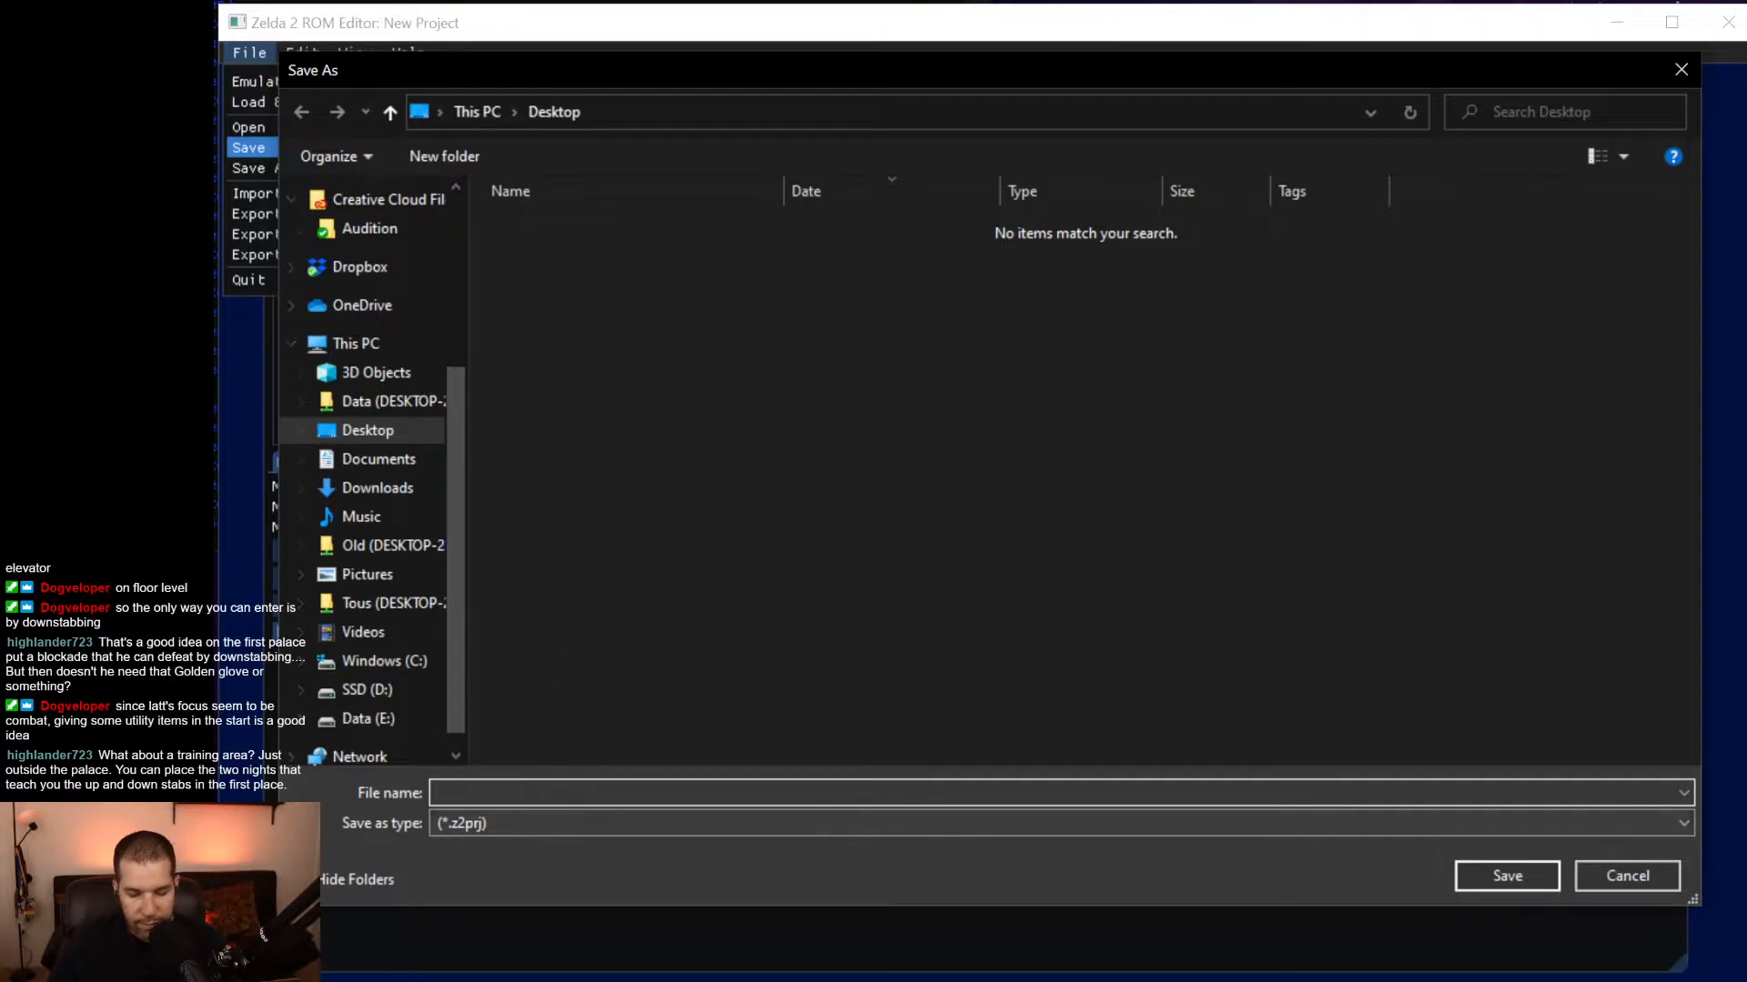
pyautogui.write('Z2 Test')
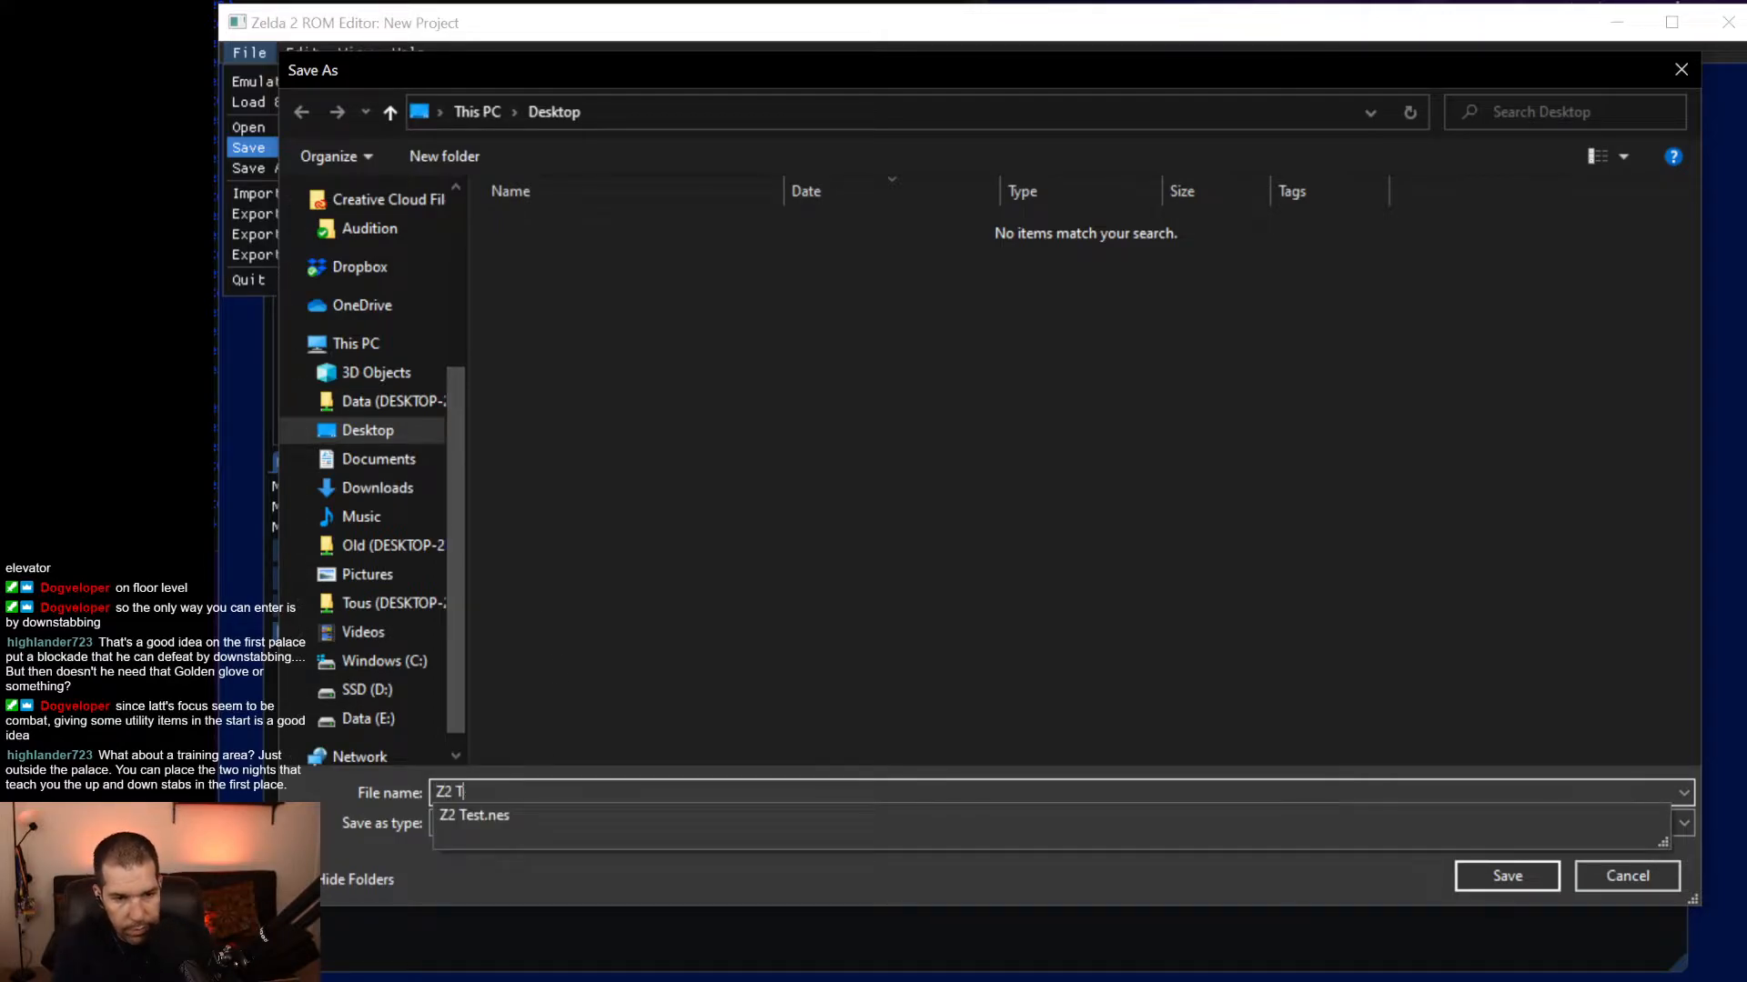
pyautogui.press('Down')
pyautogui.press('Return')
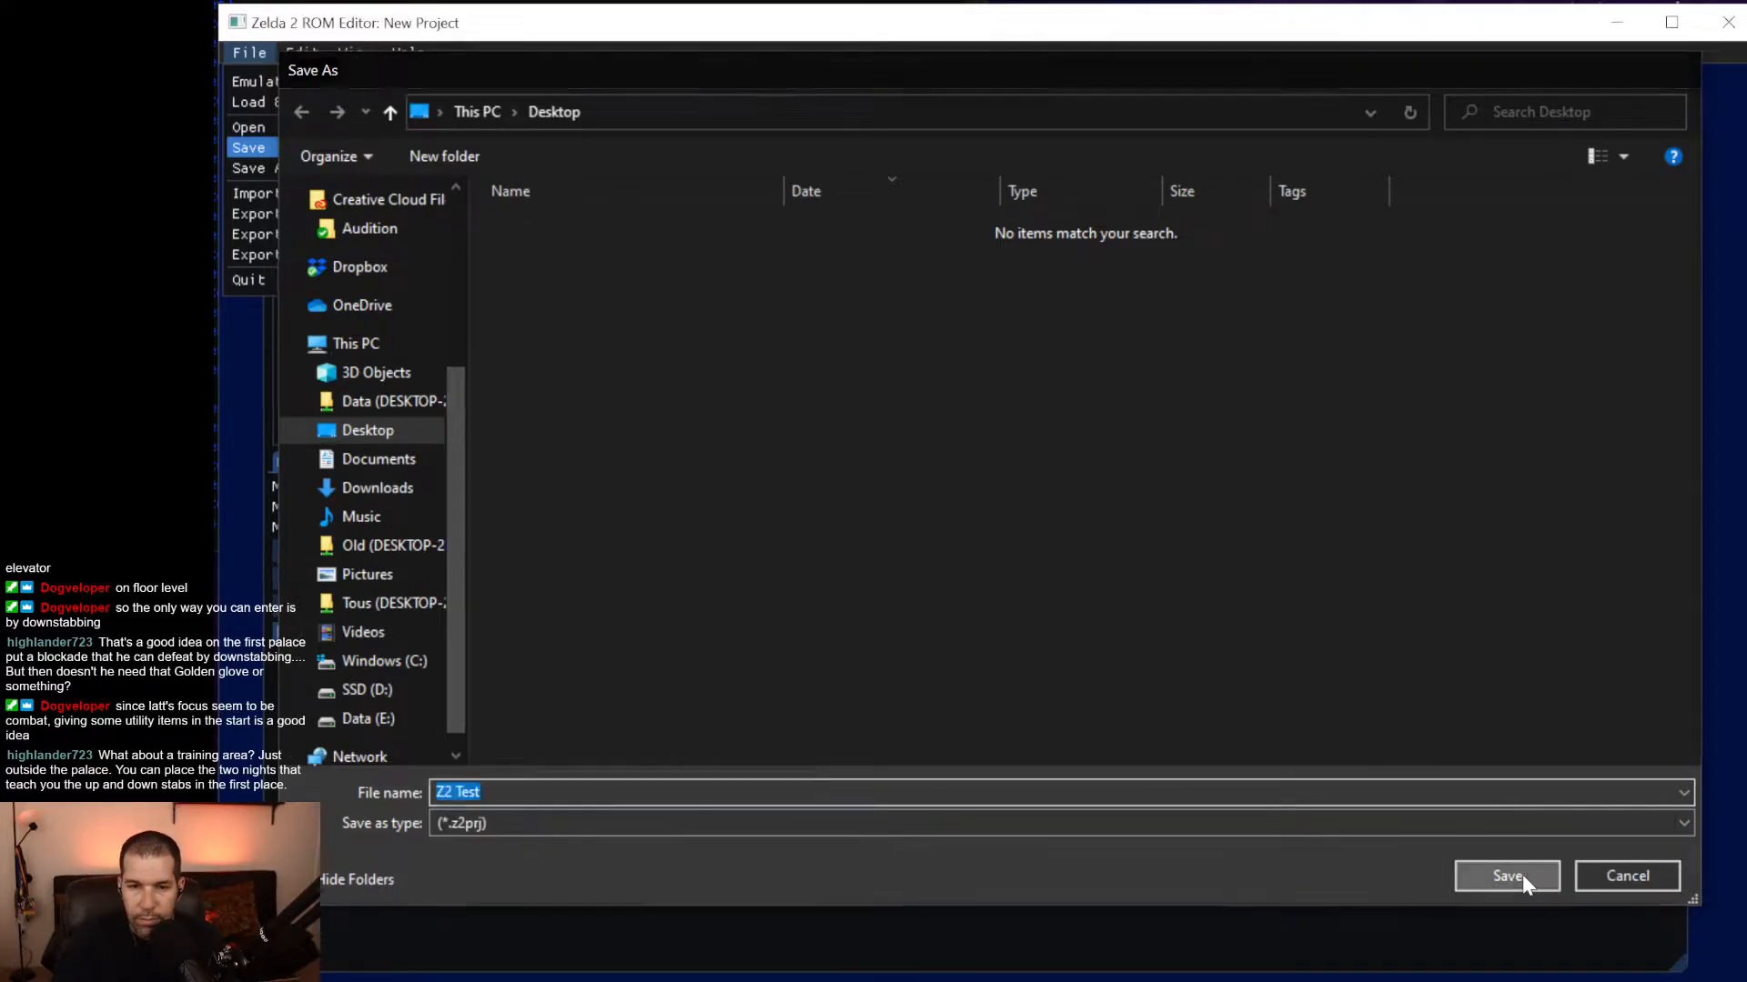
pyautogui.click(1508, 875)
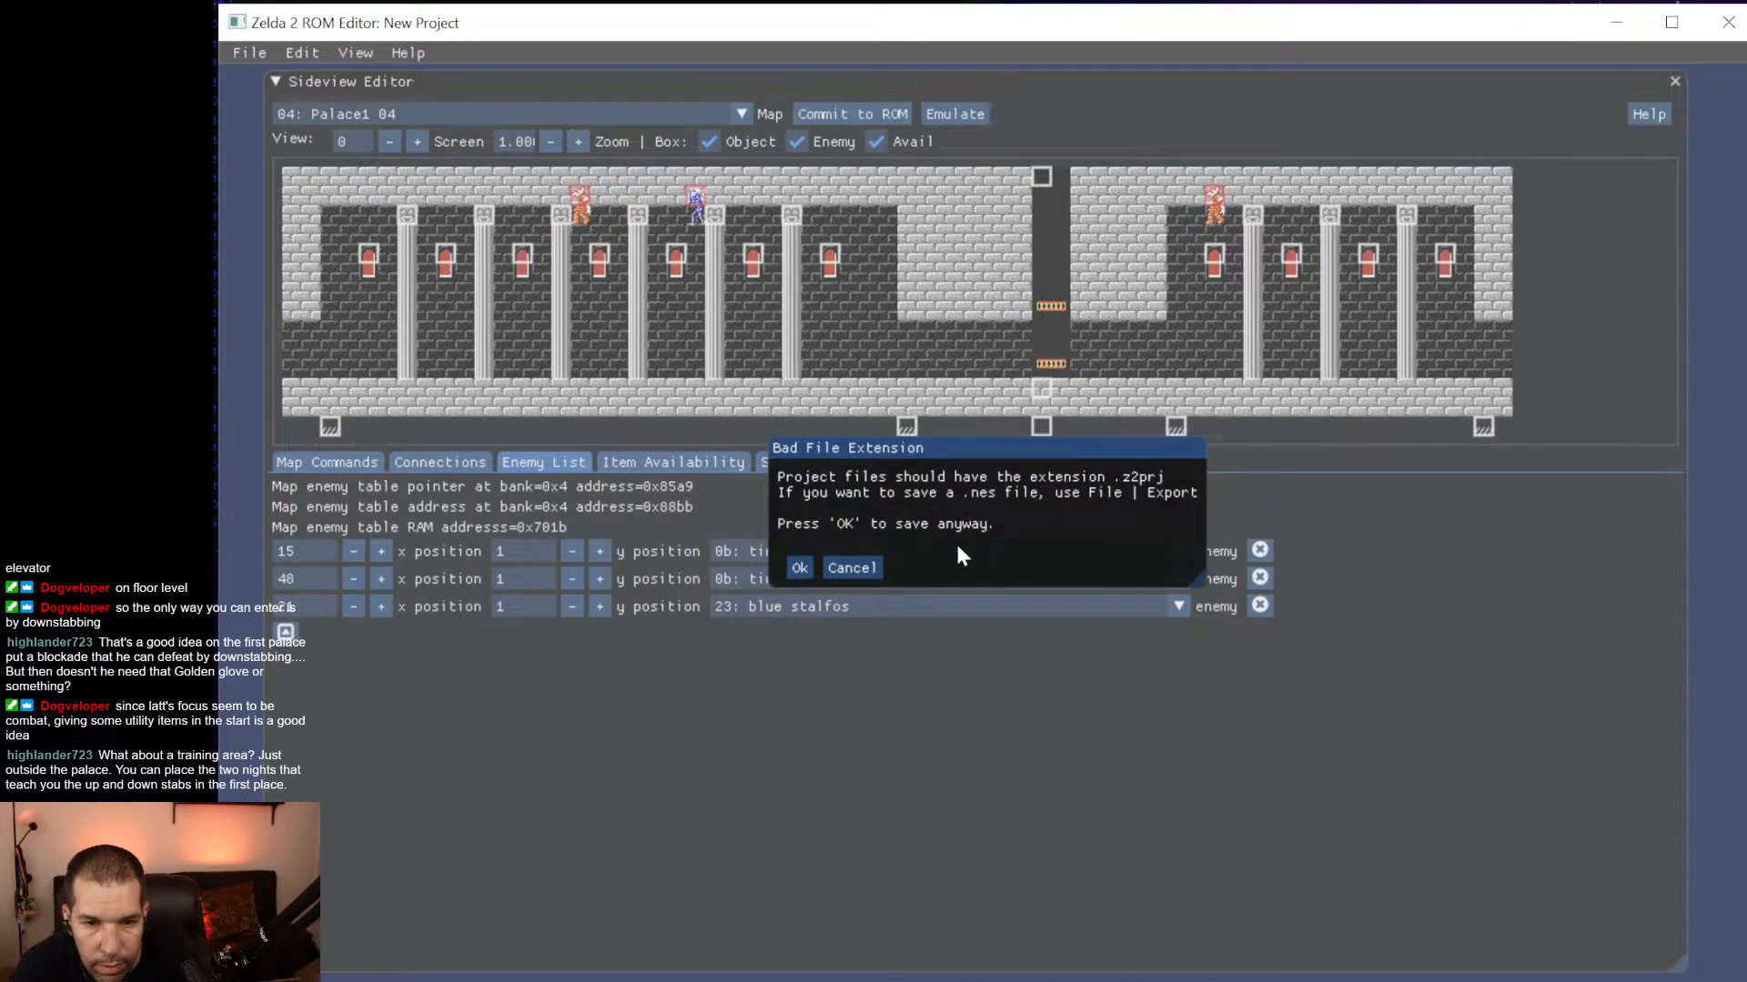
pyautogui.click(861, 565)
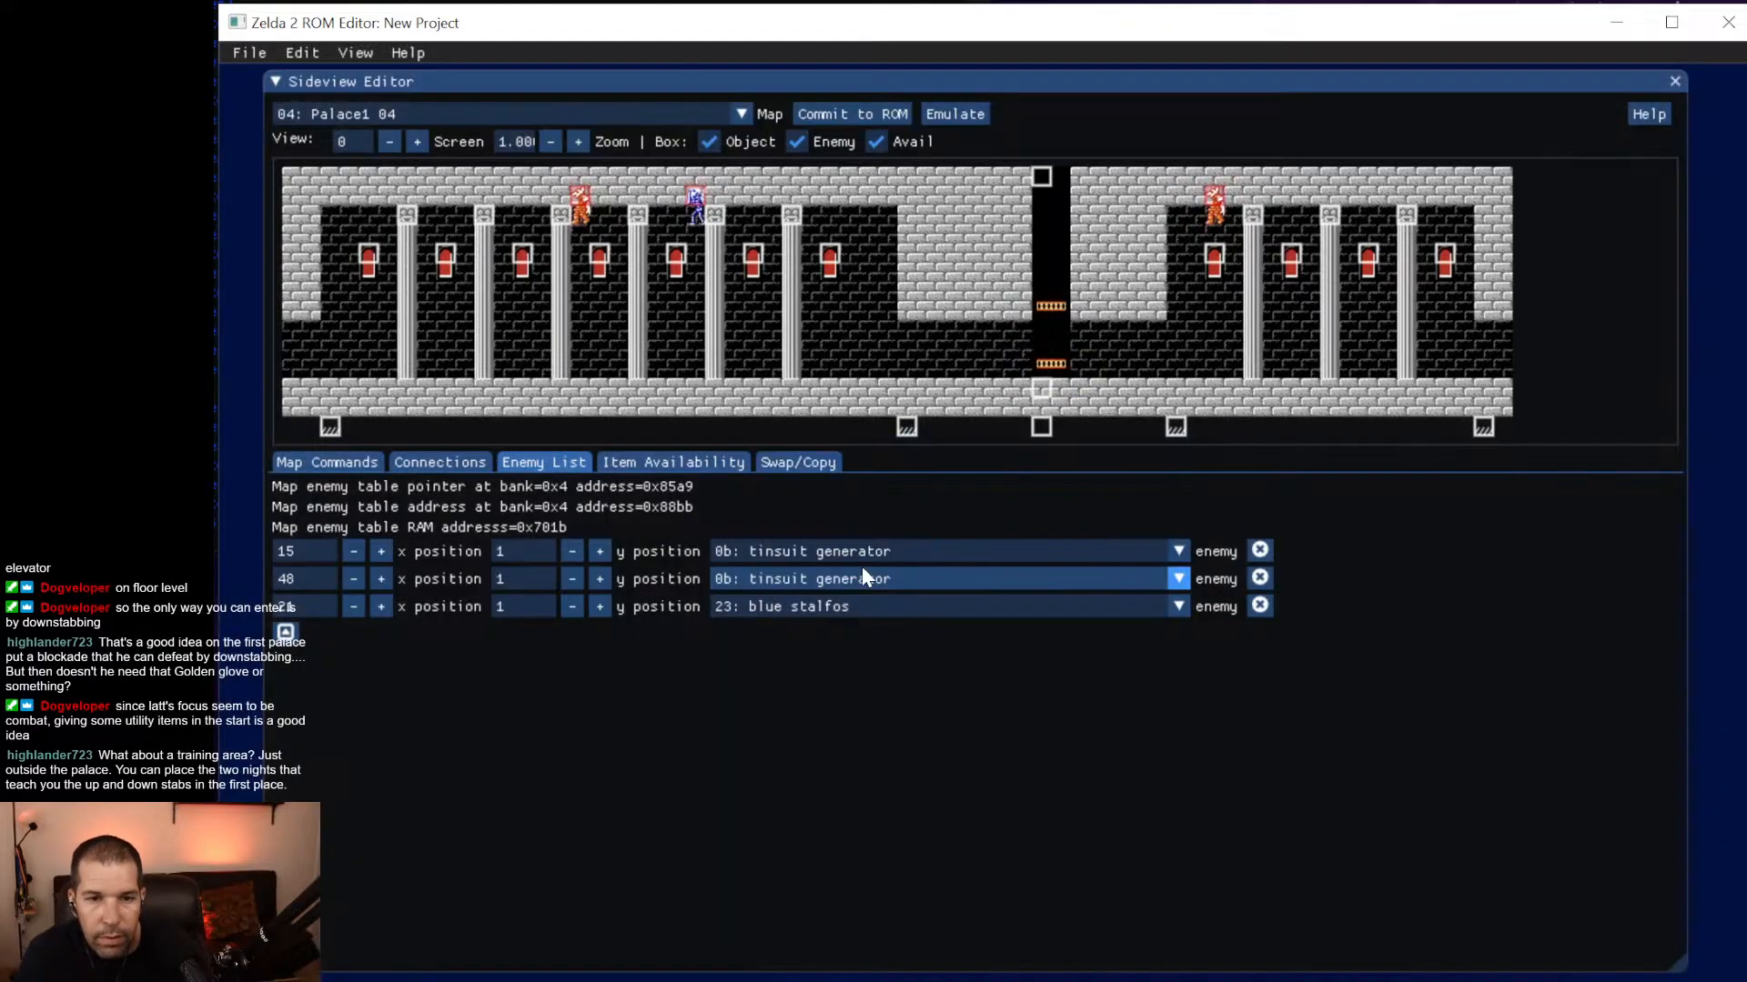
# Save the project on the Desktop as a new project file named Z2 Test.z2prj.
pyautogui.click(255, 52)
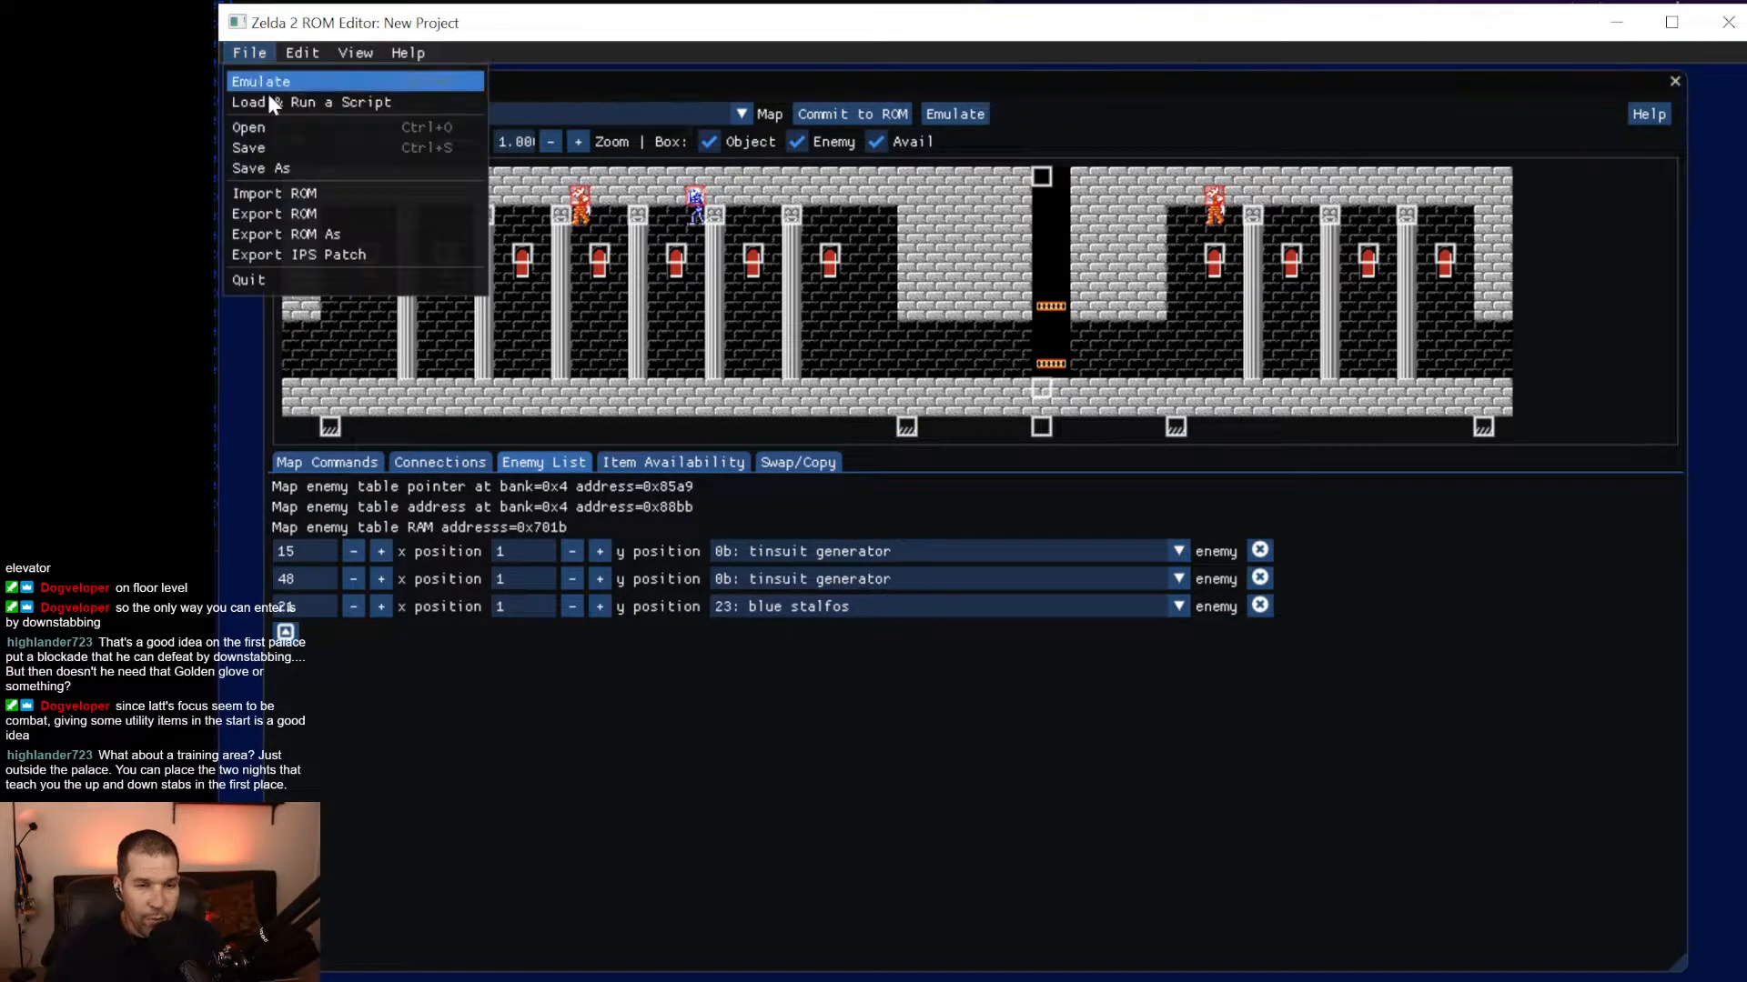
pyautogui.click(286, 169)
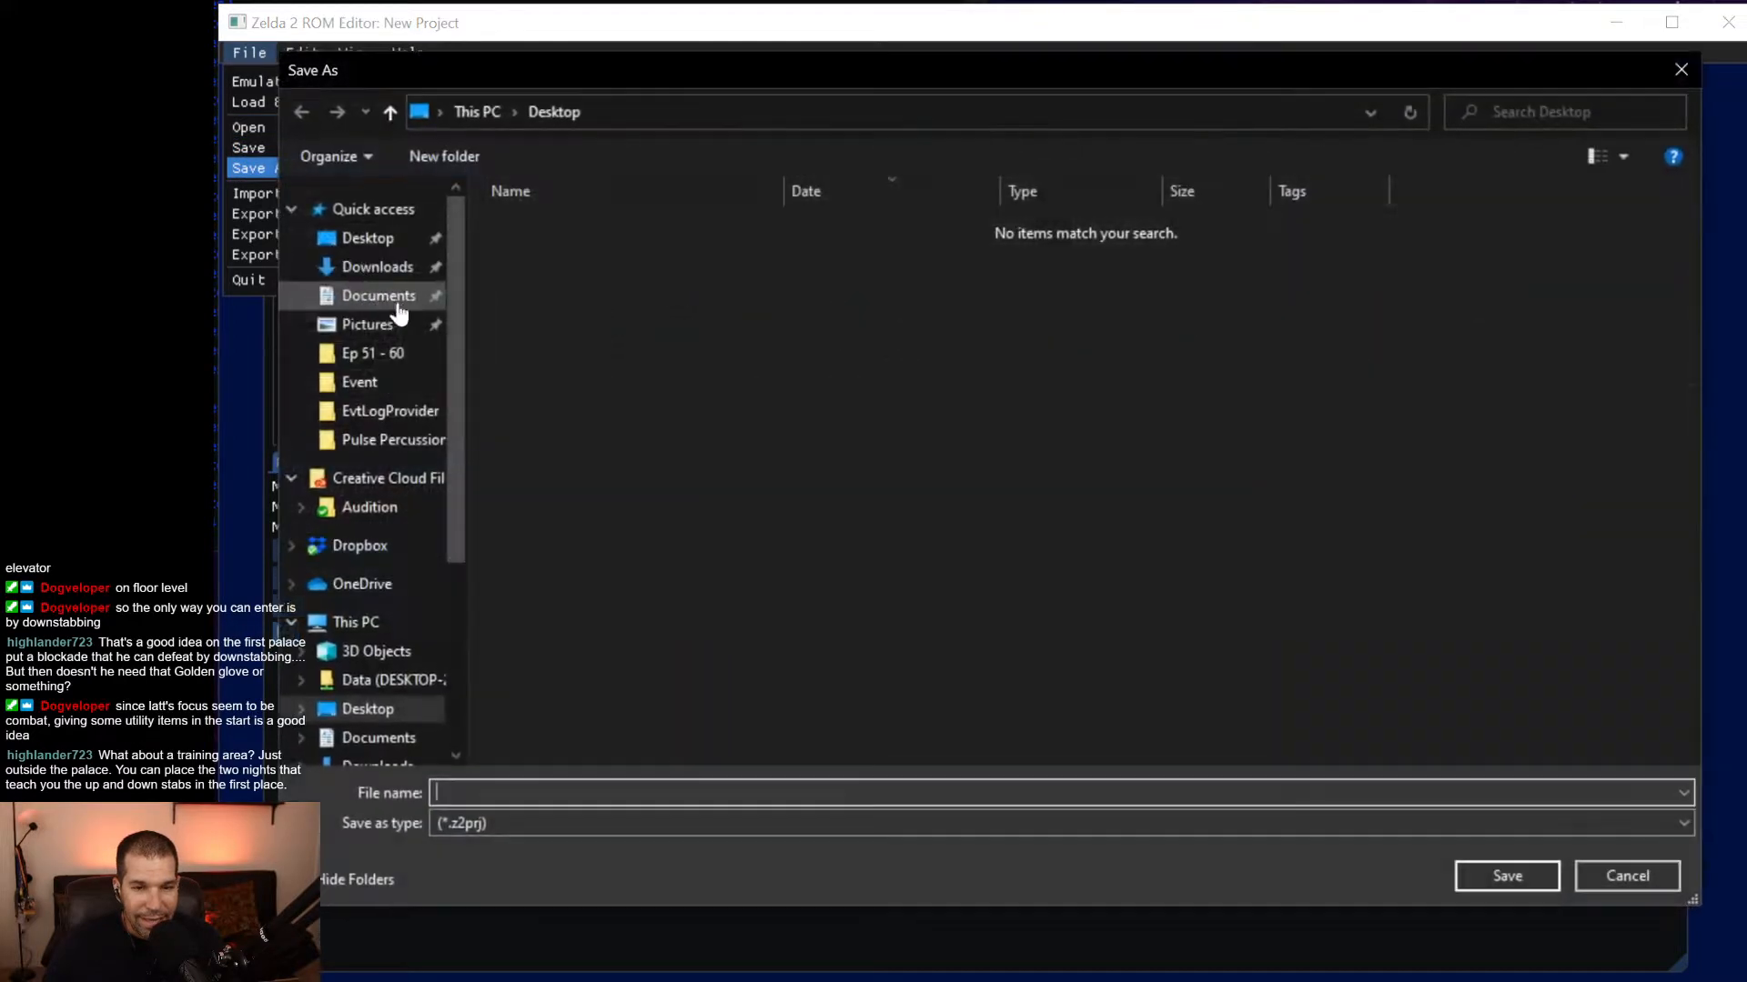
pyautogui.write('Z')
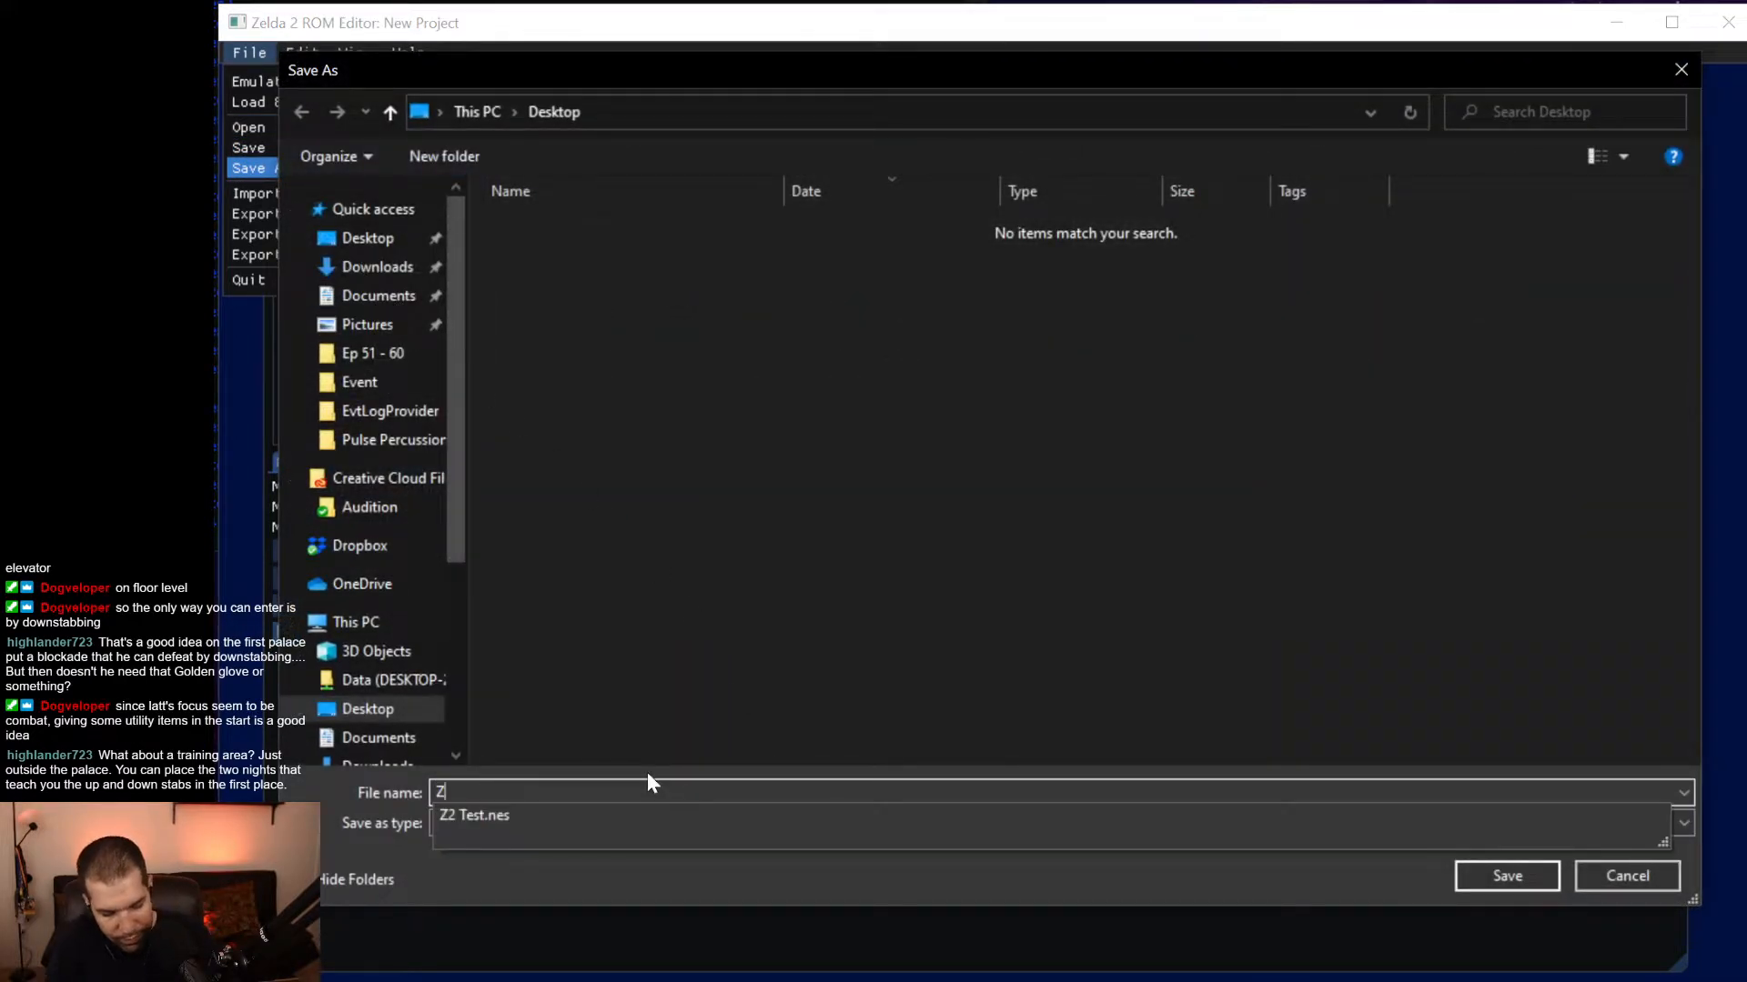
pyautogui.write('2 Test.')
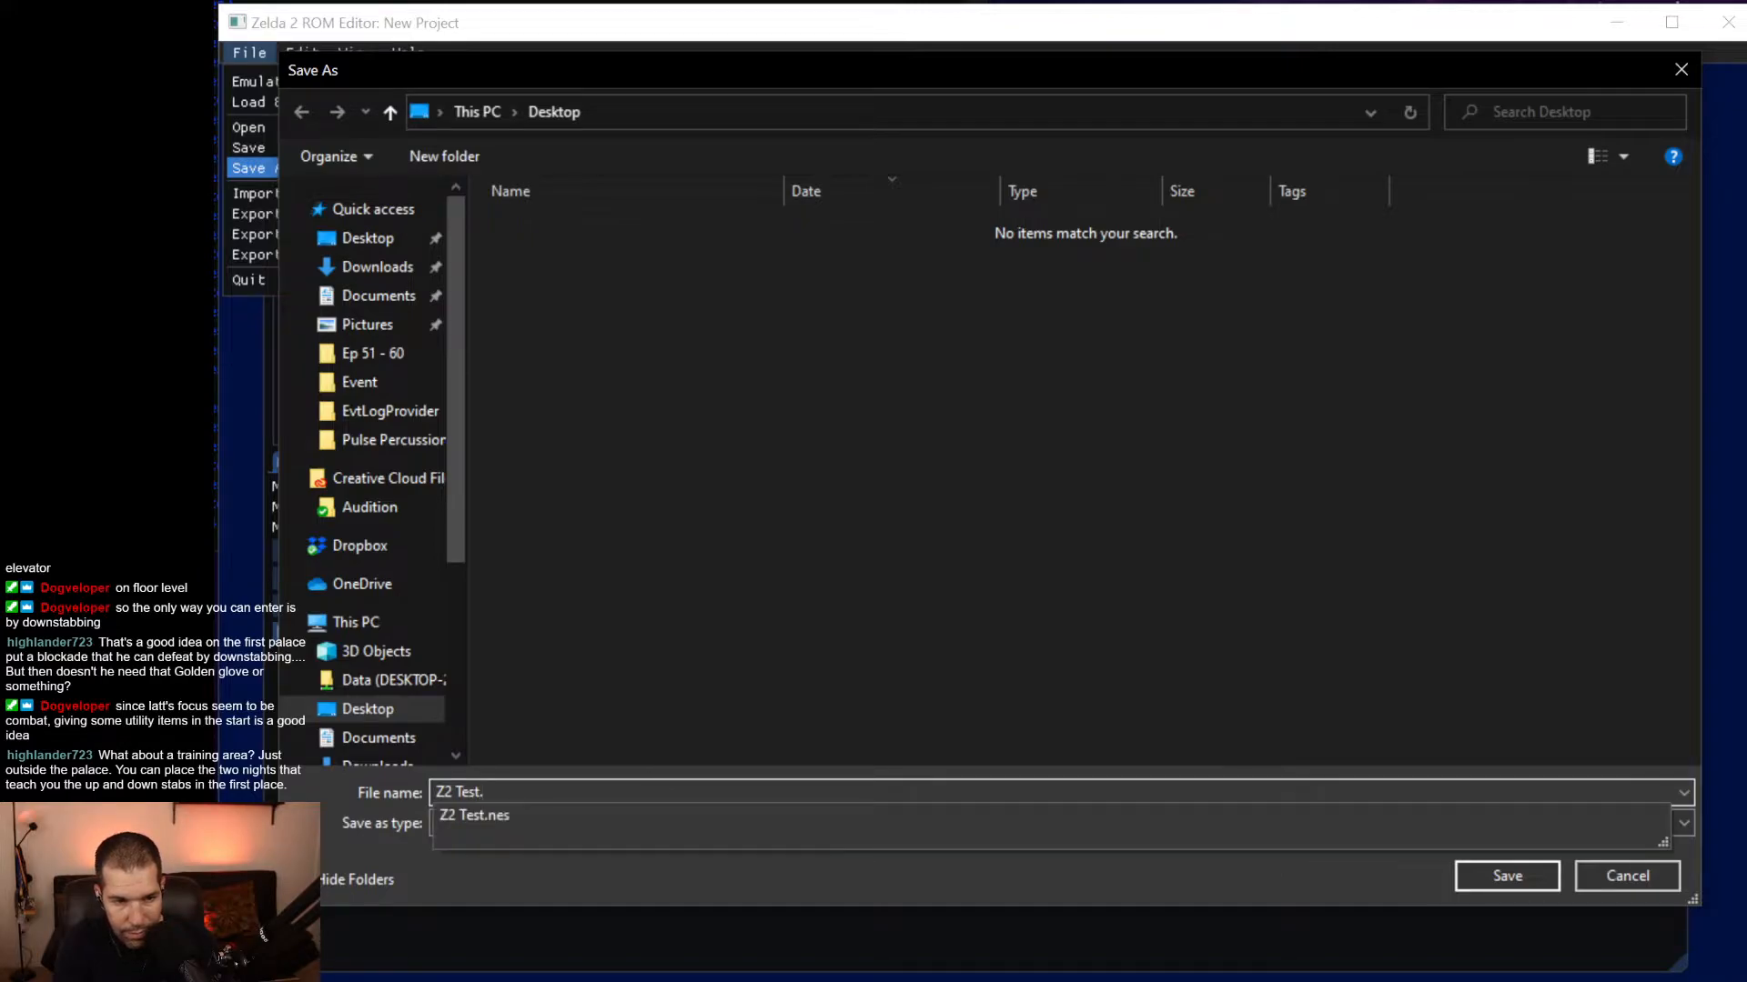
pyautogui.write('s')
pyautogui.press('BackSpace')
pyautogui.write('z2prj')
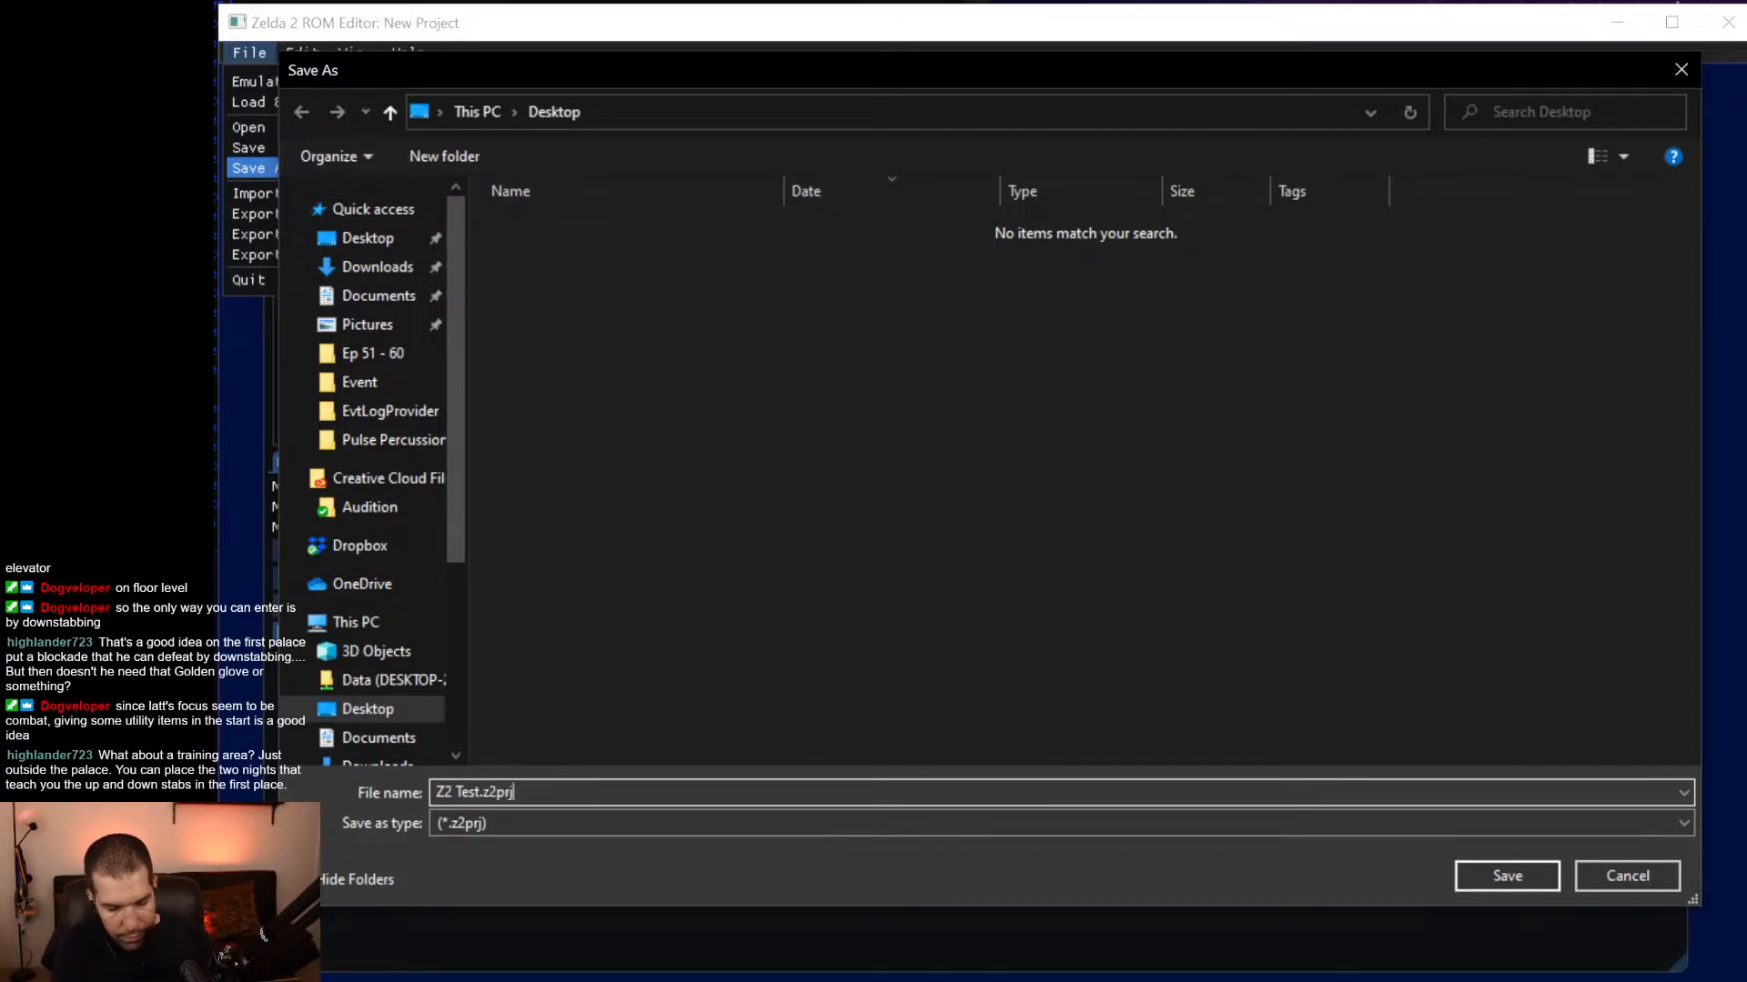
pyautogui.click(1510, 868)
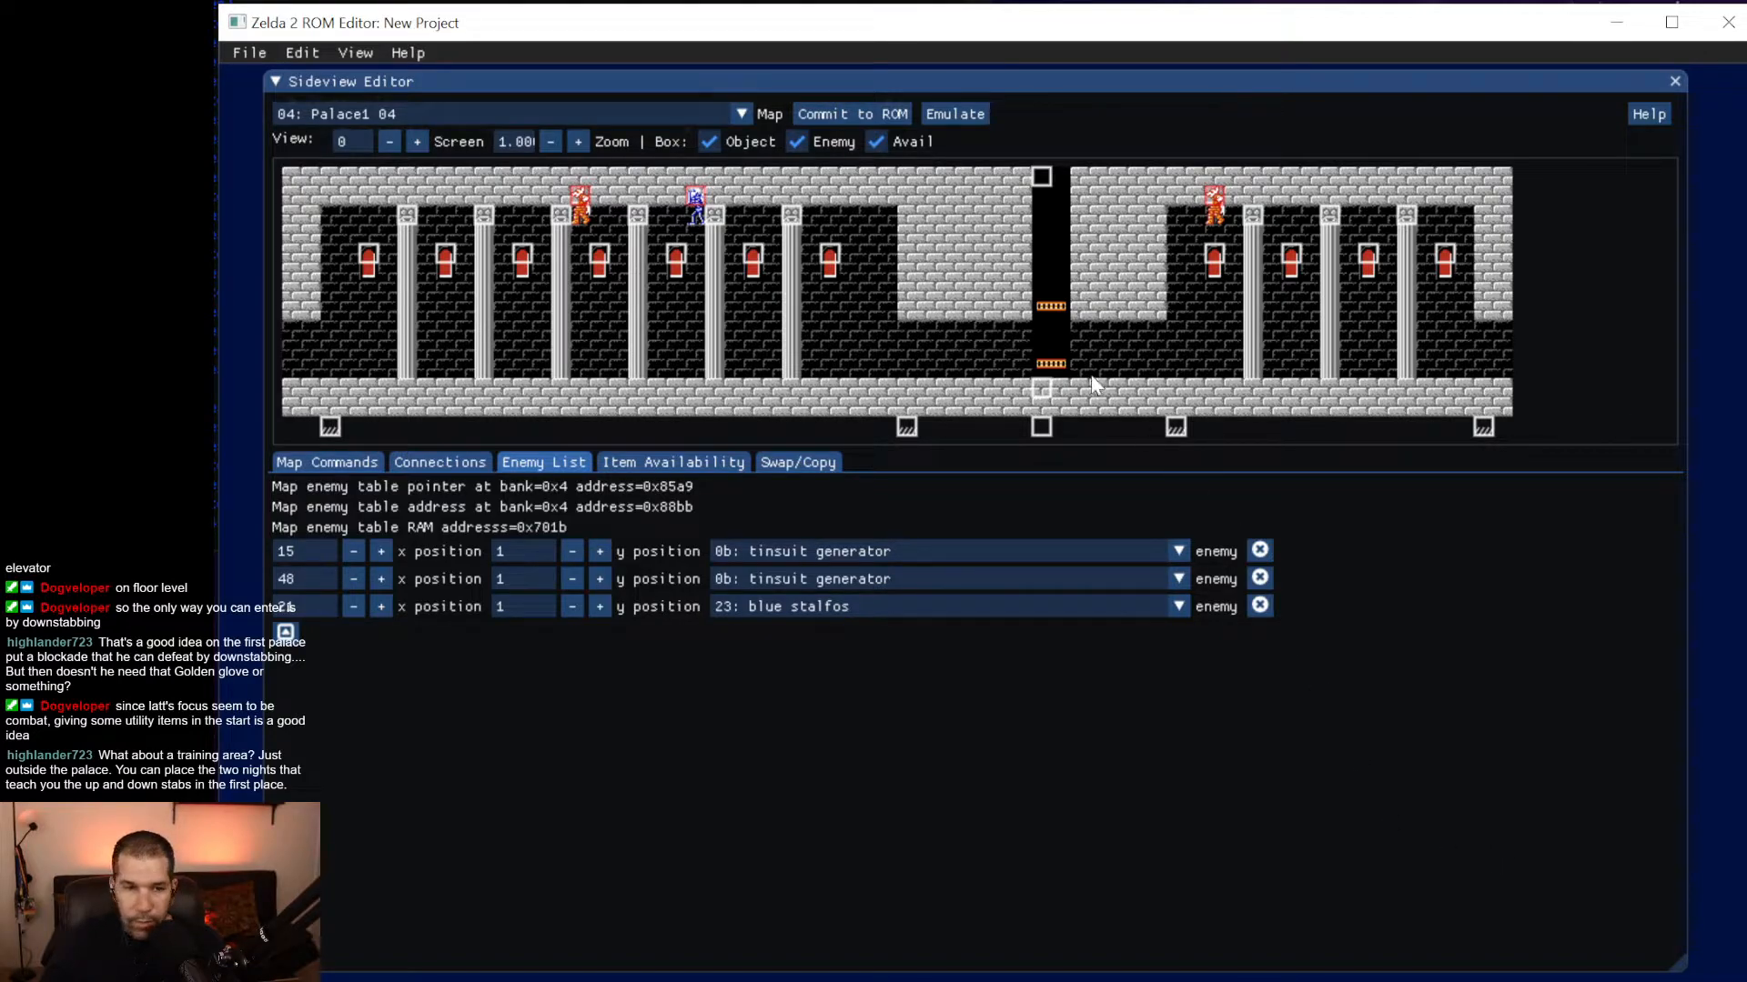
# Add a blue stalfos to map Palace1 00 and place it at x 36, y 2, beside the wall past the last pillar.
pyautogui.click(742, 114)
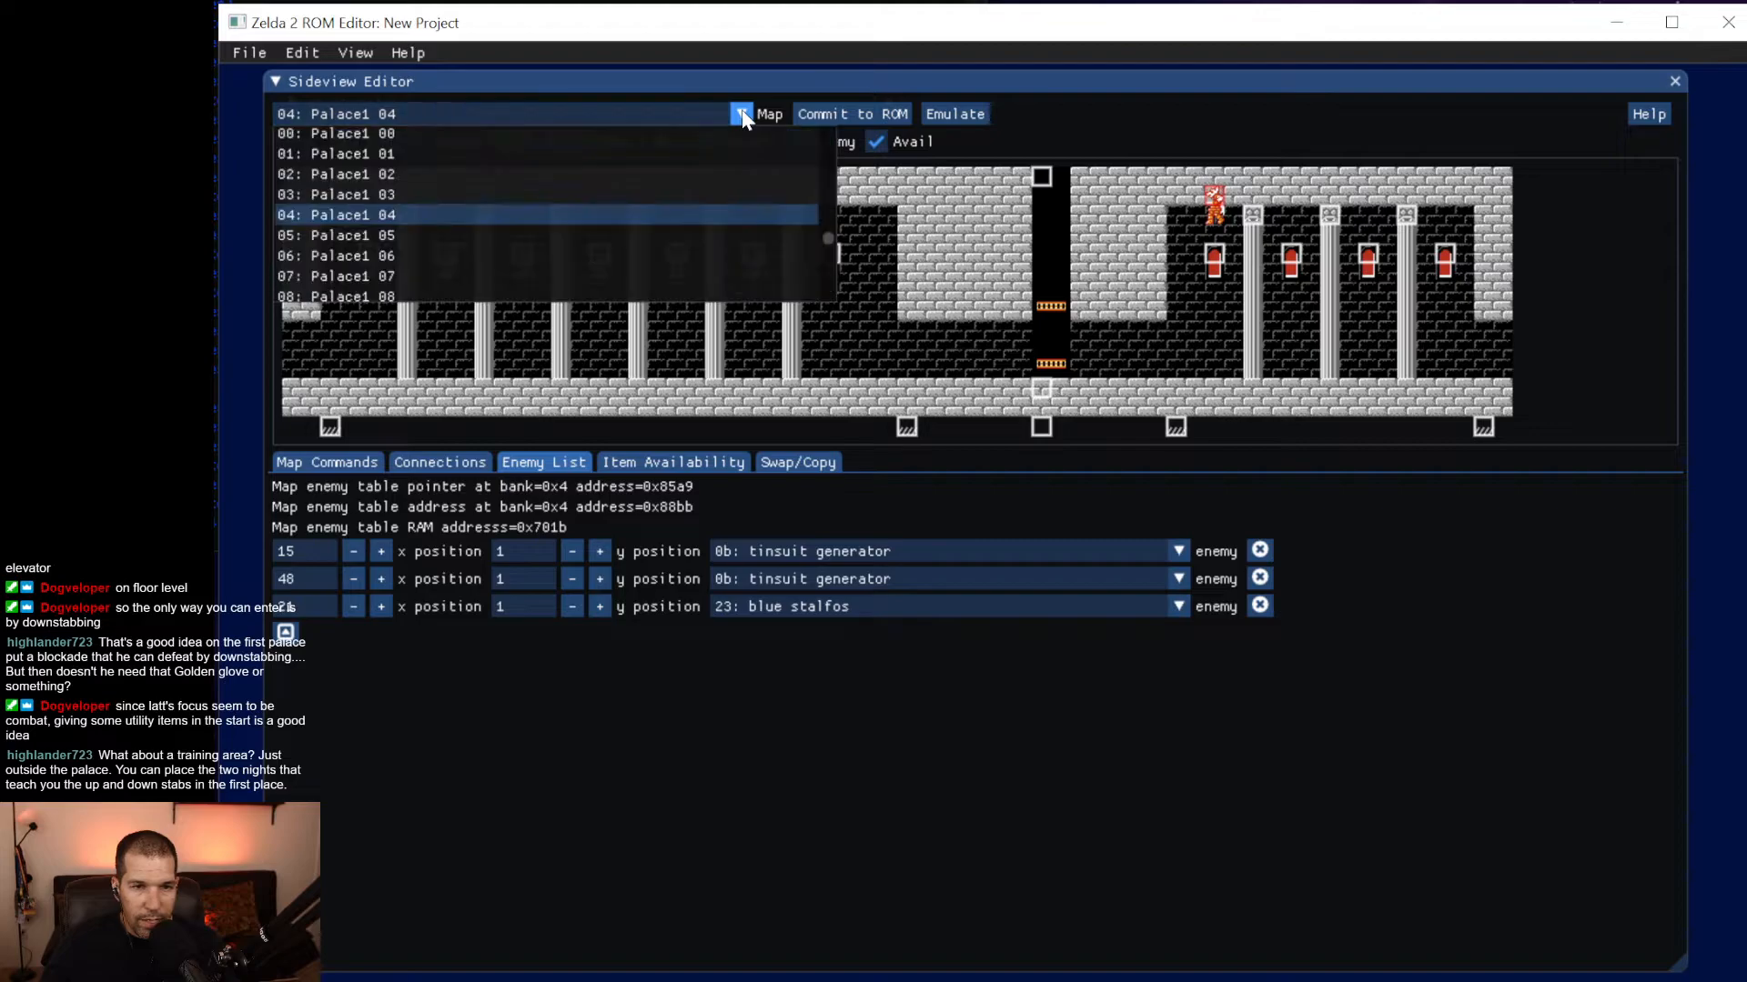
pyautogui.scroll(2, 560, 178)
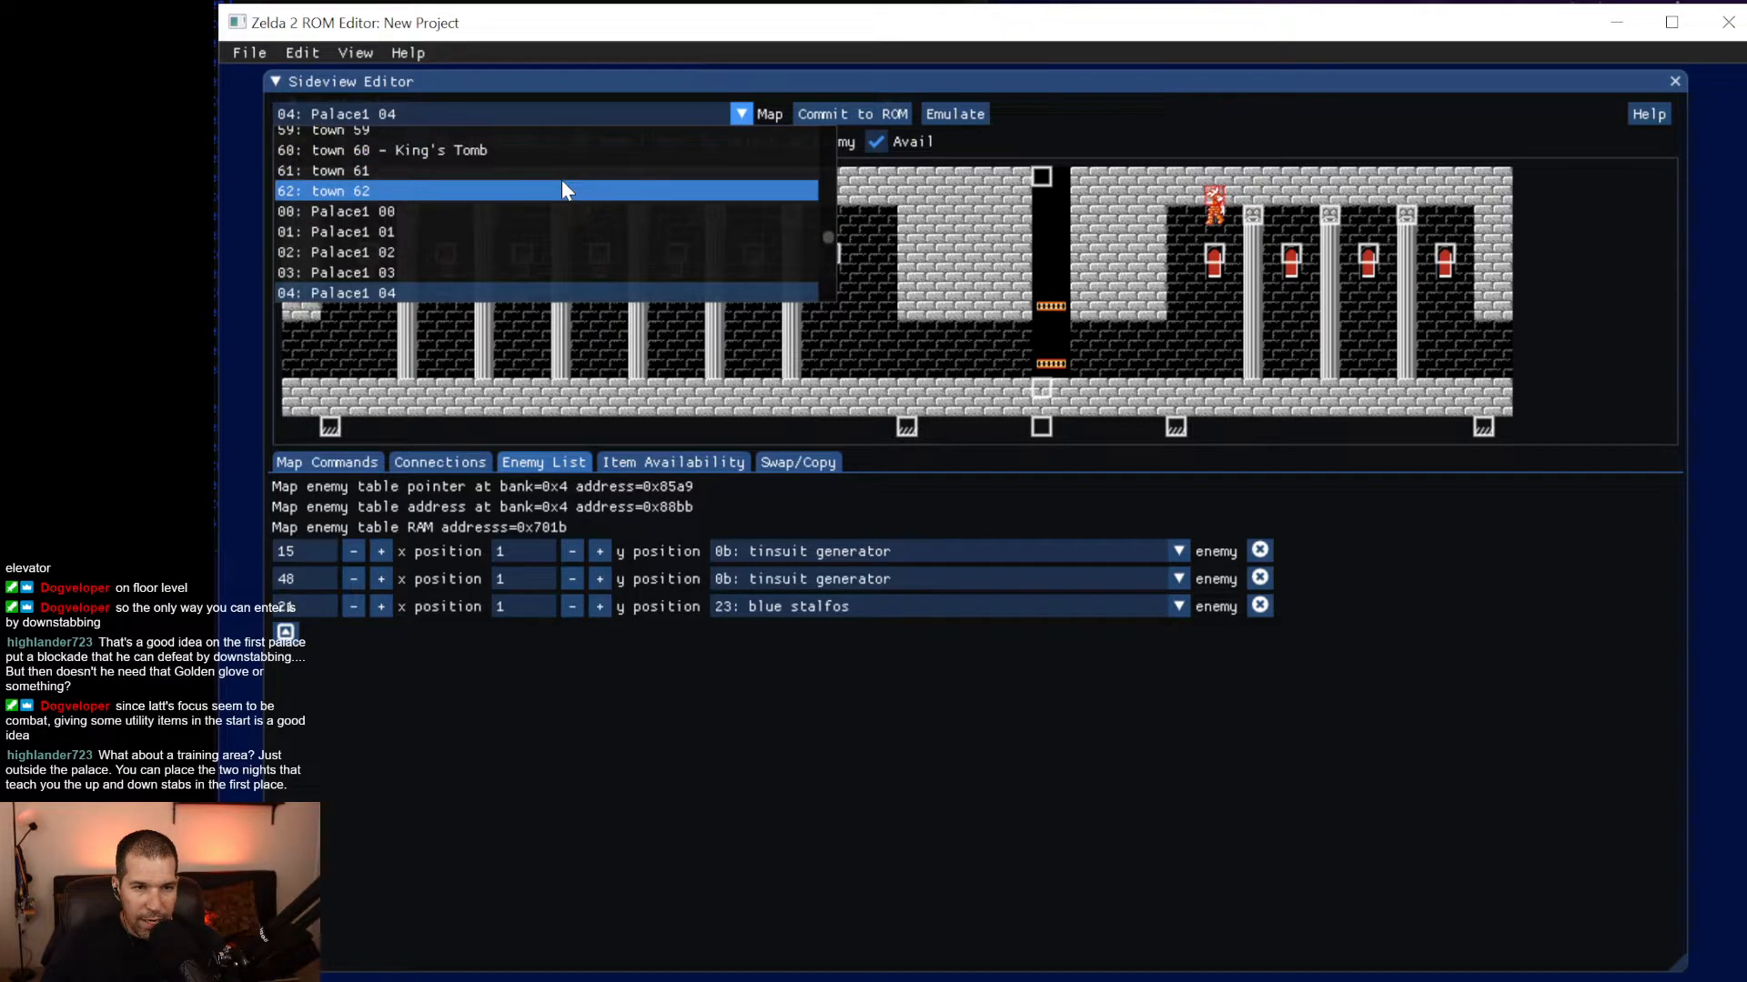
pyautogui.click(523, 211)
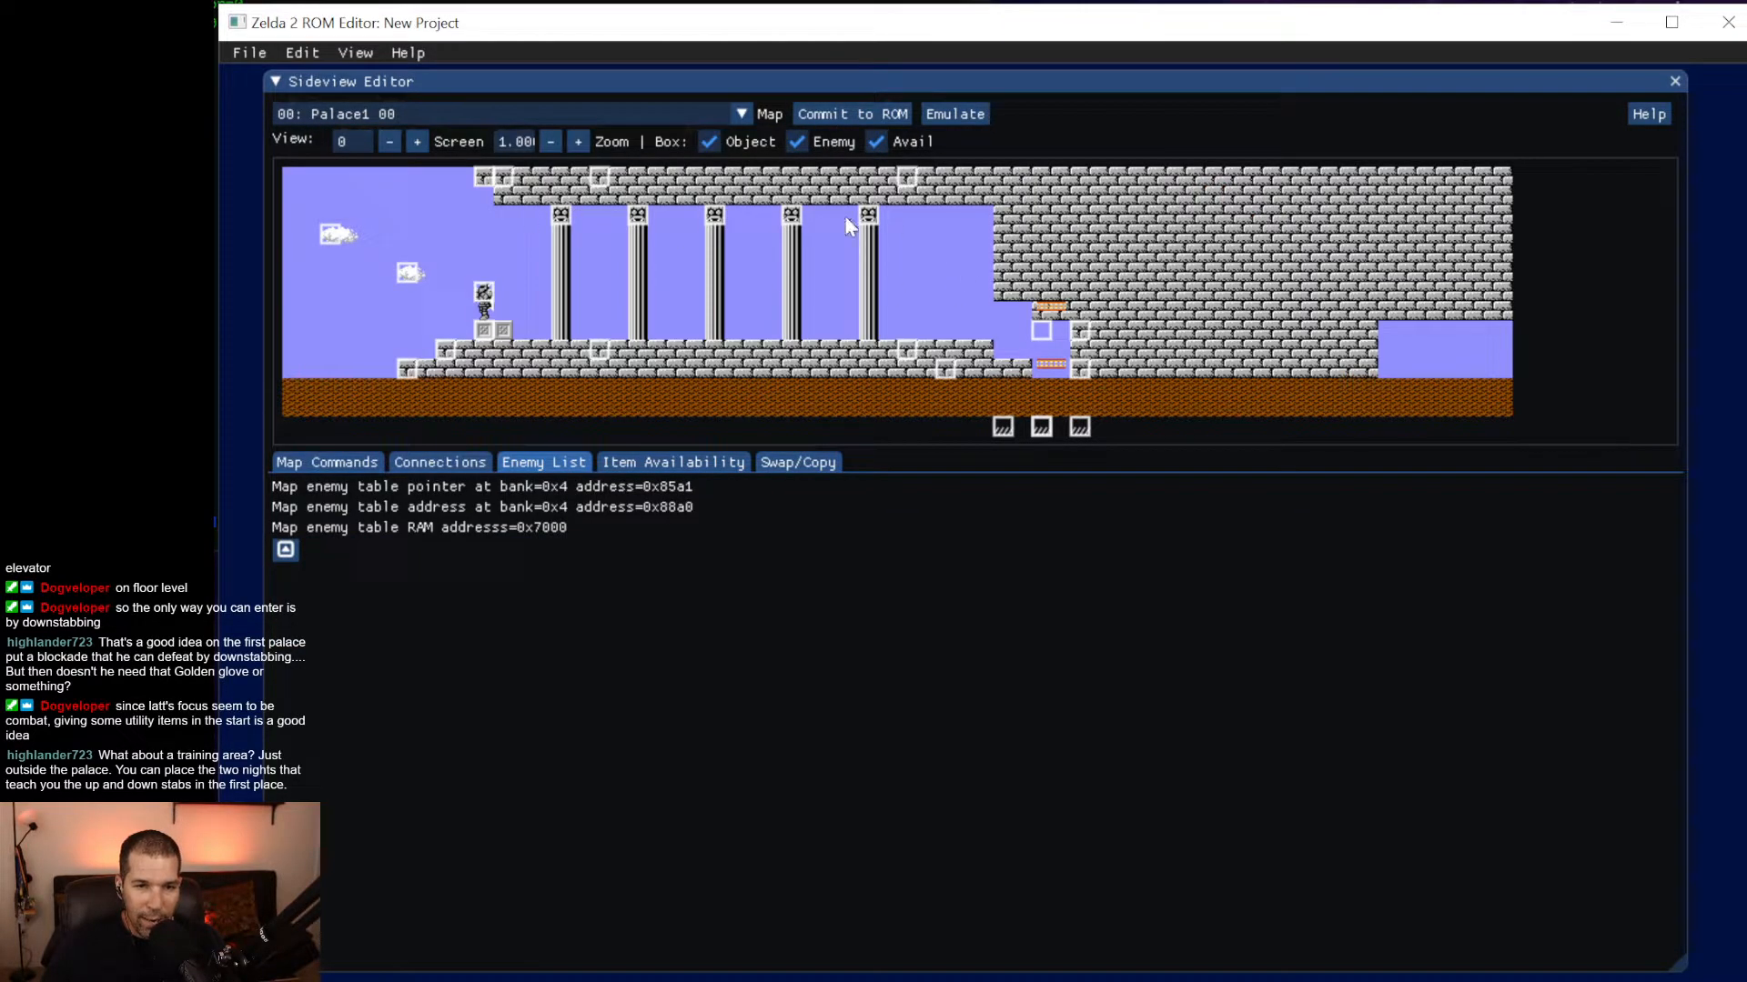
pyautogui.click(286, 549)
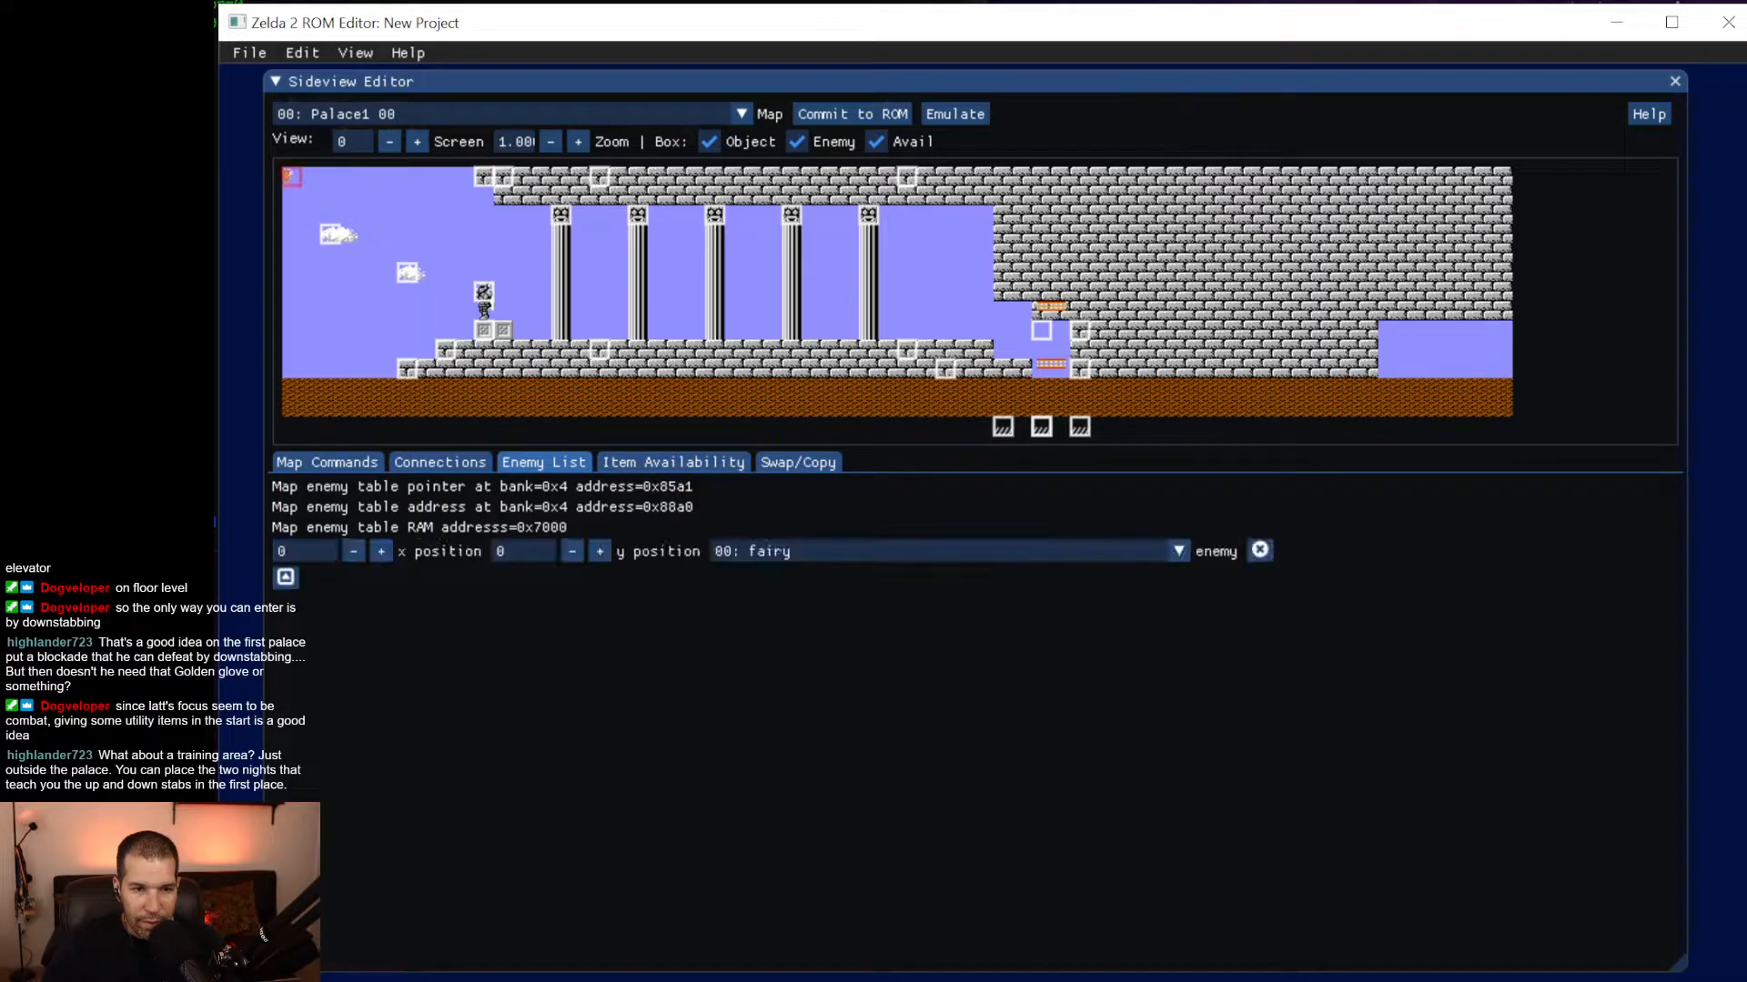
pyautogui.click(819, 553)
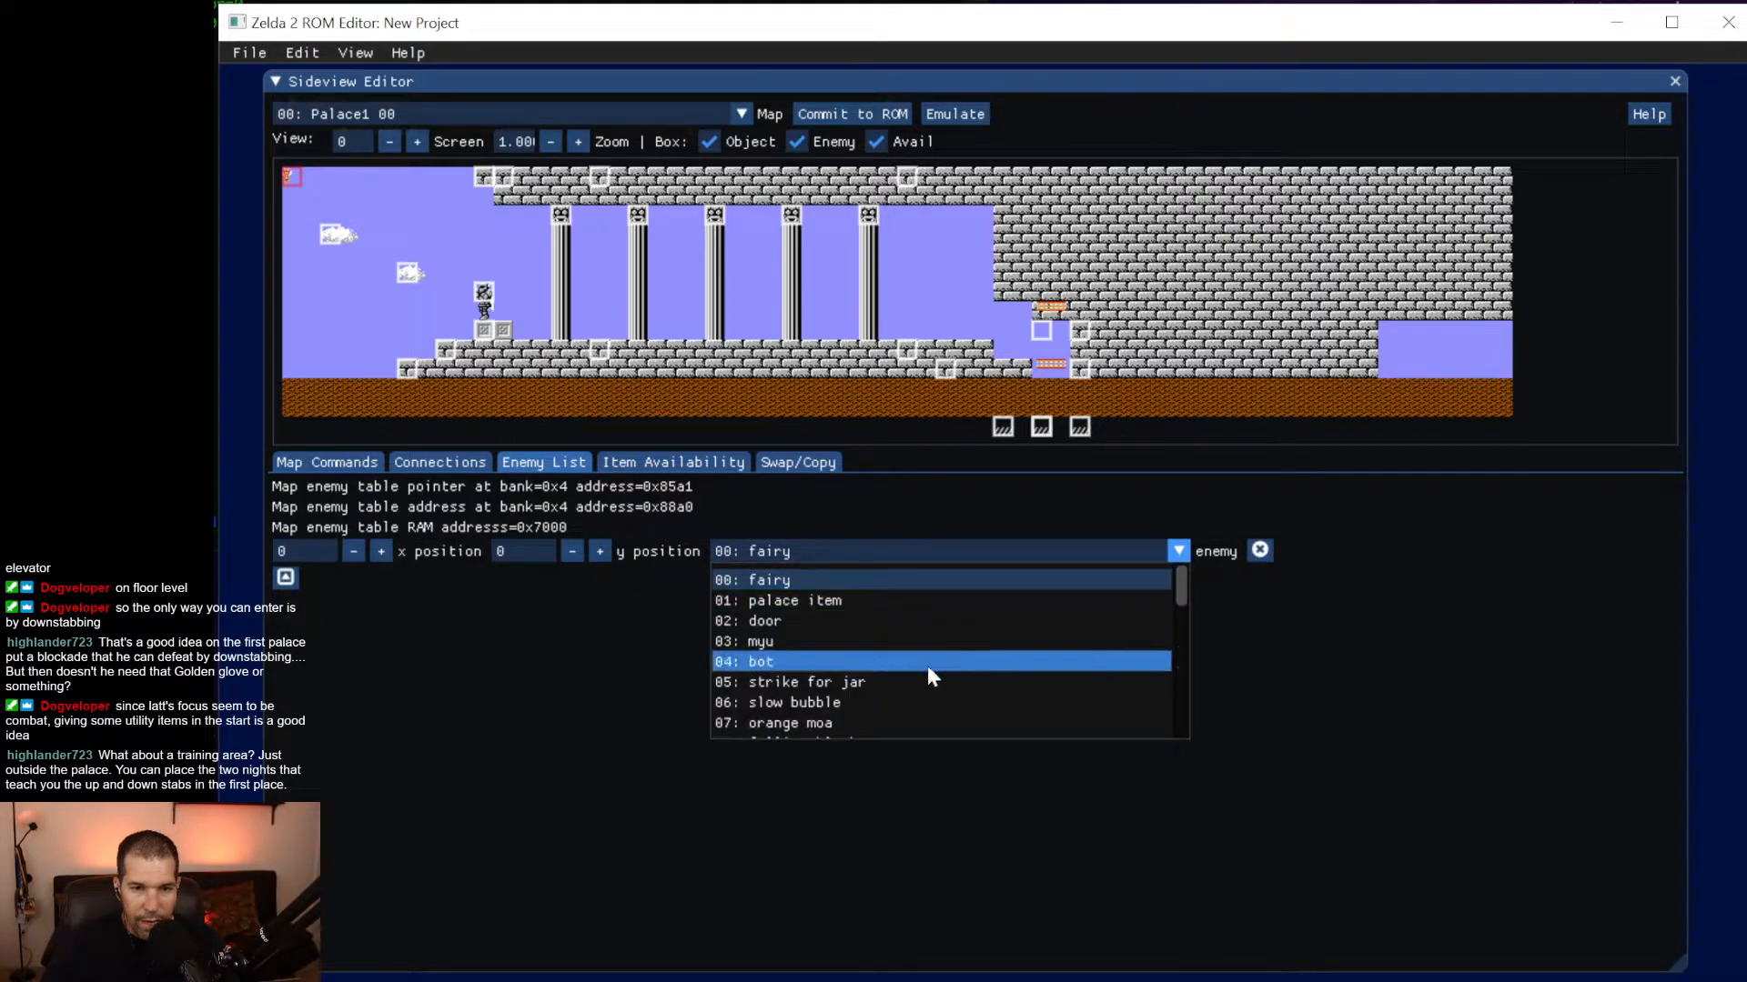
pyautogui.scroll(-1, 926, 665)
pyautogui.scroll(-5, 930, 668)
pyautogui.scroll(-2, 930, 668)
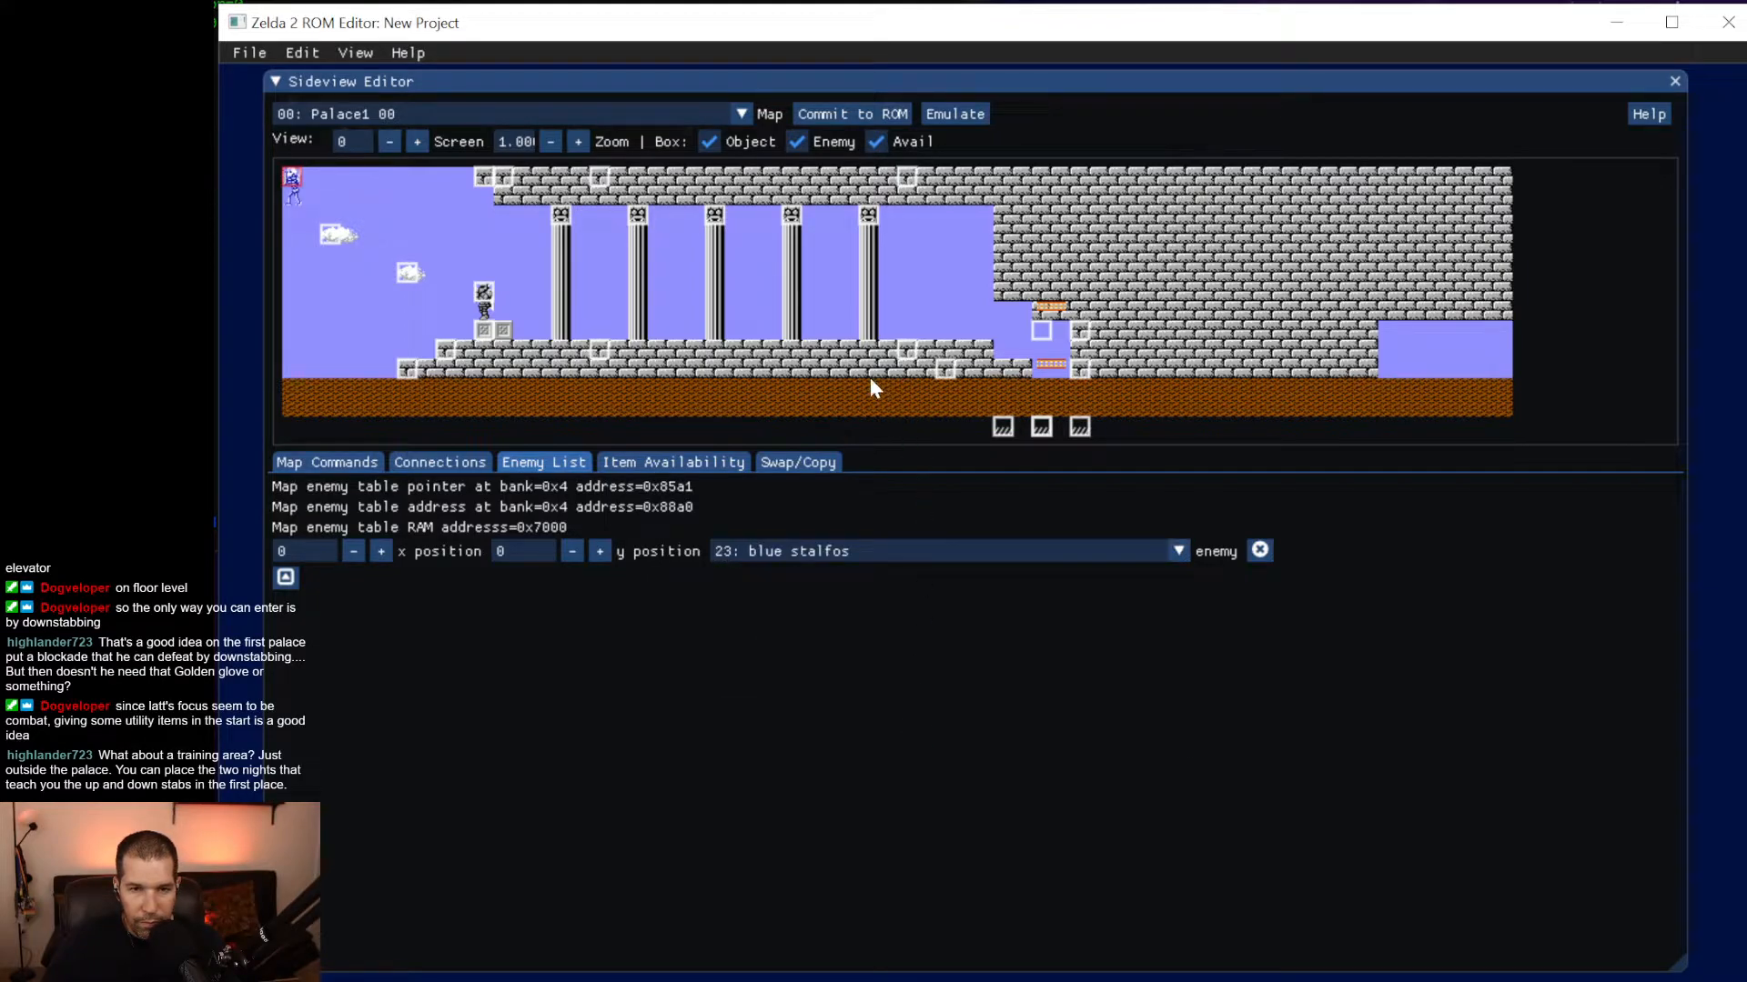
pyautogui.moveTo(291, 182); pyautogui.dragTo(979, 214)
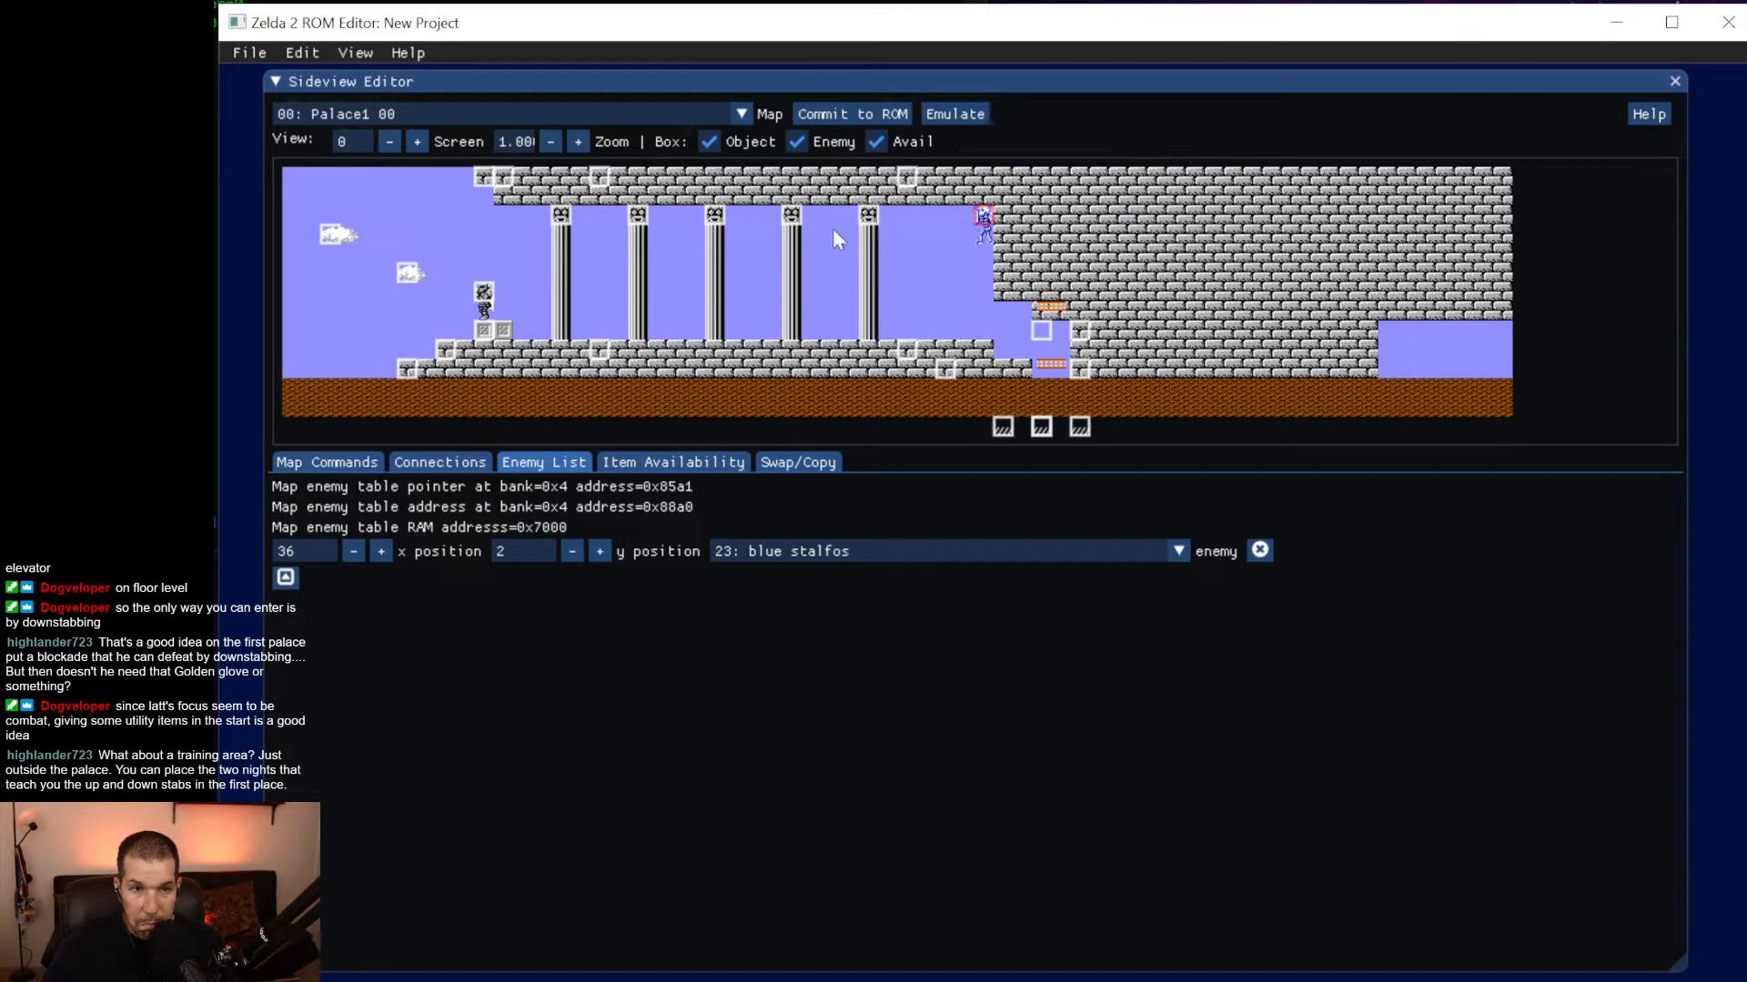
# Save the project and commit the Palace1 00 map with its new enemy to the ROM.
pyautogui.click(250, 53)
pyautogui.click(311, 143)
pyautogui.click(865, 112)
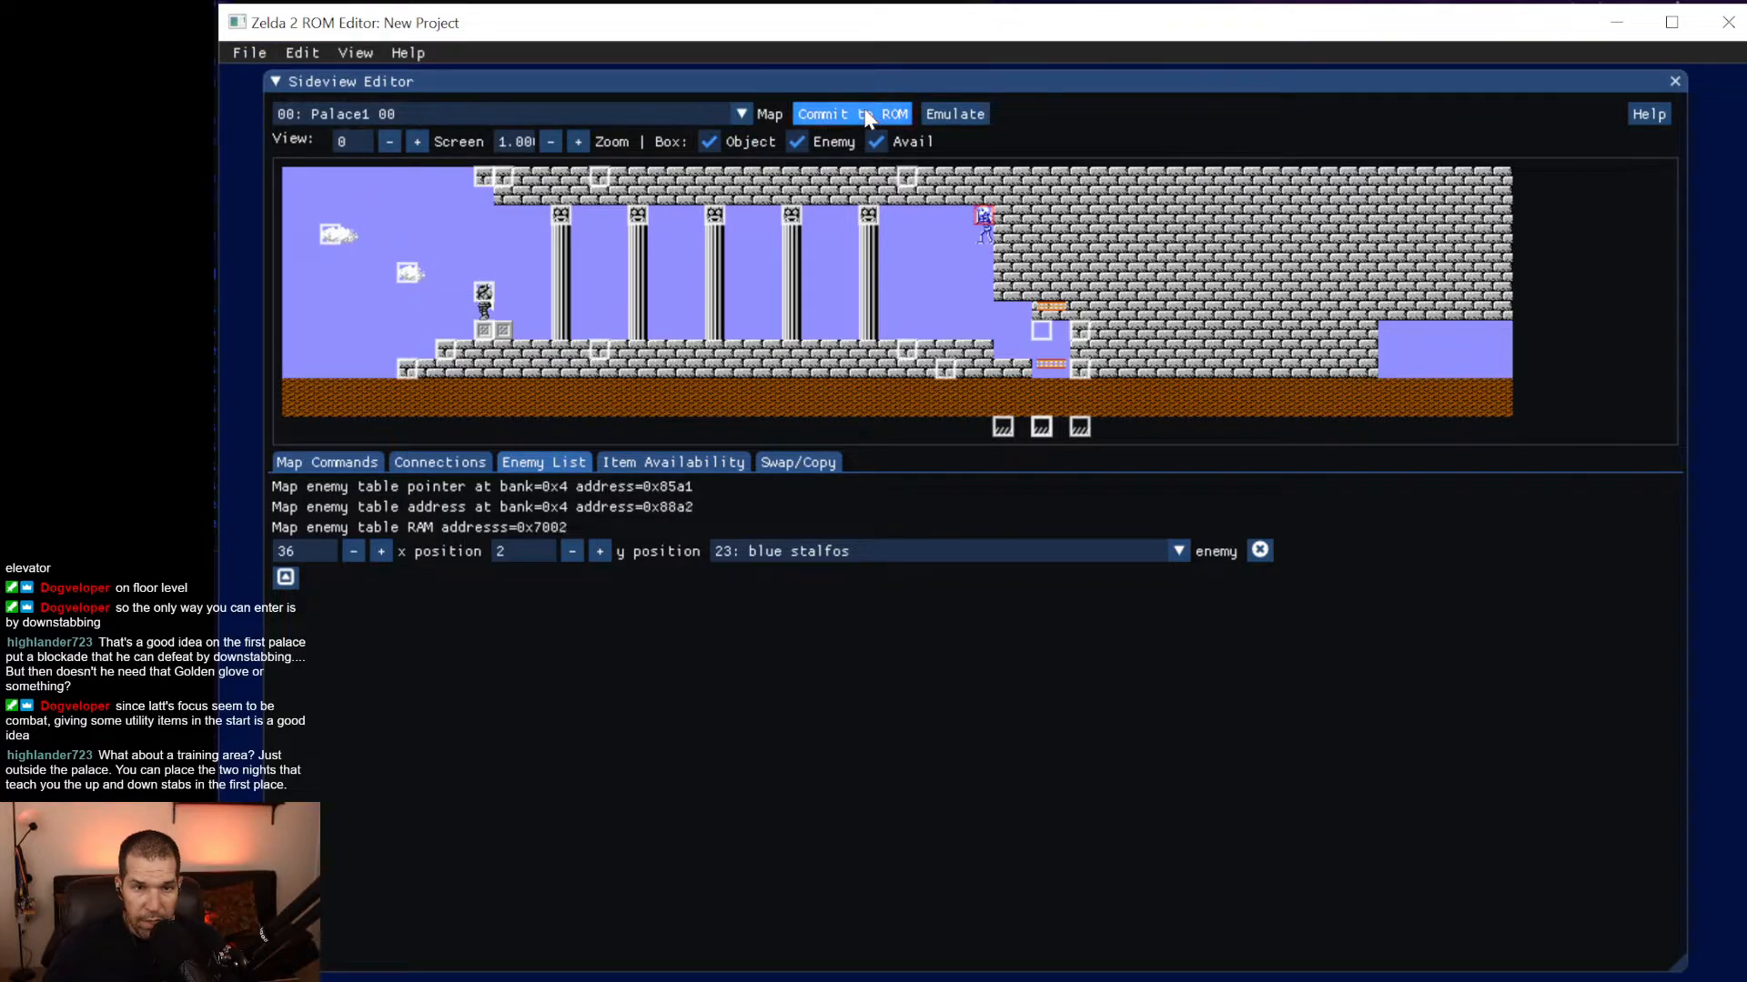
# Emulate the edited ROM in FCEUX and start the game from the title screen.
pyautogui.click(264, 53)
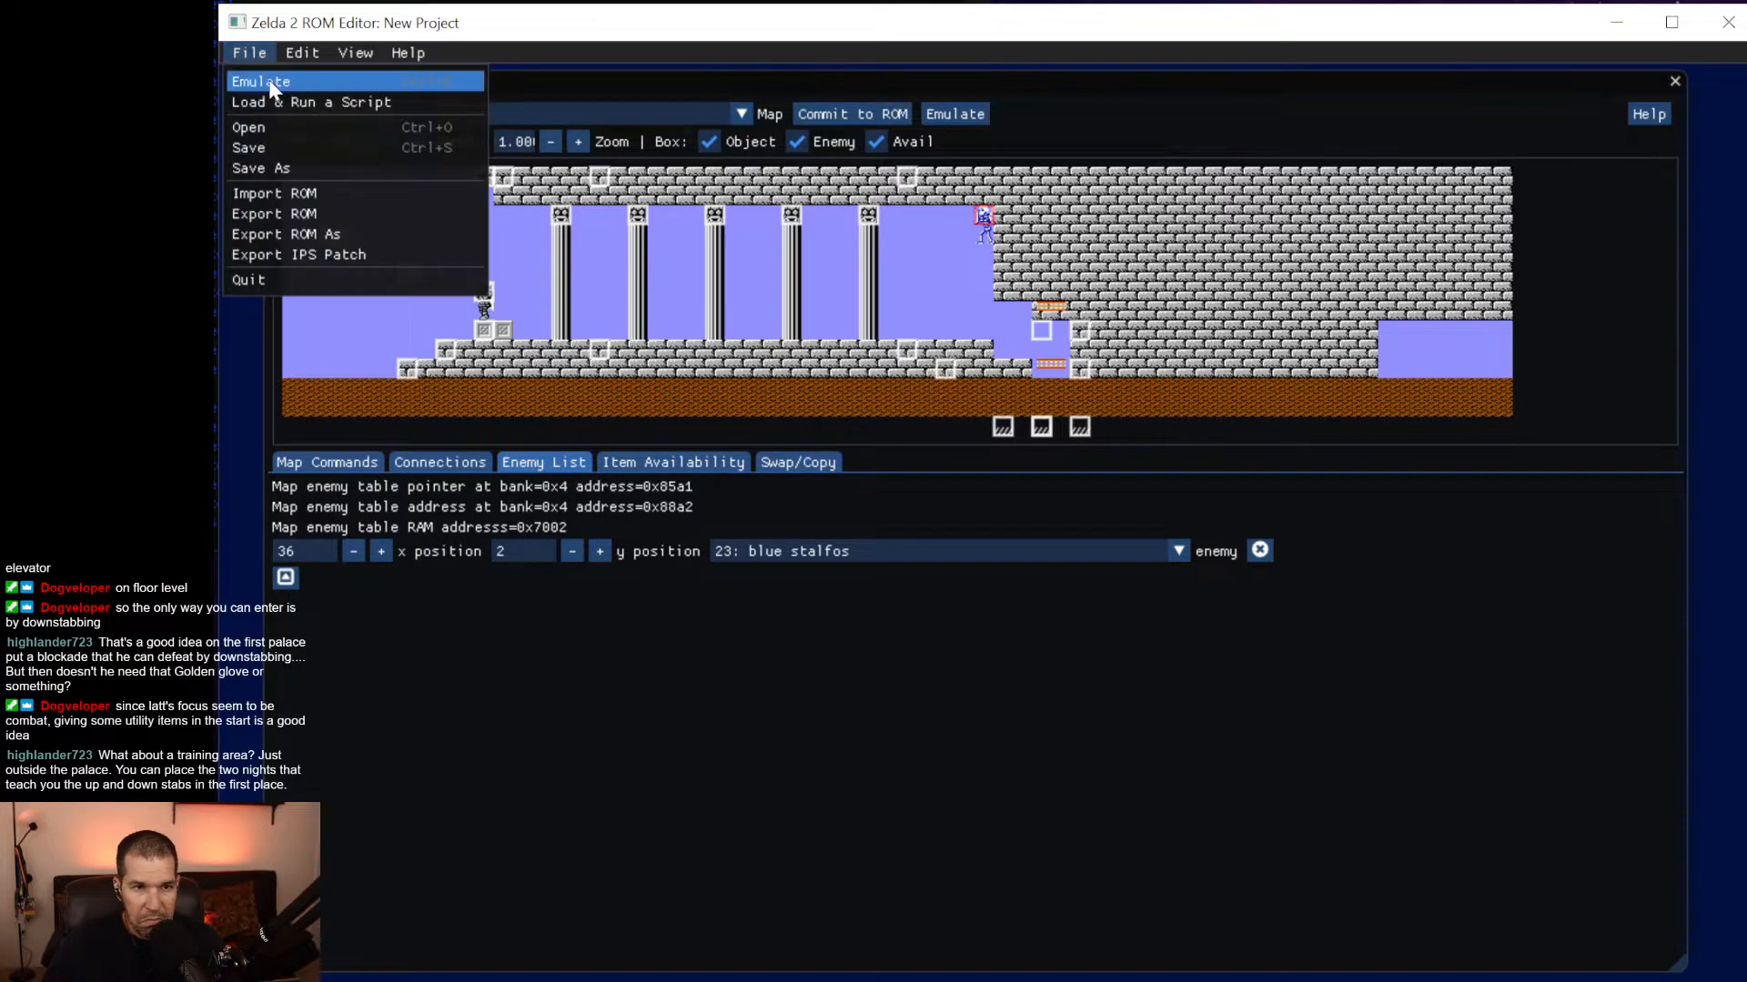
pyautogui.click(270, 80)
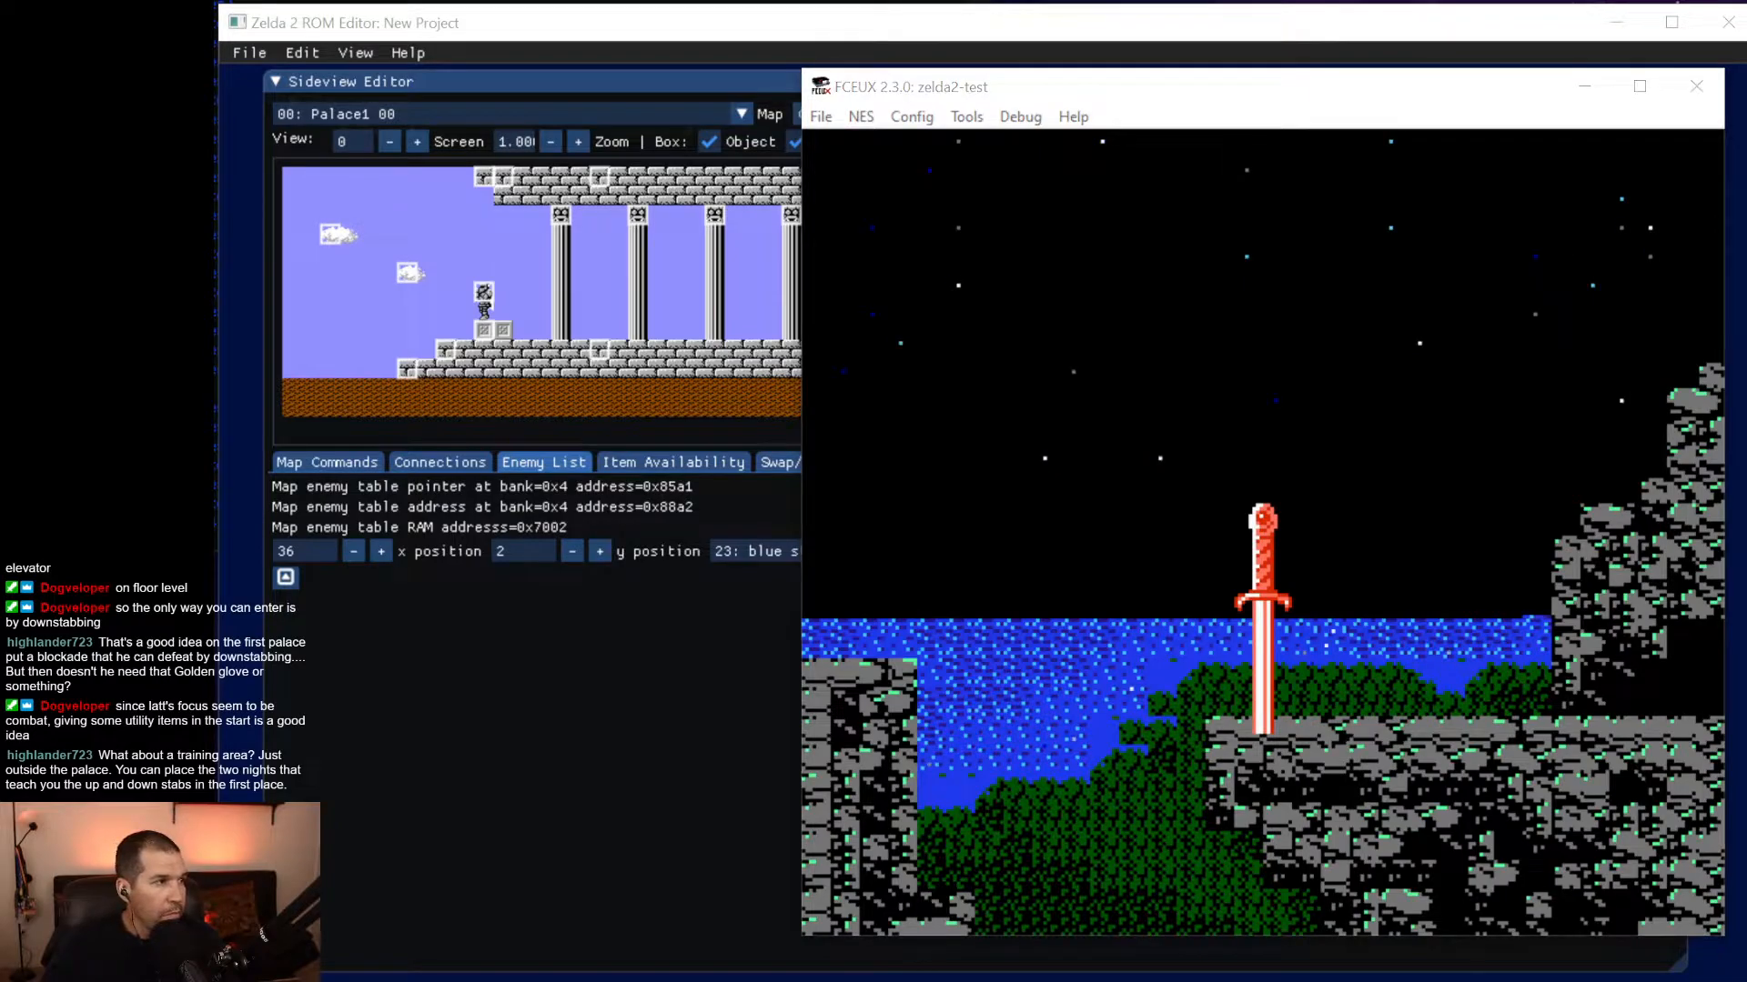
pyautogui.press('Return')
pyautogui.press('Return')
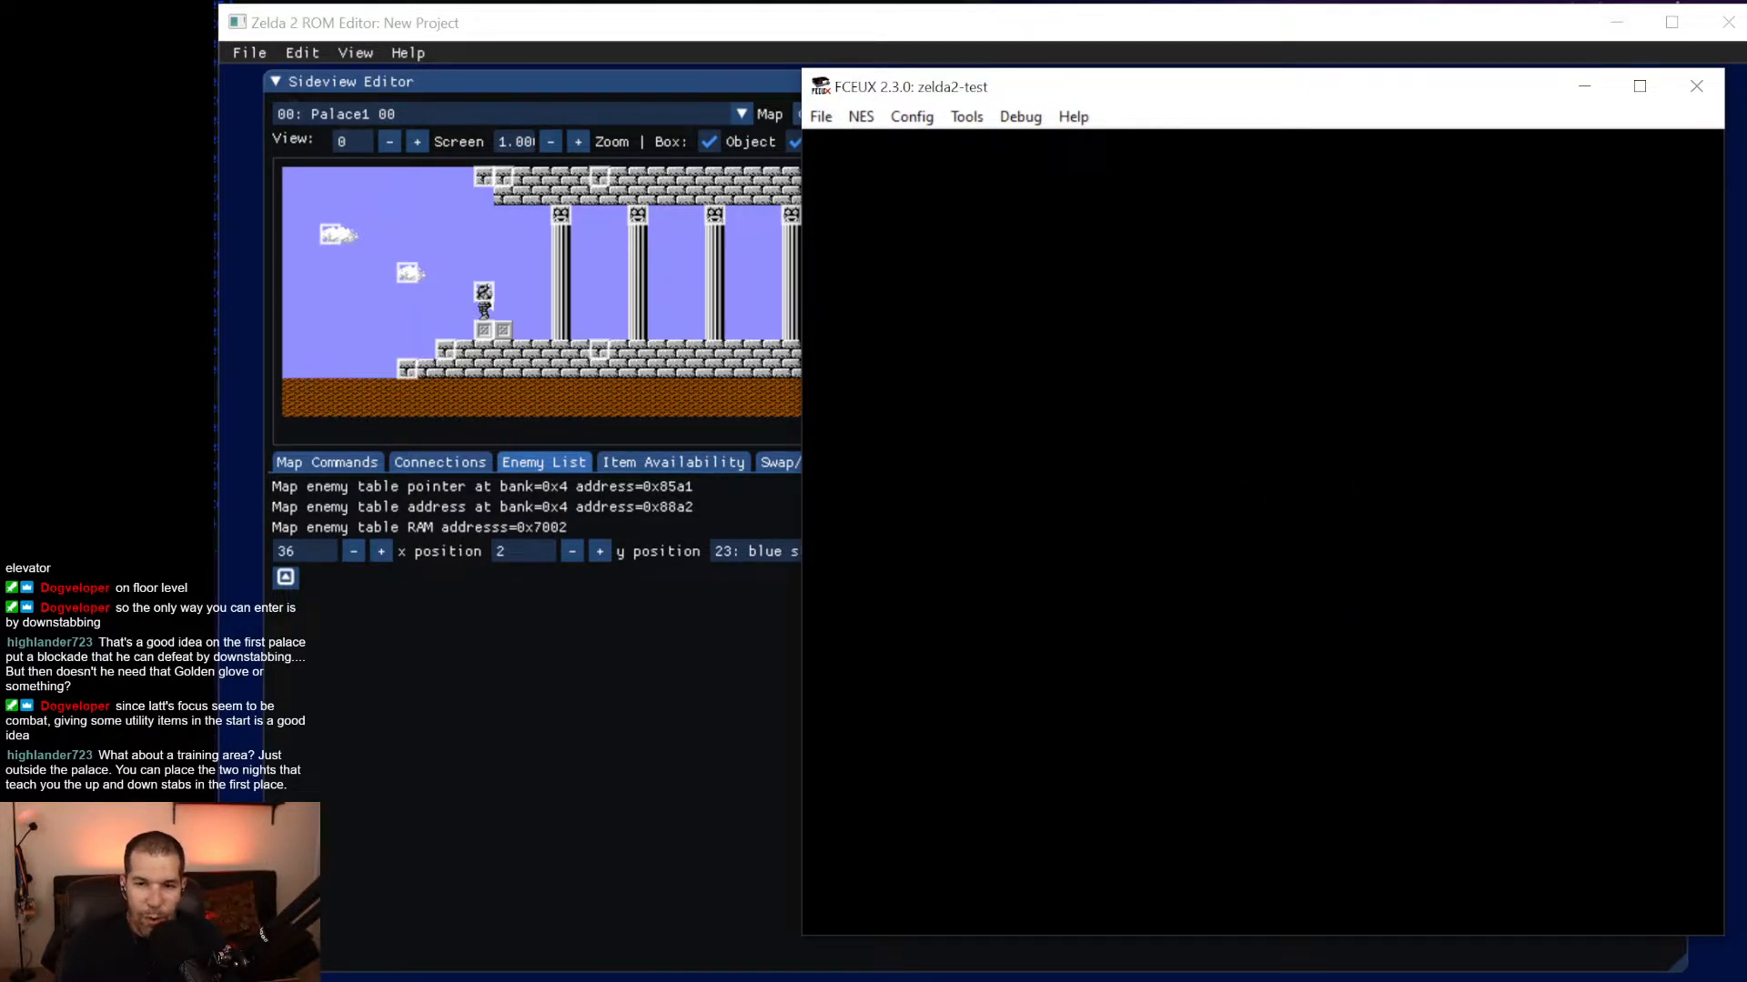
# Walk Link past the pillars out of the starting palace and head across the overworld.
pyautogui.press('Right')
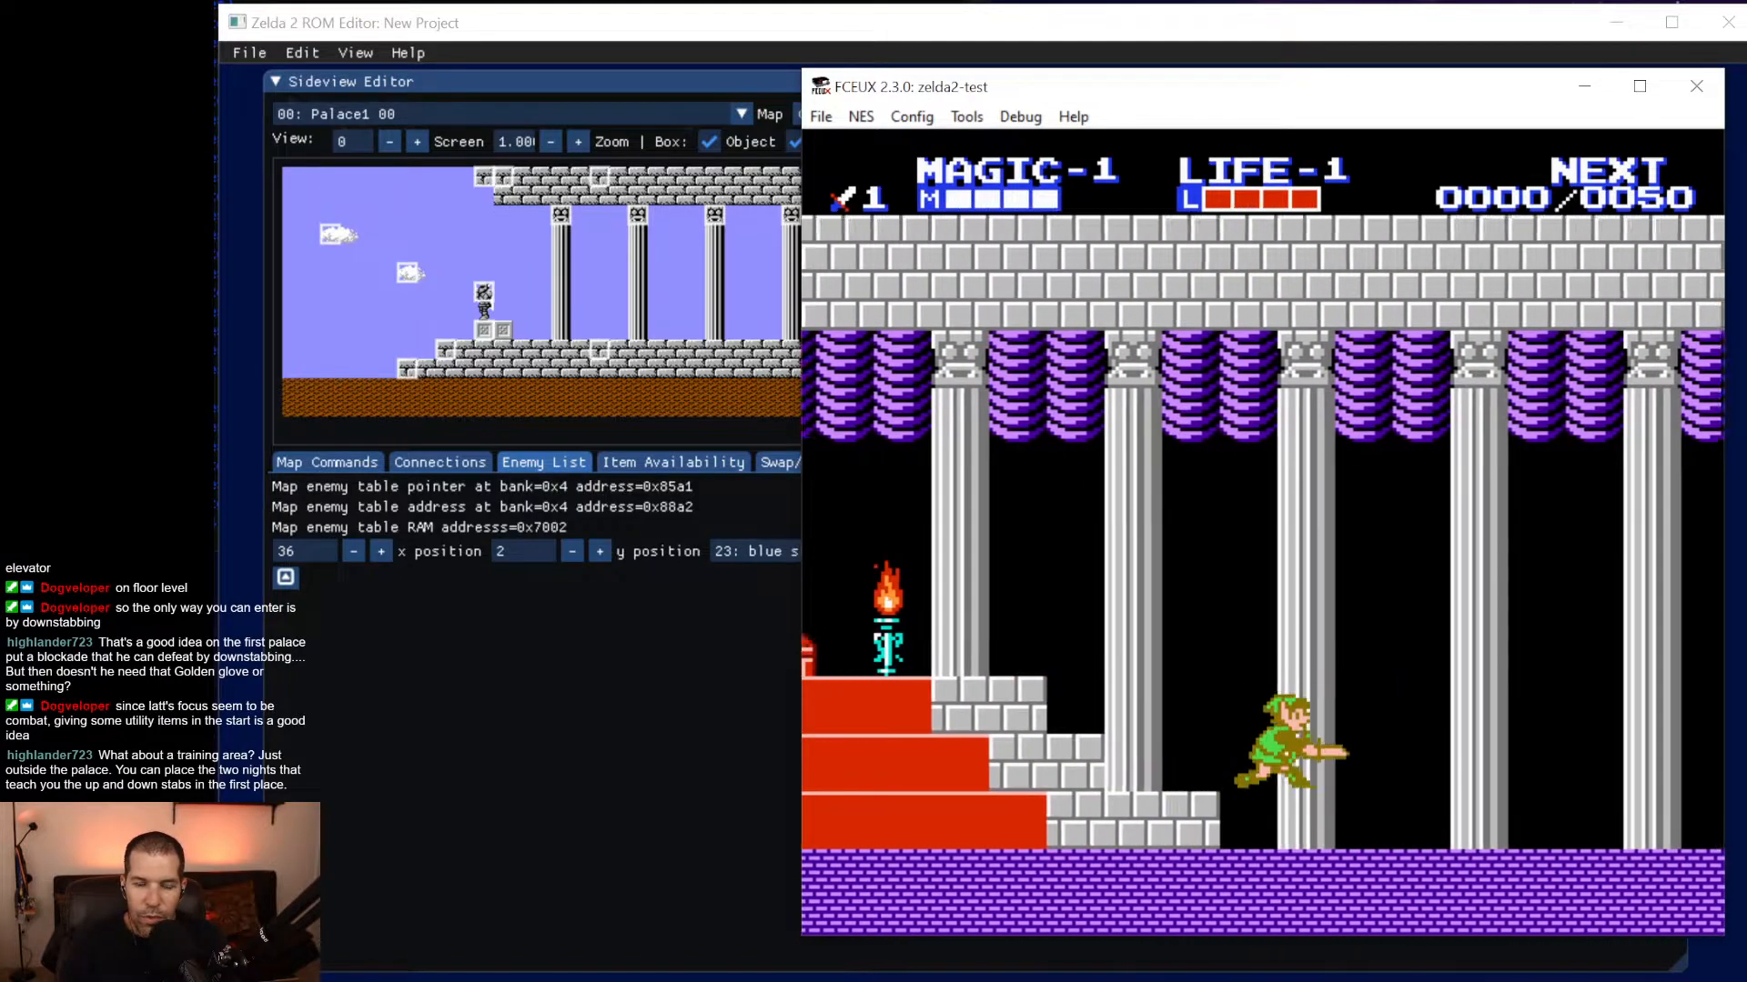
pyautogui.press('Right')
pyautogui.press('Right')
pyautogui.press('Right')
pyautogui.press('Right')
pyautogui.press('Up')
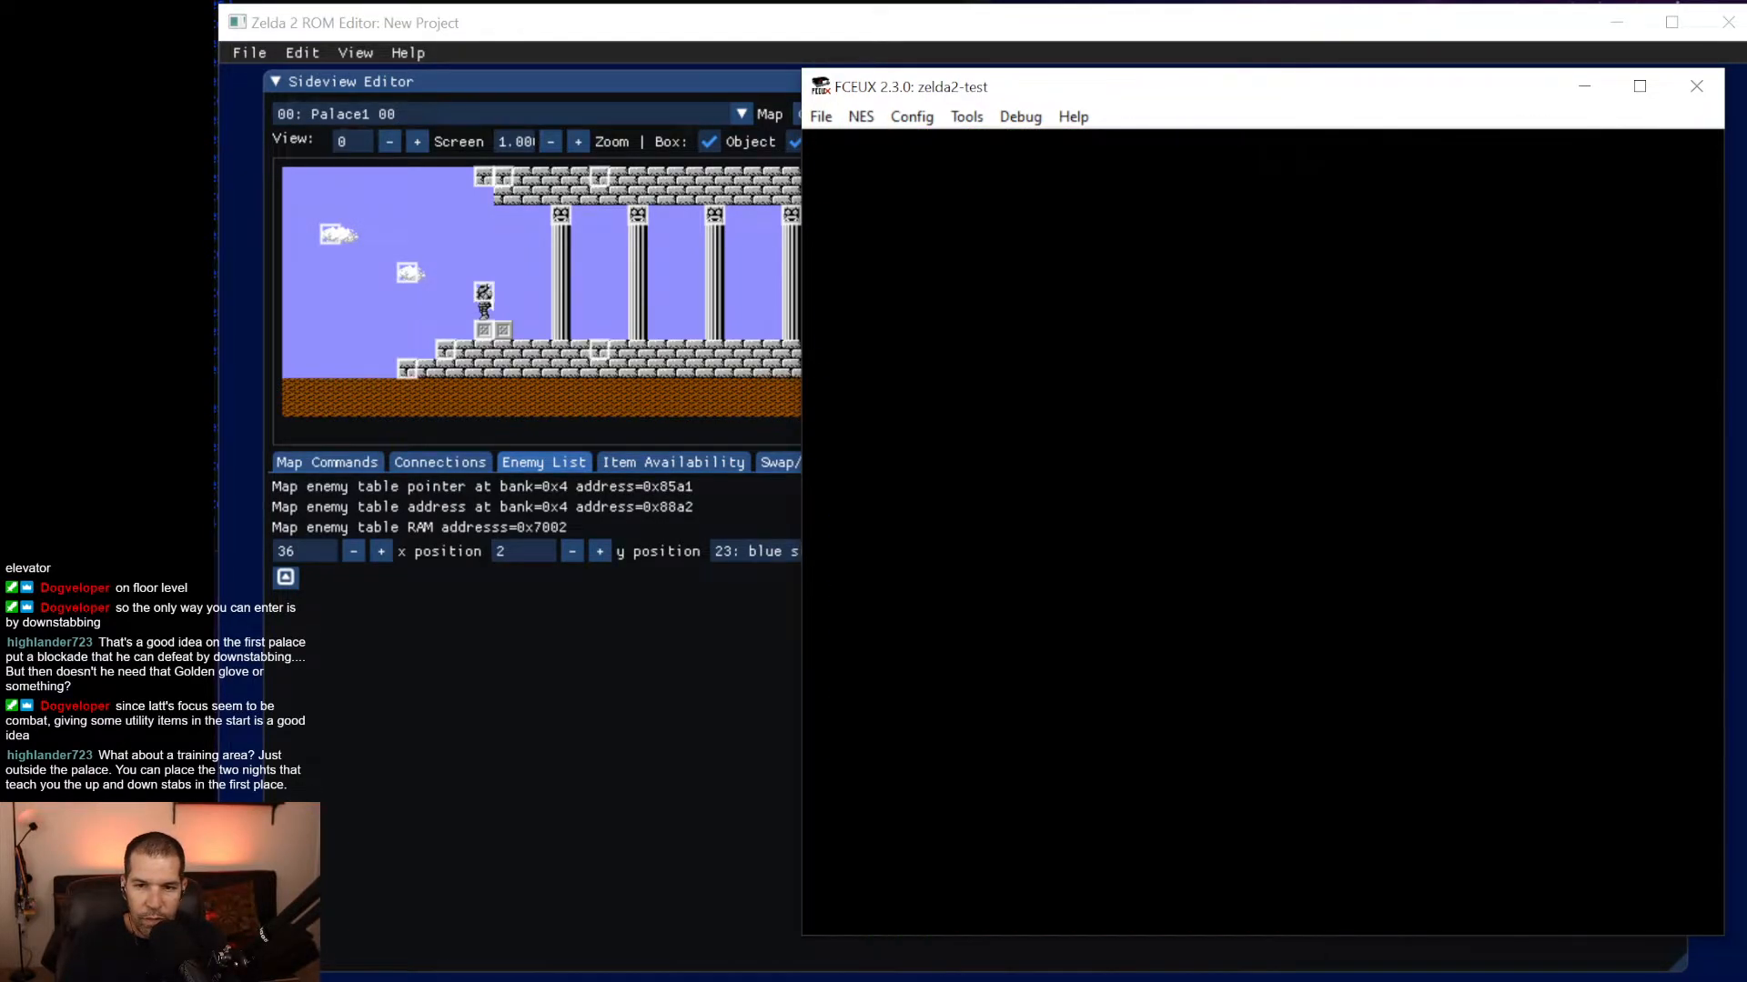
# Move Link through the forest encounter past the spiders and the armed orange enemy, back to the overworld.
pyautogui.press('Right')
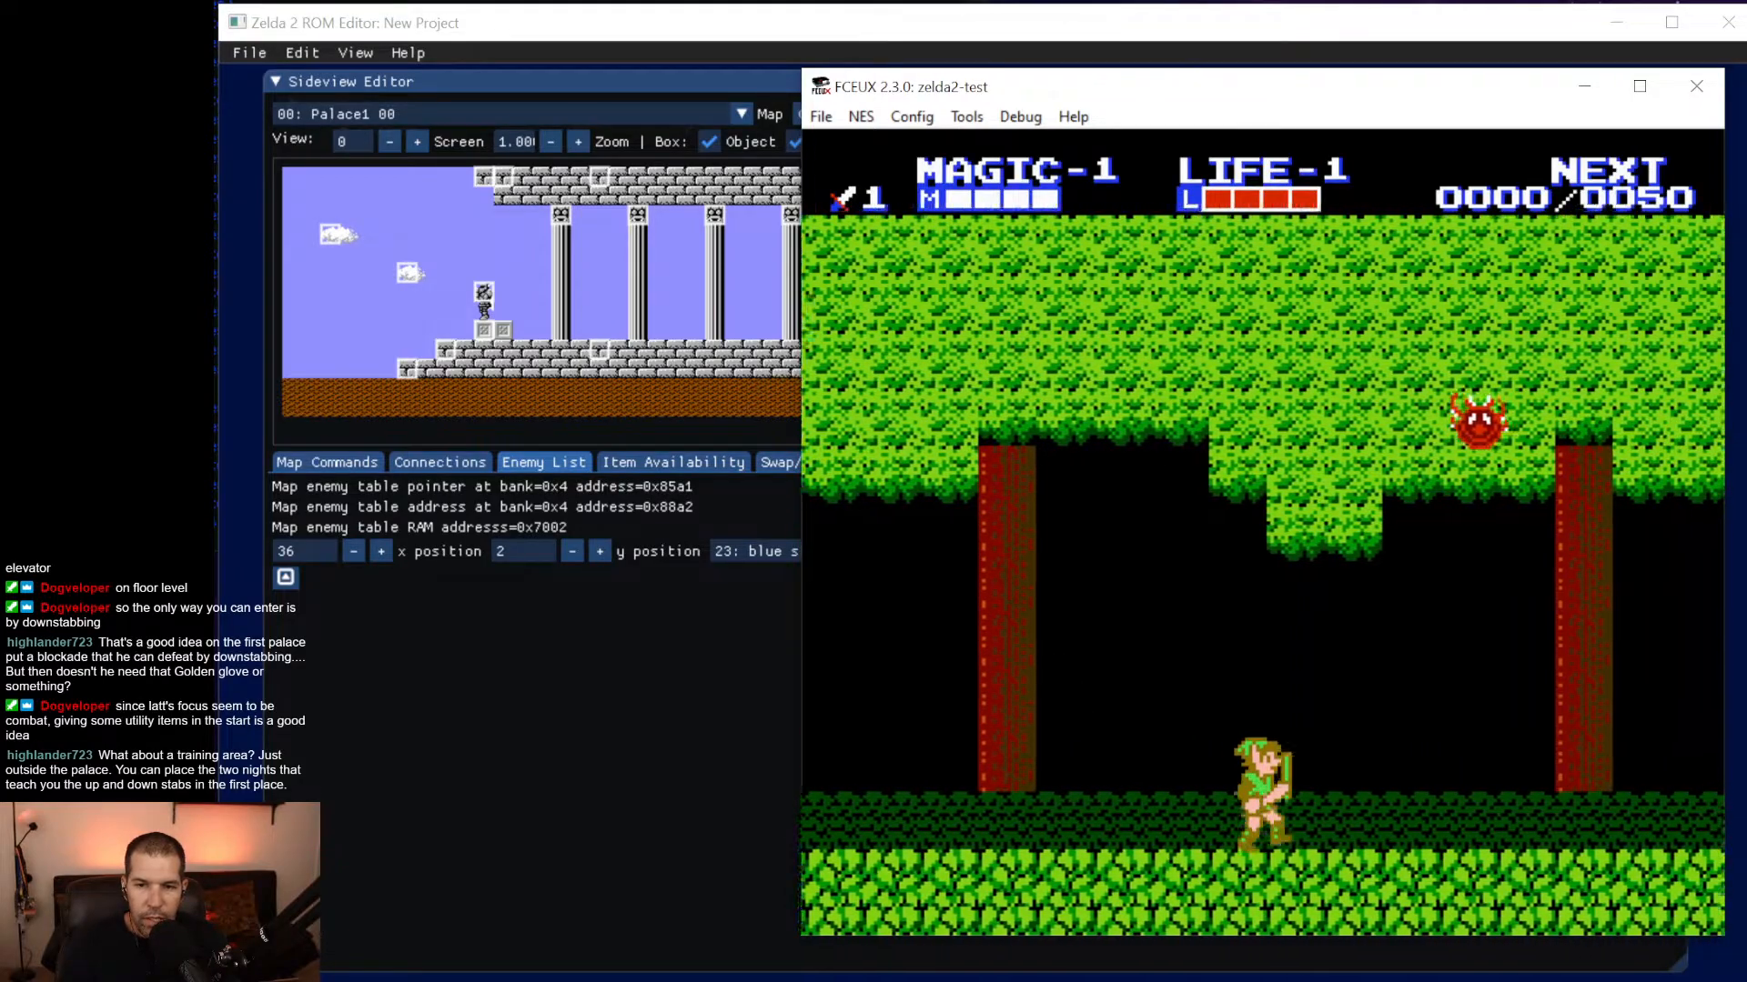
pyautogui.press('Right')
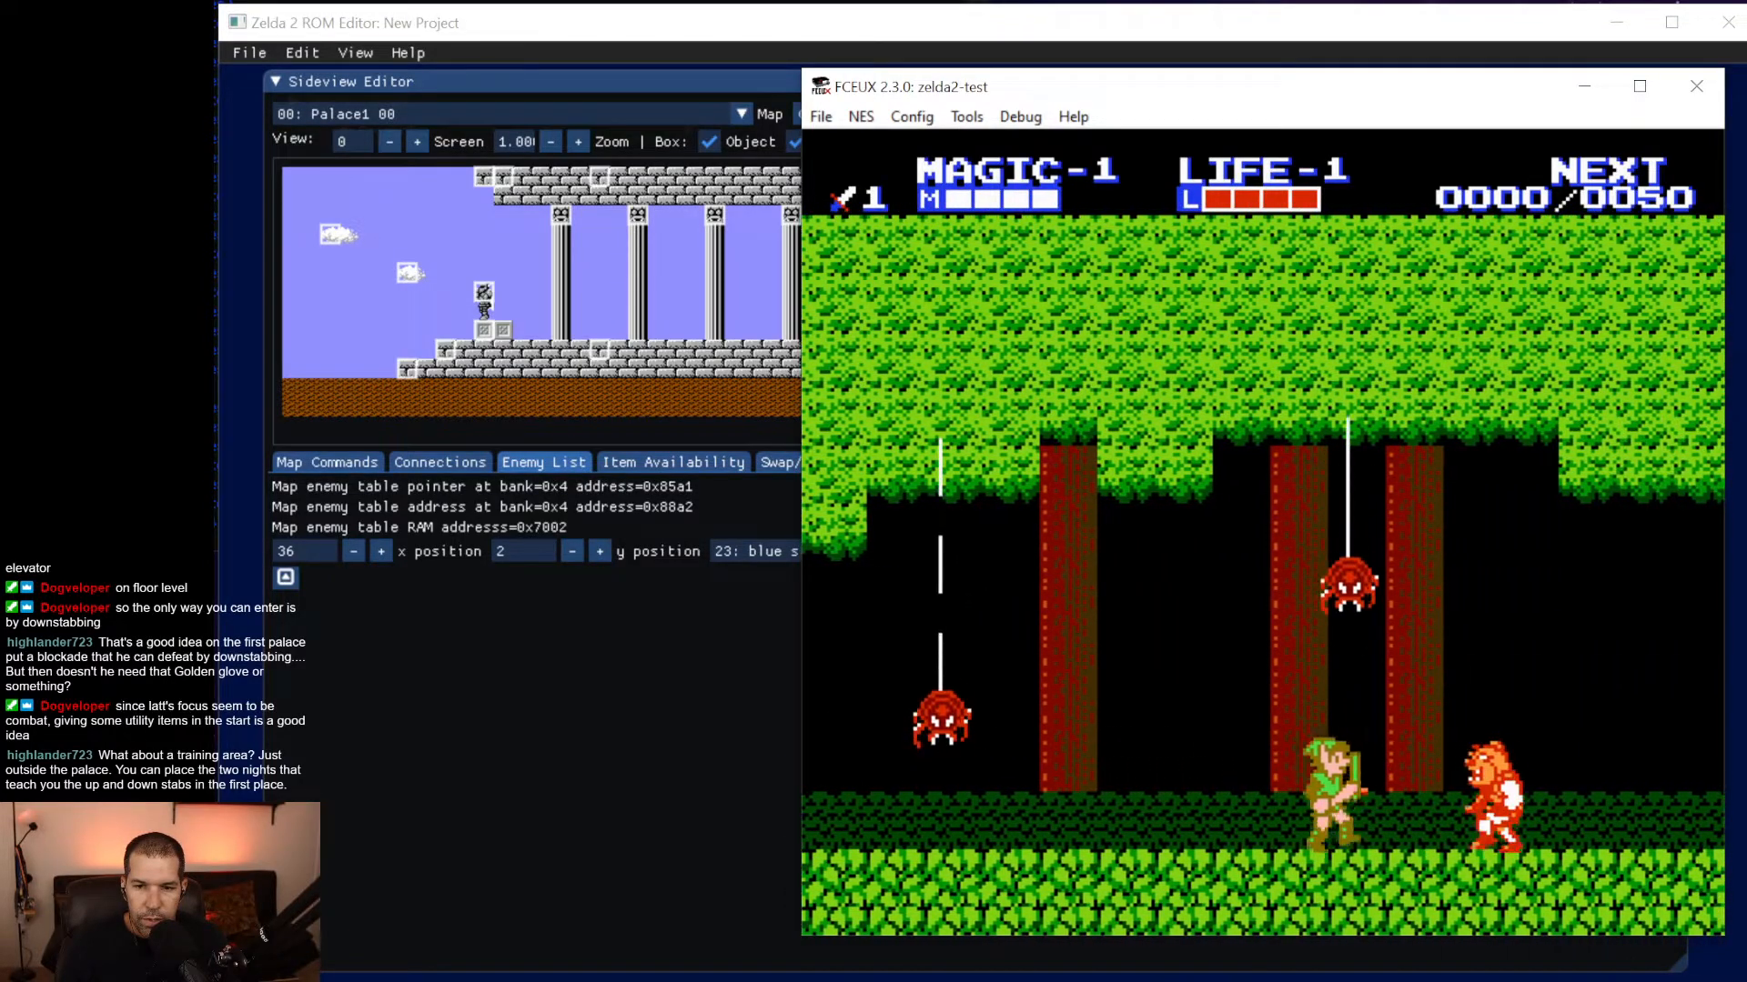
pyautogui.press('Right')
pyautogui.press('Right')
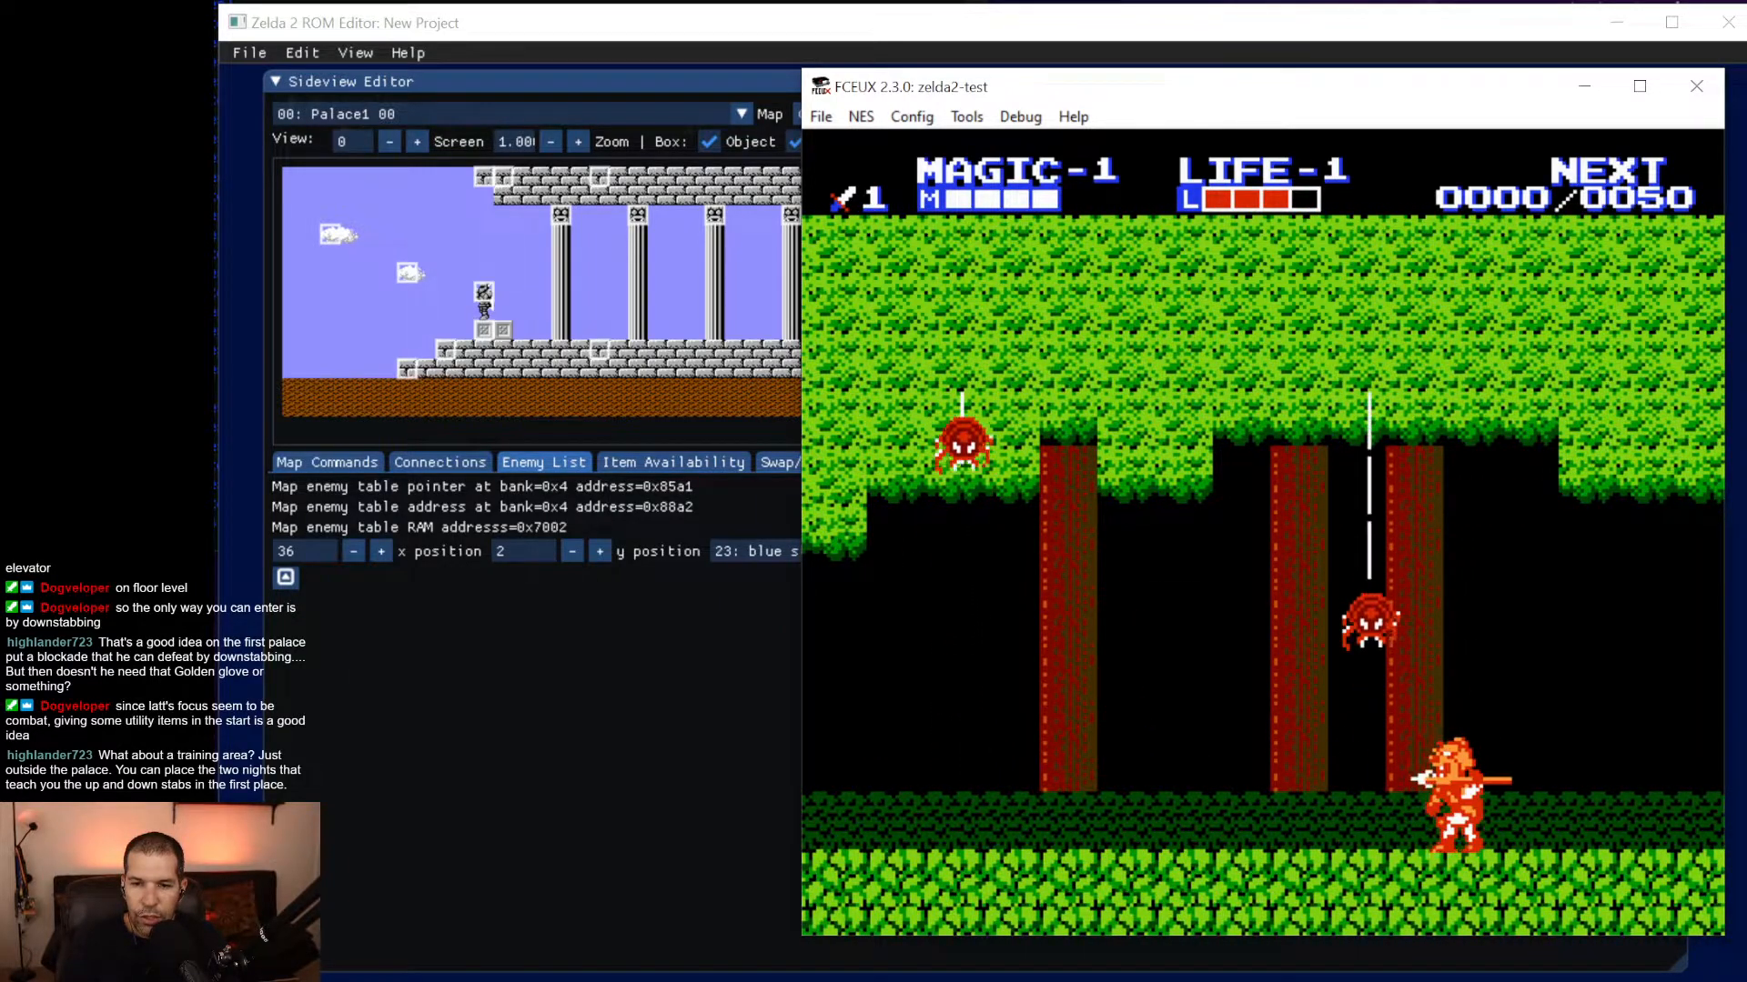
pyautogui.press('Right')
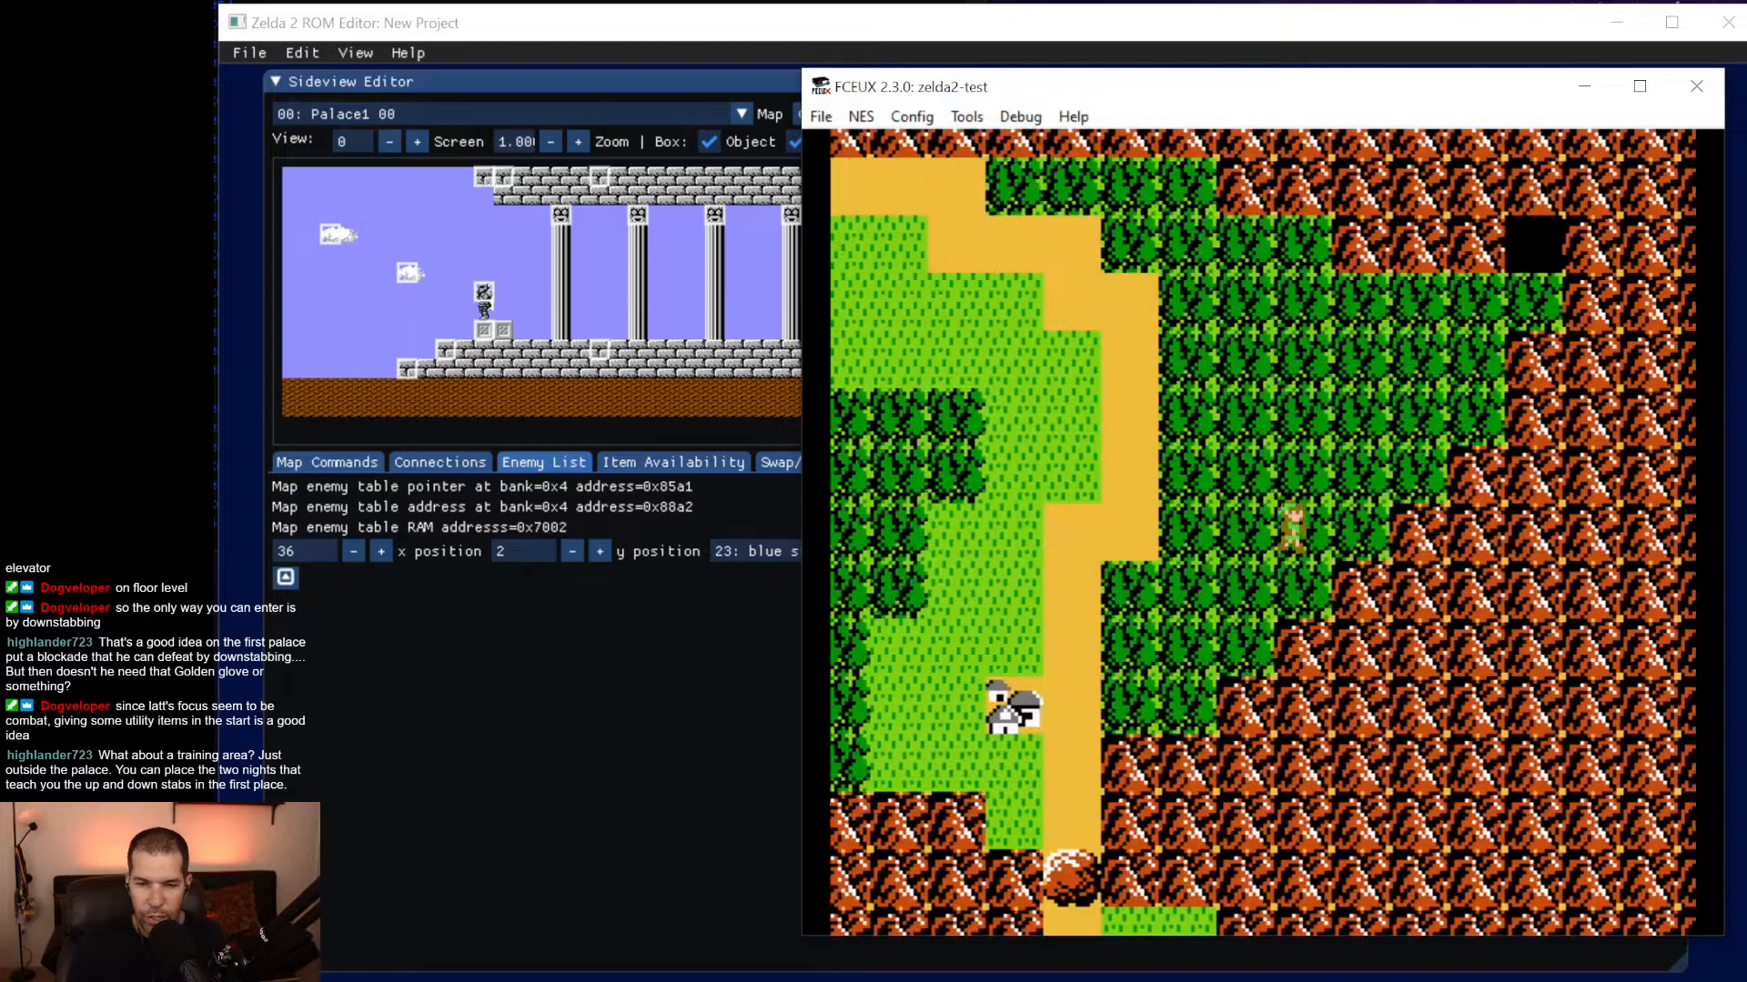
# Lead Link through the overworld forest to the black cave entrance in the mountains.
pyautogui.press('Up')
pyautogui.press('Right')
pyautogui.press('Up')
pyautogui.press('Right')
pyautogui.press('Up')
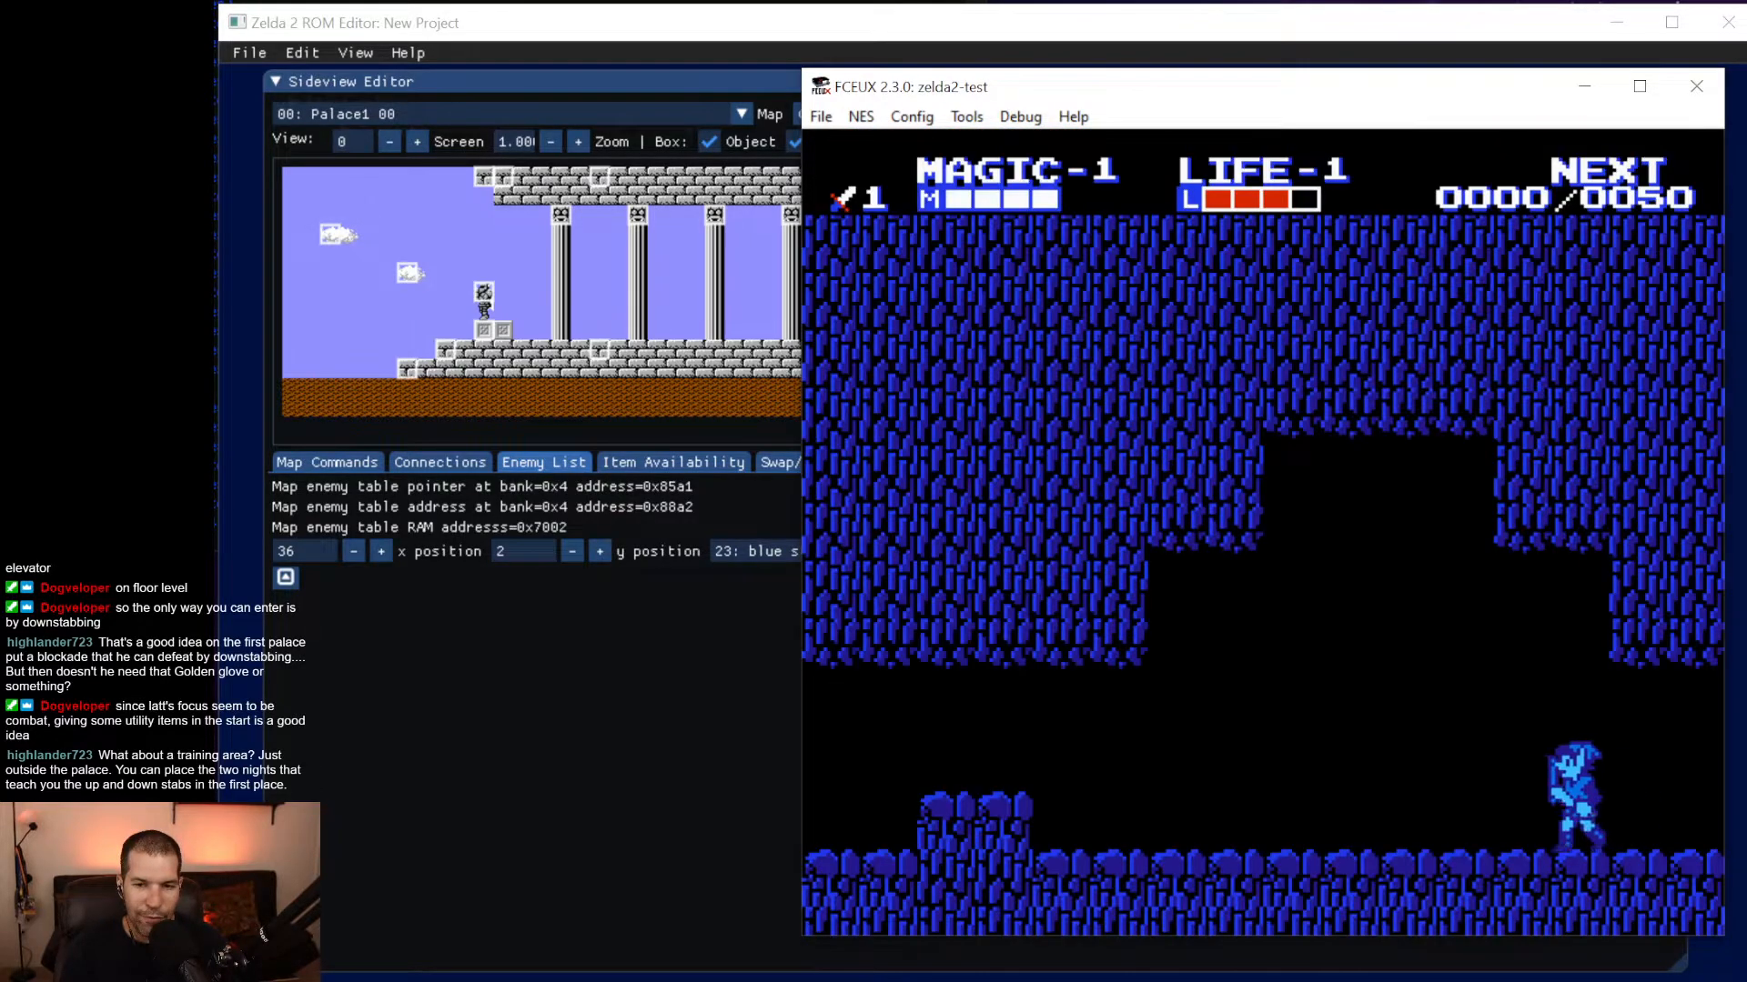
# Traverse the dark blue cave over its rock ledges and come out on the desert side of the overworld.
pyautogui.press('Right')
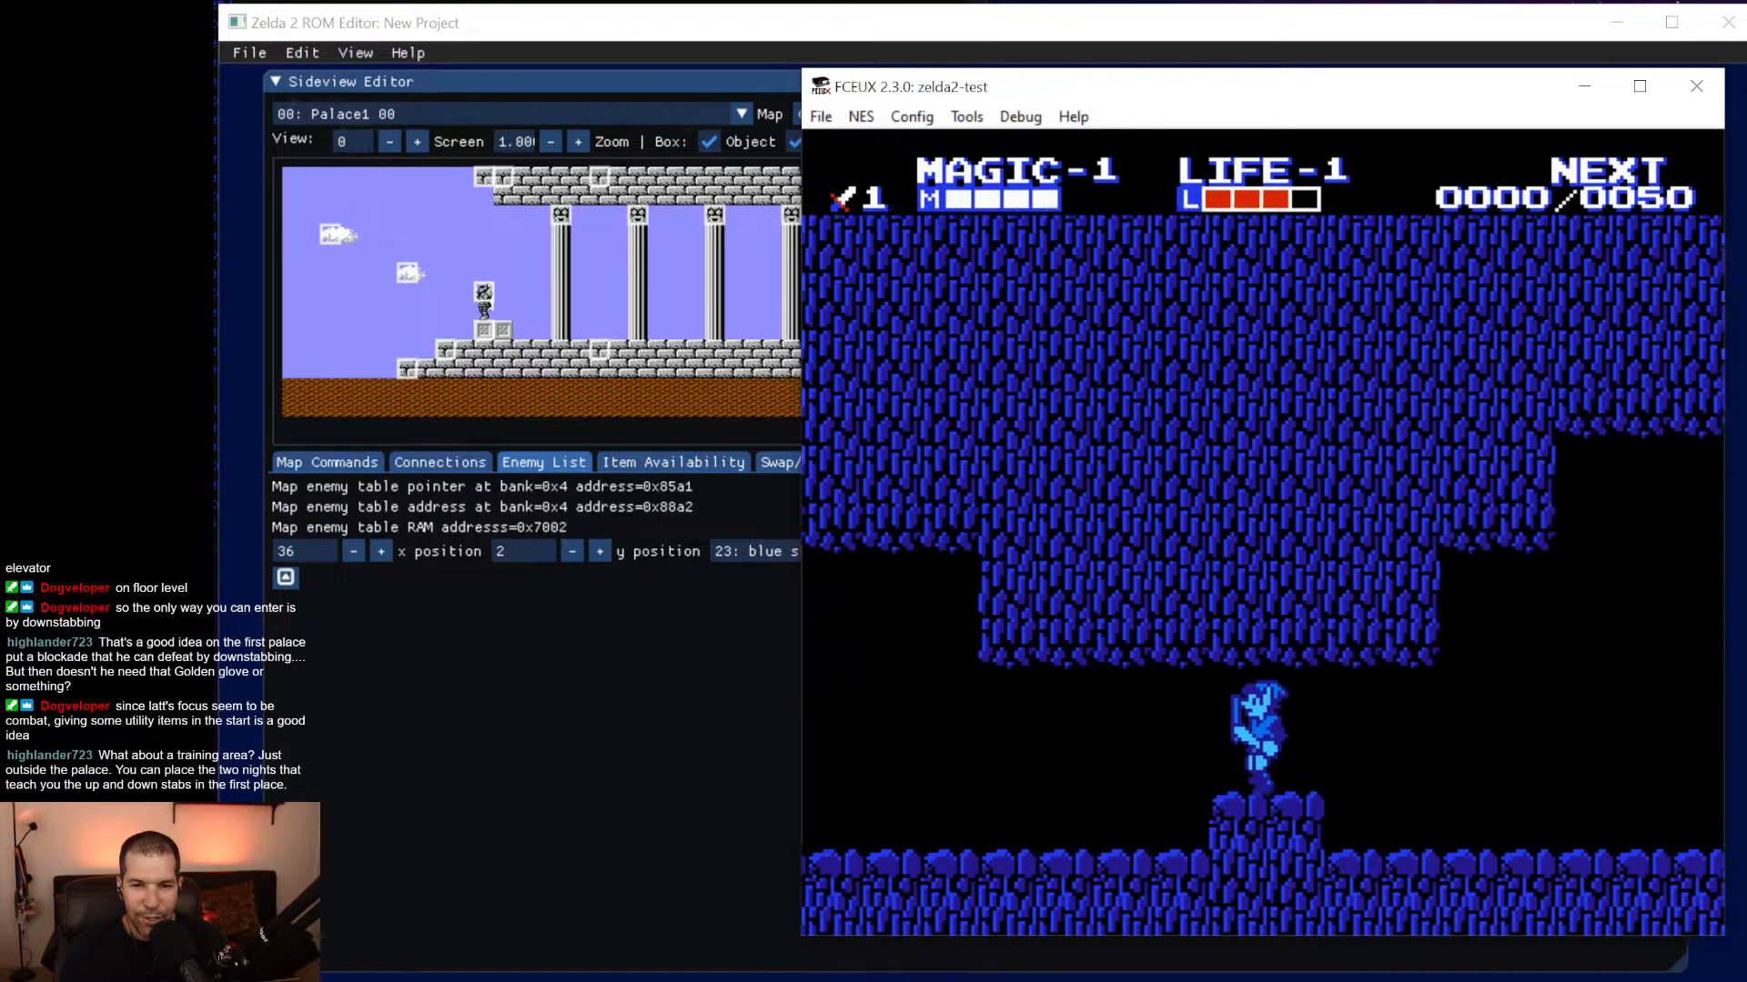
pyautogui.press('Right')
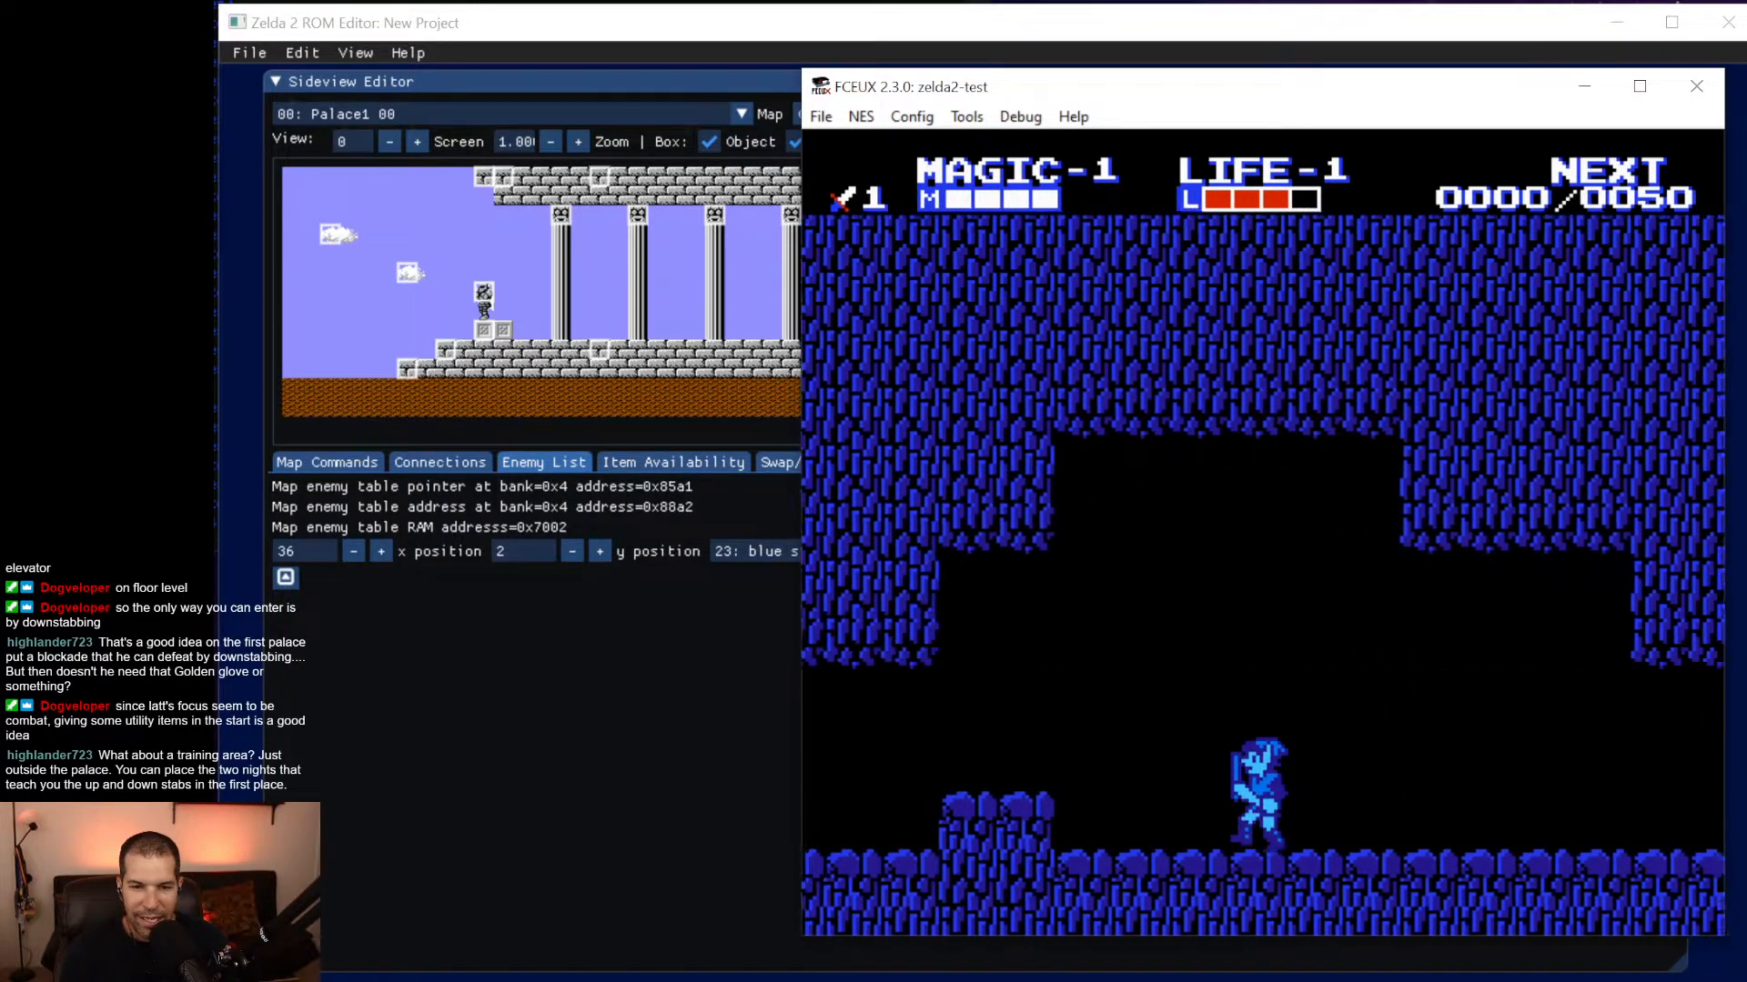
pyautogui.press('Right')
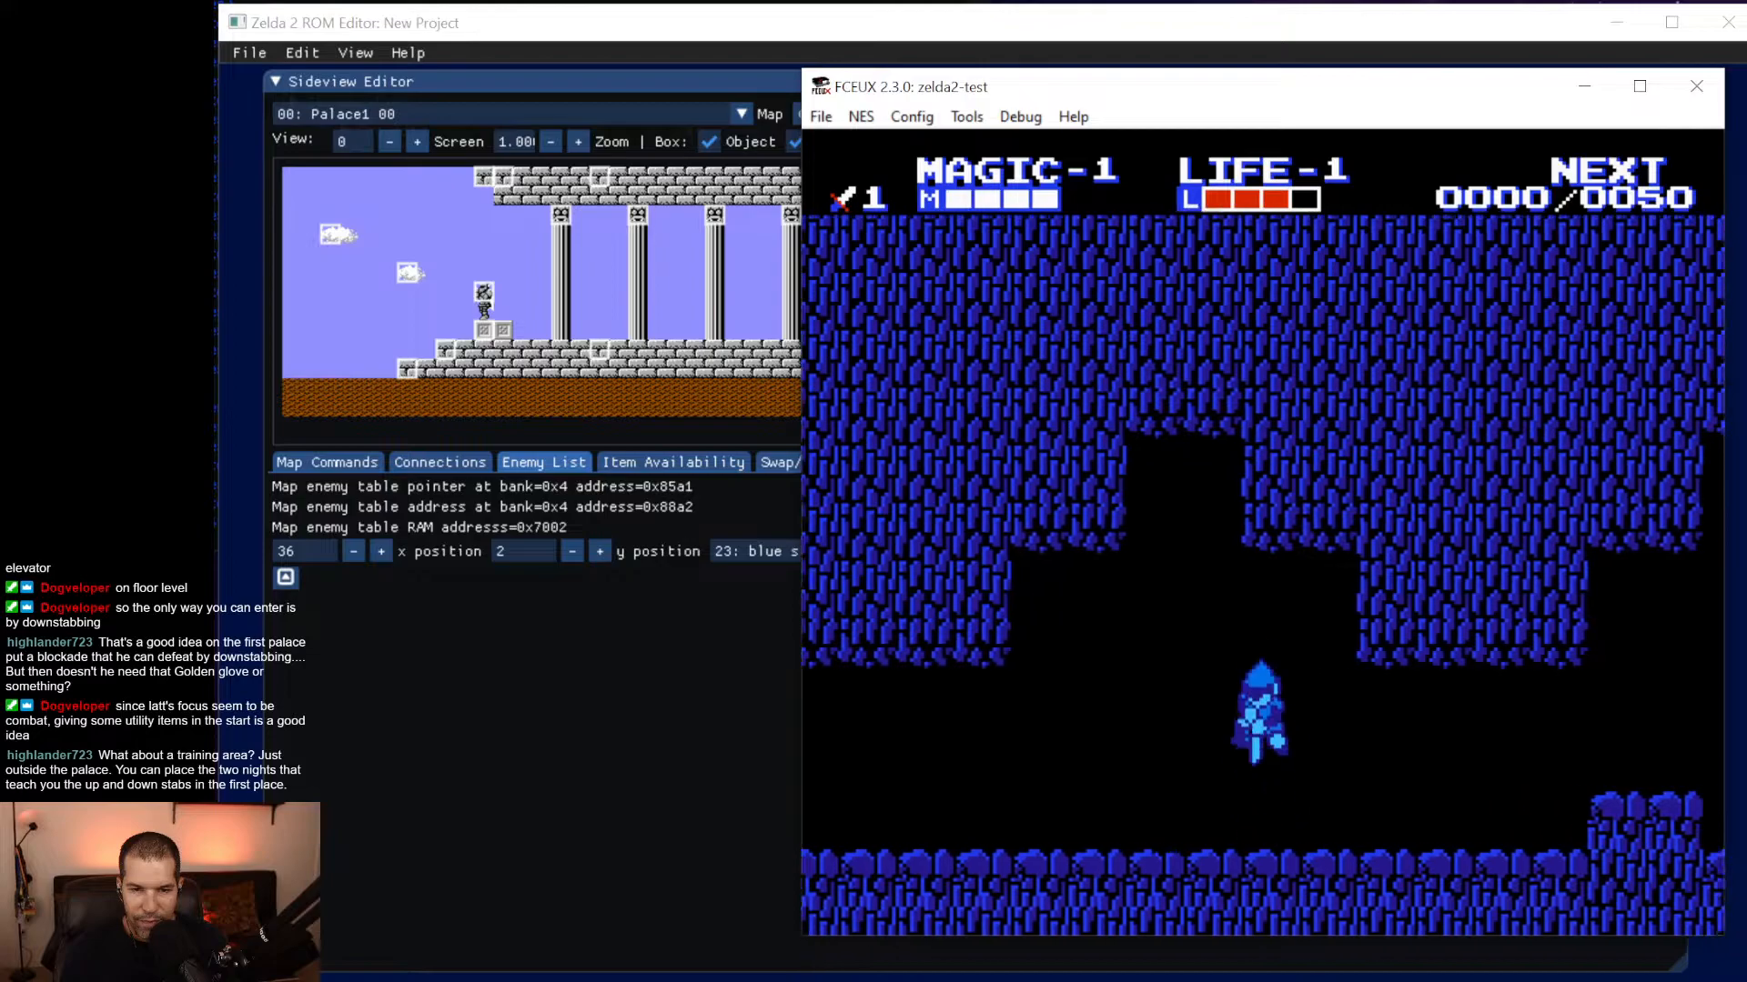
pyautogui.press('f')
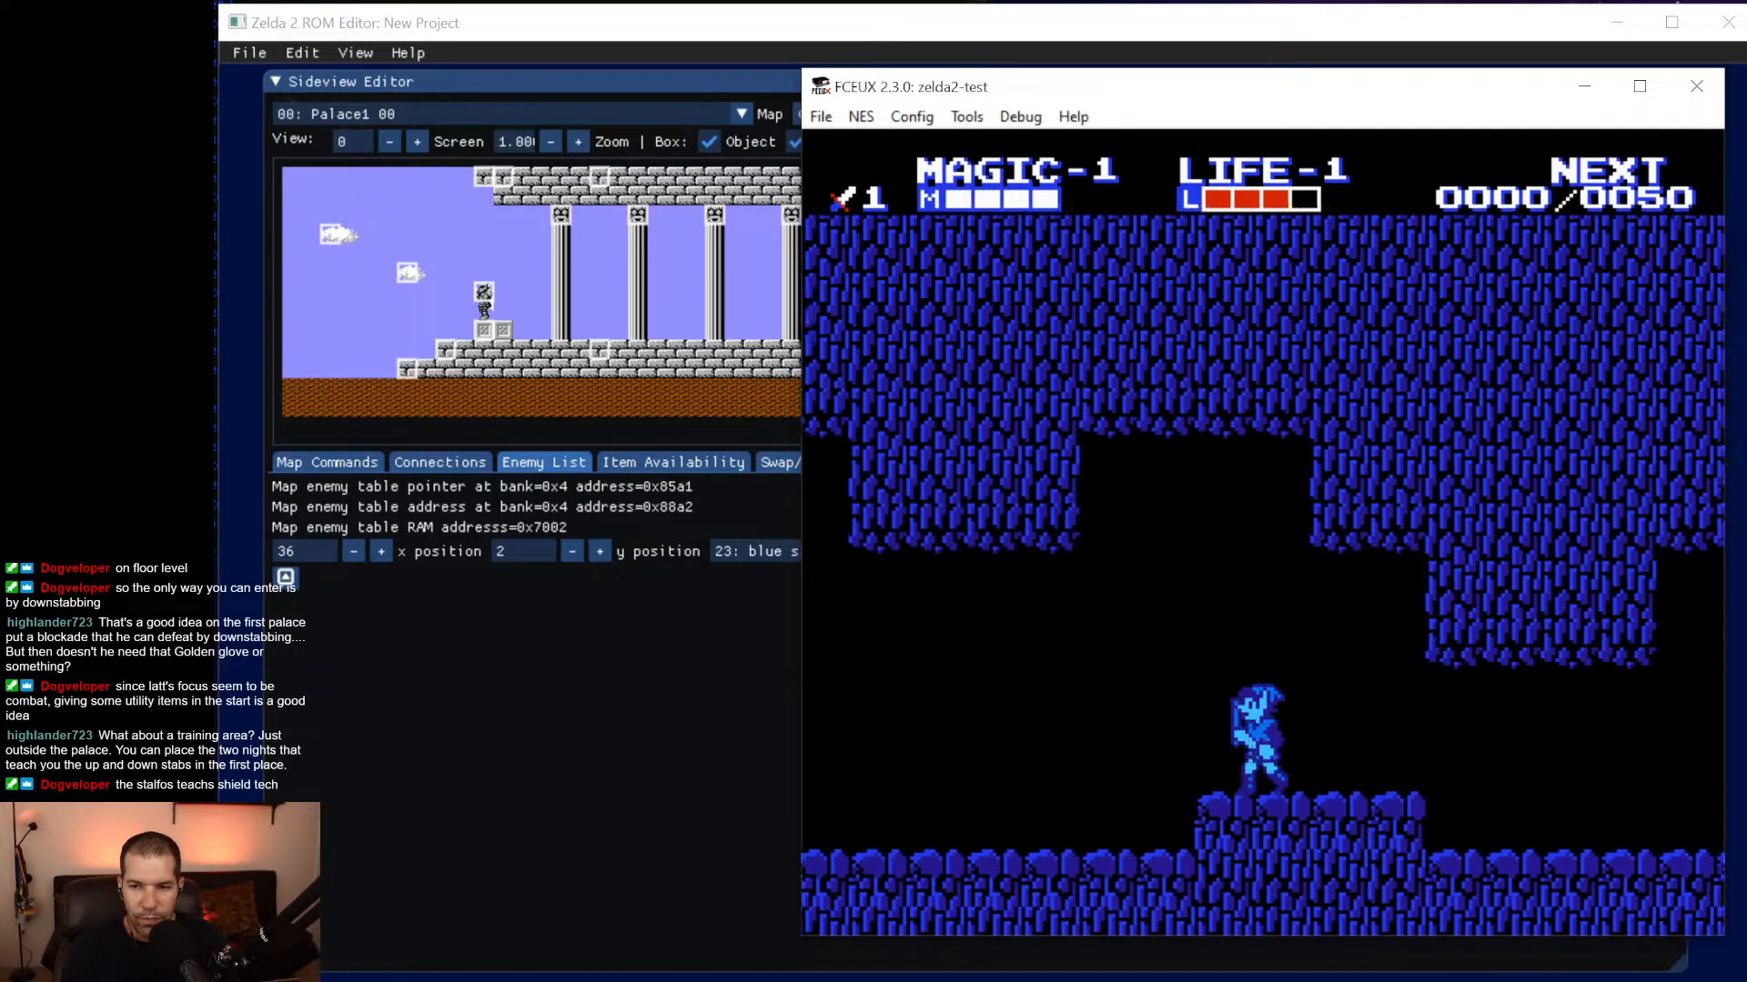
pyautogui.press('Left')
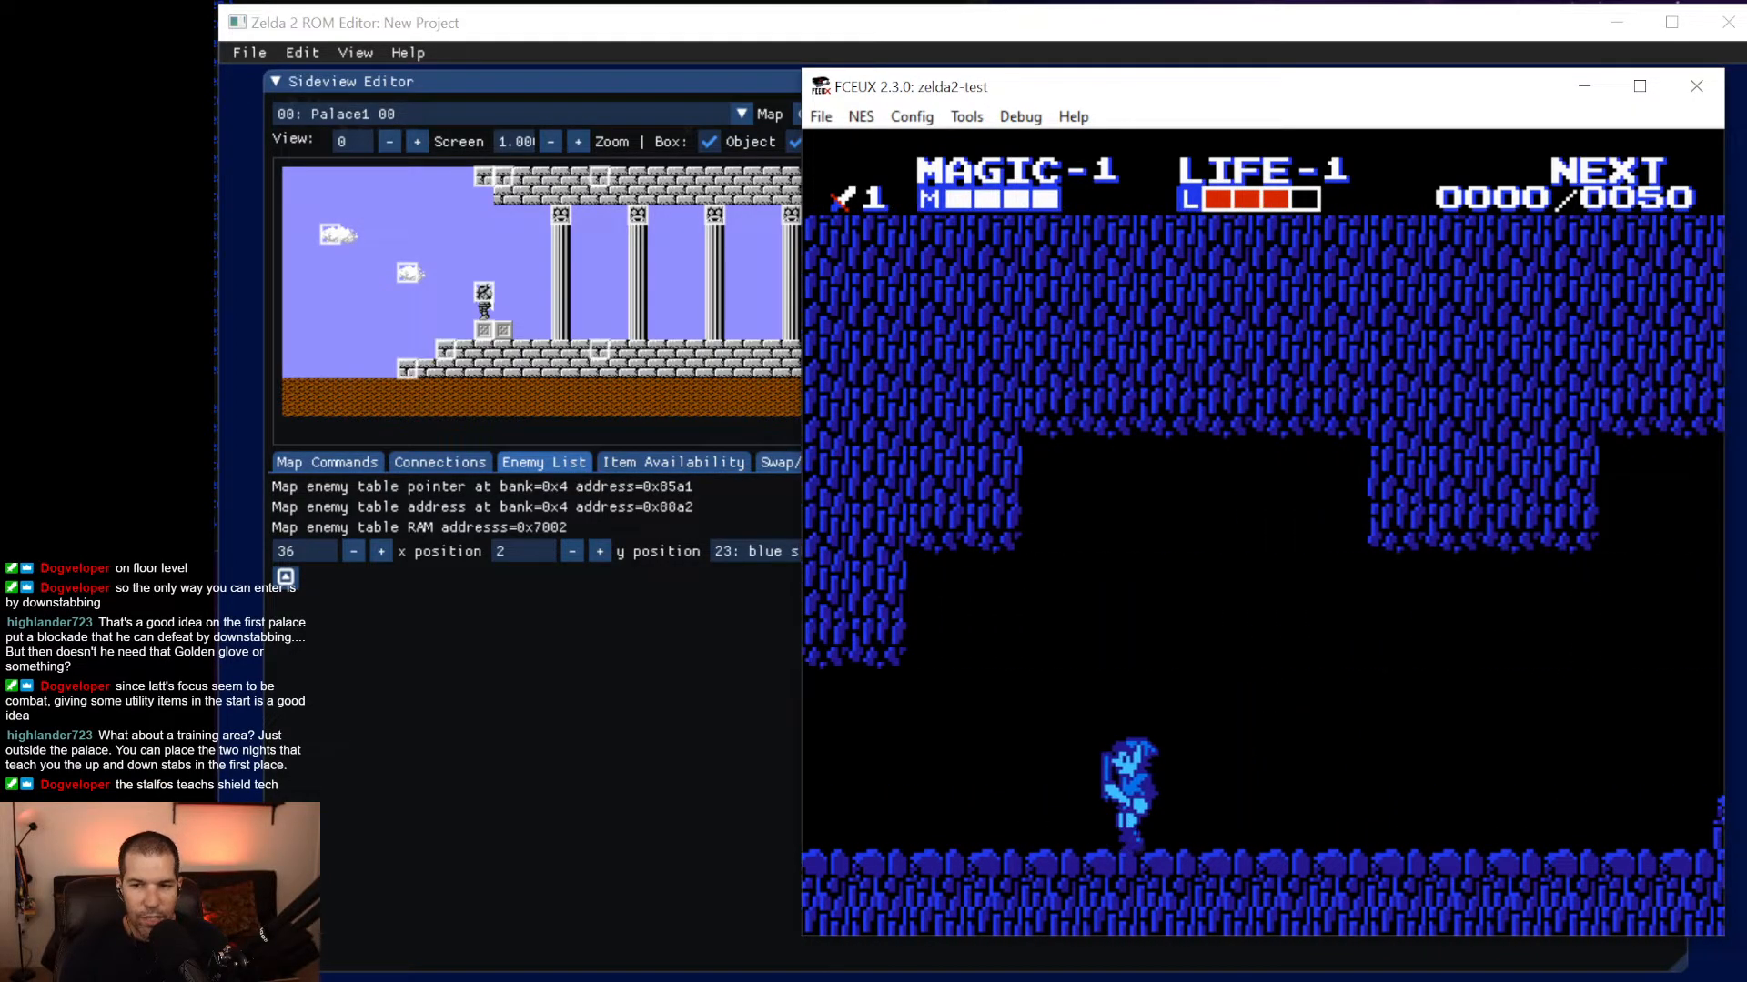
pyautogui.press('Left')
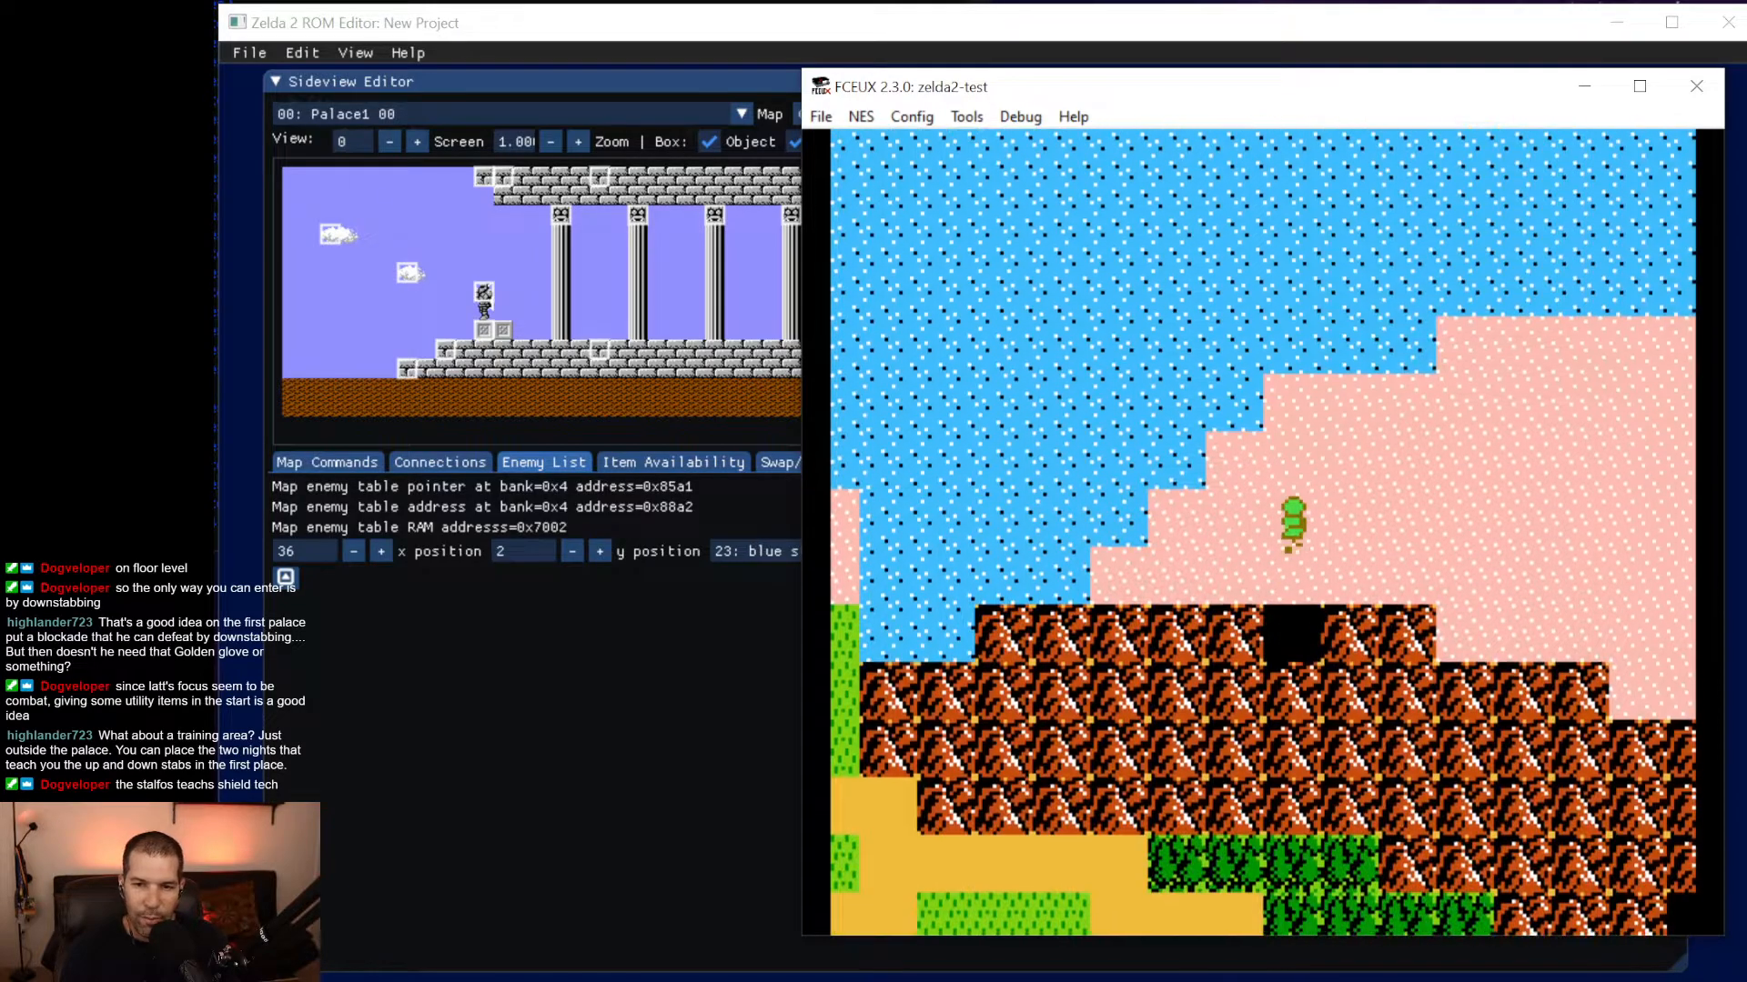
# Cross the desert along the shoreline and get Link through the cactus-filled enemy encounter back to the overworld.
pyautogui.press('Right')
pyautogui.press('Up')
pyautogui.press('Right')
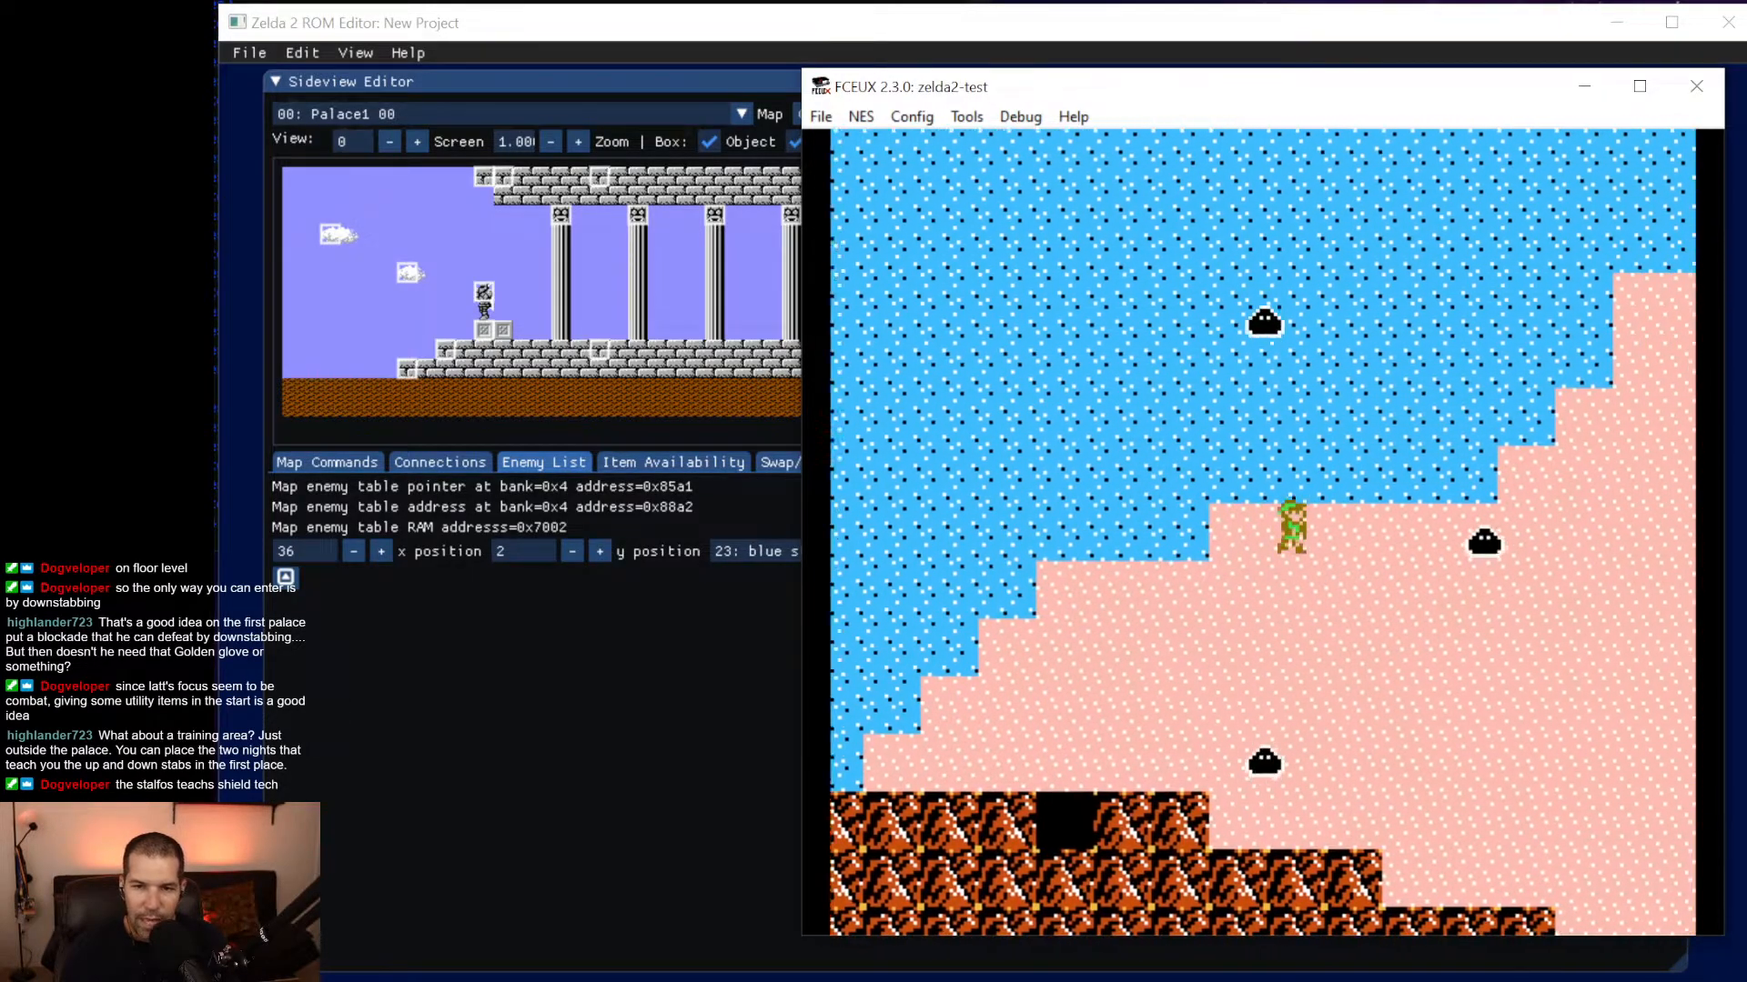
pyautogui.press('Right')
pyautogui.press('f')
pyautogui.press('Right')
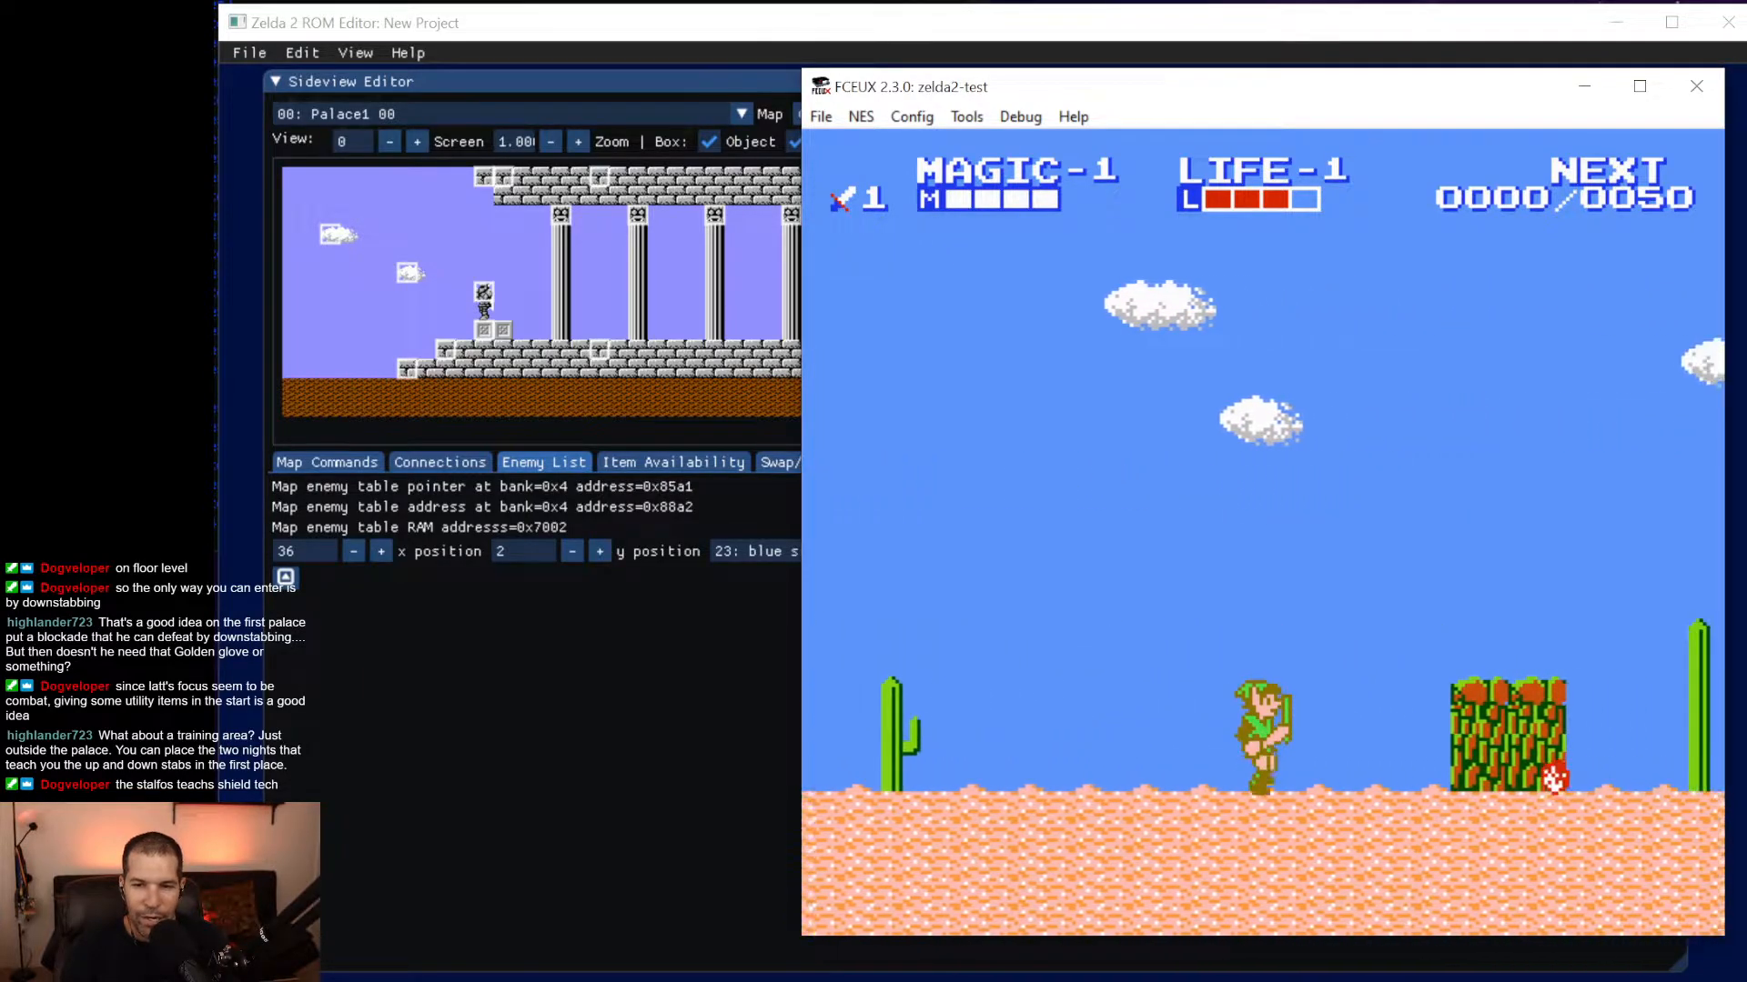
pyautogui.press('Right')
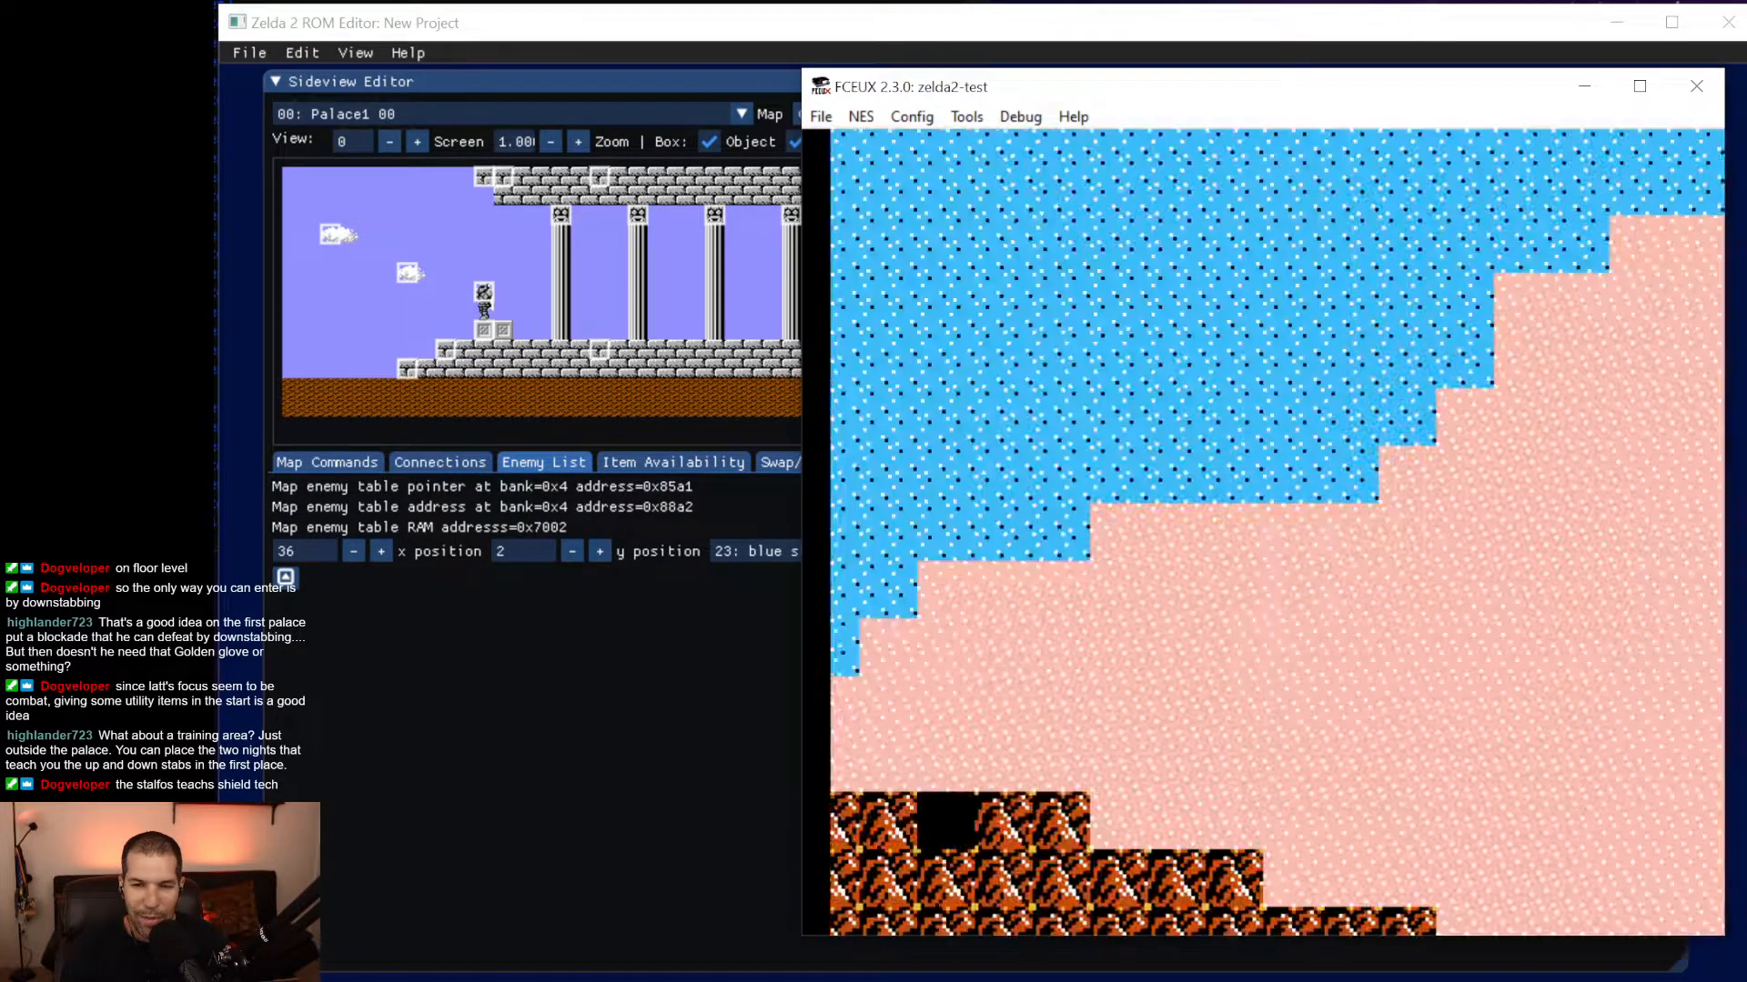
# Enter the palace in the desert and walk Link past the statue and pillars to the blue stalfos.
pyautogui.press('Right')
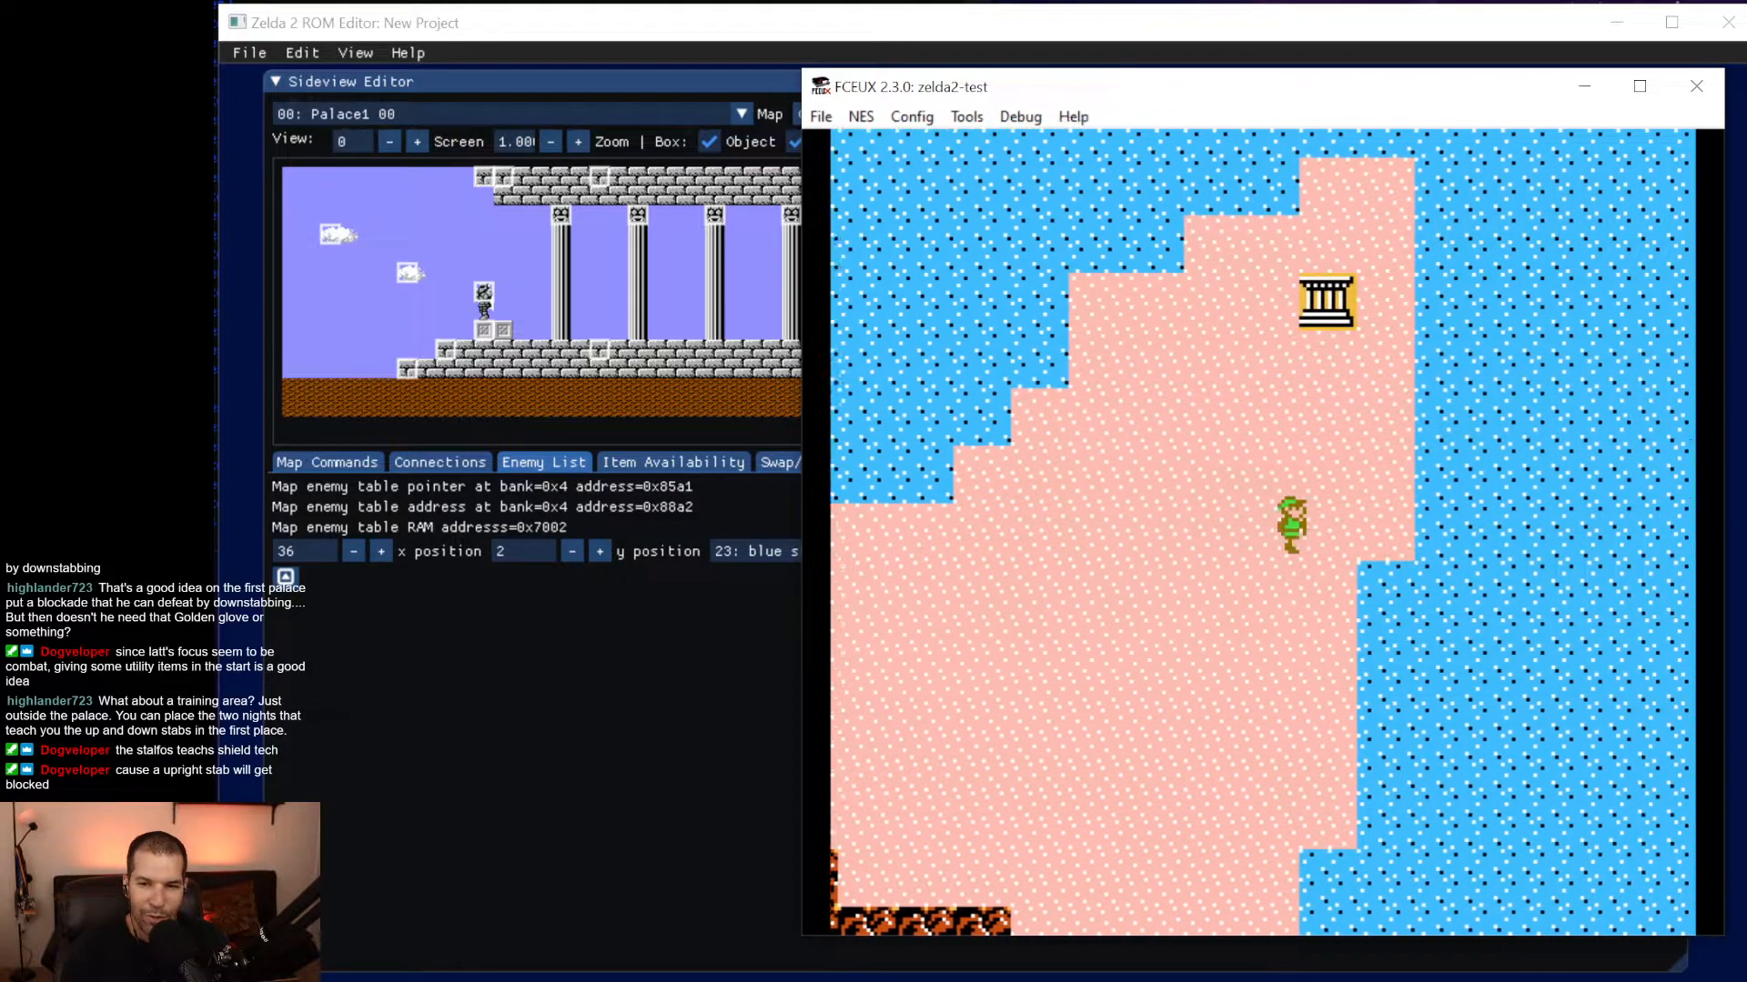
pyautogui.press('Up')
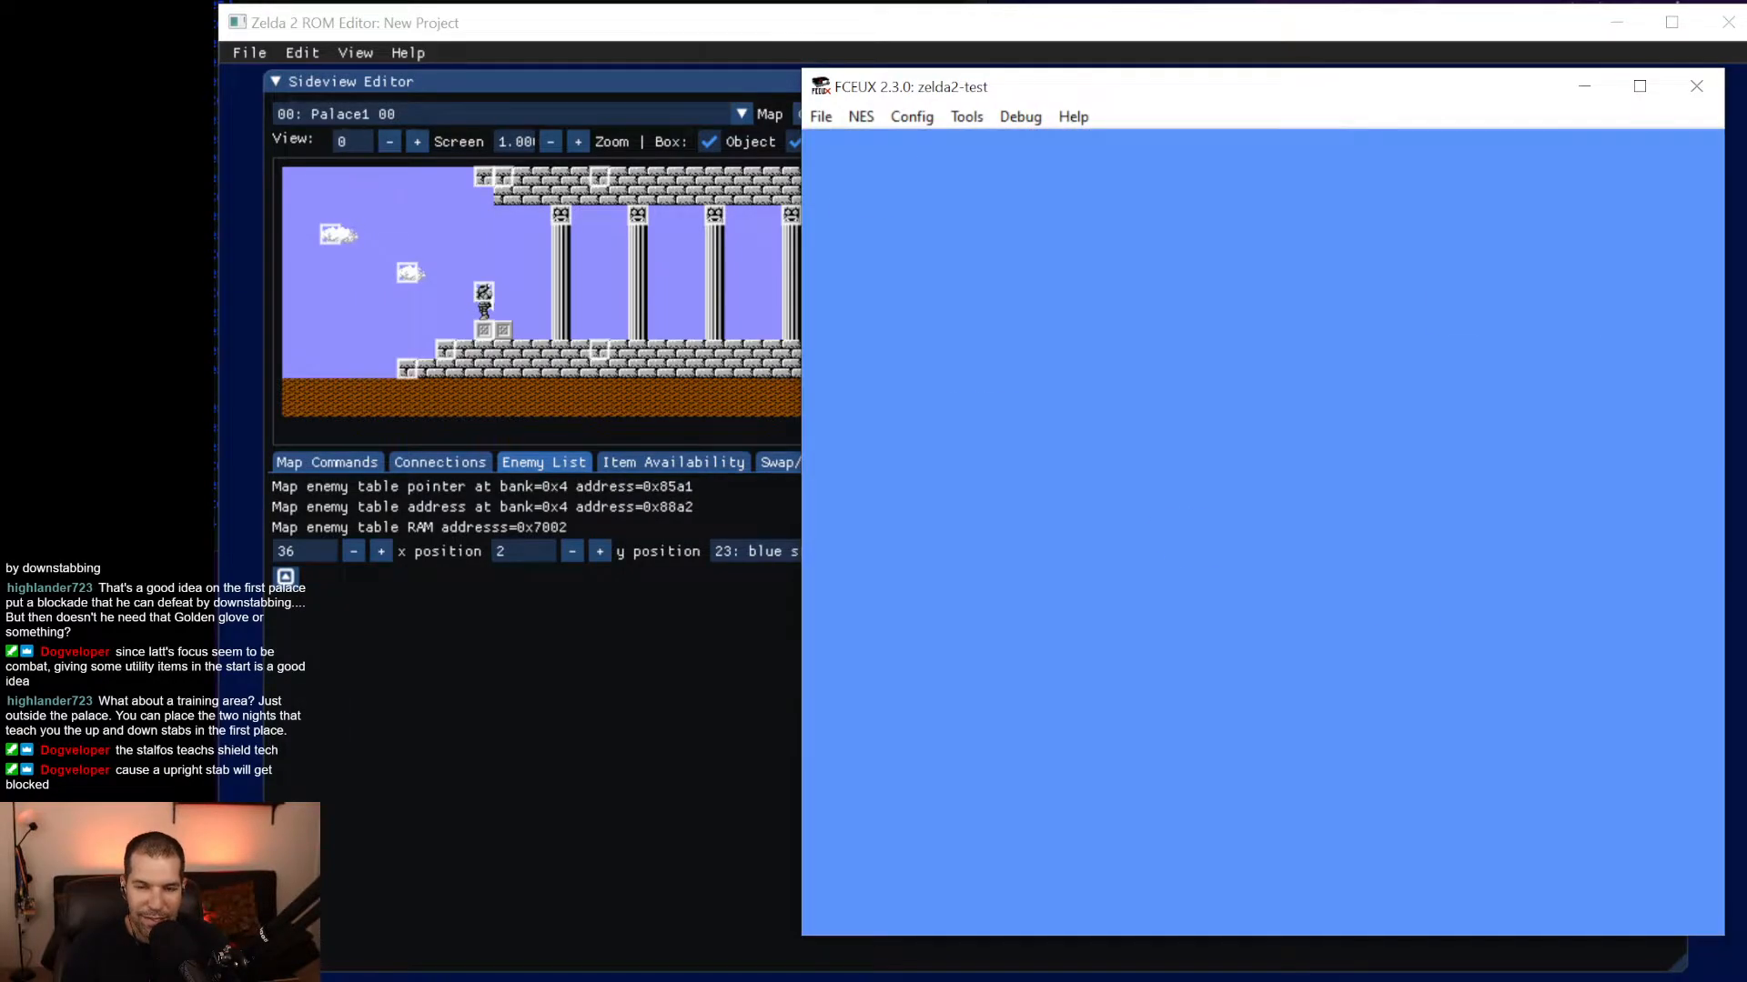
pyautogui.press('Right')
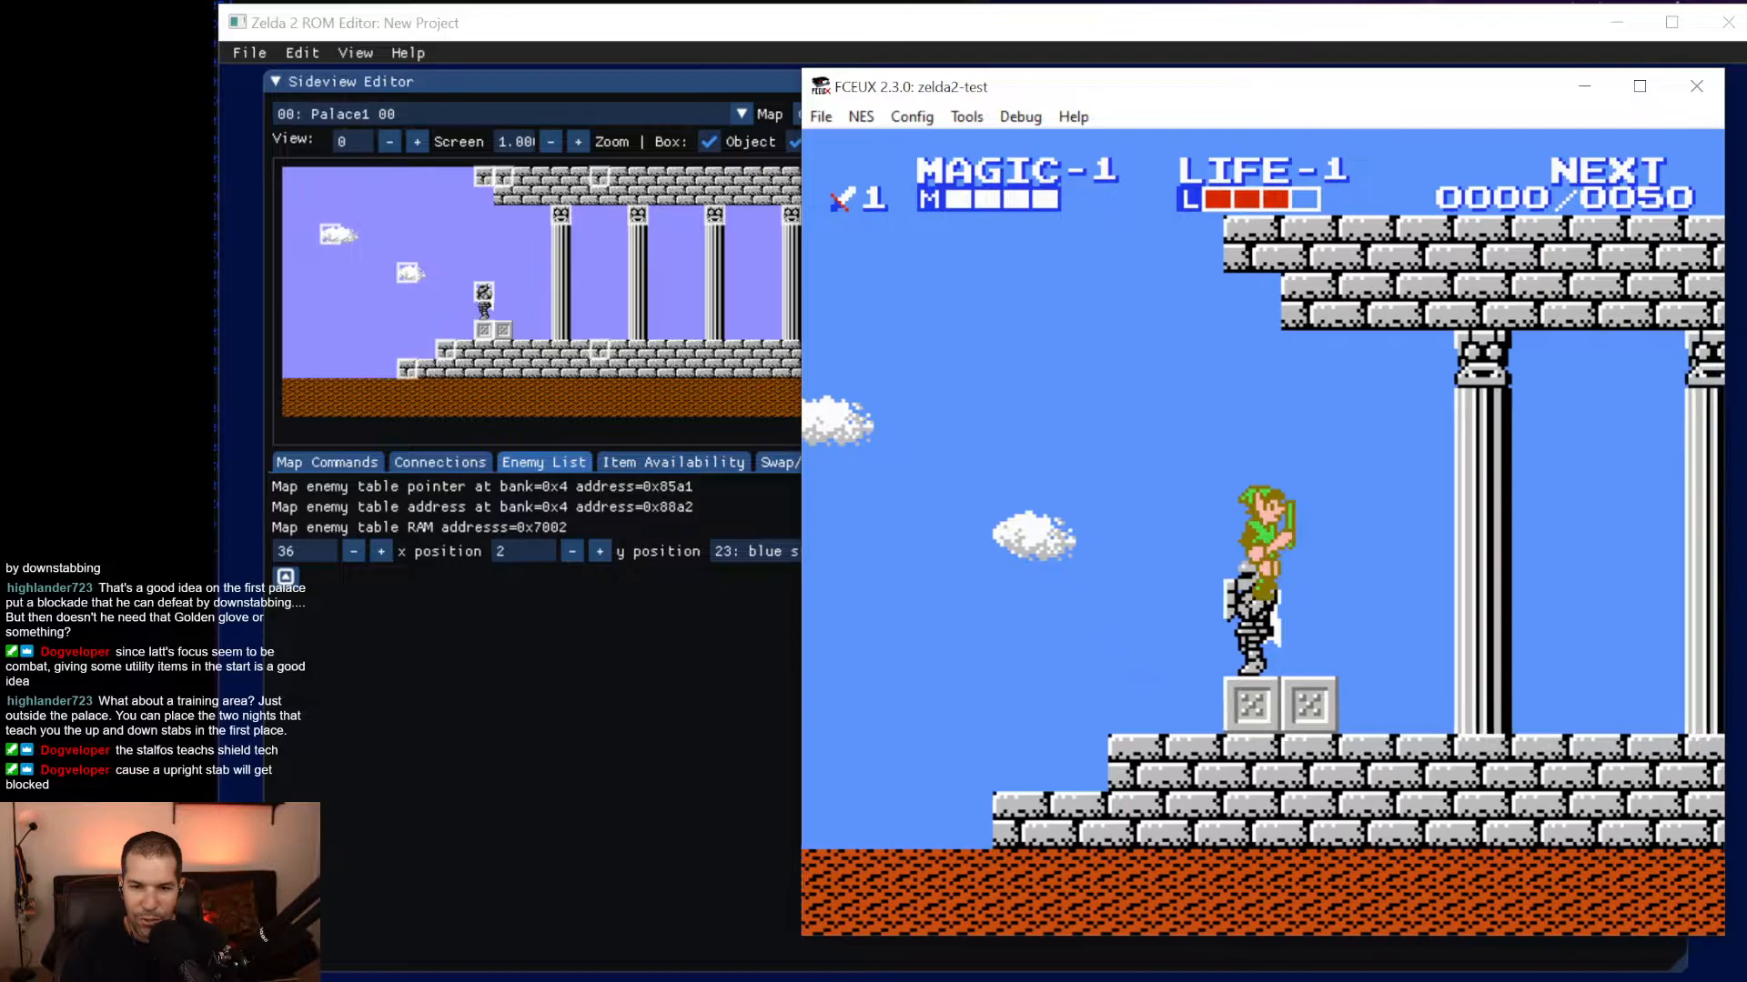
pyautogui.press('Right')
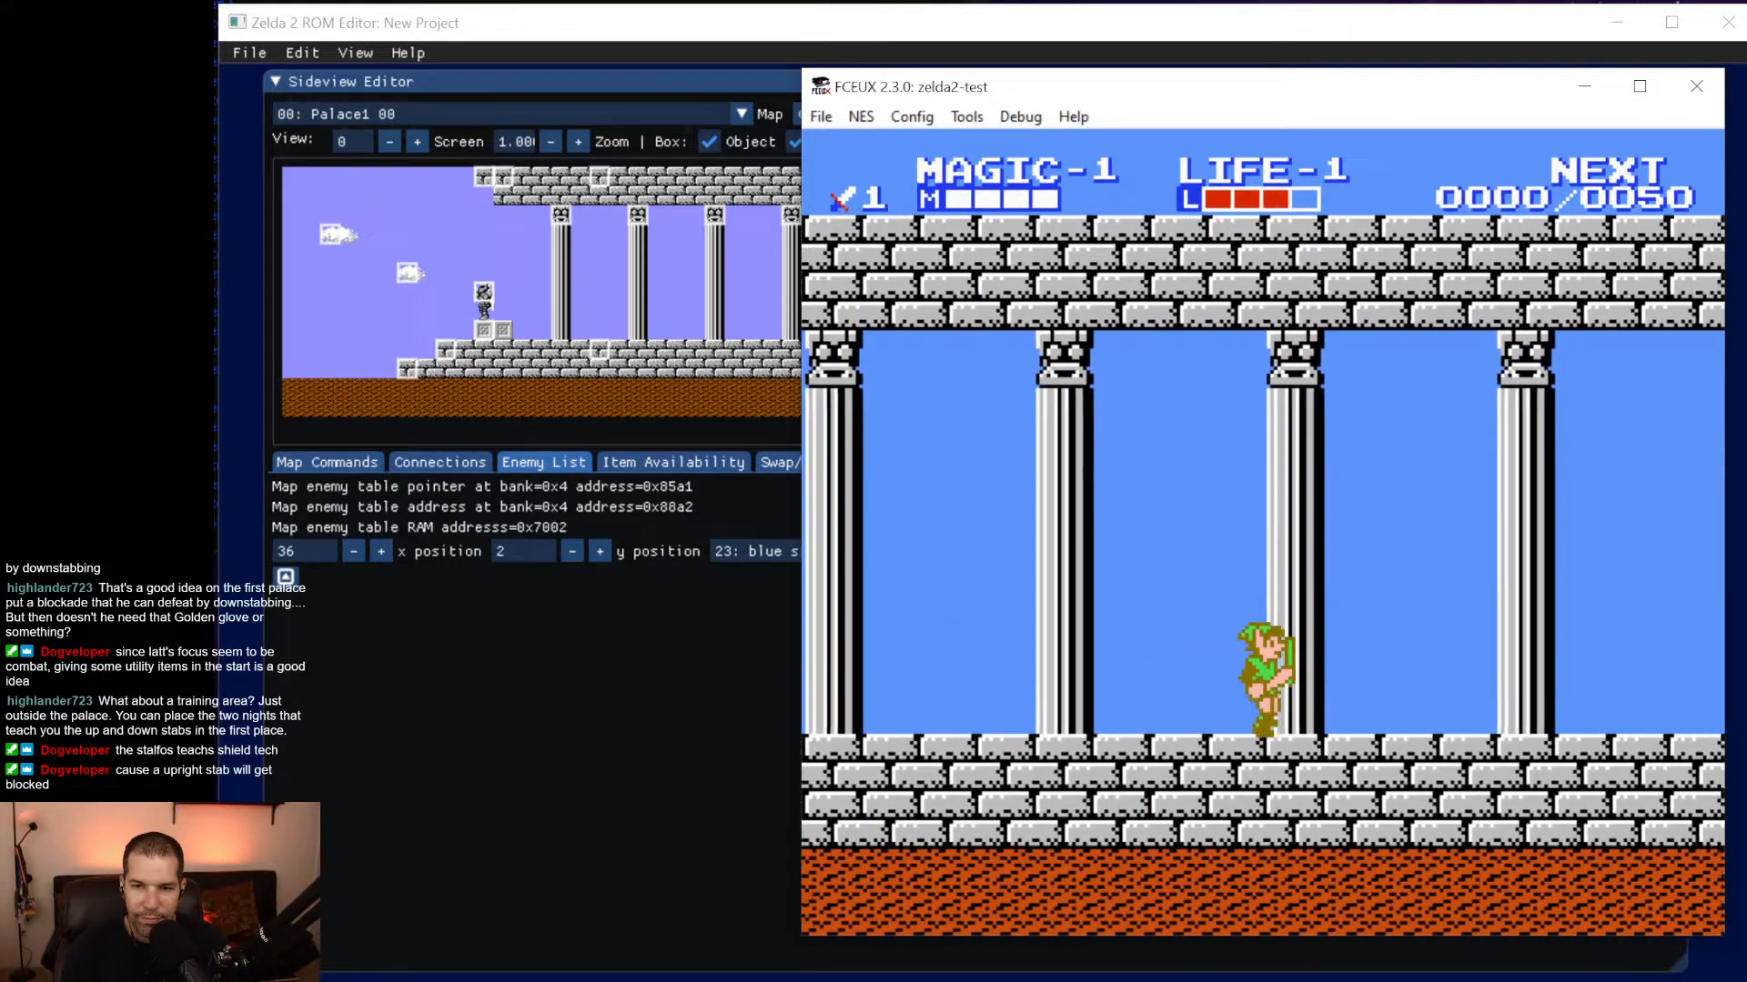
pyautogui.press('Right')
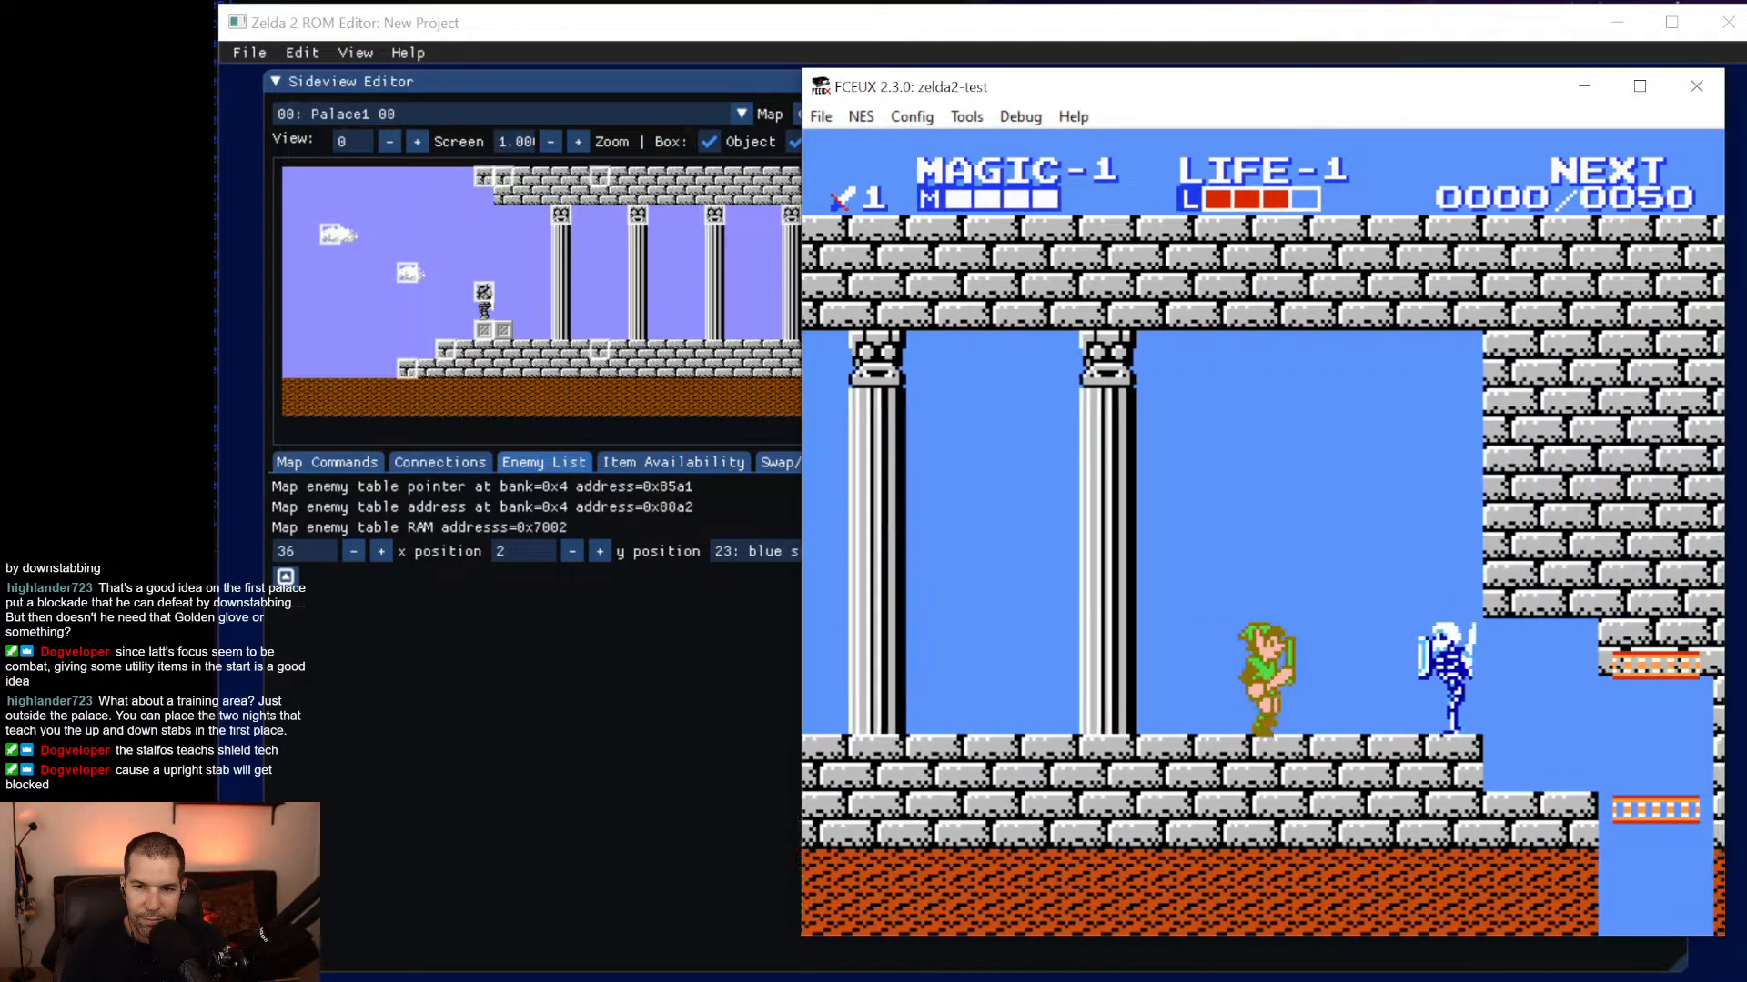
# Fight the blue stalfos beside the elevator with crouching sword stabs until it is defeated.
pyautogui.press('Left')
pyautogui.press('Down')
pyautogui.press('Left')
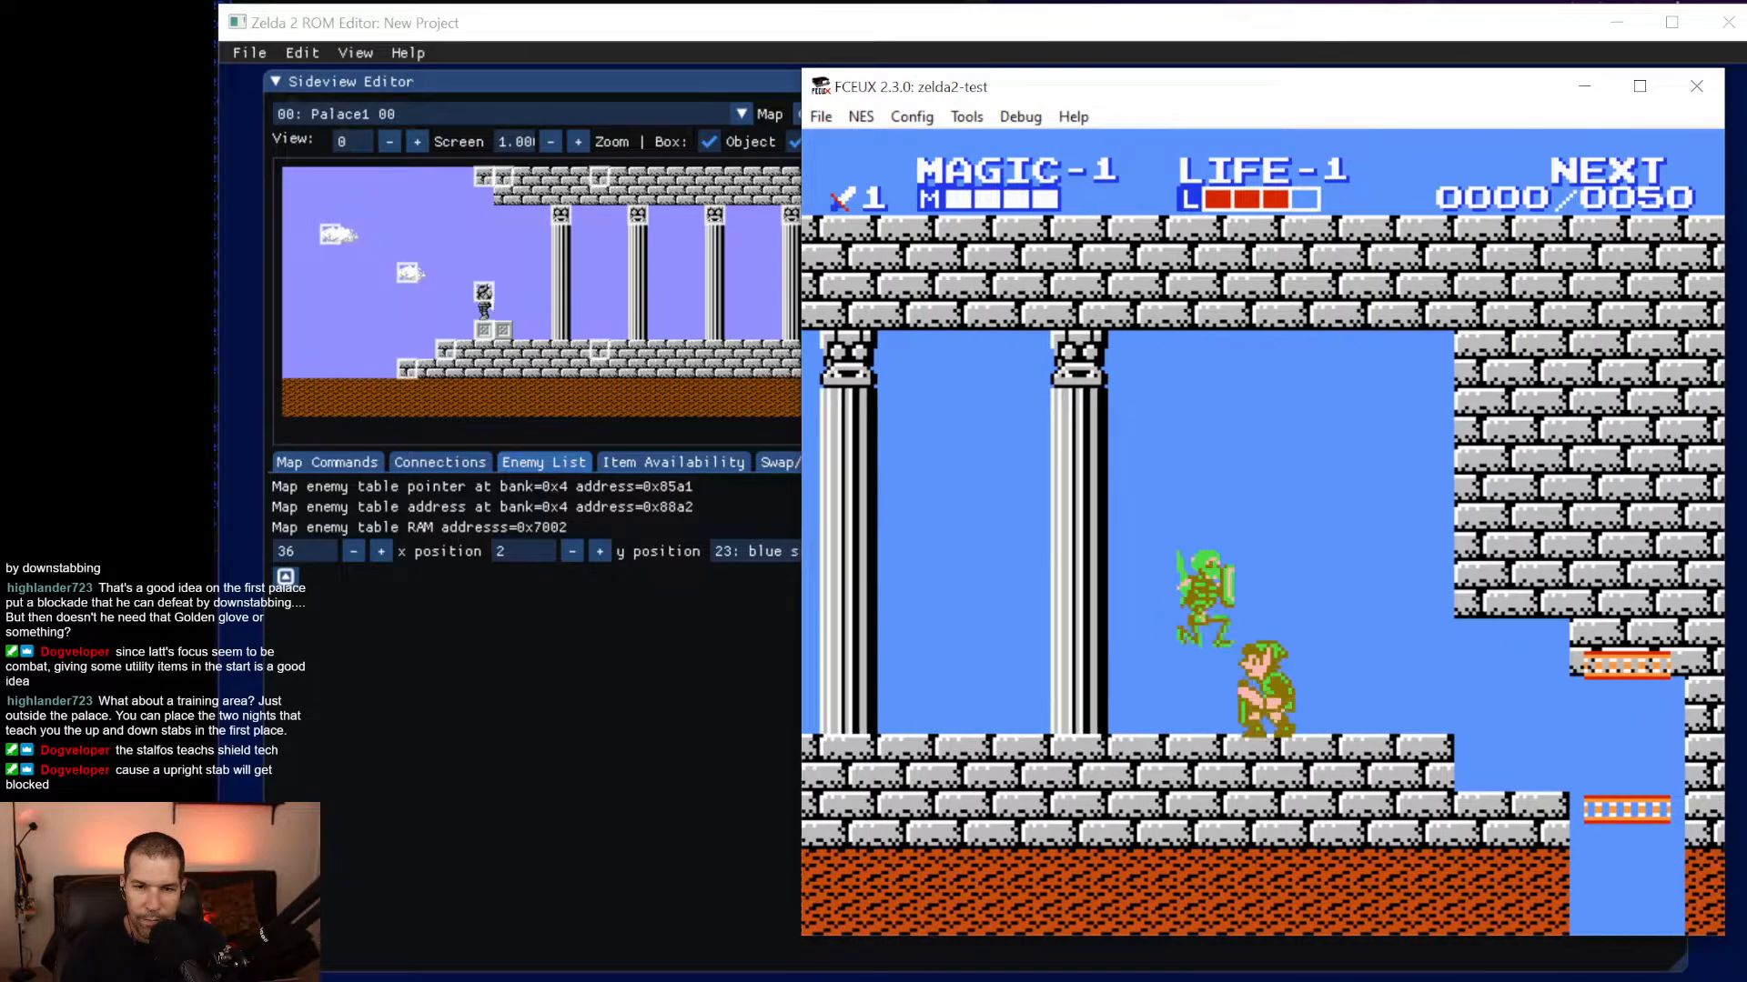
pyautogui.press('Left')
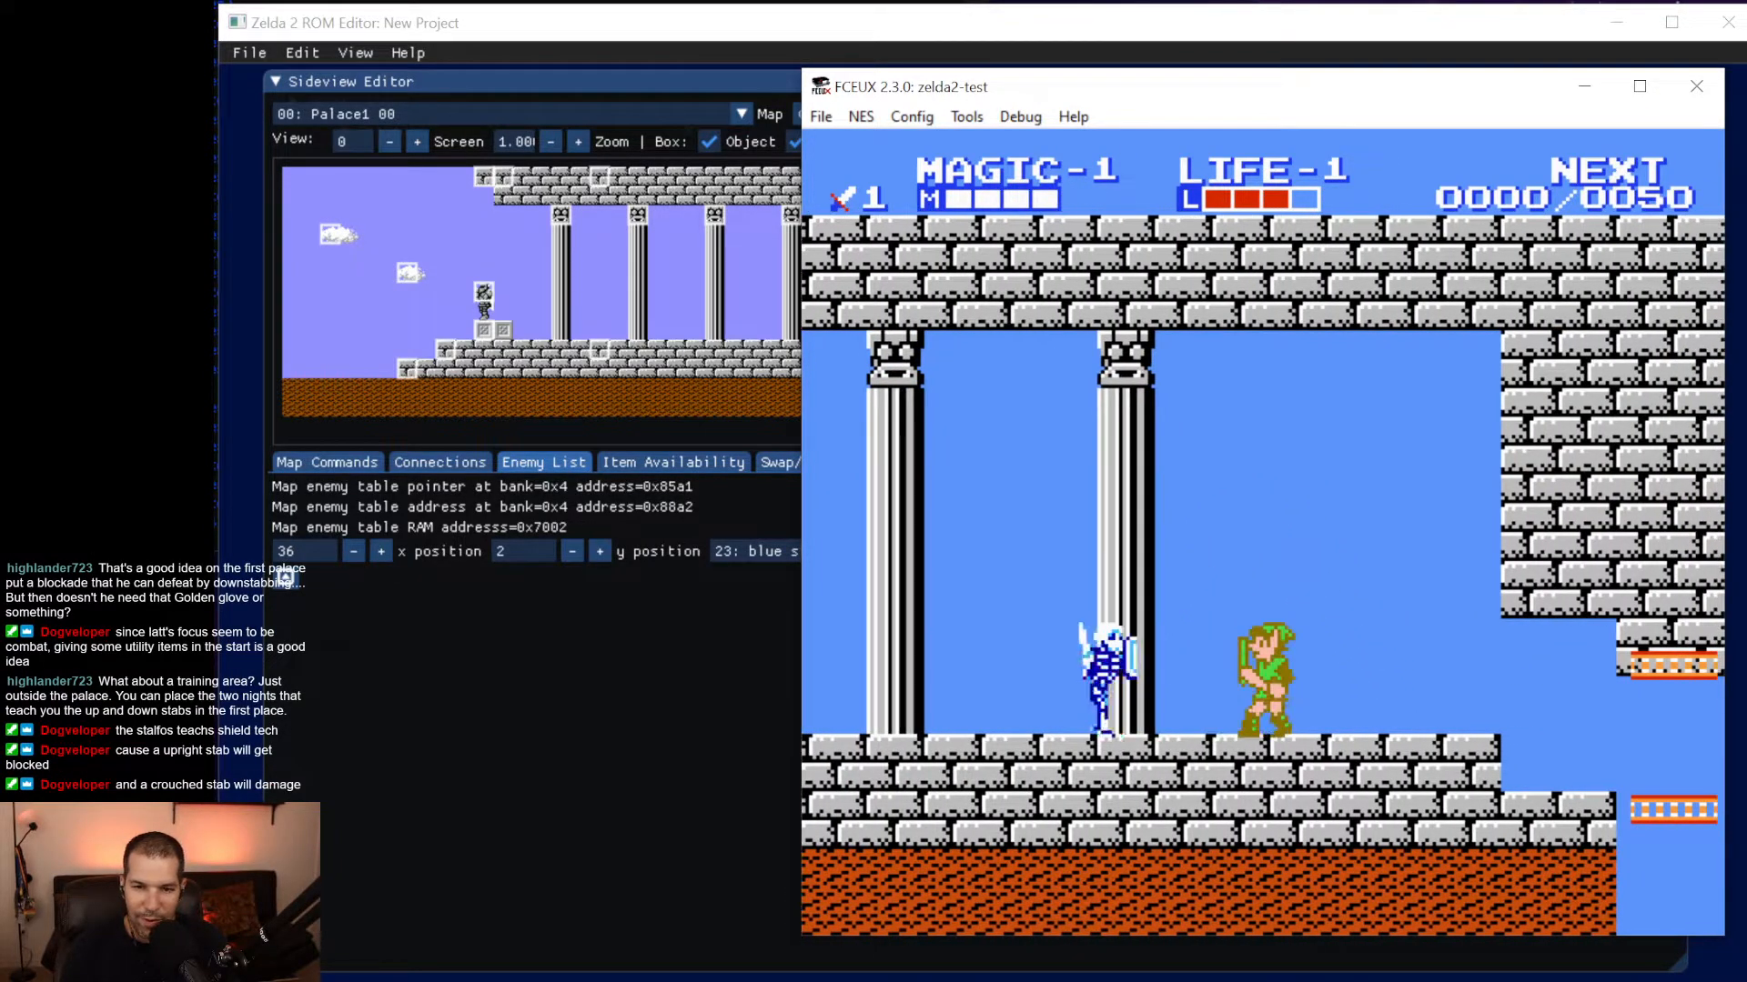
pyautogui.press('Down')
pyautogui.press('Left')
pyautogui.press('Right')
pyautogui.press('Down')
pyautogui.press('Right')
pyautogui.press('d')
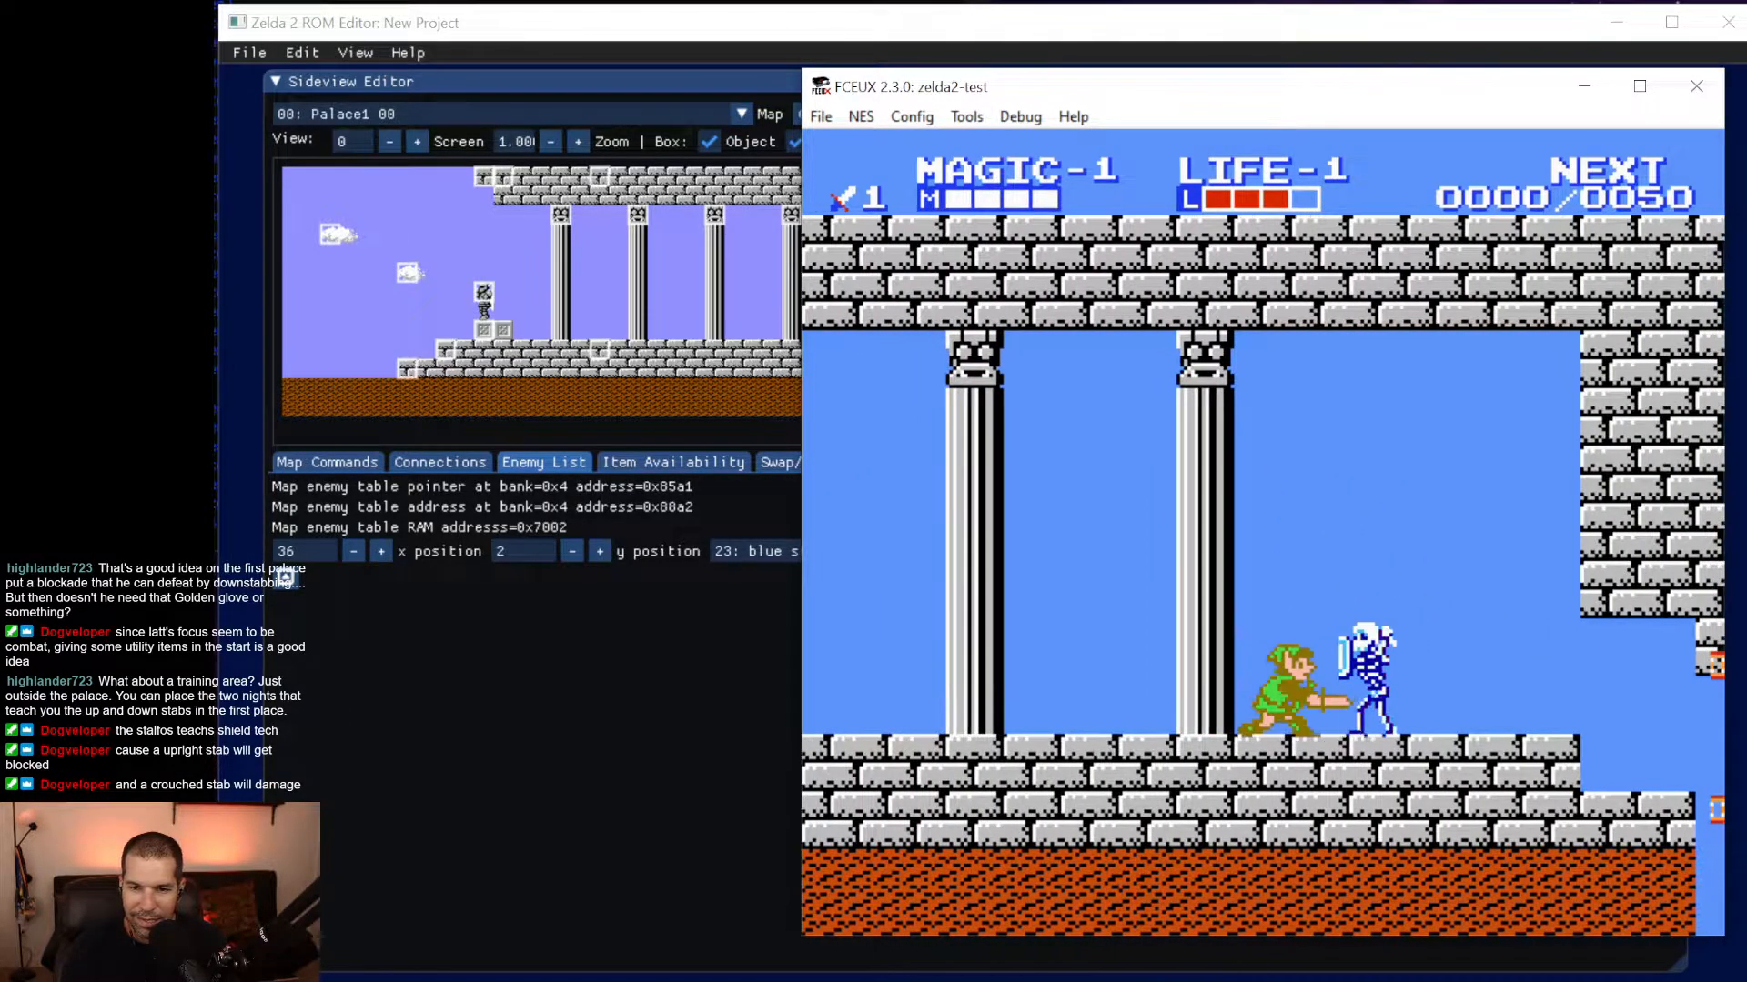
pyautogui.press('Right')
pyautogui.press('Down')
pyautogui.press('d')
pyautogui.press('Right')
pyautogui.press('Left')
pyautogui.press('Down')
pyautogui.press('d')
pyautogui.press('Left')
pyautogui.press('Right')
pyautogui.press('Down')
pyautogui.press('d')
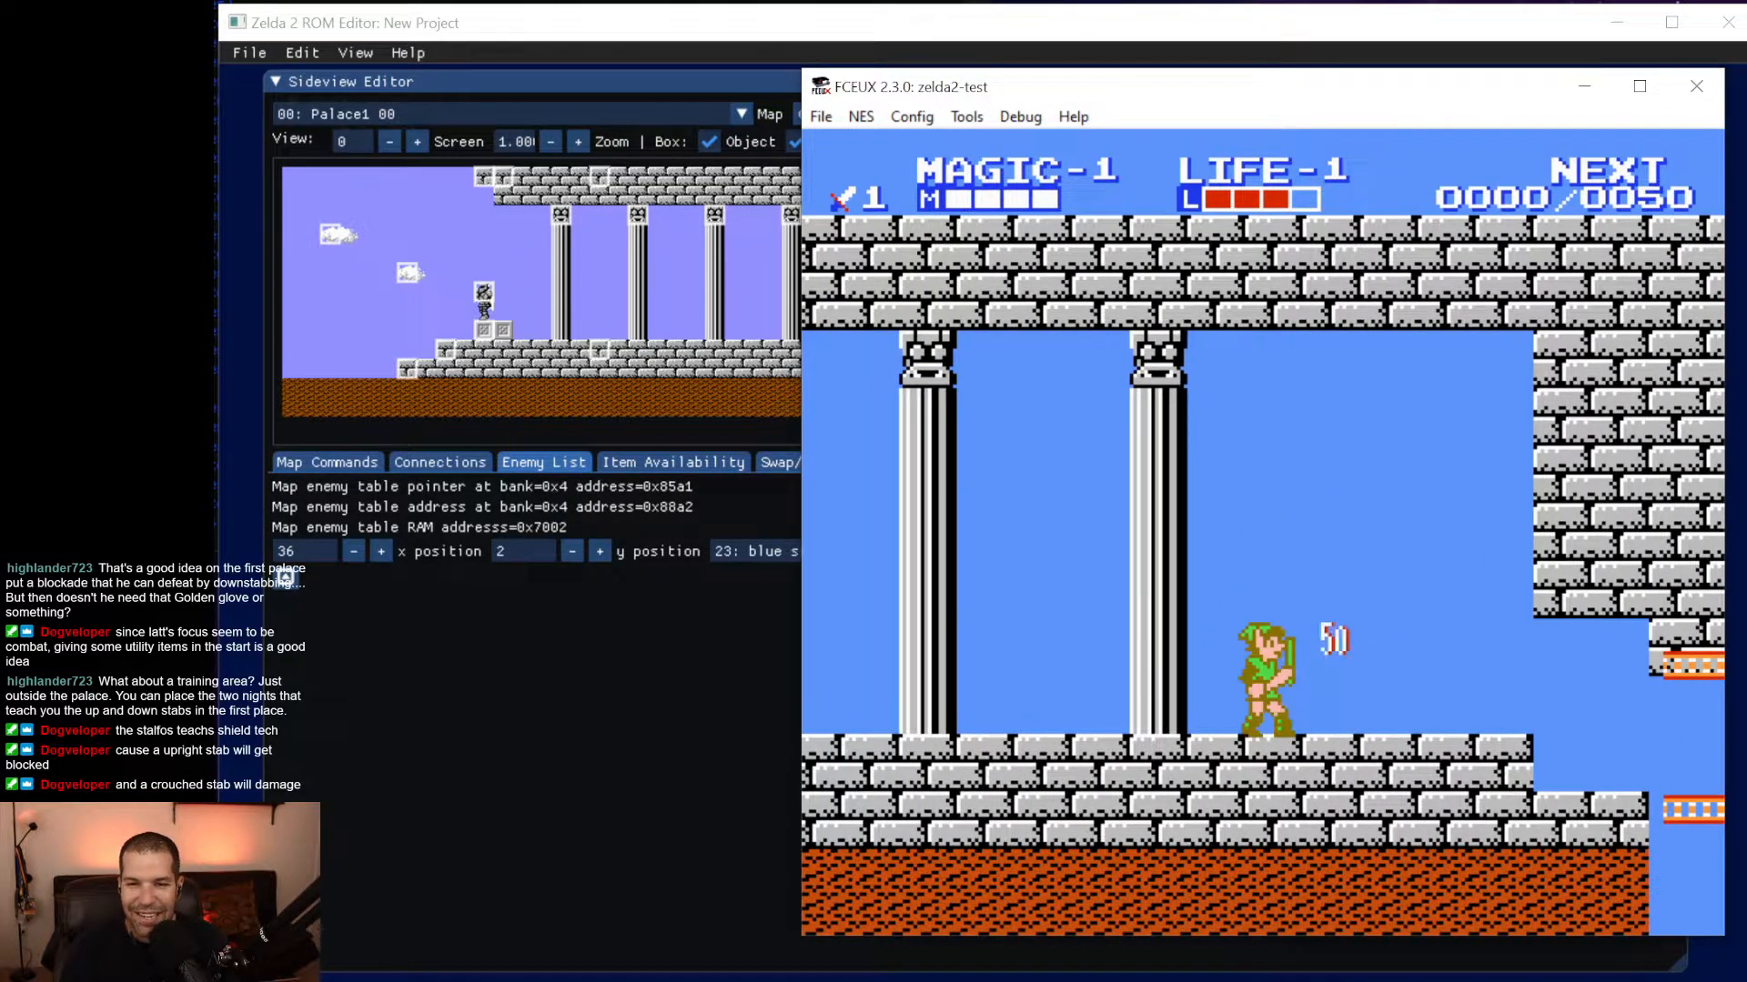
# Decline the life level-up by choosing Cancel in the level-up window.
pyautogui.press('Left')
pyautogui.press('f')
pyautogui.press('Up')
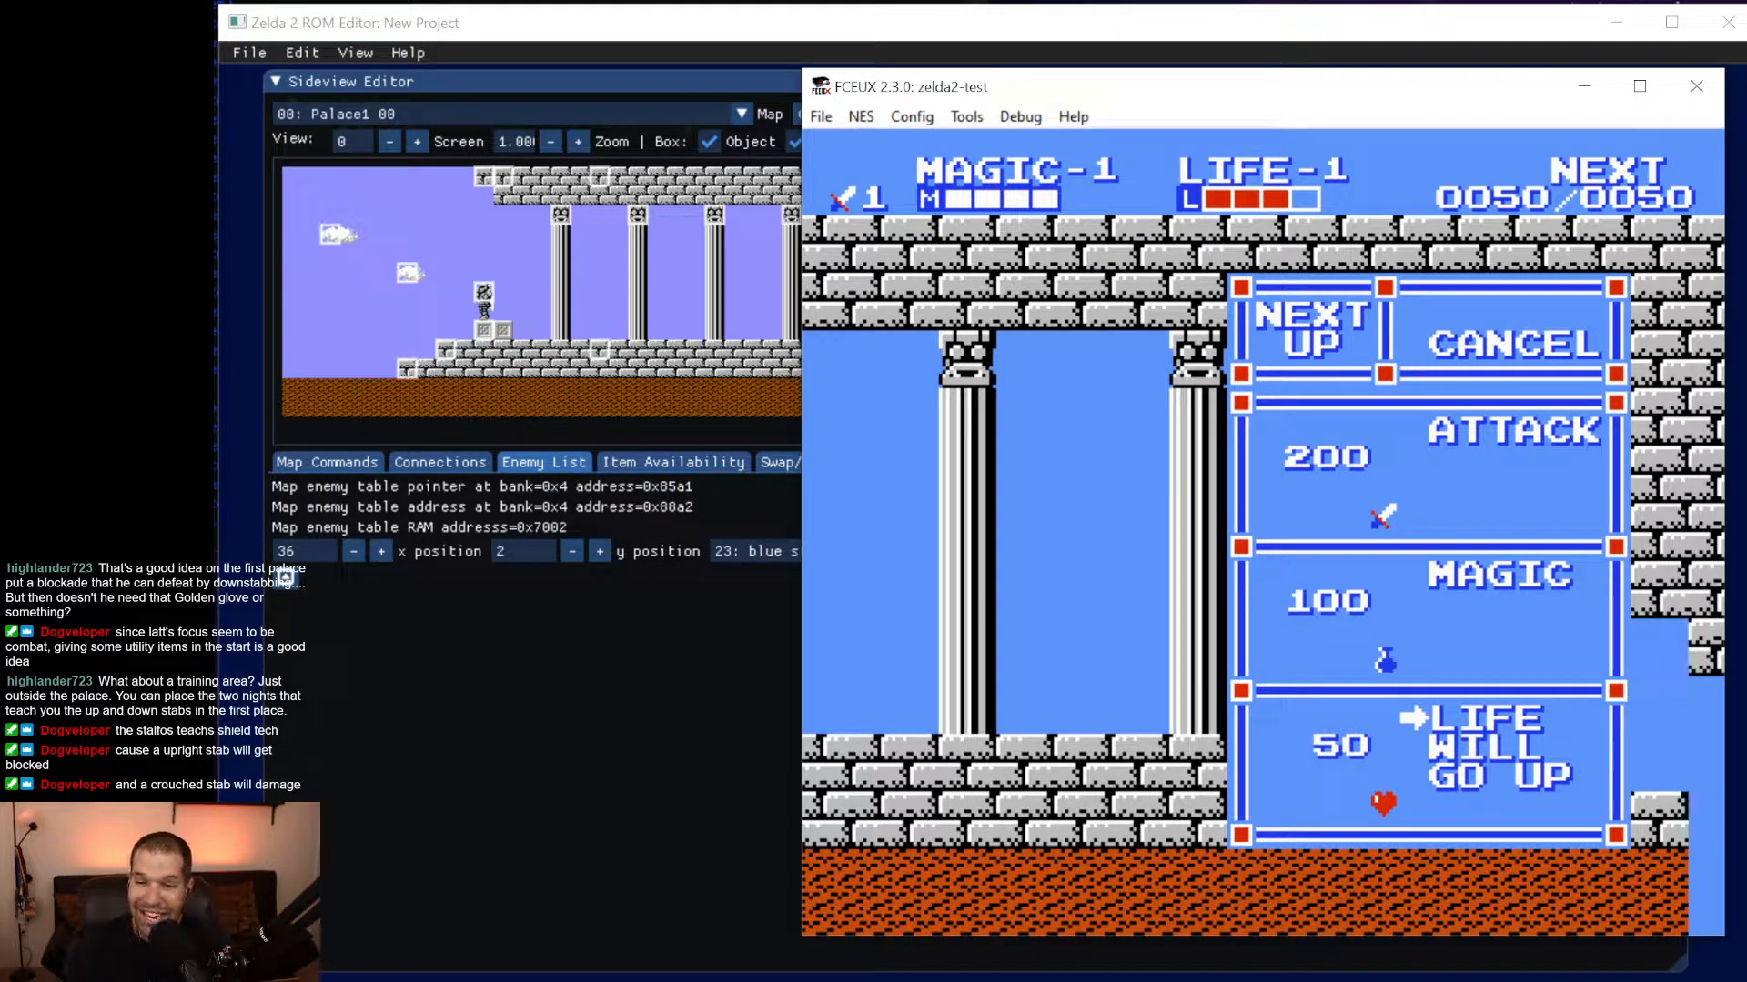
pyautogui.press('Down')
pyautogui.press('Up')
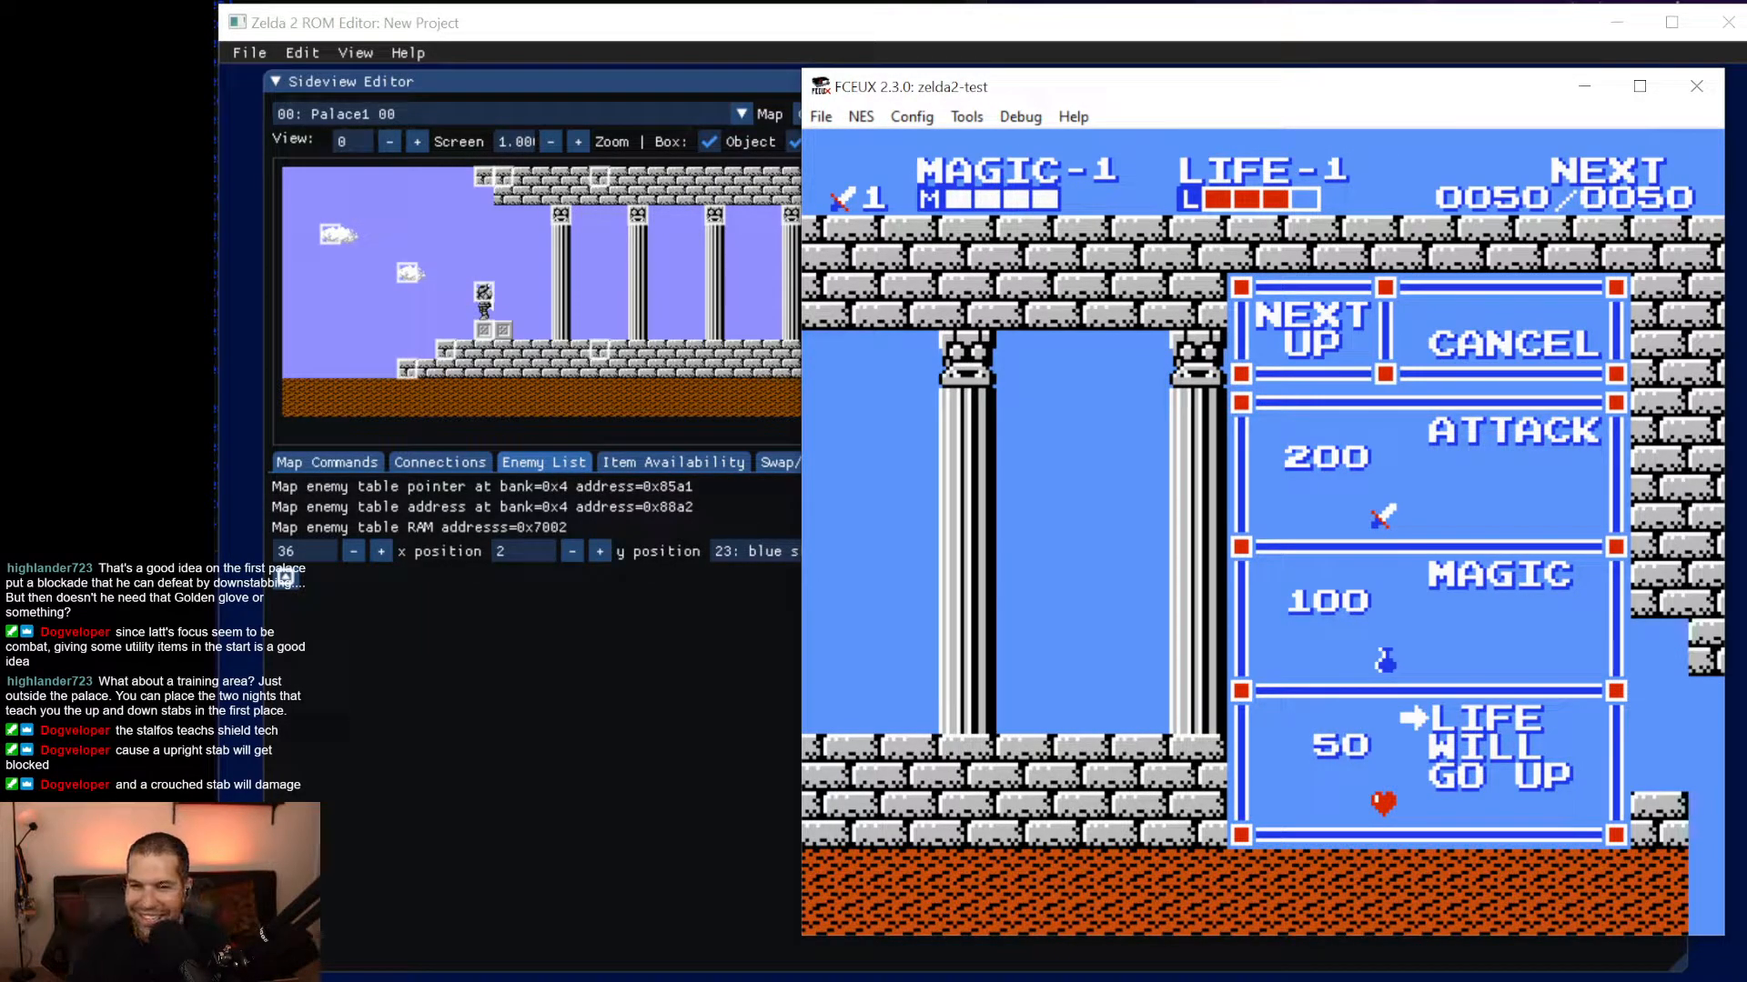
pyautogui.press('Down')
pyautogui.press('Return')
# Walk Link onto the palace elevator and ride it down to the lower floor.
pyautogui.press('Right')
pyautogui.press('f')
pyautogui.press('Right')
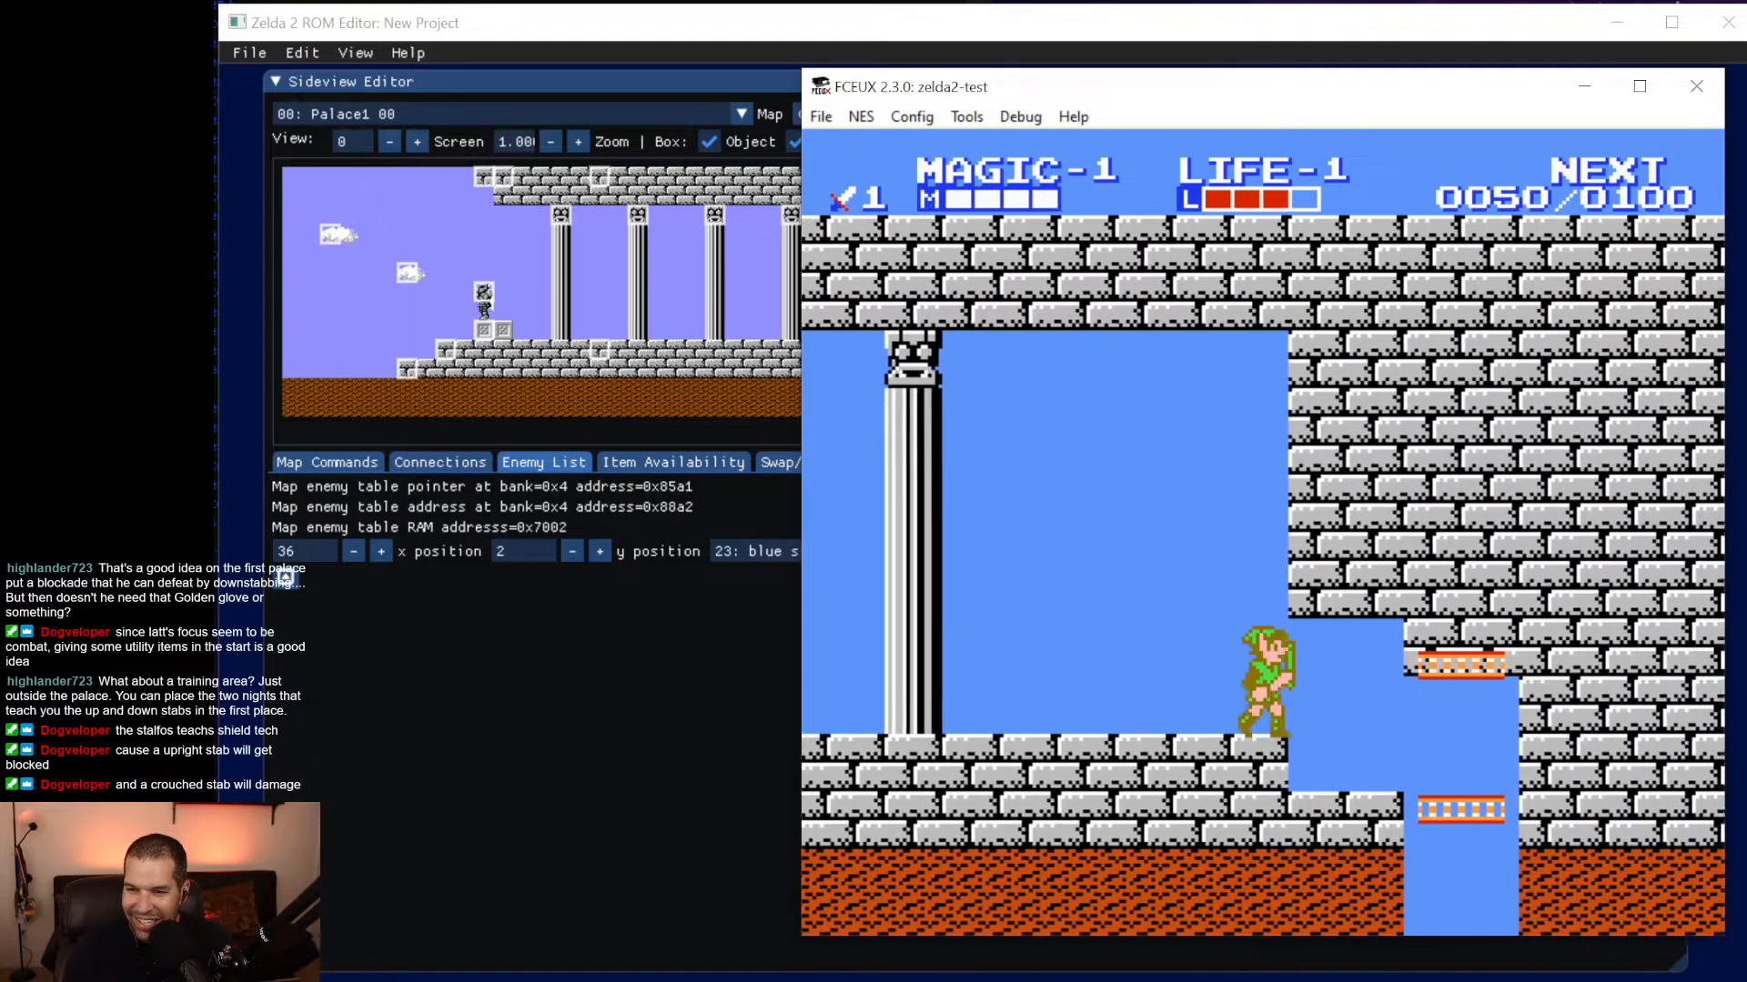
pyautogui.press('Down')
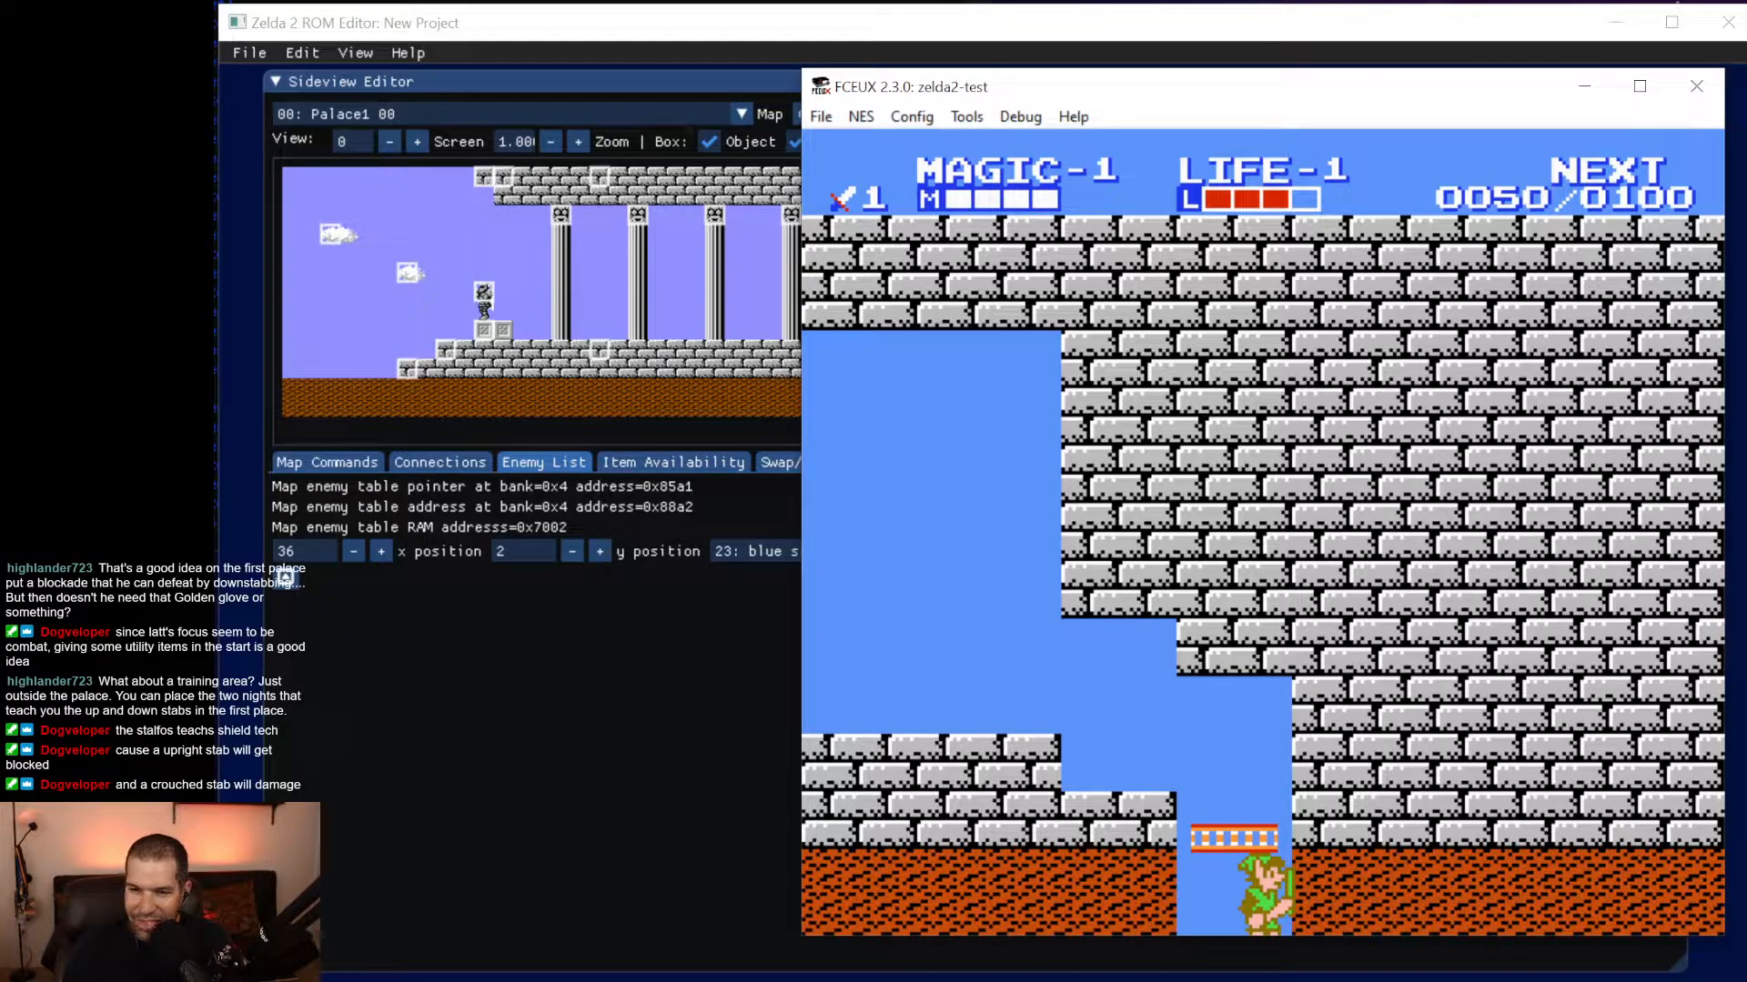
pyautogui.press('Down')
pyautogui.press('Down')
# Move Link through the palace's lower halls past the elevator and fight the blue stalfos and the orange ironknuckle.
pyautogui.press('Left')
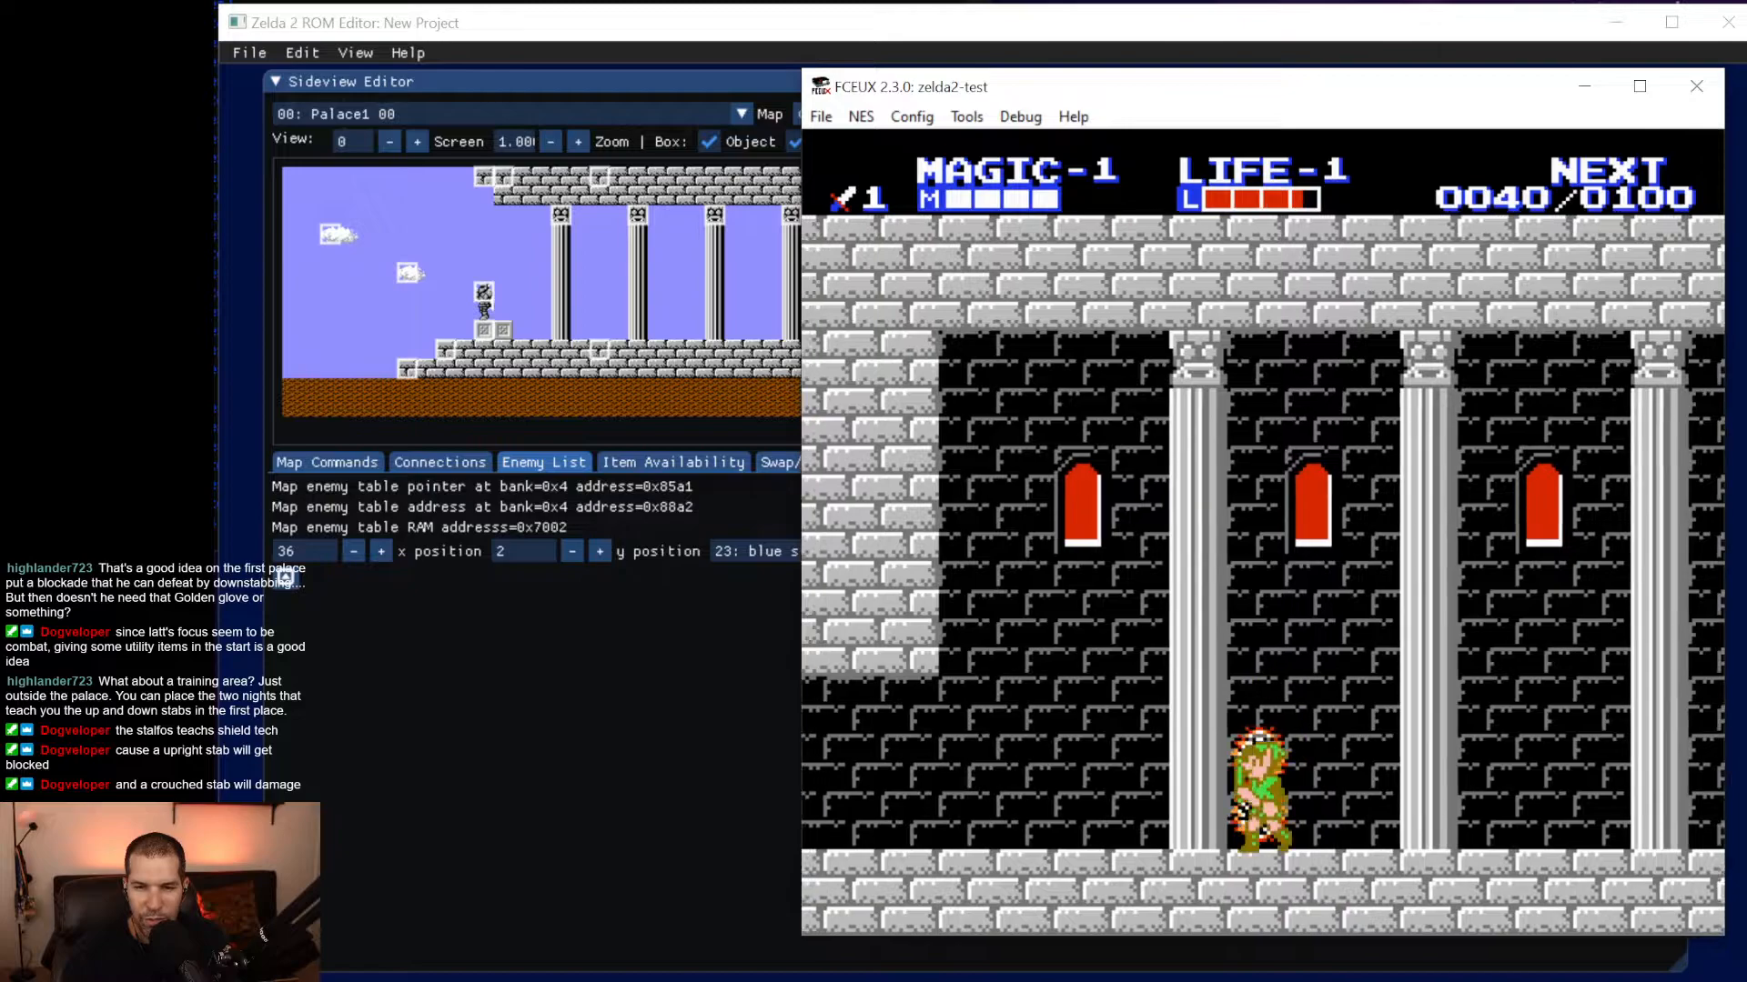
pyautogui.press('Left')
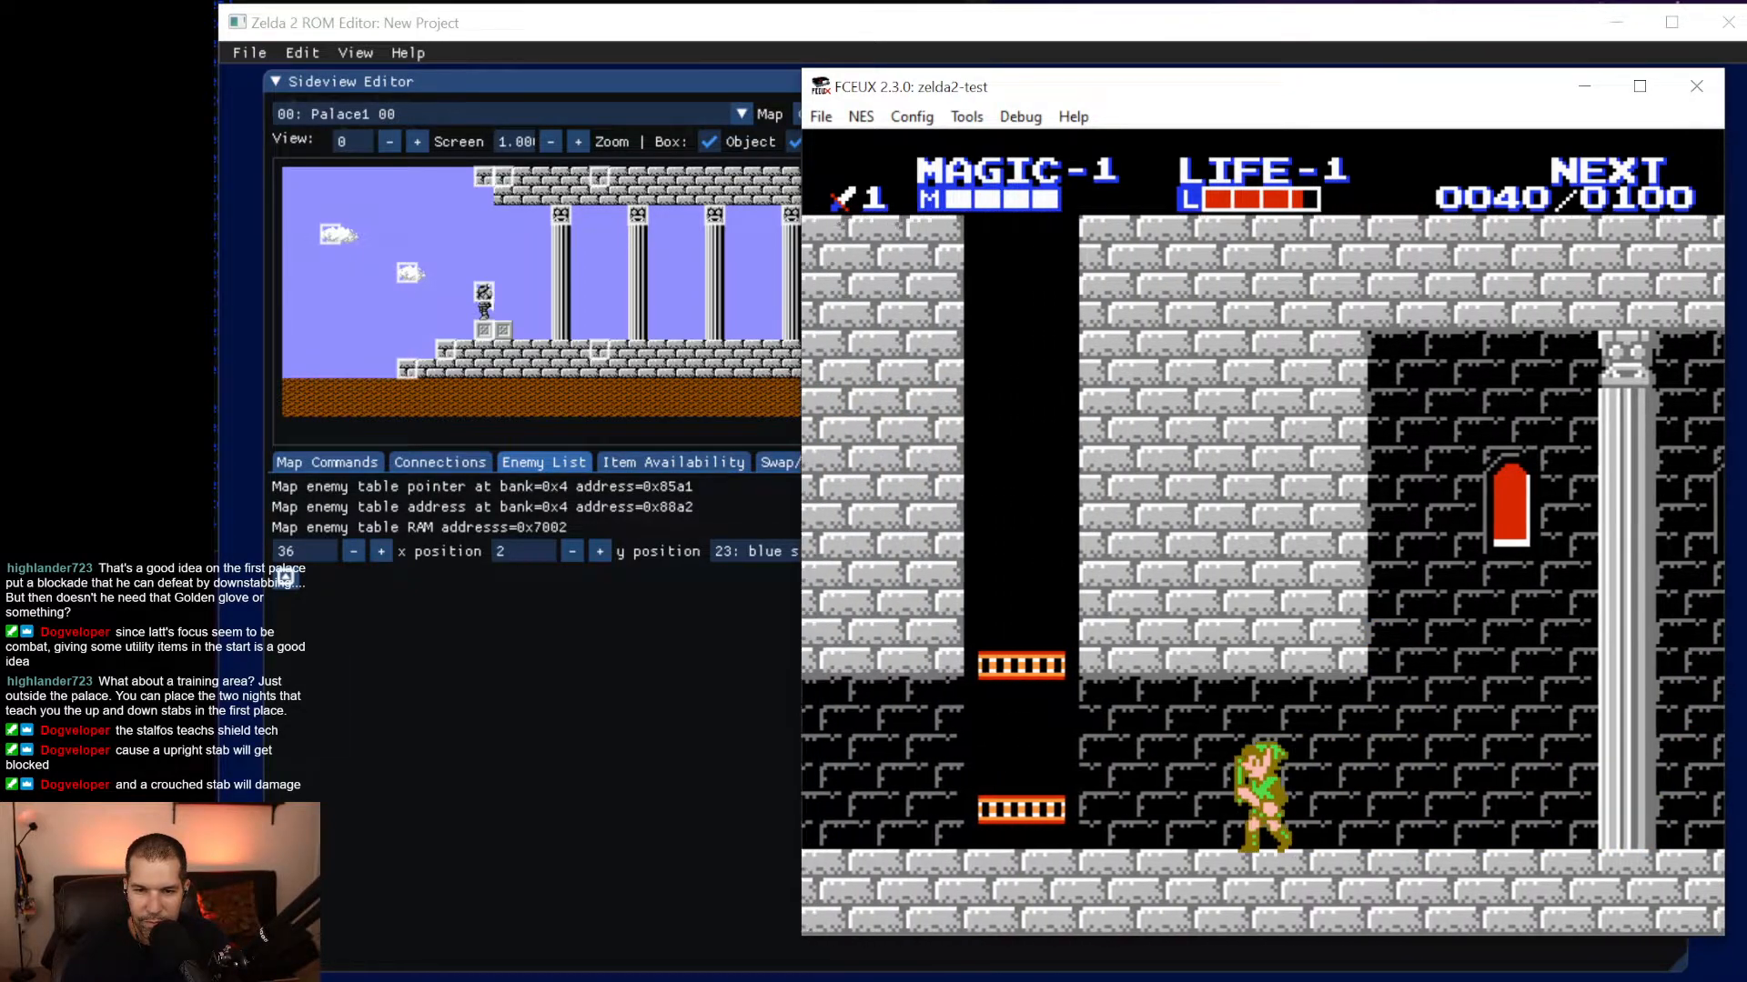
pyautogui.press('Left')
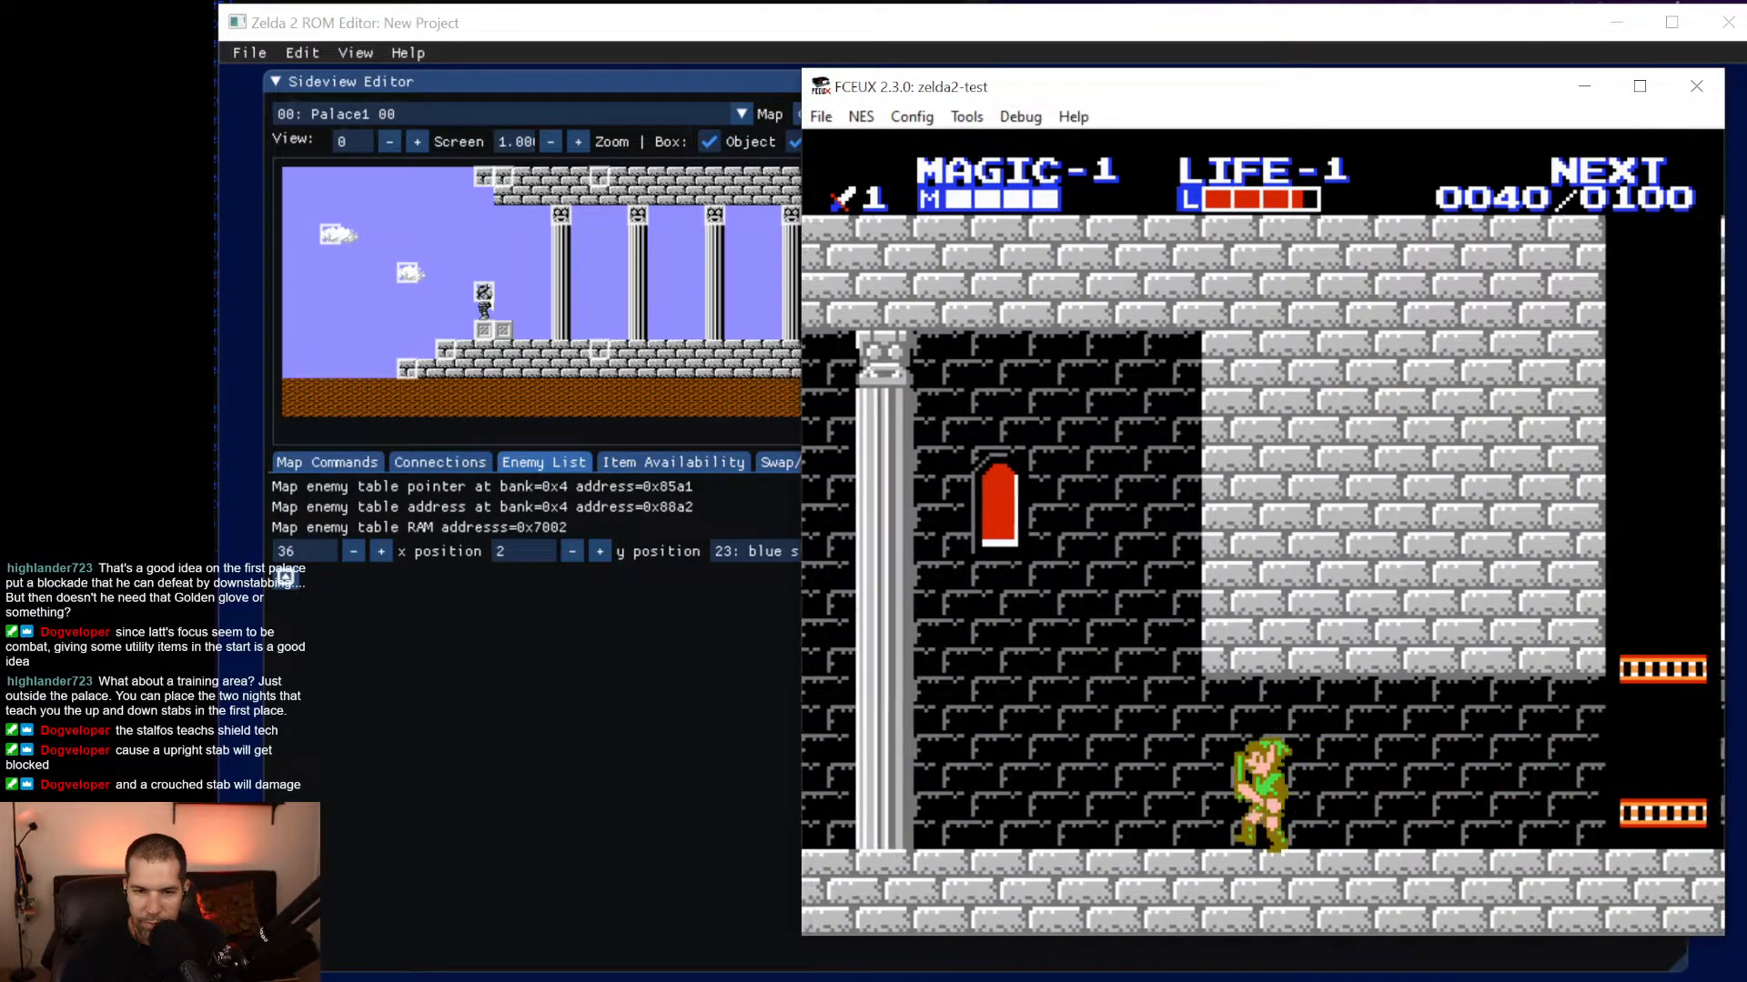
pyautogui.press('Left')
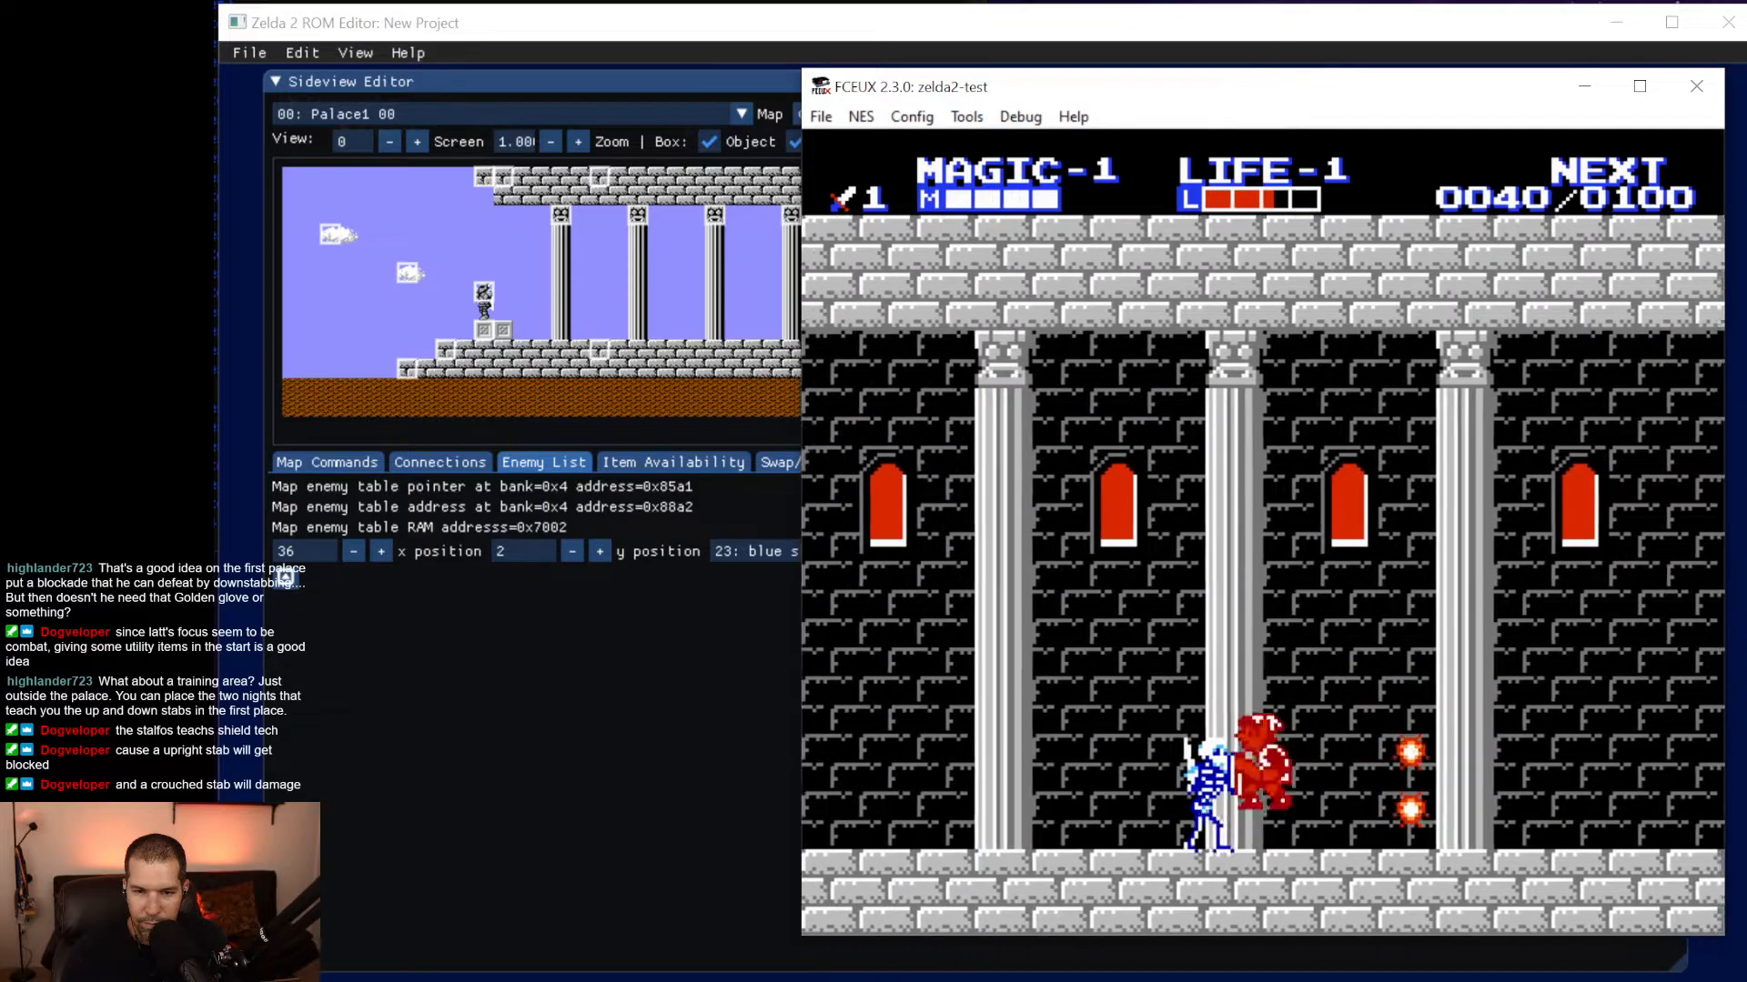
pyautogui.press('Left')
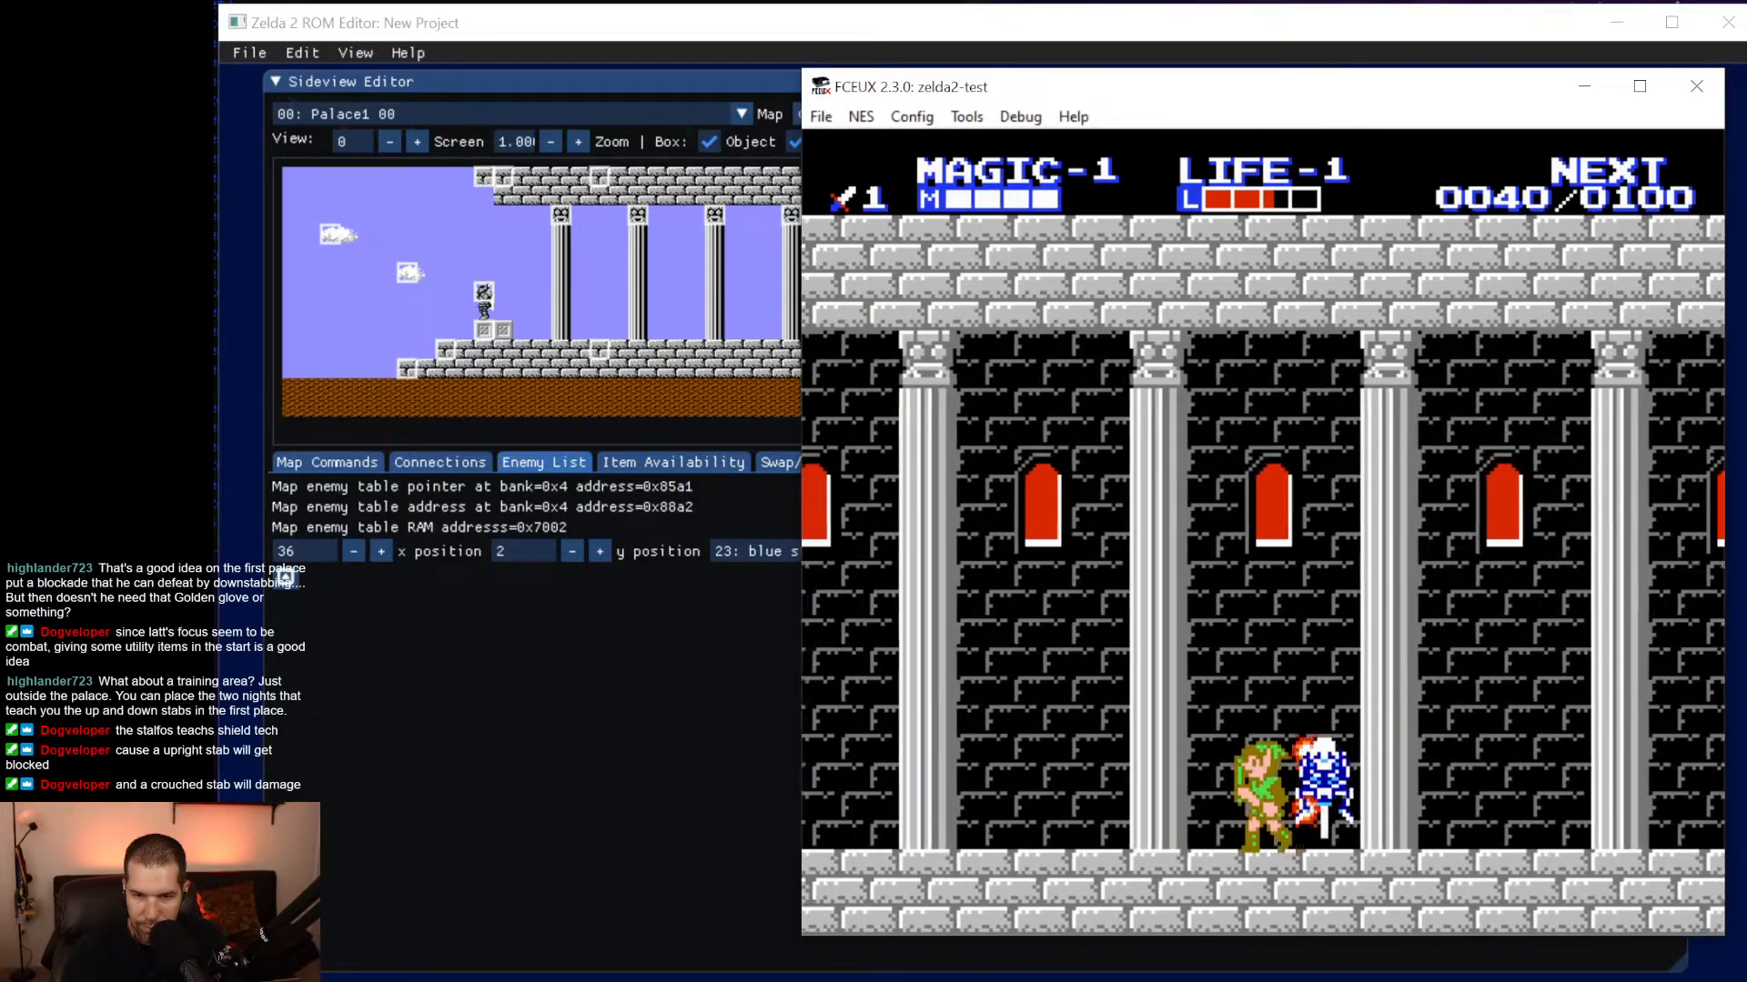
pyautogui.press('Right')
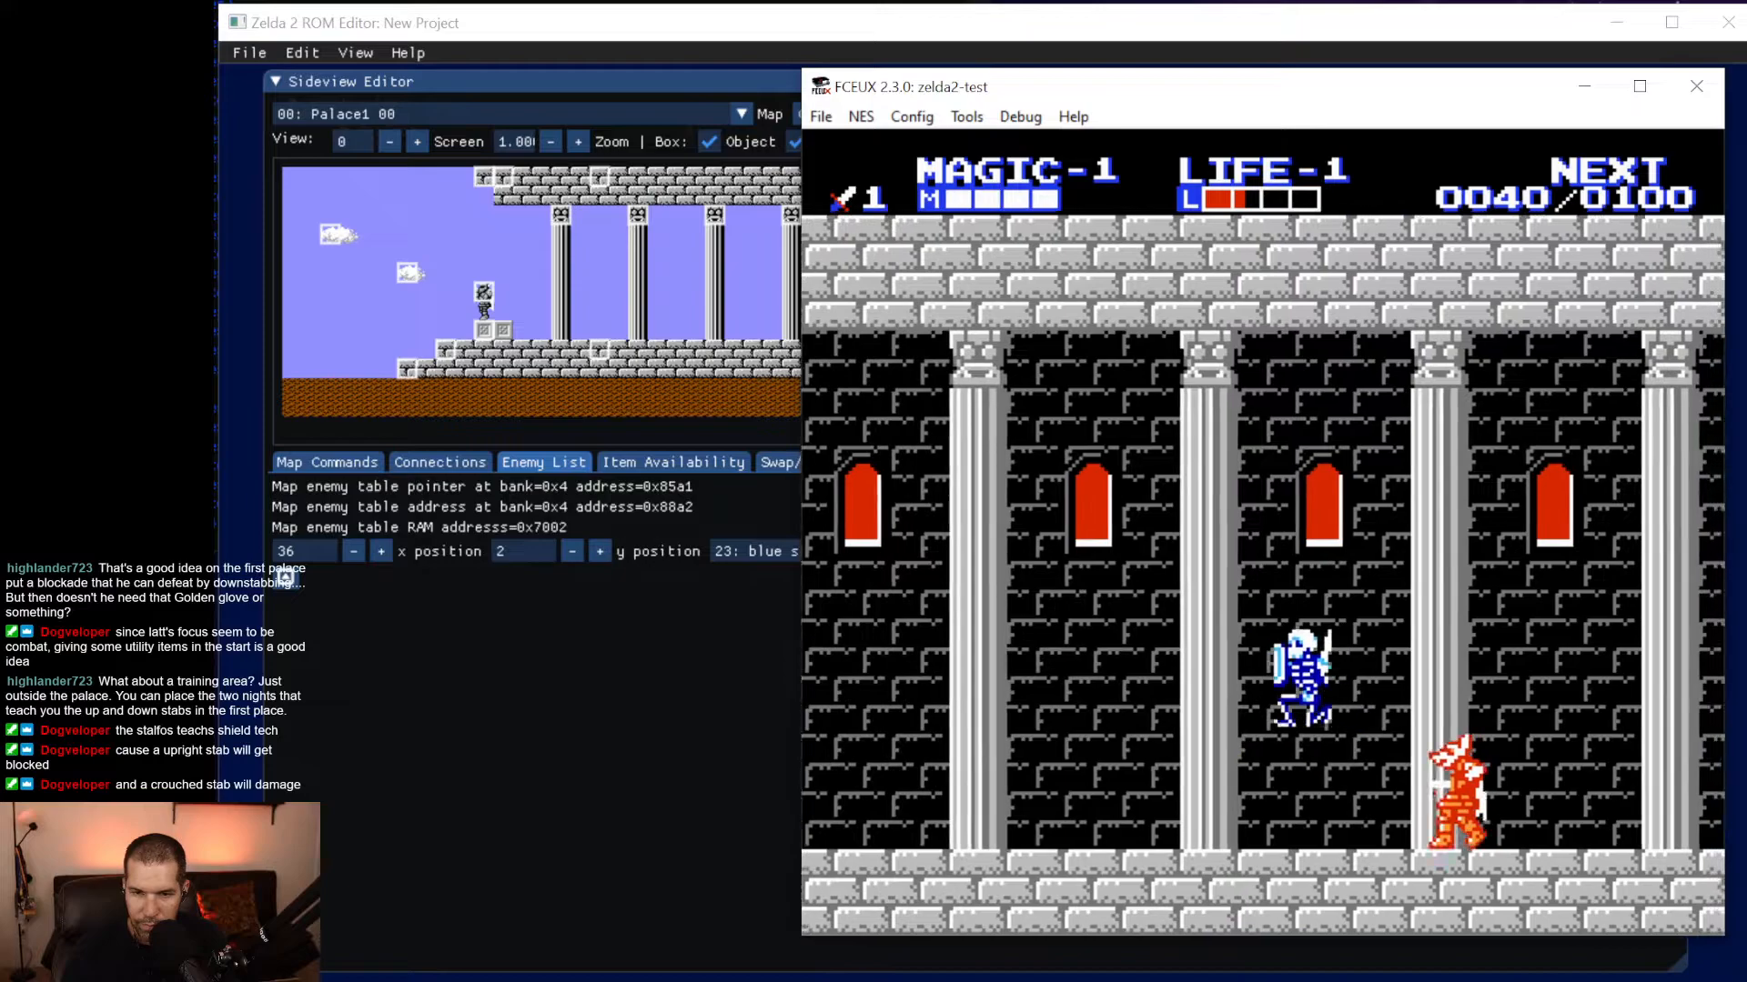
pyautogui.press('Left')
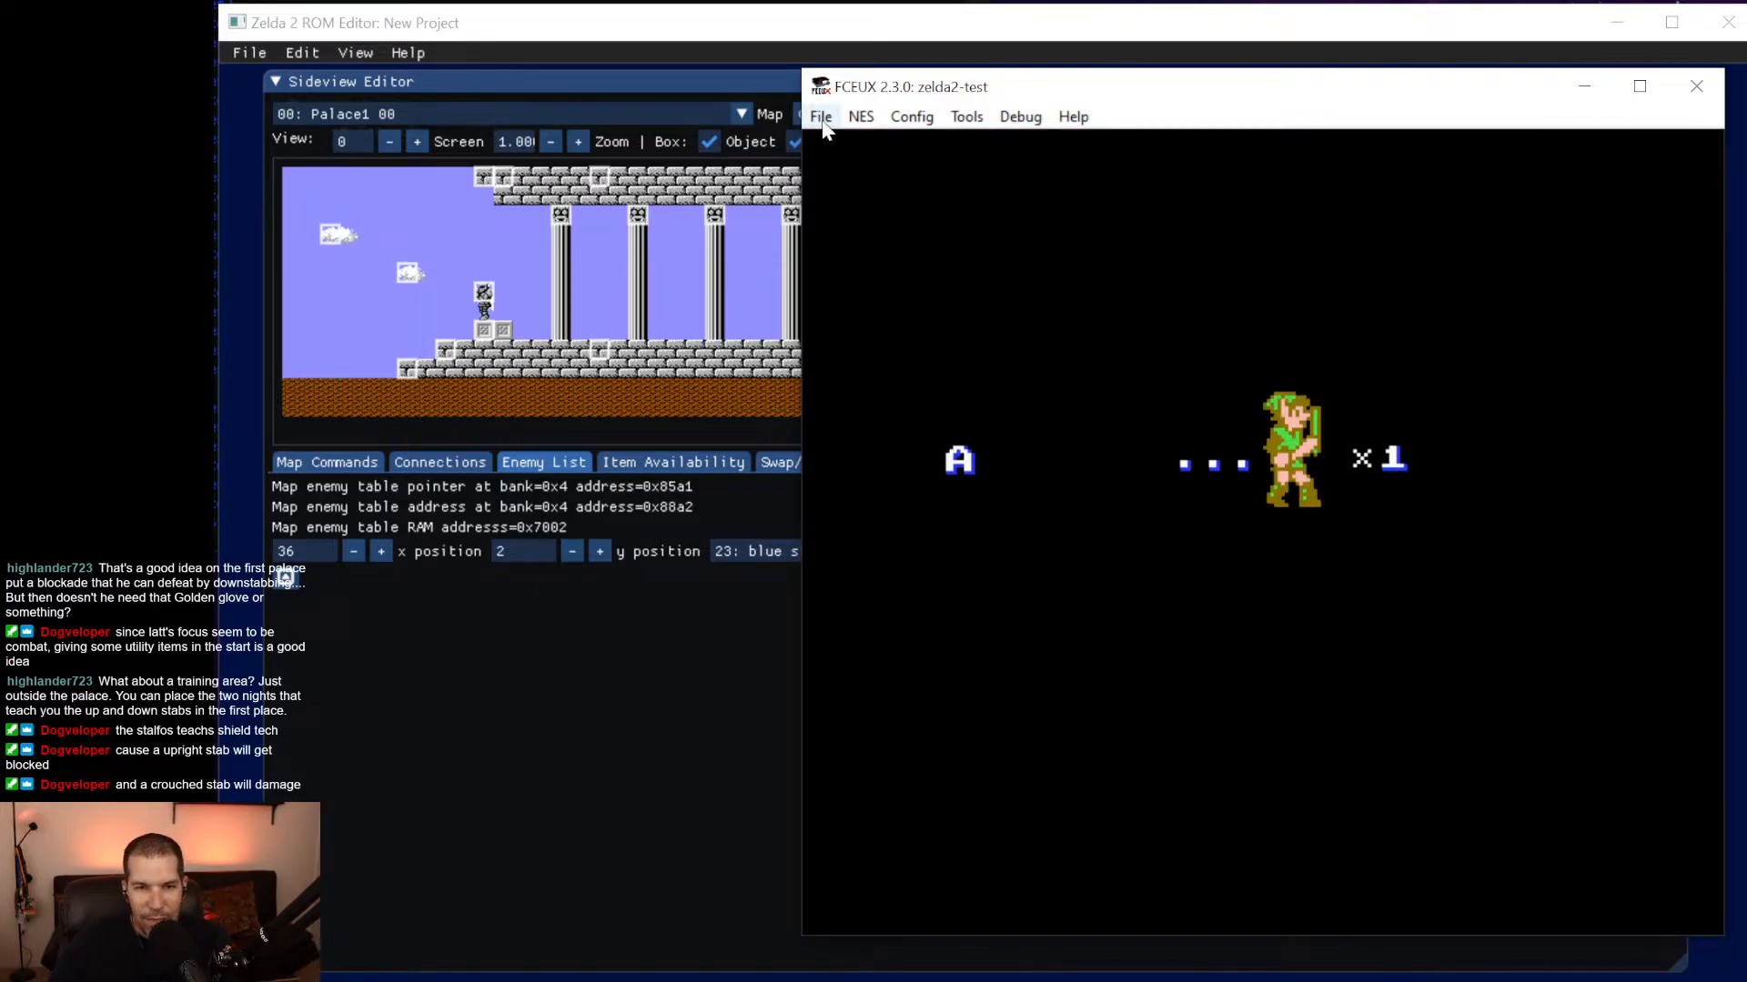
# Close the zelda2-test ROM in the emulator.
pyautogui.click(822, 118)
pyautogui.click(1255, 97)
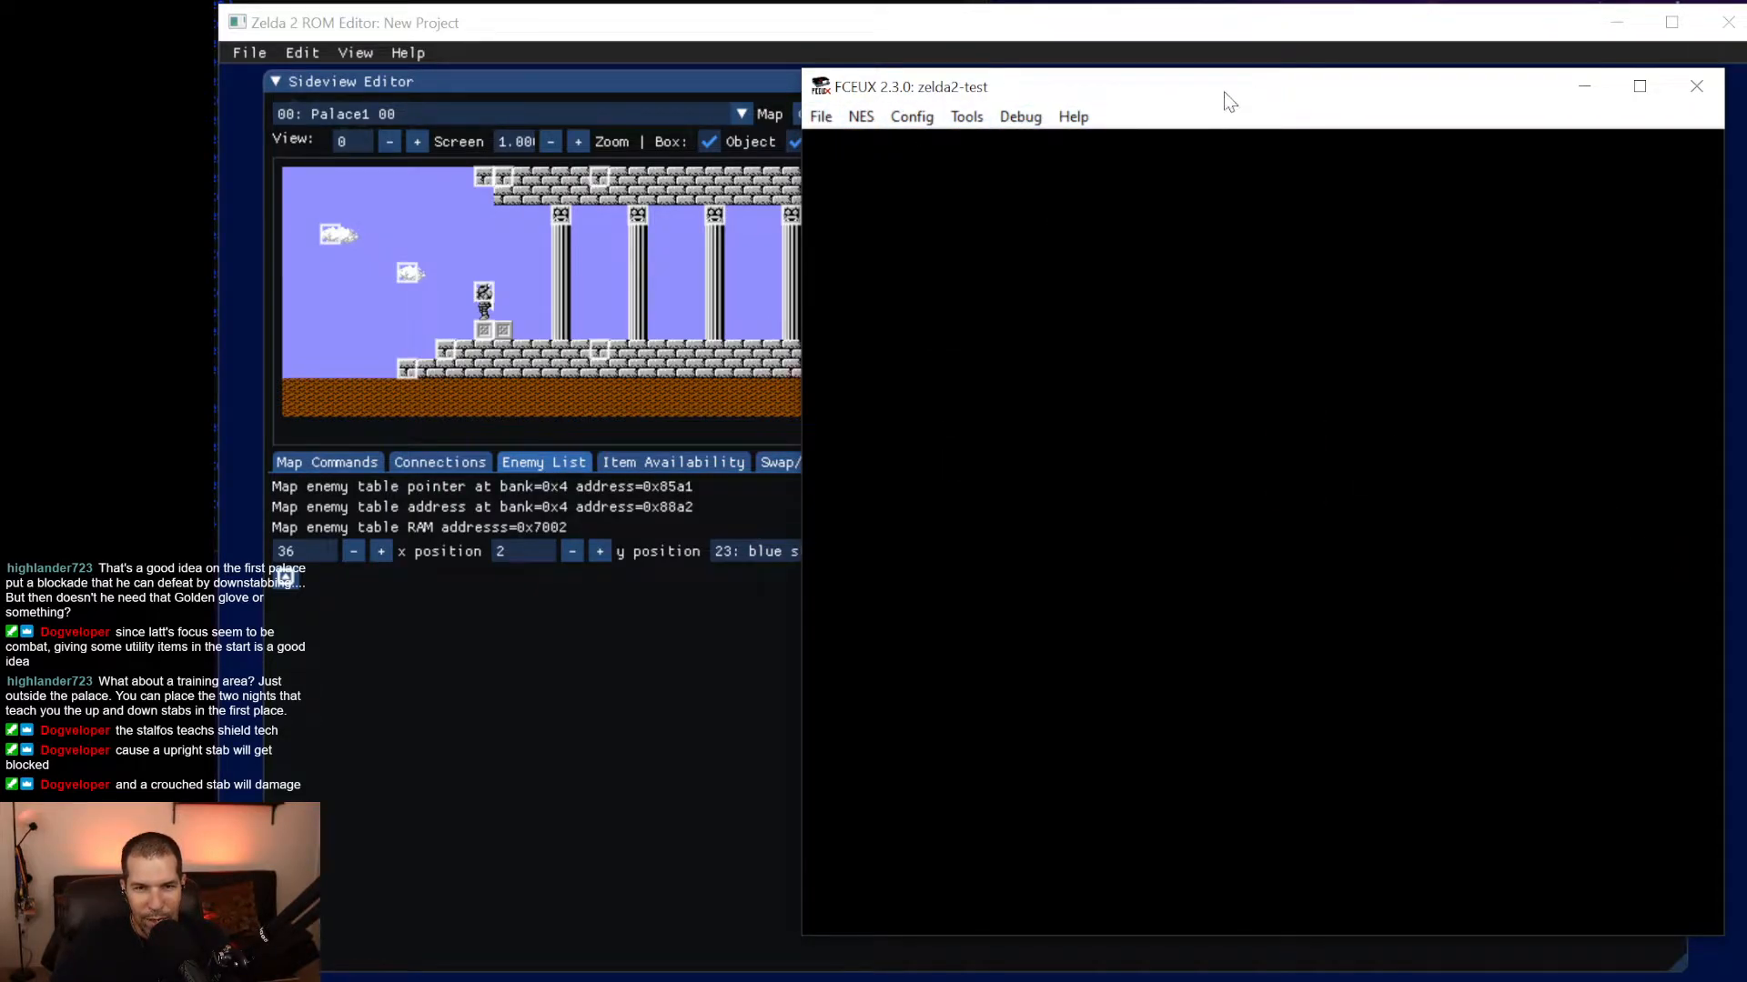
pyautogui.click(821, 116)
pyautogui.click(855, 167)
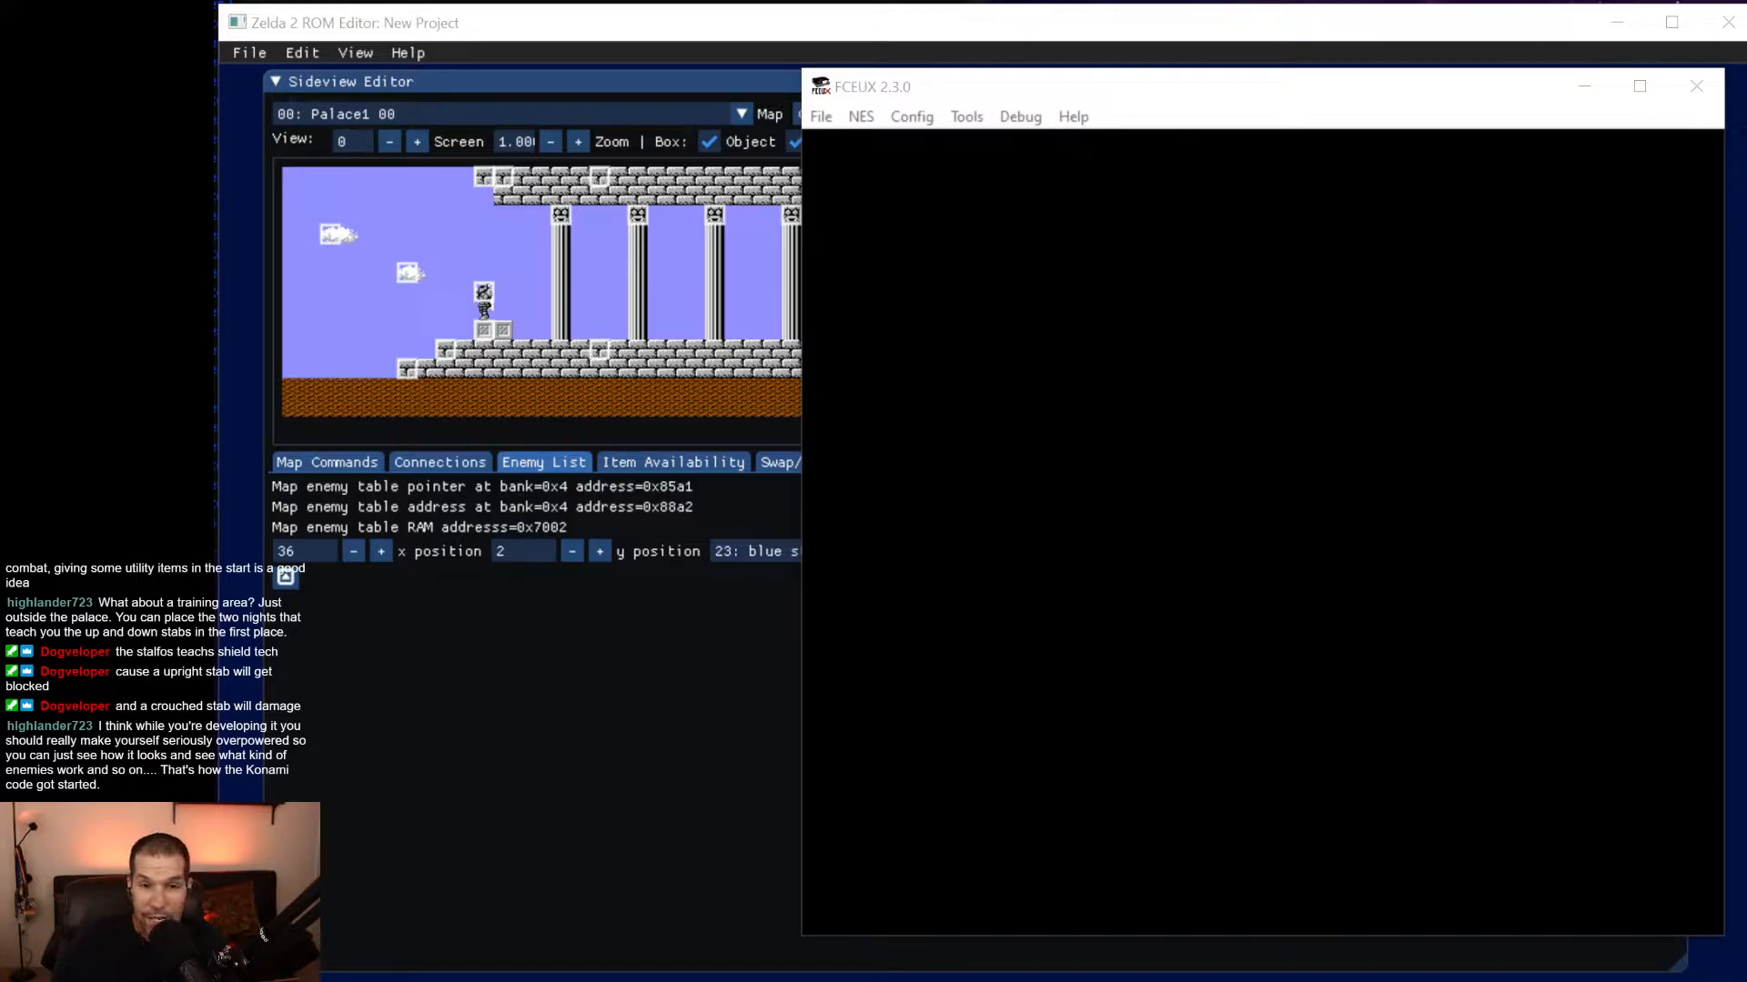
# Switch back to the Zelda 2 ROM Editor and change the Palace1 00 enemy to 18: orange ironknuckle.
pyautogui.click(1417, 30)
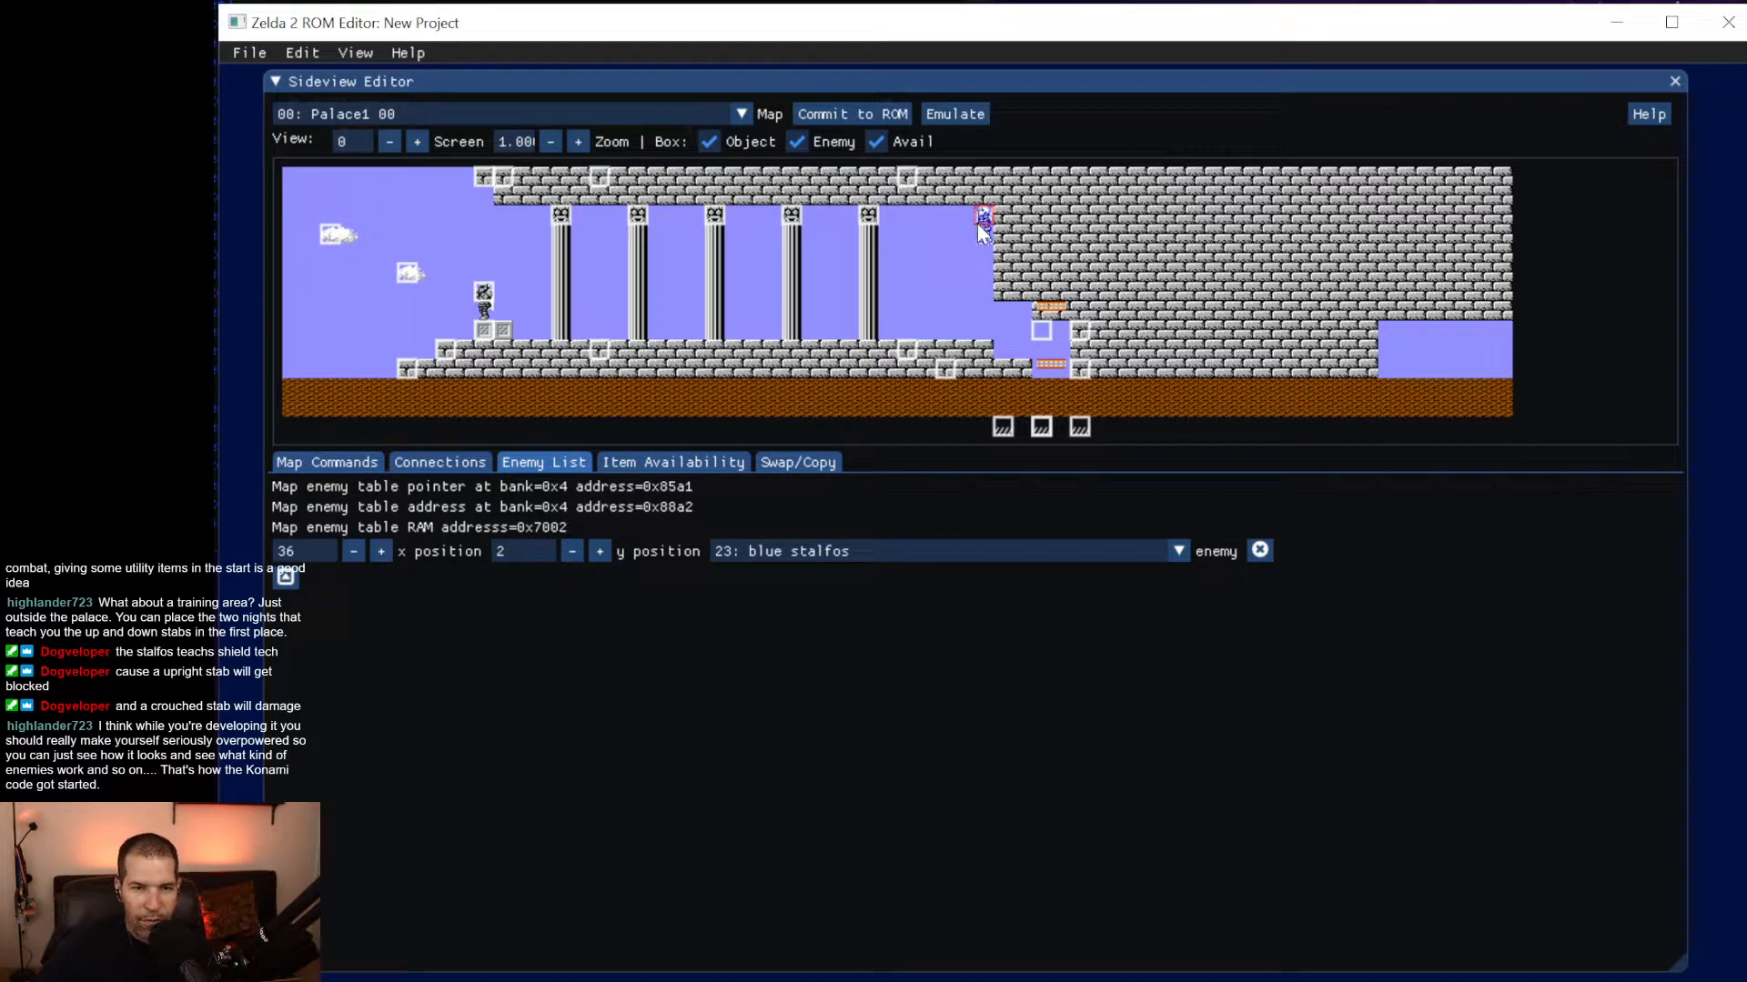
pyautogui.click(910, 552)
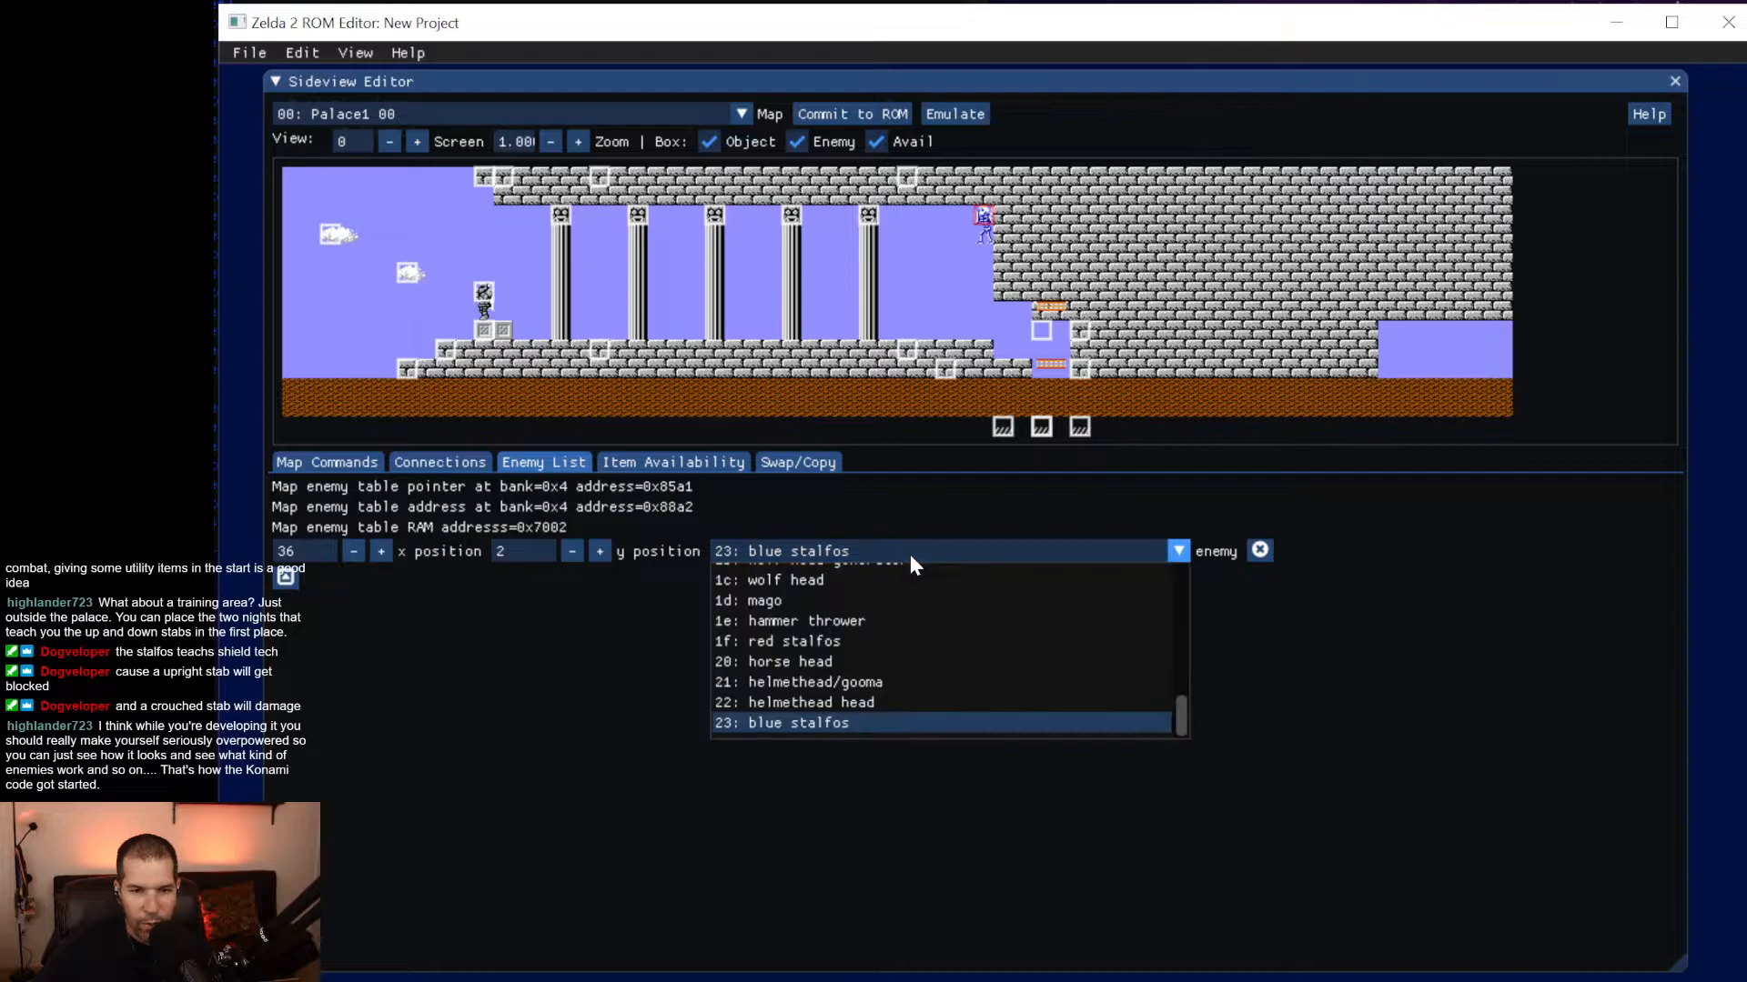
pyautogui.scroll(1, 916, 674)
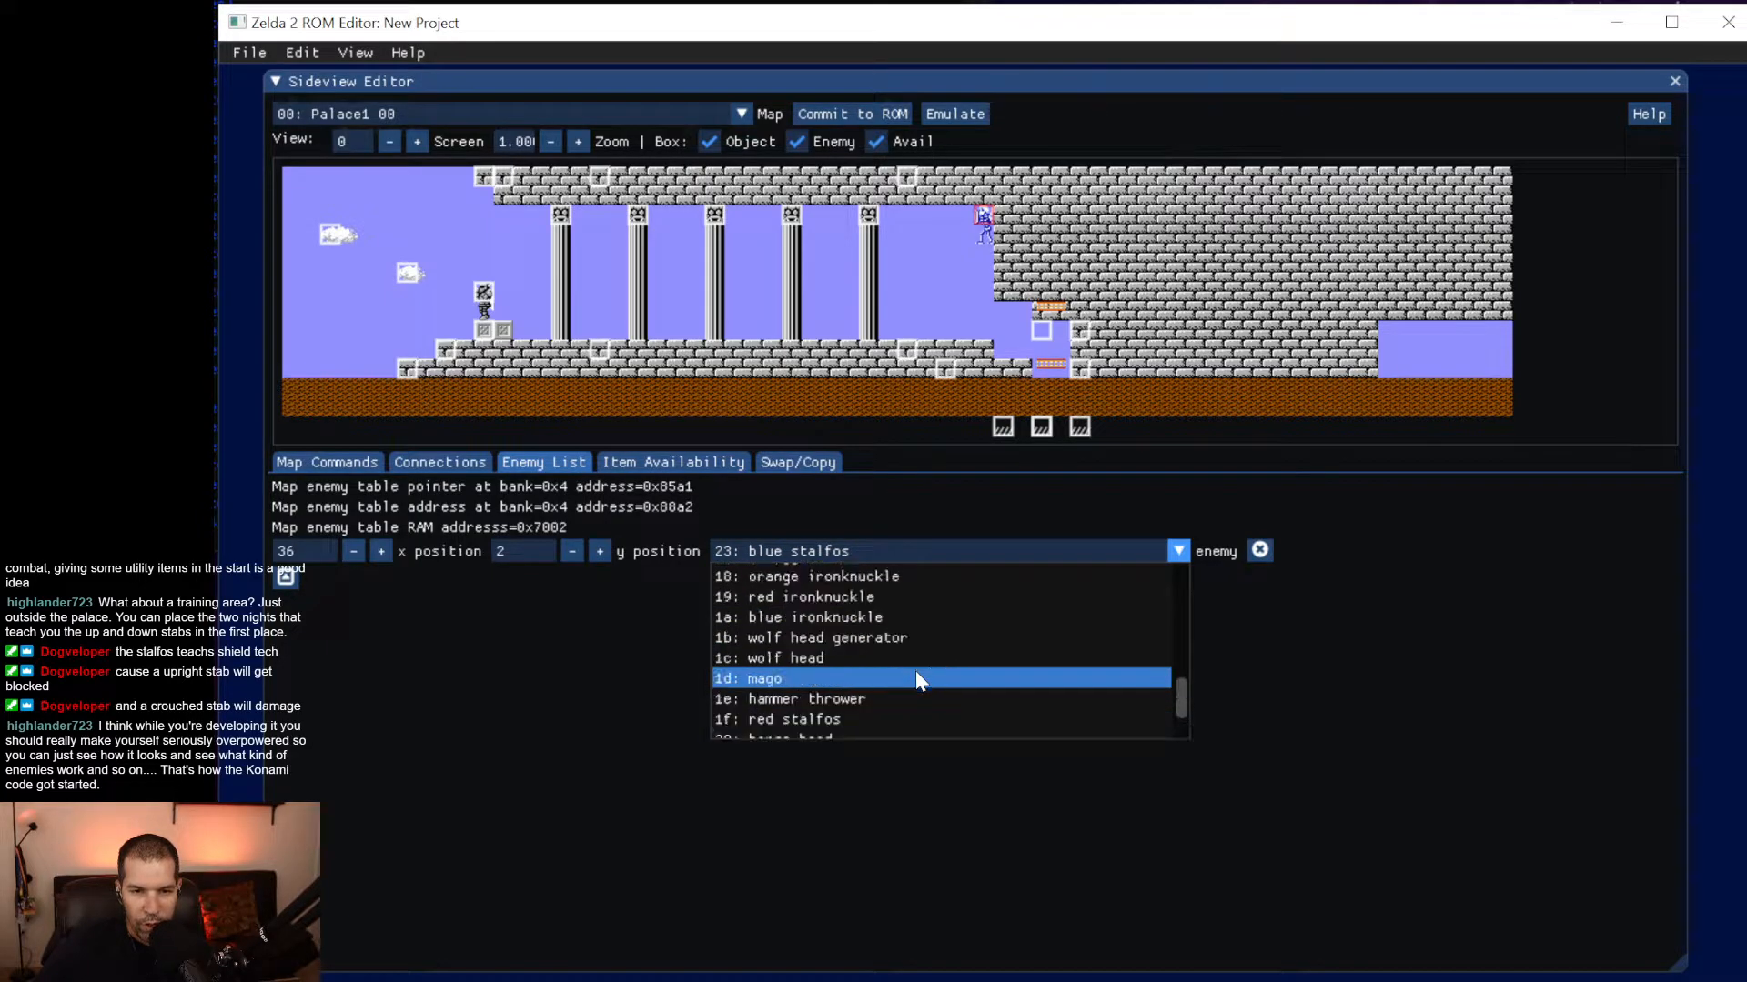
pyautogui.click(916, 577)
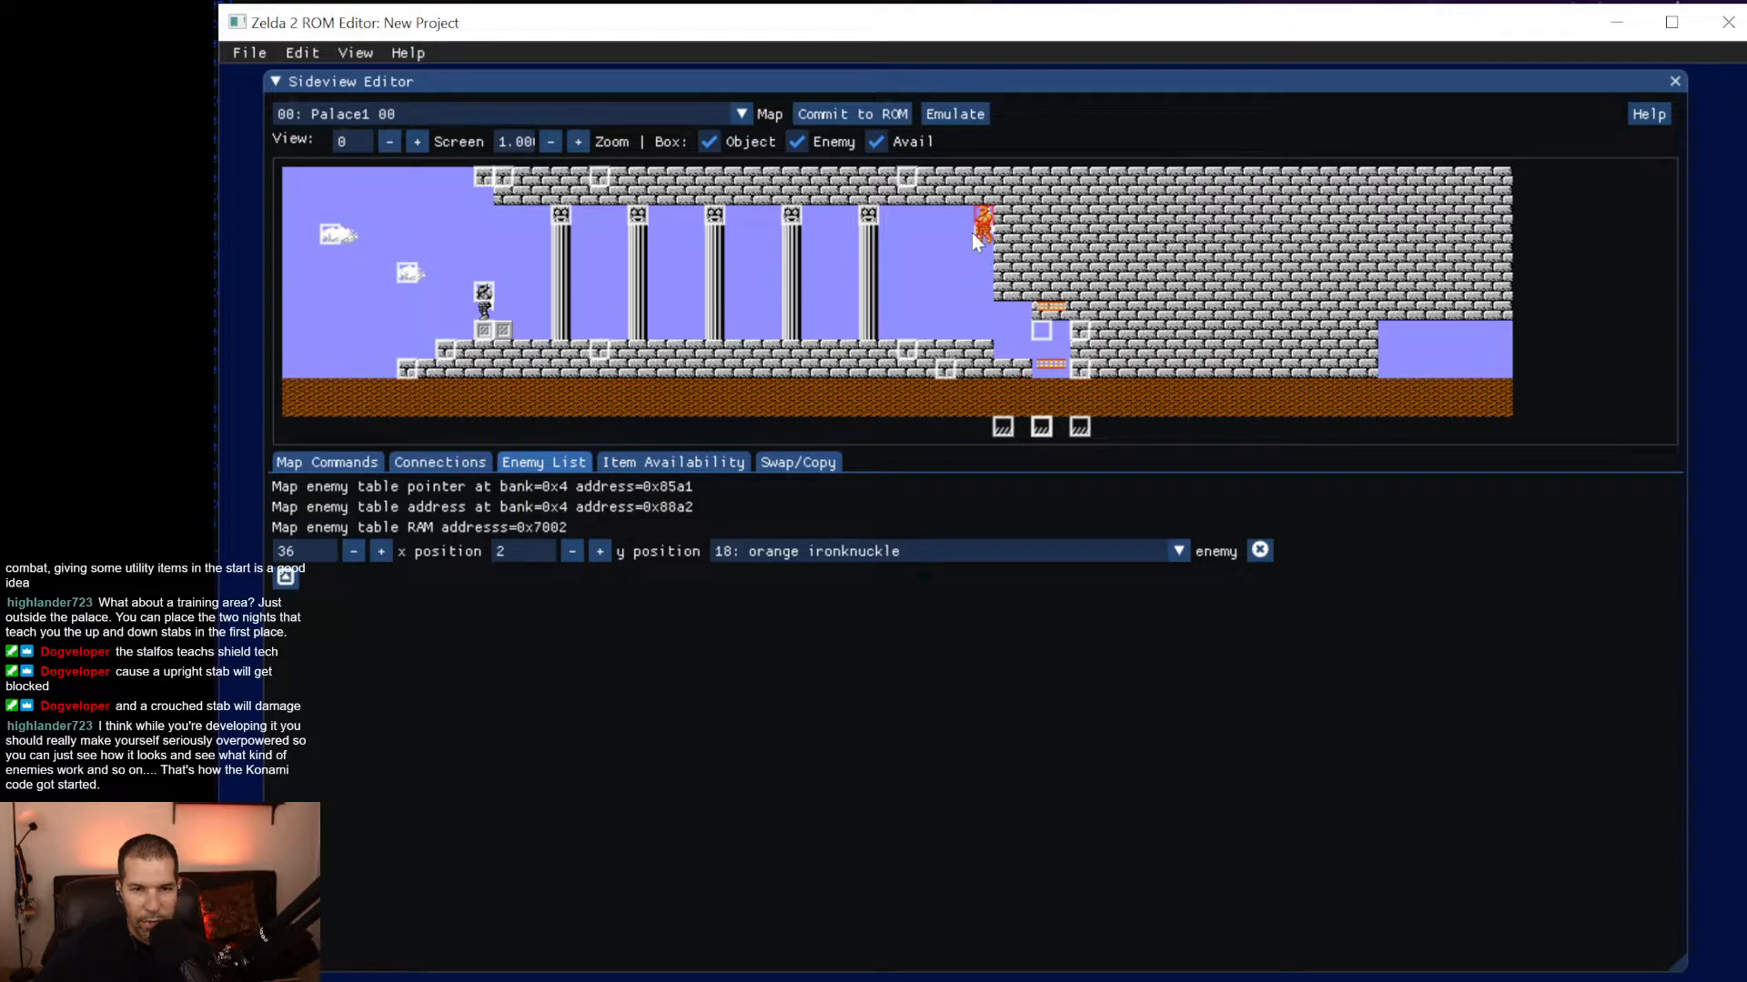
# Lower the orange ironknuckle in map Palace1 00 to y position 7 and commit the map to the ROM.
pyautogui.moveTo(977, 248); pyautogui.dragTo(977, 326)
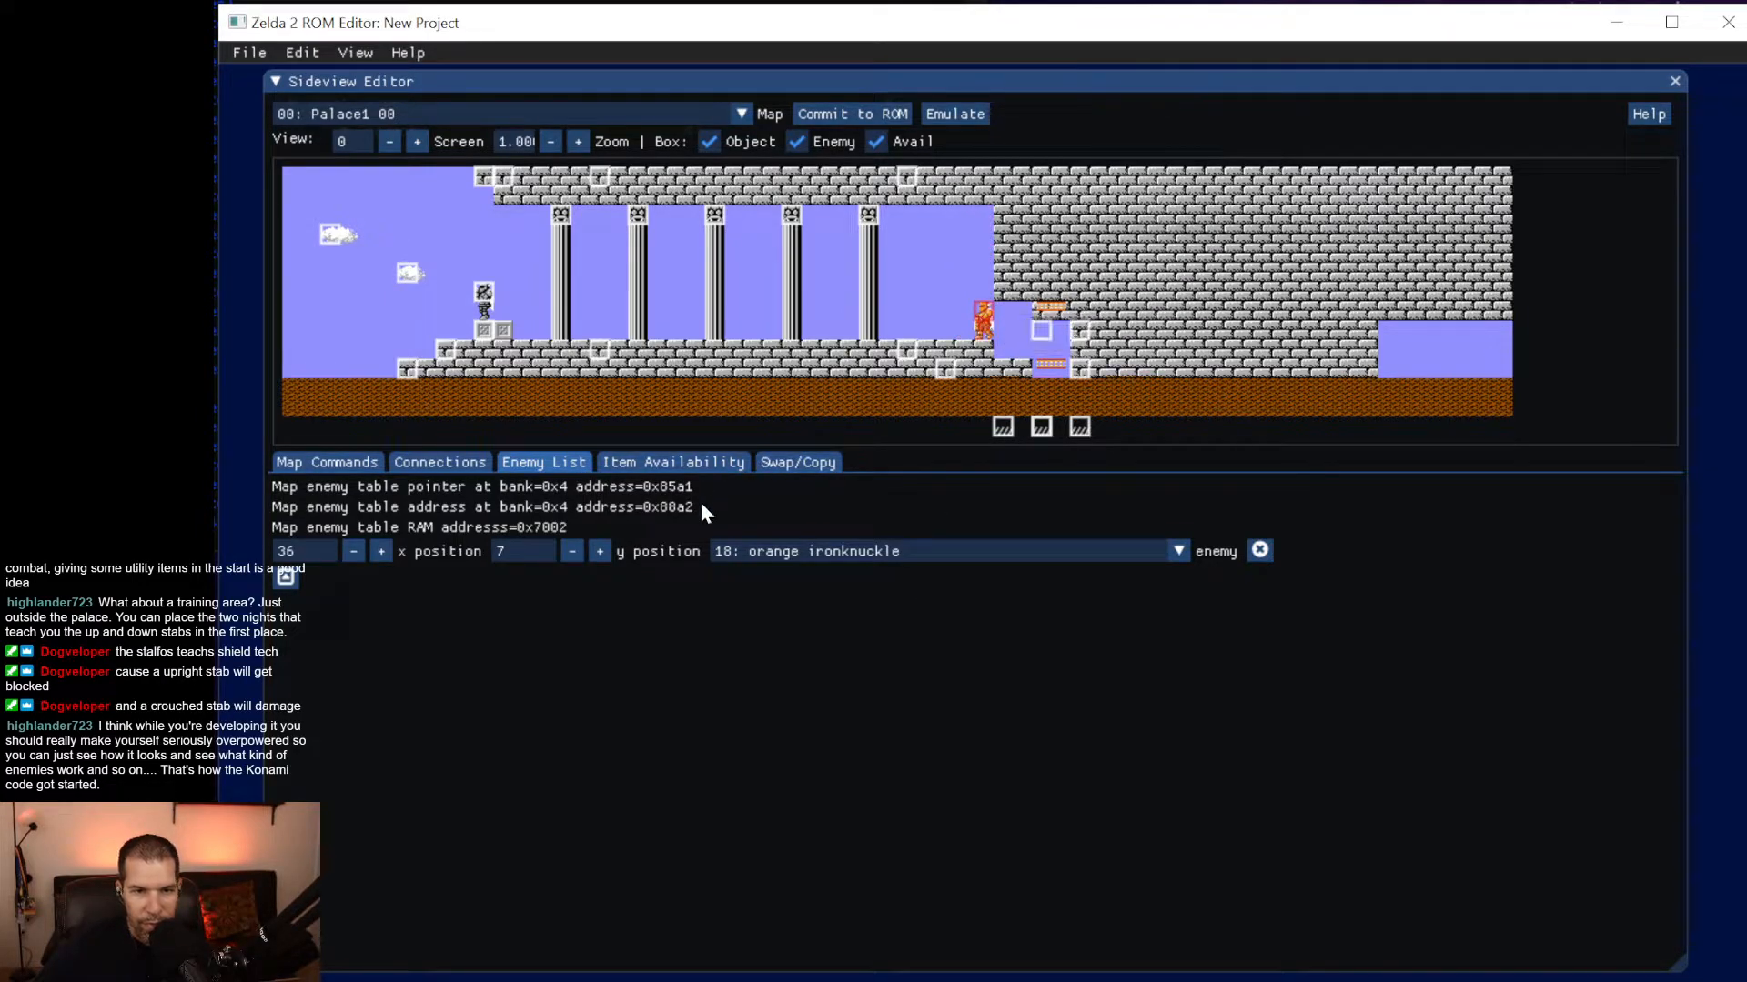
pyautogui.click(864, 115)
# Launch the edited ROM in the FCEUX emulator and start the game from the title screen.
pyautogui.click(250, 52)
pyautogui.click(276, 87)
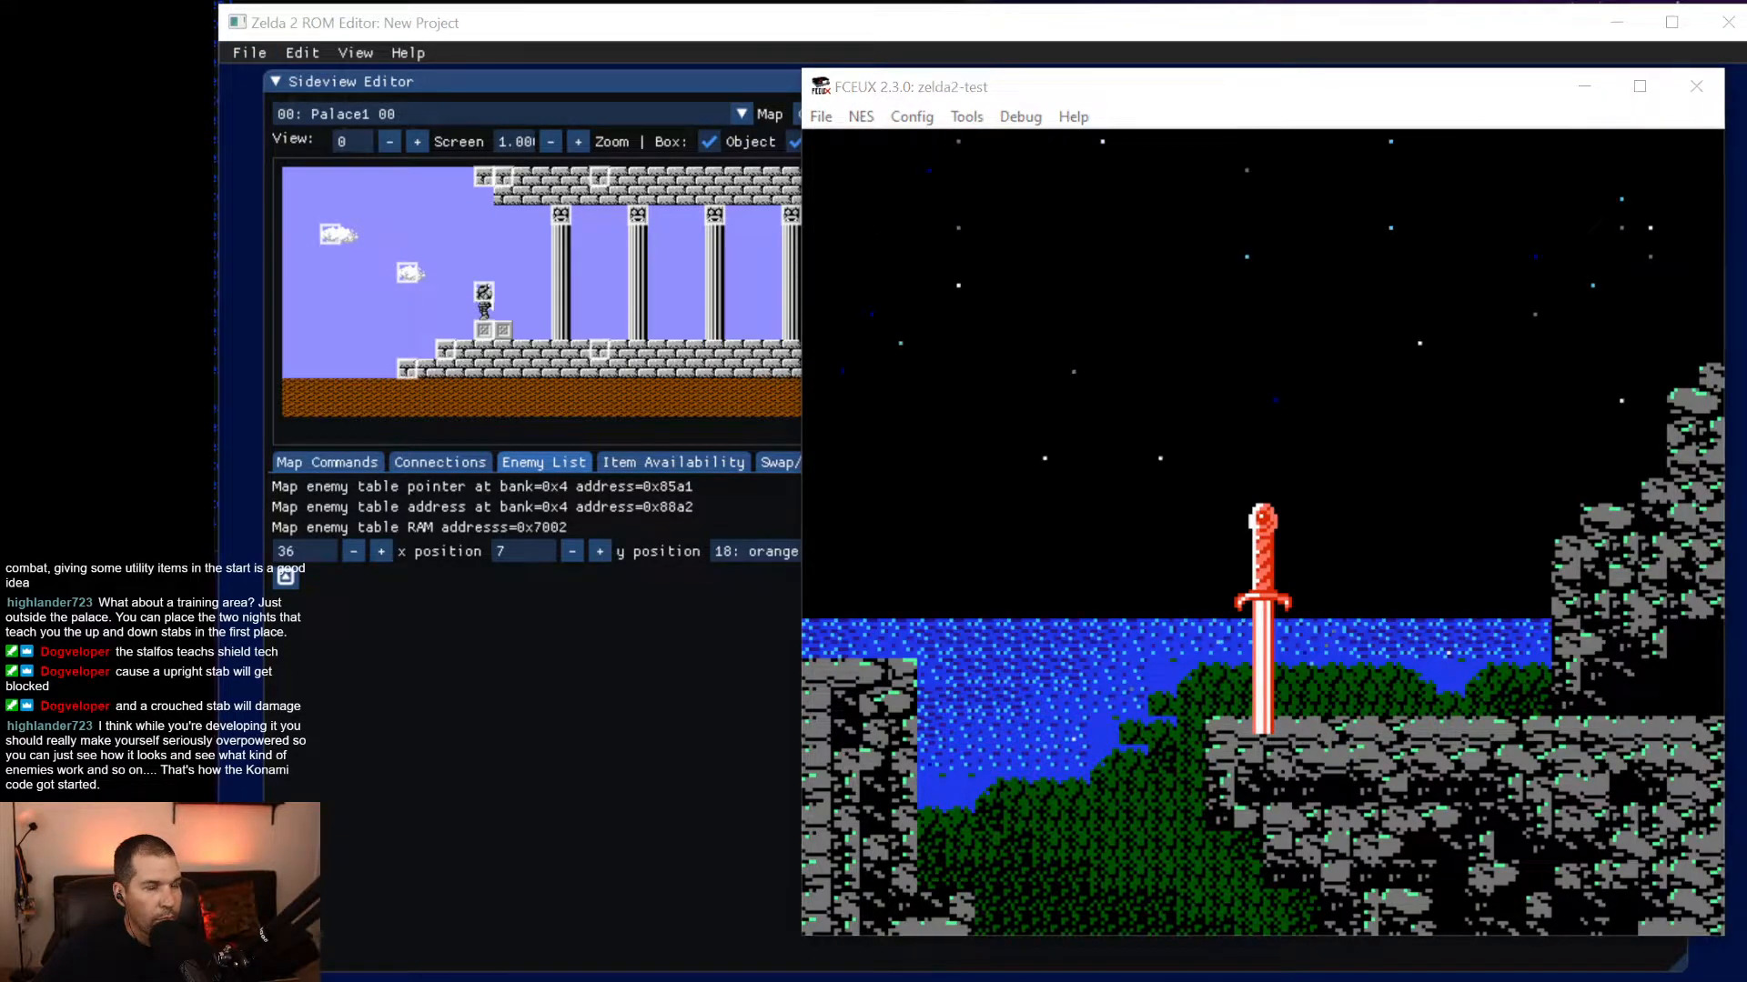
pyautogui.click(1229, 386)
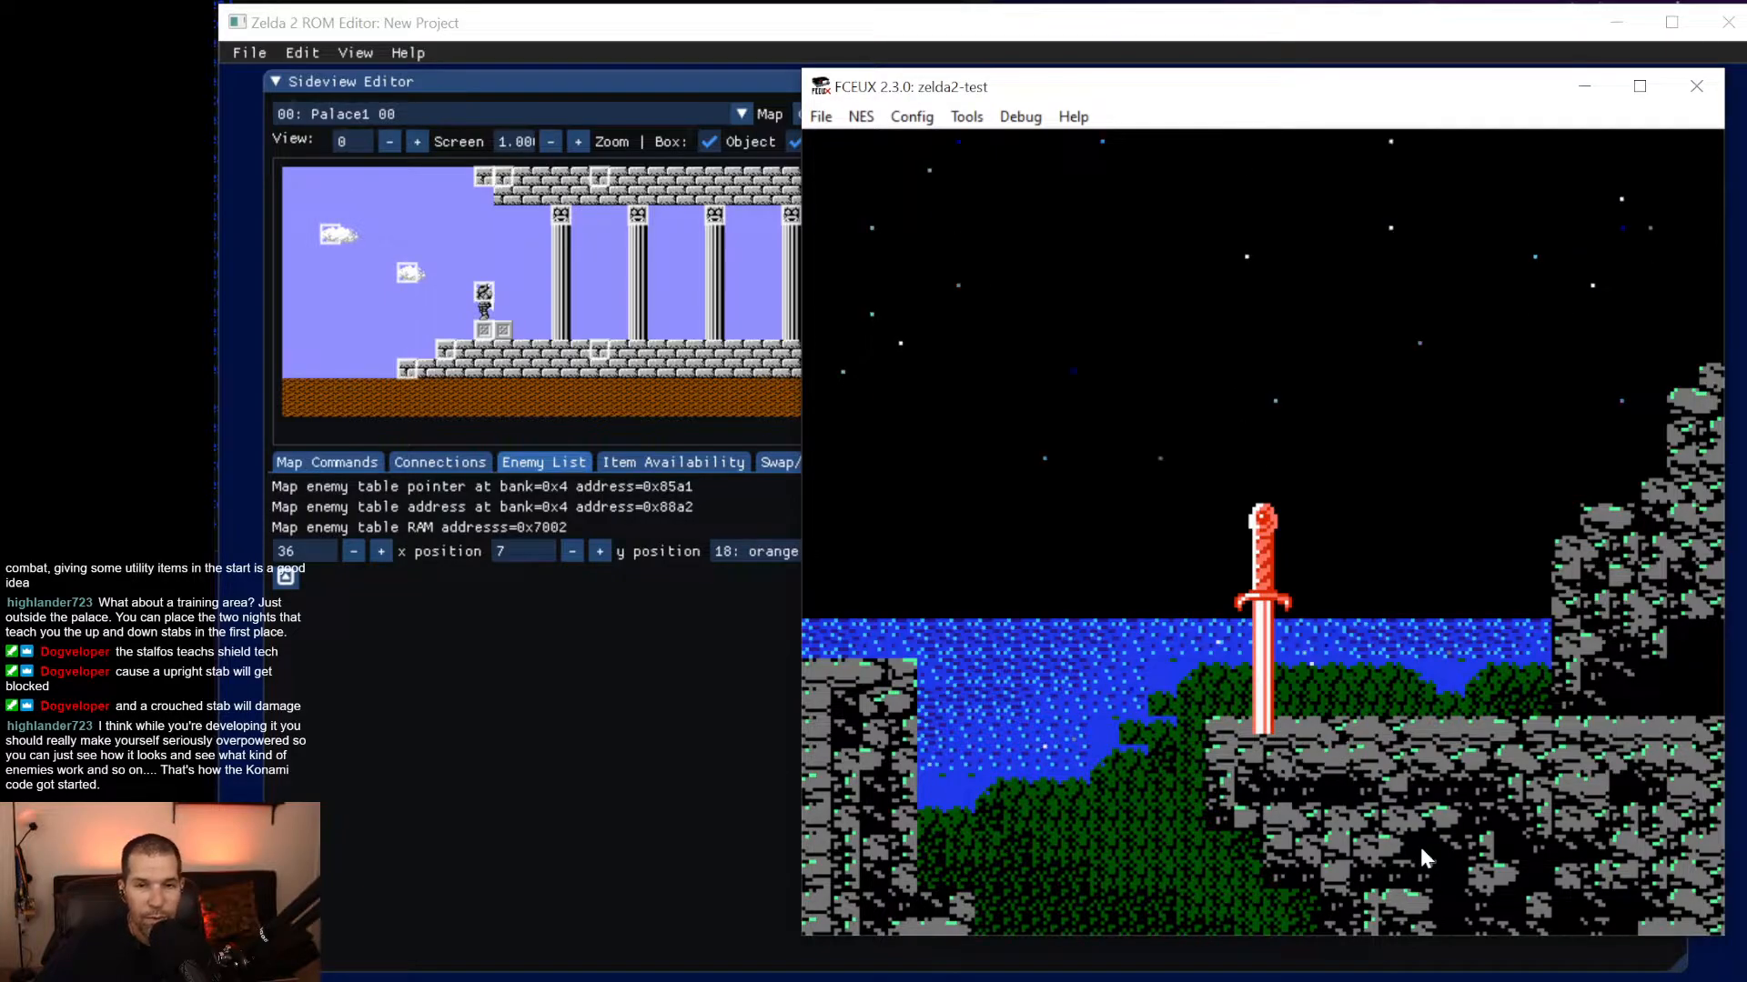
pyautogui.press('Return')
pyautogui.press('Return')
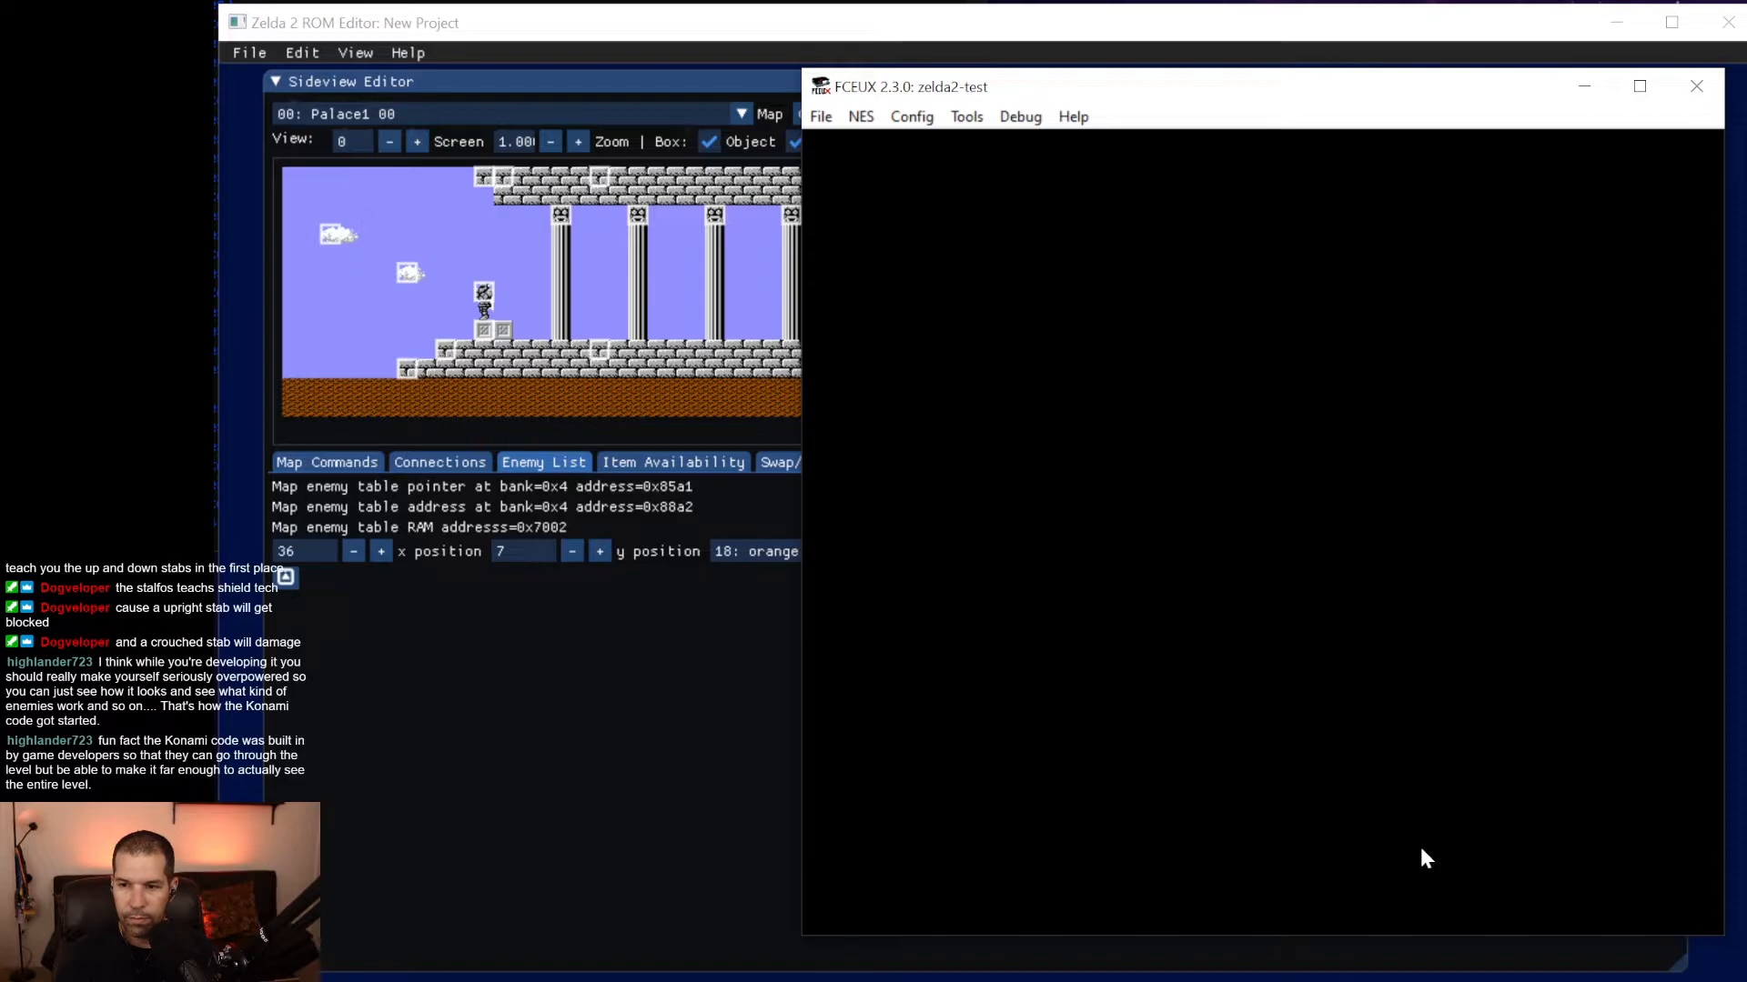
# Move Link east through the starting palace and exit onto the overworld.
pyautogui.press('Right')
pyautogui.press('f')
pyautogui.press('Right')
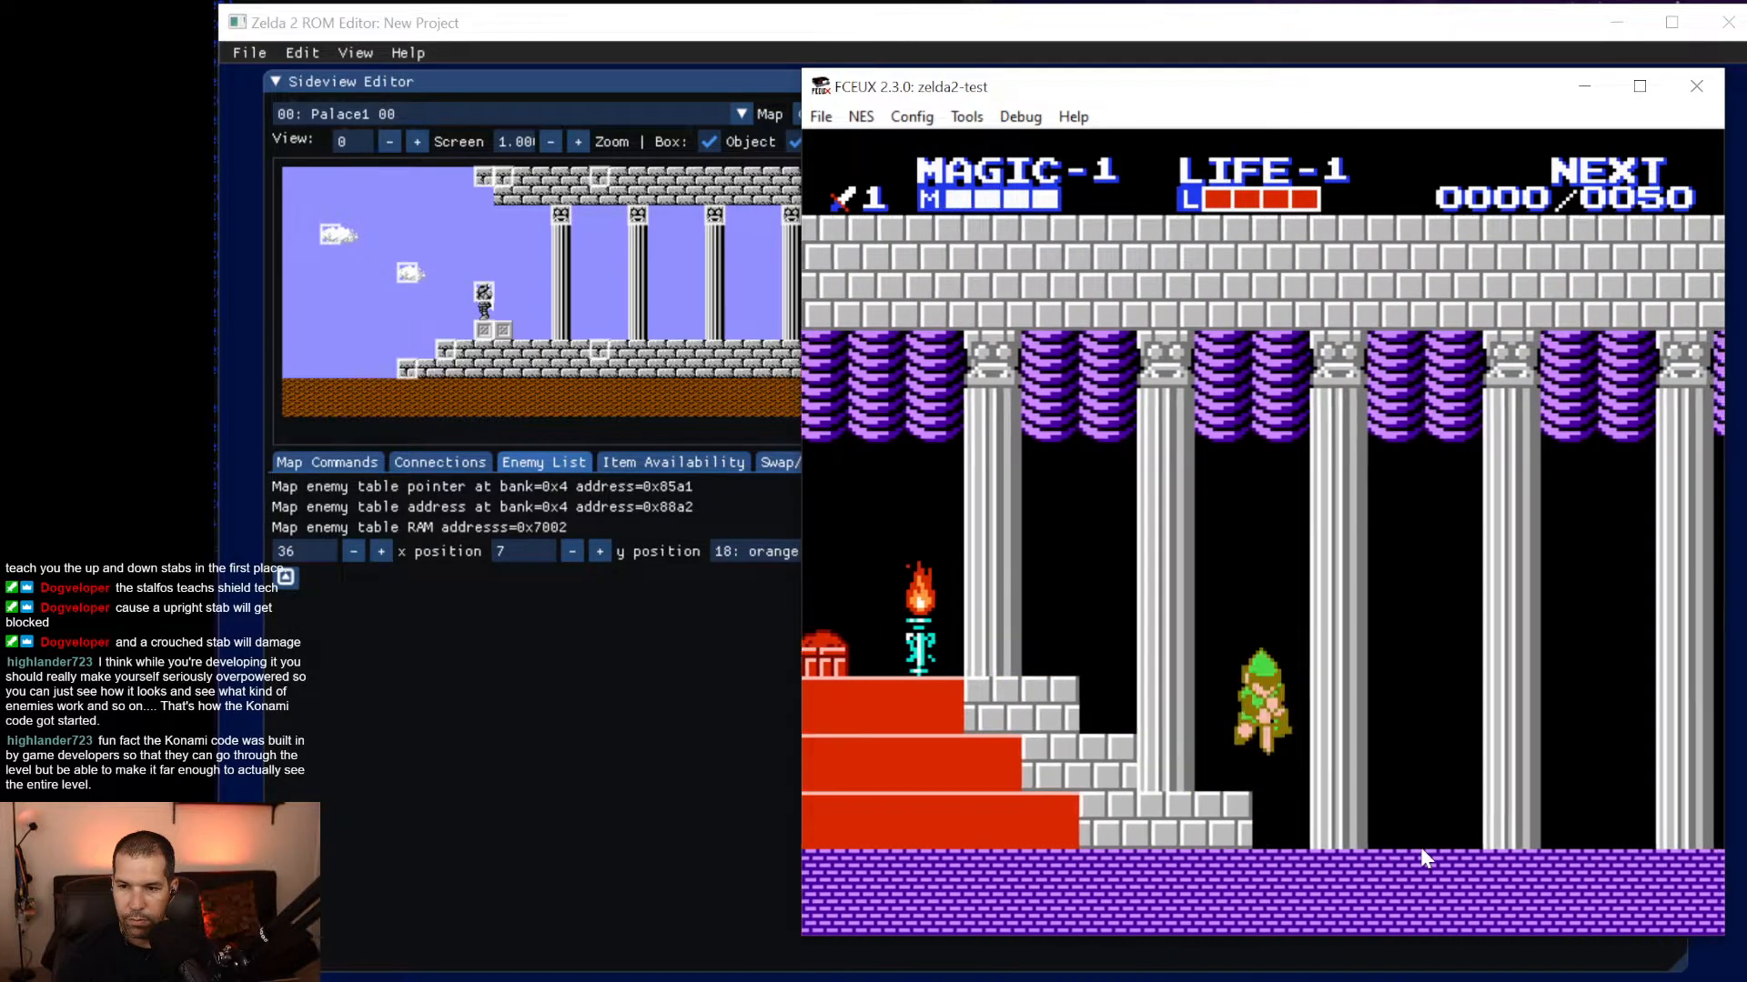
pyautogui.press('f')
pyautogui.press('Right')
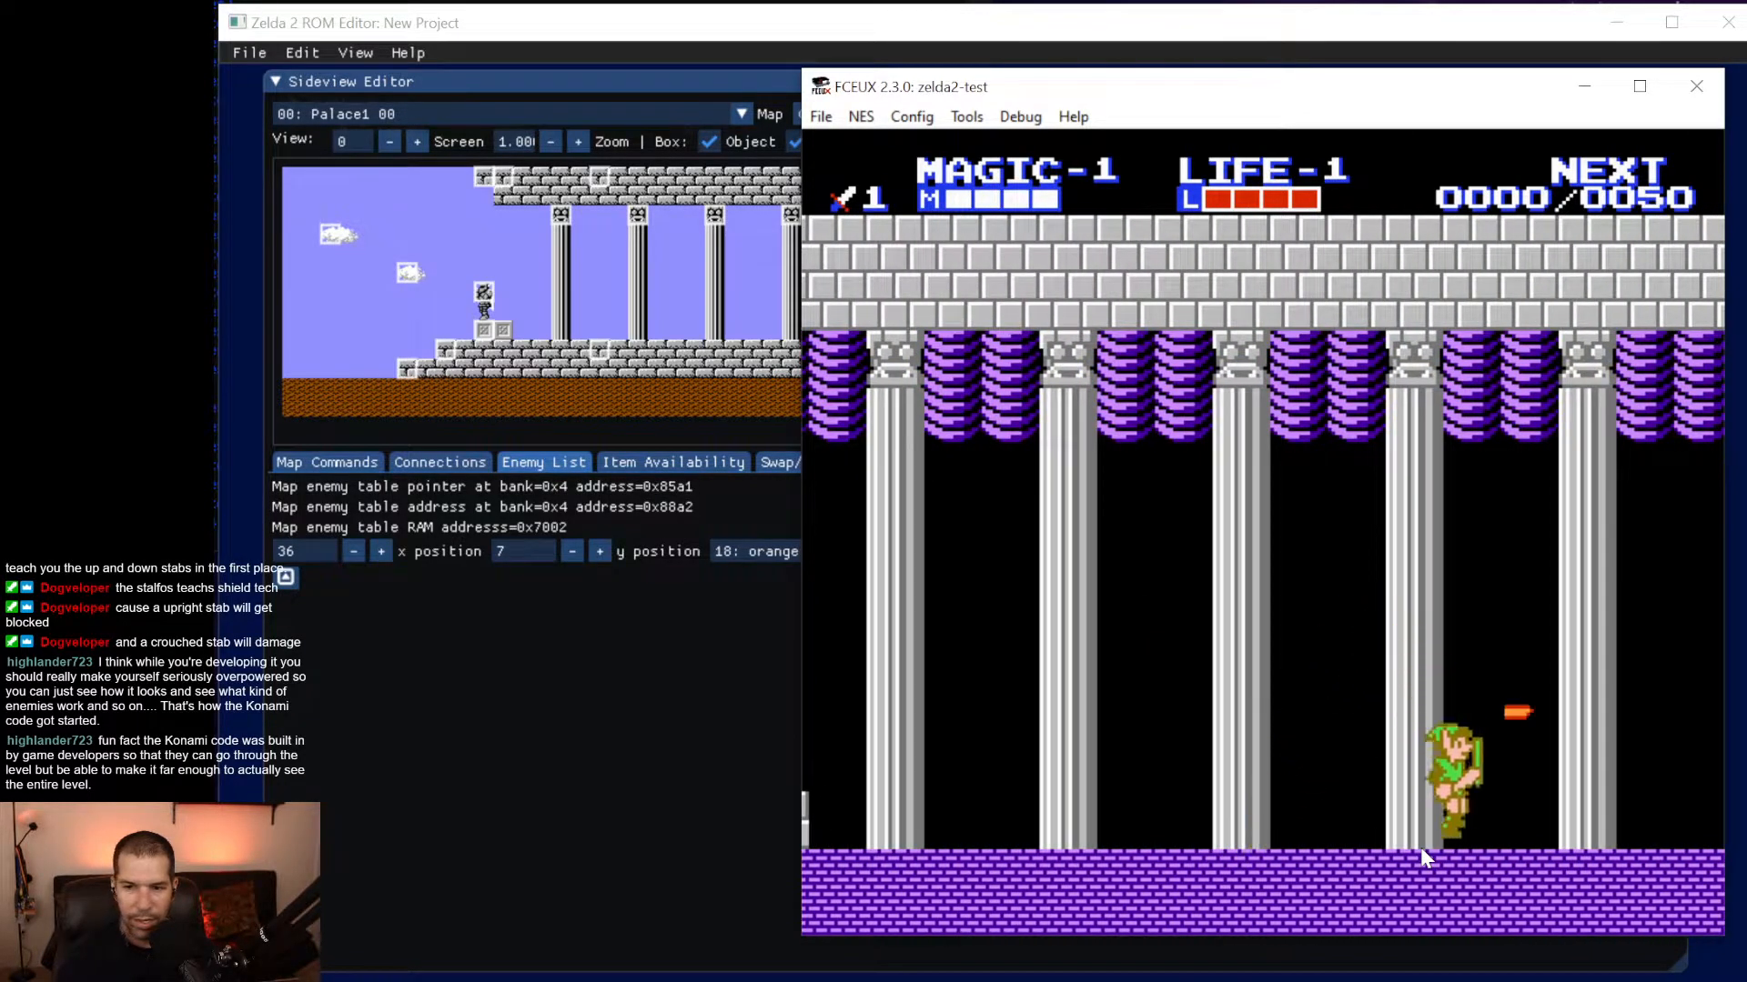
pyautogui.press('Right')
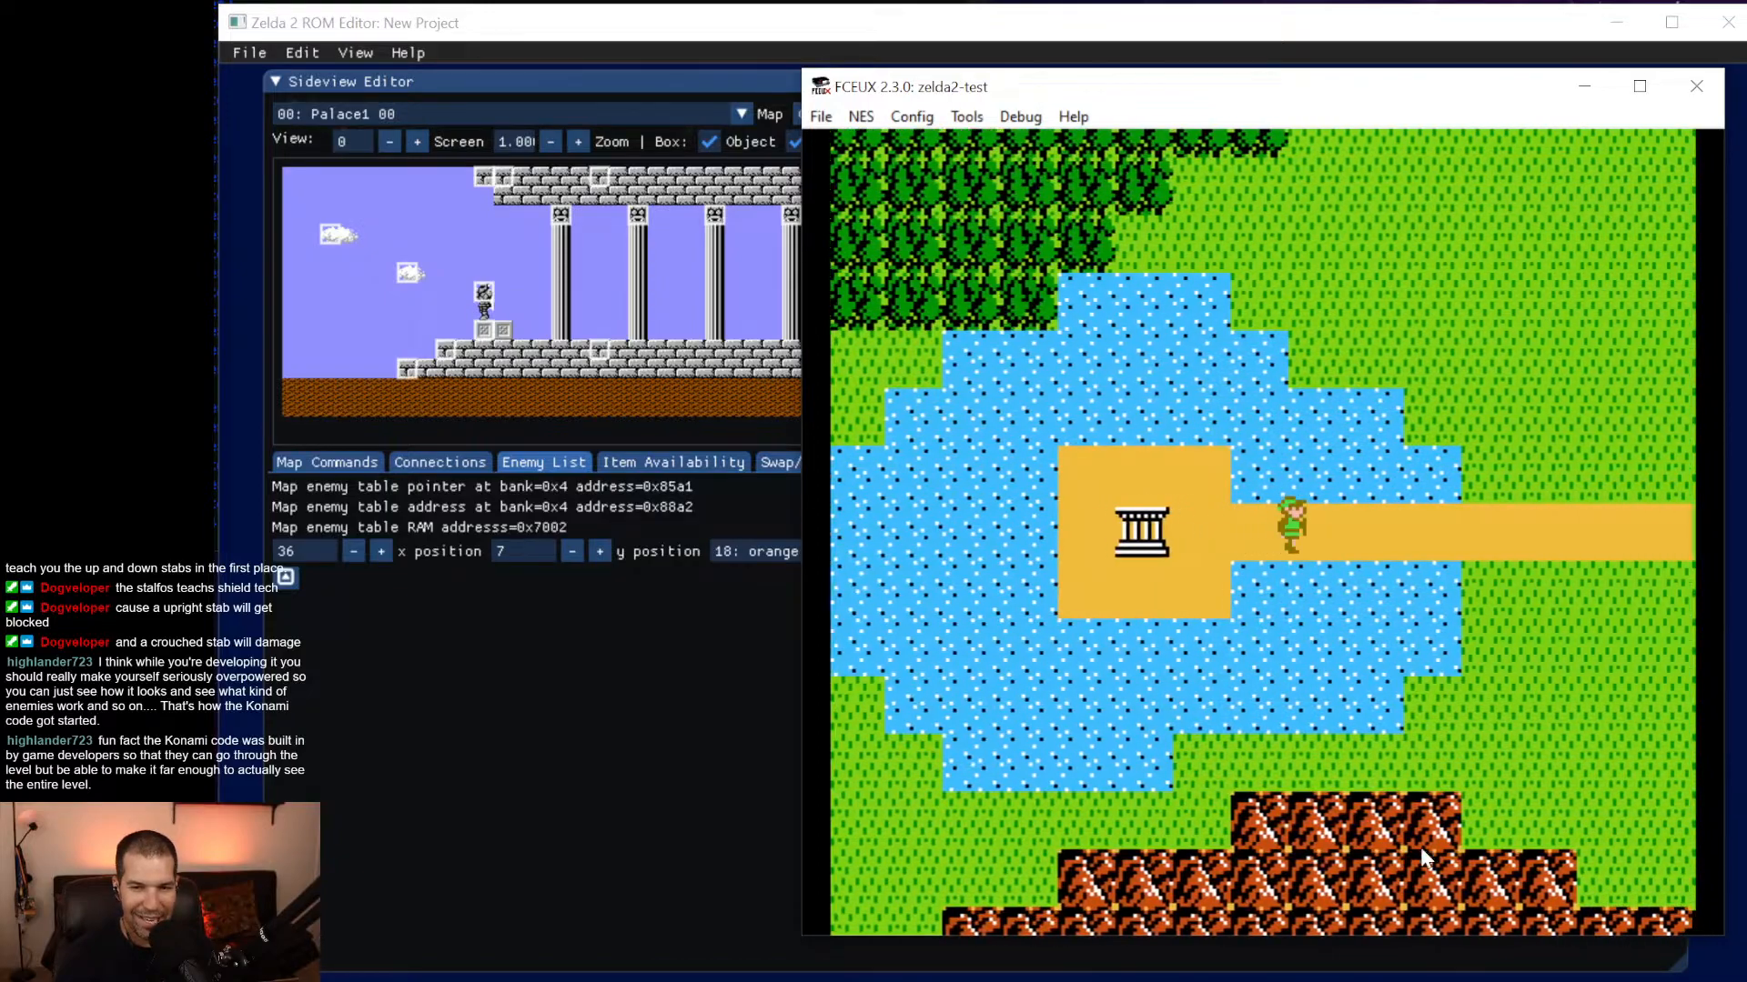
# Walk Link east across the overworld, then north through the forest into the cave in the mountains.
pyautogui.press('Right')
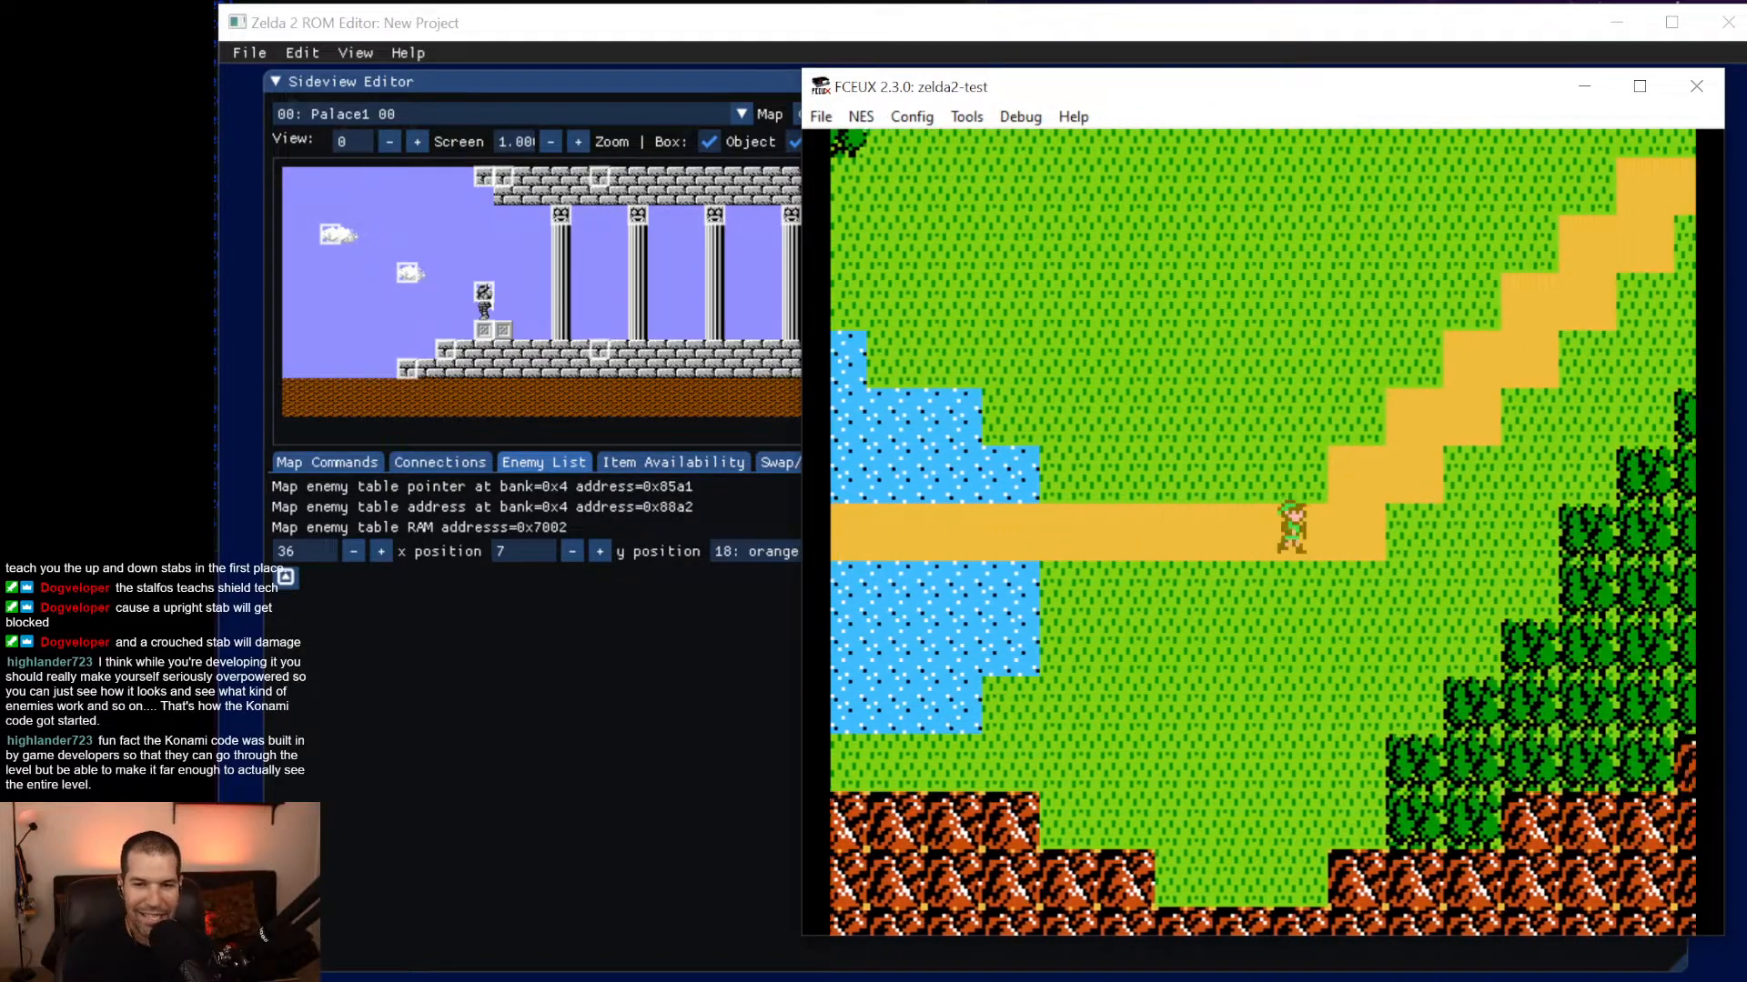
pyautogui.press('Right')
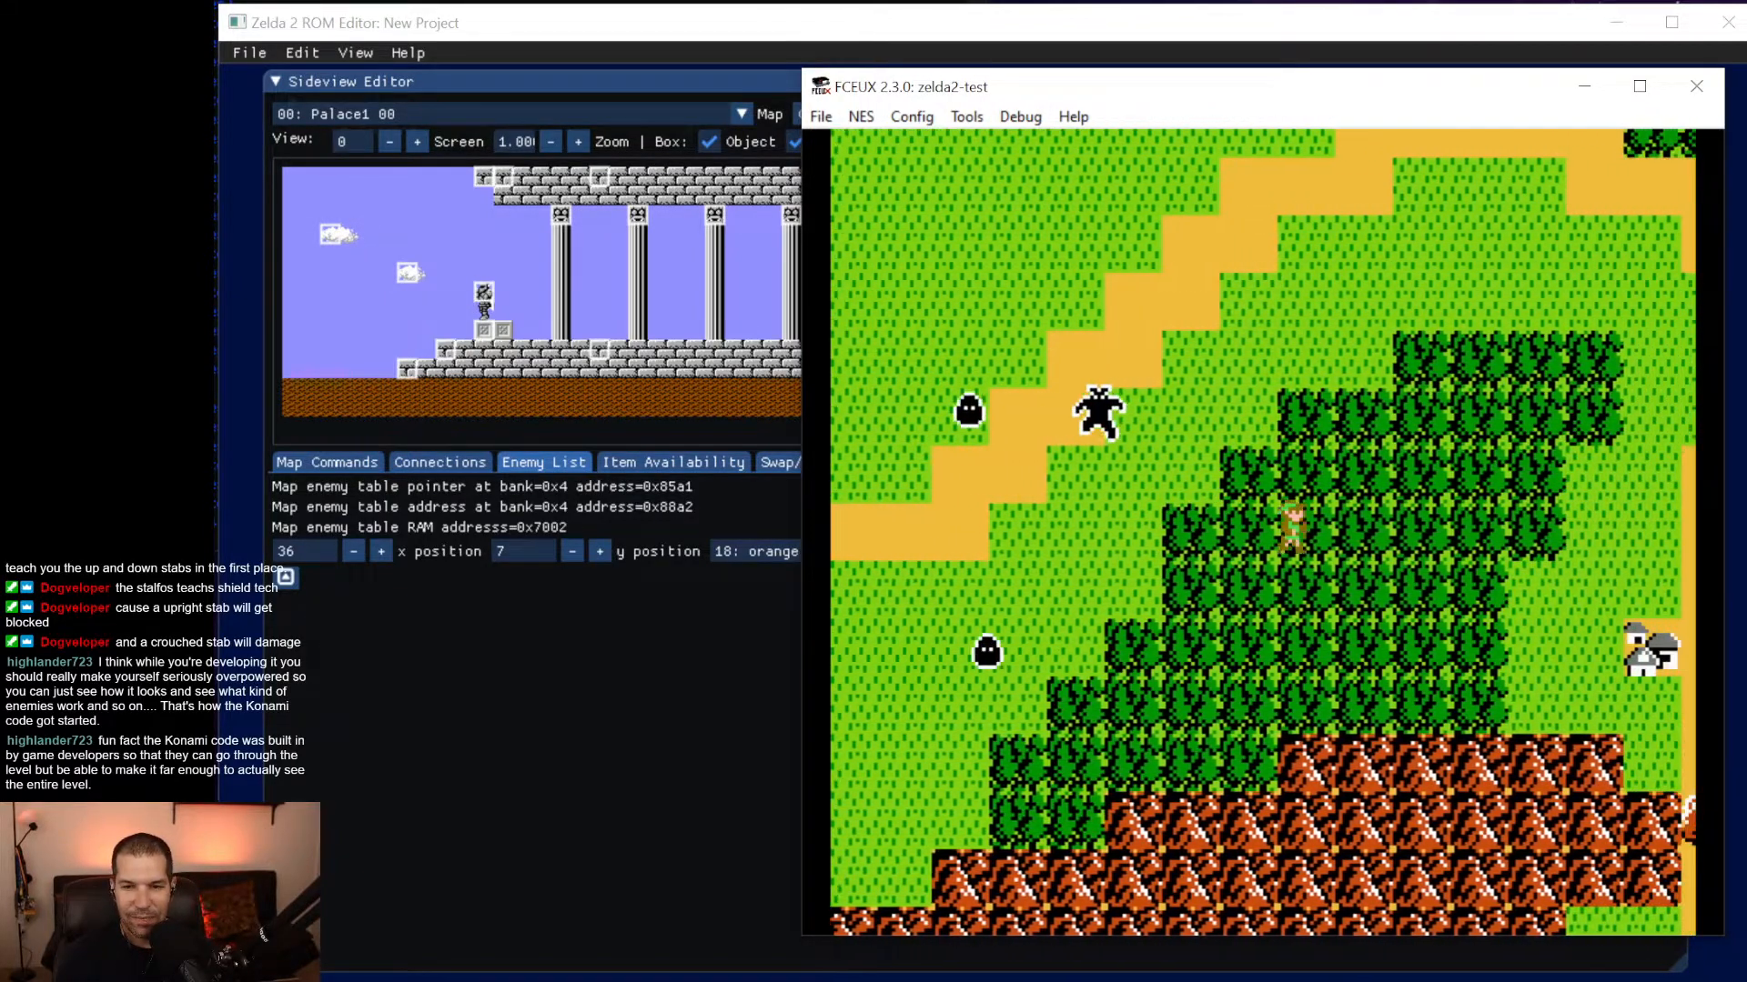
pyautogui.press('Right')
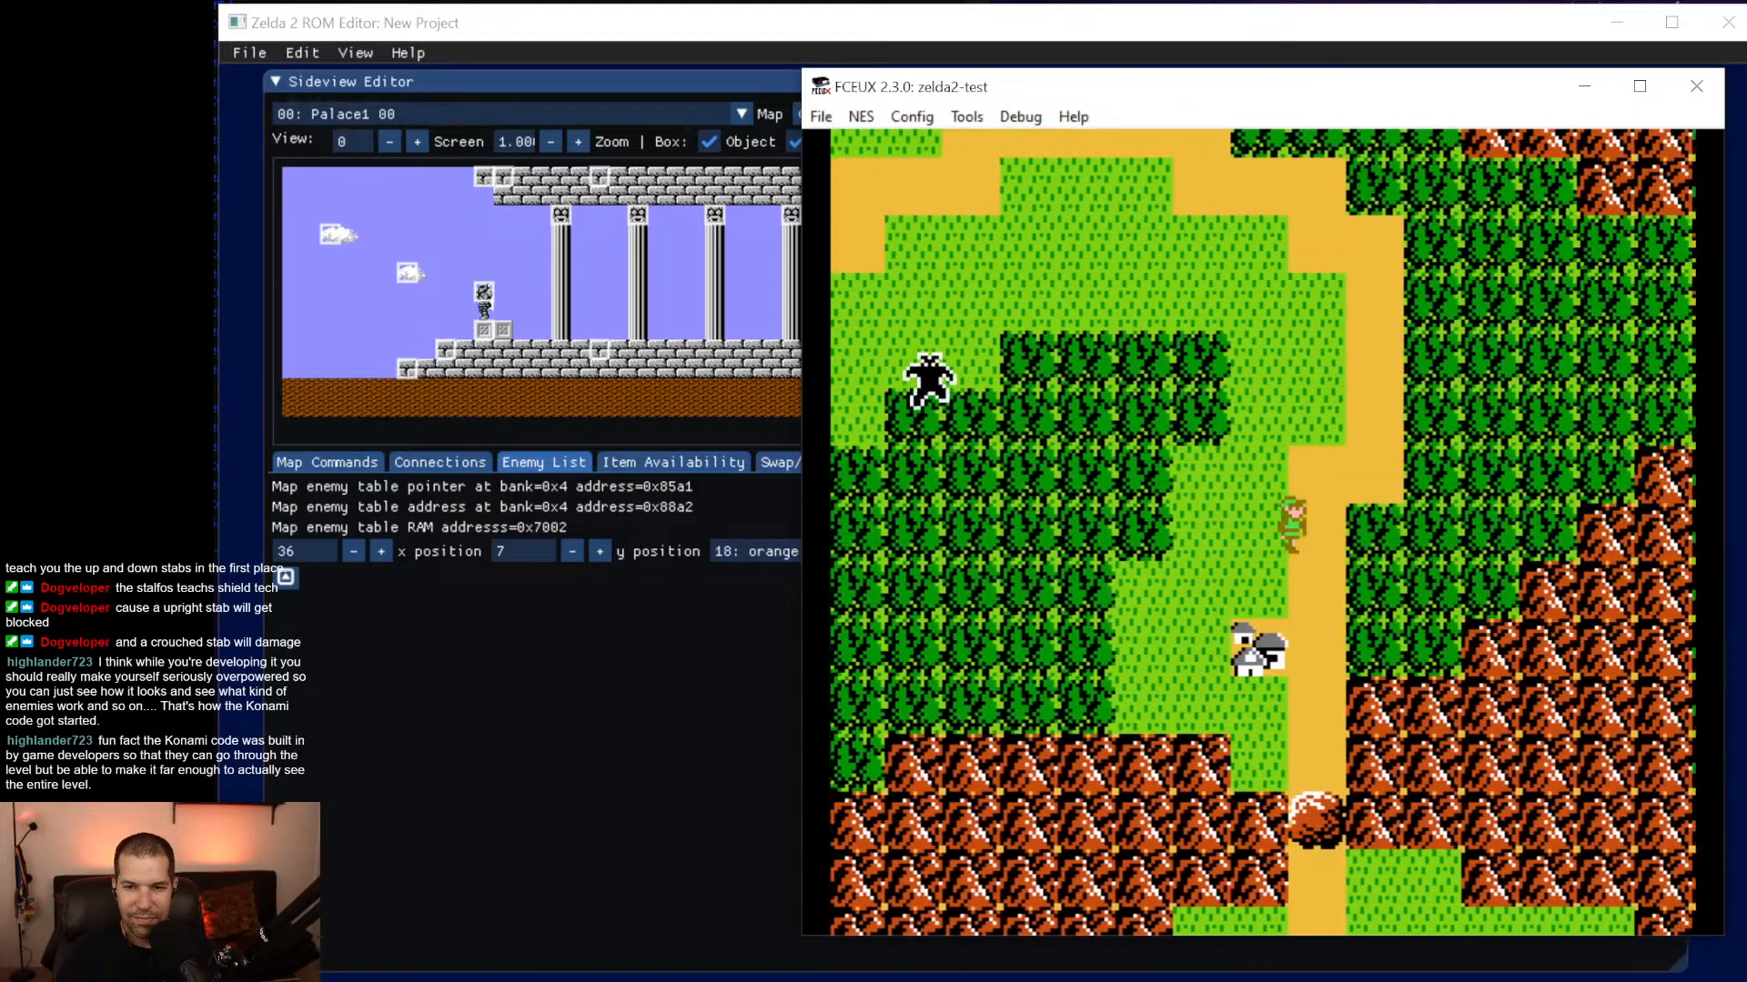
pyautogui.press('Up')
pyautogui.press('Up')
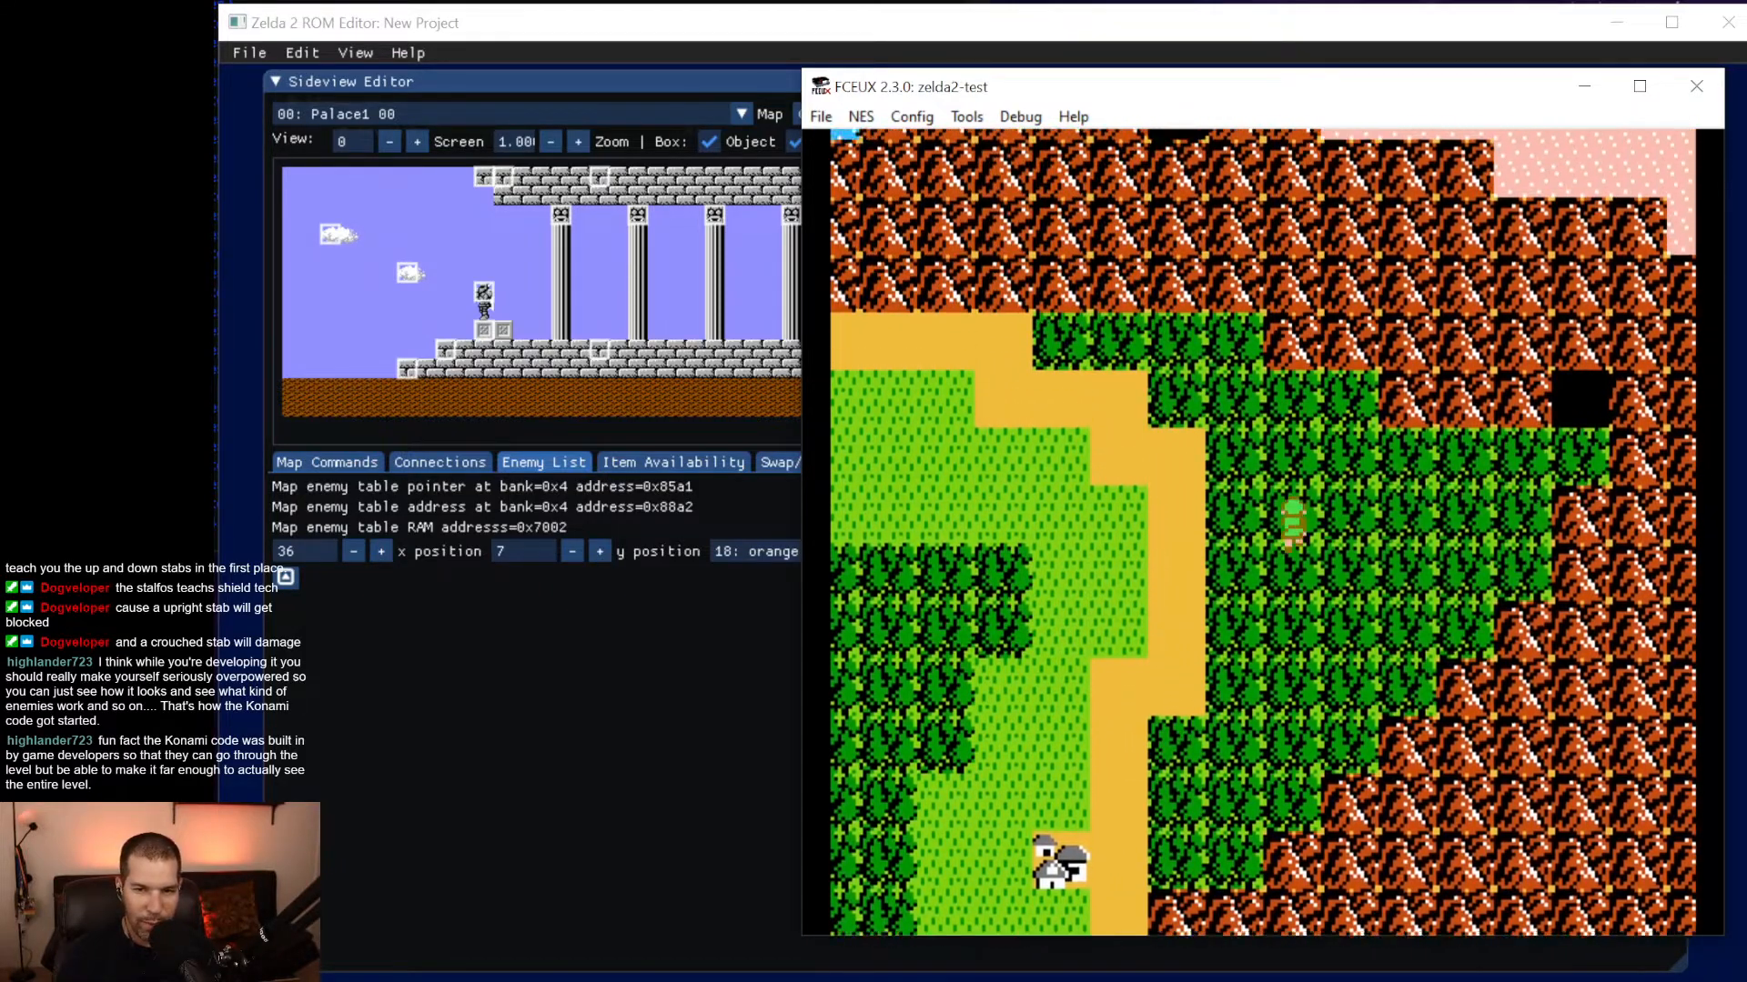
pyautogui.press('Right')
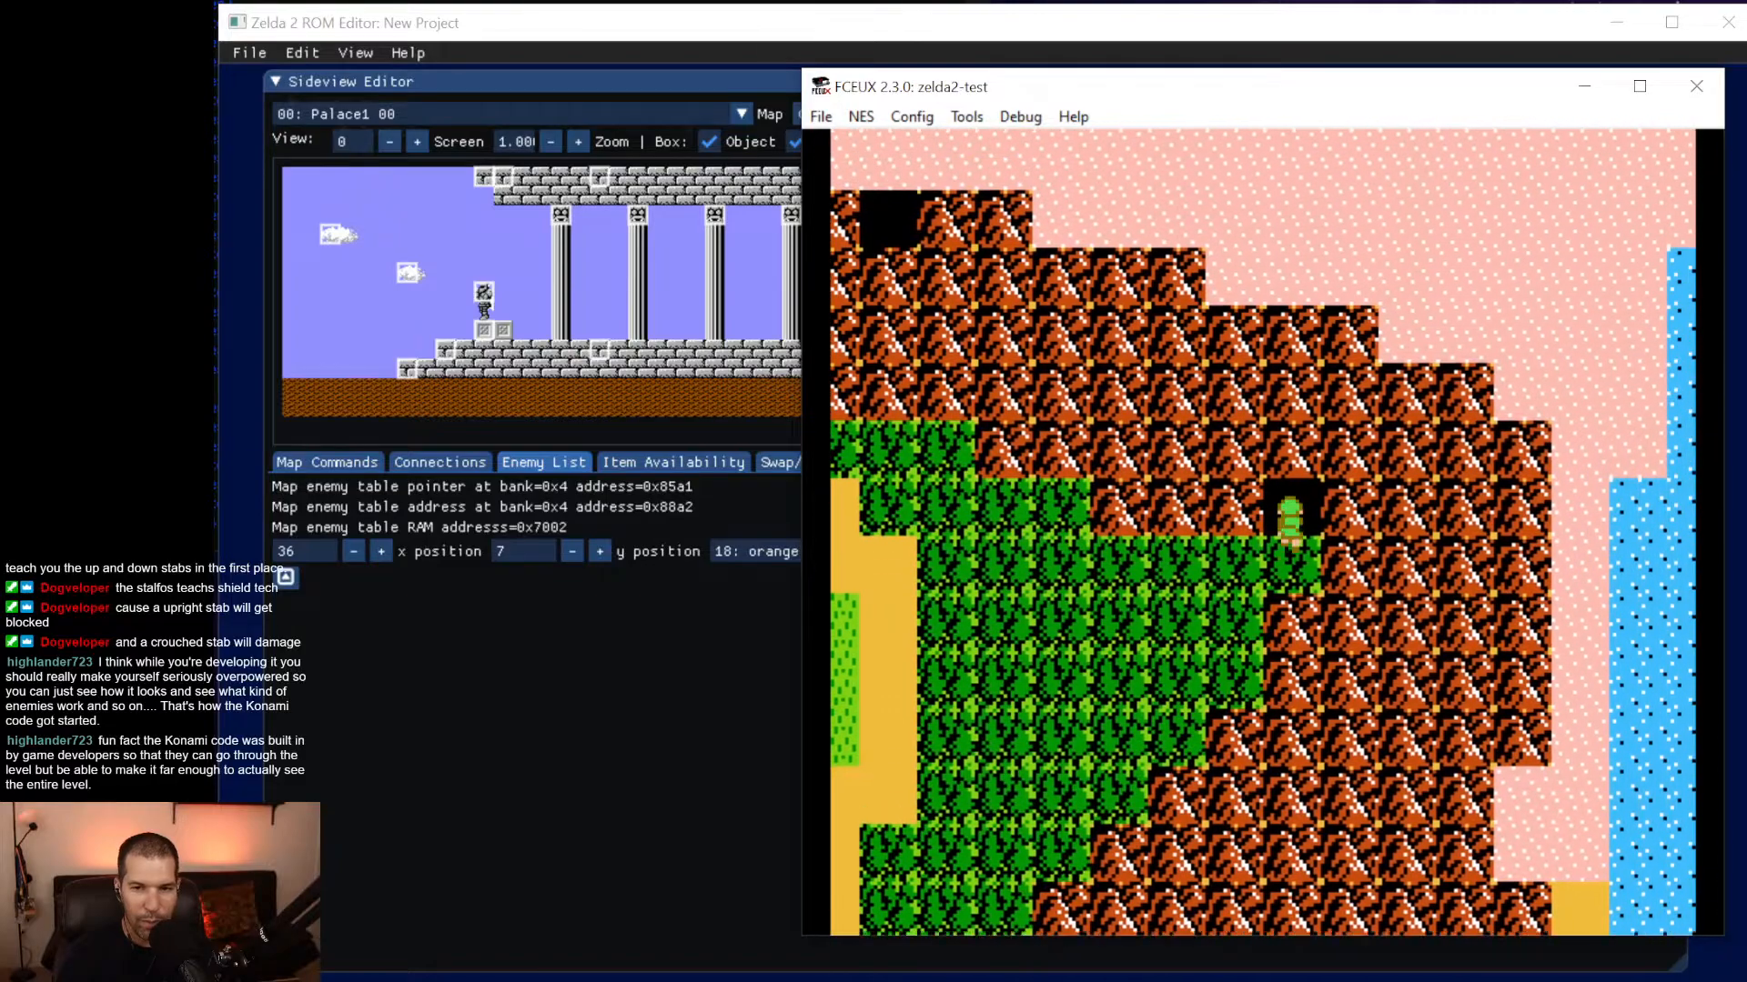
# Lead Link west through the dark cave, past its enemy, and out onto the desert.
pyautogui.press('Left')
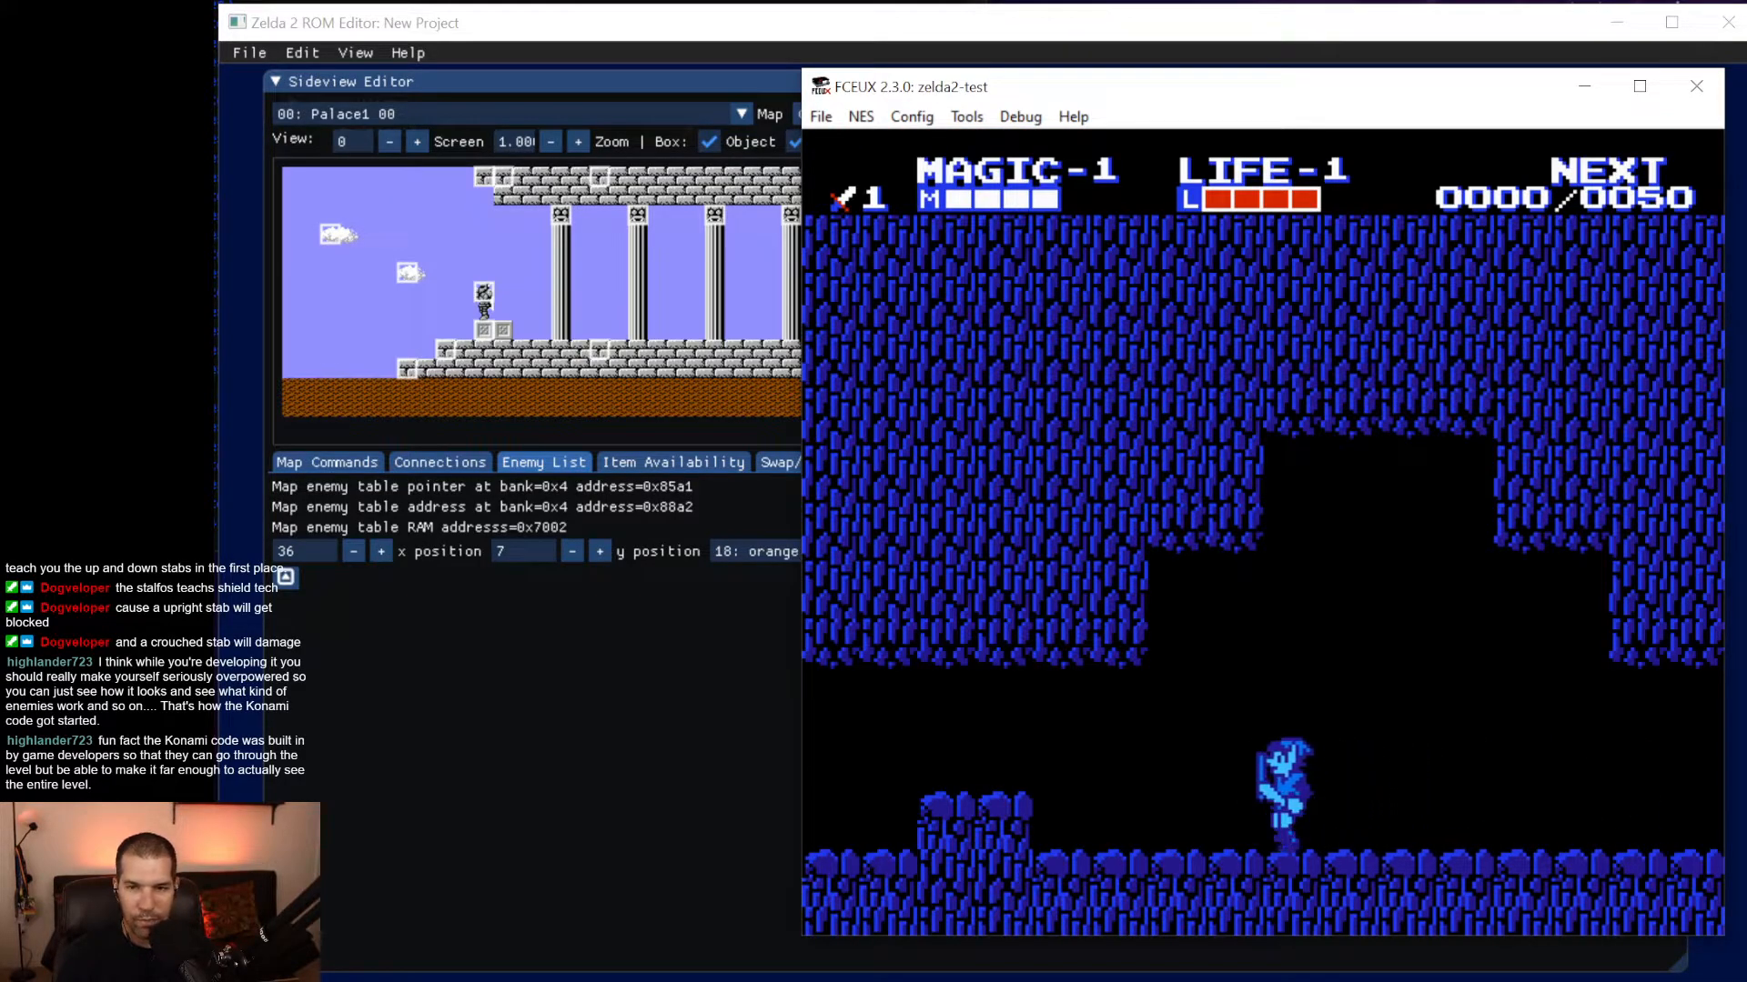
pyautogui.press('Left')
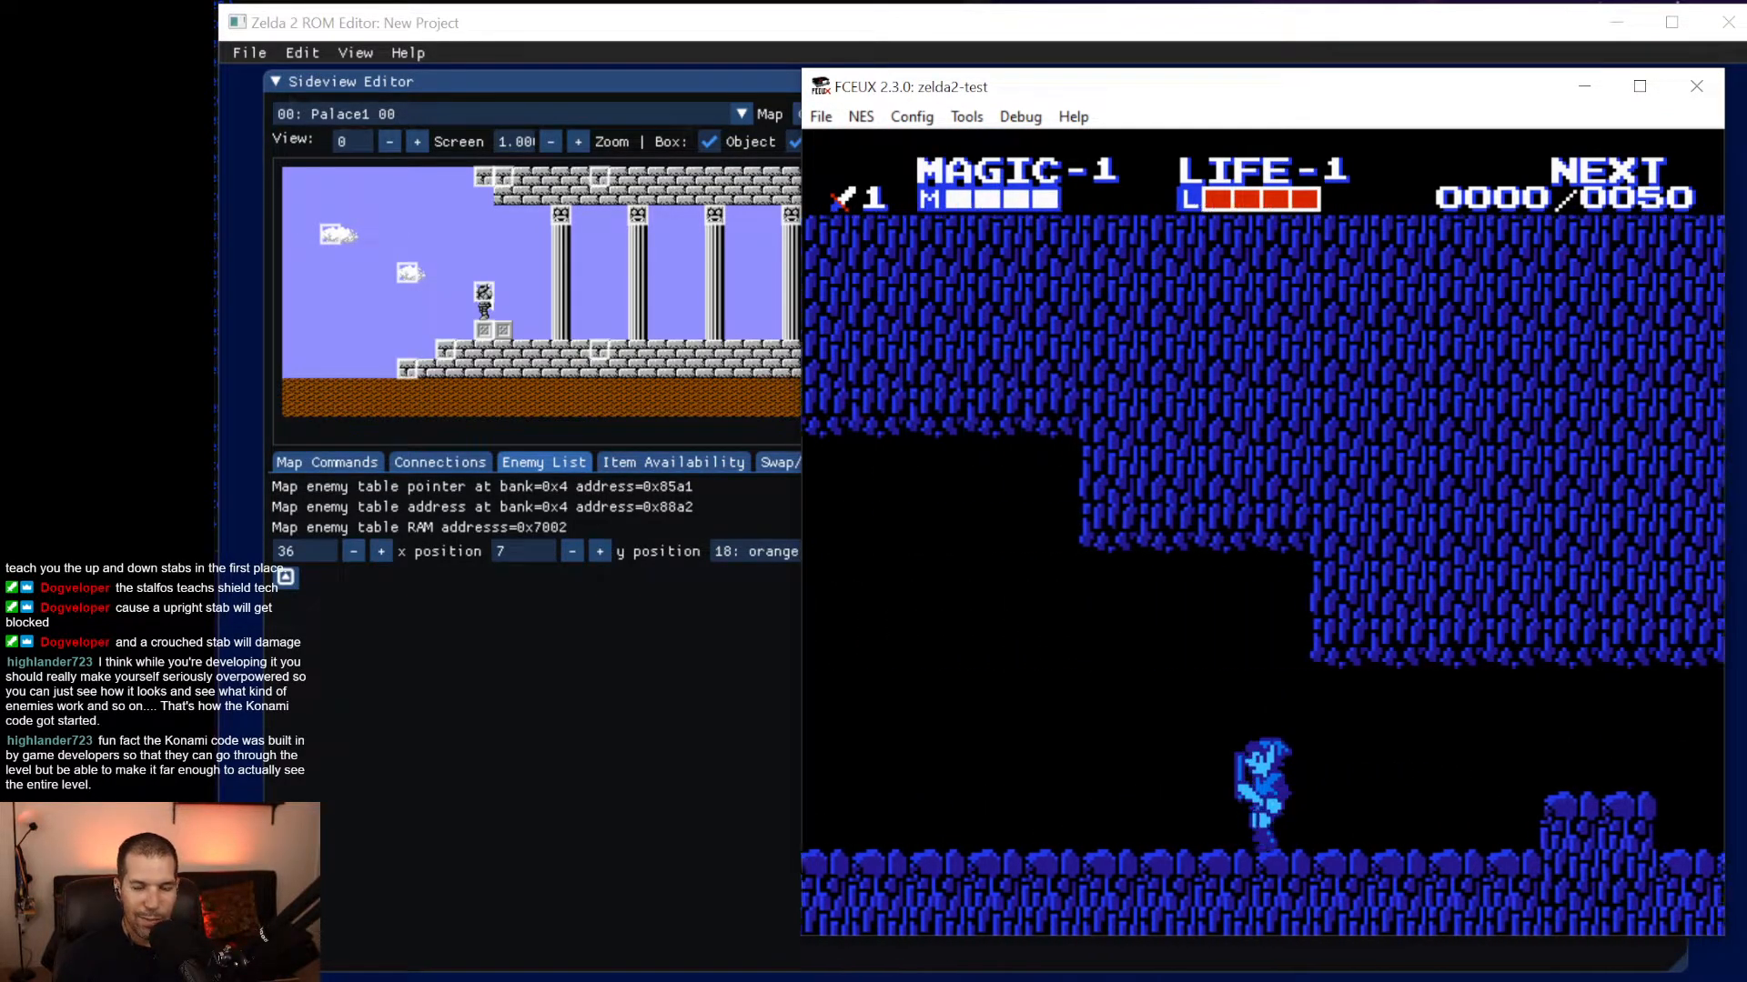
pyautogui.press('f')
pyautogui.press('Left')
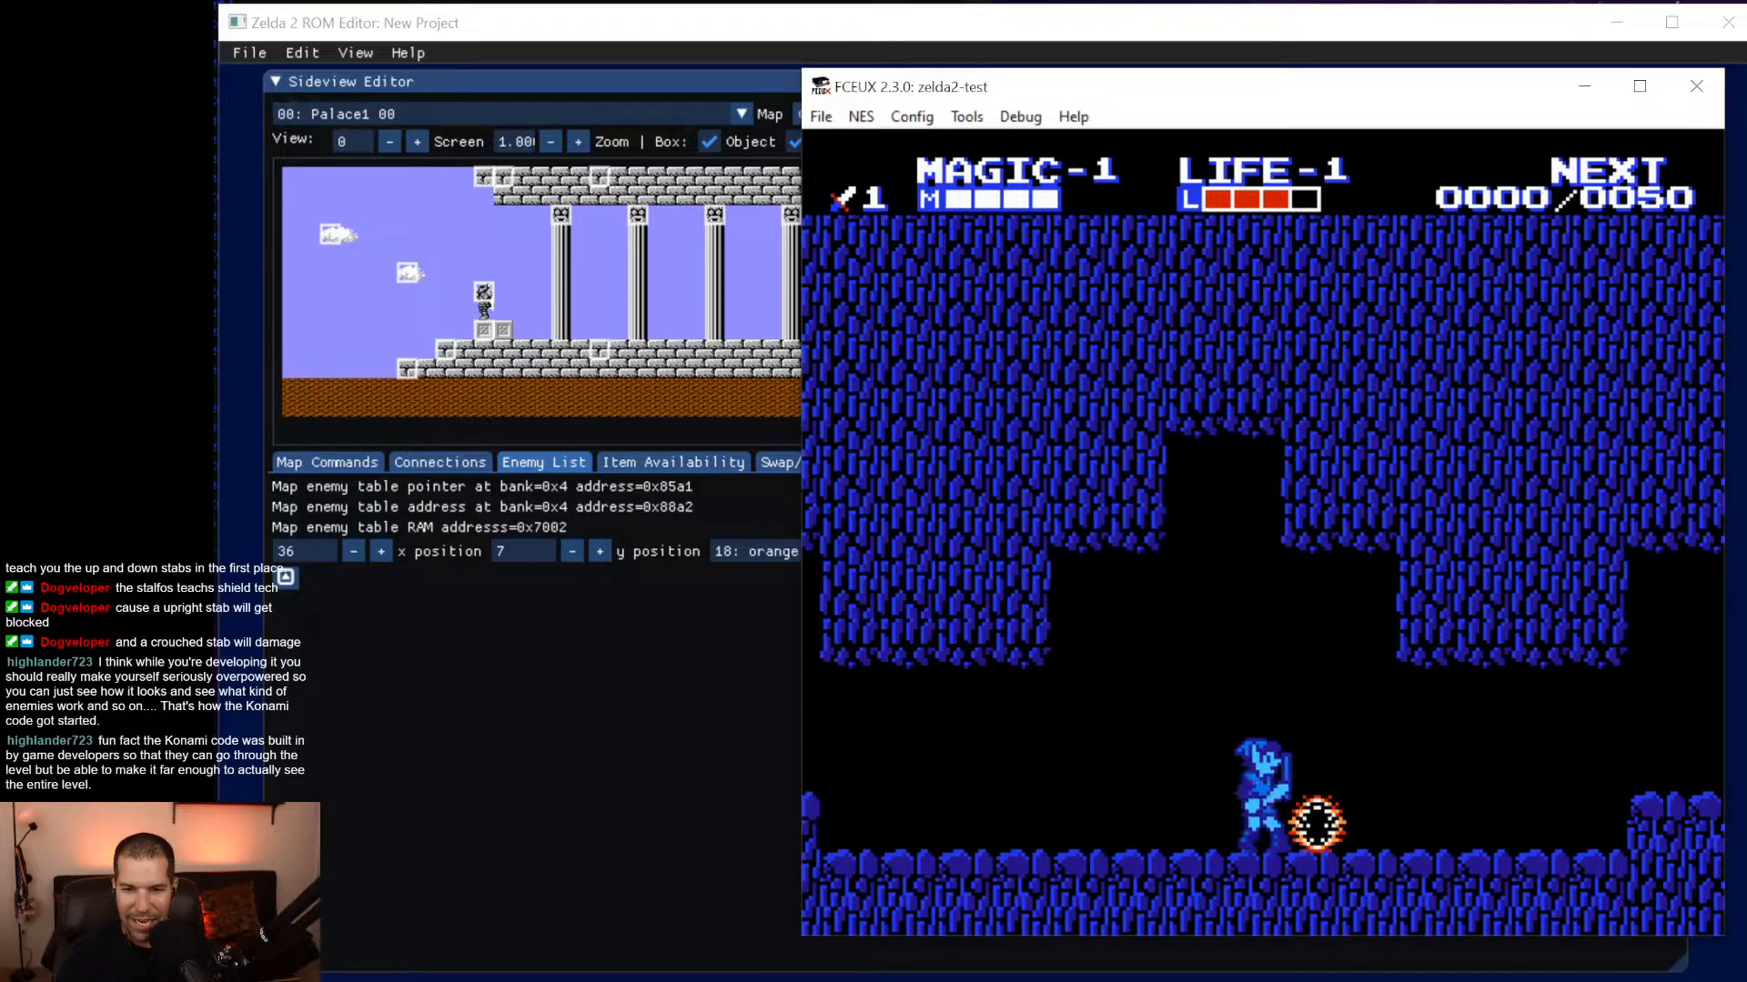
pyautogui.press('Left')
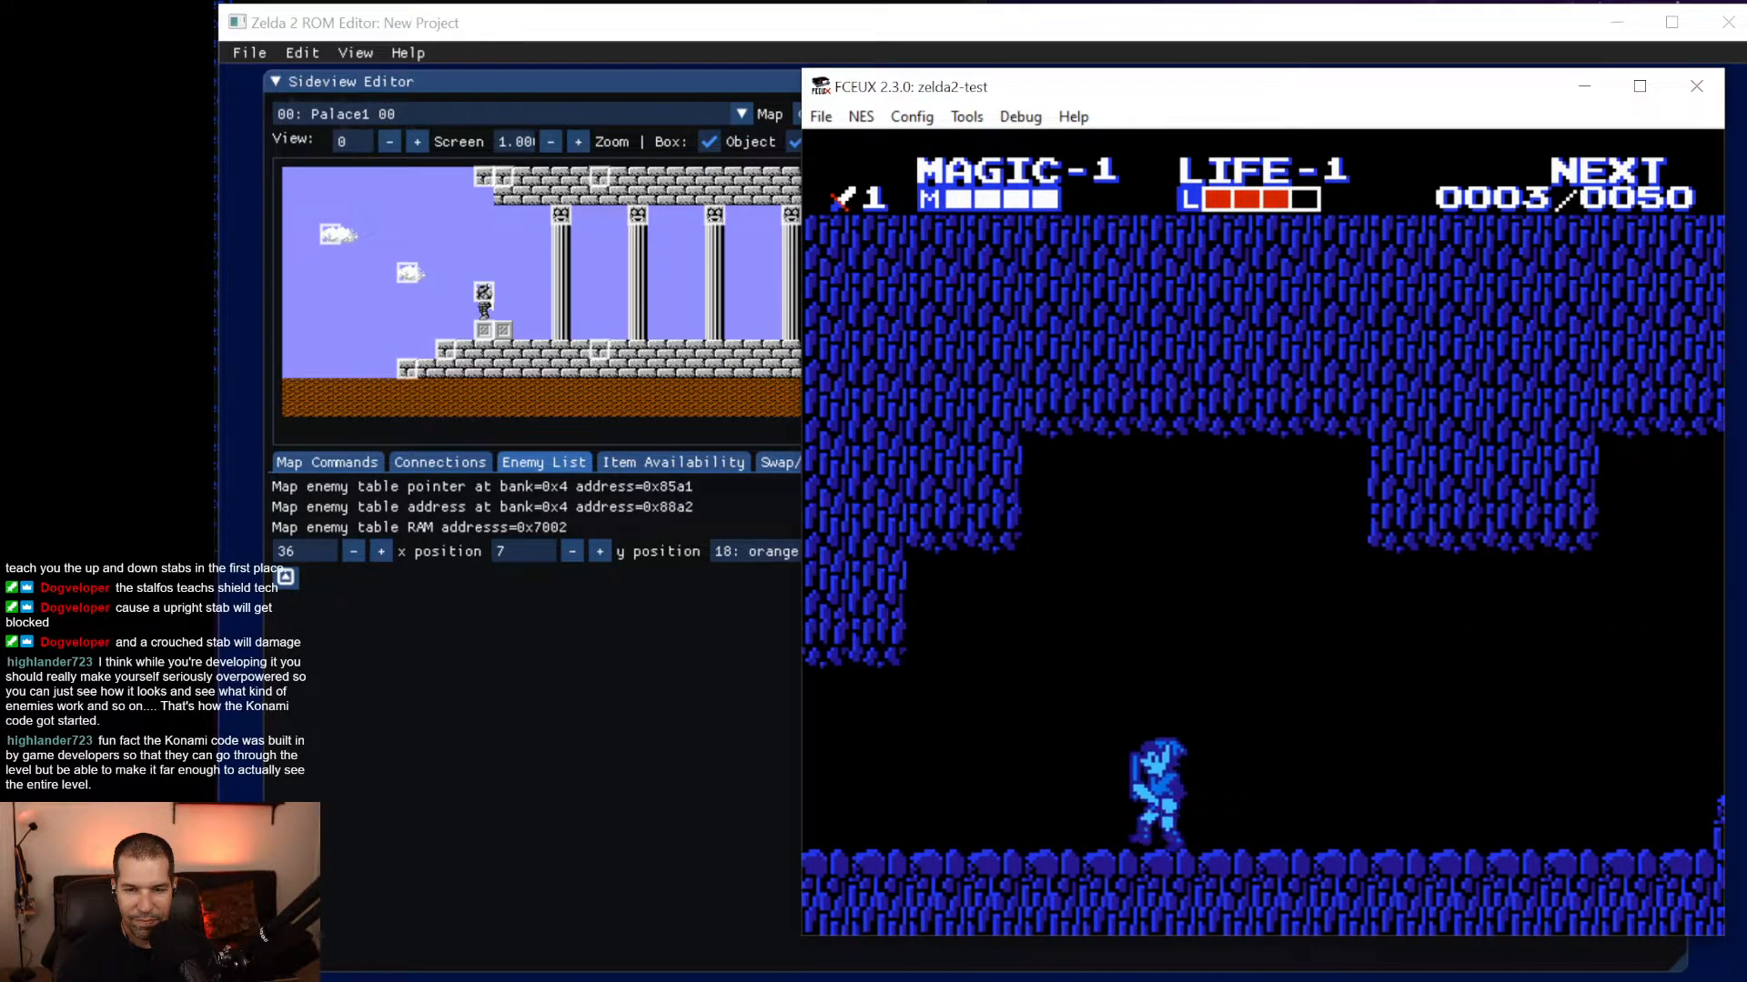
pyautogui.press('Left')
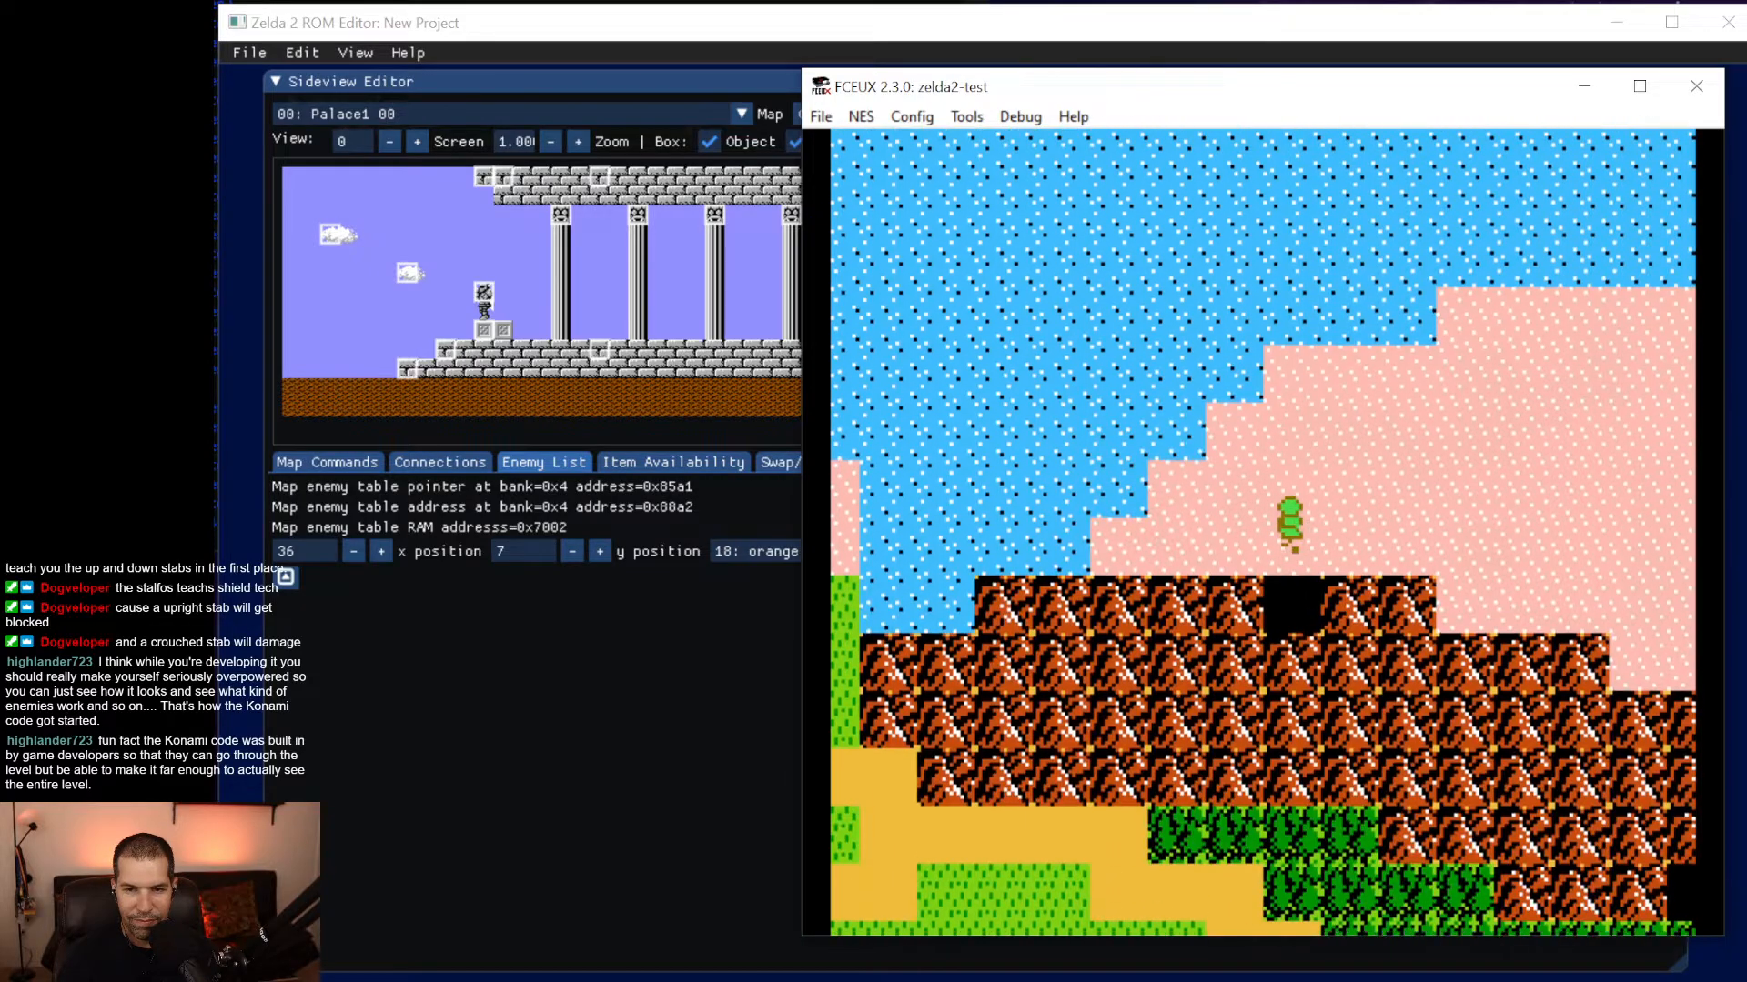
# Enter the first palace from the desert and cross its columned entrance hall to the orange ironknuckle.
pyautogui.press('Up')
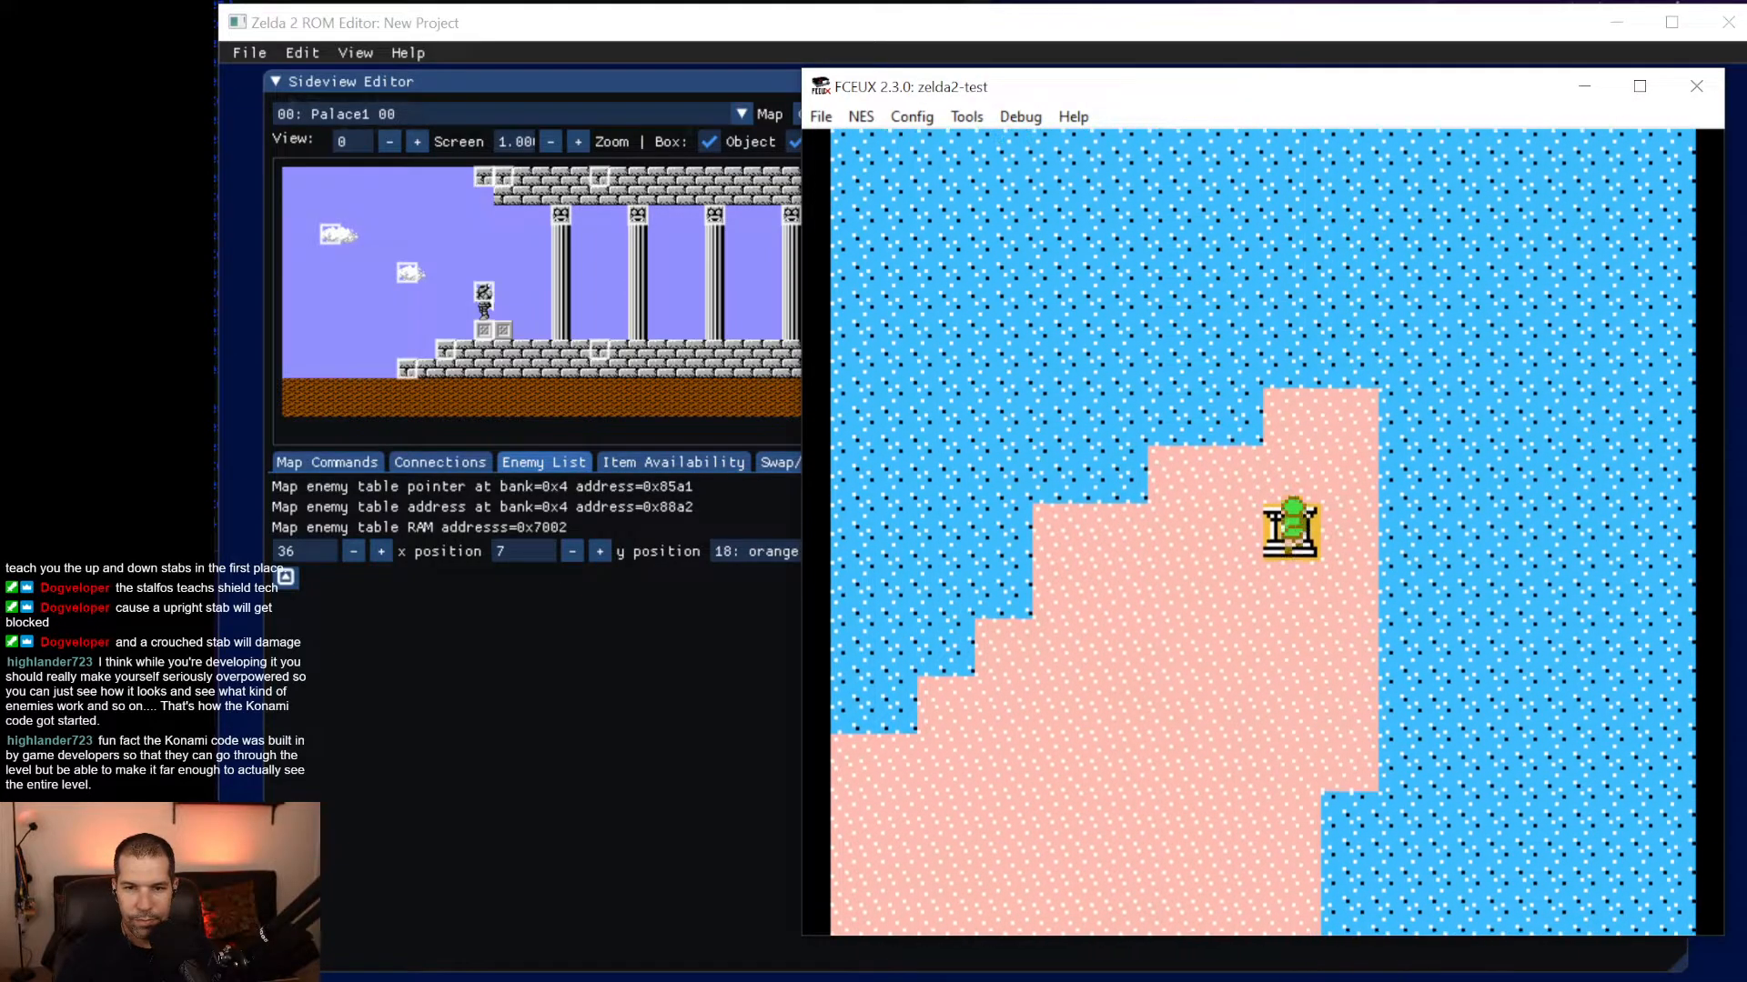
pyautogui.press('Right')
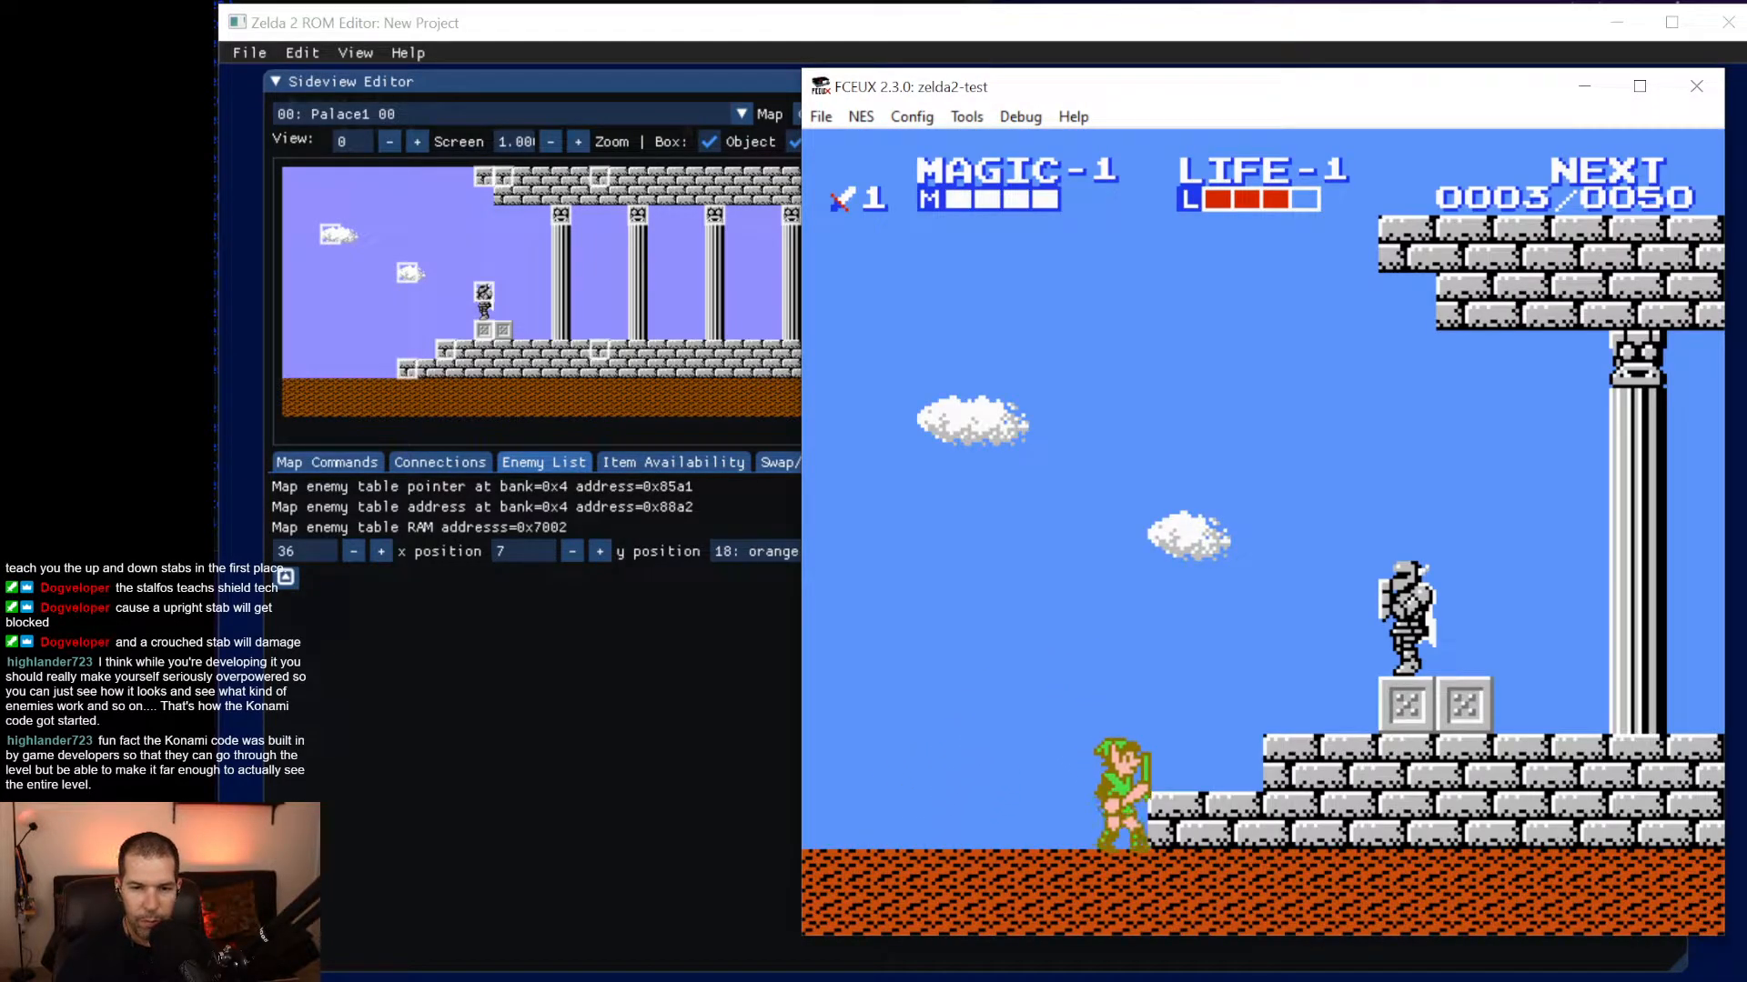
pyautogui.press('f')
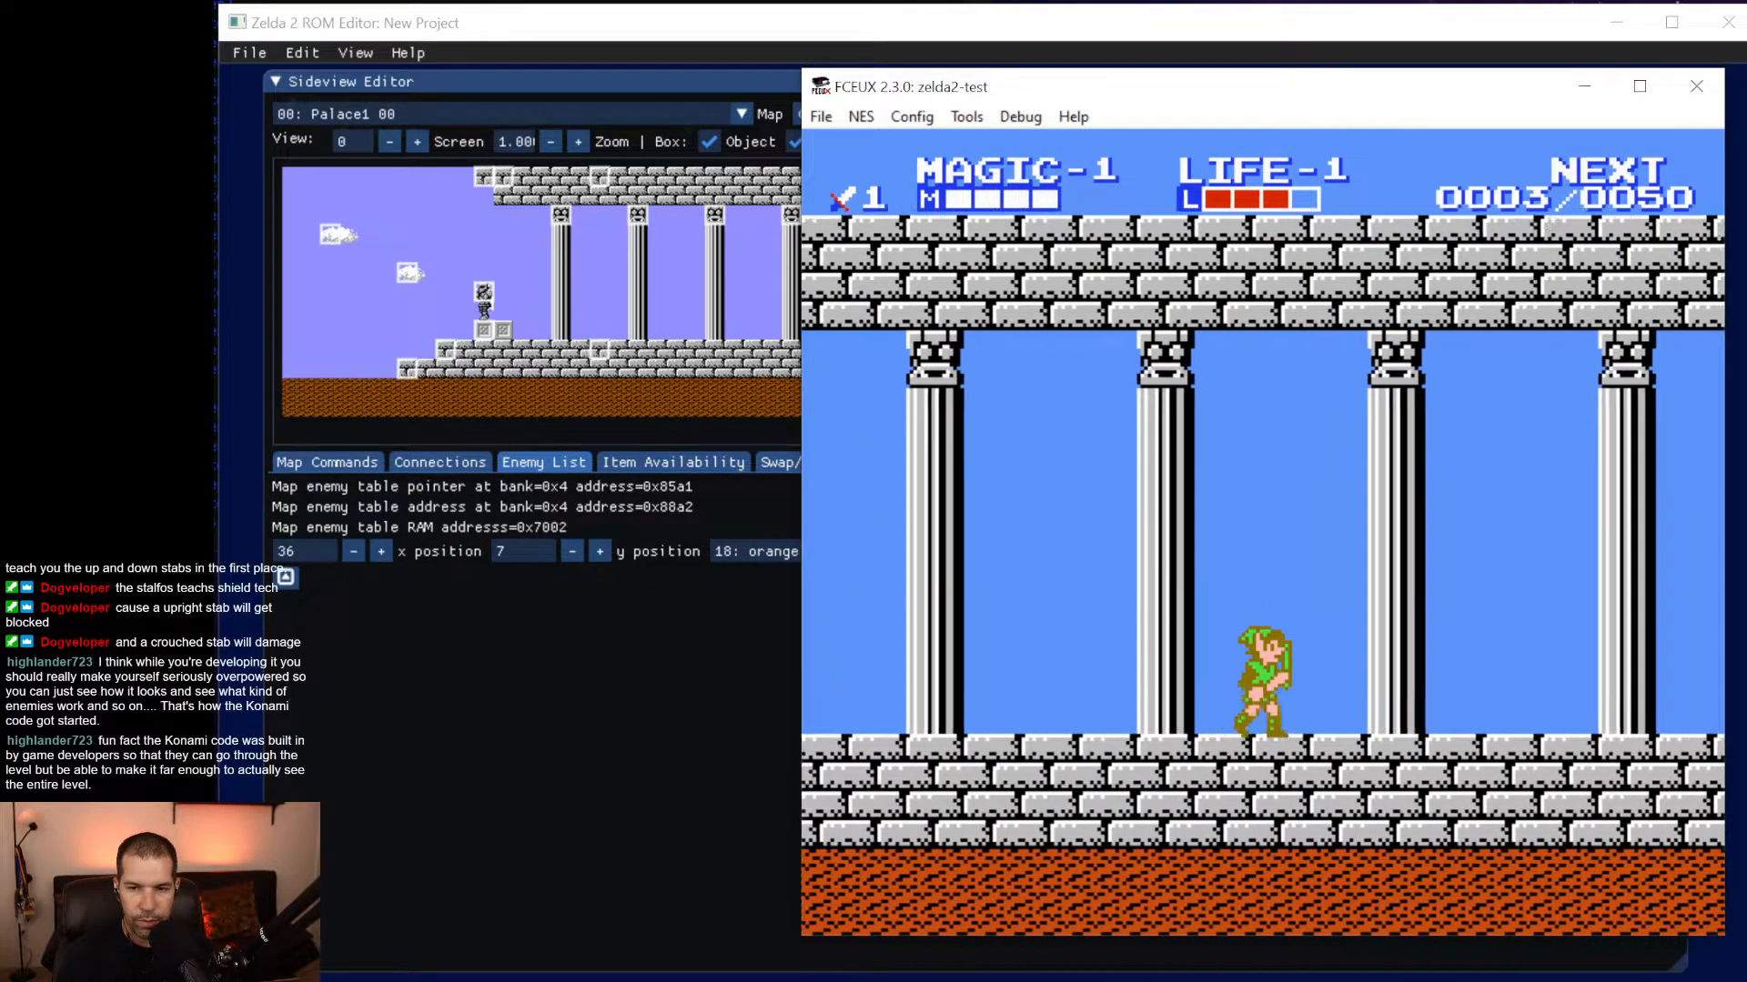
pyautogui.press('Right')
pyautogui.press('f')
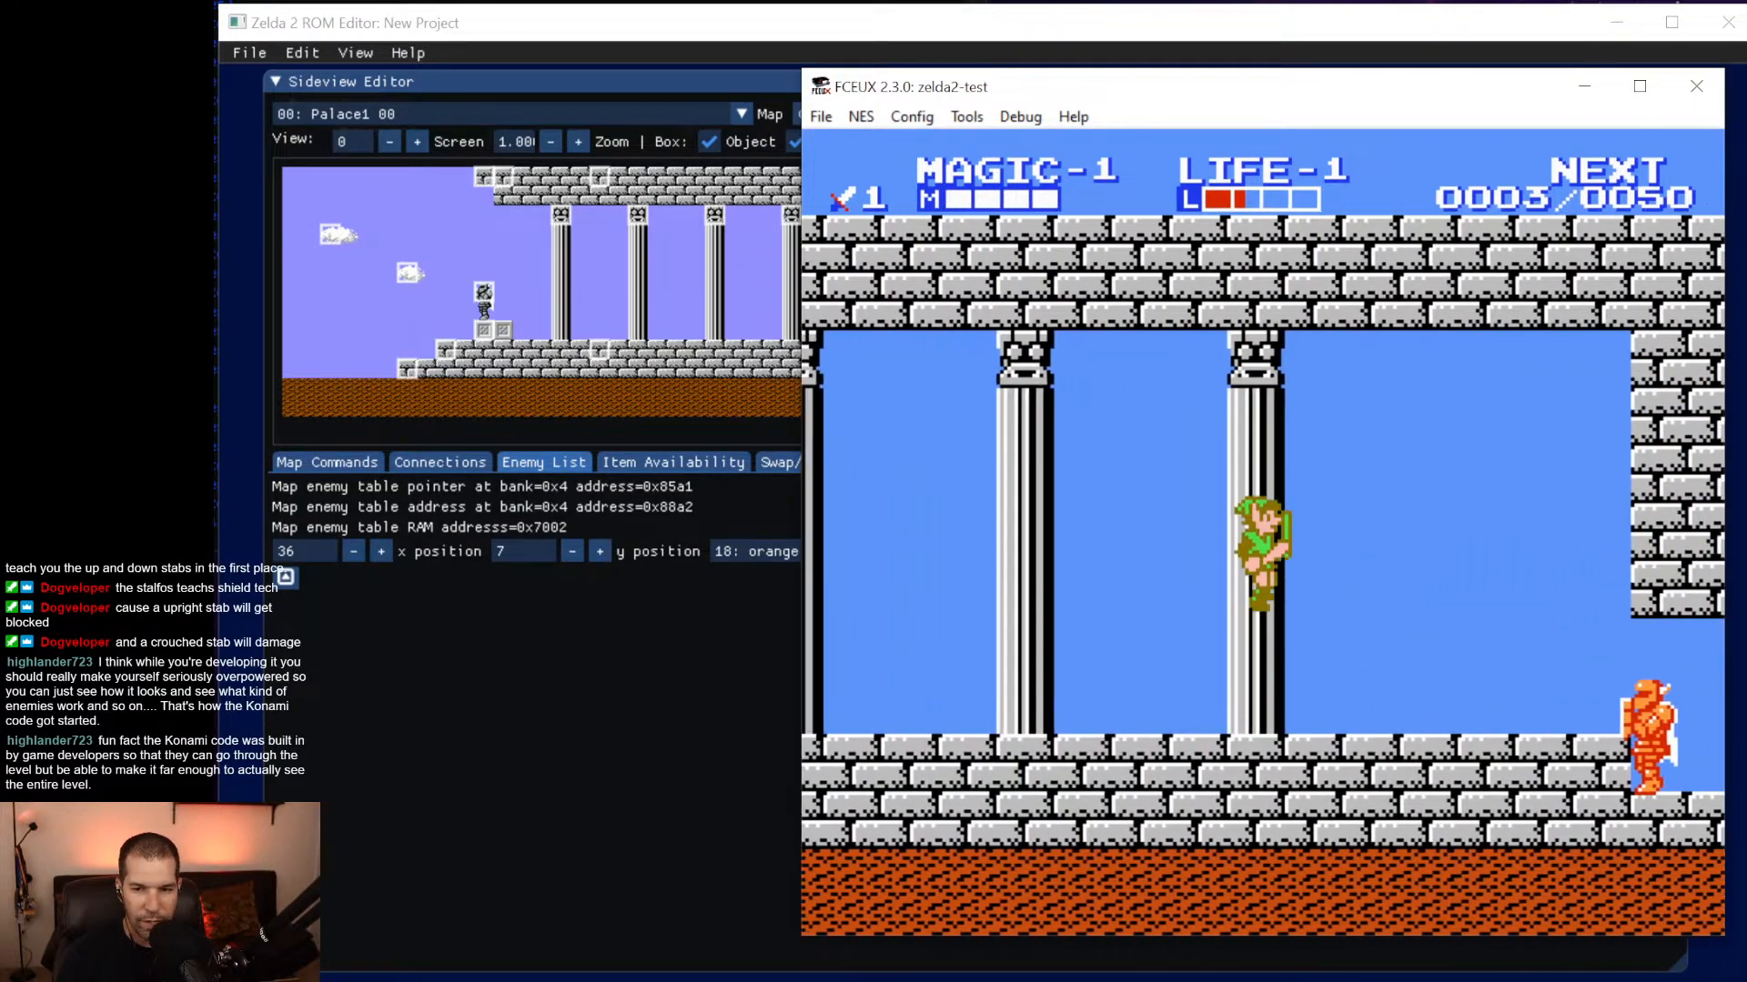
# Confront the repositioned orange ironknuckle, retreat west along the columns, and advance on it again.
pyautogui.press('Right')
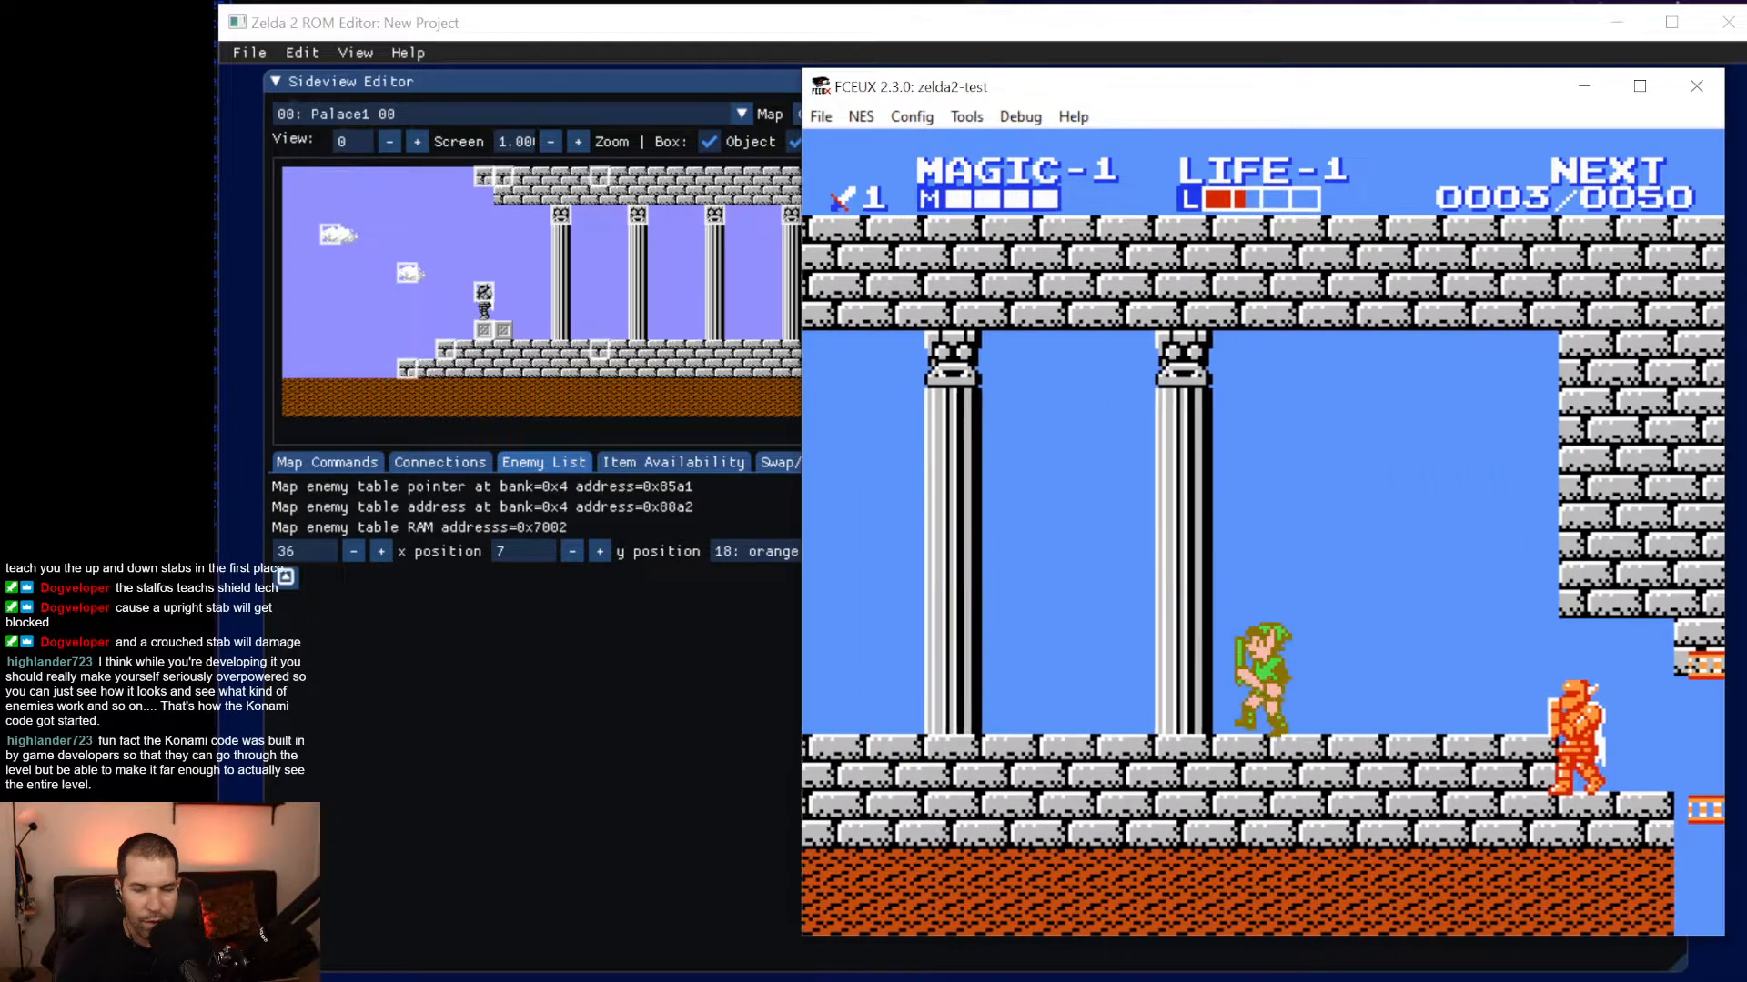
pyautogui.press('f')
pyautogui.press('Left')
pyautogui.press('f')
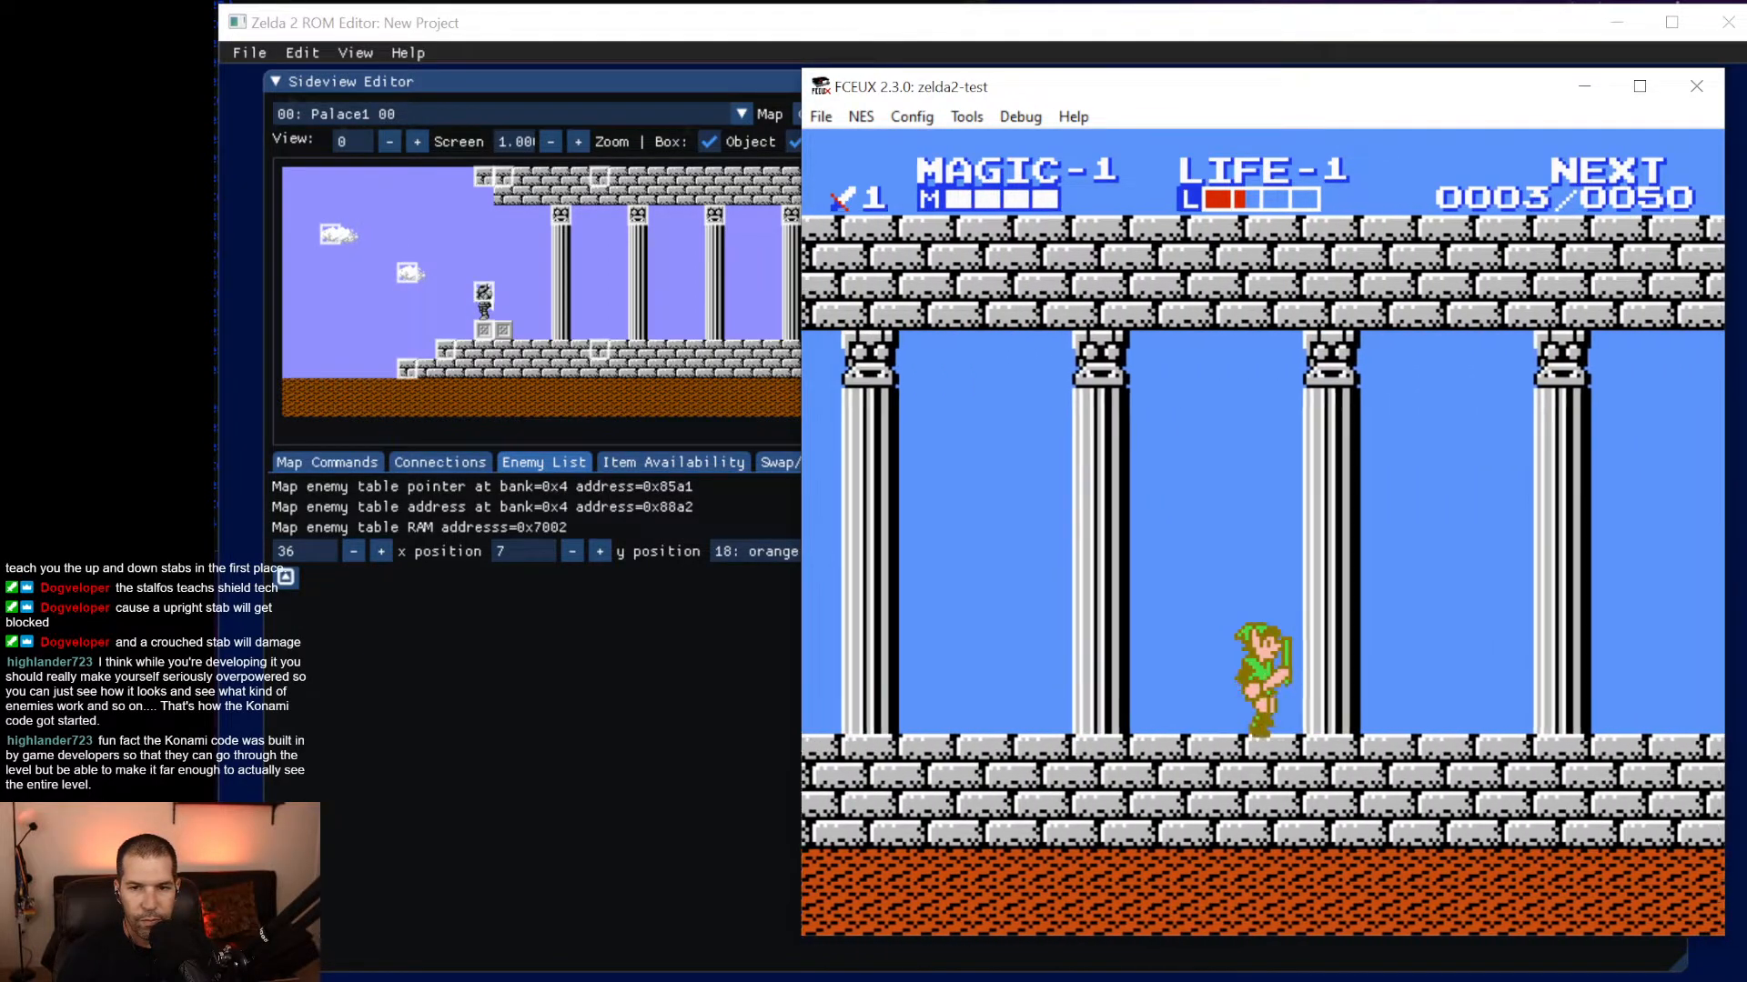
pyautogui.press('Right')
pyautogui.press('Right')
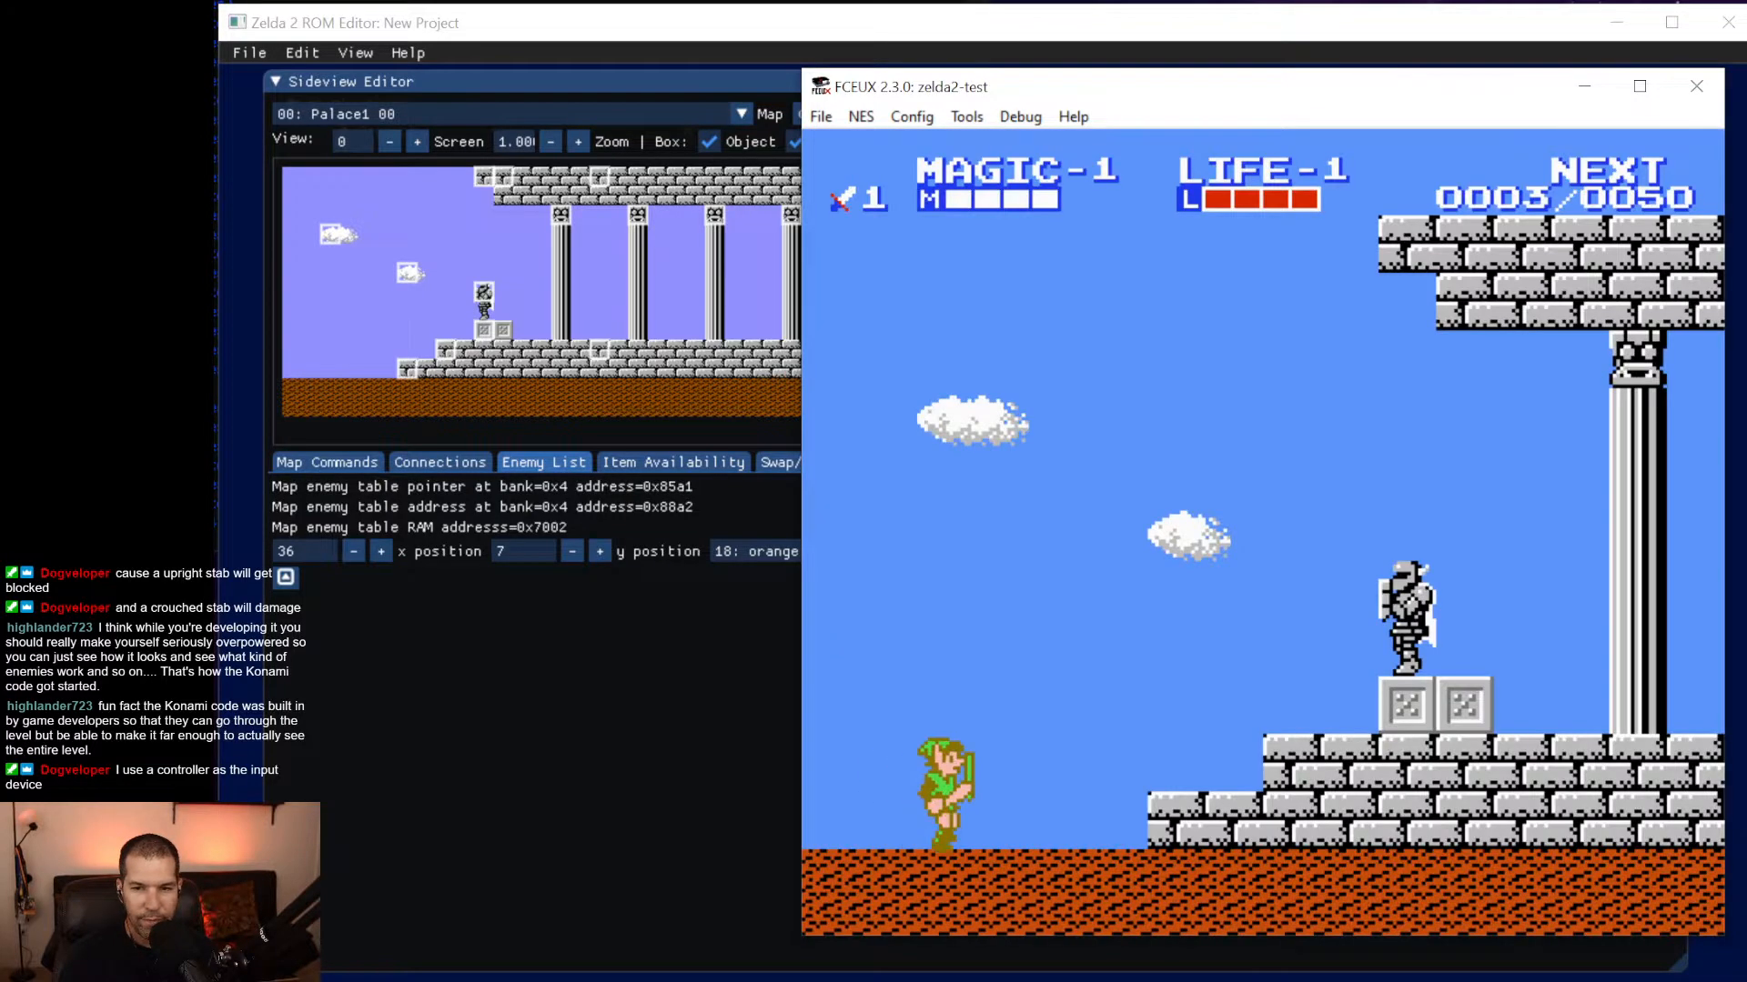
# Jump Link over the knight statue at the palace entrance and return through the hall to the ironknuckle.
pyautogui.press('Right')
pyautogui.press('f')
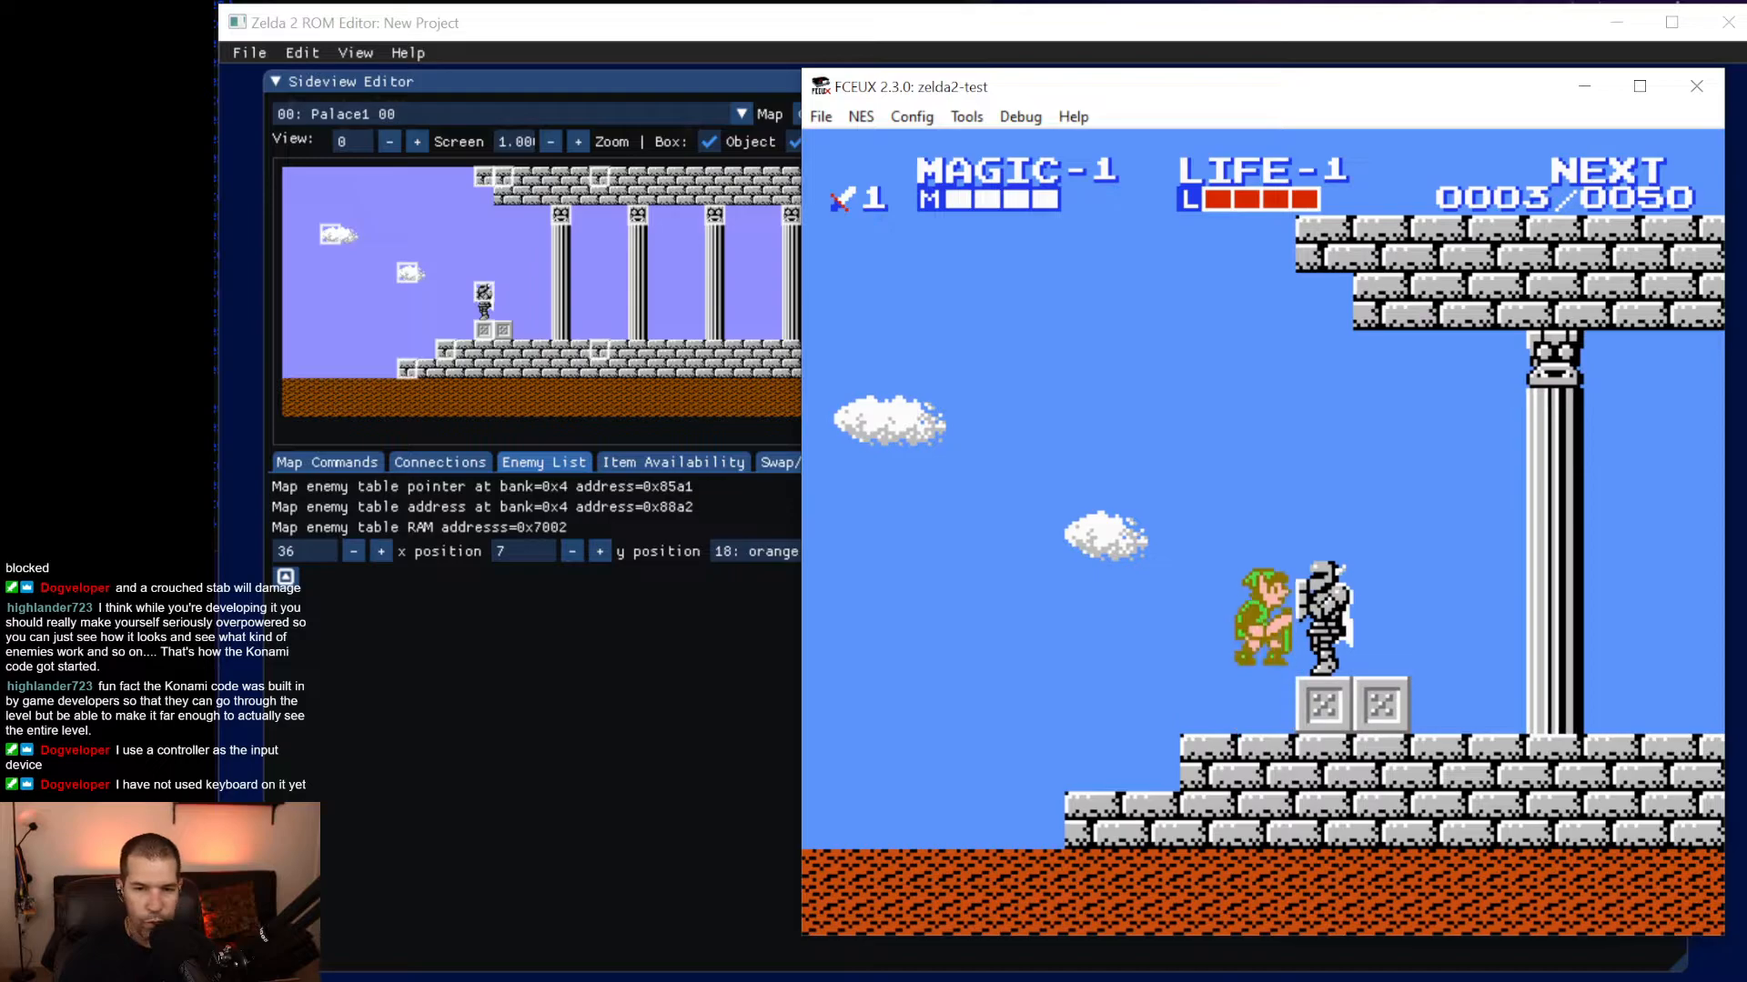
pyautogui.press('f')
pyautogui.press('Right')
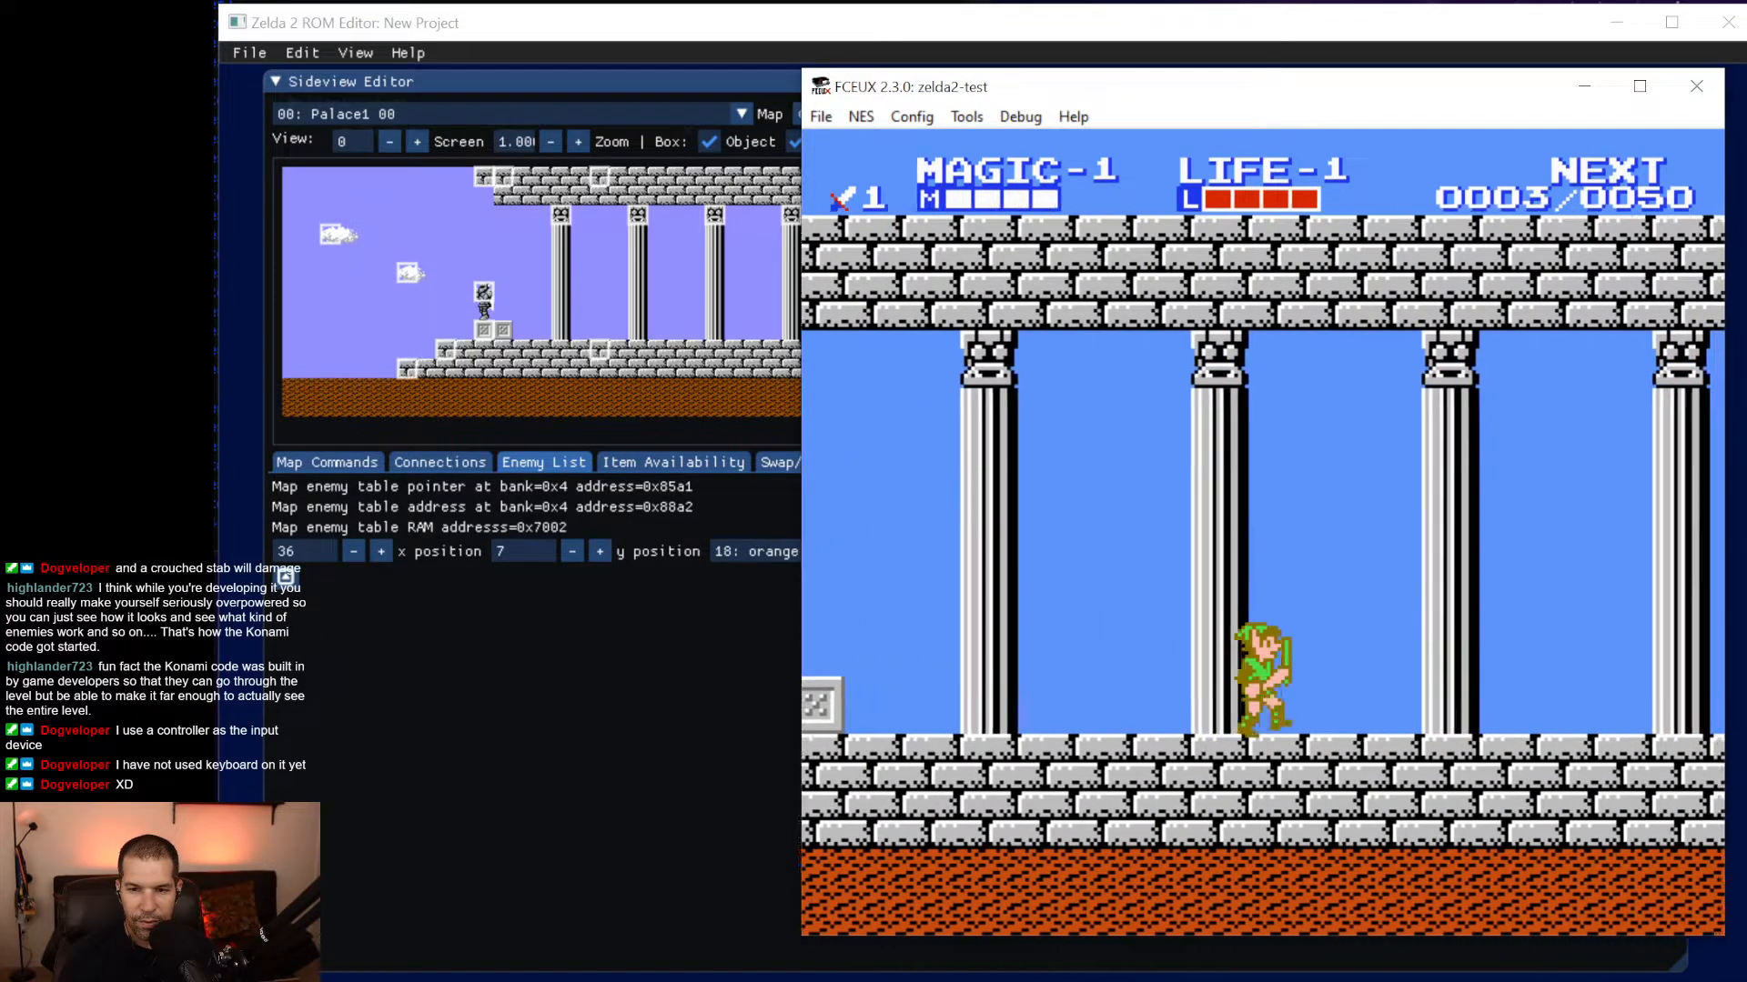
pyautogui.press('Right')
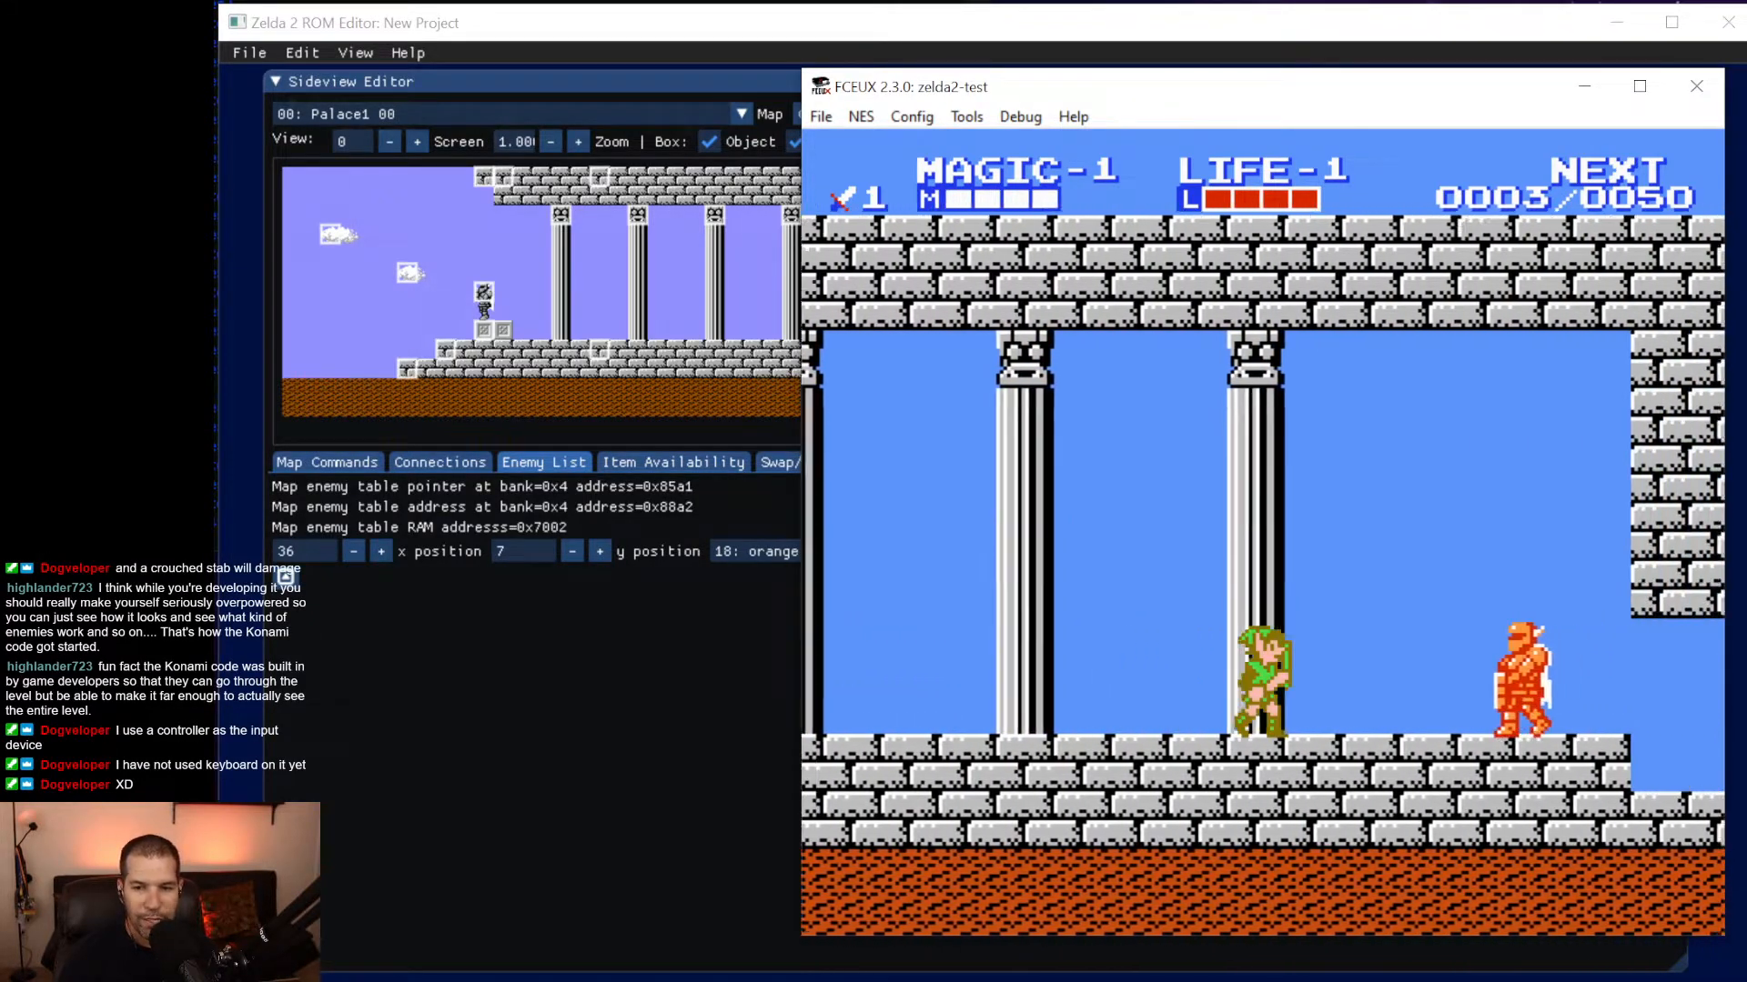
# Fight the orange ironknuckle by jumping over it and striking it from the far side.
pyautogui.press('f')
pyautogui.press('Right')
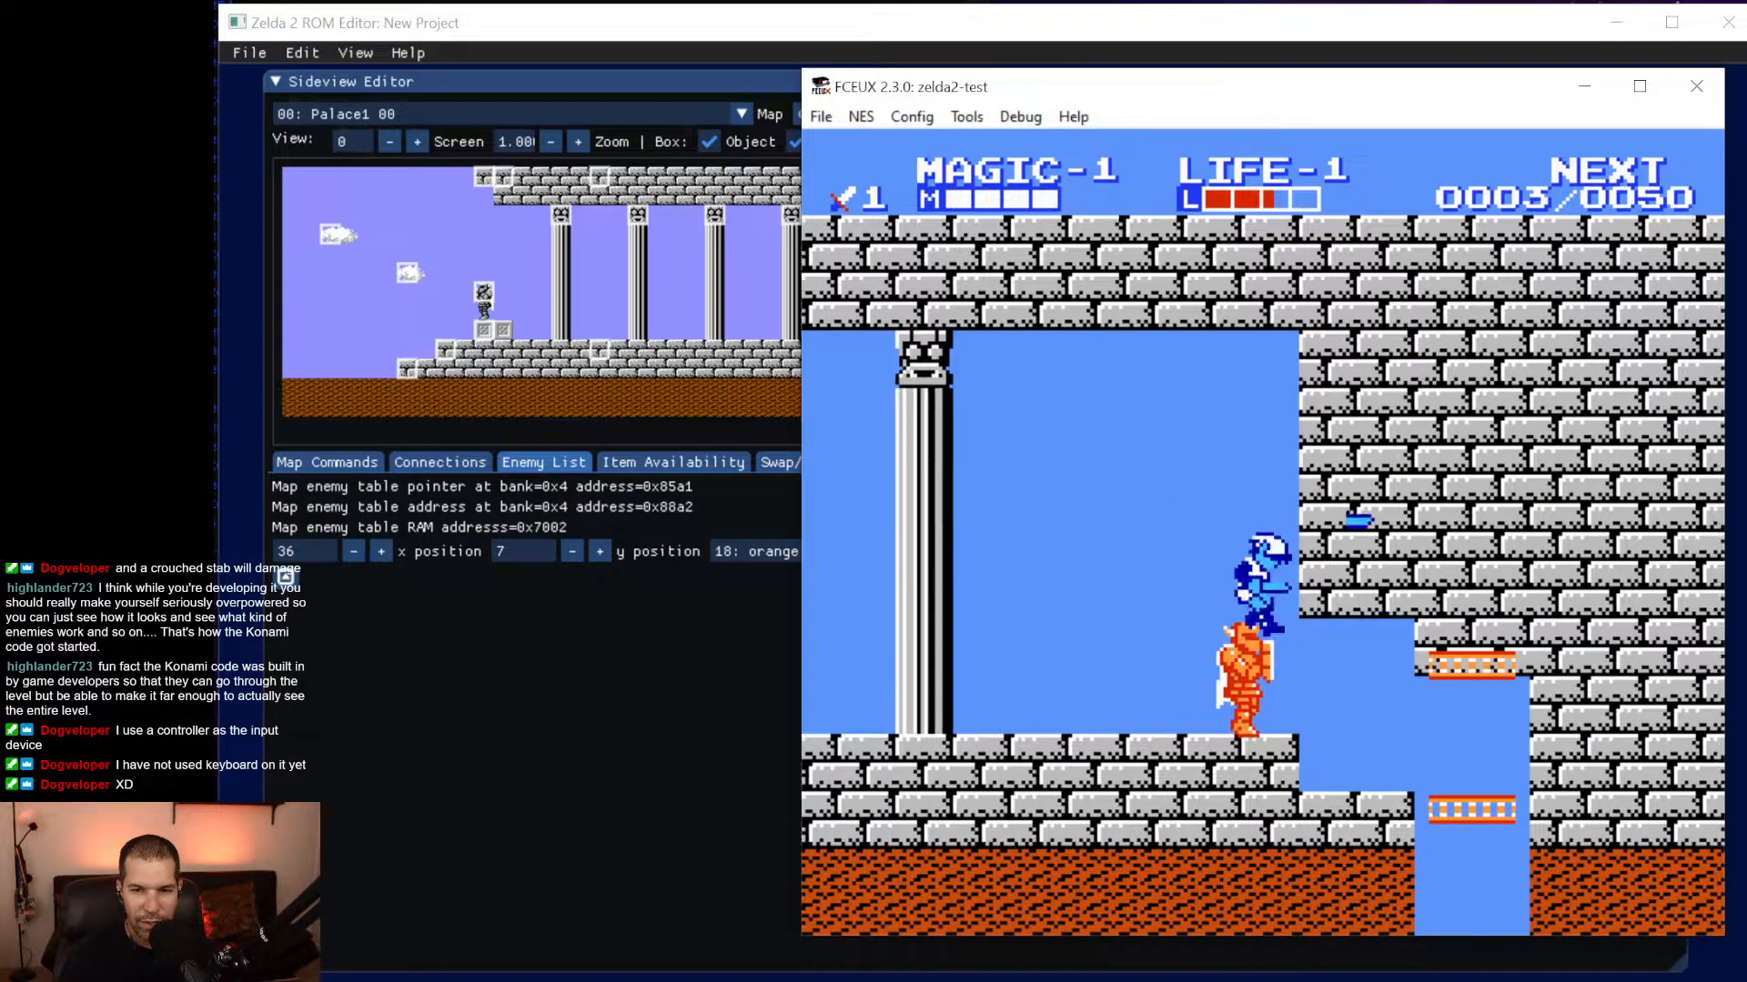
pyautogui.press('Left')
pyautogui.press('f')
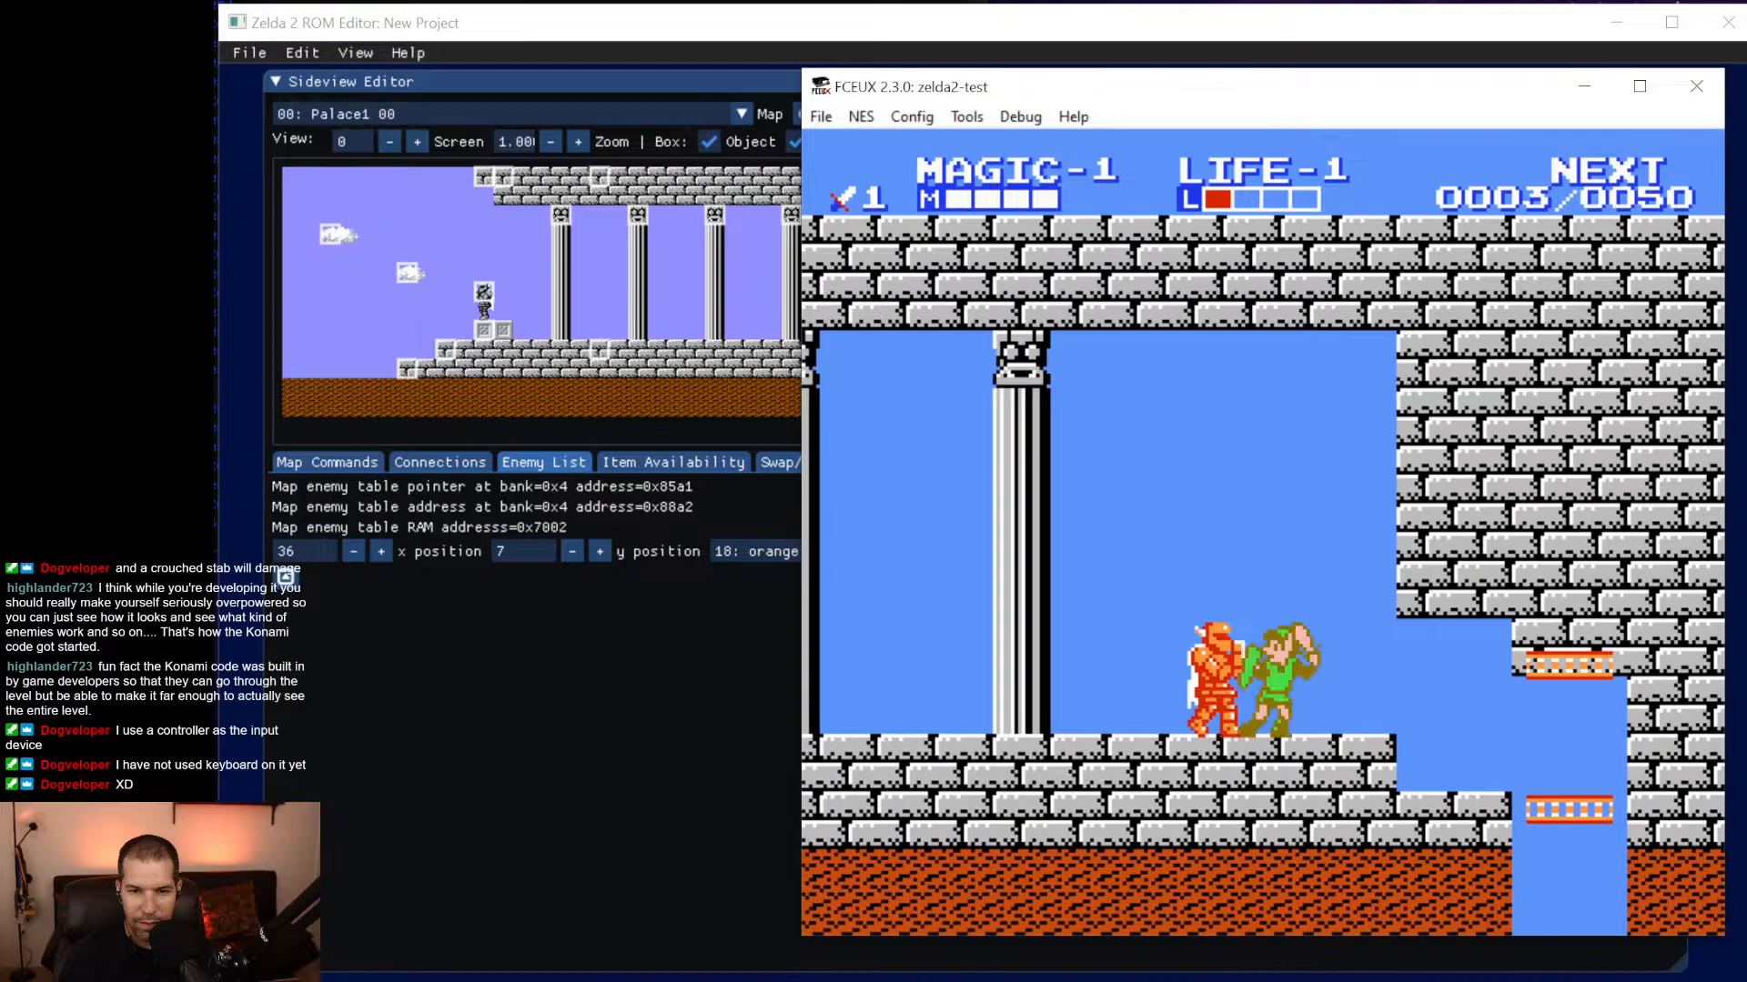
pyautogui.press('Left')
pyautogui.press('f')
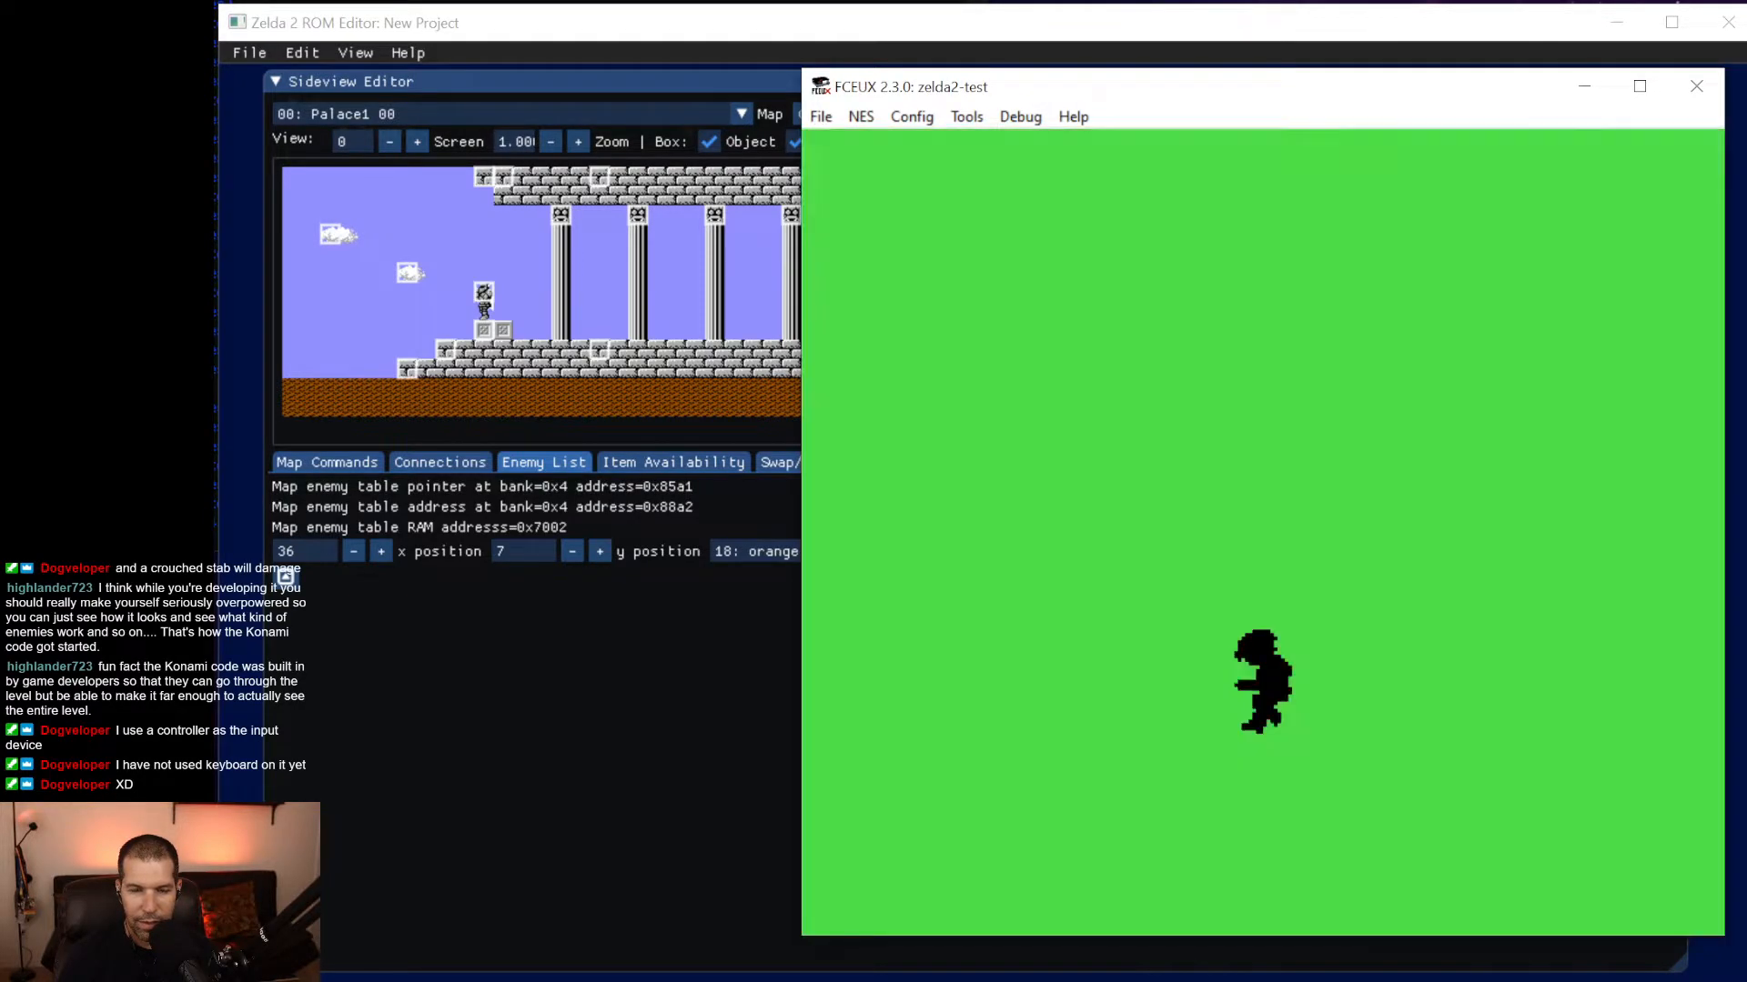
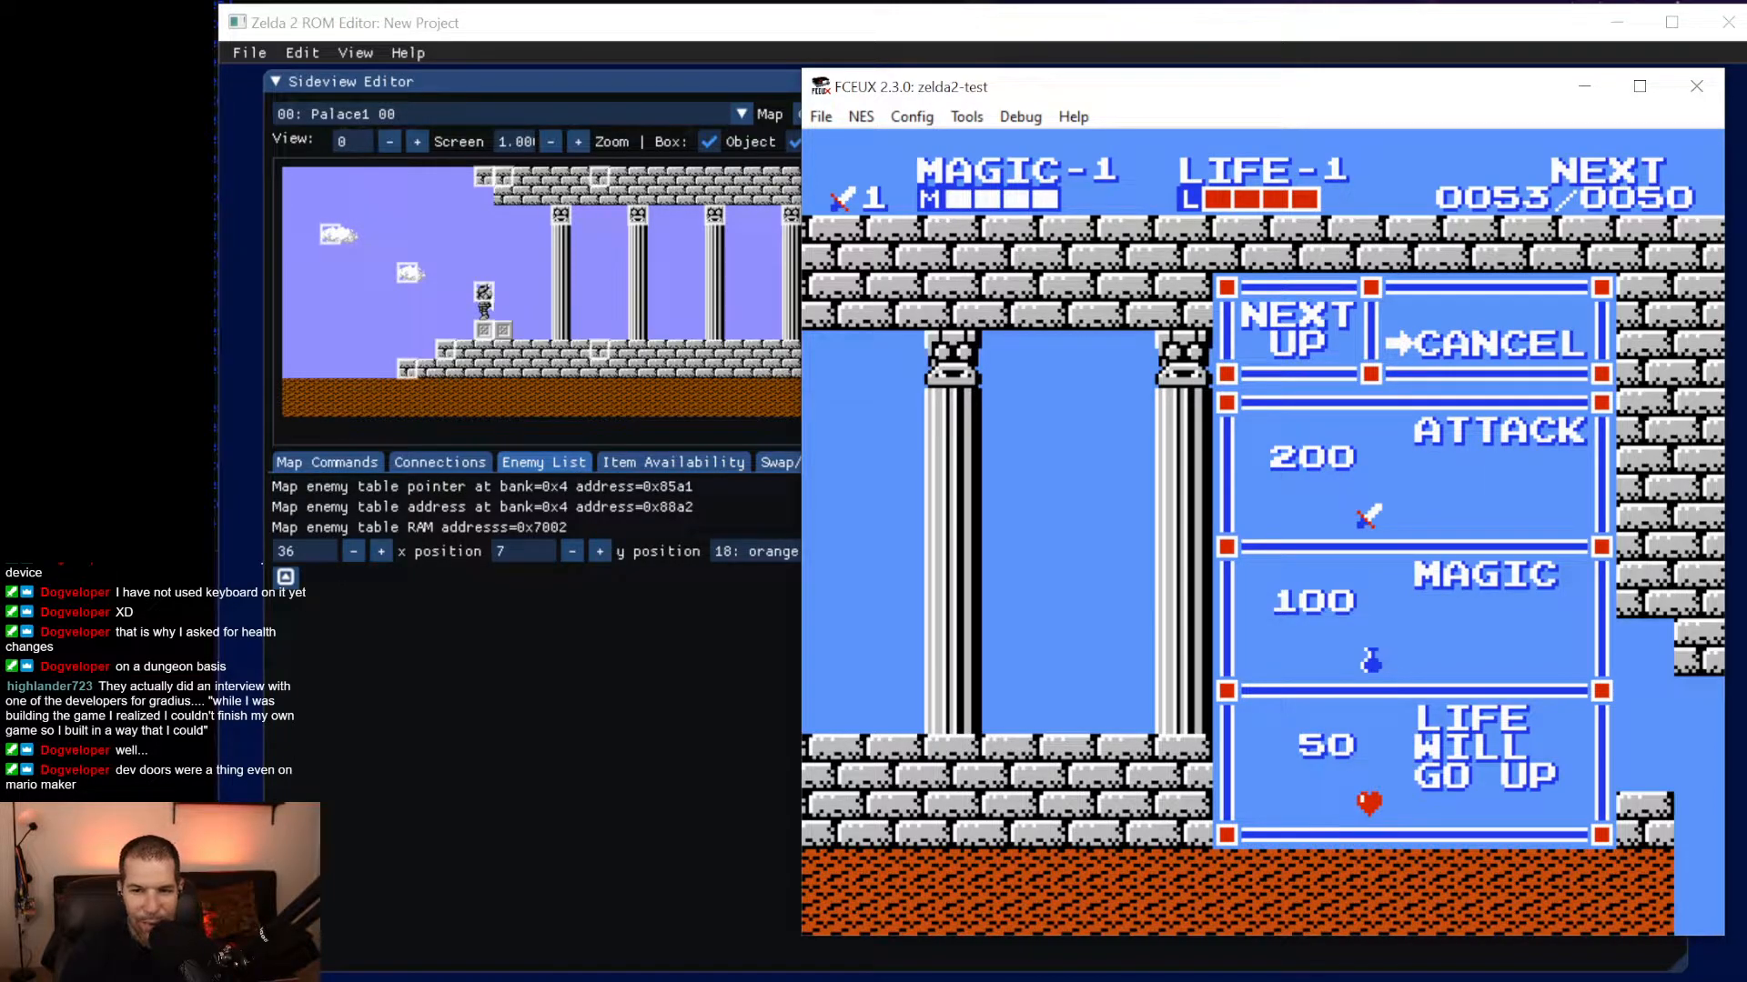
# Spend the 50 experience points on the Life upgrade in the level-up window.
pyautogui.press('Down')
pyautogui.press('Up')
pyautogui.press('Down')
pyautogui.press('Return')
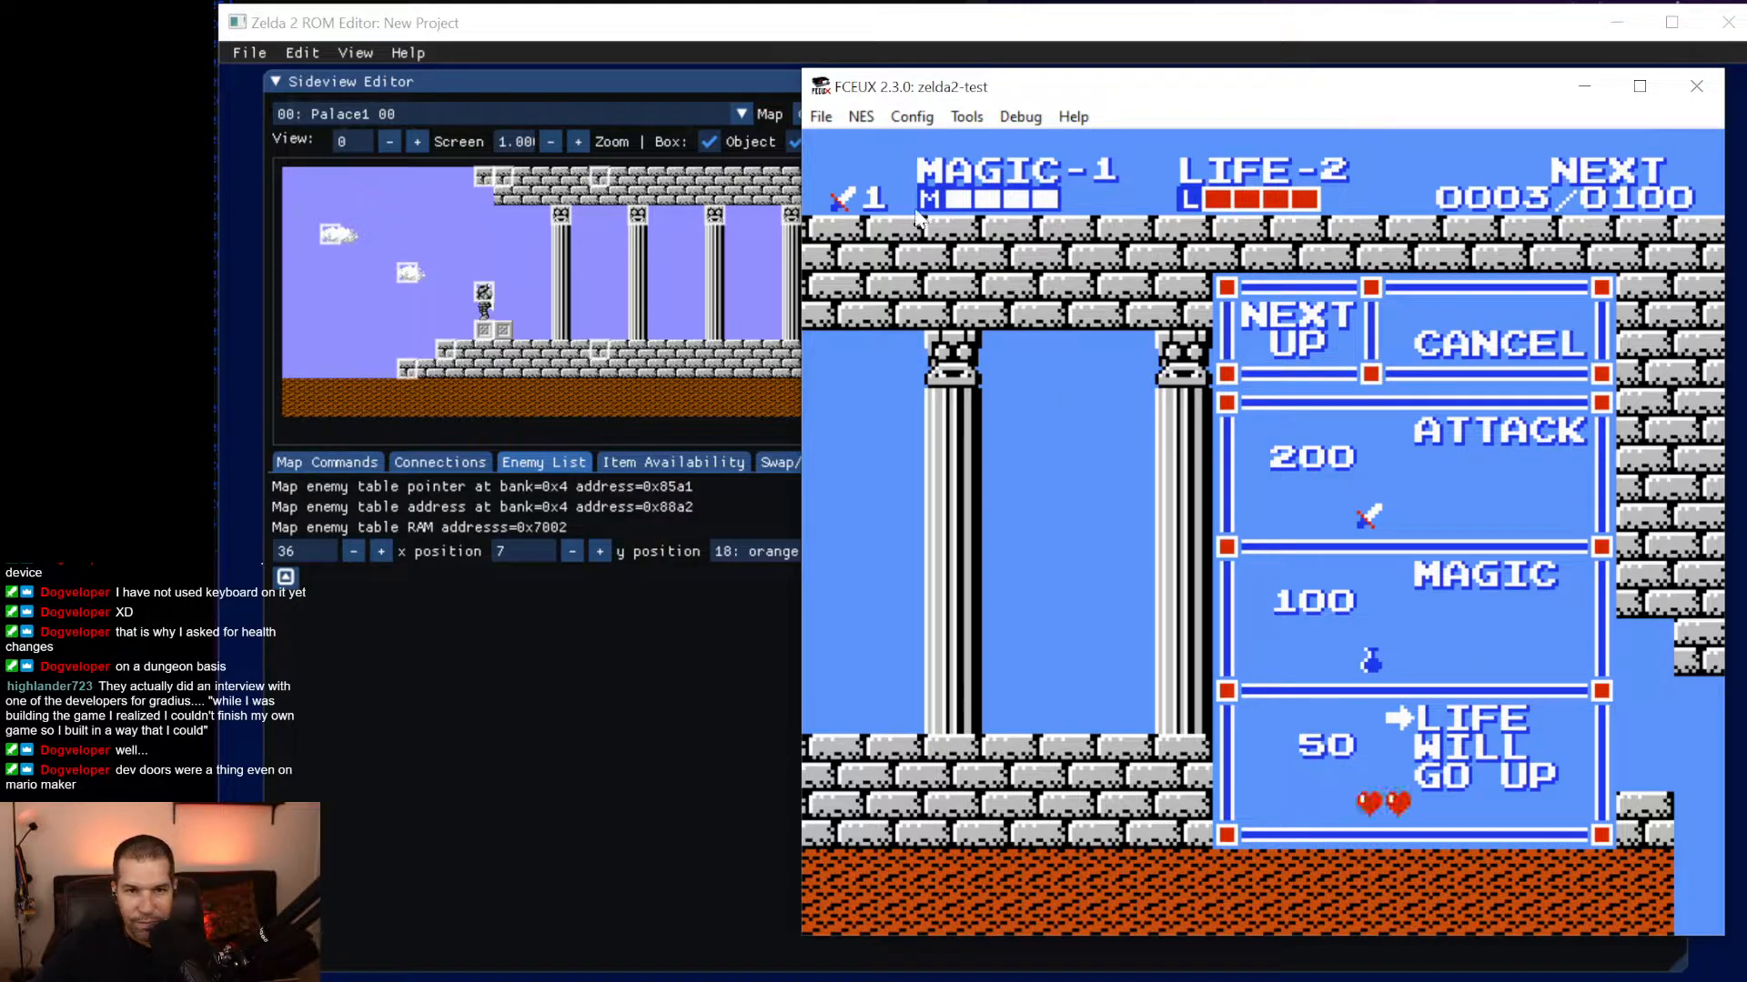
# Close the test ROM in FCEUX and switch back to the Zelda 2 ROM Editor.
pyautogui.click(821, 118)
pyautogui.click(849, 171)
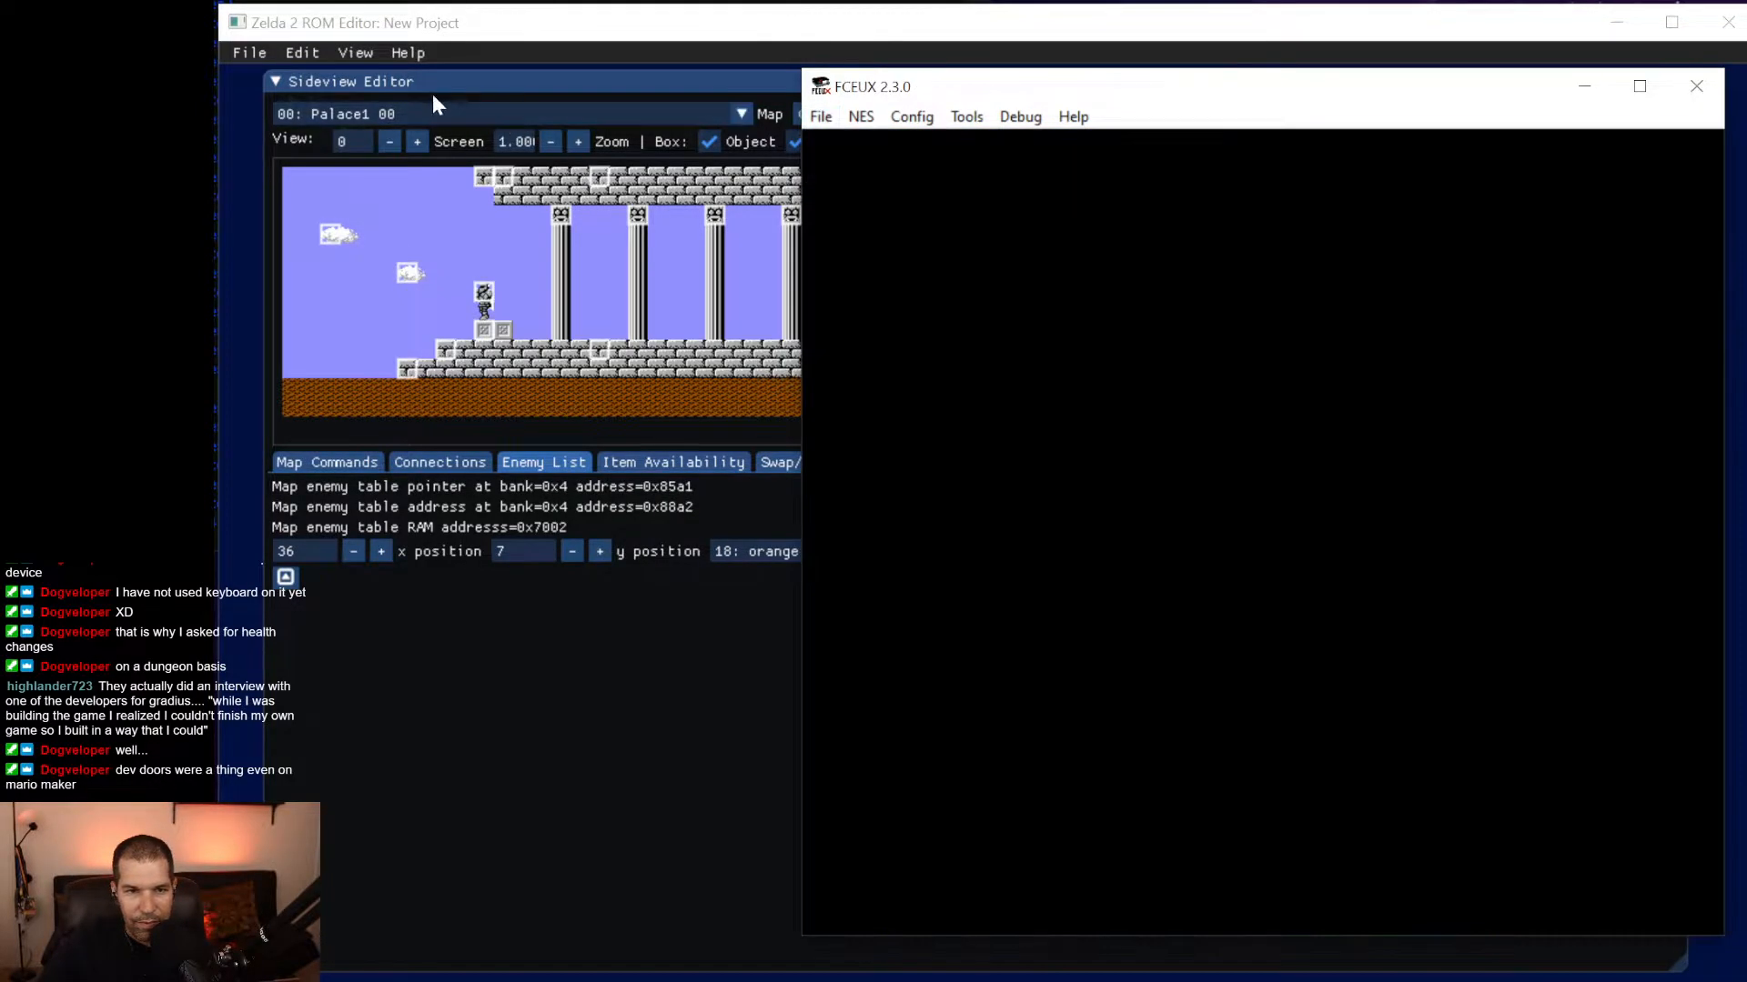
pyautogui.hotkey('alt', 'Tab')
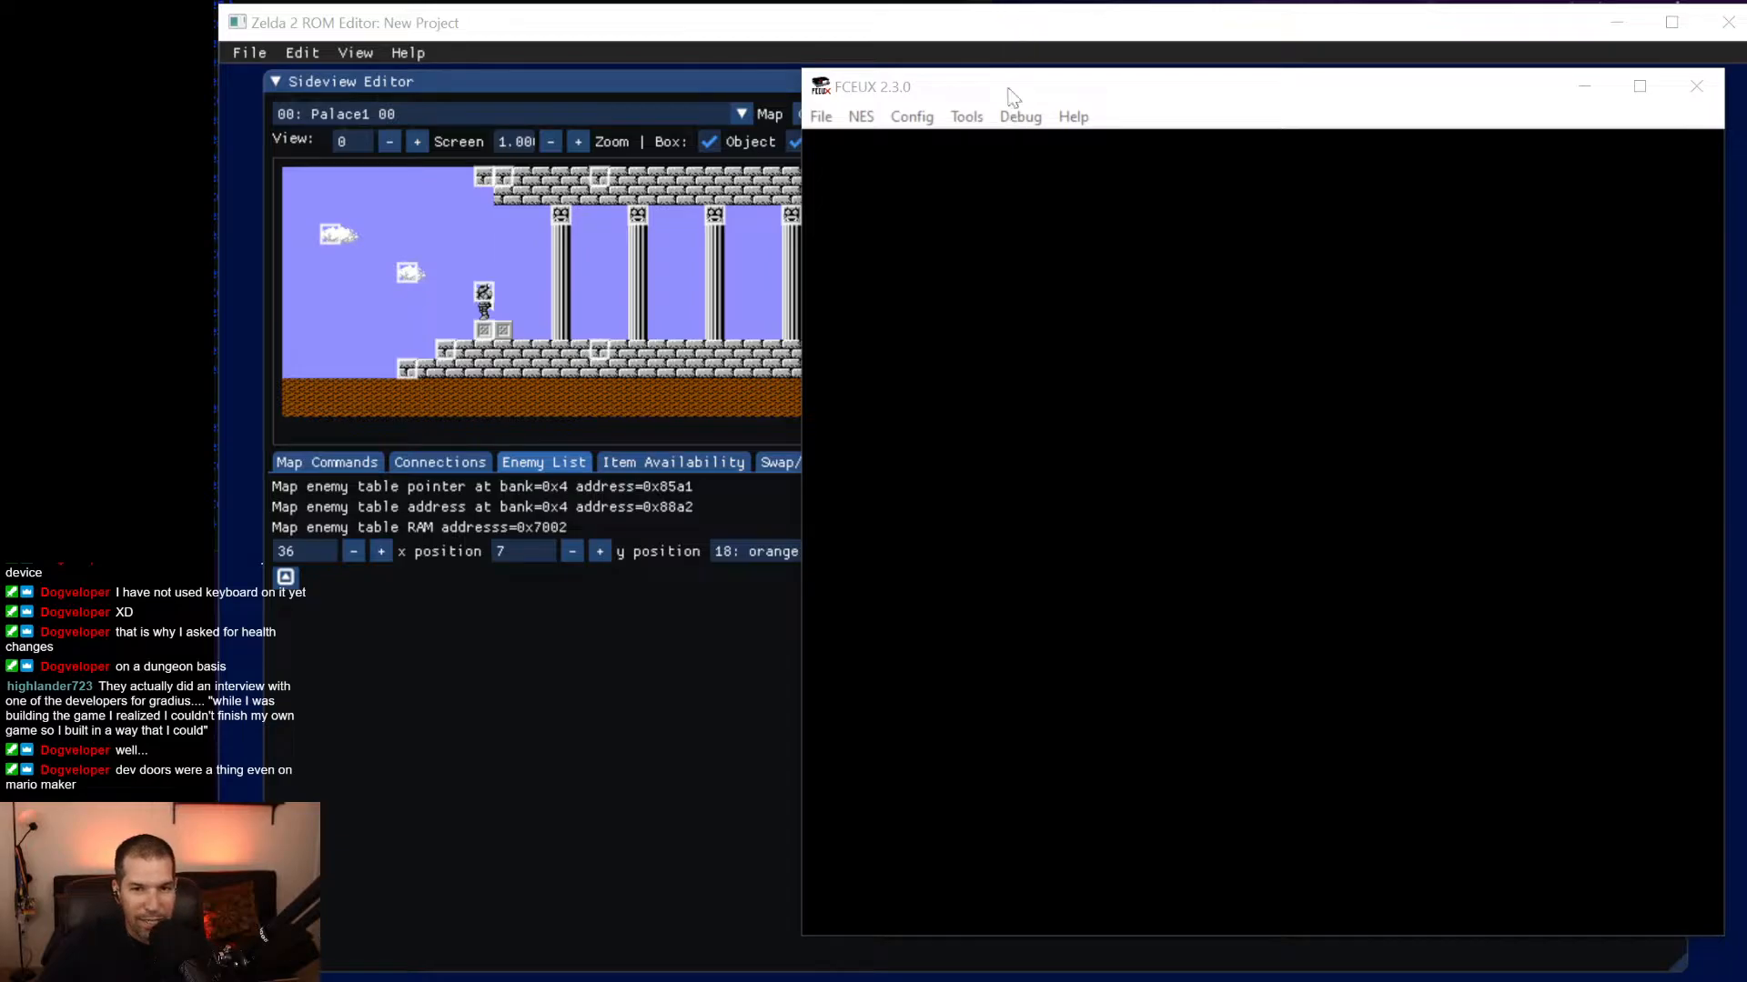
pyautogui.click(996, 29)
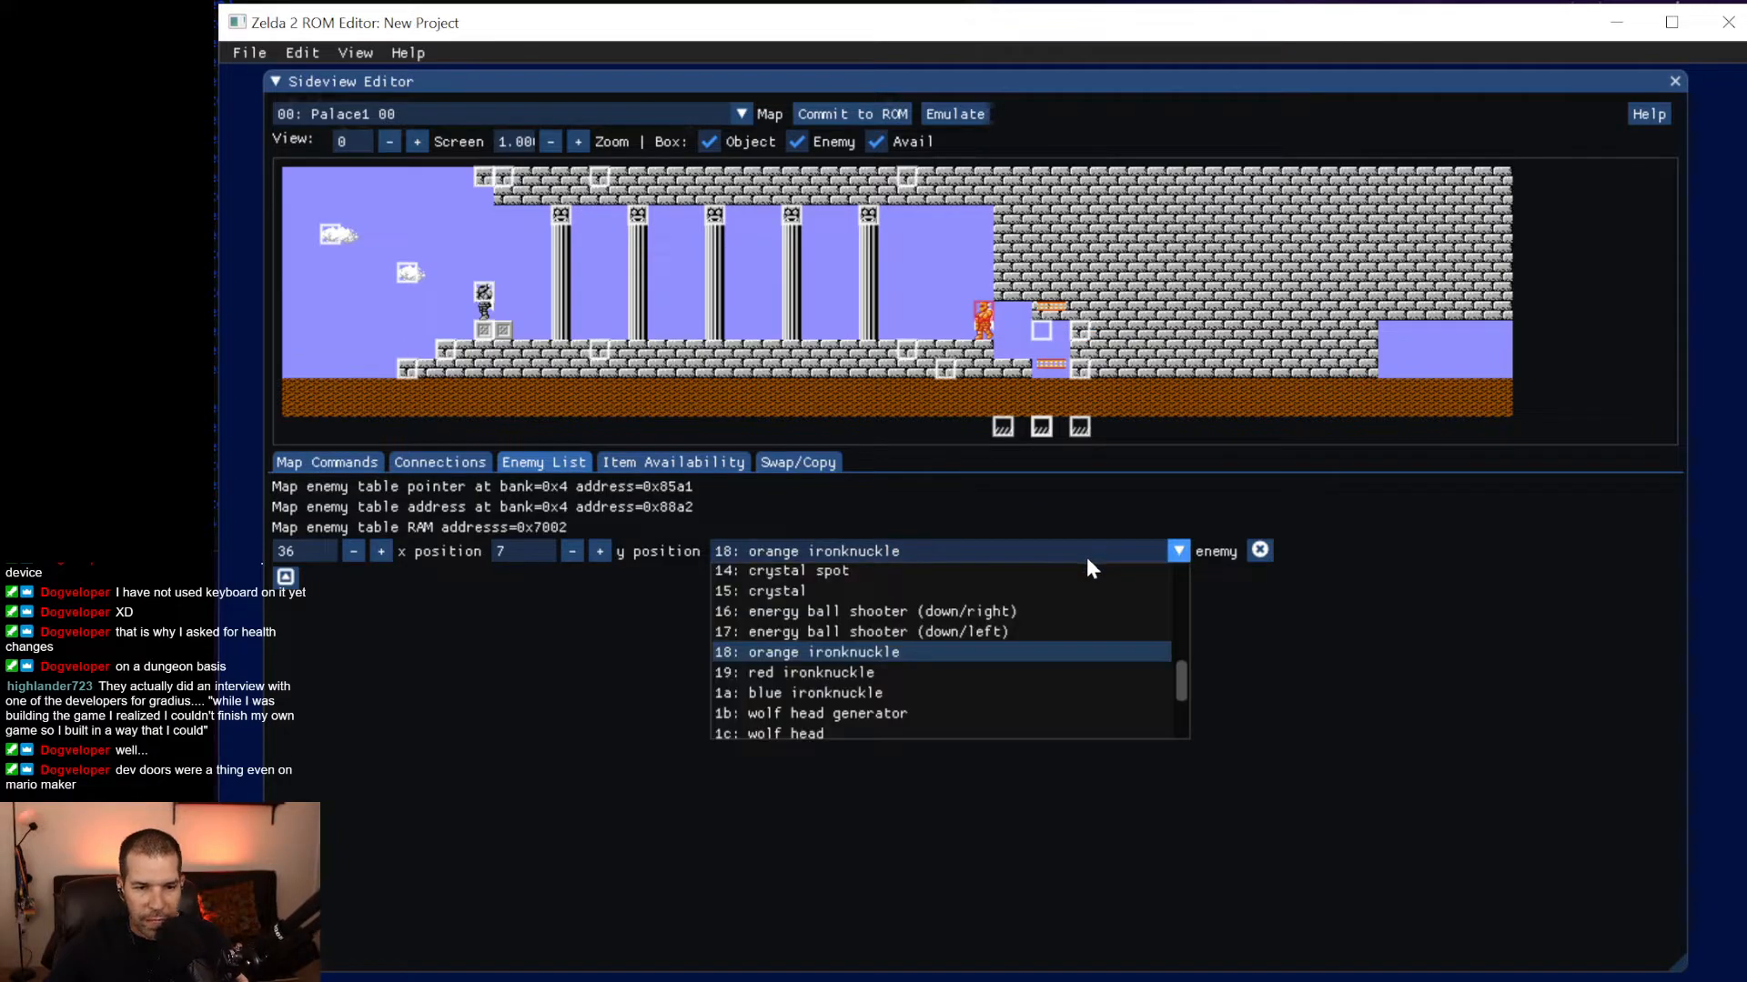
# Change the orange ironknuckle in the Palace1 00 enemy list to "23: blue stalfos".
pyautogui.scroll(3, 984, 645)
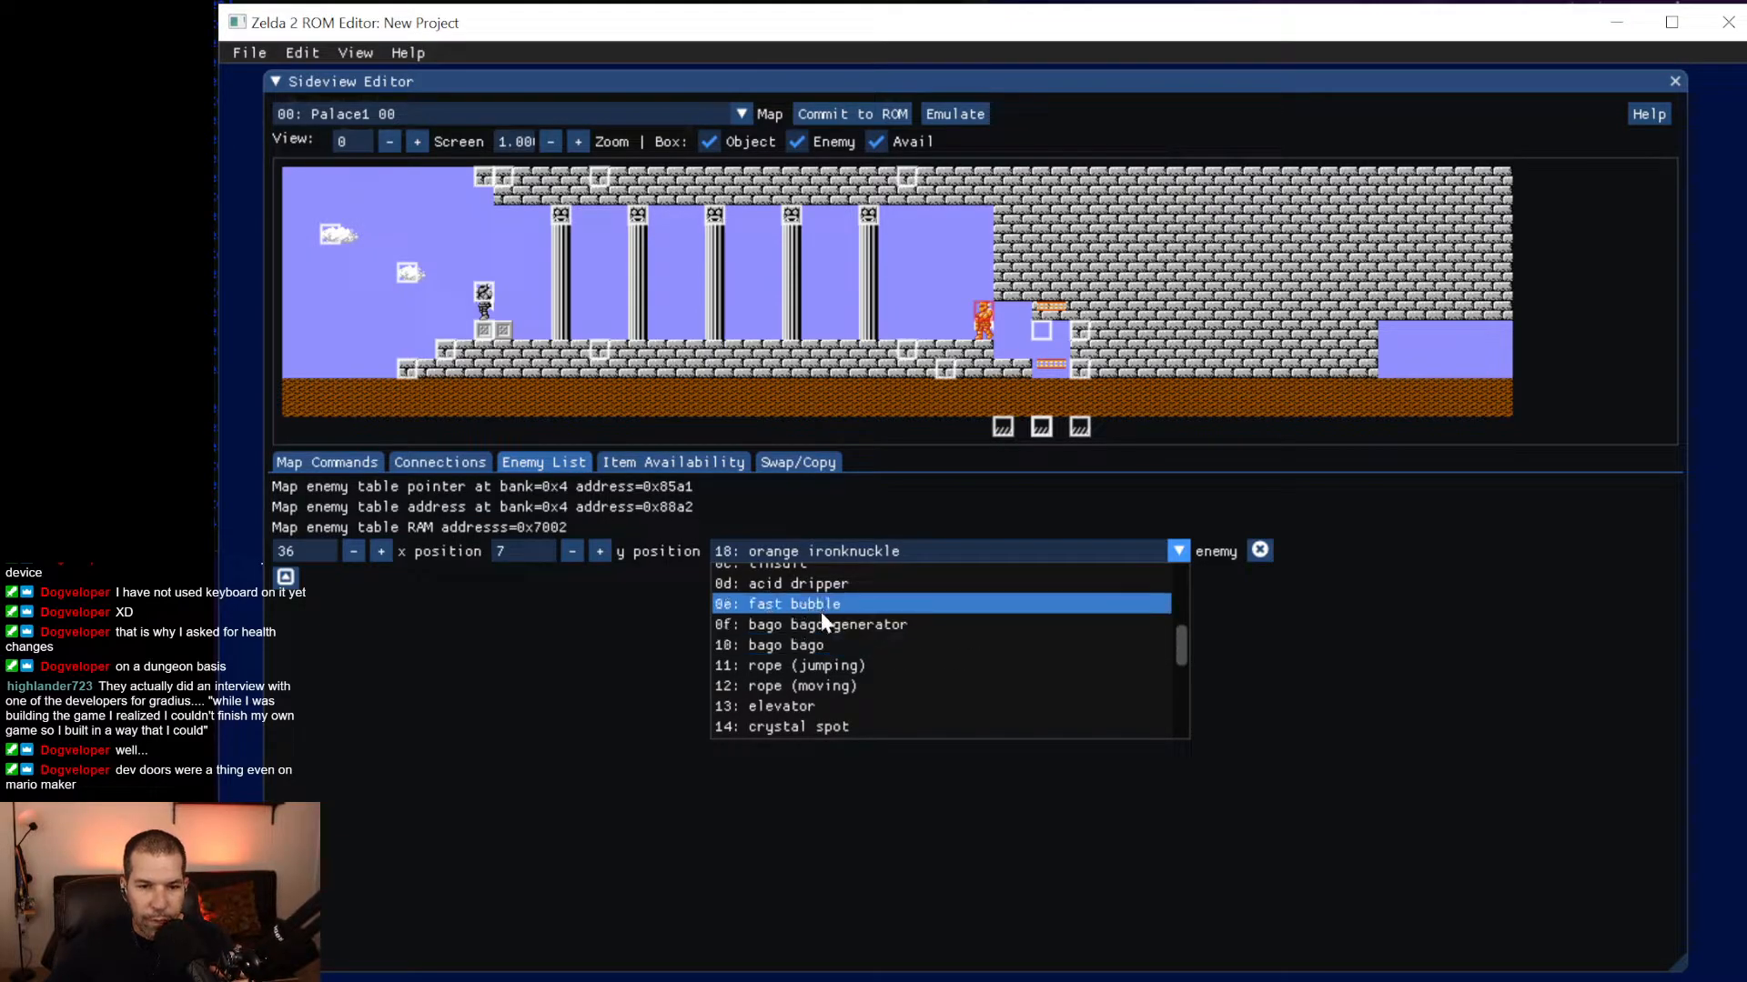
pyautogui.scroll(-5, 819, 634)
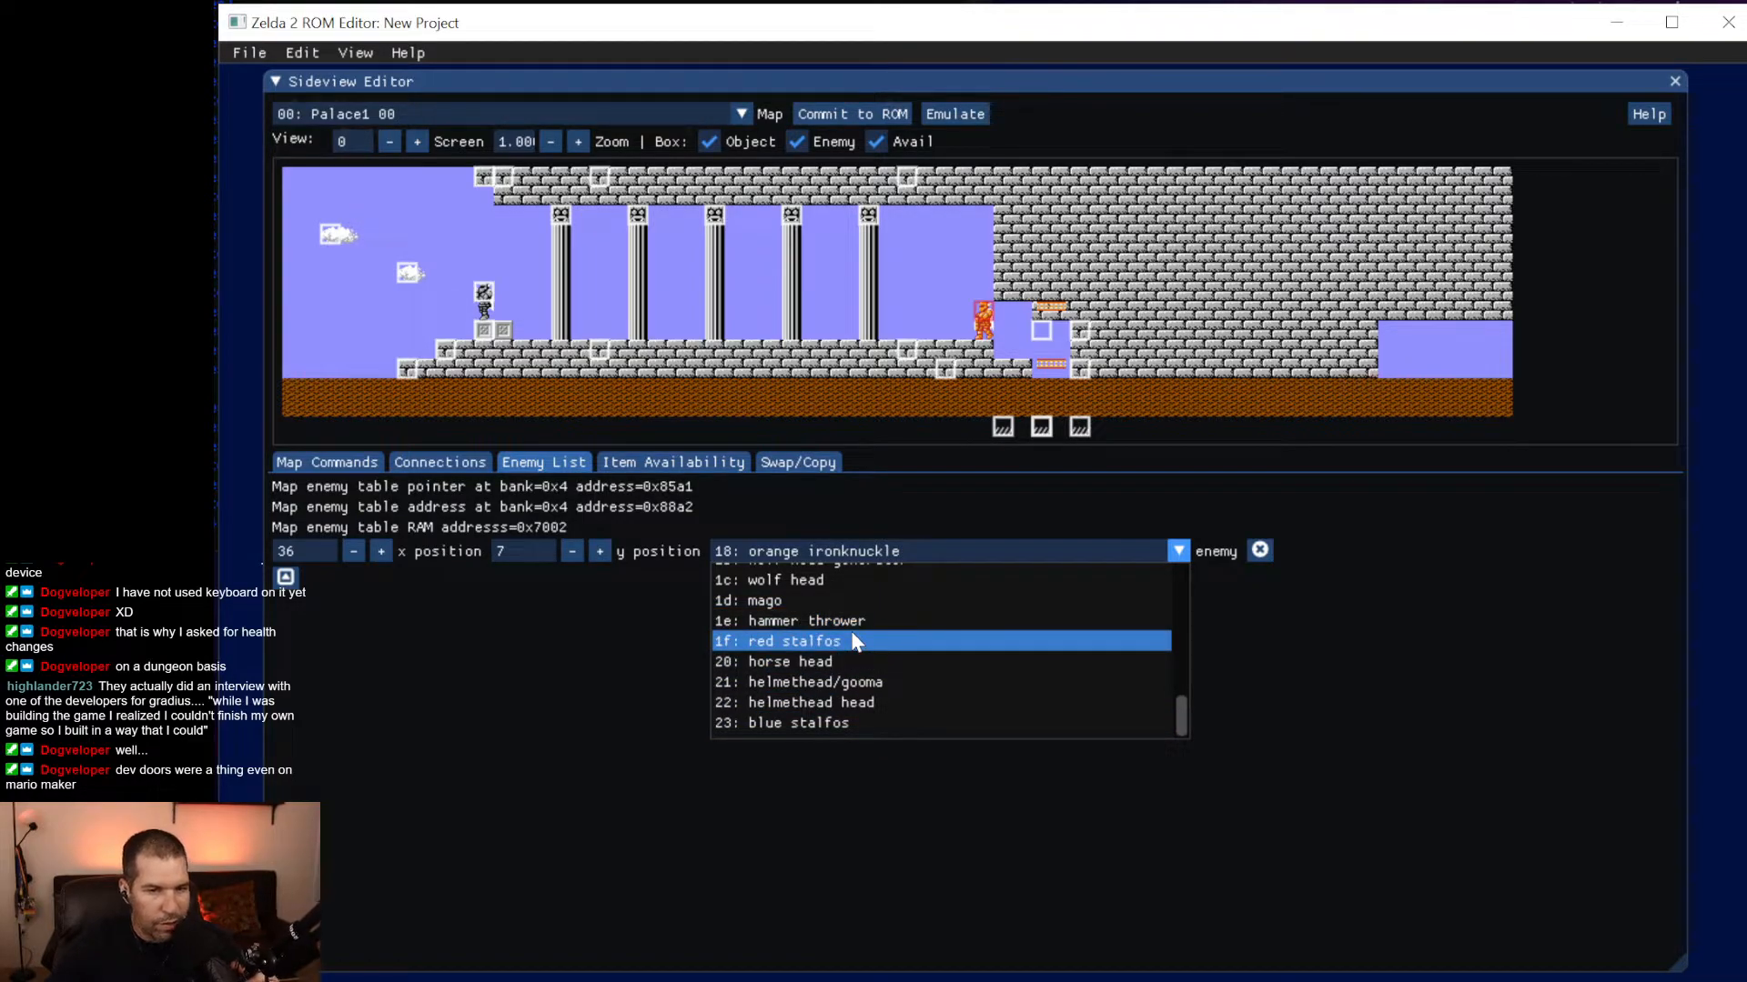
pyautogui.scroll(2, 854, 628)
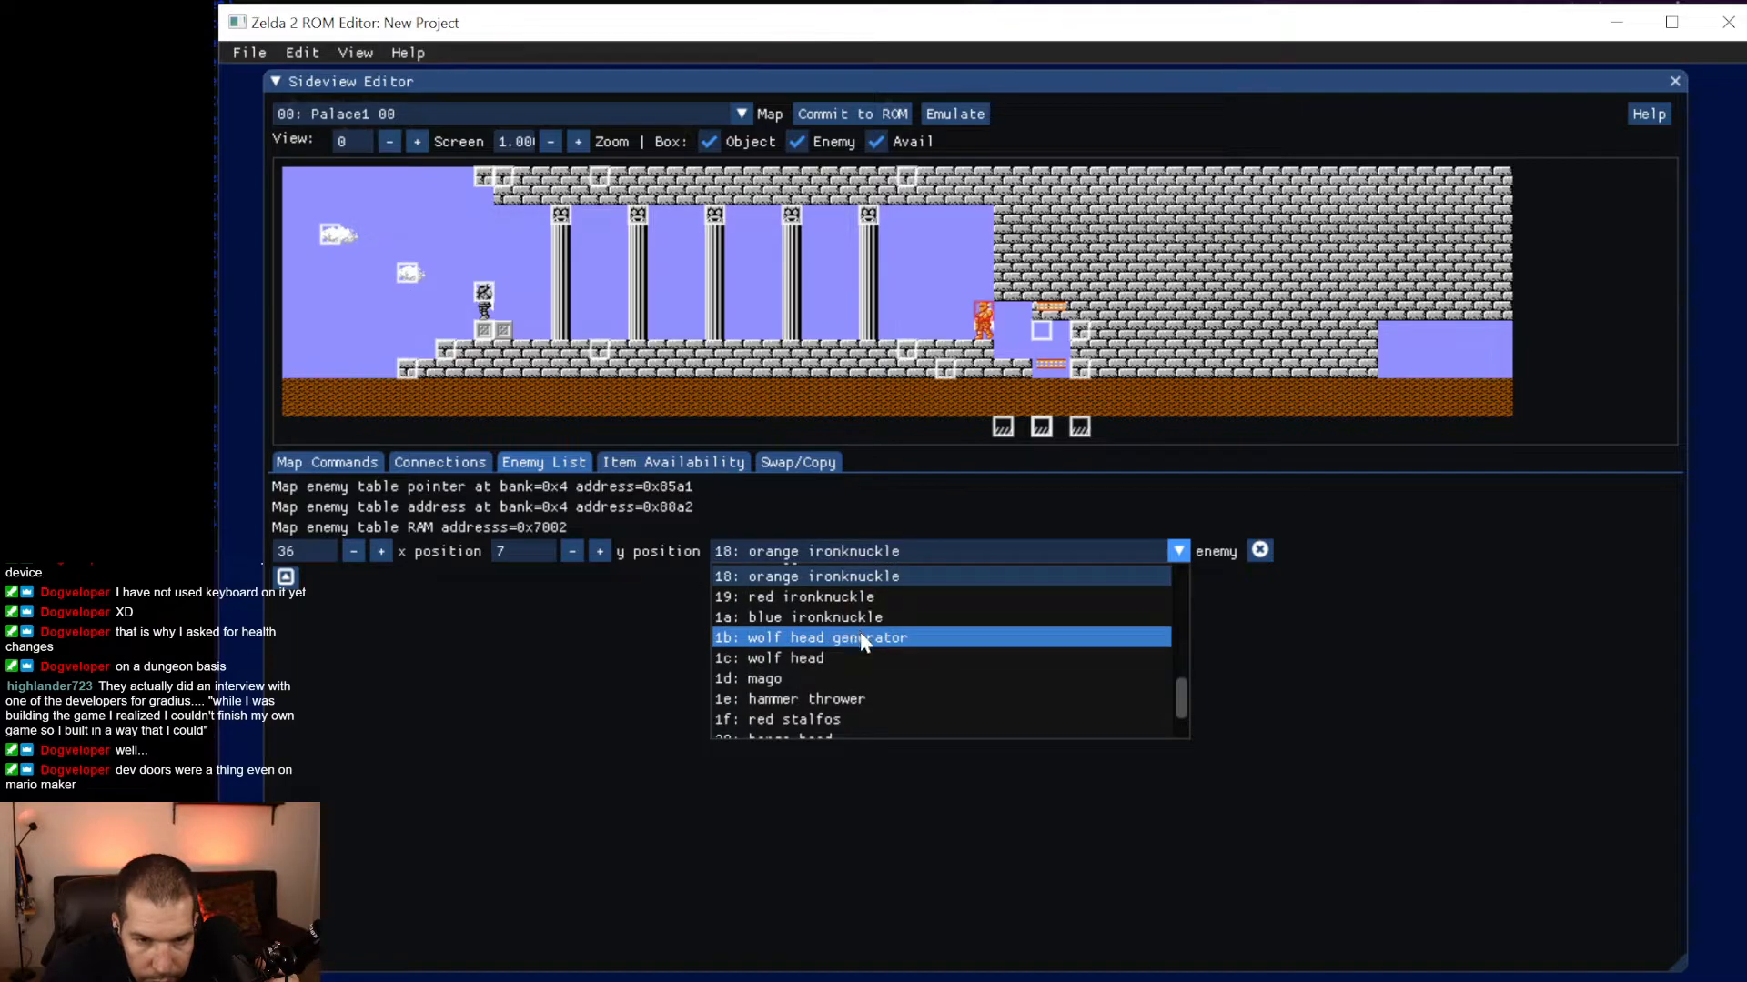
pyautogui.scroll(1, 861, 640)
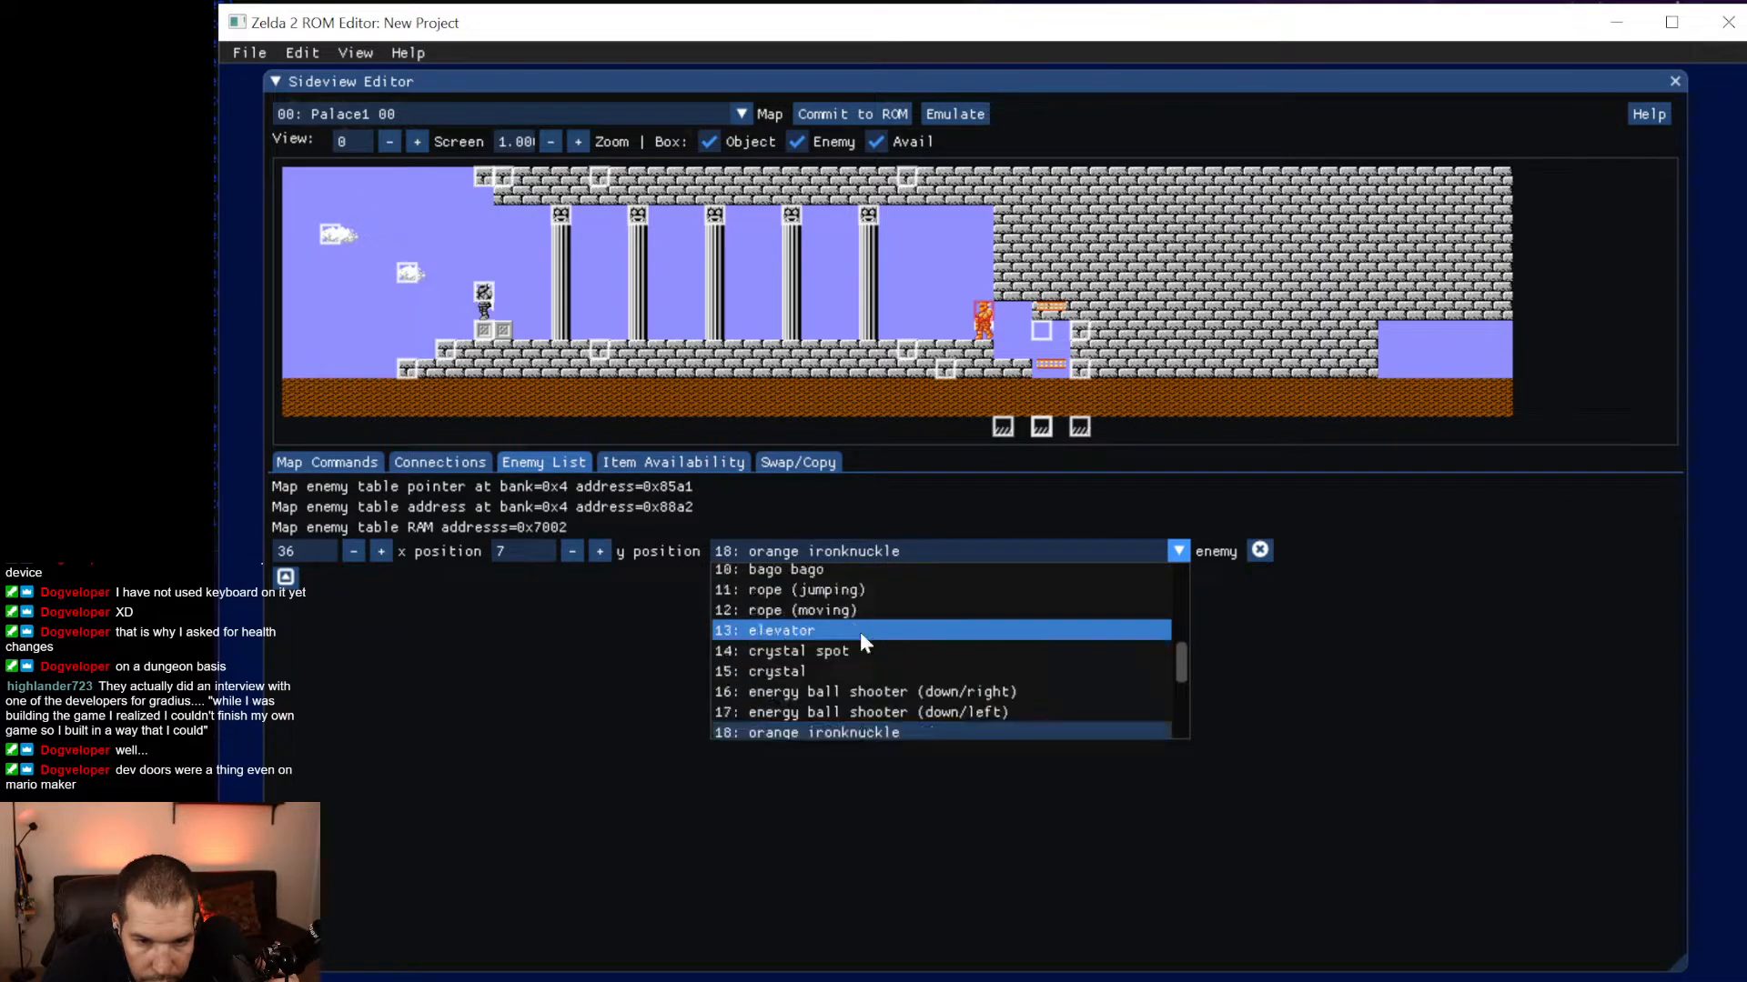
pyautogui.scroll(3, 860, 640)
pyautogui.scroll(3, 862, 642)
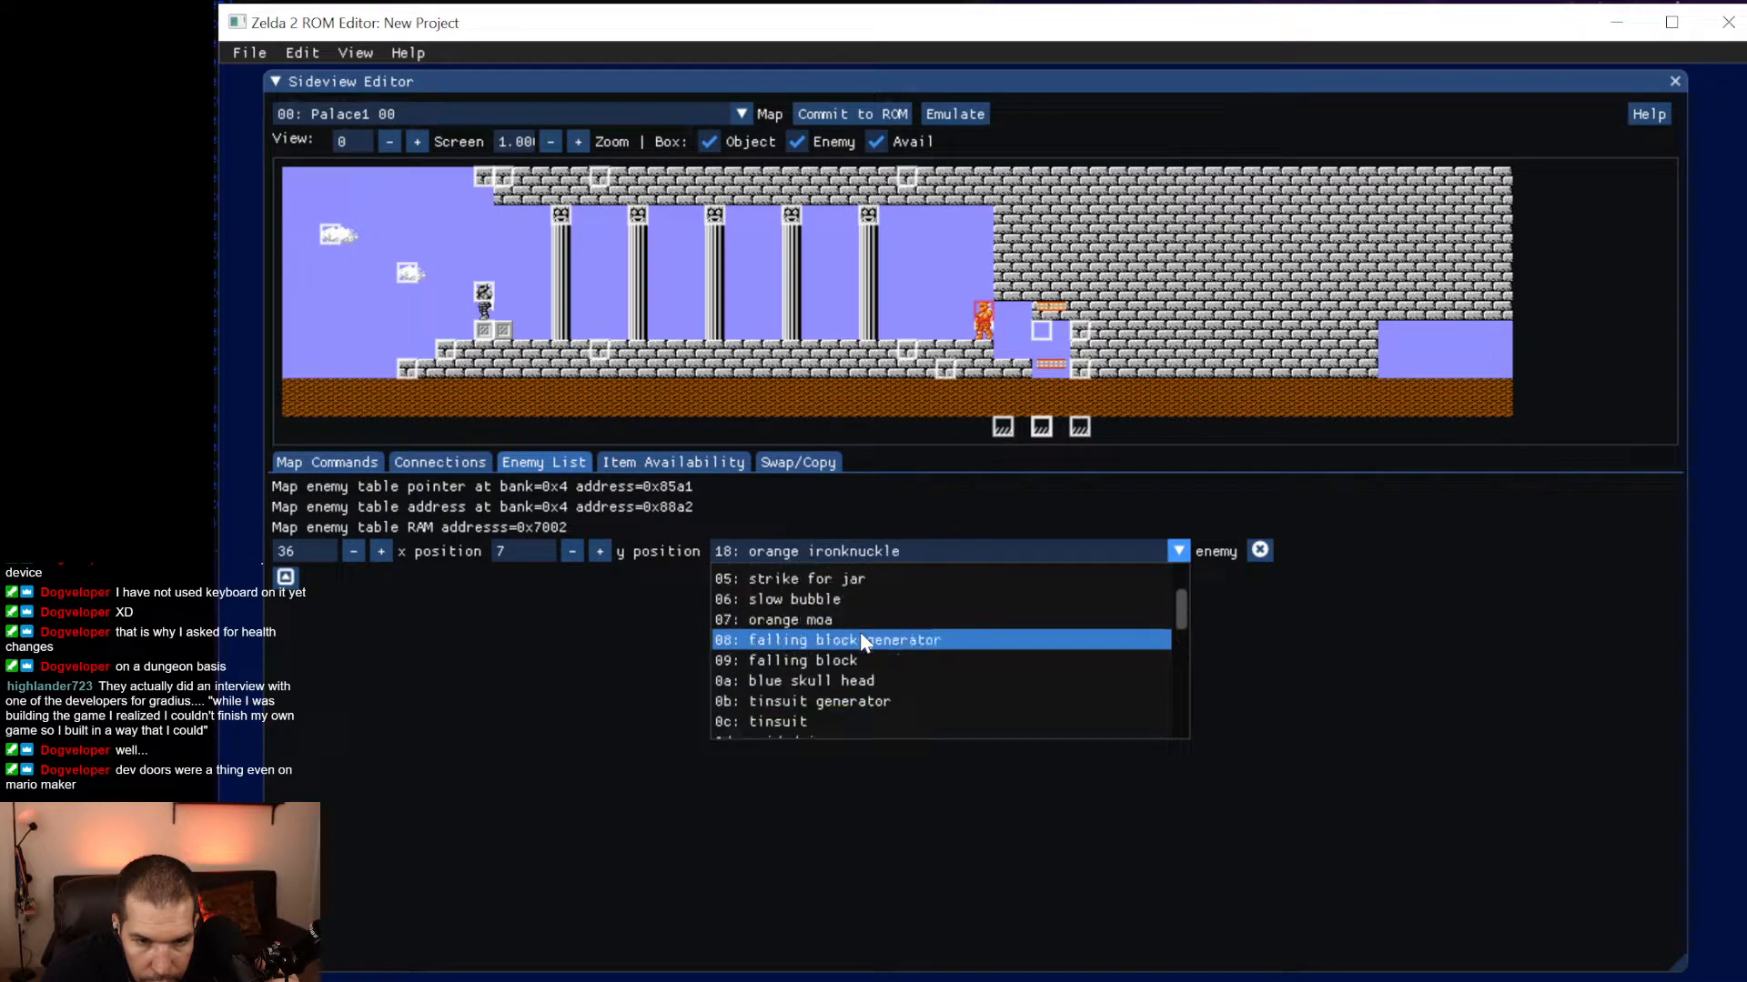
pyautogui.scroll(-10, 862, 642)
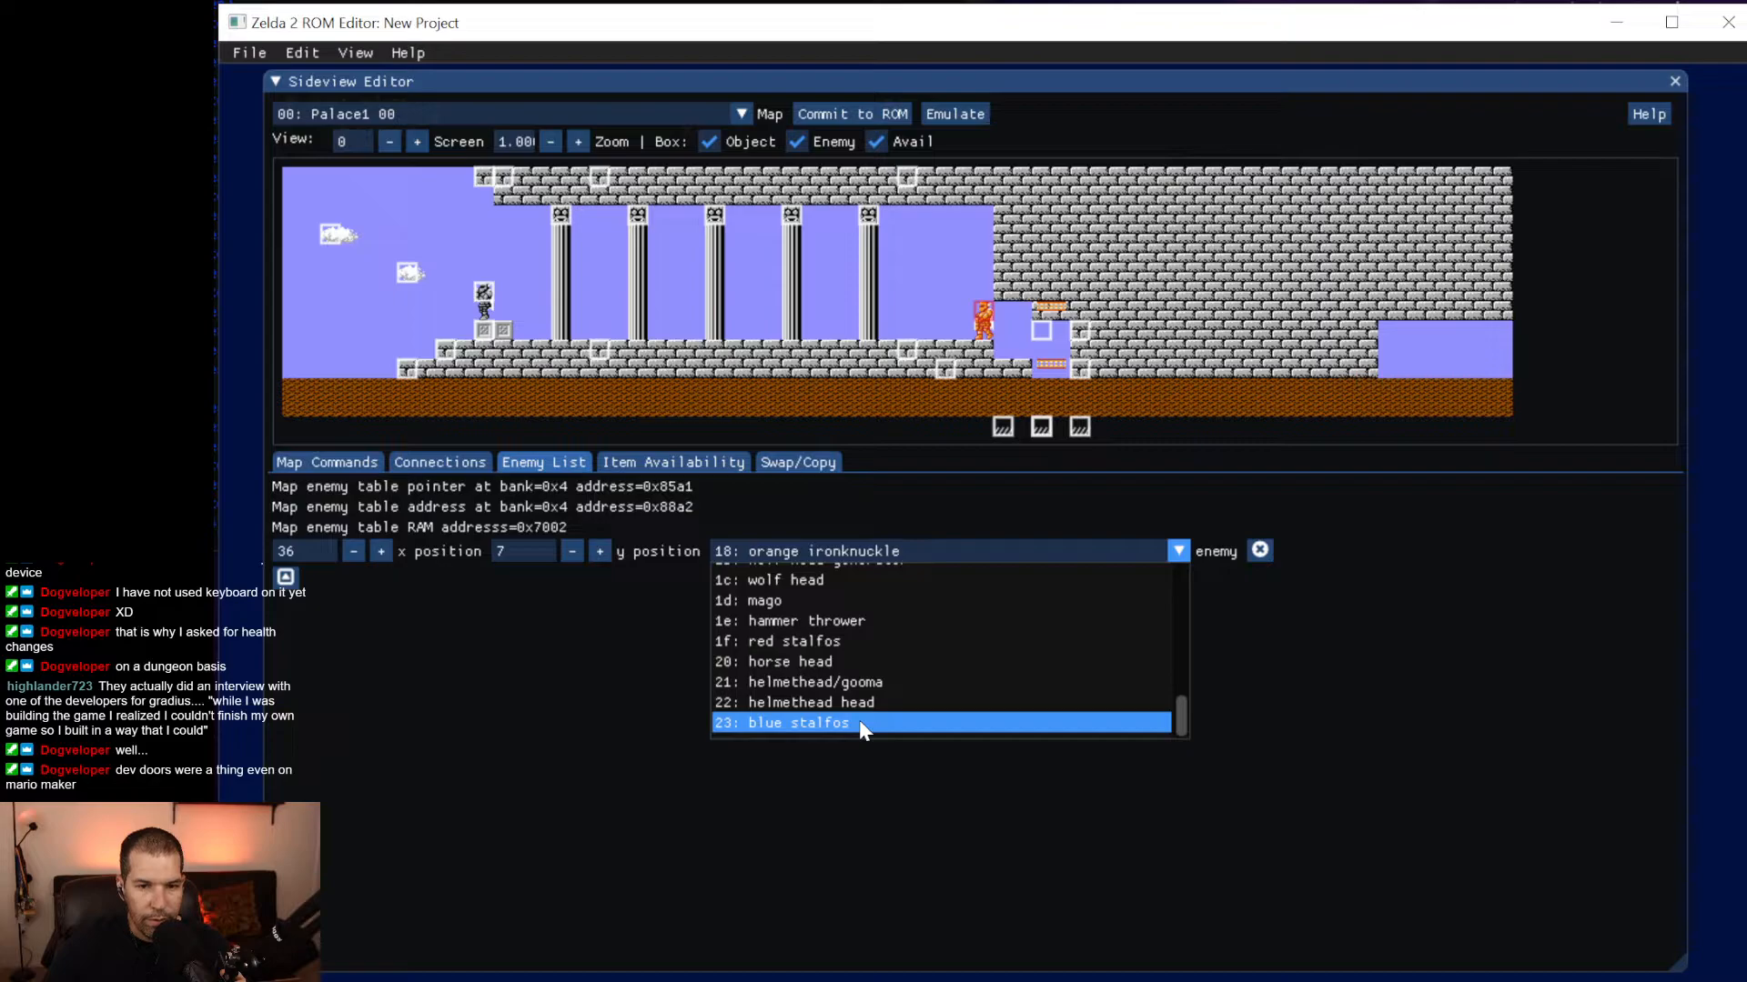
pyautogui.click(860, 724)
# Save the project and commit the Palace1 00 map changes to the ROM.
pyautogui.click(238, 54)
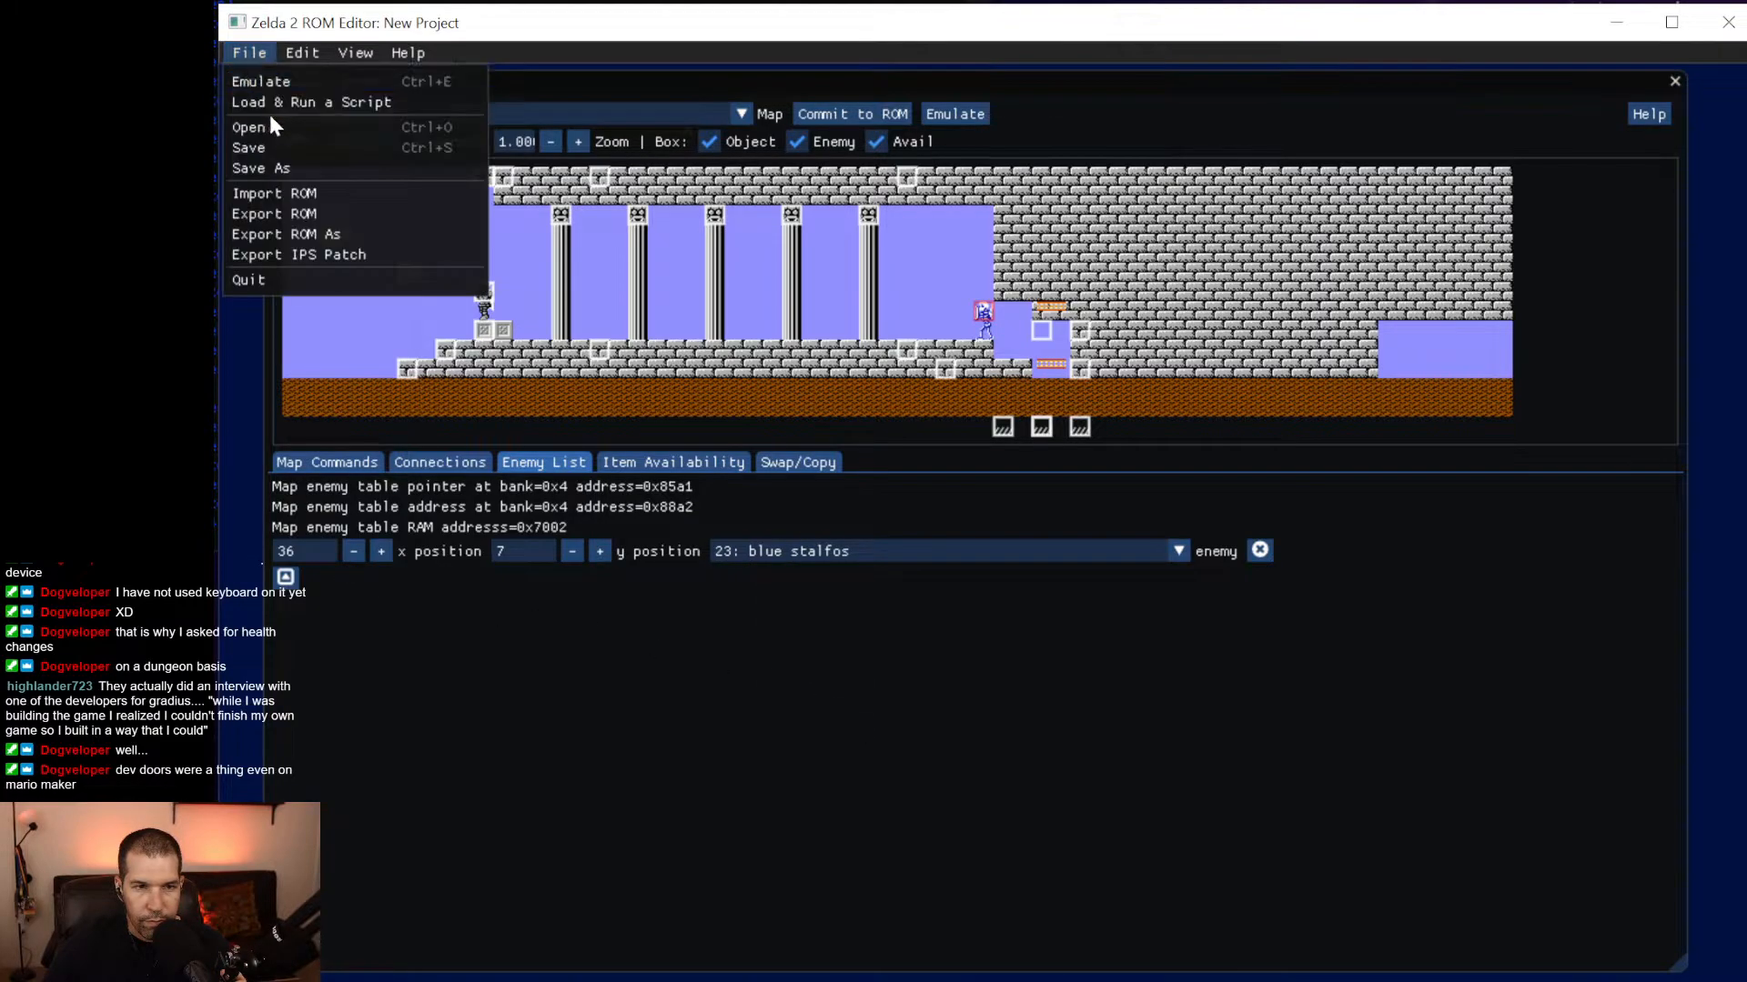
pyautogui.click(277, 147)
pyautogui.click(866, 111)
# Emulate the edited ROM in FCEUX and start the game from the first save slot.
pyautogui.click(244, 53)
pyautogui.click(258, 73)
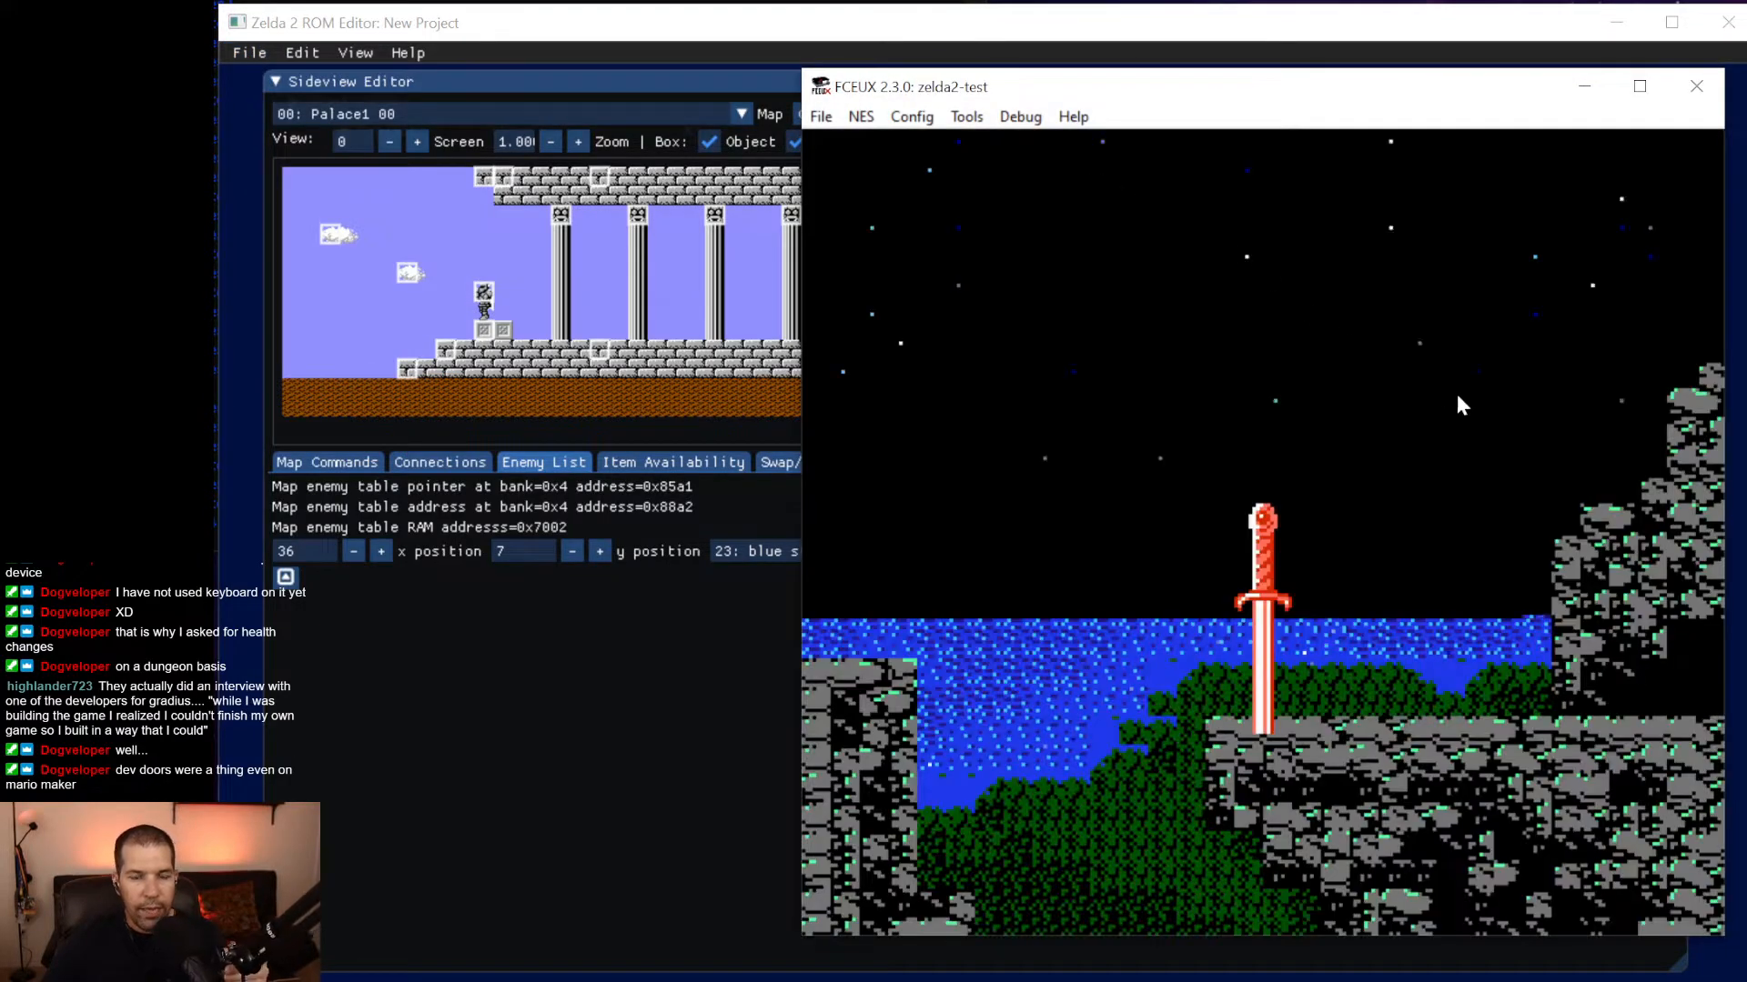
pyautogui.press('Return')
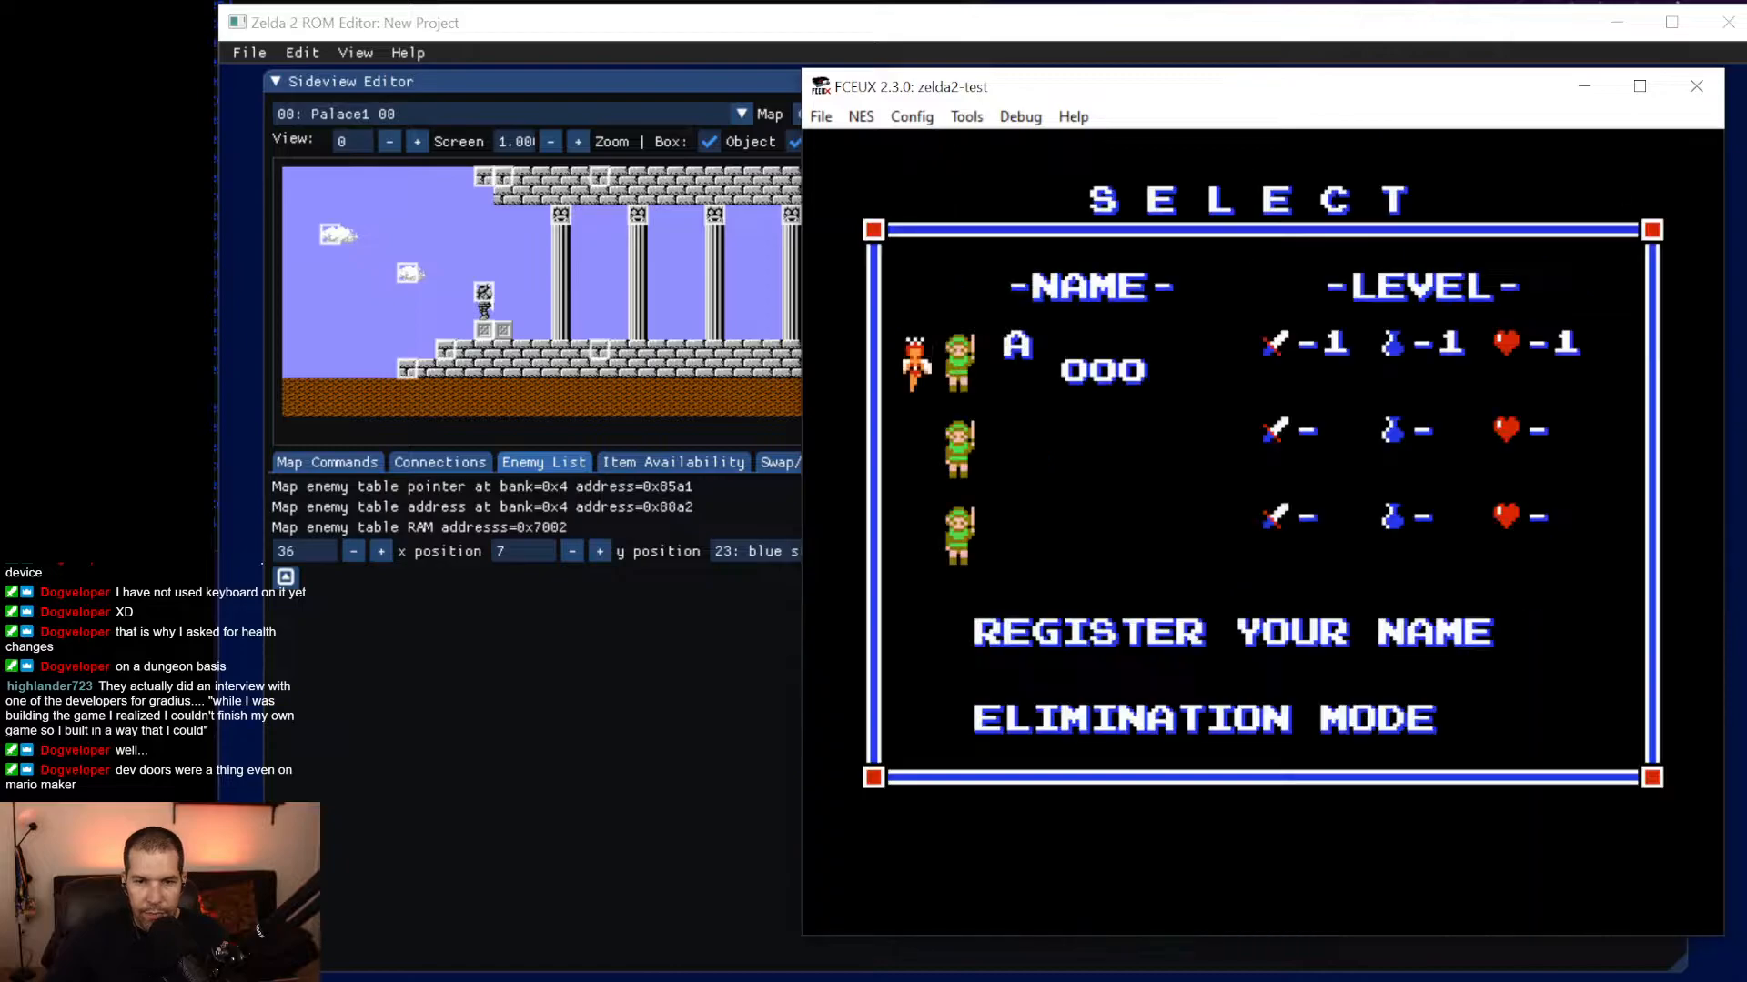
pyautogui.press('Return')
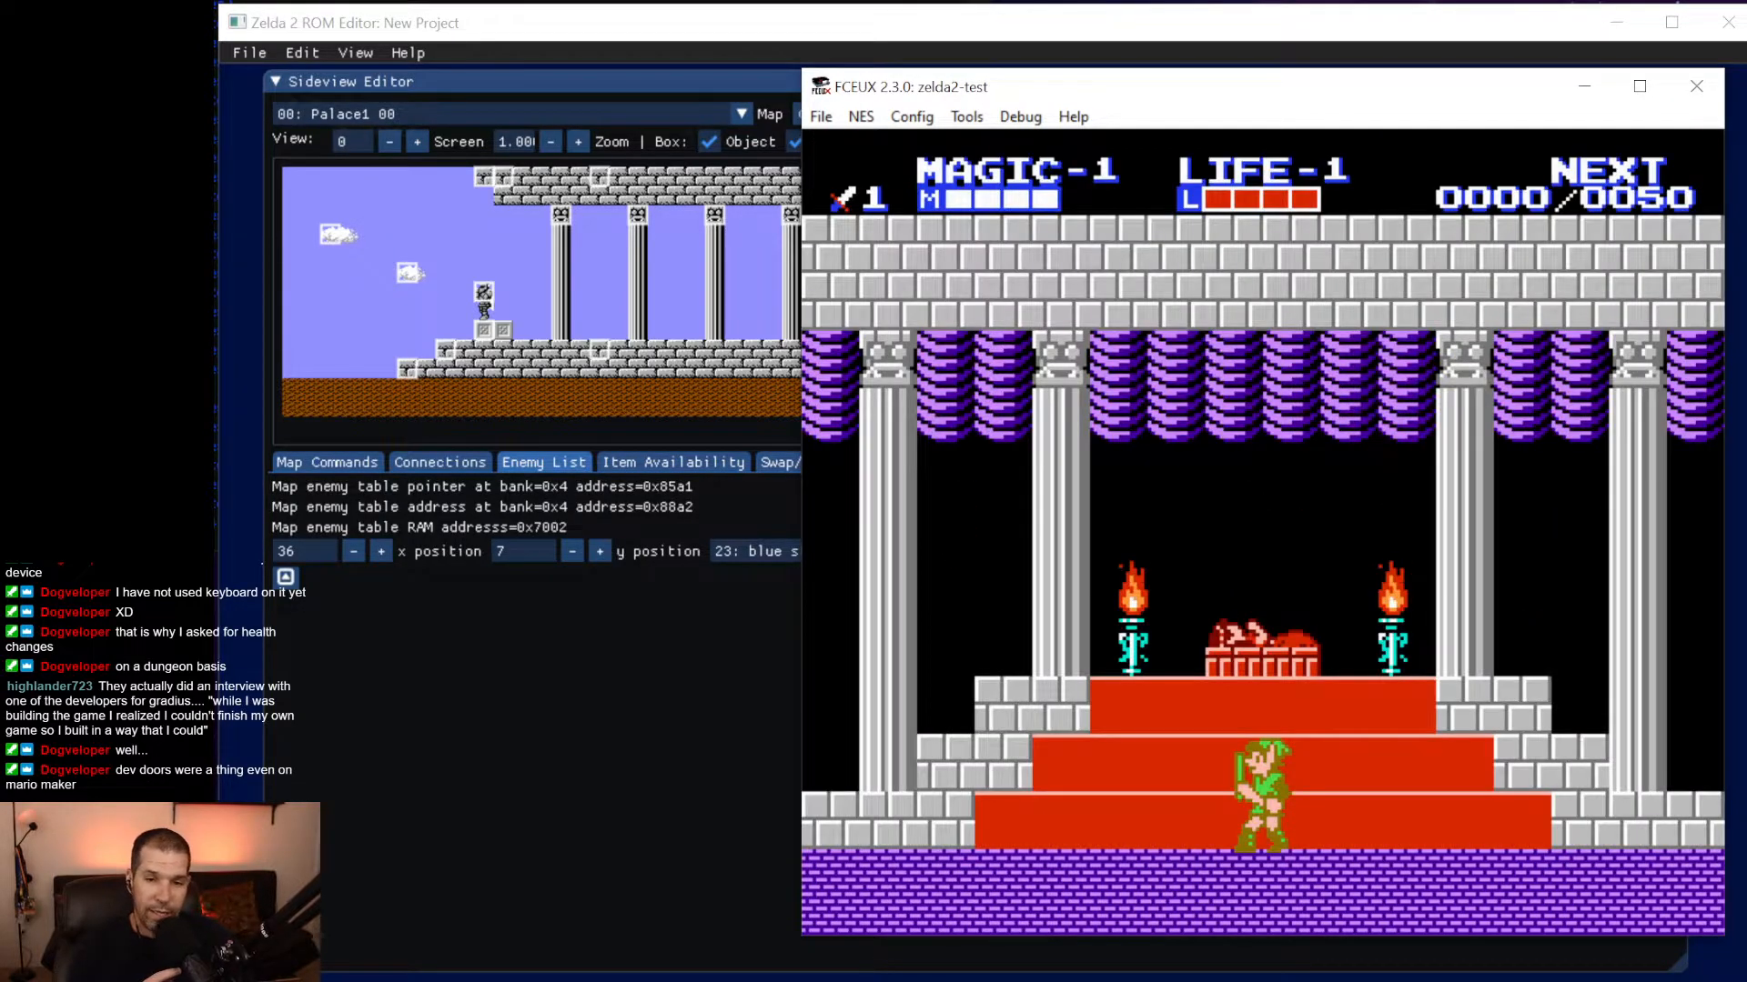
# Walk Link east through the pillared starting palace and out onto the overworld.
pyautogui.press('Right')
pyautogui.press('Right')
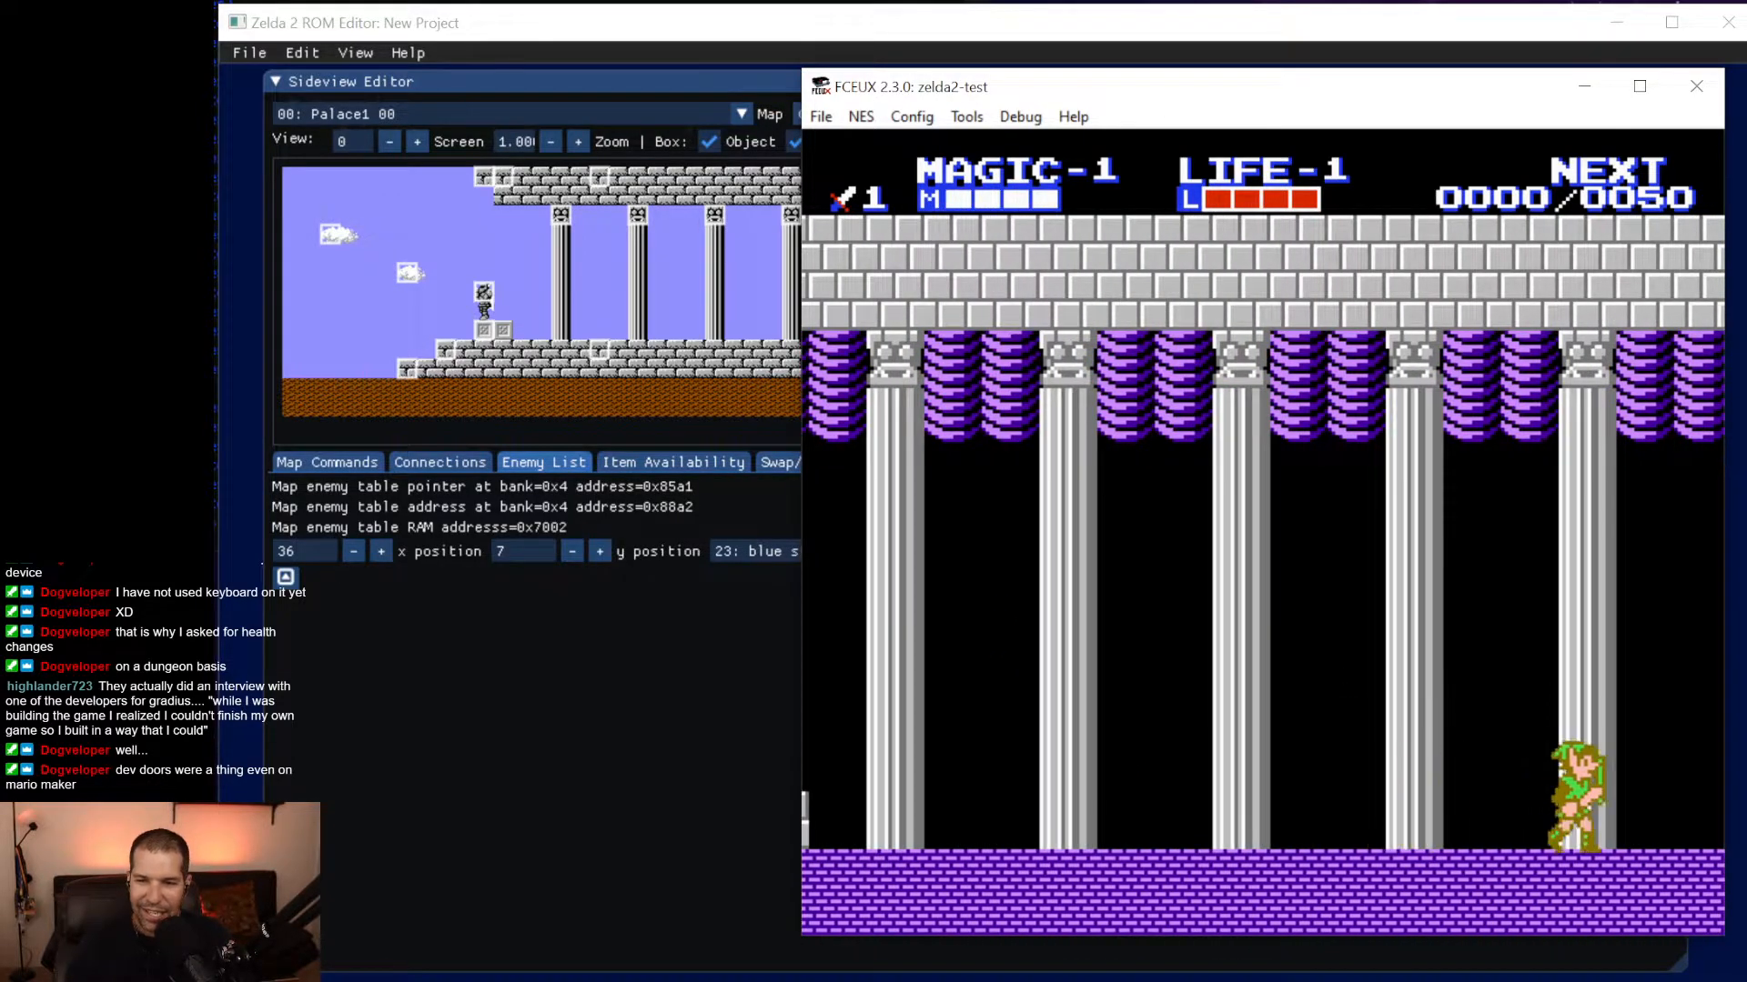
pyautogui.press('Right')
pyautogui.press('Right')
# Walk Link north over the grassland to the road and pass through the road encounter.
pyautogui.press('Up')
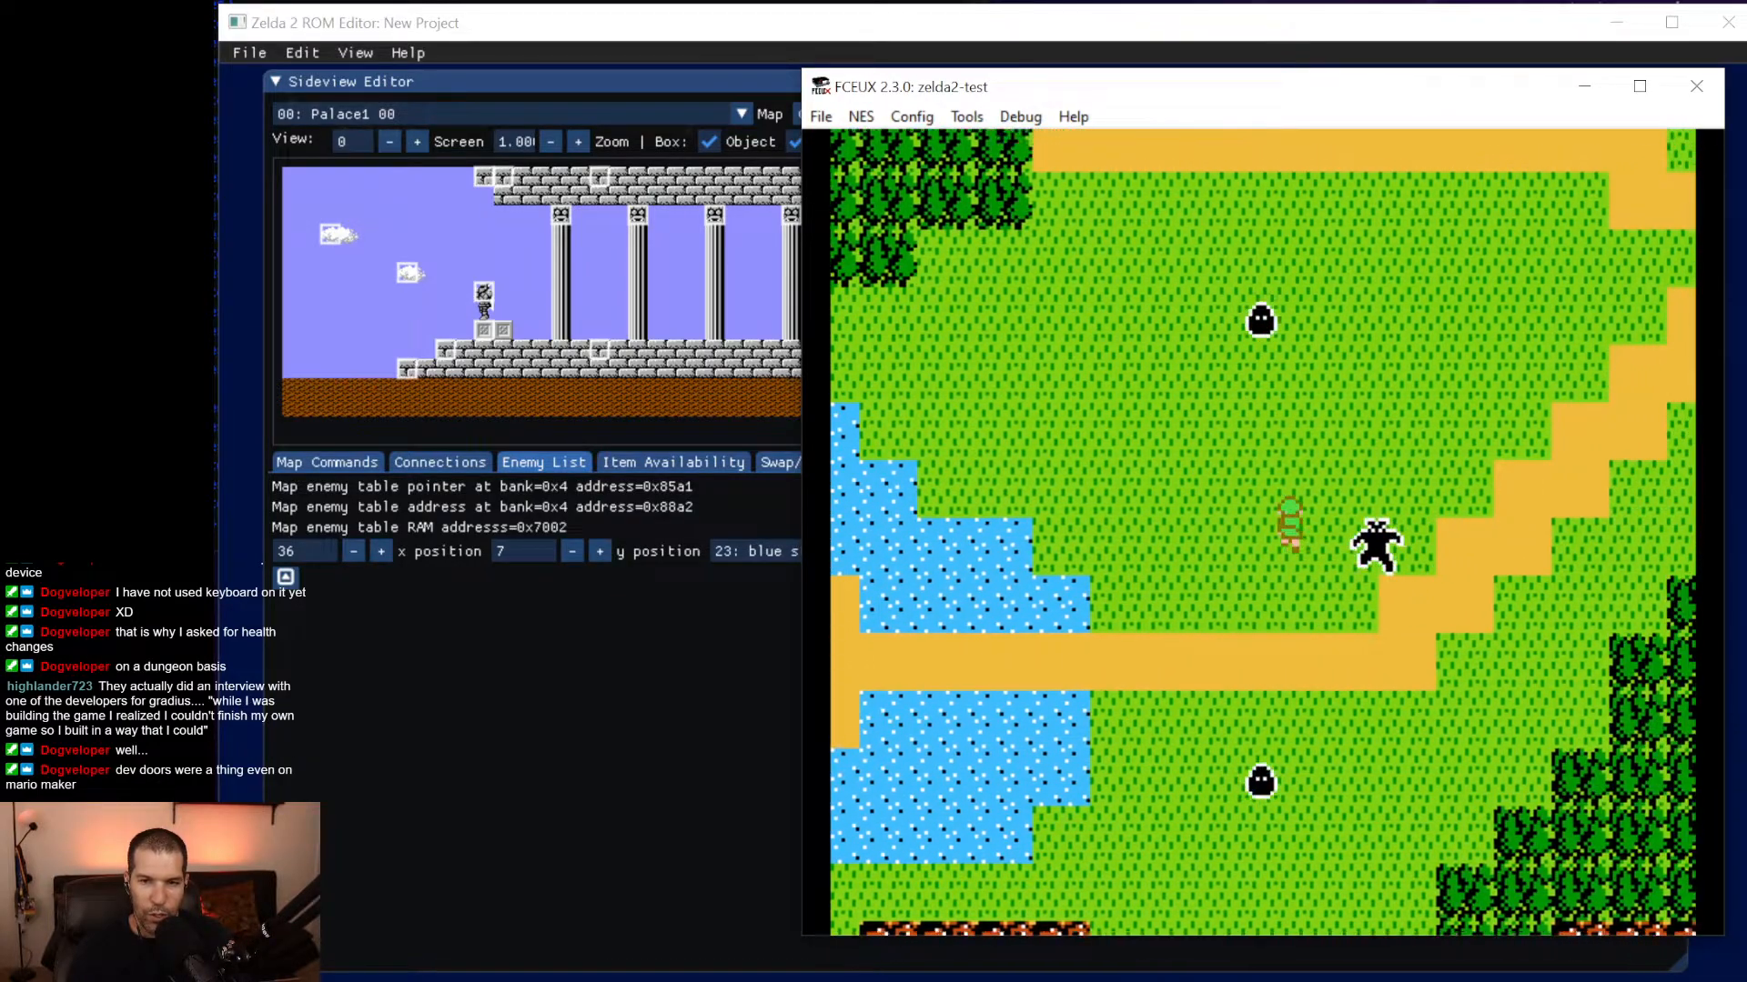
pyautogui.press('Up')
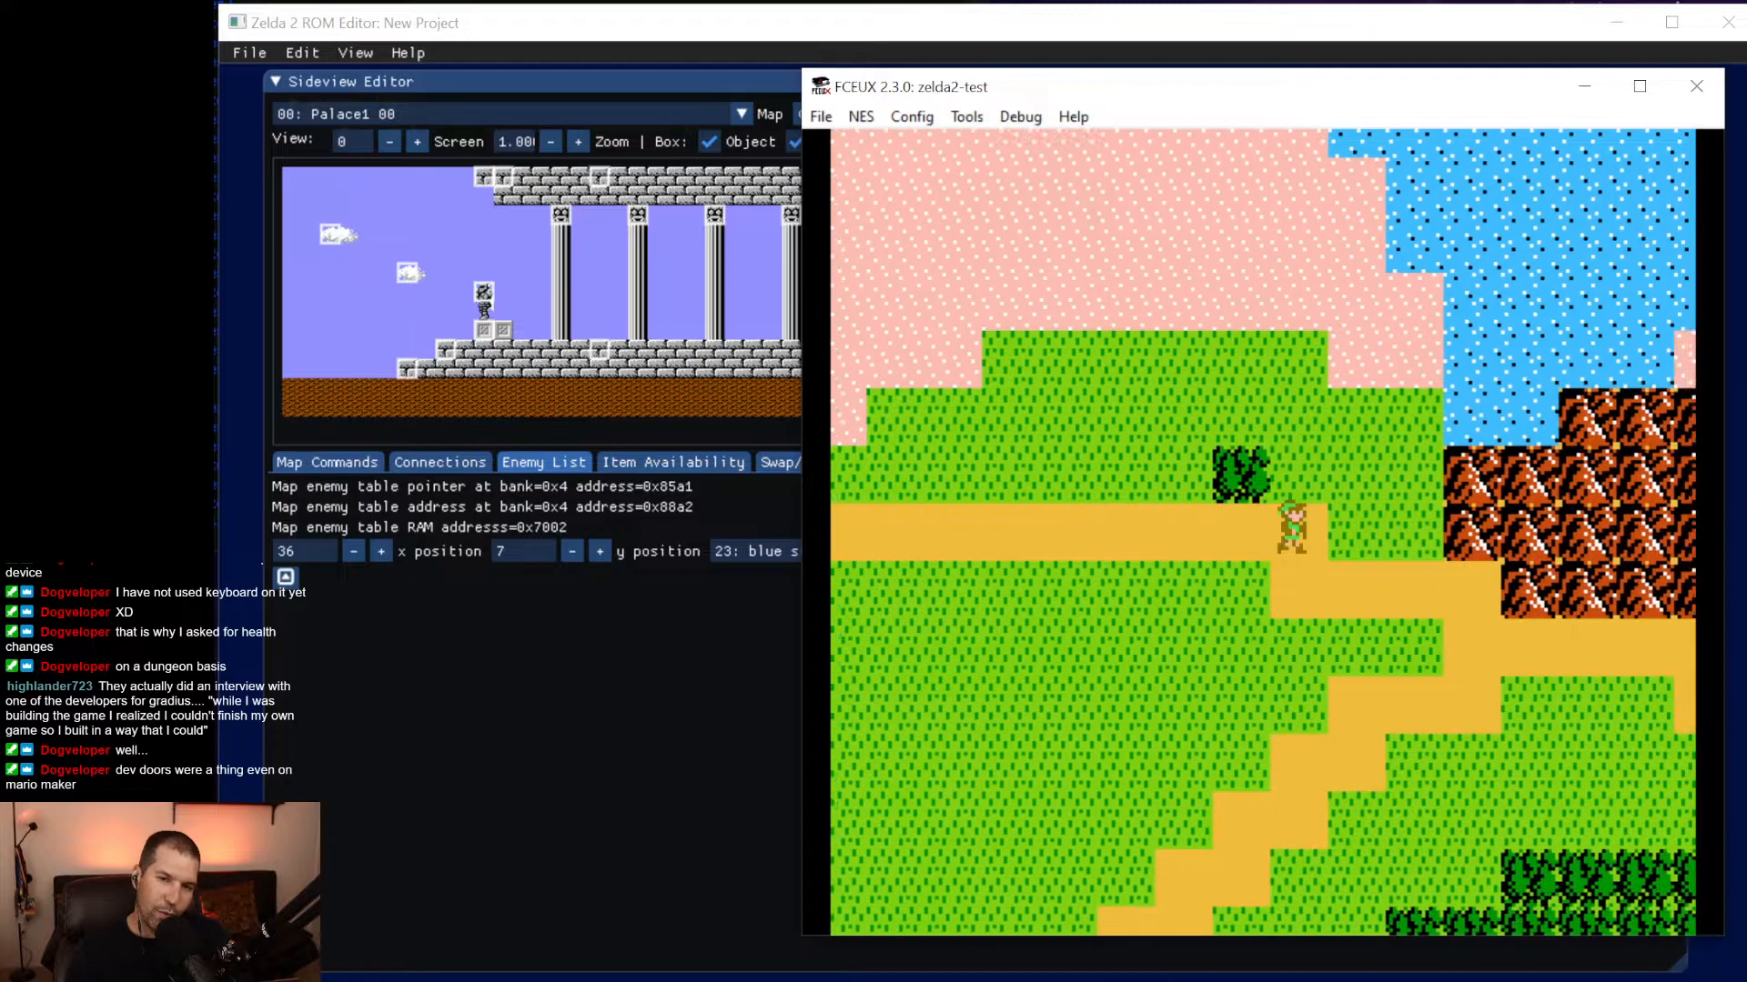
pyautogui.press('Down')
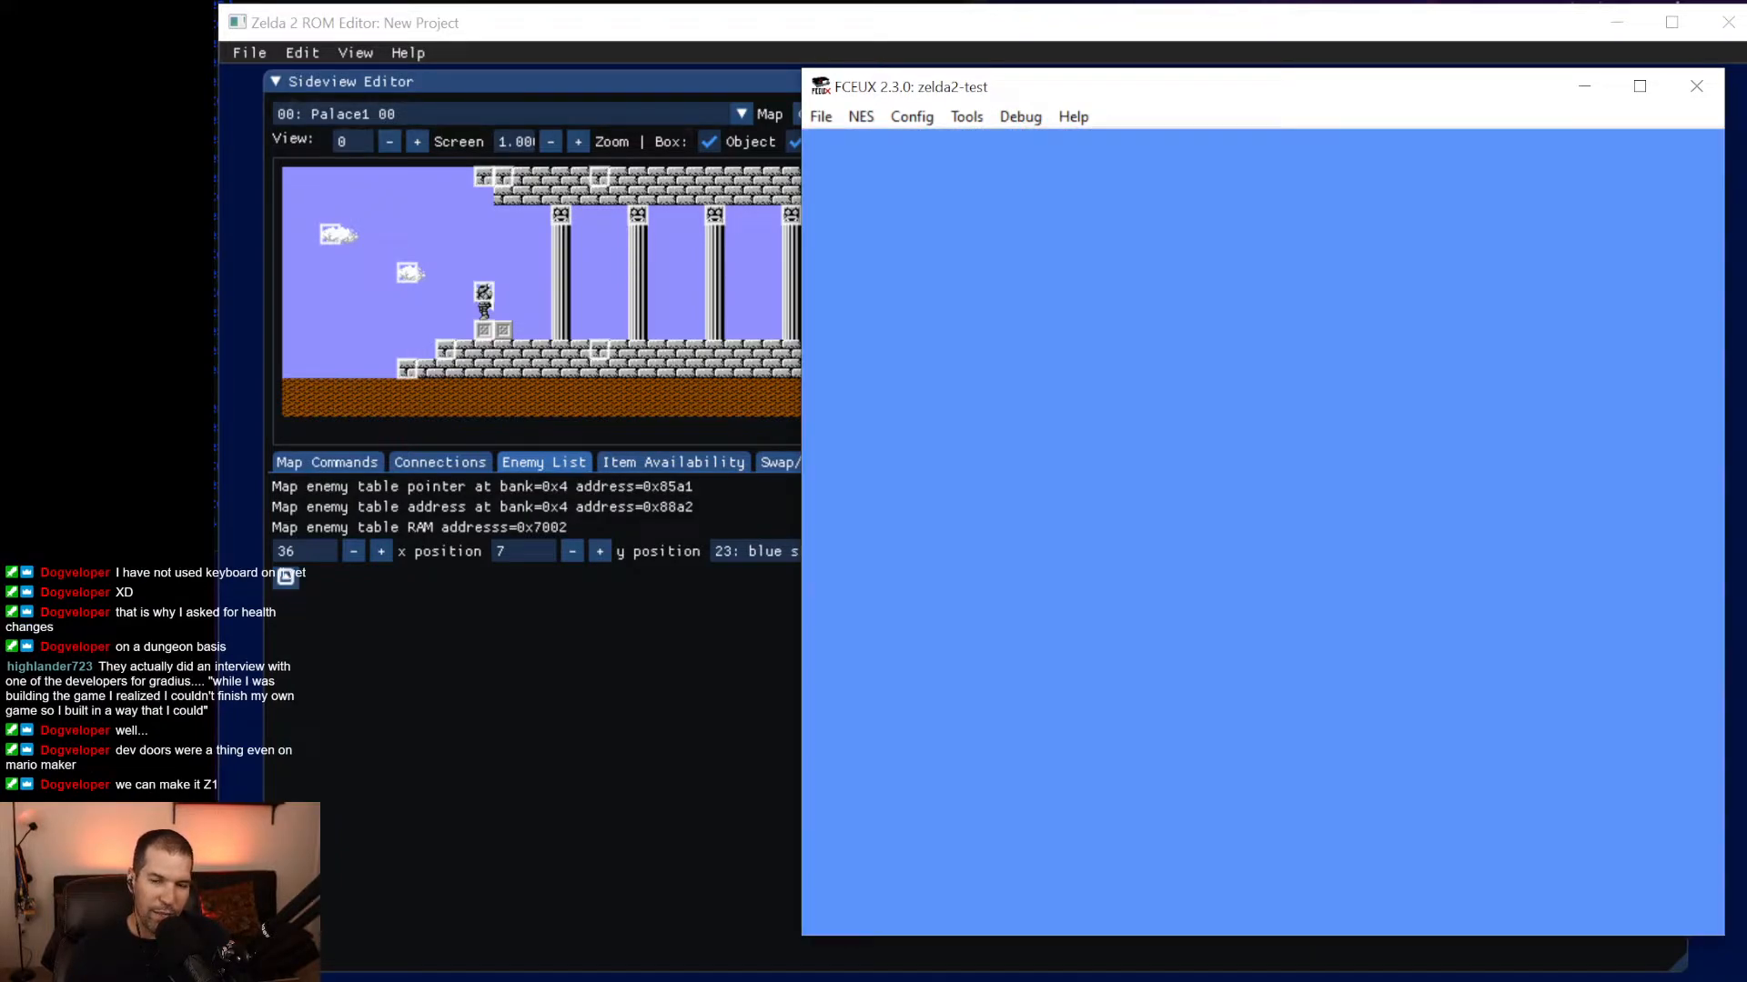
pyautogui.press('Left')
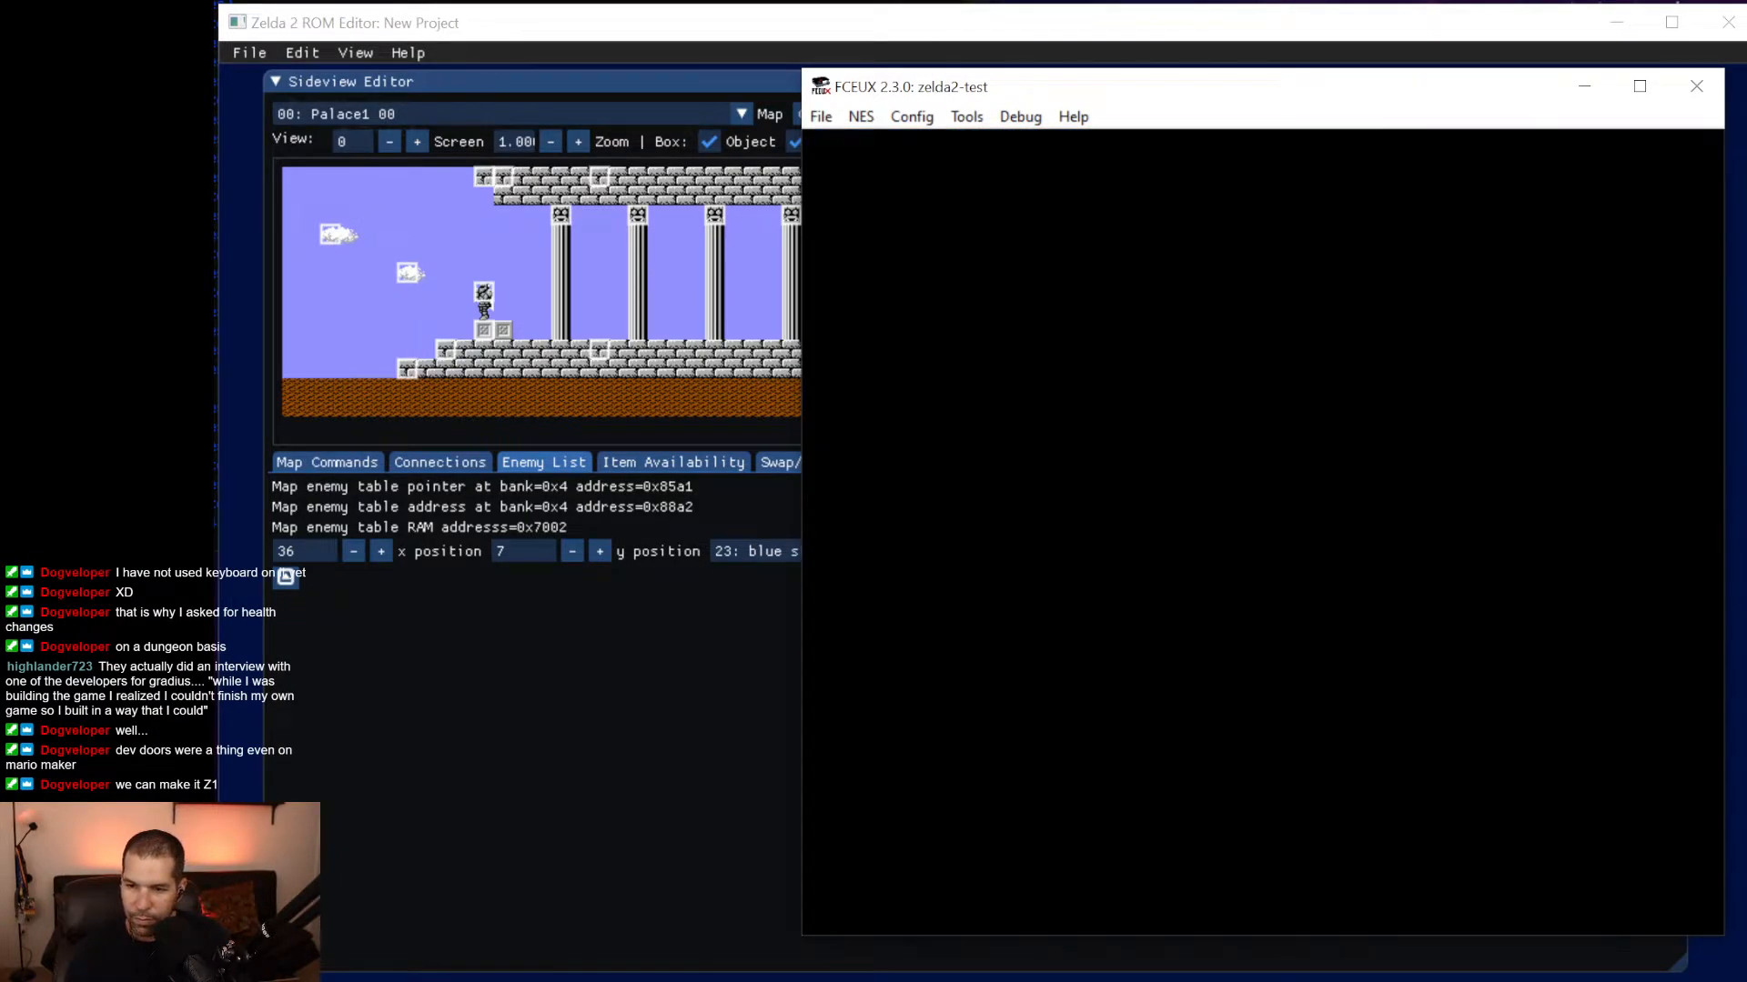
pyautogui.press('Left')
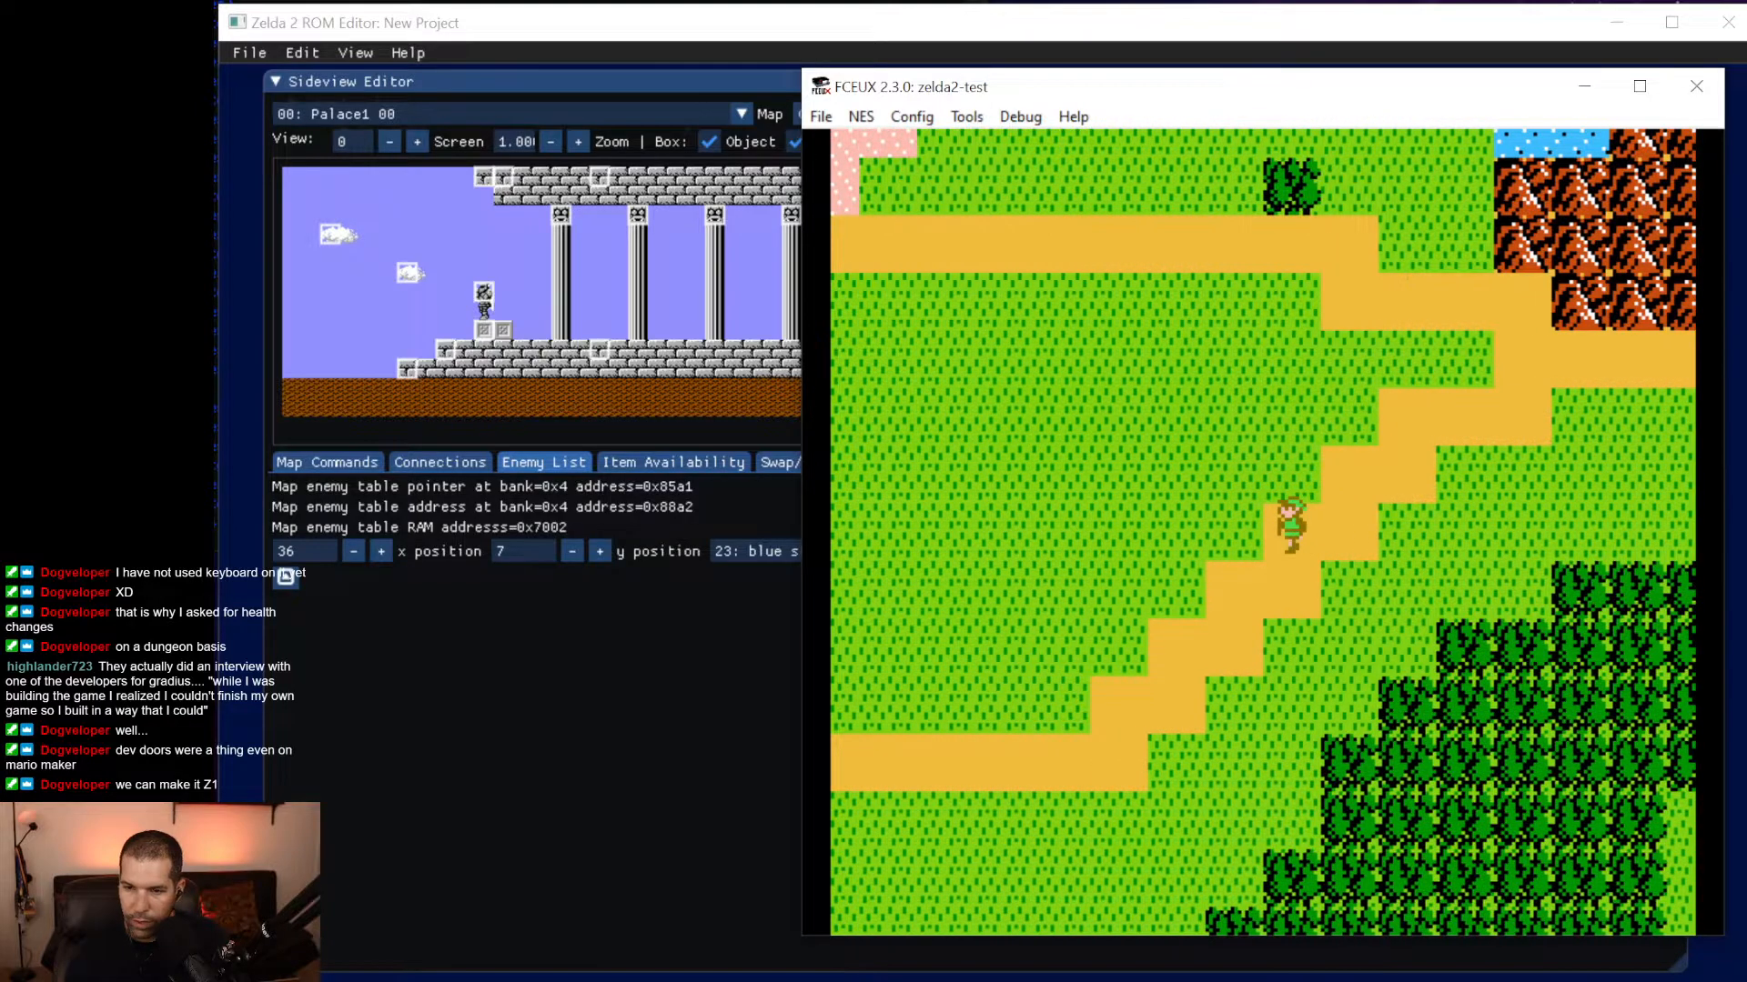
# Walk Link southwest off the road and into a grassland enemy encounter.
pyautogui.press('Down')
pyautogui.press('Left')
pyautogui.press('Left')
pyautogui.press('Down')
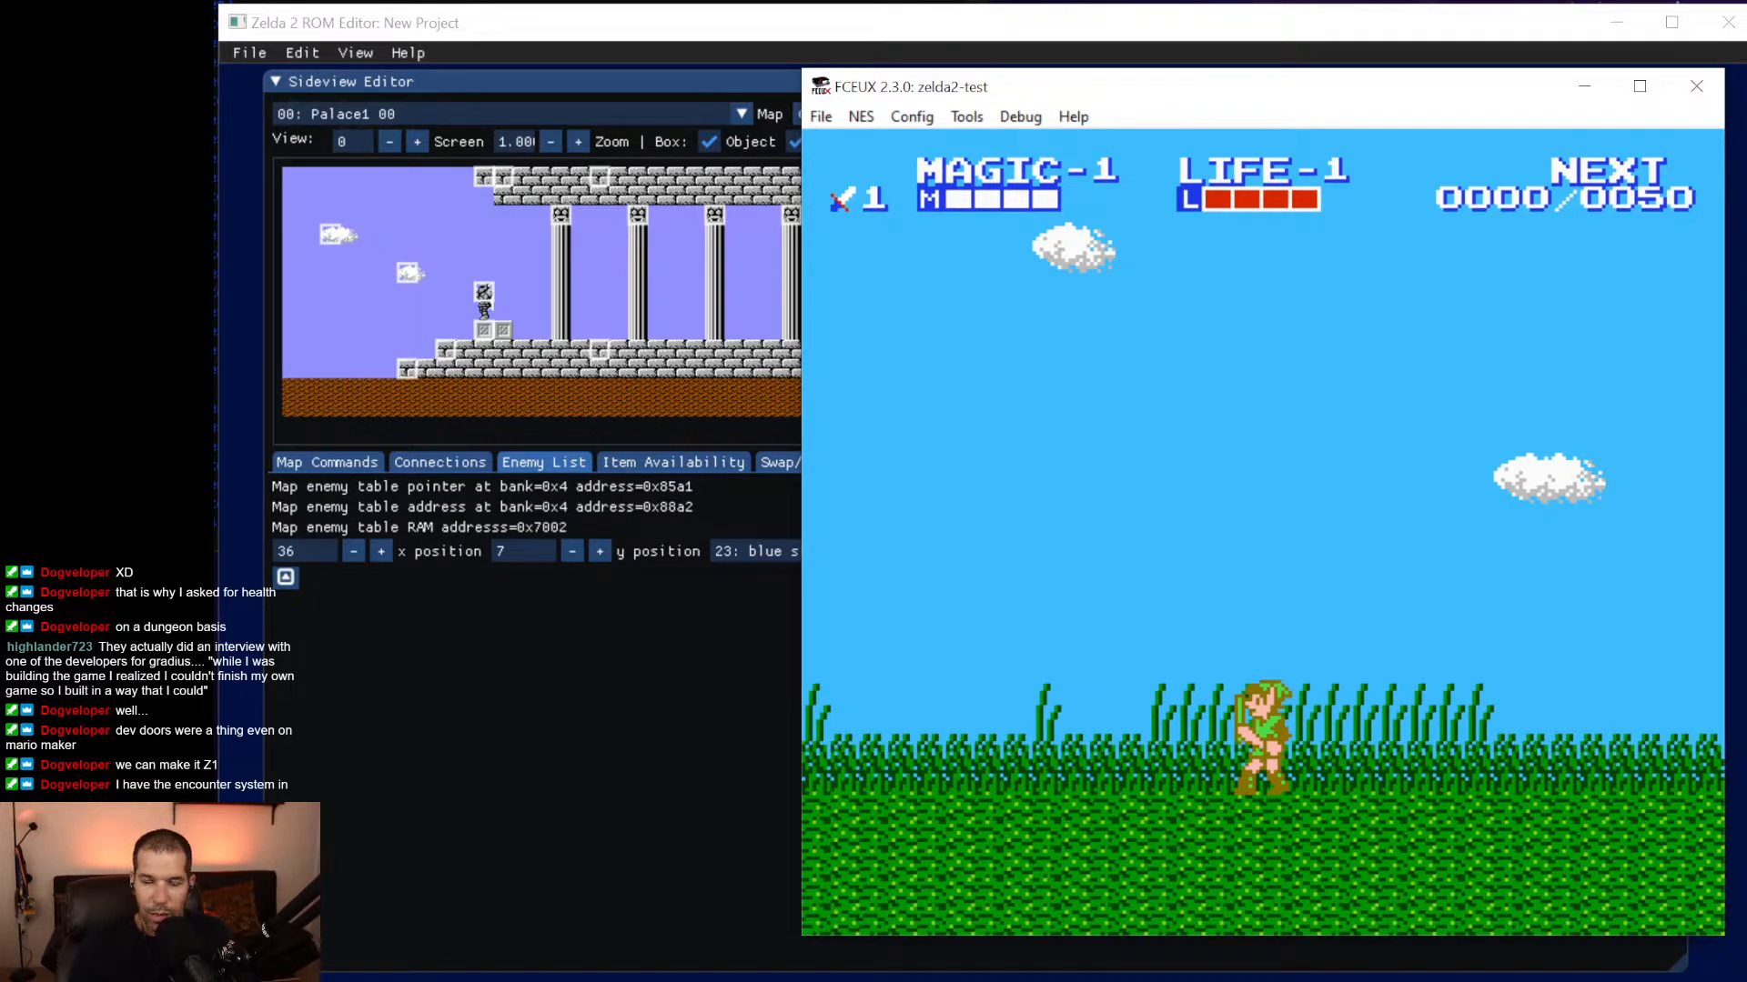
# Fight the slime enemies in the grassland encounter by jumping over them and striking with the sword.
pyautogui.press('Right')
pyautogui.press('f')
pyautogui.press('Right')
pyautogui.press('f')
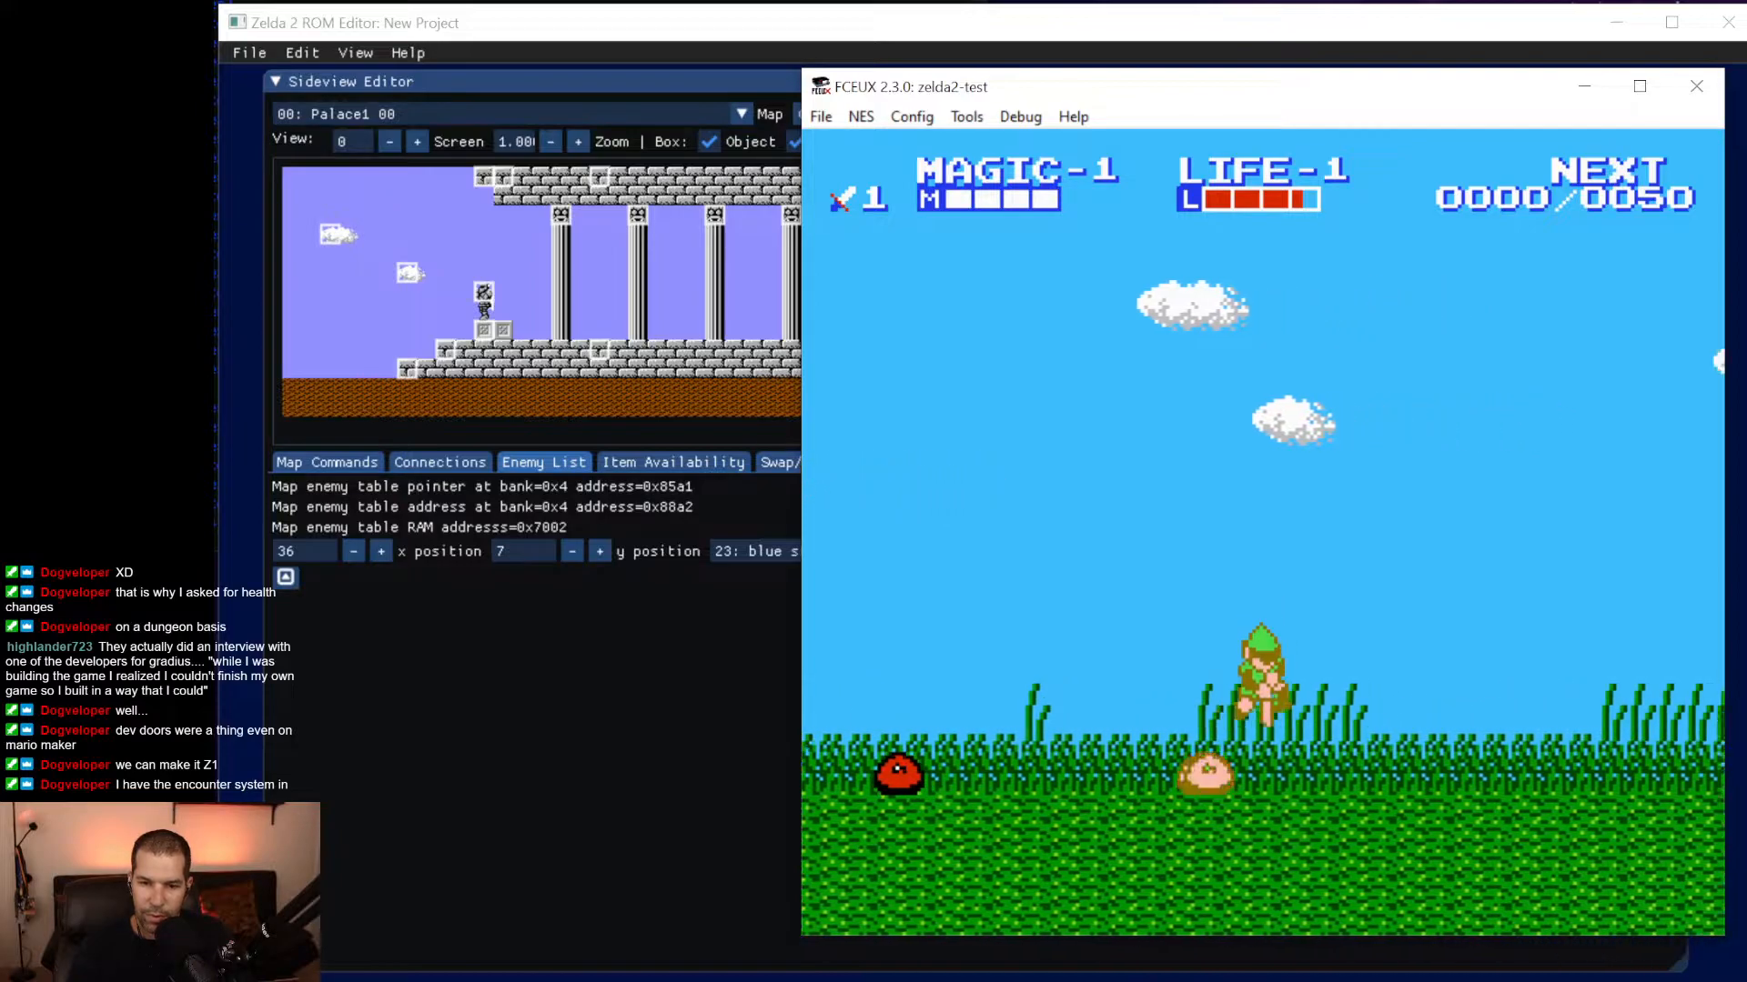
pyautogui.press('Left')
pyautogui.press('f')
pyautogui.press('d')
pyautogui.press('Left')
pyautogui.press('d')
pyautogui.press('Right')
pyautogui.press('f')
pyautogui.press('d')
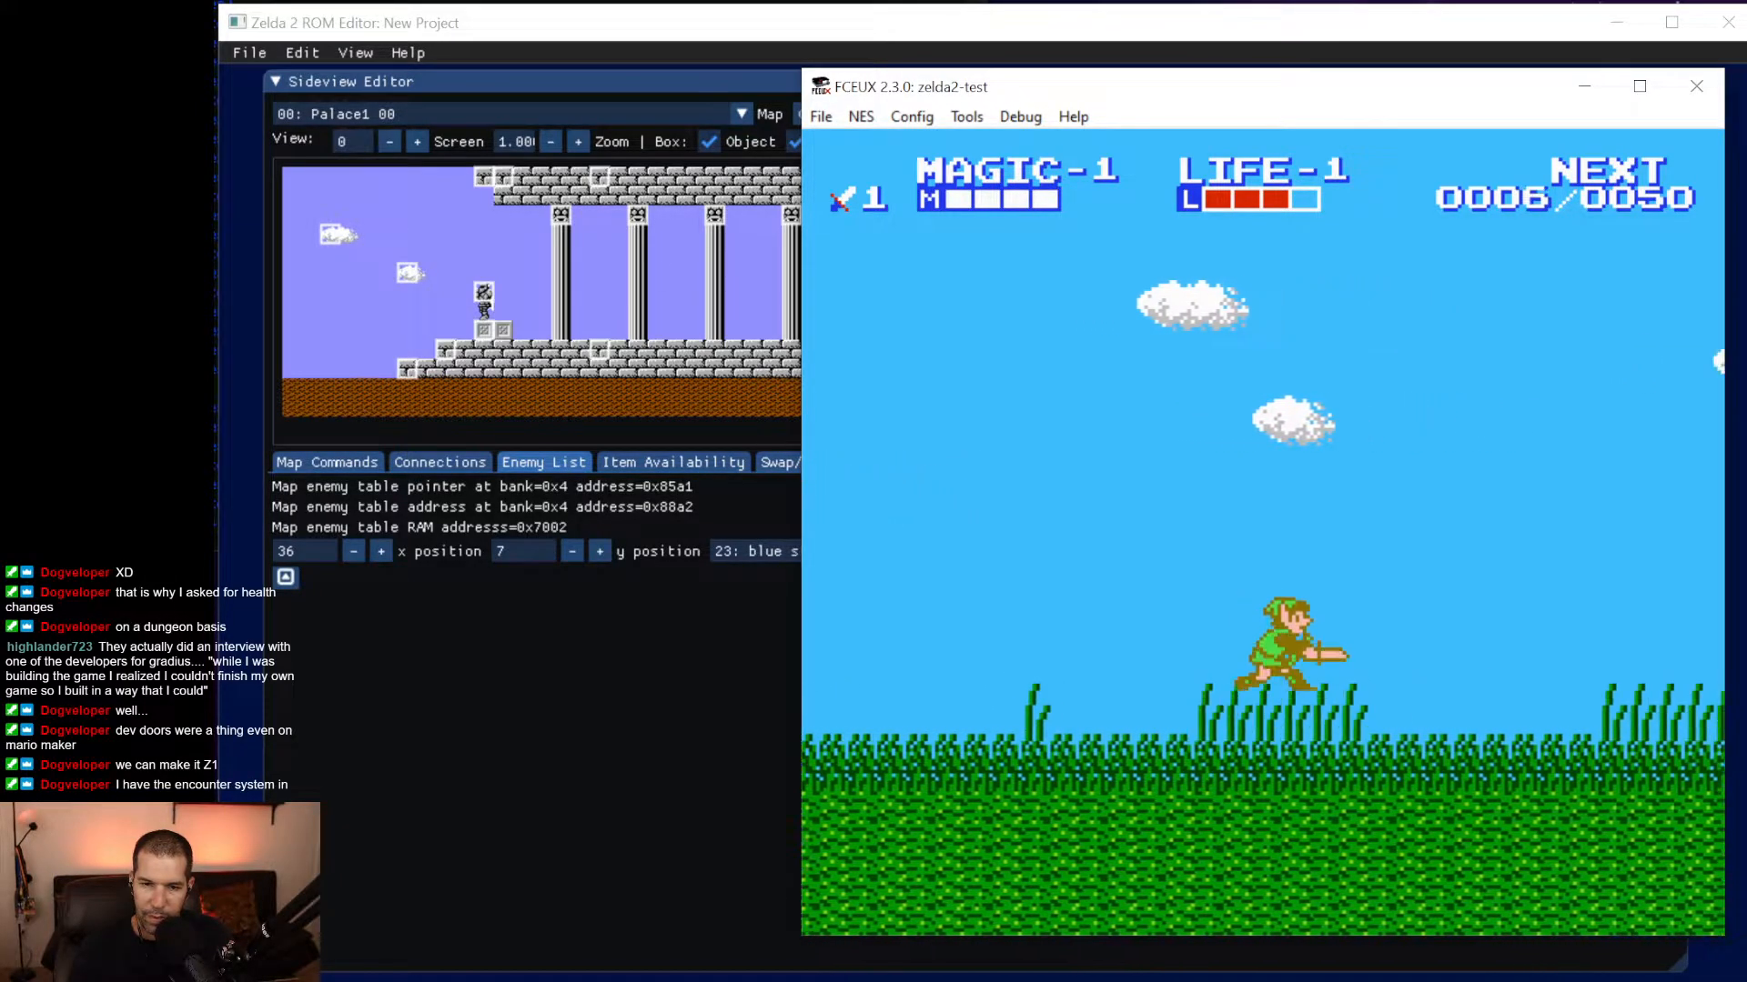
# Leave the field eastward and jump past the slimes in the following grassland encounter to return to the overworld.
pyautogui.press('Right')
pyautogui.press('f')
pyautogui.press('Right')
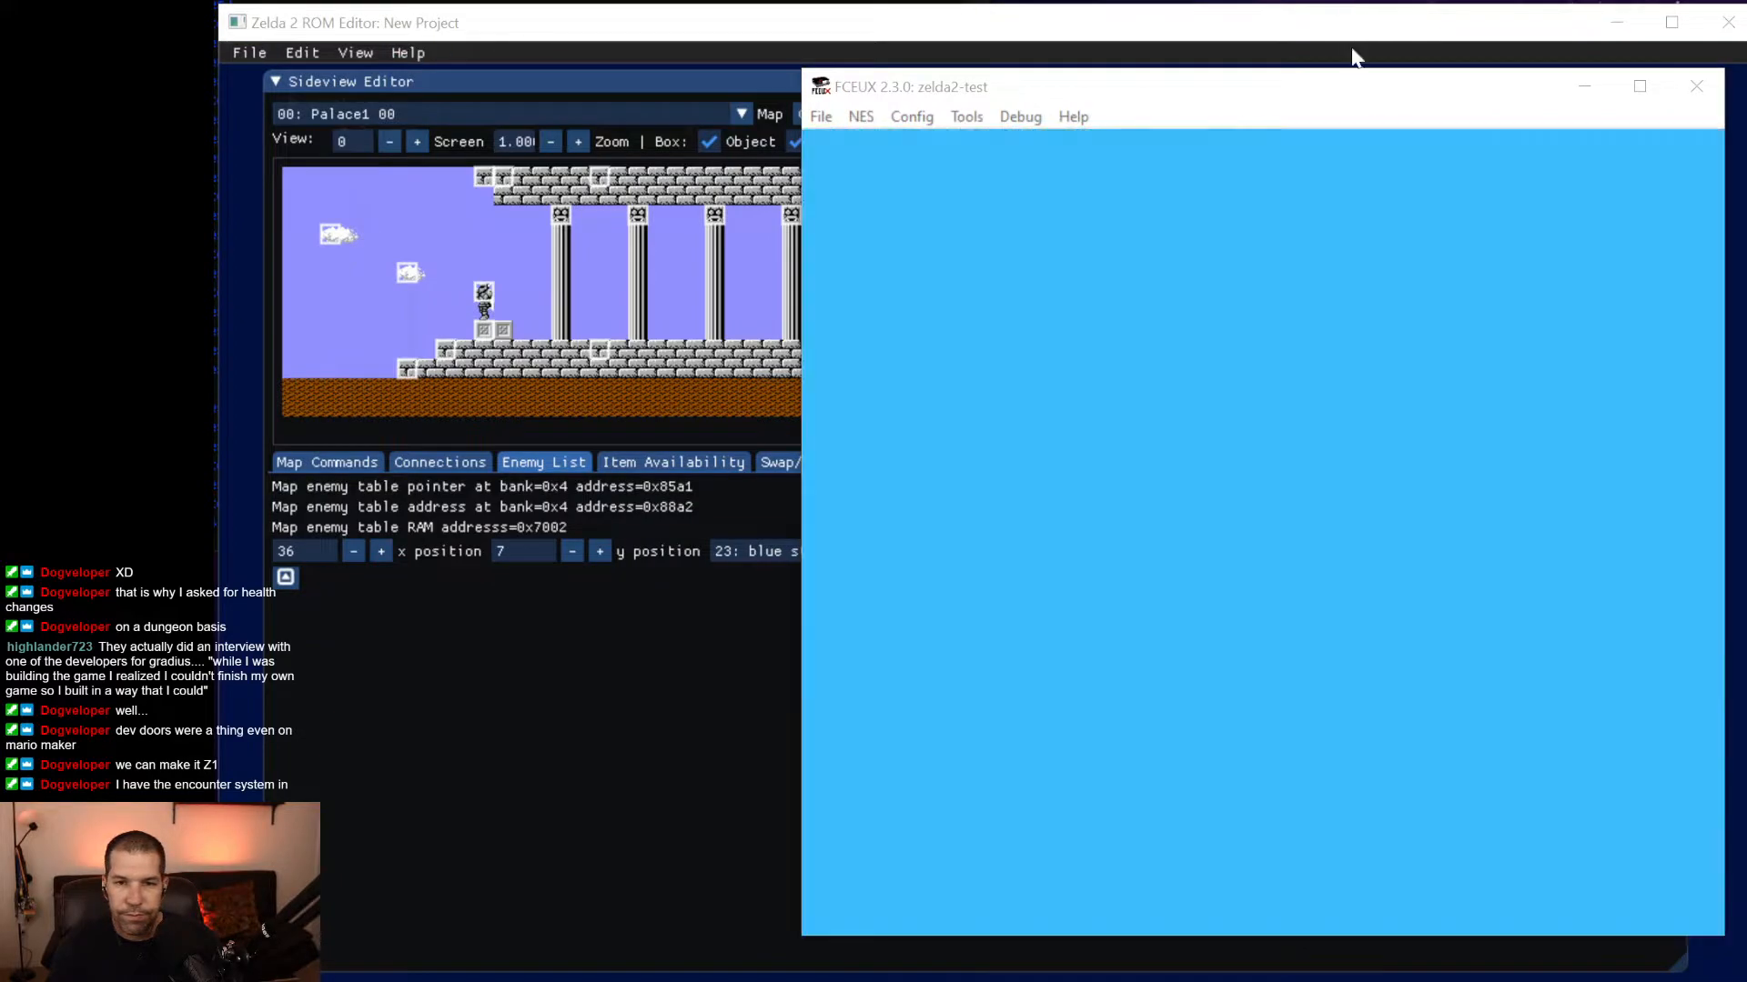
pyautogui.press('Right')
pyautogui.press('f')
pyautogui.press('Right')
pyautogui.press('f')
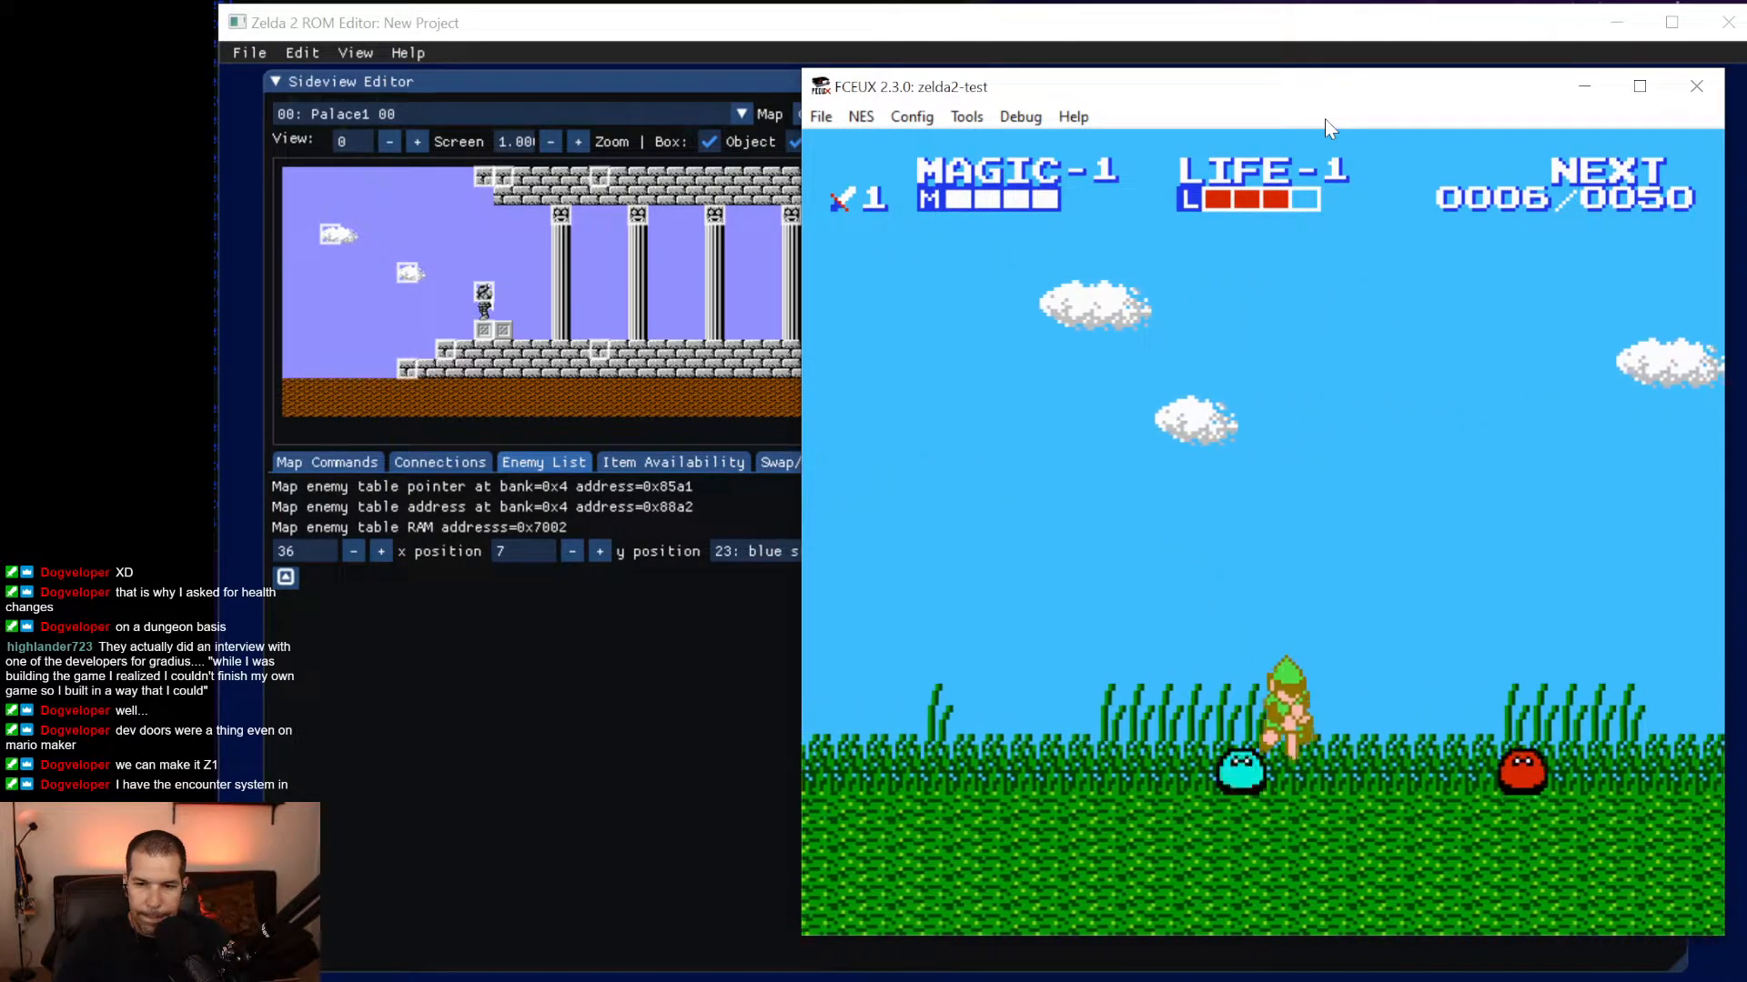
pyautogui.press('Right')
pyautogui.press('Right')
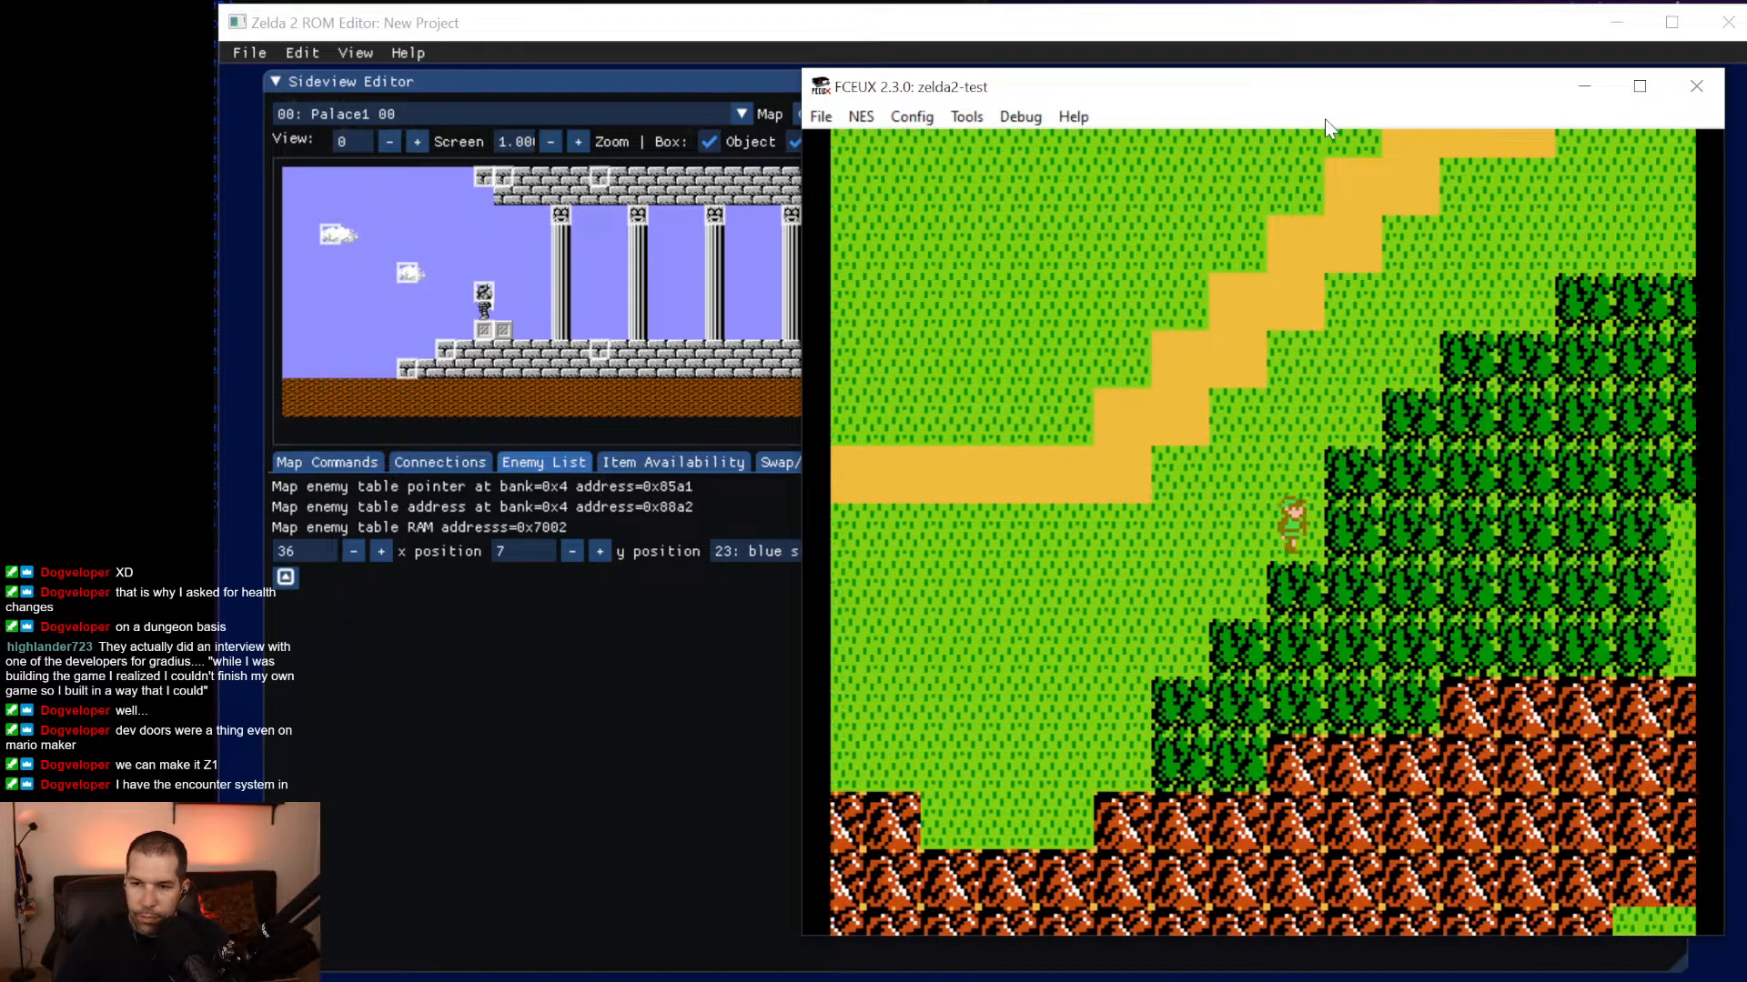
# Walk Link west over the grassland into another encounter and escape the field on its west side.
pyautogui.press('Left')
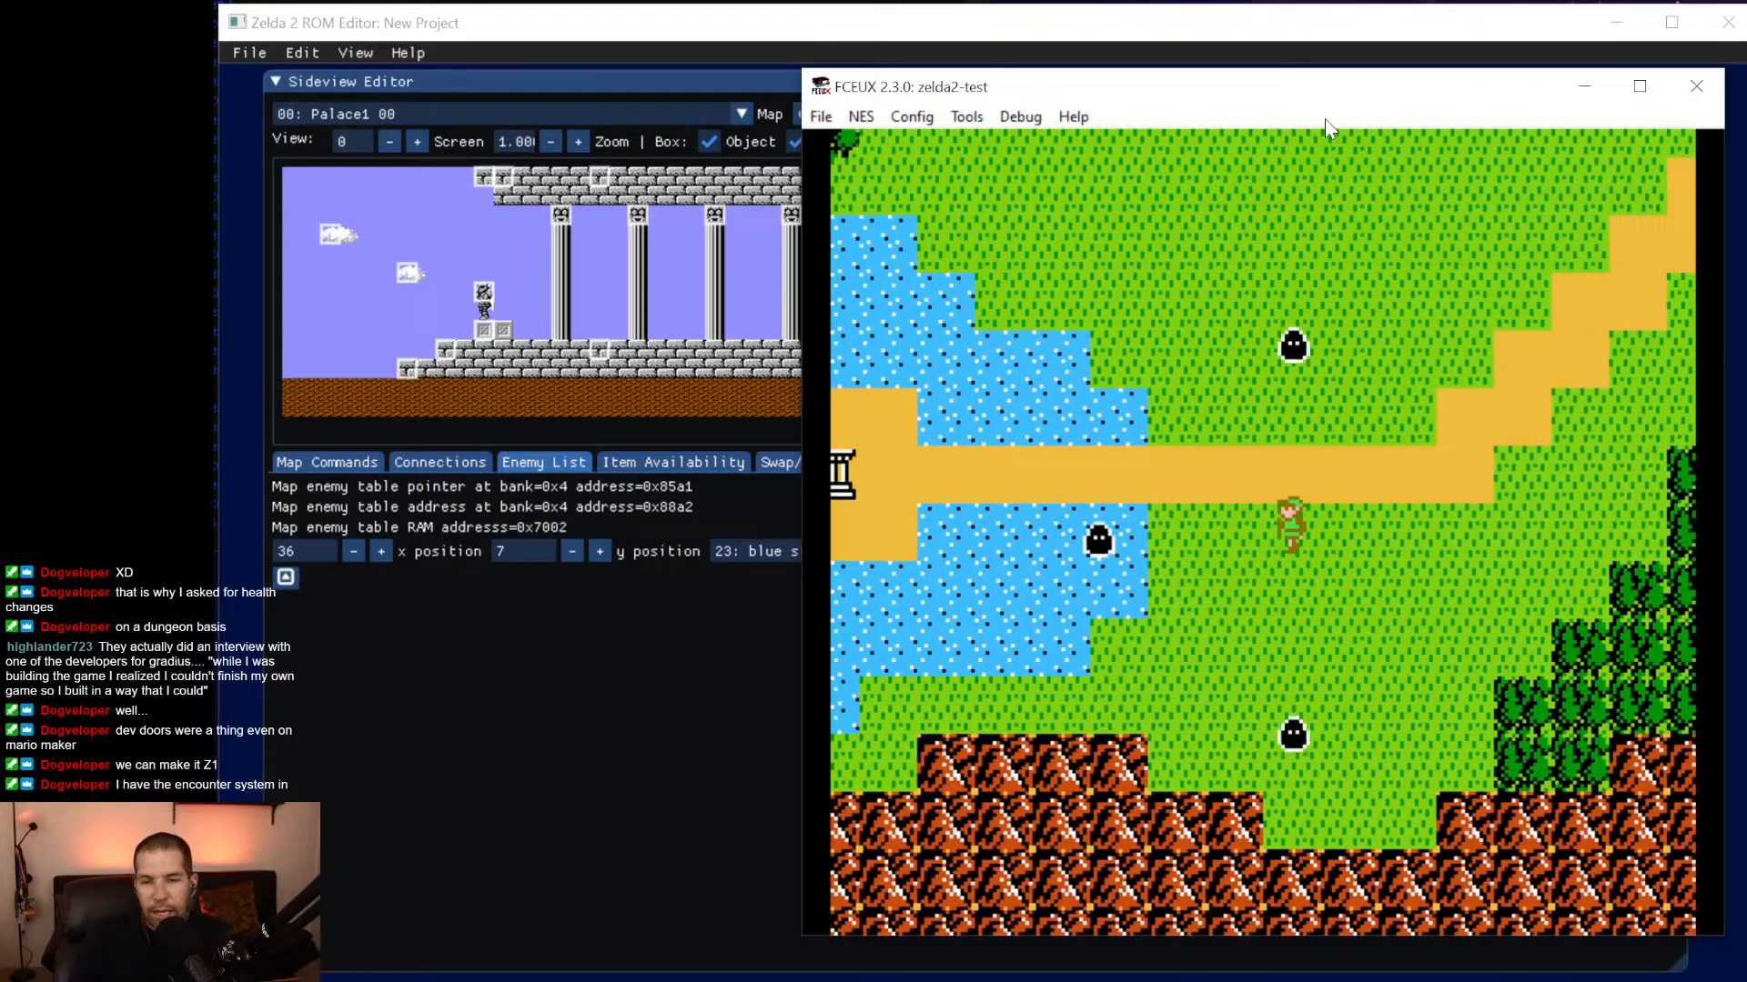
pyautogui.press('Down')
pyautogui.press('Left')
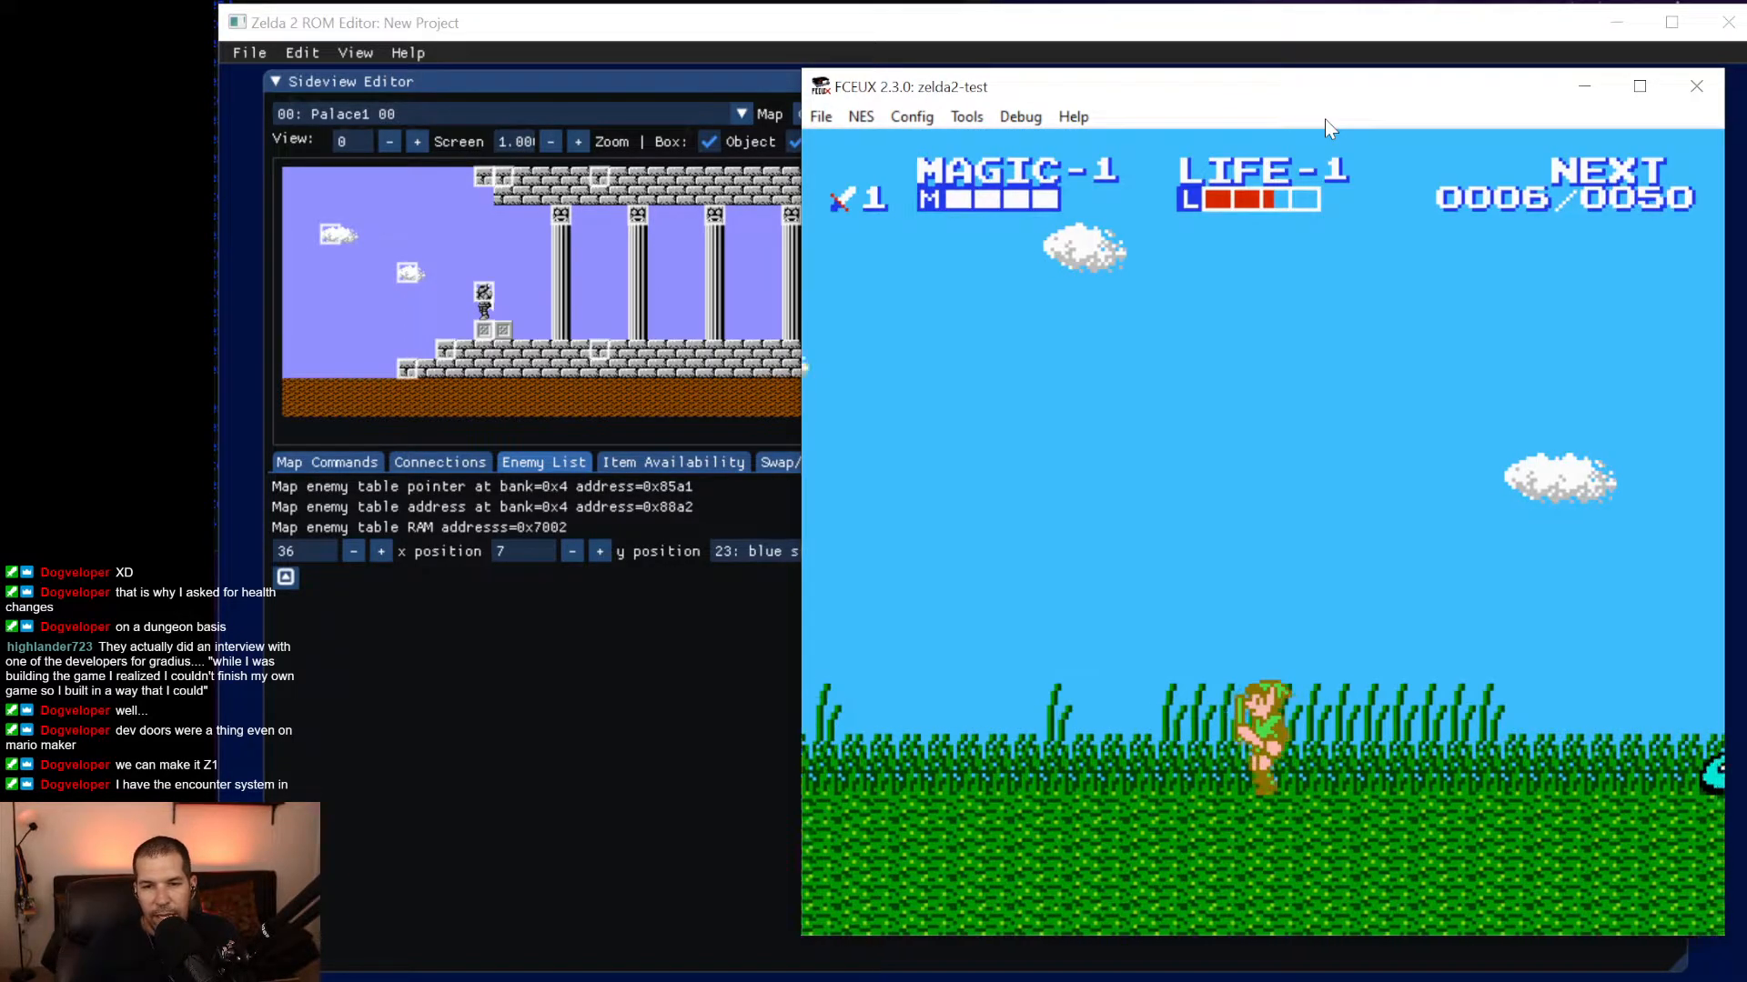
pyautogui.press('f')
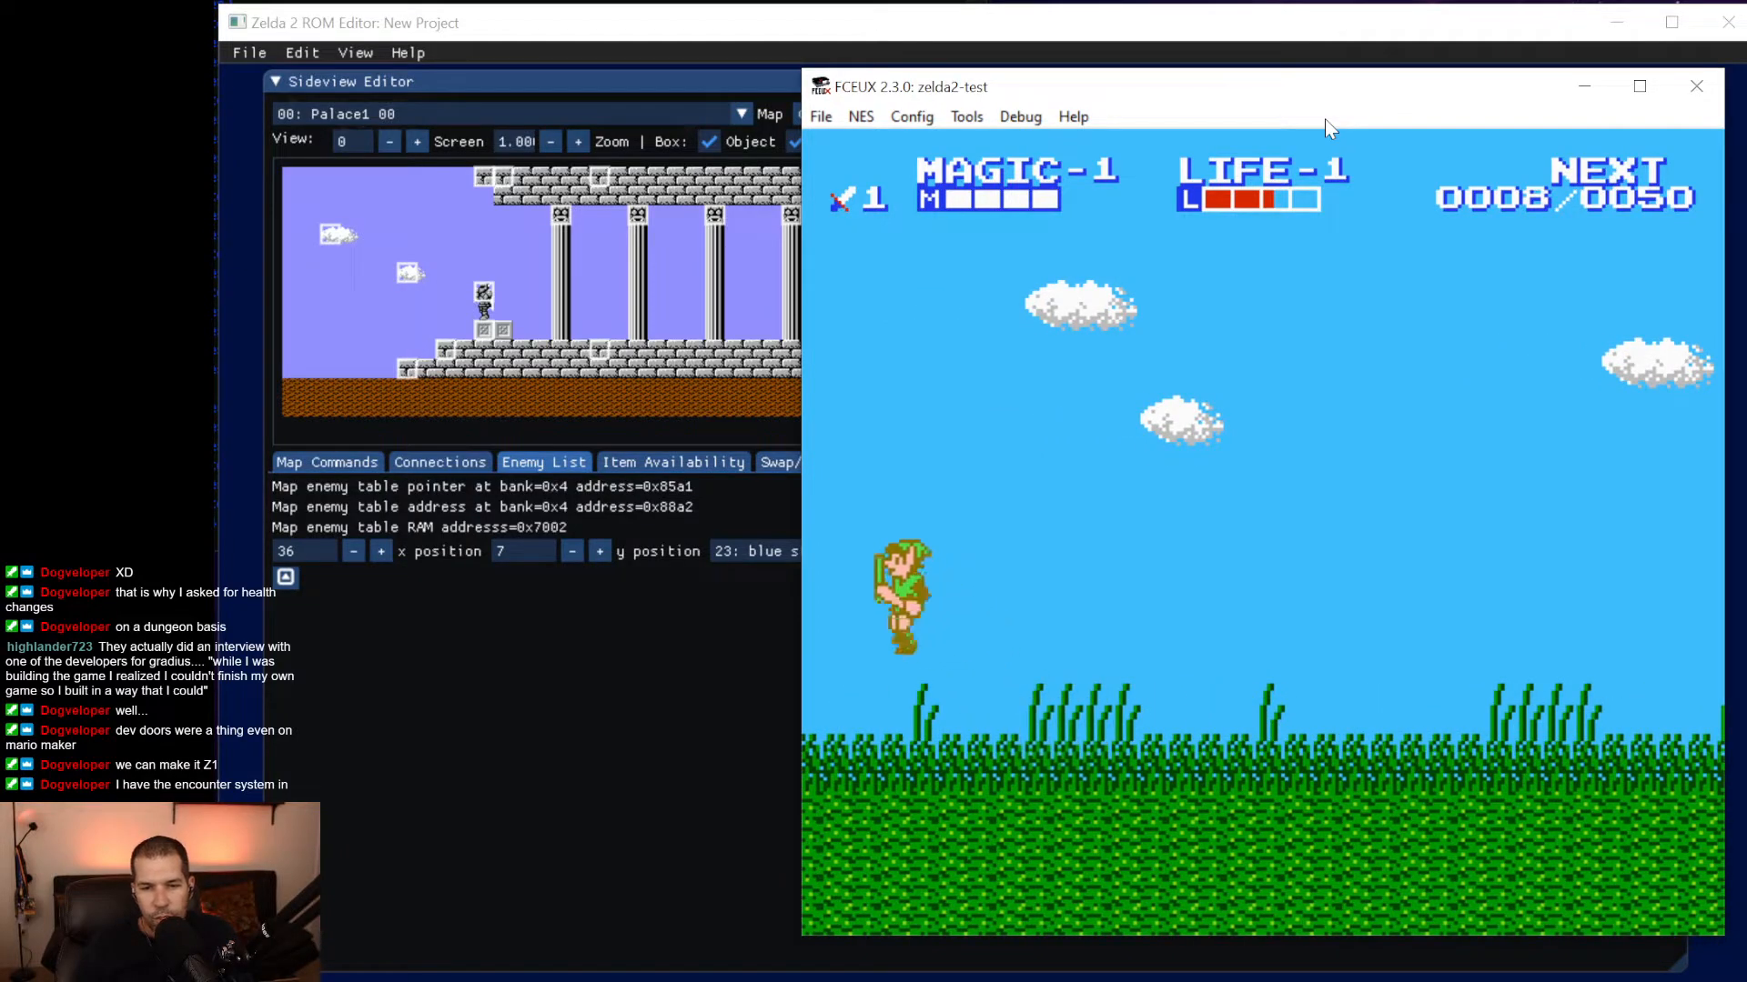
# Roam the grassland north of the palace road and run into an enemy marker.
pyautogui.press('Up')
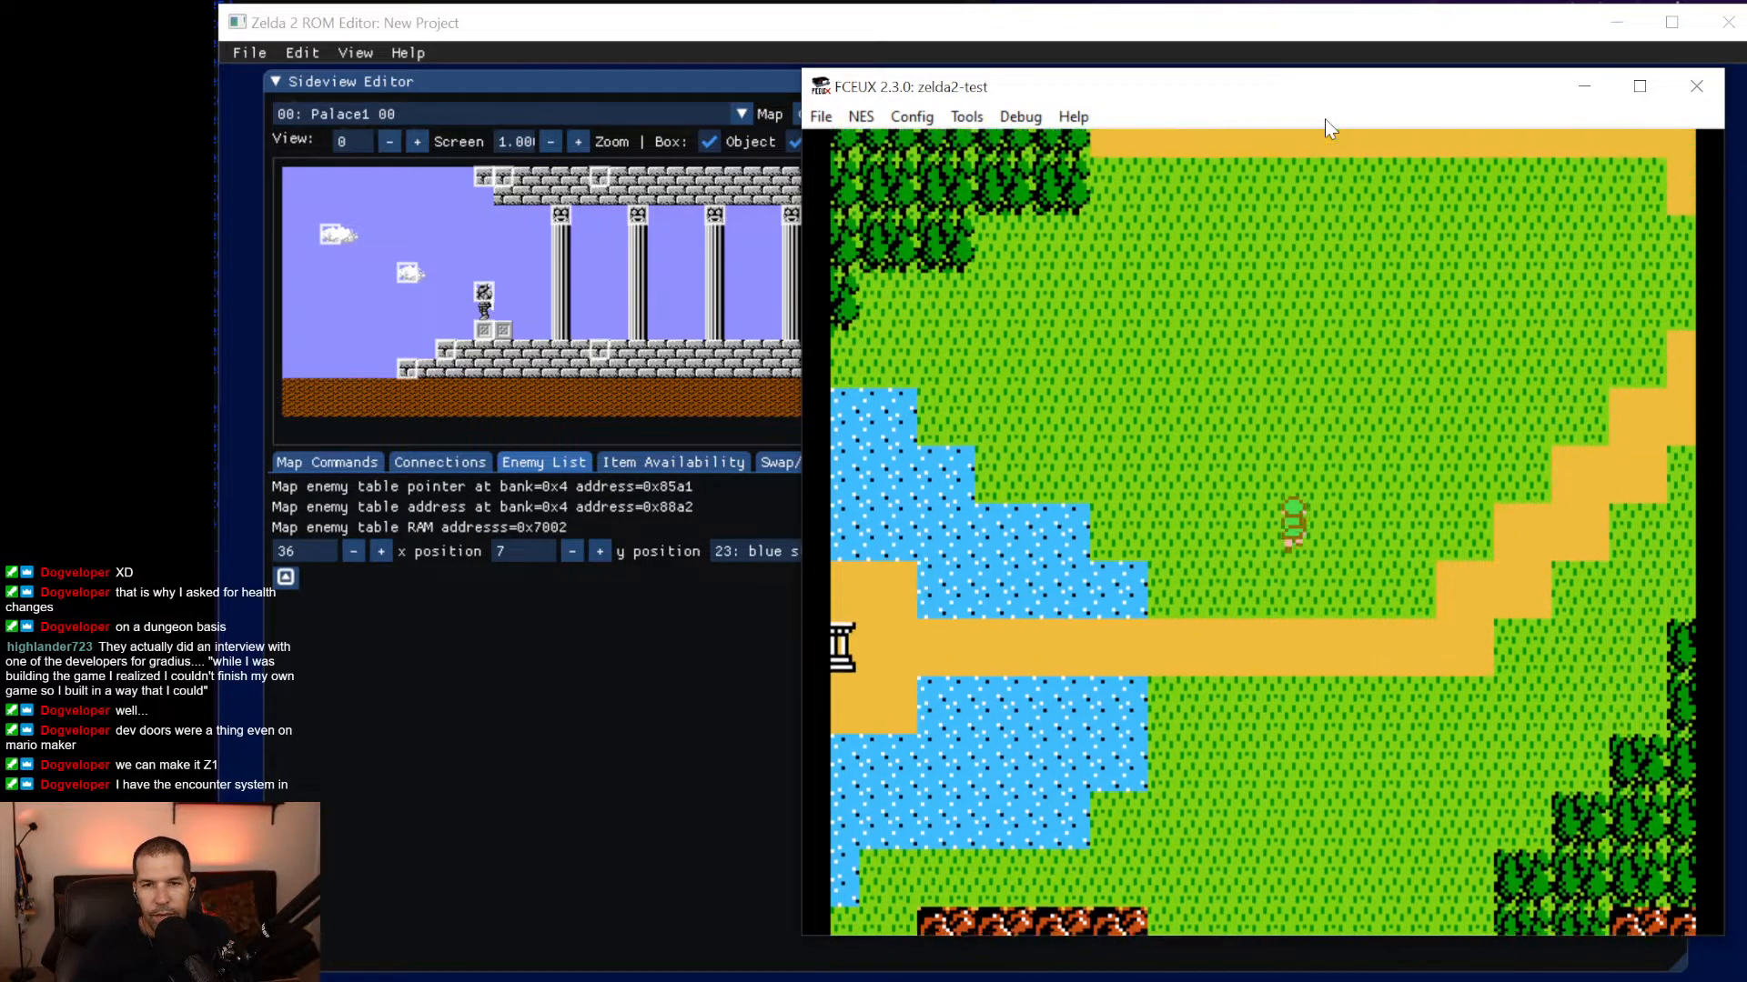
pyautogui.press('Up')
pyautogui.press('Left')
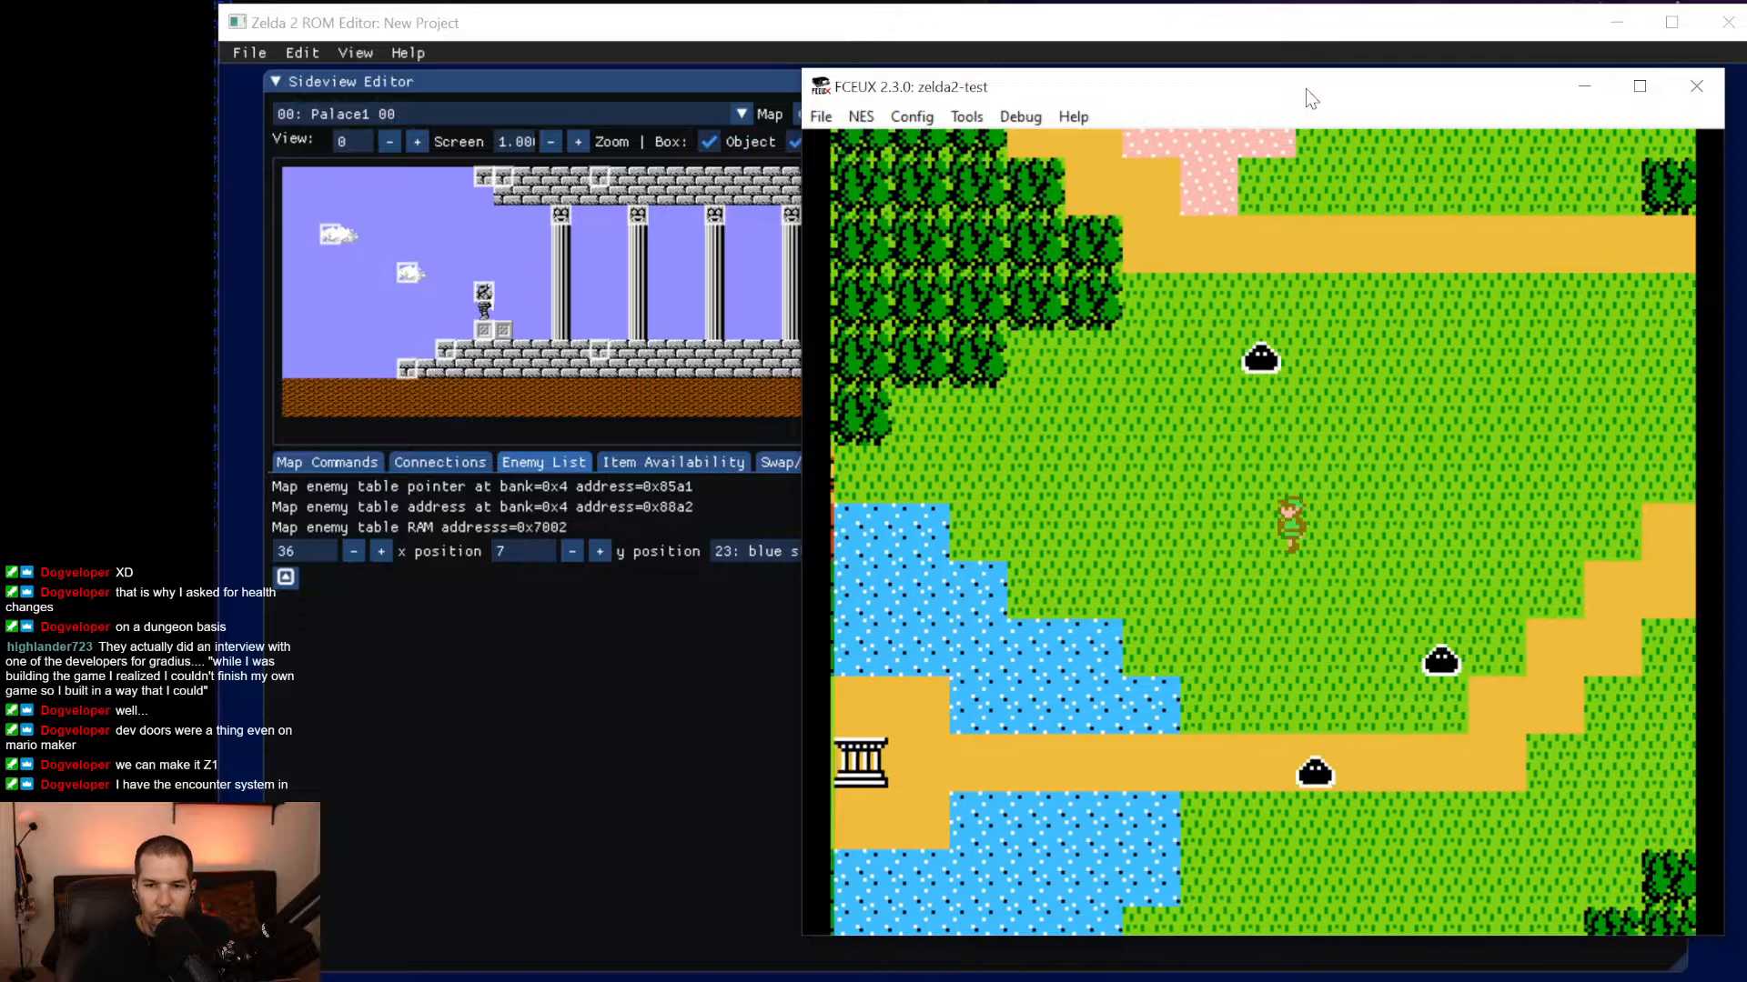
pyautogui.press('Right')
pyautogui.press('Down')
pyautogui.press('Right')
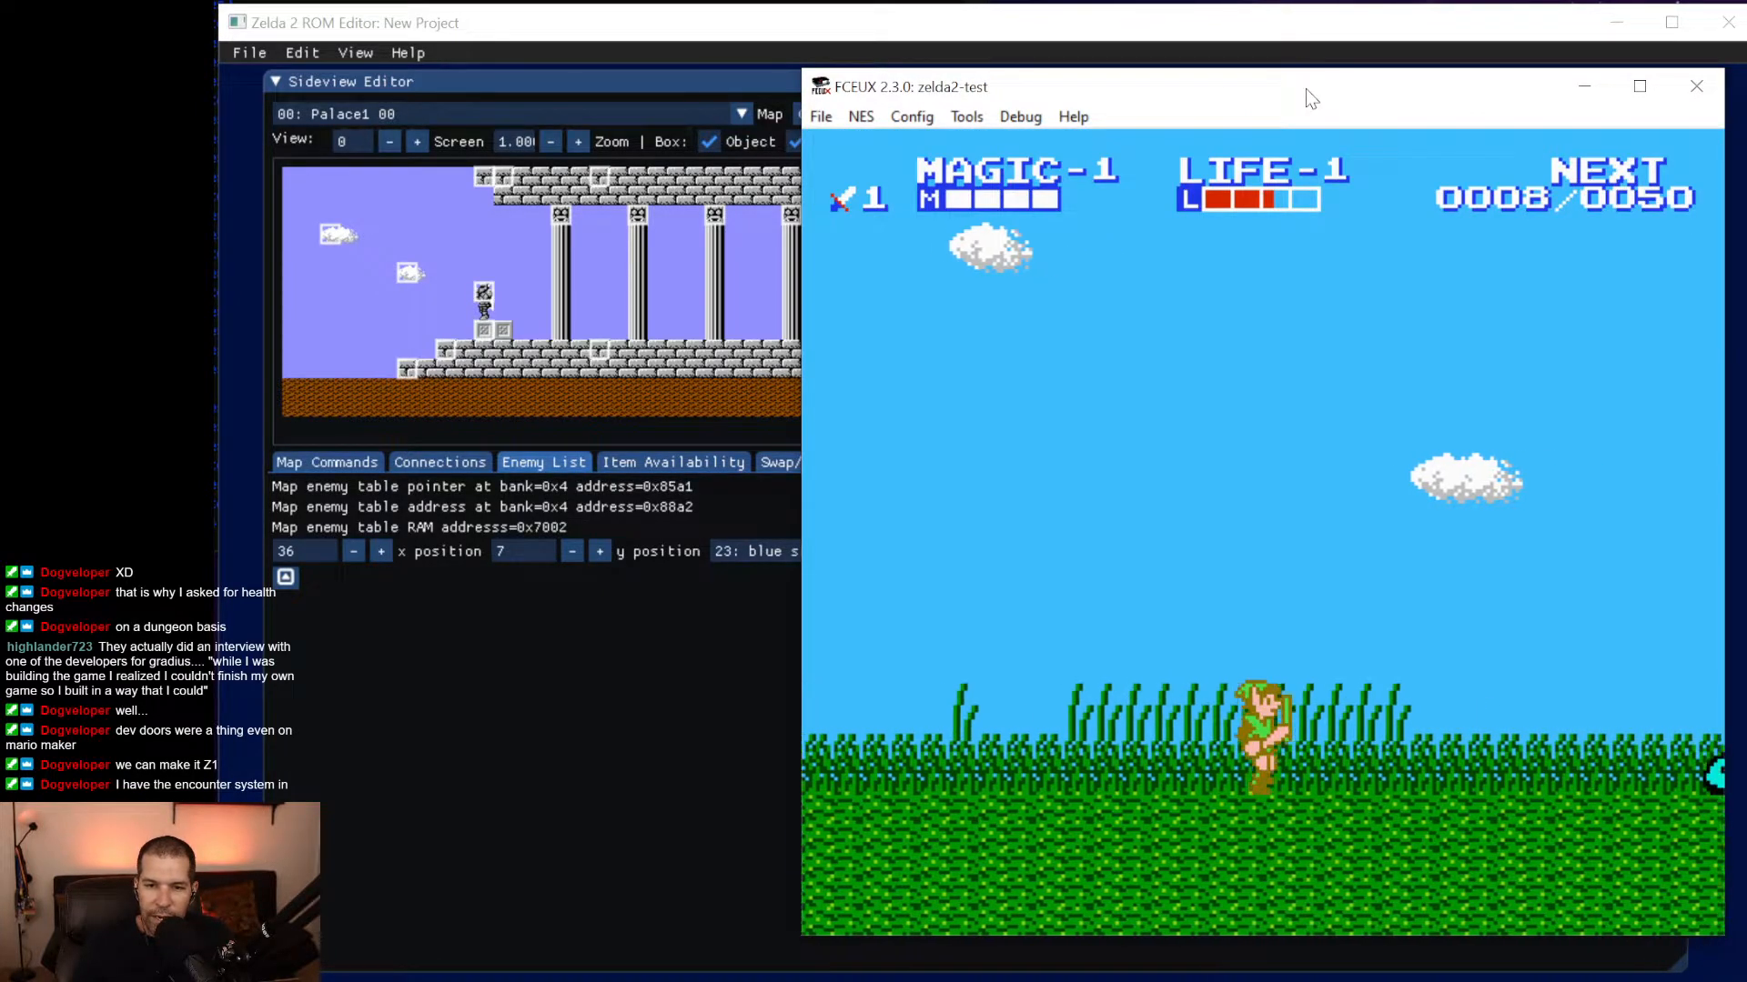
# Jump onto the slimes in the grassland field with downward attacks.
pyautogui.press('f')
pyautogui.press('Down')
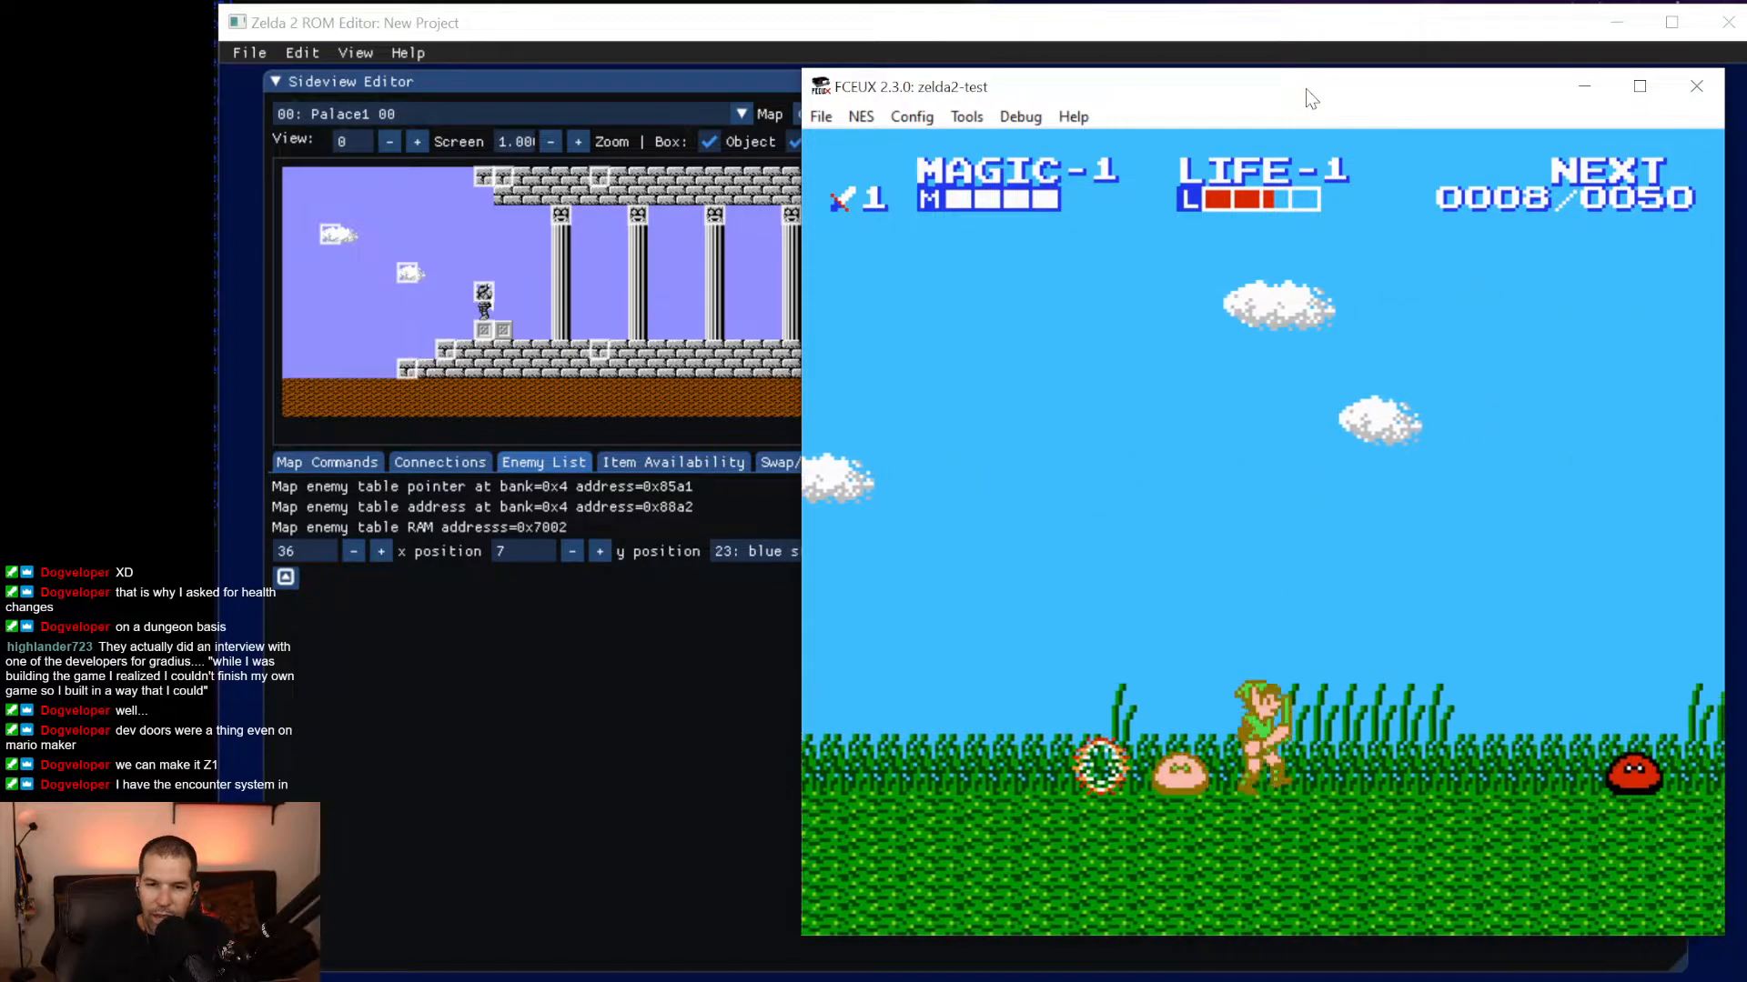
pyautogui.press('Left')
pyautogui.press('f')
pyautogui.press('Down')
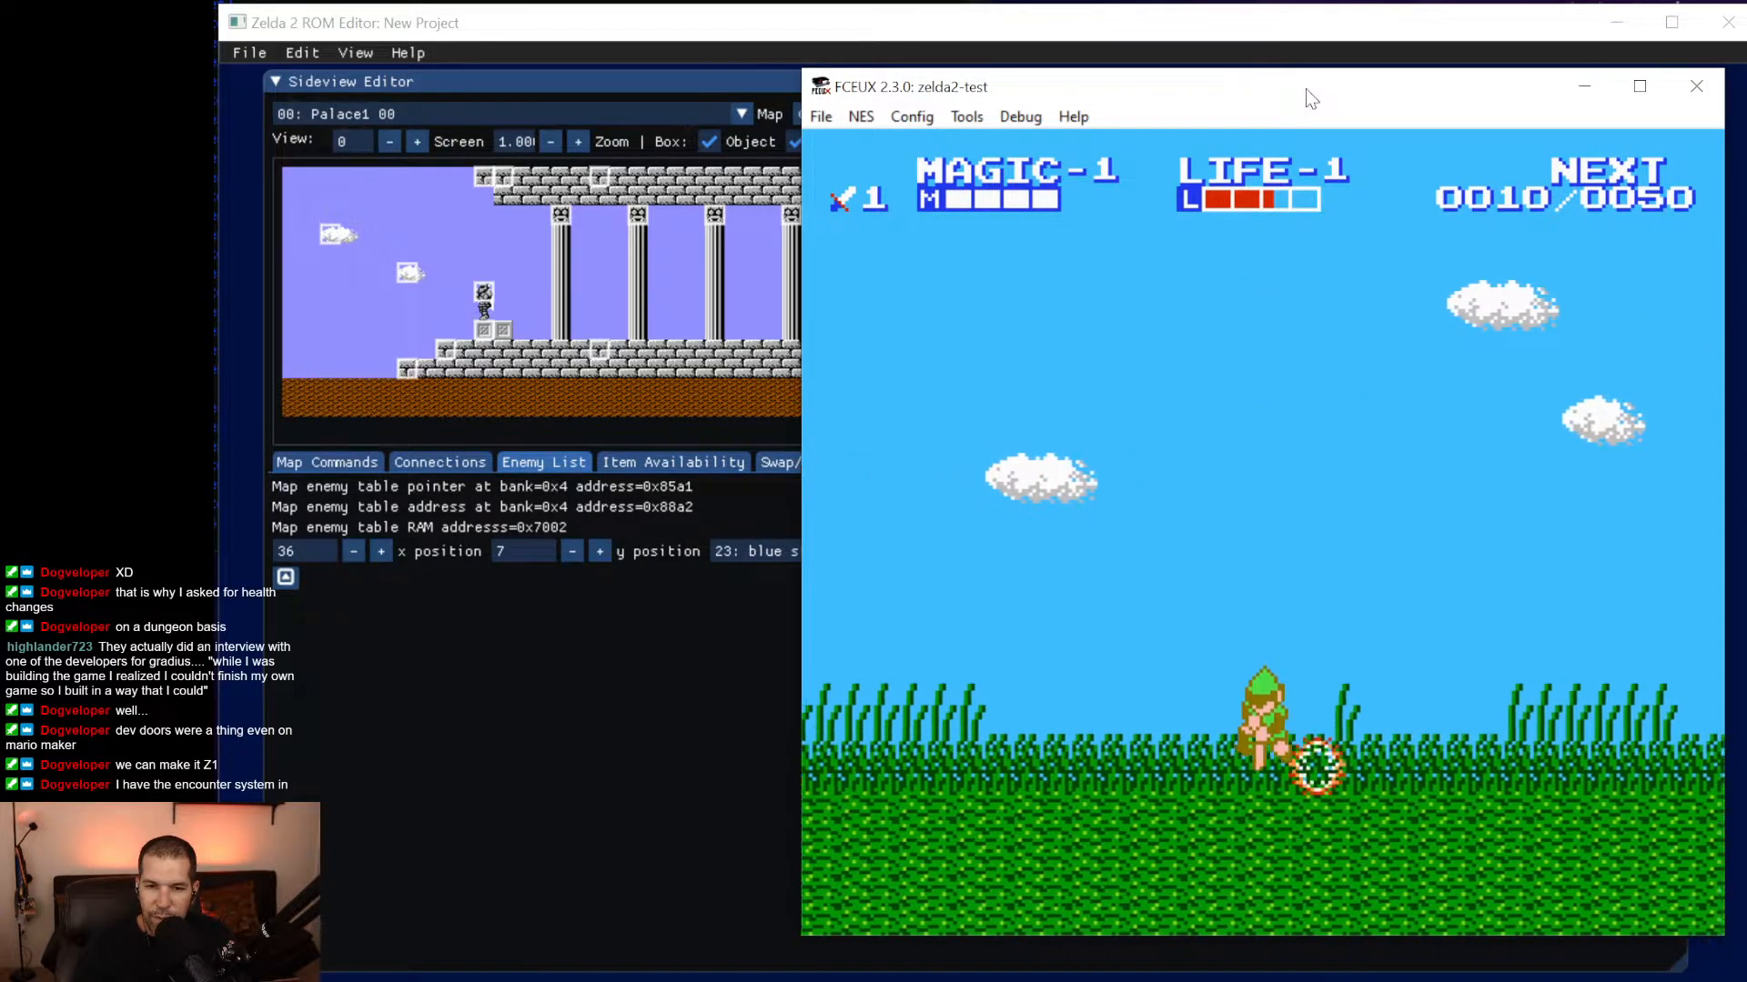
# Collect the blue magic jar dropped on the grassland field.
pyautogui.press('Right')
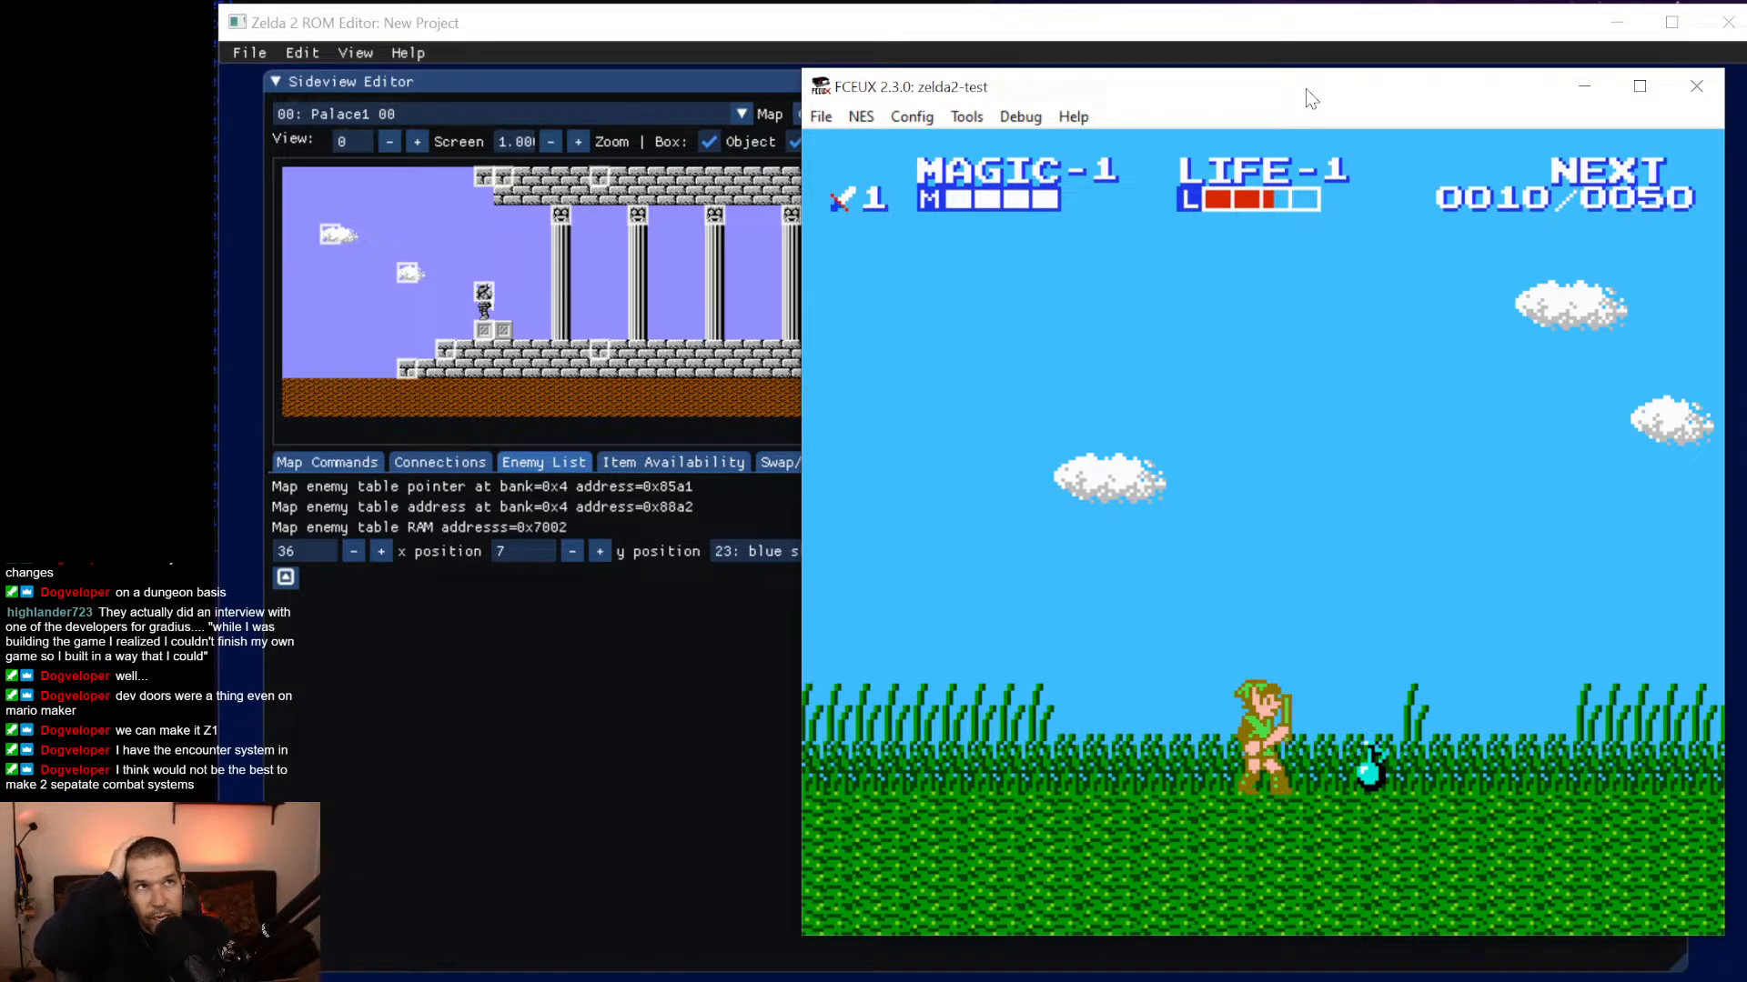
pyautogui.press('Right')
pyautogui.press('Right')
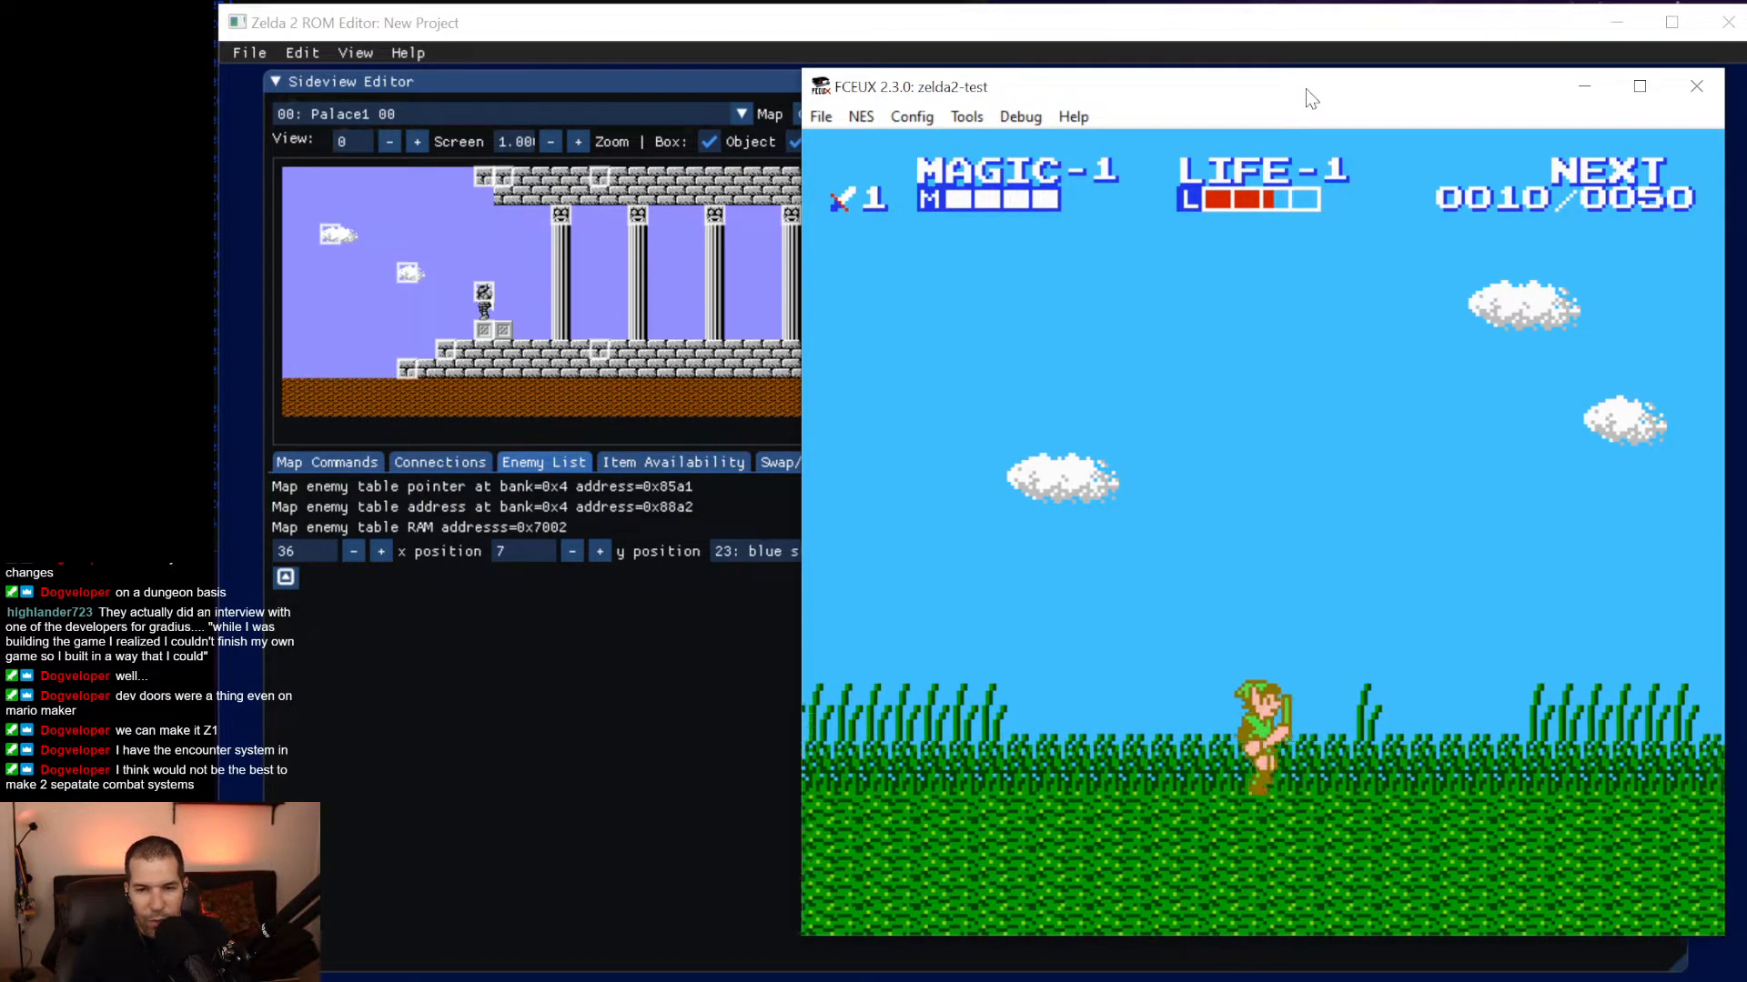
# Leave the grassland field eastward, walk Link south to the palace road, and exit the road encounter on its east side.
pyautogui.press('f')
pyautogui.press('Right')
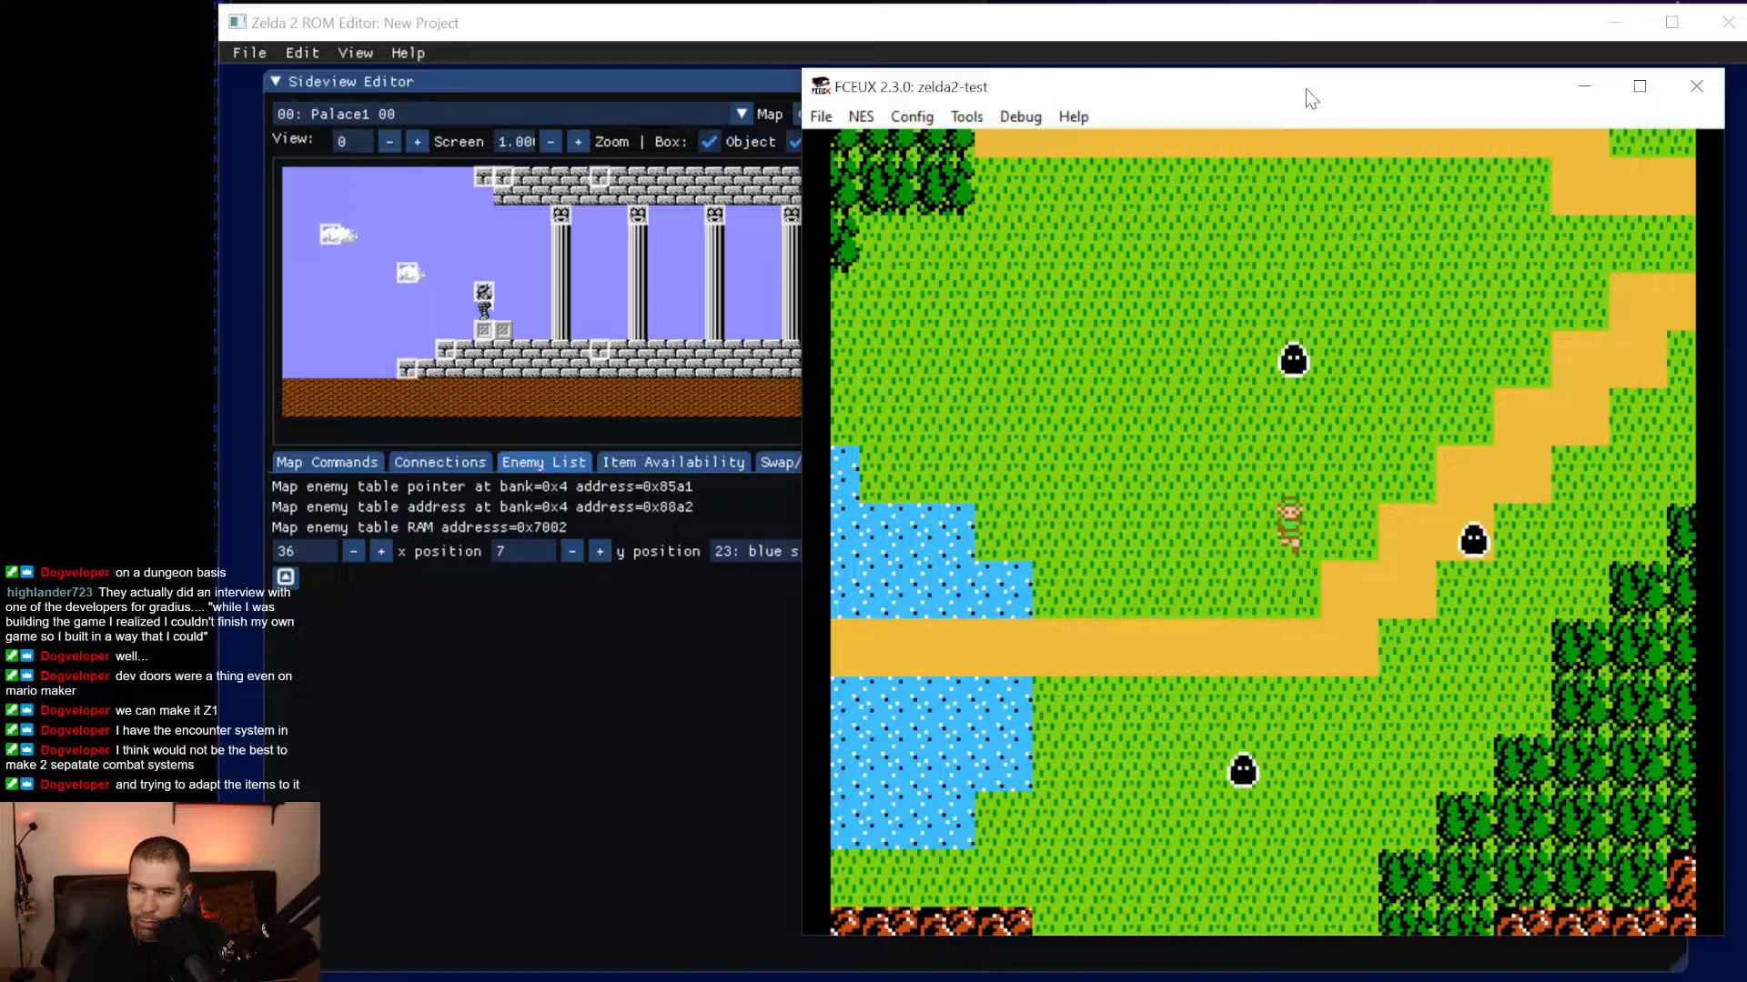
pyautogui.press('Down')
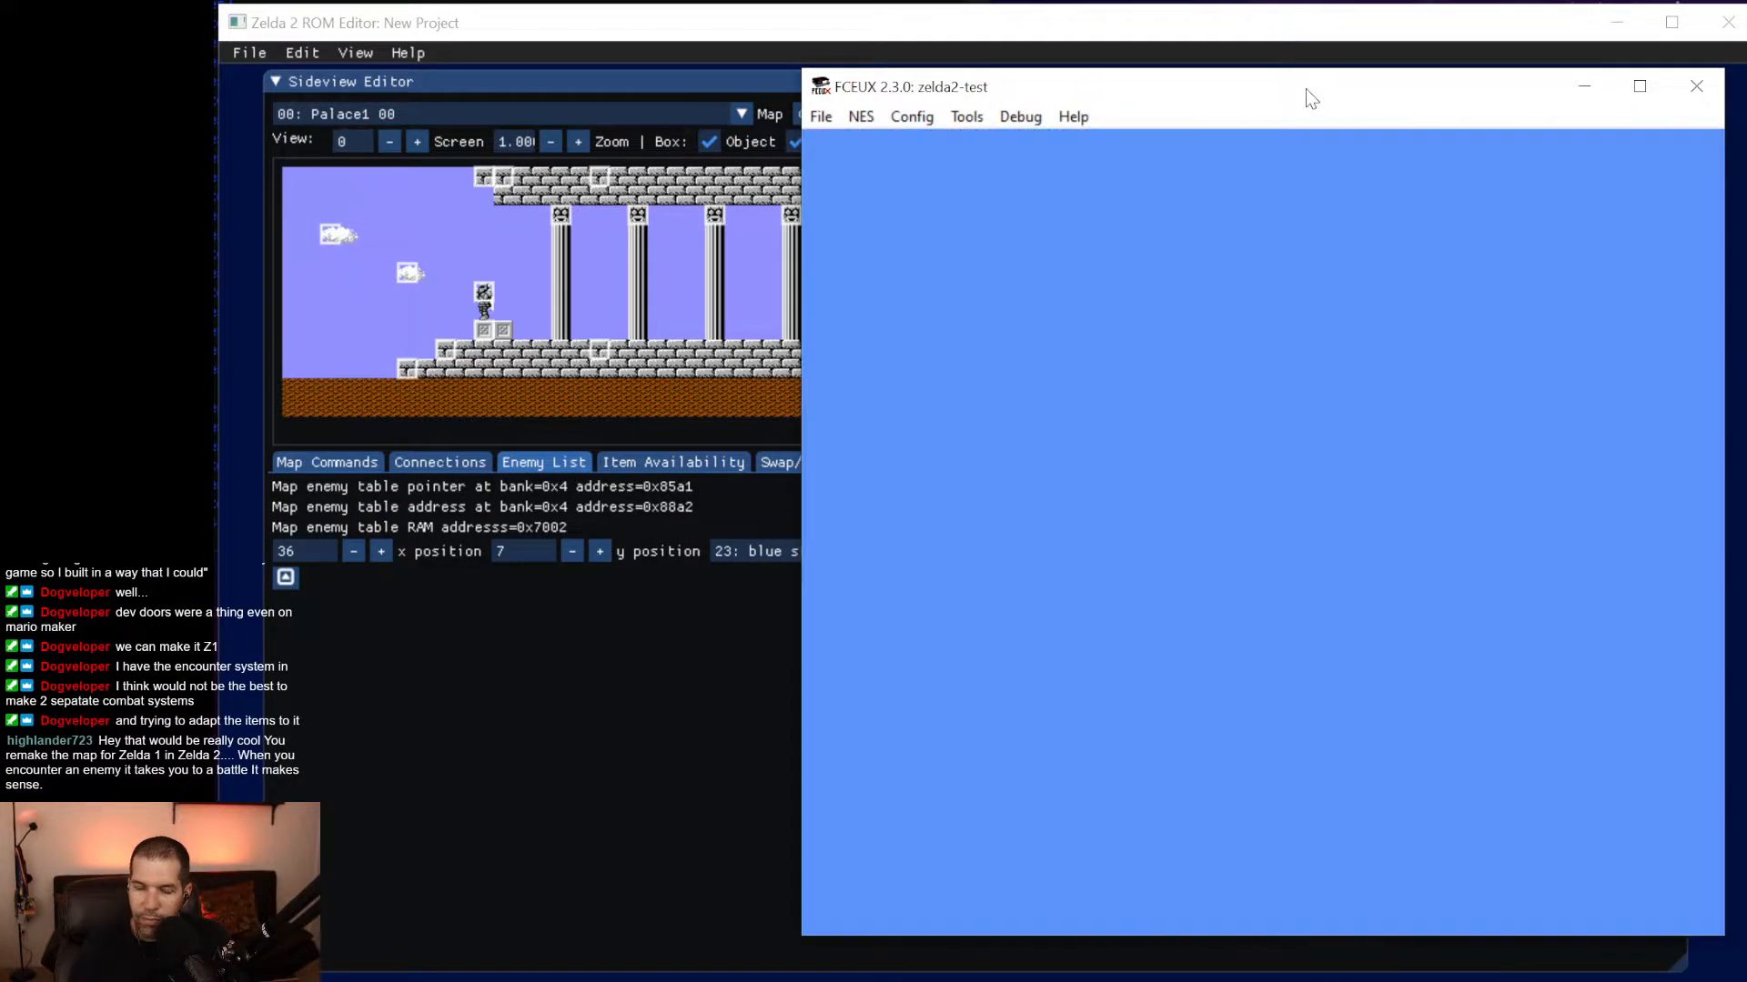
pyautogui.press('Right')
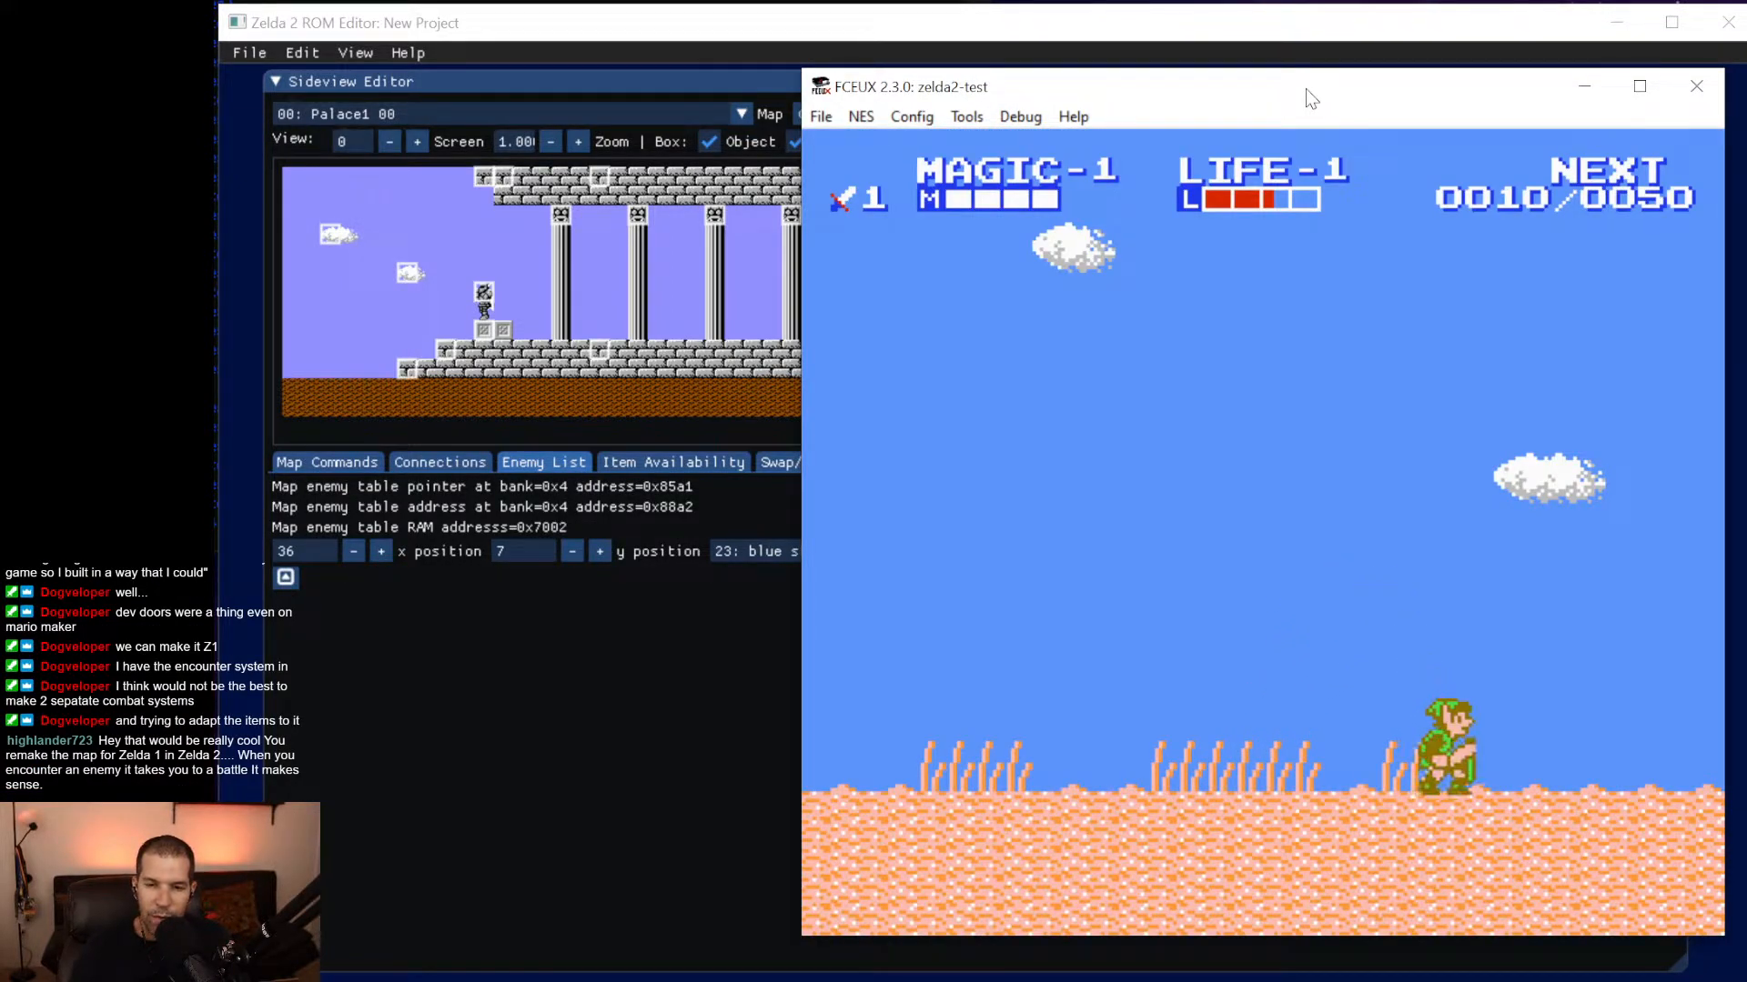
pyautogui.press('Right')
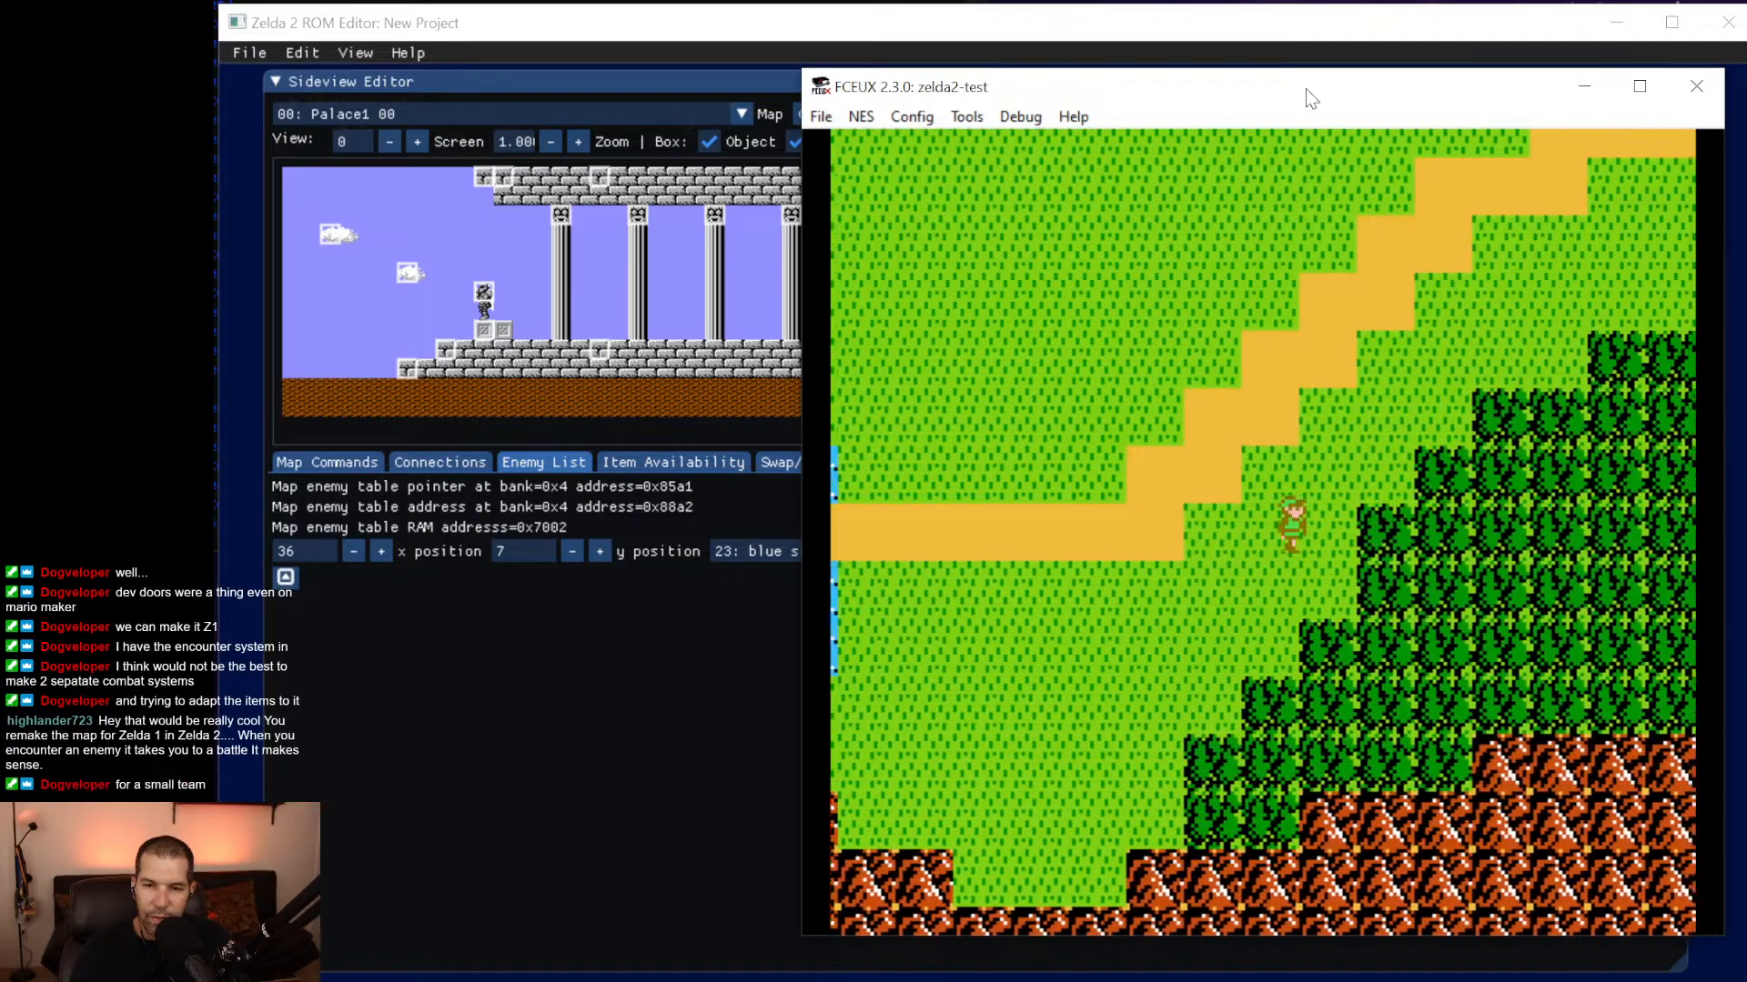
# Walk Link east through the forest and across the road by the town, running into the enemy marker in the woods.
pyautogui.press('Right')
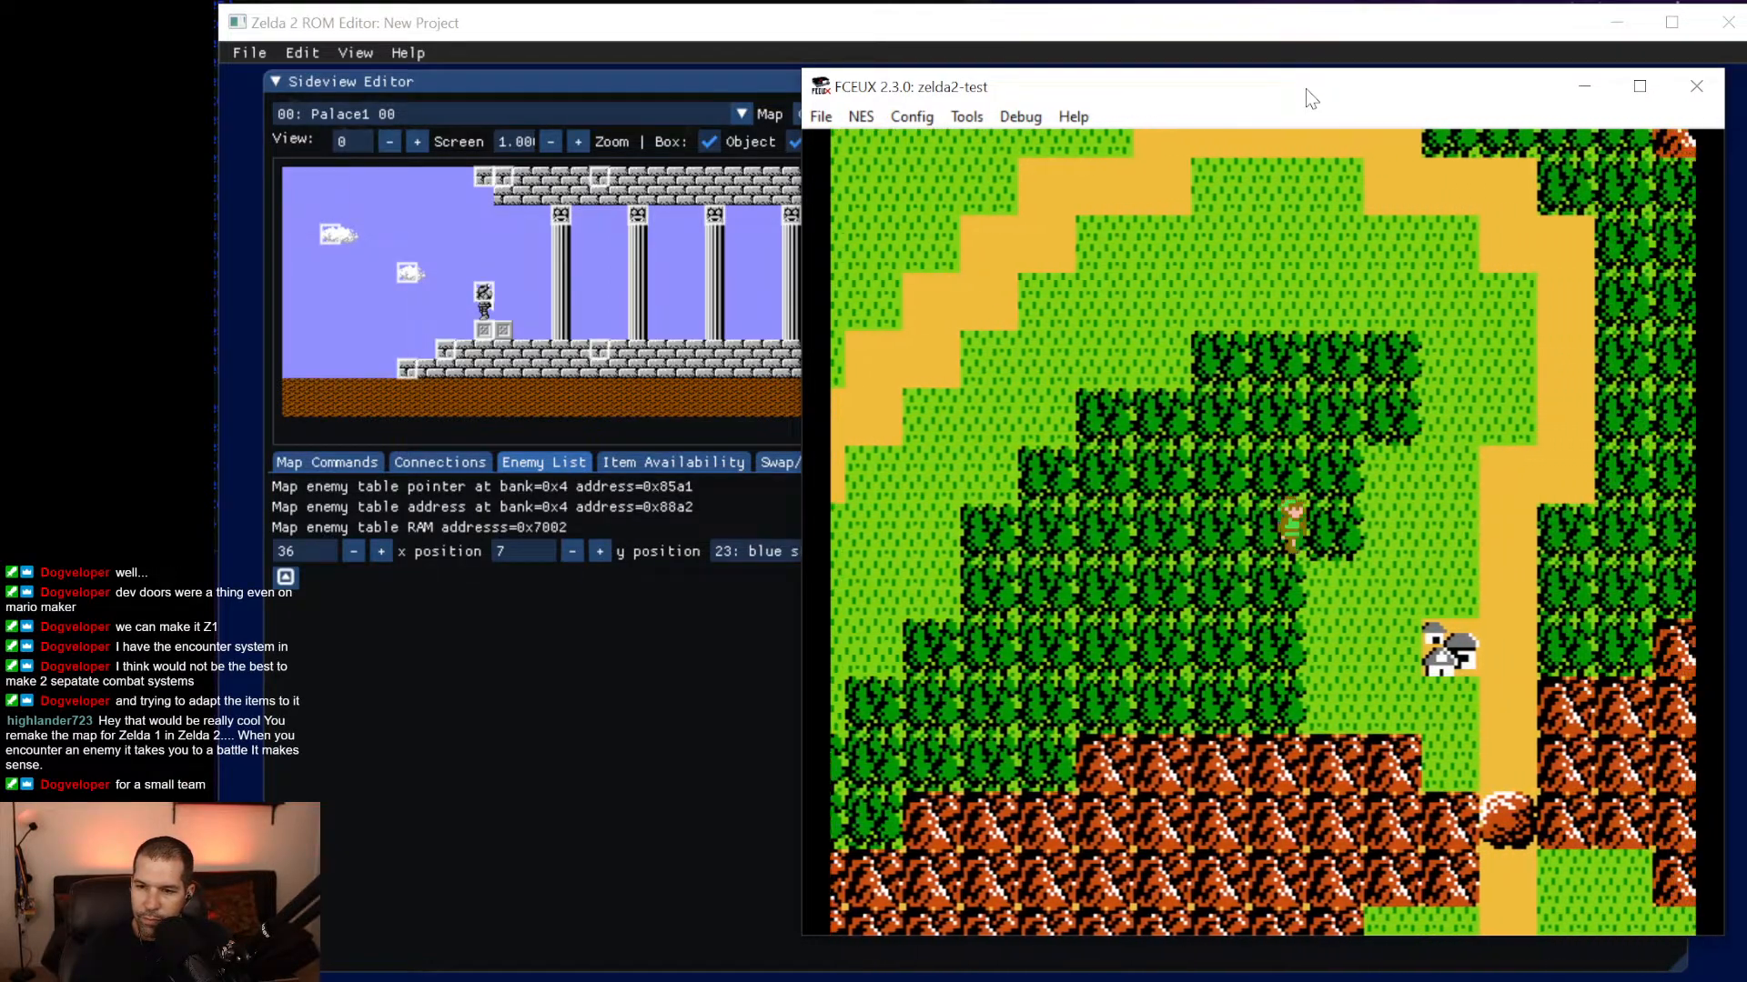
pyautogui.press('Right')
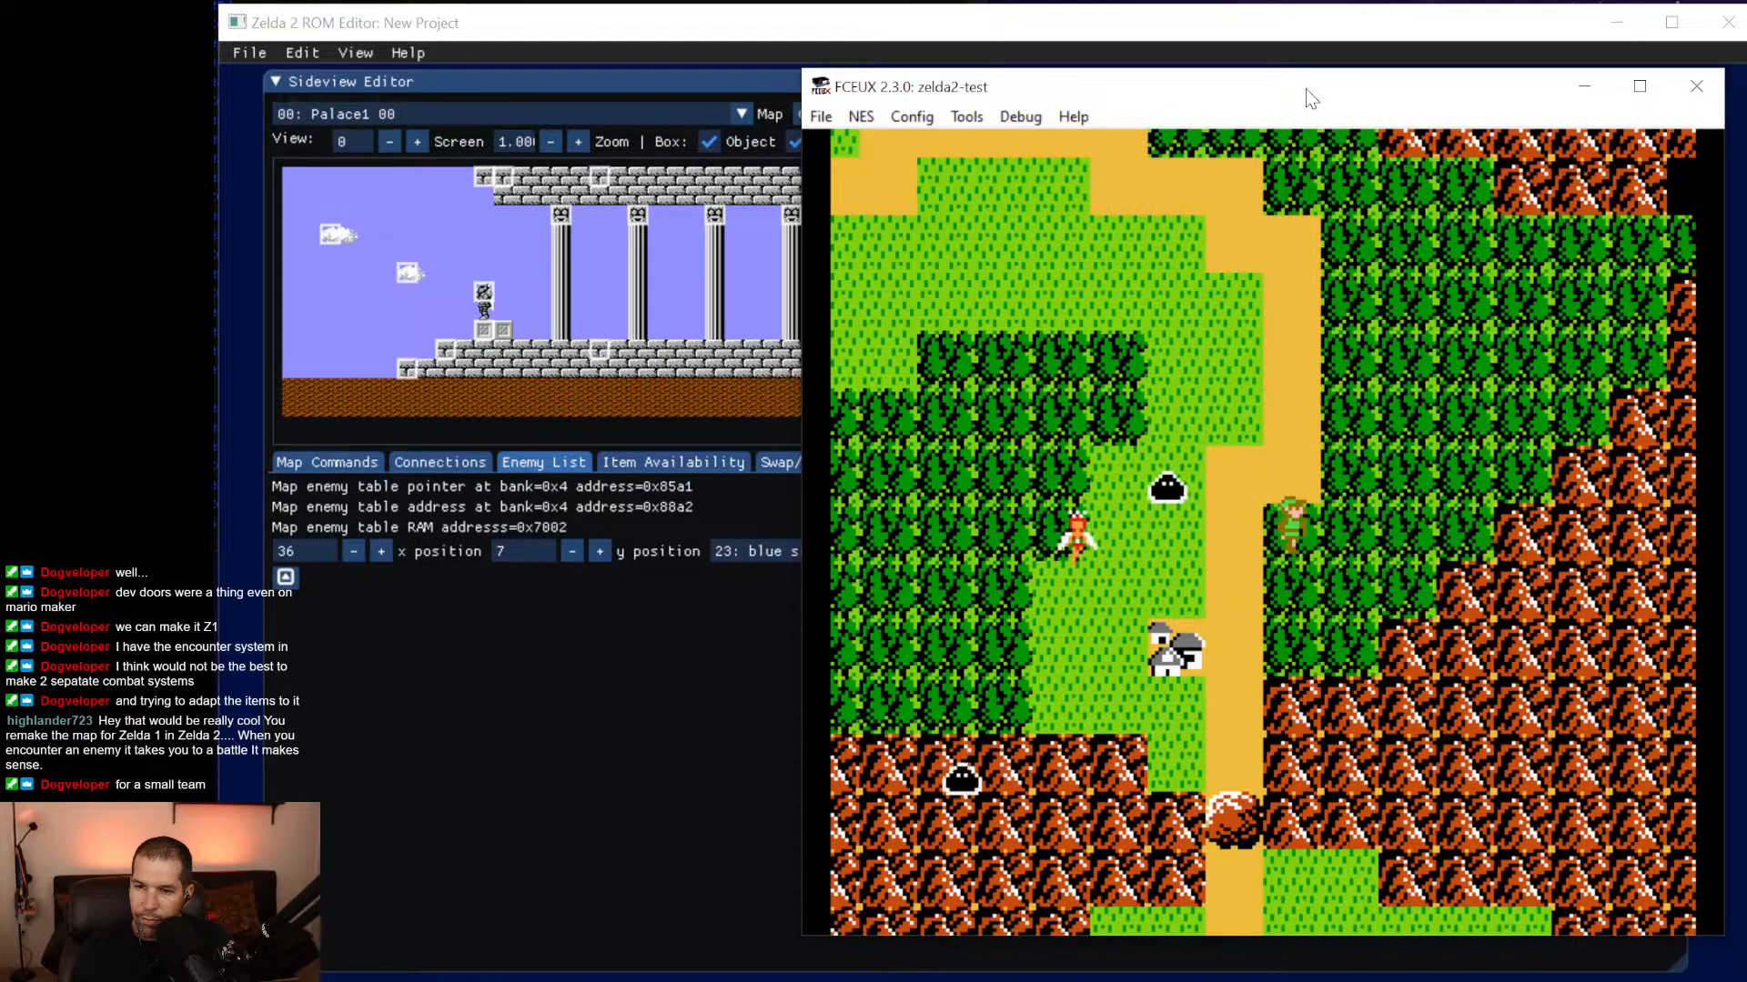
pyautogui.press('Down')
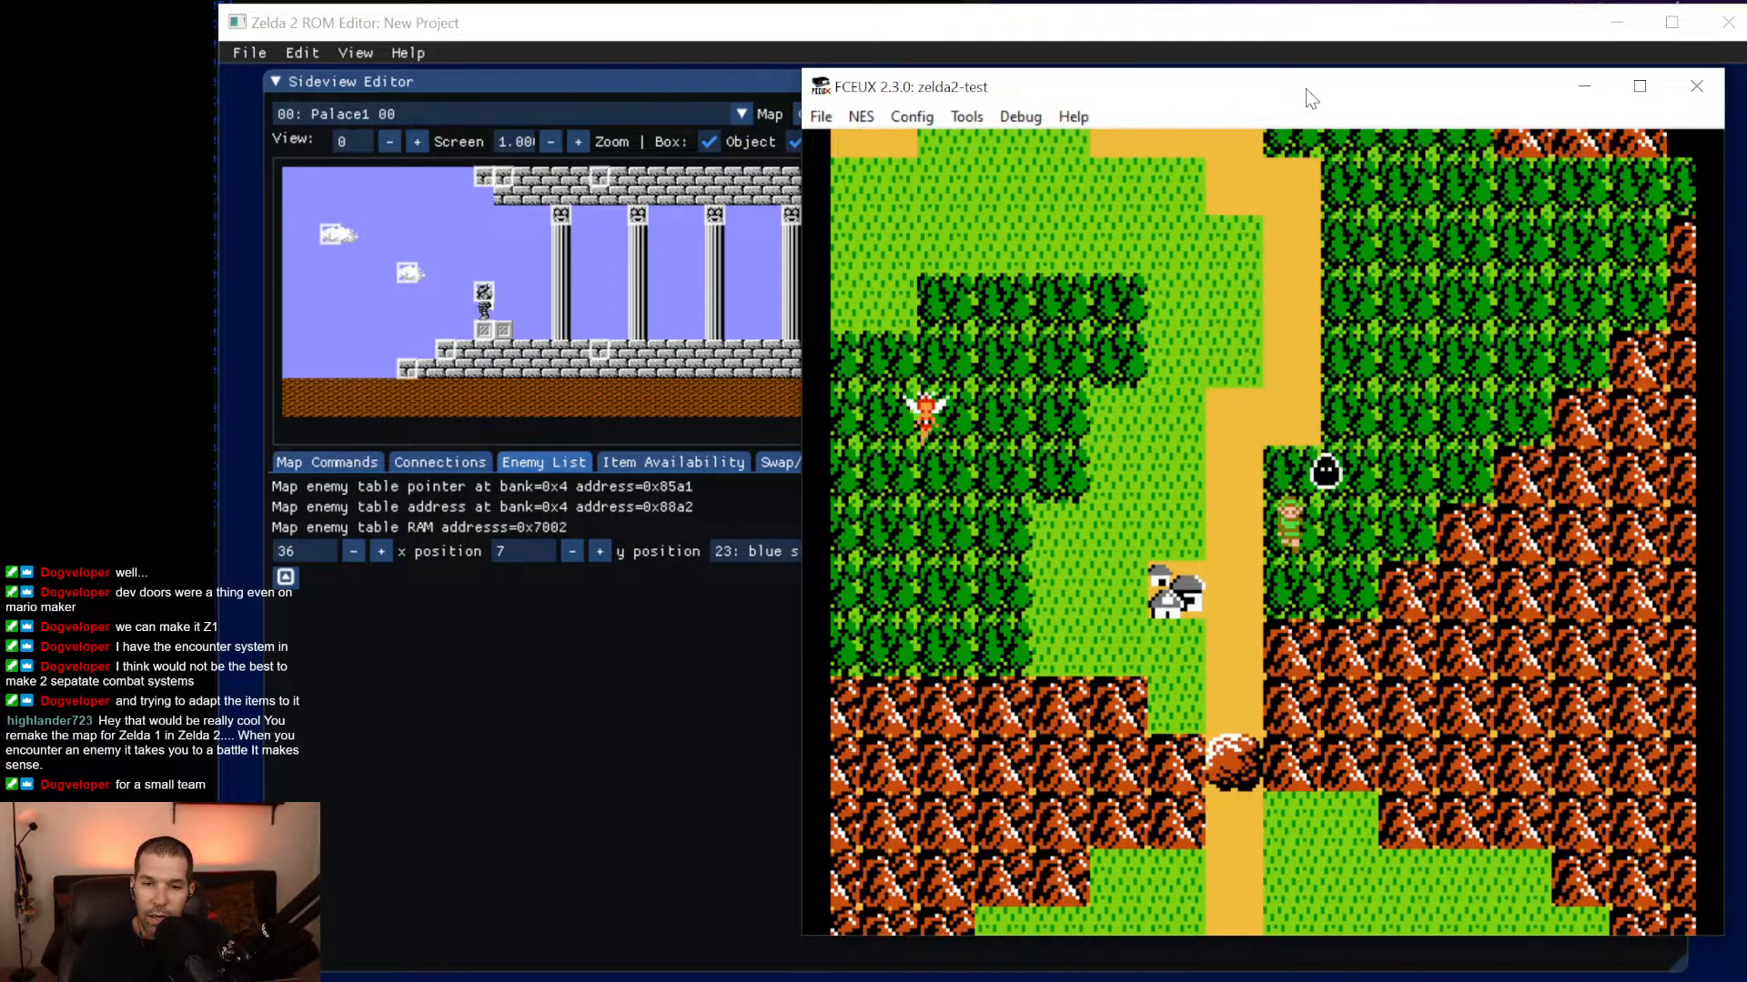
pyautogui.press('Down')
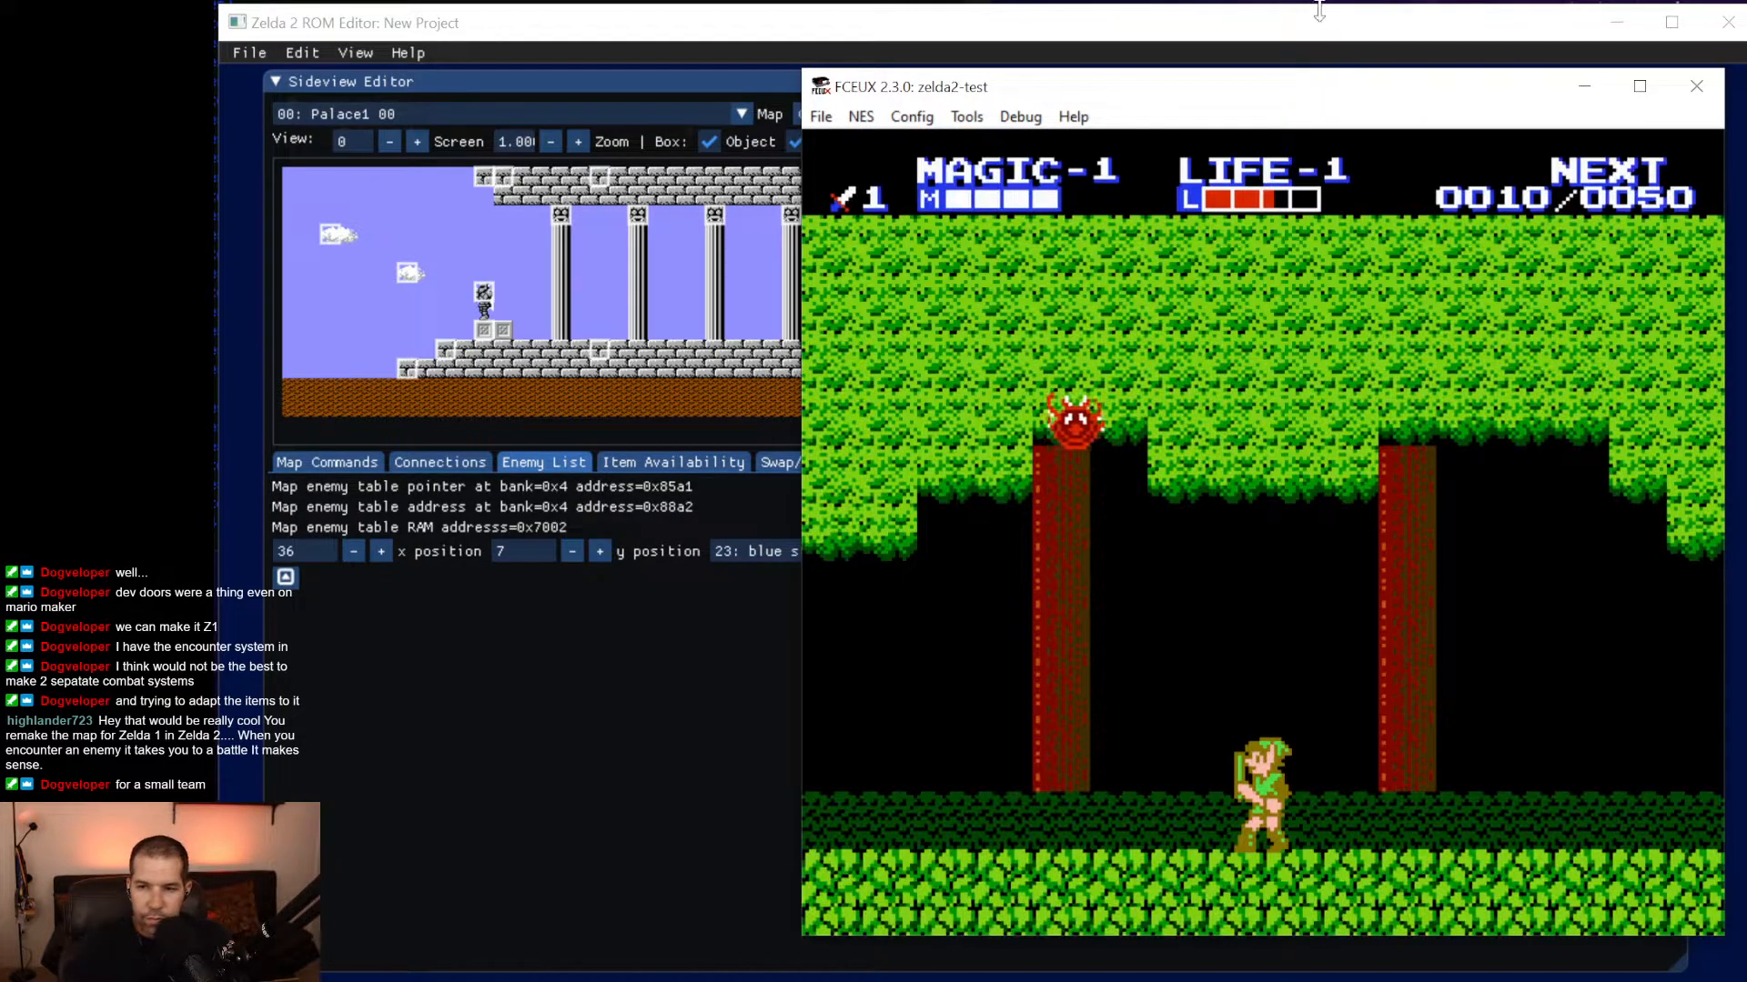
# Try to fight west through the forest encounter past the spear-throwing moblins and dropping spiders.
pyautogui.press('Right')
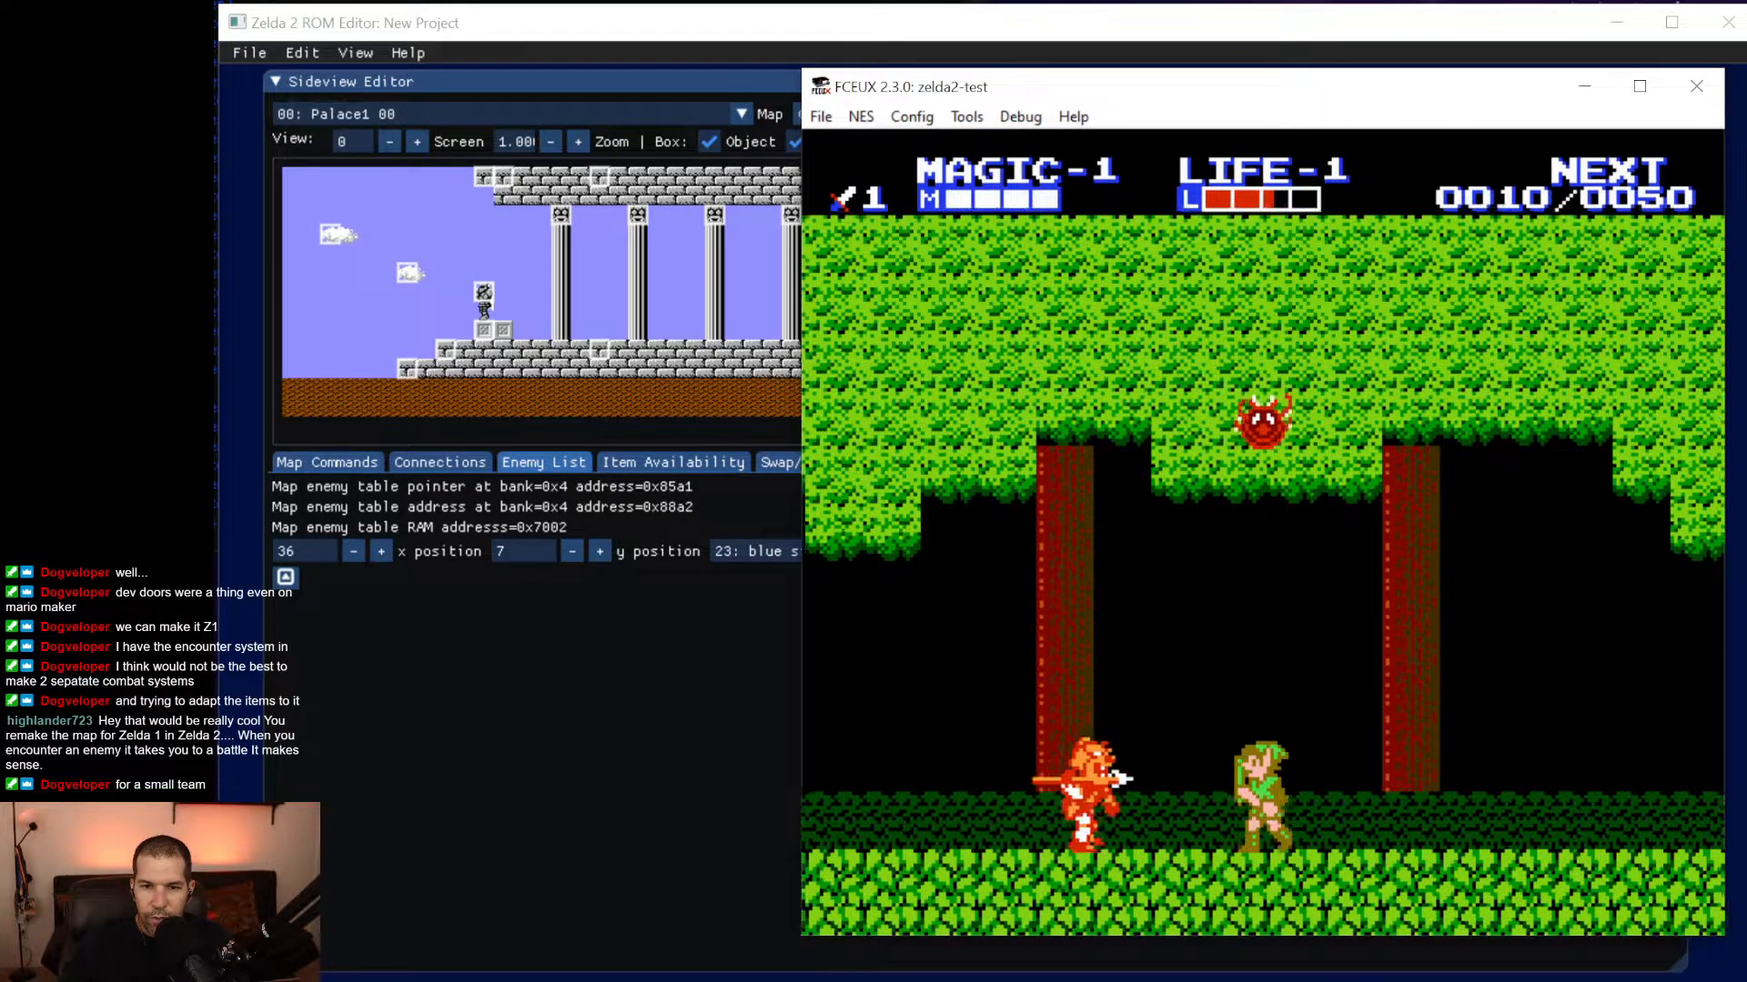
pyautogui.press('Left')
pyautogui.press('Right')
pyautogui.press('f')
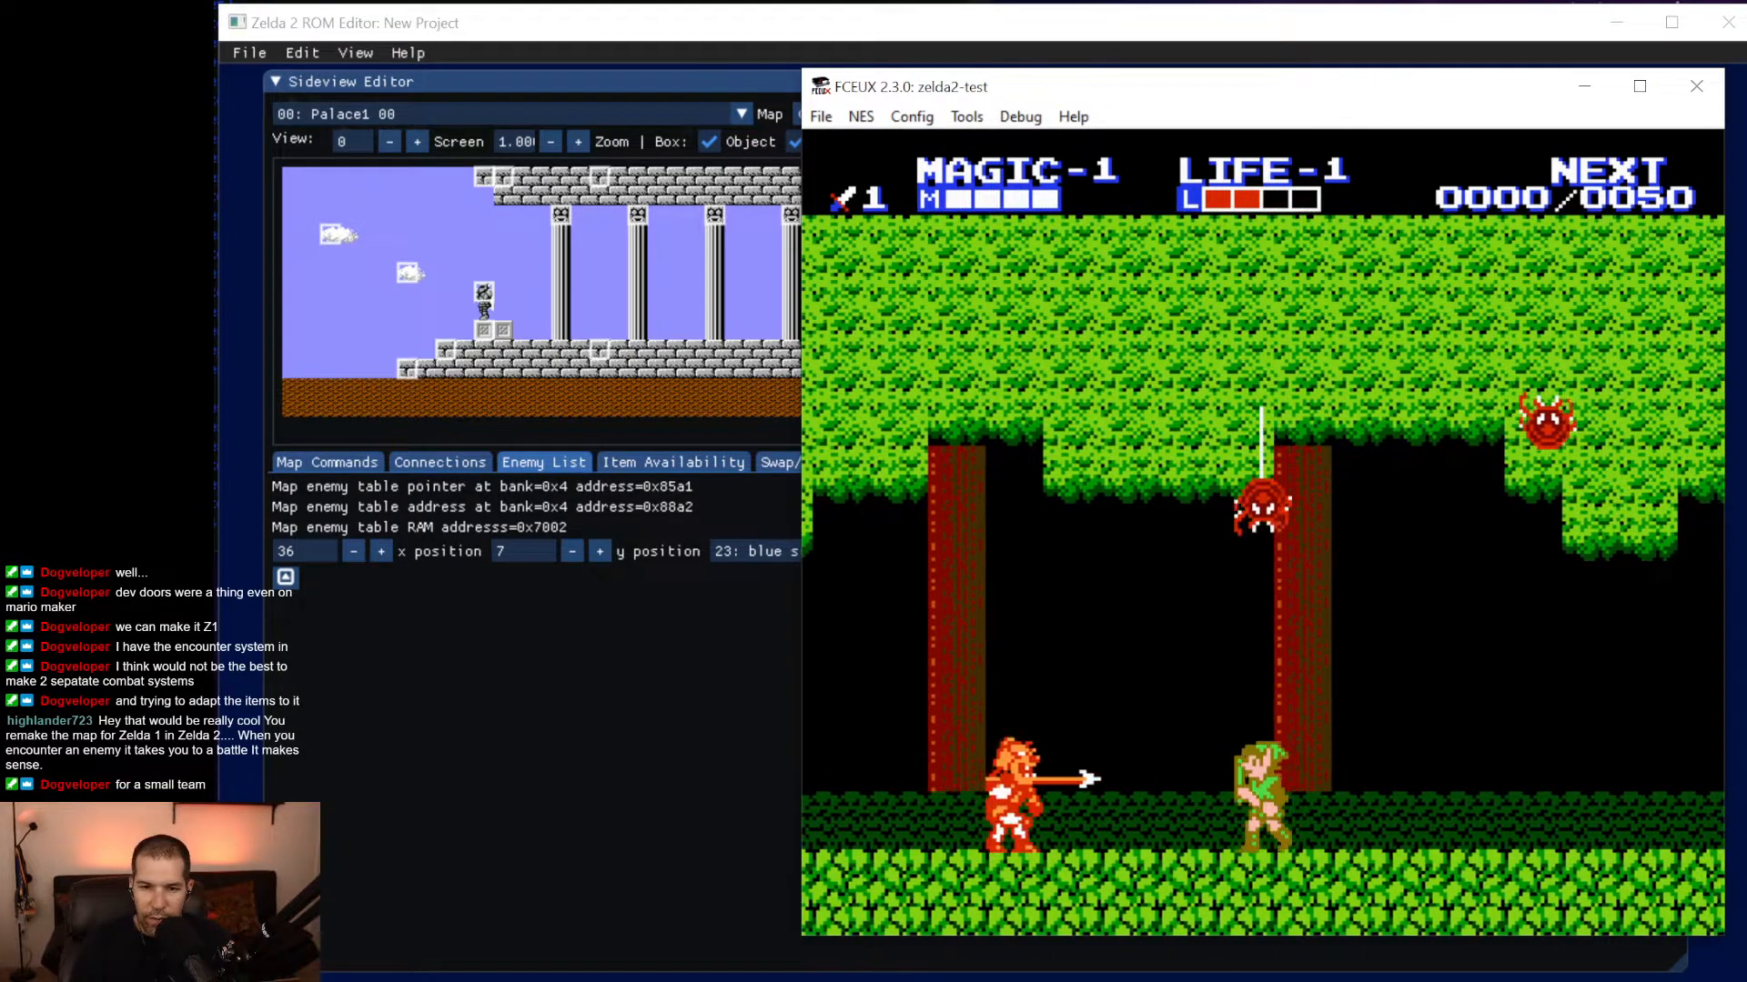
pyautogui.press('Left')
pyautogui.press('f')
pyautogui.press('Left')
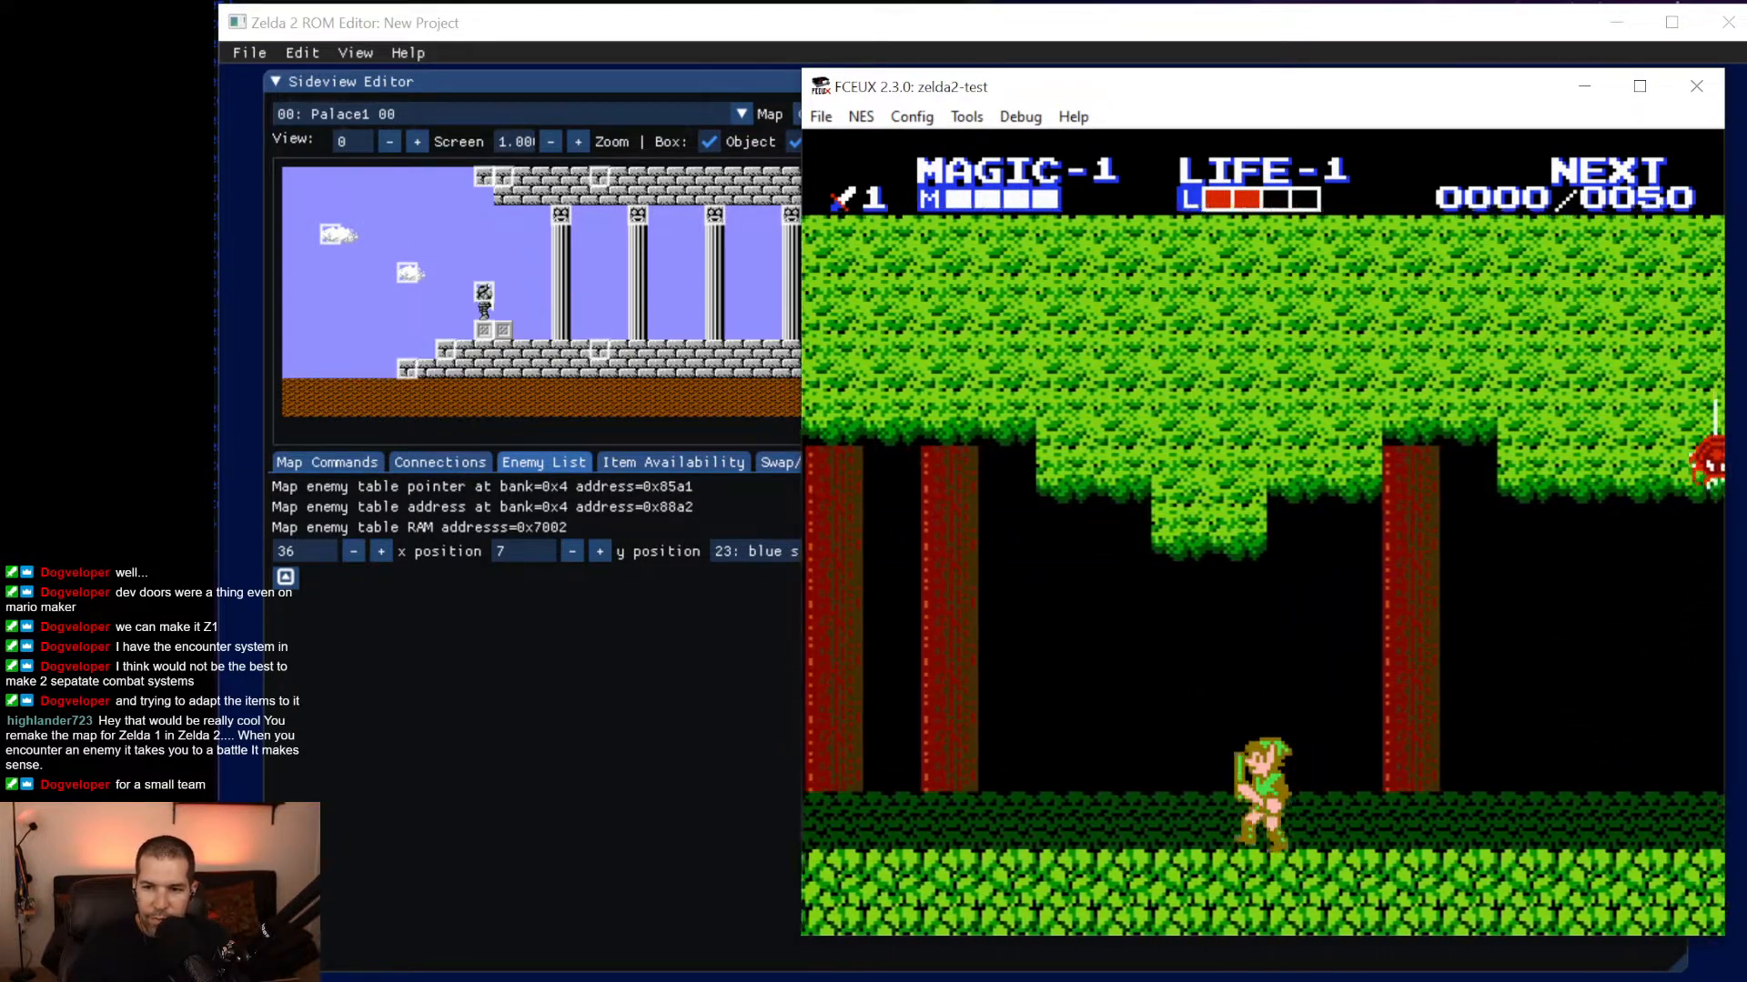
pyautogui.press('Left')
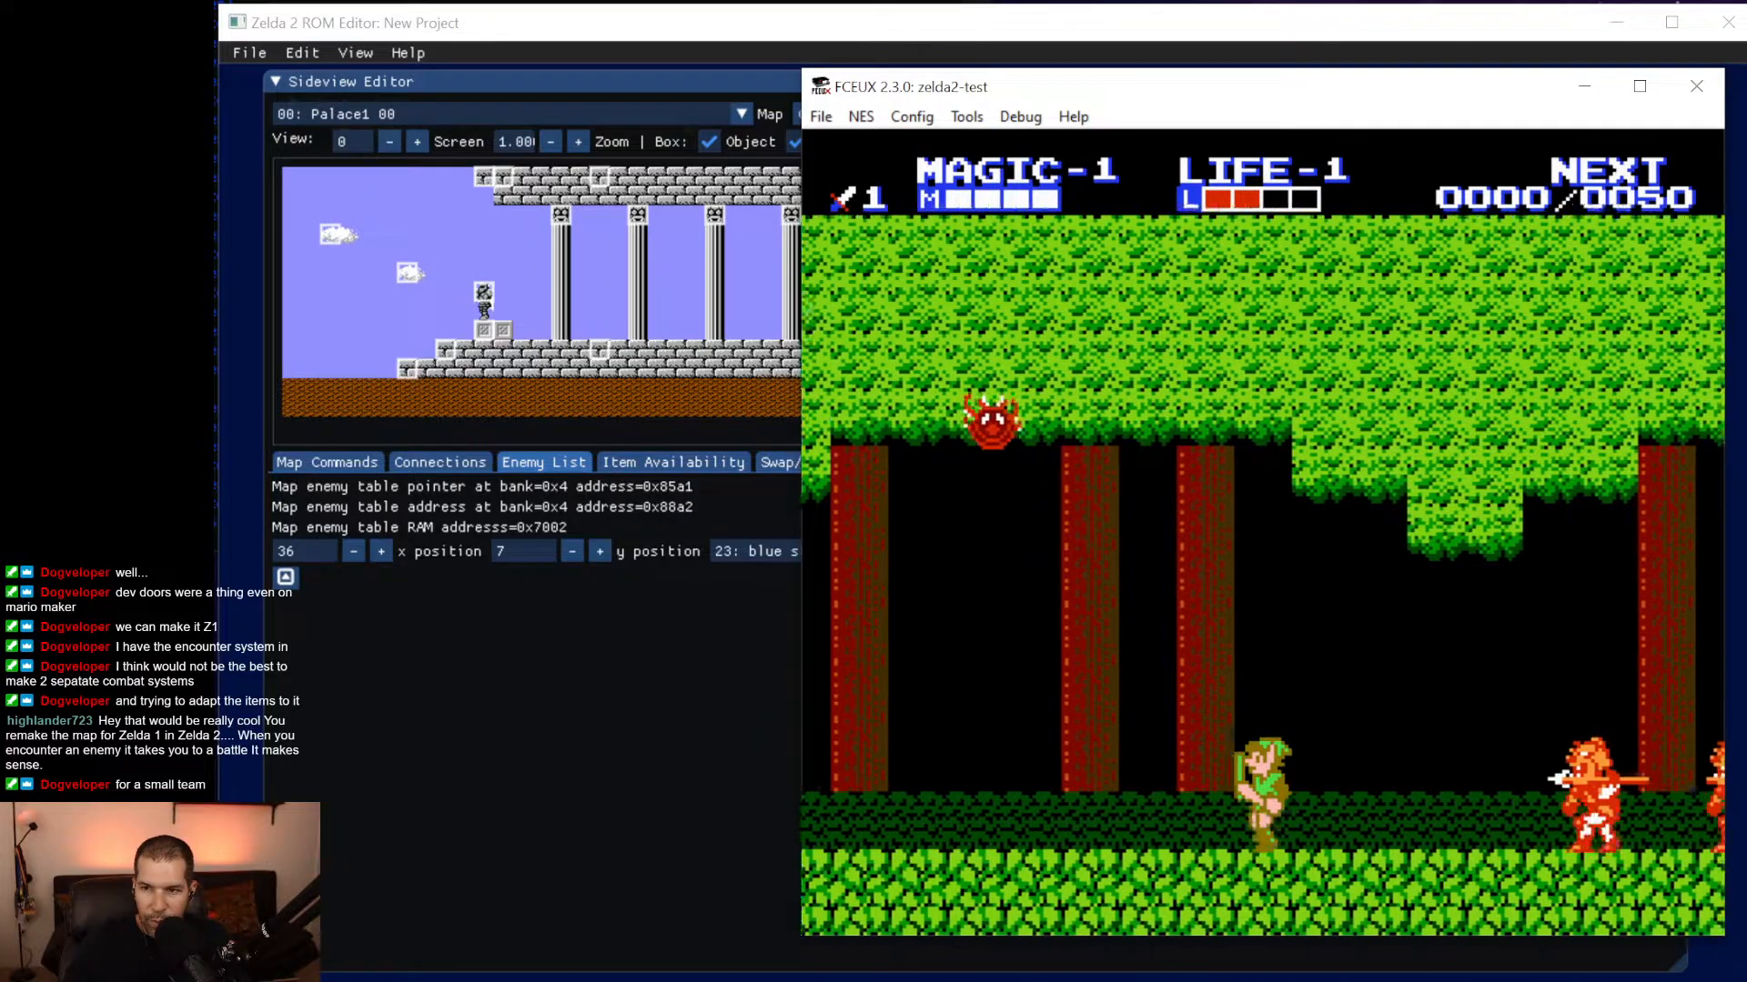
pyautogui.press('Left')
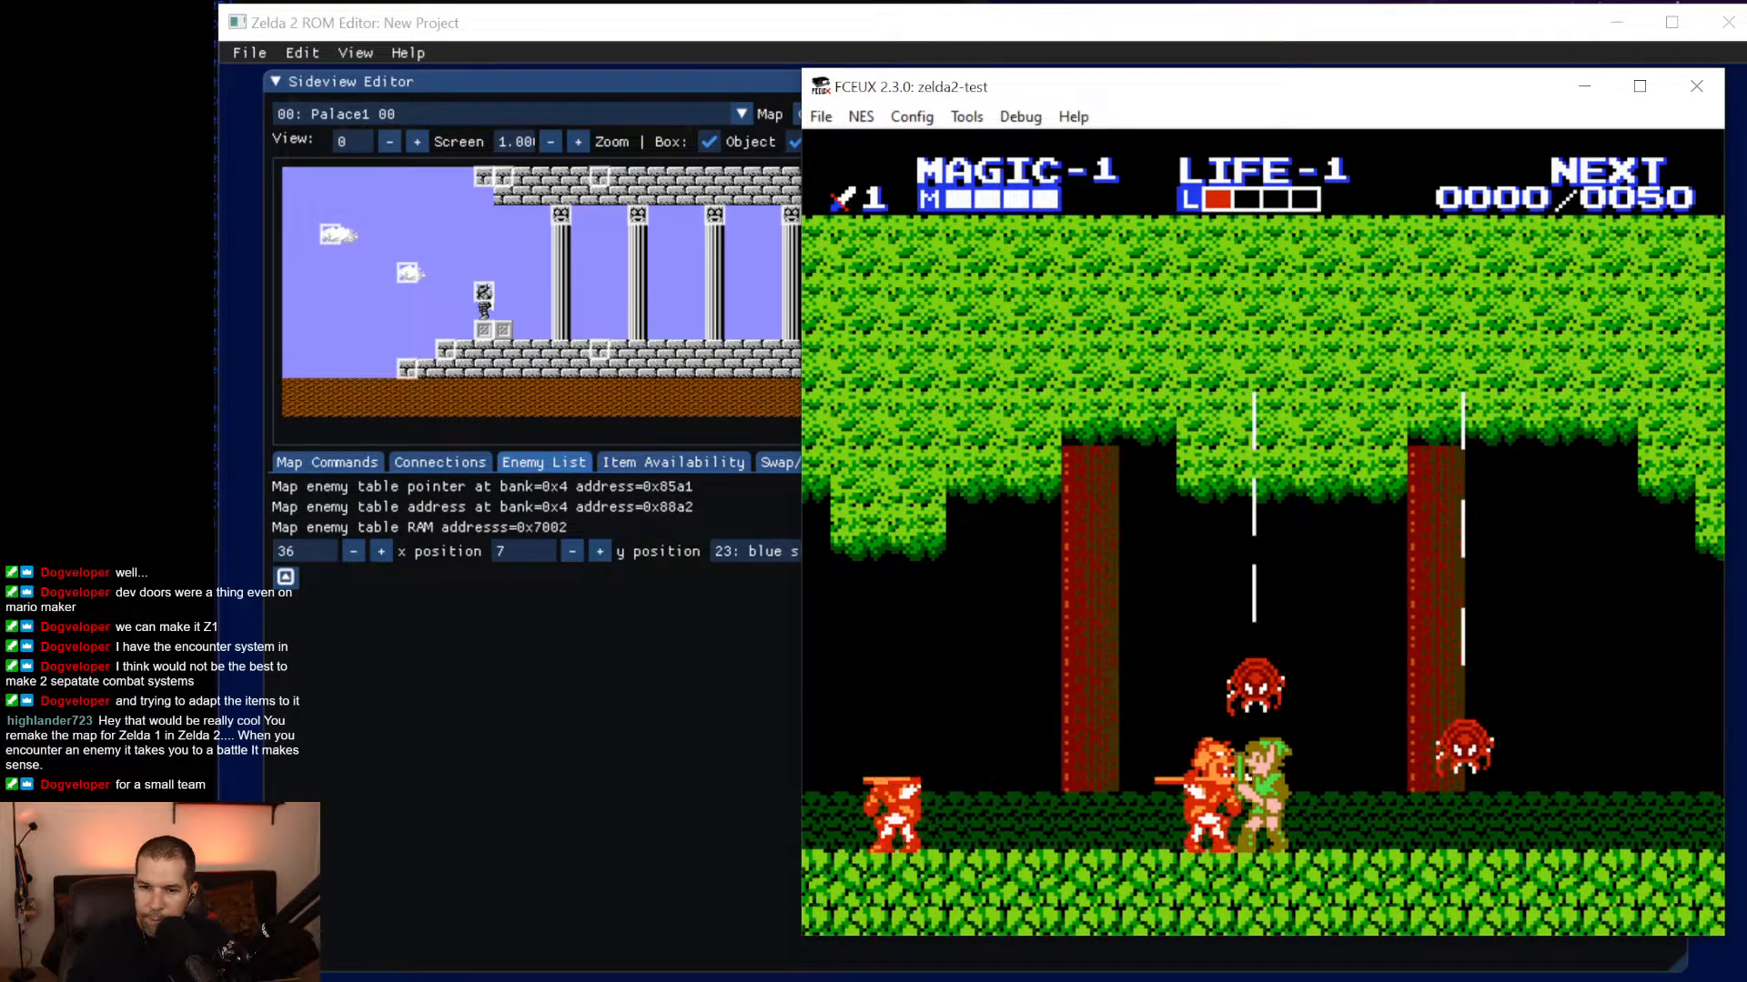
# Try to retreat east through the forest by jumping over the orange moblins.
pyautogui.press('Right')
pyautogui.press('Right')
pyautogui.press('f')
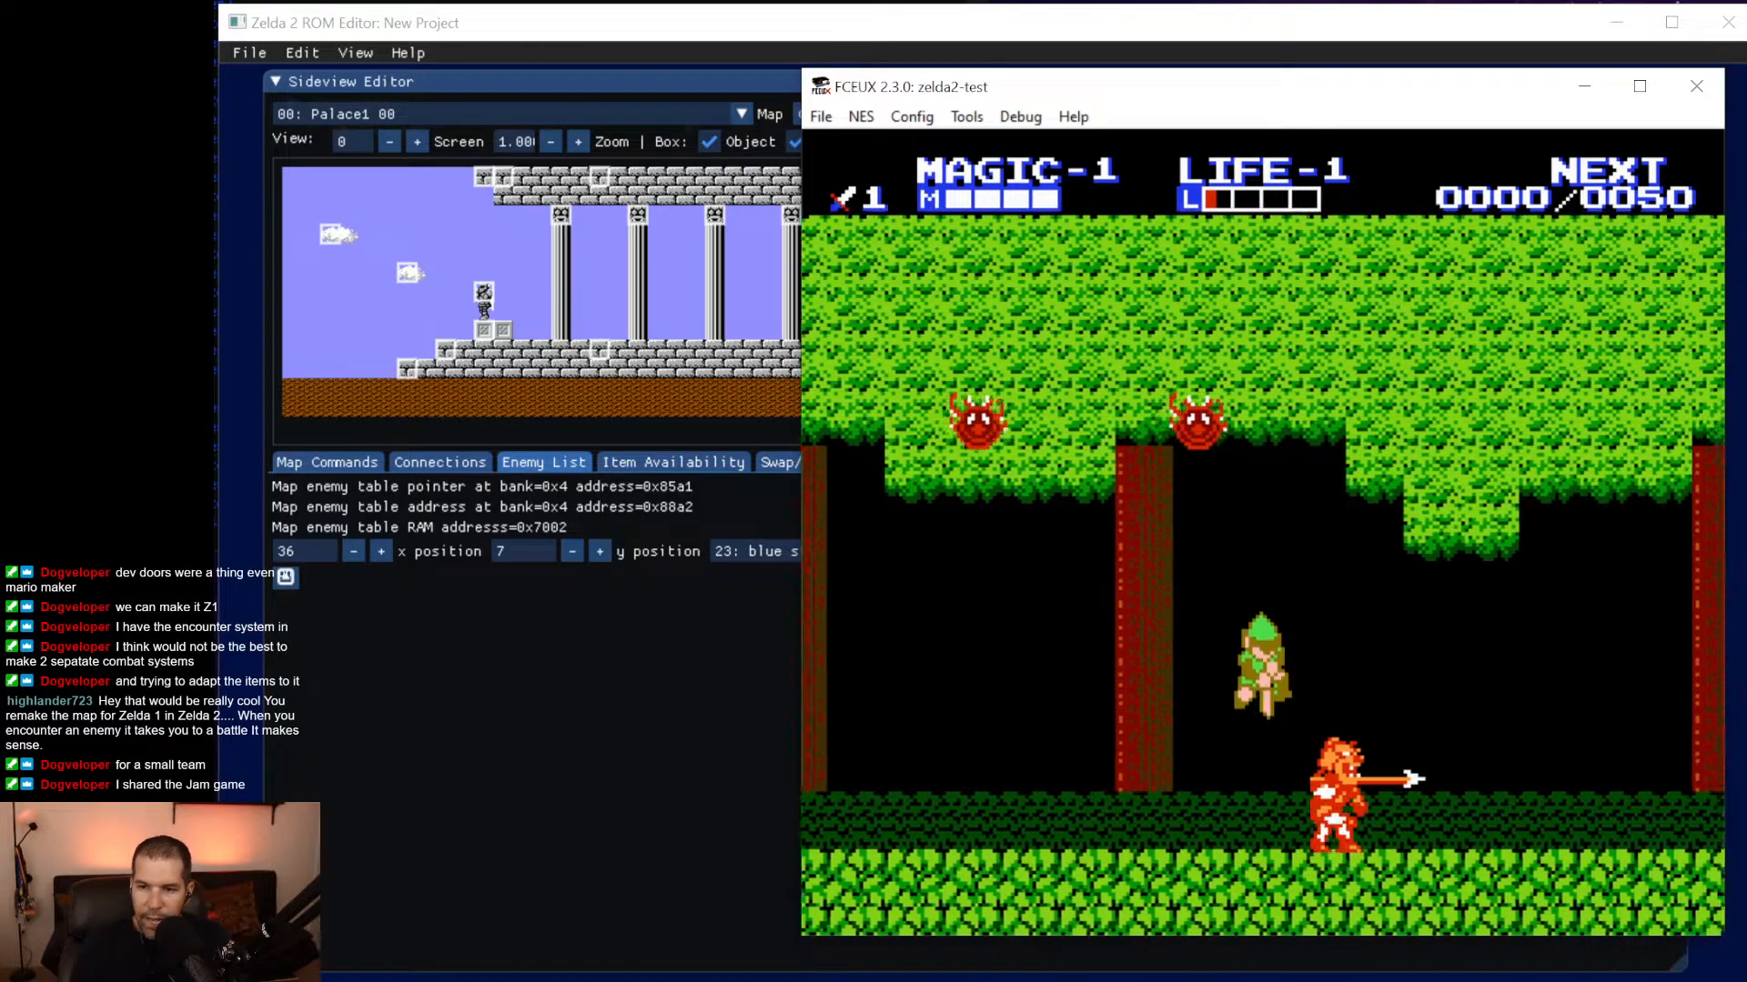
pyautogui.press('f')
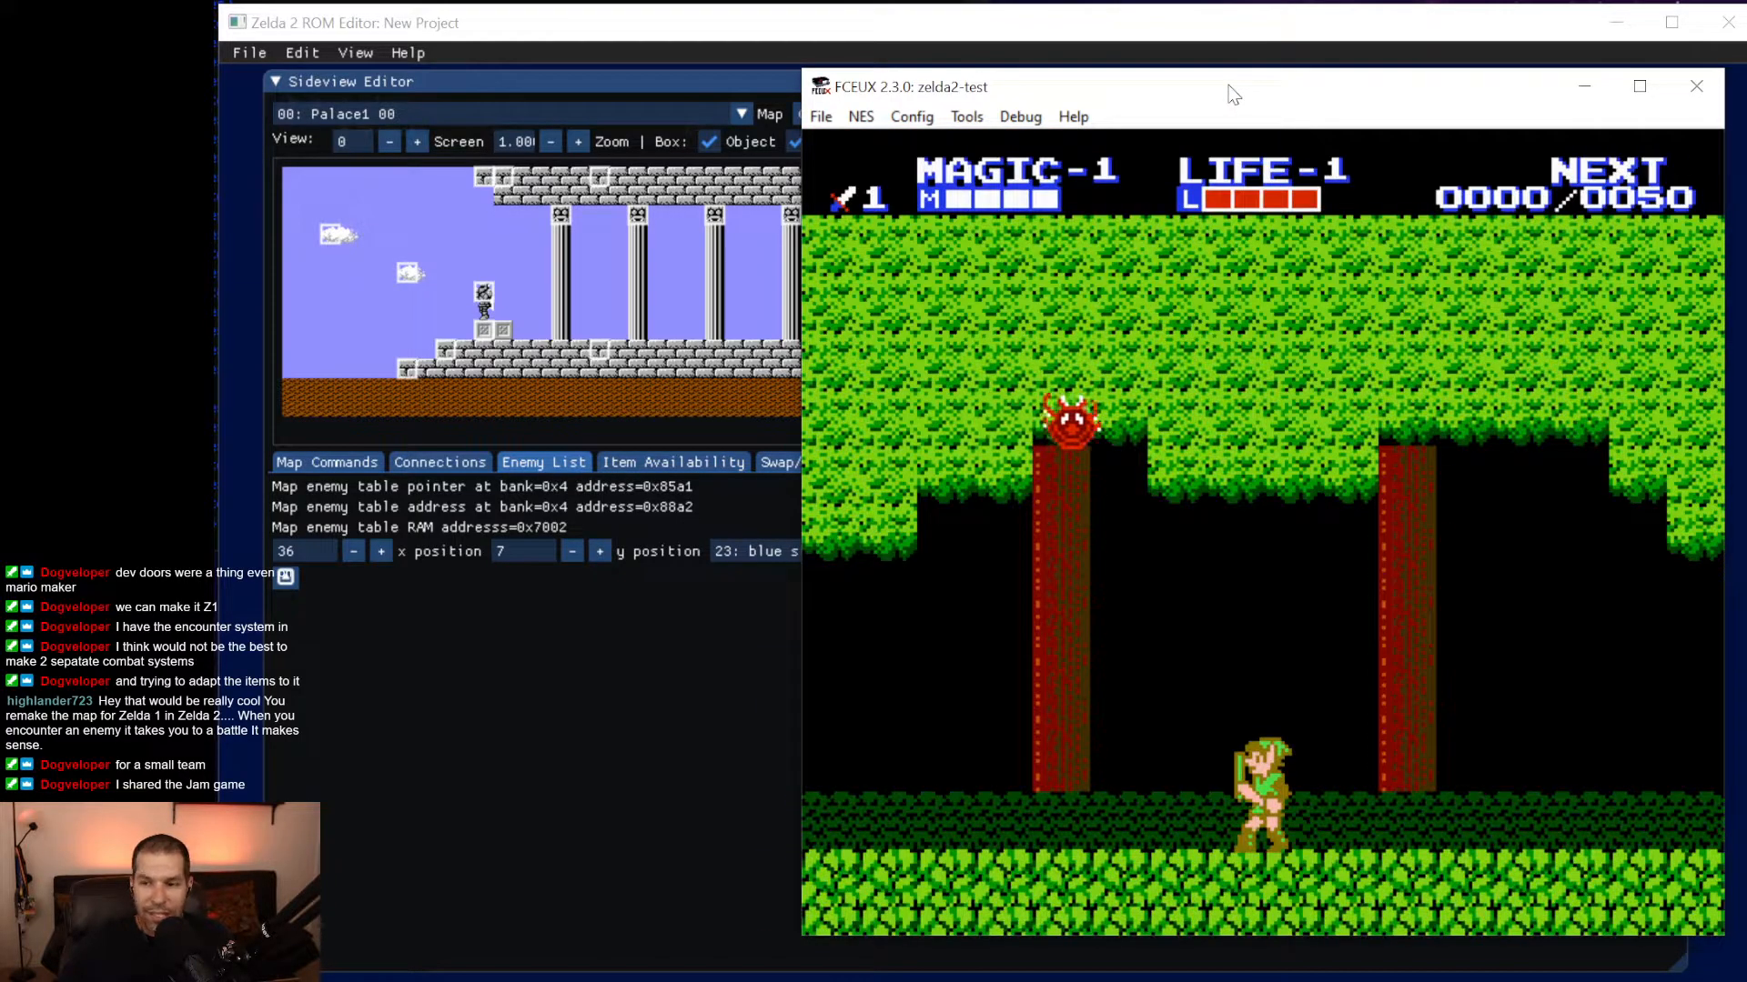
# Cross the forest encounter westward past the moblins and spiders, exit it, and walk south along the road beside the town toward the boulder.
pyautogui.press('Right')
pyautogui.press('f')
pyautogui.press('d')
pyautogui.press('Left')
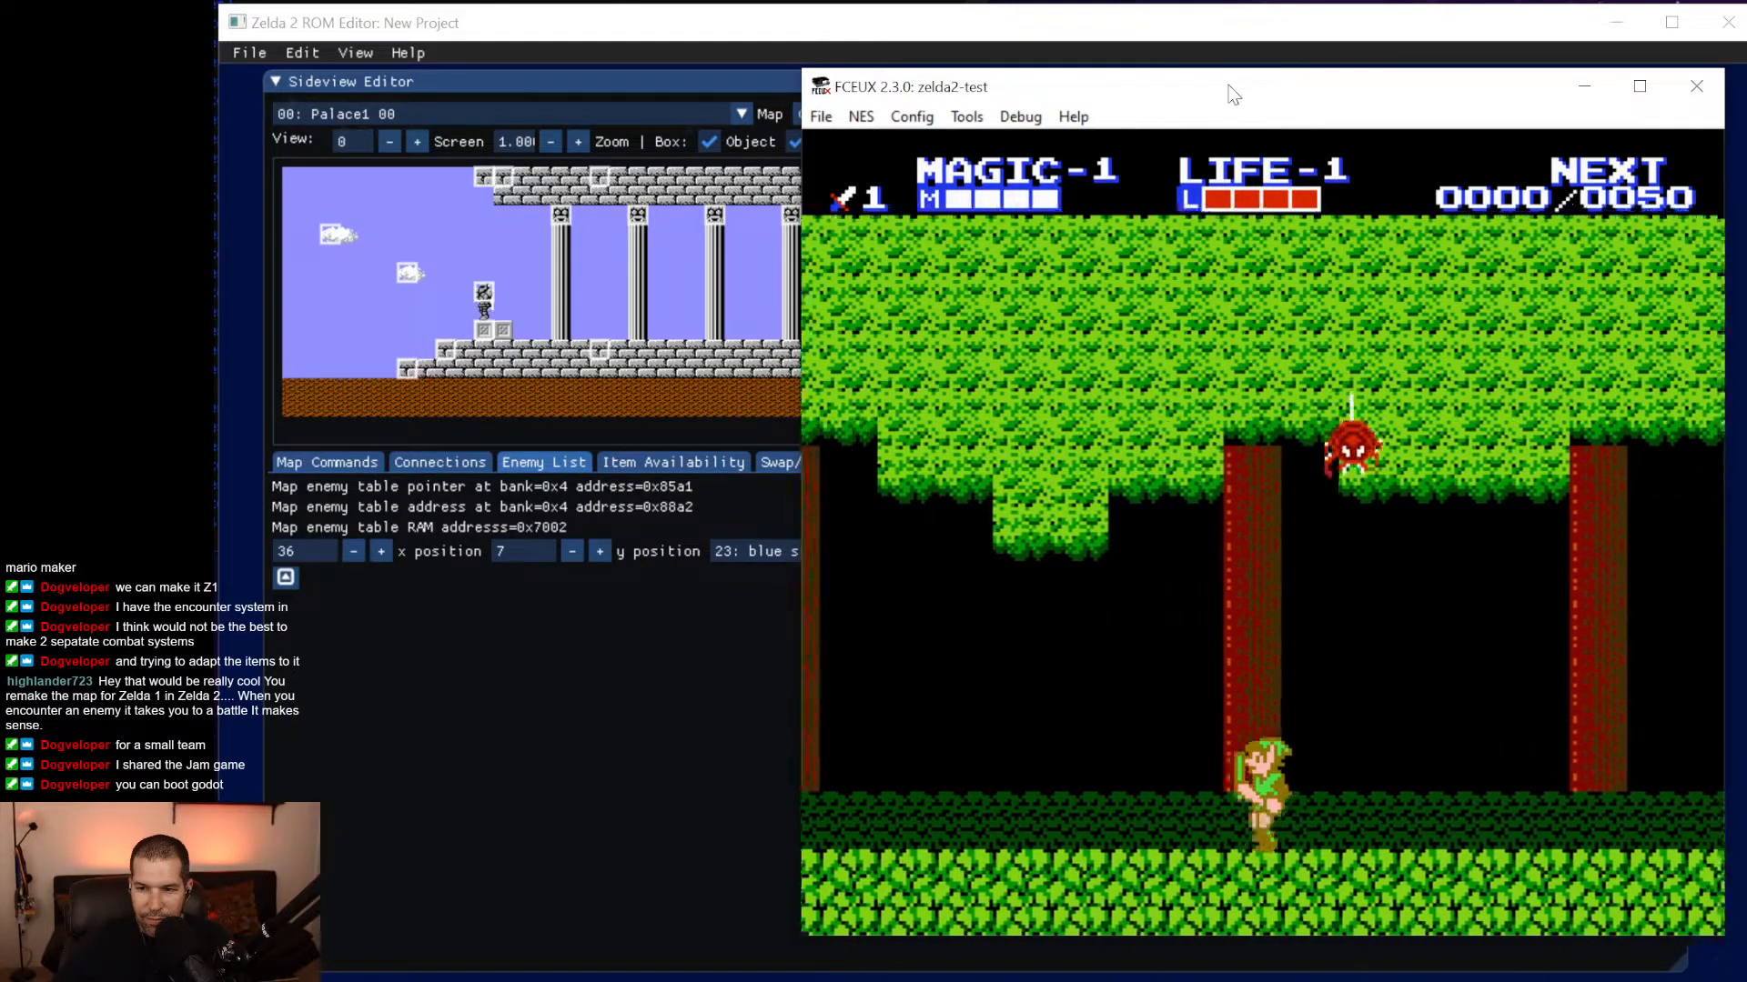
pyautogui.press('Left')
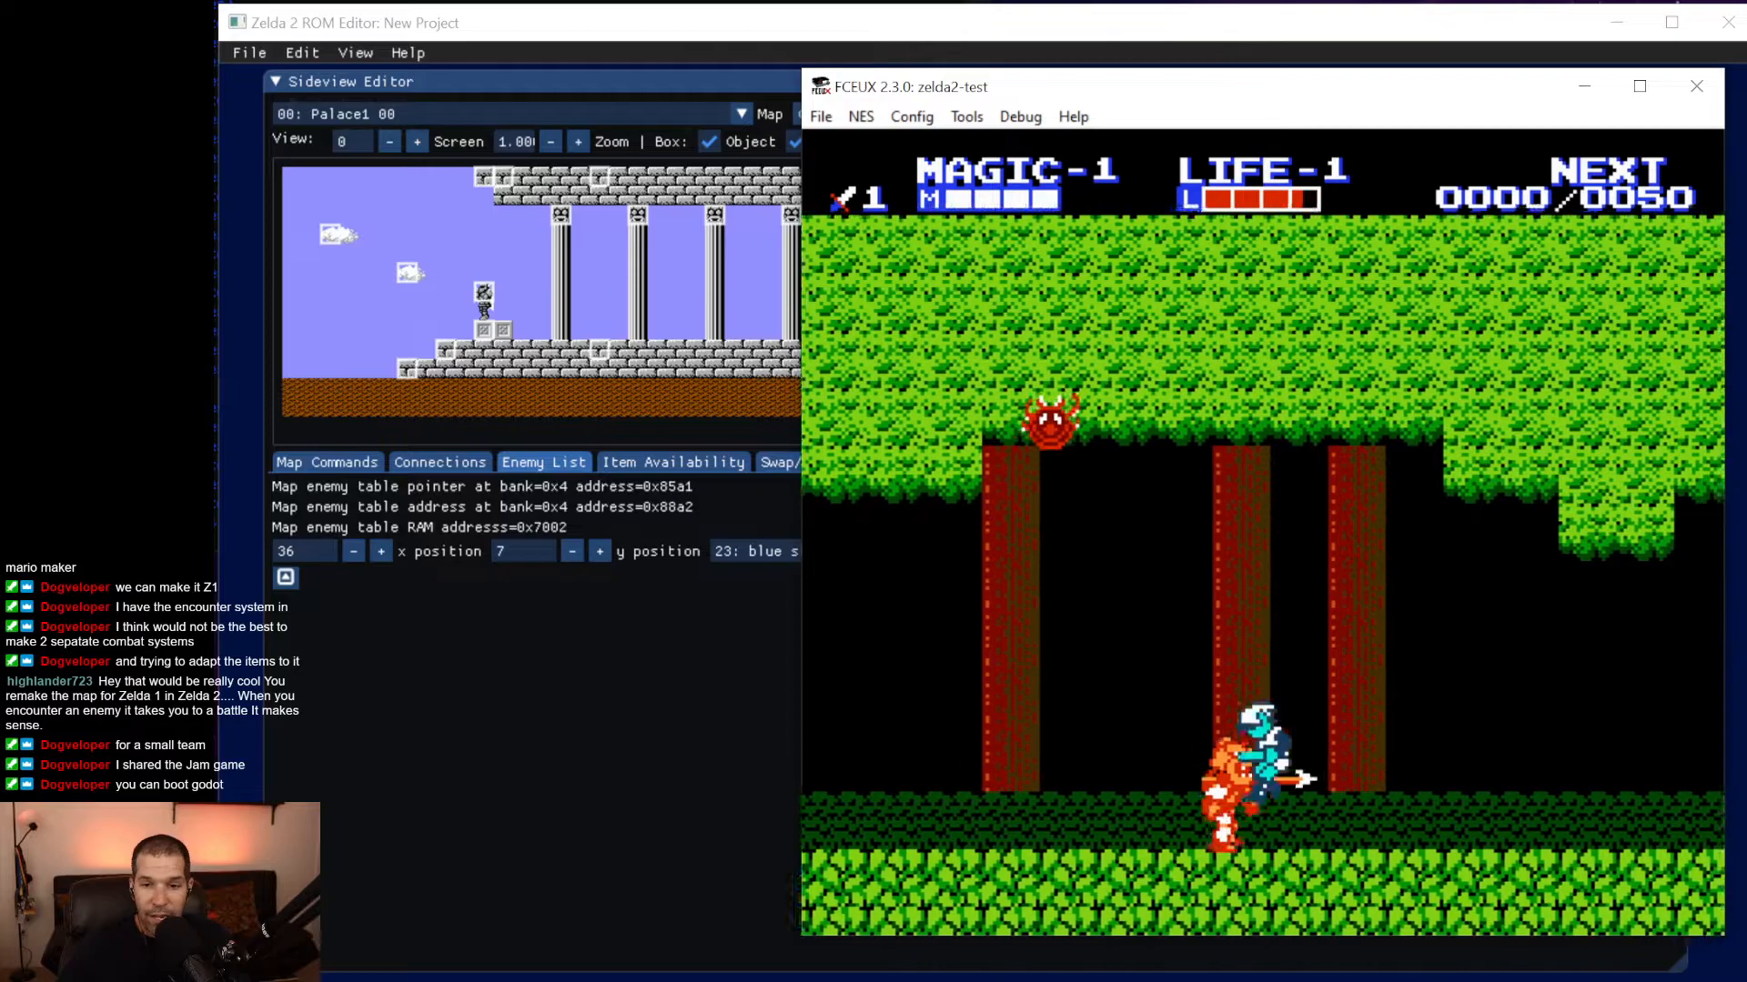
pyautogui.press('Left')
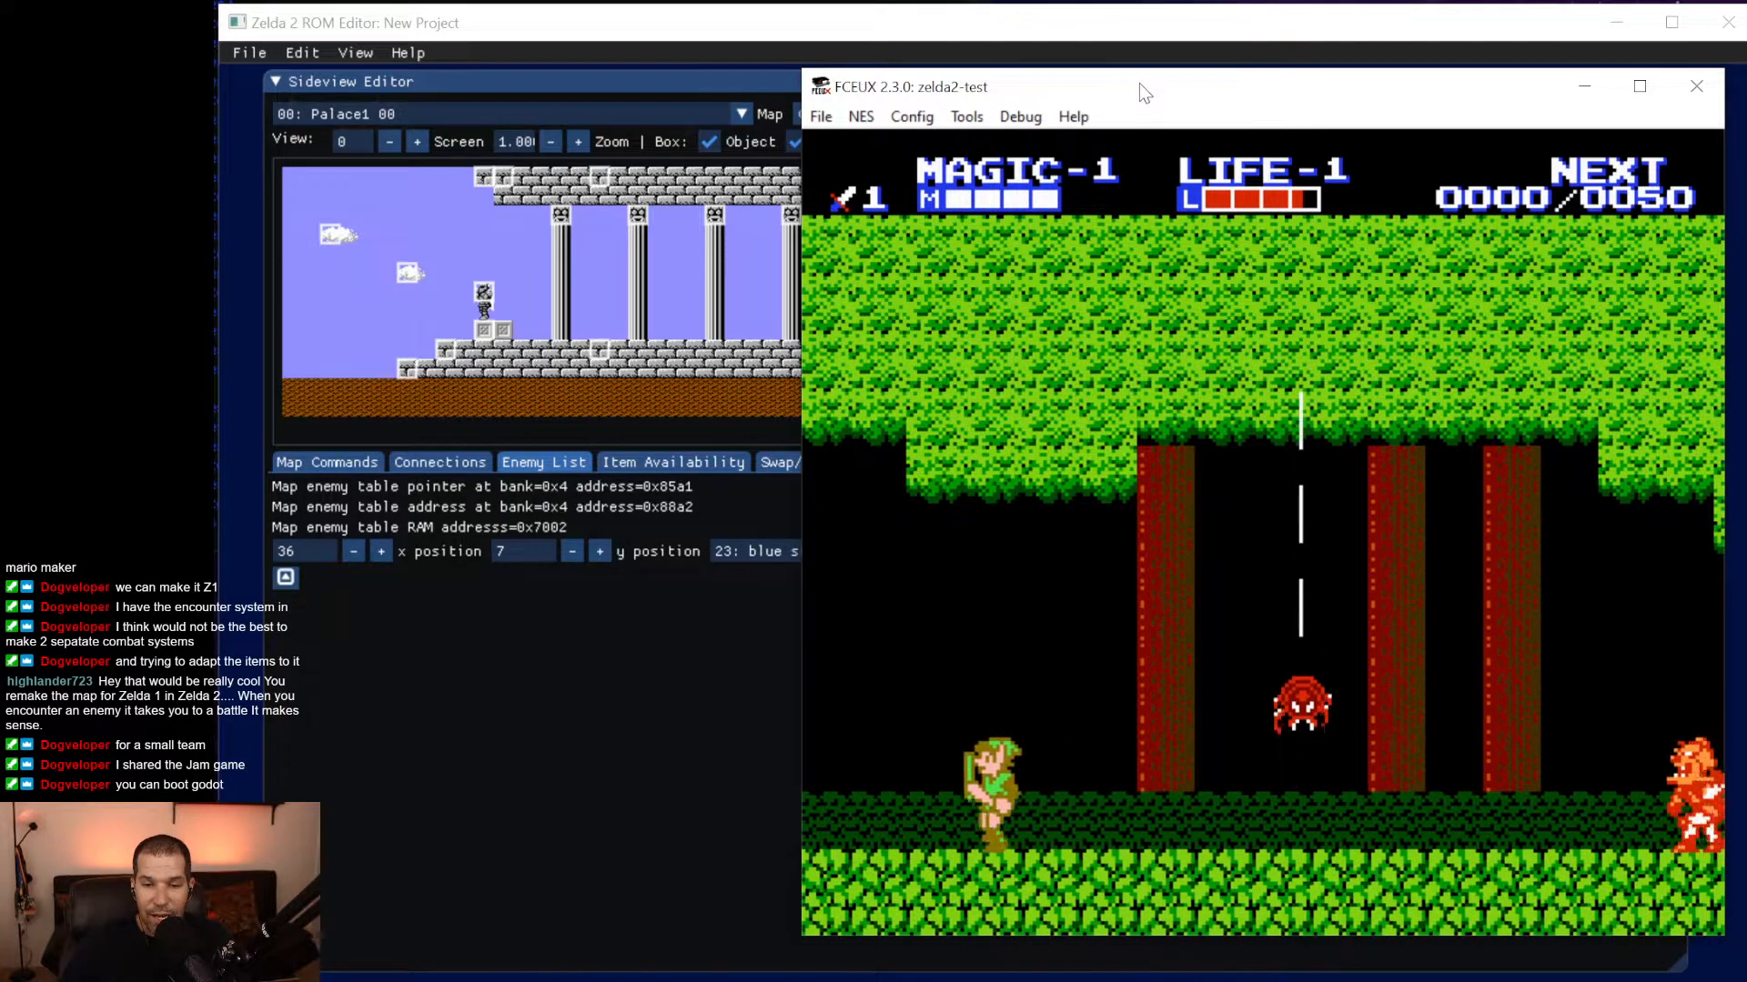
pyautogui.press('Left')
pyautogui.press('Down')
pyautogui.press('Down')
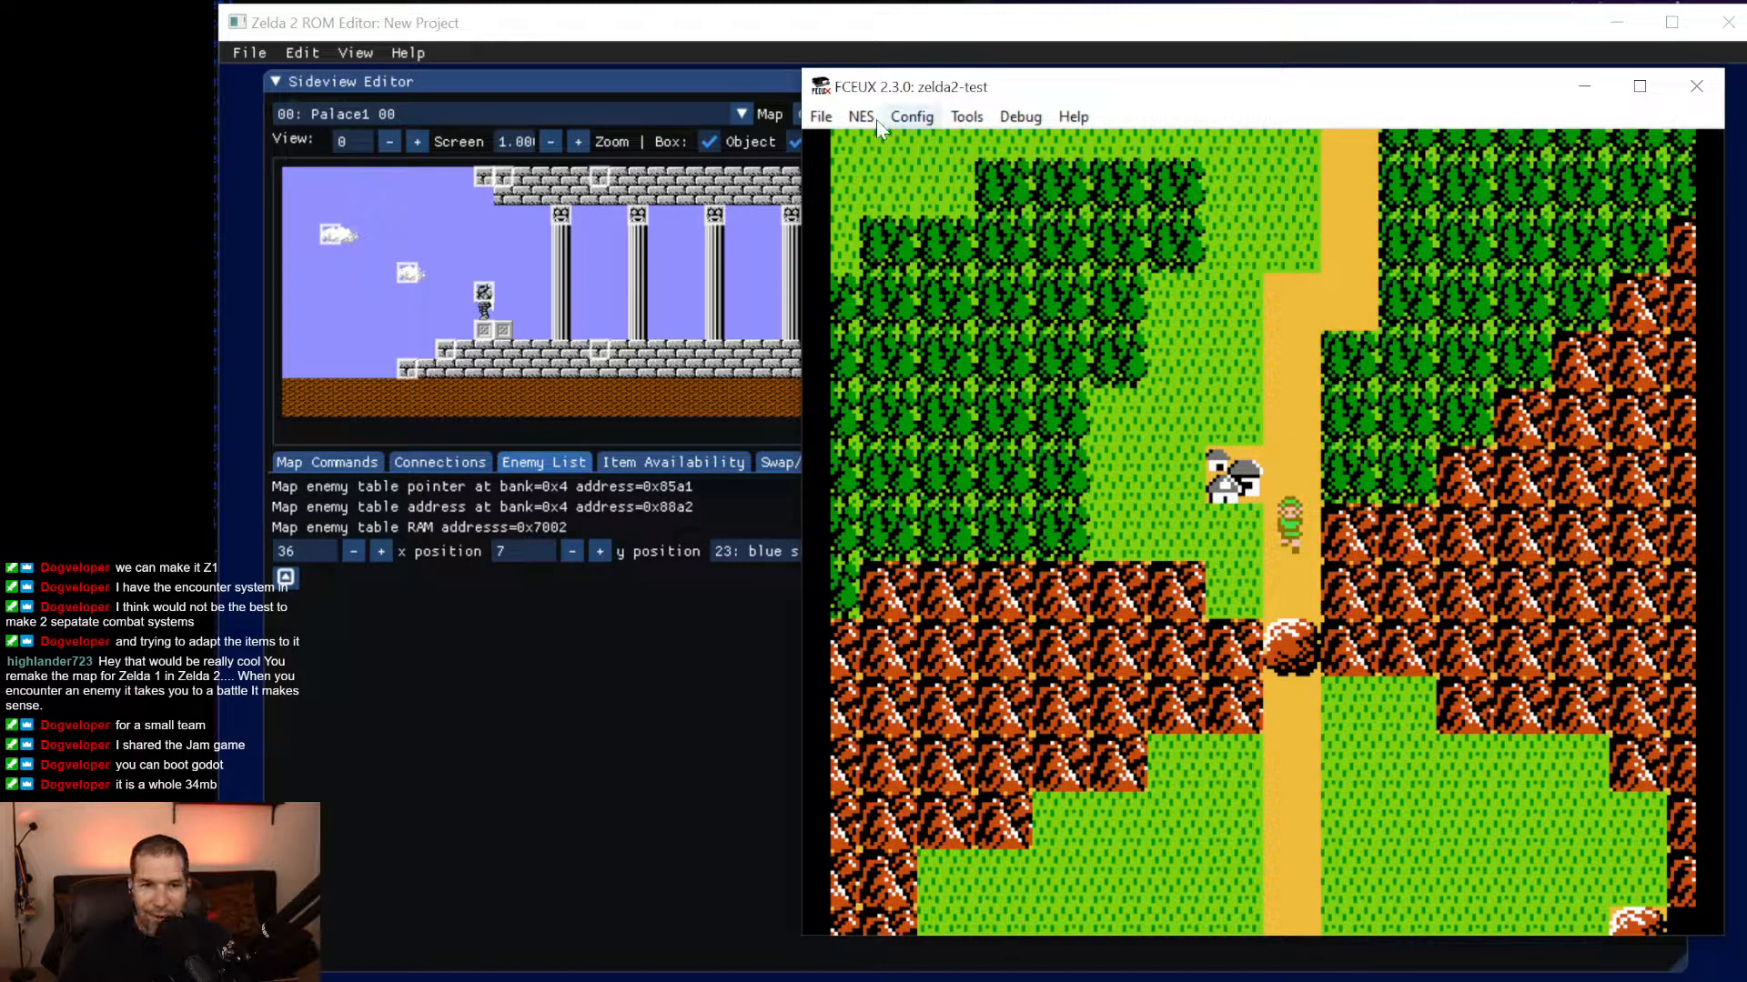
# Close the zelda2-test ROM in the emulator and switch to the Chrome window showing the z2edit wiki.
pyautogui.click(822, 118)
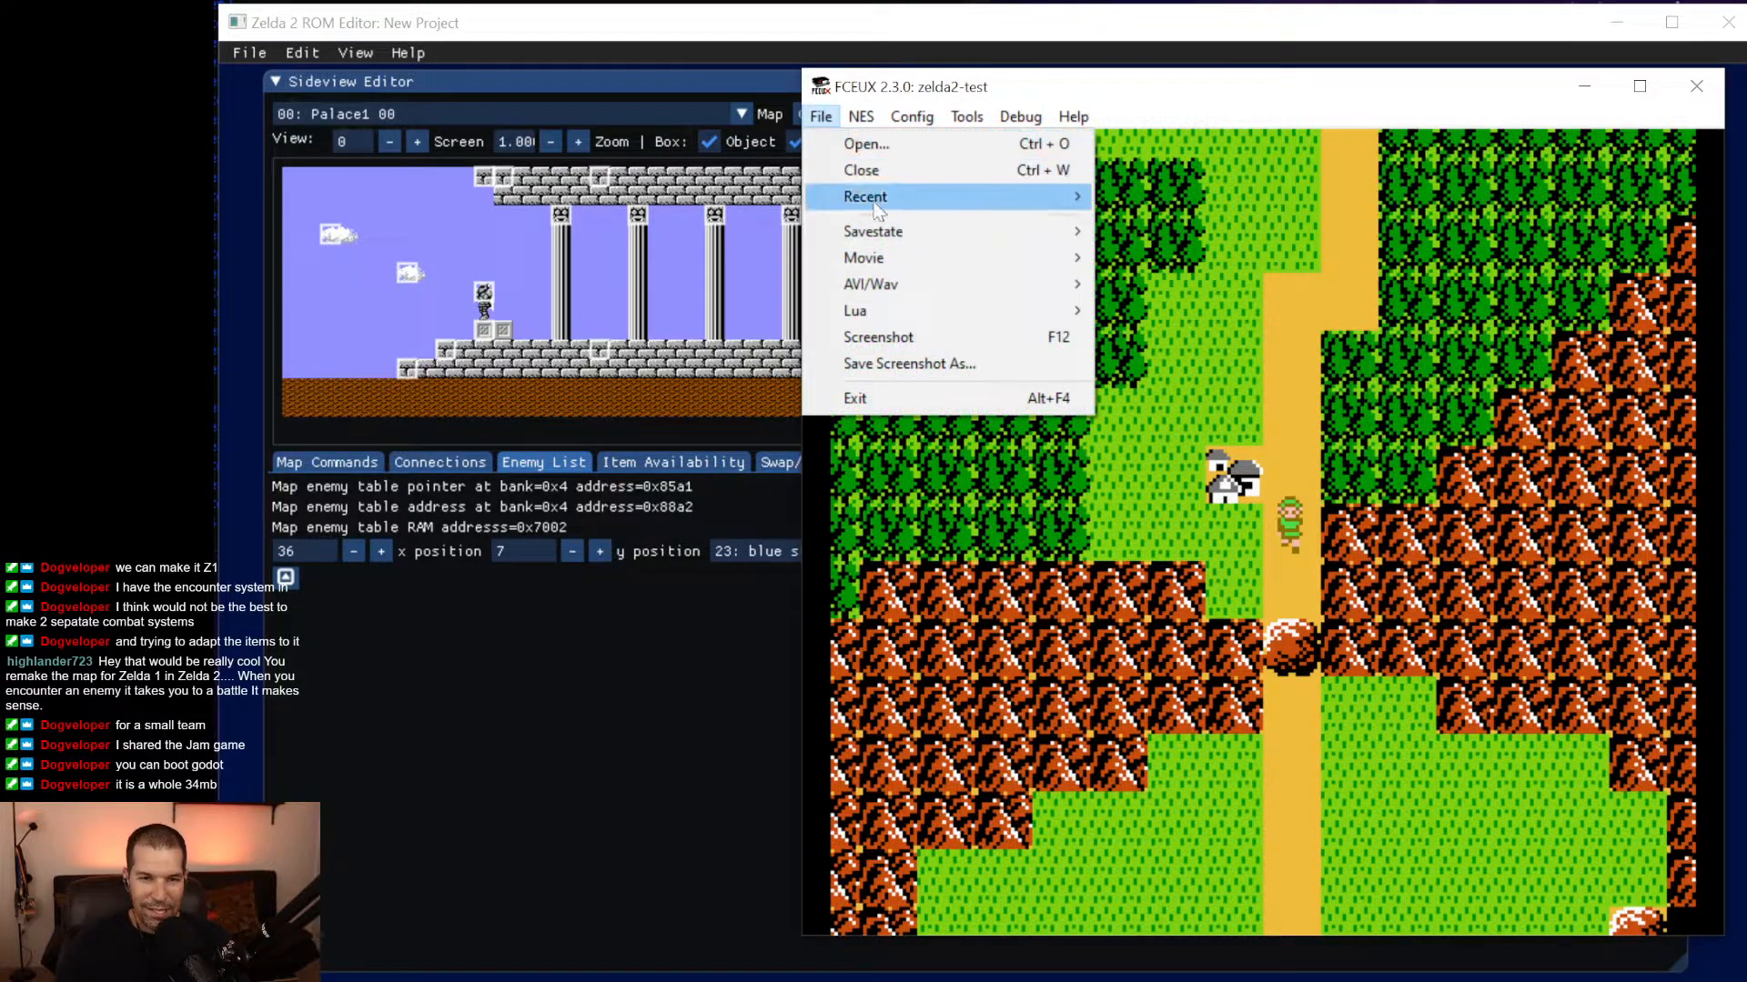
pyautogui.click(919, 171)
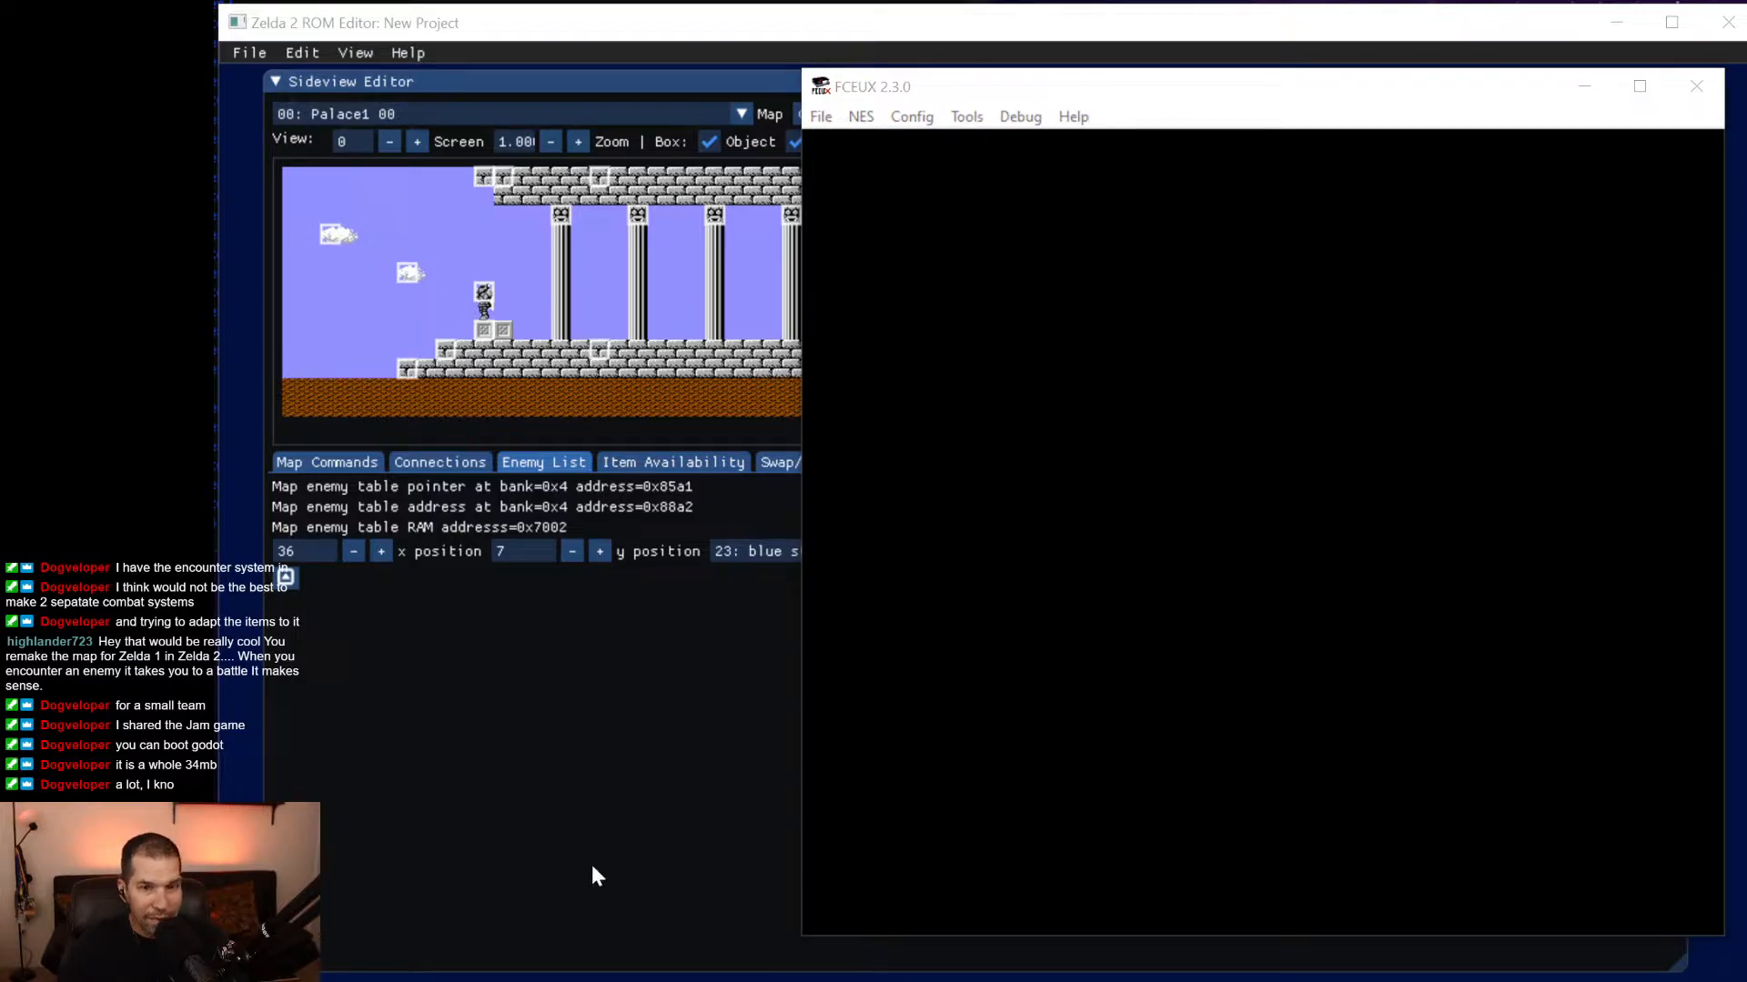
pyautogui.hotkey('alt', 'Tab')
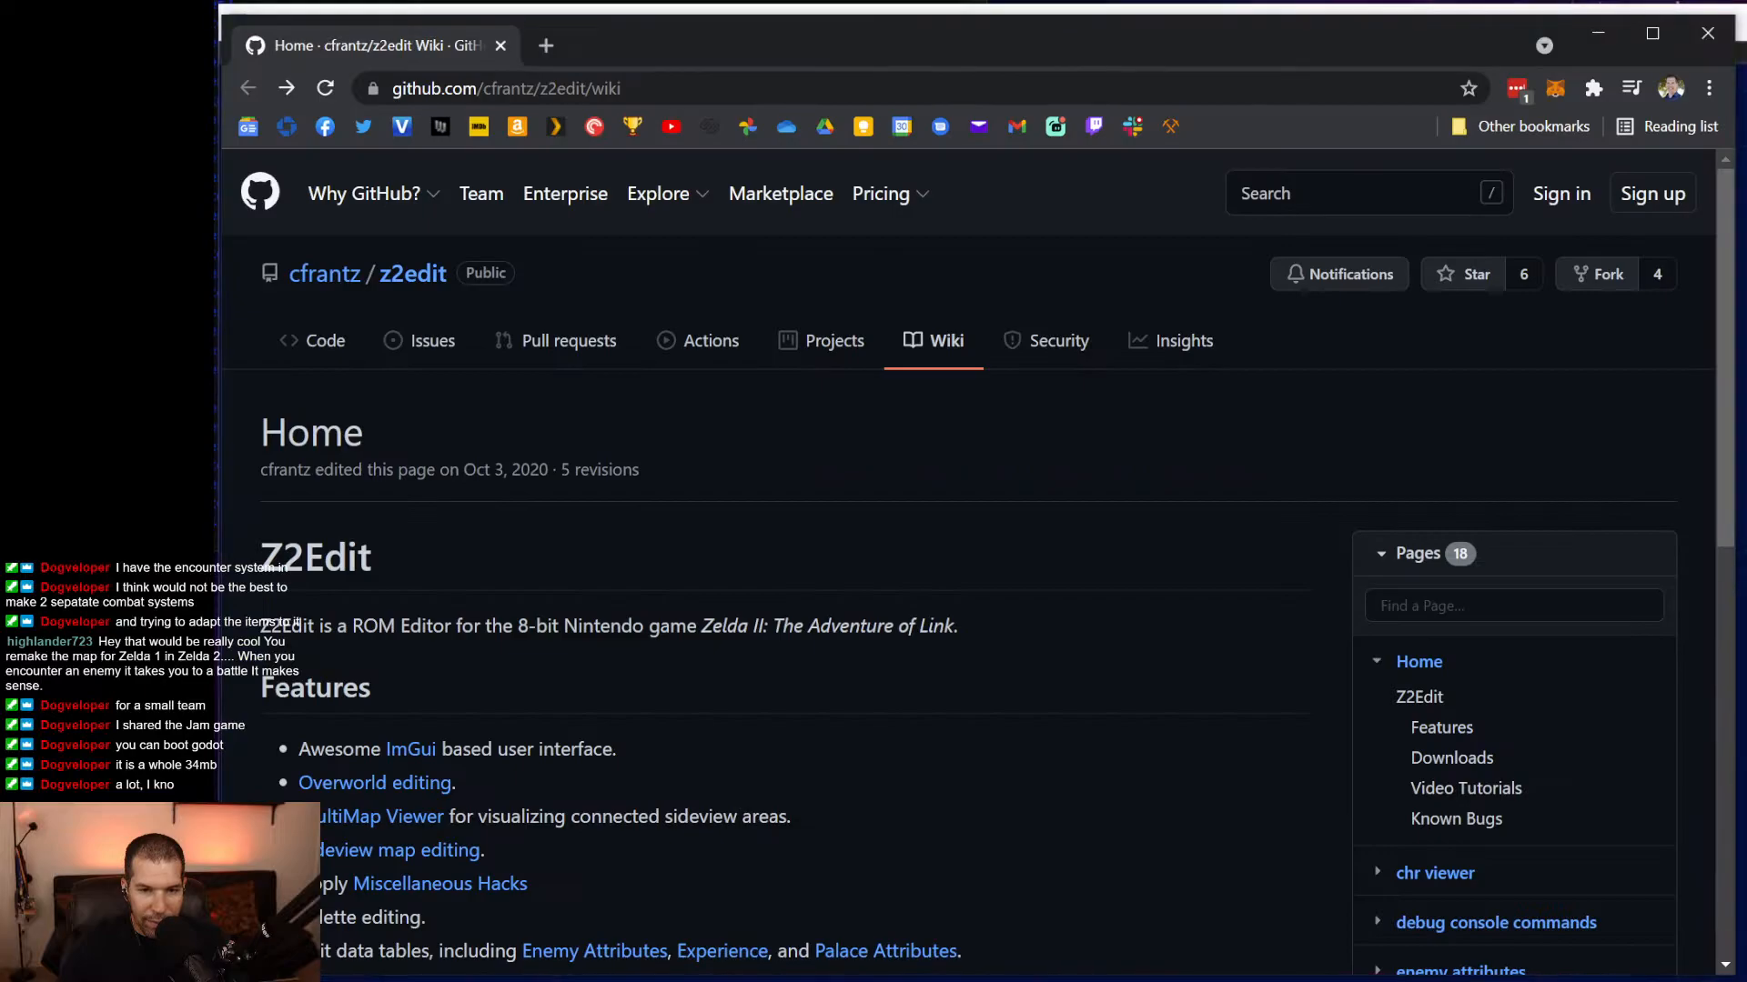
pyautogui.hotkey('alt', 'Tab')
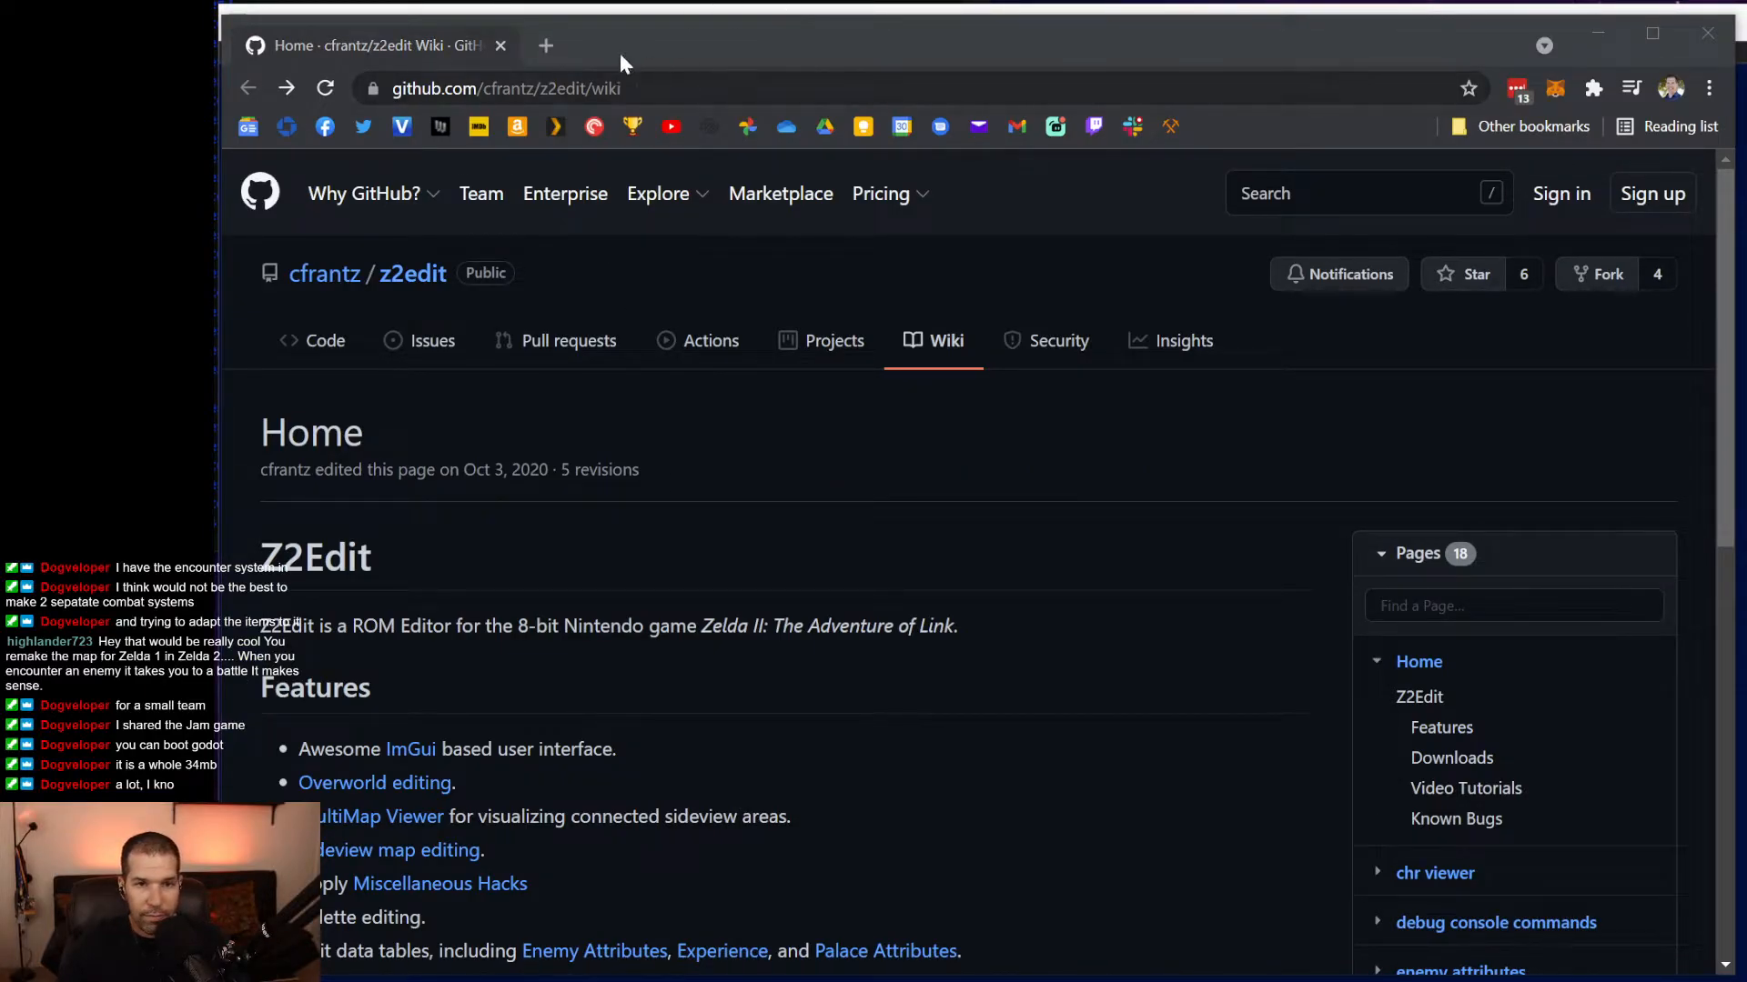
# Search Google for "godot" in a new browser tab and open the Godot Engine site's download page.
pyautogui.click(545, 47)
pyautogui.write('godot')
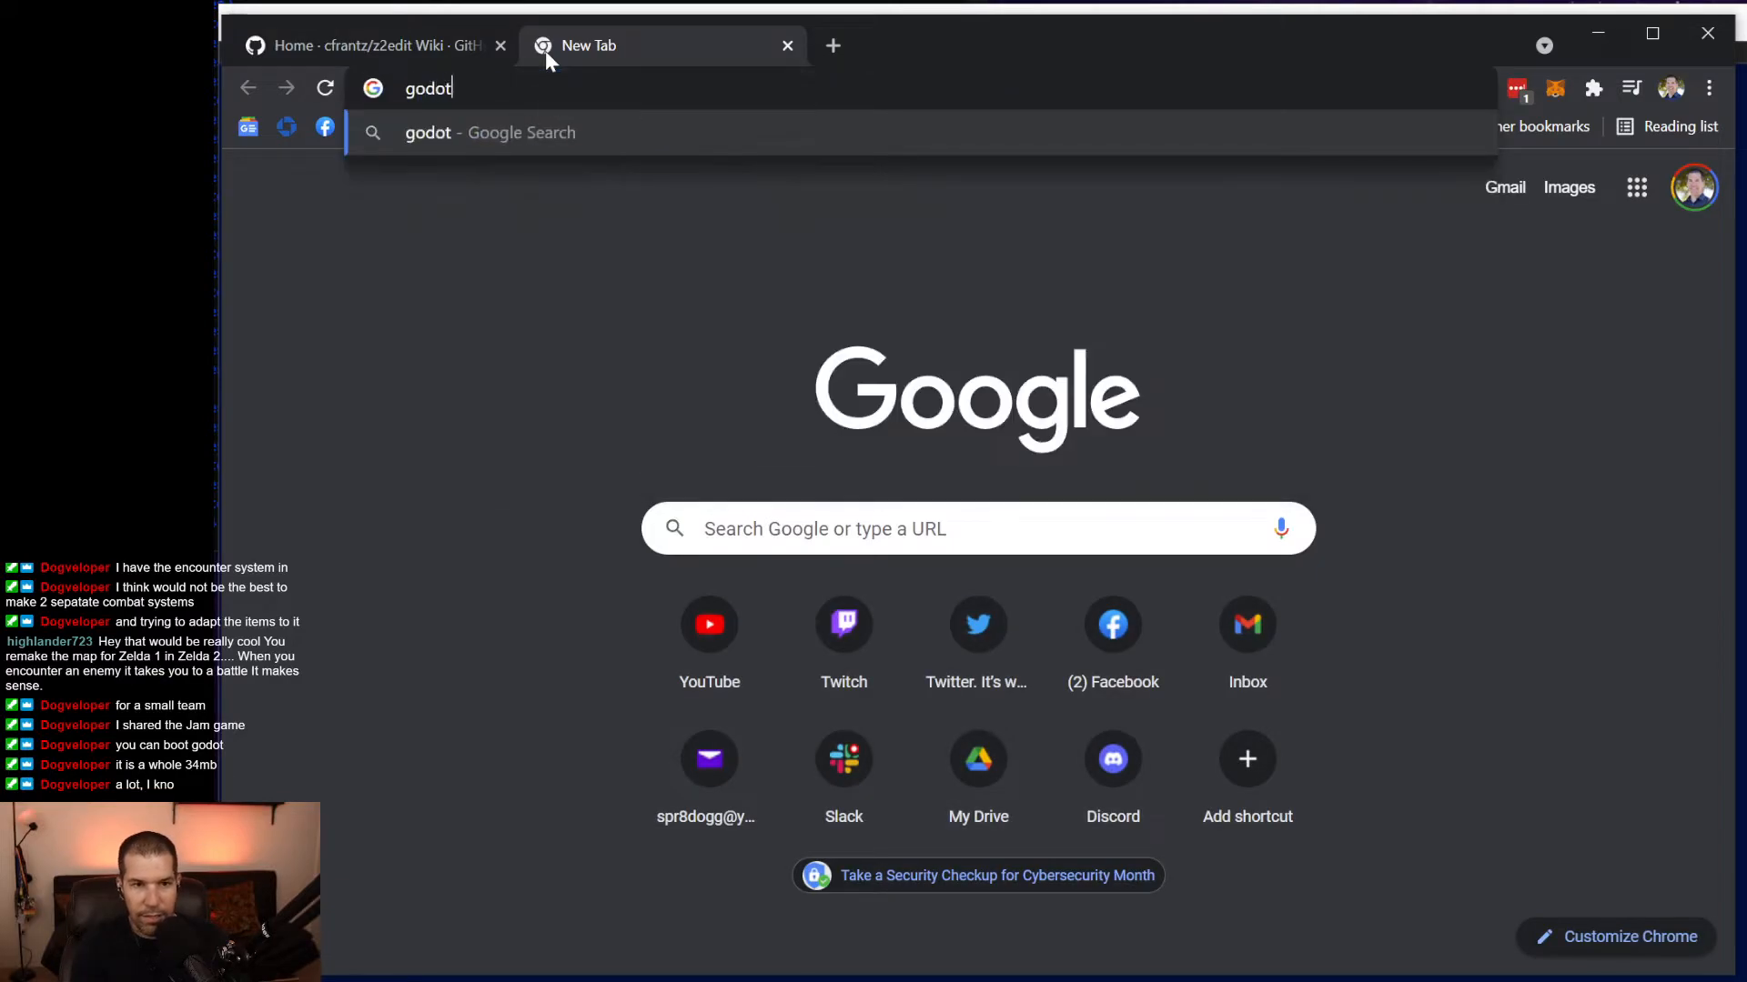
pyautogui.press('Return')
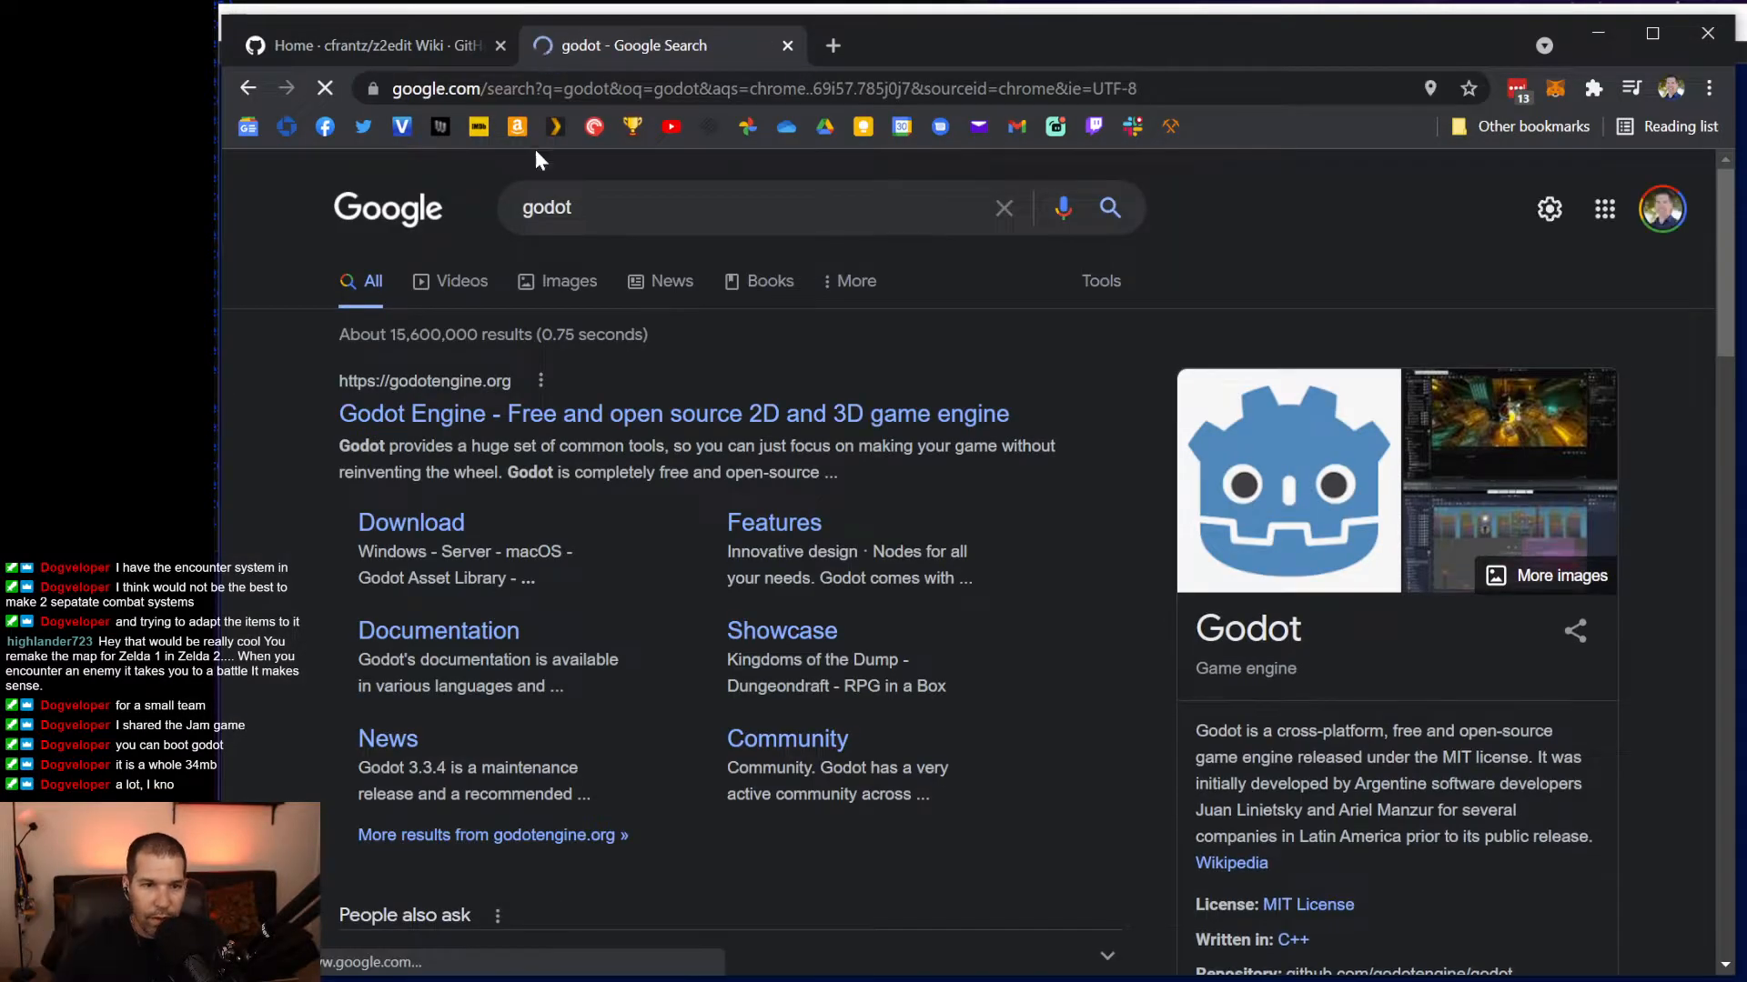
pyautogui.click(791, 418)
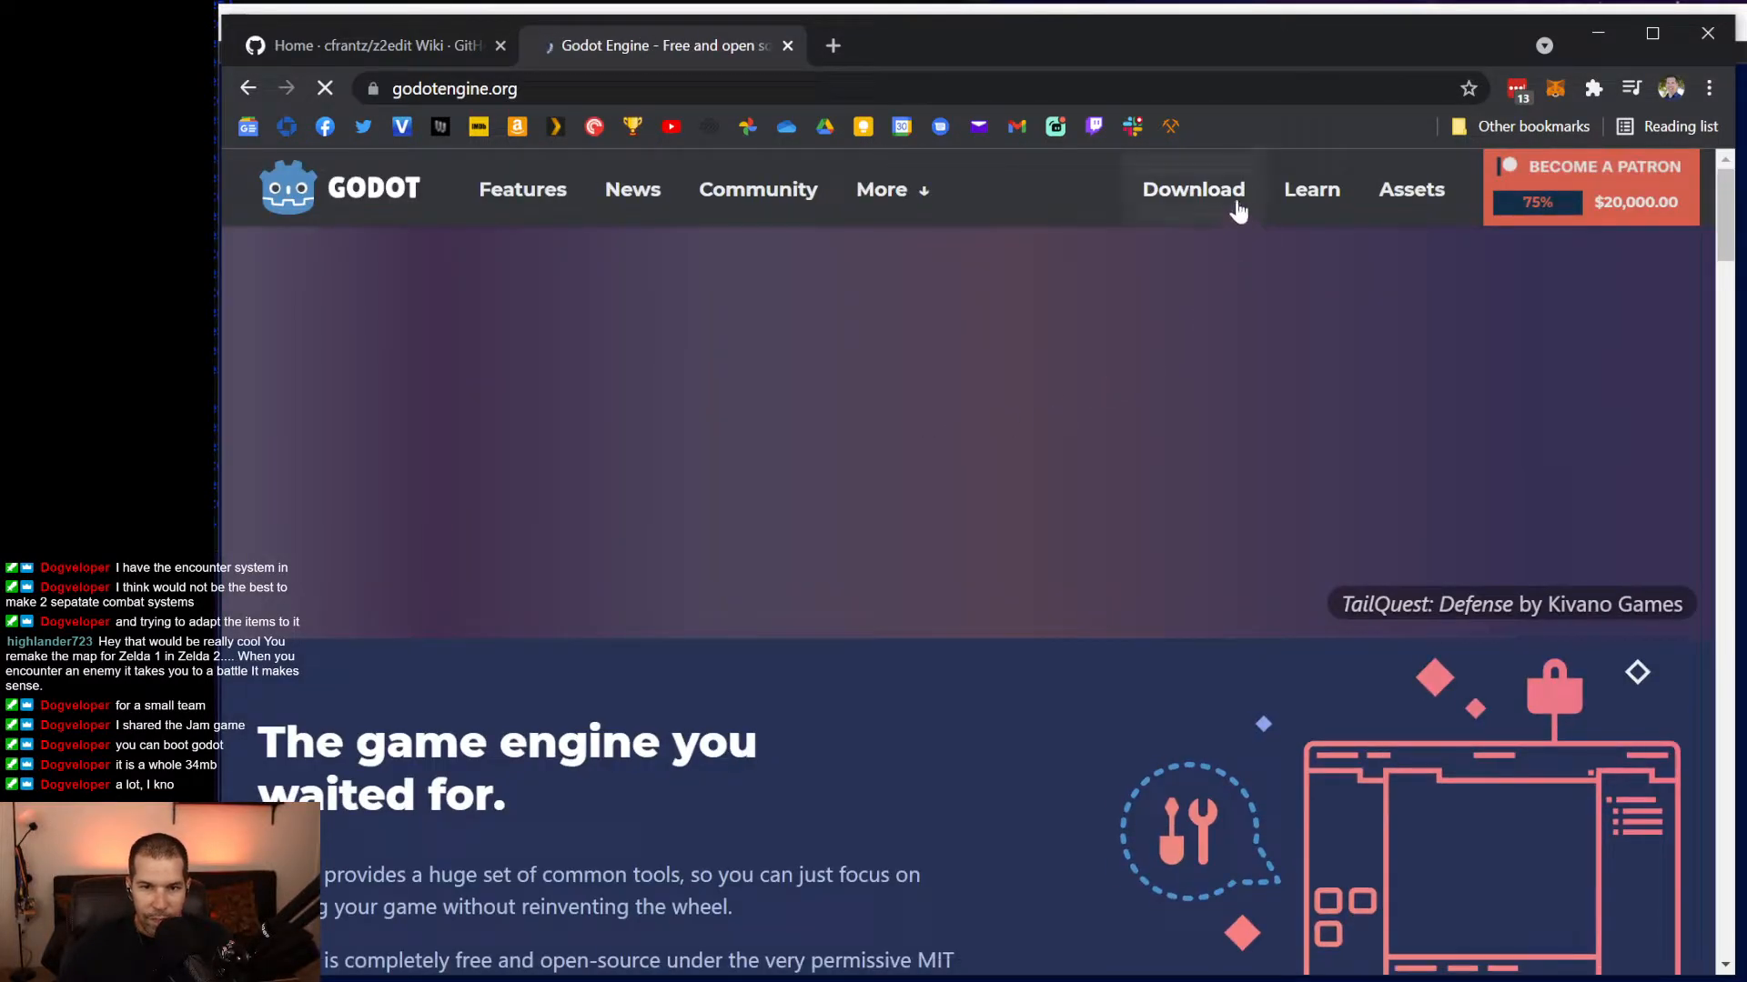
pyautogui.click(1216, 193)
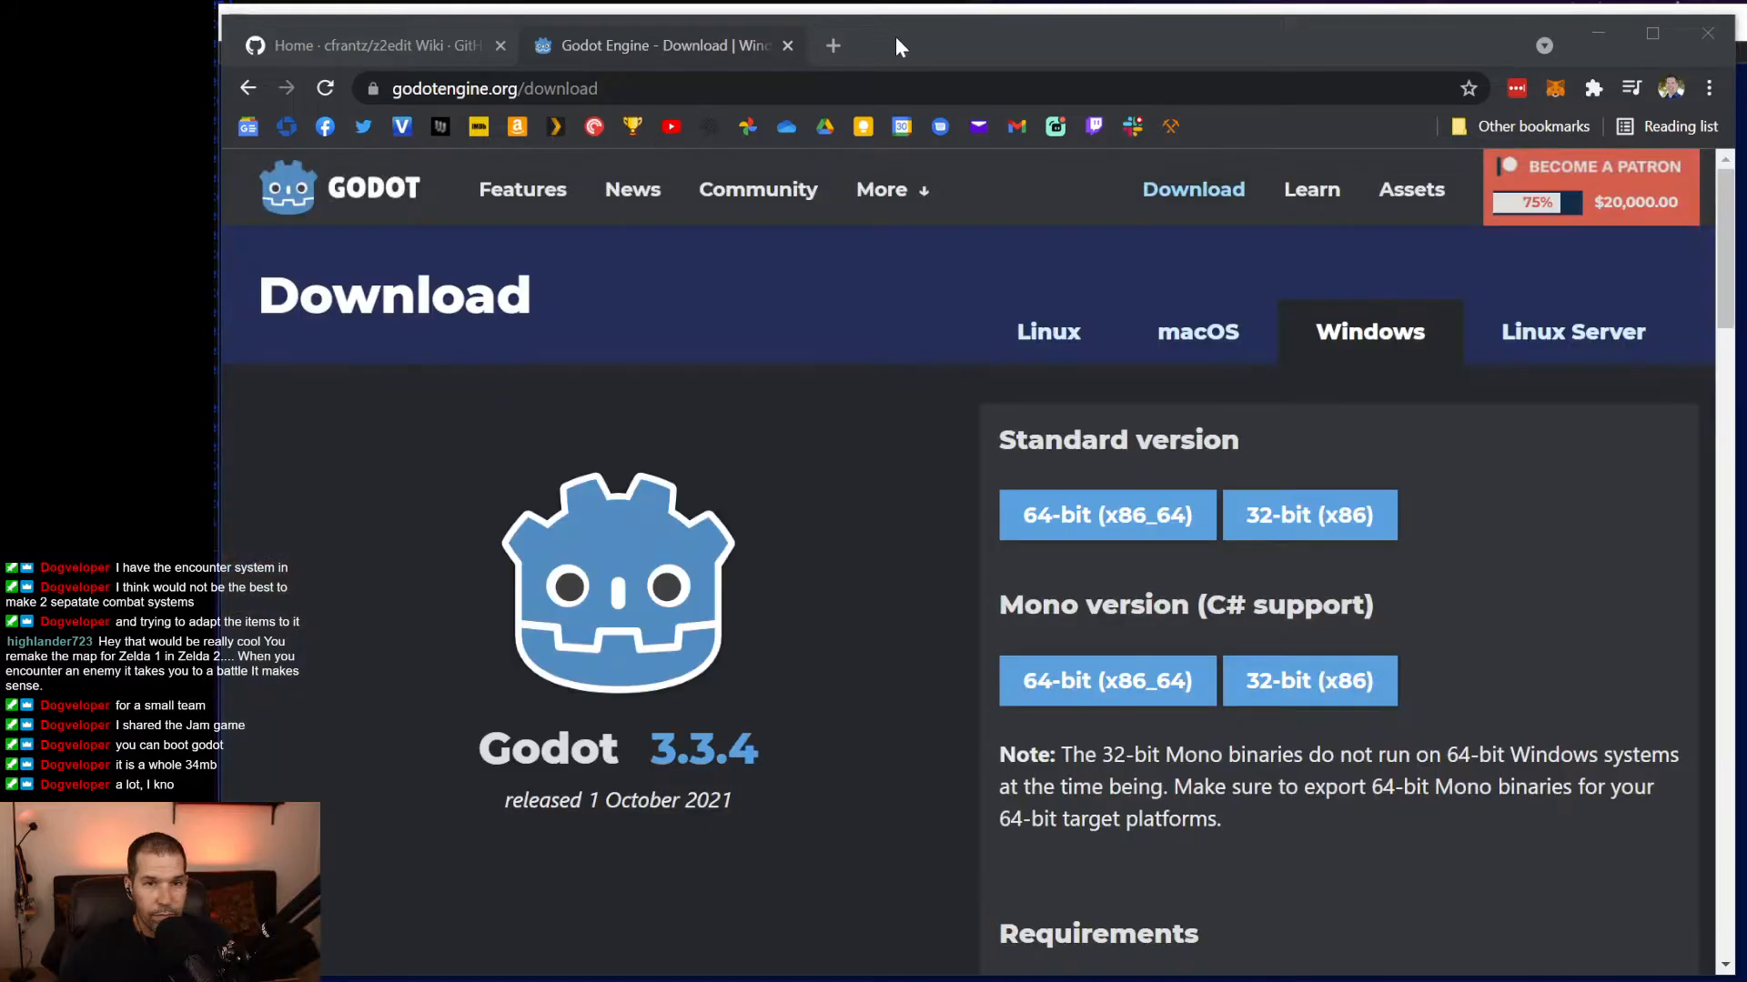
# Download the standard 64-bit Windows build, Godot_v3.3.4-stable_win64.exe.zip, into the Downloads folder.
pyautogui.moveTo(895, 36)
pyautogui.mouseDown()
pyautogui.moveTo(894, 20)
pyautogui.moveTo(896, 36)
pyautogui.mouseUp()
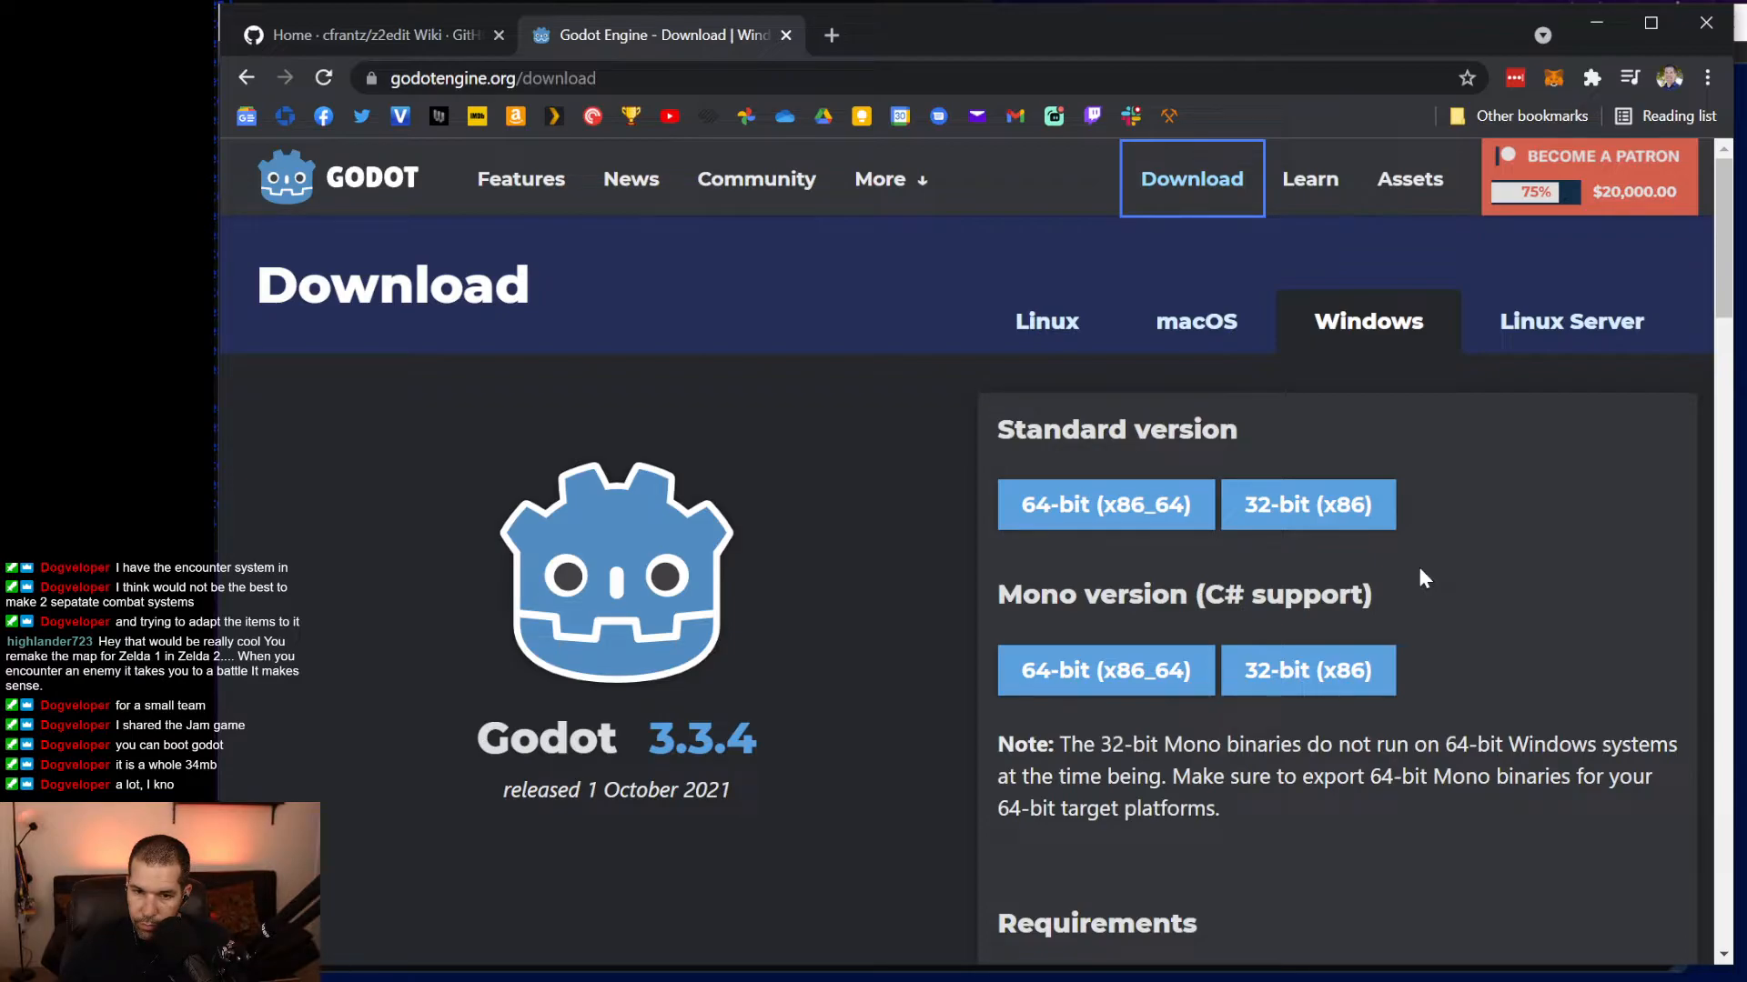
pyautogui.scroll(-4, 1424, 579)
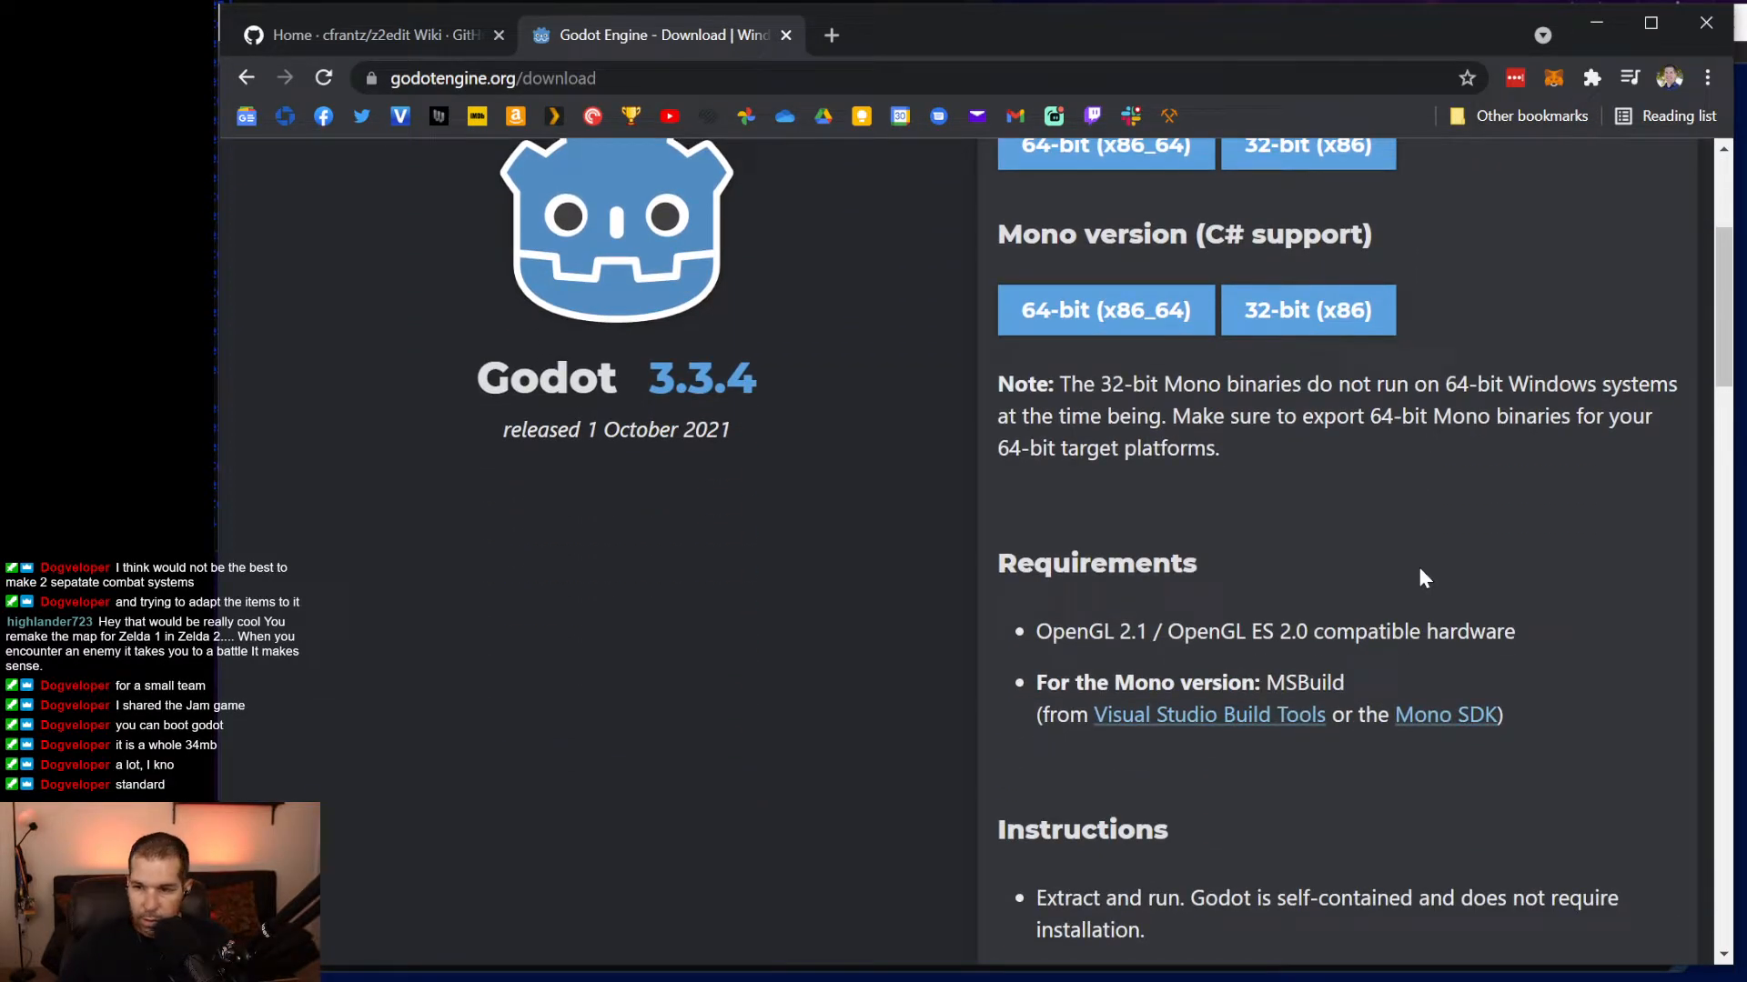
pyautogui.scroll(4, 1424, 579)
pyautogui.click(1119, 503)
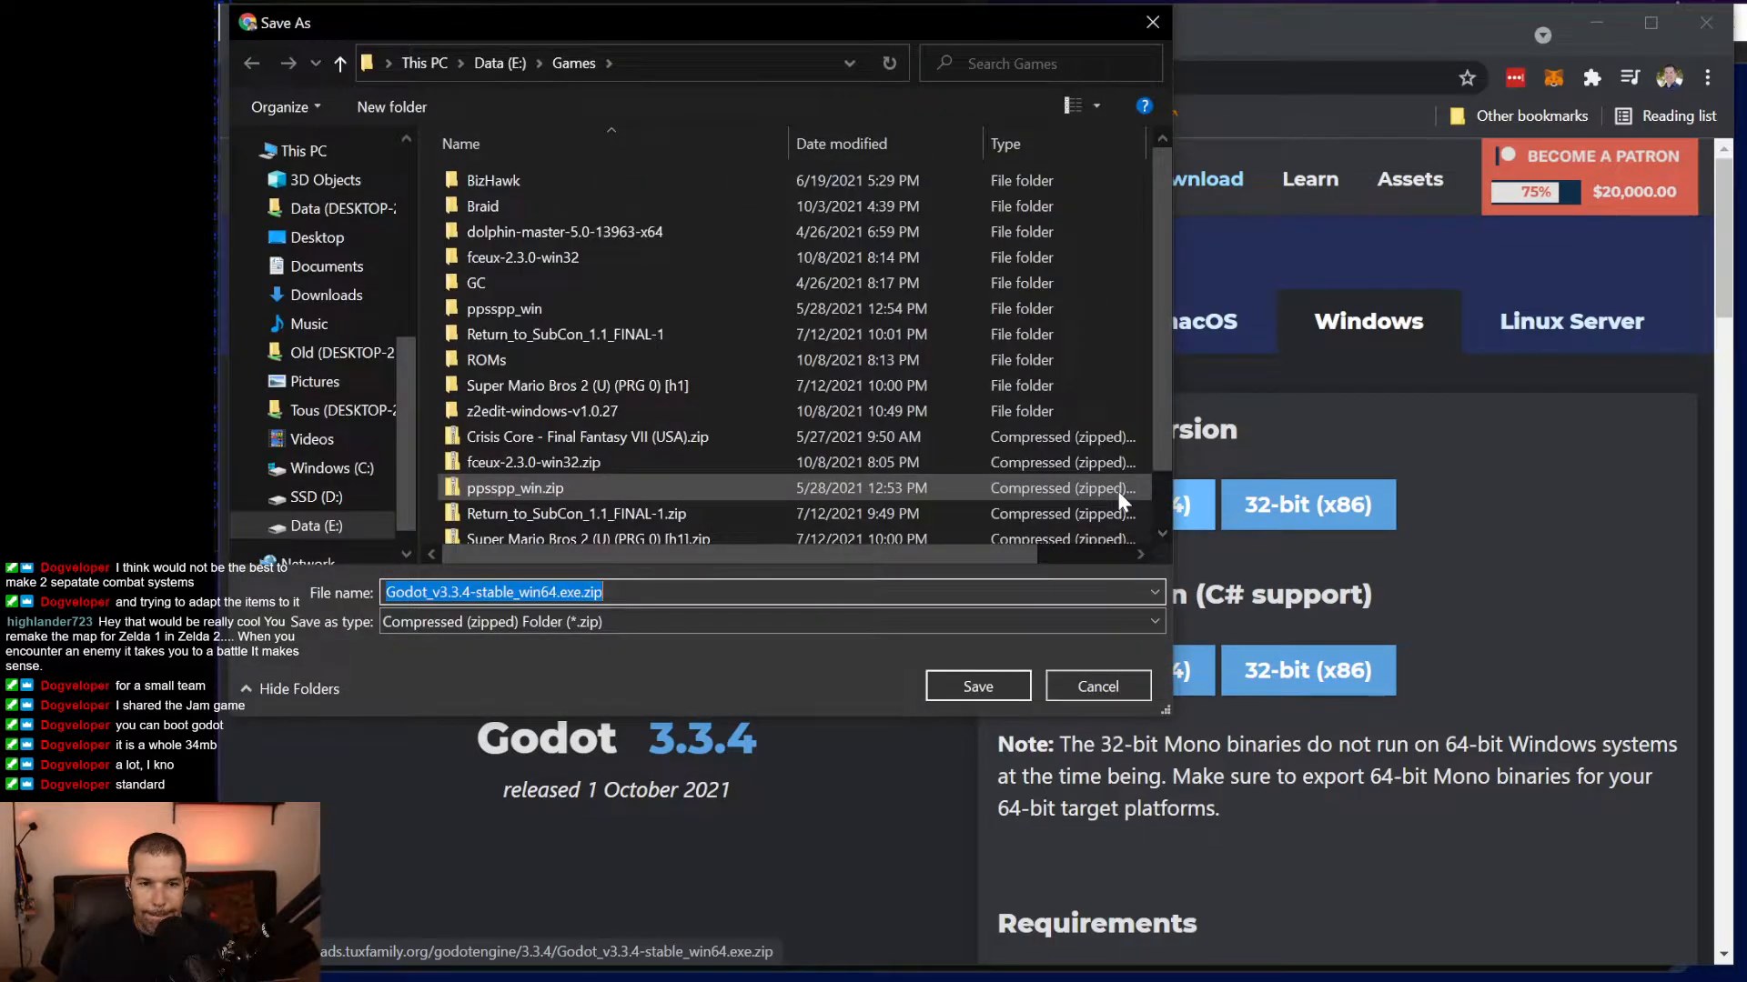
pyautogui.click(320, 297)
pyautogui.click(978, 687)
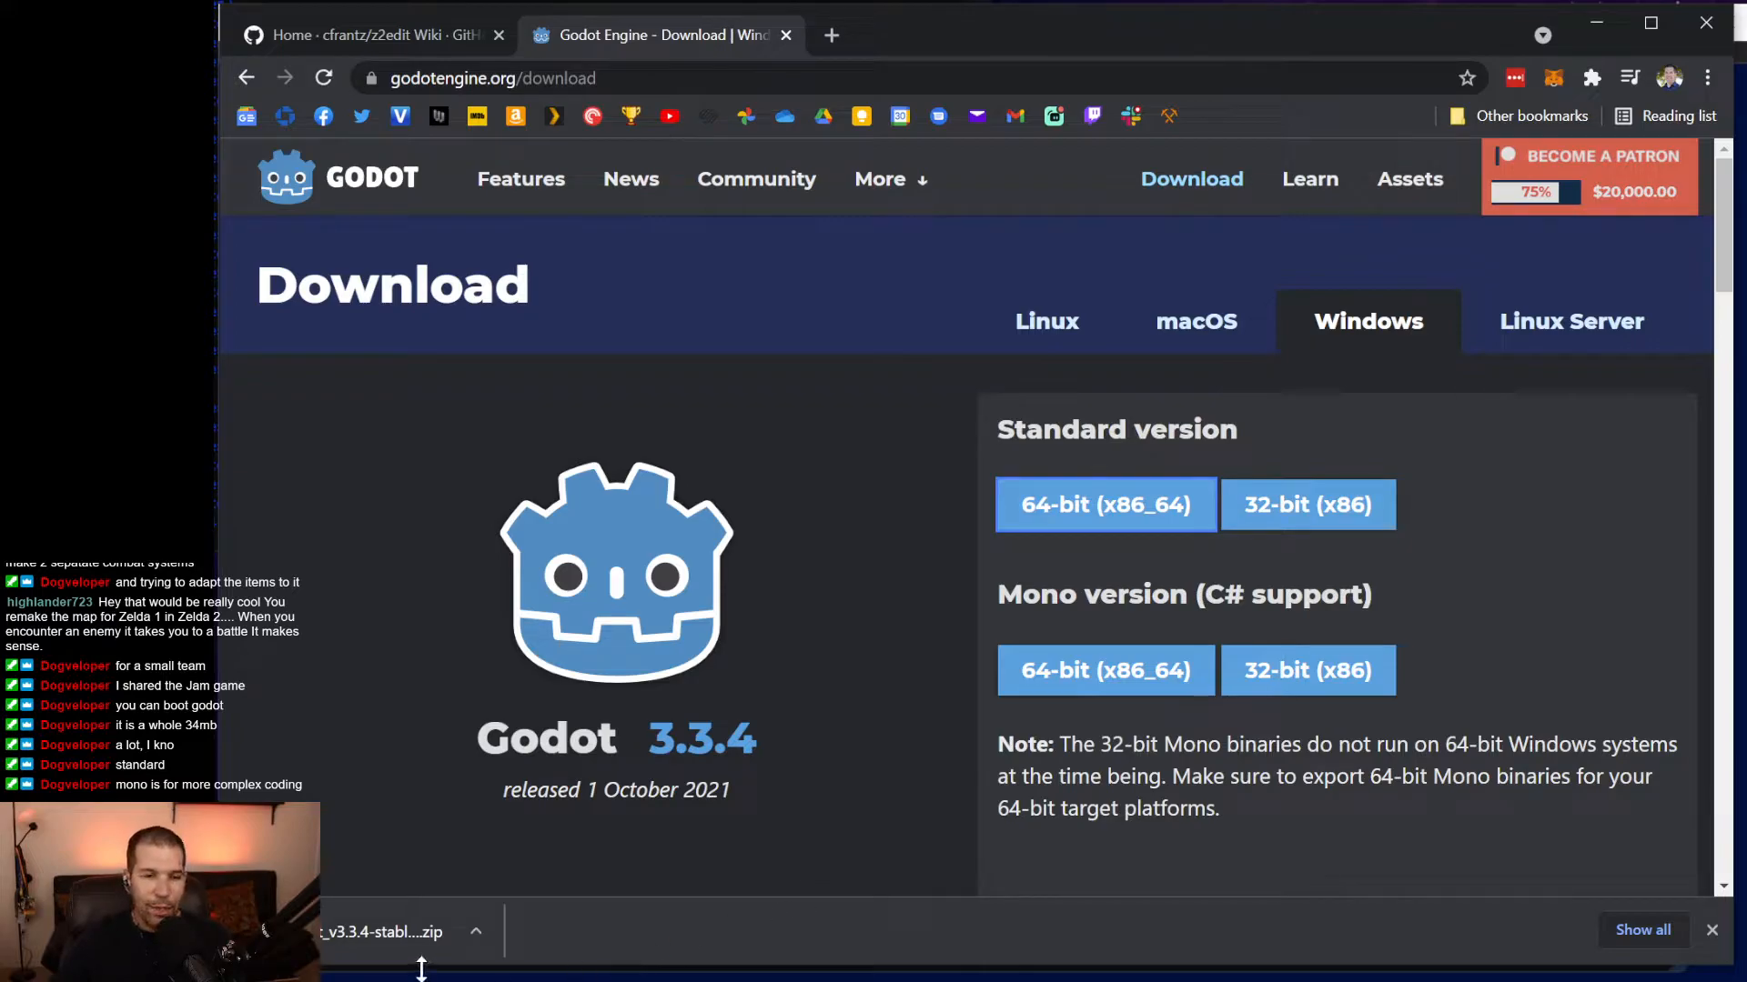
# Open the downloaded Godot archive and launch Godot_v3.3.4-stable_win64.exe from it.
pyautogui.click(403, 927)
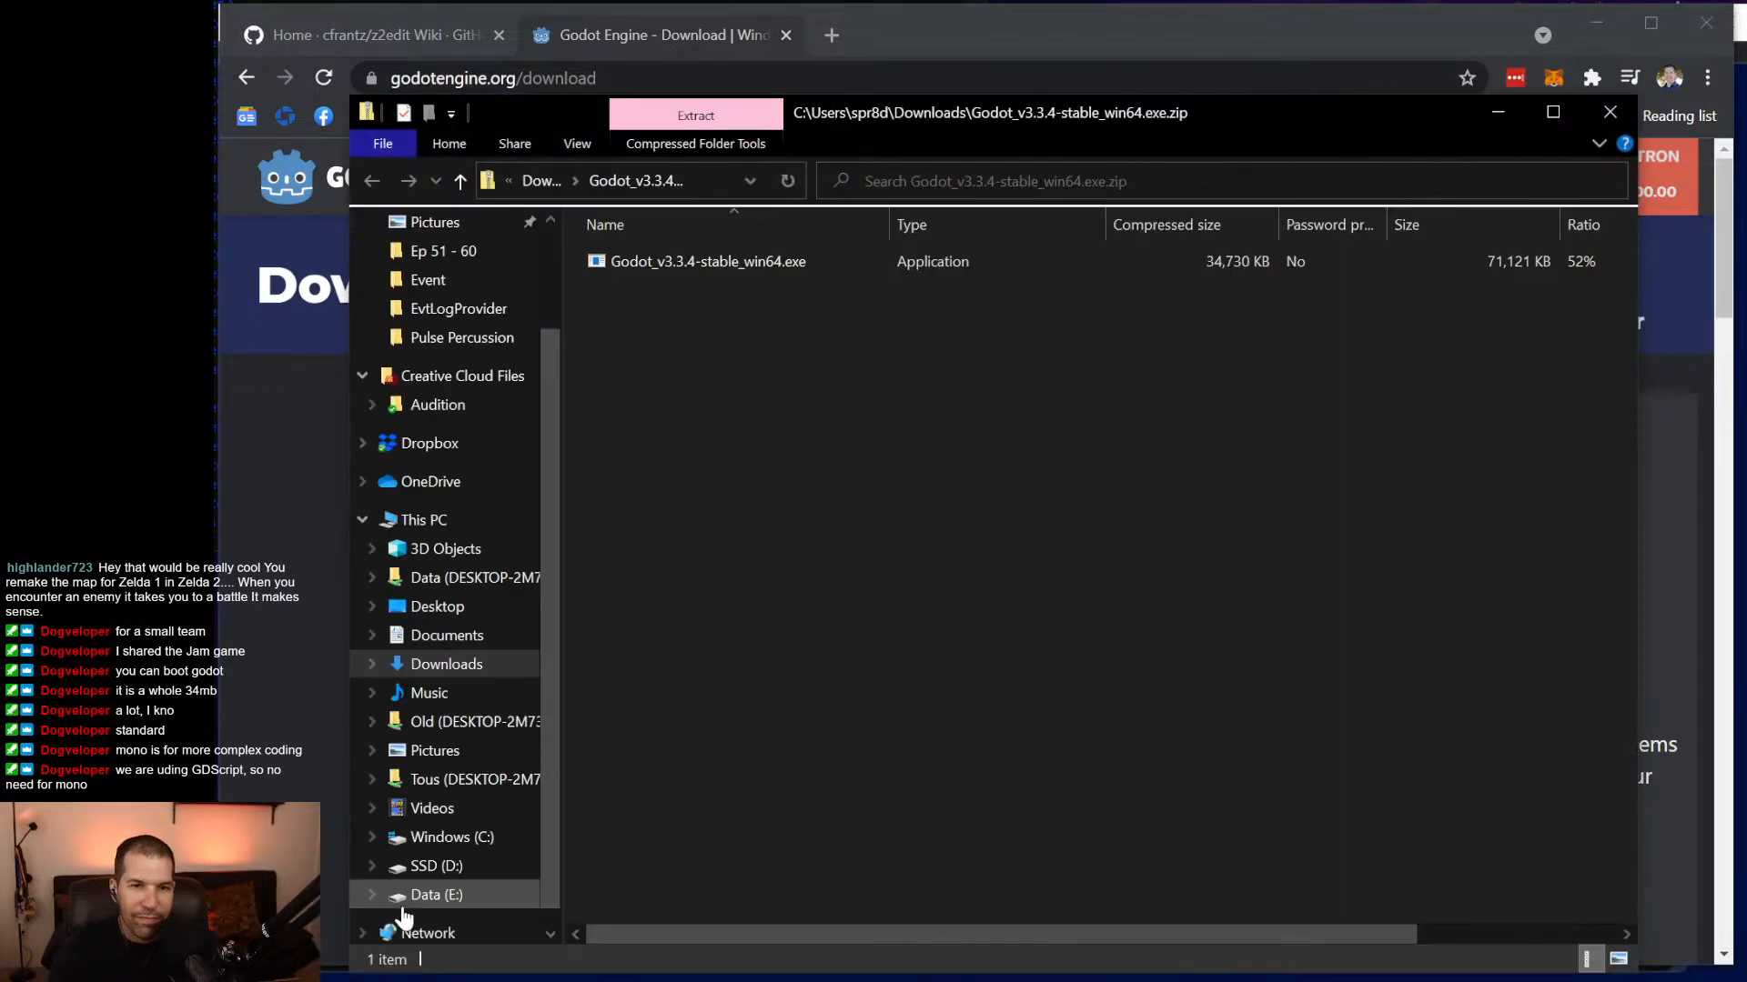
pyautogui.click(788, 269)
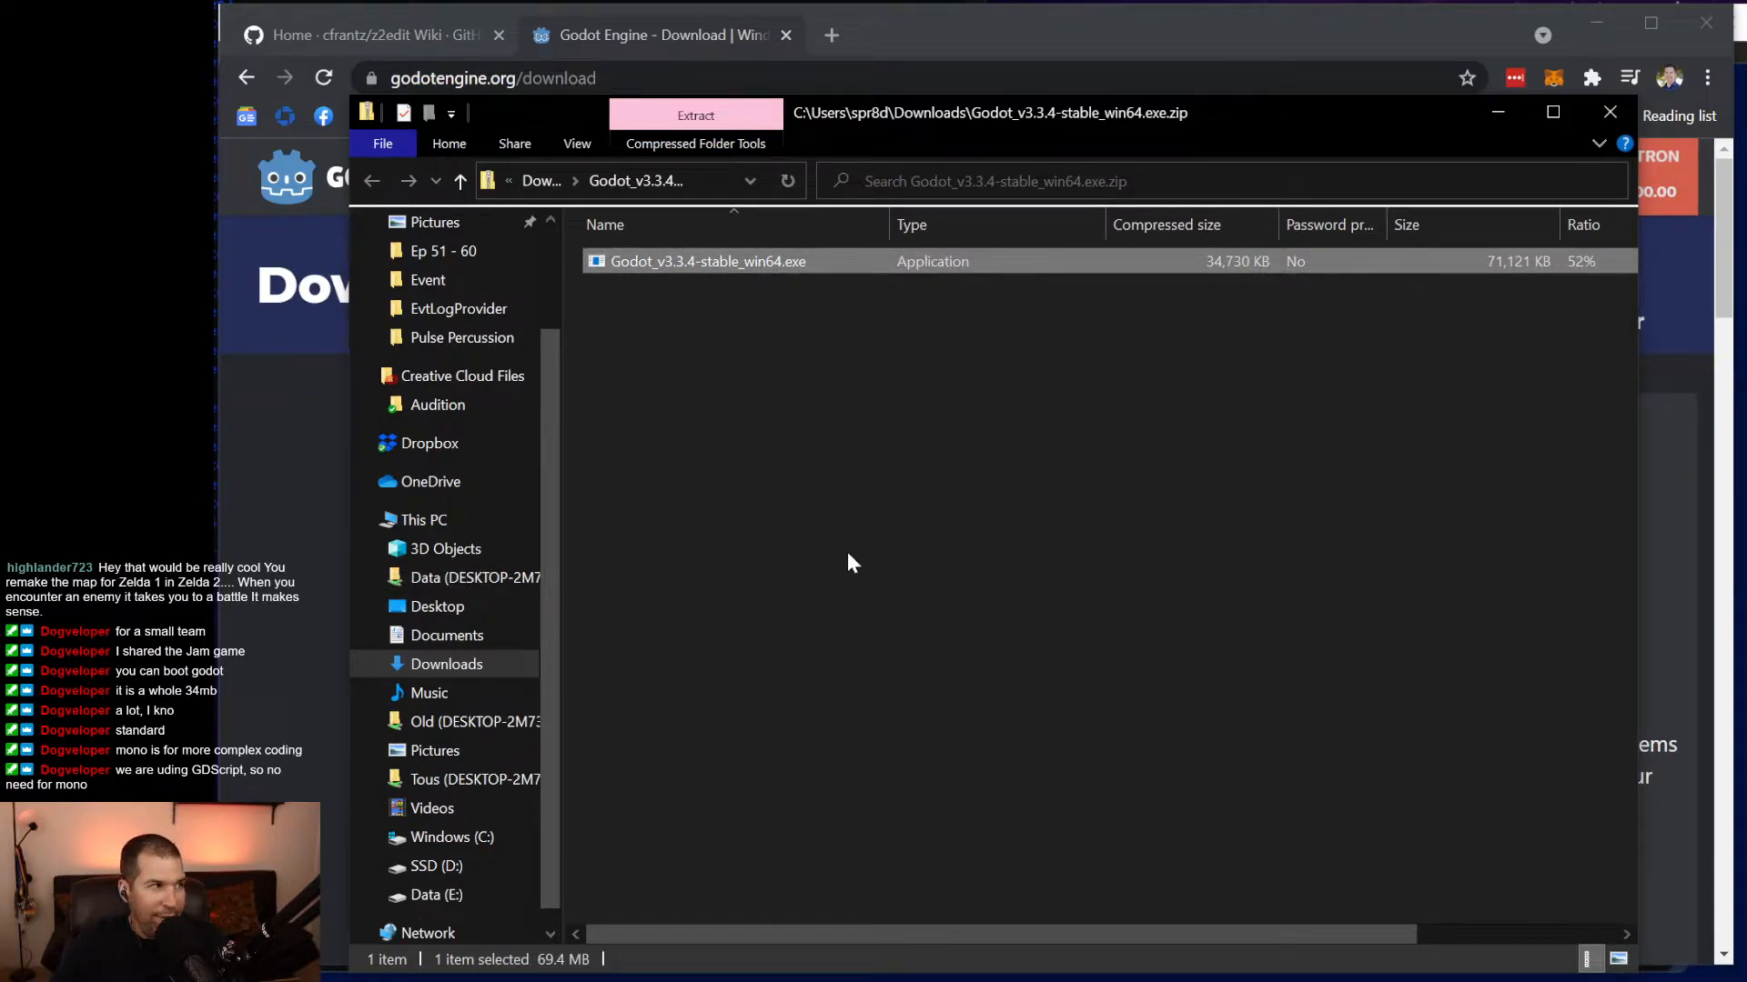
pyautogui.click(998, 641)
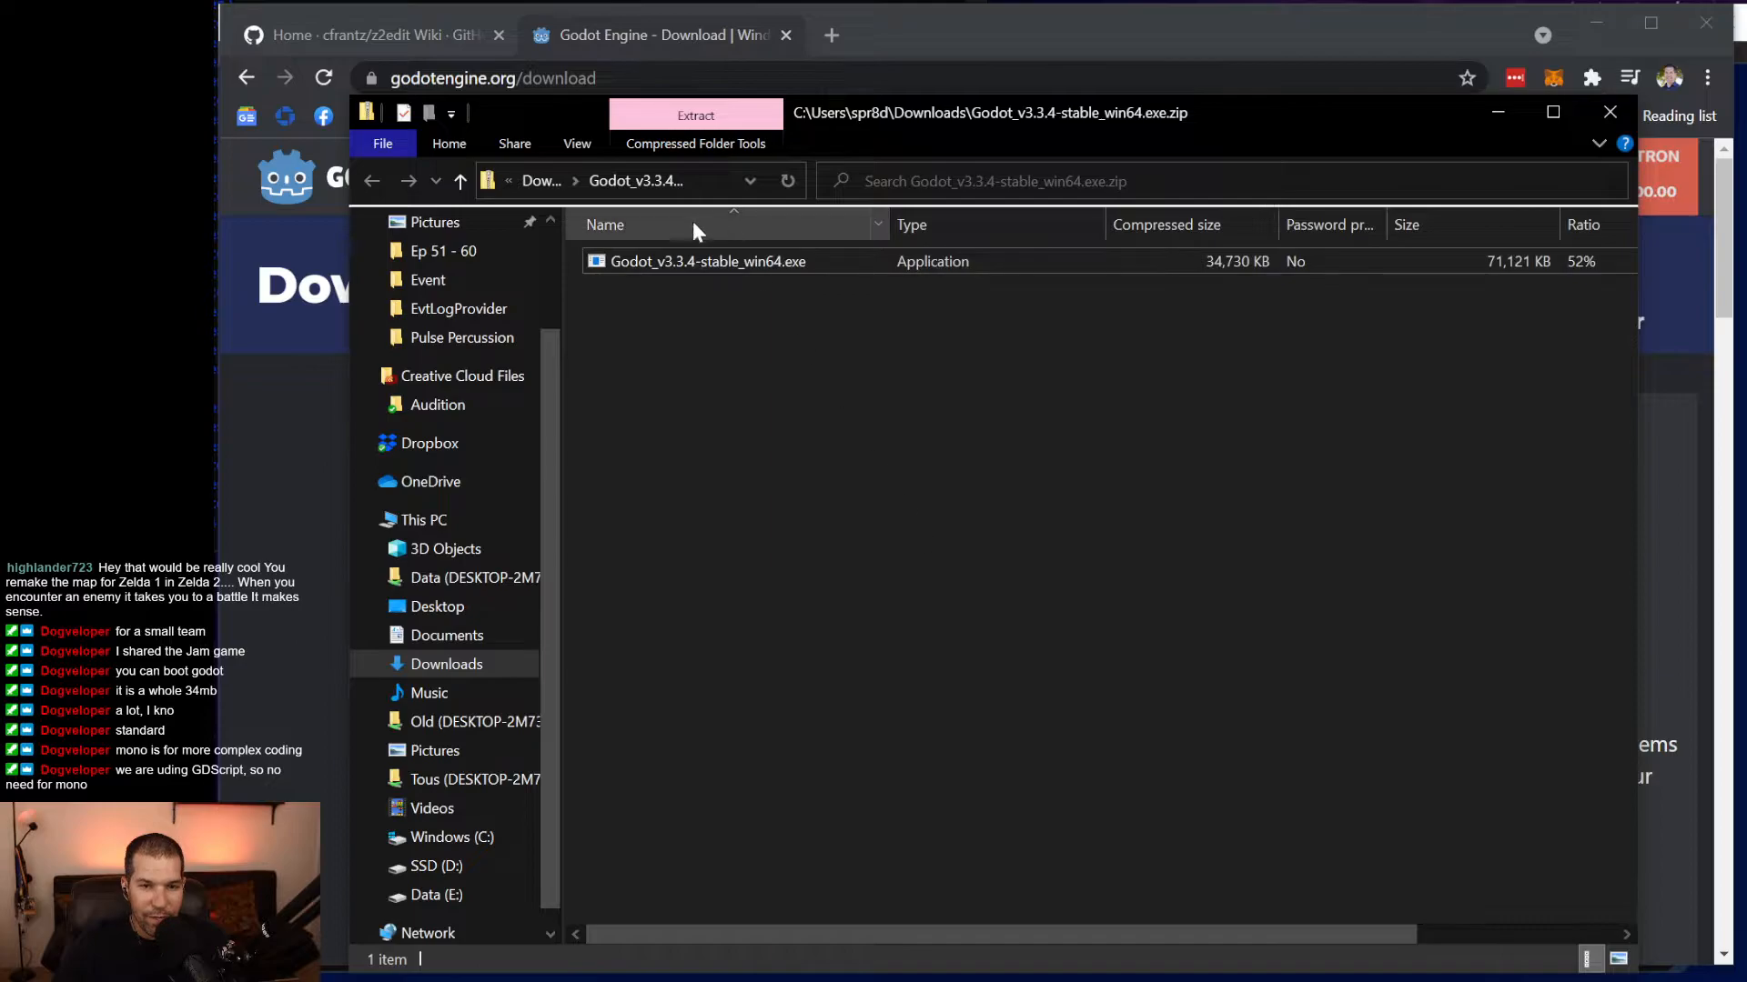
pyautogui.doubleClick(801, 264)
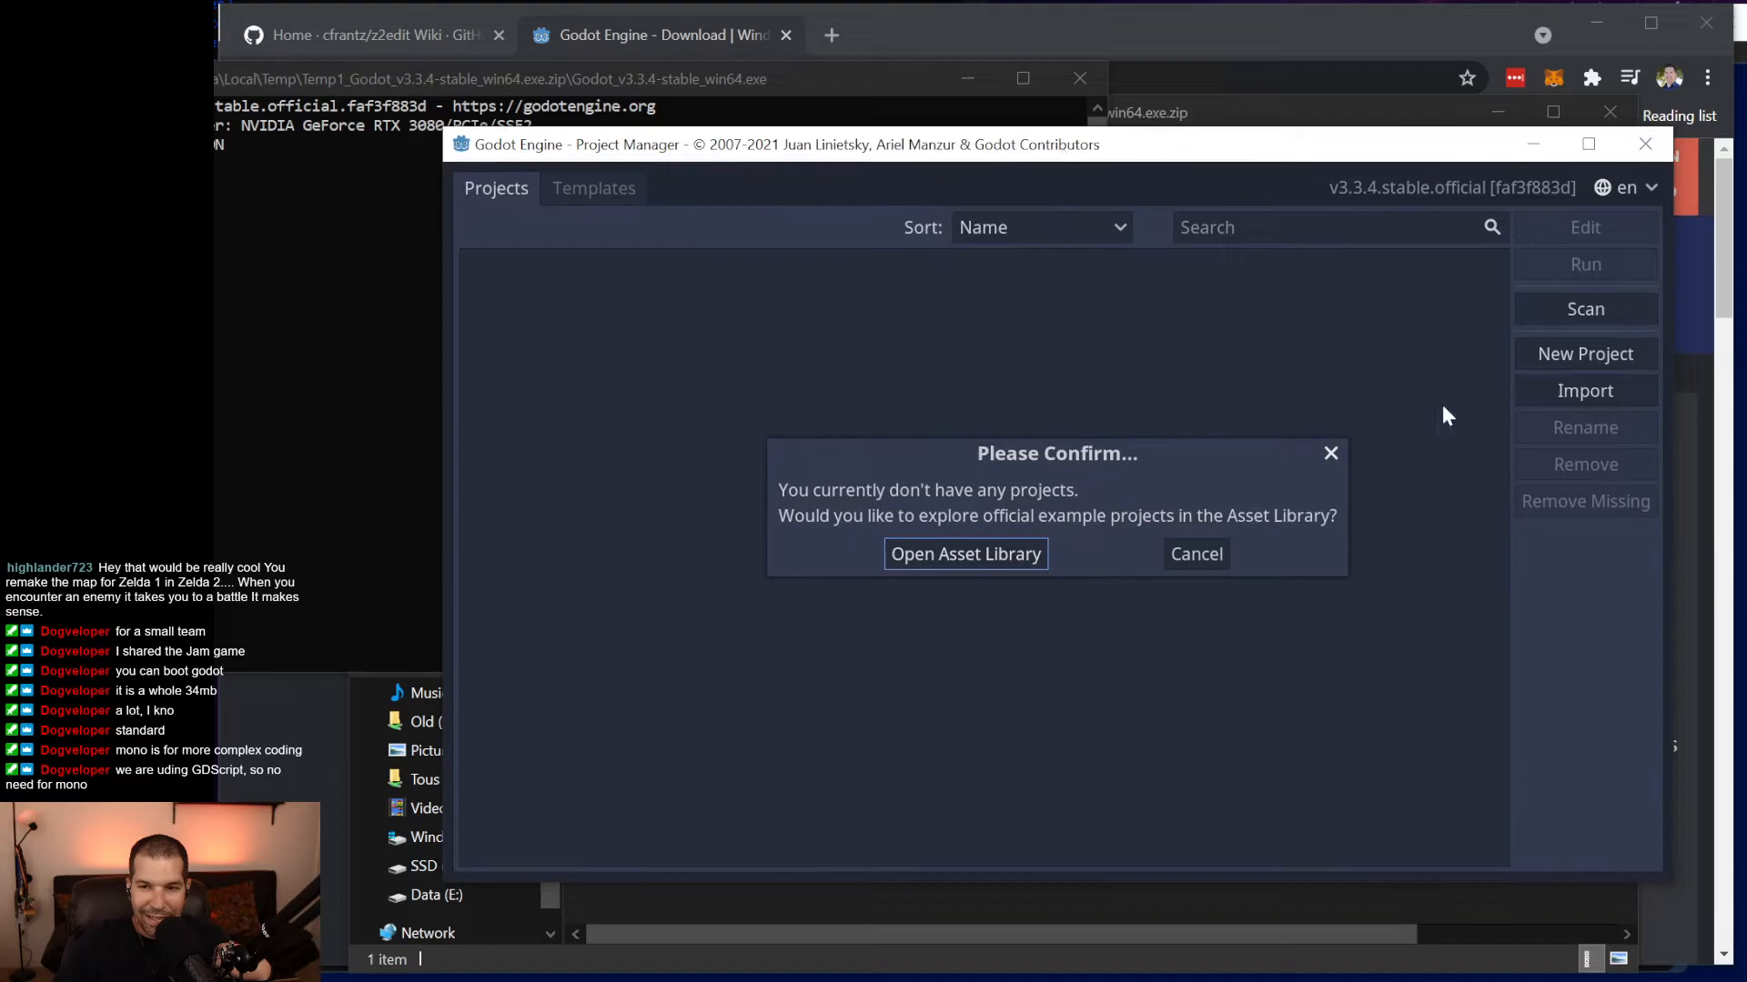
# Close the Godot archive's folder window and minimize the browser to return to the Godot Project Manager.
pyautogui.click(1227, 935)
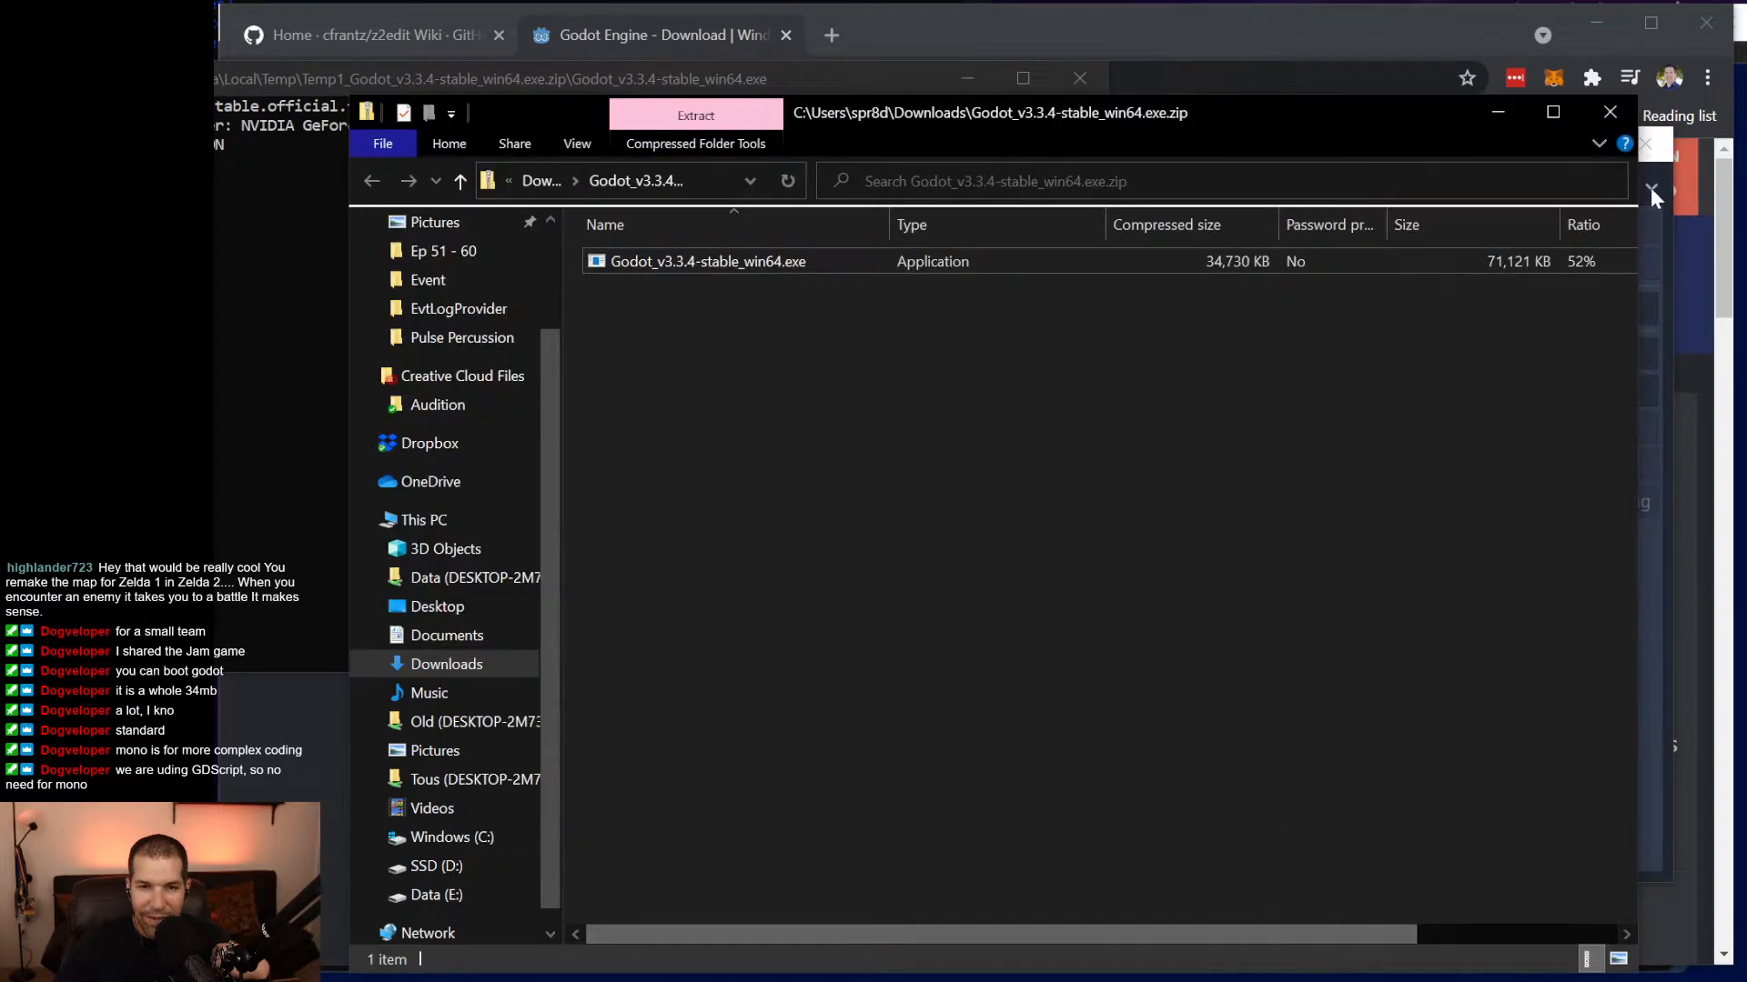
pyautogui.click(1609, 112)
pyautogui.click(1396, 23)
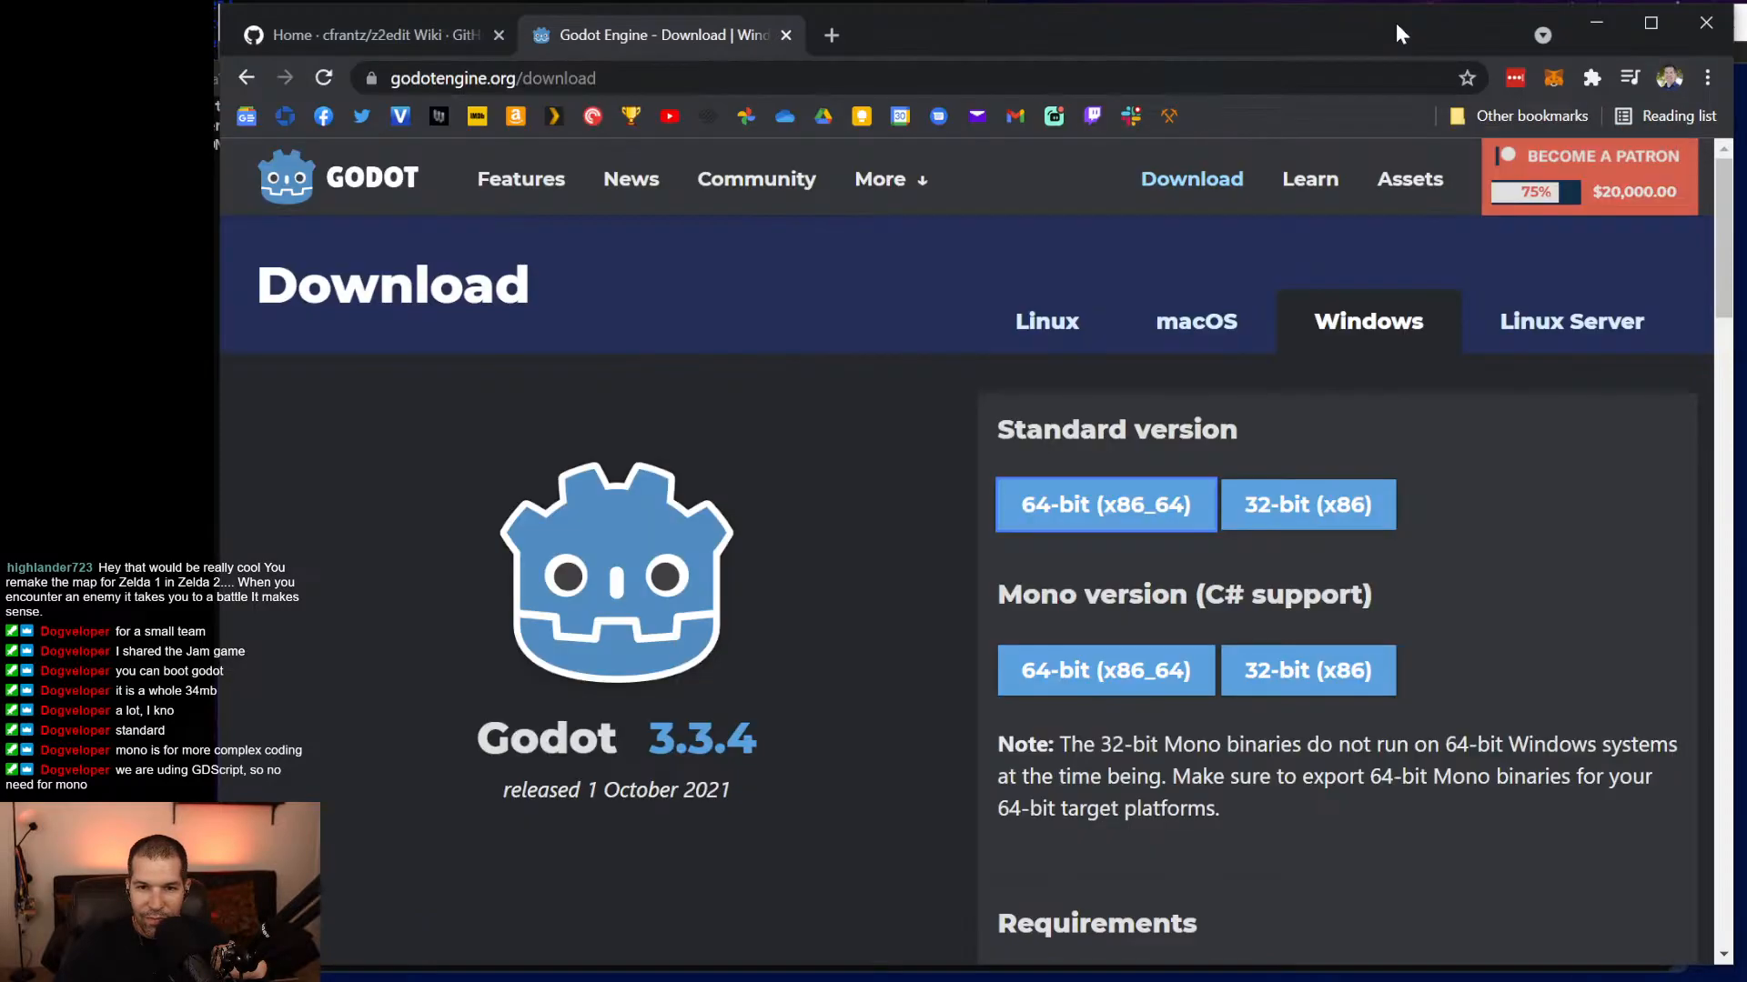
pyautogui.click(1597, 21)
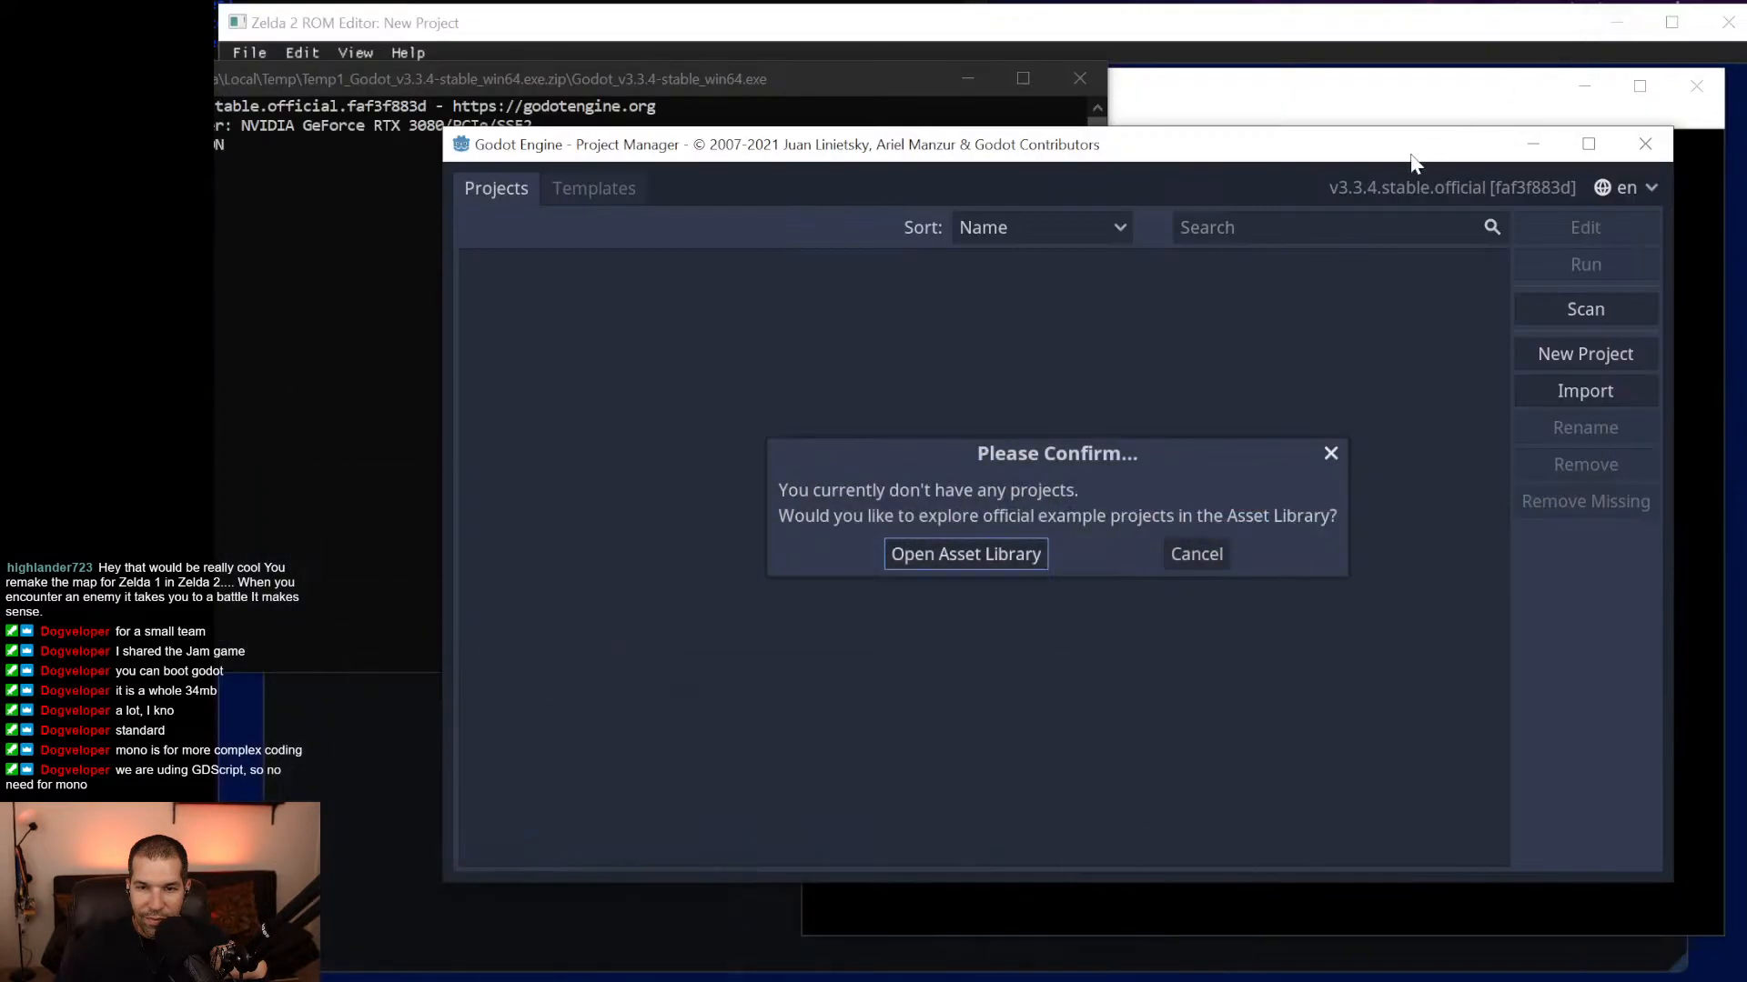
# View the official example templates in the Asset Library and return to the project list.
pyautogui.click(1005, 553)
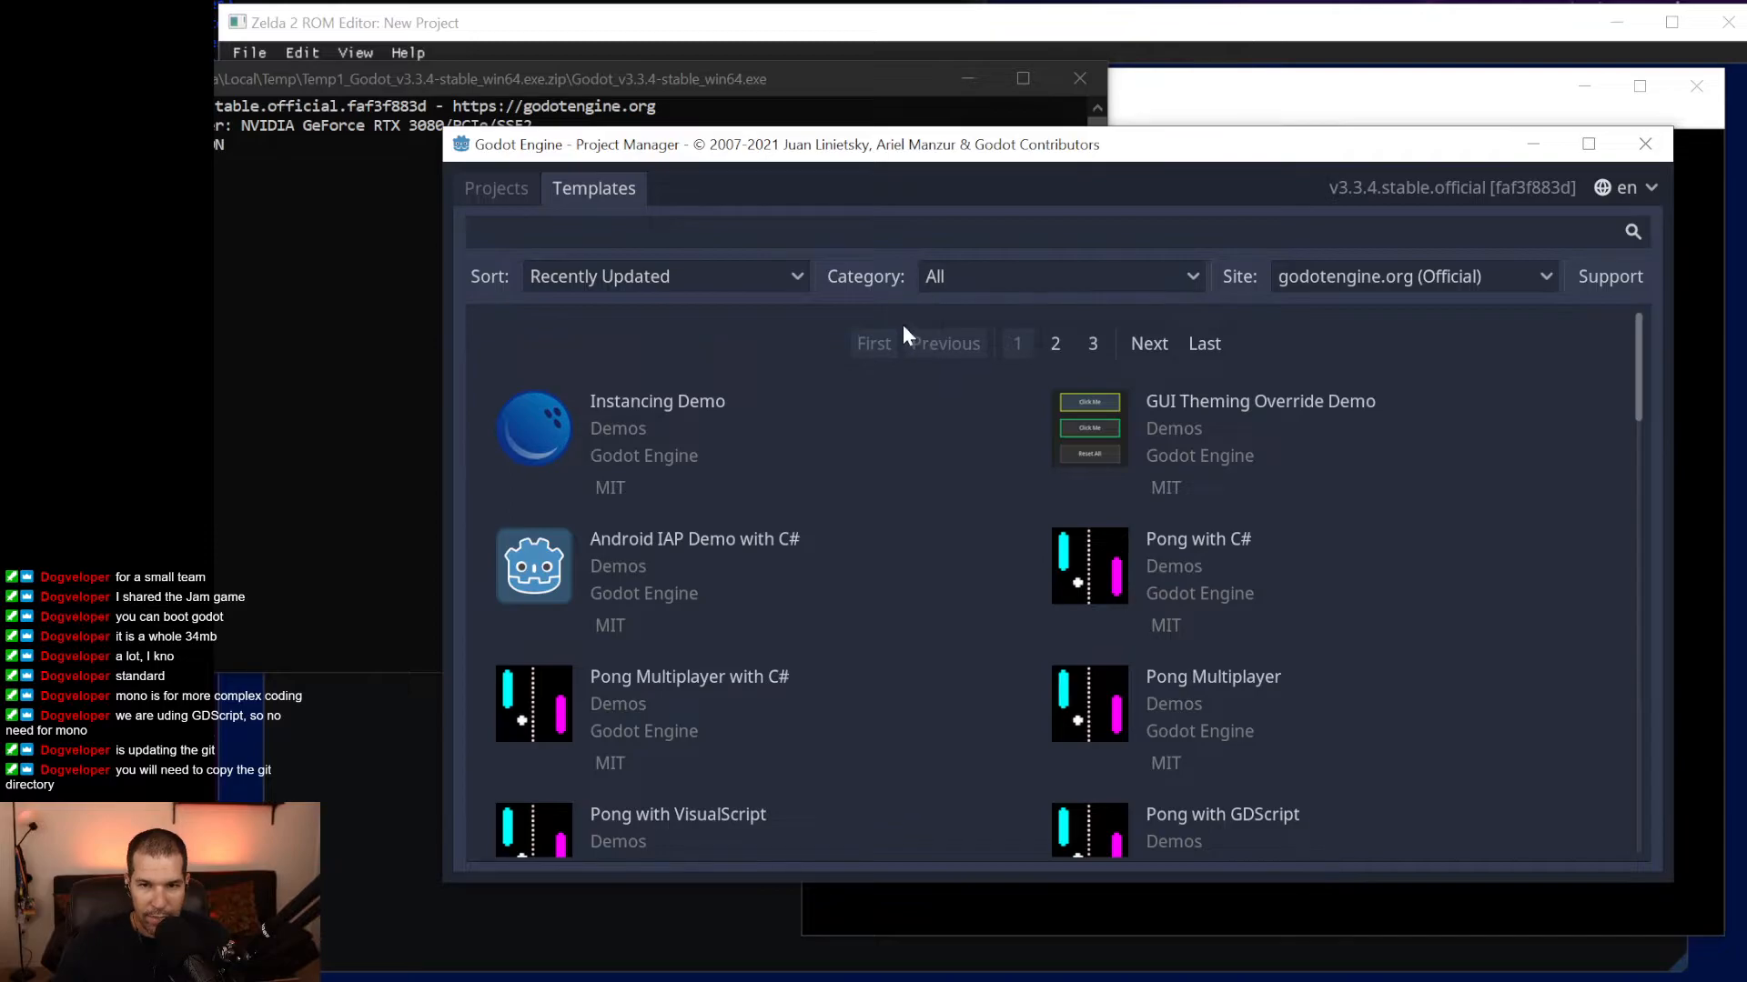
pyautogui.click(497, 189)
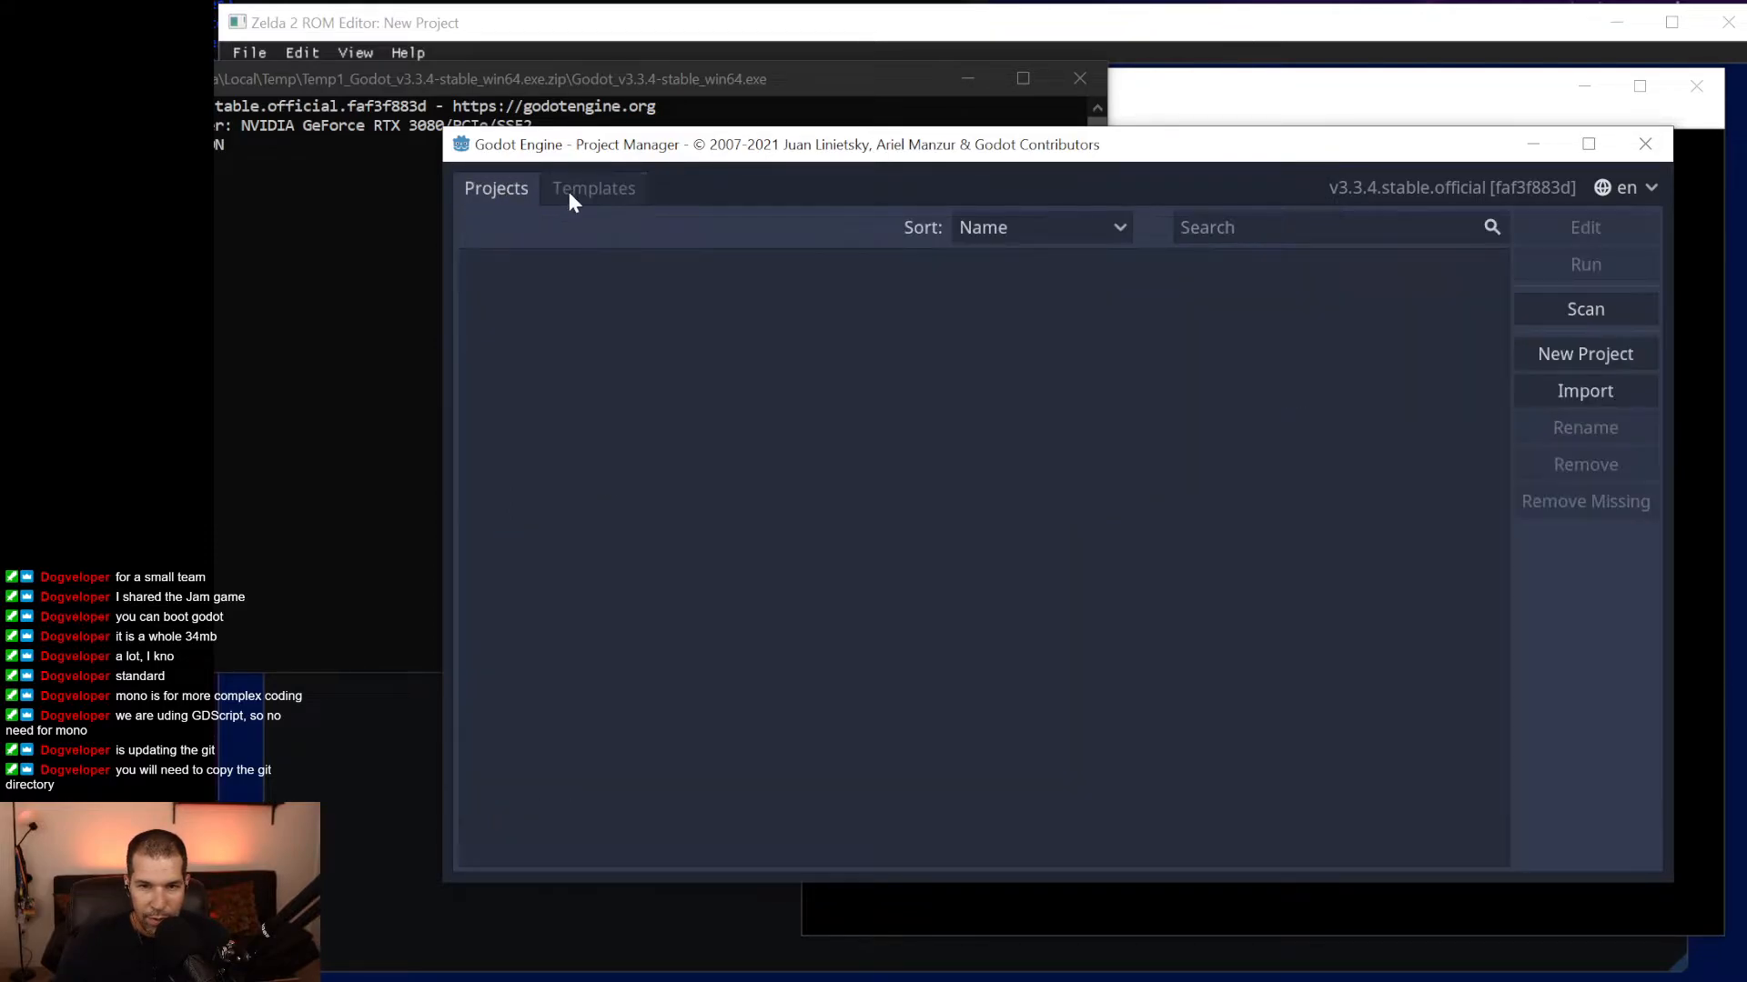
pyautogui.click(1572, 388)
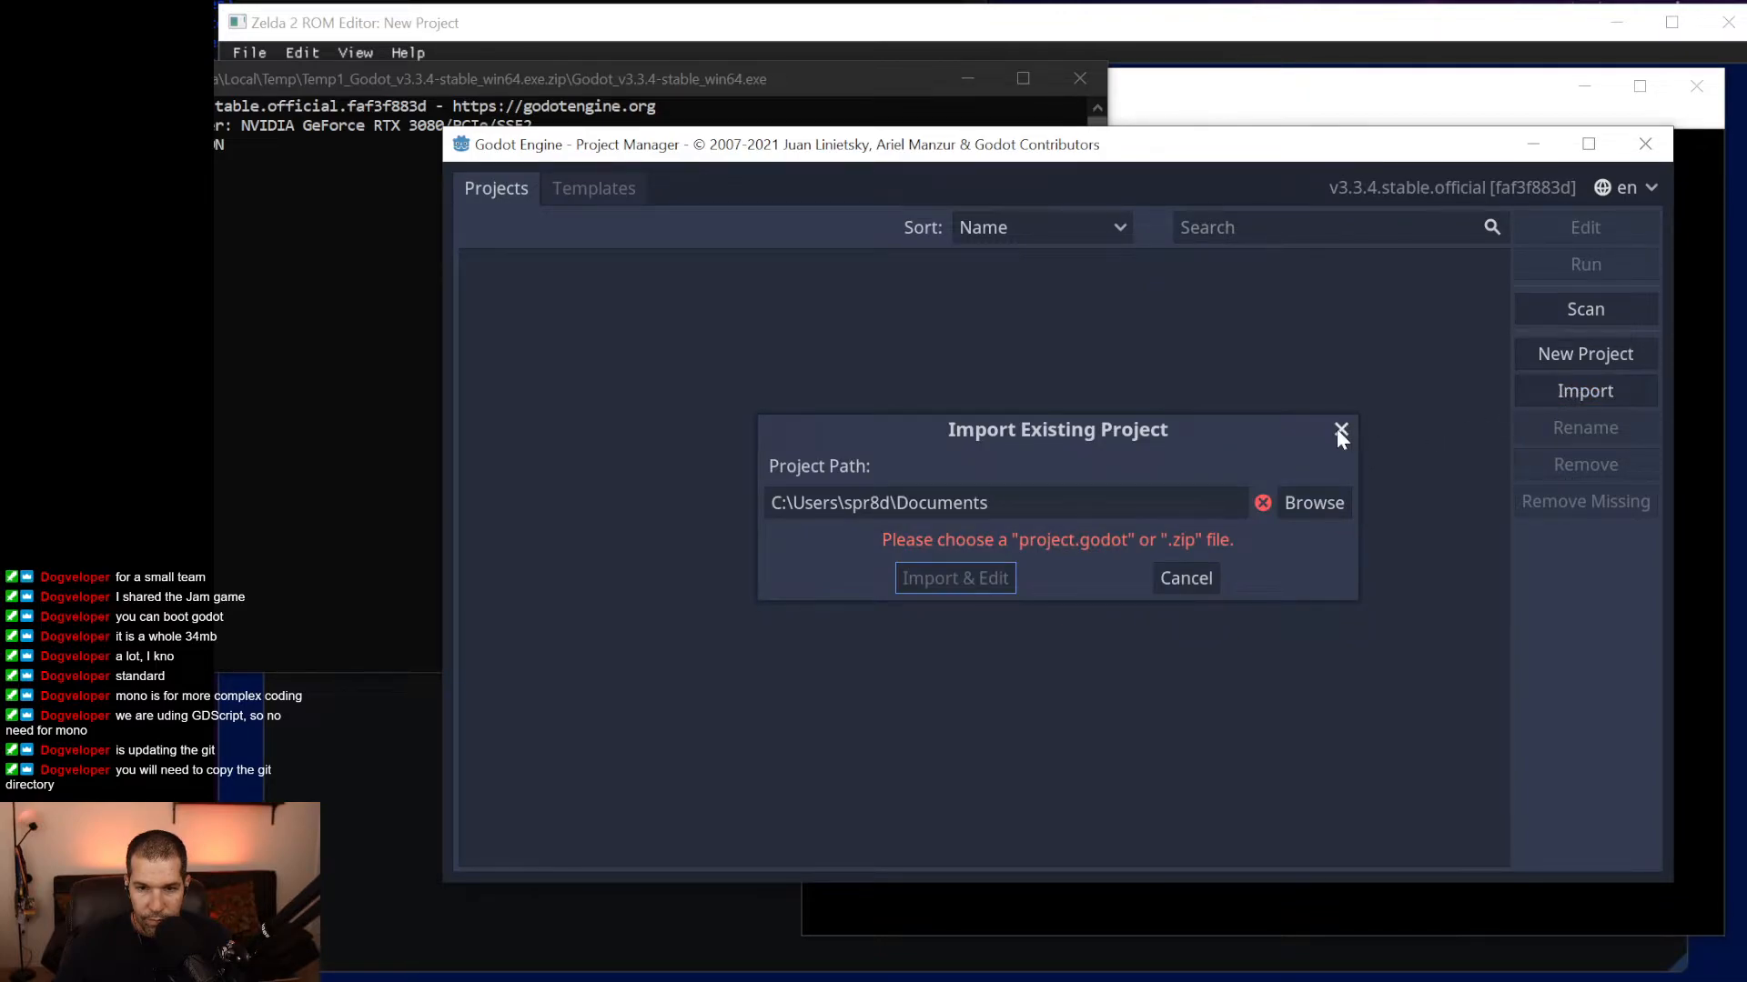
pyautogui.click(1186, 580)
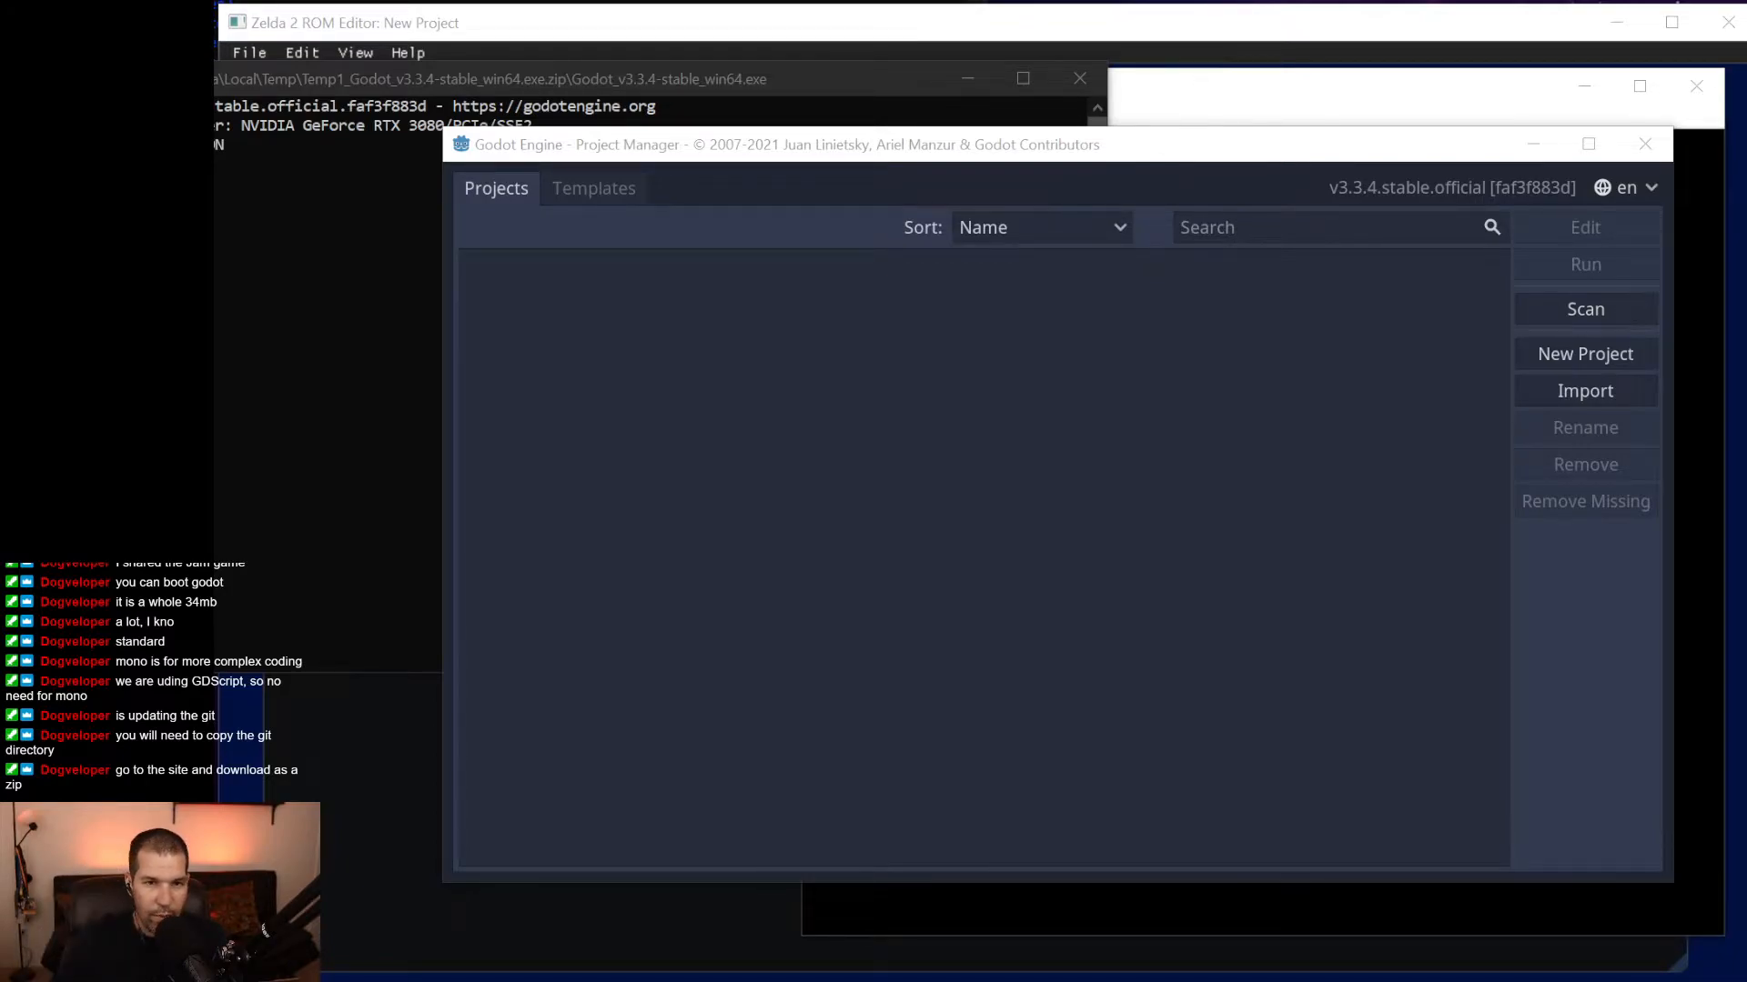
pyautogui.click(877, 80)
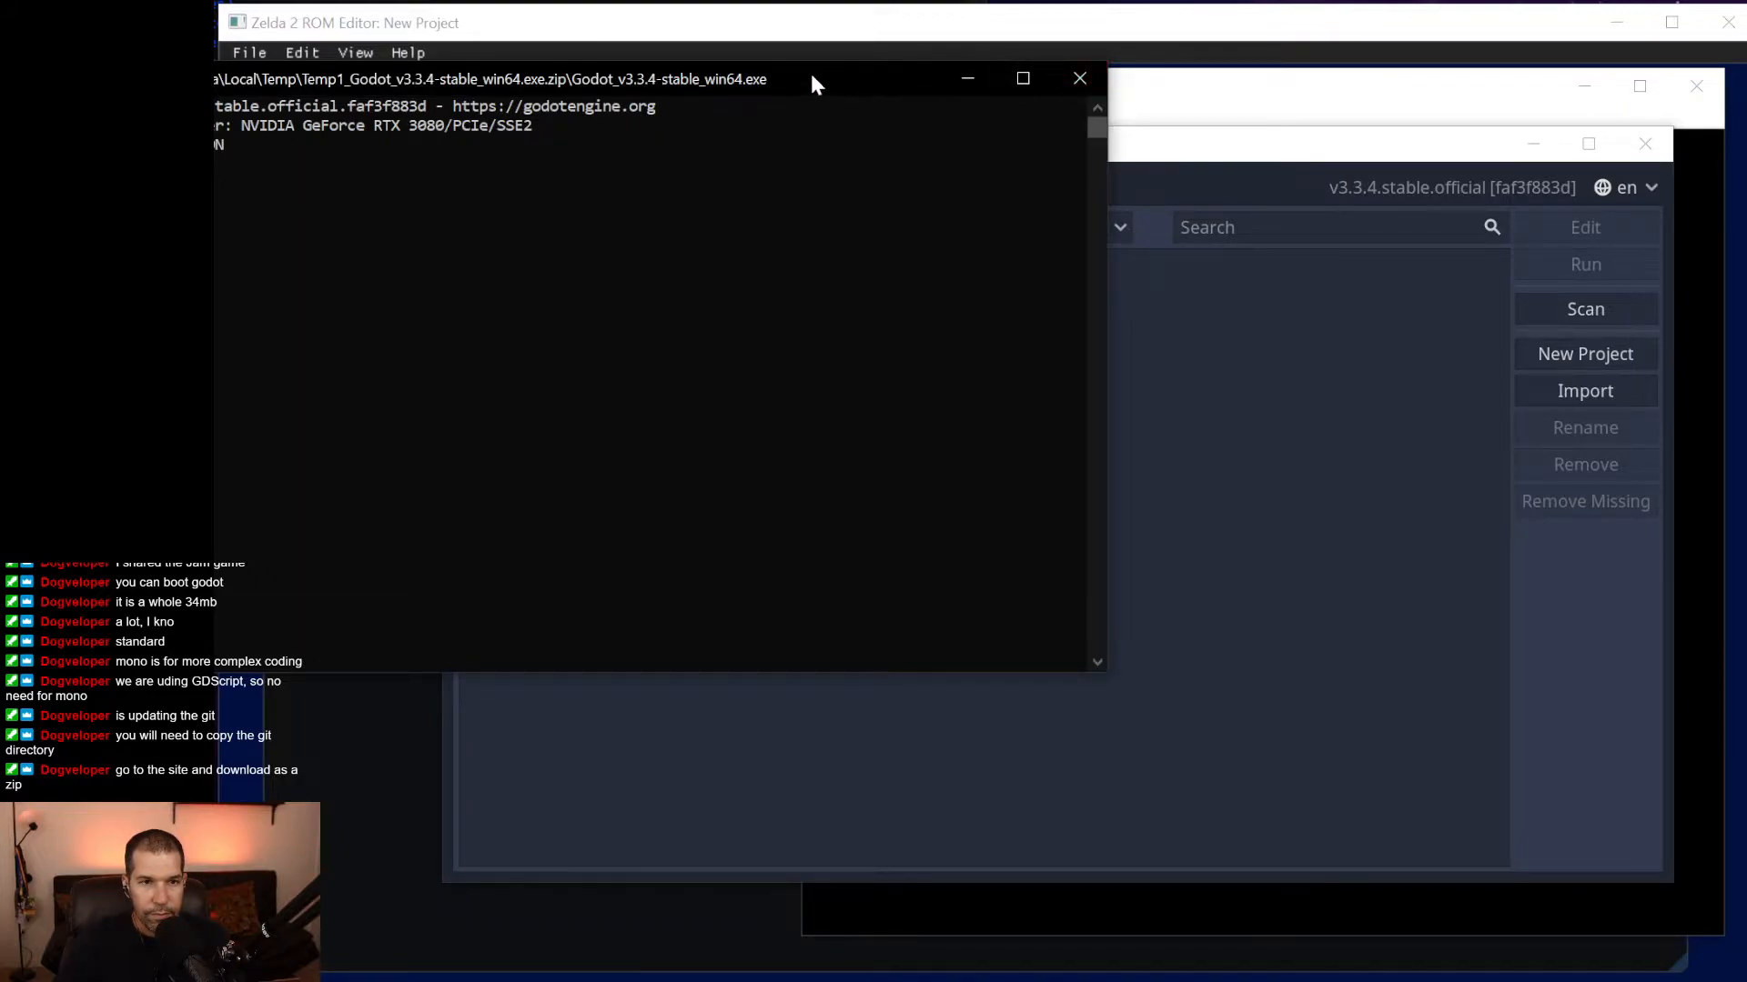
pyautogui.click(1239, 139)
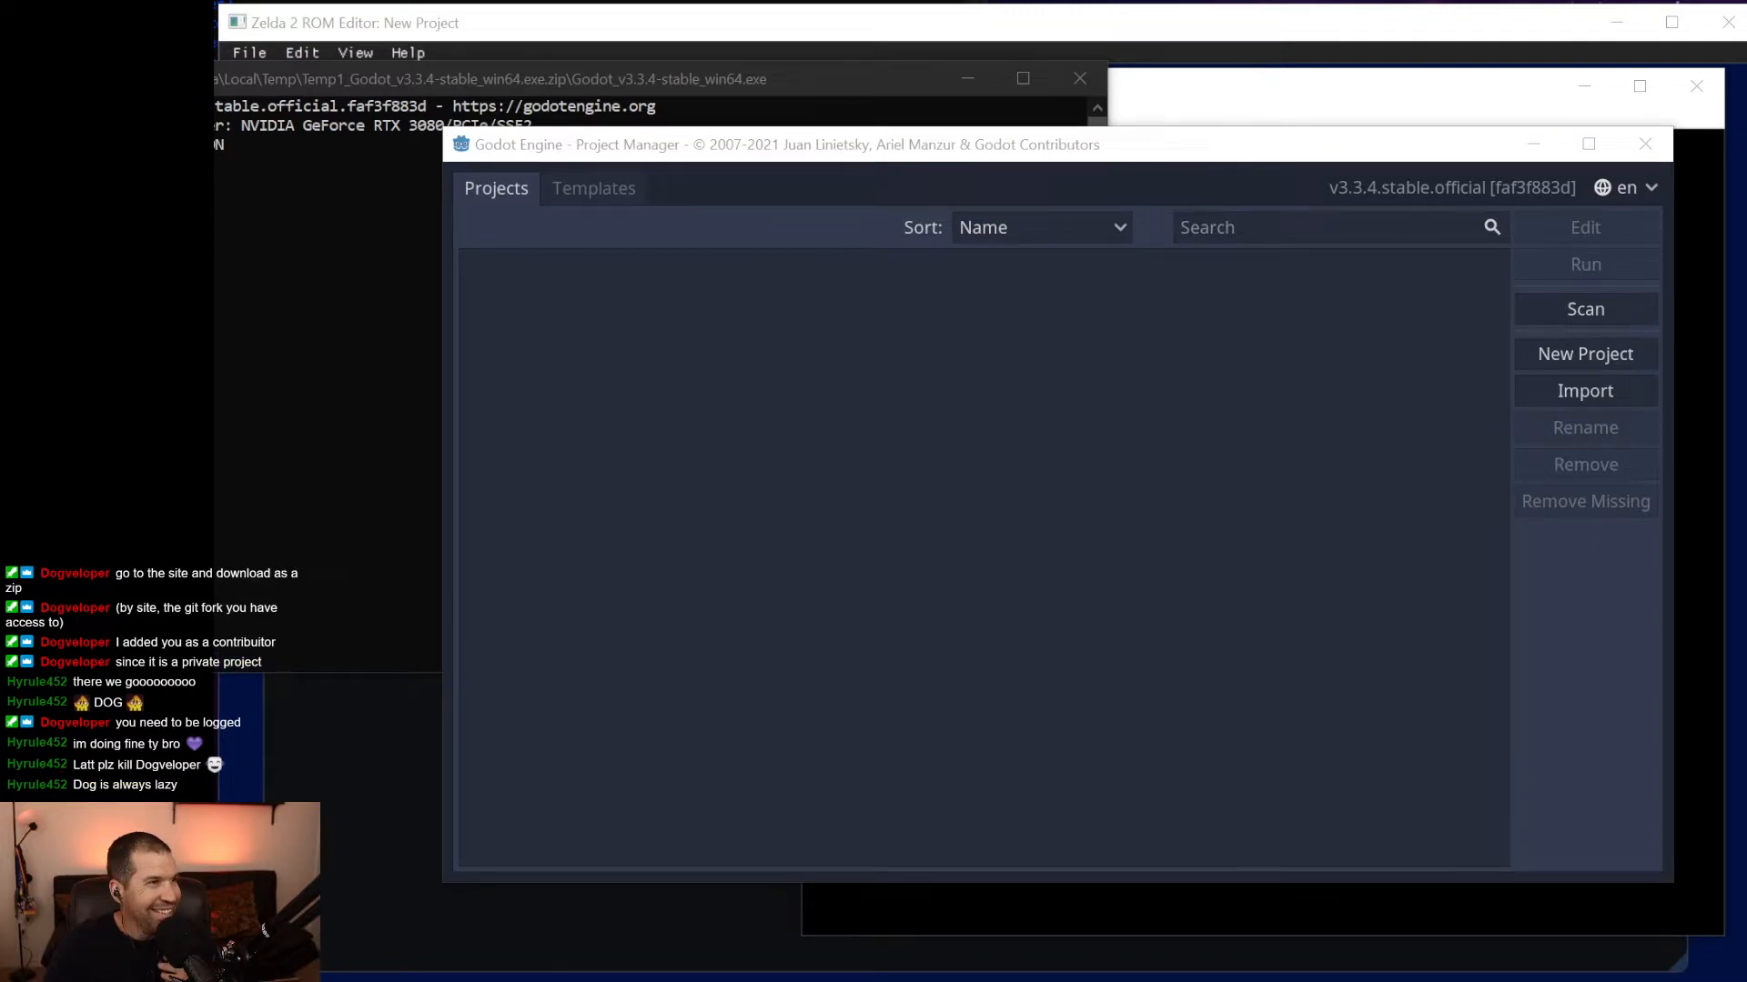
# Switch to Chrome and look through the Z2C_Project GitHub repository's file list and its bin/win64/release folder.
pyautogui.moveTo(219, 73); pyautogui.dragTo(1191, 5)
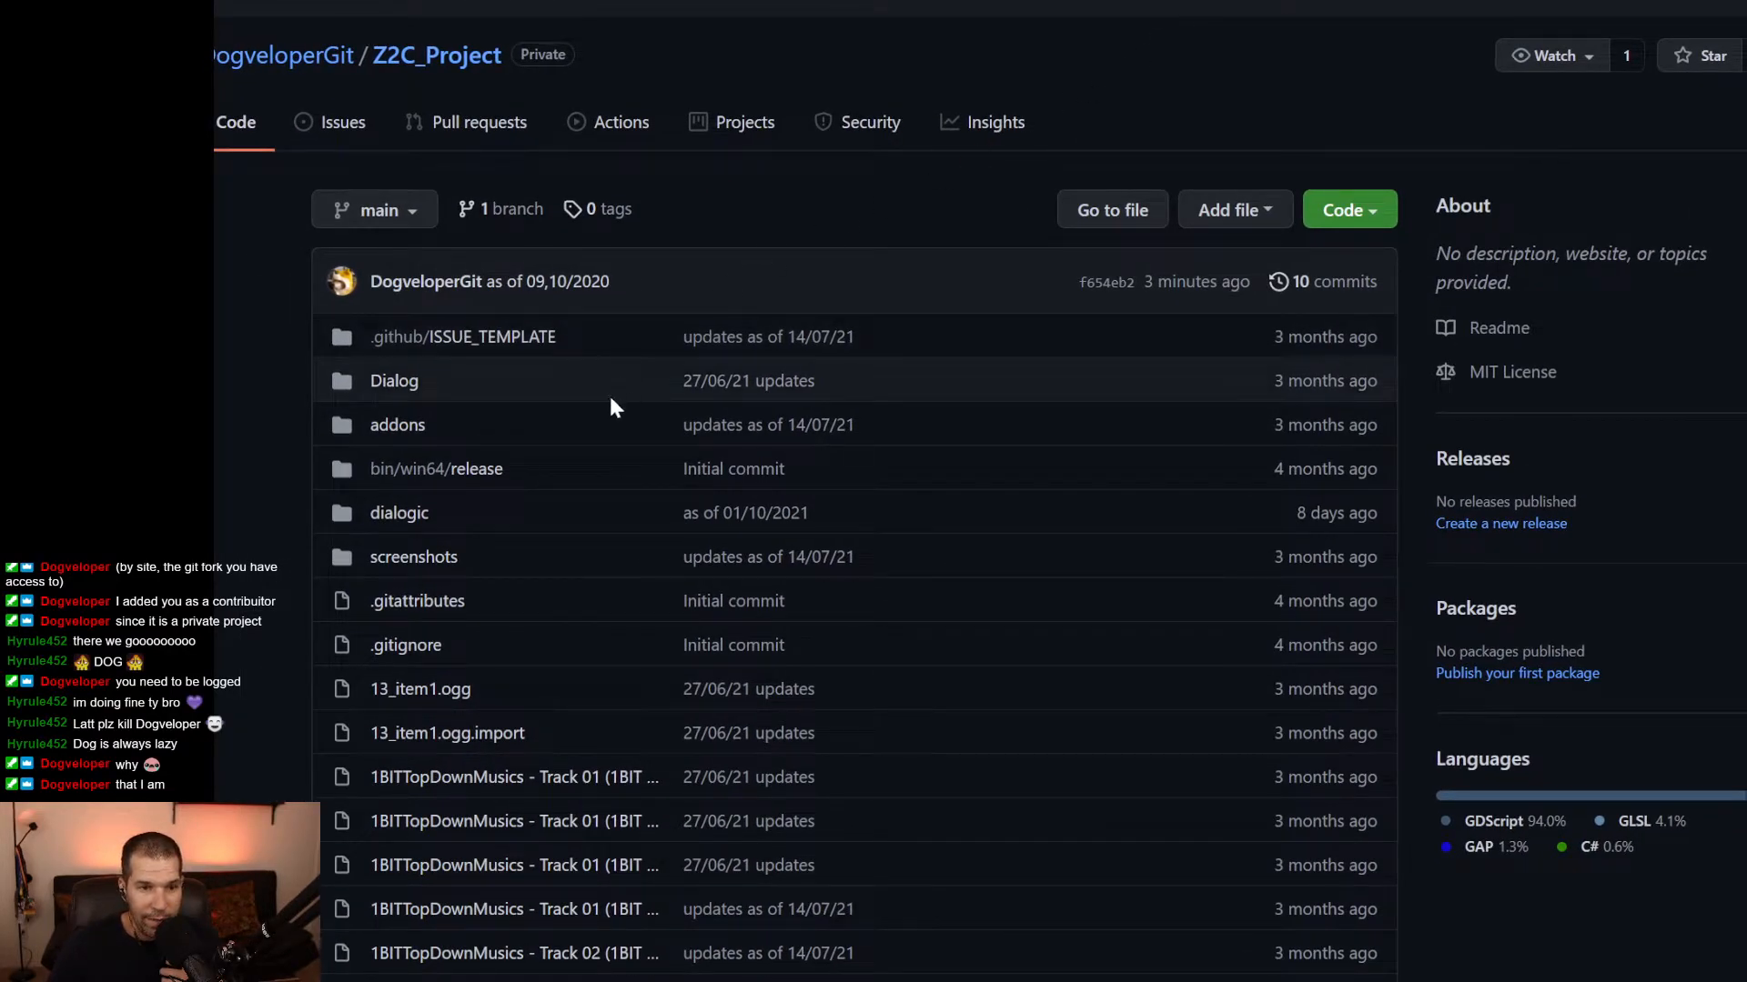
pyautogui.scroll(-8, 611, 403)
pyautogui.scroll(-4, 604, 441)
pyautogui.scroll(12, 604, 440)
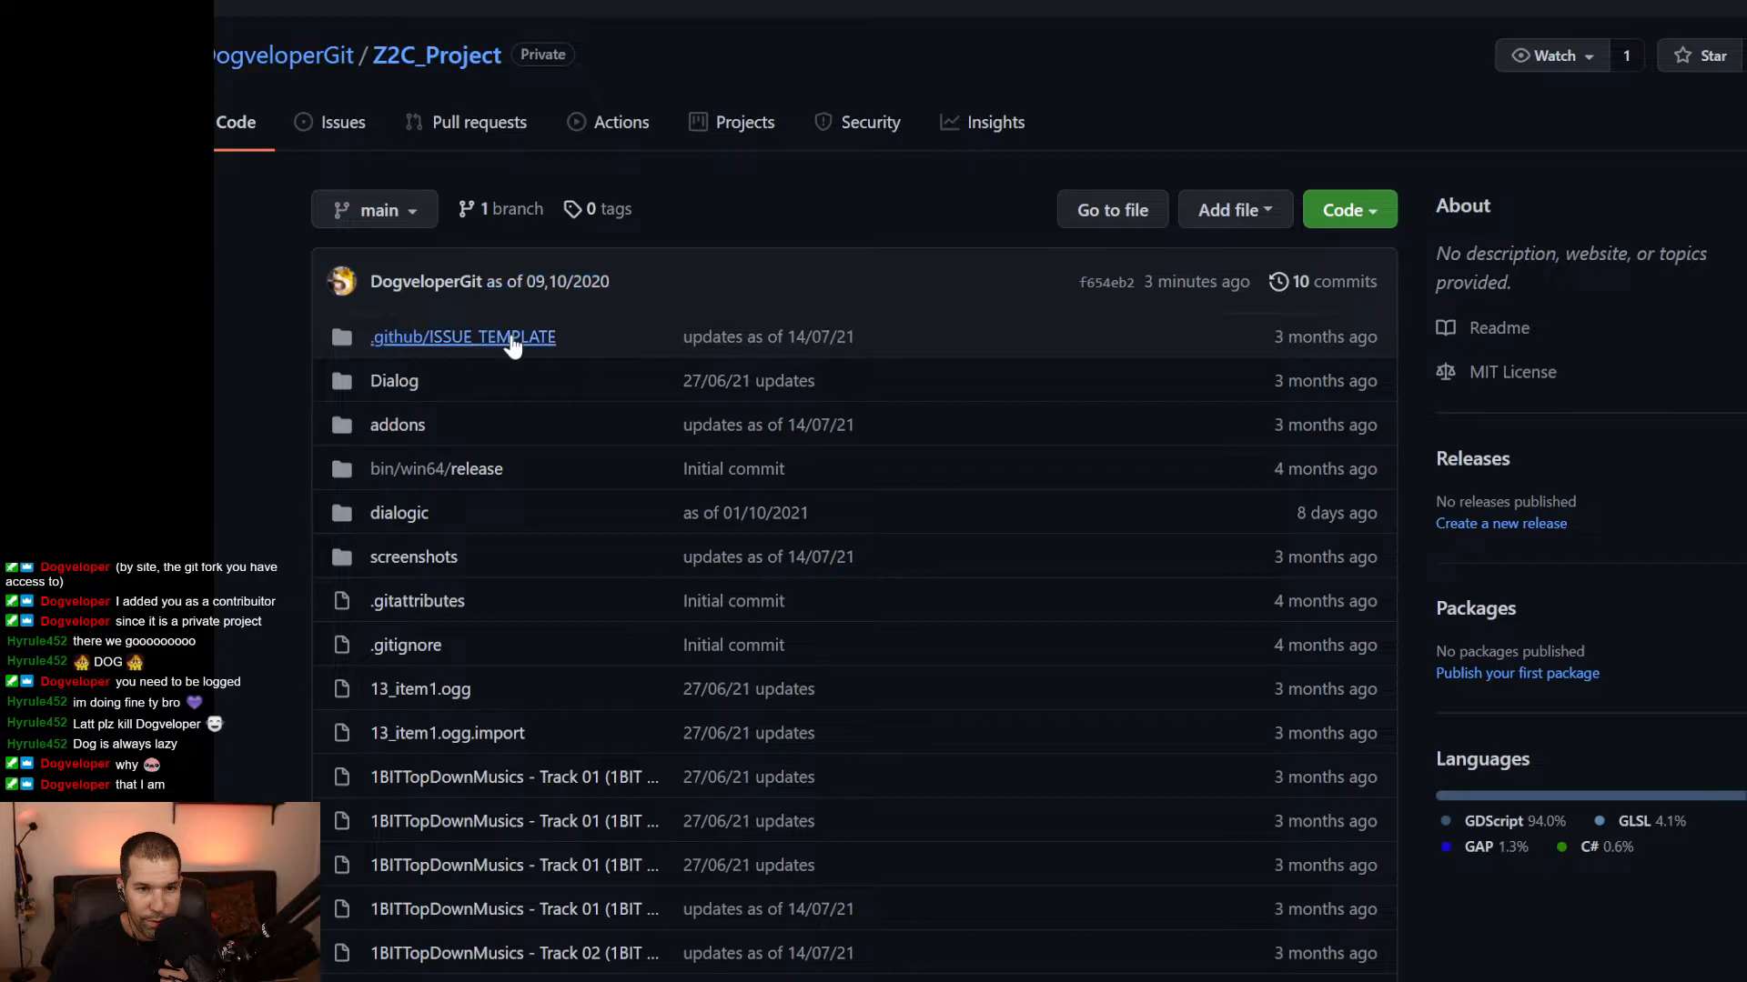
pyautogui.click(440, 471)
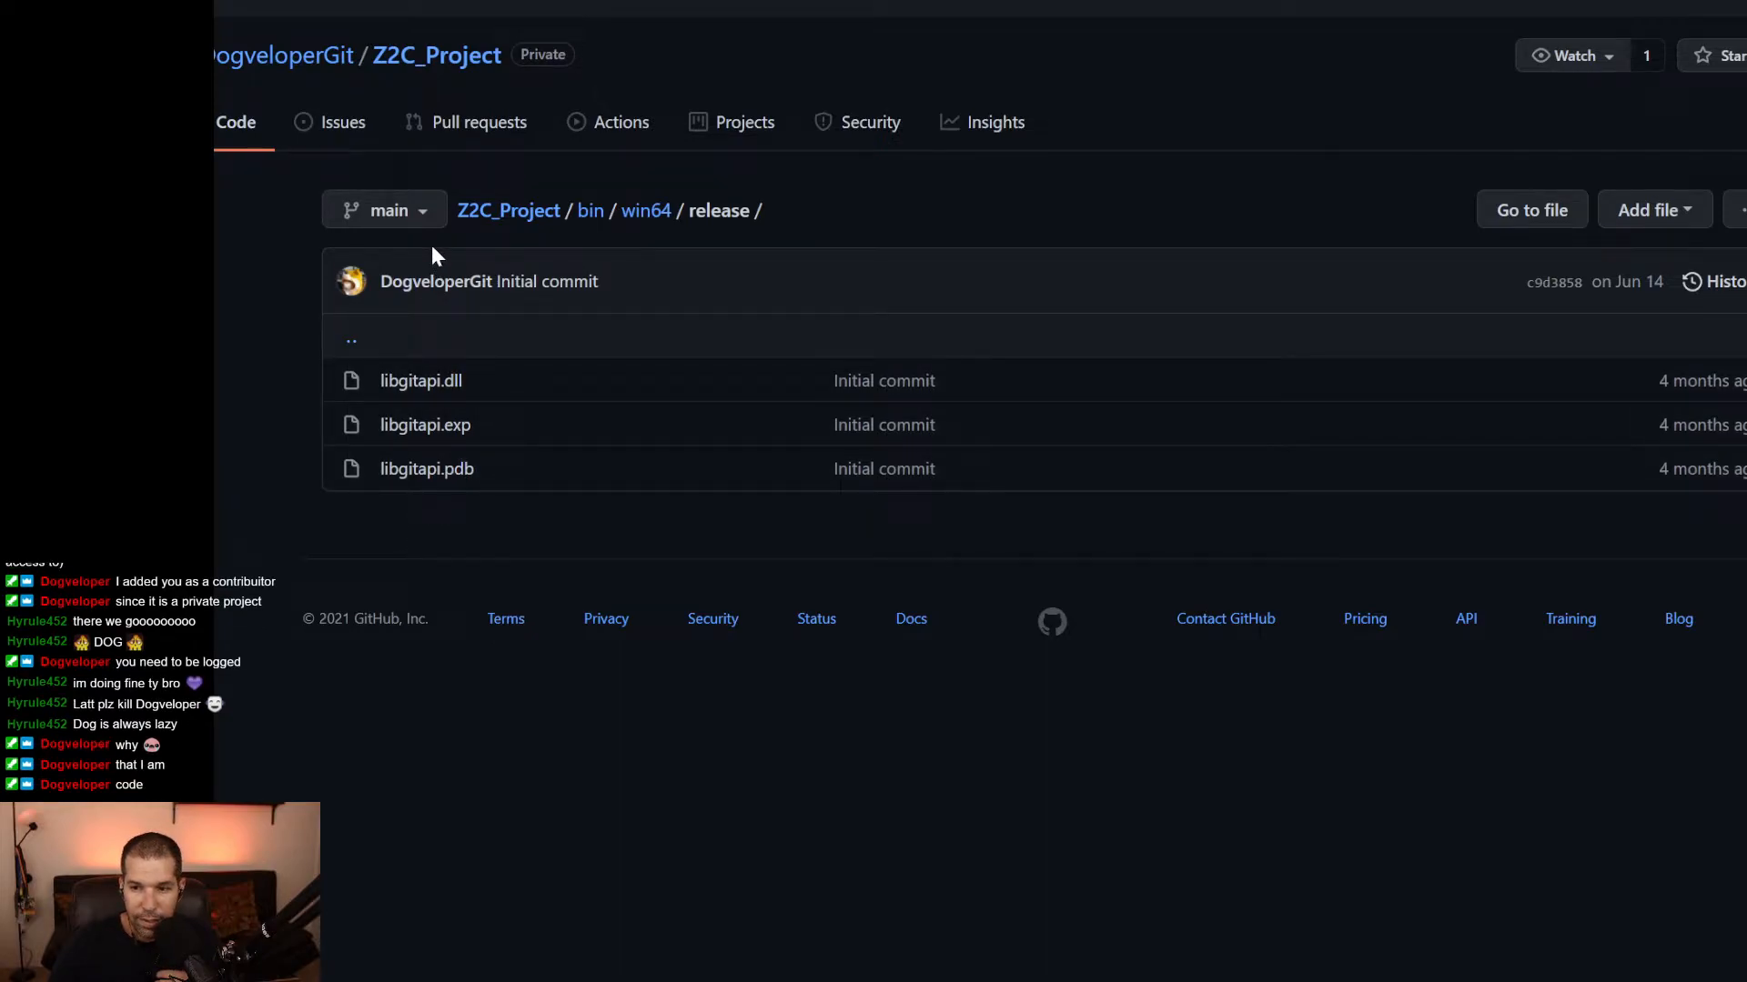
pyautogui.click(236, 122)
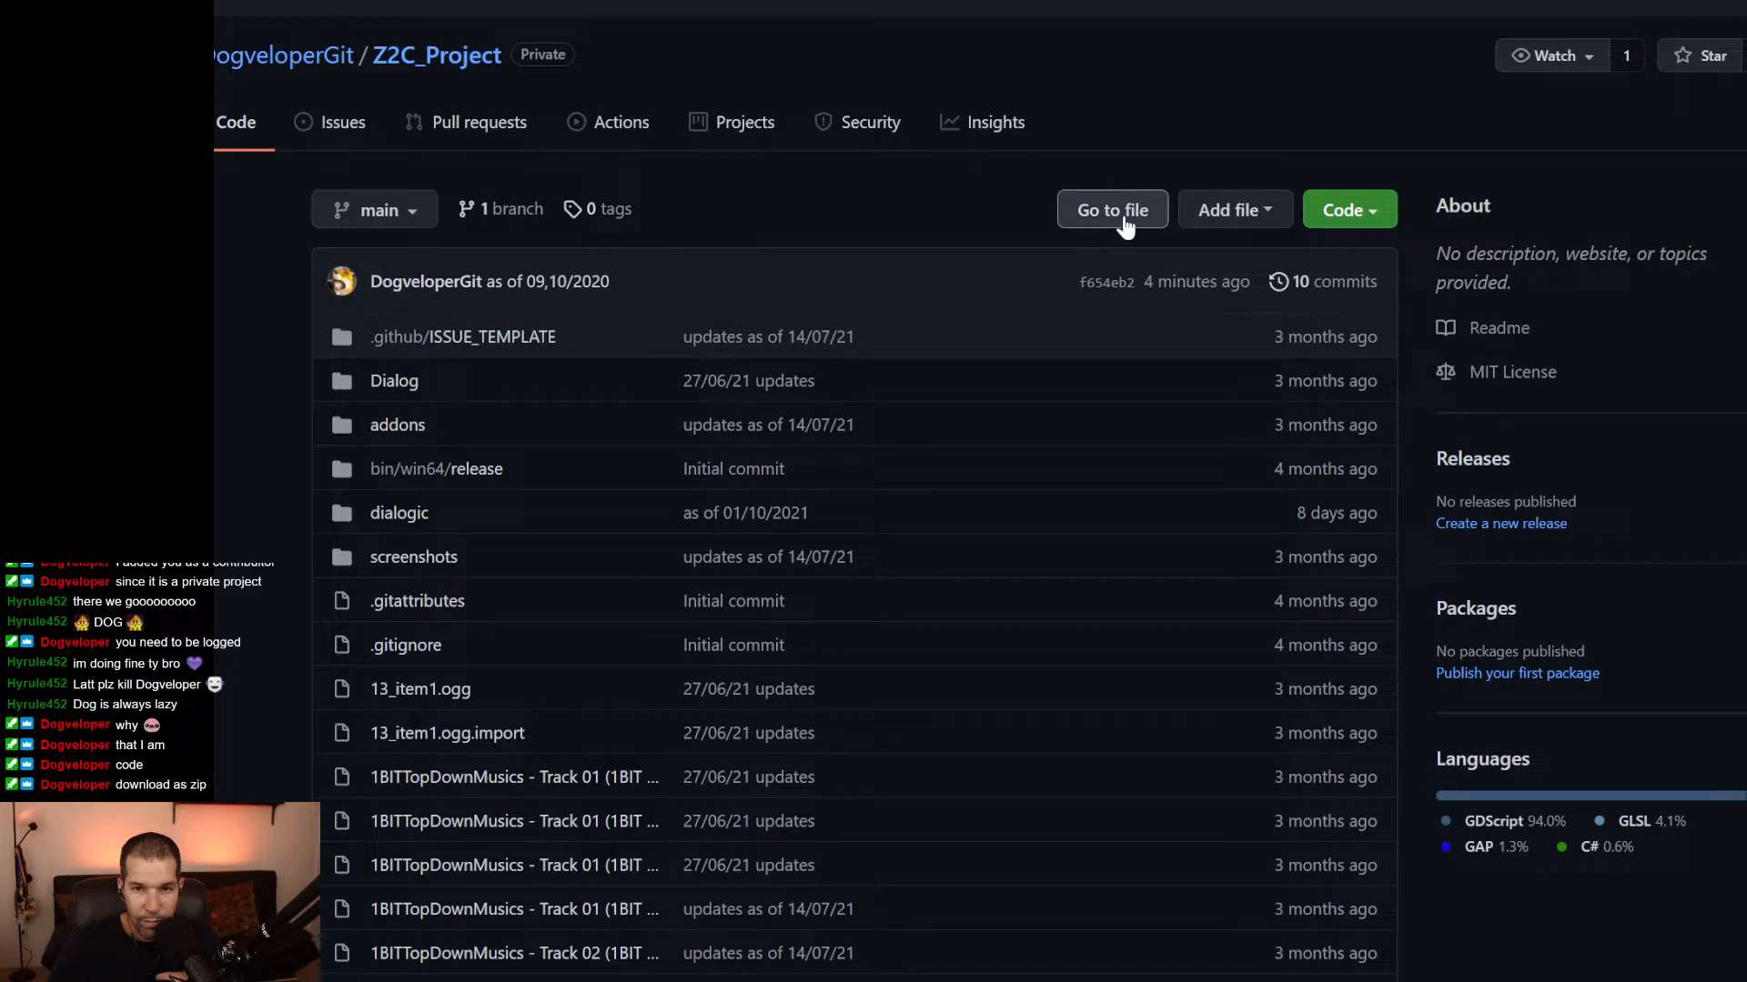
# Download the Z2C_Project repository as a ZIP, saving Z2C_Project-main.zip in the Downloads folder.
pyautogui.click(1344, 213)
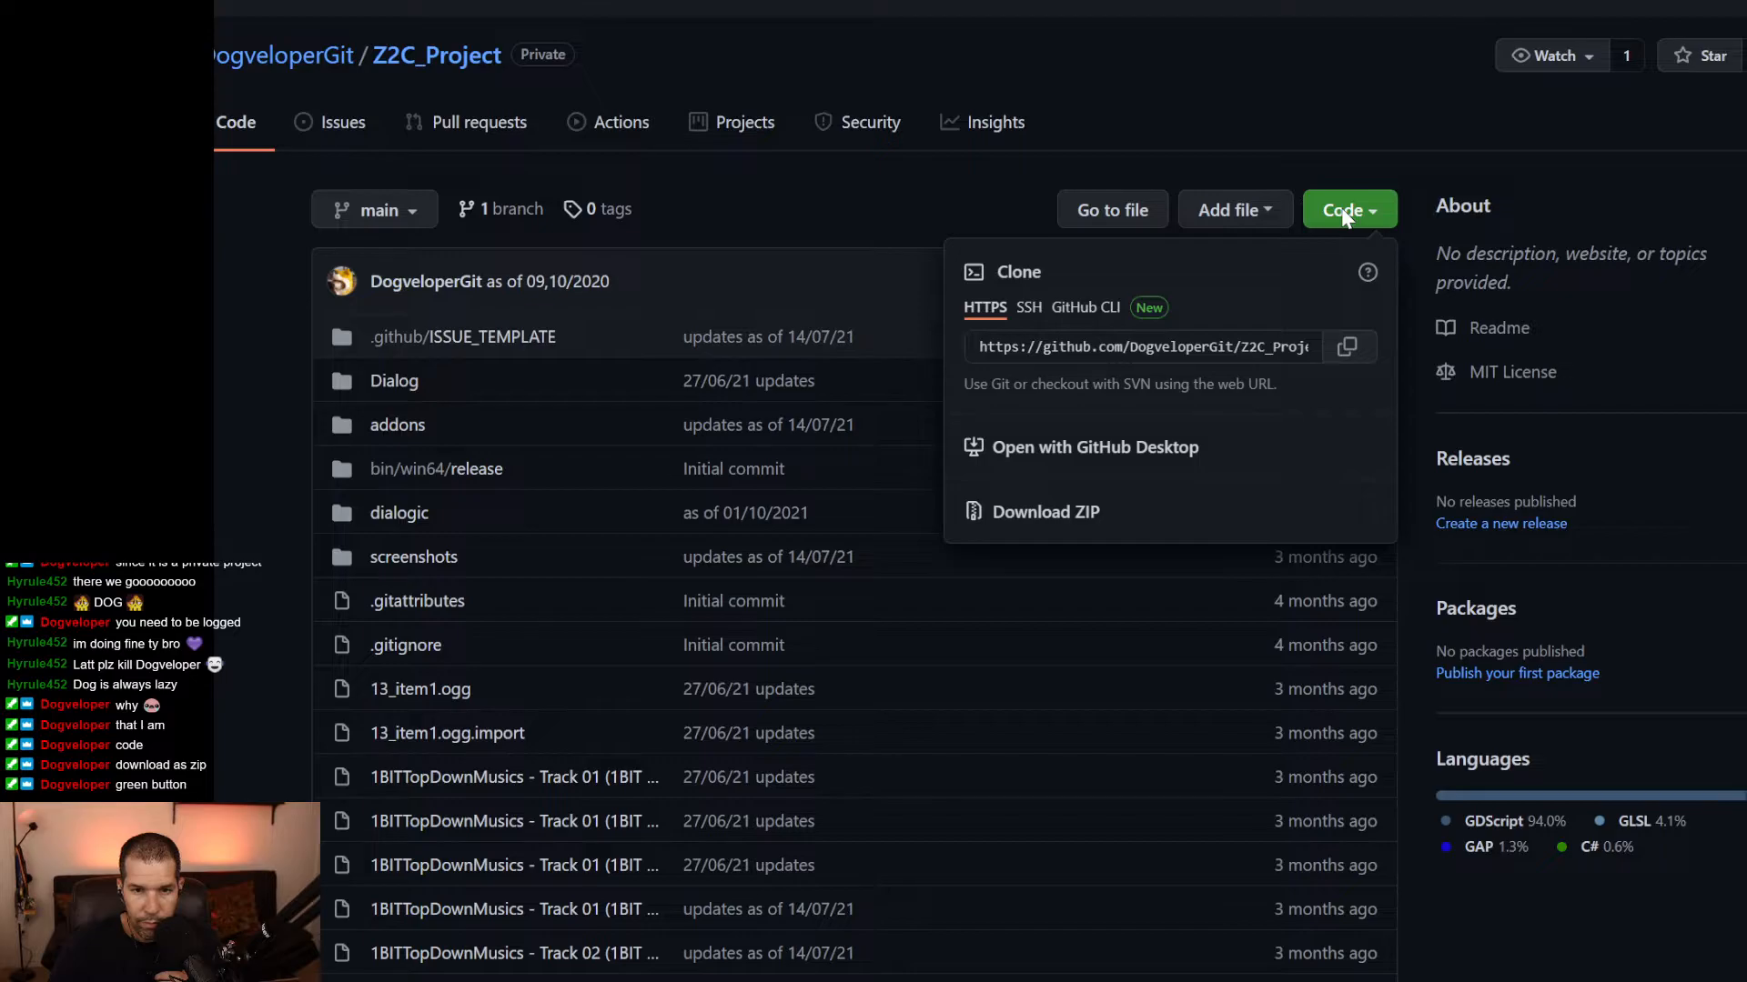
pyautogui.click(1045, 515)
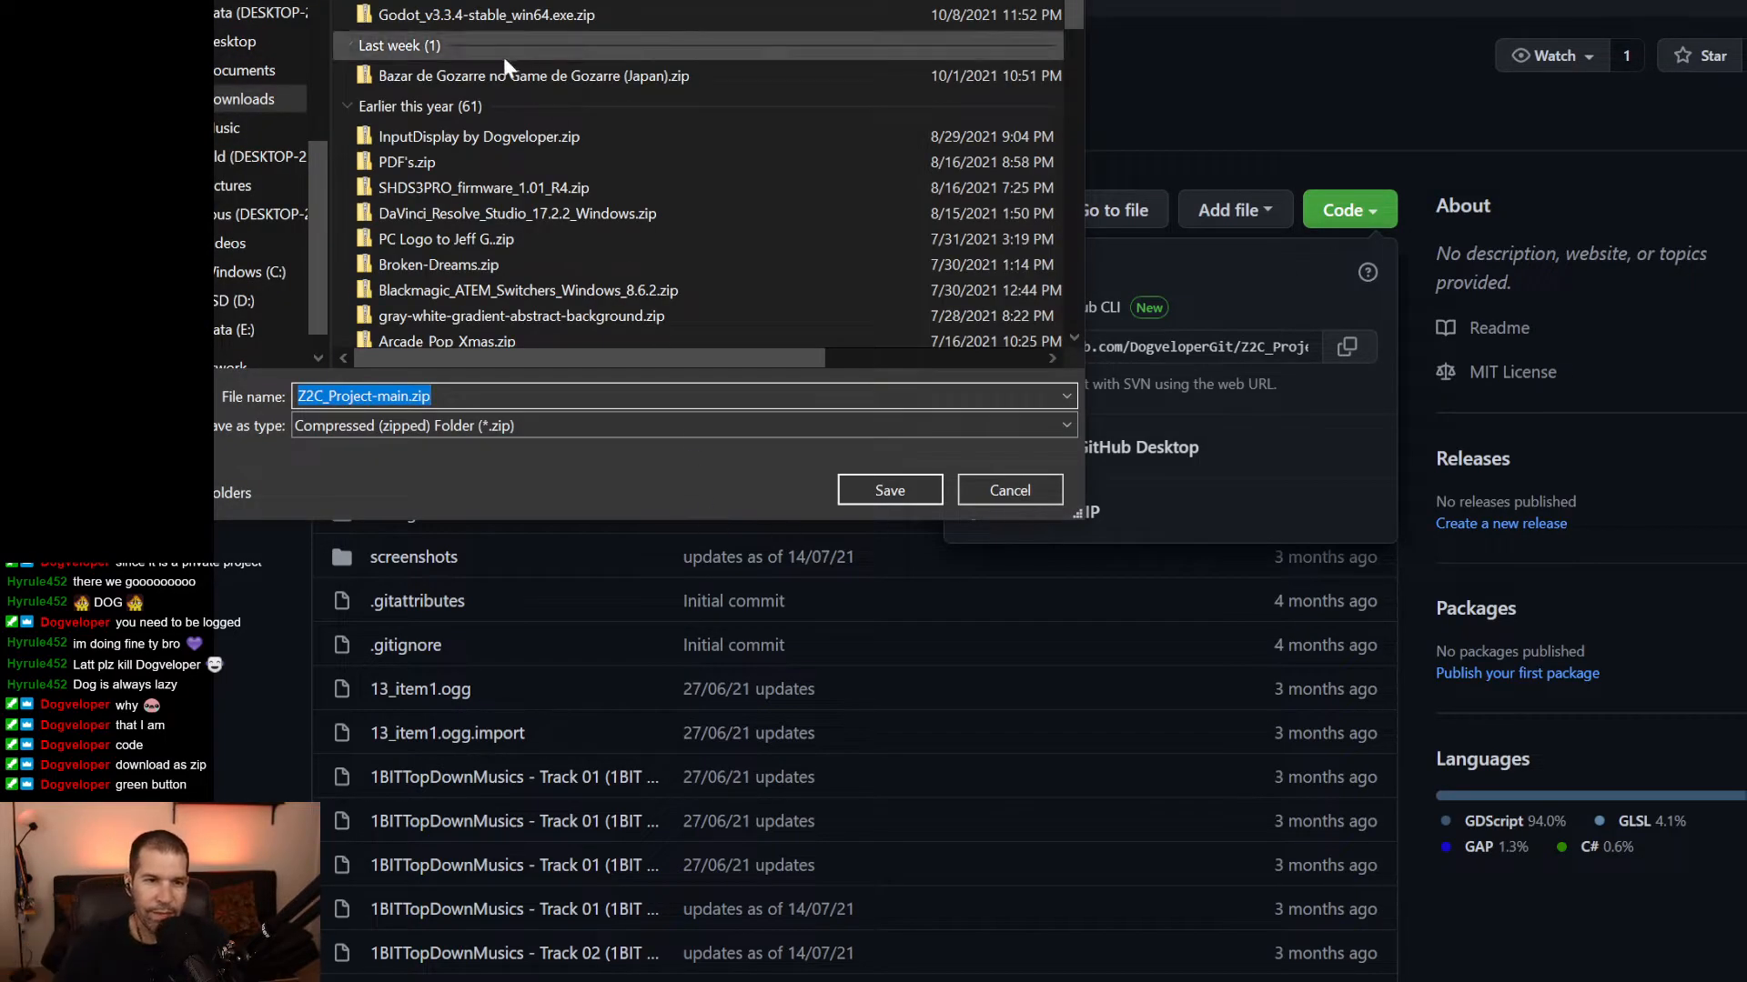
pyautogui.click(261, 104)
pyautogui.click(888, 489)
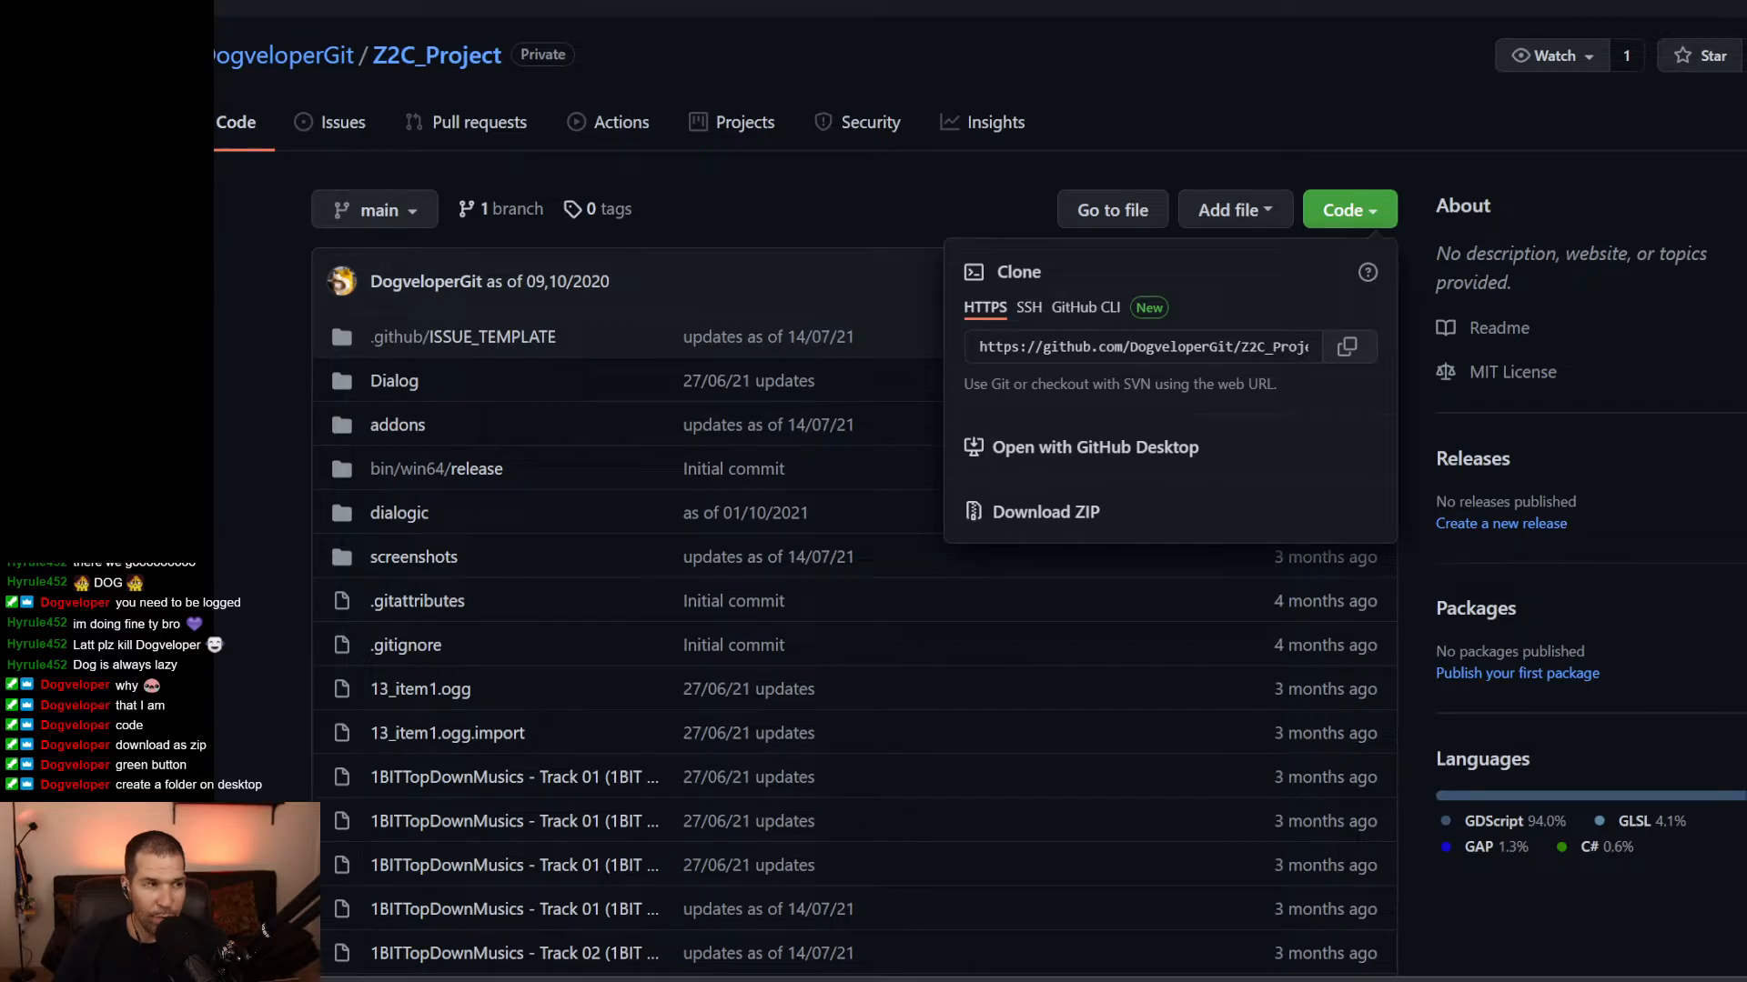
# Look inside the downloaded Z2C_Project-main.zip and browse the Desktop and Downloads folders in File Explorer for the archive.
pyautogui.click(400, 981)
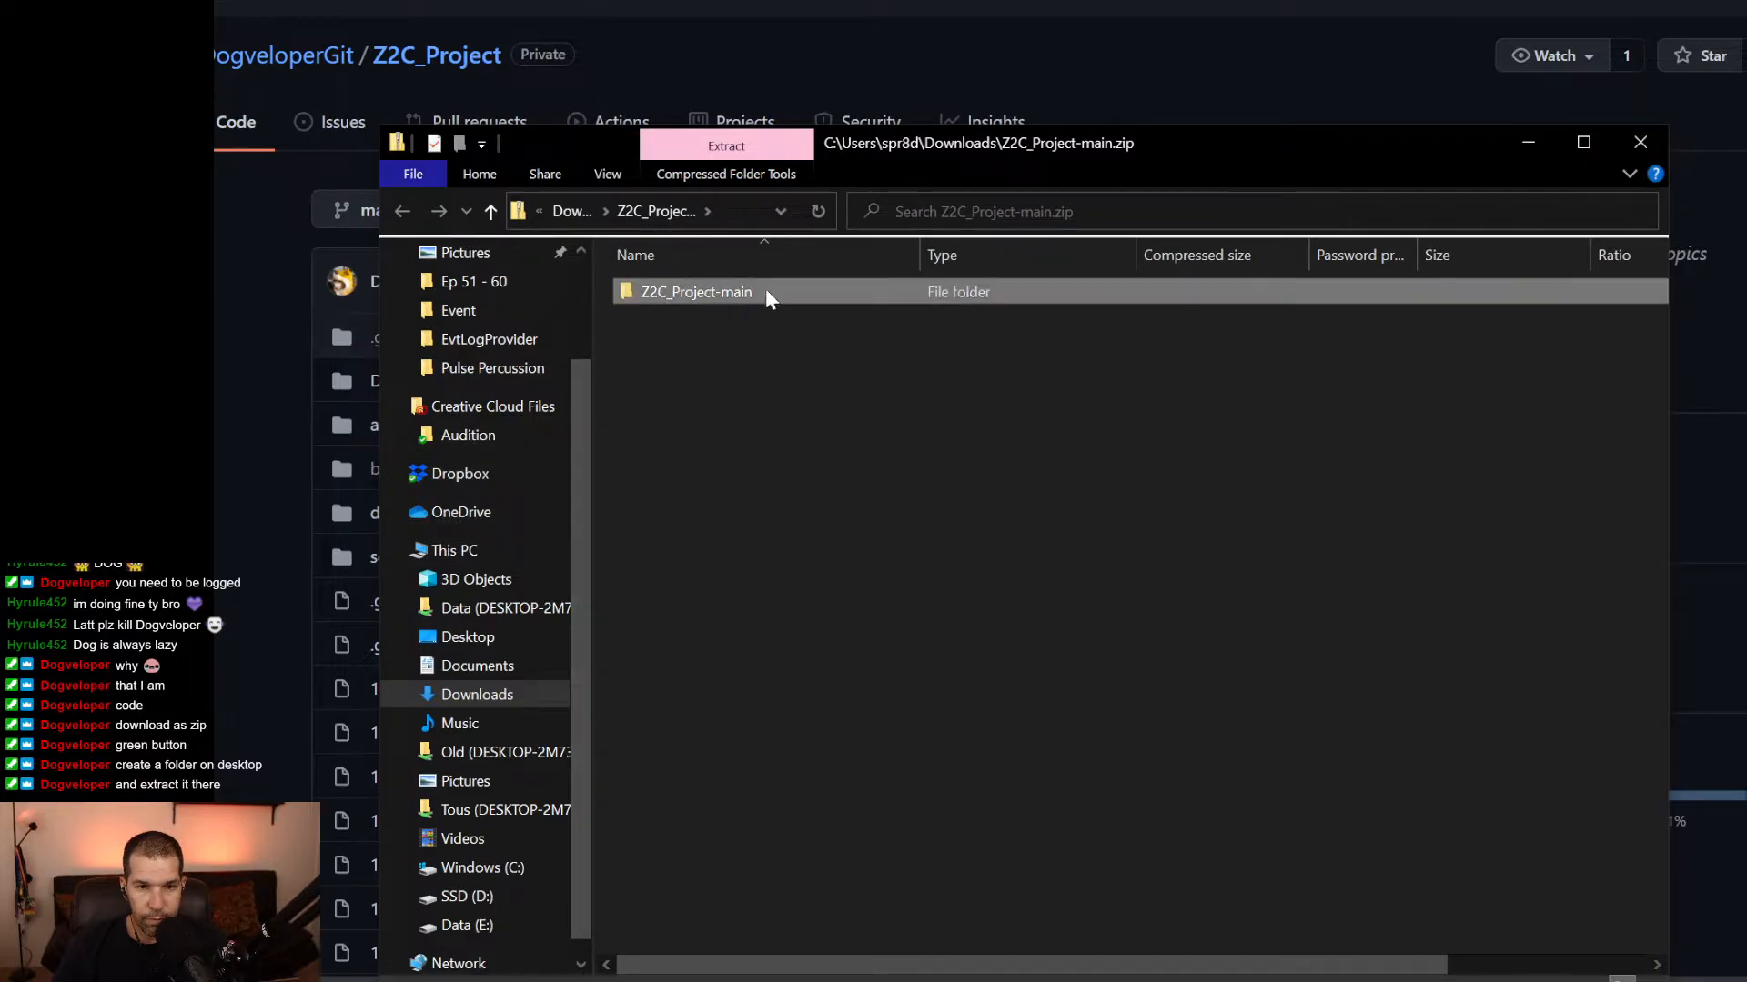
pyautogui.click(1640, 143)
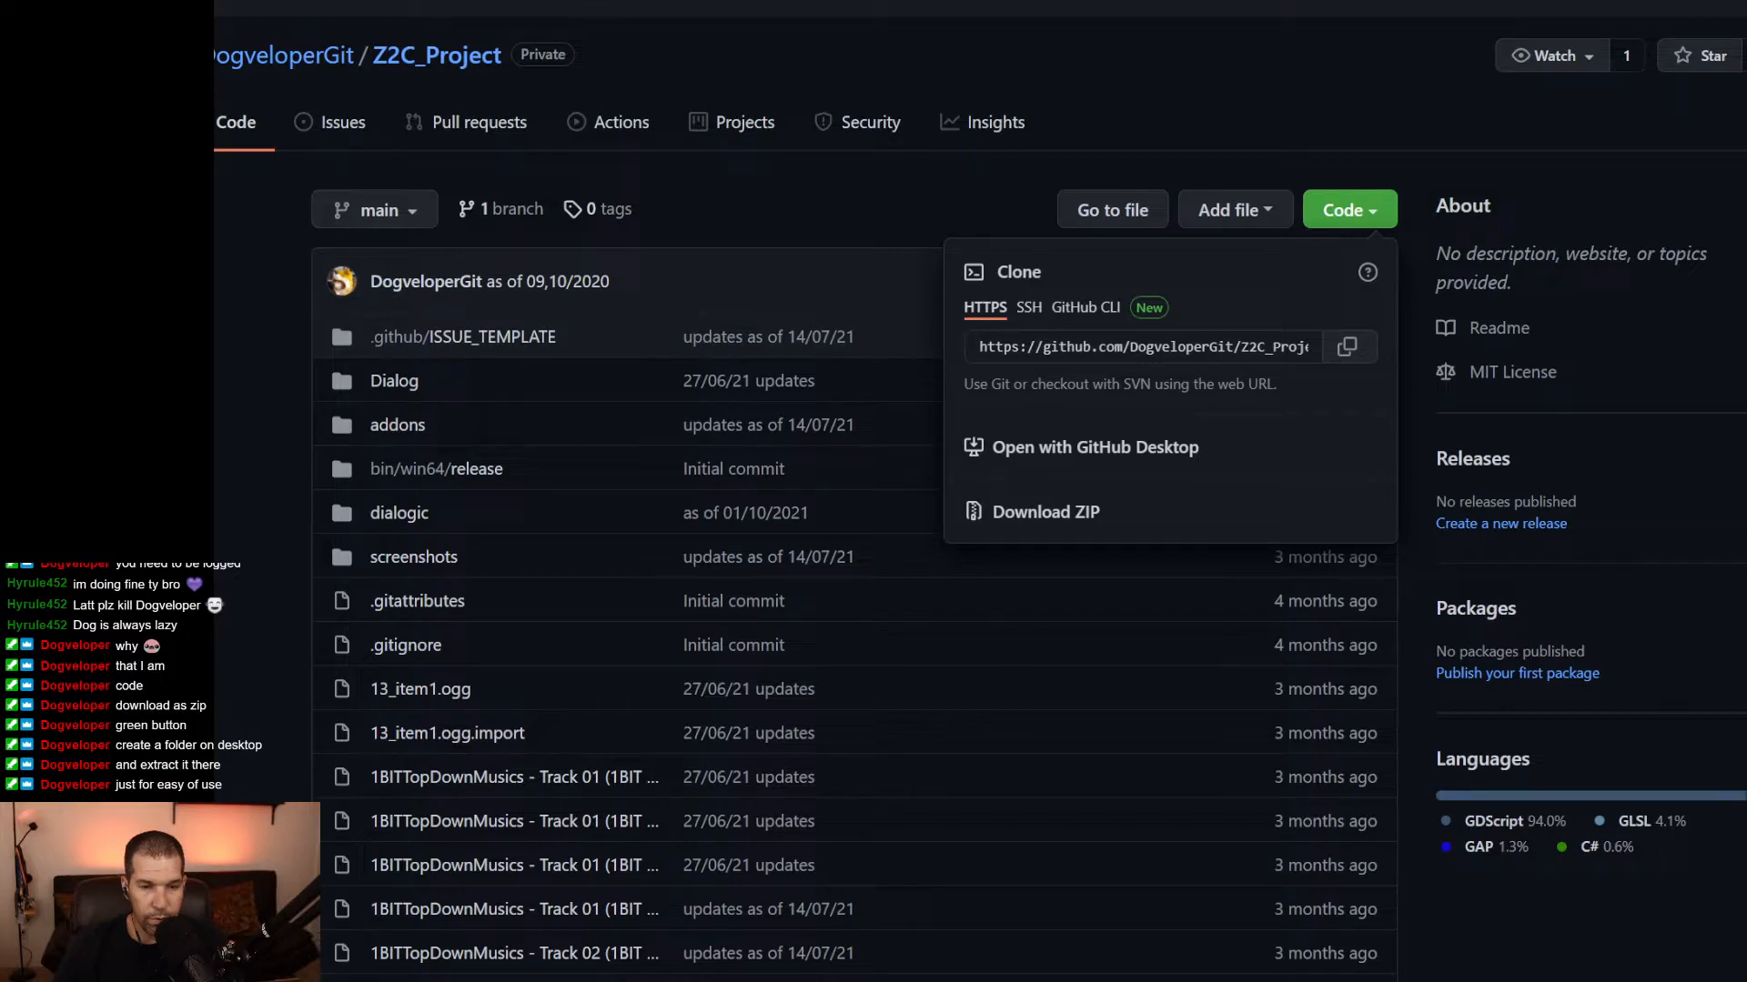
pyautogui.hotkey('alt', 'Tab')
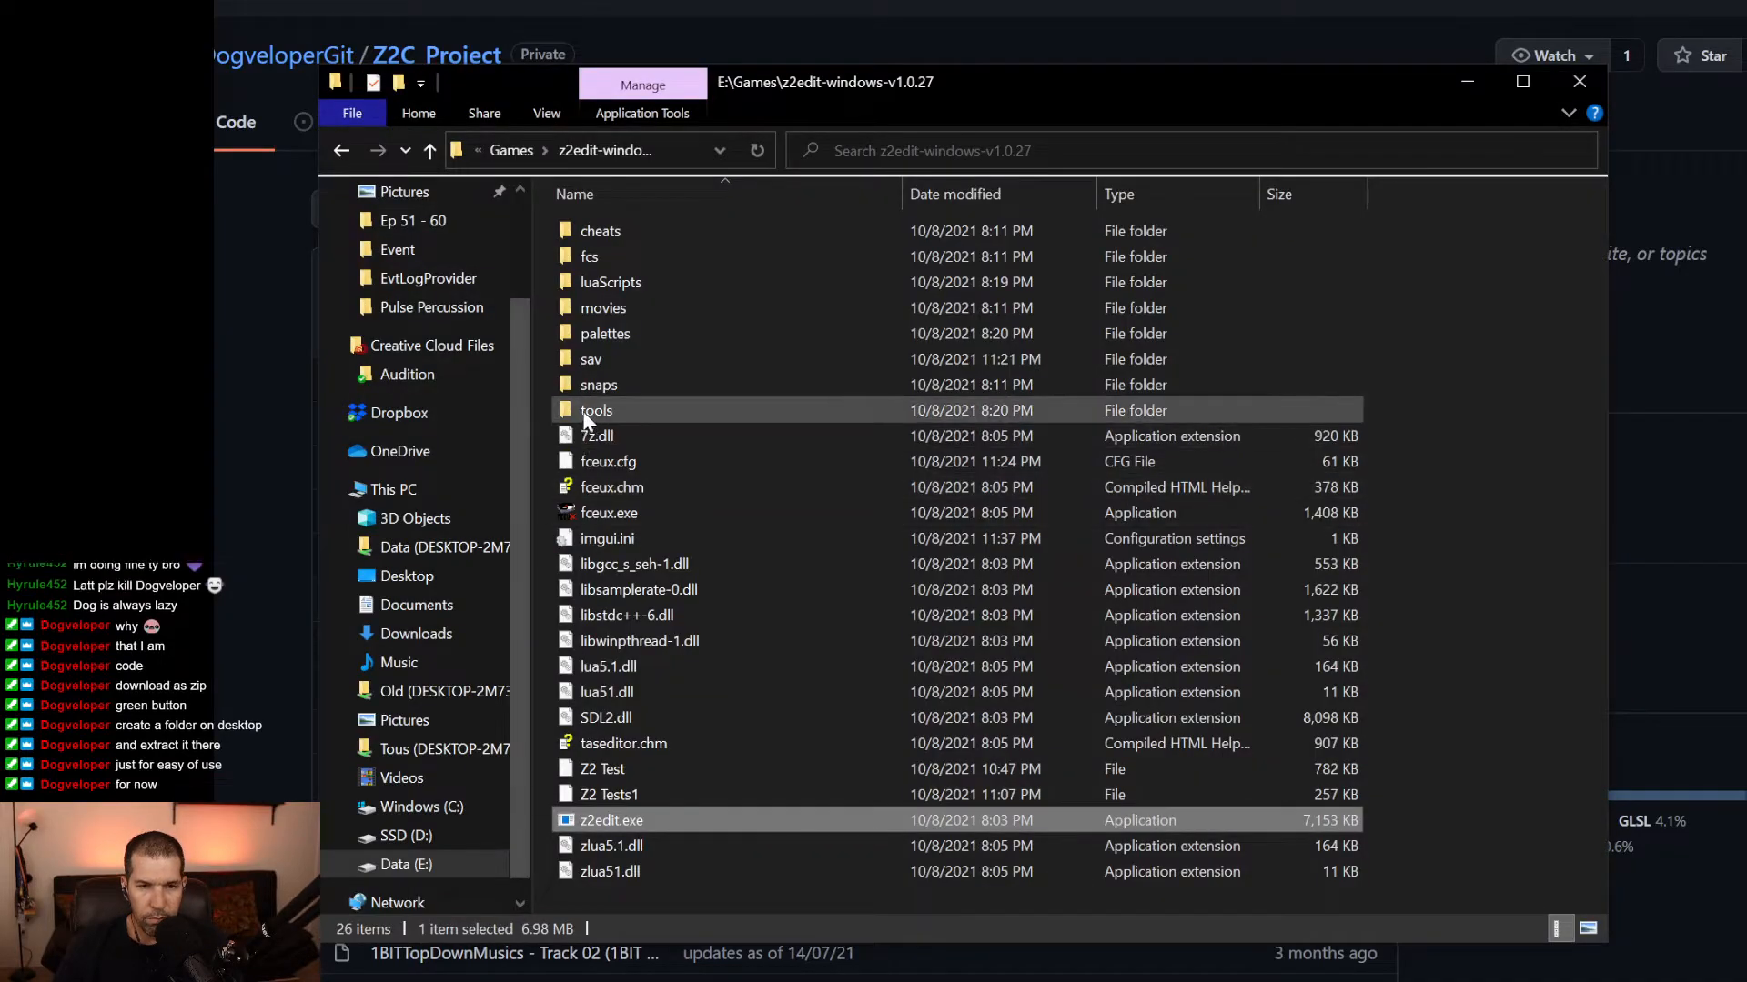
pyautogui.scroll(2, 430, 314)
pyautogui.click(411, 242)
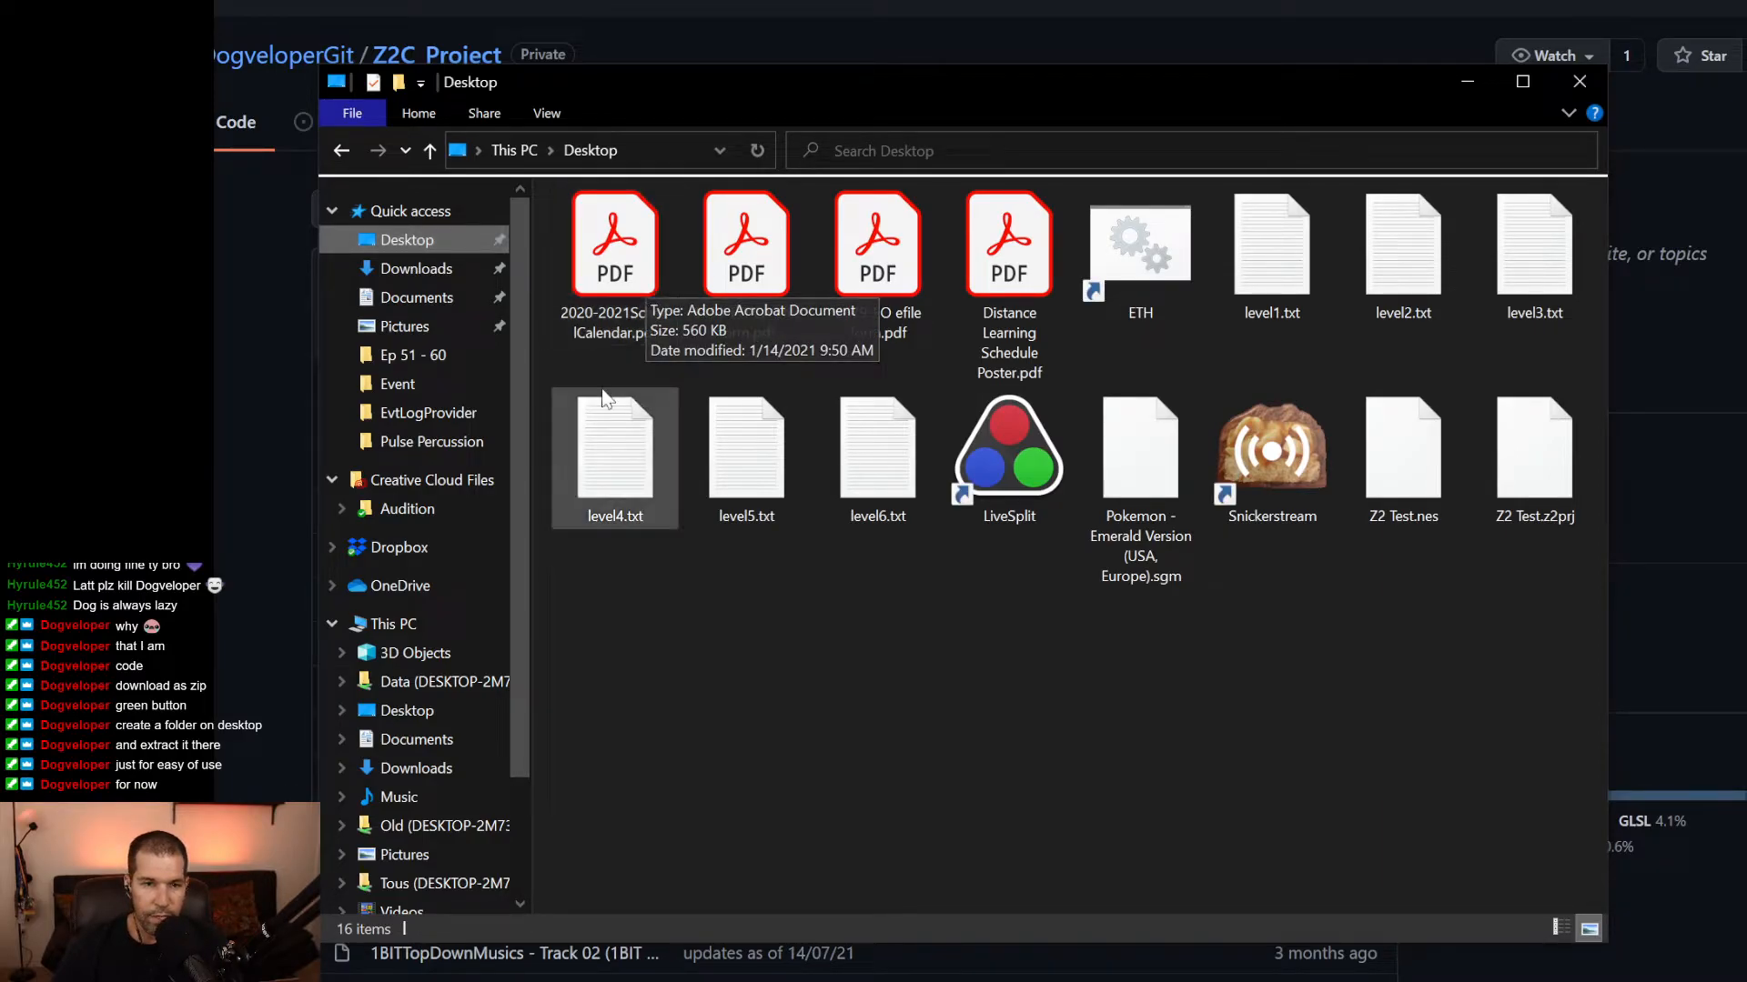
pyautogui.click(417, 270)
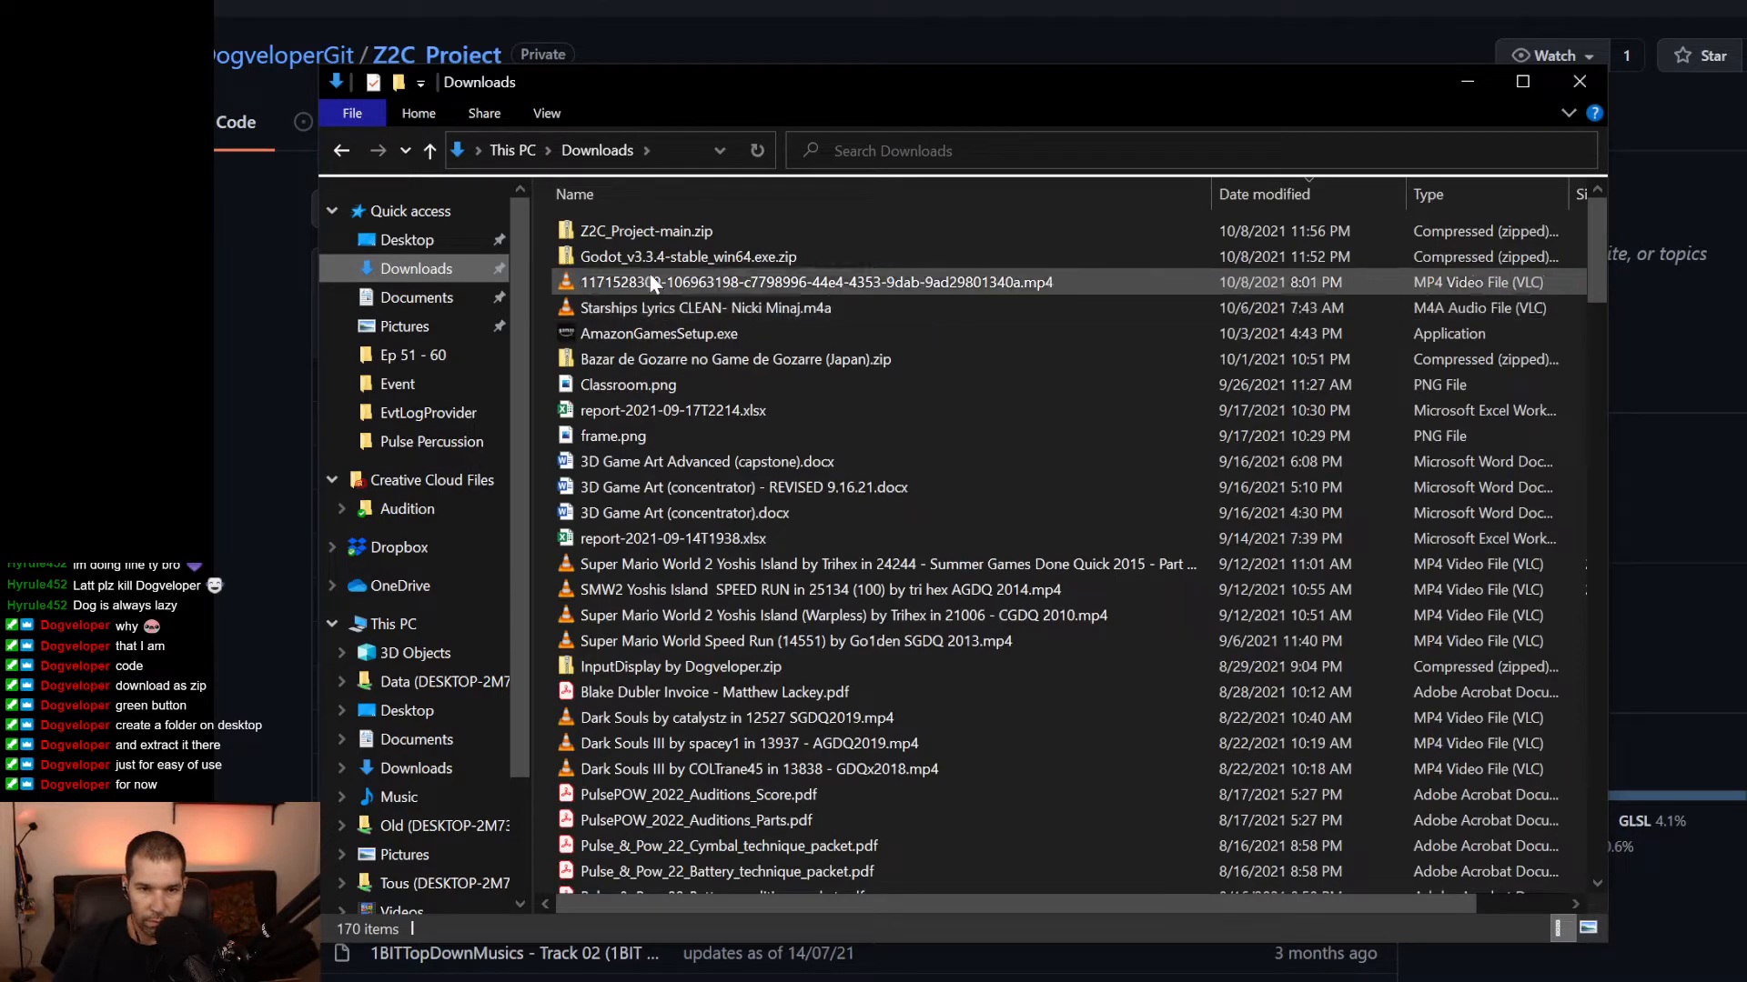
pyautogui.click(1275, 198)
pyautogui.click(1276, 198)
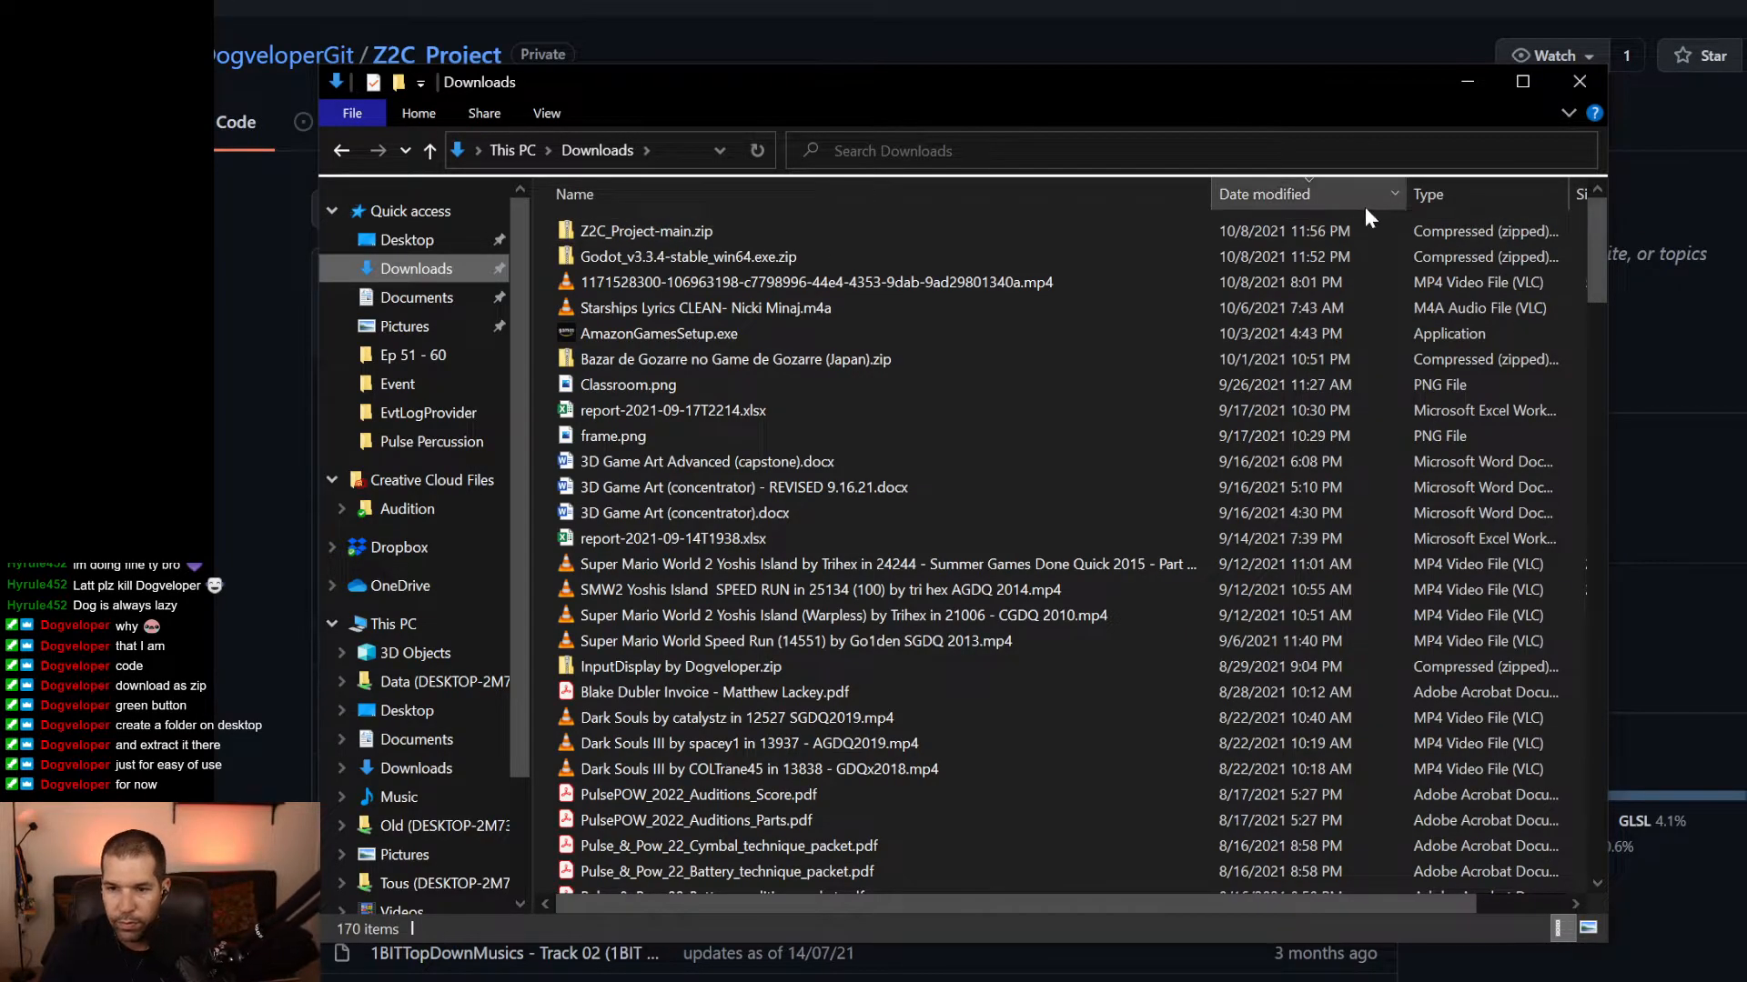
pyautogui.moveTo(1263, 118); pyautogui.dragTo(1746, 347)
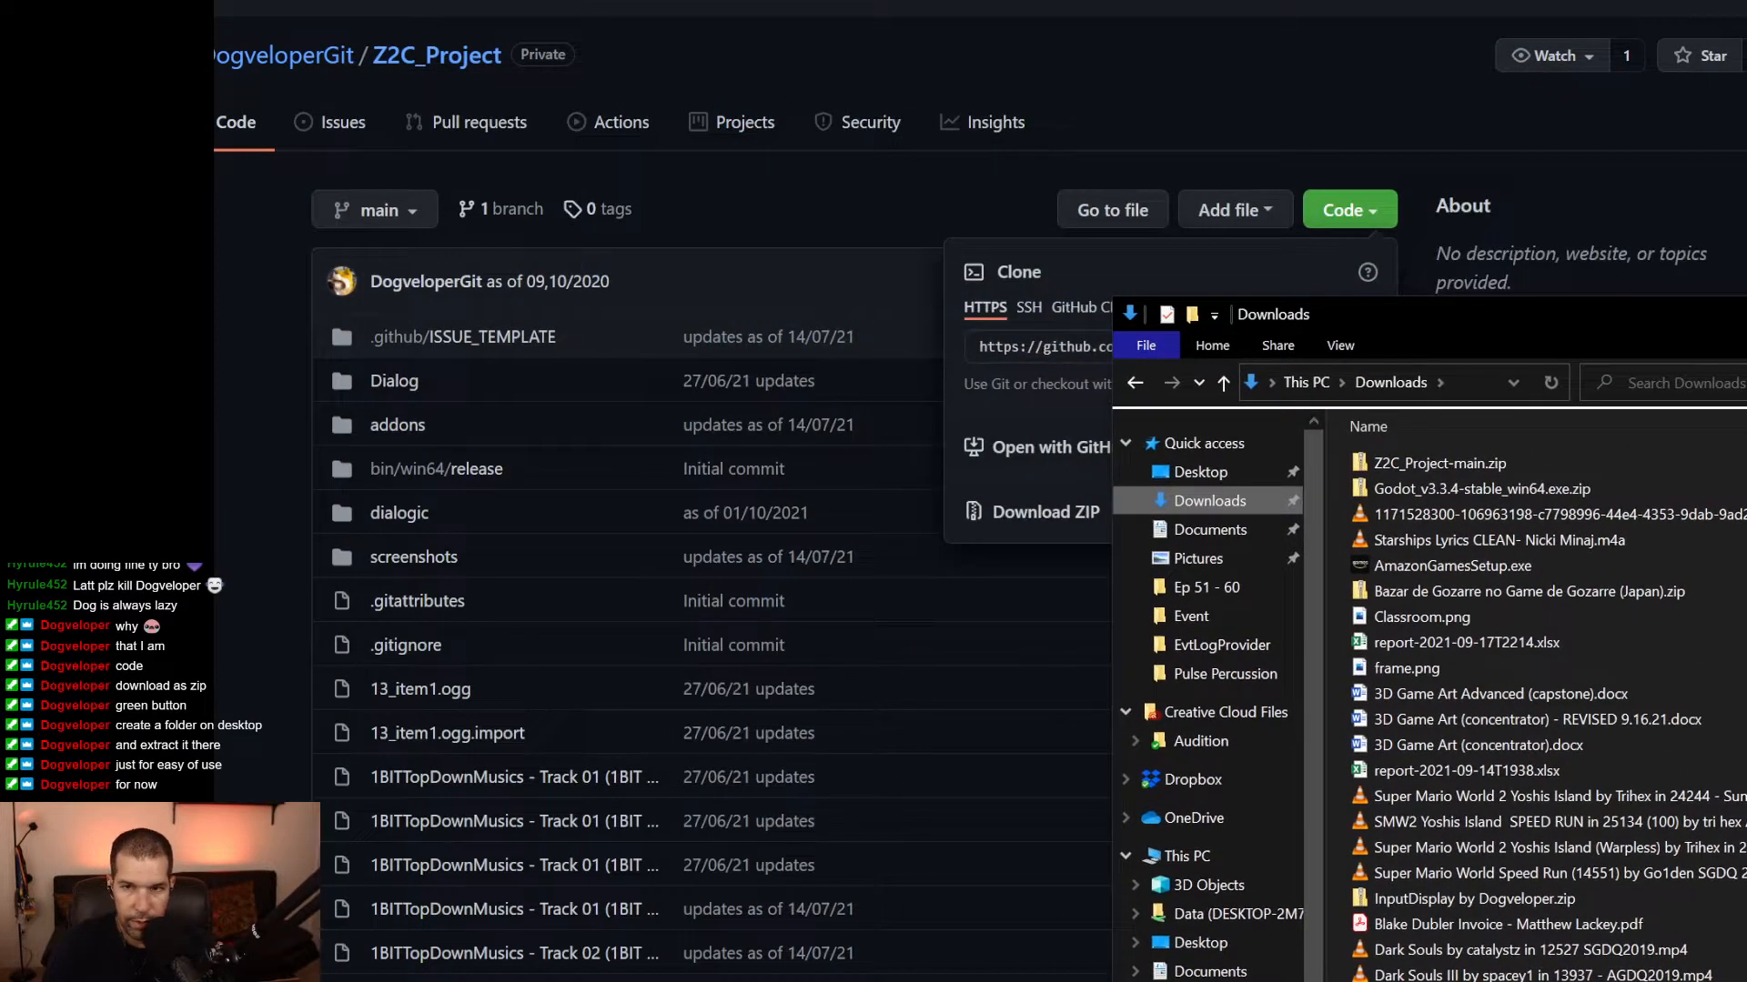
# Open Chrome's download list and show Z2C_Project-main.zip in its folder.
pyautogui.click(1746, 0)
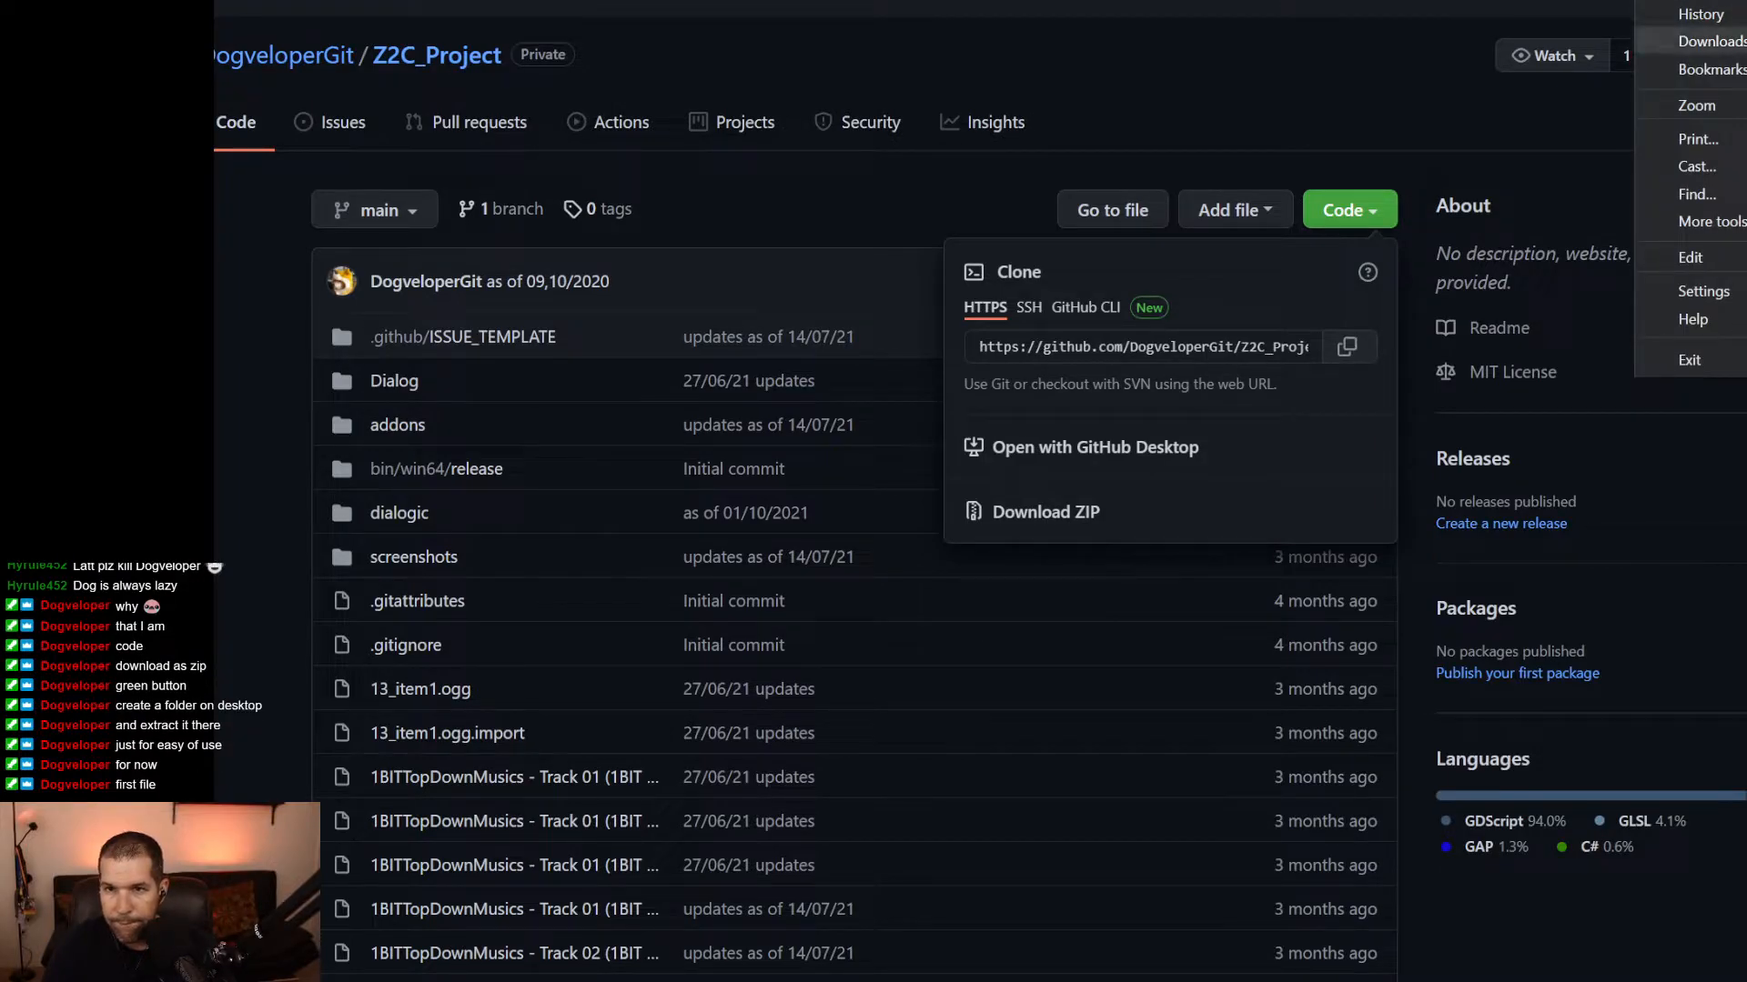
pyautogui.click(1710, 41)
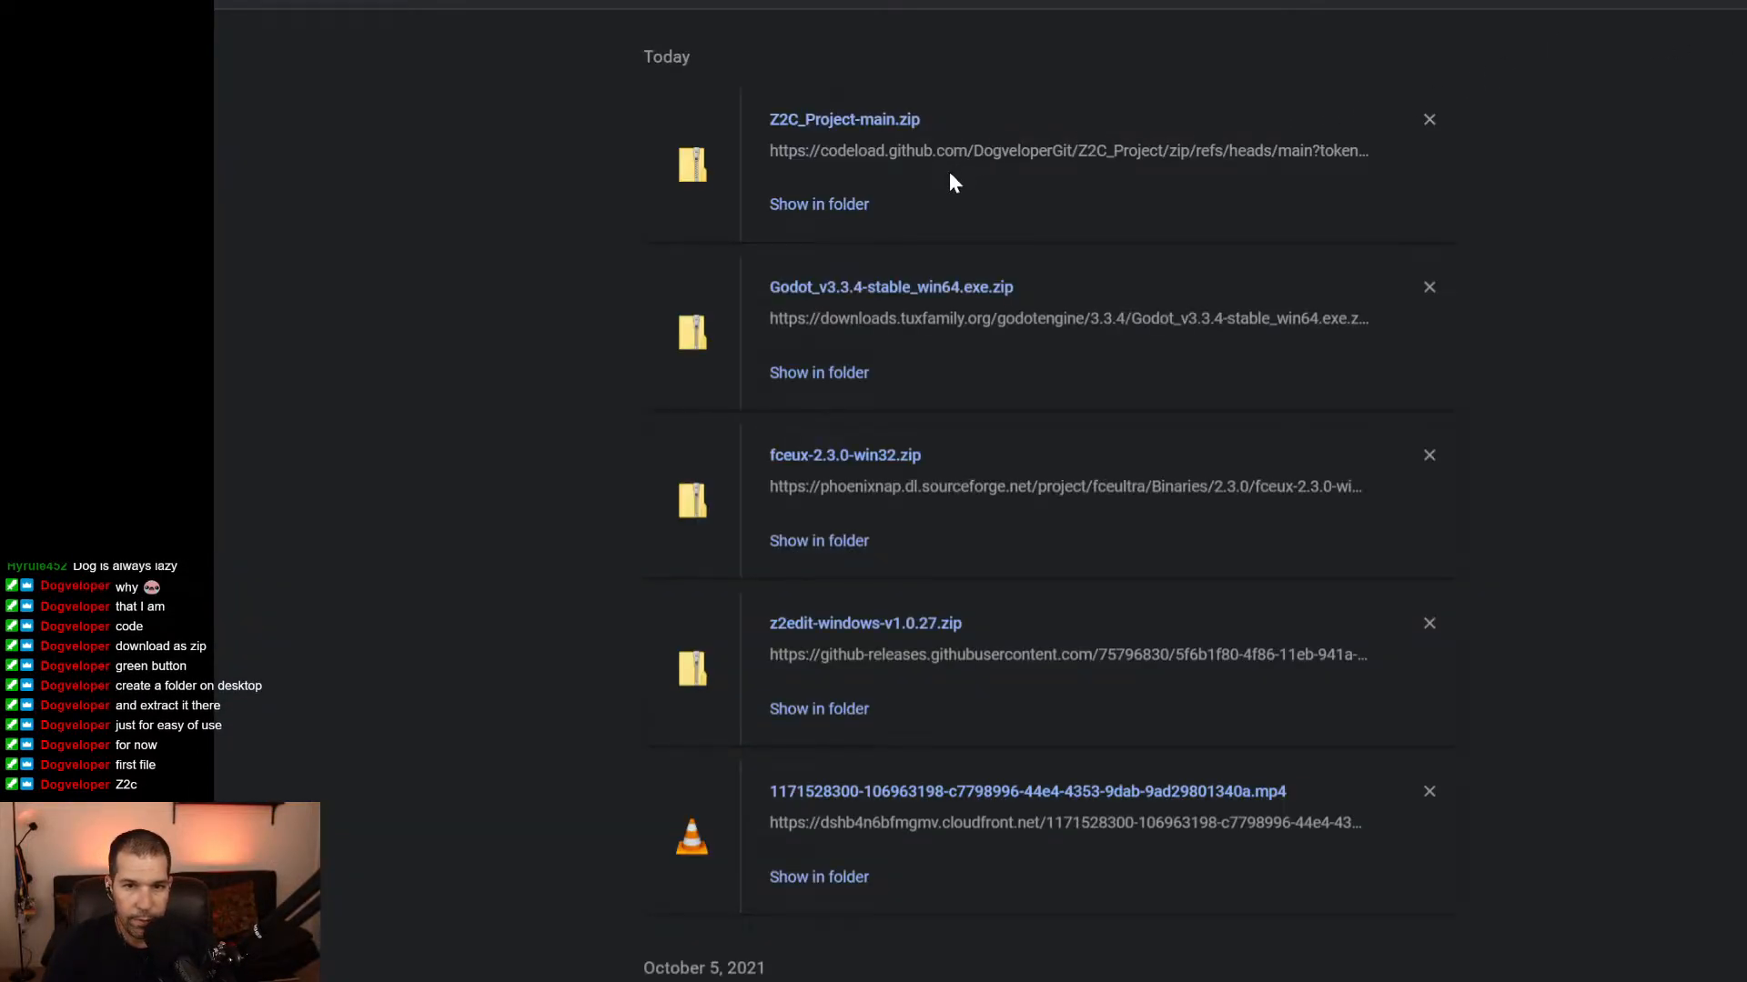
pyautogui.click(839, 207)
pyautogui.moveTo(1661, 347); pyautogui.dragTo(779, 140)
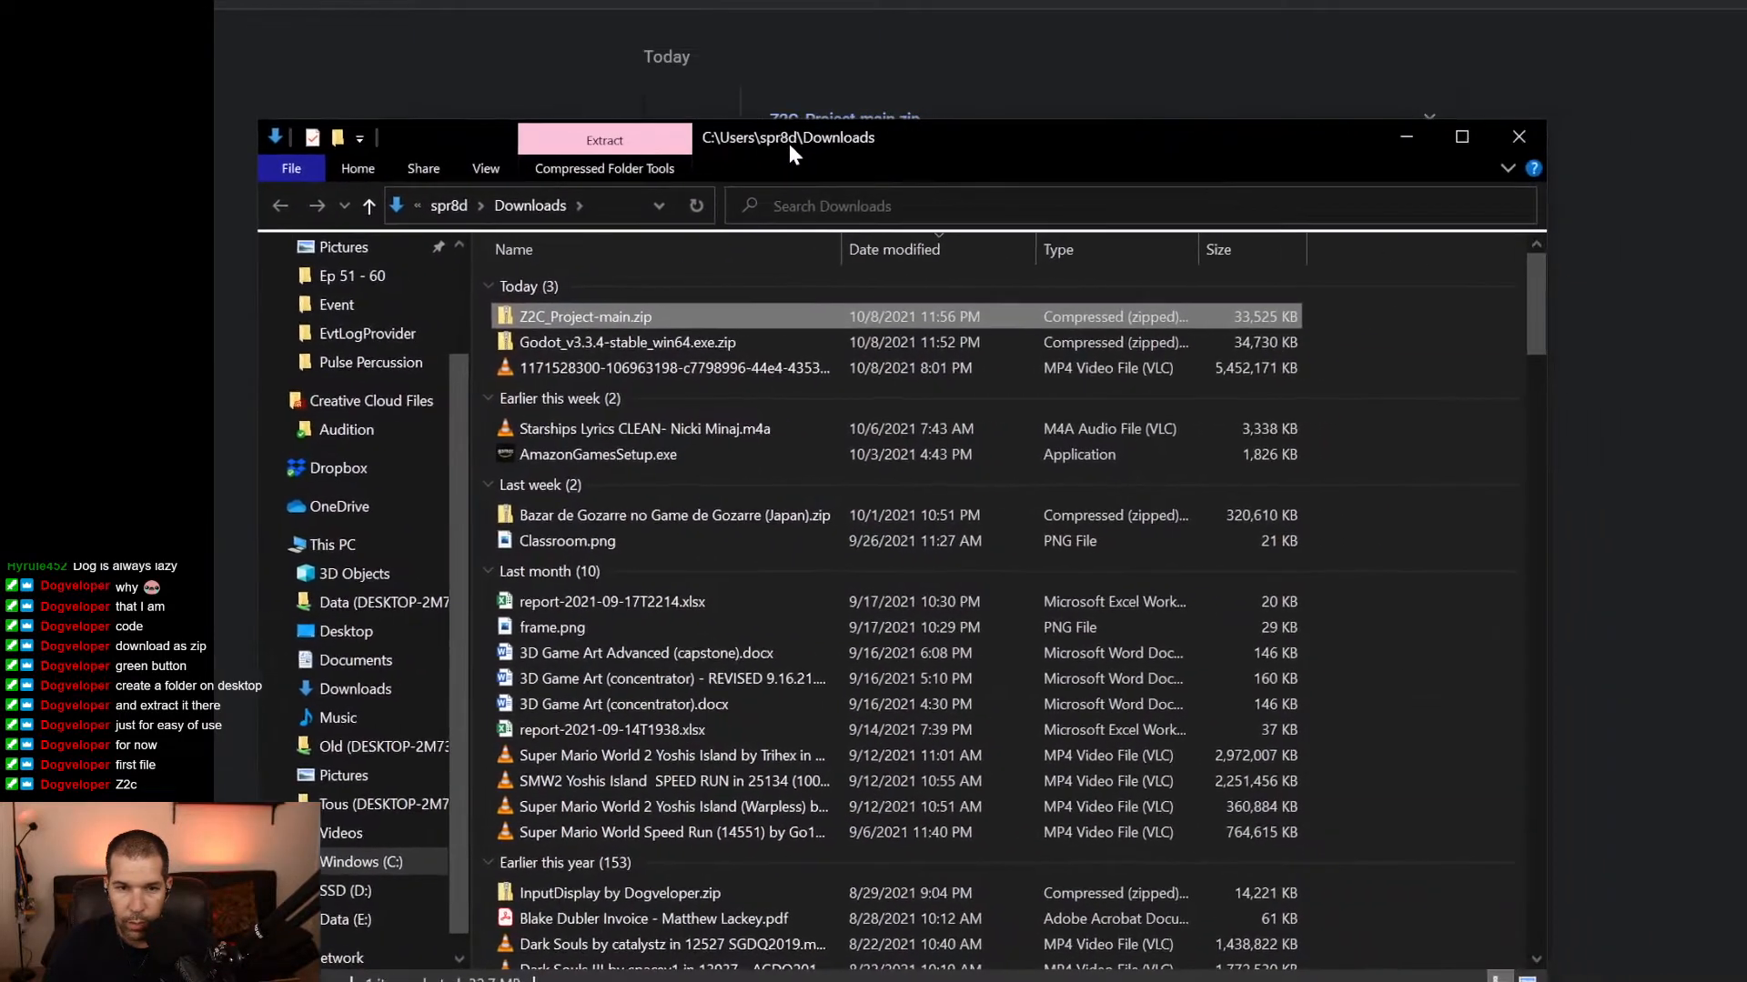
# Start extracting all files from Z2C_Project-main.zip and choose the Desktop as the destination.
pyautogui.rightClick(575, 319)
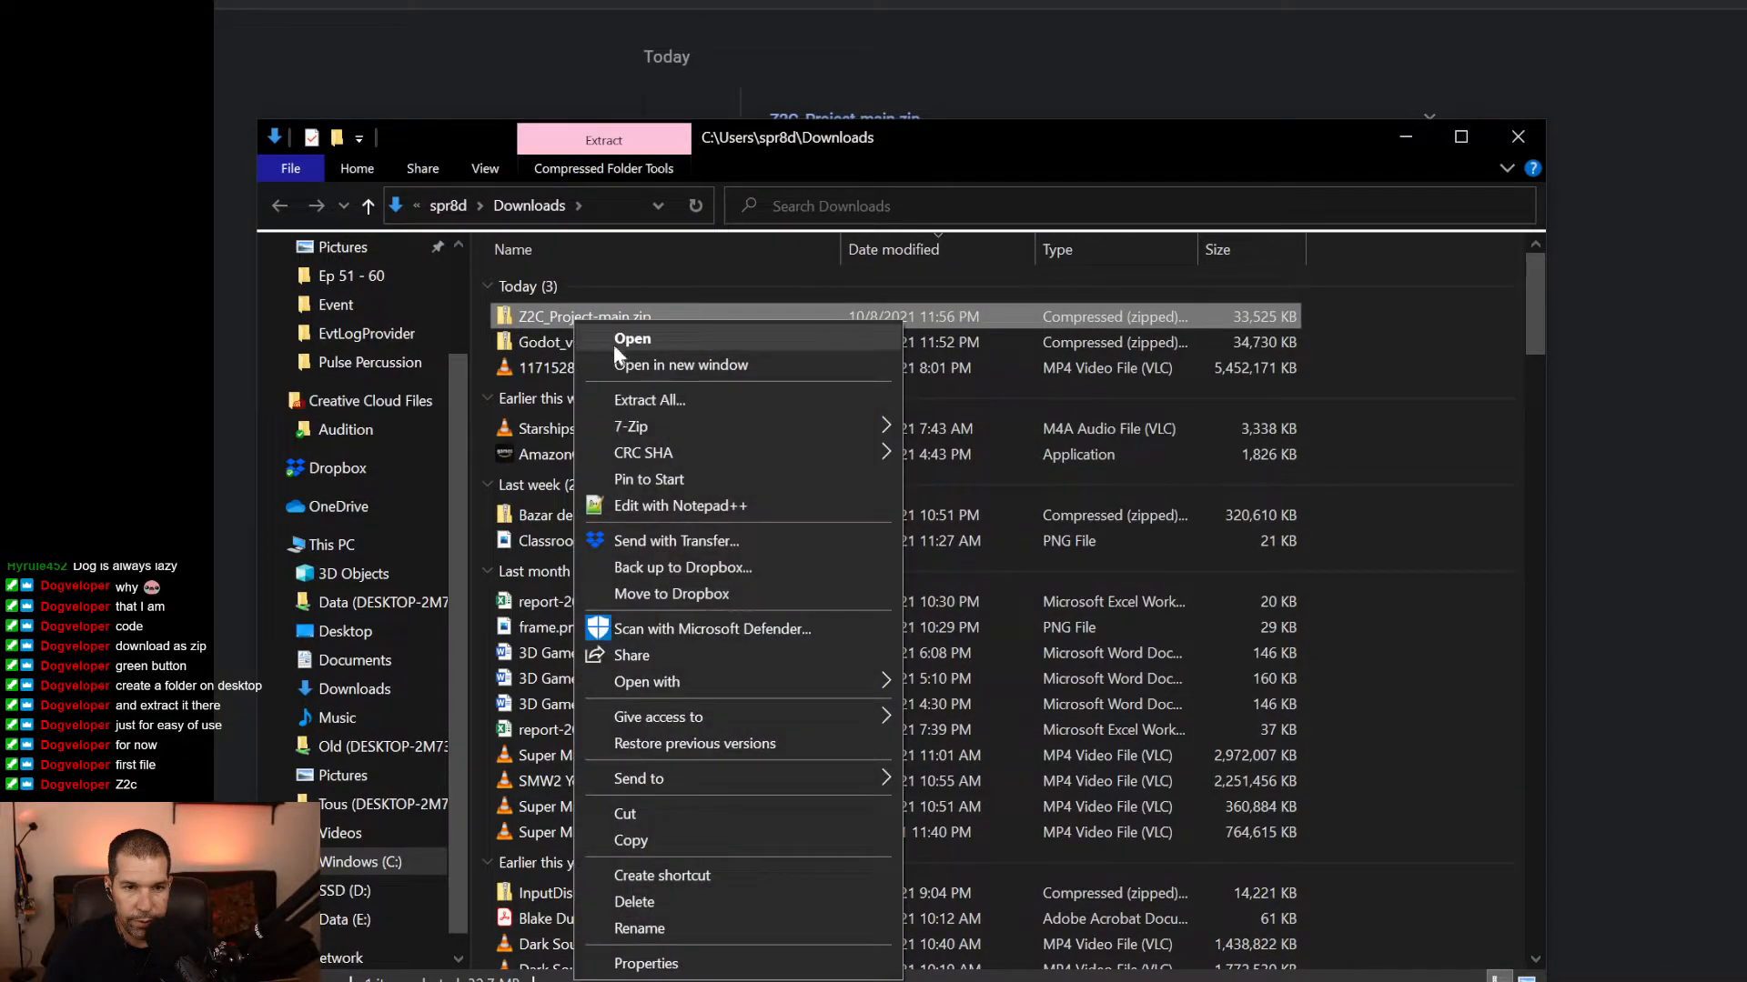
pyautogui.click(662, 402)
pyautogui.click(1419, 404)
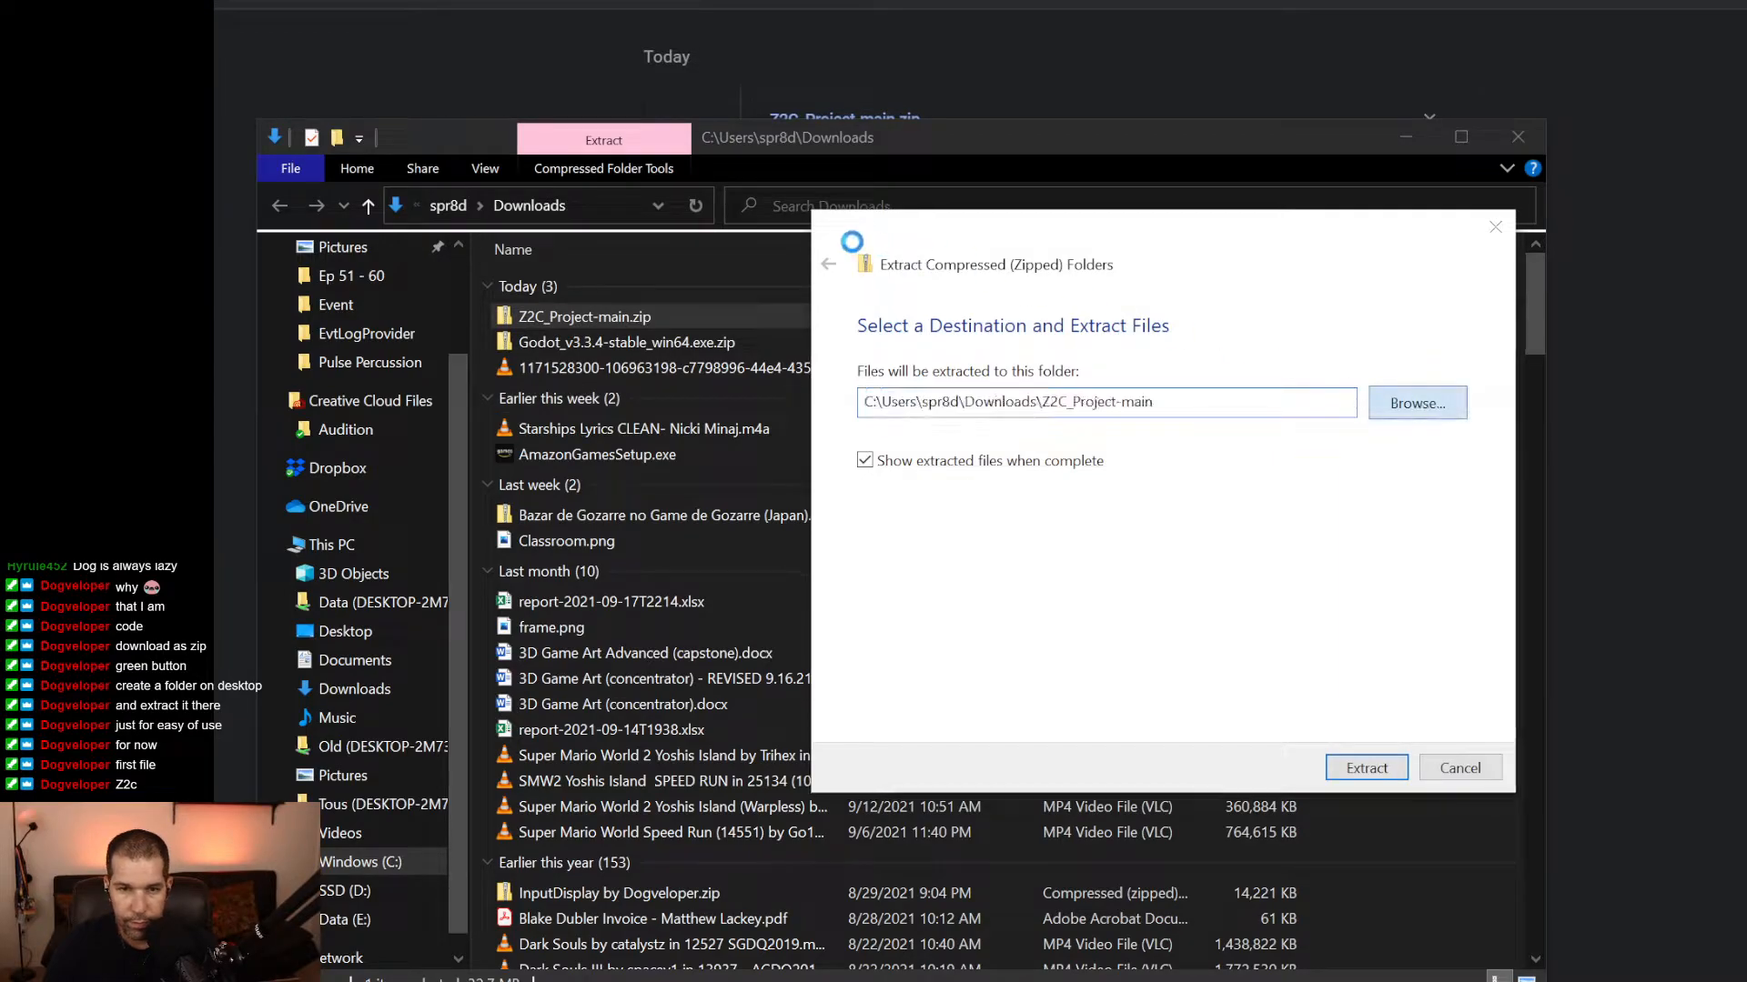
pyautogui.scroll(2, 926, 500)
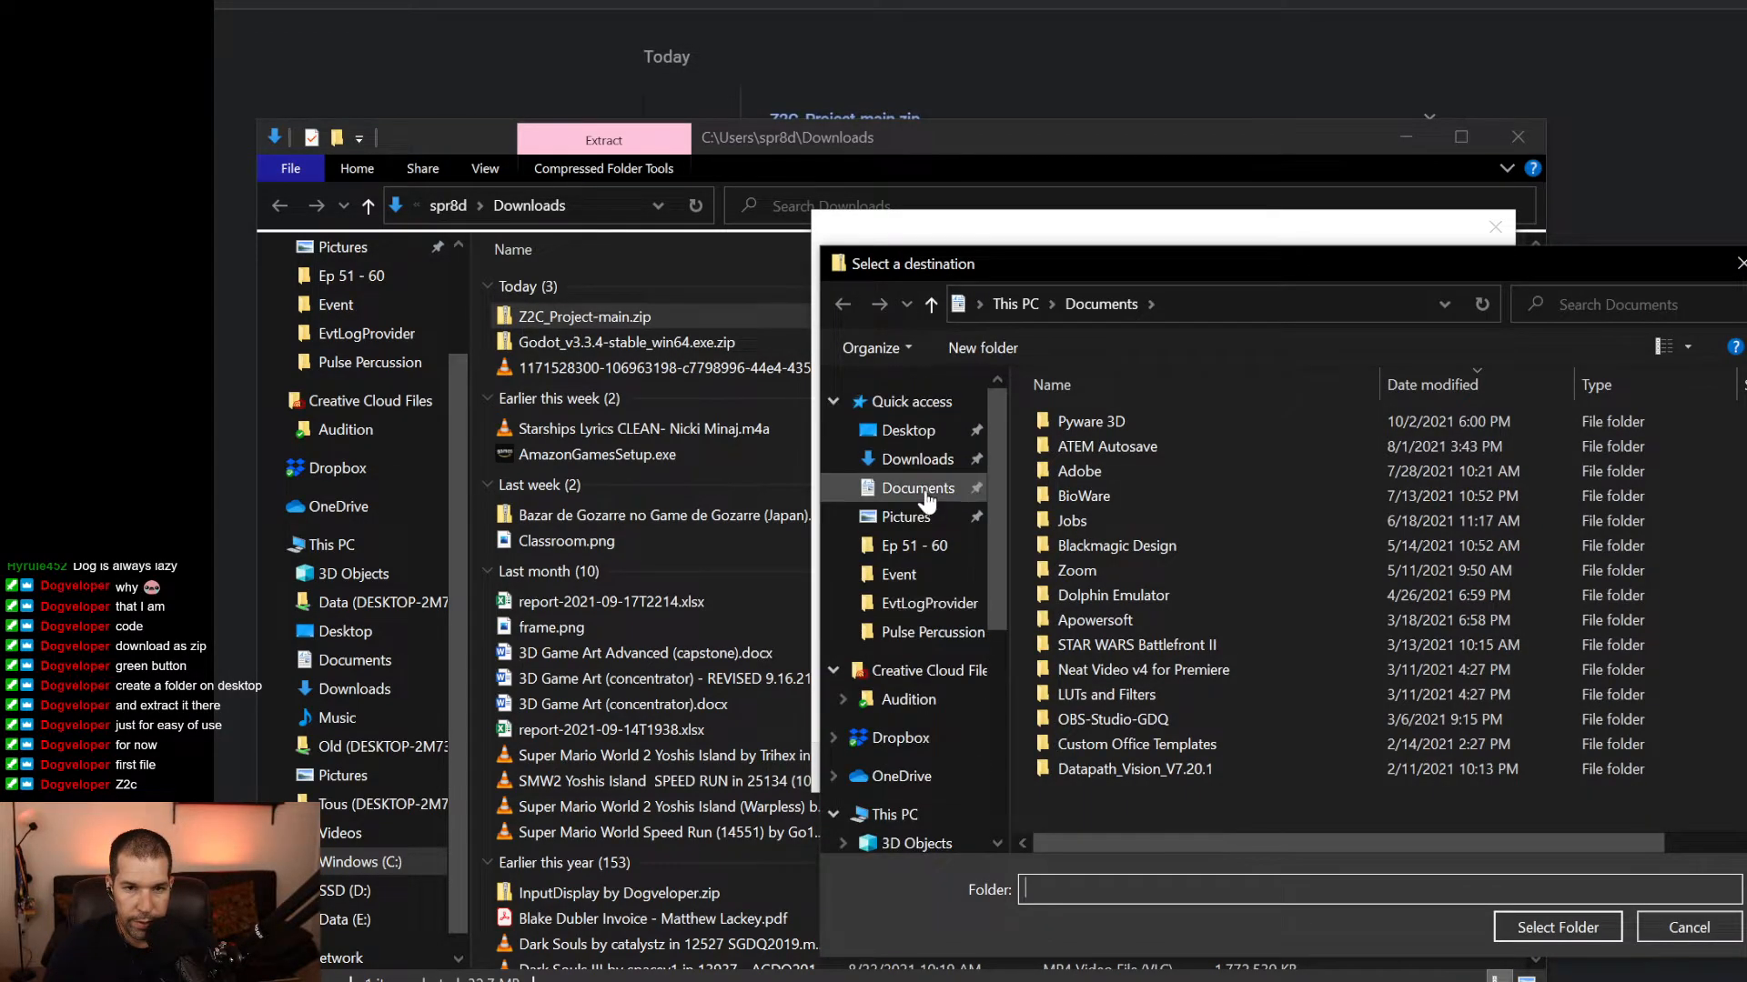
pyautogui.click(908, 433)
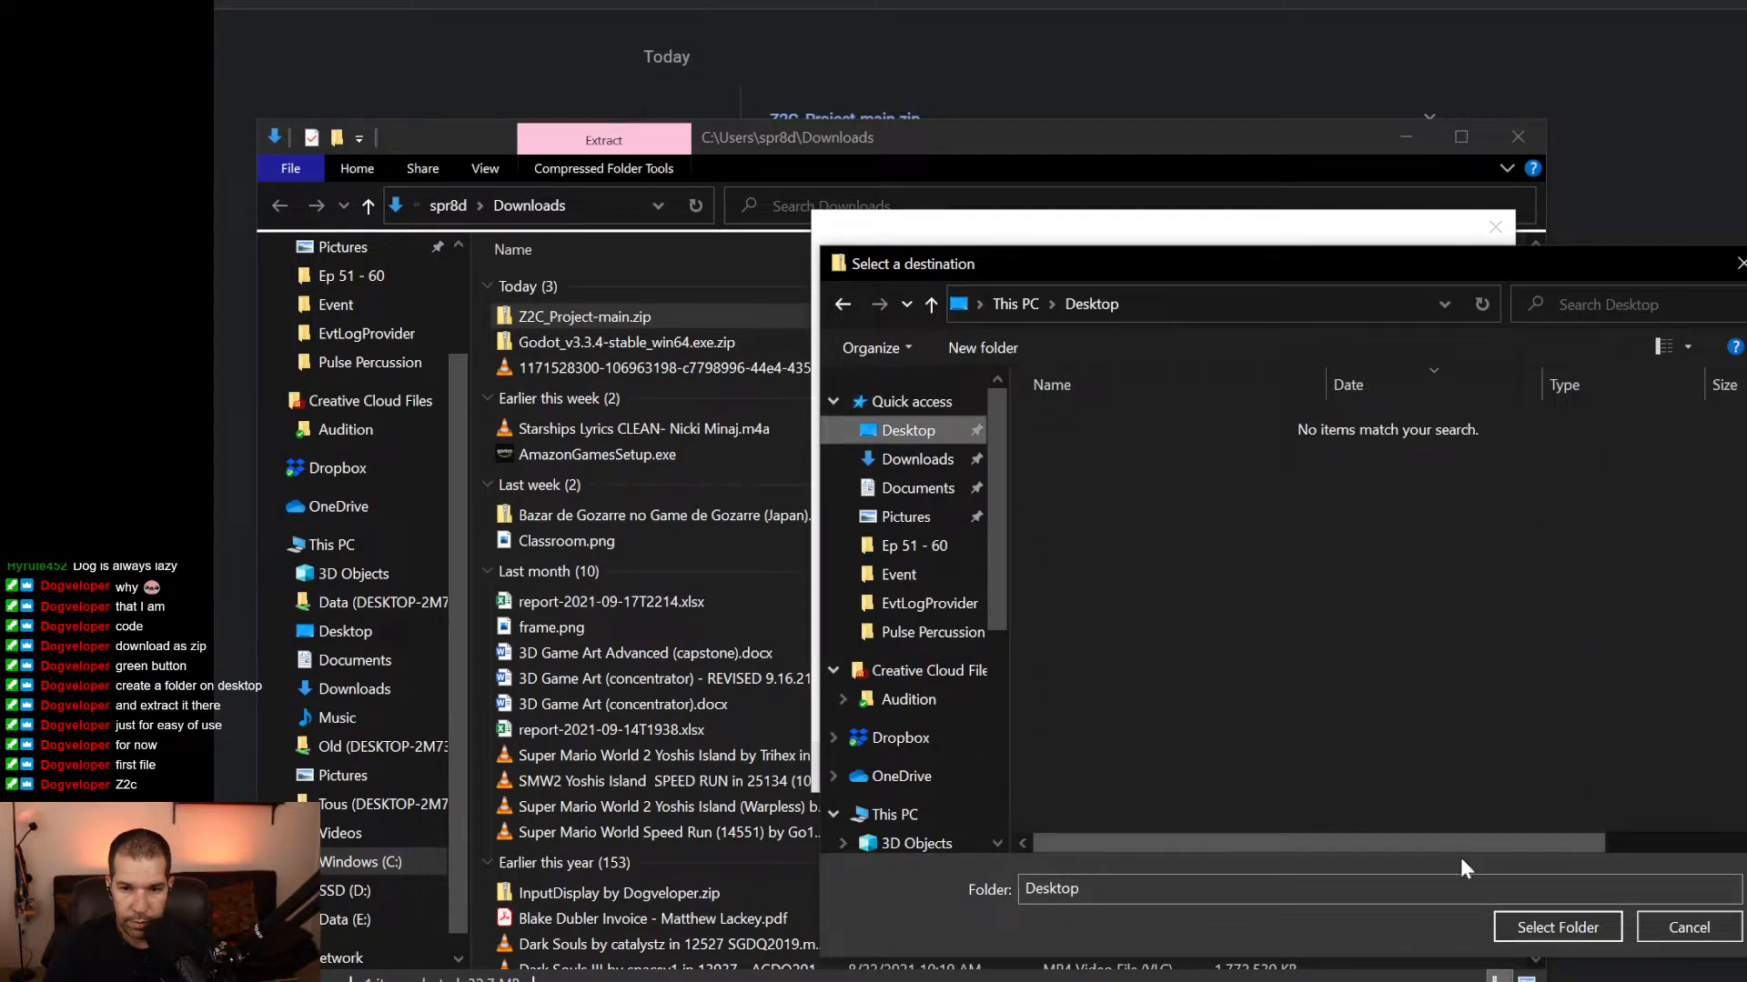
pyautogui.click(1558, 928)
# Extract the archive into a Z2Thing folder on the Desktop and switch back to the Godot Project Manager.
pyautogui.click(1046, 402)
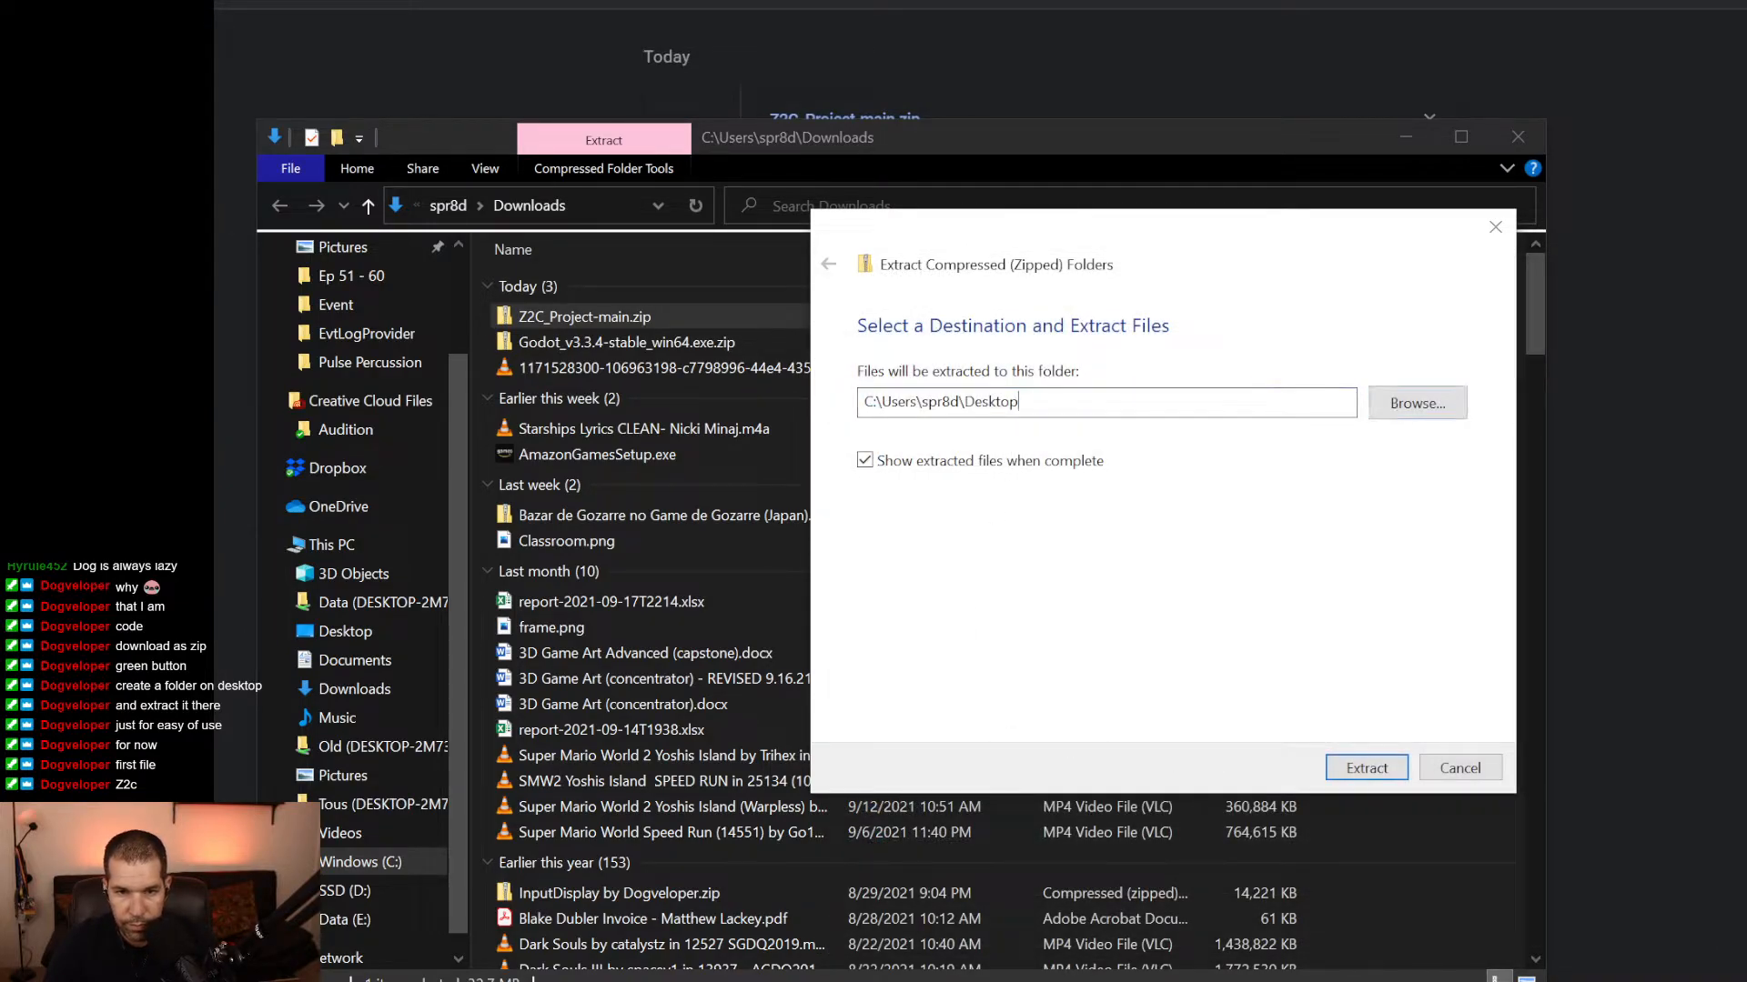
pyautogui.write('\\')
pyautogui.write('Z')
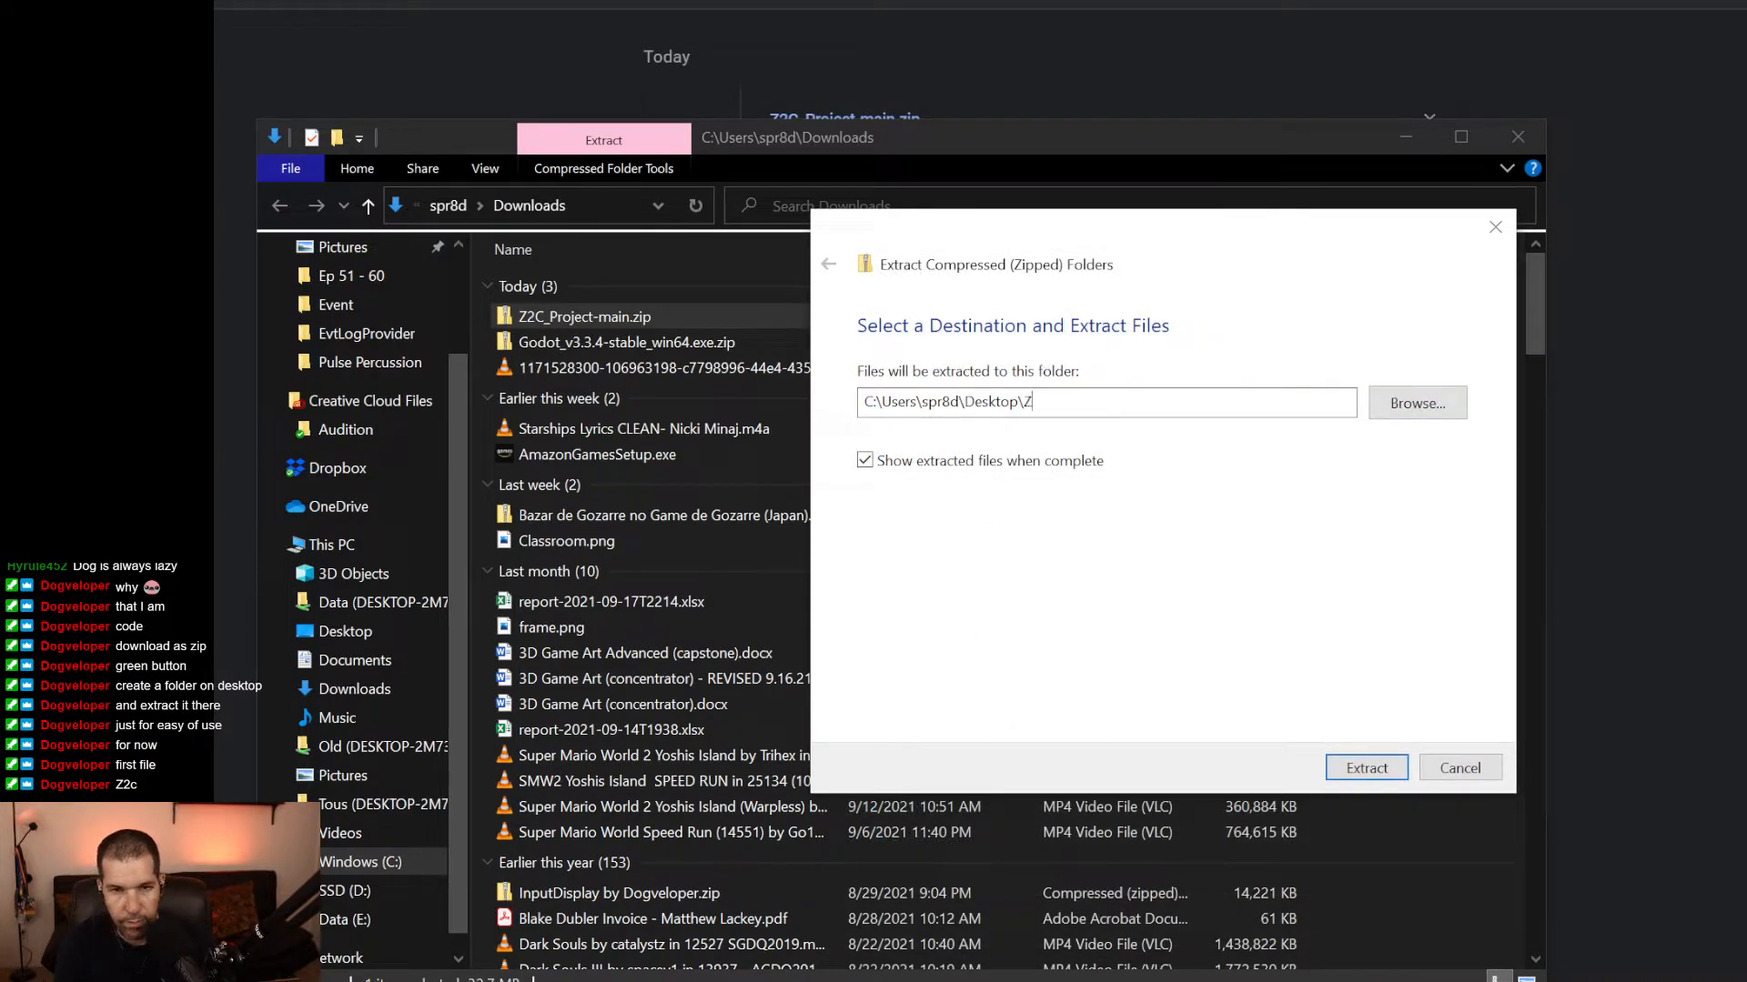
pyautogui.write('2Thing')
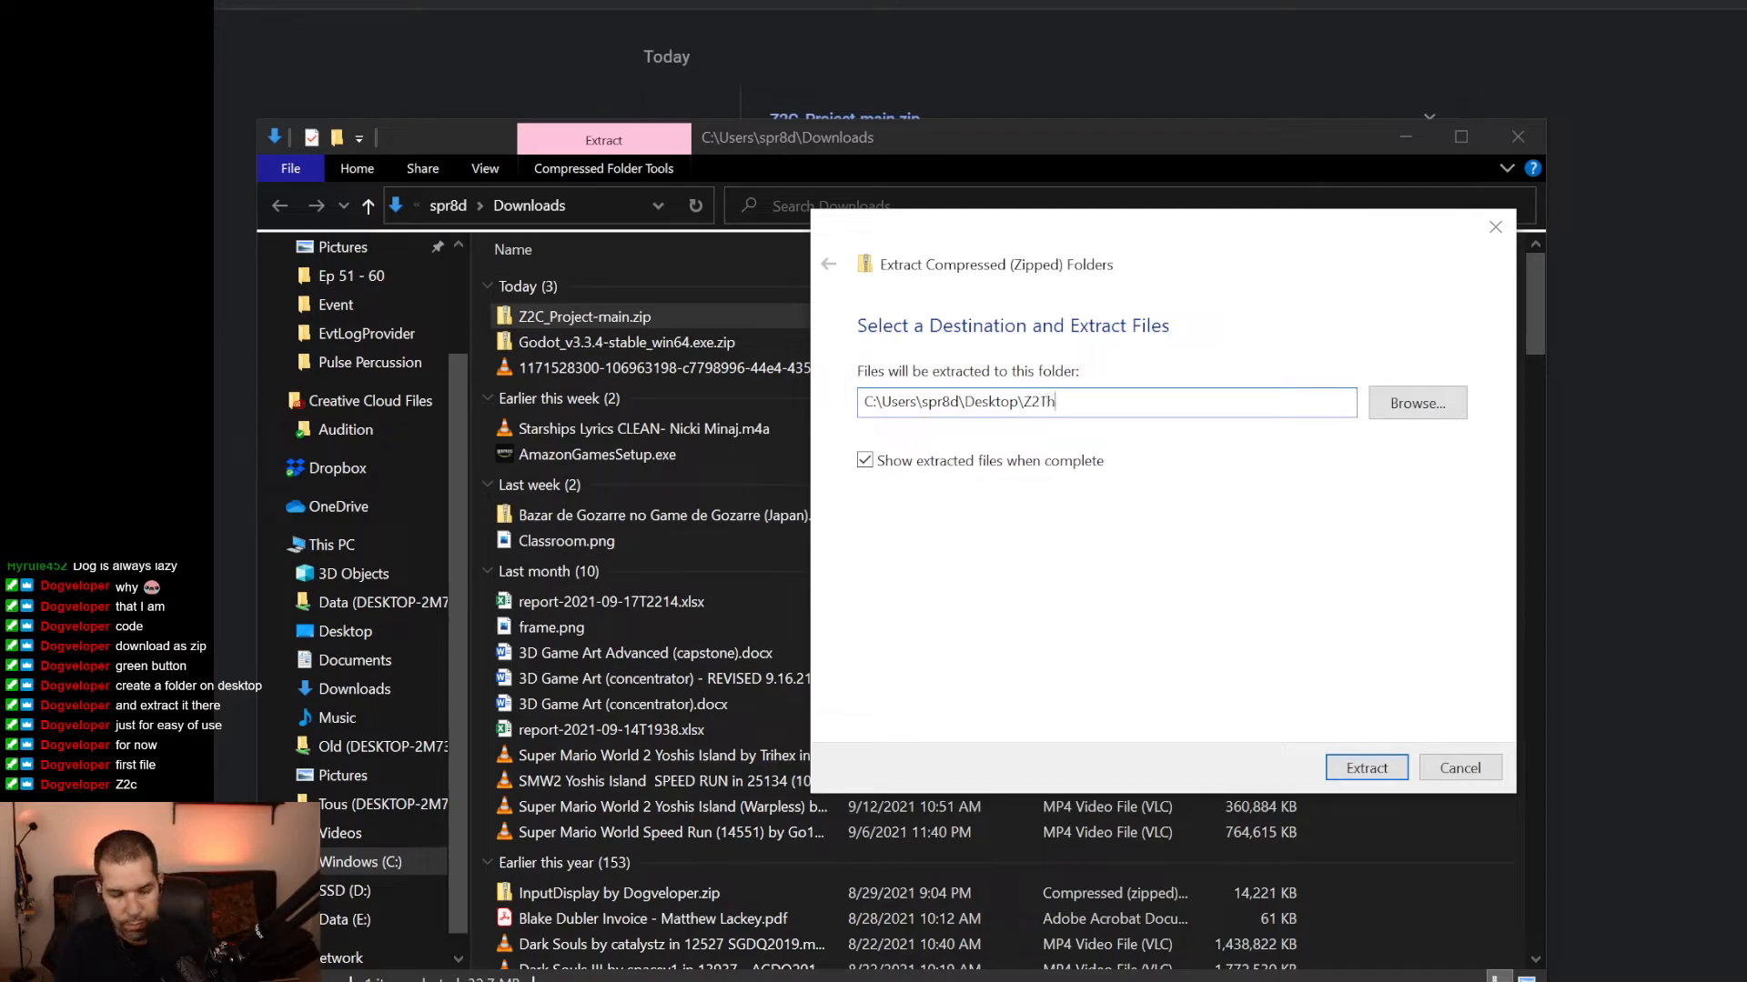
pyautogui.click(1394, 771)
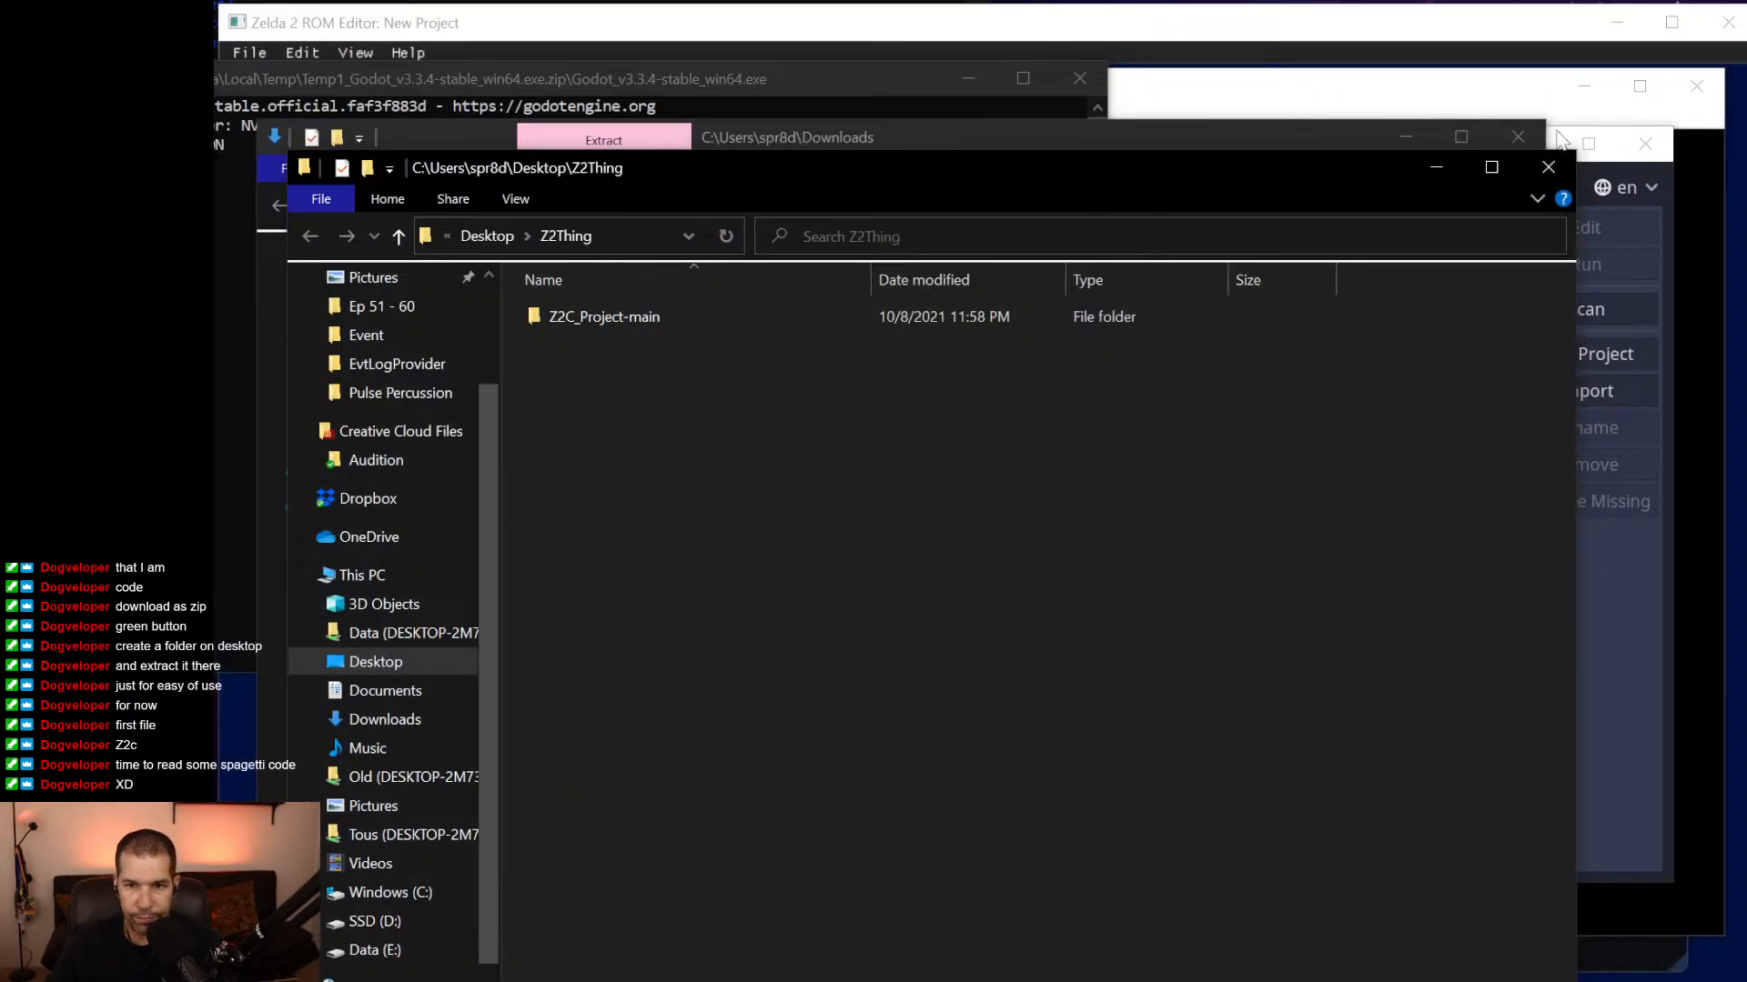
pyautogui.click(1630, 639)
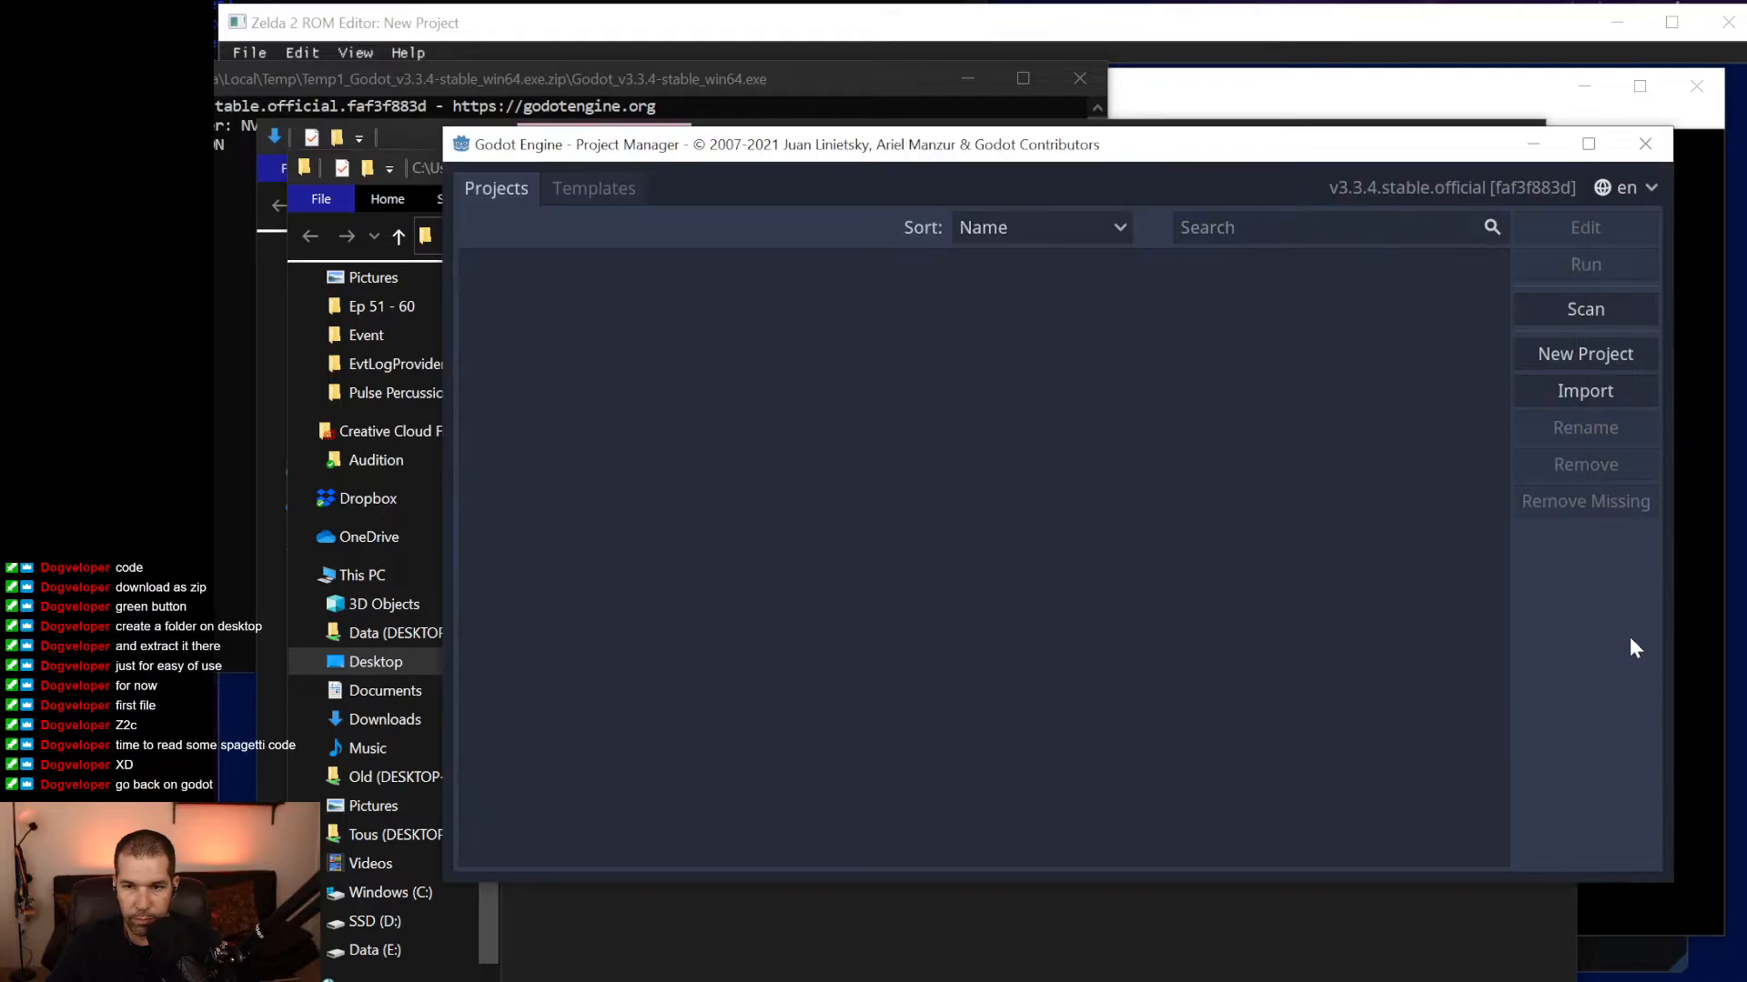
# Start importing an existing project and browse for its project file.
pyautogui.click(1608, 397)
pyautogui.click(1335, 510)
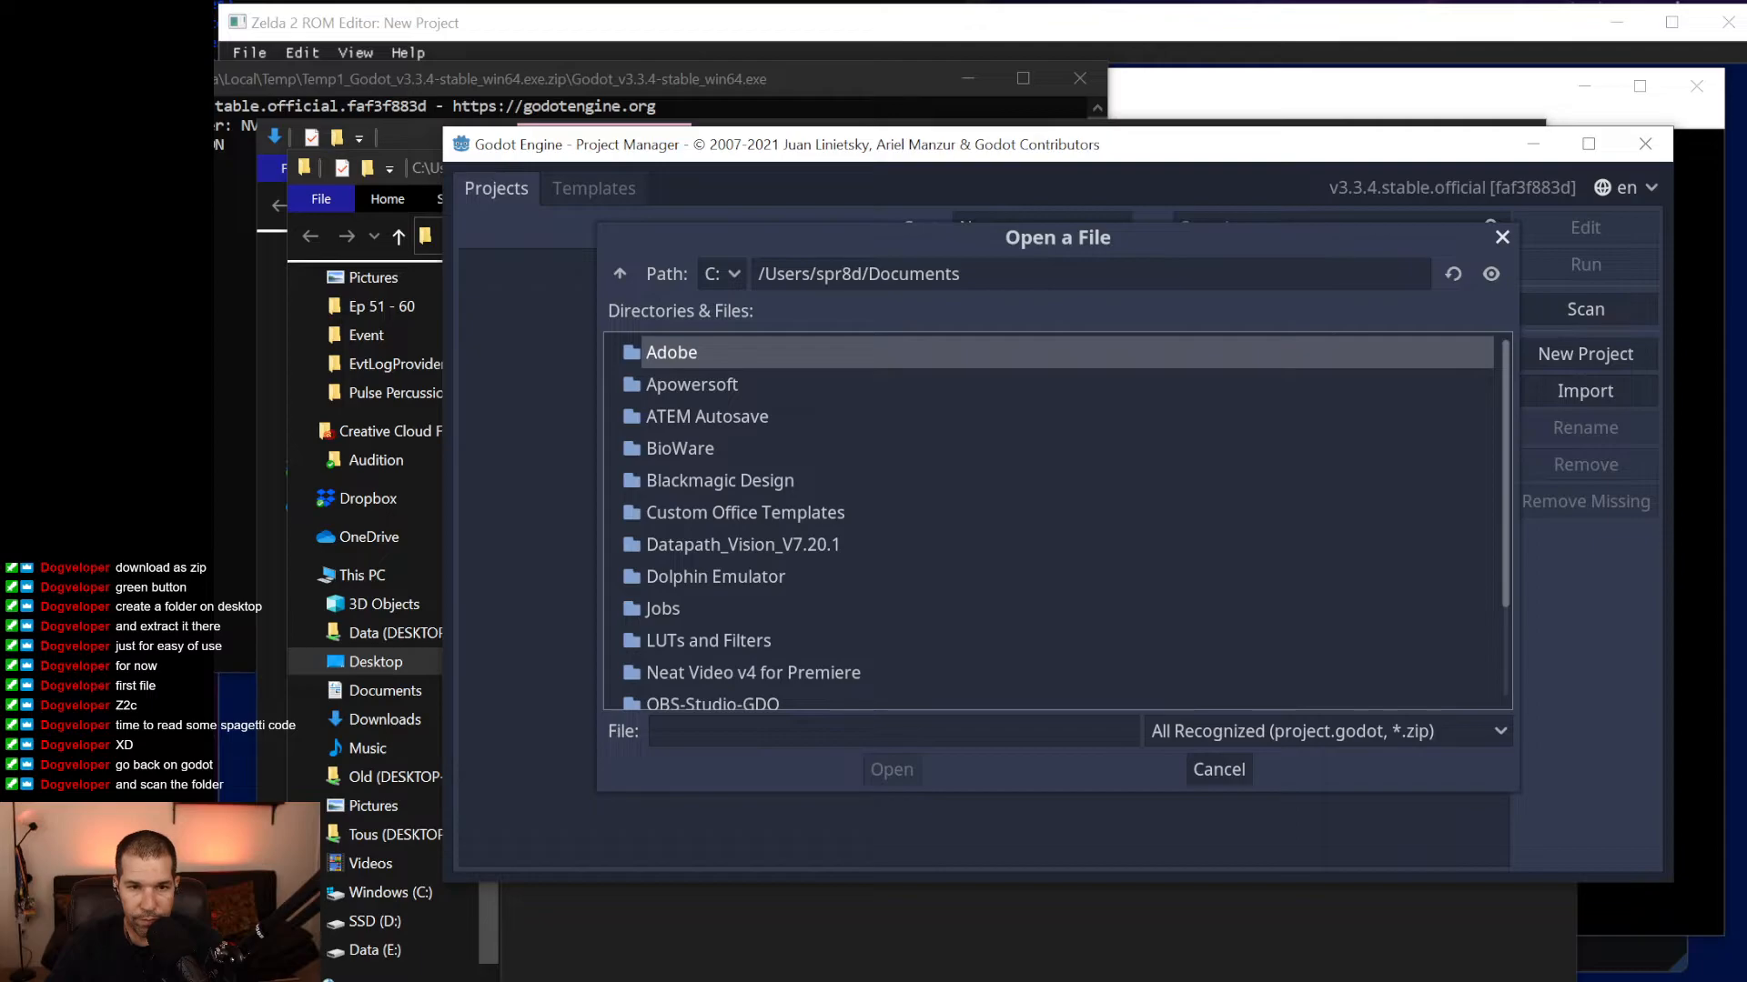
pyautogui.click(961, 274)
pyautogui.scroll(-3, 837, 515)
pyautogui.scroll(3, 831, 546)
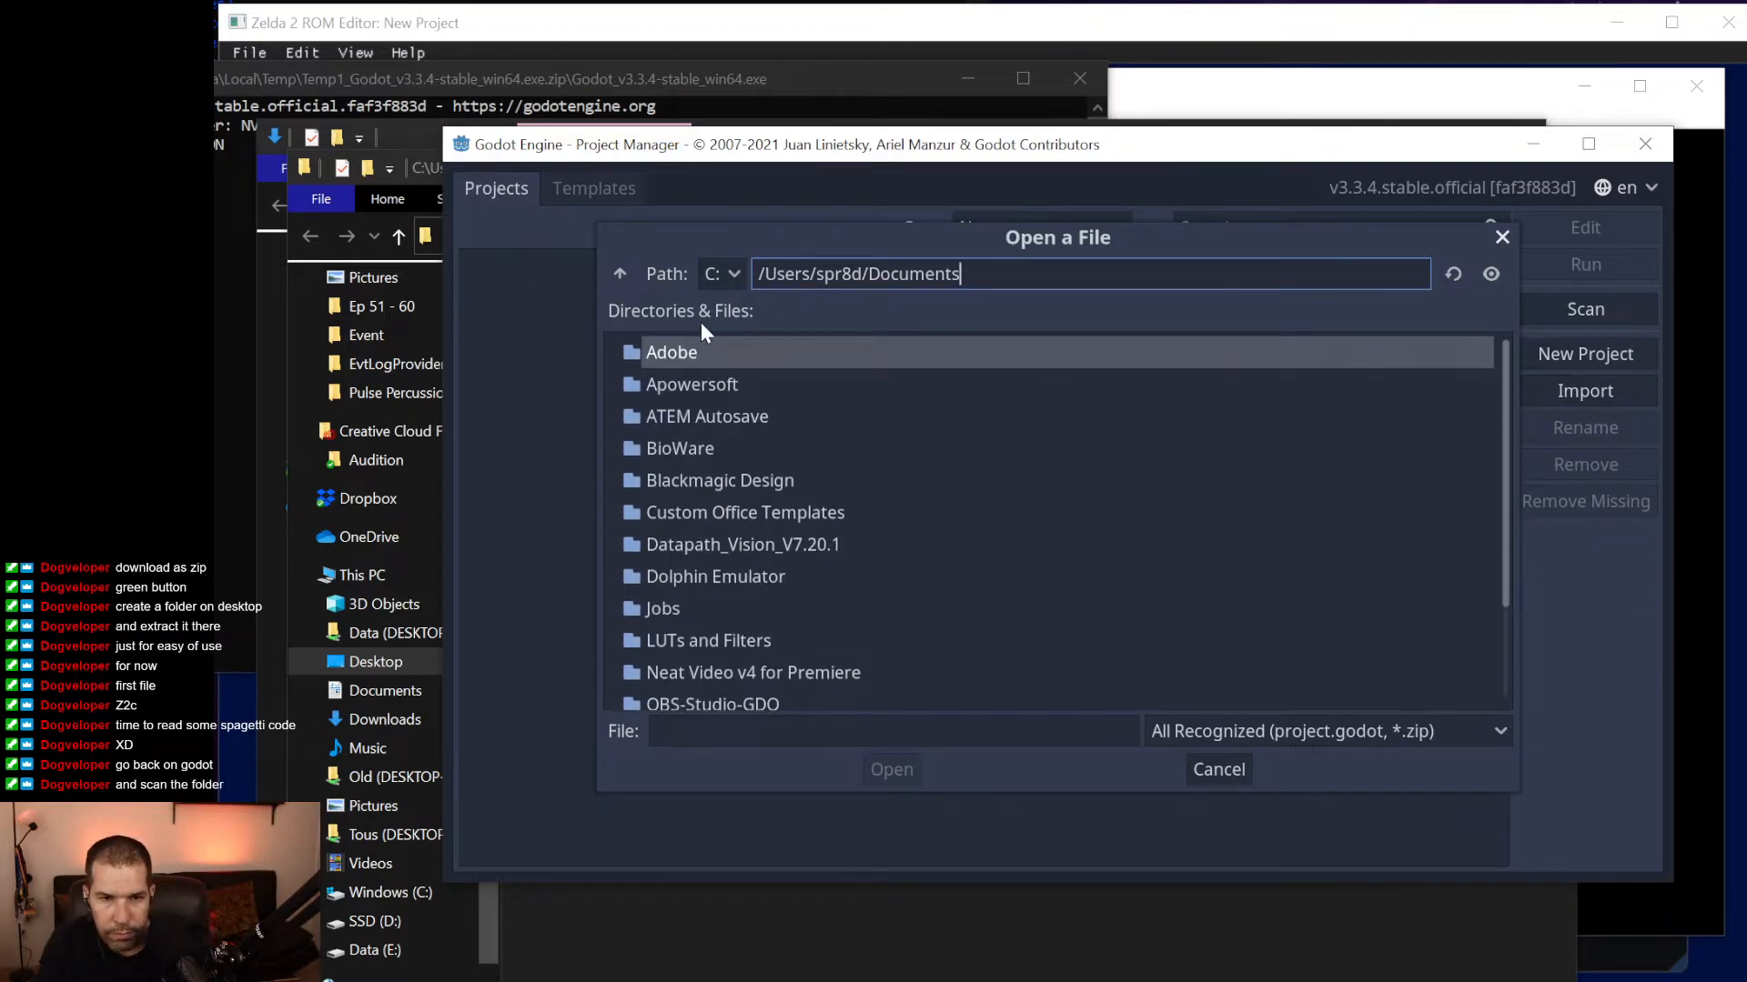
pyautogui.click(722, 275)
pyautogui.click(733, 310)
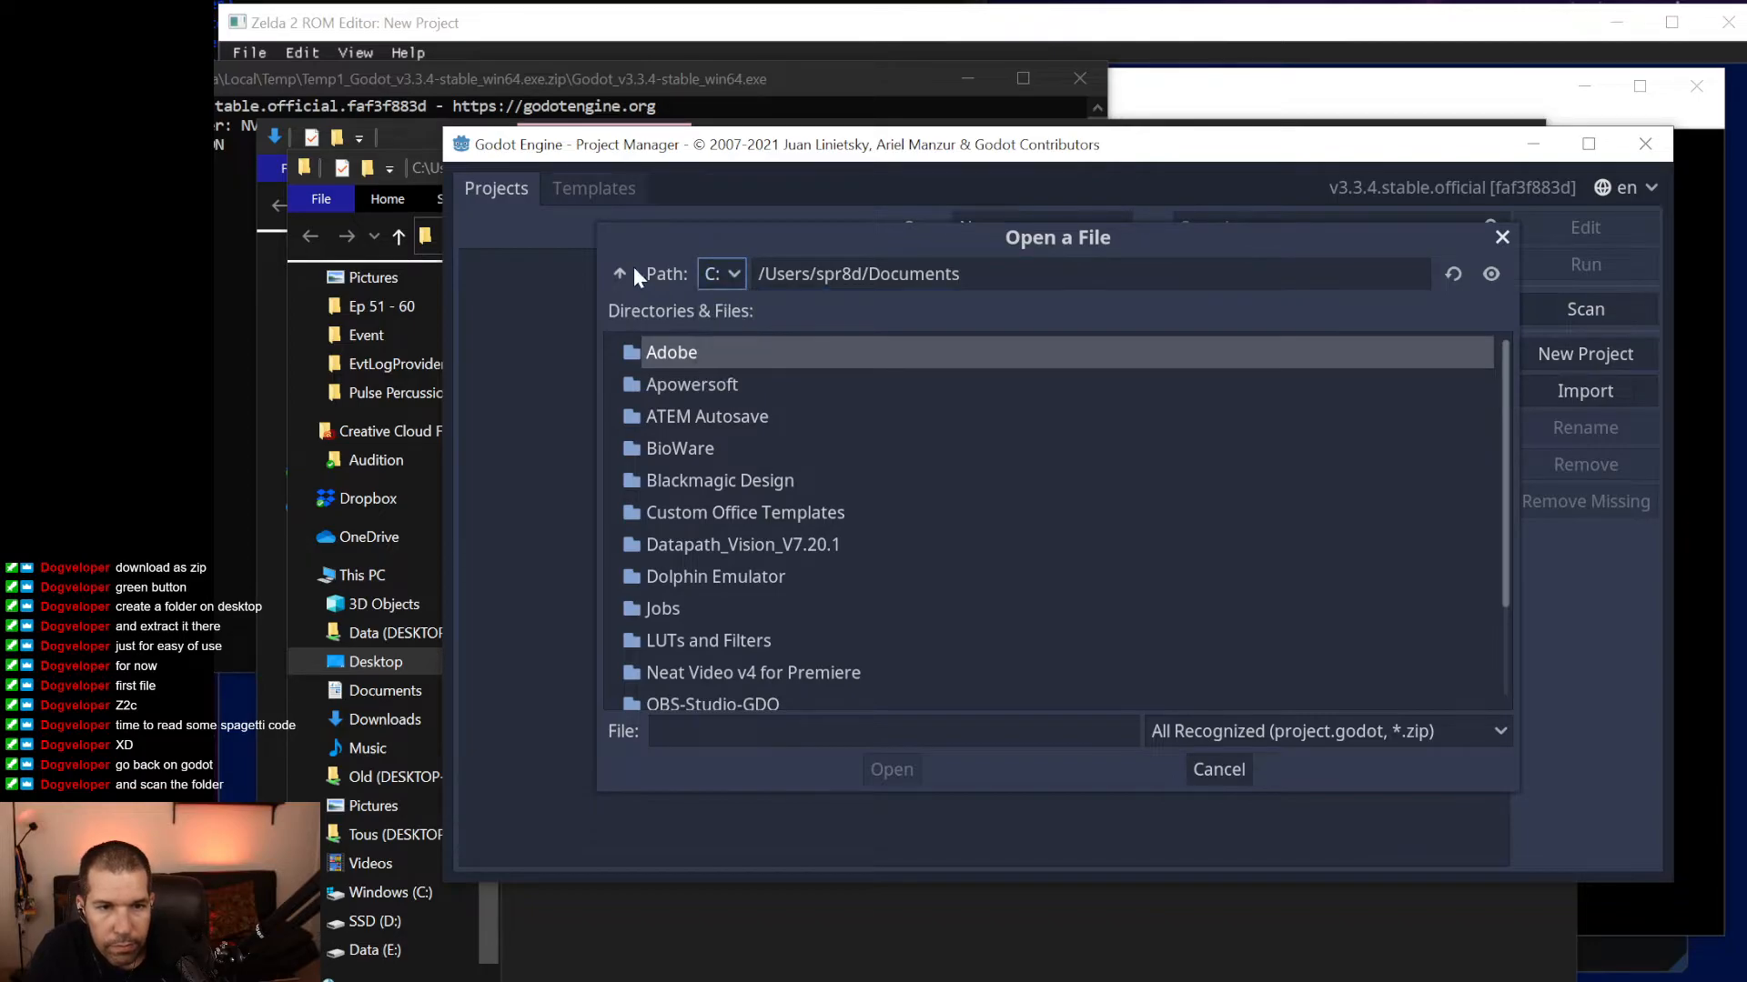
# Choose project.godot from Desktop/Z2Thing/Z2C_Project-main and import the project to open it in the editor.
pyautogui.click(620, 266)
pyautogui.click(619, 266)
pyautogui.doubleClick(682, 382)
pyautogui.scroll(-2, 734, 487)
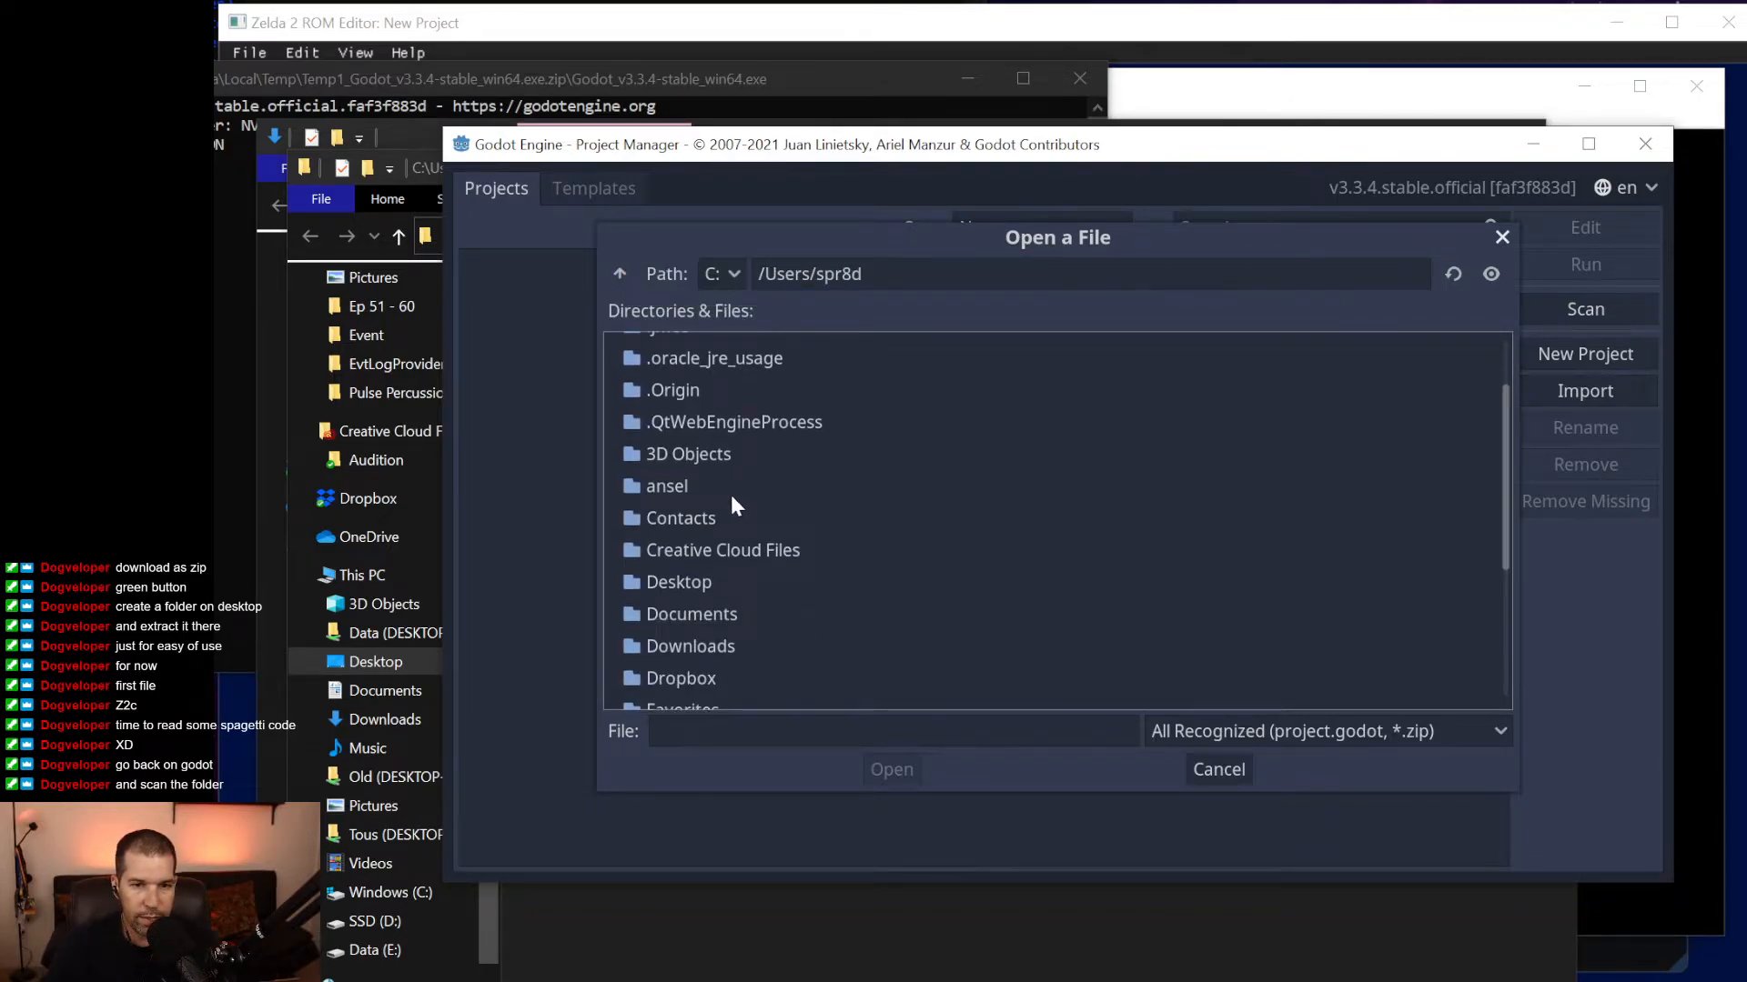
pyautogui.doubleClick(701, 575)
pyautogui.doubleClick(694, 354)
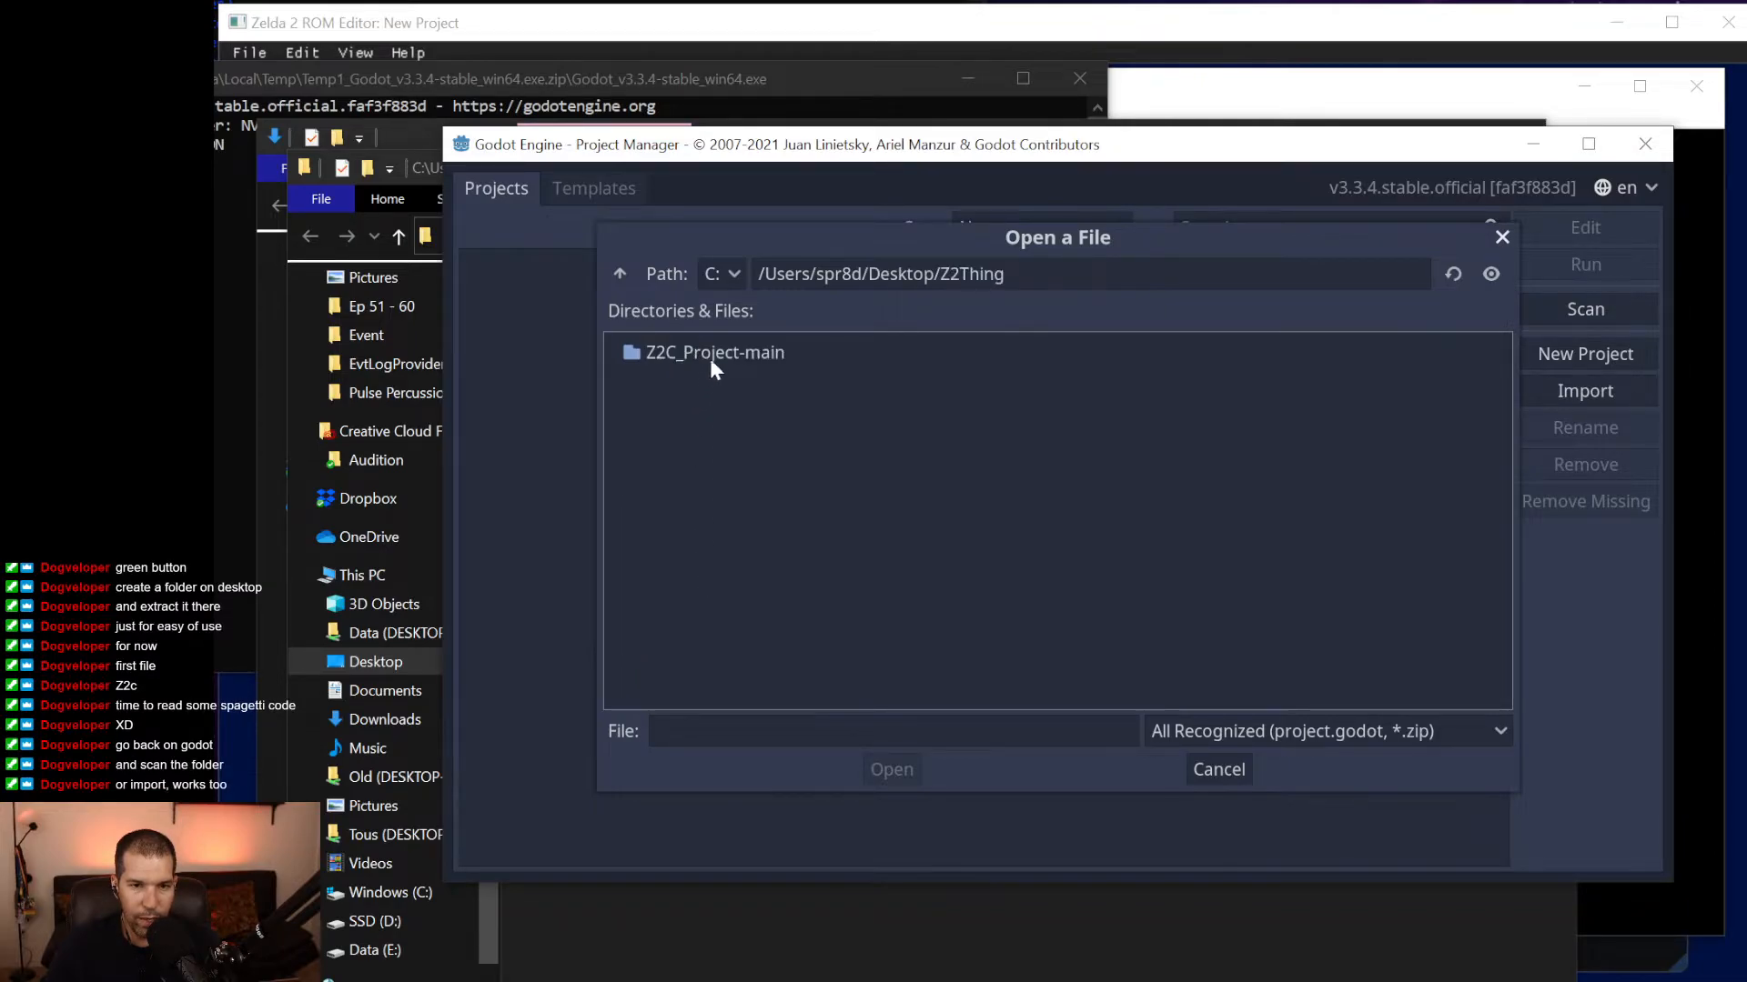
pyautogui.doubleClick(709, 355)
pyautogui.click(721, 544)
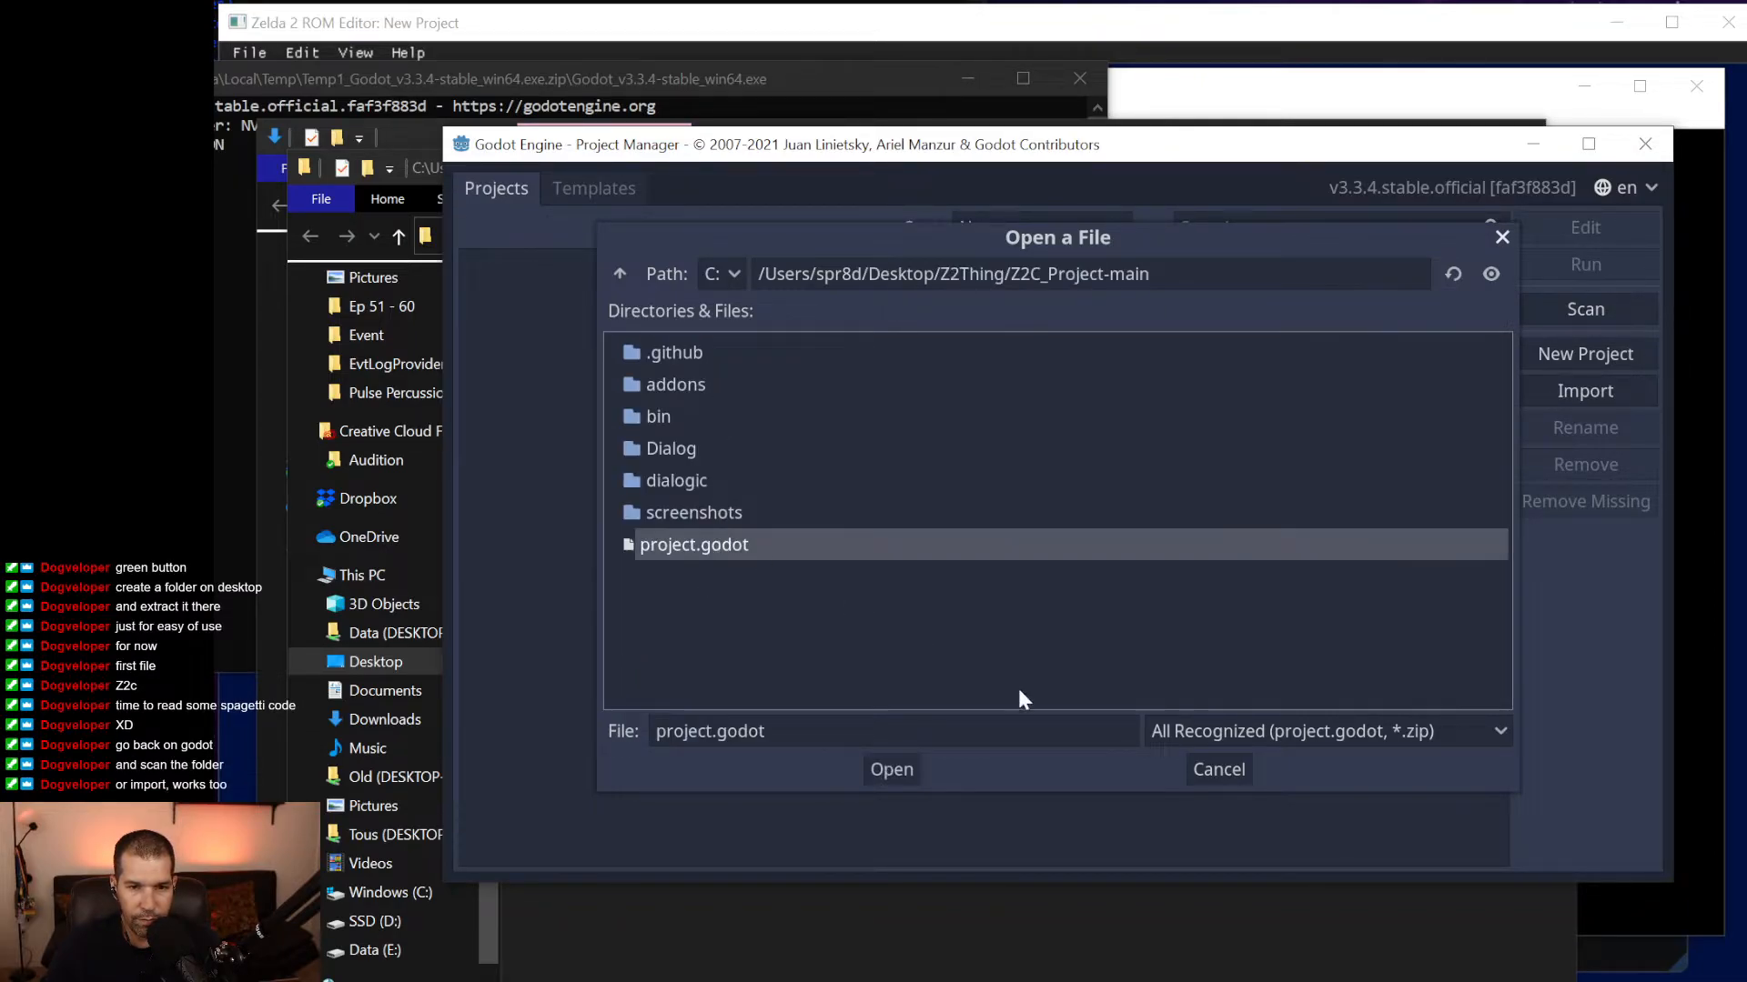
pyautogui.click(890, 769)
pyautogui.click(990, 583)
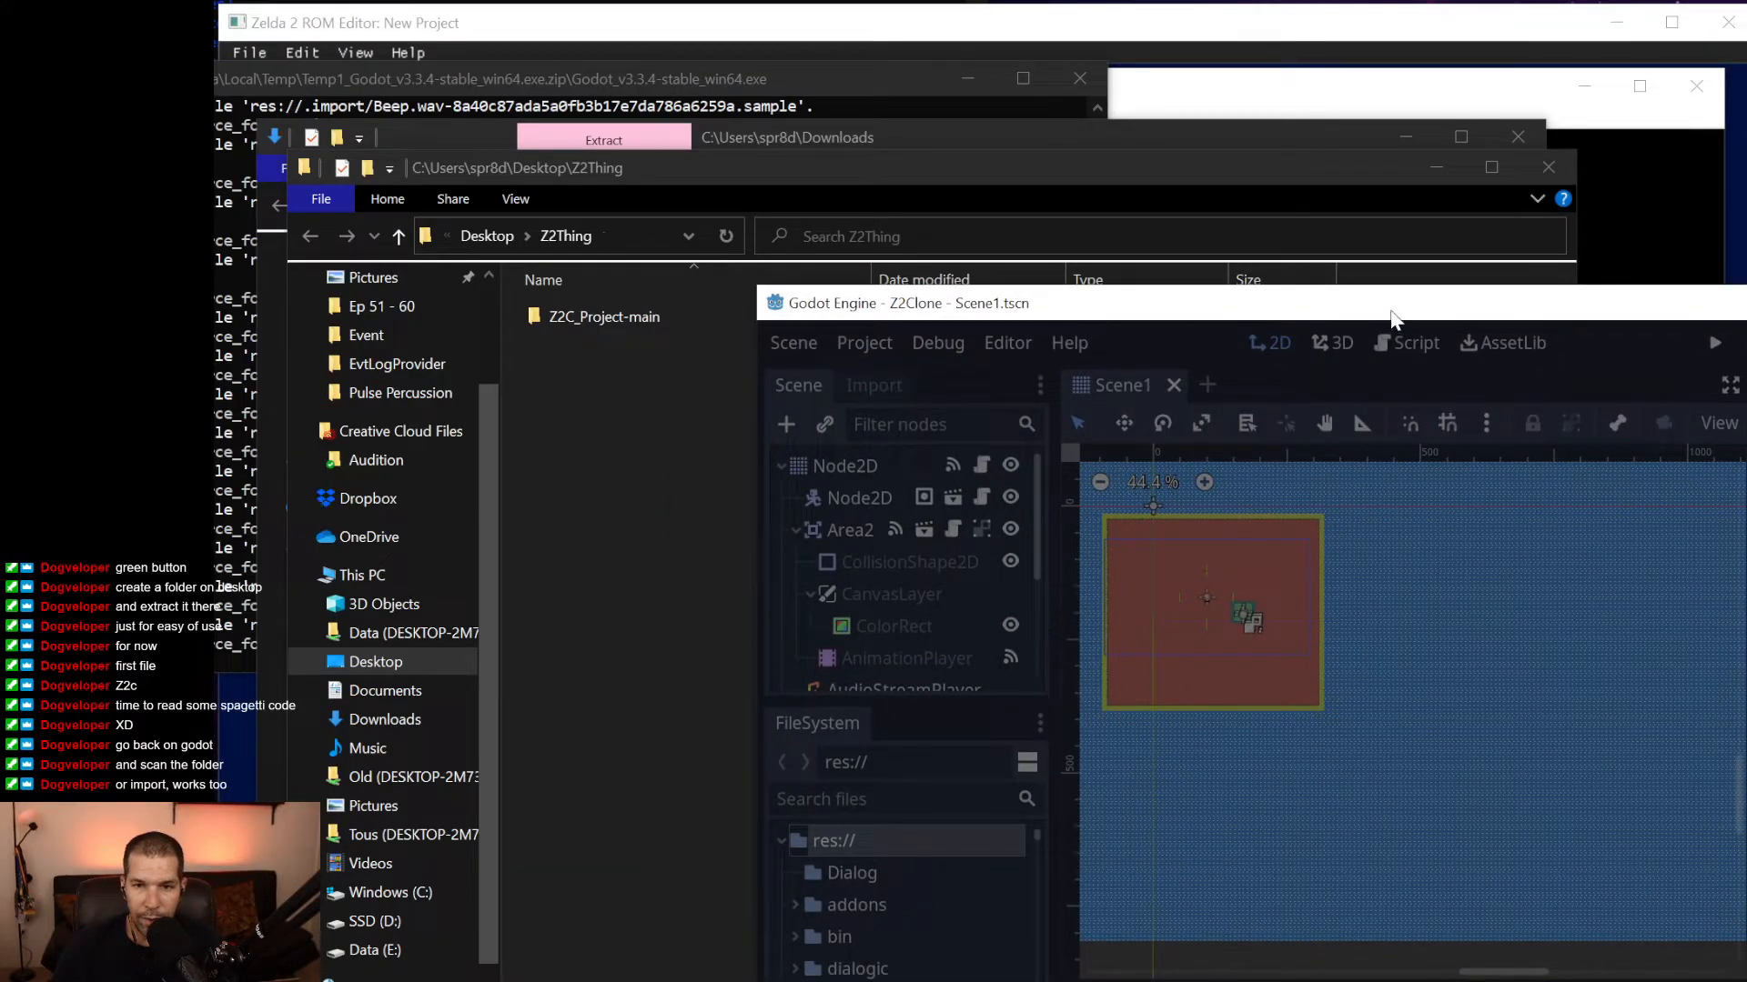
# Move the Z2Clone editor window to the upper part of the desktop and enlarge it to fill the available screen.
pyautogui.click(1125, 29)
pyautogui.click(1739, 336)
pyautogui.moveTo(1729, 310); pyautogui.dragTo(1191, 31)
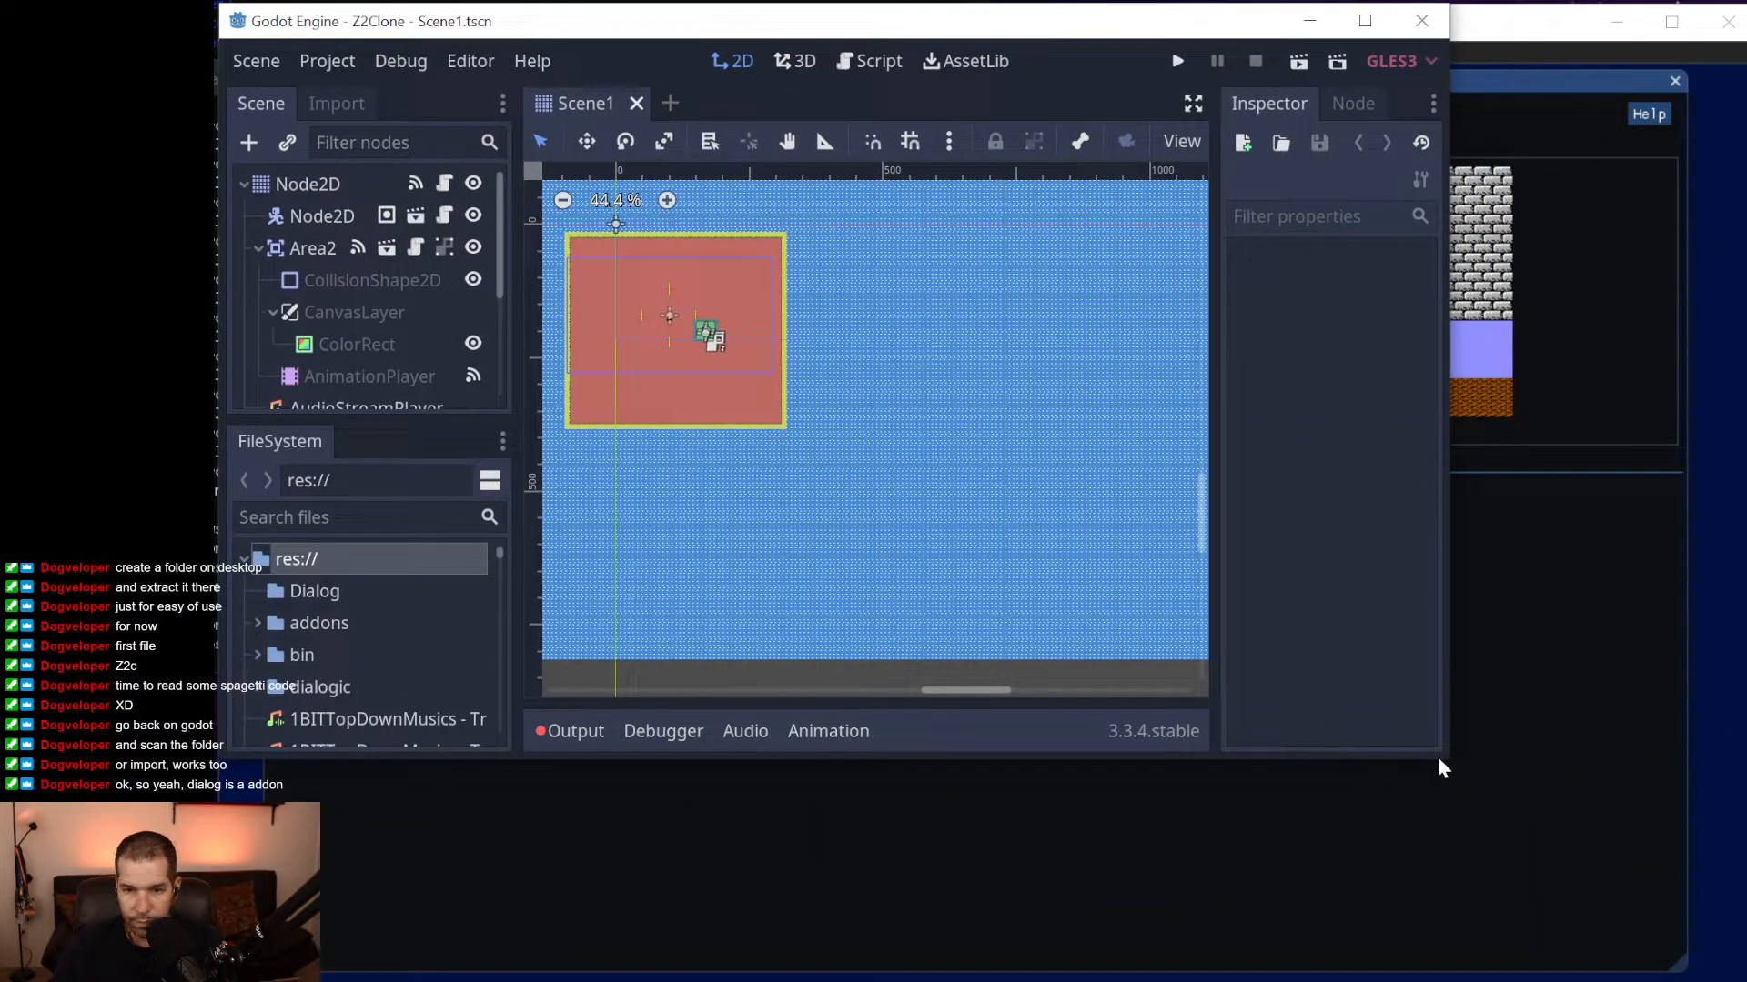
pyautogui.moveTo(1447, 760); pyautogui.dragTo(1744, 981)
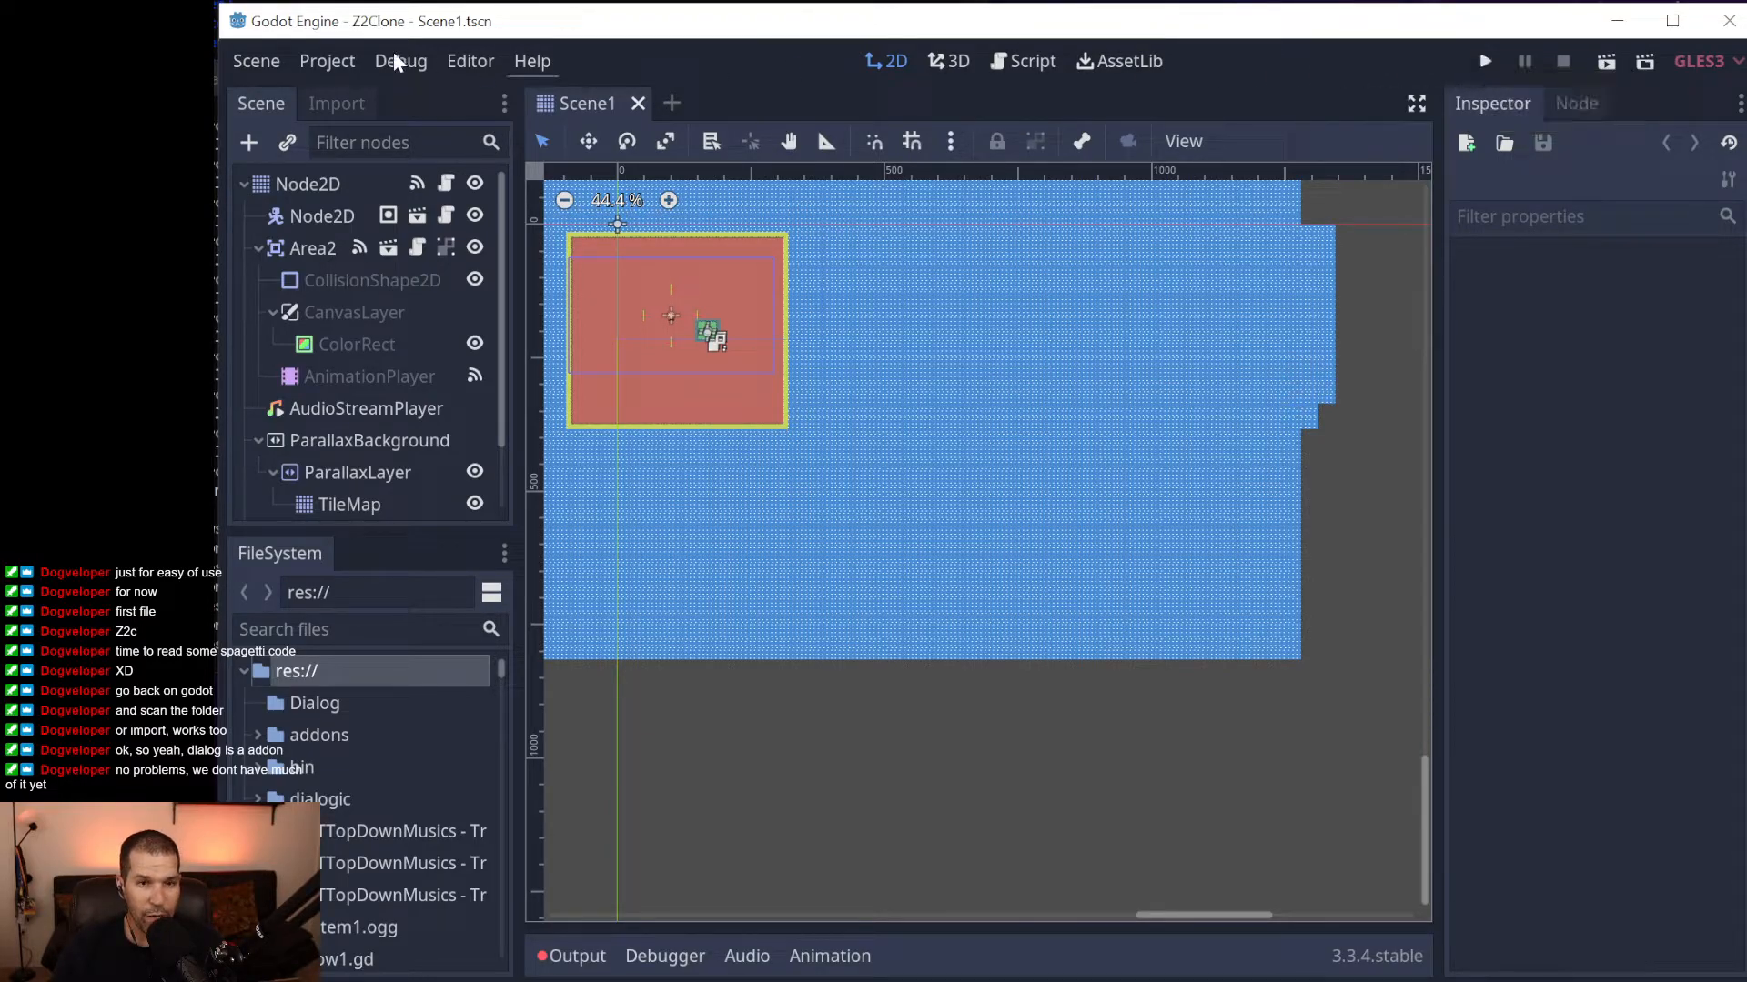
pyautogui.click(239, 61)
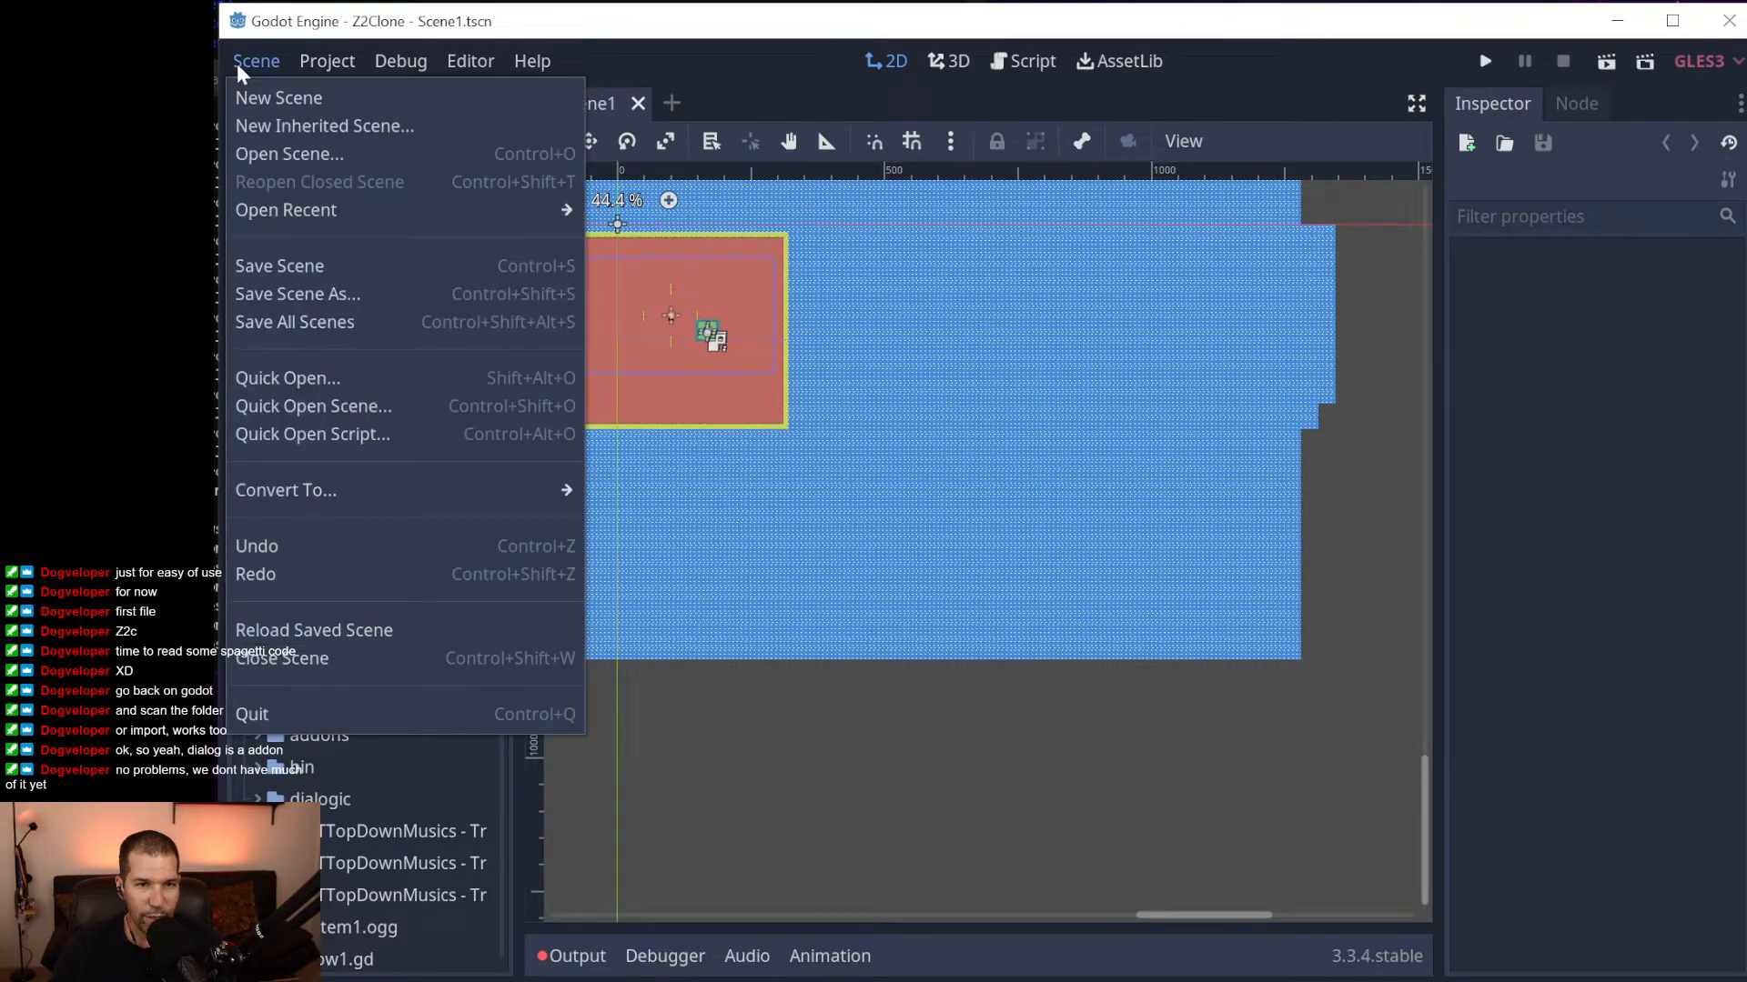
pyautogui.click(1677, 447)
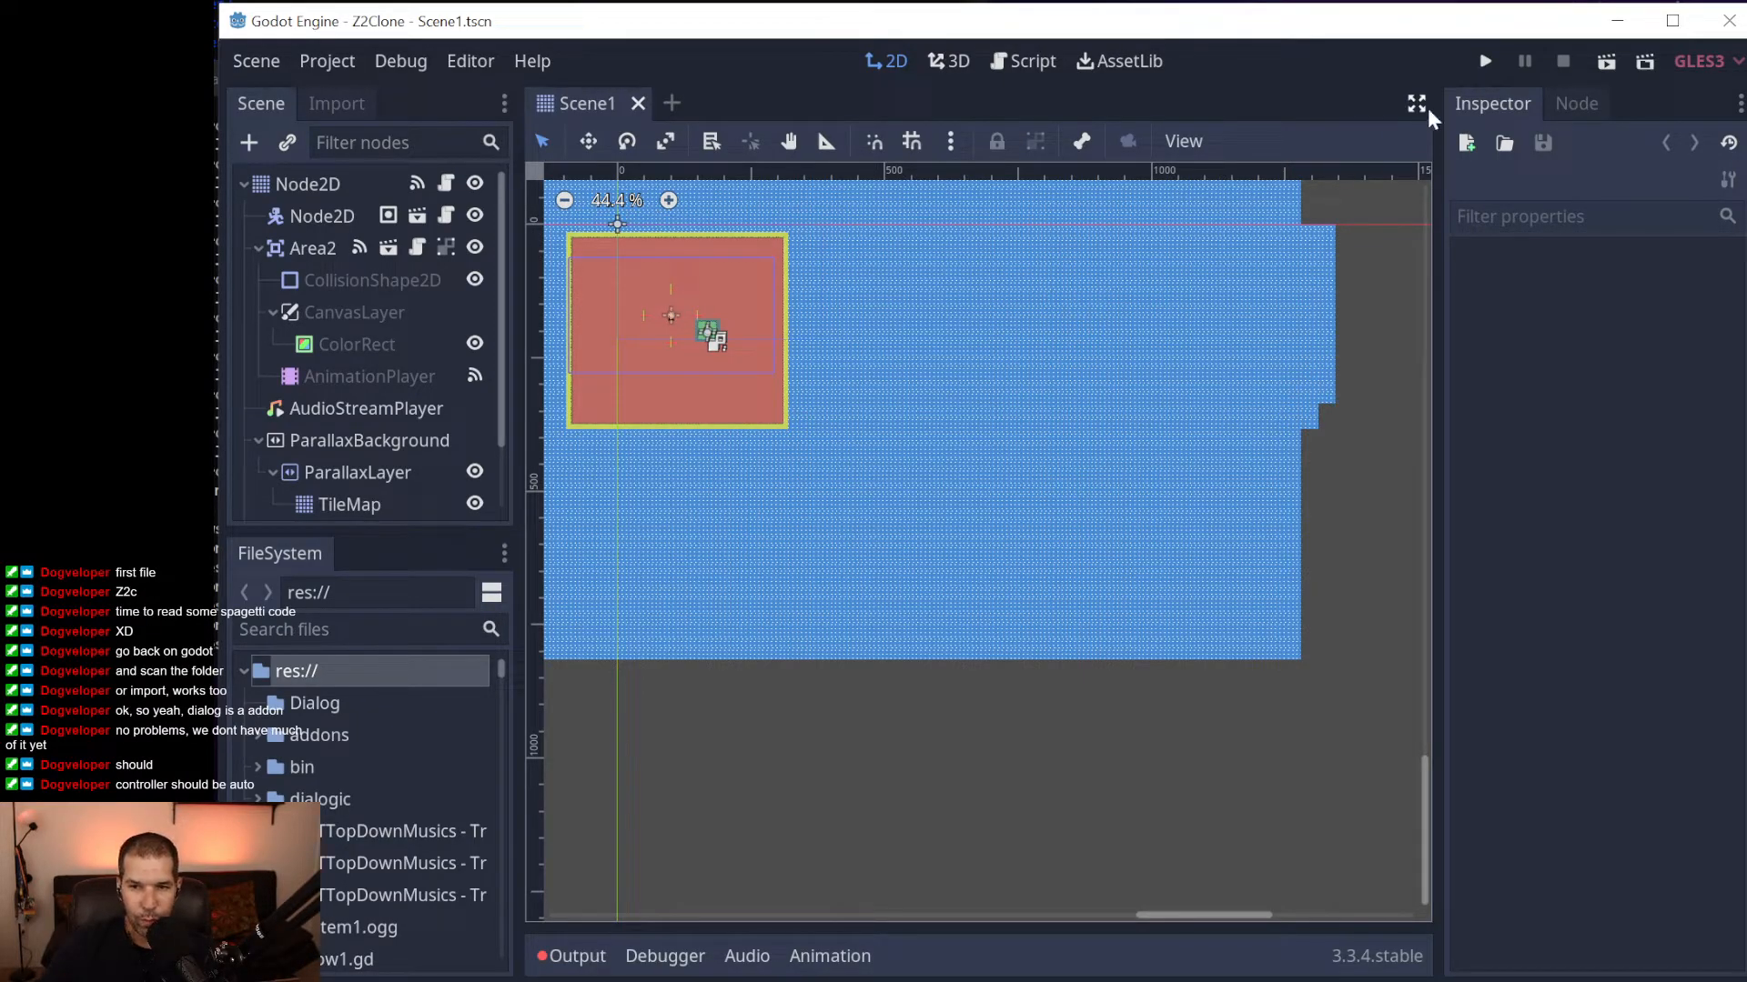
# Run the project, allow Godot Engine through the firewall on private networks, and fit the game window on the screen.
pyautogui.click(1484, 62)
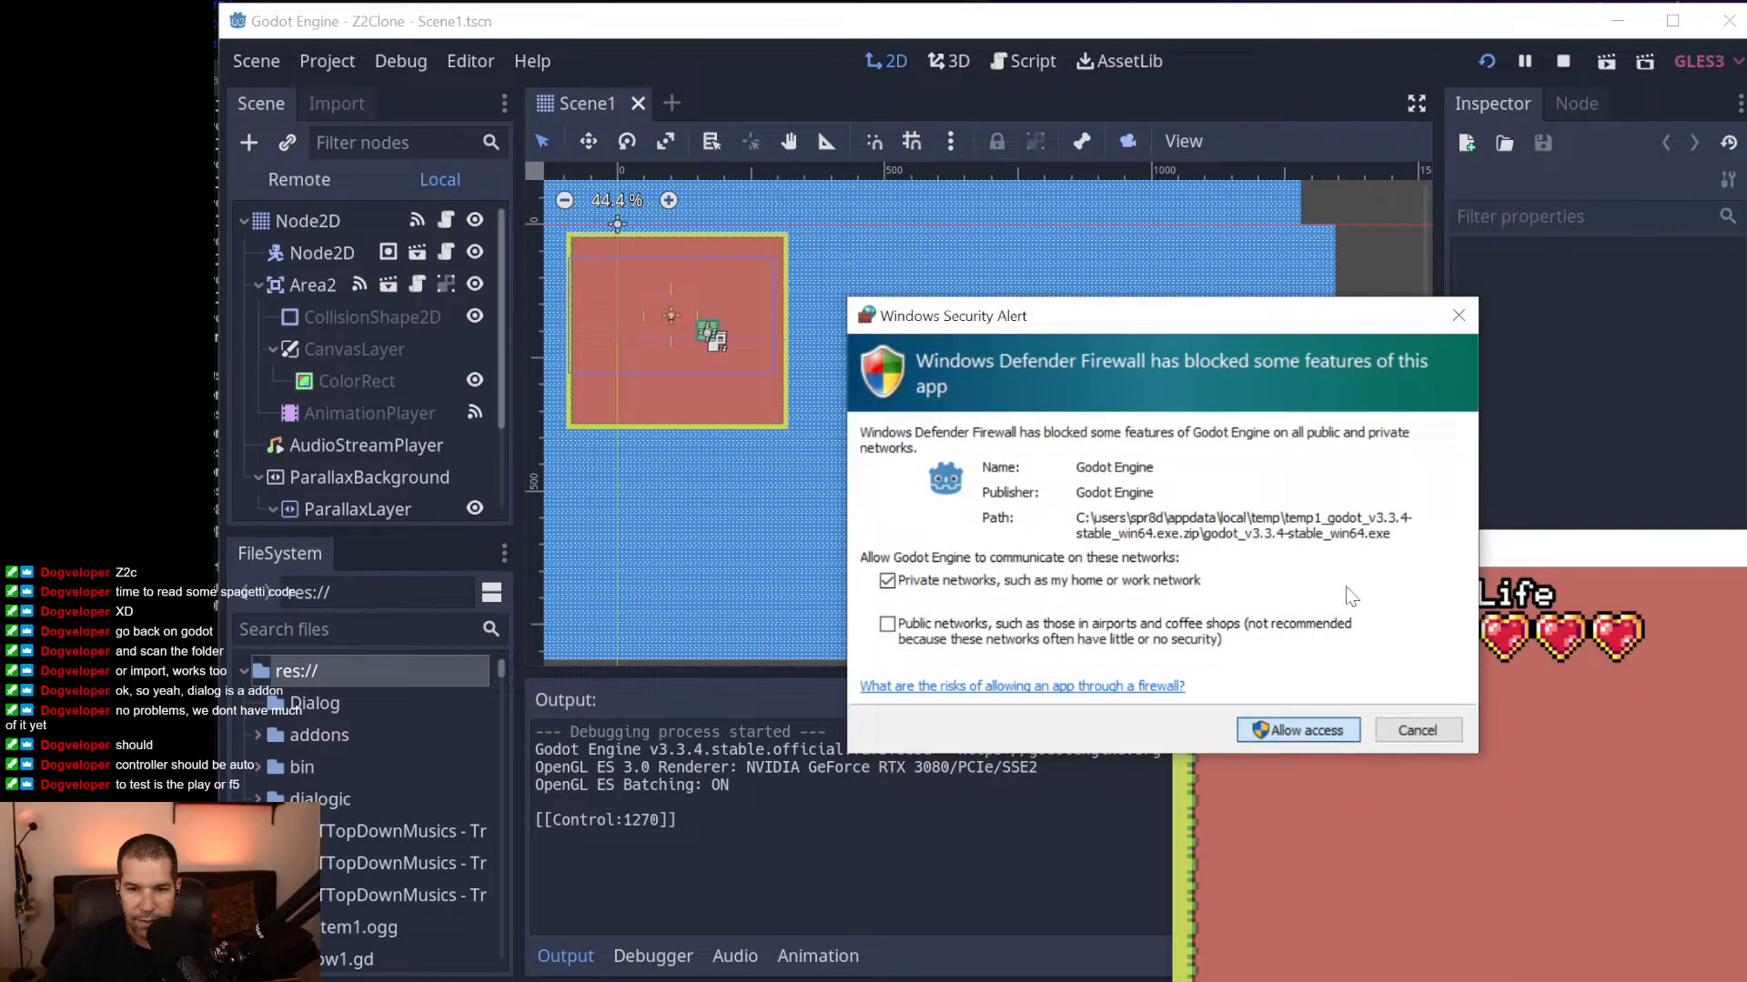
pyautogui.click(1319, 735)
pyautogui.moveTo(1528, 561); pyautogui.dragTo(575, 70)
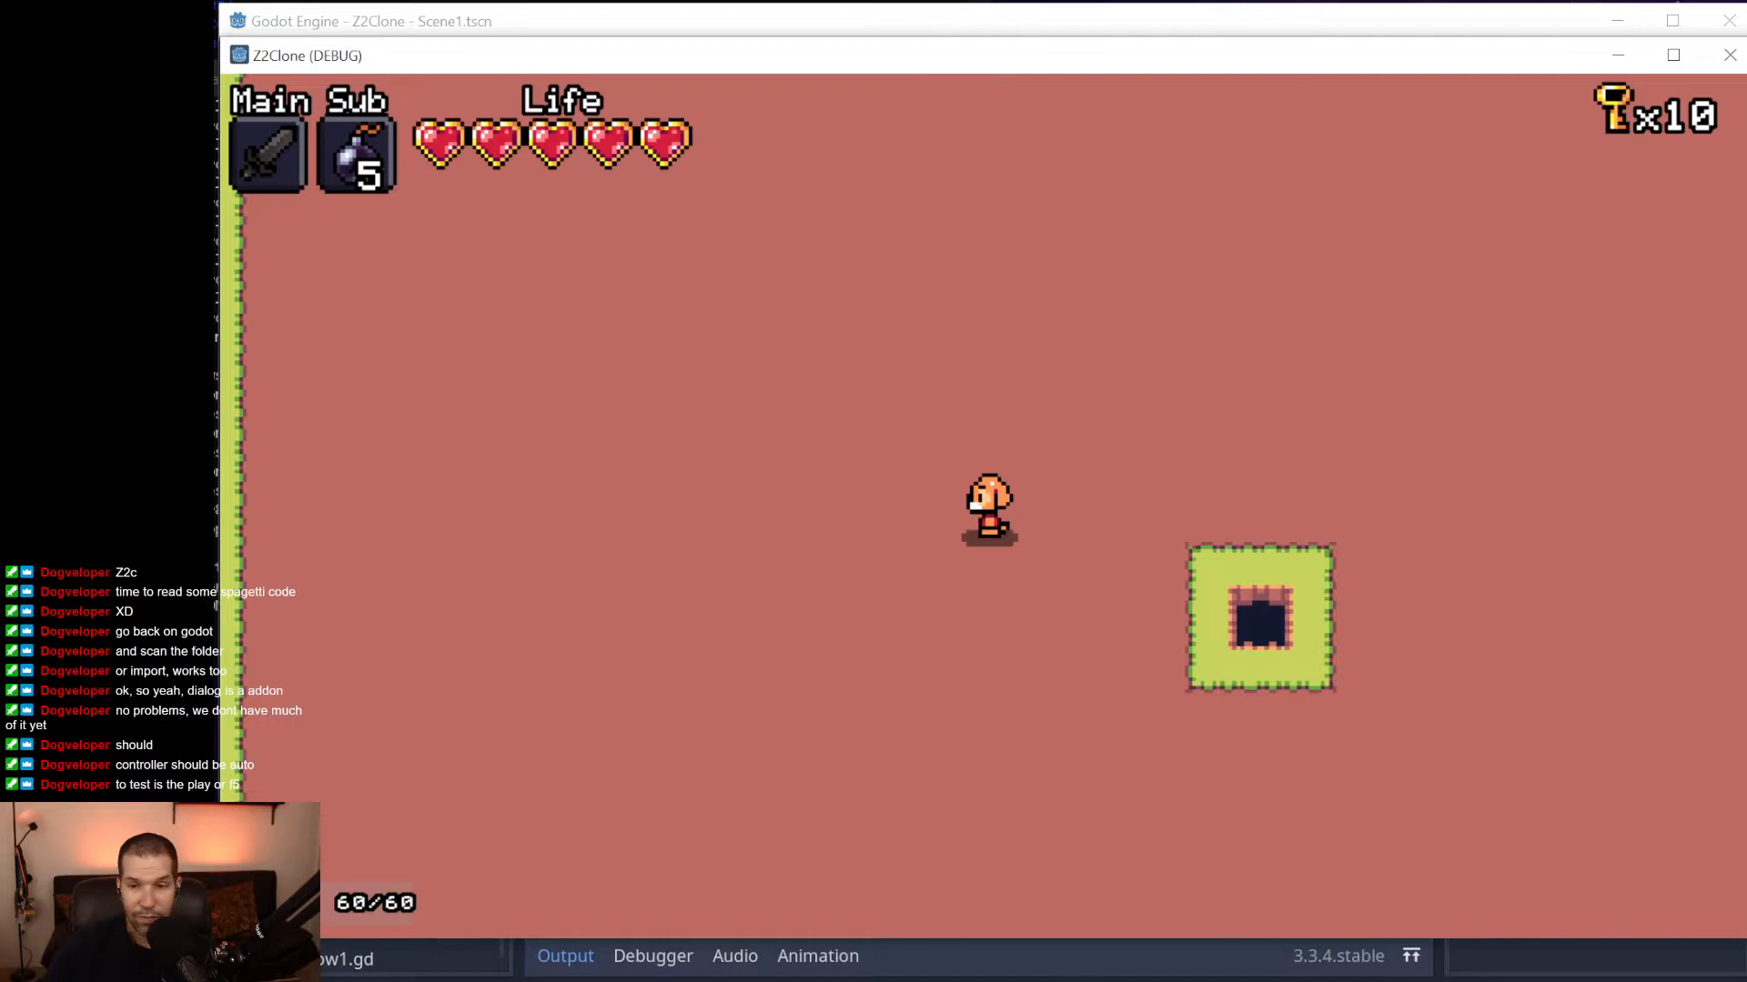
pyautogui.moveTo(1746, 455); pyautogui.dragTo(1738, 455)
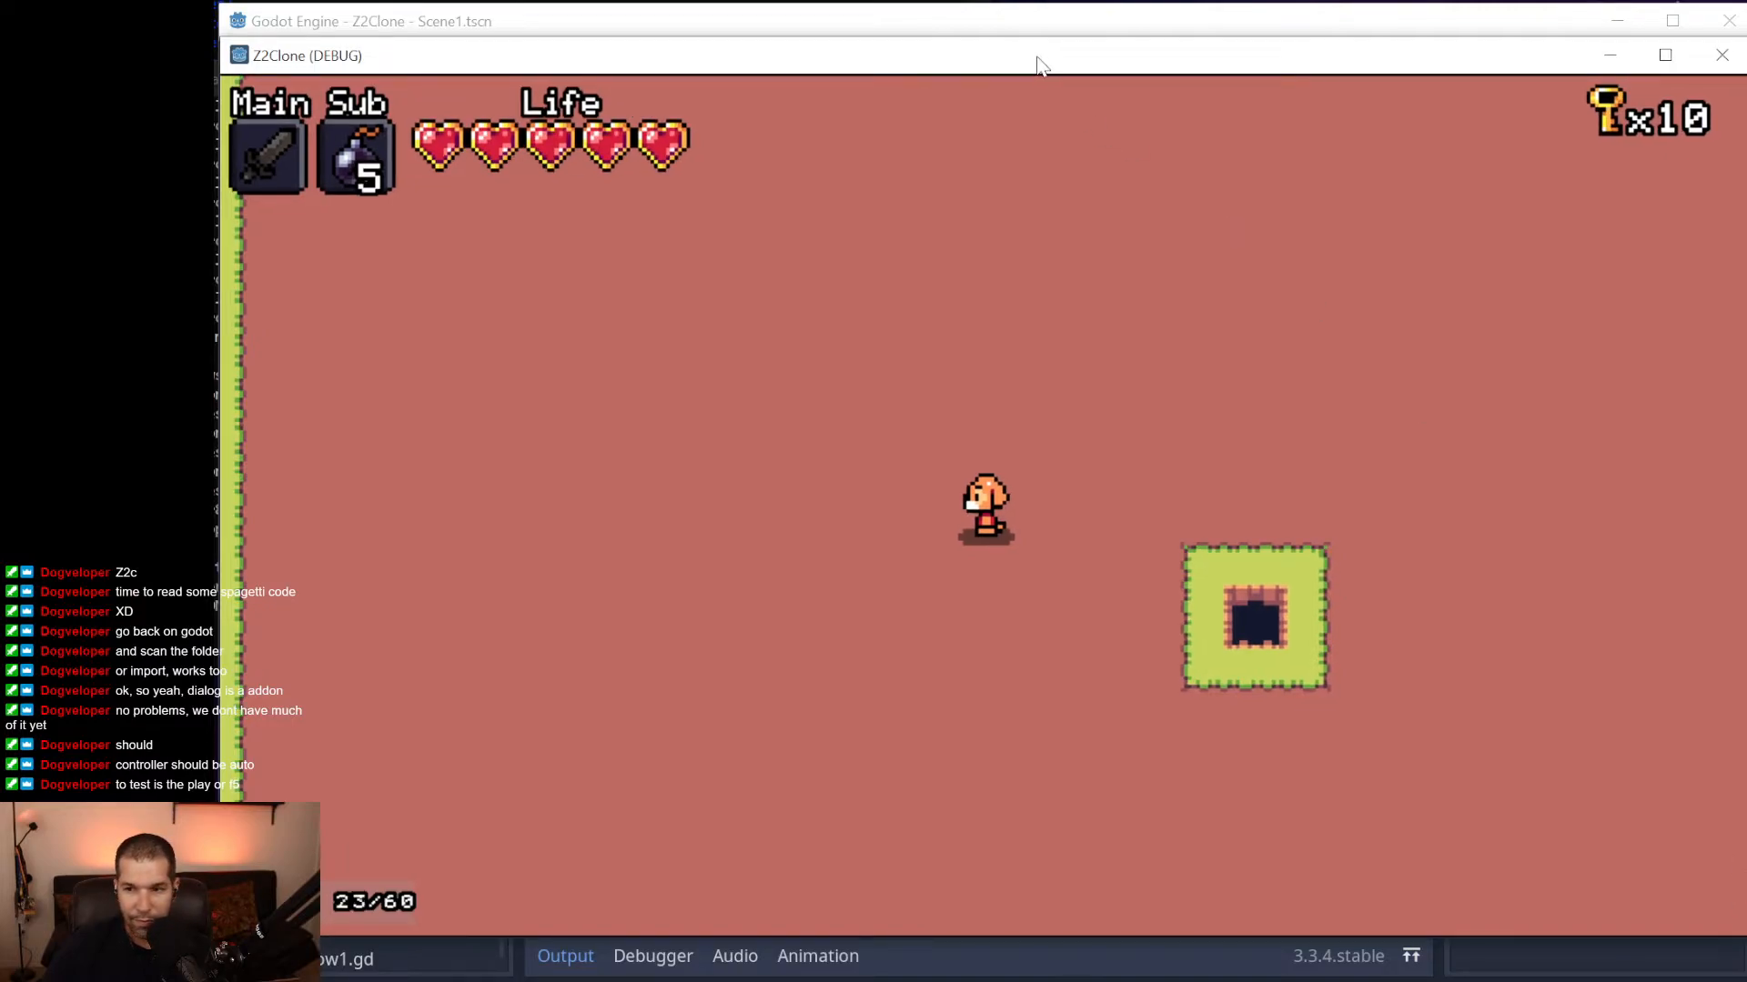
# Walk the dog character around the overworld and into the dark entrance in the grass patch.
pyautogui.press('Right')
pyautogui.press('Left')
pyautogui.press('Down')
pyautogui.press('Right')
pyautogui.press('Left')
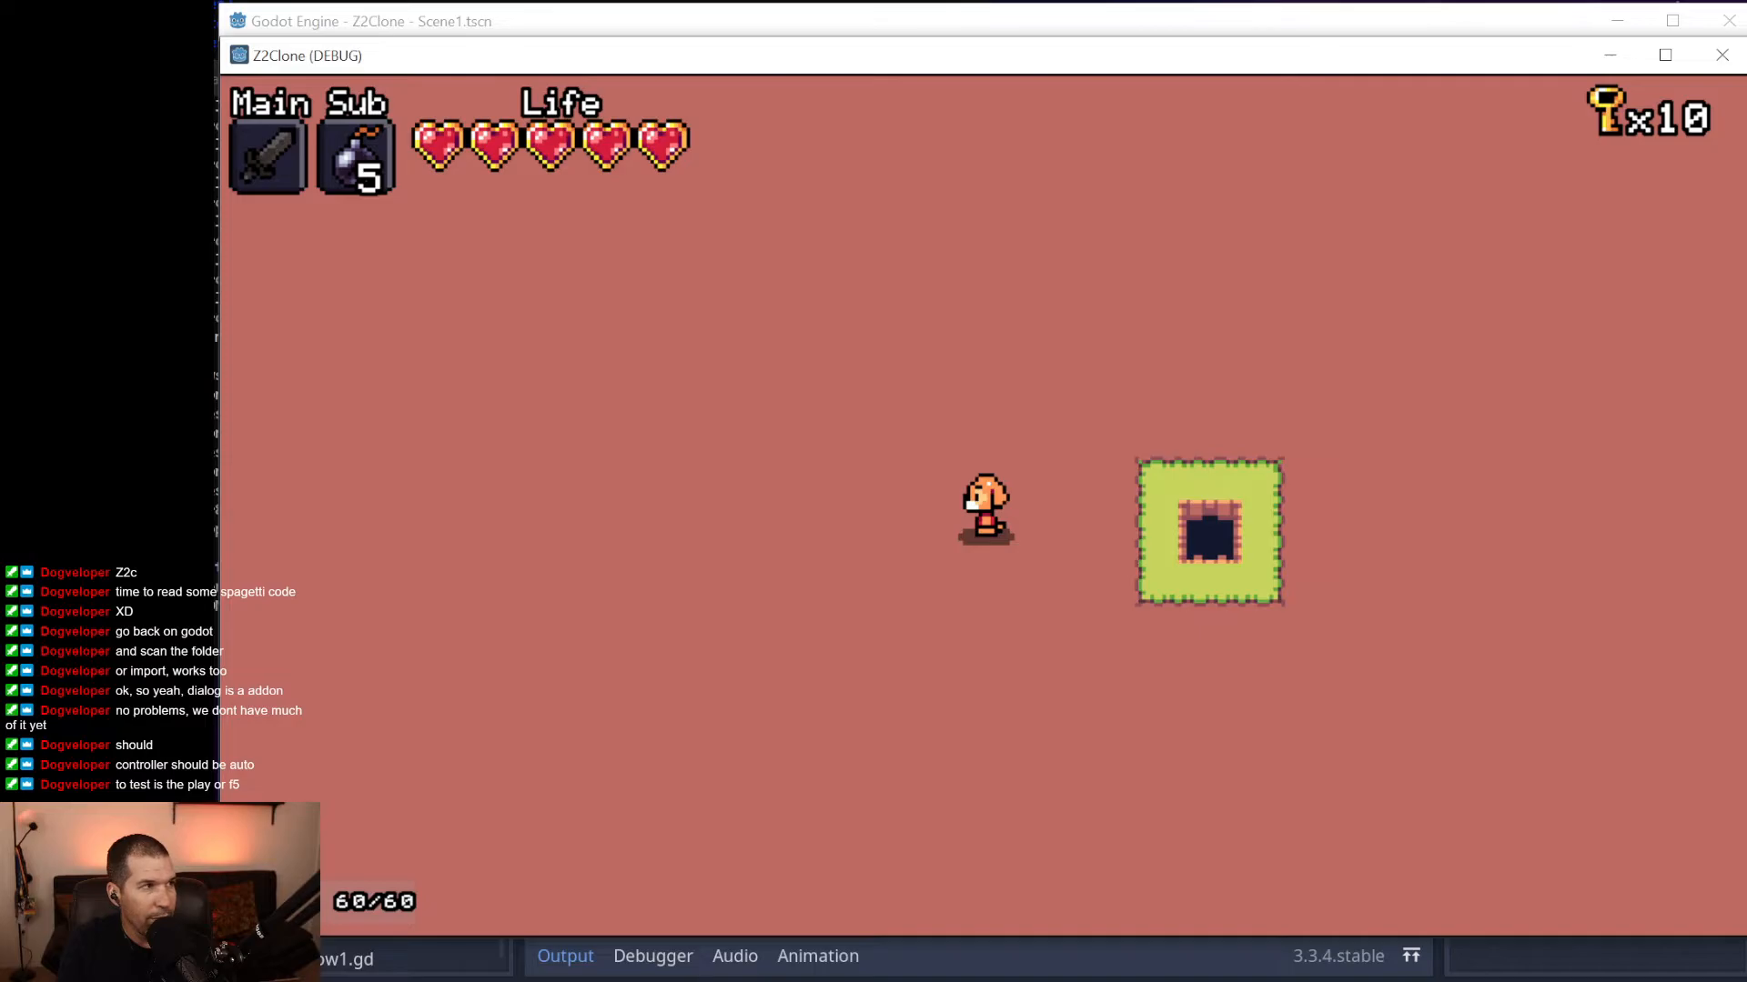
pyautogui.press('Right')
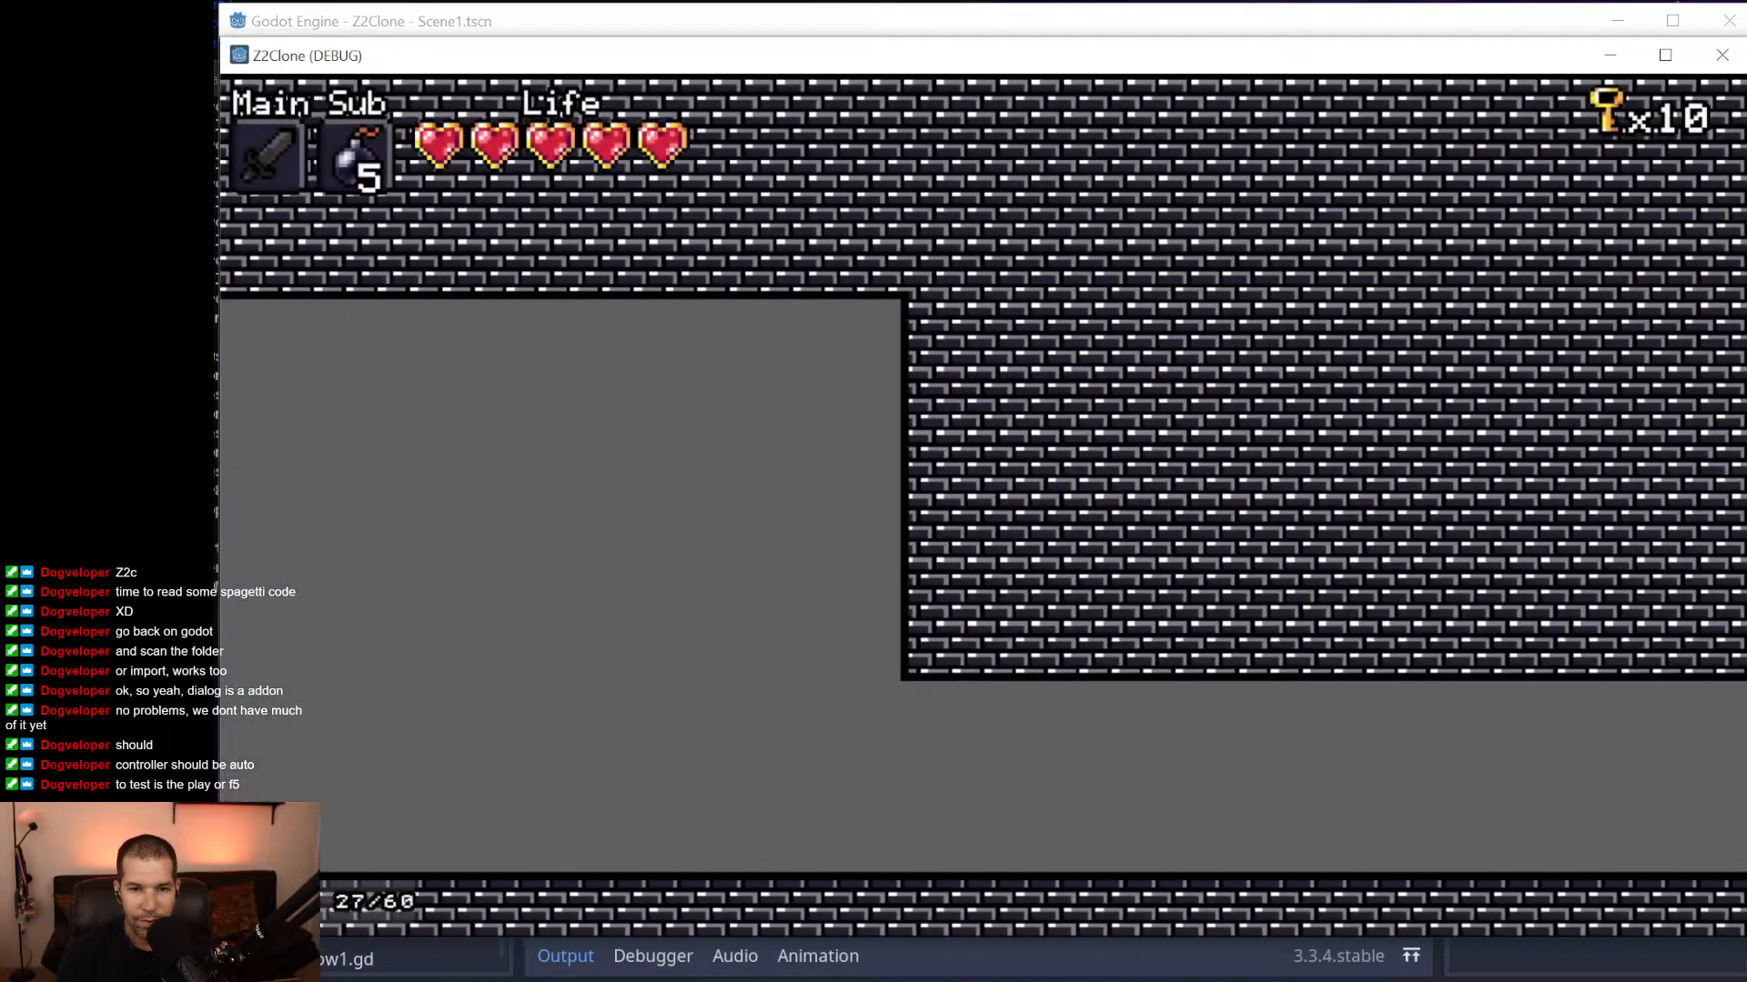
# Test running and jumping over the stepped blocks in the side-scrolling brick room.
pyautogui.press('Left')
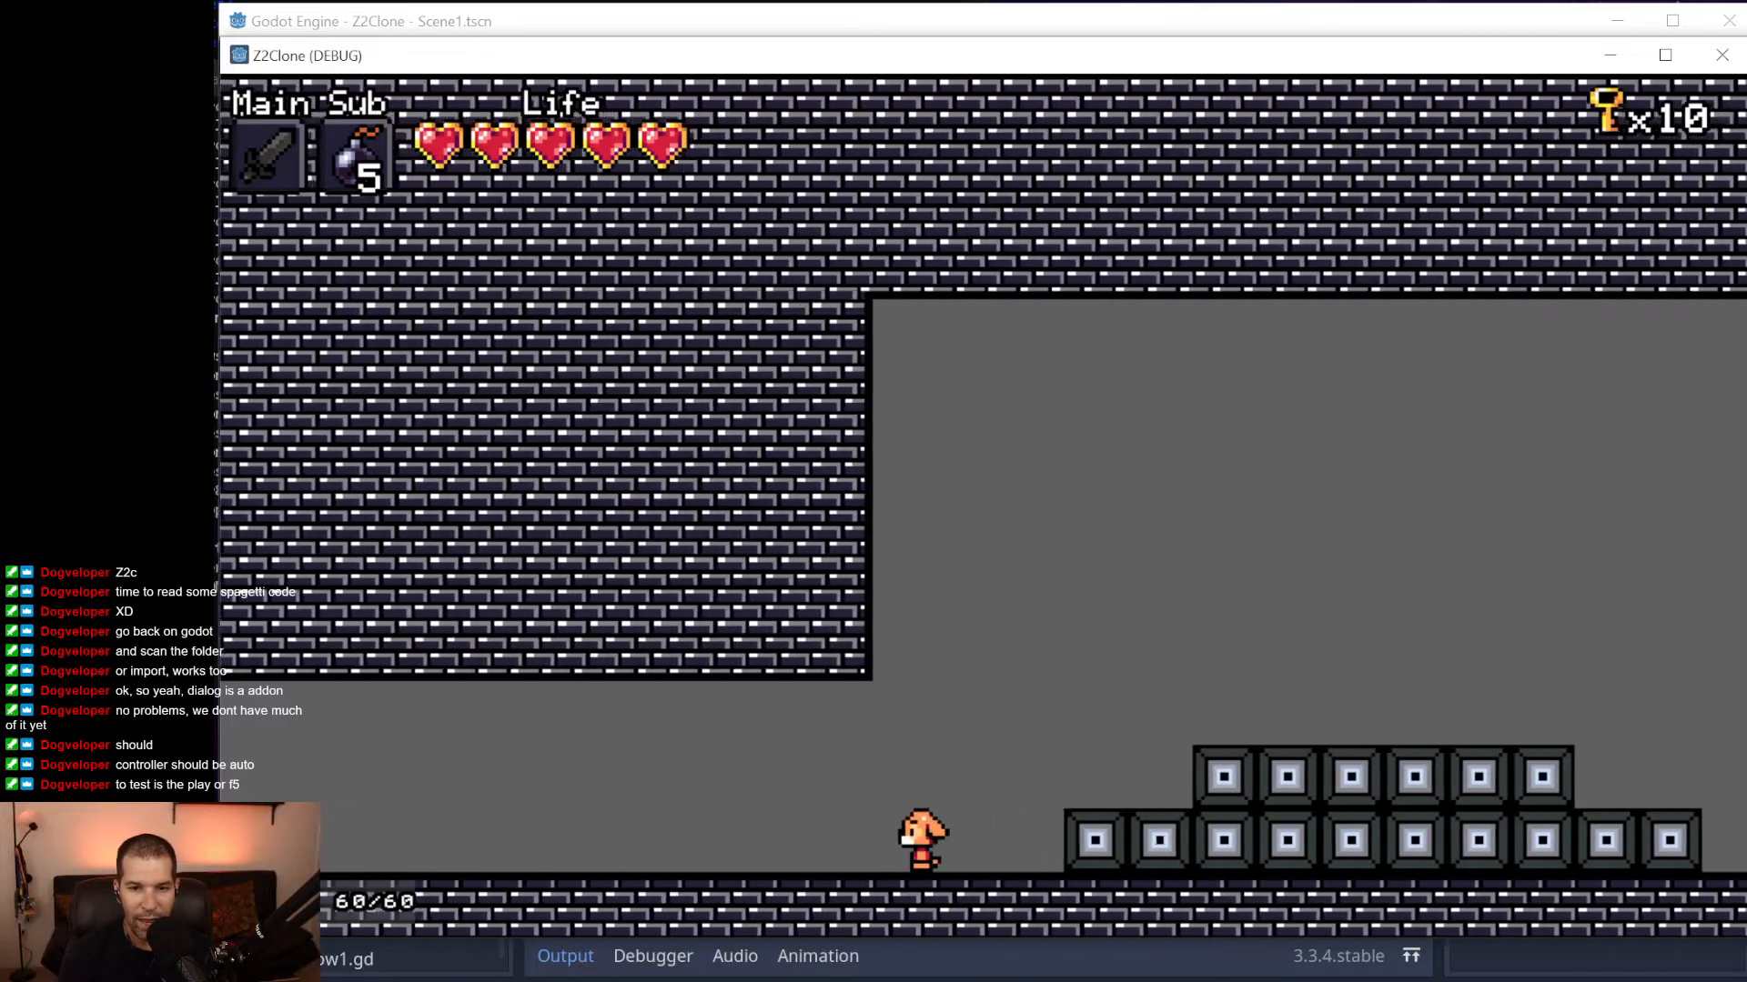
pyautogui.press('Right')
pyautogui.press('space')
pyautogui.press('Left')
pyautogui.press('space')
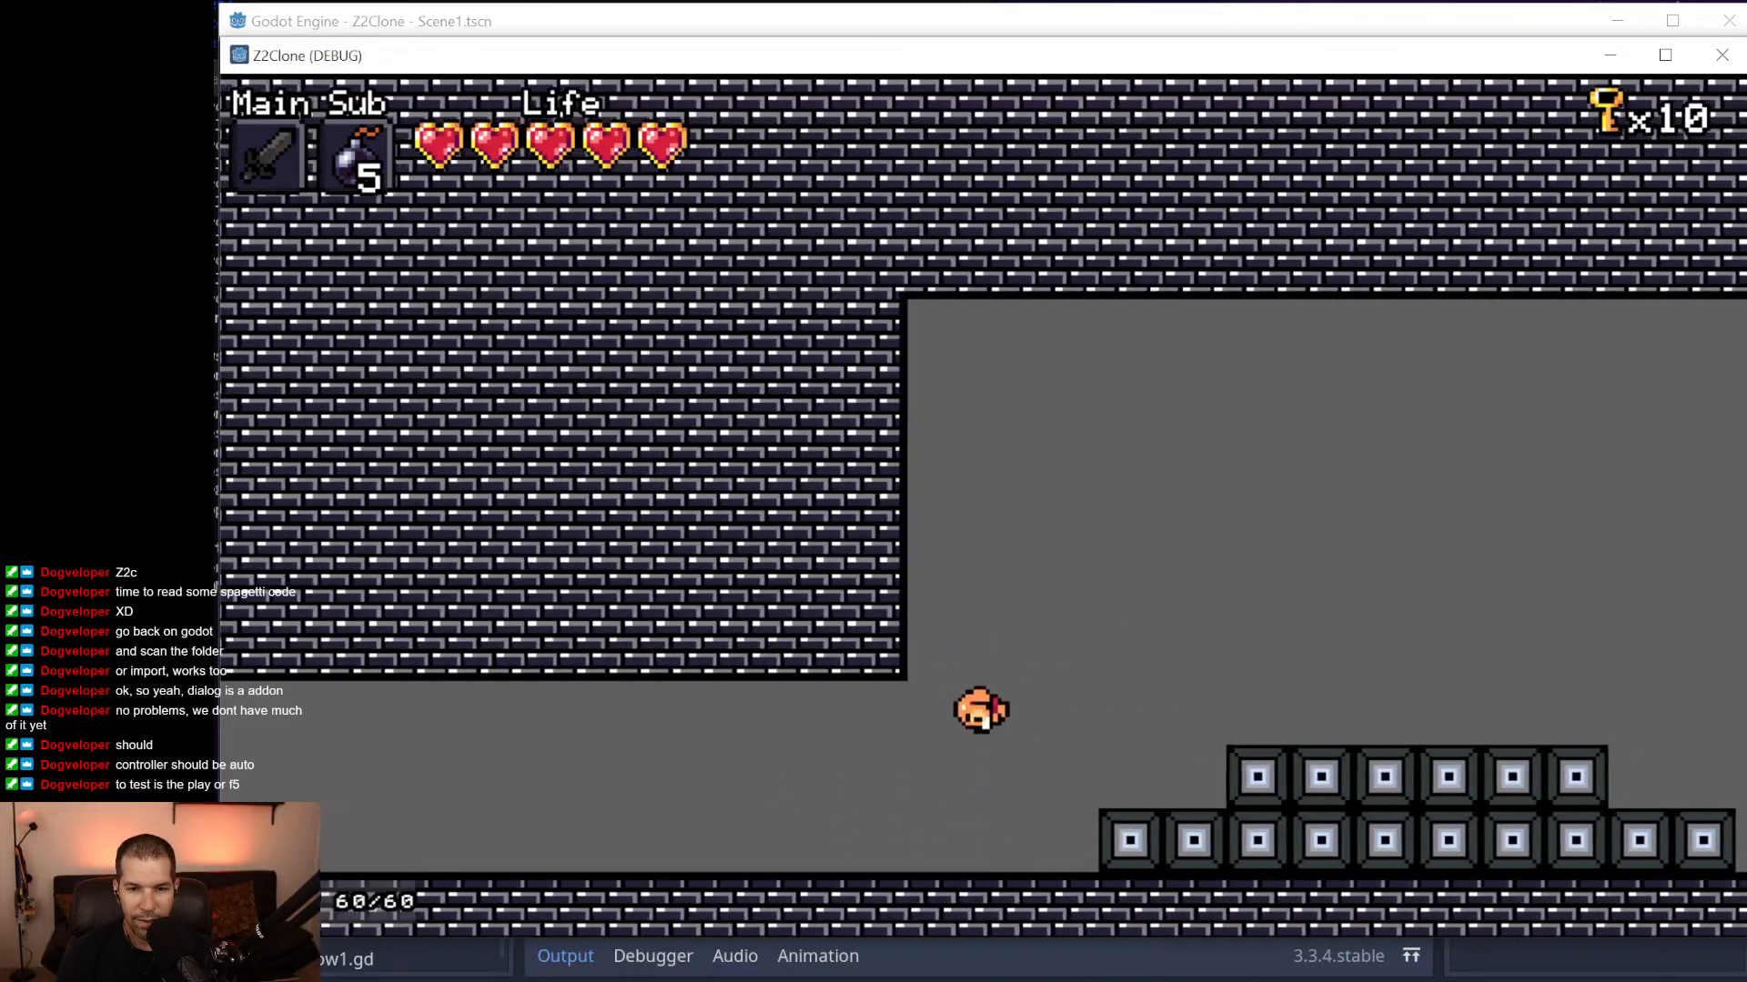
pyautogui.press('Right')
pyautogui.press('Right')
pyautogui.press('space')
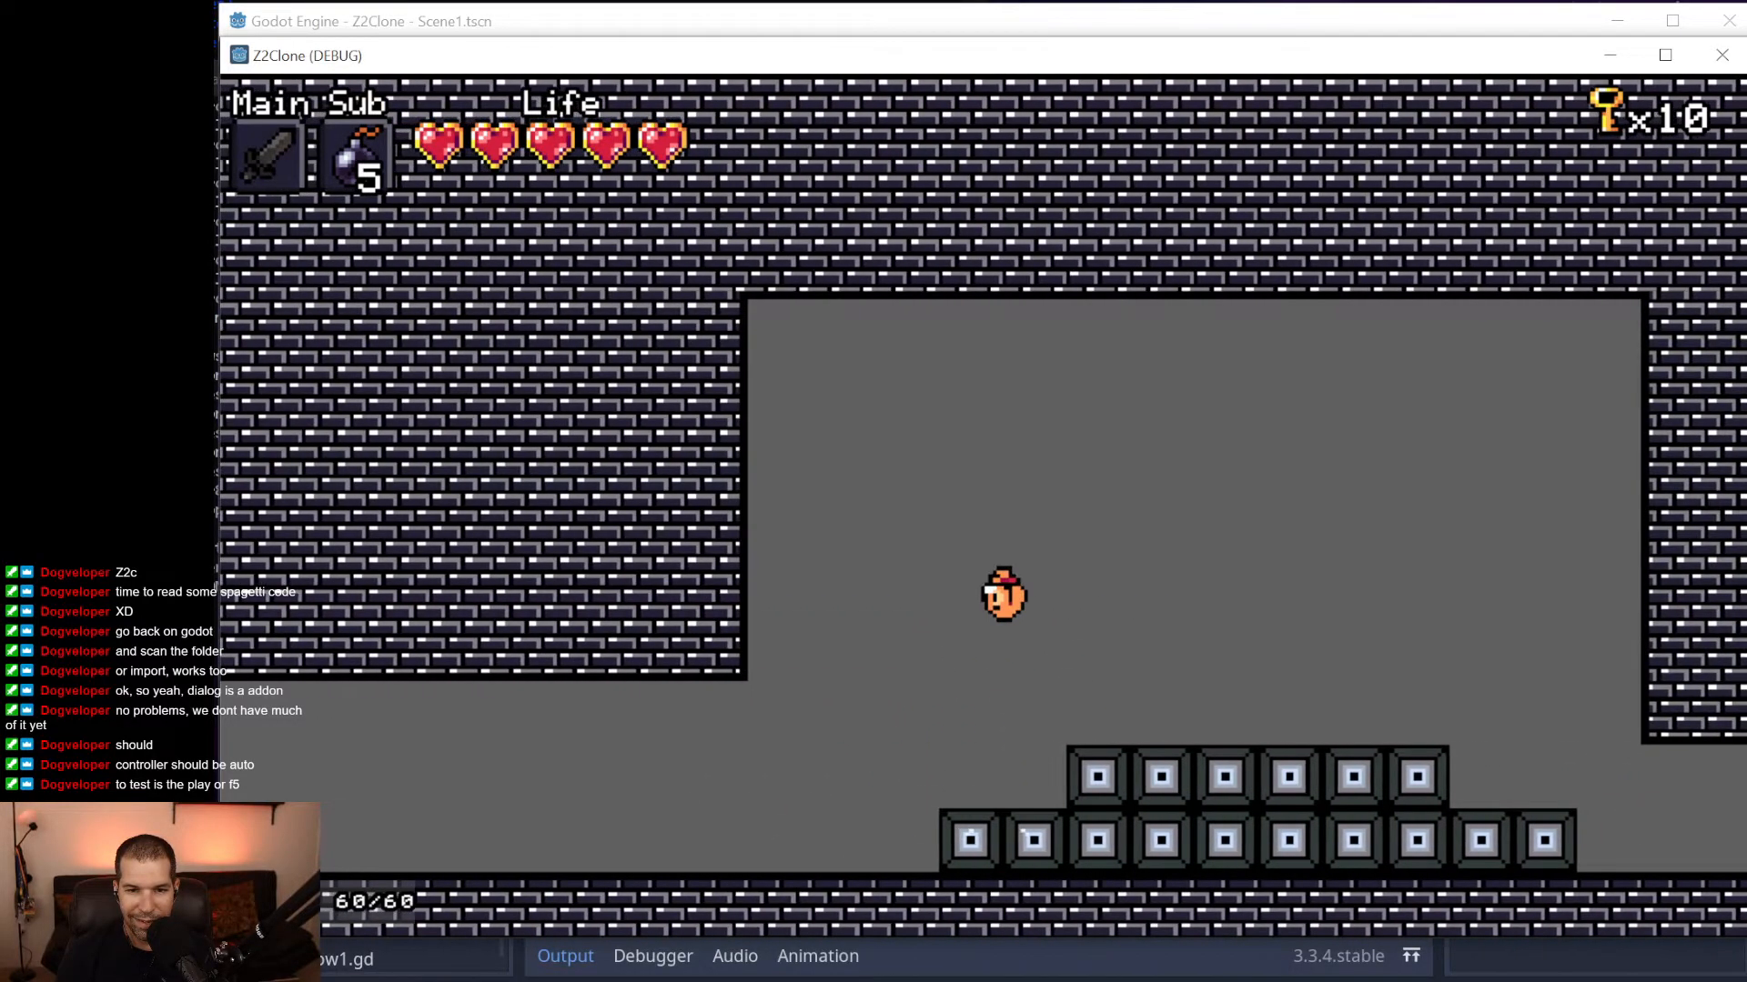
pyautogui.press('Right')
pyautogui.press('space')
pyautogui.press('space')
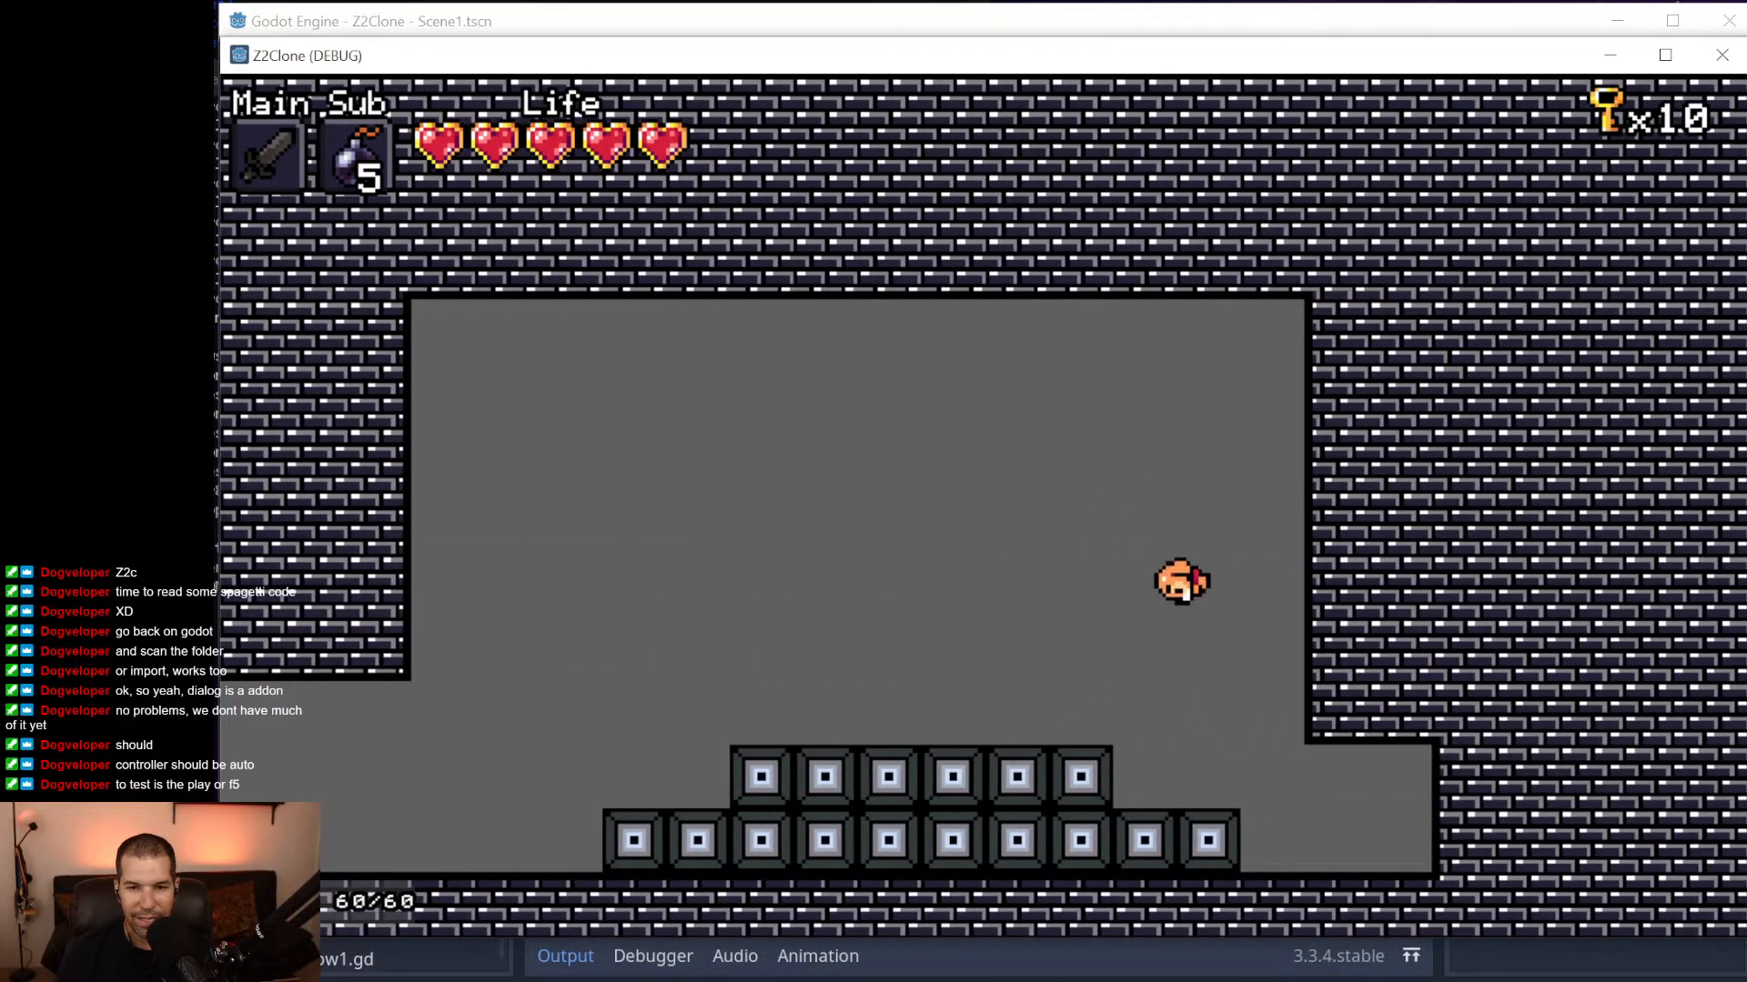
pyautogui.press('Left')
pyautogui.press('space')
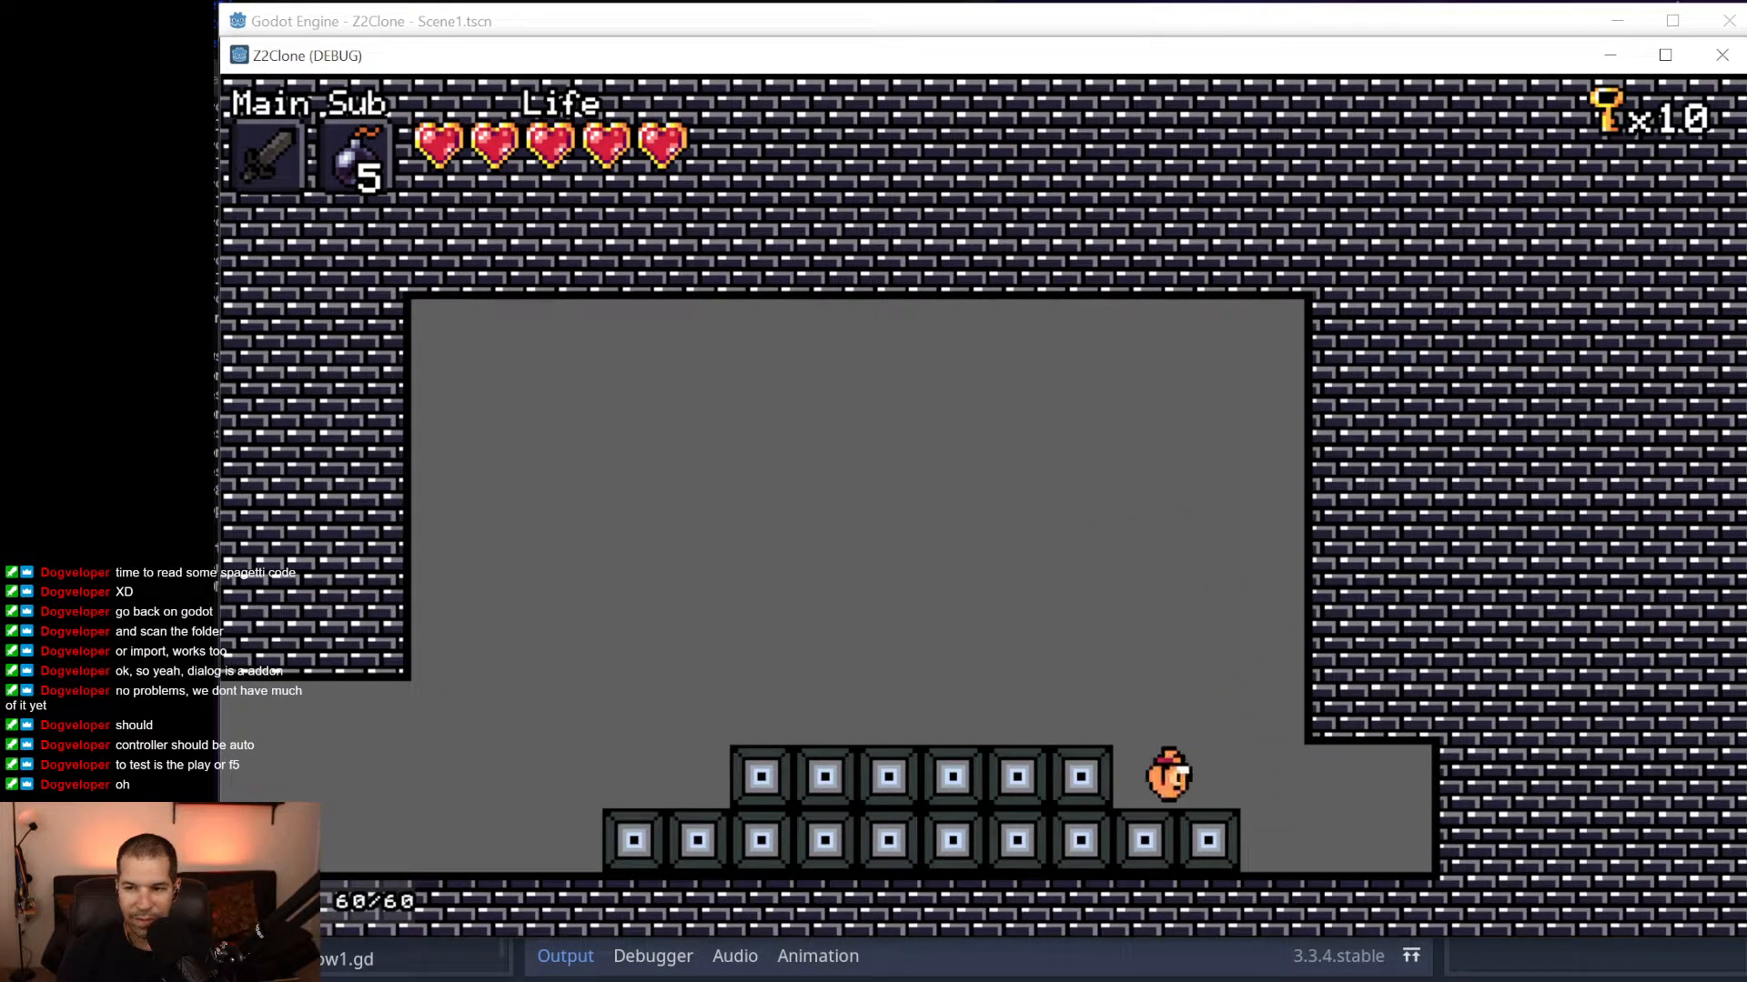
pyautogui.press('space')
pyautogui.press('Left')
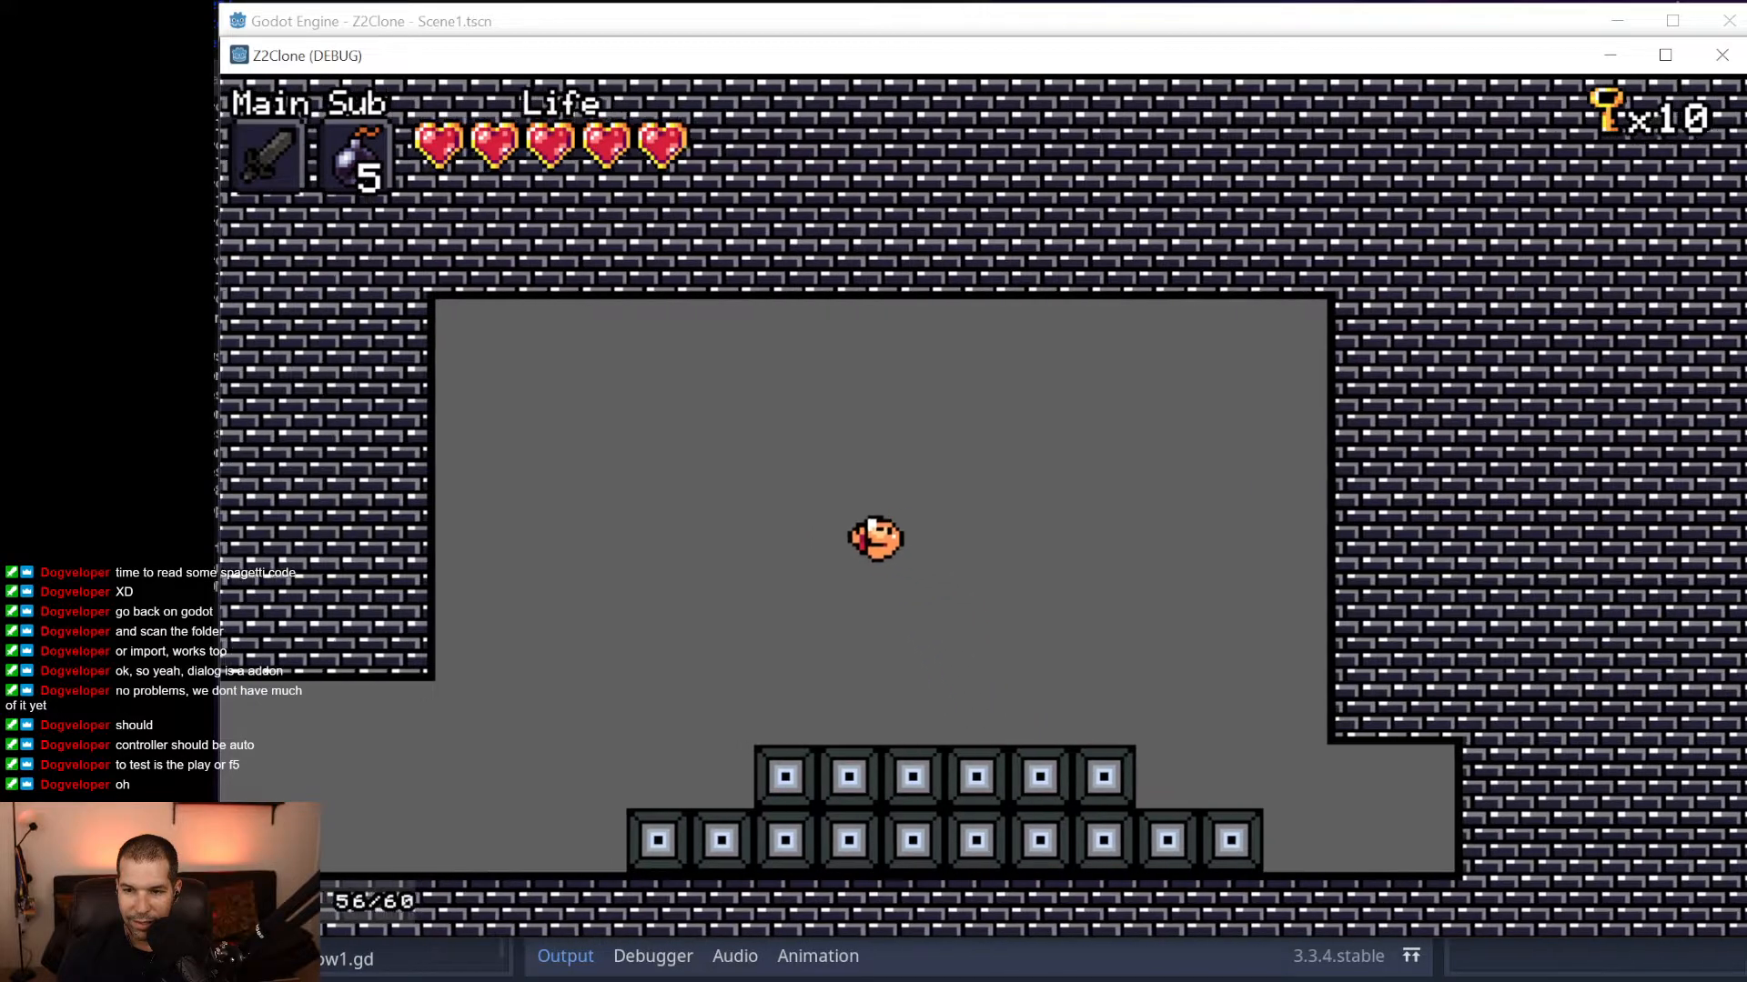
# Test running and jumping westward through the brick corridors to the dead end, and close the game window.
pyautogui.press('Left')
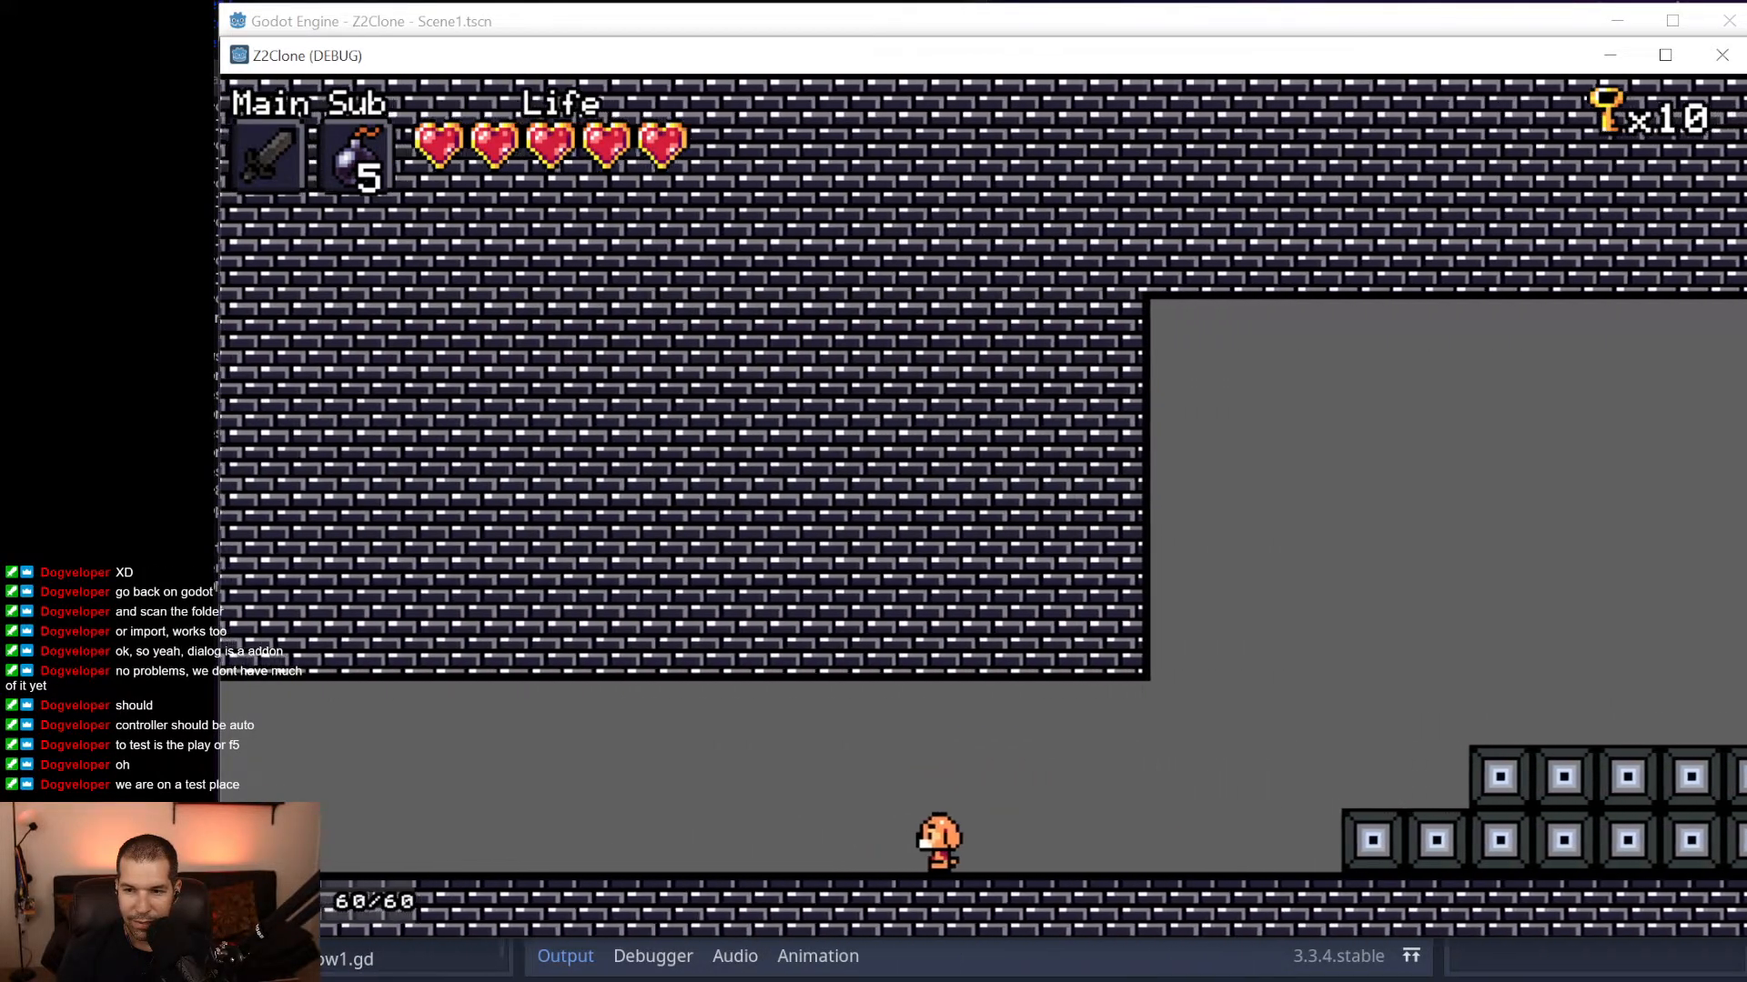
pyautogui.press('Left')
pyautogui.press('space')
pyautogui.press('space')
pyautogui.press('Left')
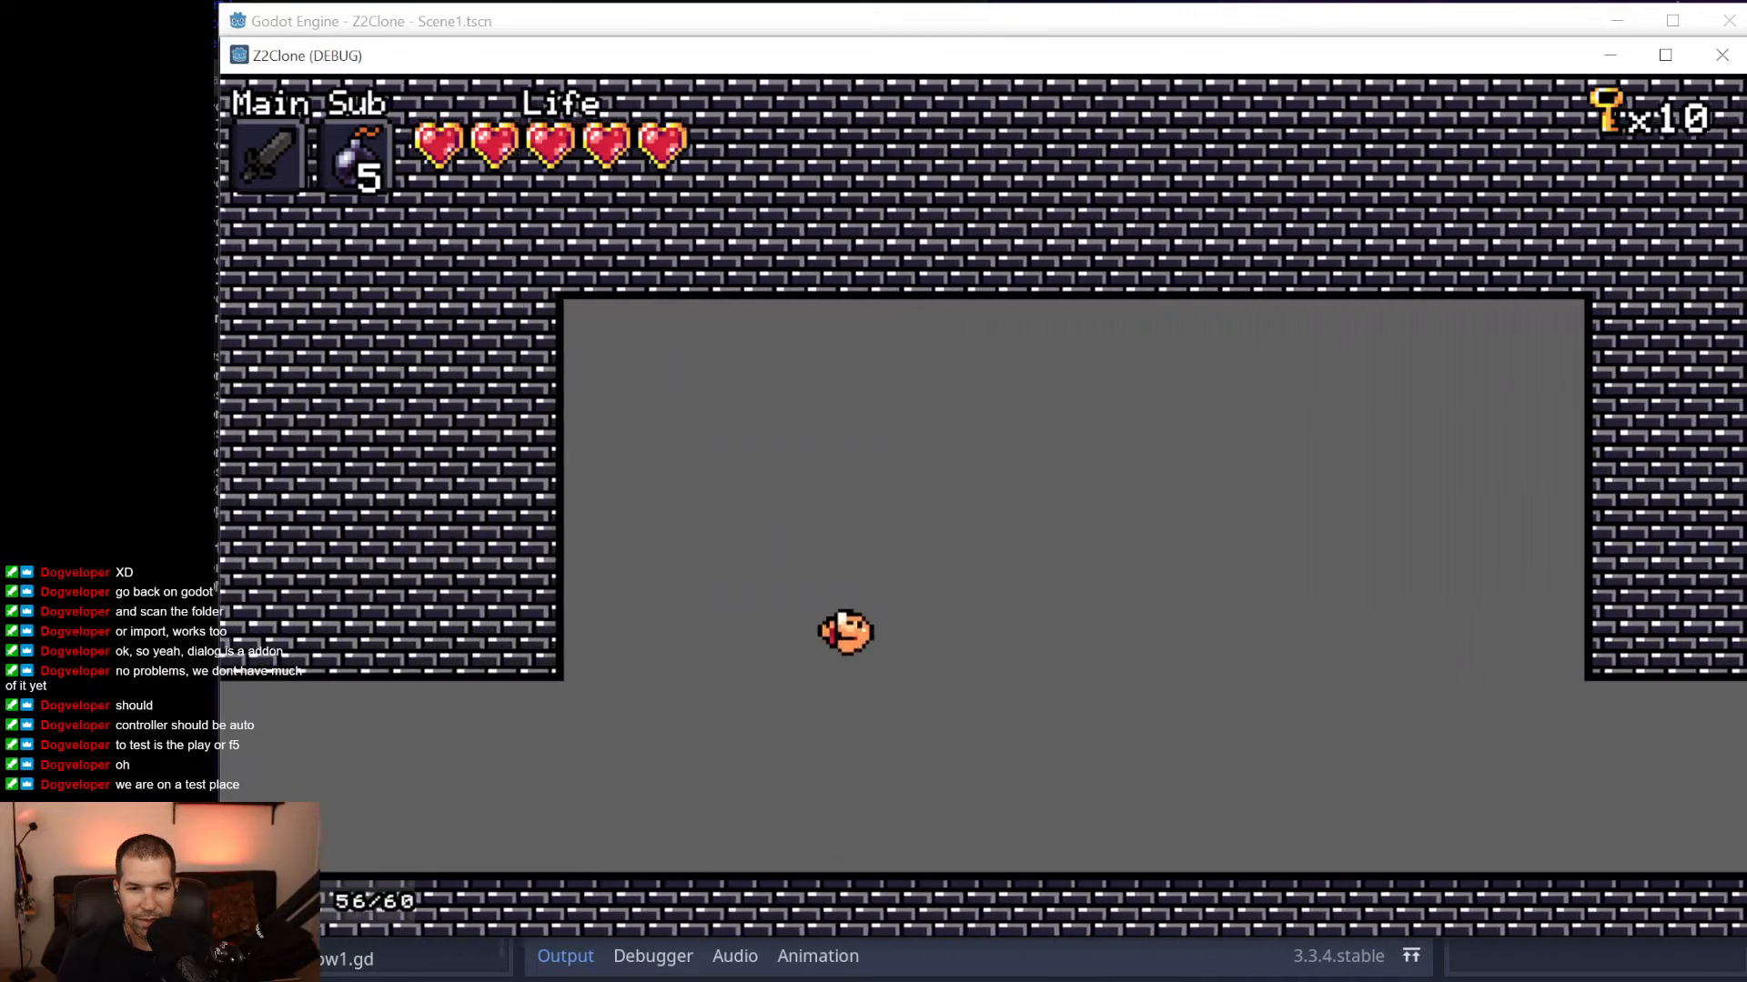
pyautogui.press('Left')
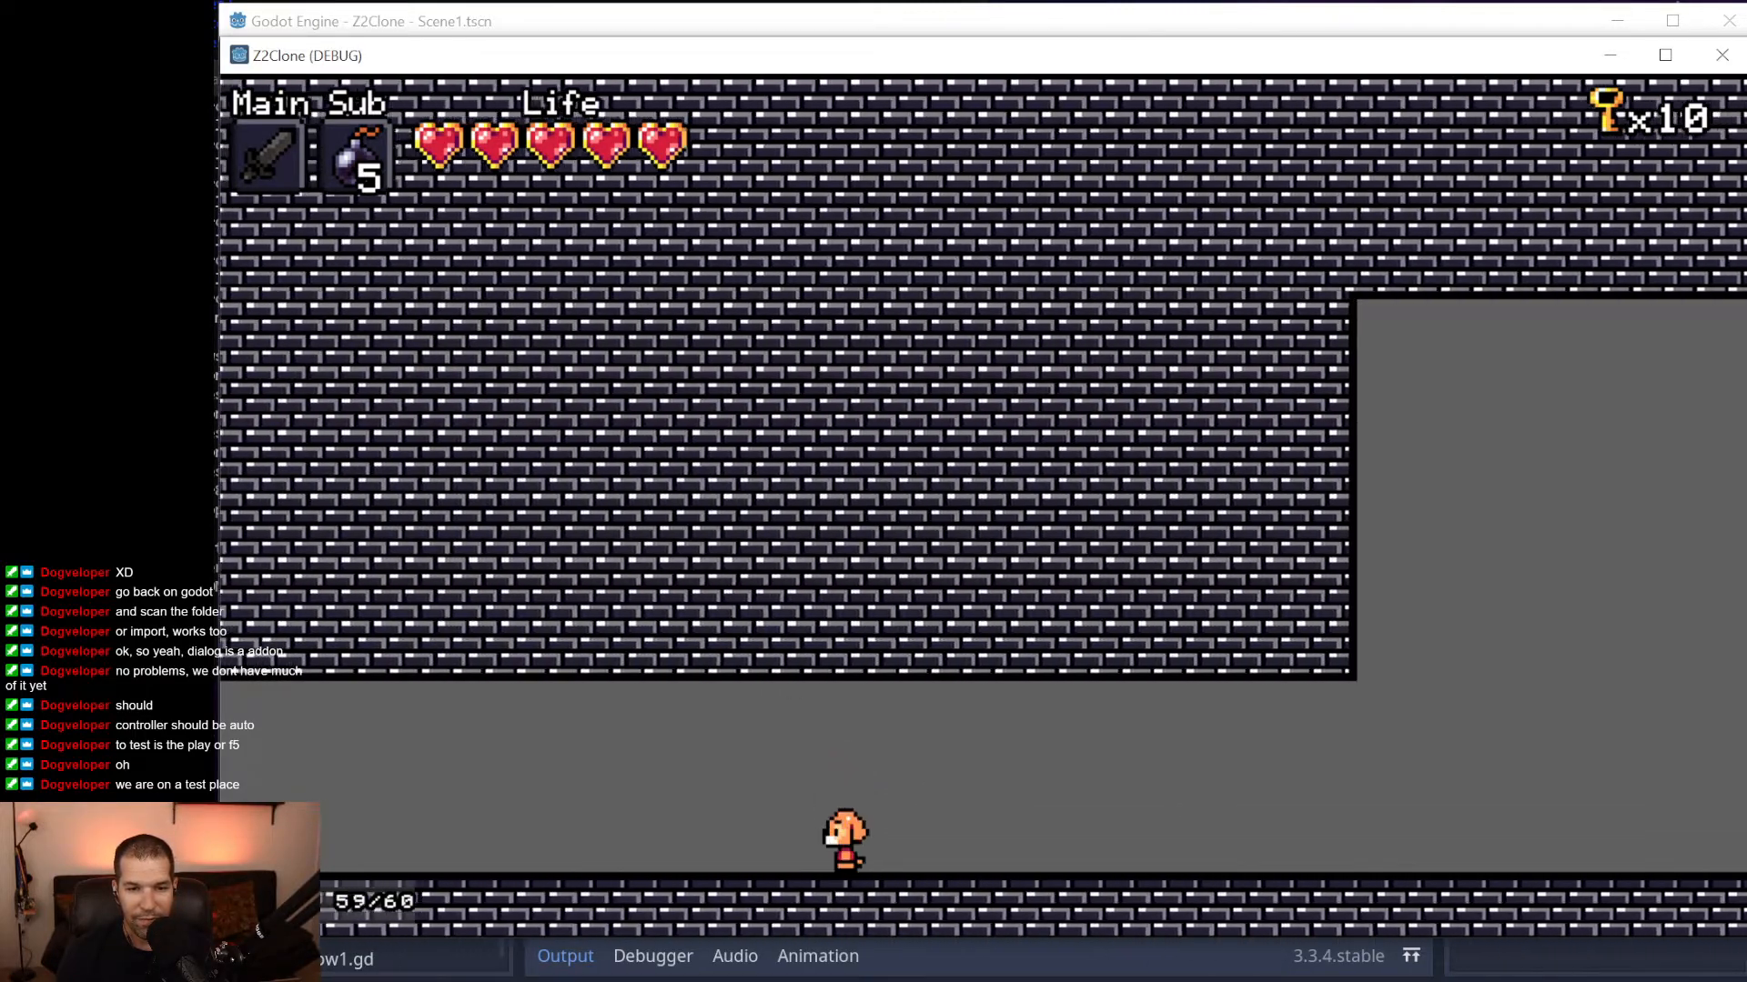
pyautogui.press('Left')
pyautogui.press('space')
pyautogui.press('Escape')
pyautogui.press('Escape')
pyautogui.press('Left')
pyautogui.press('space')
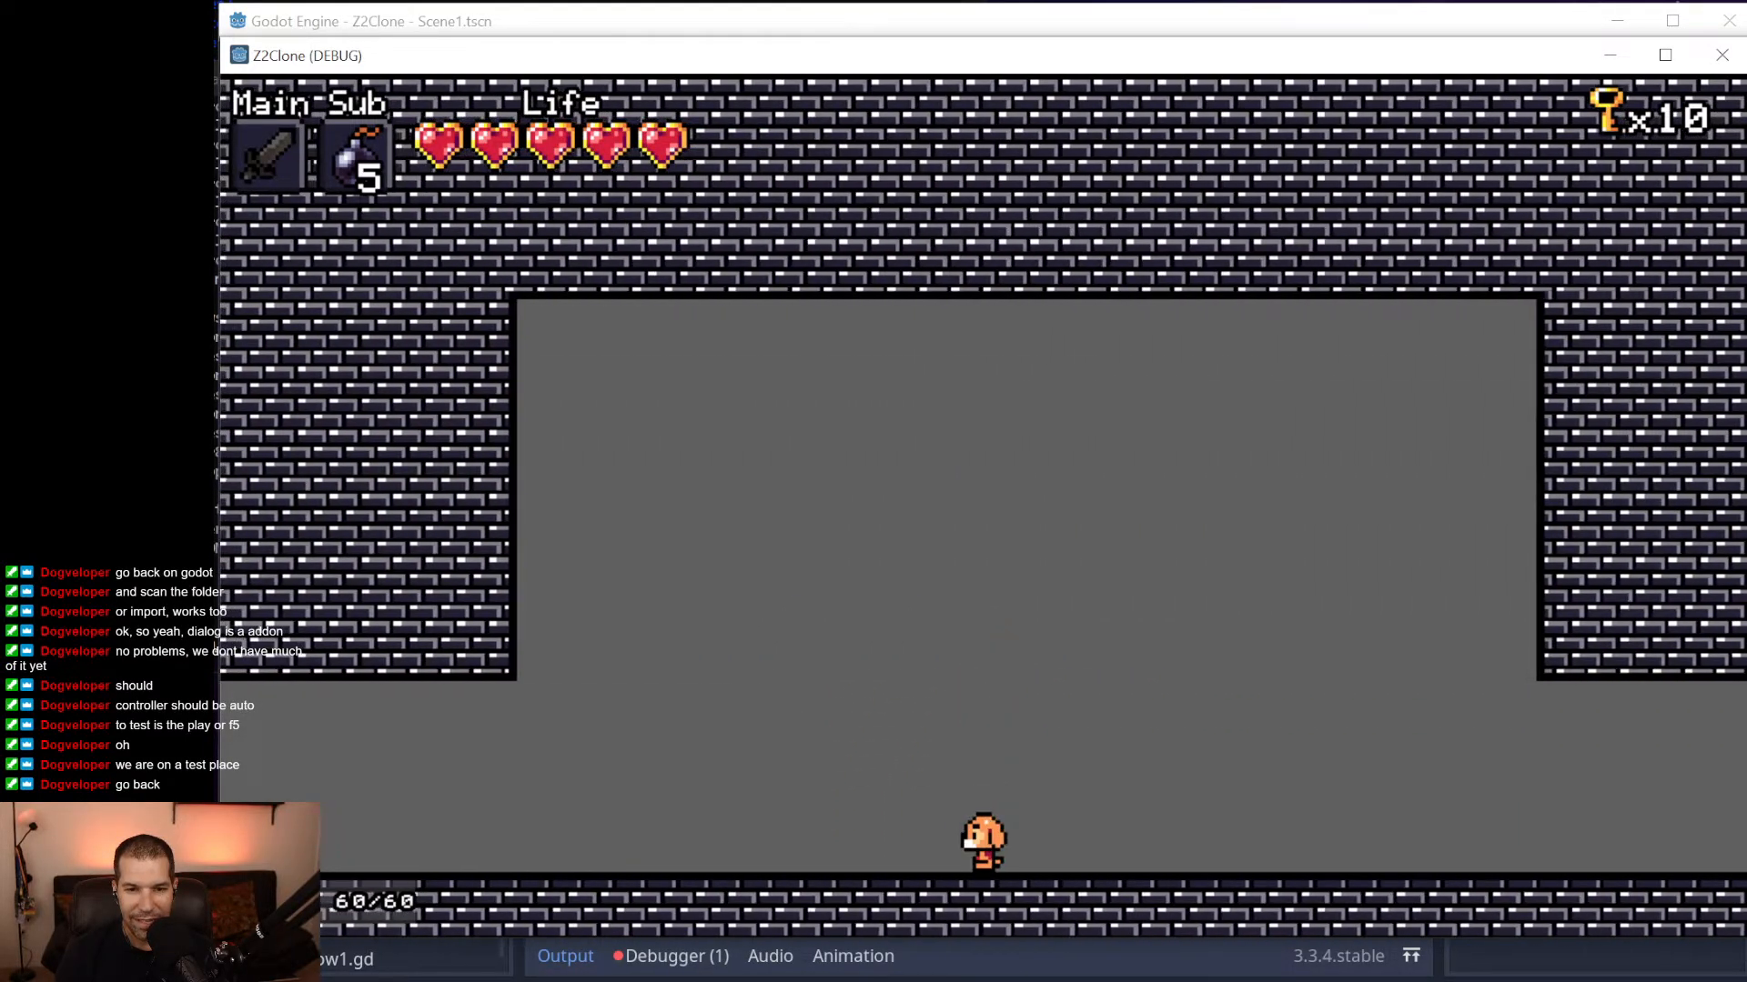
pyautogui.press('Left')
pyautogui.press('space')
pyautogui.press('Left')
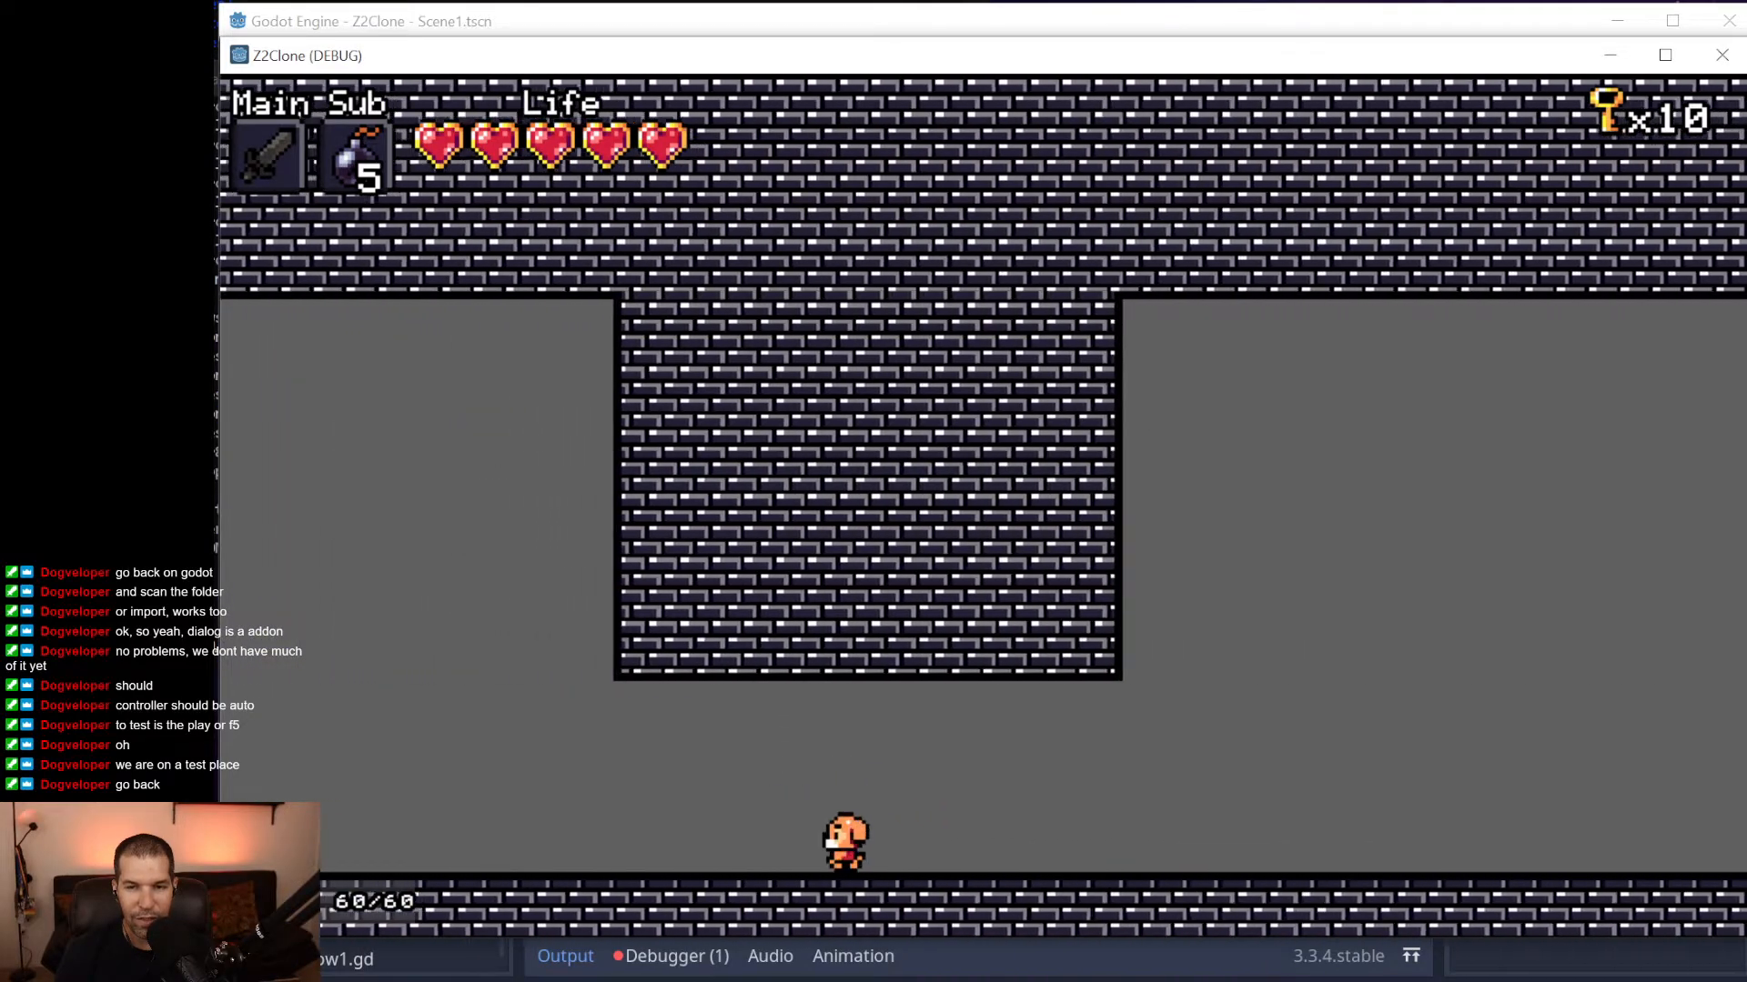
pyautogui.press('Left')
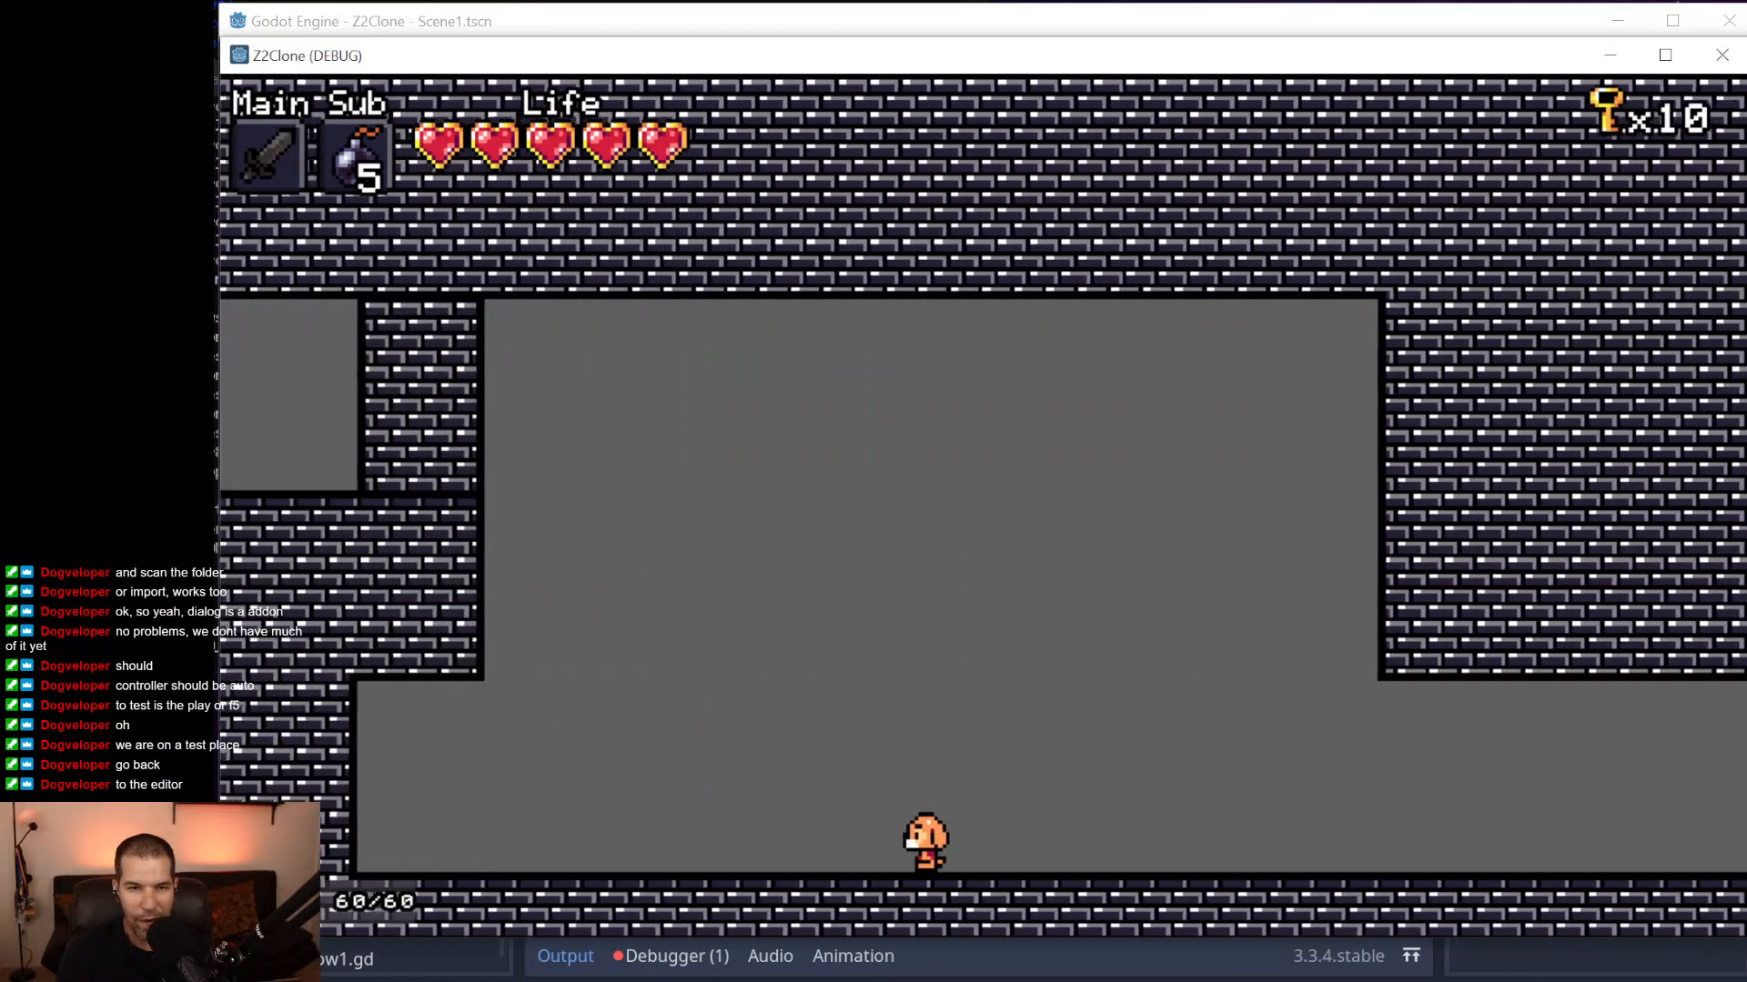
pyautogui.press('Left')
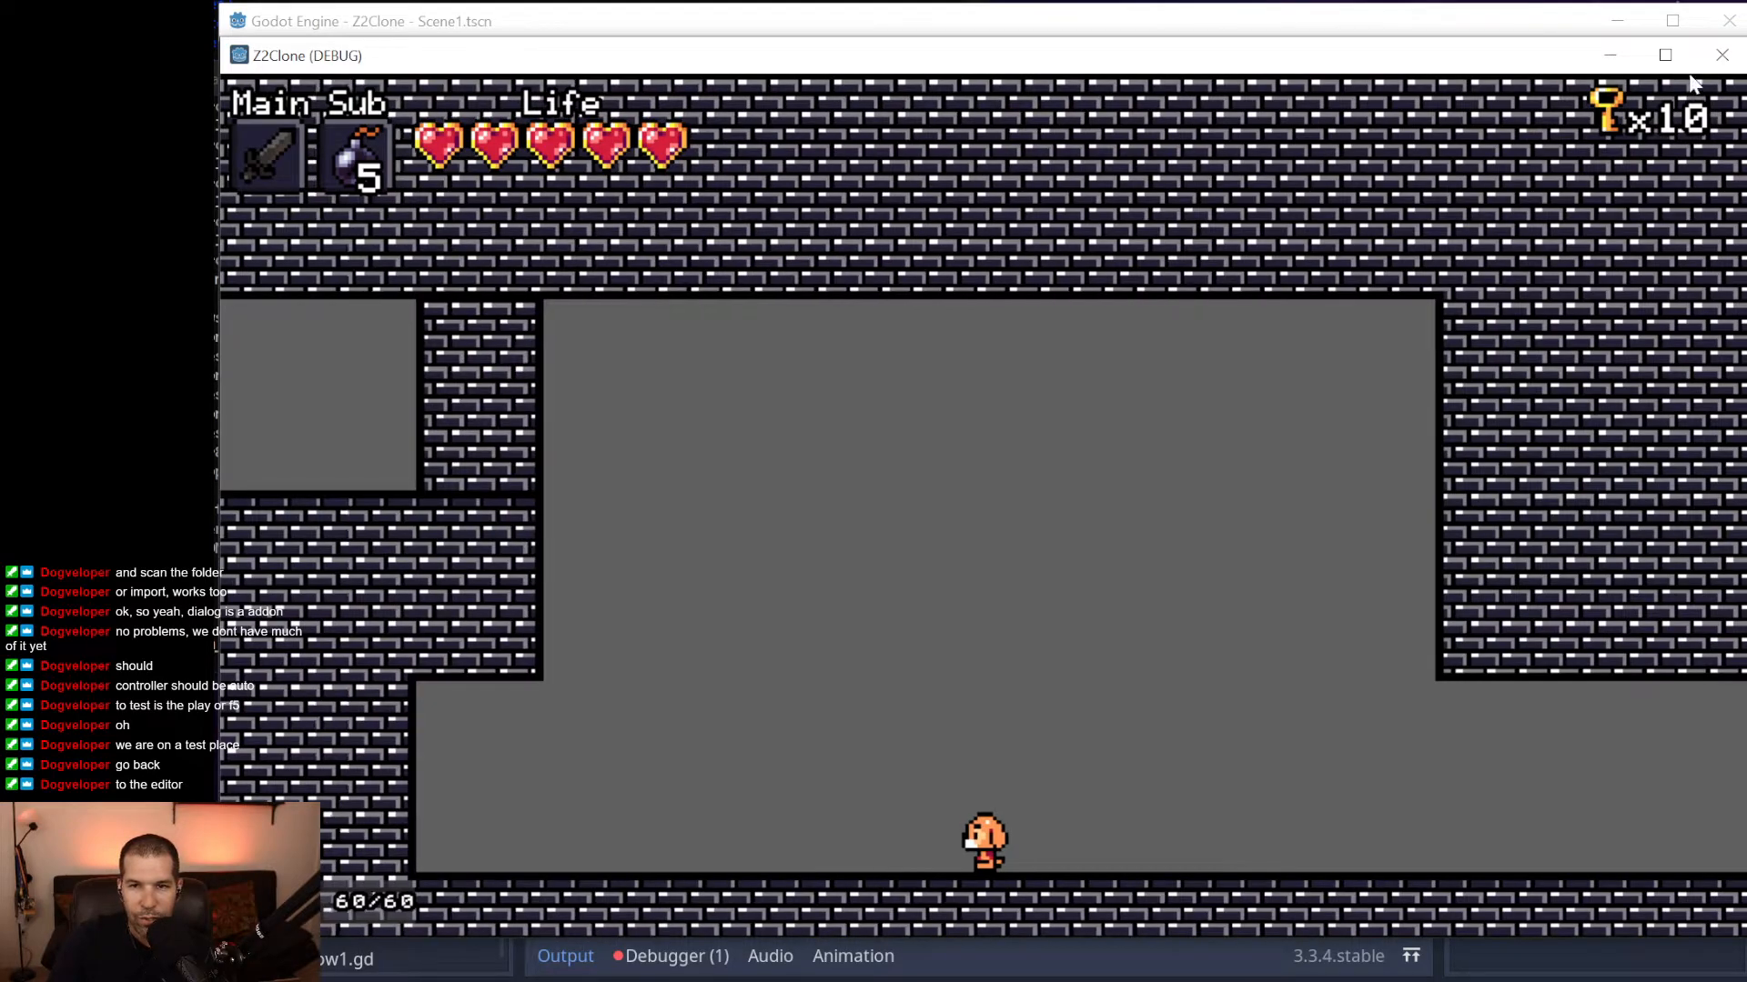
pyautogui.click(1722, 54)
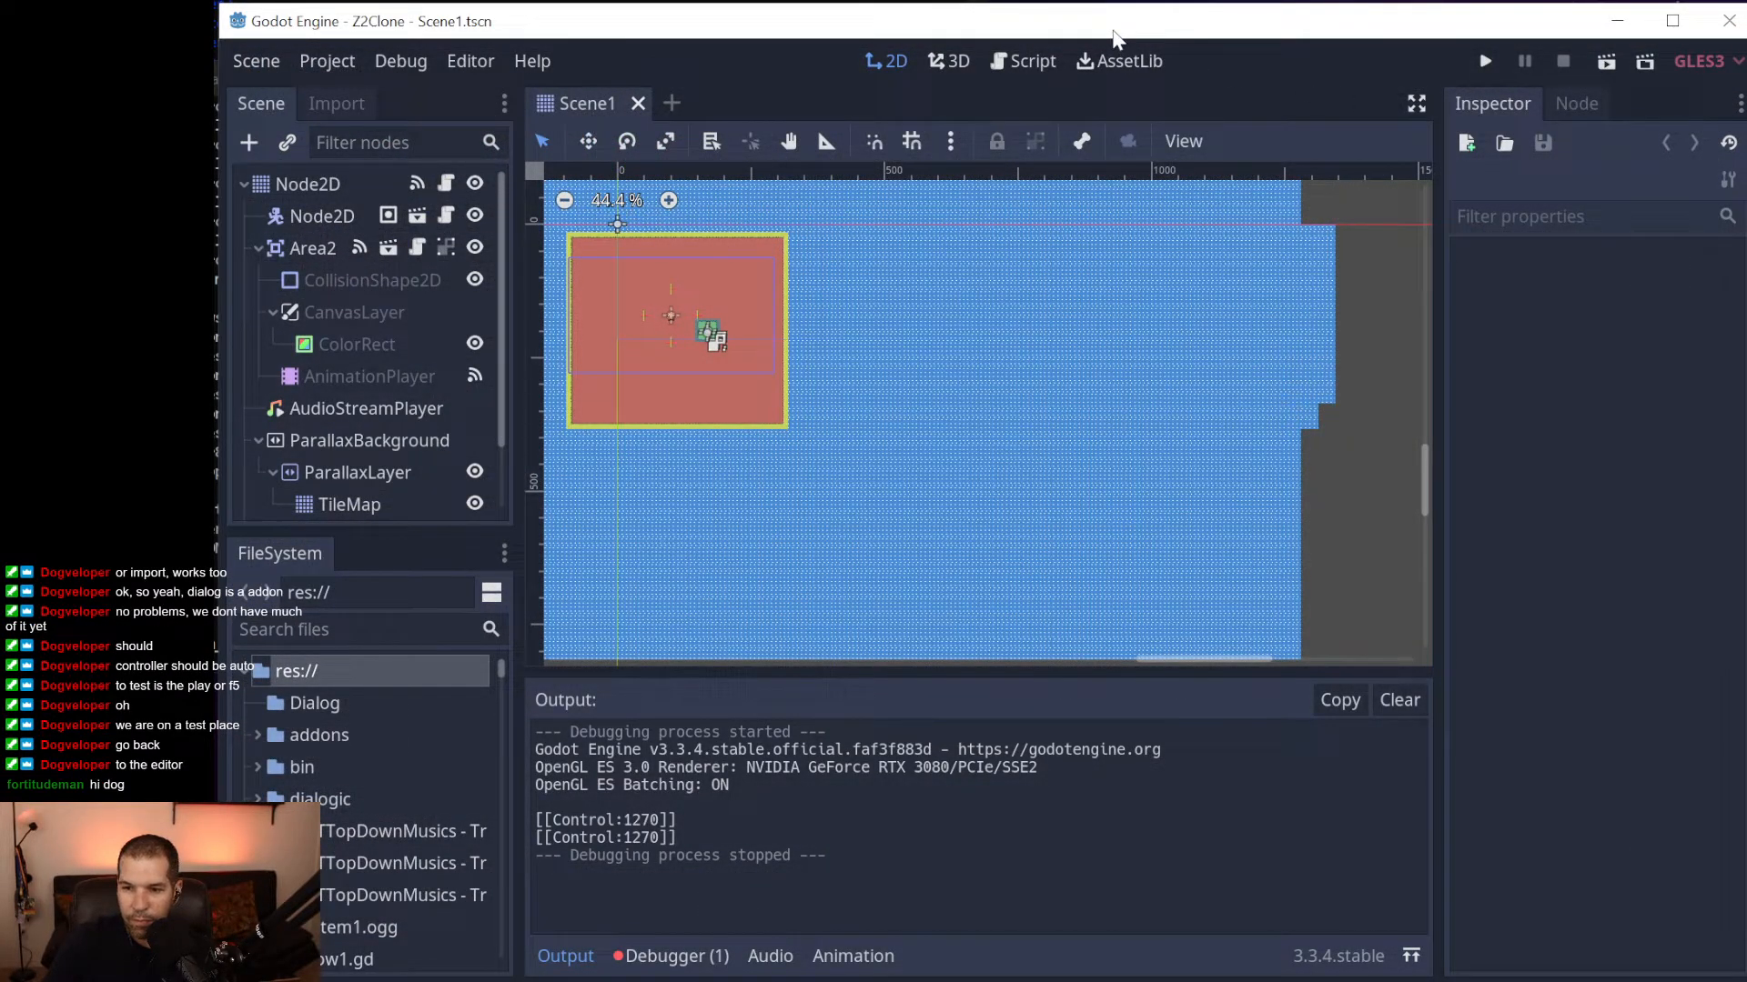
# Run the project again, fit the game window on the screen, and walk the dog around the red overworld area.
pyautogui.press('F5')
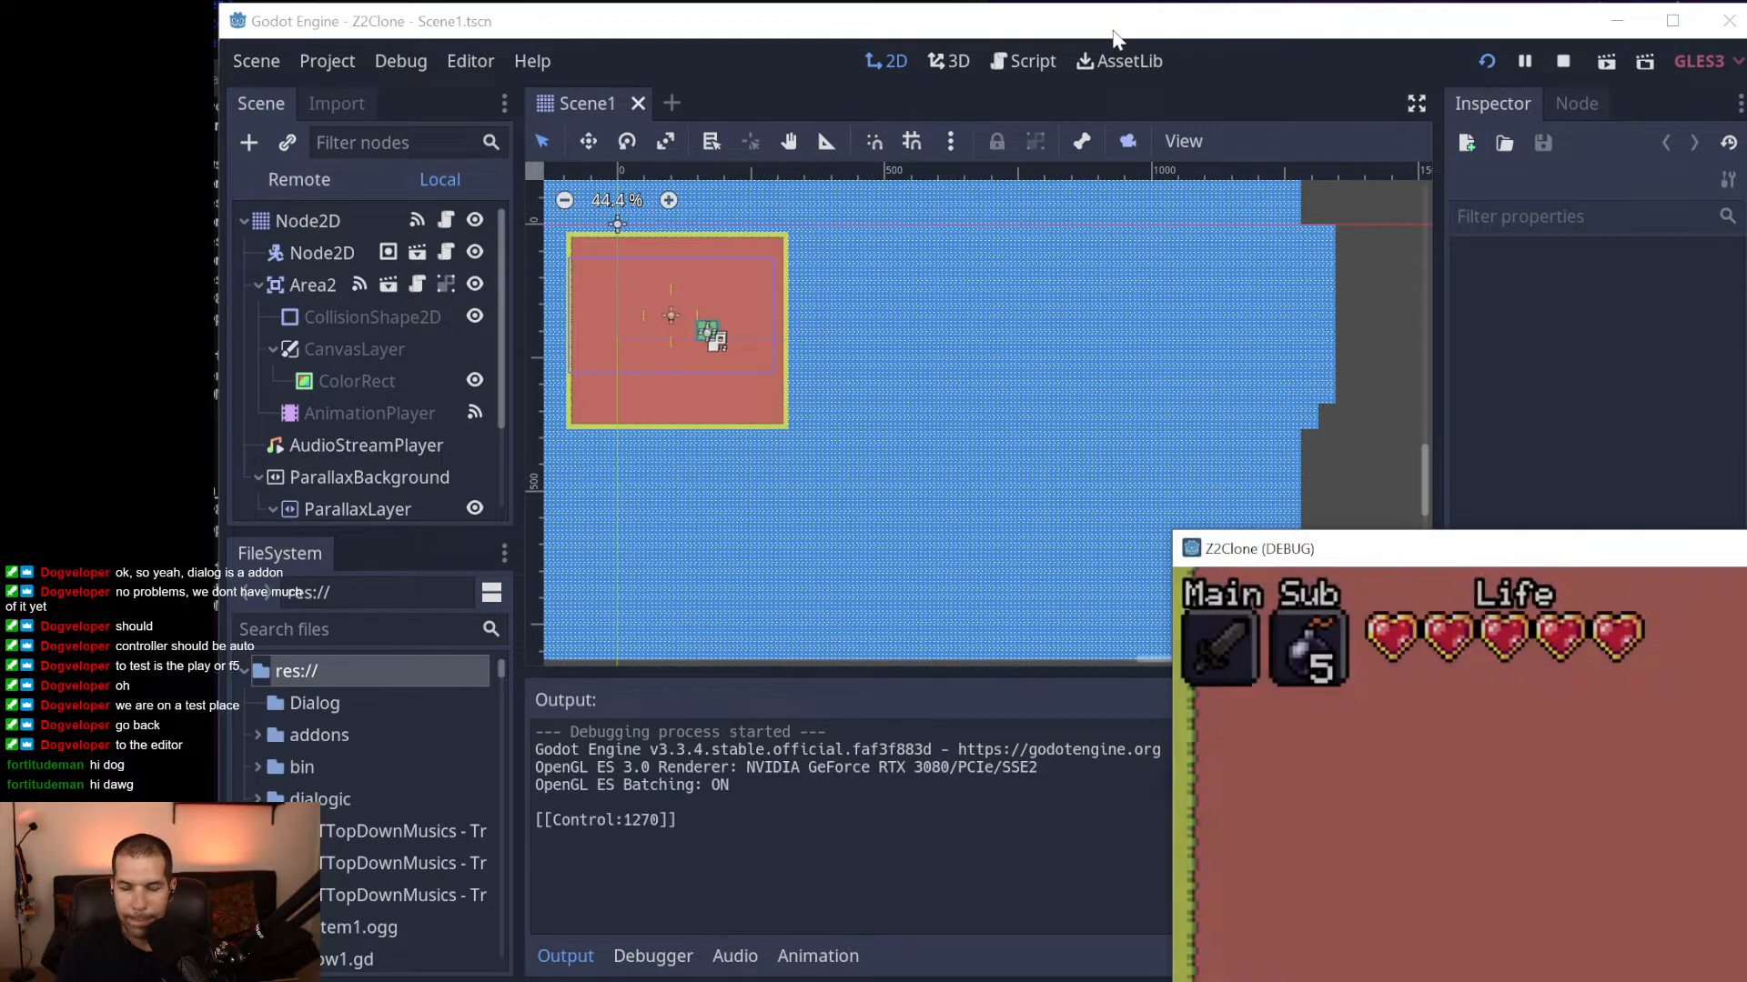
pyautogui.moveTo(1739, 549); pyautogui.dragTo(915, 88)
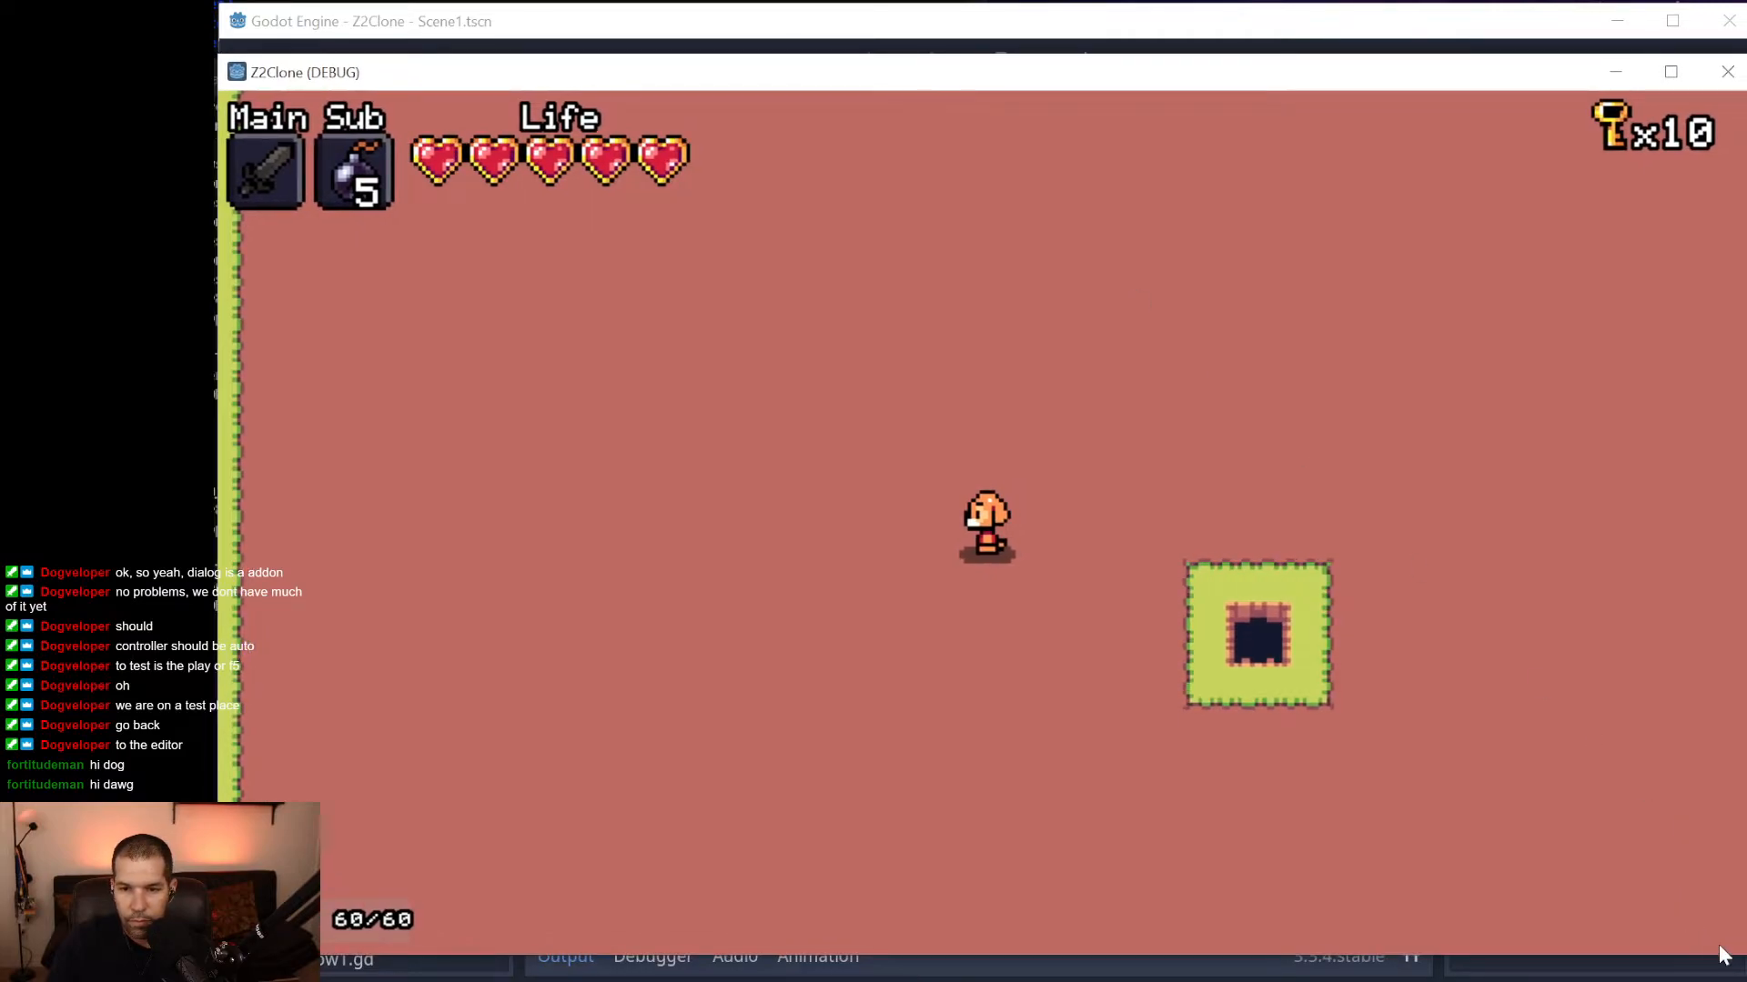
pyautogui.press('Left')
pyautogui.press('Down')
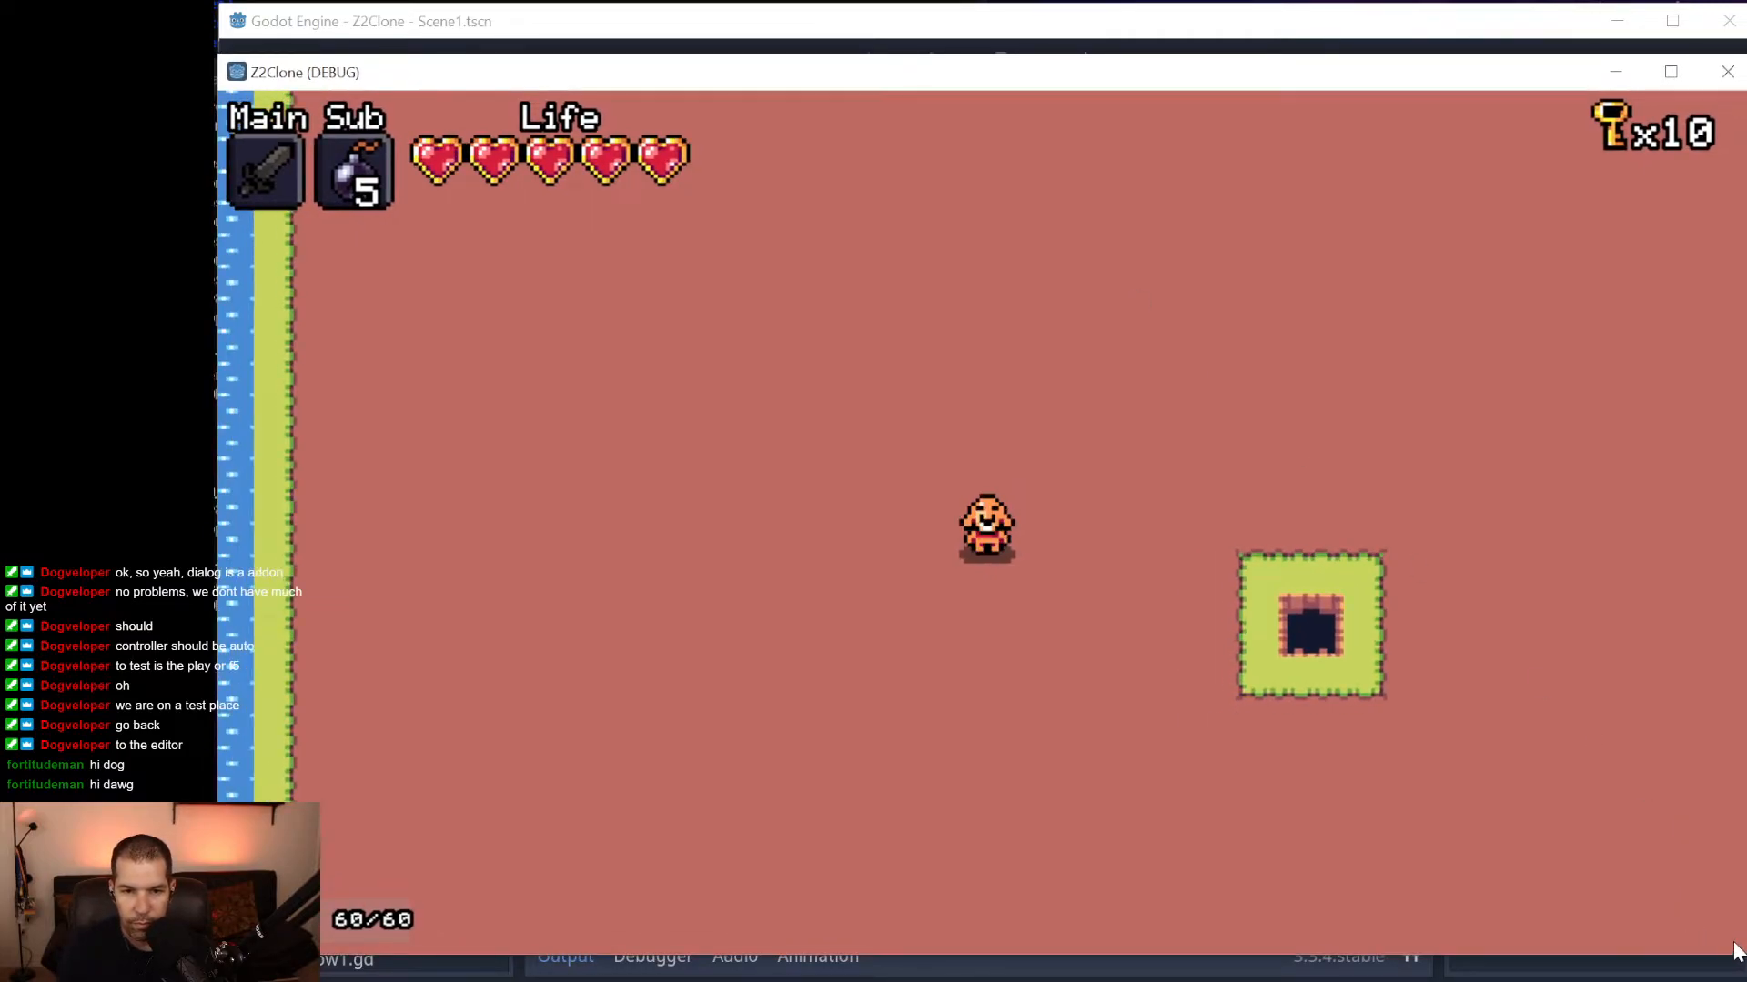
pyautogui.press('Right')
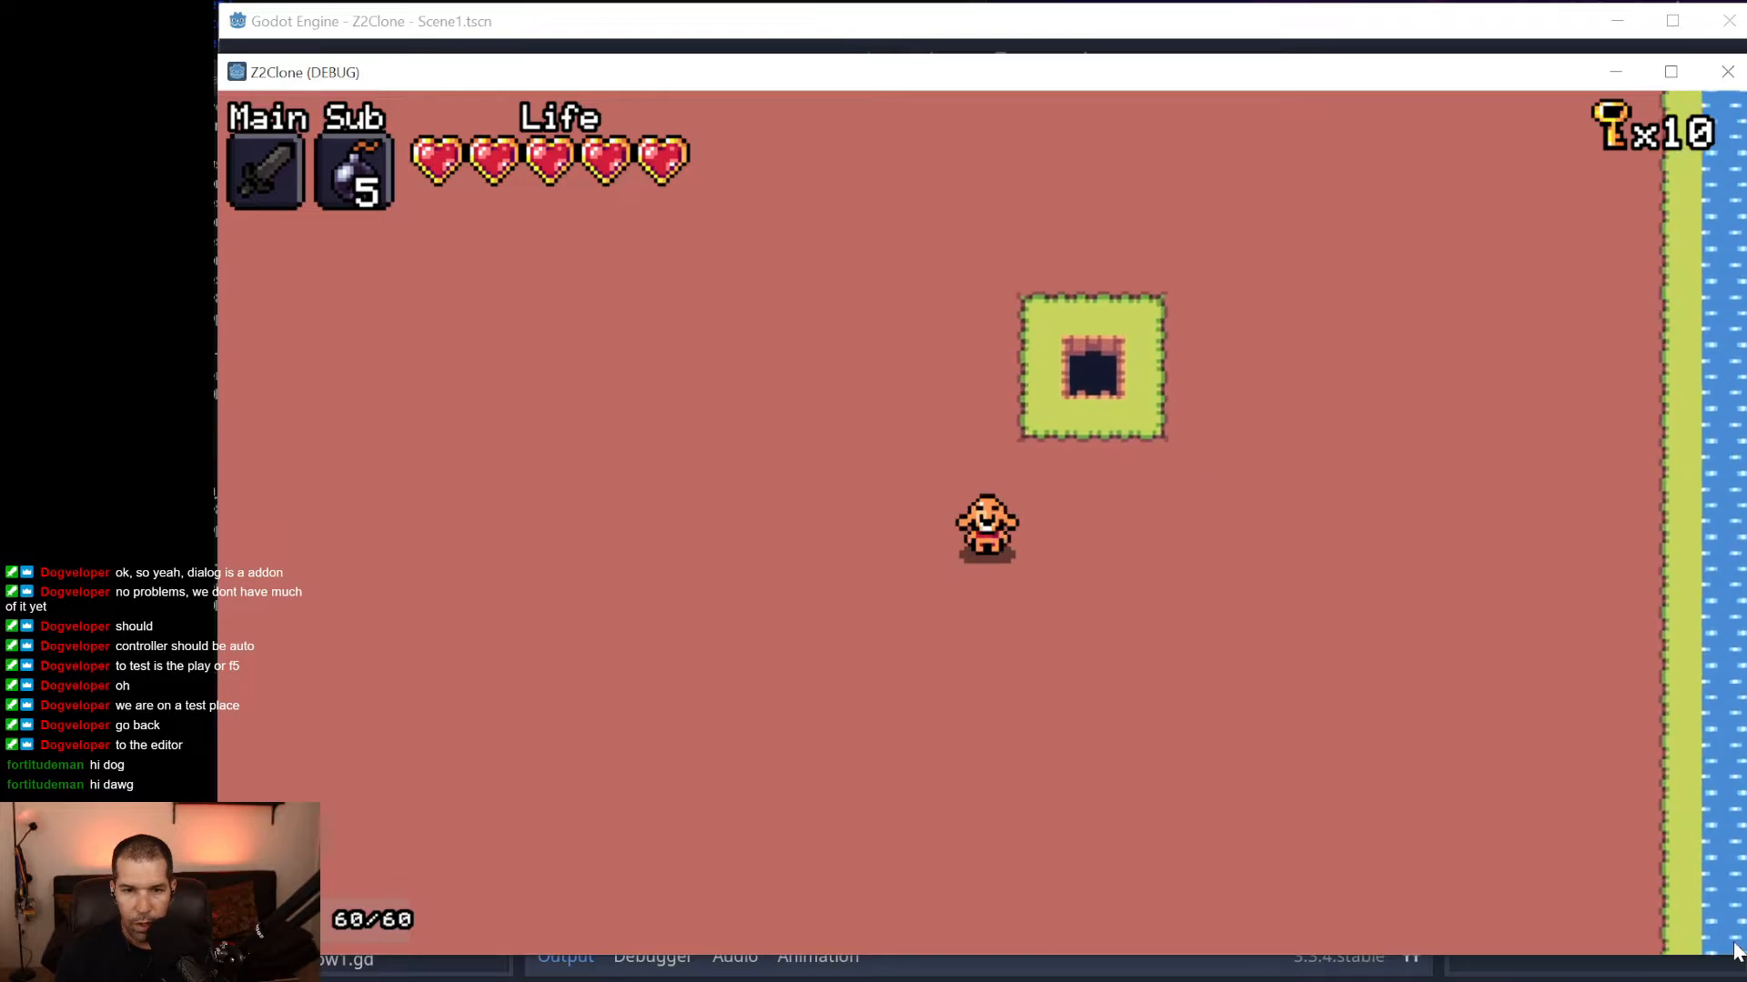
pyautogui.press('Left')
pyautogui.press('Up')
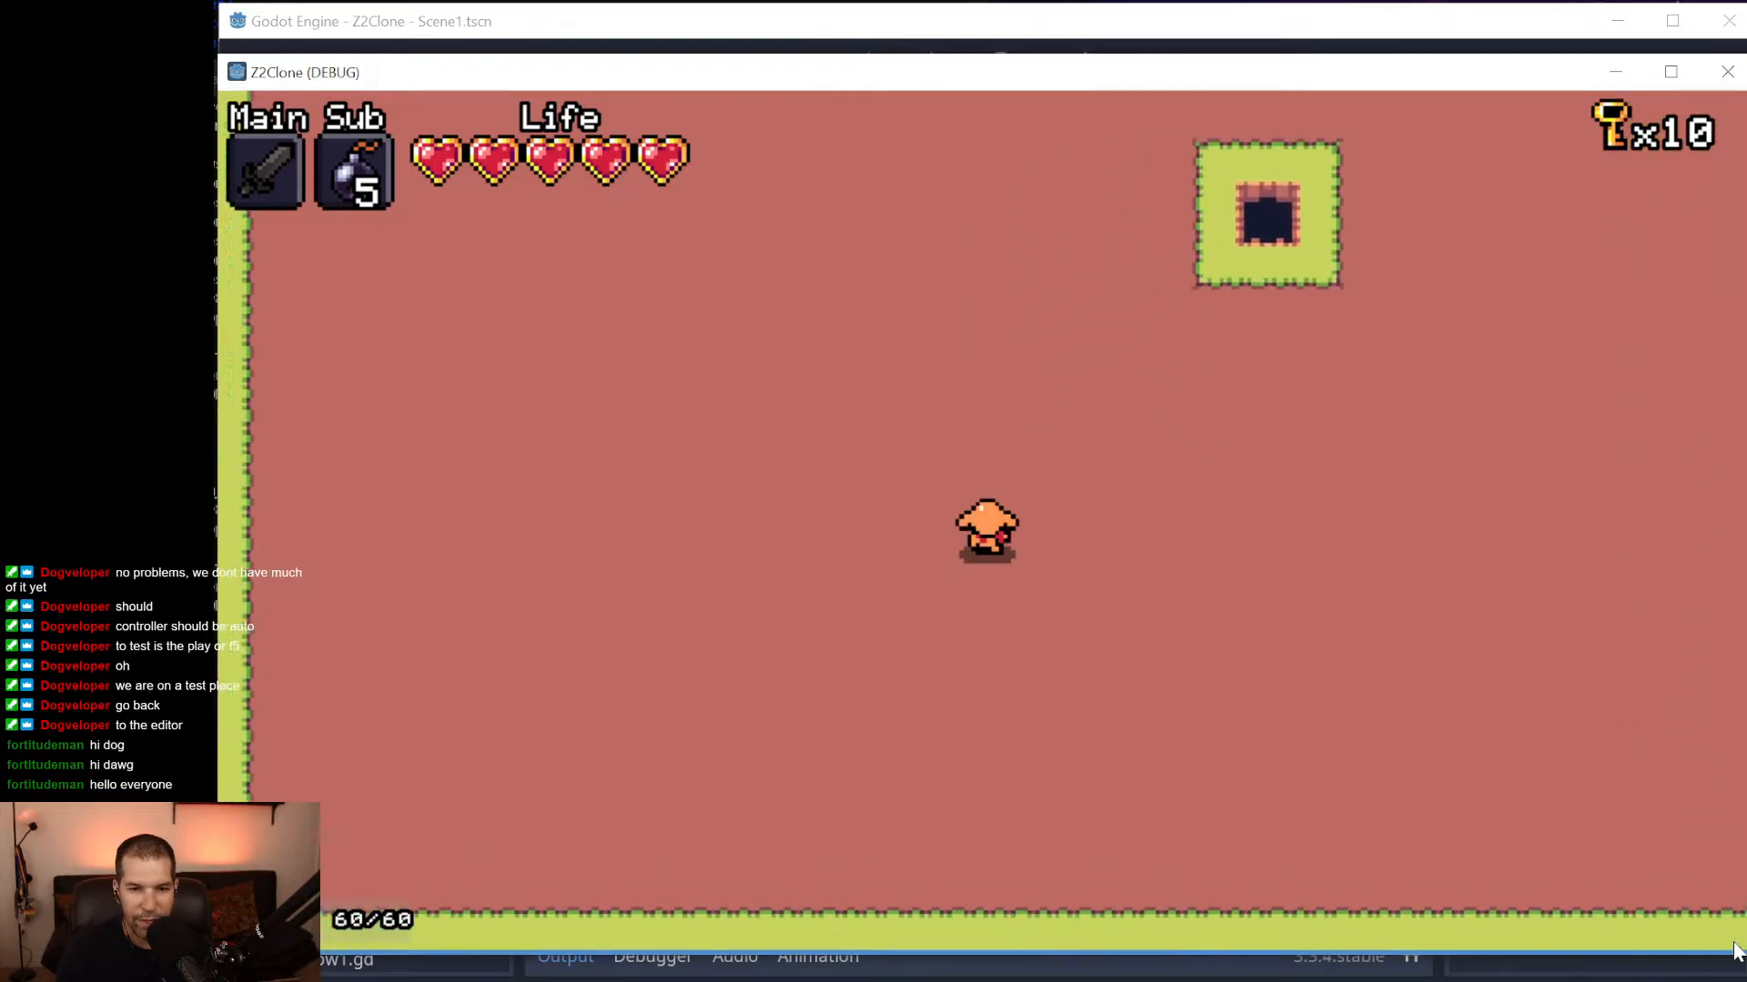
pyautogui.press('Right')
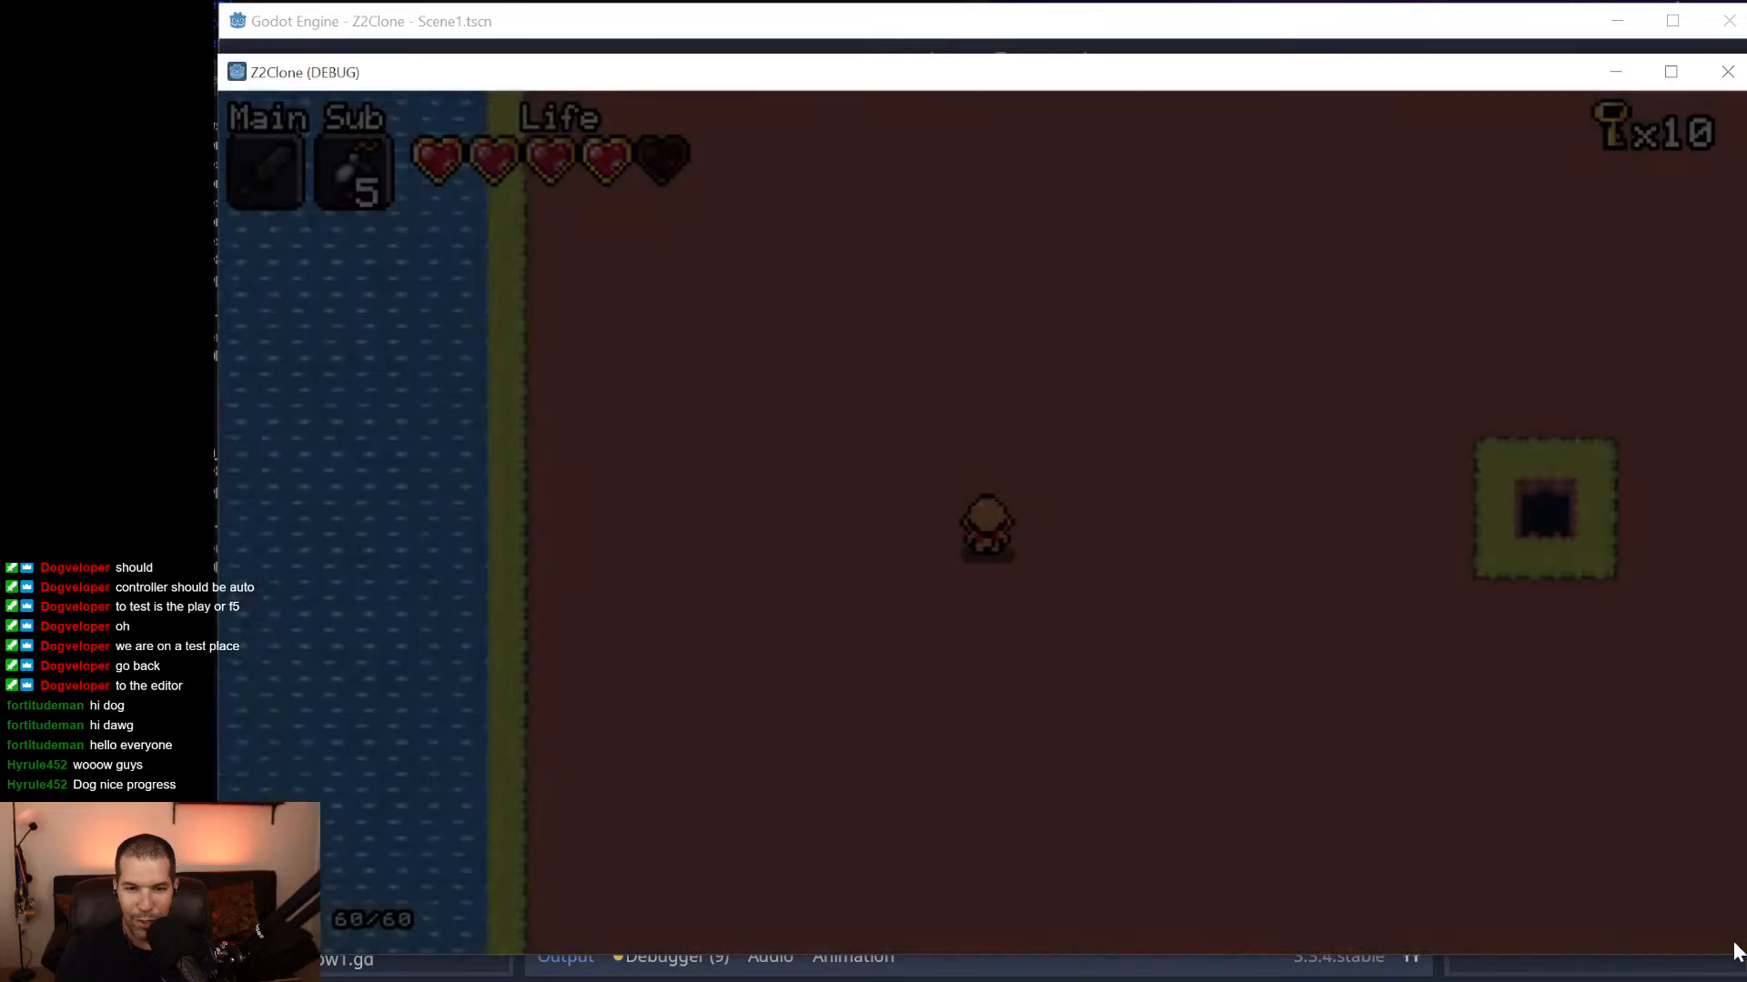
# Walk the dog northeast to the white figures and run to the east edge of the grassy side-scrolling encounter.
pyautogui.press('Up')
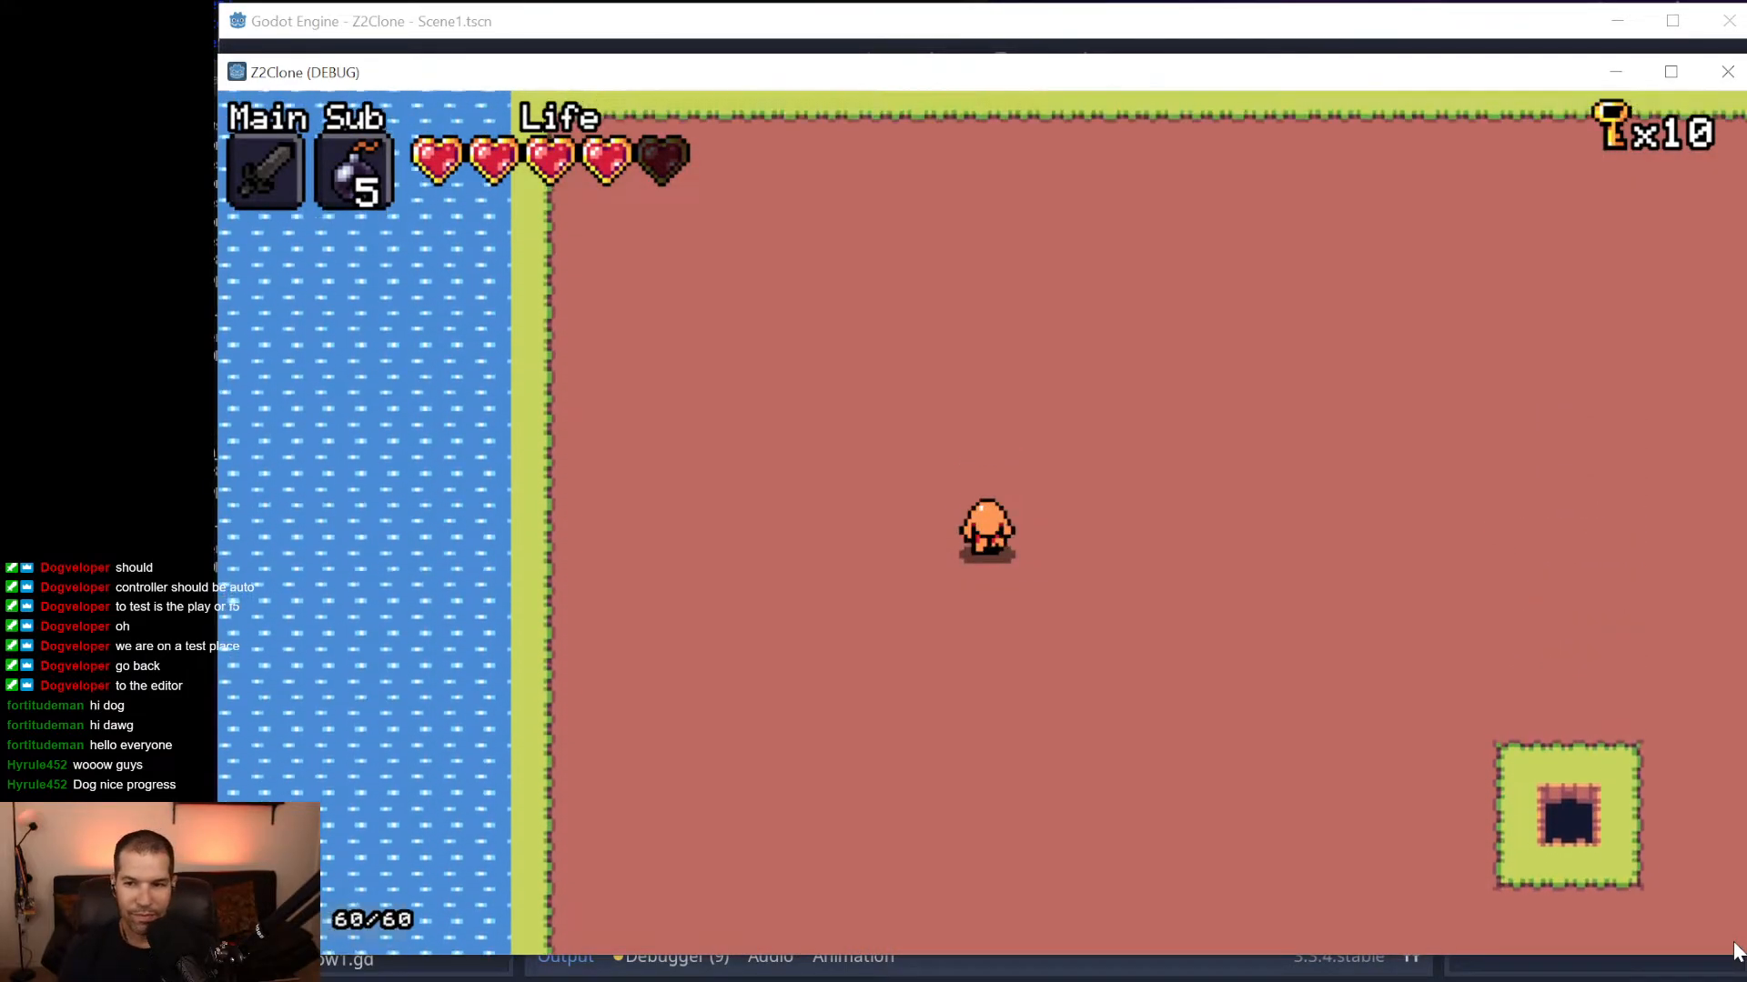
pyautogui.press('Right')
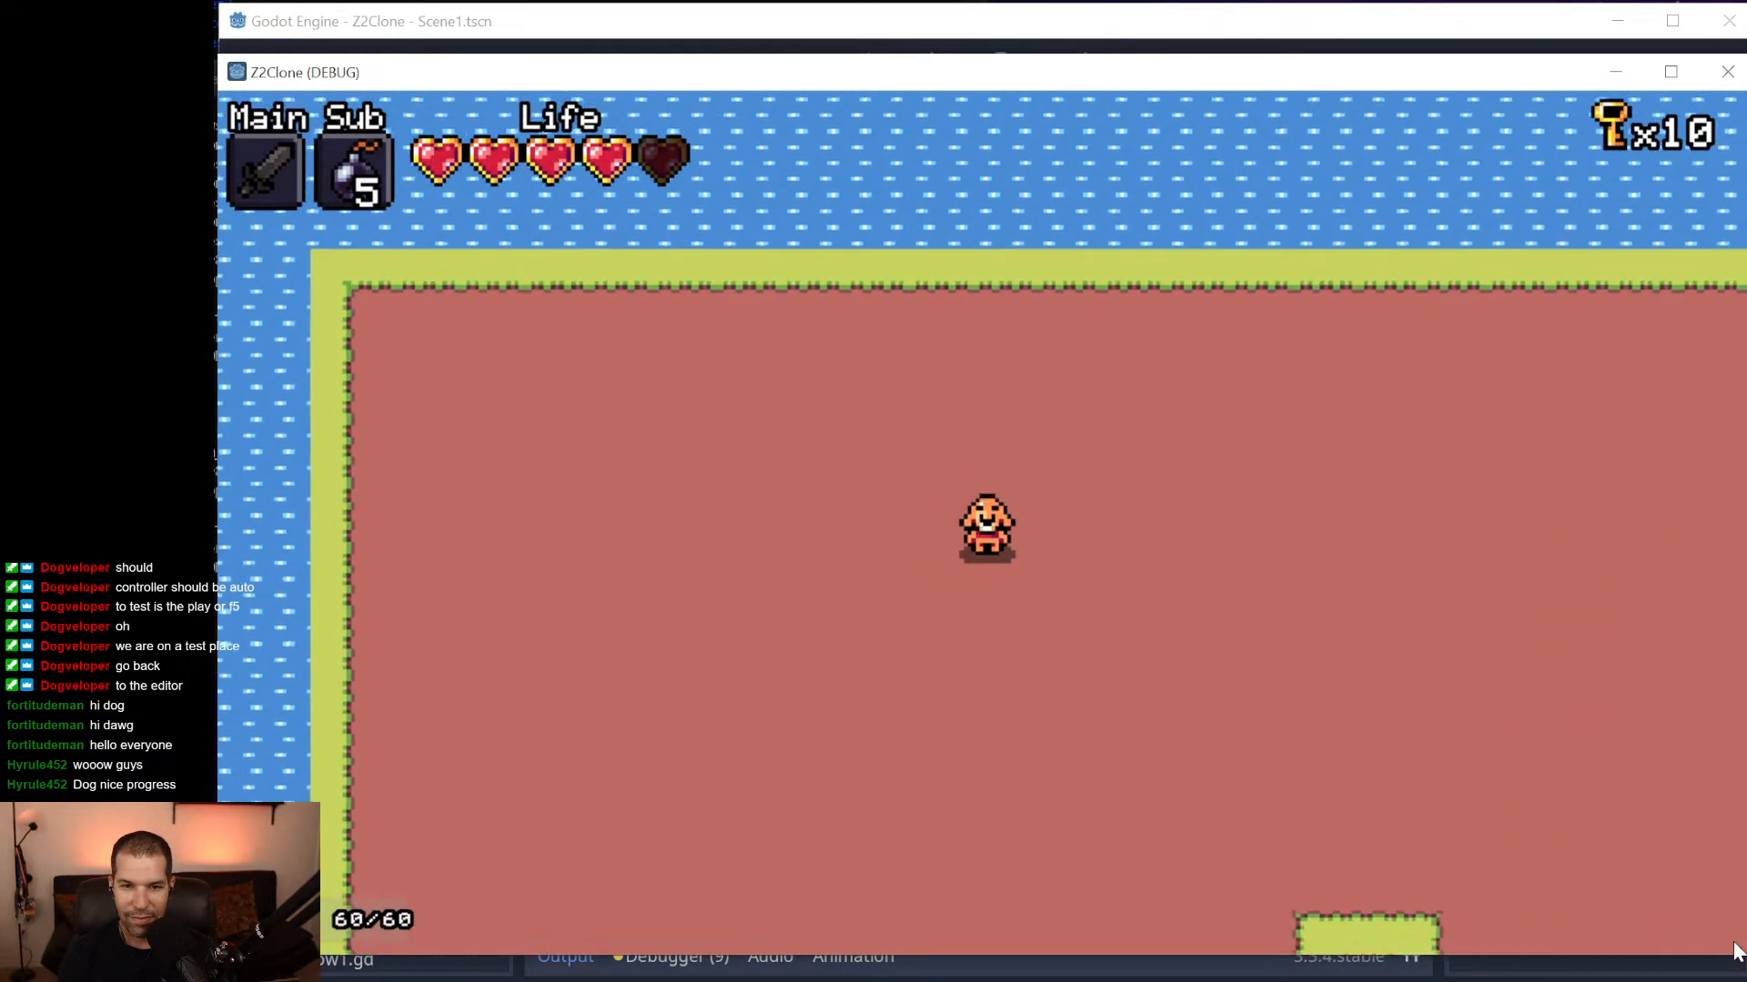
pyautogui.press('Right')
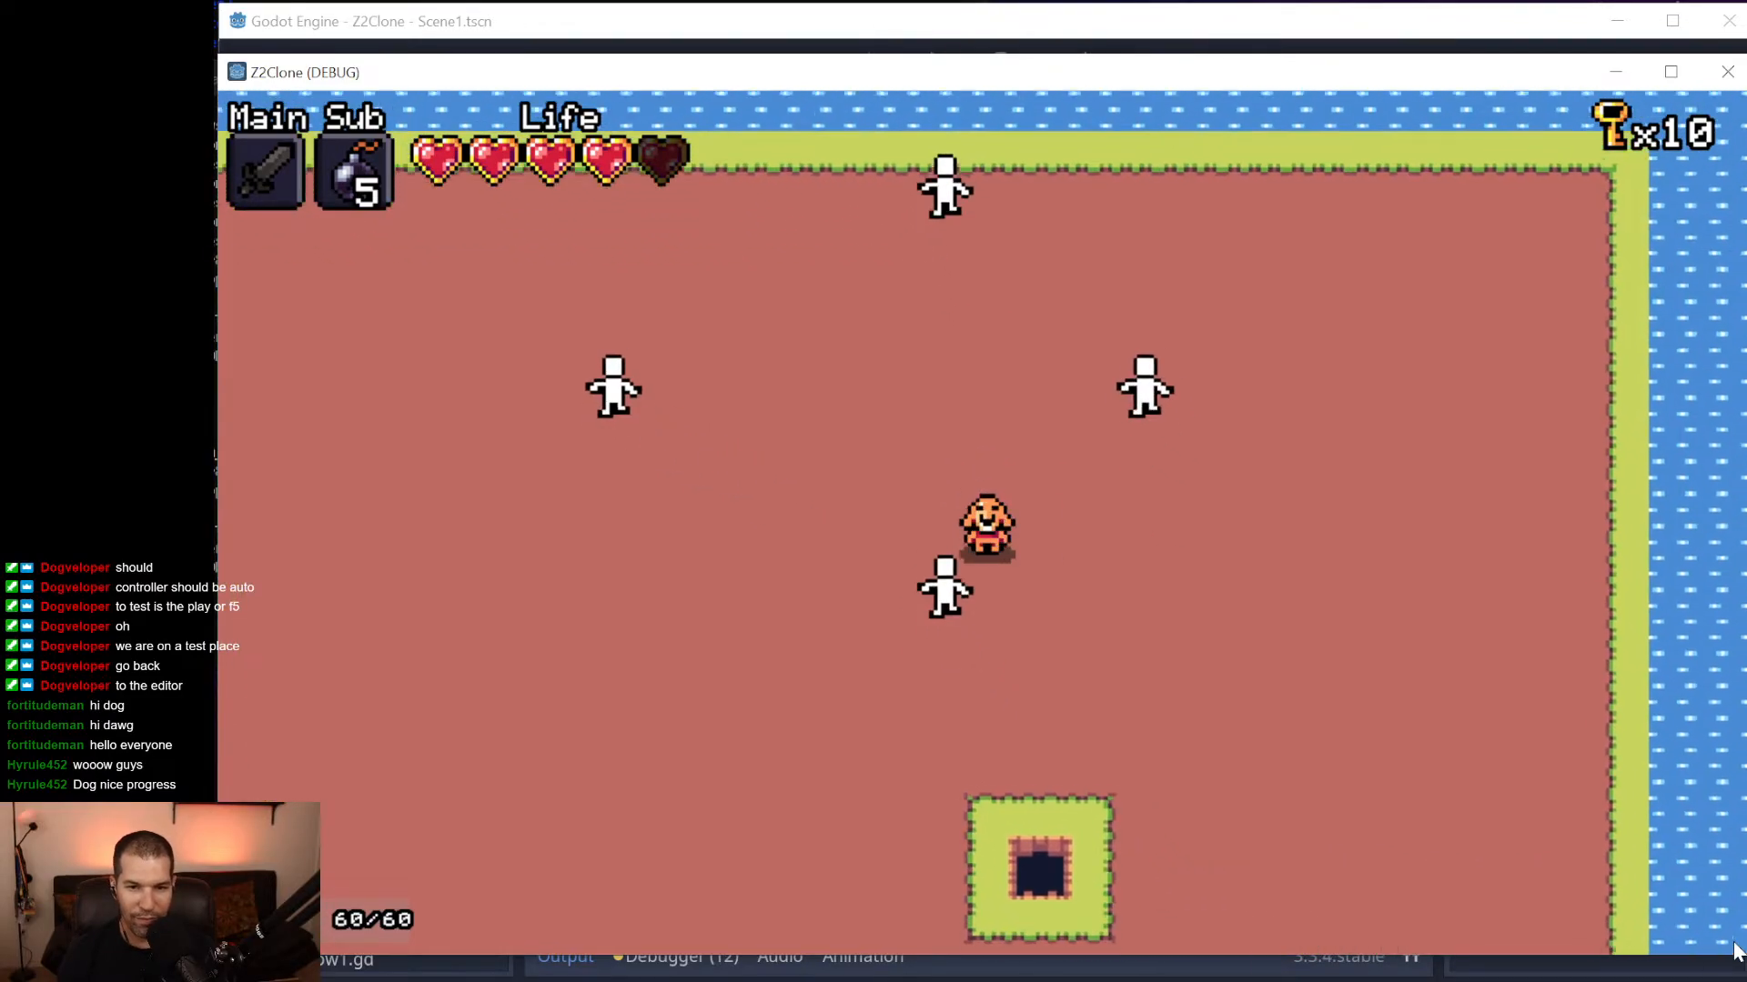
pyautogui.press('Right')
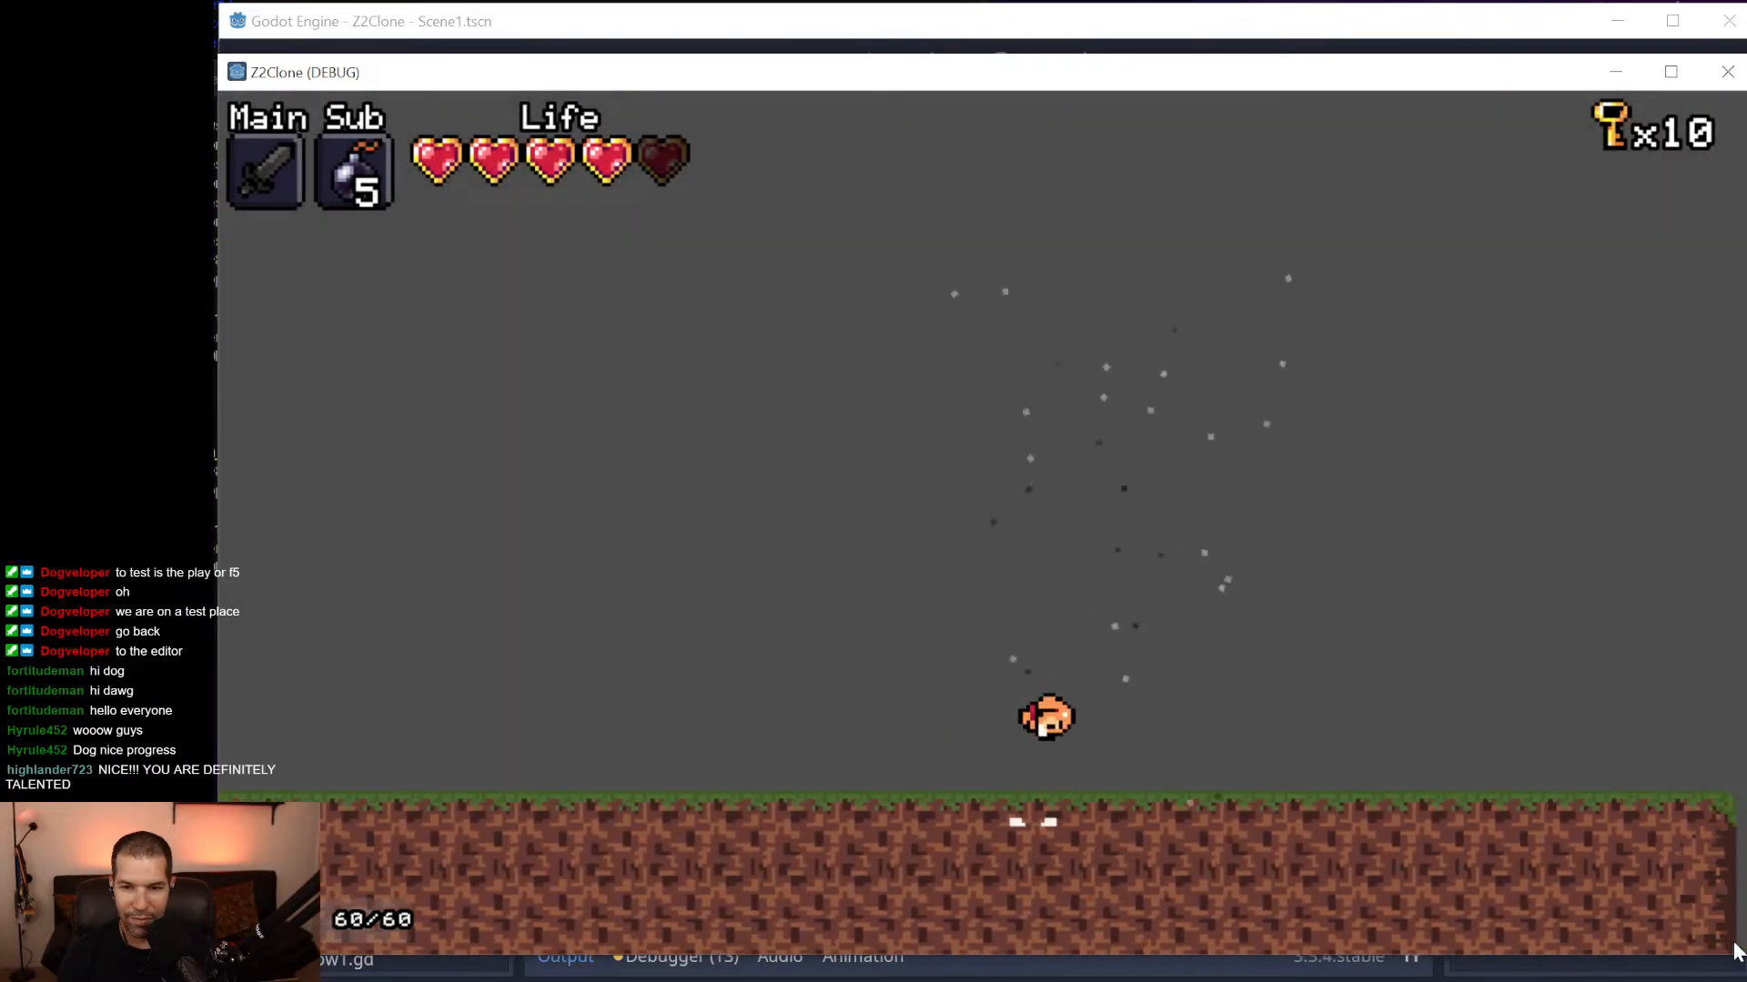
pyautogui.press('Right')
pyautogui.press('Left')
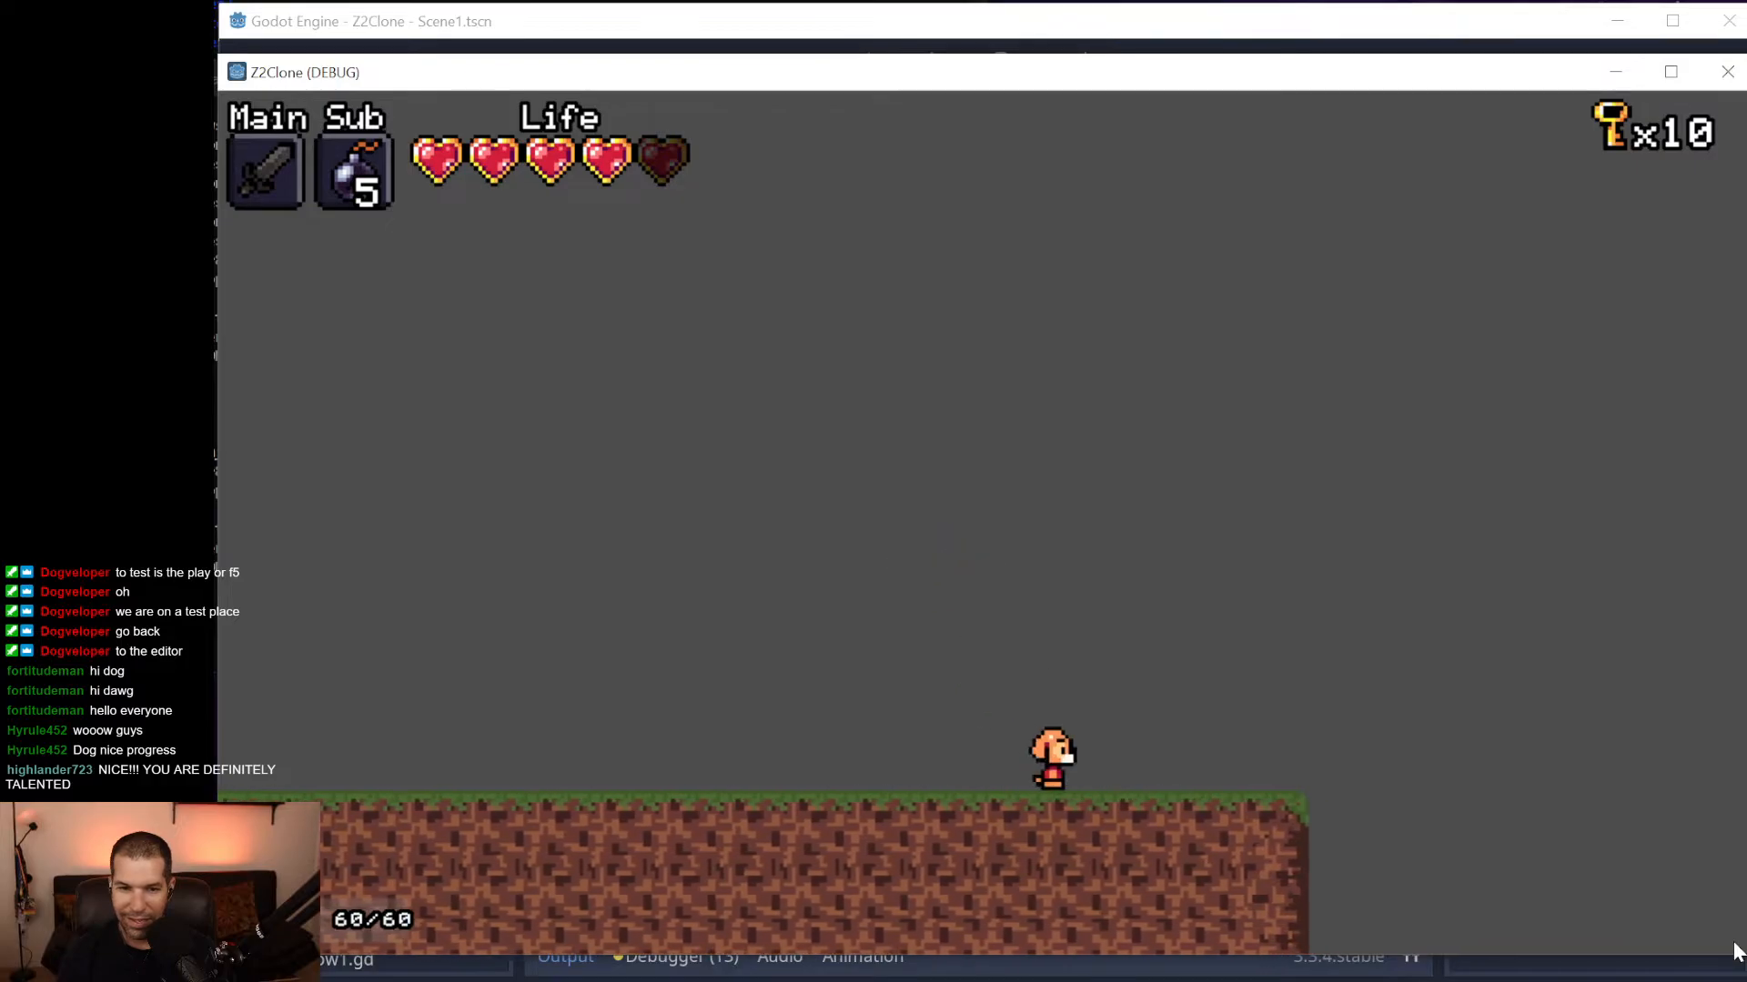
pyautogui.press('Right')
# Enter the dark entrance in the grass patch, test running and jumping westward through the brick corridors, and close the game.
pyautogui.press('Down')
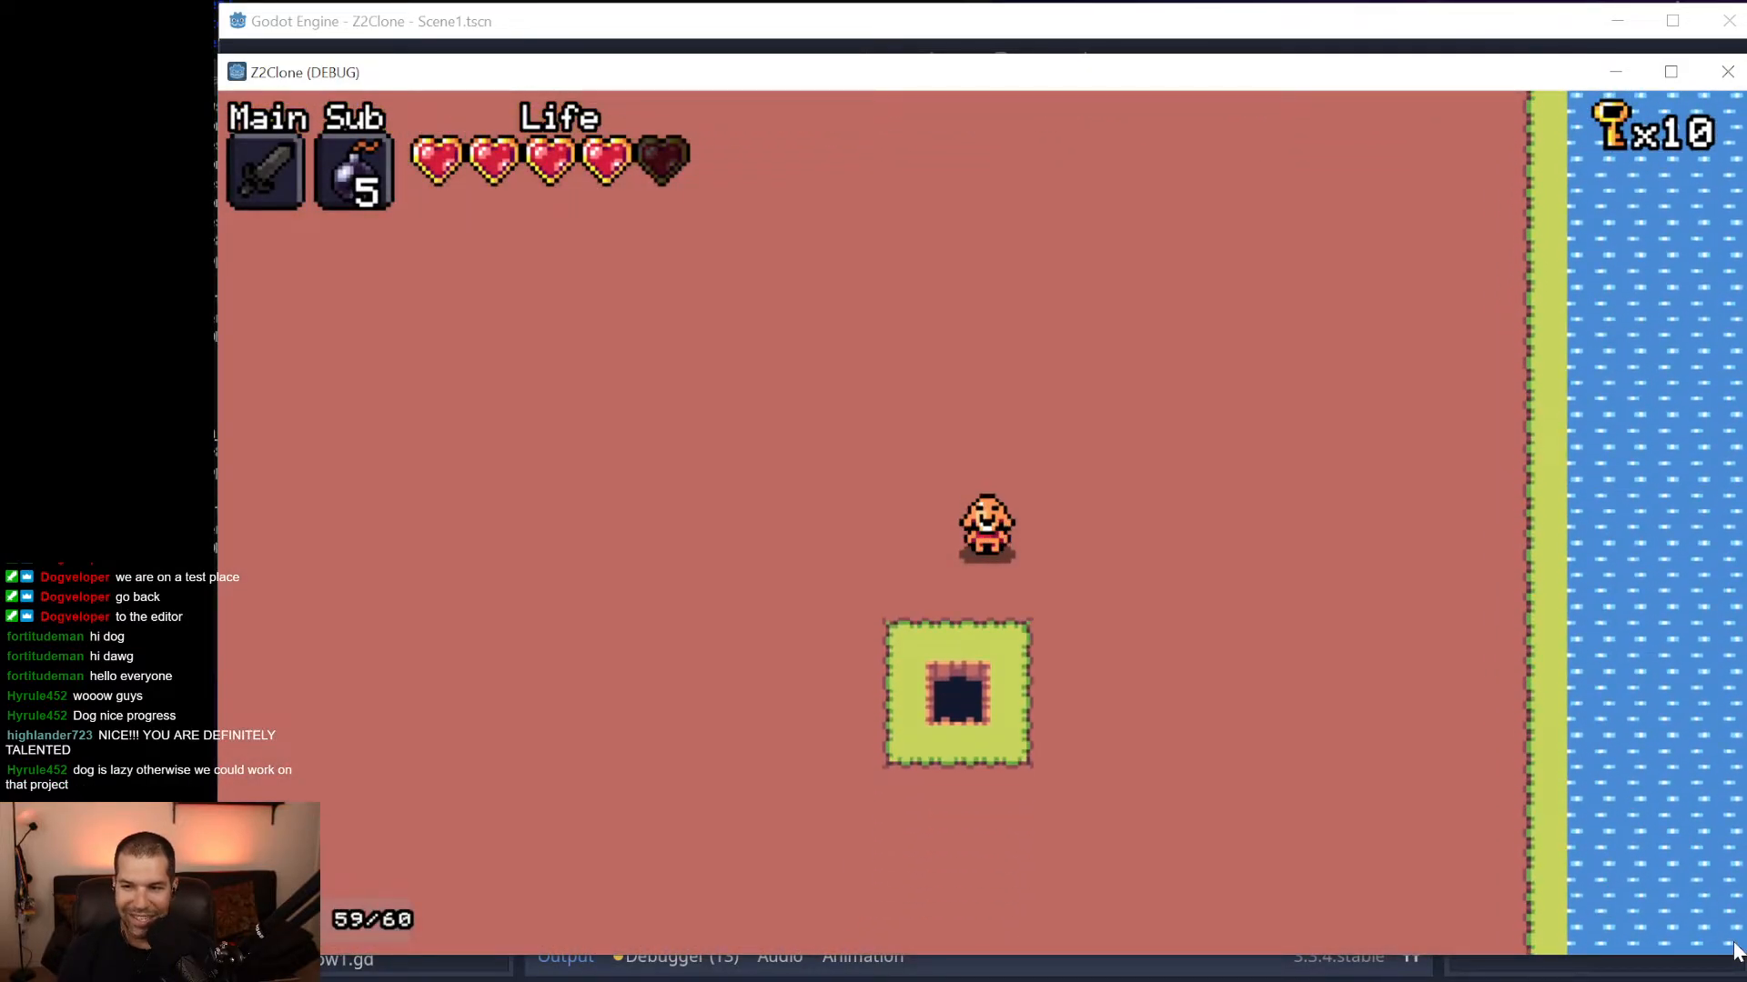
pyautogui.press('Down')
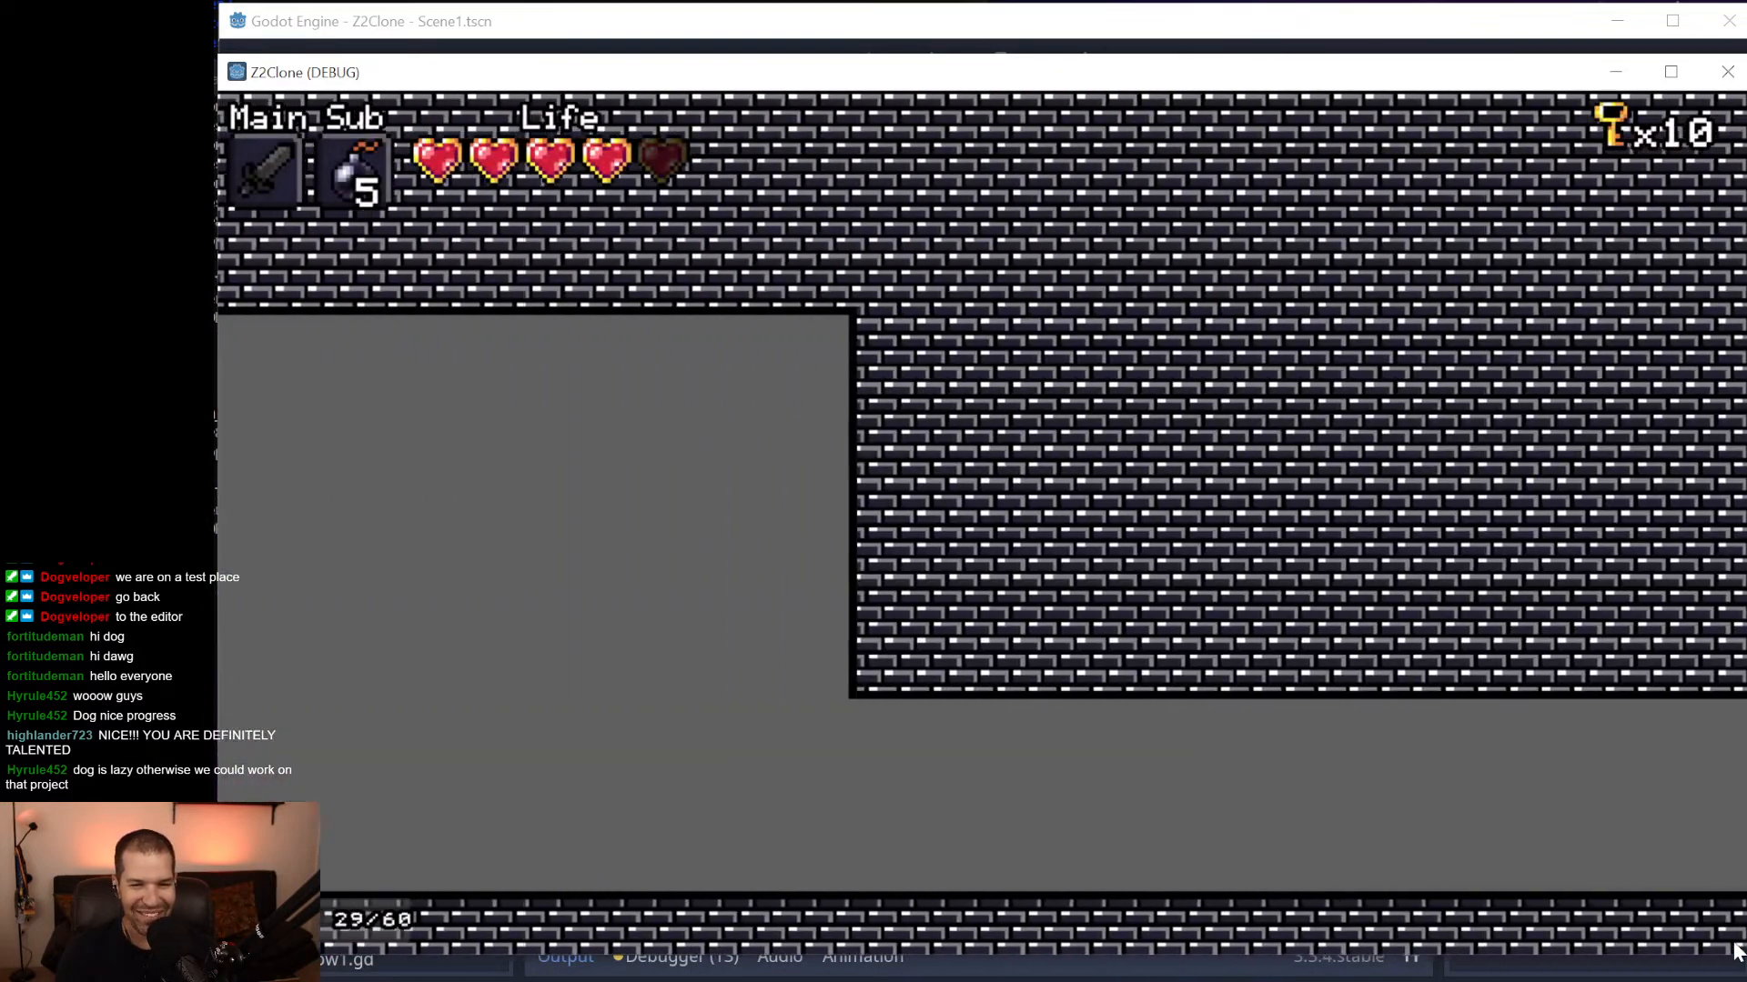
pyautogui.press('Left')
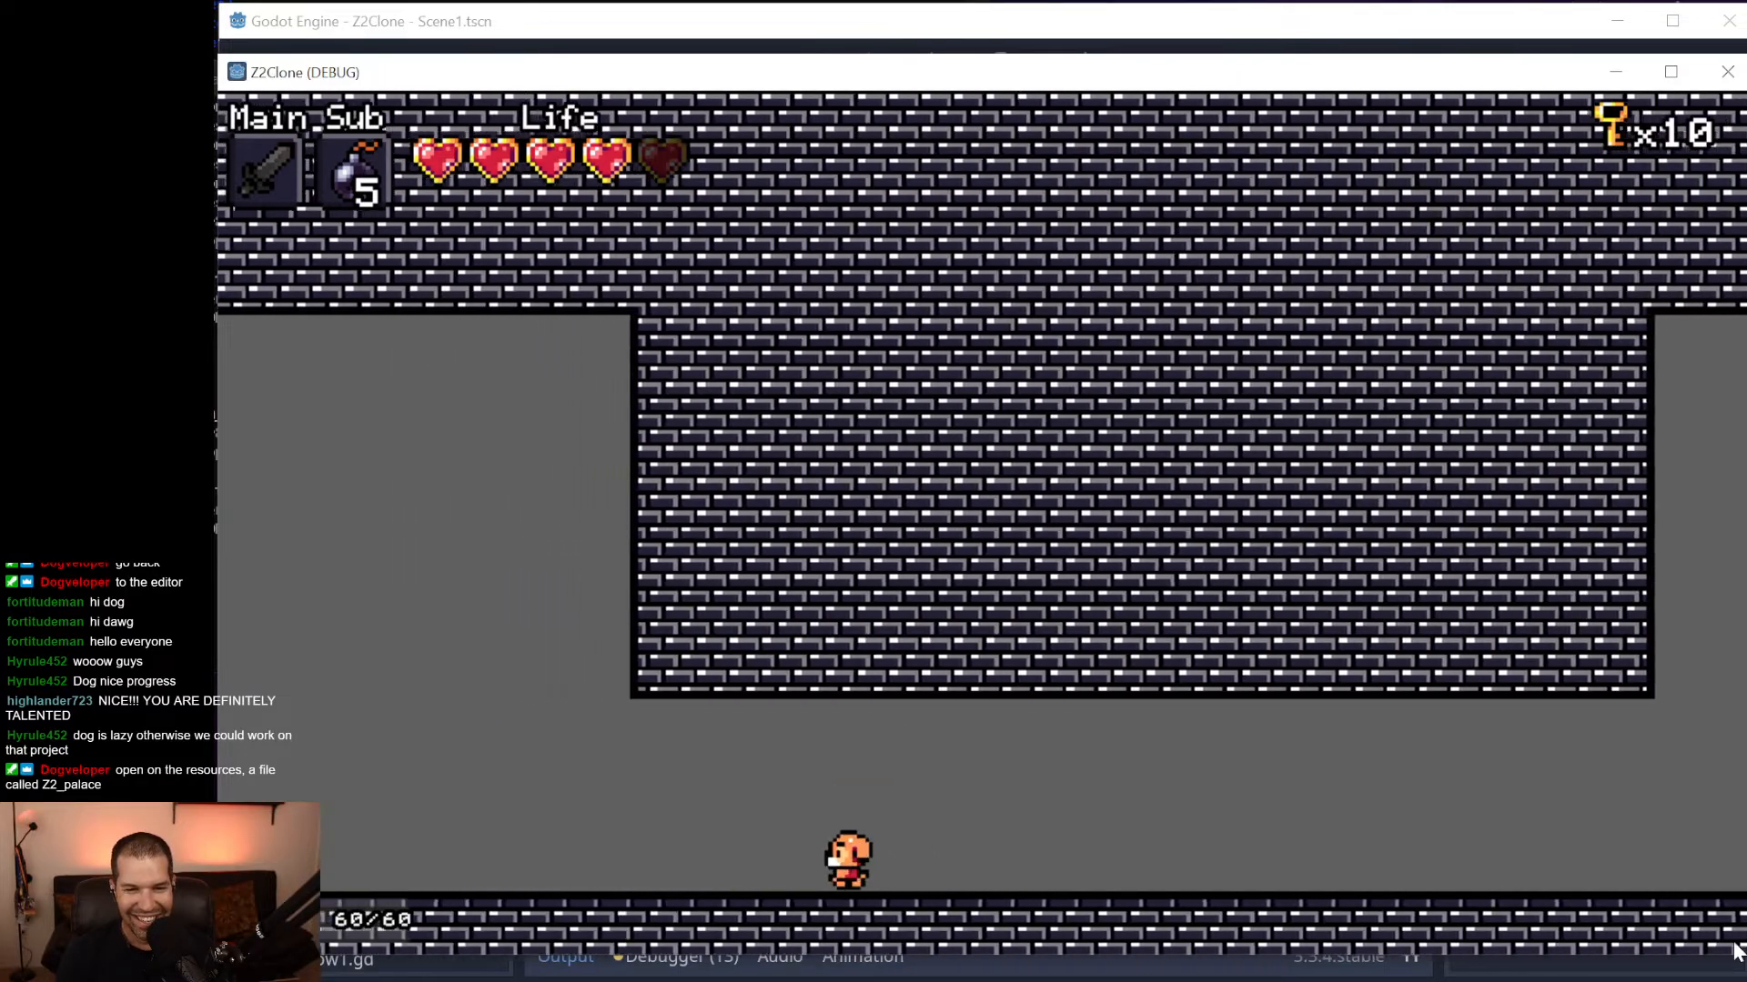
pyautogui.press('space')
pyautogui.press('Left')
pyautogui.press('space')
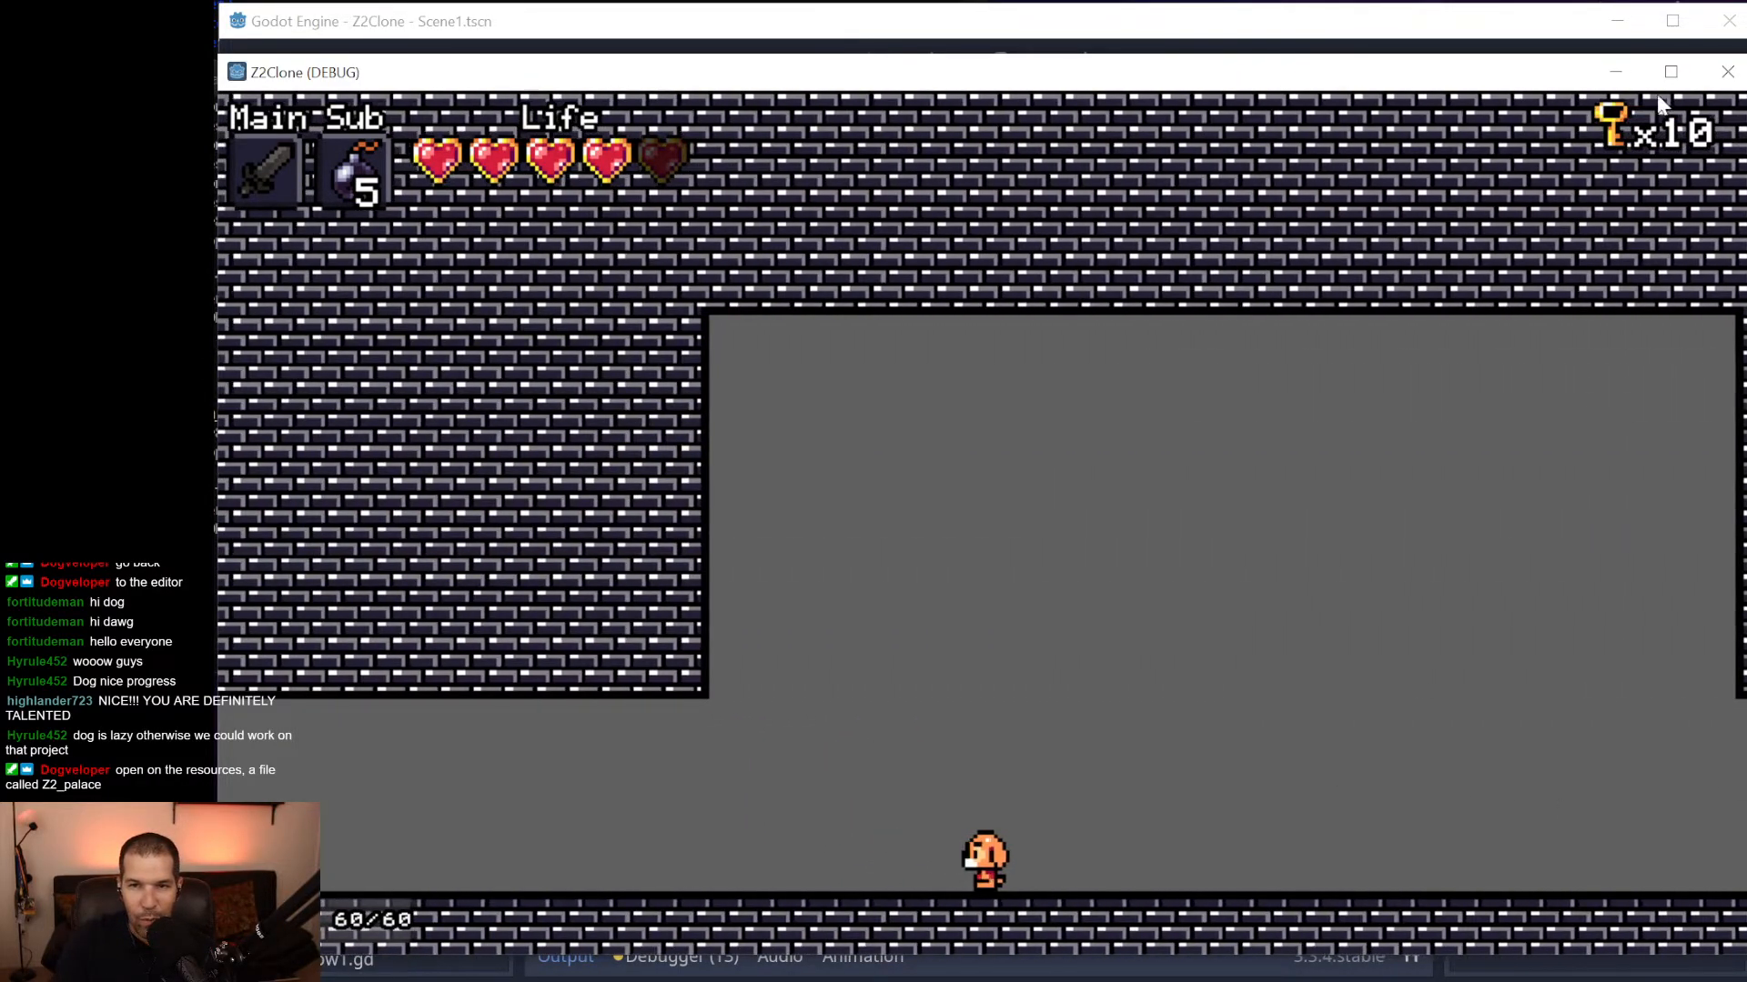
pyautogui.click(1714, 87)
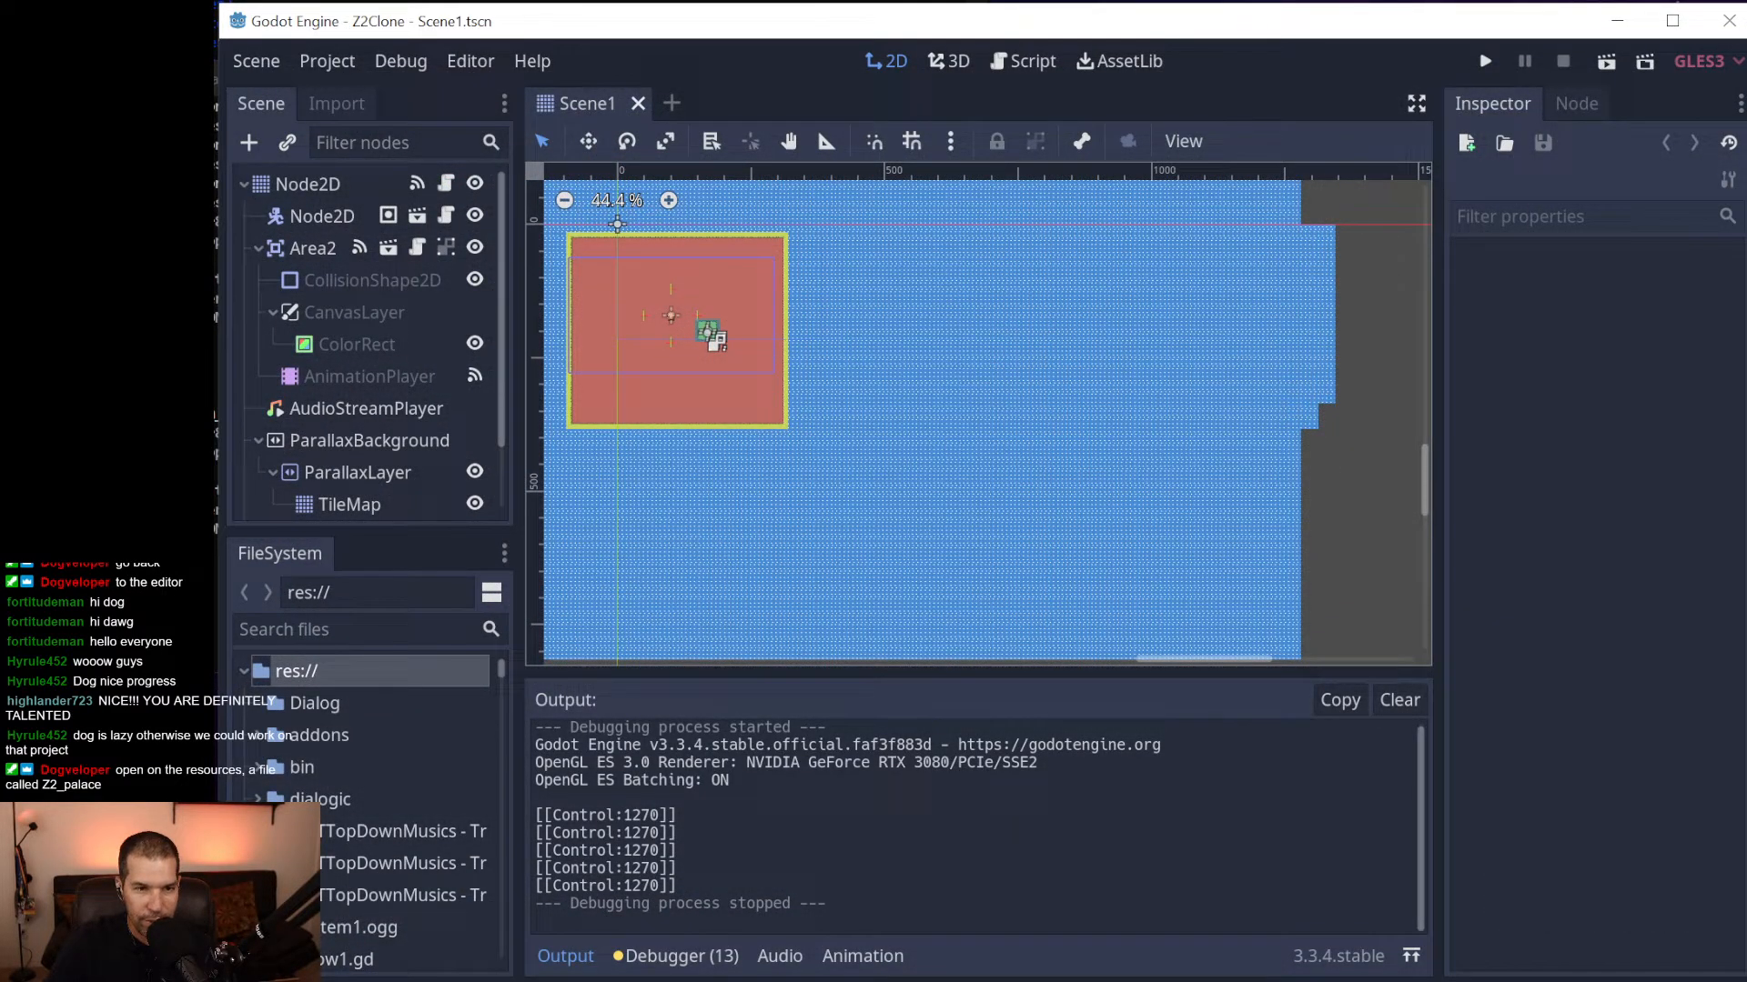
# Find the Z2_Palace1.tscn scene at the end of the project's files and open it.
pyautogui.scroll(-1, 345, 803)
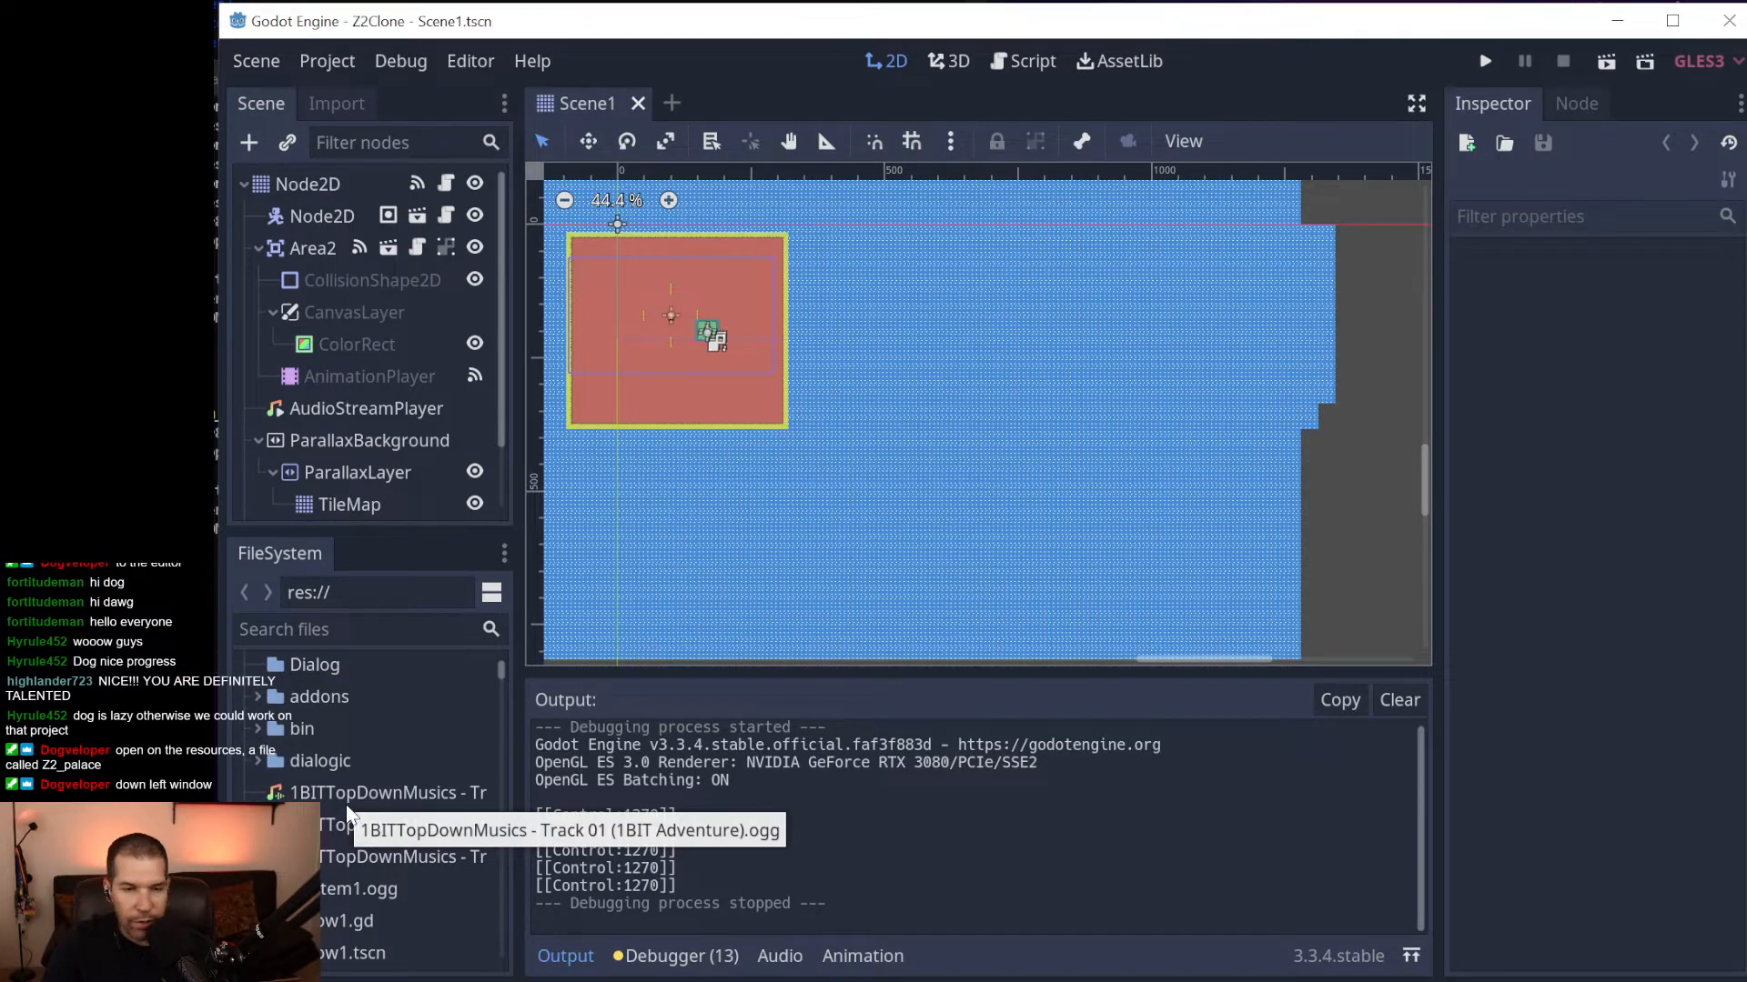
pyautogui.scroll(-5, 373, 827)
pyautogui.scroll(-5, 374, 833)
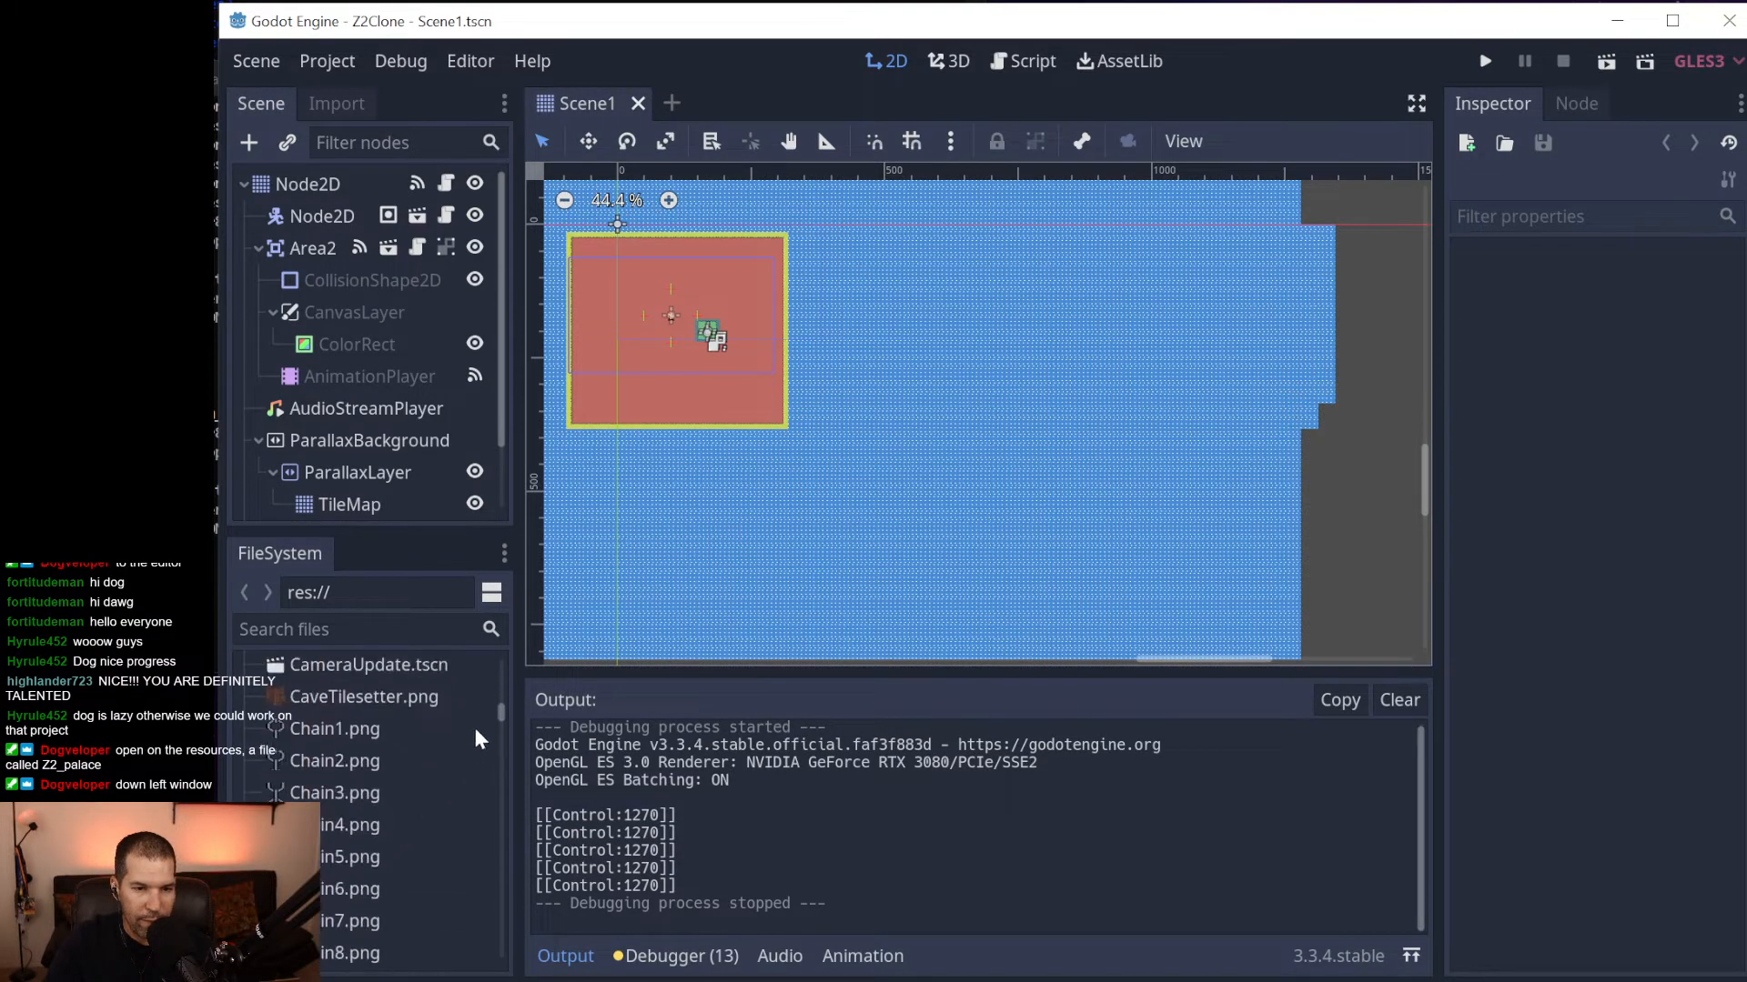
pyautogui.moveTo(500, 706); pyautogui.dragTo(501, 946)
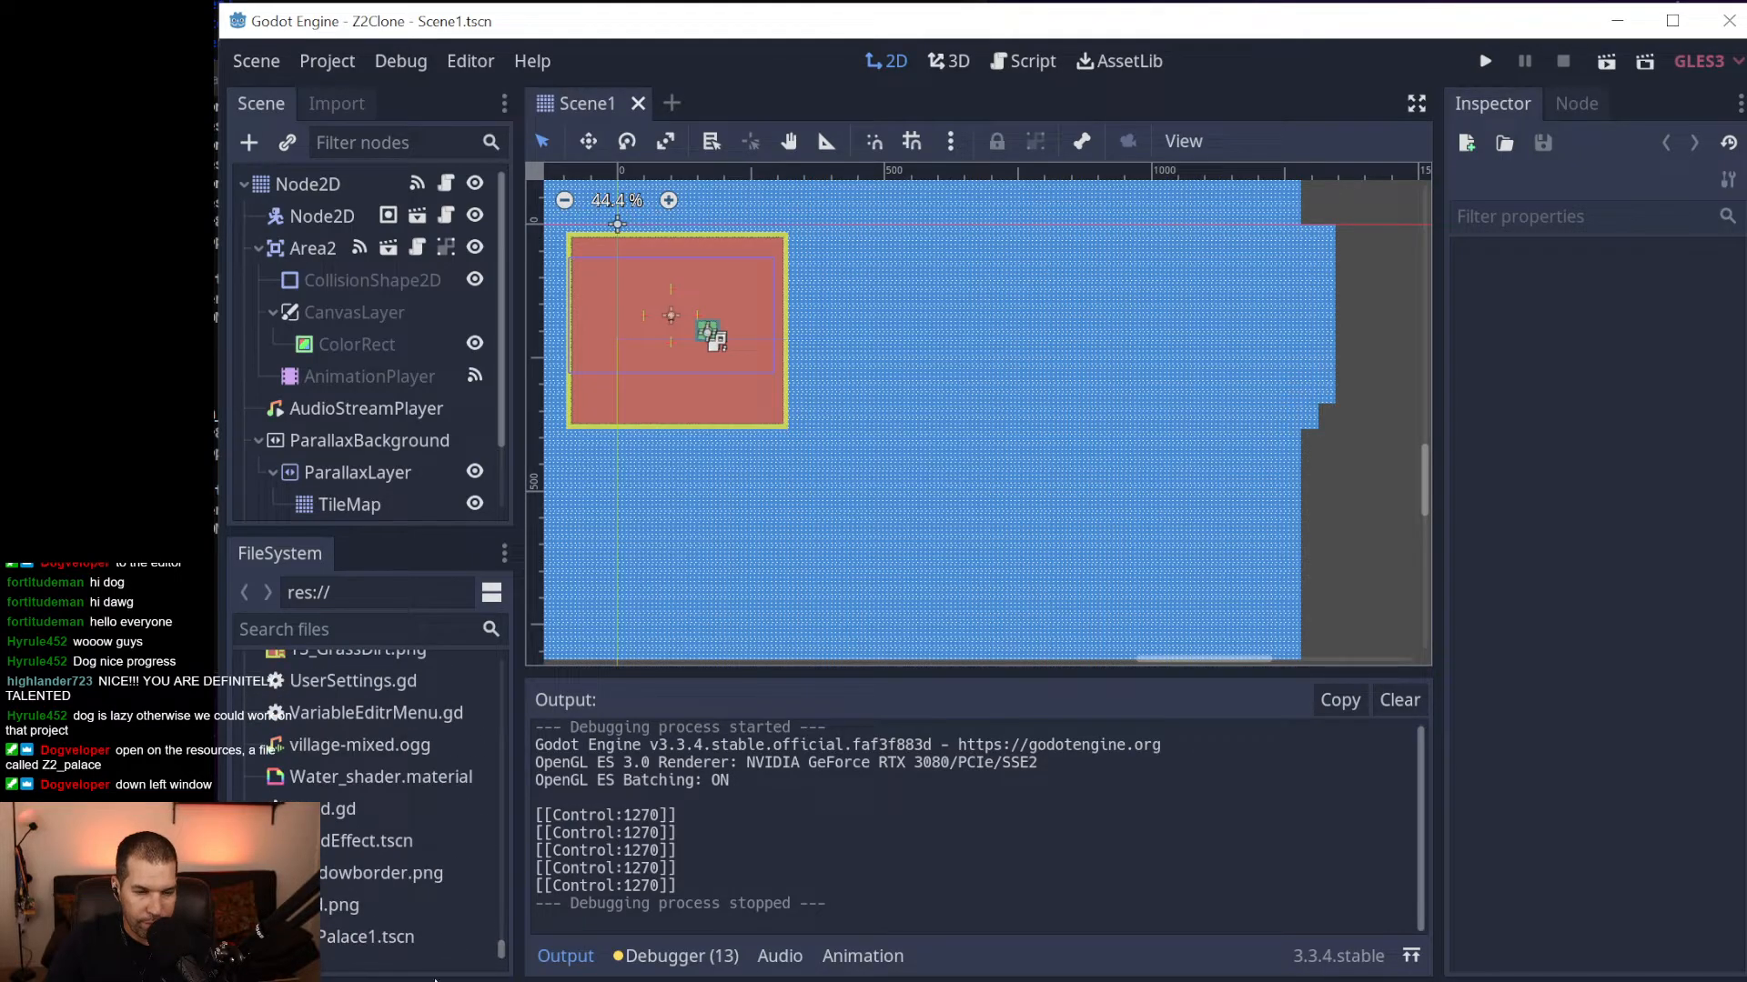
pyautogui.click(369, 937)
pyautogui.doubleClick(368, 935)
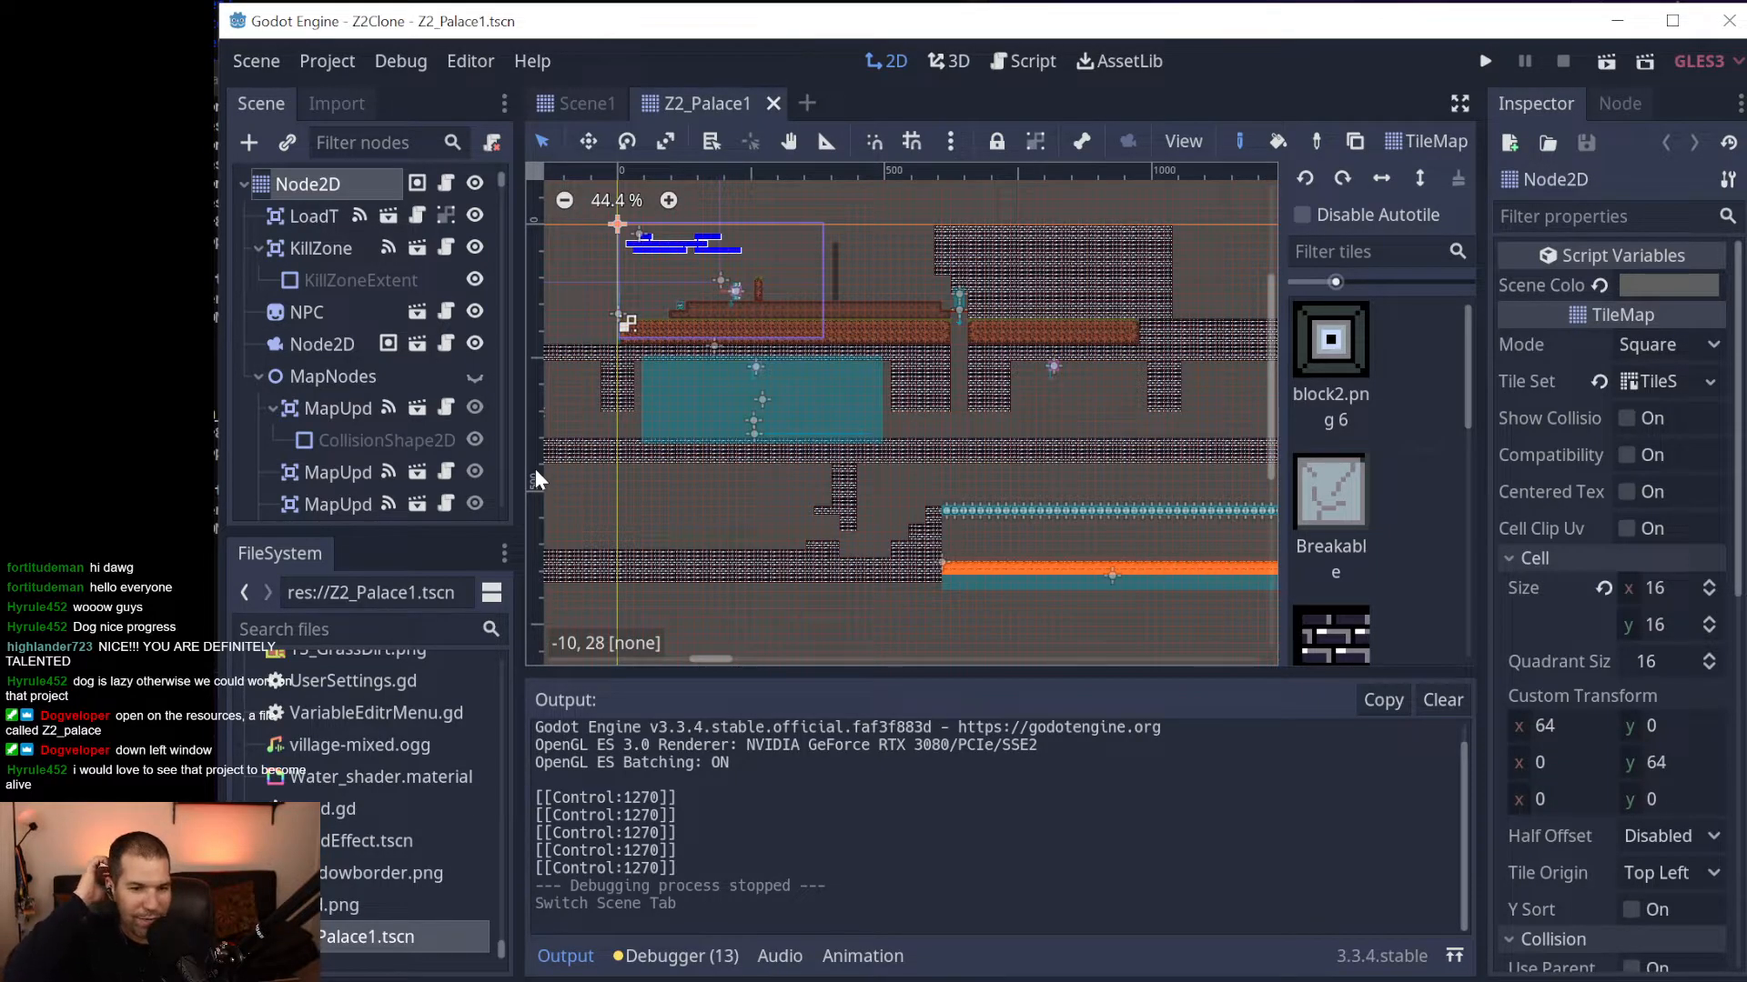
# Run the project with the palace scene open, walk the dog into the dark entrance, and close the game.
pyautogui.press('F5')
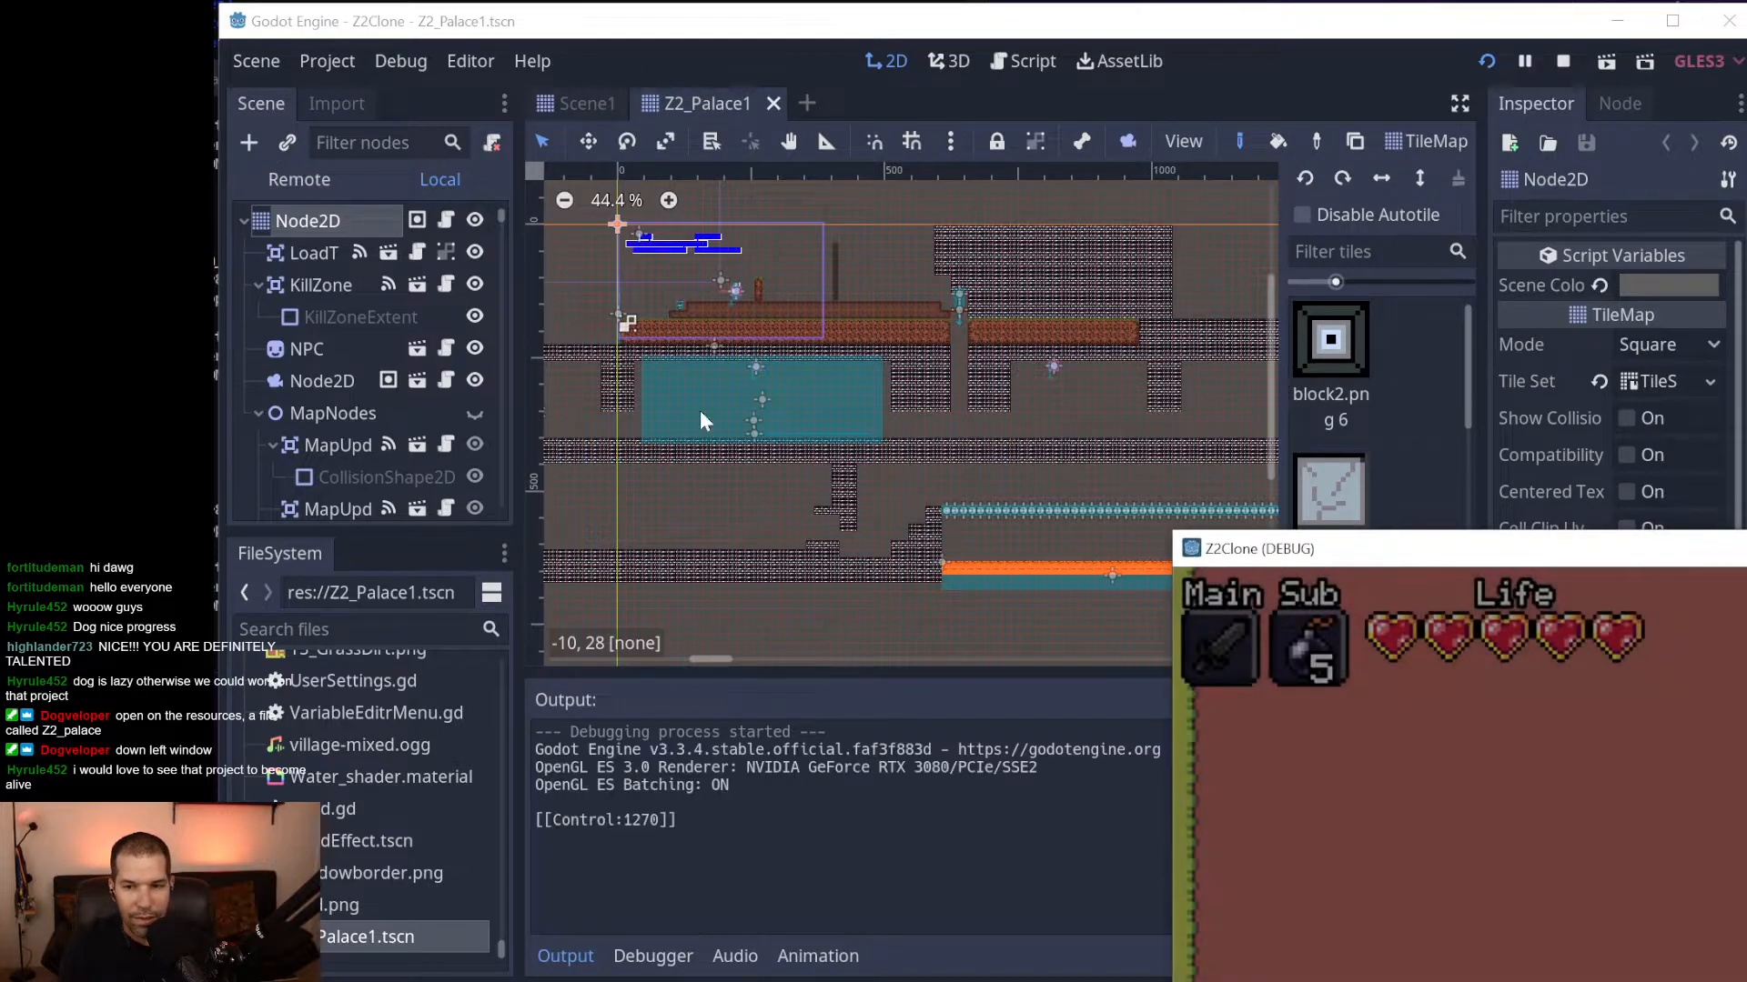
pyautogui.moveTo(1507, 559); pyautogui.dragTo(565, 92)
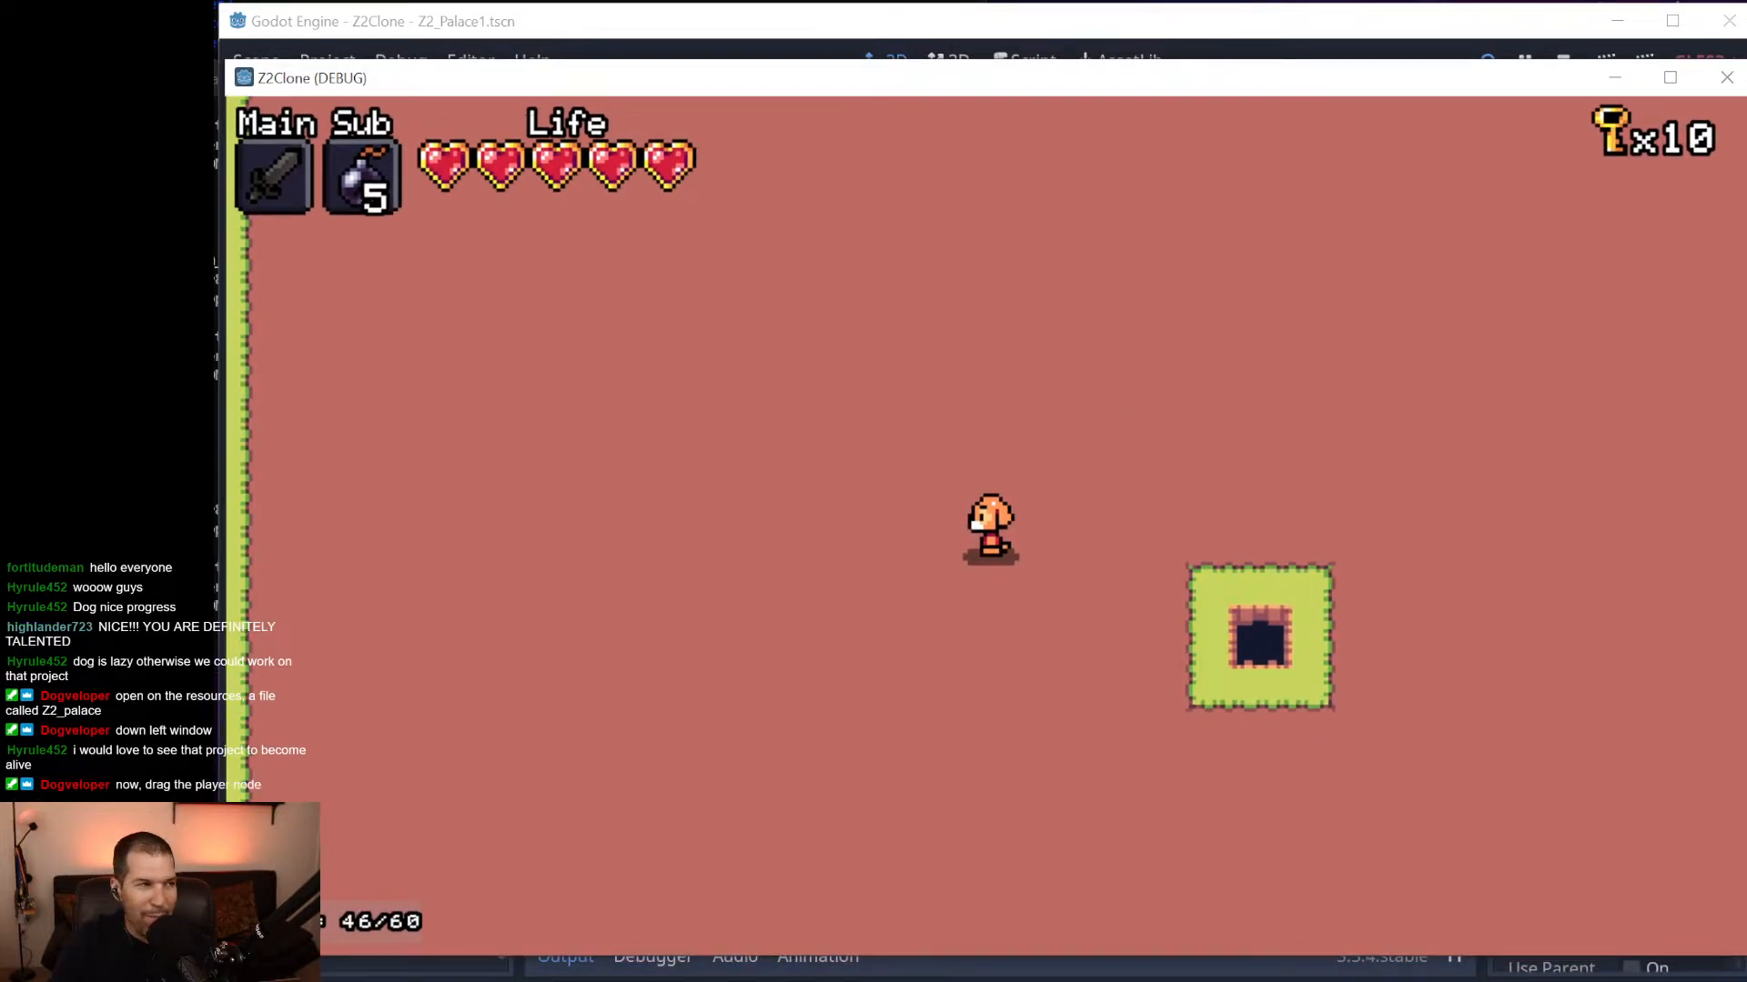
pyautogui.press('Right')
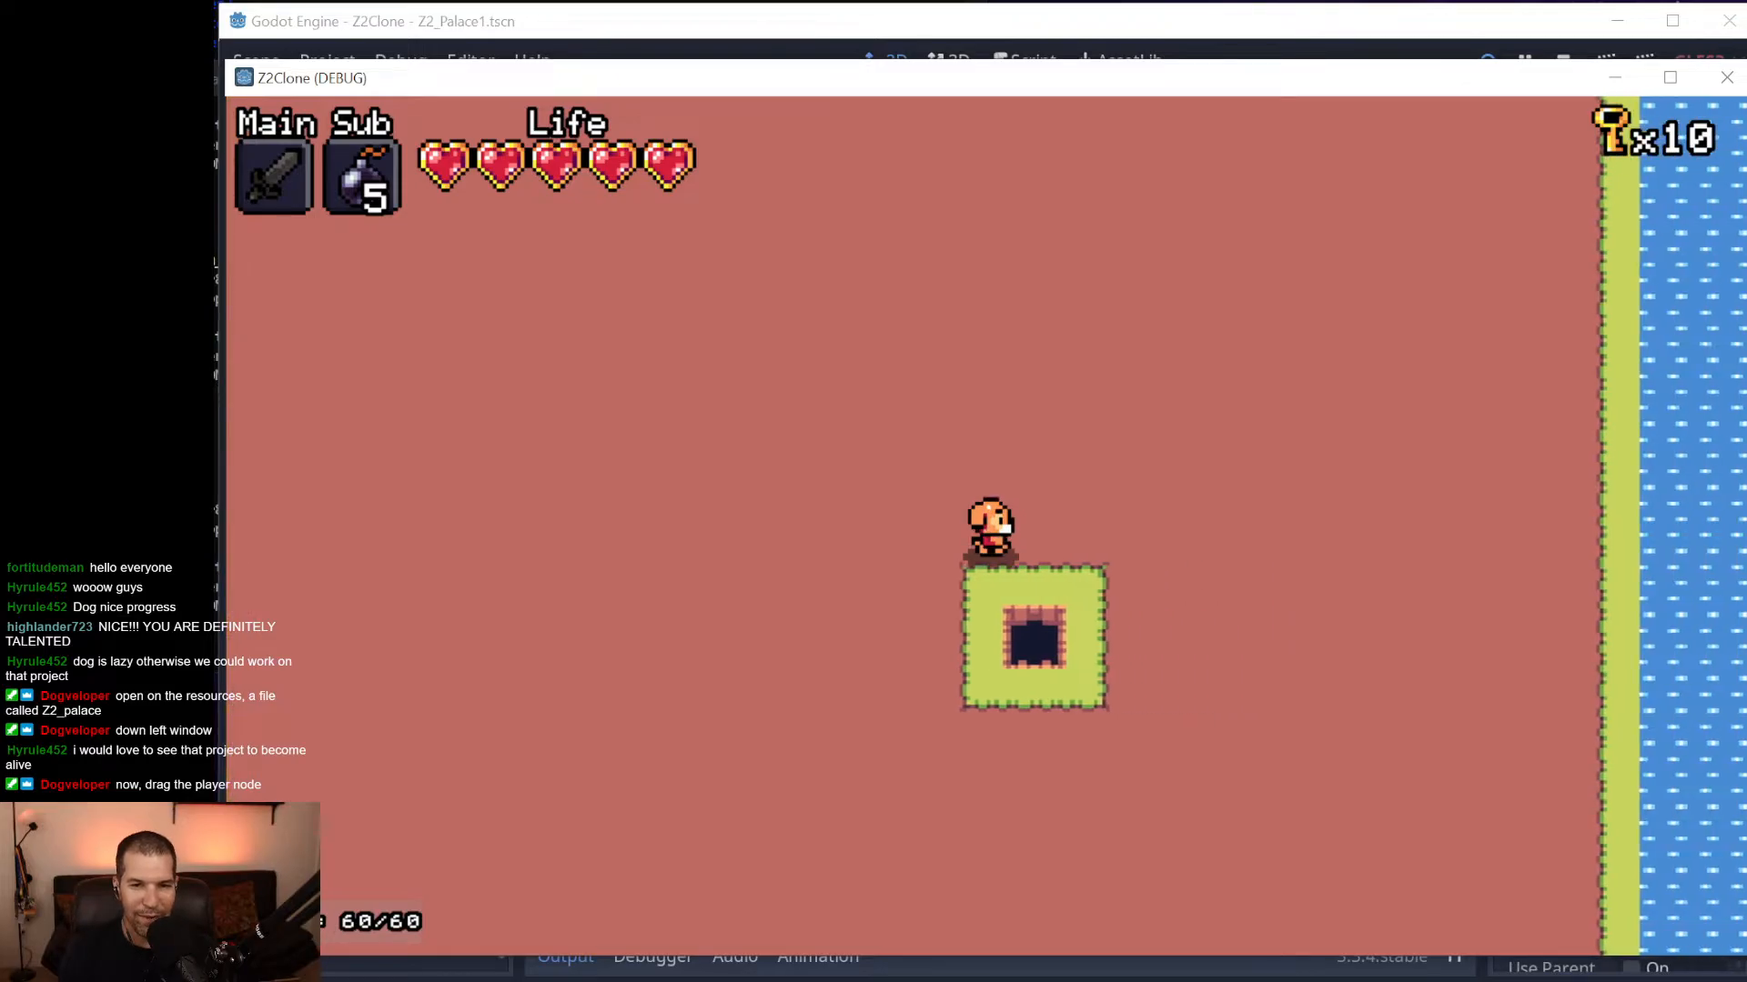
pyautogui.press('Down')
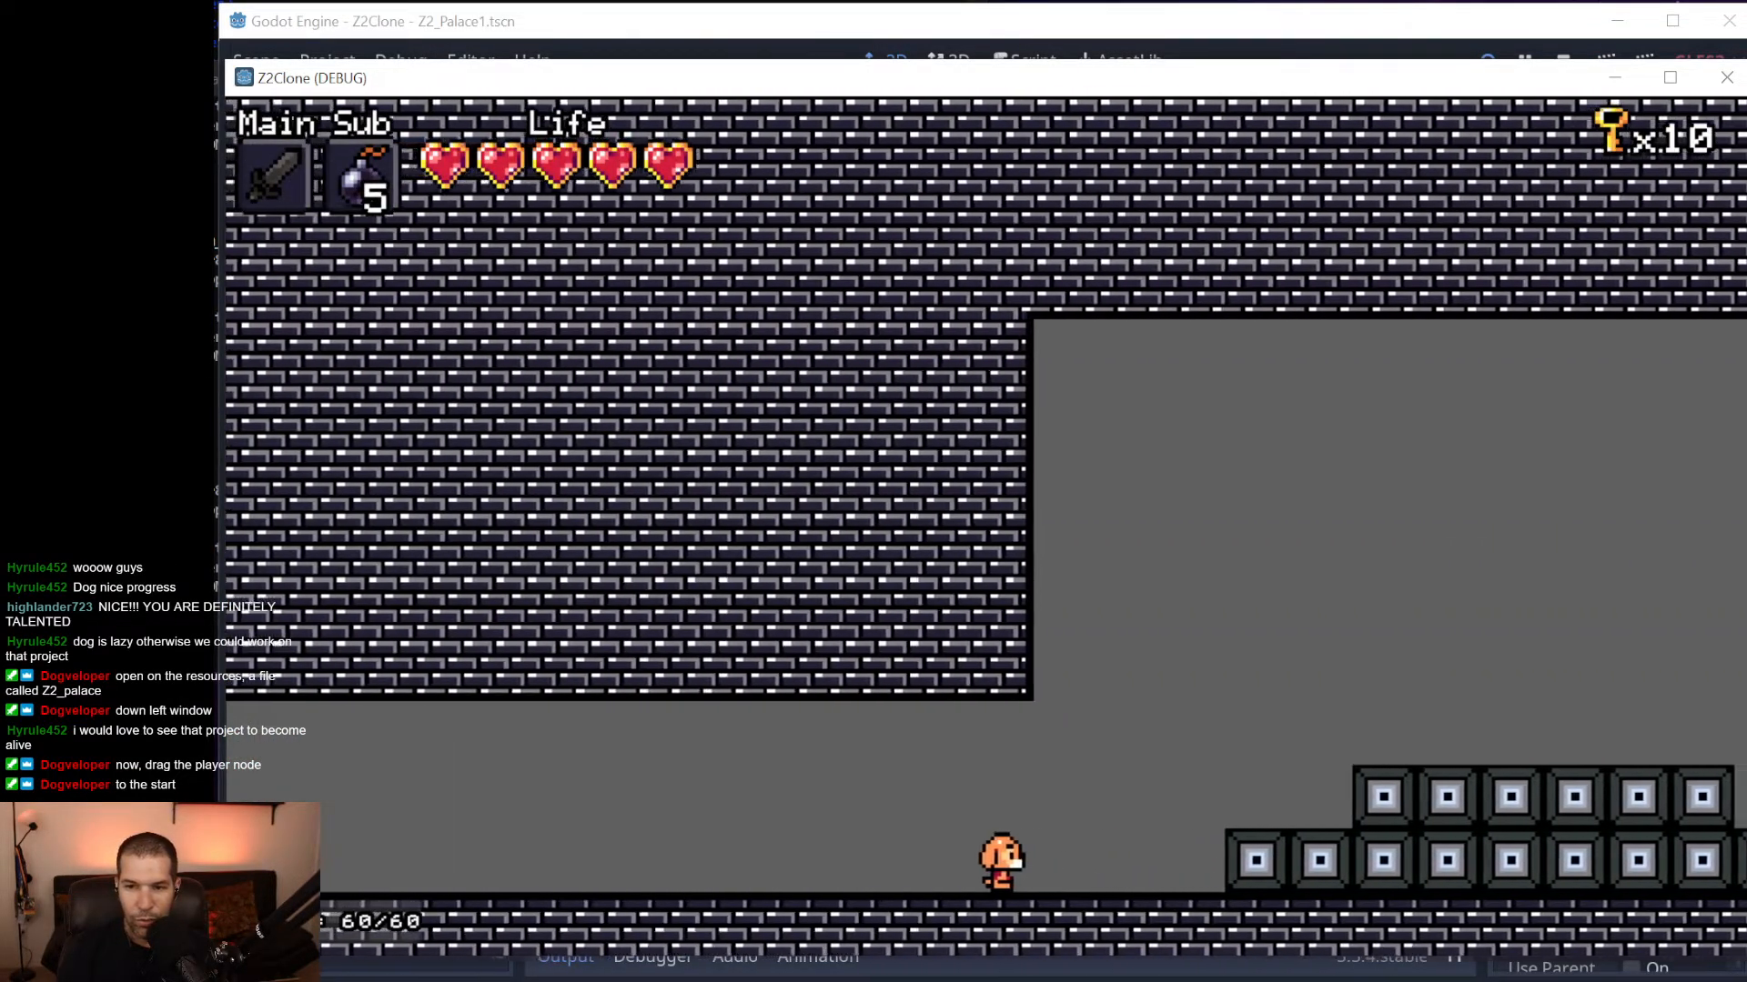
pyautogui.click(1727, 79)
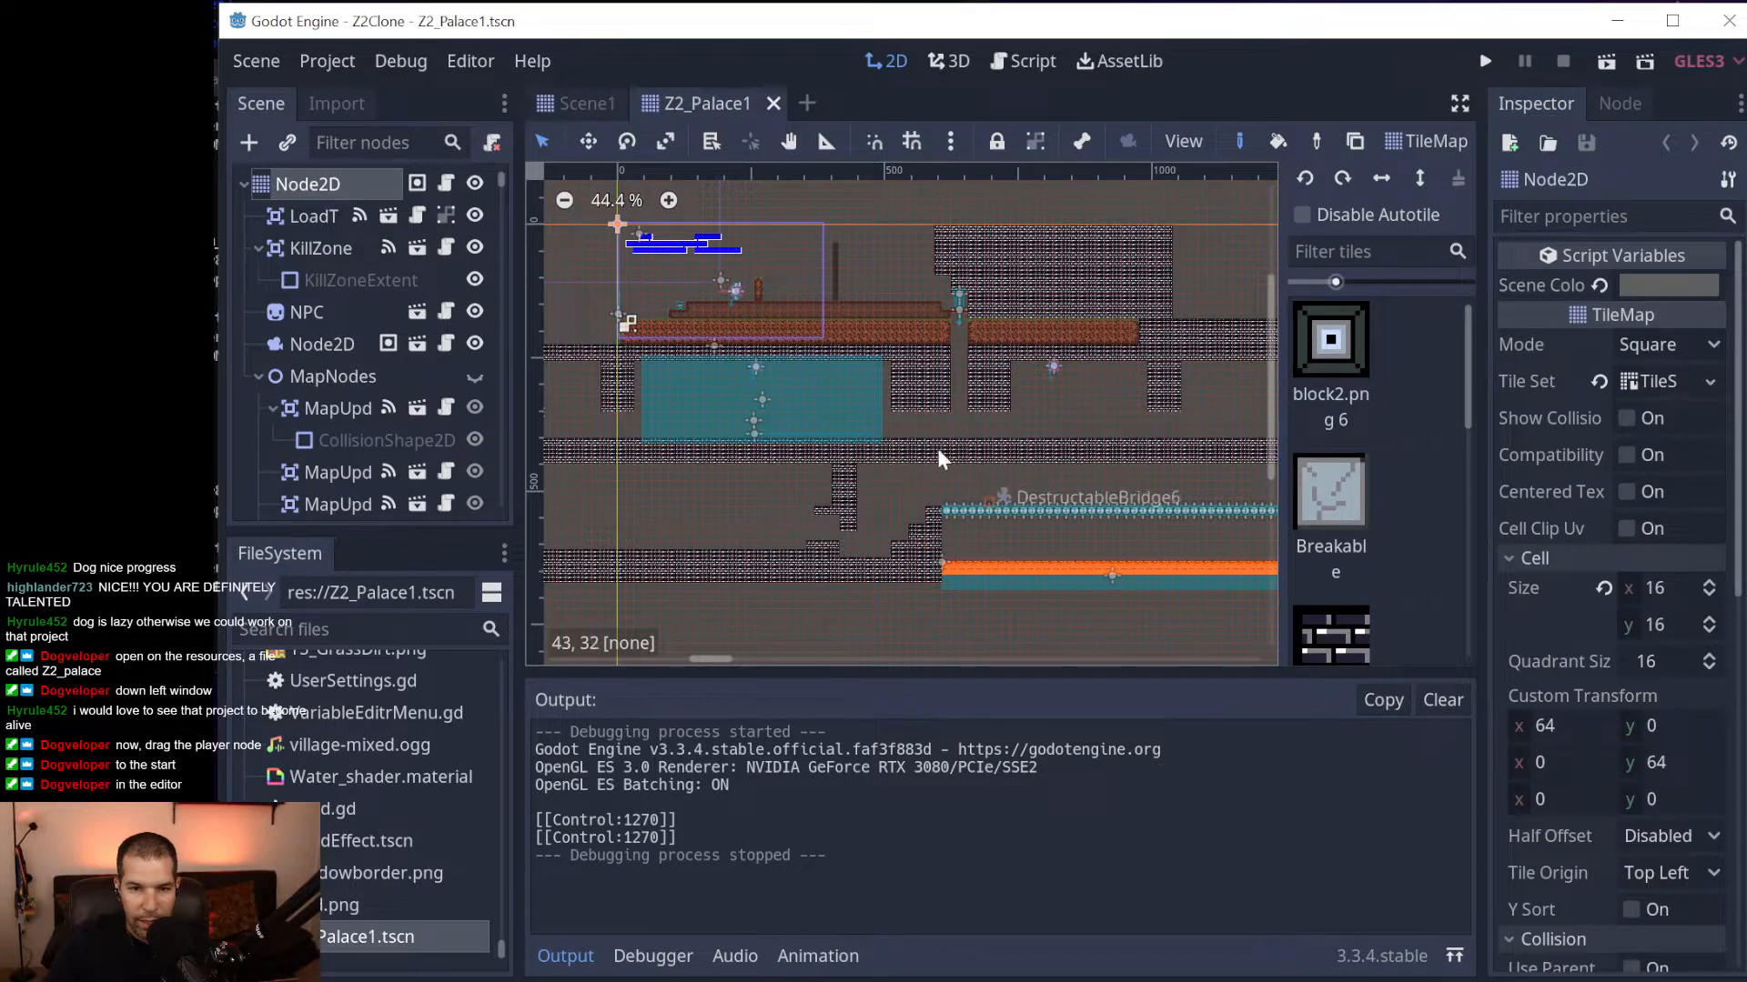
# Collapse the MapNodes group in the palace scene's node tree and select the Player node.
pyautogui.scroll(-2, 892, 442)
pyautogui.scroll(10, 889, 445)
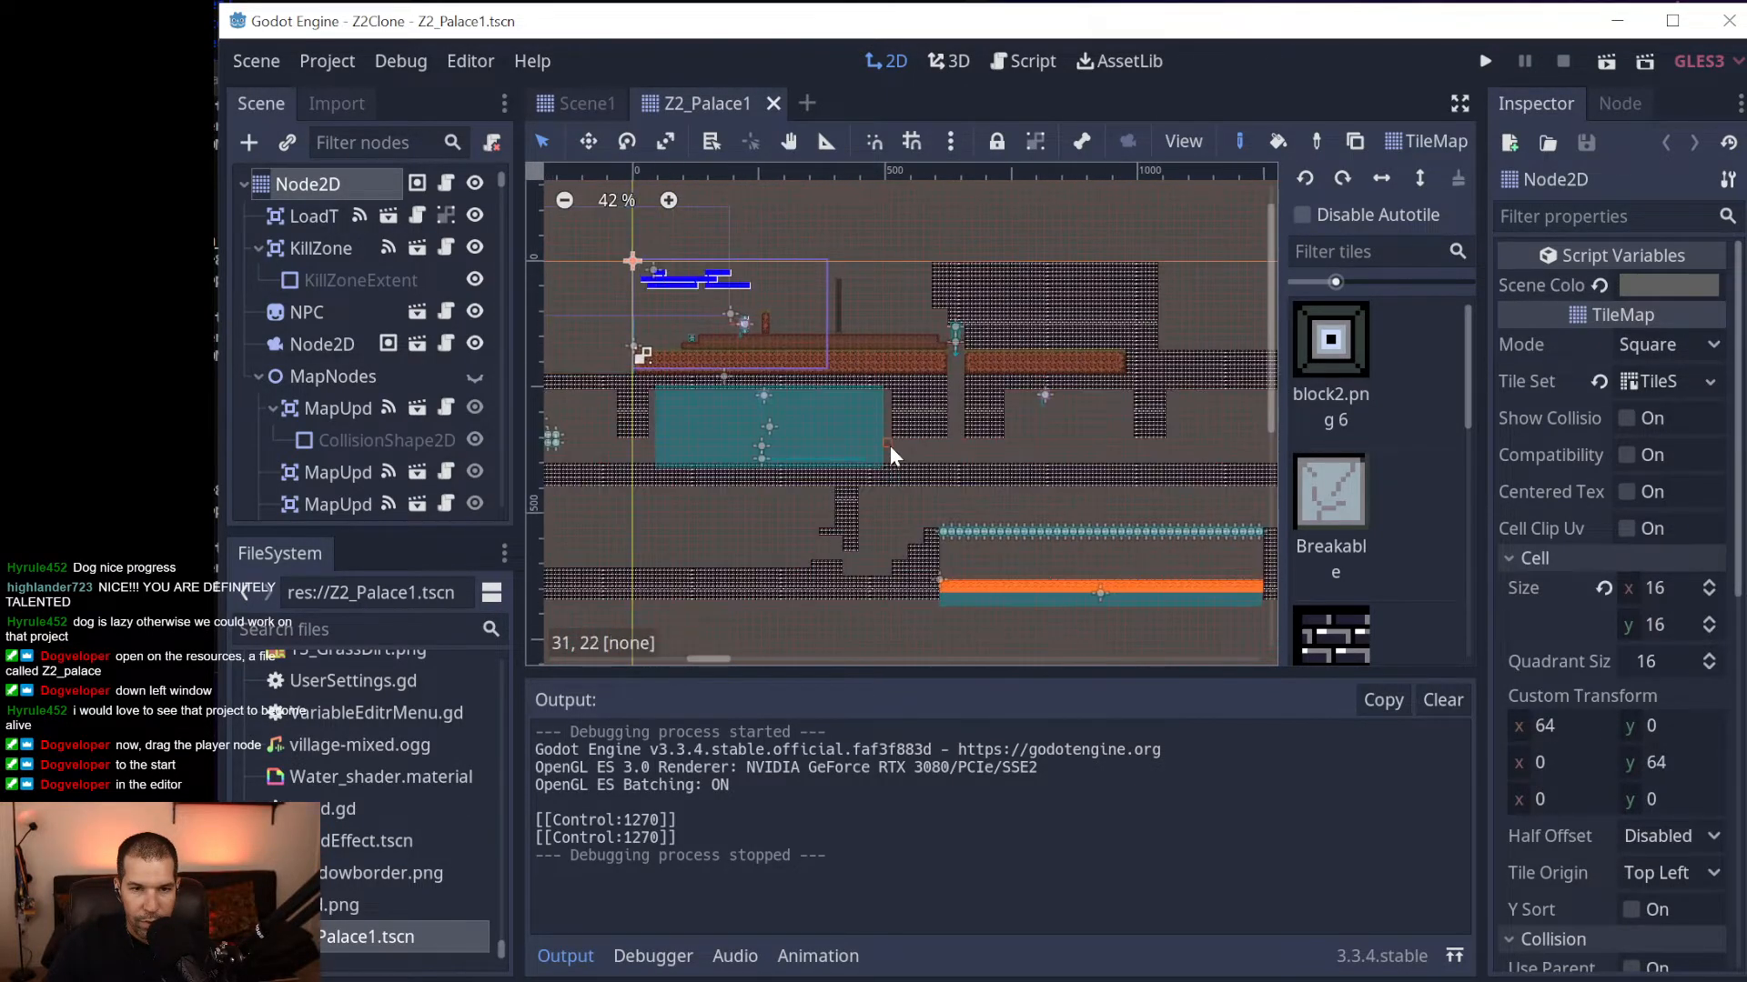
pyautogui.scroll(-2, 673, 437)
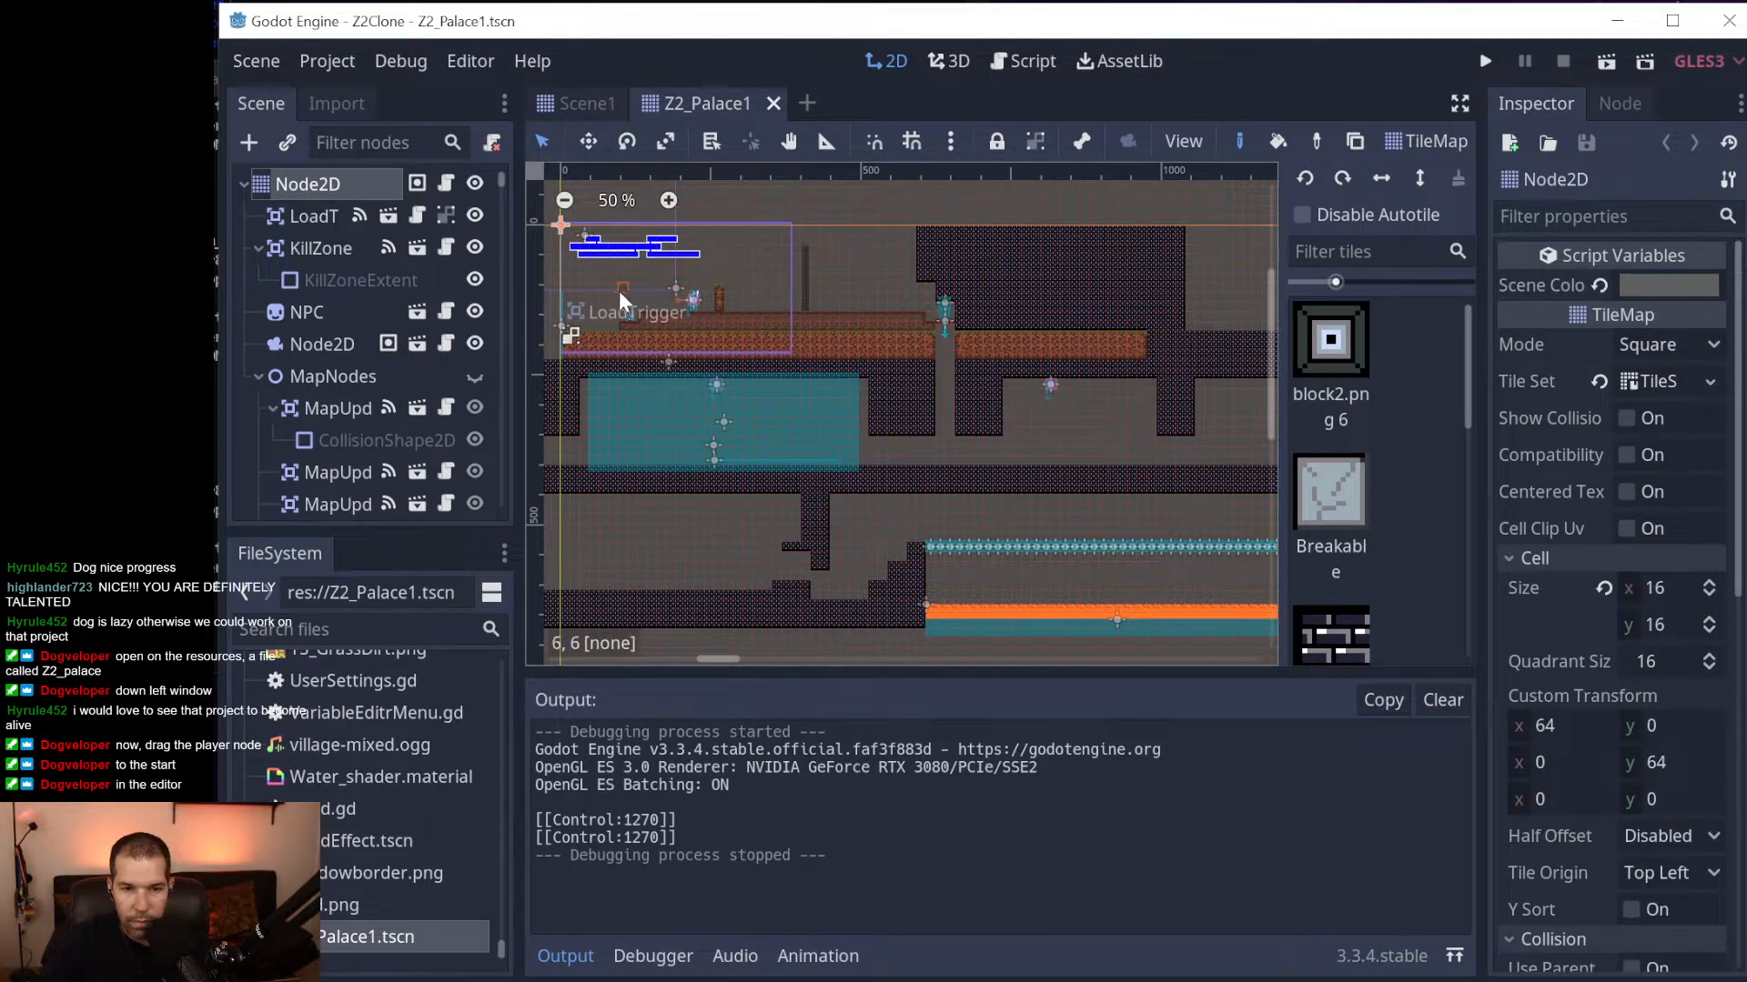
pyautogui.moveTo(728, 659); pyautogui.dragTo(672, 644)
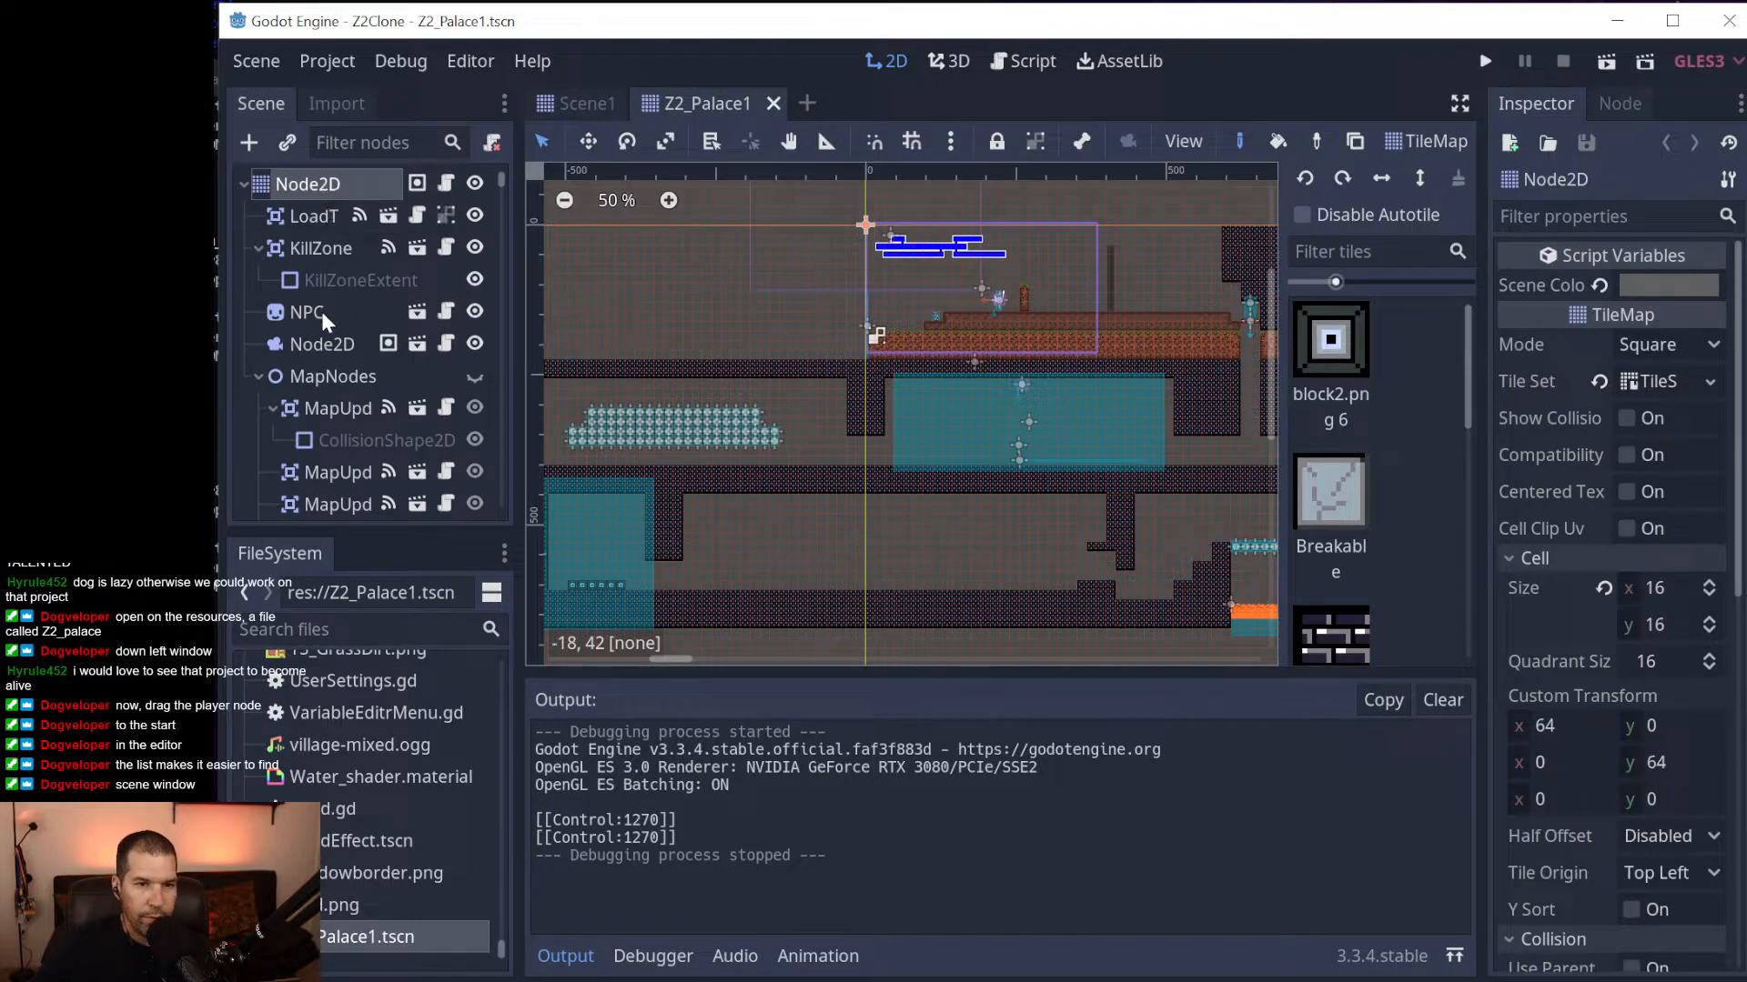
pyautogui.scroll(-3, 320, 311)
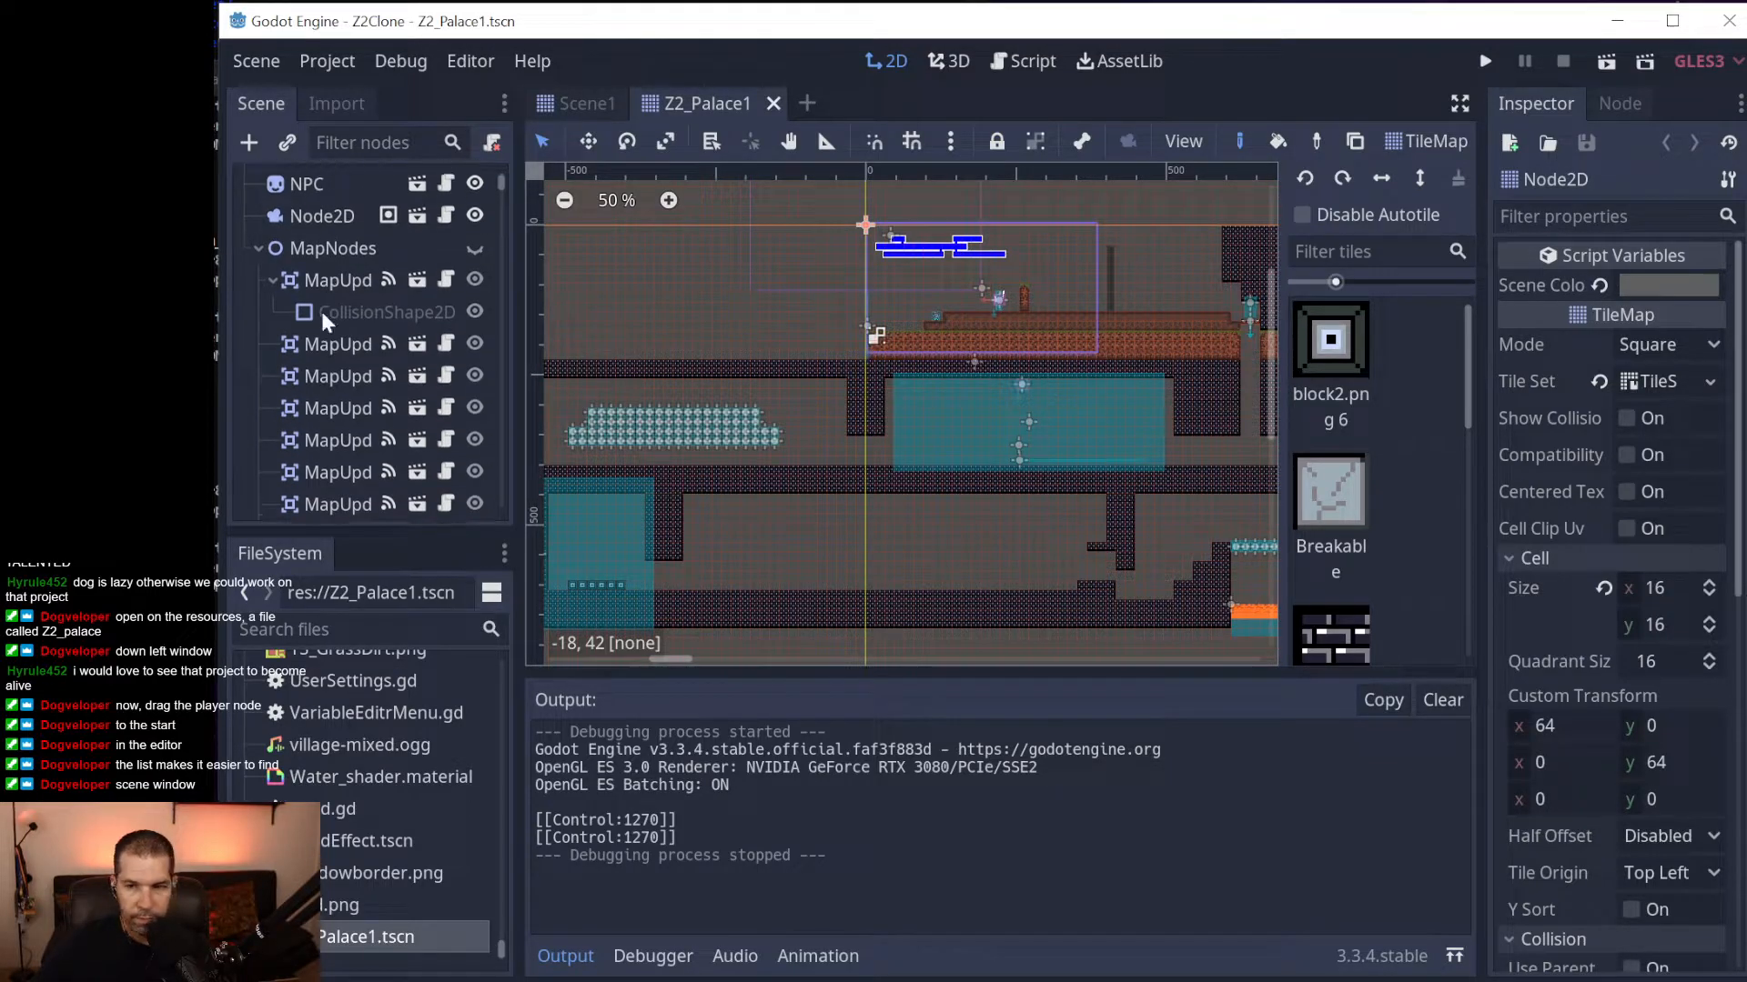
pyautogui.scroll(3, 320, 311)
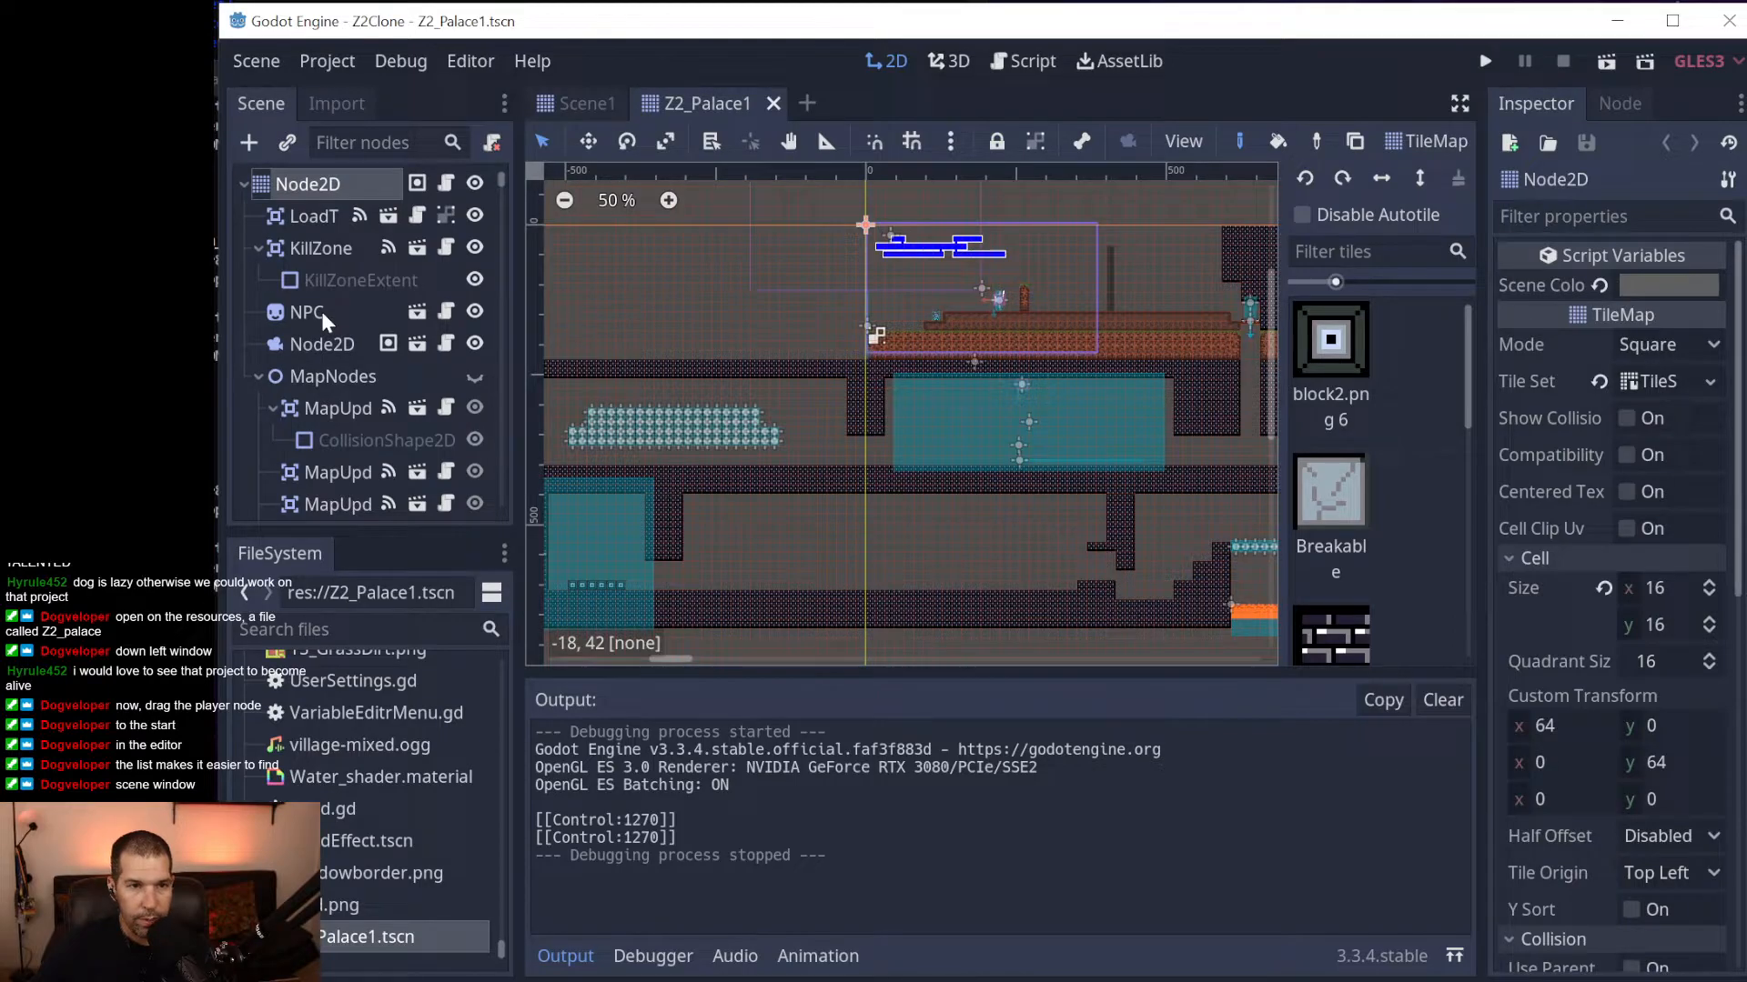
pyautogui.scroll(-2, 316, 262)
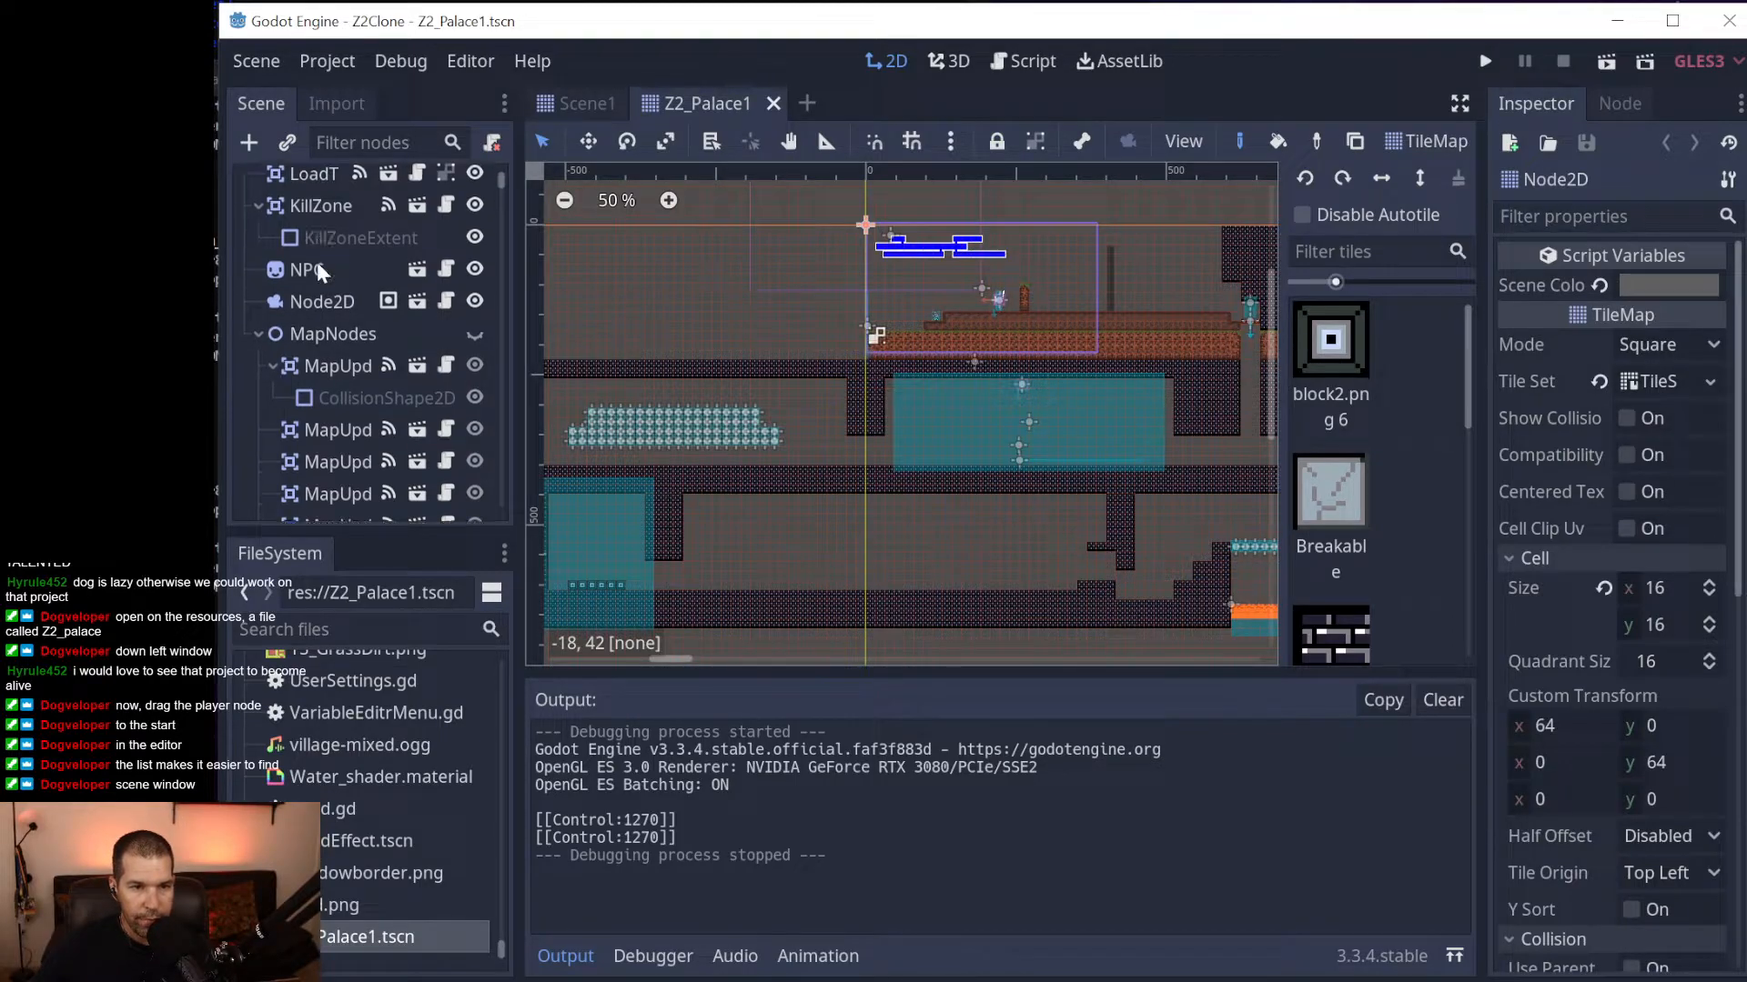
pyautogui.scroll(2, 316, 262)
pyautogui.scroll(-2, 324, 245)
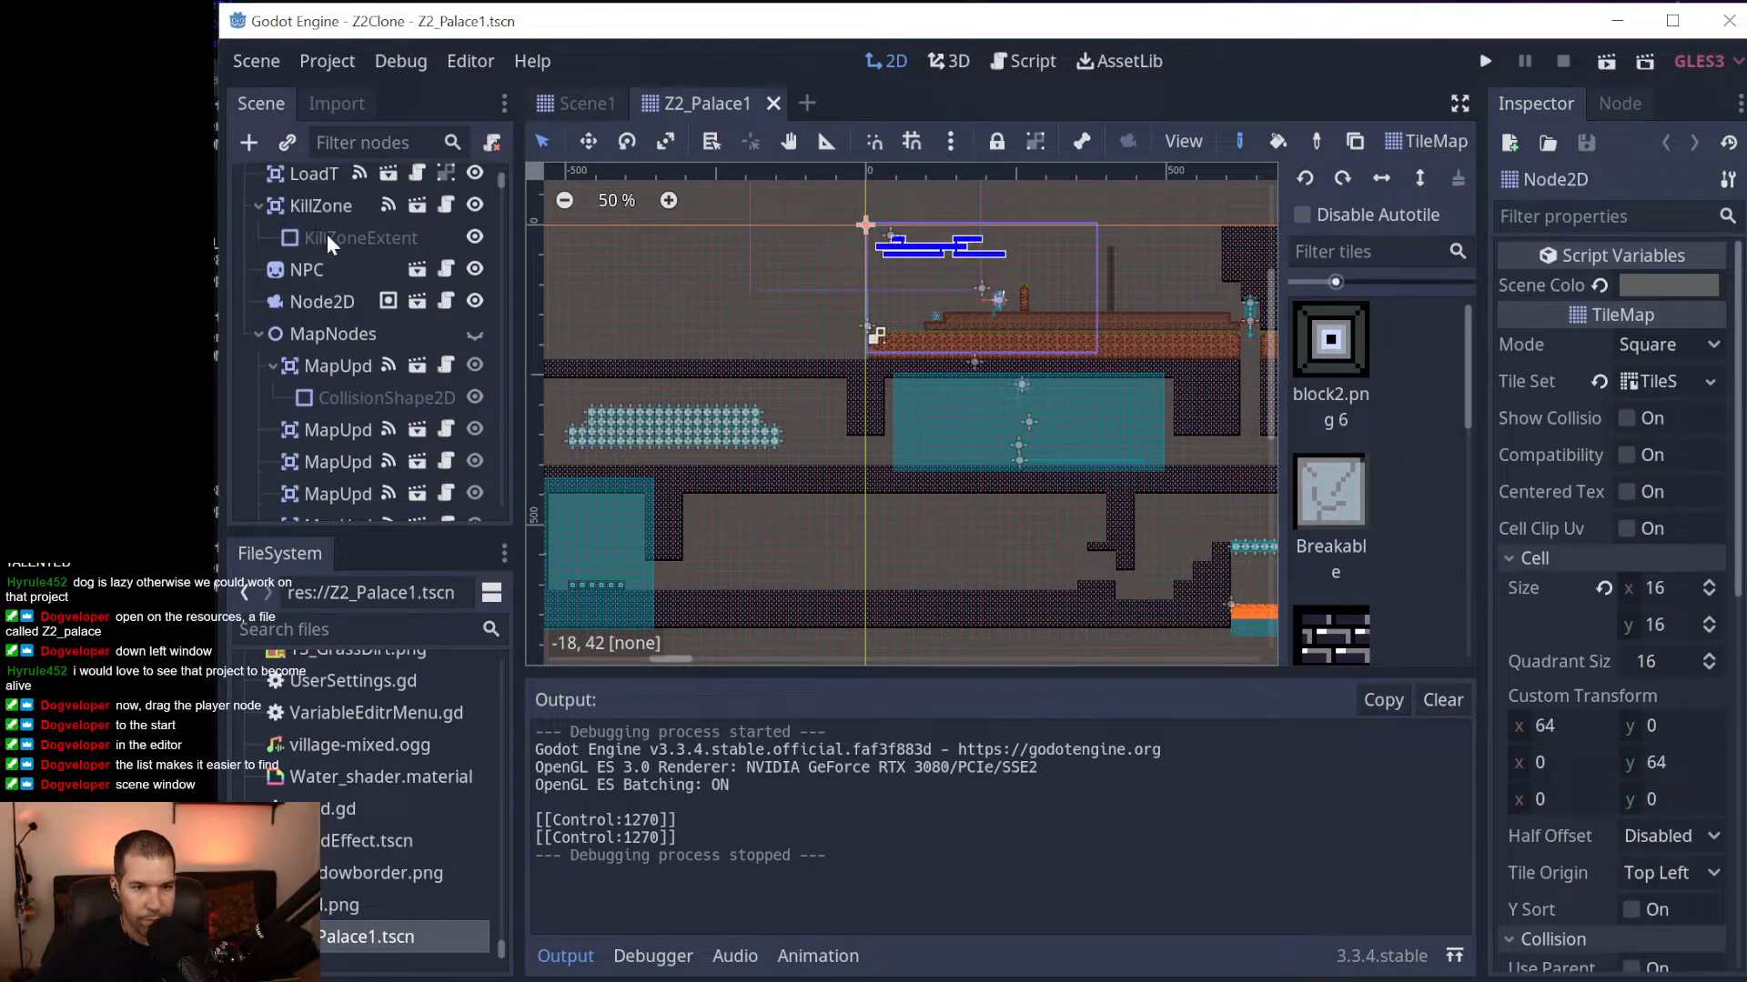
pyautogui.scroll(-3, 325, 233)
pyautogui.scroll(3, 326, 233)
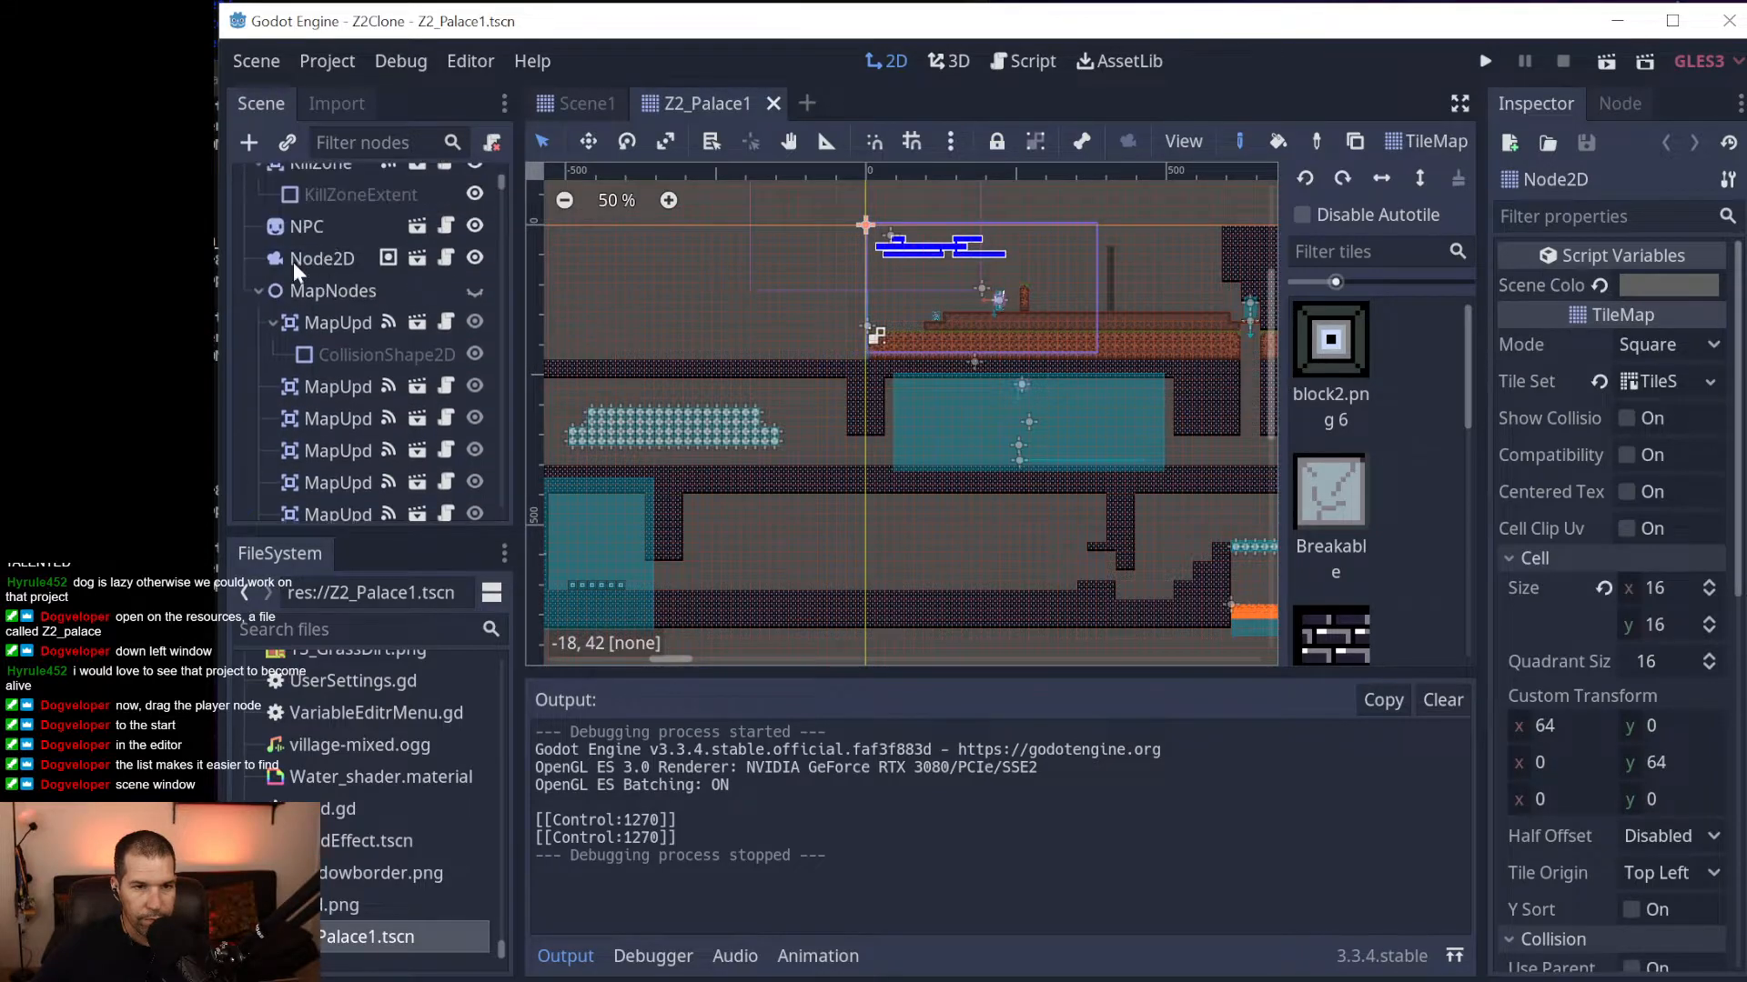
pyautogui.click(256, 291)
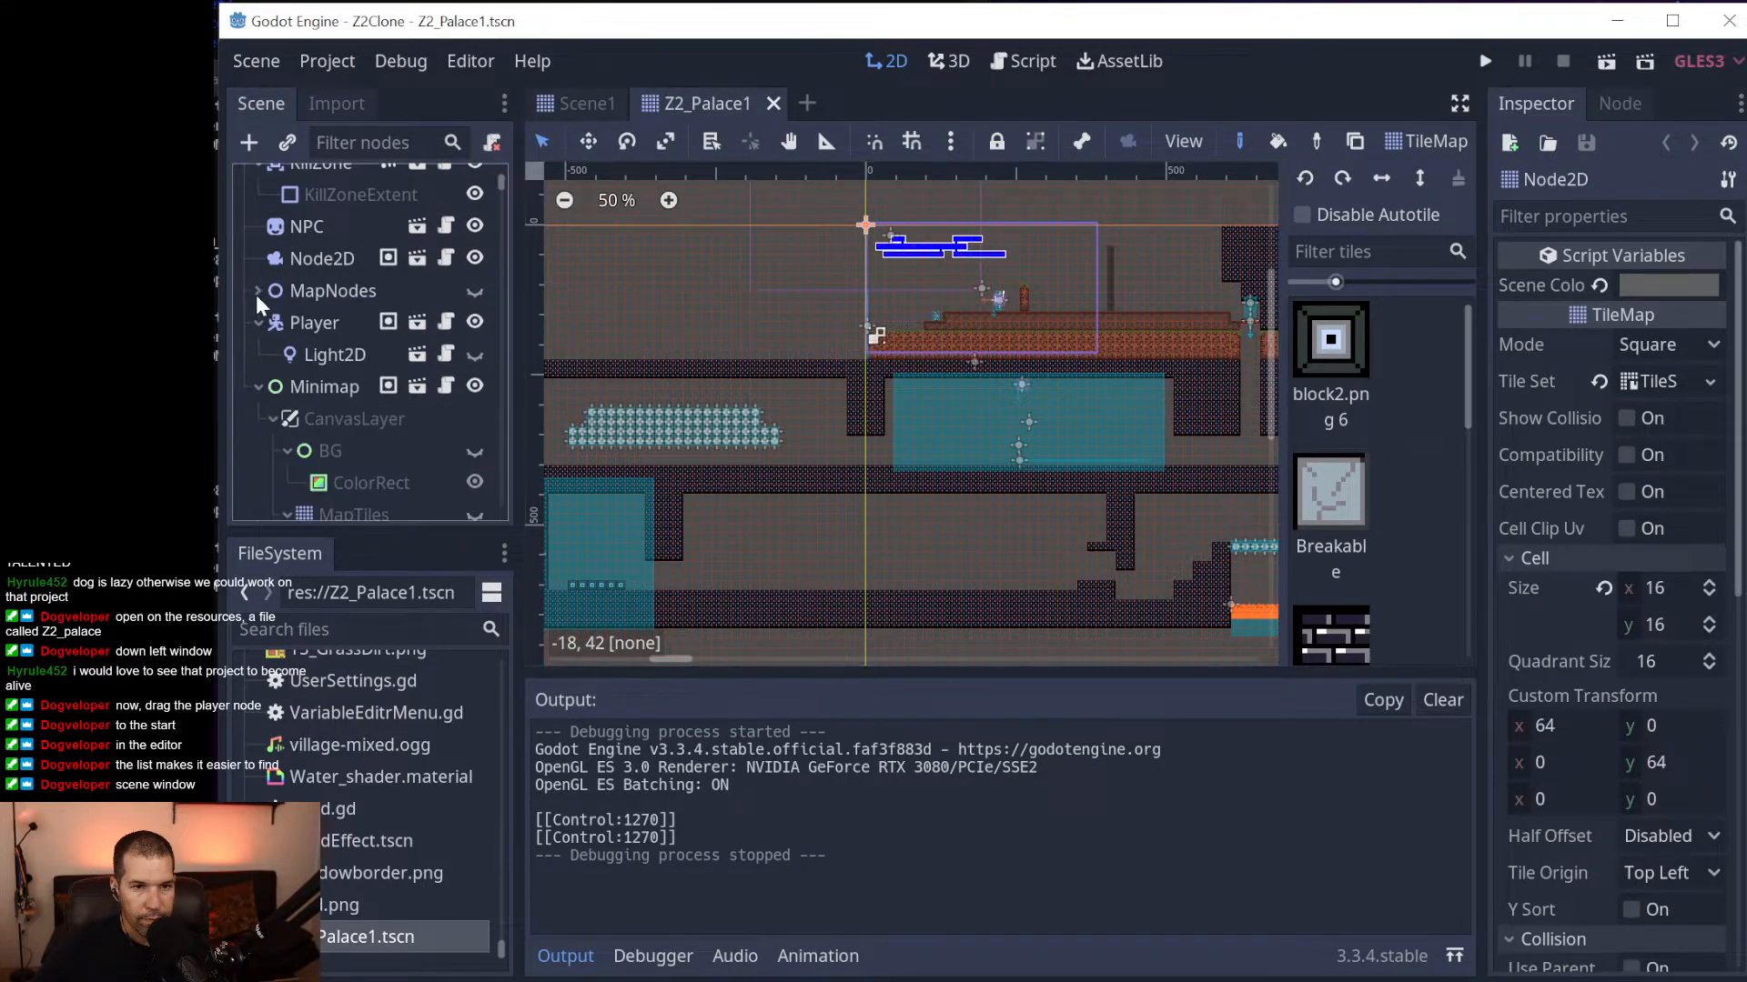
pyautogui.click(305, 324)
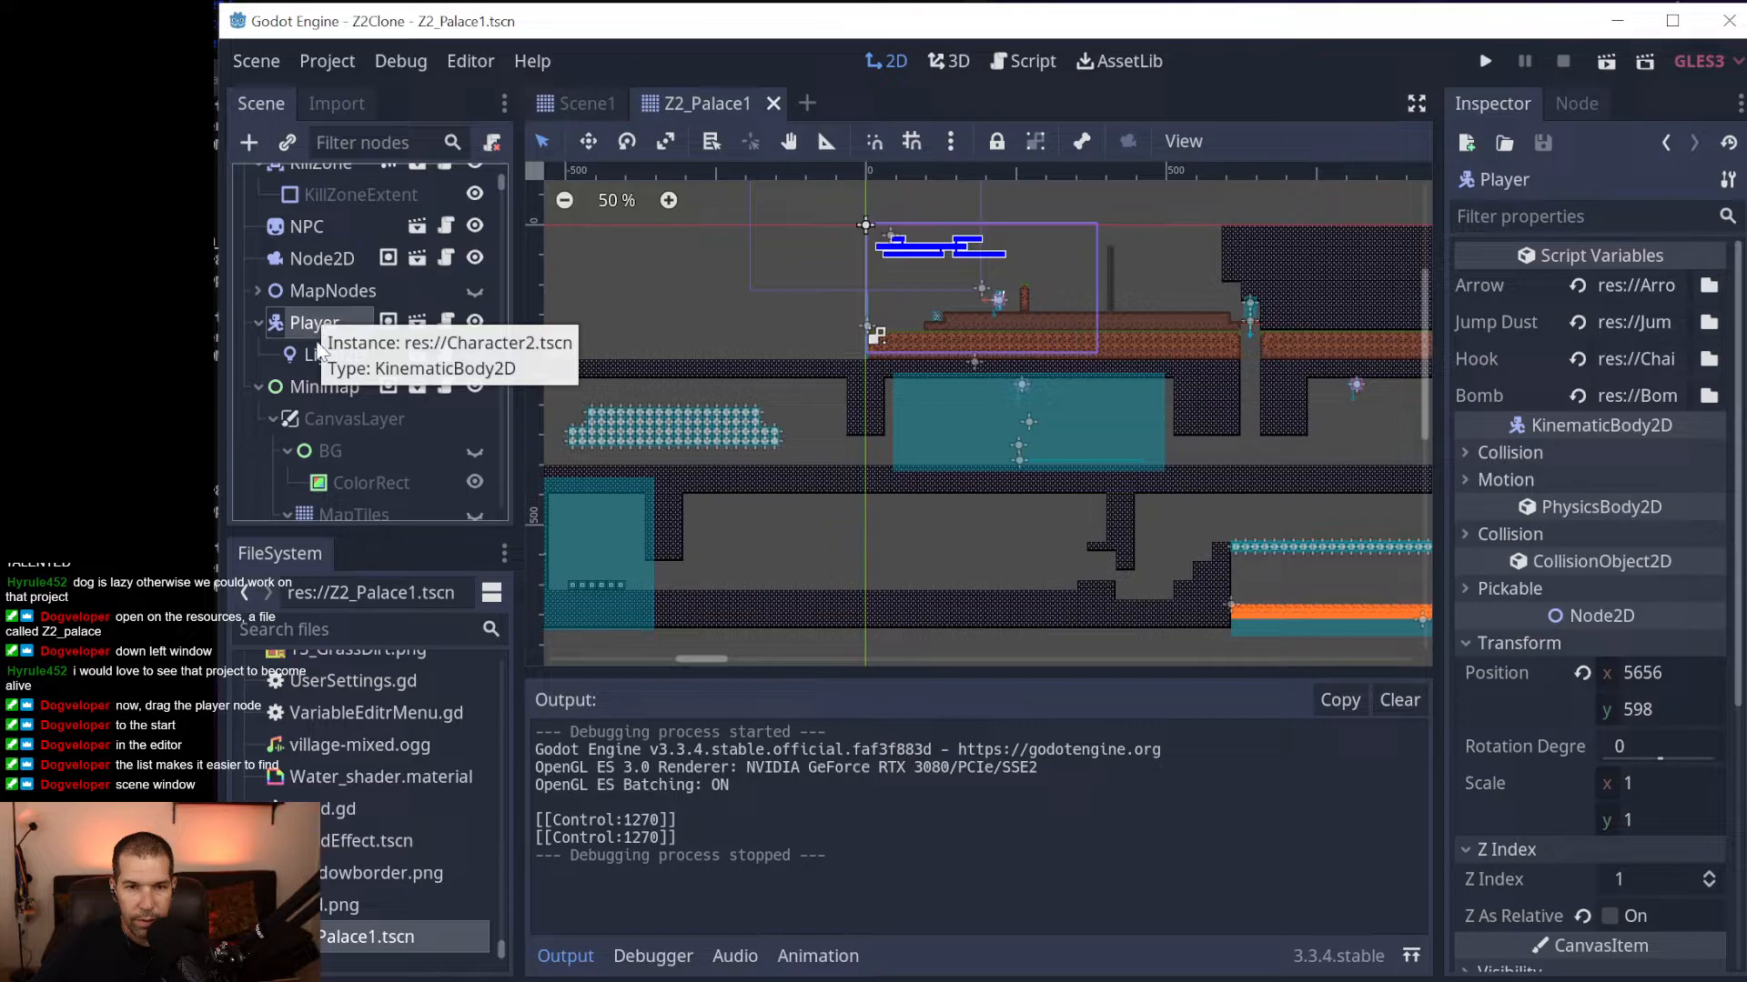
# Find the Player node near the palace map's eastern end and move it westward to about (3486, 206).
pyautogui.click(337, 357)
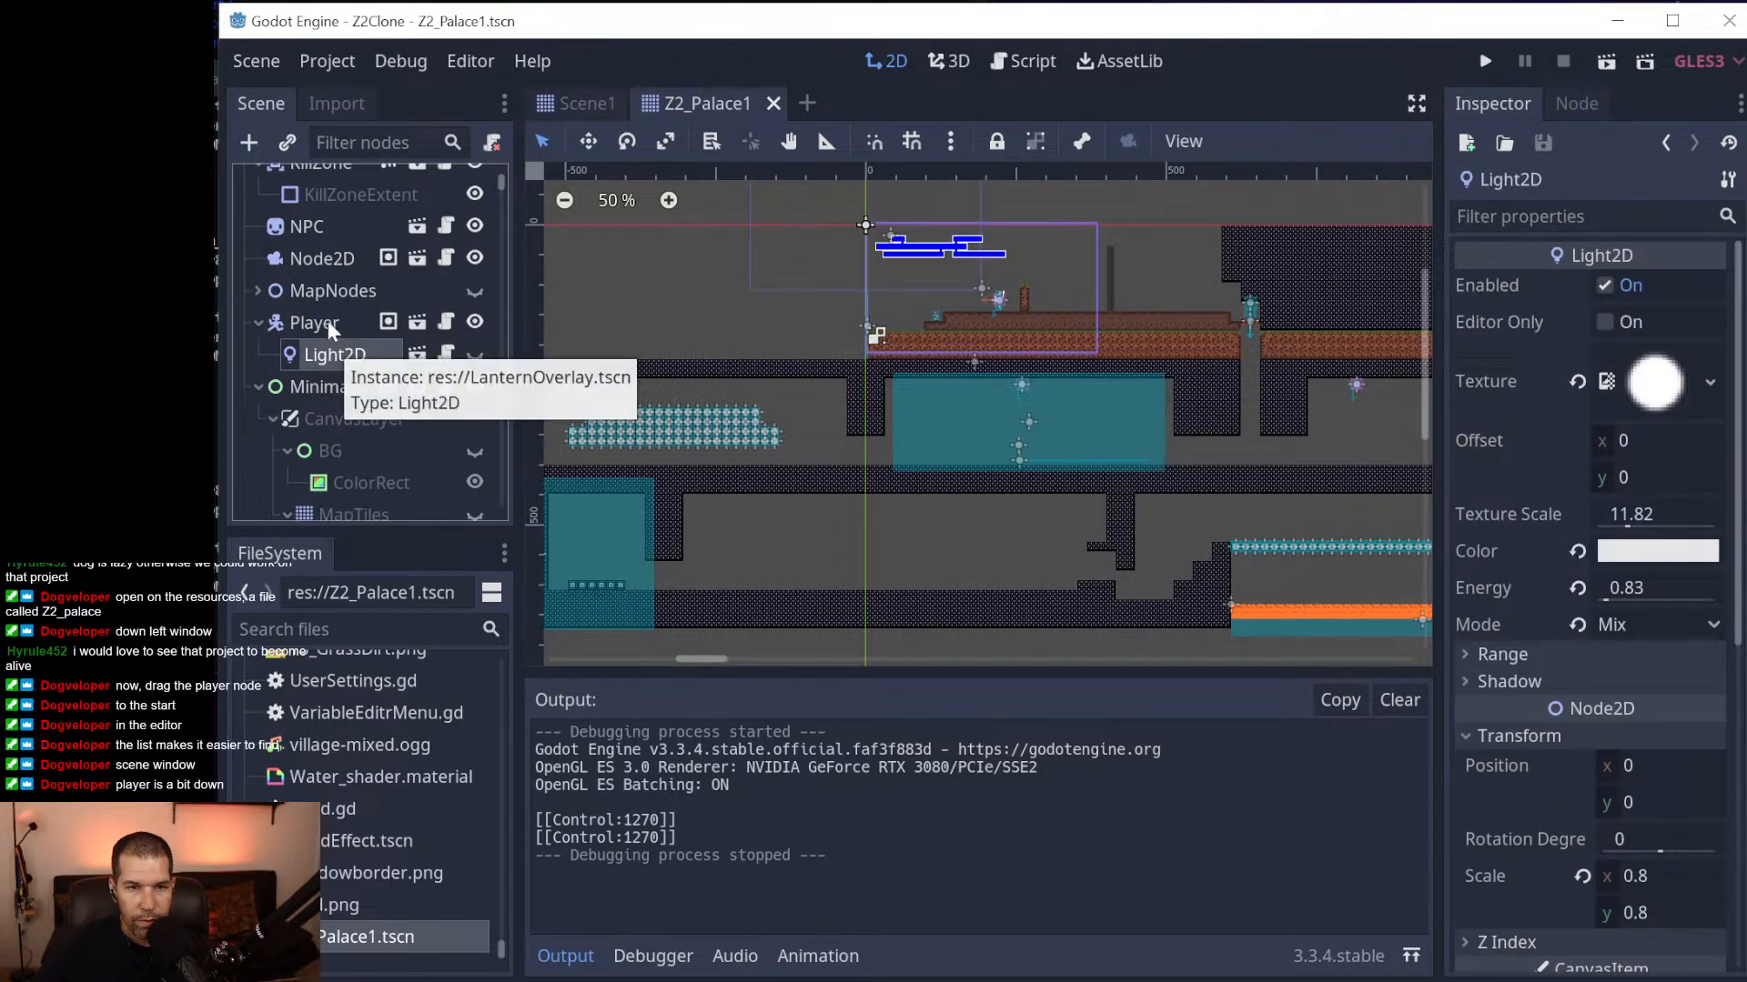
pyautogui.click(326, 320)
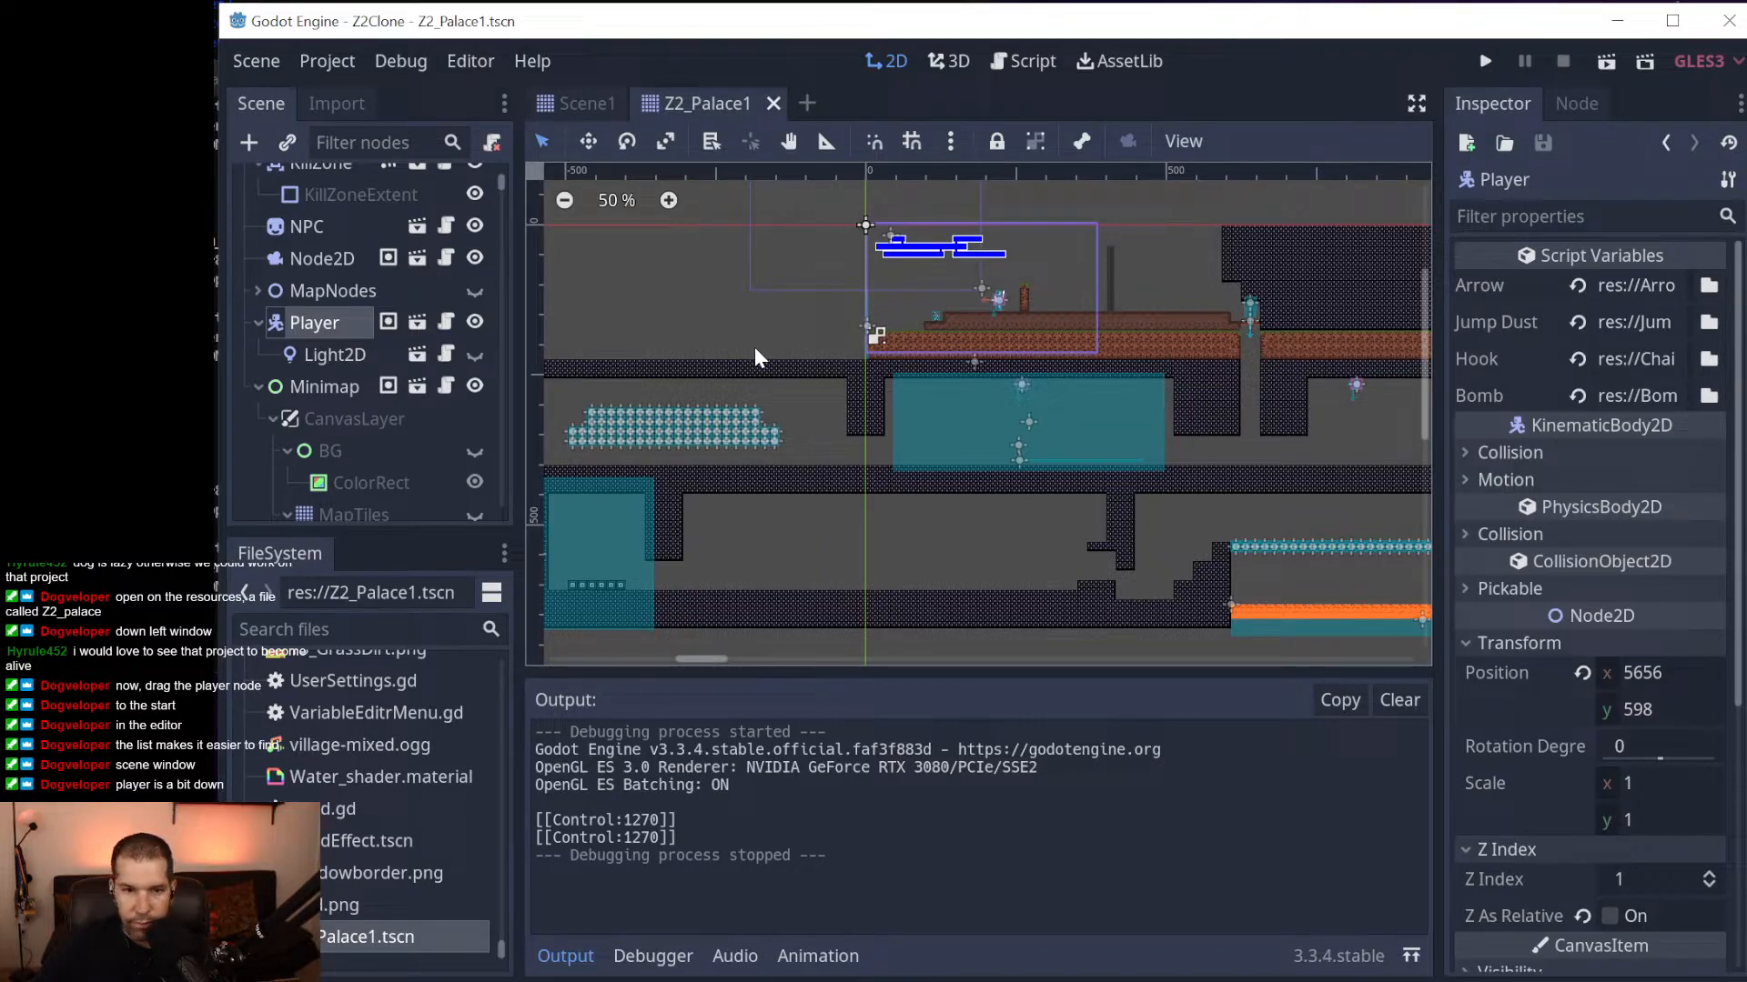
pyautogui.moveTo(701, 659); pyautogui.dragTo(748, 657)
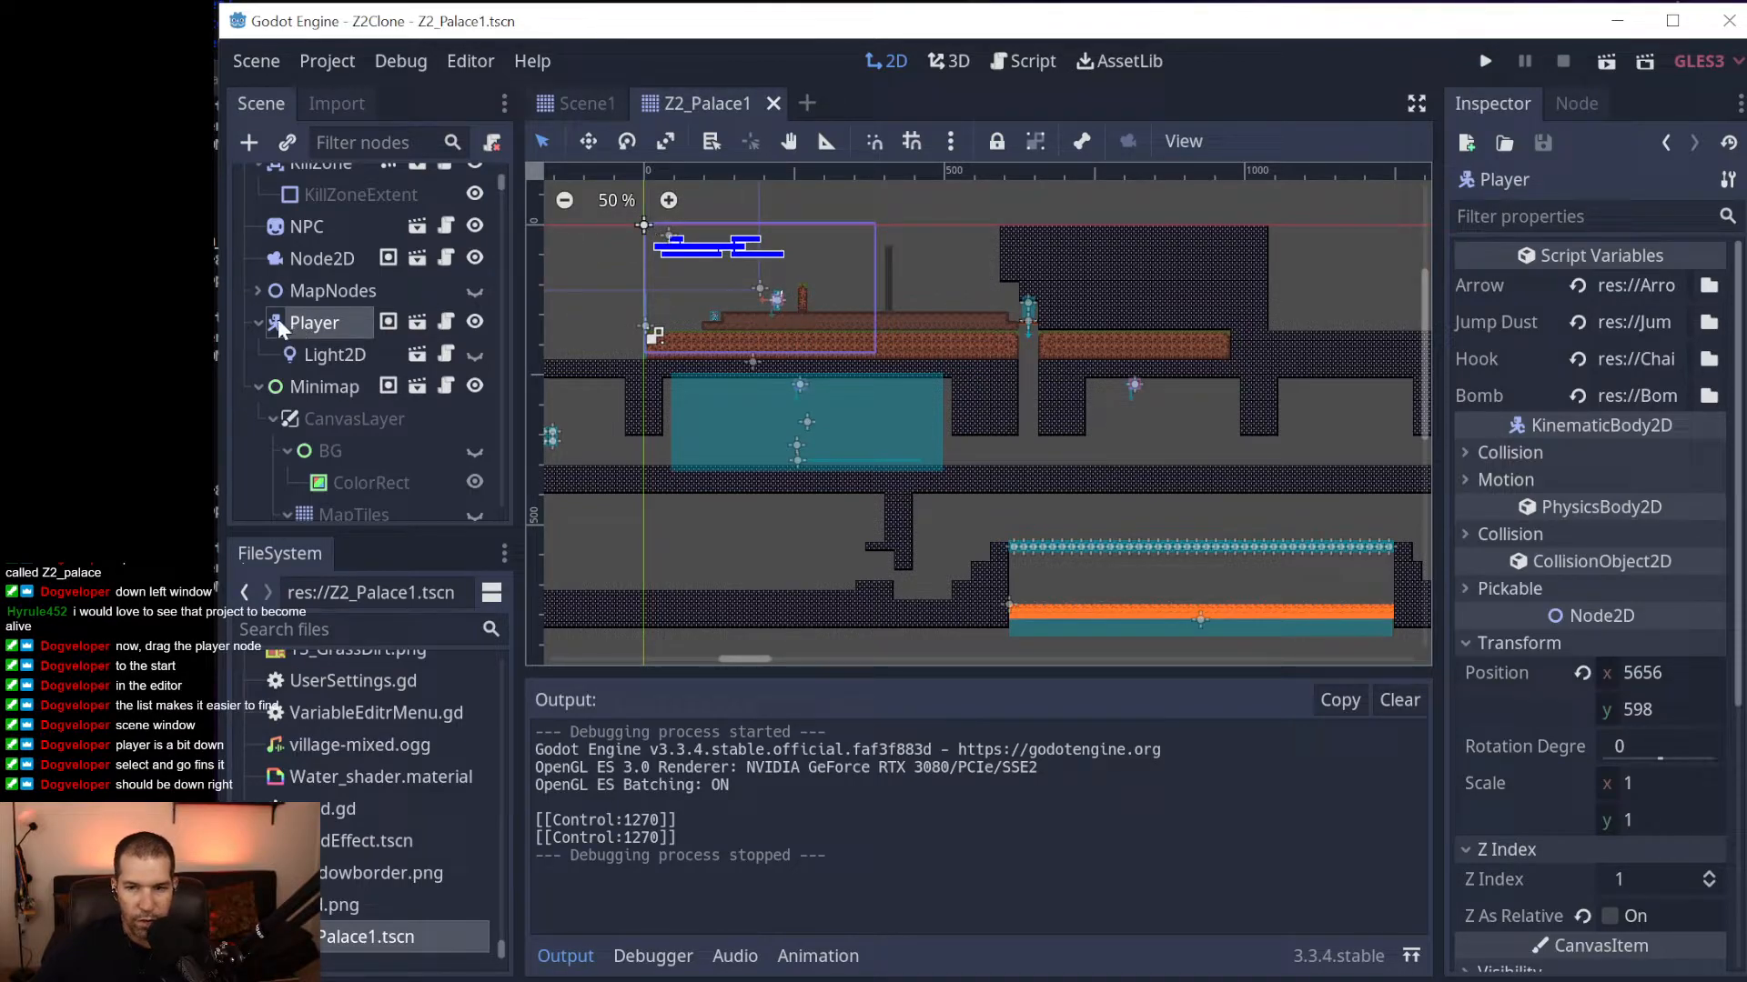
pyautogui.moveTo(738, 660); pyautogui.dragTo(1434, 637)
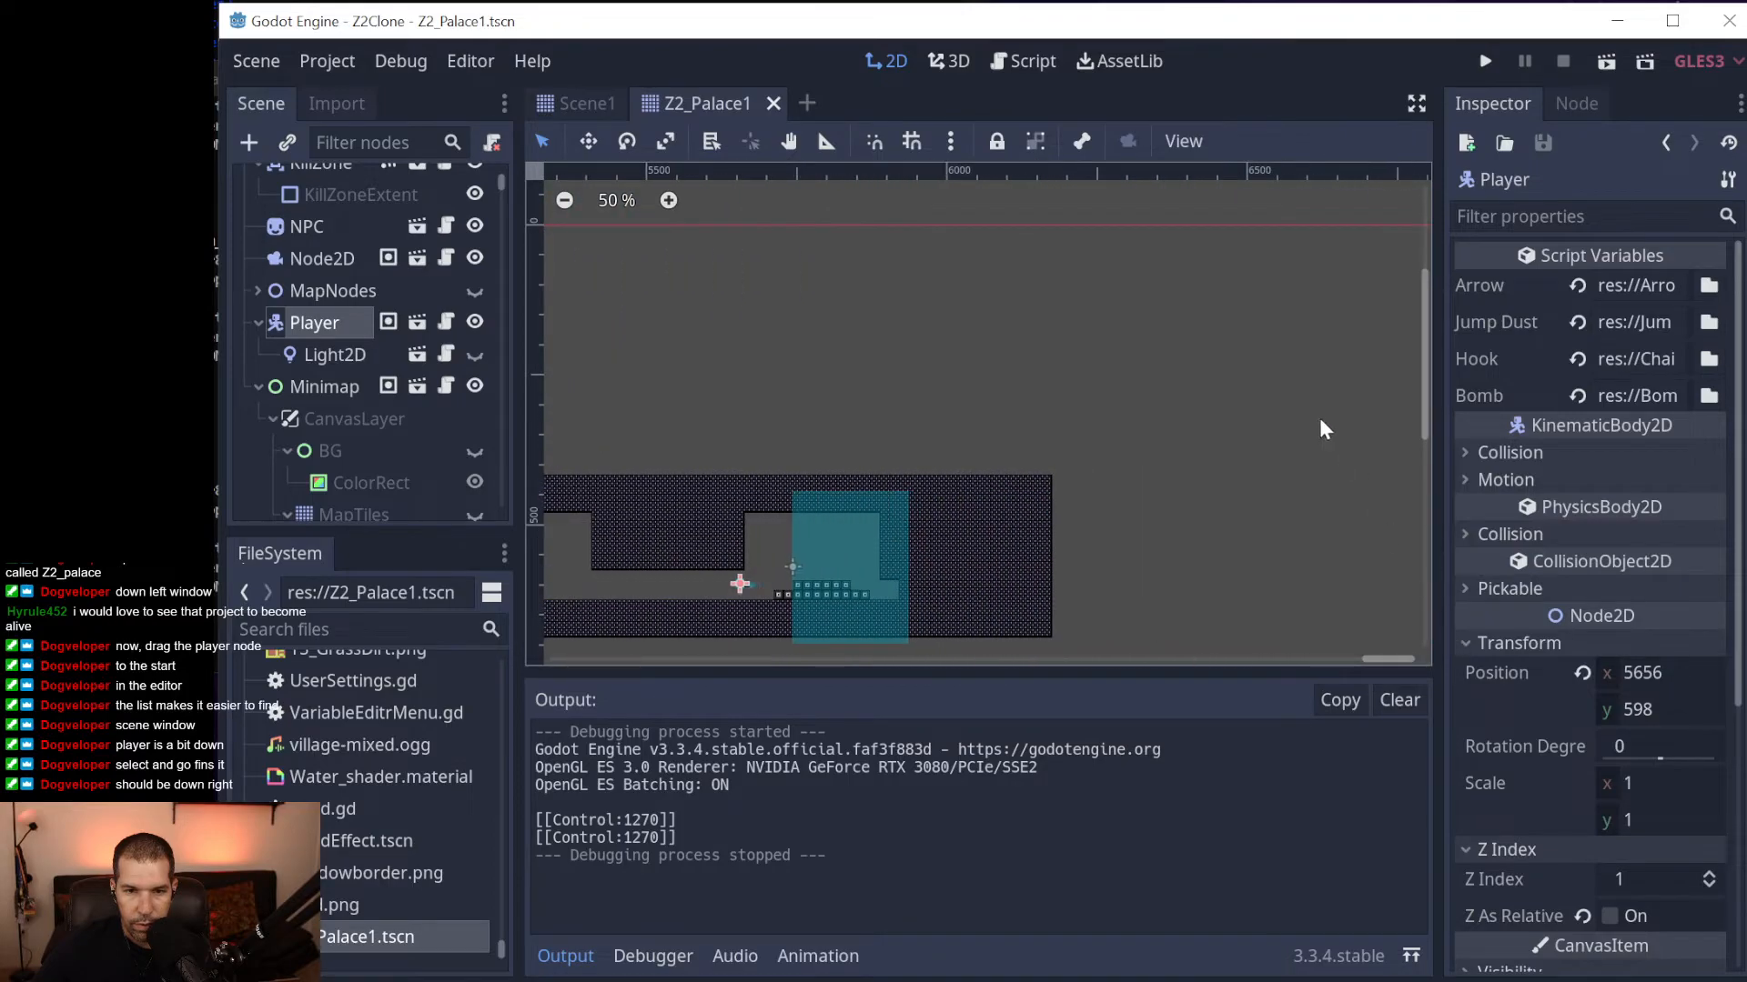
pyautogui.scroll(-1, 1326, 426)
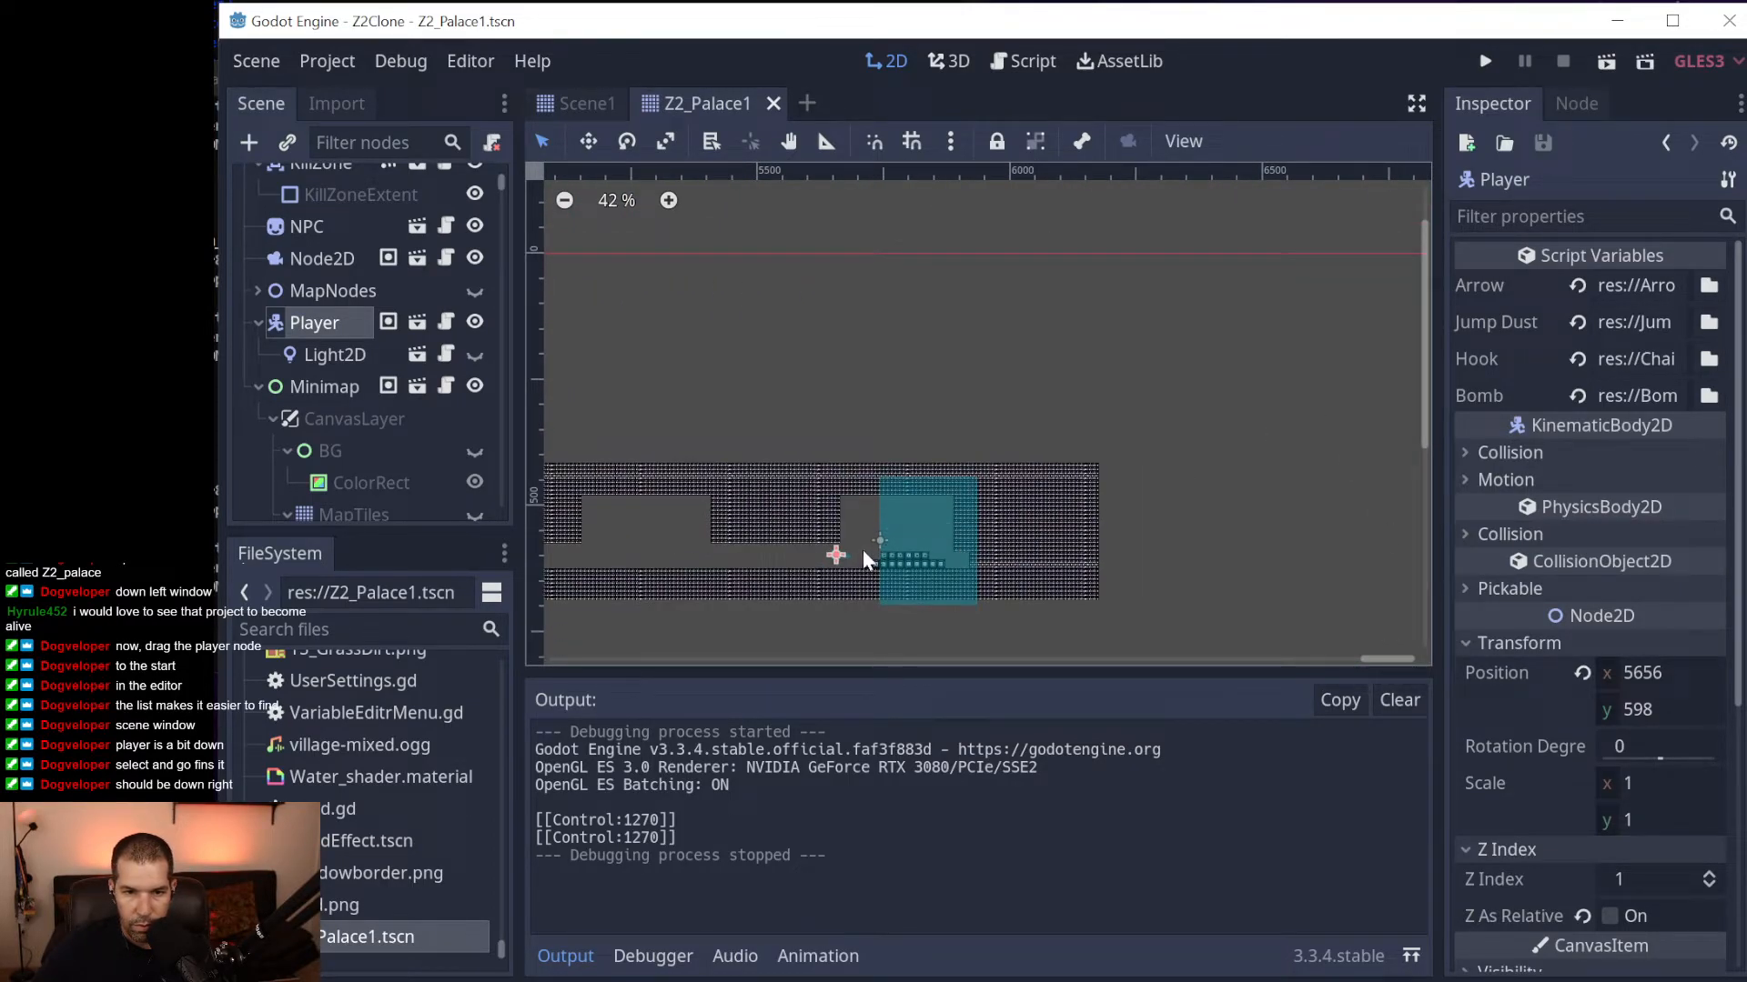
pyautogui.scroll(1, 831, 559)
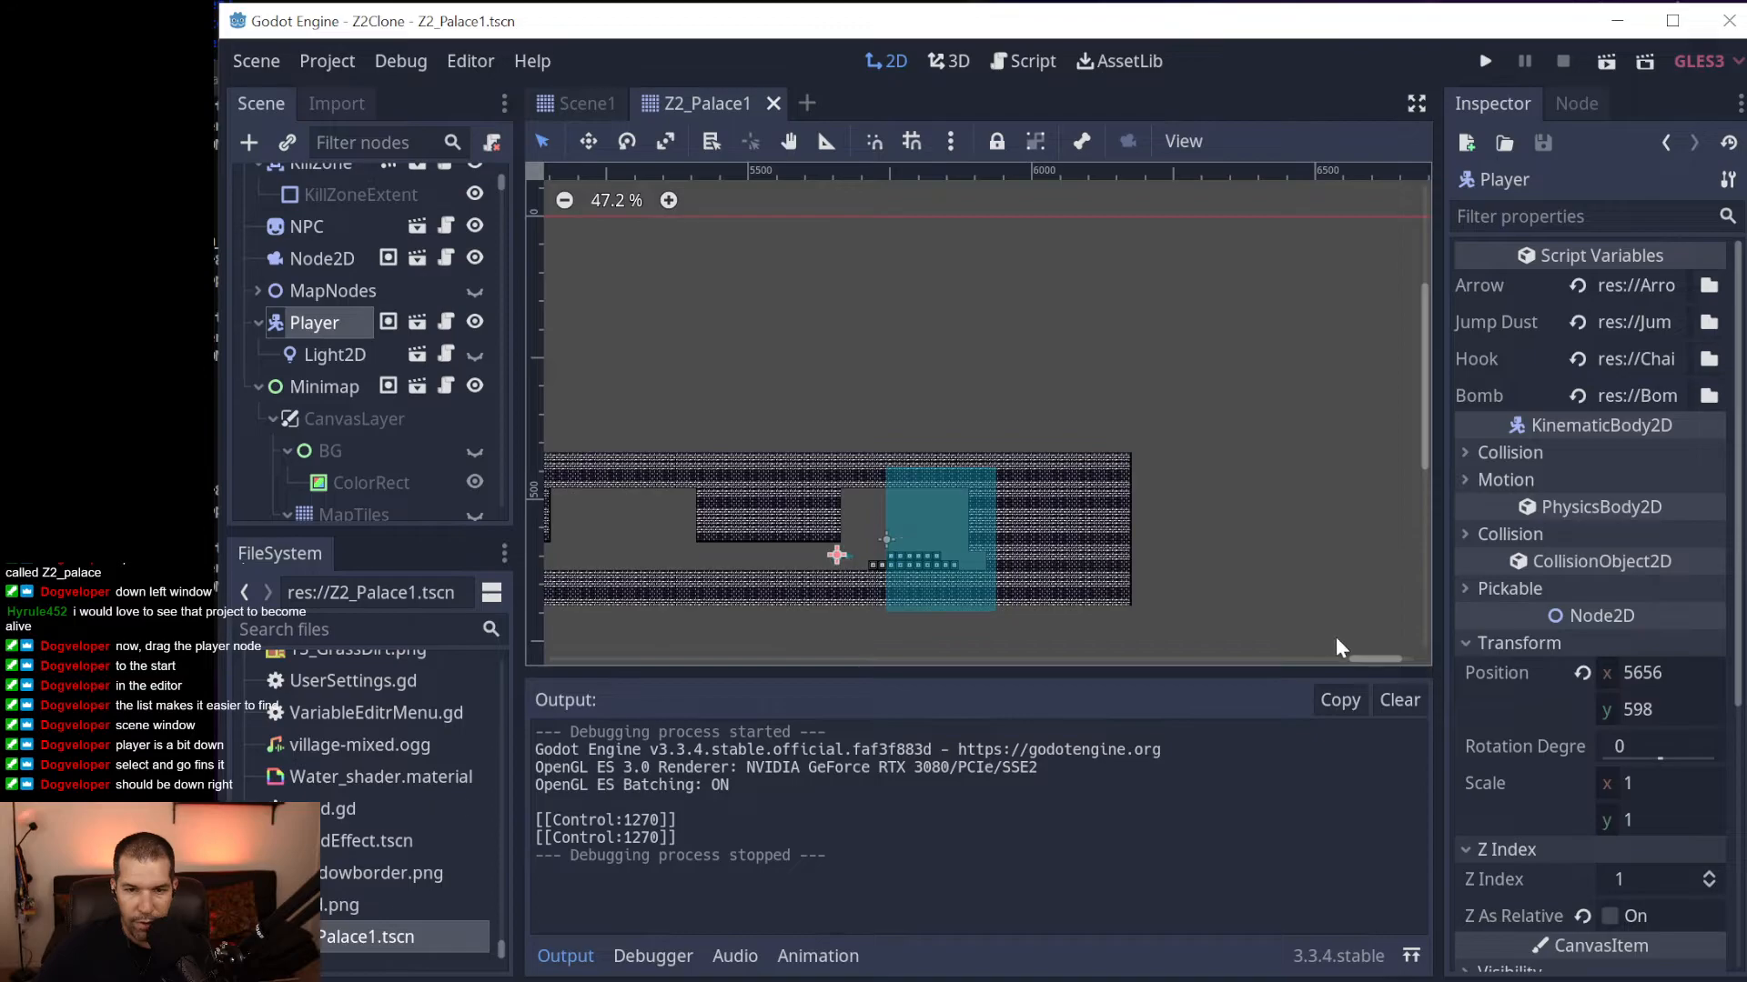
pyautogui.moveTo(1357, 664); pyautogui.dragTo(1270, 668)
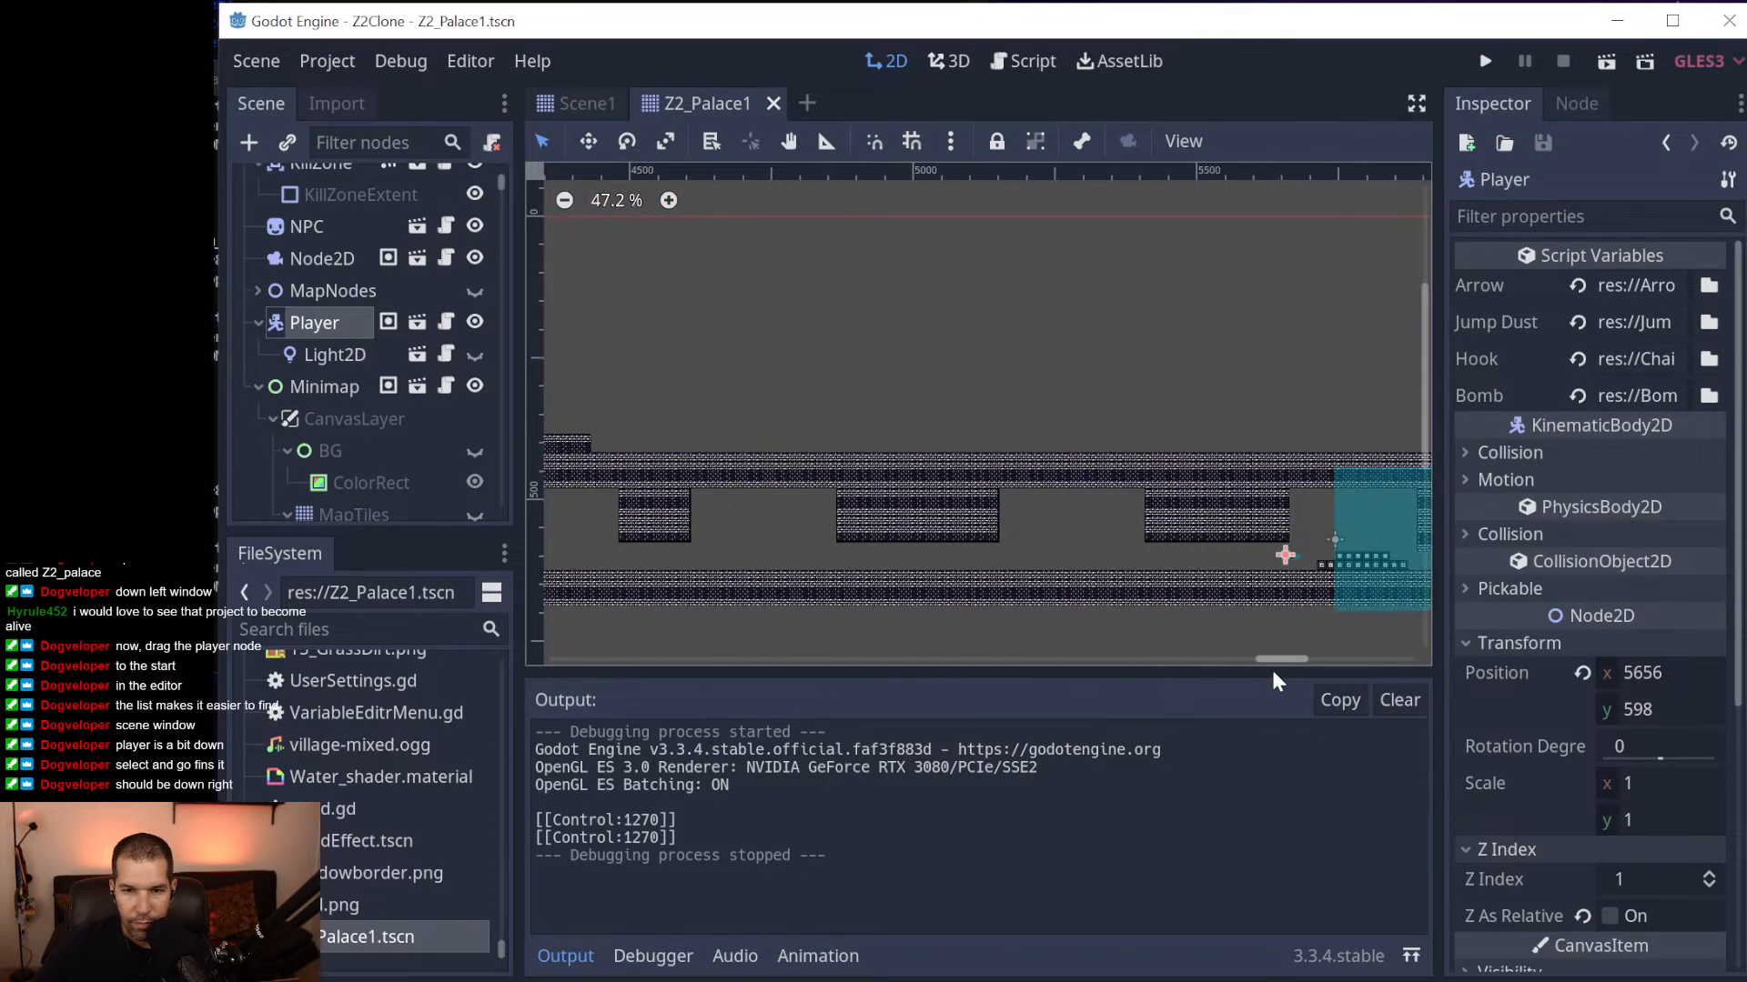
pyautogui.moveTo(1285, 555); pyautogui.dragTo(684, 364)
pyautogui.moveTo(1257, 655); pyautogui.dragTo(1128, 659)
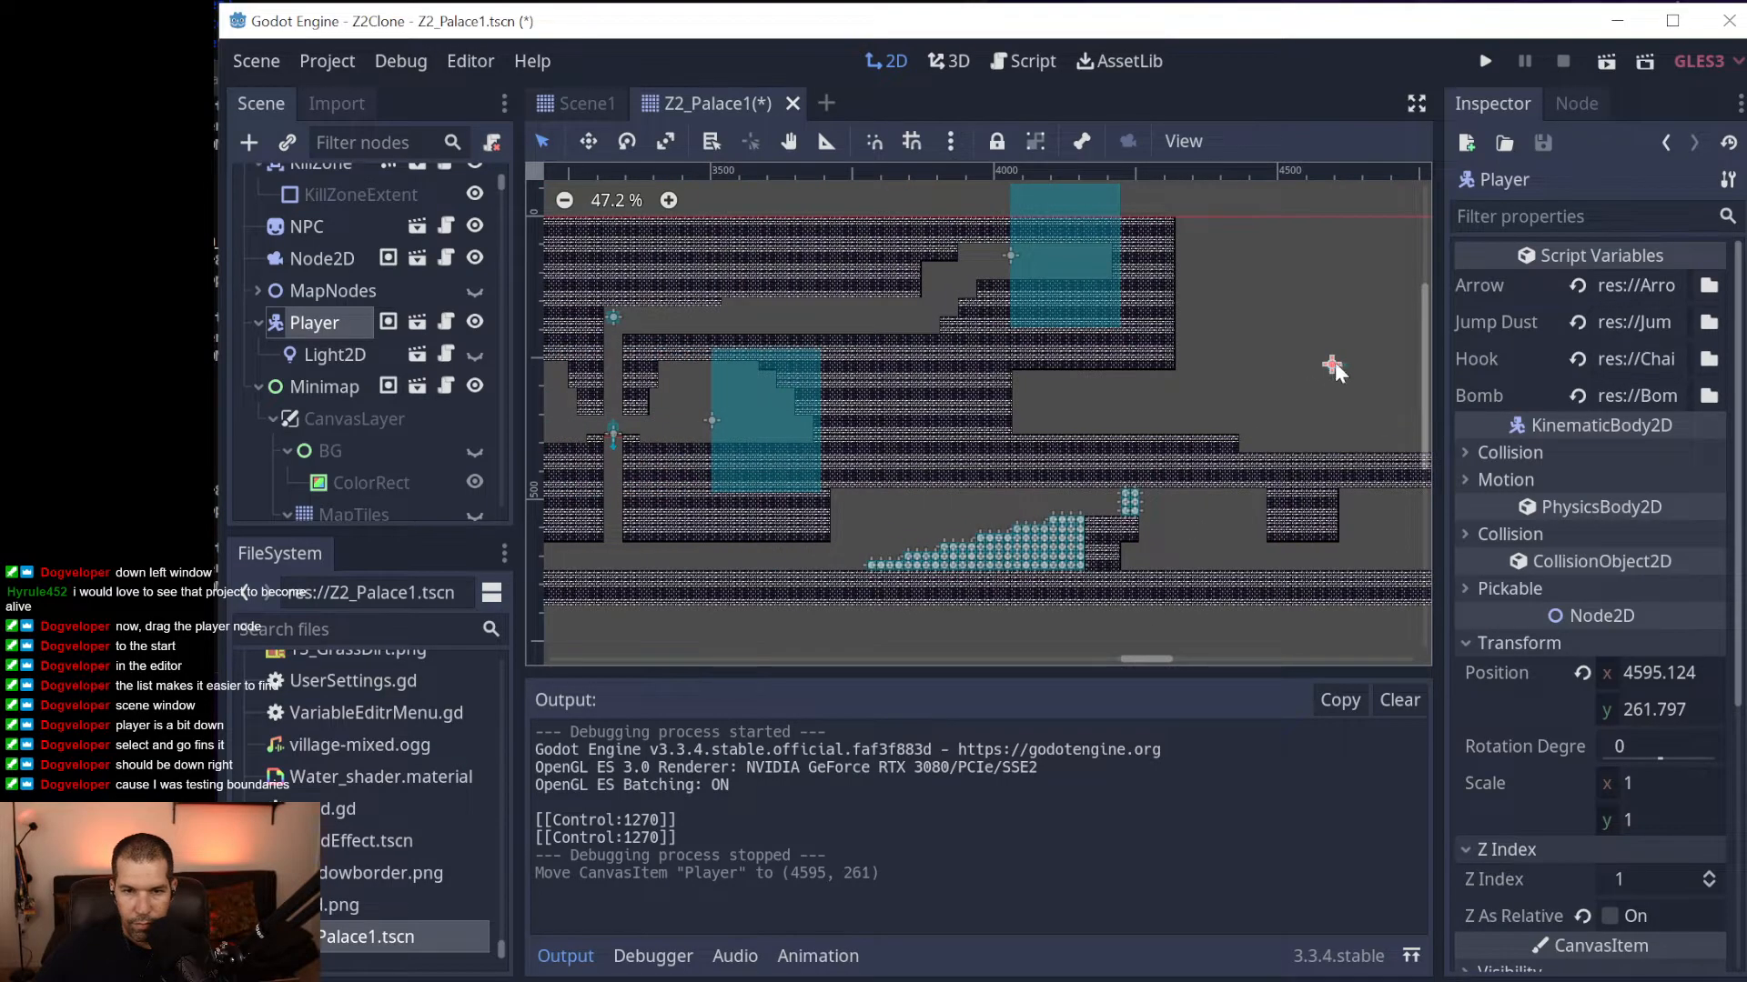
pyautogui.moveTo(1335, 368); pyautogui.dragTo(705, 330)
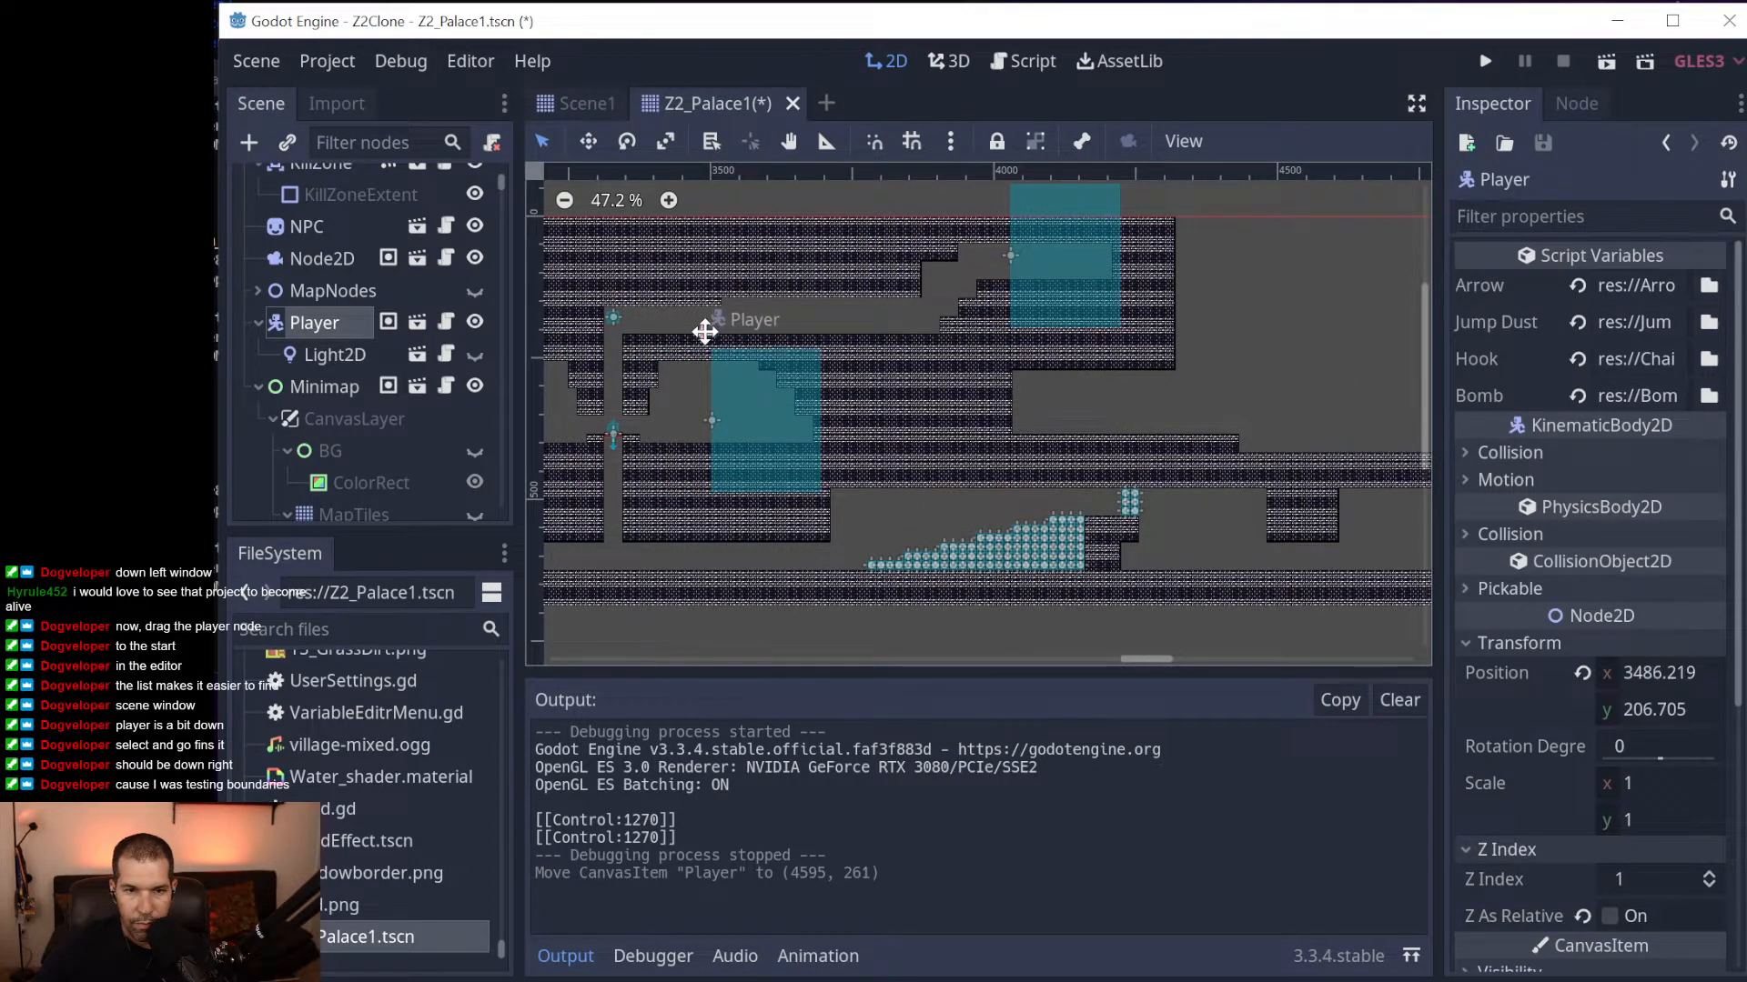
# Move the Player node further west to about (471, 97), above the brown ledge in the starting area.
pyautogui.moveTo(1136, 657); pyautogui.dragTo(1014, 654)
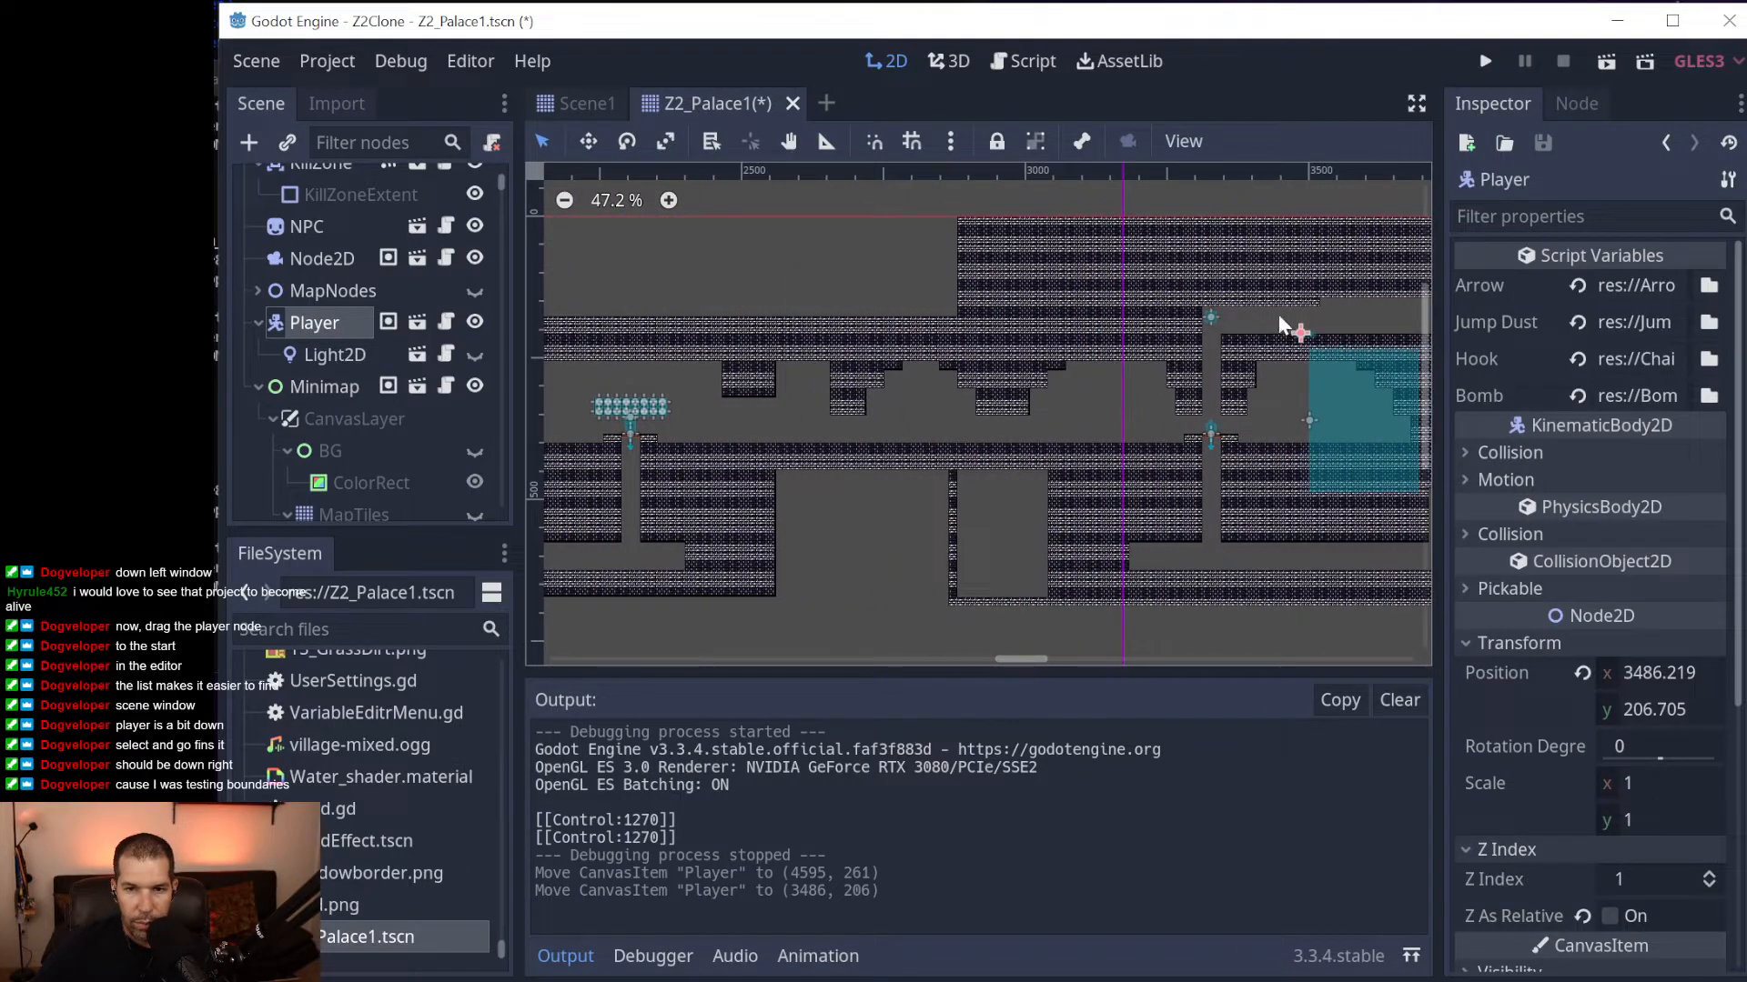
pyautogui.moveTo(1302, 328); pyautogui.dragTo(823, 282)
pyautogui.scroll(-5, 823, 282)
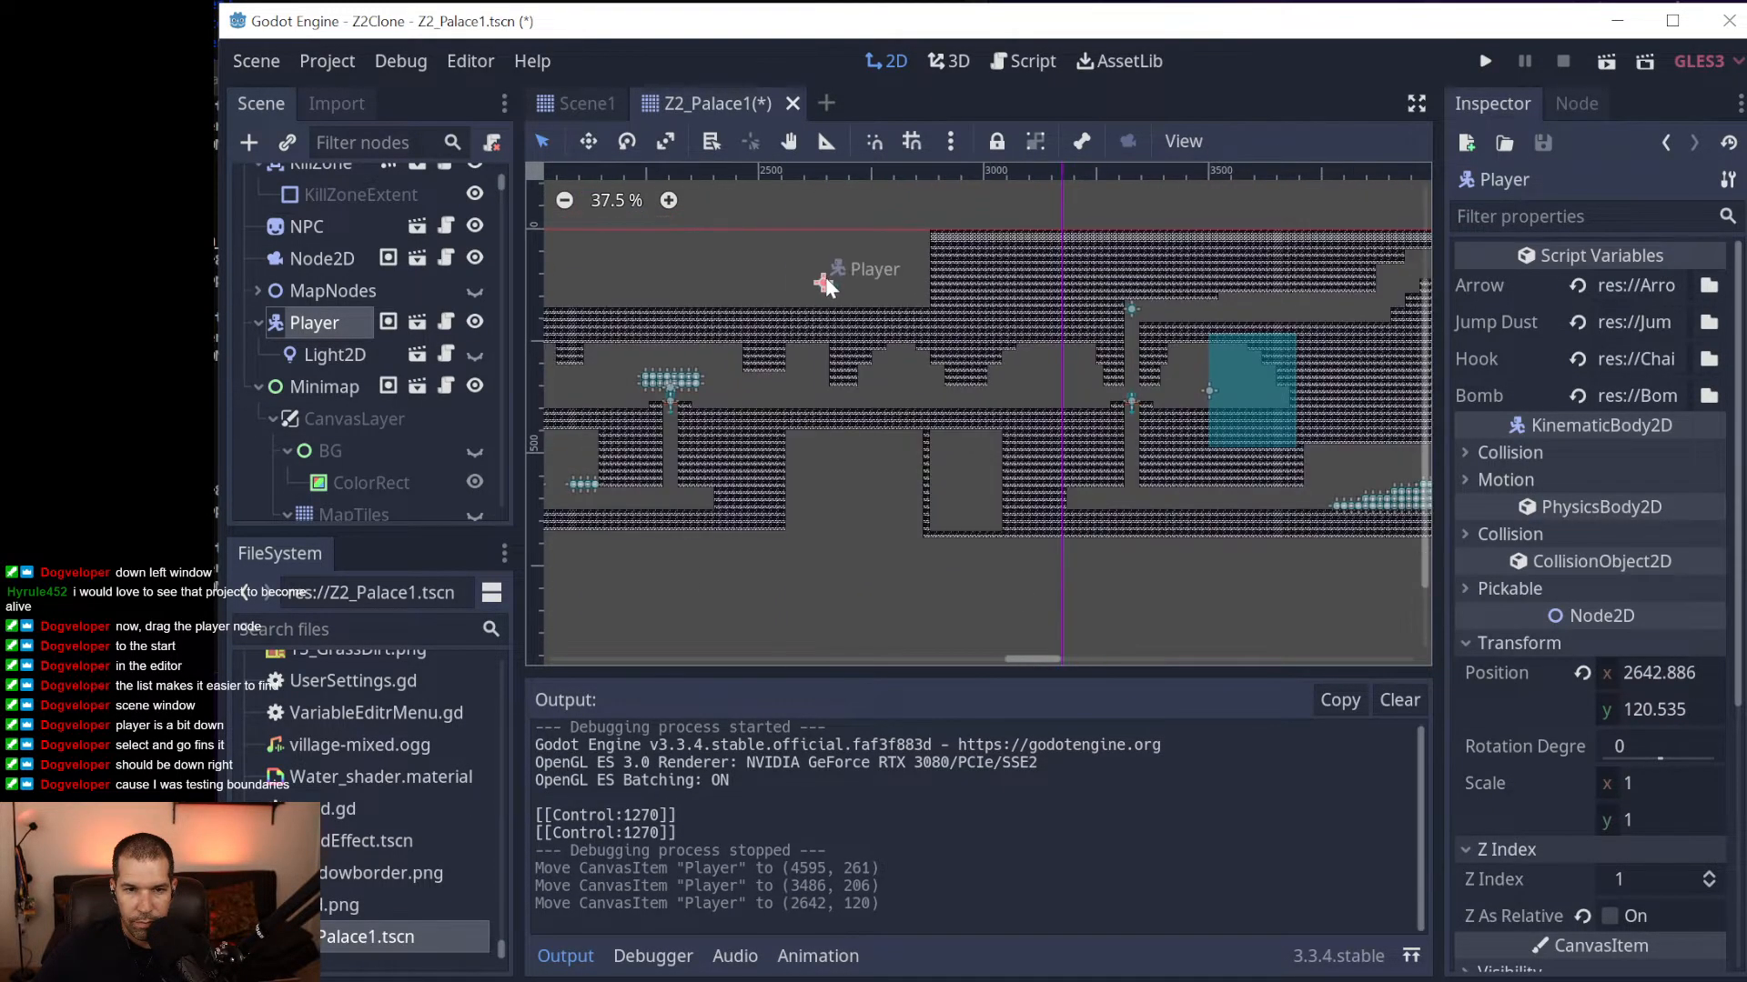
pyautogui.moveTo(1080, 662); pyautogui.dragTo(896, 653)
pyautogui.moveTo(1233, 278); pyautogui.dragTo(587, 224)
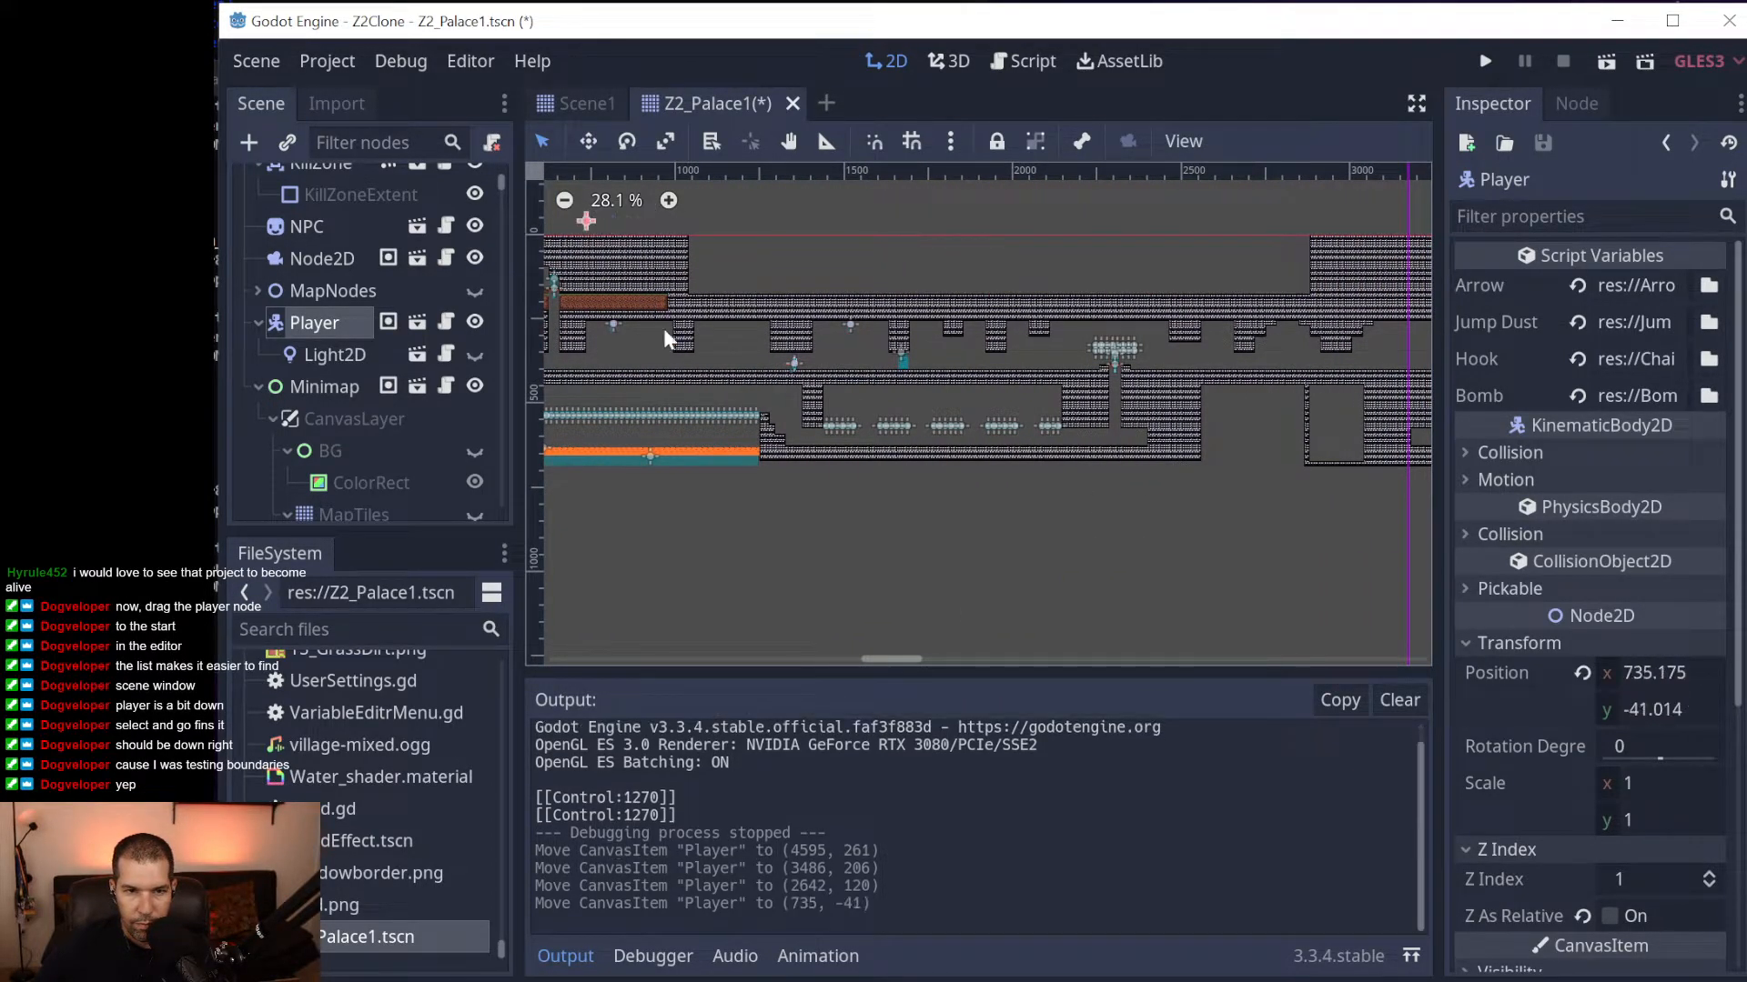
pyautogui.moveTo(893, 657); pyautogui.dragTo(666, 642)
pyautogui.moveTo(1127, 211); pyautogui.dragTo(1036, 274)
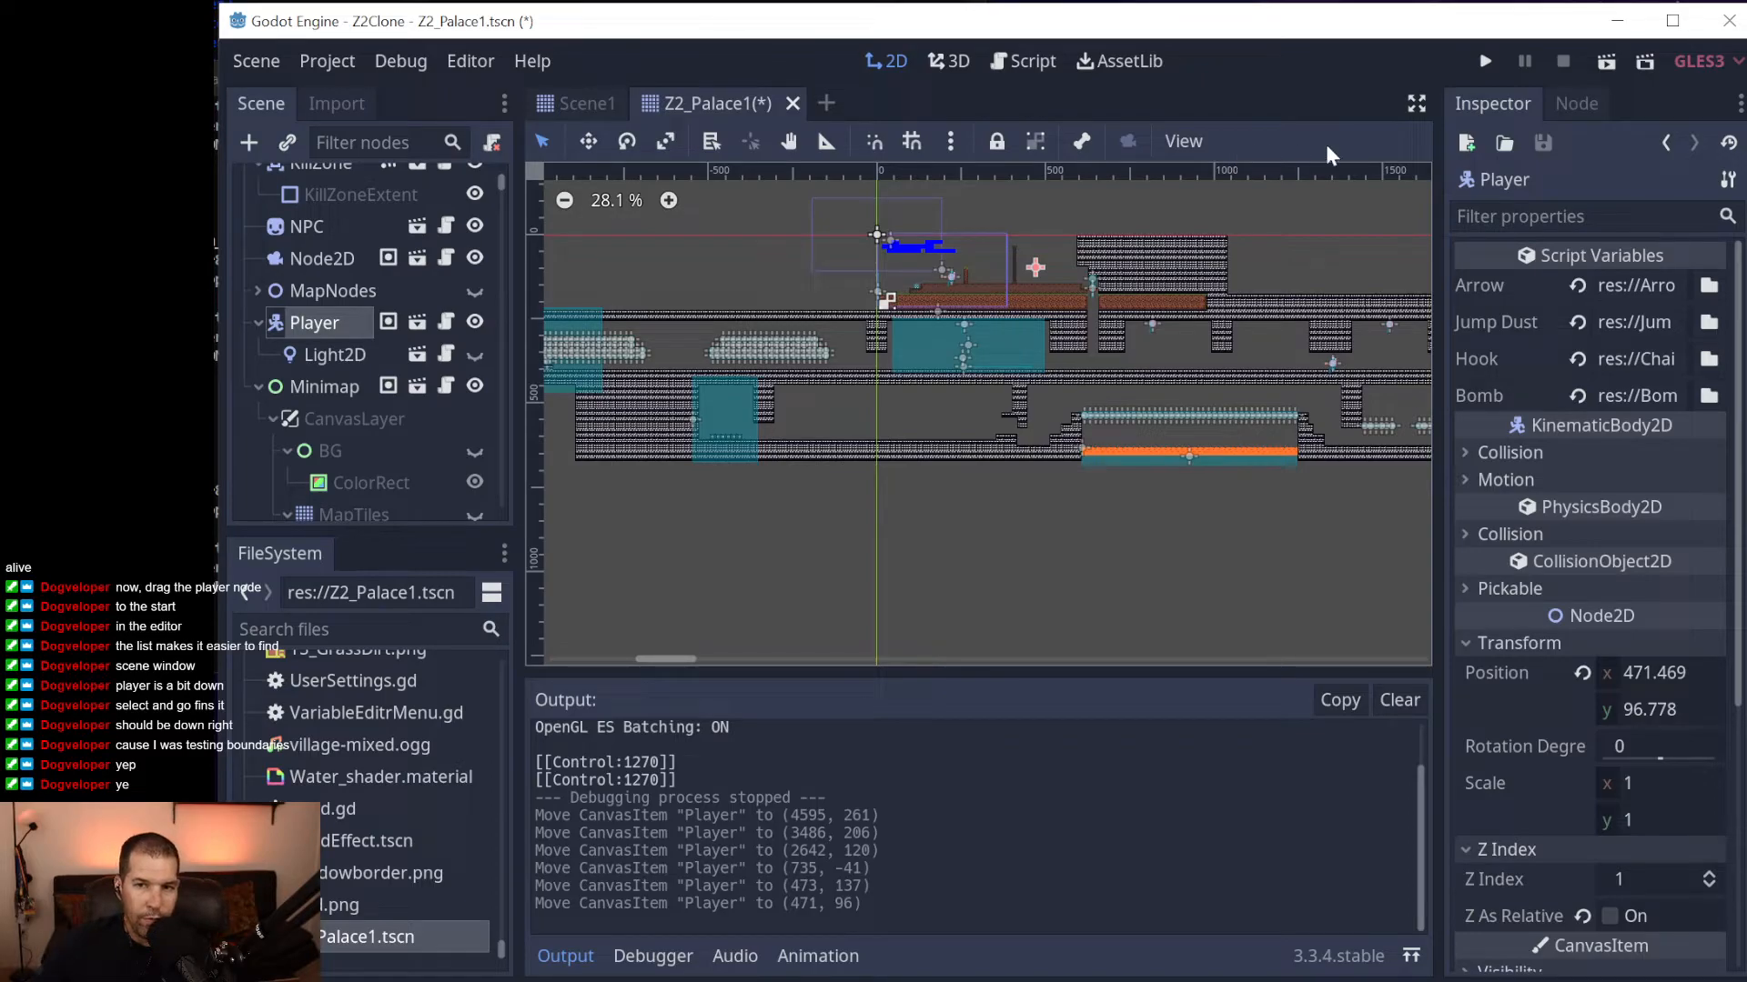
# Run the project and reposition the game window so that the whole play area fits on screen.
pyautogui.click(1487, 66)
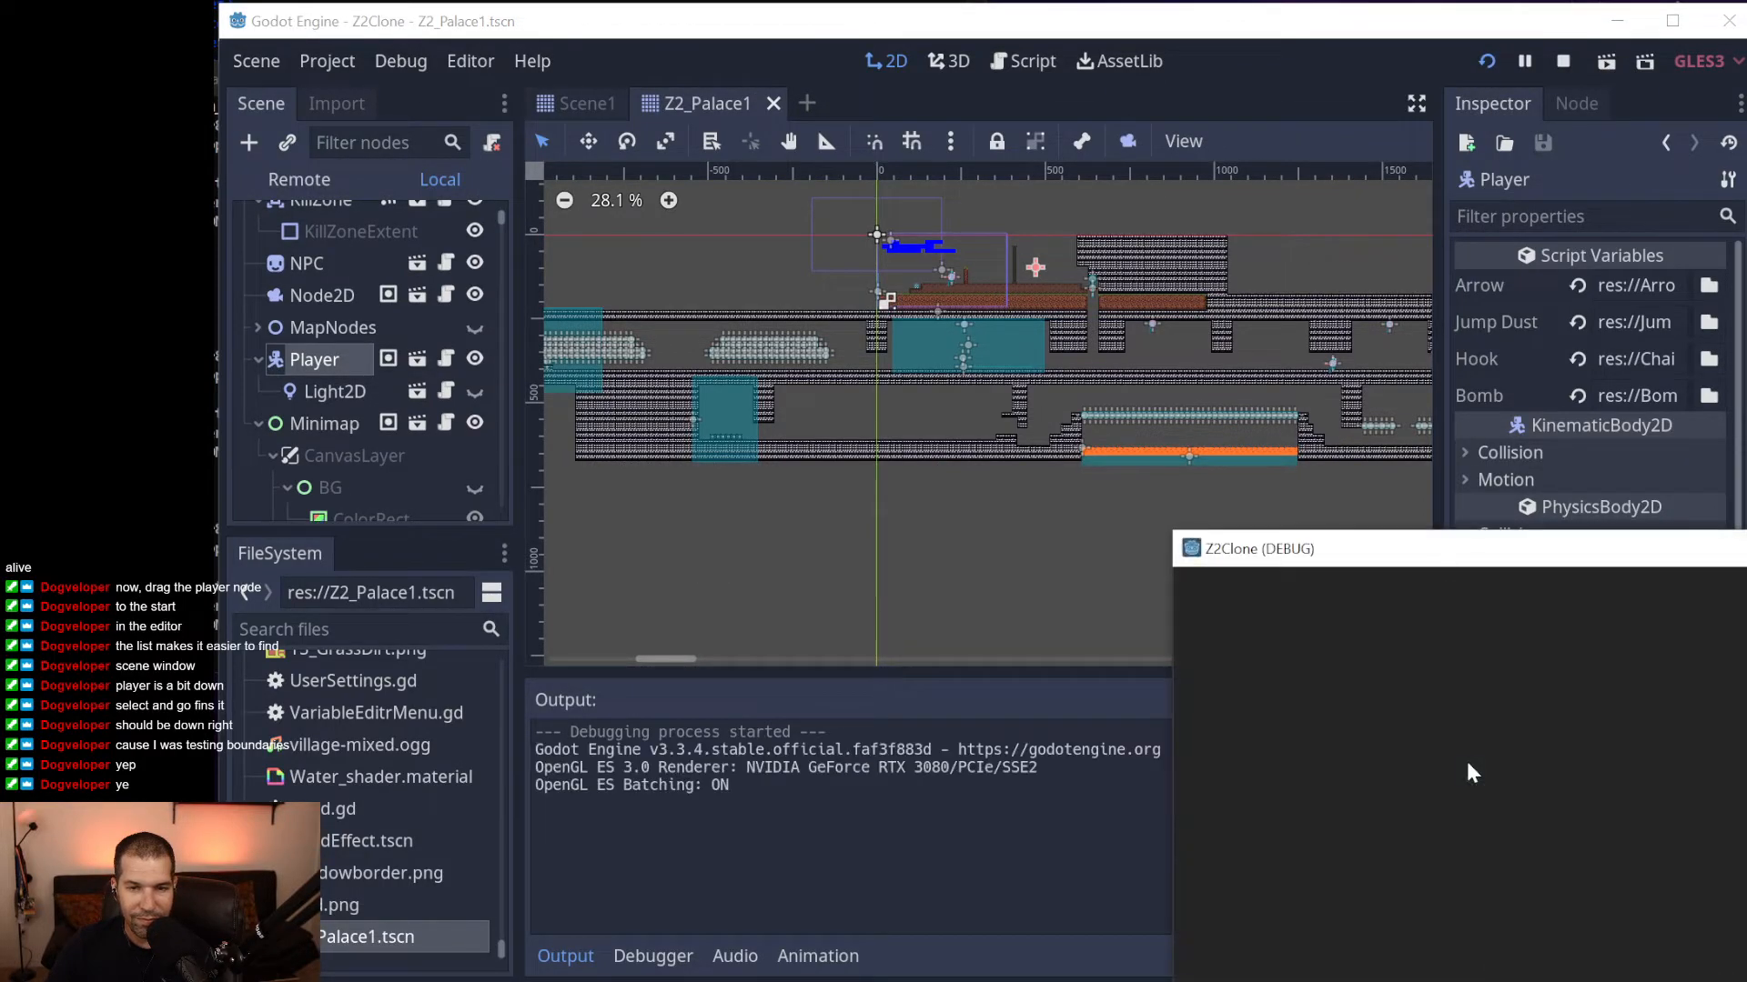
pyautogui.moveTo(1608, 551); pyautogui.dragTo(691, 93)
pyautogui.press('Right')
pyautogui.press('Down')
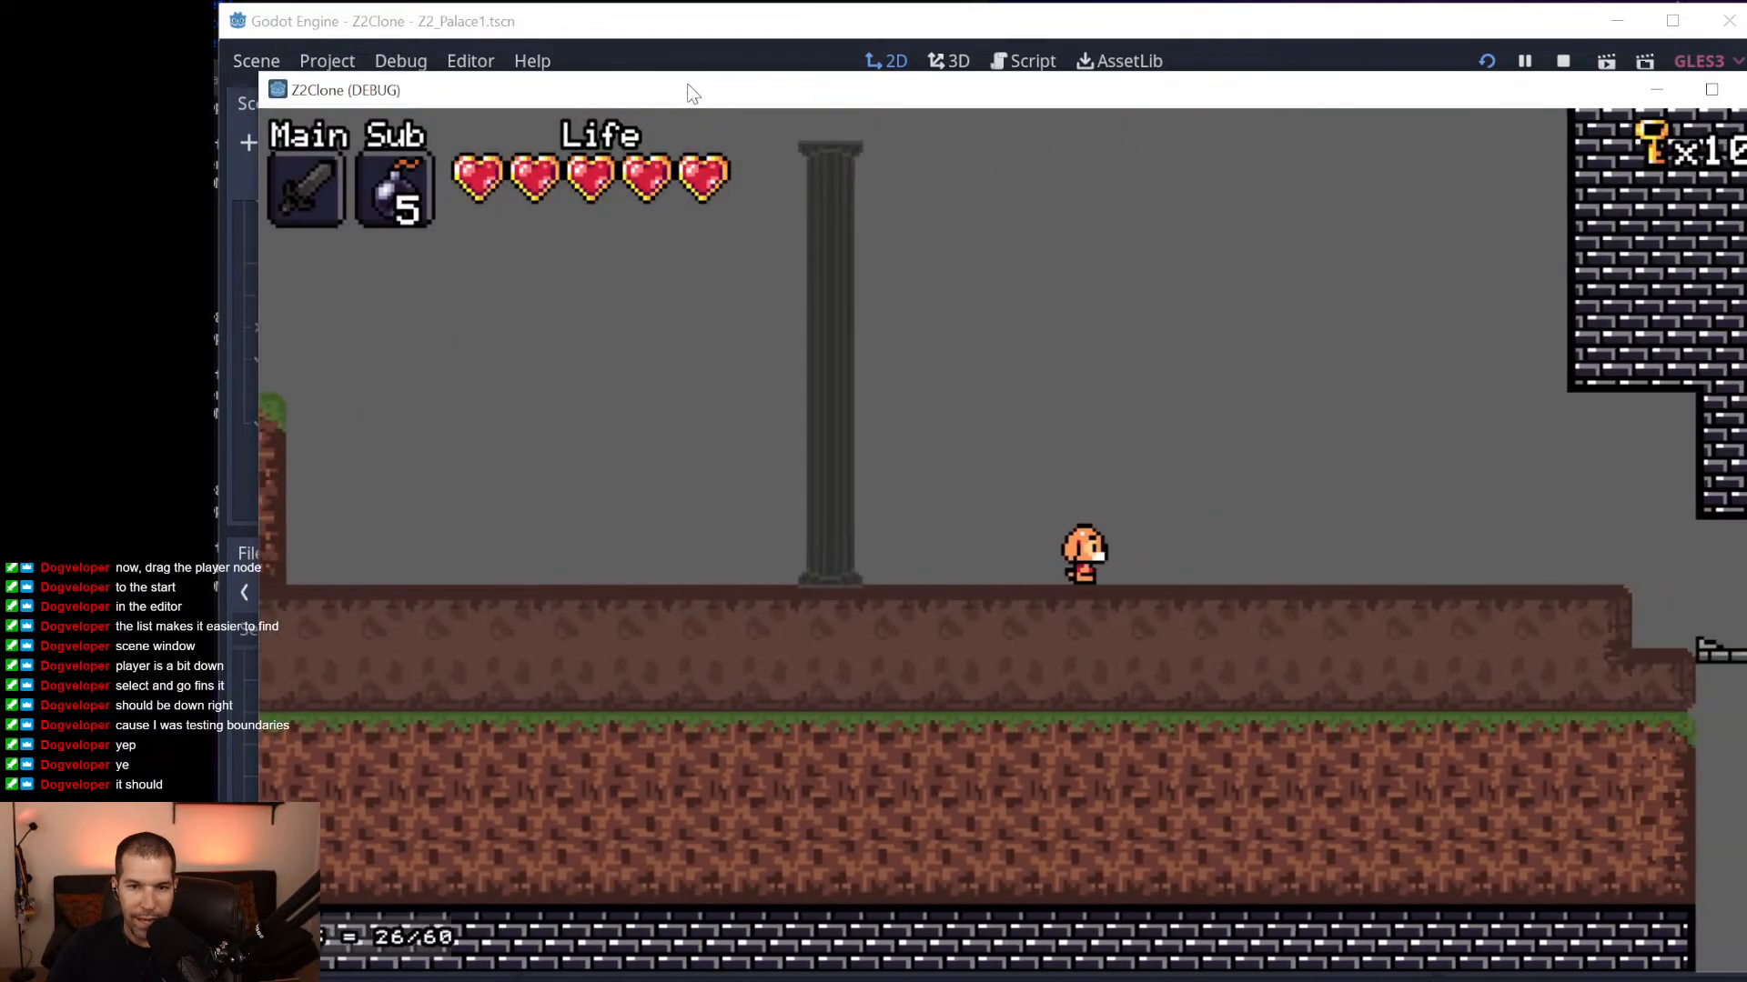
pyautogui.moveTo(718, 94); pyautogui.dragTo(691, 84)
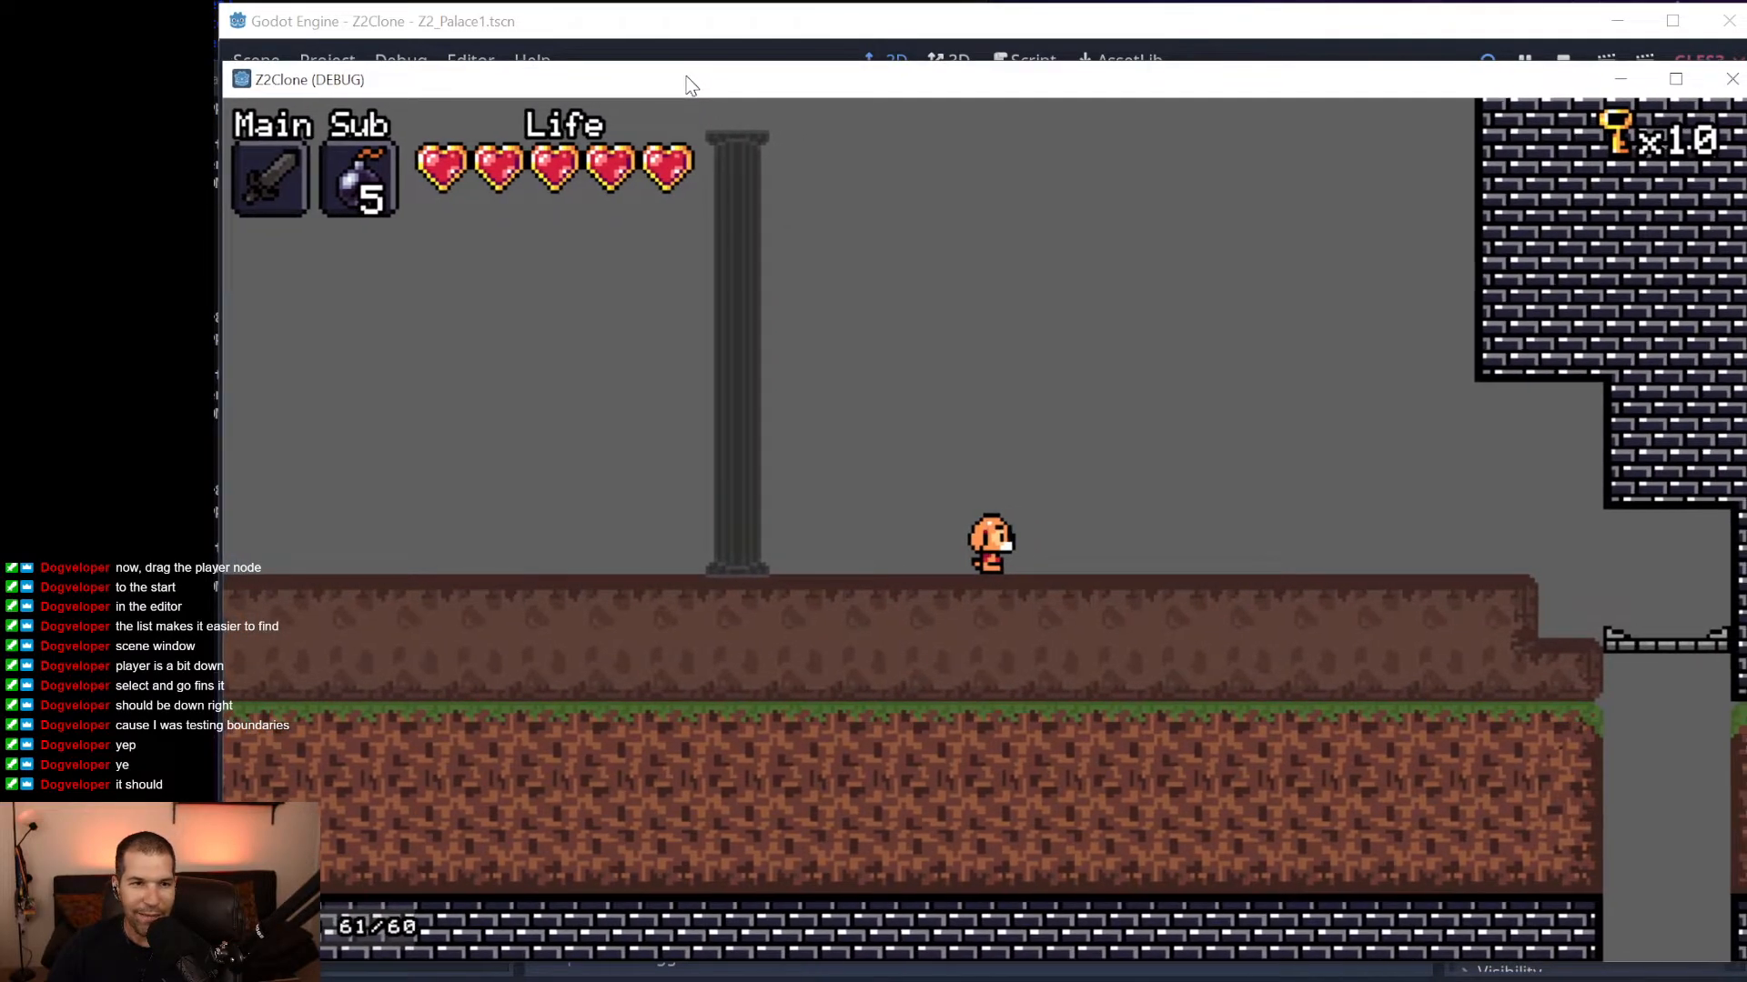
# Walk the dog west across the ledge, jump over the grassy pillar and attack the skeleton.
pyautogui.press('Left')
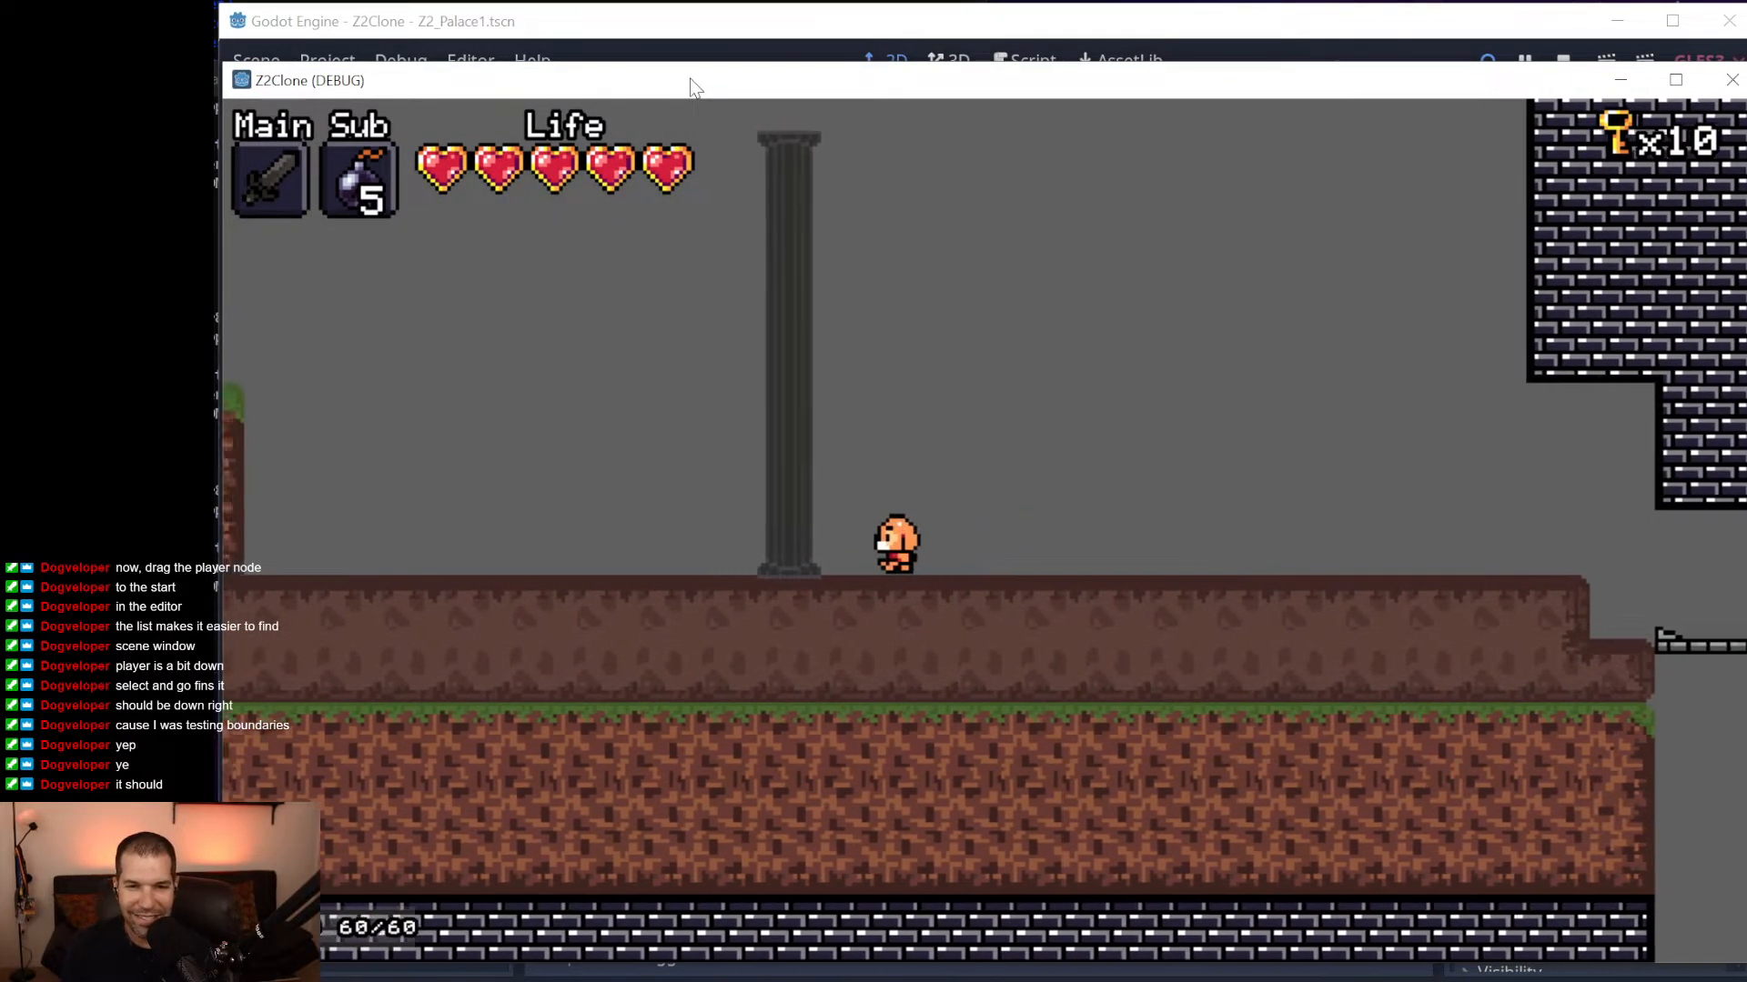
pyautogui.press('space')
pyautogui.press('x')
pyautogui.press('space')
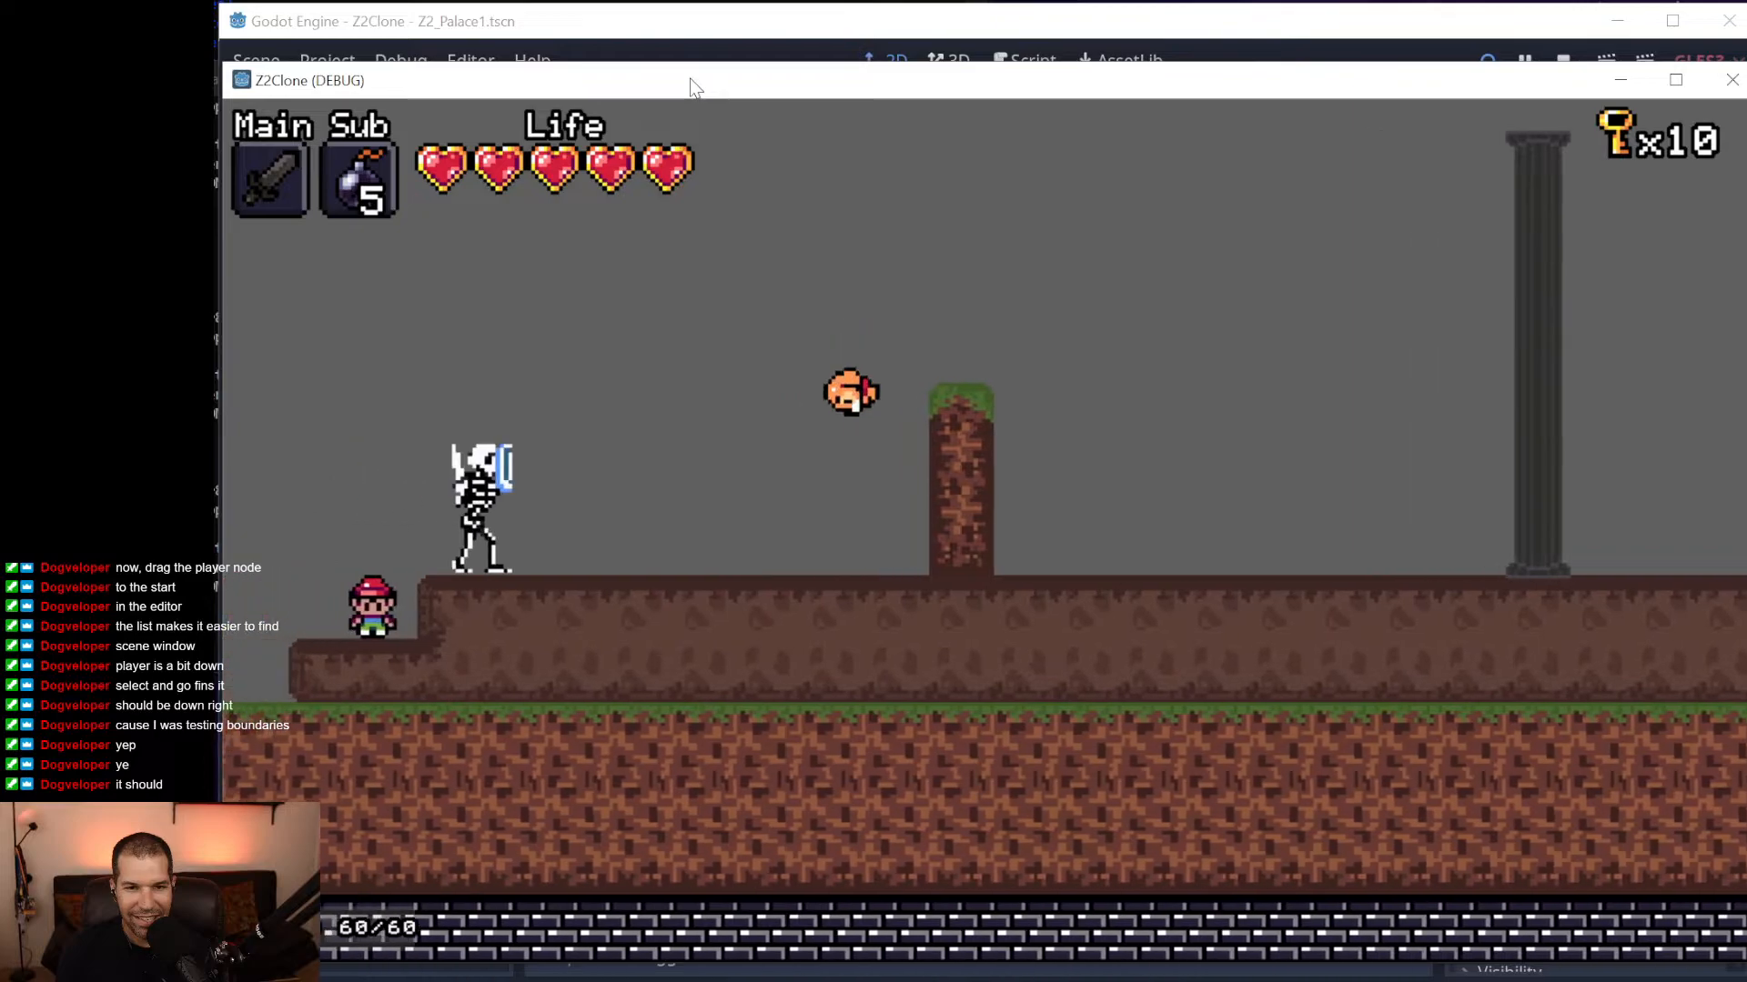
pyautogui.press('Down')
pyautogui.press('x')
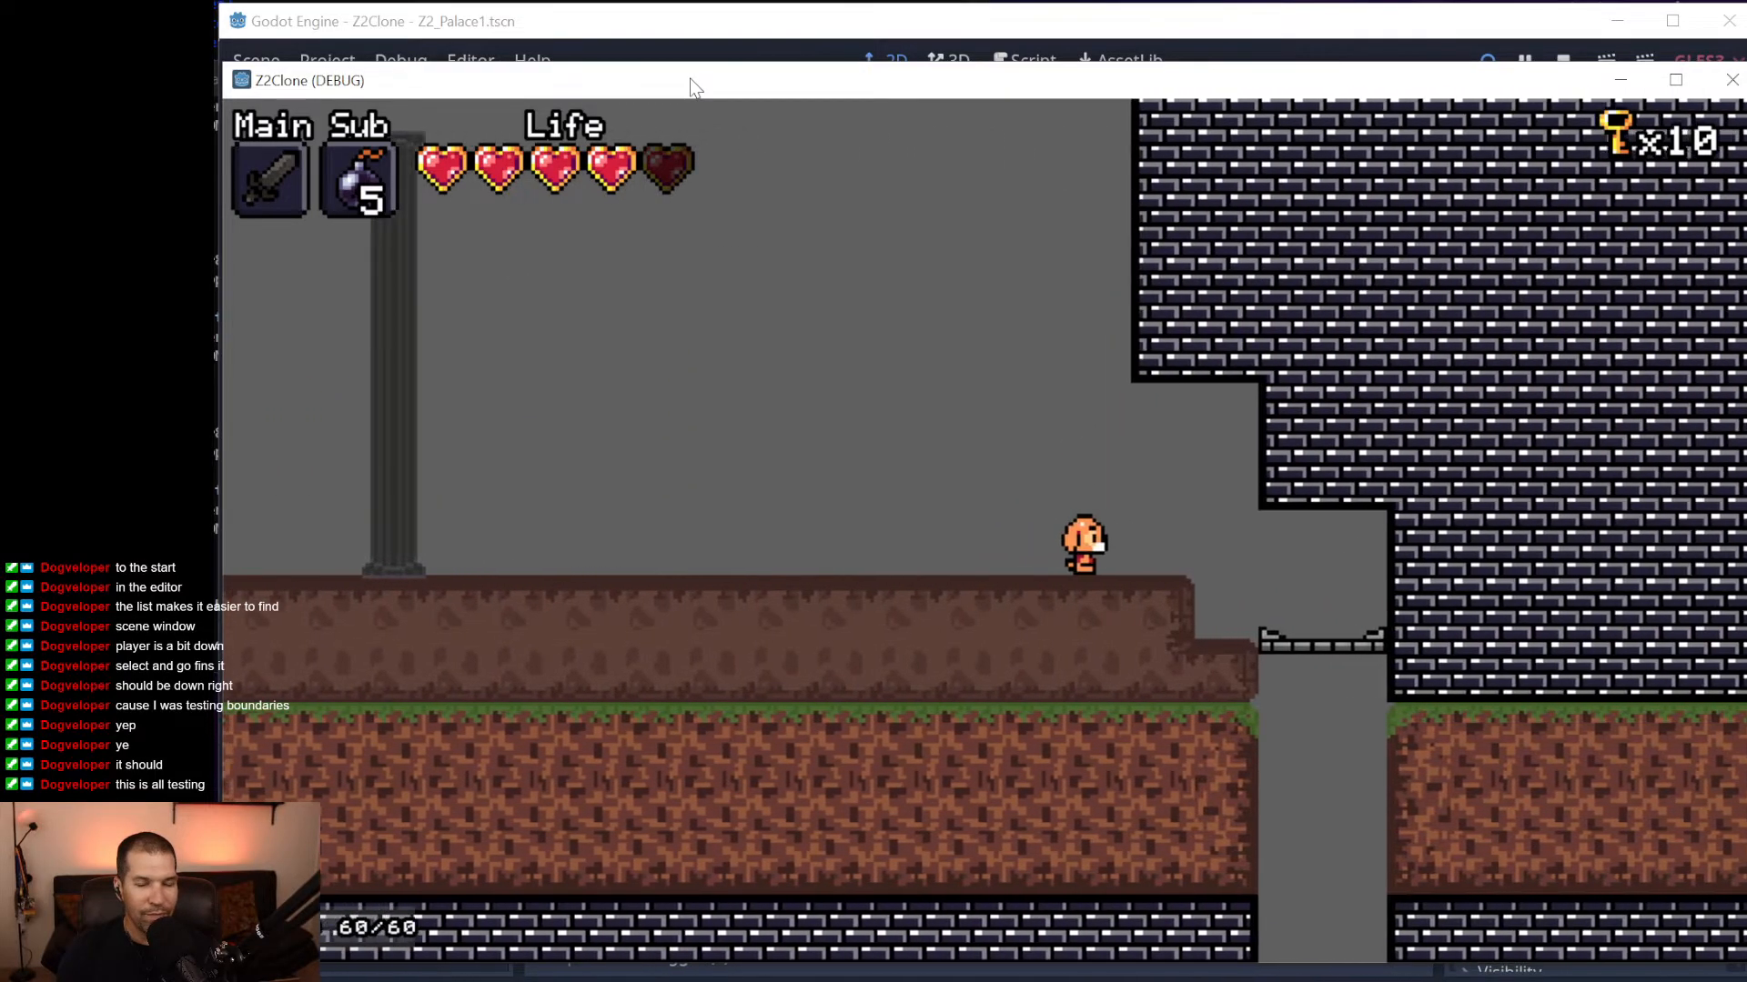
# Walk the dog east onto the lift, ride it down the shaft and step off into the underground corridor.
pyautogui.press('Right')
pyautogui.press('Down')
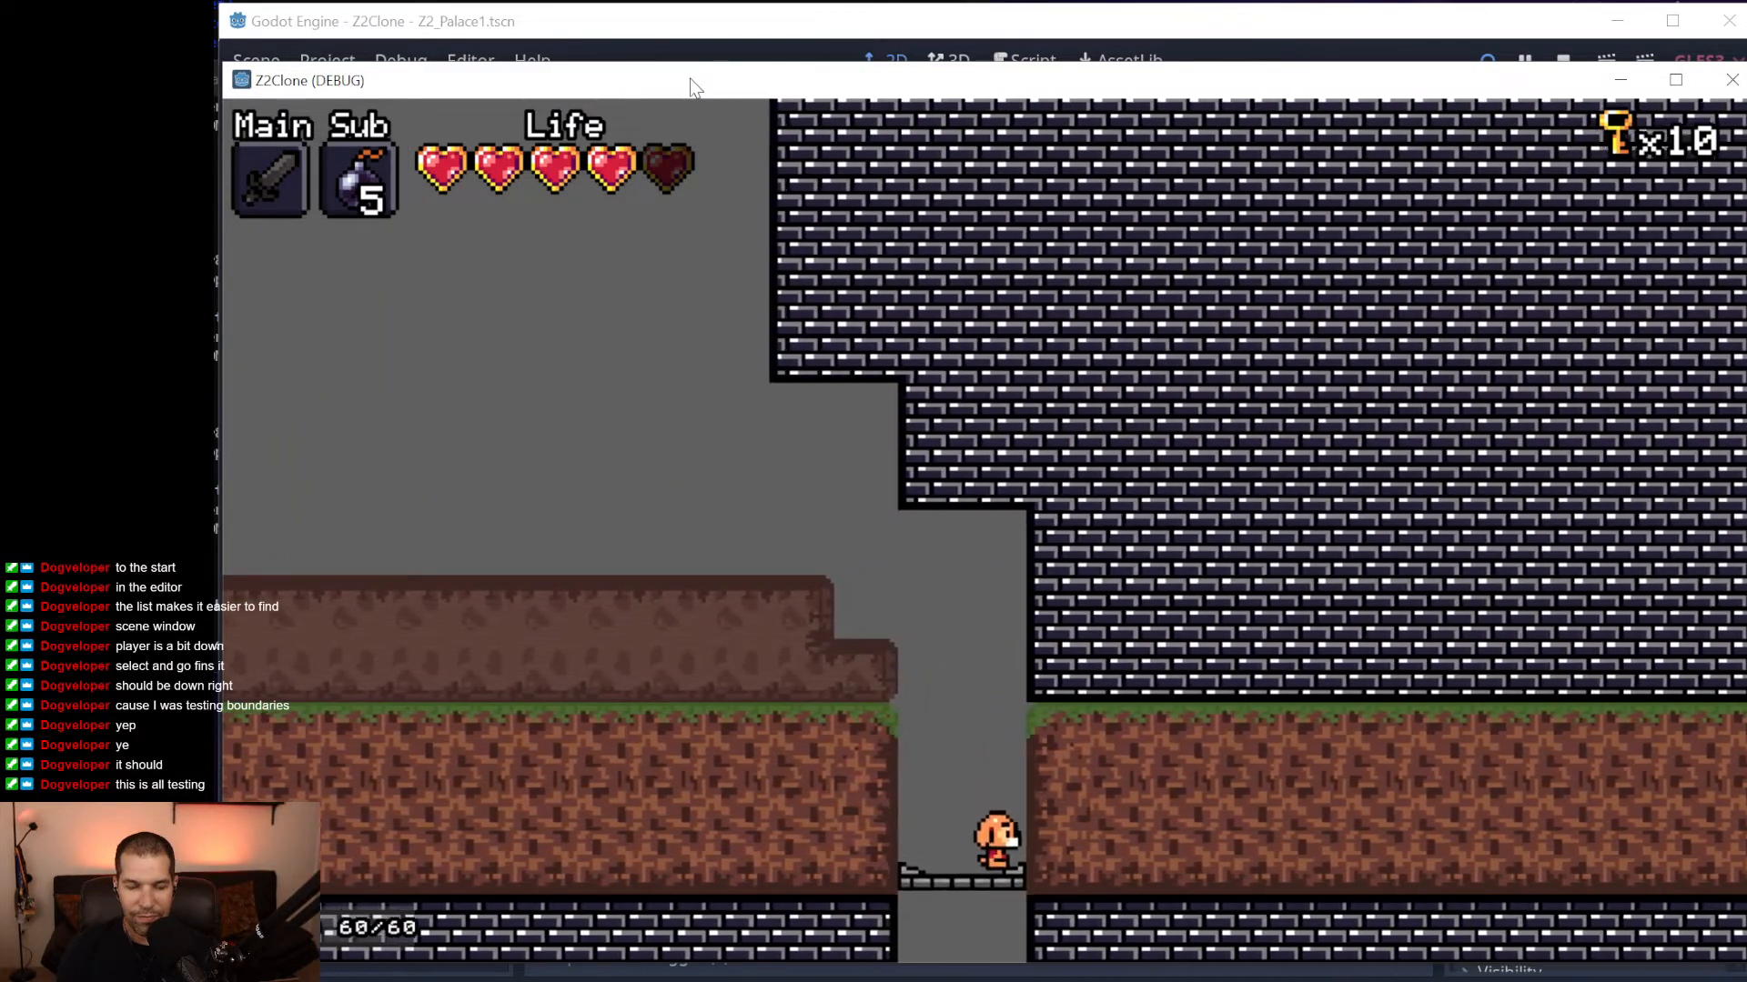
pyautogui.press('Down')
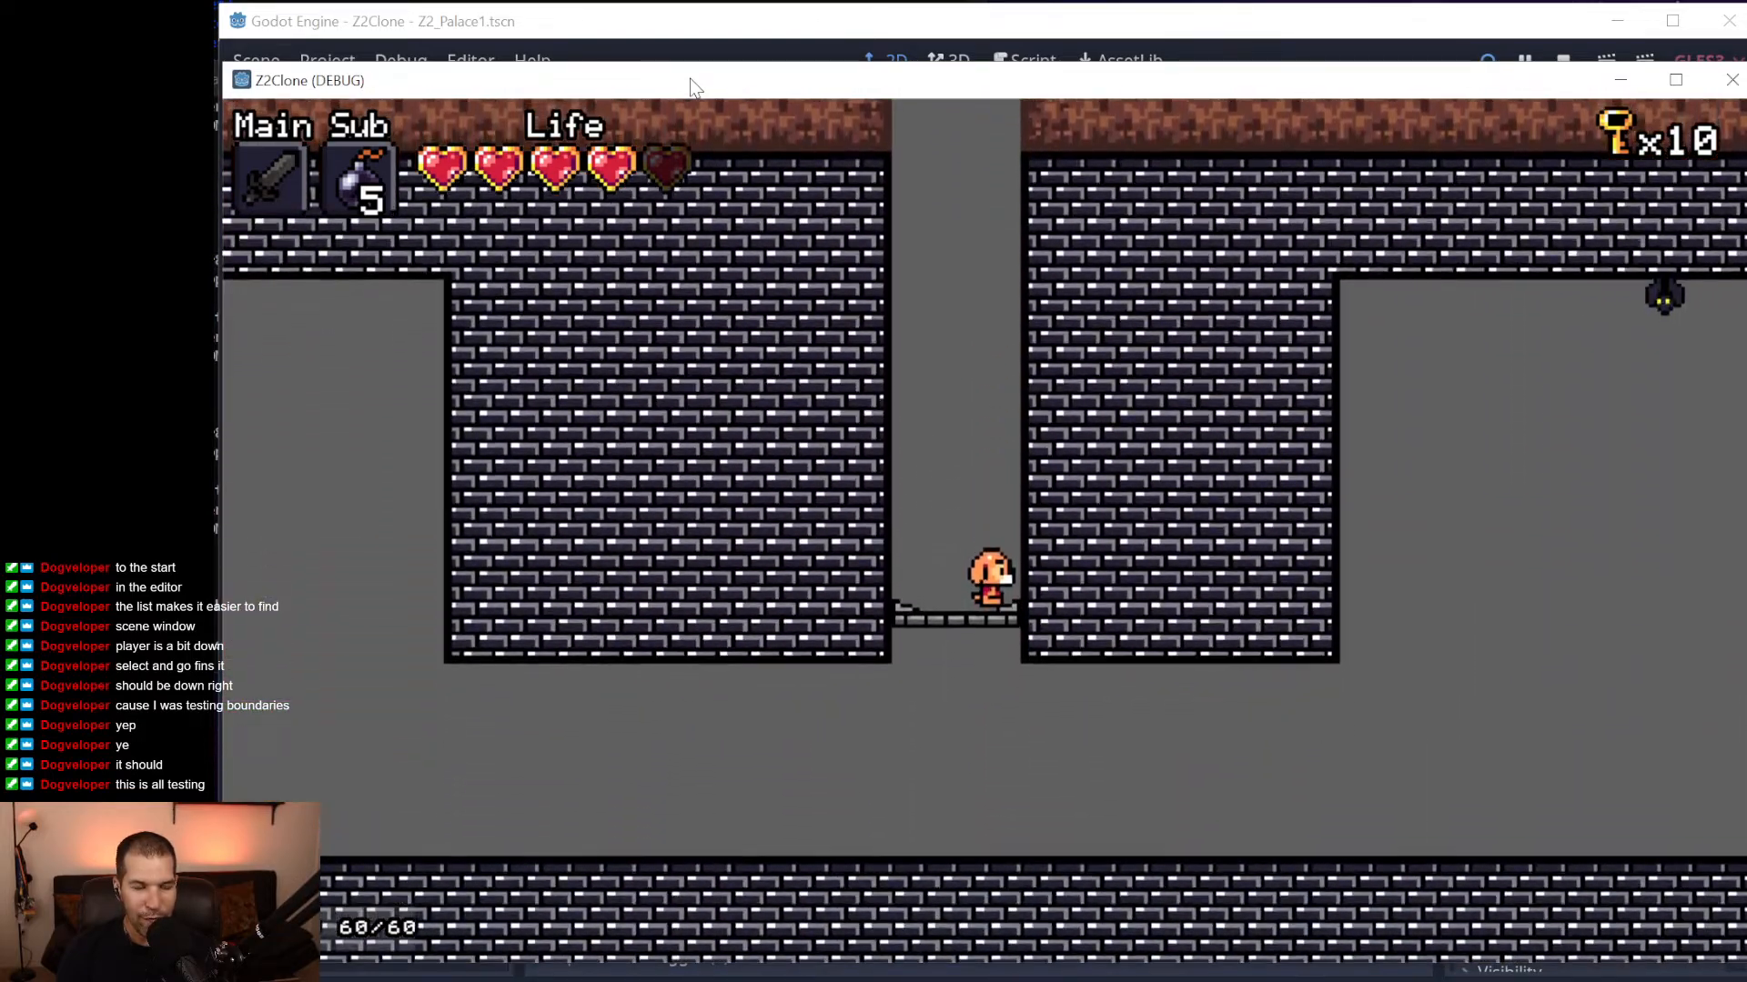
pyautogui.press('Right')
pyautogui.press('space')
pyautogui.press('Left')
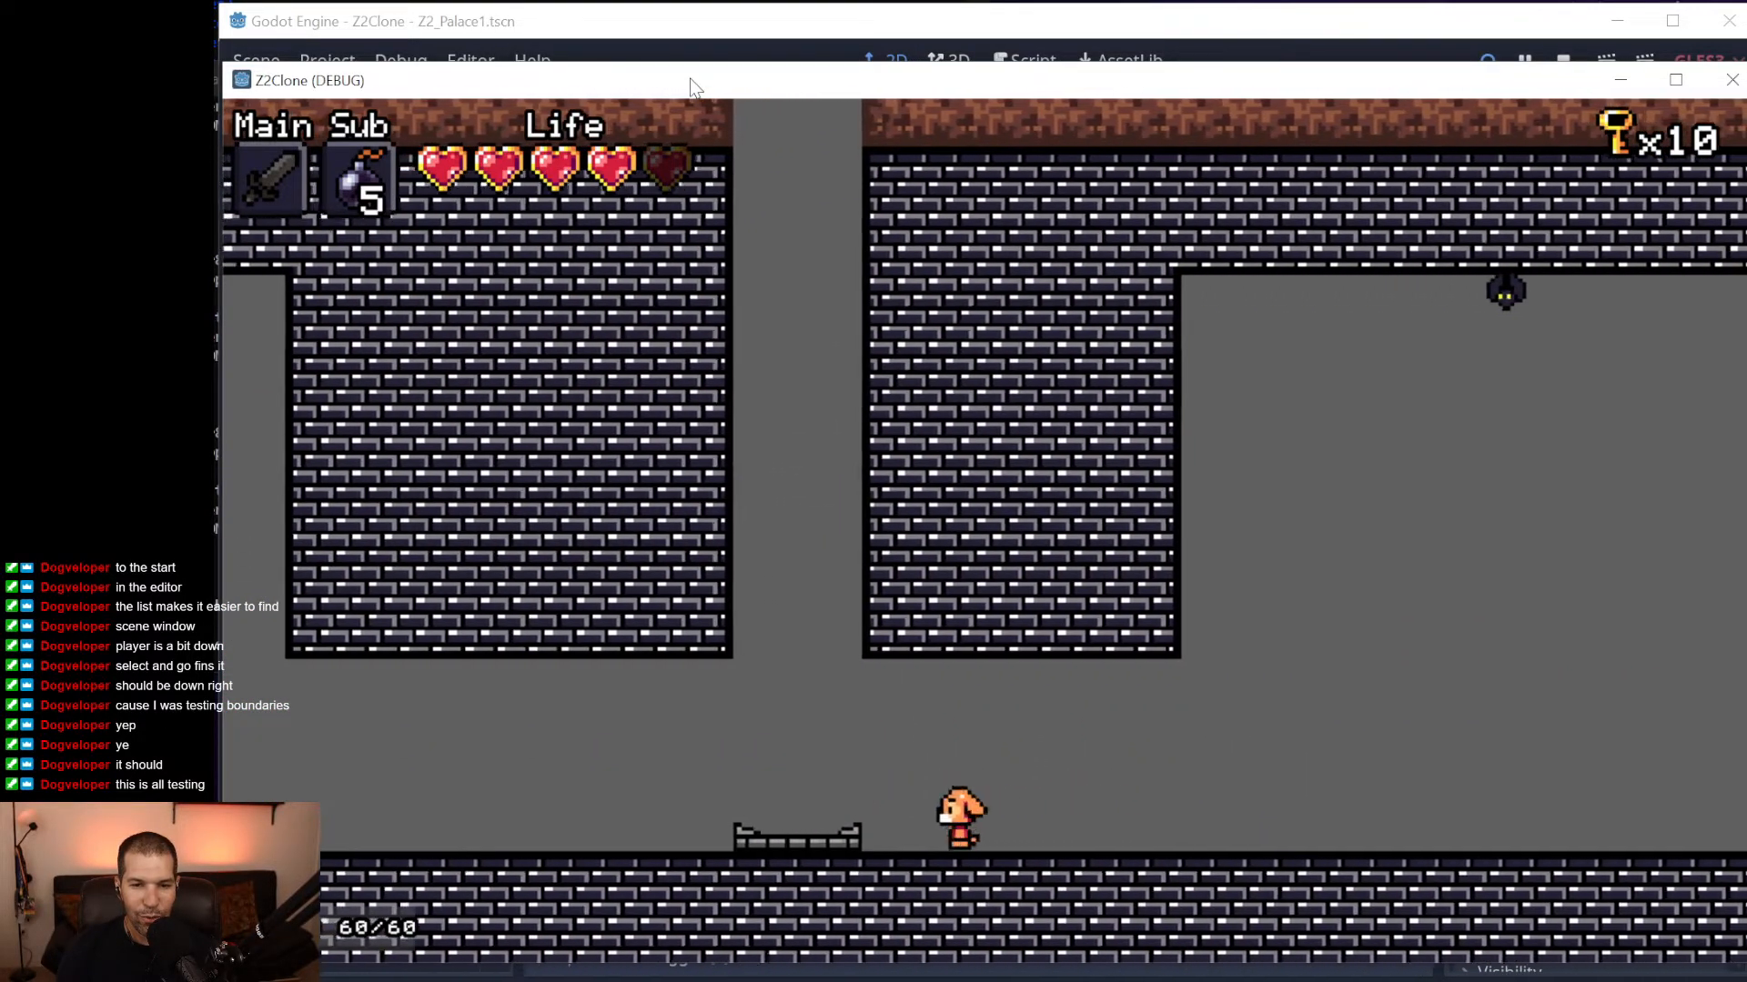
# Test jumping and ducking against the enemies while moving the dog west along the underground corridor.
pyautogui.press('Right')
pyautogui.press('space')
pyautogui.press('Left')
pyautogui.press('Down')
pyautogui.press('space')
pyautogui.press('Left')
pyautogui.press('space')
pyautogui.press('Down')
pyautogui.press('Left')
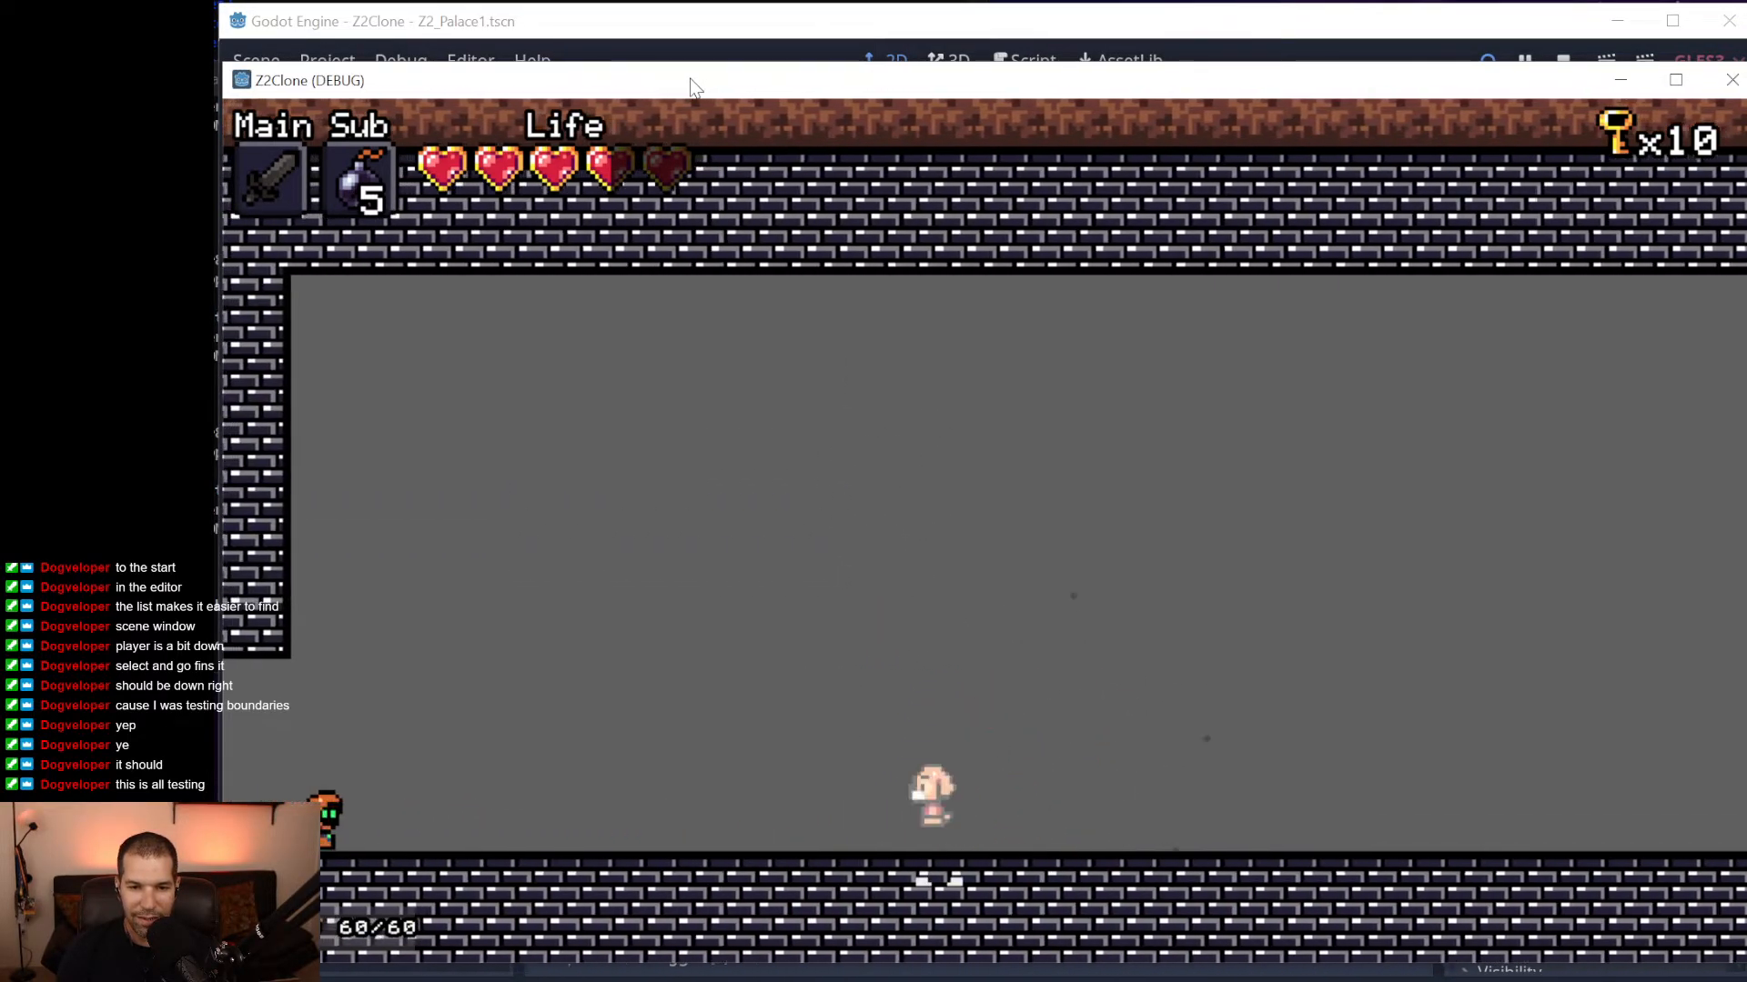
pyautogui.press('Right')
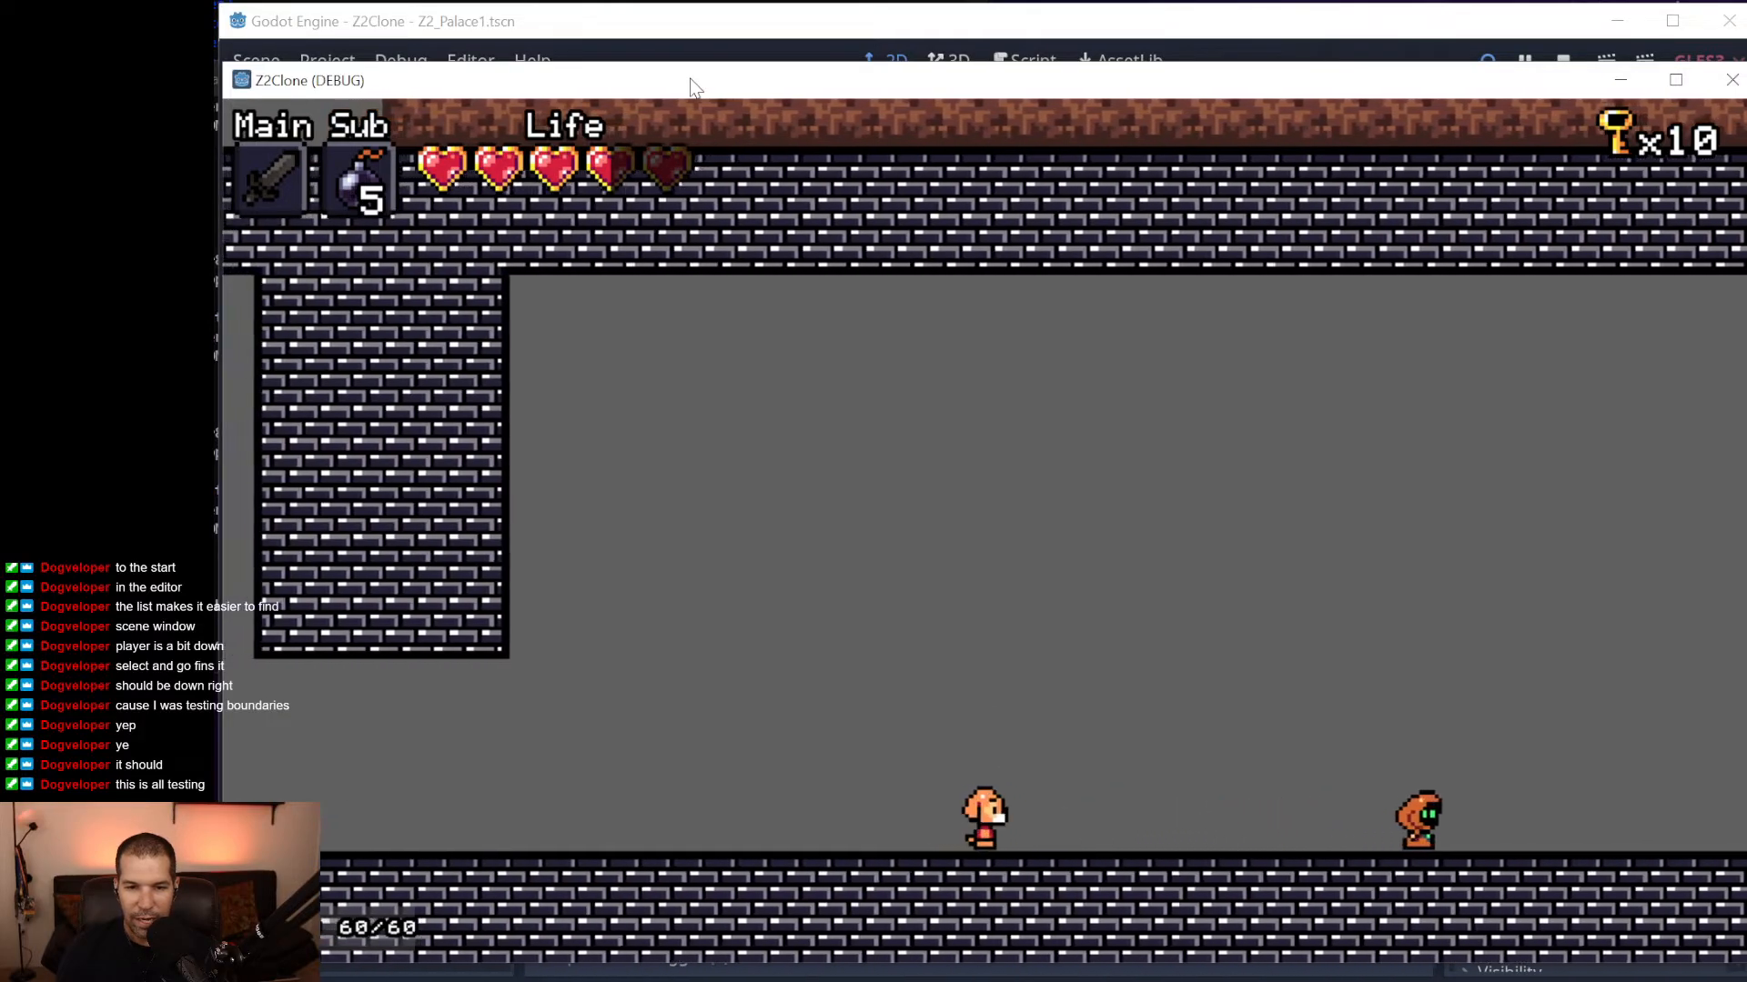
pyautogui.press('Left')
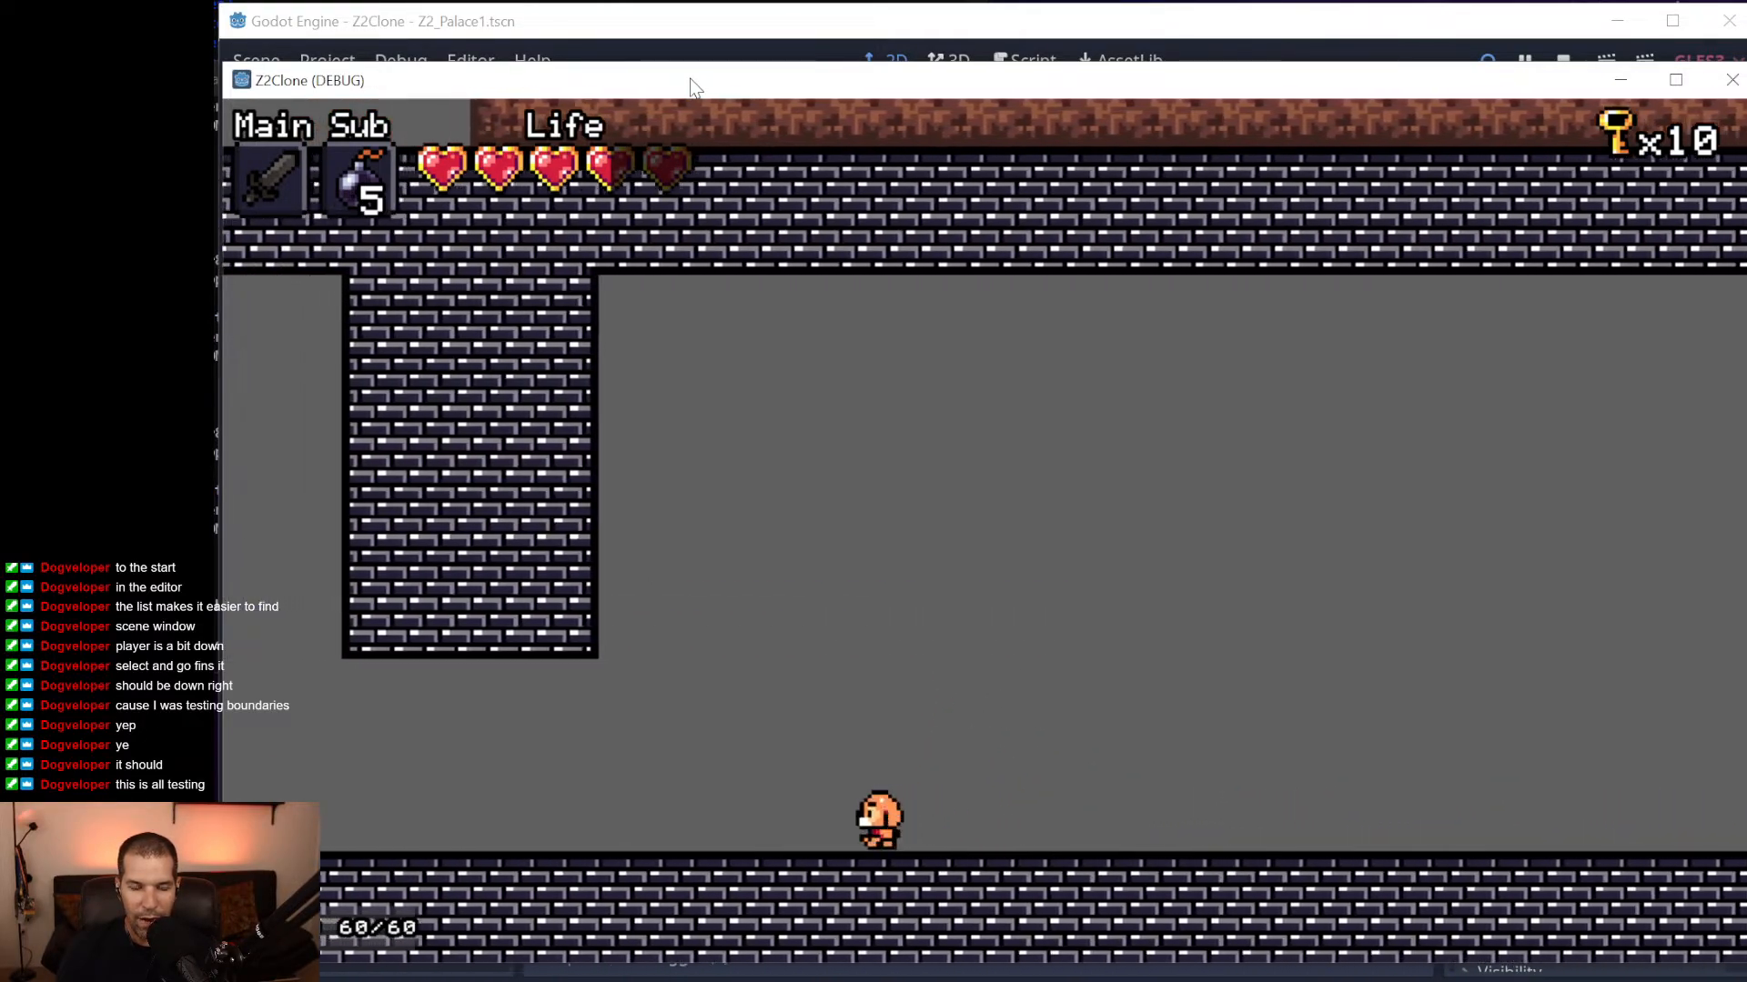
# Run the dog further west through the corridor beneath the grey blocks, testing jumps and attacks on the way.
pyautogui.press('Left')
pyautogui.press('space')
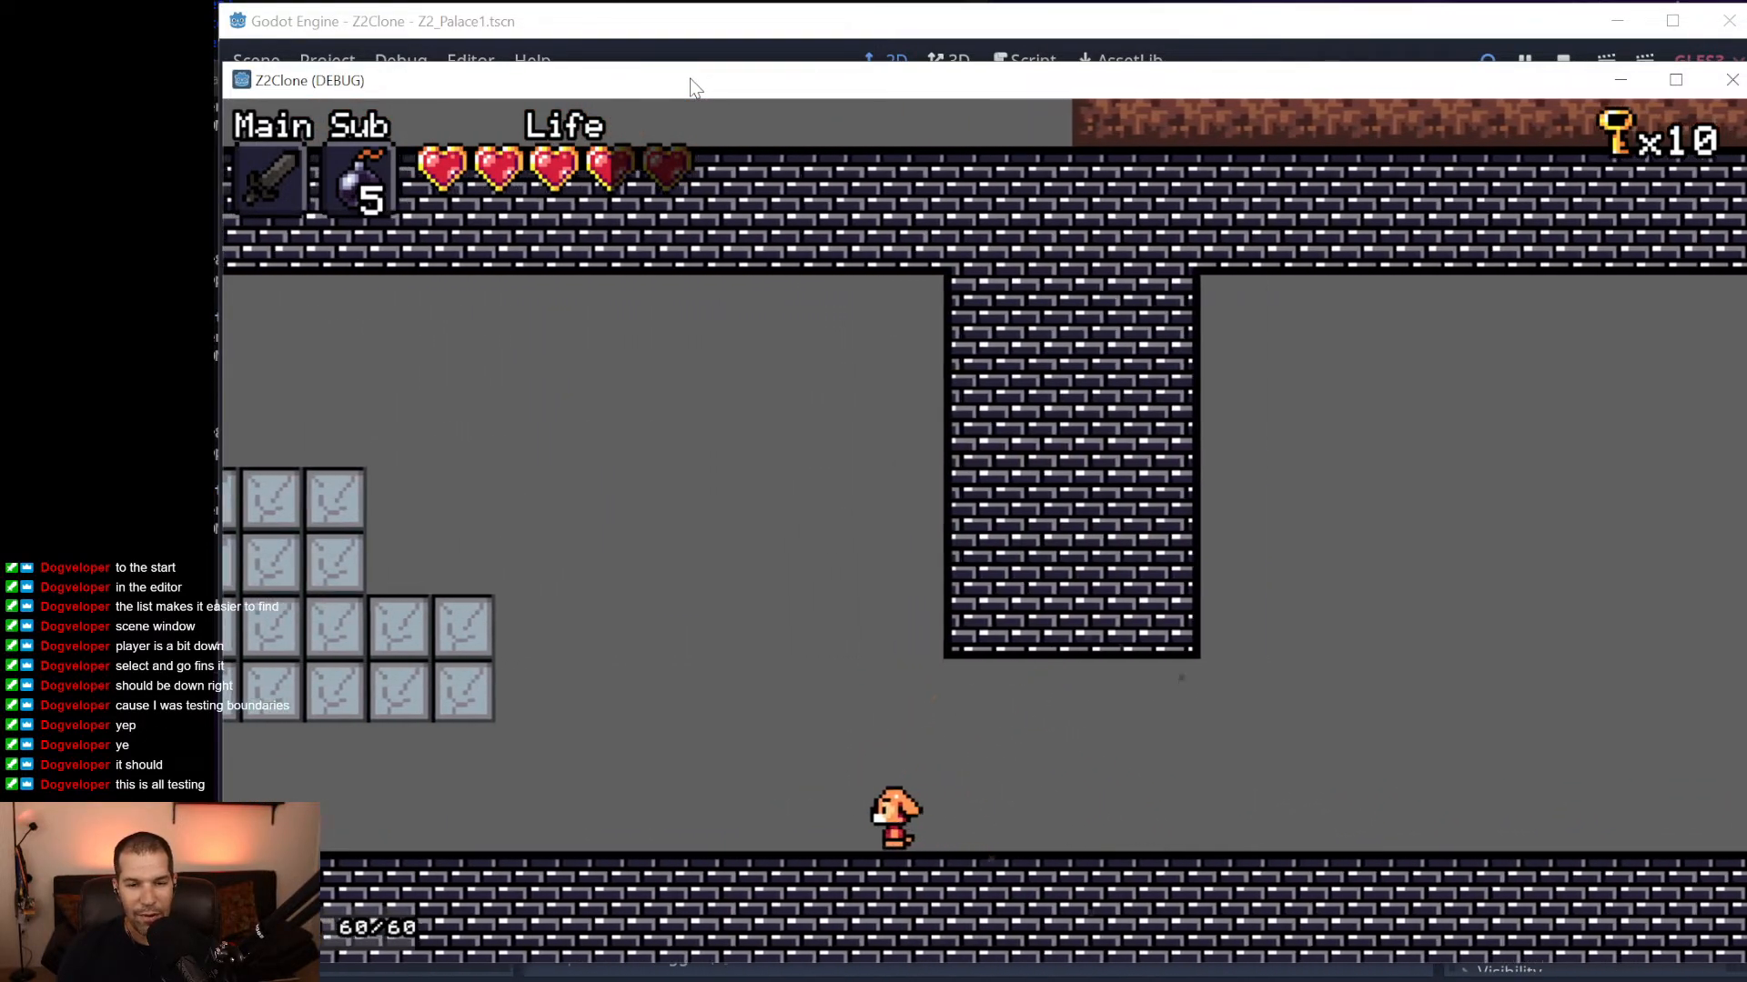
pyautogui.press('Left')
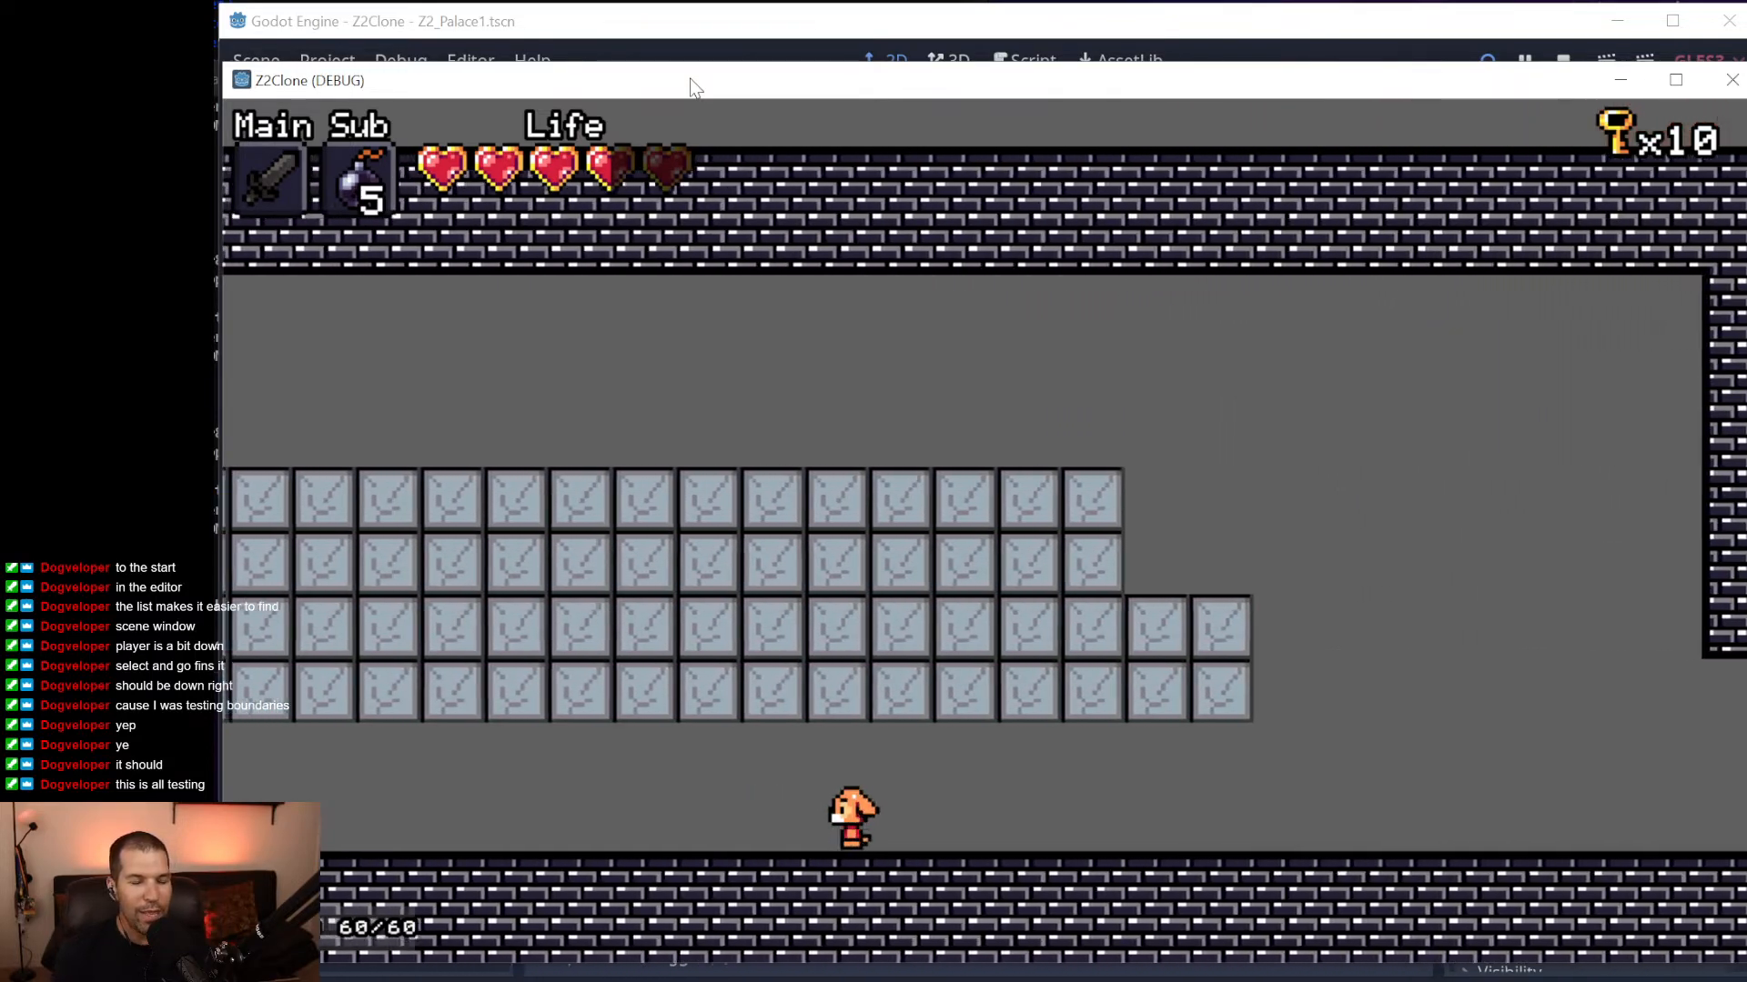
pyautogui.press('Left')
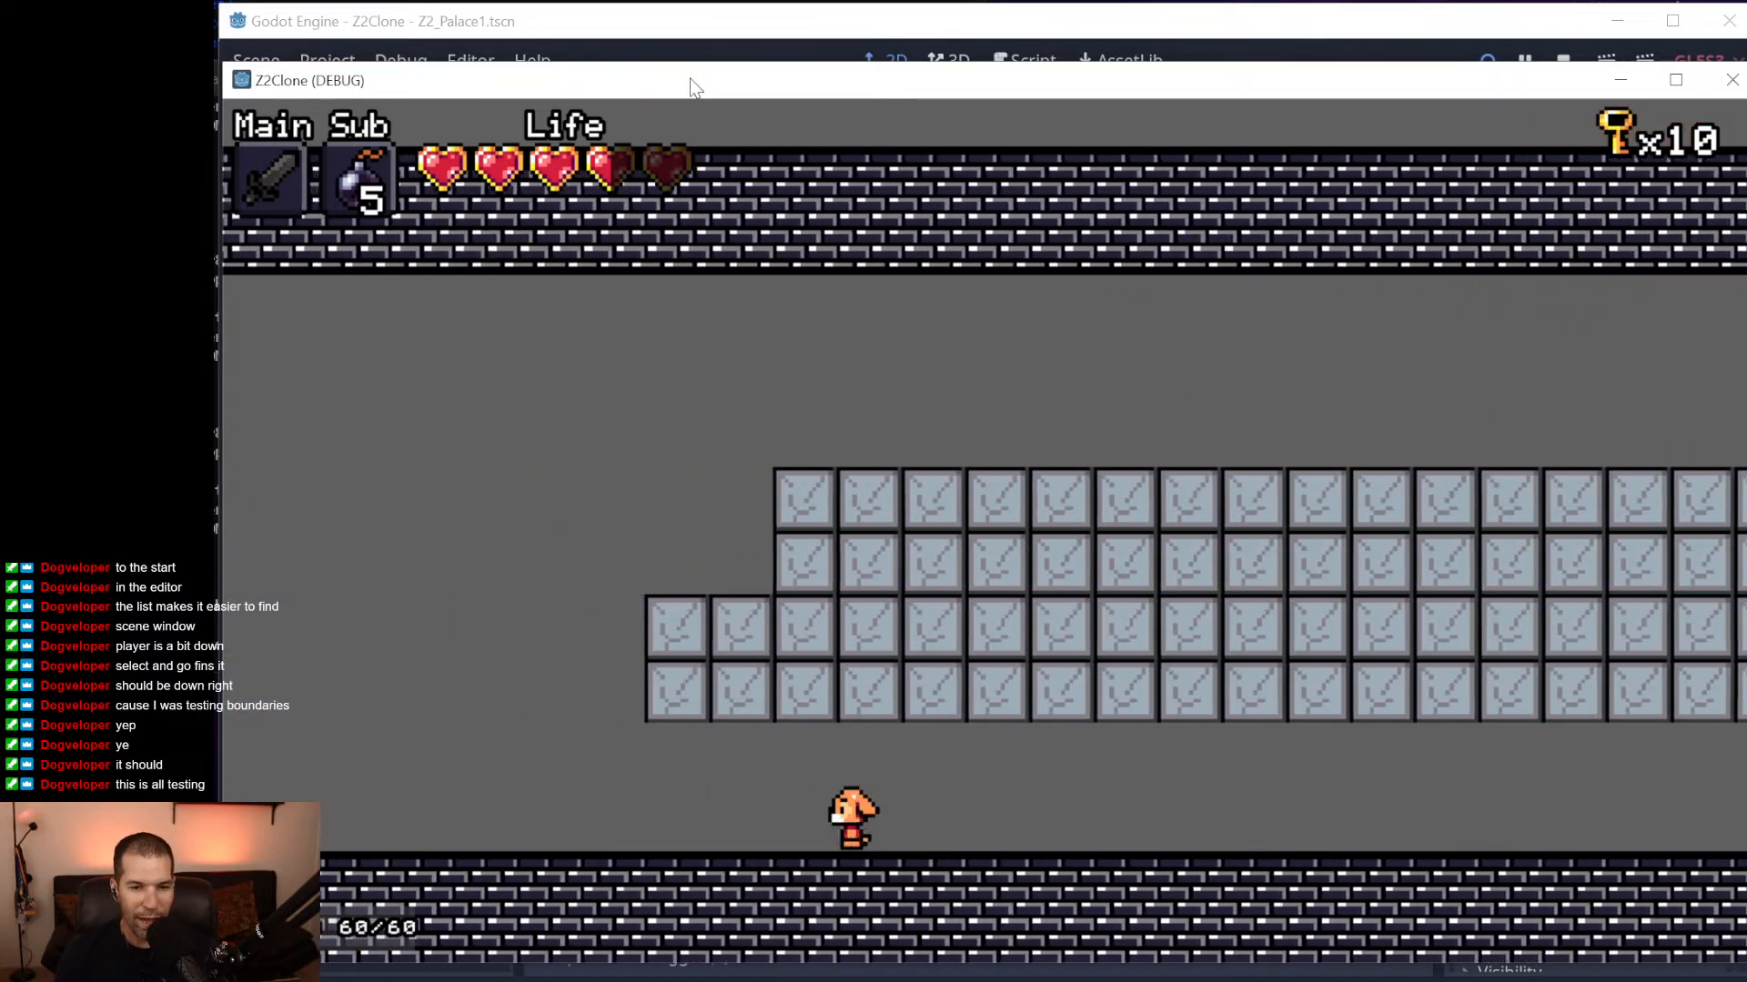
pyautogui.press('x')
pyautogui.press('Left')
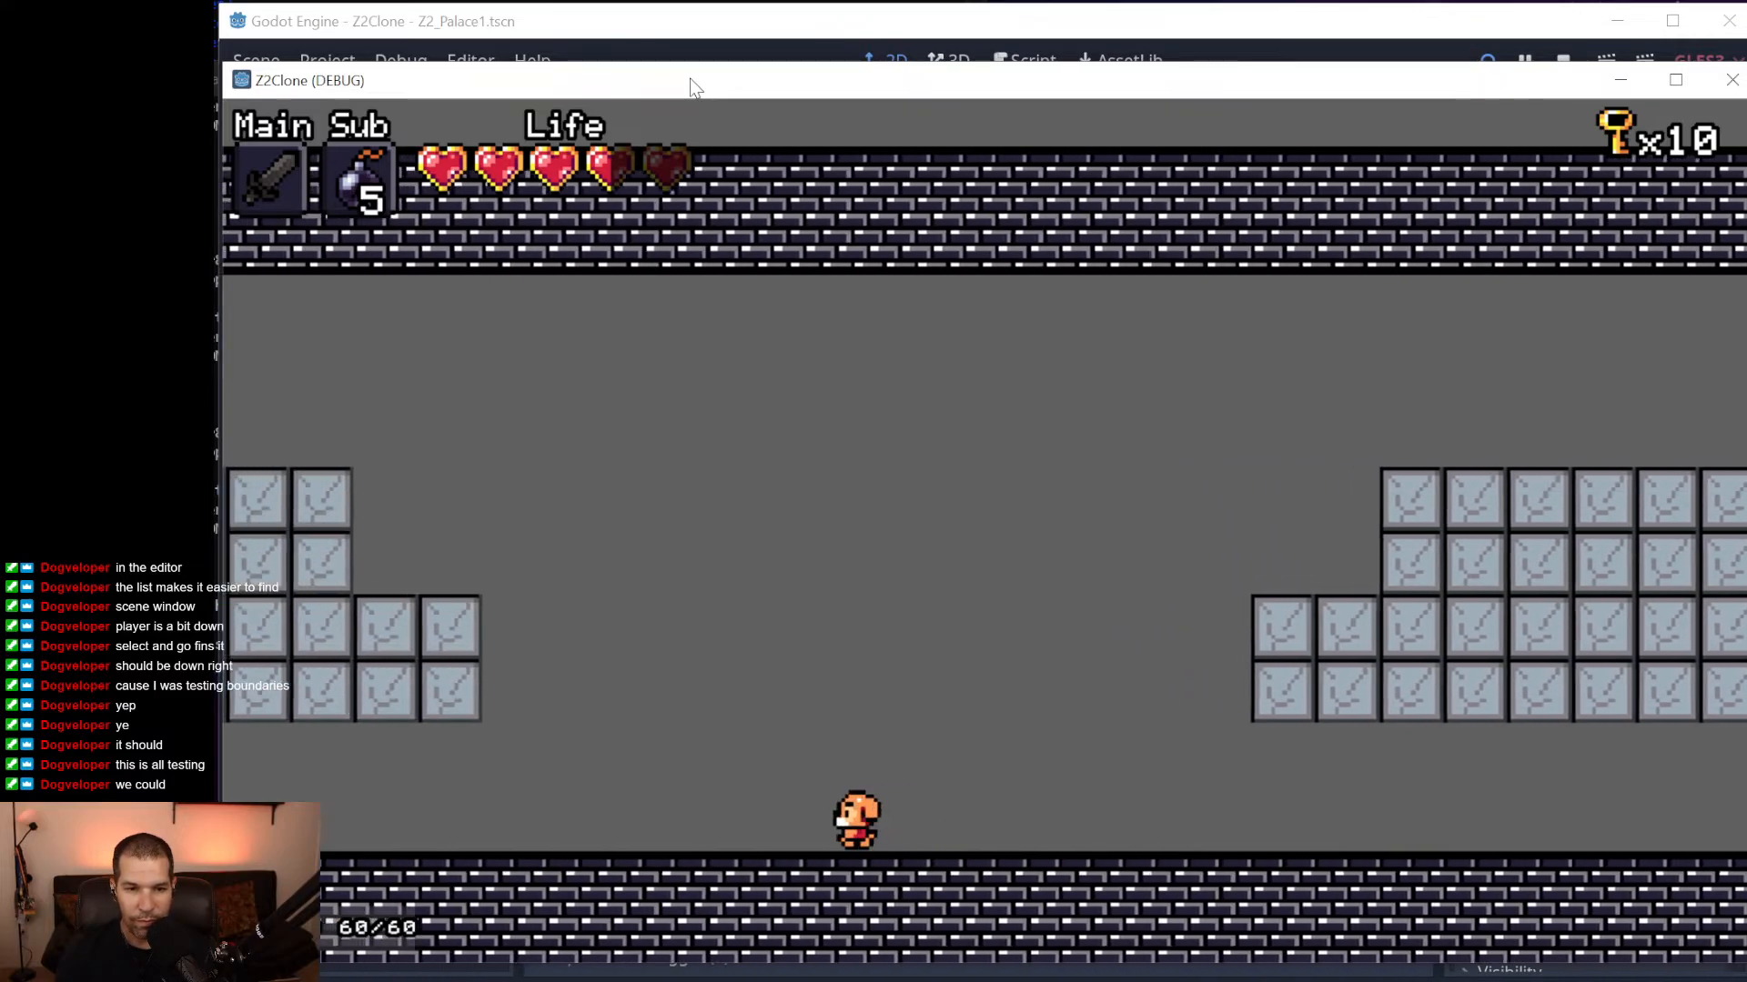
pyautogui.press('Left')
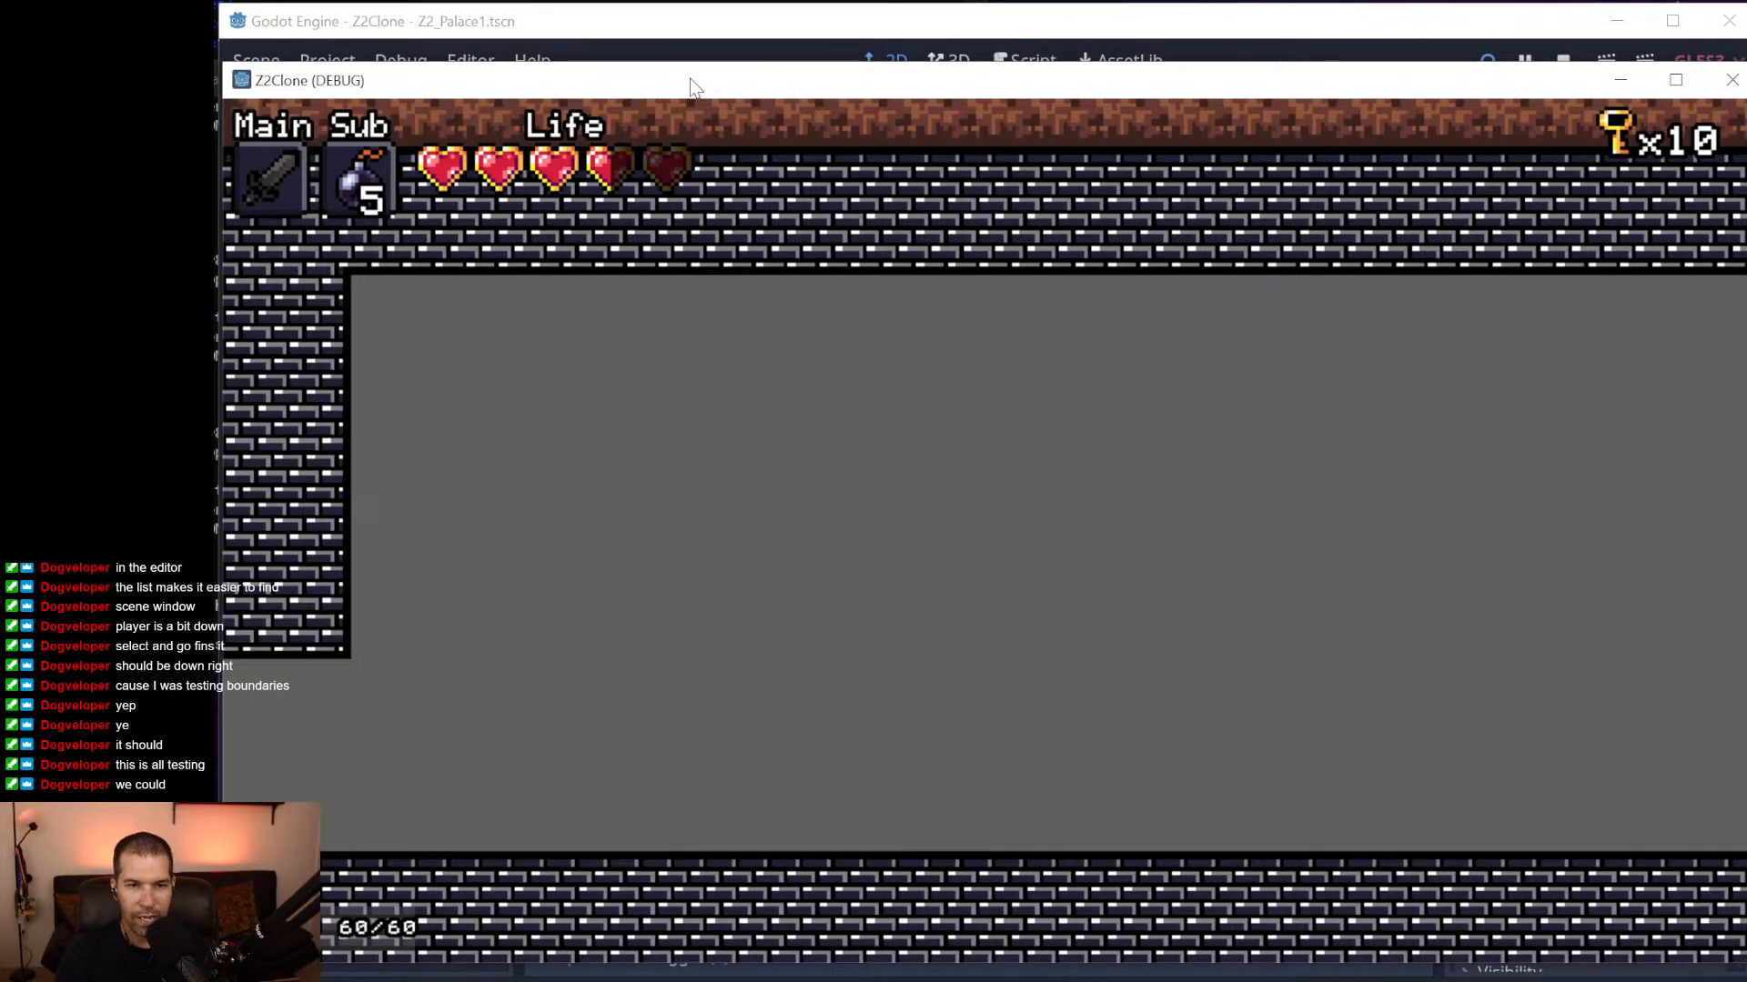
pyautogui.press('x')
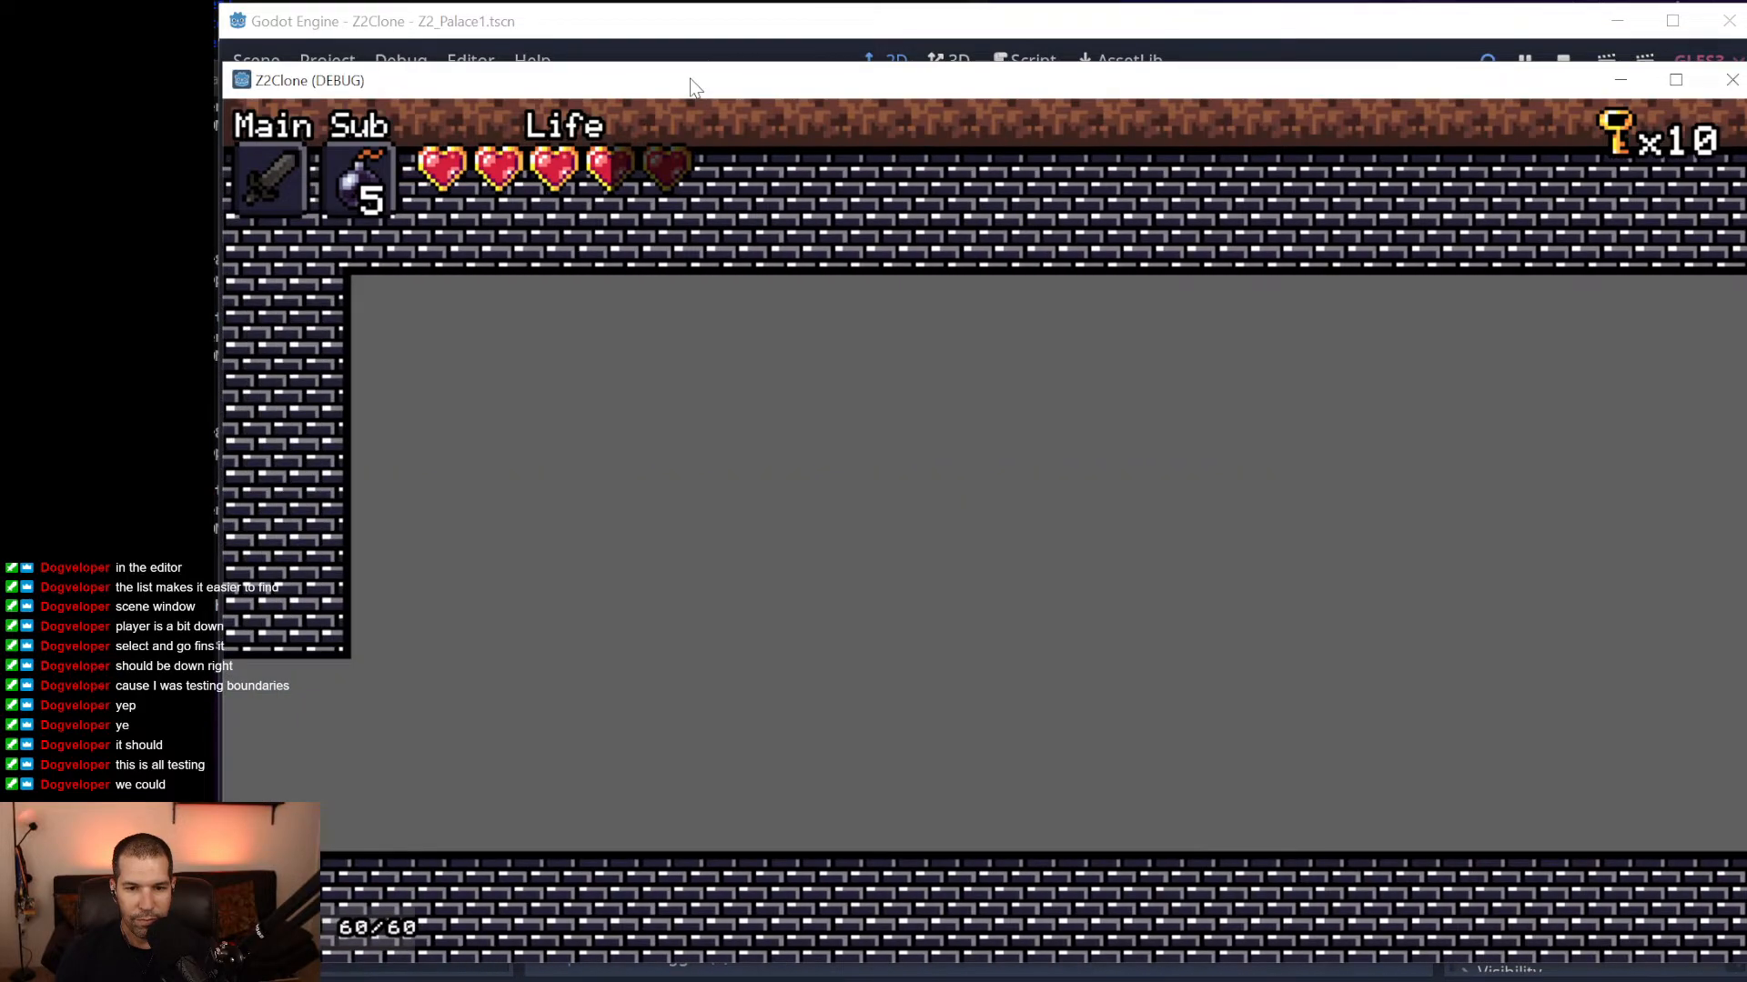
pyautogui.press('Left')
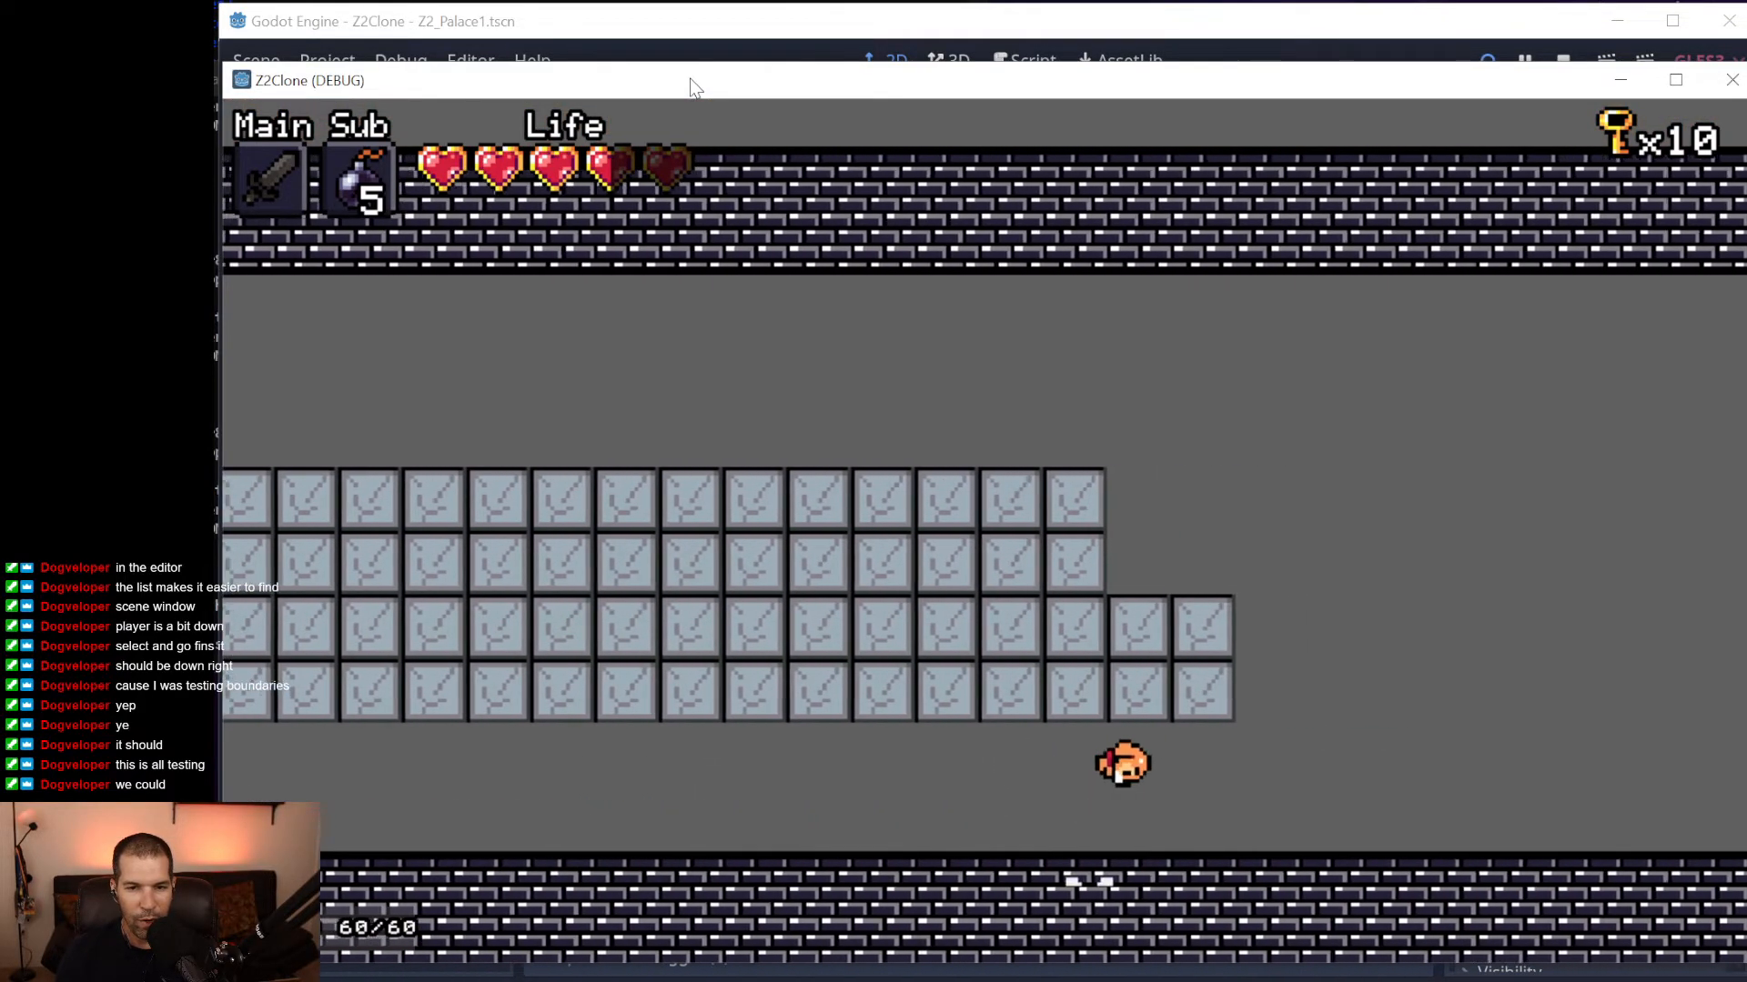
# Turn the dog back east beneath the grey blocks and test its jump and attack.
pyautogui.press('Right')
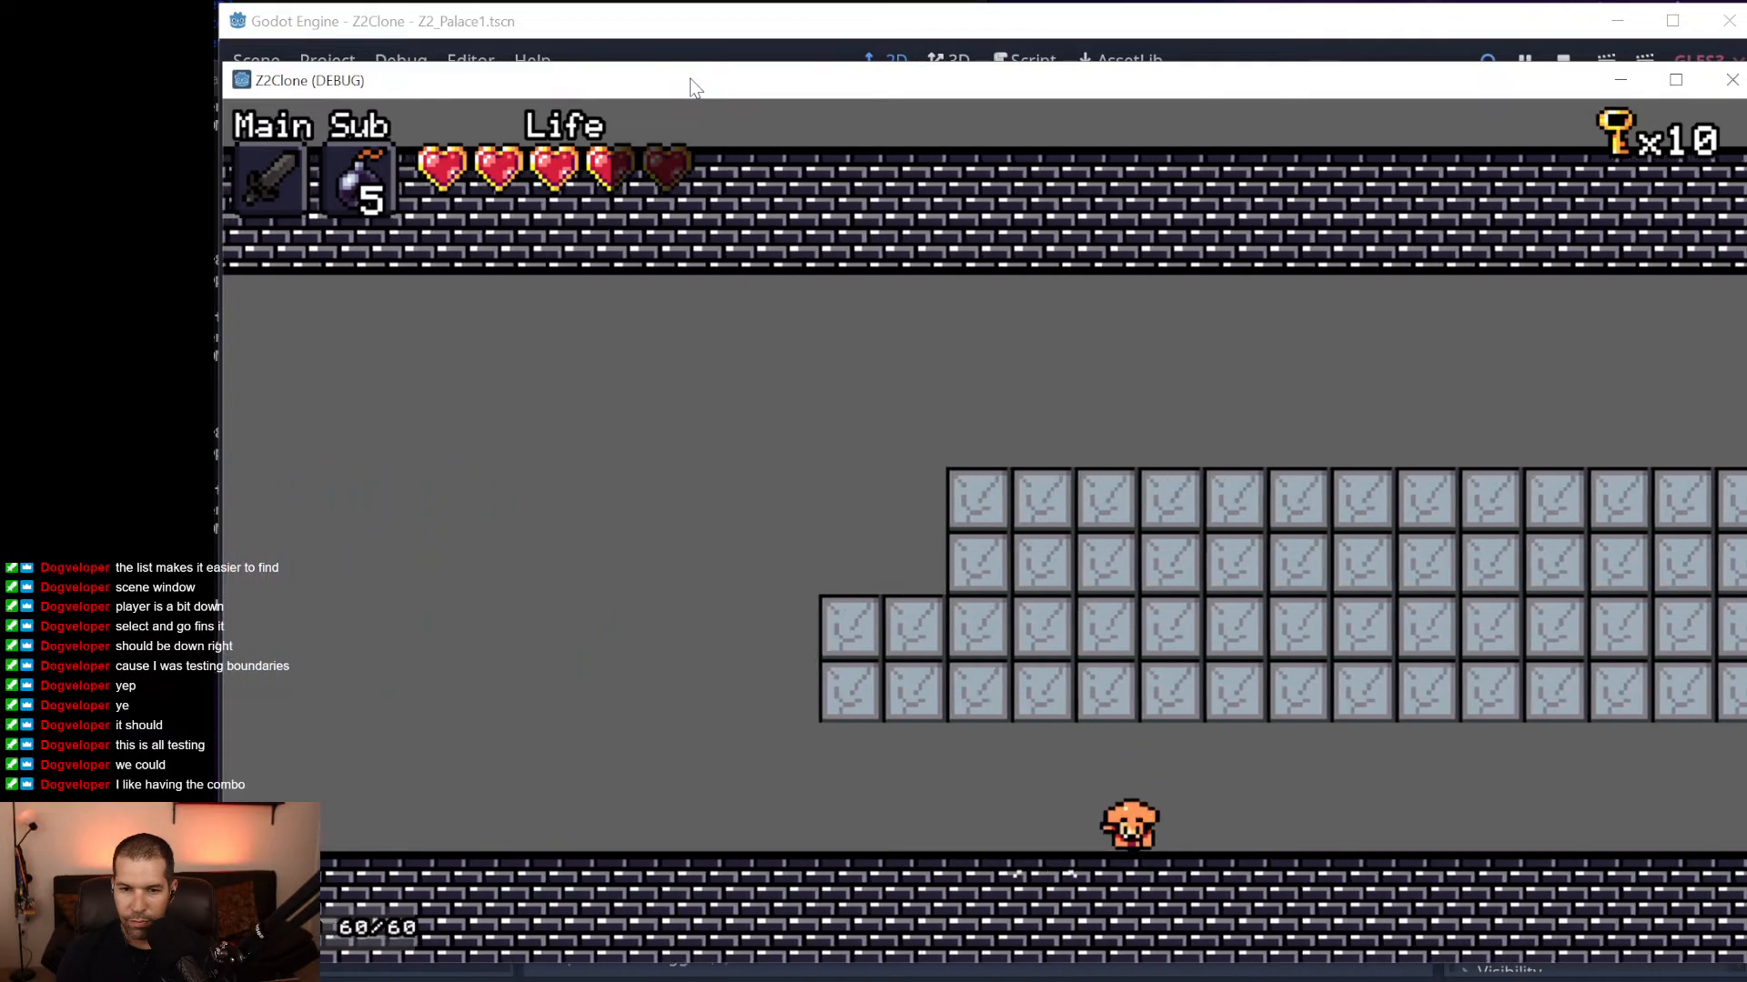
pyautogui.press('space')
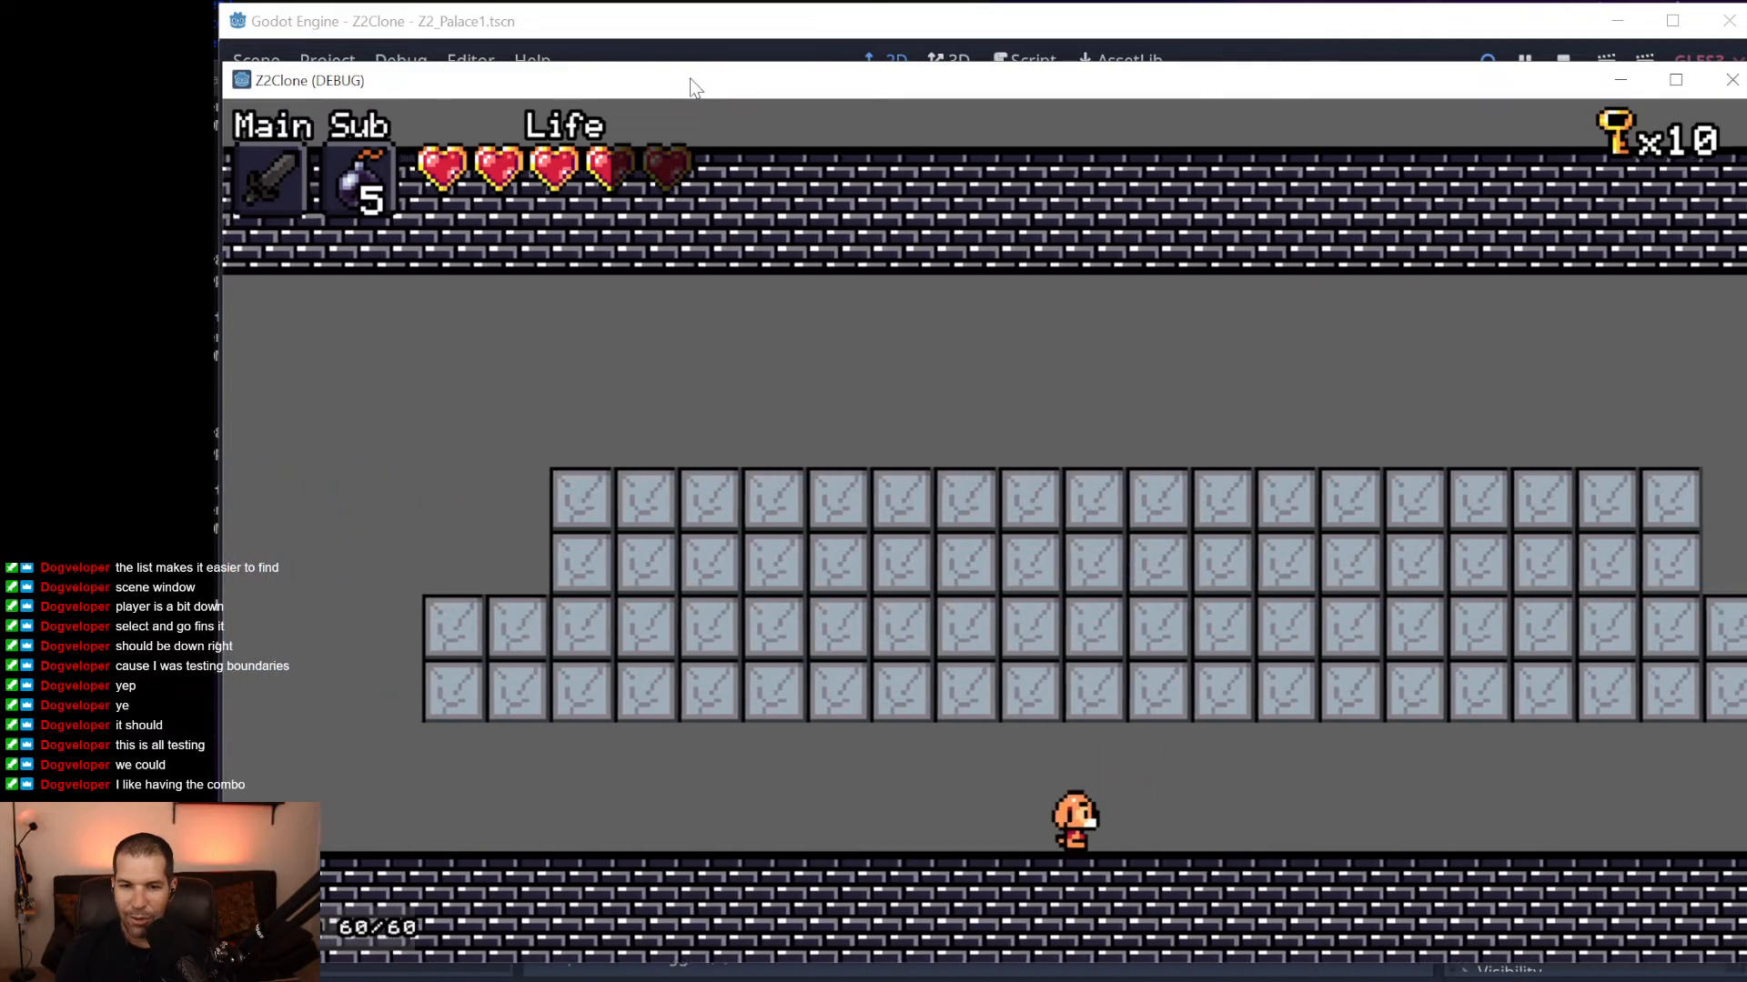
pyautogui.press('x')
pyautogui.press('Right')
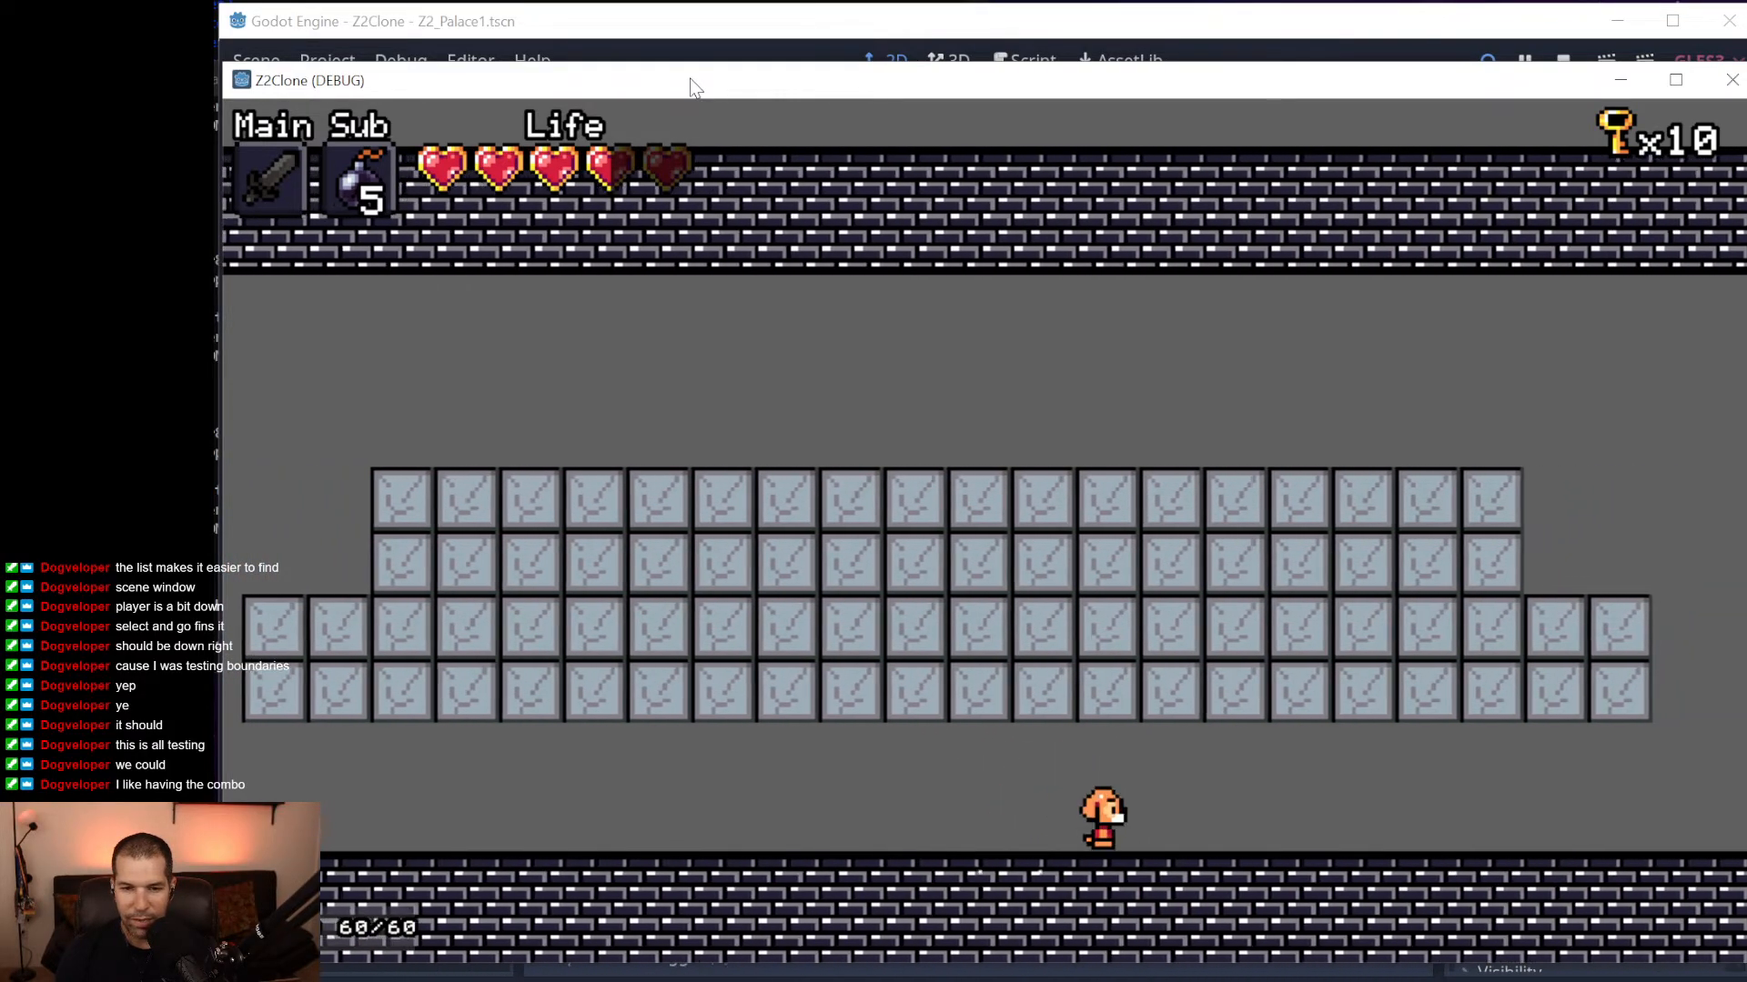
# Run the dog east out from under the grey blocks and past the hanging brick pillar, testing jumps and attacks.
pyautogui.press('Right')
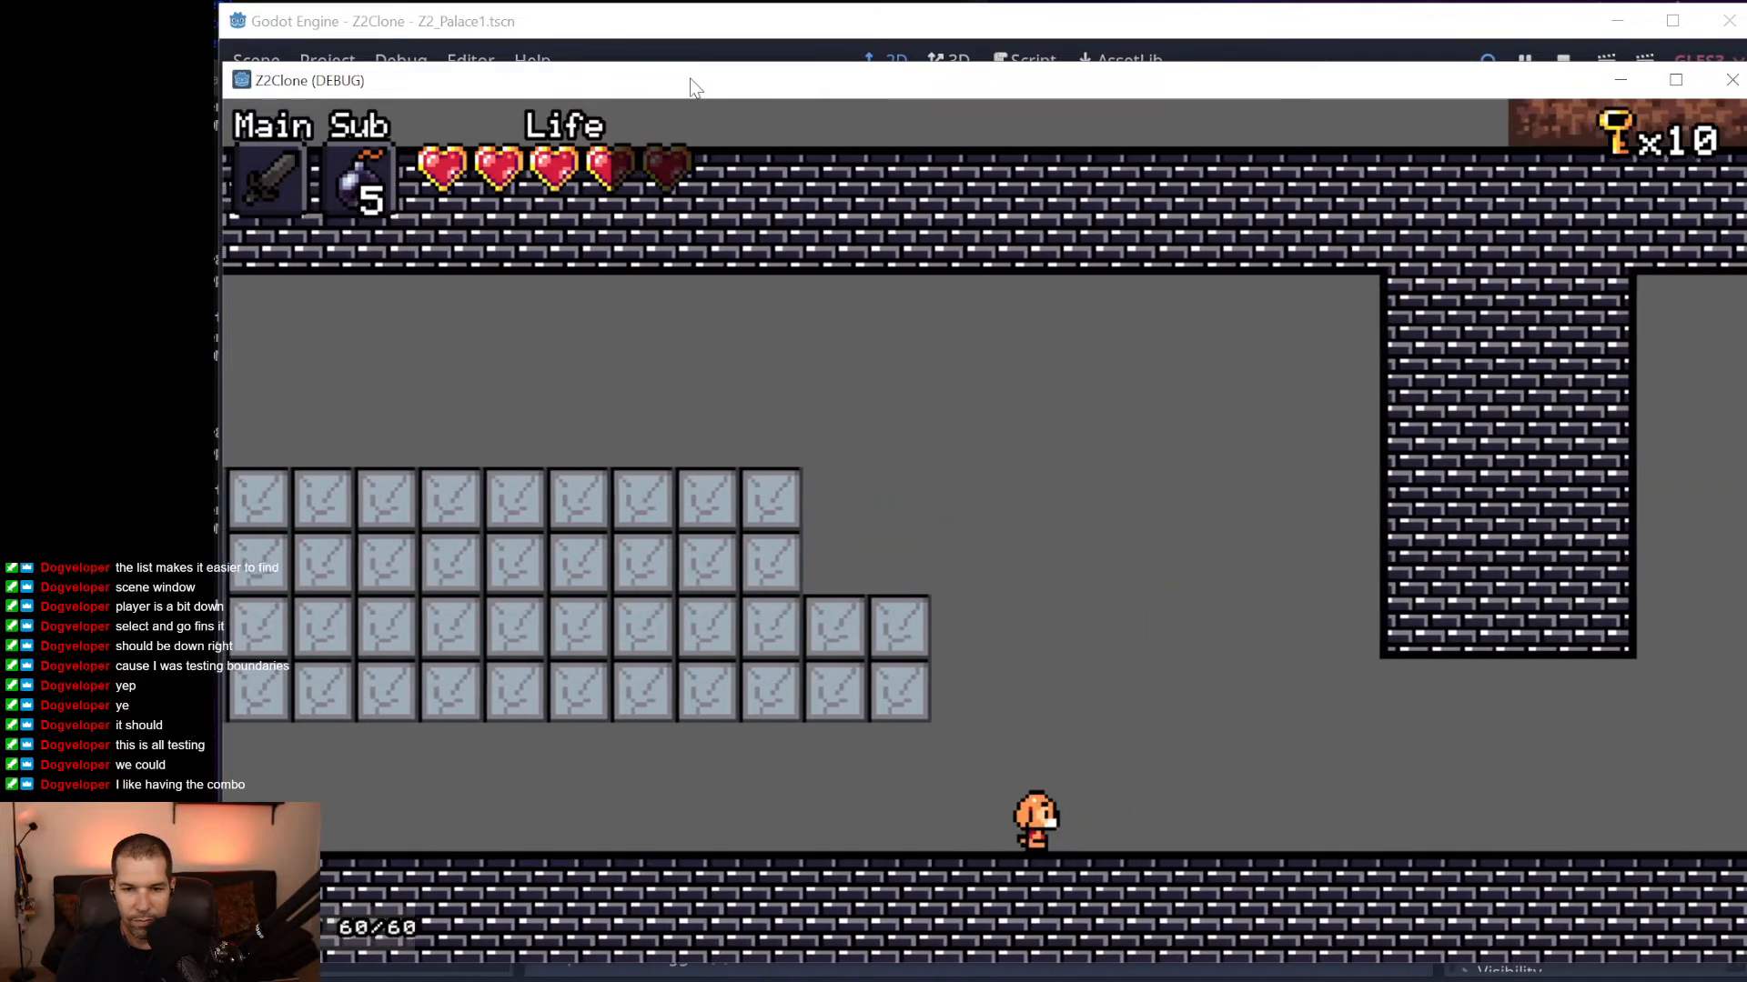
pyautogui.press('space')
pyautogui.press('x')
pyautogui.press('Right')
pyautogui.press('space')
pyautogui.press('x')
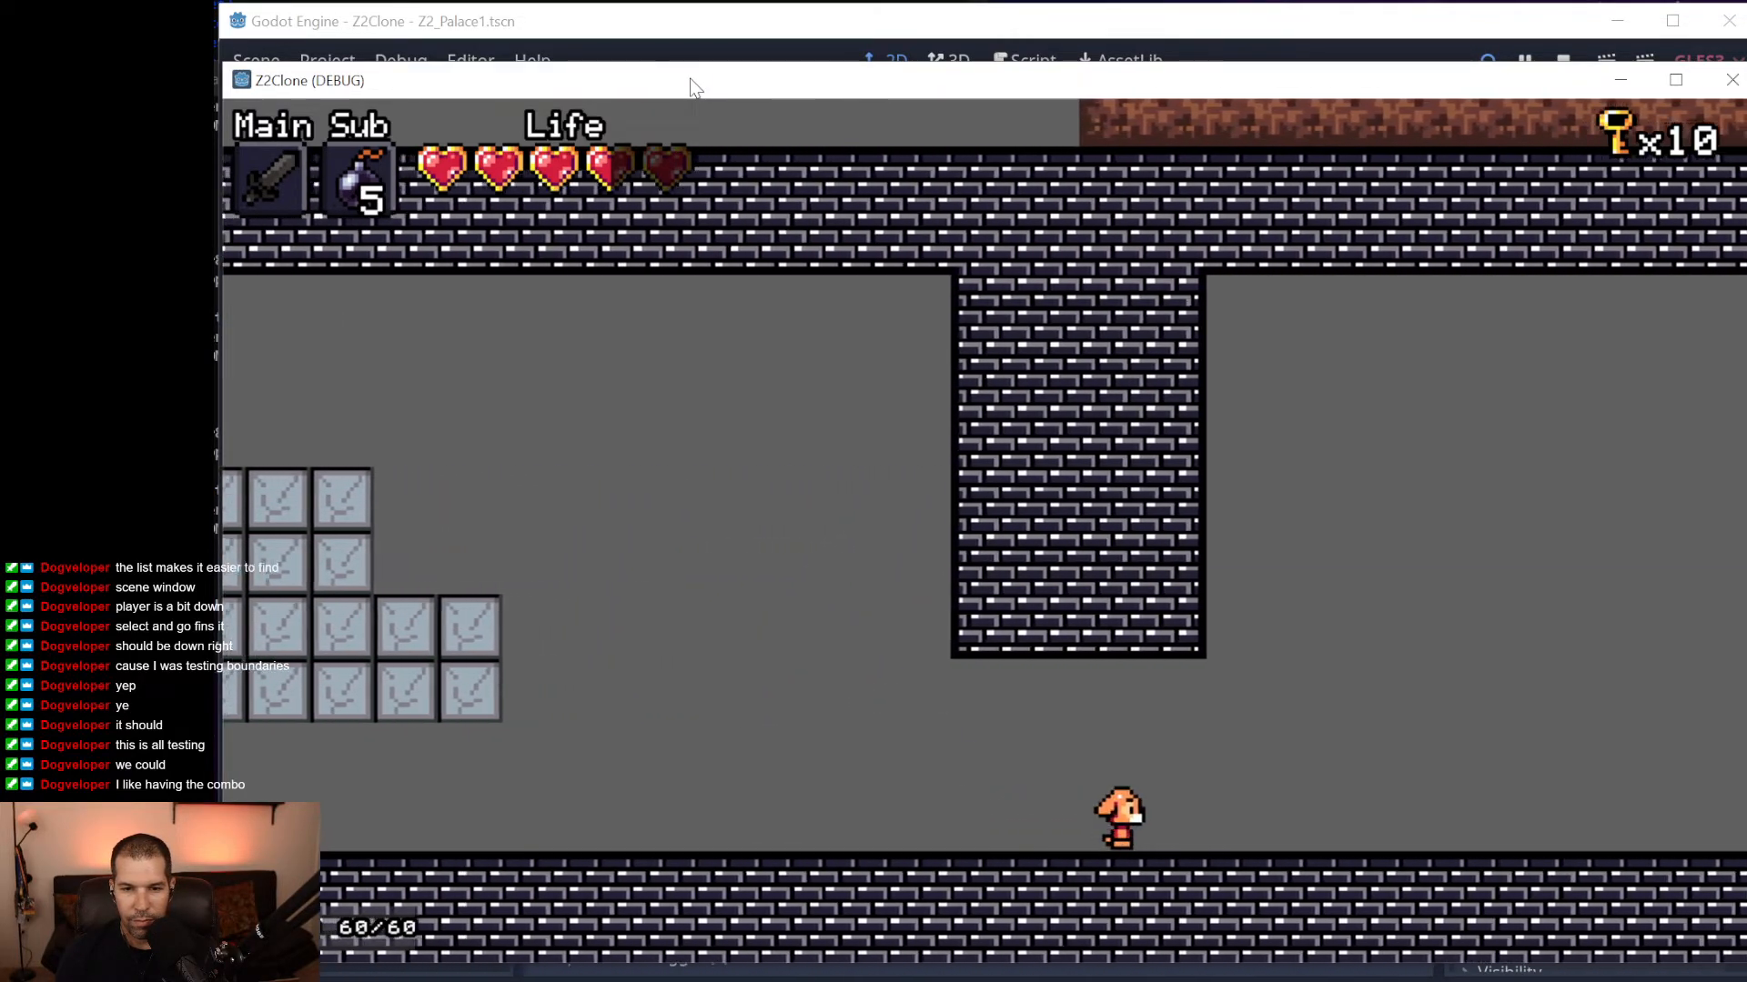
pyautogui.press('Right')
pyautogui.press('space')
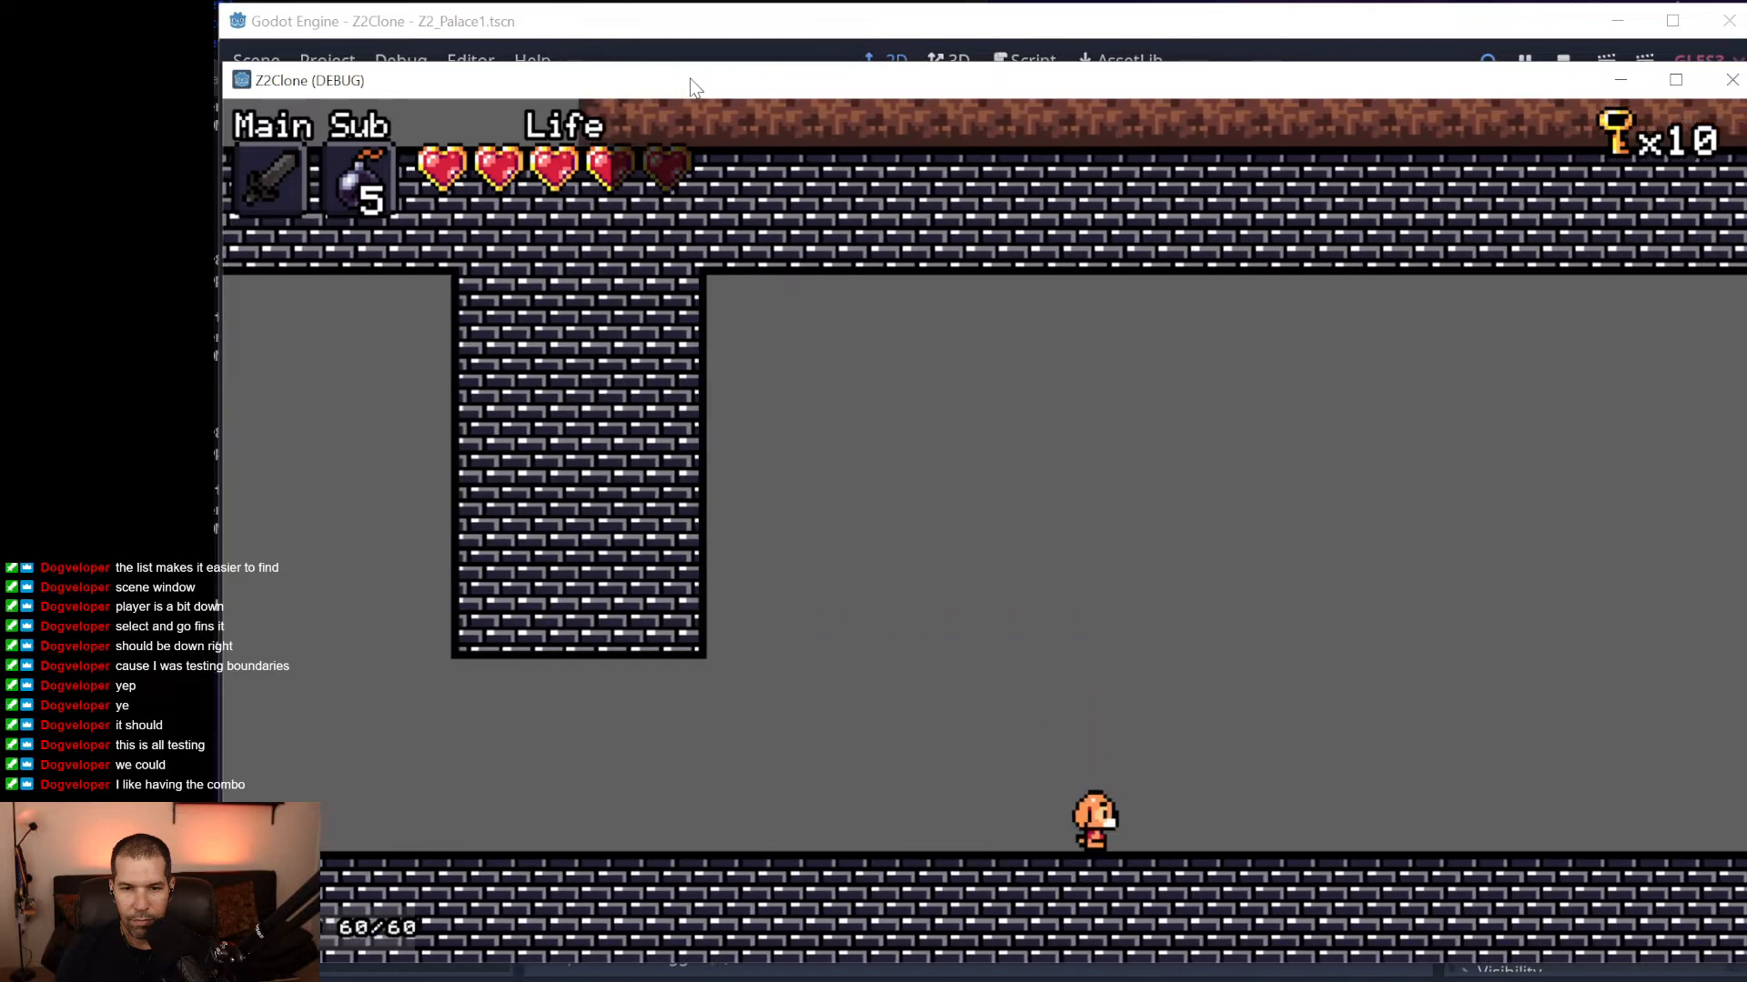
# Take the dog further east past the hooded enemy and over the parked lift, jumping on the way.
pyautogui.press('Right')
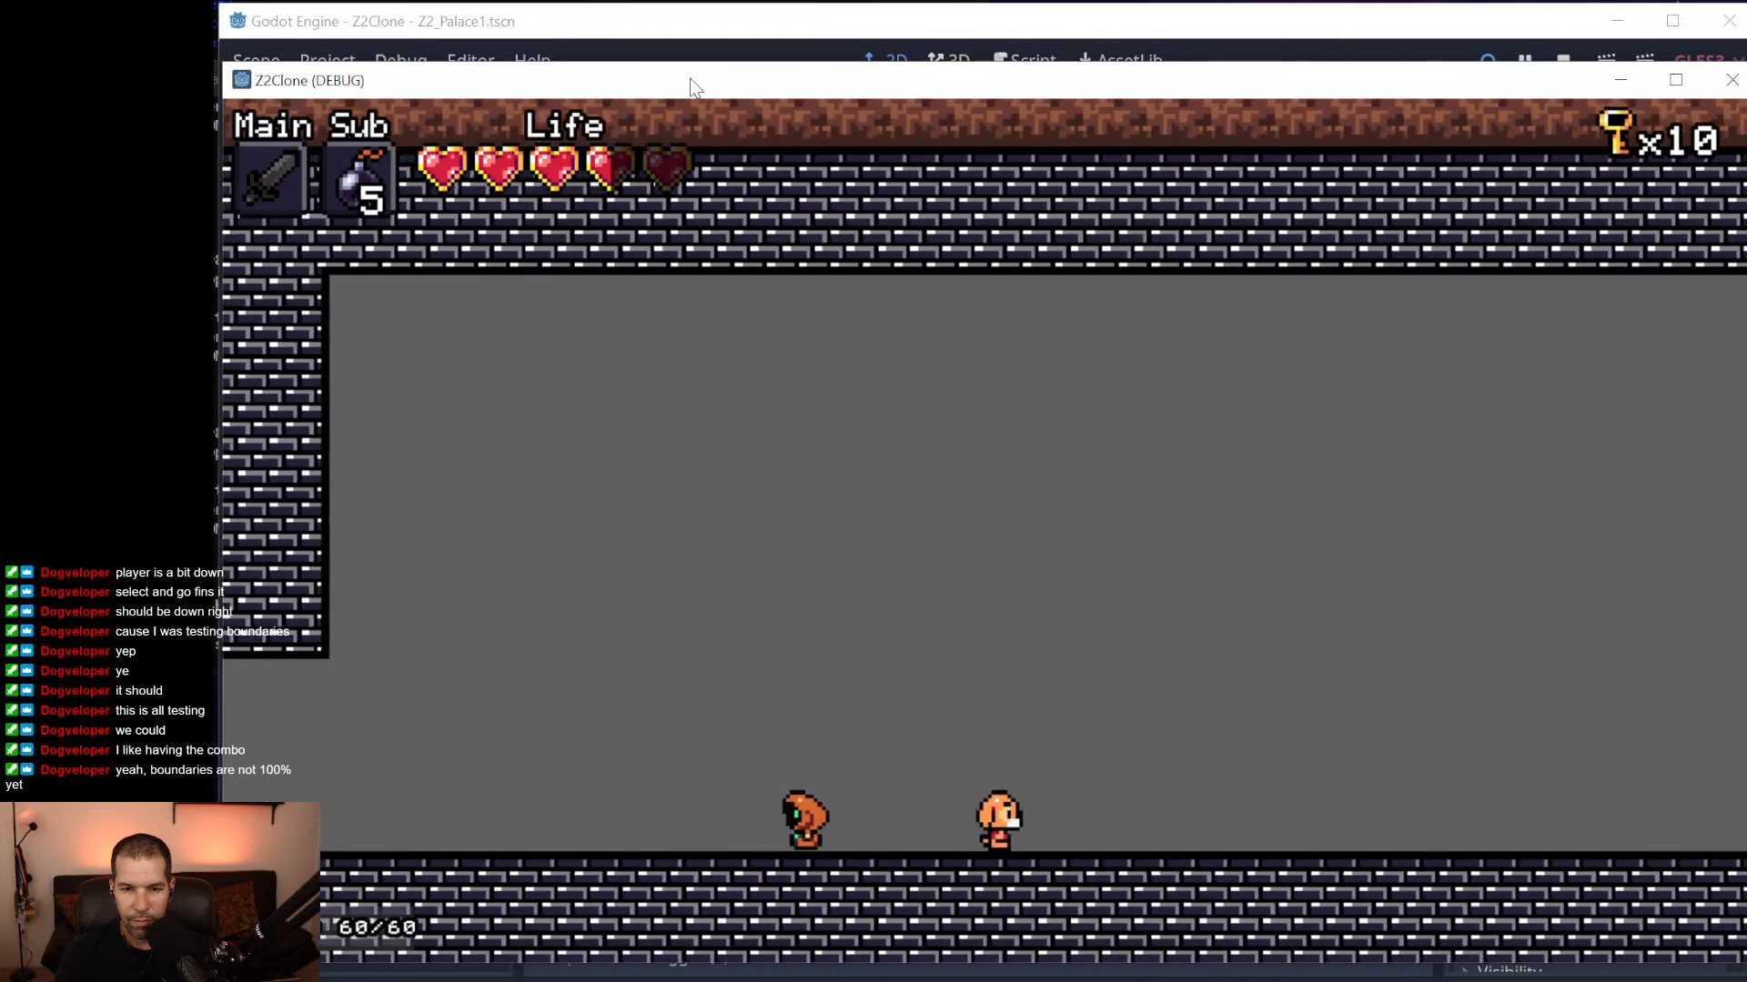
pyautogui.press('Right')
pyautogui.press('space')
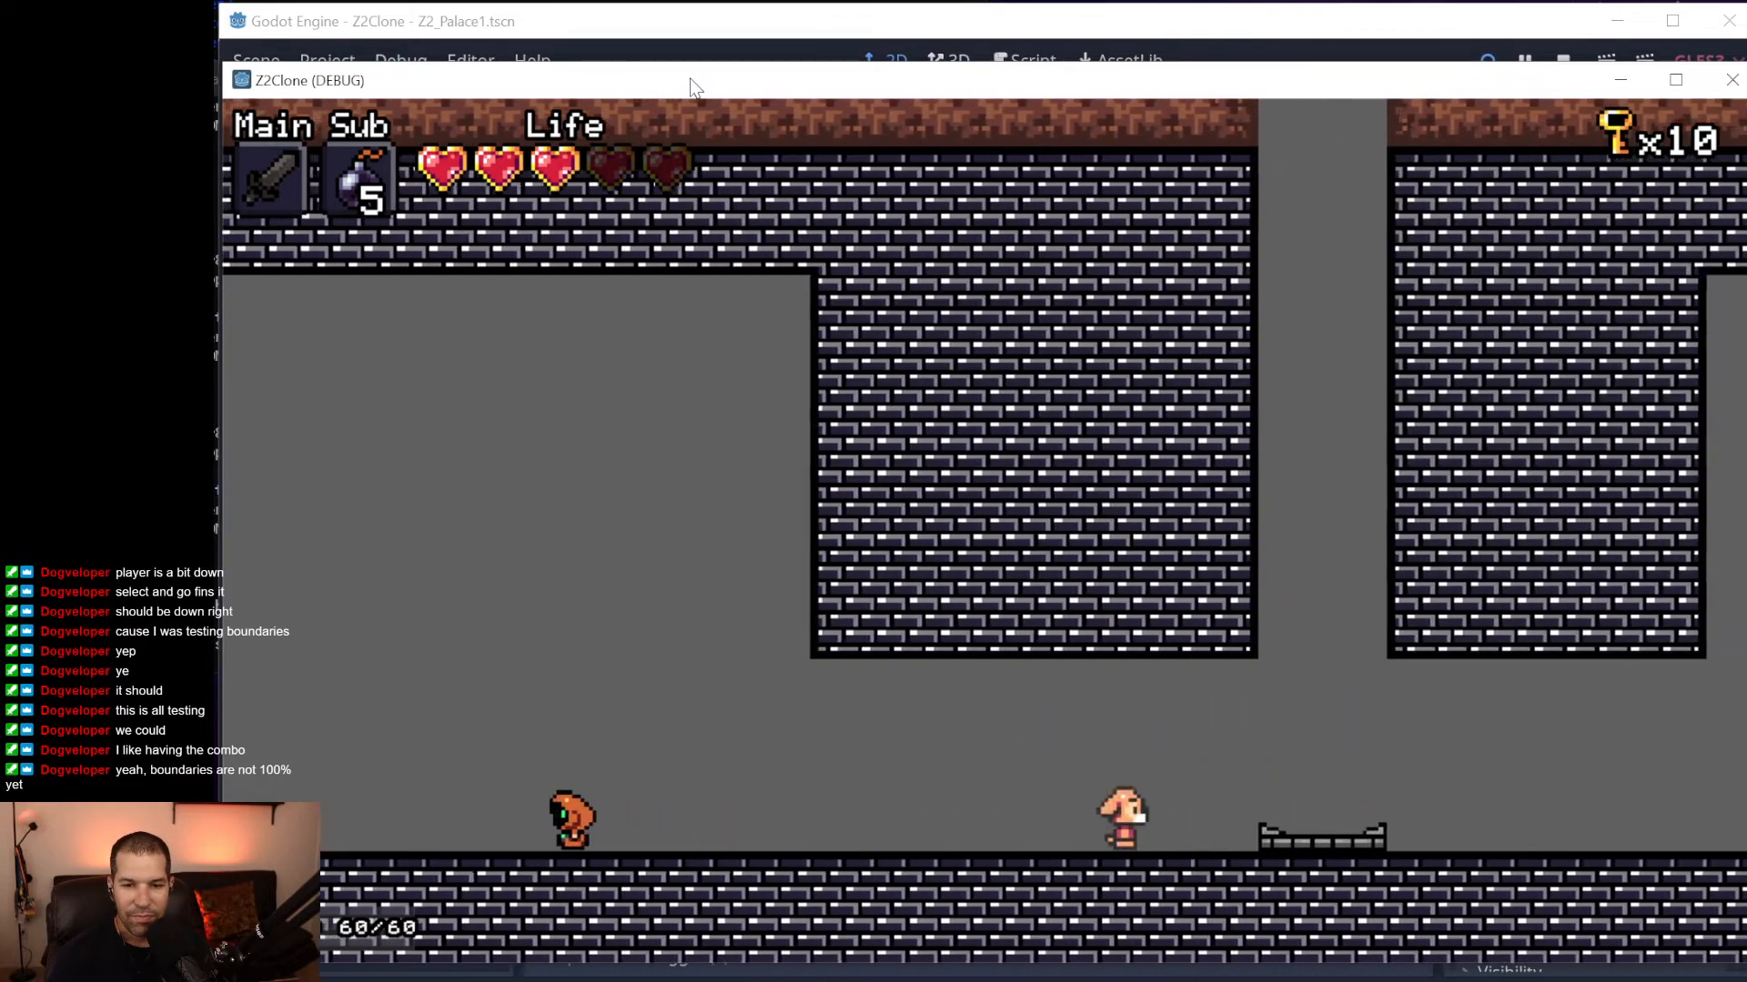
pyautogui.press('space')
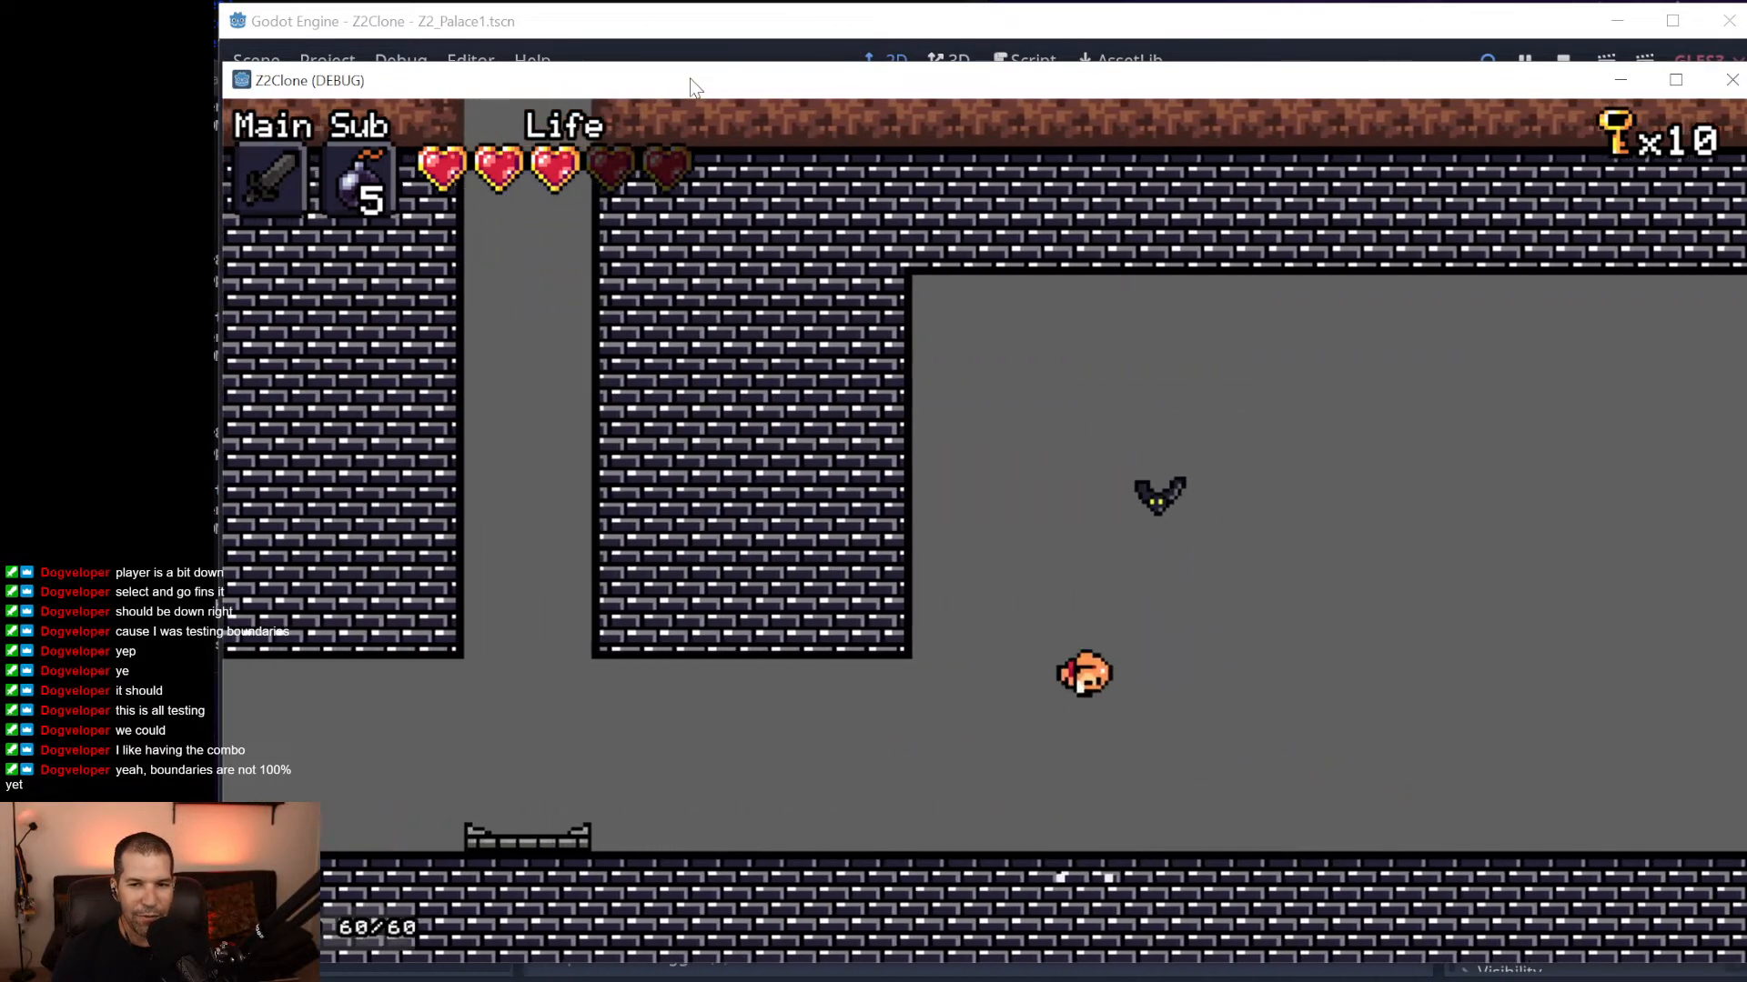
# Test an attack near the bat east of the lift and continue jumping east through the corridor.
pyautogui.press('Left')
pyautogui.press('x')
pyautogui.press('Right')
pyautogui.press('space')
pyautogui.press('space')
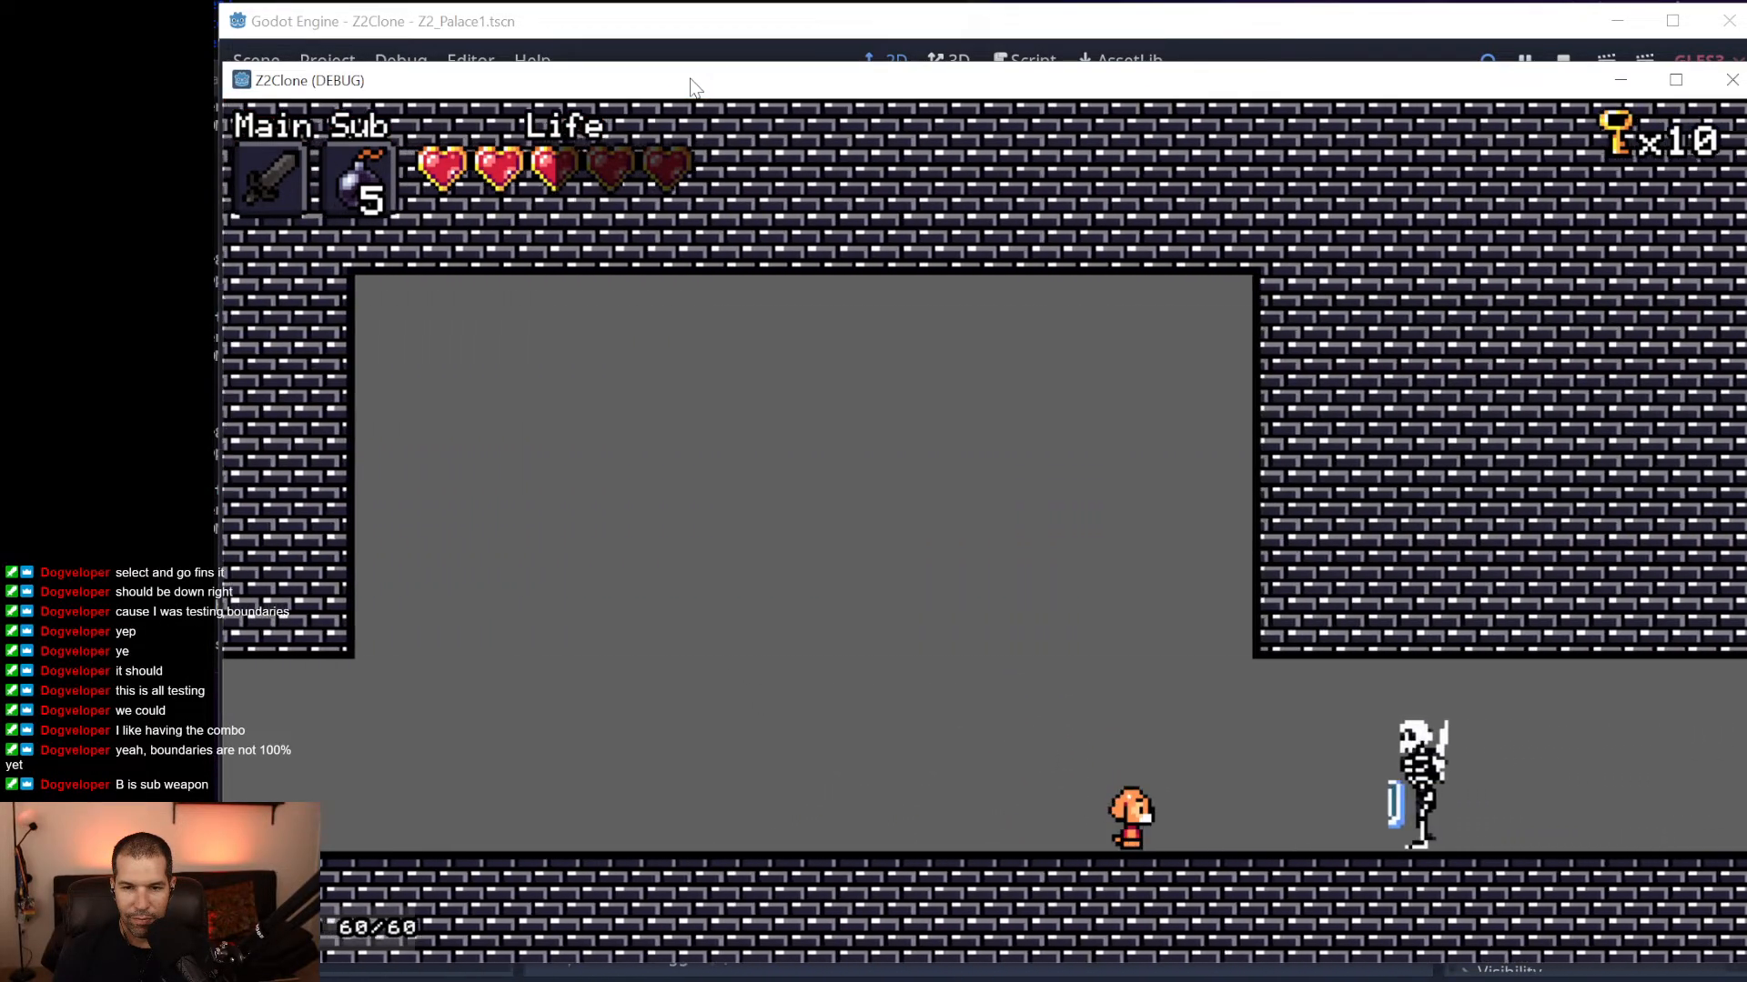
# Fight the shield-carrying skeleton with jumps and attacks while pushing the dog east along the corridor.
pyautogui.press('space')
pyautogui.press('x')
pyautogui.press('x')
pyautogui.press('space')
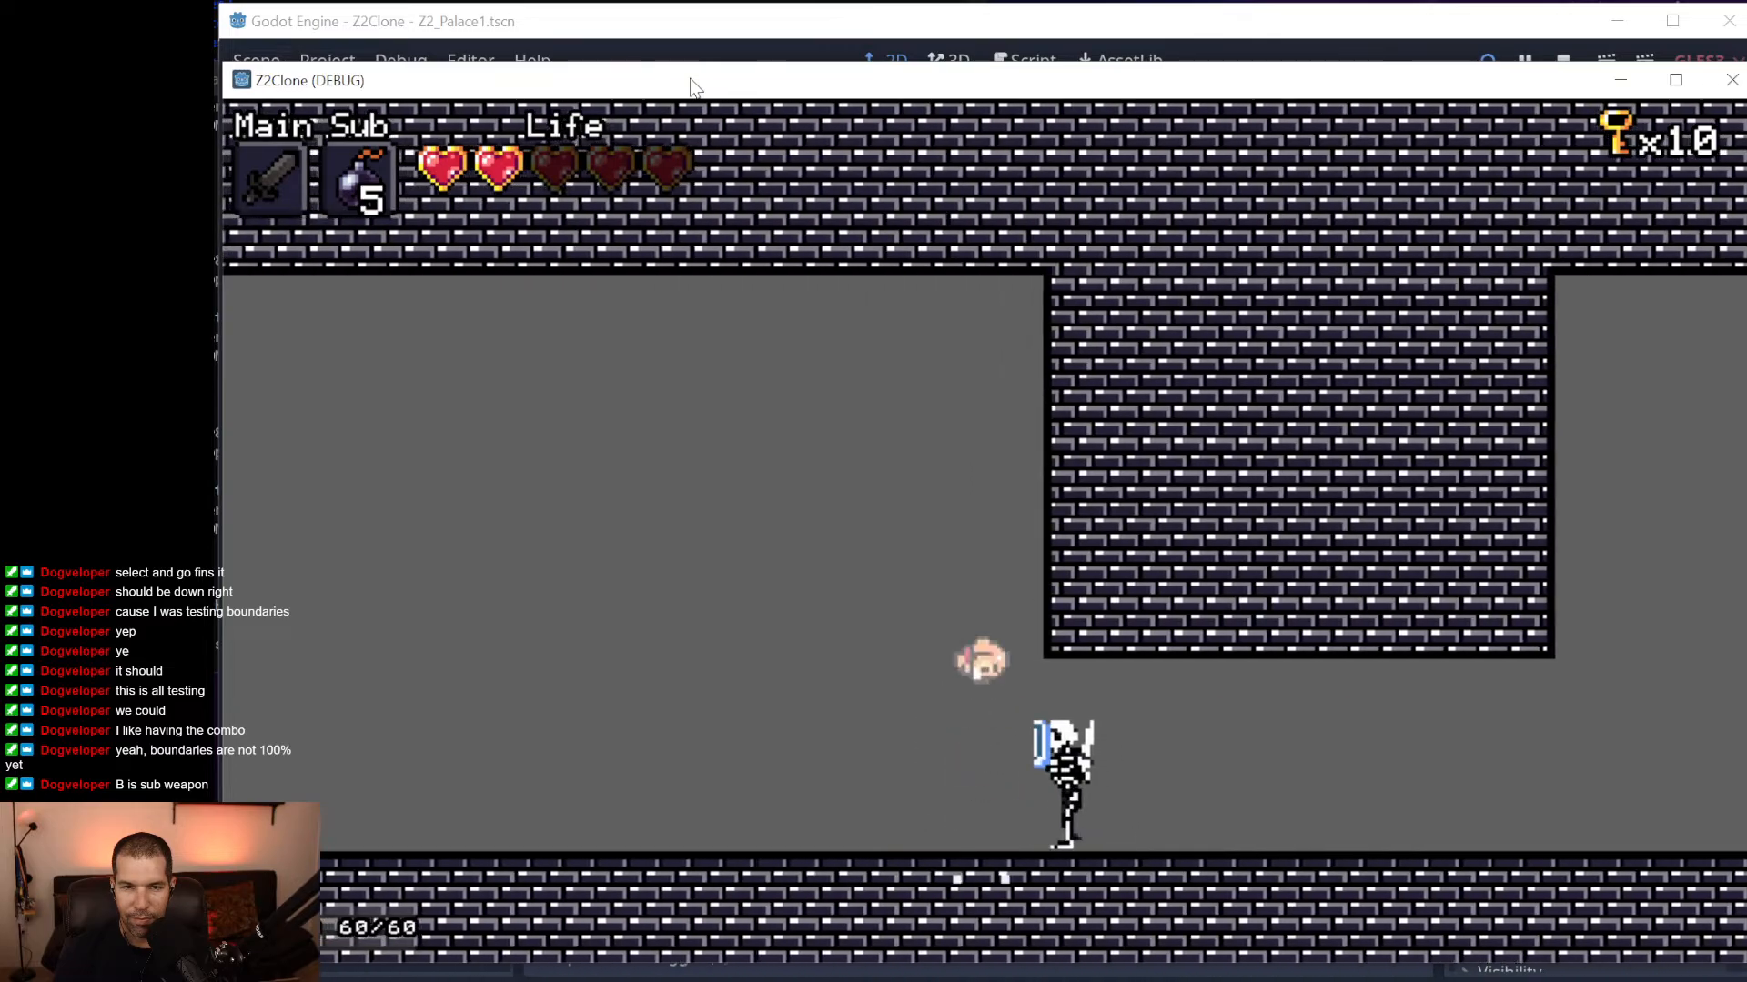
pyautogui.press('Right')
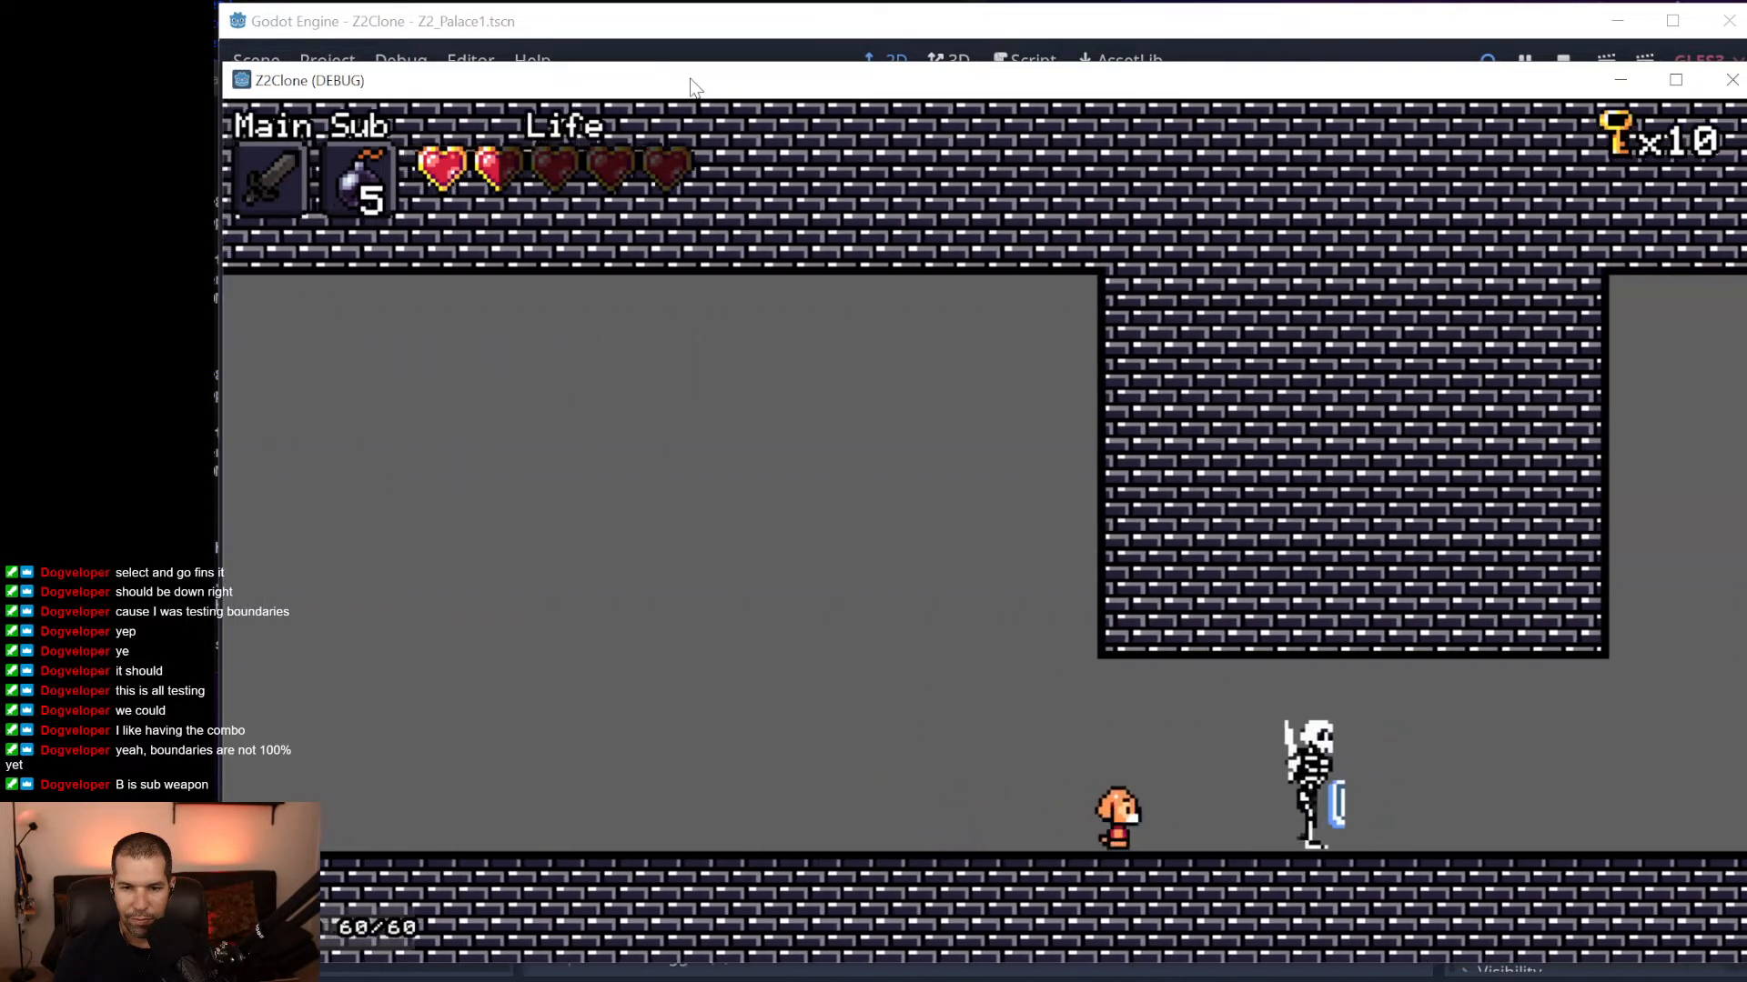
pyautogui.press('Right')
pyautogui.press('Right')
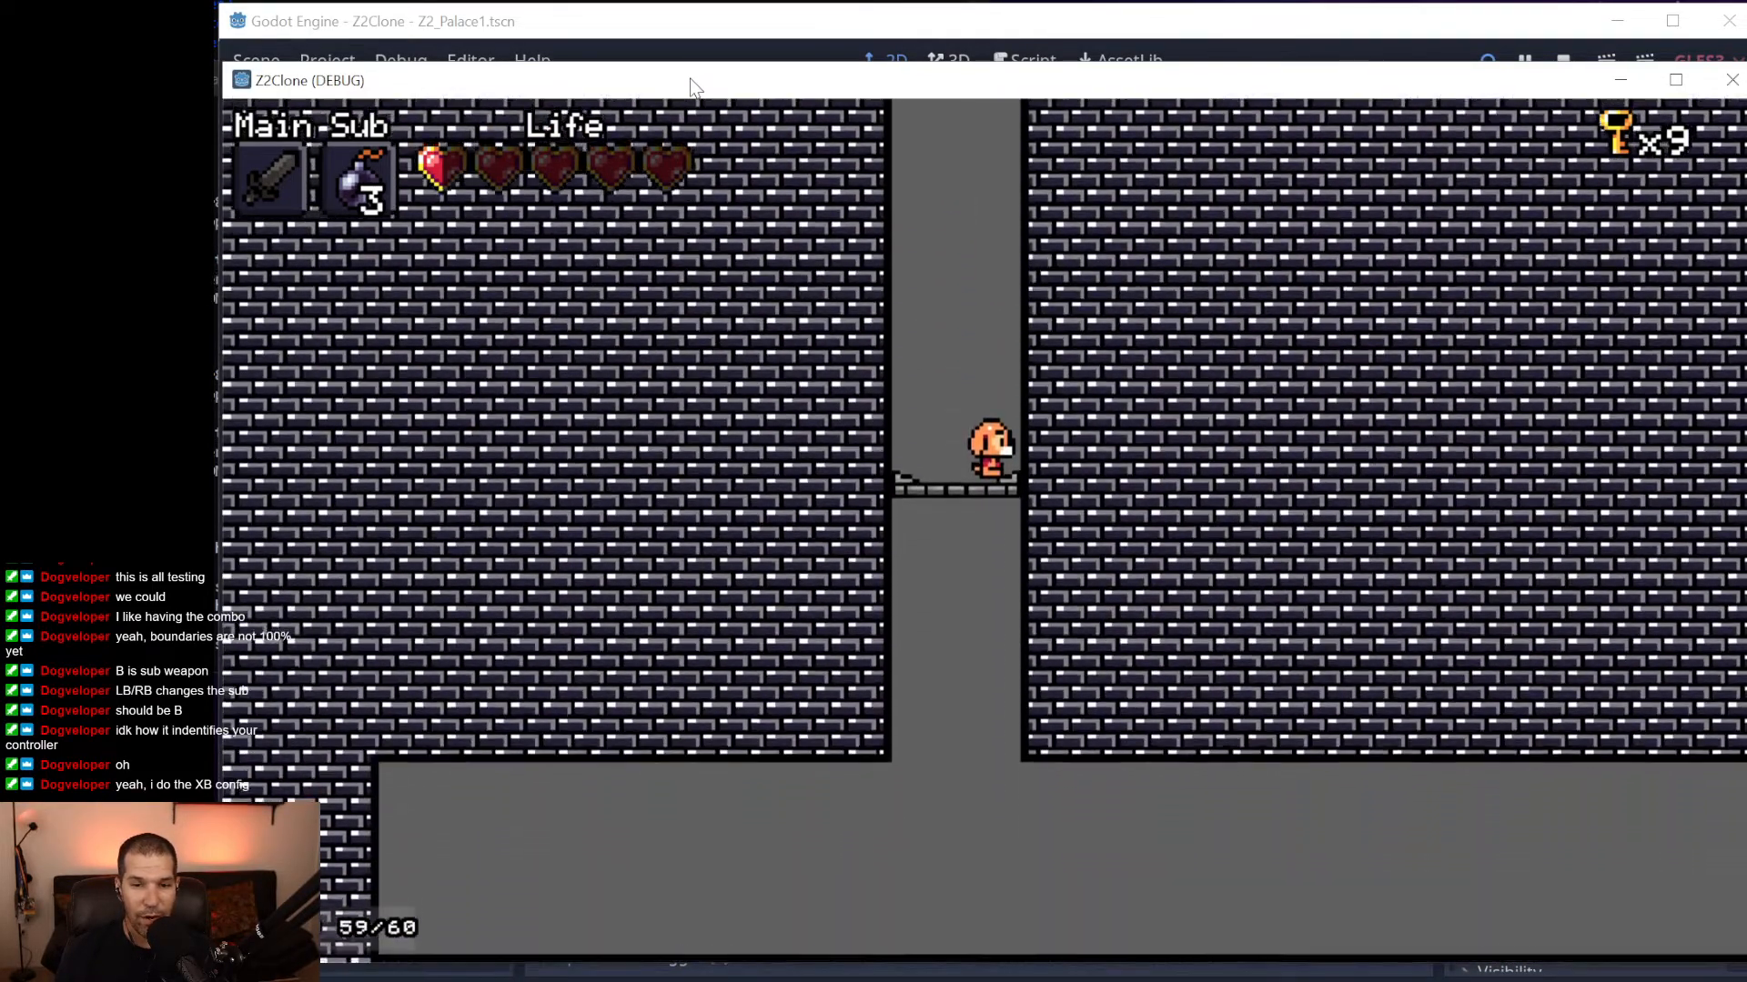
# Move the dog off the second lift, east along the lower corridor and over the grey block staircase.
pyautogui.press('Right')
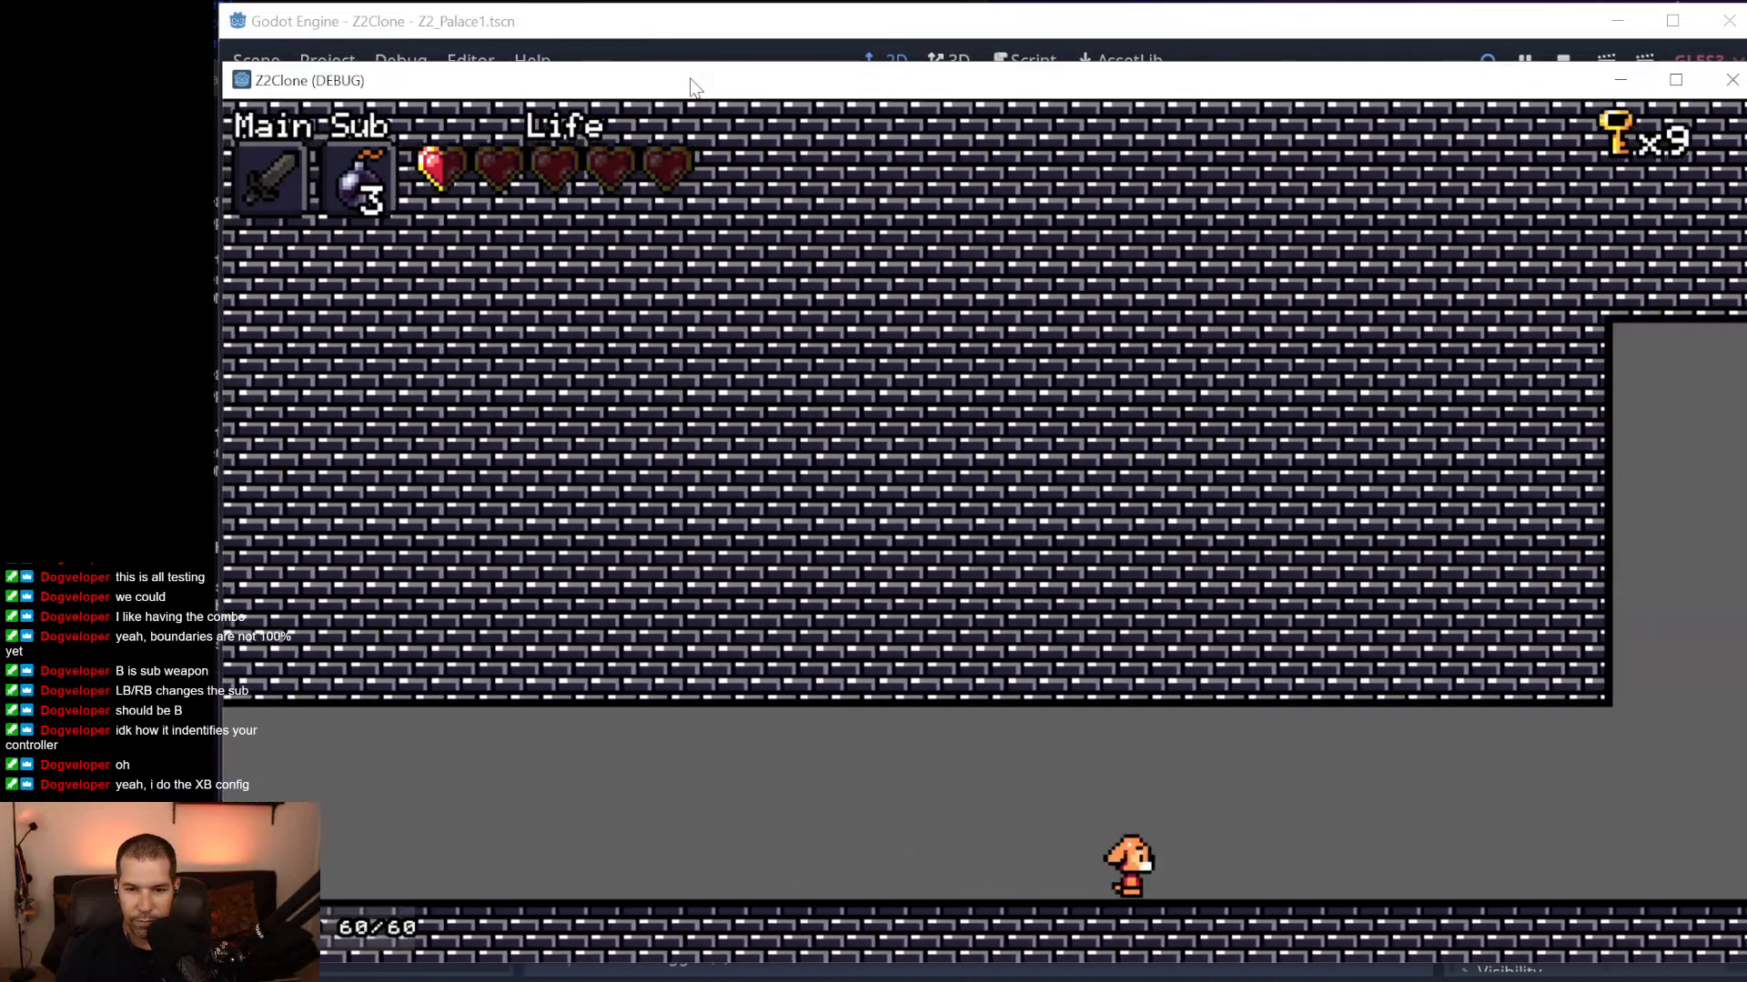
pyautogui.press('space')
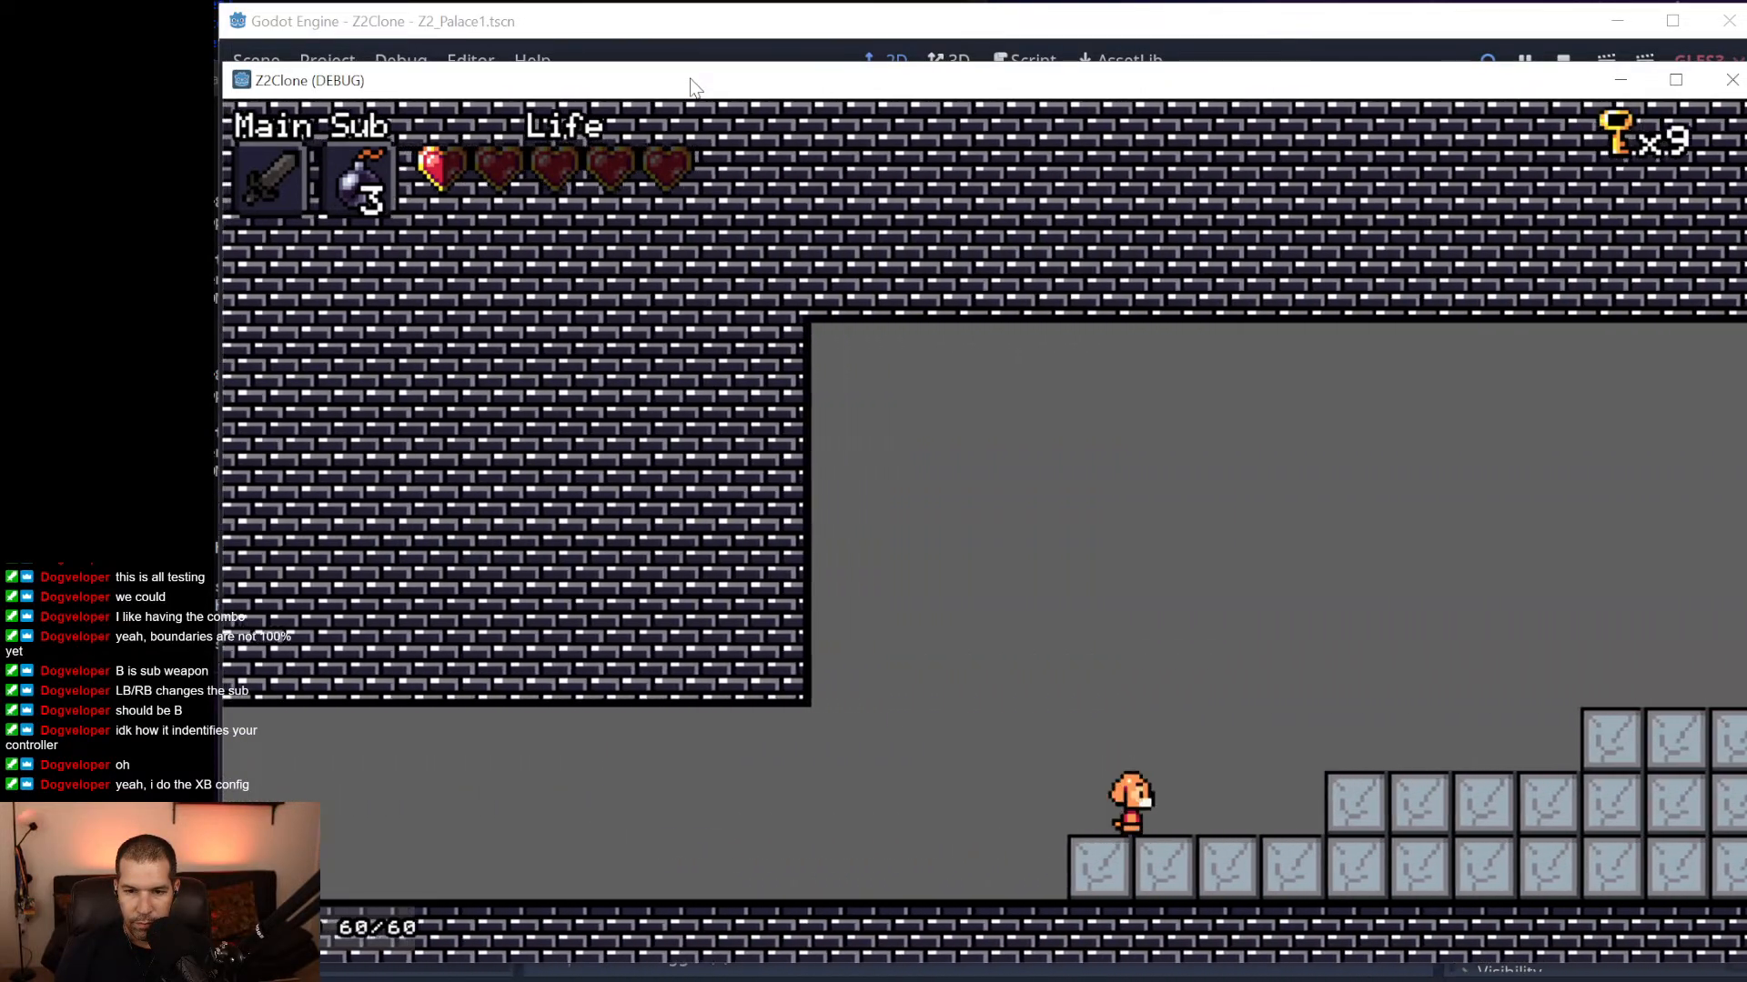
pyautogui.press('space')
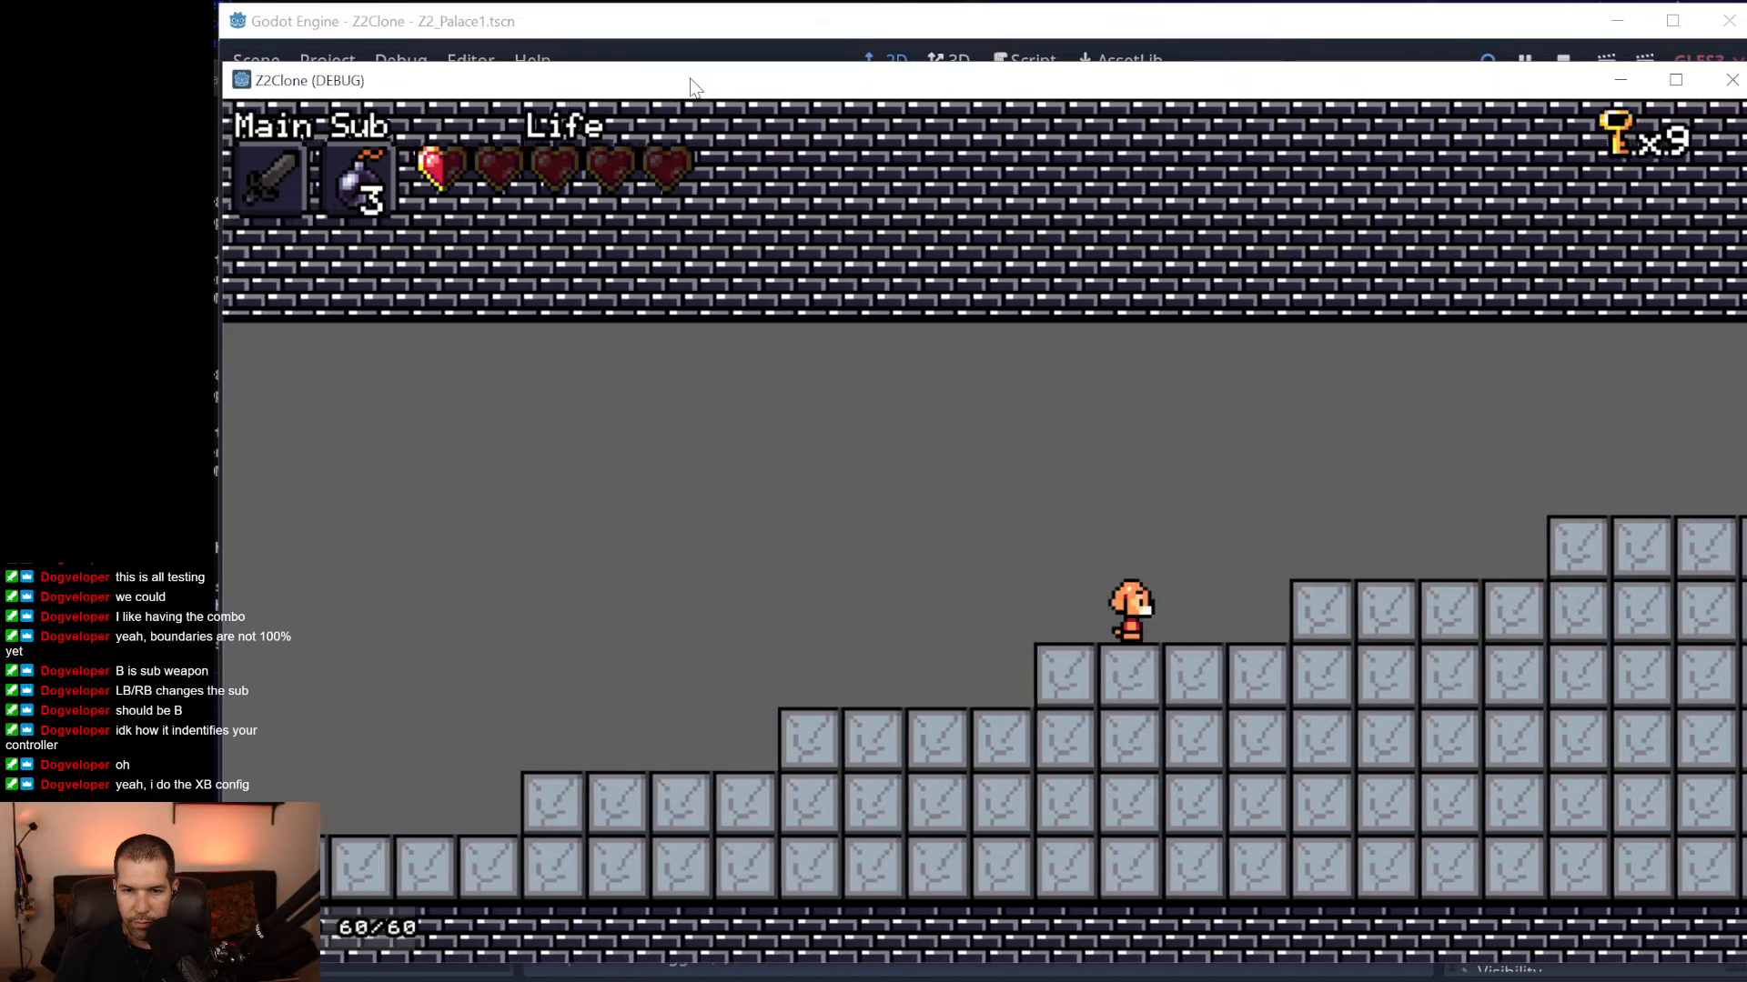
pyautogui.press('Right')
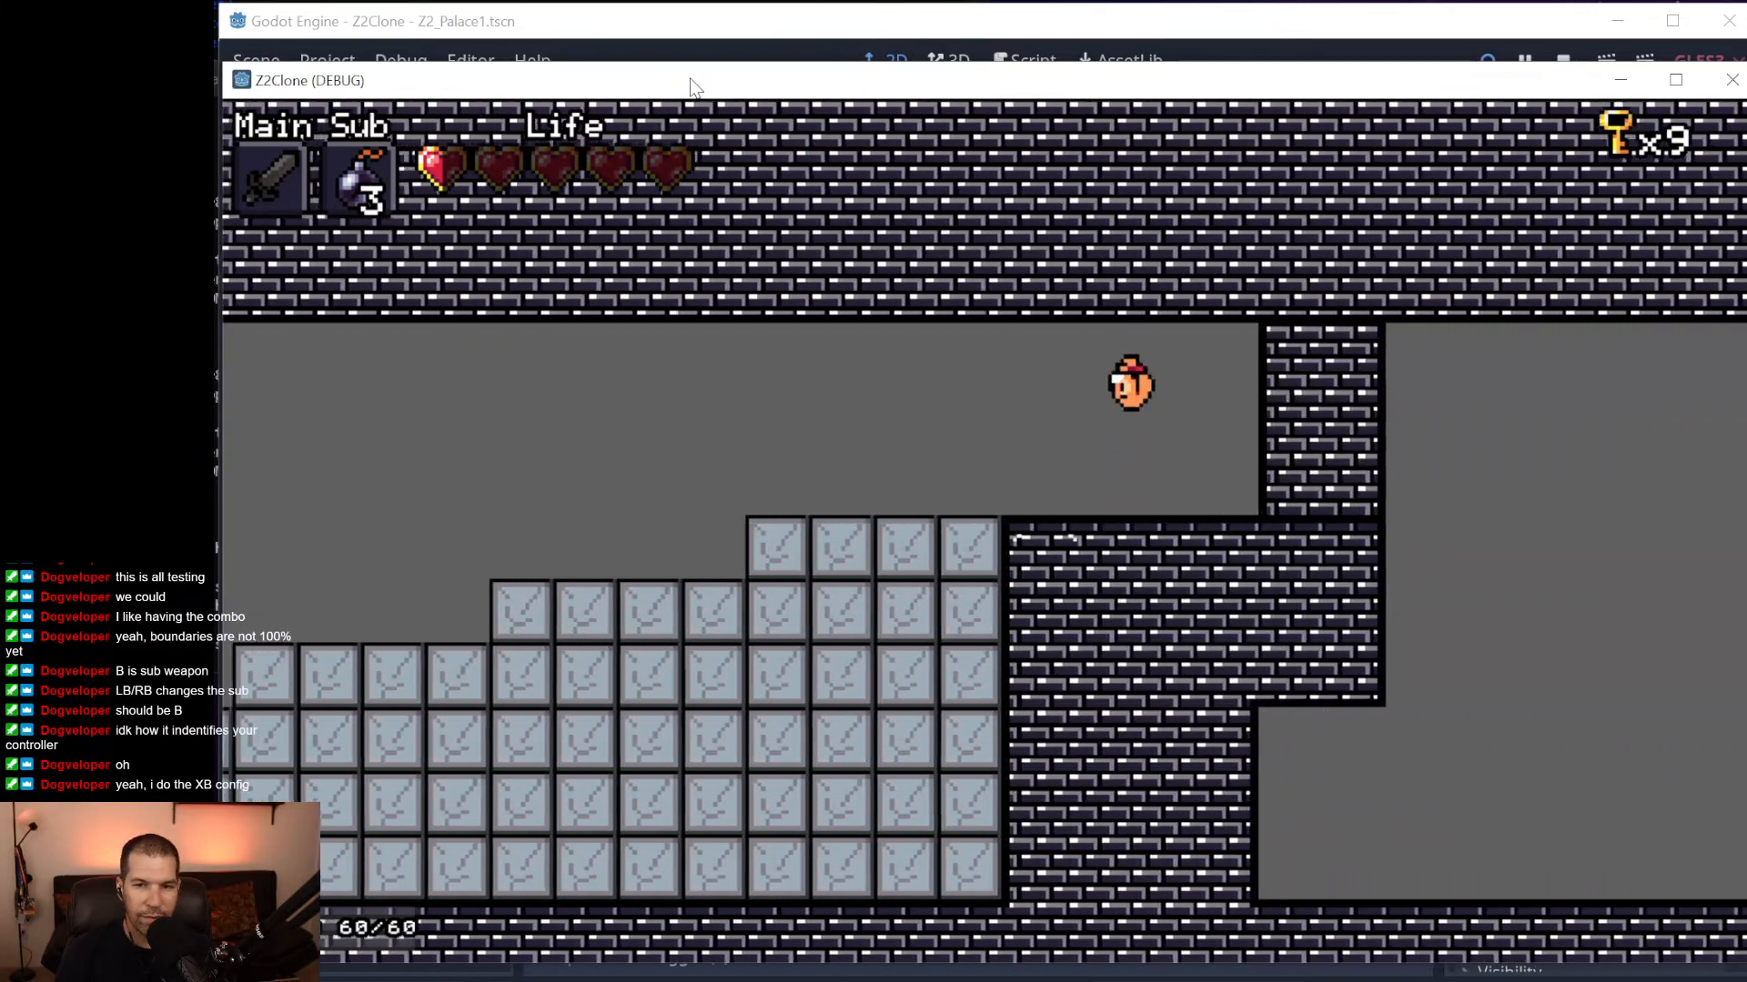
pyautogui.press('Right')
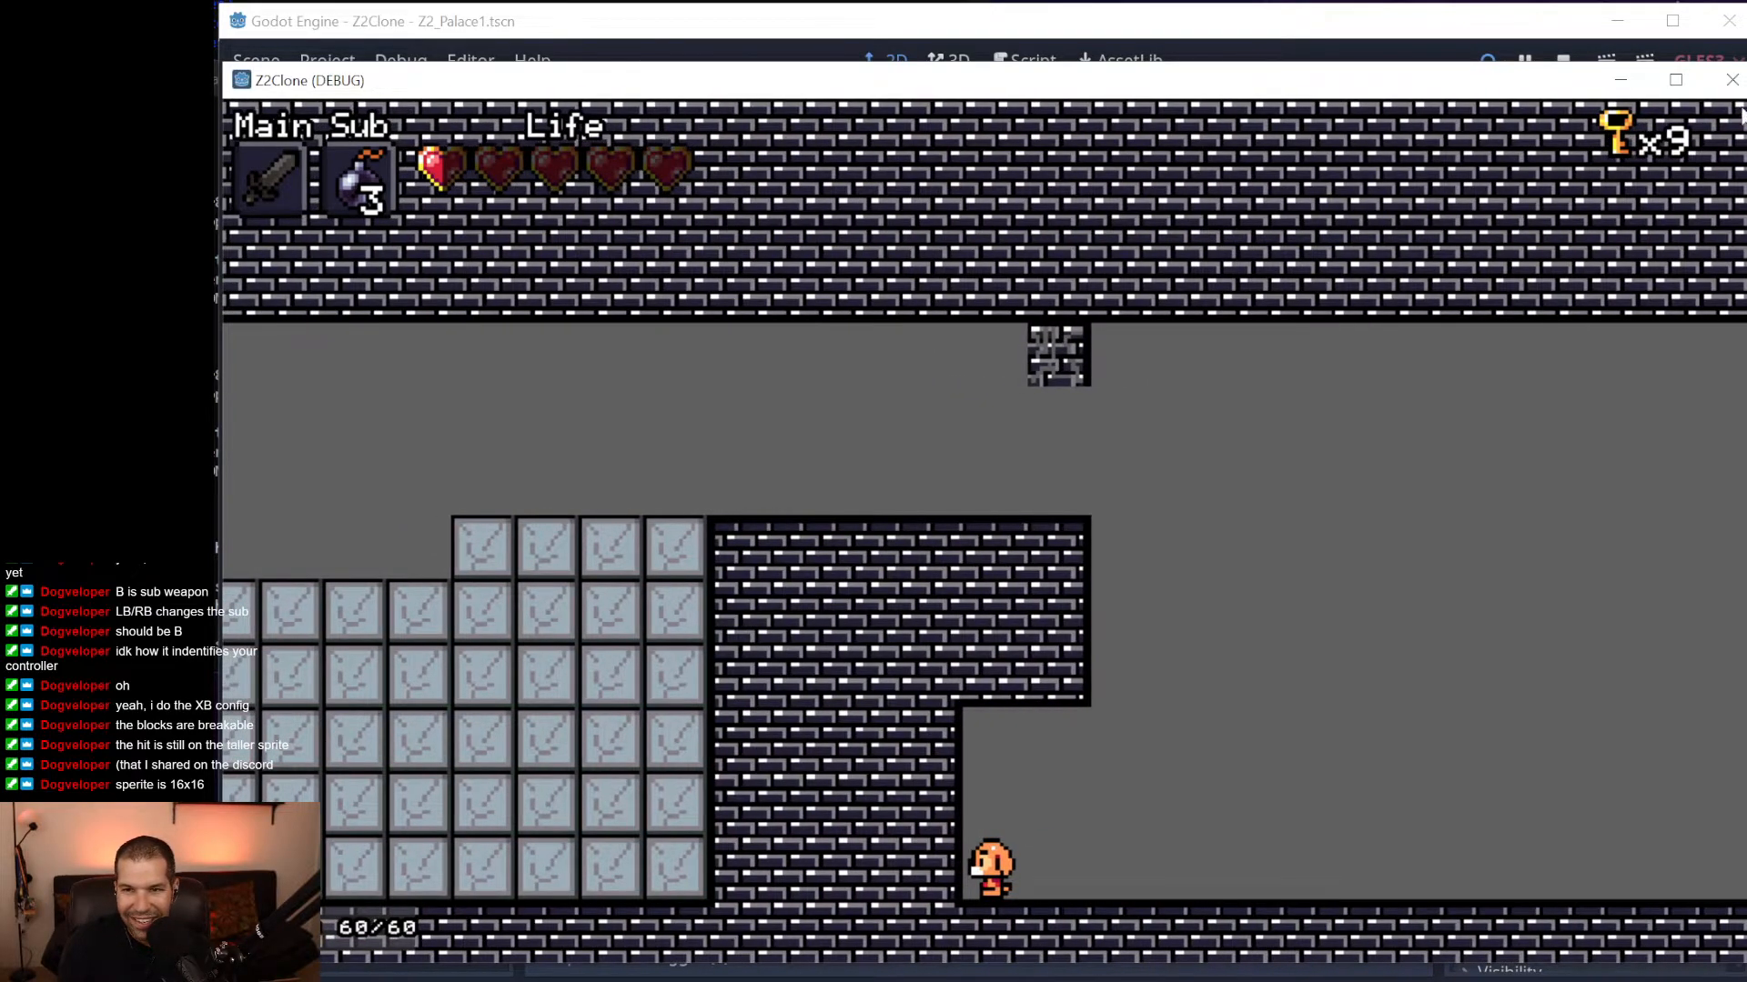
# Close the running game, start the Z2Clone project again and reposition its window so the whole playfield shows.
pyautogui.click(1732, 81)
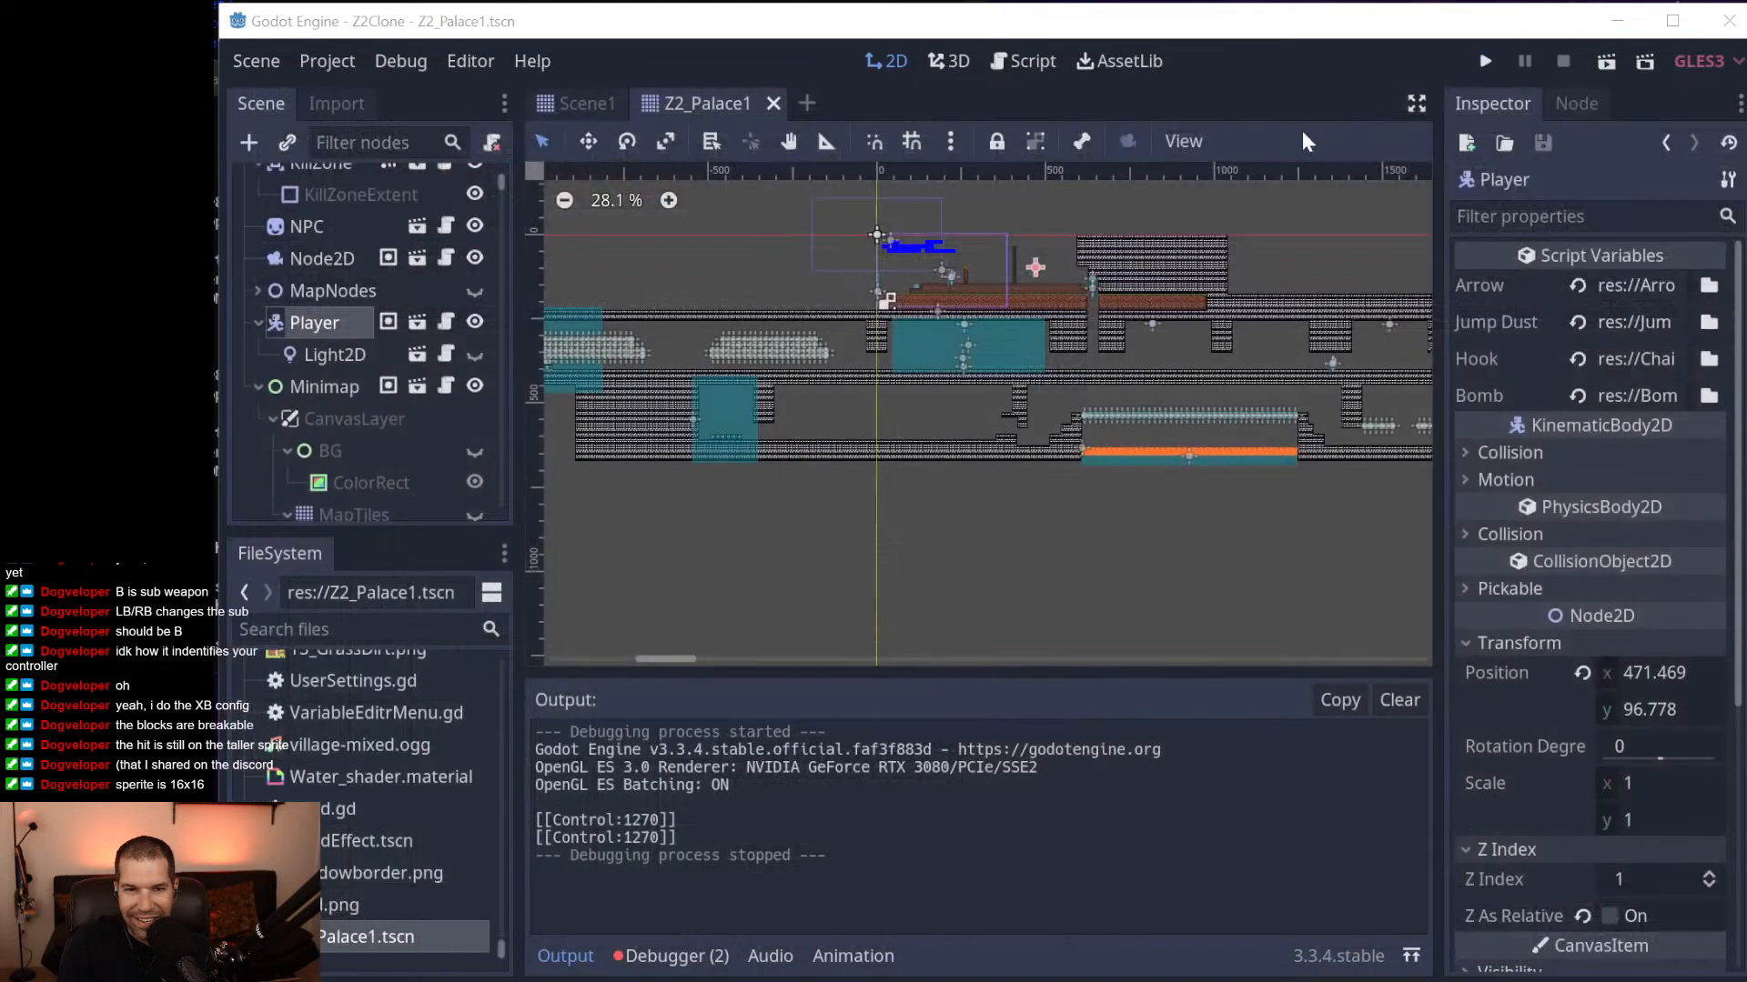
pyautogui.click(1482, 61)
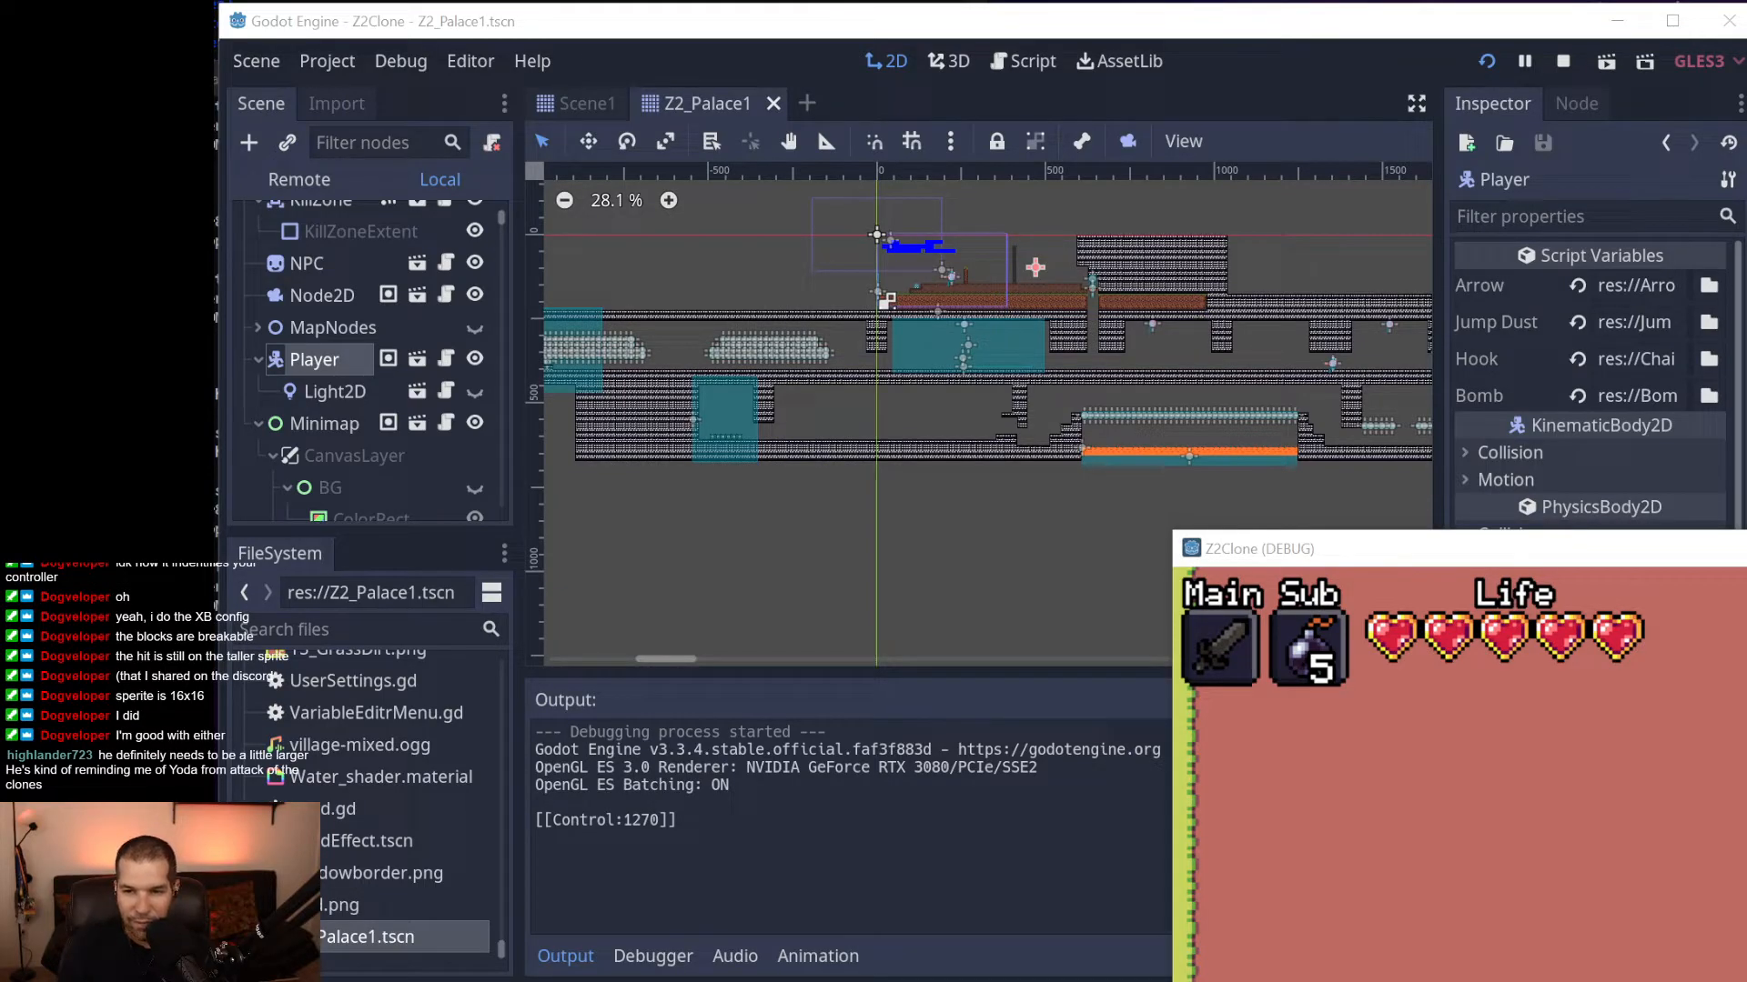
pyautogui.moveTo(1742, 560); pyautogui.dragTo(1187, 122)
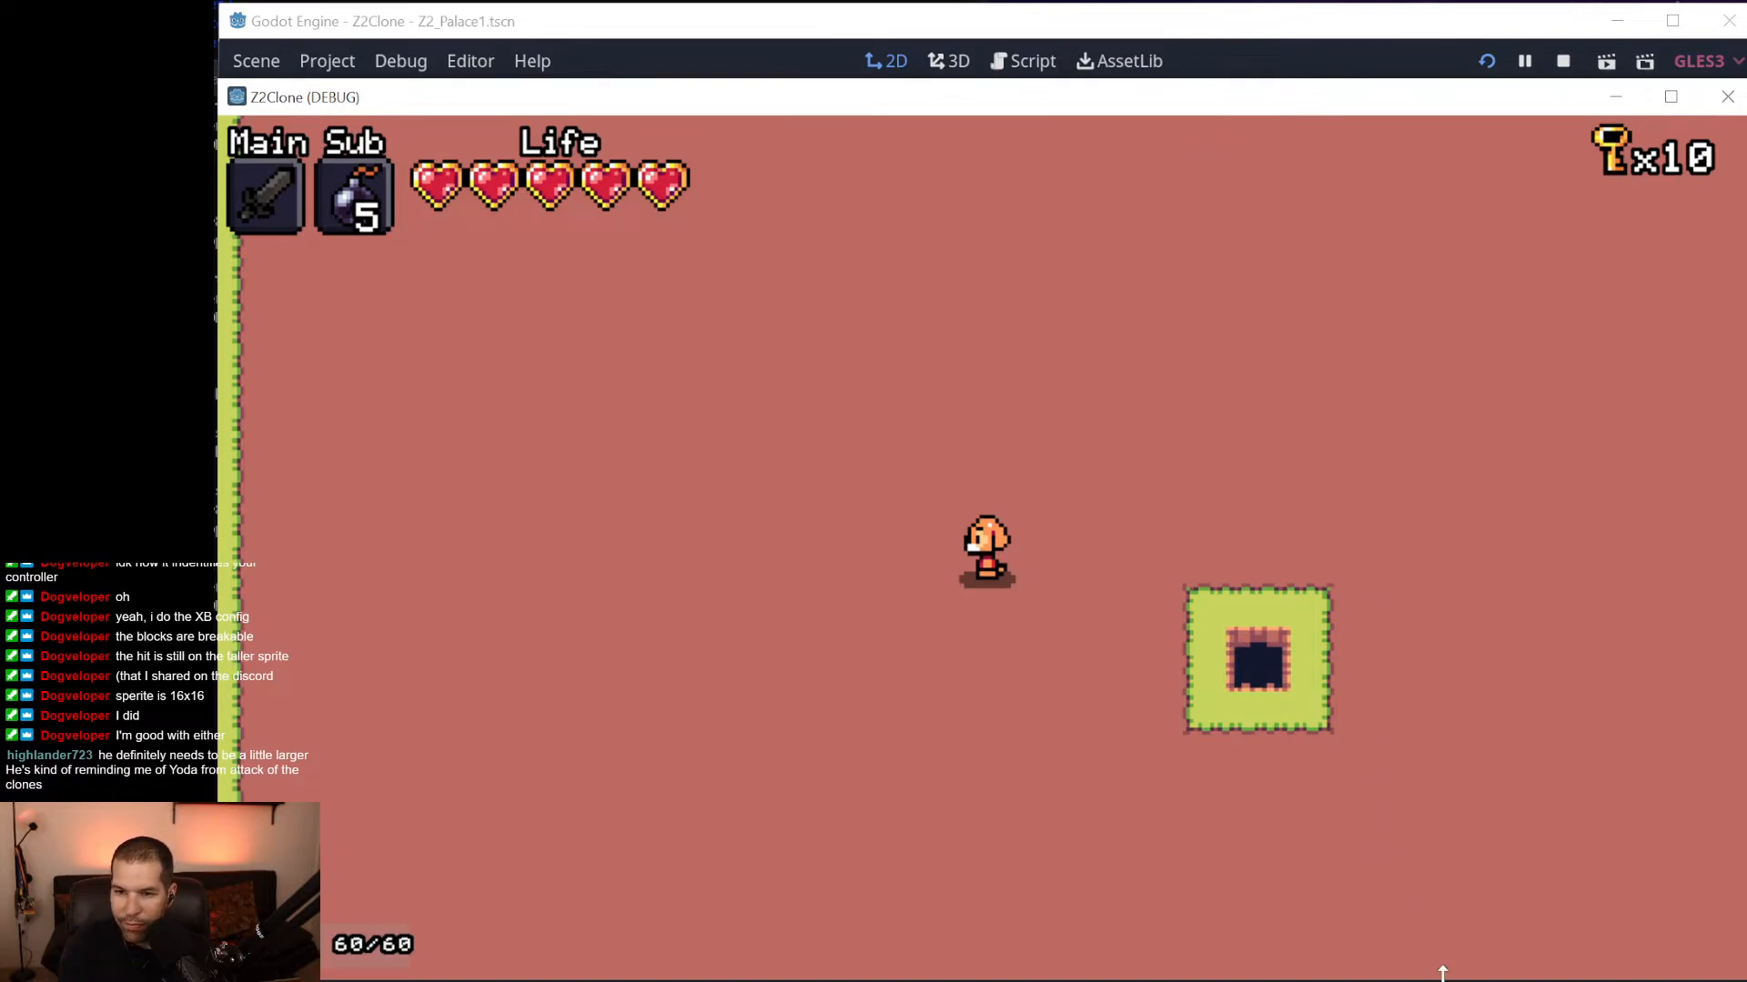
# Walk the dog through the overworld cave entrance into the palace and ride the first lift down the shaft.
pyautogui.press('Right')
pyautogui.press('Down')
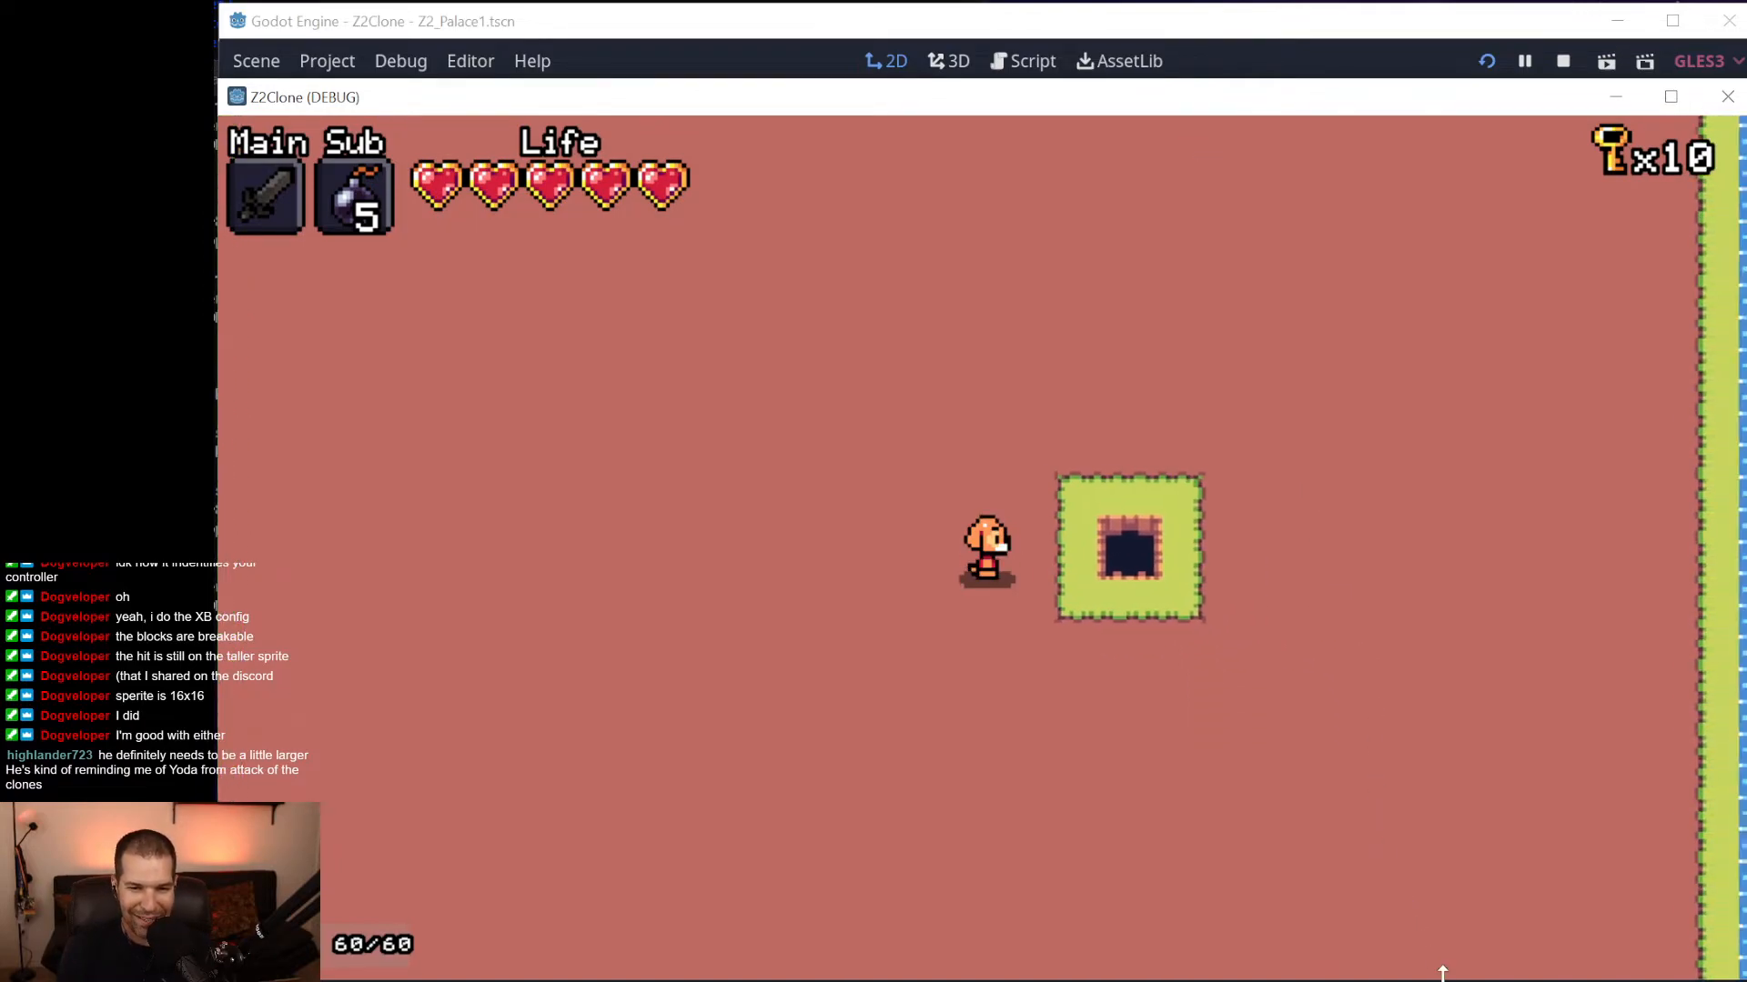
pyautogui.press('Right')
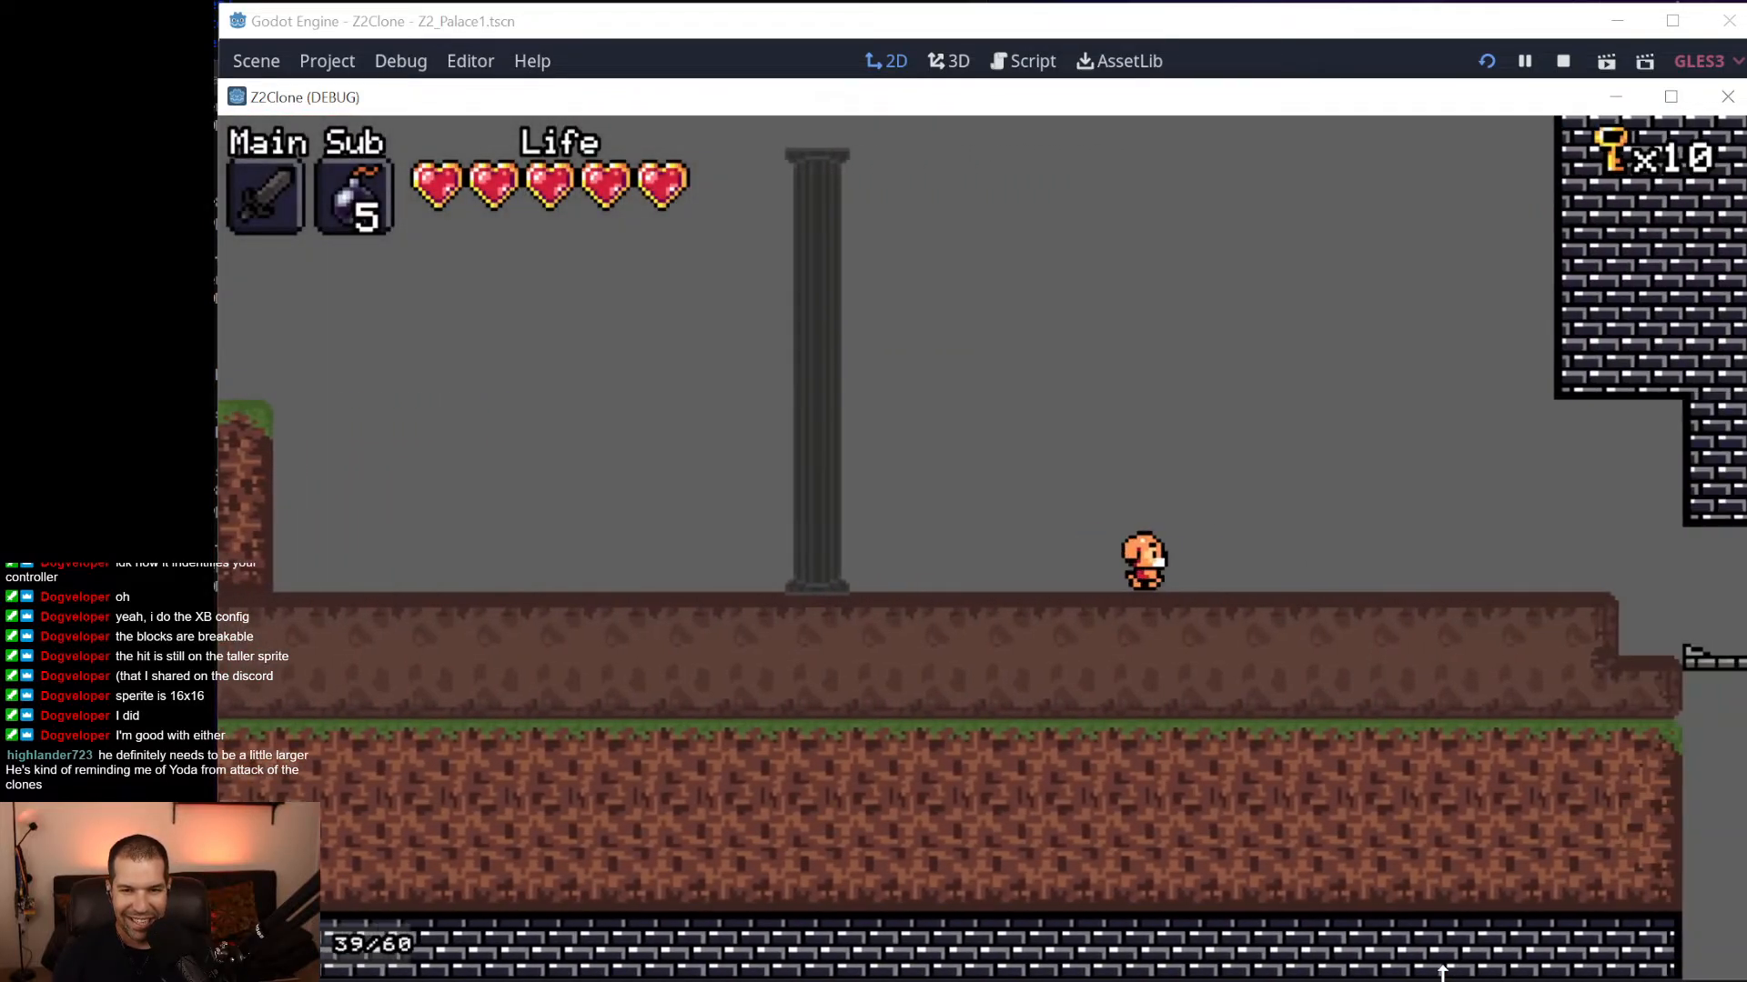
pyautogui.press('Down')
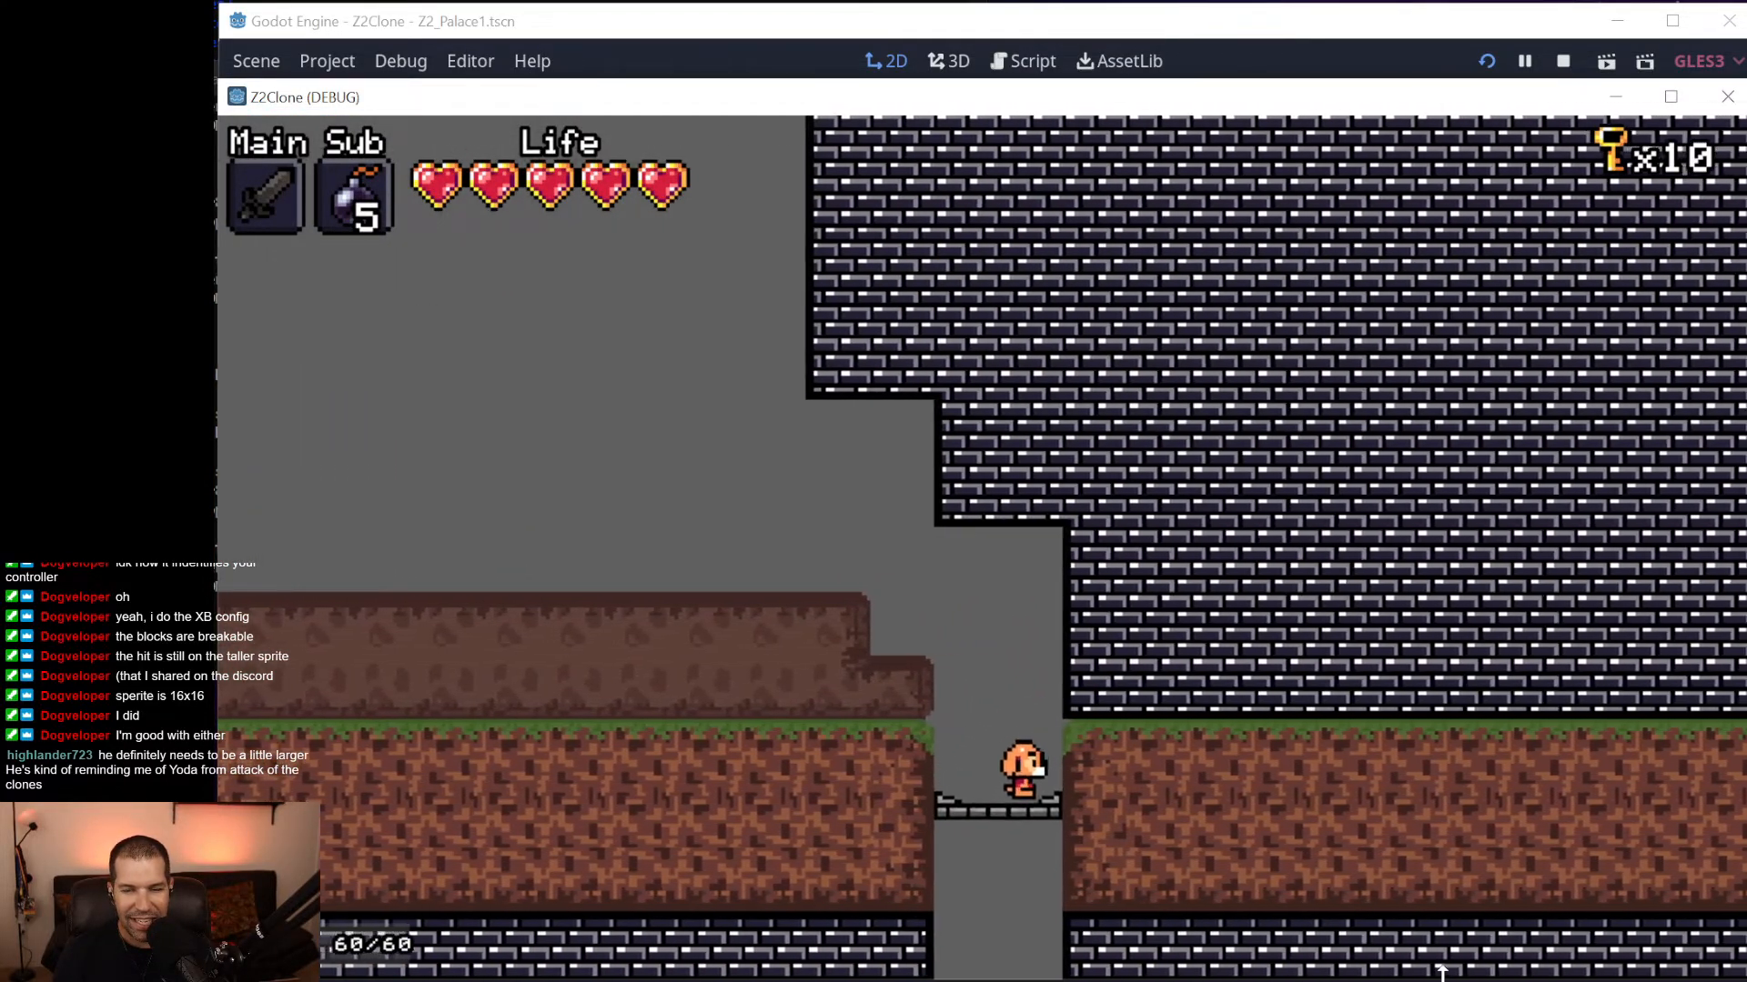
pyautogui.press('Down')
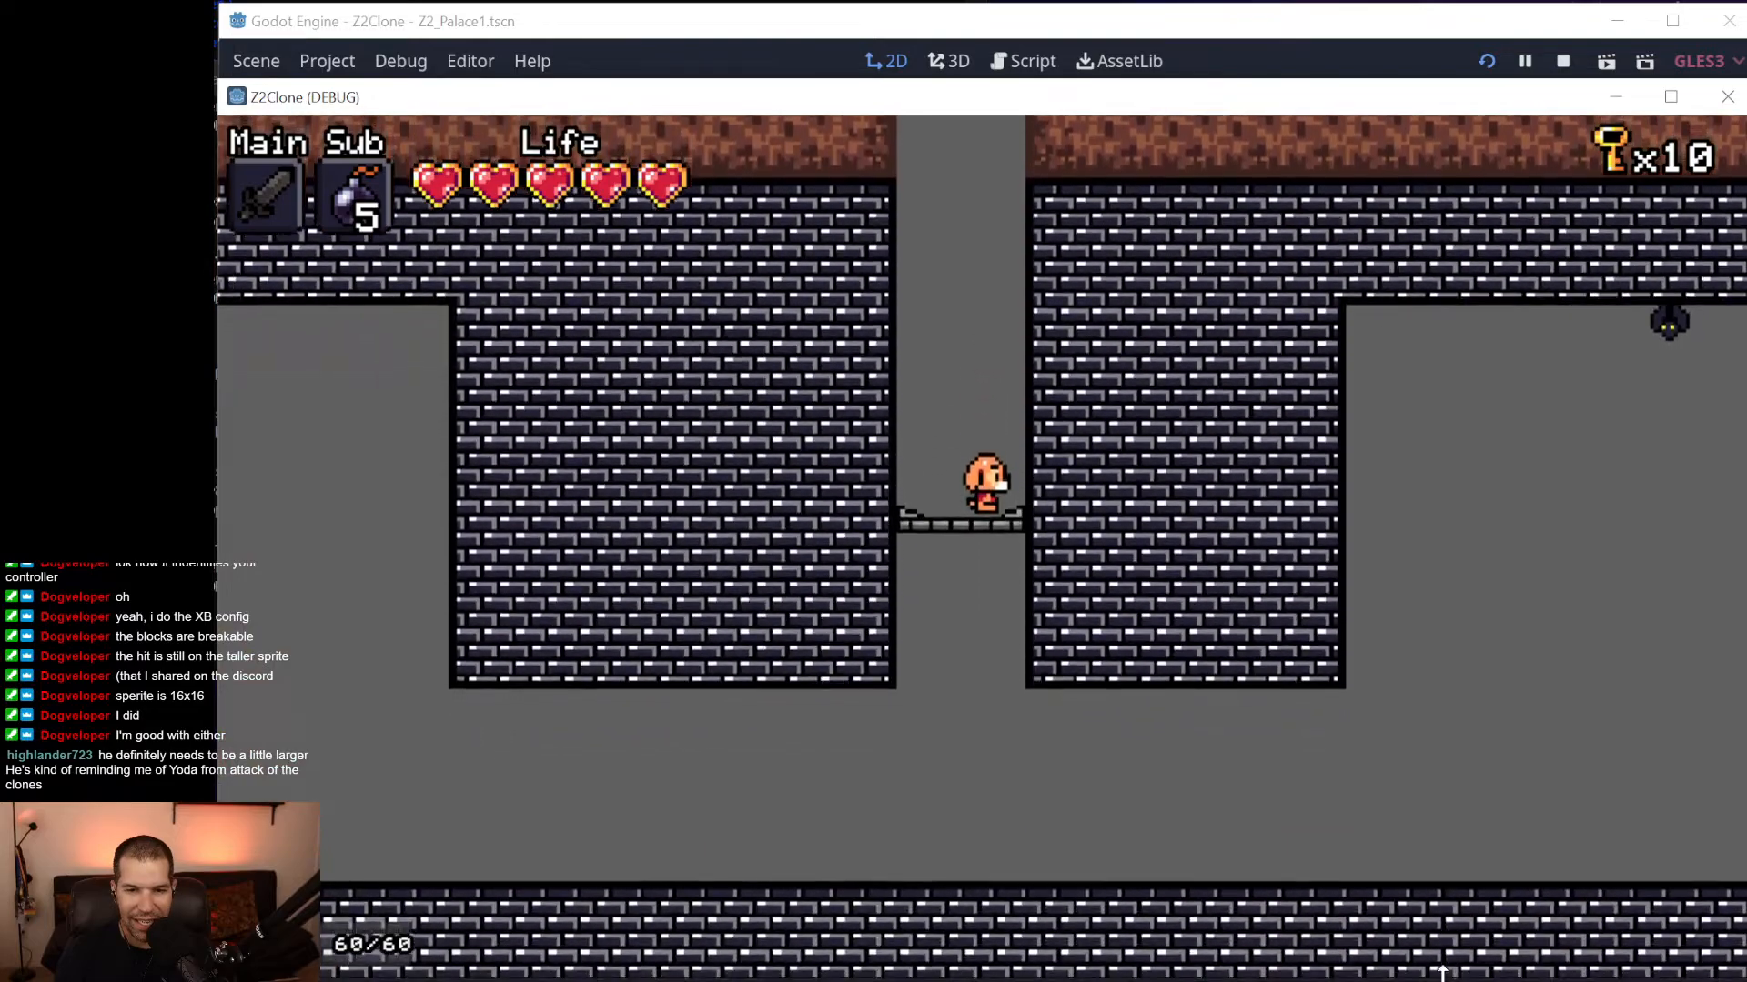
# Step the dog off the lift to the west and jump over the hooded enemy and the bat.
pyautogui.press('Left')
pyautogui.press('Left')
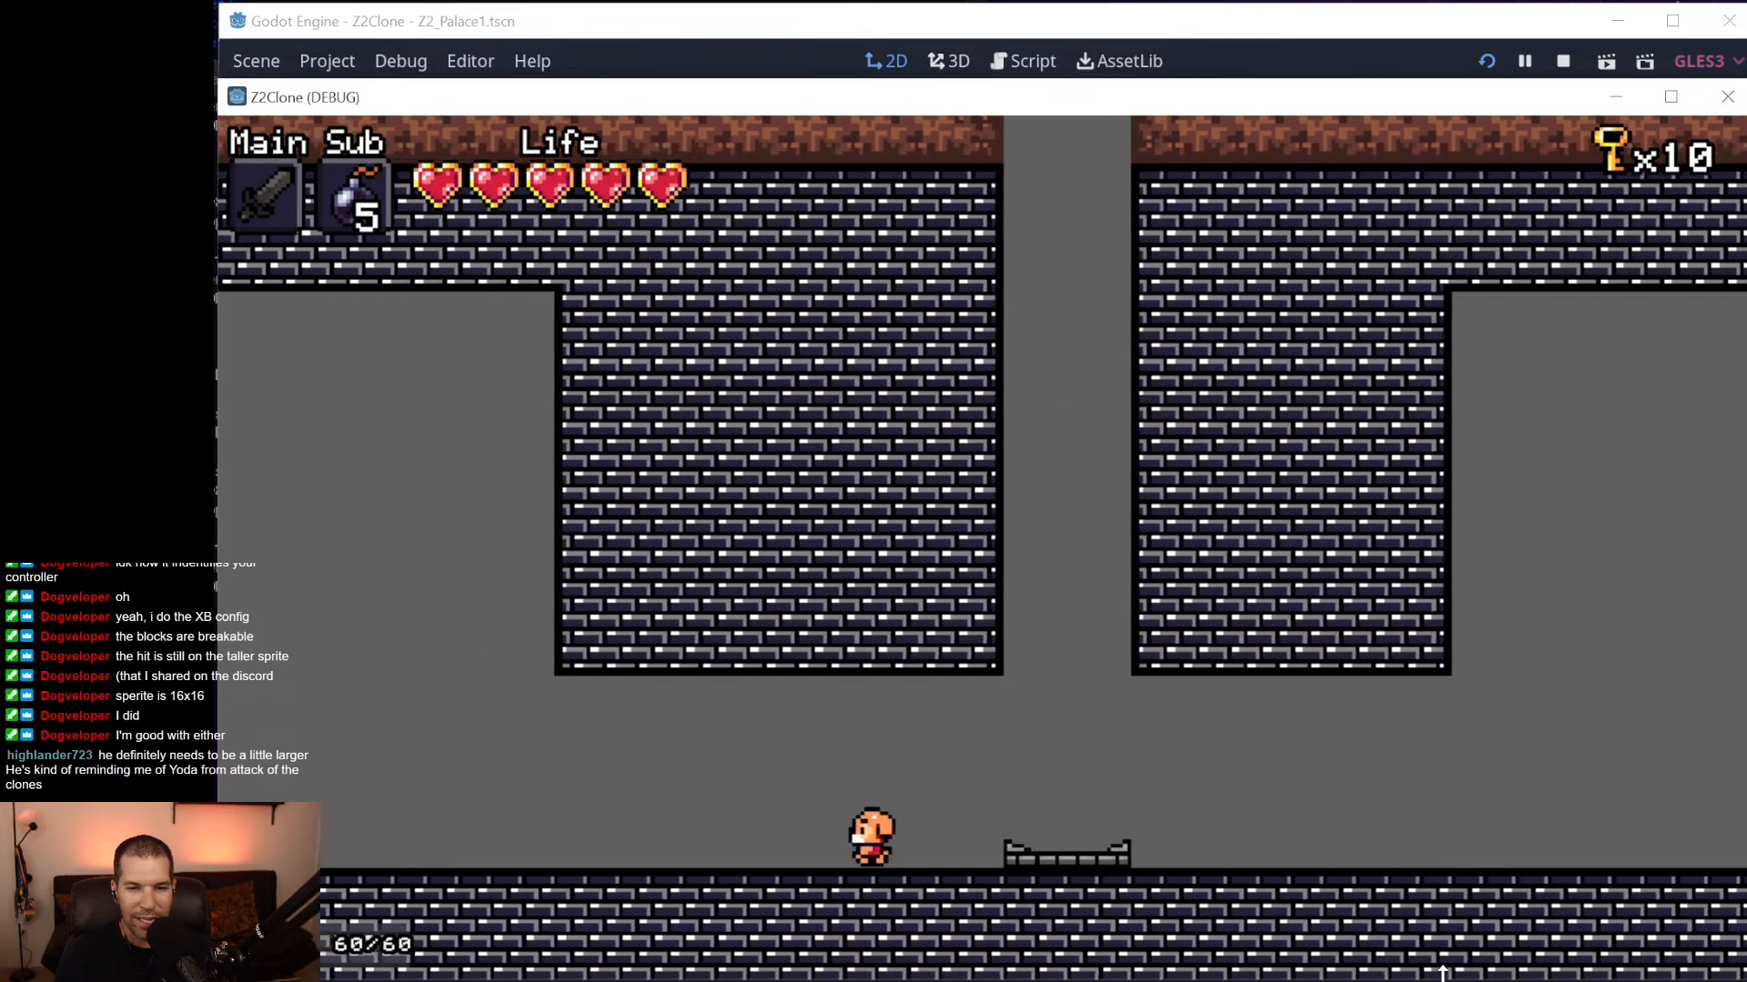
pyautogui.press('space')
pyautogui.press('space')
pyautogui.press('Left')
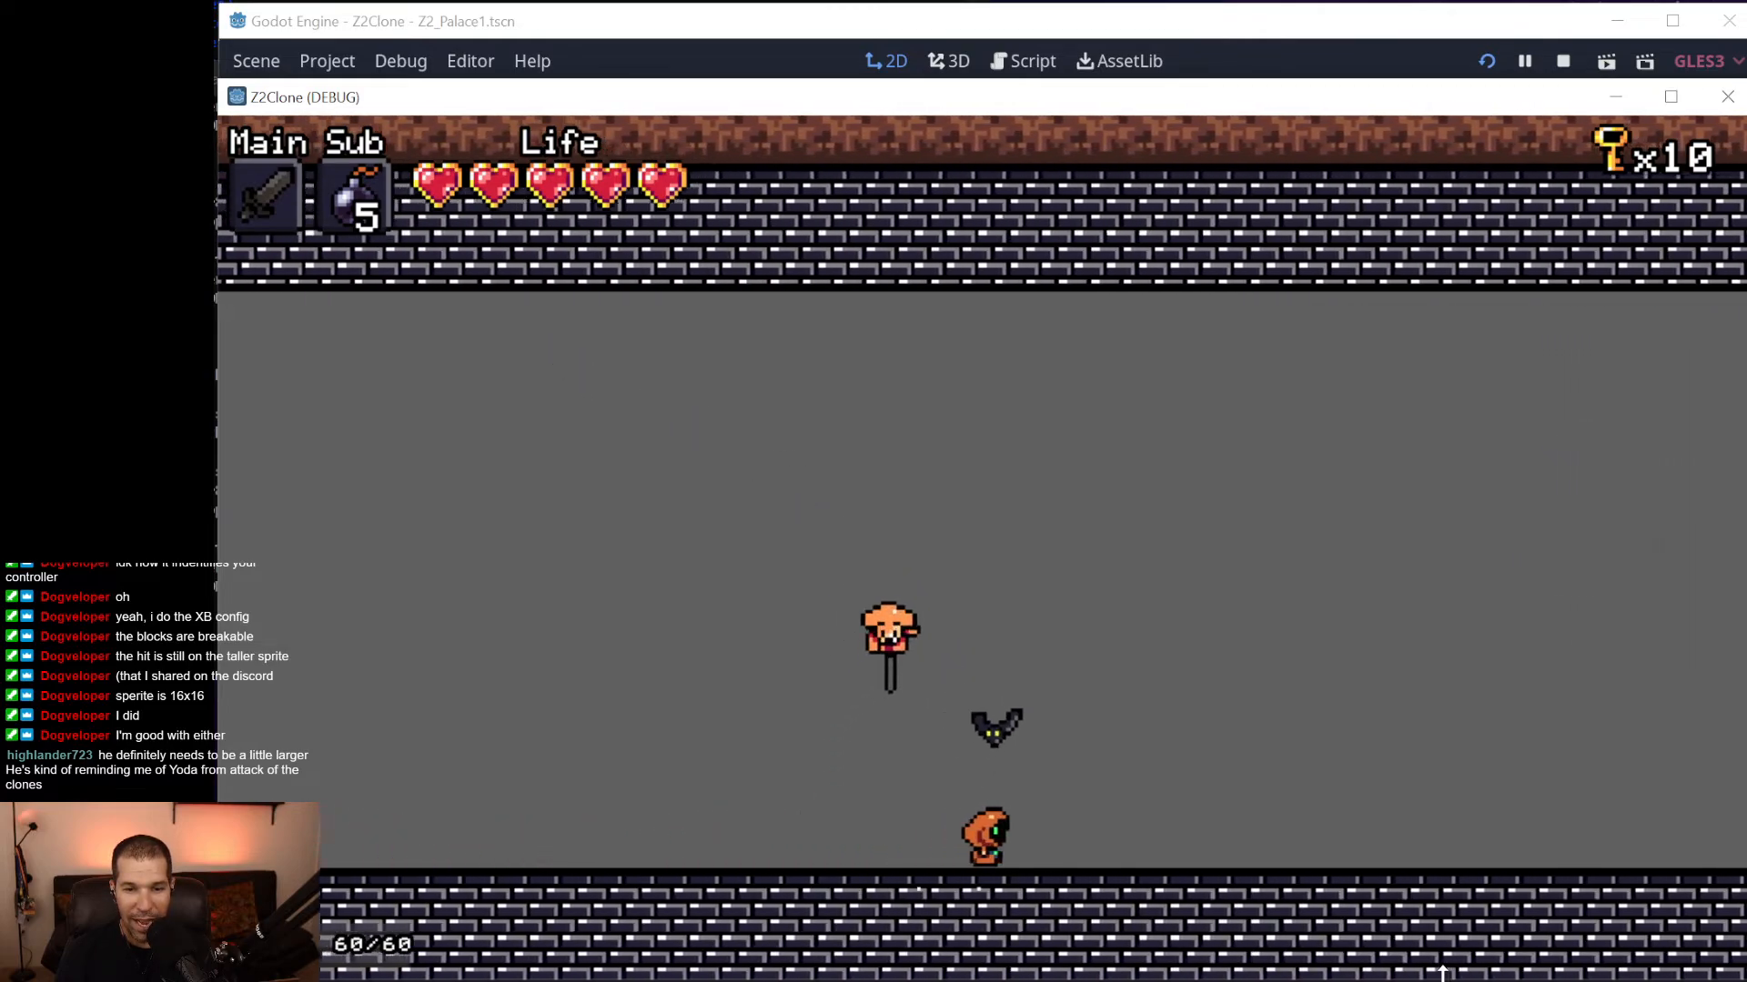
# Continue west beneath the hanging brick pillar and bring the dog to the edge of the grey blocks.
pyautogui.press('Right')
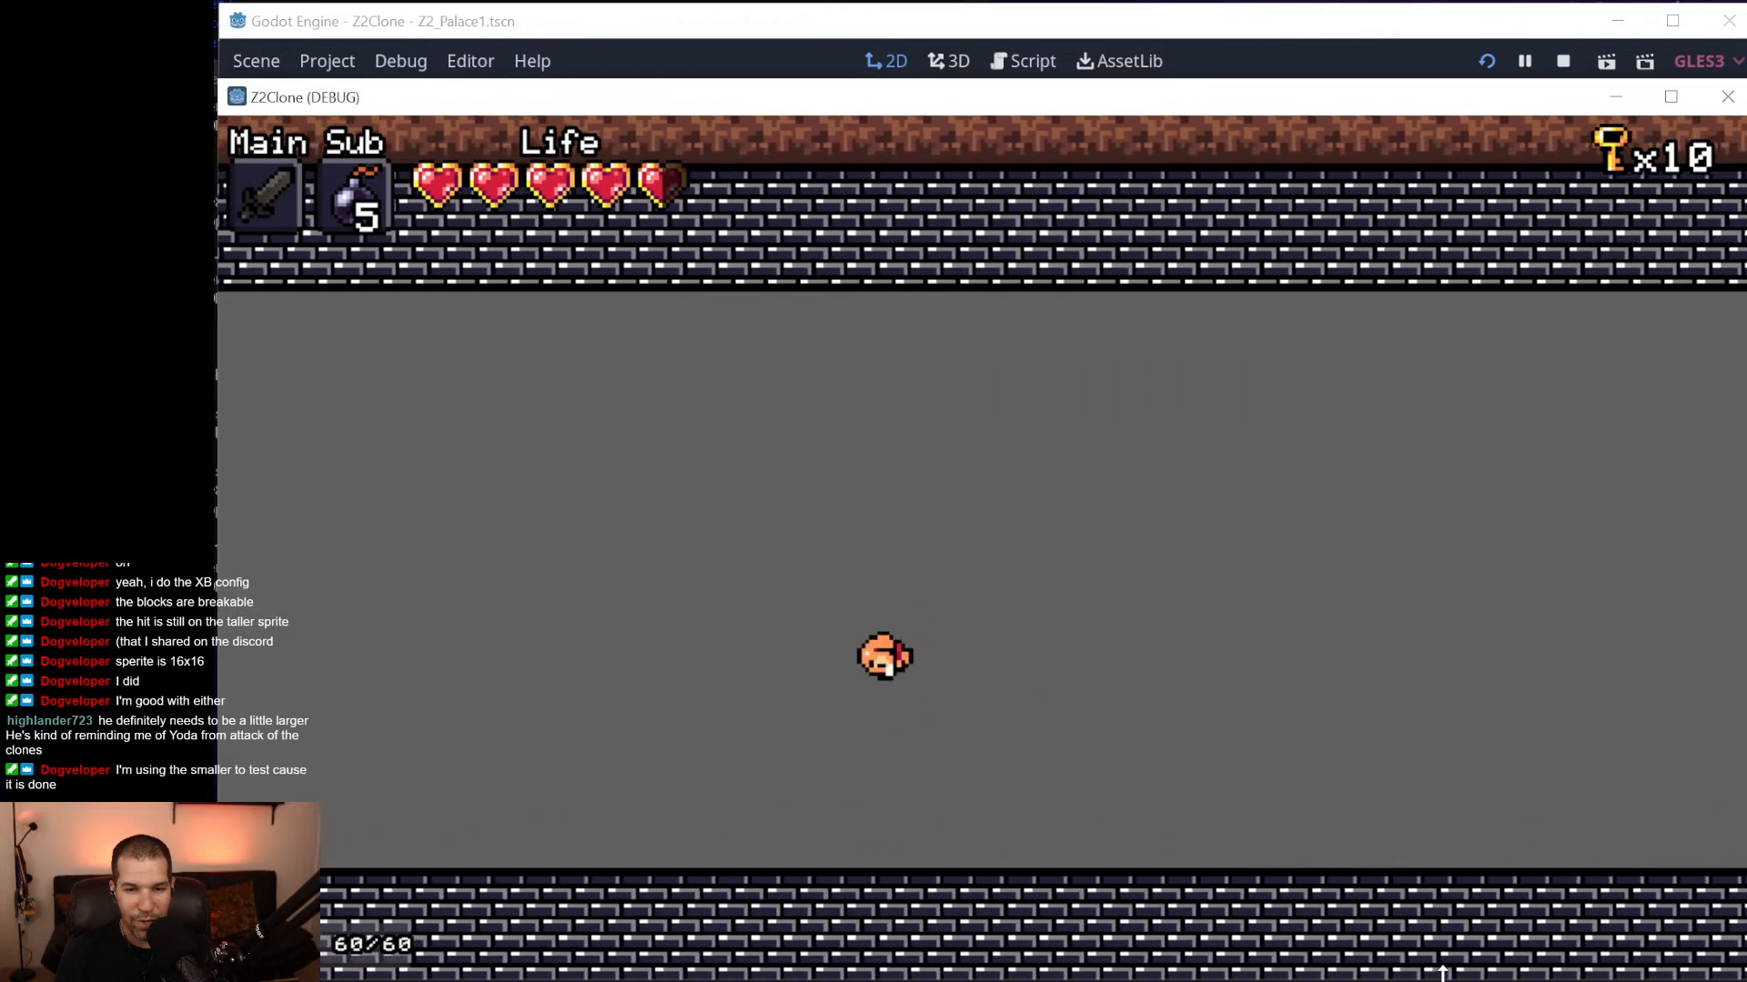
pyautogui.press('Left')
pyautogui.press('space')
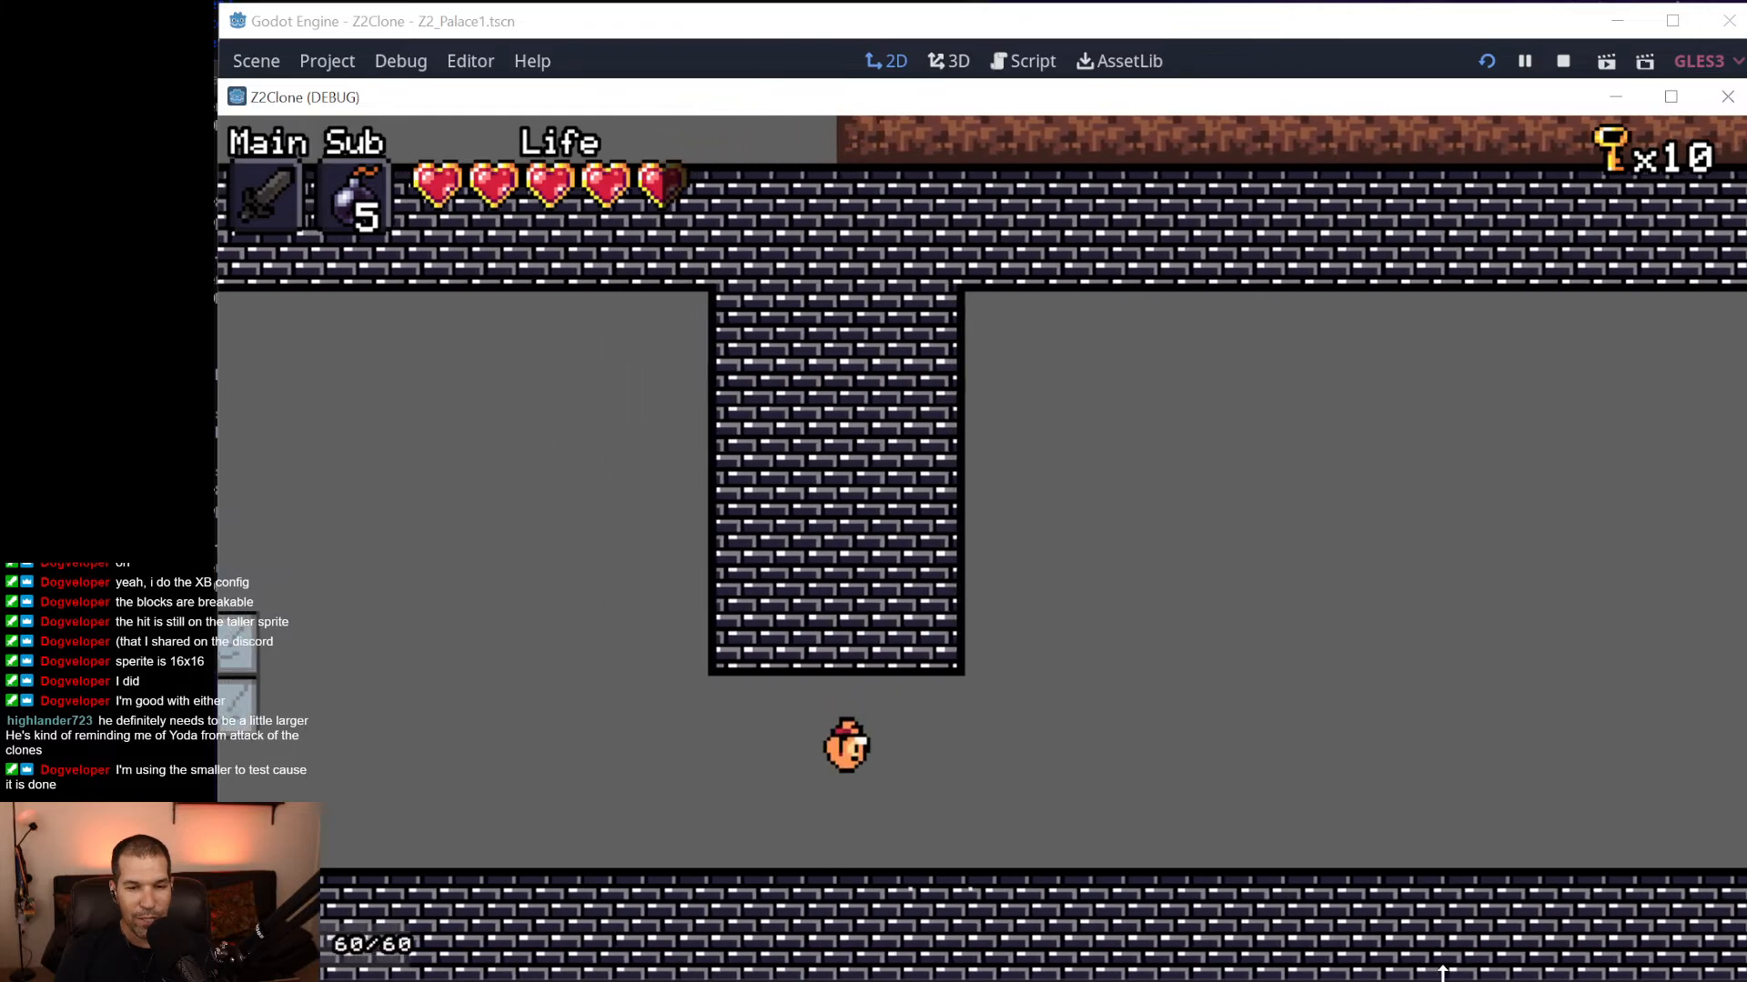
pyautogui.press('Left')
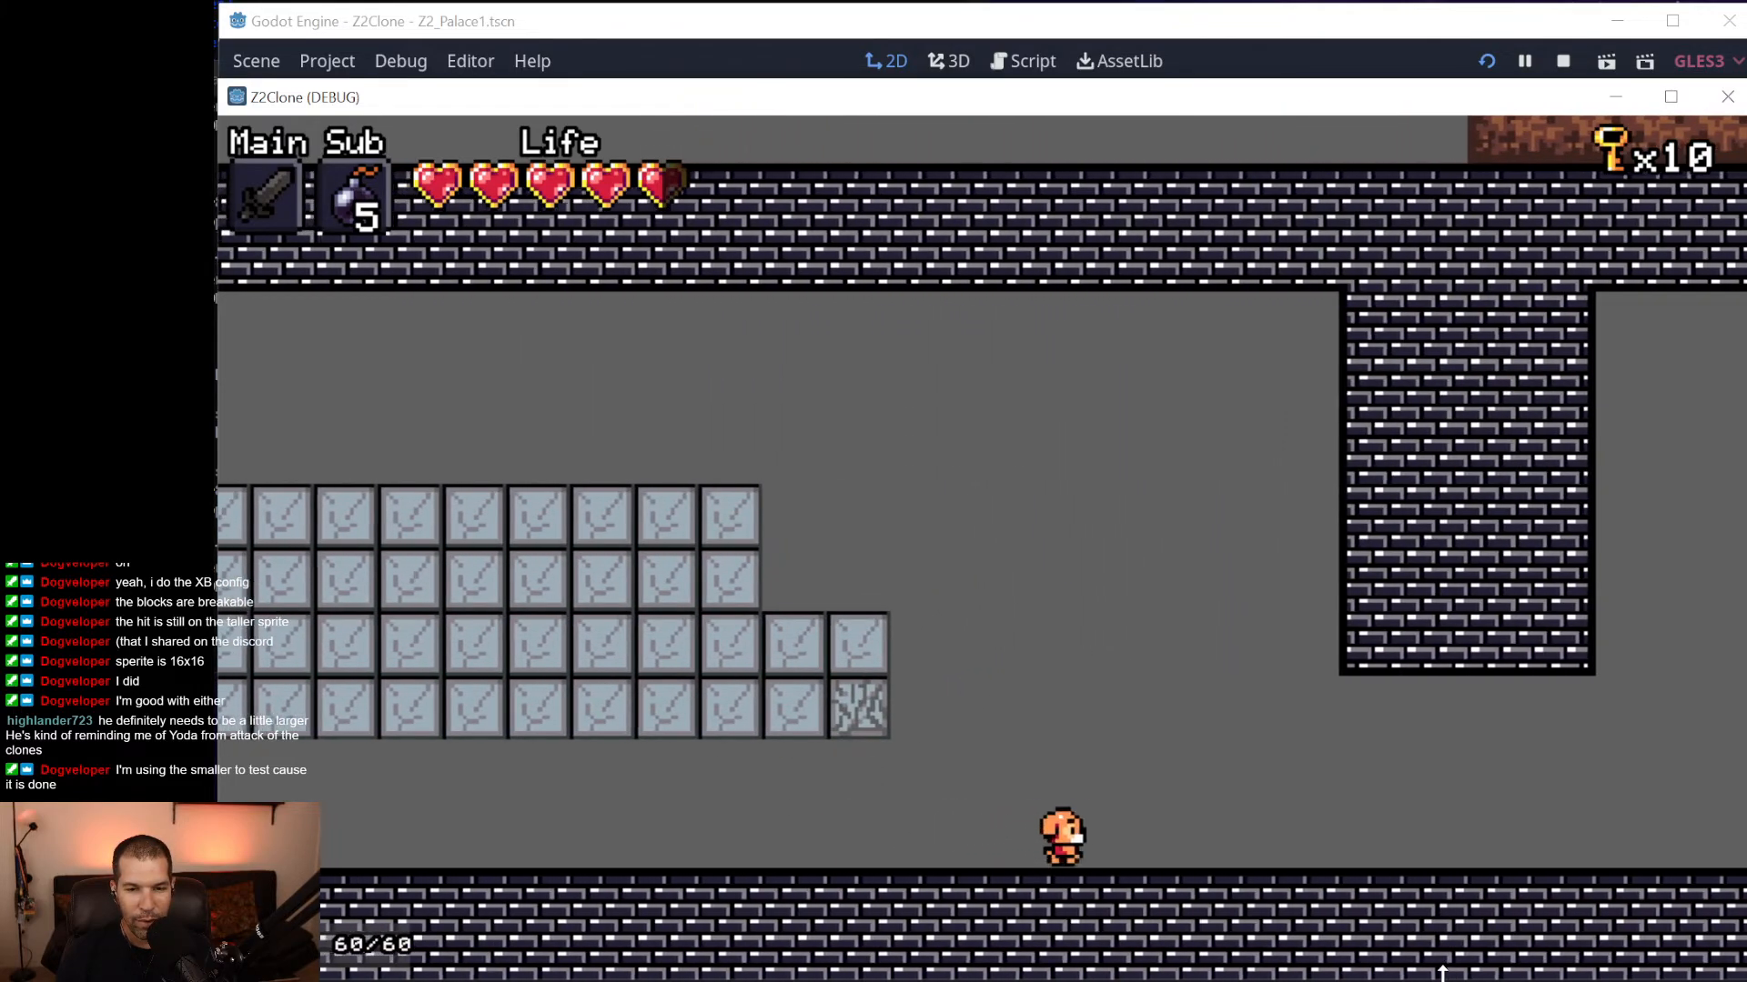
# Turn the dog around and run it back east past the hooded enemy onto the lift.
pyautogui.press('Right')
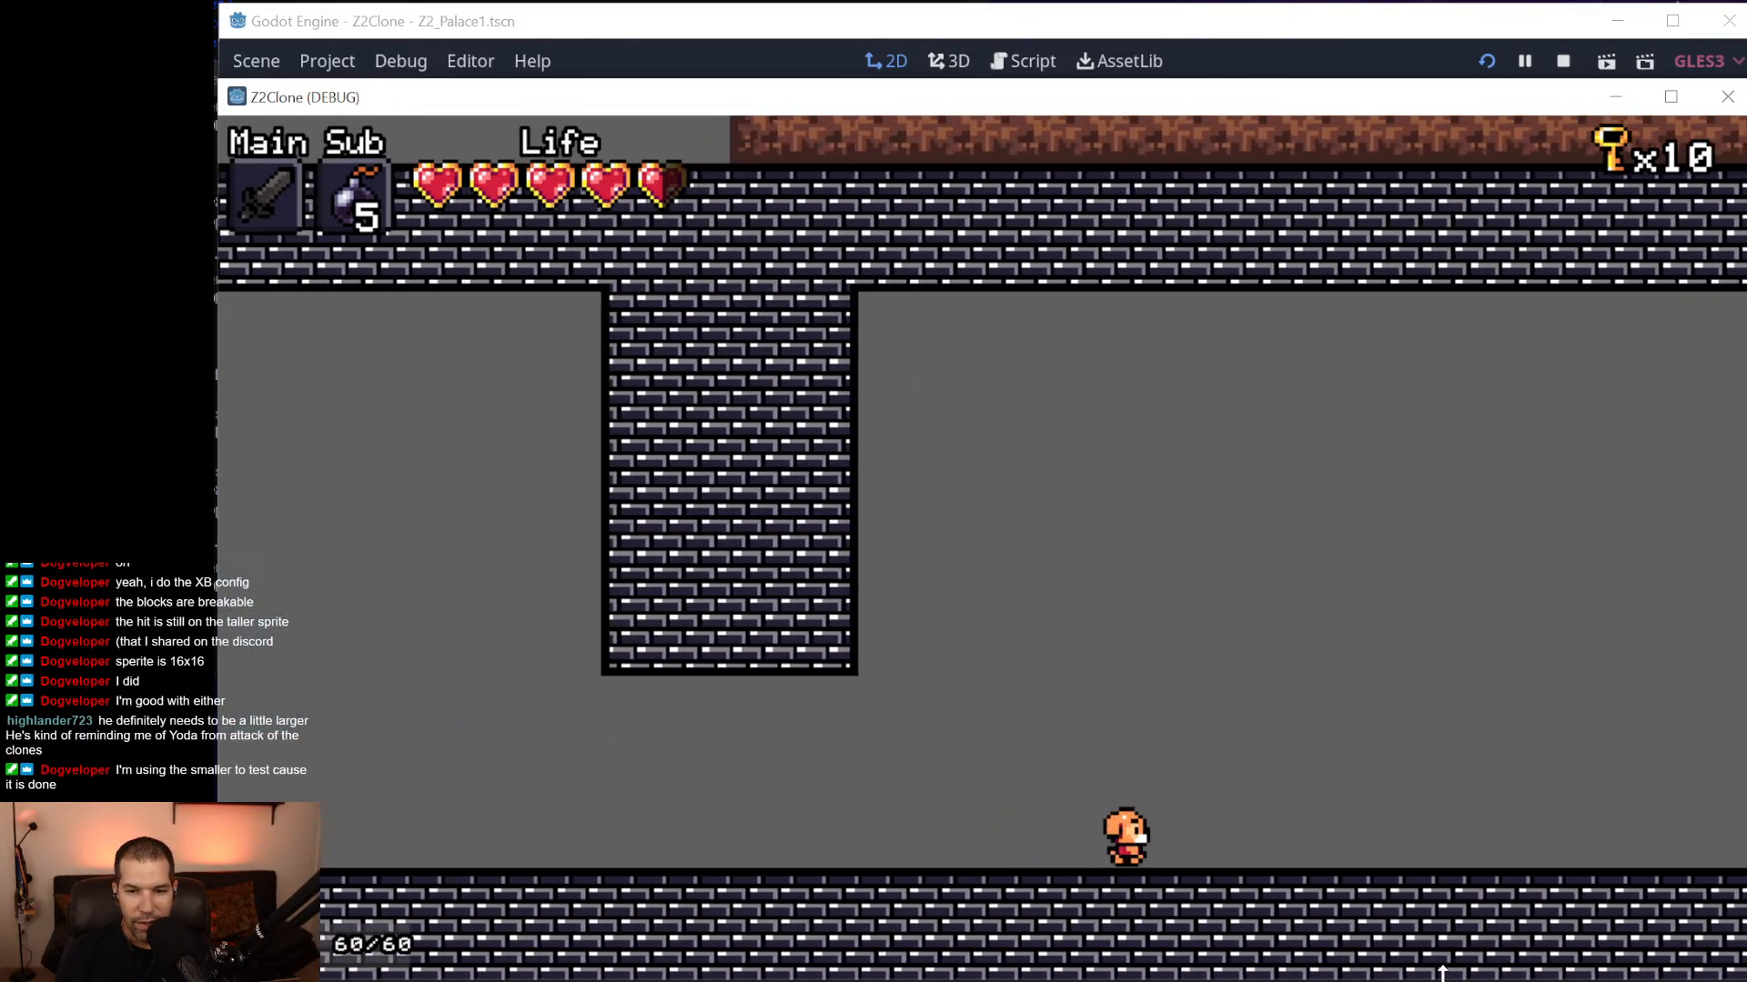
pyautogui.press('Right')
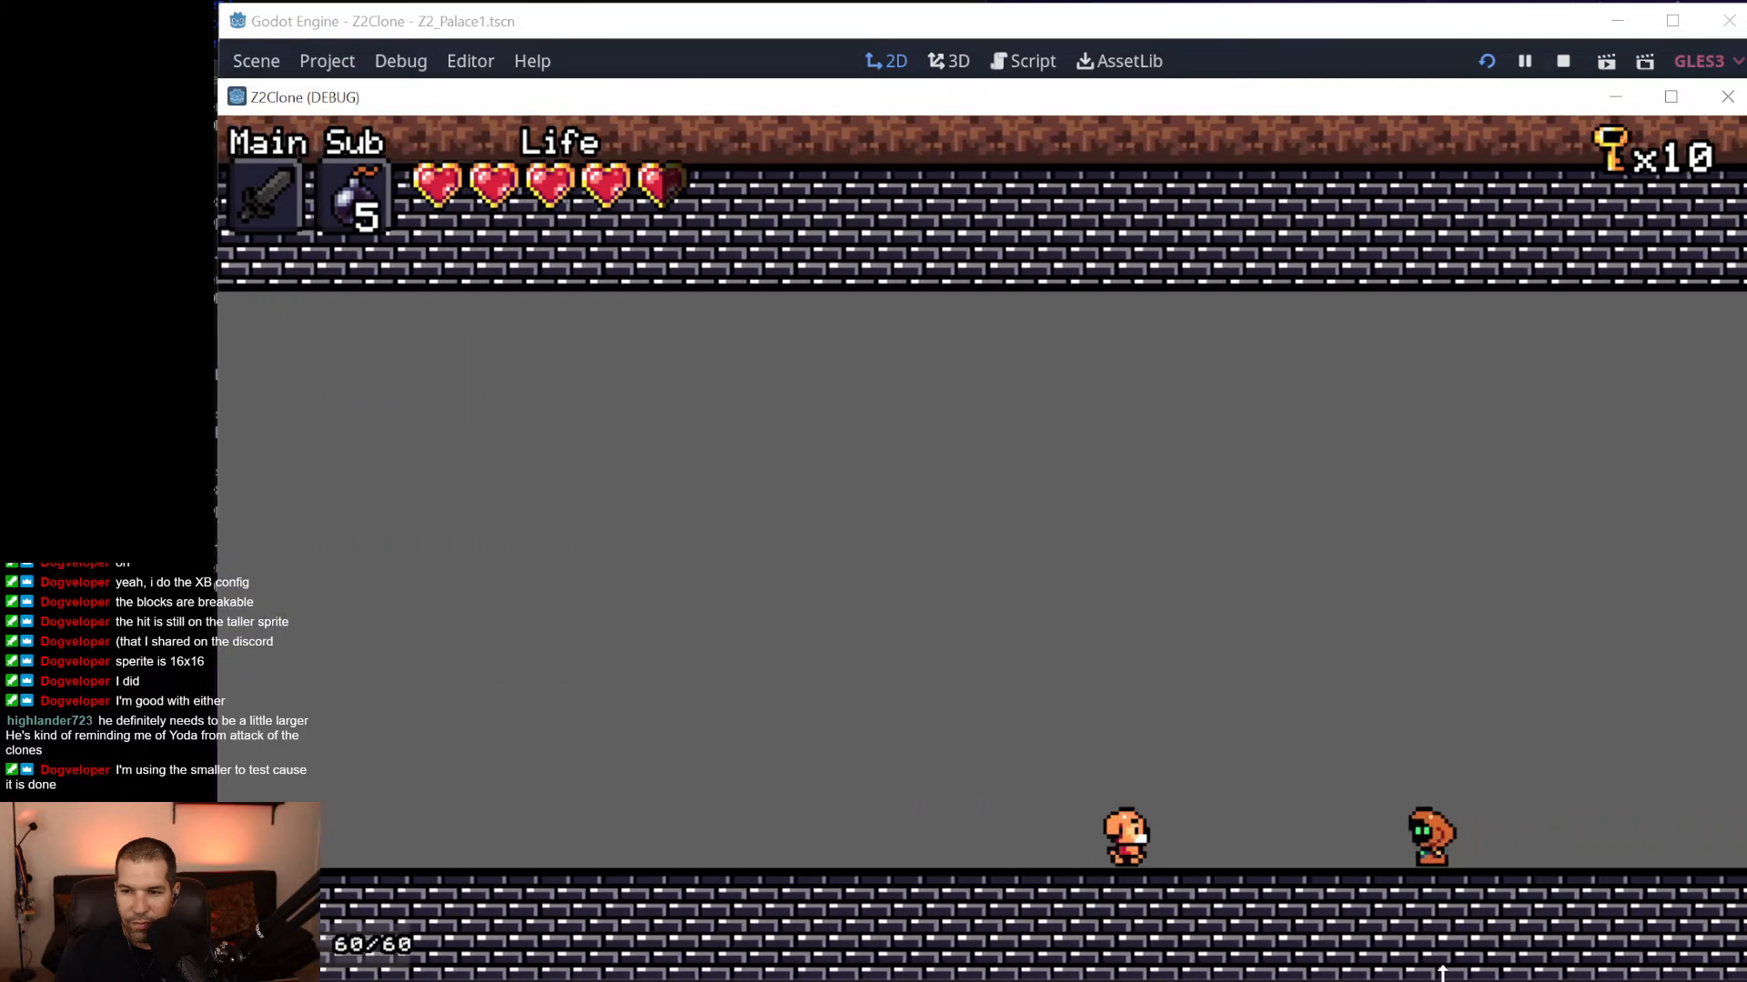
pyautogui.press('Right')
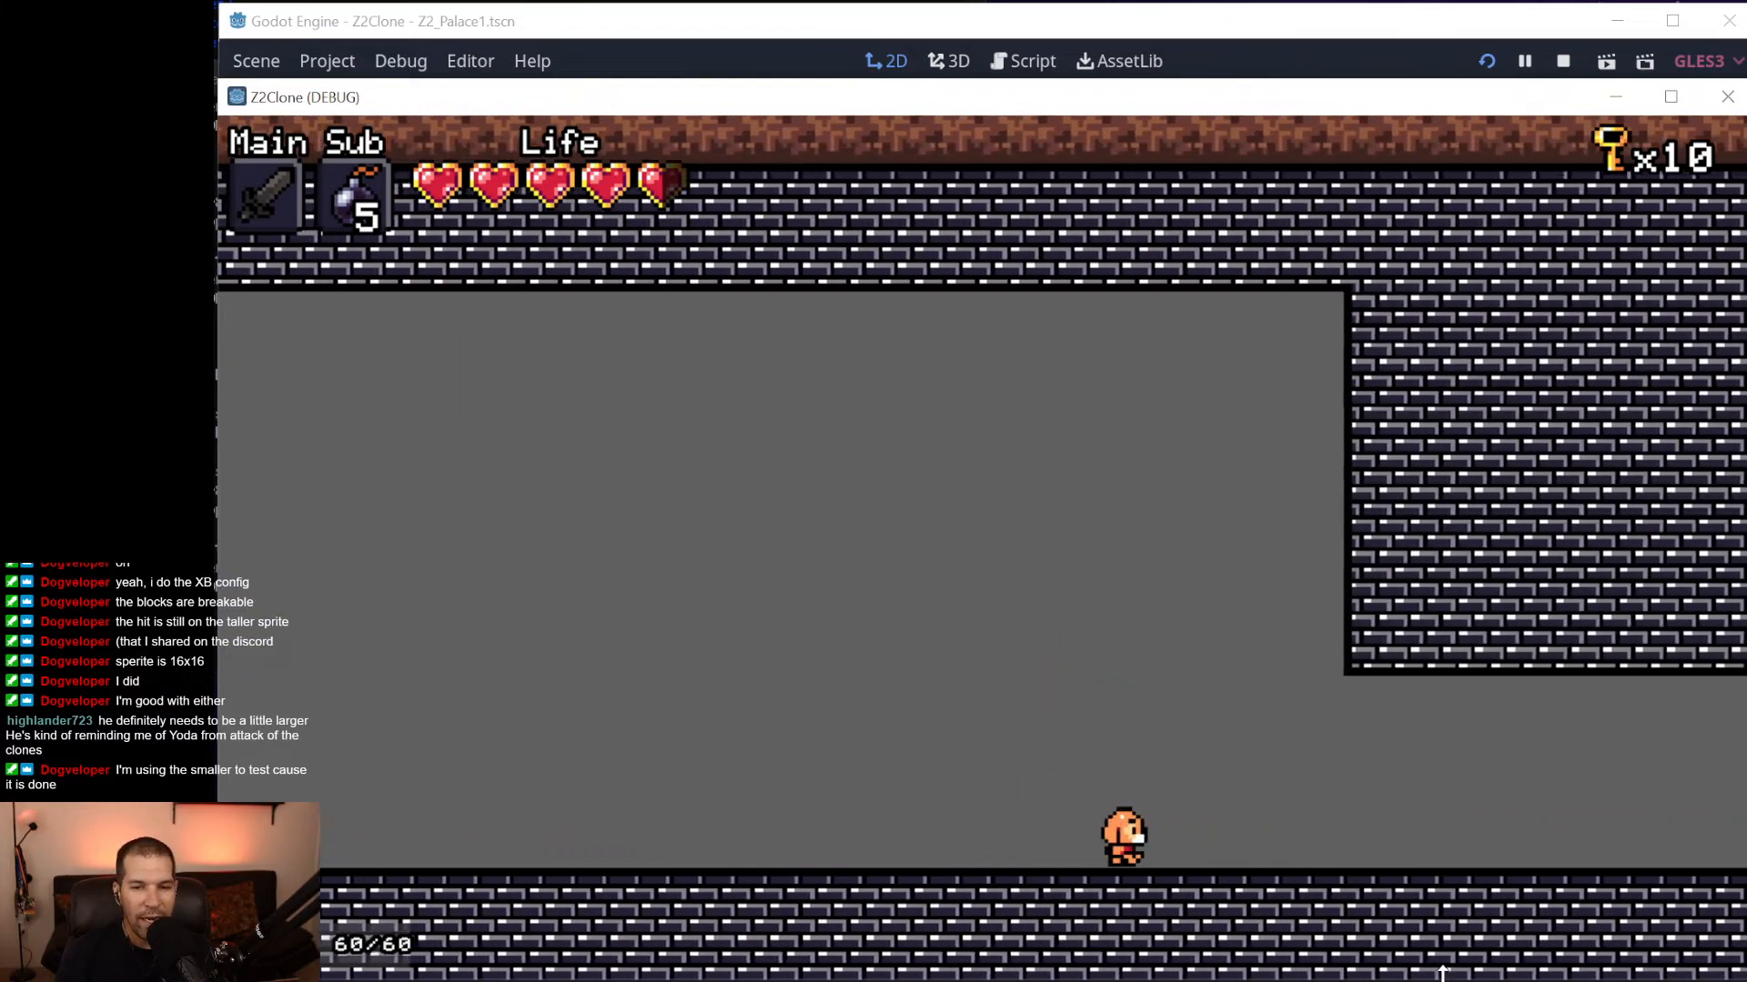
pyautogui.press('Right')
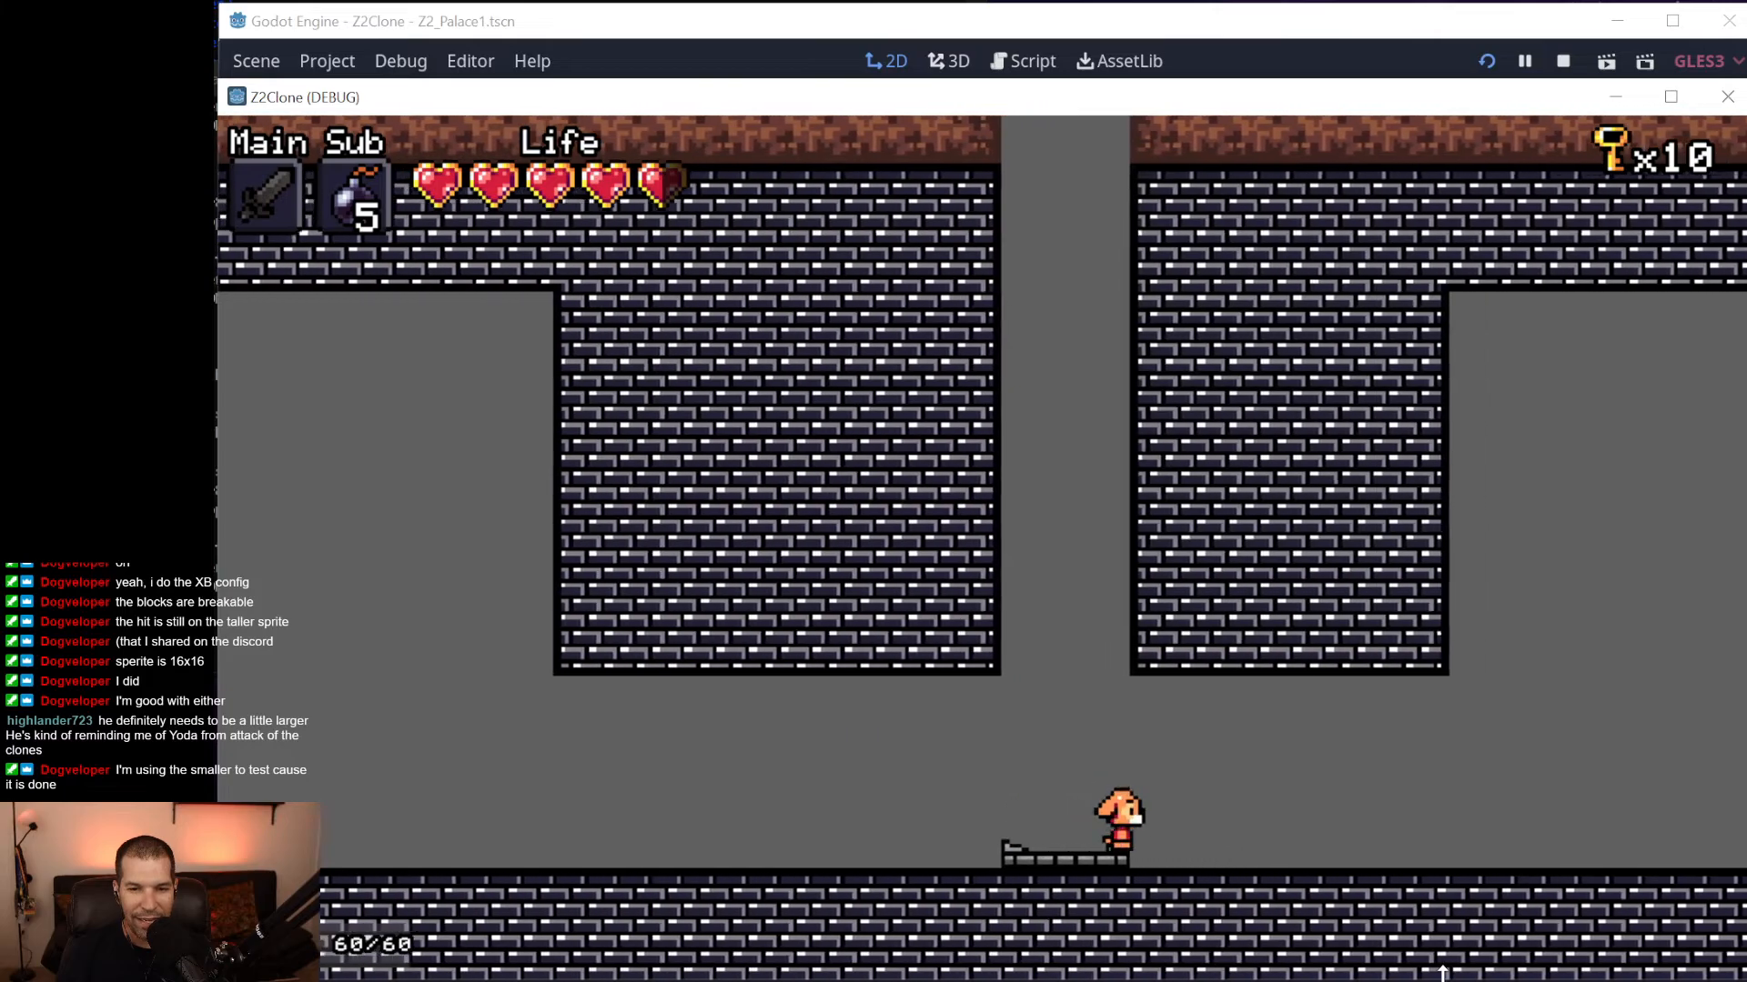
# Run the dog east off the lift, past the bat and beyond the next brick pillar with a jump.
pyautogui.press('Right')
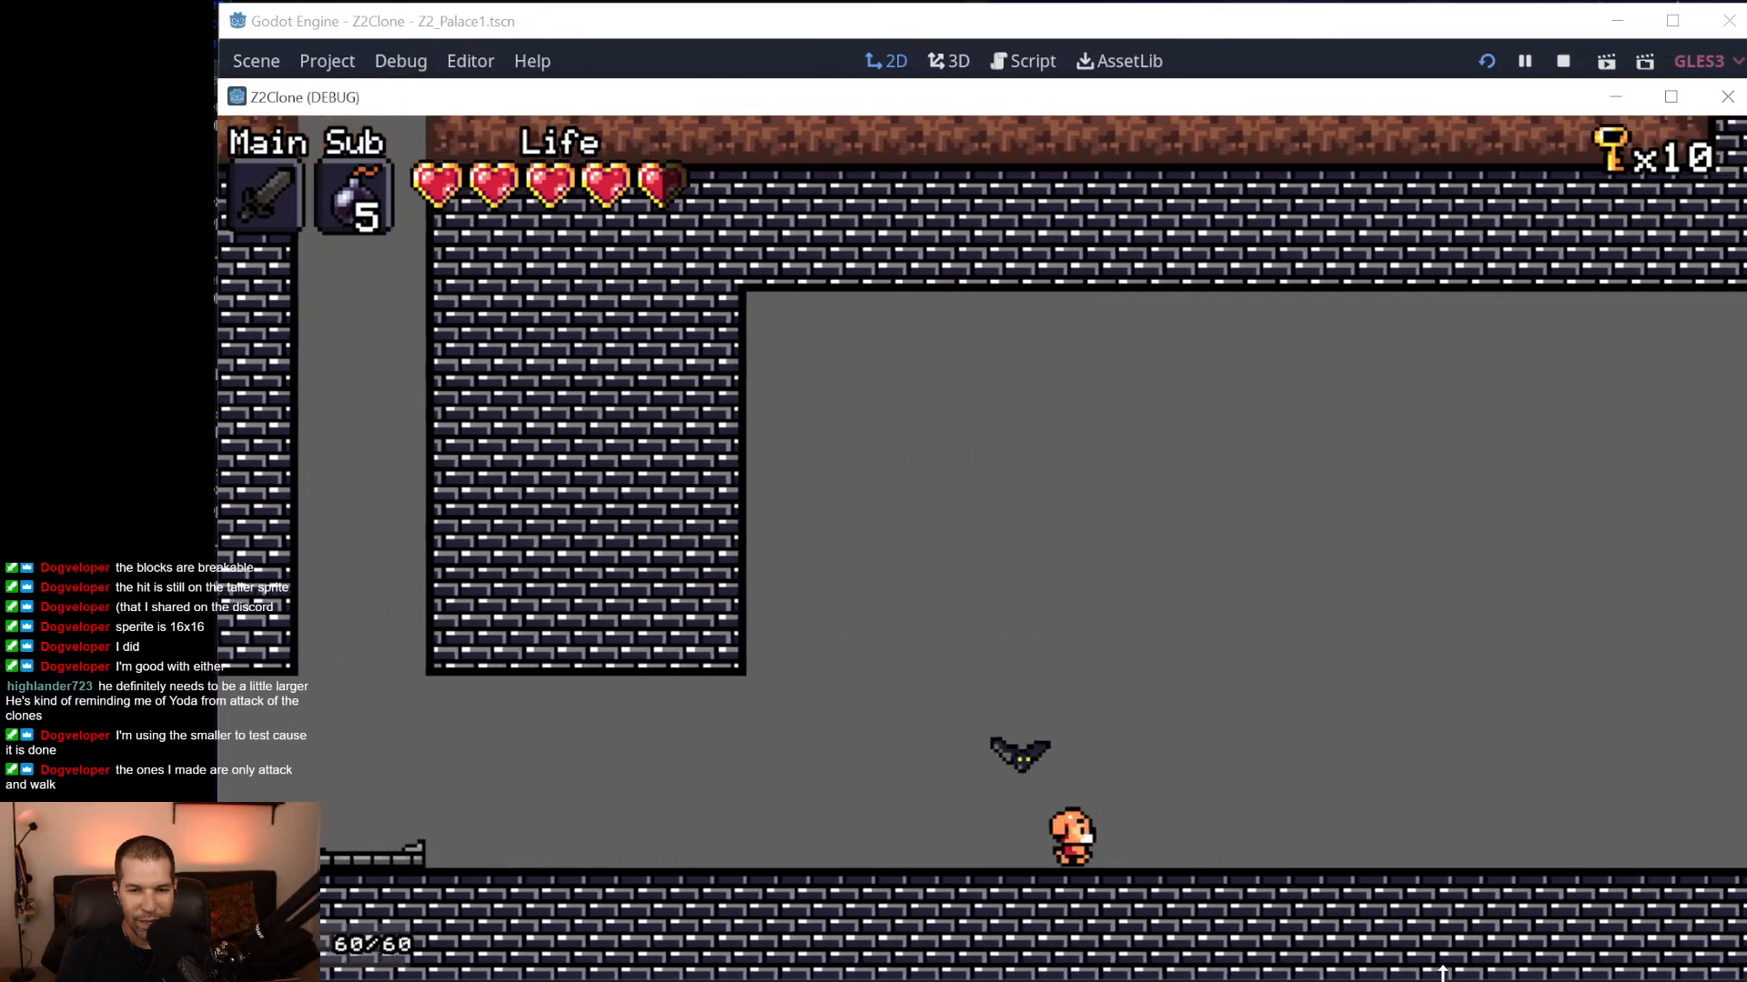
pyautogui.press('Right')
pyautogui.press('Right')
pyautogui.press('space')
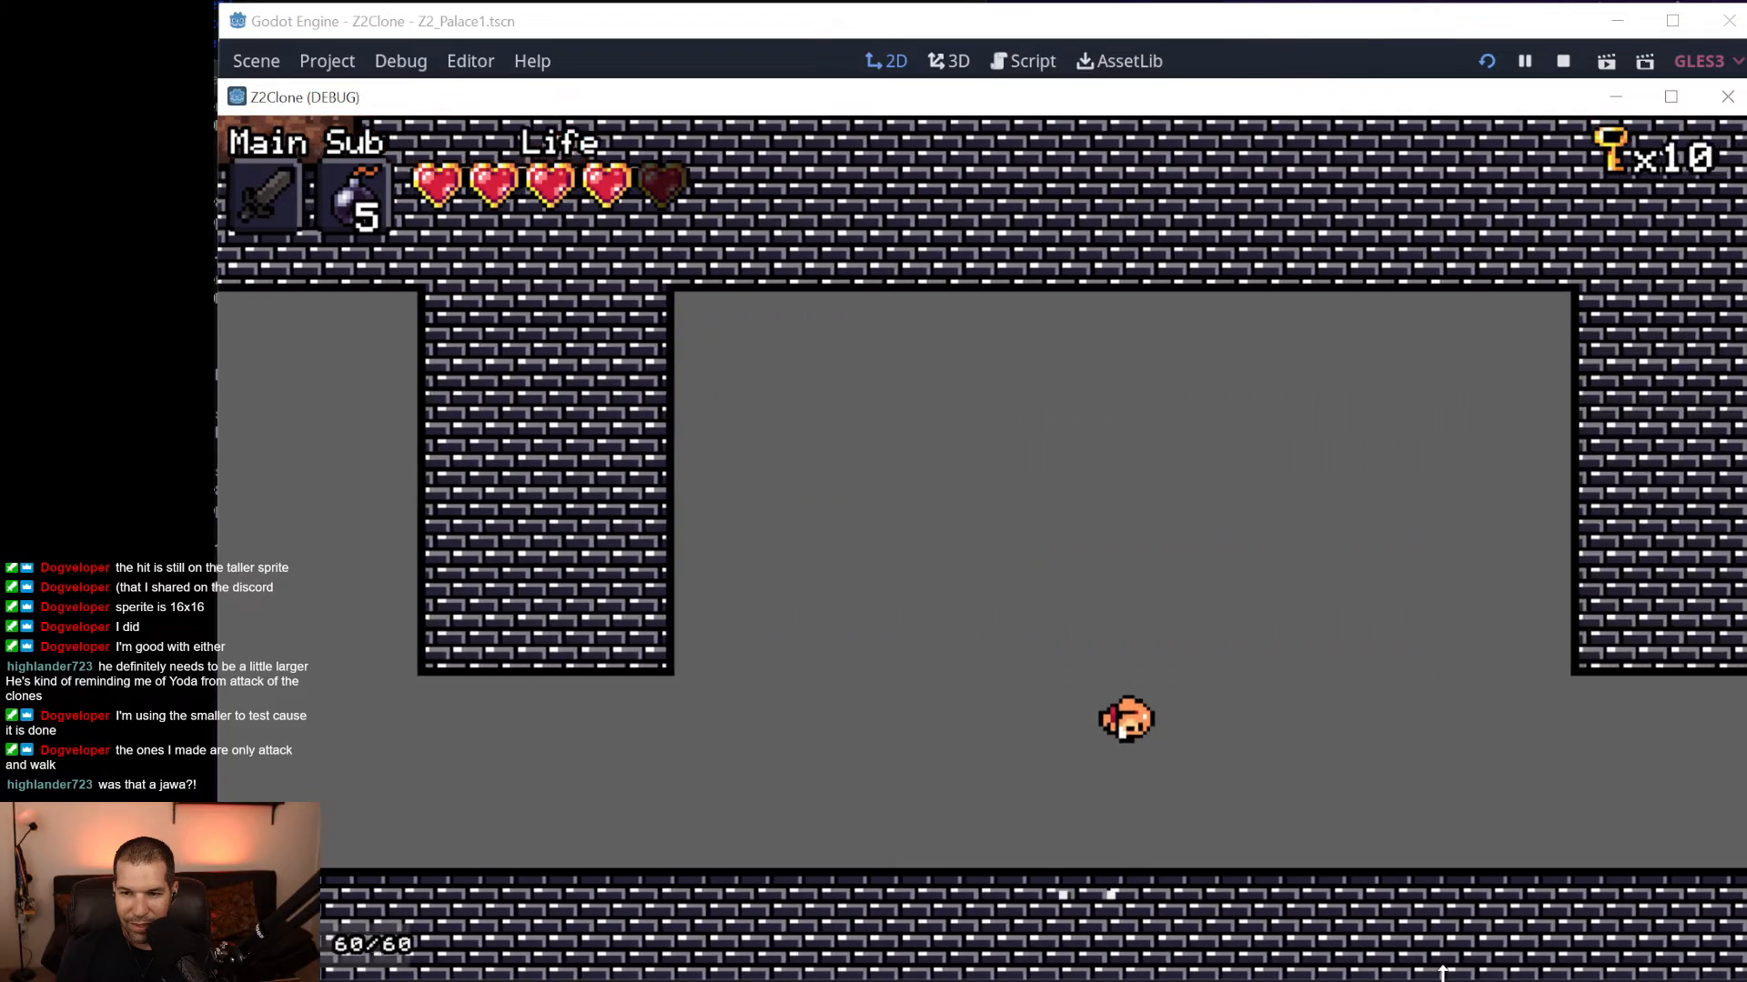
# Fight the shield-carrying skeleton in the eastern chamber with jumps and sword attacks from both sides.
pyautogui.press('Right')
pyautogui.press('x')
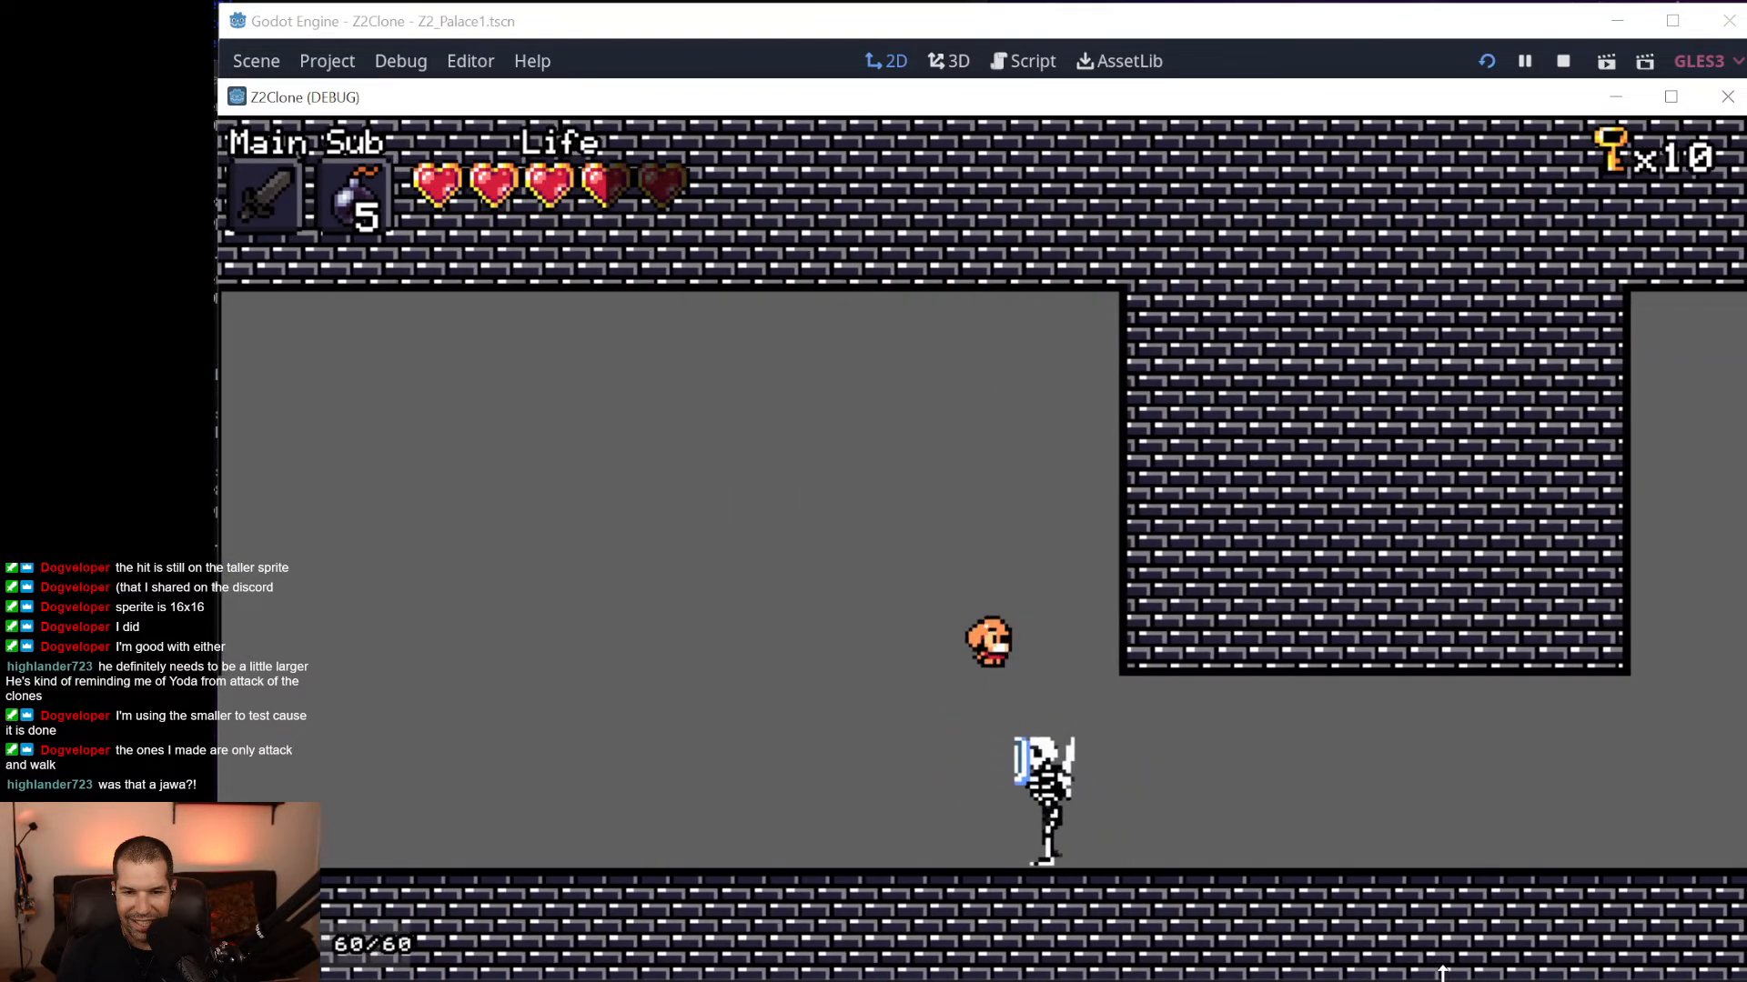
pyautogui.press('space')
pyautogui.press('space')
pyautogui.press('Right')
pyautogui.press('x')
pyautogui.press('Left')
pyautogui.press('space')
pyautogui.press('x')
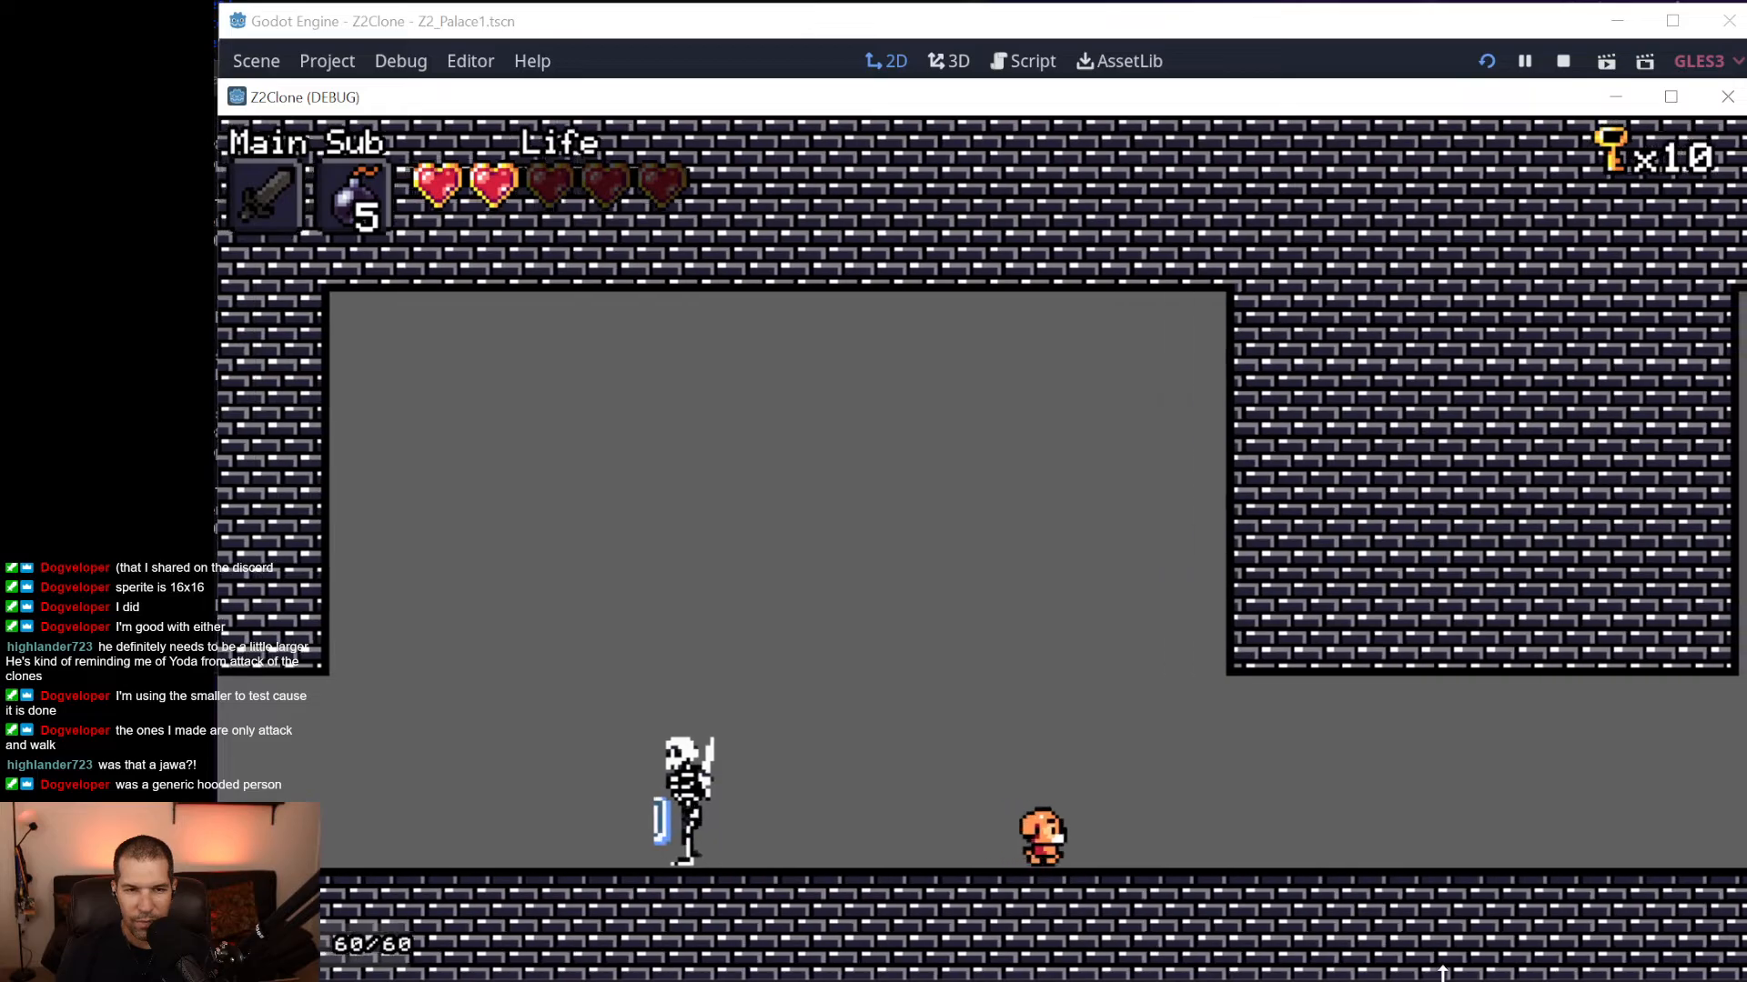
# Run the dog east from the skeleton's chamber, past the bat and through the locked door beneath the hanging brick pillar.
pyautogui.press('Right')
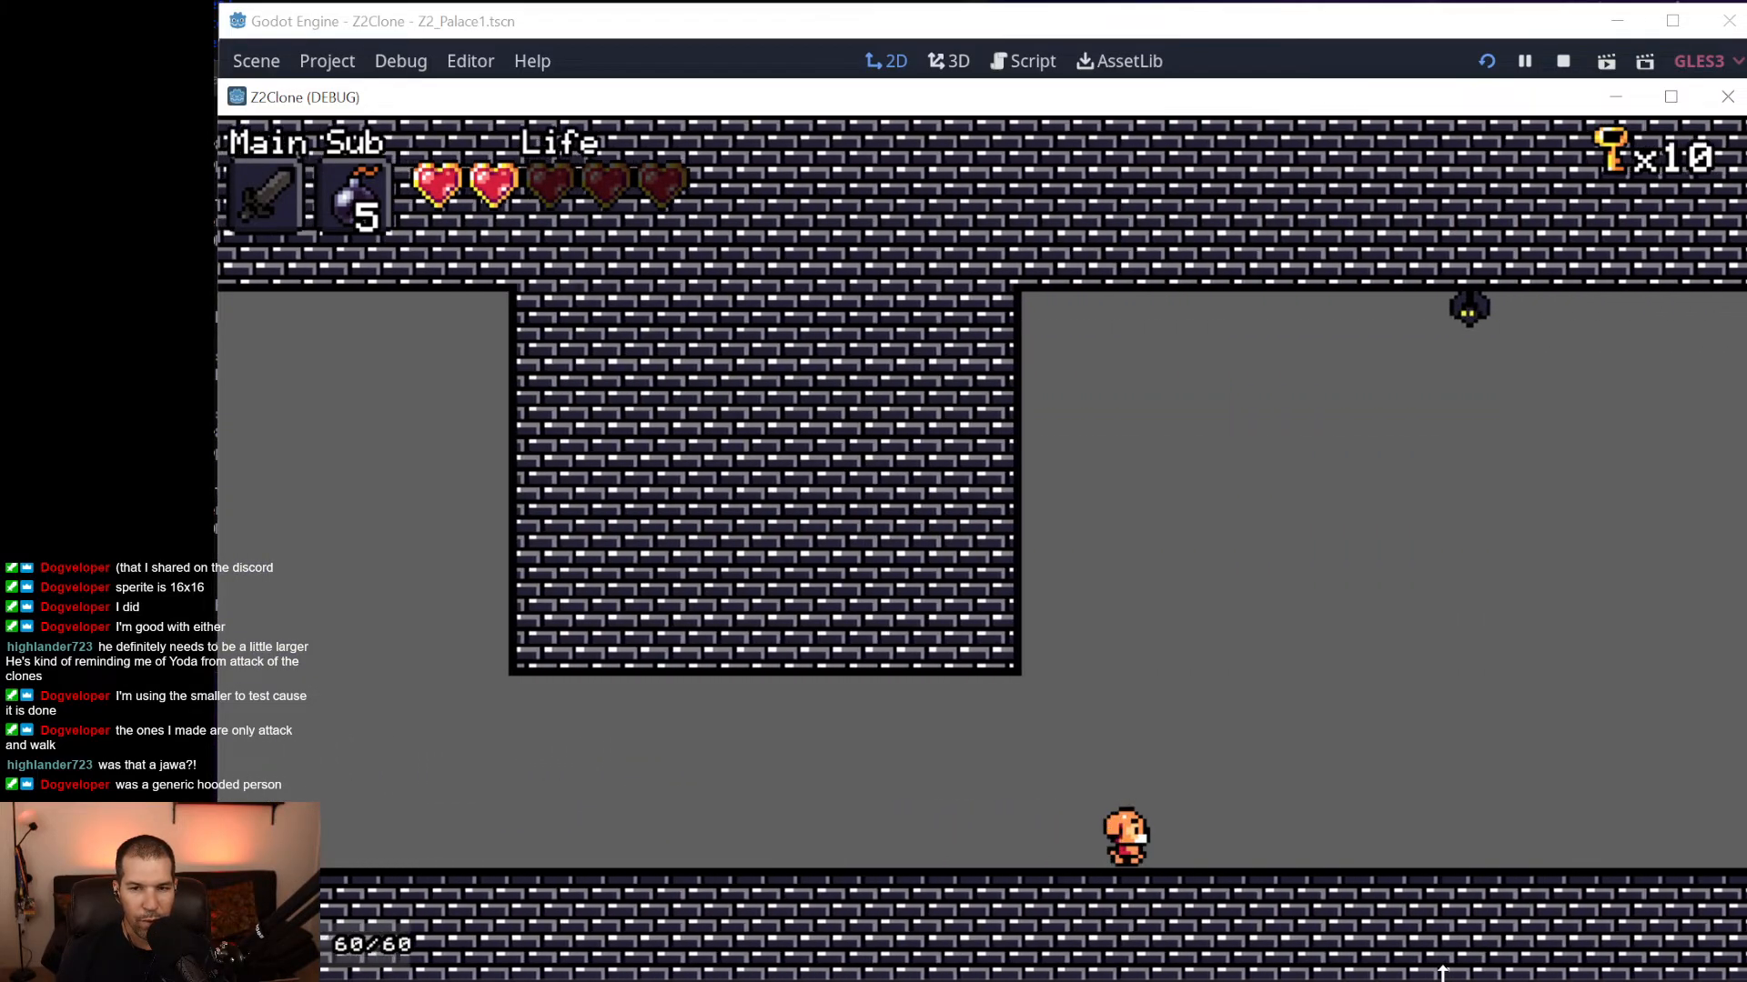
pyautogui.press('Right')
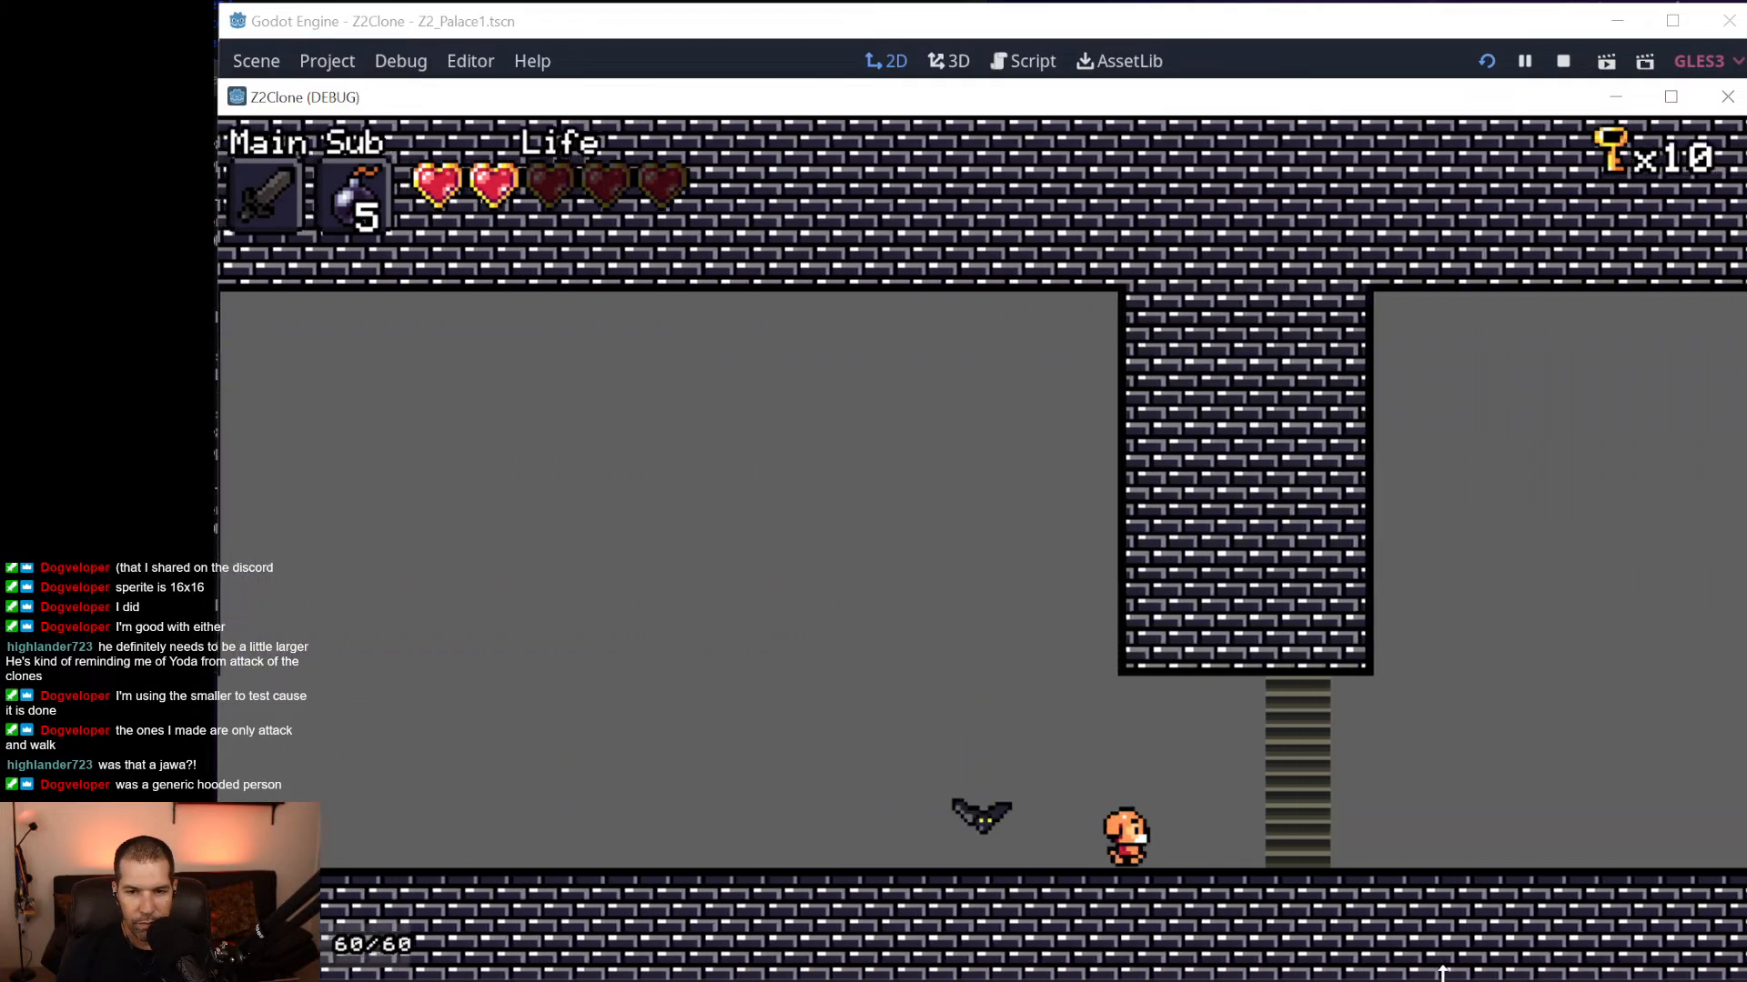
pyautogui.press('Right')
pyautogui.press('Right')
pyautogui.press('Right')
pyautogui.press('Right')
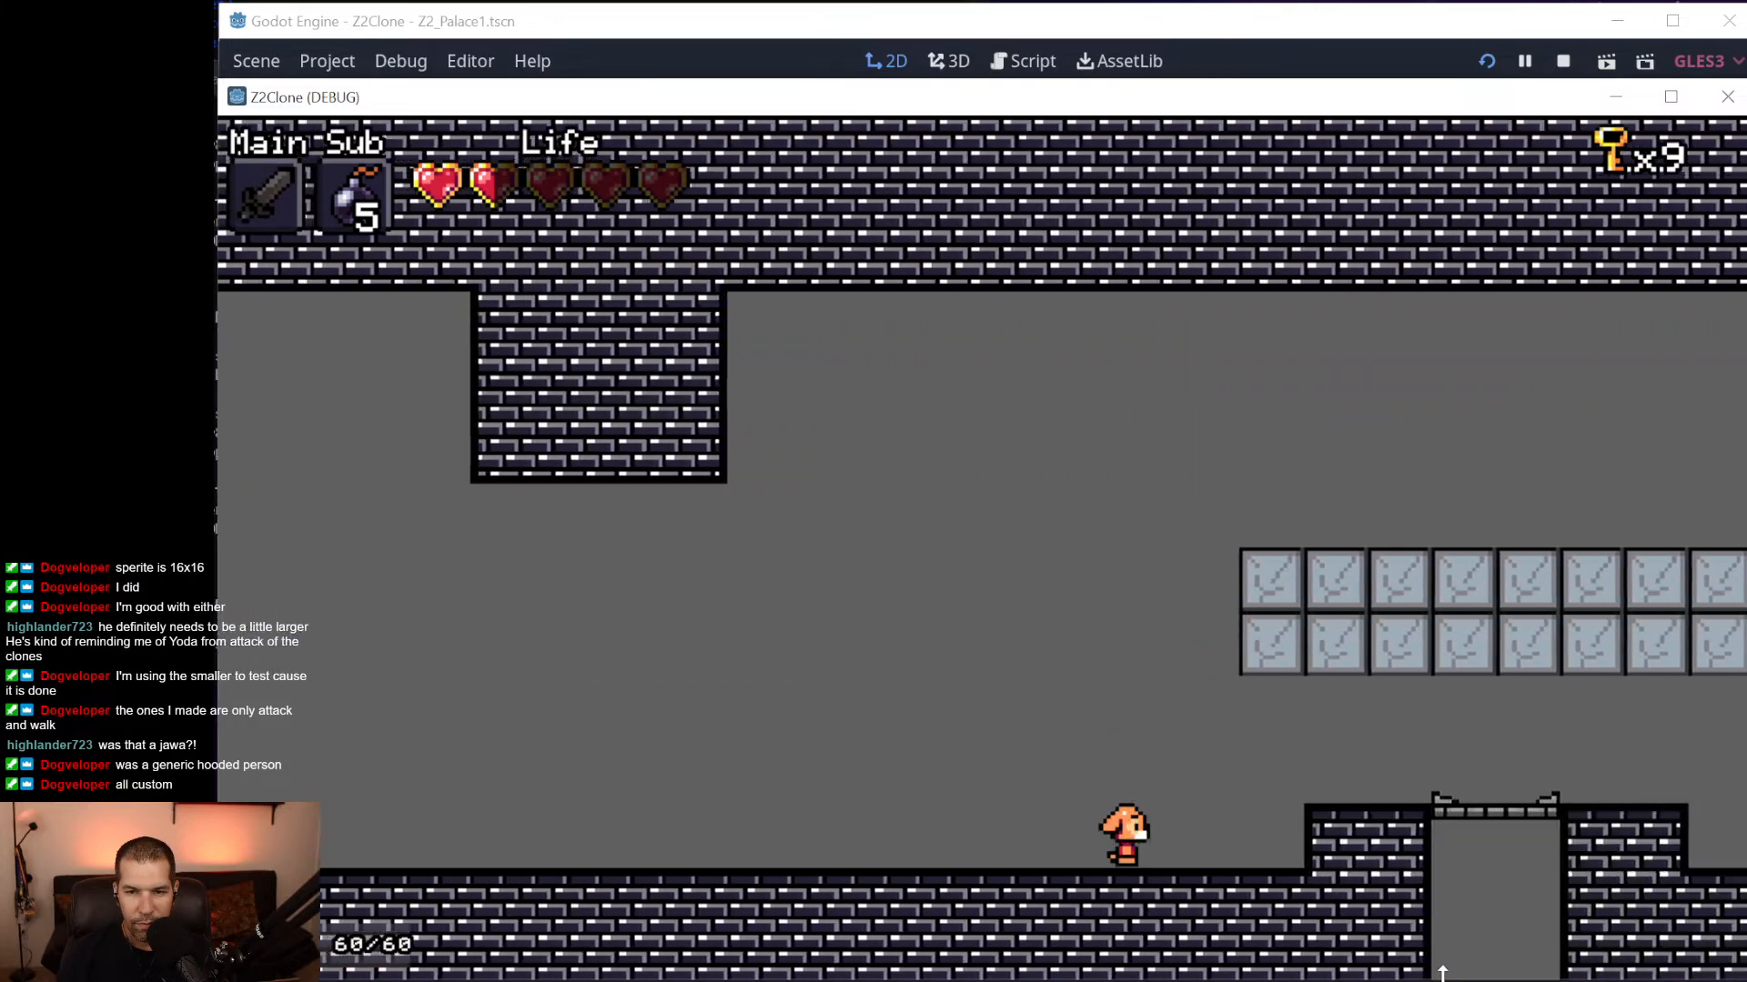
# Run the dog onto the lift between the two raised brick blocks and ride it down to the lower corridor.
pyautogui.press('Right')
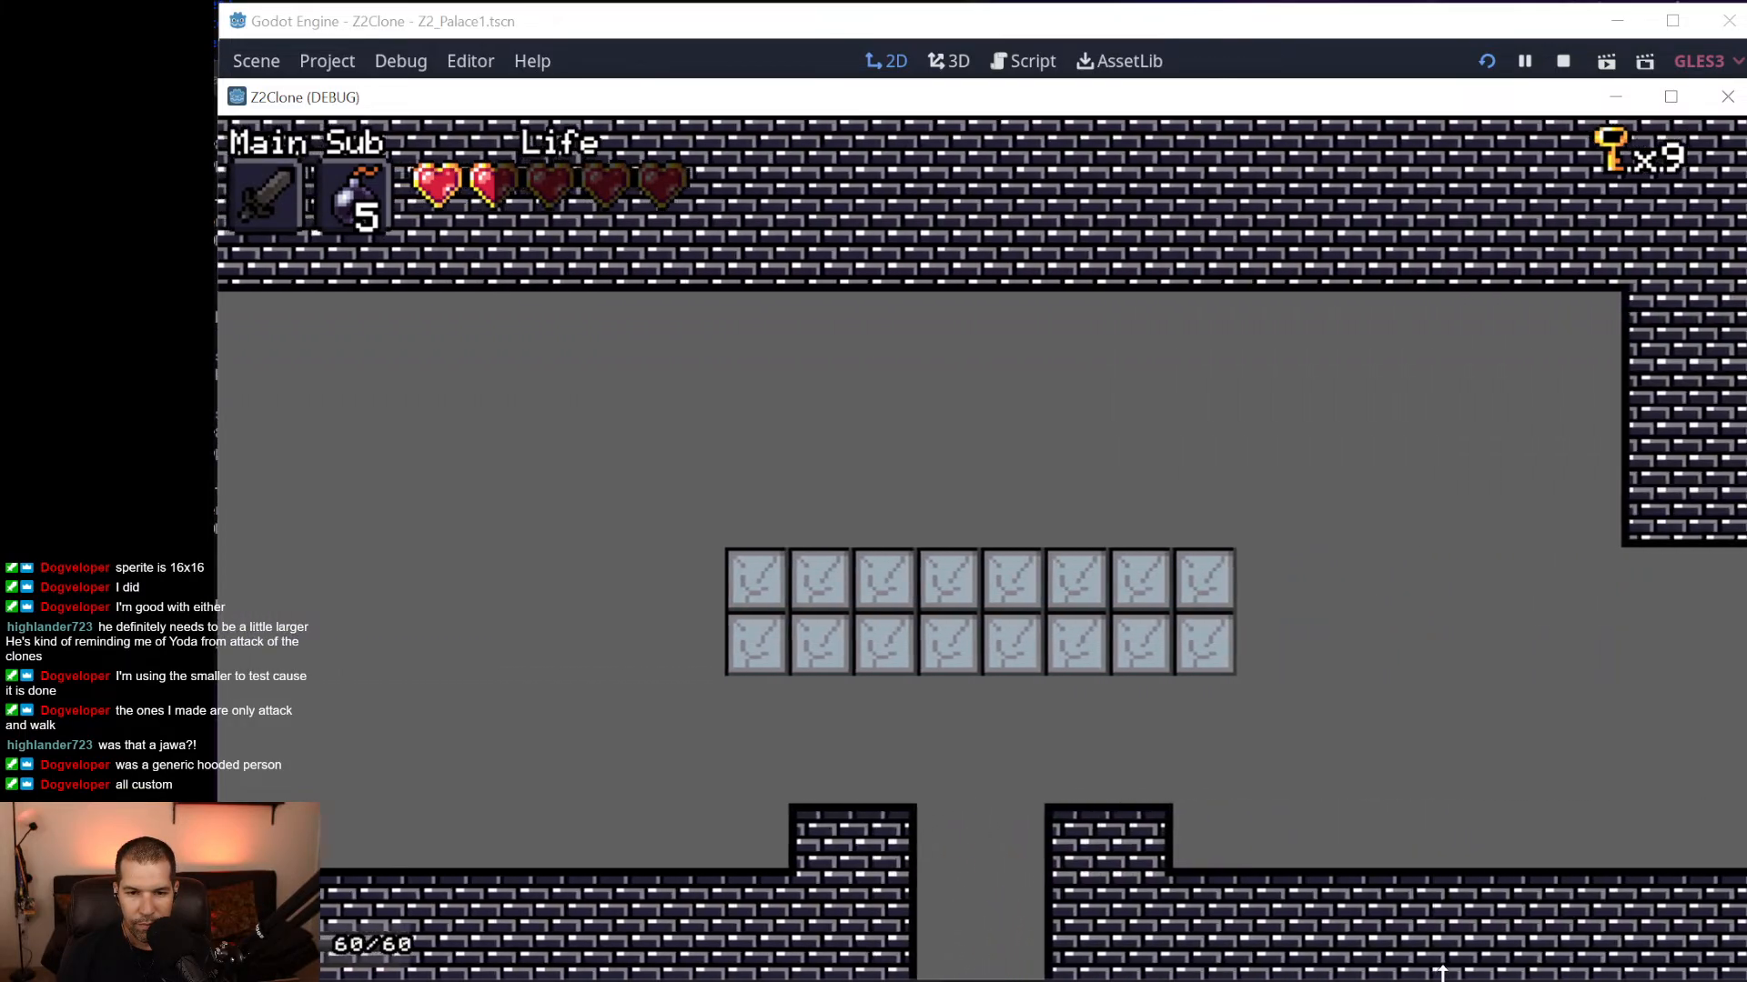
pyautogui.press('Down')
pyautogui.press('Left')
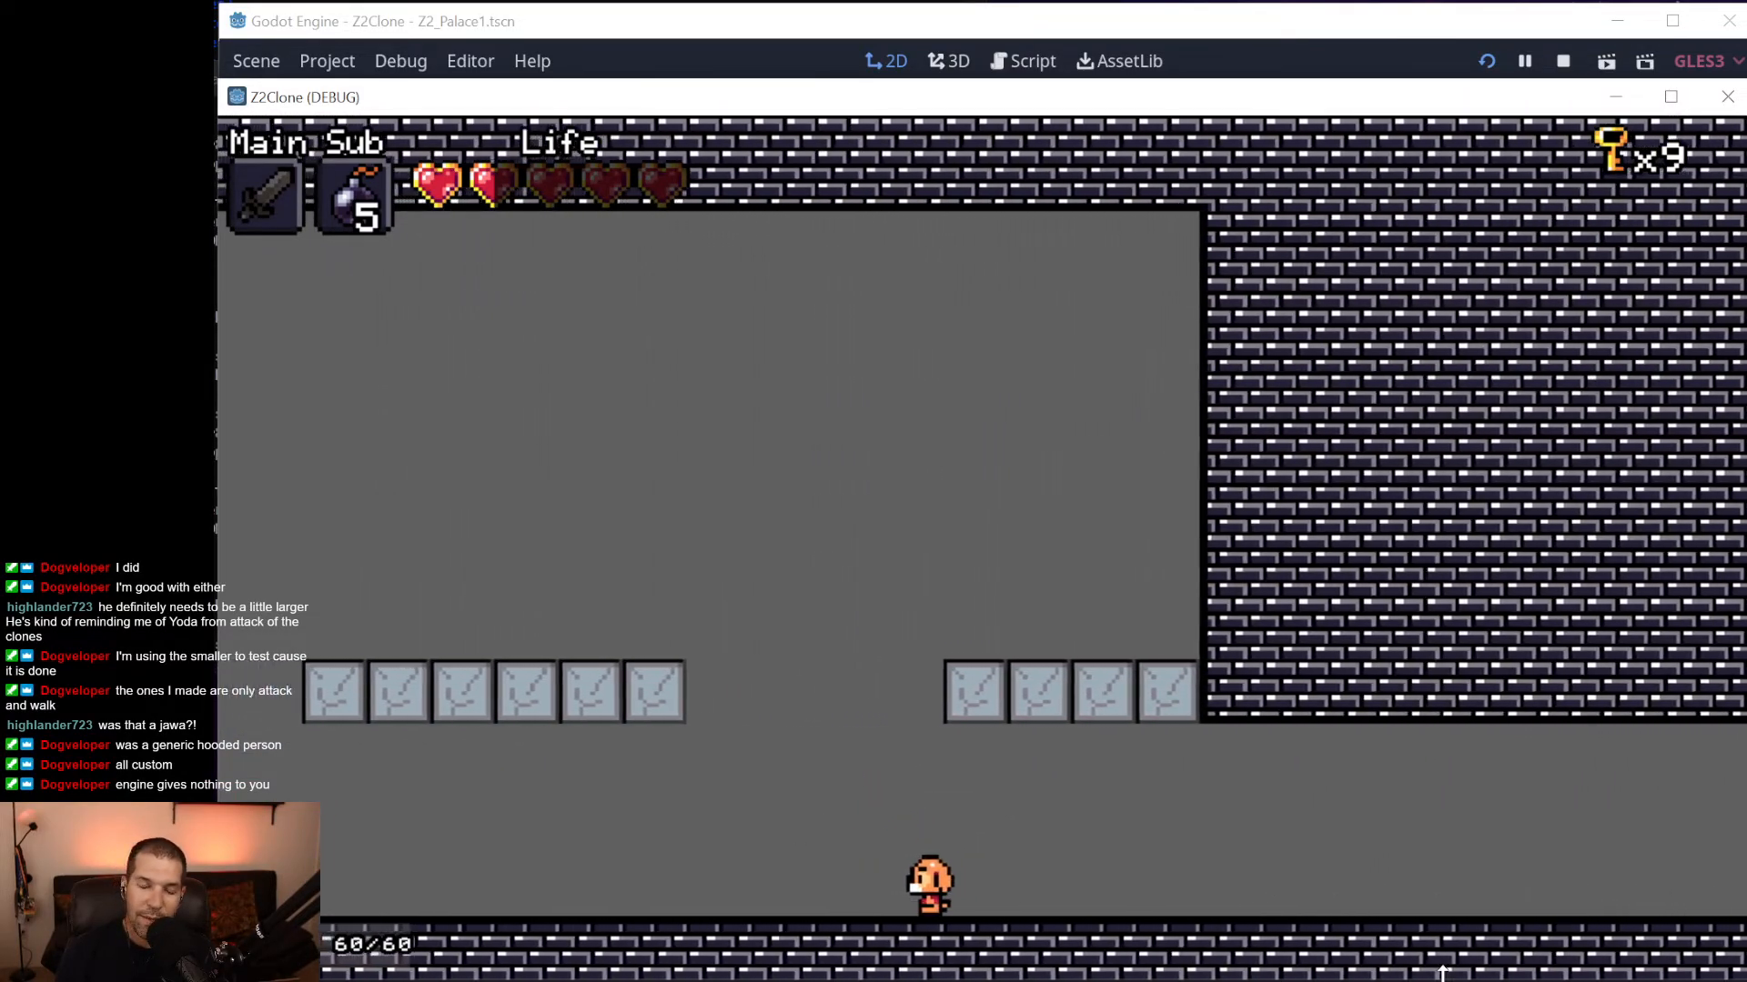
# Run the dog west through the lower corridor with jumps between the floating block rows, reaching the brick steps.
pyautogui.press('Left')
pyautogui.press('space')
pyautogui.press('Left')
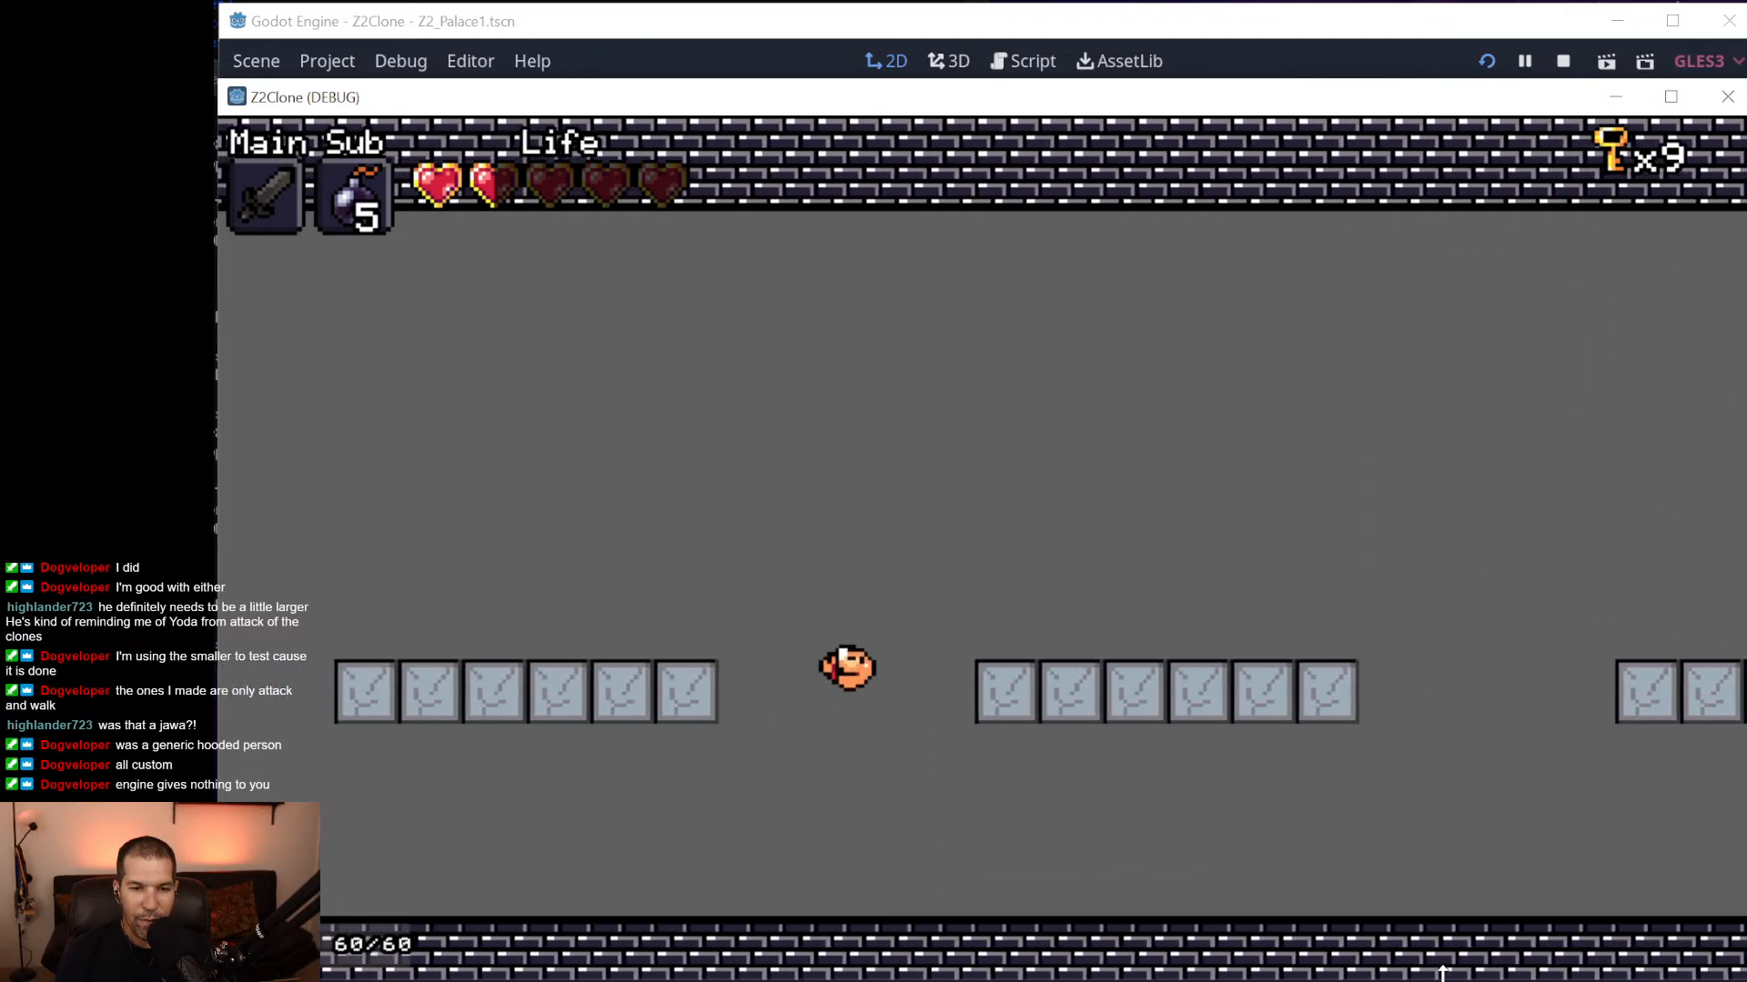
pyautogui.press('Left')
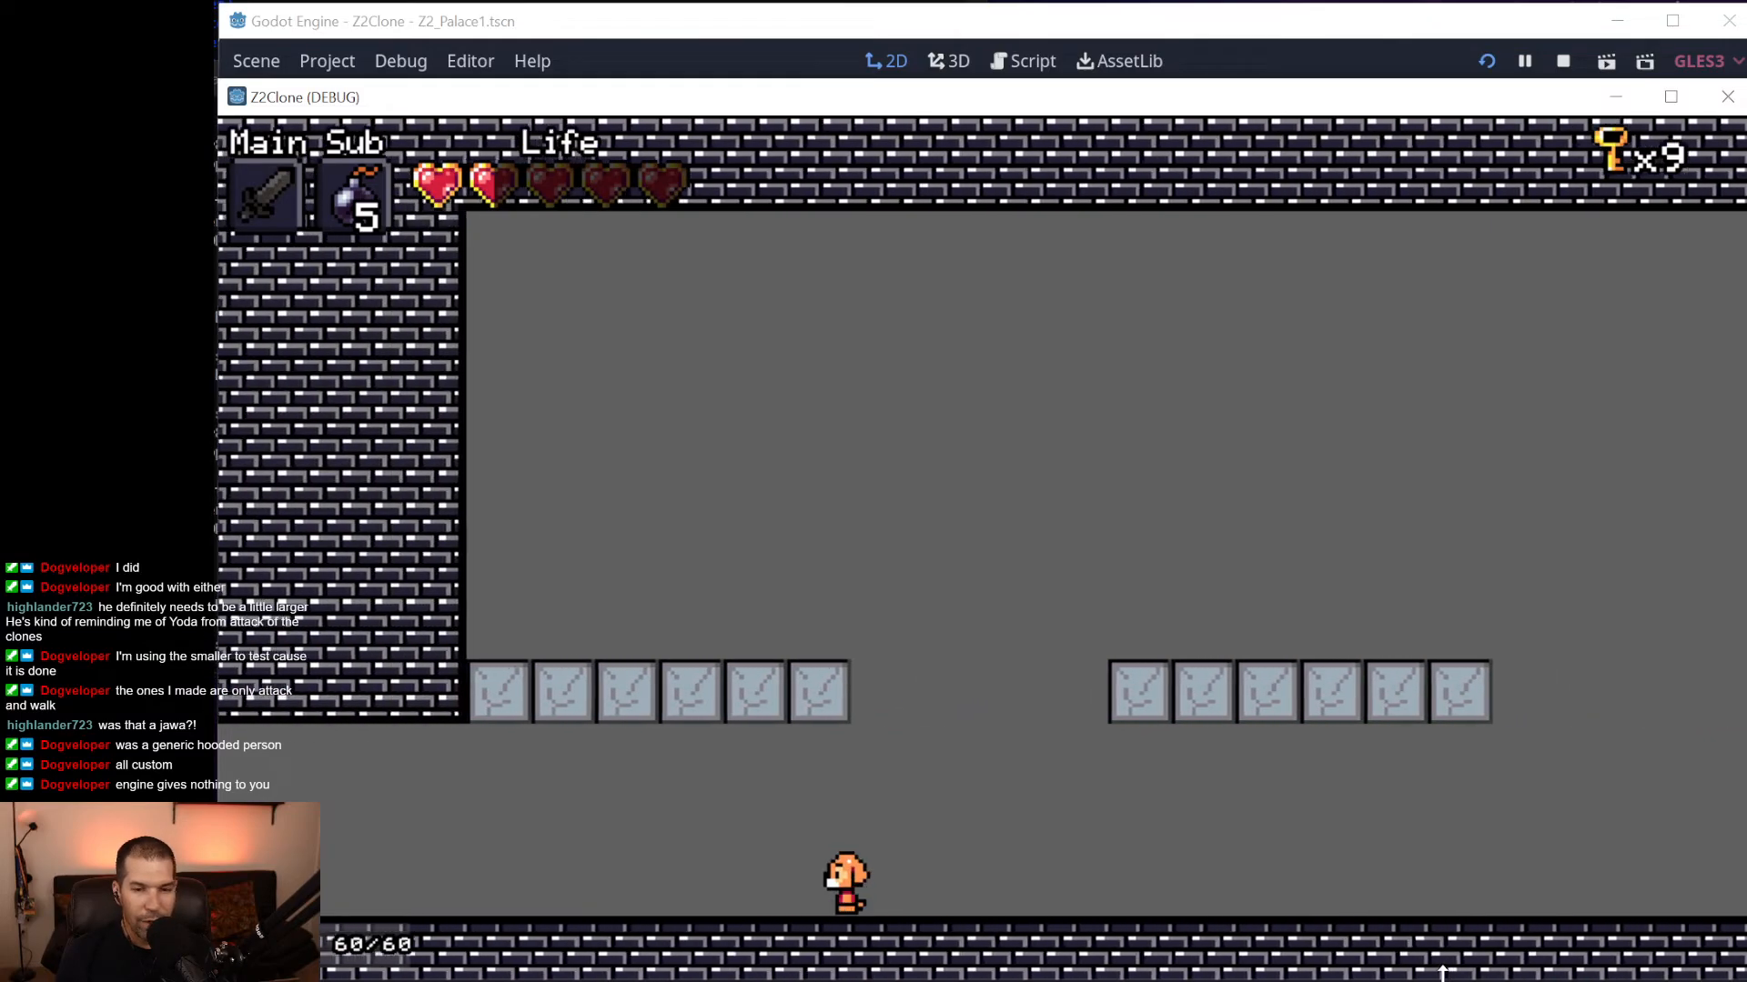
pyautogui.press('space')
pyautogui.press('Left')
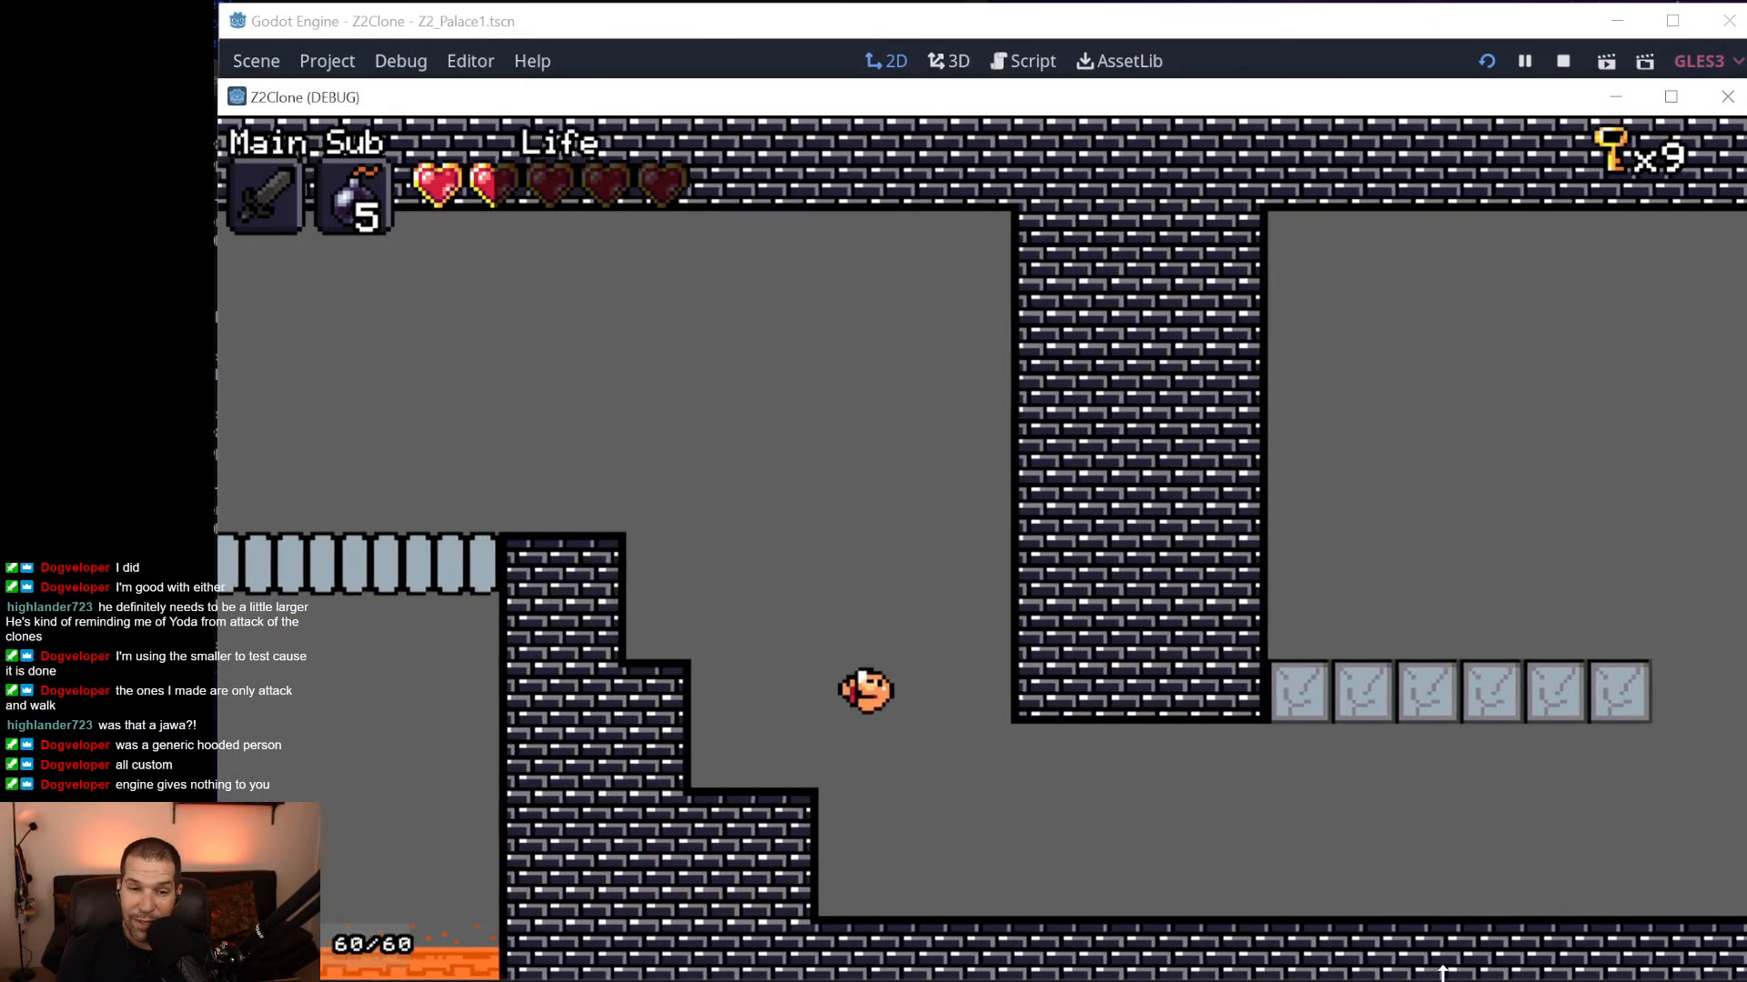
# Climb onto the crumbling bridge, cross the lava westward and jump down the far brick steps into the pit.
pyautogui.press('Left')
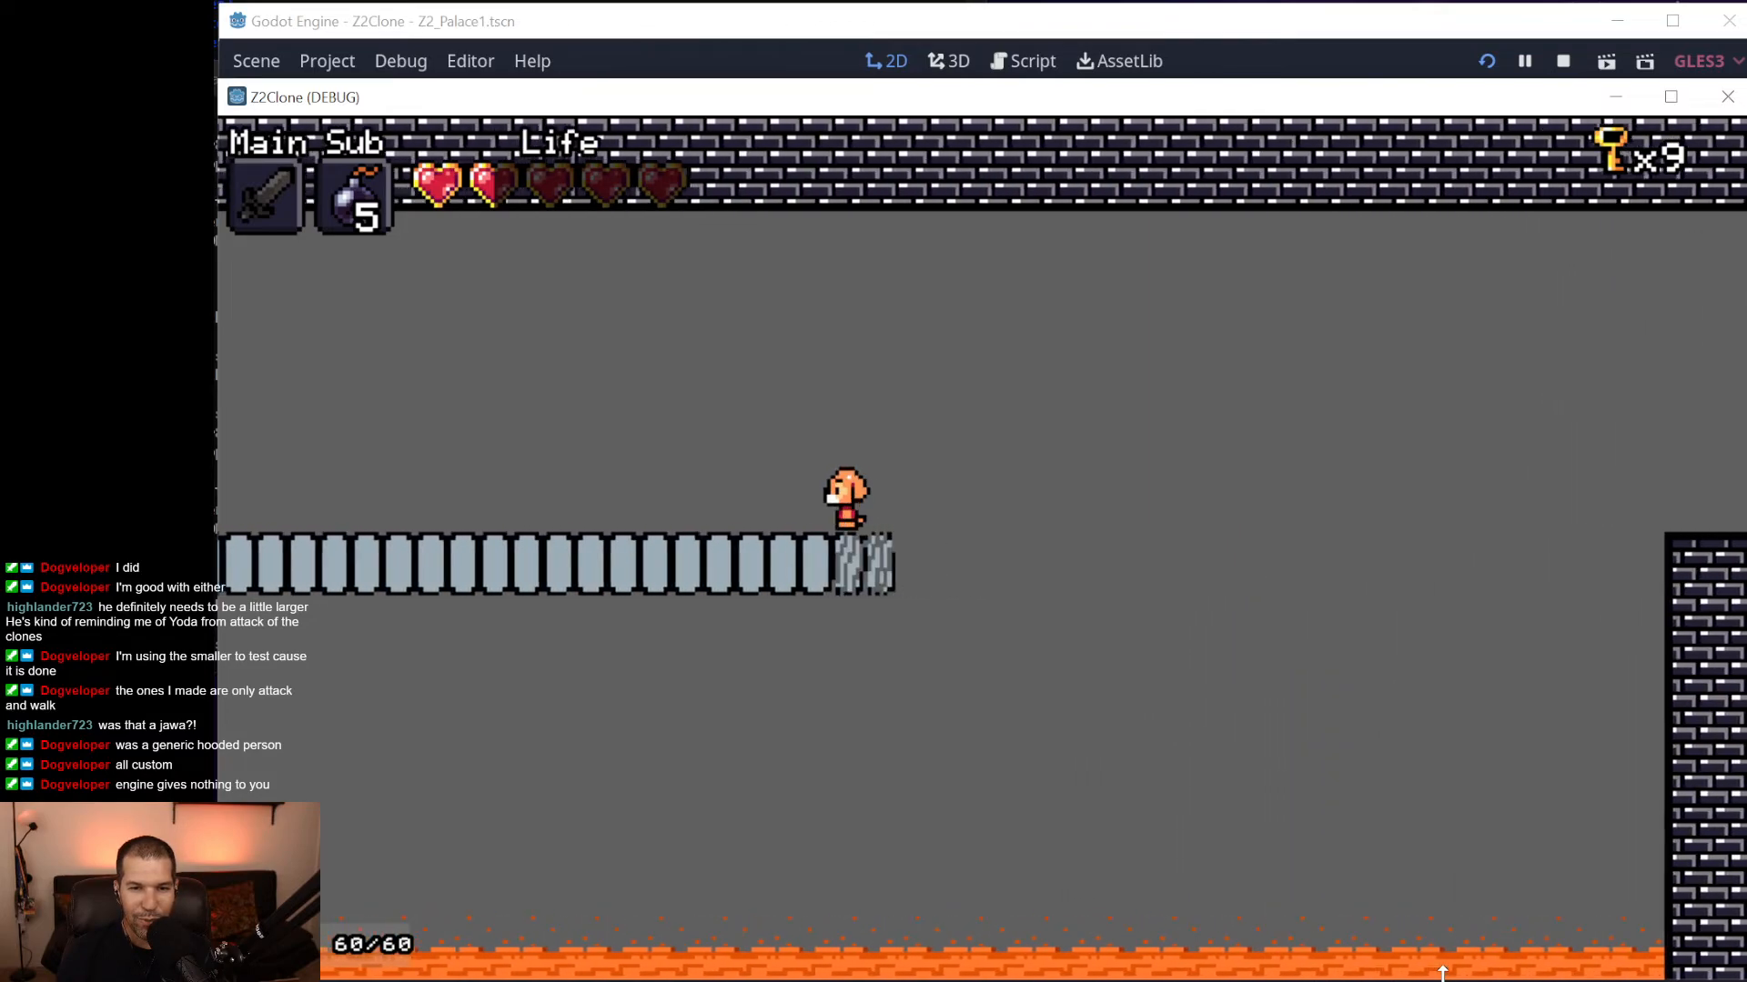
pyautogui.press('Left')
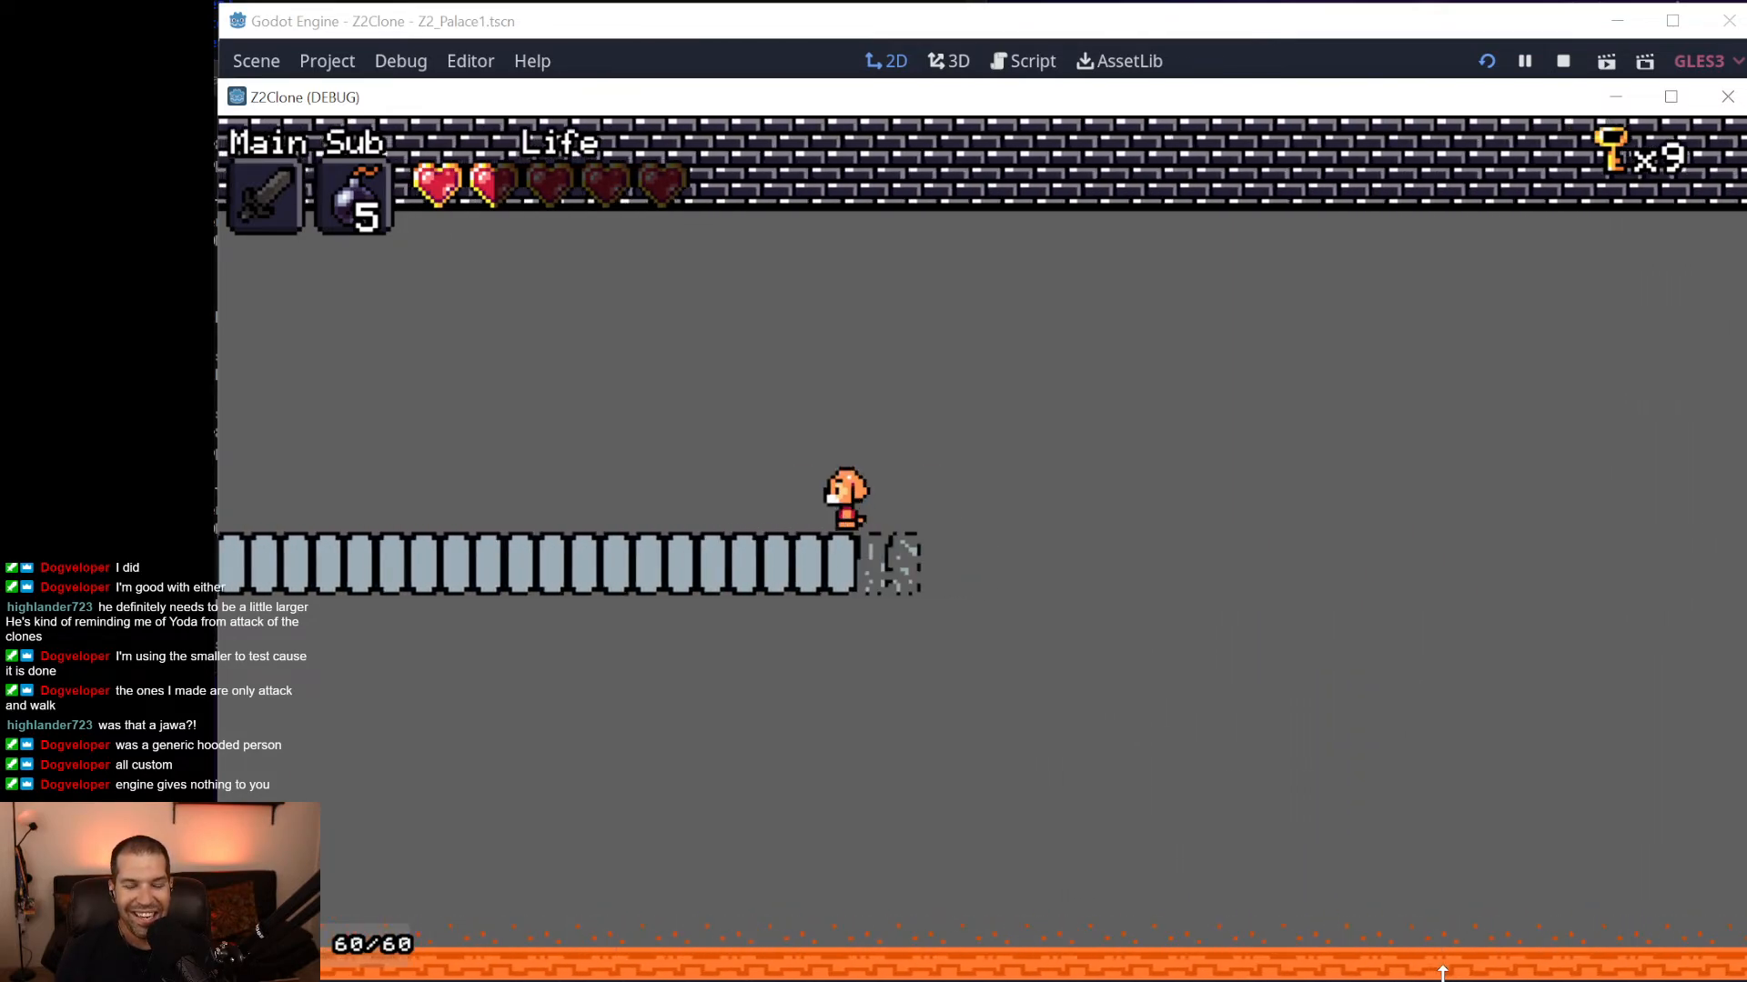
pyautogui.press('Left')
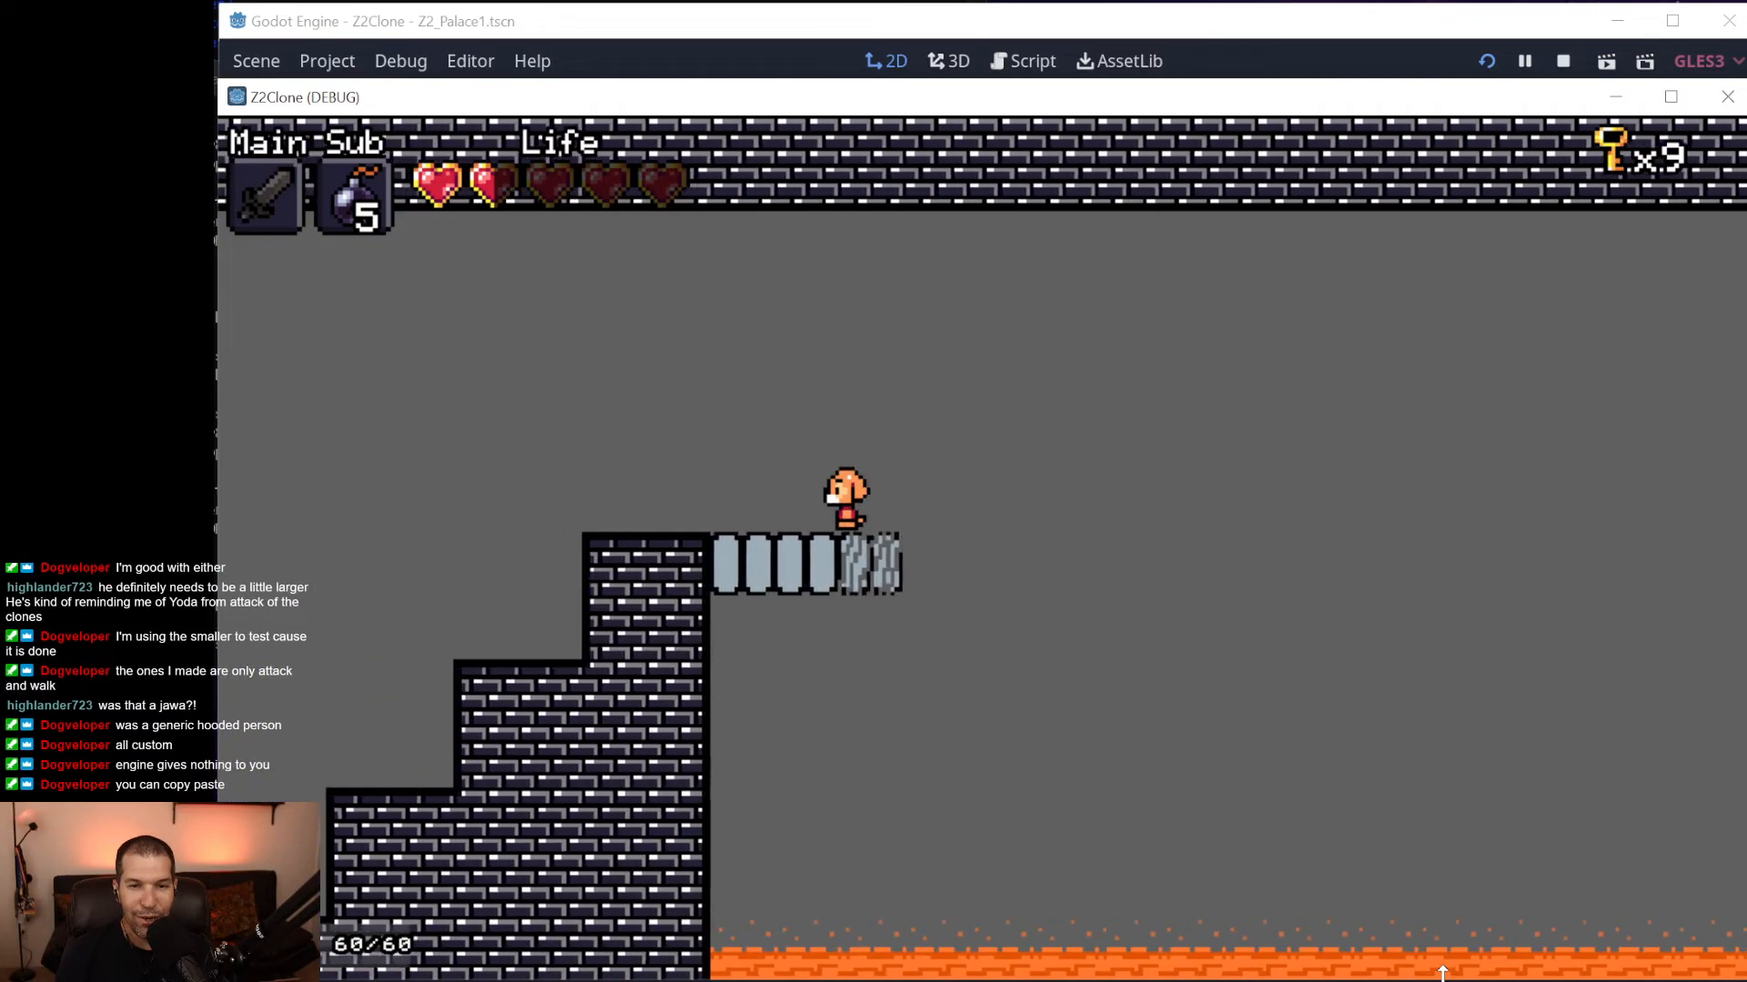
pyautogui.press('space')
pyautogui.press('Down')
pyautogui.press('Left')
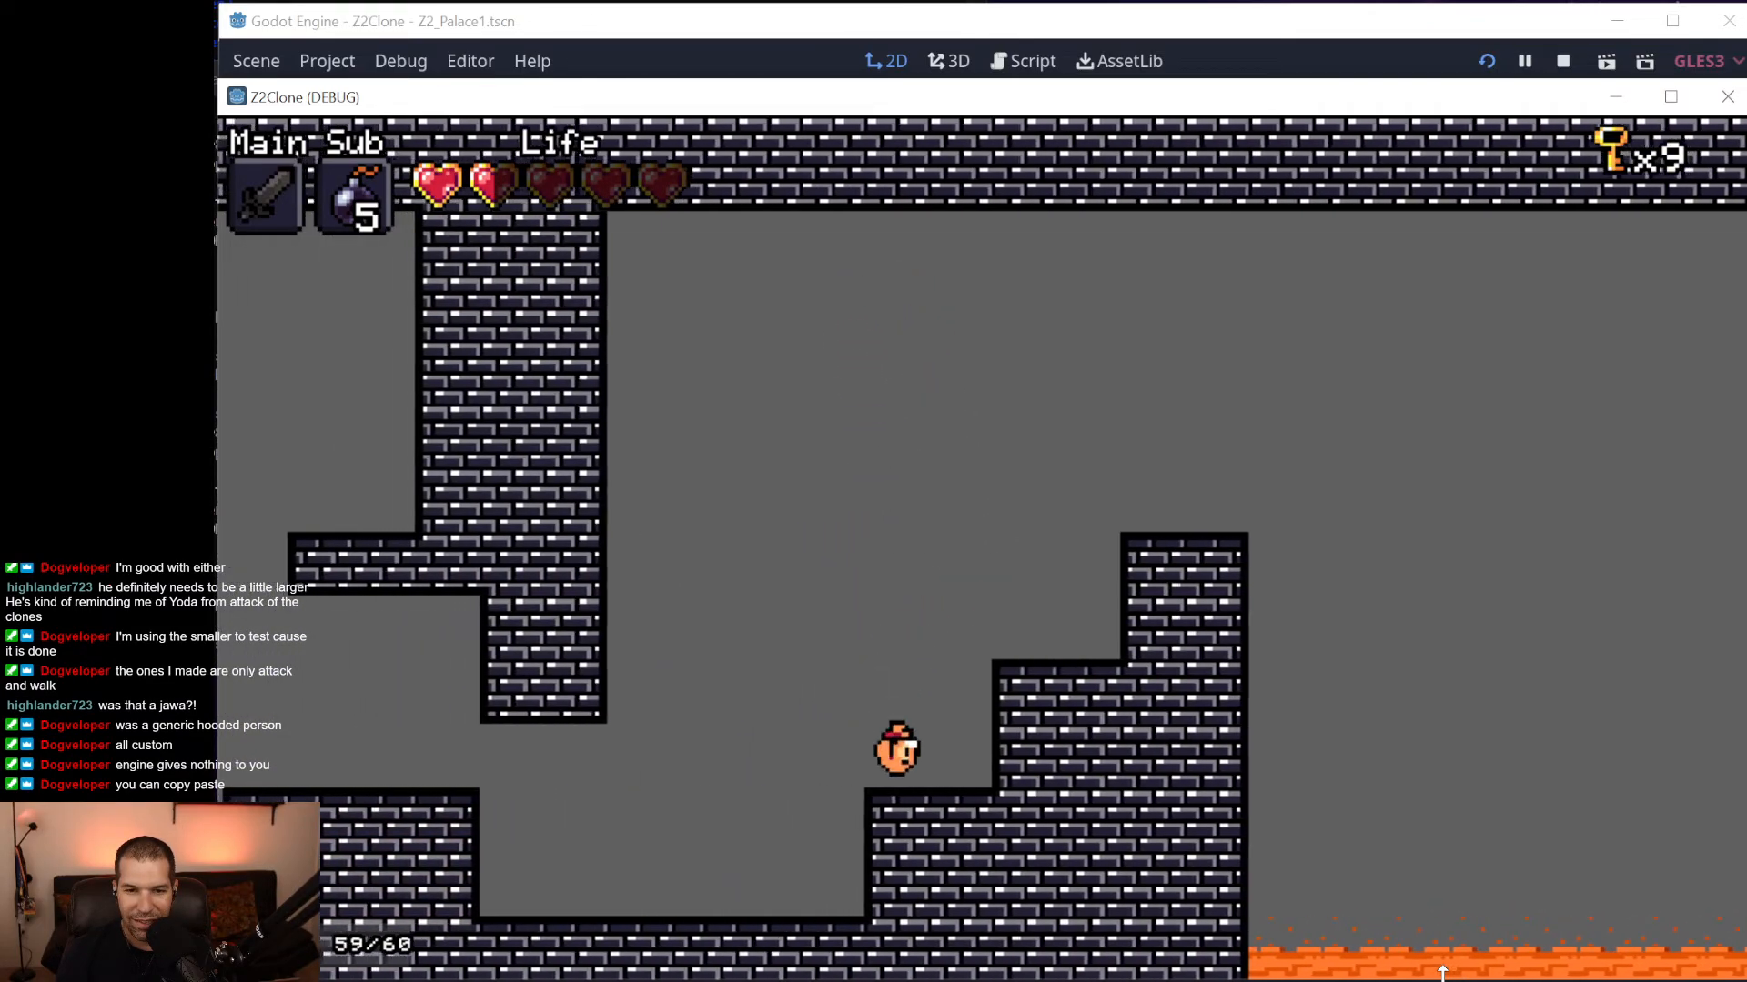
pyautogui.press('Left')
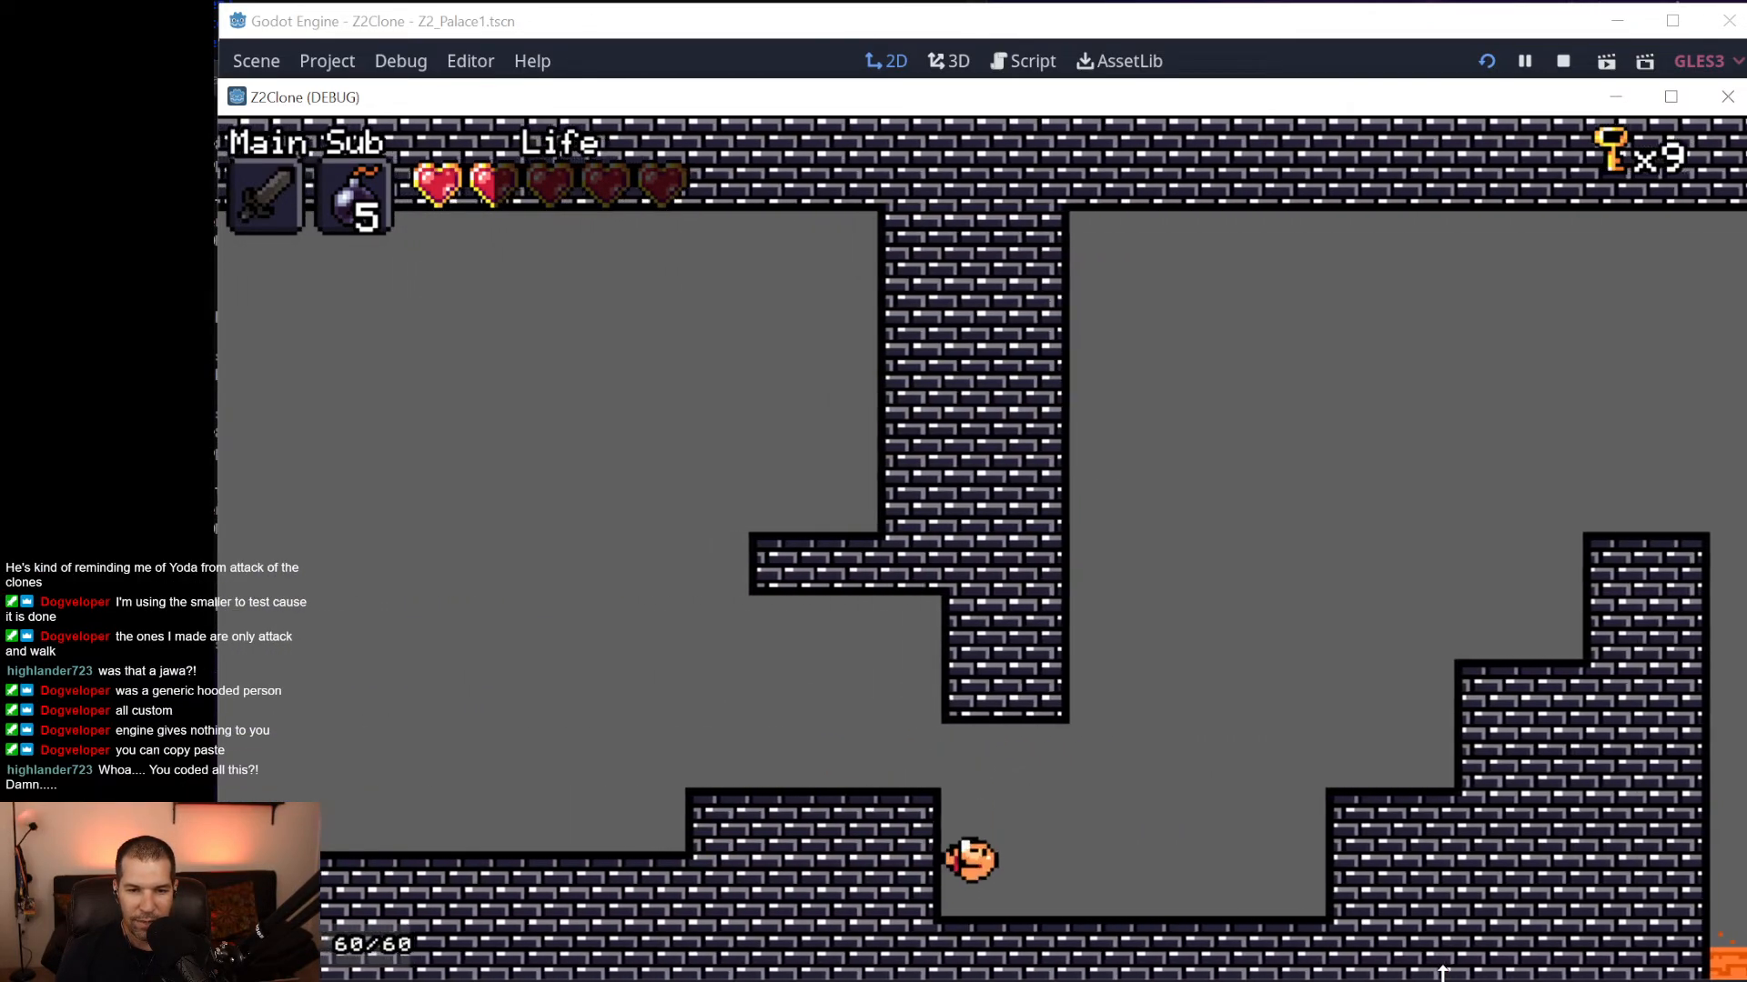
# Test the dog's turning and jumping by moving it back and forth inside the pit beneath the hanging pillar.
pyautogui.press('Right')
pyautogui.press('Left')
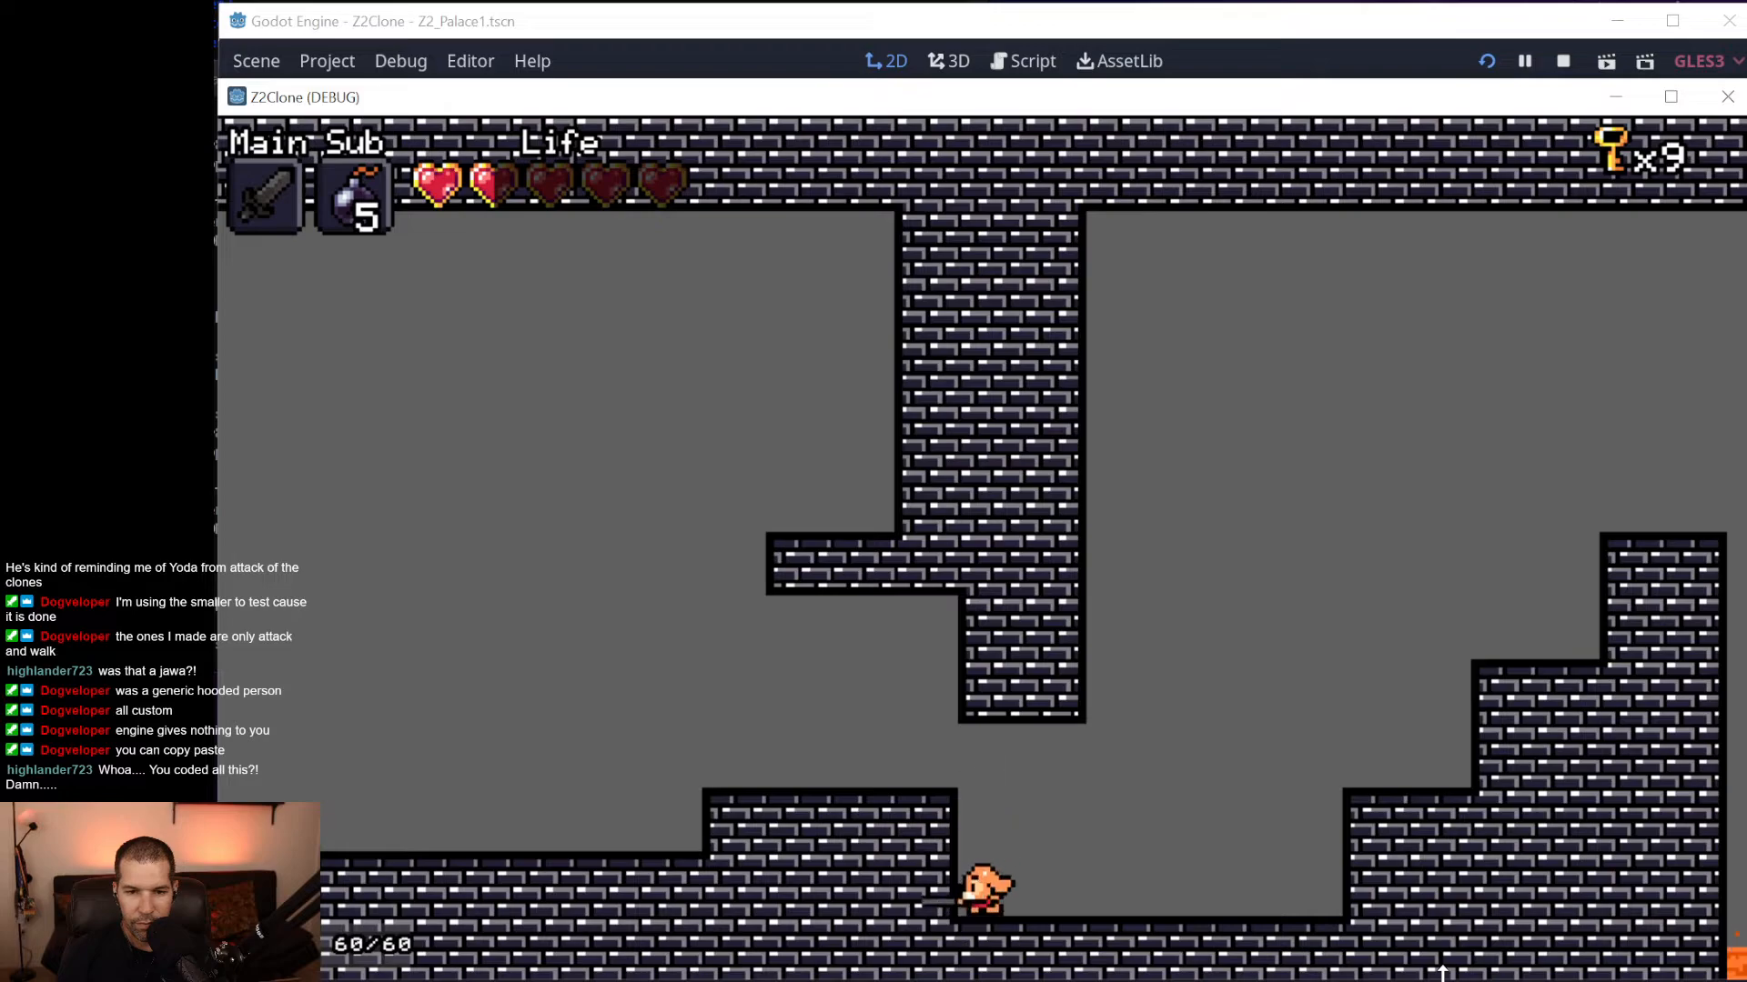
pyautogui.press('Right')
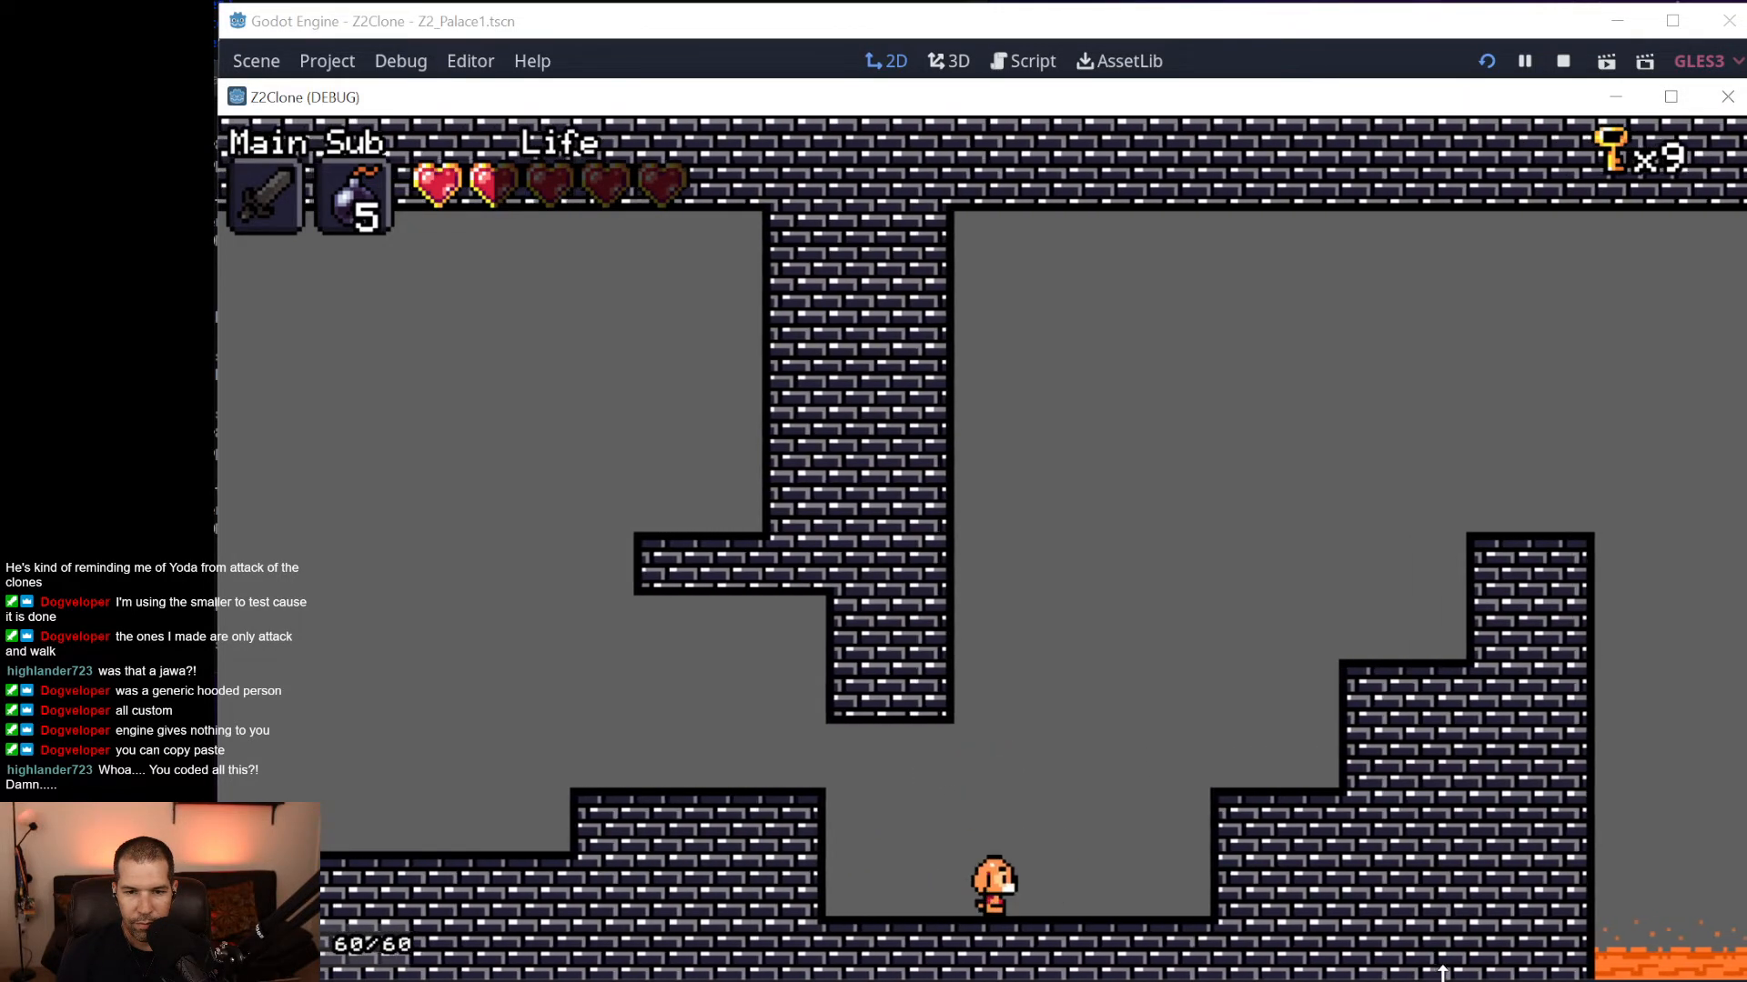
pyautogui.press('Right')
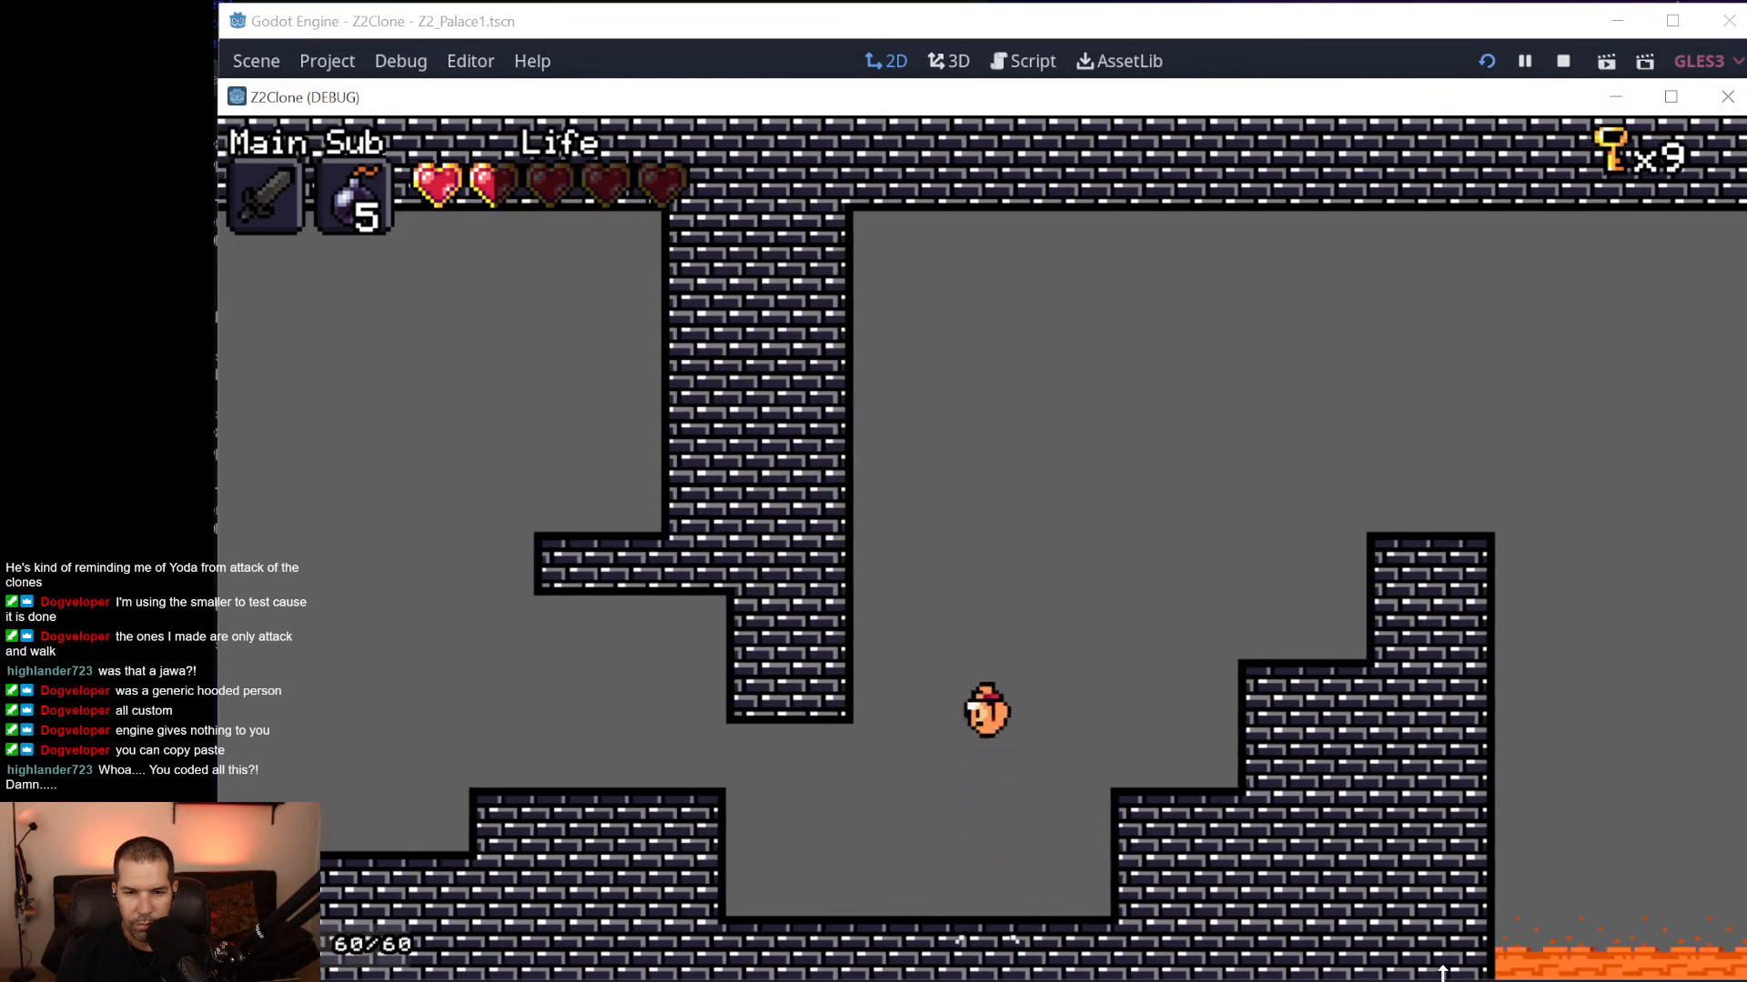
pyautogui.press('Right')
pyautogui.press('space')
pyautogui.press('Left')
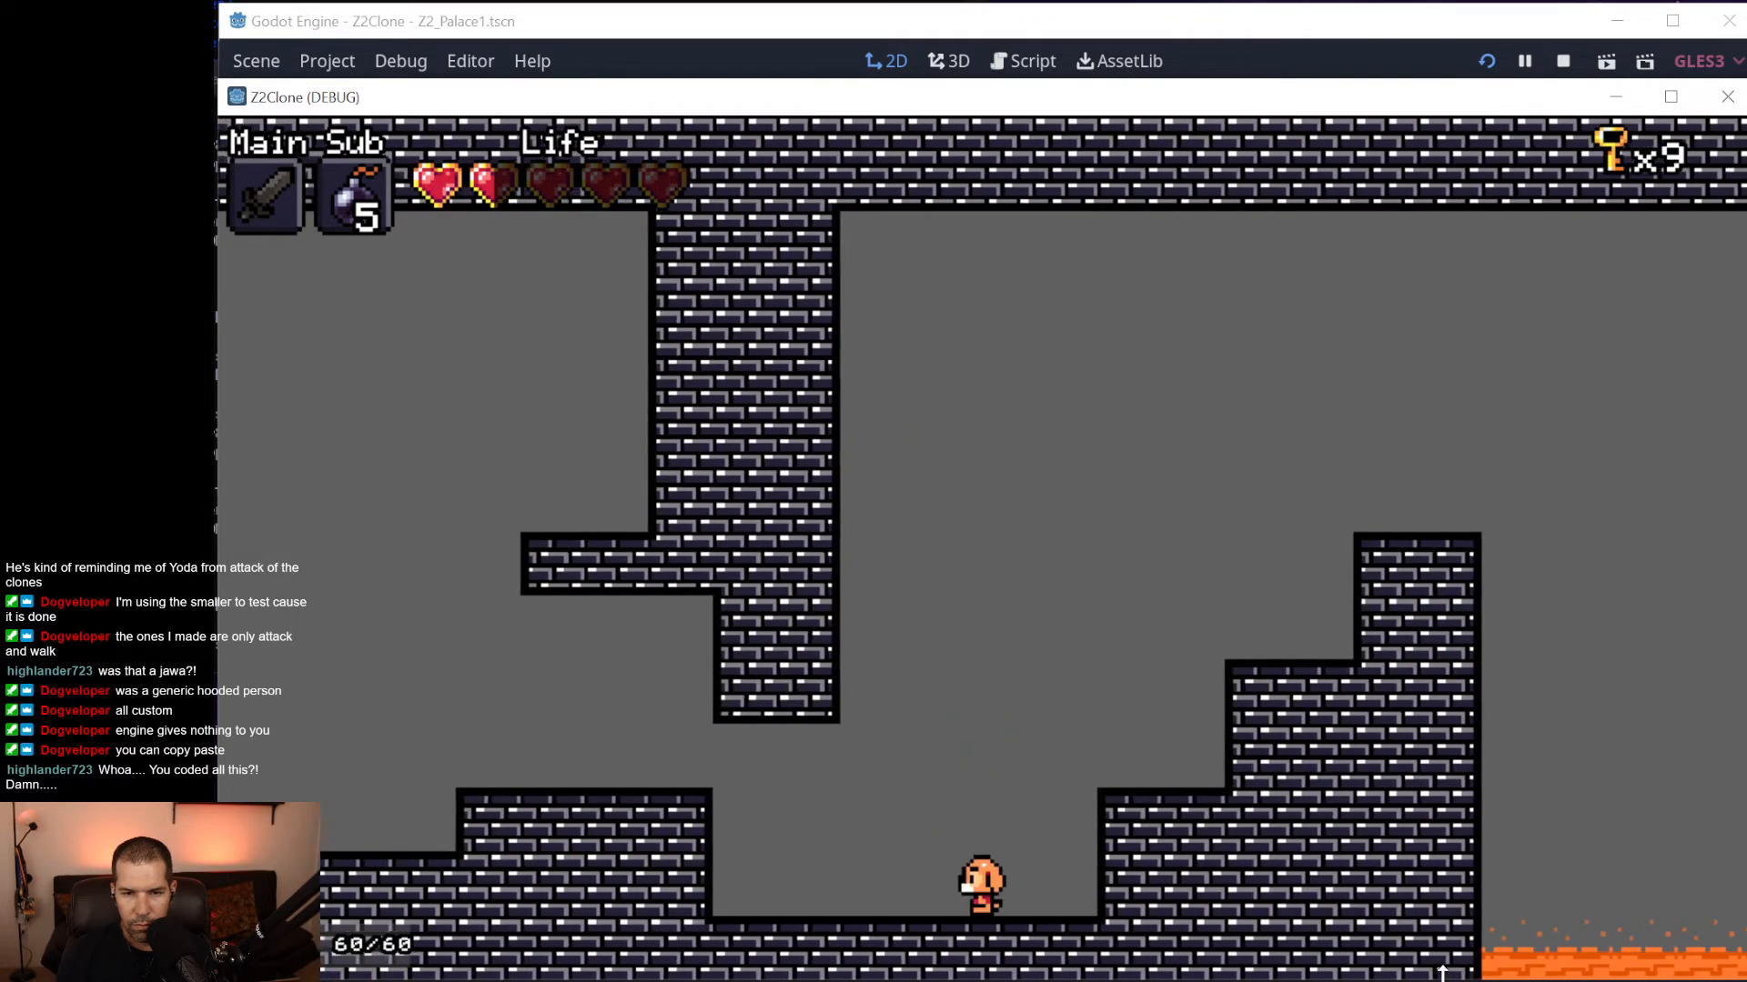
# Jump the dog east up the brick steps and leap off the top over the lava.
pyautogui.press('space')
pyautogui.press('Right')
pyautogui.press('space')
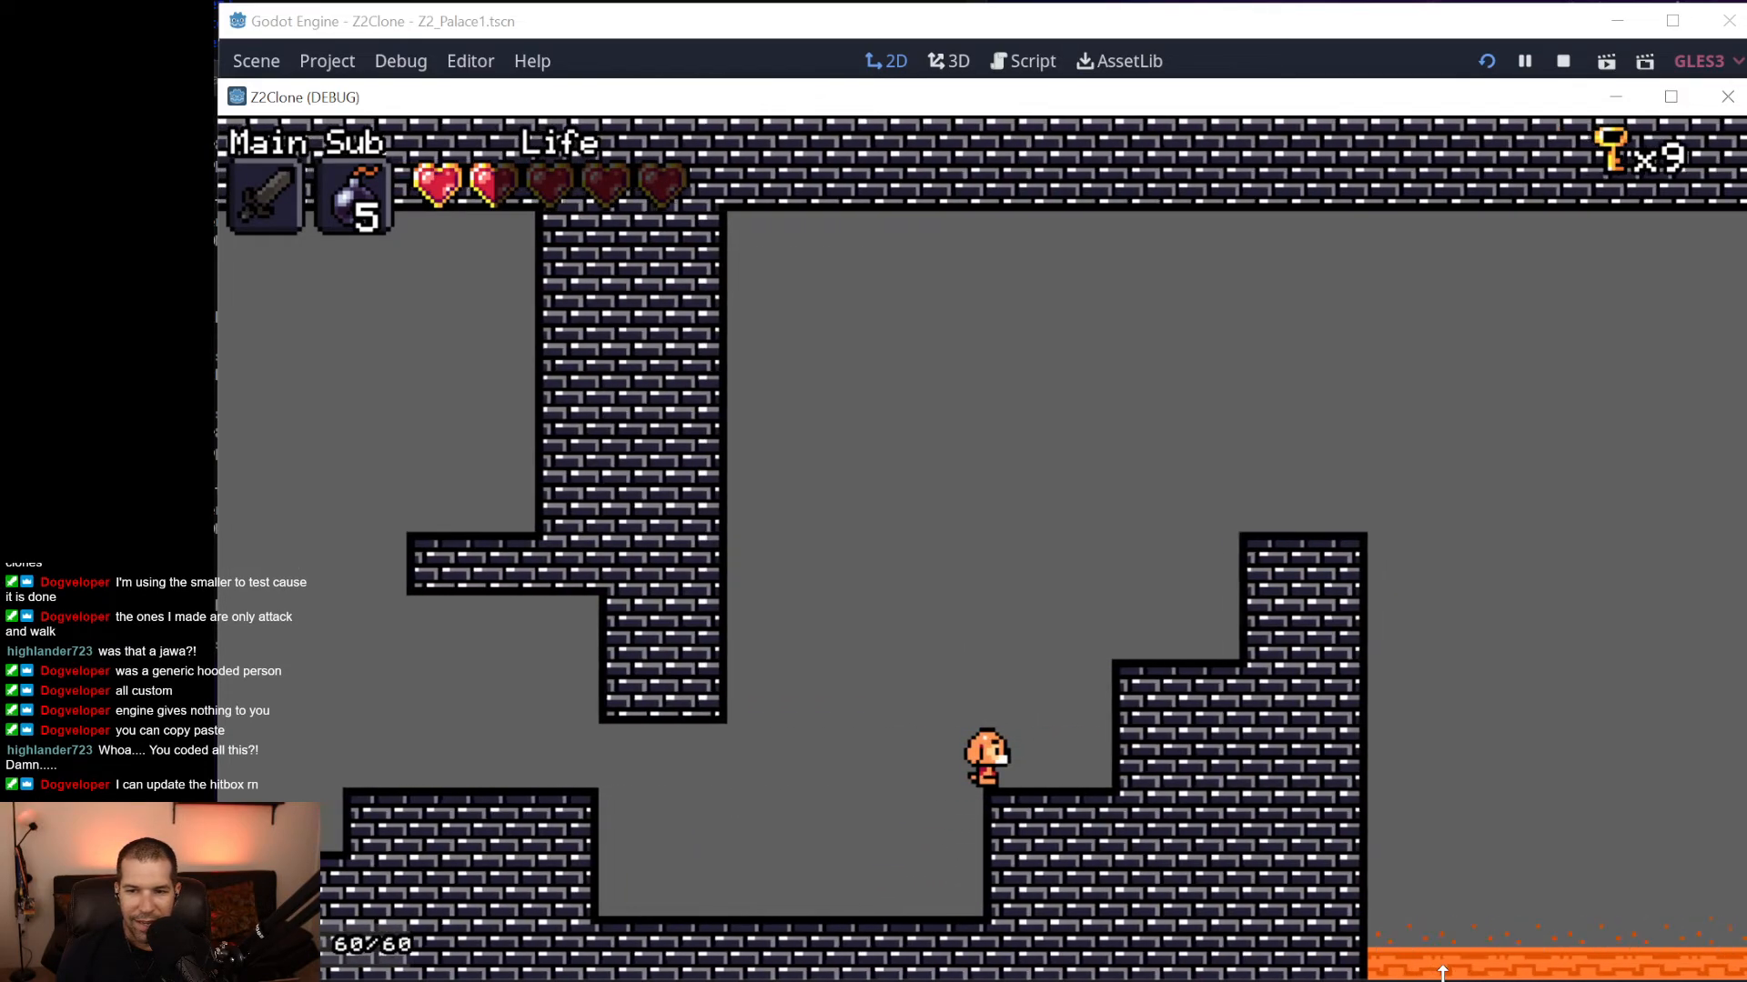
pyautogui.press('Right')
pyautogui.press('space')
pyautogui.press('Right')
pyautogui.press('space')
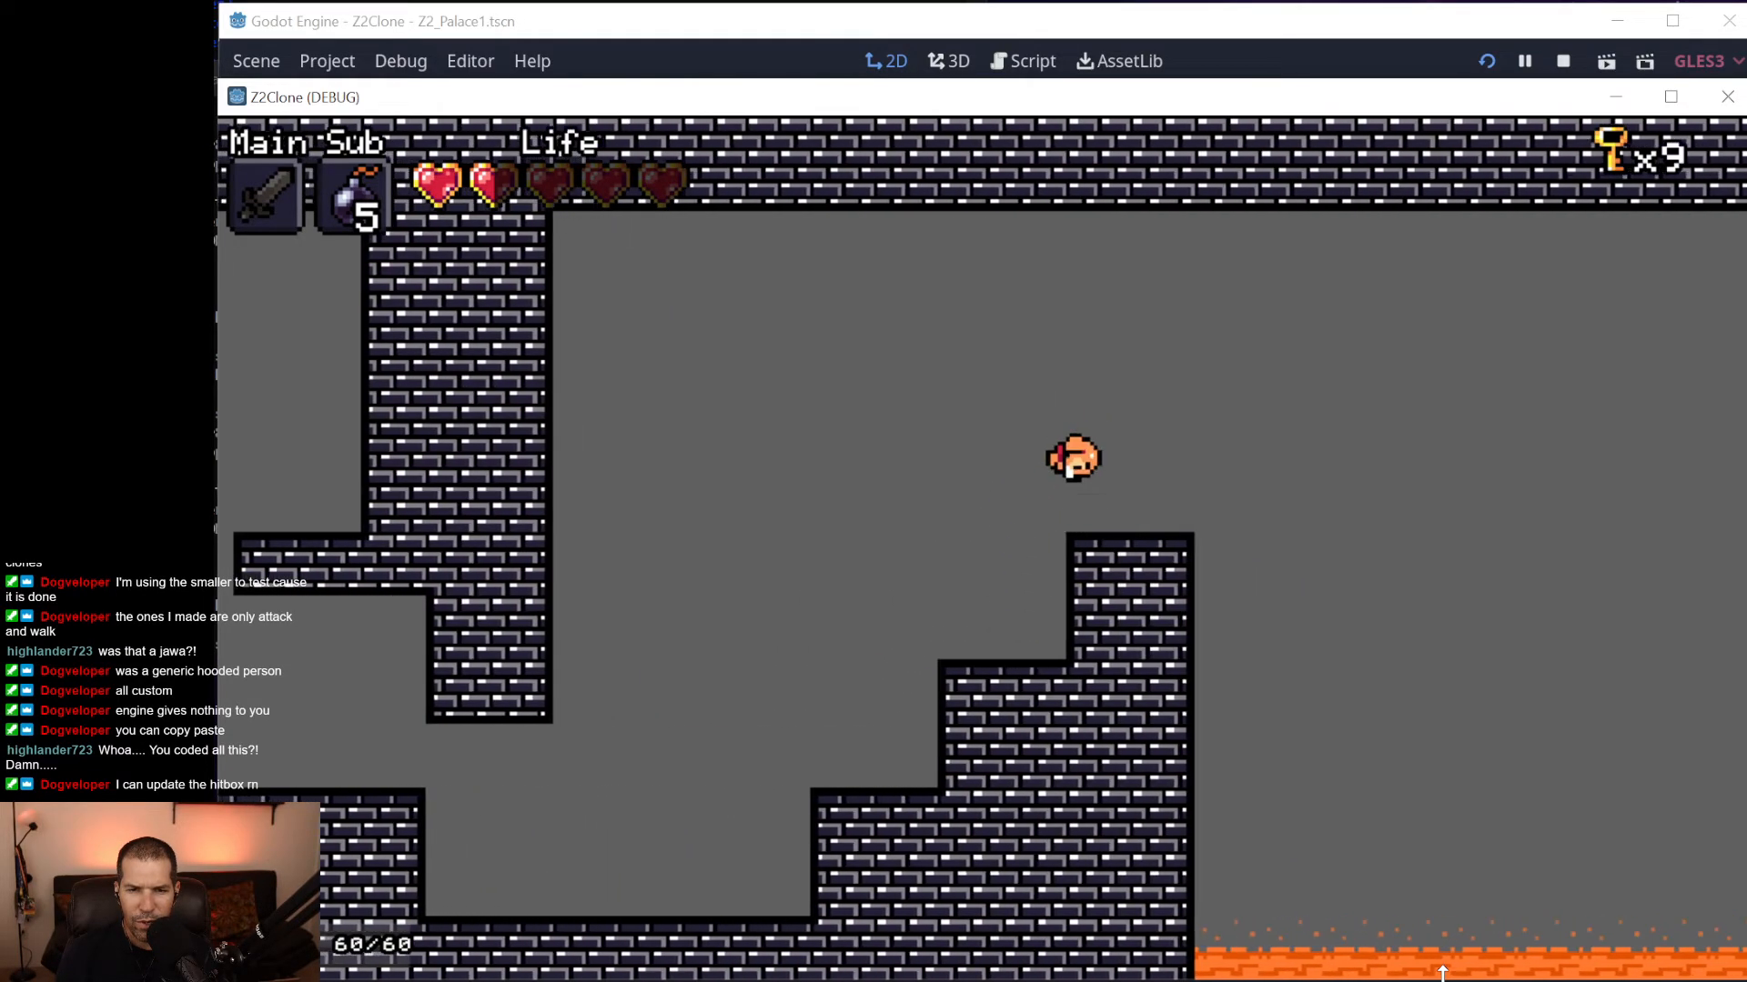
pyautogui.press('space')
pyautogui.press('Right')
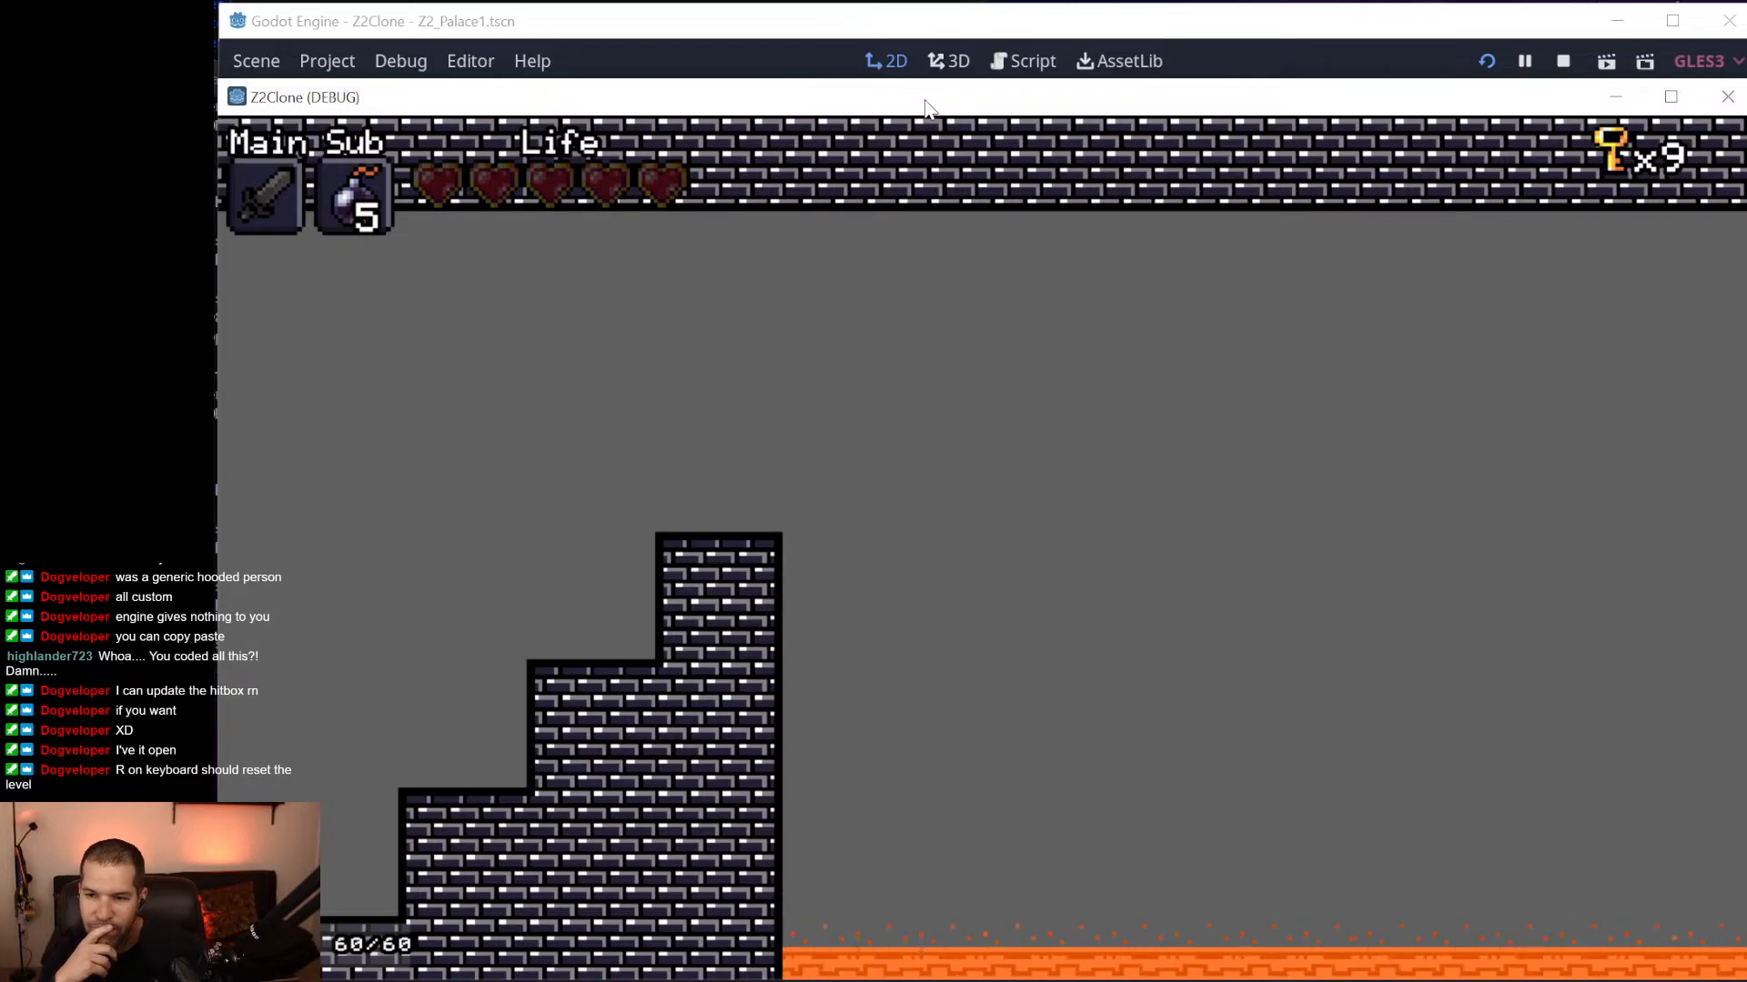
# Reset the level and walk the dog west past the red-capped character, out to the overworld.
pyautogui.press('r')
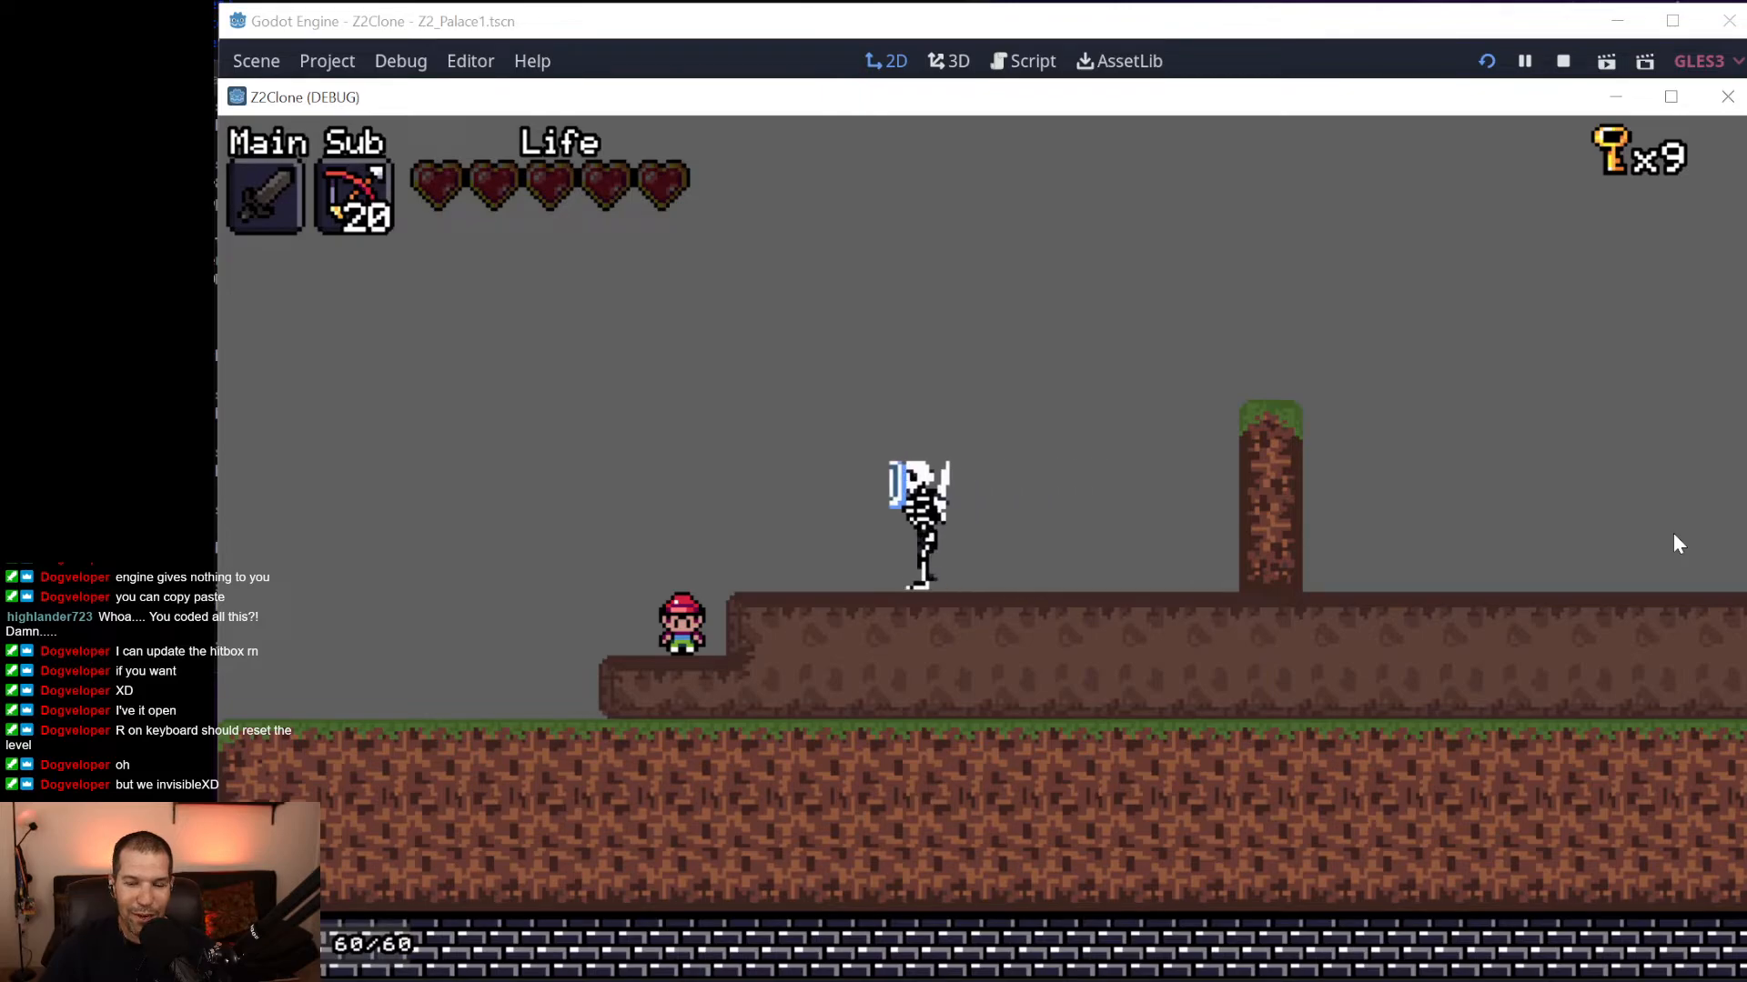
pyautogui.press('r')
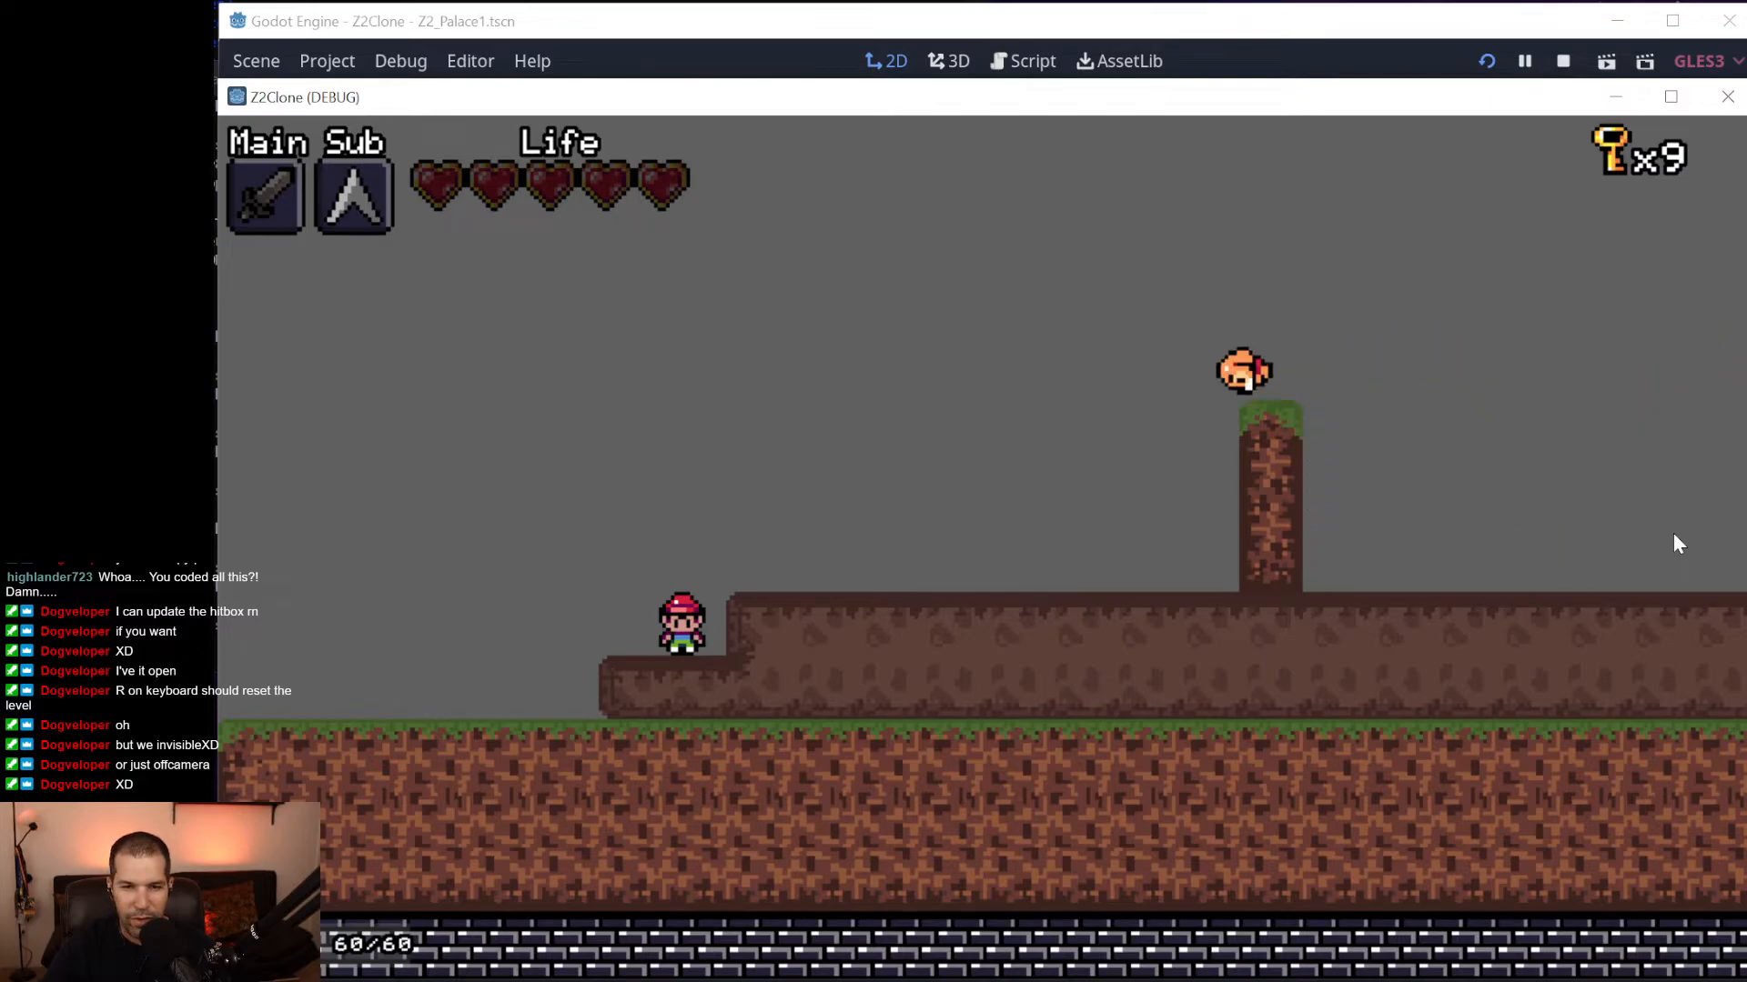
pyautogui.press('Left')
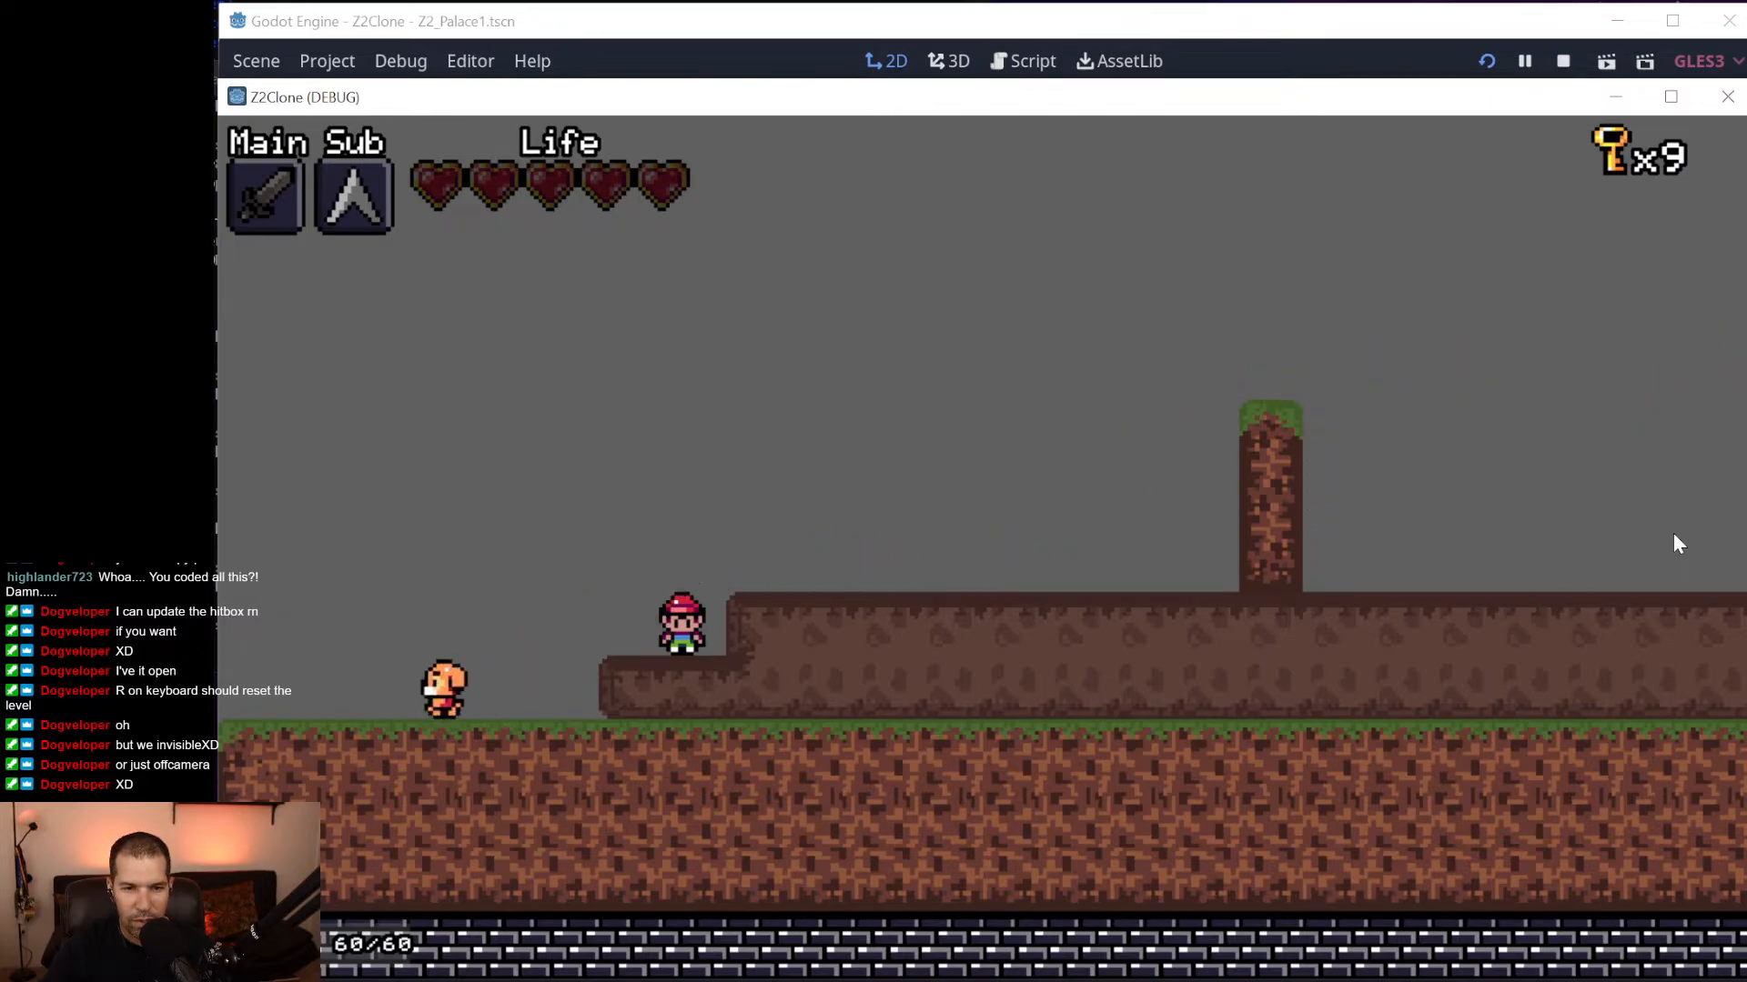
pyautogui.press('Right')
pyautogui.press('Left')
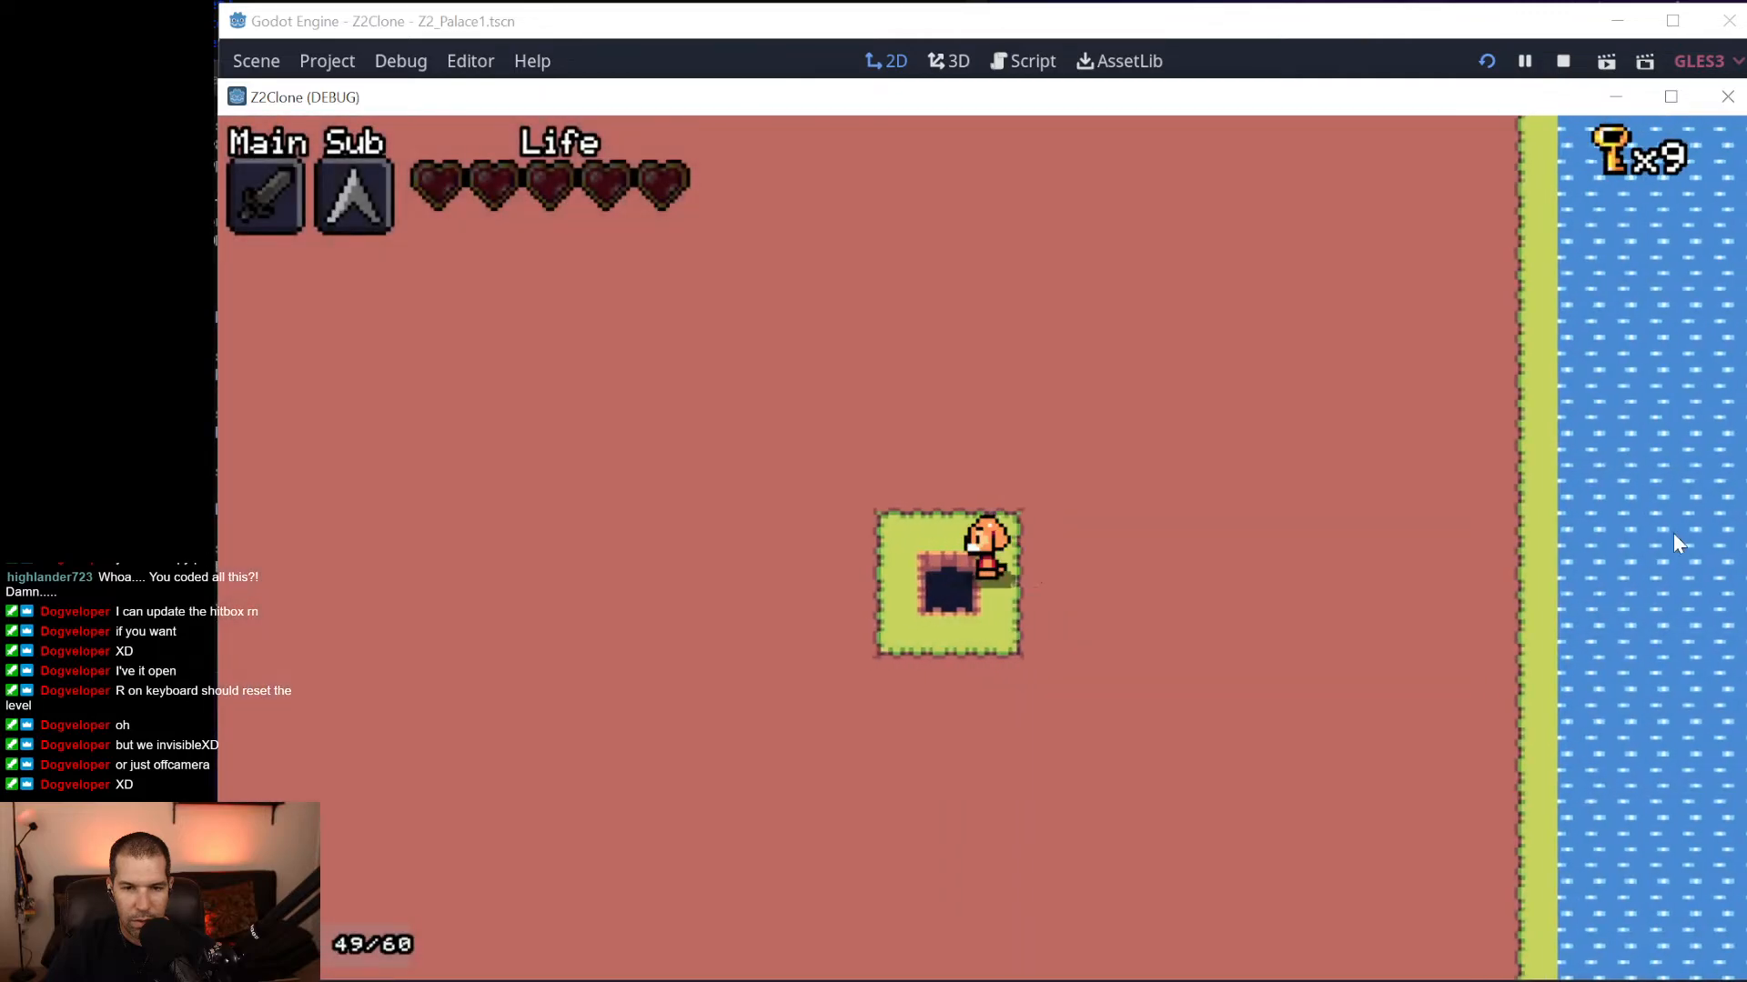
# Re-enter the level from the overworld, continue down into the underground palace, and close the running game.
pyautogui.press('Up')
pyautogui.press('Down')
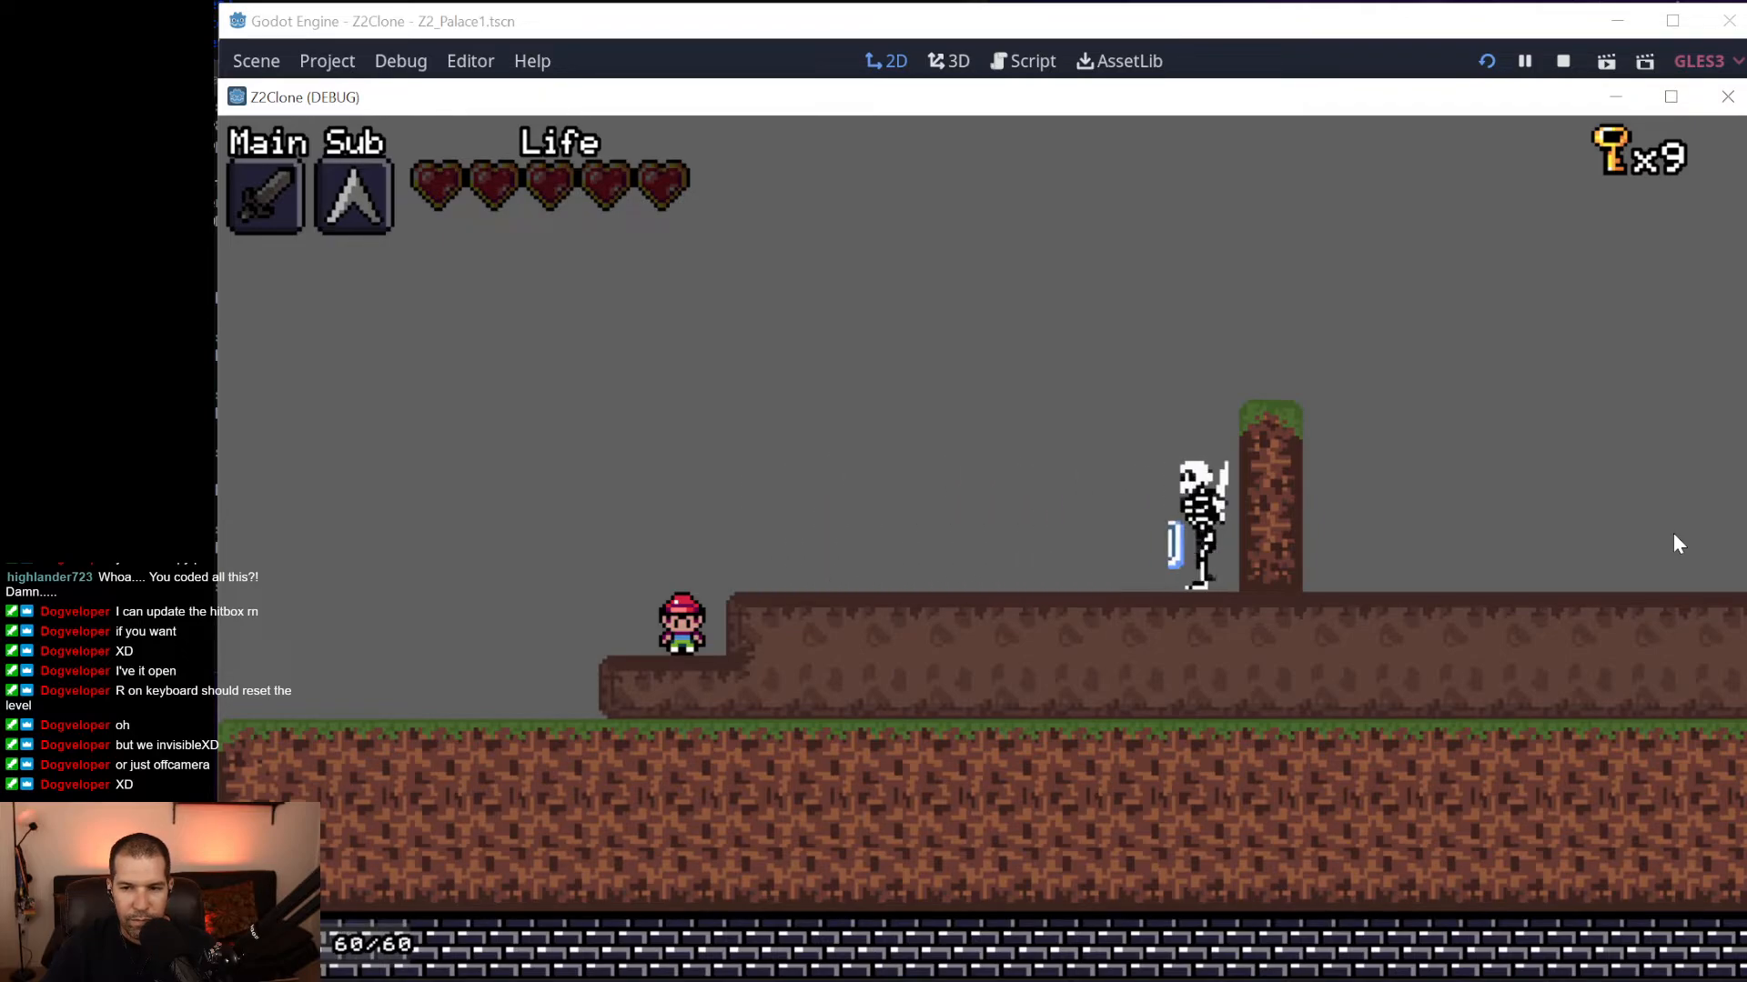
pyautogui.press('Down')
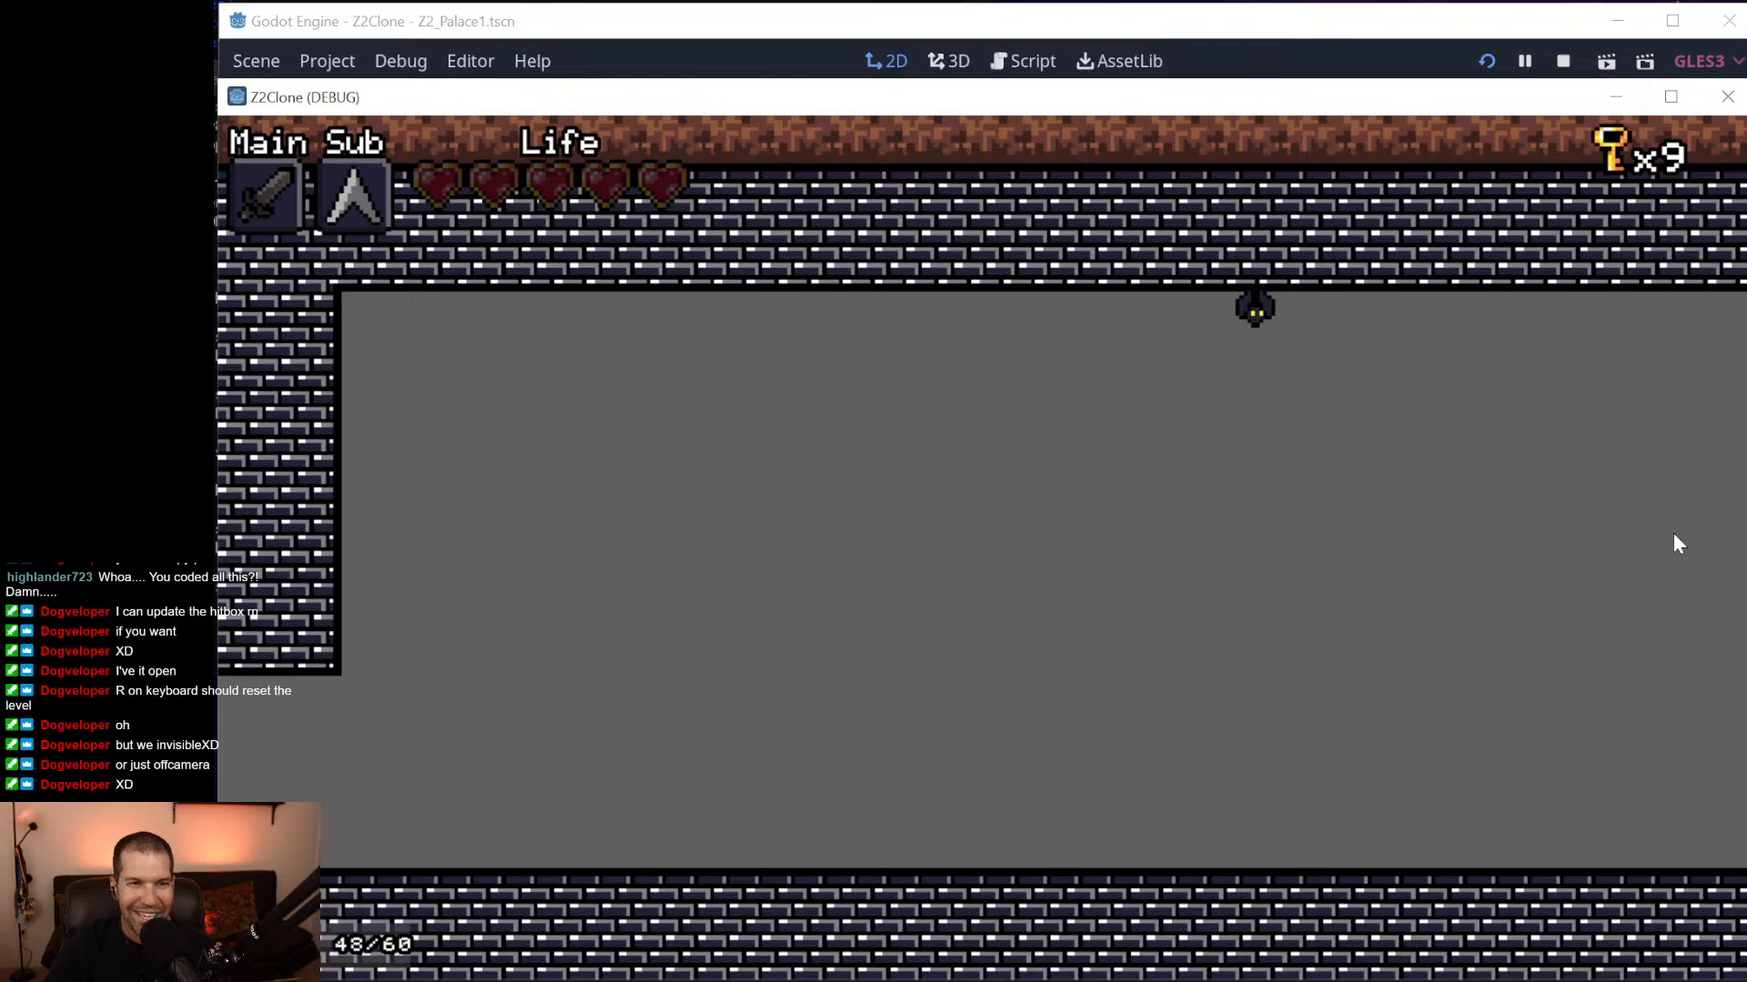
pyautogui.press('Left')
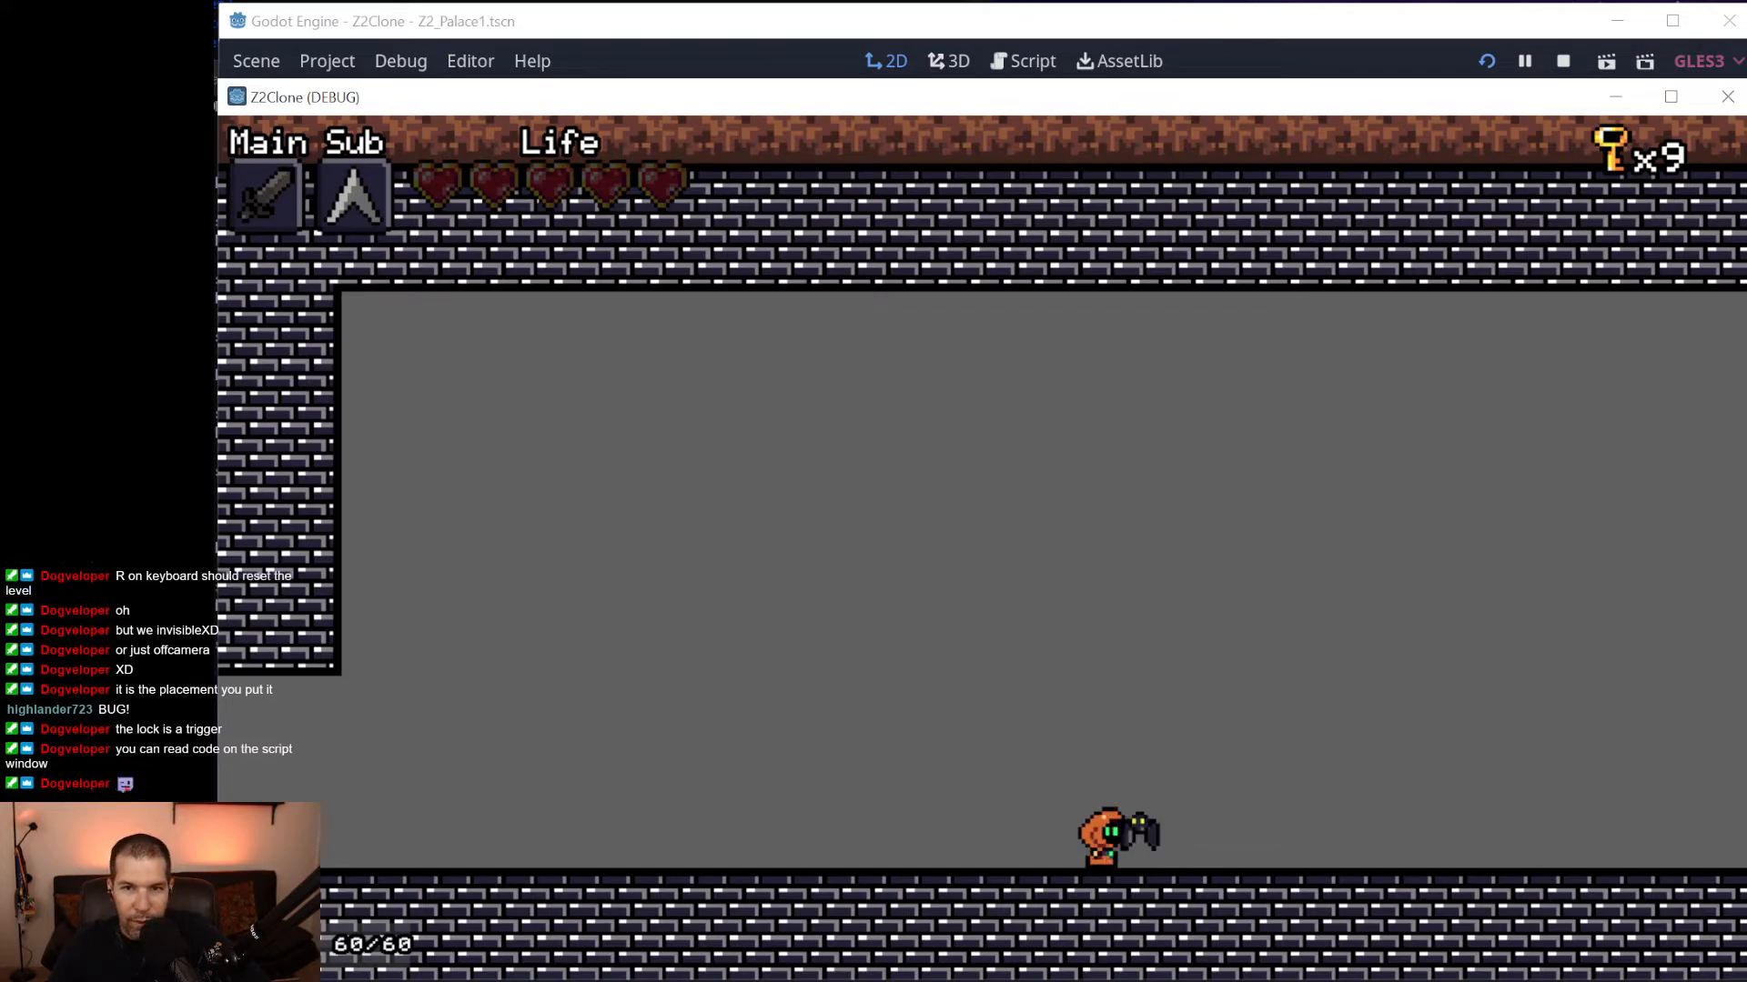
pyautogui.click(1726, 98)
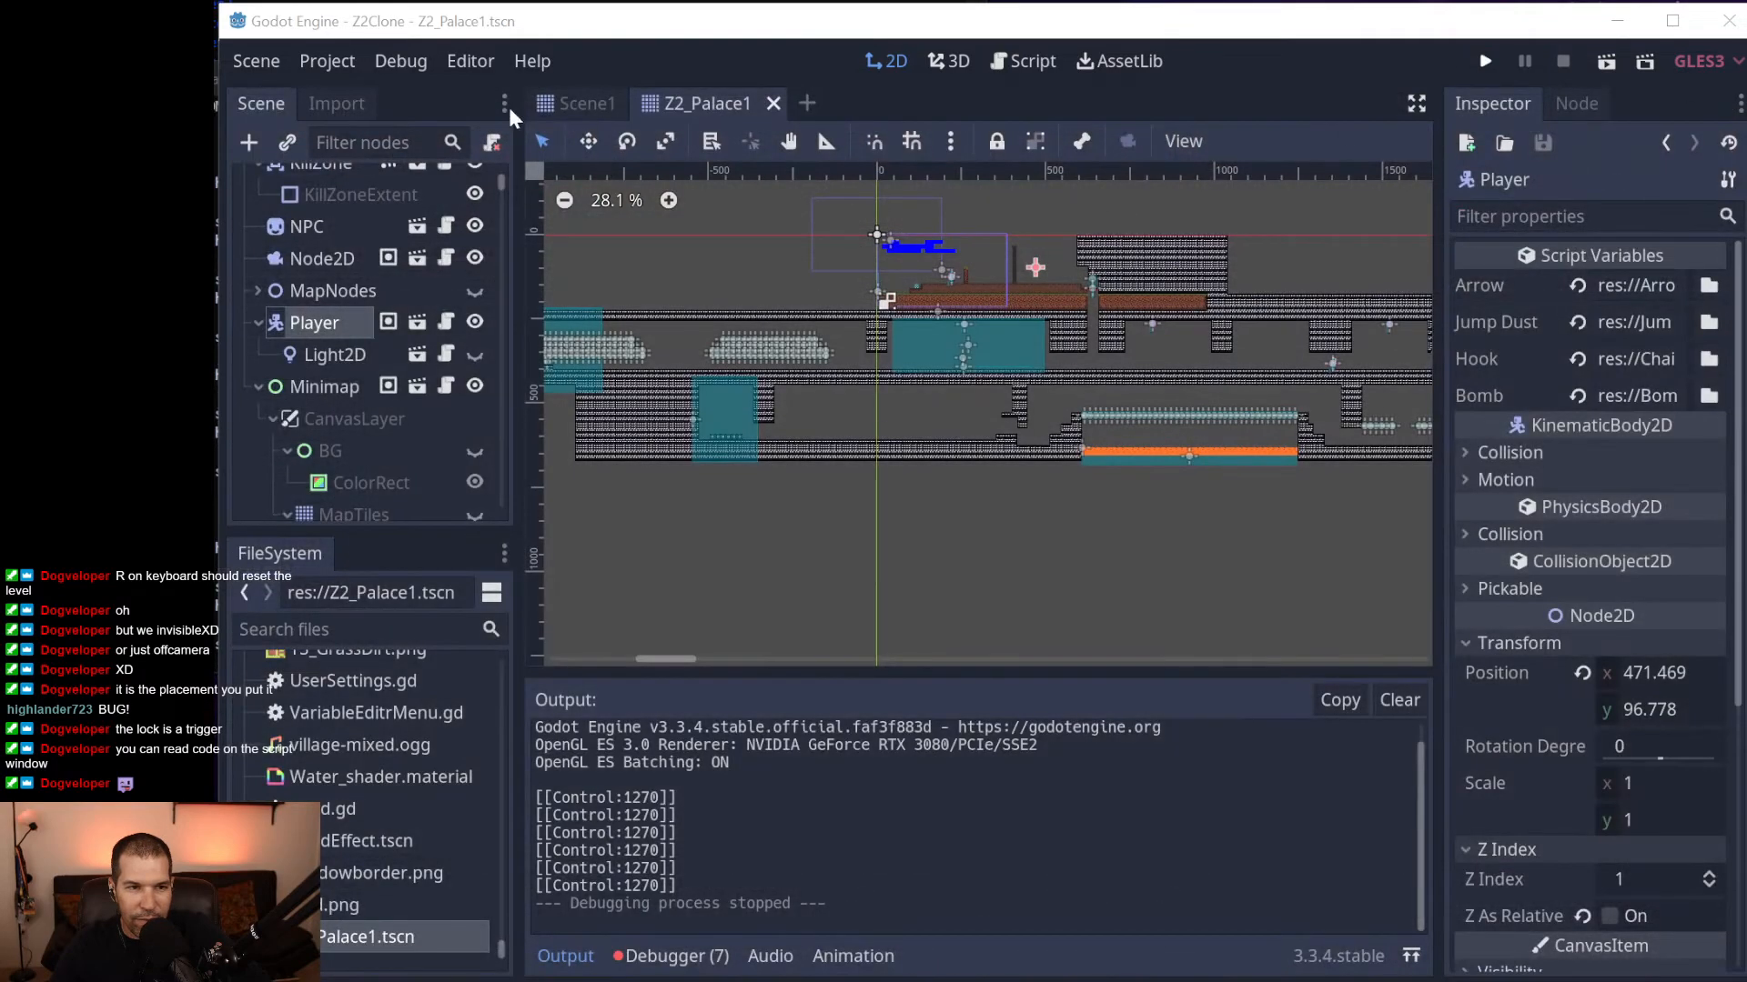
# Bring the Godot console window in front of the editor, read through its error output, and close the console.
pyautogui.moveTo(220, 87); pyautogui.dragTo(615, 167)
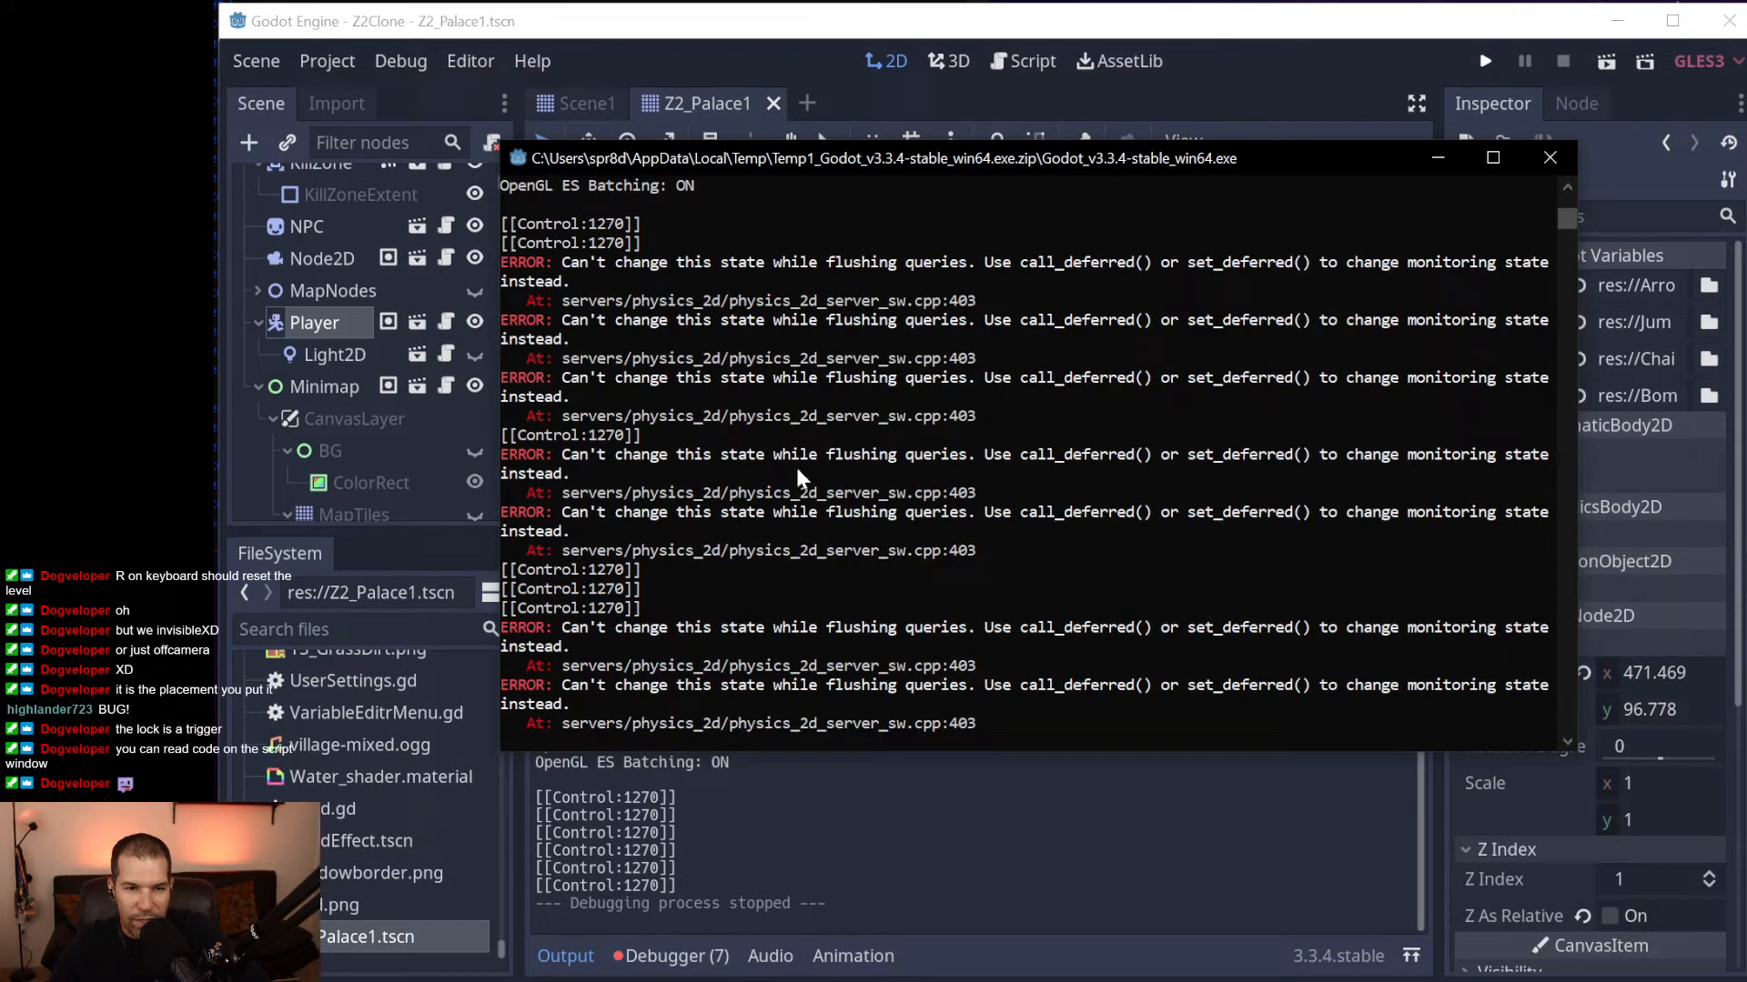
pyautogui.scroll(-3, 797, 470)
pyautogui.scroll(2, 797, 470)
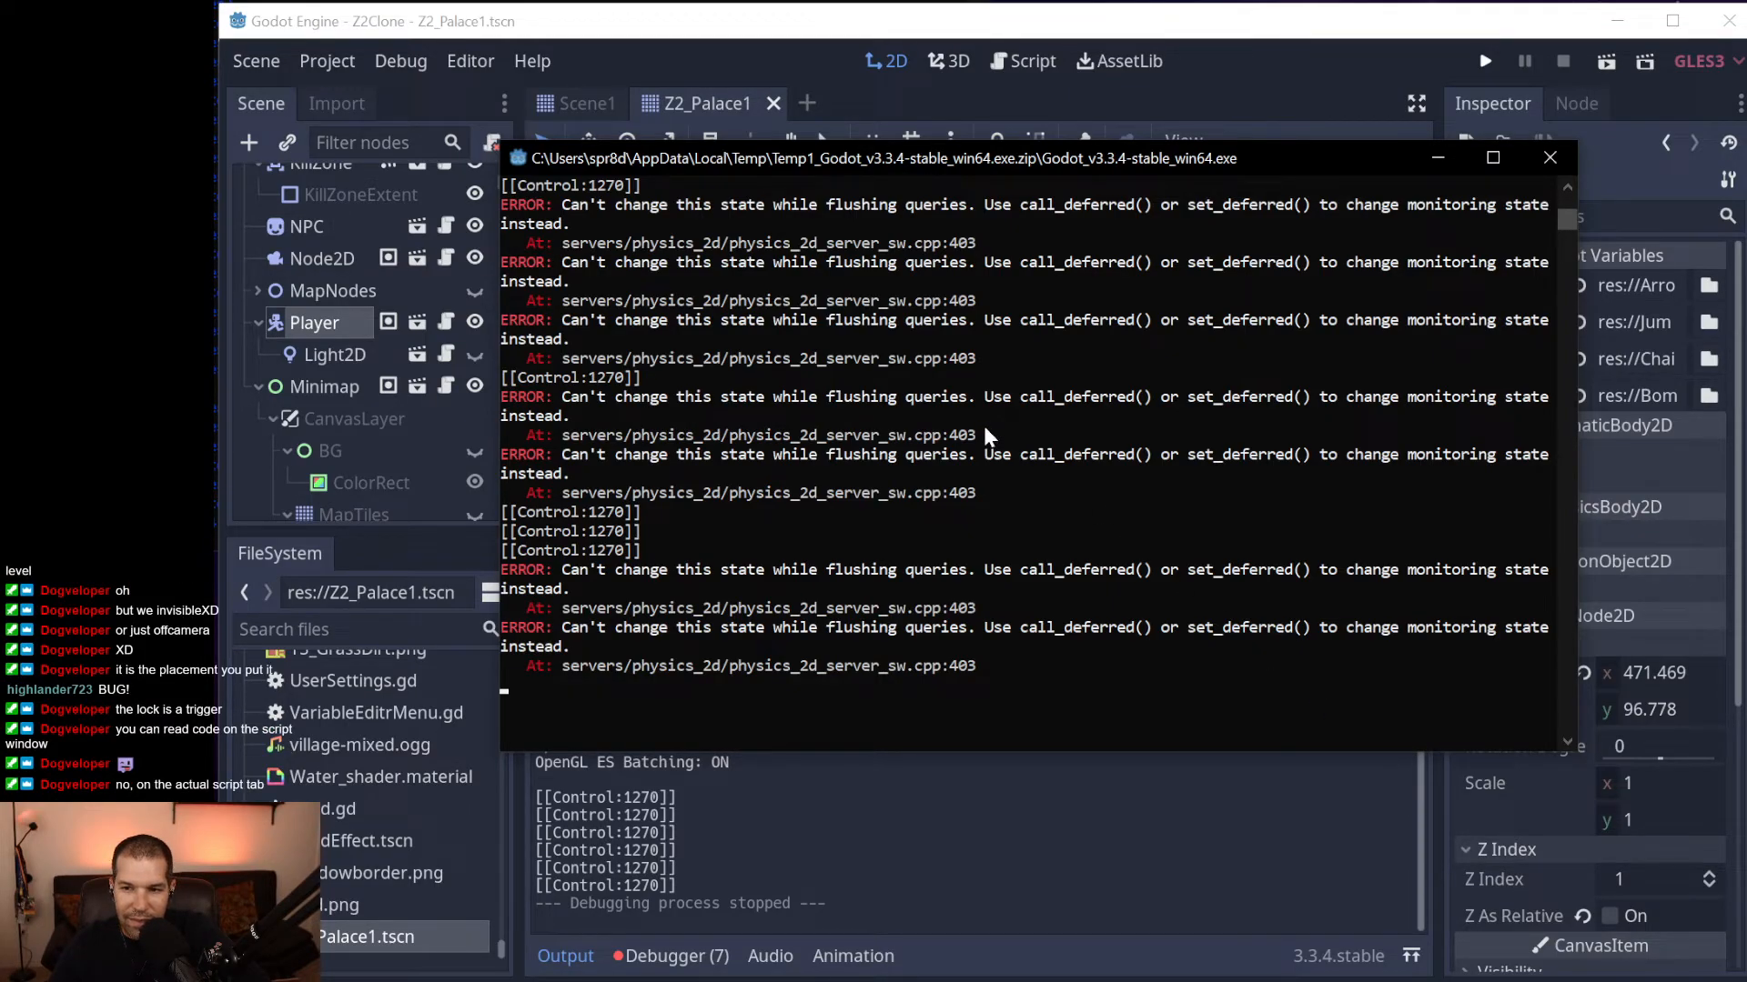
pyautogui.click(1551, 157)
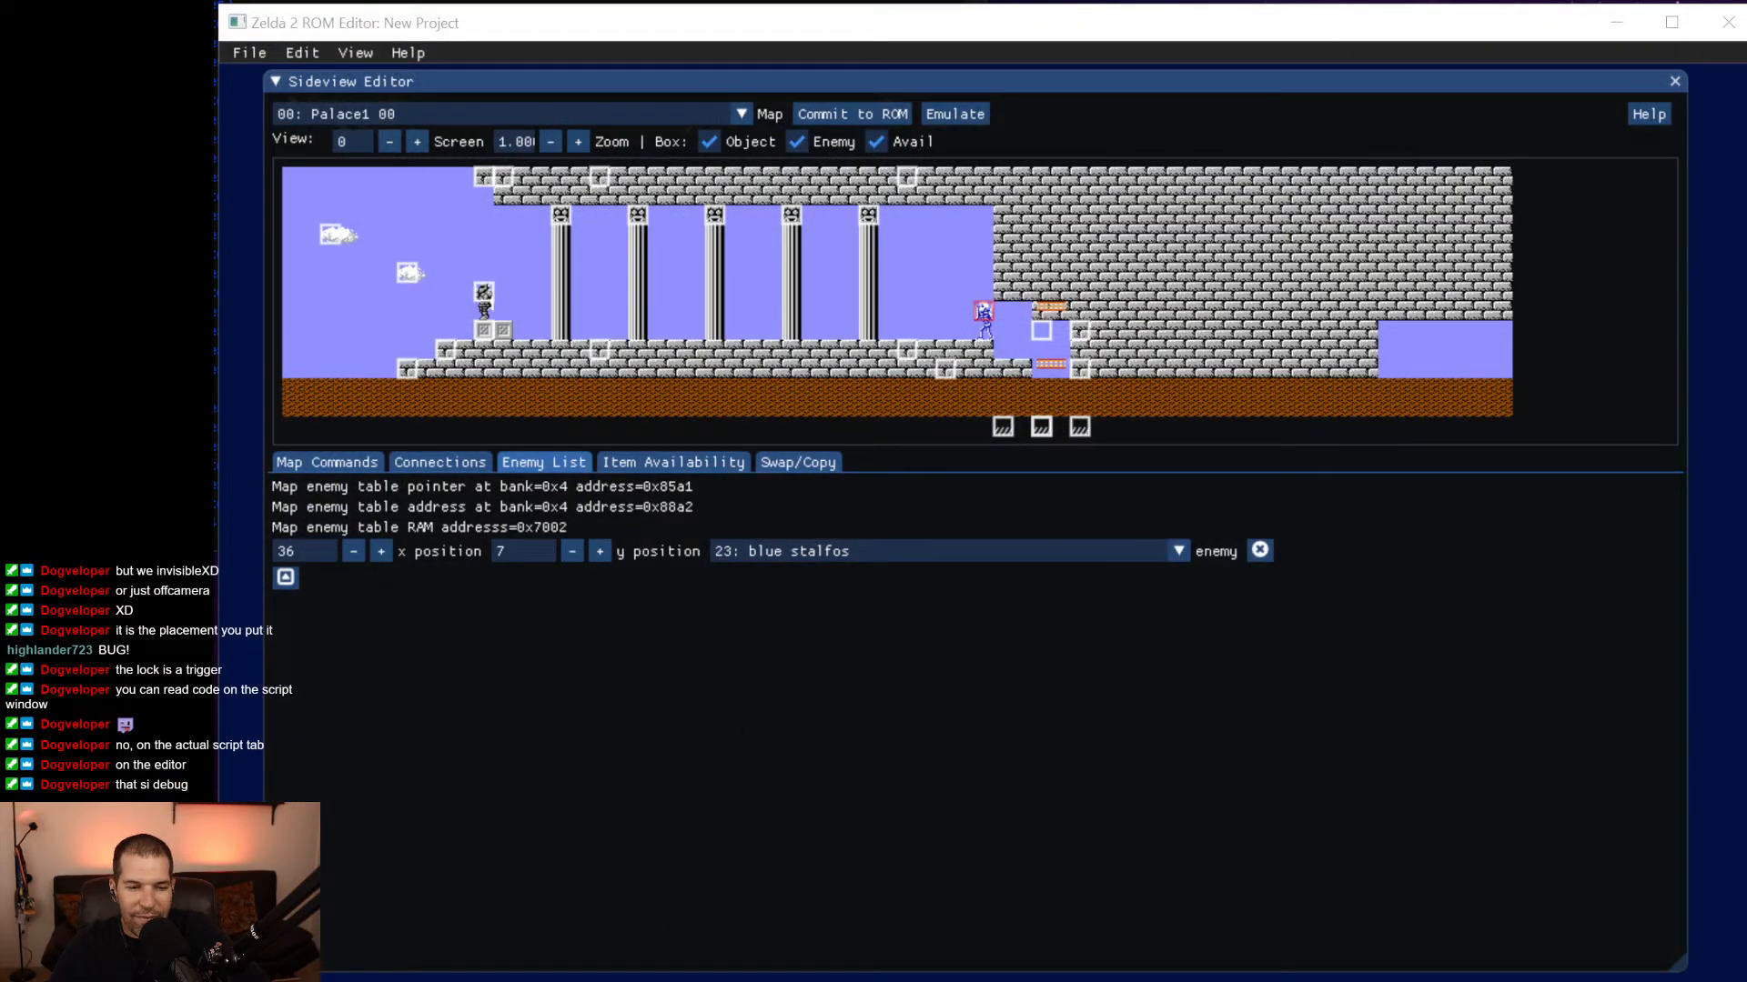
pyautogui.press('super')
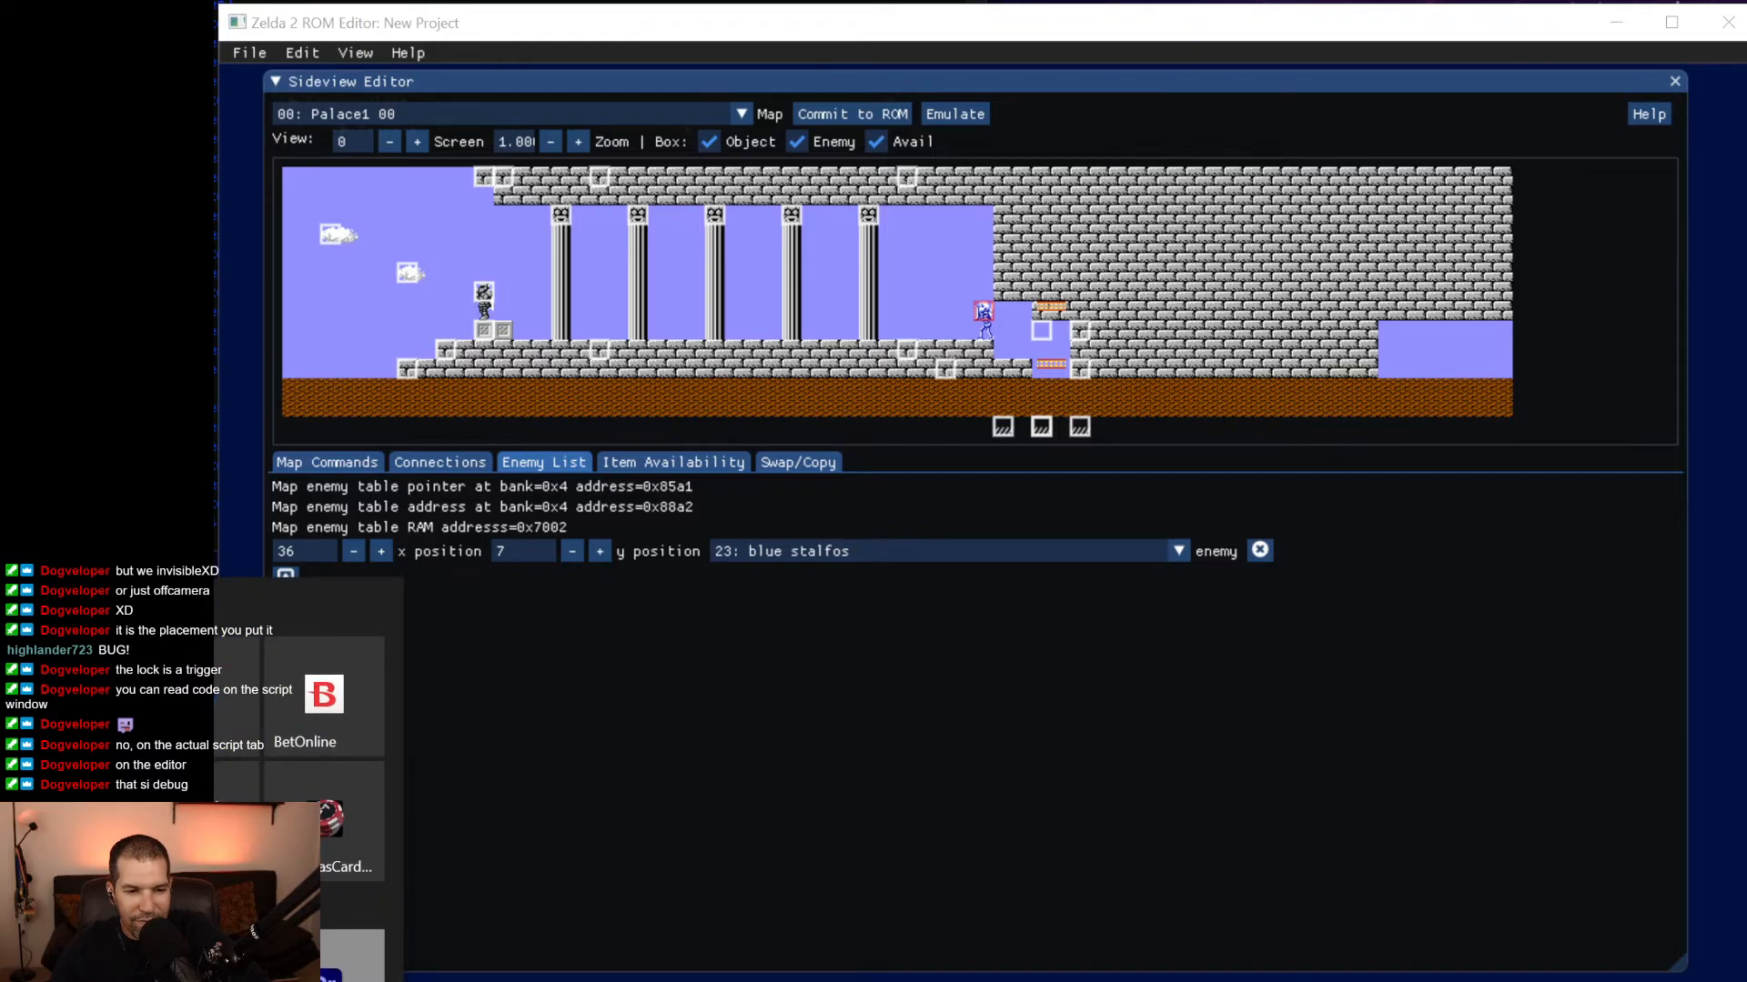
pyautogui.press('super')
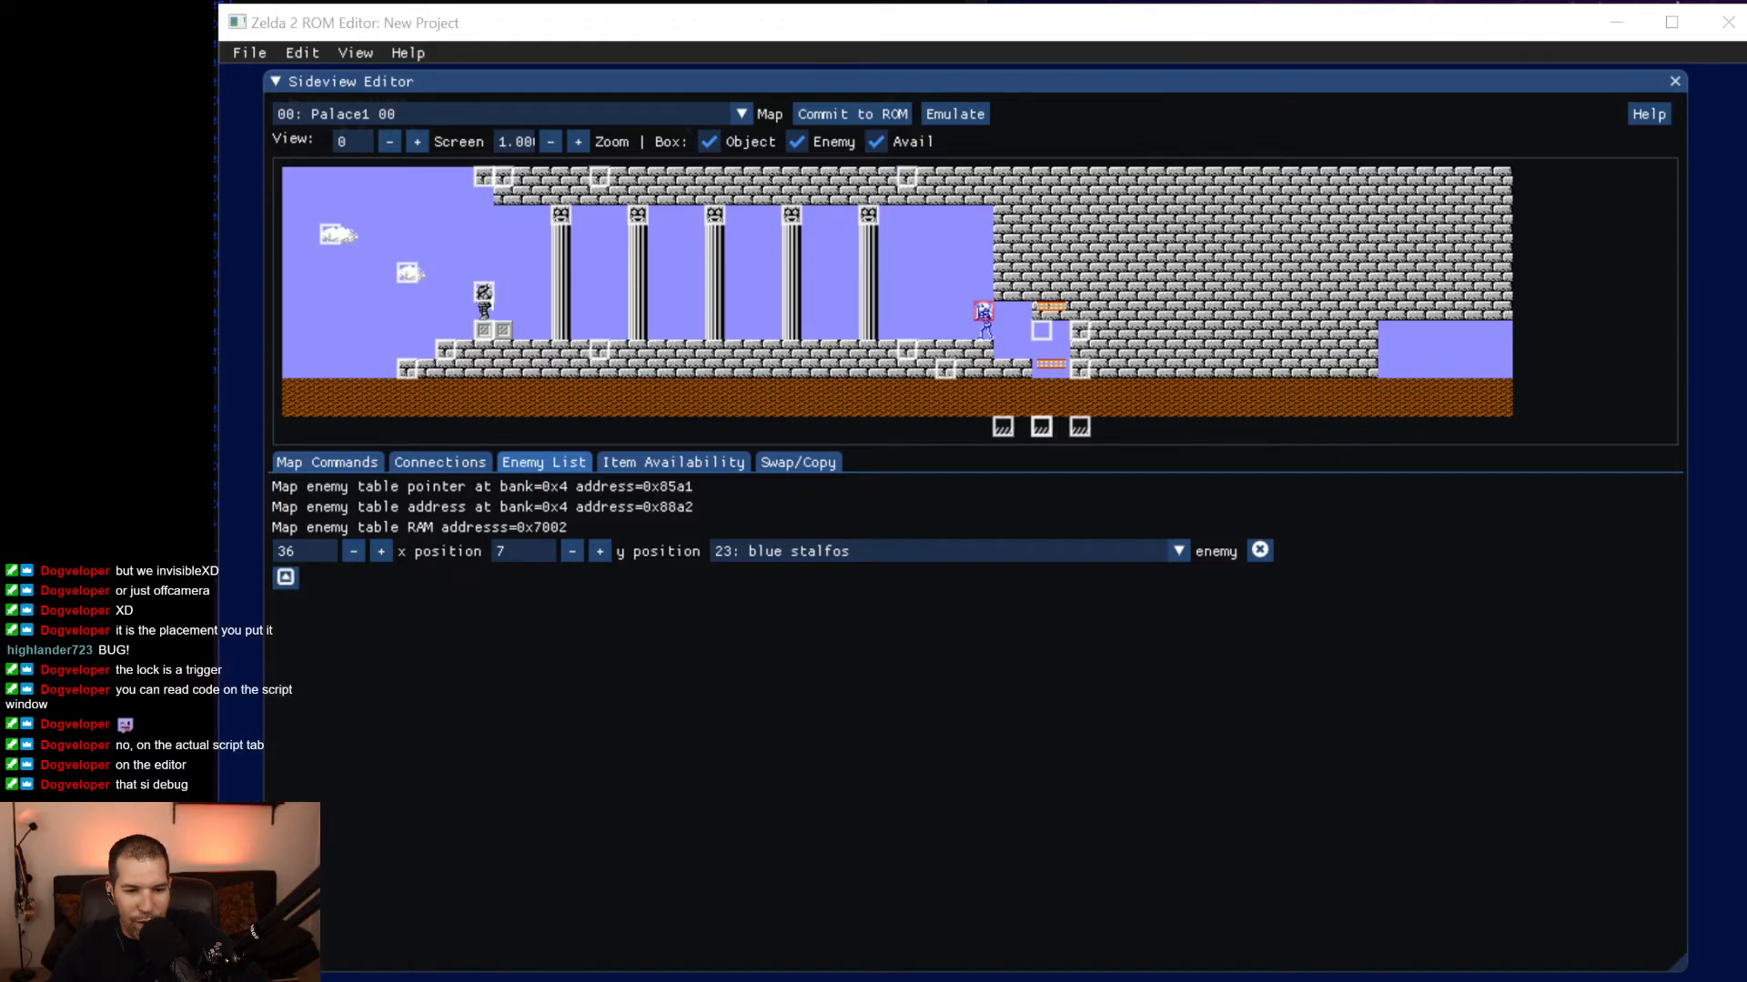